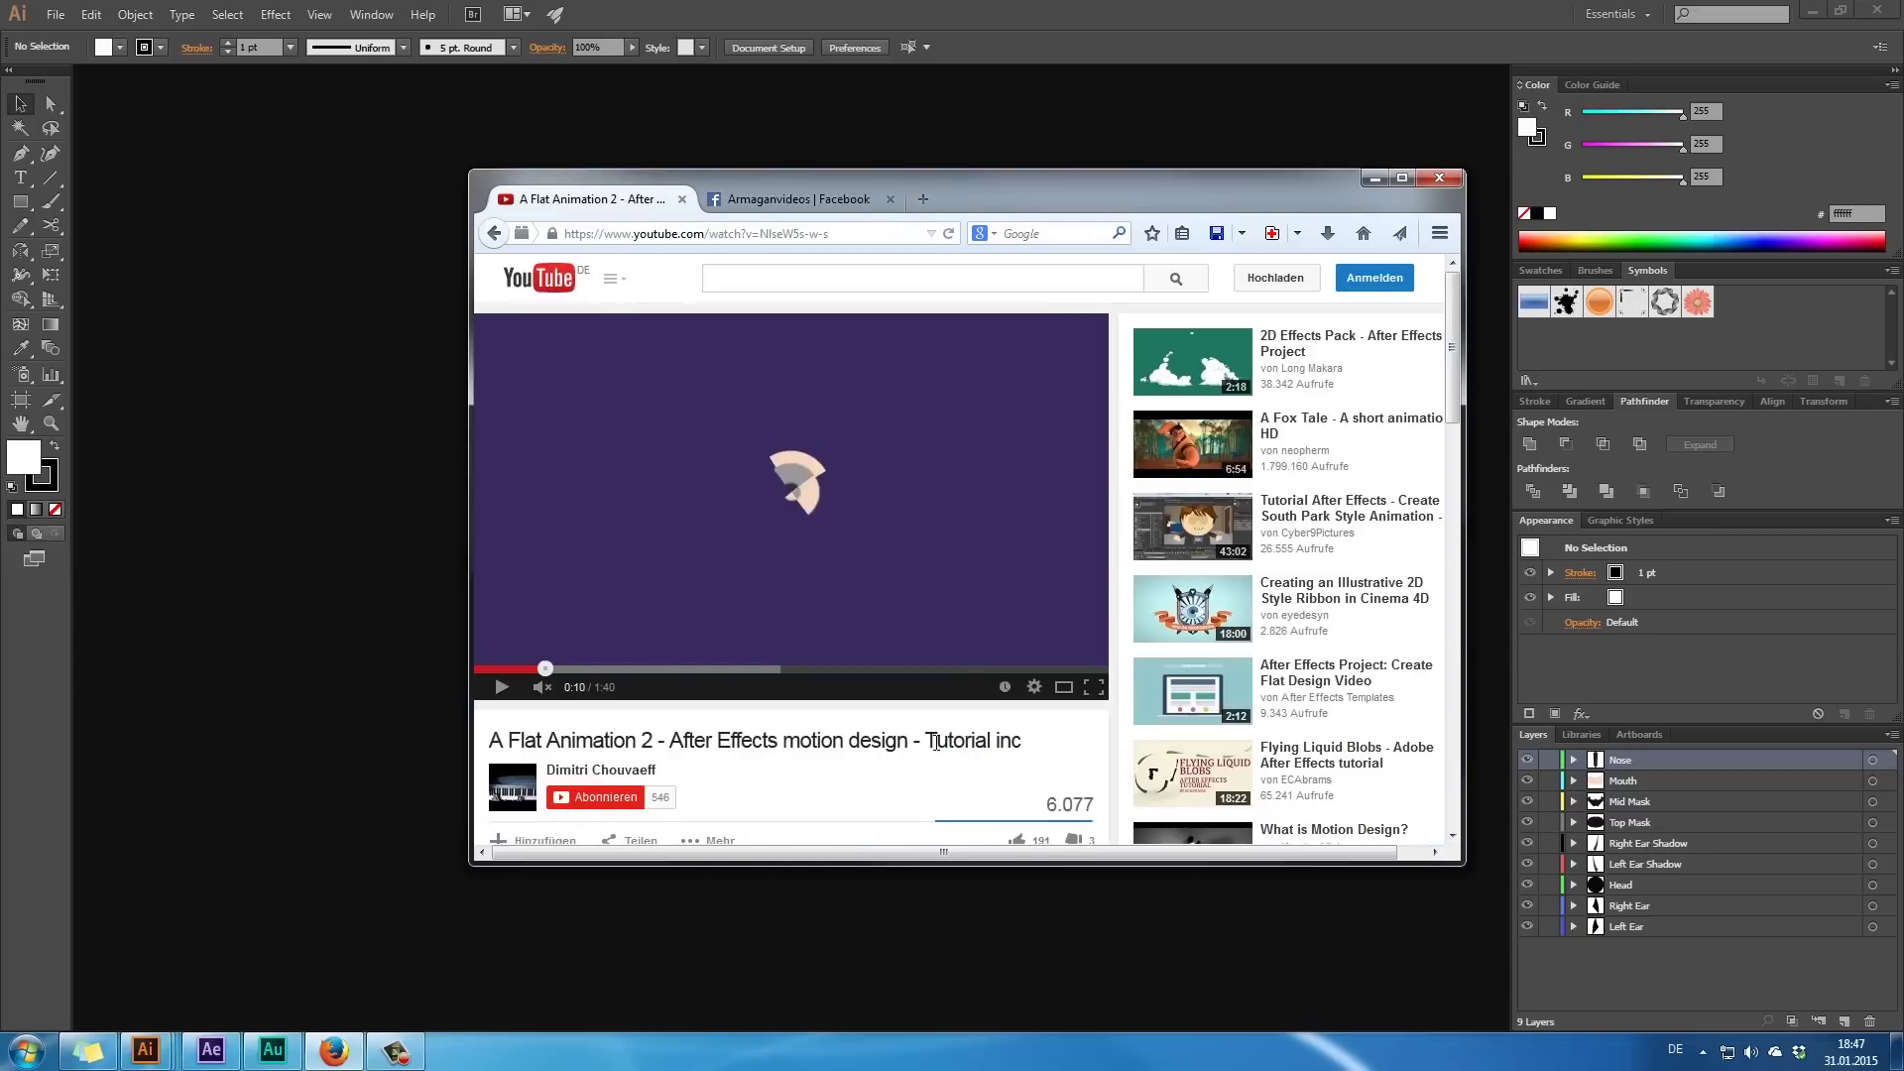
- Play the reference flat animation video and return it to the bat shape at 0:15
scroll(1051, 688, down, 2)
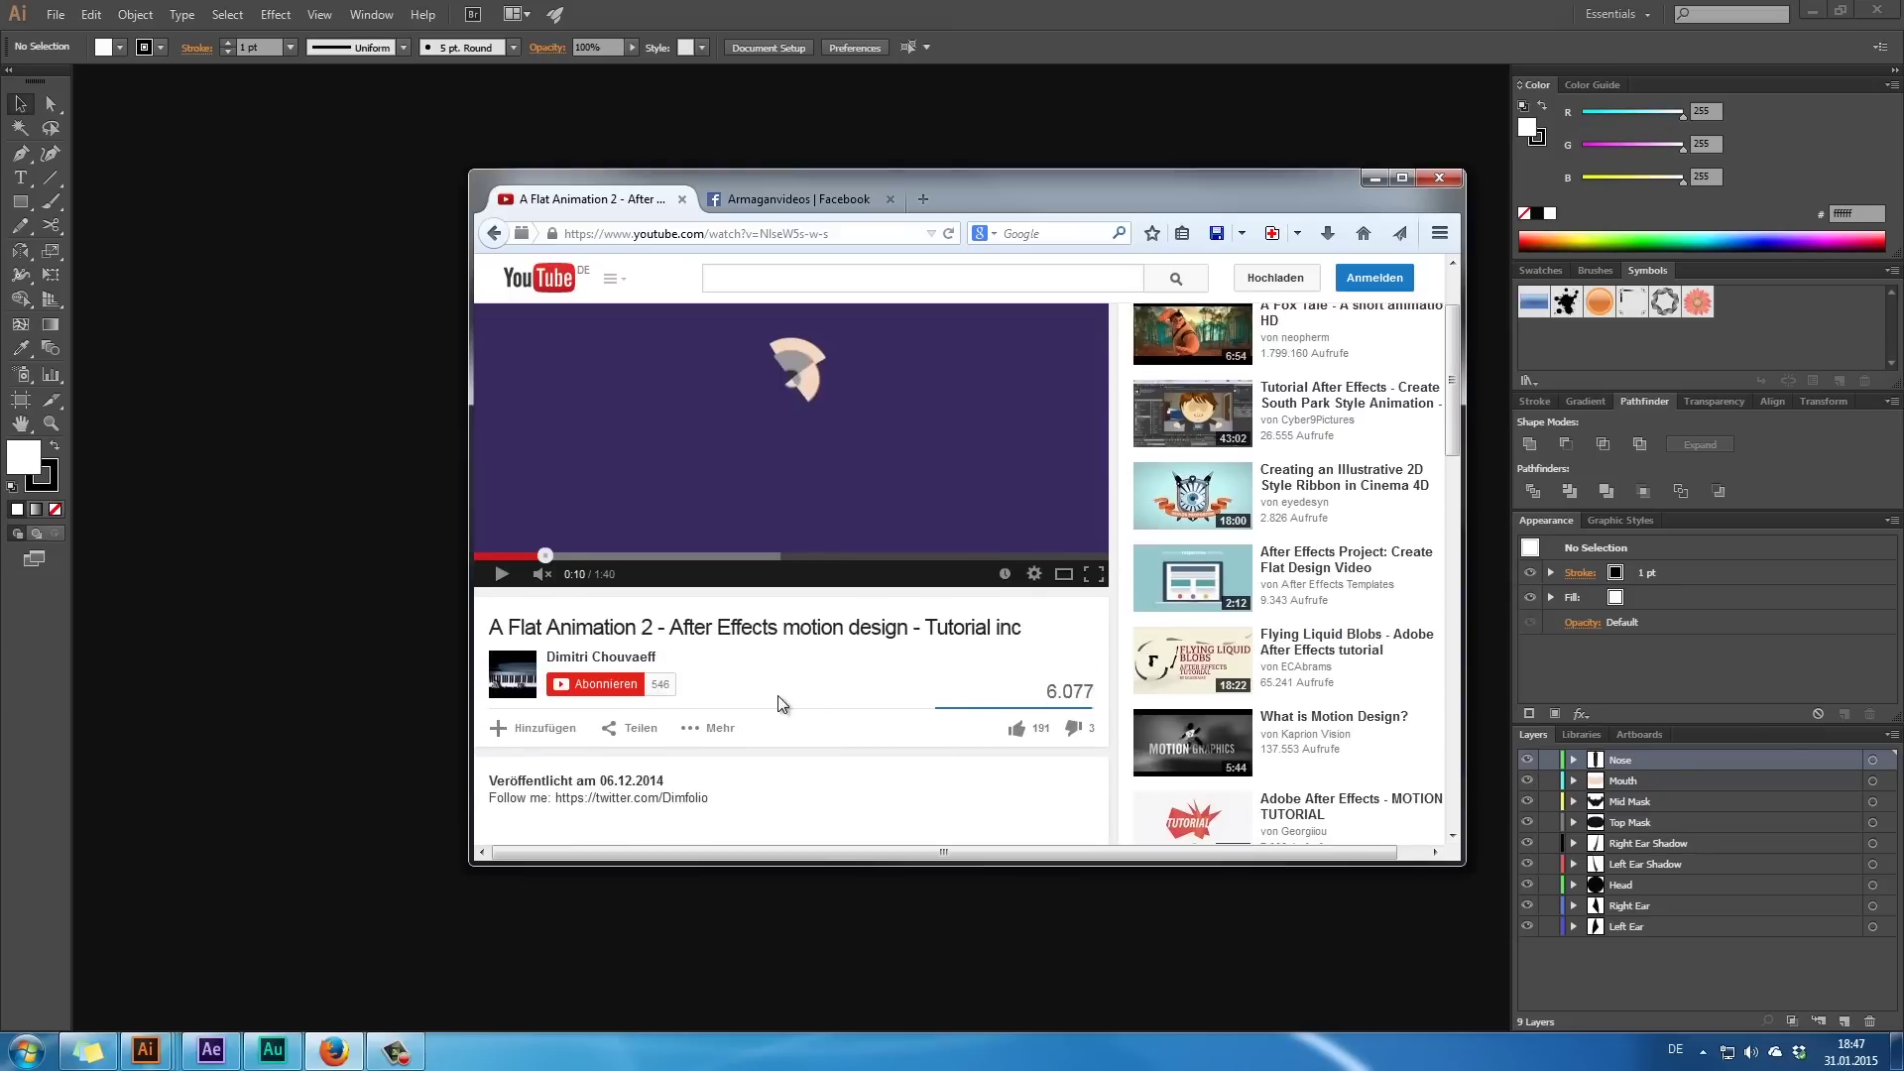
scroll(666, 642, up, 2)
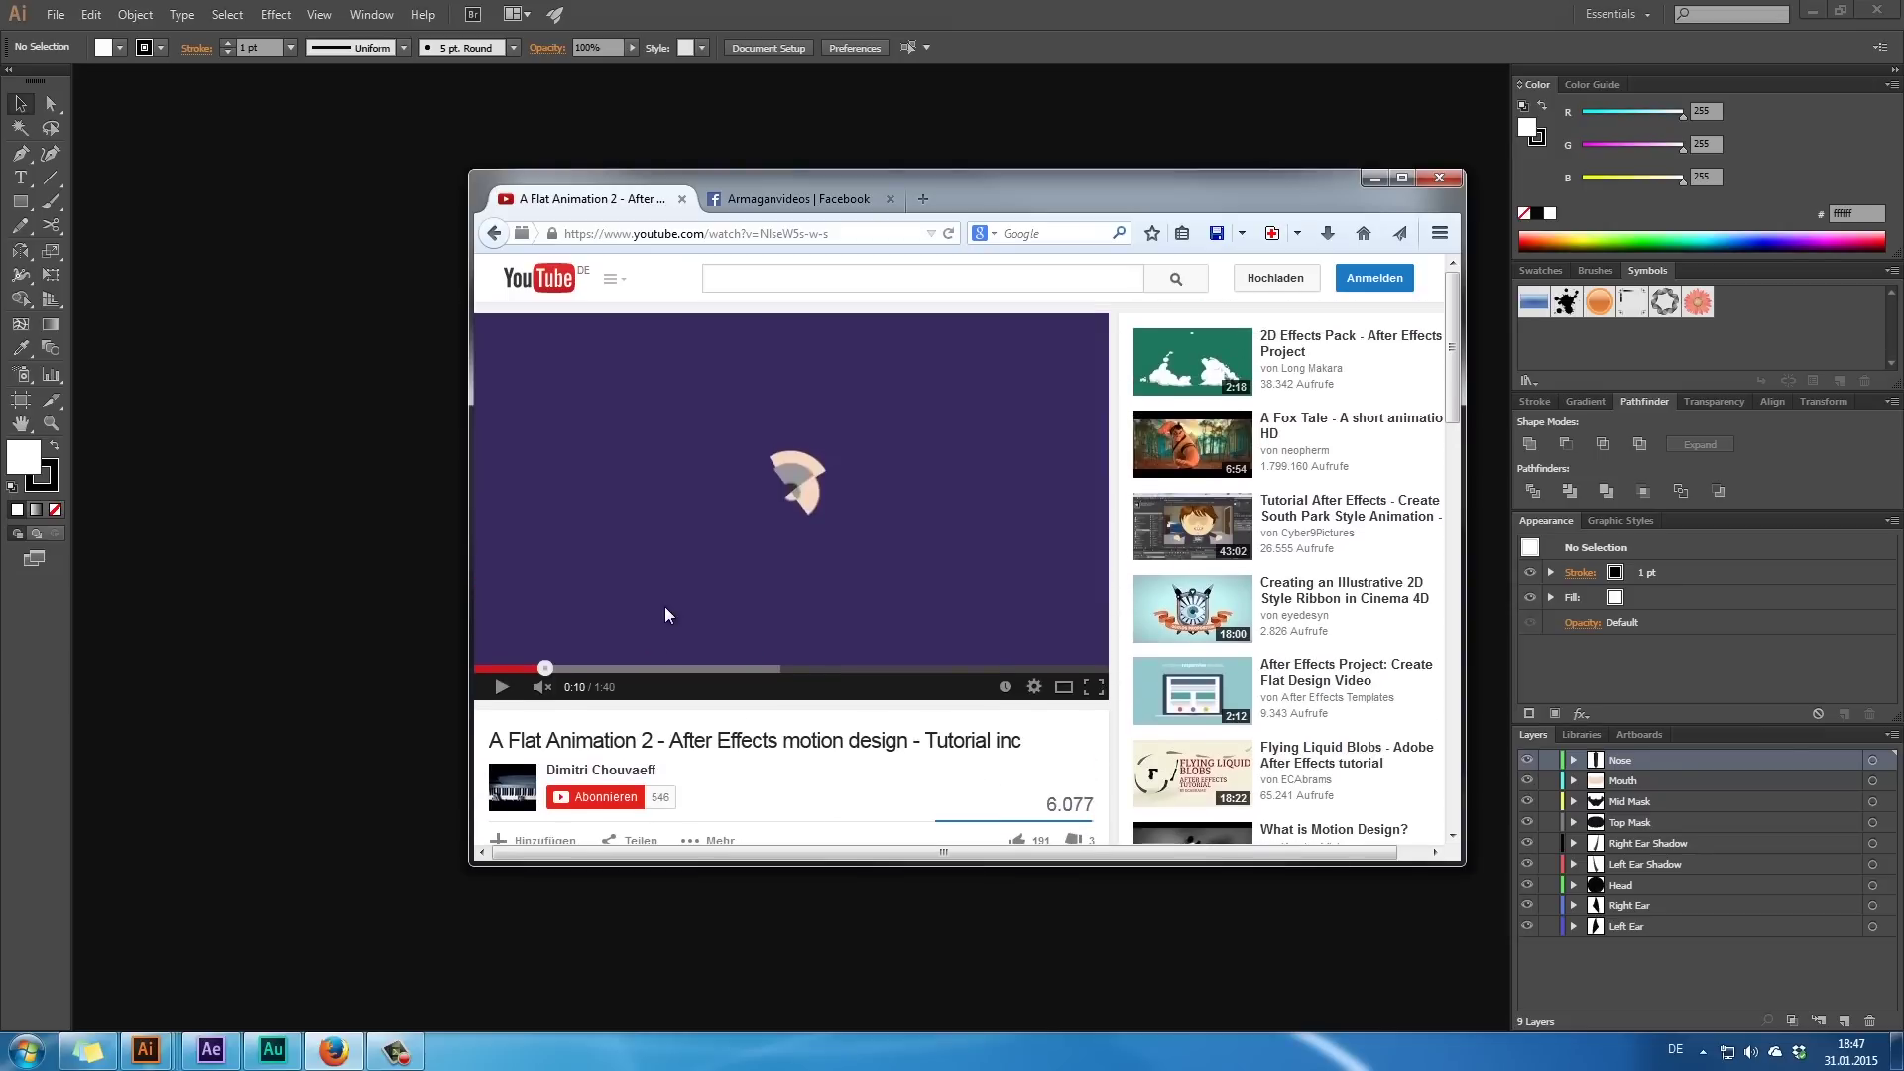
click(498, 690)
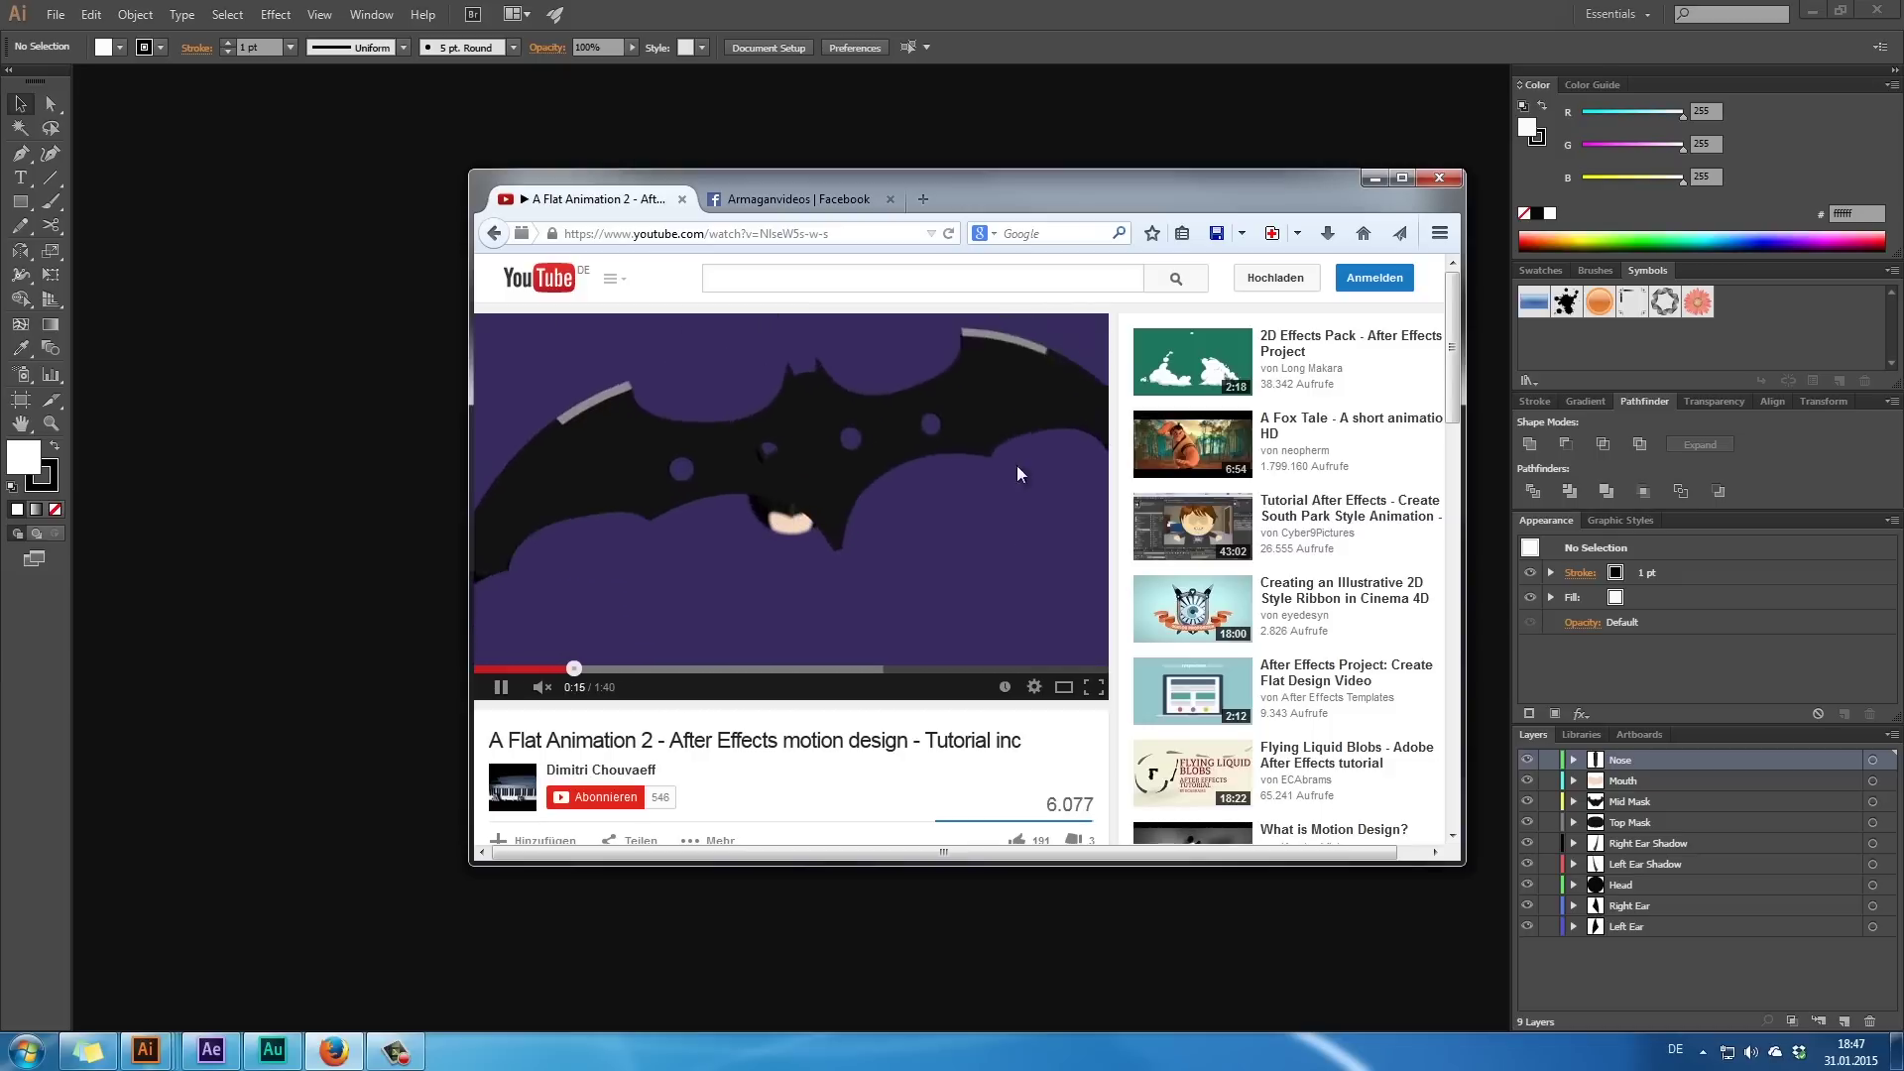
click(500, 686)
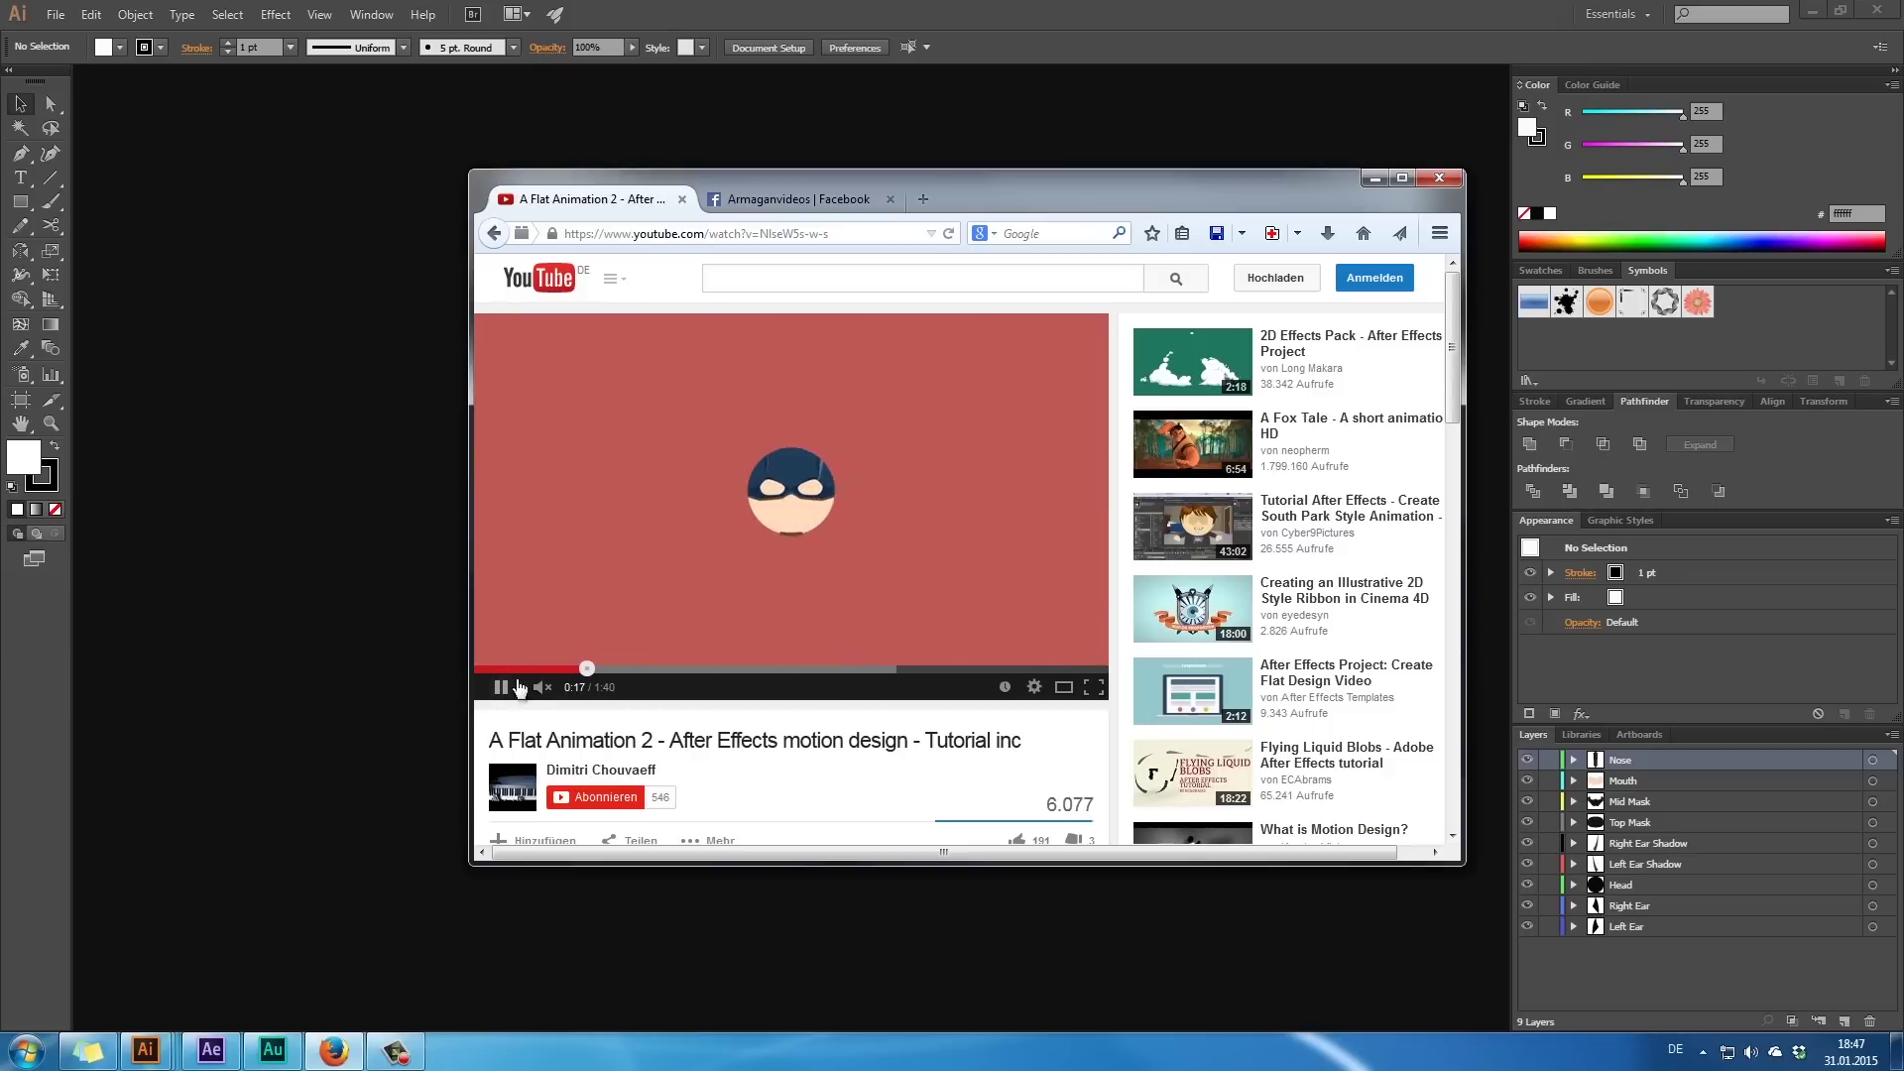
click(575, 669)
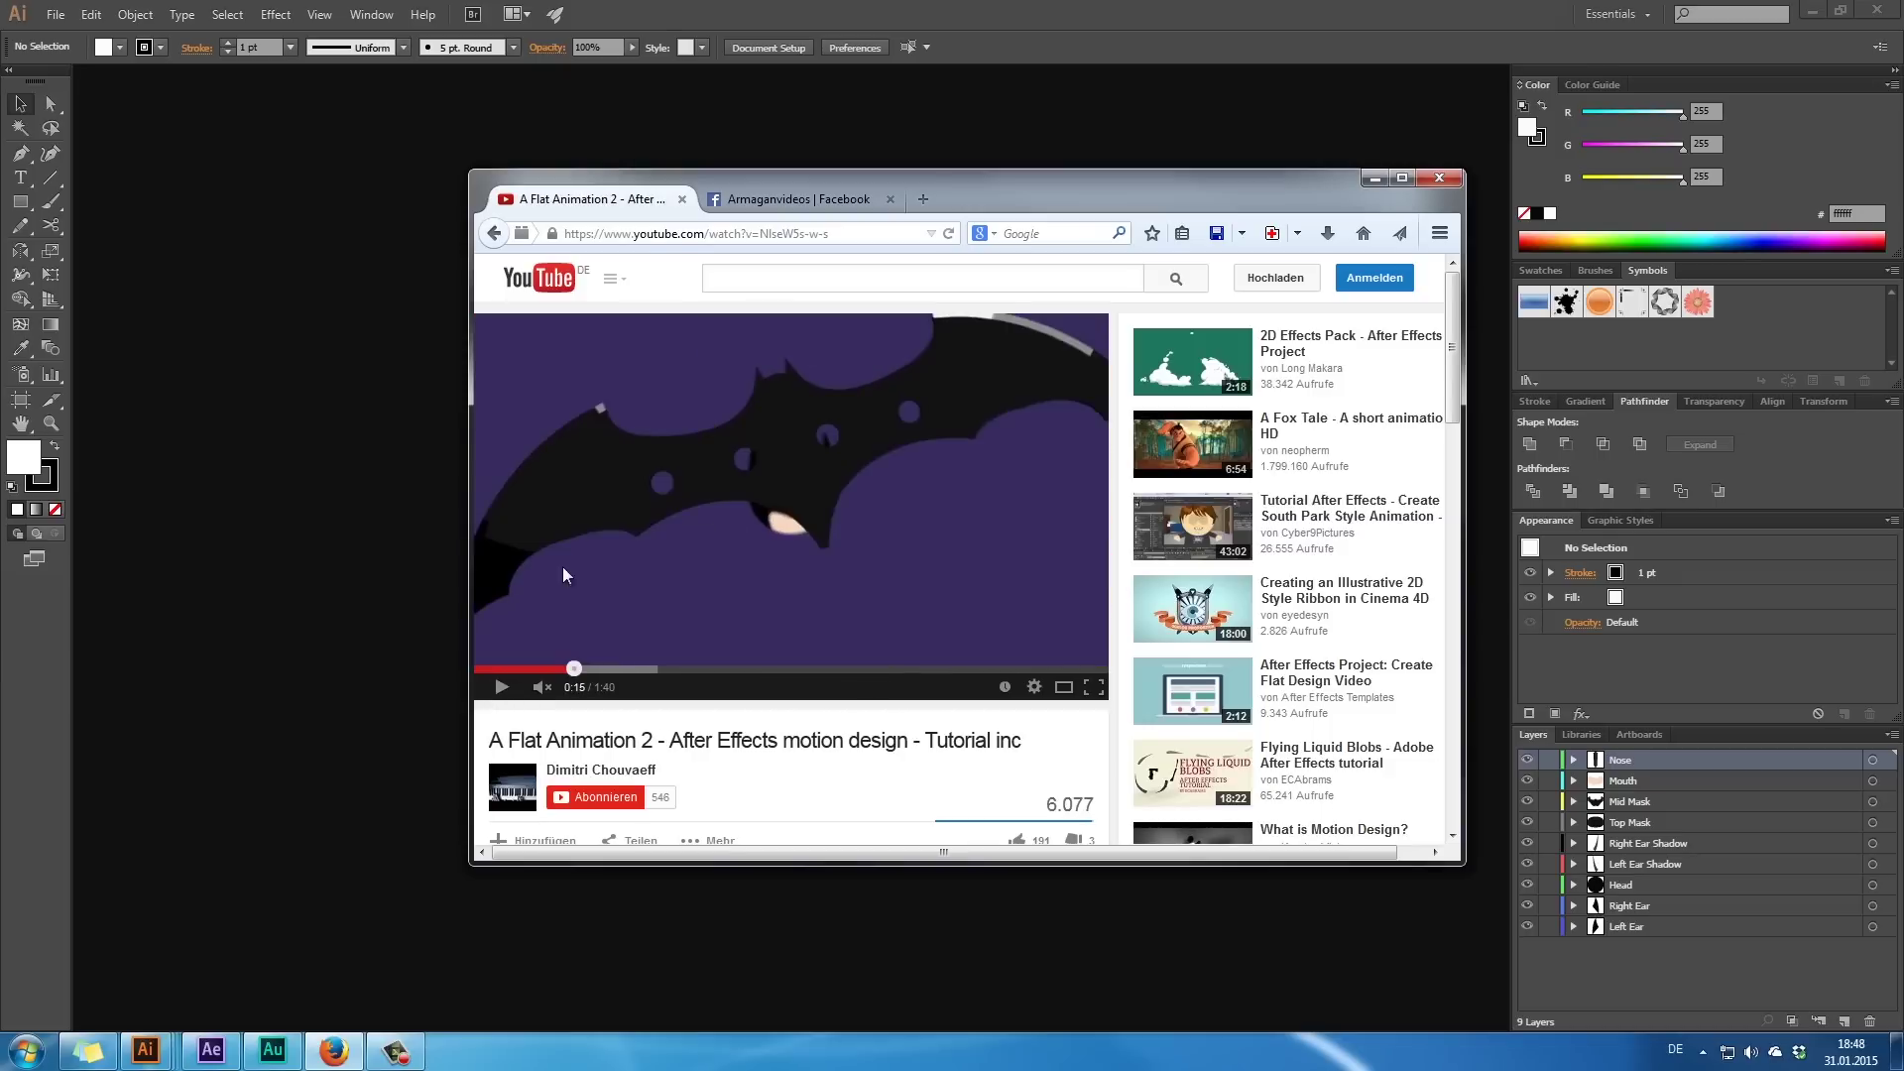
scroll(829, 684, down, 5)
scroll(820, 671, up, 5)
- Watch the bat animation in the Armaganvideos Facebook post, return to the reference video and minimise the browser window
click(788, 198)
scroll(1108, 436, down, 2)
click(1108, 437)
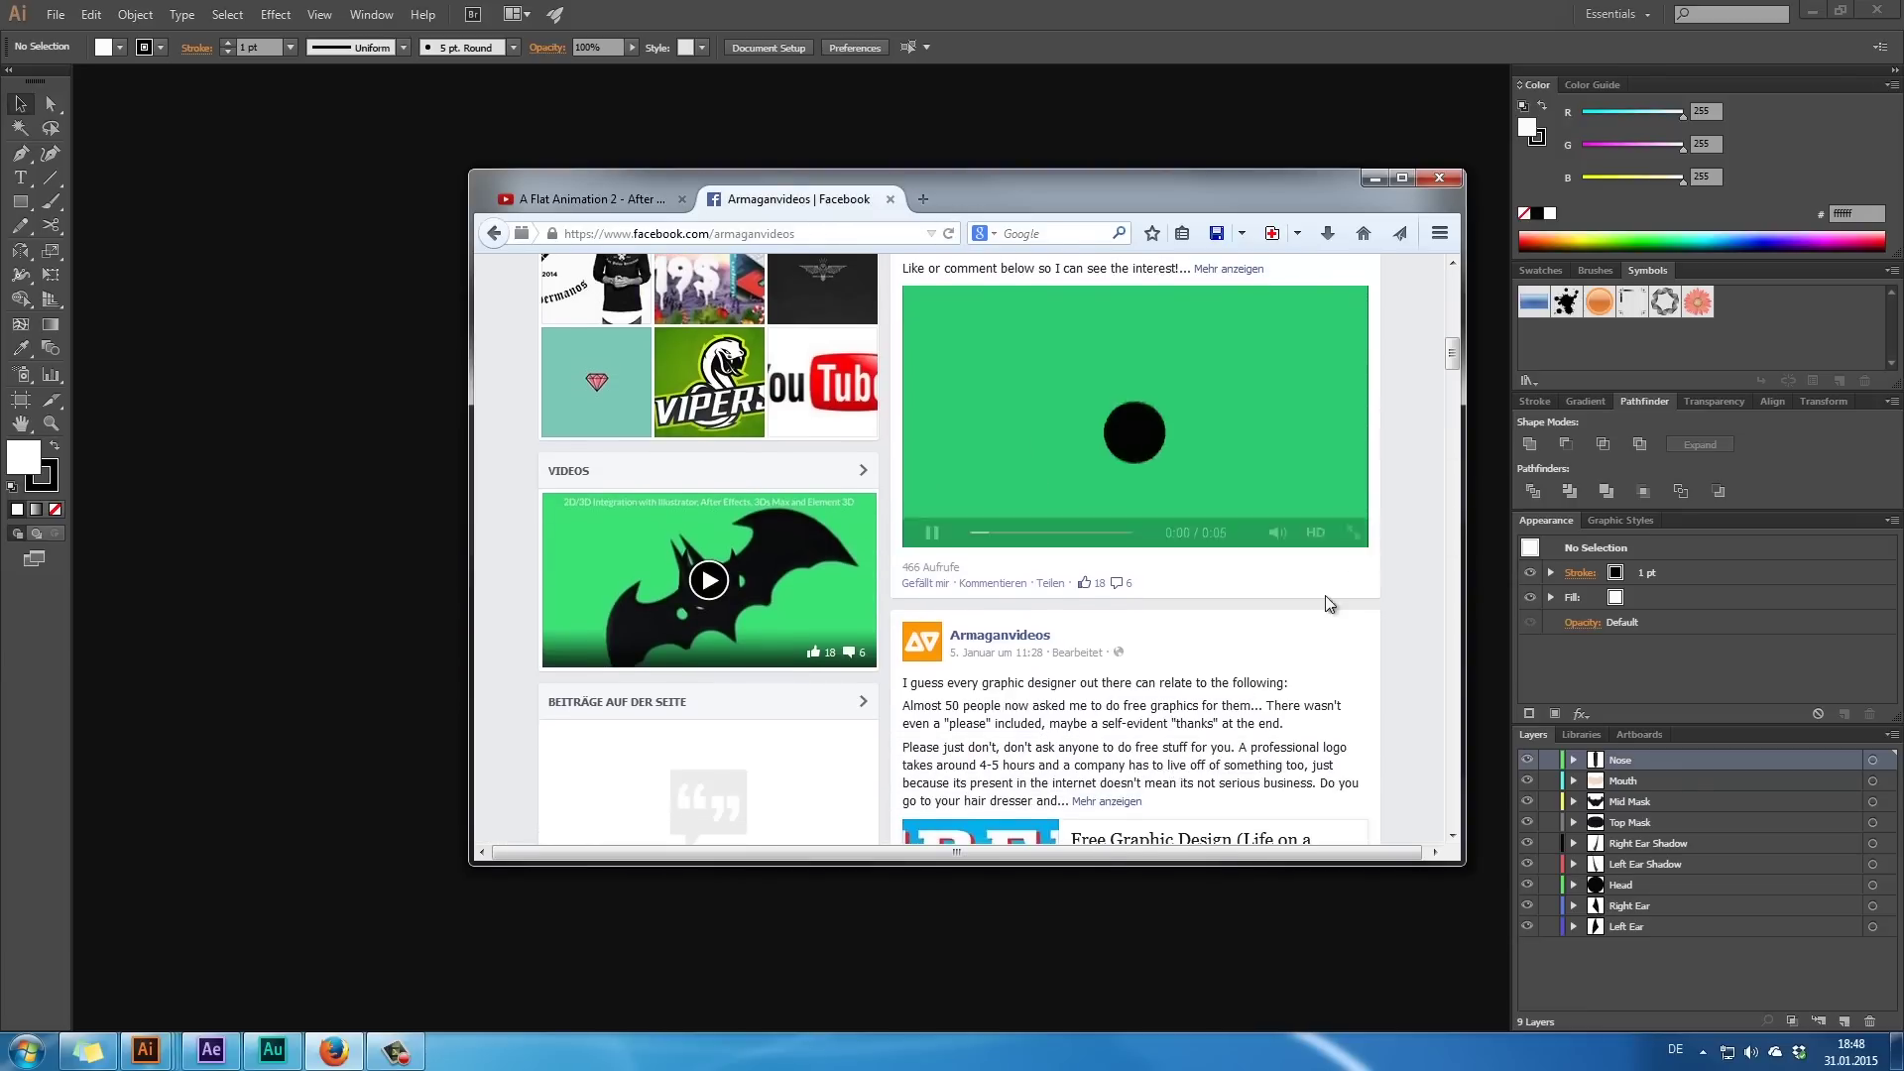
scroll(1289, 655, up, 1)
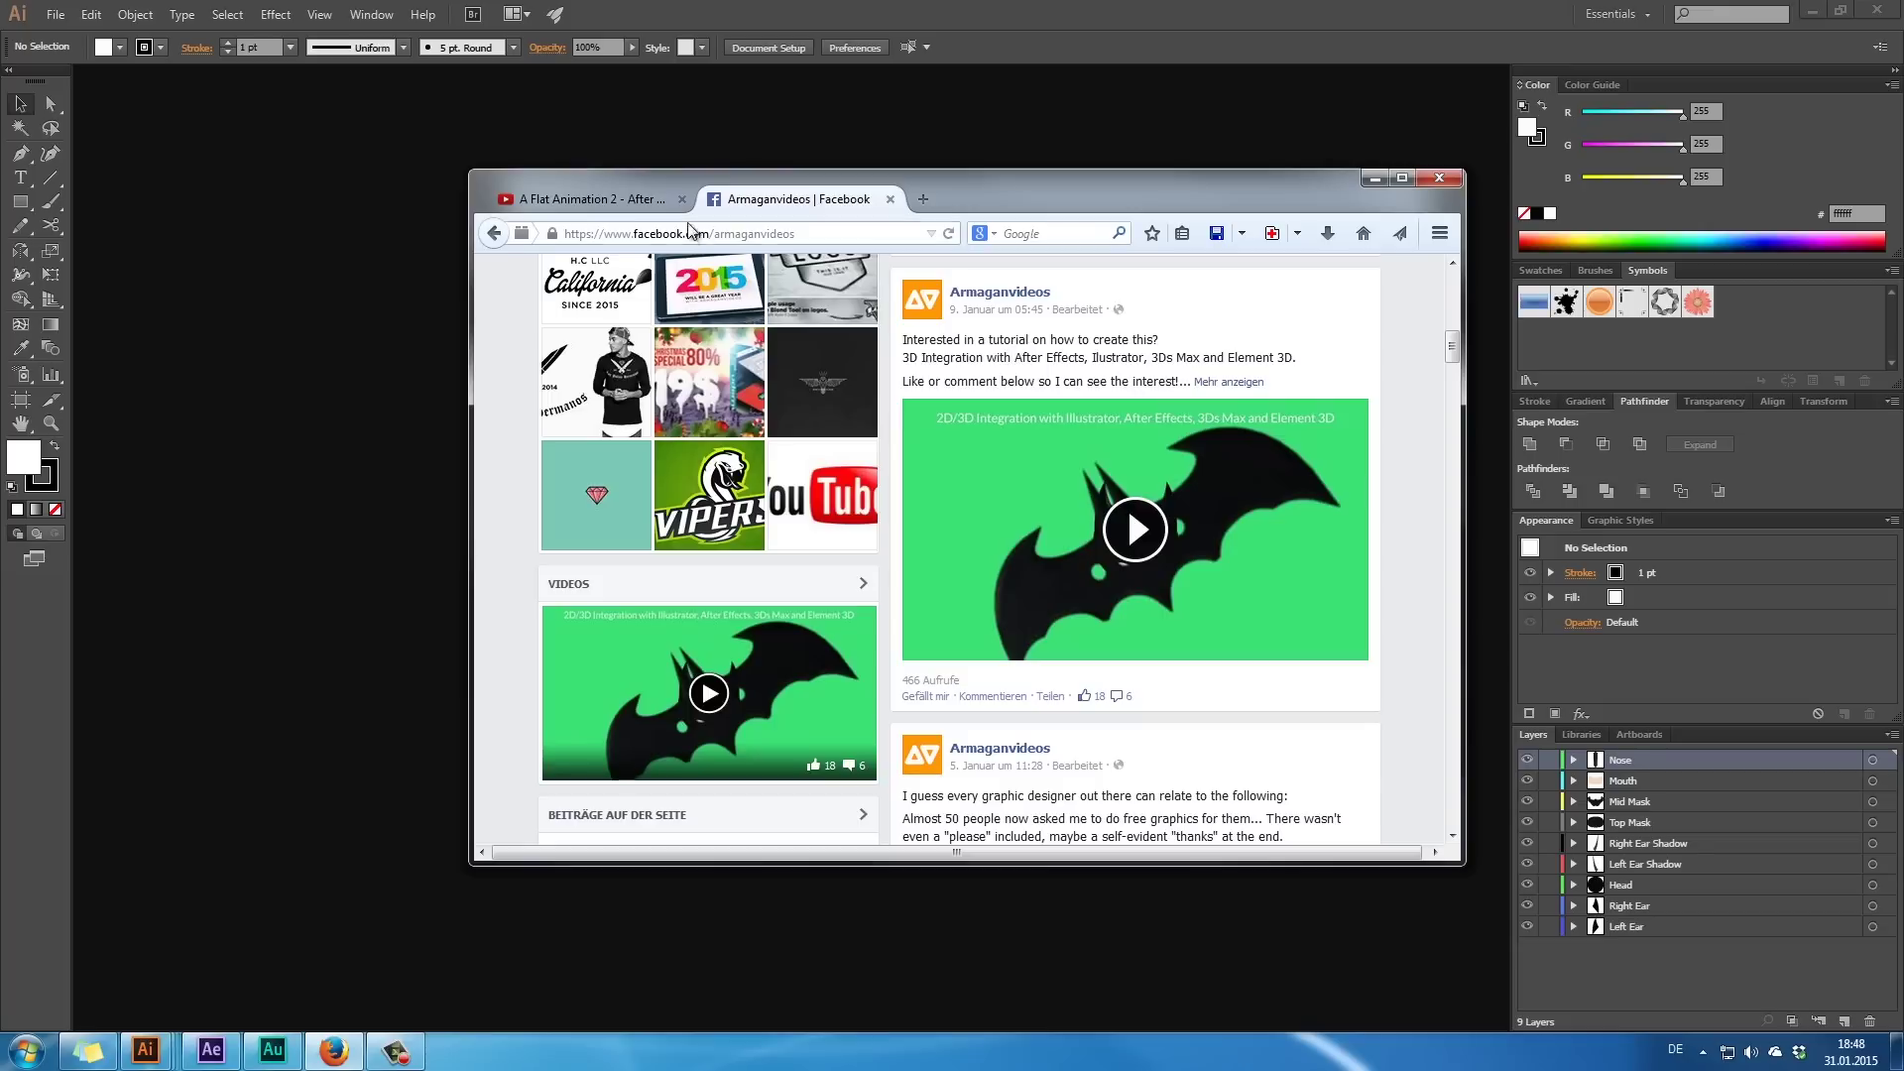
click(610, 199)
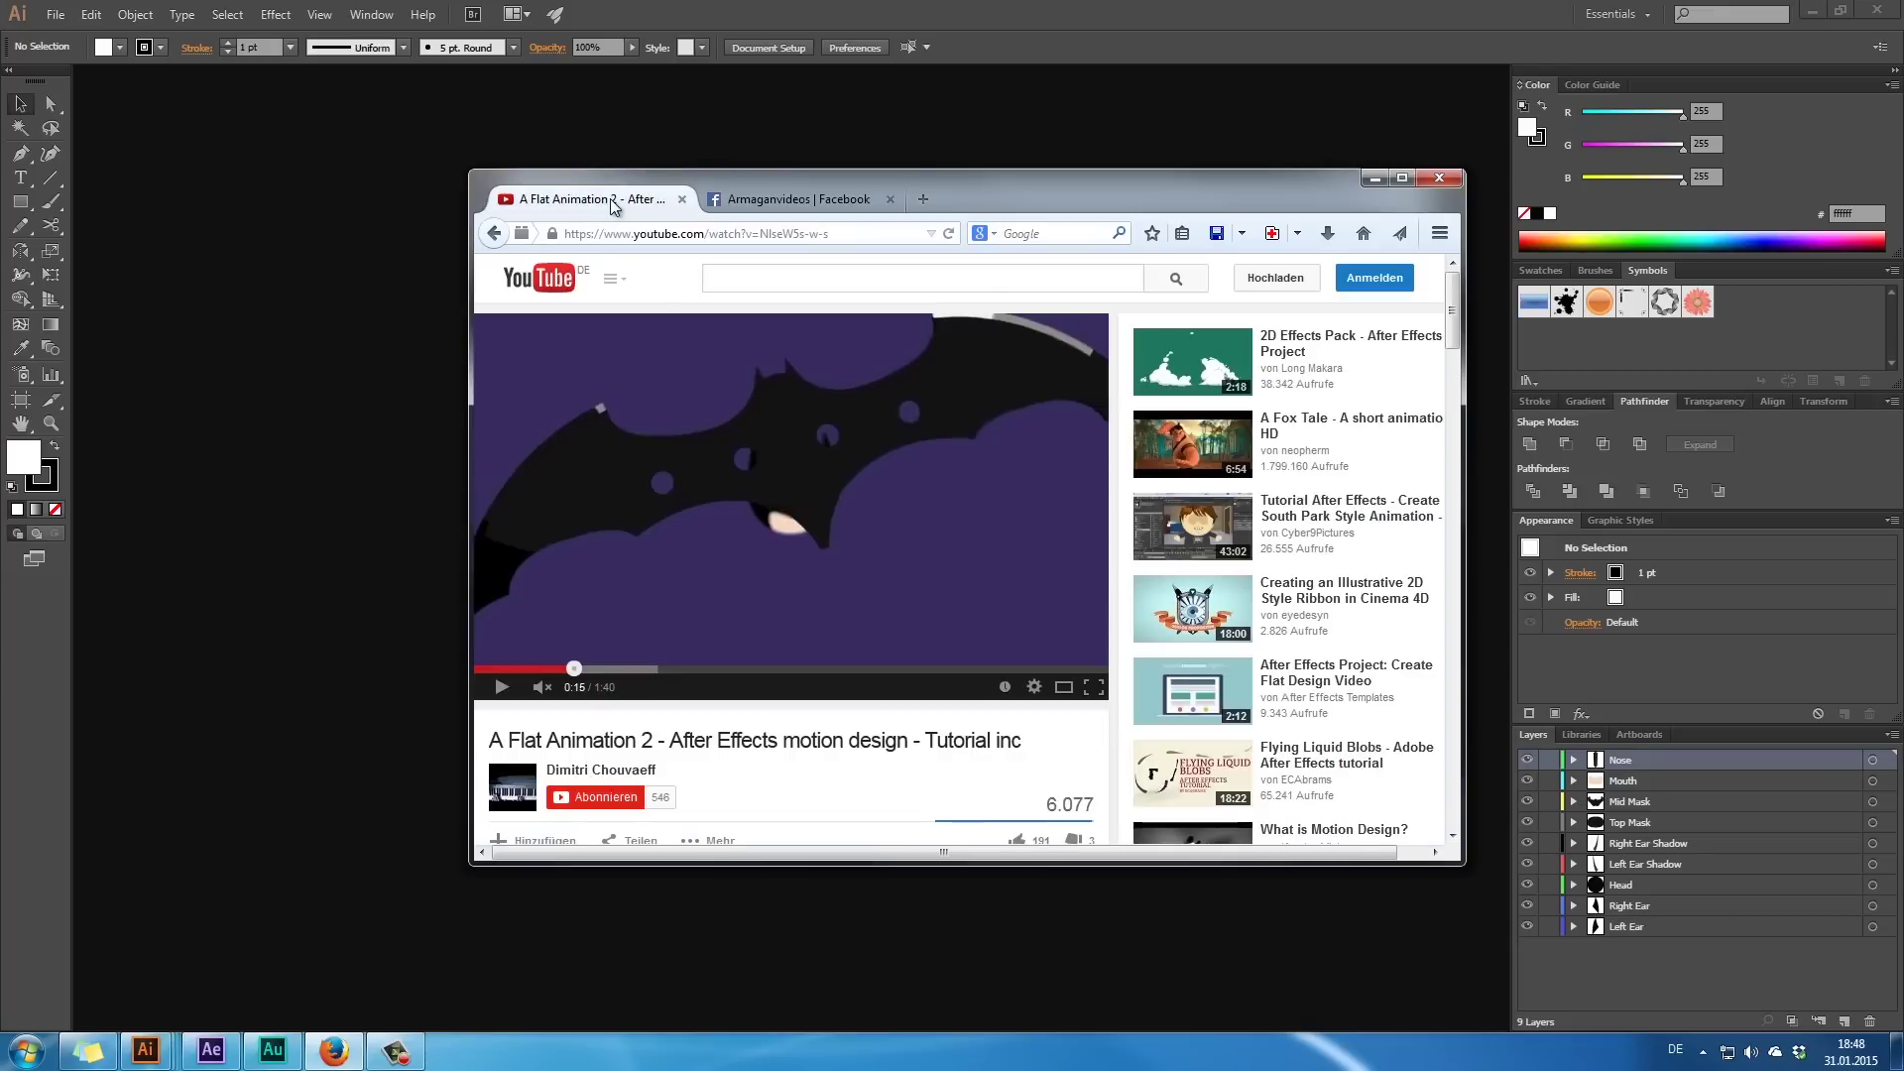
click(1371, 181)
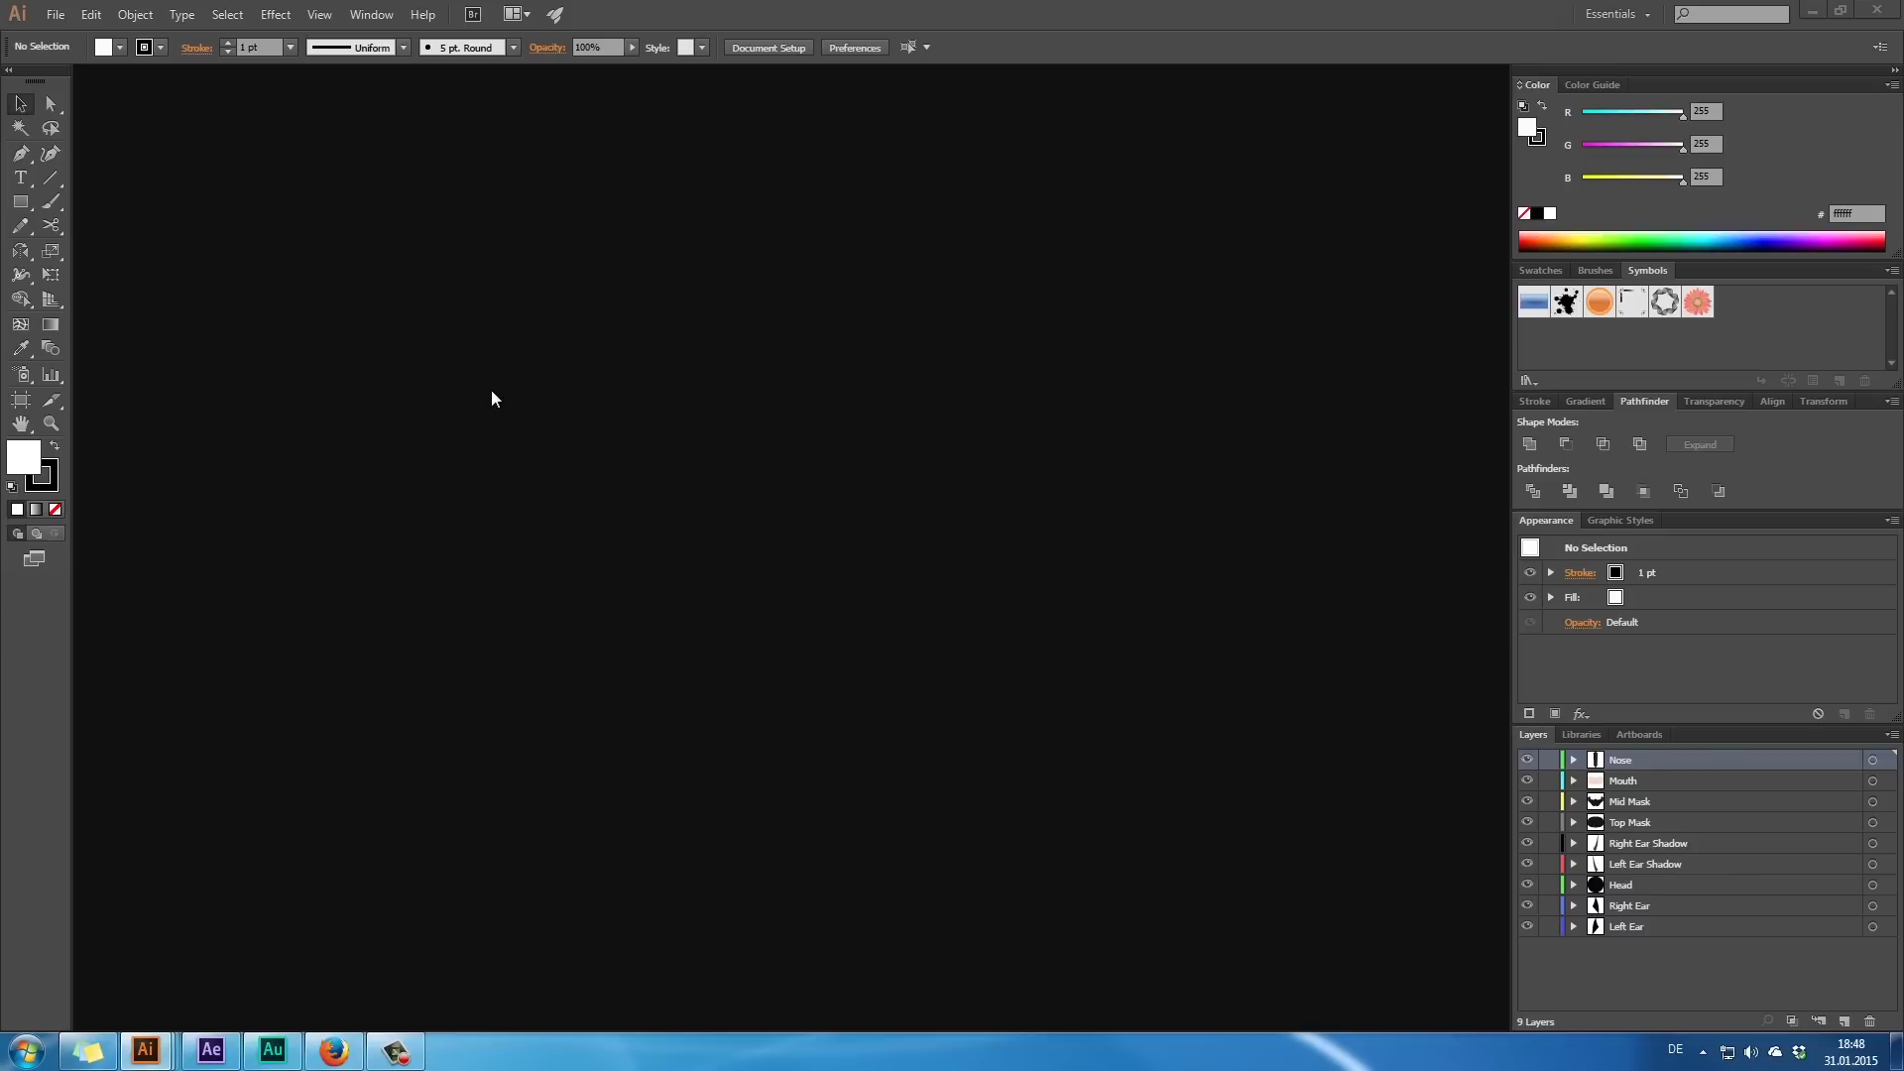
- Create a new 1920 x 1080 px document and dock its floating window into the workspace
key(ctrl+n)
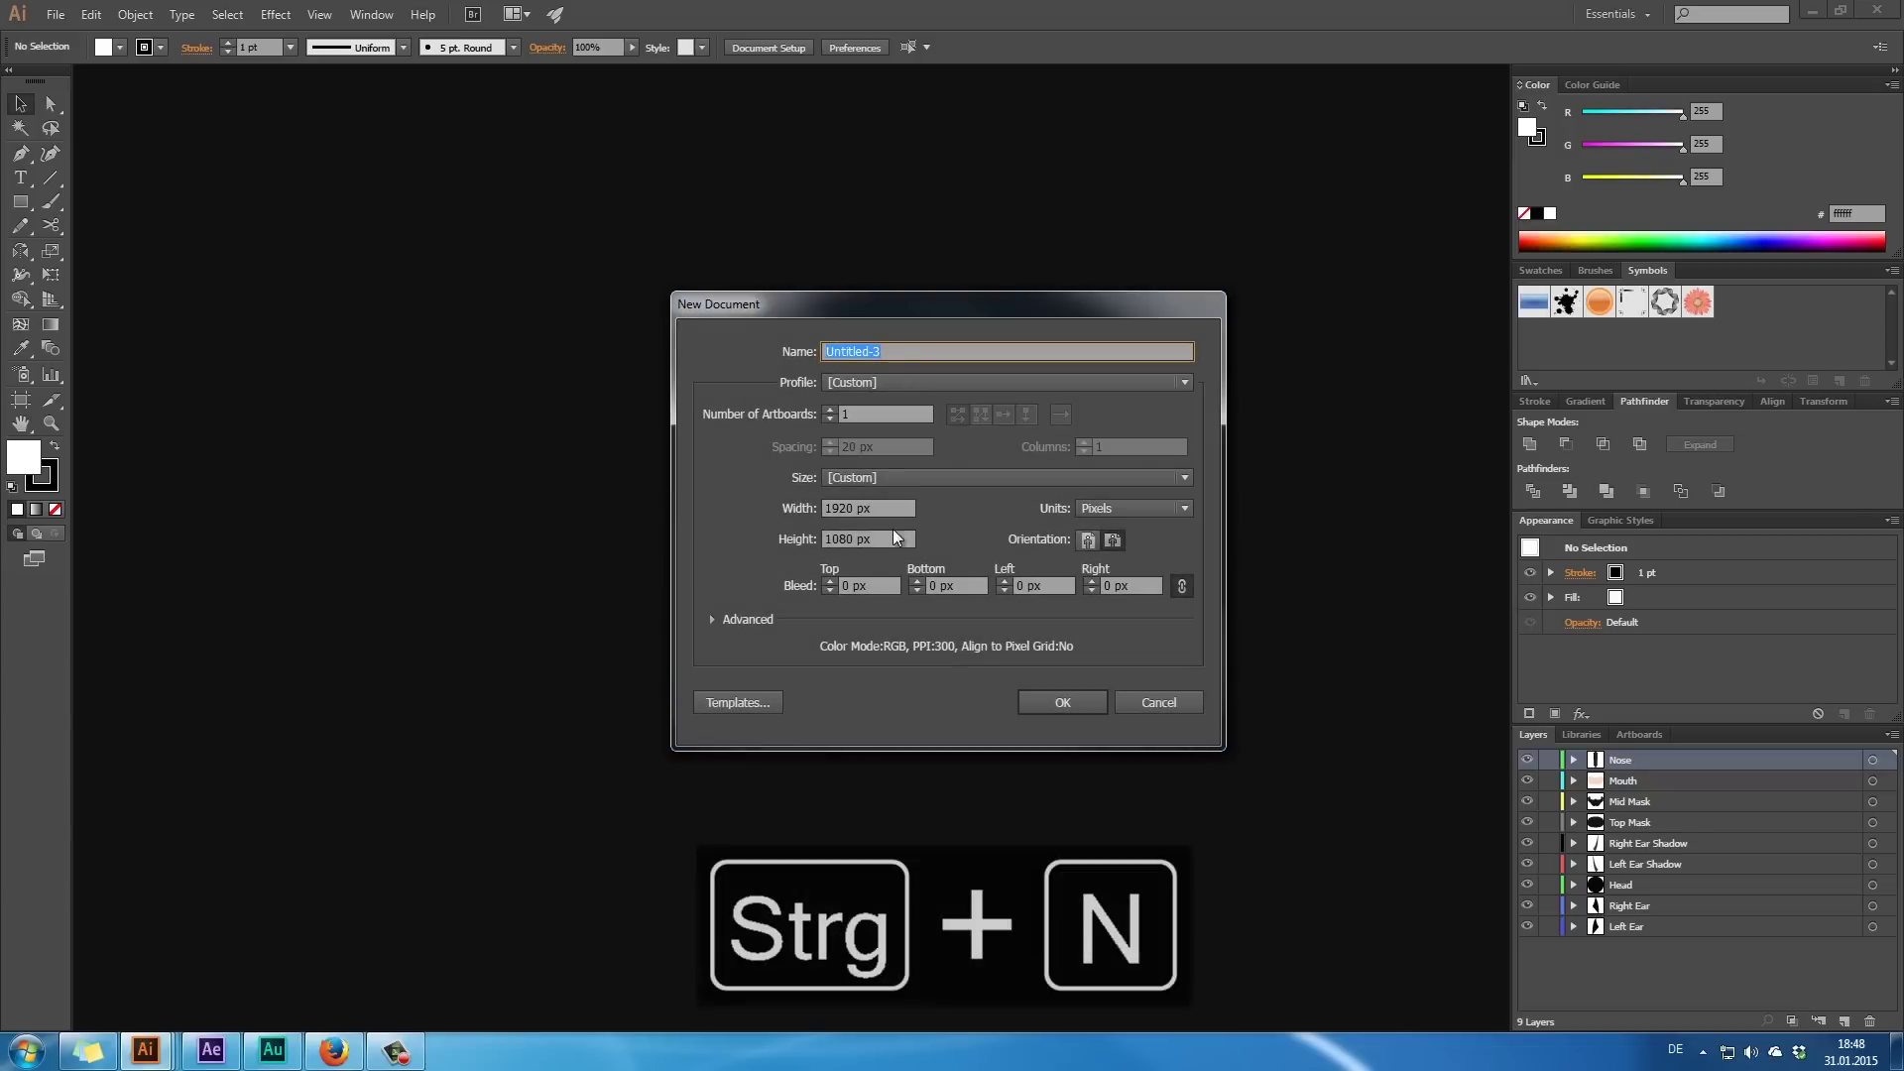
click(1056, 702)
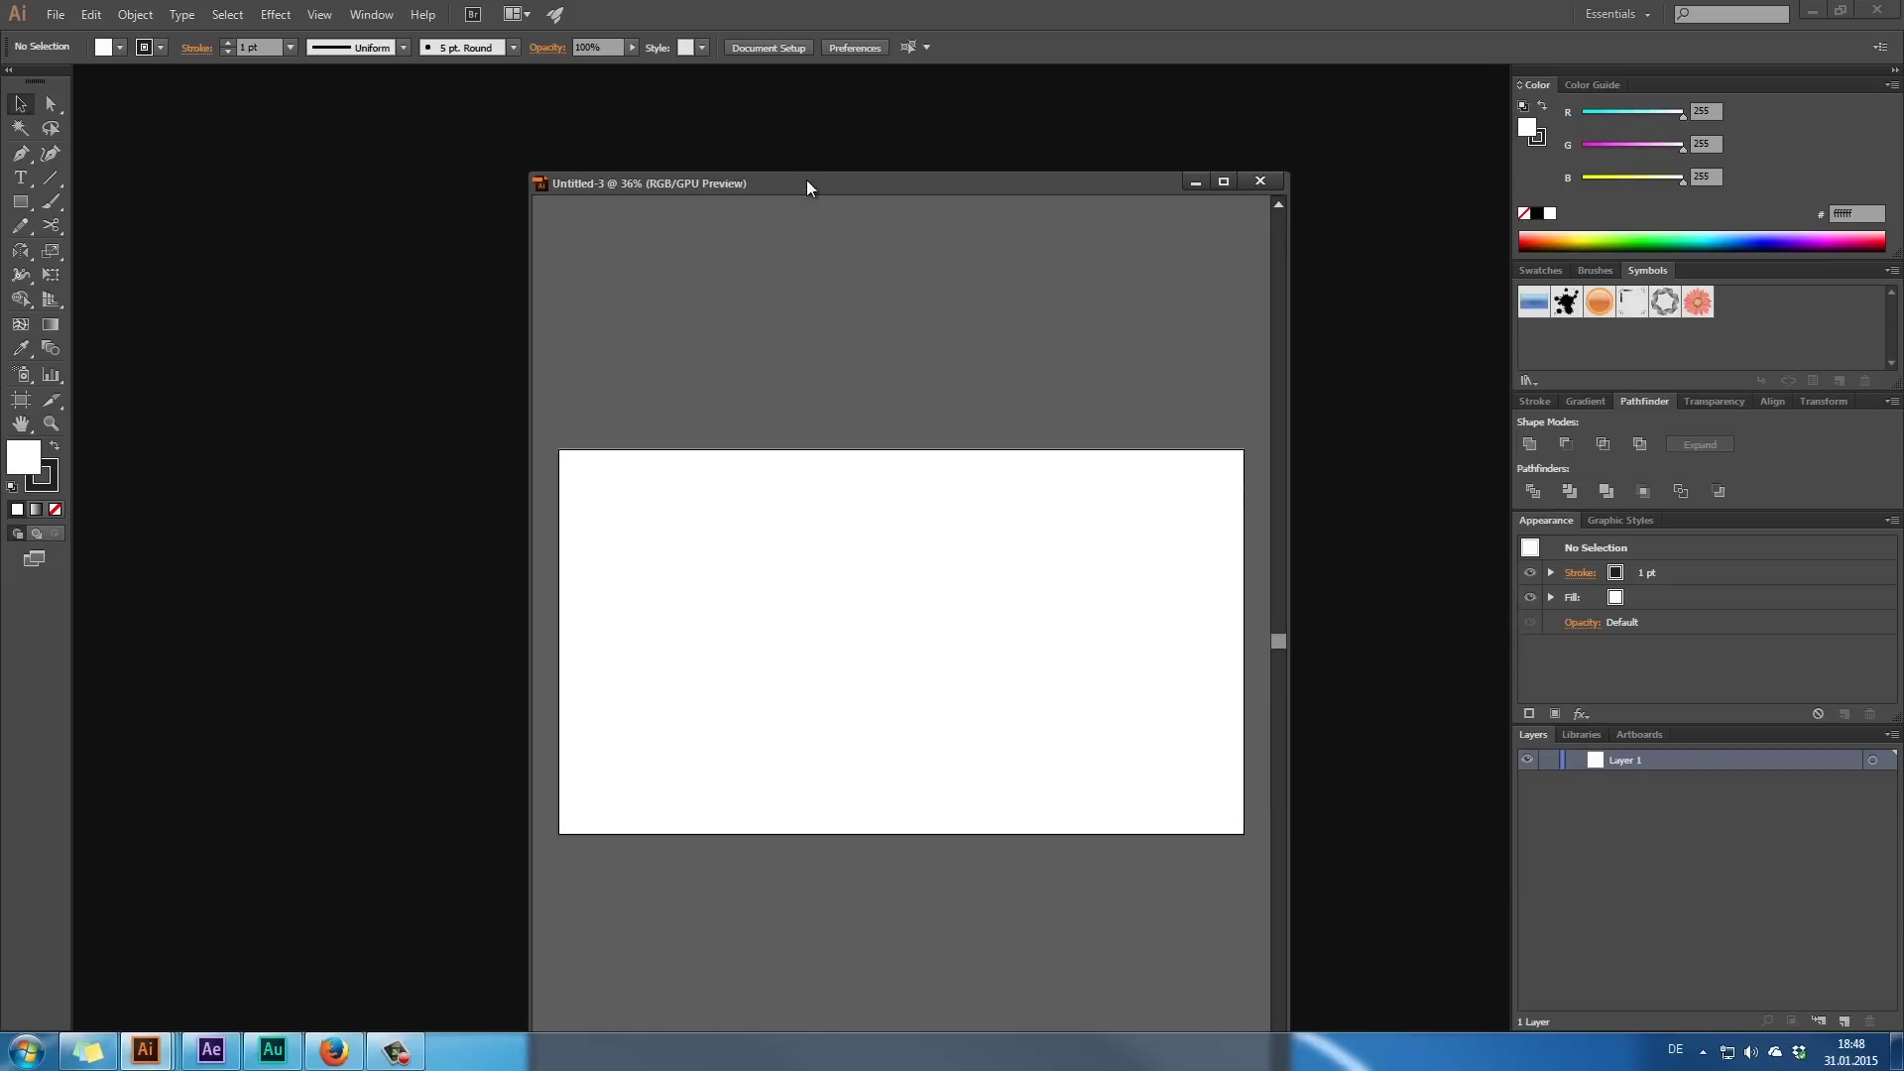
drag(809, 184, 694, 226)
key(space)
drag(977, 663, 1021, 611)
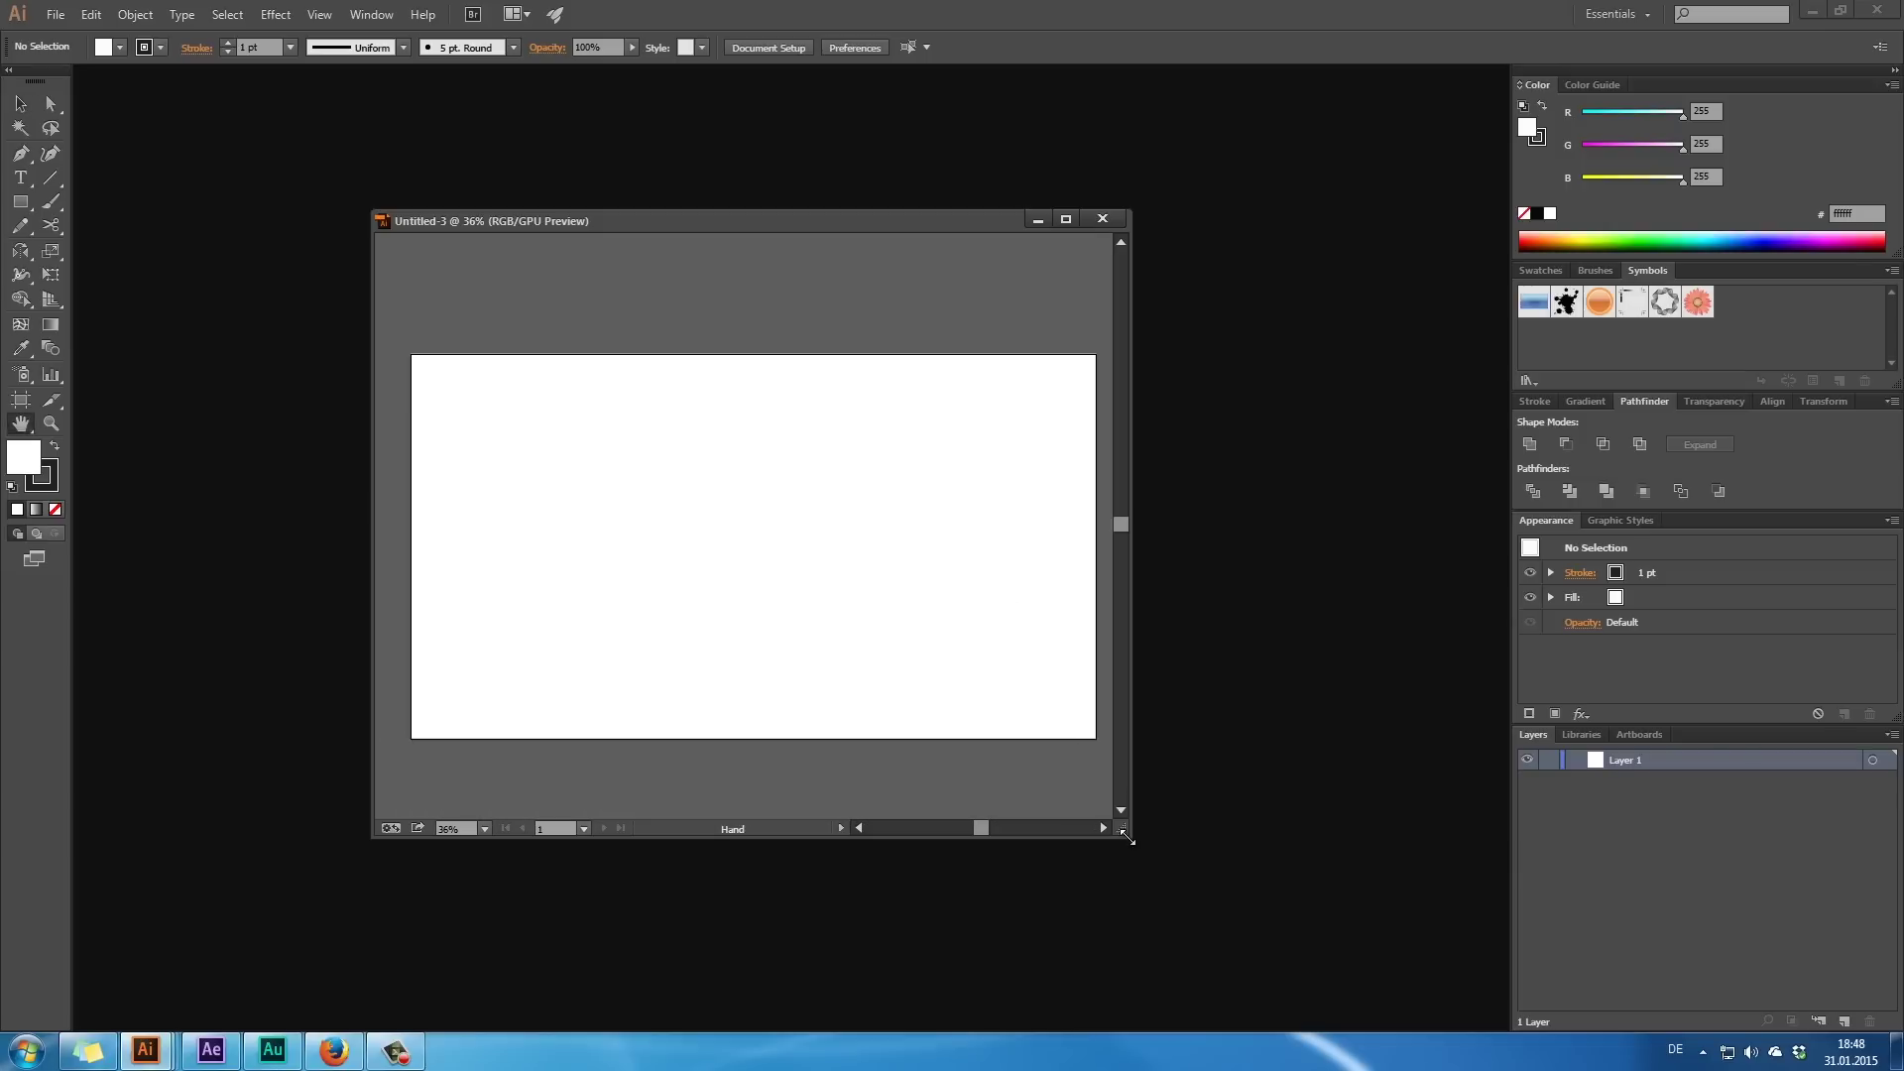
drag(1128, 838, 1423, 942)
drag(913, 536, 988, 573)
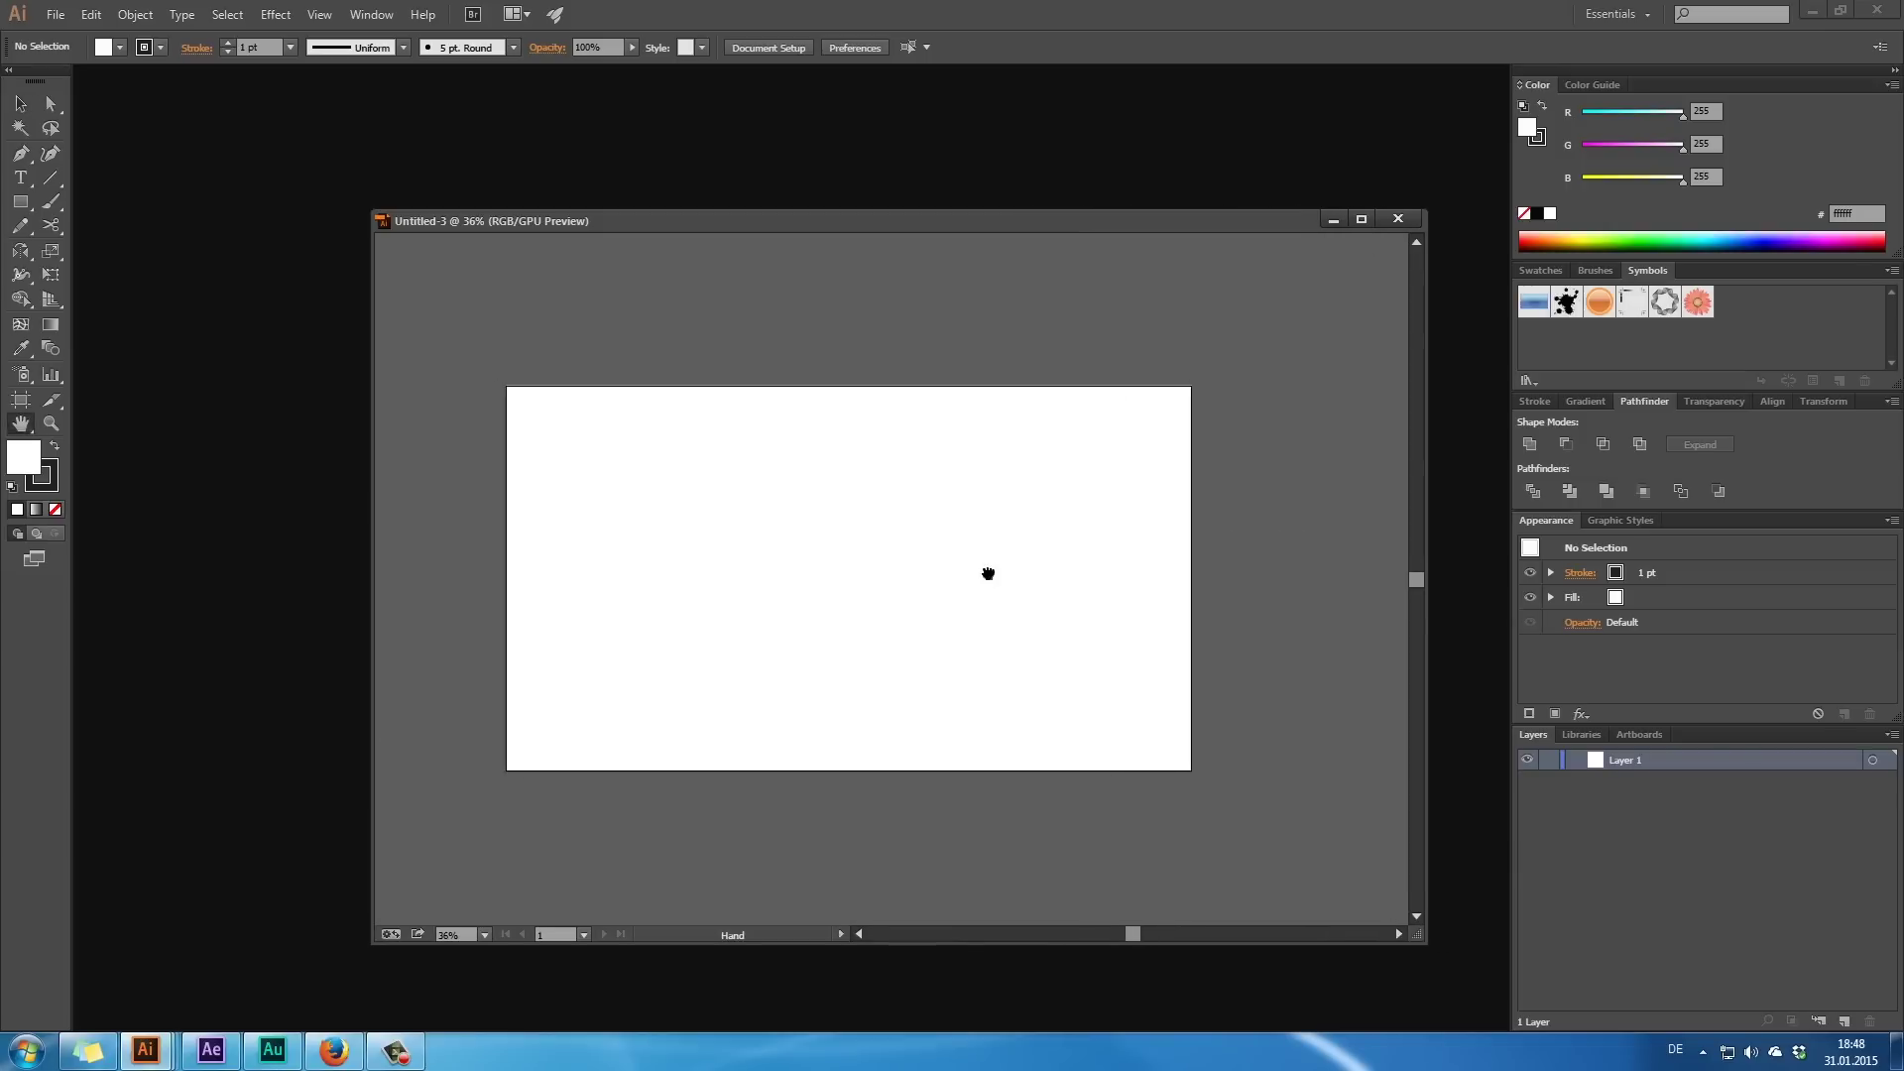
drag(888, 220, 906, 72)
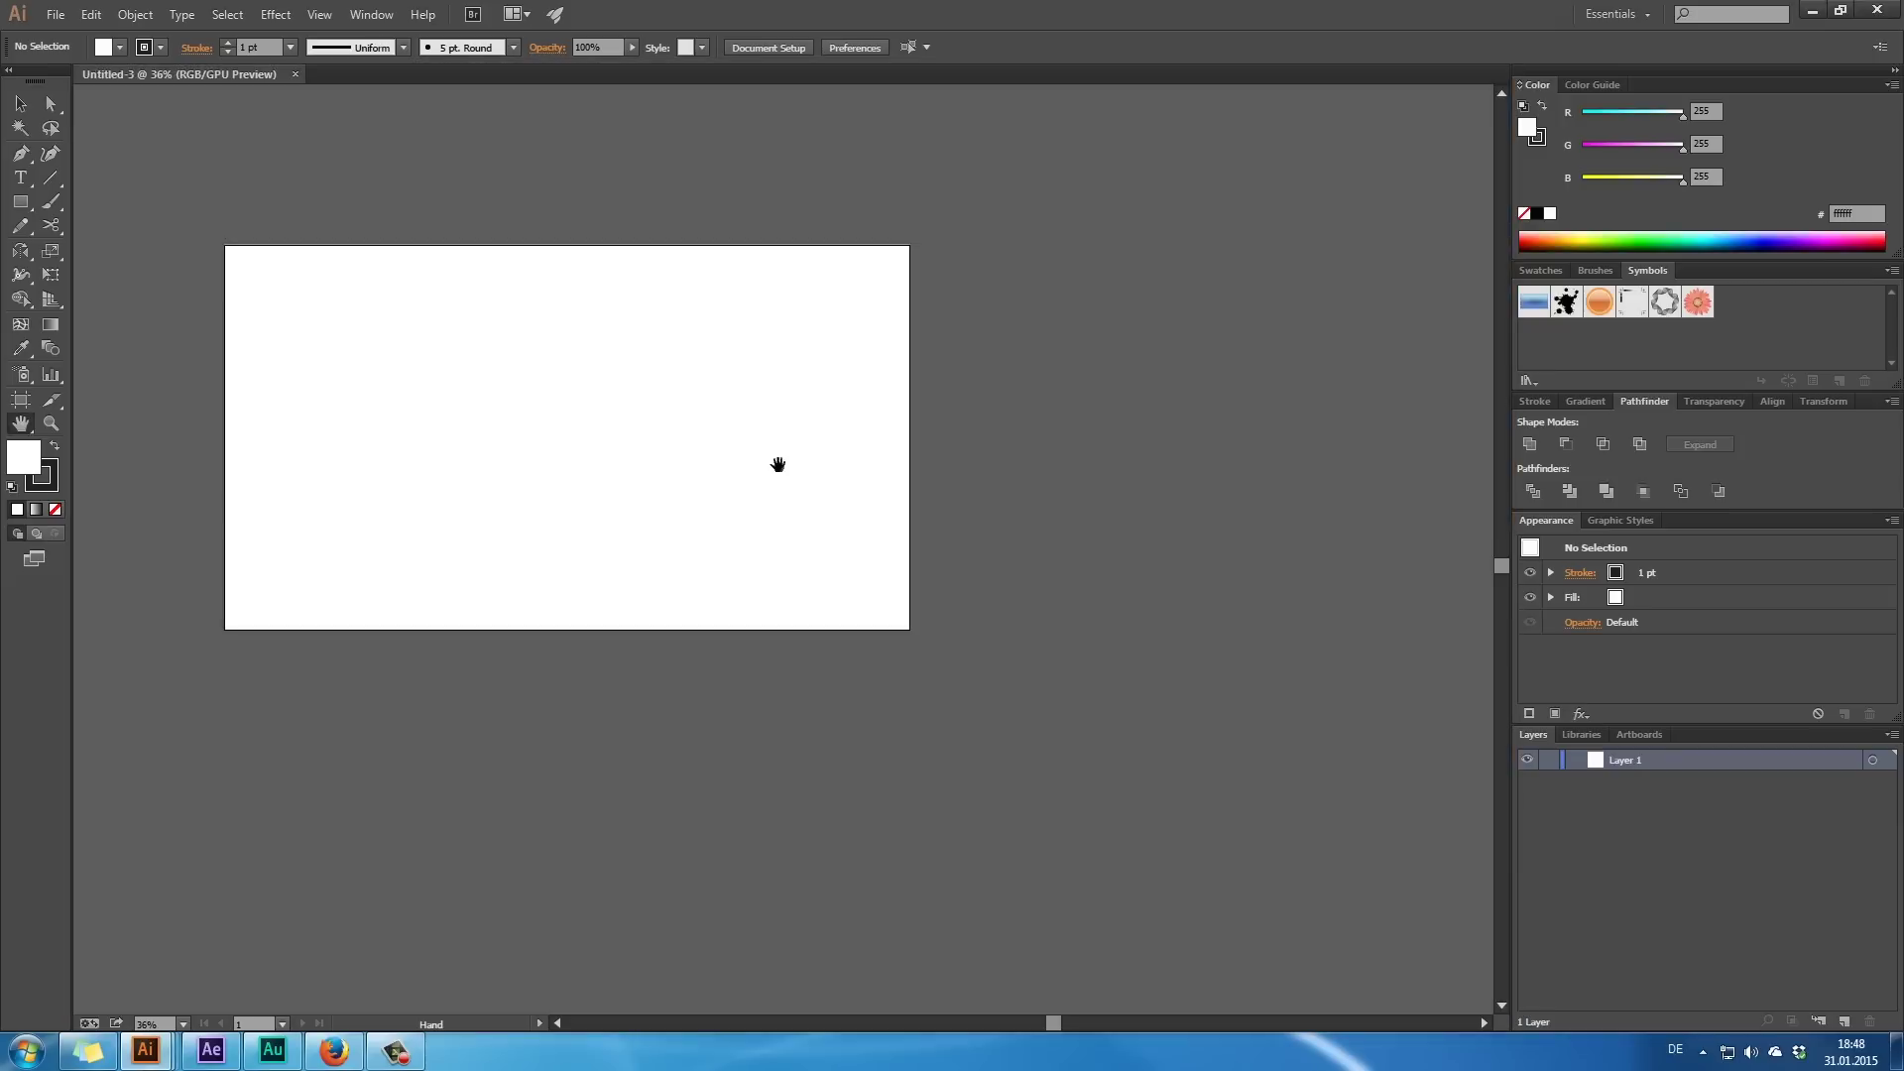
- Set the Pen tool up with no stroke and a pure black (000000) fill
ctrl+click(603, 359)
drag(836, 561, 854, 403)
ctrl+click(840, 495)
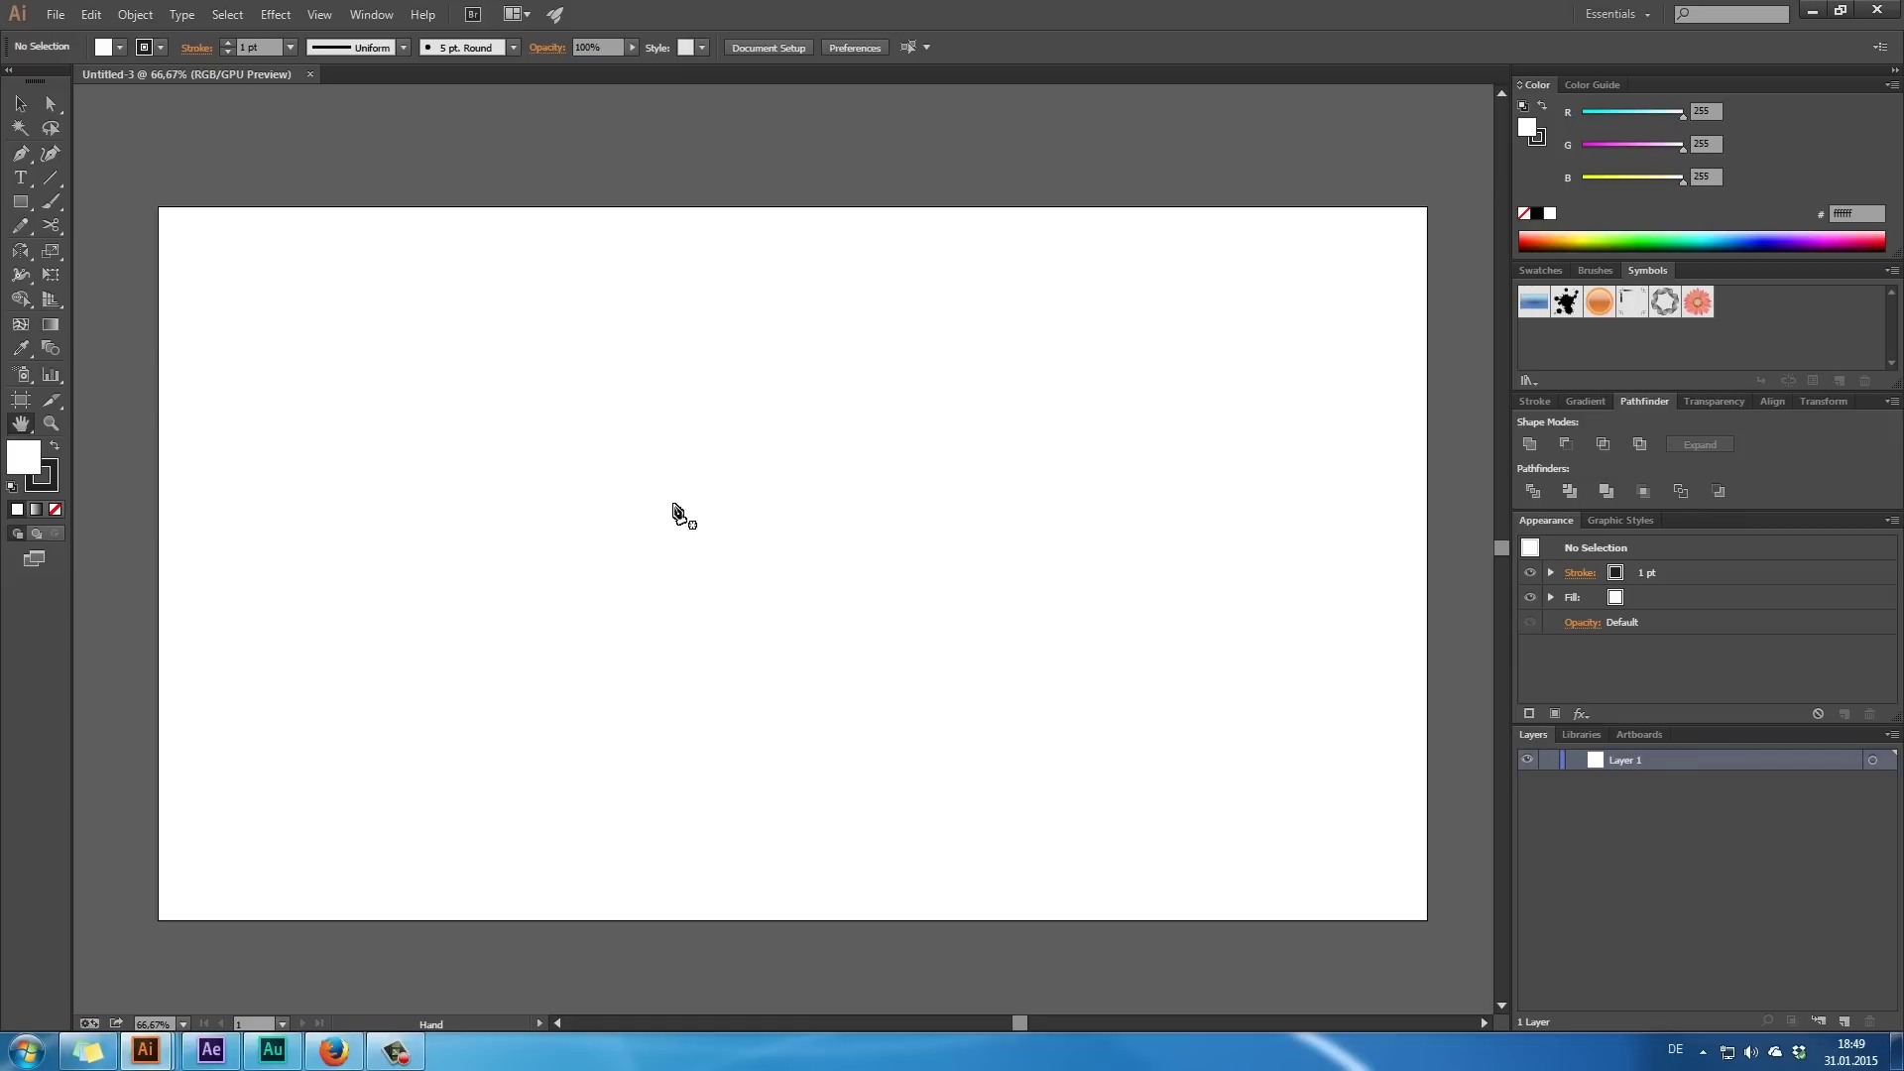
key(p)
key(x)
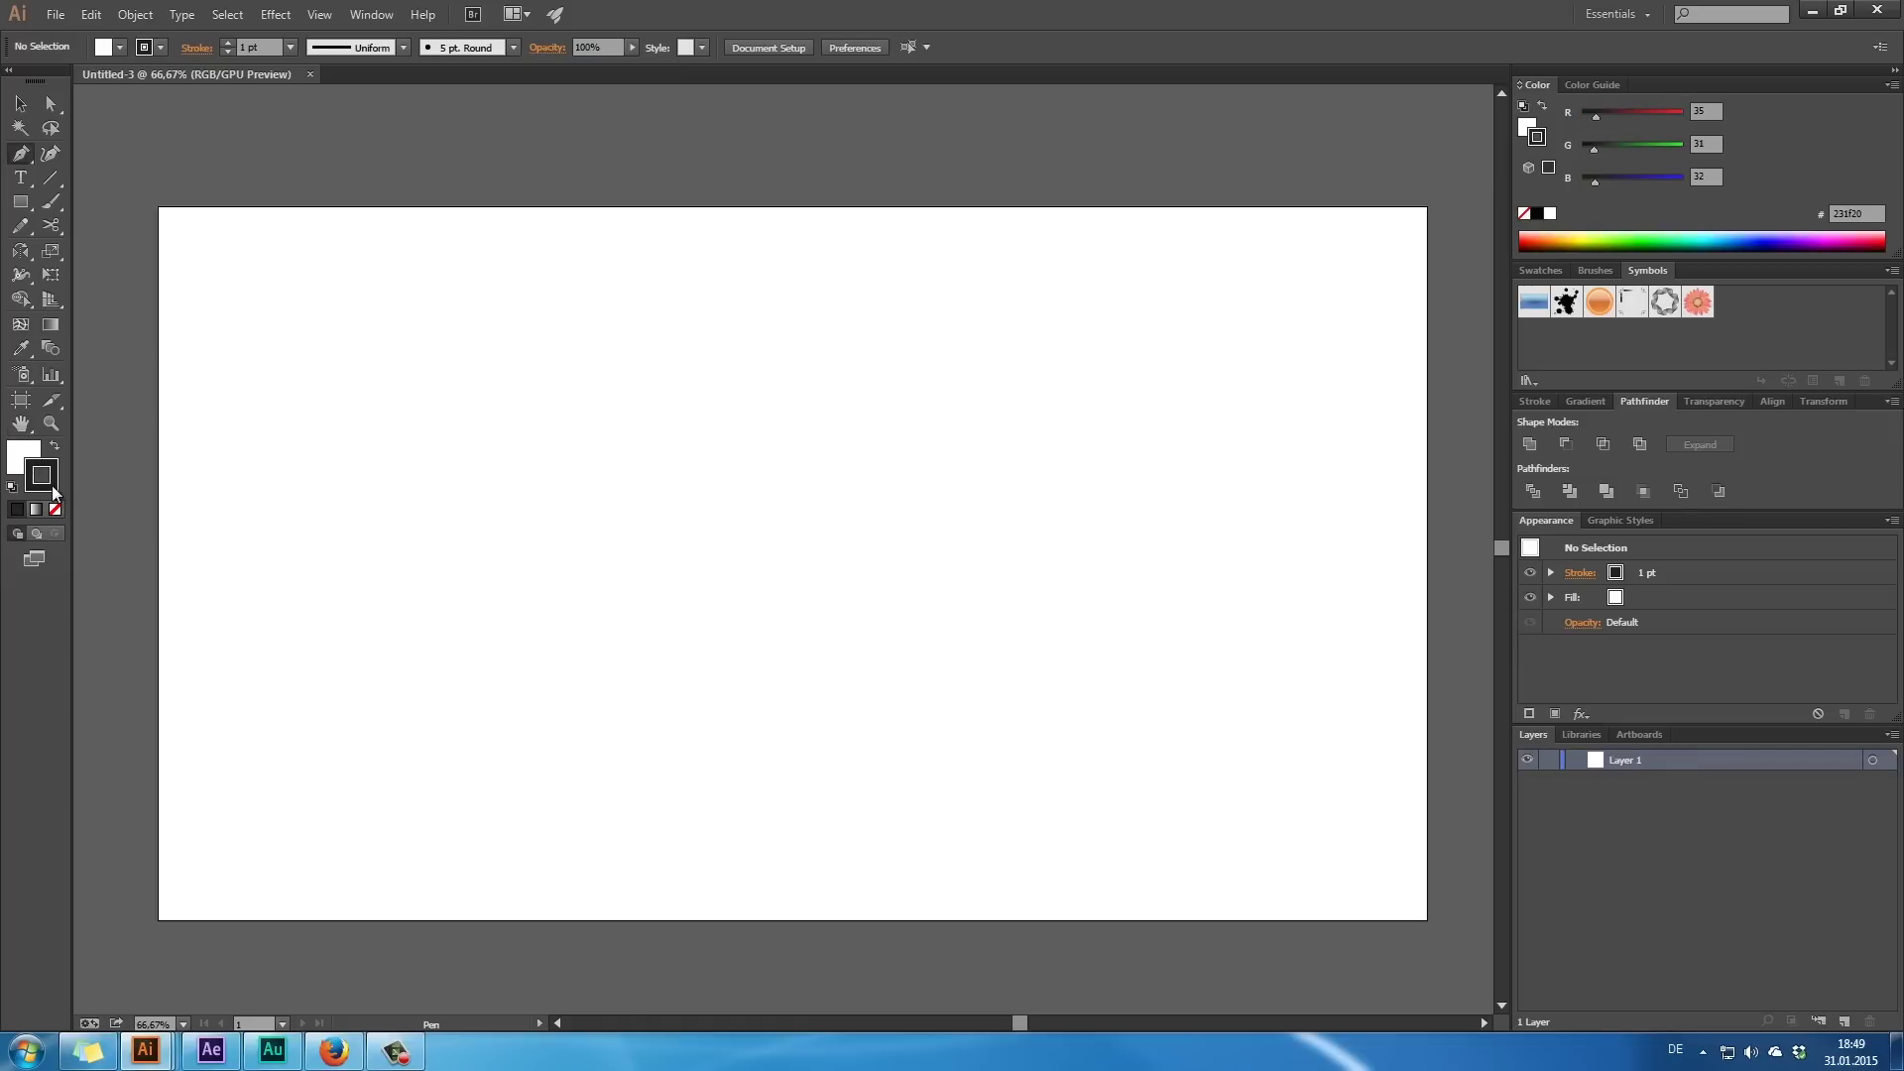
key(shift+x)
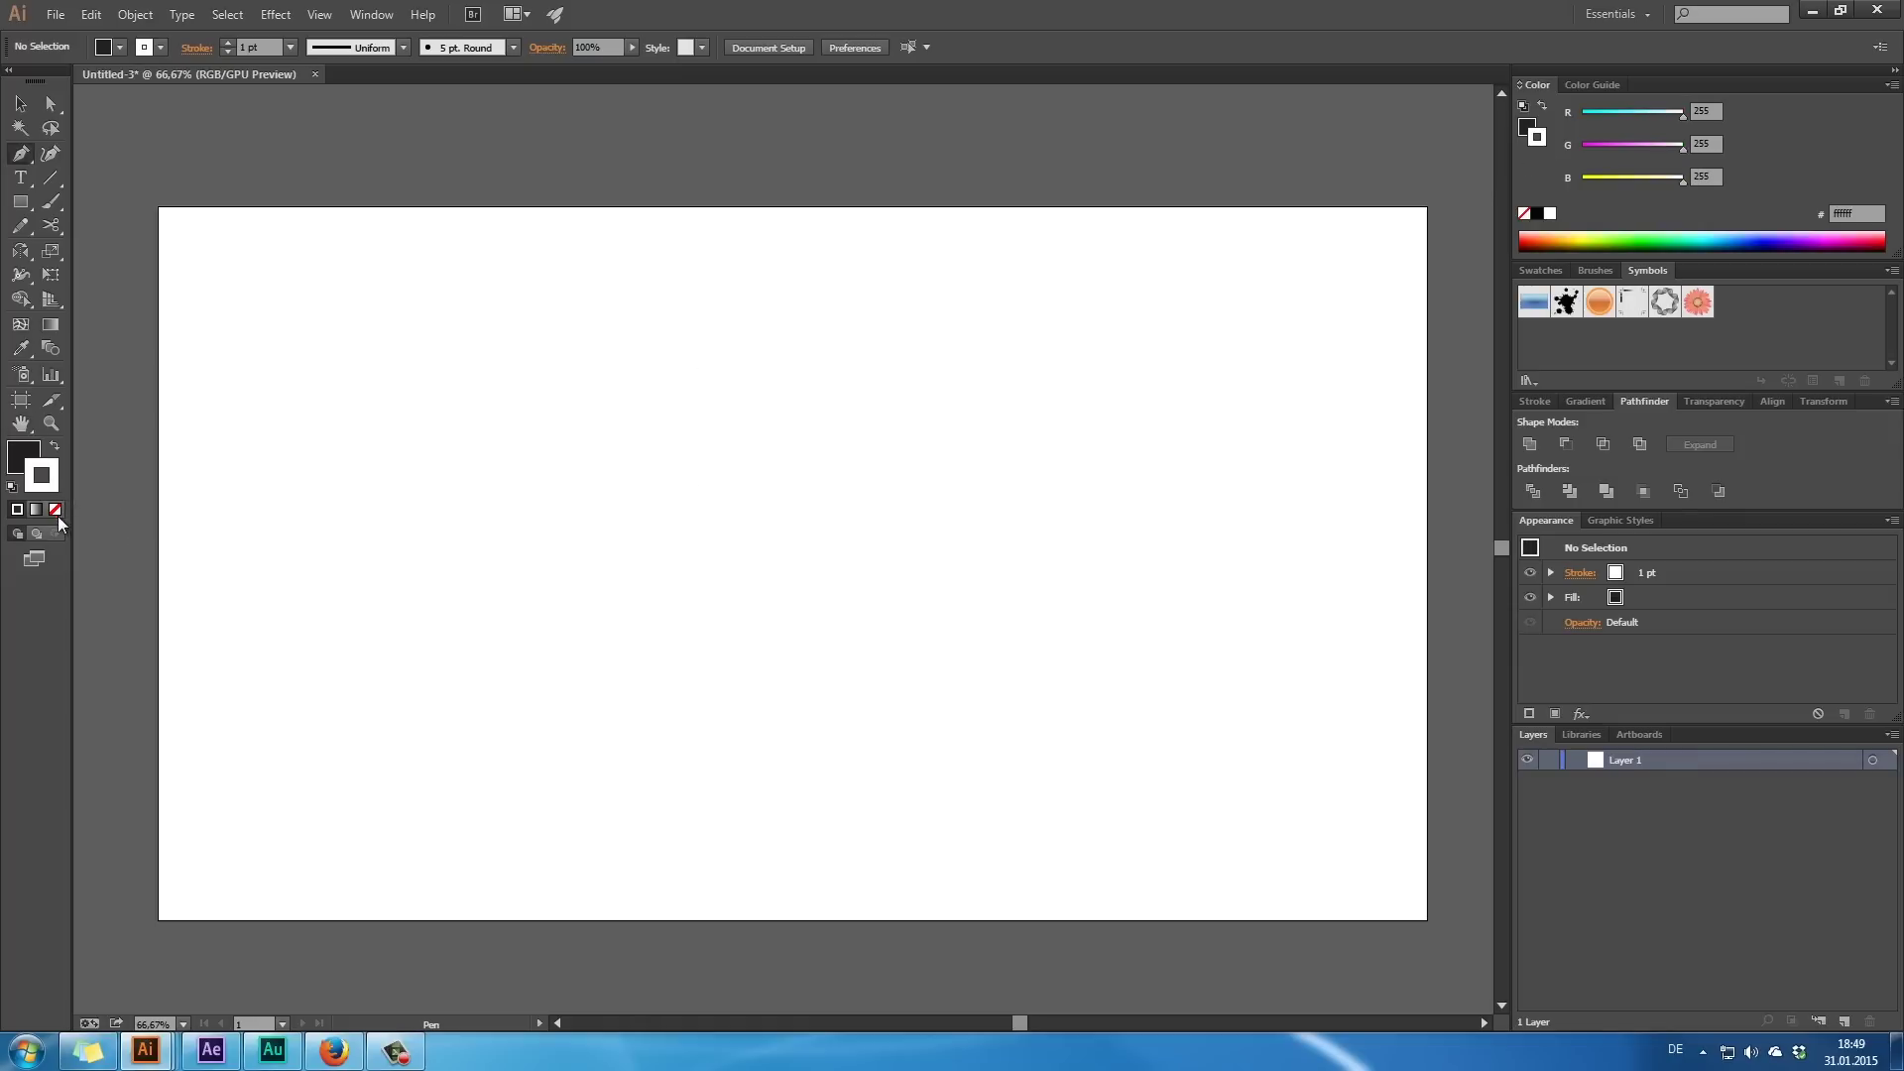
click(57, 512)
double_click(26, 457)
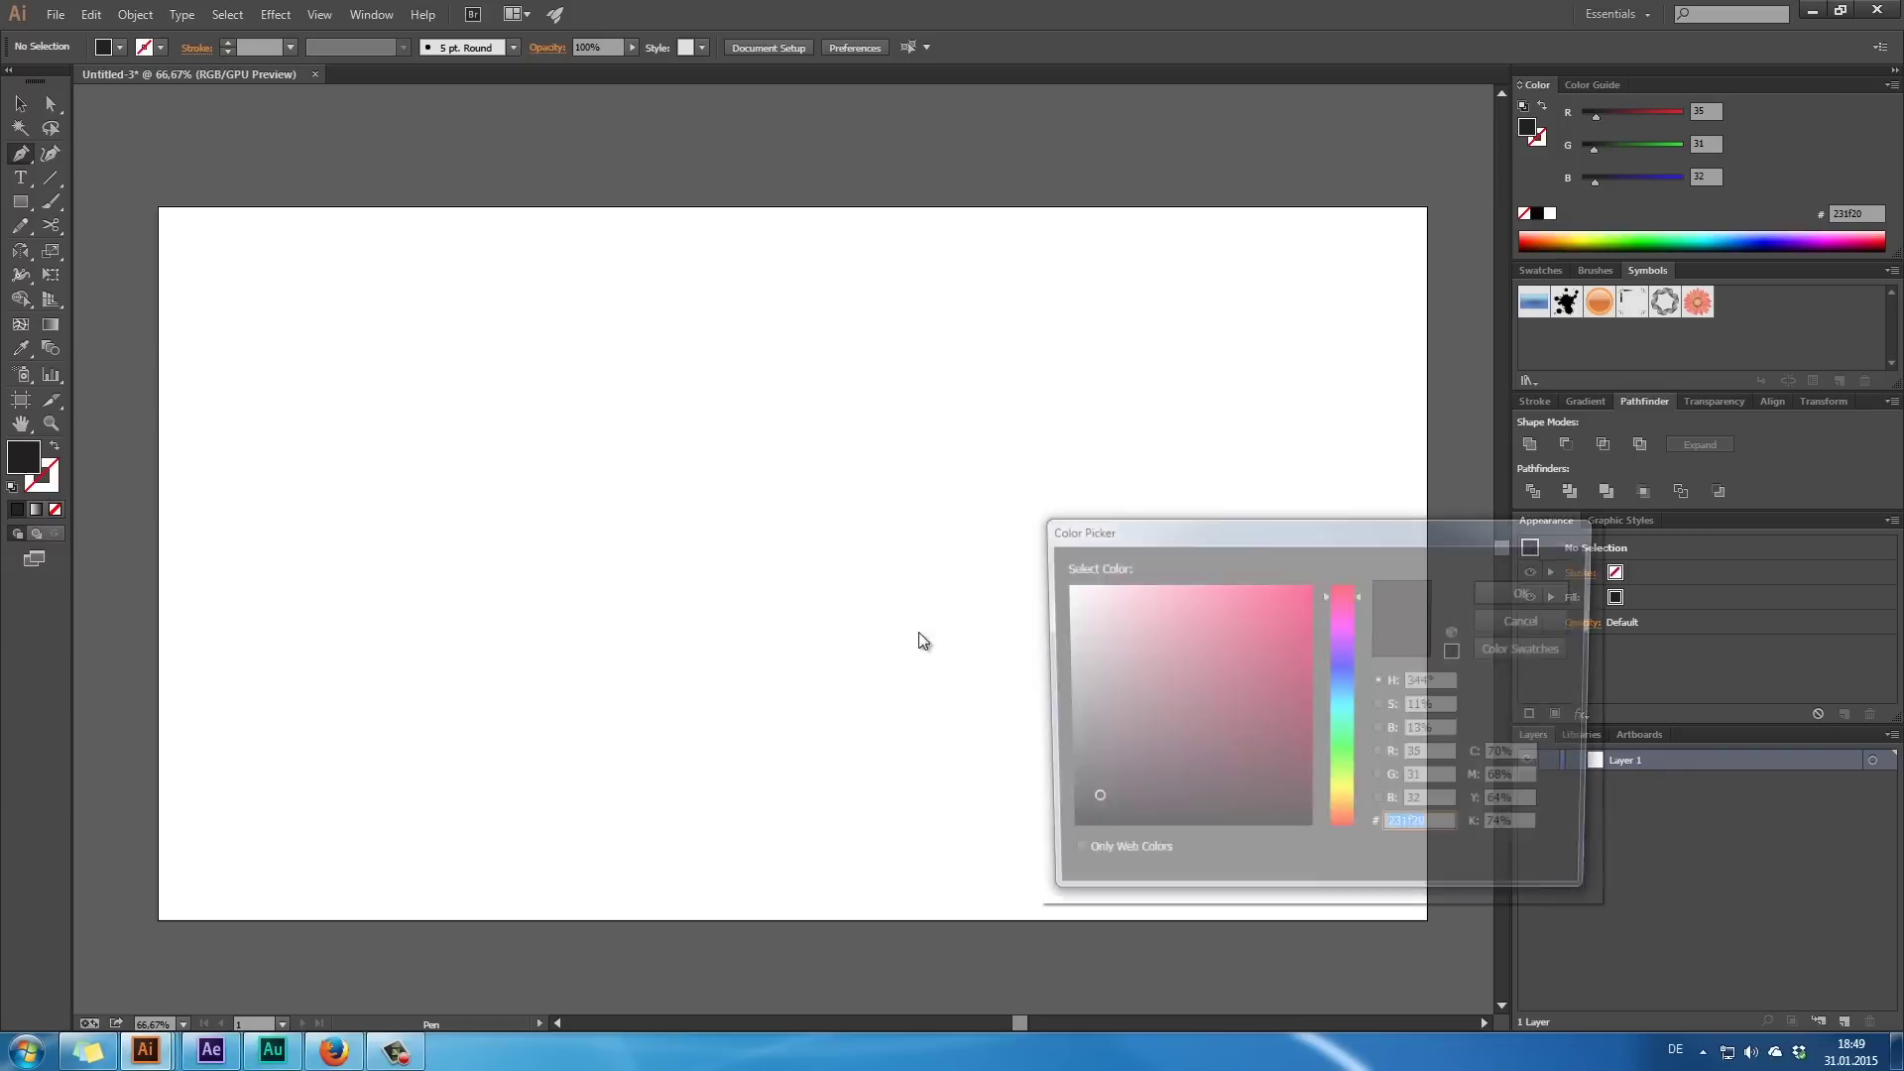
drag(1271, 801, 1339, 854)
click(1520, 593)
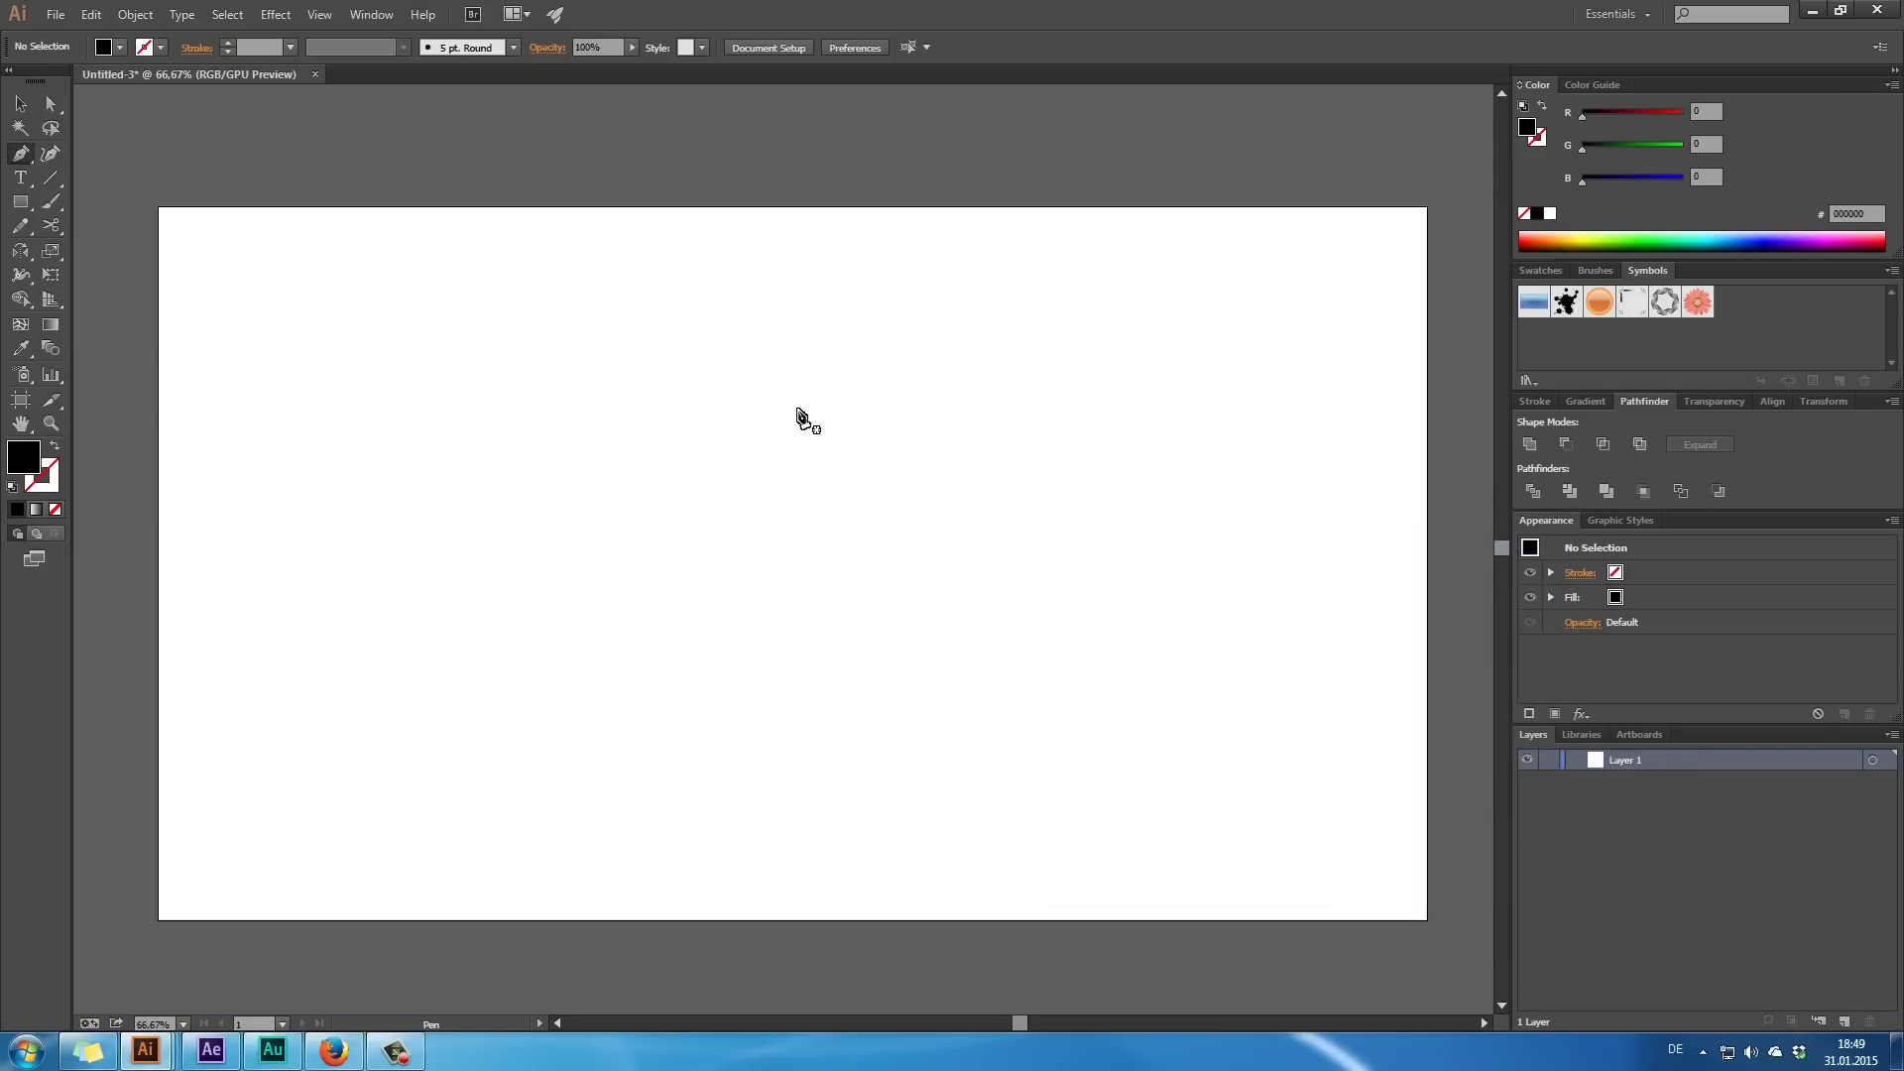
- Place a vertical guide at about X 1022 px and lock its layer beneath a new layer
key(ctrl+r)
drag(84, 451, 832, 497)
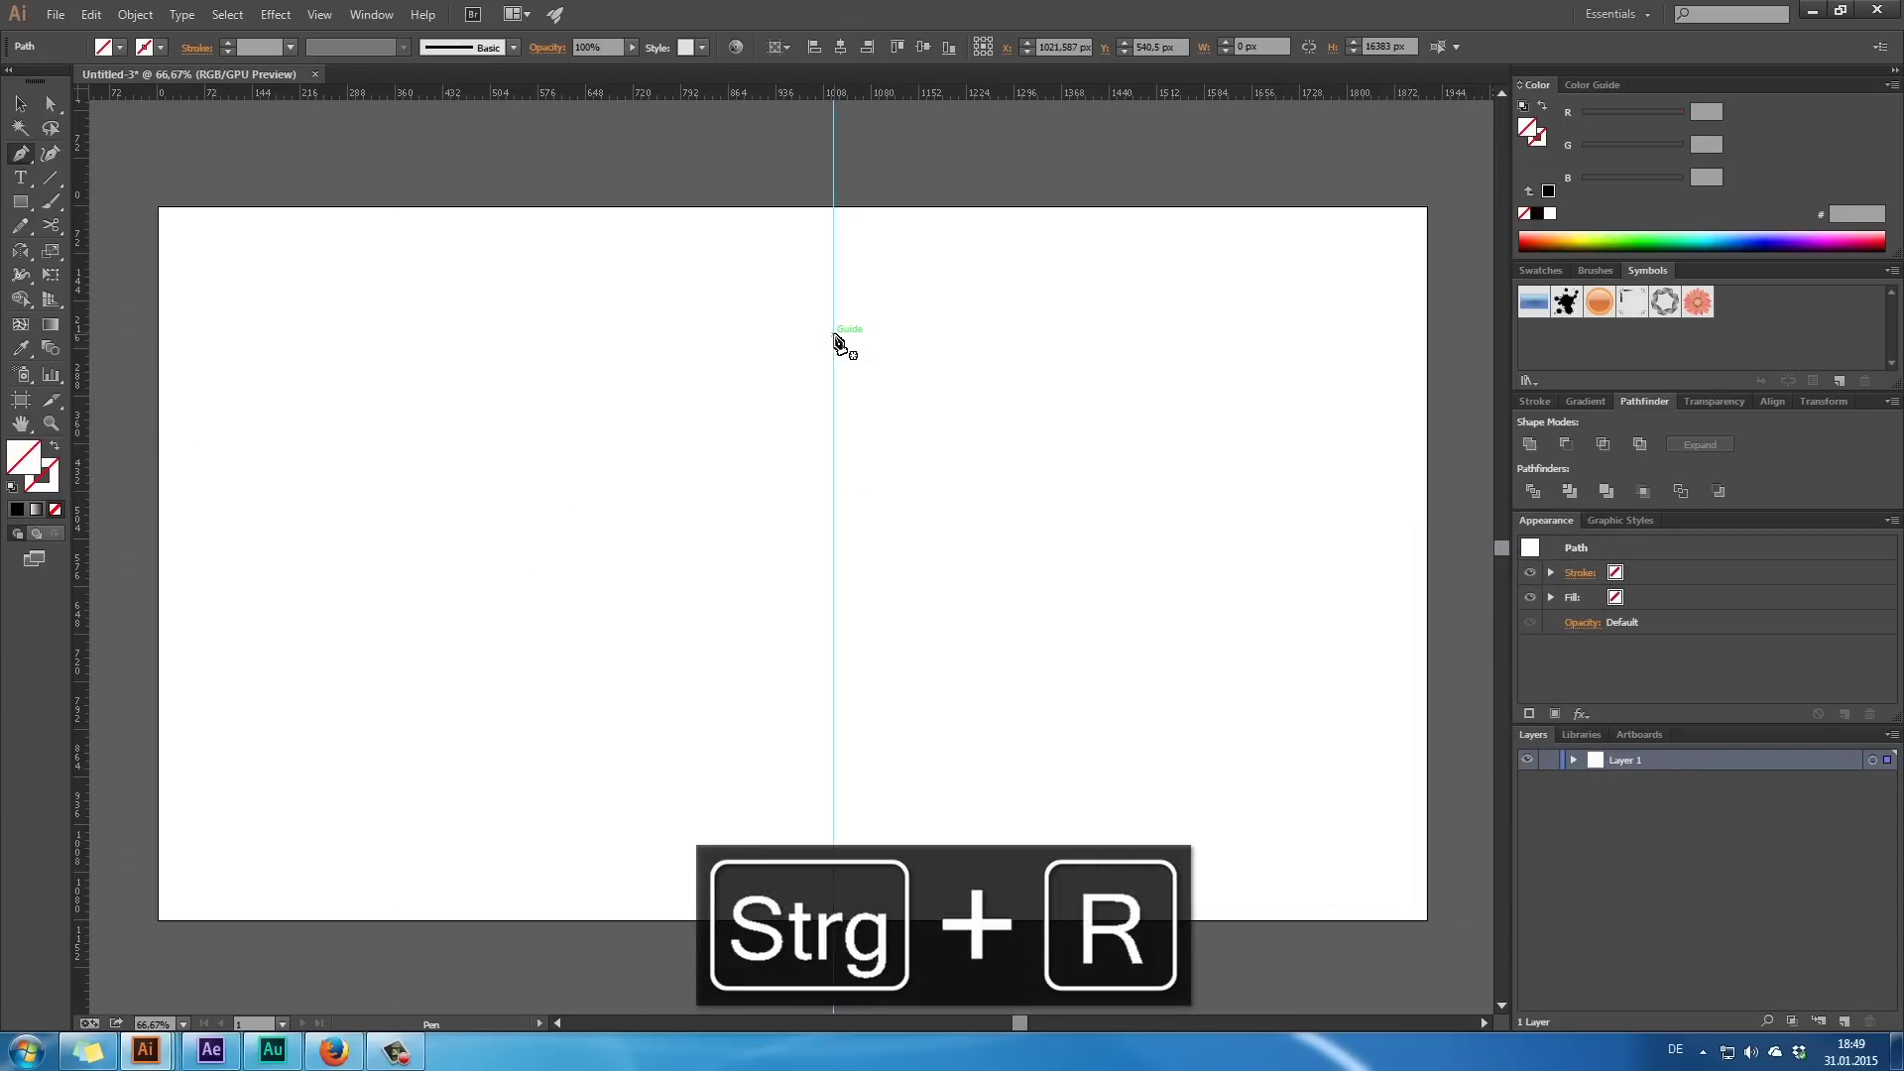
click(1548, 760)
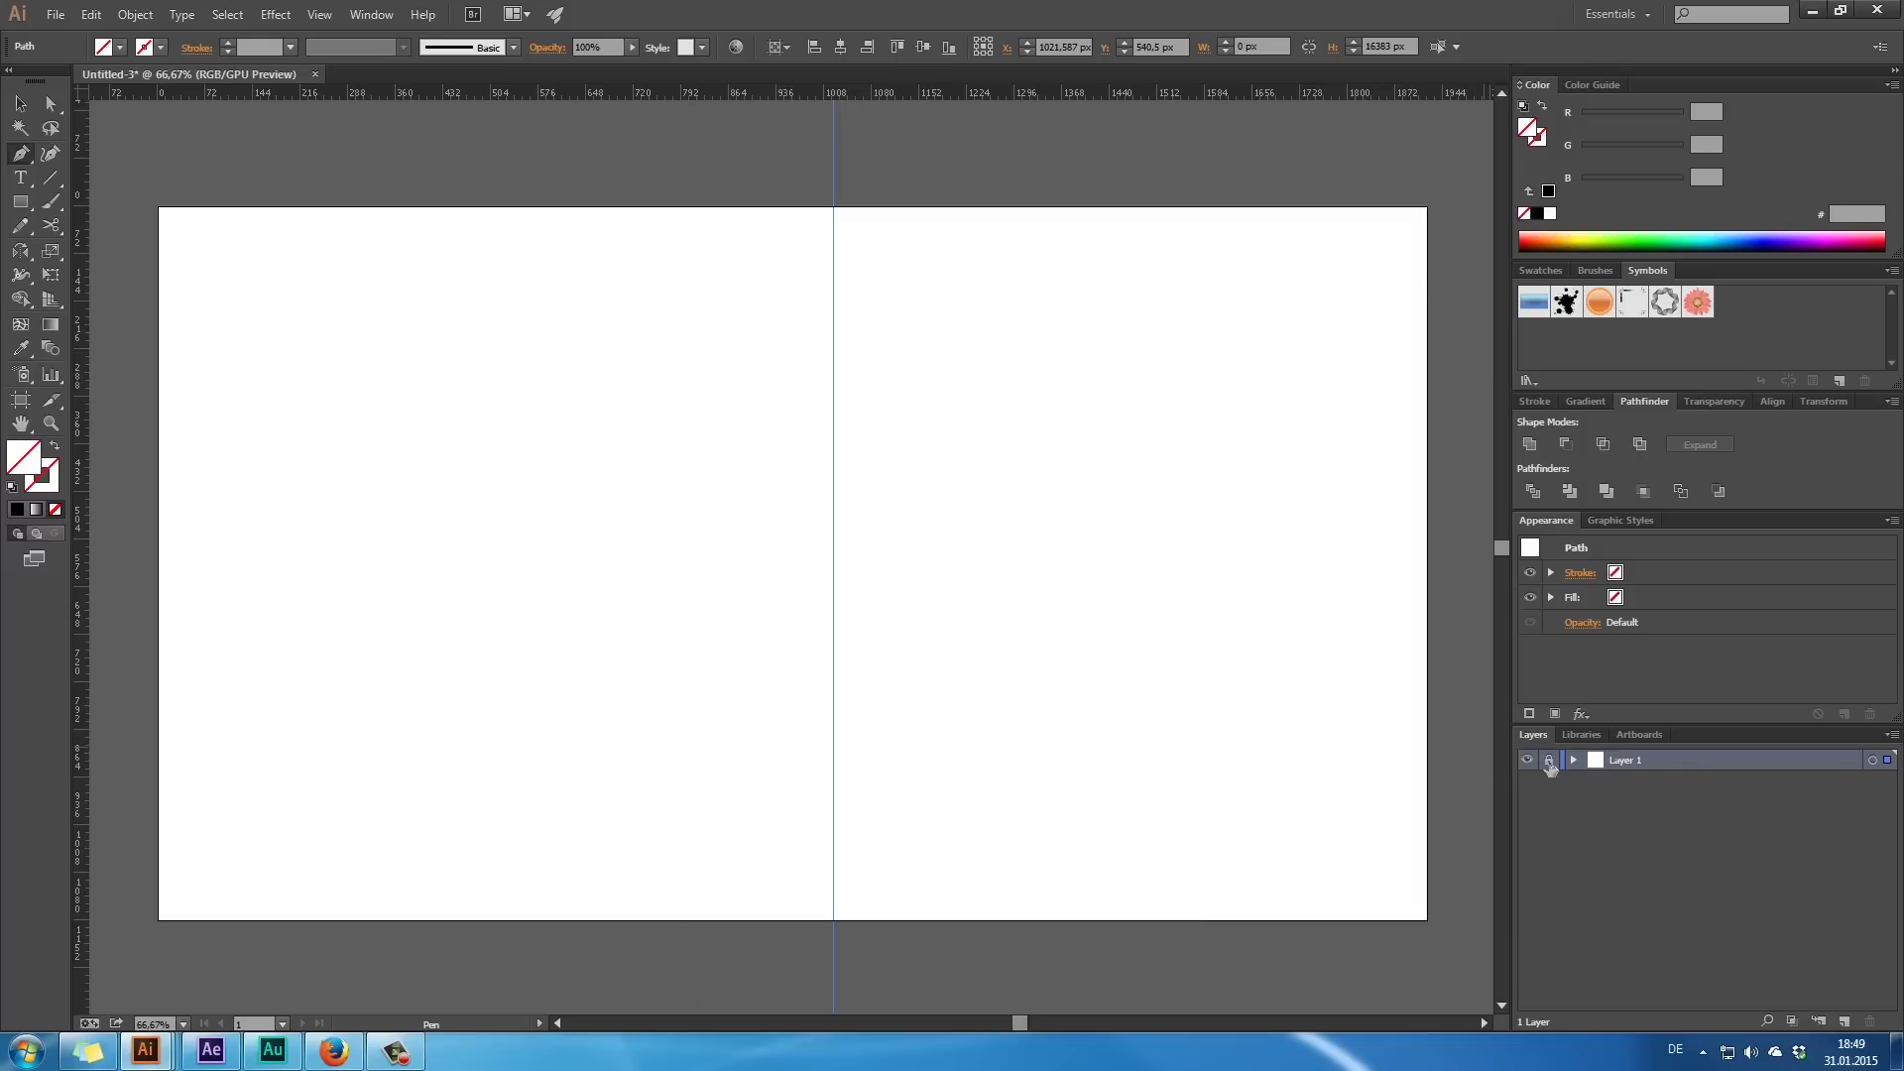
click(1844, 1022)
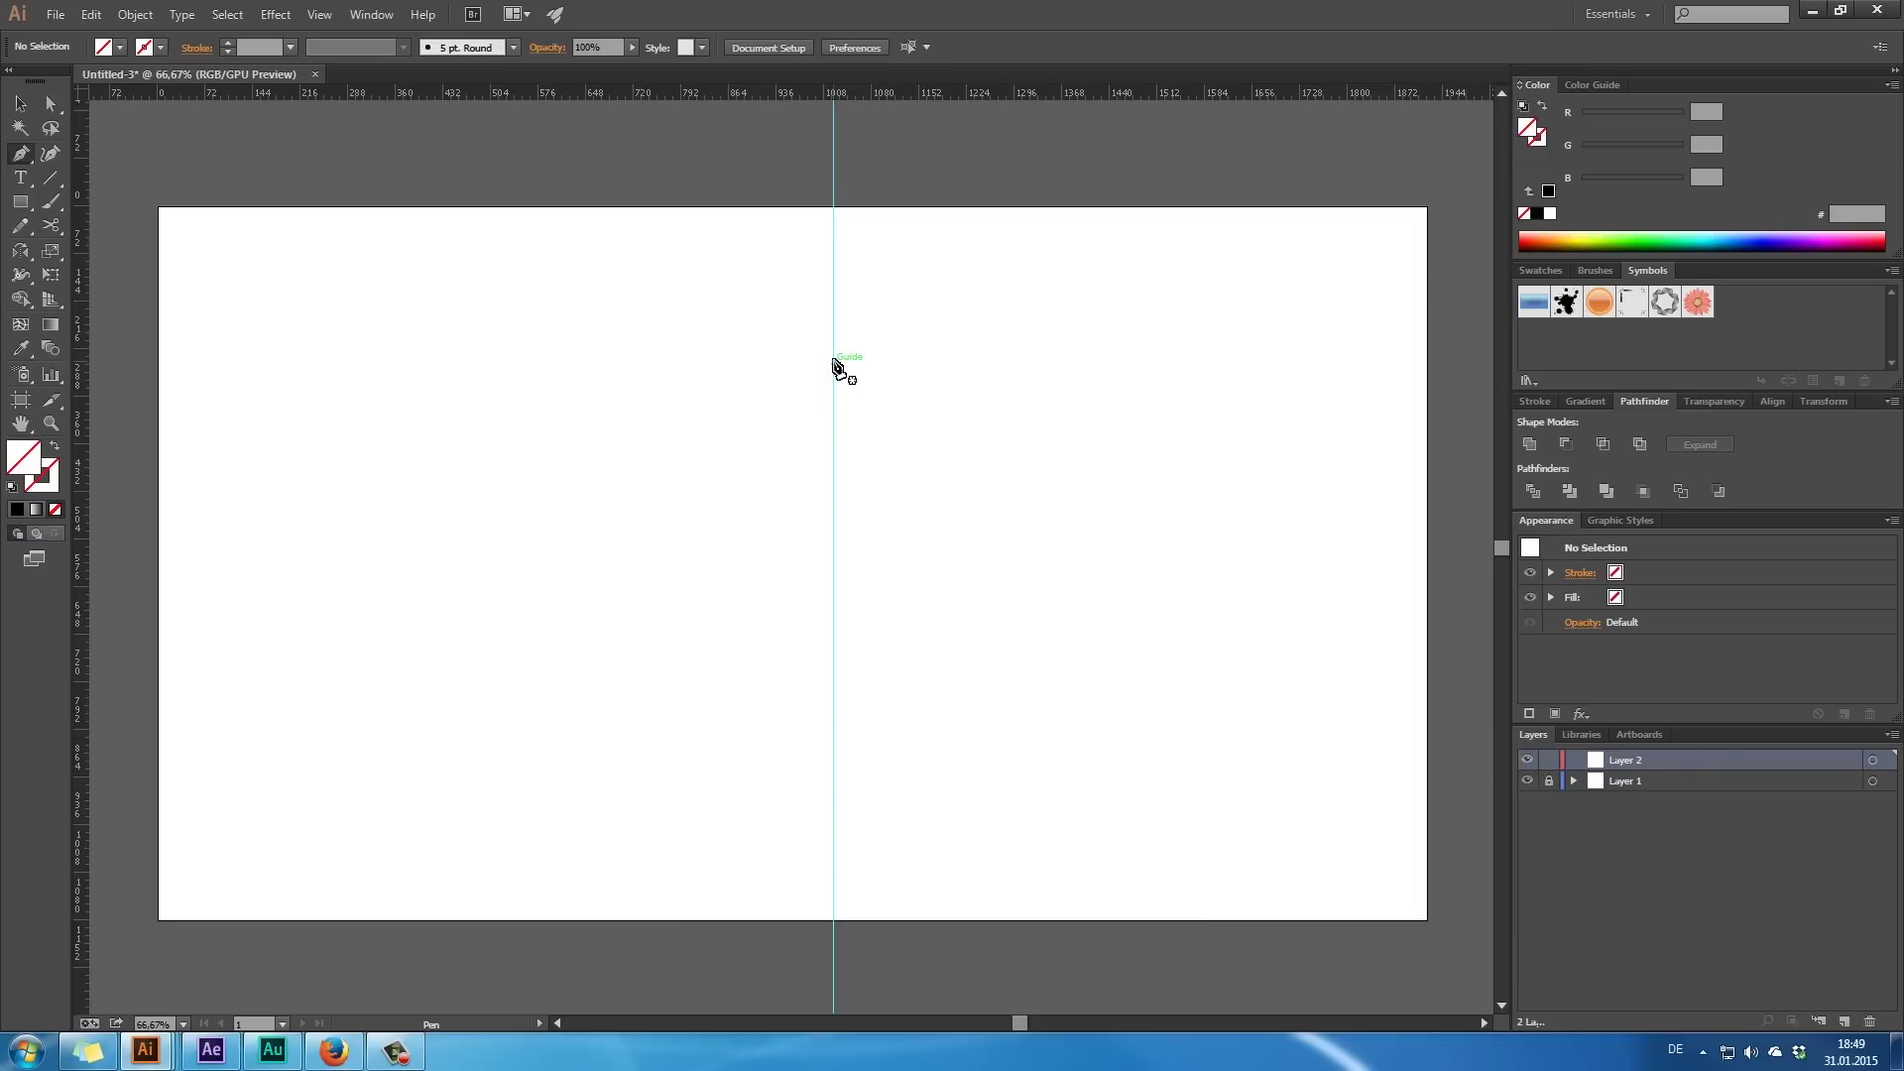
- Turn off Smart Guides and undo the first anchor point placed on the guide
click(832, 384)
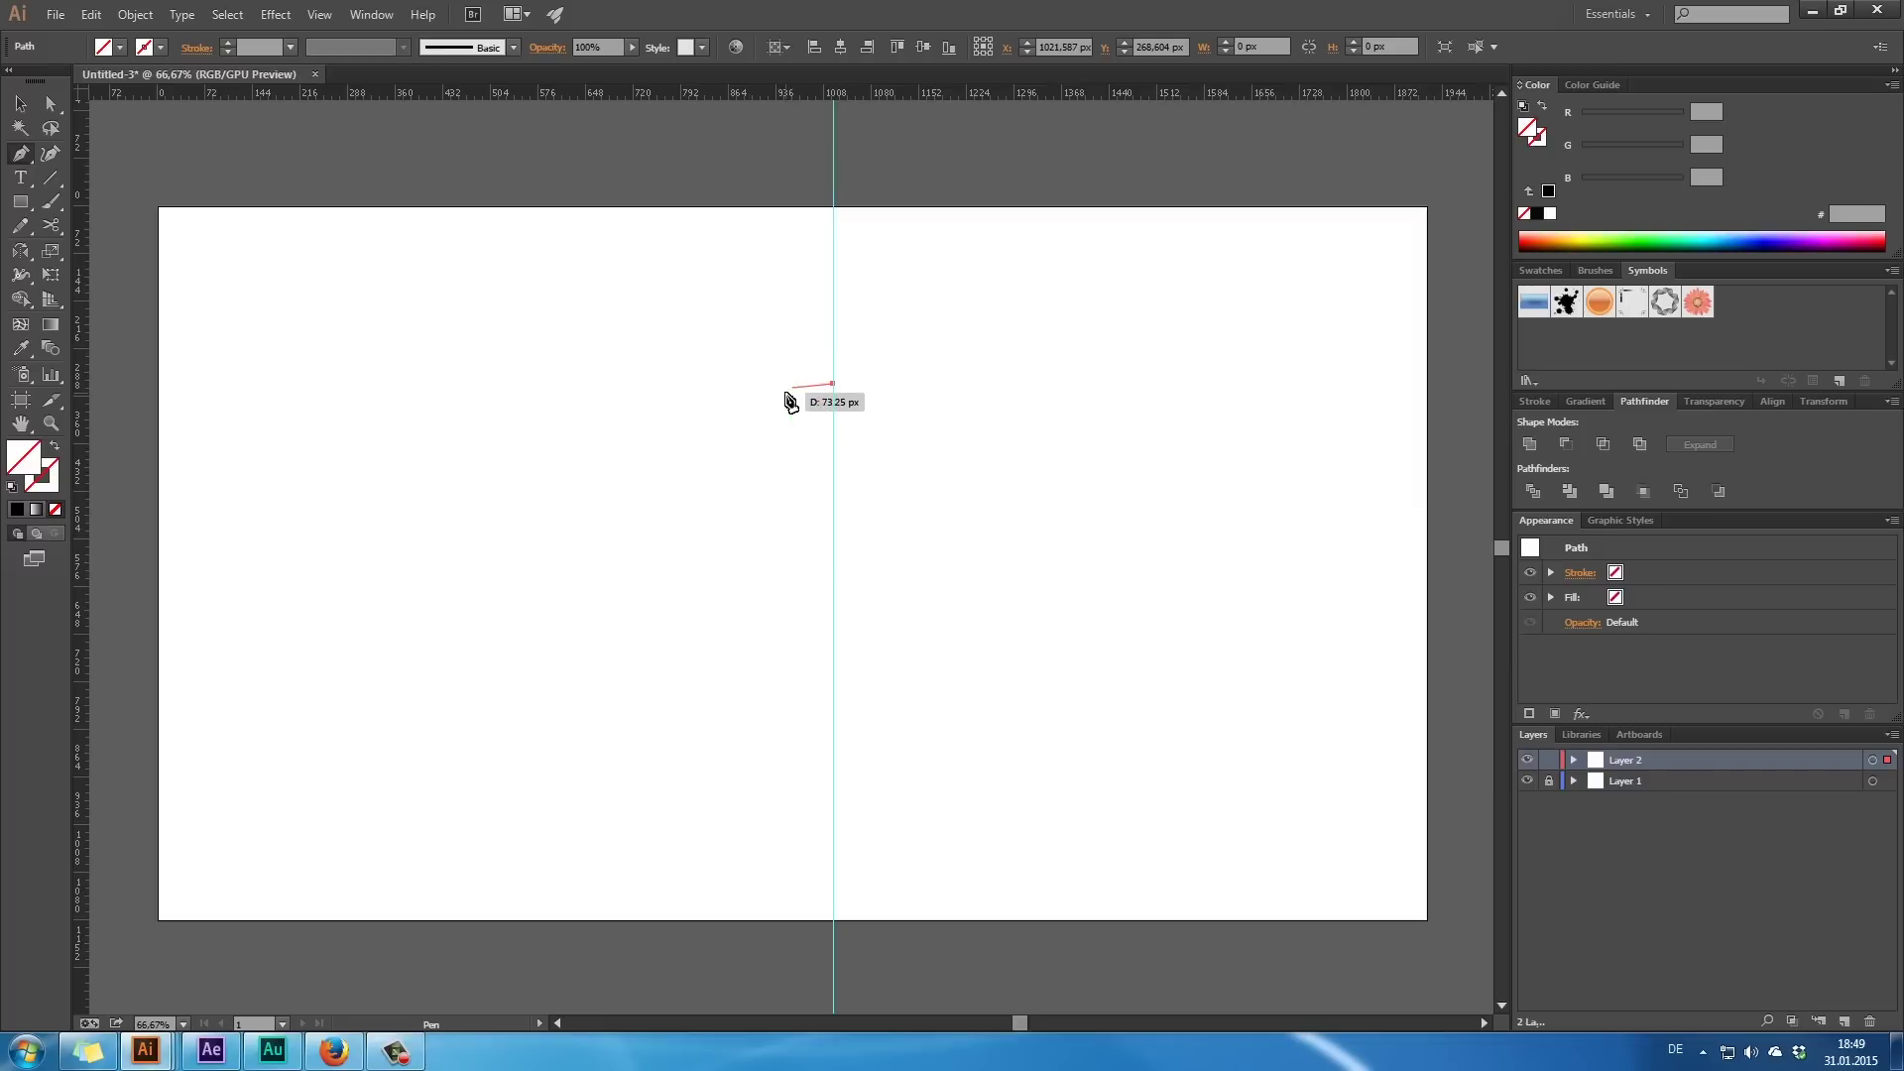
key(ctrl+u)
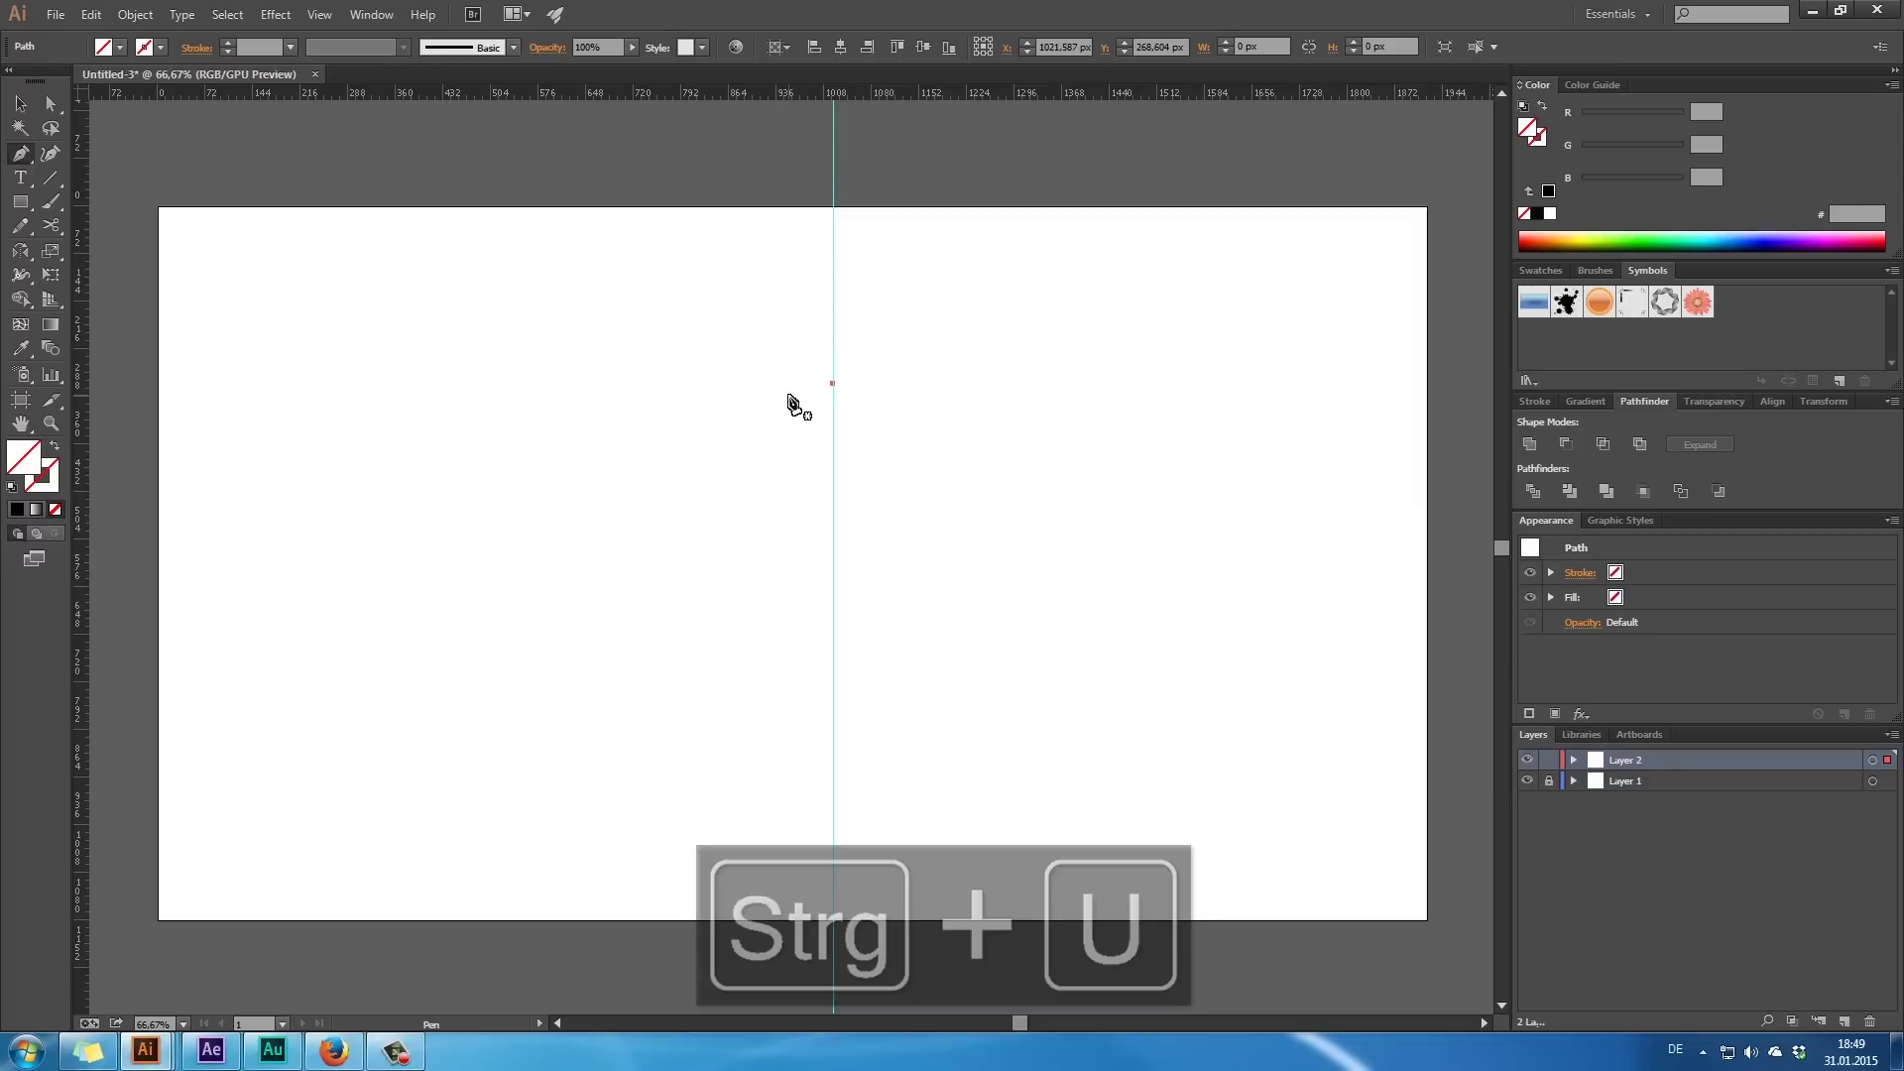
key(ctrl+z)
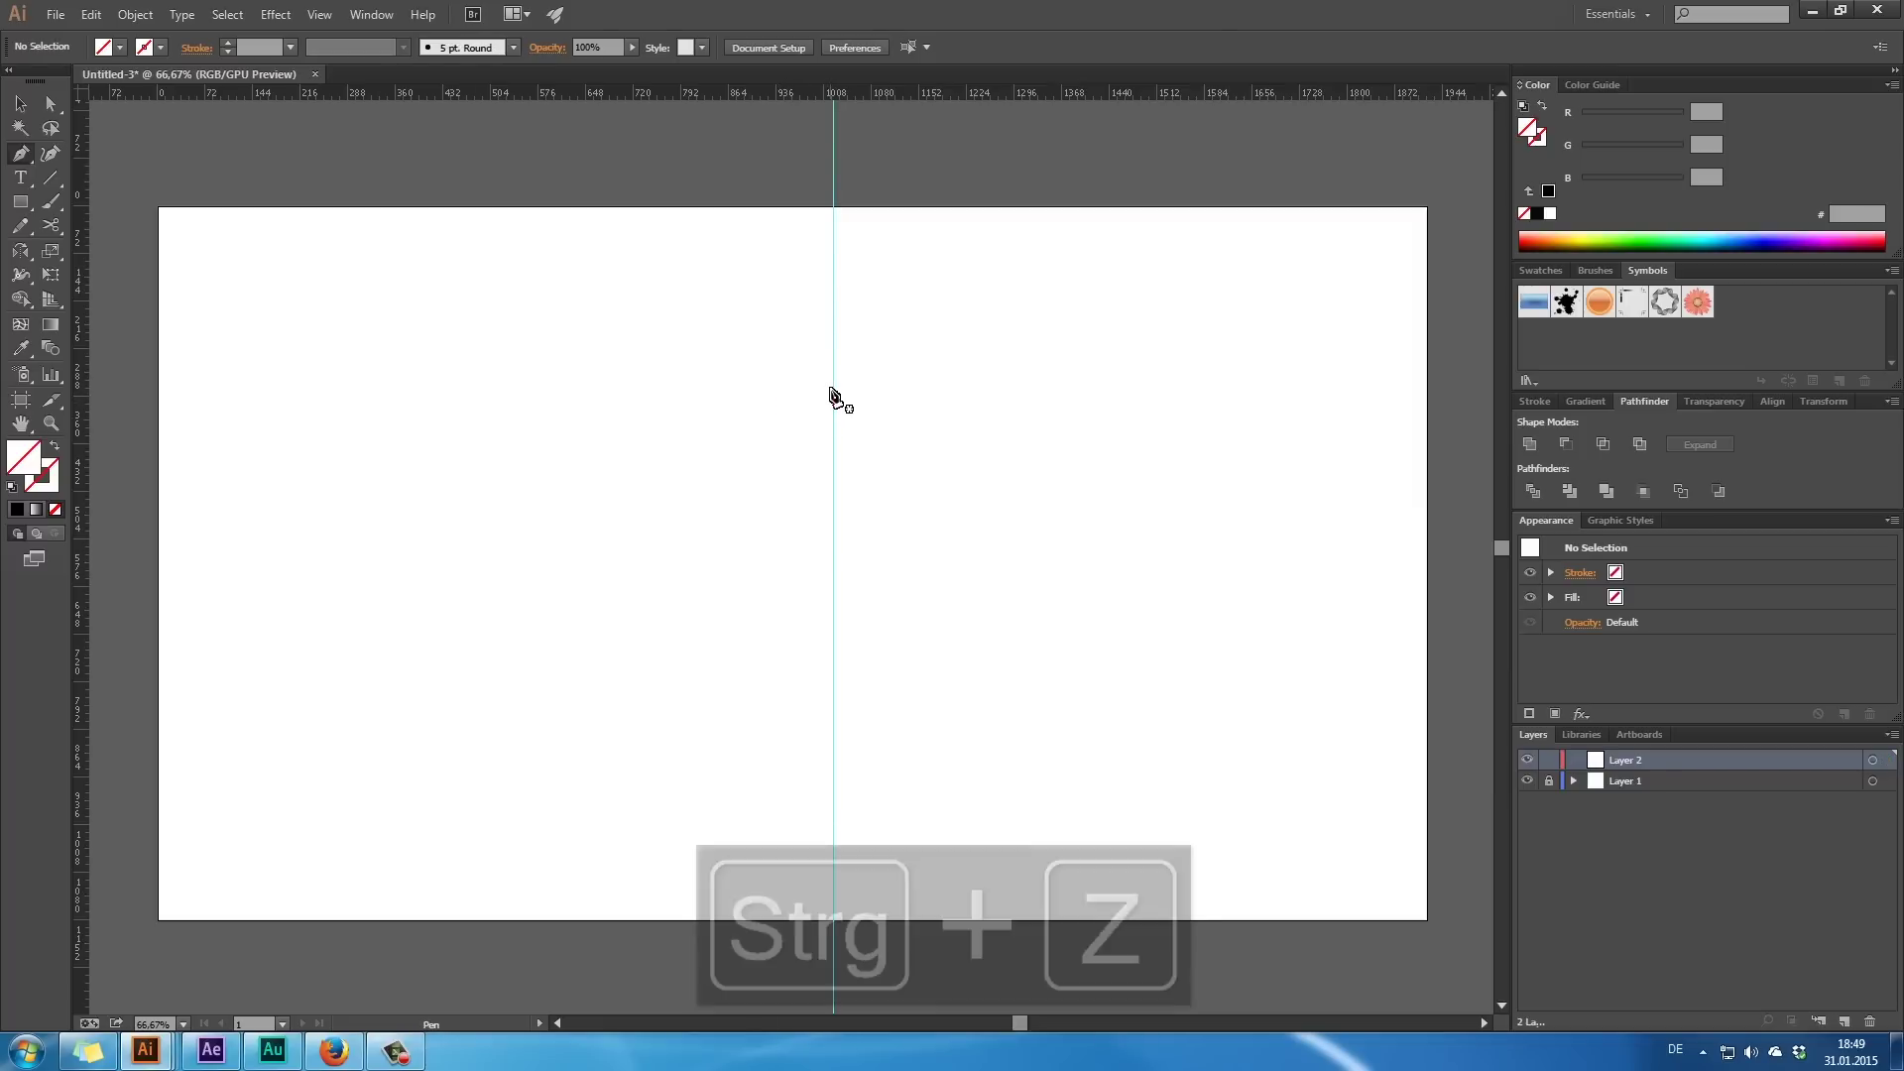
- Draw the curved top of the bat's head and its pointed ear with the Pen tool, starting on the guide
click(833, 389)
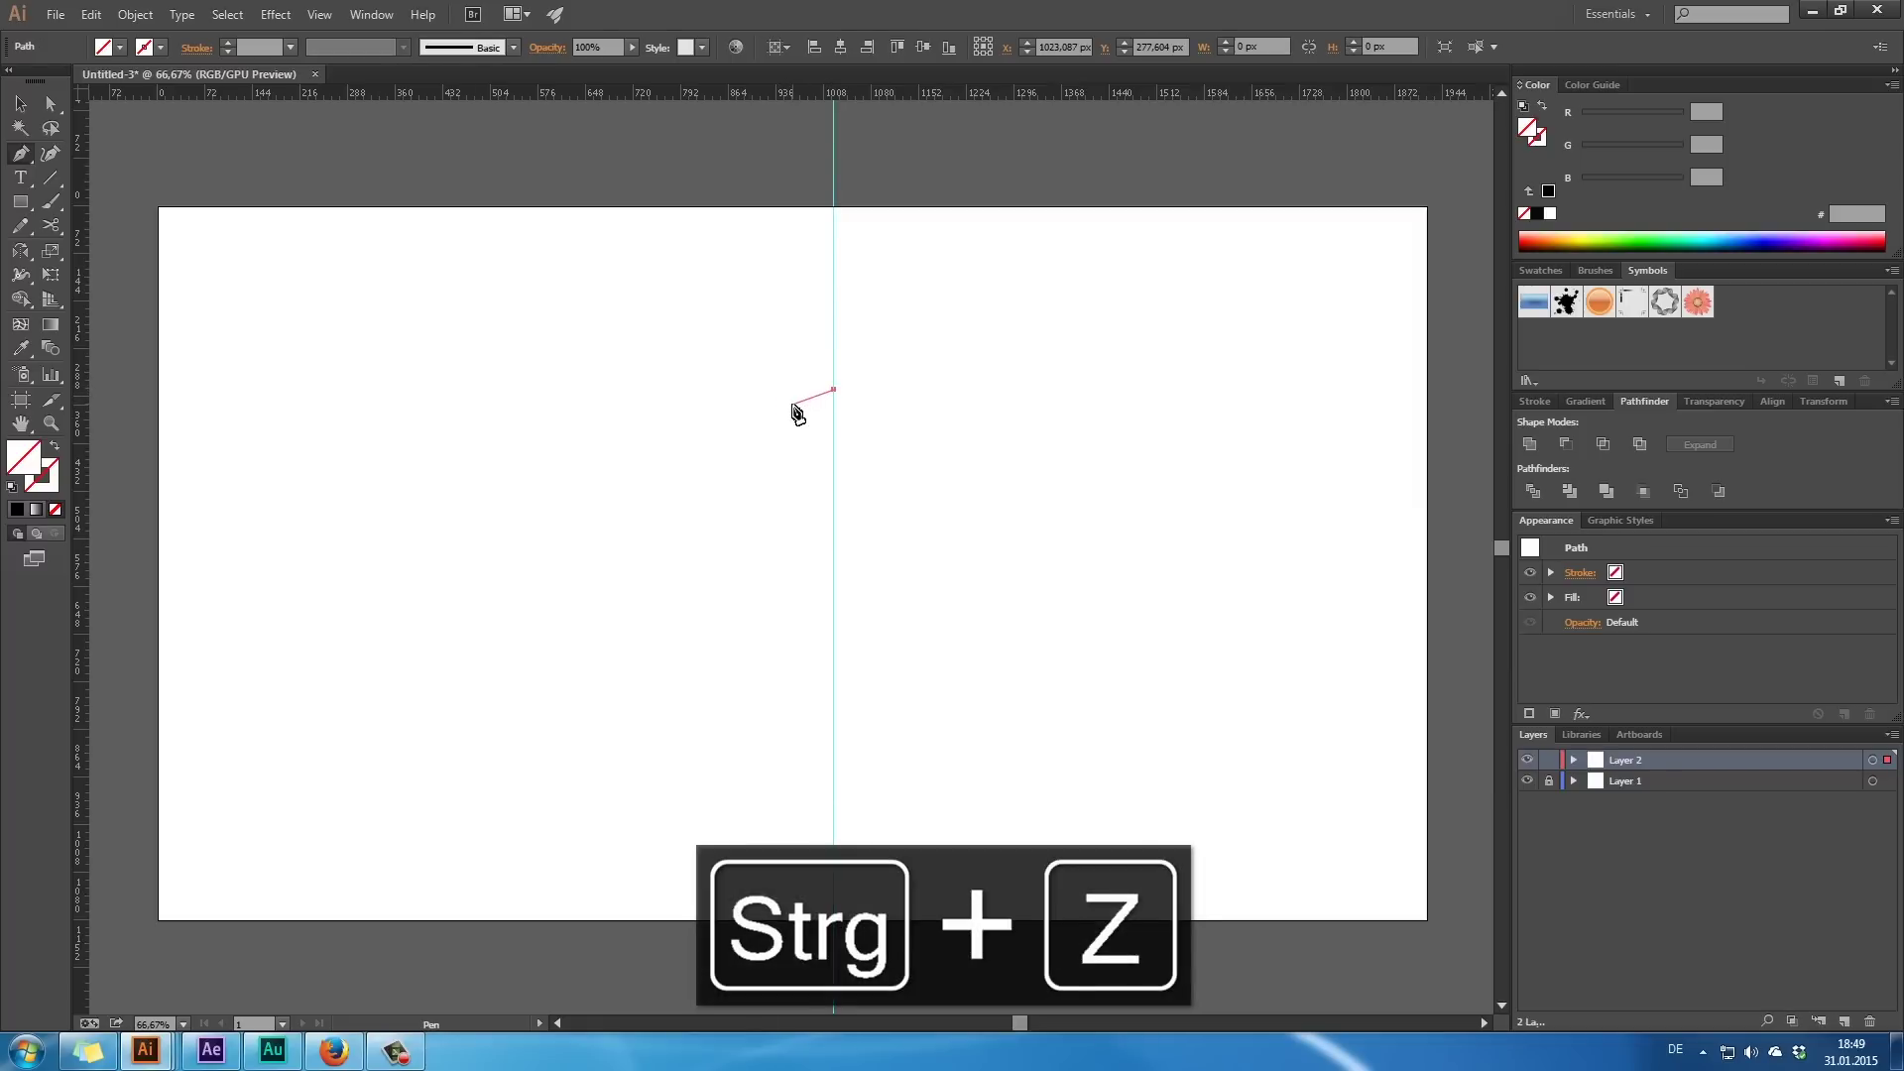
drag(784, 420, 783, 417)
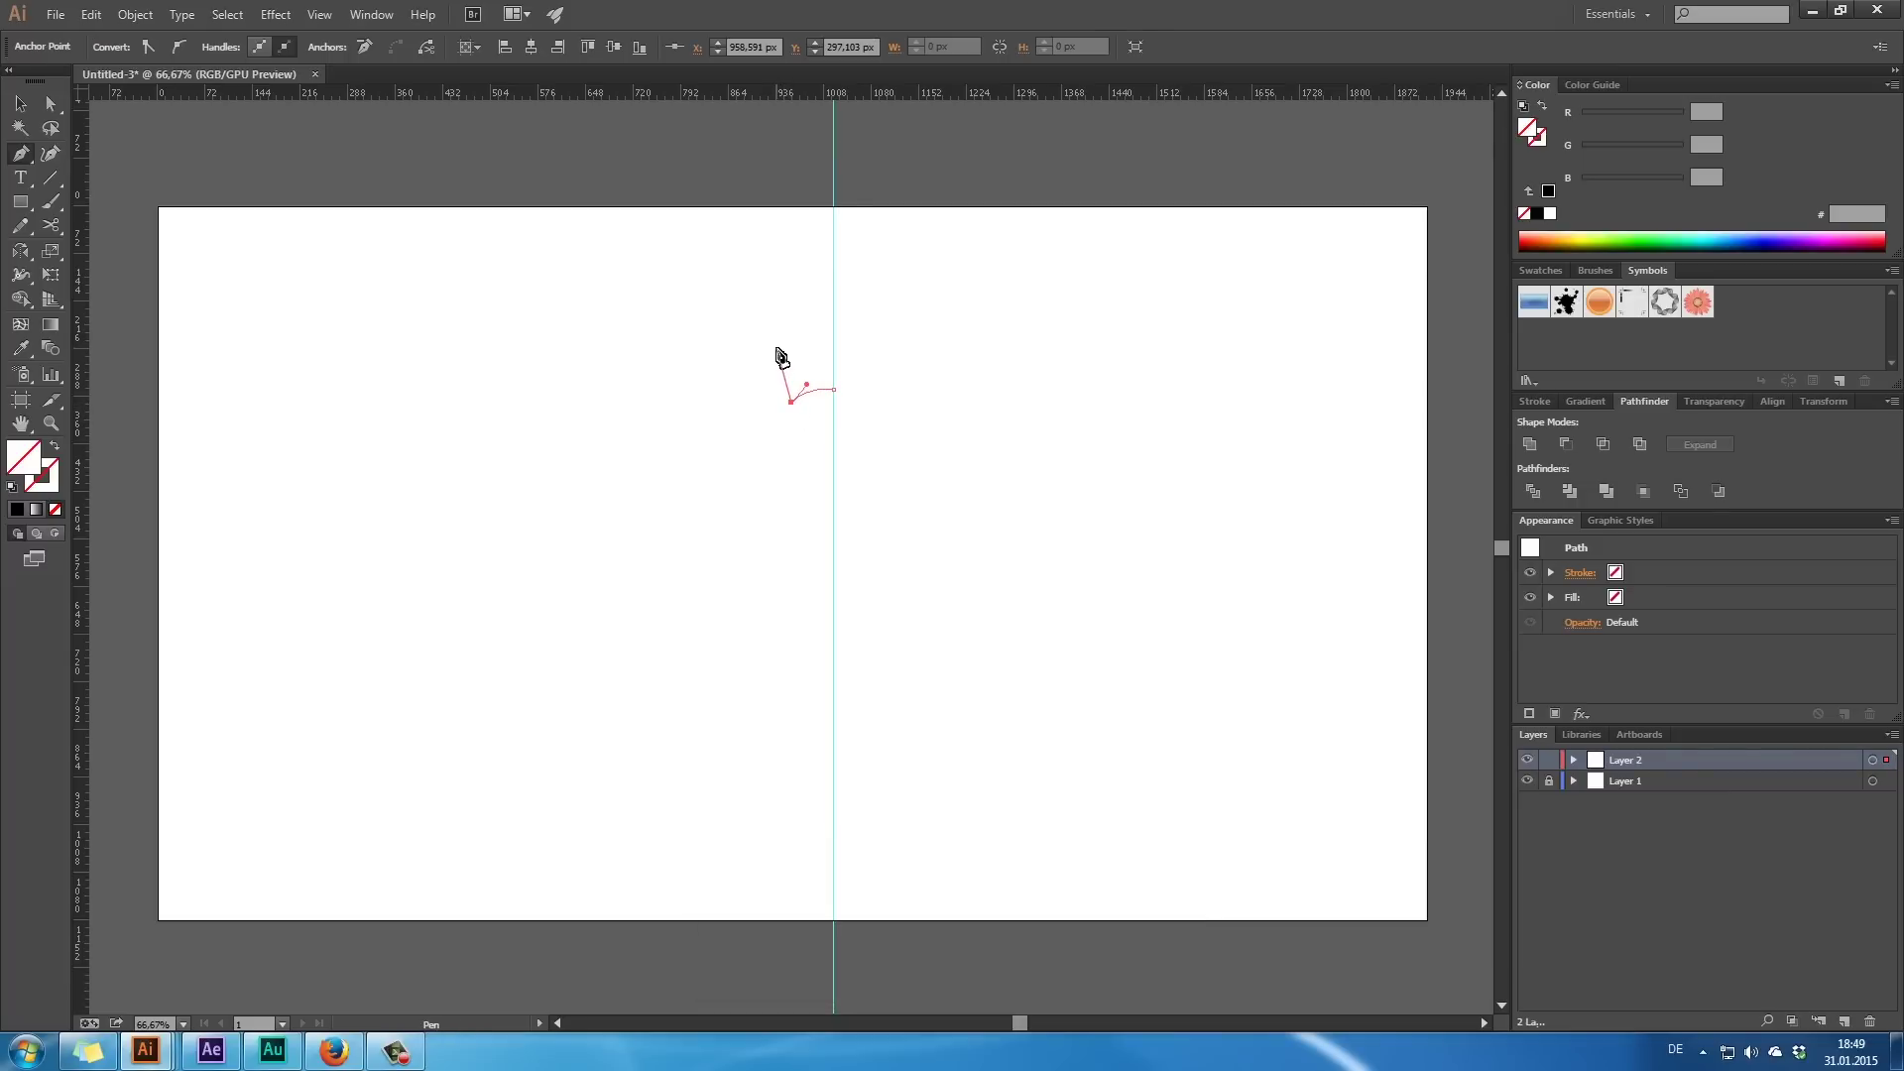
drag(777, 347, 759, 315)
click(777, 347)
click(753, 409)
drag(752, 410, 753, 446)
click(753, 409)
- Continue the path along the wing's curved upper edge to its raised tip and down the outer edge to the lower tip
drag(599, 434, 488, 404)
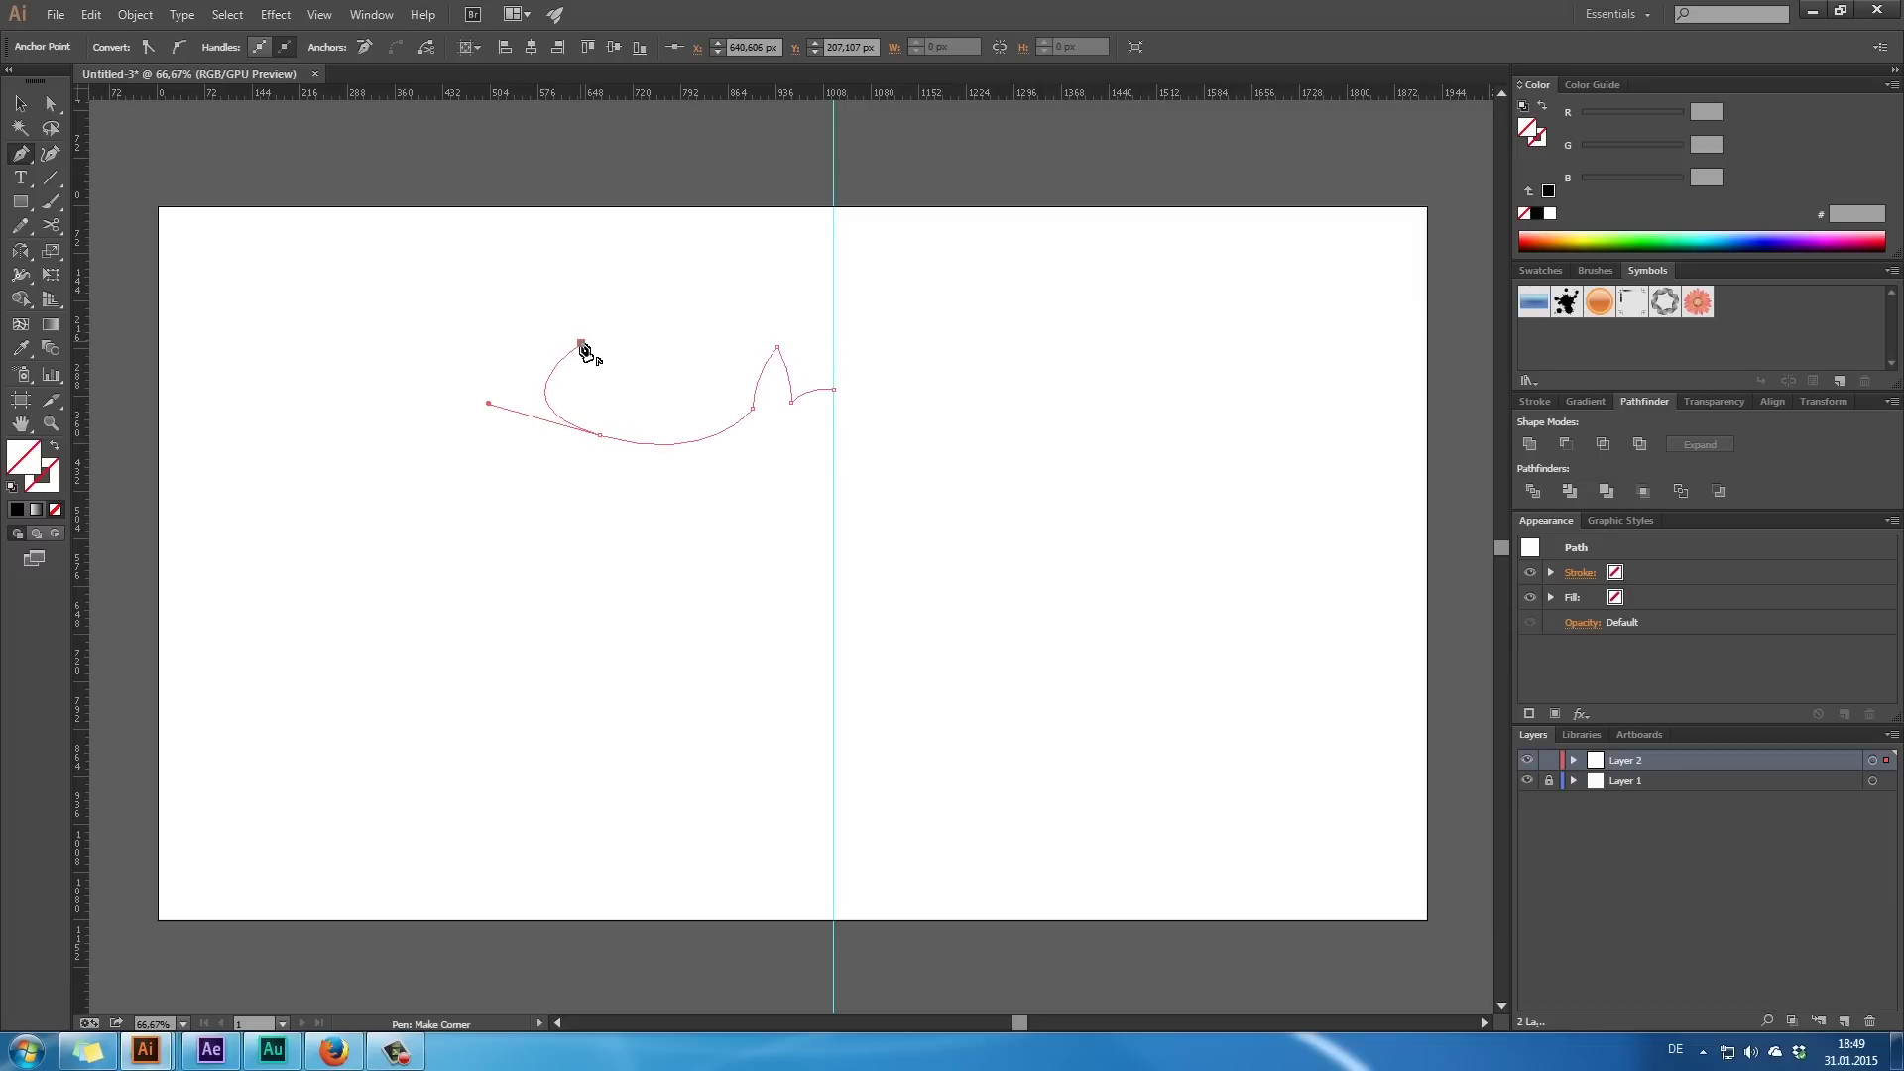
drag(581, 343, 434, 775)
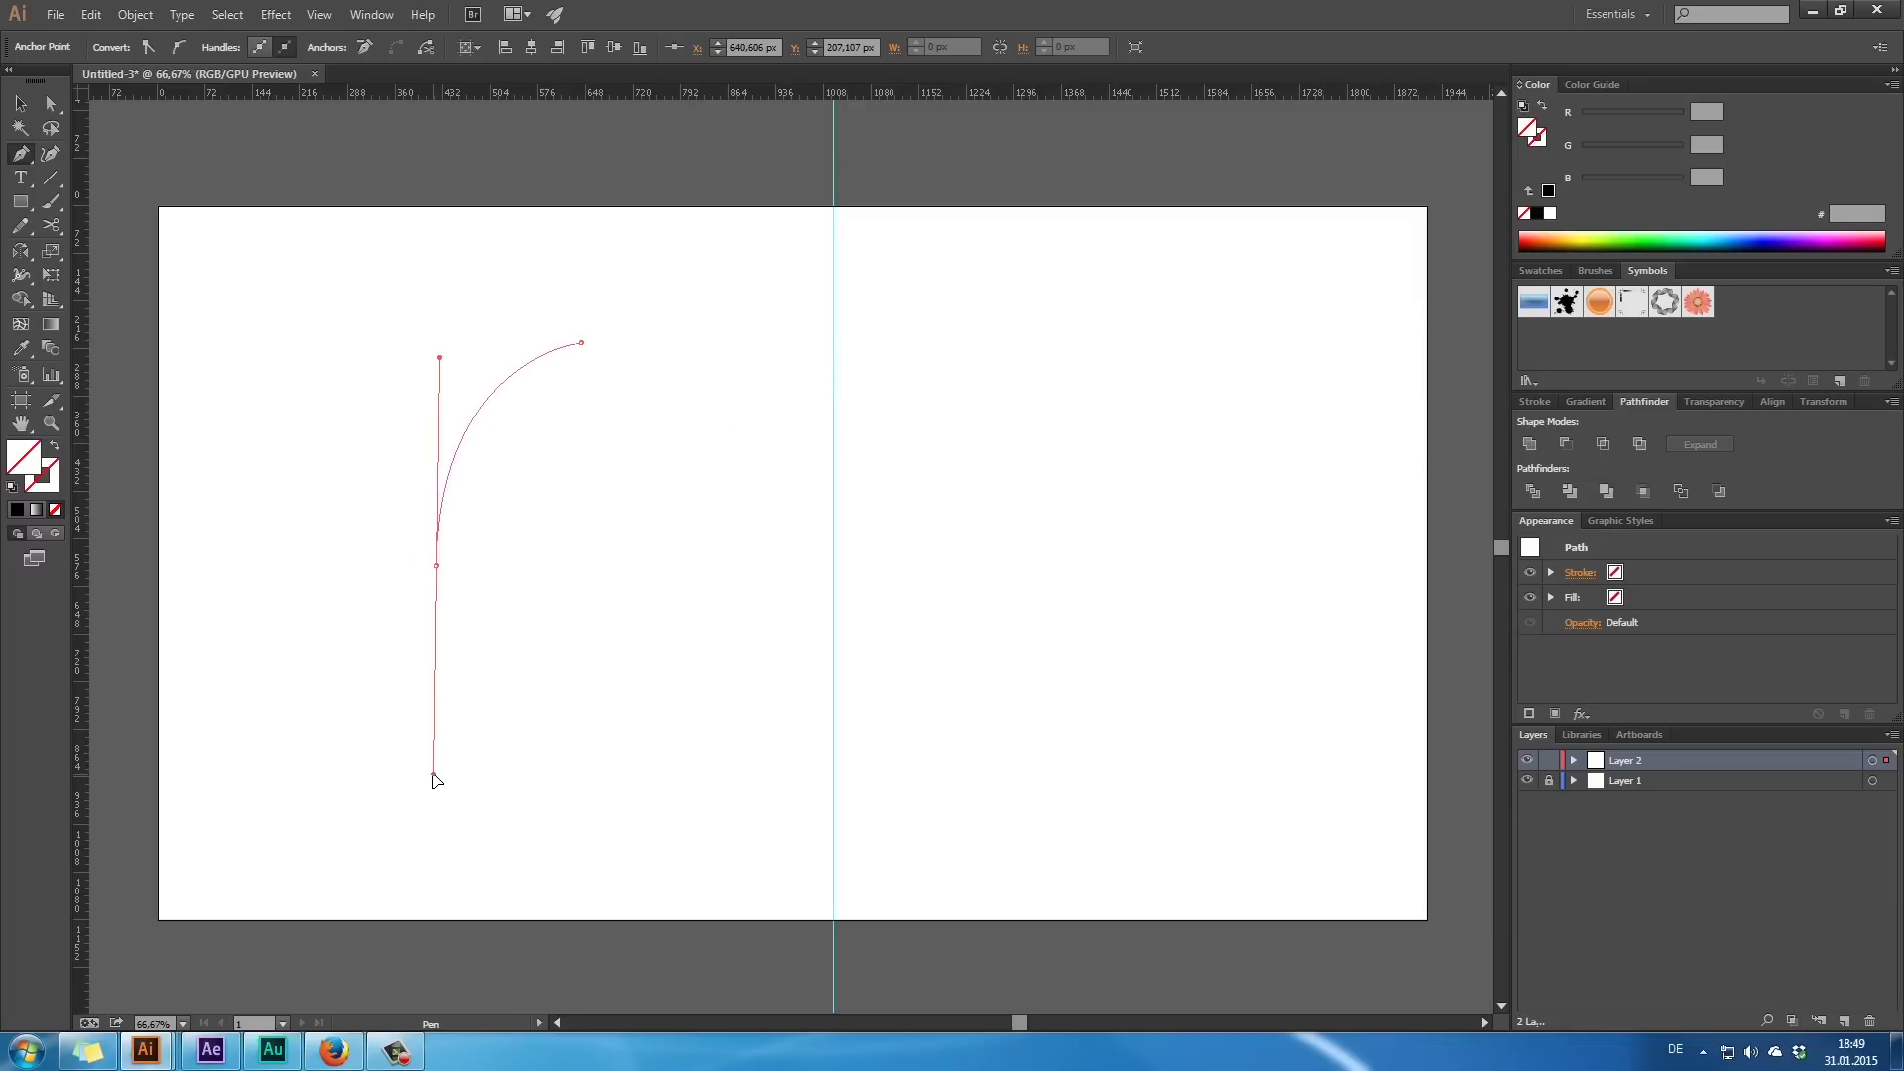
alt+click(436, 566)
- Draw the wing's scalloped lower edge as three arcs running from the lower tip back toward the body
drag(529, 509, 684, 633)
click(529, 509)
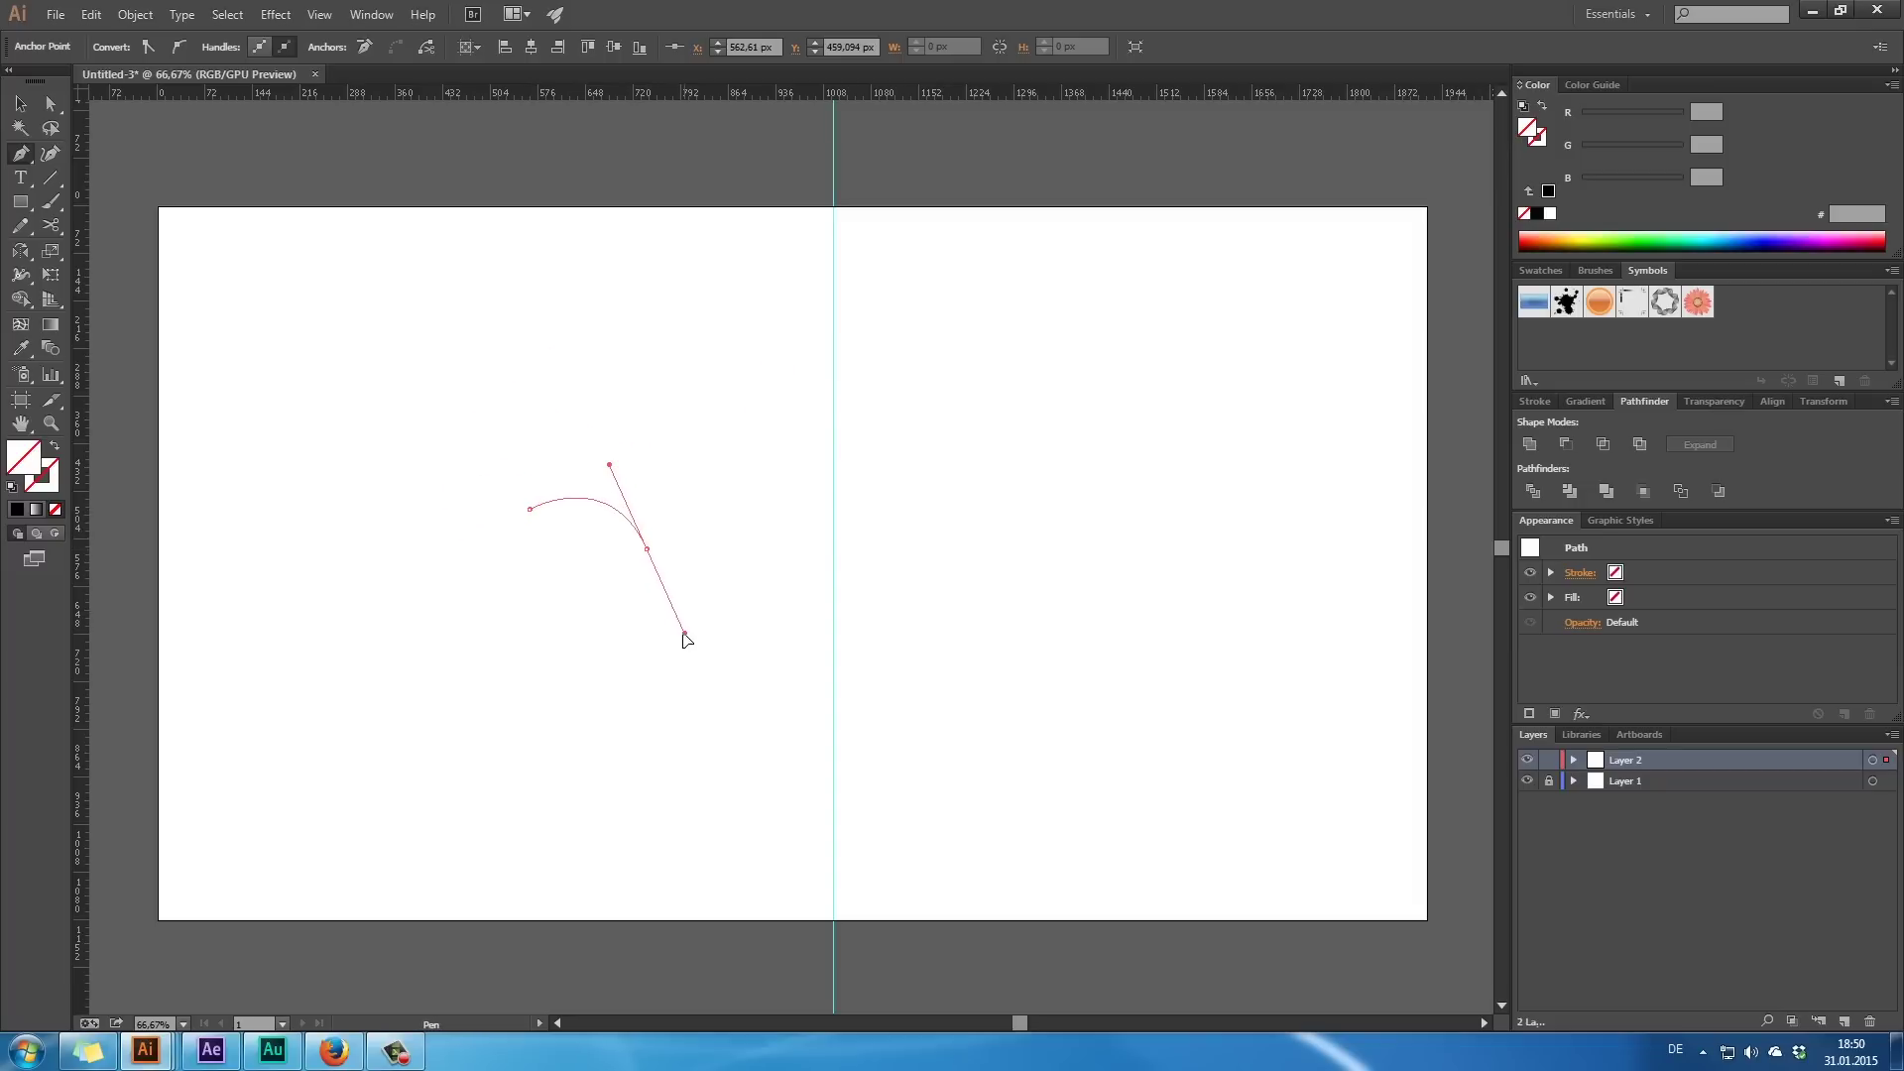
click(647, 548)
drag(750, 559, 781, 632)
click(751, 559)
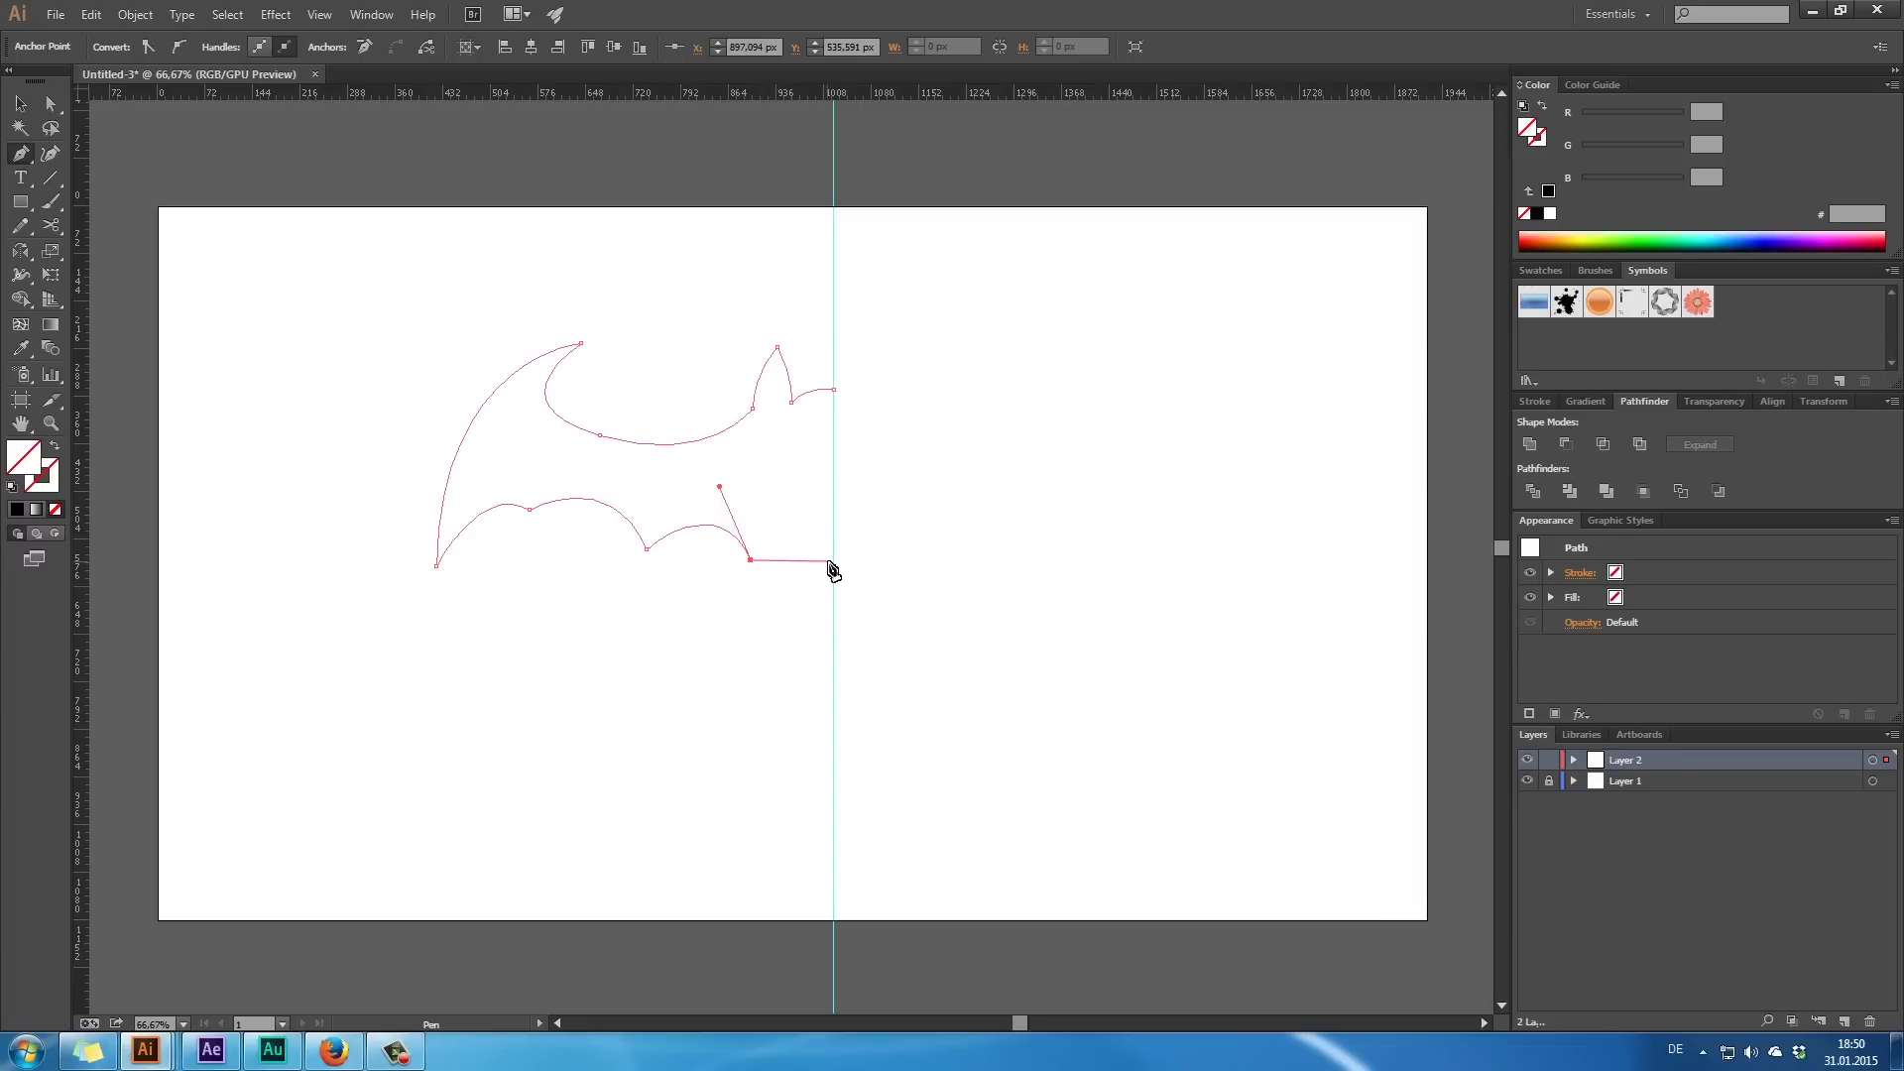
- Close the half-bat outline through a tail point on the guide and fill it with black (000000)
drag(831, 586, 839, 627)
click(833, 390)
key(ctrl+z)
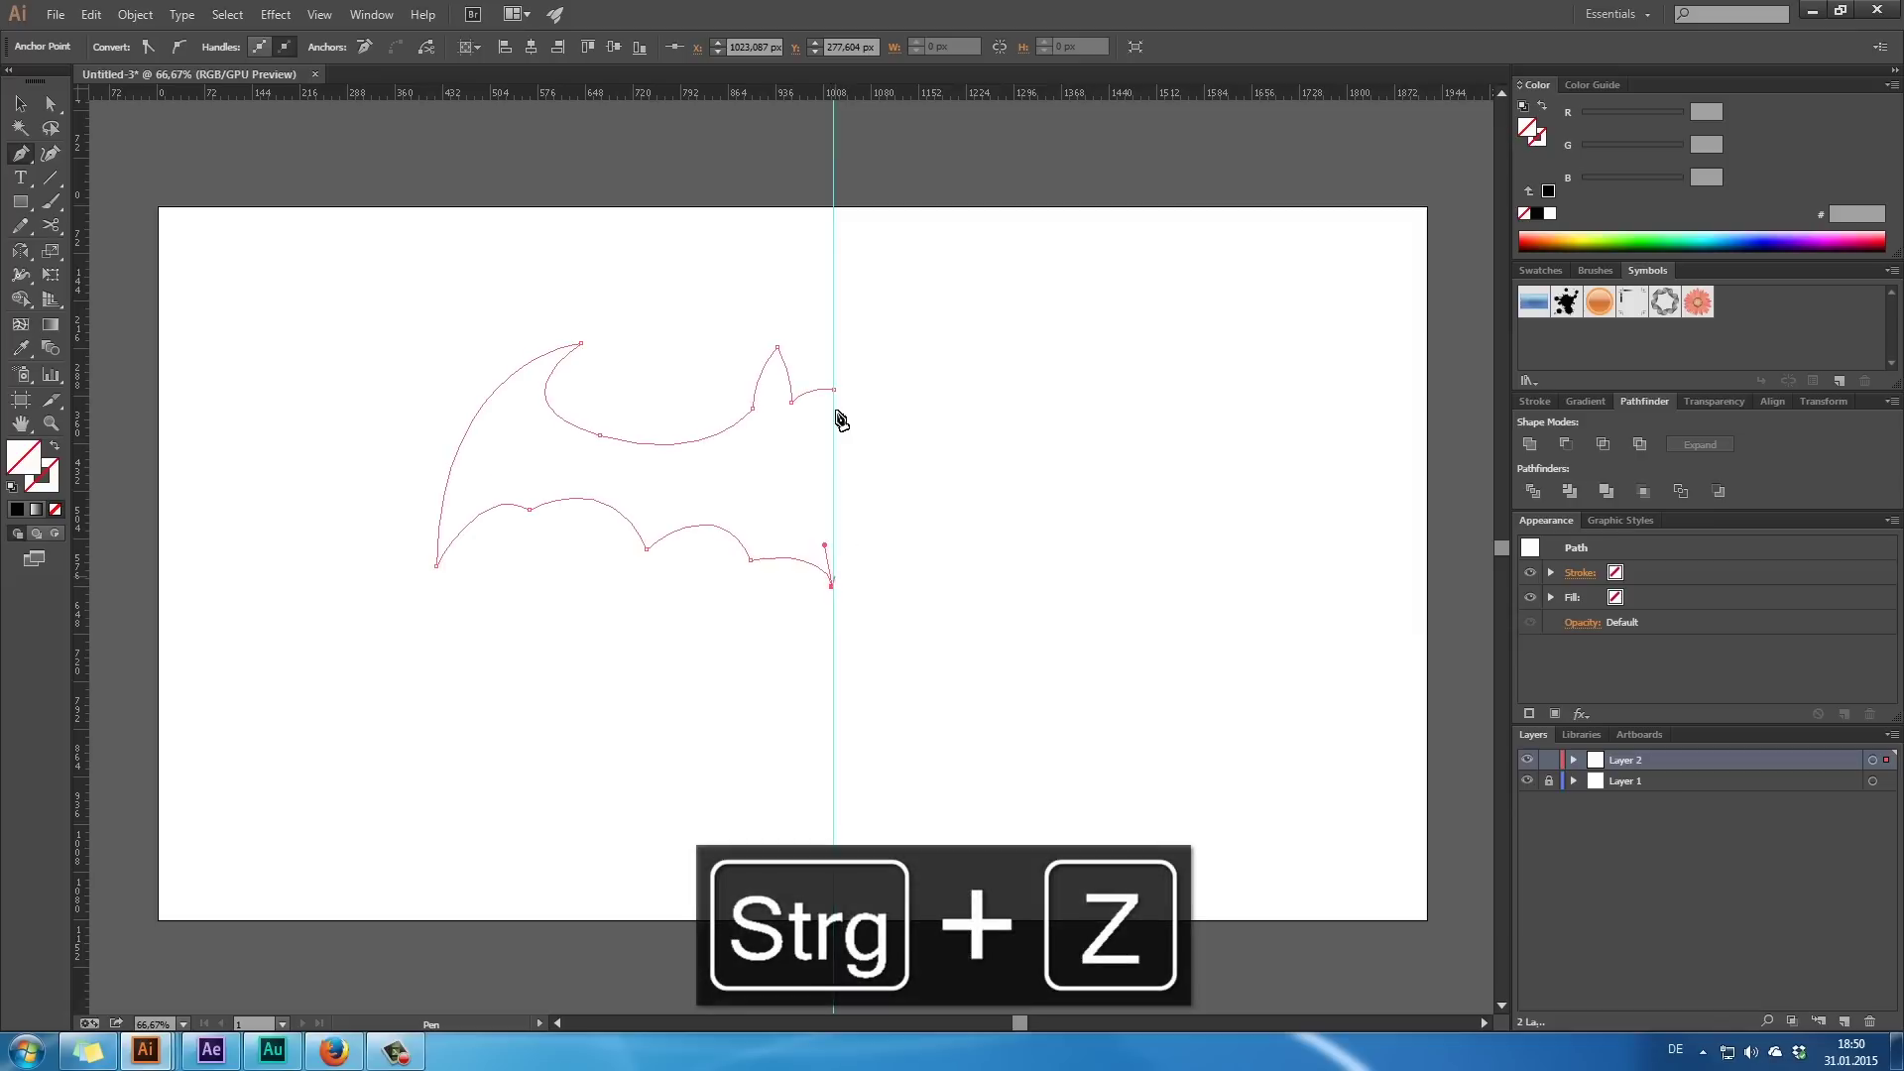
click(835, 391)
key(a)
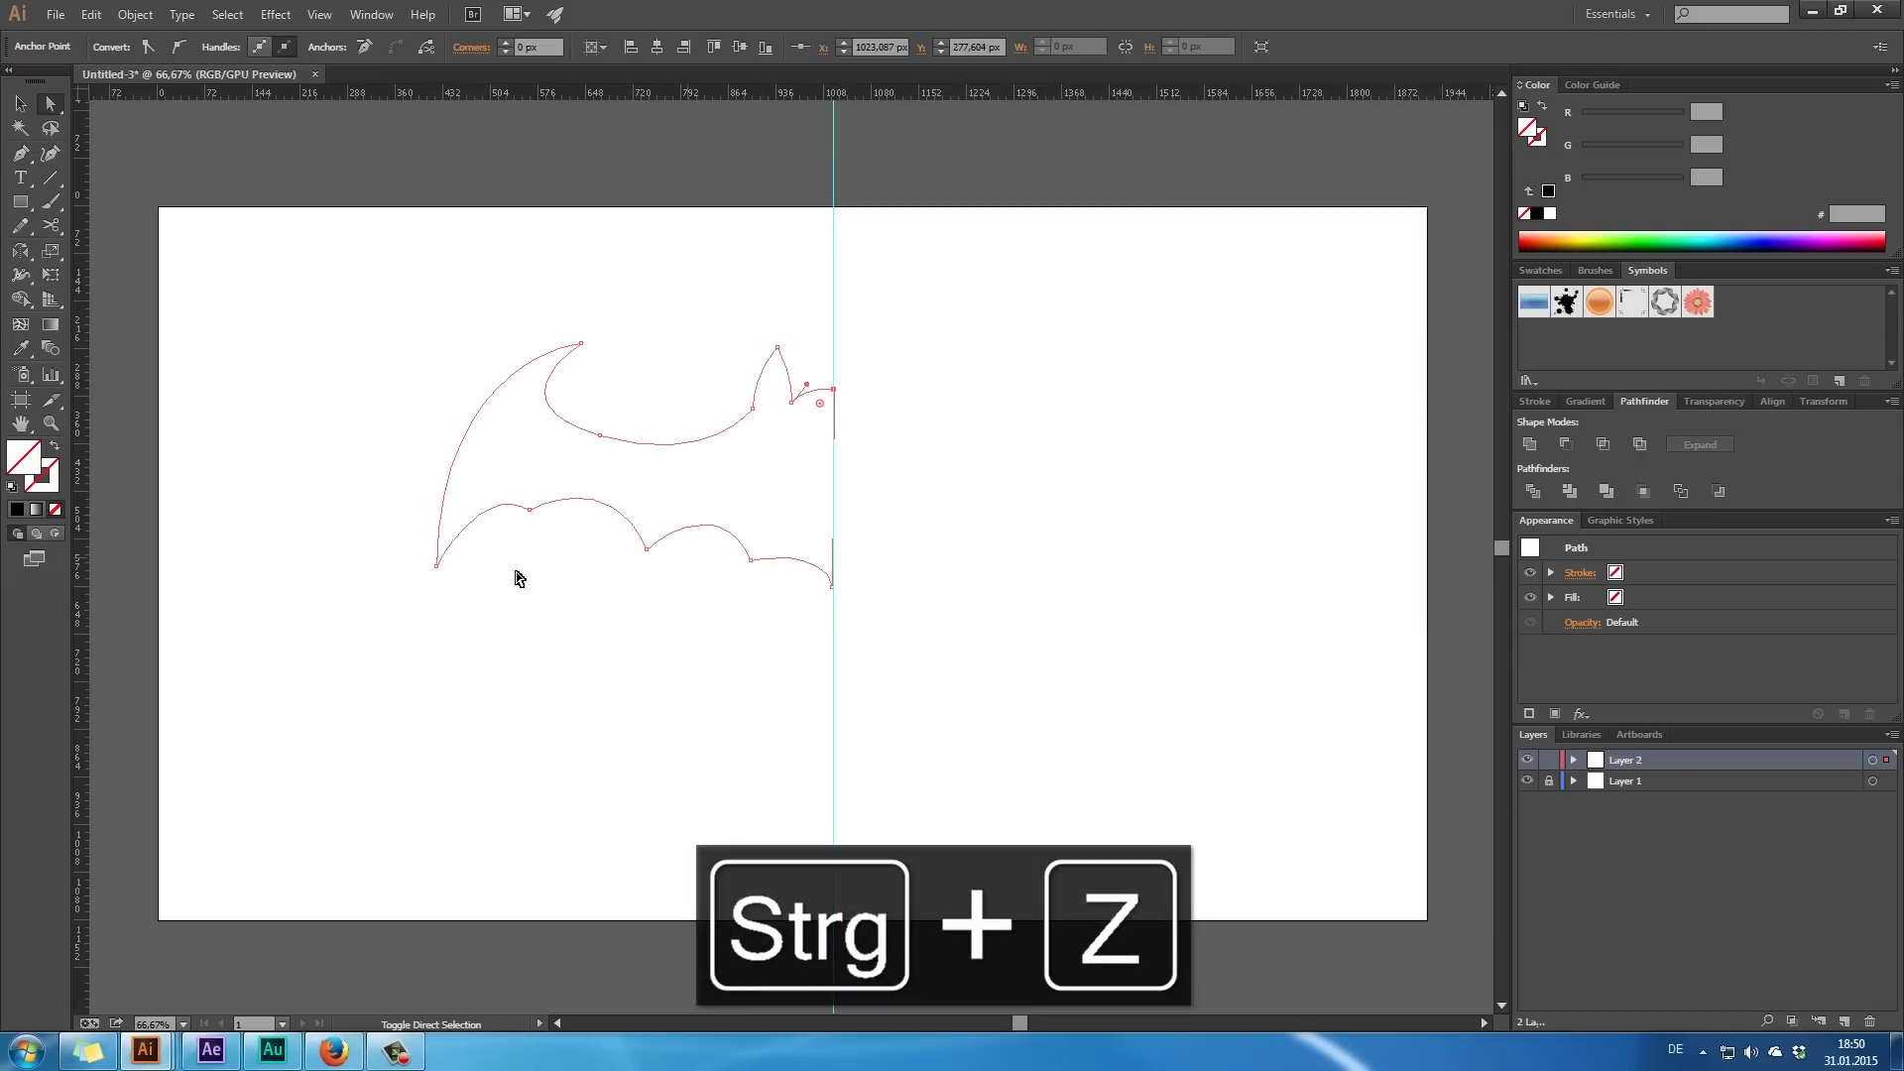
click(1536, 213)
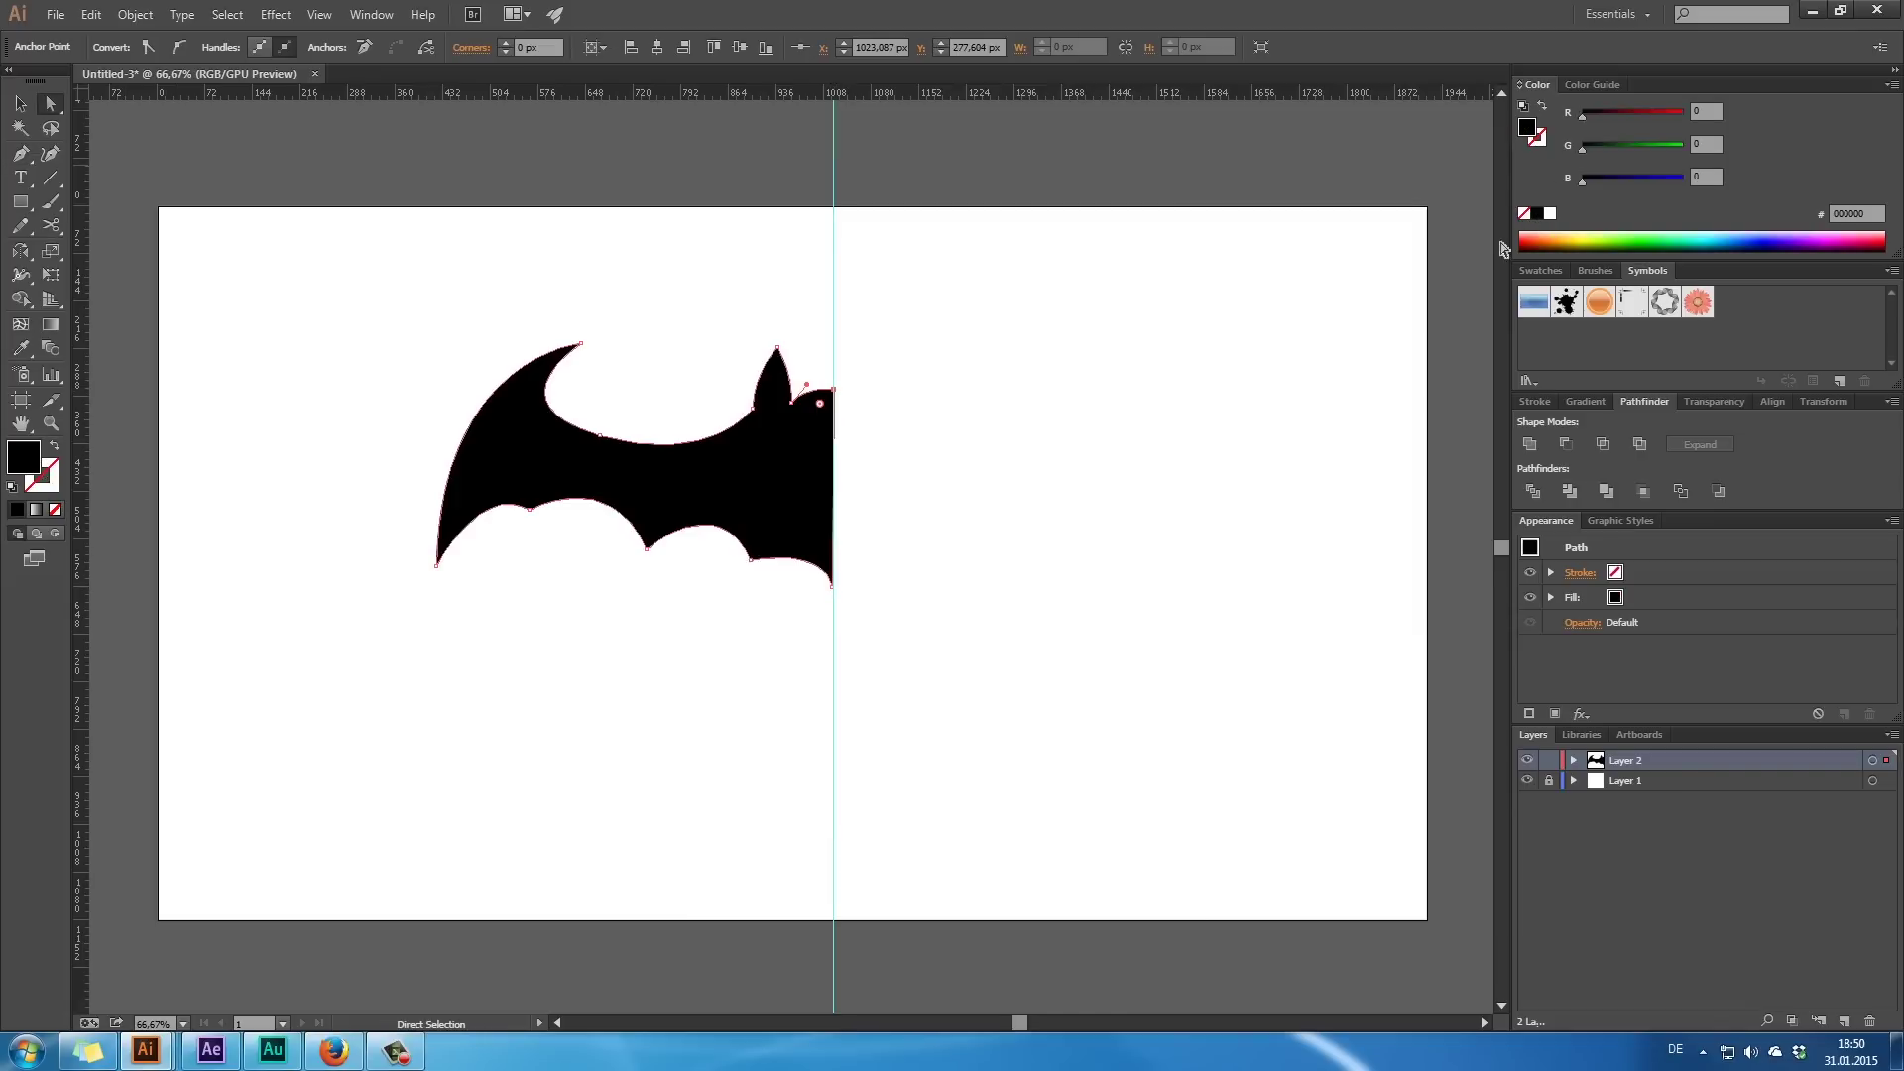
- Duplicate the half bat to the other side of the guide and mirror the copy horizontally with the Reflect tool
key(v)
click(909, 501)
drag(751, 451, 1086, 535)
key(o)
drag(1148, 731, 785, 657)
key(v)
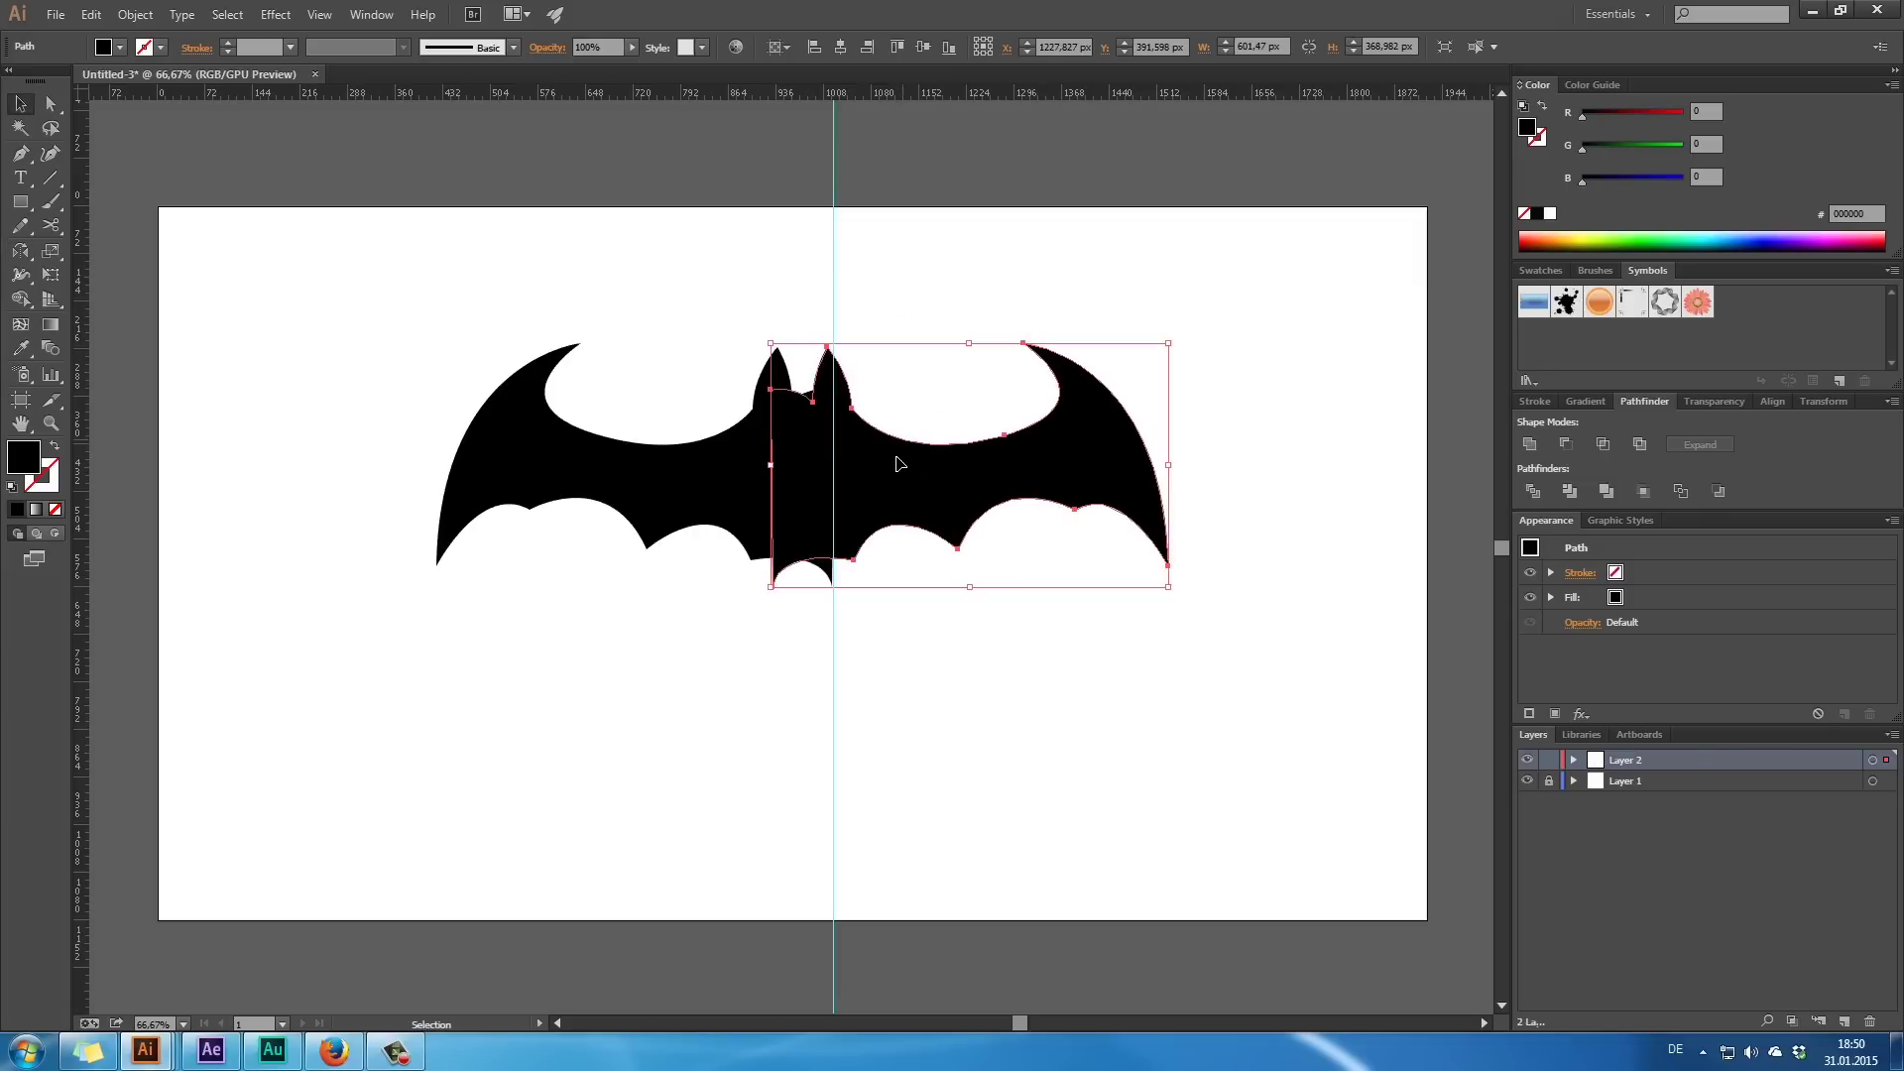
- Move the mirrored half against the vertical guide so it meets the original half, and deselect it
drag(889, 463, 952, 467)
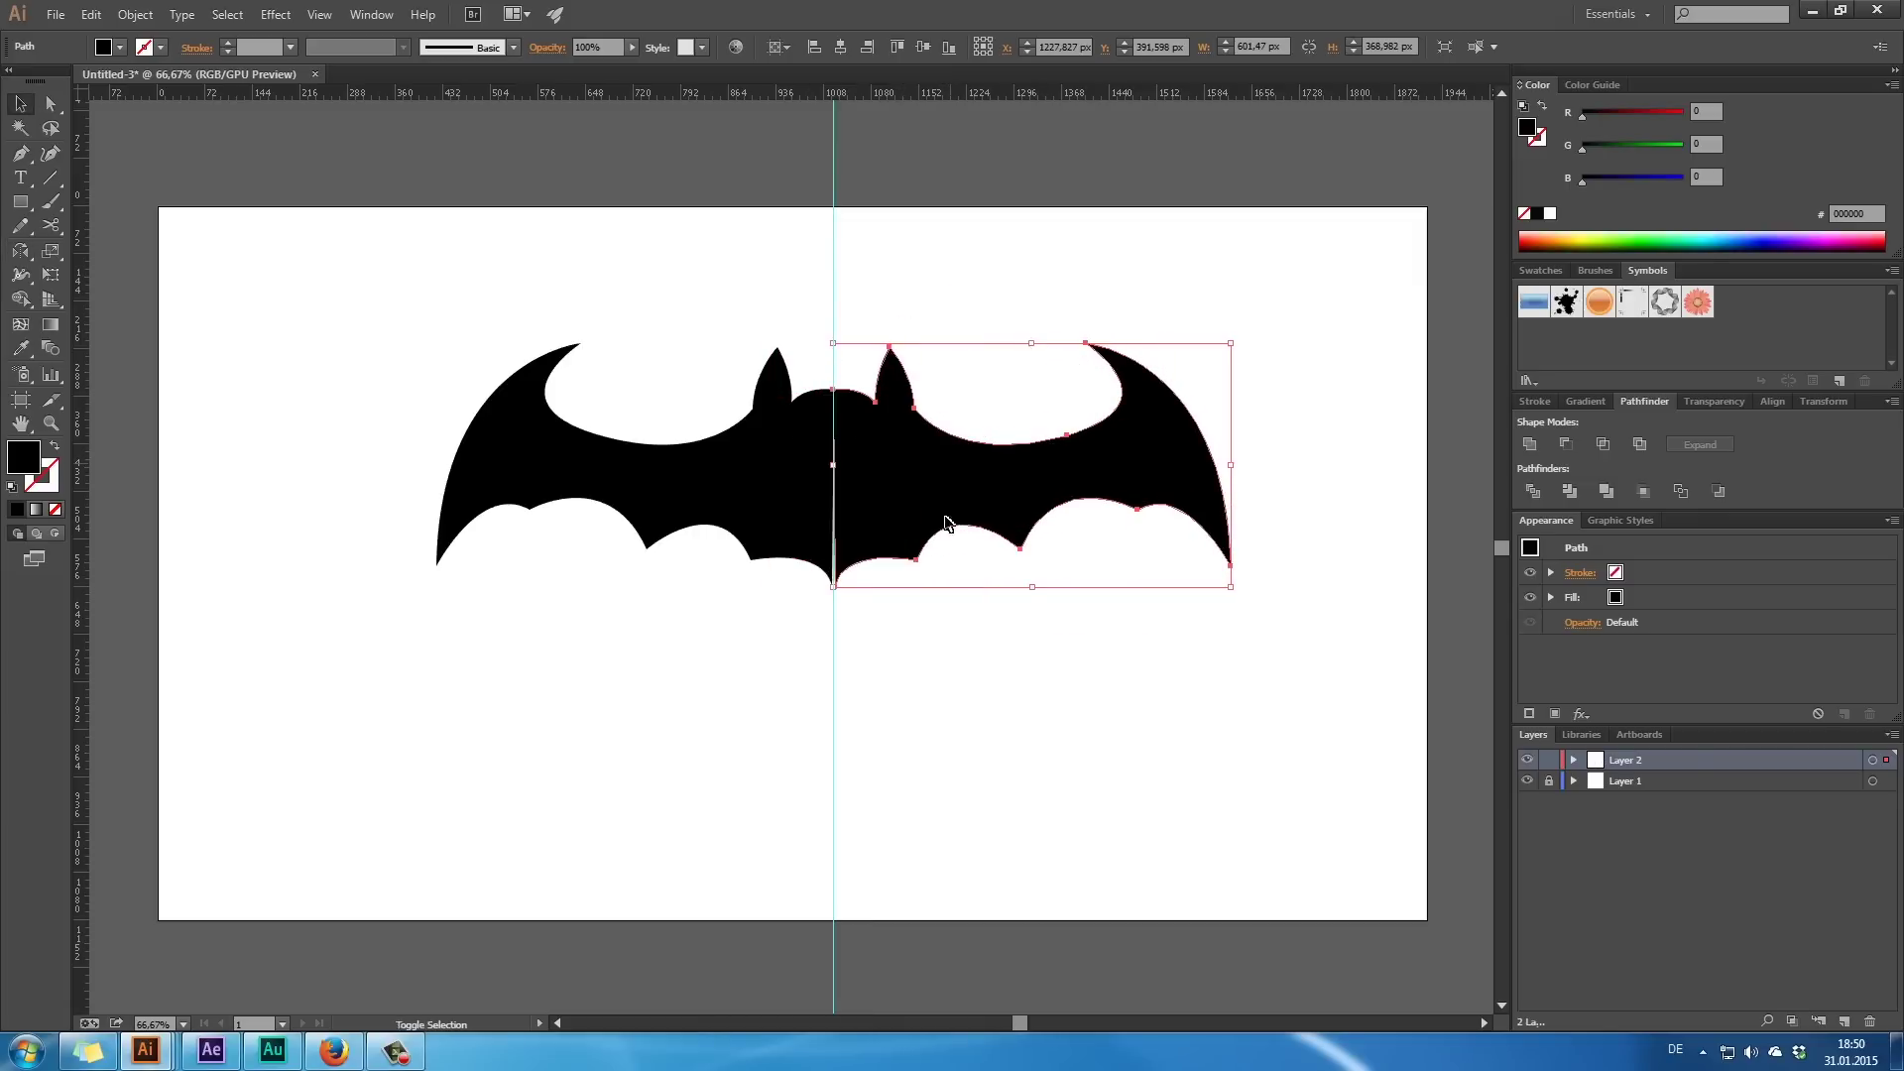
click(937, 716)
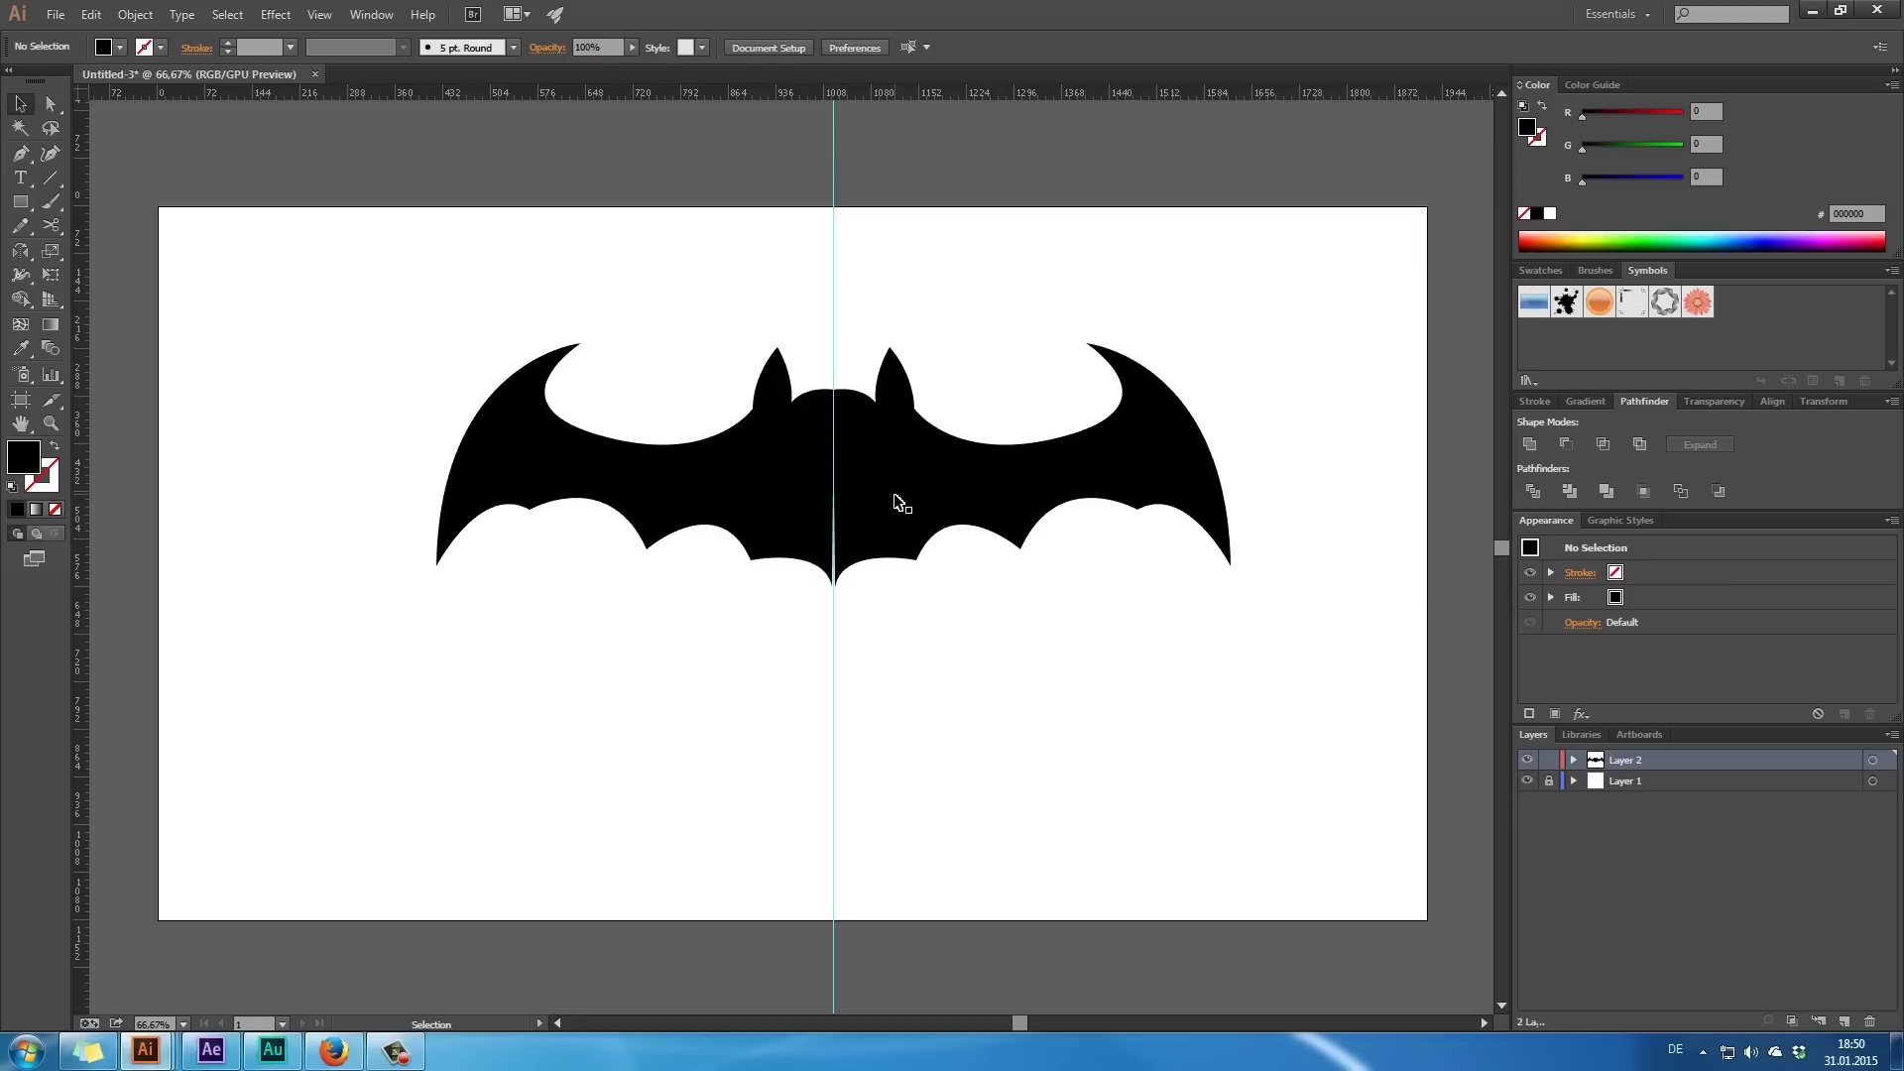
- Bring the Batman Shuriken document window over the drawing, widen it and show its whole bat artwork
drag(1903, 376, 1006, 140)
drag(860, 135, 815, 257)
key(space)
drag(894, 731, 896, 517)
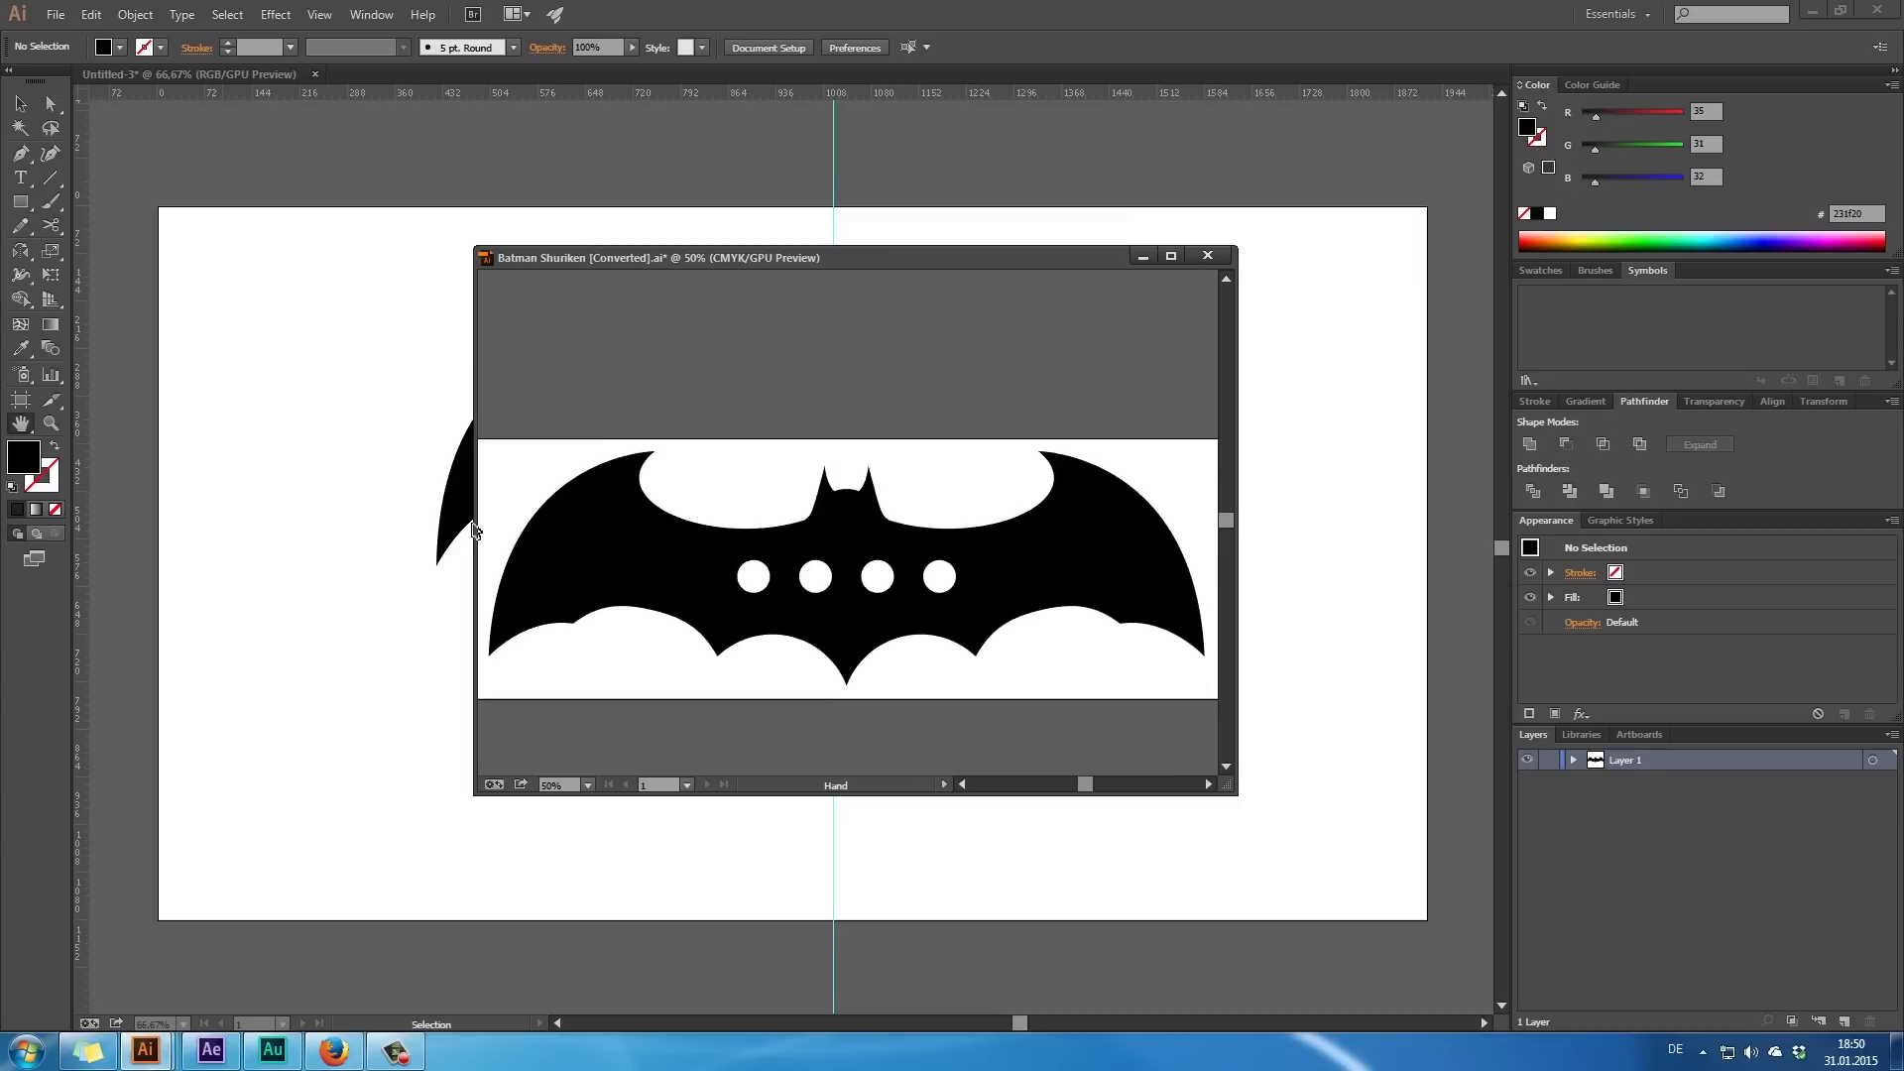
drag(476, 346, 388, 378)
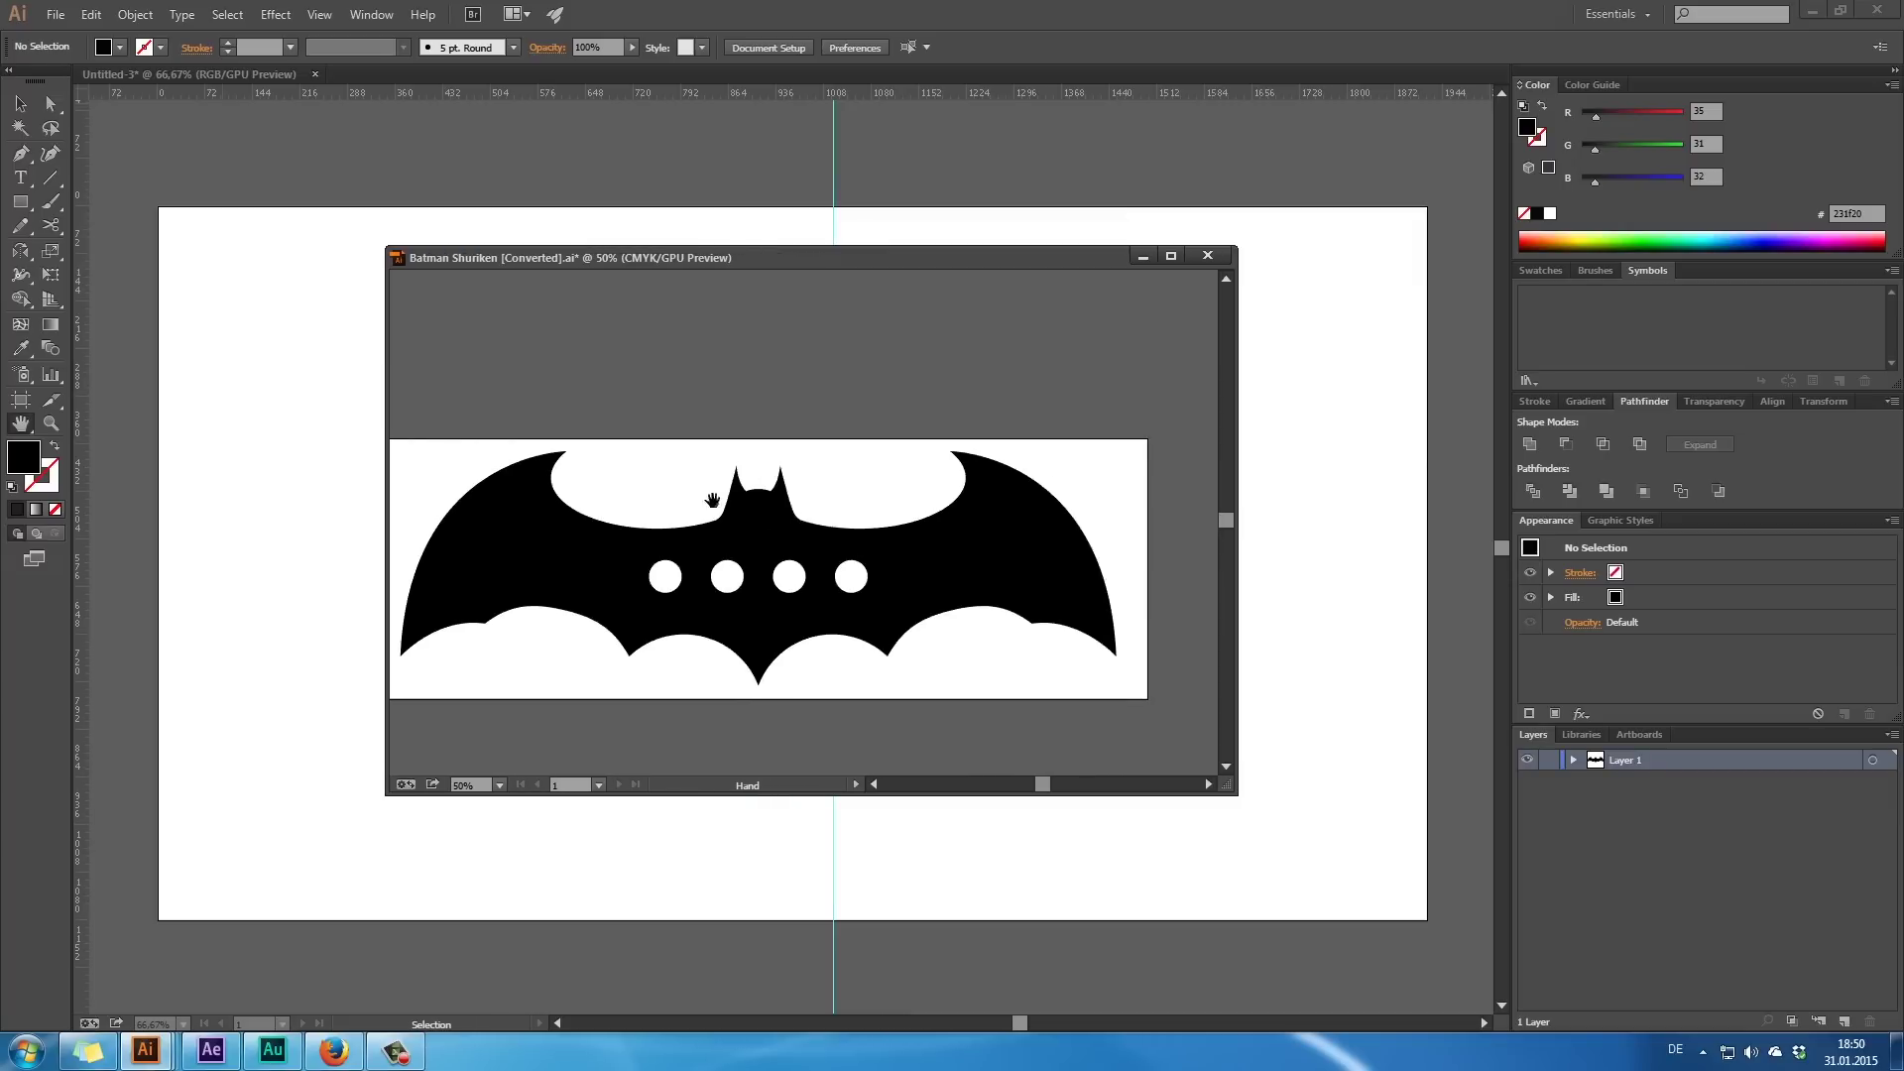
drag(713, 503, 796, 447)
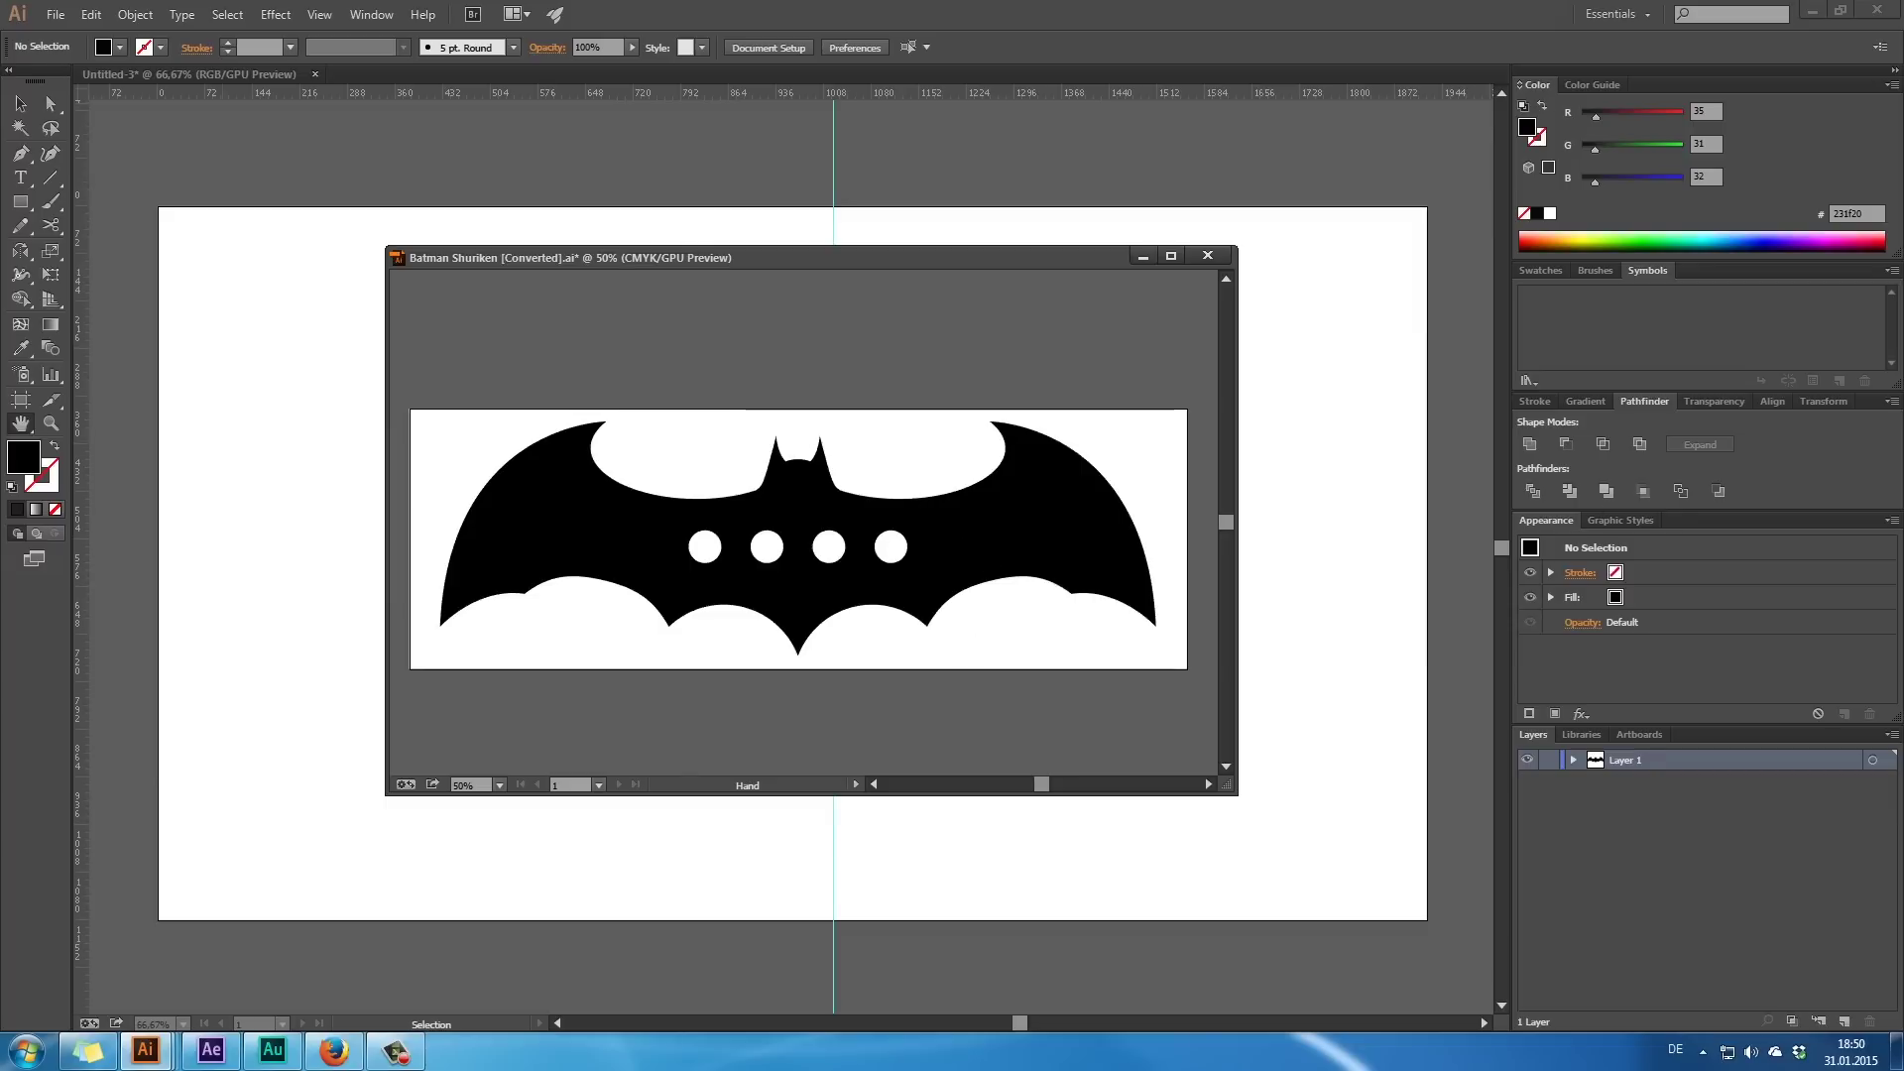
- Bring up the Batman.ai document window and examine the nose and brow shapes of the mask up close
drag(1903, 139, 839, 143)
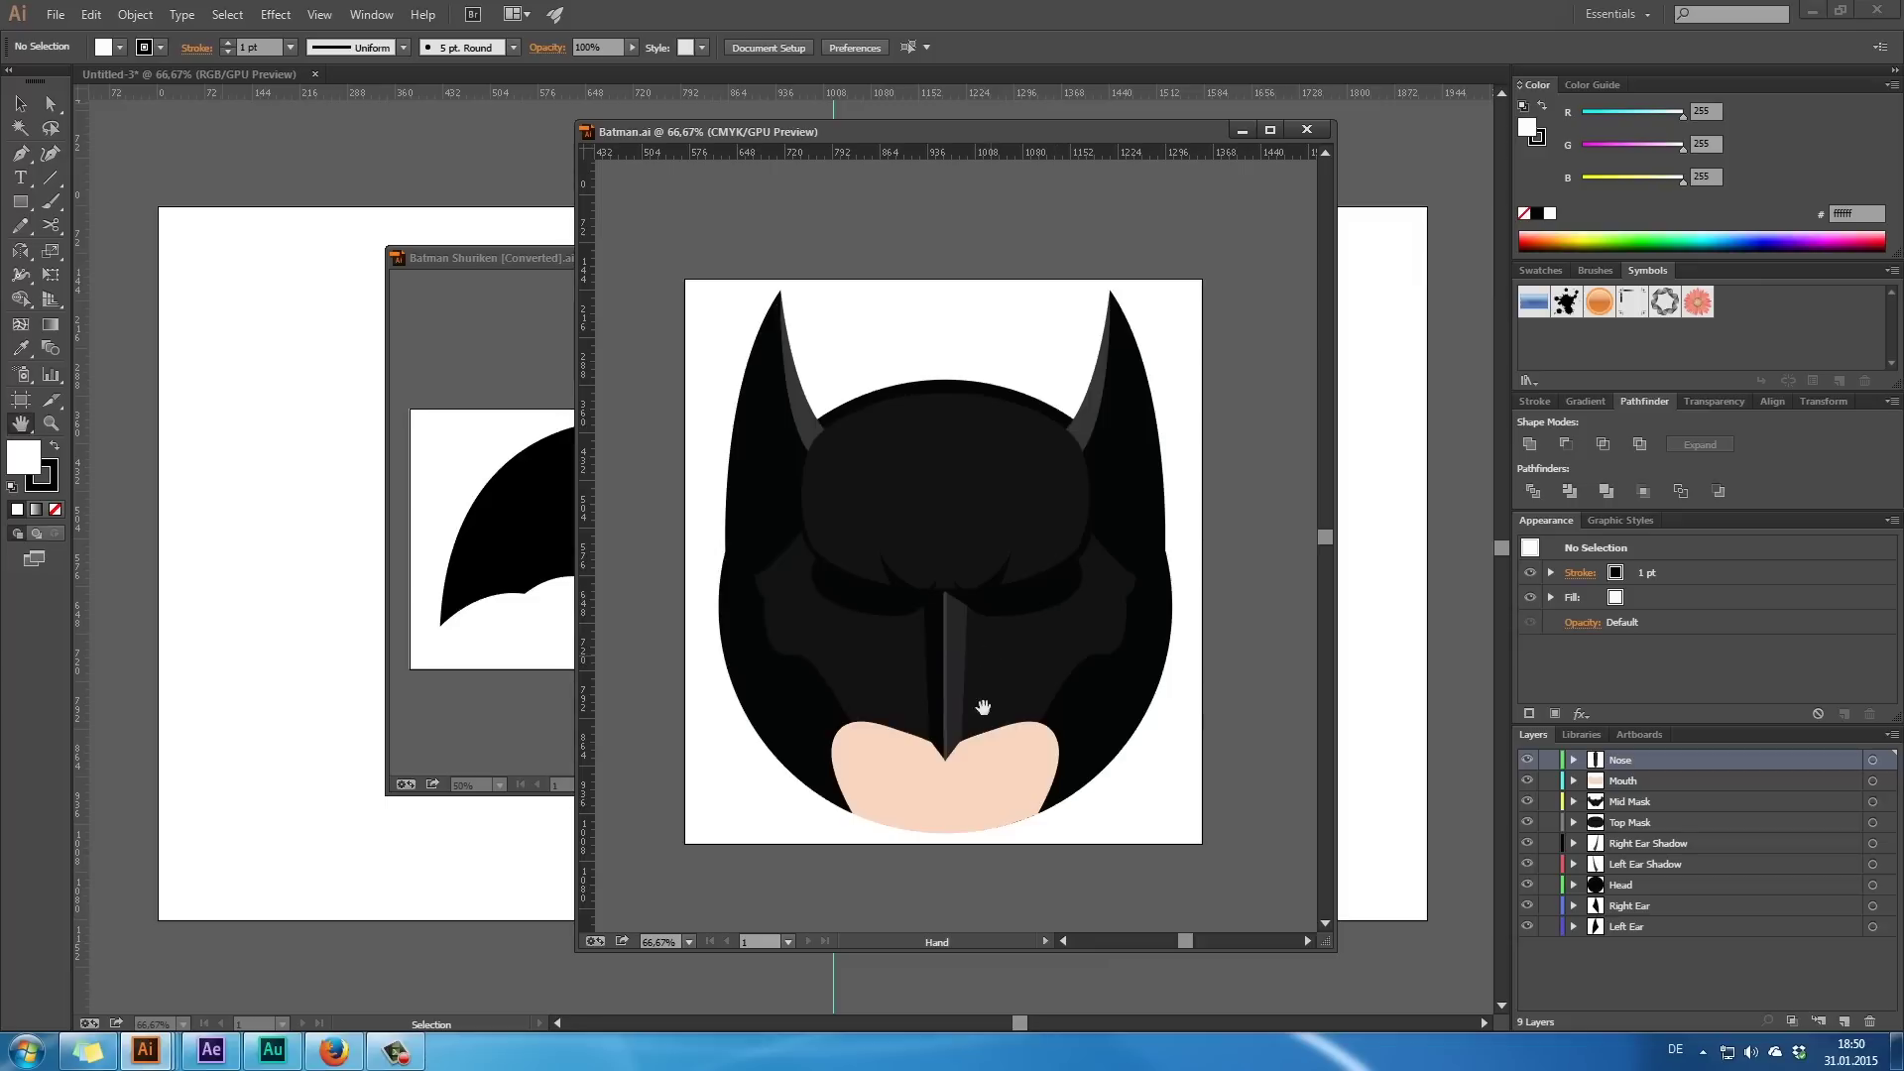
drag(960, 664, 1443, 639)
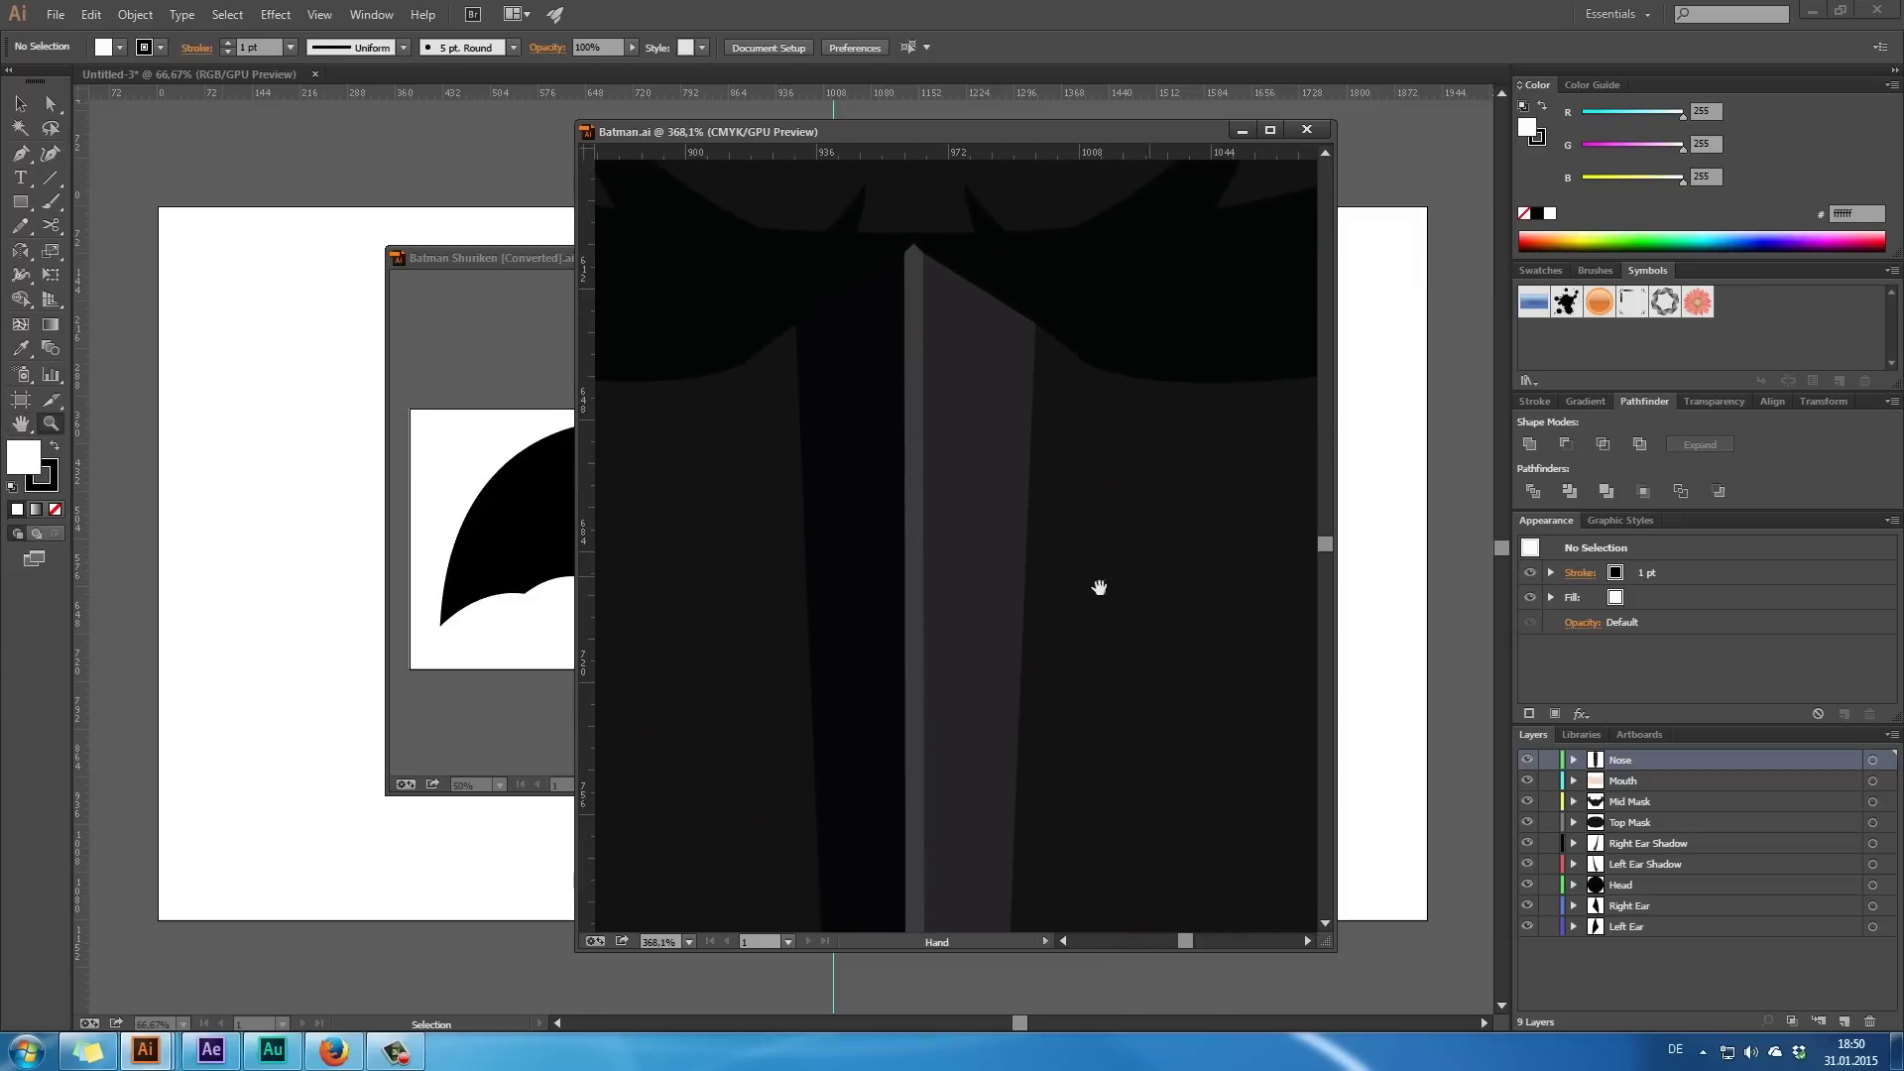
drag(1099, 587, 1127, 242)
drag(966, 457, 977, 734)
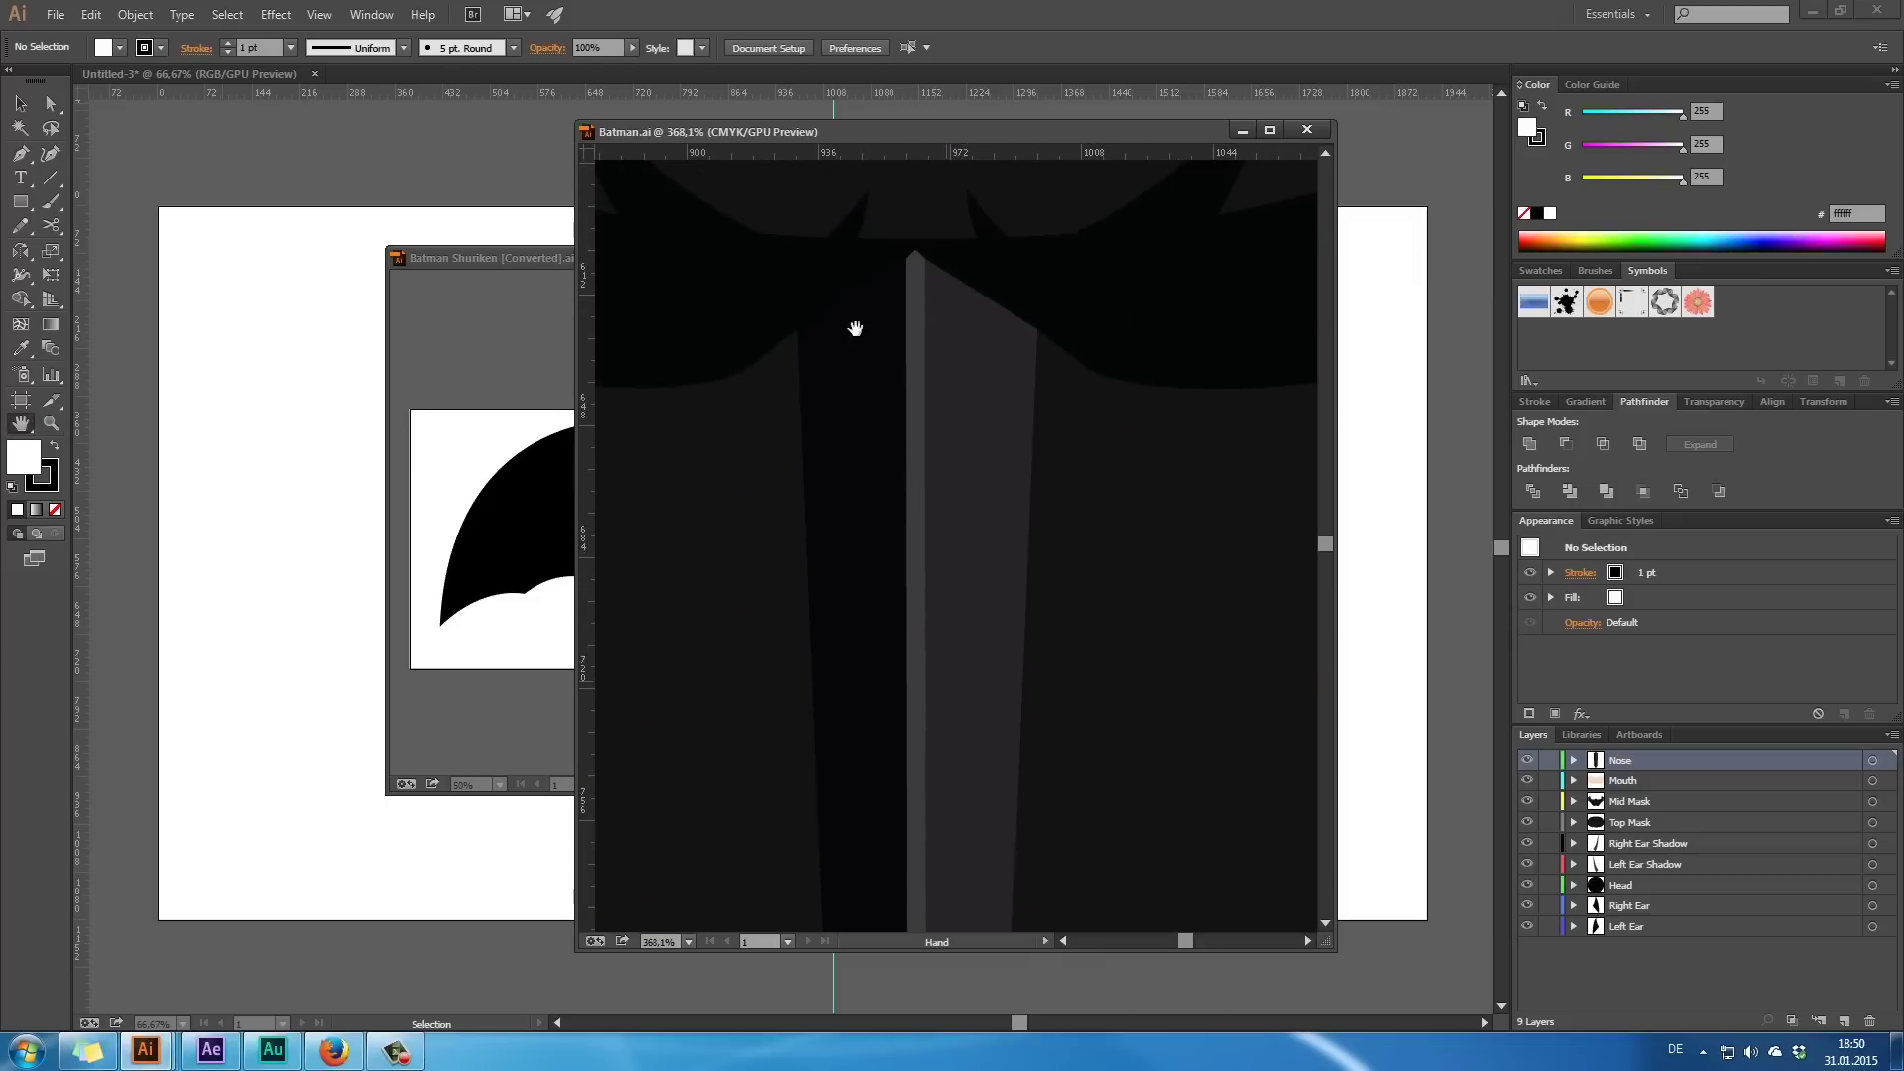
drag(853, 323, 890, 641)
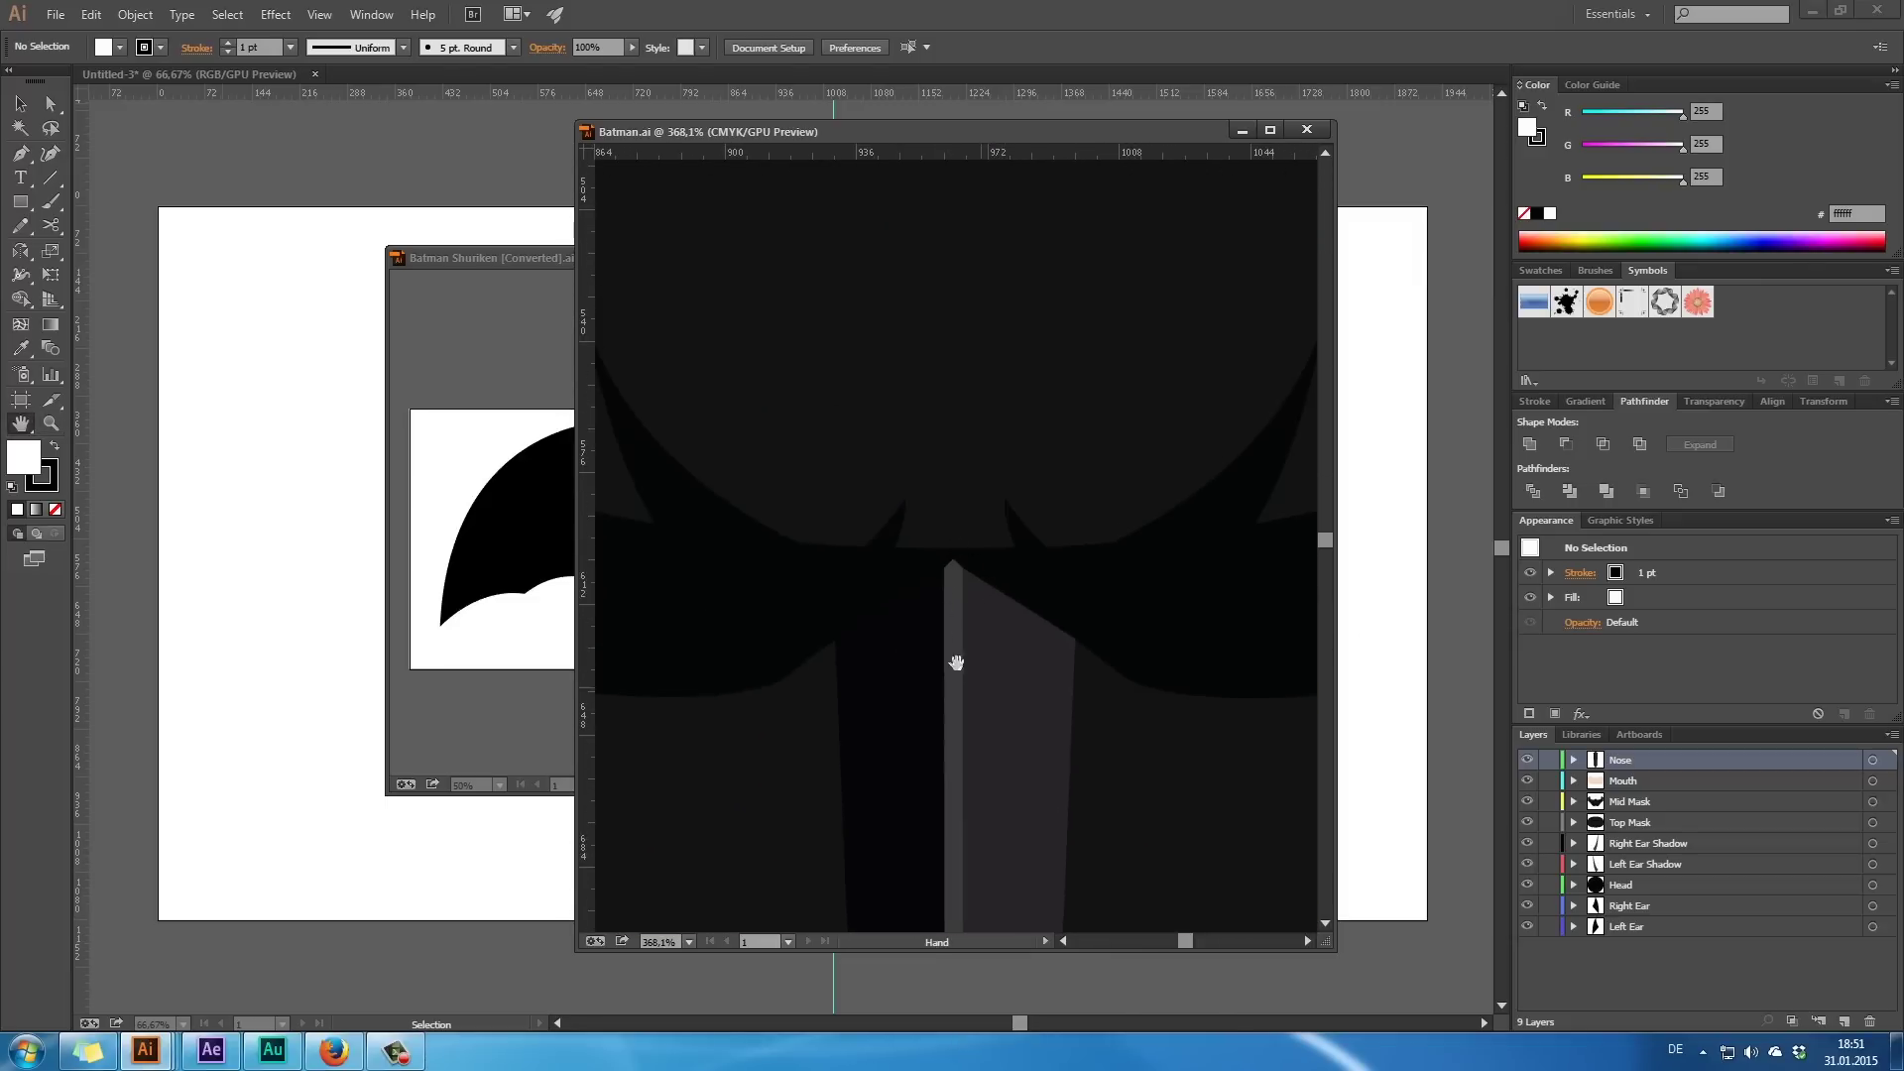
drag(976, 661, 962, 383)
- Show the complete Batman head again at 66.67% magnification, centred in its window
key(z)
alt+click(820, 471)
alt+click(822, 474)
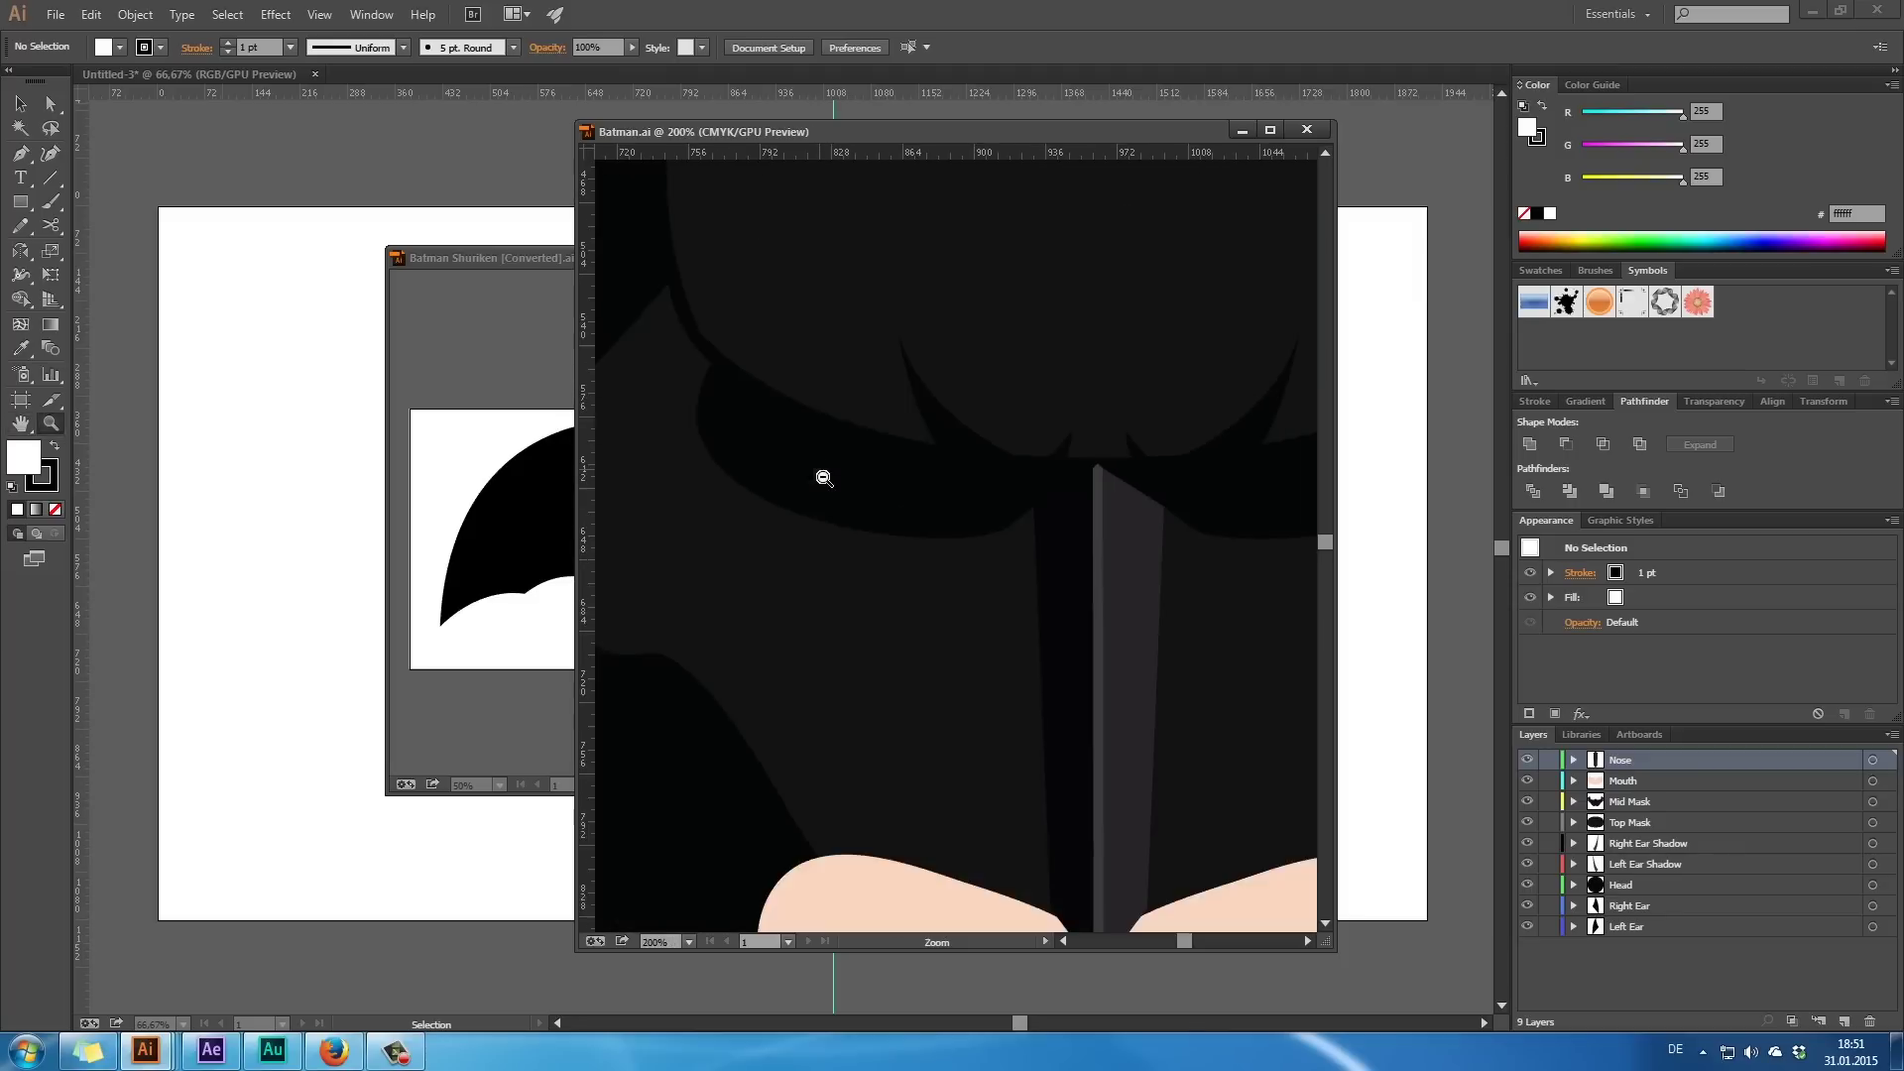
alt+click(935, 583)
alt+click(939, 585)
alt+click(948, 583)
key(h)
drag(1066, 501, 964, 464)
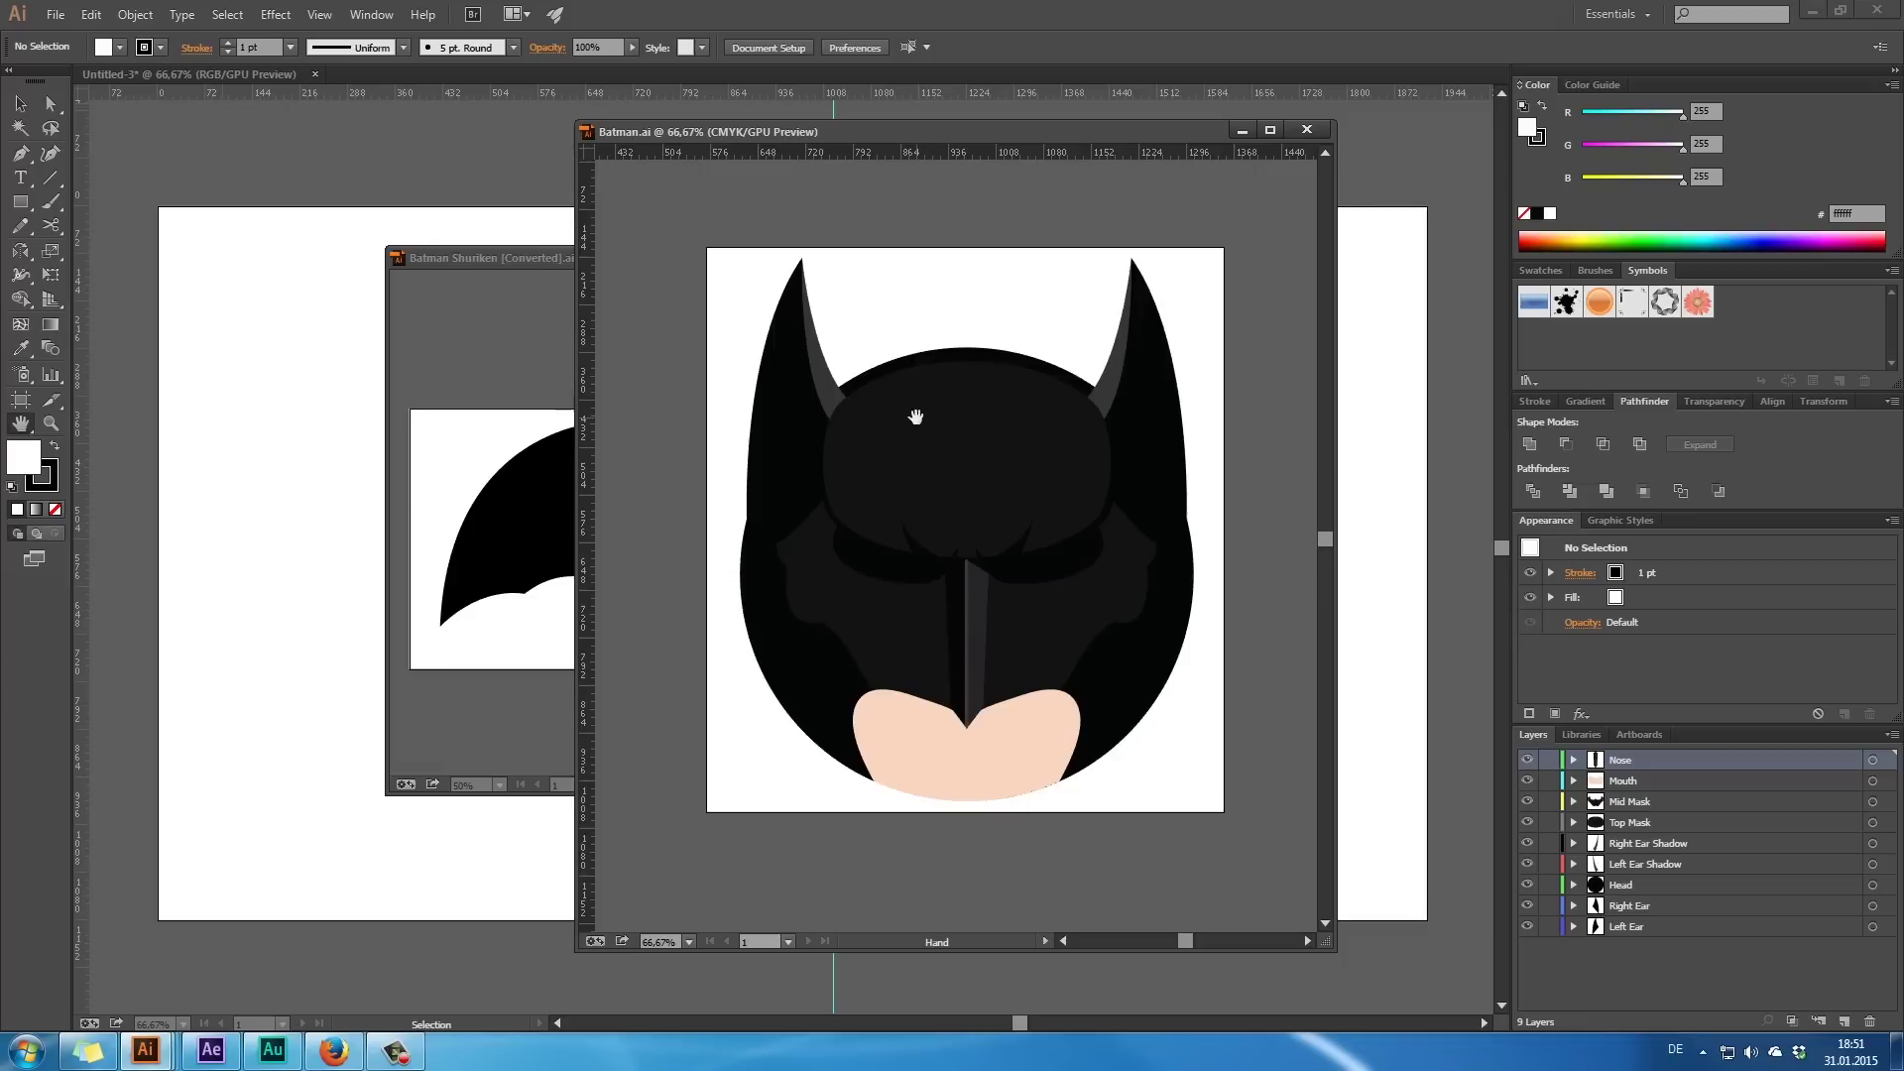
- Move both reference windows aside, return to the untitled bat drawing and show it in outline view
drag(851, 132, 1901, 229)
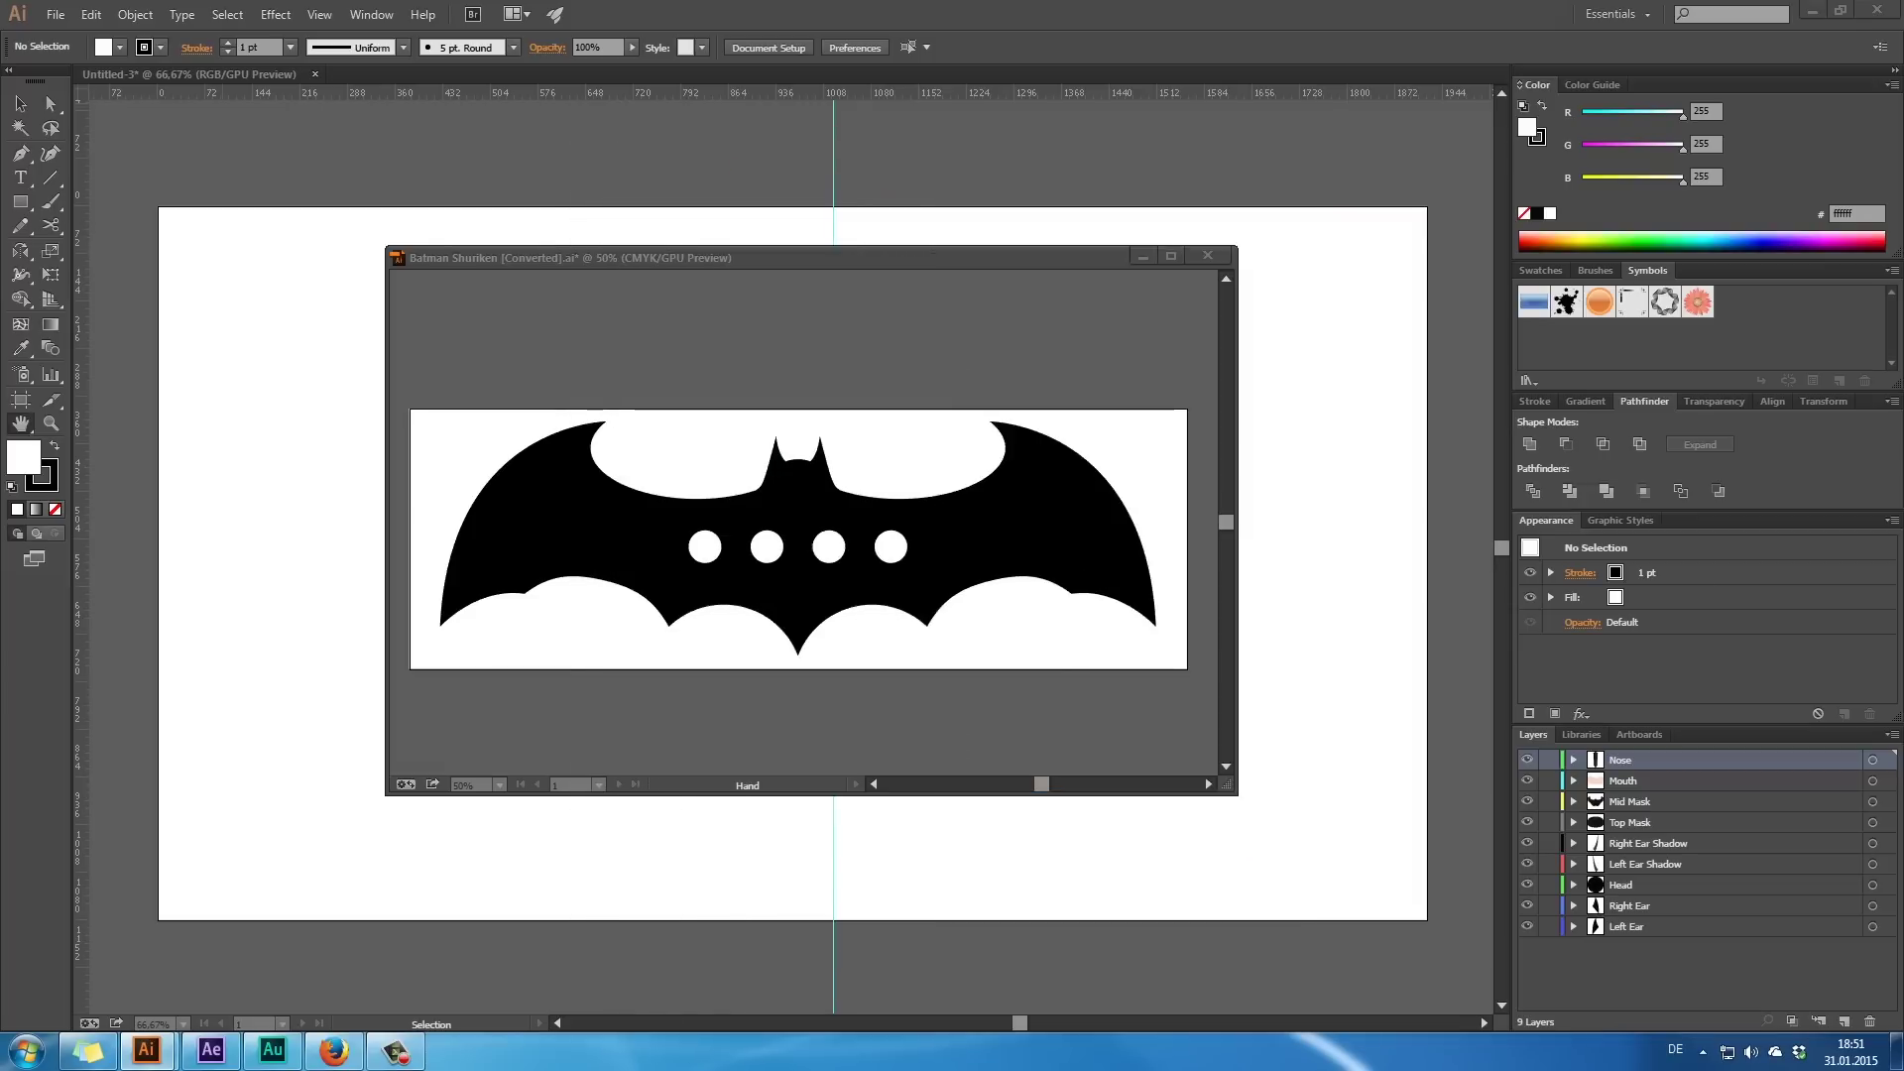
drag(730, 258, 1902, 268)
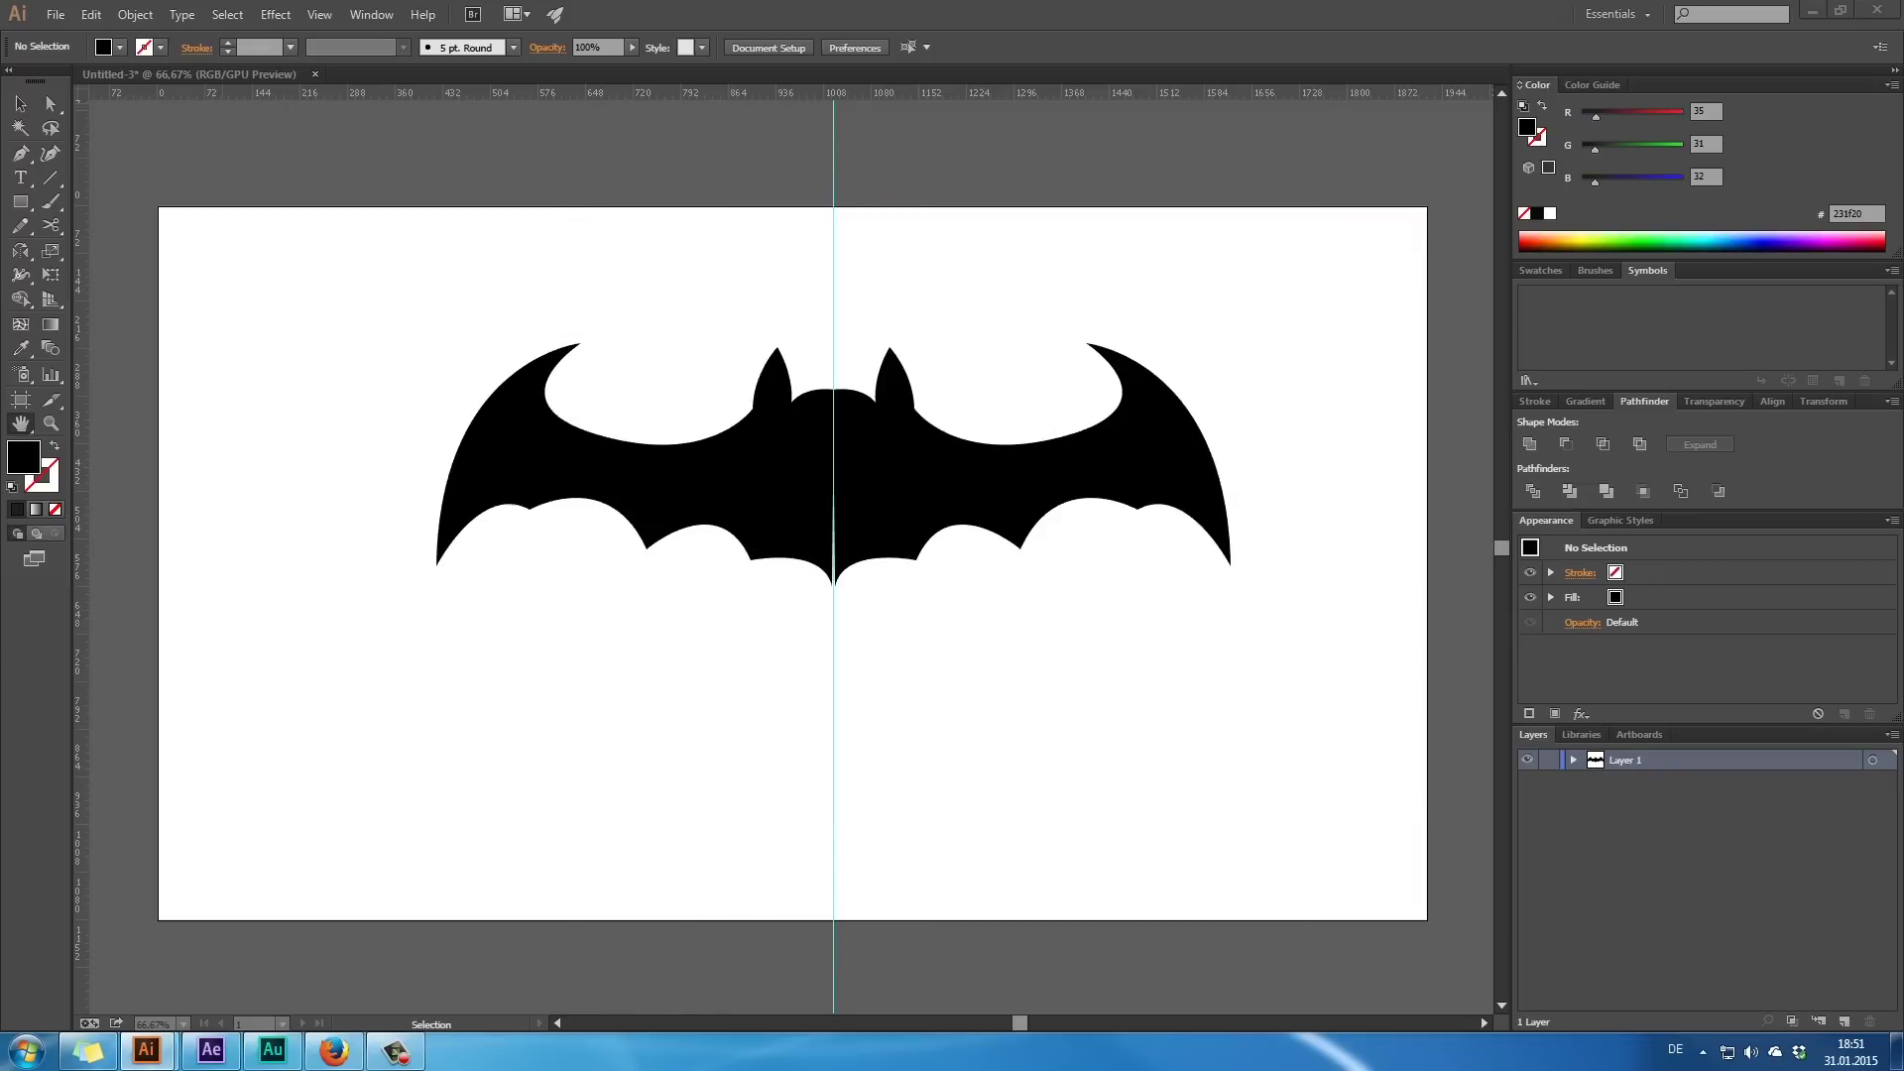
click(702, 472)
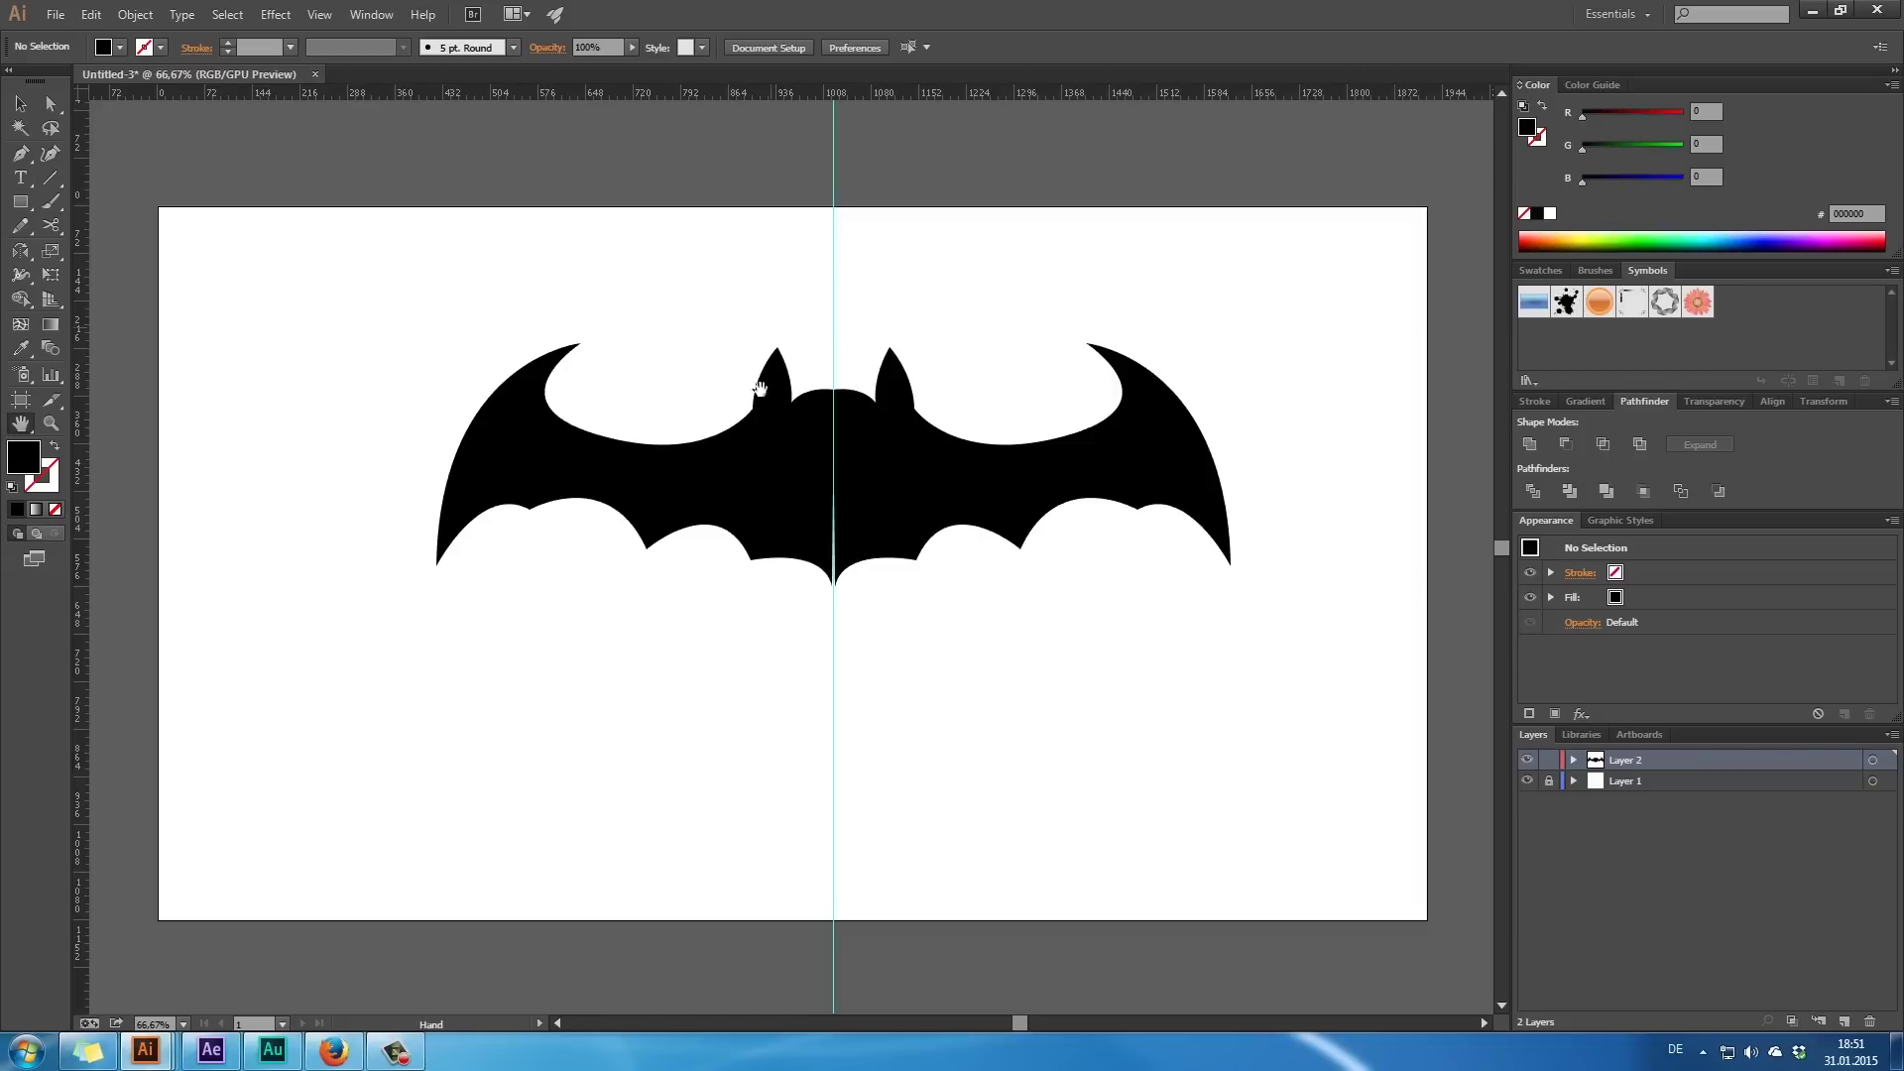
key(ctrl+y)
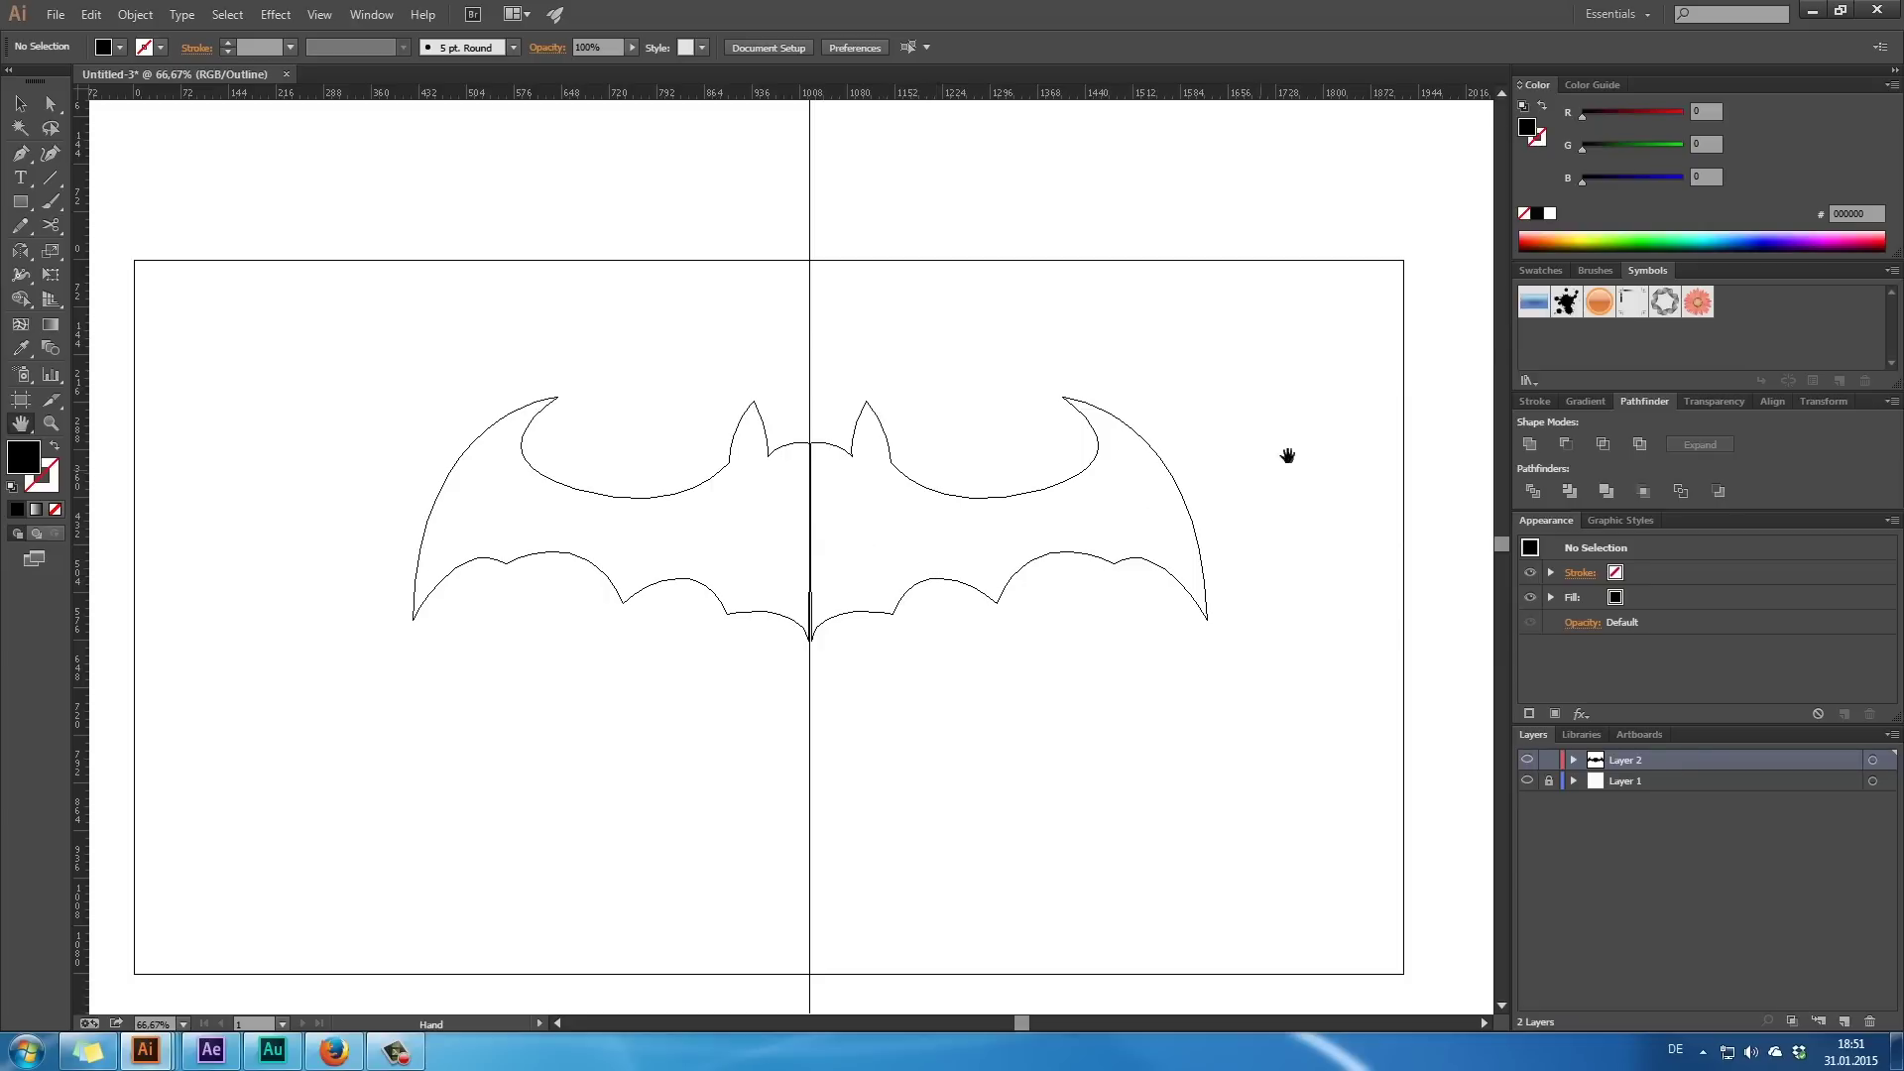
- Close the untitled bat drawing without saving it
click(1810, 12)
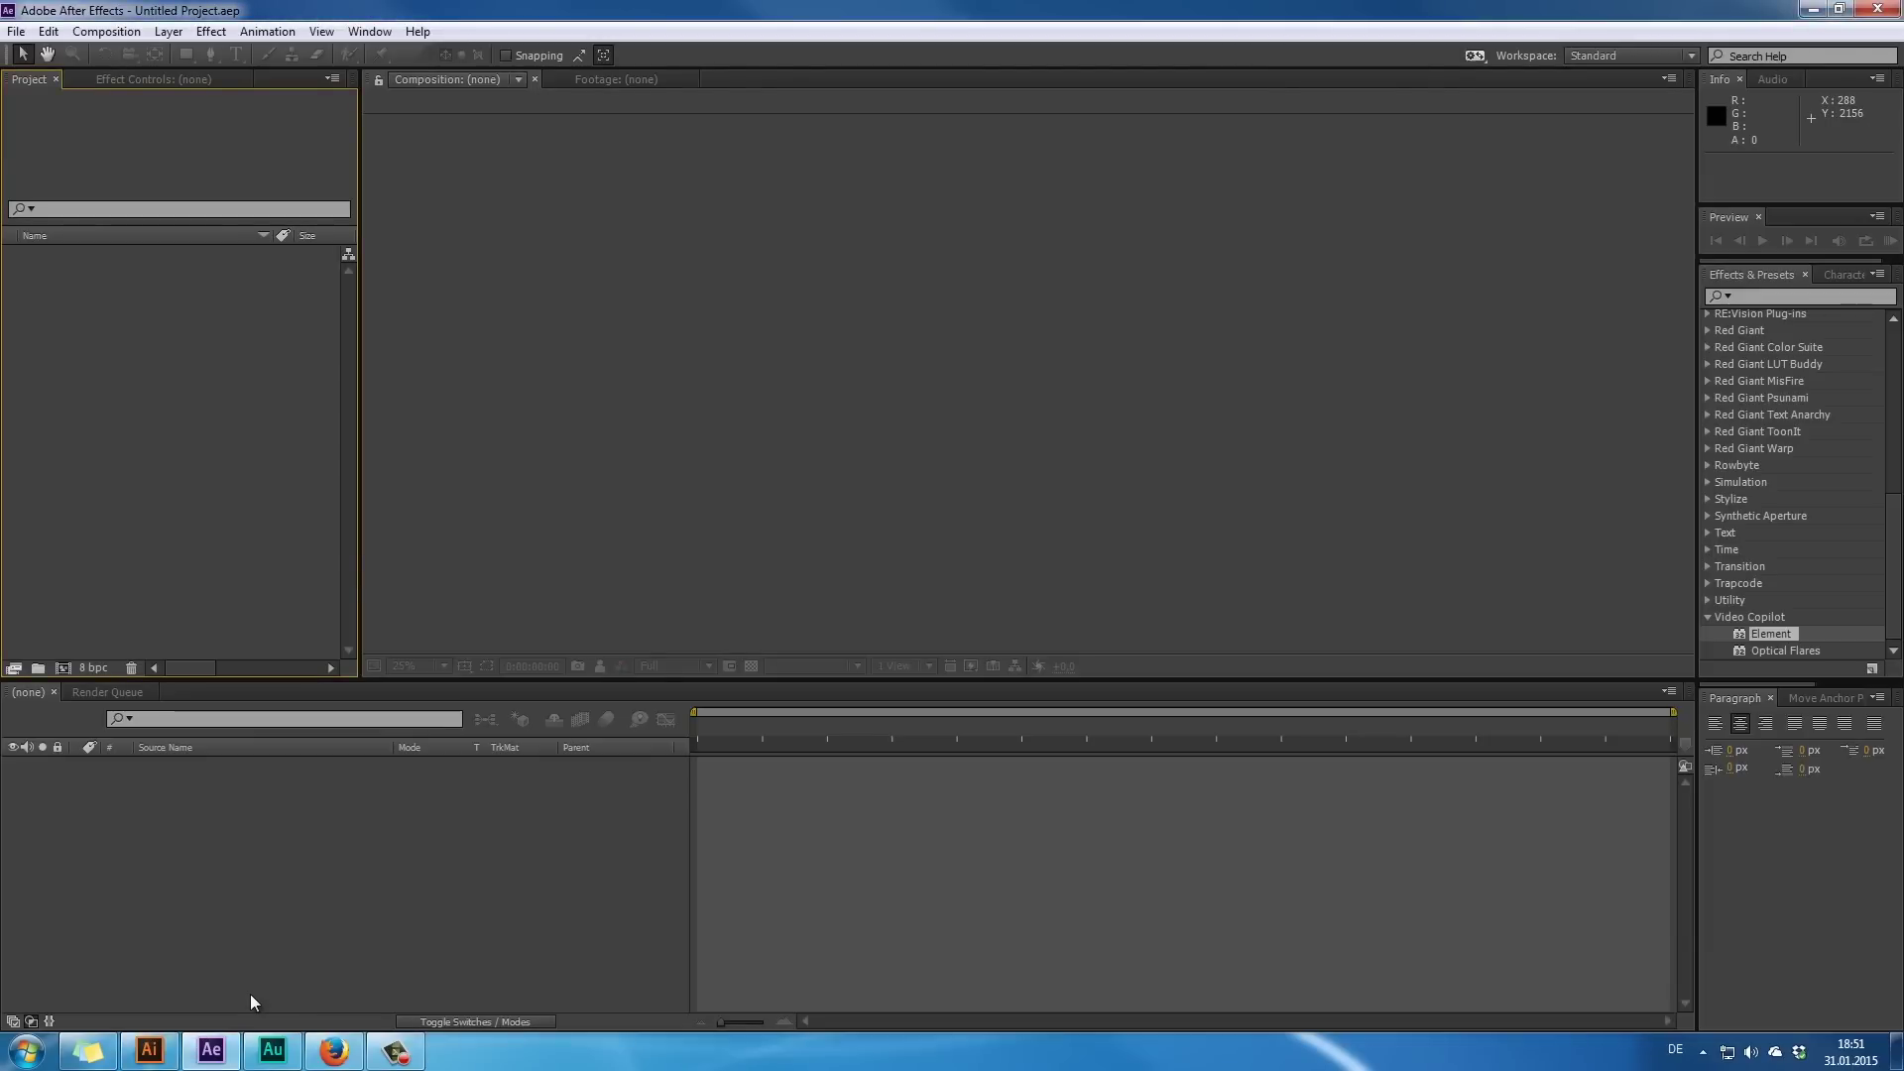
click(149, 1050)
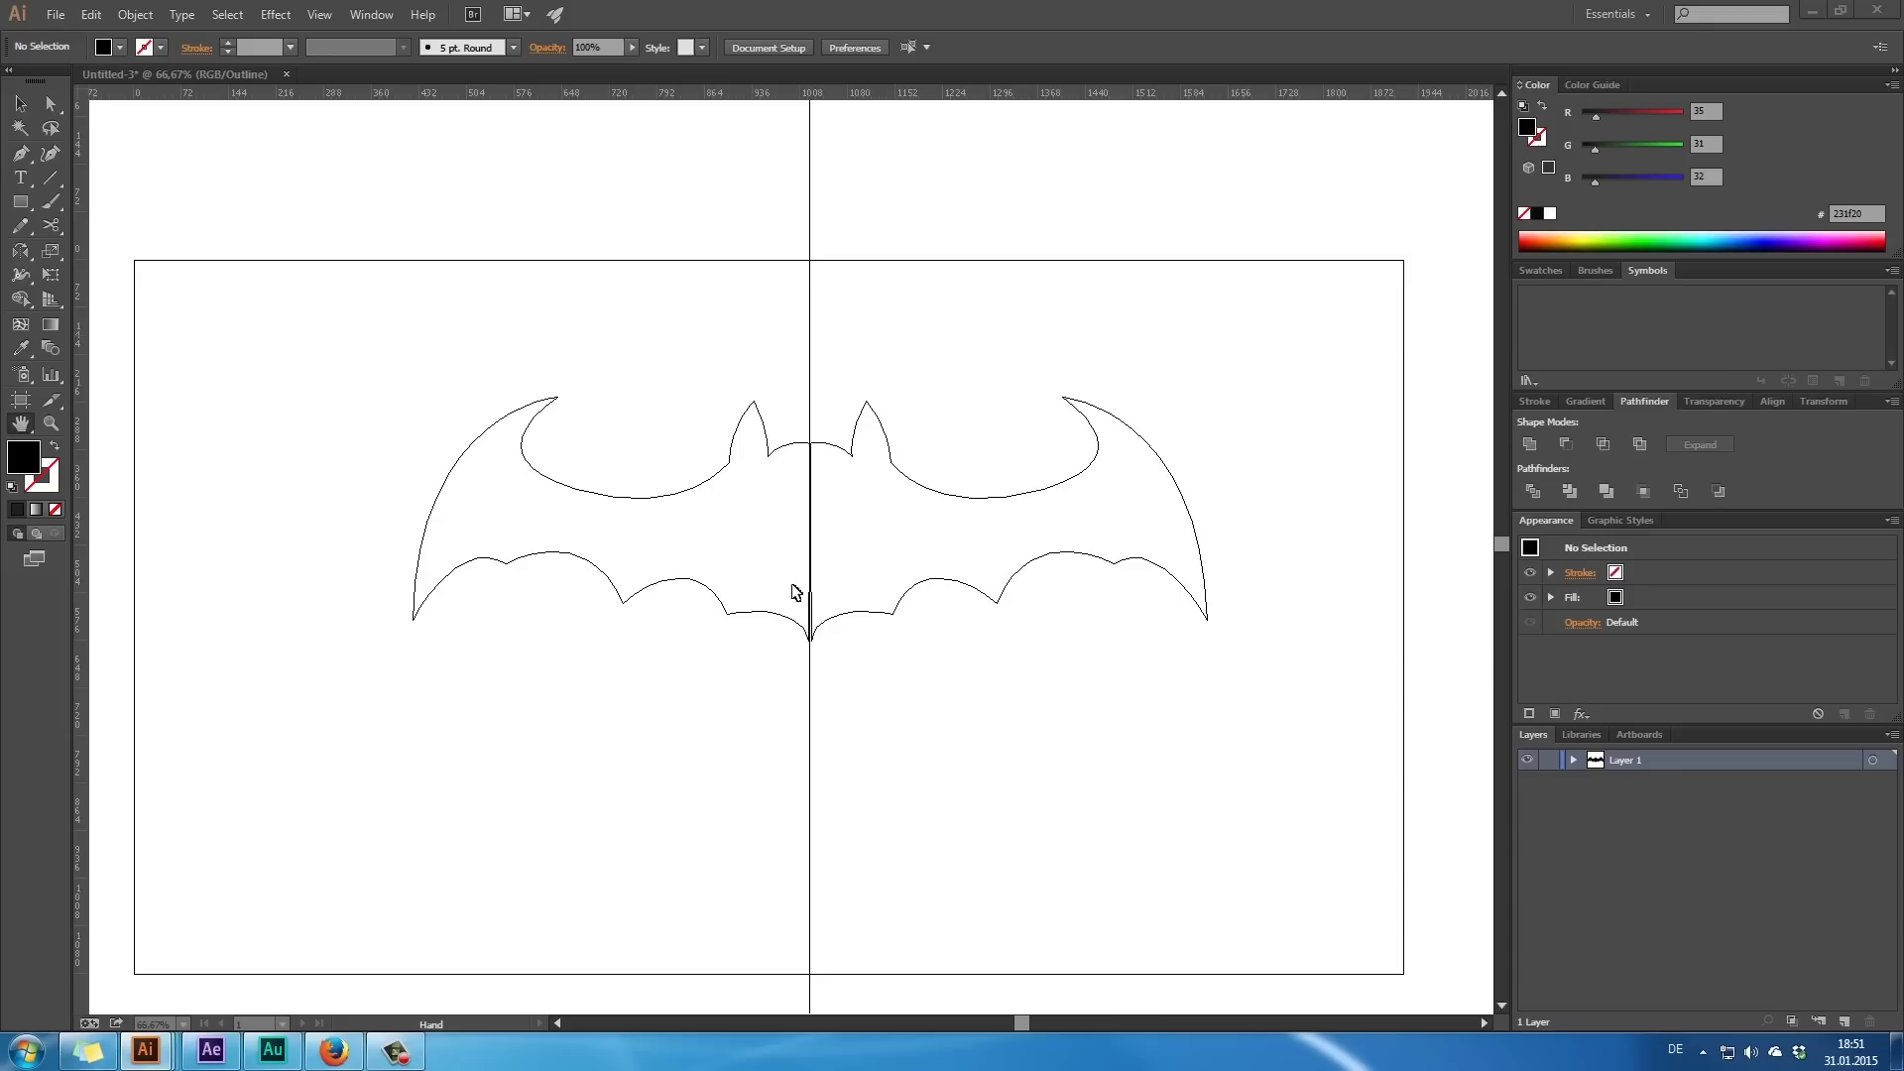
click(288, 74)
click(1037, 551)
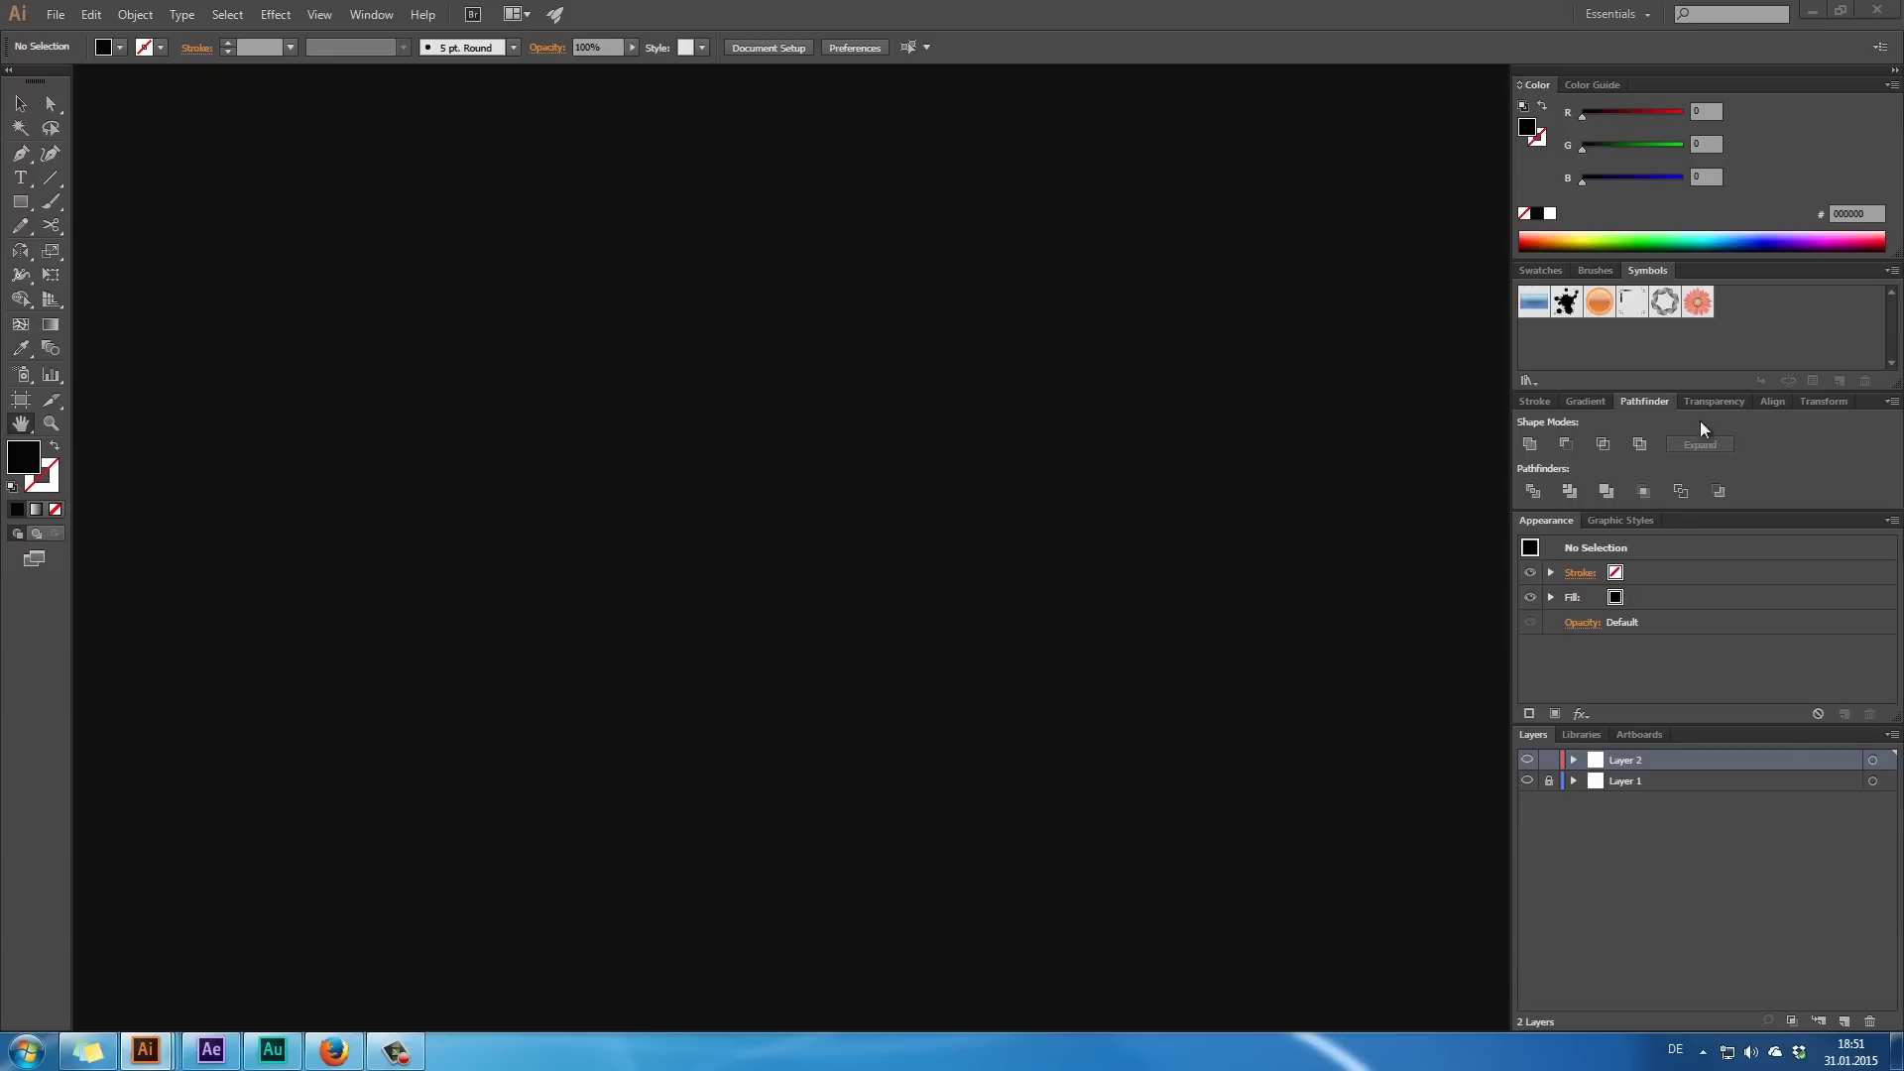
- Dock the Batman Shuriken and Batman.ai windows as tabs and display the shuriken artwork at 66.67%
drag(1903, 332, 896, 69)
drag(1903, 297, 980, 73)
click(234, 74)
drag(810, 368, 1148, 468)
ctrl+click(892, 409)
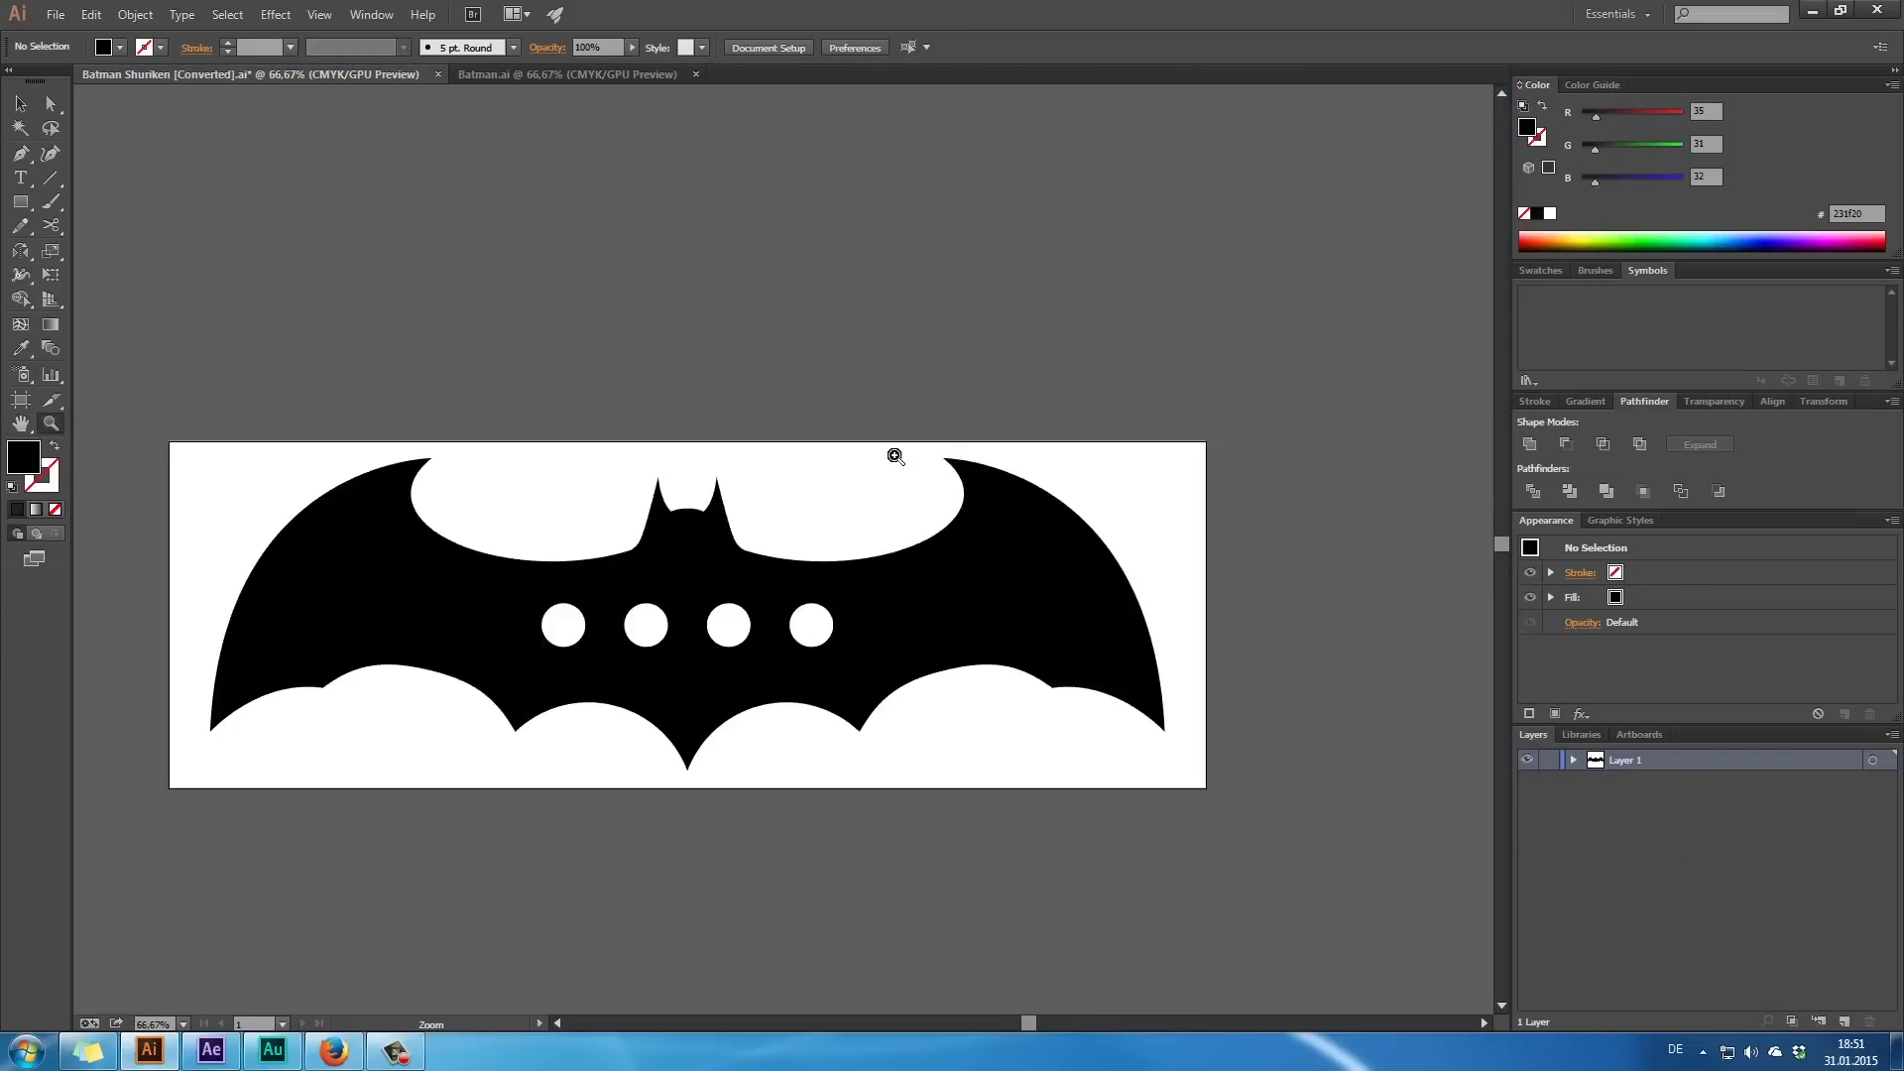
drag(786, 485, 910, 428)
- Save a copy of the bat artwork on the Desktop as an Adobe Illustrator file named Batman Shuriken
click(56, 14)
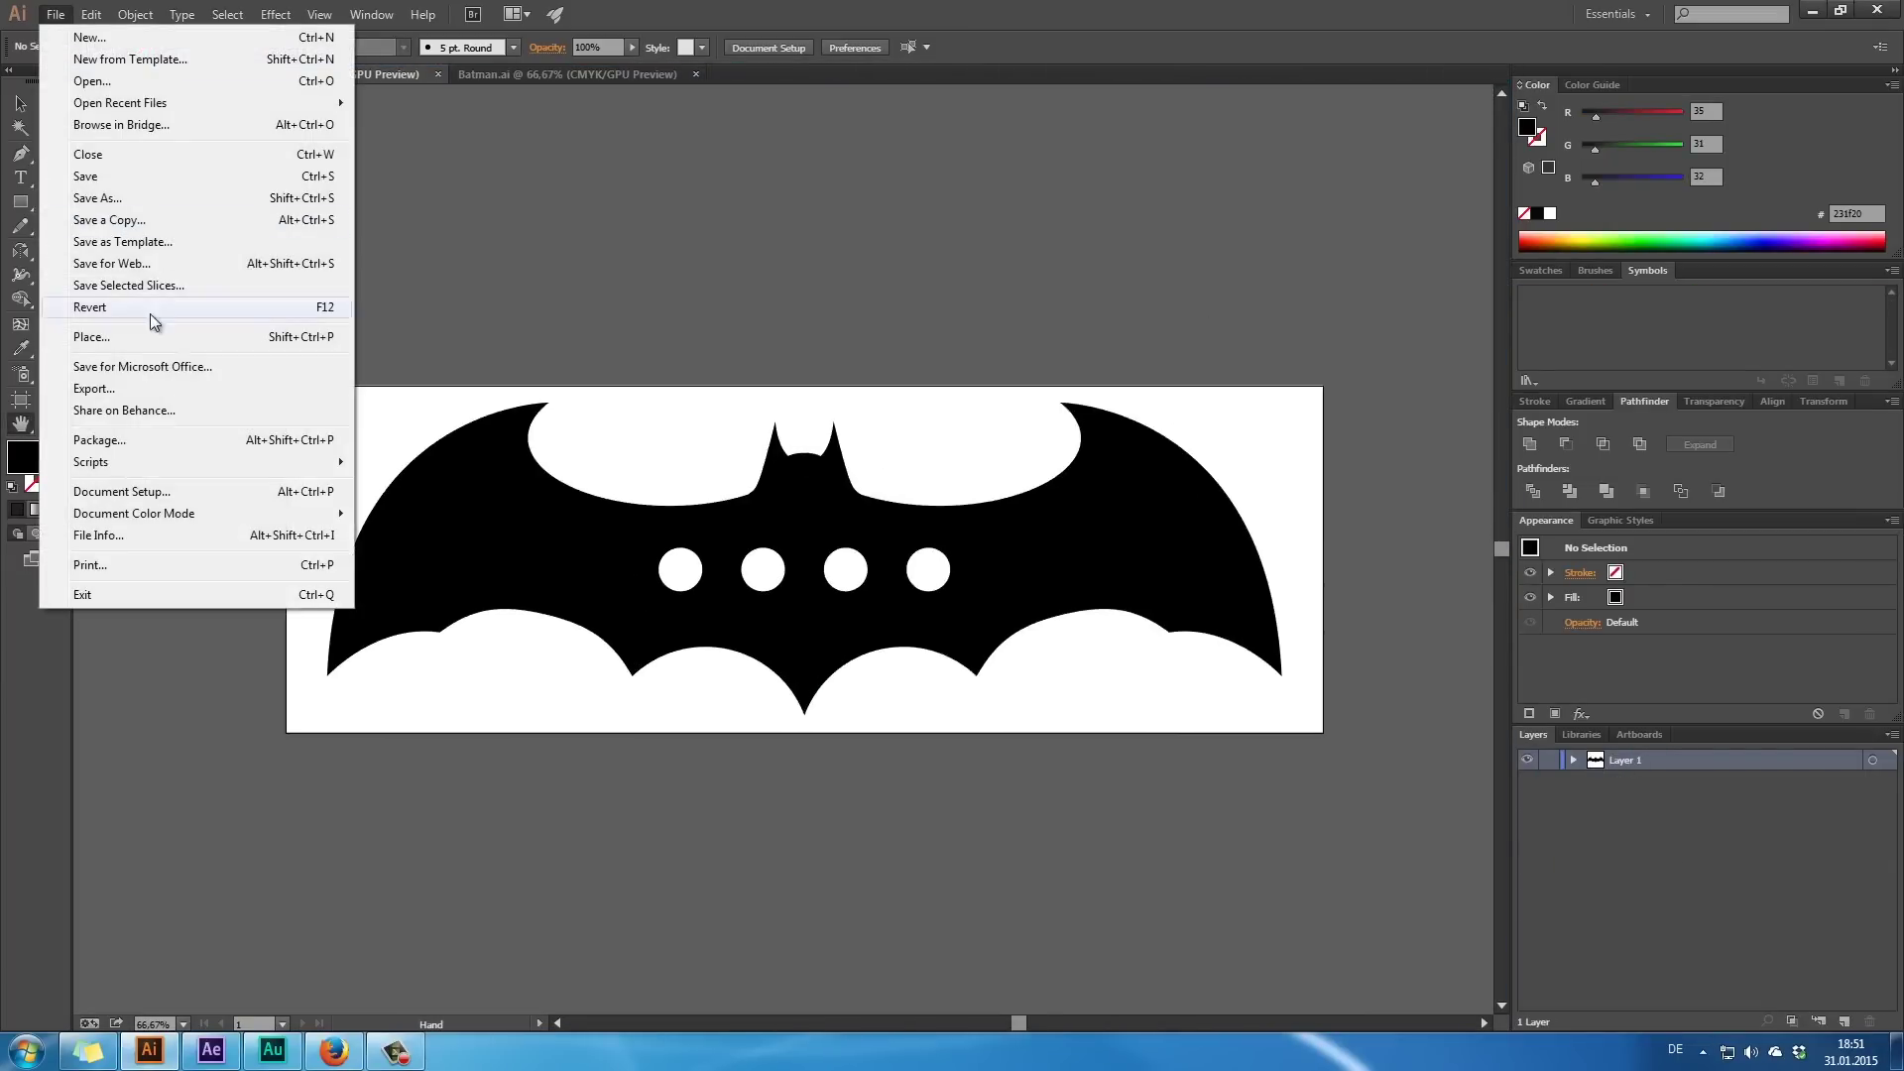
click(97, 199)
click(431, 418)
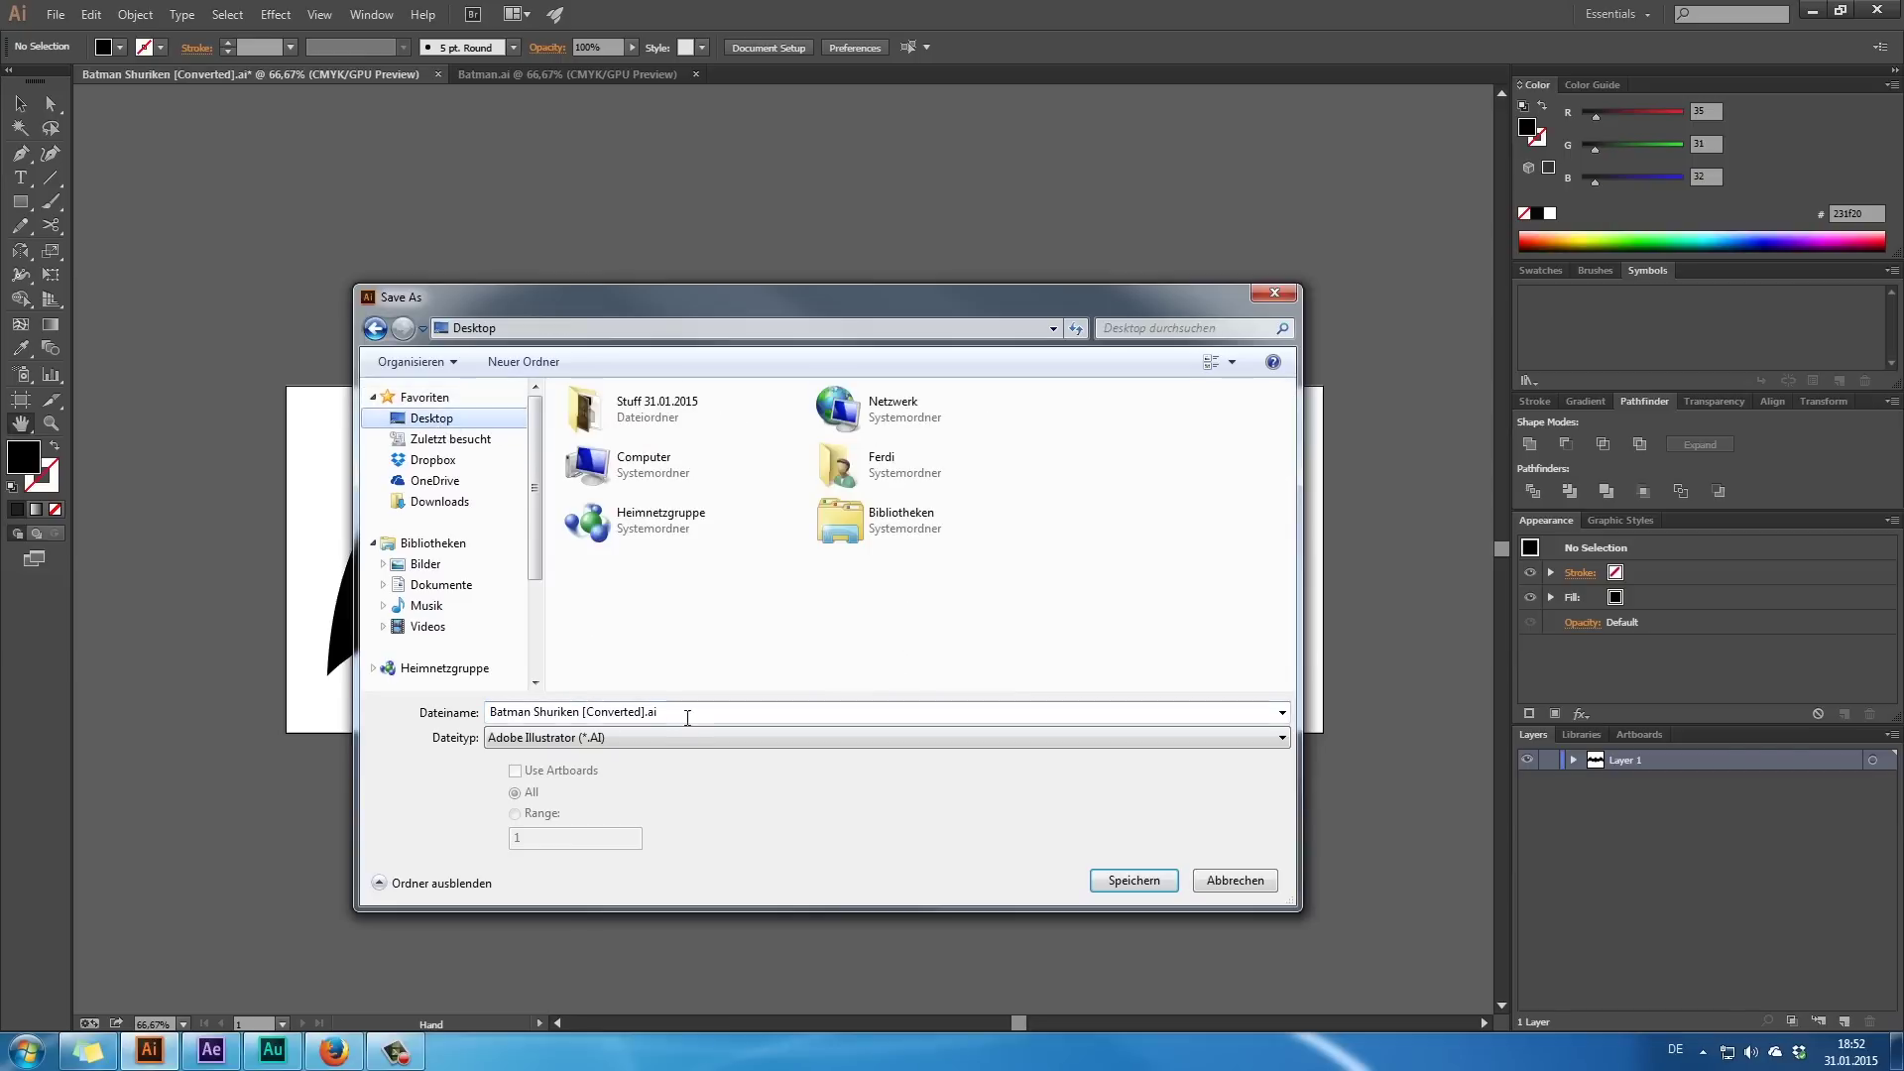
text(Batman Shu)
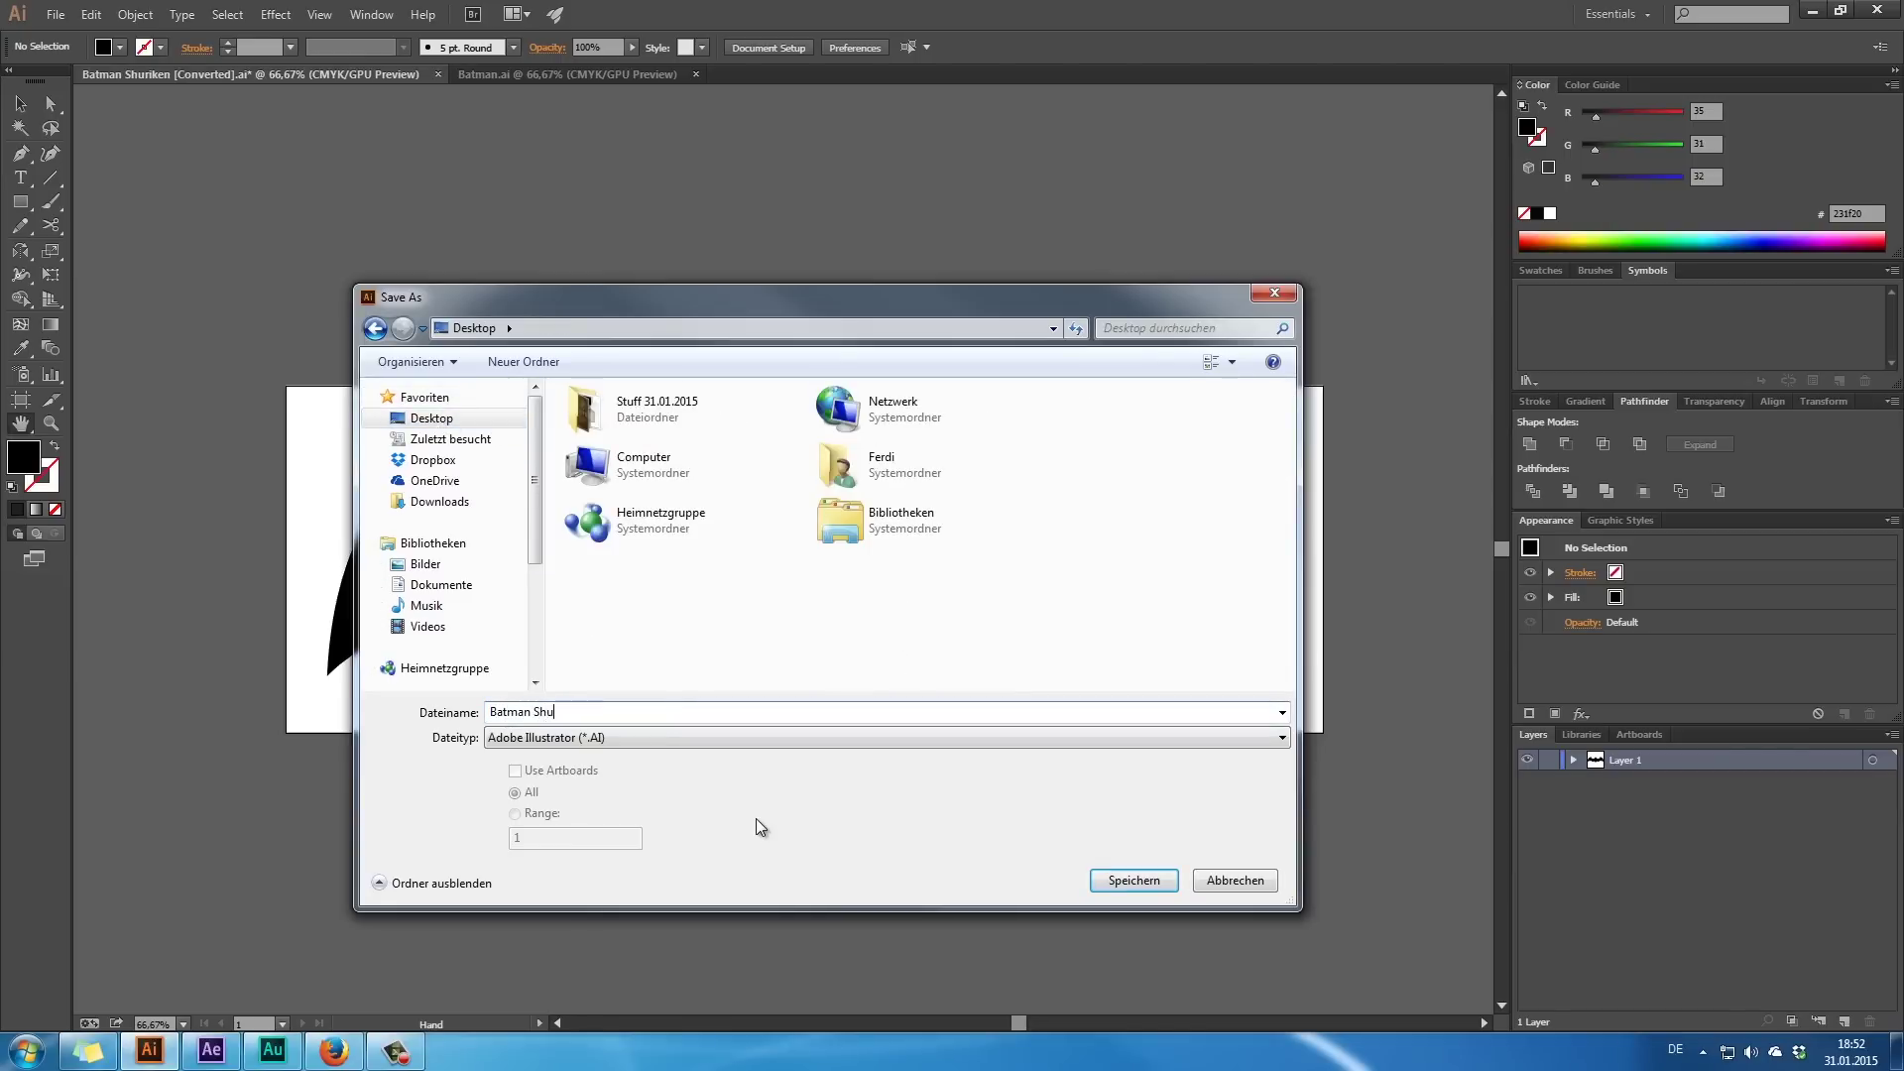
key(Return)
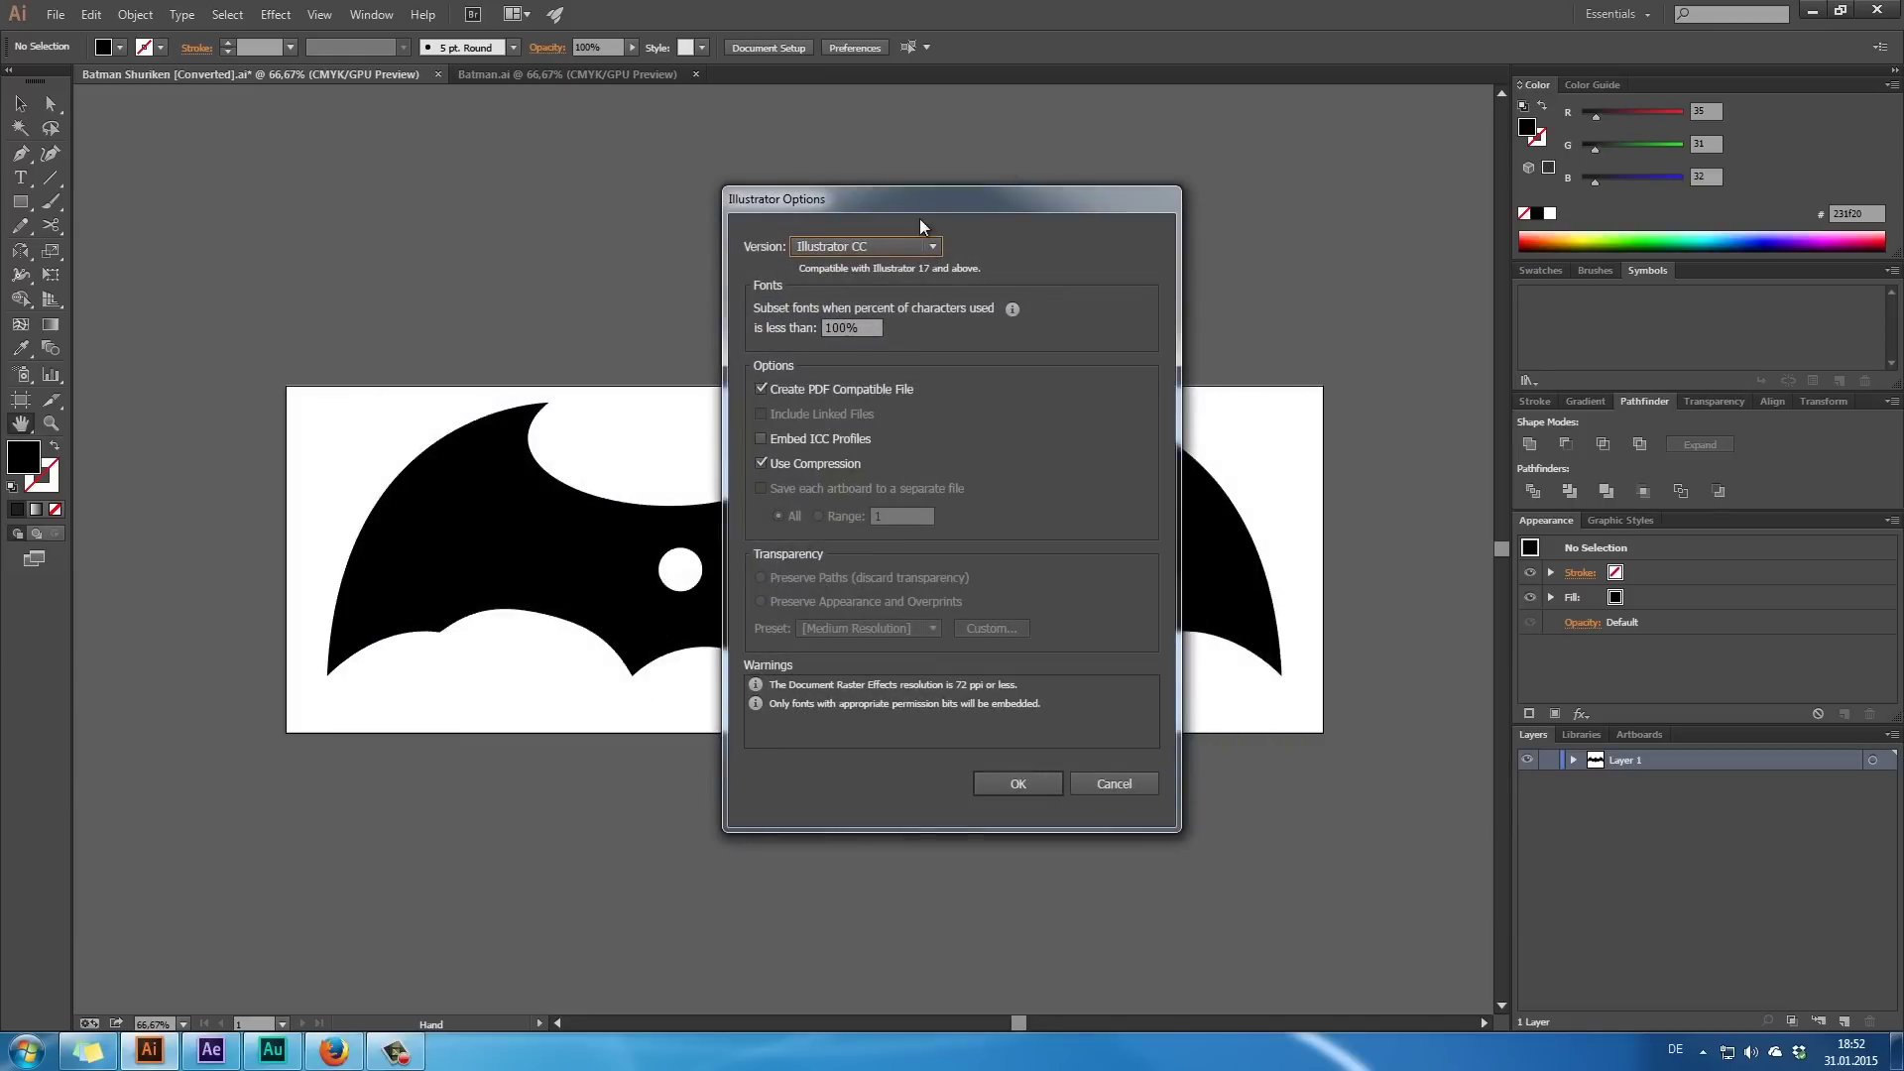
- Set the saved file's version to Illustrator 8 and complete the save in that legacy format
drag(937, 203, 1172, 223)
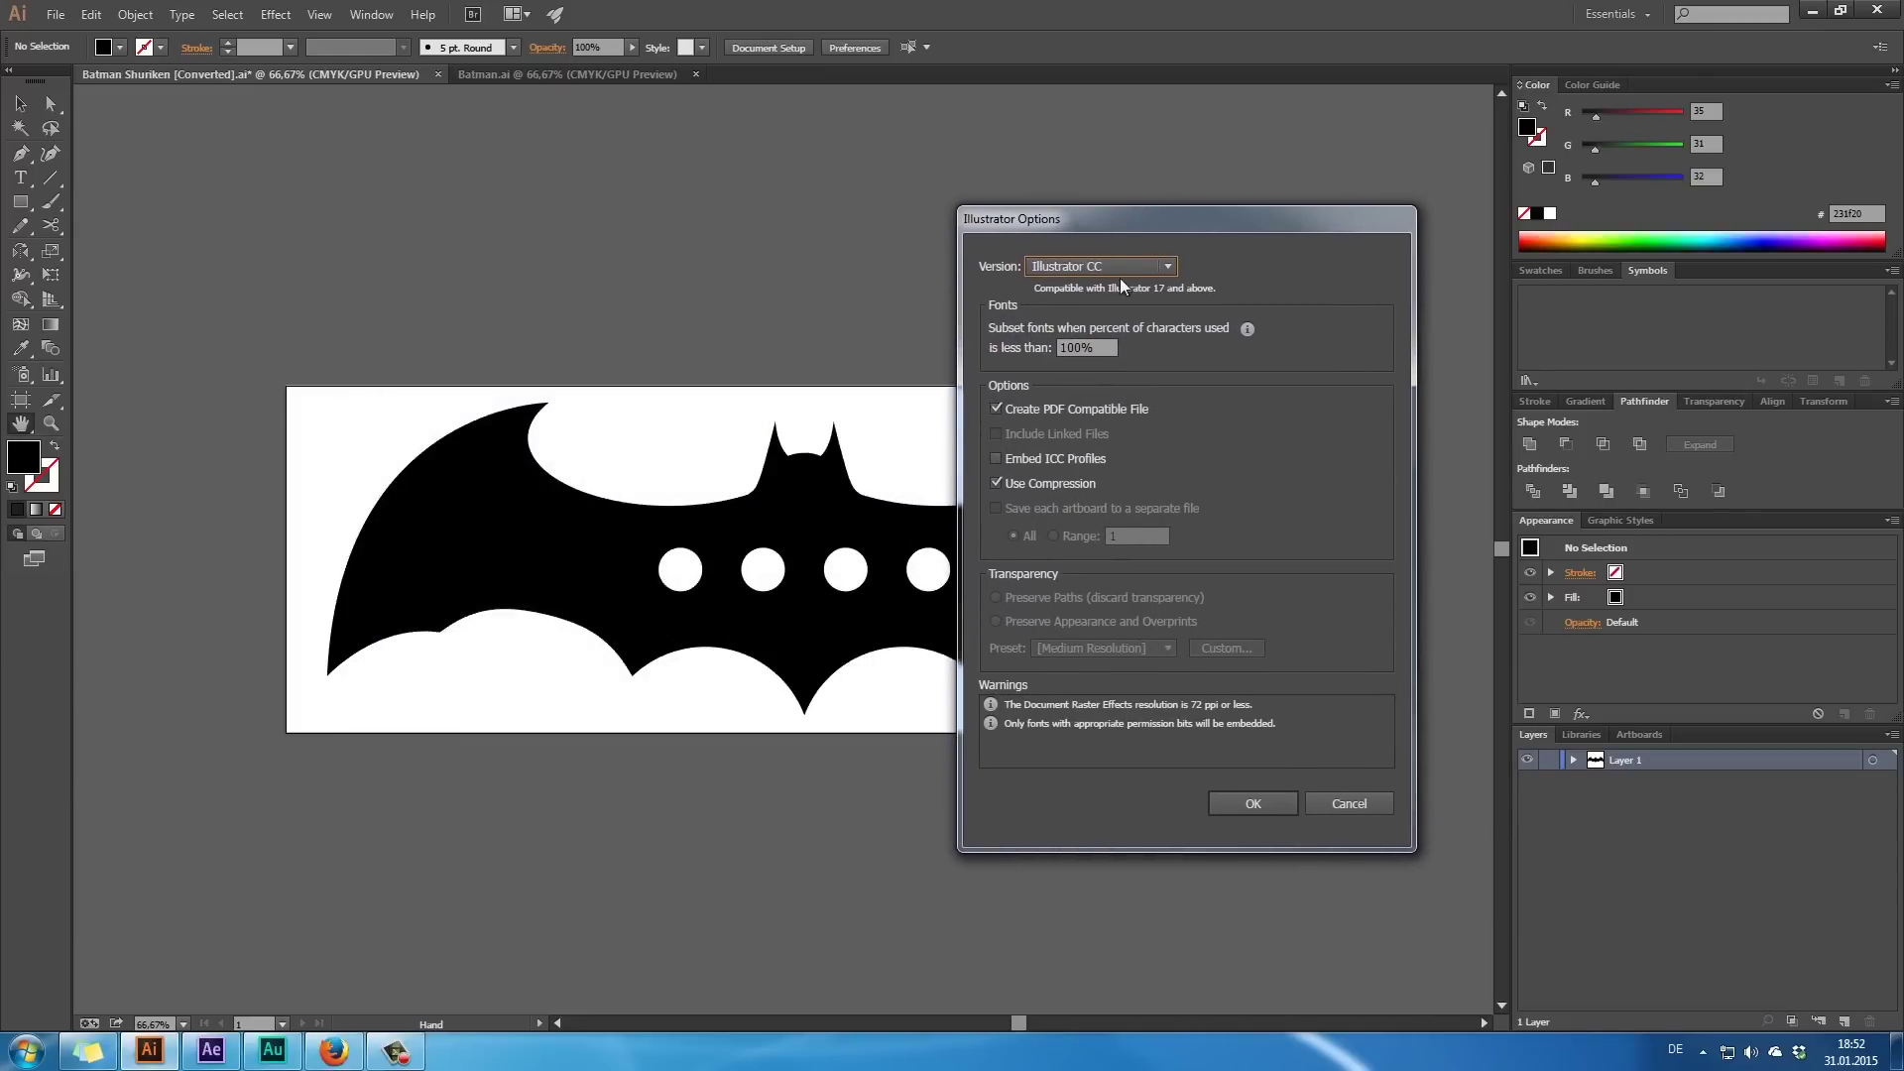
click(1056, 271)
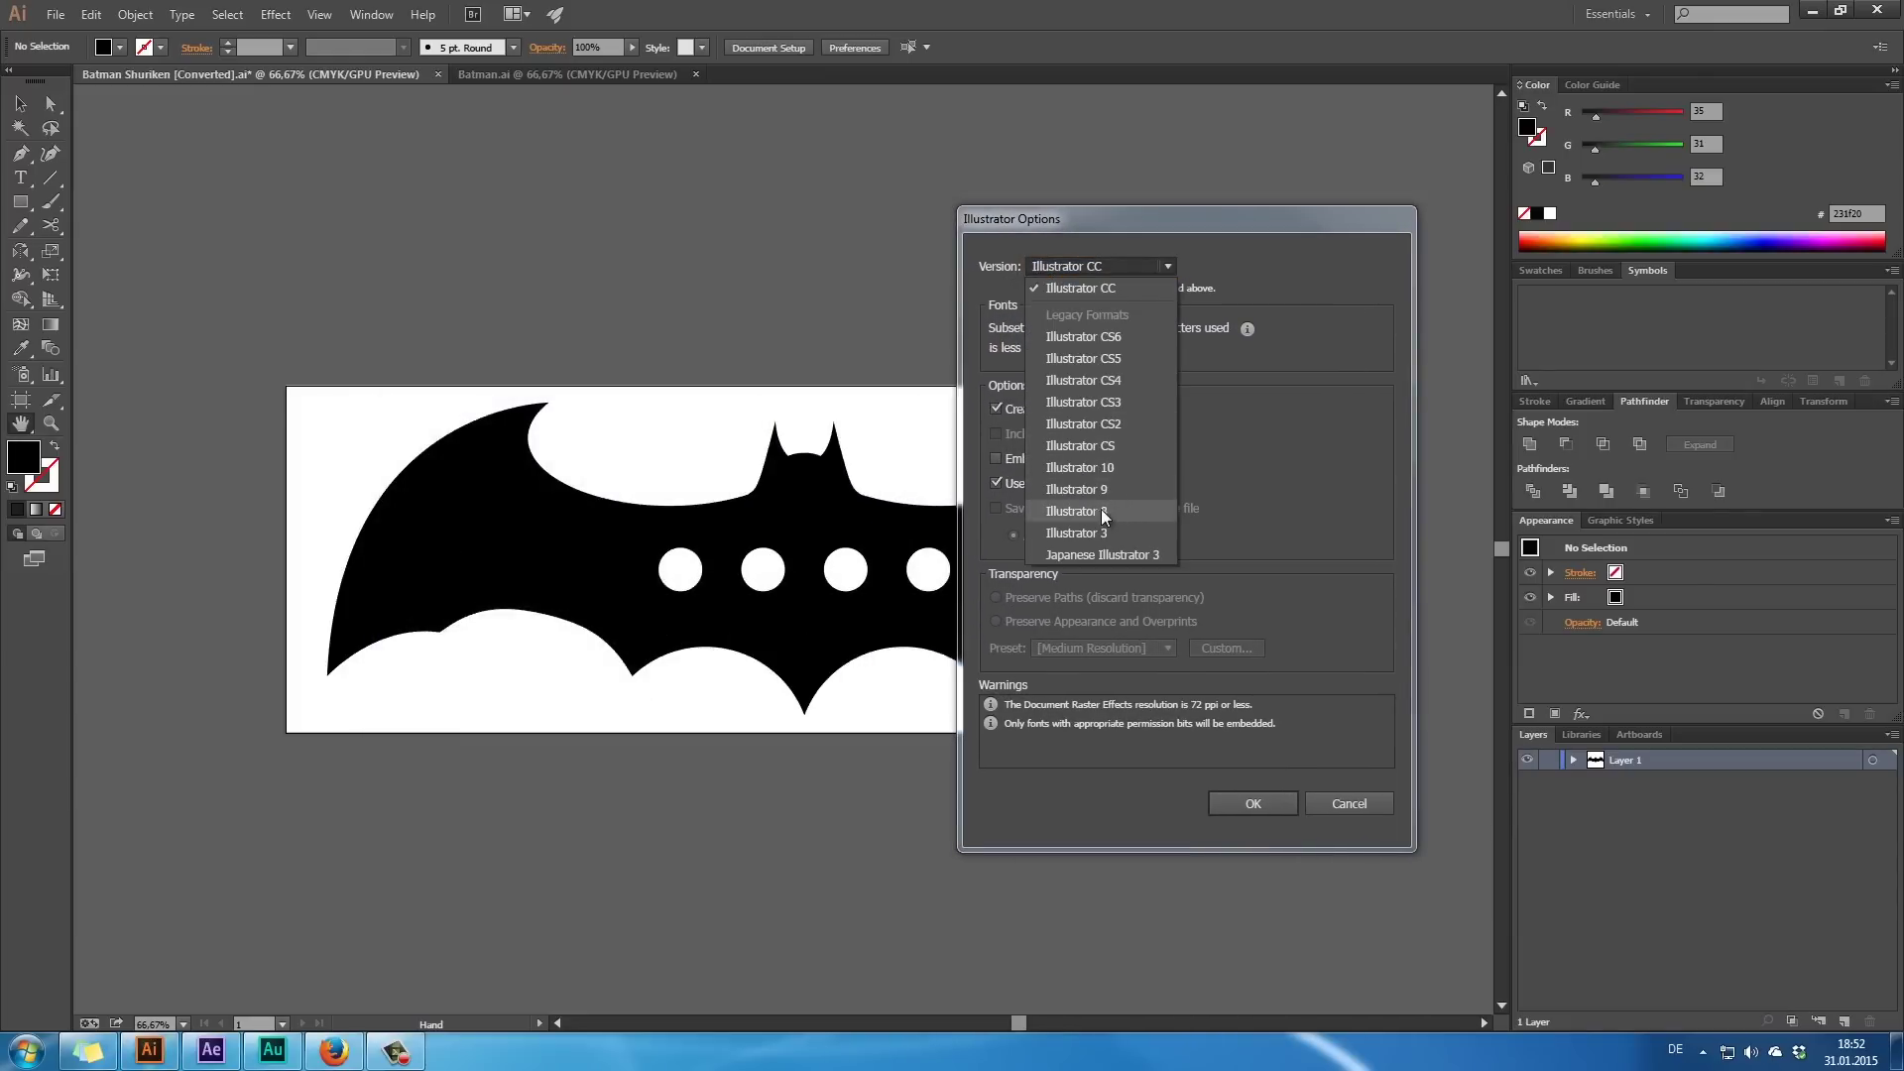
click(1109, 512)
click(1249, 787)
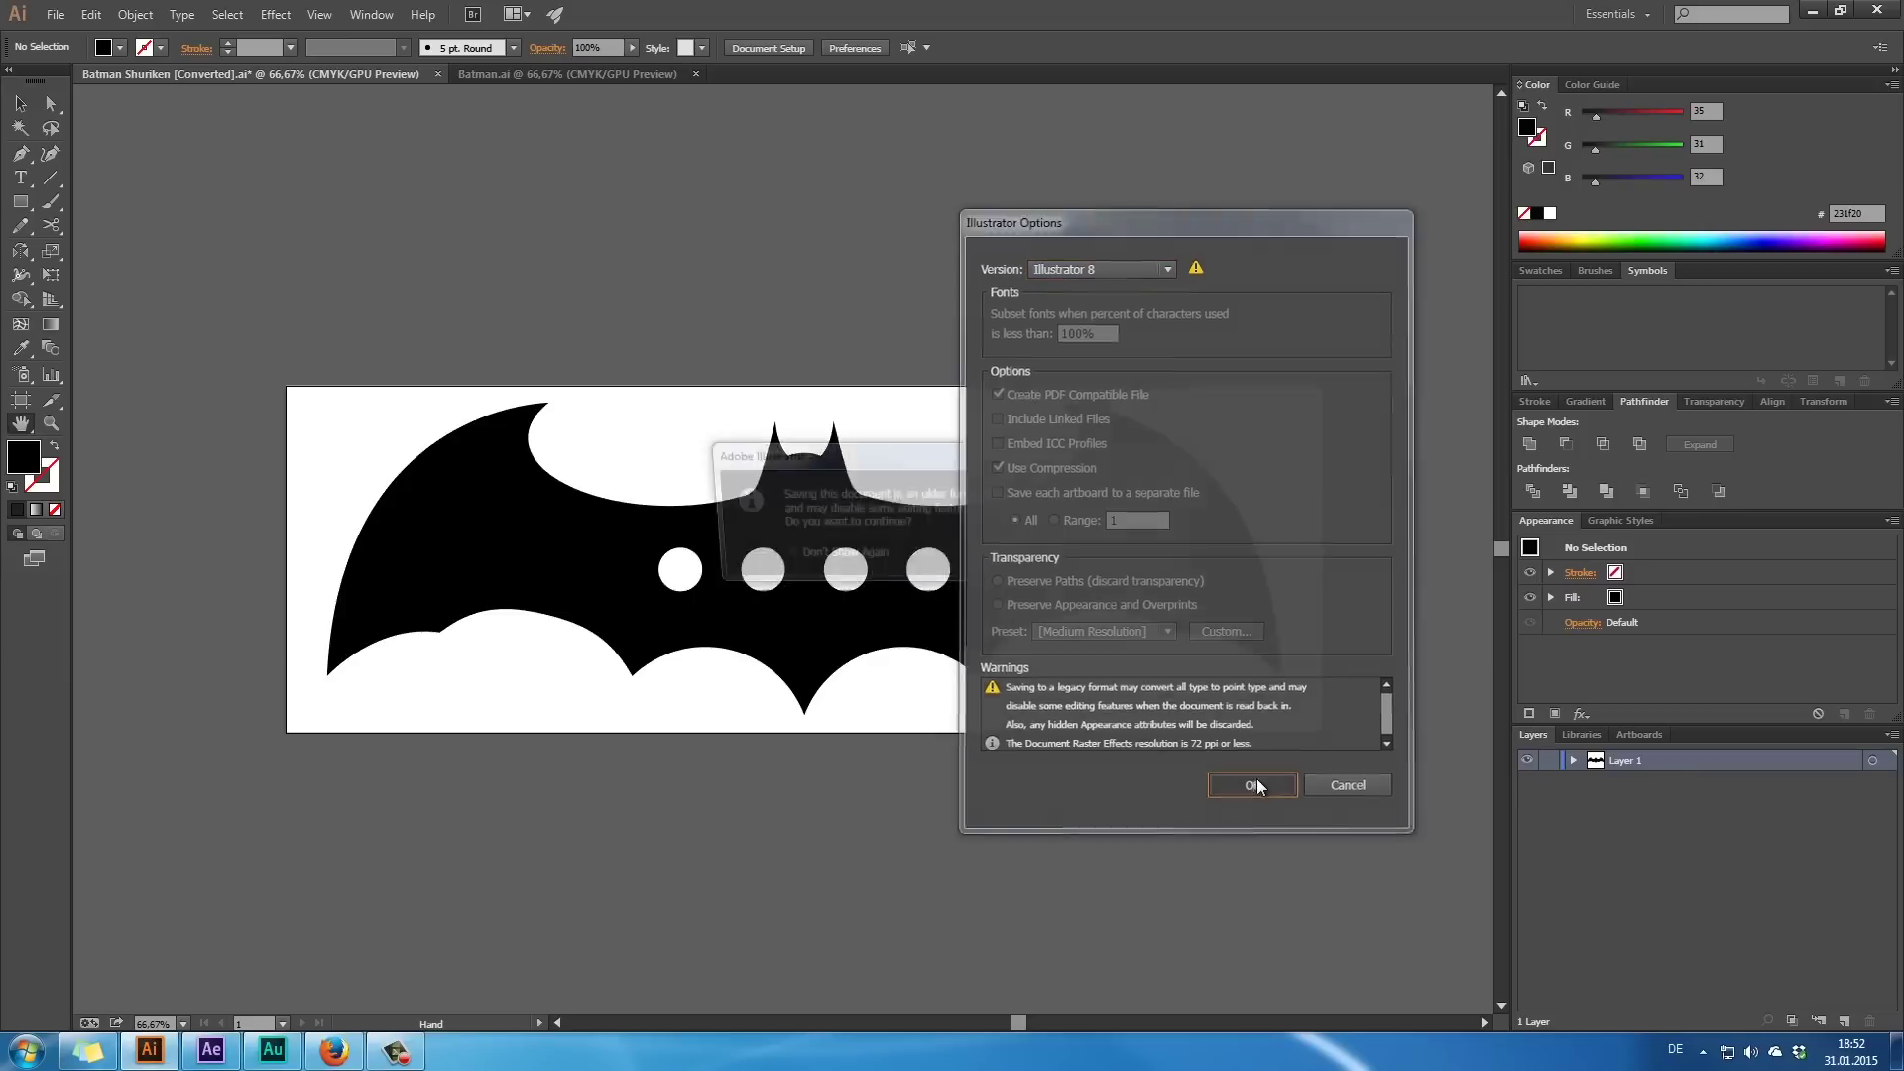
click(1053, 558)
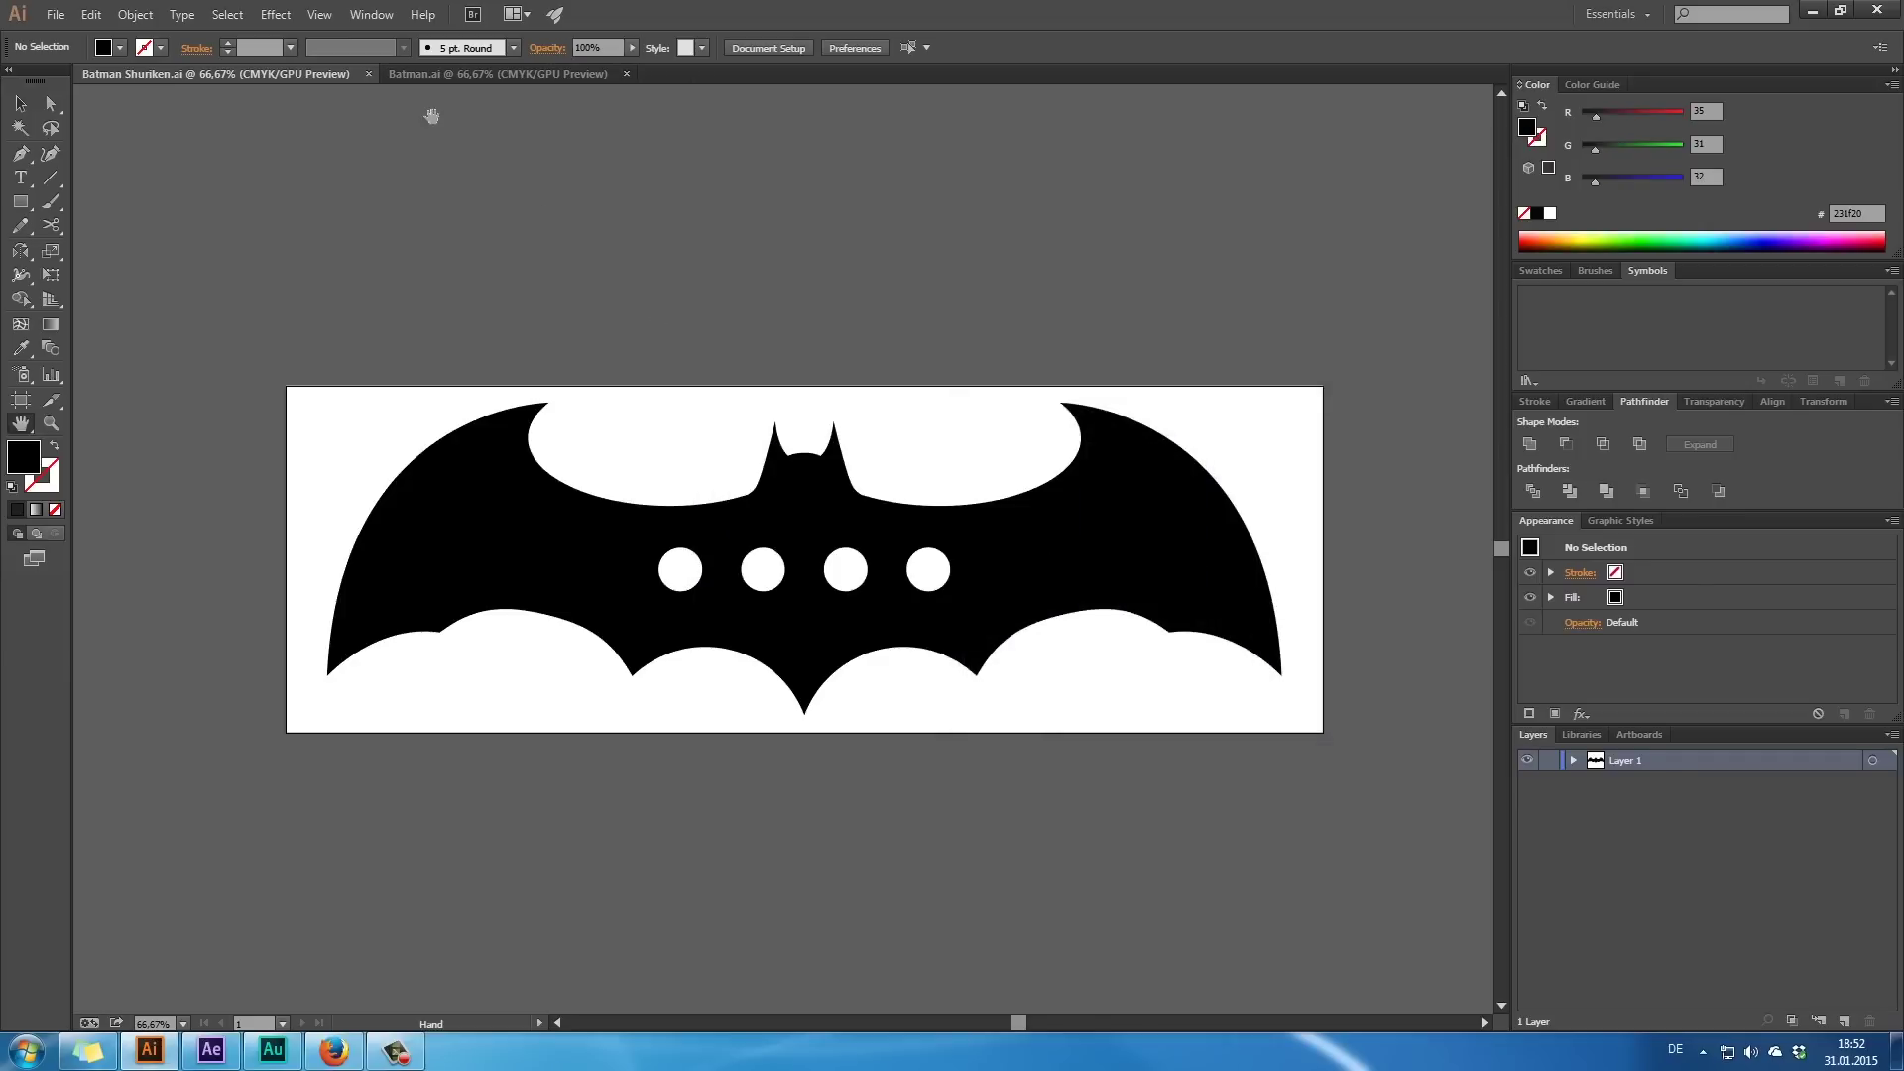
- Switch to the Batman.ai document, select all its artwork to inspect the paths, and clear the selection
click(446, 74)
drag(553, 458, 839, 537)
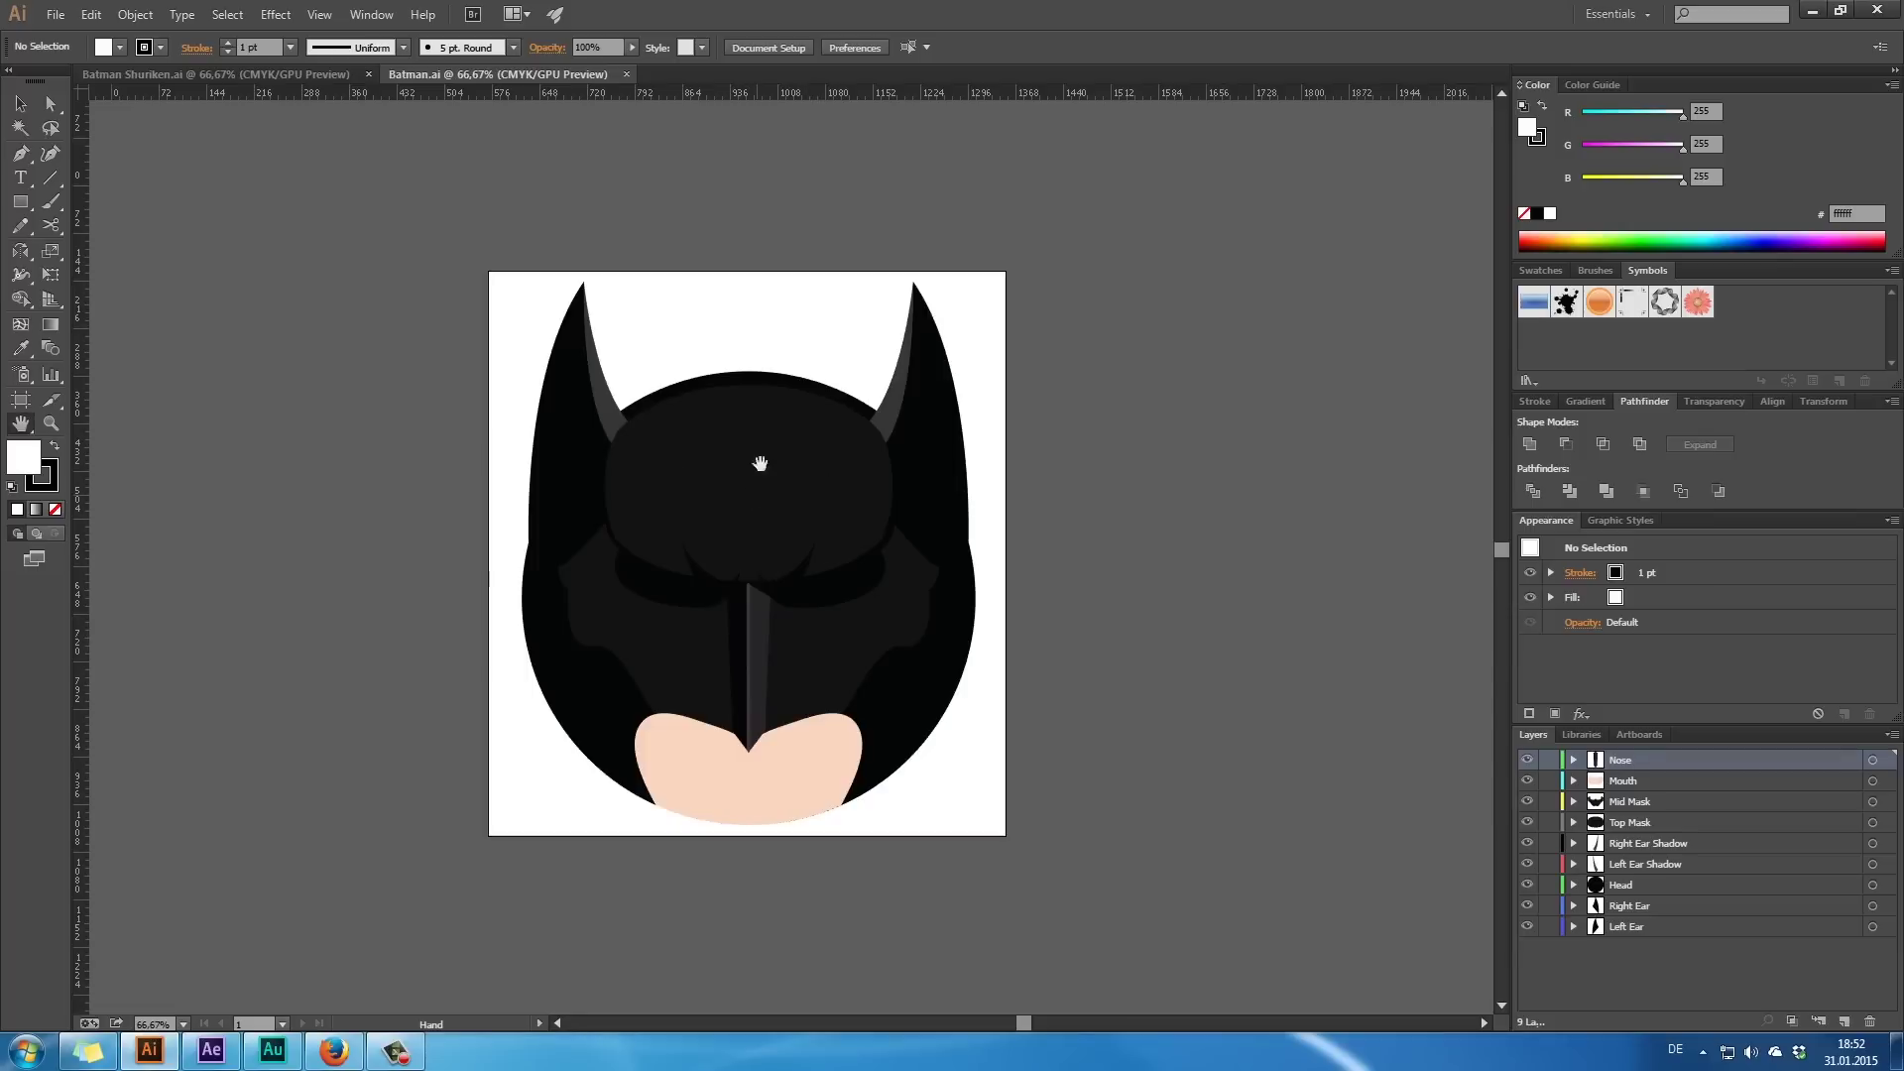
key(ctrl+a)
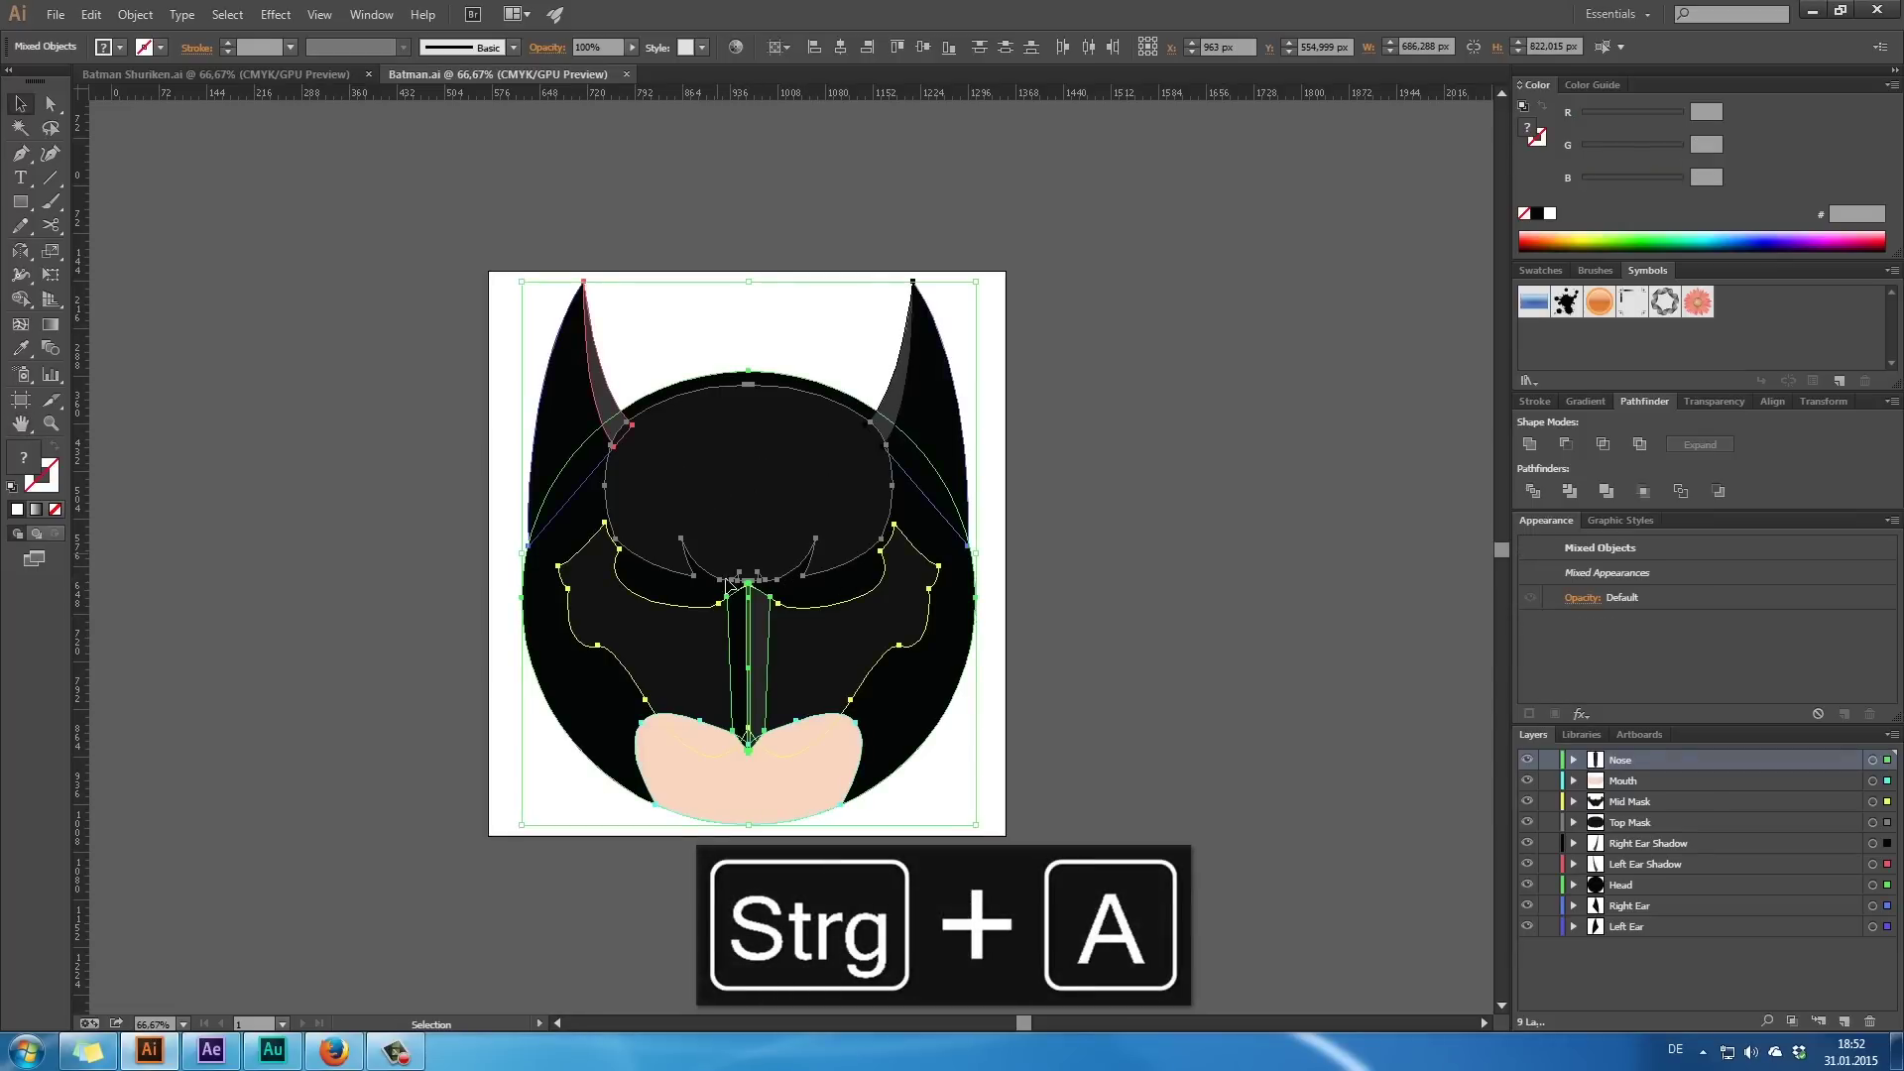
click(1122, 576)
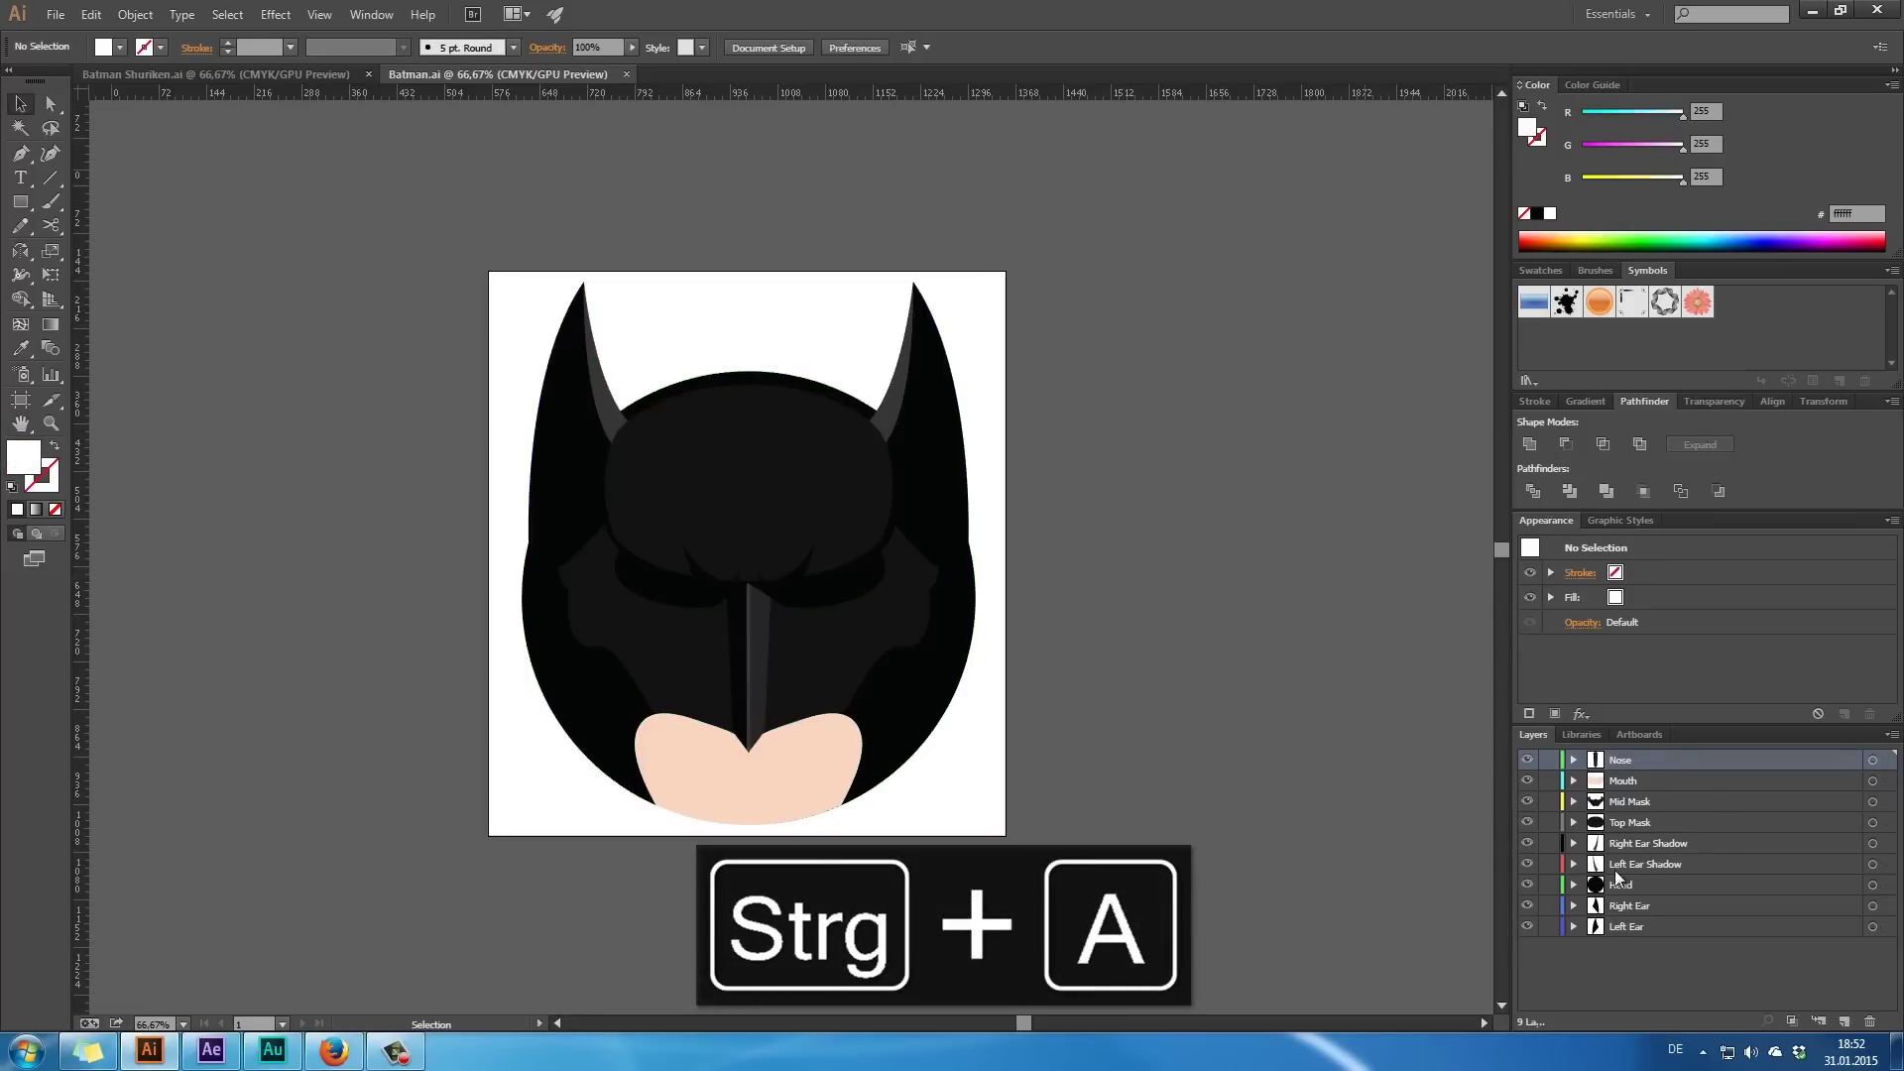
- Toggle the visibility of the Nose, Mouth and Mid Mask layers to check which part of the face each holds
click(1527, 760)
click(1527, 780)
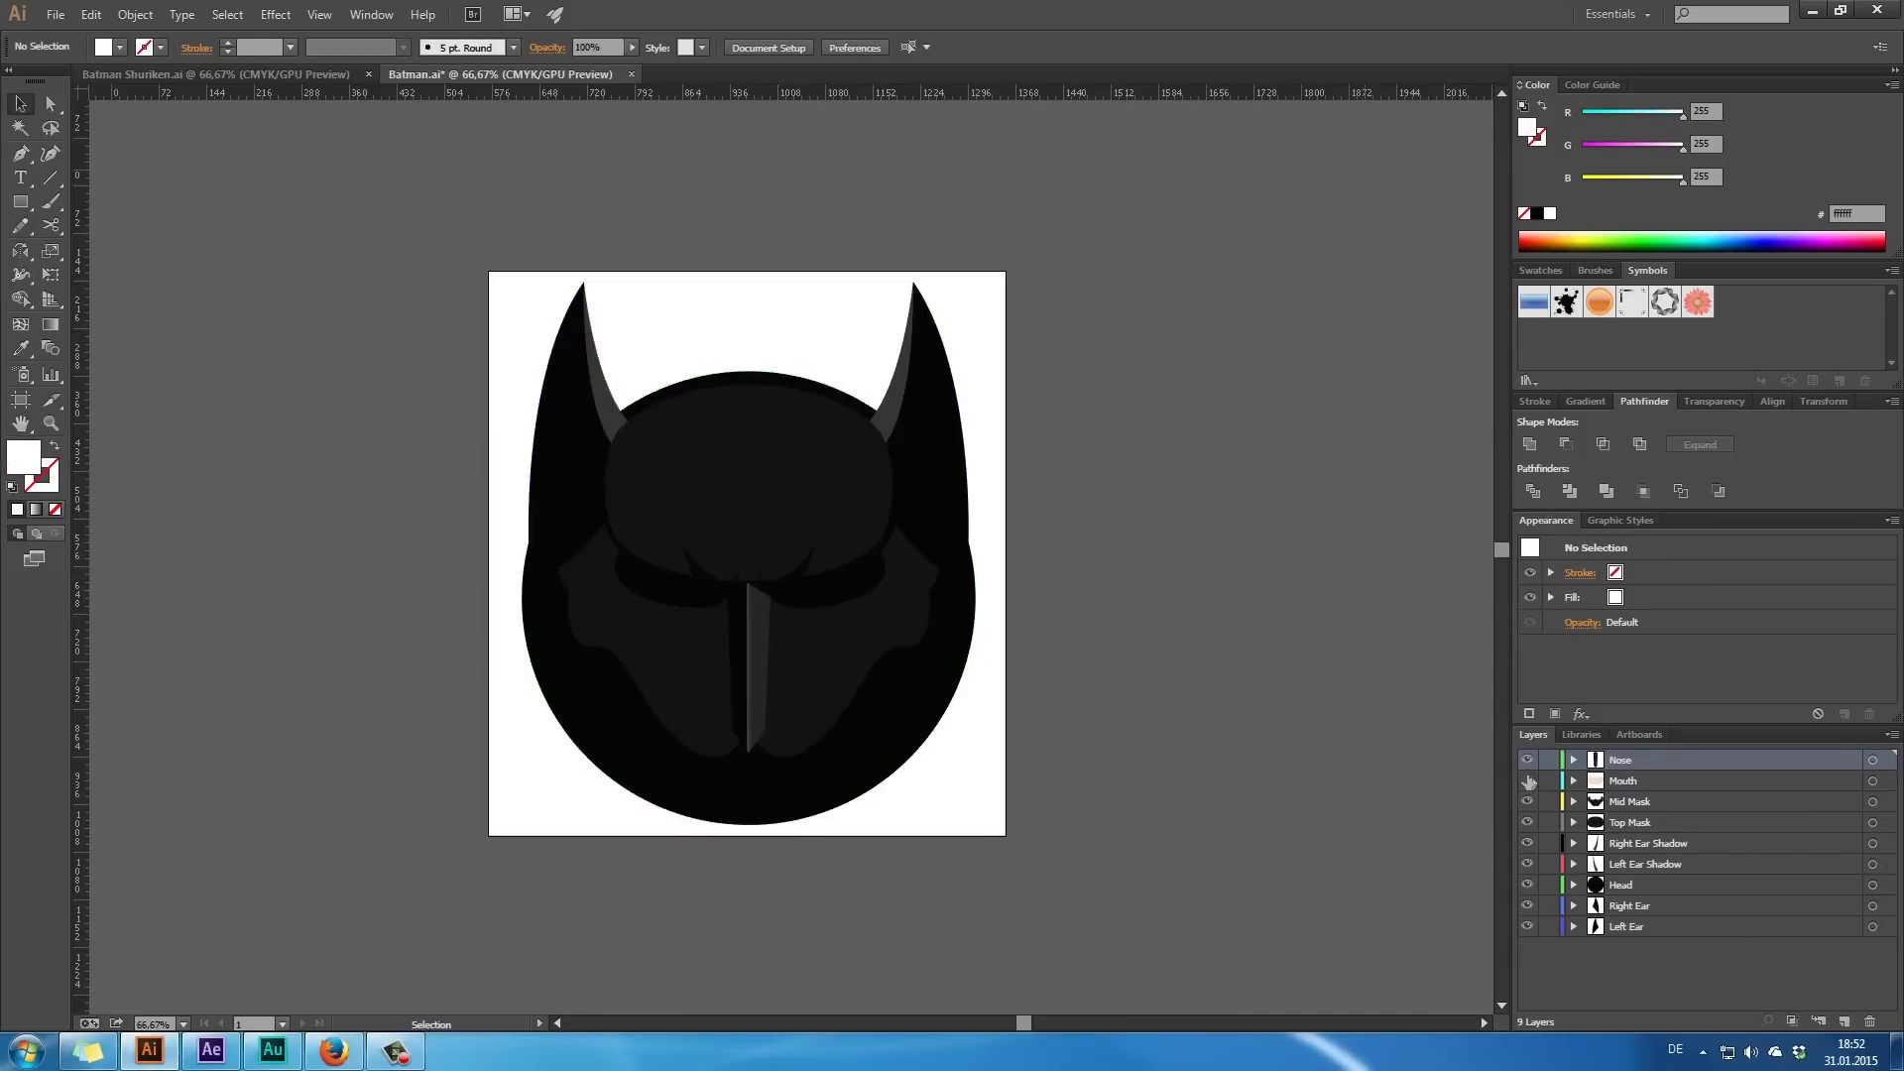
click(1526, 780)
click(1527, 801)
click(1527, 802)
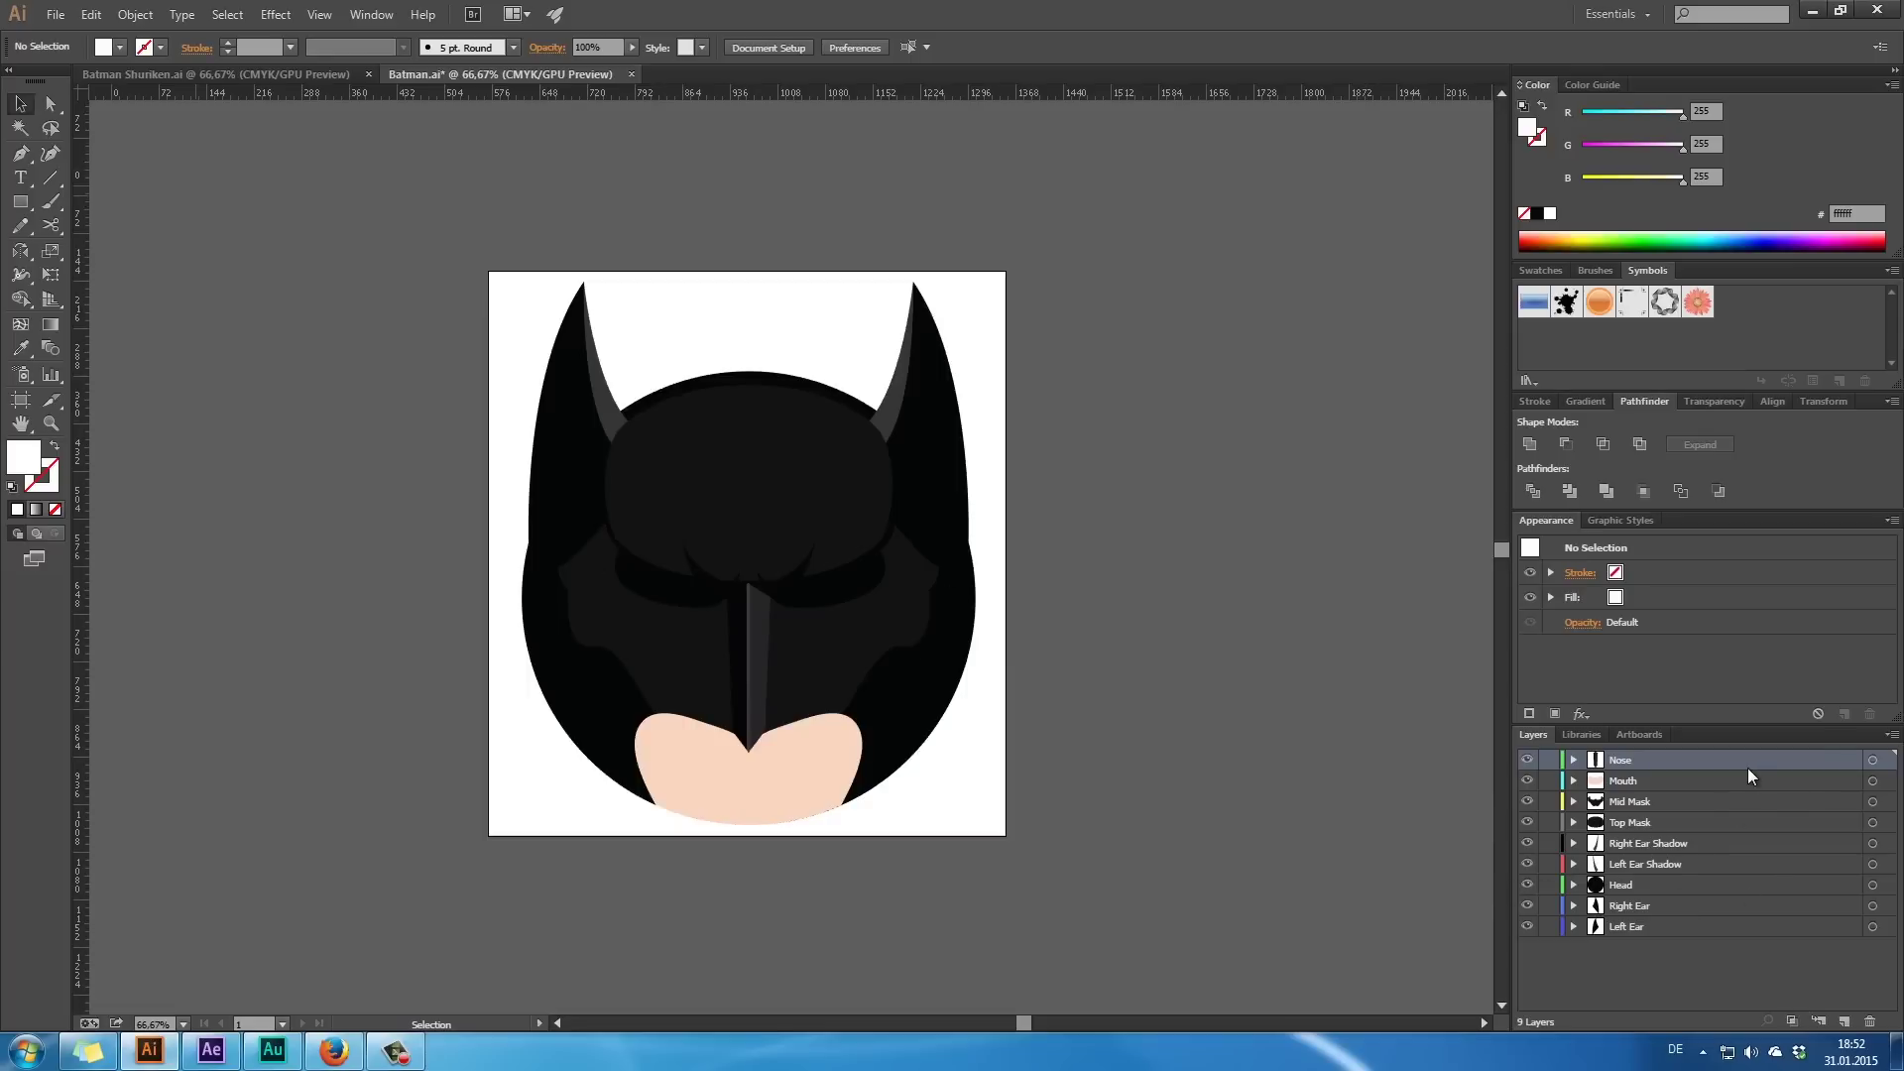
- Highlight the Nose through Top Mask layers, try to group them, and select only the top mask shape
shift+click(1642, 829)
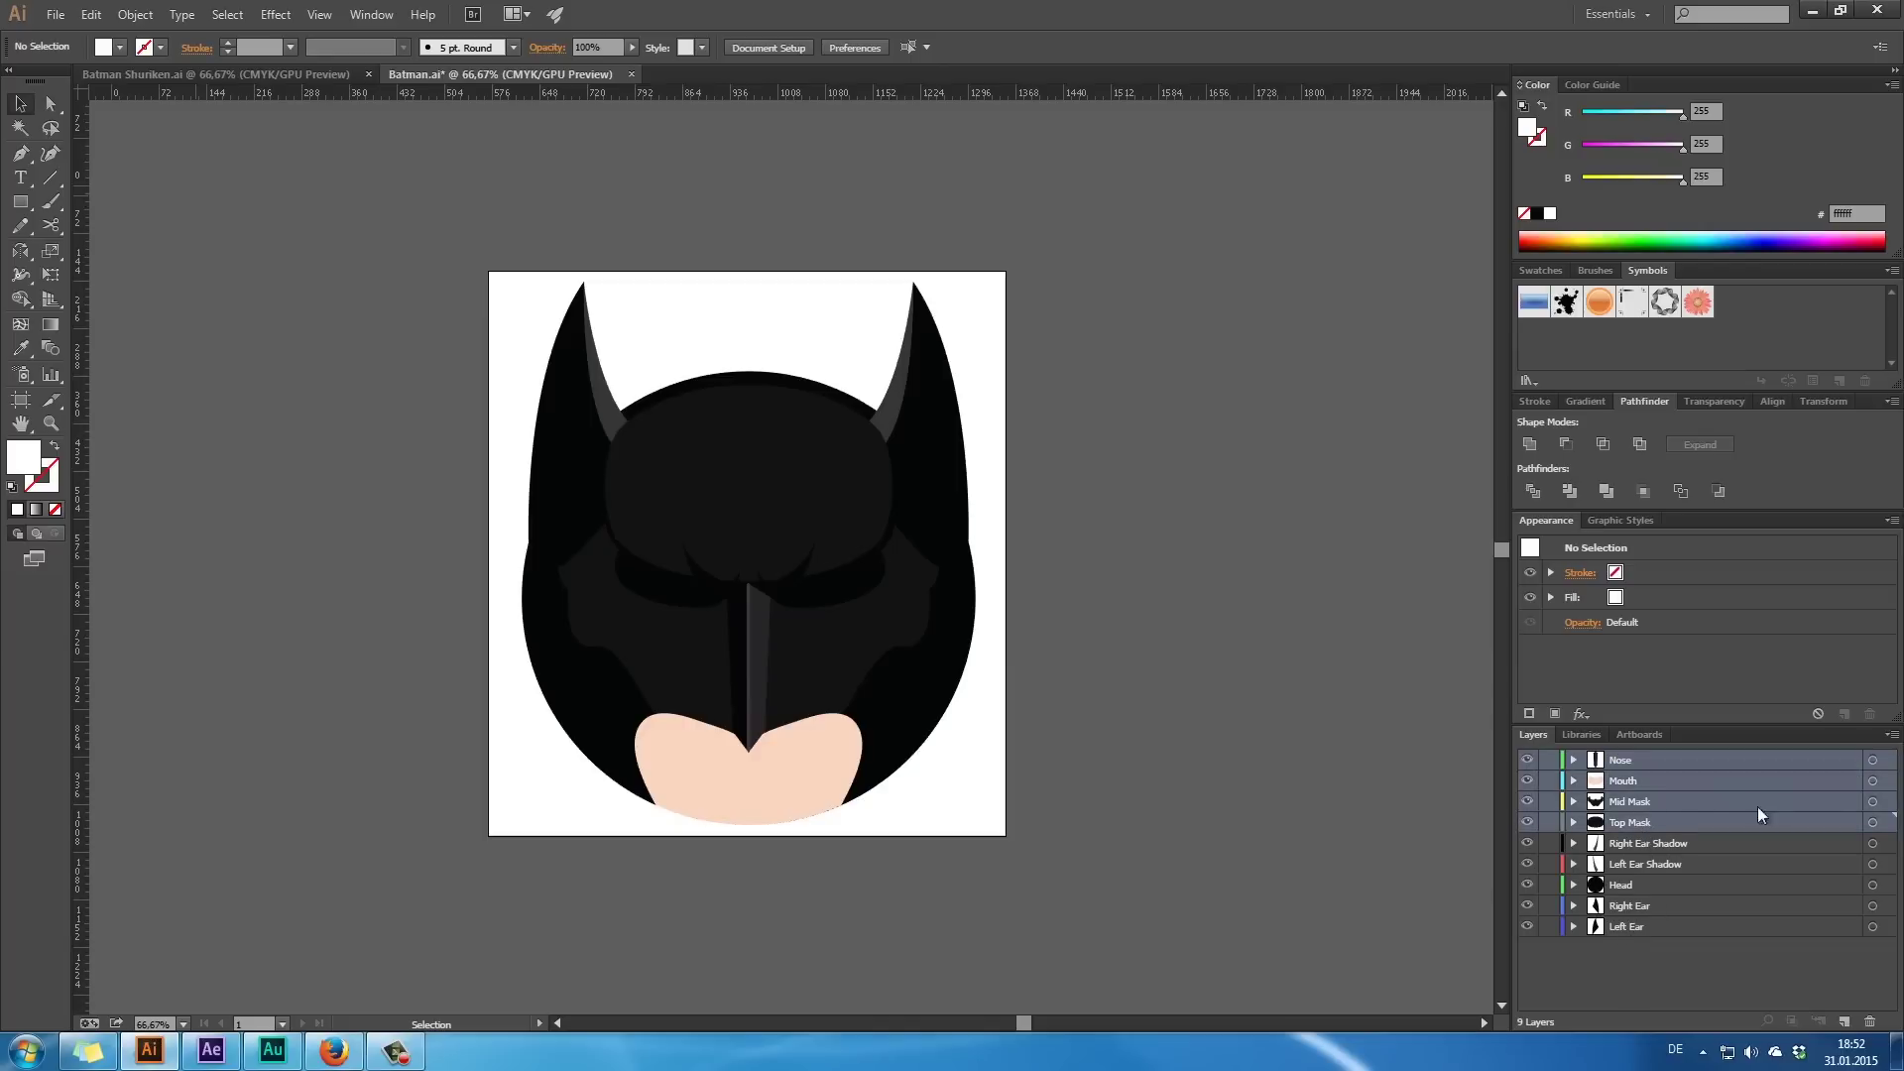
key(ctrl+g)
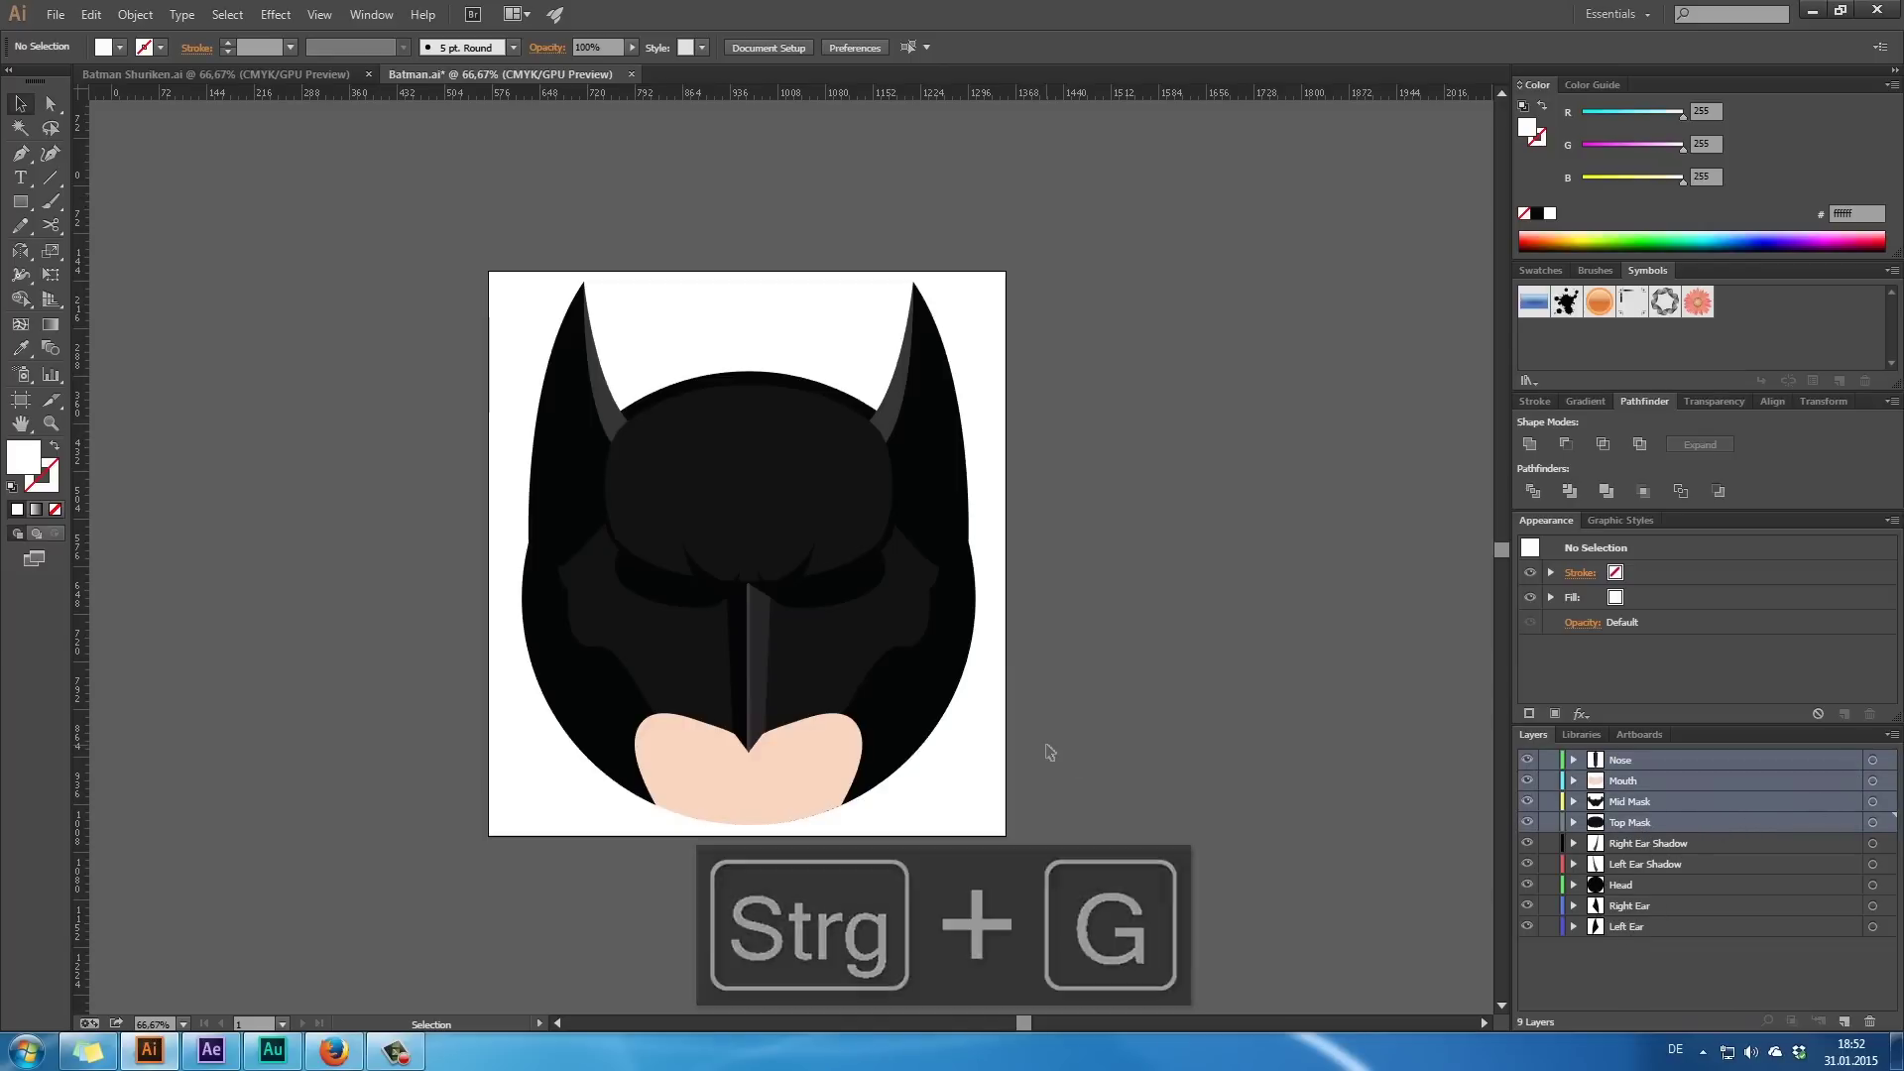
key(ctrl+a)
click(1071, 732)
click(795, 440)
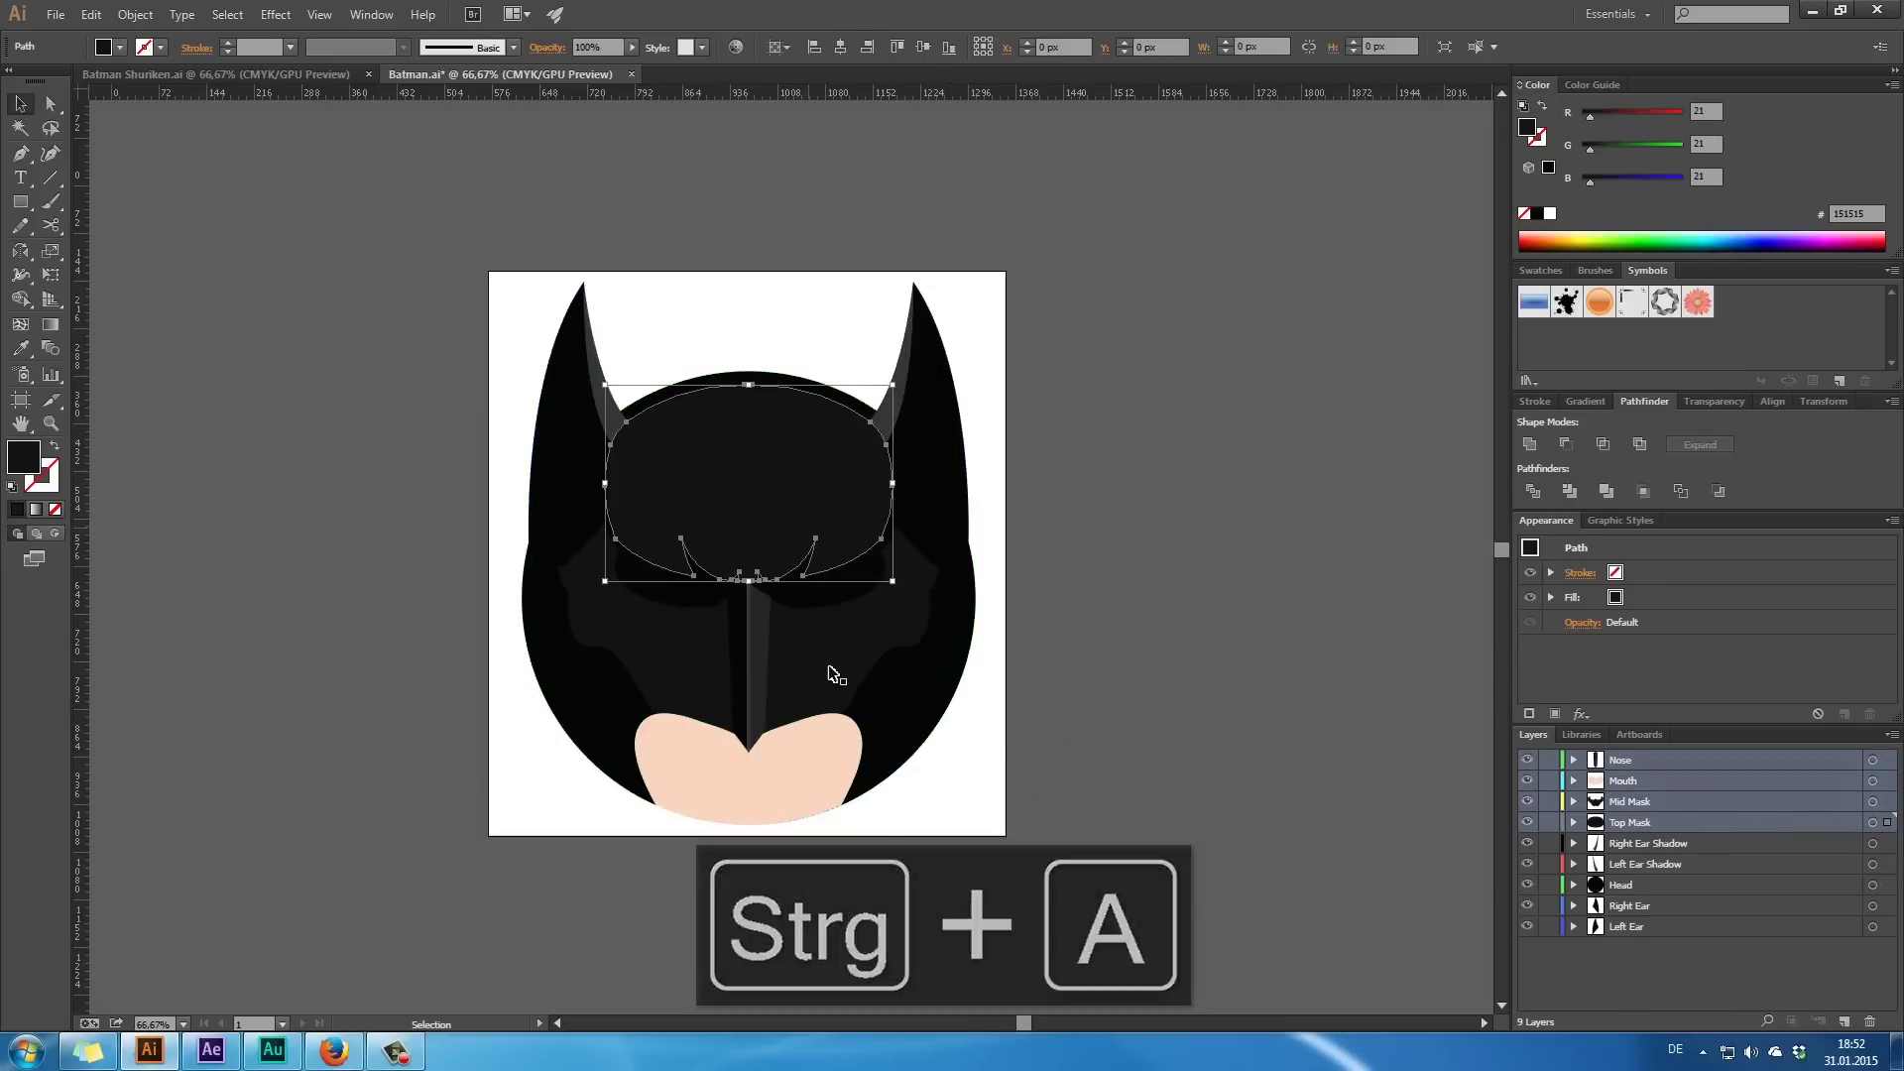
- Group the top and mid mask shapes and release the Mid Mask layer's contents to layers in sequence
shift+click(830, 667)
key(ctrl+g)
key(ctrl+g)
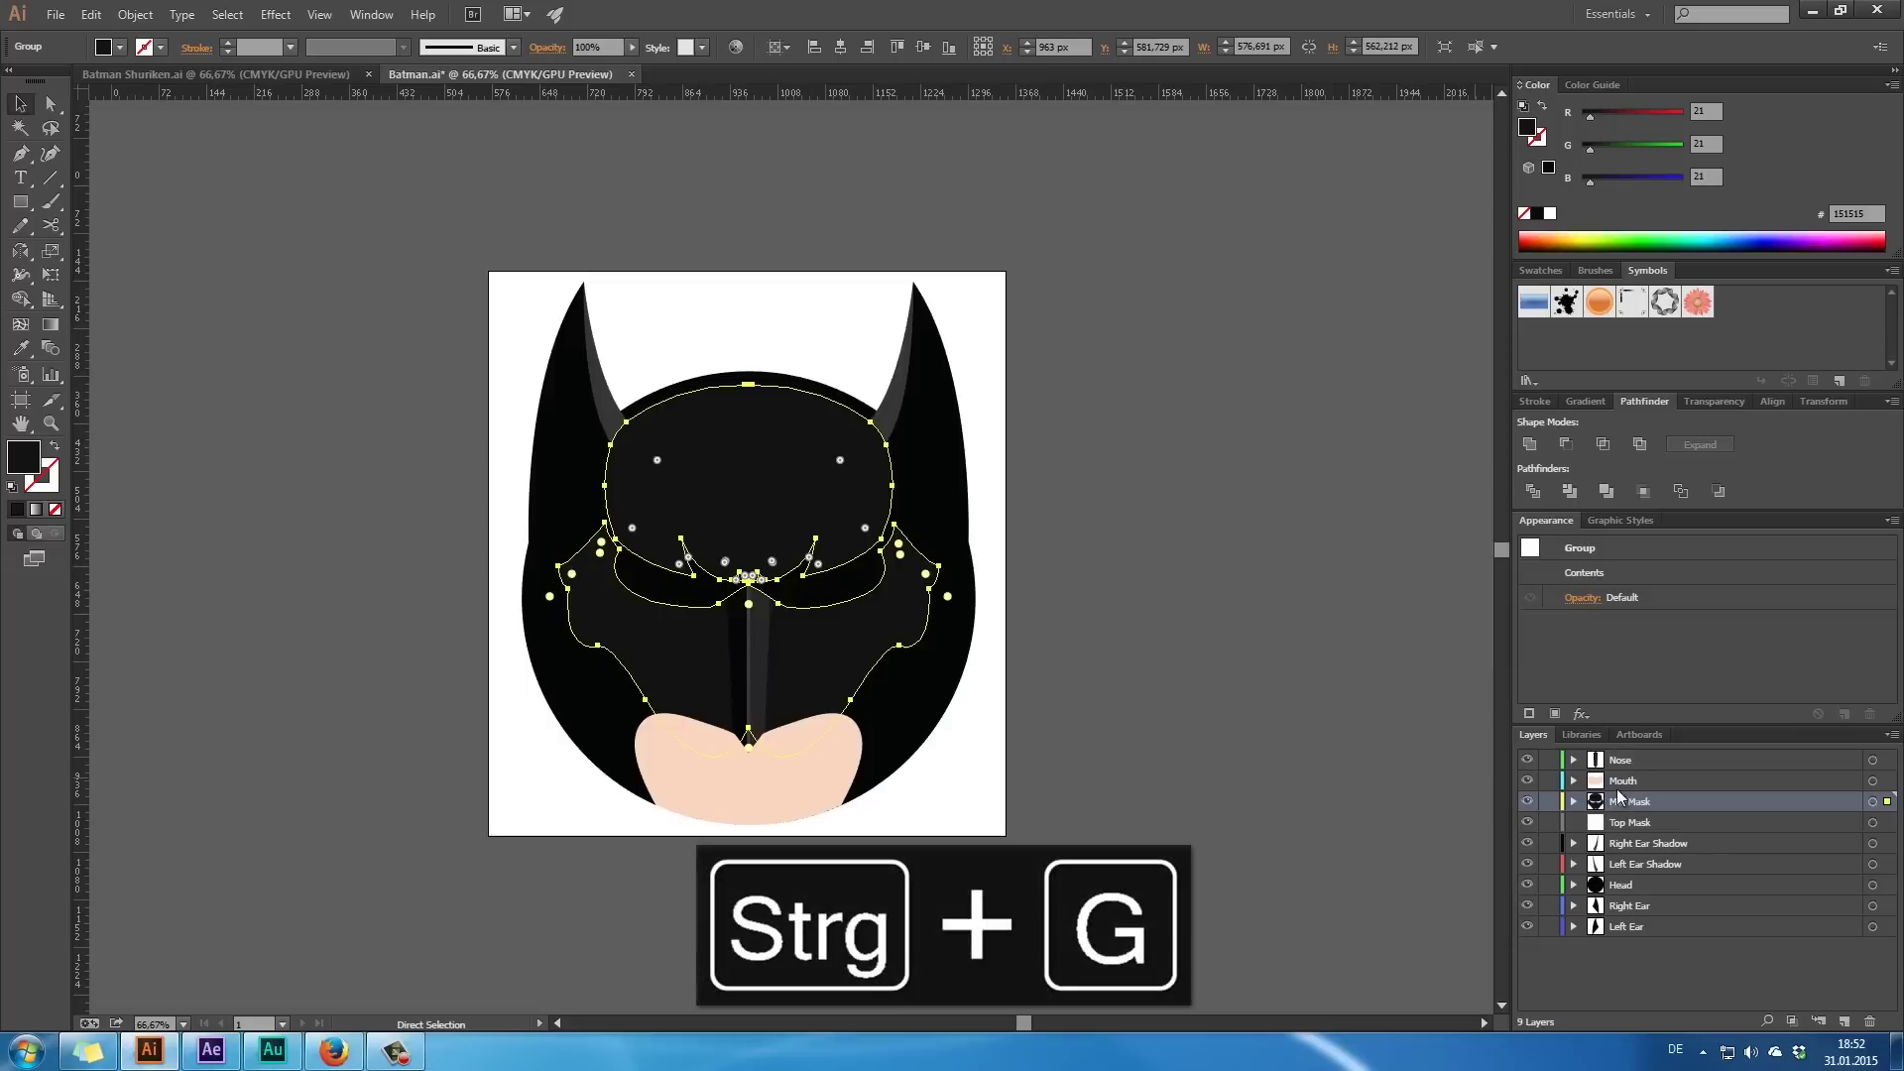
click(1889, 735)
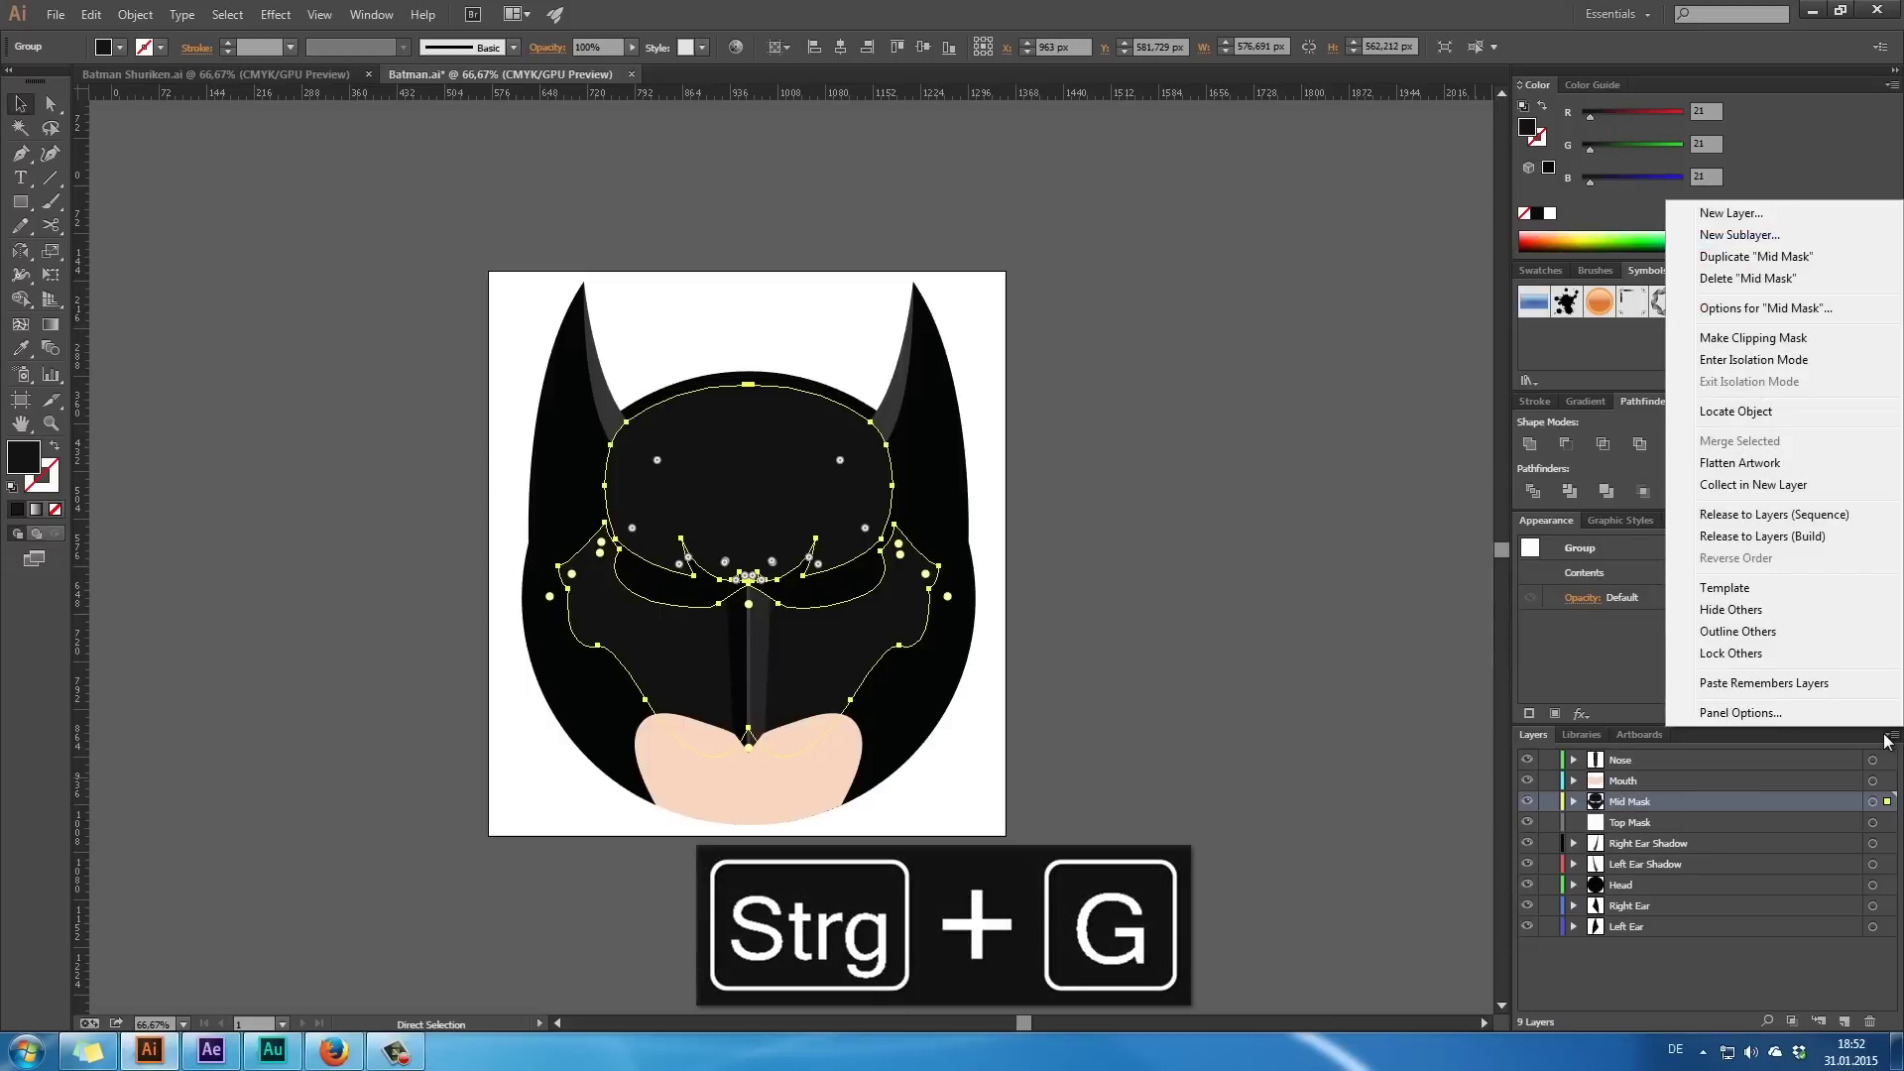
click(1801, 515)
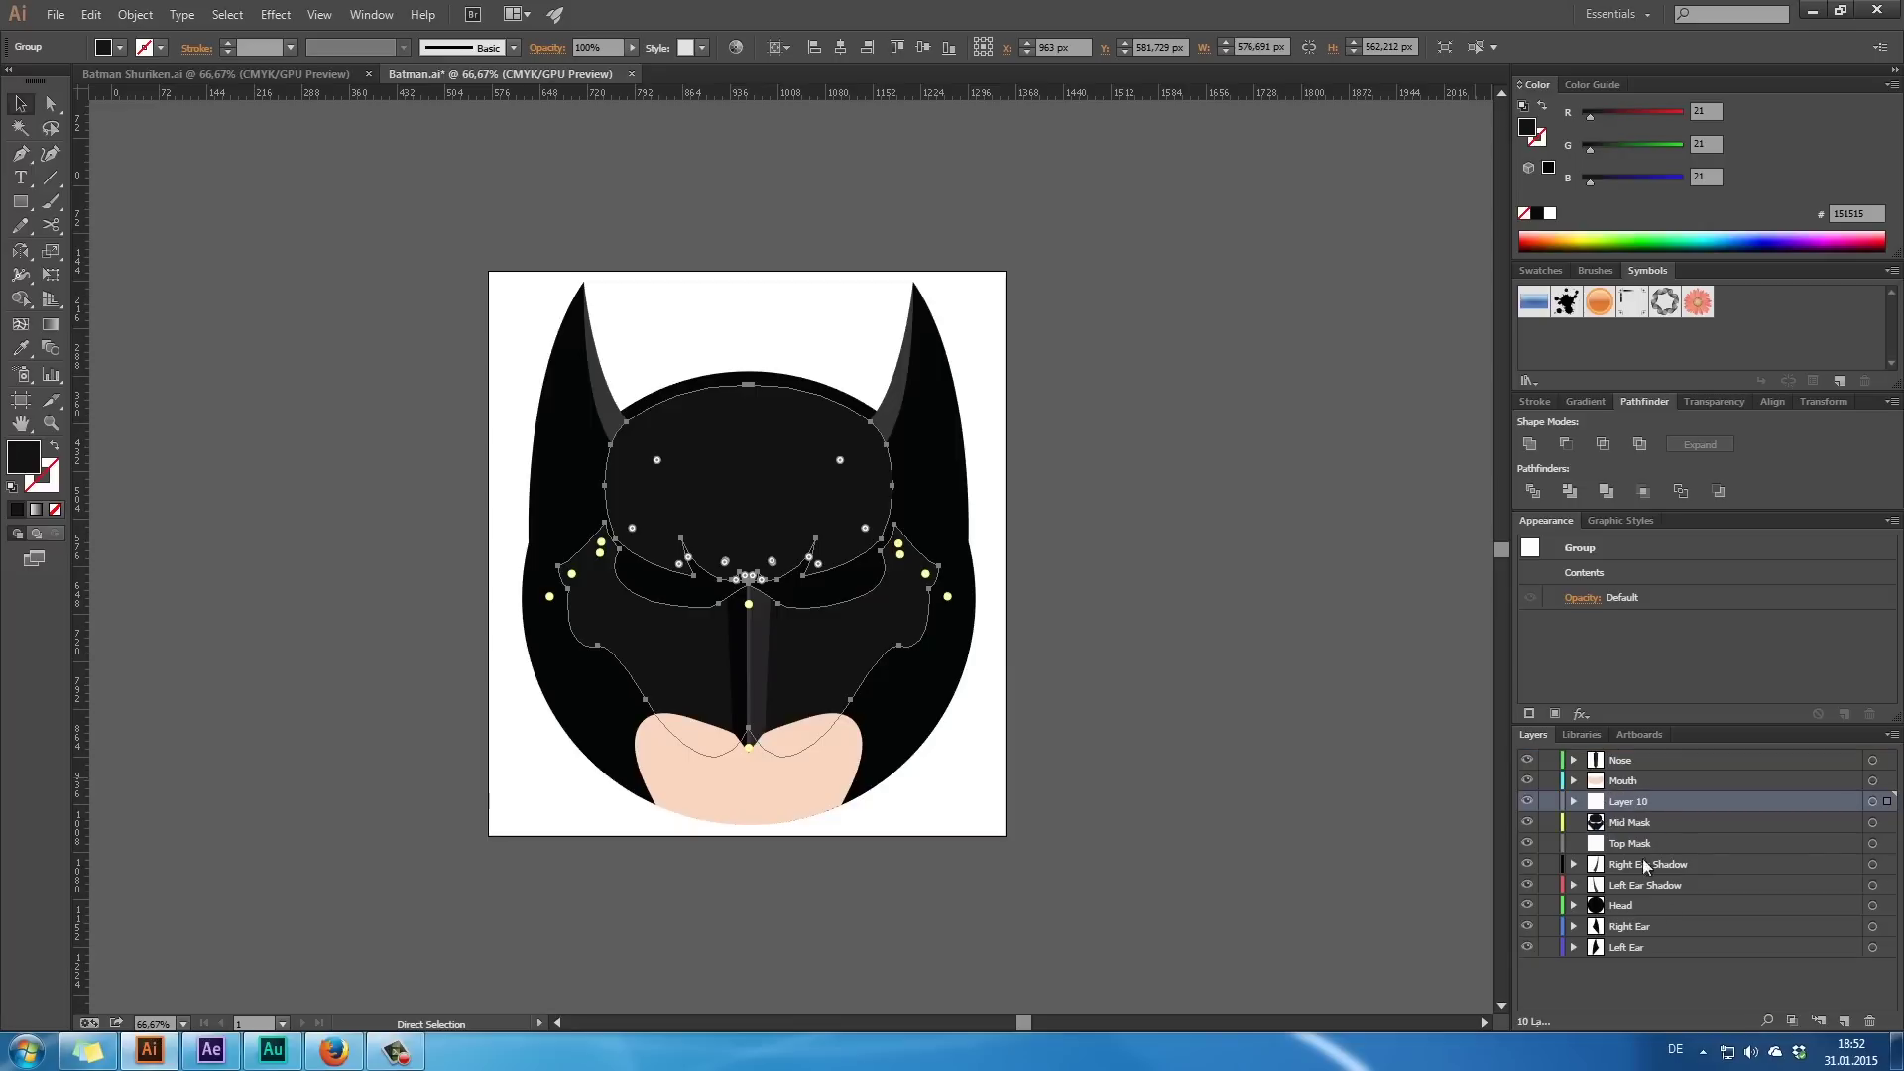
- Undo the layer release, the mask grouping and the earlier visibility changes, and collapse the Mid Mask layer
key(ctrl+z)
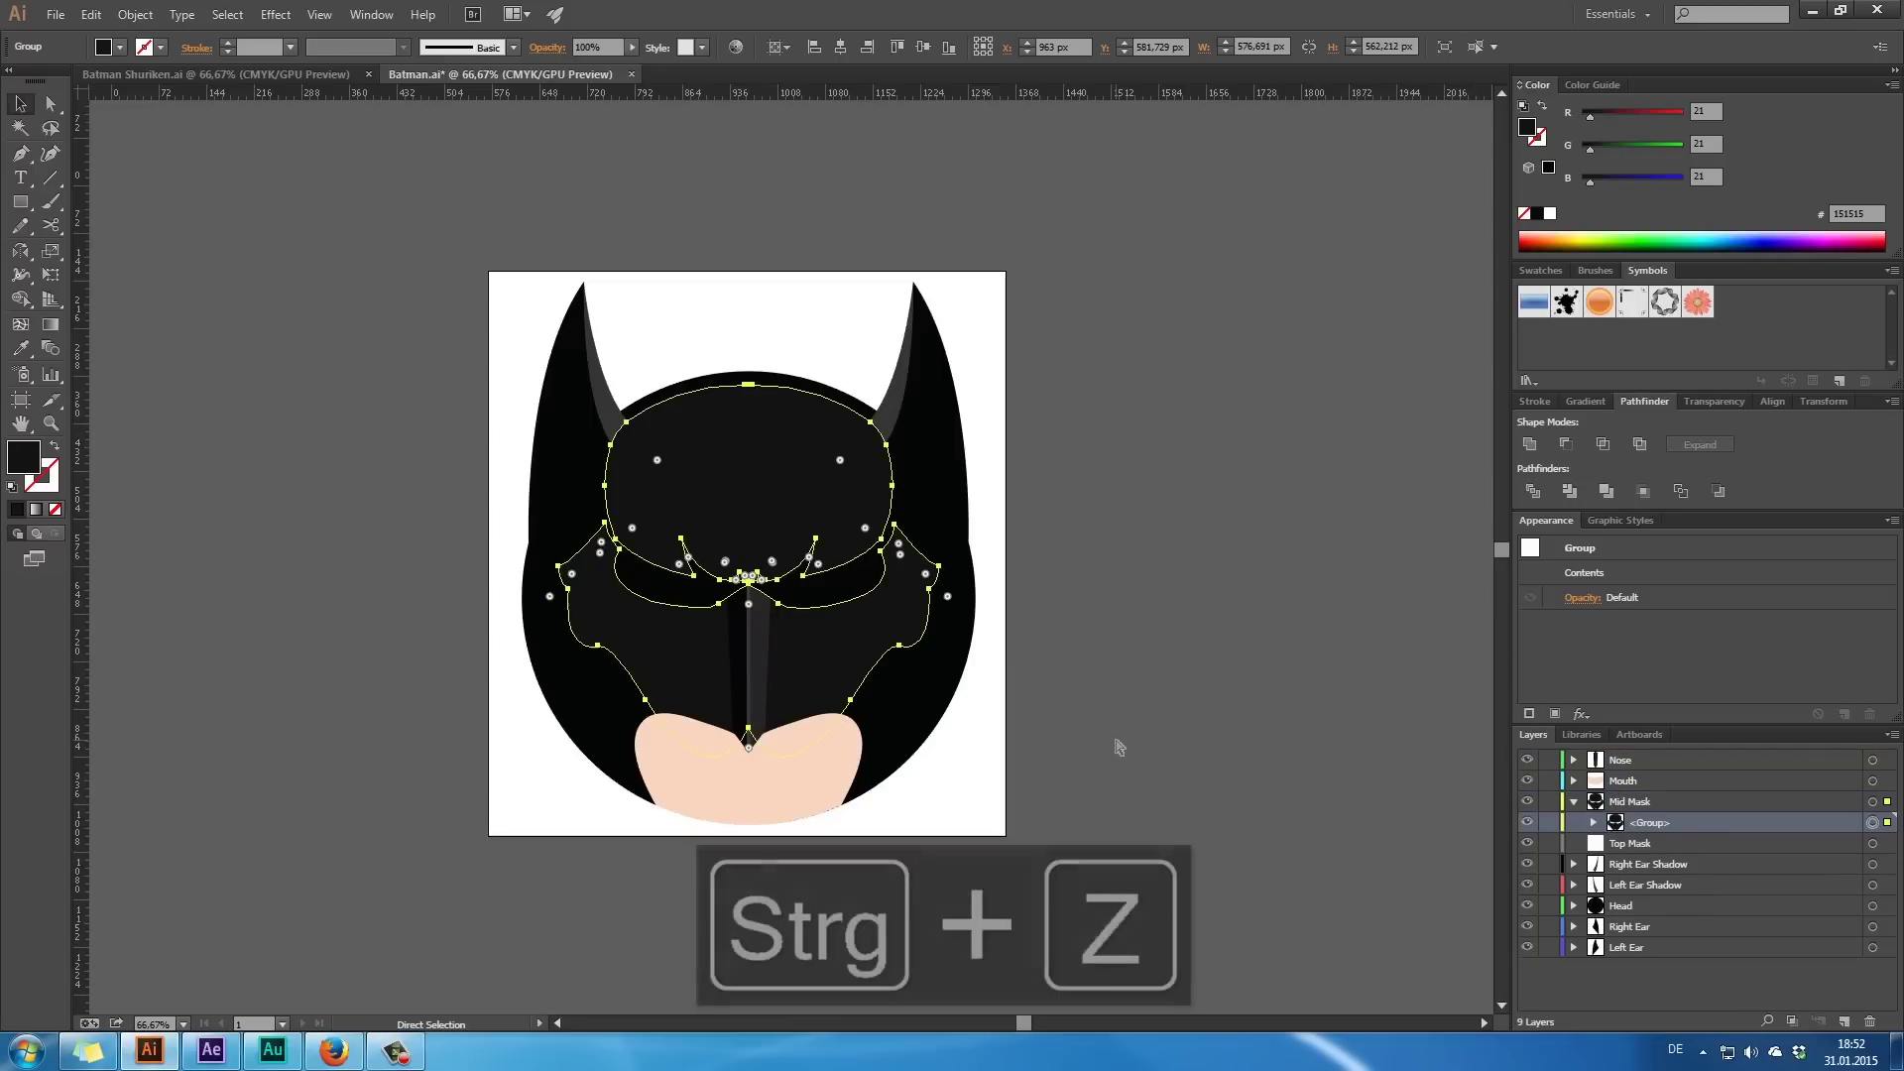
key(ctrl+z)
key(ctrl+z)
key(ctrl+z)
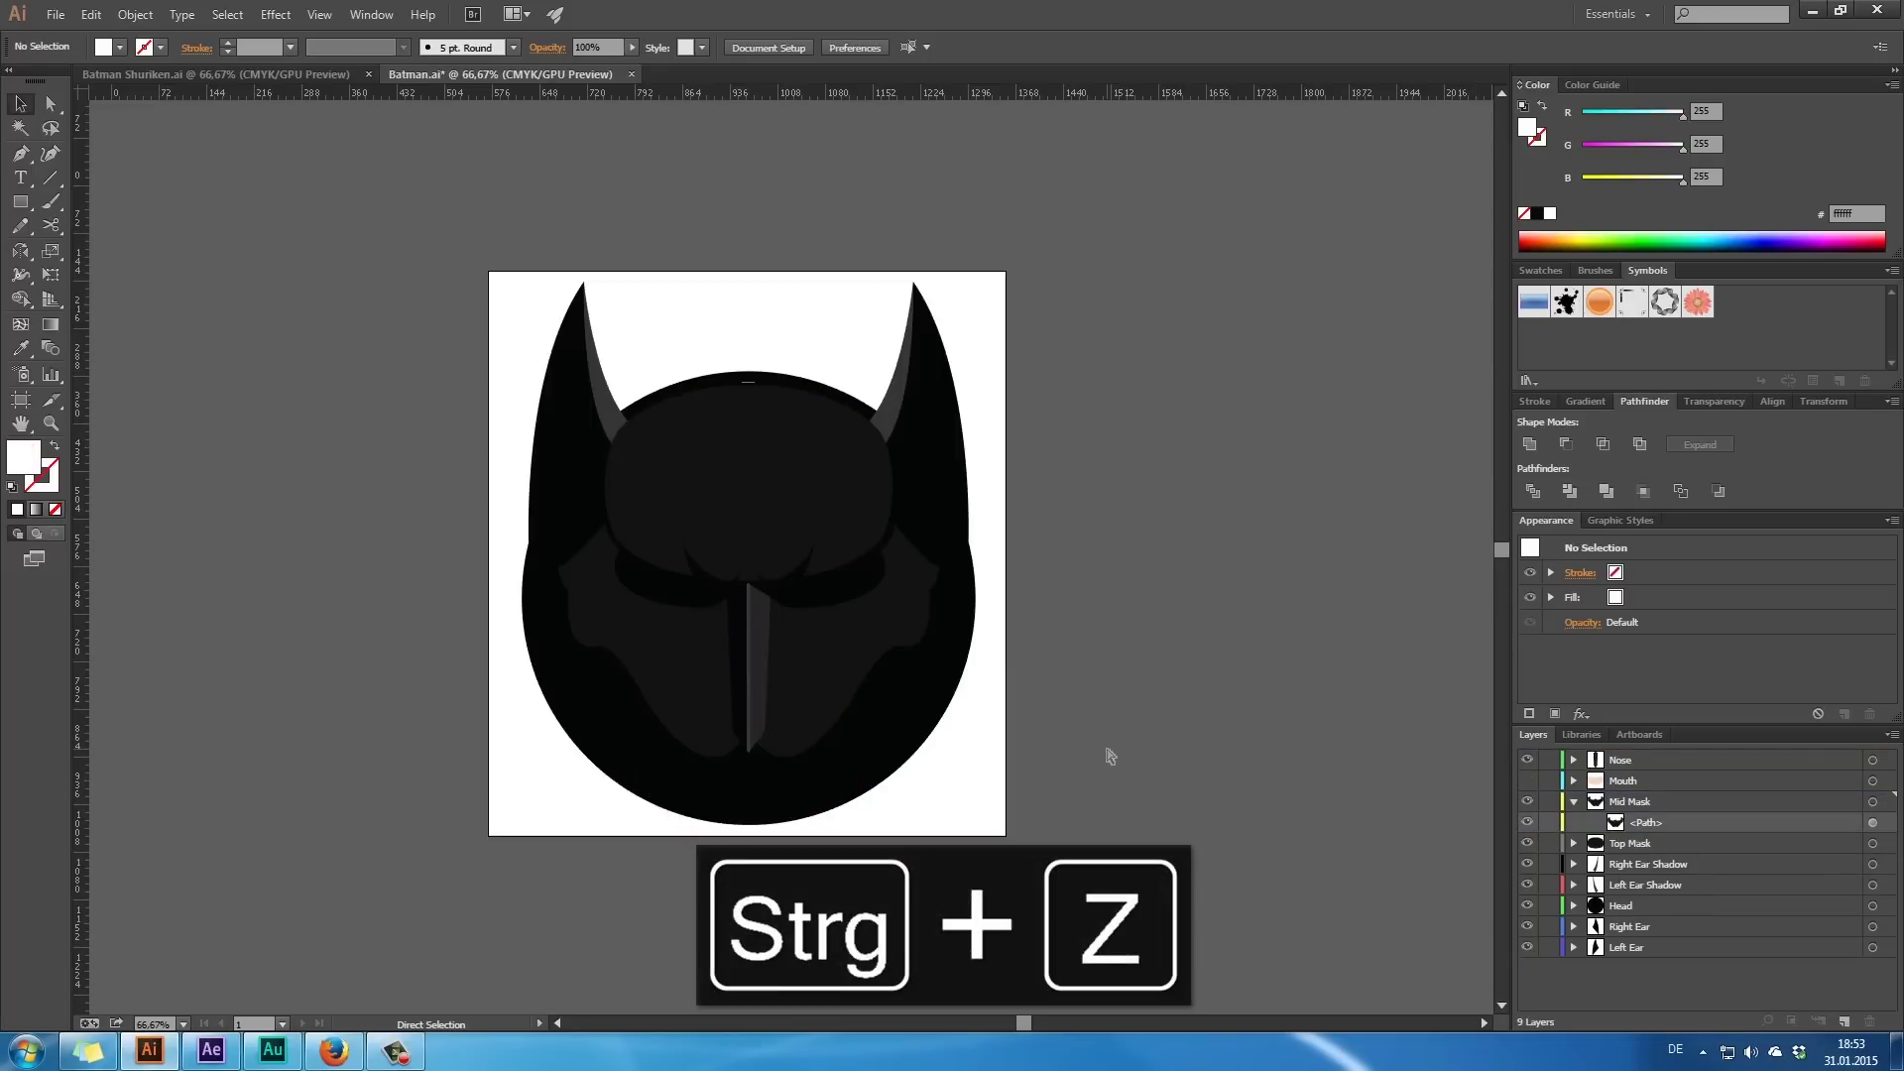
key(ctrl+z)
key(ctrl+z)
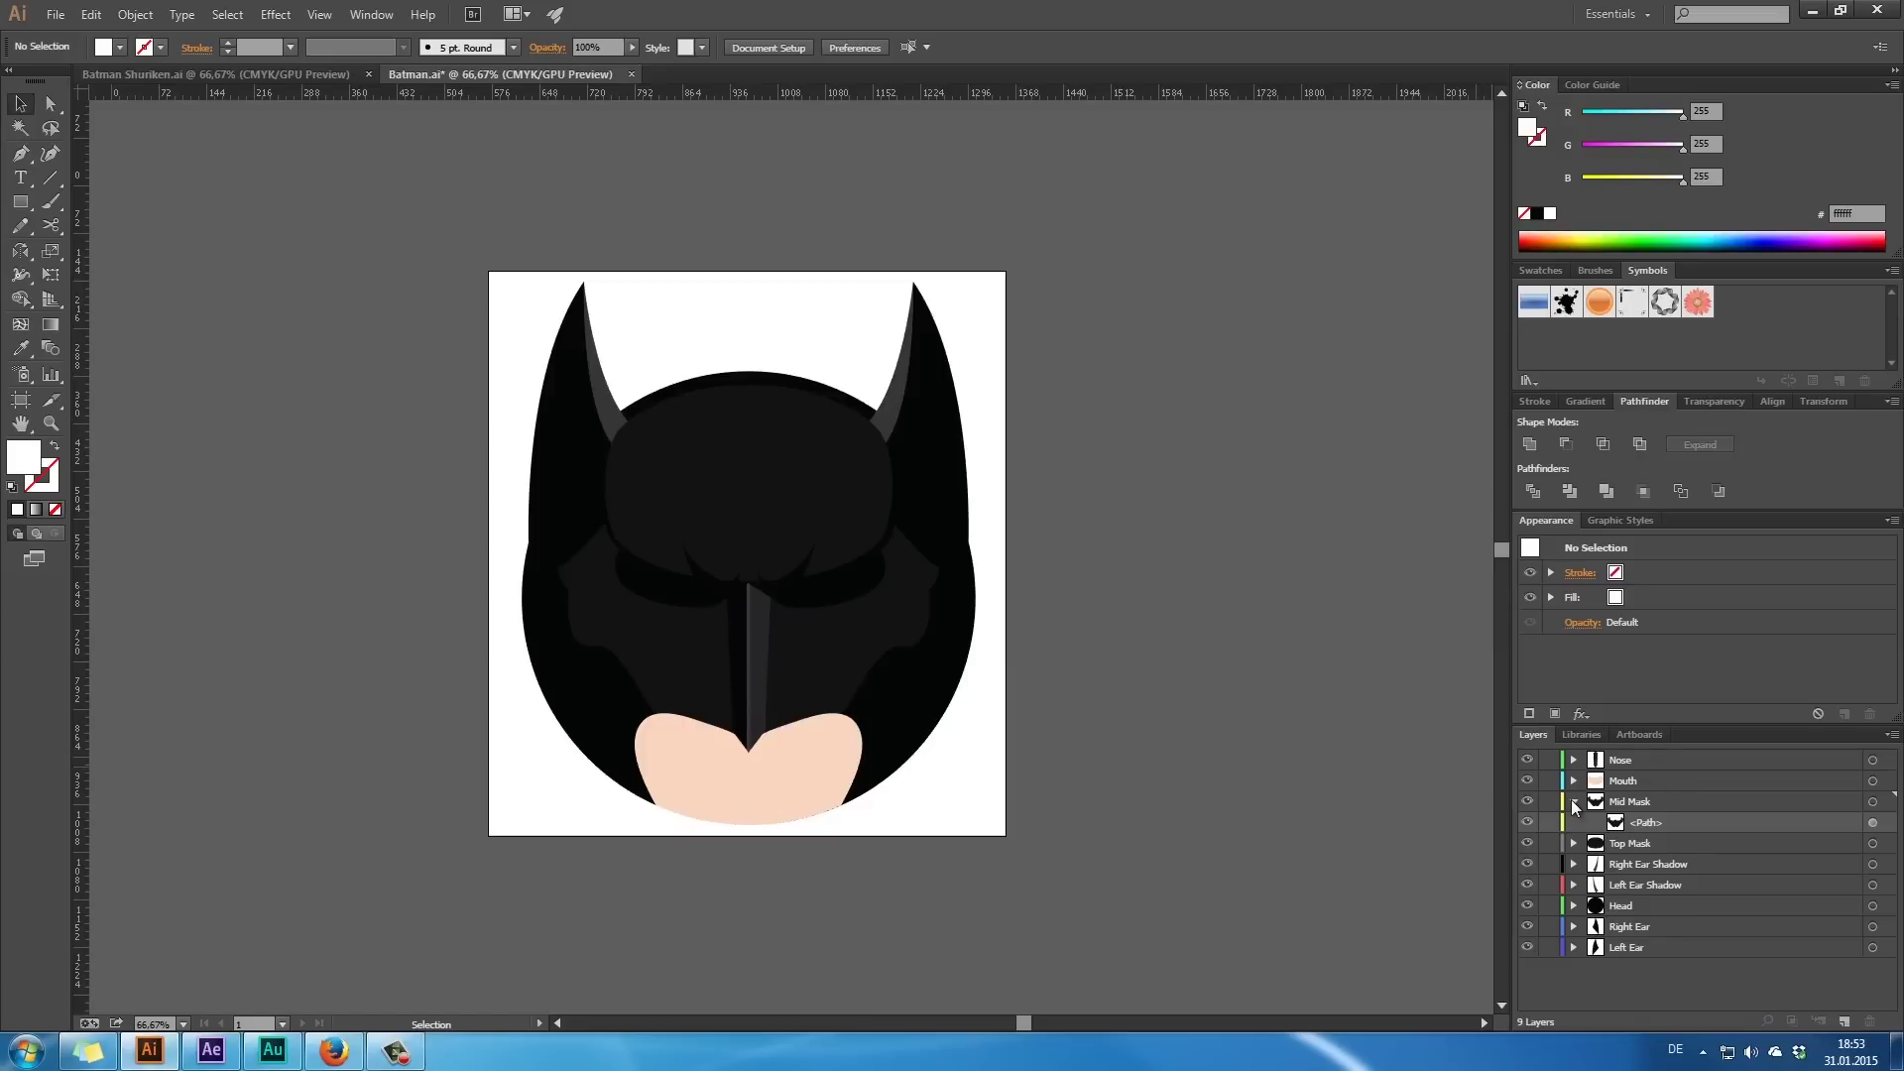
click(1574, 801)
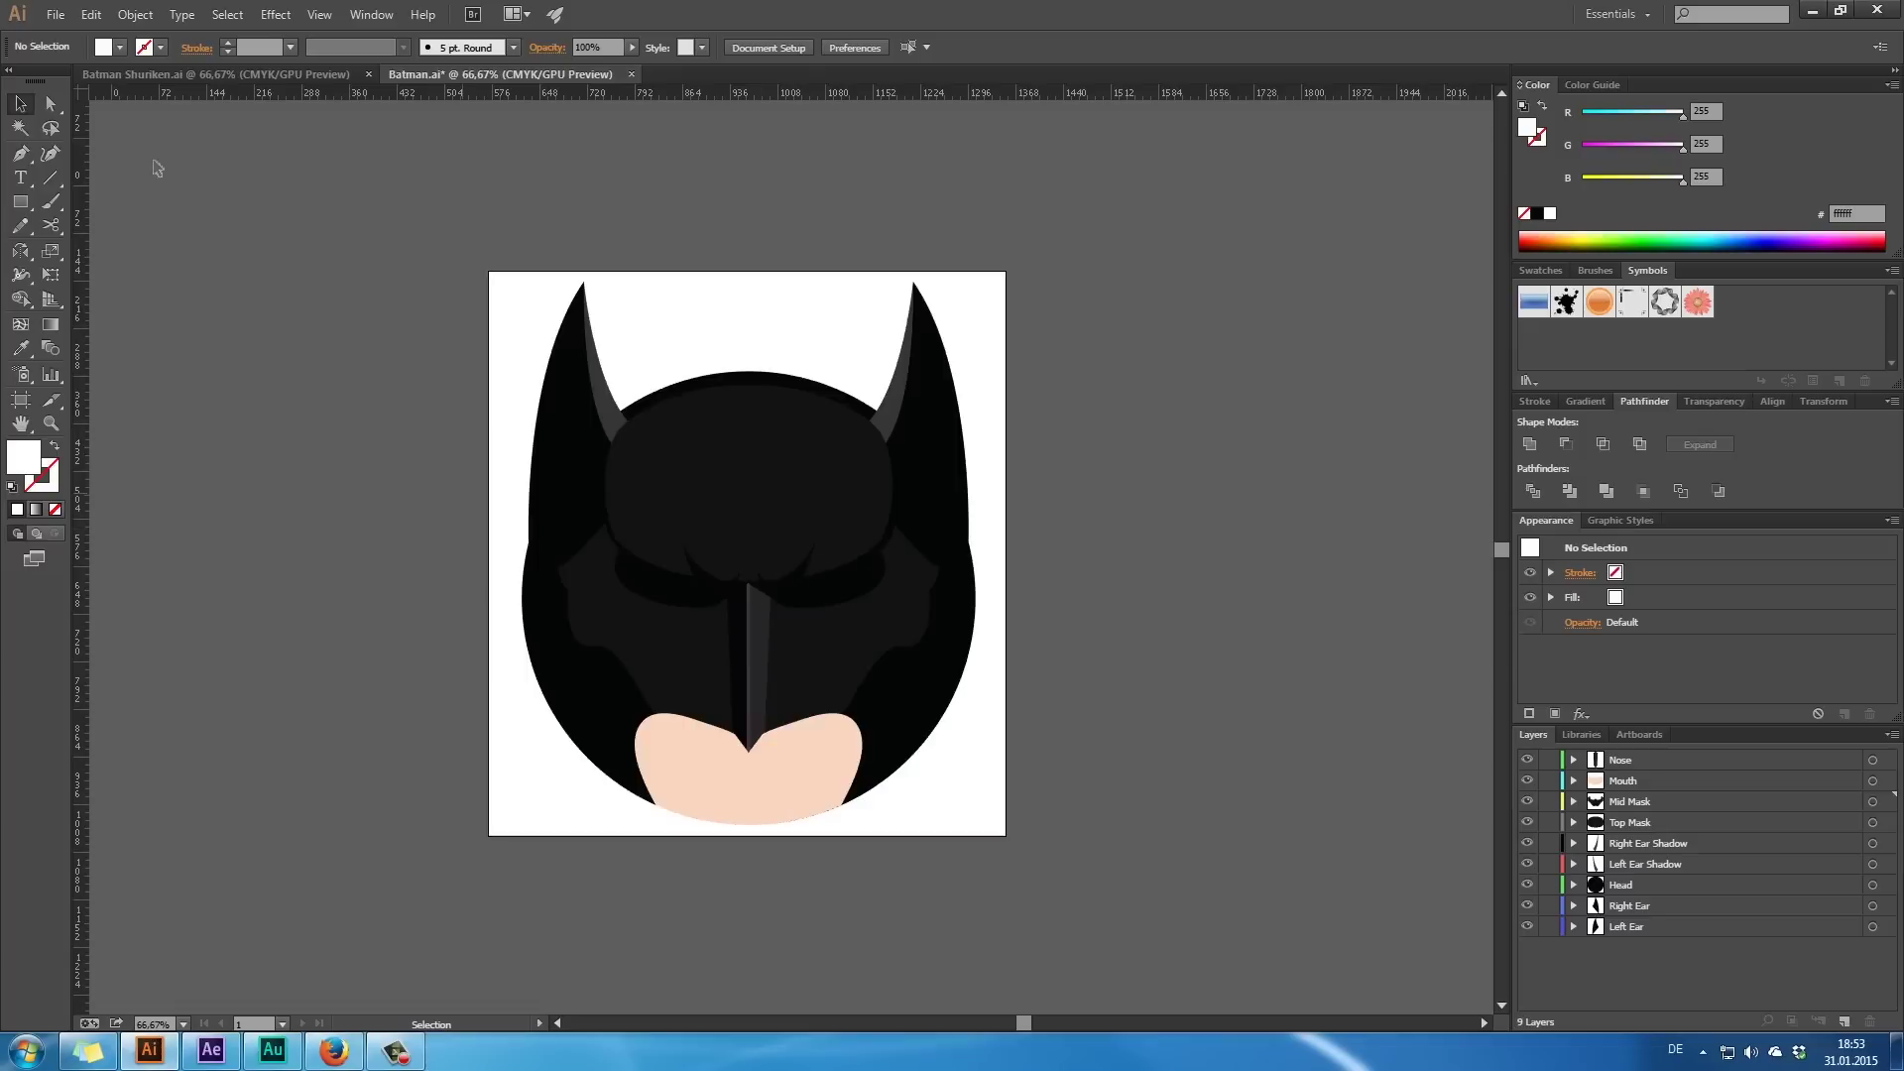
- Return to the Batman Shuriken.ai document, minimise Illustrator and launch Cinema 4D
click(215, 75)
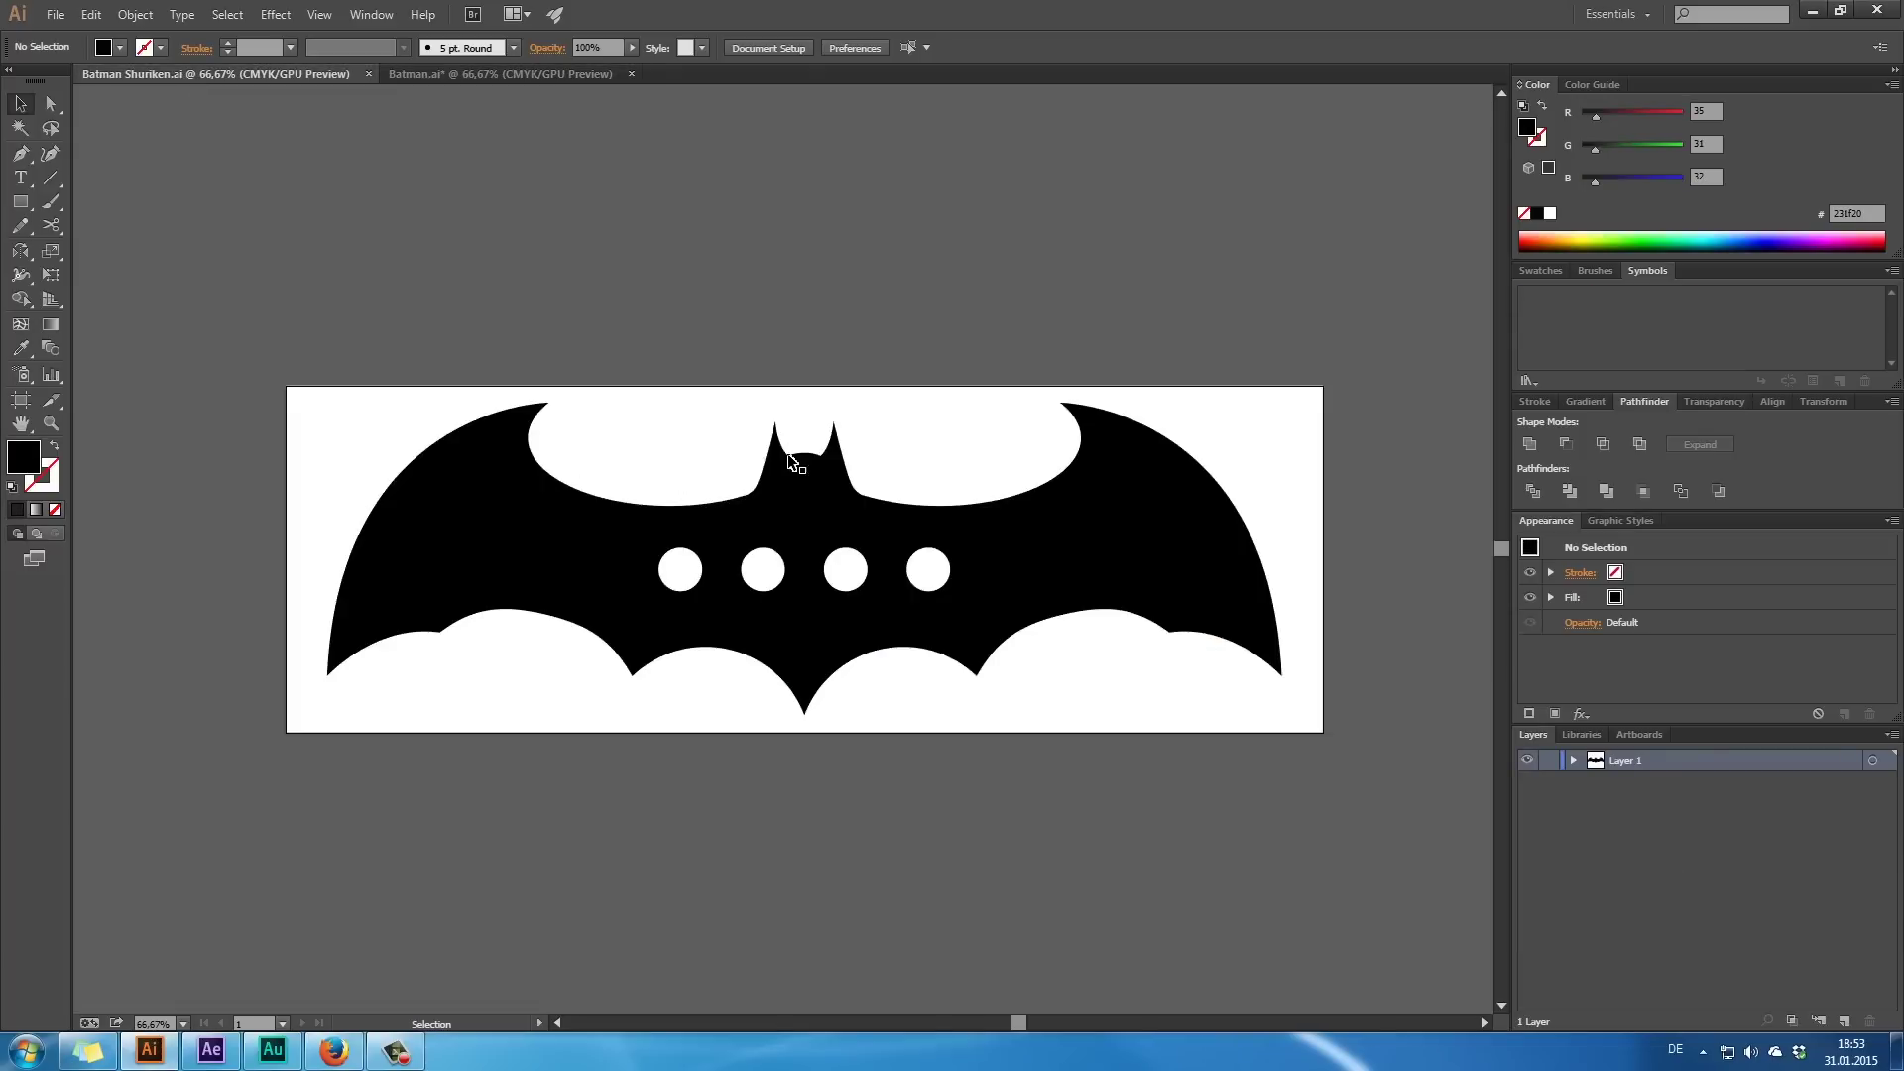
click(1809, 14)
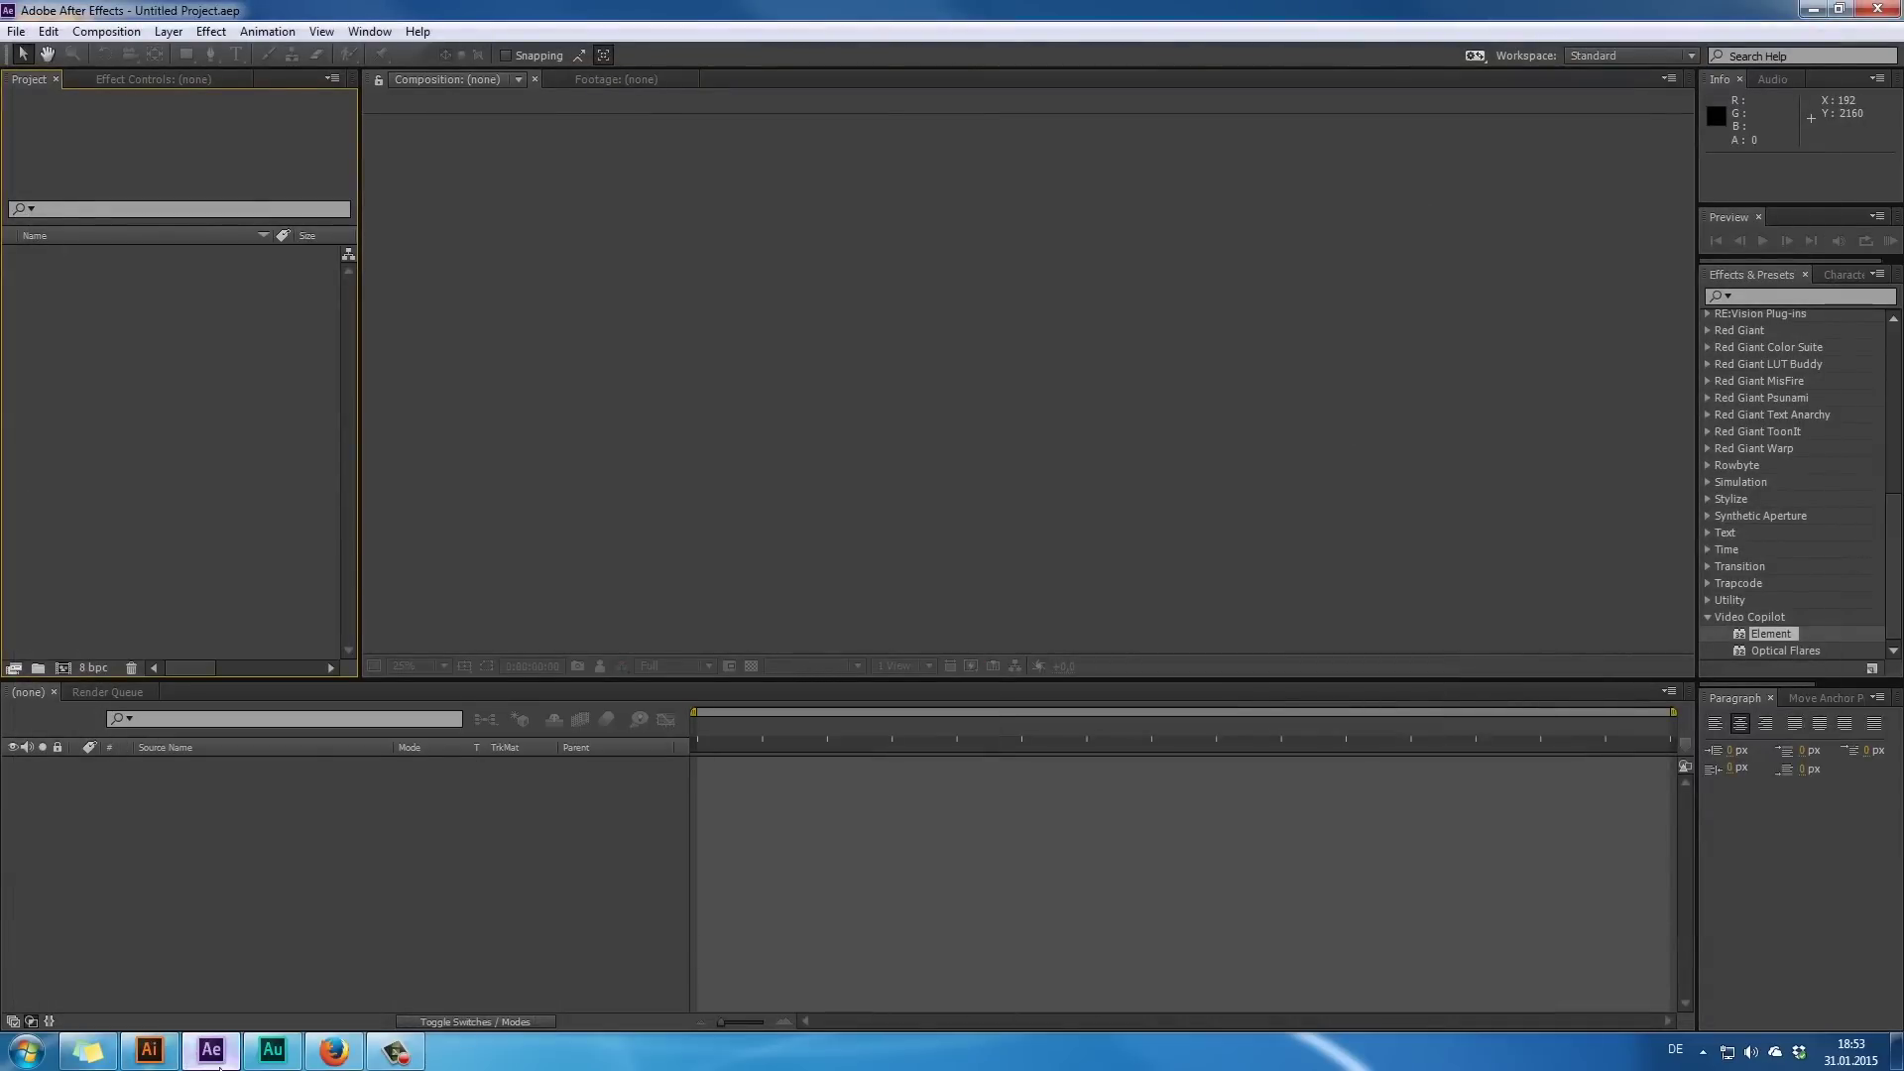
click(27, 1051)
click(122, 587)
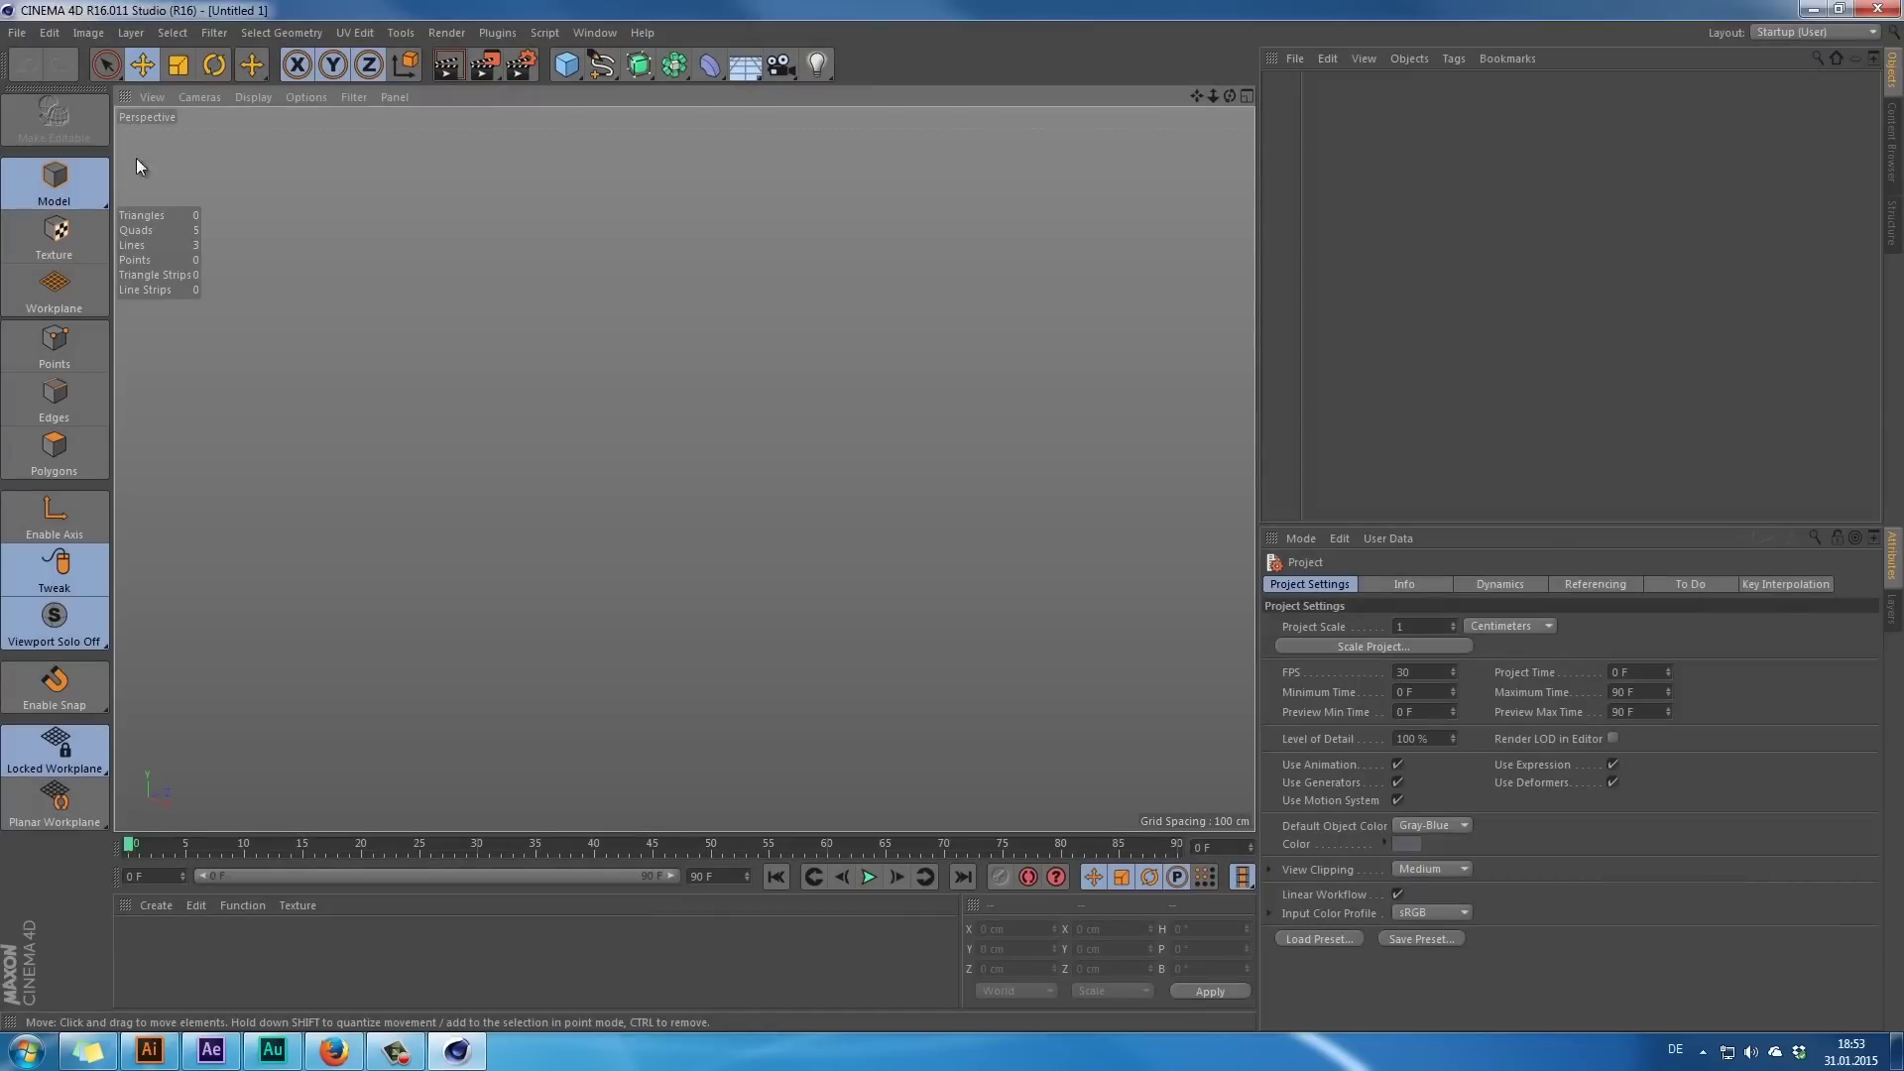
- Open Batman Shuriken.ai from the desktop, importing it in centimeters with Connect Splines enabled
click(17, 33)
click(44, 74)
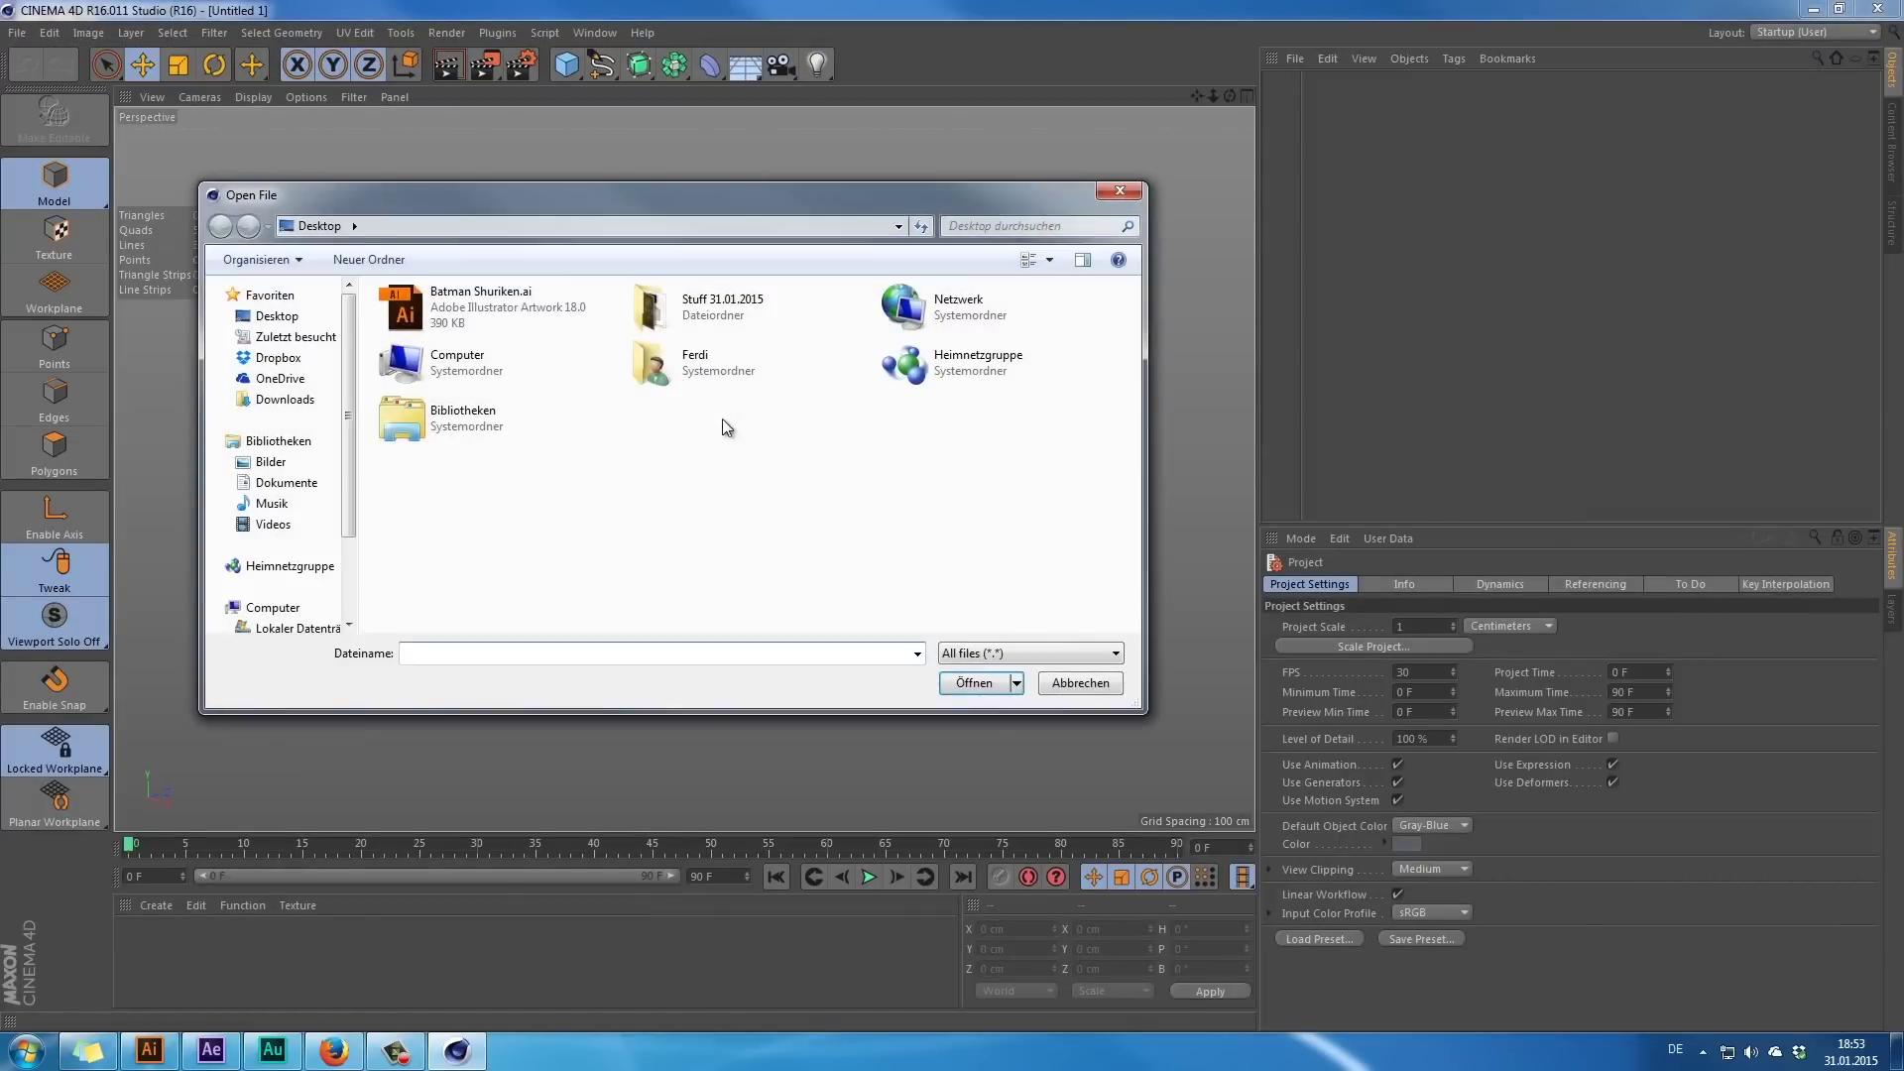
click(506, 294)
click(964, 685)
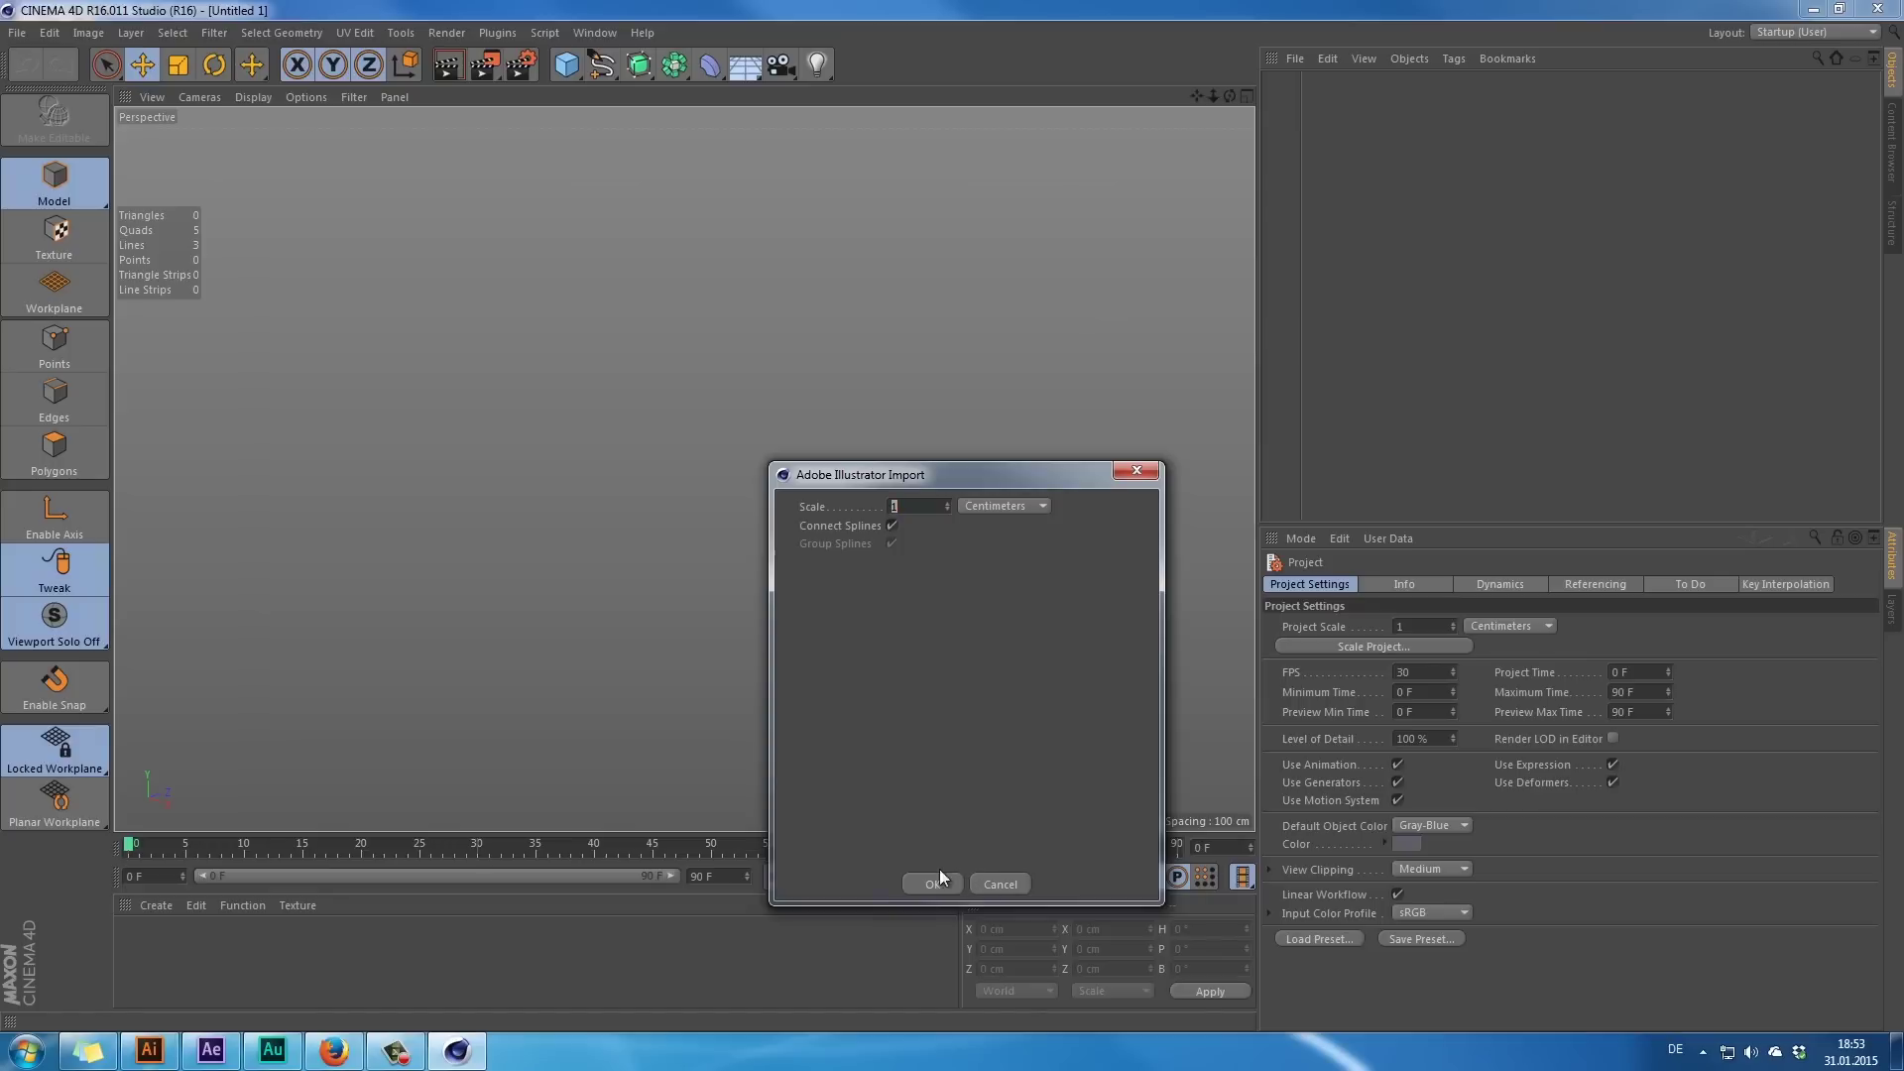
click(930, 885)
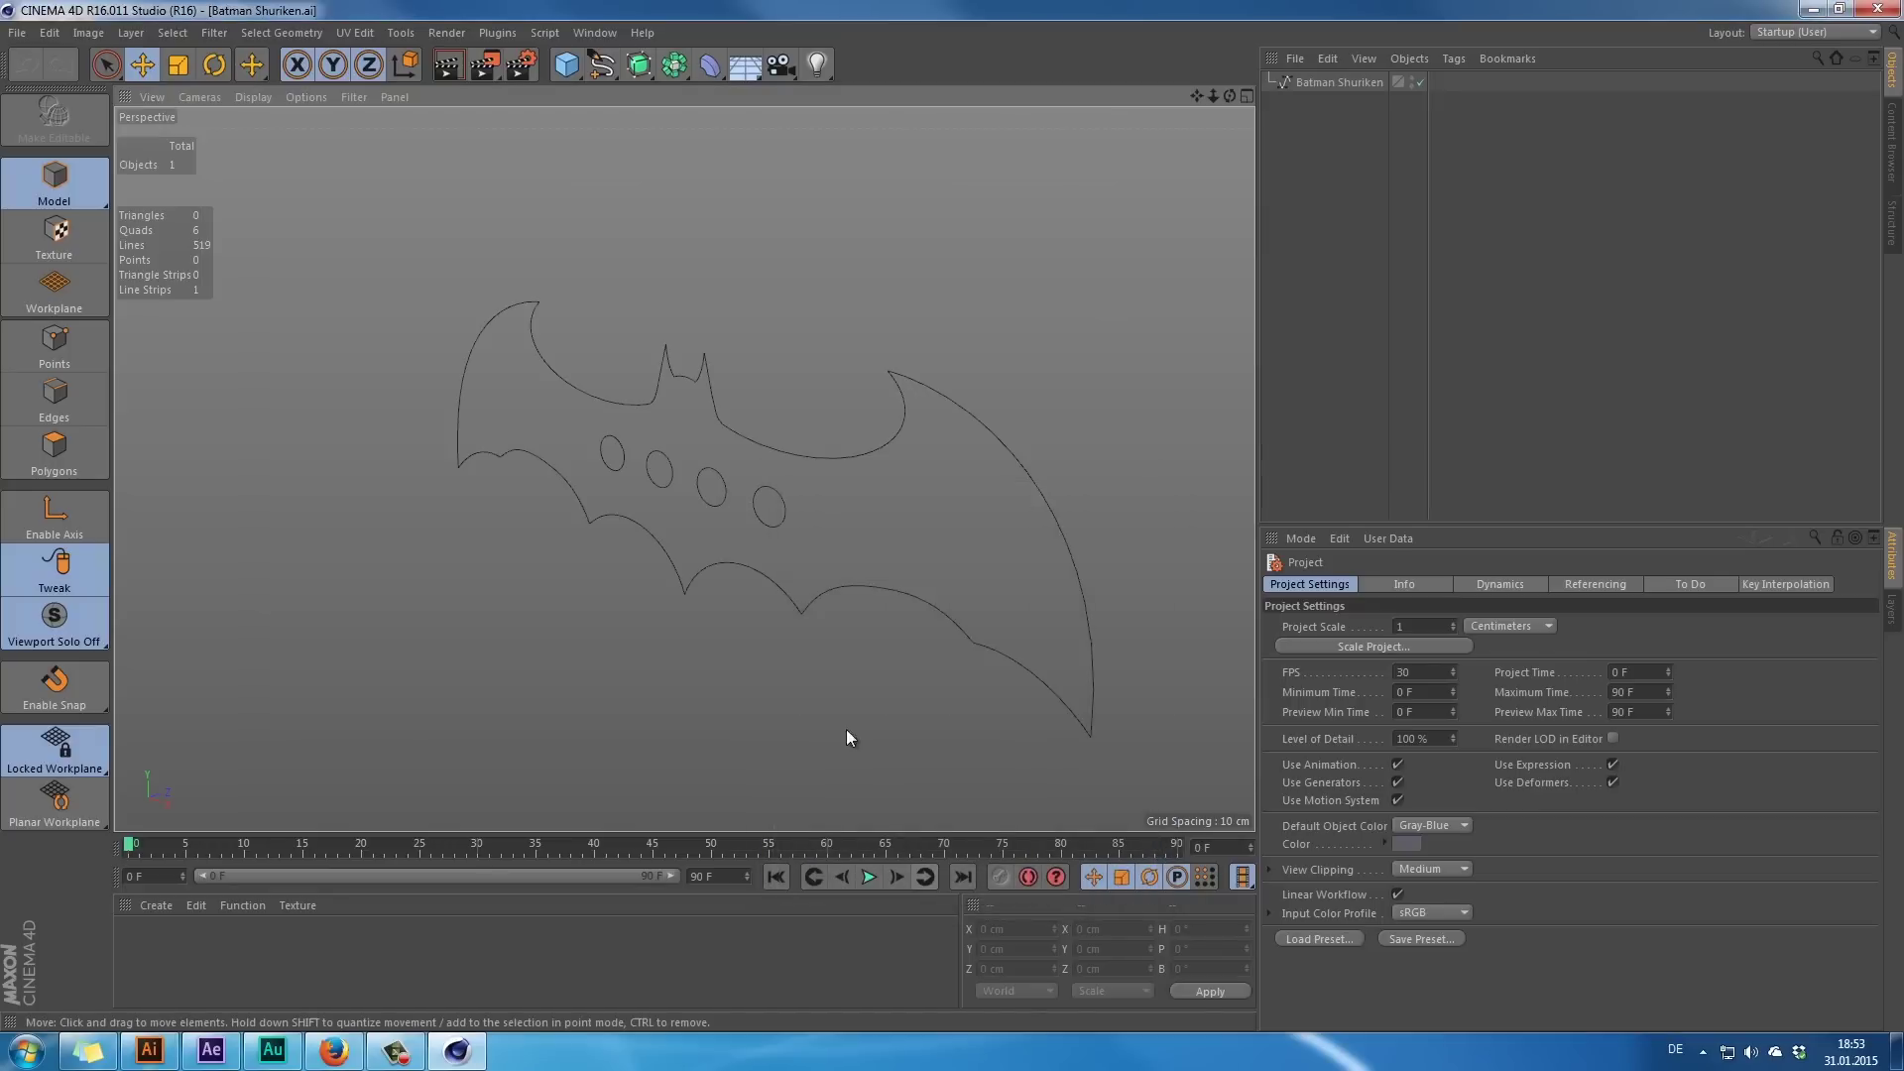
- Add an Extrude generator and make the Batman Shuriken spline its child
drag(820, 447, 995, 366)
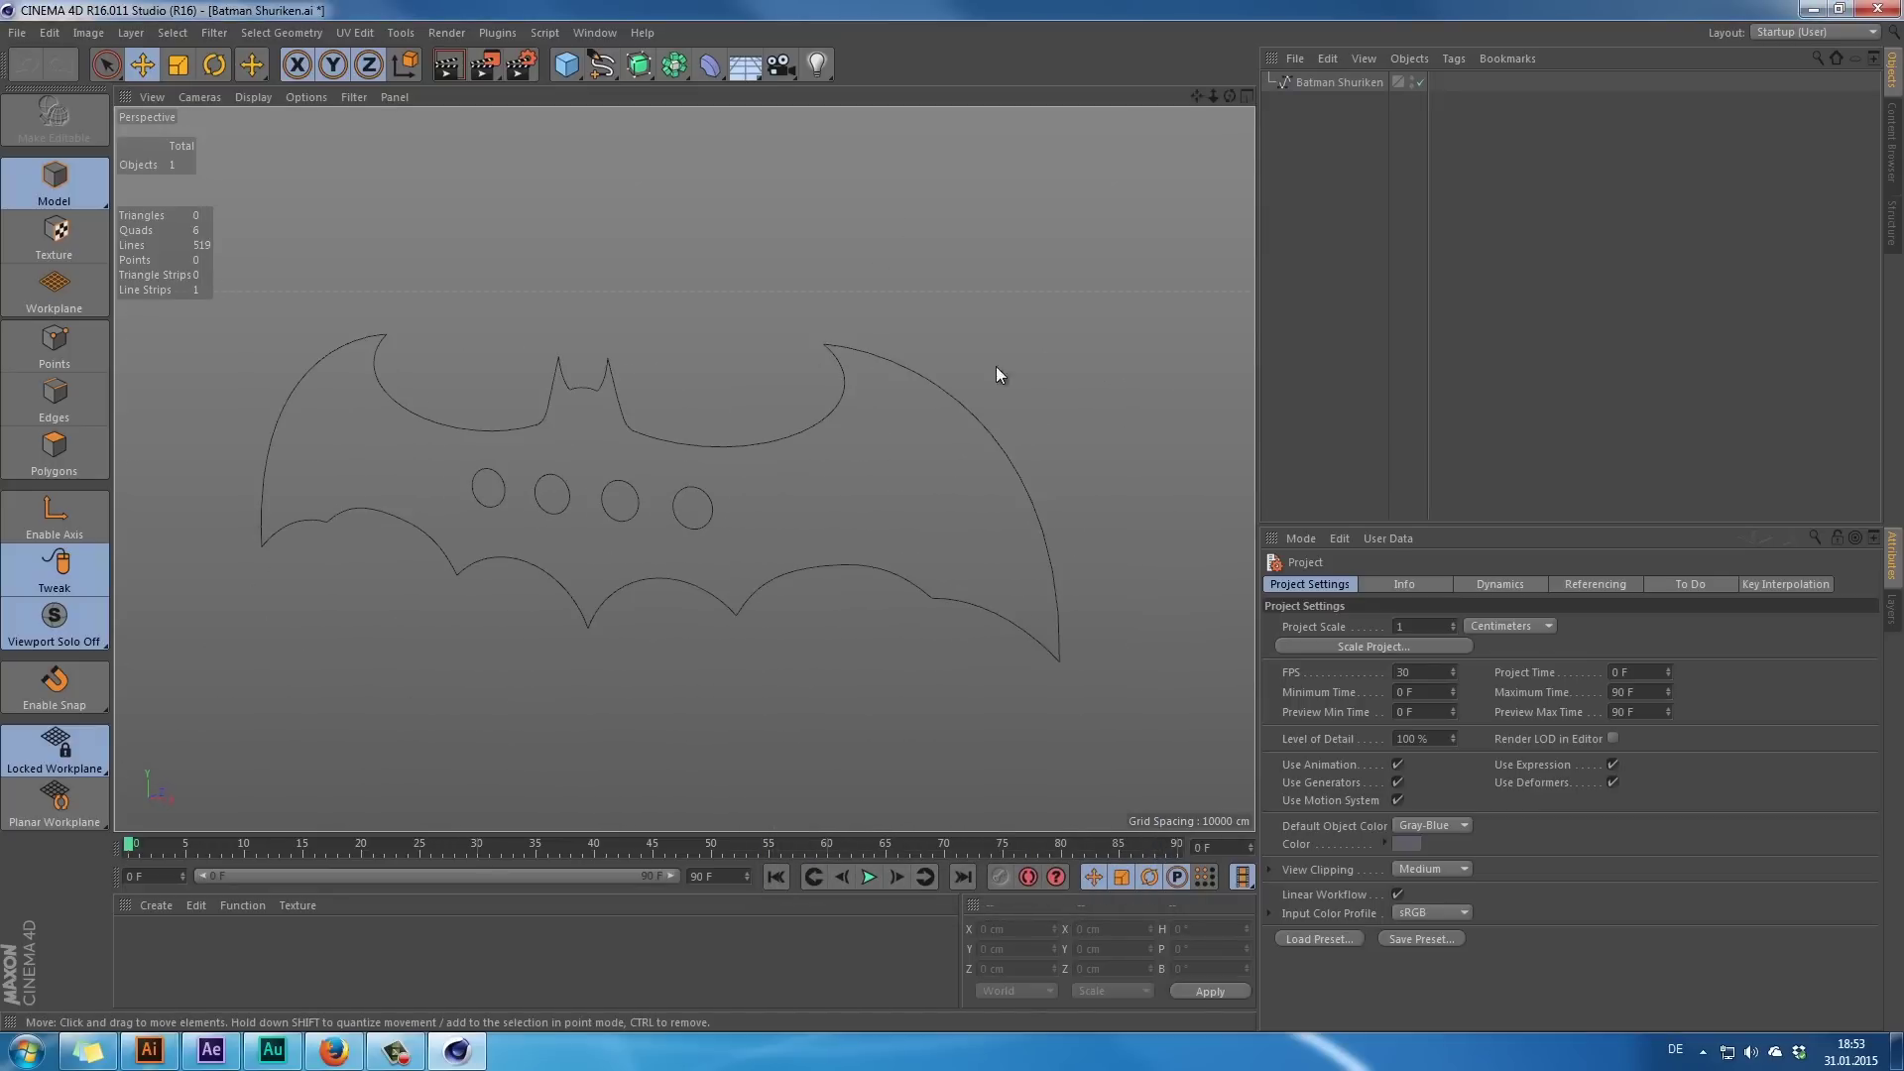
click(1337, 81)
click(640, 67)
click(862, 93)
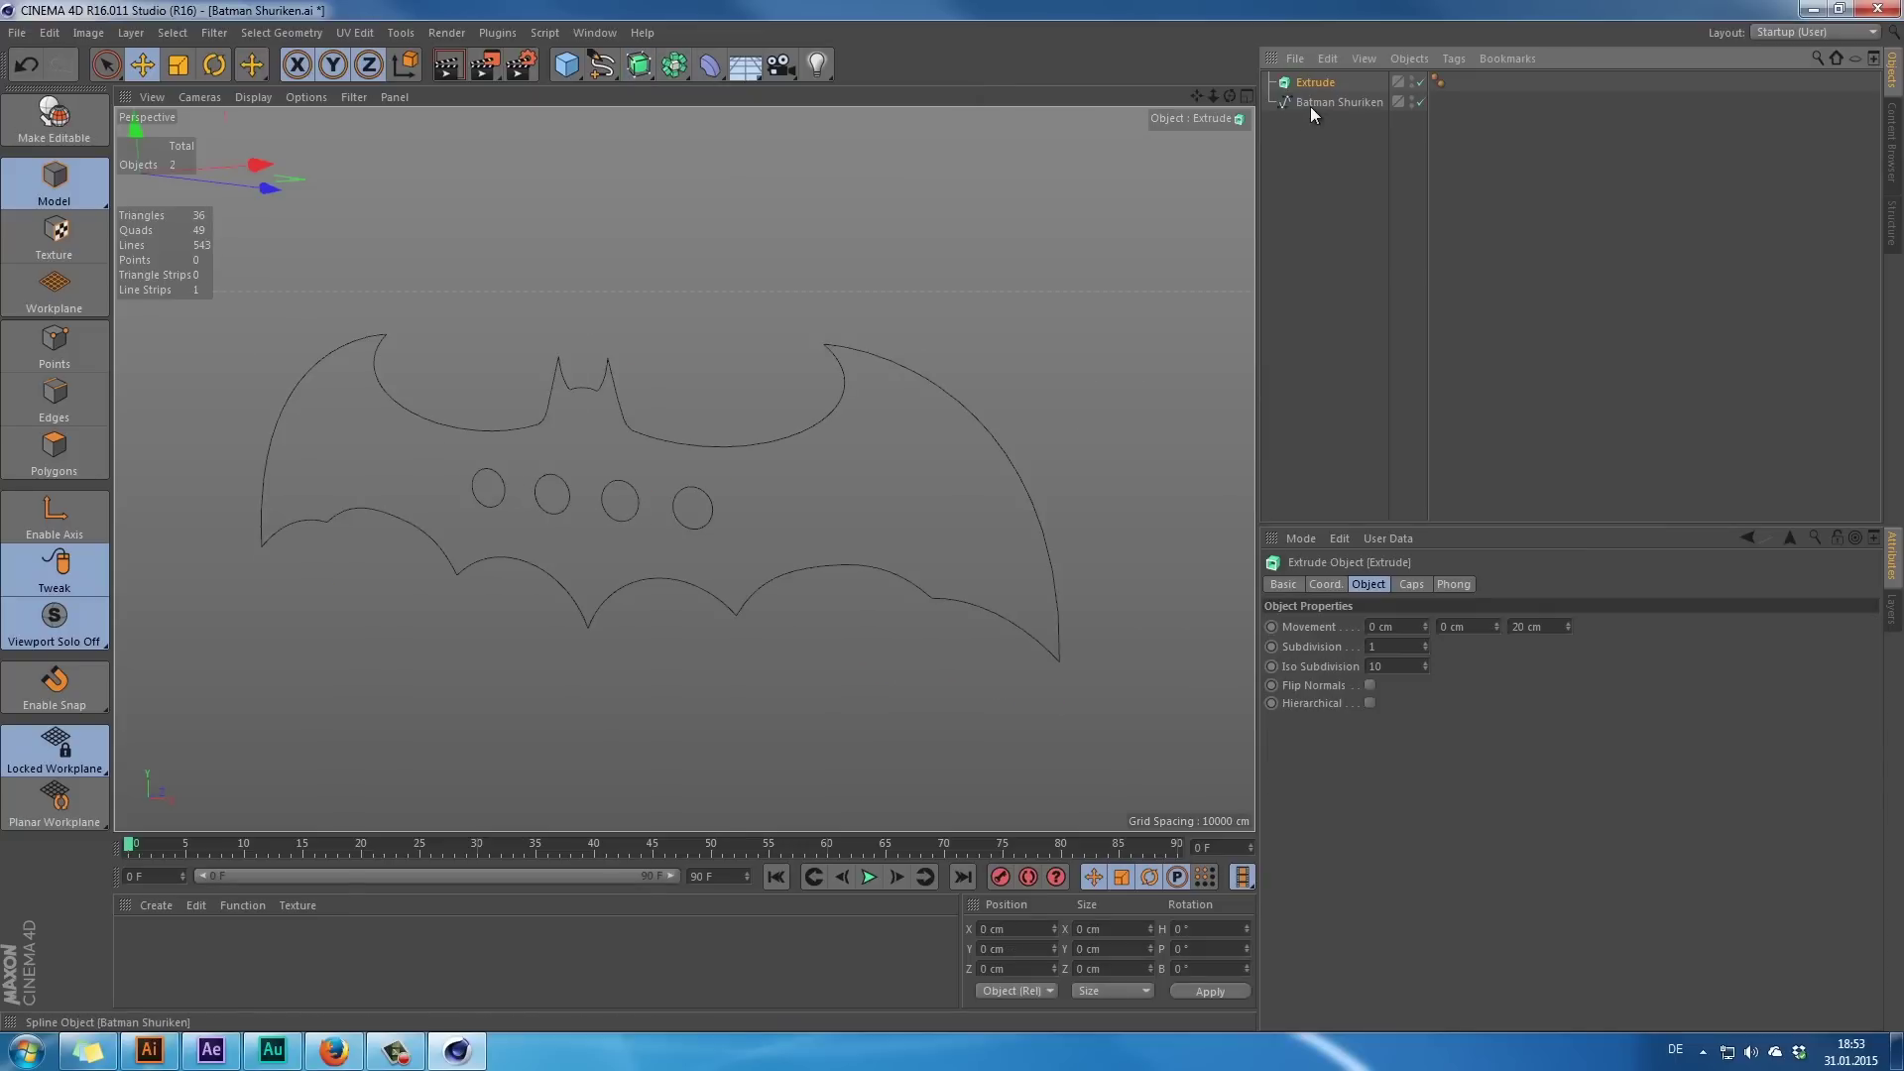
drag(1312, 81, 1313, 82)
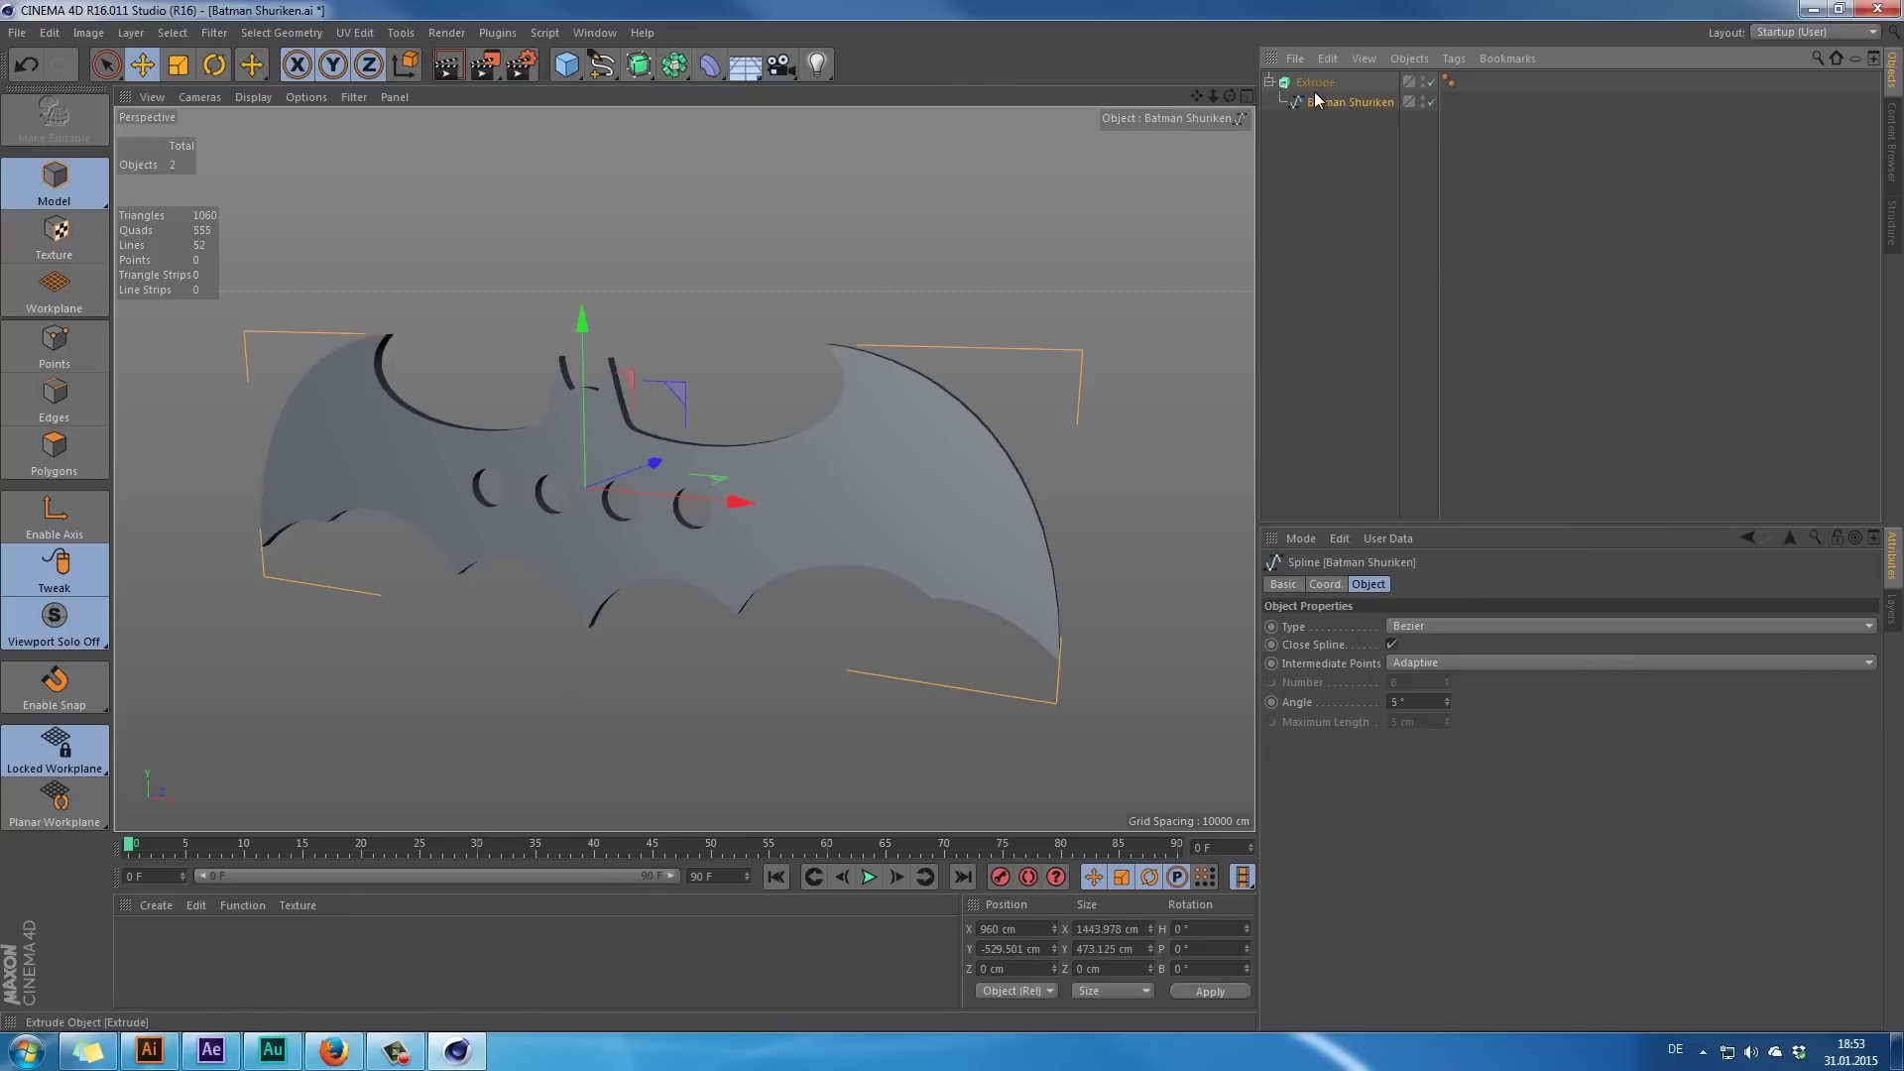
- Set the Extrude object's movement along Z to 30 cm
click(1312, 83)
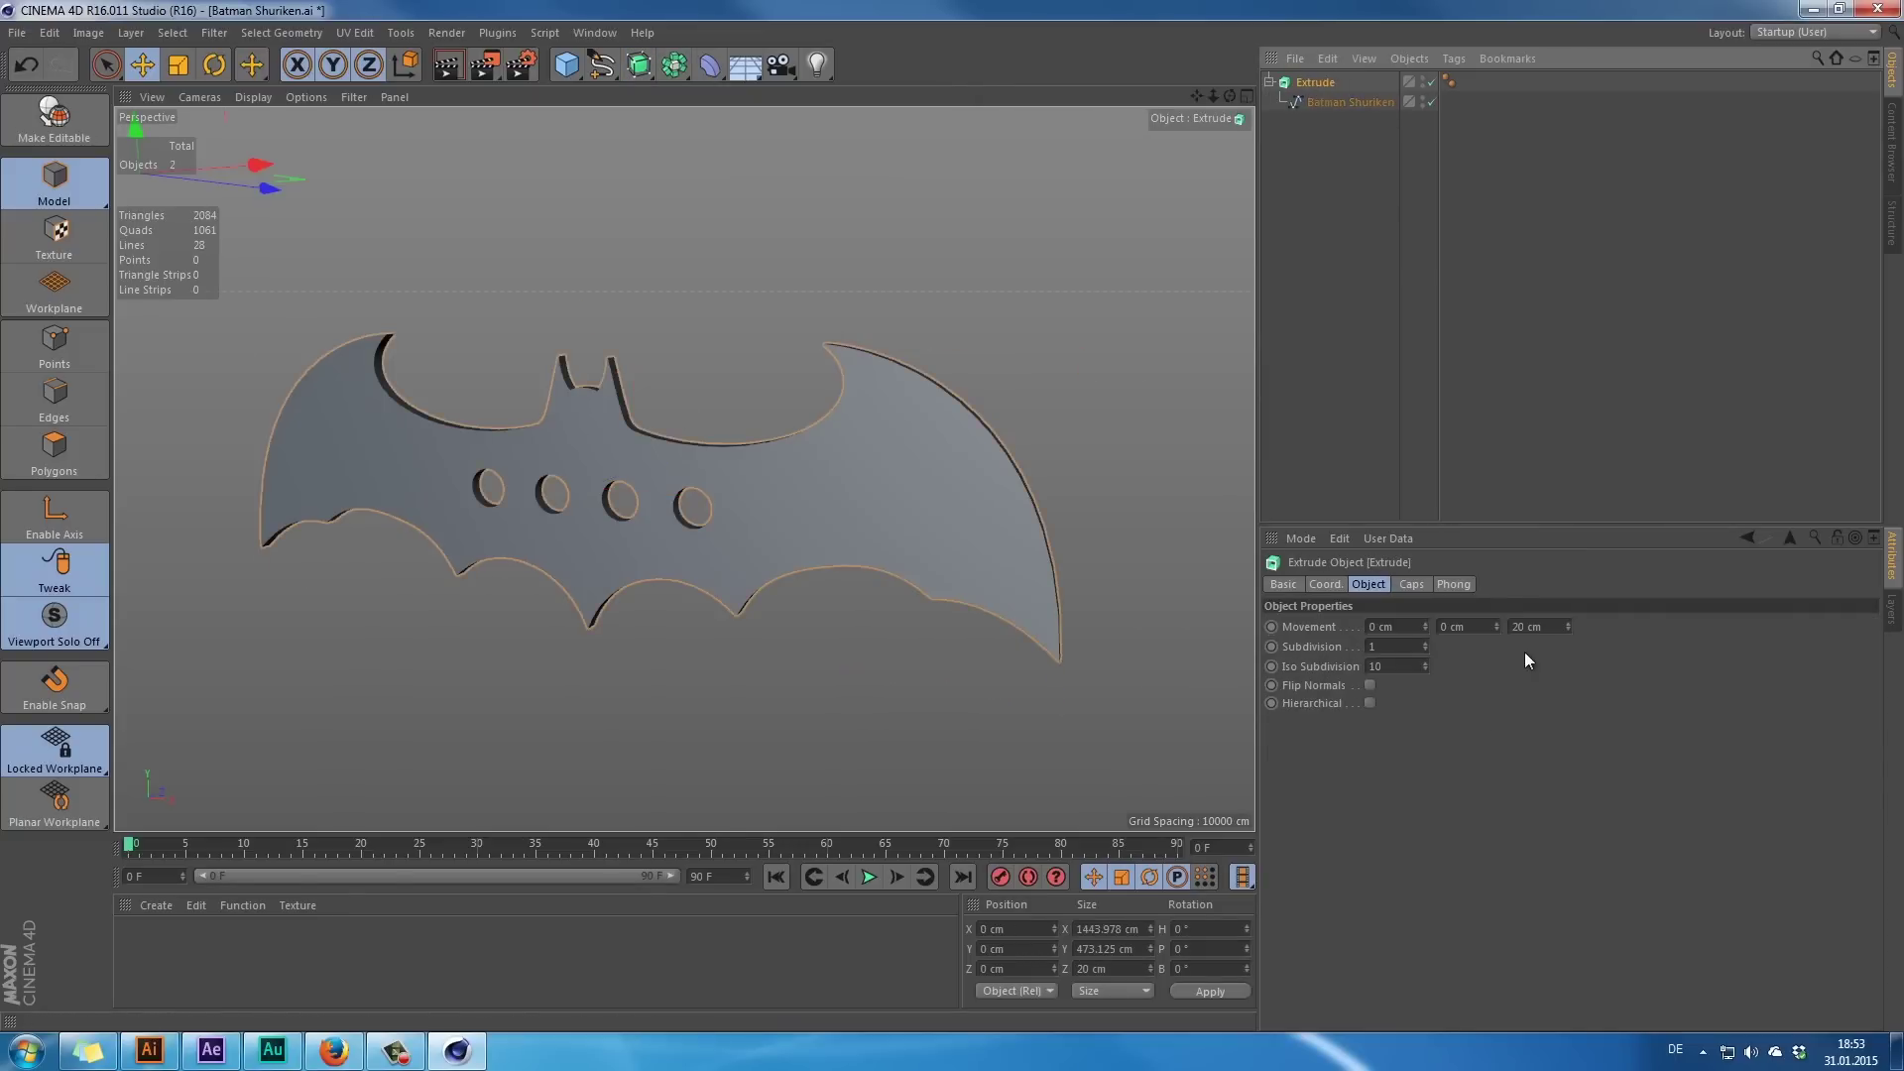
drag(1544, 628, 1375, 639)
text(30)
key(Return)
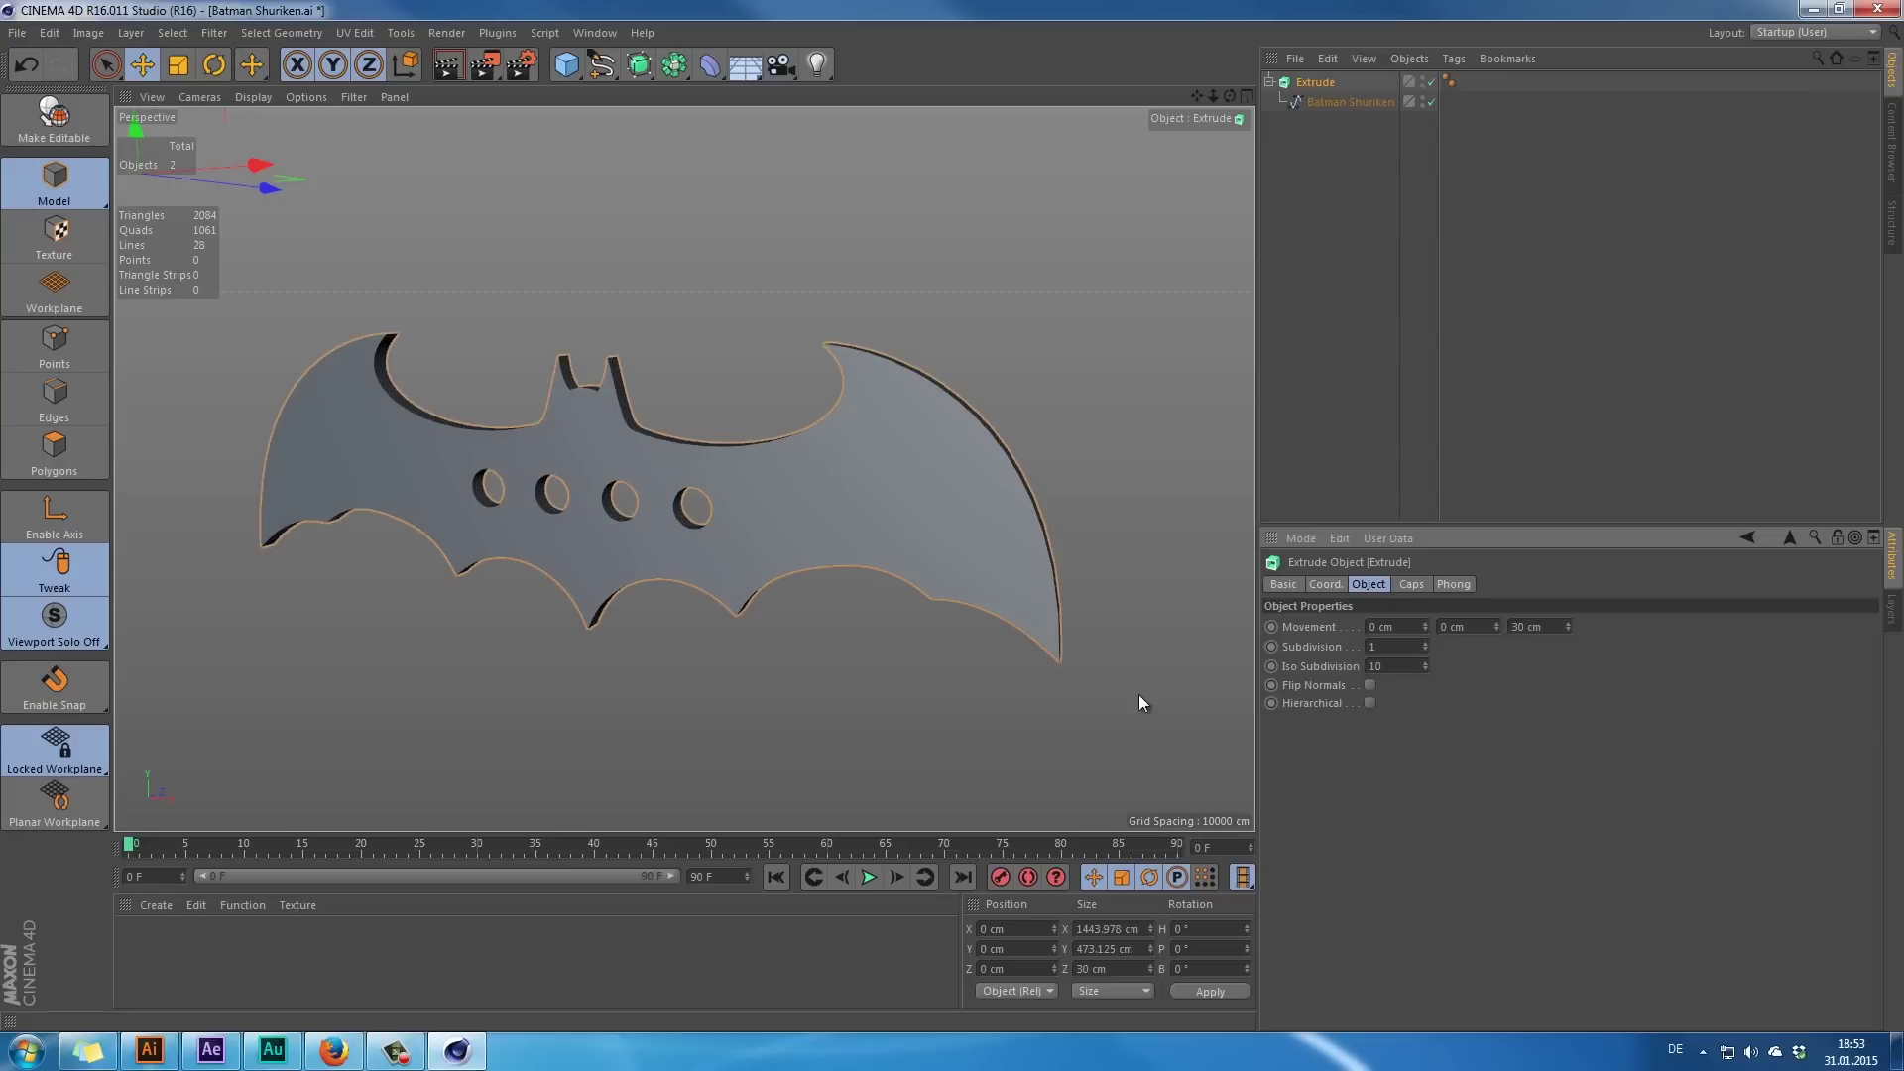
- Deselect the bat and switch the viewport display to Gouraud shading with lines to show its mesh
click(1073, 333)
mouse_move(998, 434)
mouse_down()
mouse_move(833, 485)
mouse_move(755, 439)
mouse_move(946, 480)
mouse_move(994, 452)
mouse_up()
key(n)
key(b)
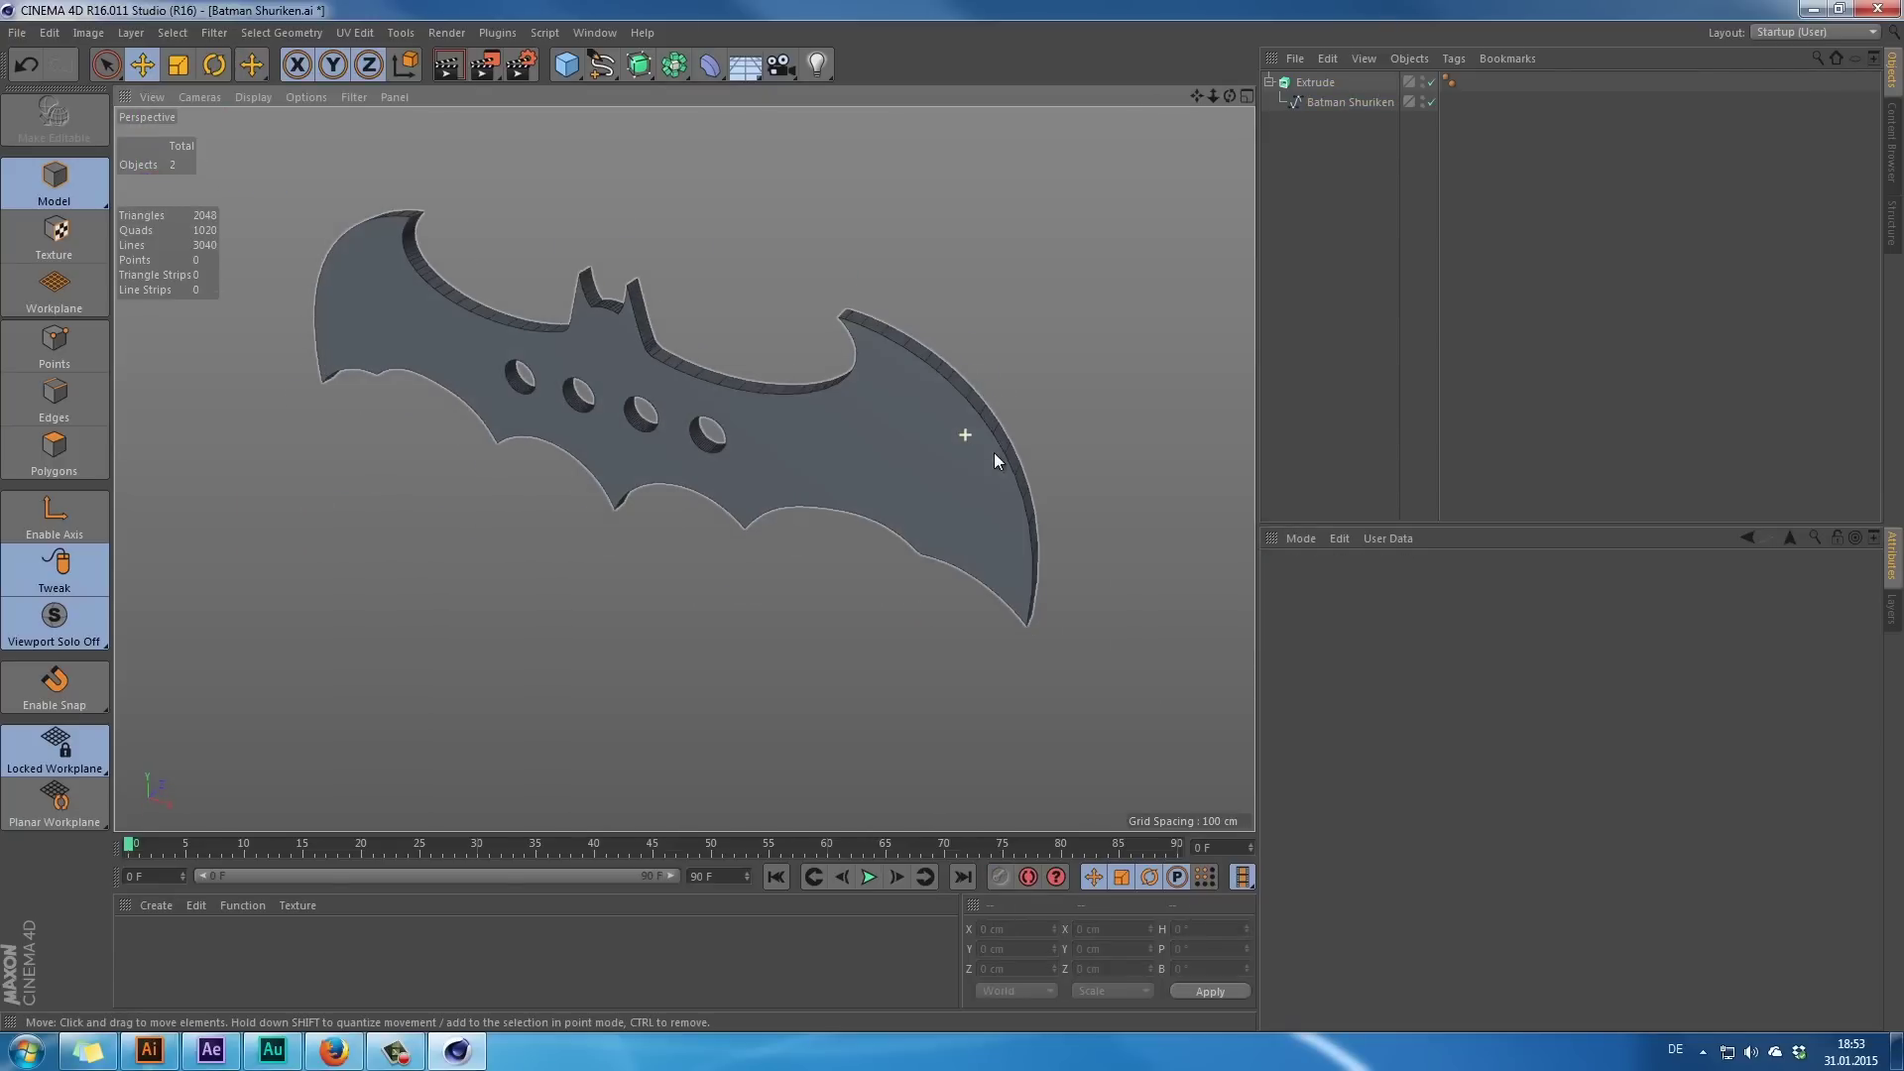
mouse_move(940, 369)
mouse_down()
mouse_move(954, 228)
mouse_move(895, 558)
mouse_move(900, 448)
mouse_move(872, 524)
mouse_up()
- Make the Extrude object editable and merge it with both caps using Connect Objects + Delete
click(1329, 86)
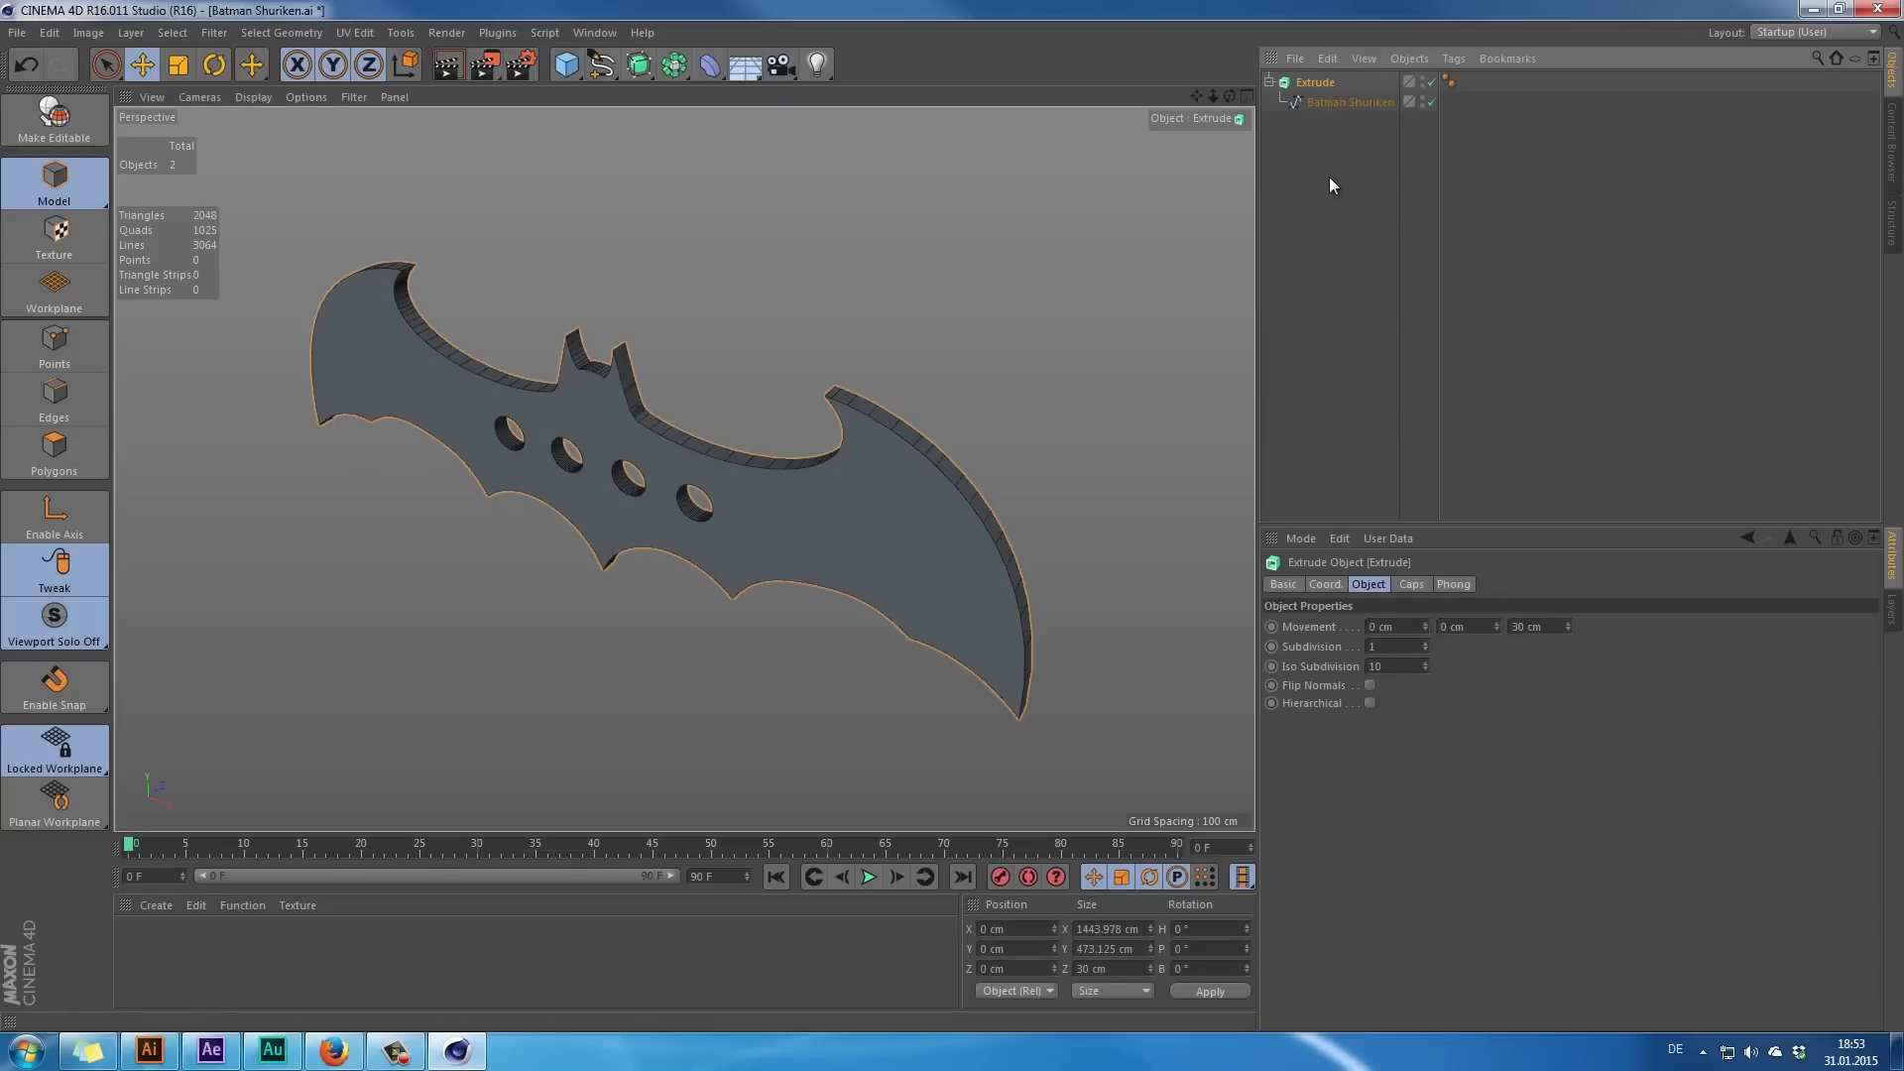
key(c)
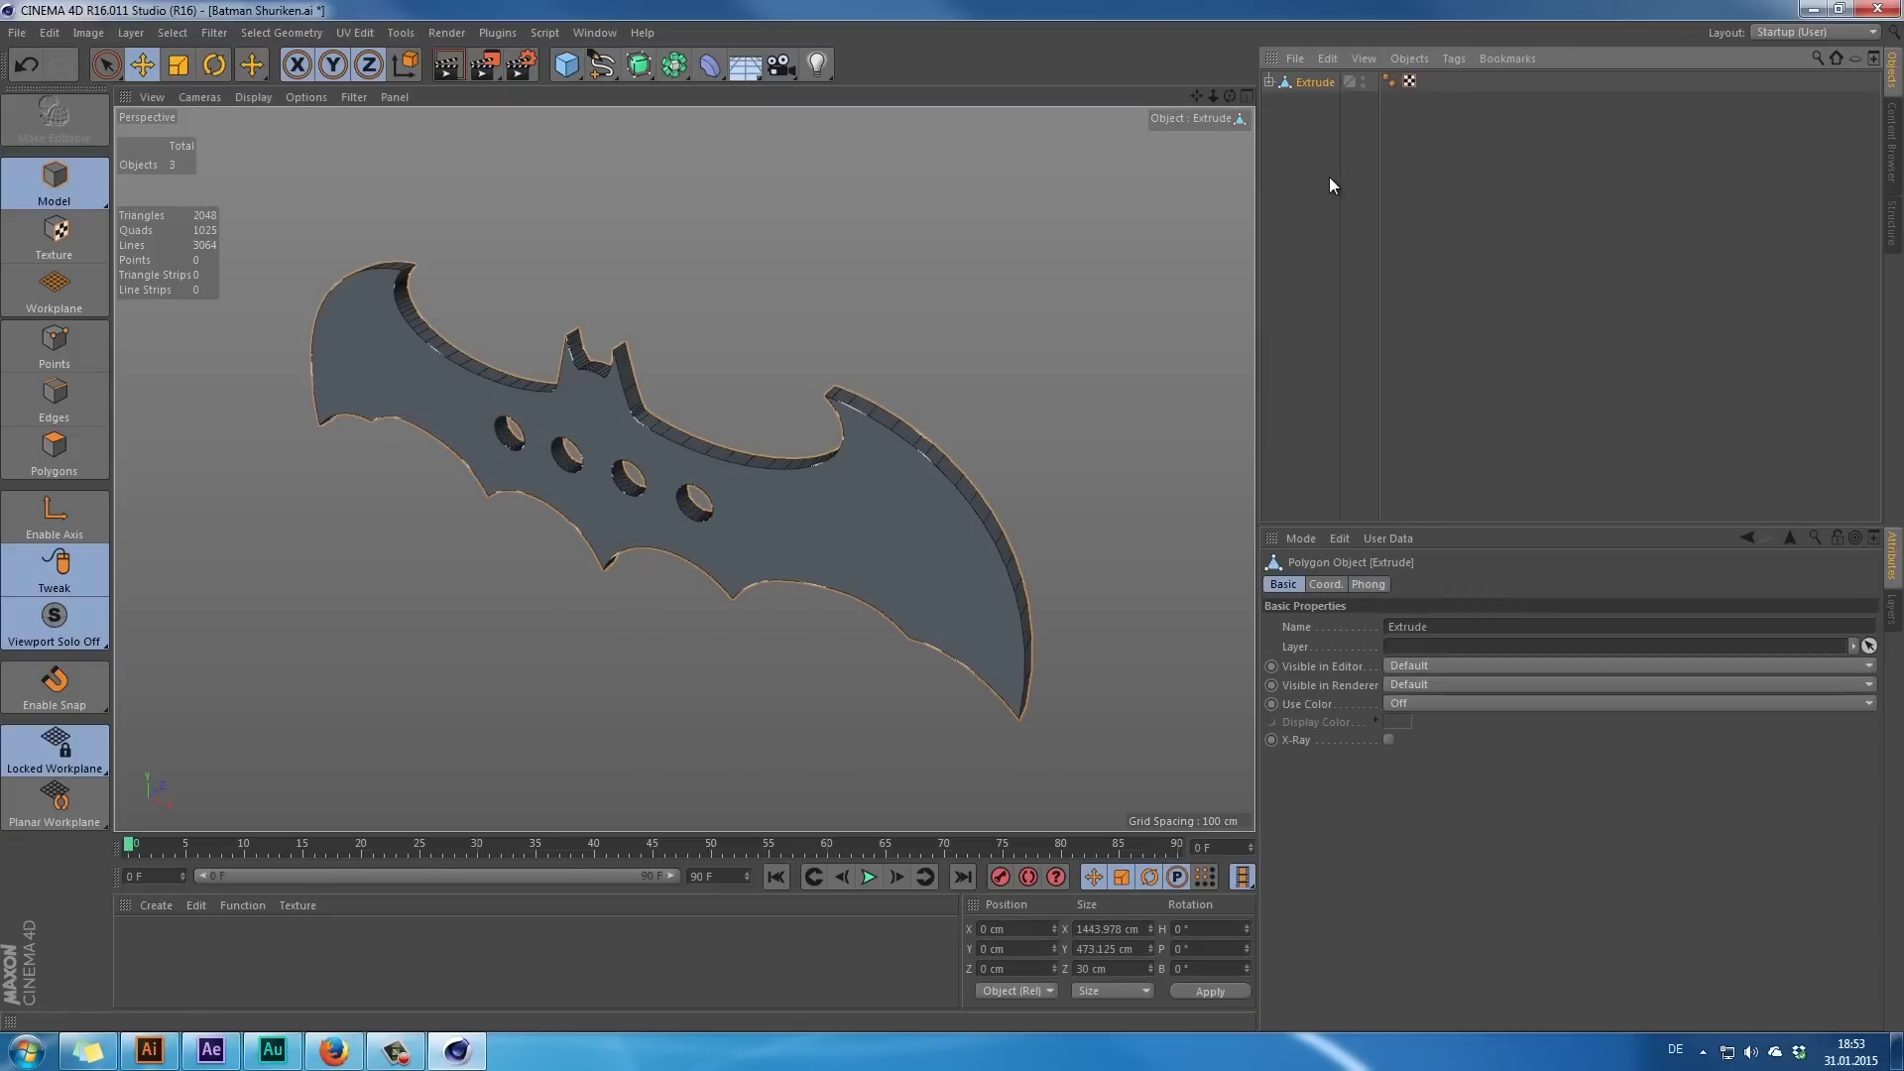
click(1269, 82)
key(ctrl+a)
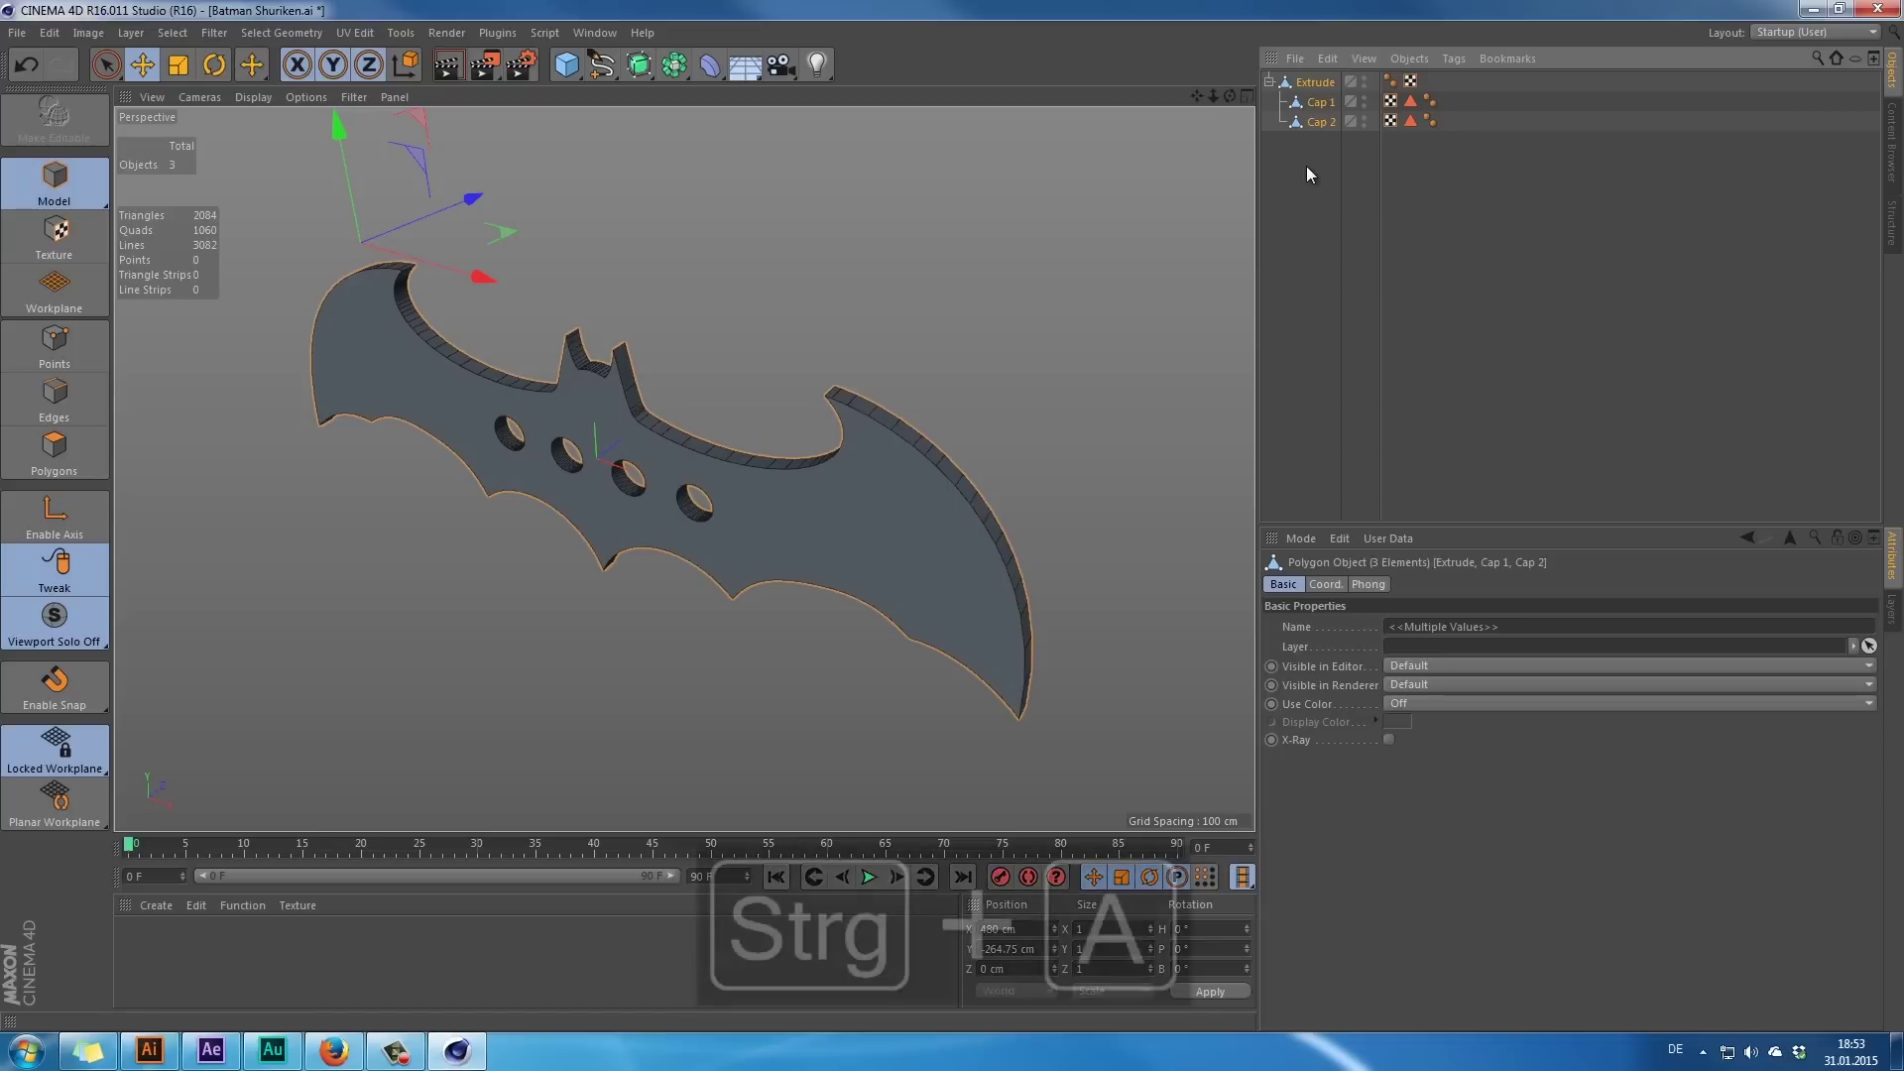
right_click(1312, 110)
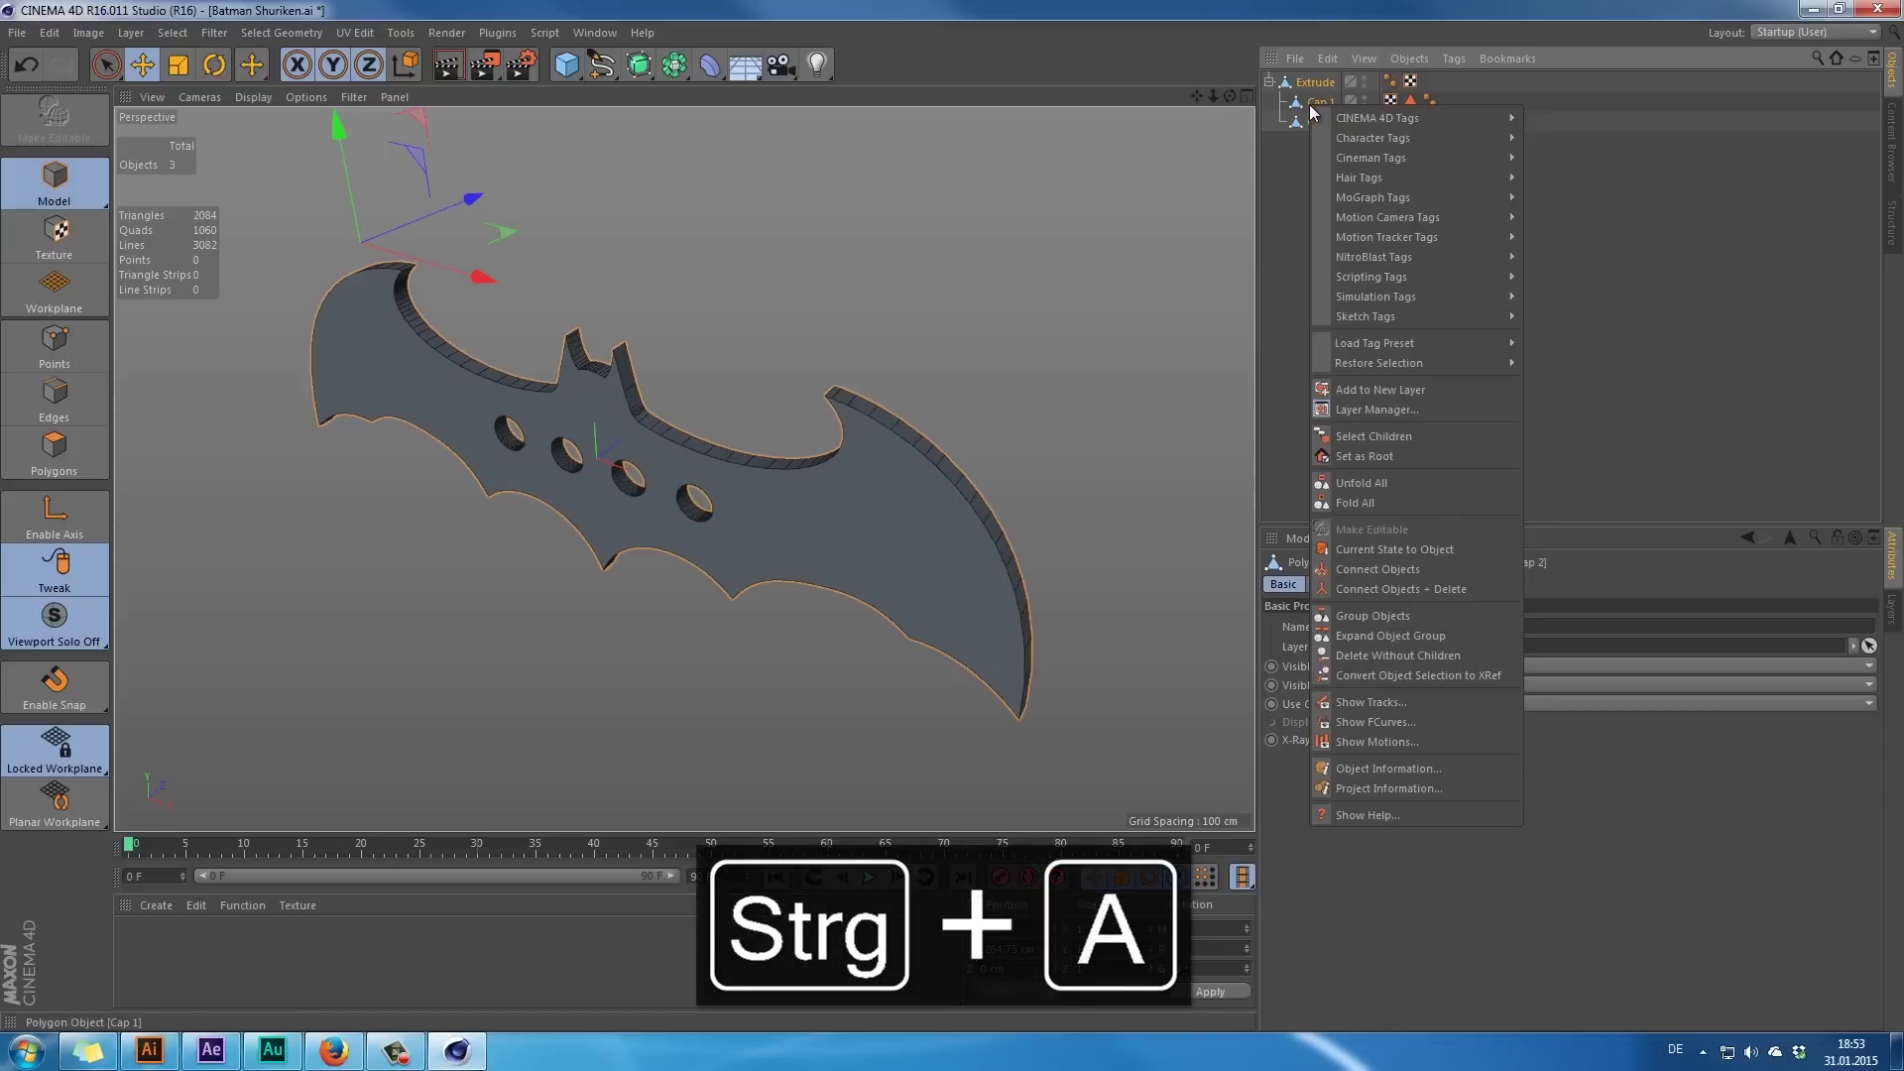
click(1390, 589)
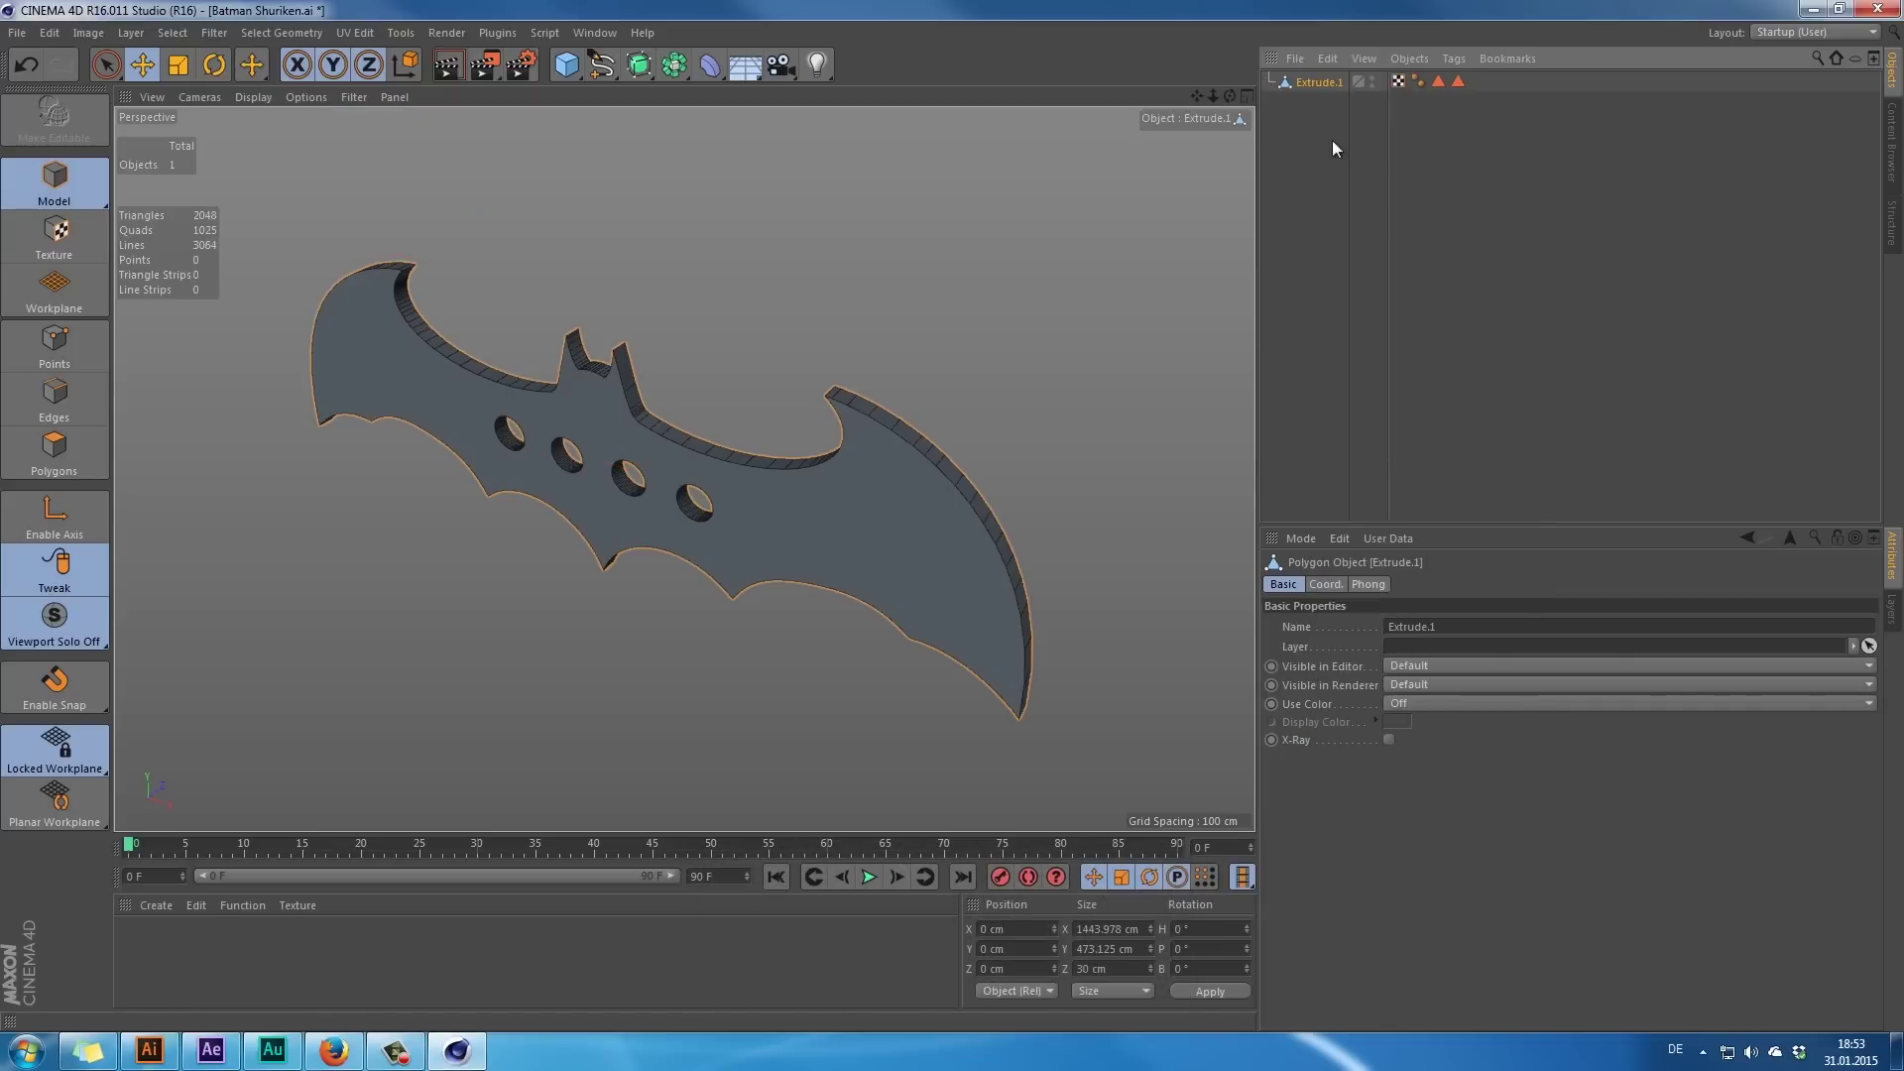
- Loop-select the polygons running around the bat's outer rim in polygon mode
click(1317, 163)
click(68, 448)
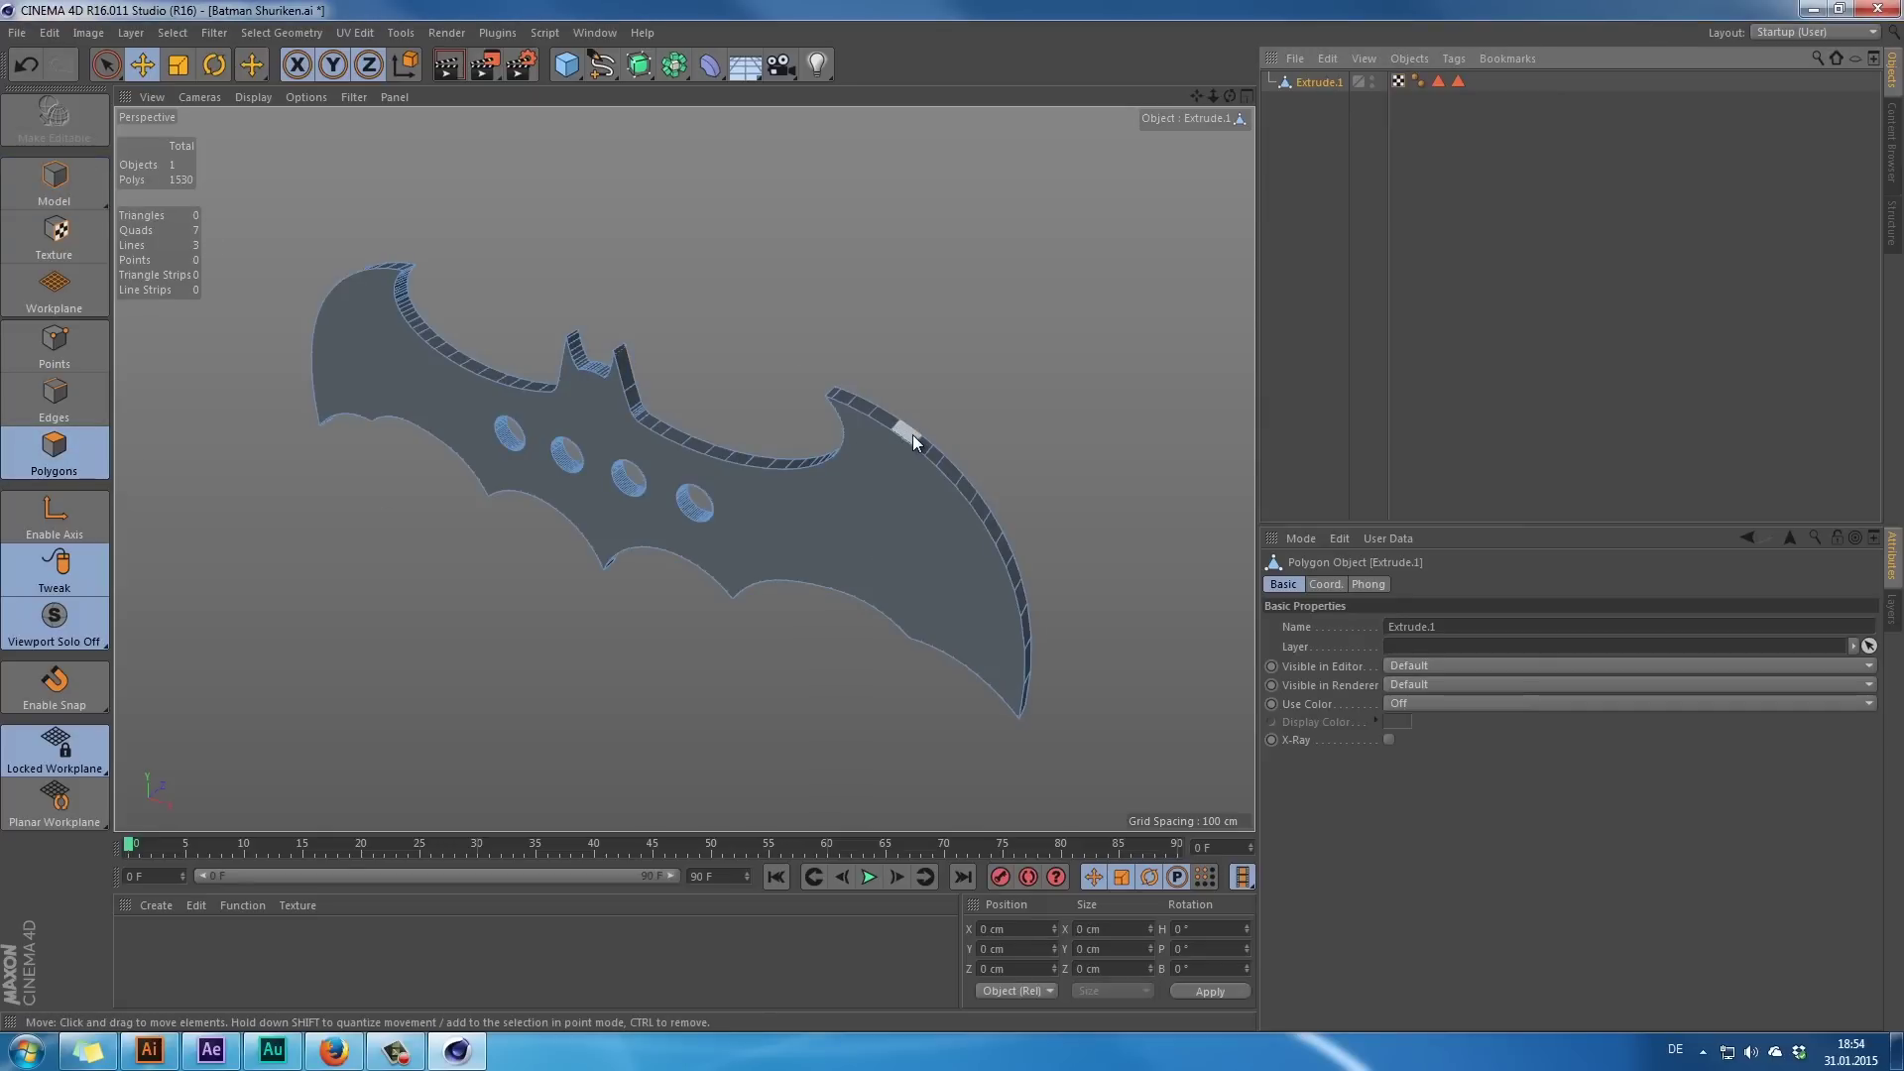
key(u)
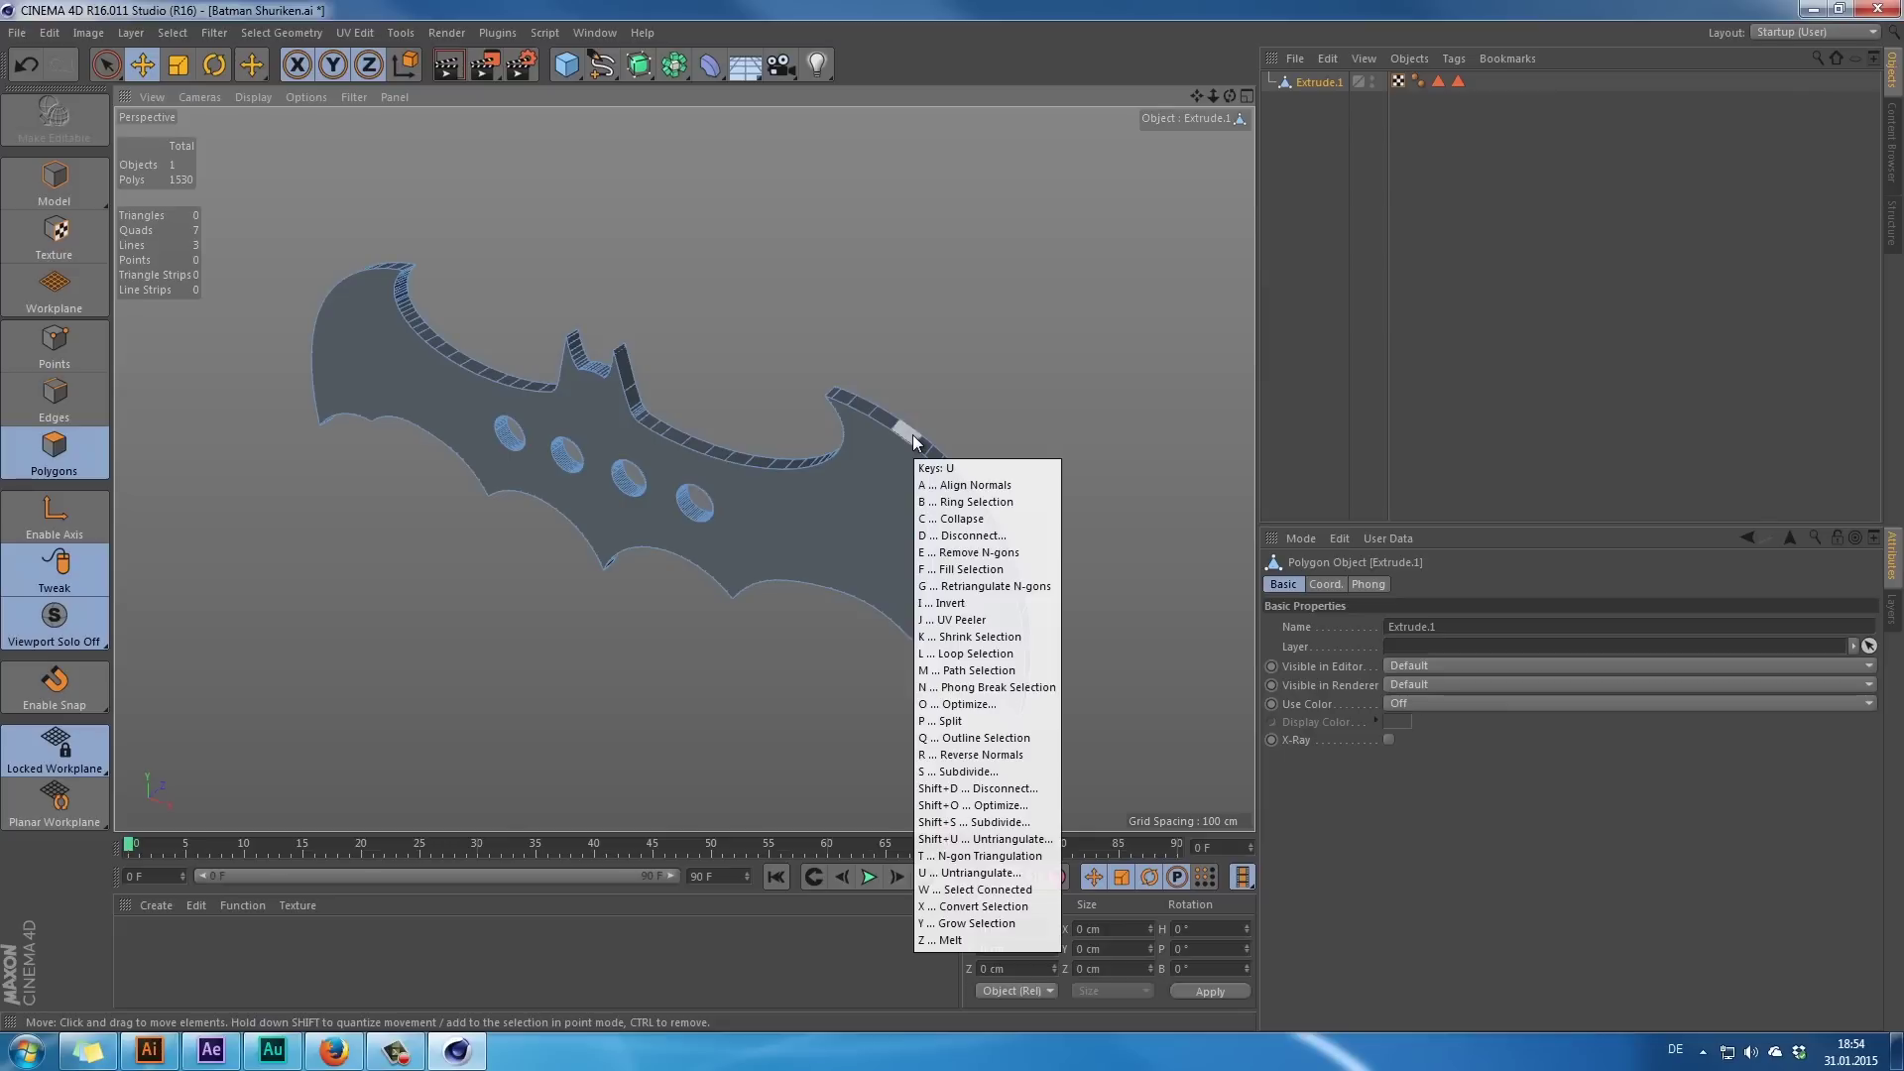
key(l)
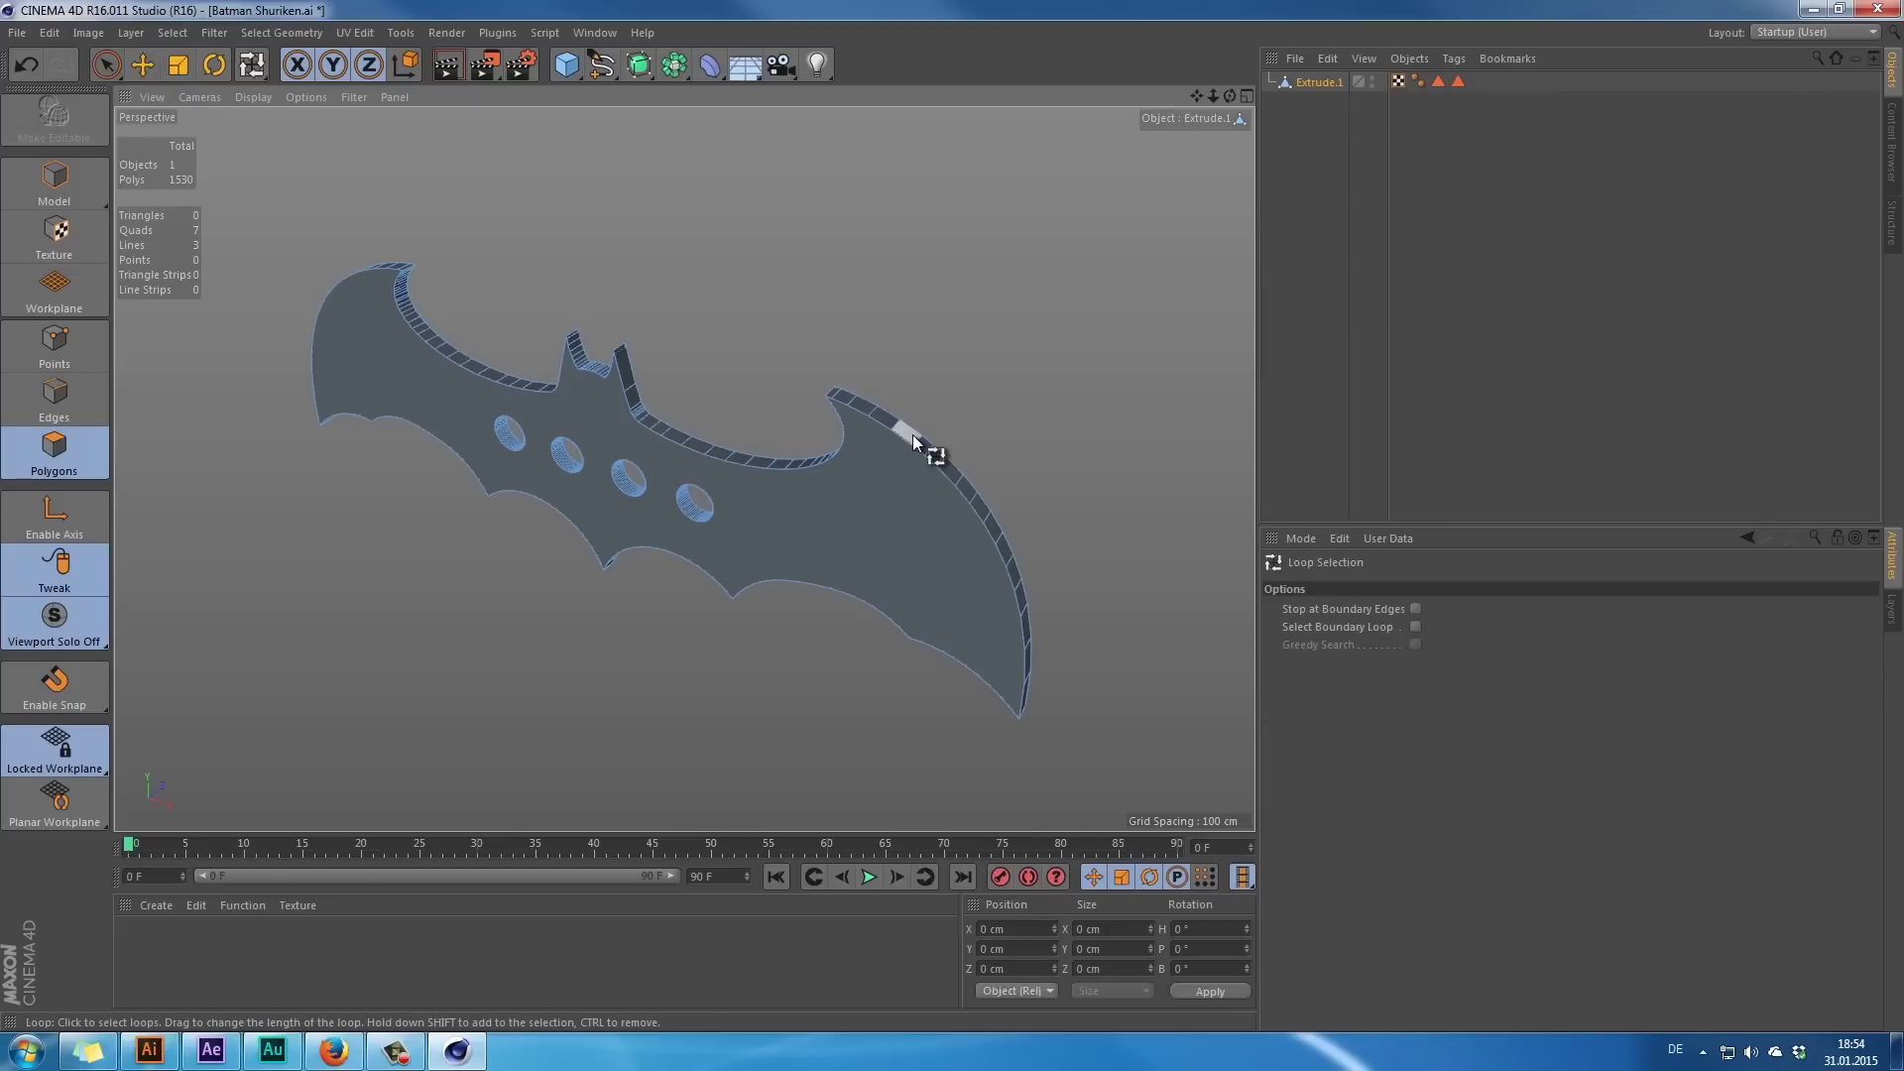
click(928, 449)
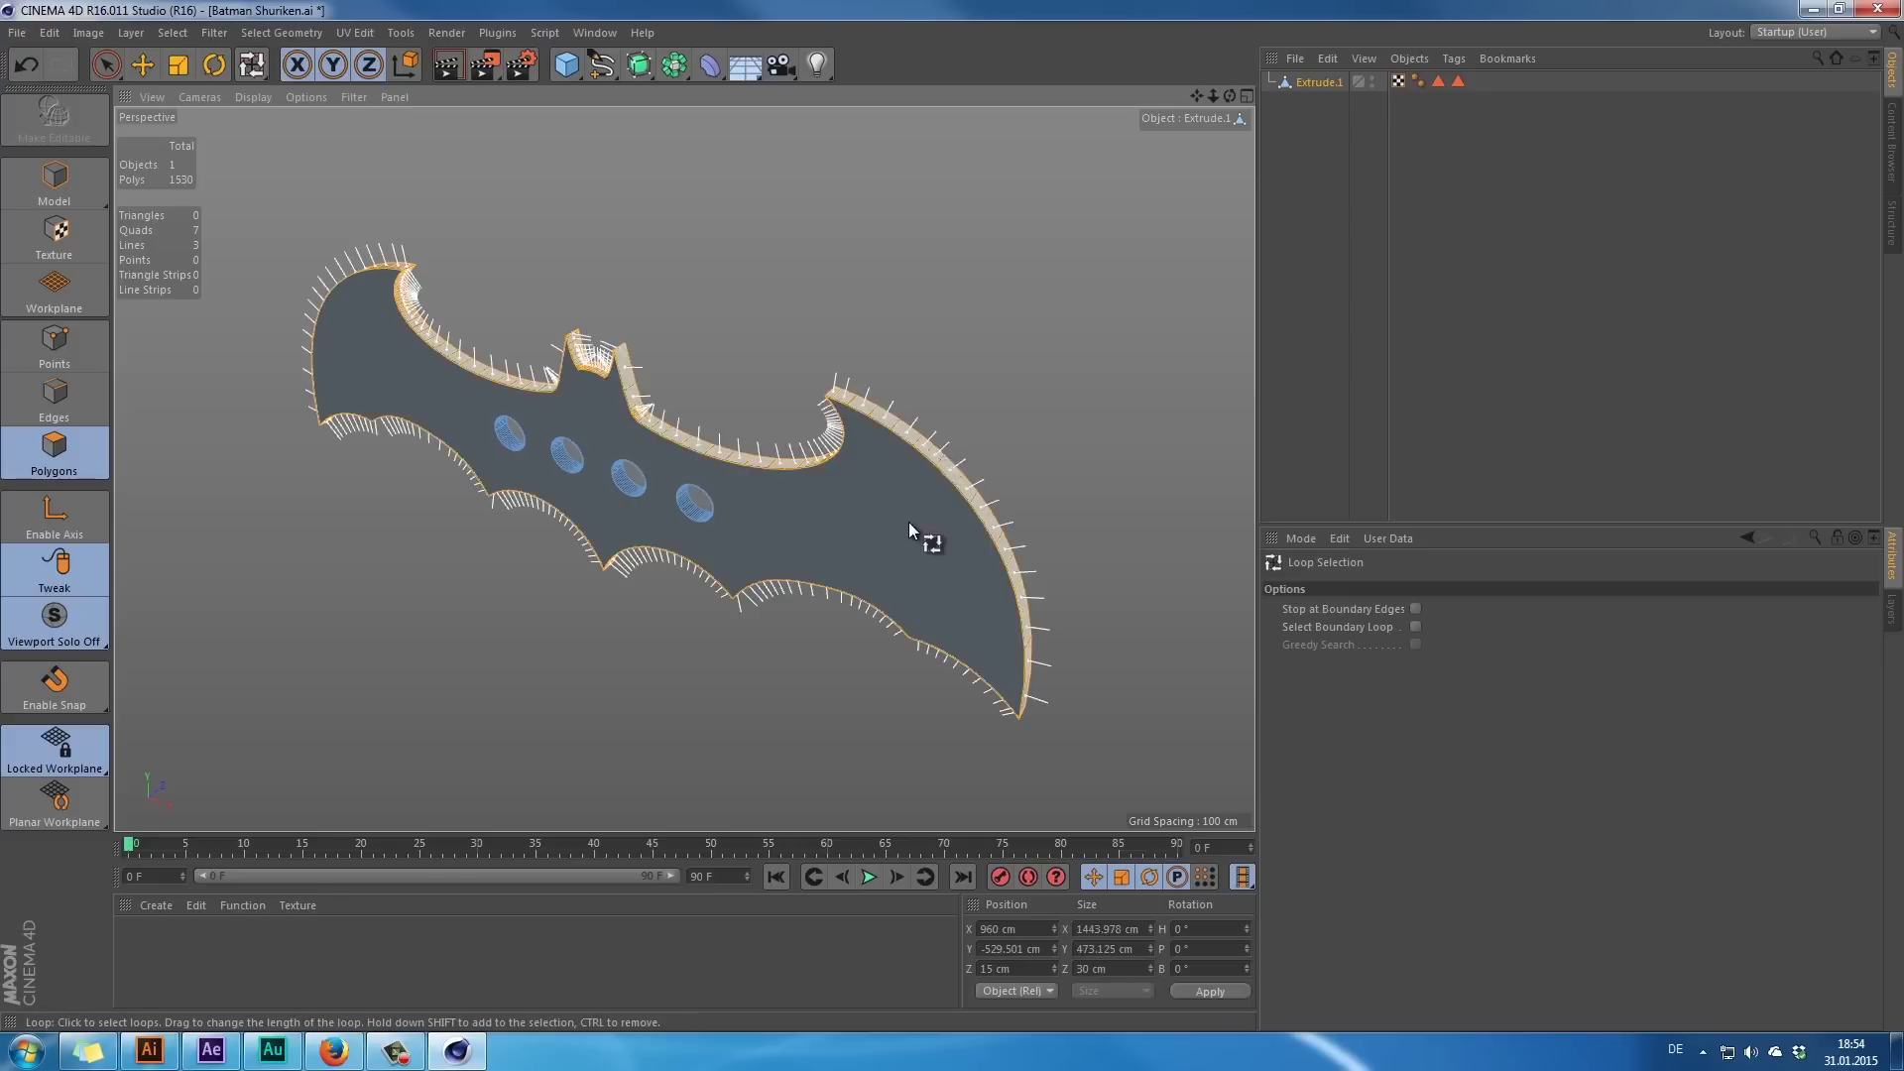
- Smooth Shift the selected rim polygons outward with an offset of 33 cm
drag(823, 565, 871, 574)
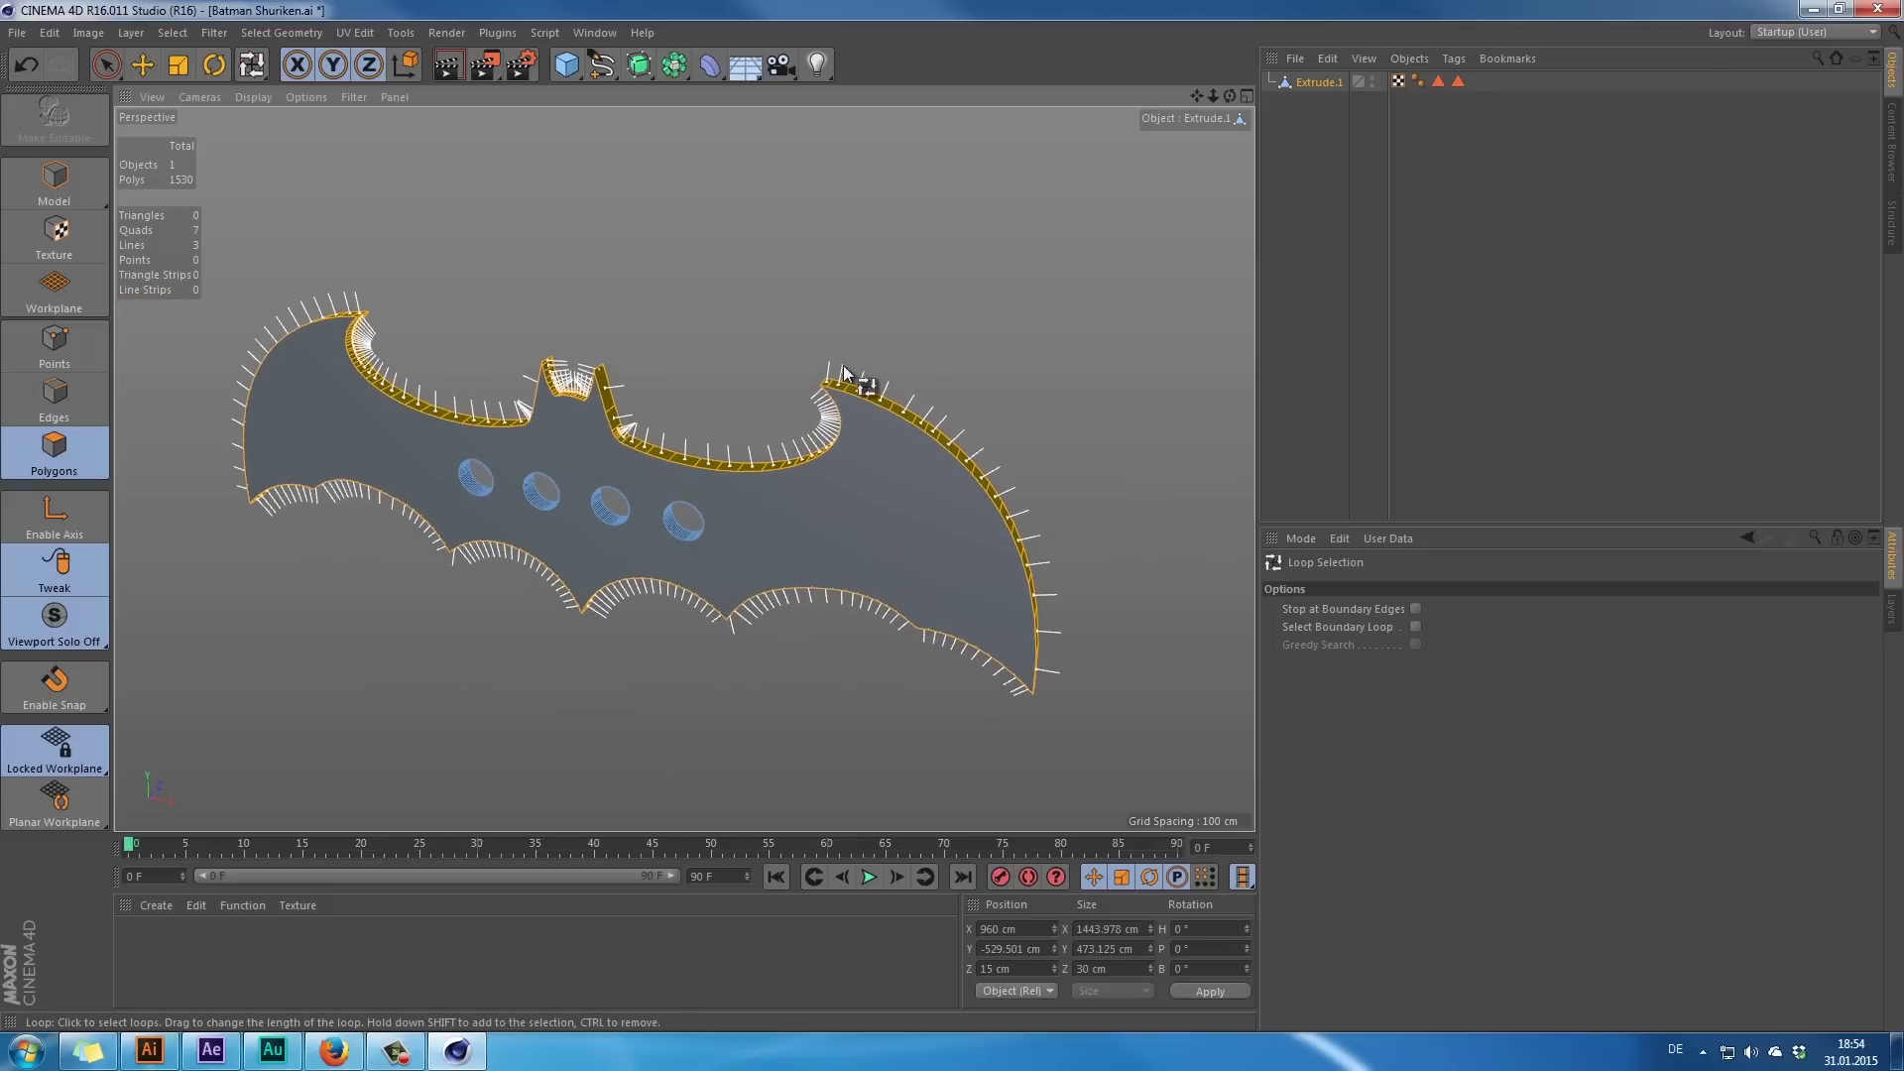
drag(932, 518, 916, 426)
right_click(906, 412)
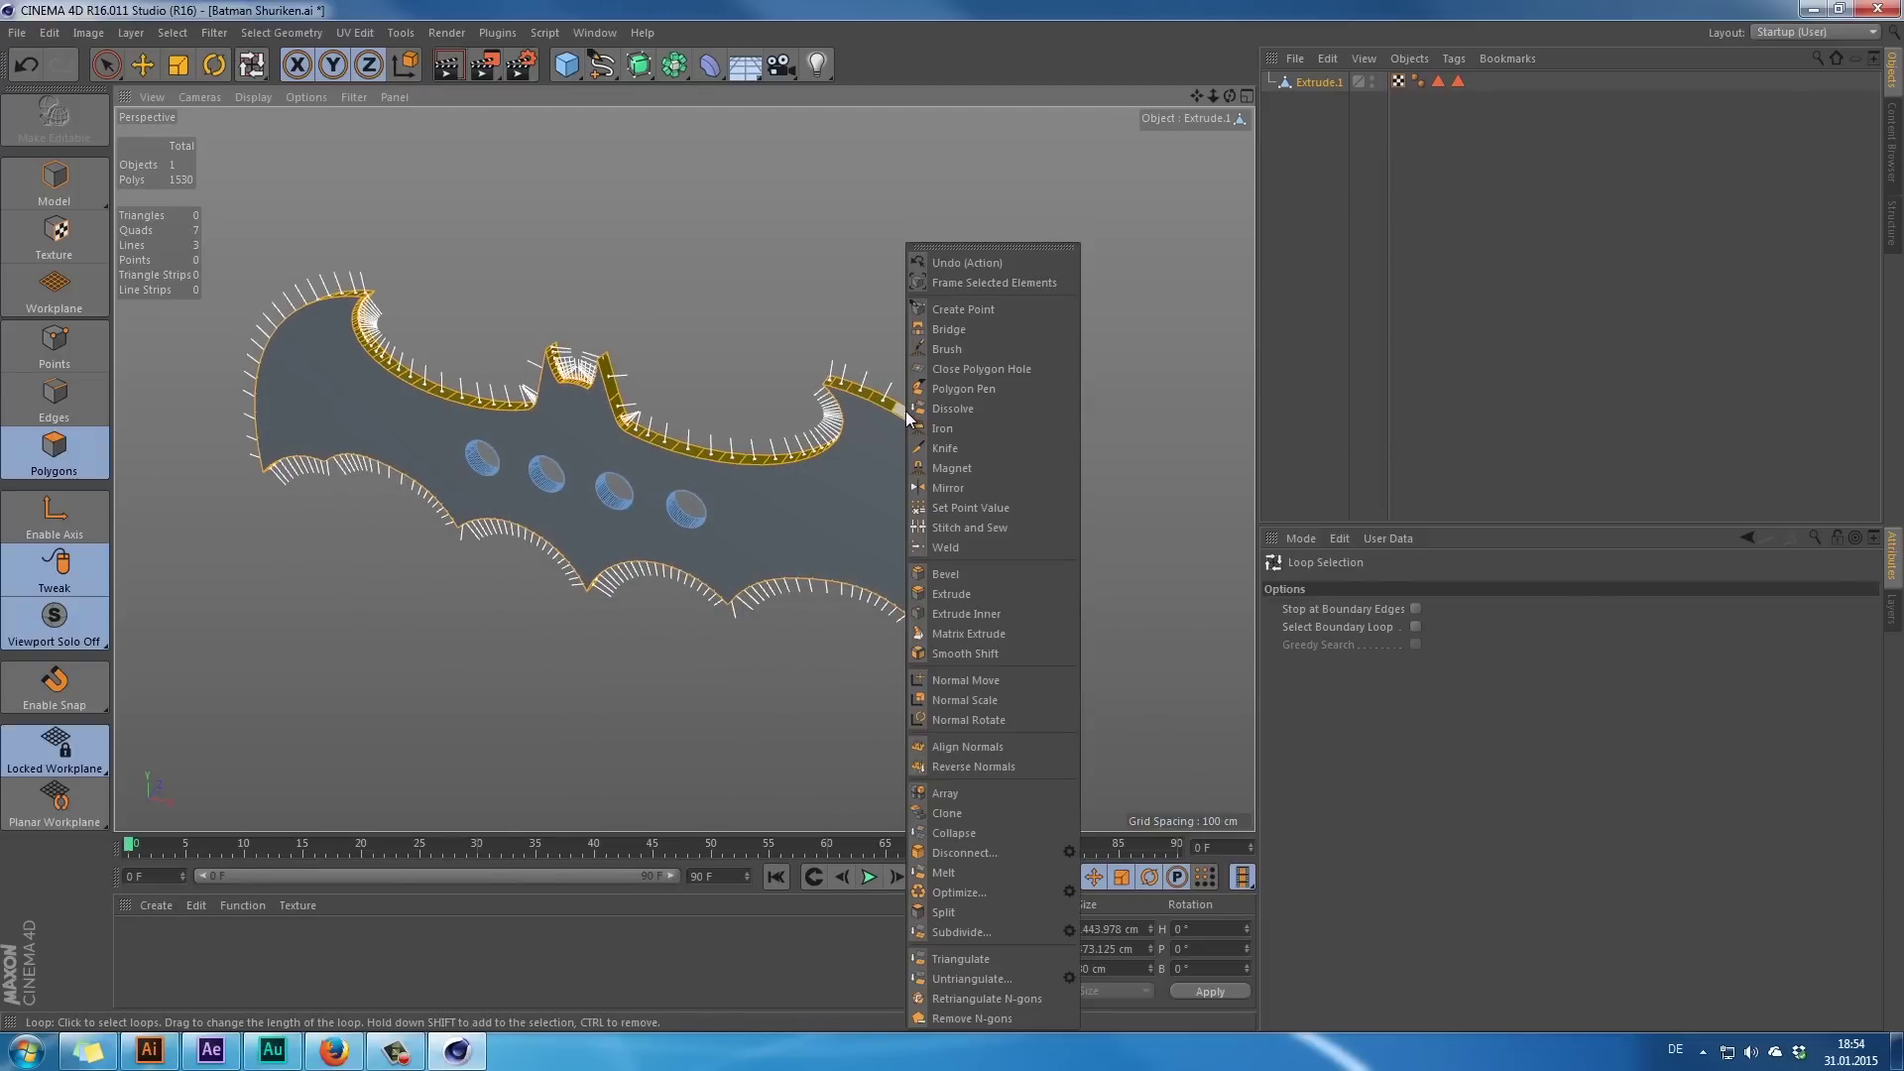
click(962, 634)
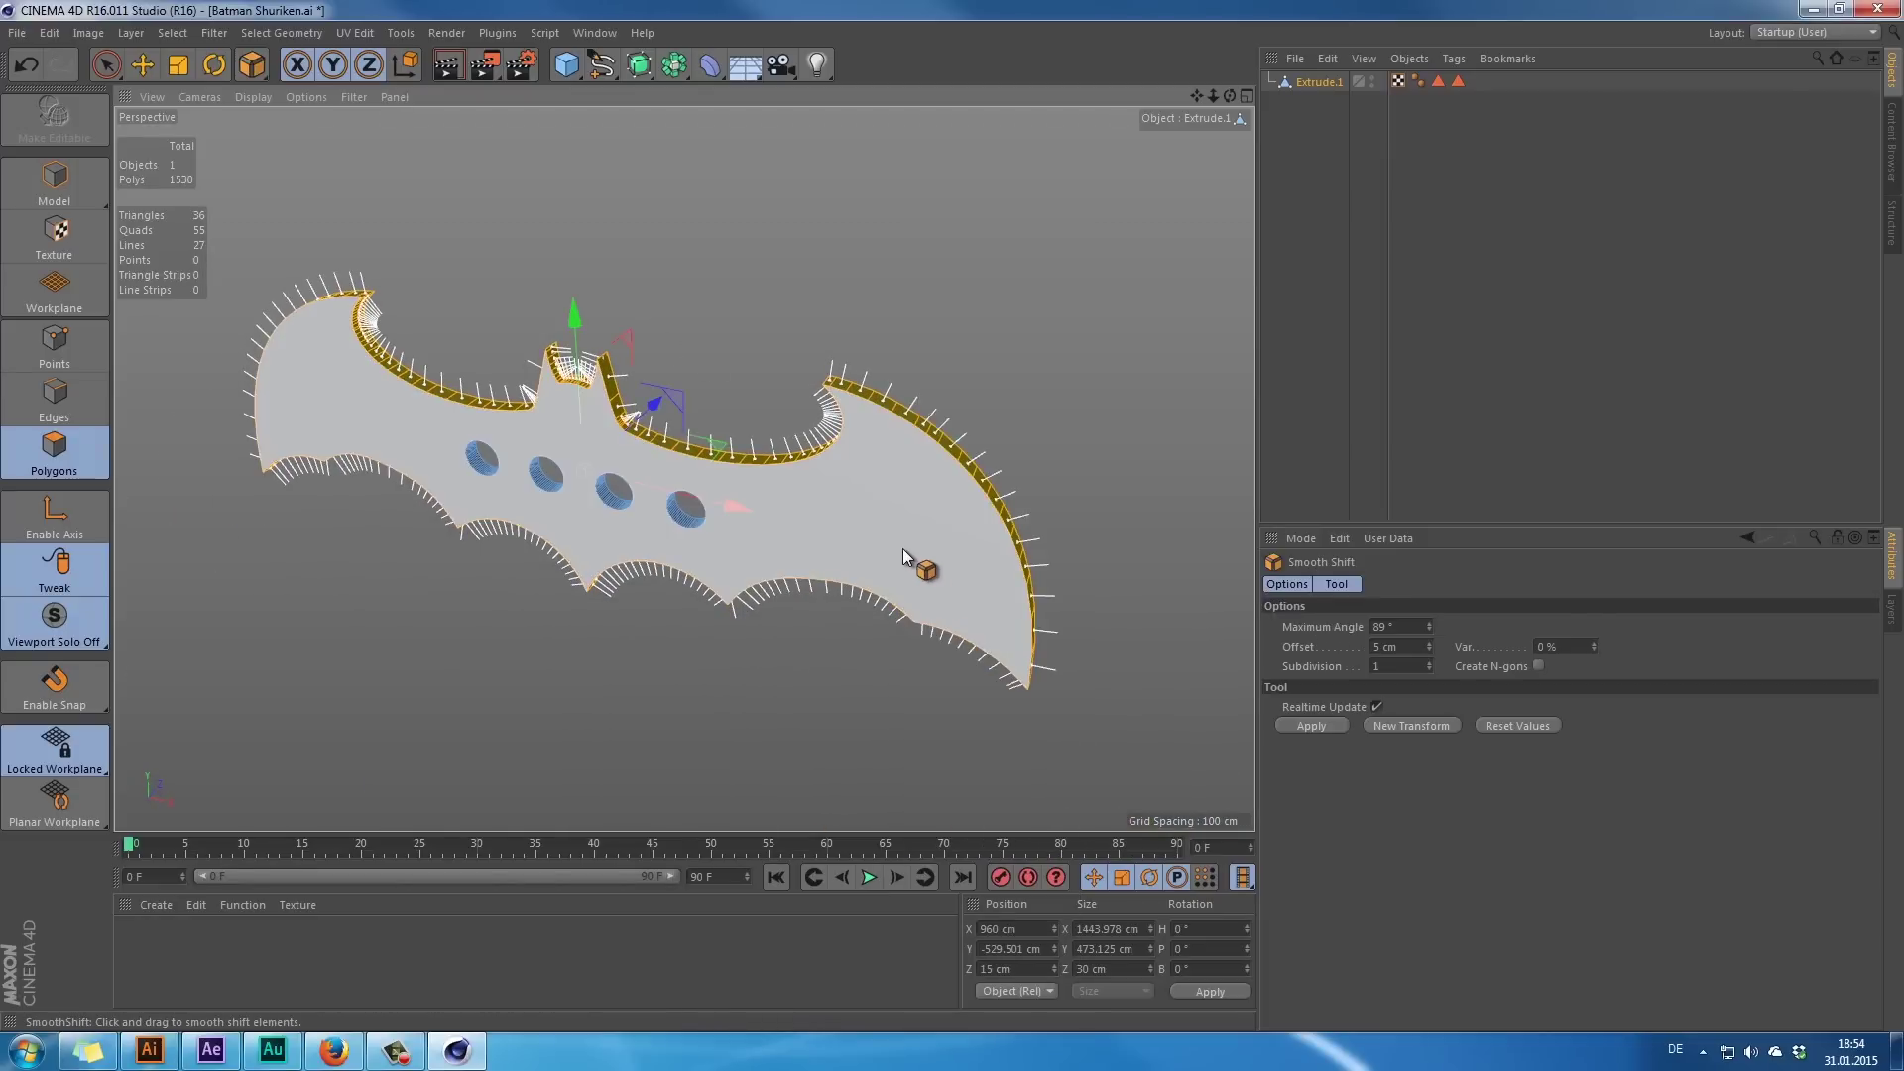
drag(900, 549, 950, 516)
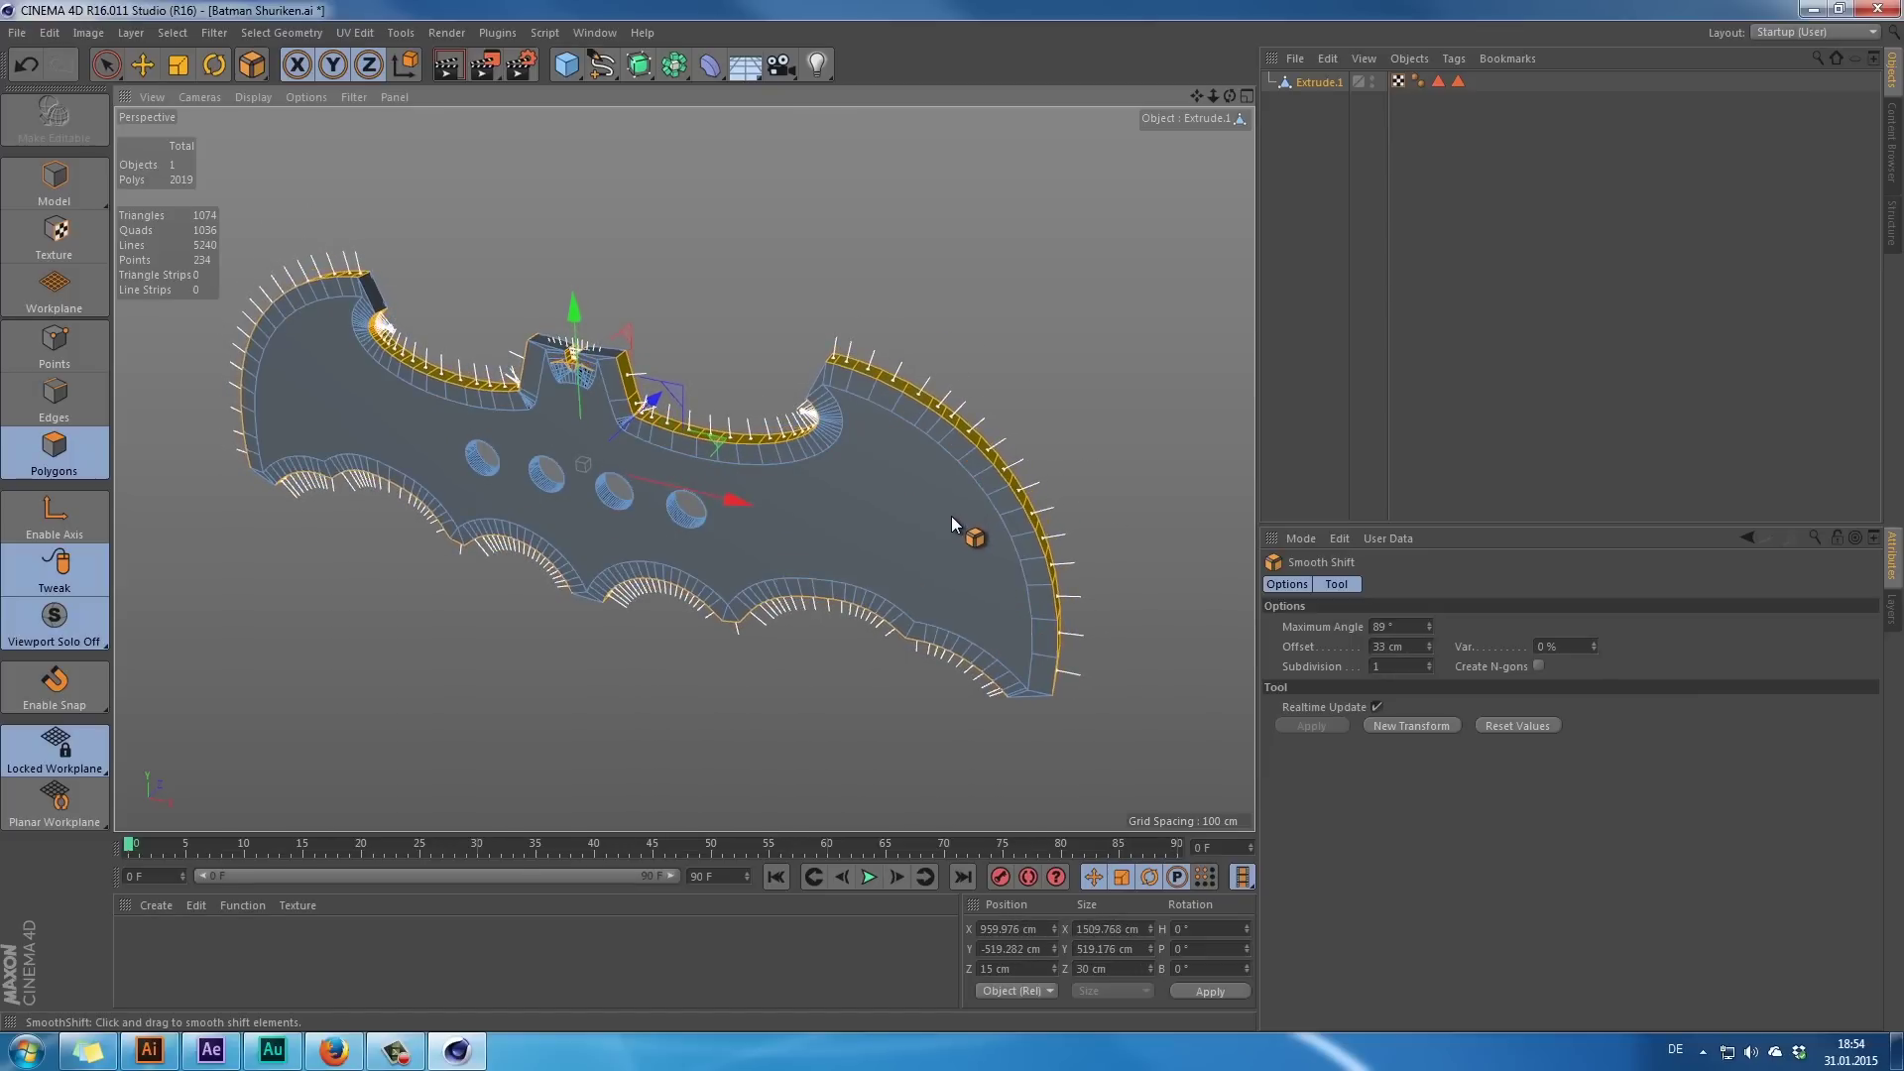
- Raise the Smooth Shift's maximum angle to 176° and inspect the bat's extended rim
drag(707, 423, 927, 444)
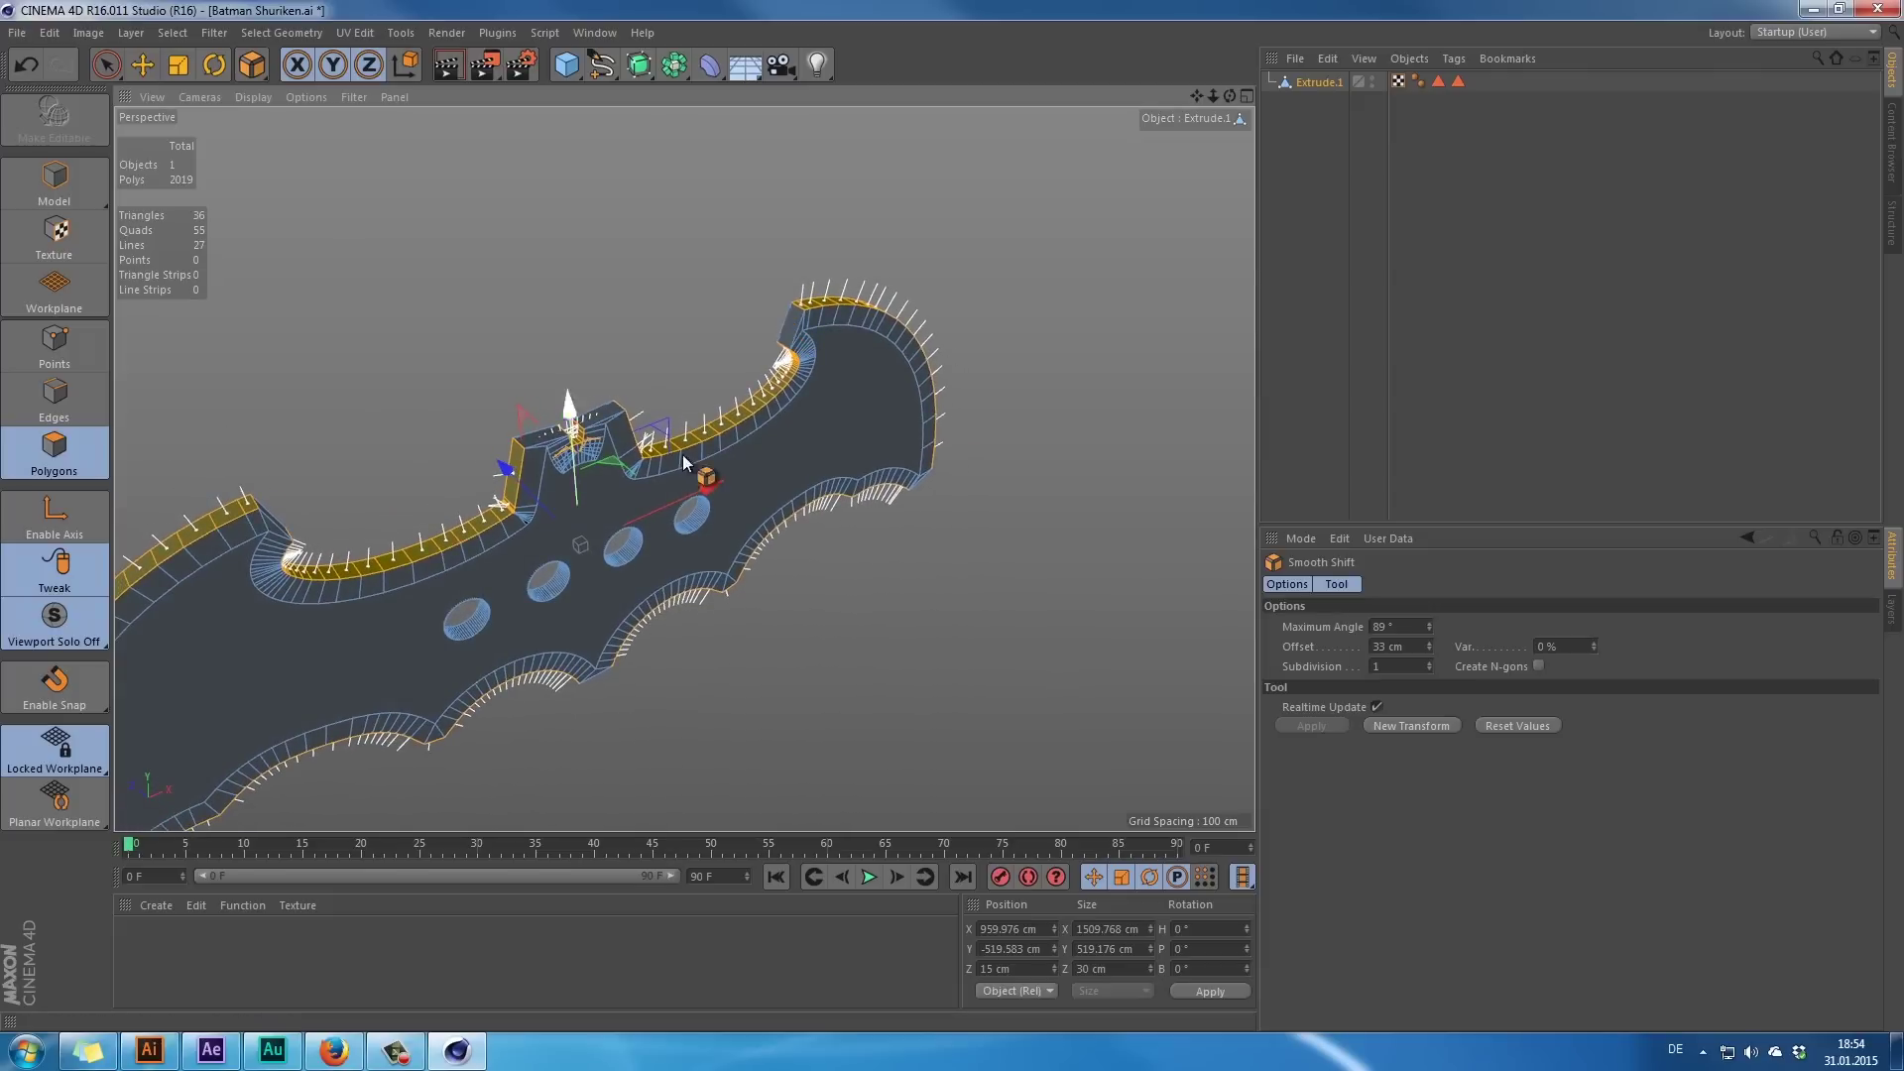
drag(788, 426, 795, 492)
drag(1428, 627, 1428, 631)
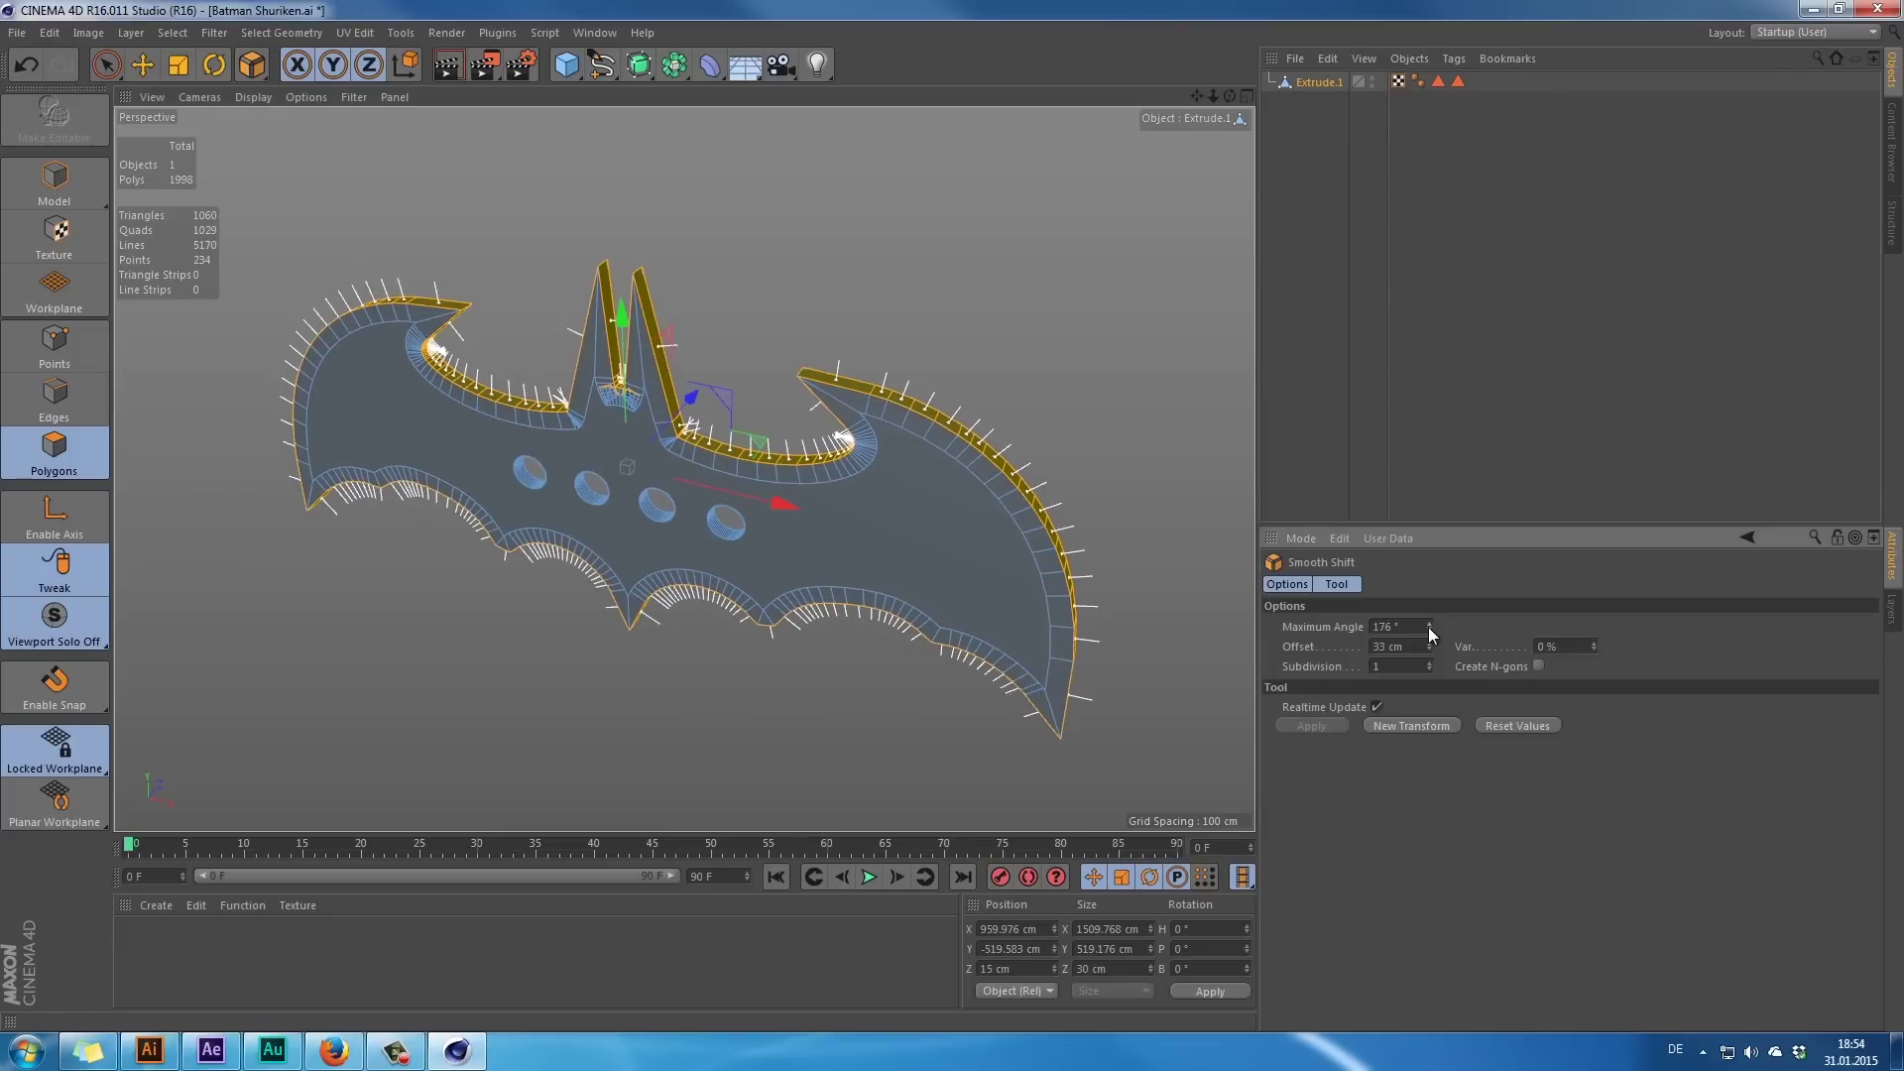
drag(914, 522, 777, 606)
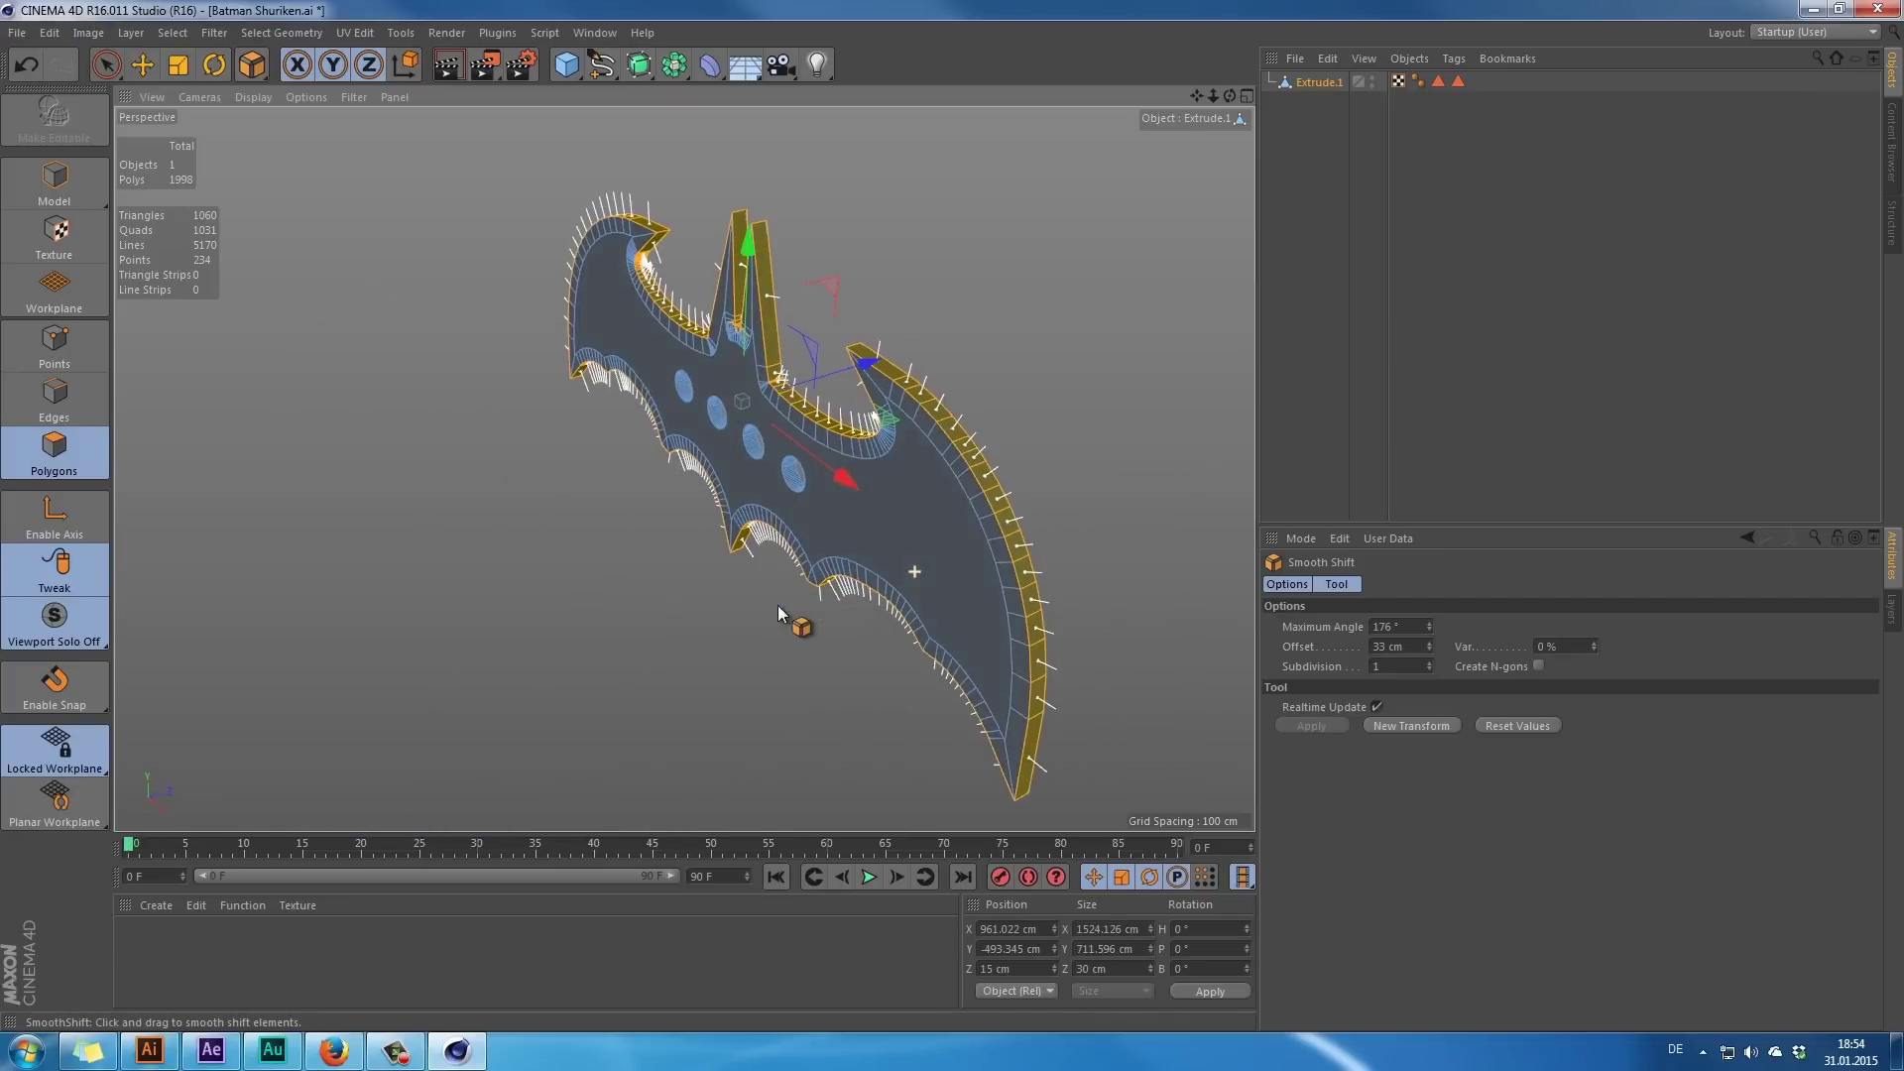
- Scale the selected rim polygons along Z to about 0.002 cm to form a sharp edge, and clear the selection
drag(968, 400, 944, 284)
key(t)
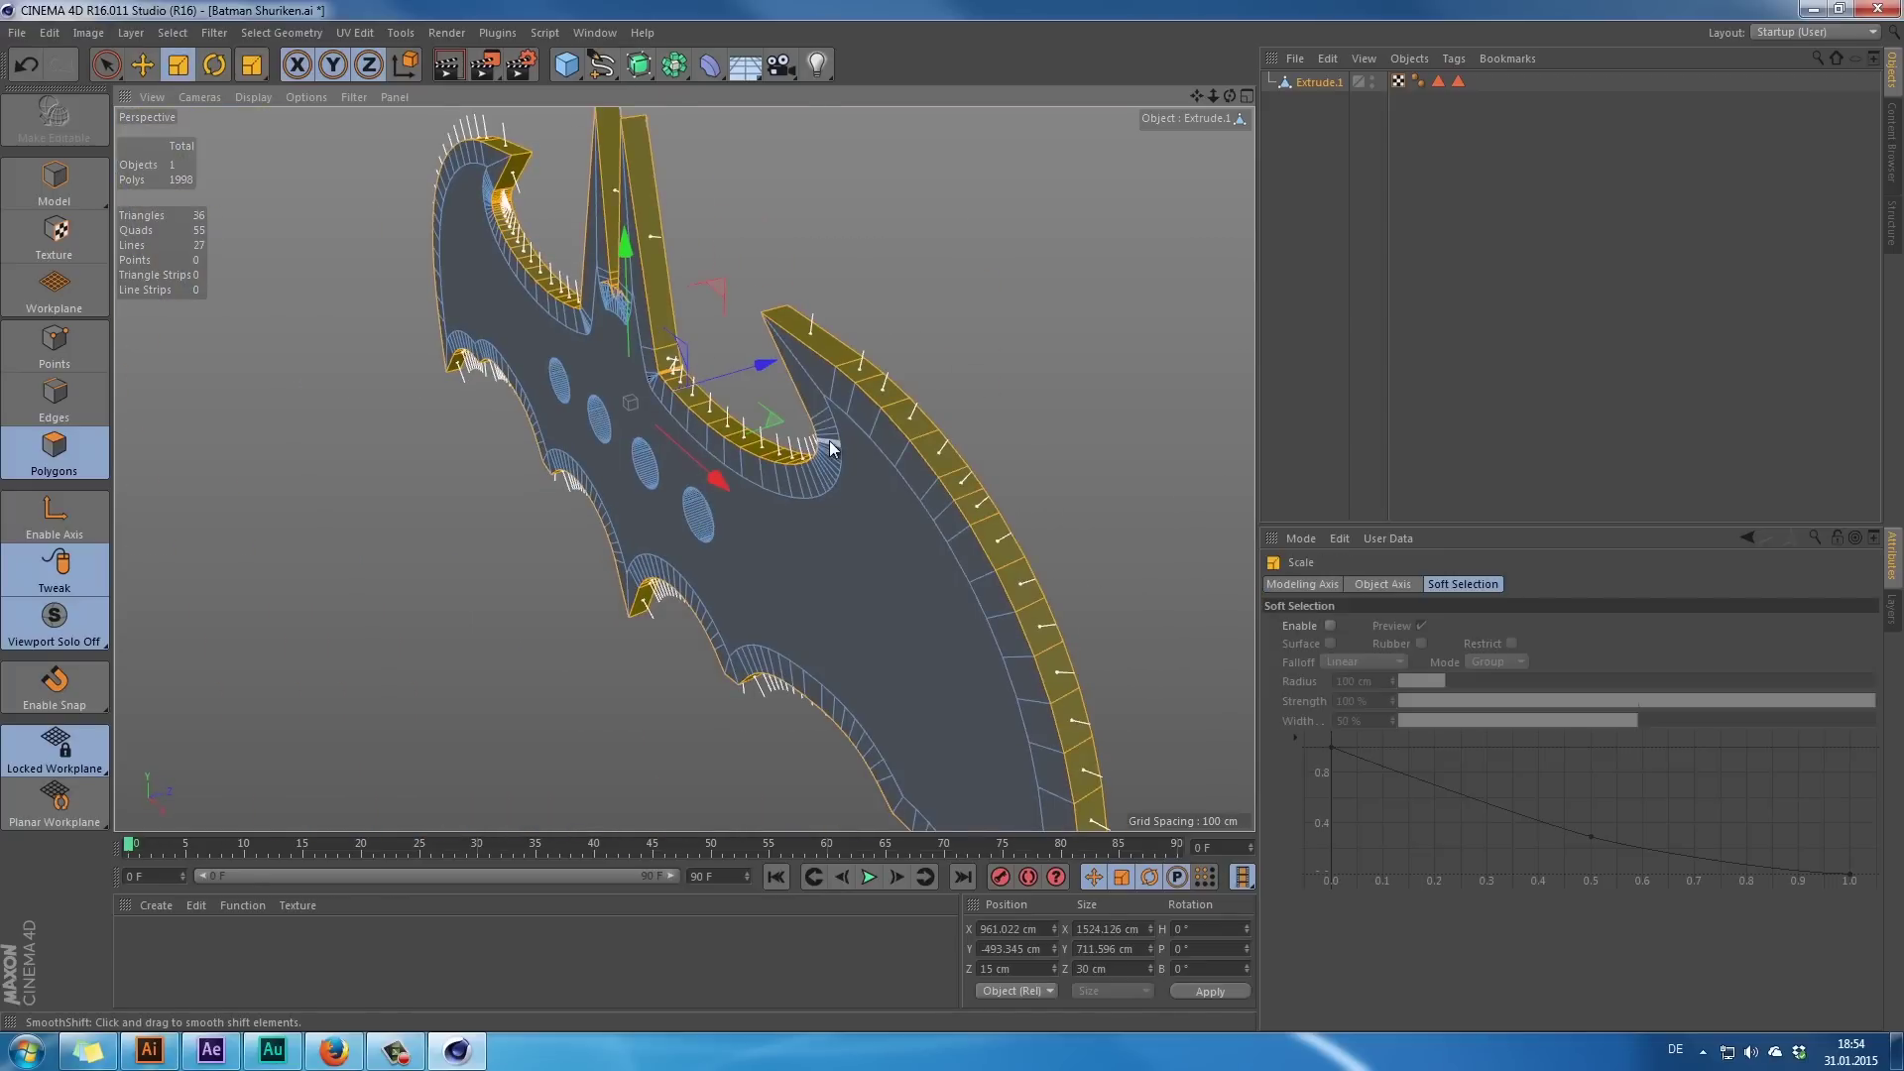
drag(943, 425, 948, 217)
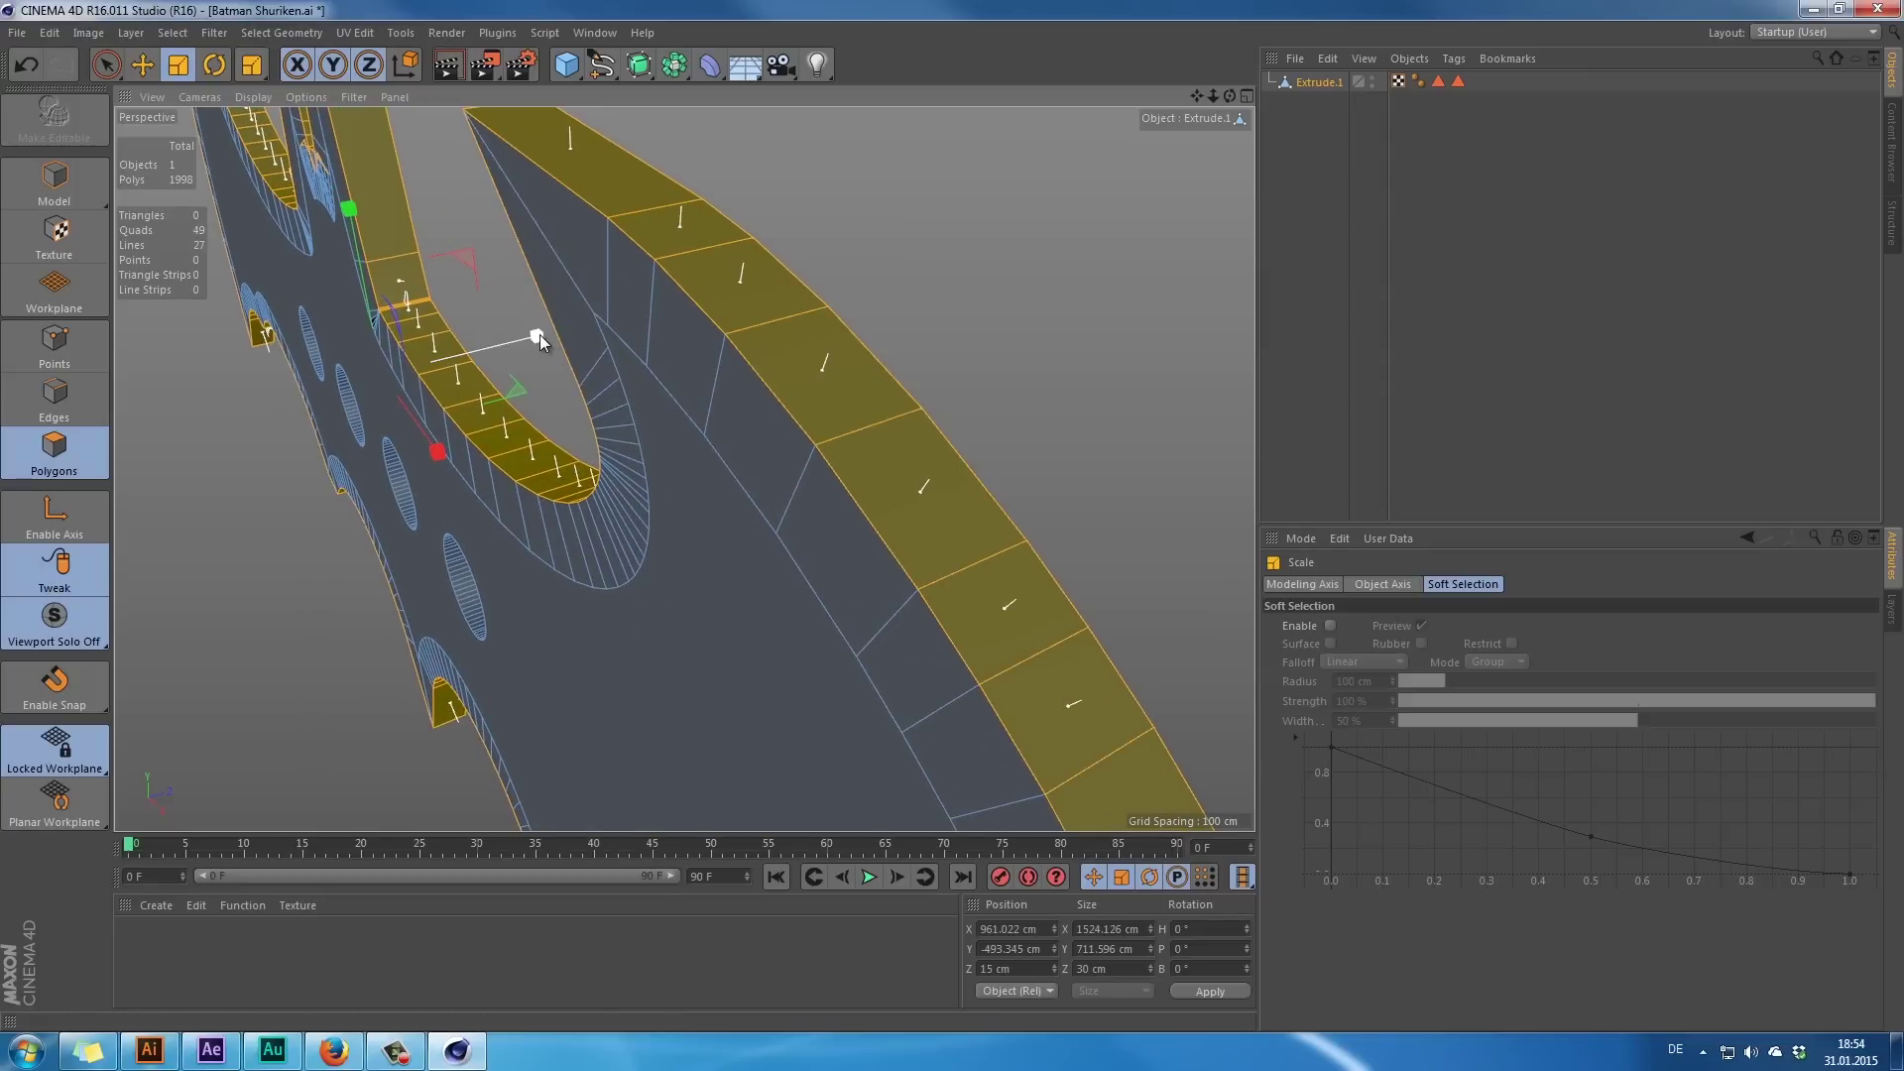
drag(539, 335, 382, 381)
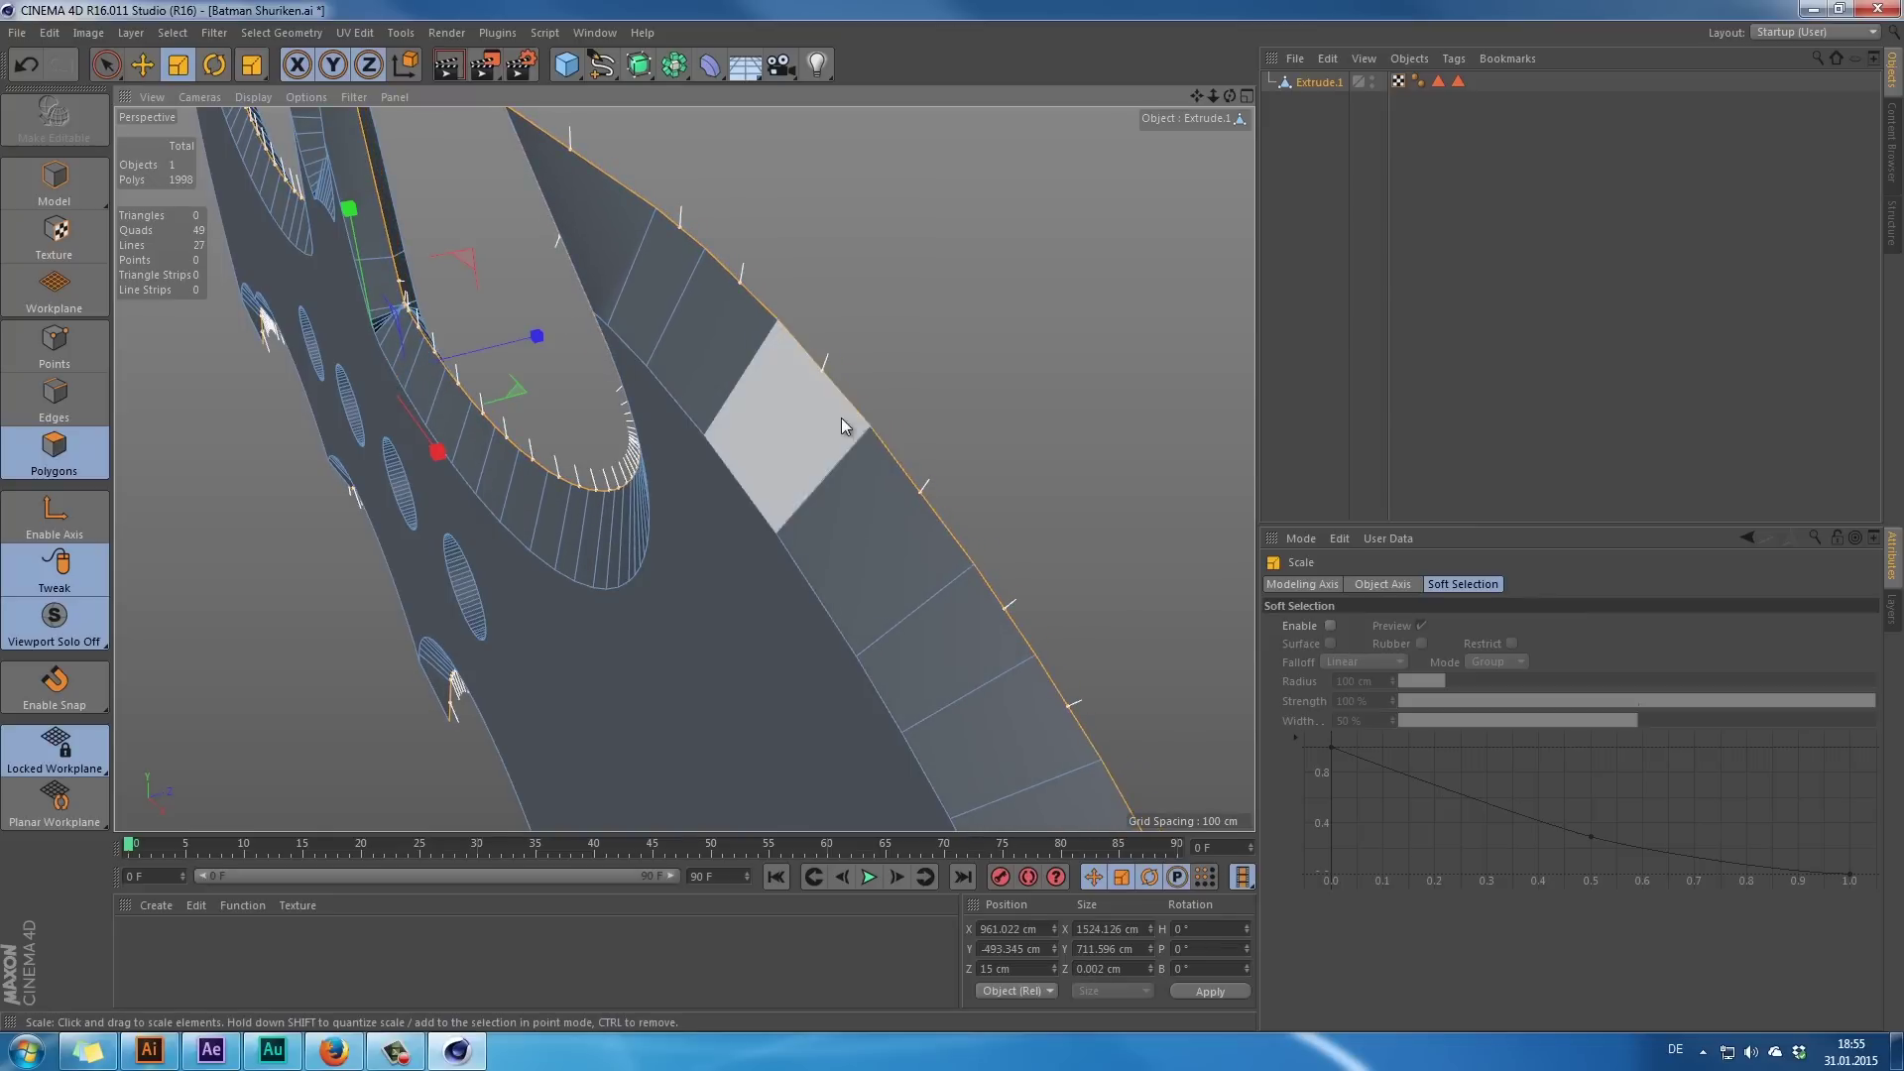
drag(885, 424, 956, 389)
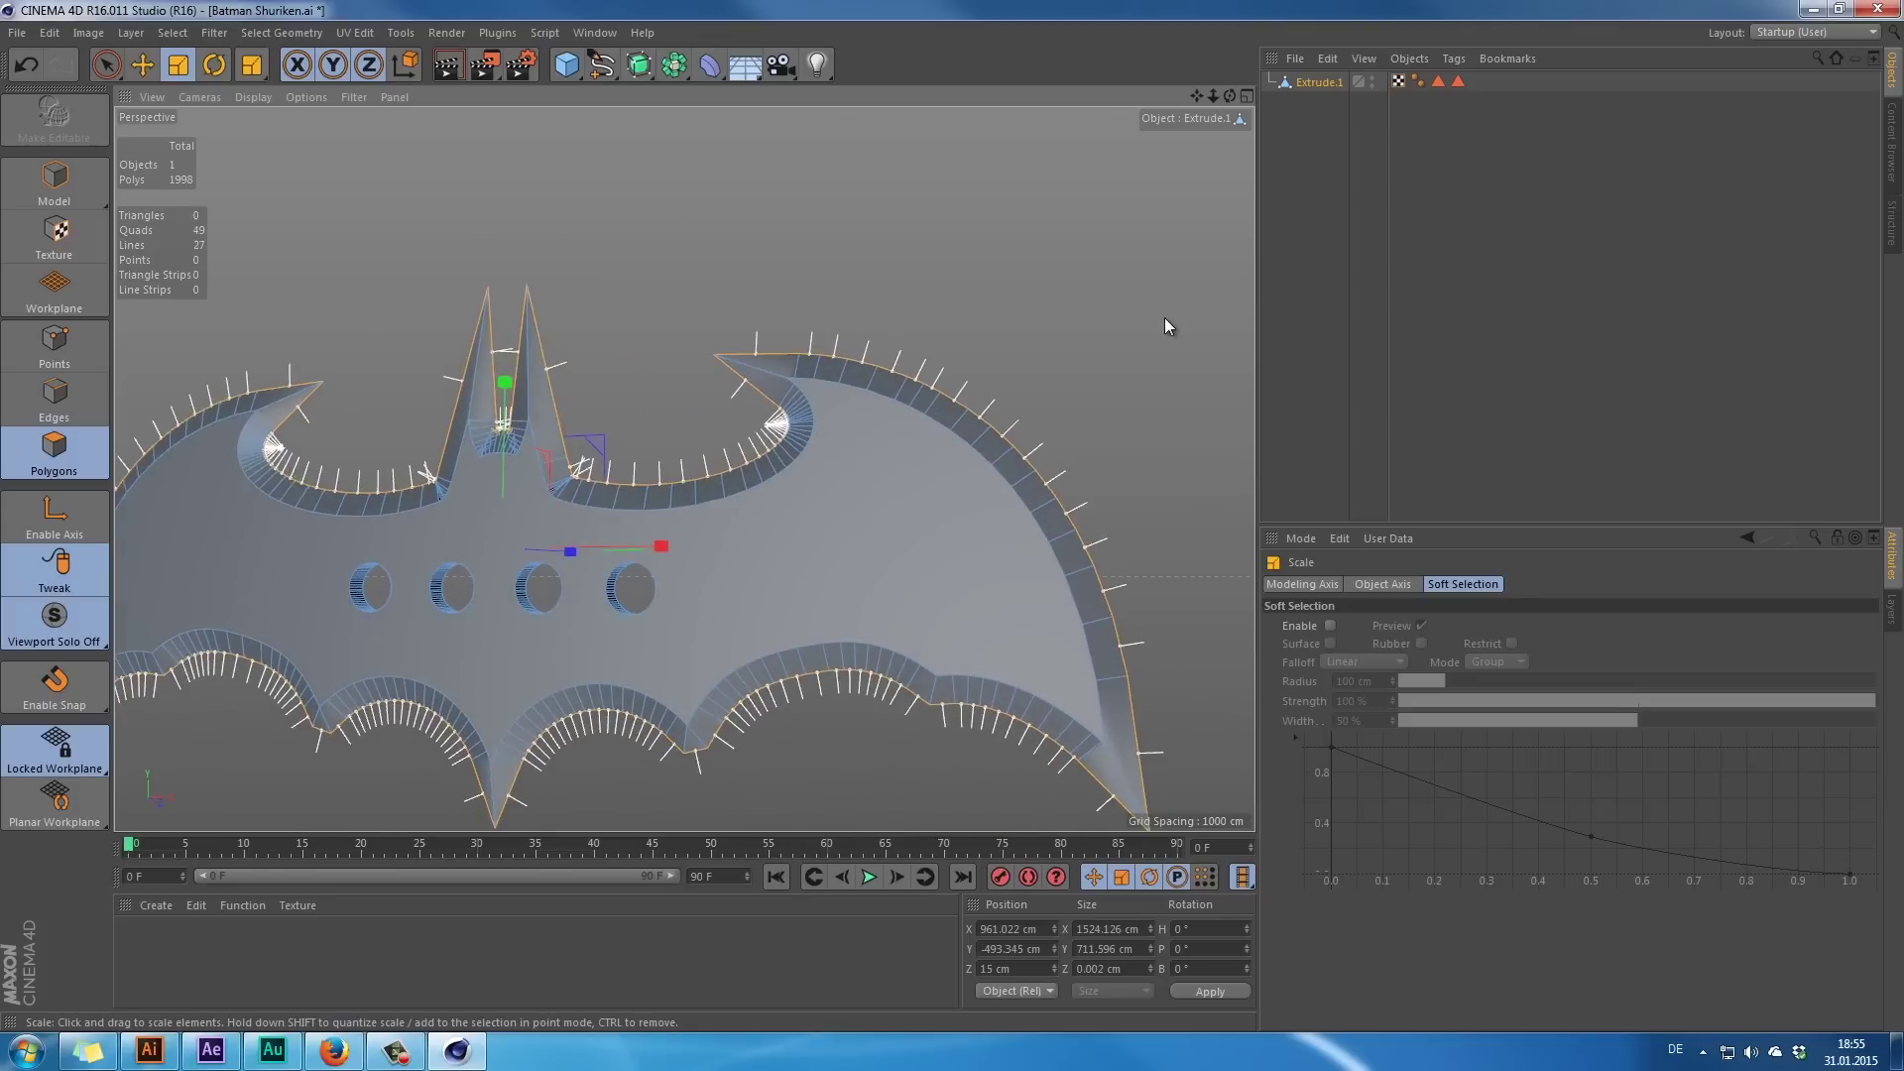
click(1165, 317)
drag(684, 470, 809, 436)
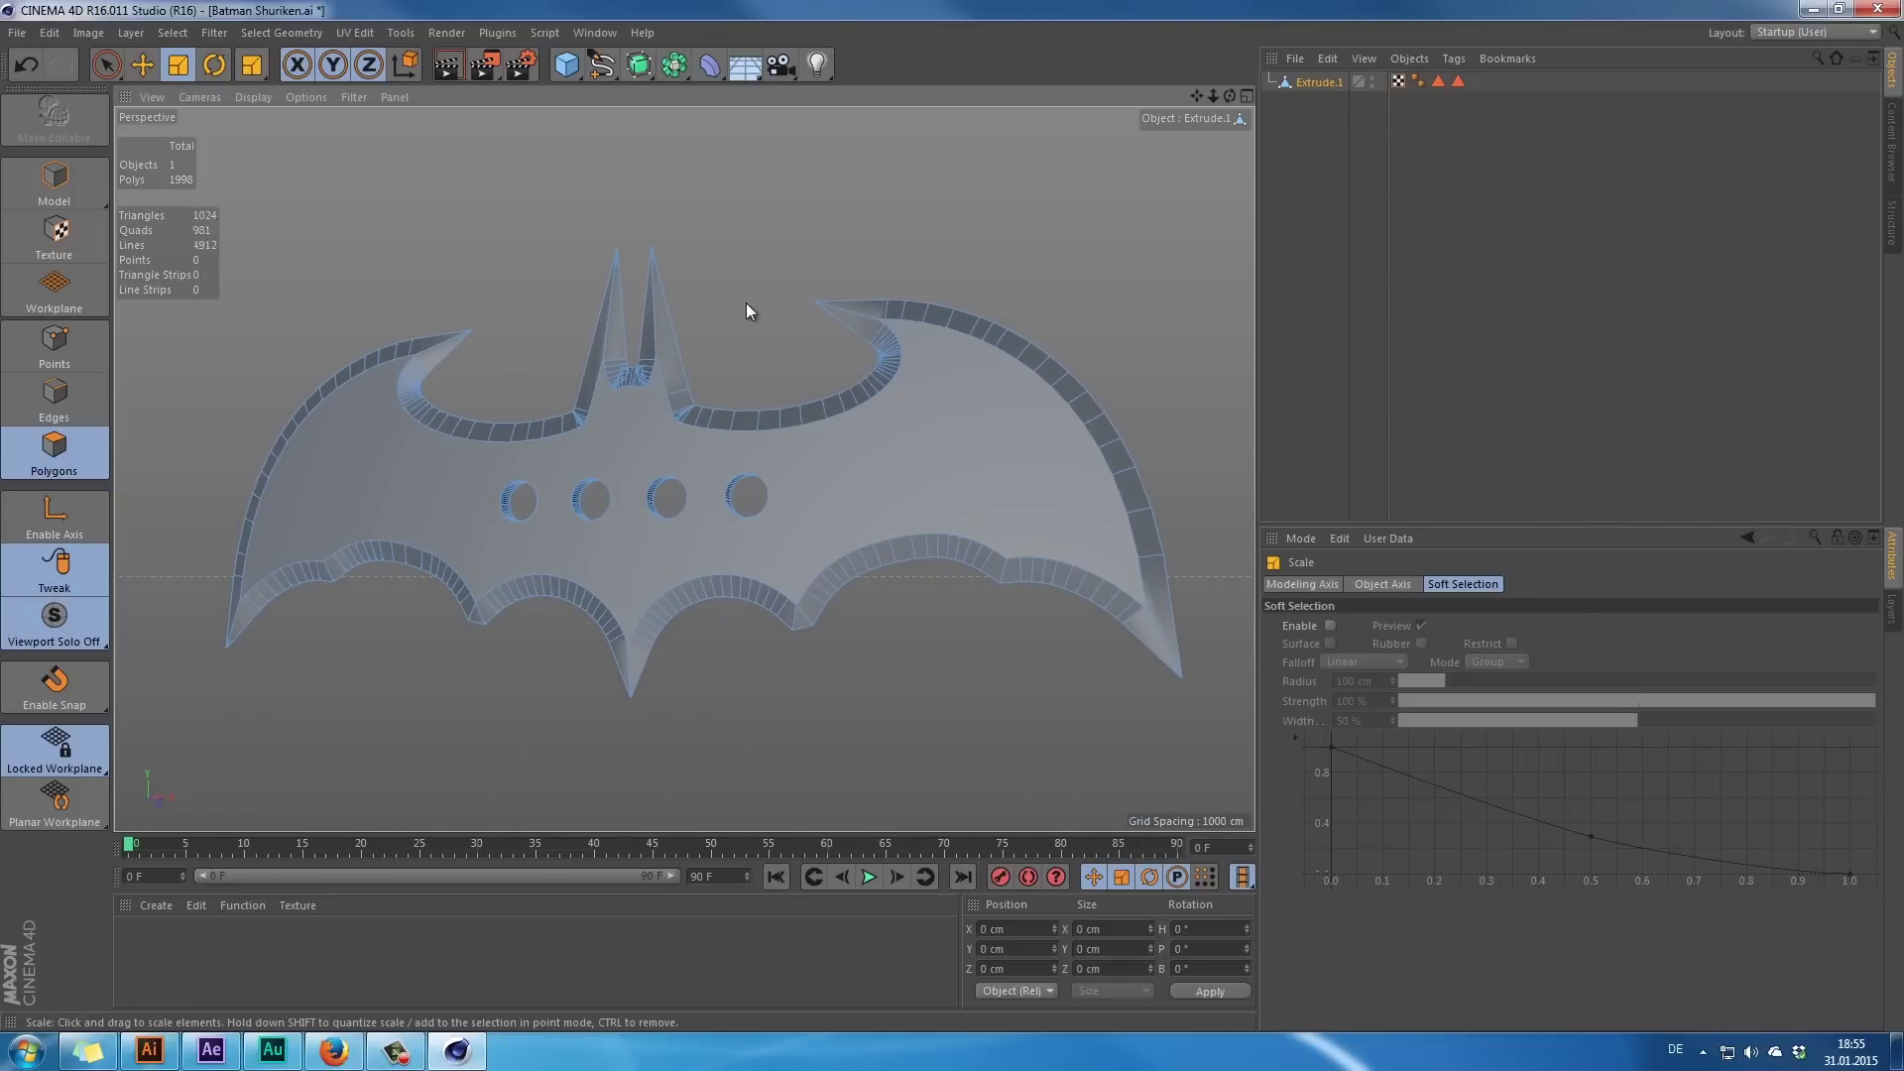
- Return to Model mode and render the view to examine the shading in the corners at the base of the bat's ears
click(59, 185)
click(564, 327)
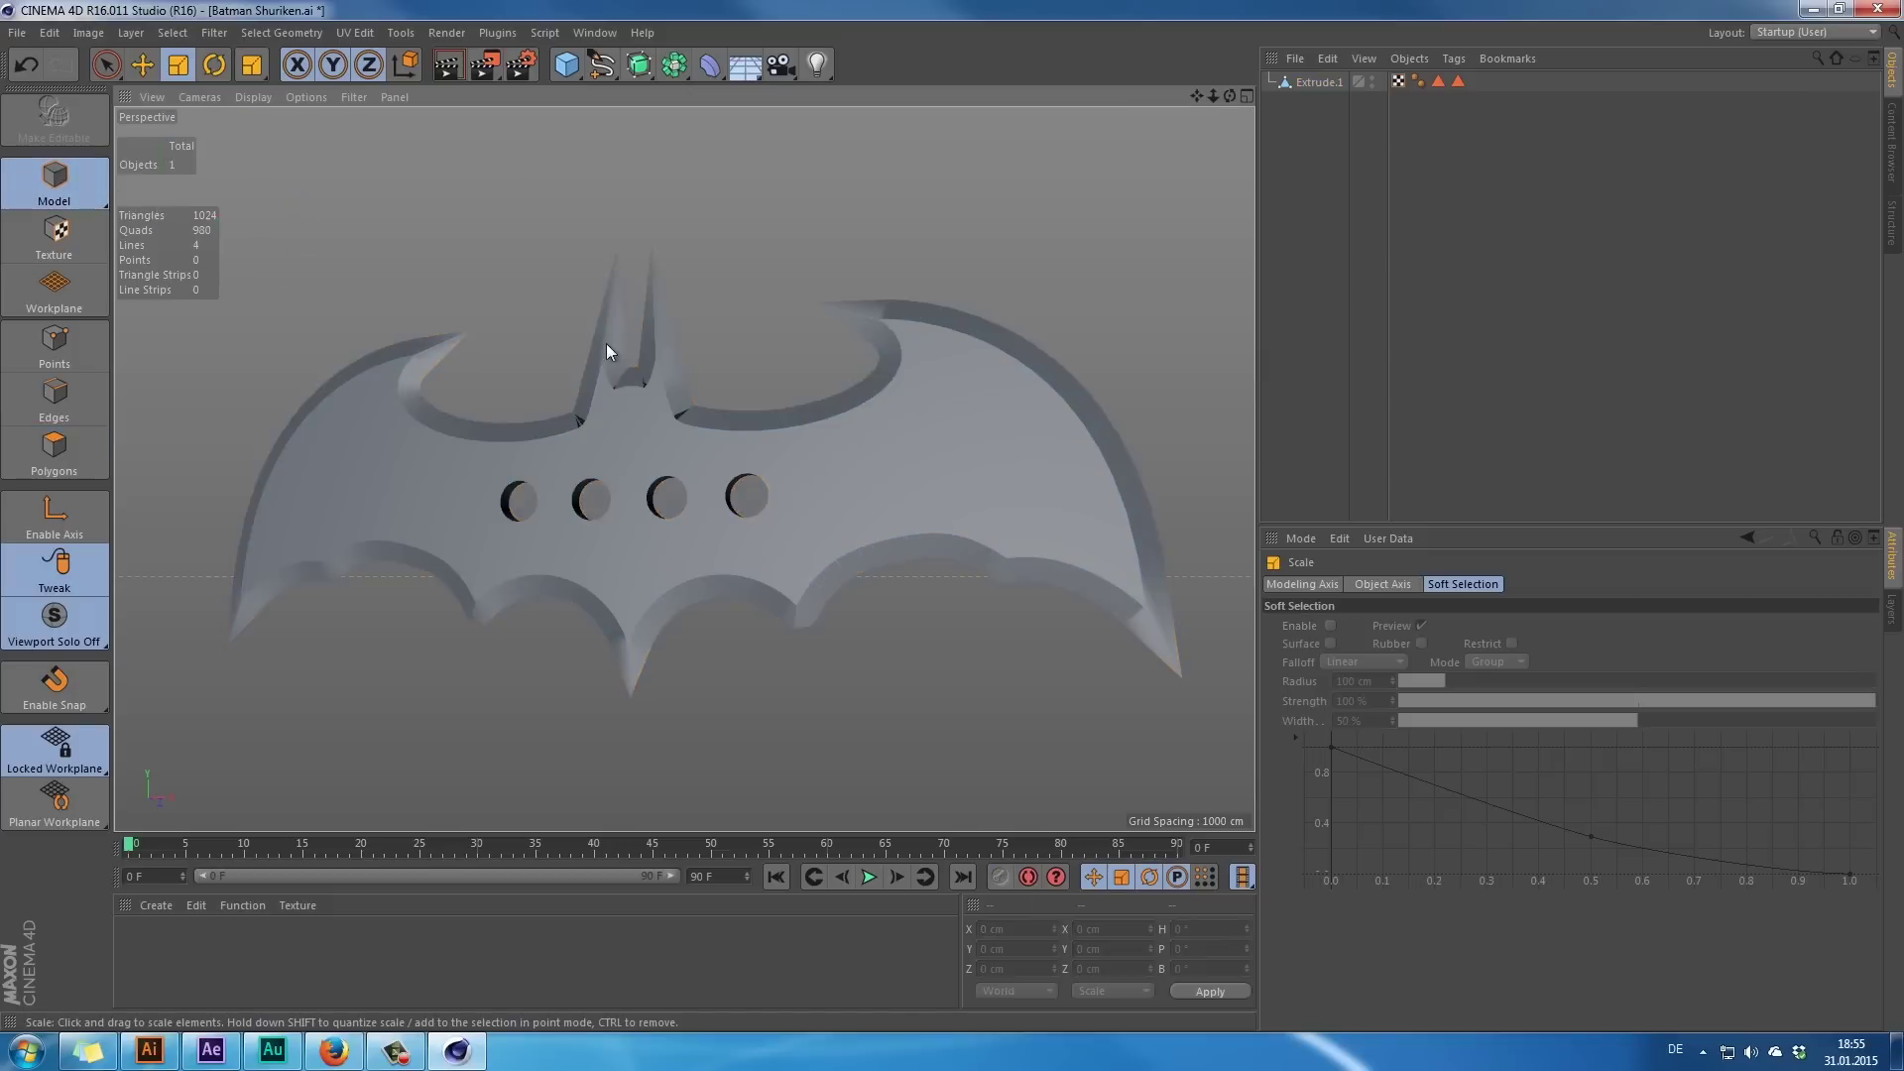
drag(618, 387, 672, 113)
drag(813, 345, 834, 414)
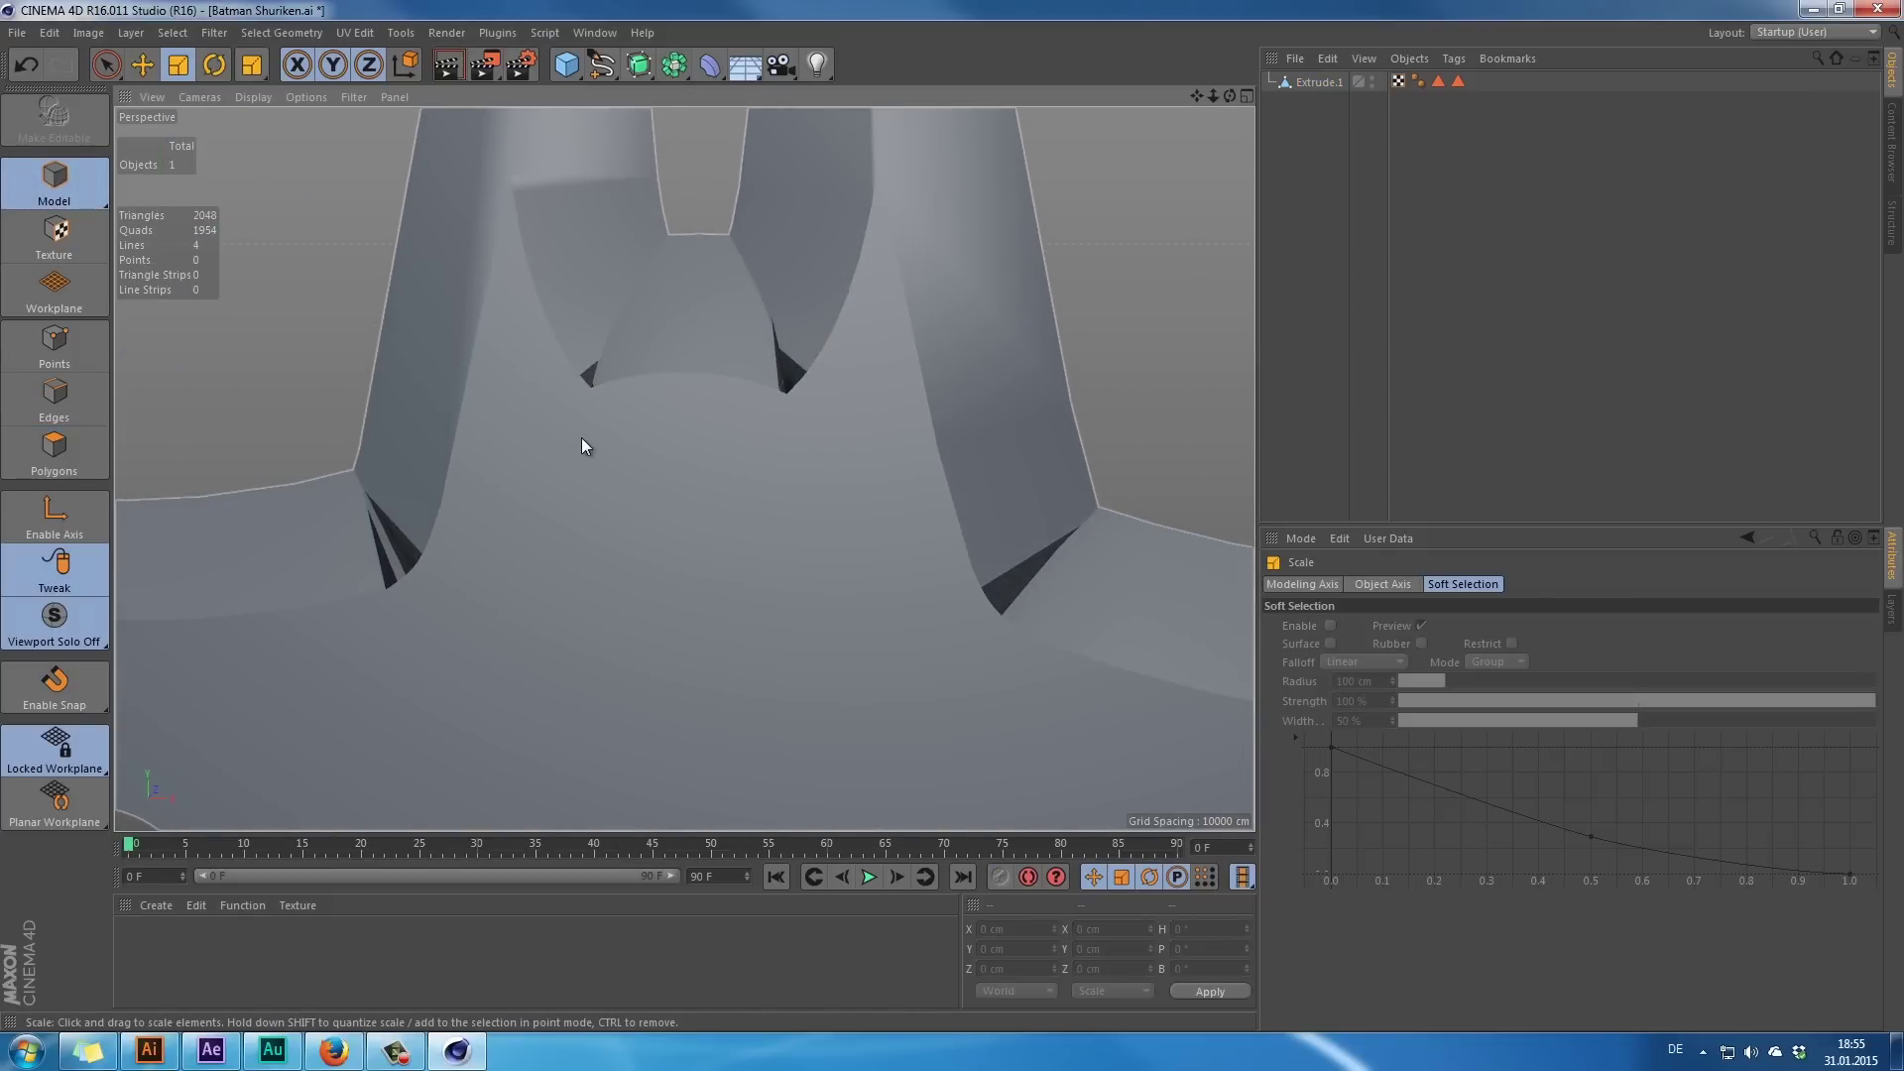
click(442, 66)
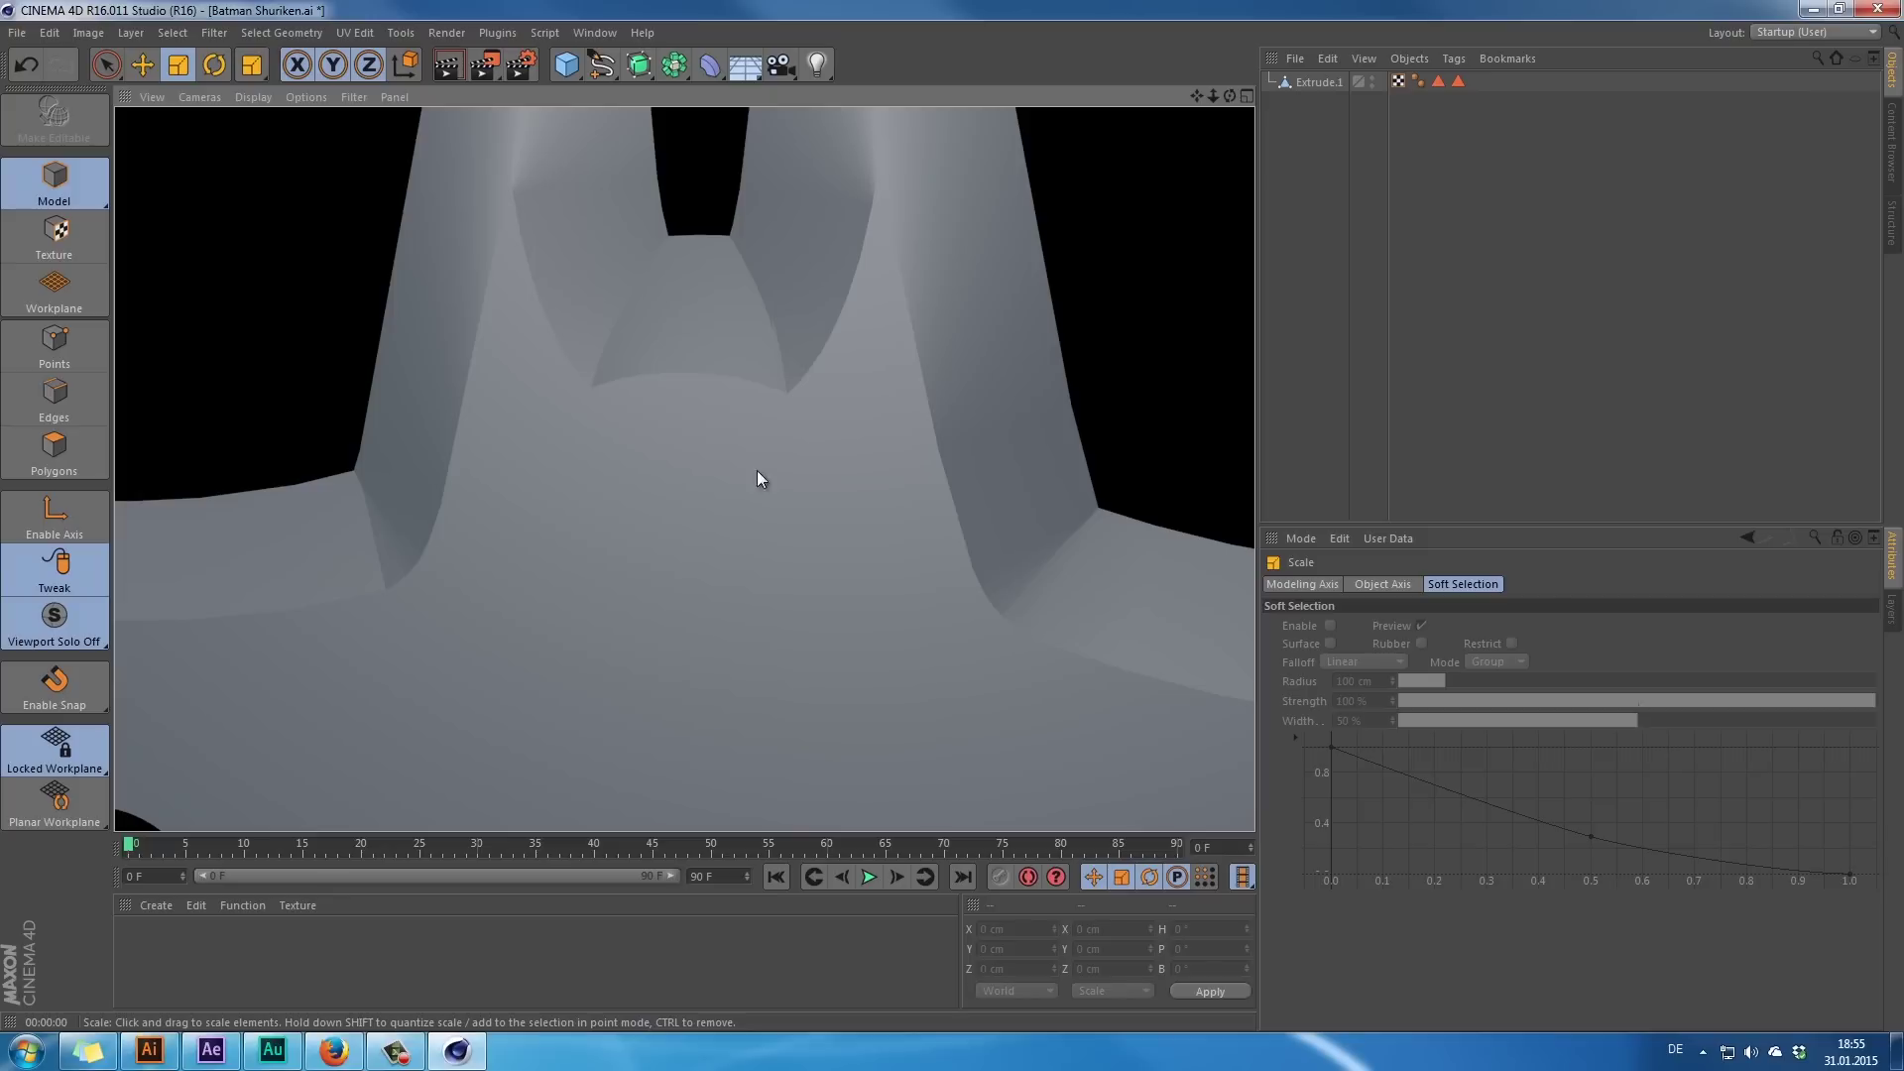
click(1105, 279)
drag(770, 355, 848, 646)
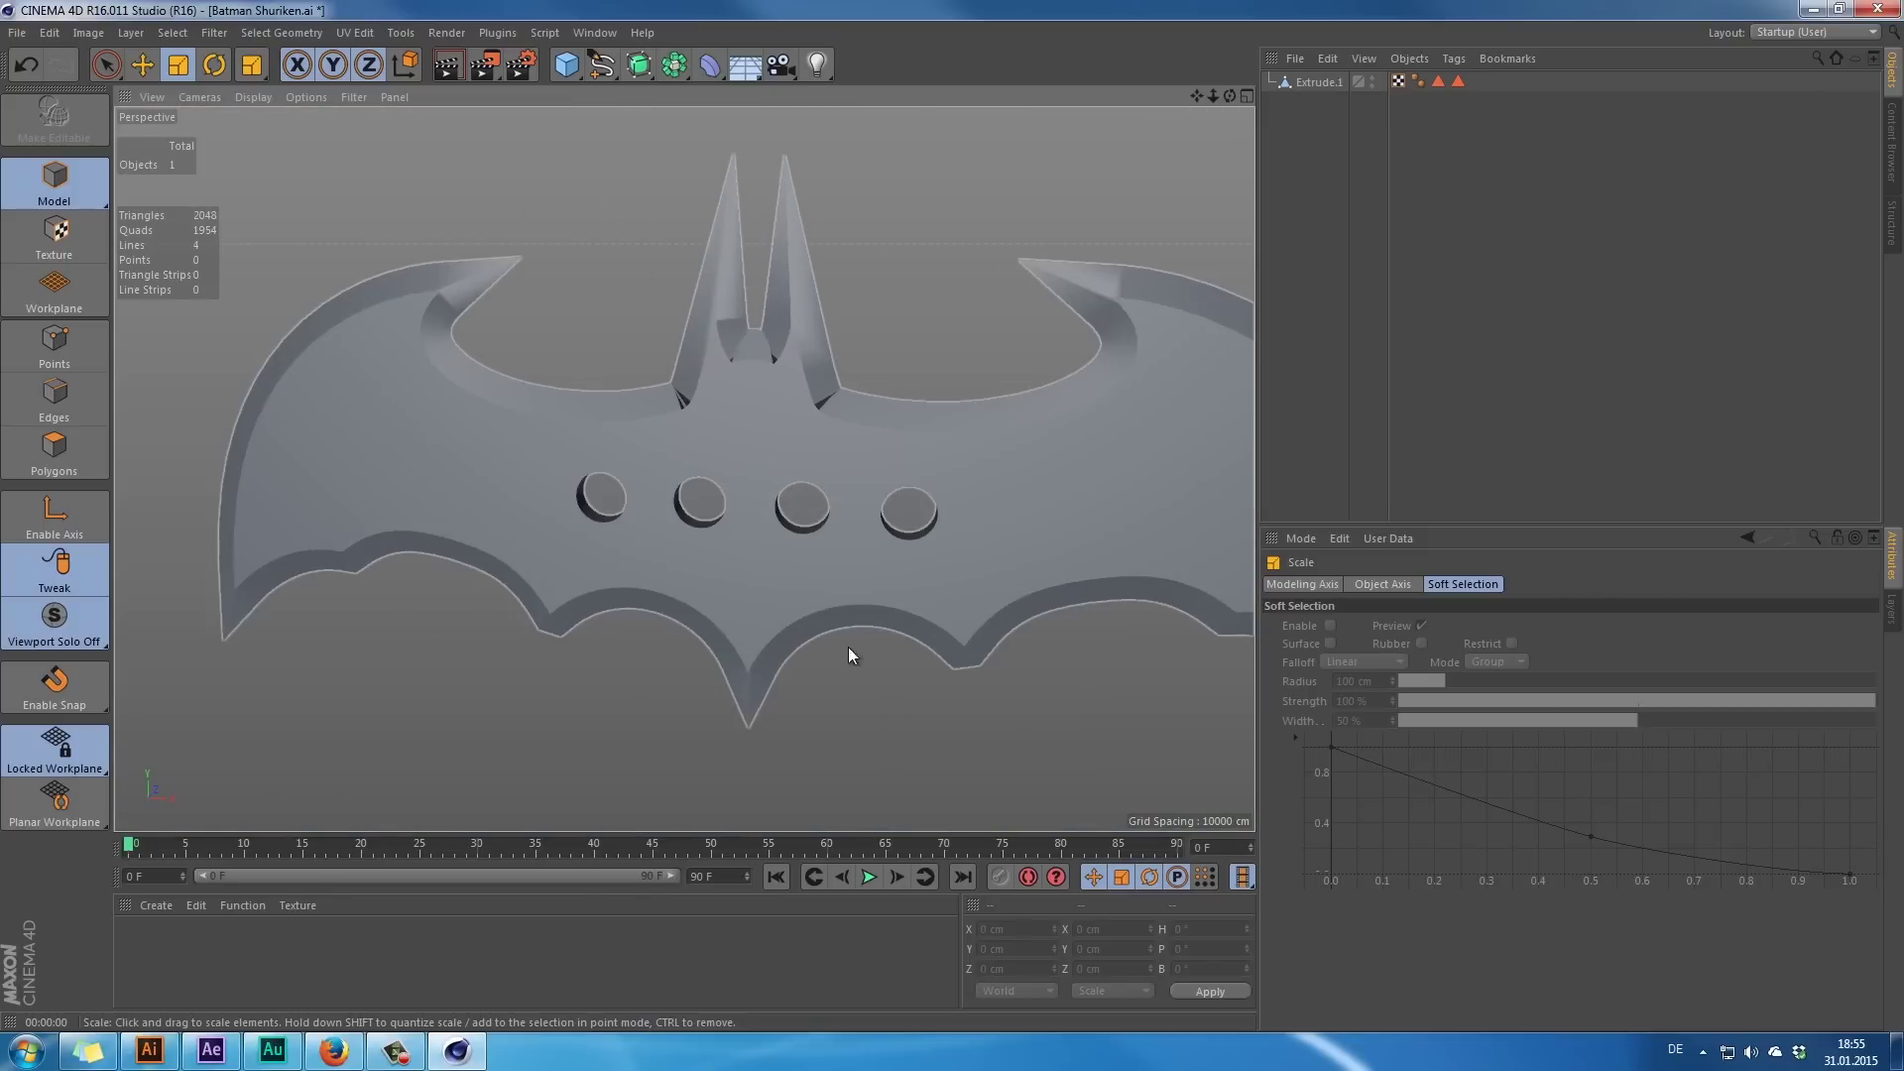
drag(977, 510, 864, 406)
- In the top view, rectangle-select the points along both faces of the bat, with tolerant selection on and visible-only selection off
middle_click(865, 407)
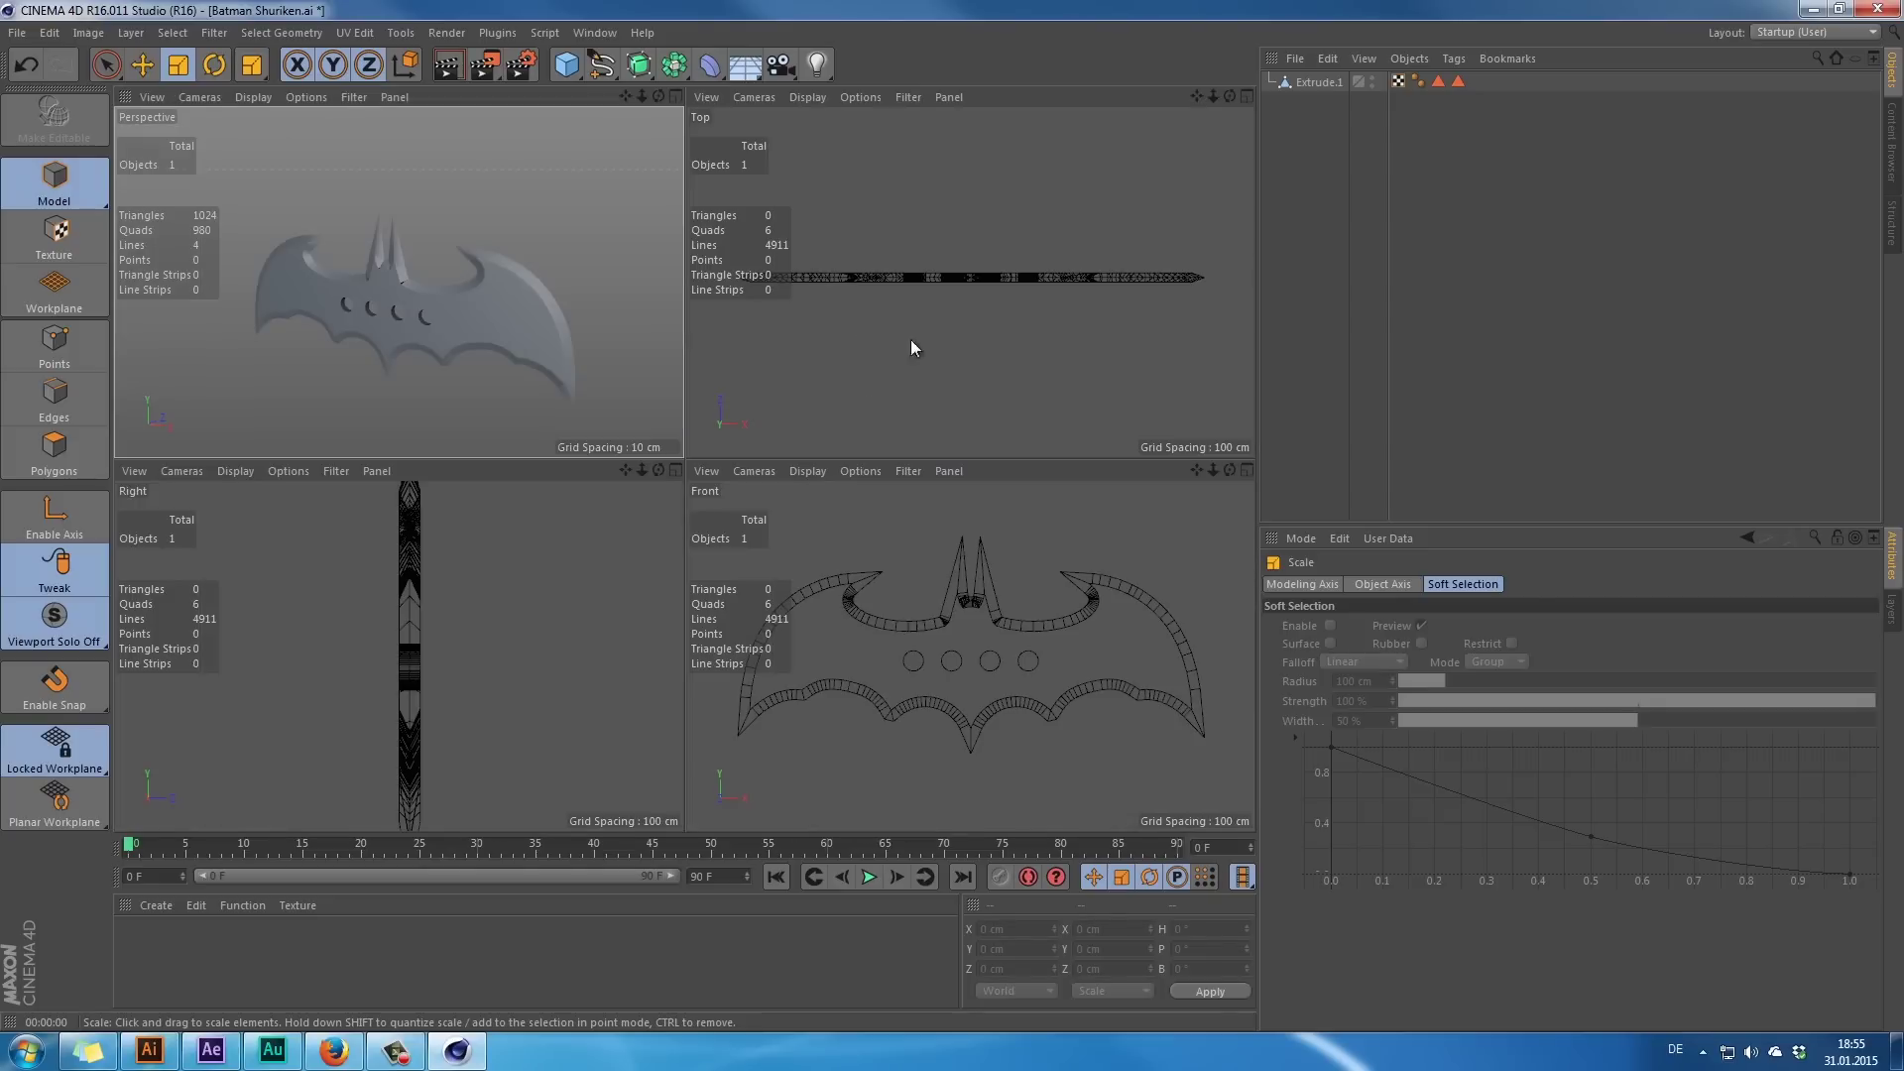
middle_click(938, 181)
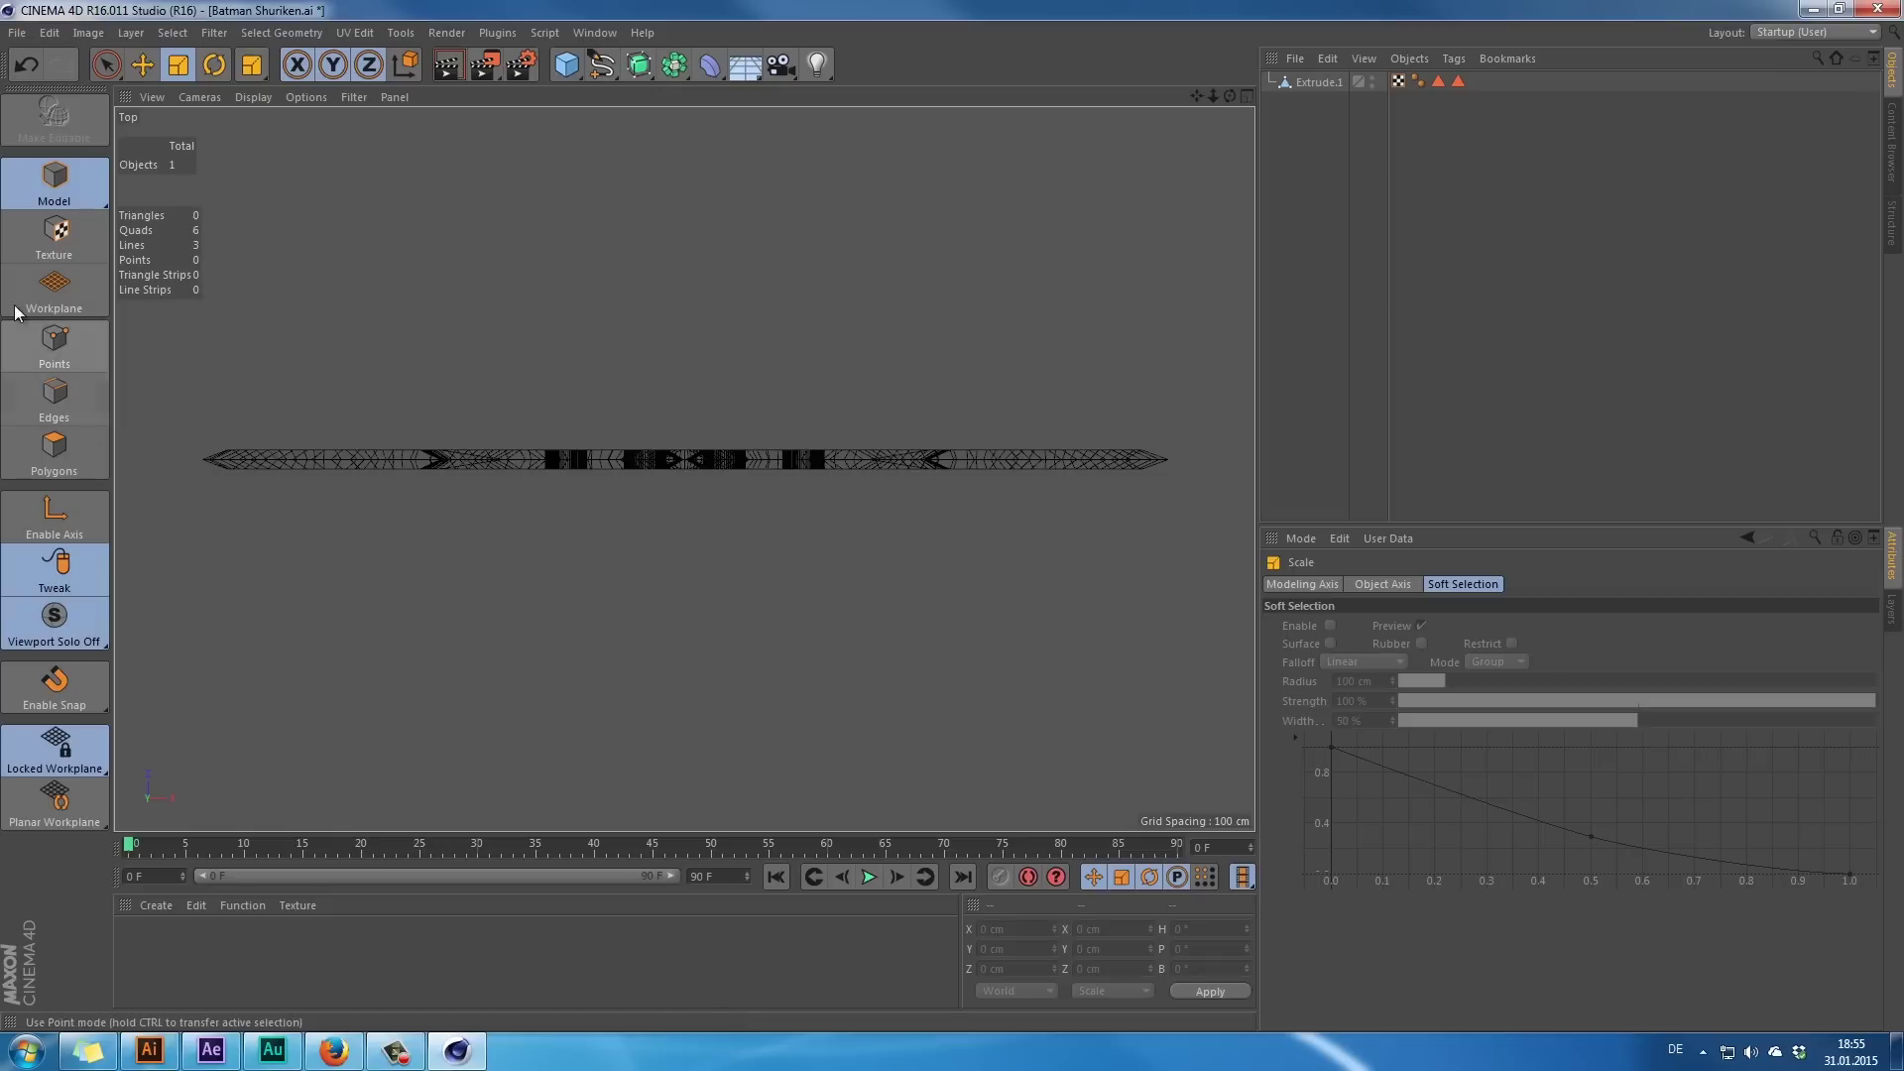
click(64, 343)
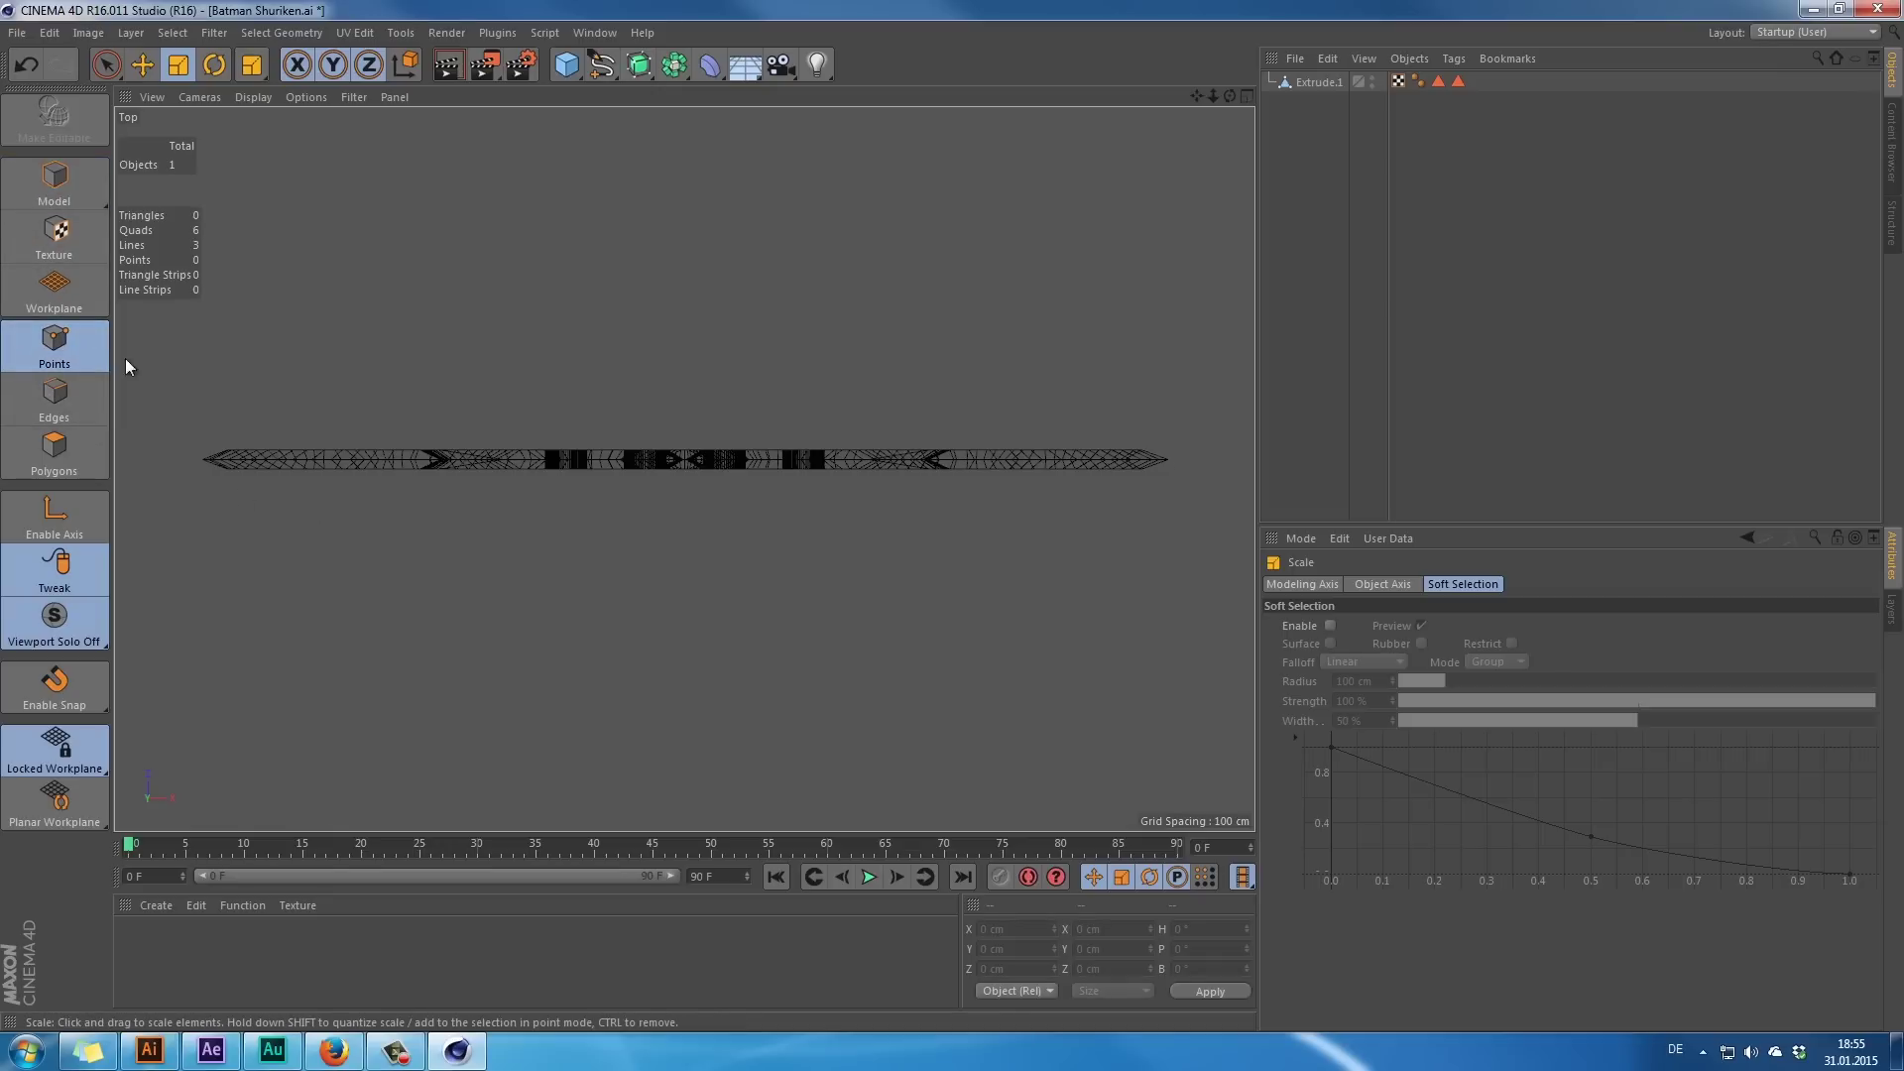
key(0)
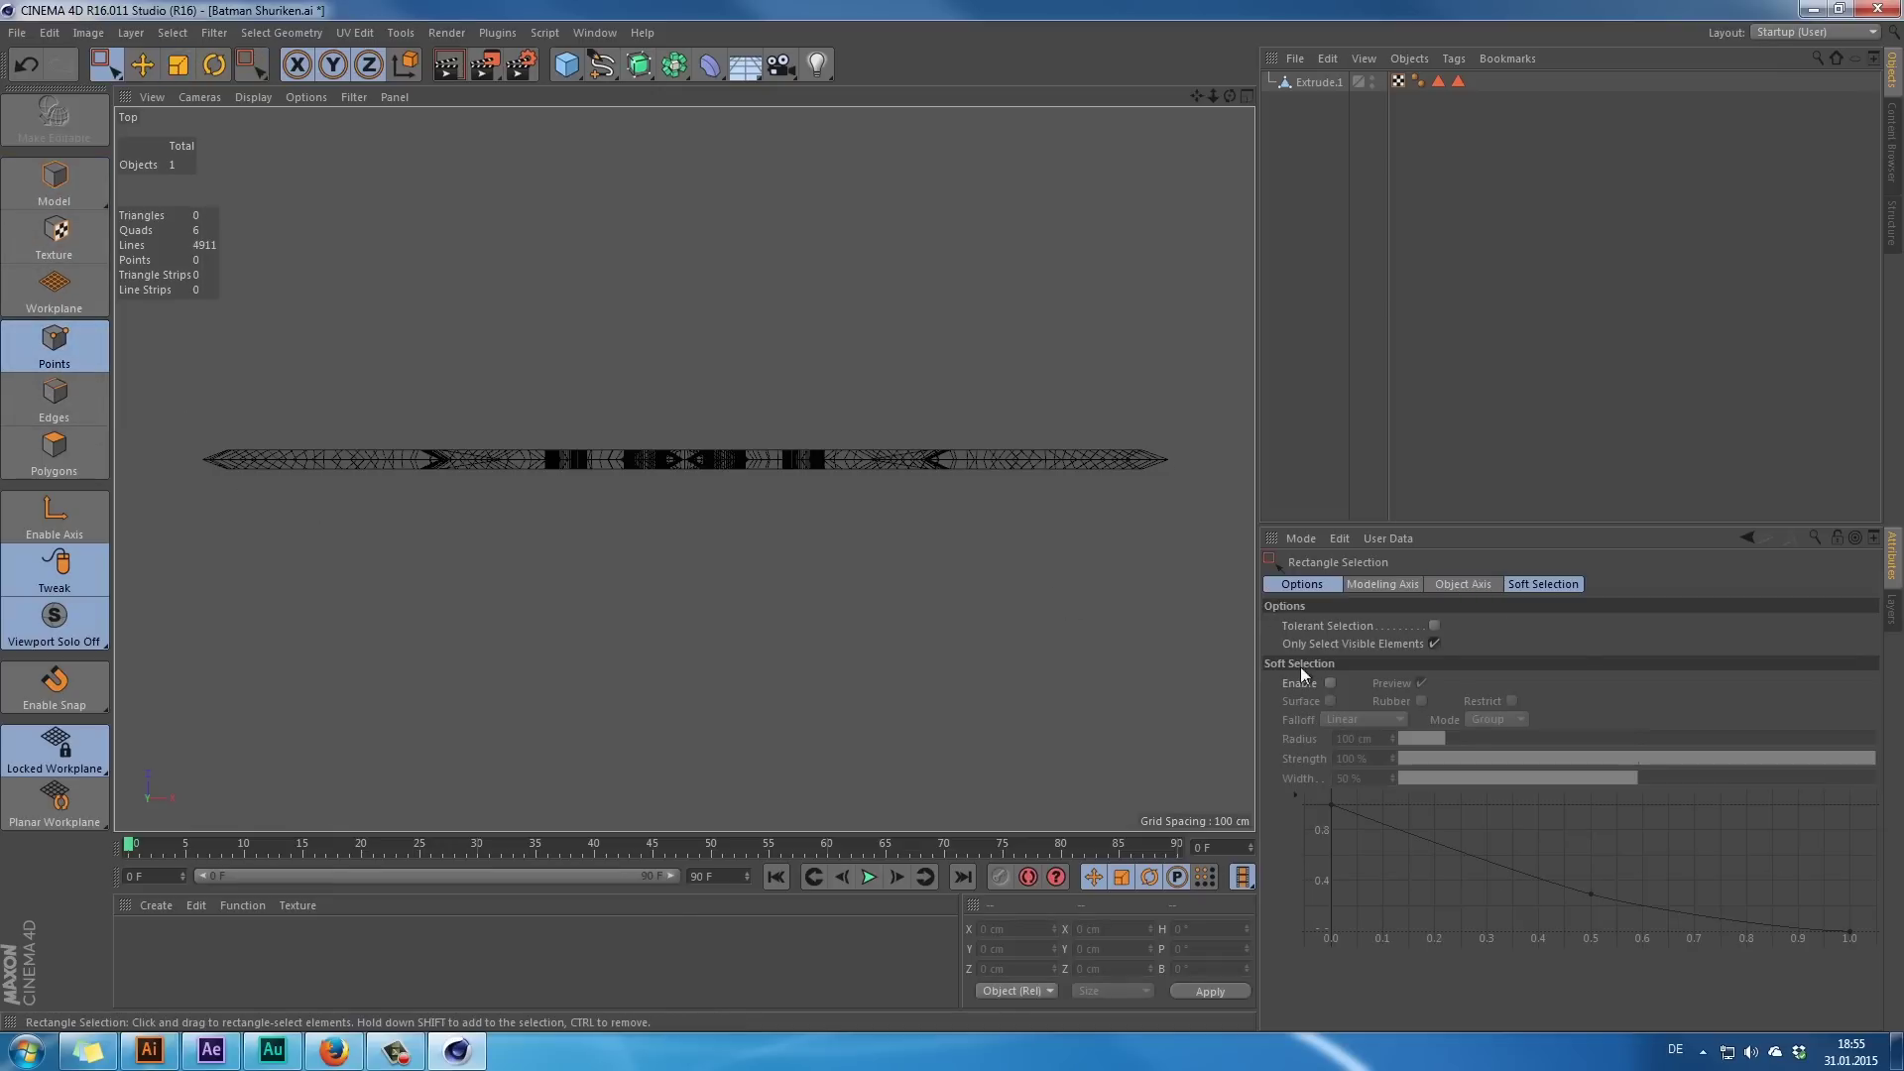
click(1433, 625)
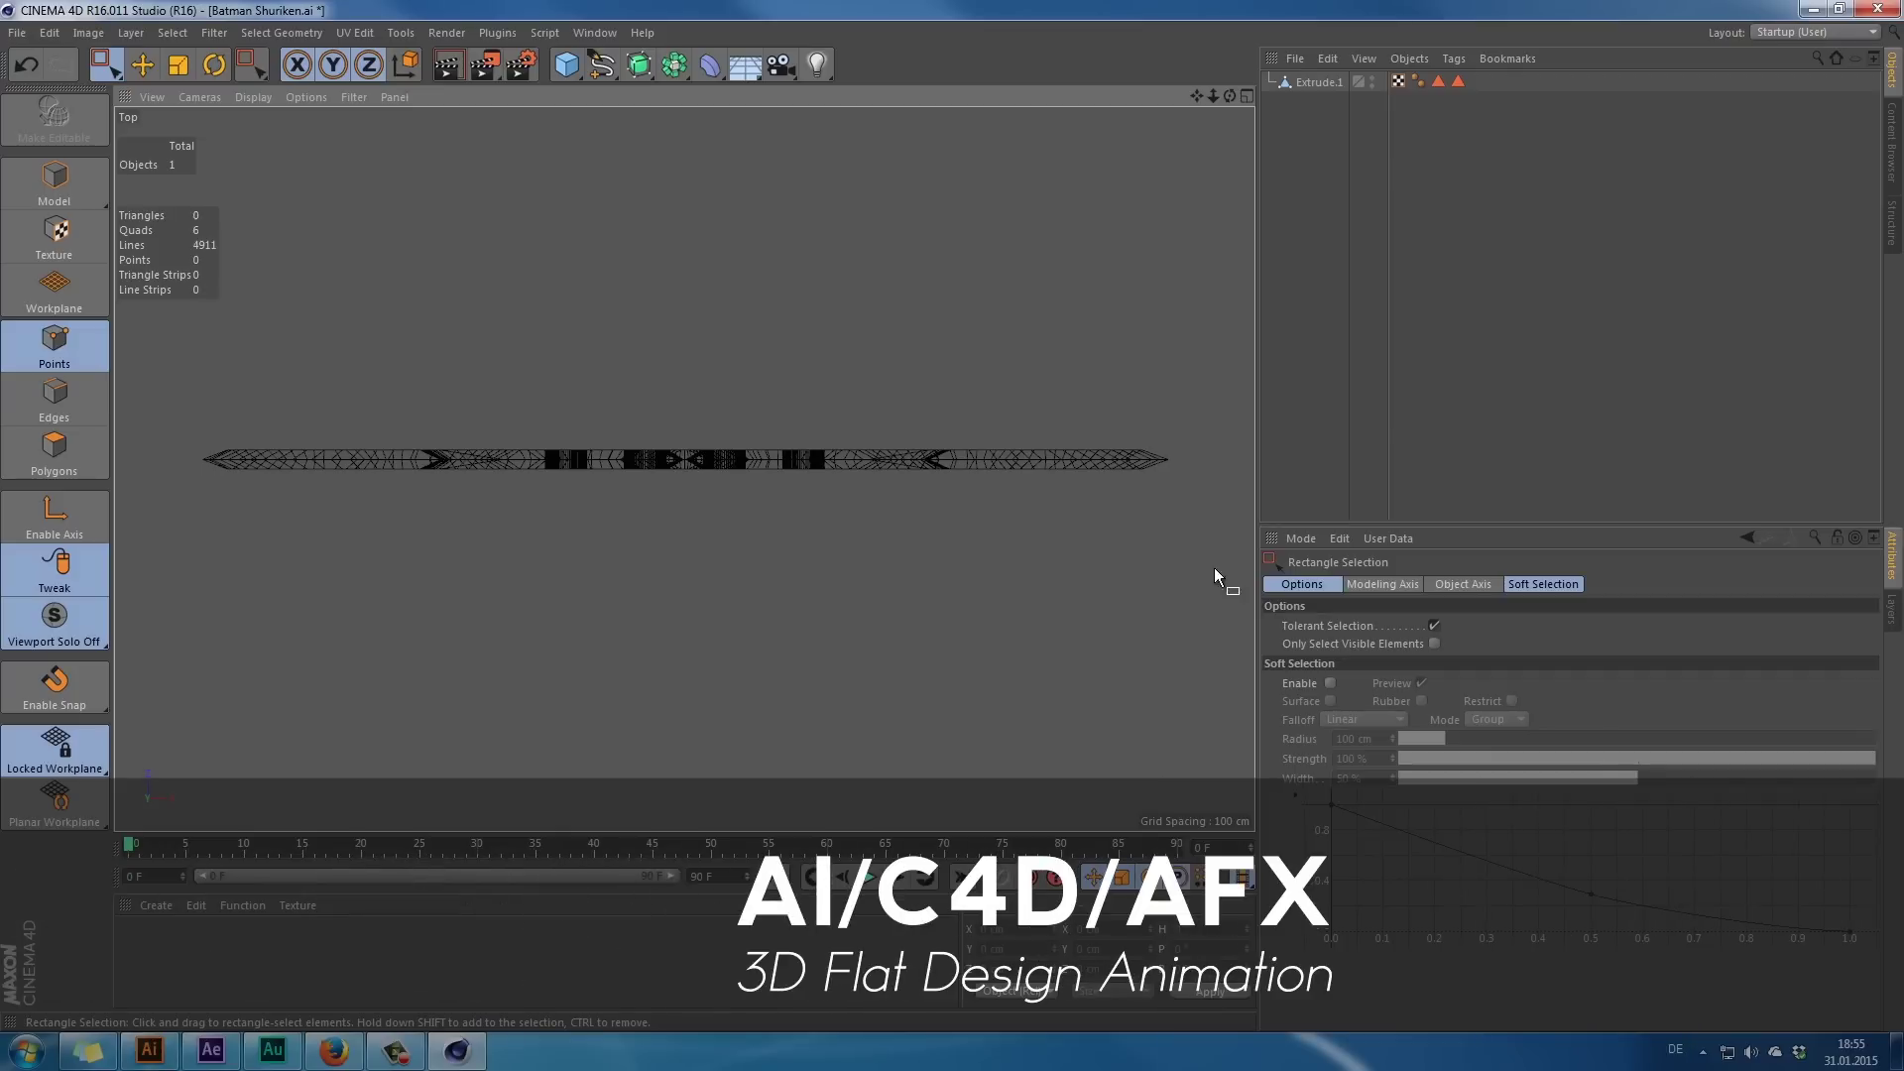
click(1318, 82)
drag(1178, 508, 185, 462)
drag(169, 345, 1192, 455)
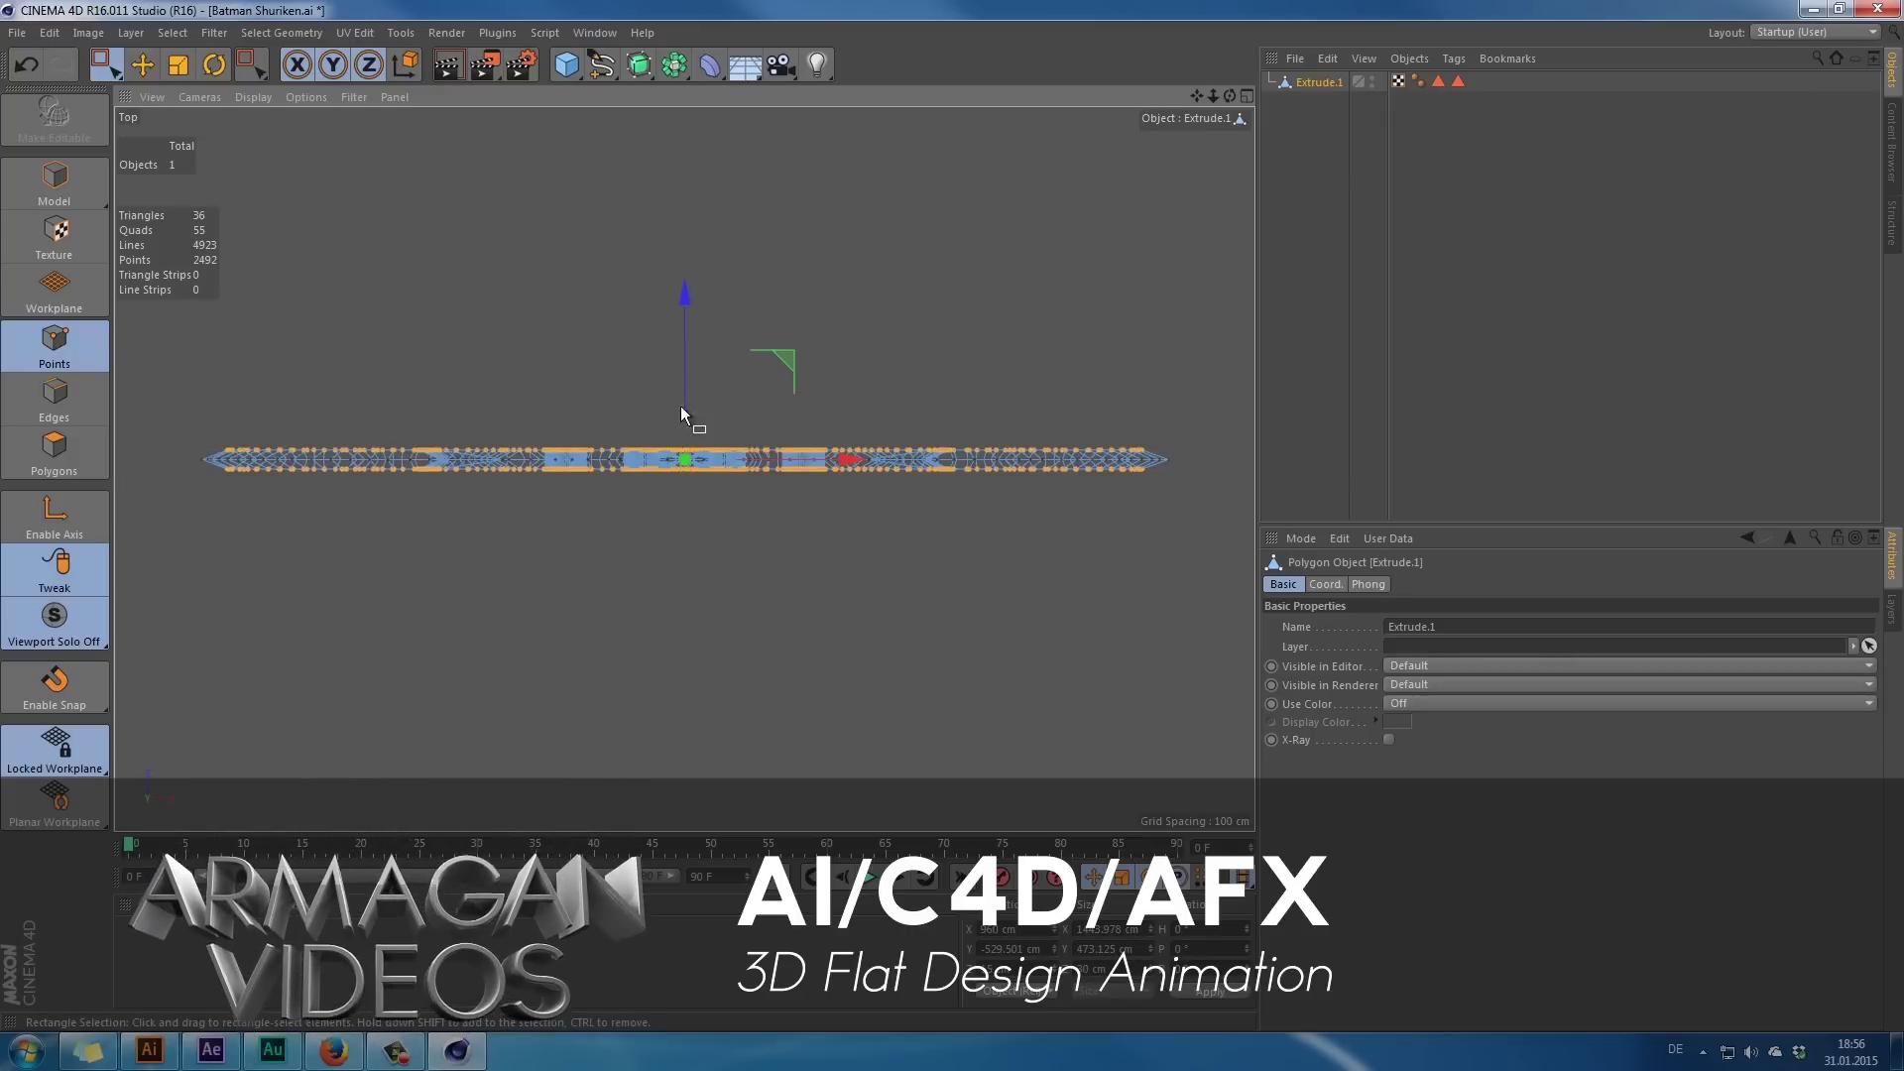
- Scale the selected face points along Z to thin the bat to about 19 cm, and deselect them in the perspective view
scroll(692, 260, up, 10)
key(t)
drag(817, 252, 813, 313)
middle_click(595, 252)
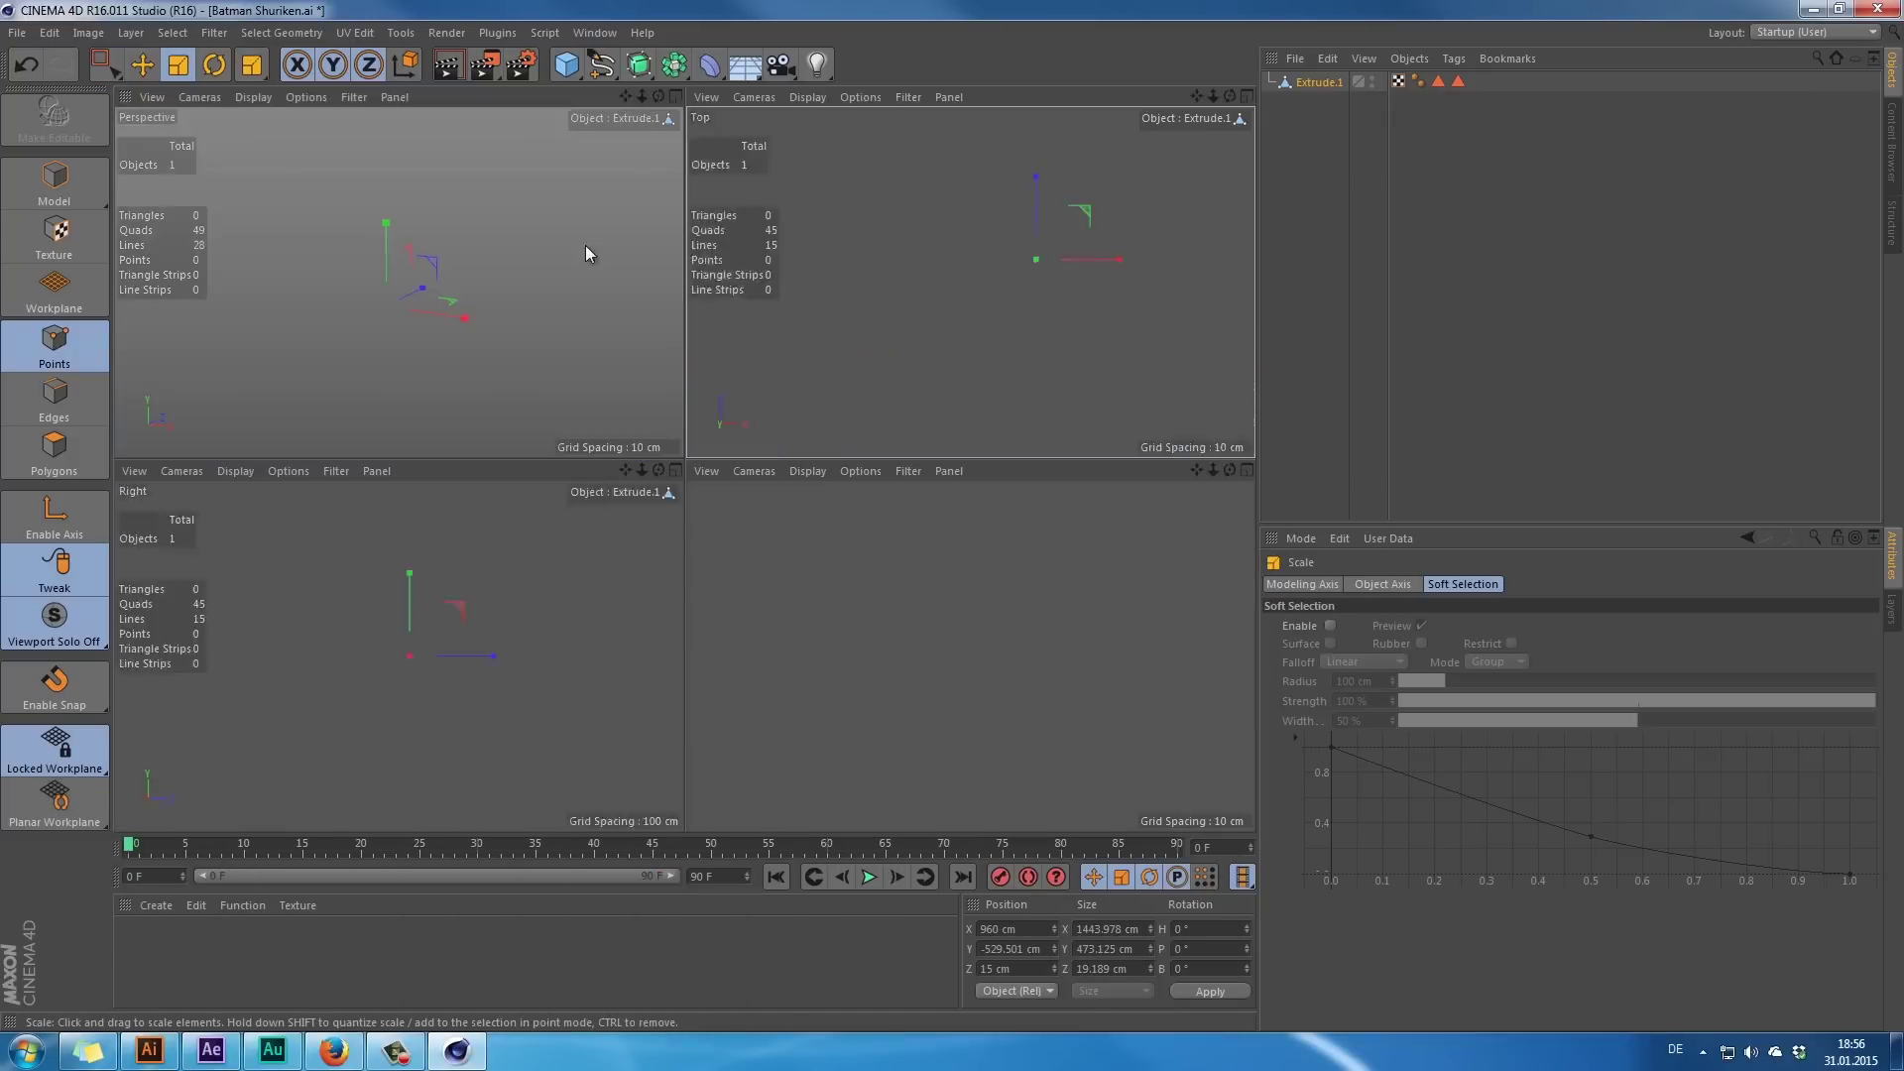
middle_click(565, 312)
drag(973, 464, 801, 534)
click(1015, 301)
key(e)
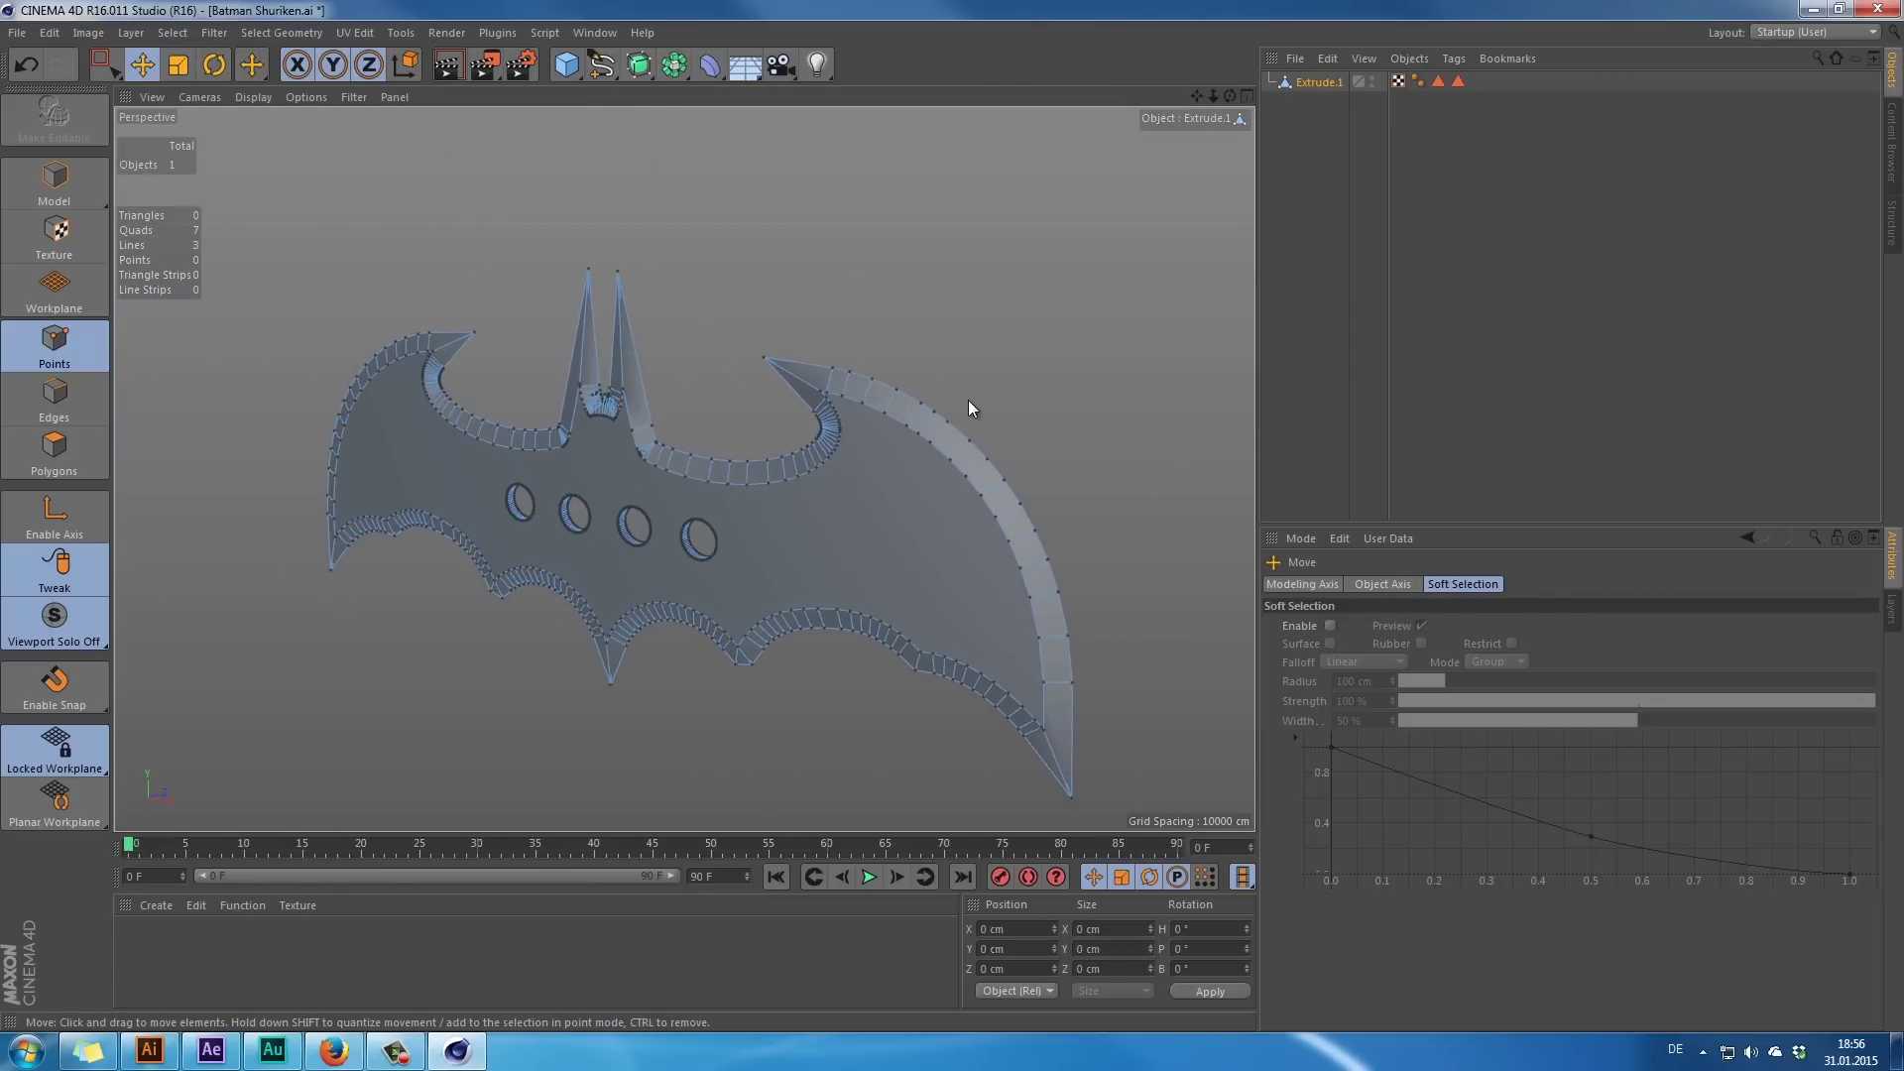
- Return to Model mode and examine the thinned shuriken from different angles
click(1009, 346)
click(54, 183)
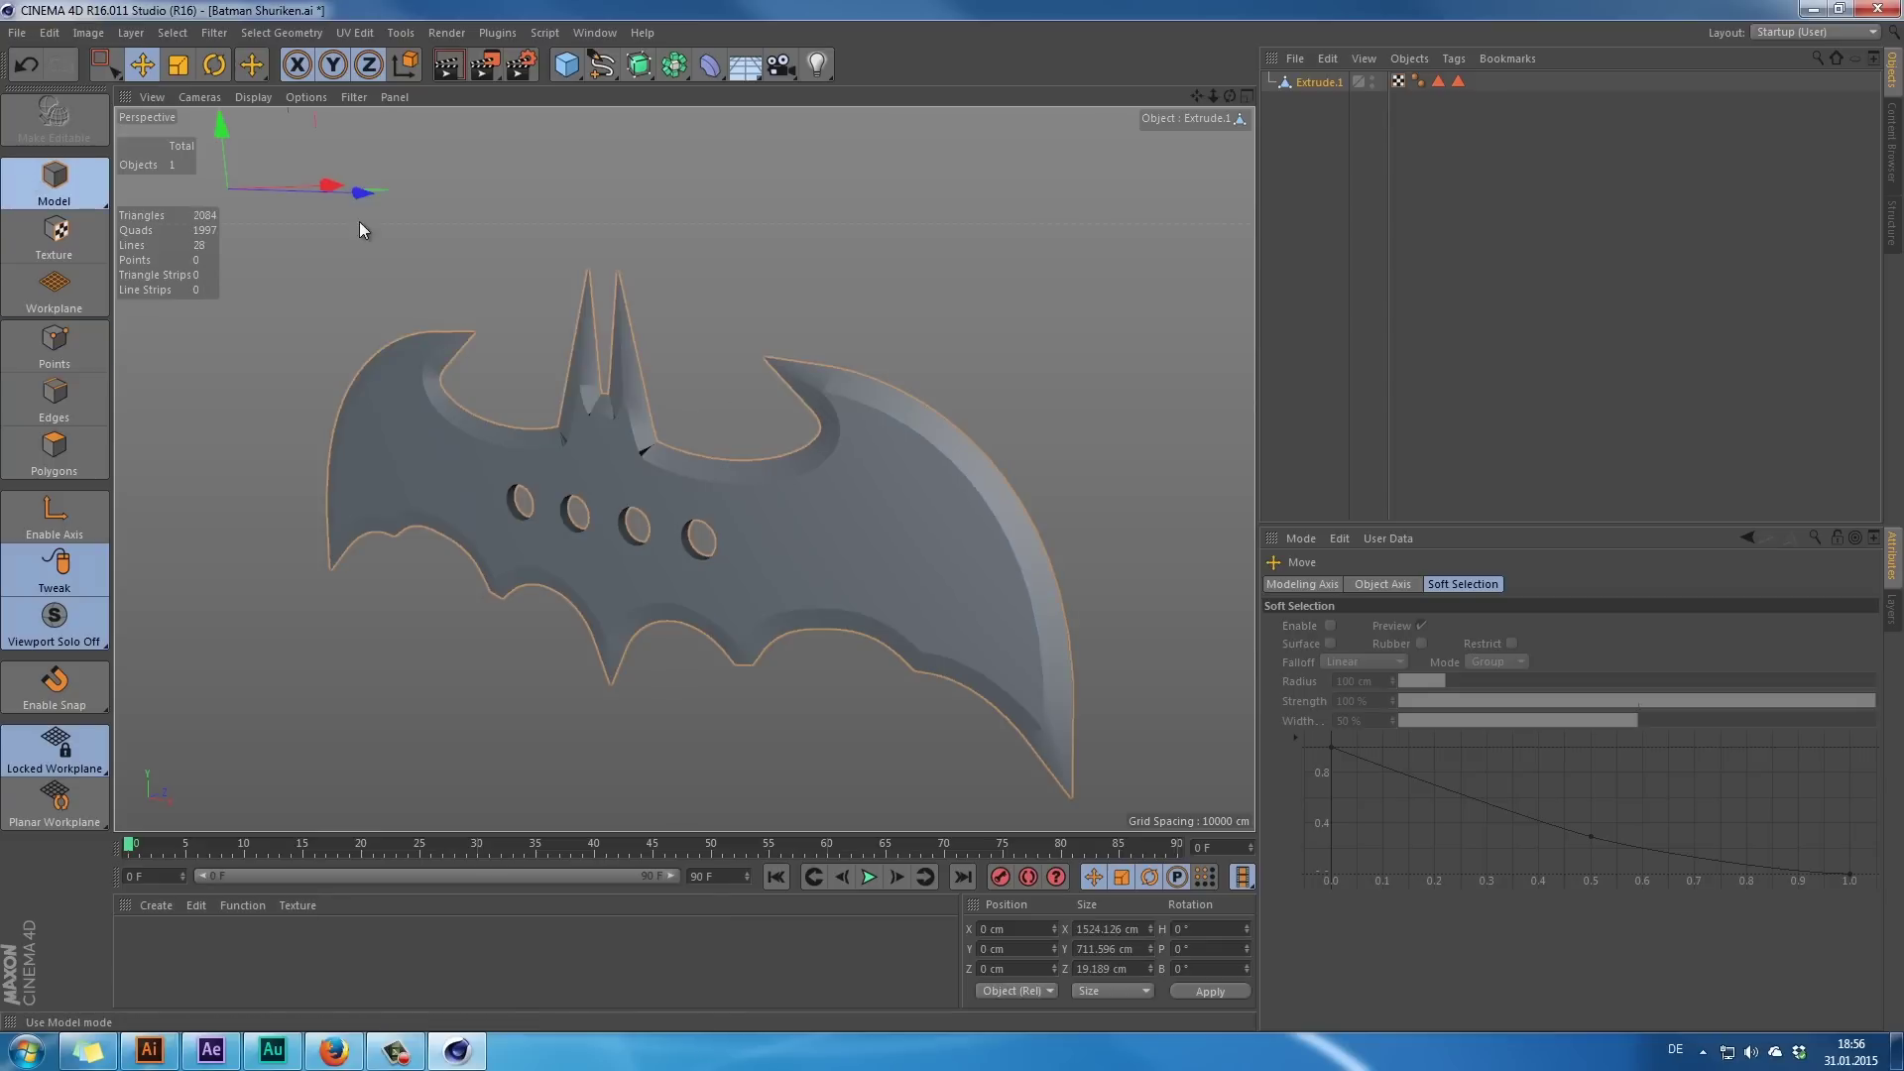
scroll(728, 367, up, 5)
drag(738, 431, 742, 568)
drag(820, 412, 824, 365)
drag(824, 365, 839, 486)
drag(839, 485, 824, 480)
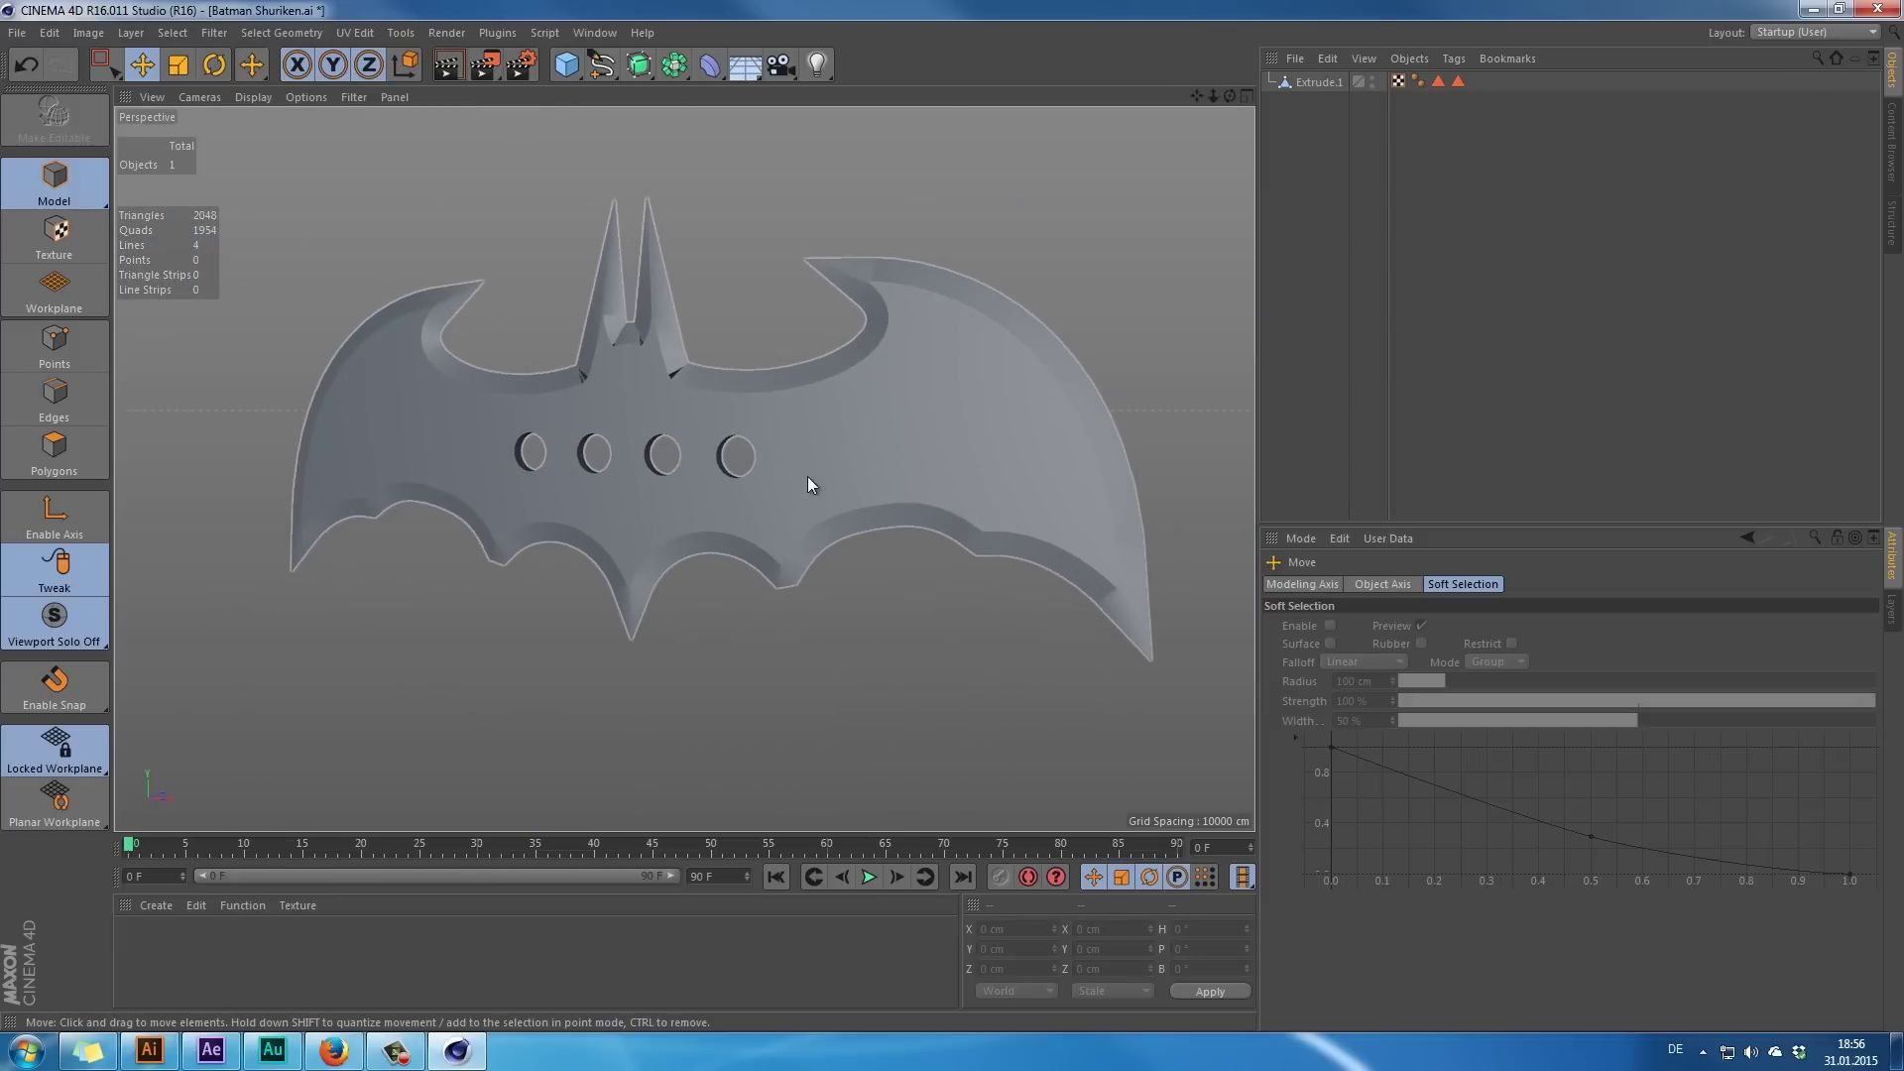
- Export the model to the Desktop as the Wavefront file Batman Shuriken.obj, with a scale of 1 centimeter
click(17, 33)
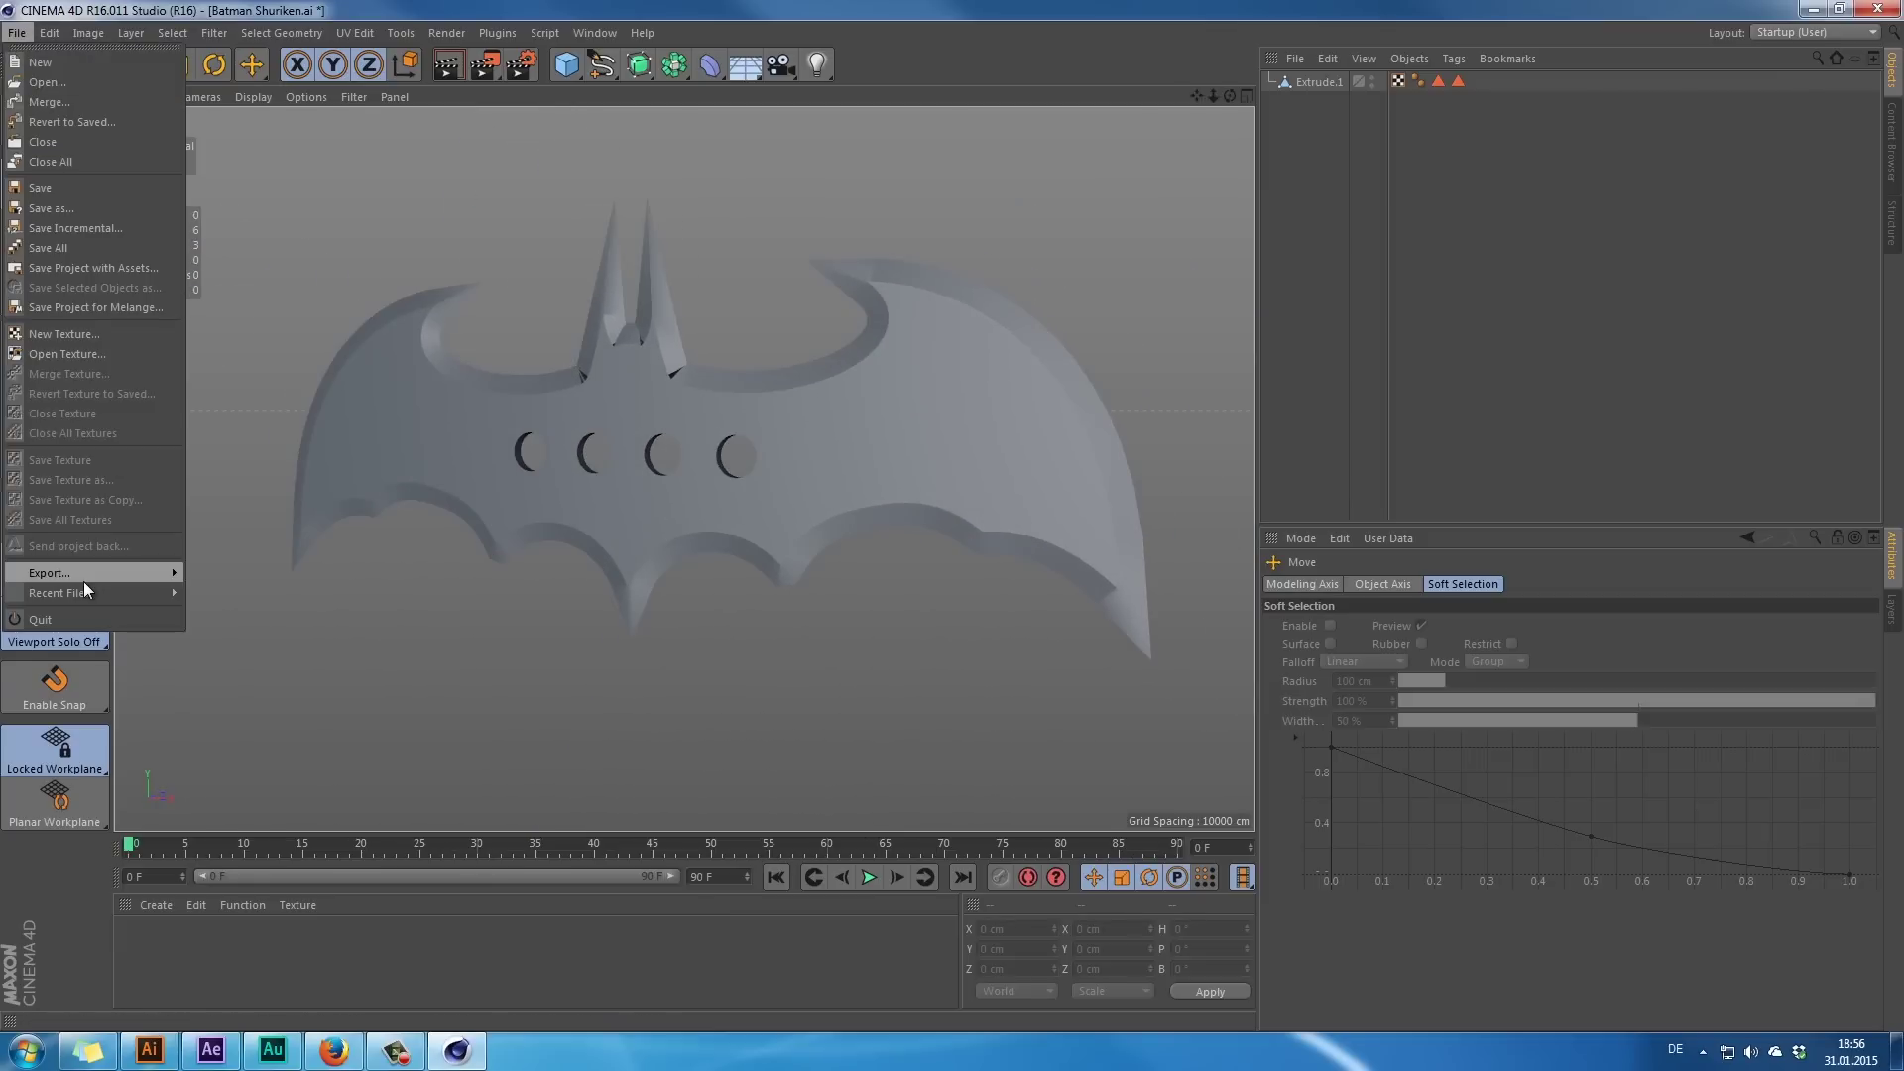
mouse_move(83, 579)
click(254, 849)
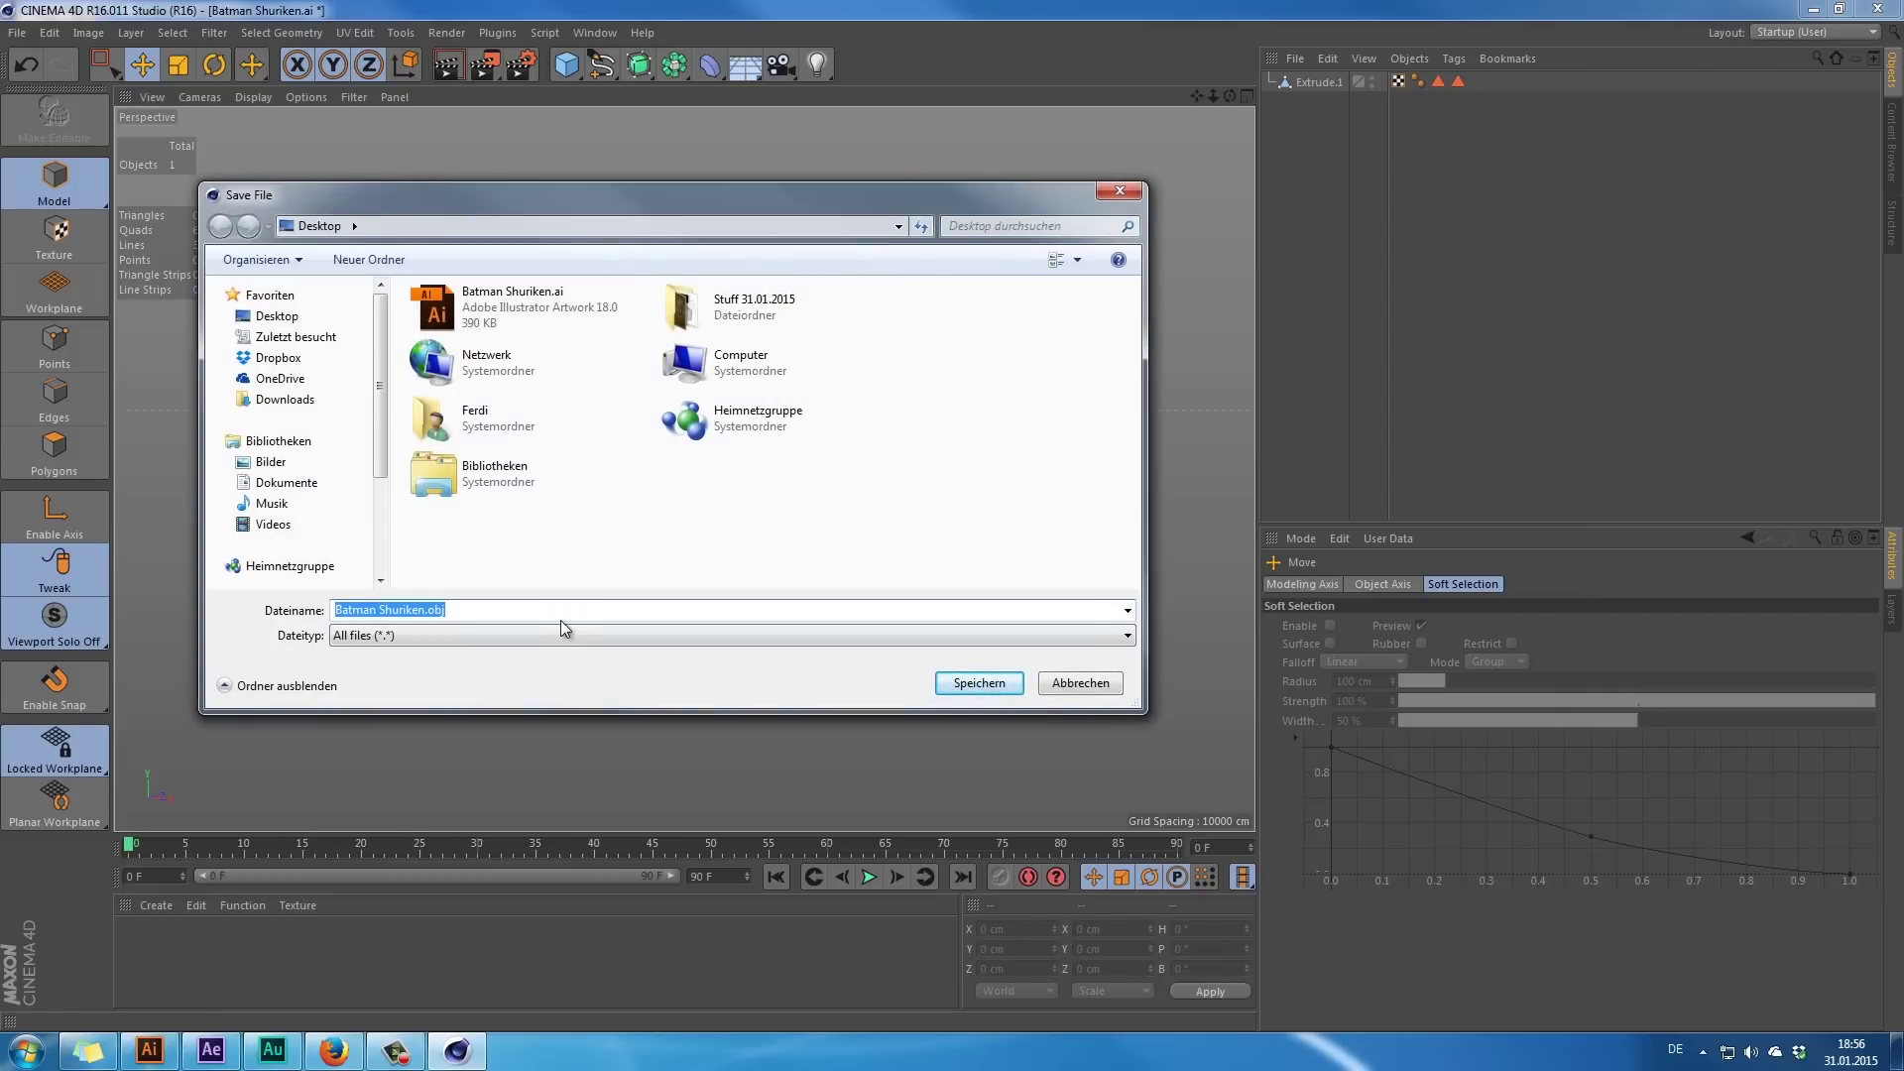
key(Return)
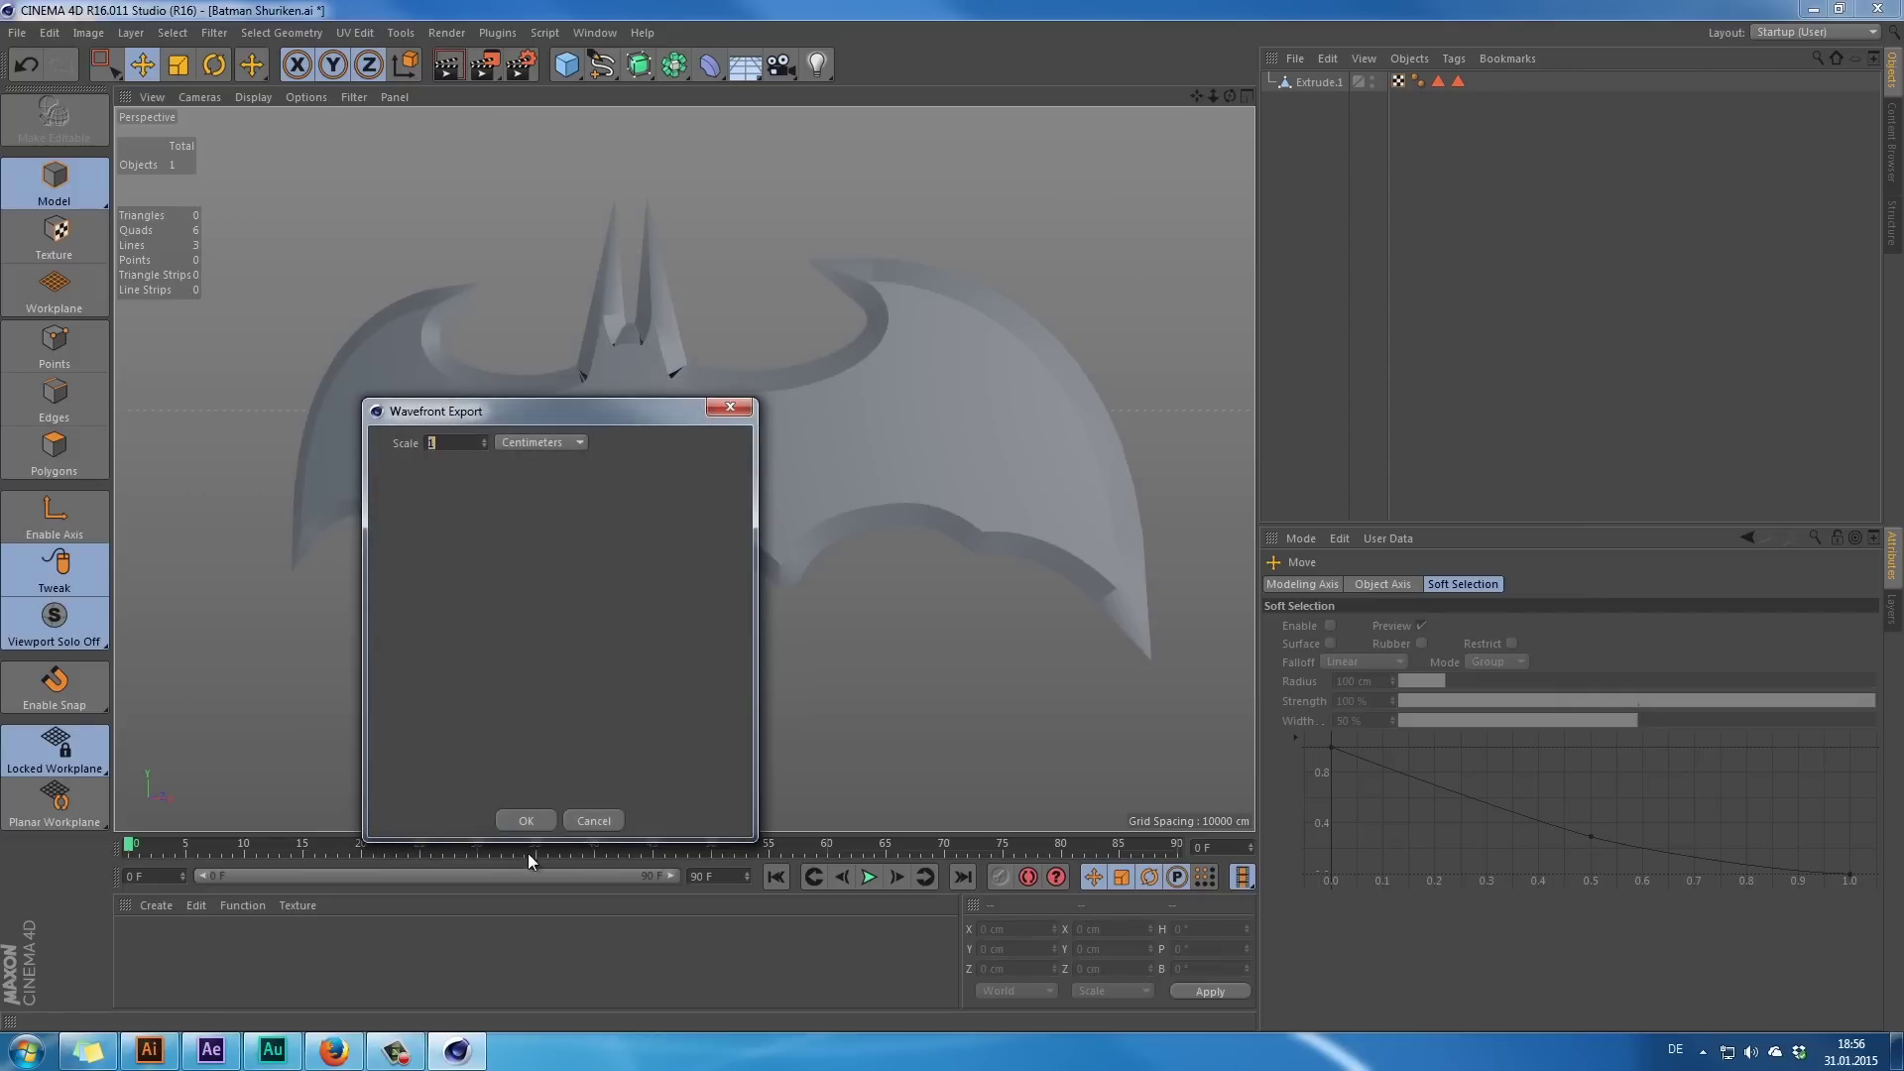
click(526, 823)
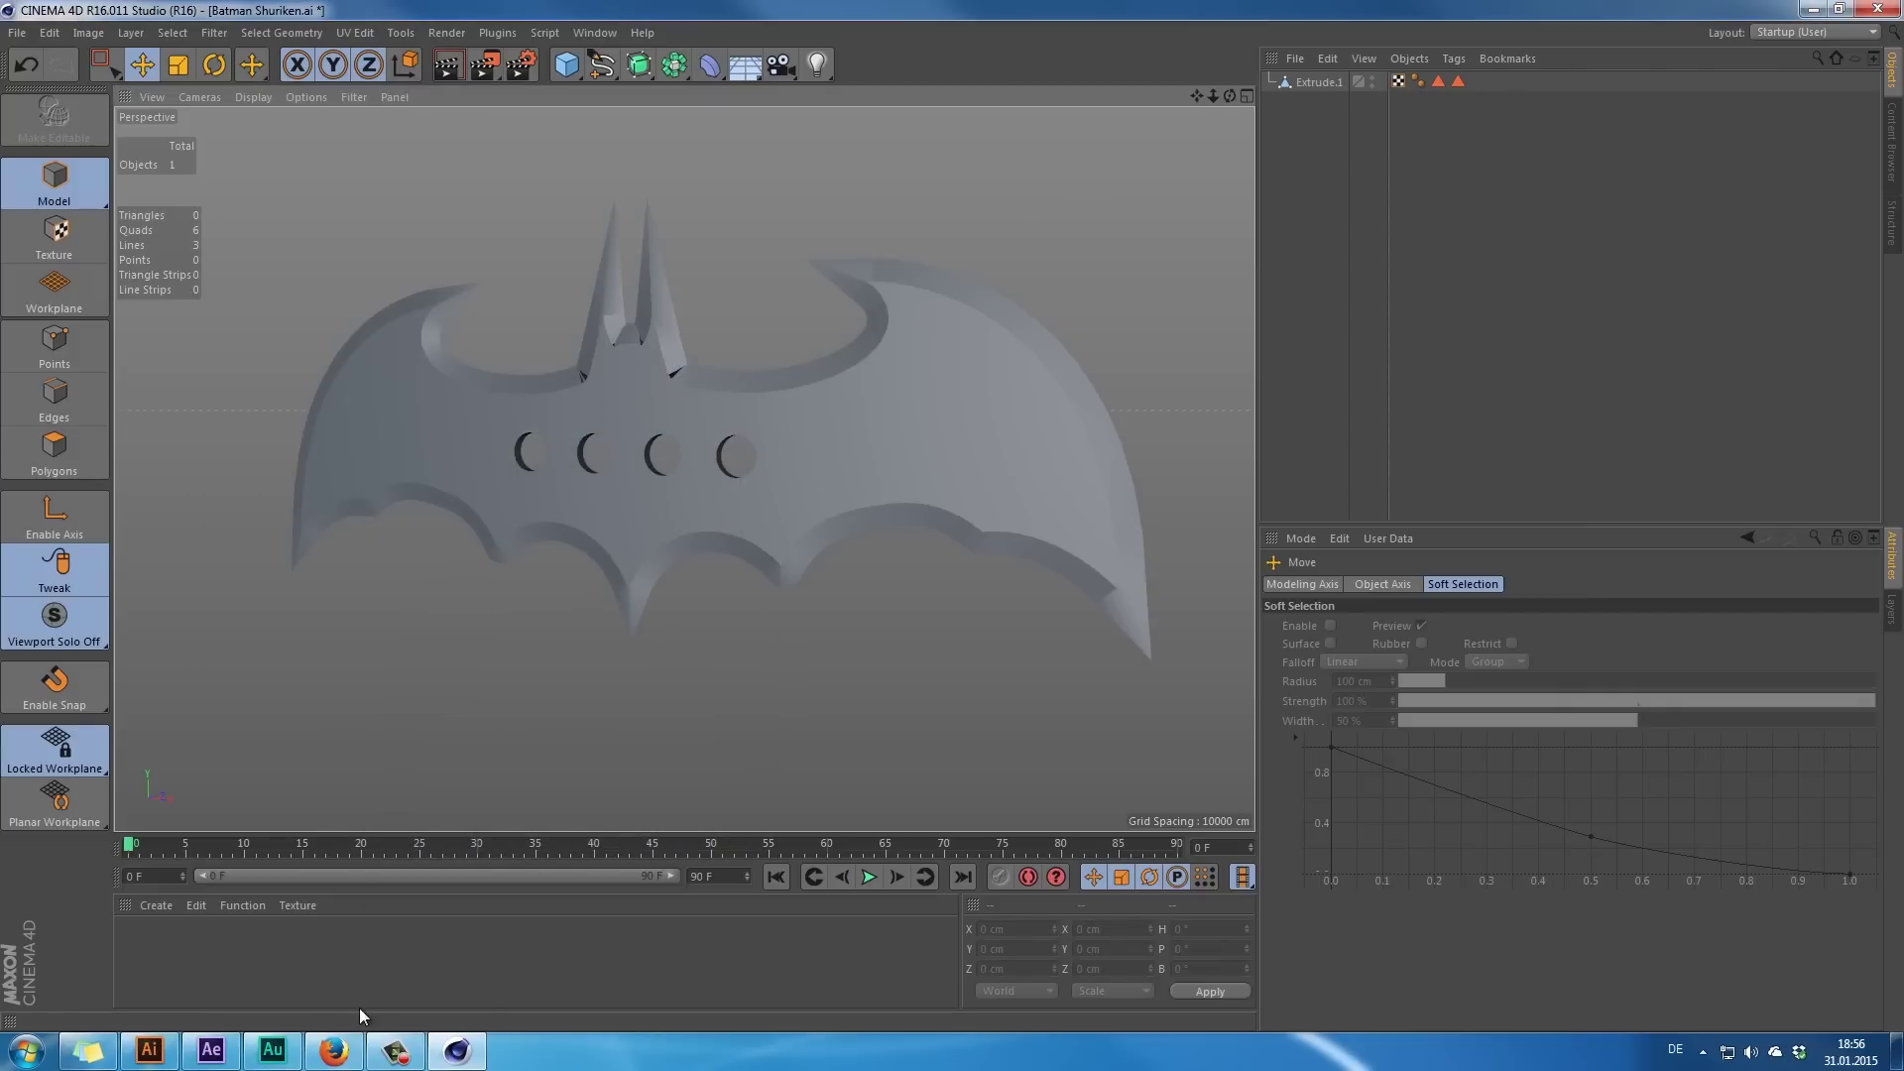
- Switch to After Effects and create a 1920 x 1080, 30 fps, 10-second composition named Batman Animation
click(222, 1053)
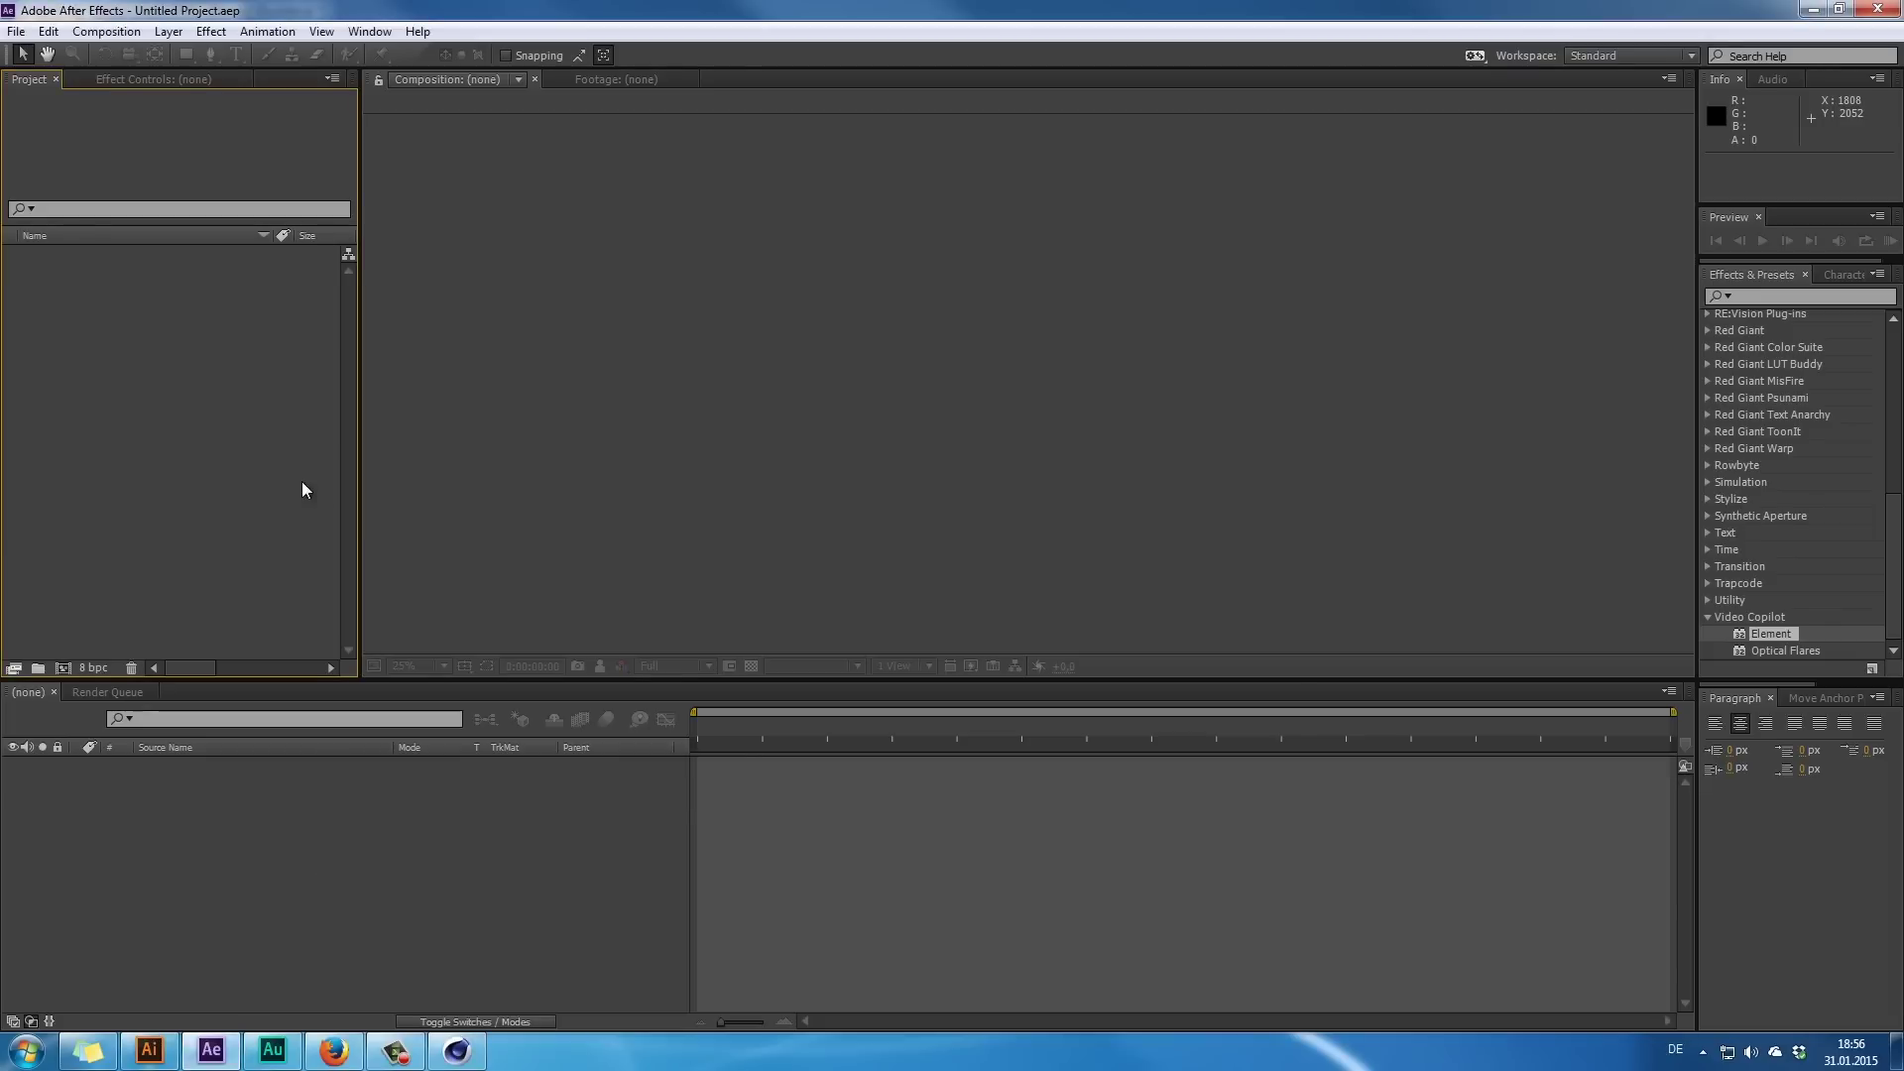
key(ctrl+n)
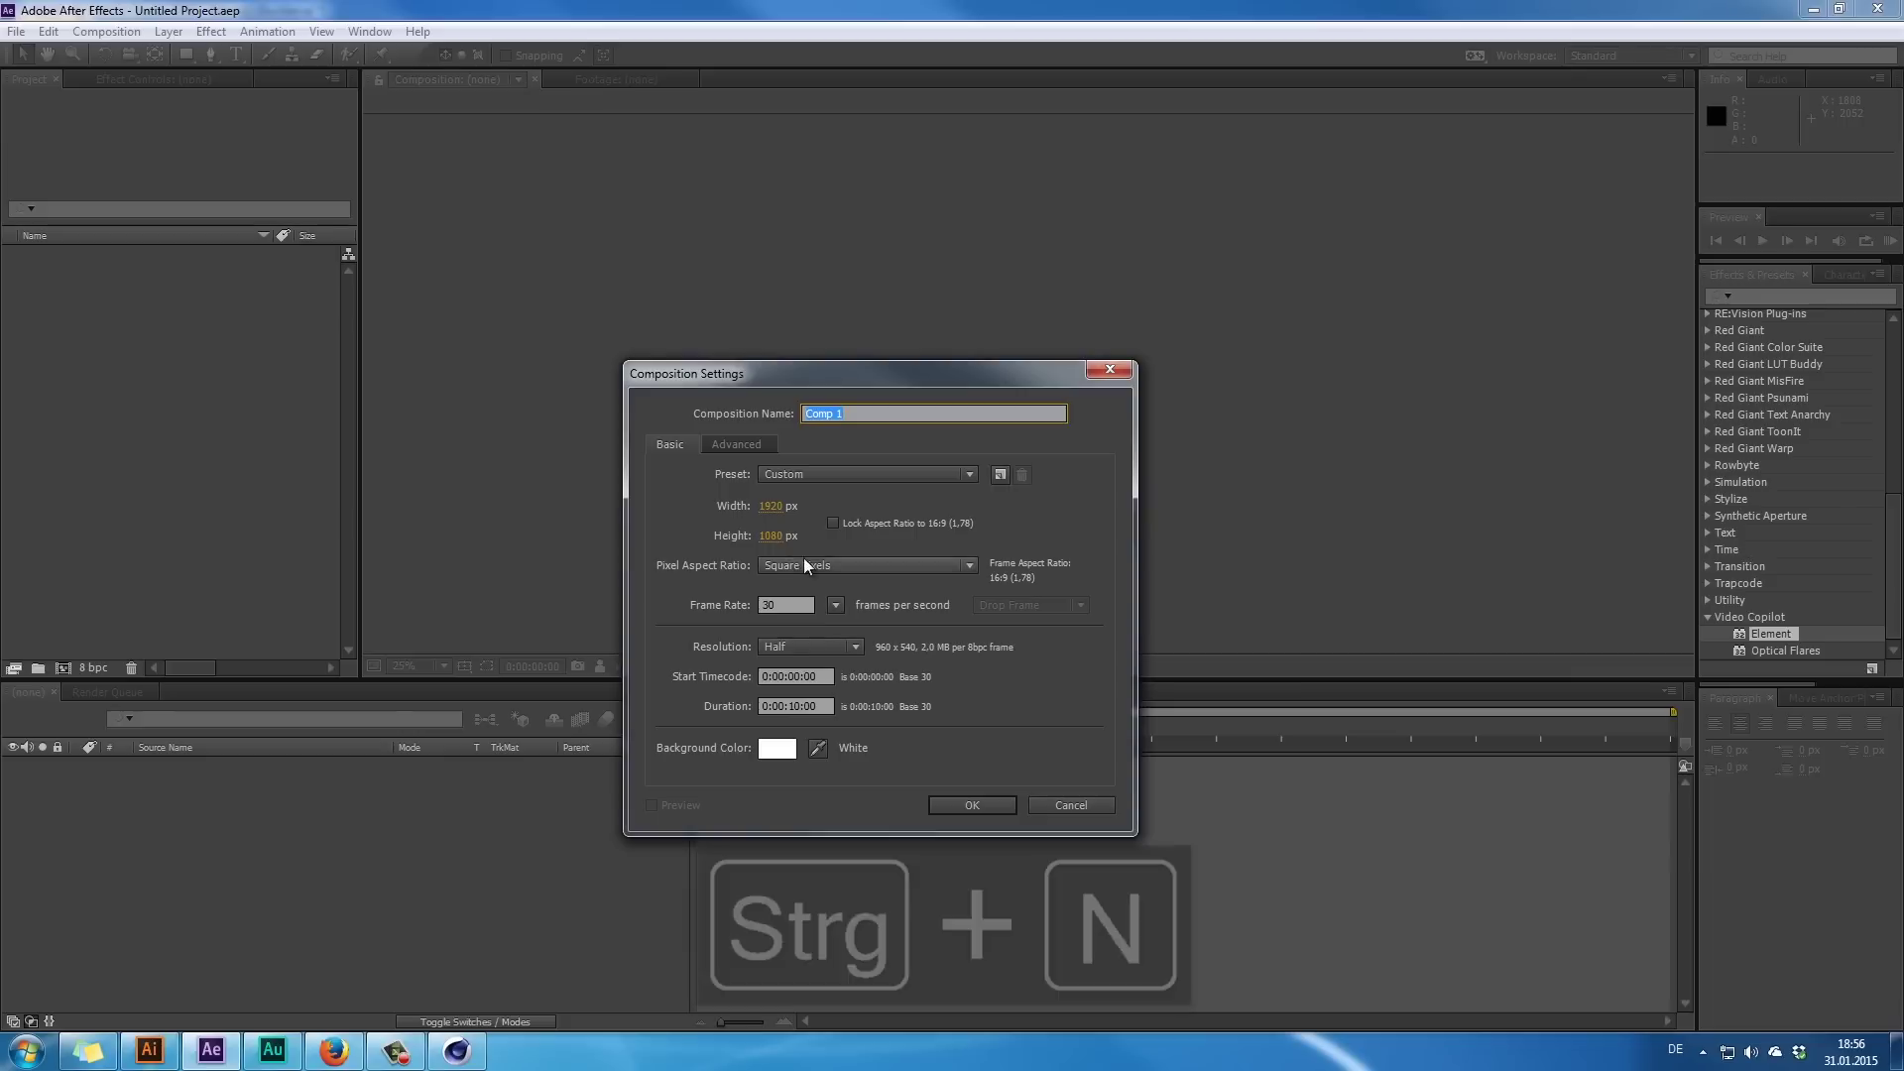
click(962, 808)
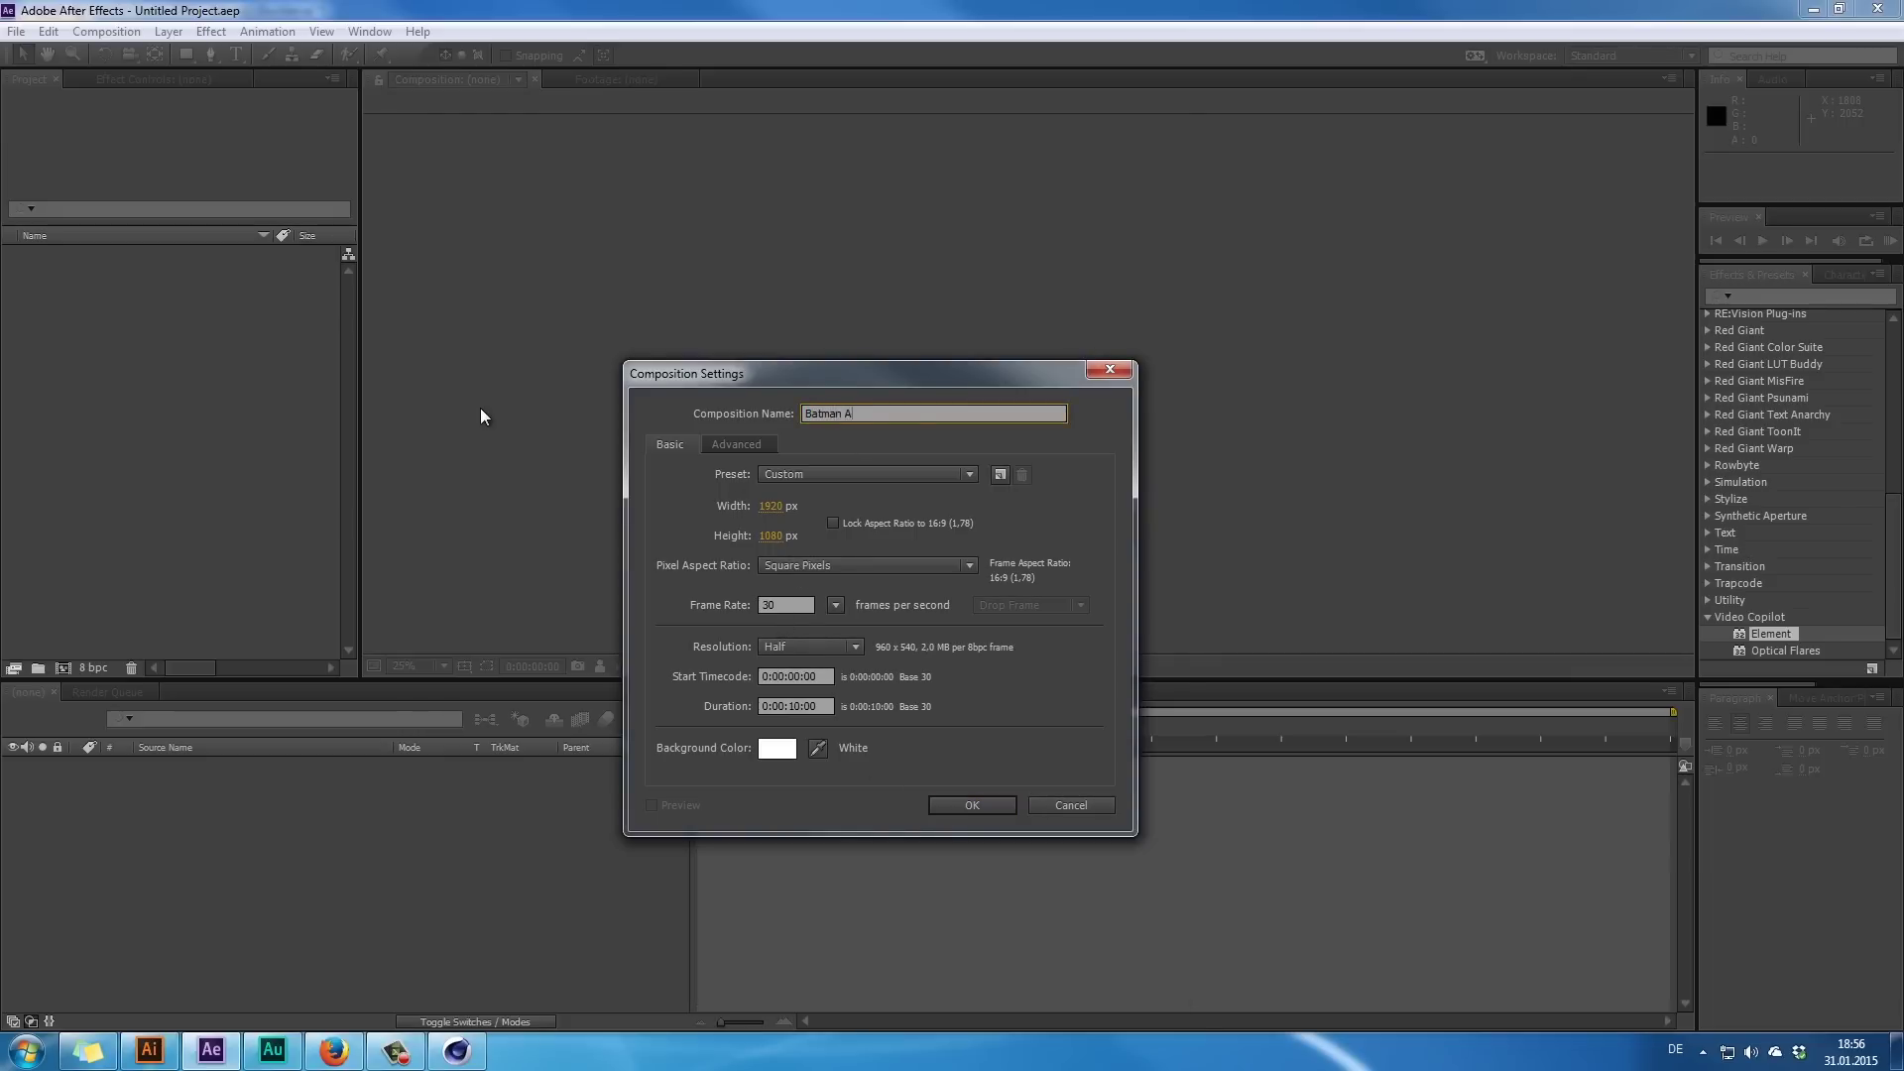
text(Batman Animation)
key(Return)
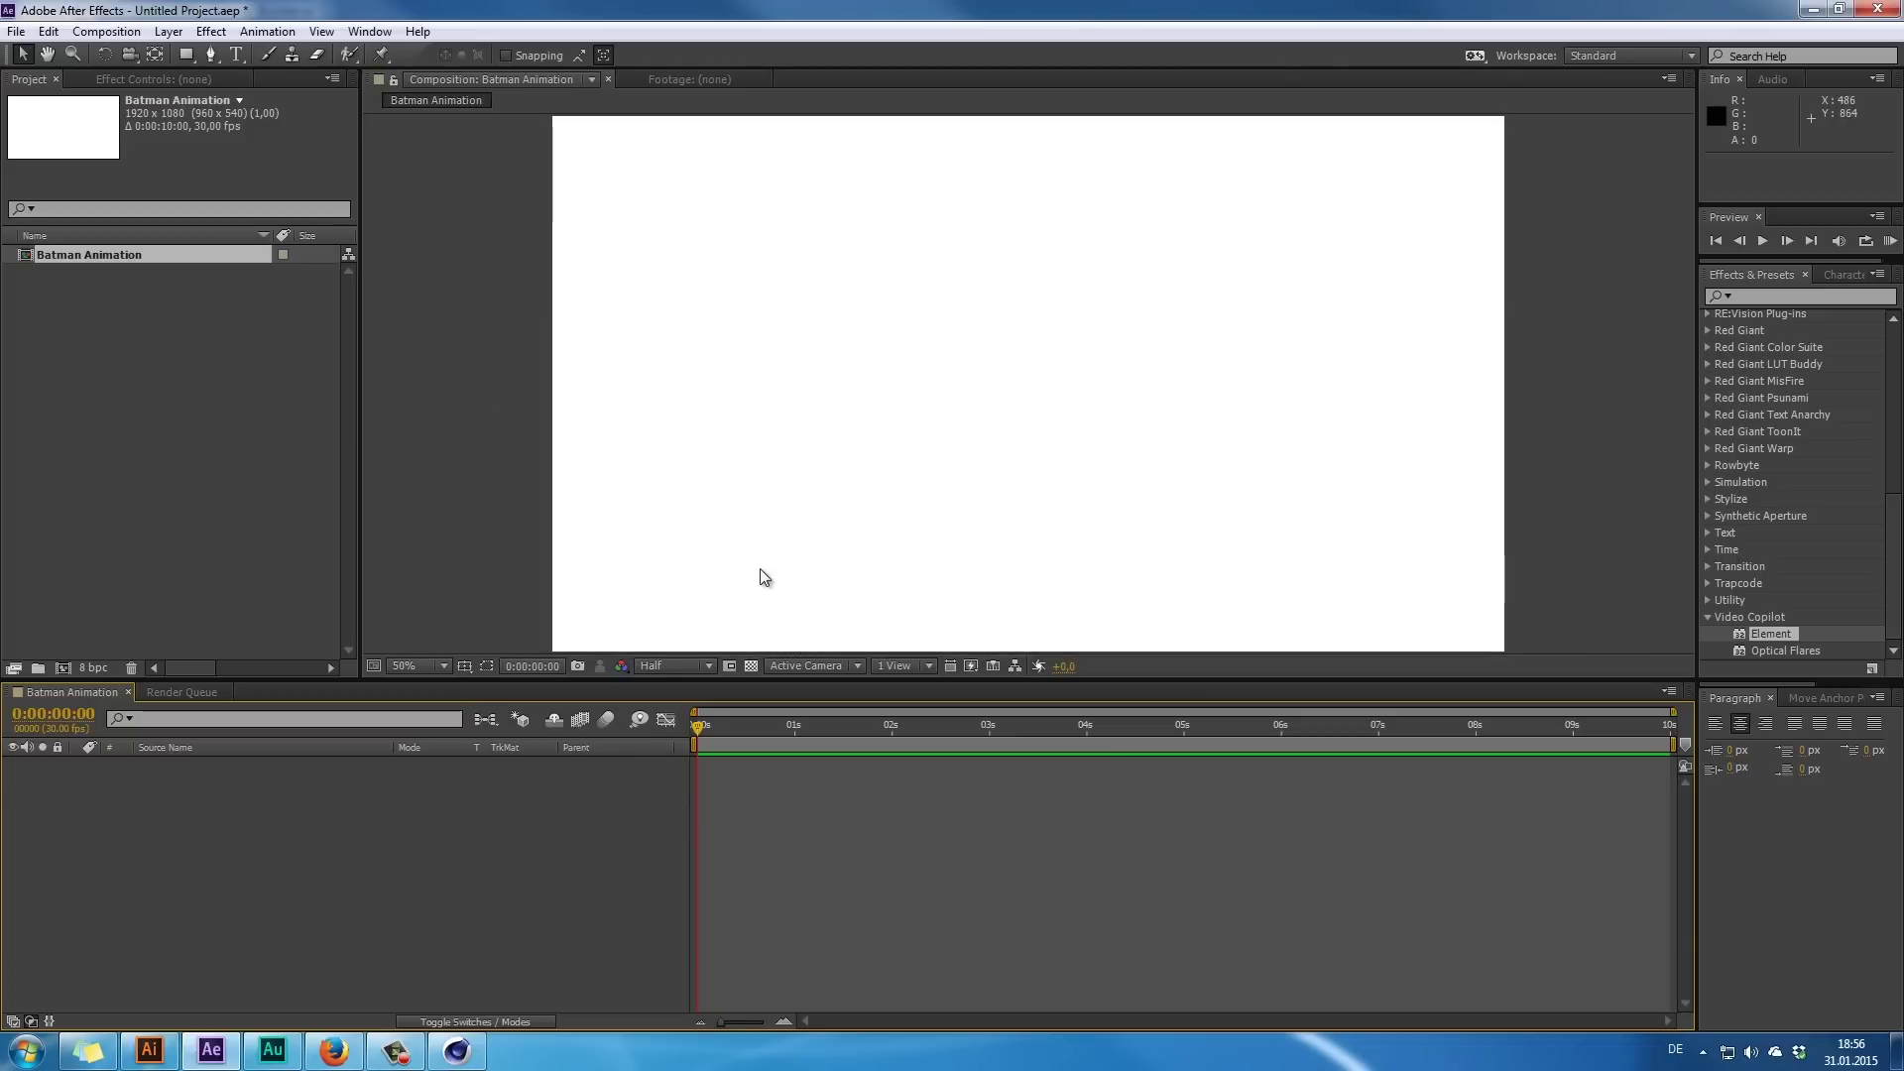
- Add a full-frame solid named Element 3D to the composition and apply the Video Copilot Element effect to it
drag(484, 679, 484, 761)
right_click(407, 859)
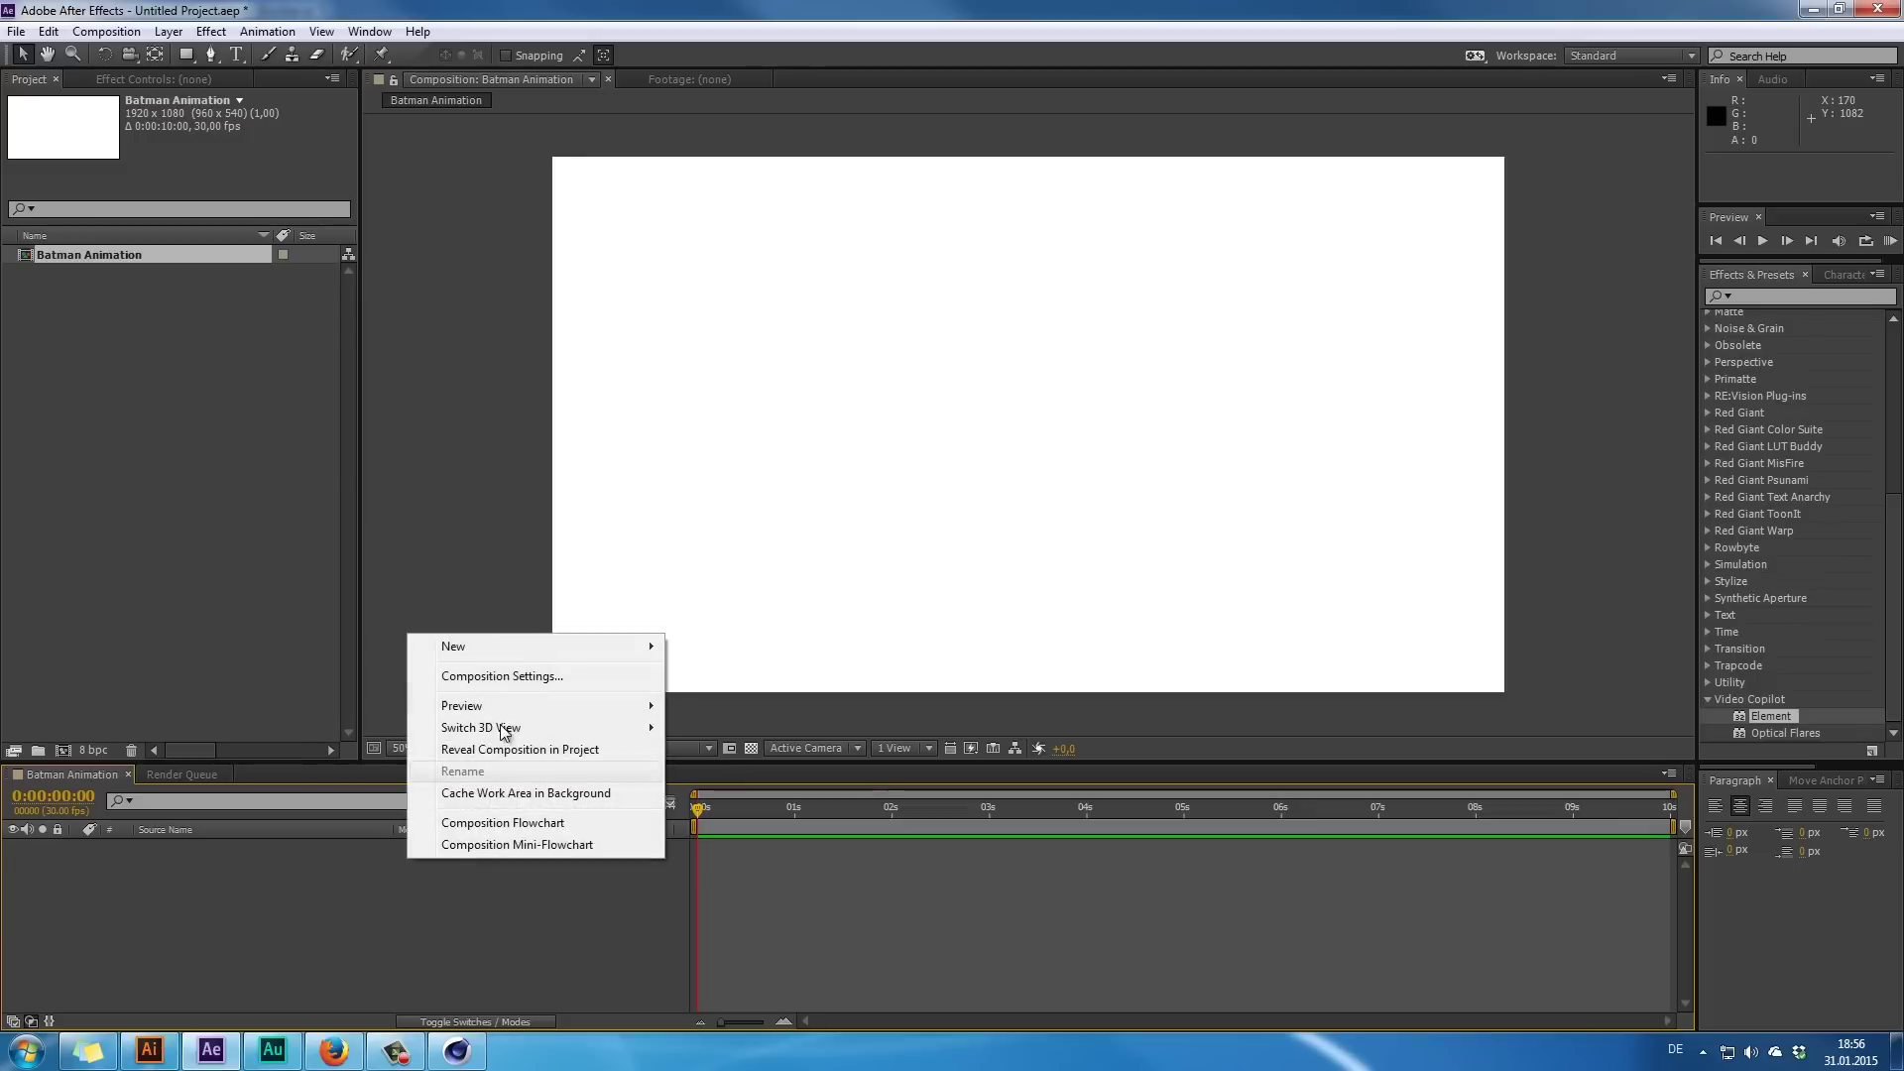
mouse_move(595, 647)
click(736, 698)
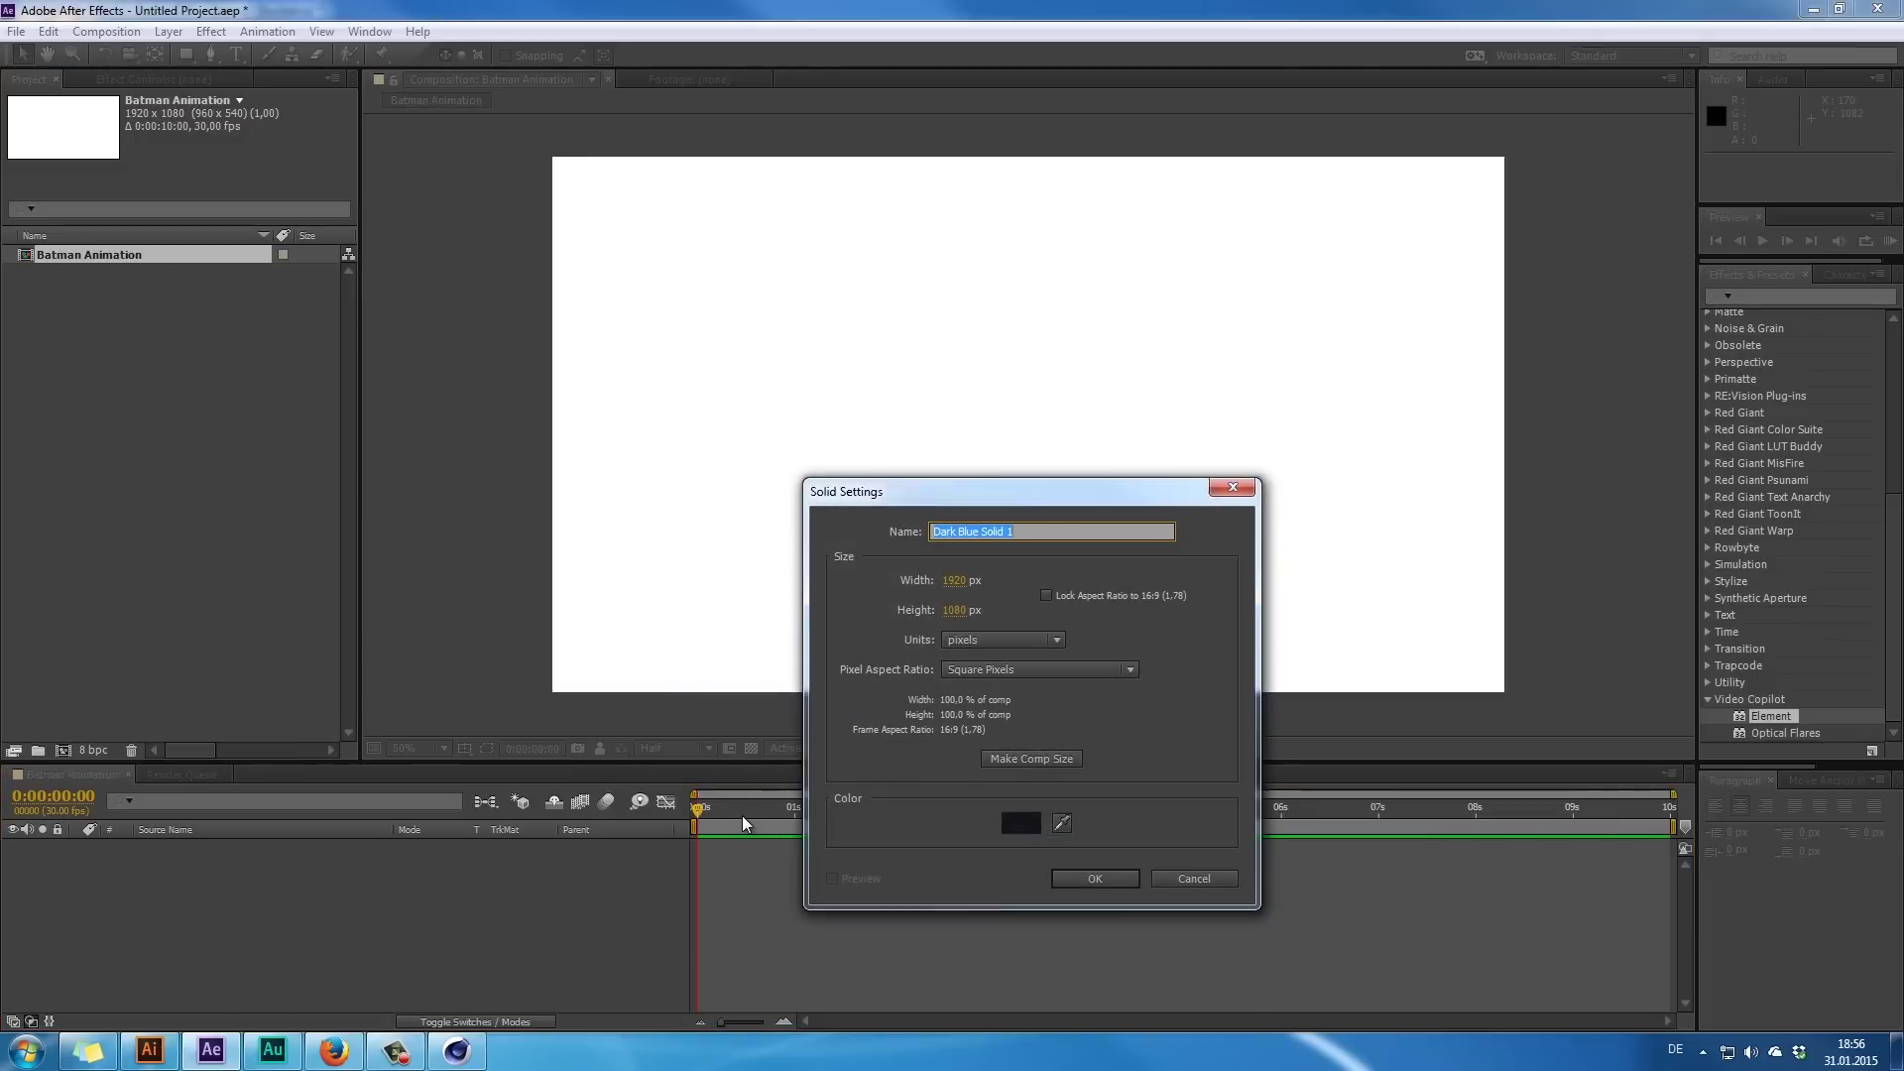
text(Element 3D)
key(Return)
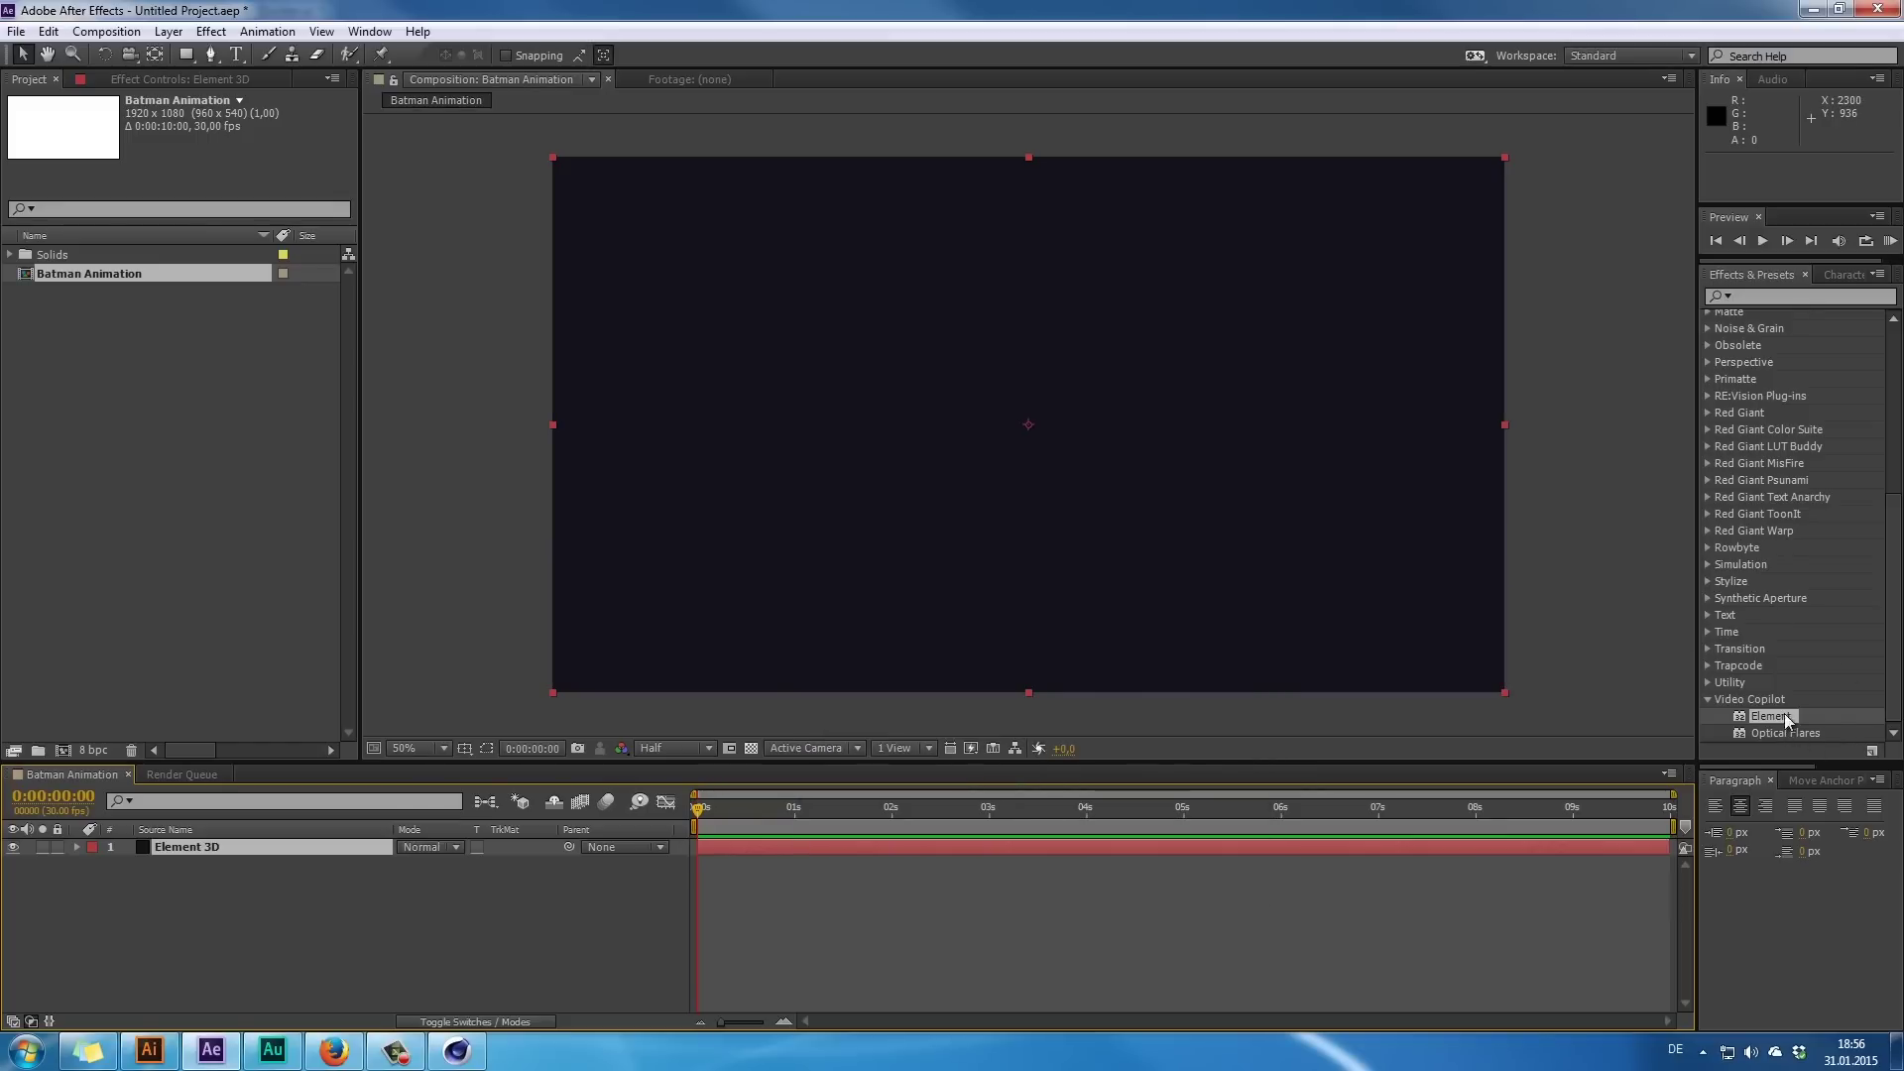
drag(1771, 718, 1069, 617)
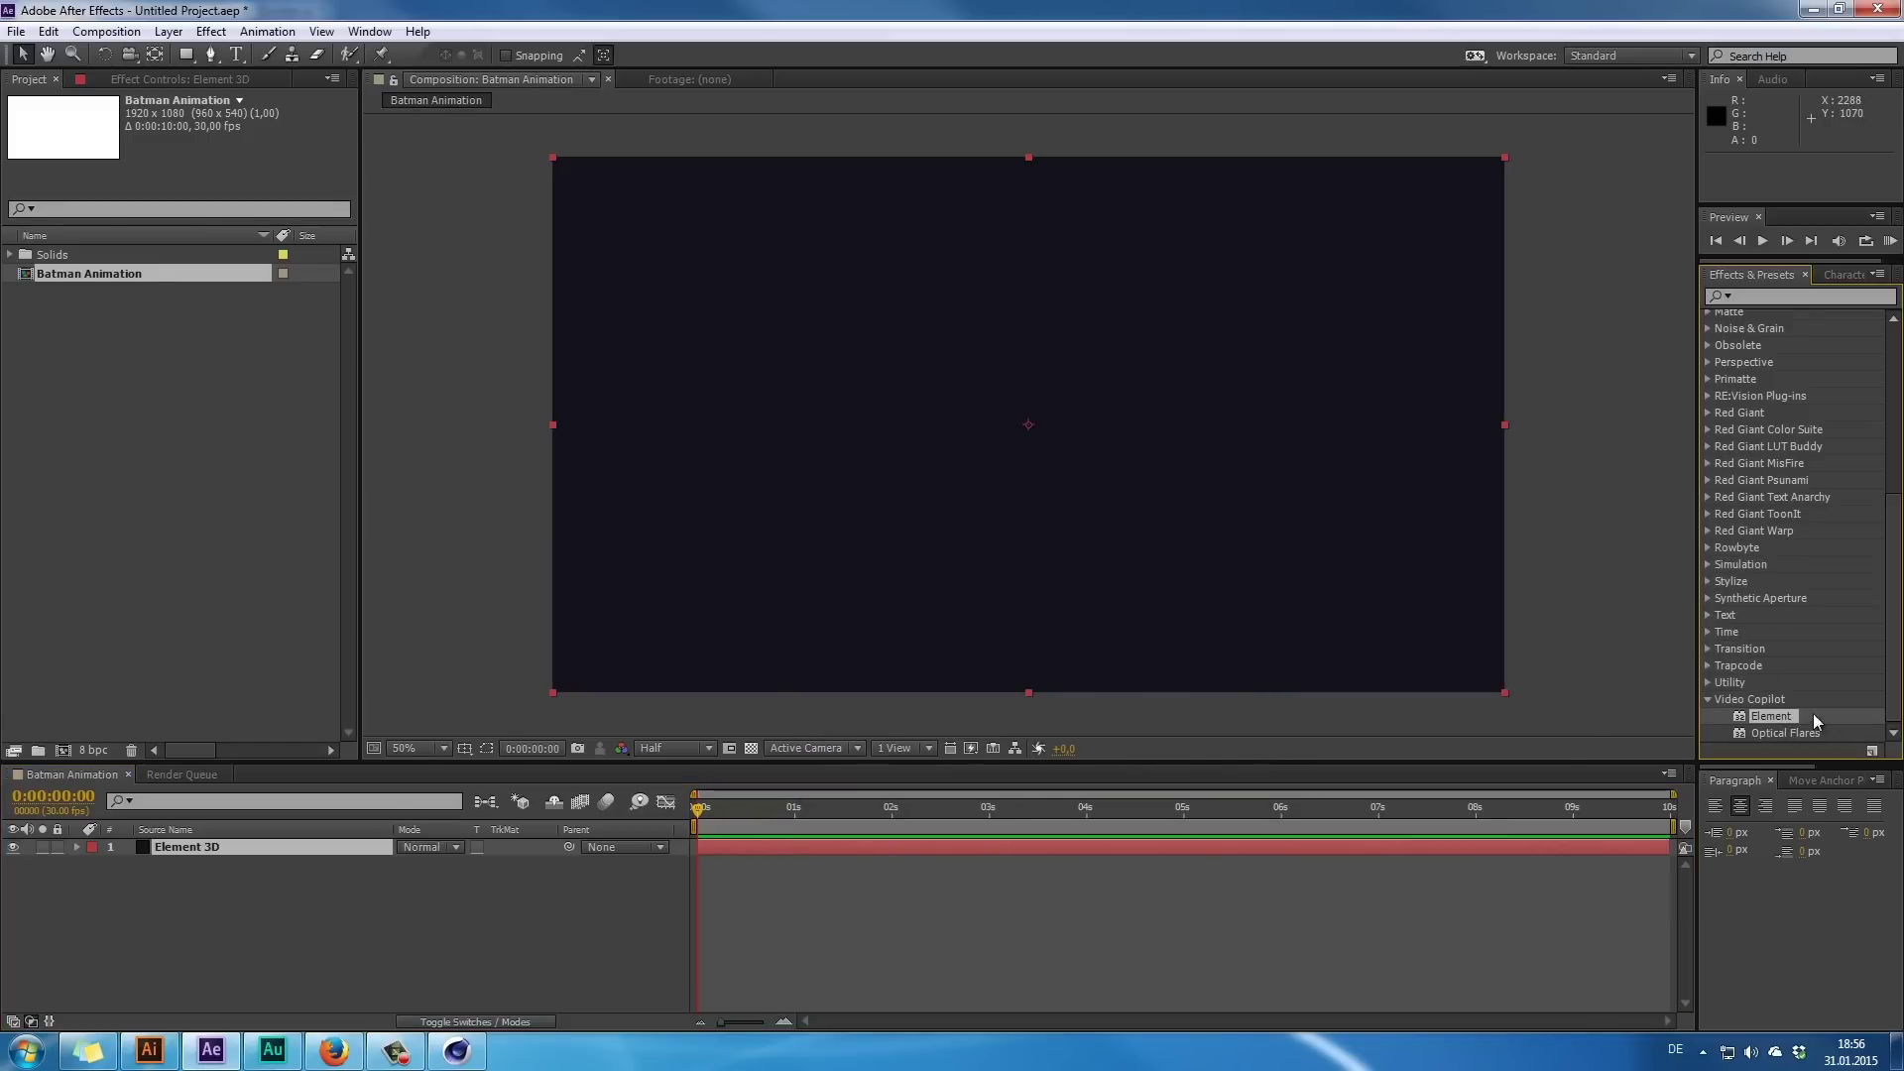
drag(1653, 739, 834, 511)
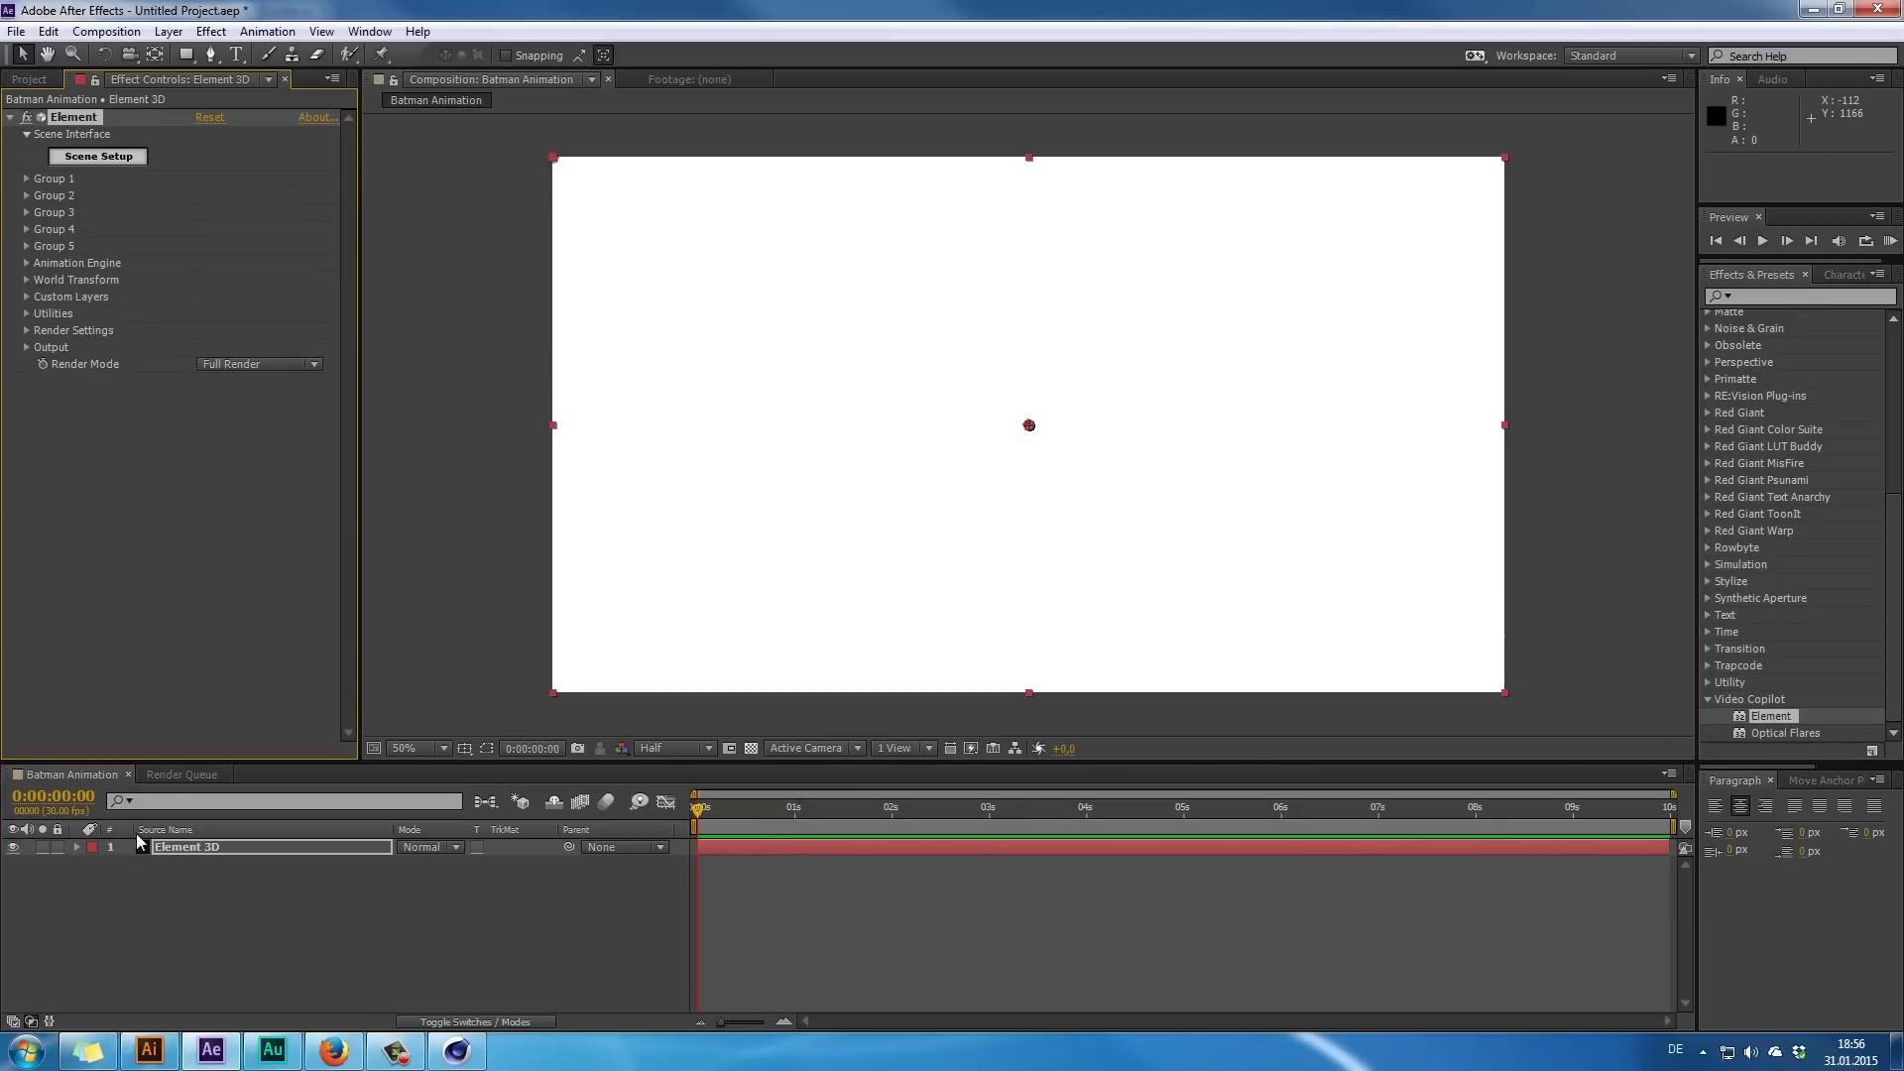
- Open the Element effect's Scene Setup and import Batman Shuriken.obj from the Desktop
click(98, 158)
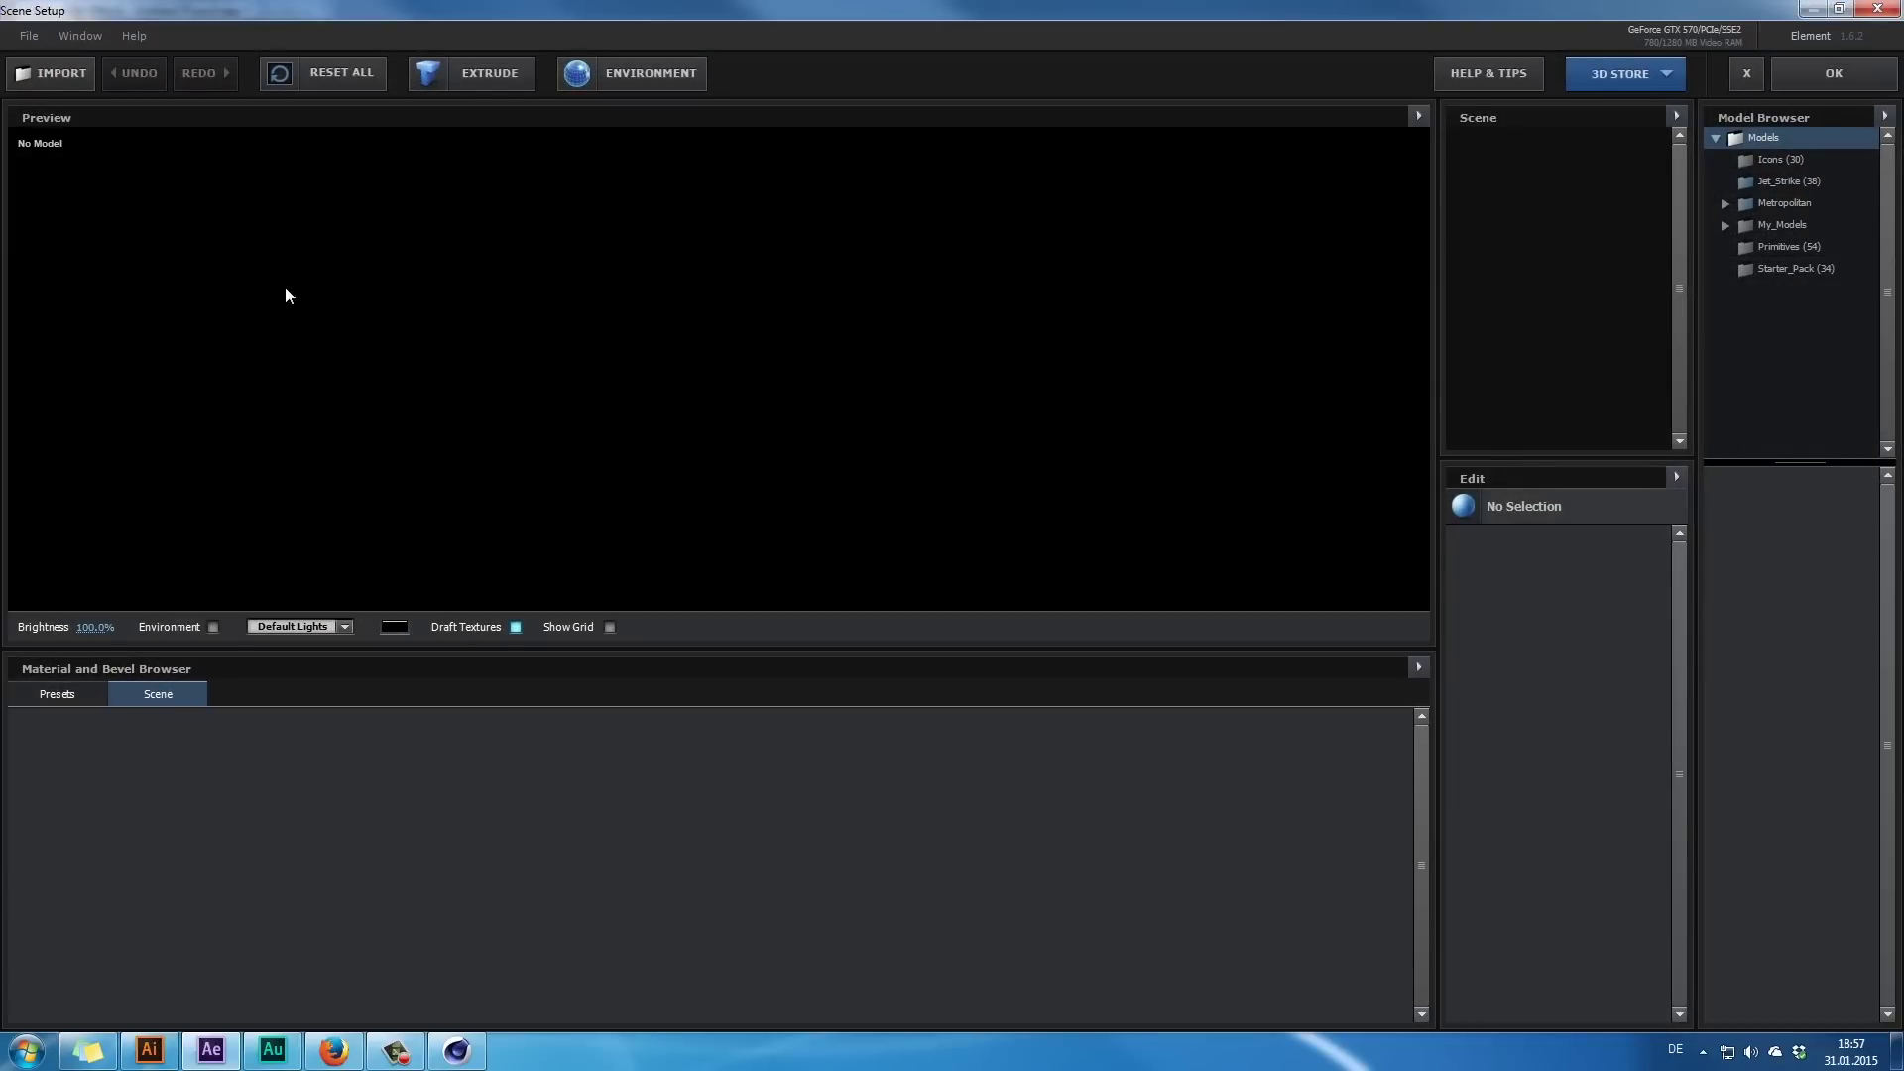
click(59, 77)
click(266, 150)
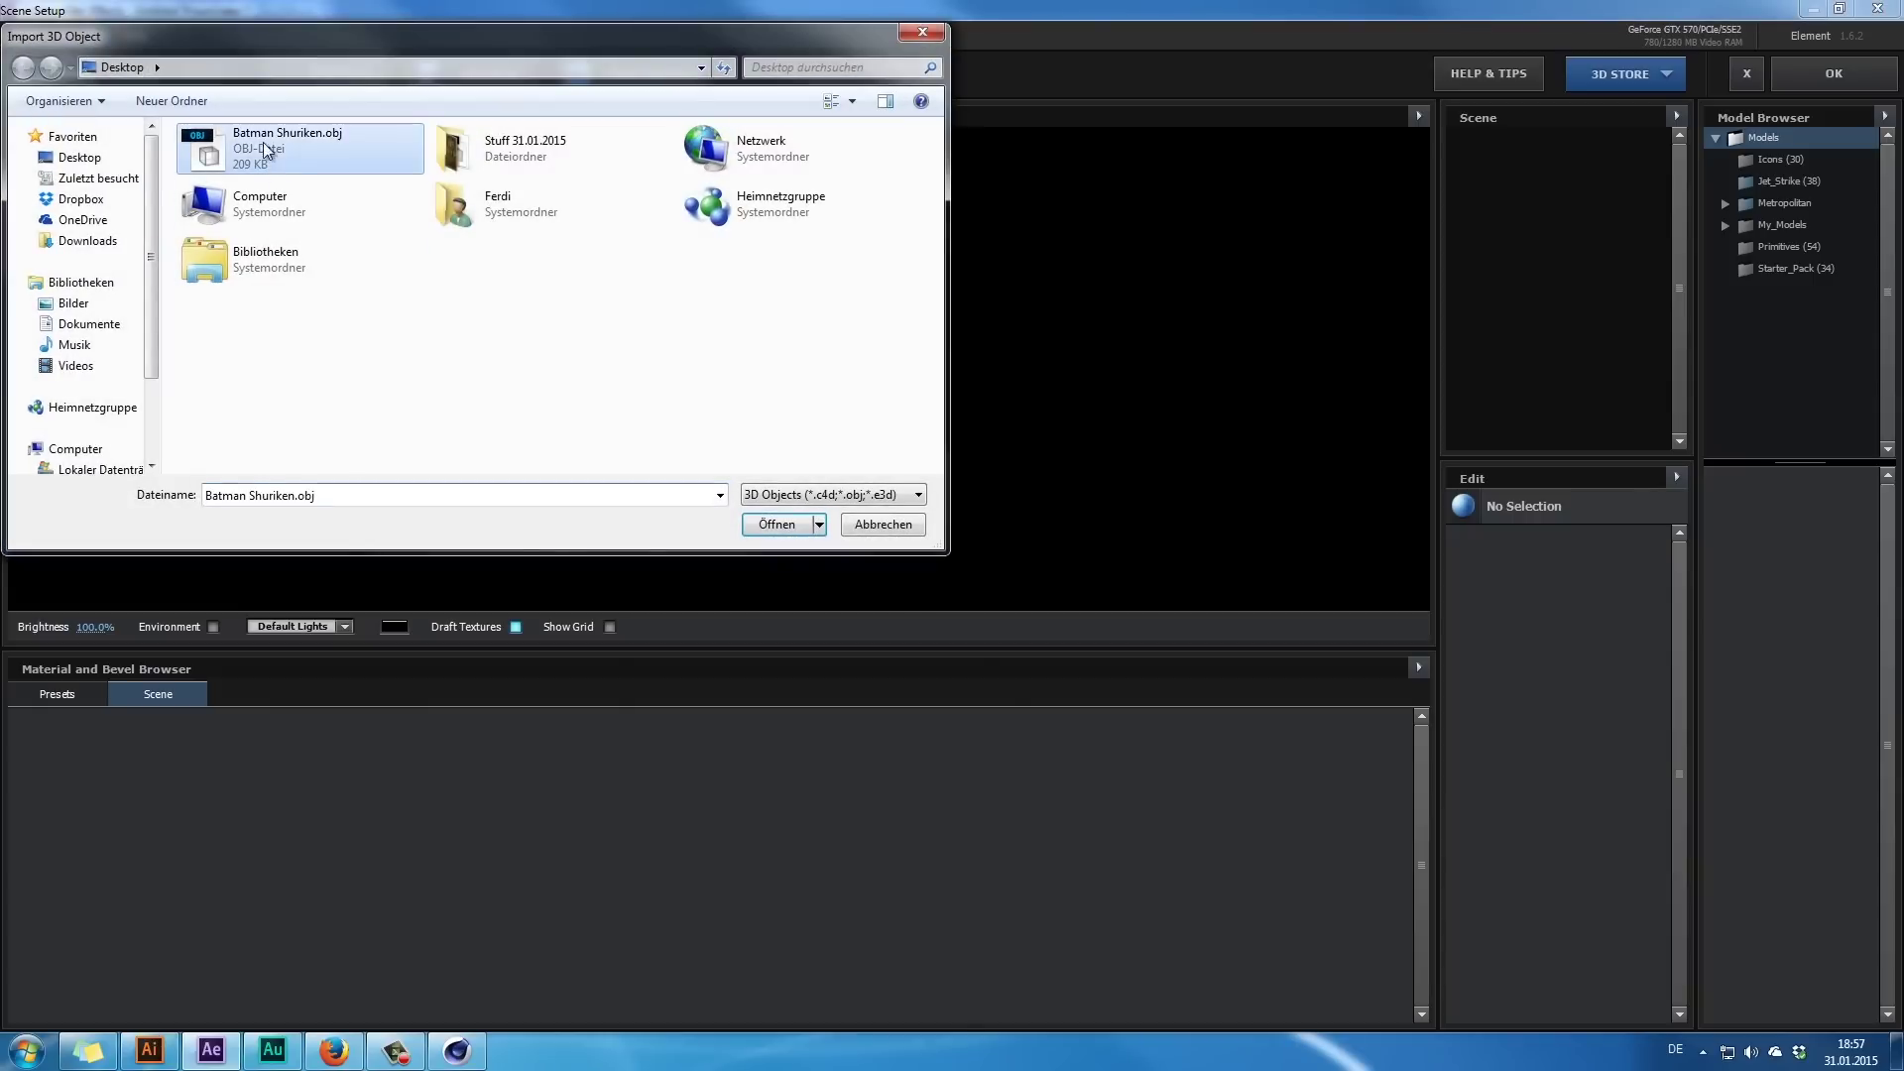
click(779, 525)
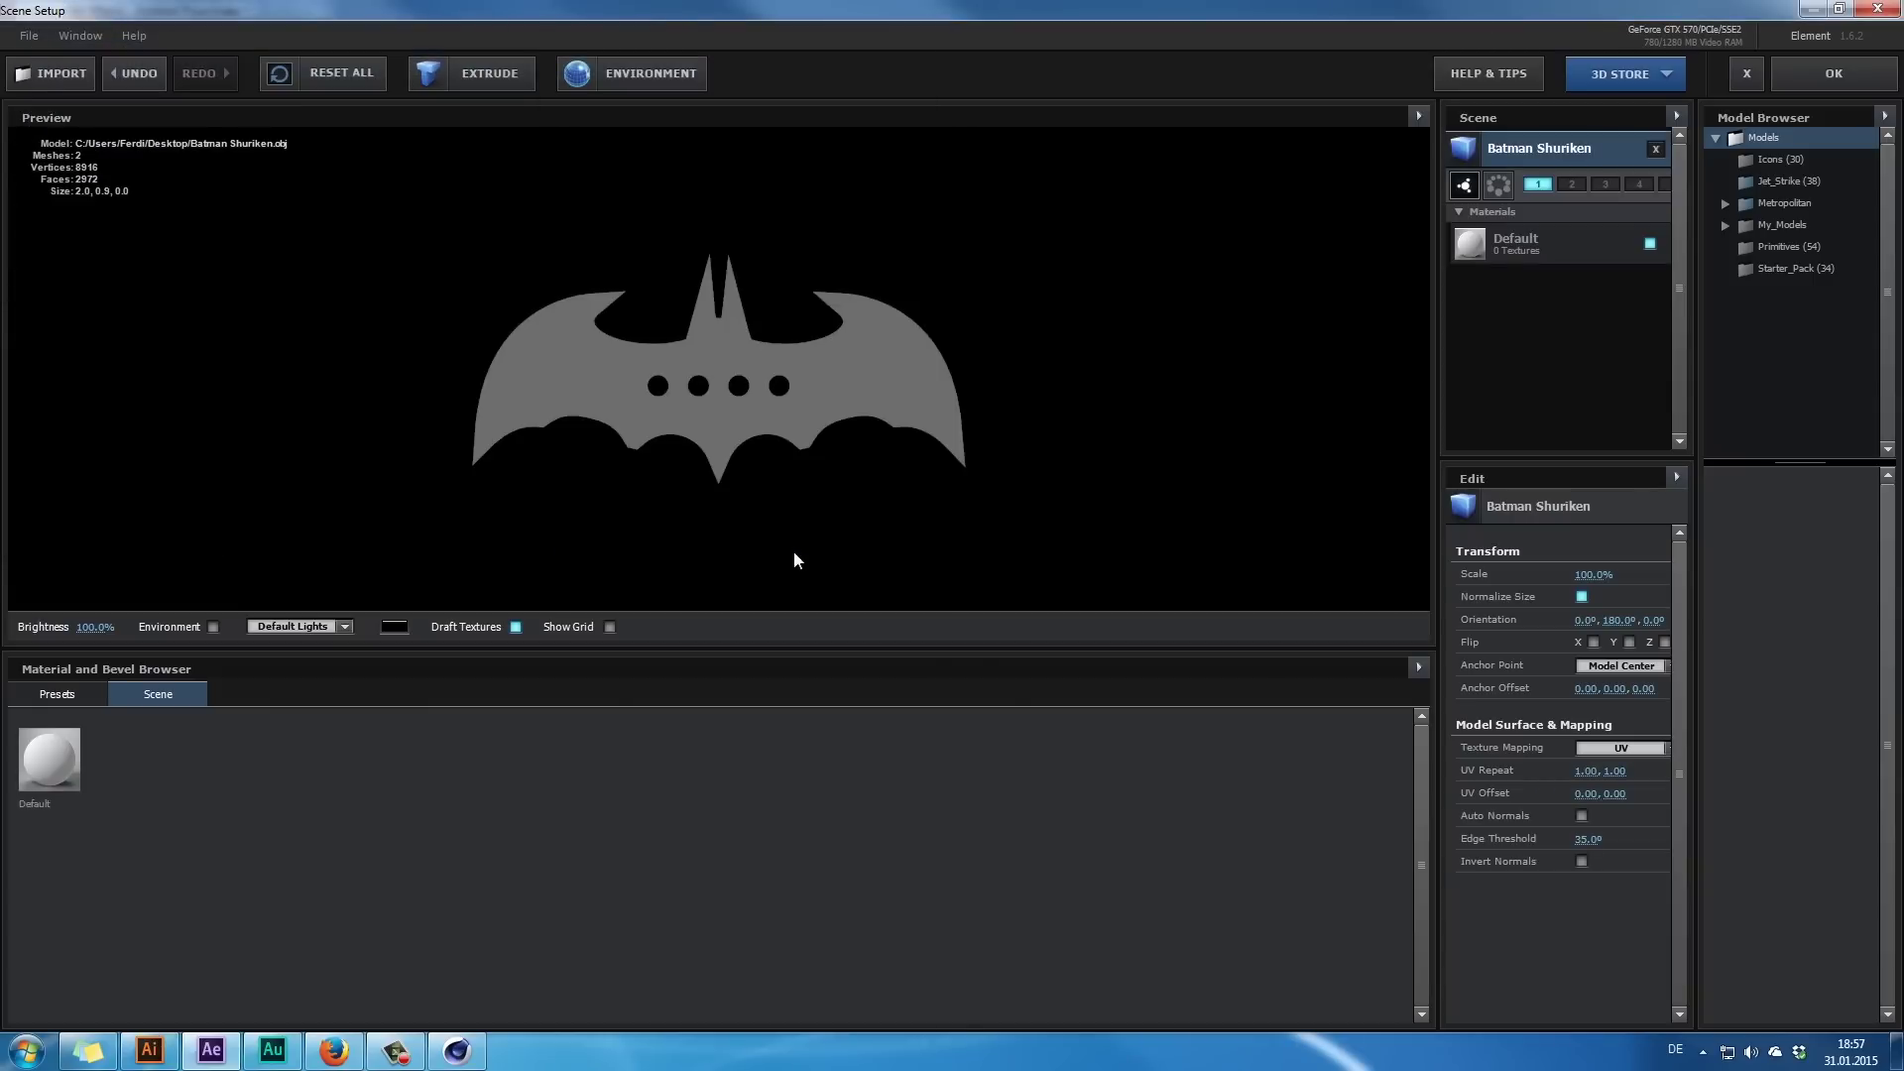
- Enable Auto Normals for the Batman Shuriken model and set its Edge Threshold to 0.0° so the bevels render sharp
drag(839, 420, 808, 466)
click(1581, 815)
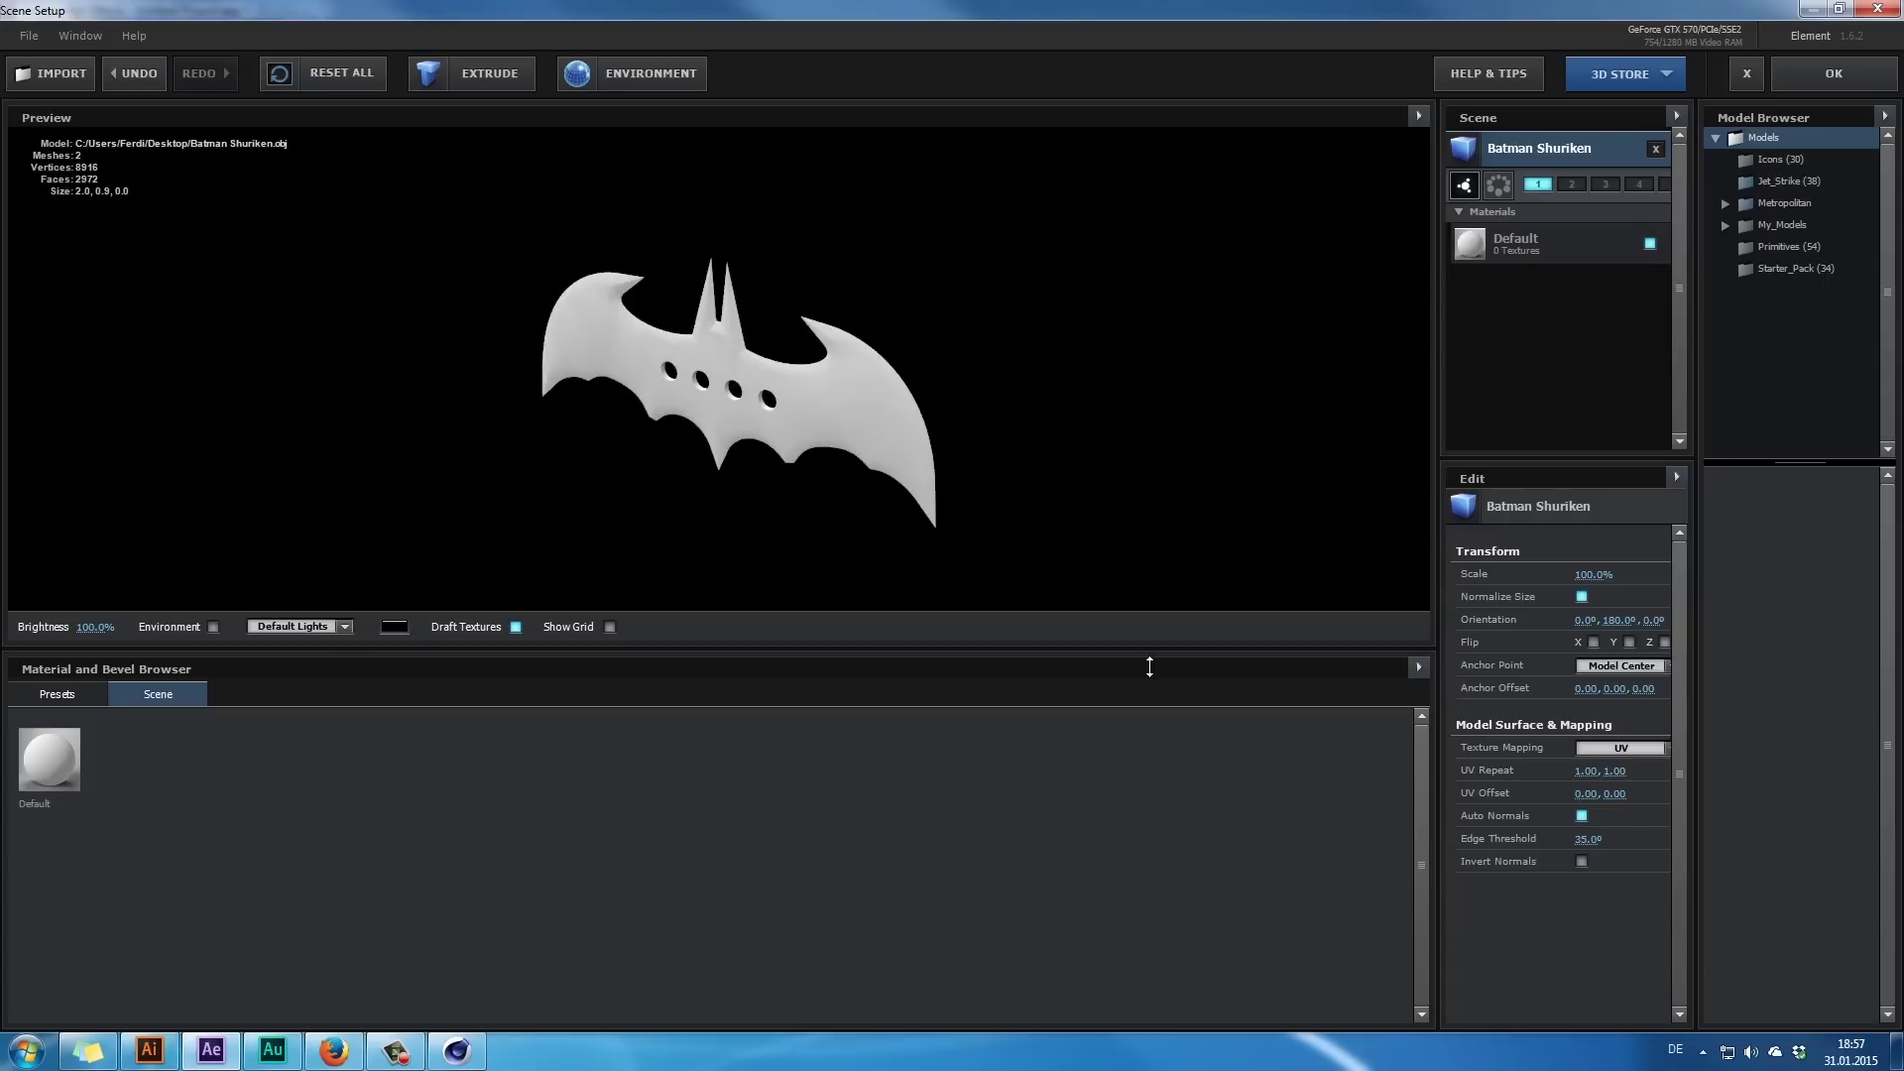
mouse_move(714, 426)
mouse_down()
mouse_move(782, 325)
mouse_move(816, 310)
mouse_move(901, 351)
mouse_move(883, 353)
mouse_move(892, 340)
mouse_up()
scroll(489, 391, up, 5)
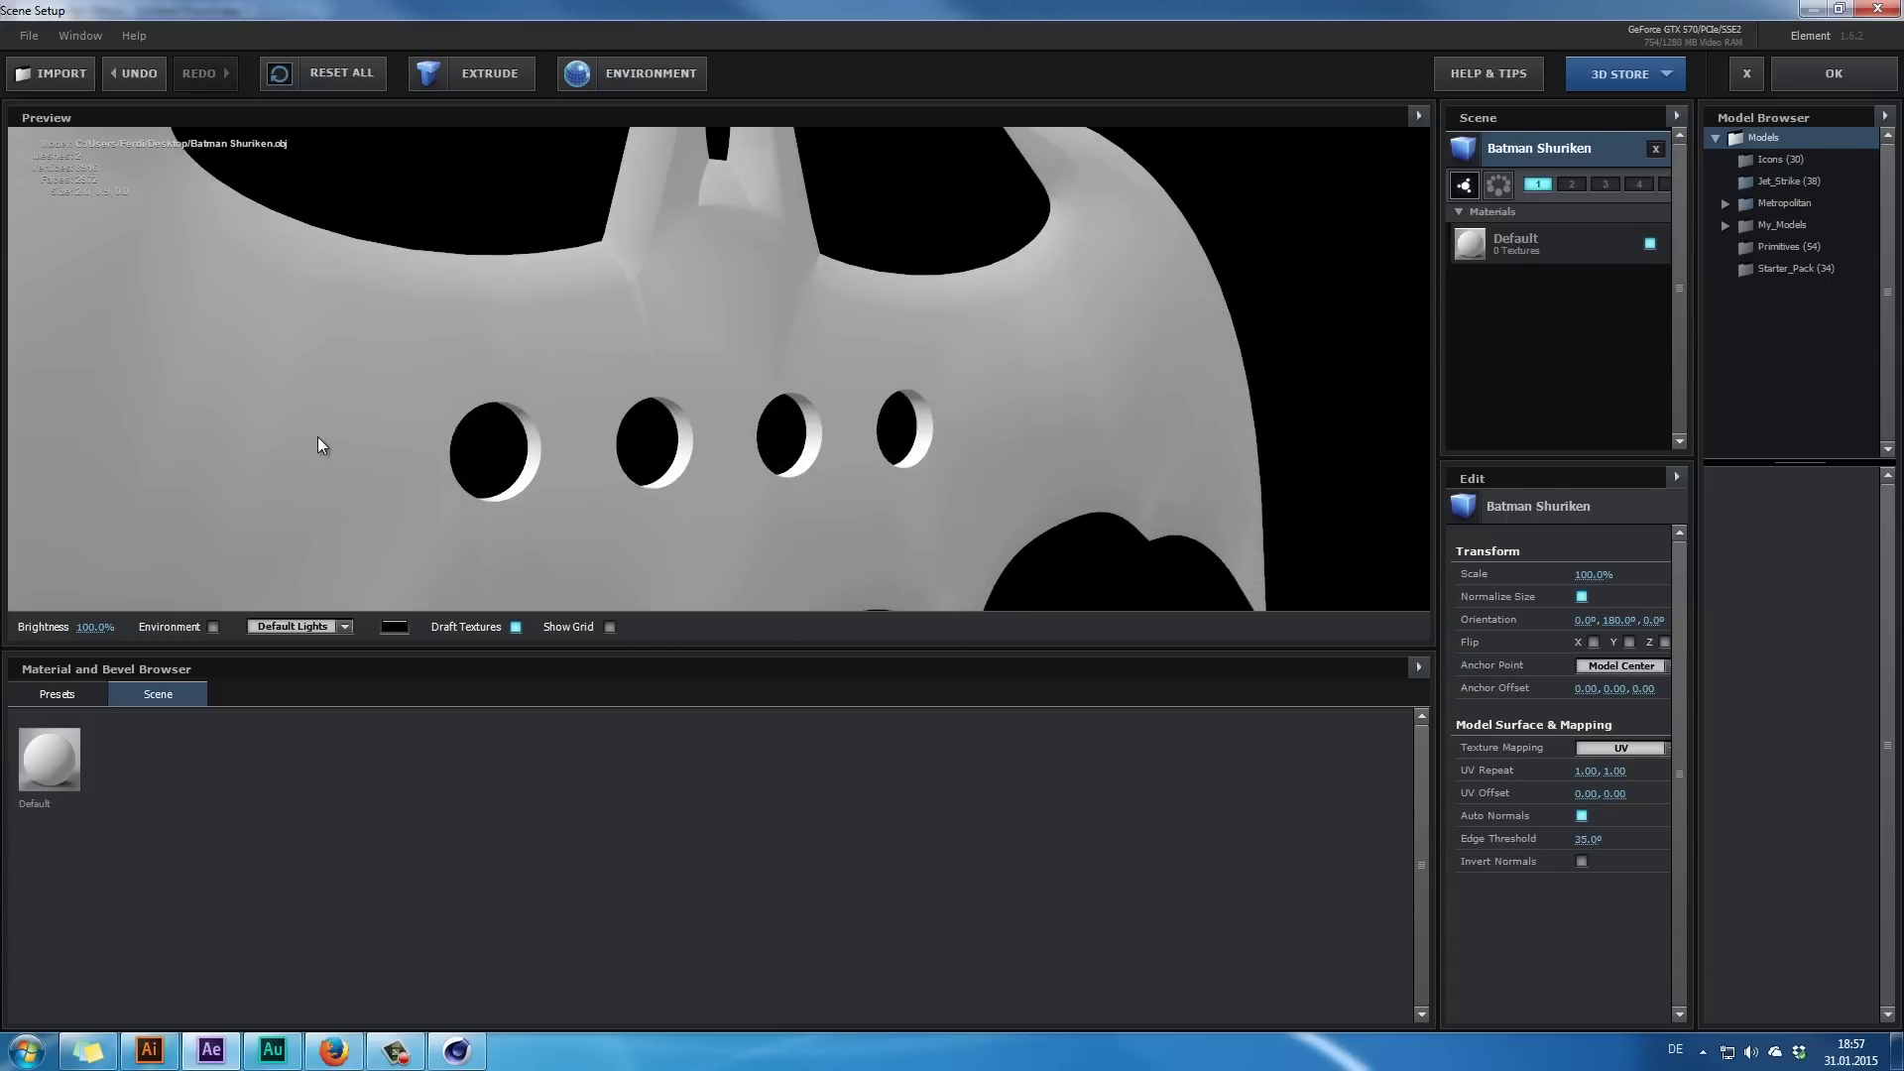
scroll(632, 300, down, 3)
scroll(716, 470, down, 2)
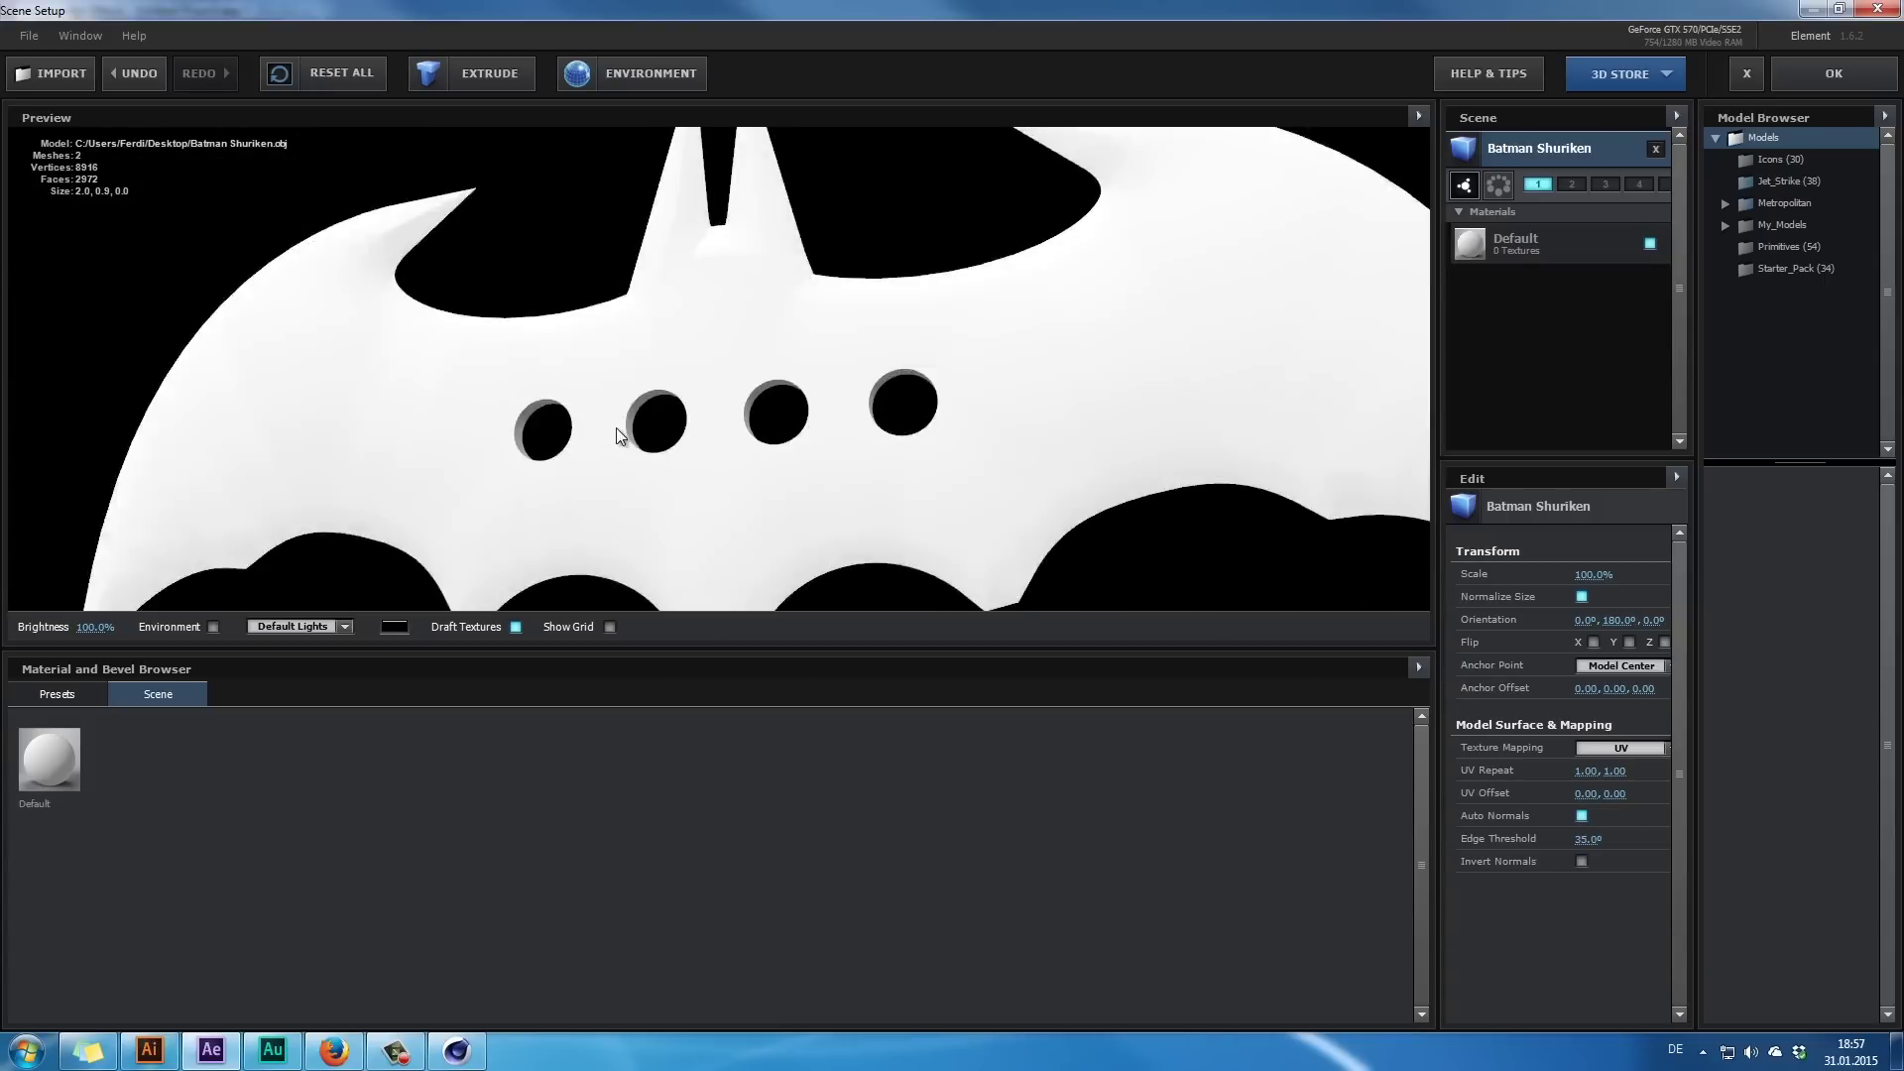
mouse_move(628, 424)
mouse_down()
mouse_move(514, 433)
mouse_move(651, 453)
mouse_up()
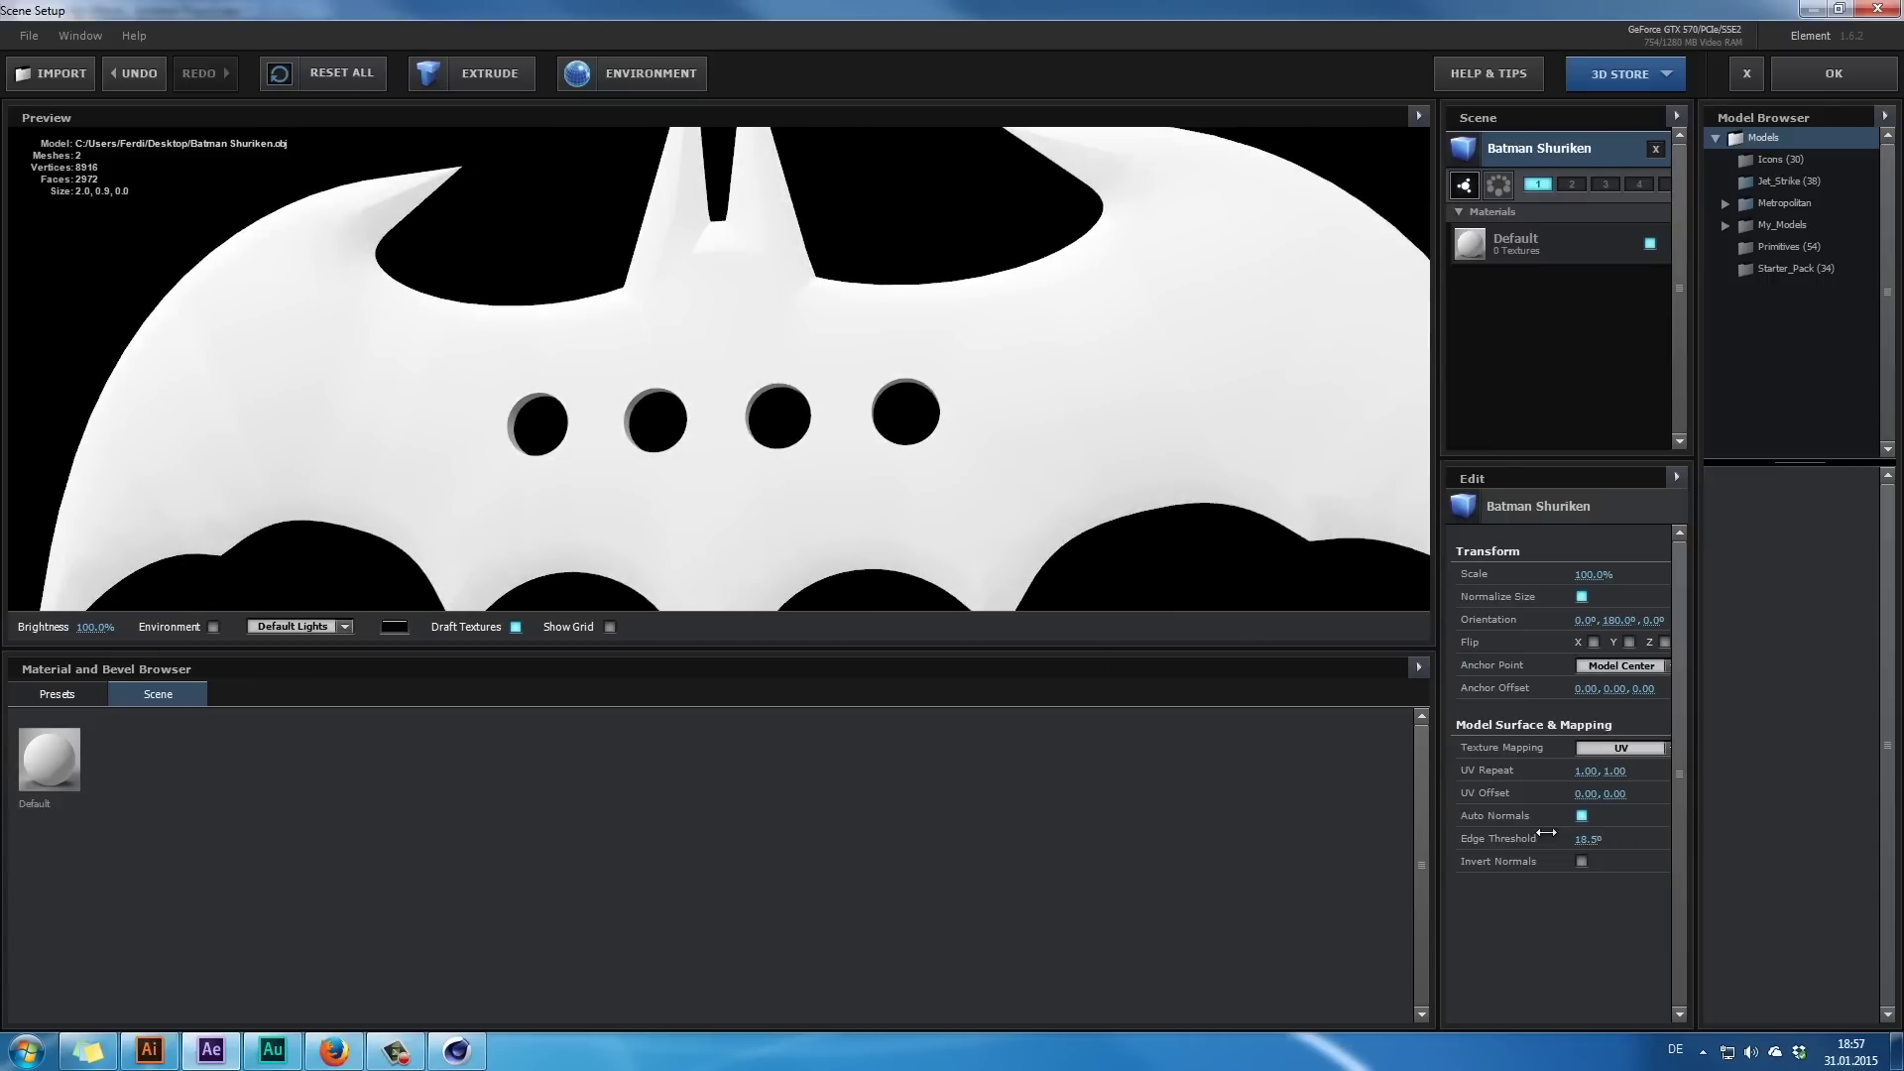
drag(1546, 832, 1445, 838)
mouse_move(853, 496)
mouse_down()
mouse_move(812, 429)
mouse_move(918, 501)
mouse_move(910, 532)
mouse_move(884, 391)
mouse_move(627, 373)
mouse_move(680, 331)
mouse_move(936, 368)
mouse_move(912, 342)
mouse_up()
scroll(885, 391, down, 6)
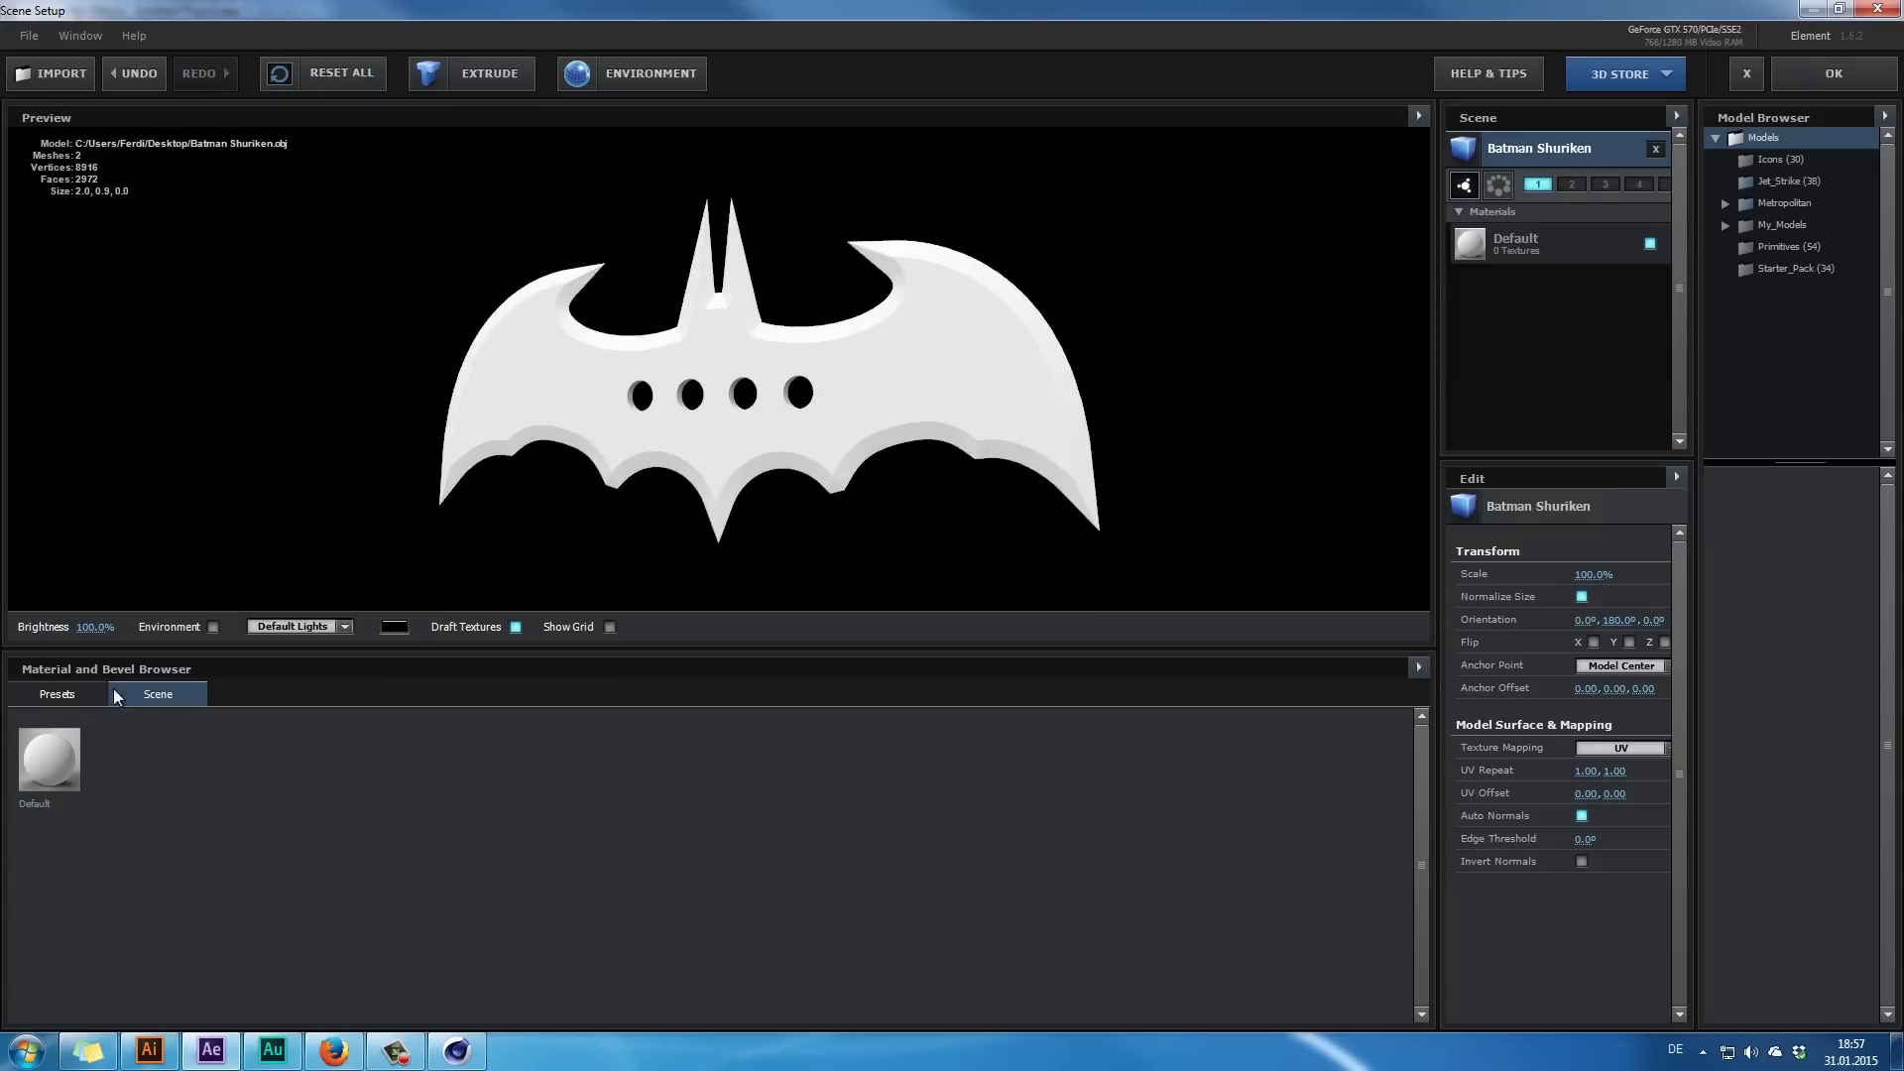
- Show the environment in the preview, apply the Shiny material preset to the shuriken, and accept the scene setup
click(75, 694)
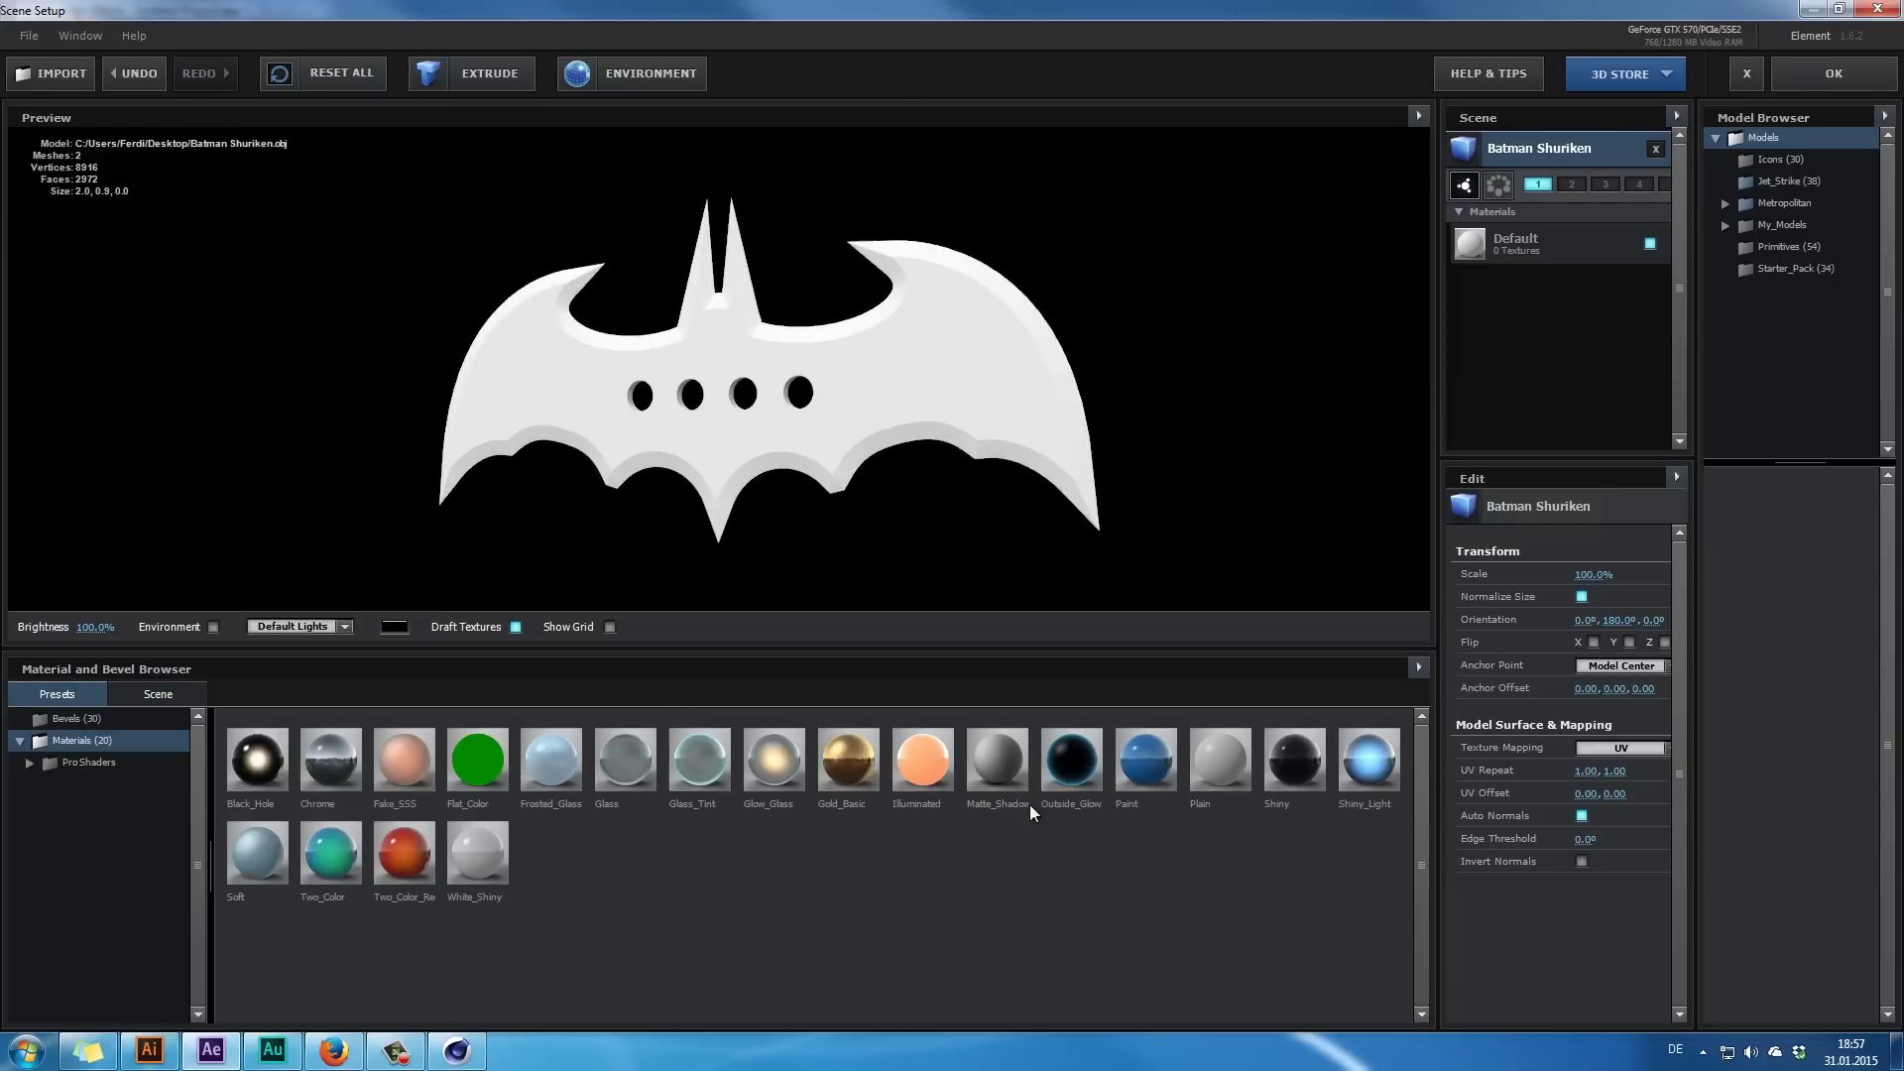
click(213, 627)
mouse_move(688, 437)
mouse_down()
mouse_move(853, 367)
mouse_move(1055, 455)
mouse_move(693, 439)
mouse_move(704, 452)
mouse_up()
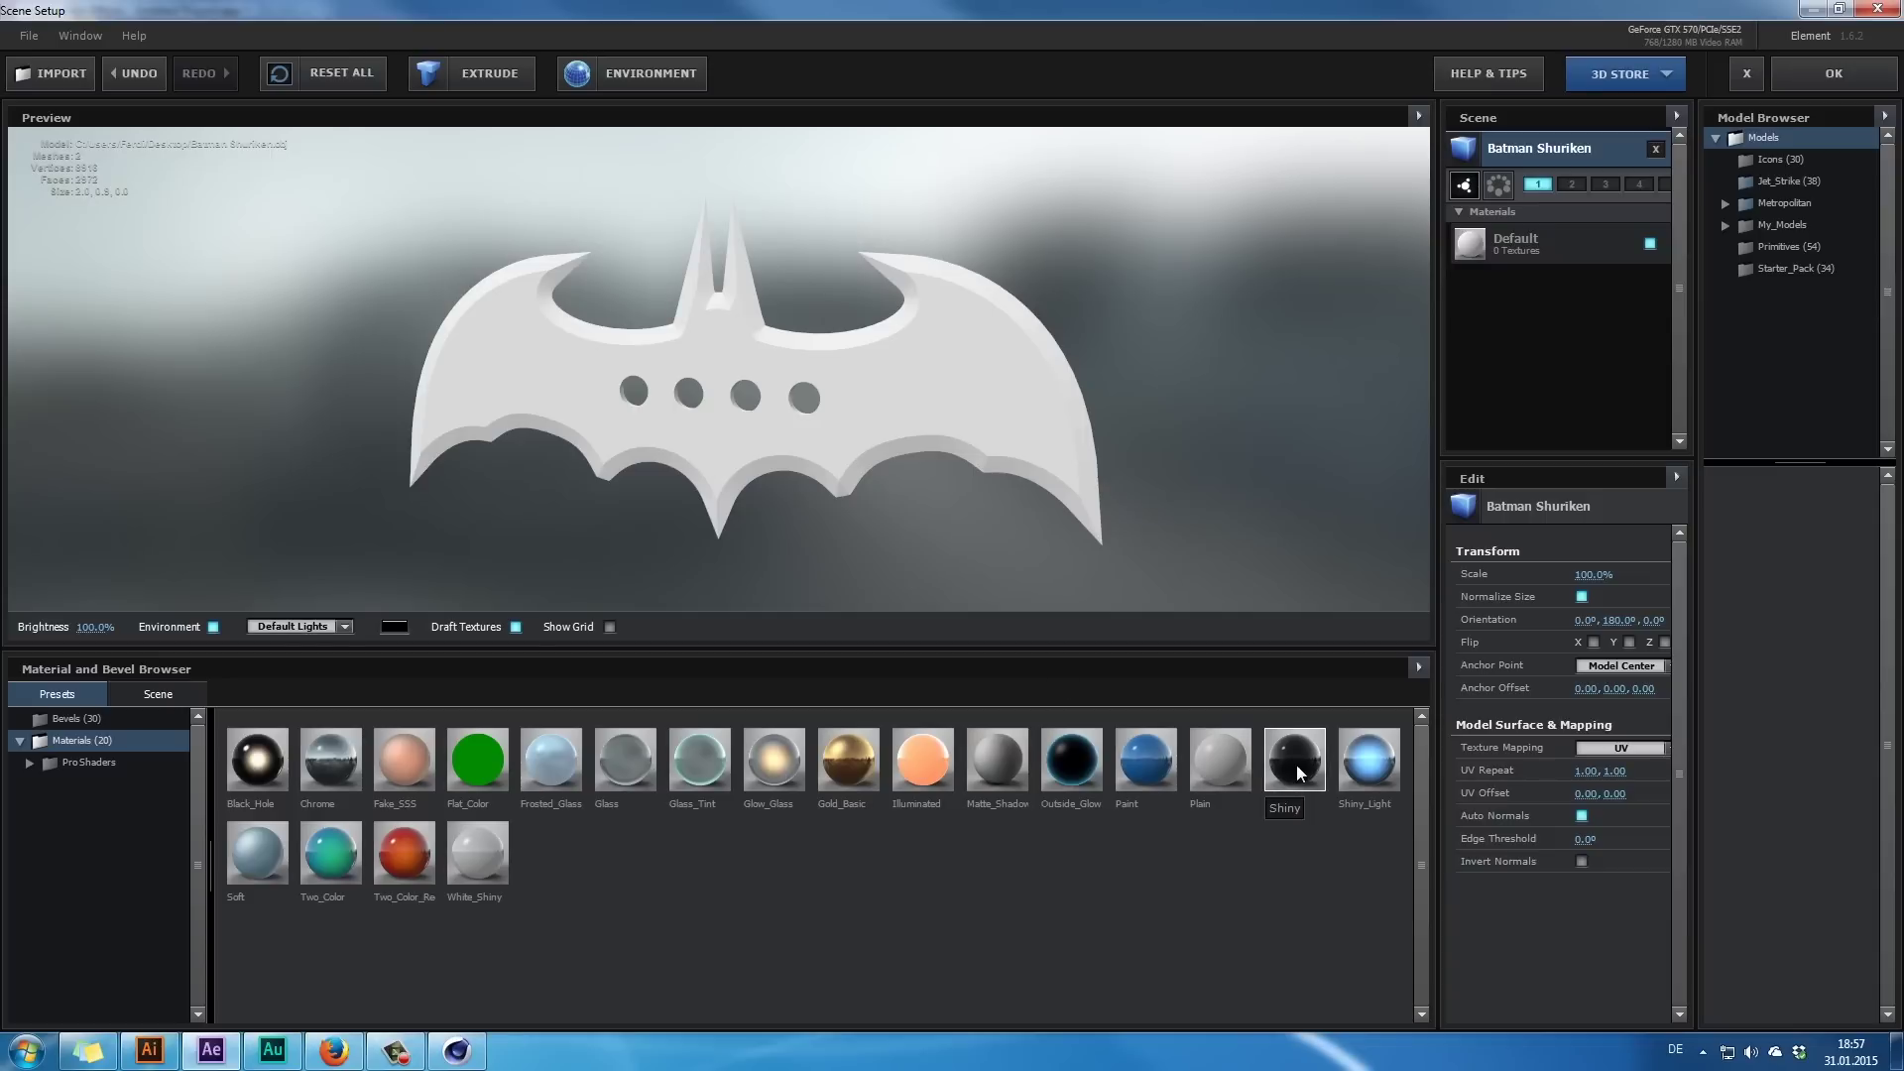
drag(1295, 764, 1024, 421)
drag(891, 395, 1068, 406)
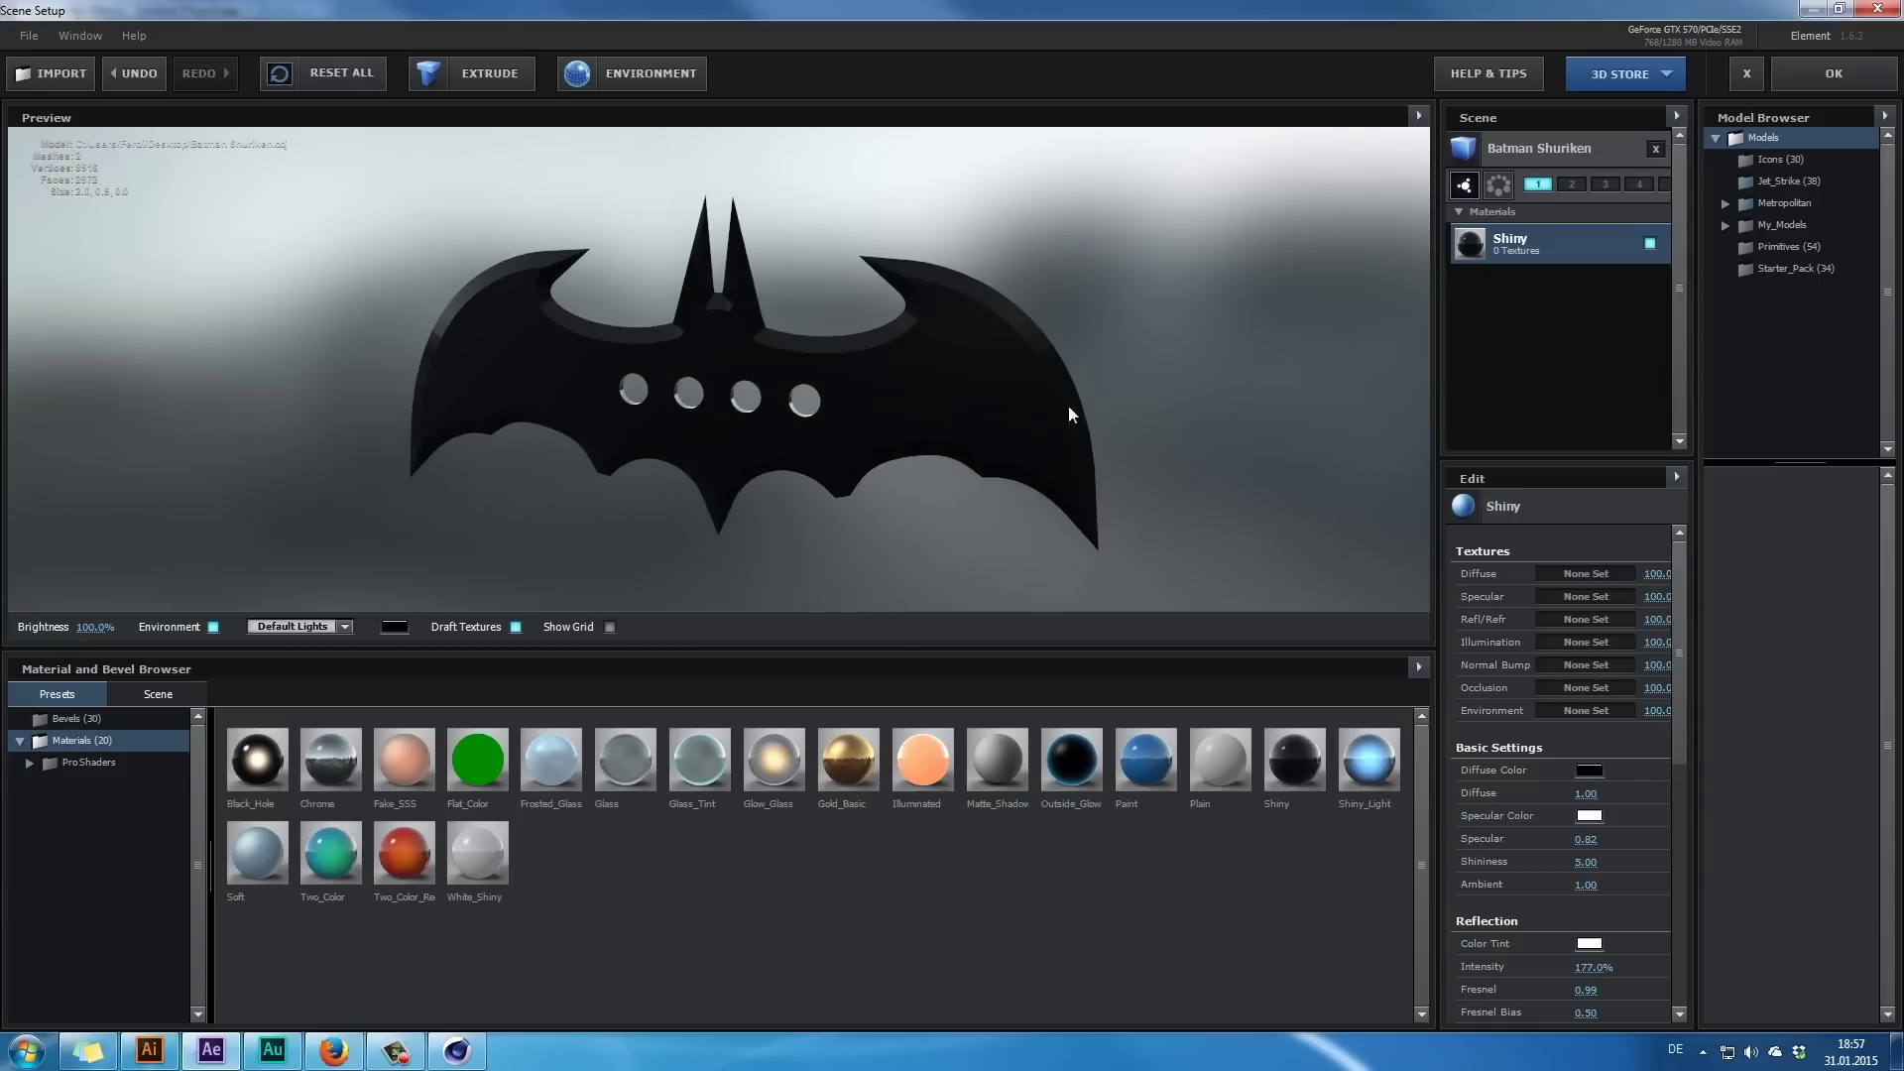
click(1834, 72)
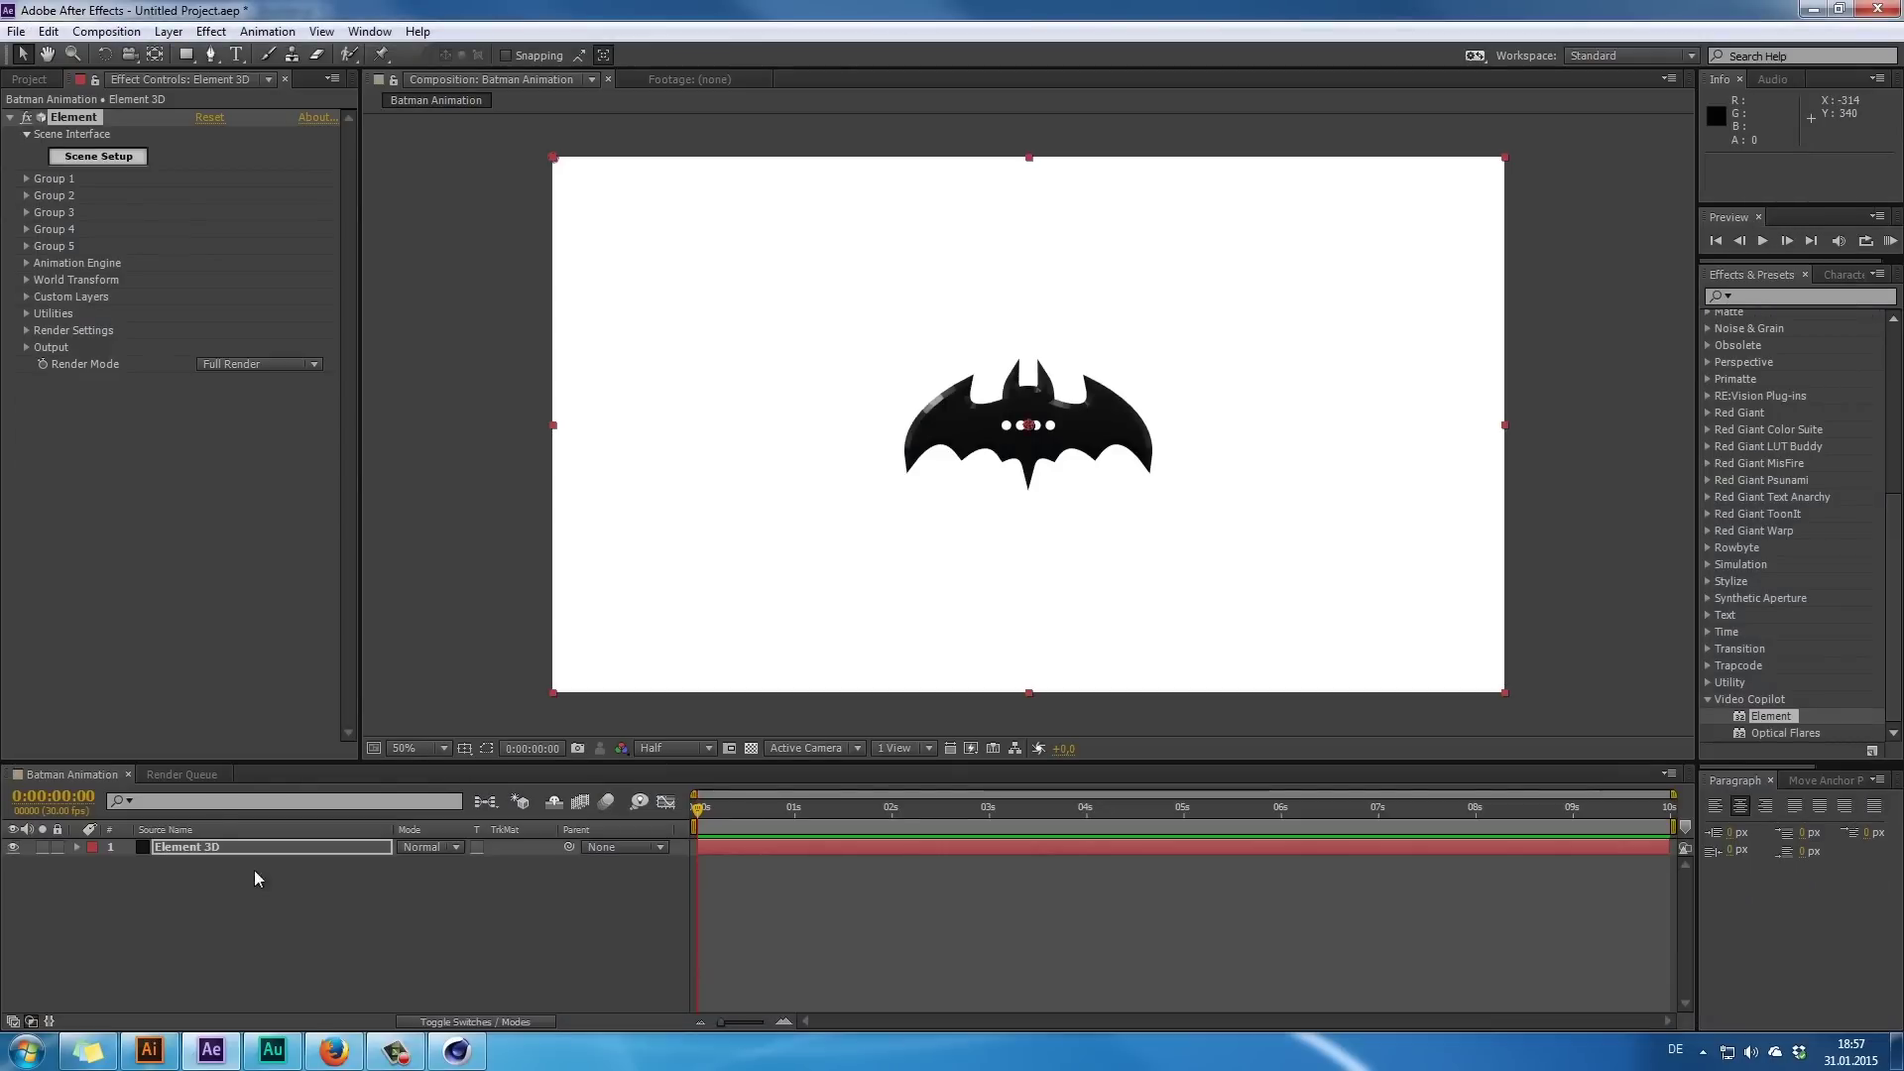
- Add a new camera layer with the default camera settings to the Batman Animation composition
right_click(280, 910)
mouse_move(342, 700)
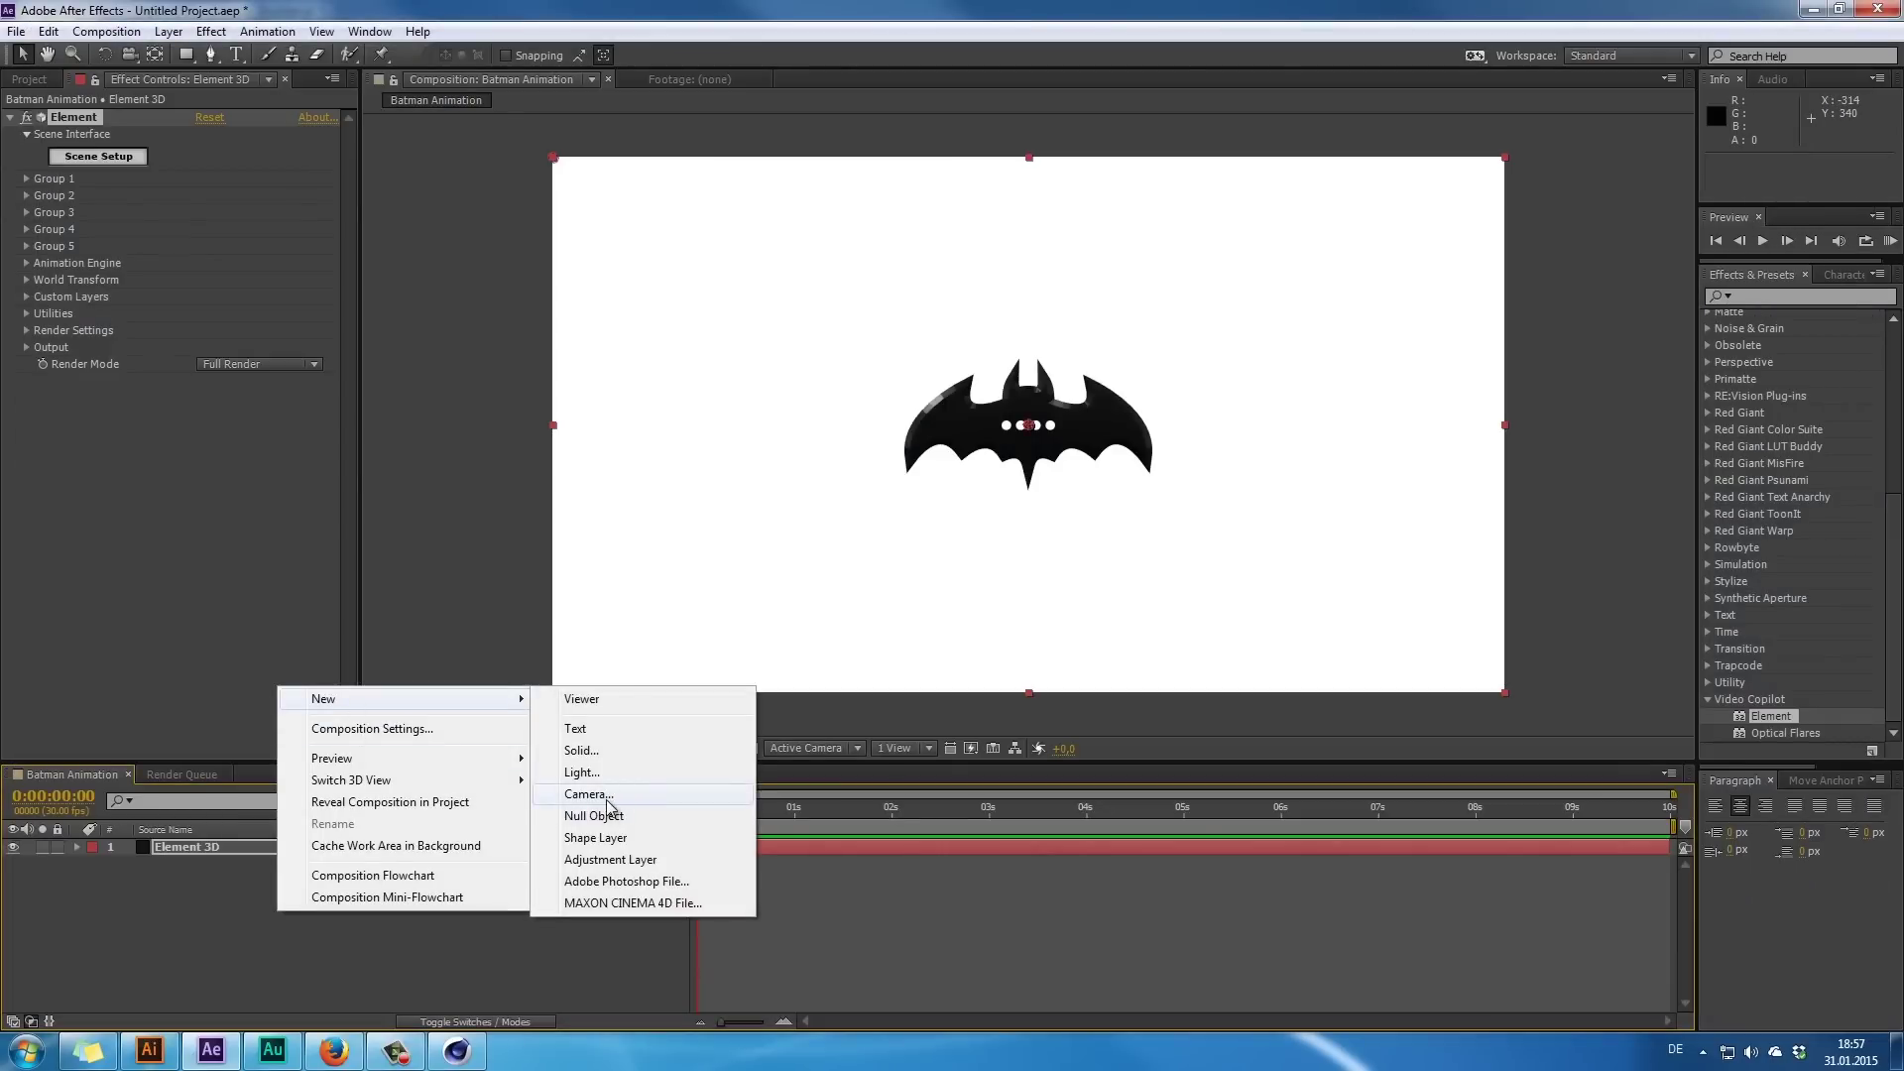
click(606, 794)
click(1185, 886)
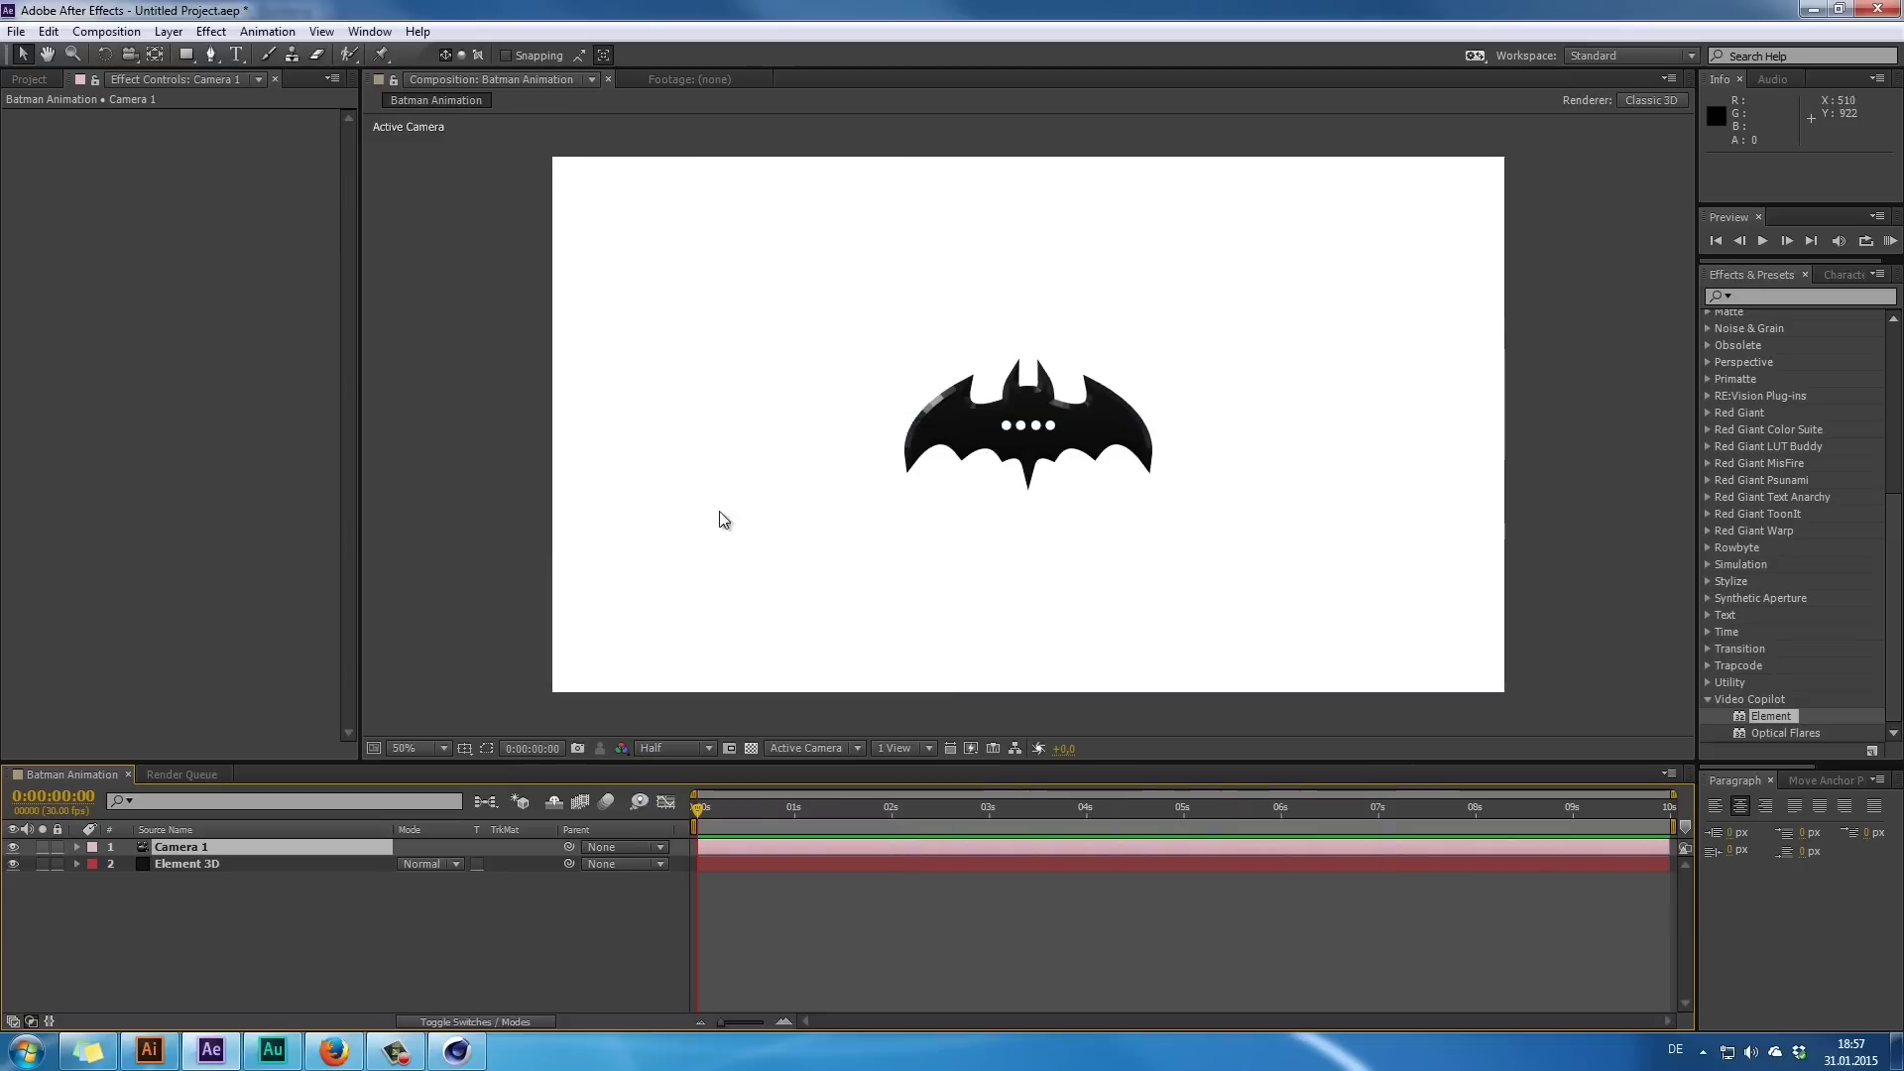
- Orbit the camera around the shuriken to test its 3D view, and undo the orbit
click(129, 54)
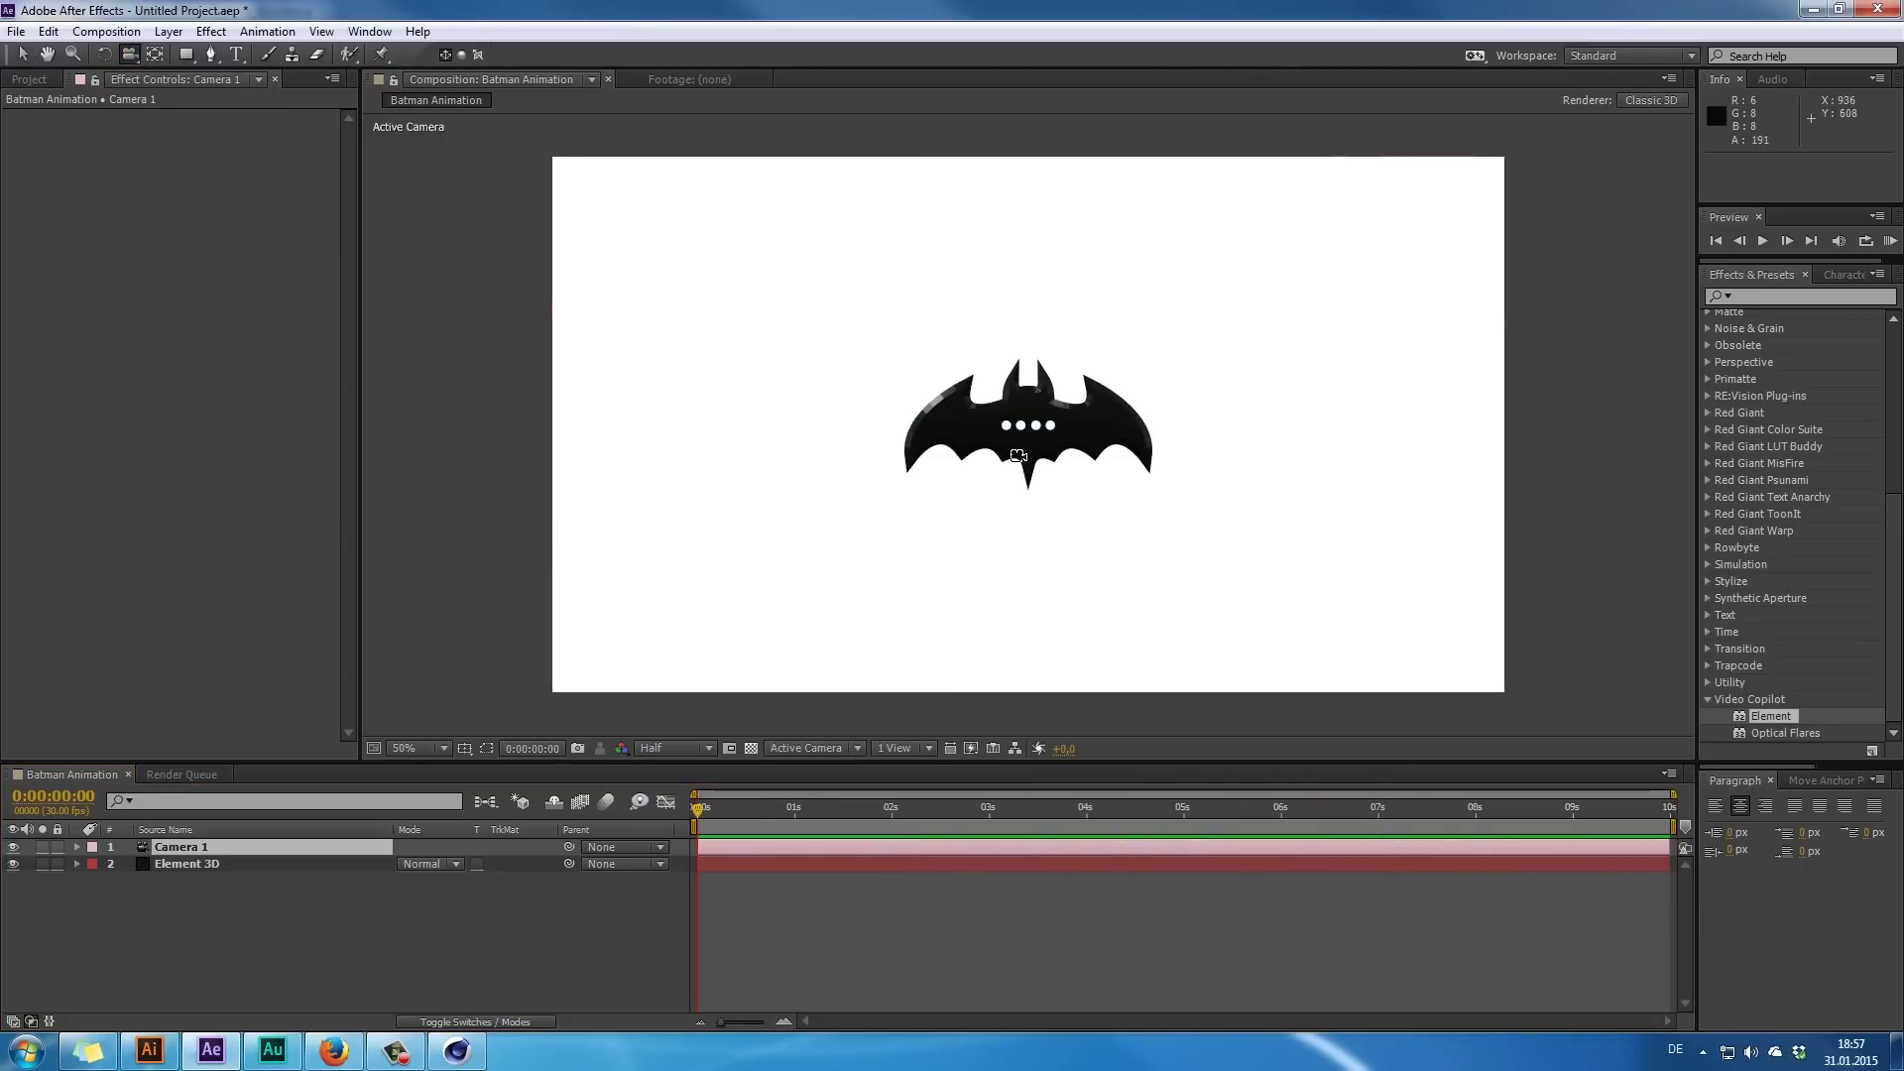
drag(1047, 386, 1143, 485)
key(ctrl+z)
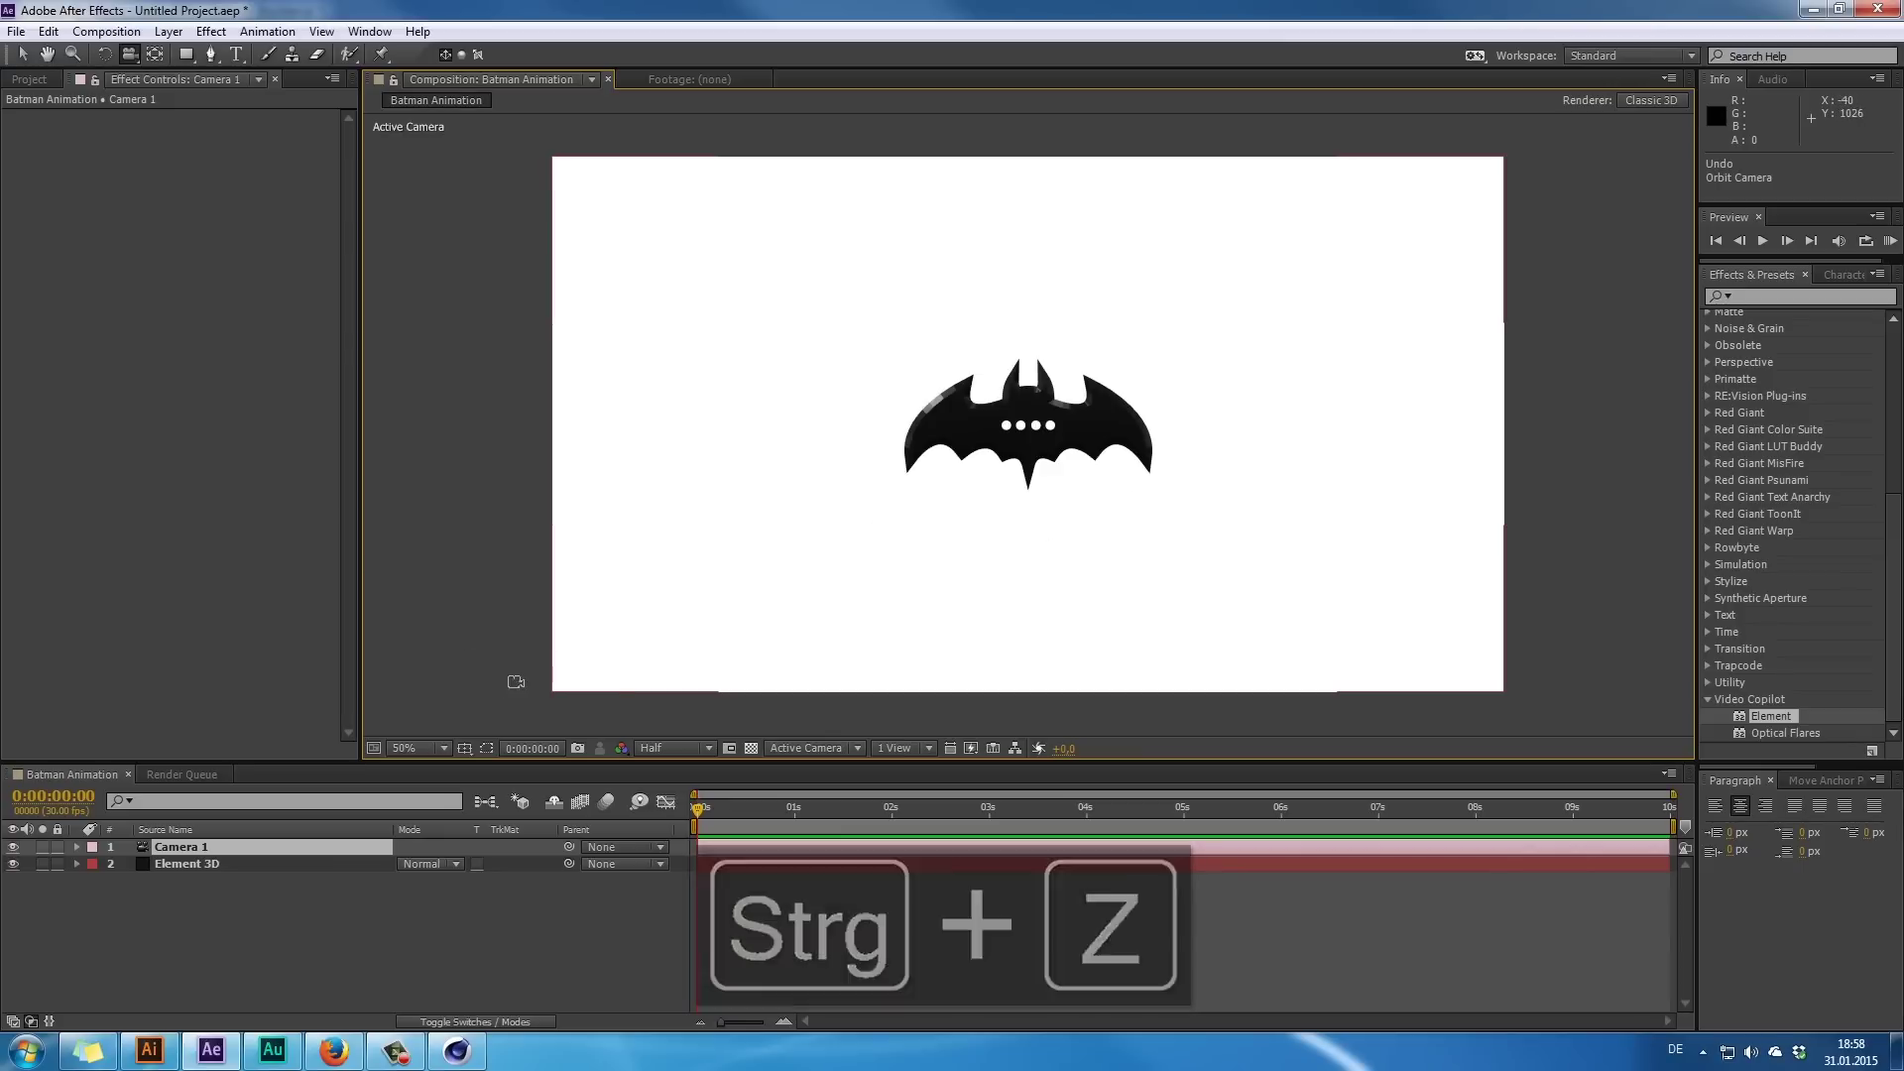
- Switch to Illustrator and examine the mask, nose and ear shapes of the Batman.ai head artwork up close
click(148, 1050)
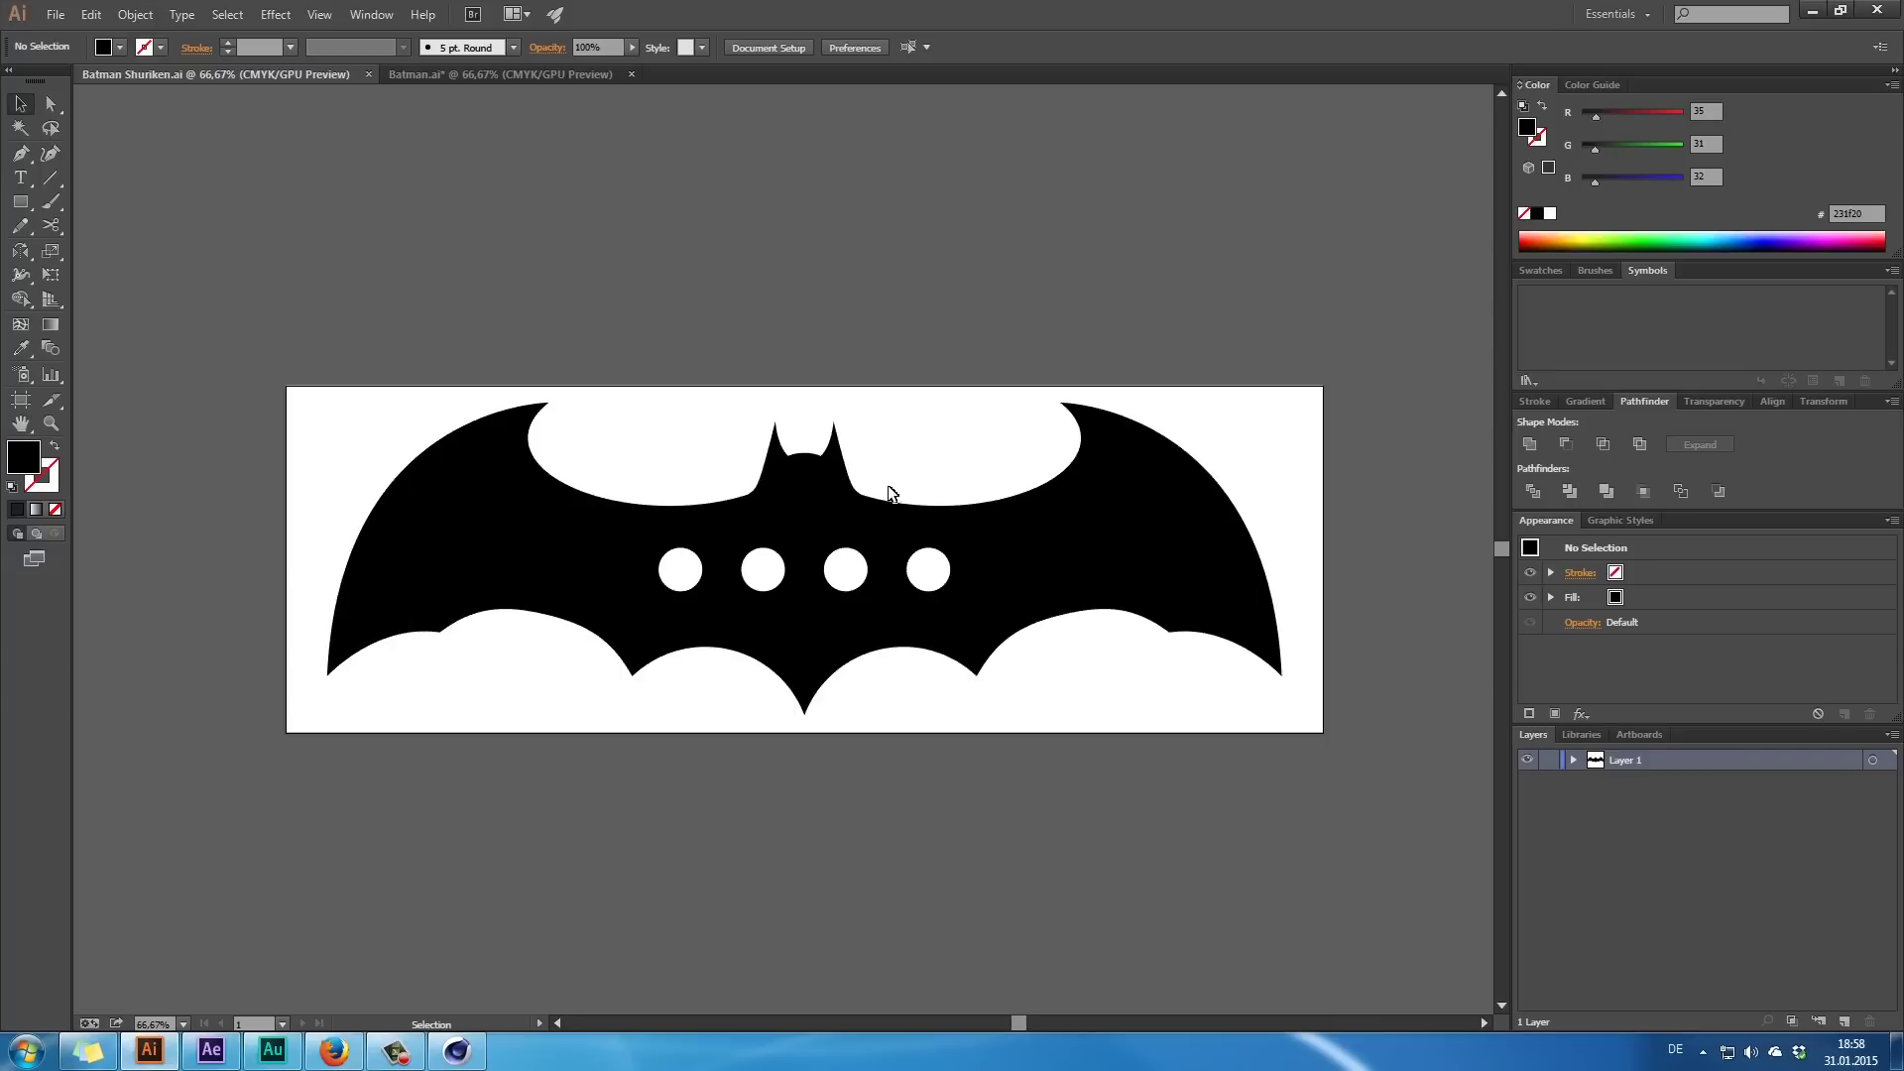
click(501, 75)
key(z)
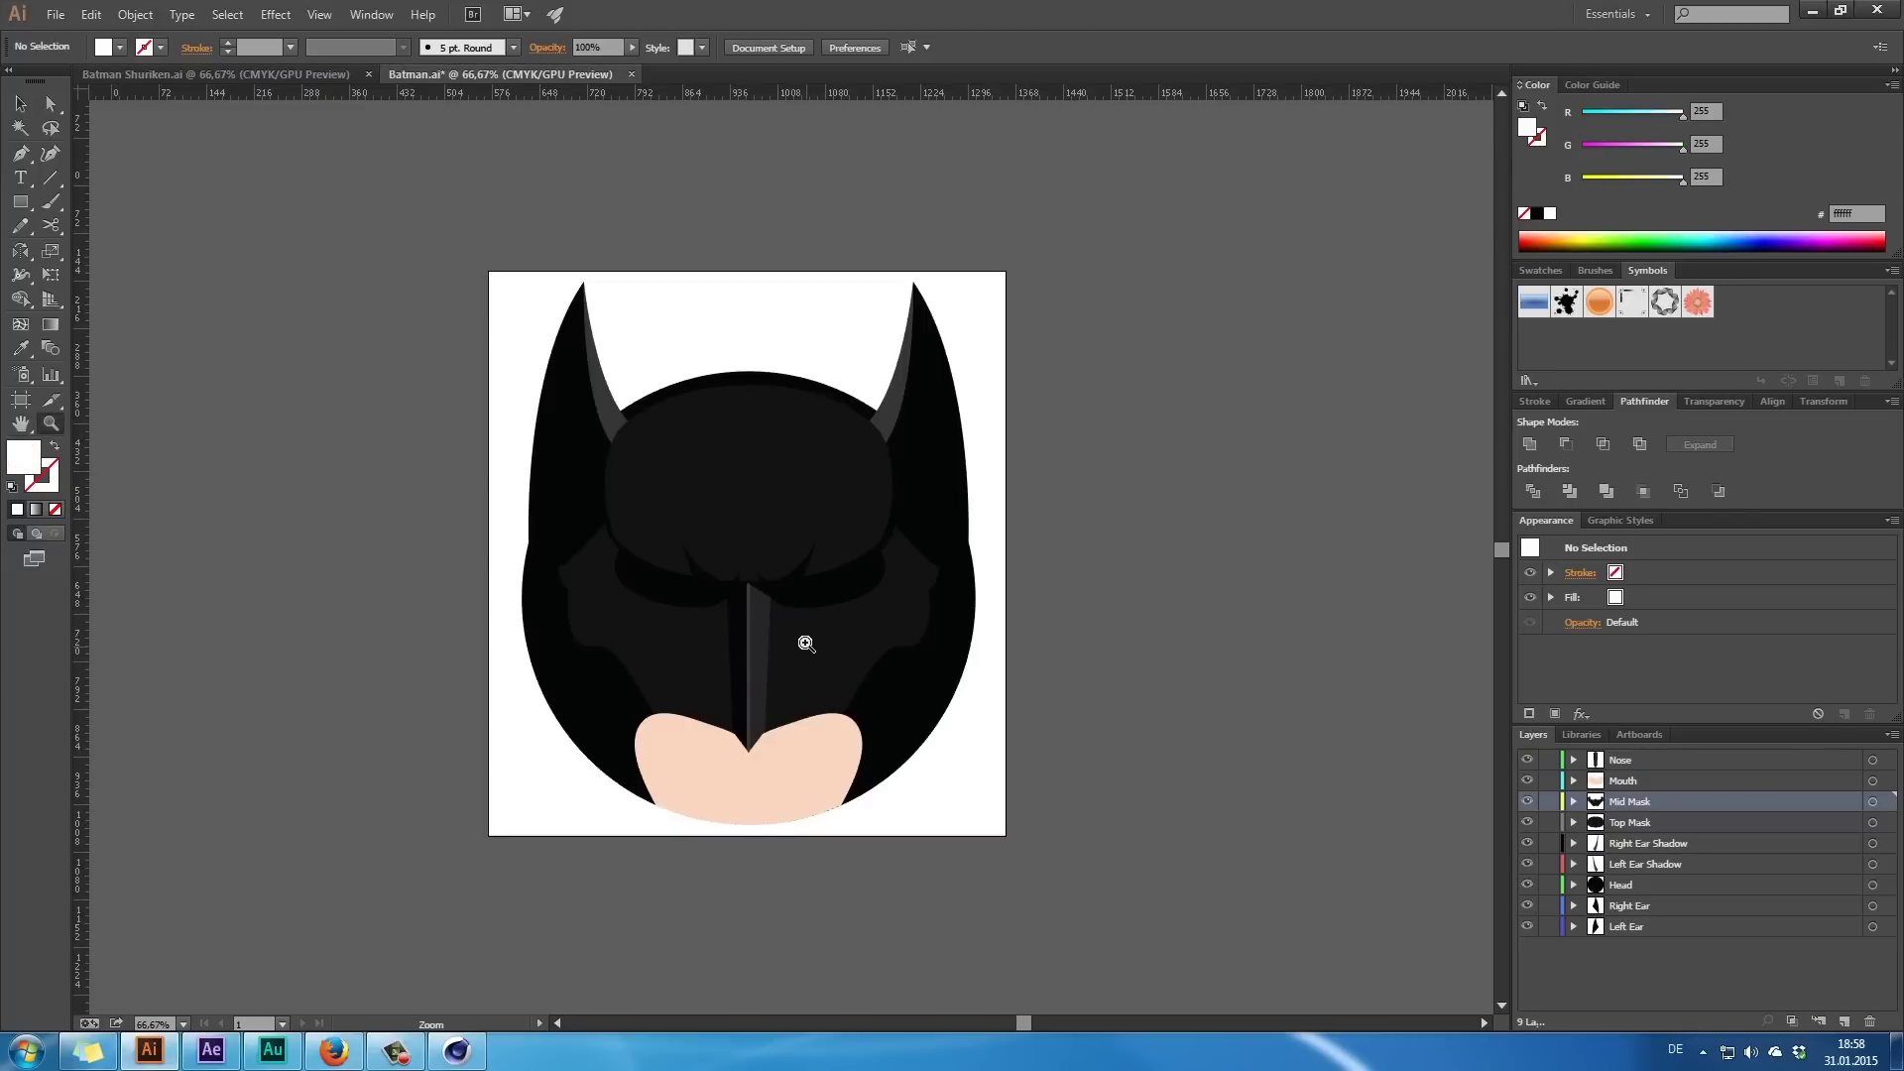
click(805, 639)
click(631, 543)
key(h)
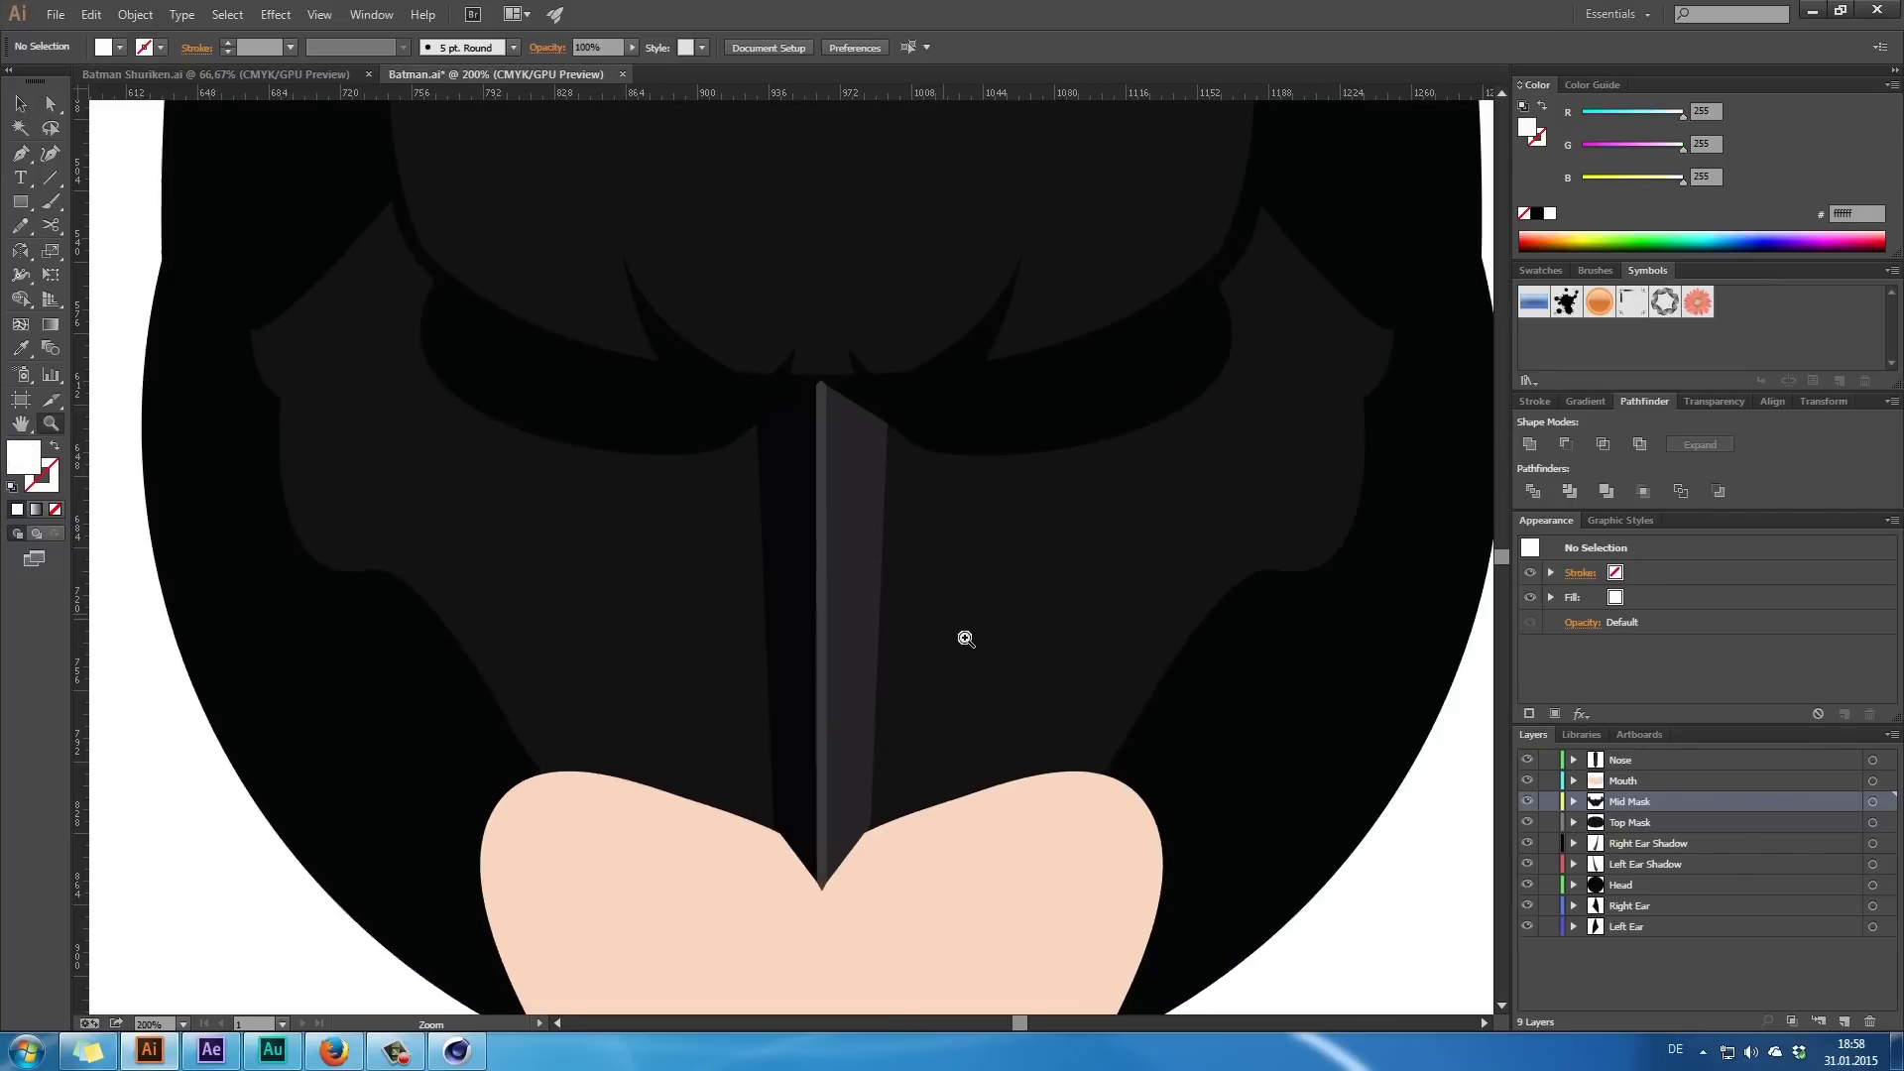
drag(965, 638, 935, 404)
drag(864, 665, 820, 342)
key(z)
click(834, 681)
key(h)
drag(780, 528, 692, 476)
drag(639, 217, 619, 615)
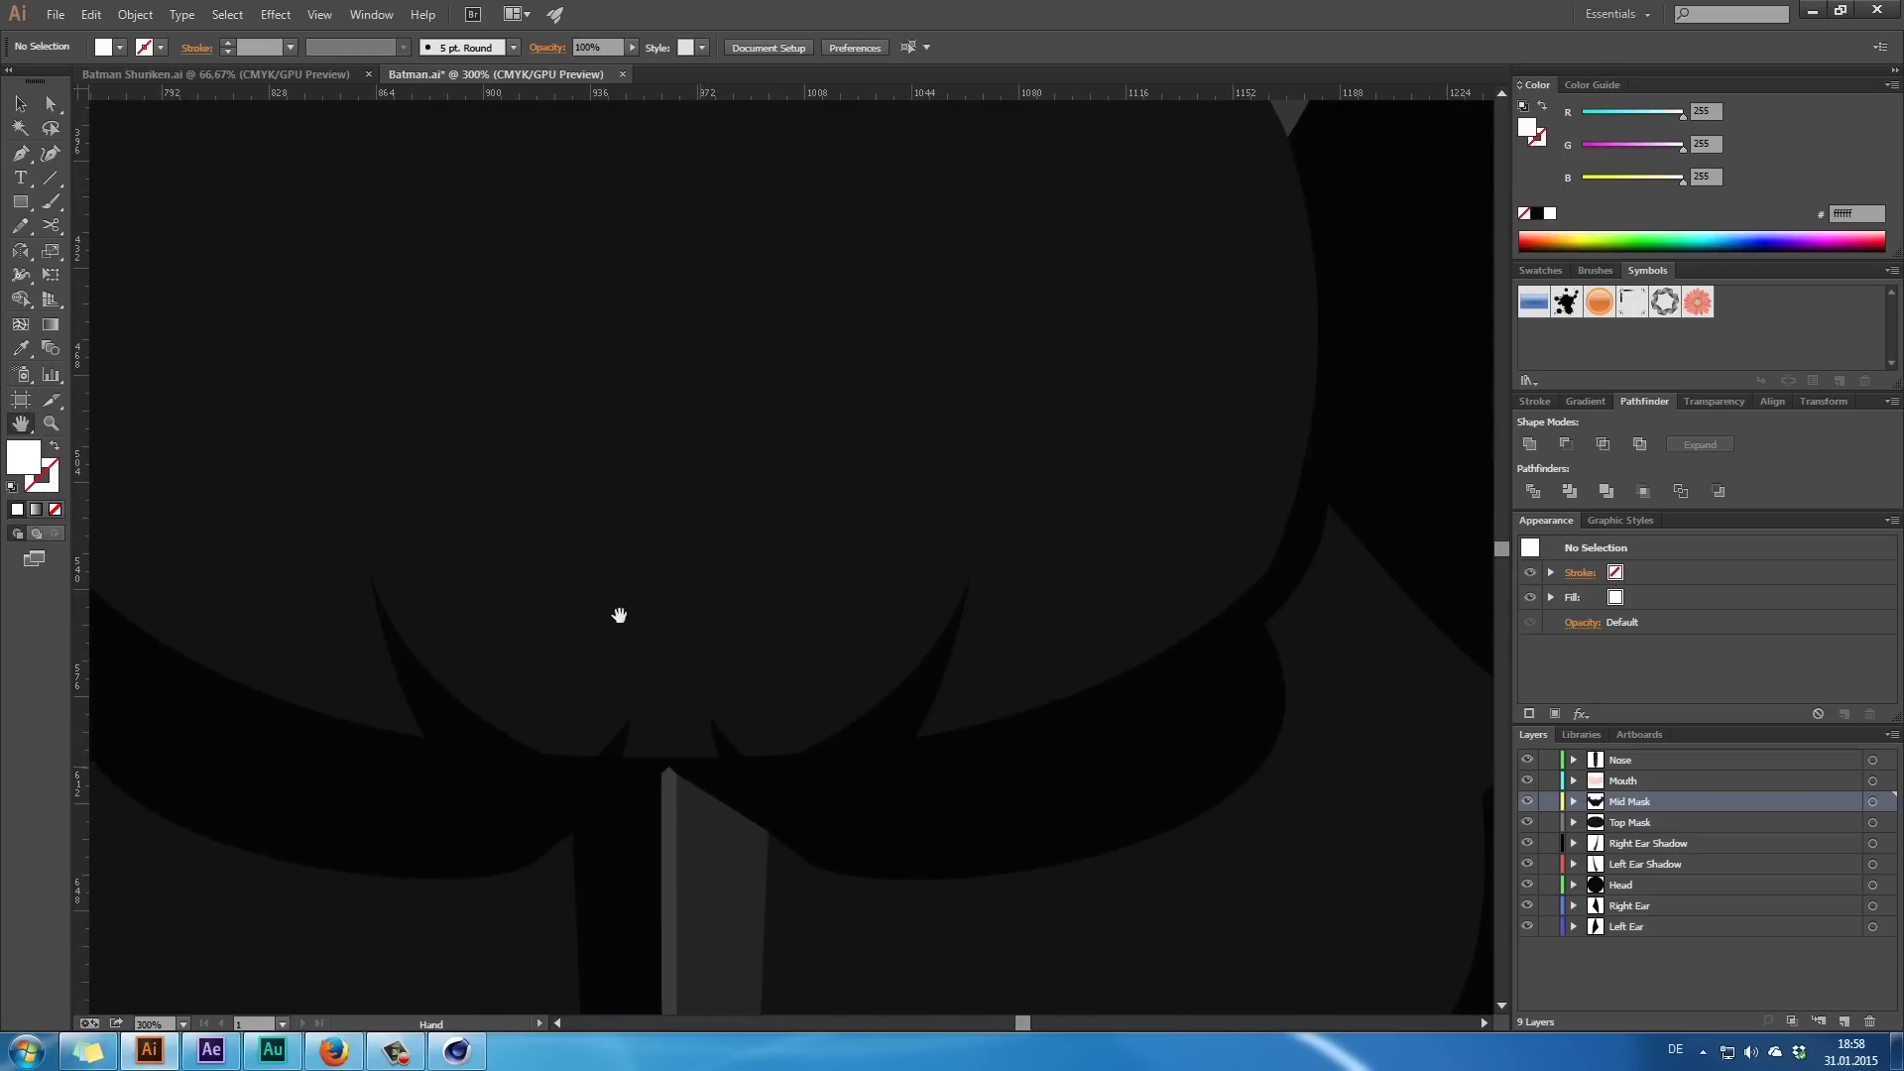
drag(566, 539, 917, 803)
key(z)
alt+click(791, 807)
alt+click(799, 641)
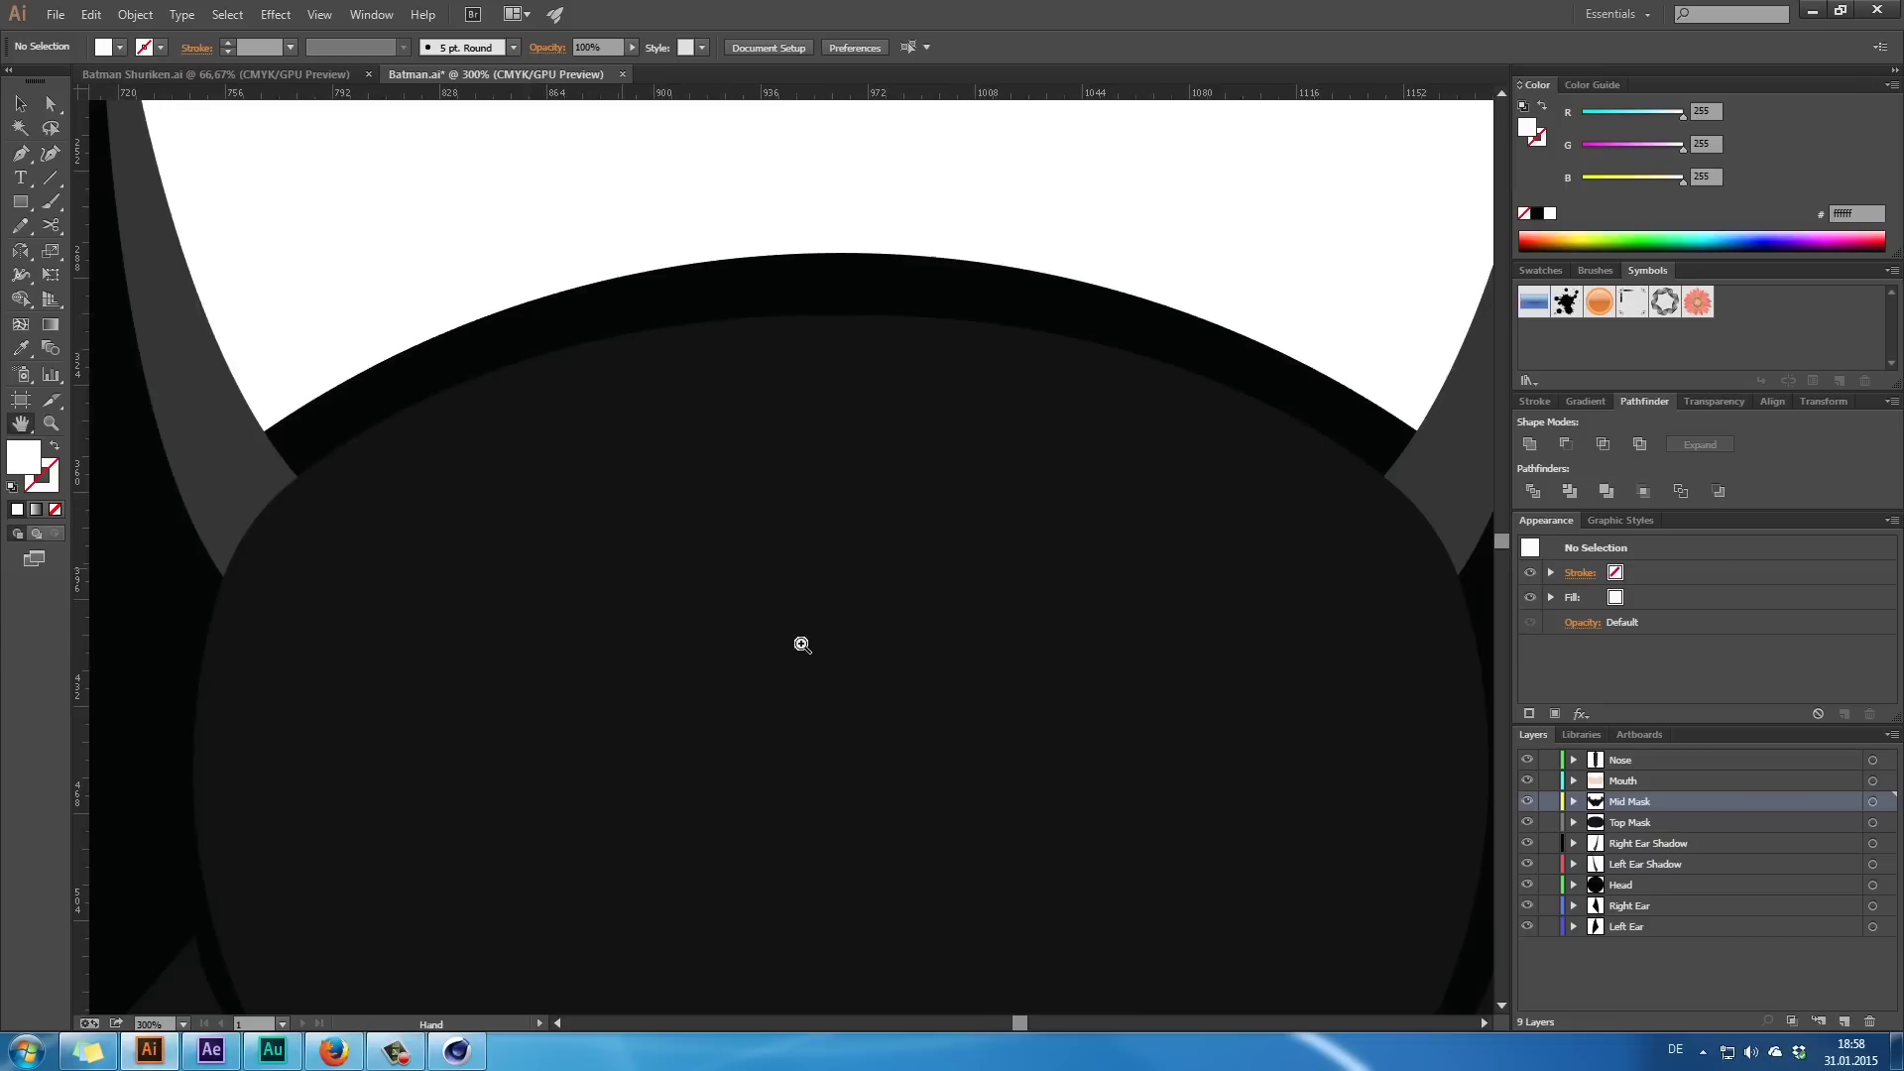
alt+click(800, 641)
alt+click(802, 644)
key(h)
key(ctrl+1)
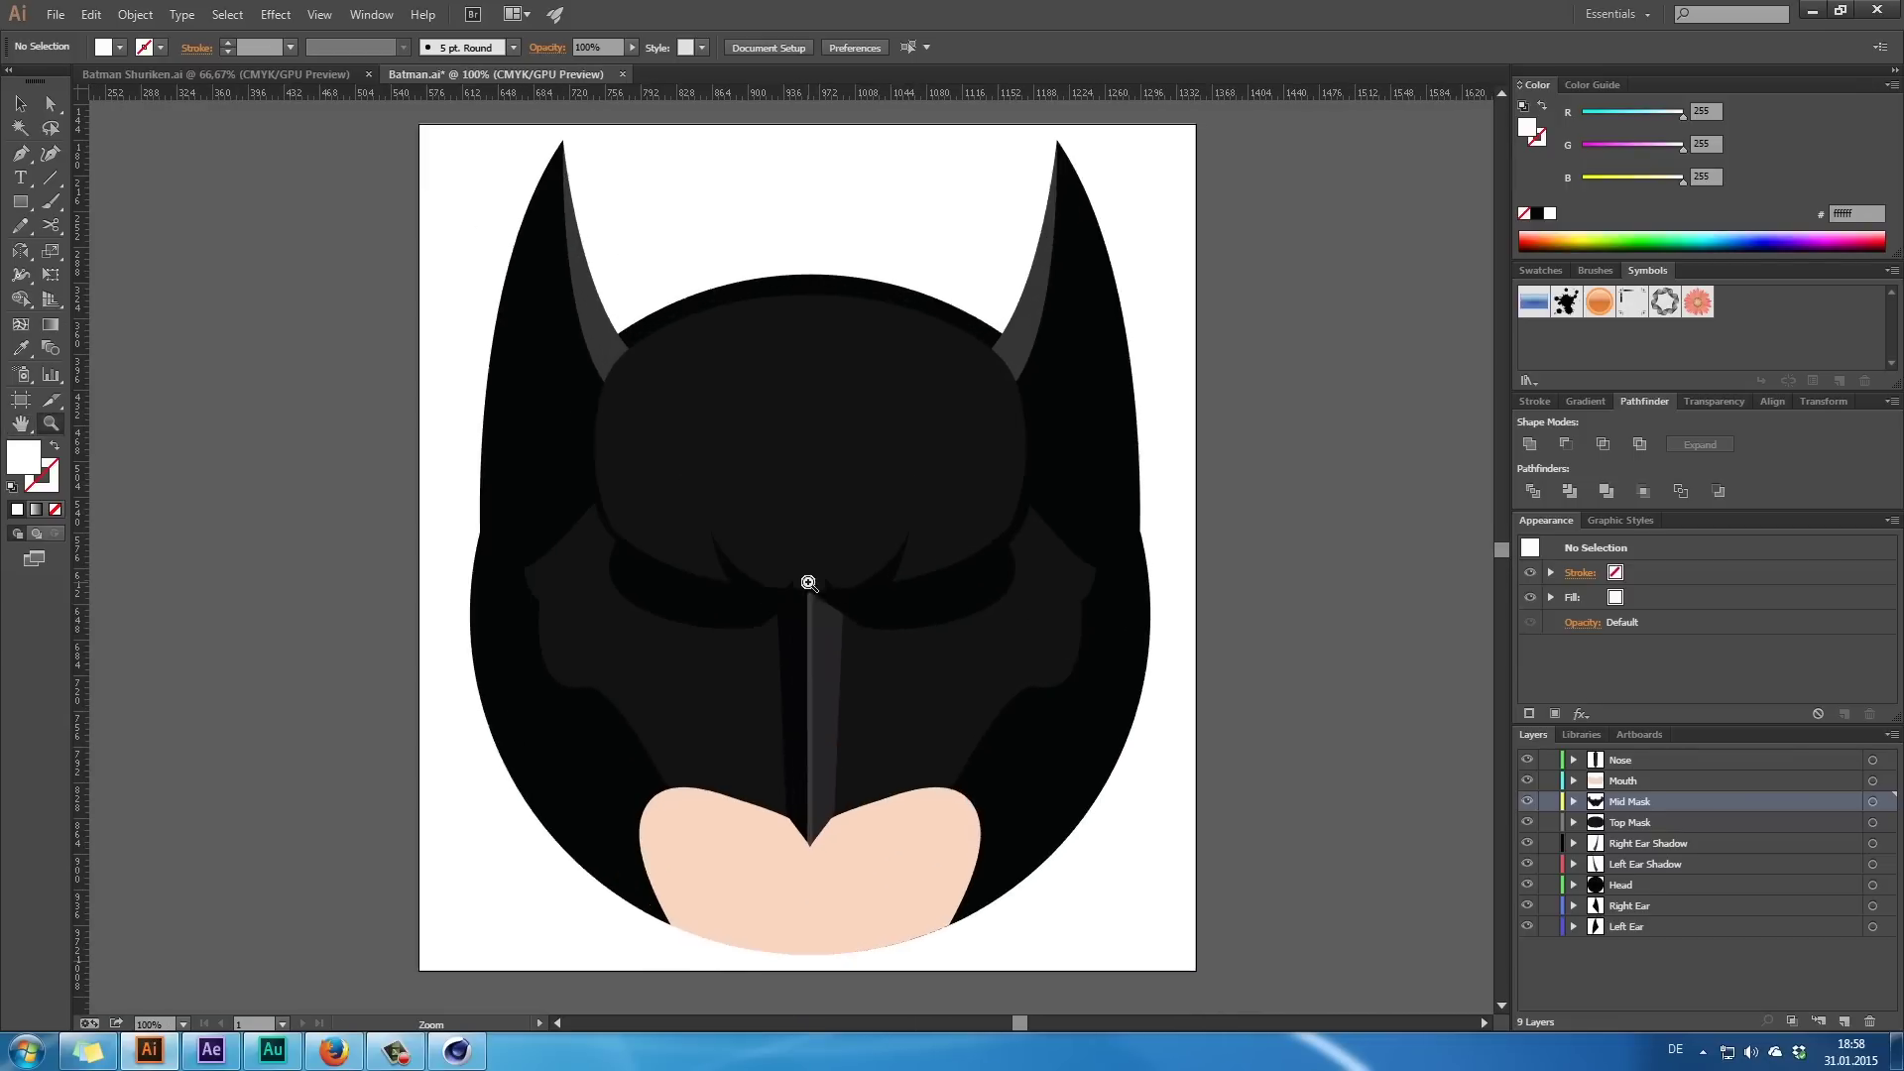
- Save the head artwork to the Desktop as Batman.ai in Adobe Illustrator format, with the Illustrator CC version options
click(55, 15)
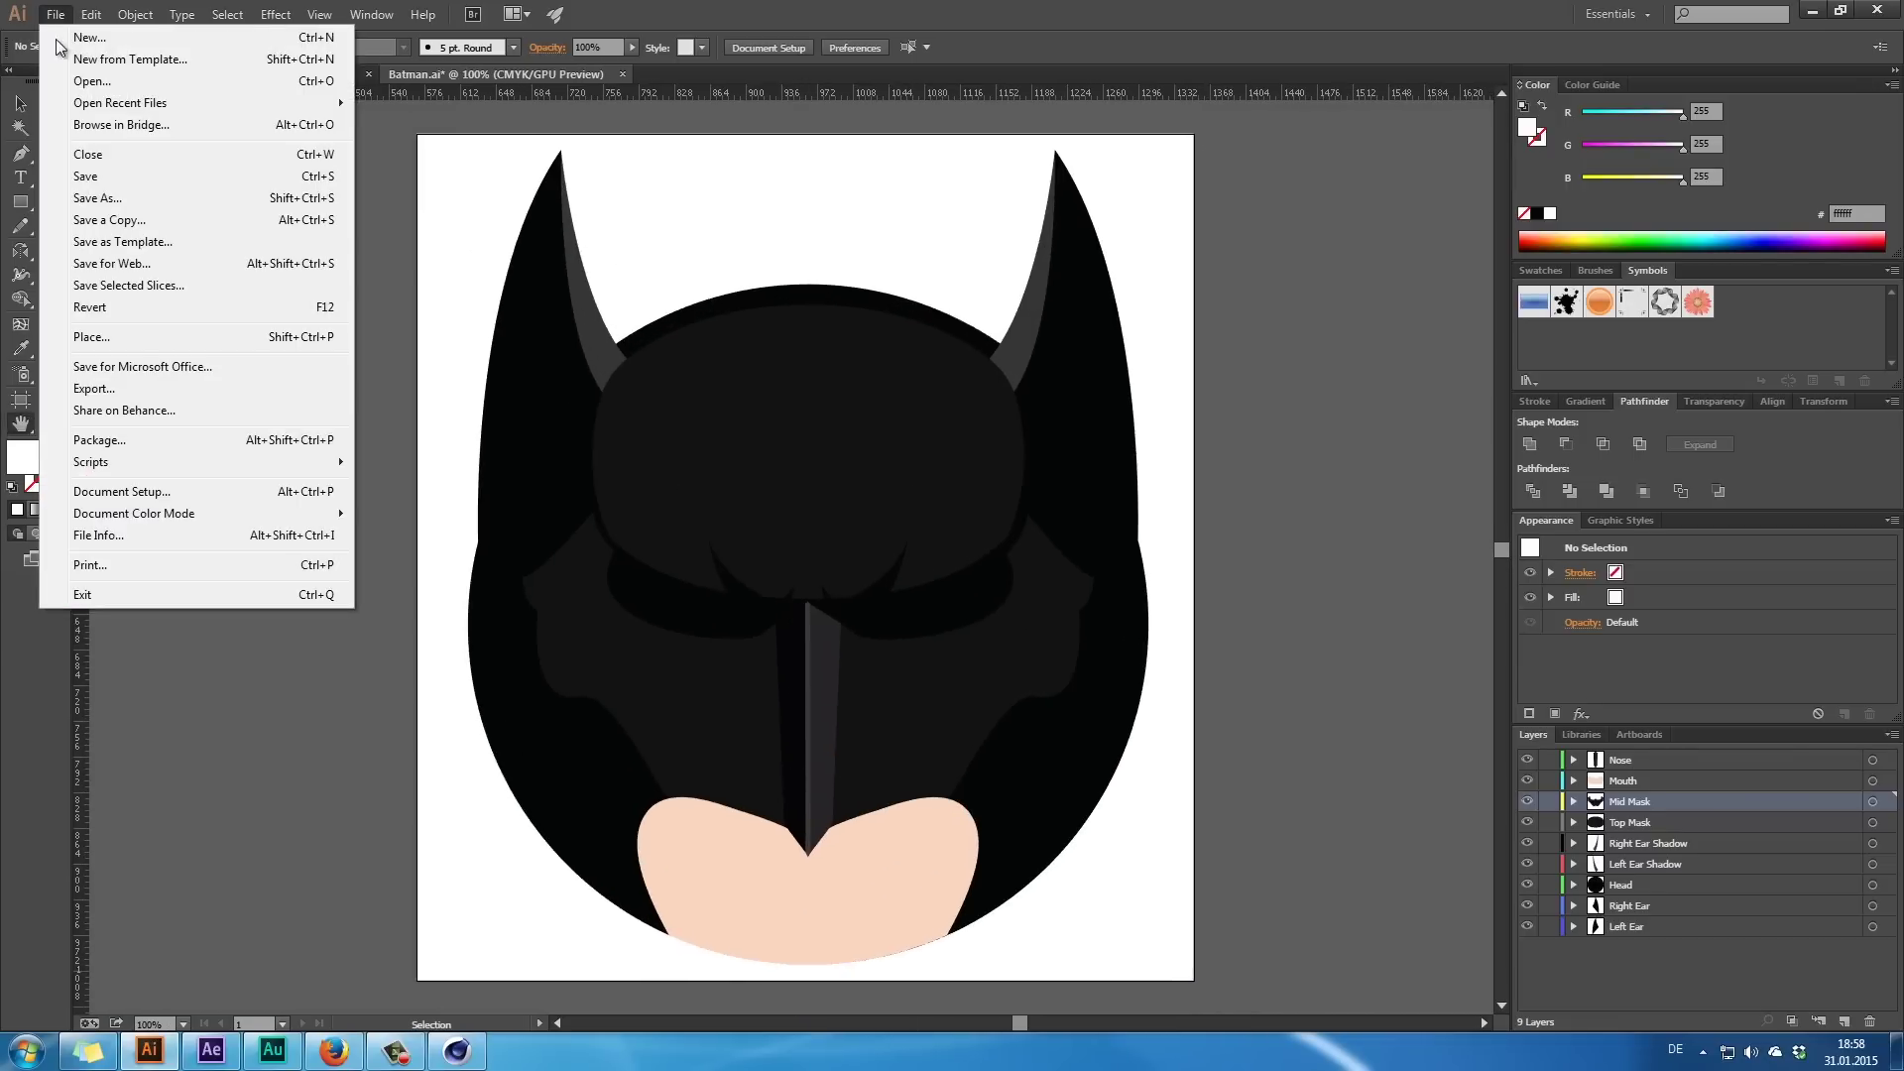
click(129, 198)
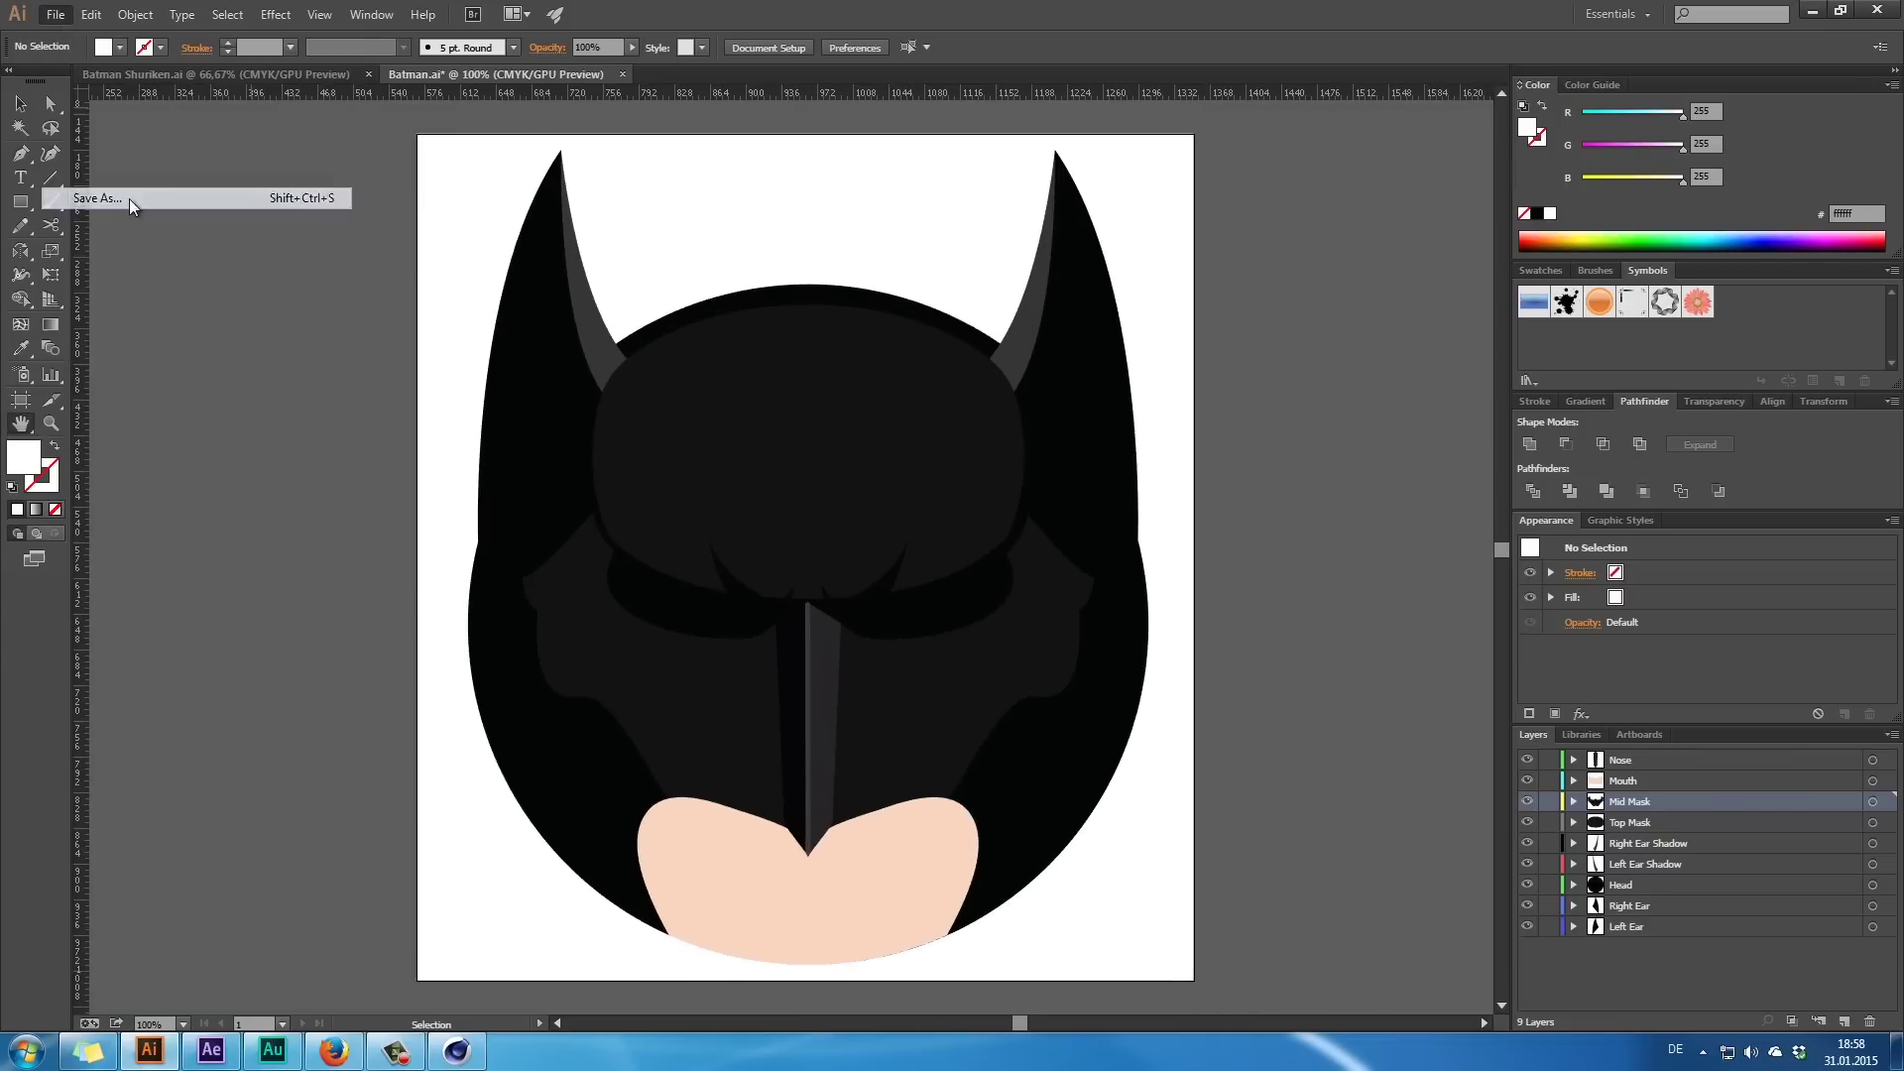
click(425, 419)
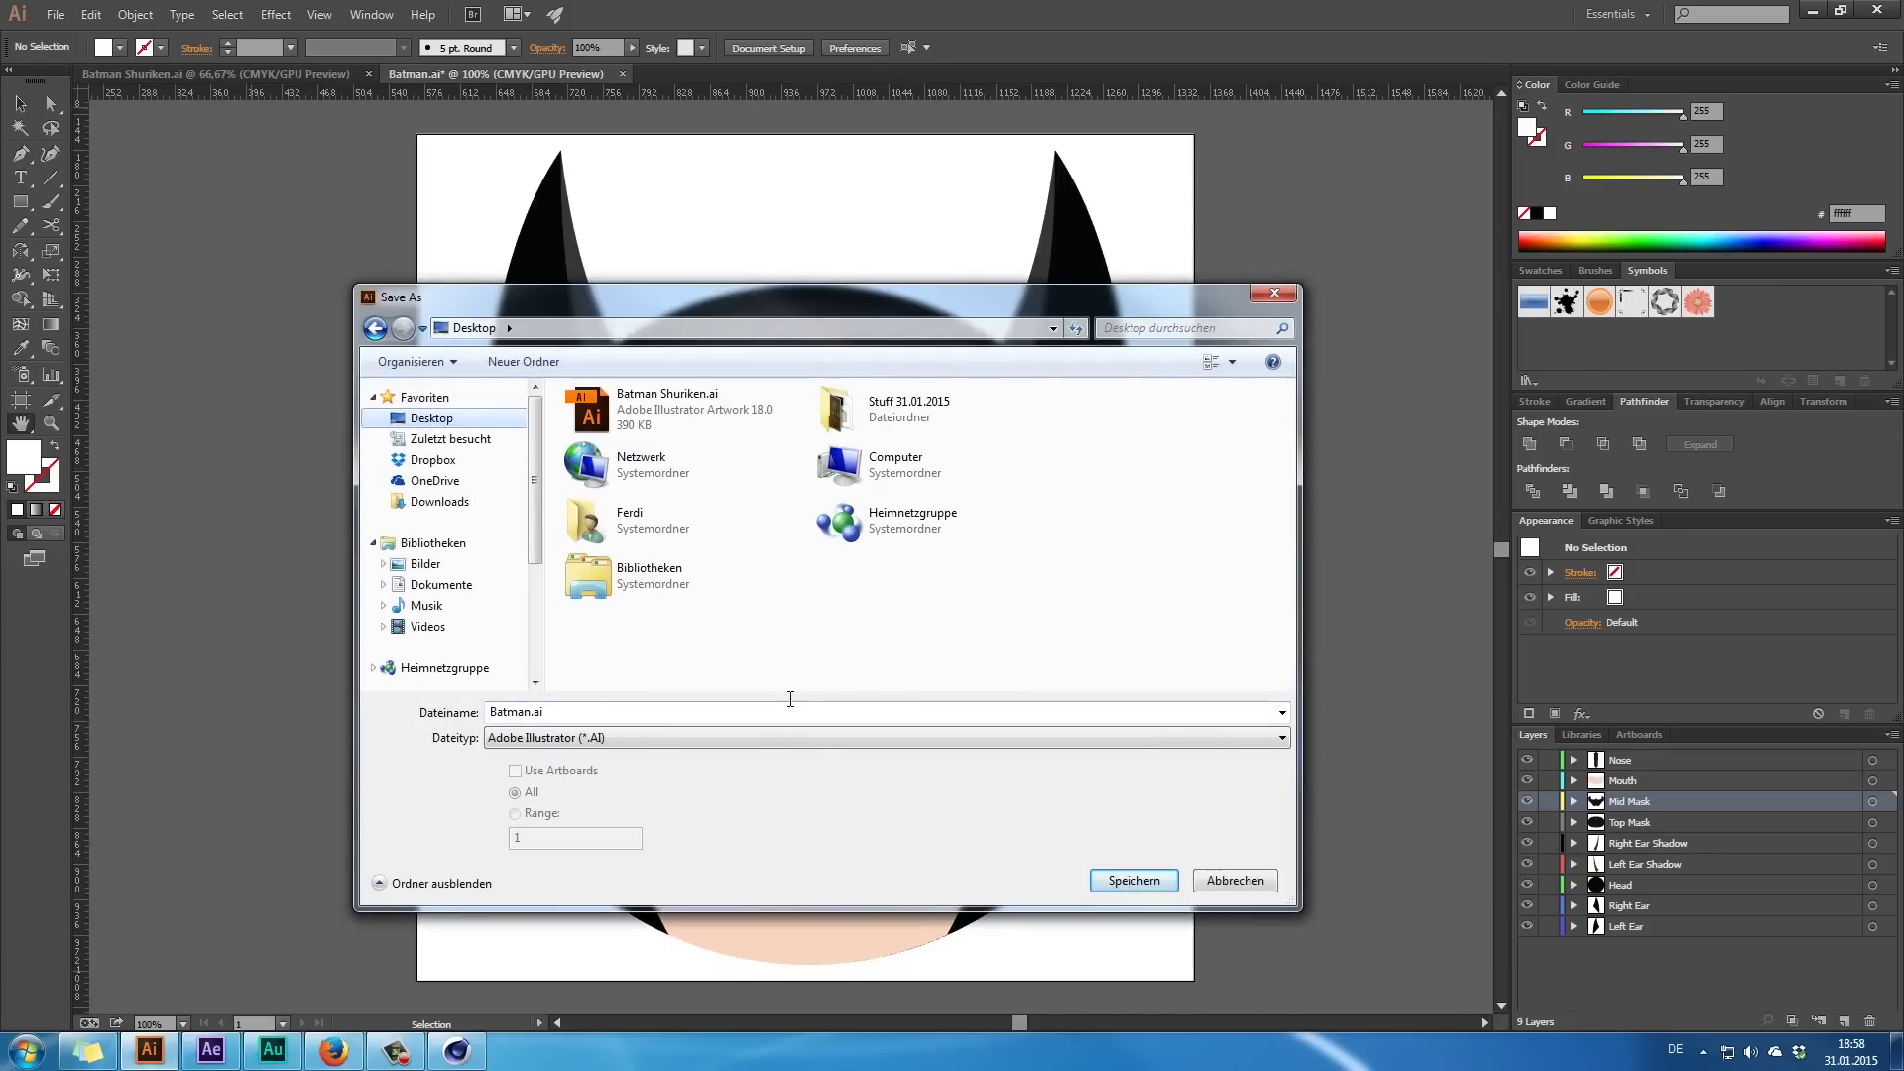
click(1116, 878)
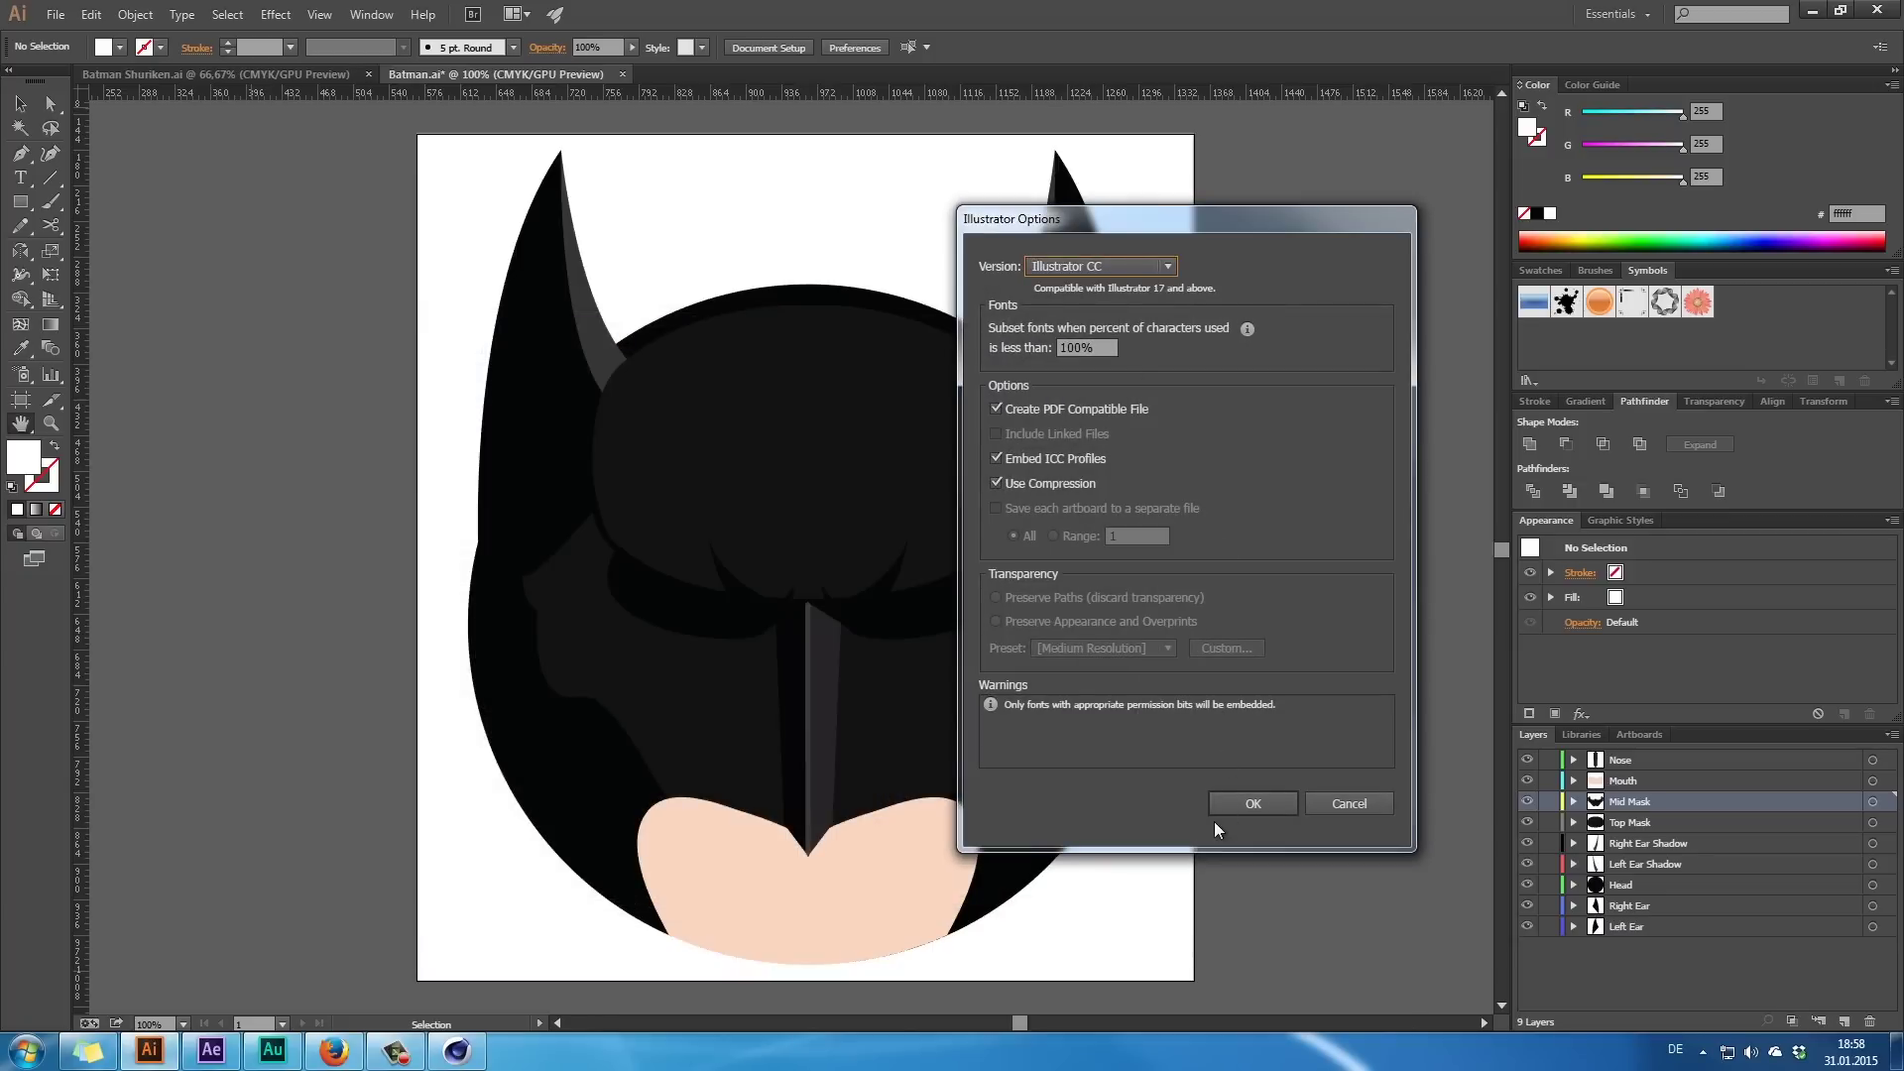
click(1242, 807)
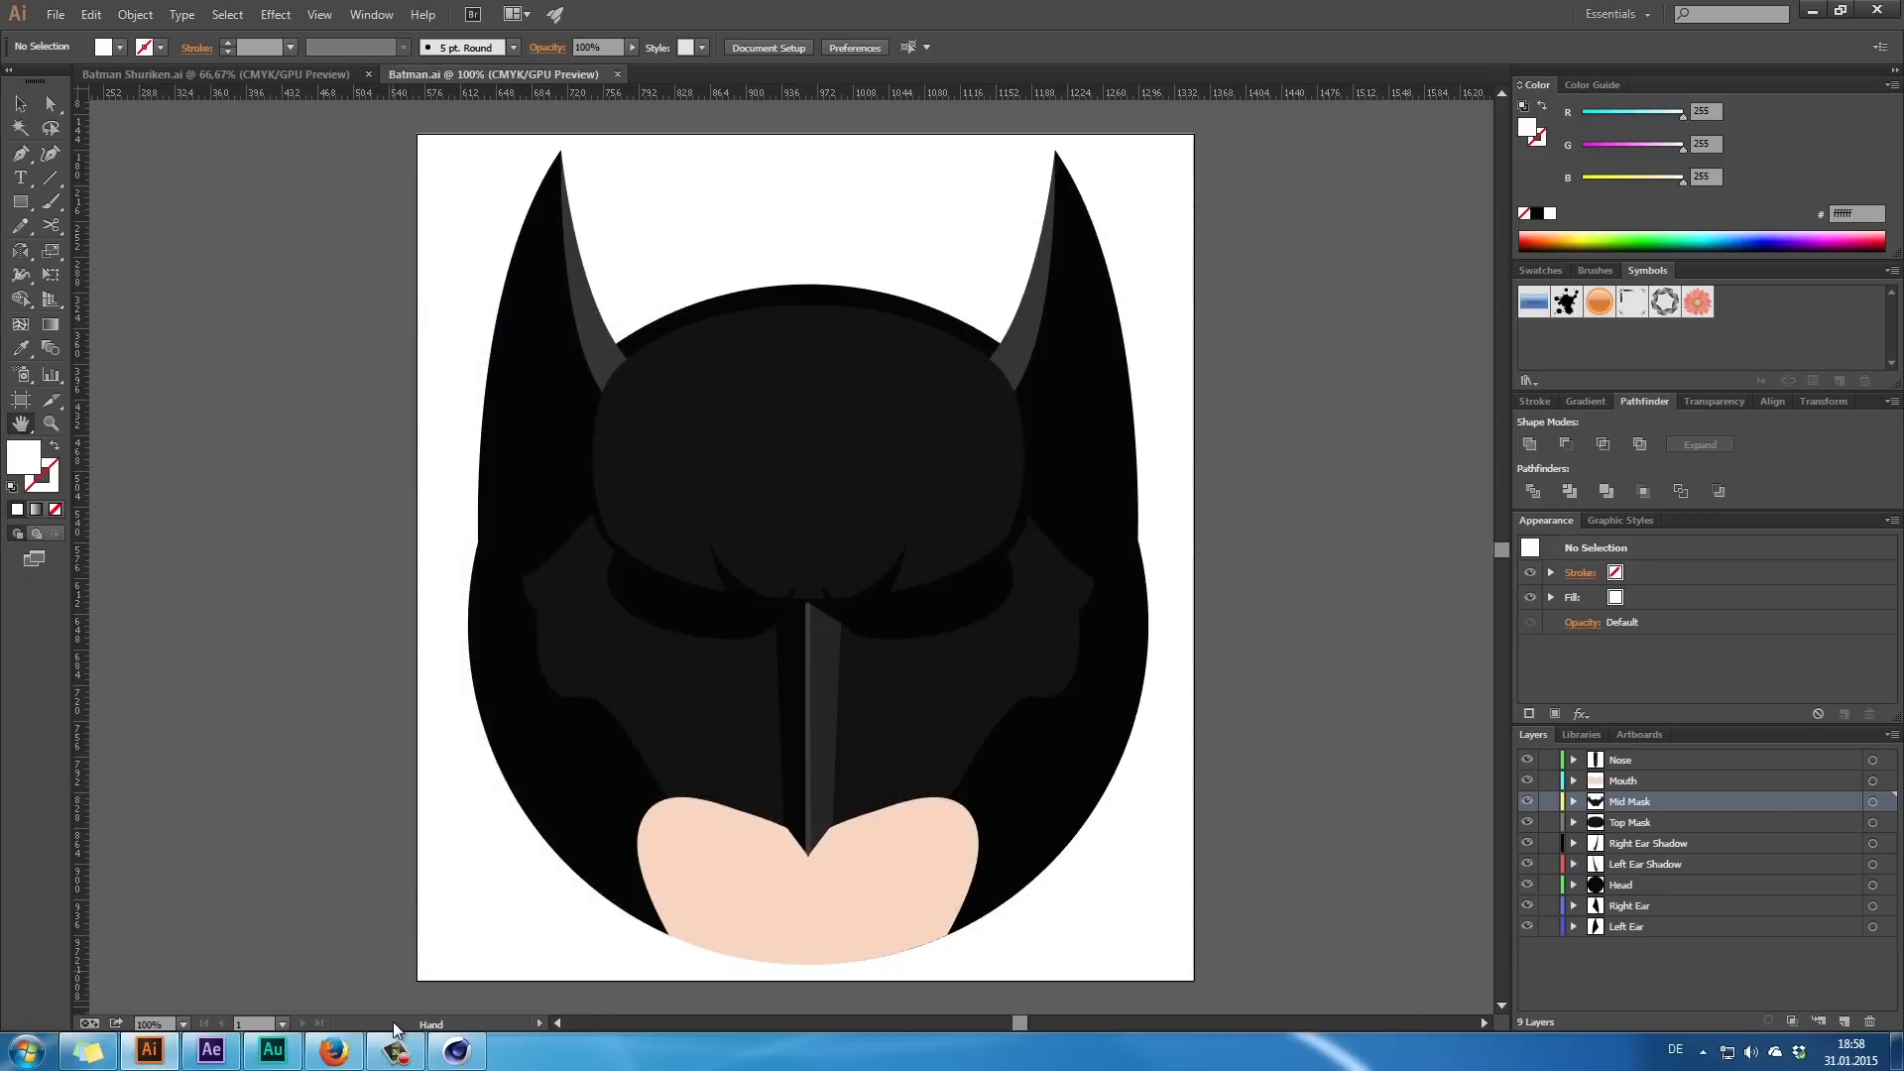
- Switch to After Effects and import Batman.ai from the Desktop as a Composition
click(211, 1050)
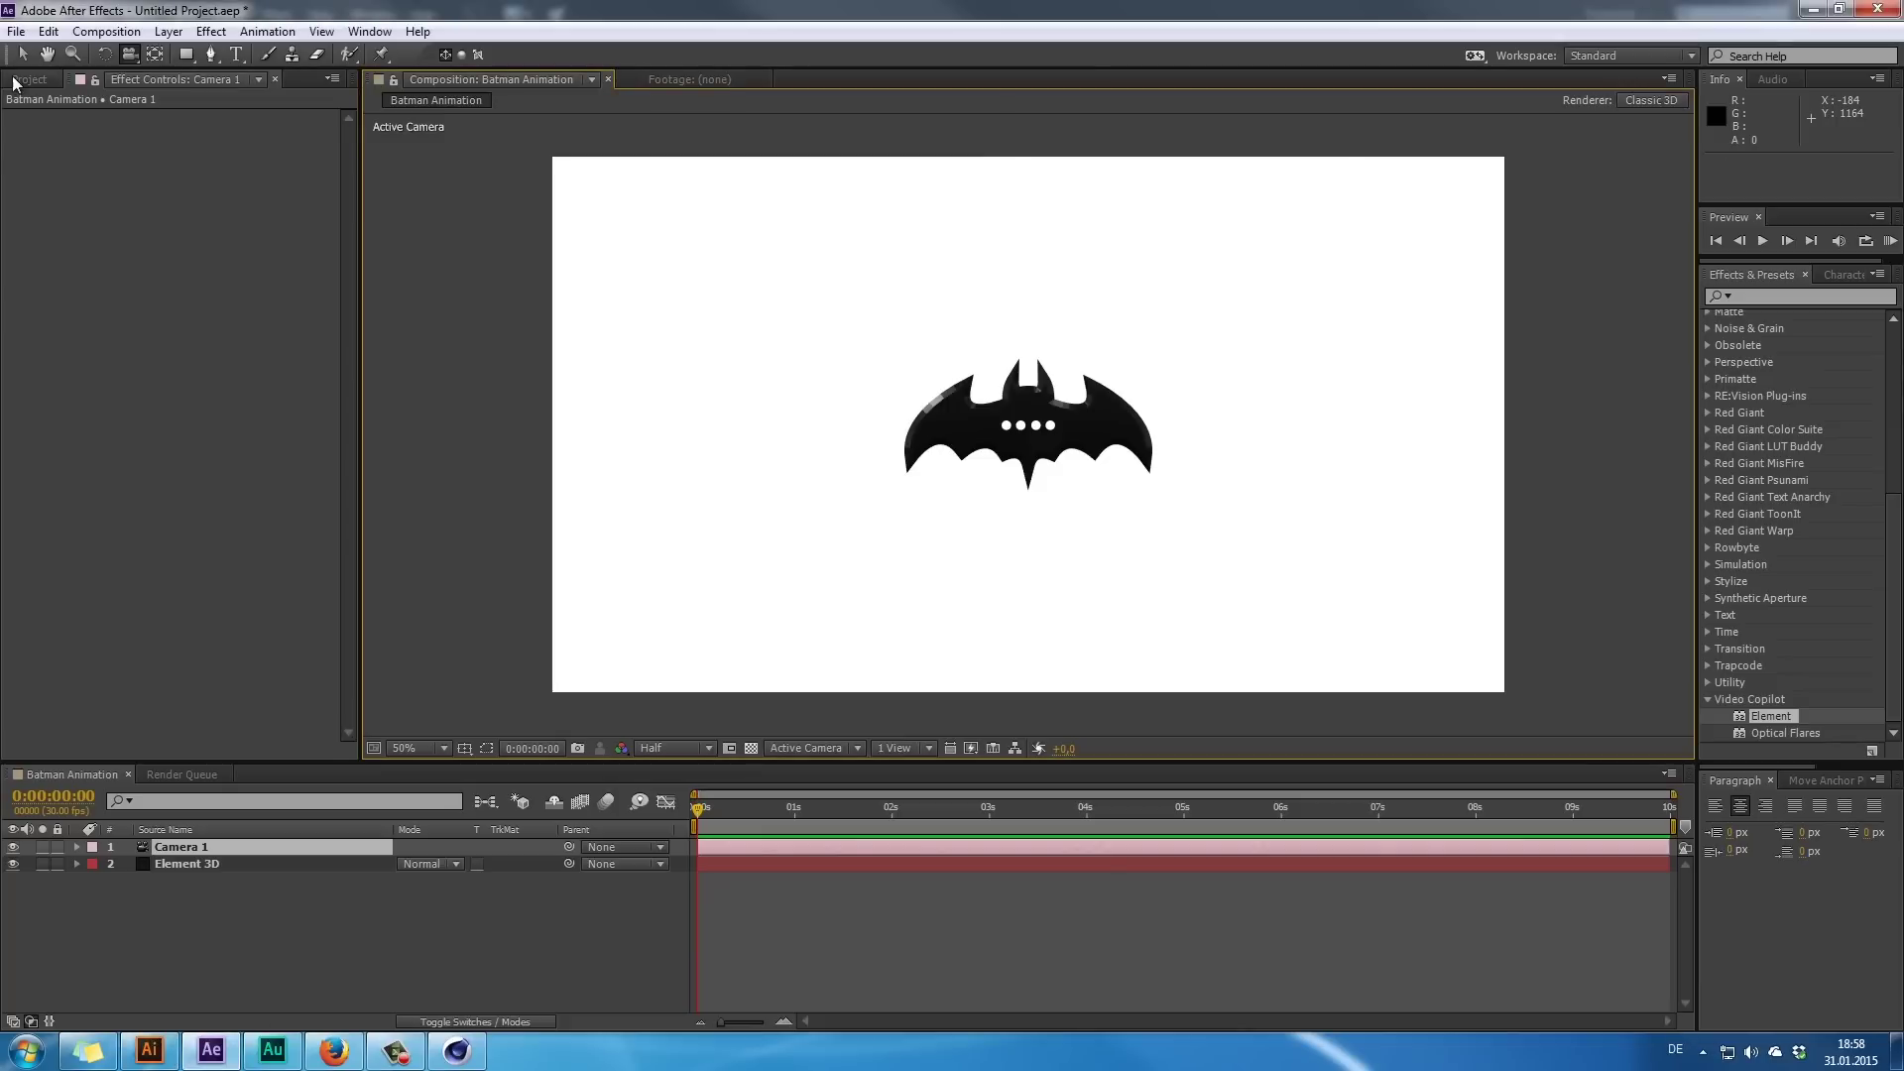
click(13, 83)
double_click(80, 353)
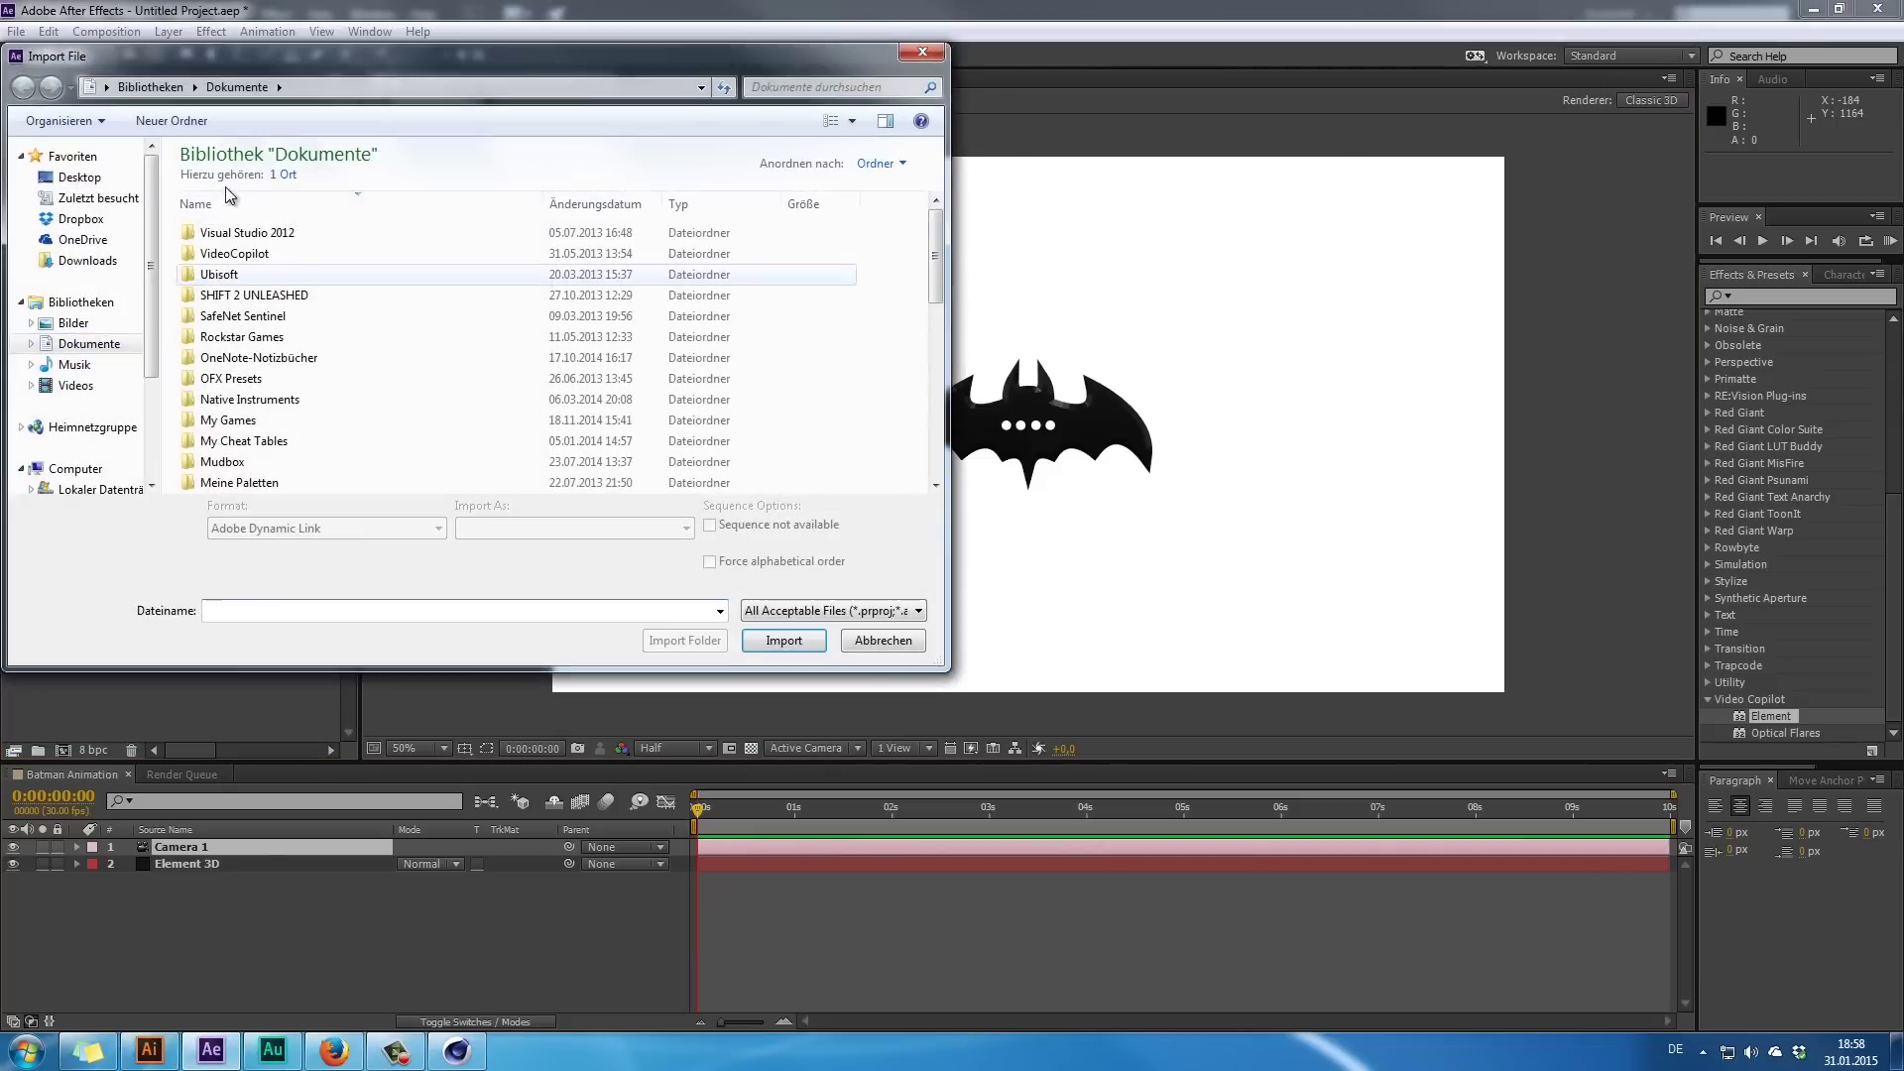
click(79, 176)
click(327, 178)
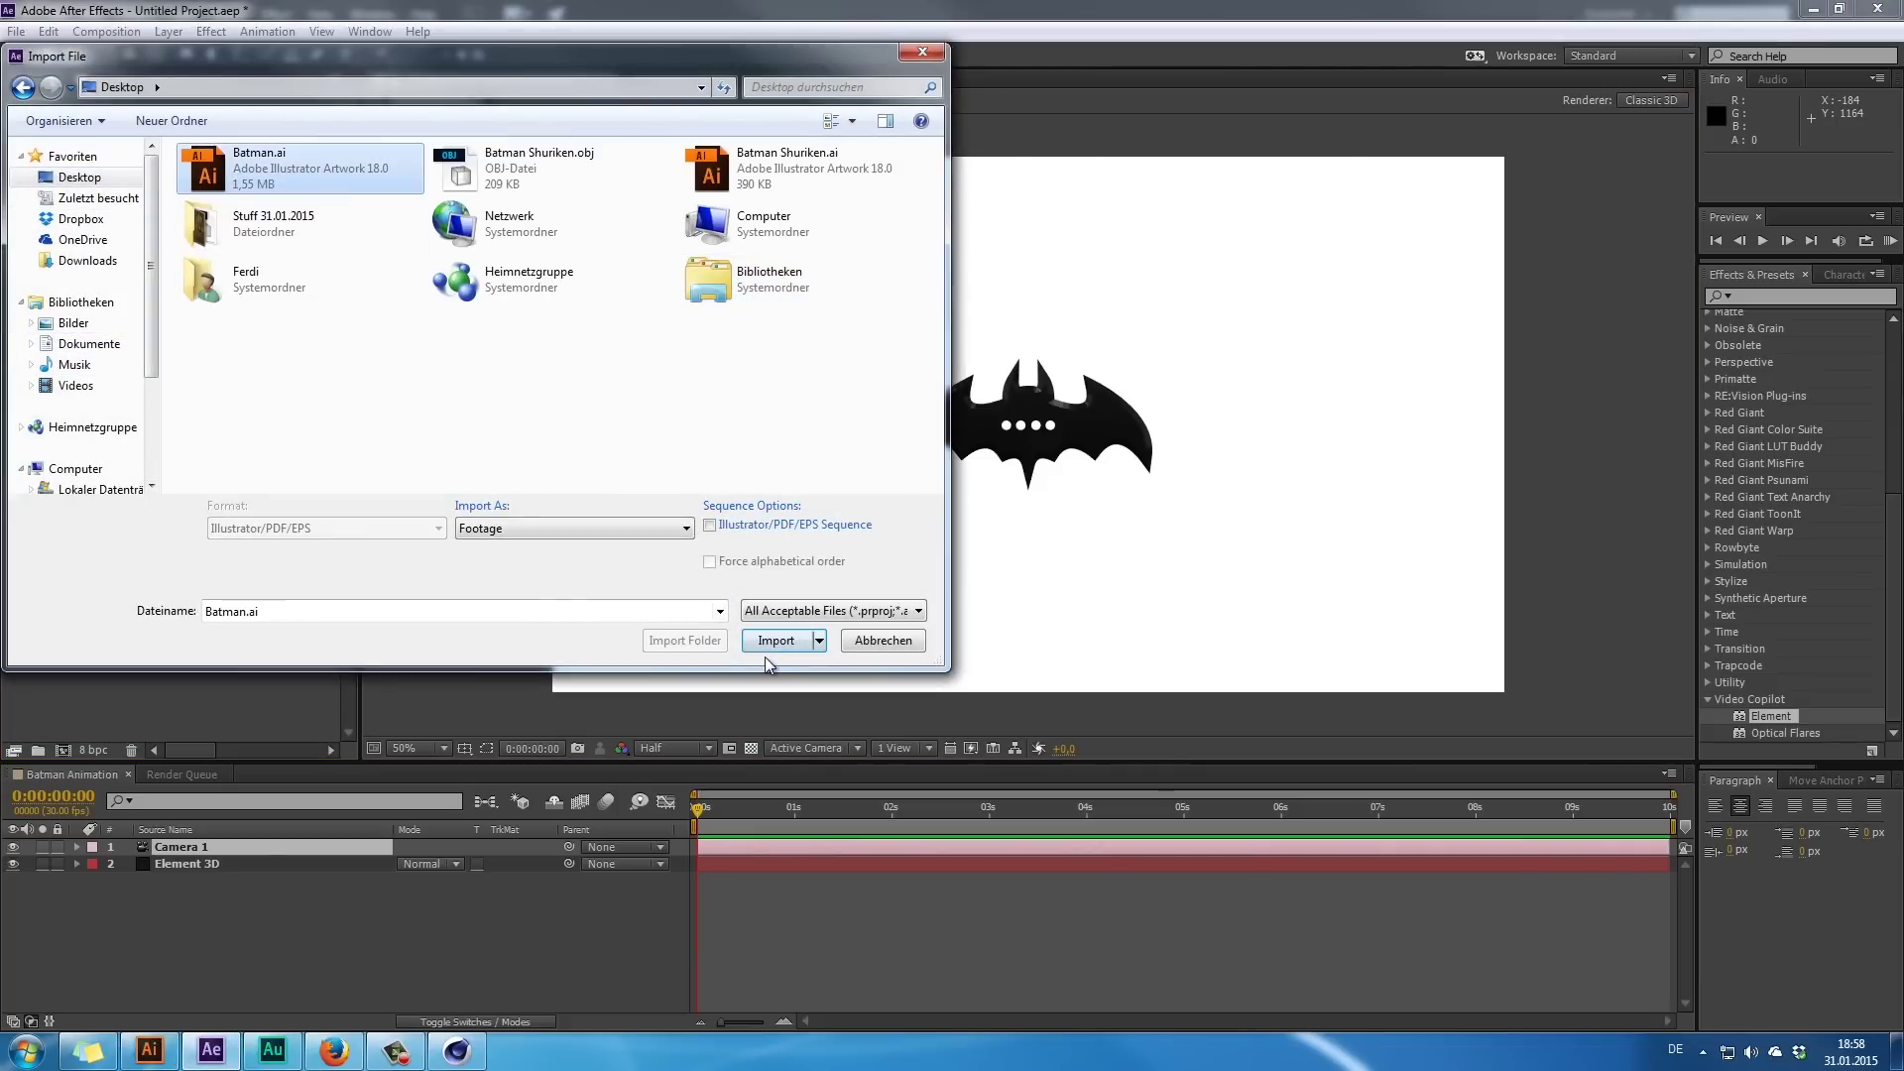
drag(613, 57, 1166, 134)
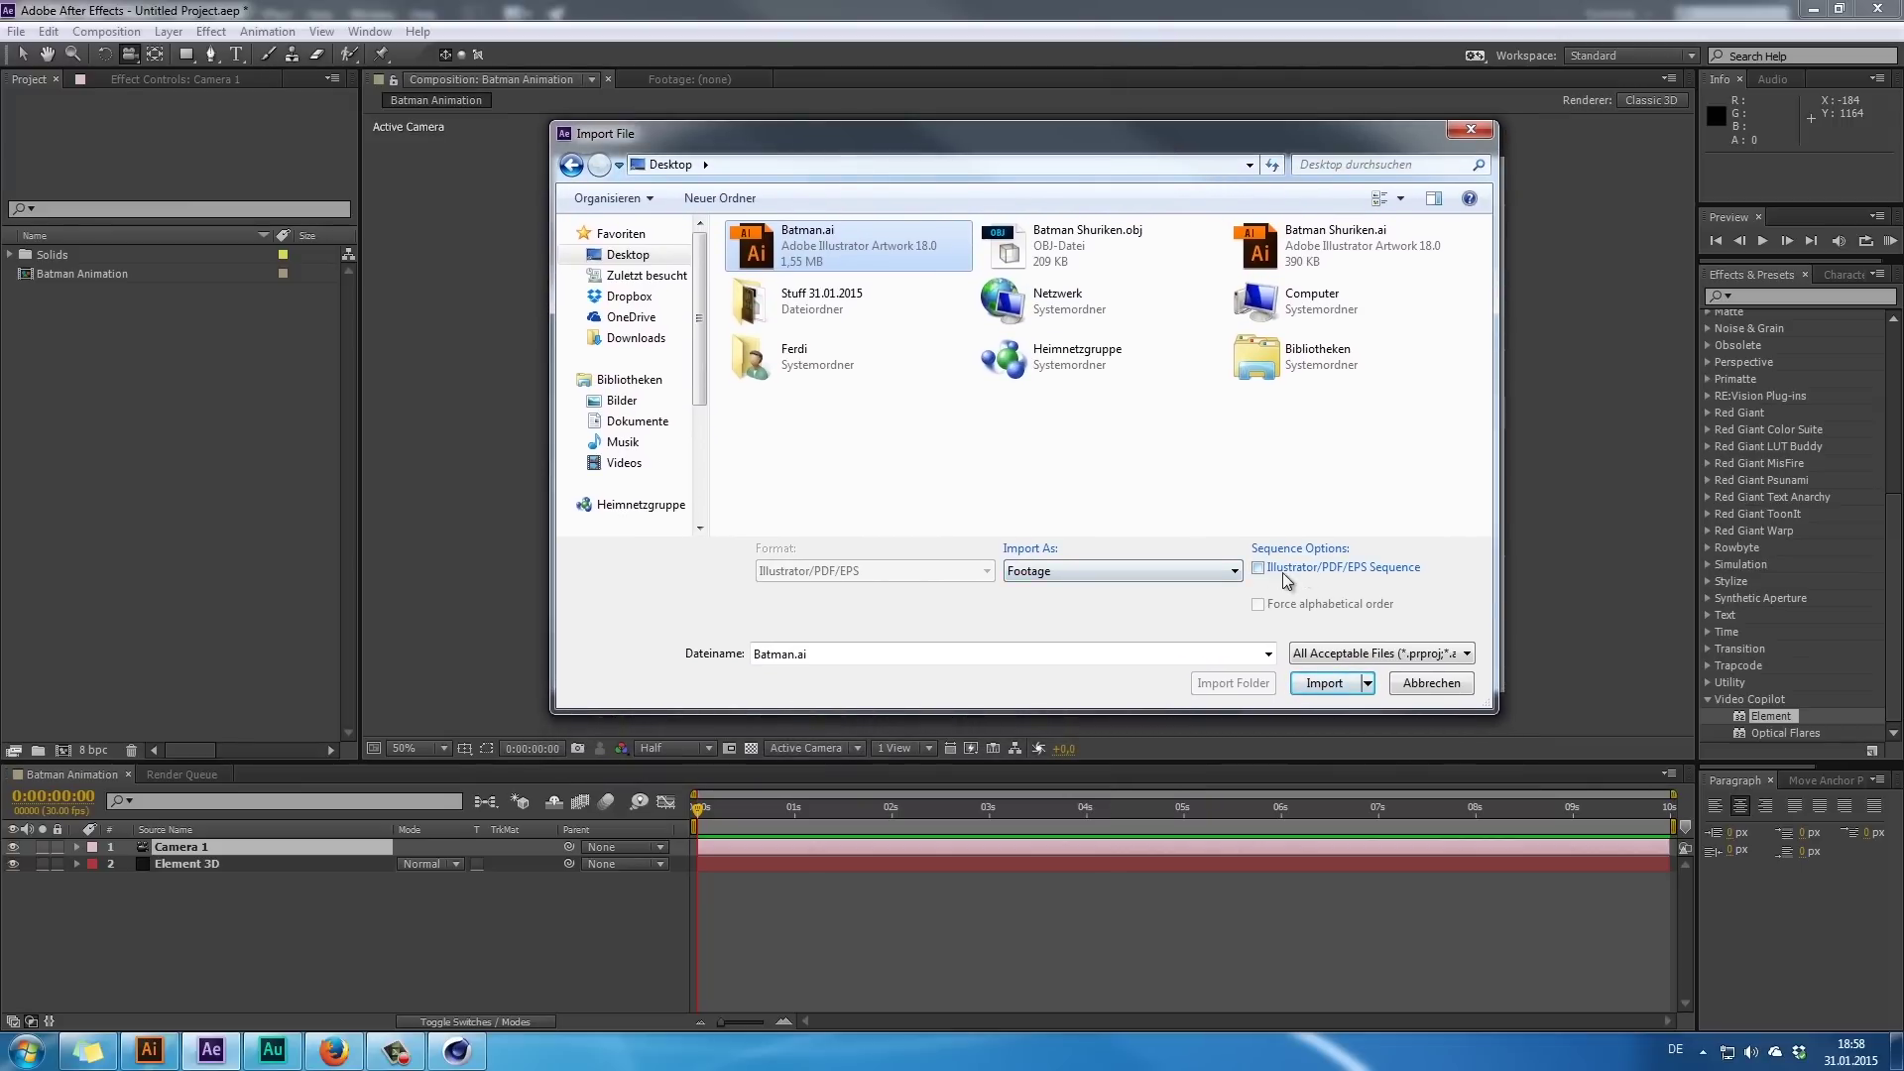
click(1118, 571)
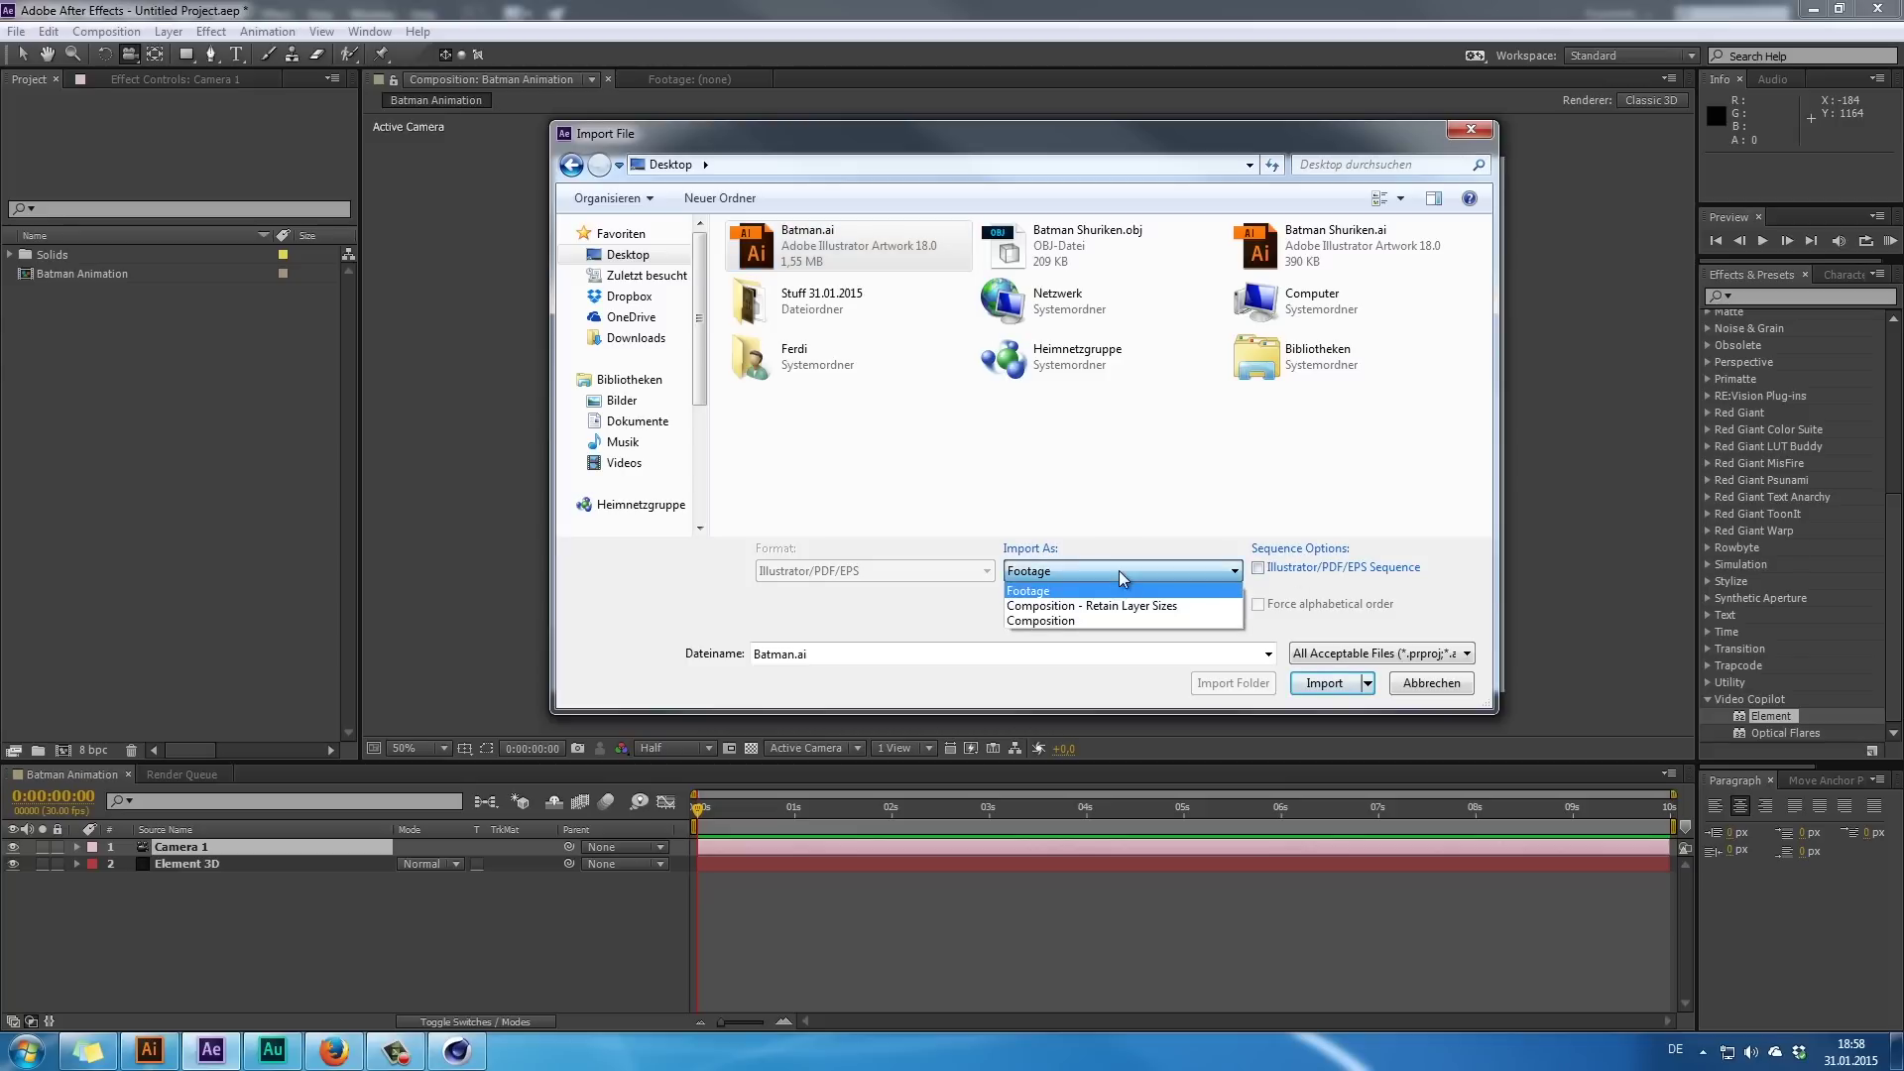
click(1079, 620)
click(1041, 572)
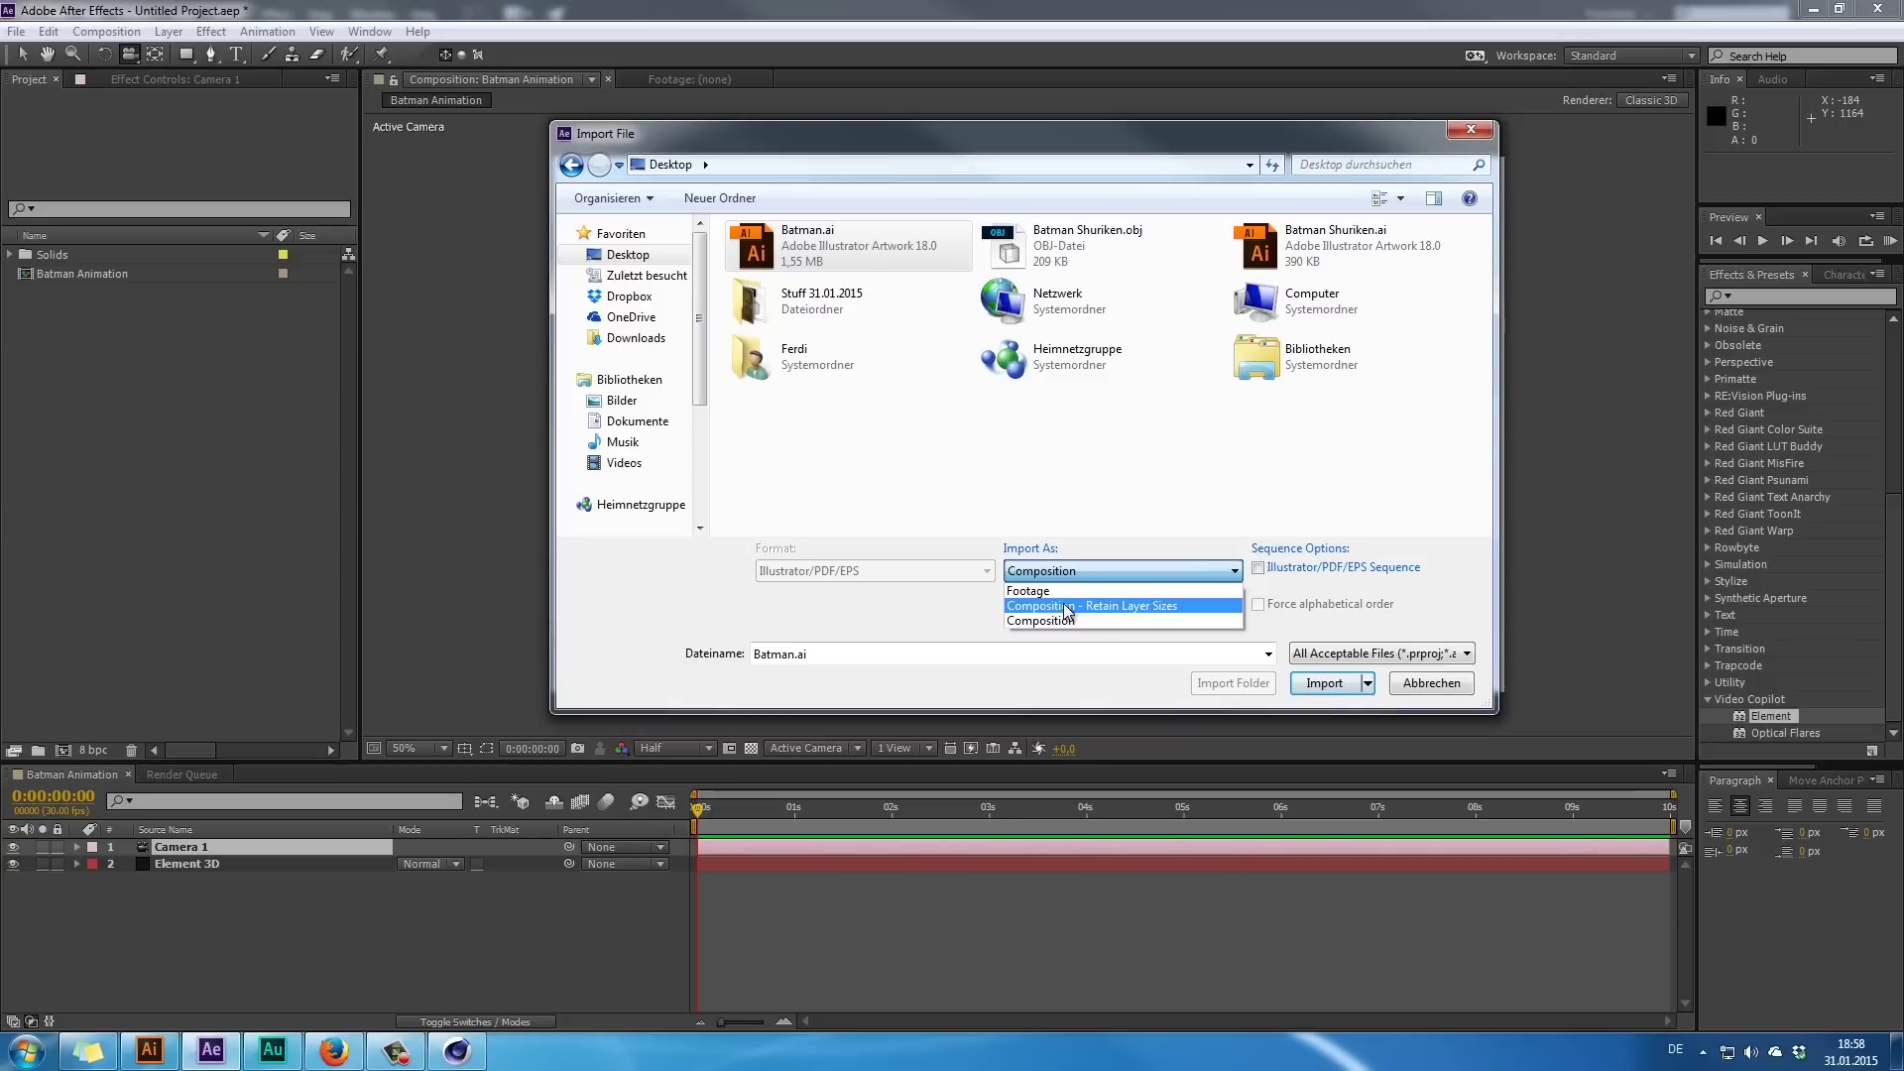
click(1058, 621)
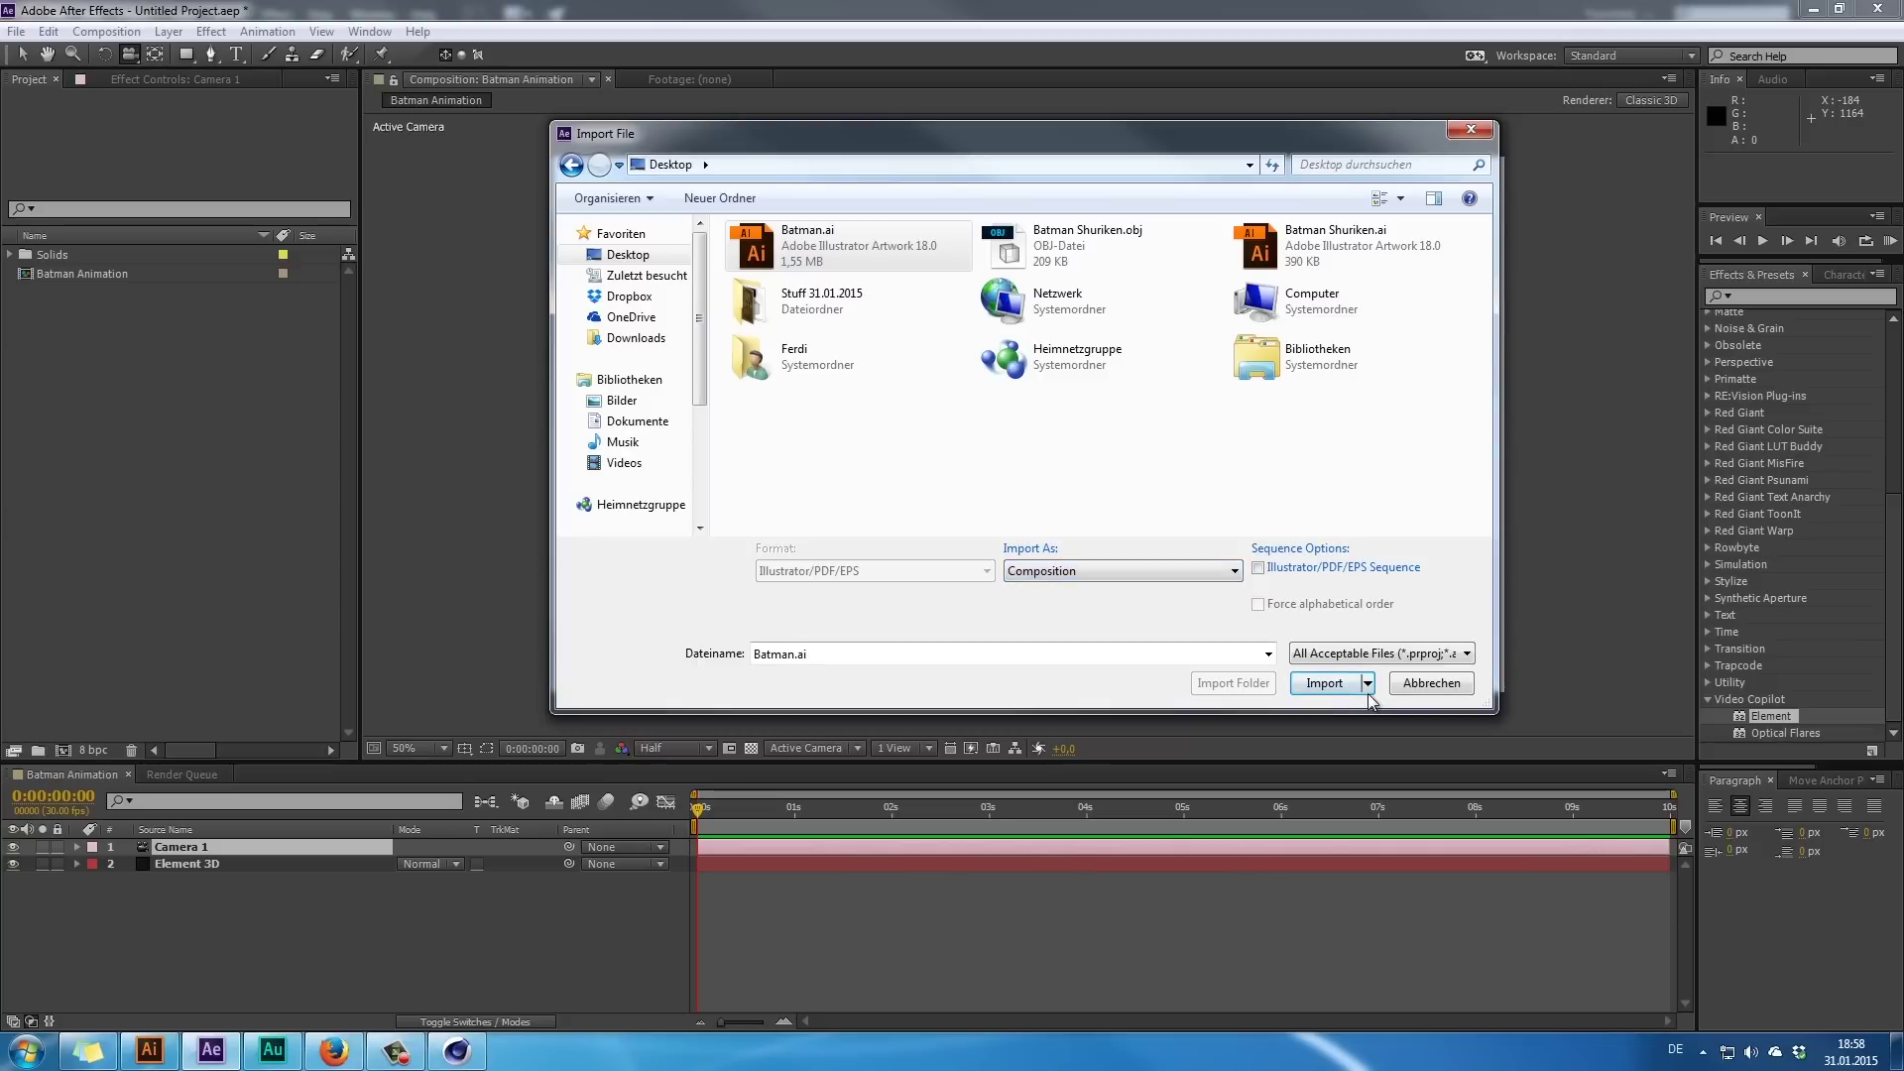
click(1325, 684)
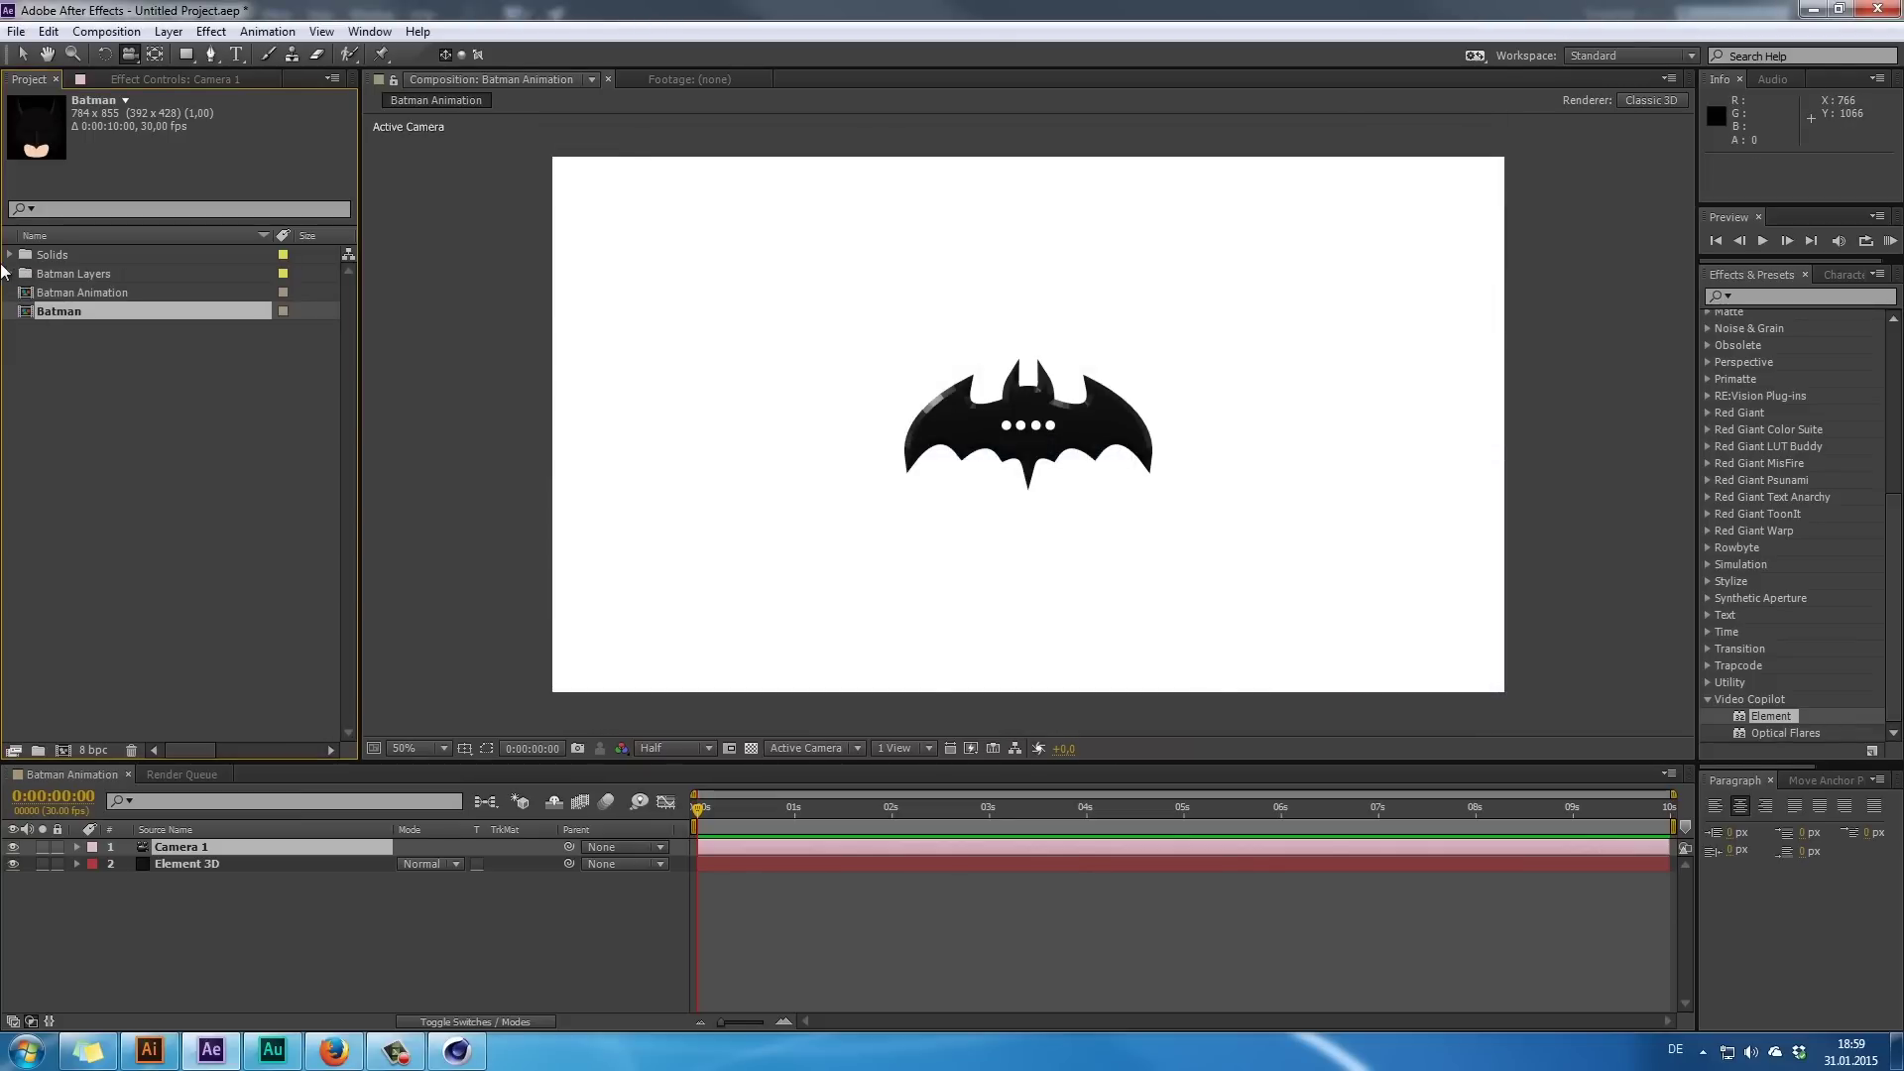
- Expand the Solids and Batman Layers folders in the project and inspect the imported Top Mask, Mid Mask and Right Ear layers
click(11, 256)
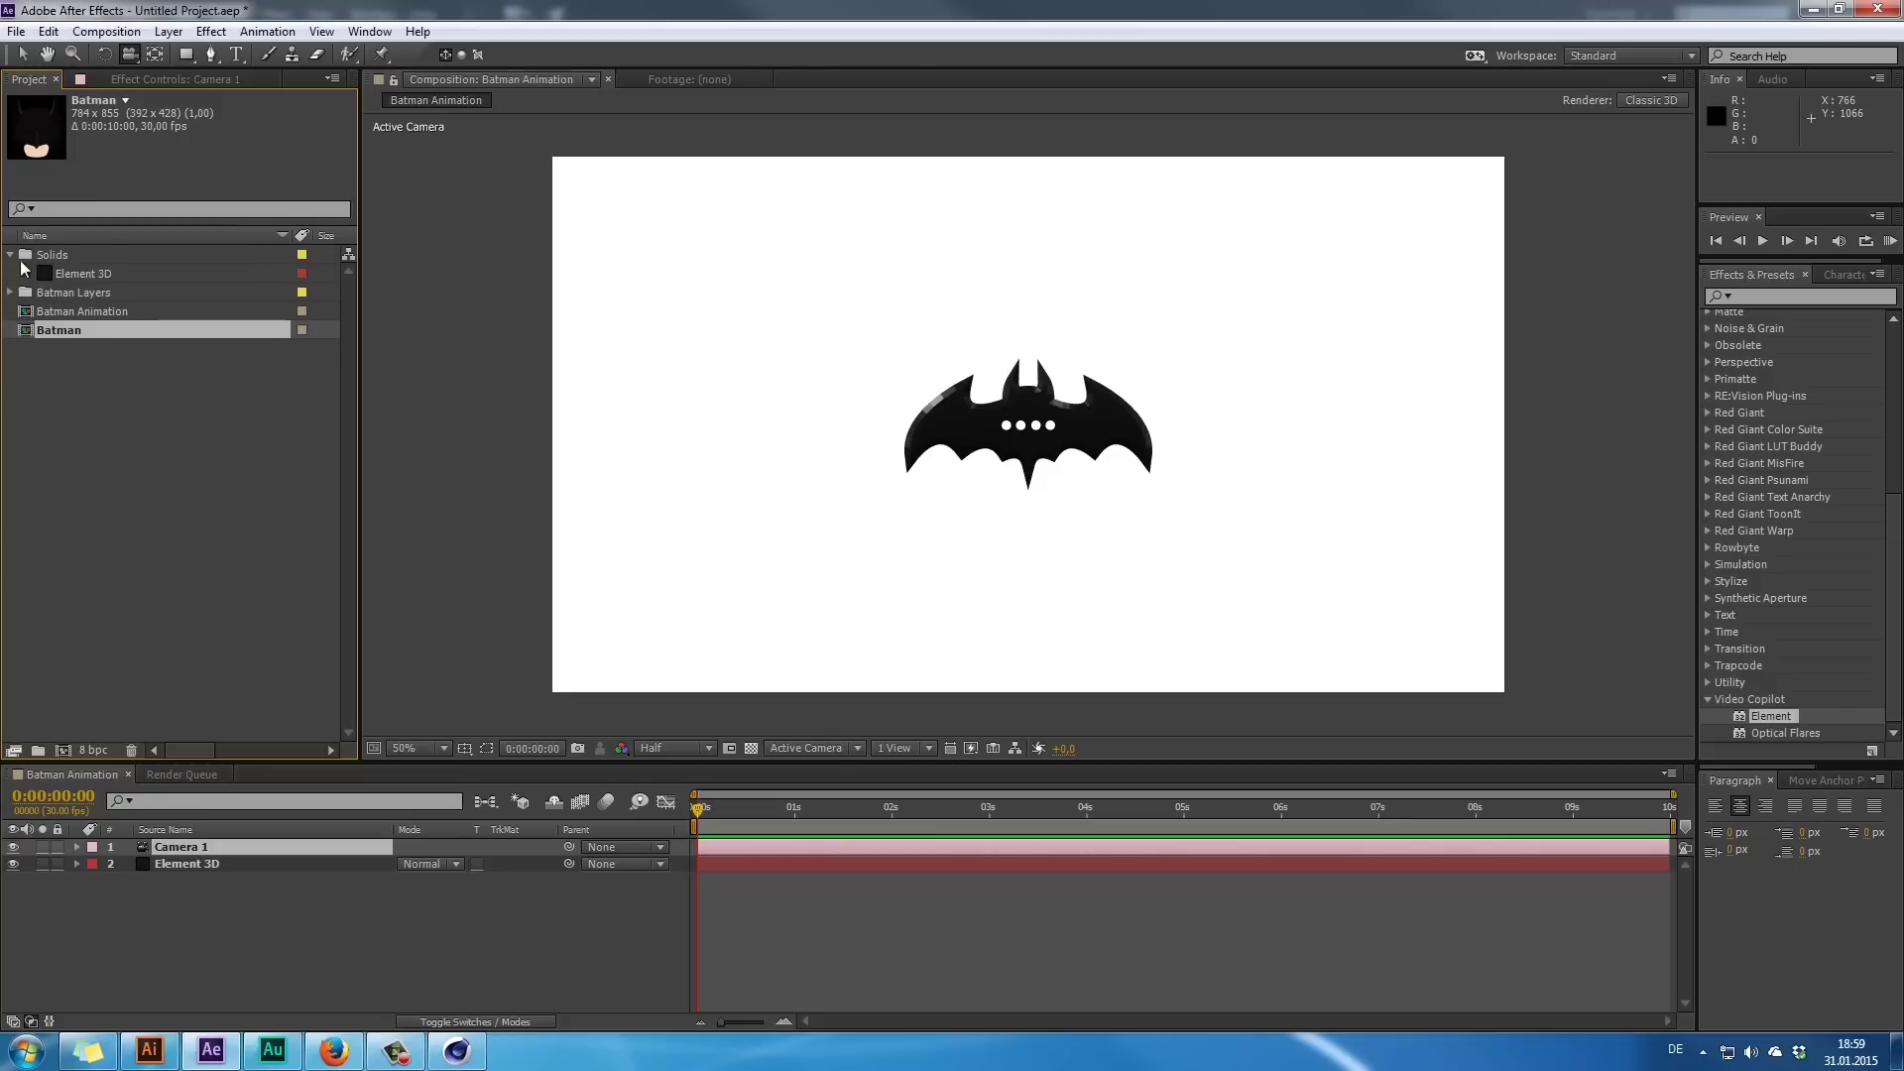
click(11, 294)
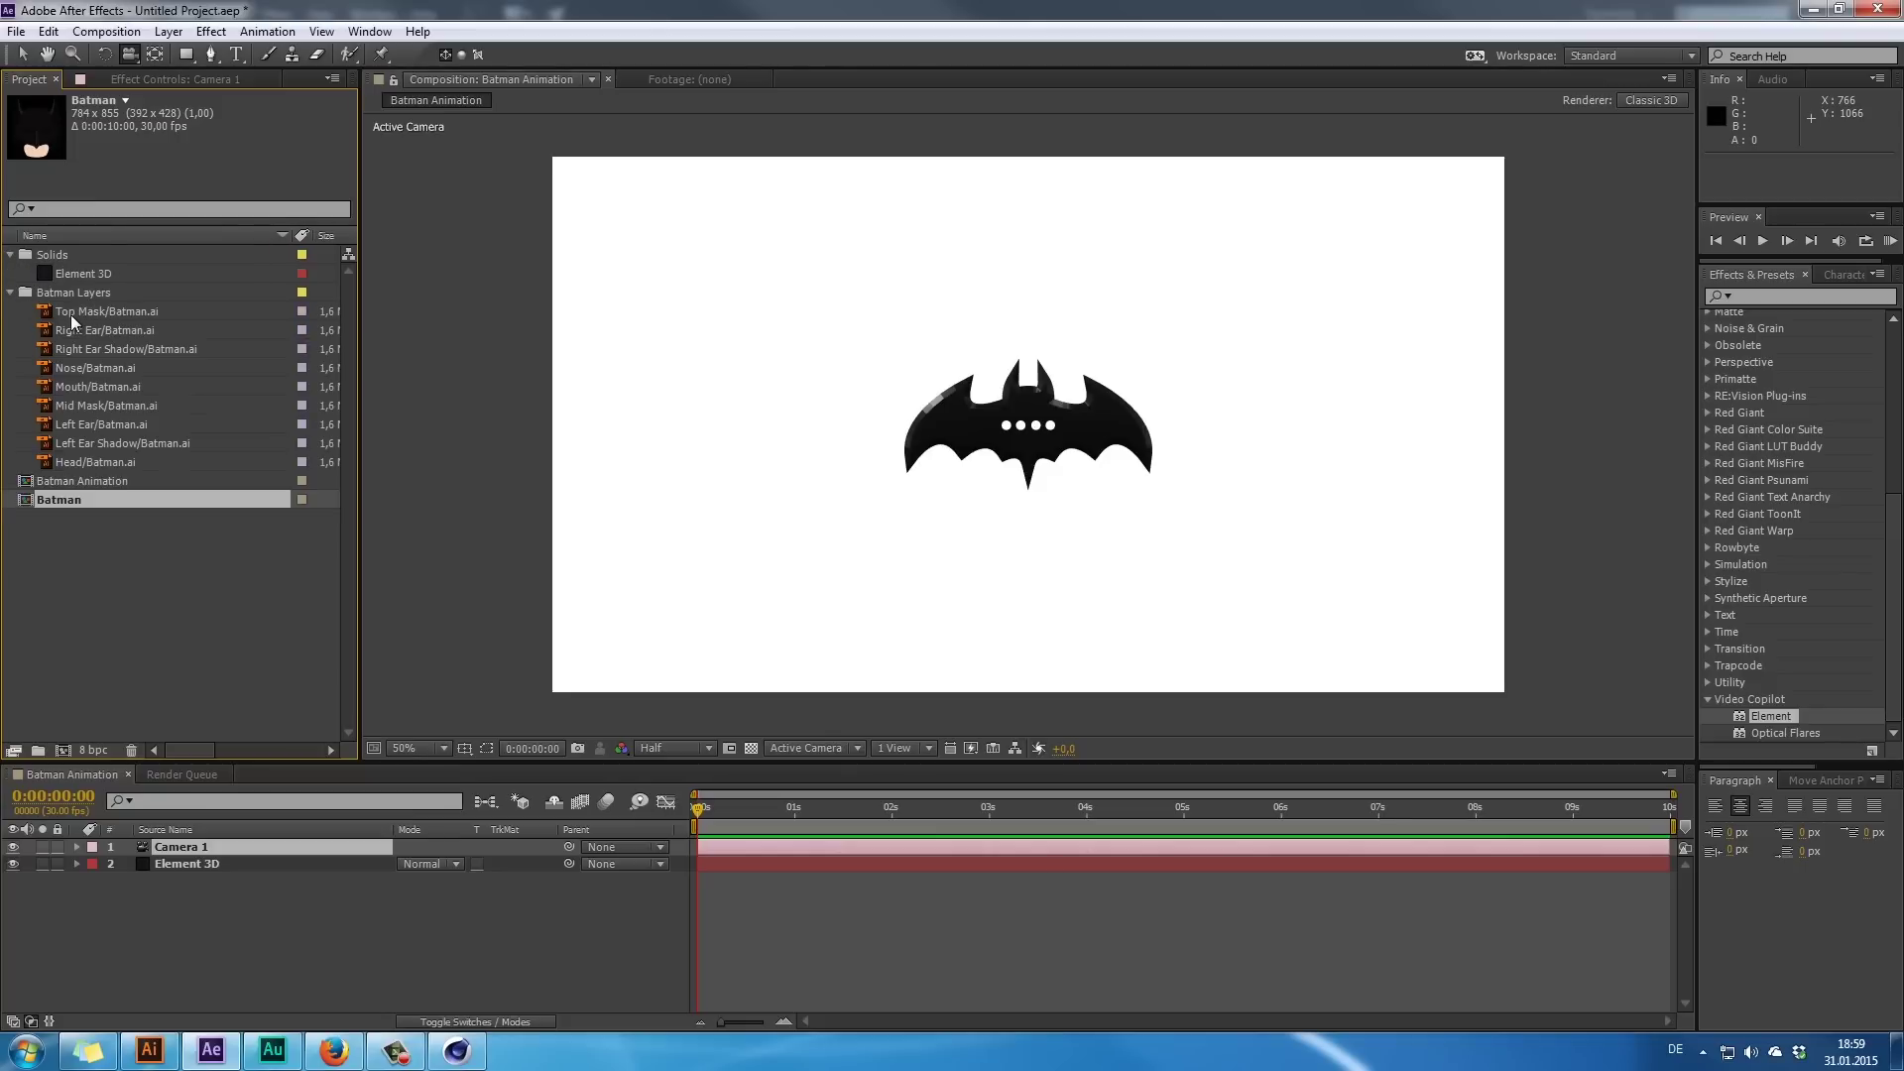
click(71, 312)
click(95, 406)
click(85, 333)
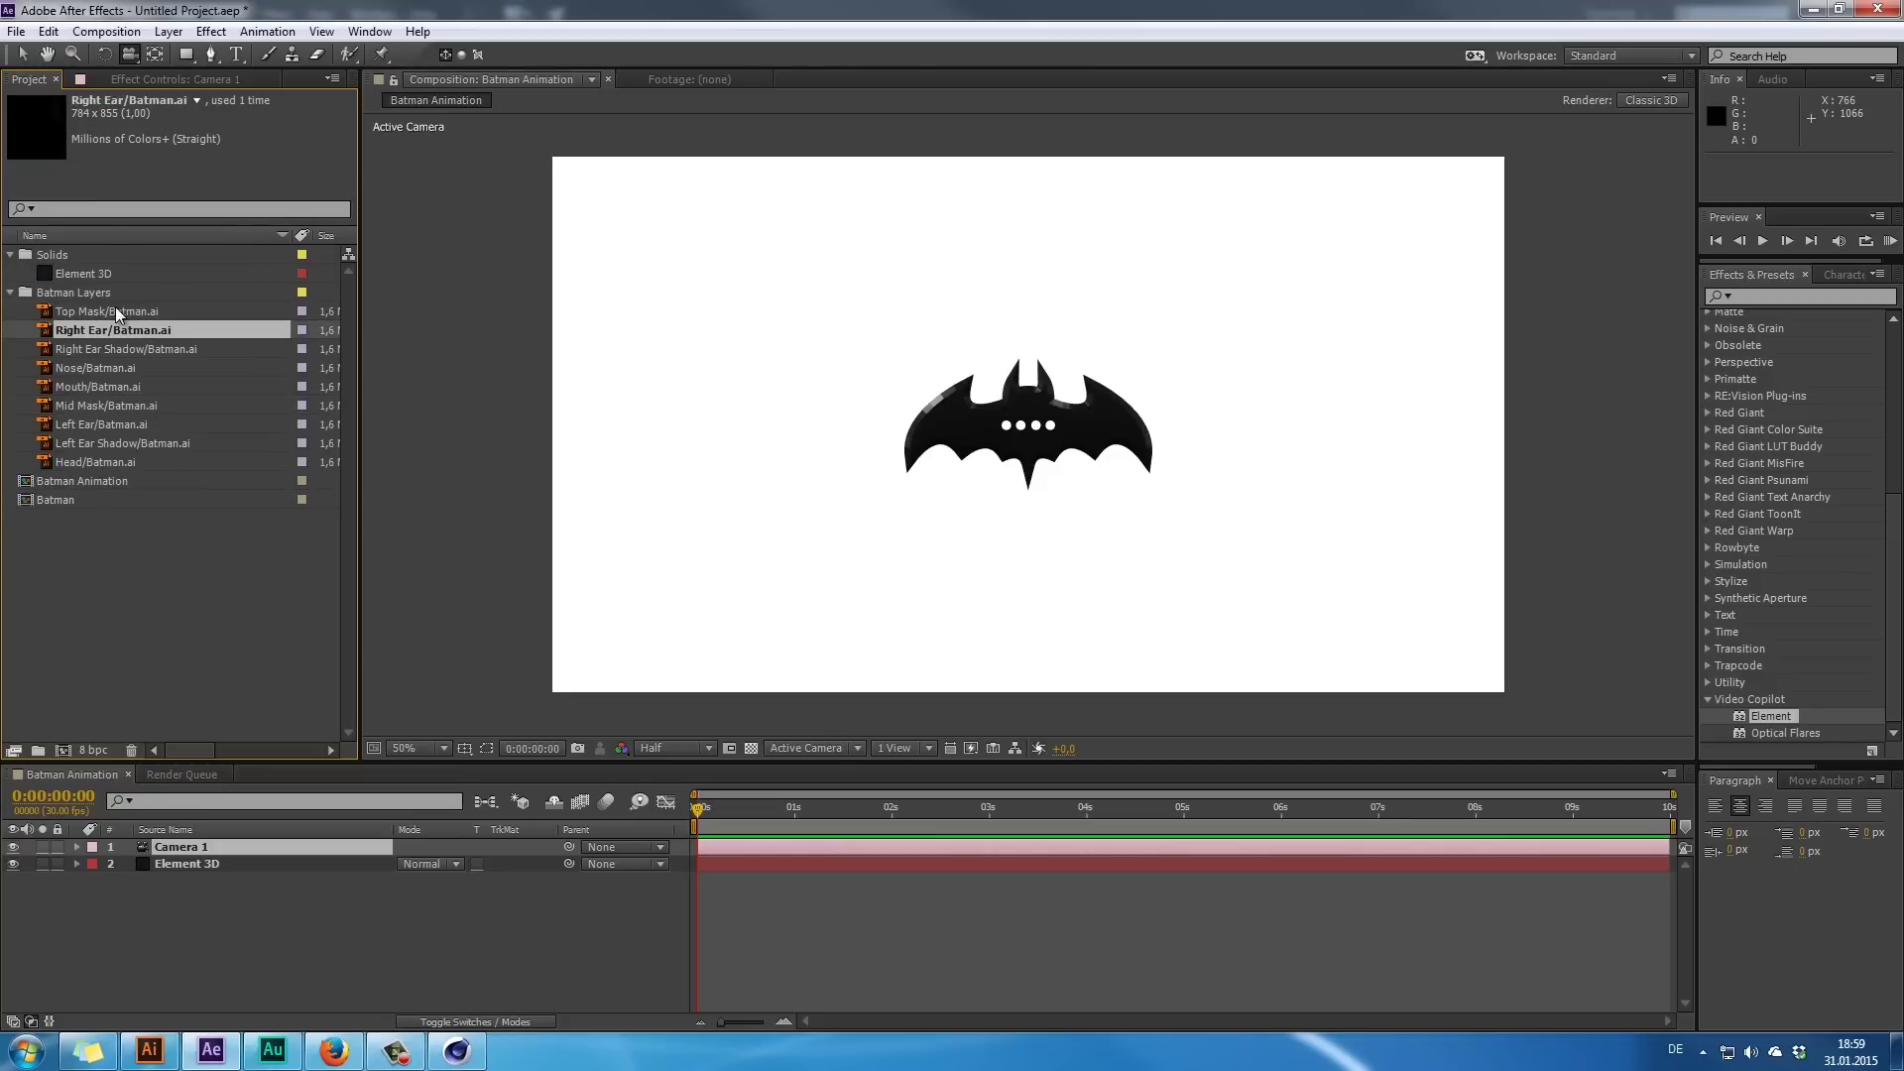
- Add all nine Batman.ai layers, from Top Mask to Head, to the Batman Animation composition between Camera 1 and Element 3D
click(115, 309)
shift+click(123, 462)
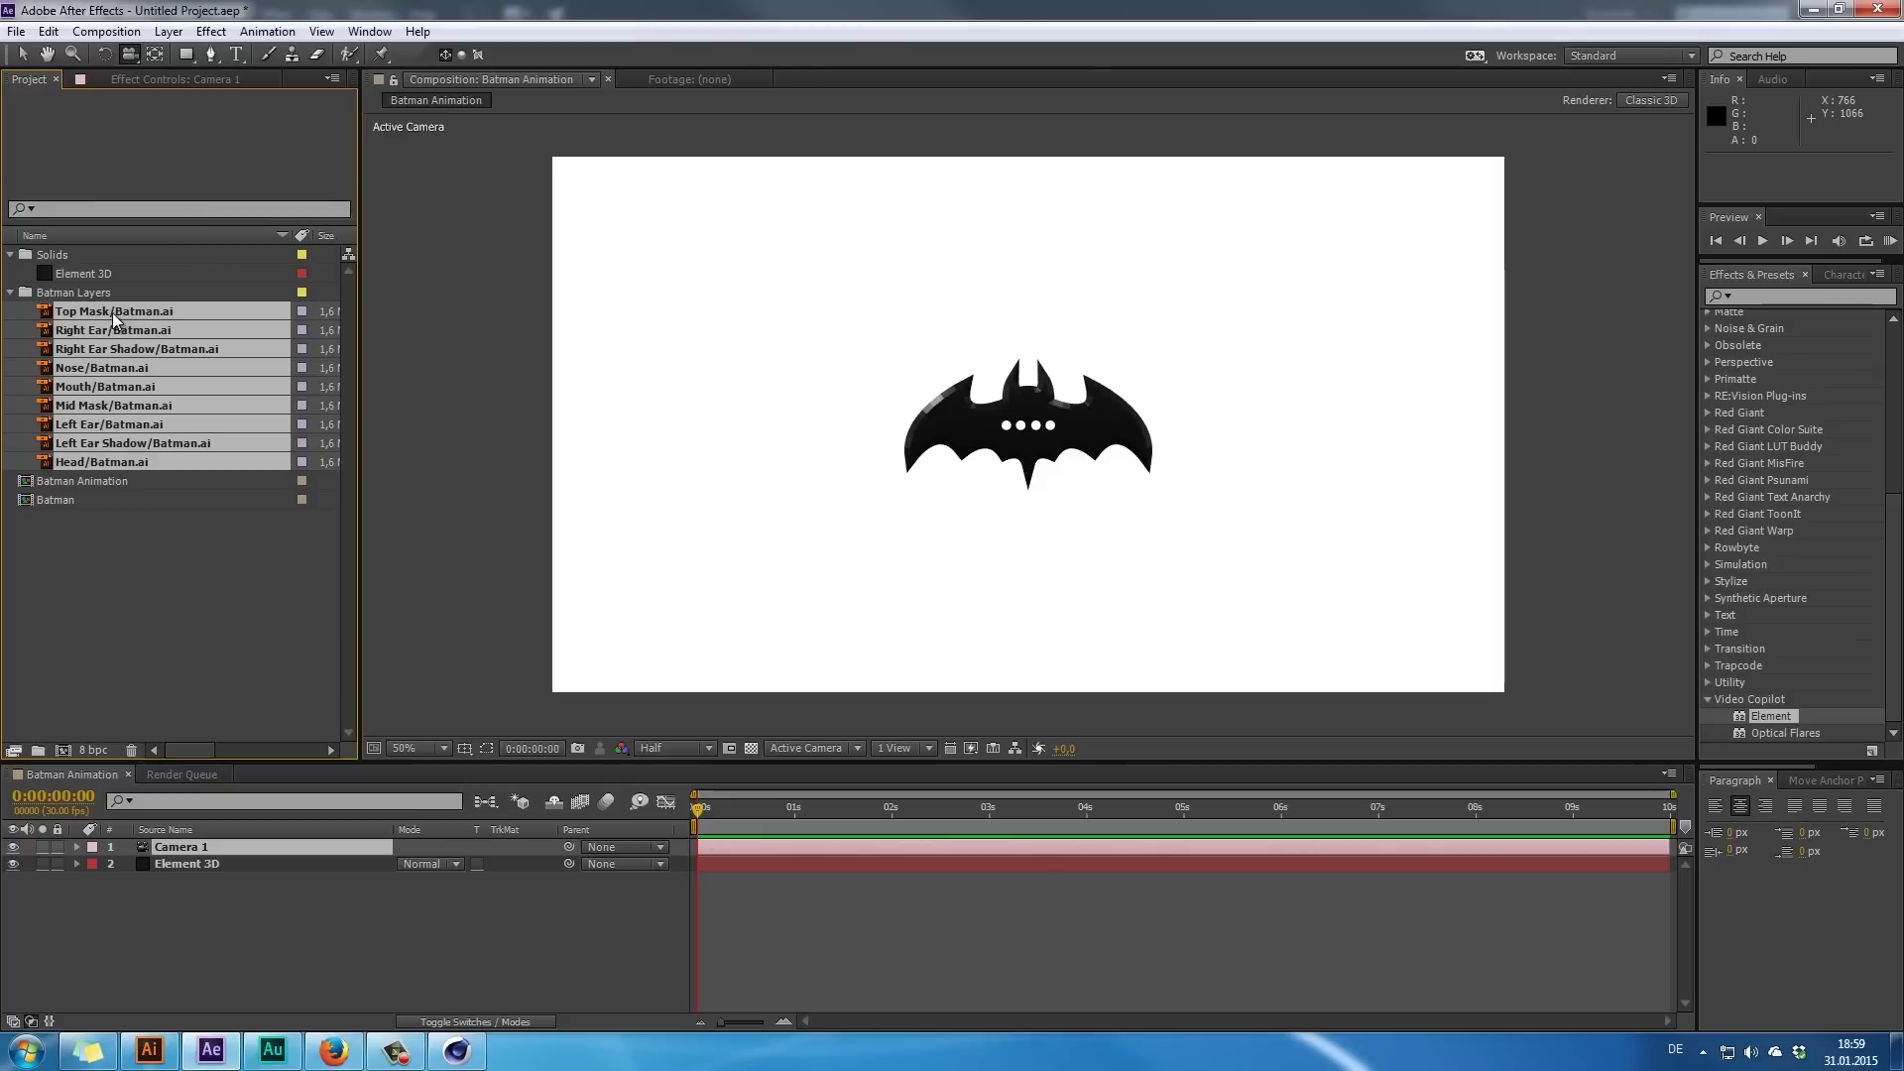
drag(111, 312, 206, 853)
key(period)
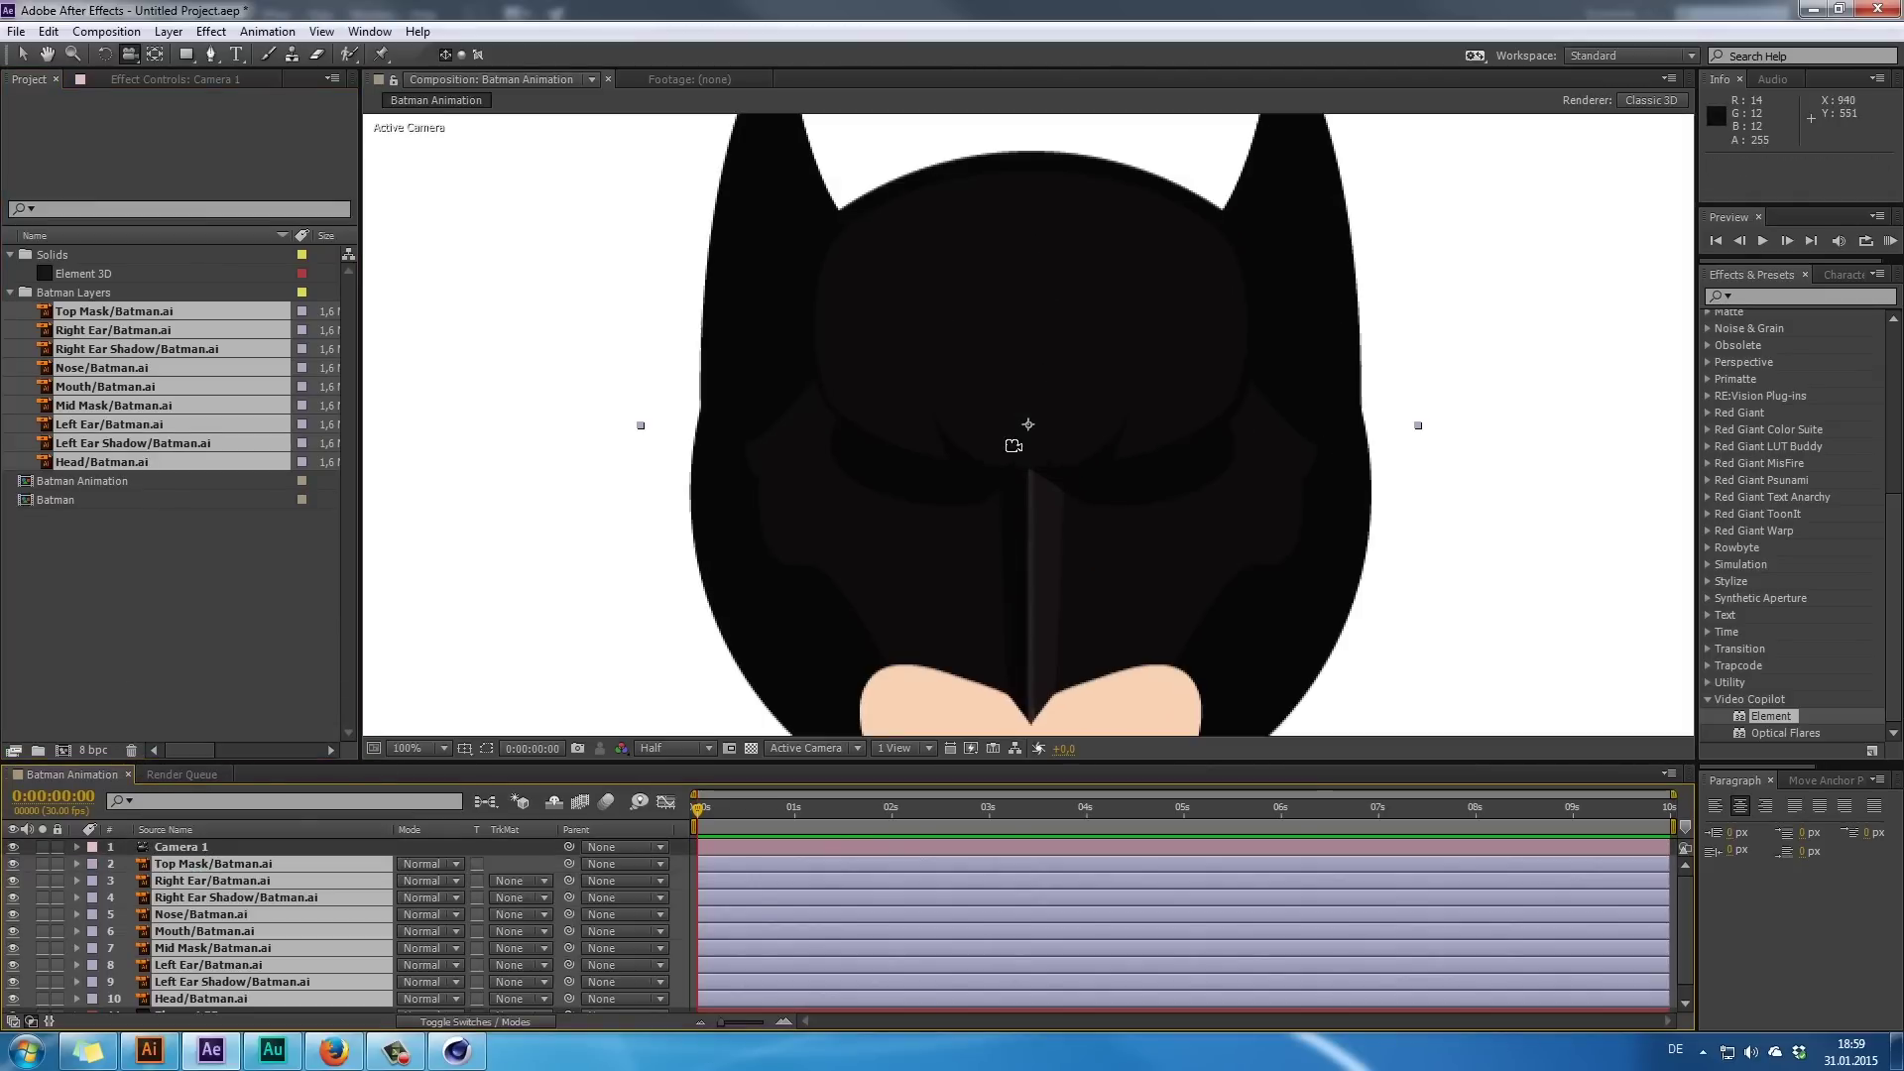
scroll(1053, 508, up, 1)
scroll(1012, 510, down, 2)
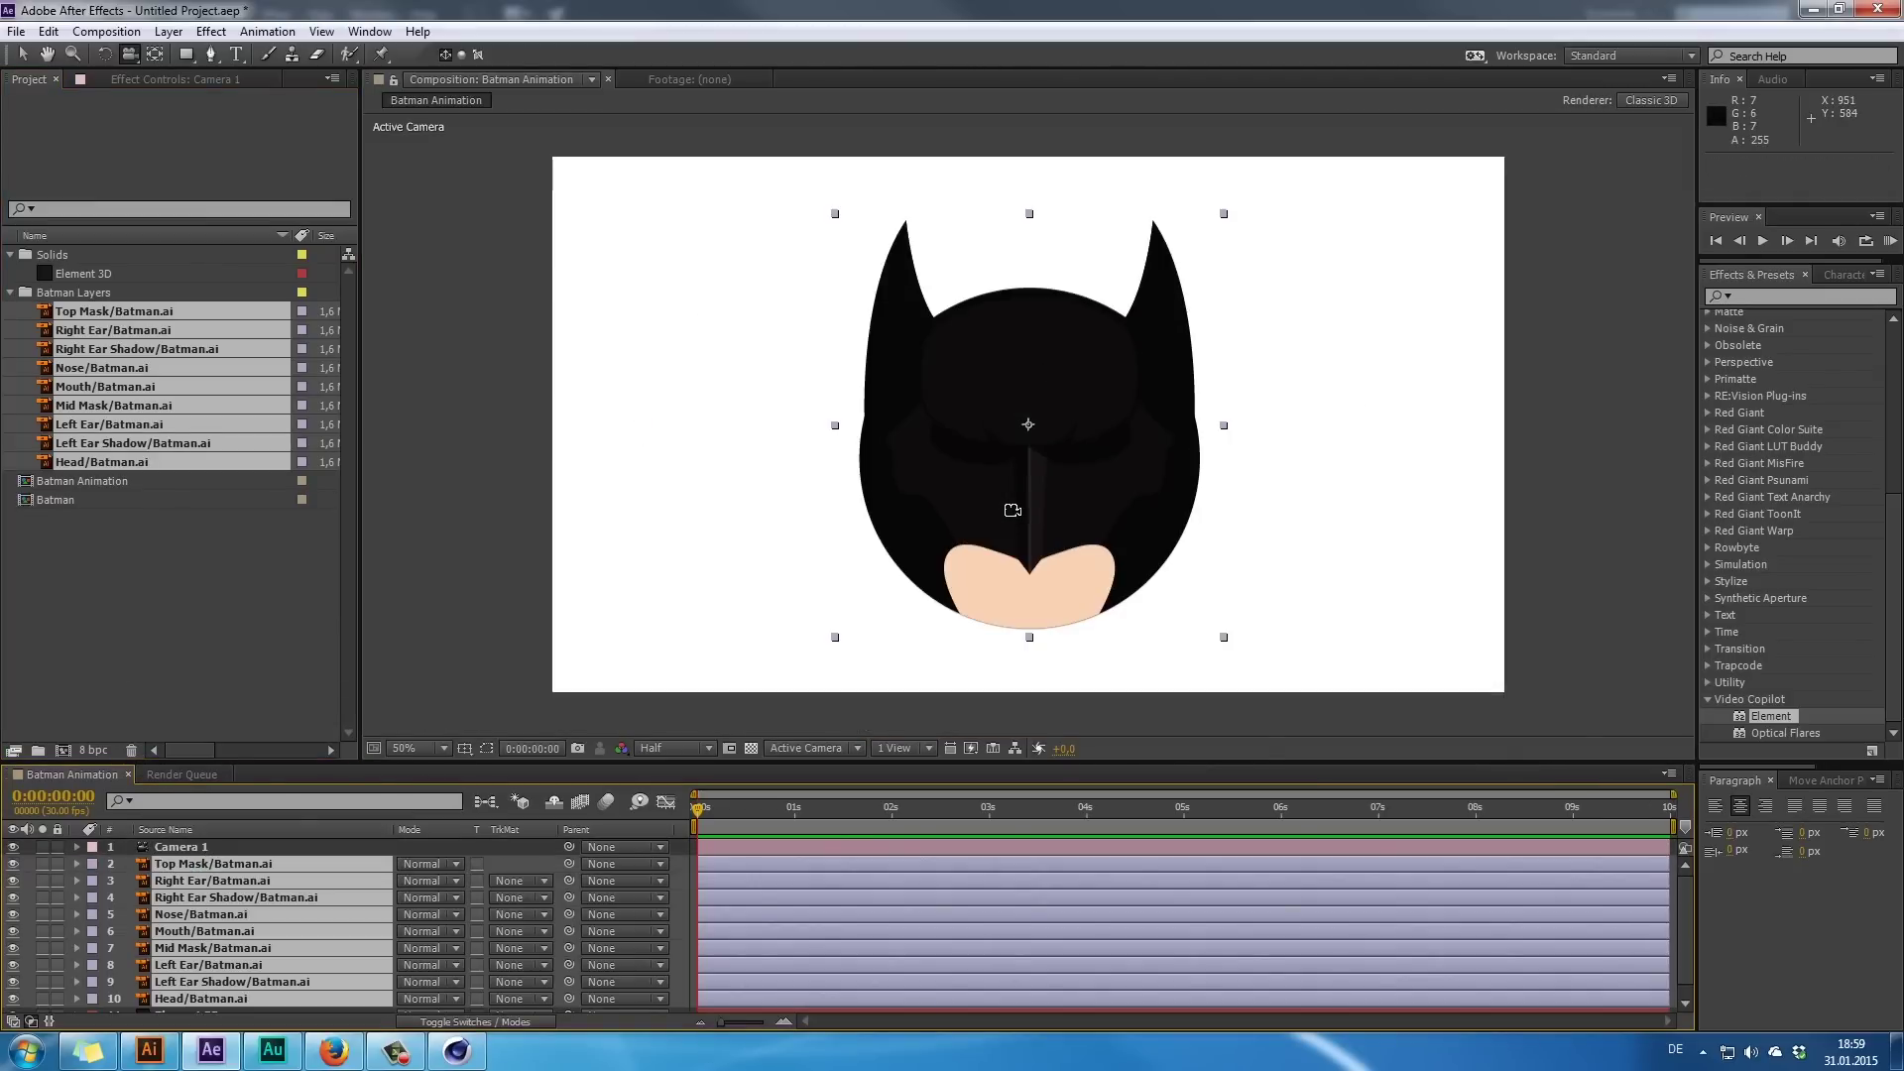
scroll(1028, 519, up, 2)
scroll(1028, 519, down, 2)
- Collapse the Solids and Batman Layers folders and make the timeline taller to fit all the layers
click(10, 293)
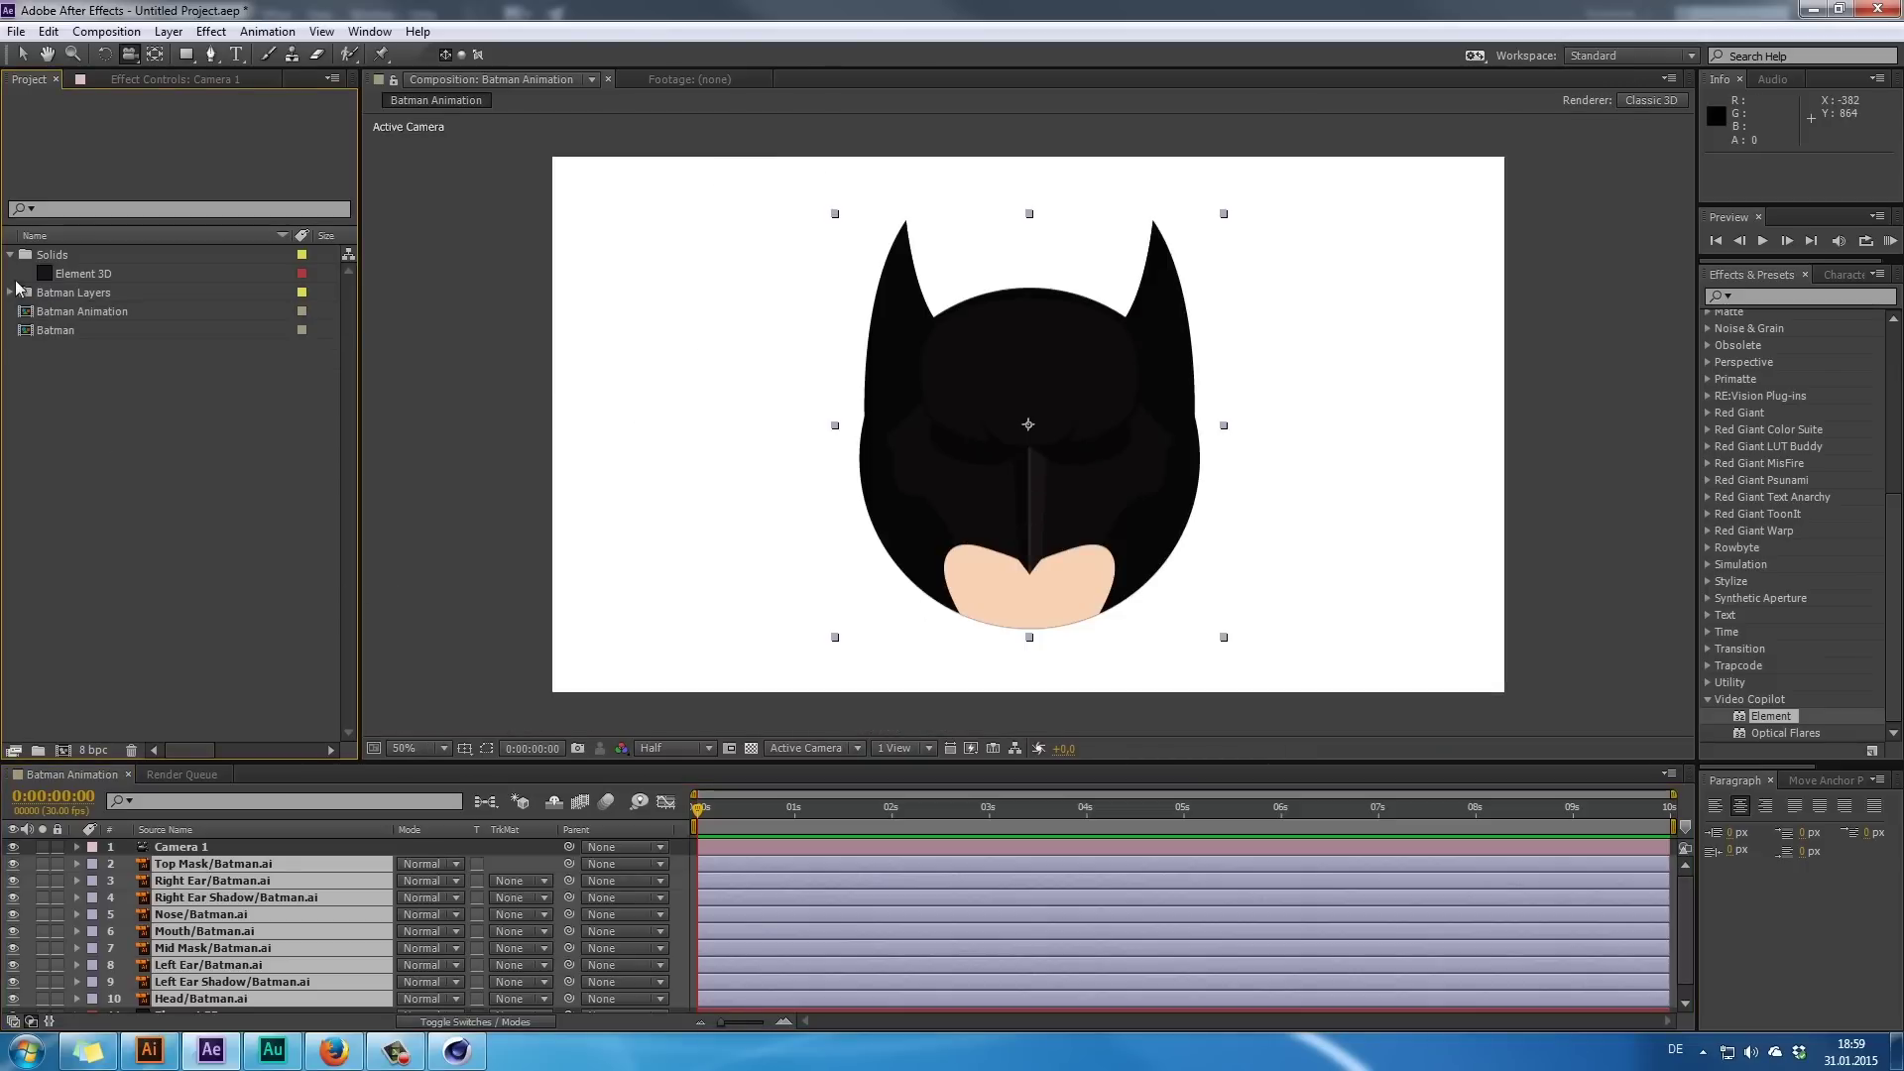
click(10, 256)
drag(416, 761, 449, 678)
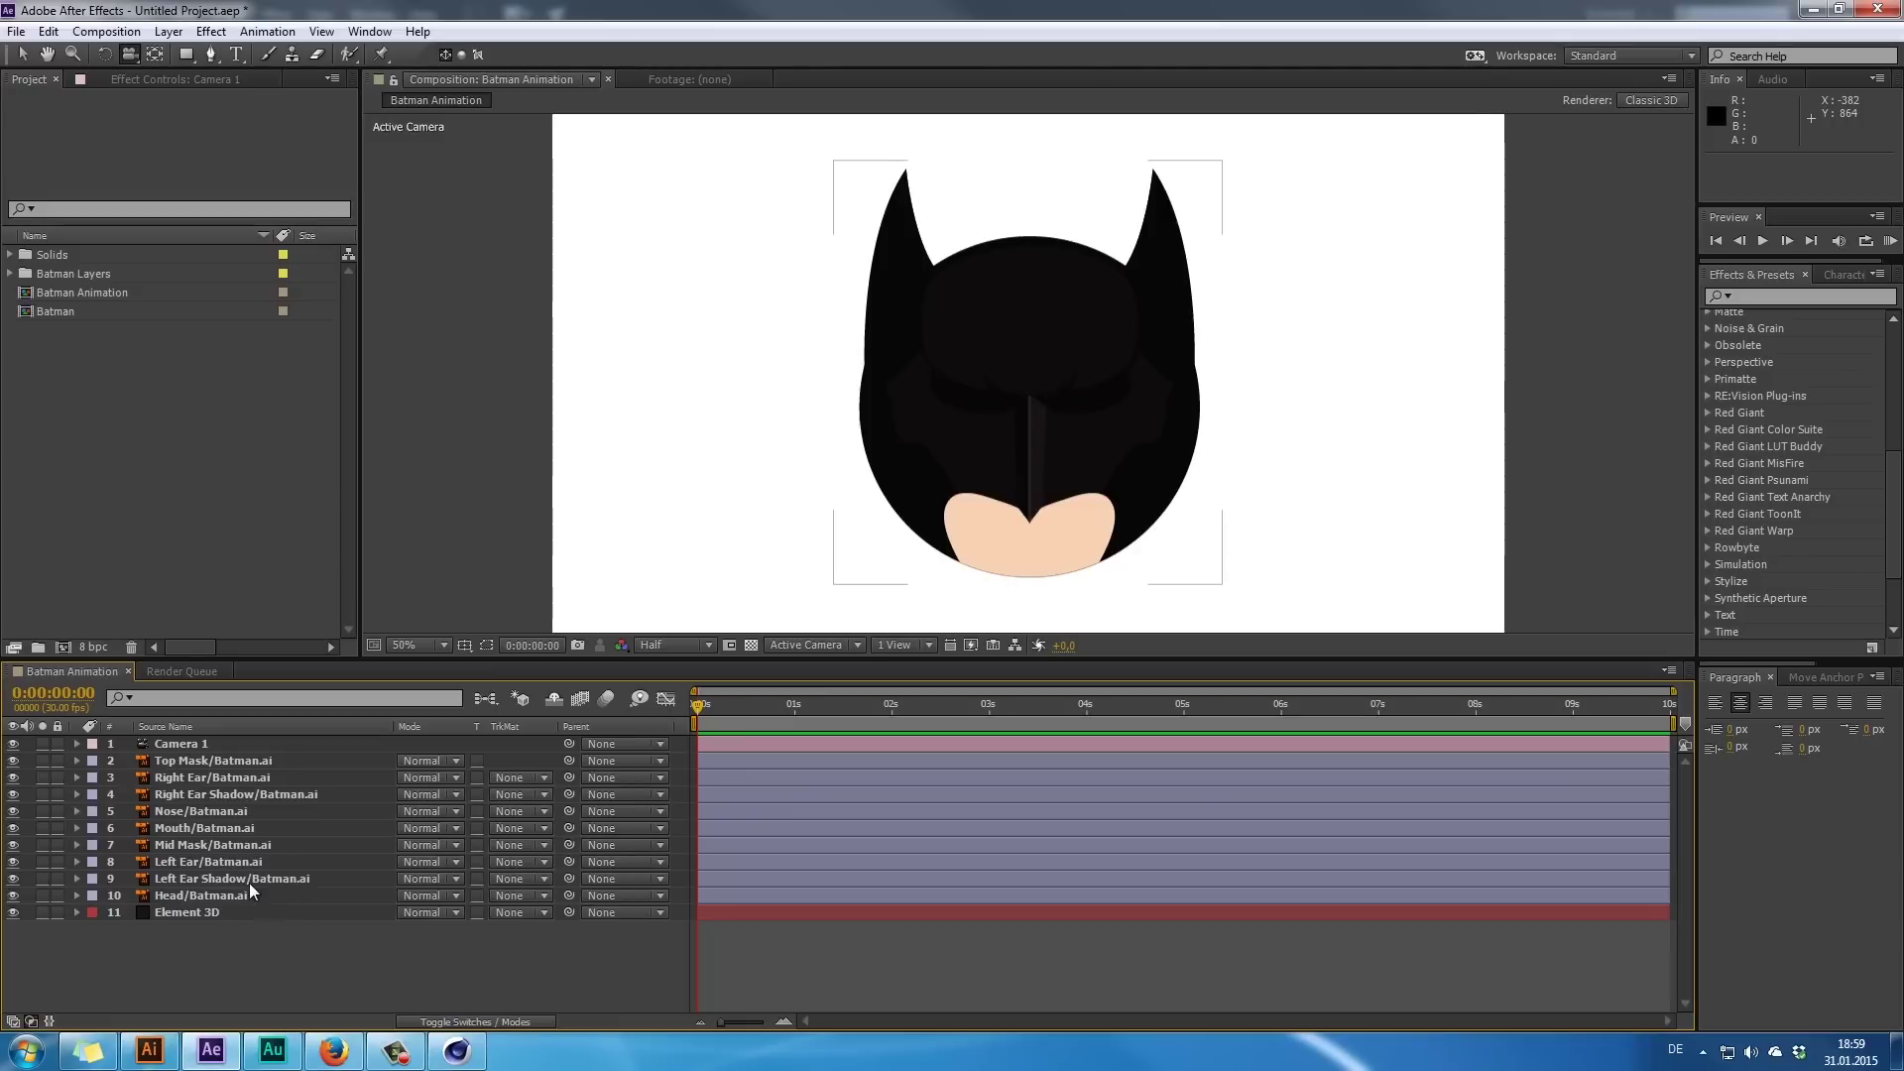
- Create shapes from the nine Batman.ai vector layers, from Top Mask to Head
click(236, 894)
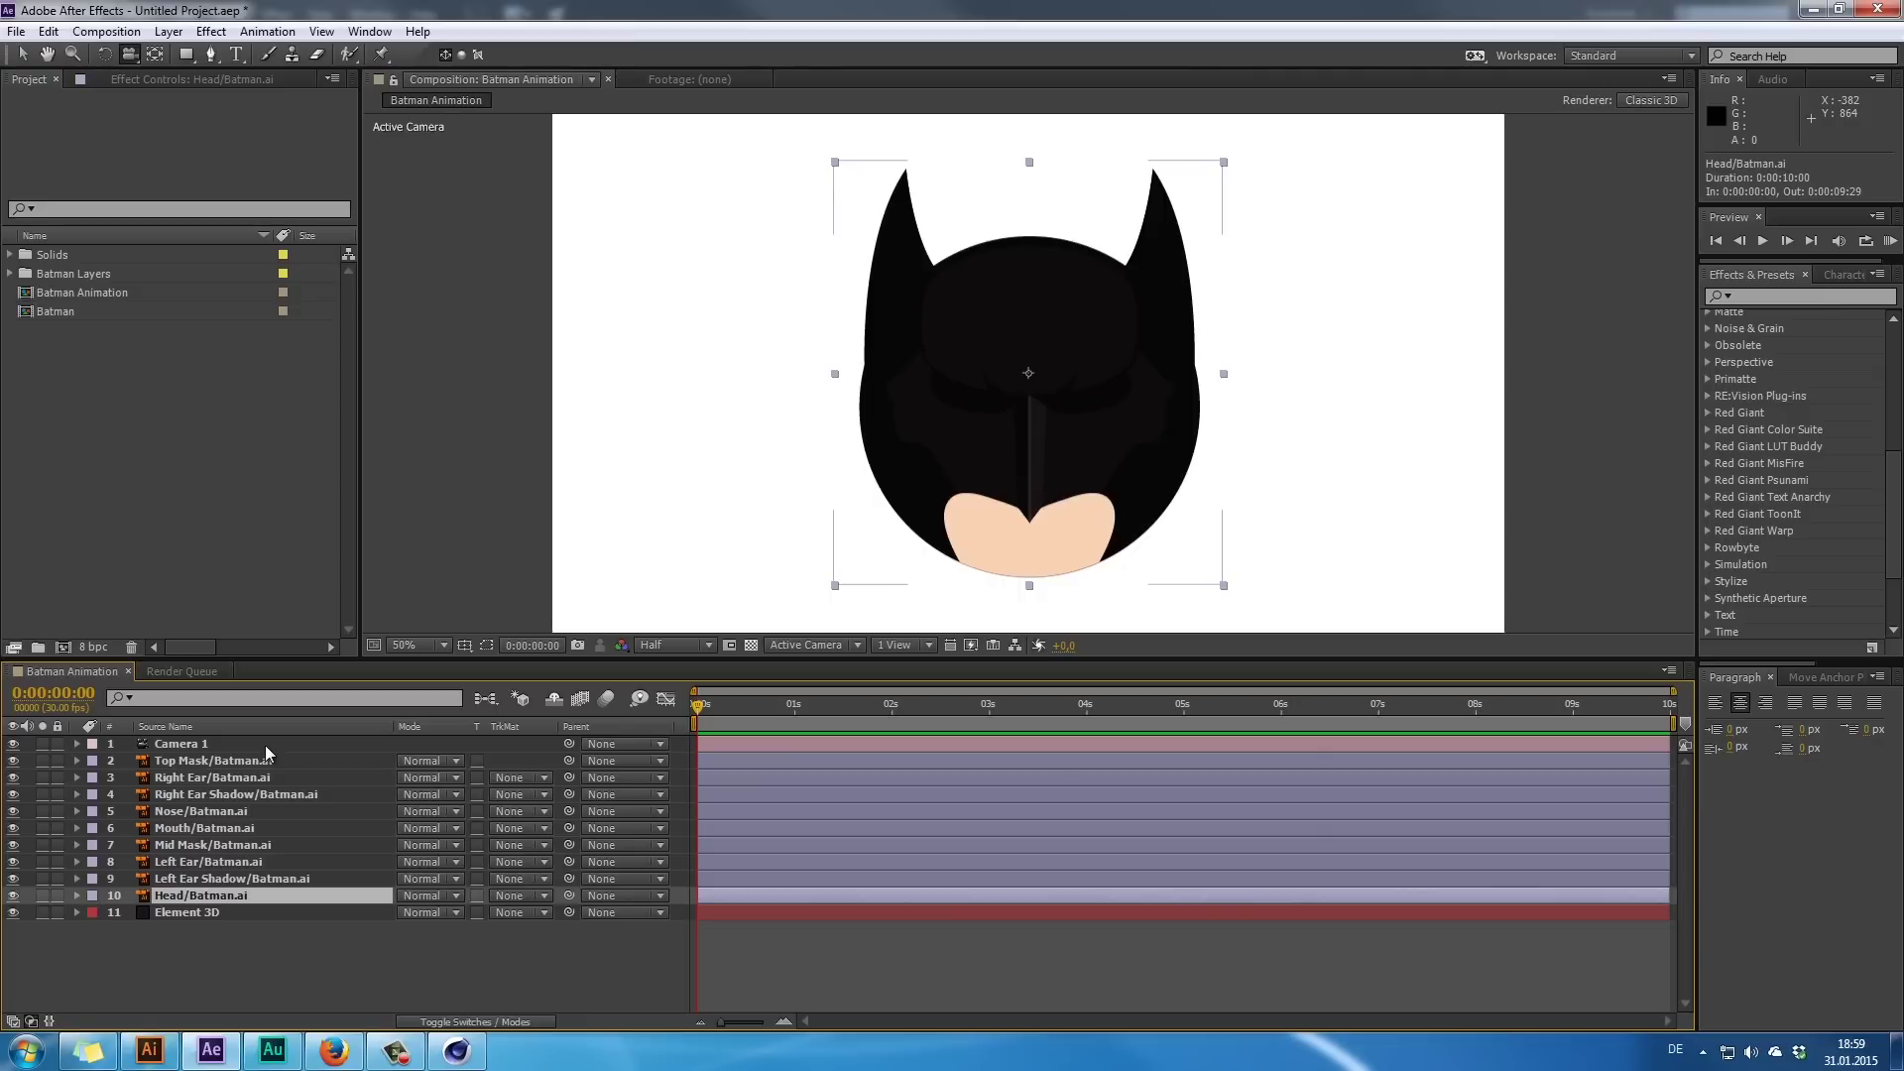
shift+click(270, 759)
right_click(260, 774)
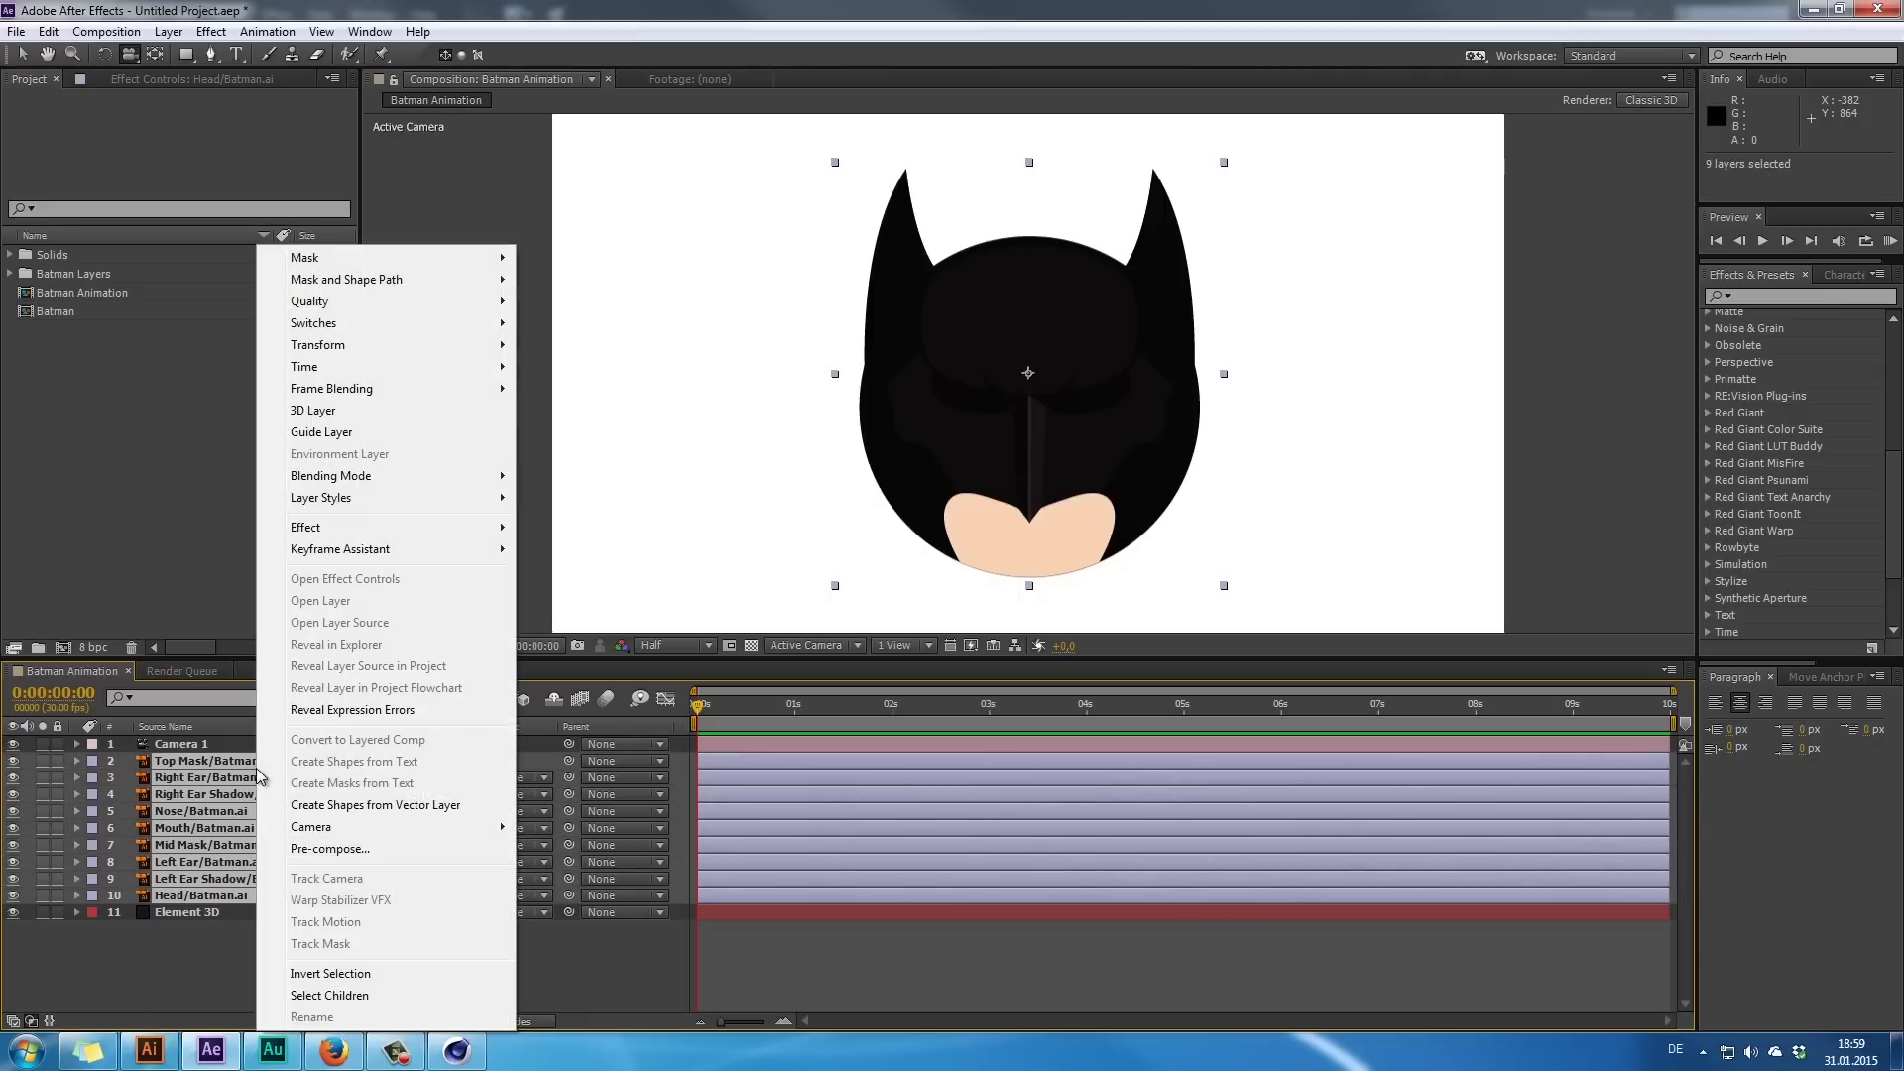
click(326, 807)
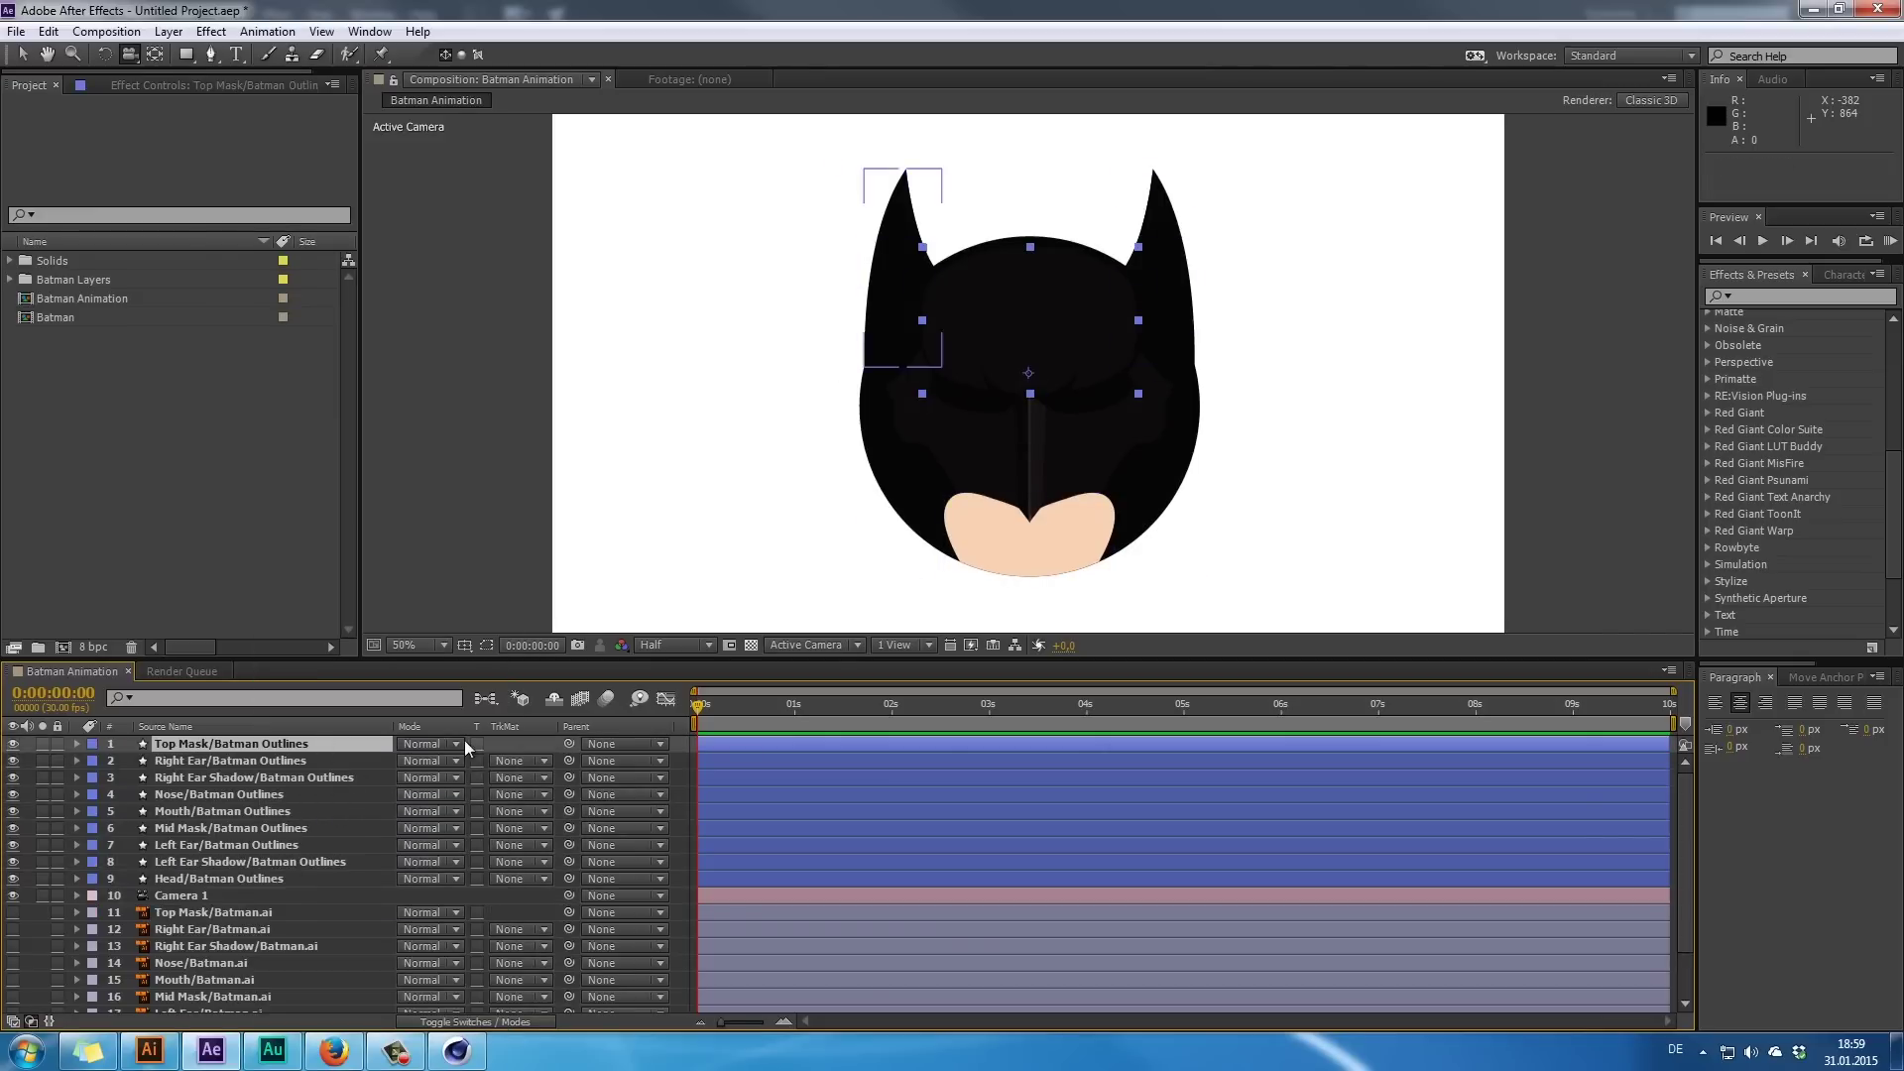
scroll(1021, 394, up, 4)
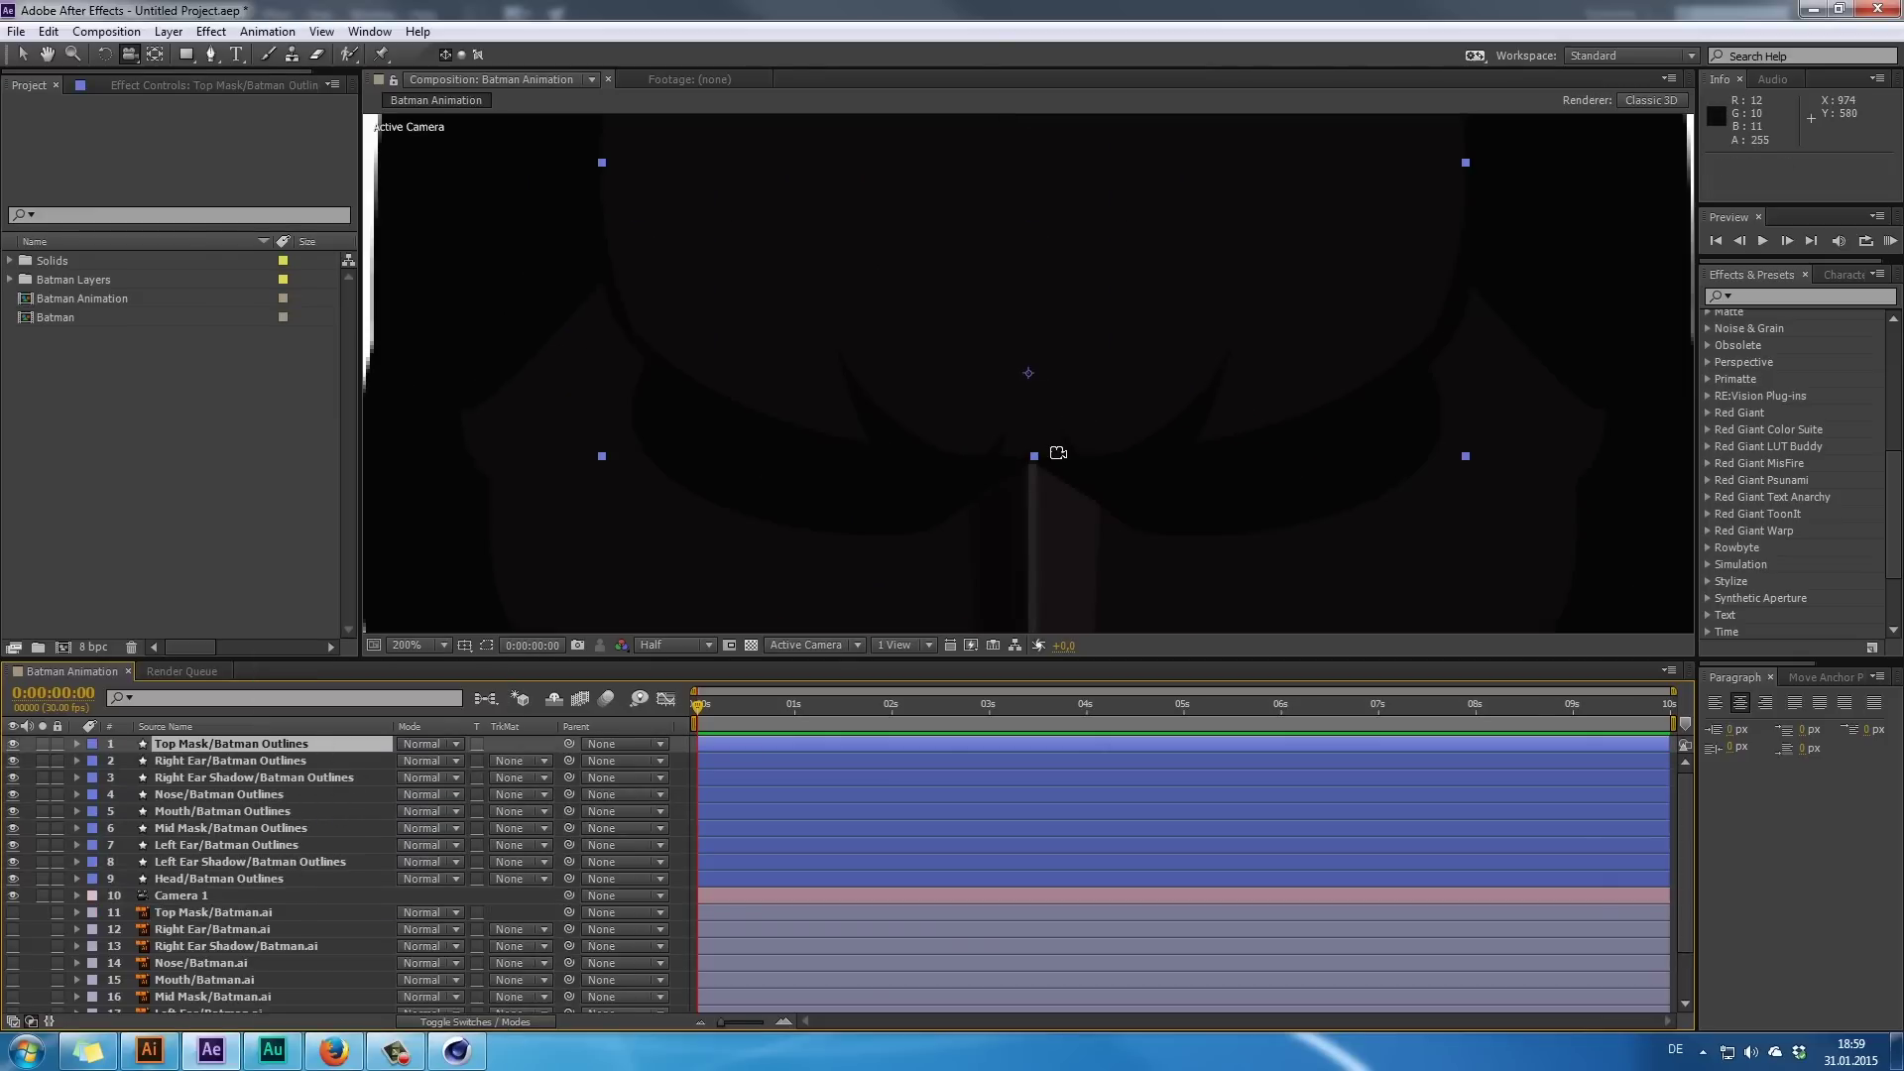
scroll(1049, 460, down, 2)
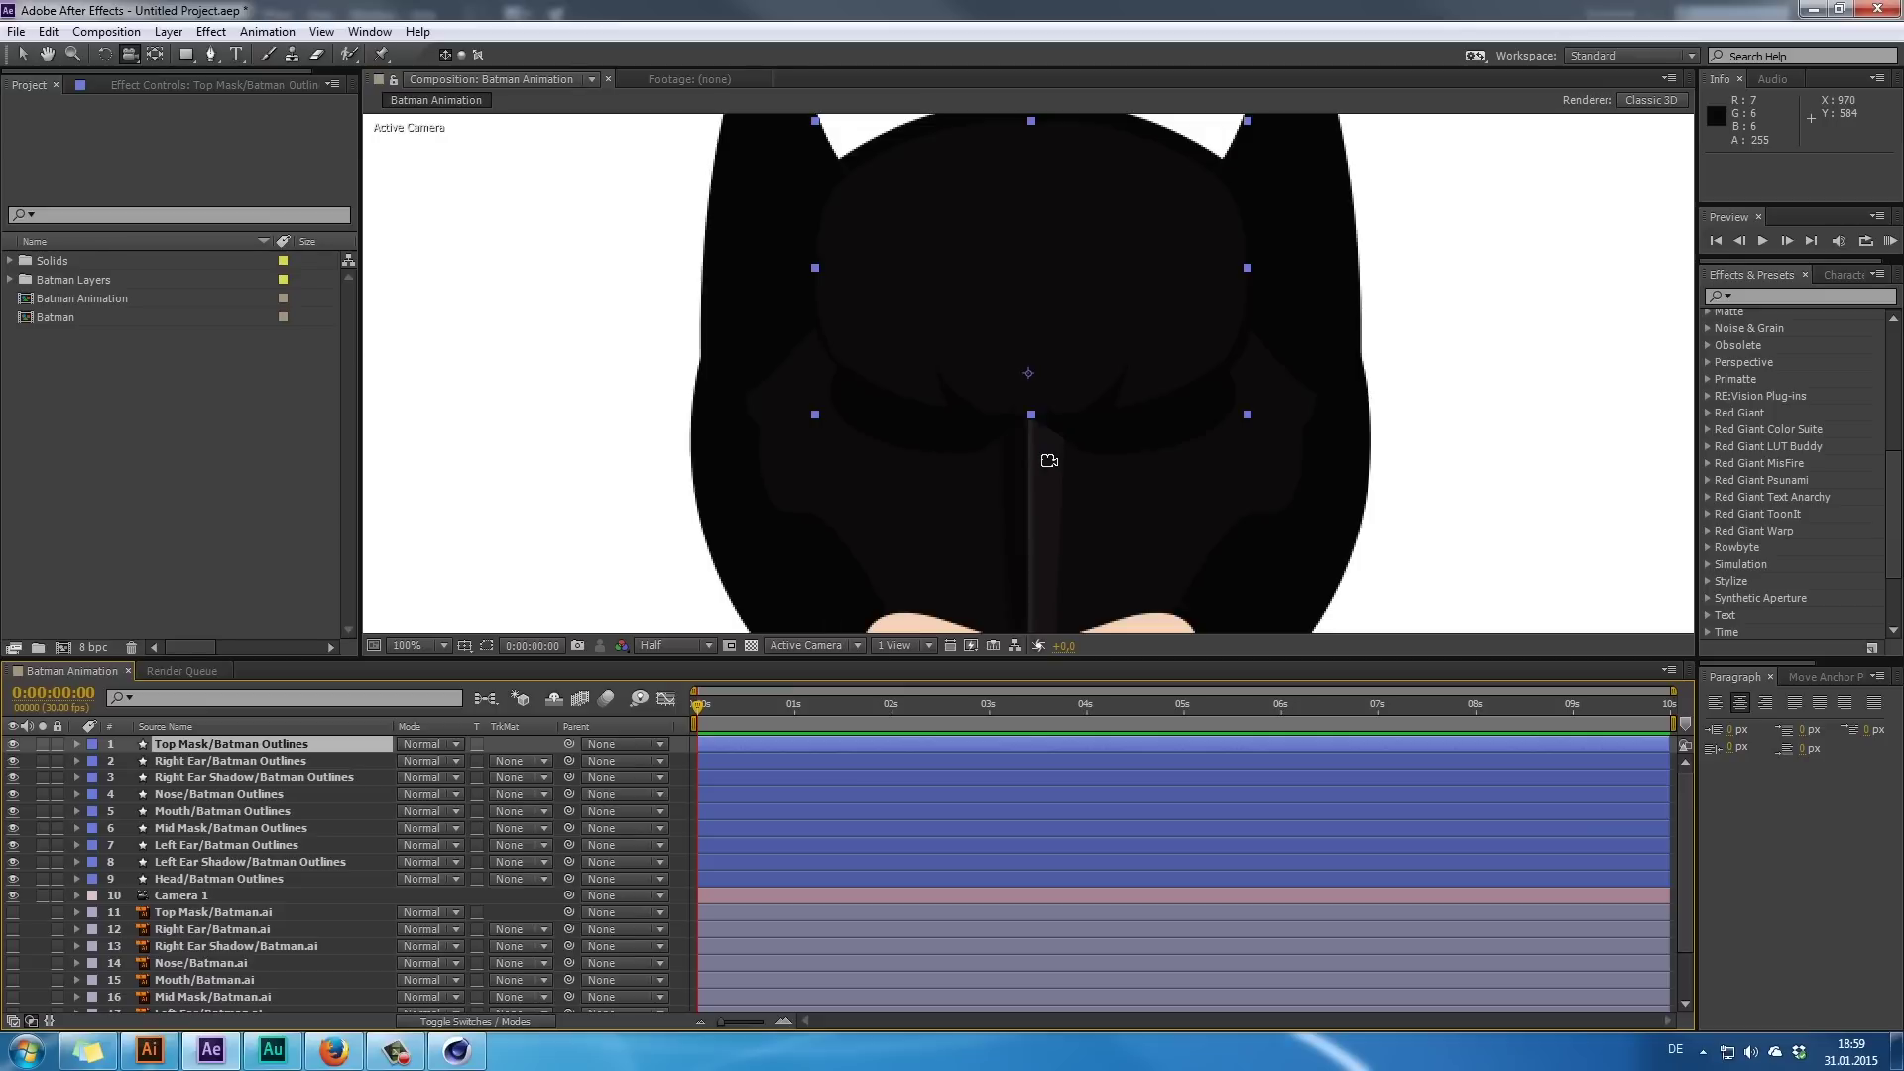
scroll(1049, 460, down, 1)
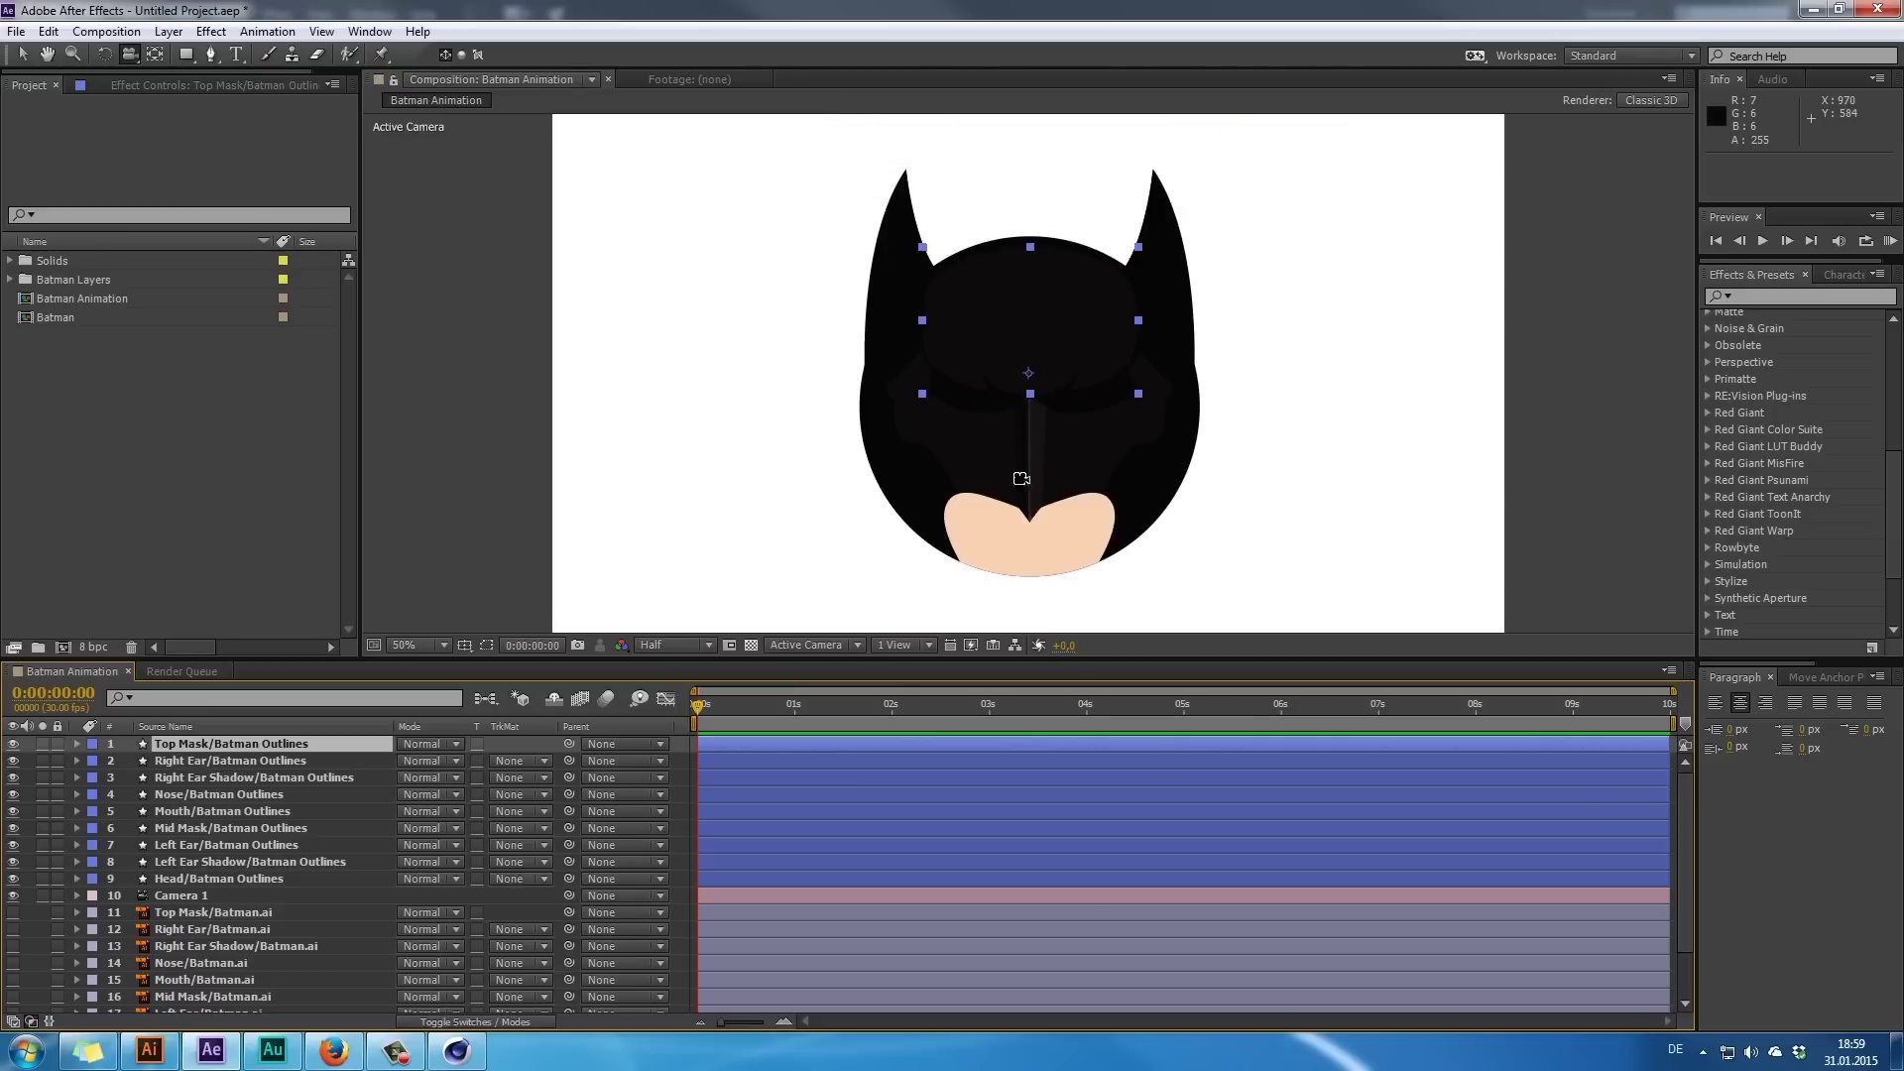
- Delete the original Batman.ai layers from Top Mask to Head, keeping the new Outlines layers, Camera 1 and Element 3D
click(174, 913)
scroll(238, 960, down, 2)
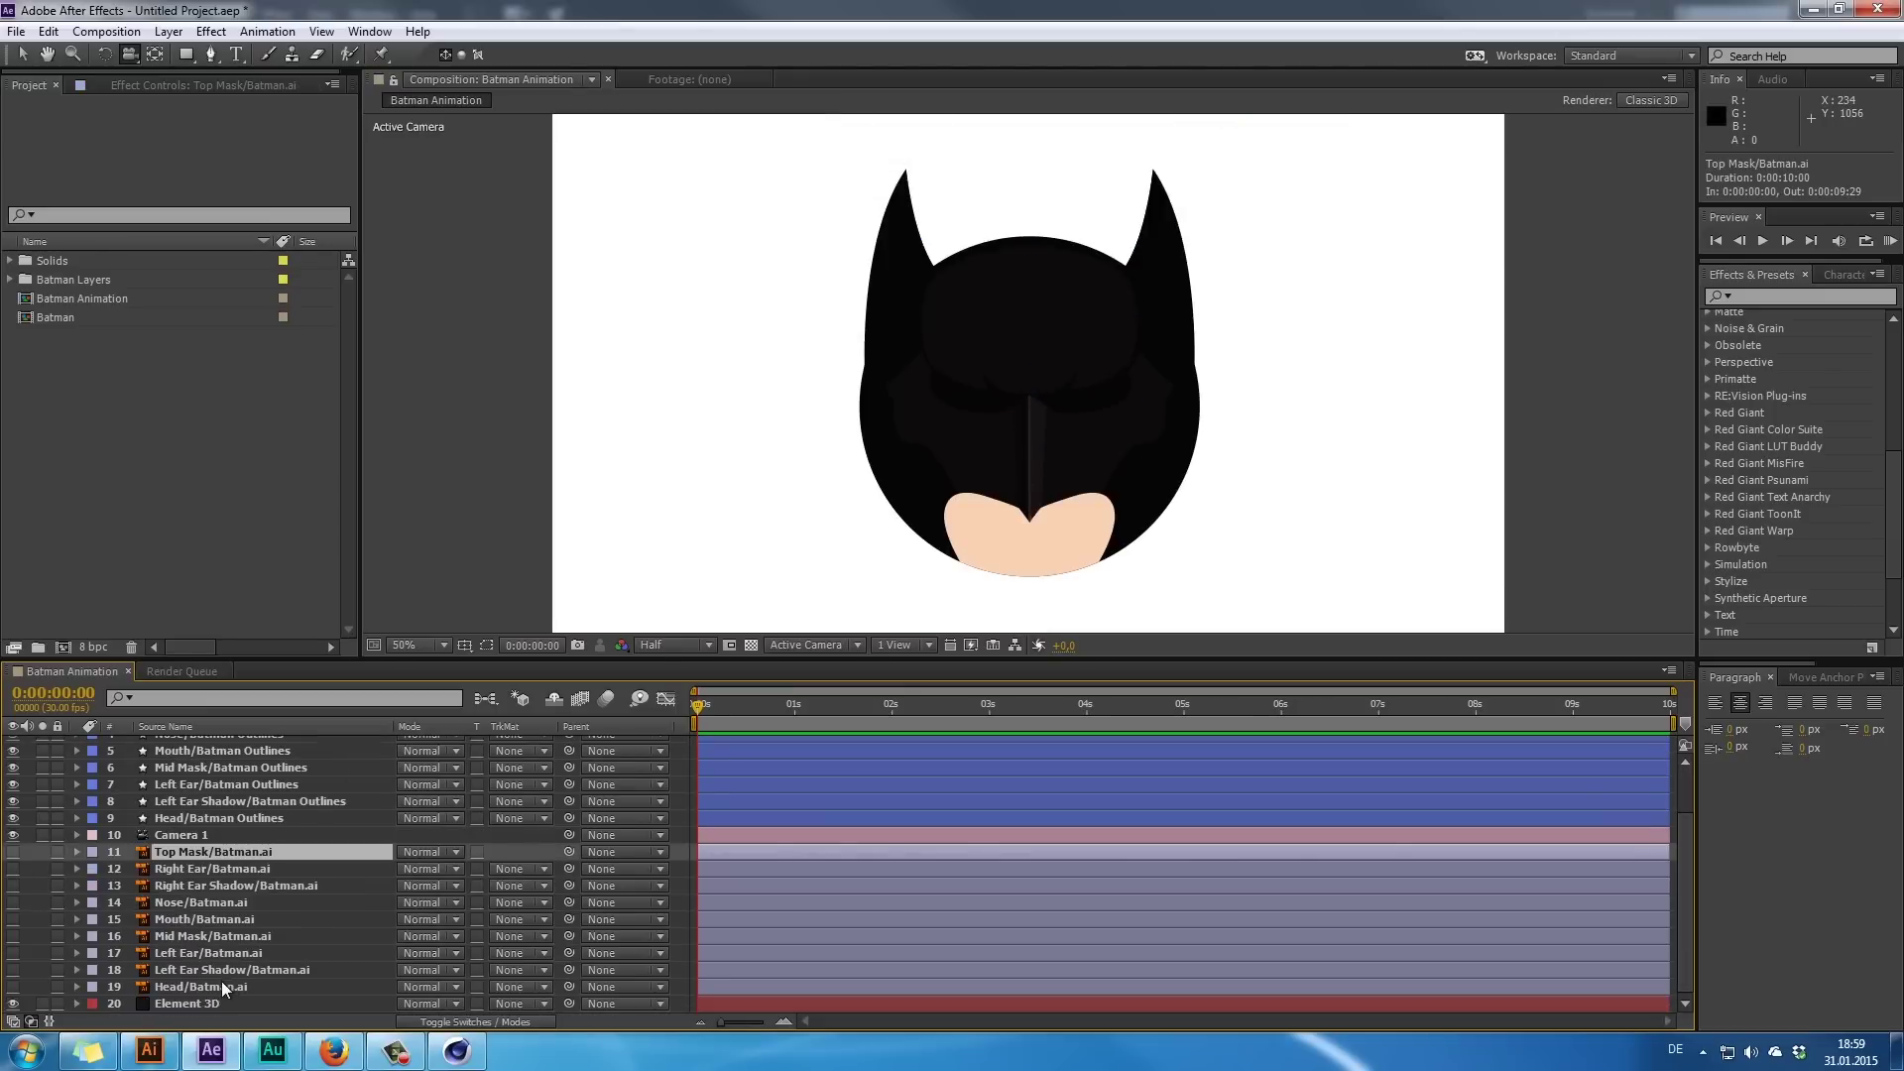
shift+click(222, 982)
key(Delete)
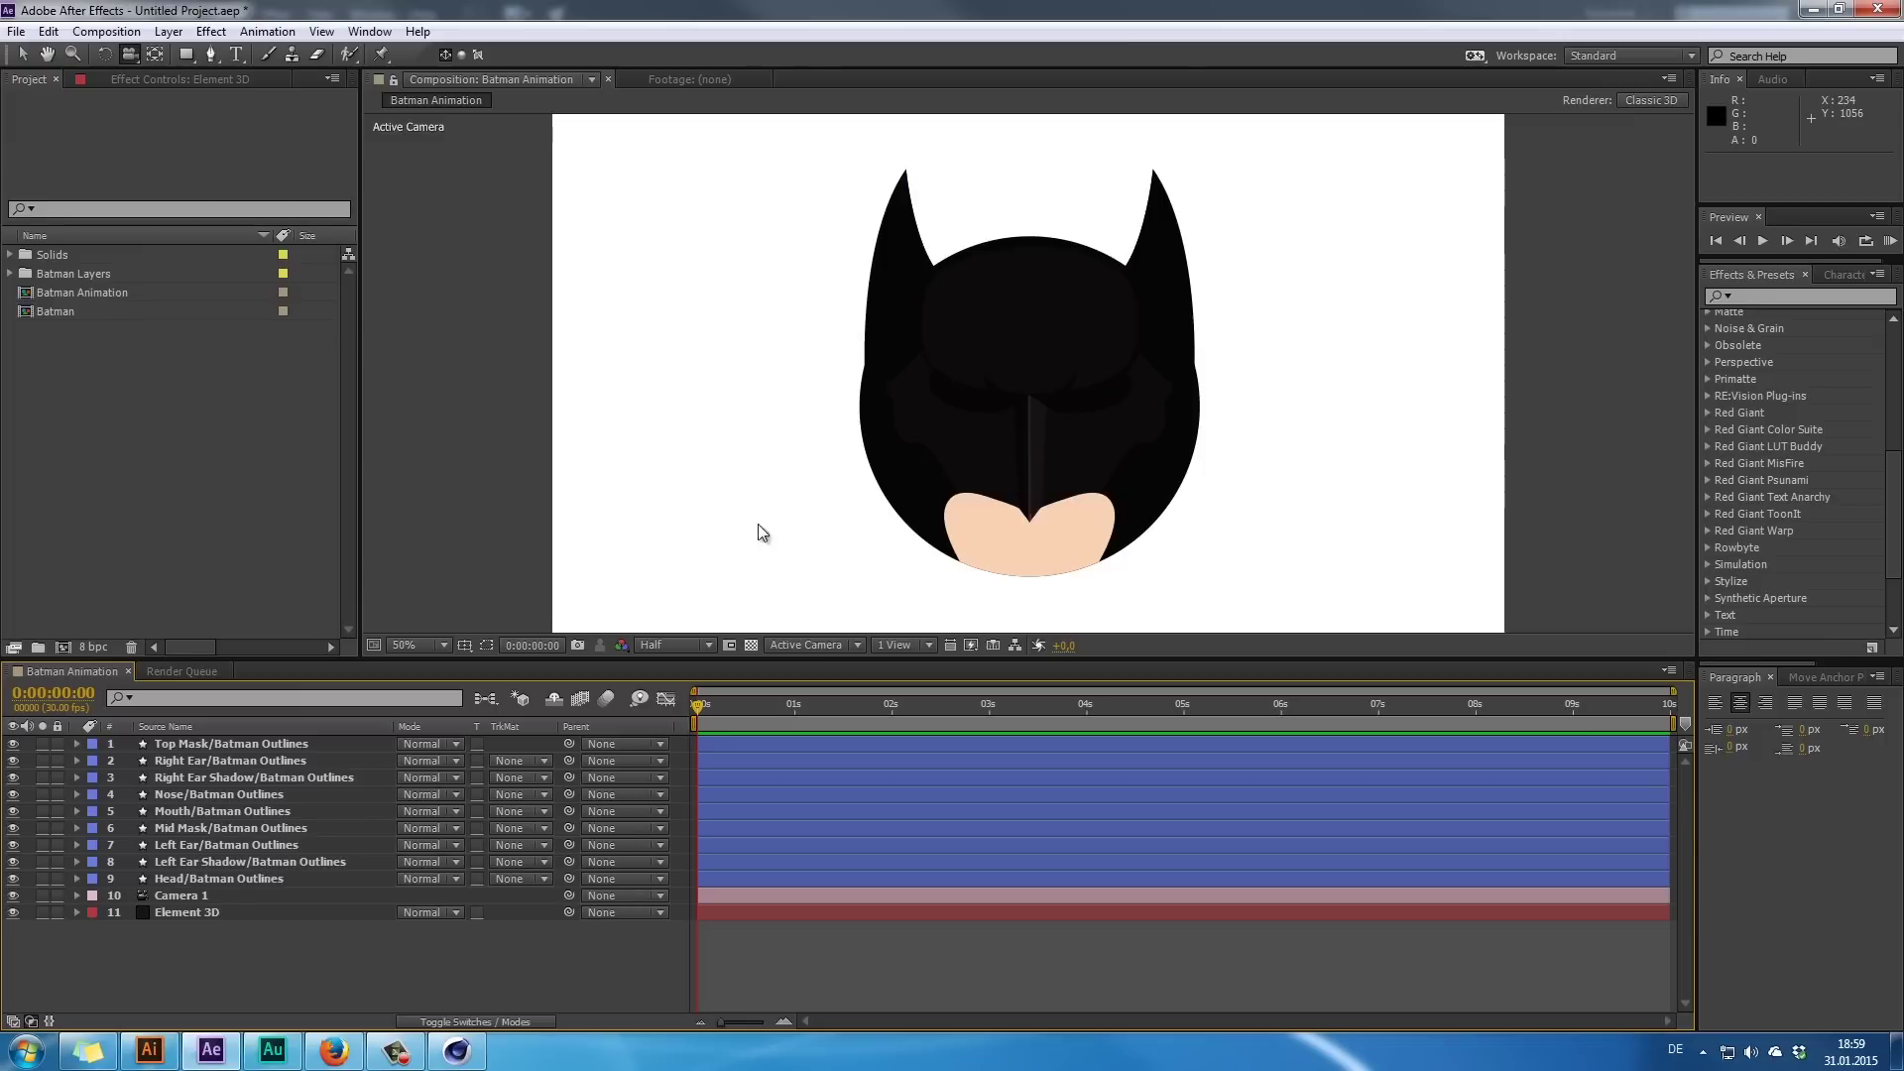
- Try shifting the Head/Batman Outlines layer horizontally through its Position property, and undo the move
key(v)
click(321, 878)
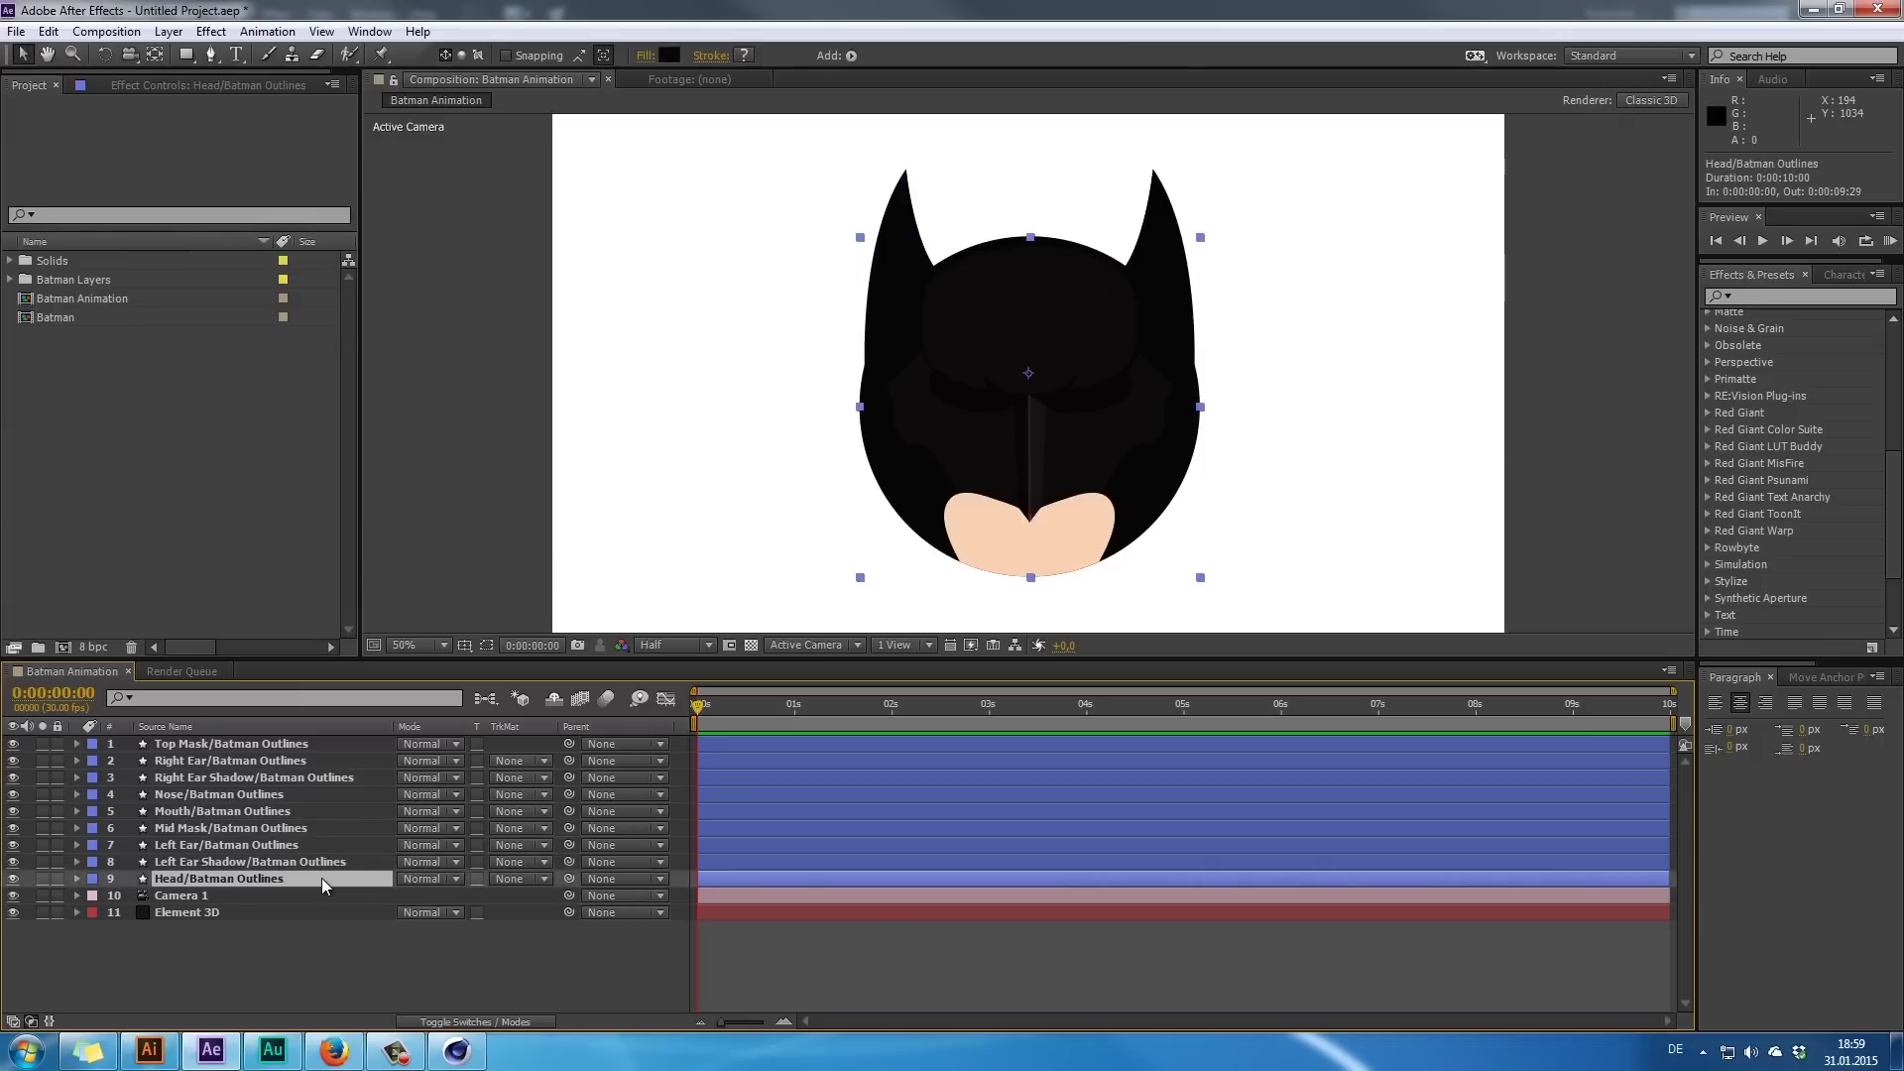
key(p)
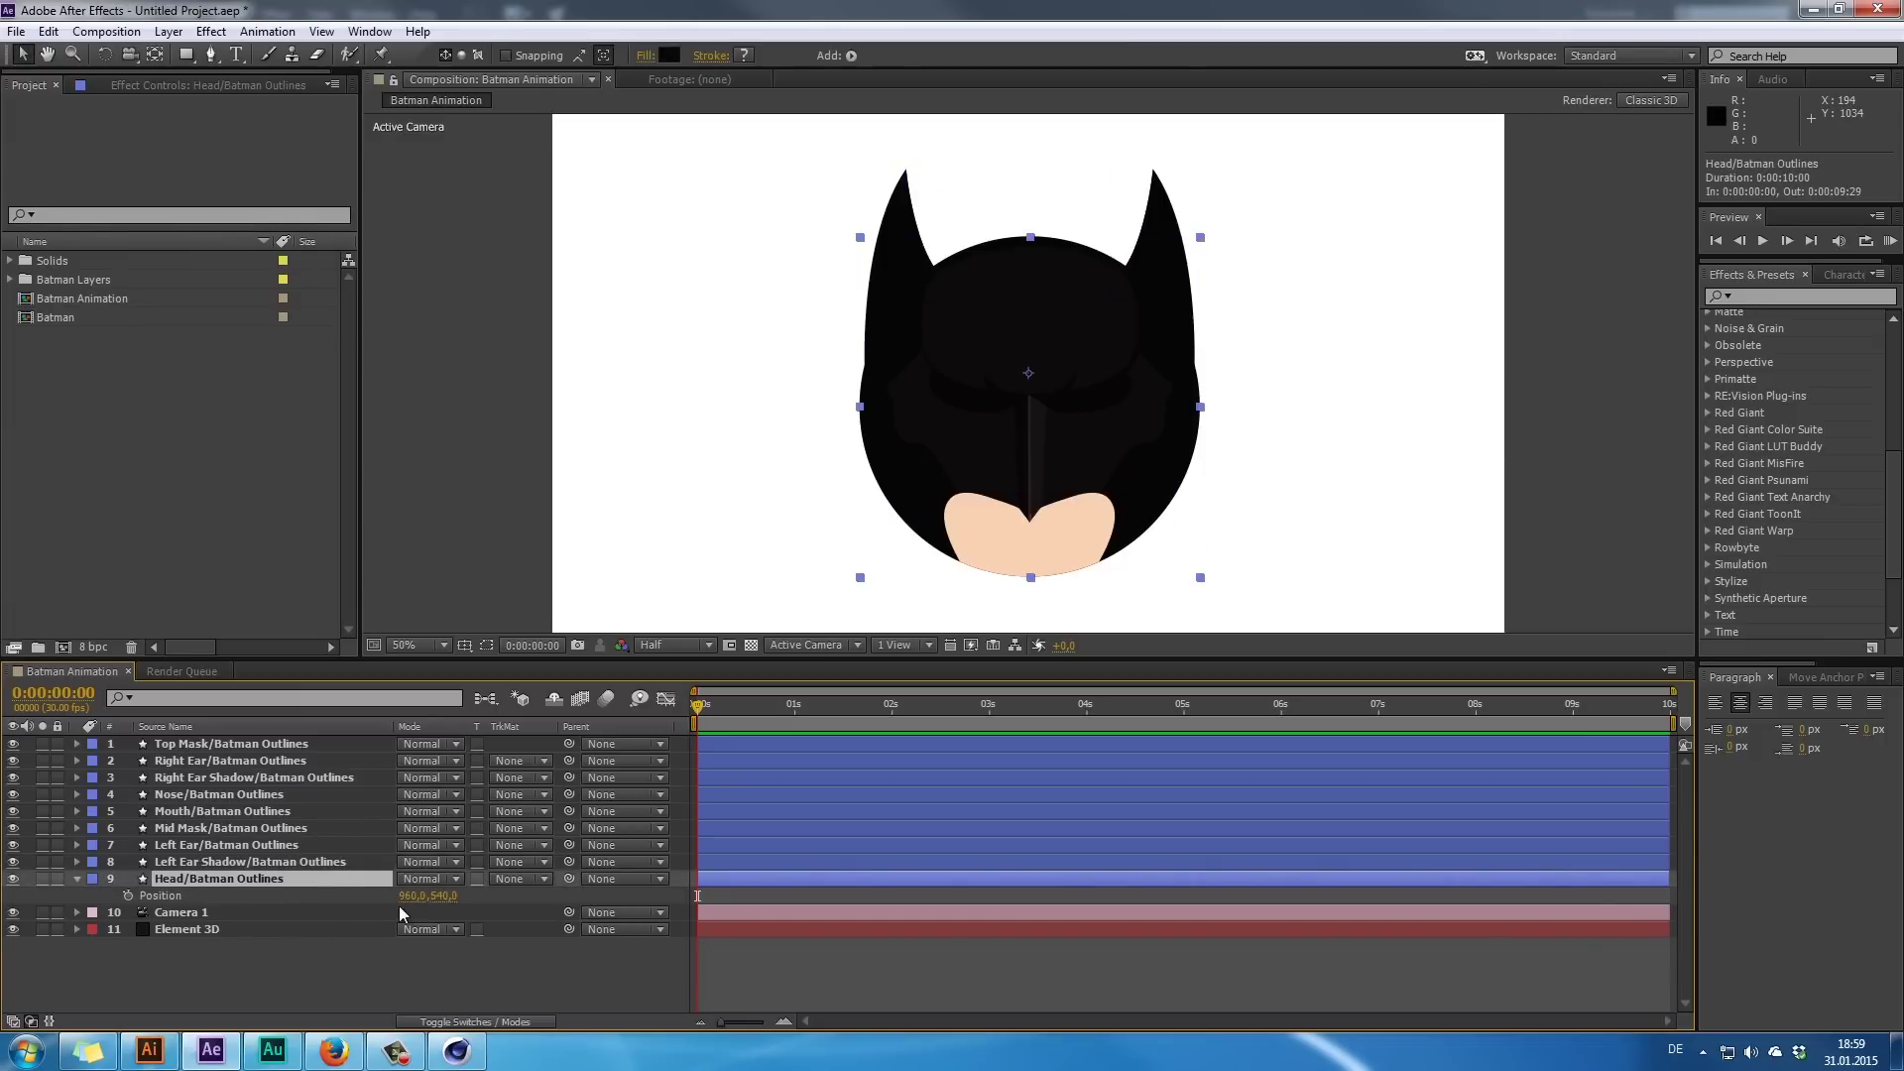
drag(408, 895, 216, 882)
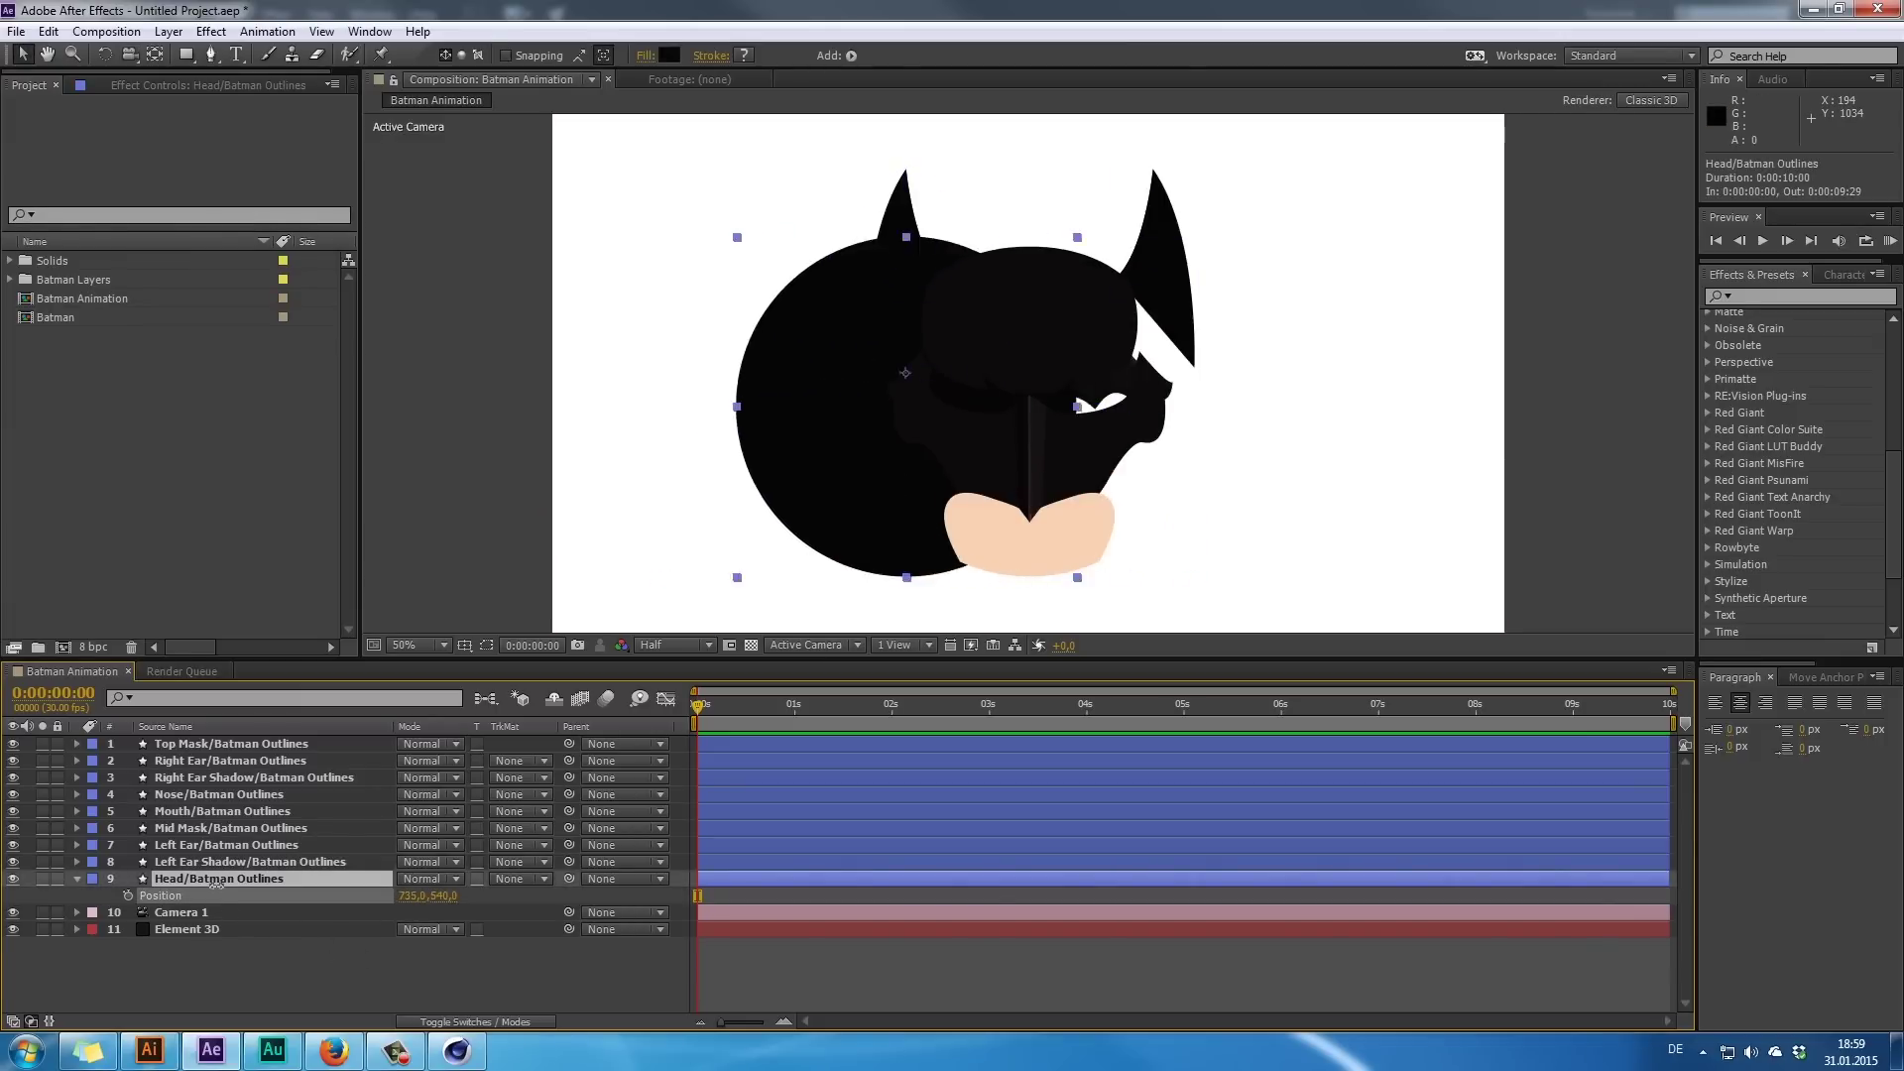
key(ctrl+z)
- Show the layer switches in the timeline and examine the edge quality of the head outlines at several magnifications
key(period)
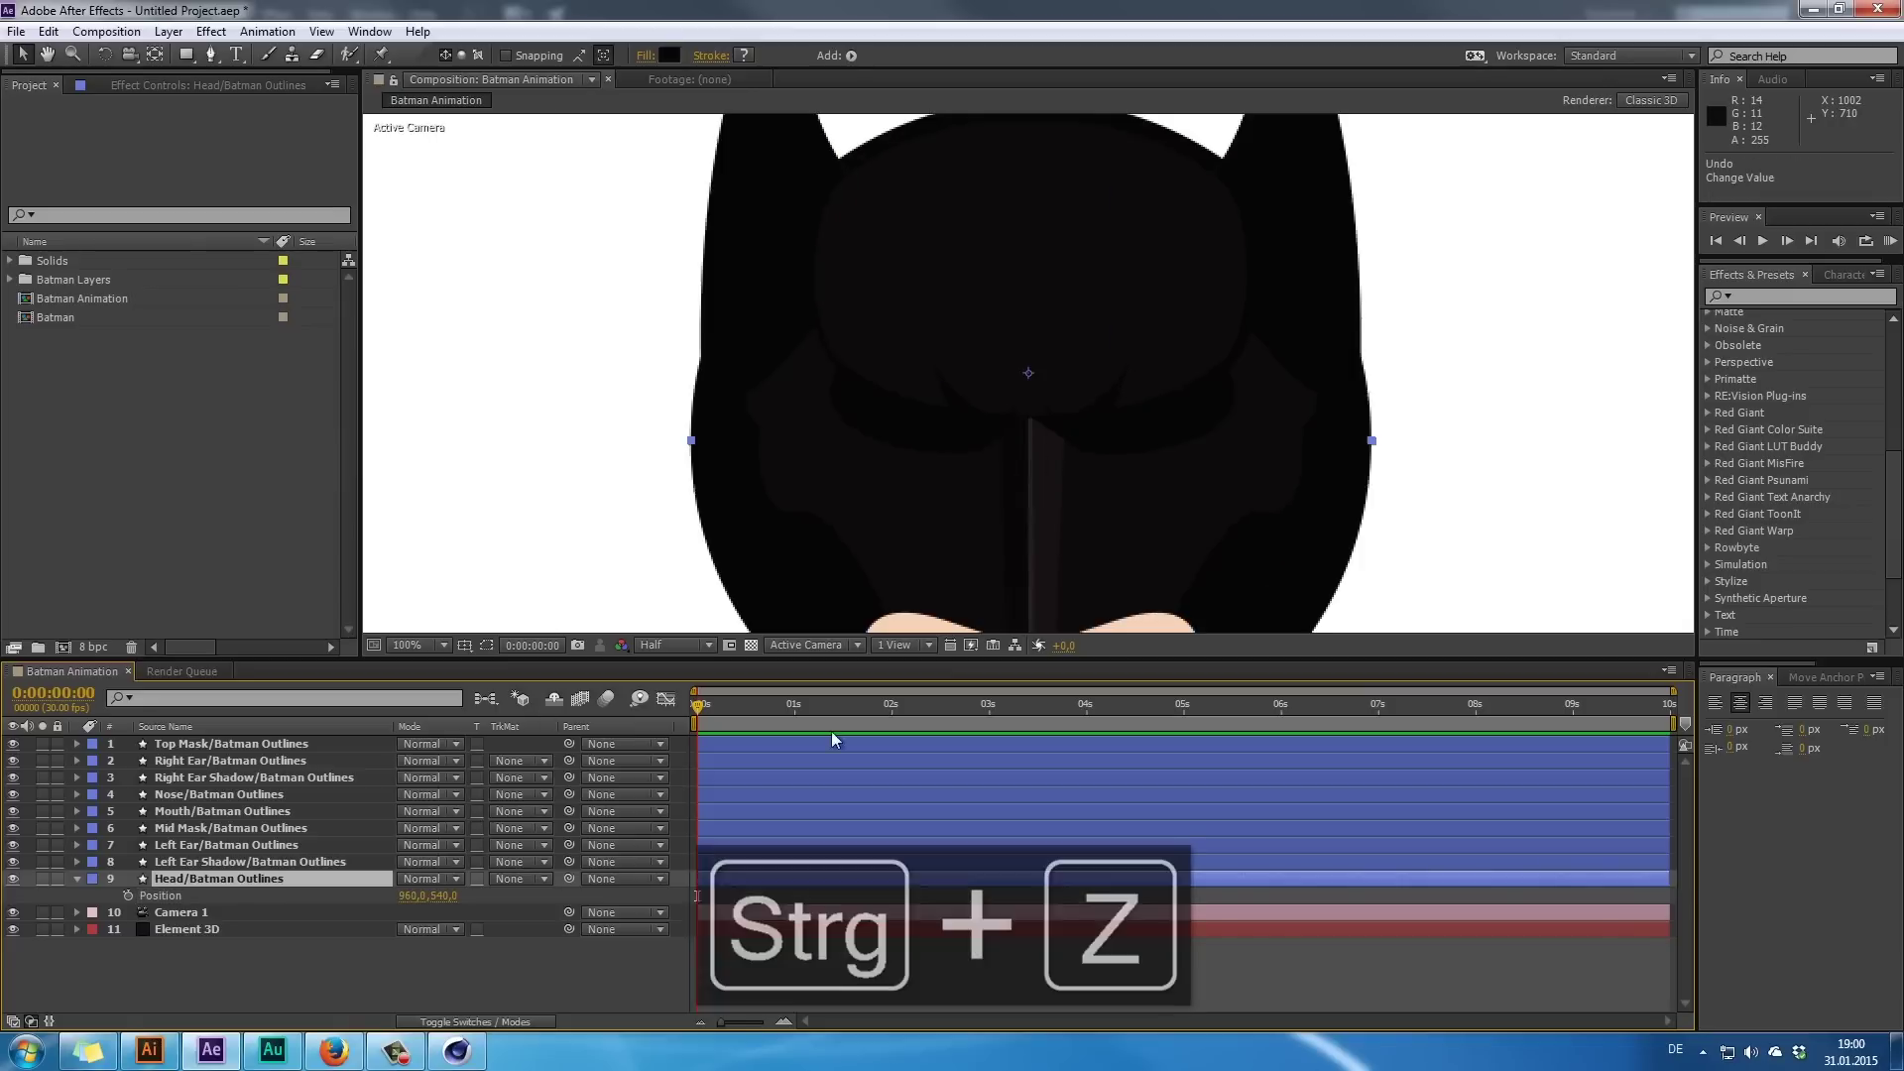
click(481, 1022)
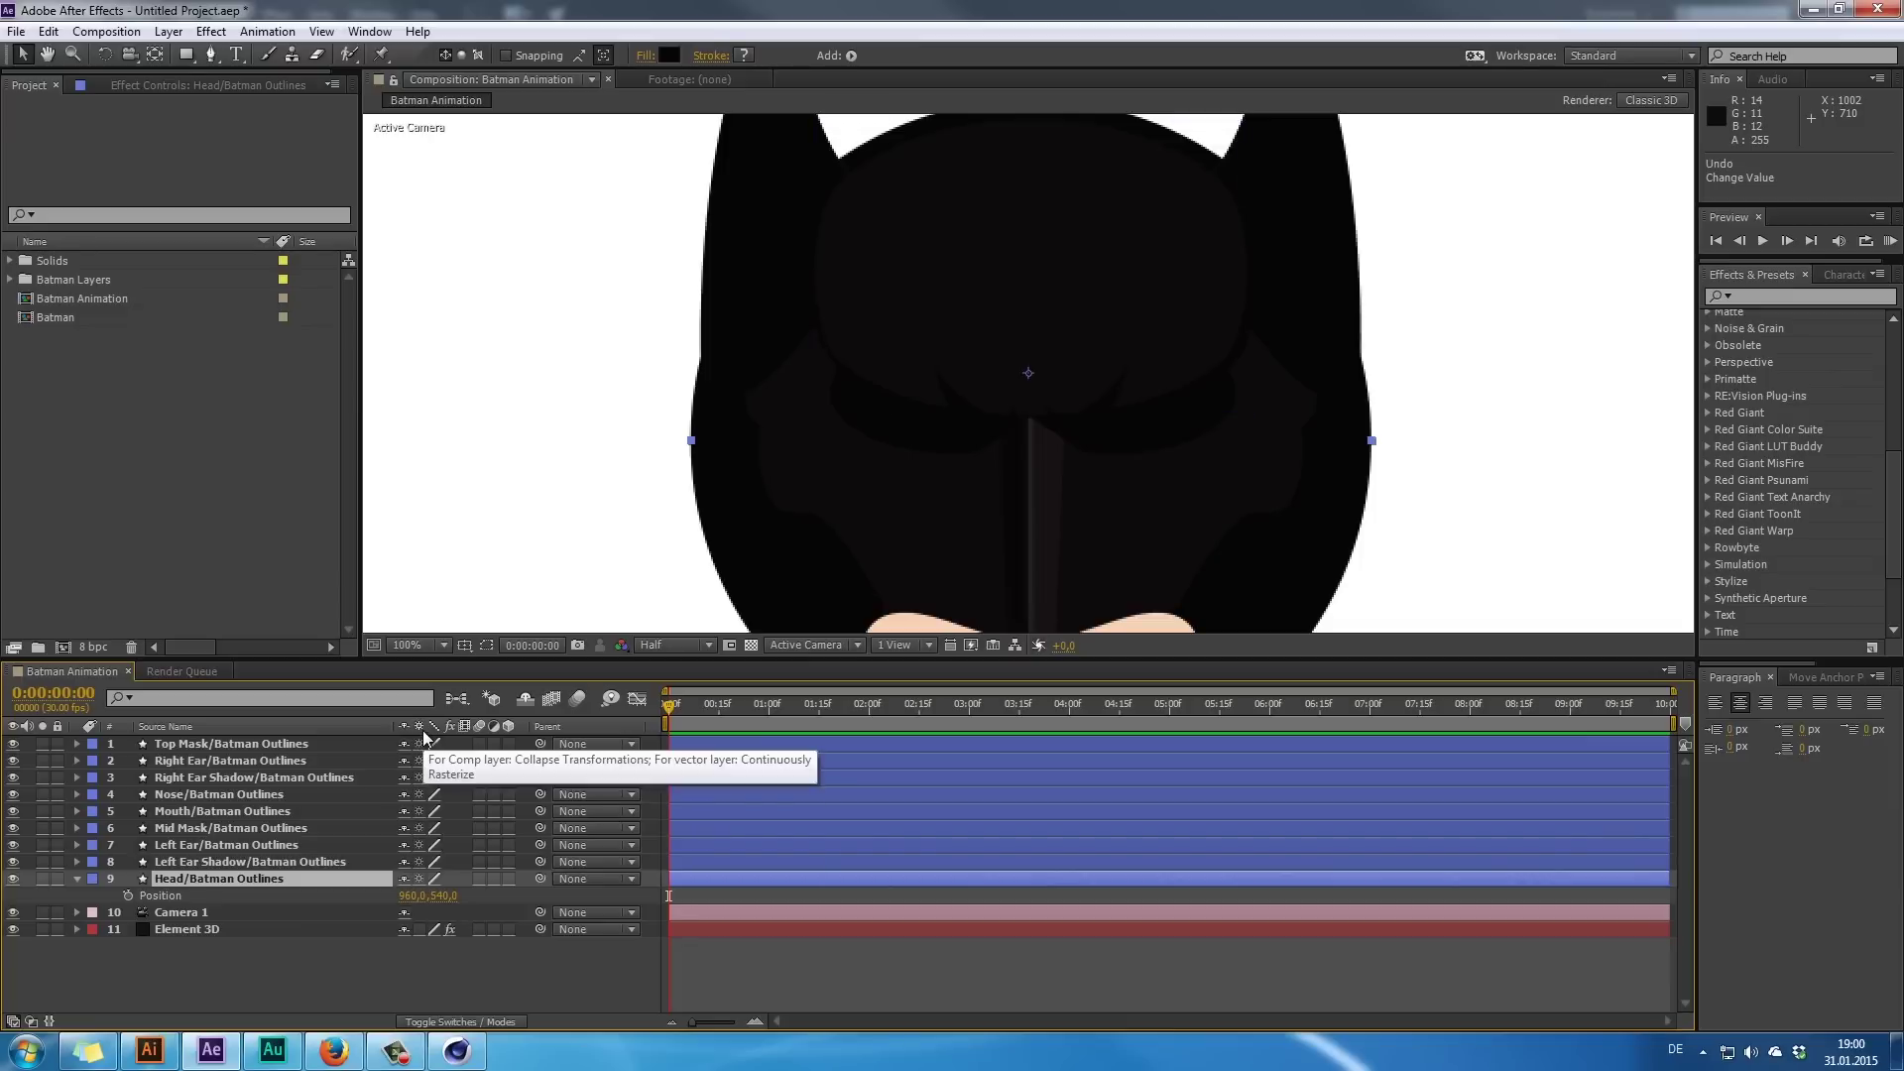
scroll(970, 466, up, 1)
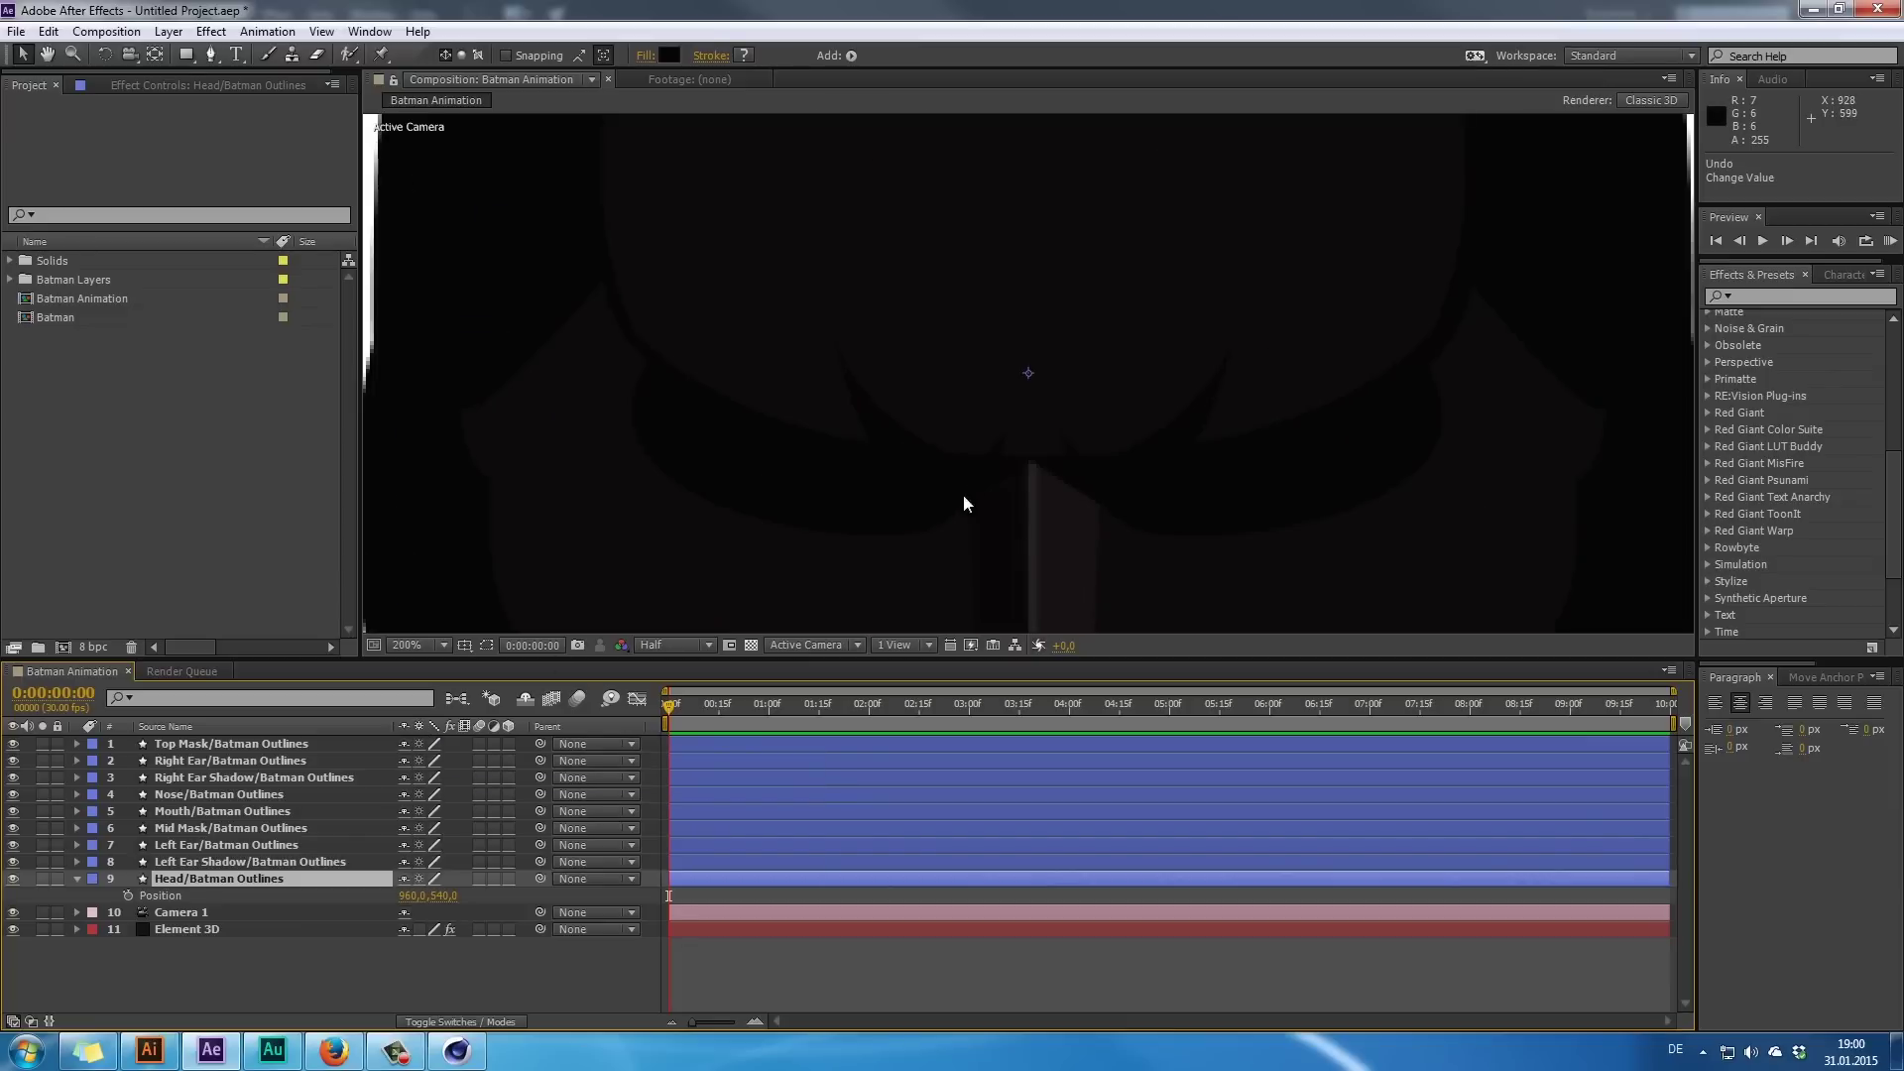
scroll(959, 494, down, 1)
drag(710, 415, 788, 439)
scroll(759, 382, up, 1)
scroll(762, 388, up, 1)
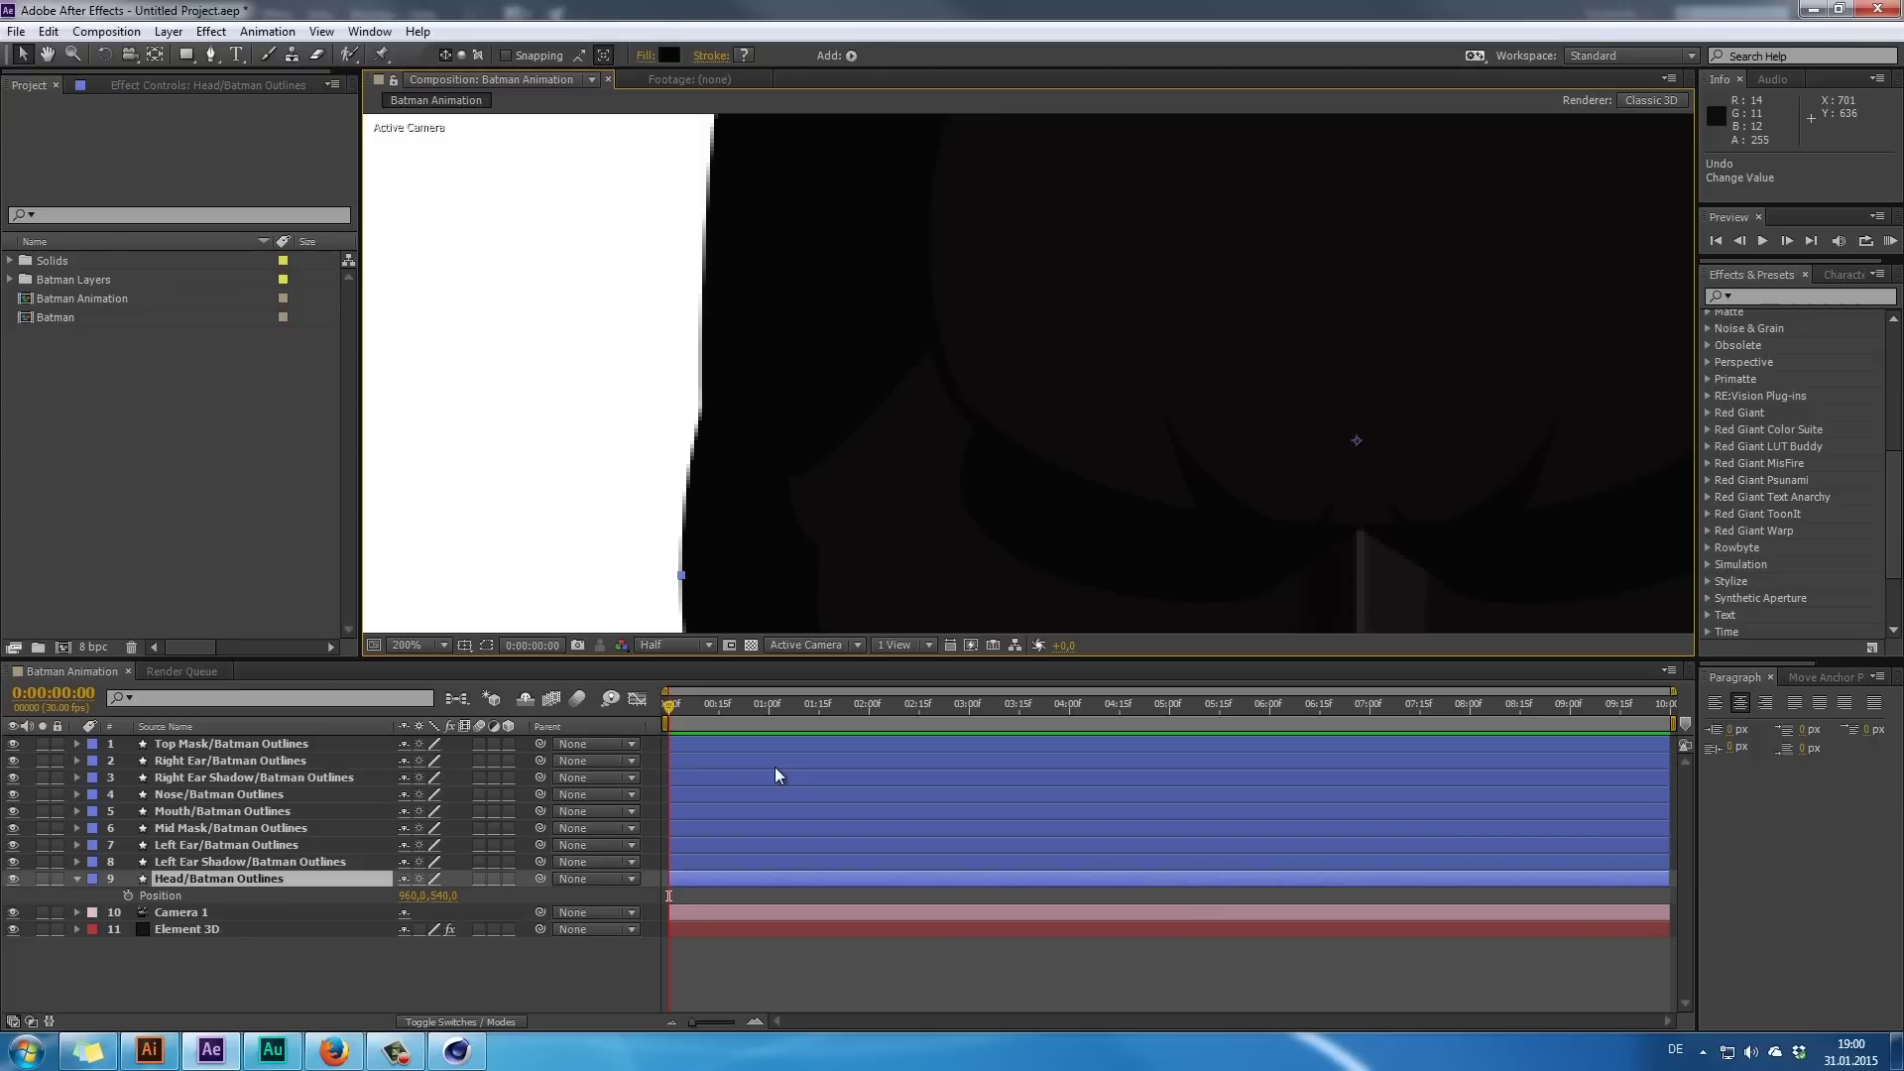
scroll(849, 436, down, 2)
scroll(1239, 425, down, 2)
drag(1193, 406, 1099, 388)
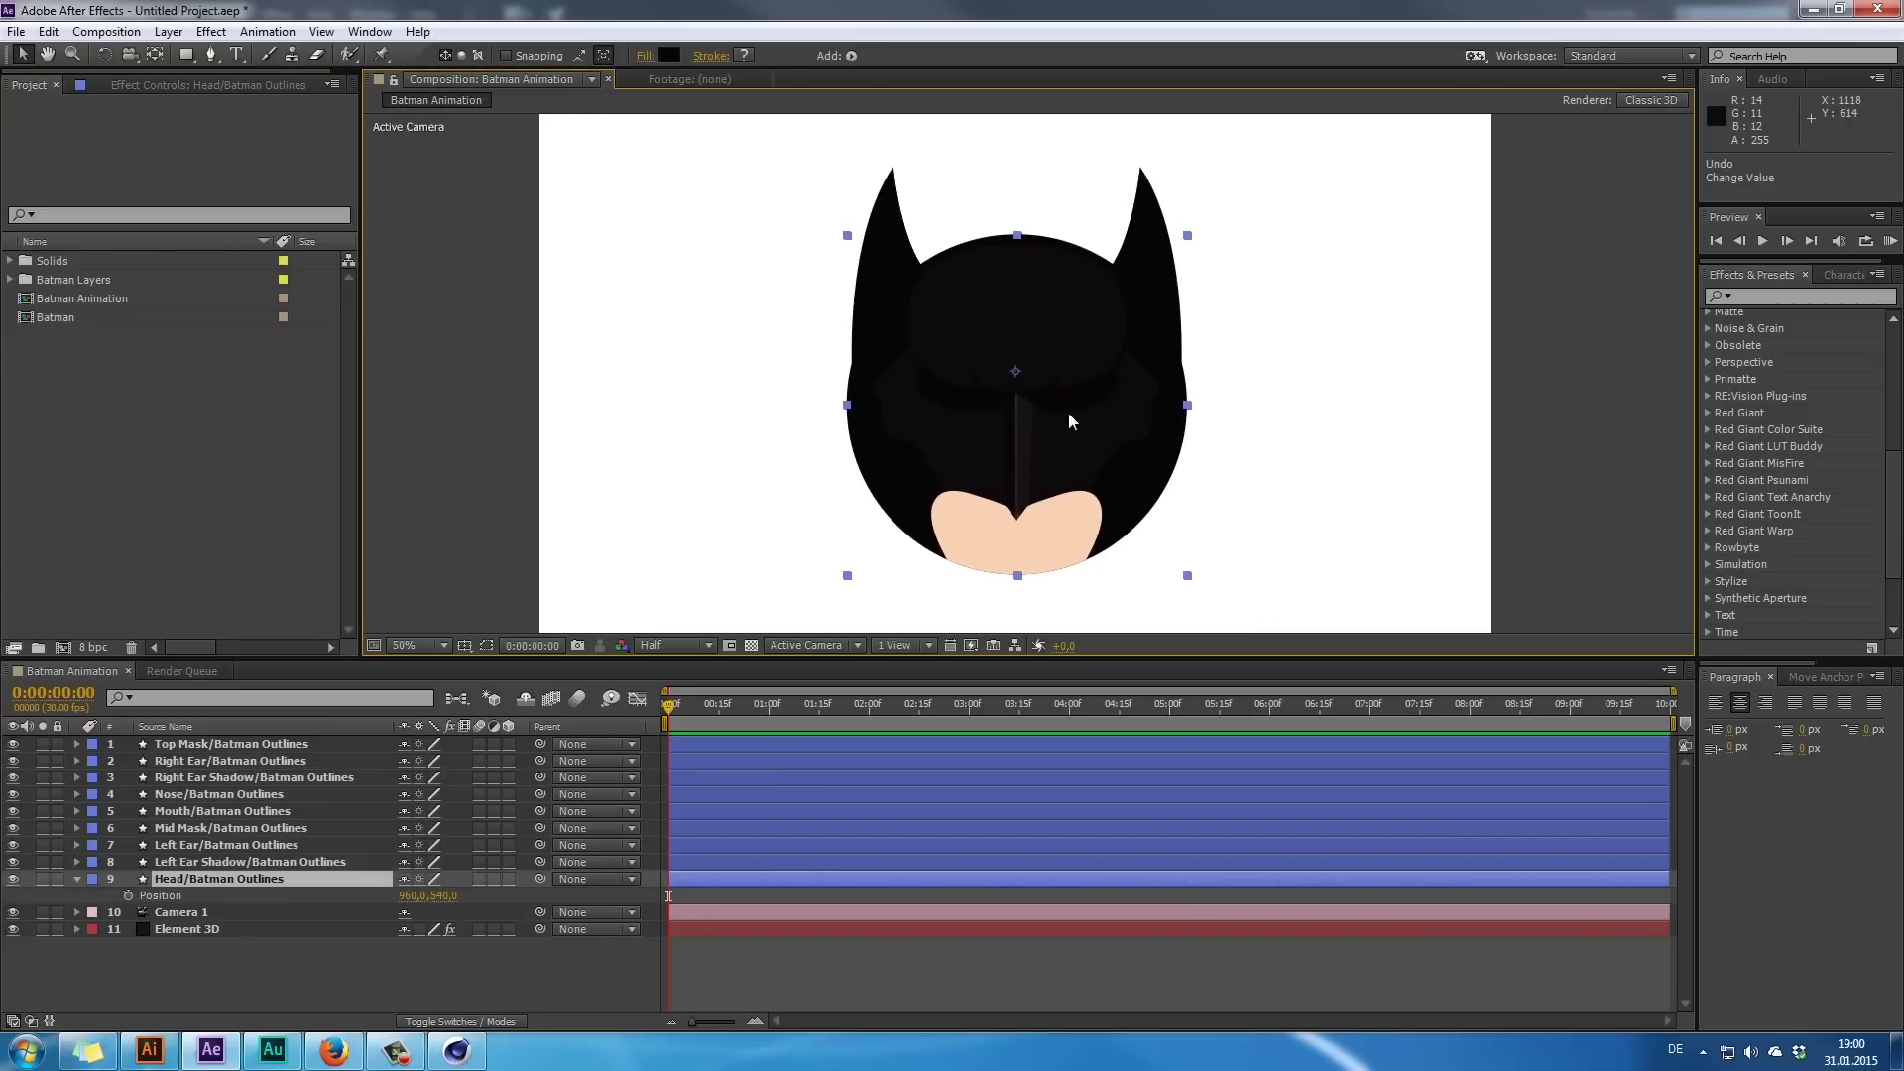
scroll(1051, 416, down, 1)
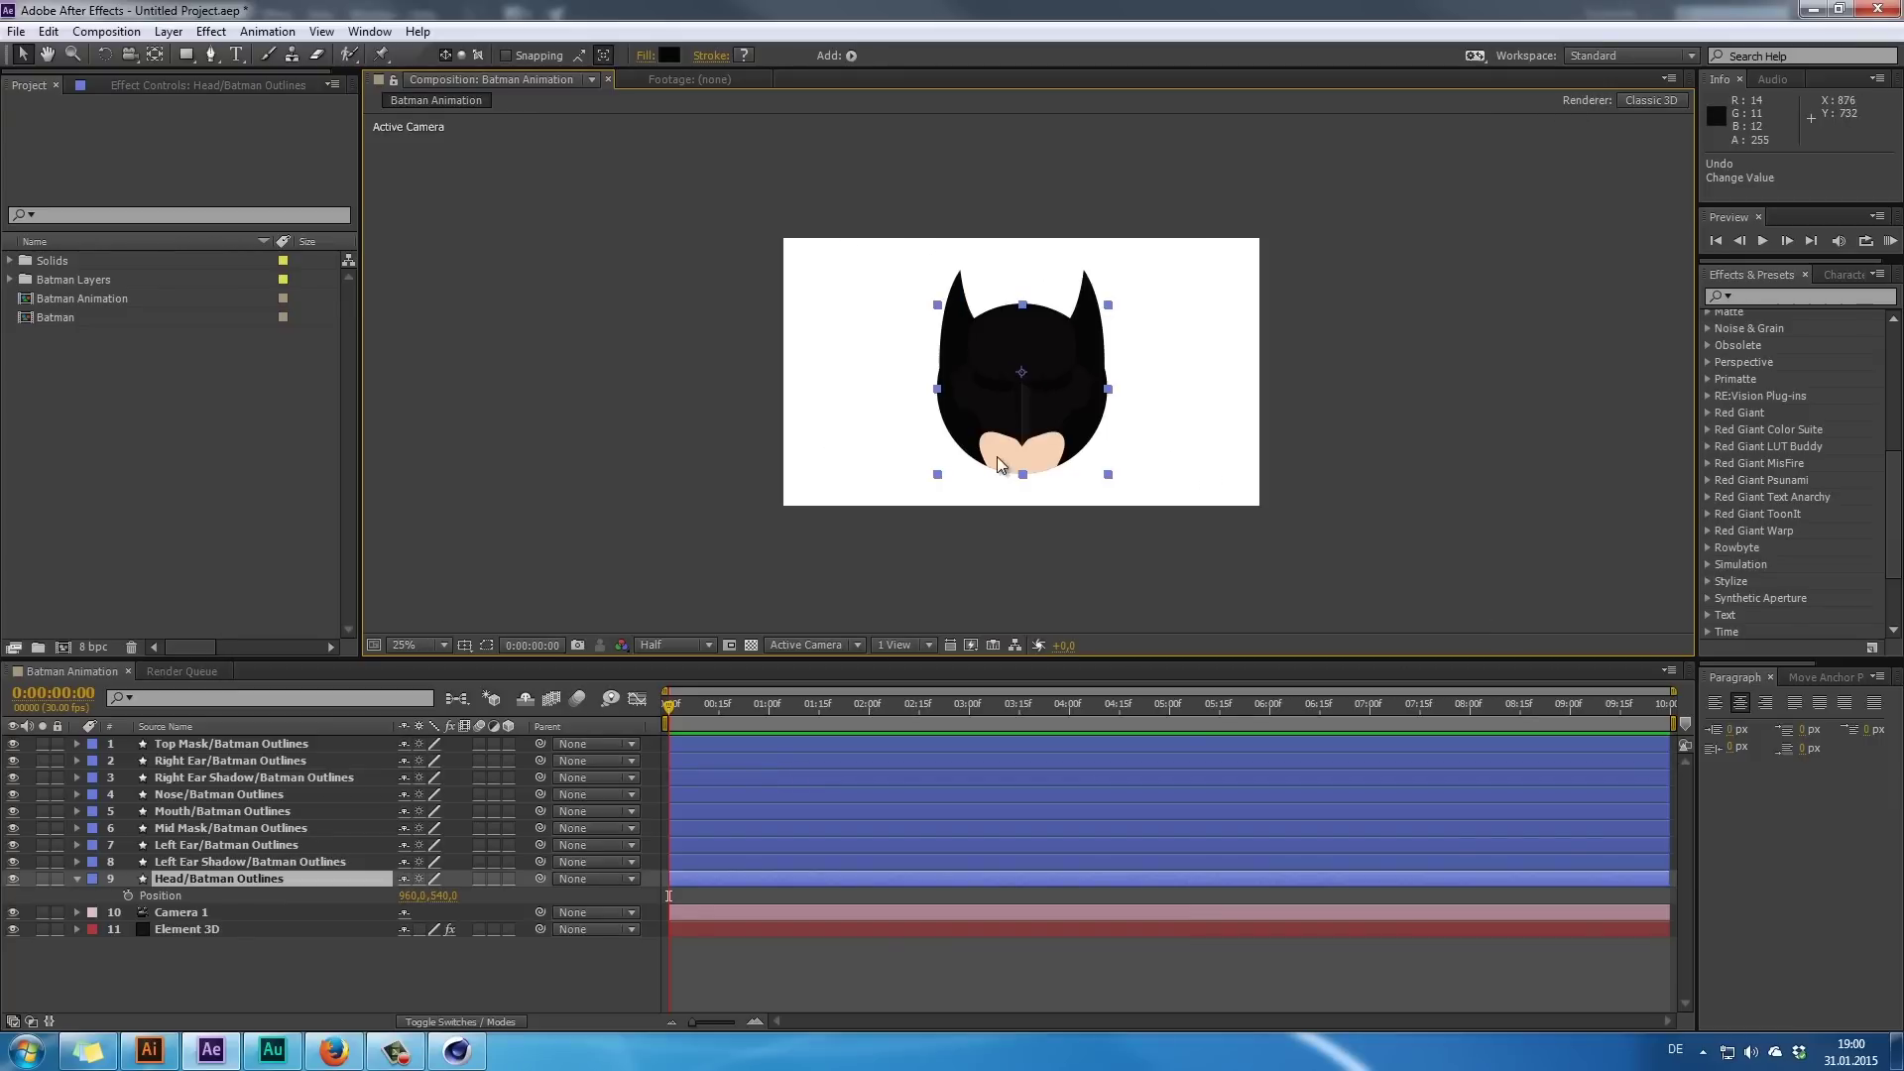
scroll(1013, 476, up, 1)
scroll(1016, 480, down, 1)
scroll(1051, 433, up, 1)
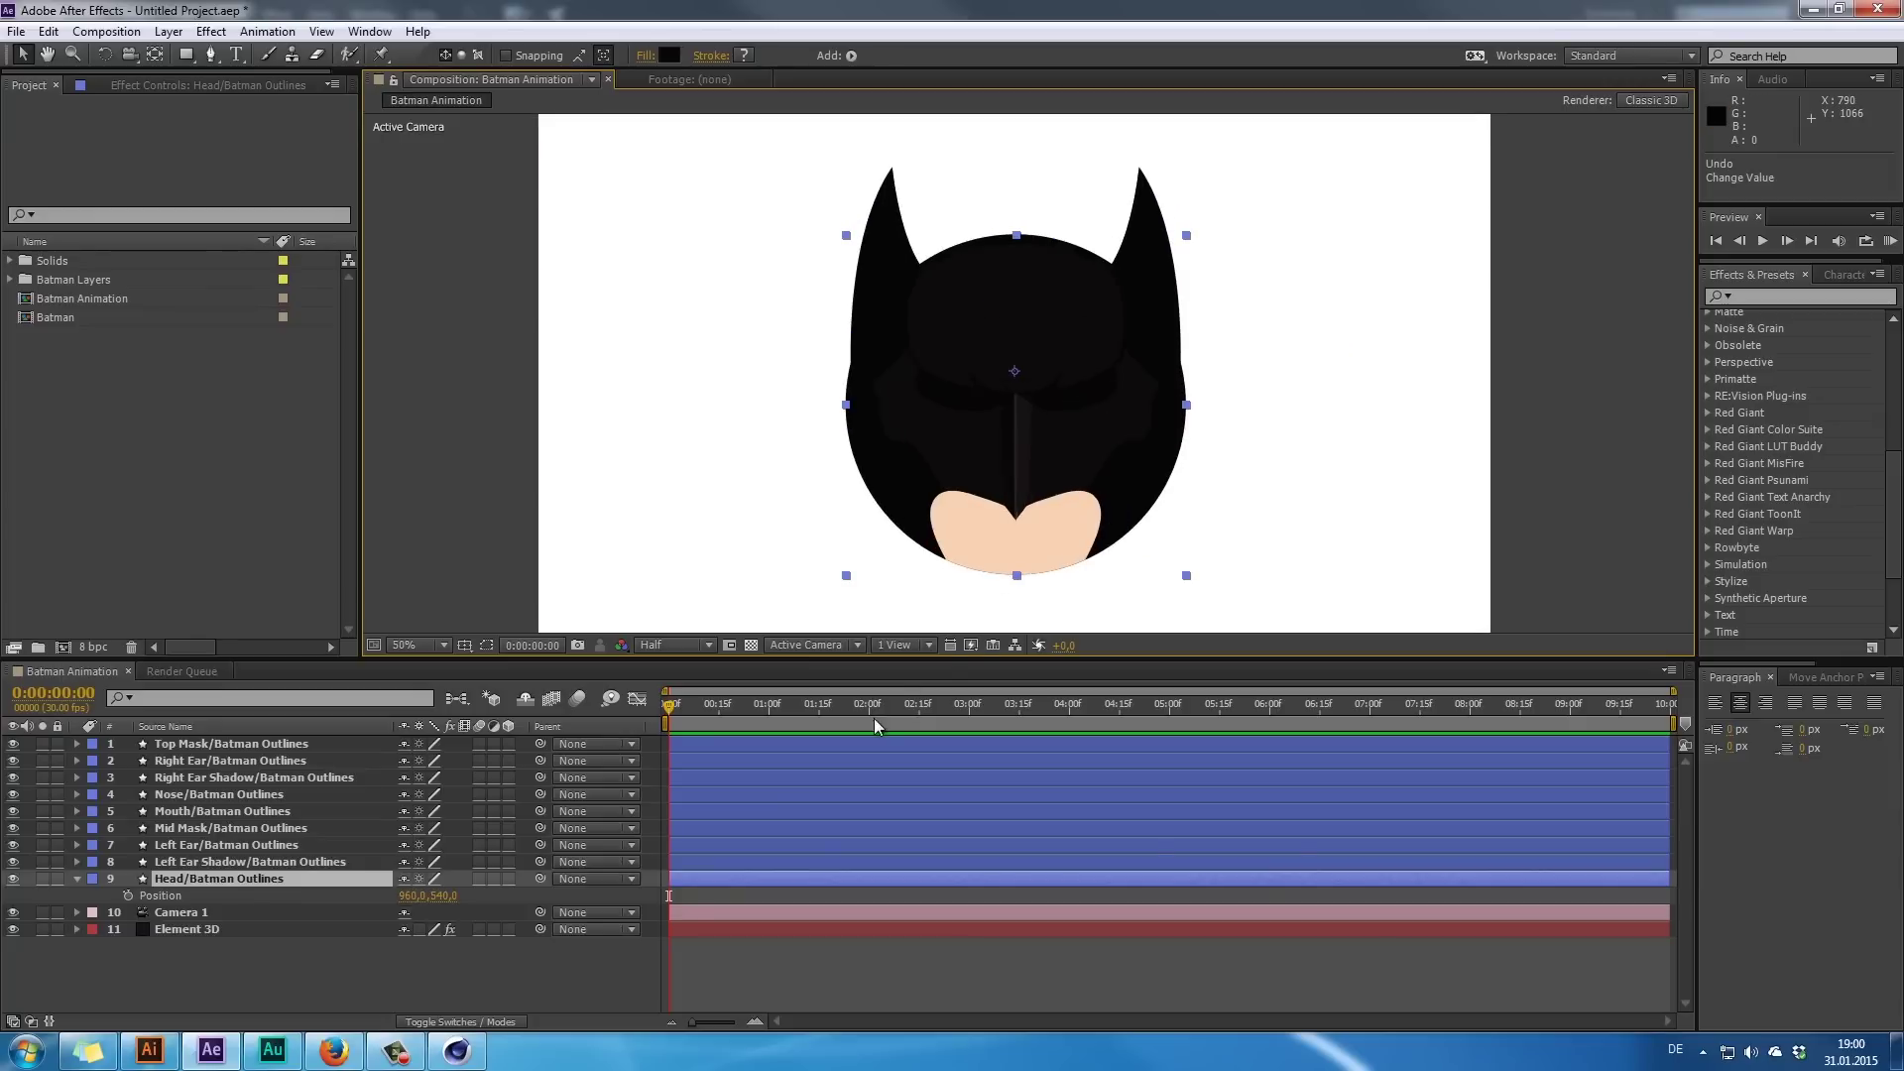
scroll(1018, 473, up, 1)
scroll(1017, 476, down, 1)
scroll(1017, 469, down, 1)
scroll(1012, 461, up, 1)
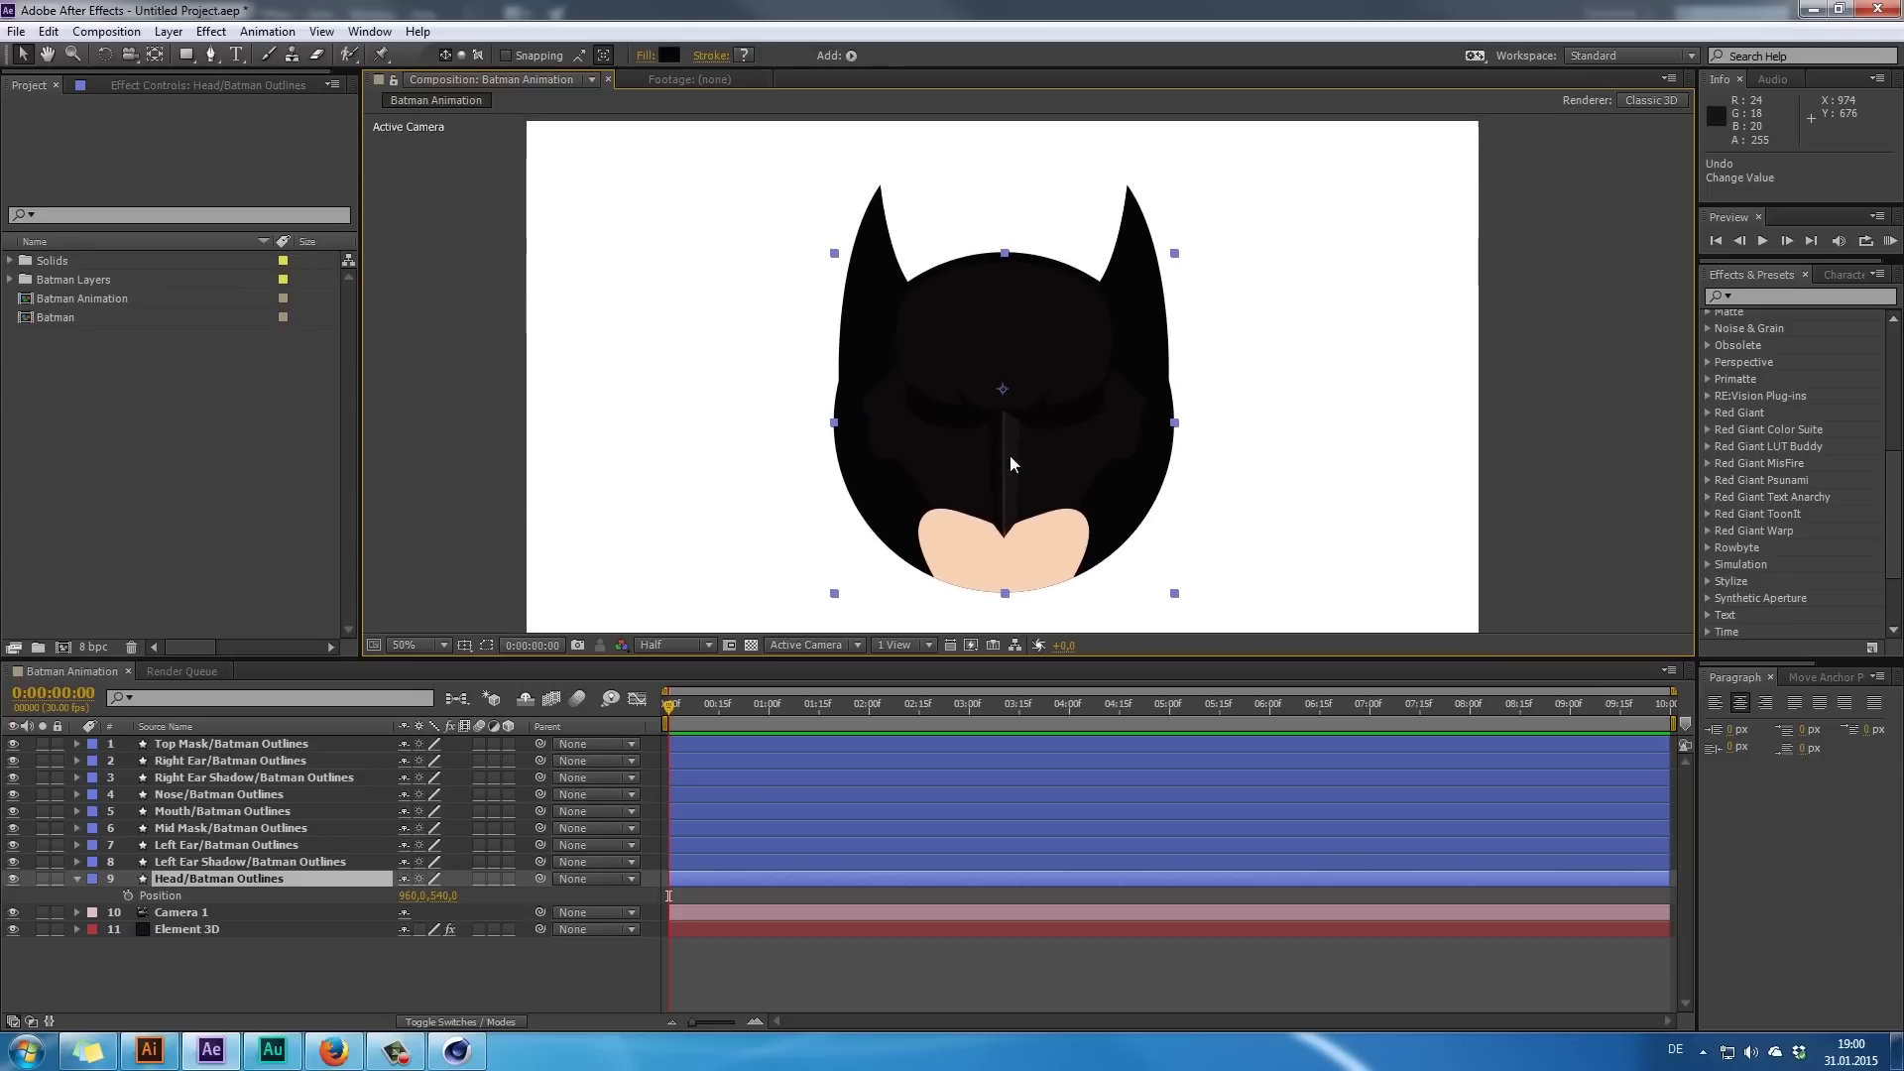
- Give the composition view more height and collapse the Head/Batman Outlines layer's properties
mouse_move(968, 658)
mouse_down()
mouse_move(965, 729)
mouse_move(966, 687)
mouse_up()
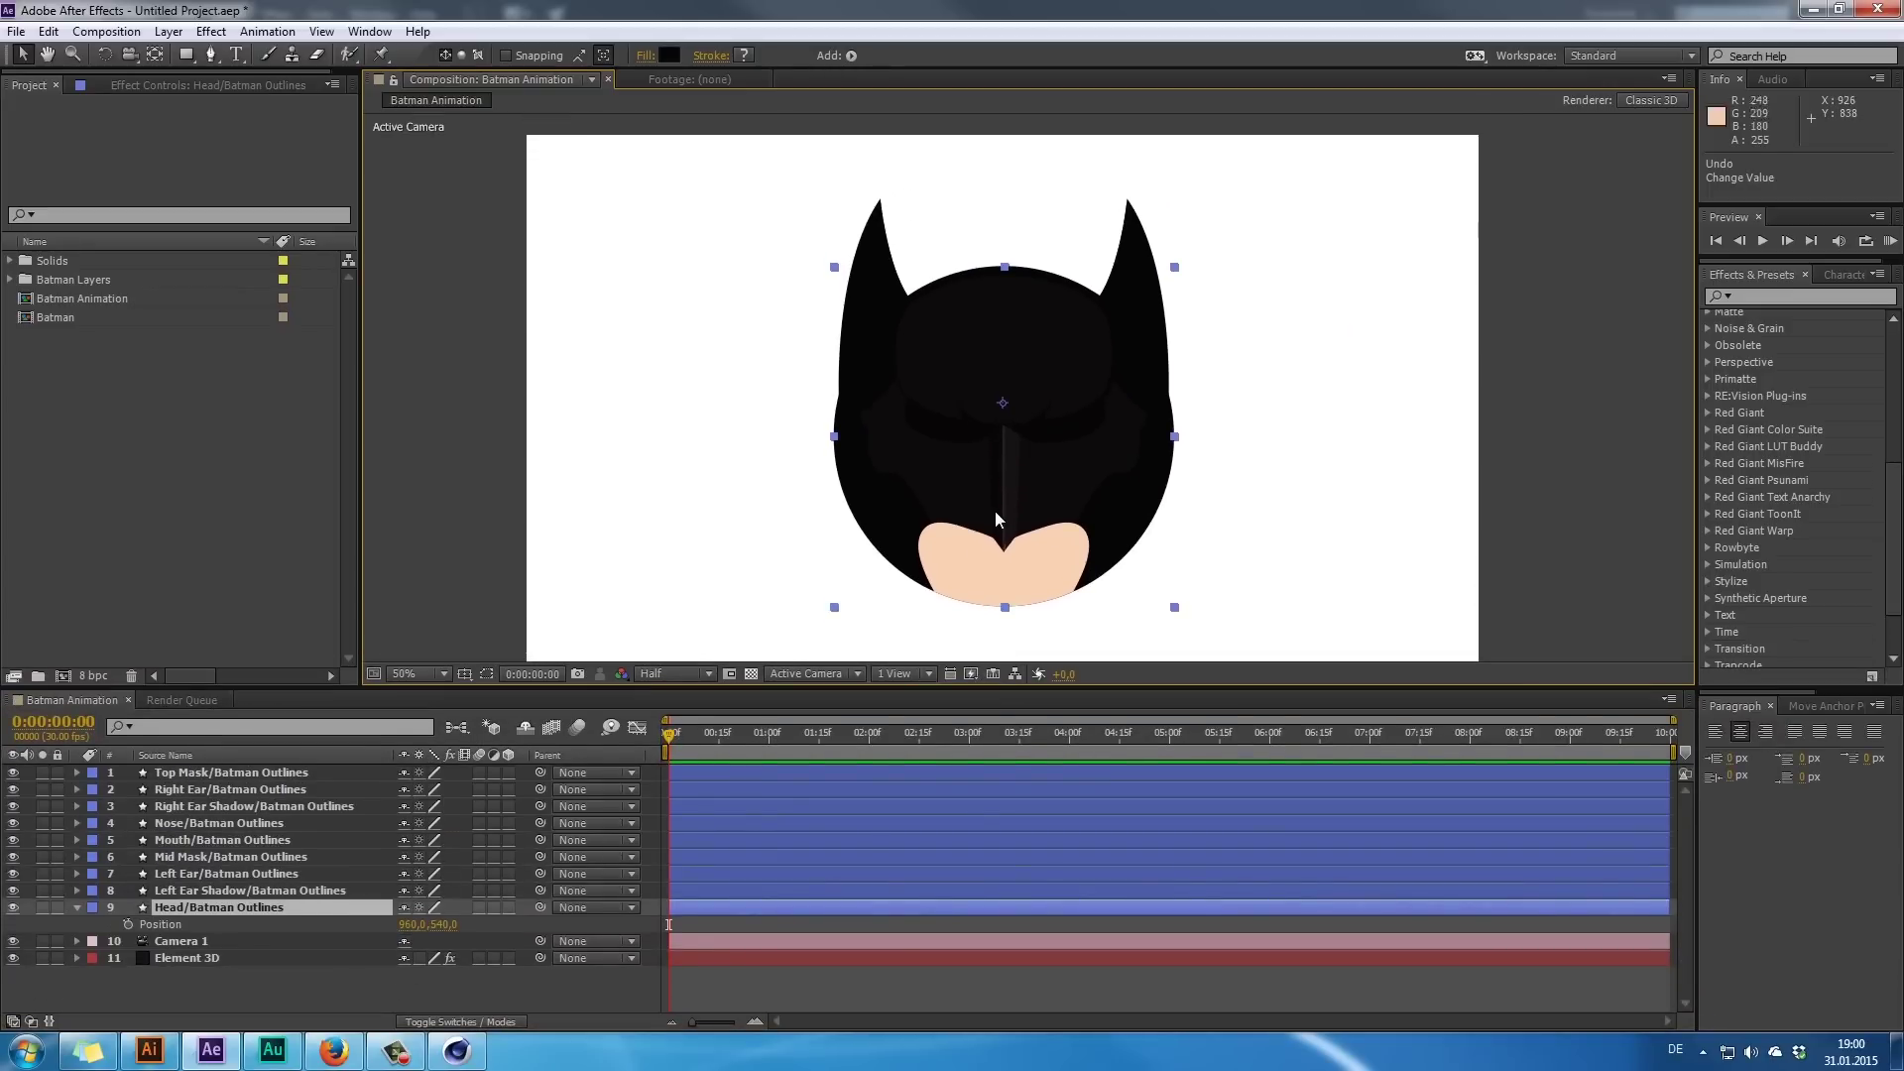
mouse_move(997, 512)
mouse_down()
mouse_move(999, 474)
mouse_move(1002, 498)
mouse_up()
click(244, 996)
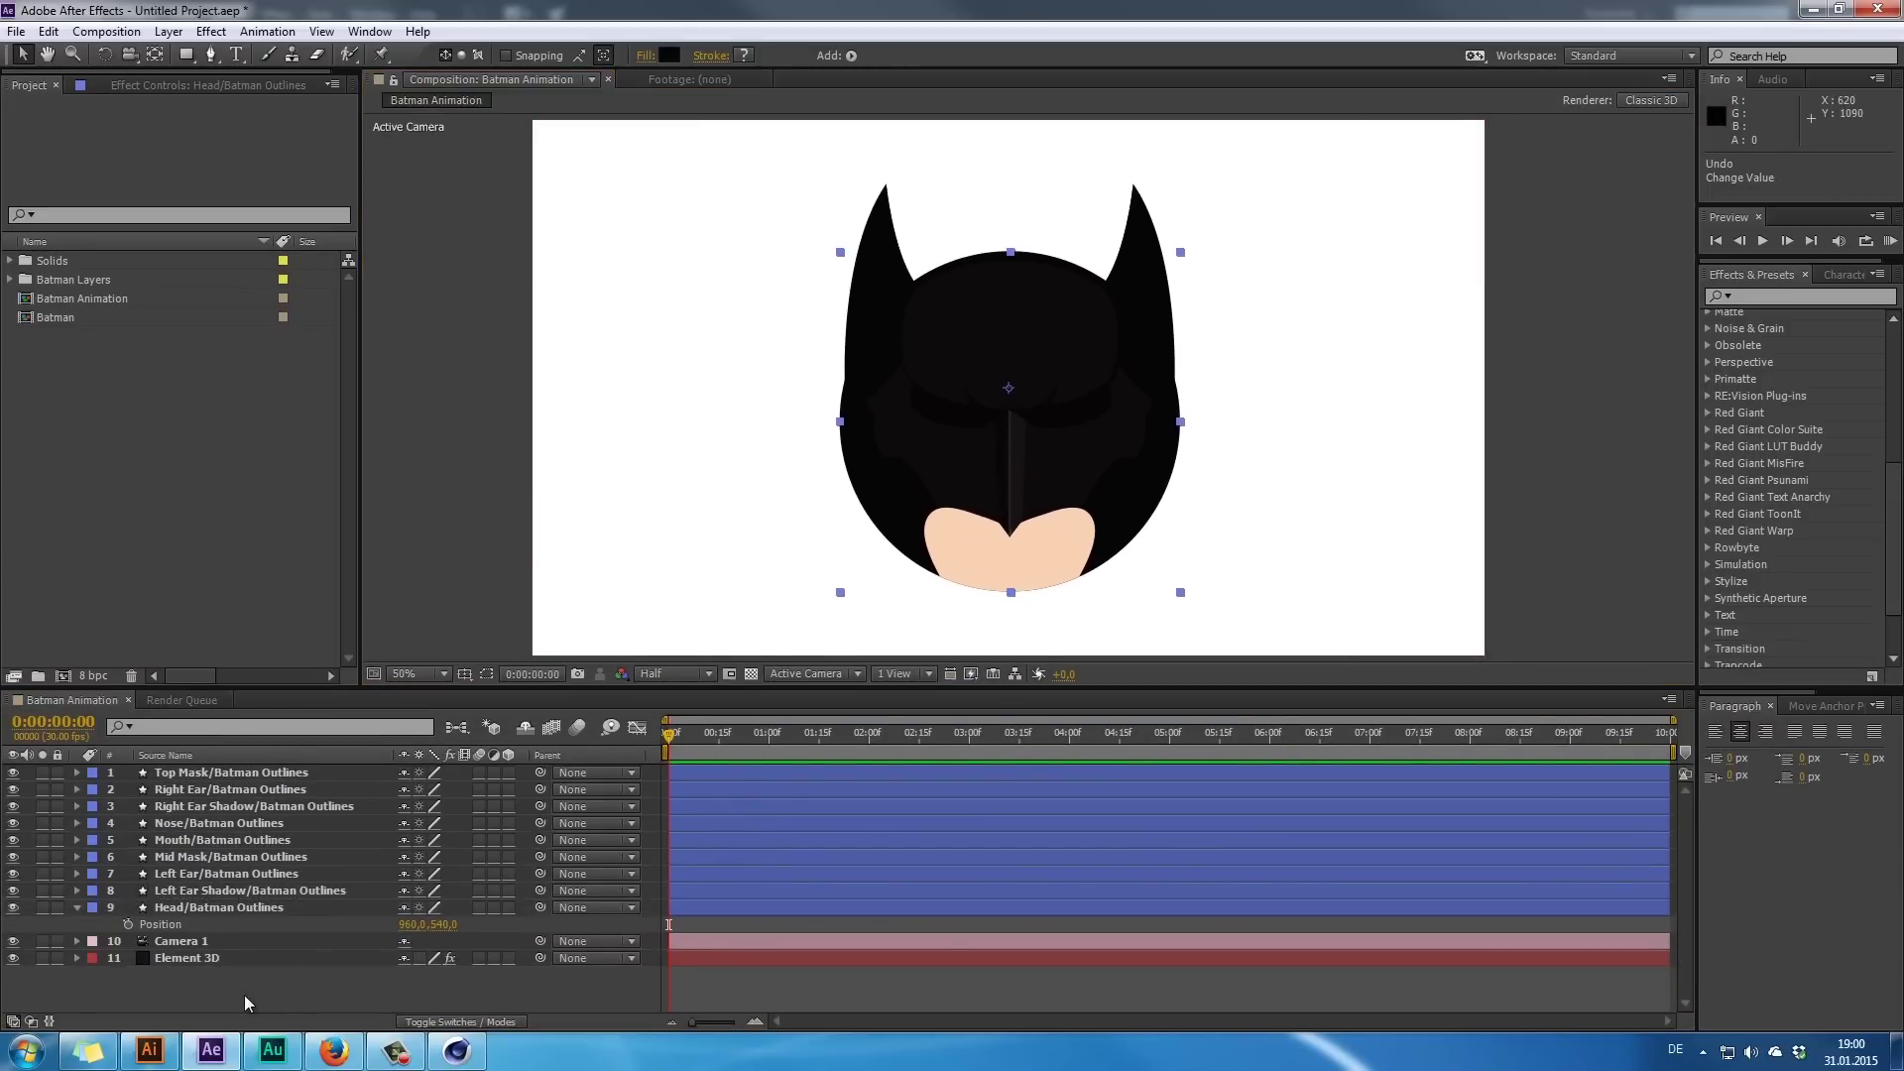
click(77, 908)
- Expand the Top Mask/Batman Outlines layer's contents down to the path and fill properties of Group 1
click(305, 771)
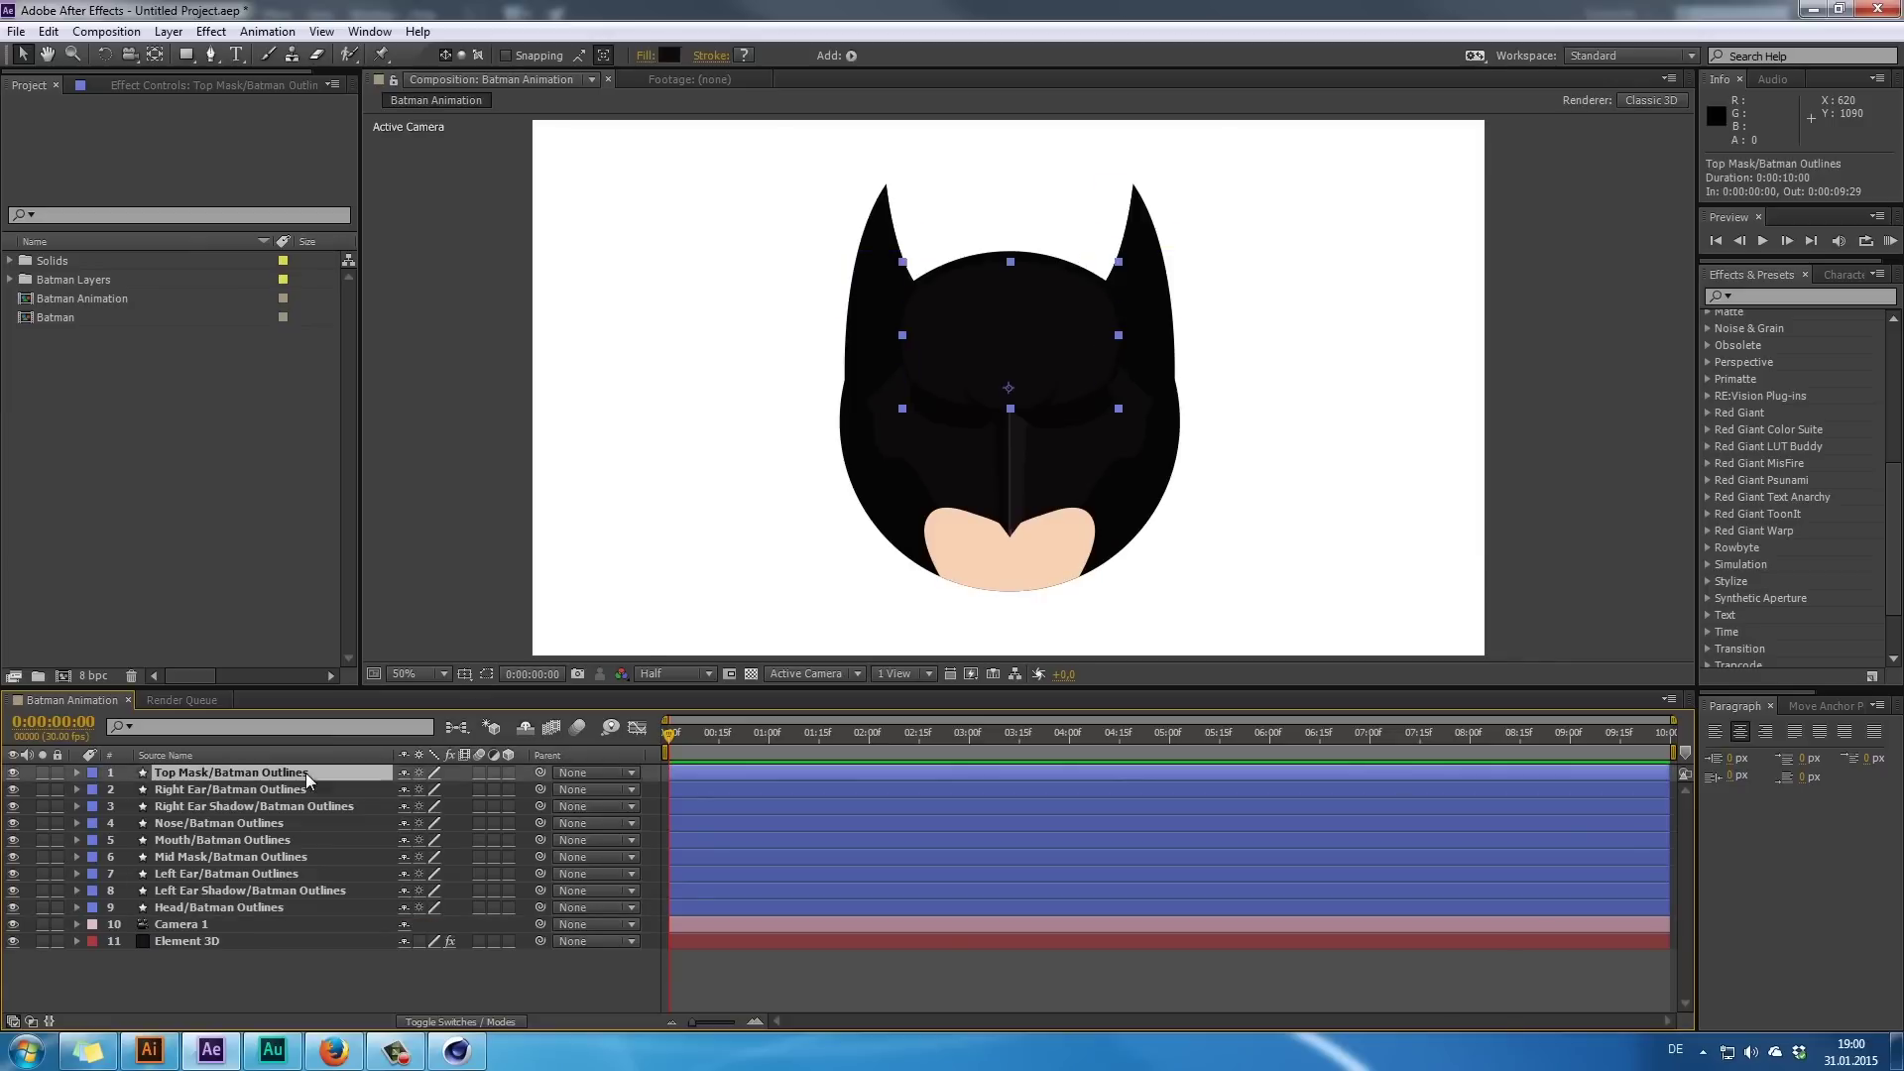
key(period)
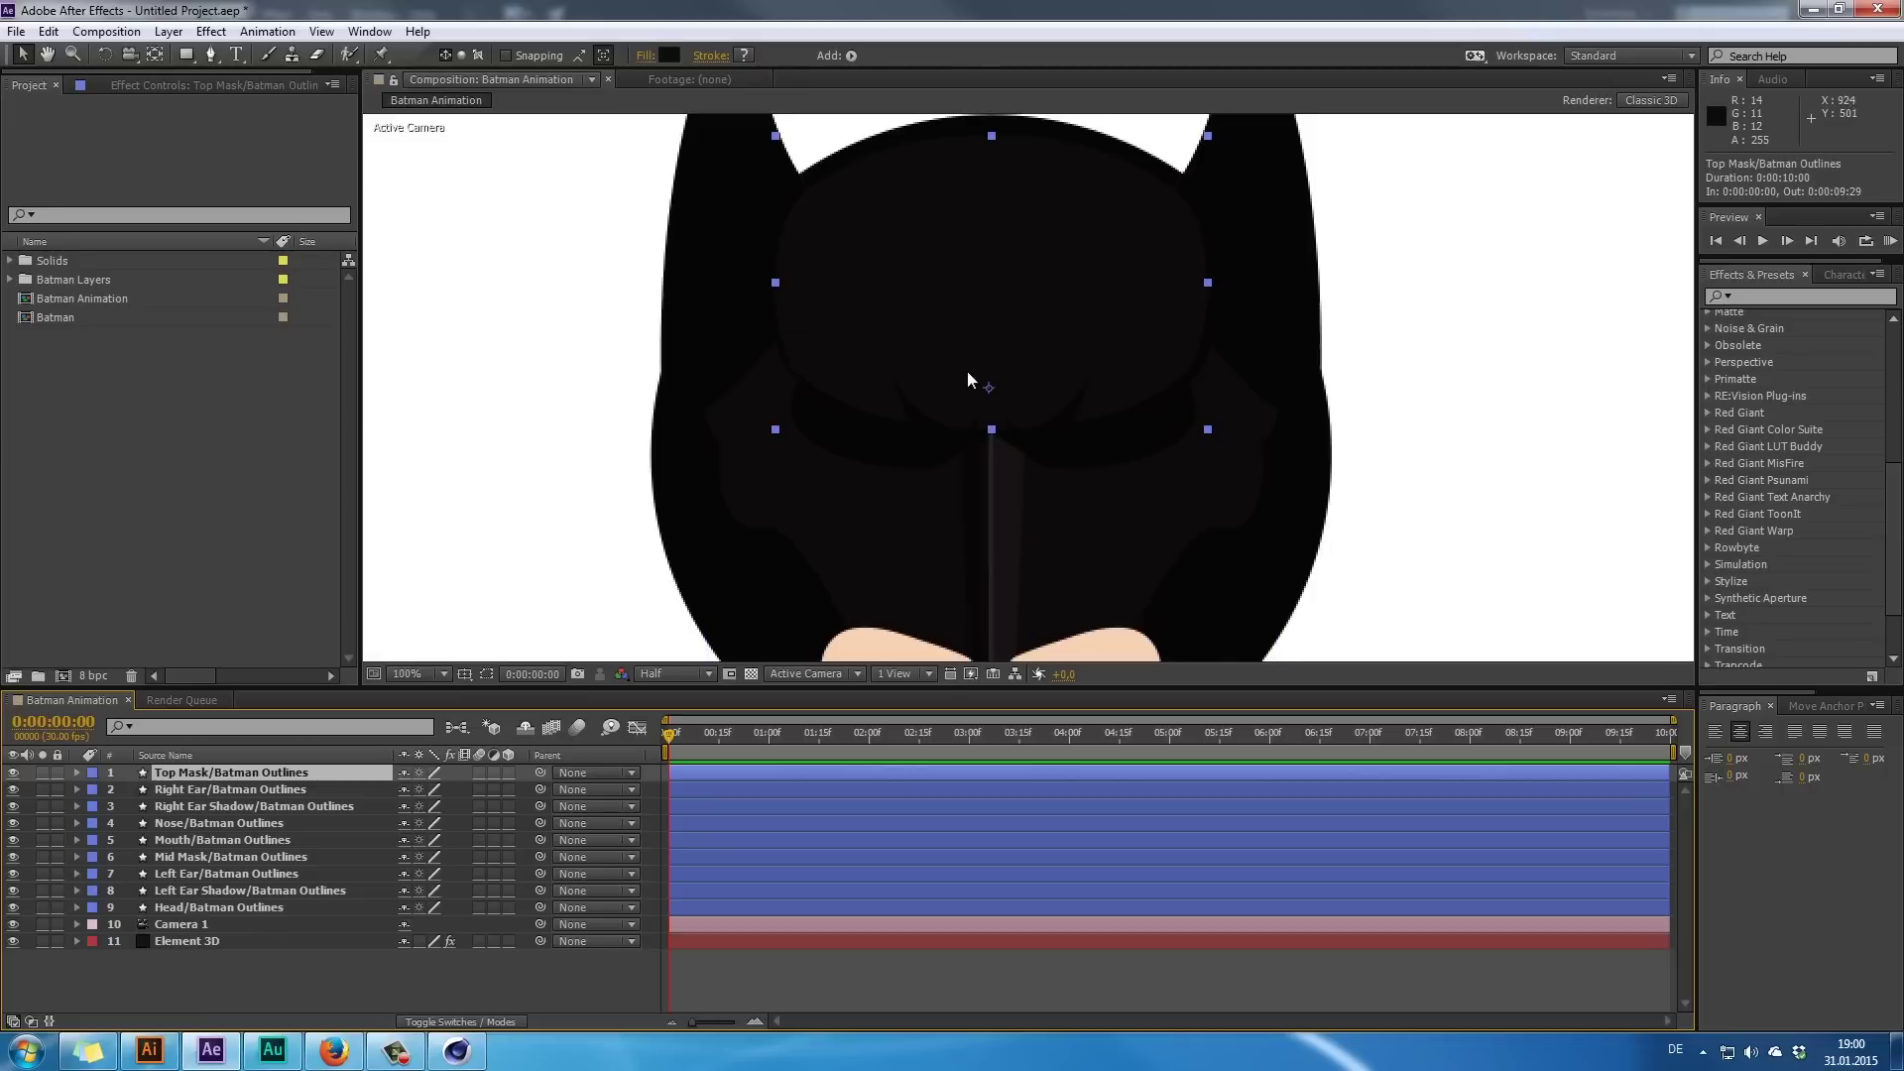
click(230, 785)
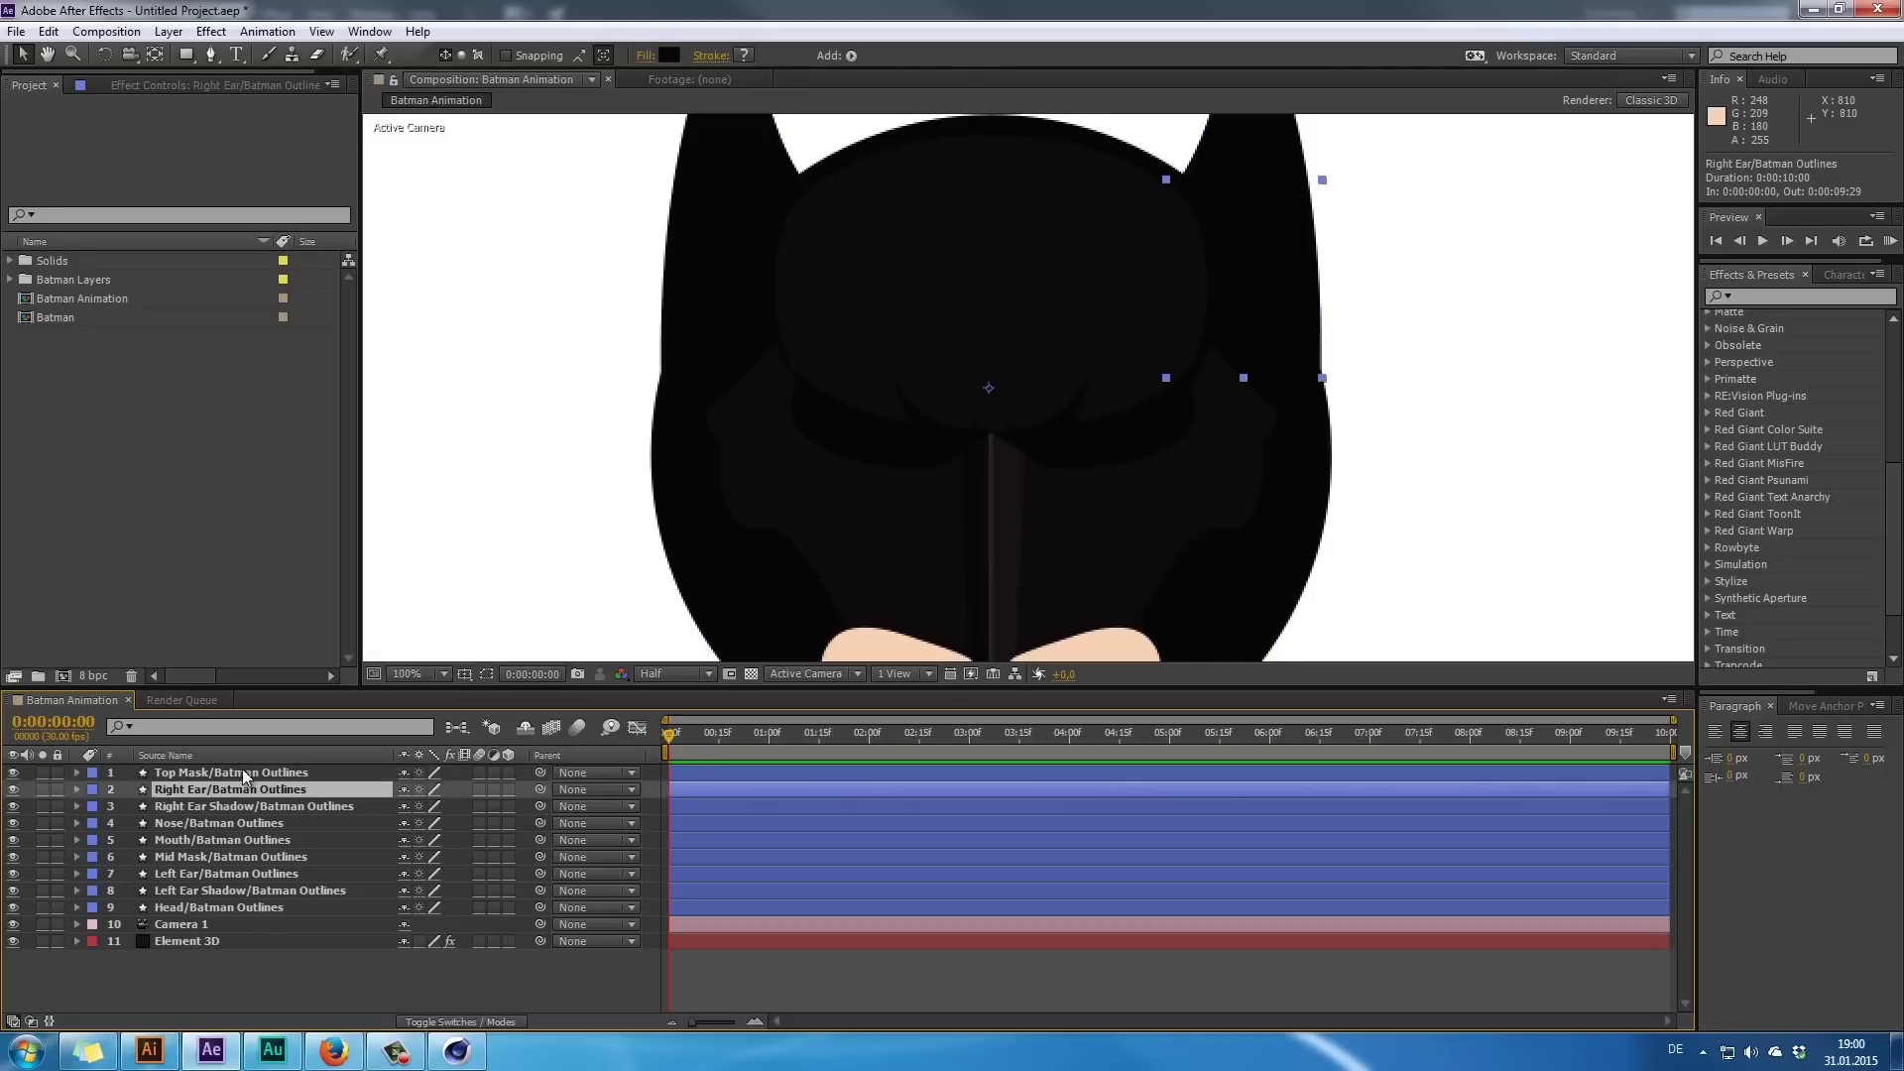
click(242, 772)
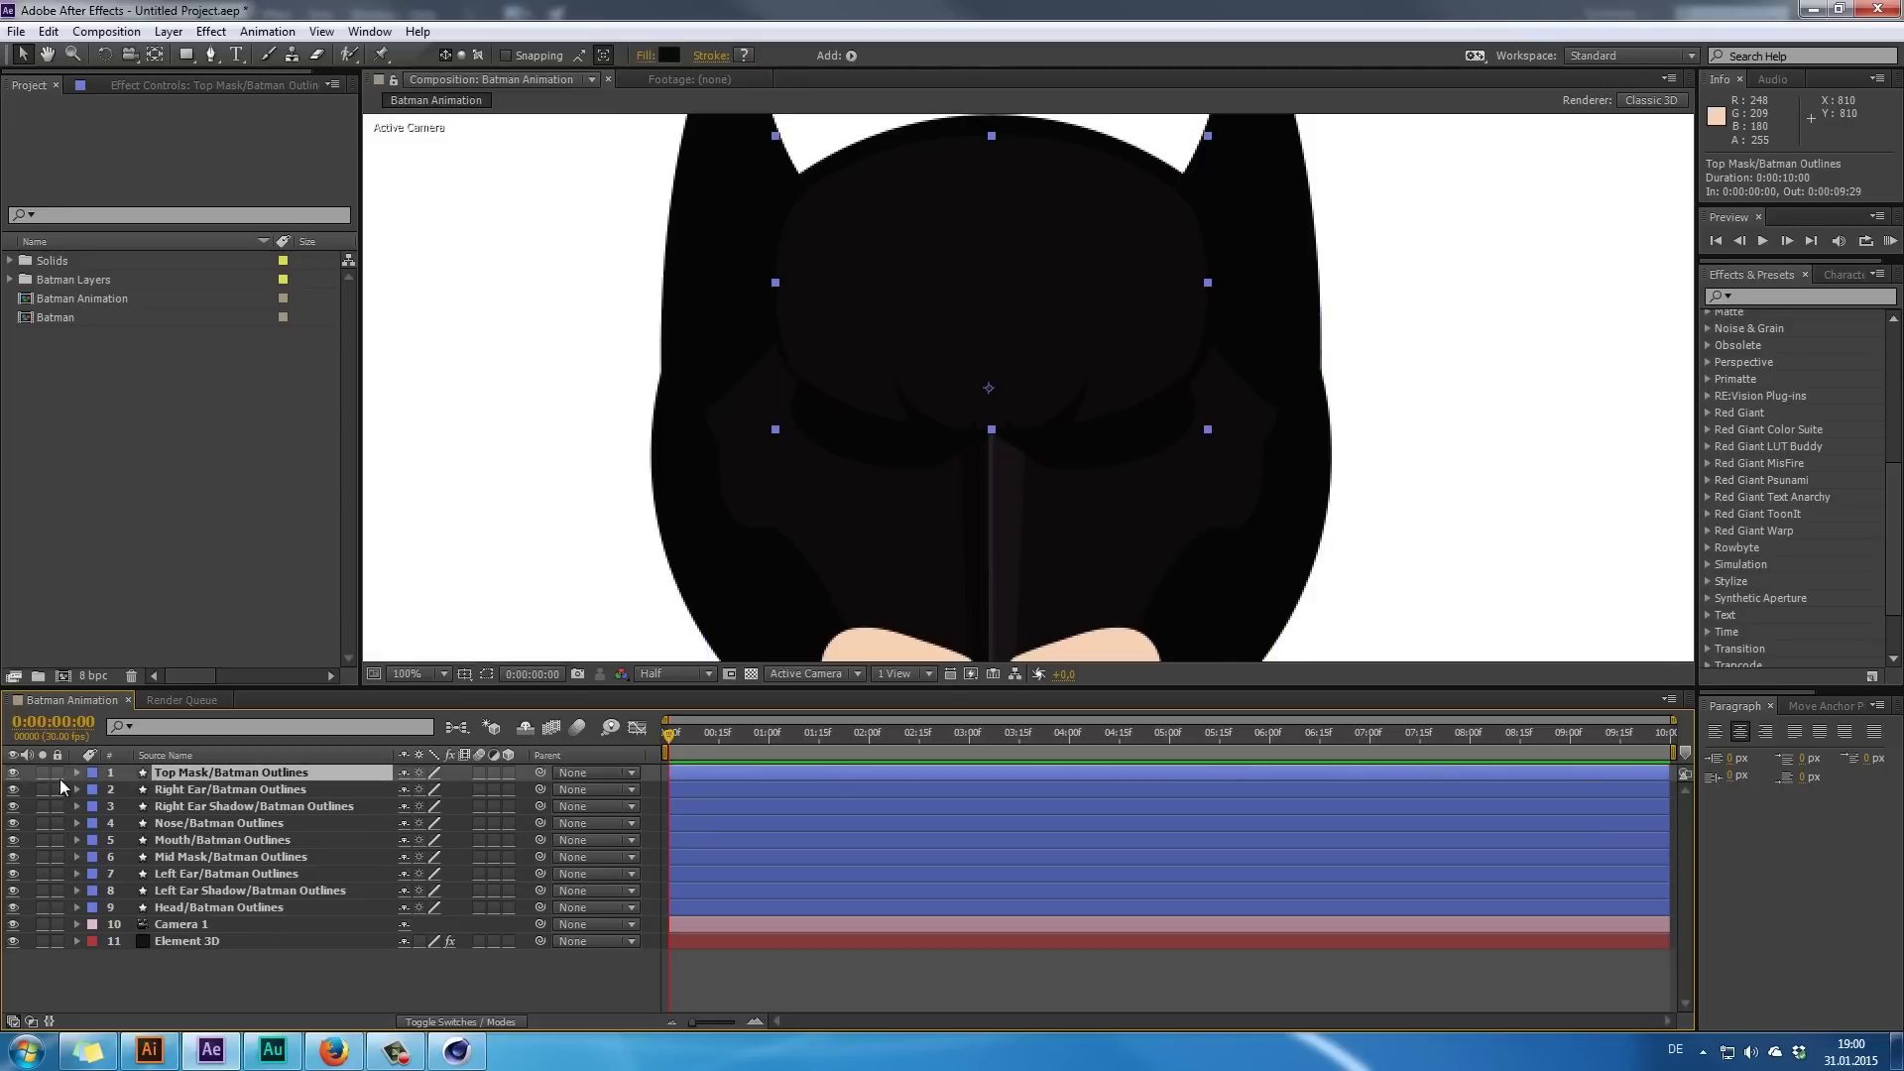
click(75, 772)
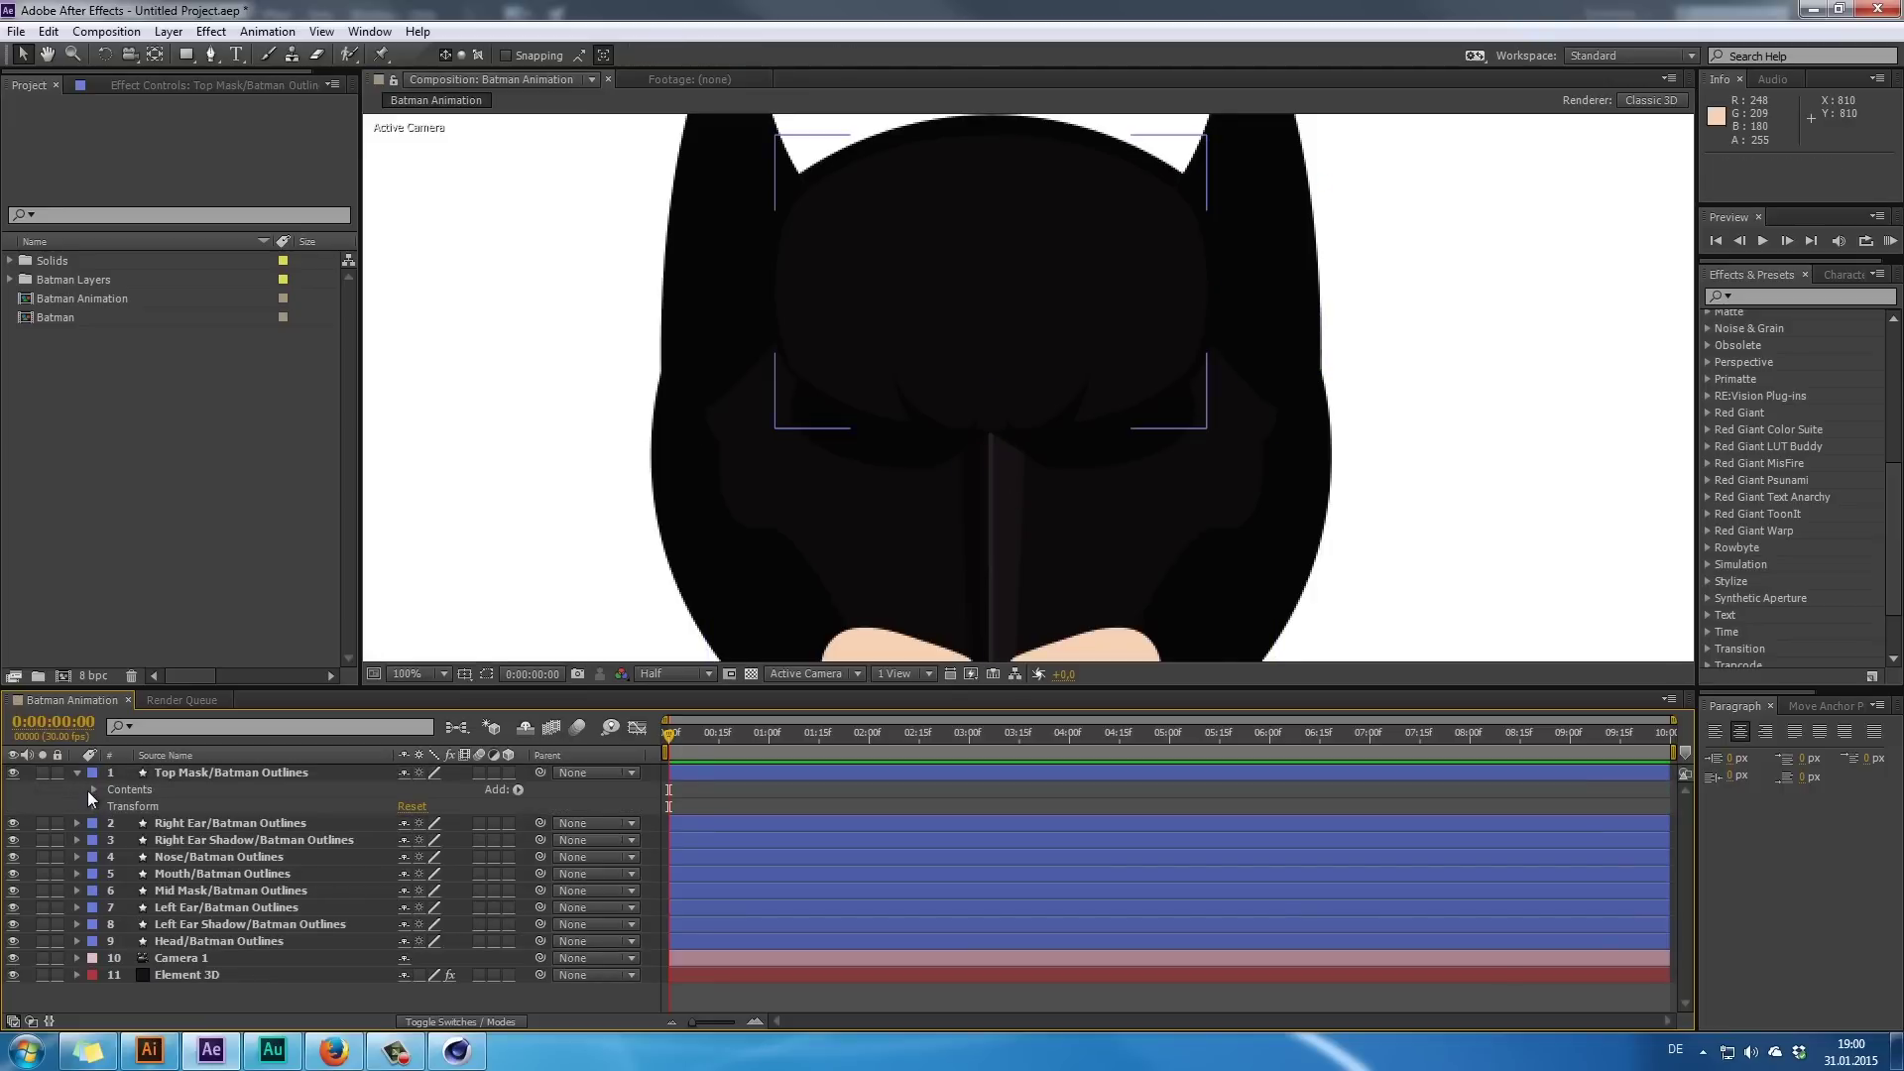
click(93, 790)
click(111, 807)
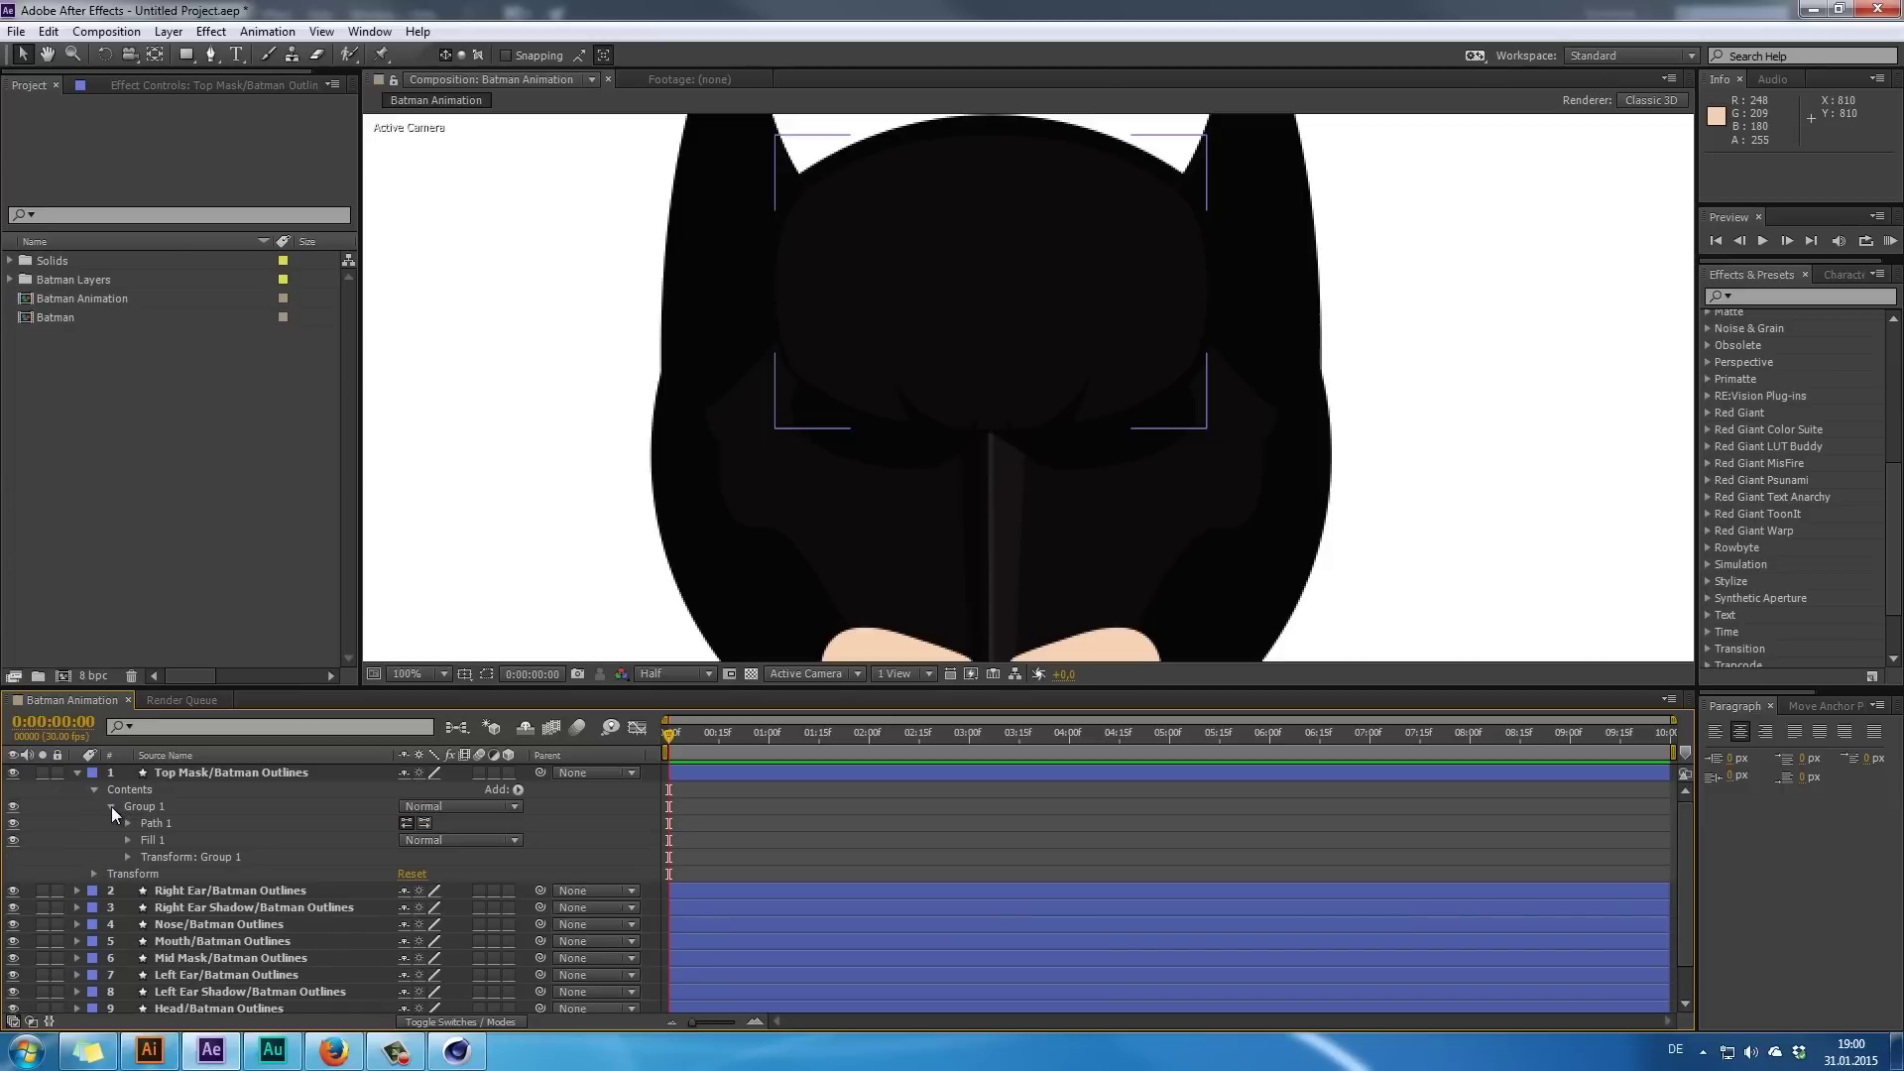
click(129, 823)
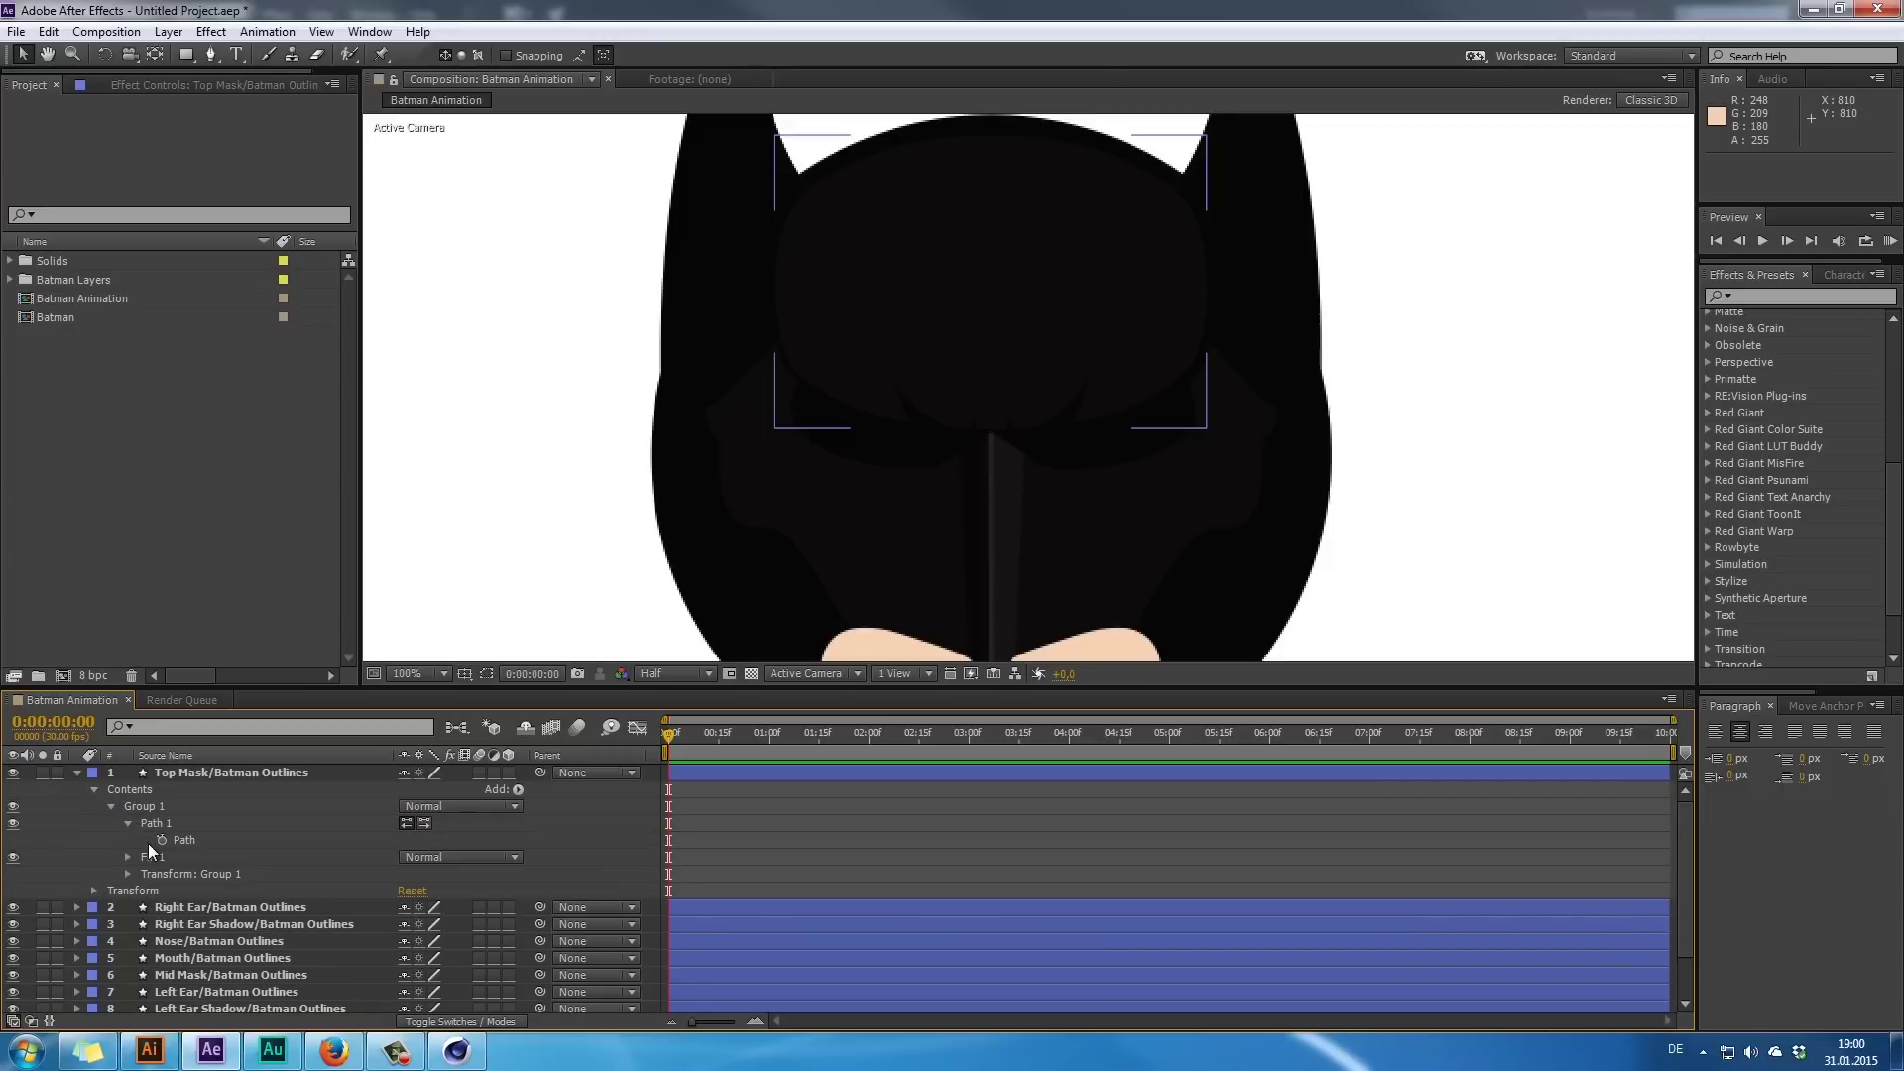
click(128, 857)
- Set the Top Mask outlines' fill color to 1C1C1C, copy the hex code, and collapse the layer
click(409, 909)
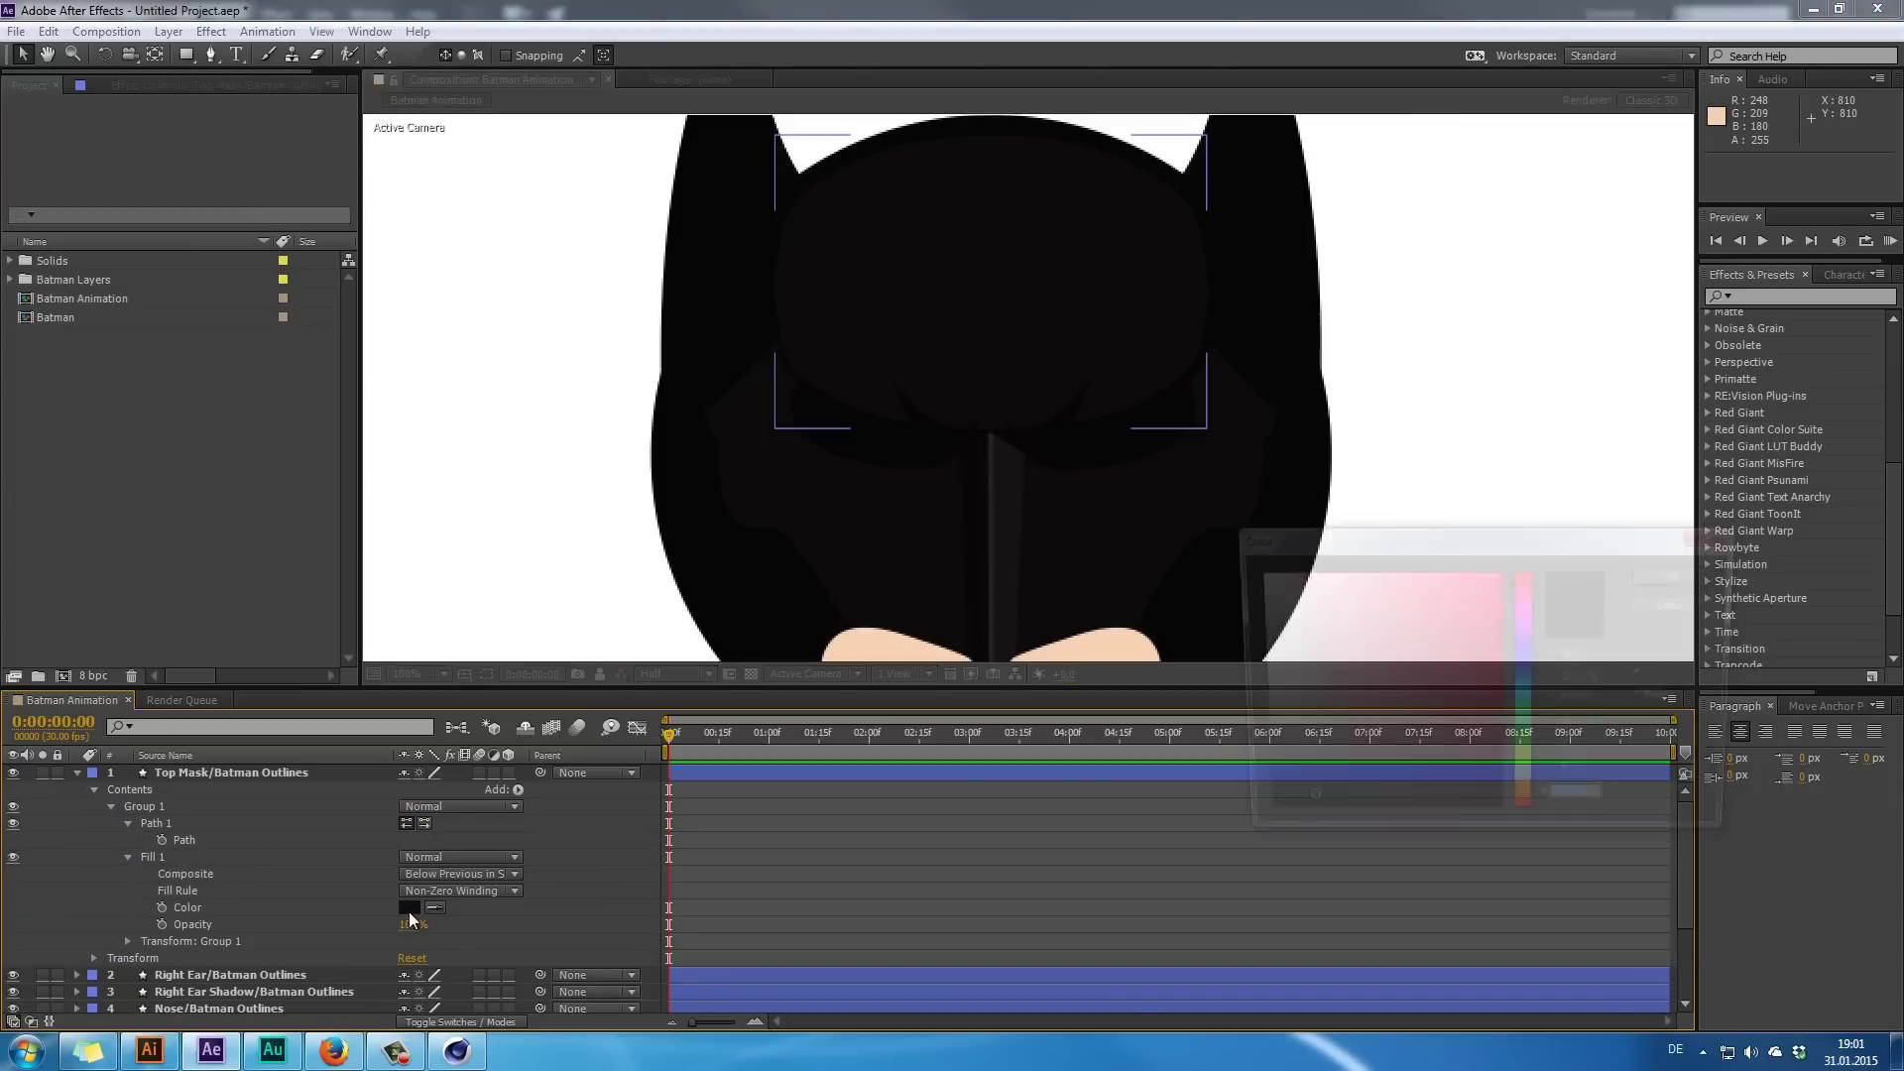
drag(1416, 660, 1220, 796)
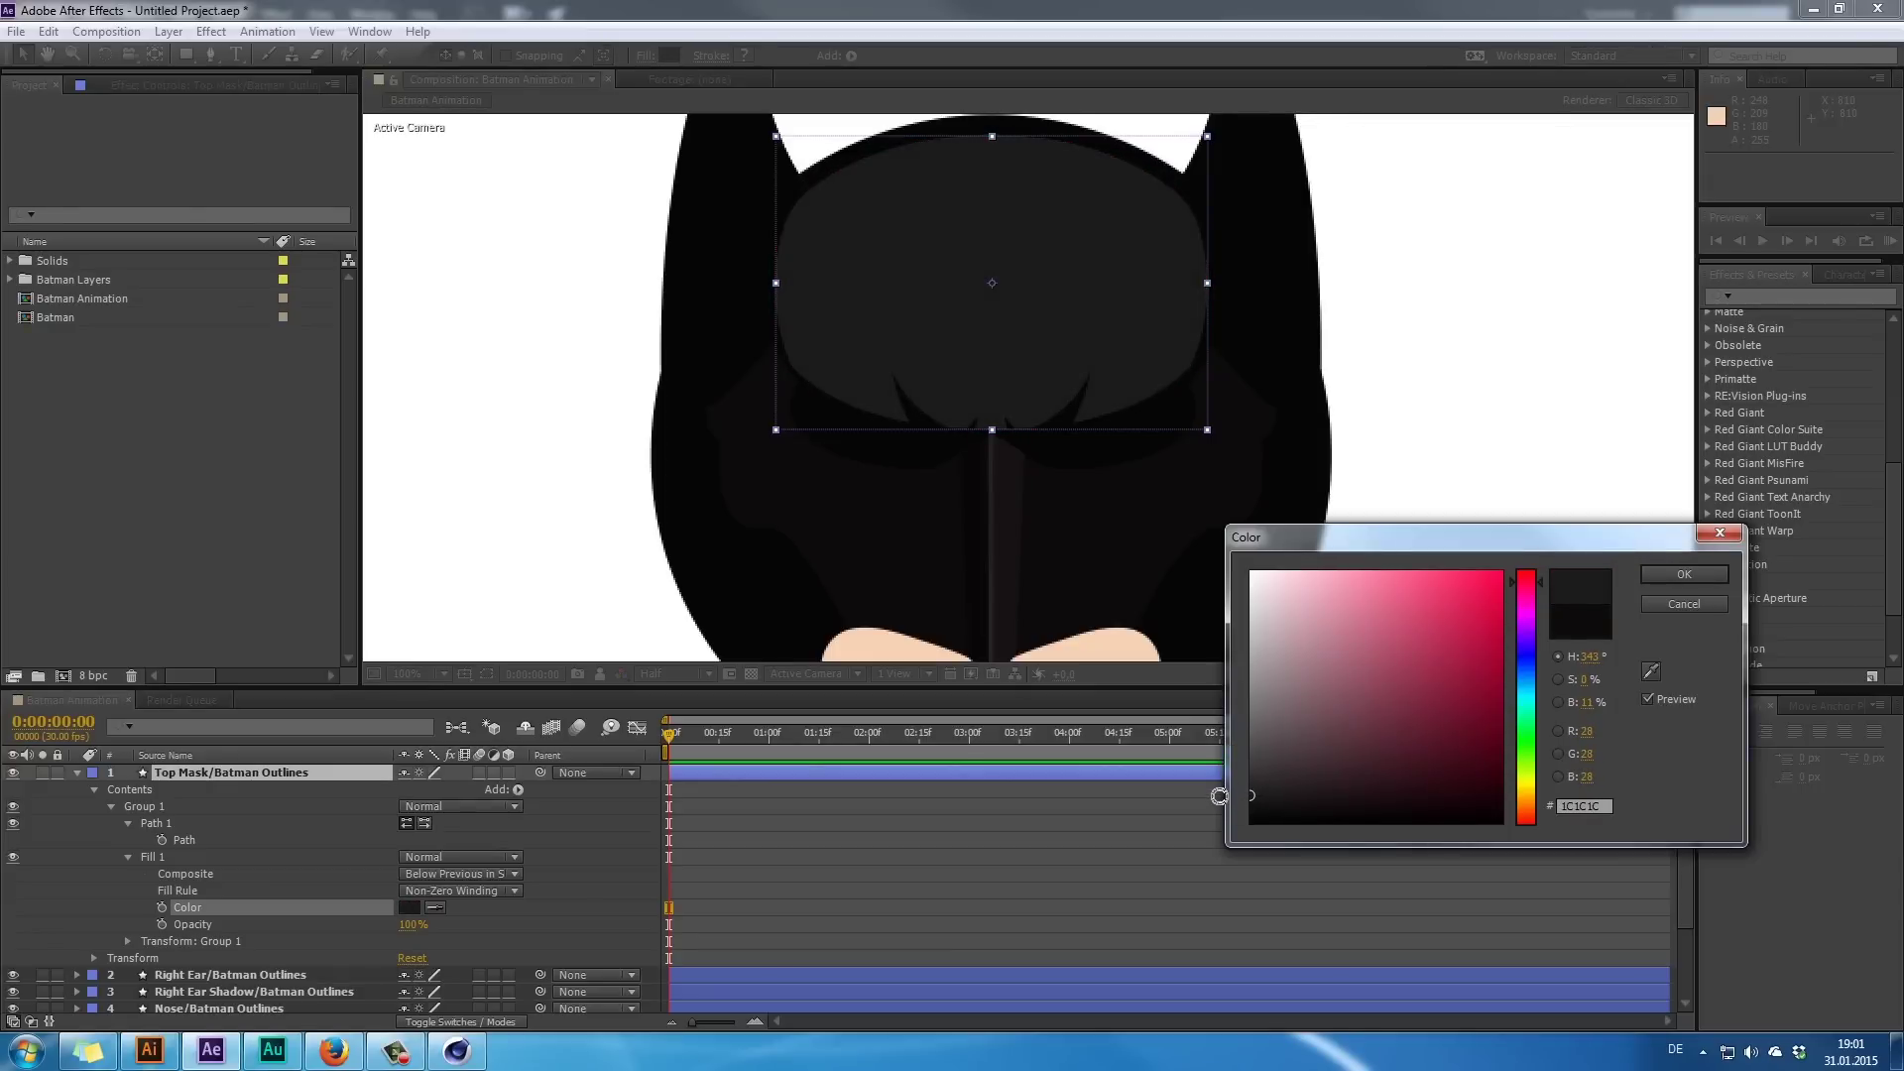
double_click(1603, 808)
key(ctrl+c)
click(1681, 577)
click(77, 773)
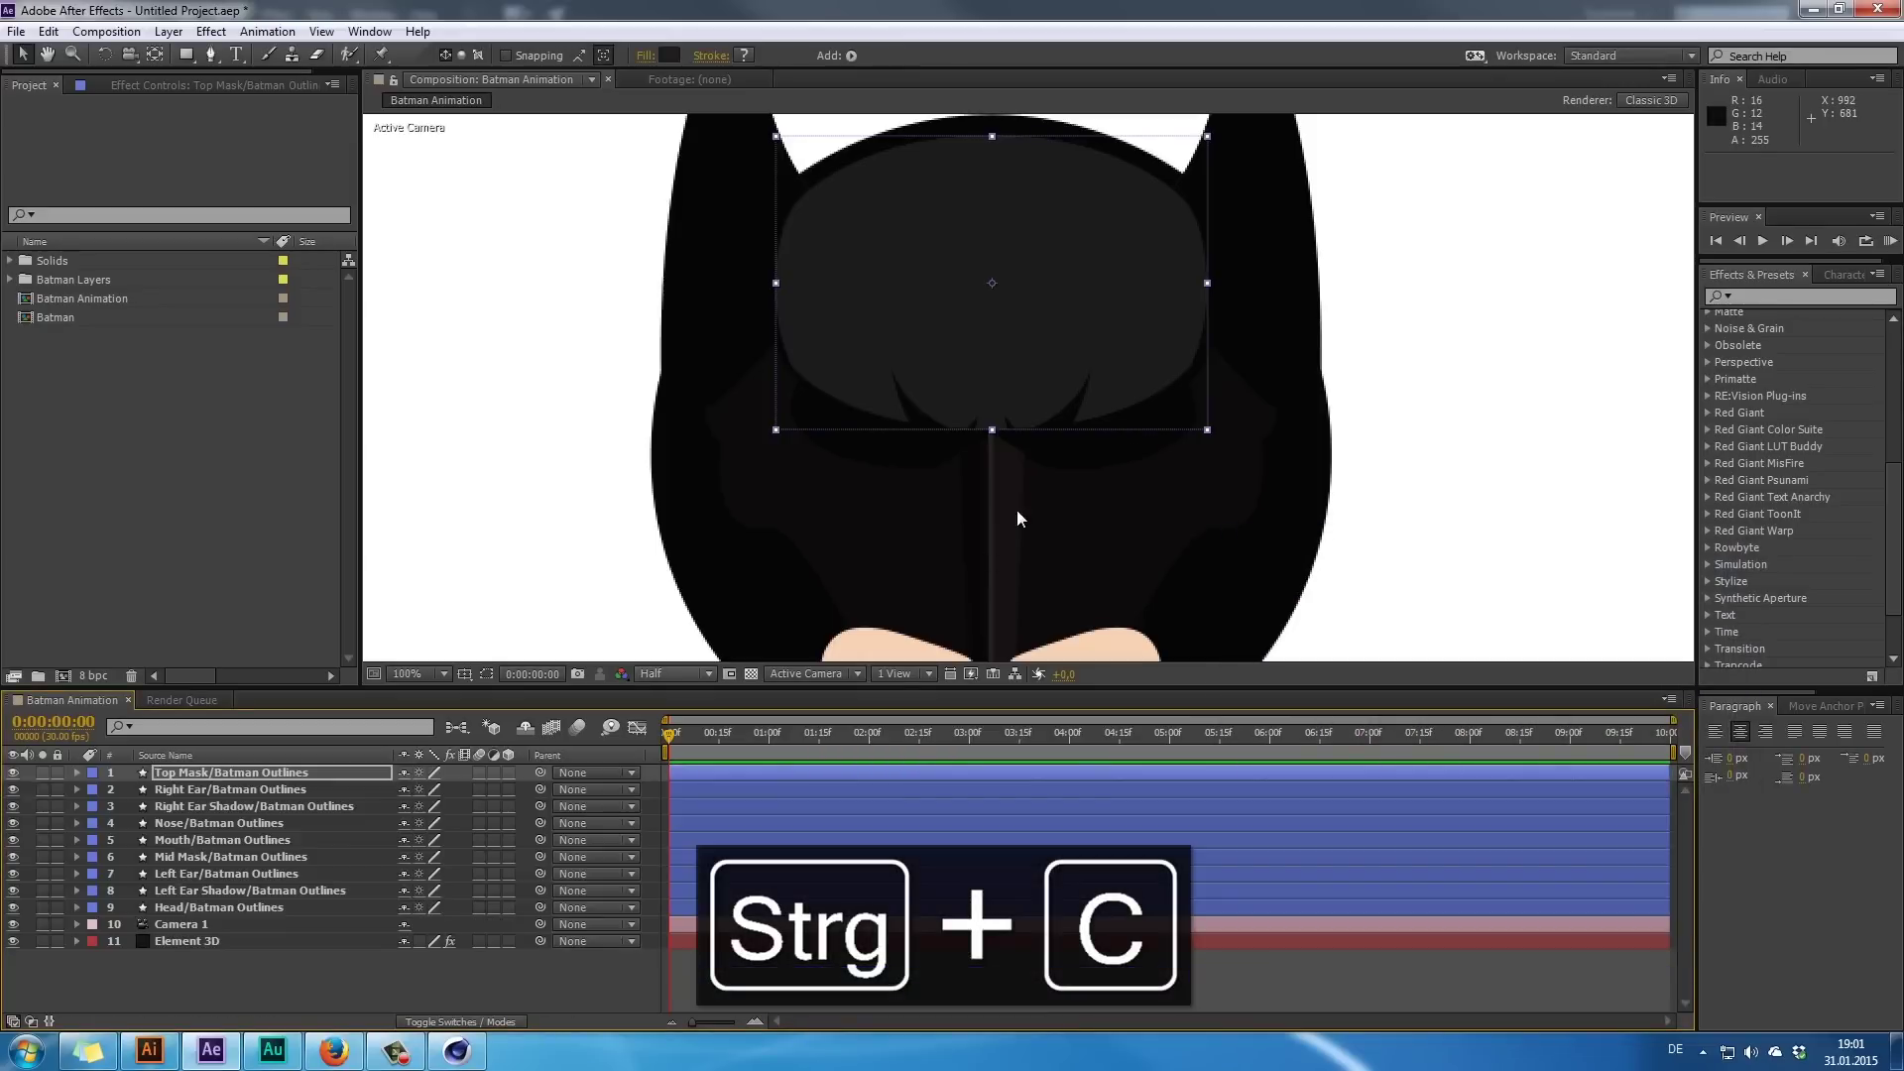
click(865, 512)
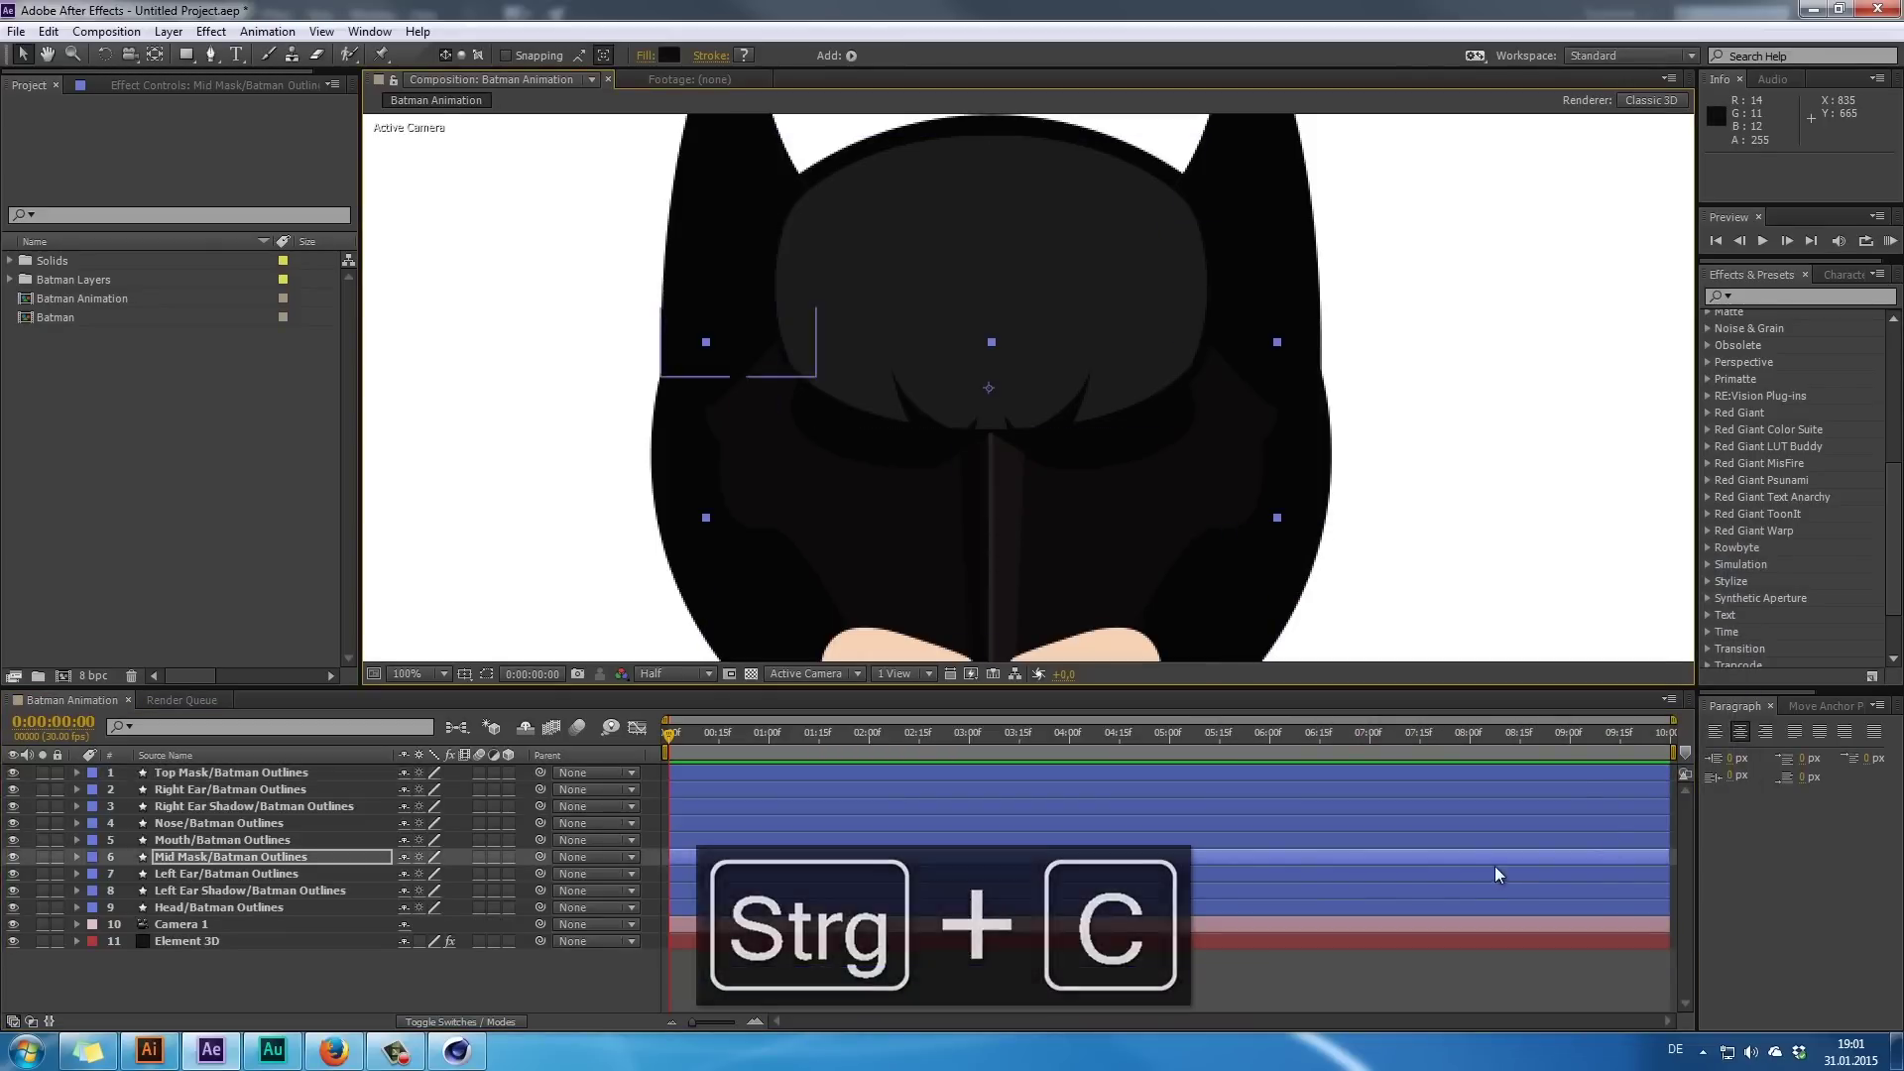
click(77, 857)
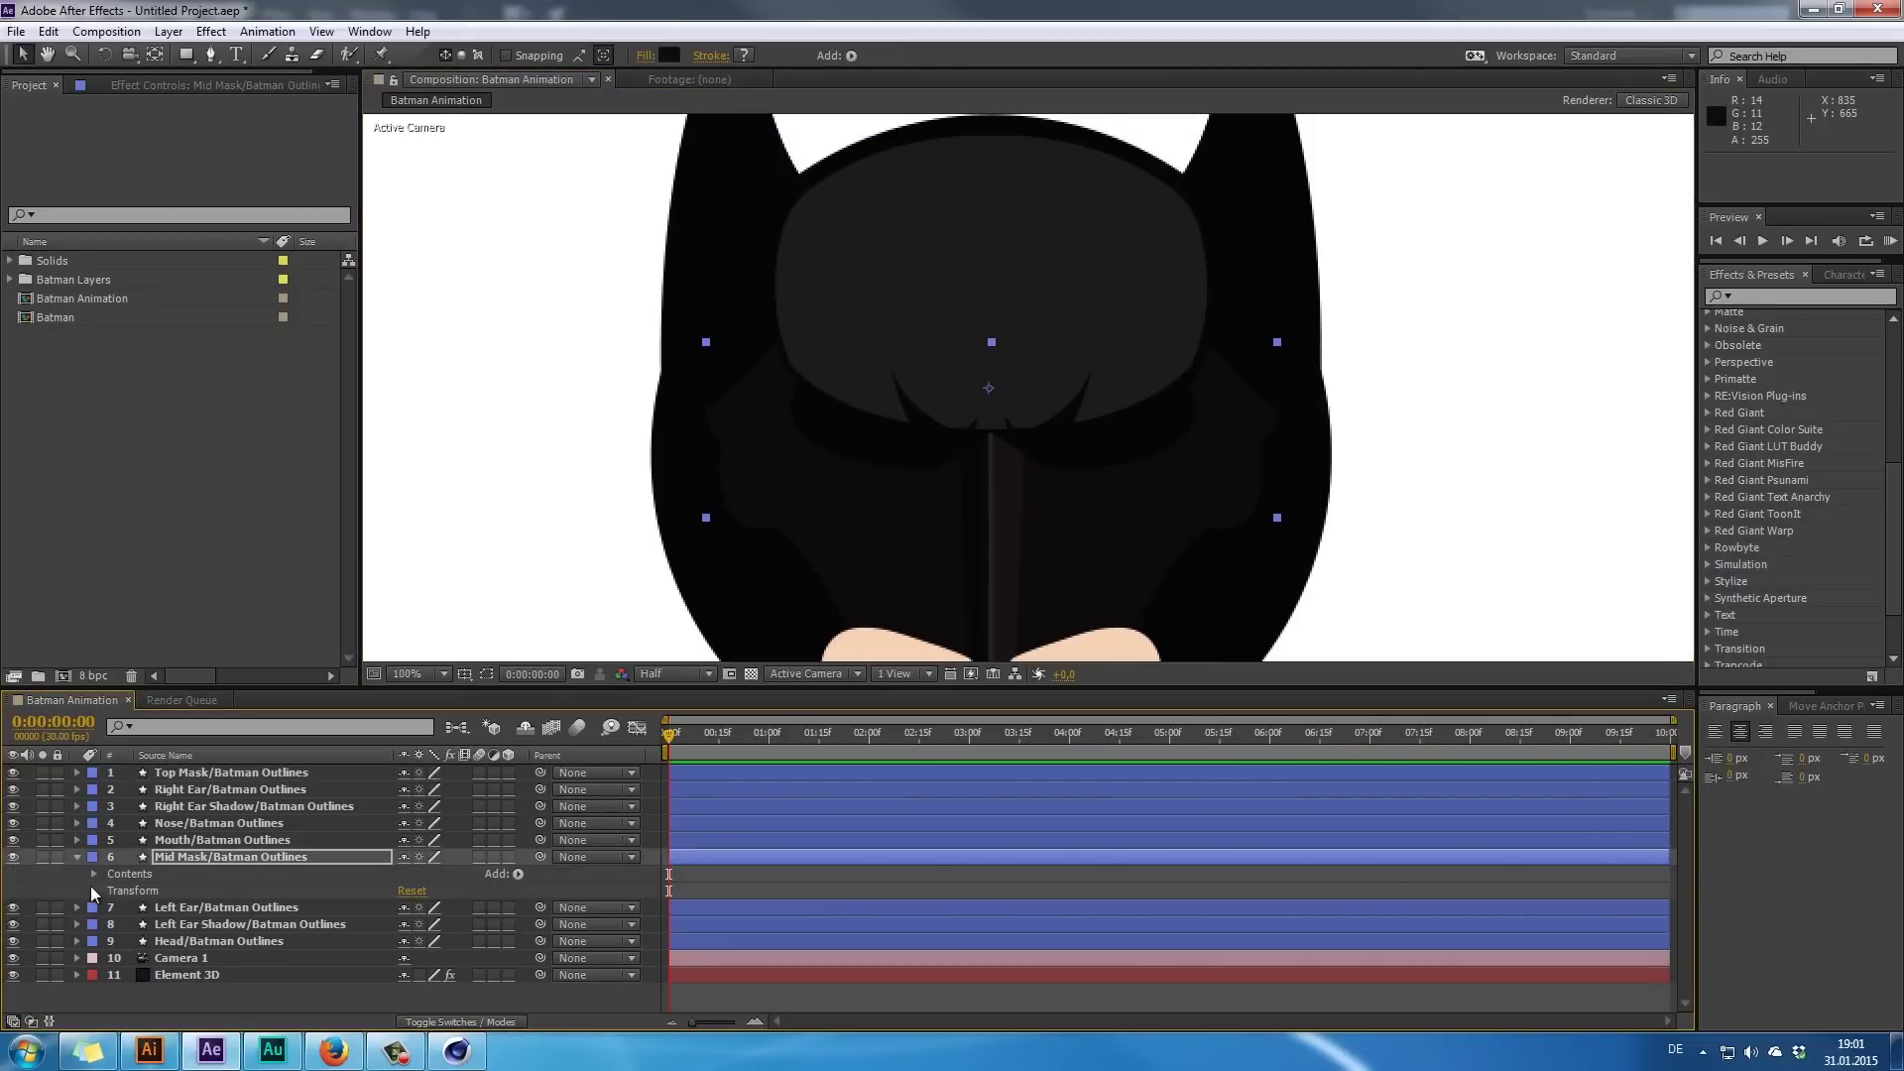
click(93, 875)
click(110, 891)
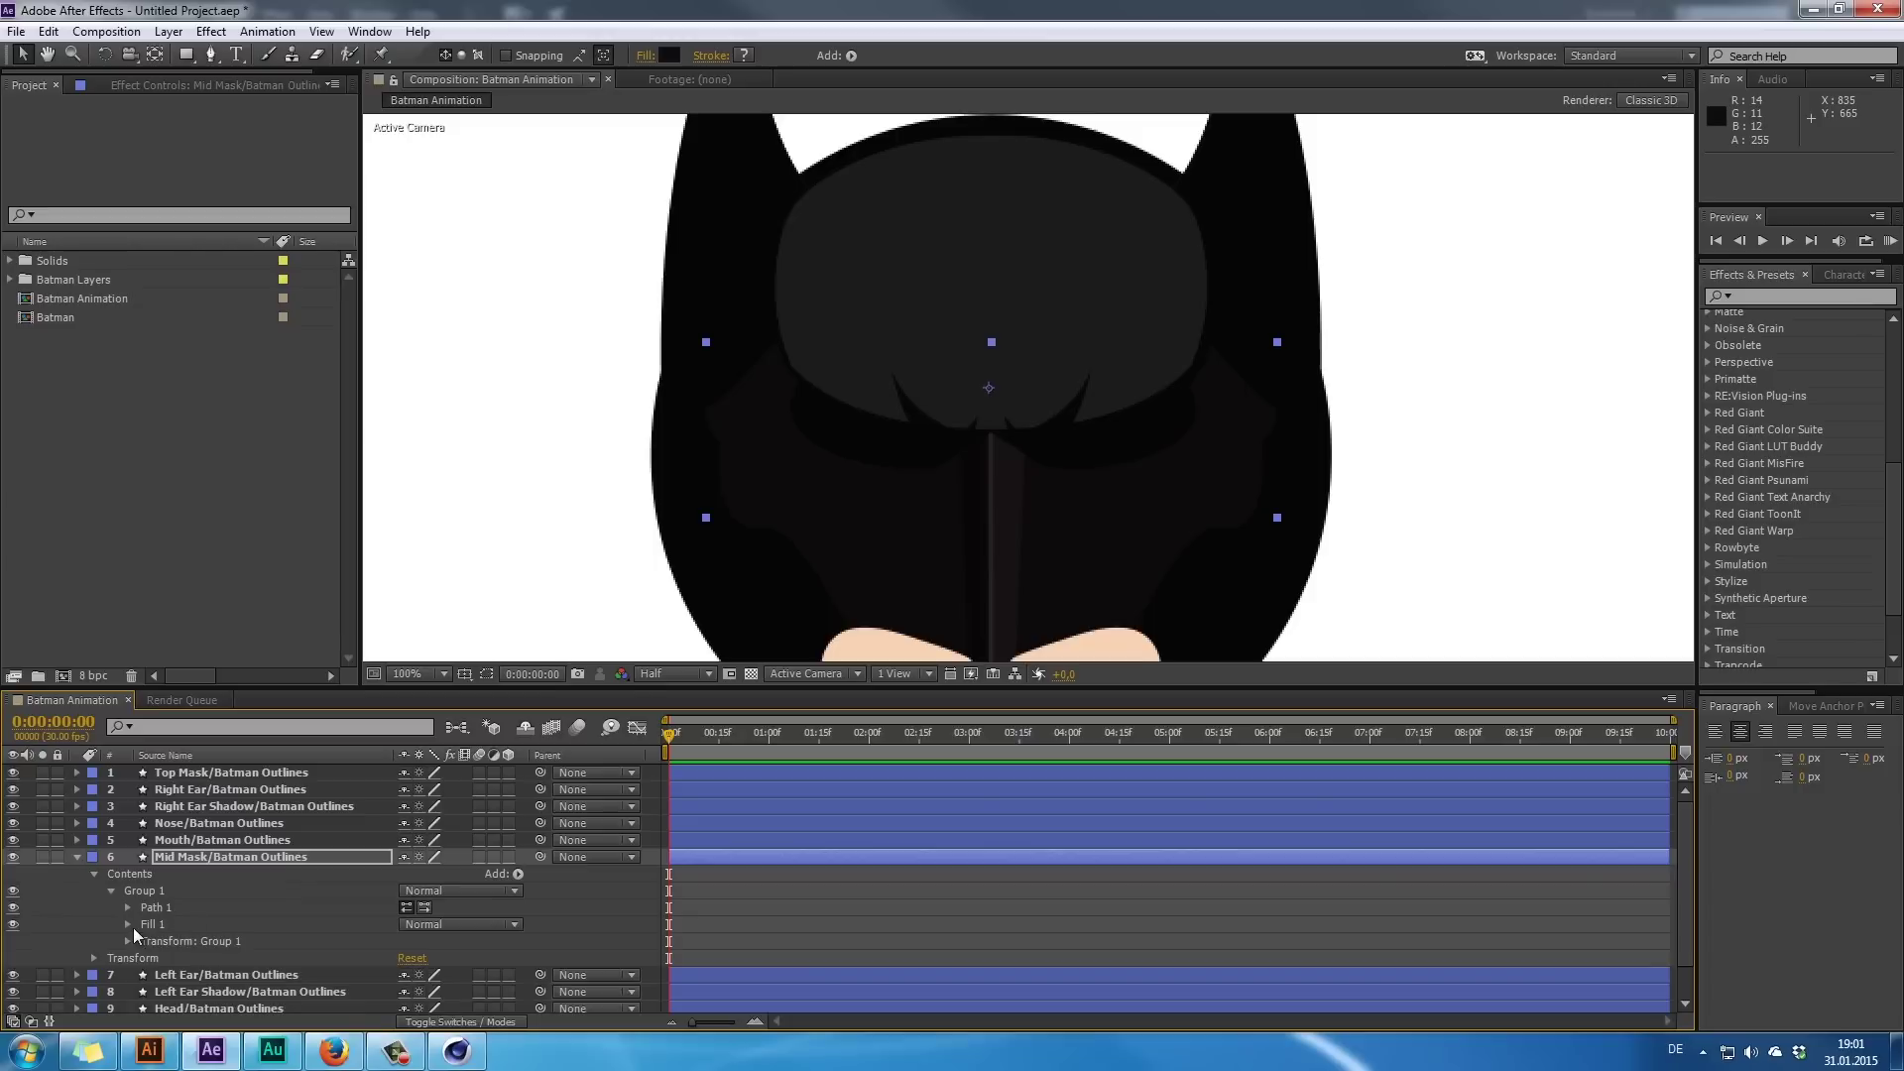
click(129, 925)
click(210, 859)
key(u)
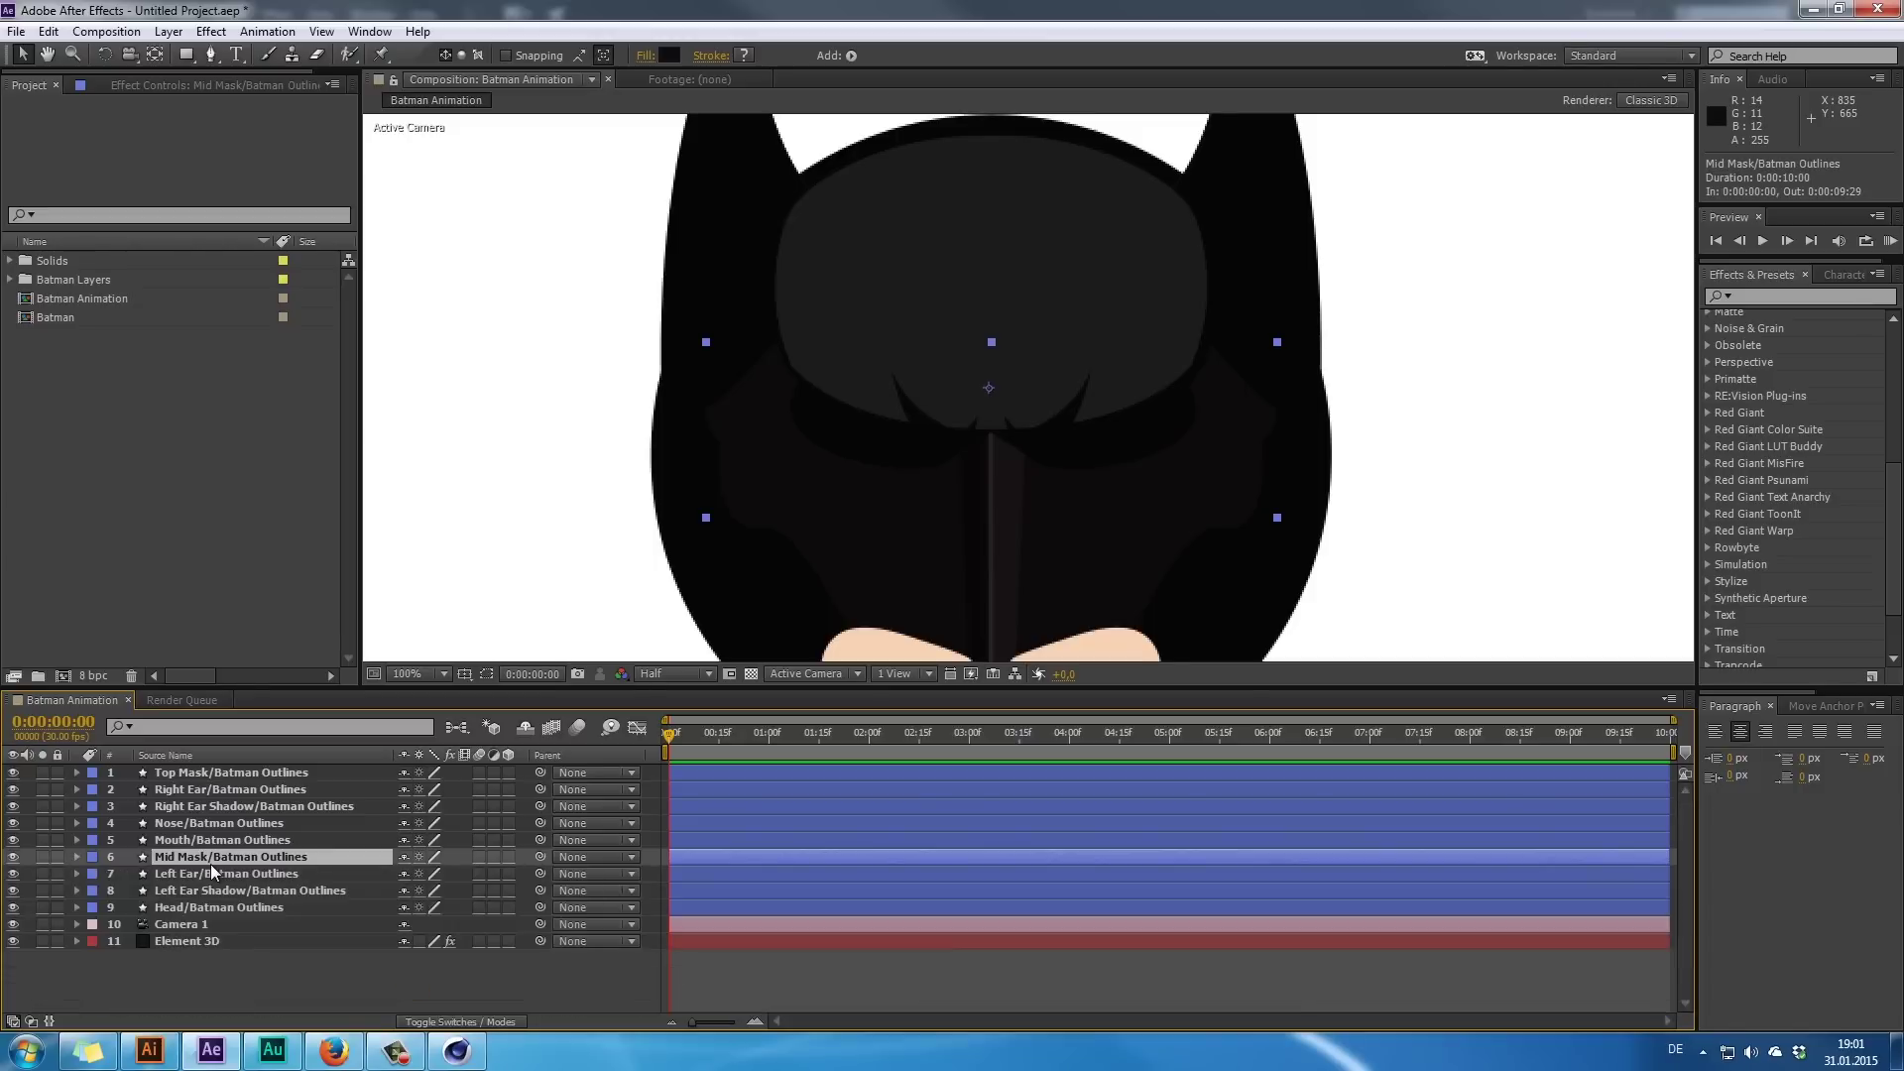
- Apply the copied color 1C1C1C to the fill of the Mid Mask/Batman Outlines layer and collapse its properties
click(77, 857)
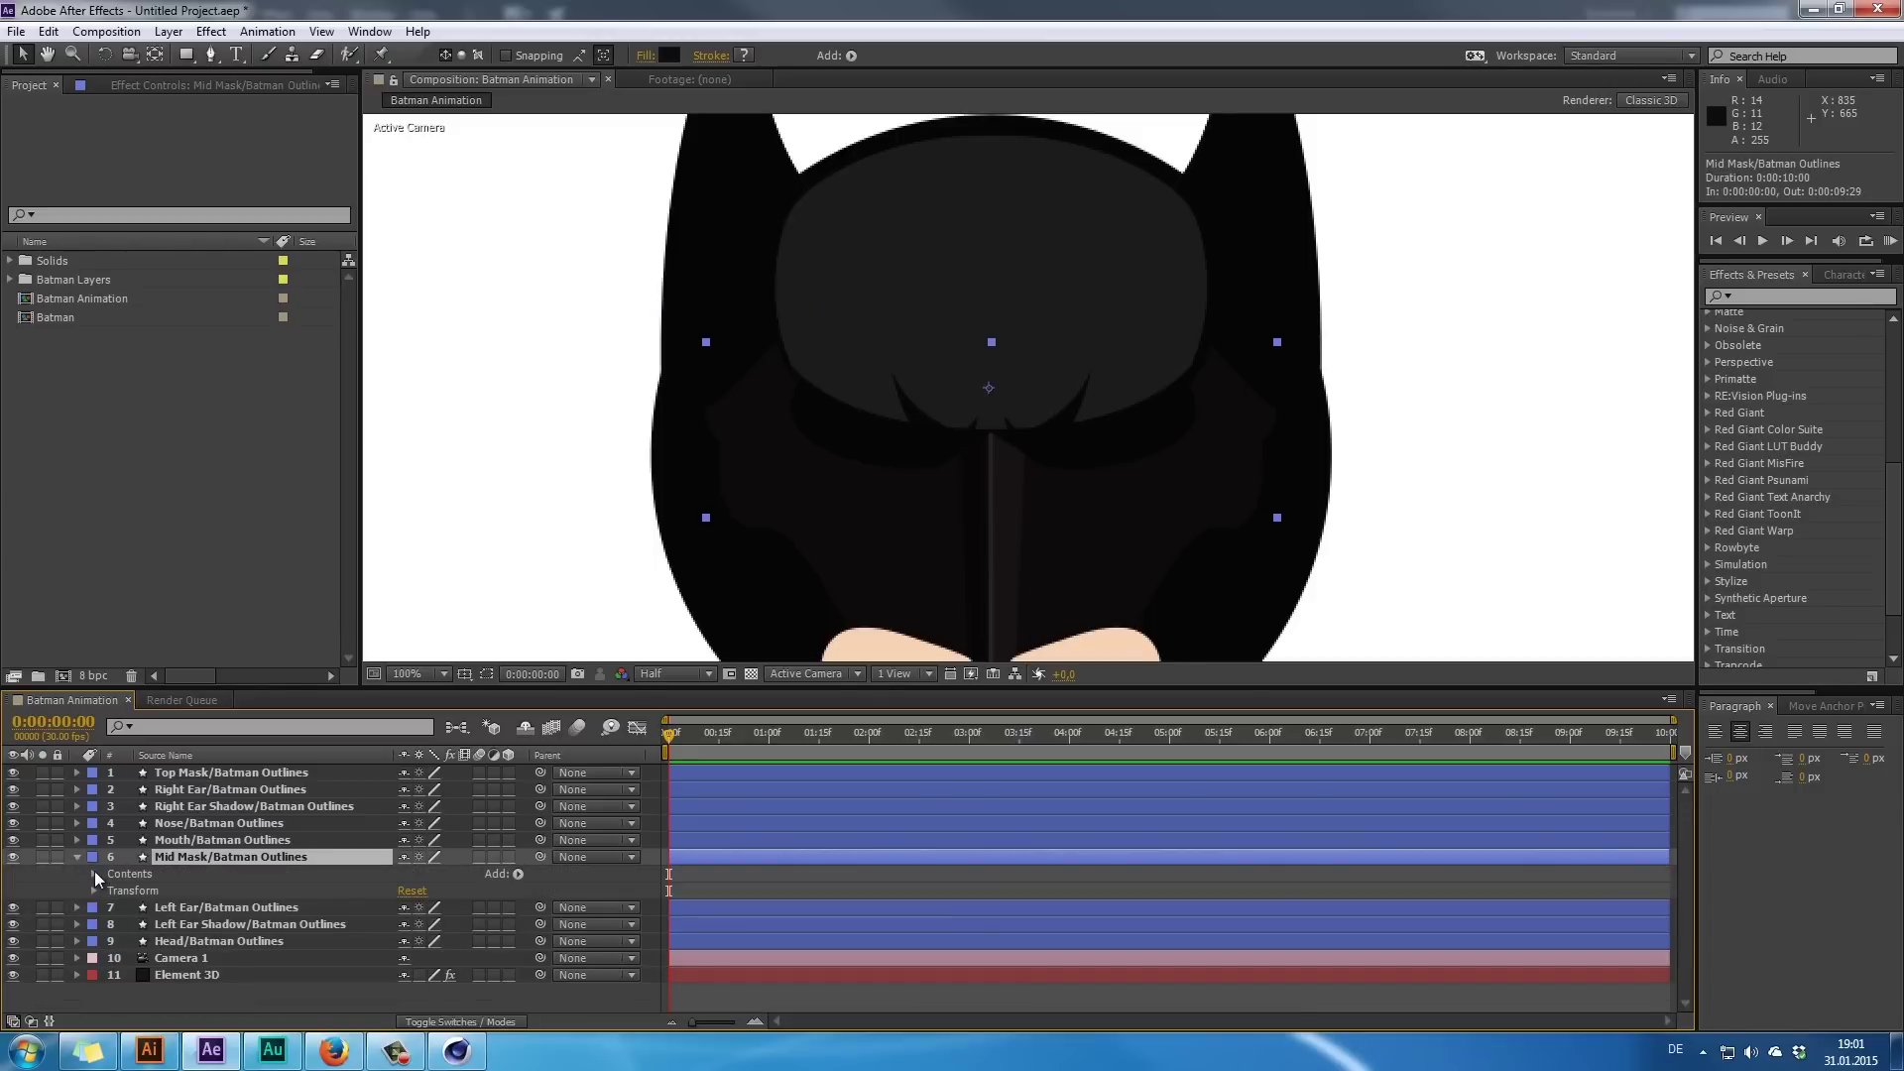
click(95, 873)
click(110, 896)
click(109, 889)
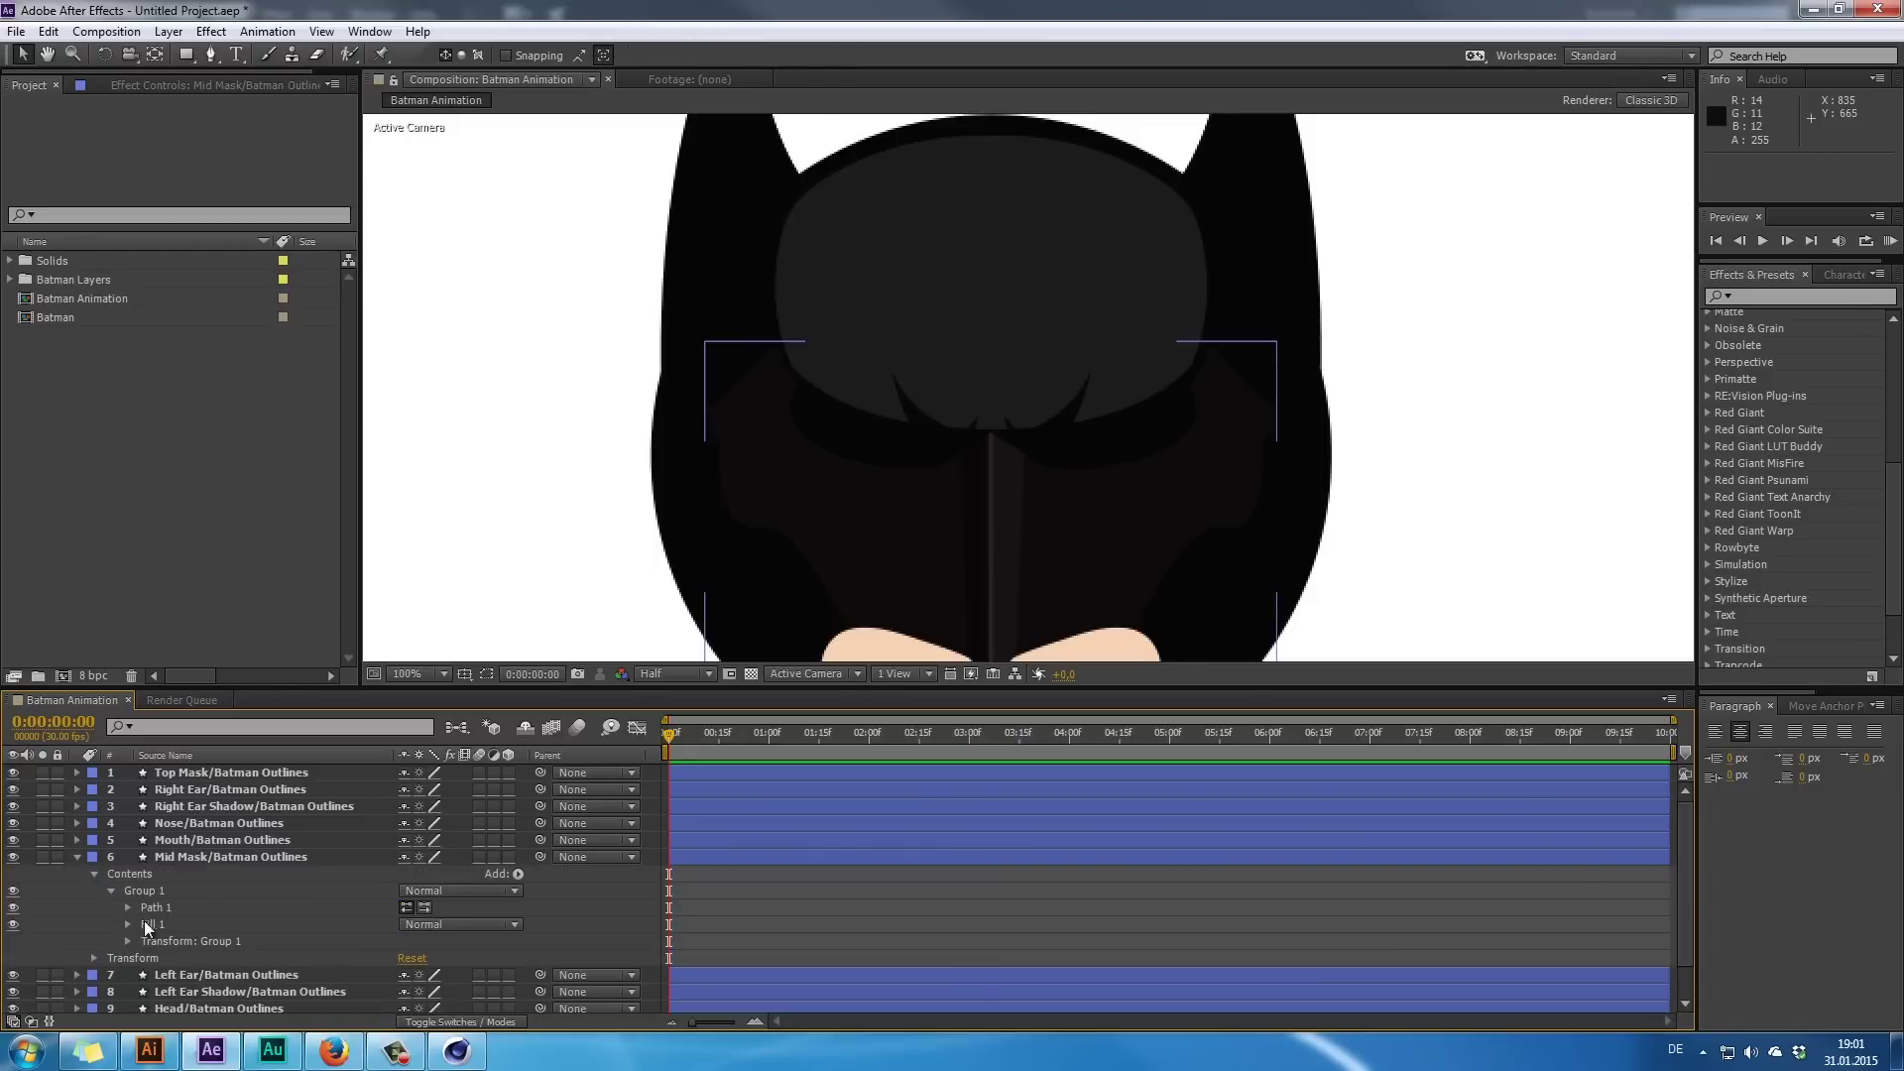
click(127, 924)
click(409, 975)
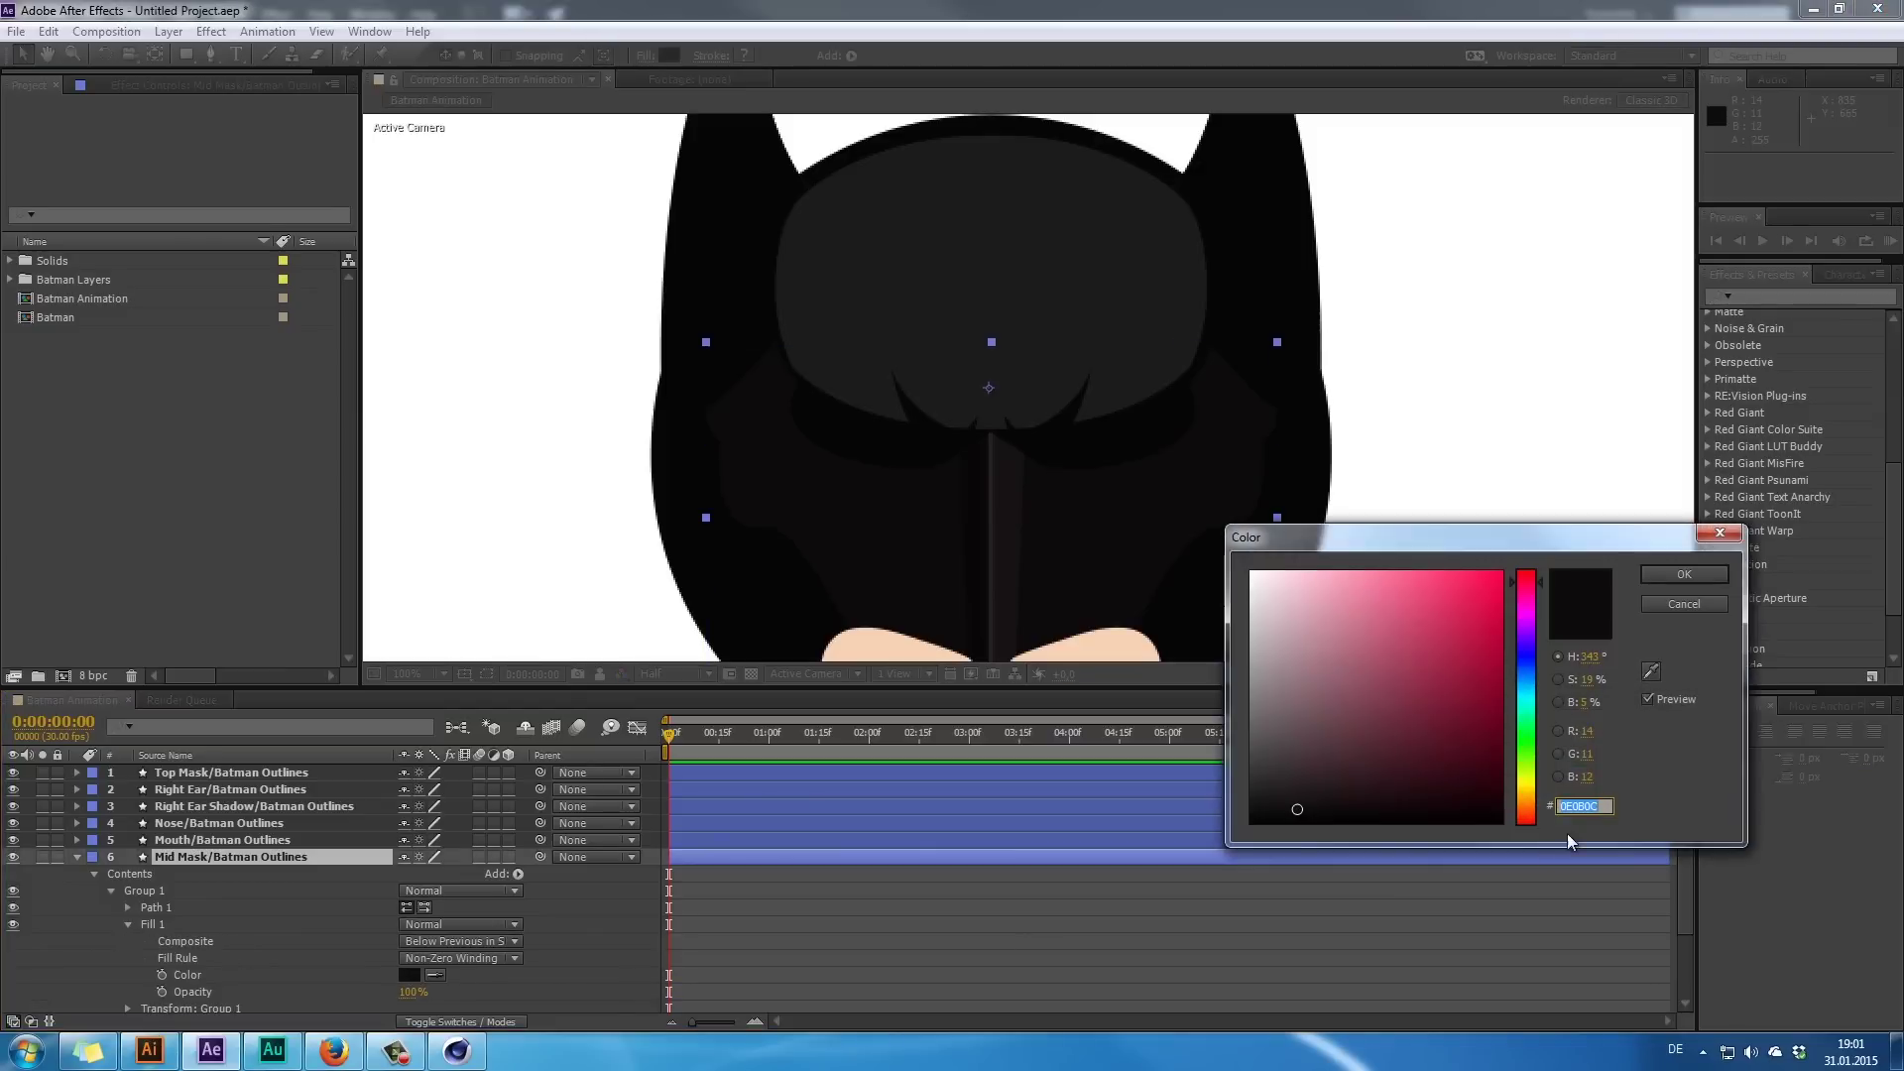
click(1689, 575)
click(1020, 545)
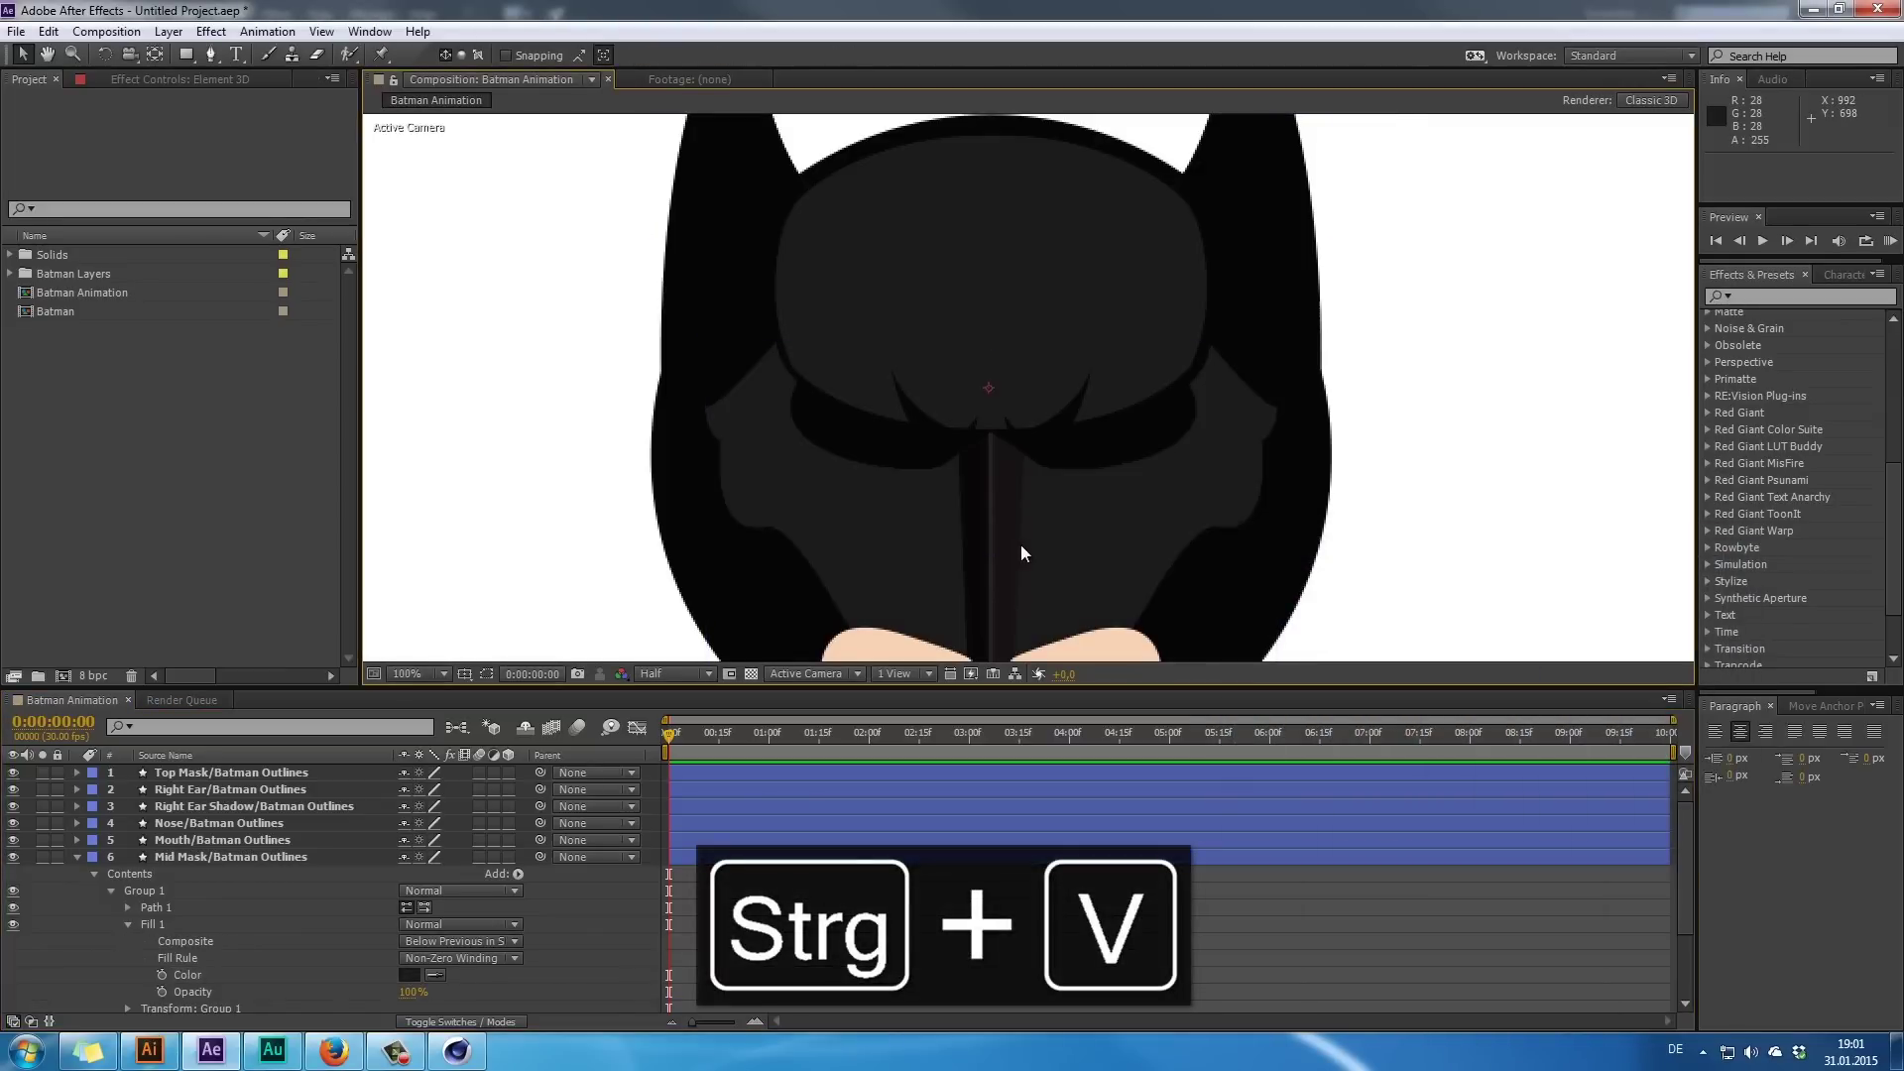
scroll(1021, 544, down, 1)
scroll(1019, 479, up, 2)
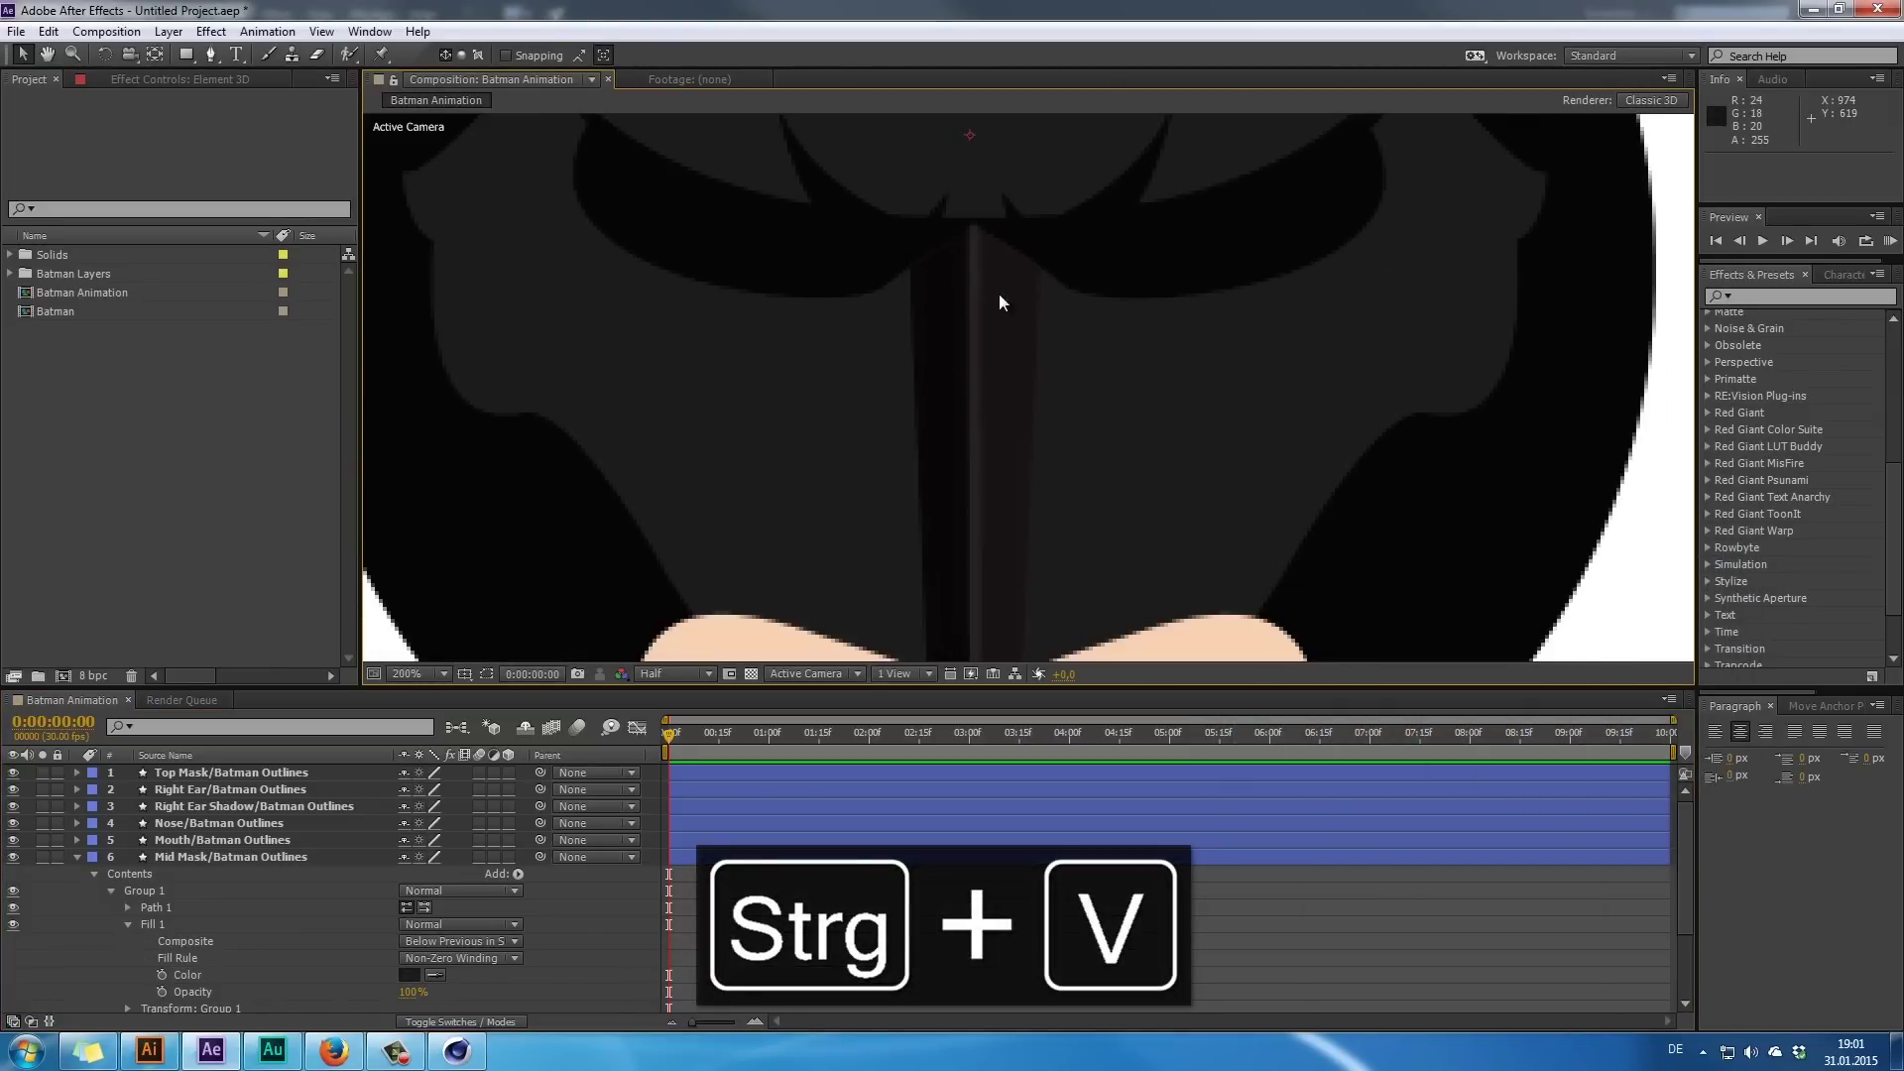
click(77, 857)
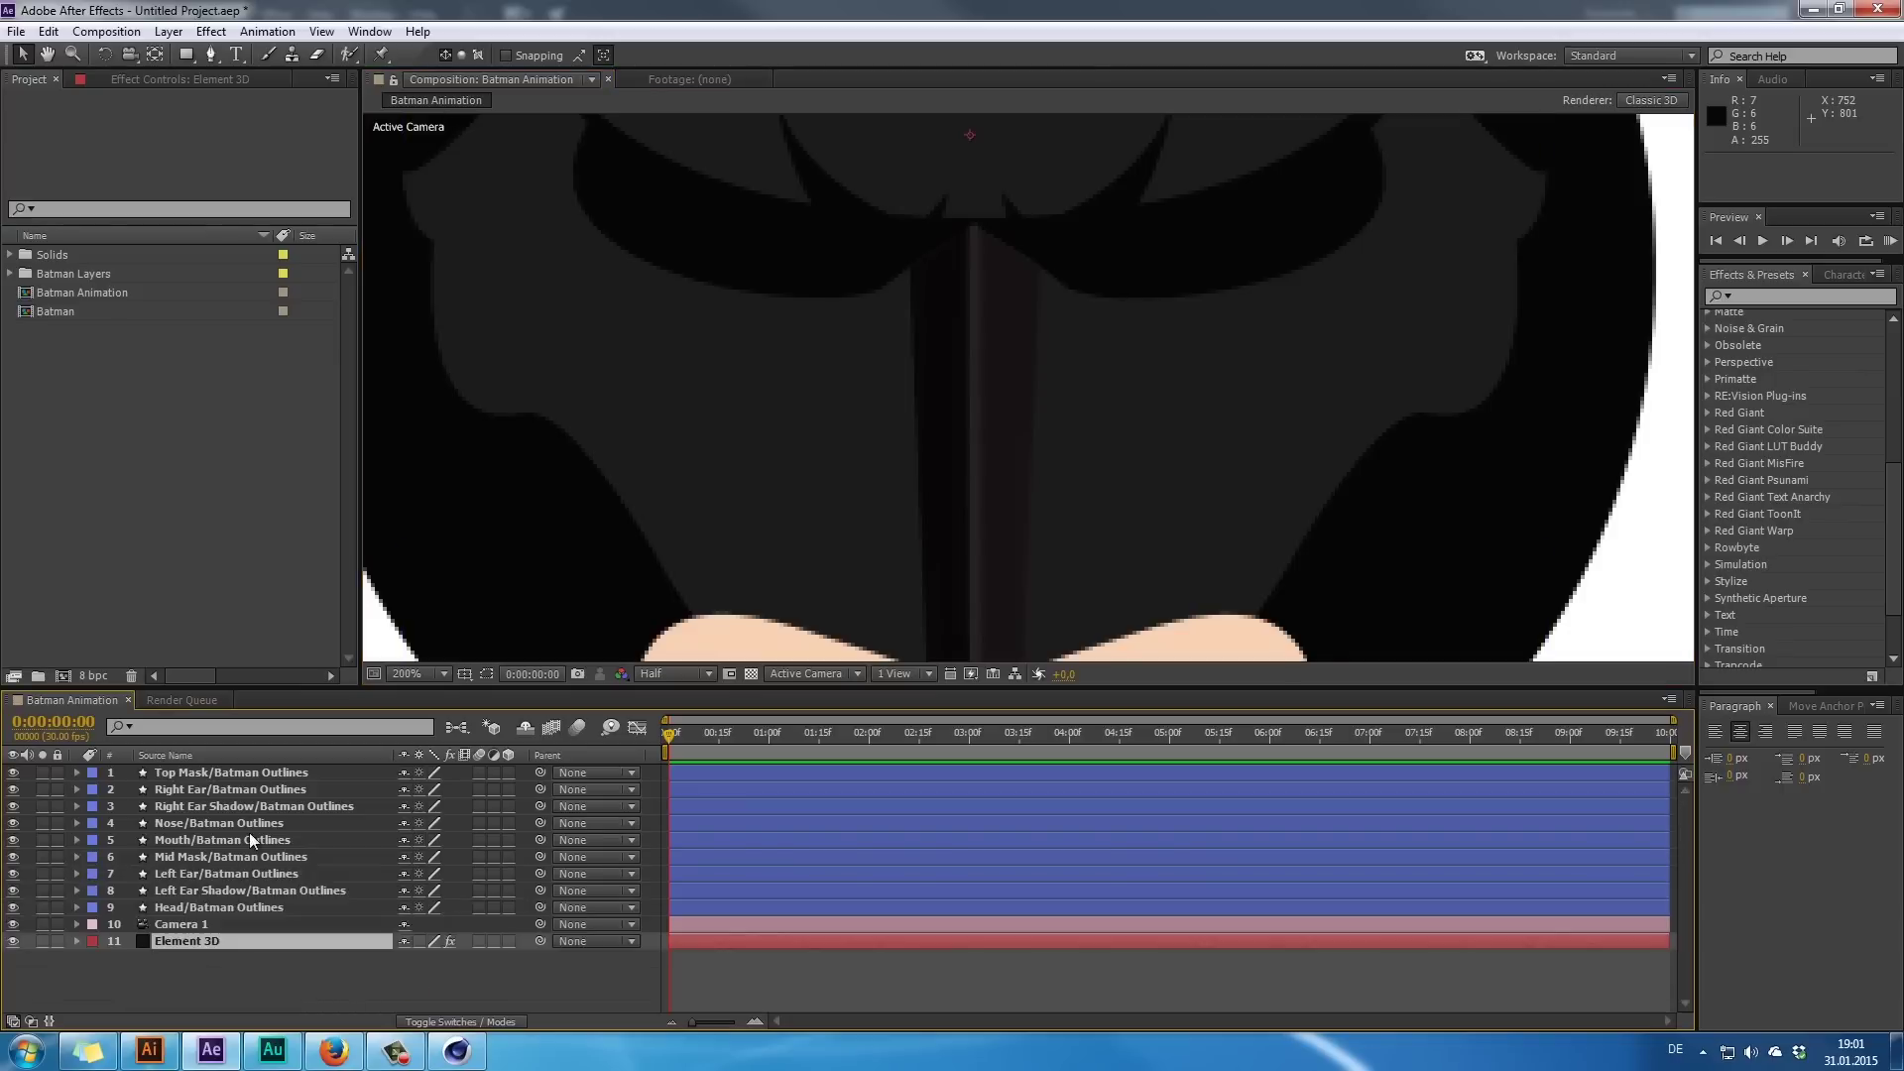
- Examine the nose, mouth and mask edges of the head at several magnifications
scroll(735, 593, down, 2)
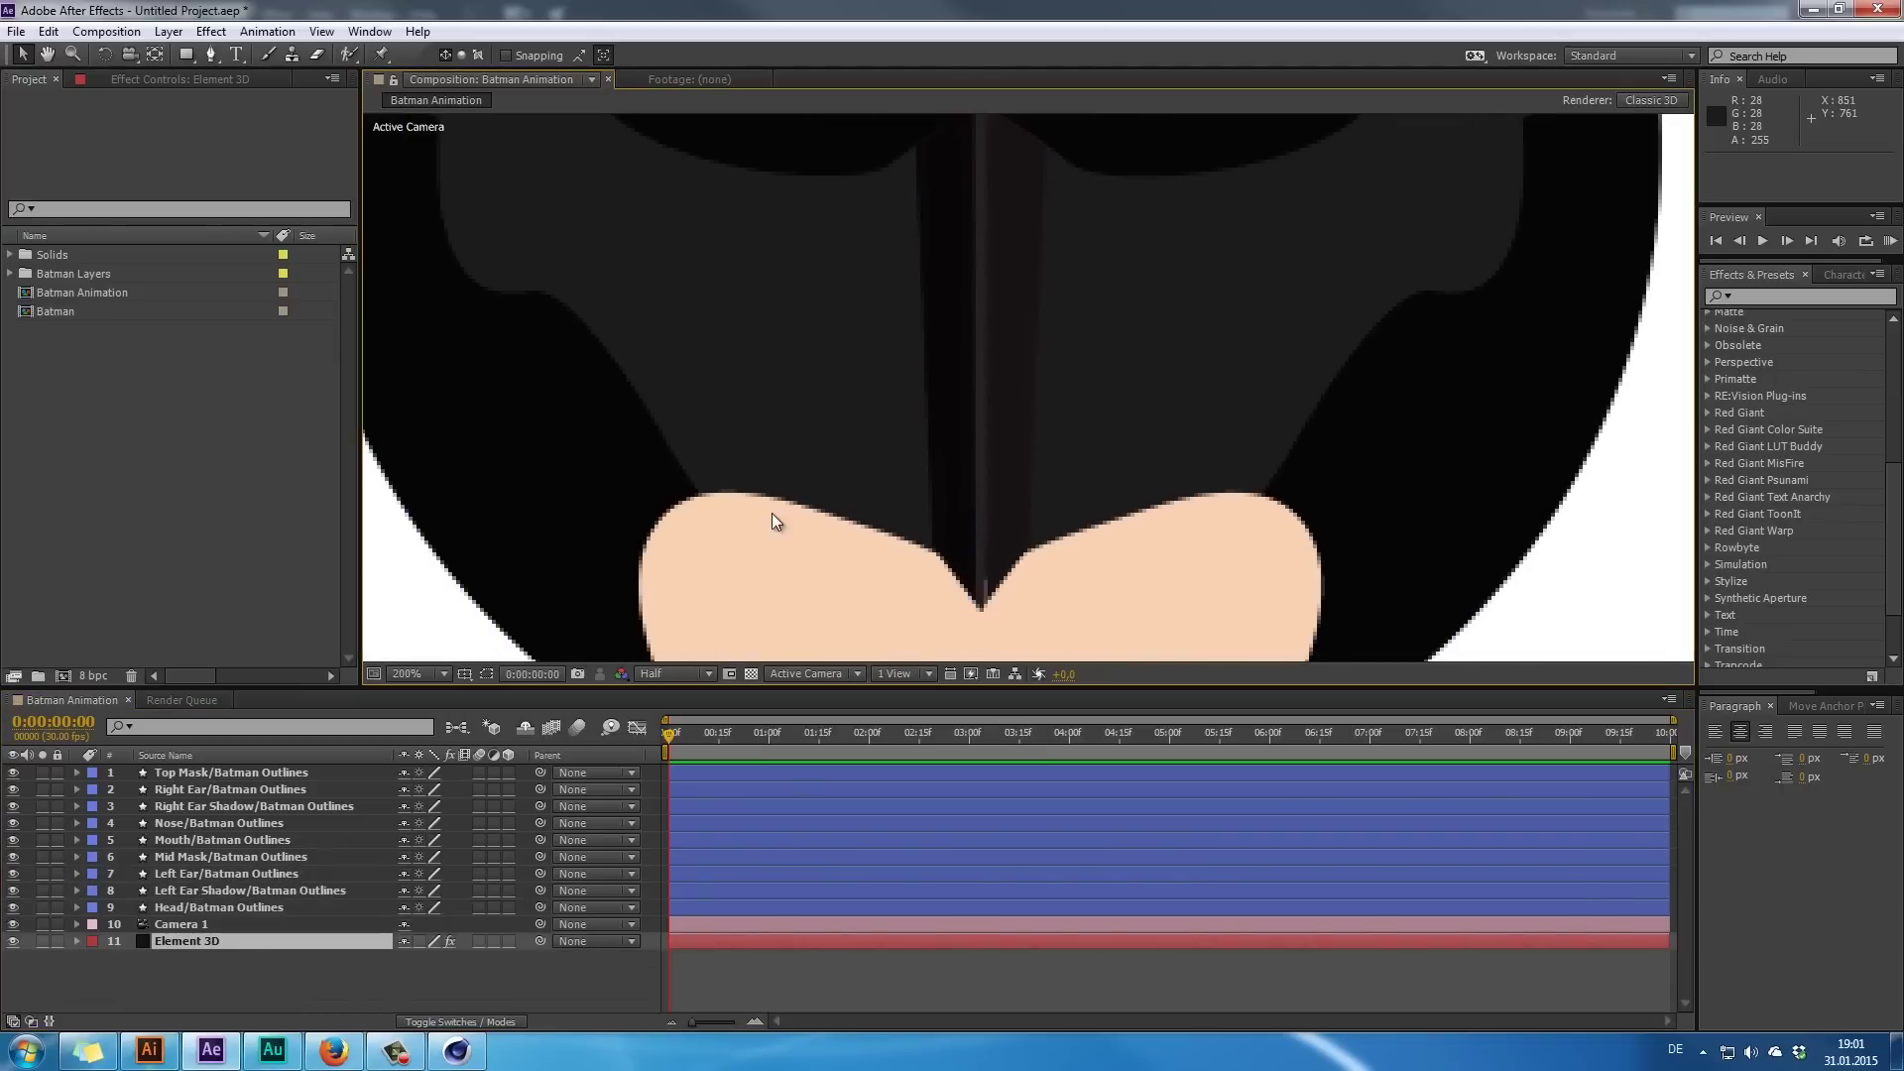
click(972, 674)
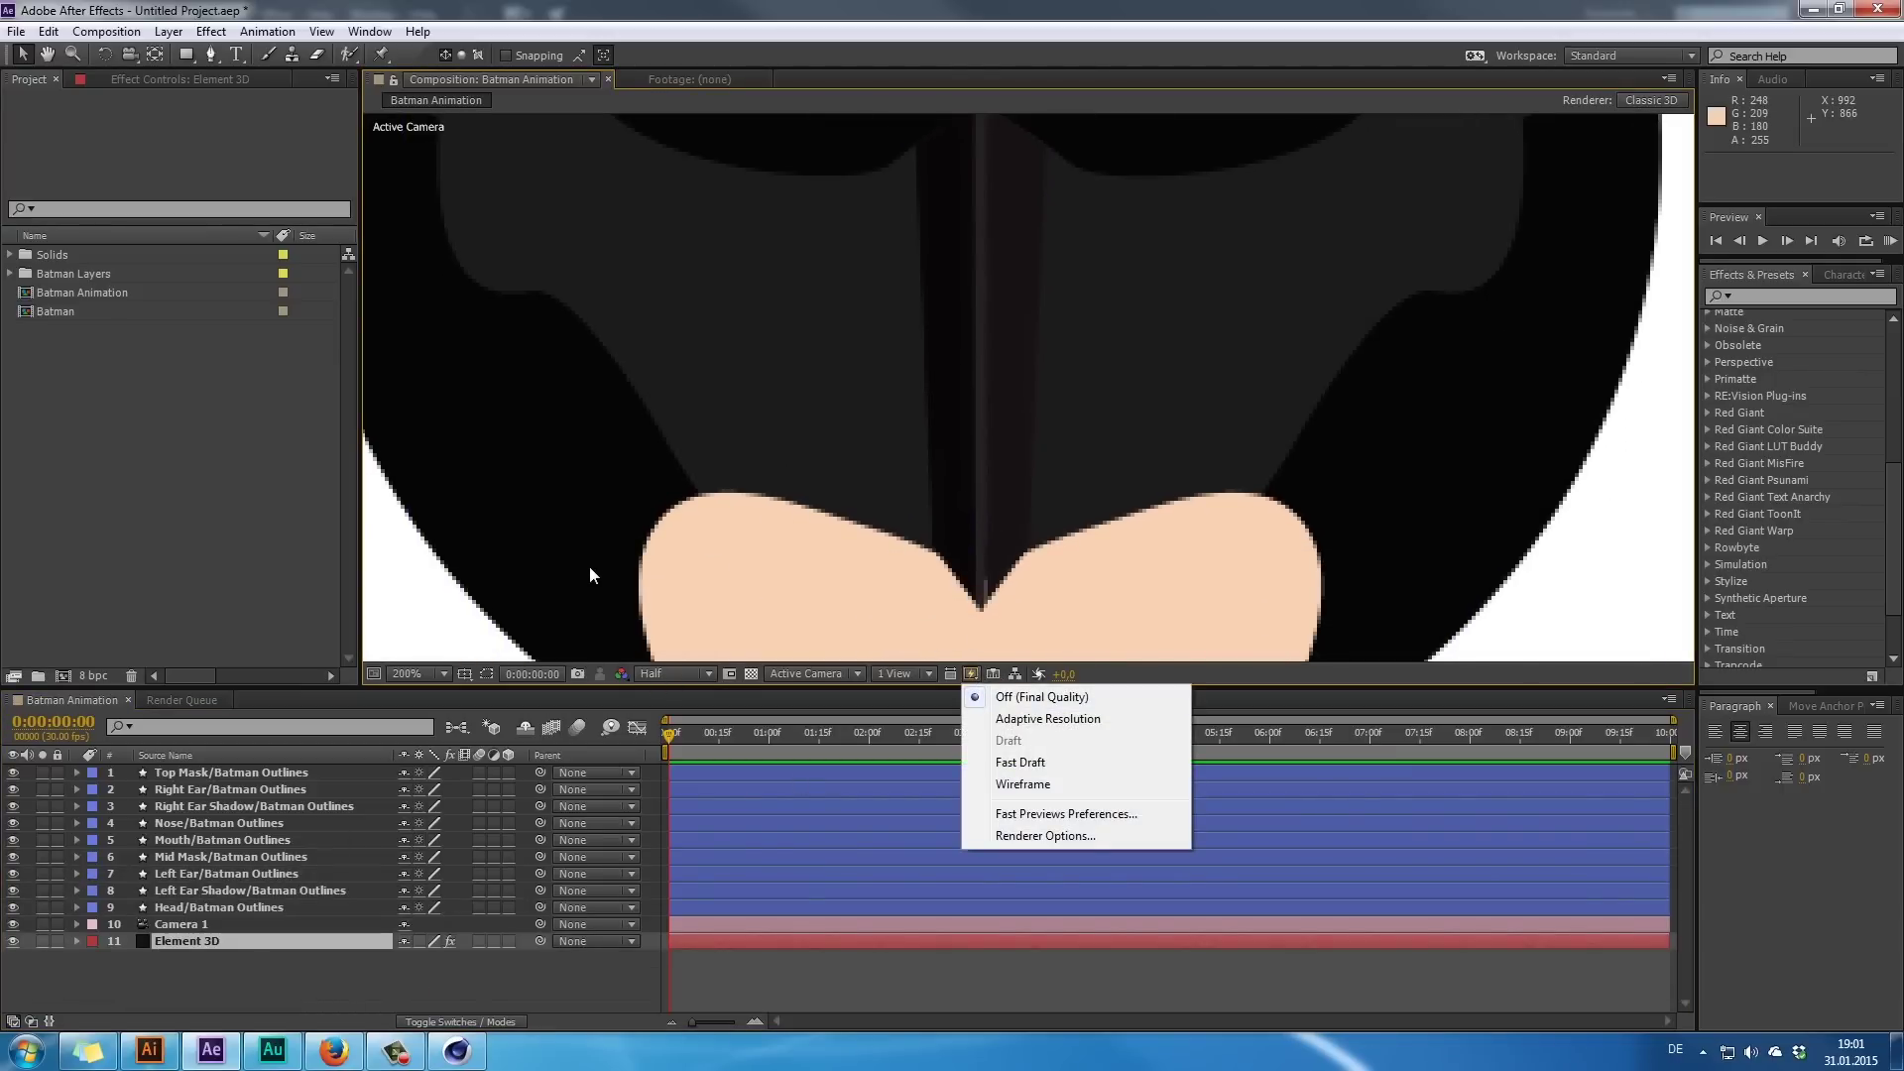
drag(995, 598, 666, 524)
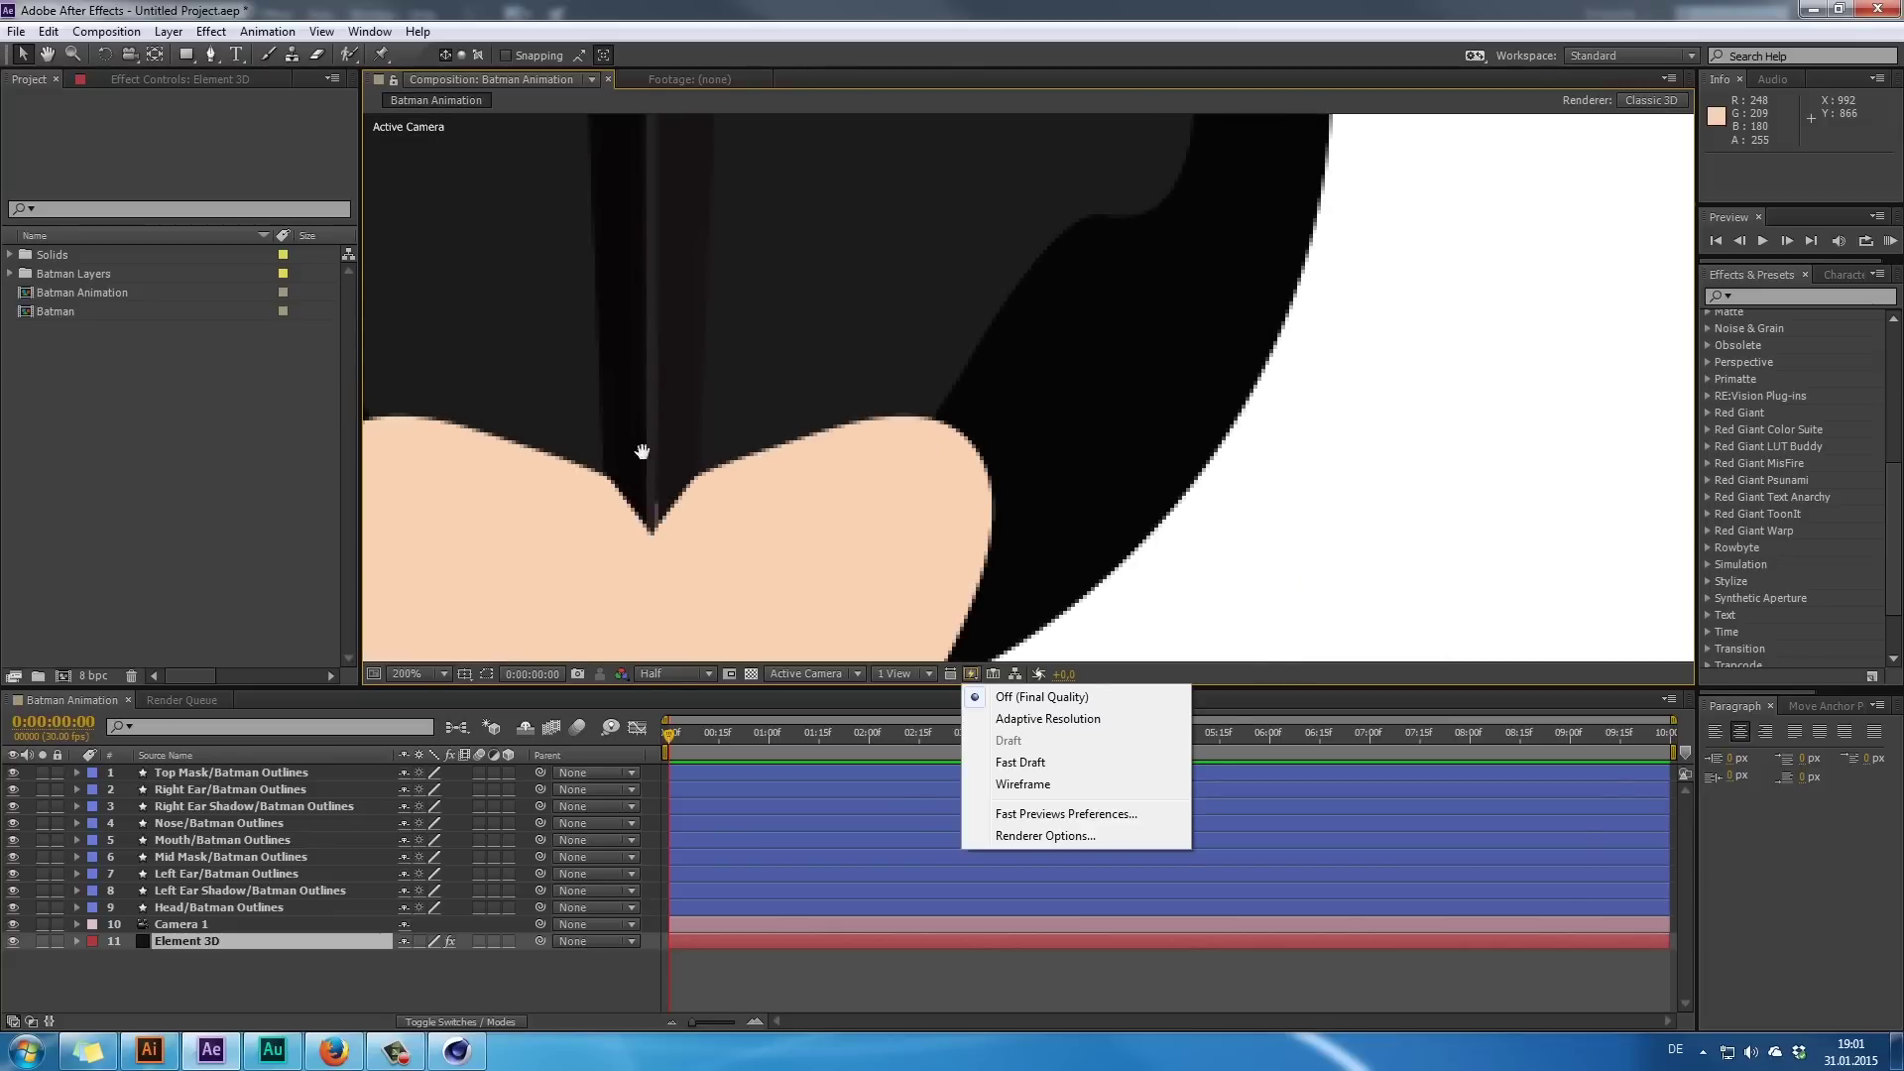
click(1457, 512)
scroll(903, 381, down, 1)
drag(868, 449, 934, 650)
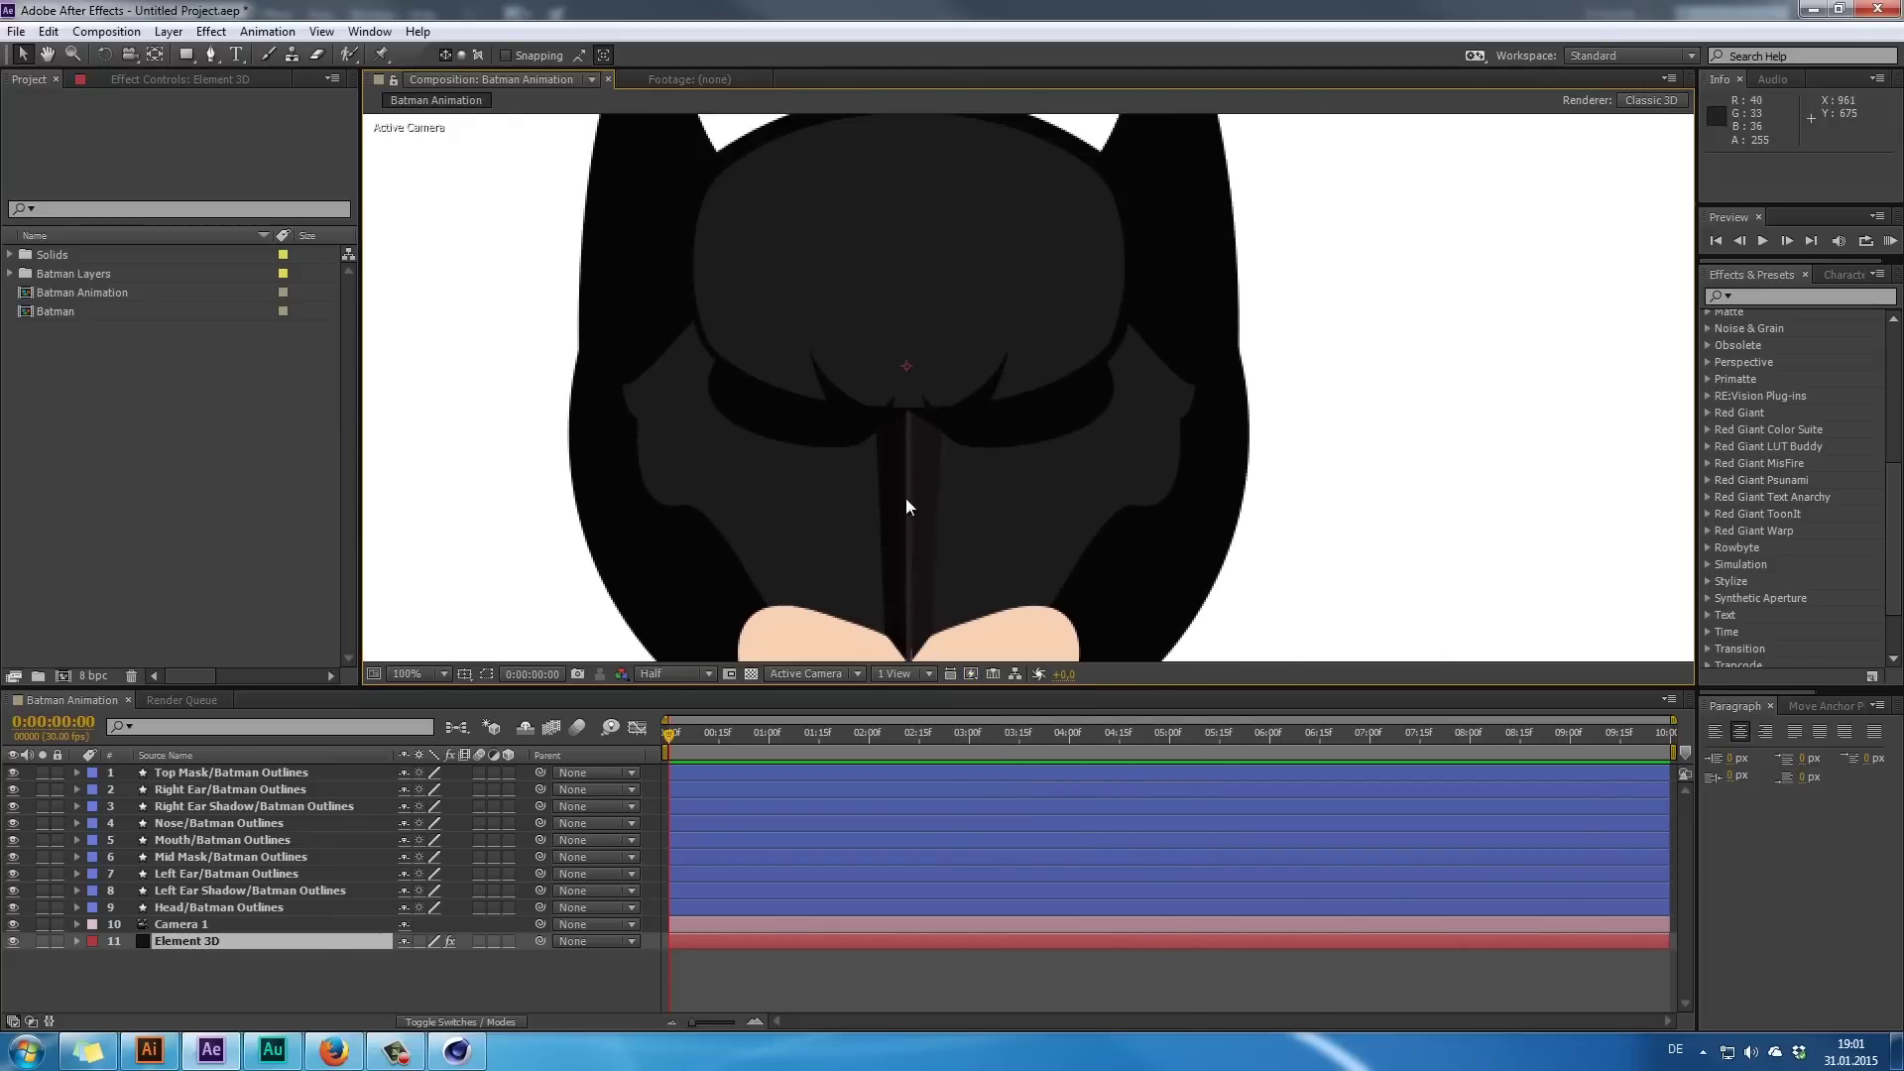
drag(913, 502, 1022, 288)
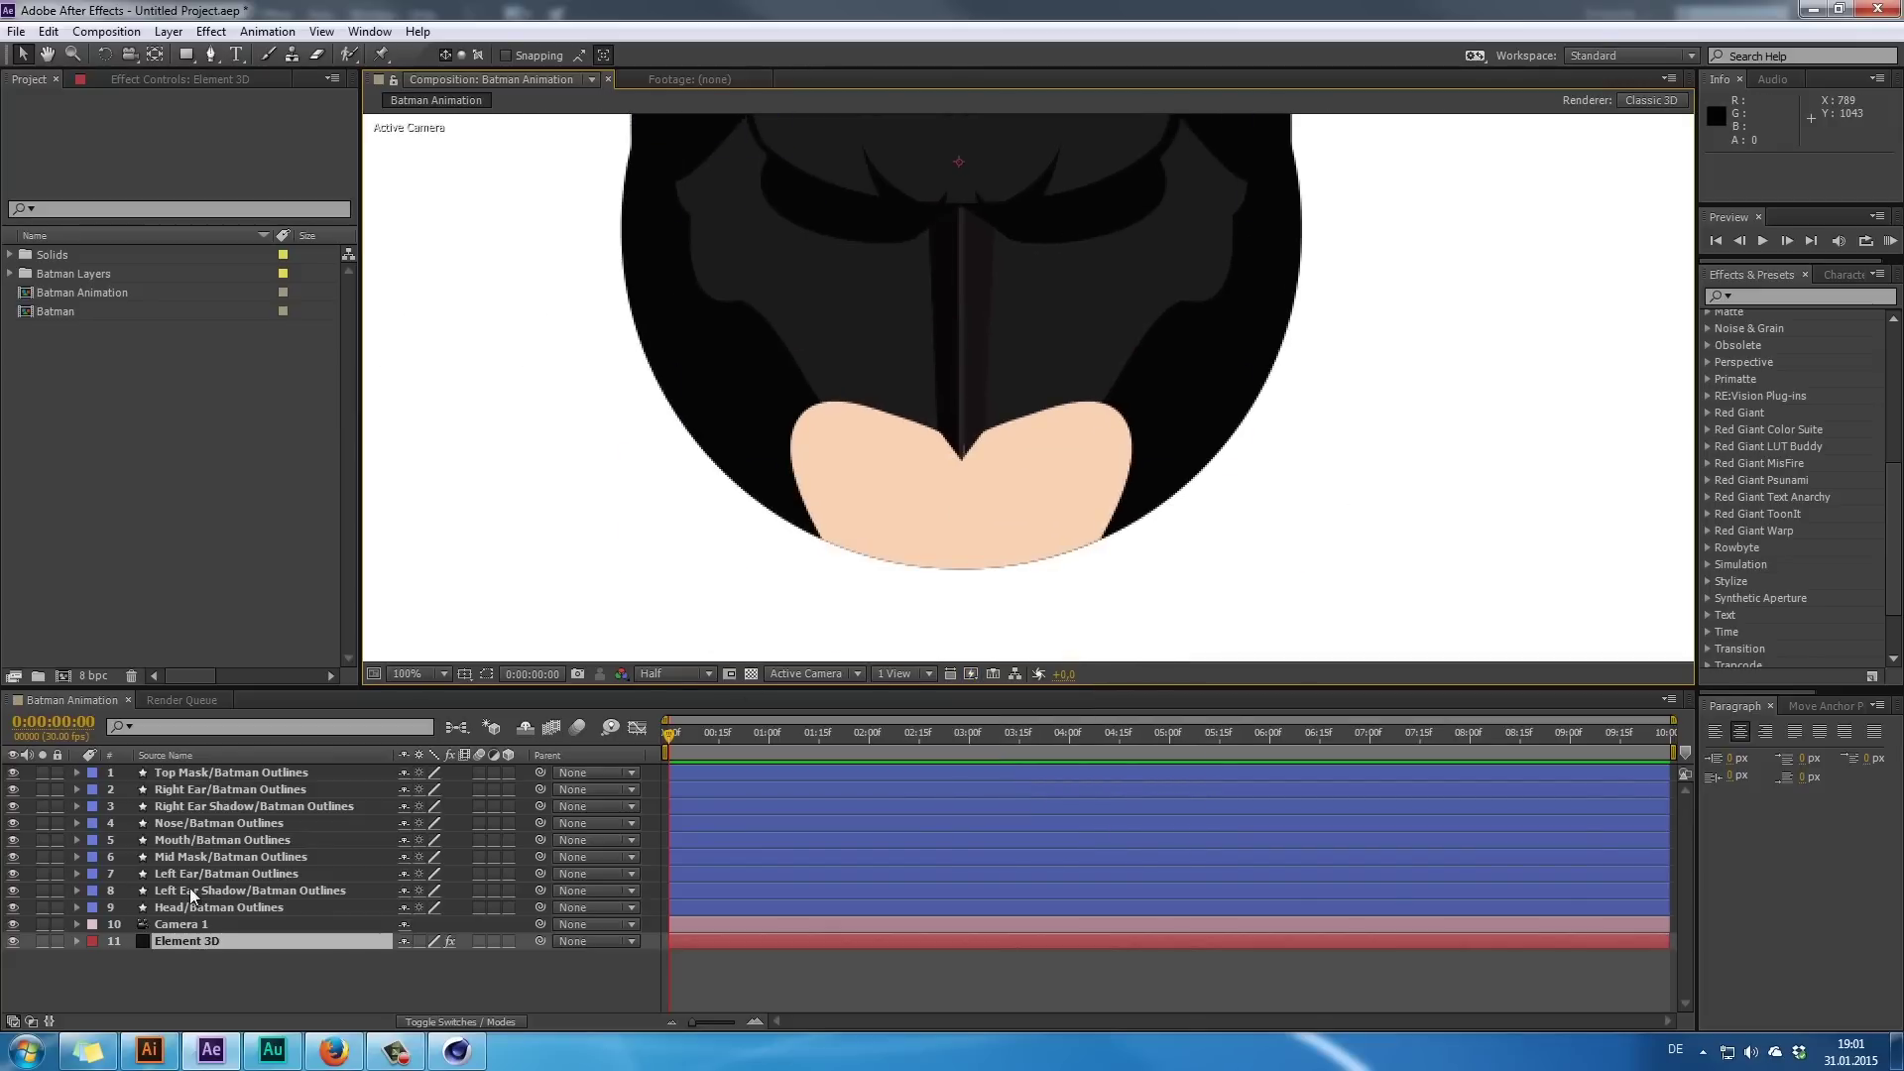
- Try scaling the Top Mask/Batman Outlines layer up to 580%, and undo the scaling
click(204, 776)
key(s)
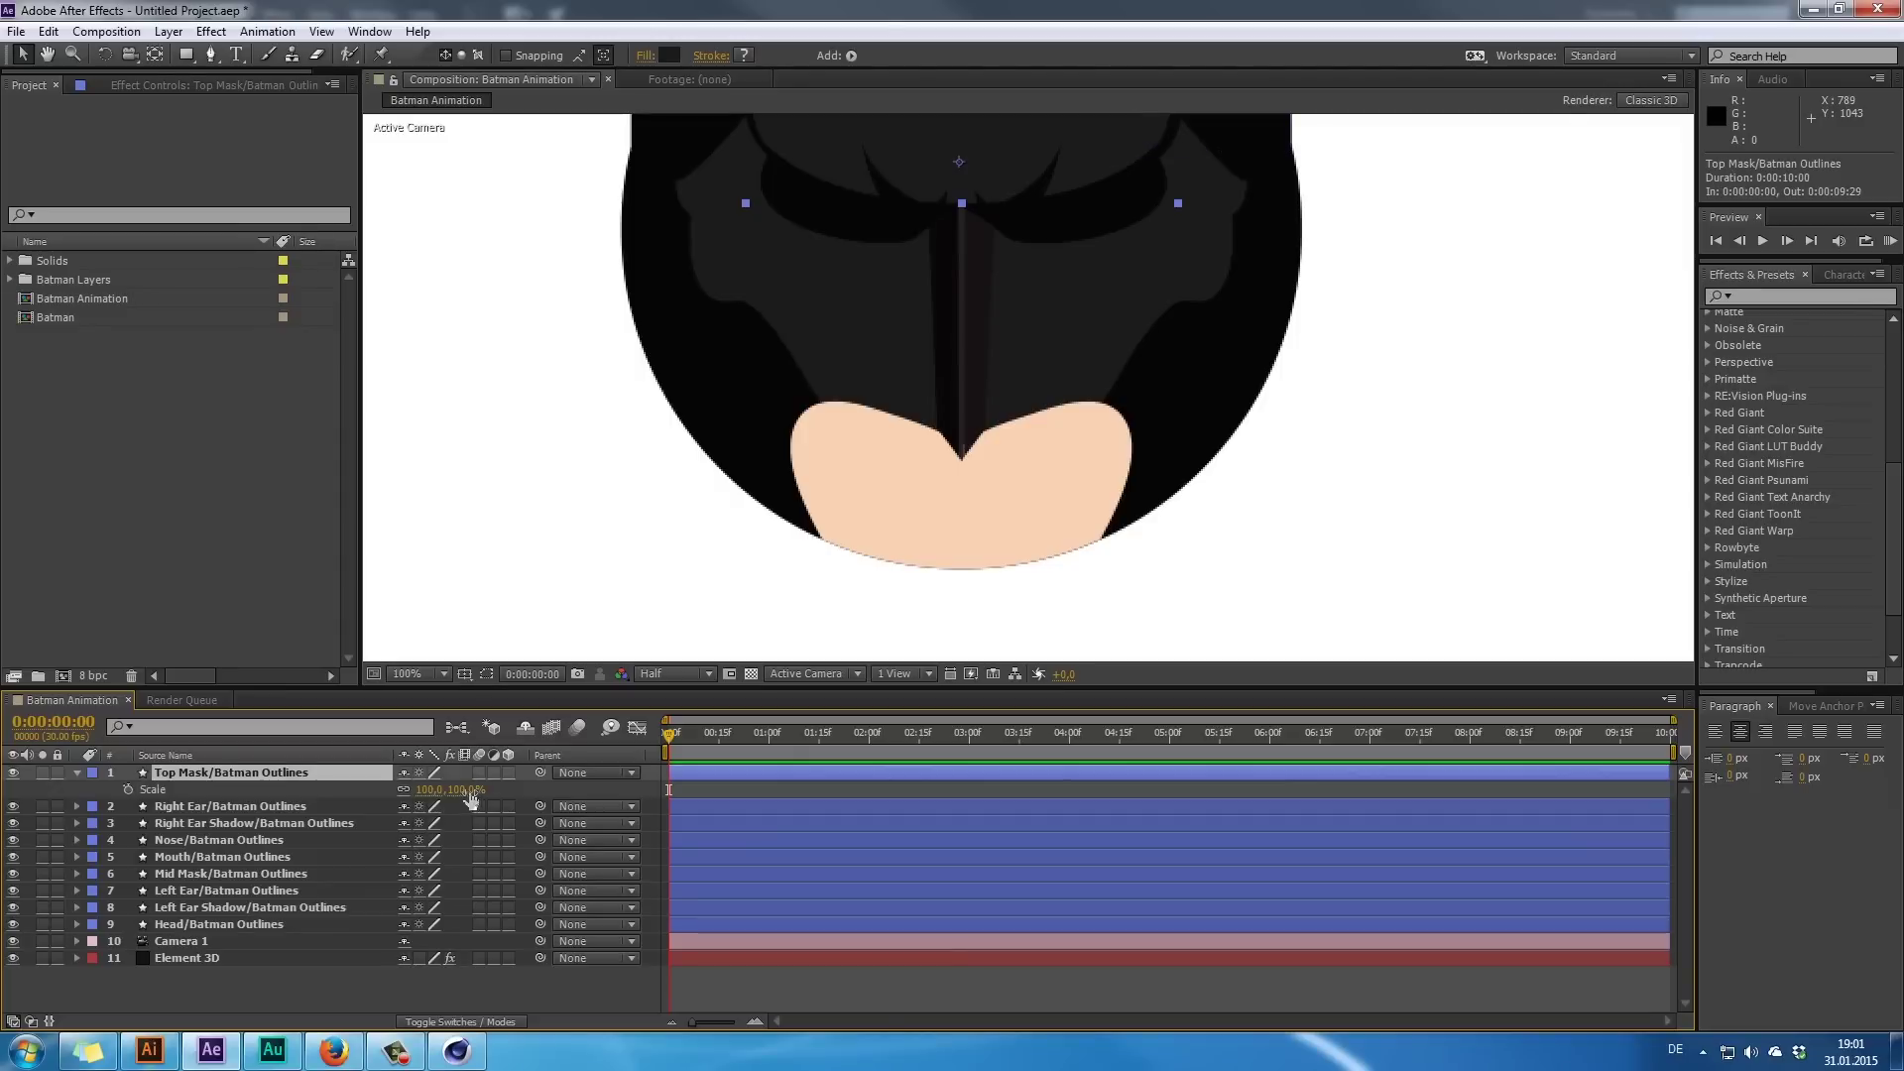
drag(471, 792, 947, 784)
scroll(974, 303, down, 1)
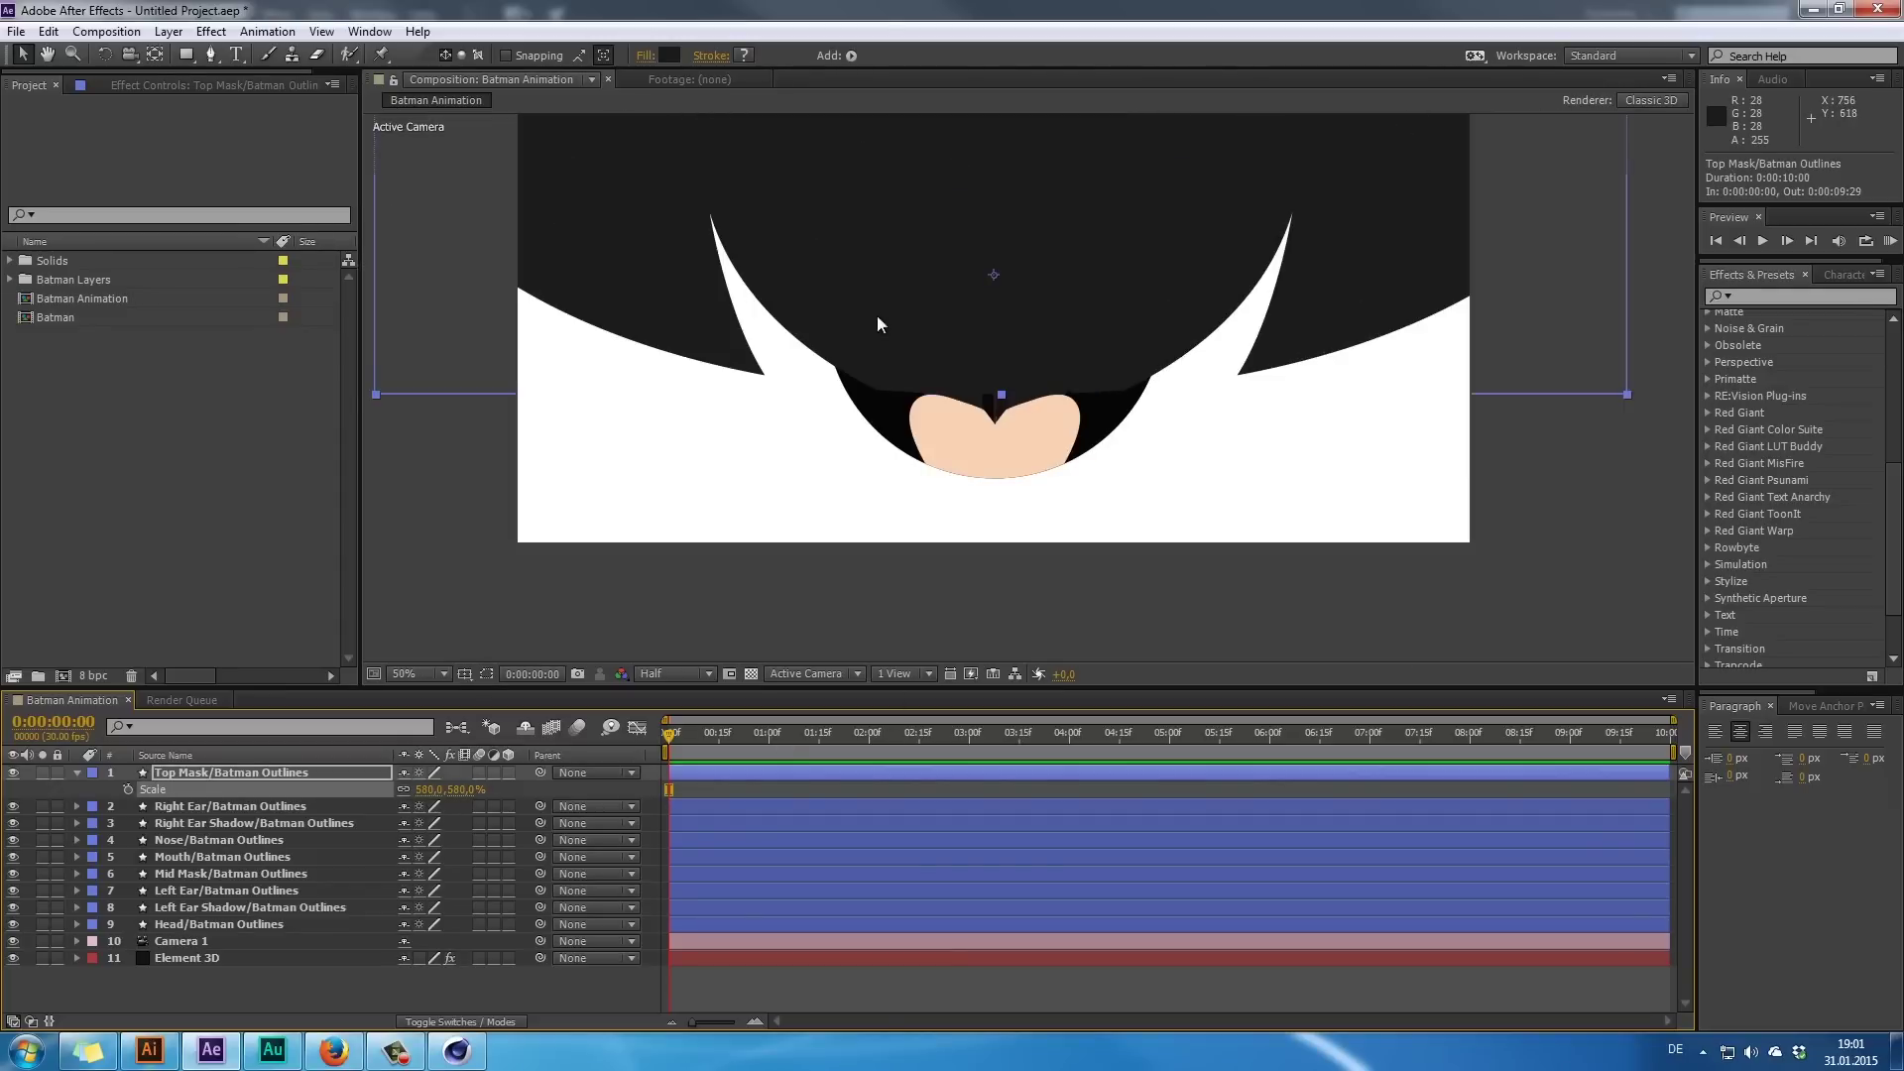
key(ctrl+z)
scroll(1002, 367, up, 1)
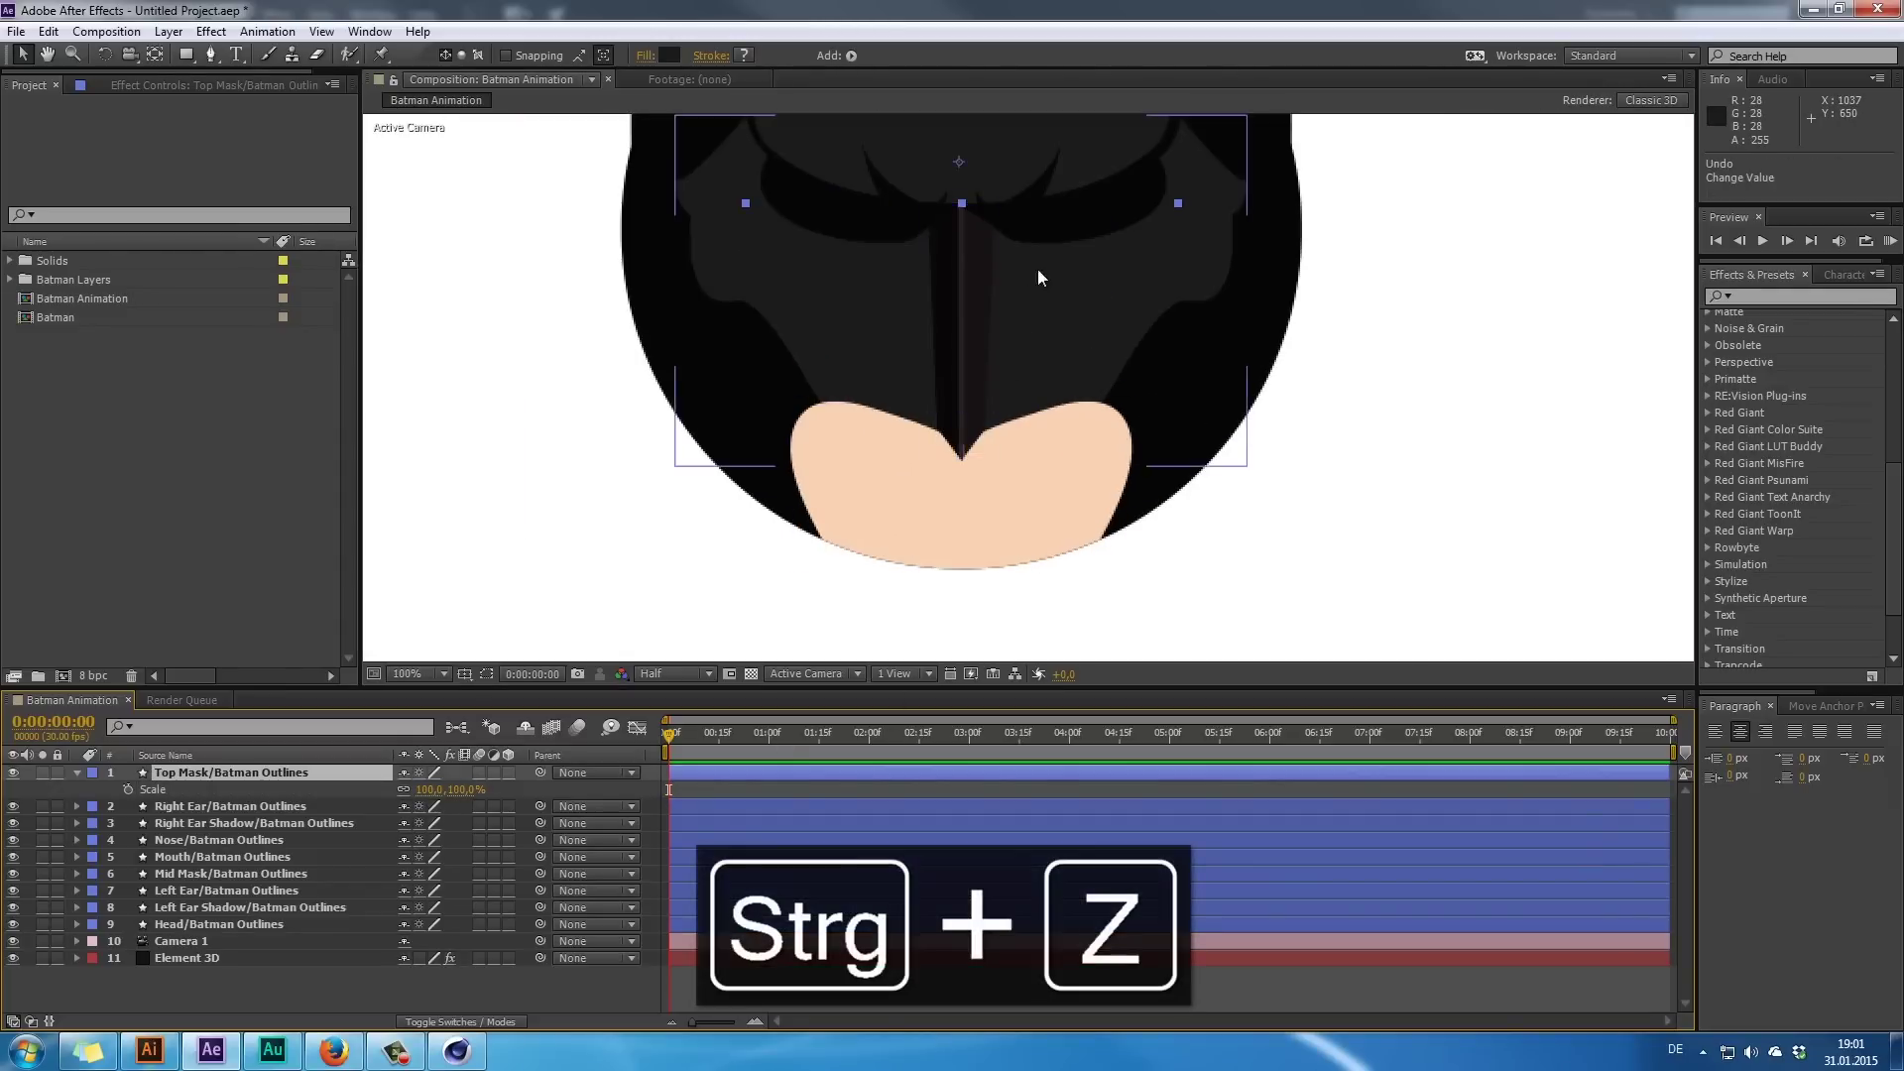
click(1222, 454)
scroll(966, 411, down, 1)
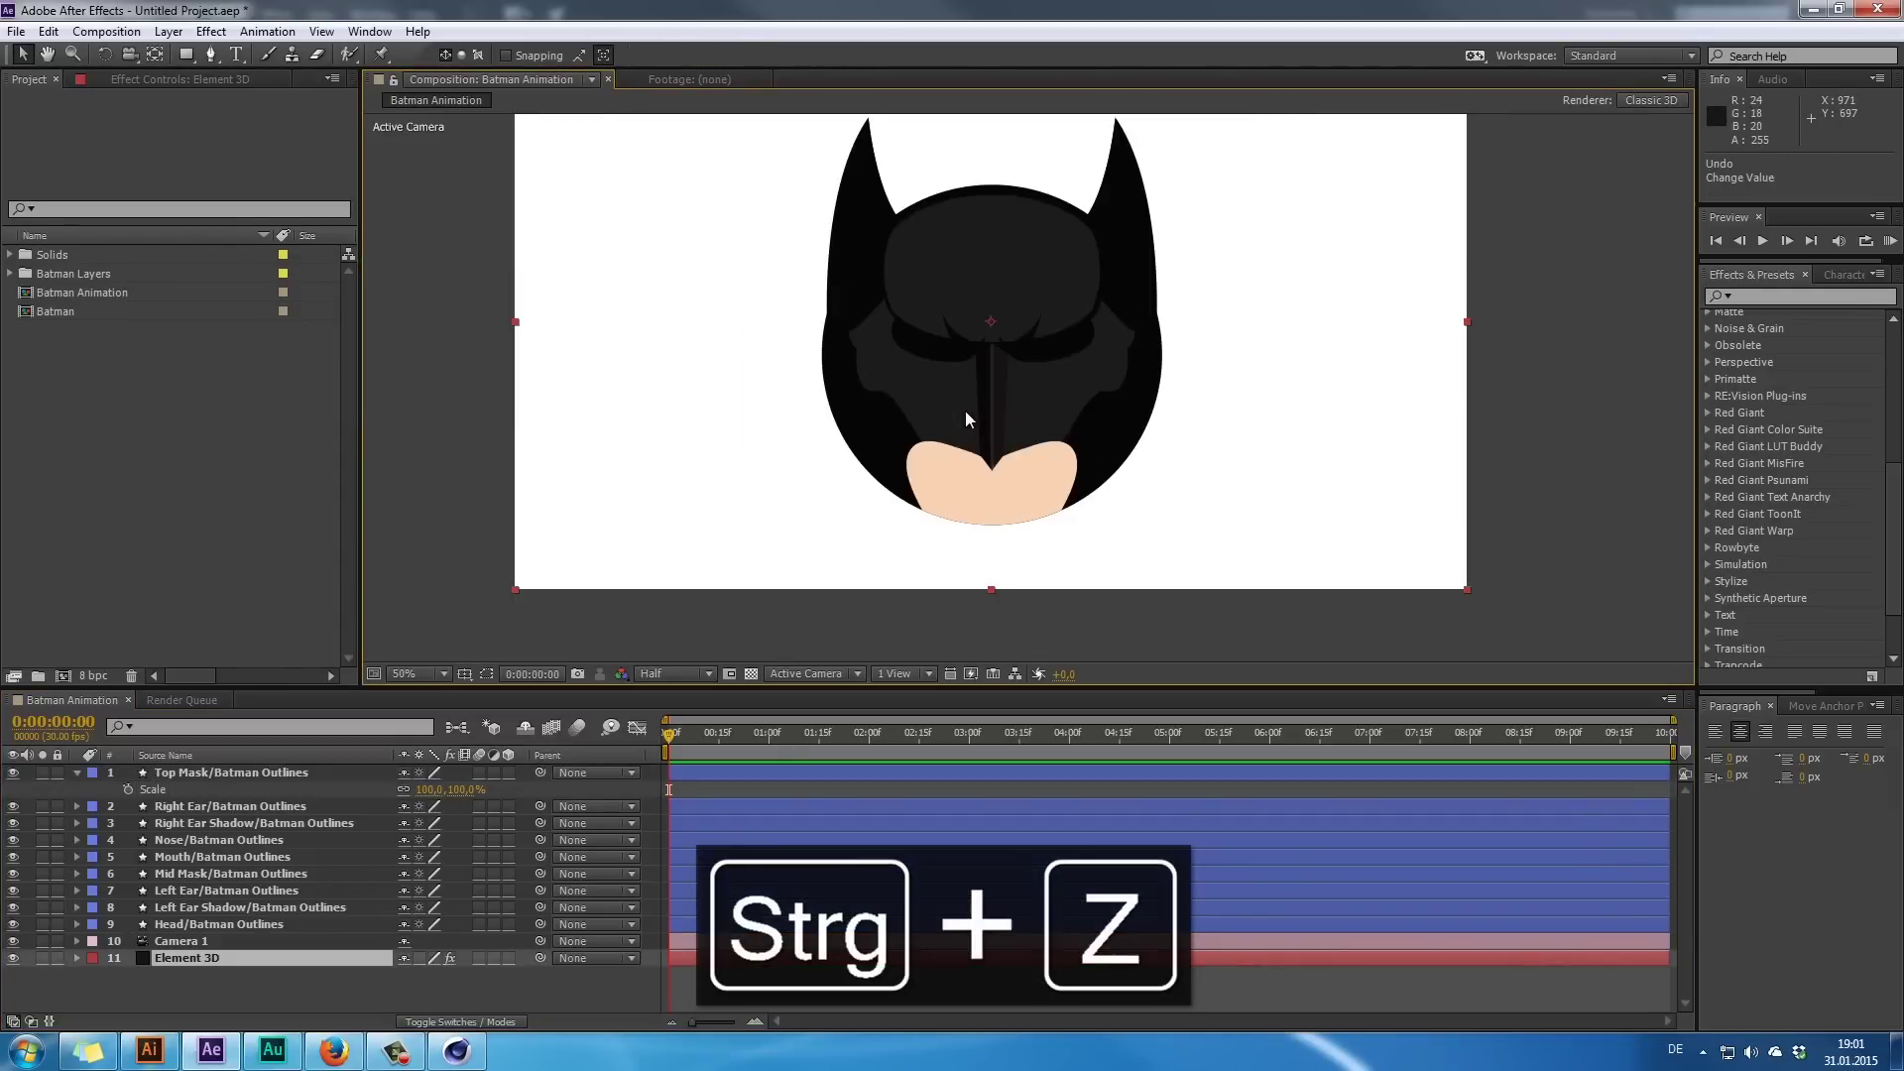
- Collapse the Top Mask/Batman Outlines layer's Scale property and select the Nose/Batman Outlines layer
click(1532, 410)
scroll(1067, 420, up, 4)
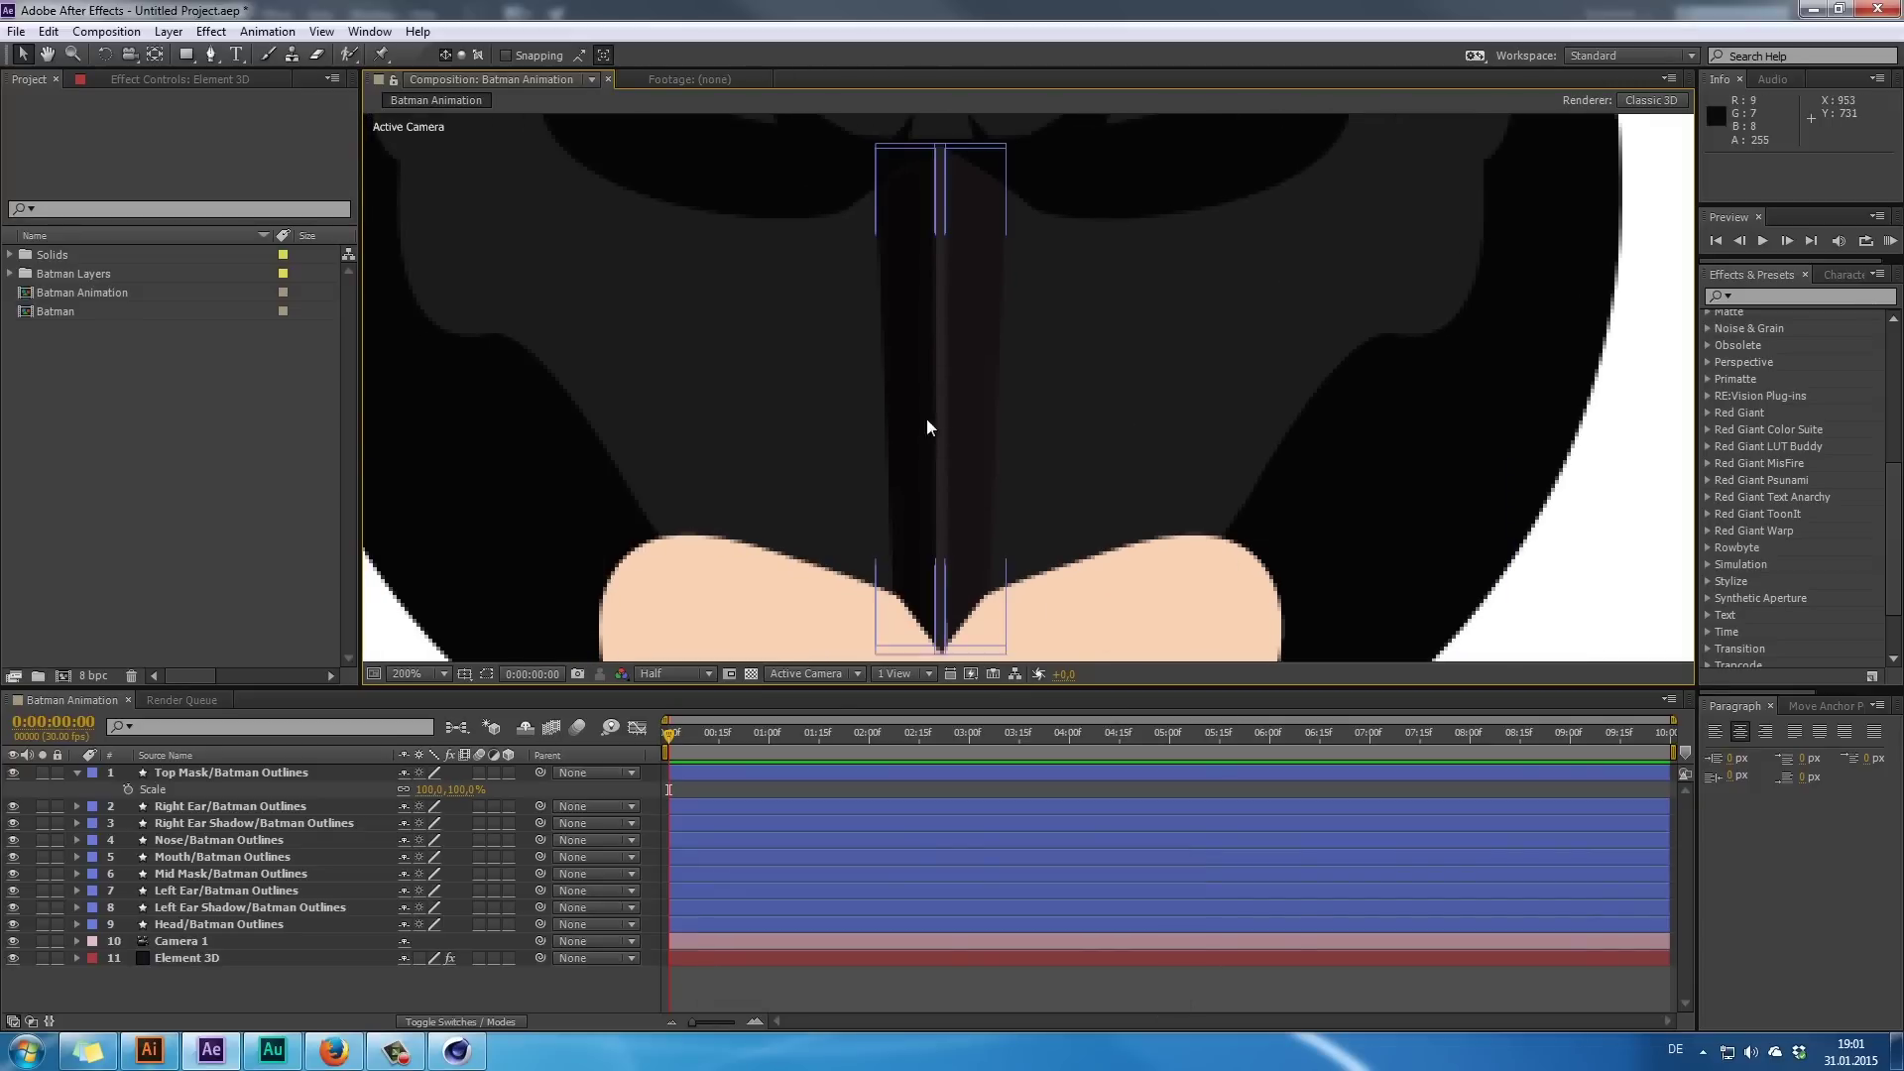
click(70, 780)
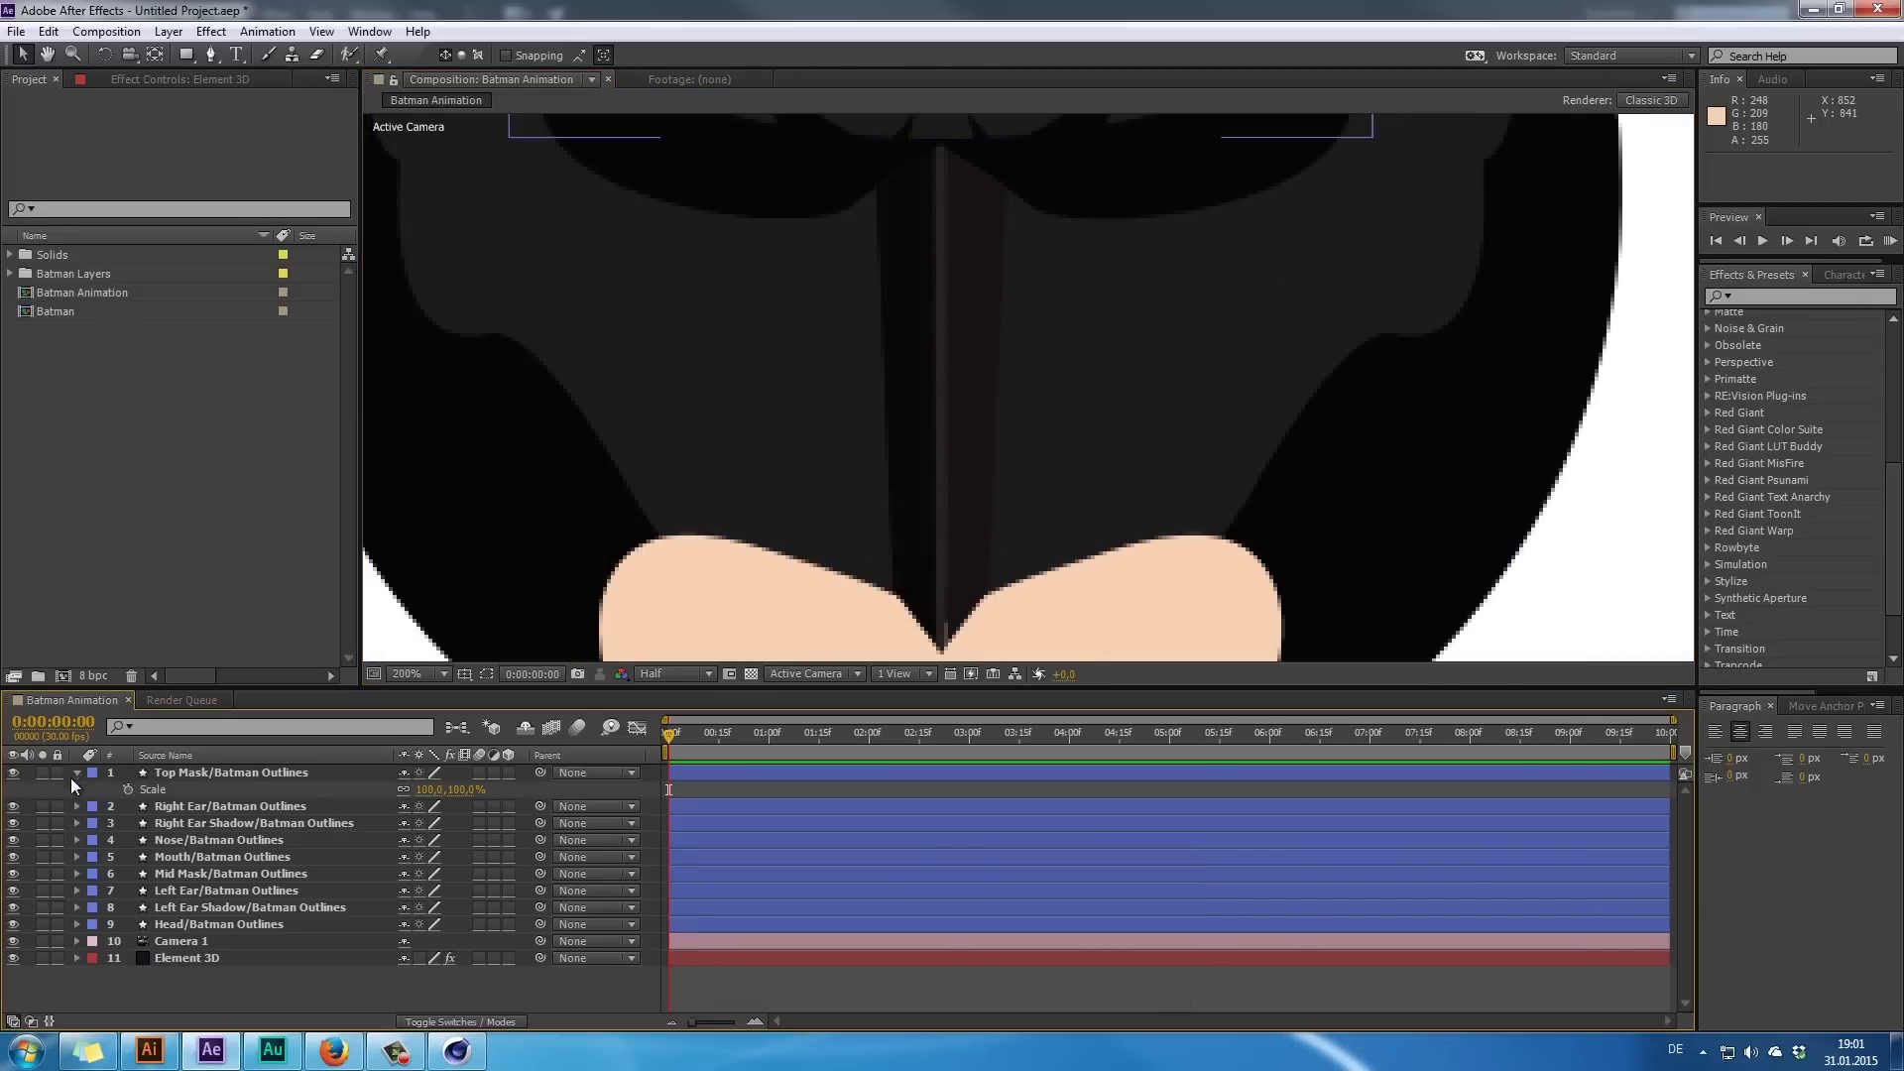
click(78, 773)
click(224, 821)
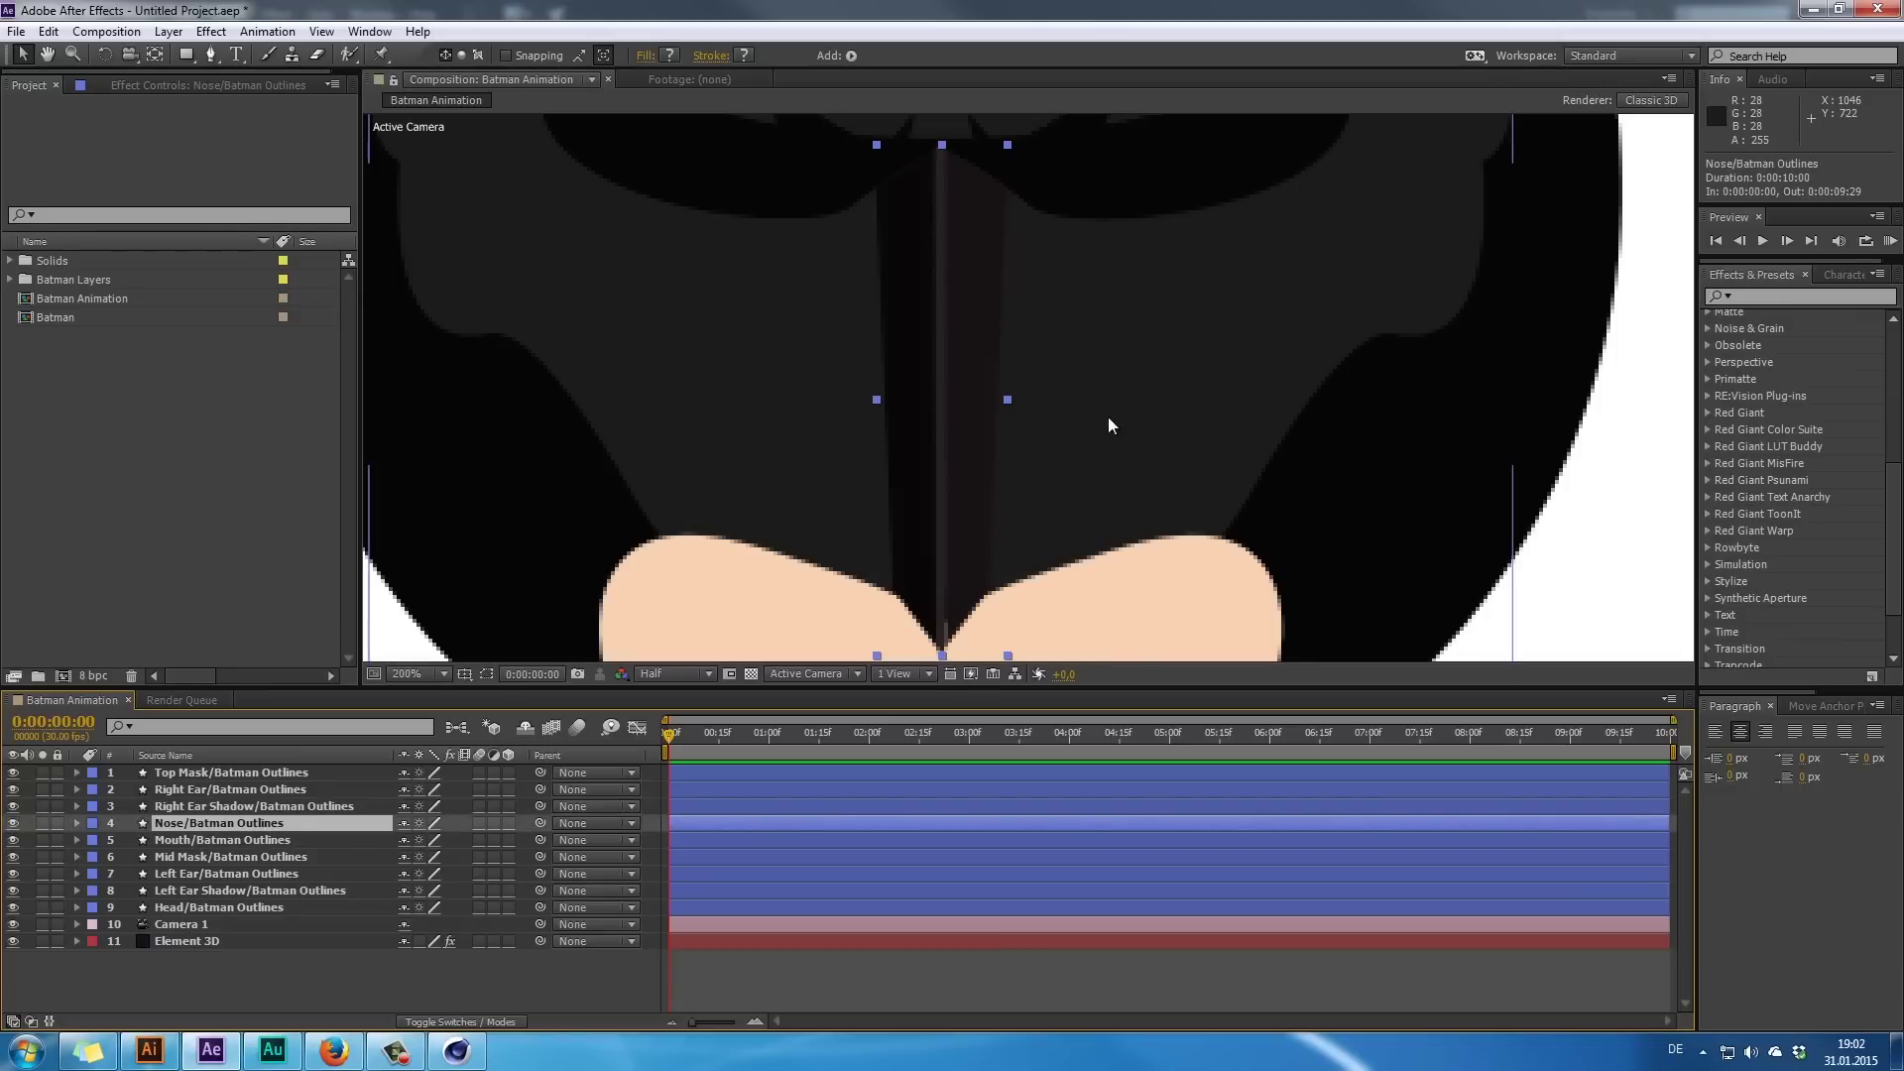
- Deselect the nose outlines and check the whole head in the composition view
scroll(1121, 412, down, 2)
scroll(1081, 474, down, 2)
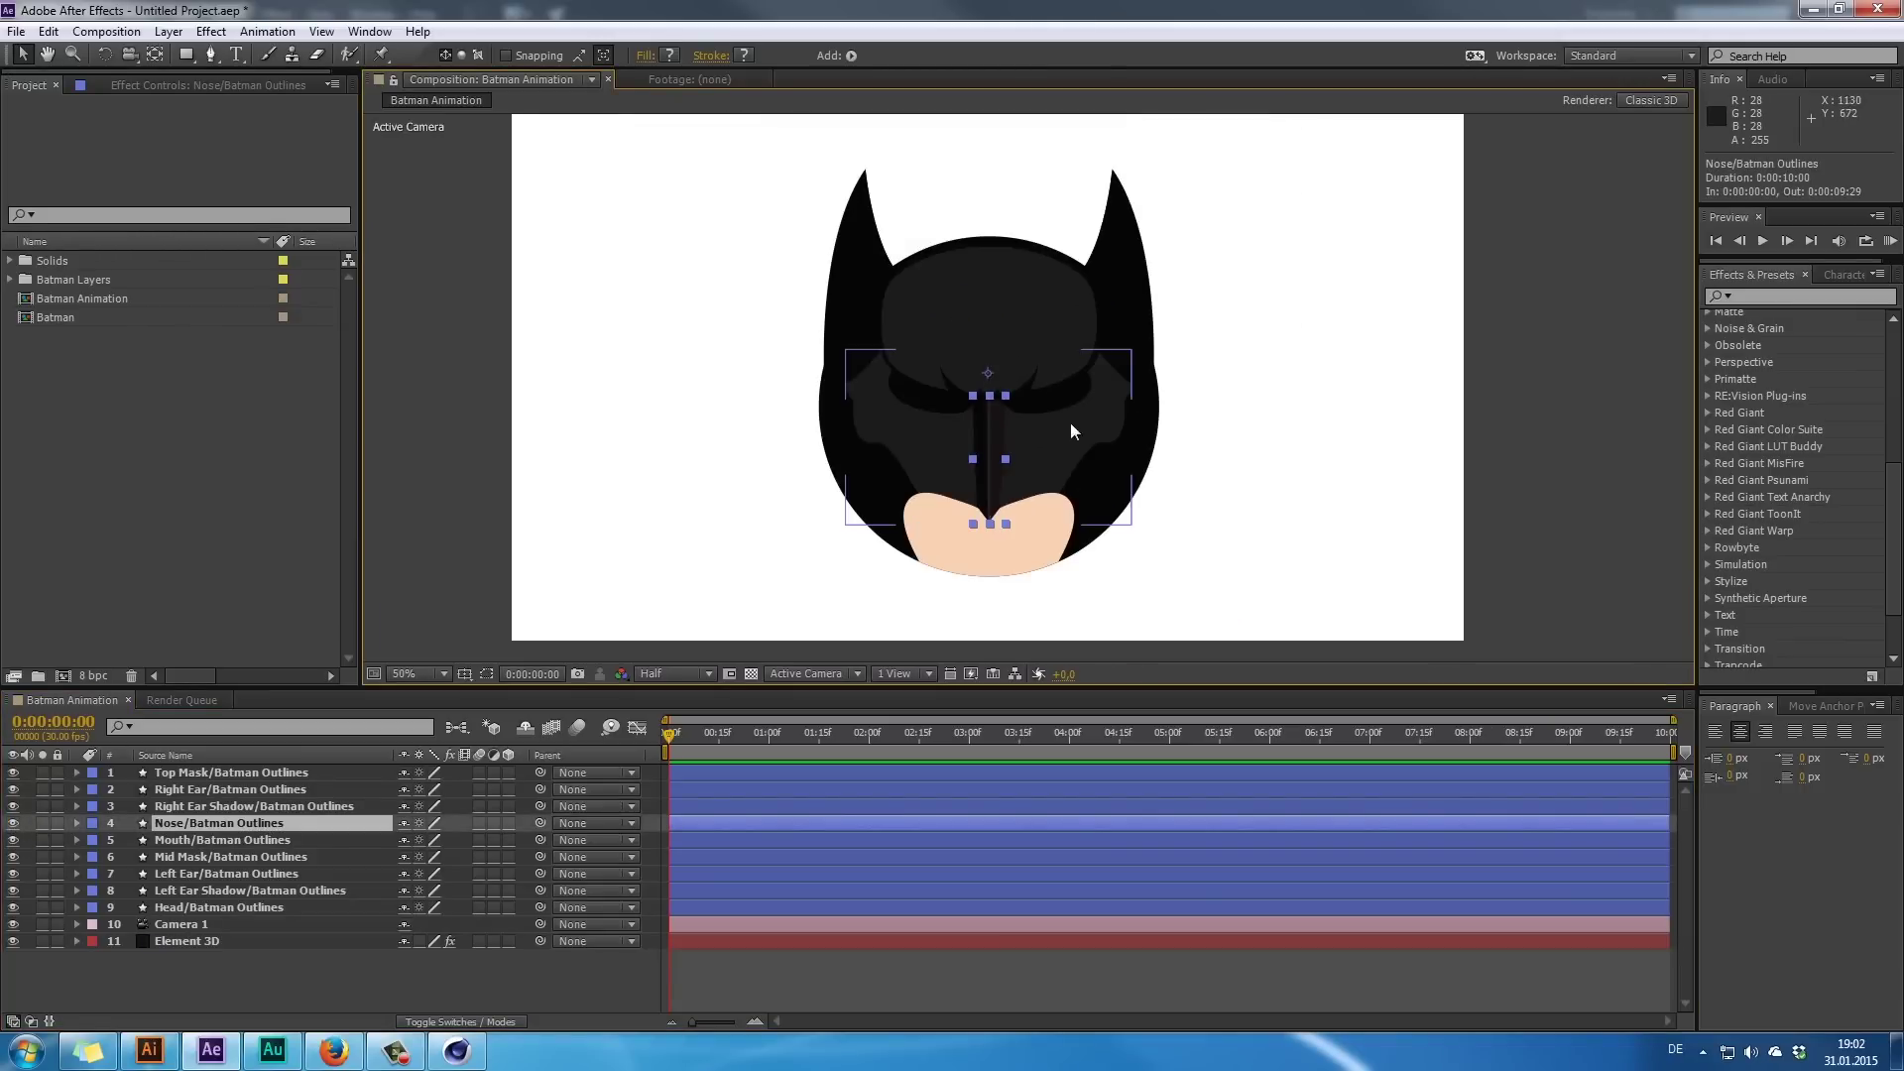
click(1503, 404)
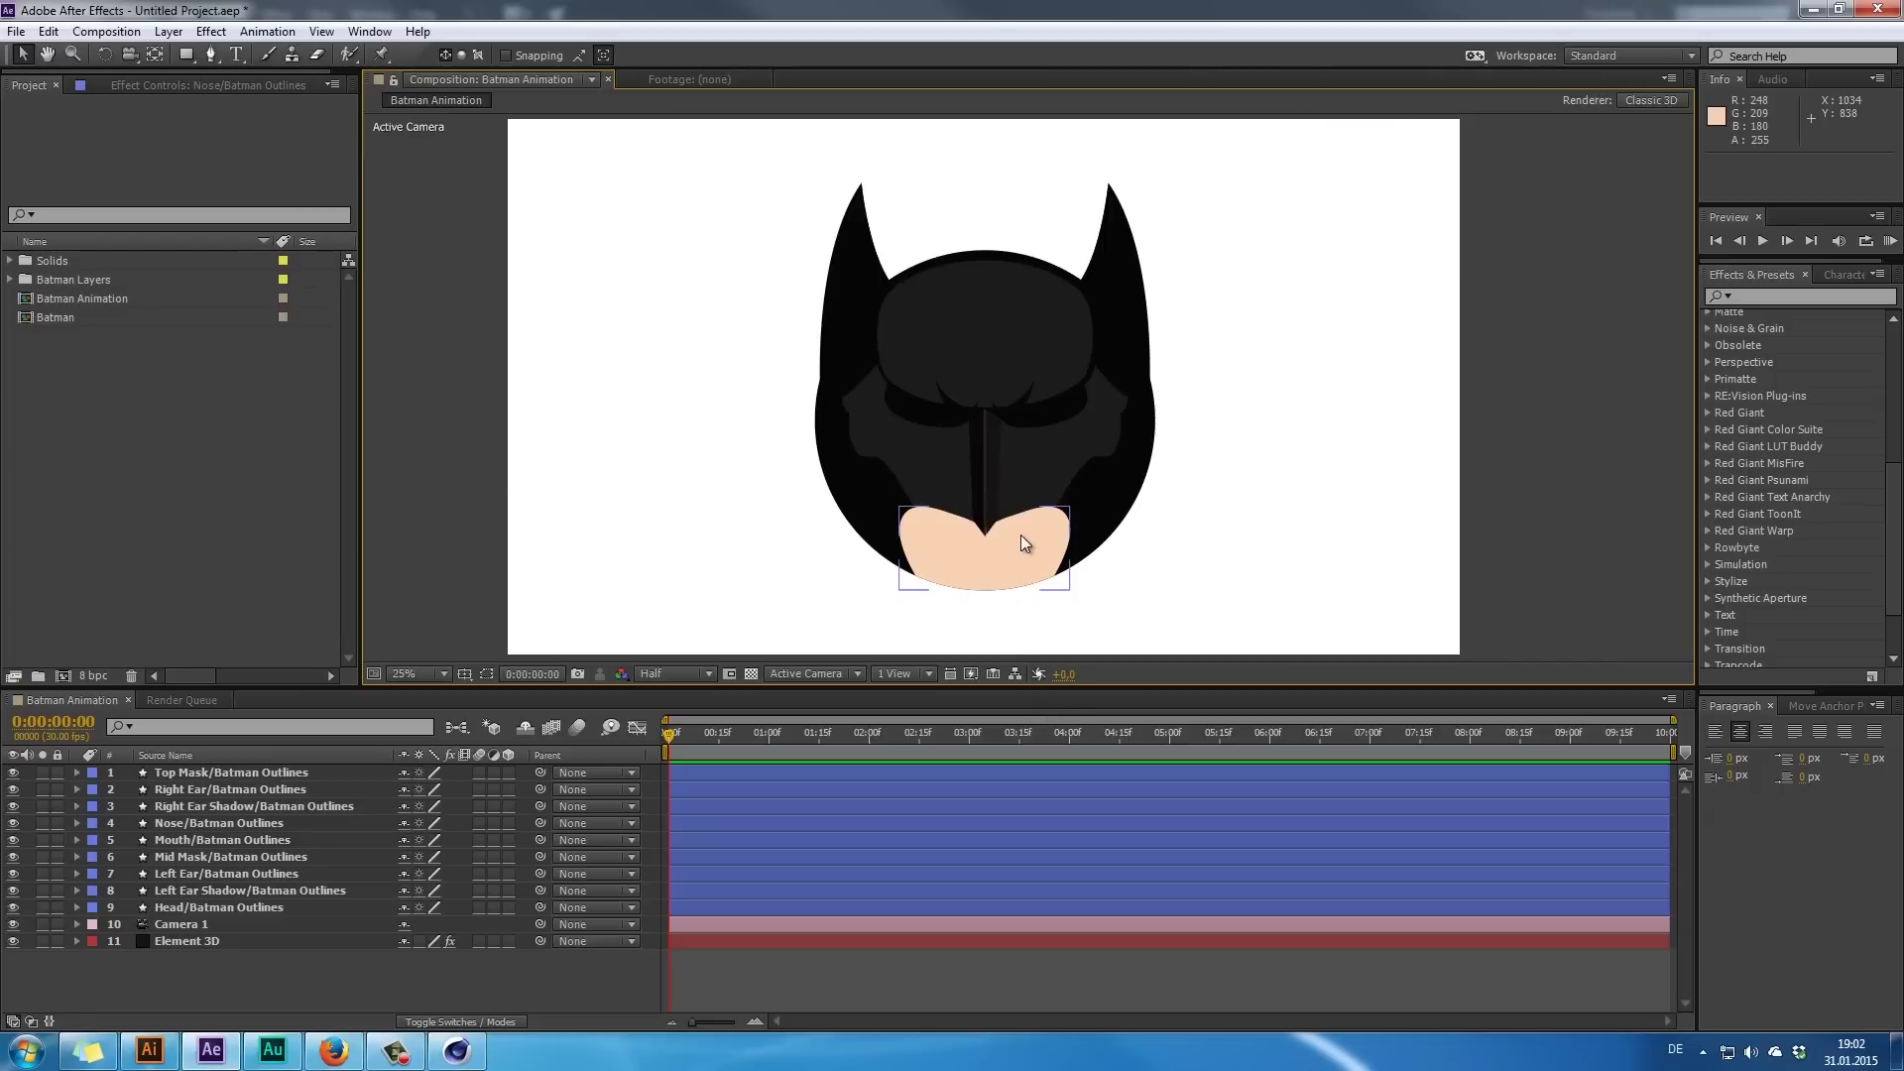
scroll(1031, 505, up, 1)
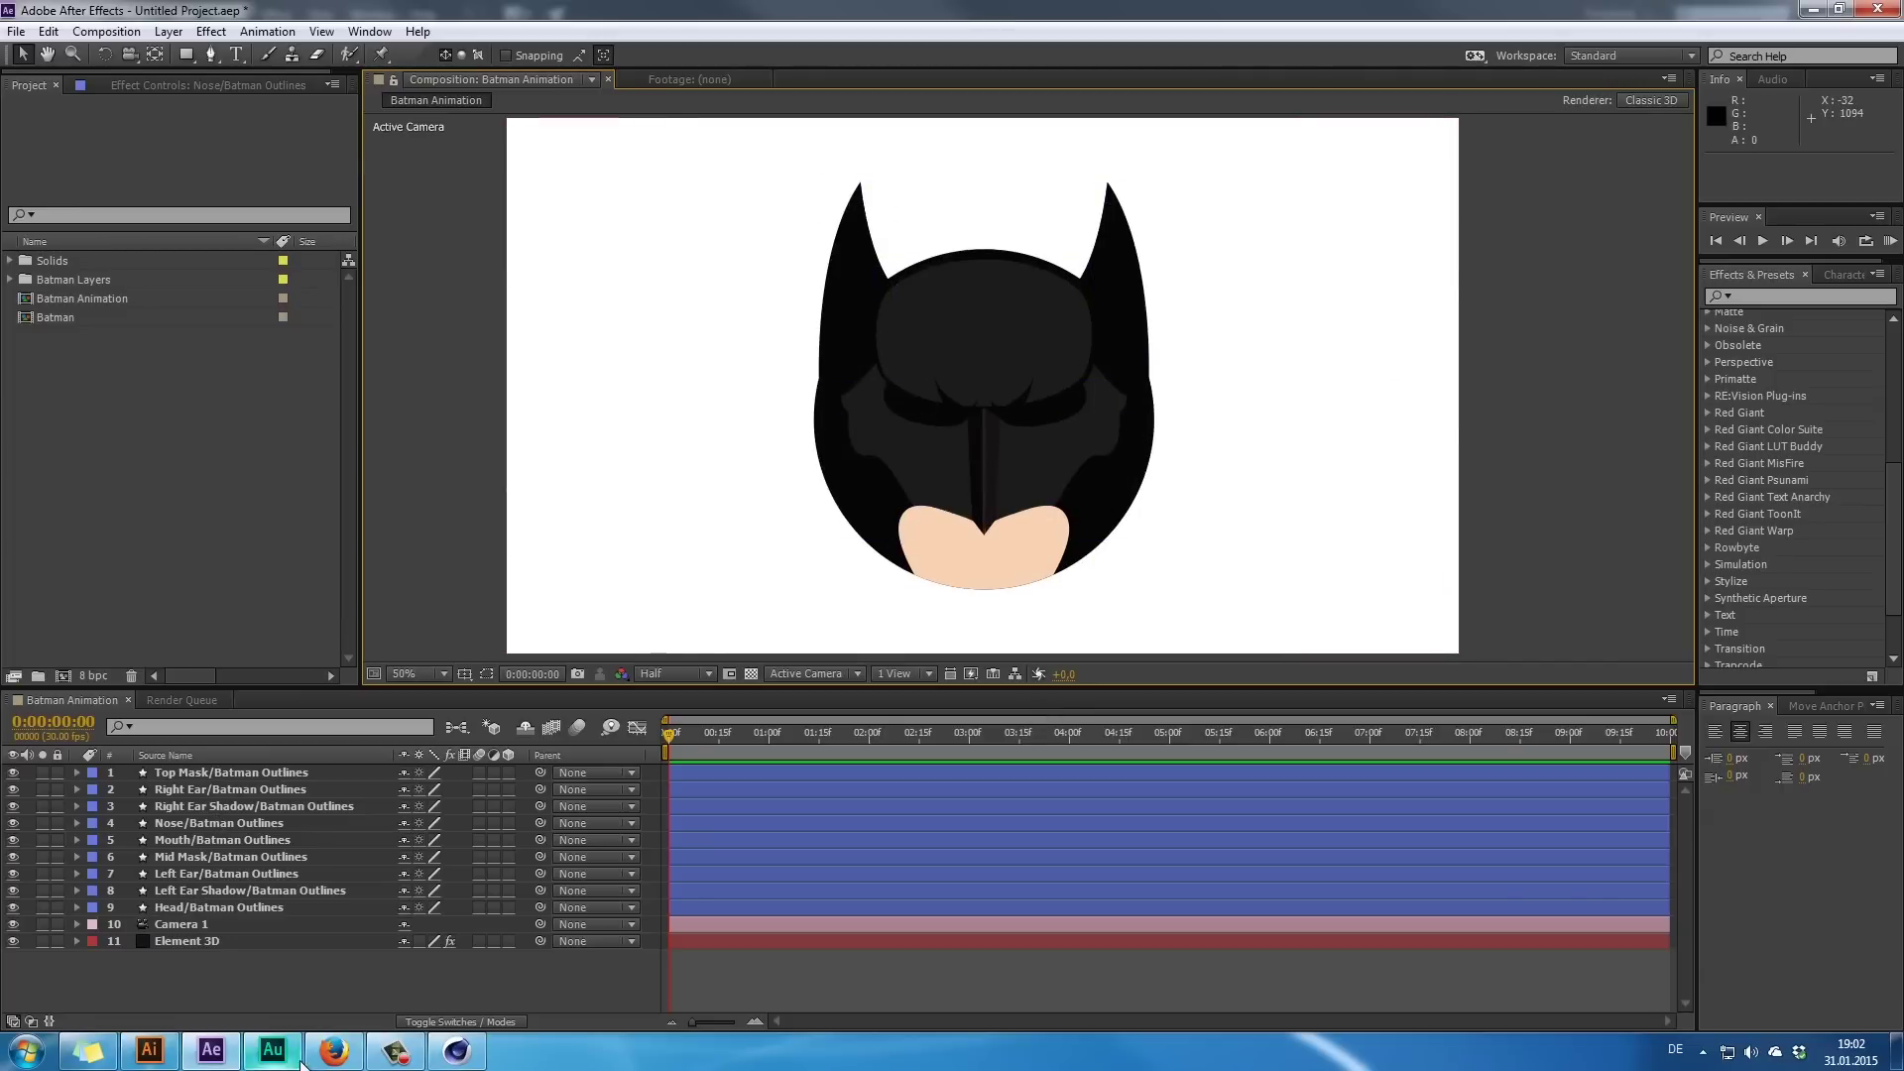
- Switch to Firefox and play the Batman reference animation from the Armaganvideos Facebook page in full screen
click(519, 978)
click(825, 203)
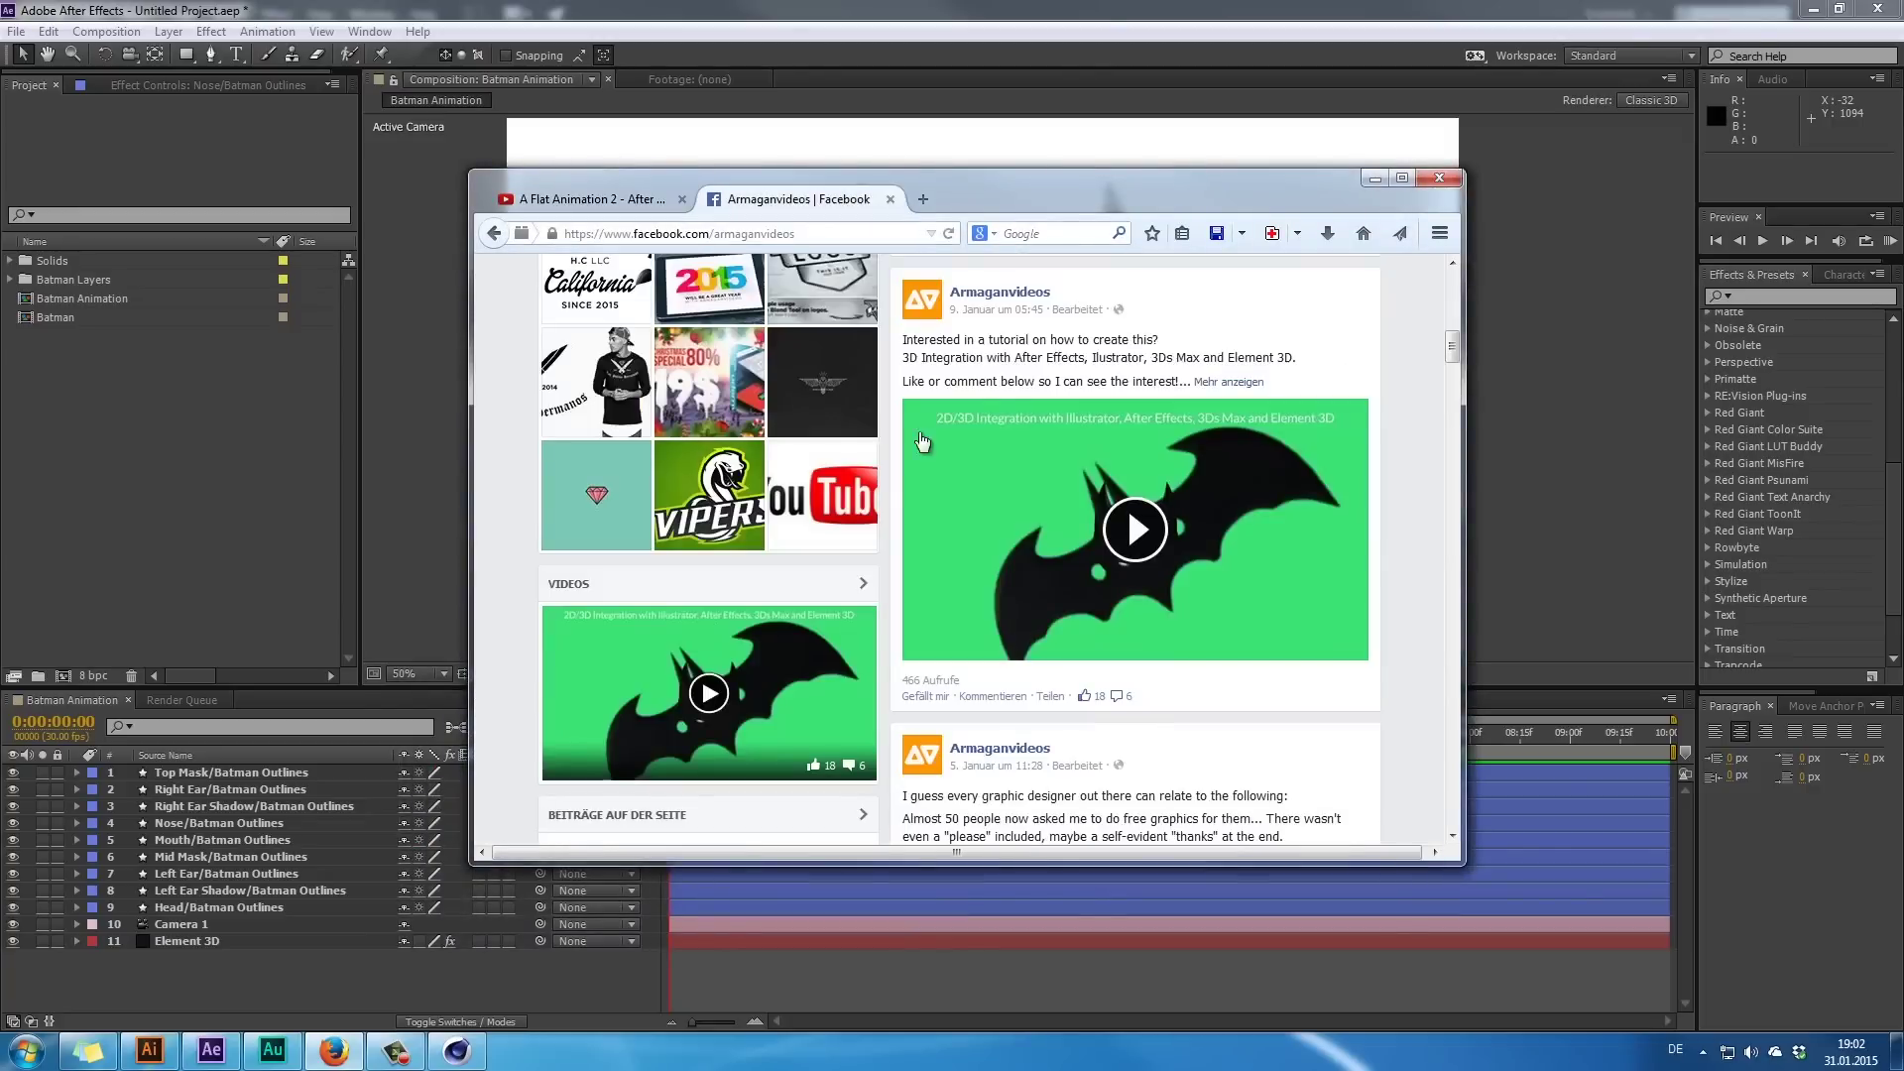
click(1150, 536)
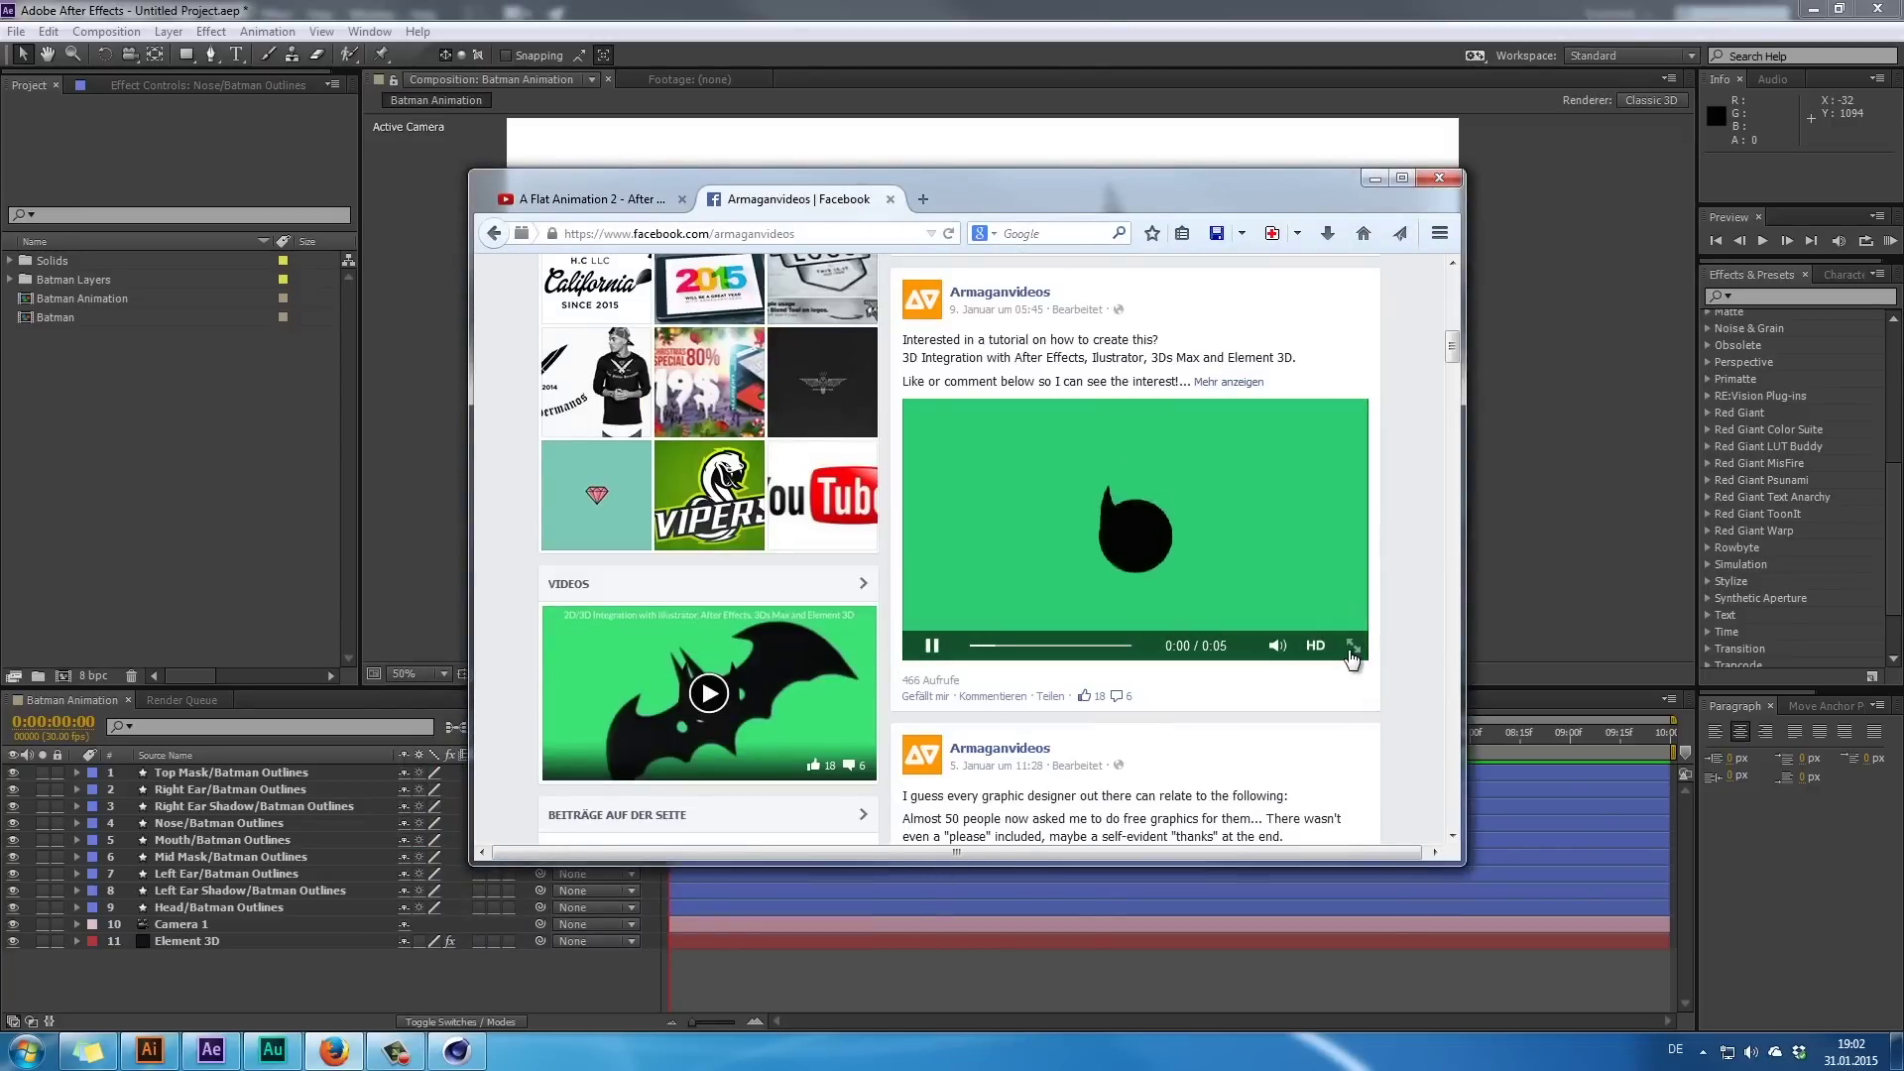
click(1353, 652)
click(805, 657)
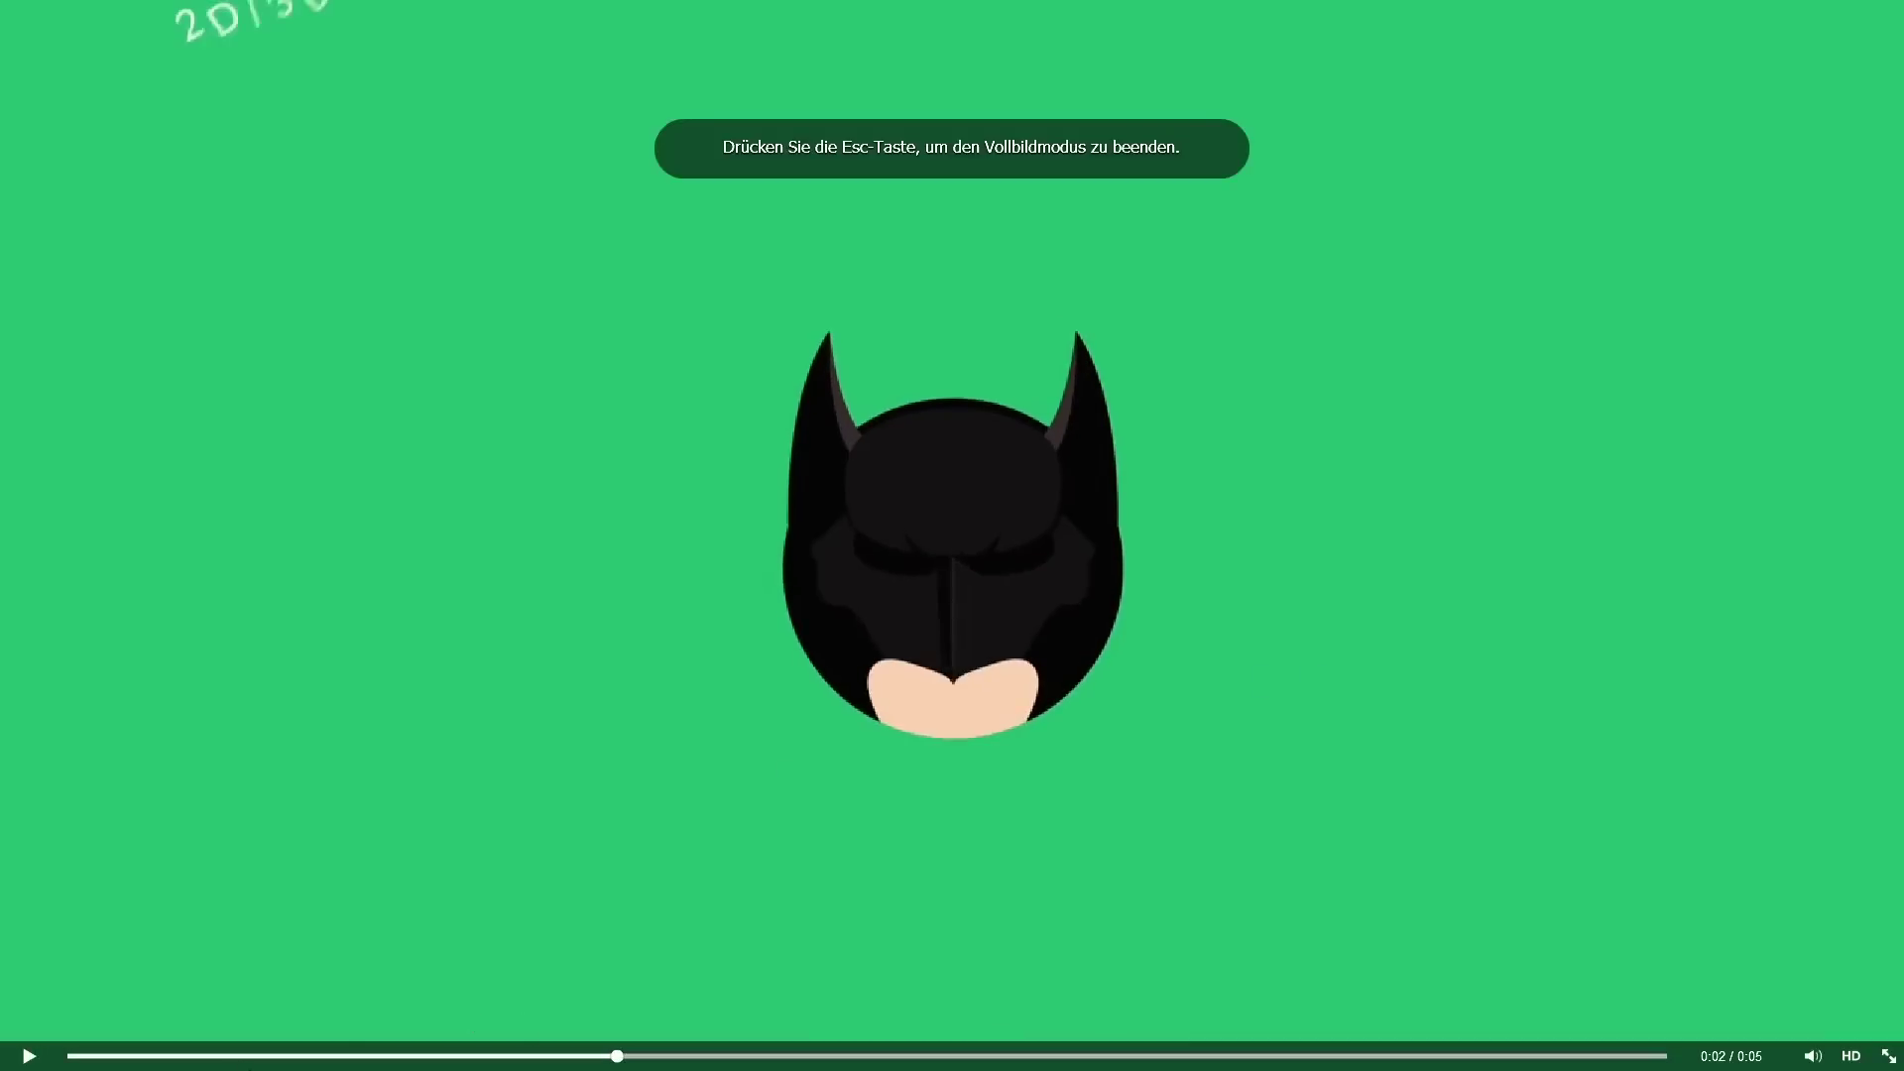
- Replay the reference animation in stages, studying how the ears, mask parts, mouth and shuriken appear, and return to After Effects
drag(624, 1056, 374, 1056)
click(24, 1057)
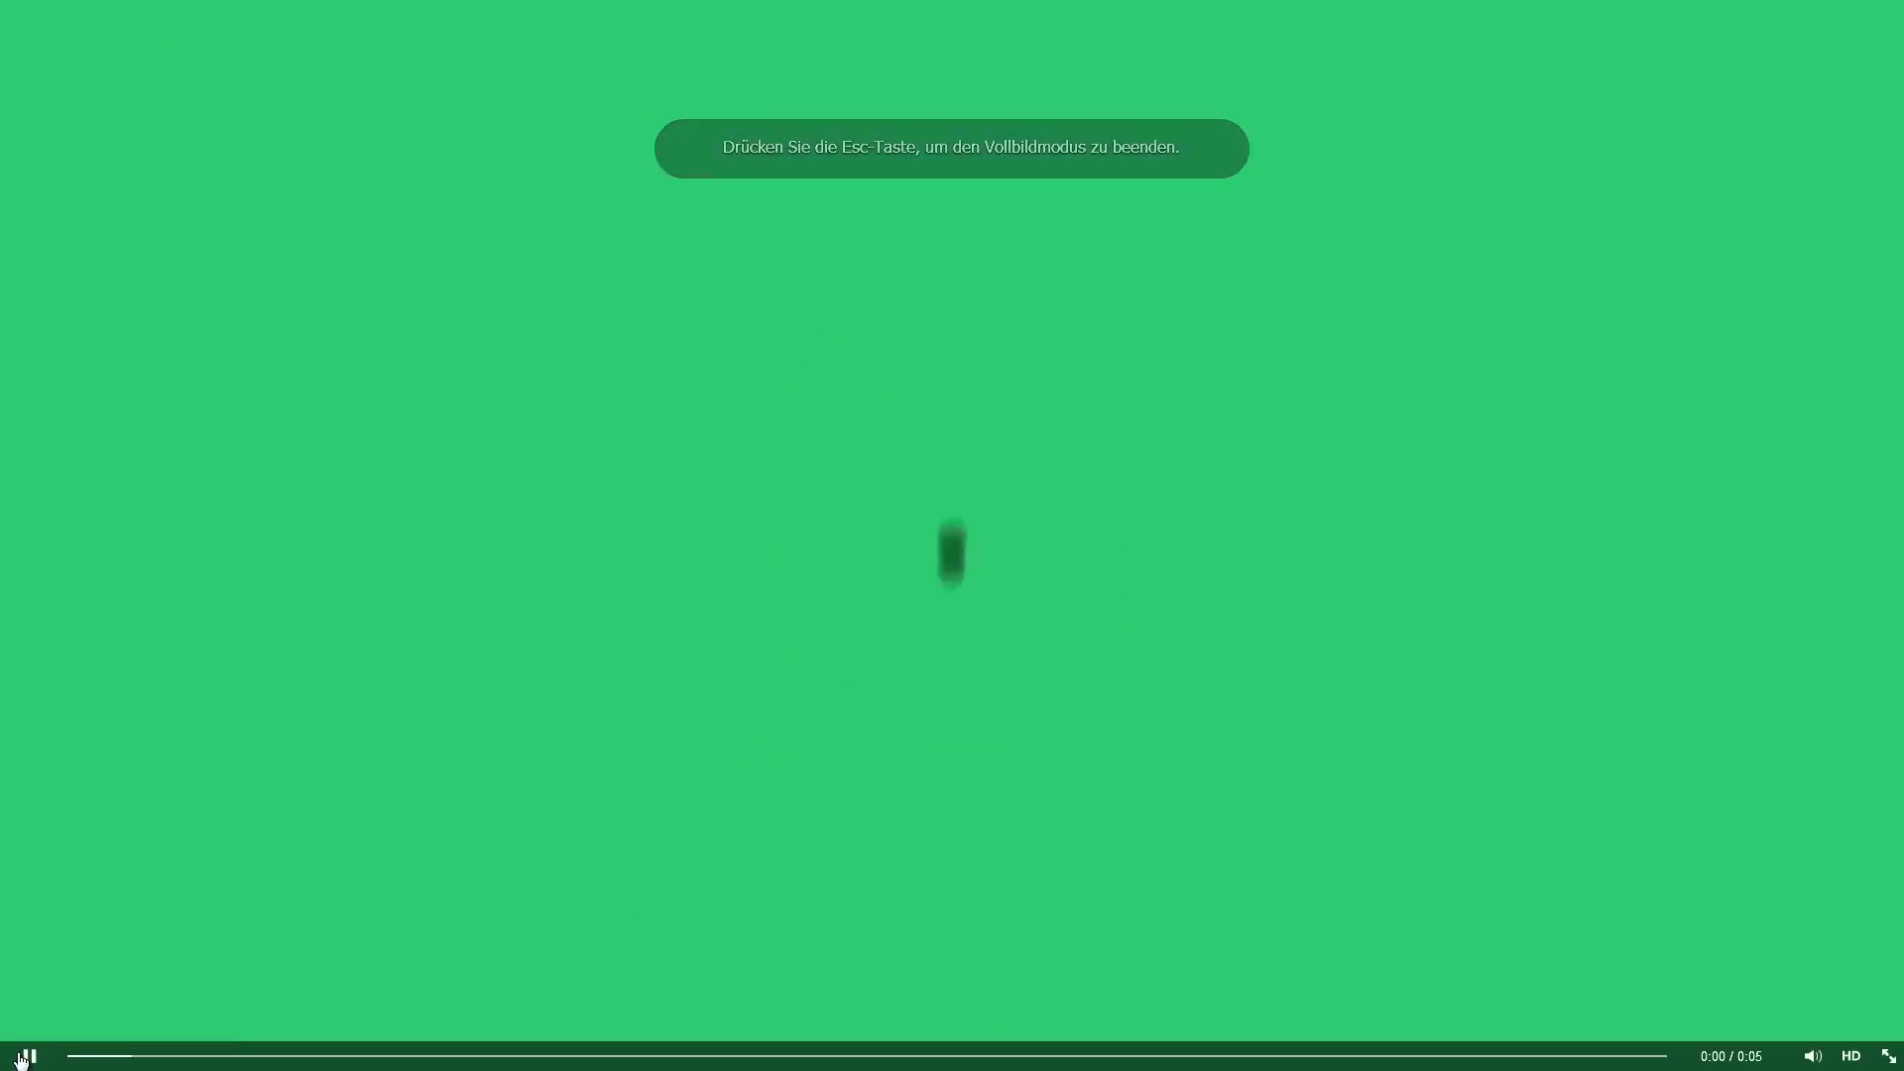
click(23, 1057)
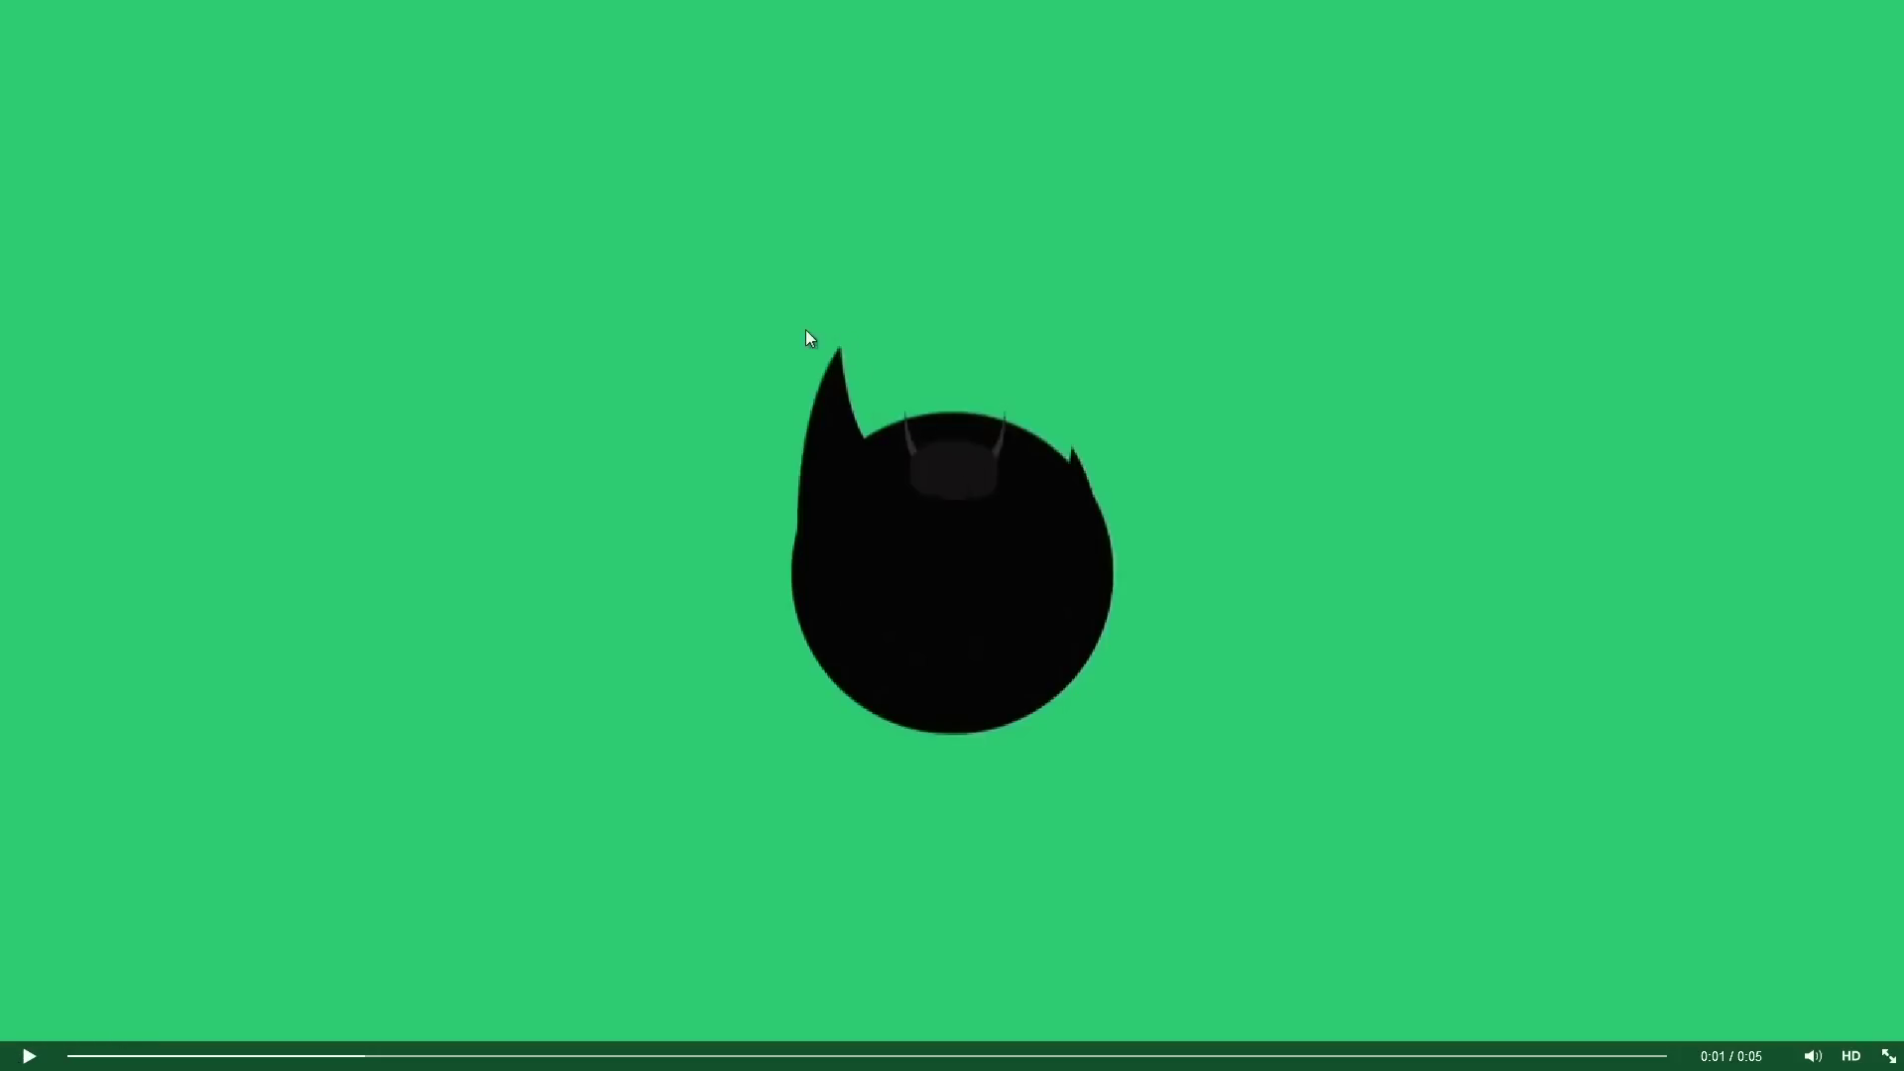
click(31, 1057)
click(31, 1057)
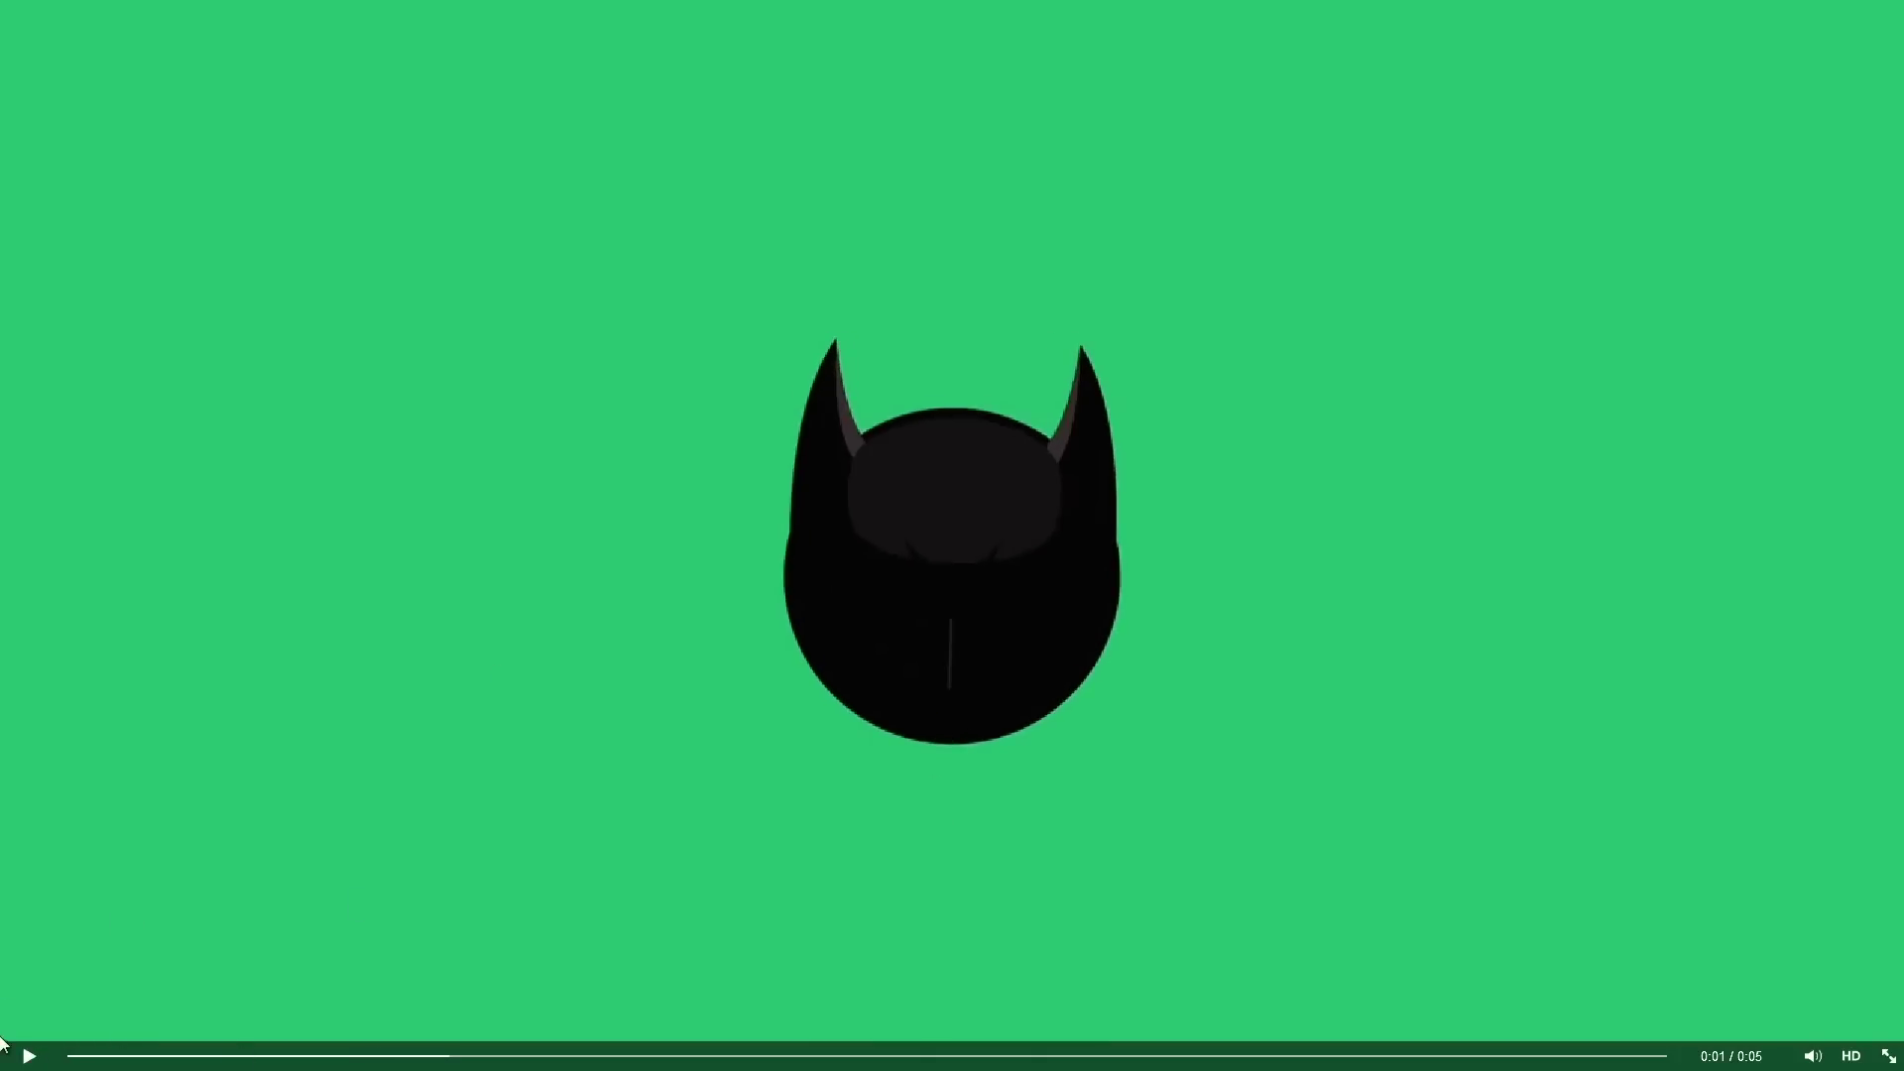
click(32, 1057)
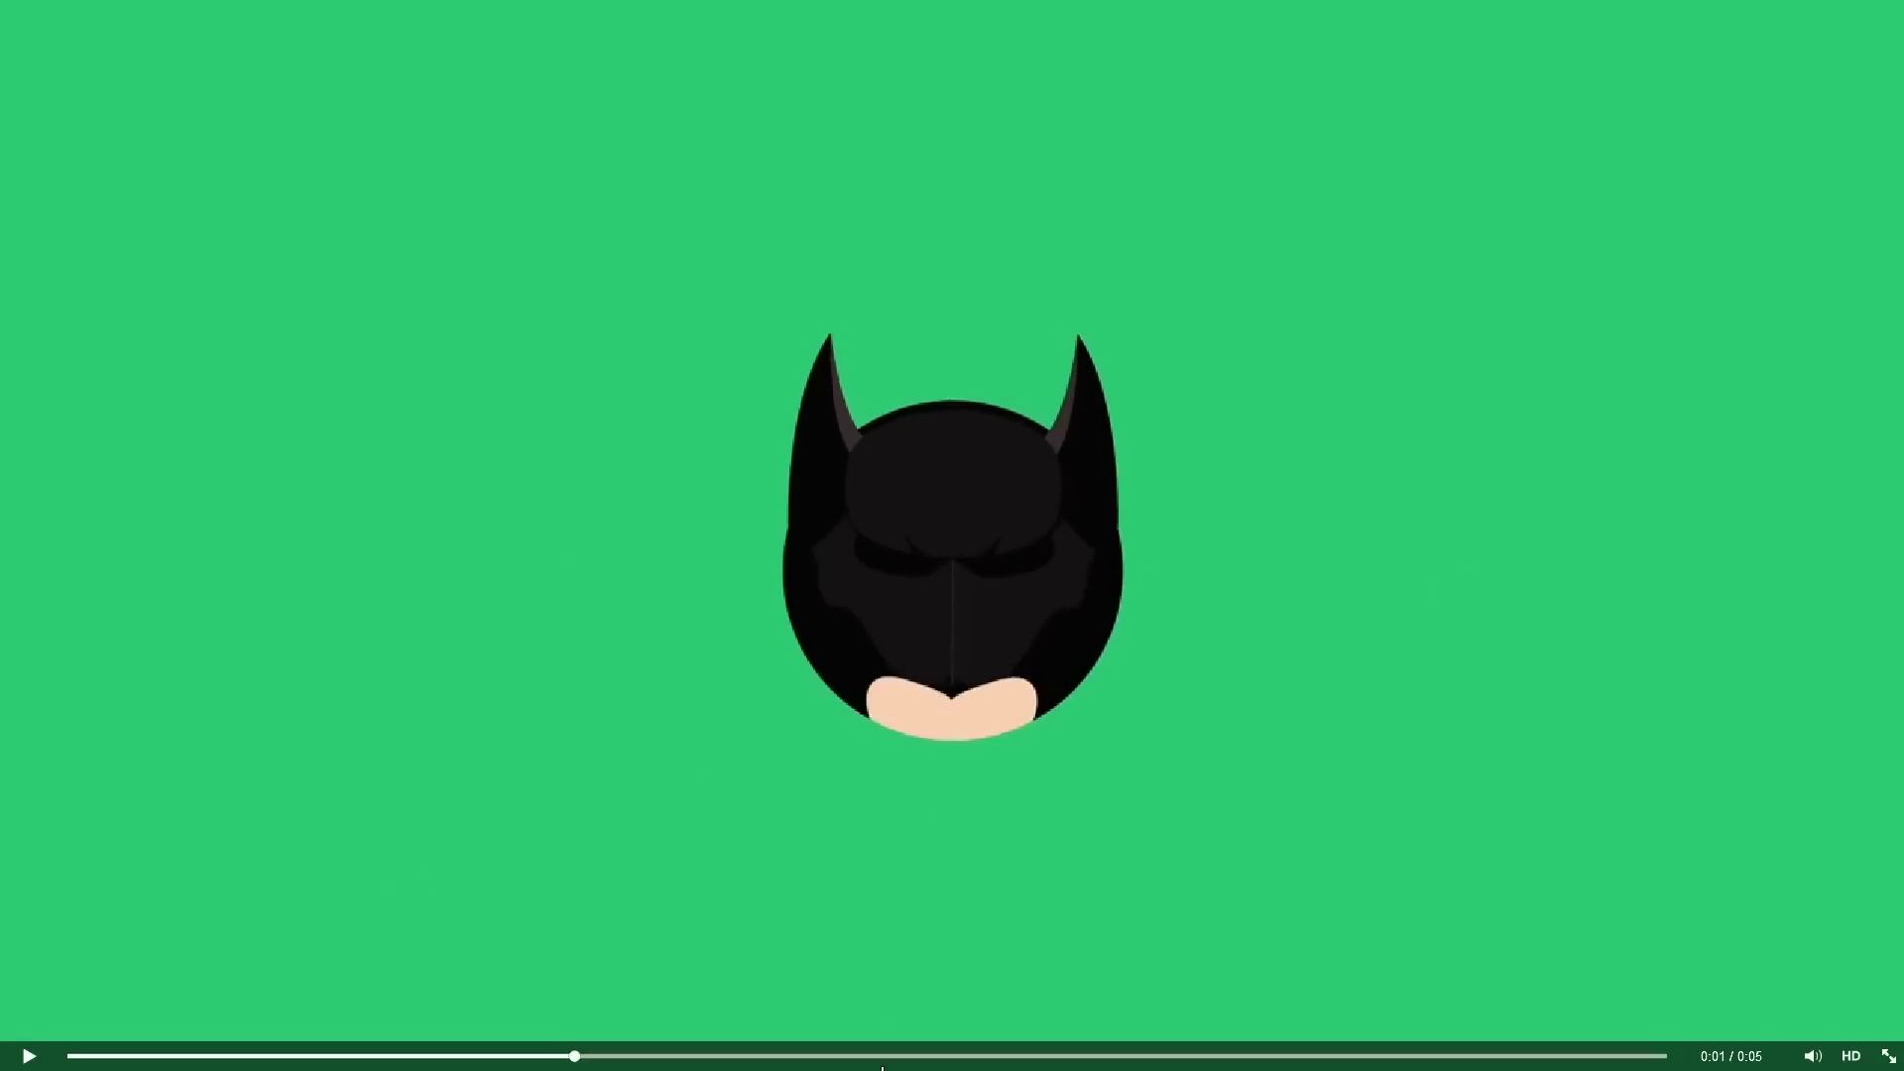
click(33, 1057)
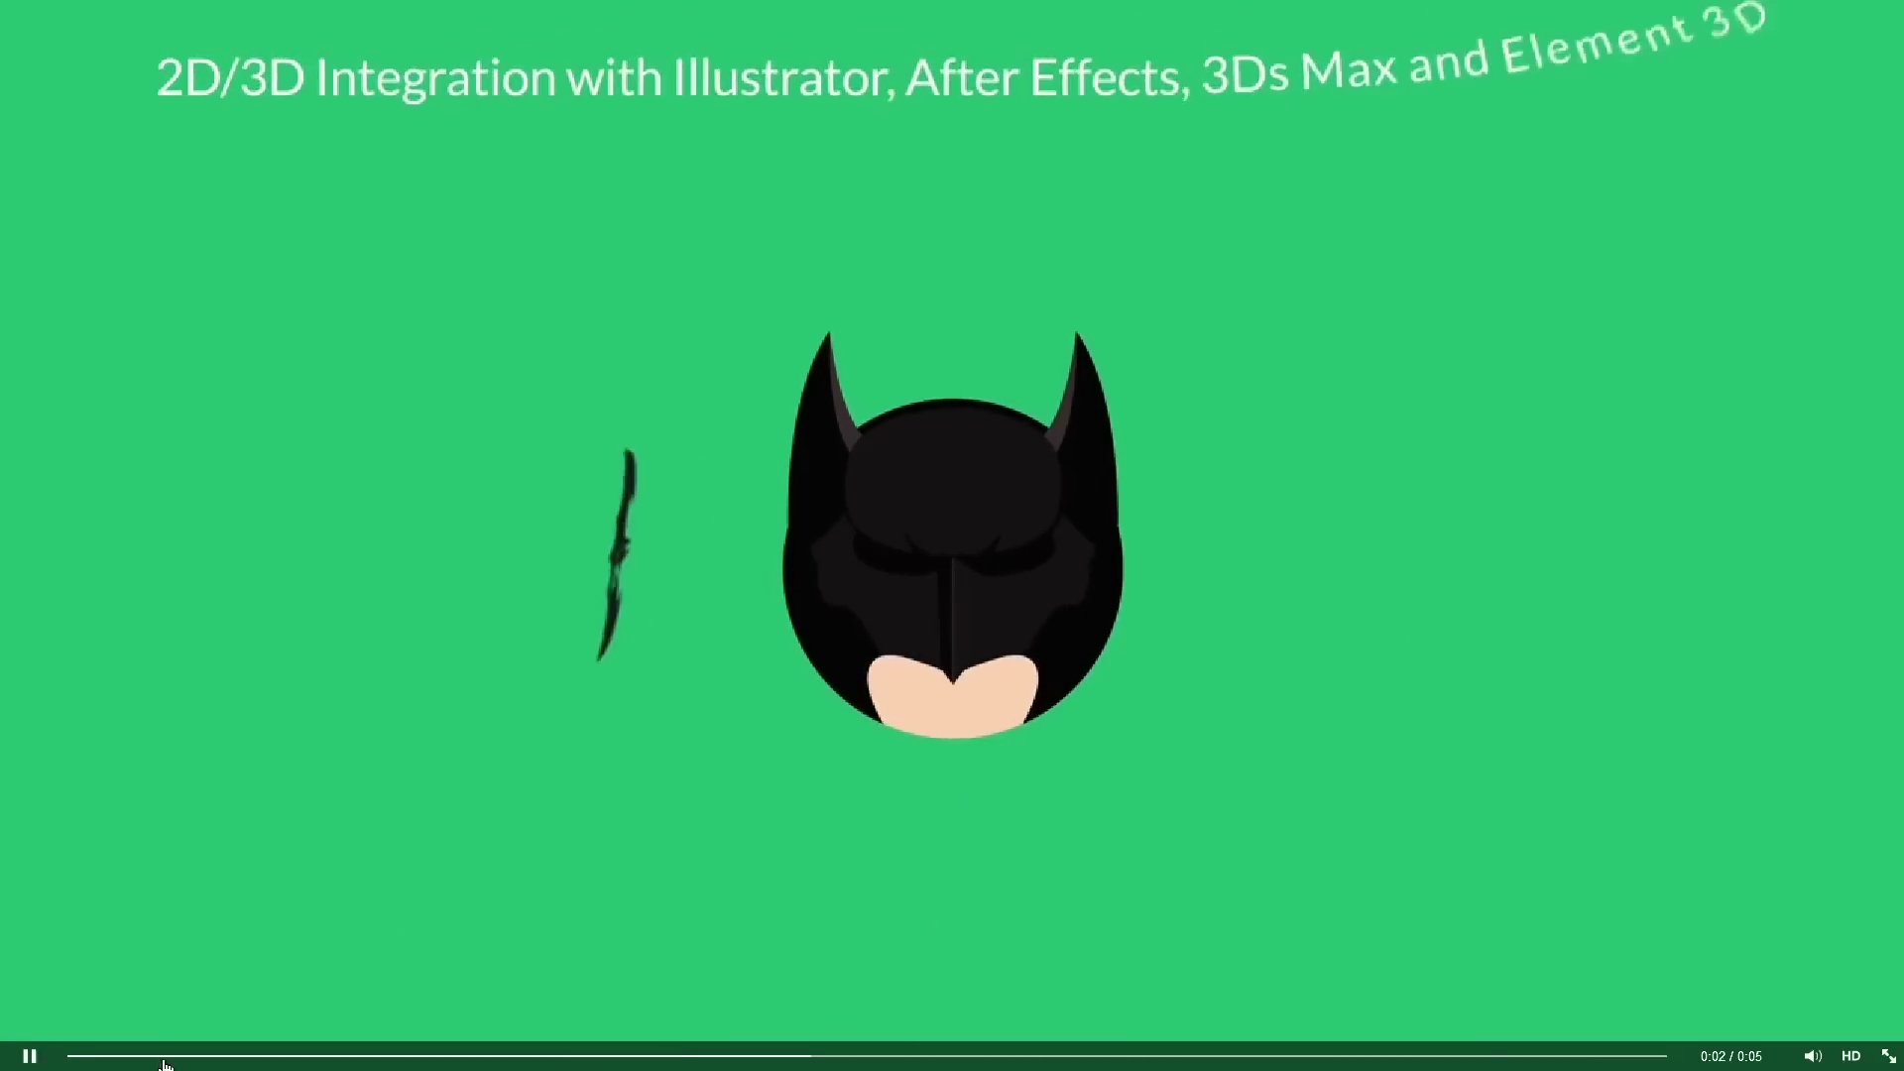
click(34, 1057)
click(649, 1056)
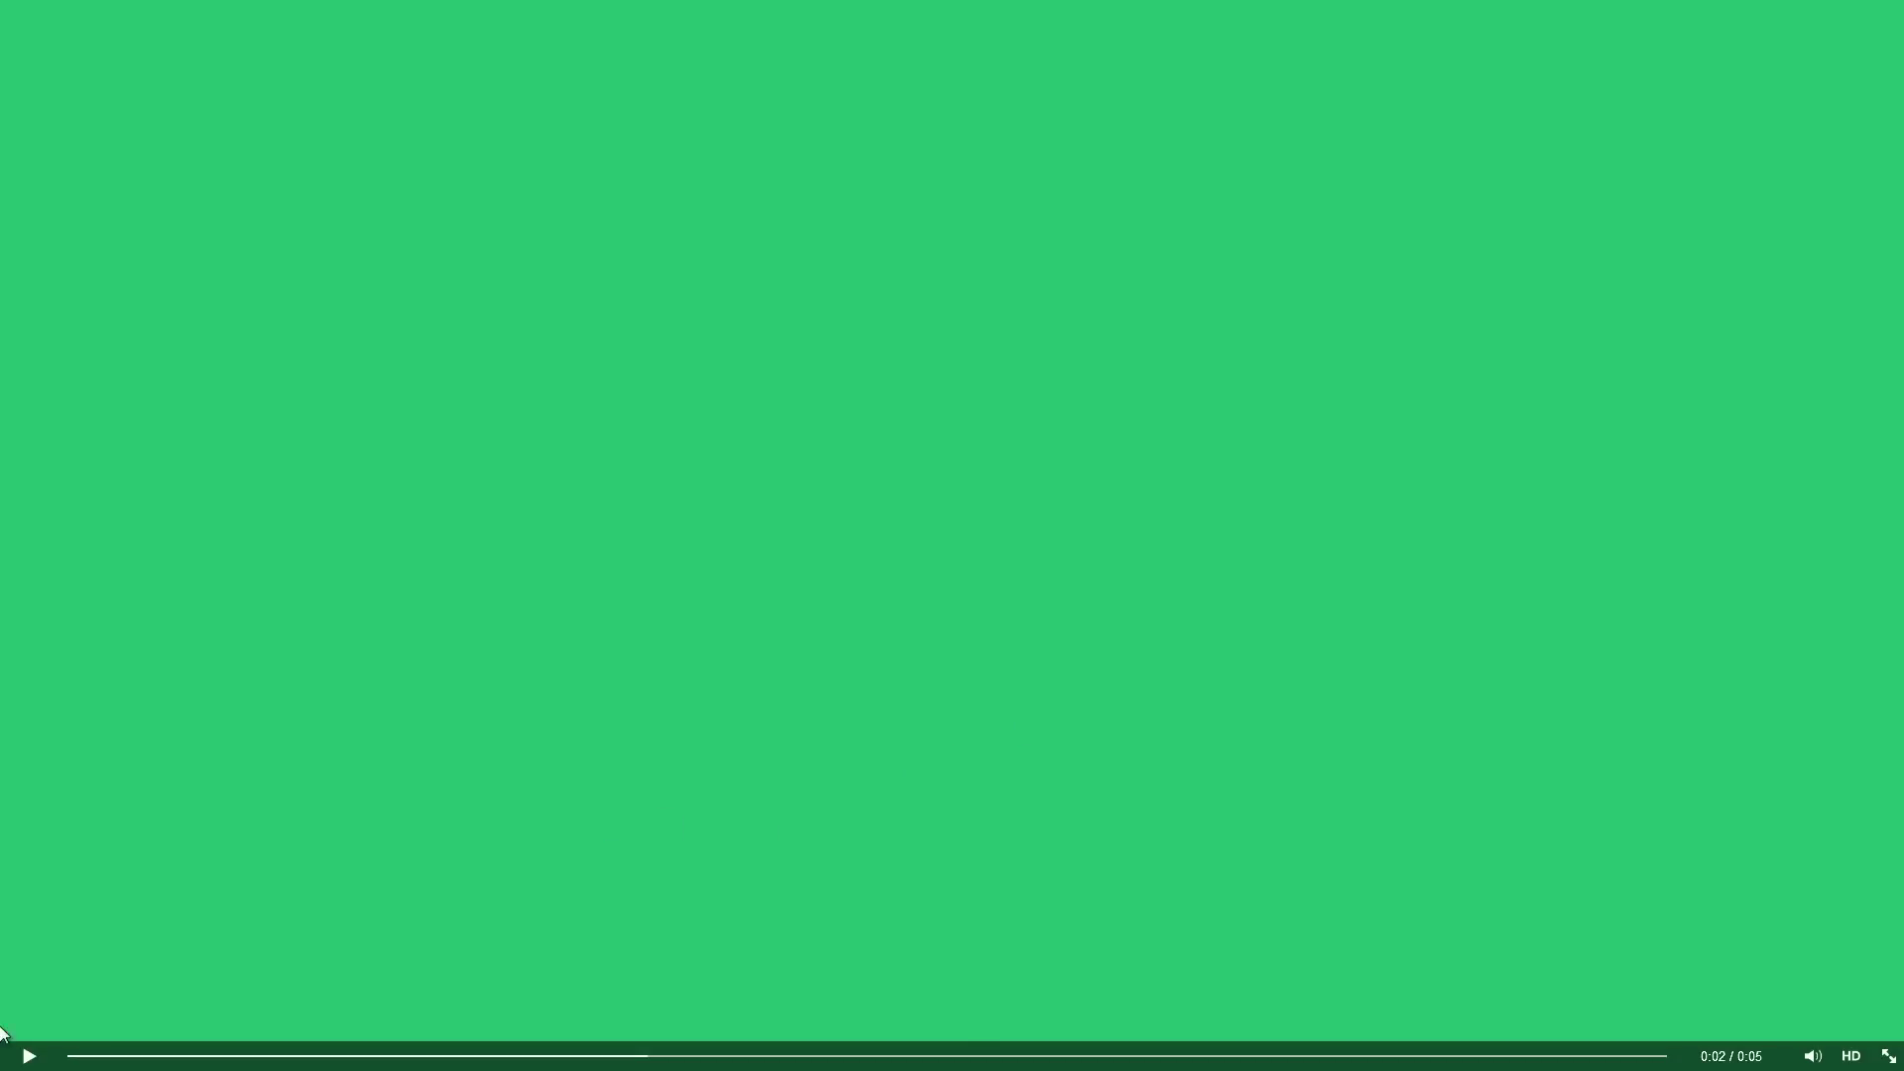
click(24, 1057)
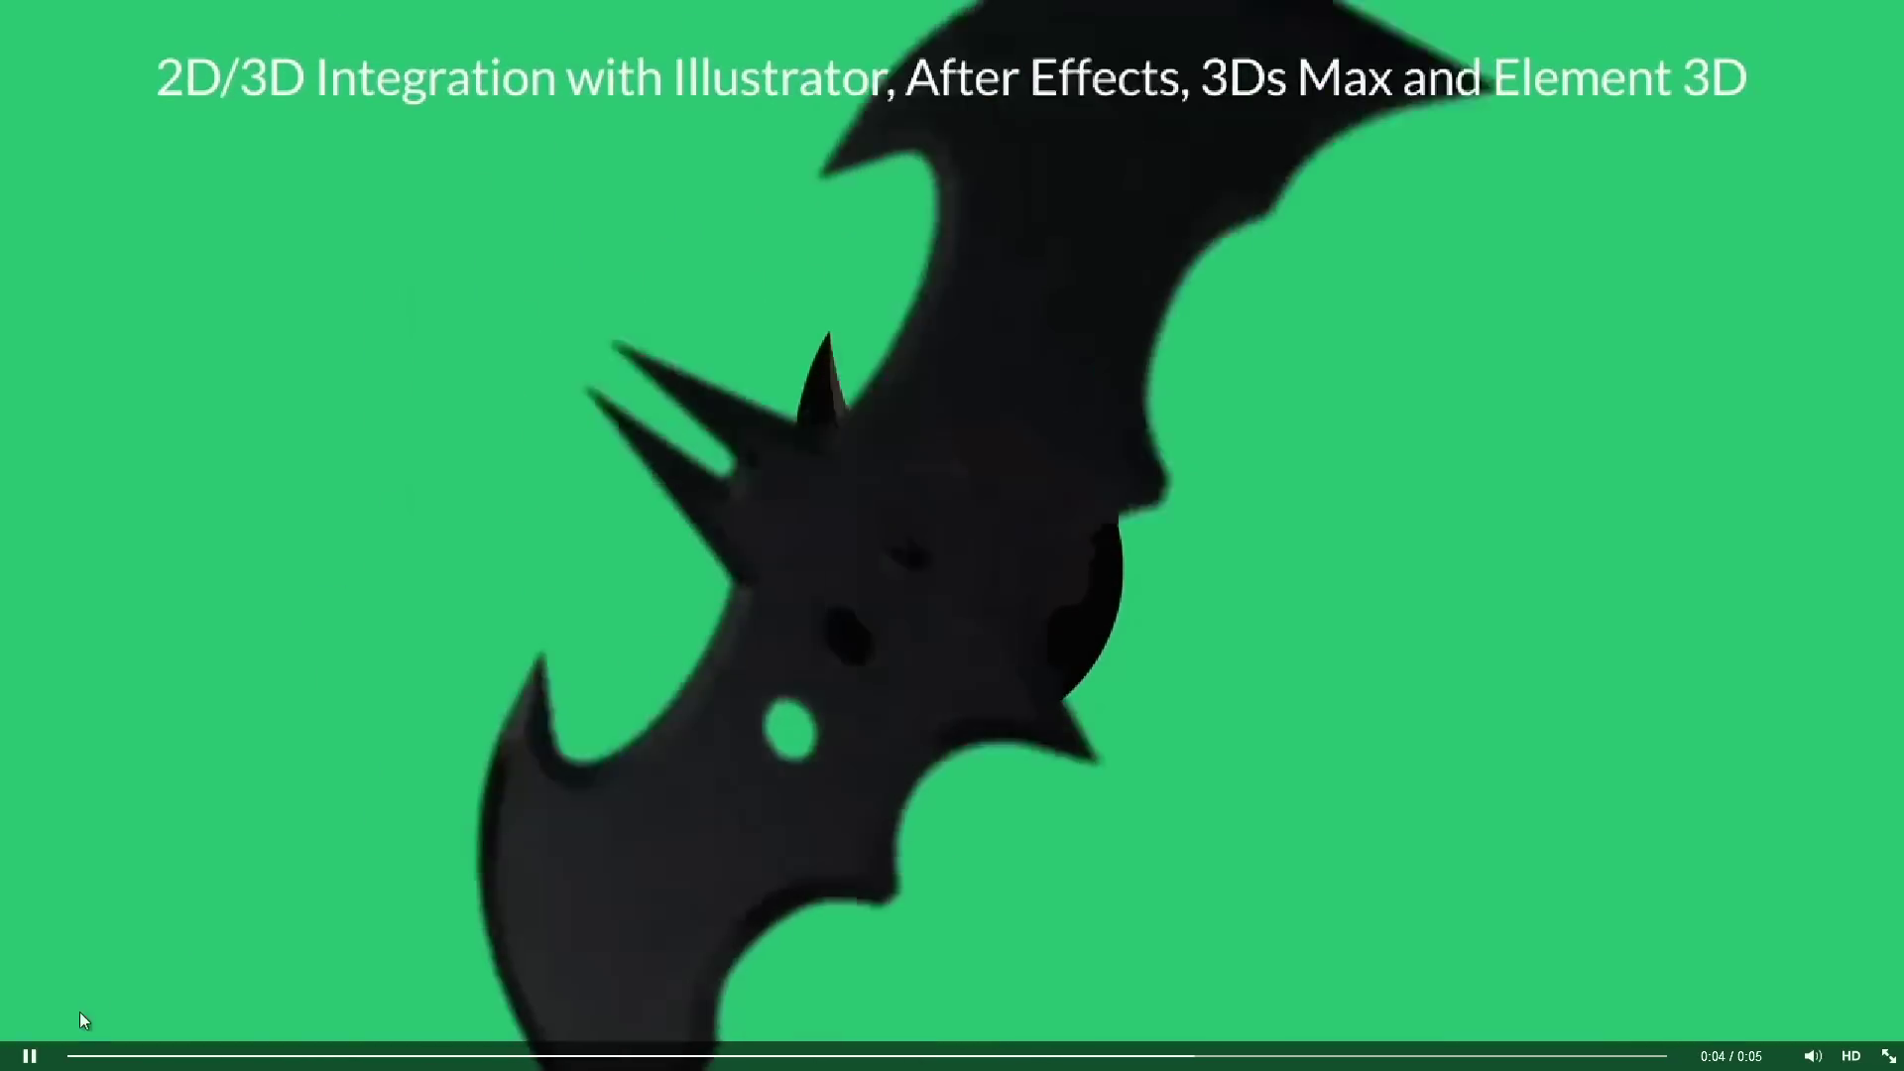
key(Escape)
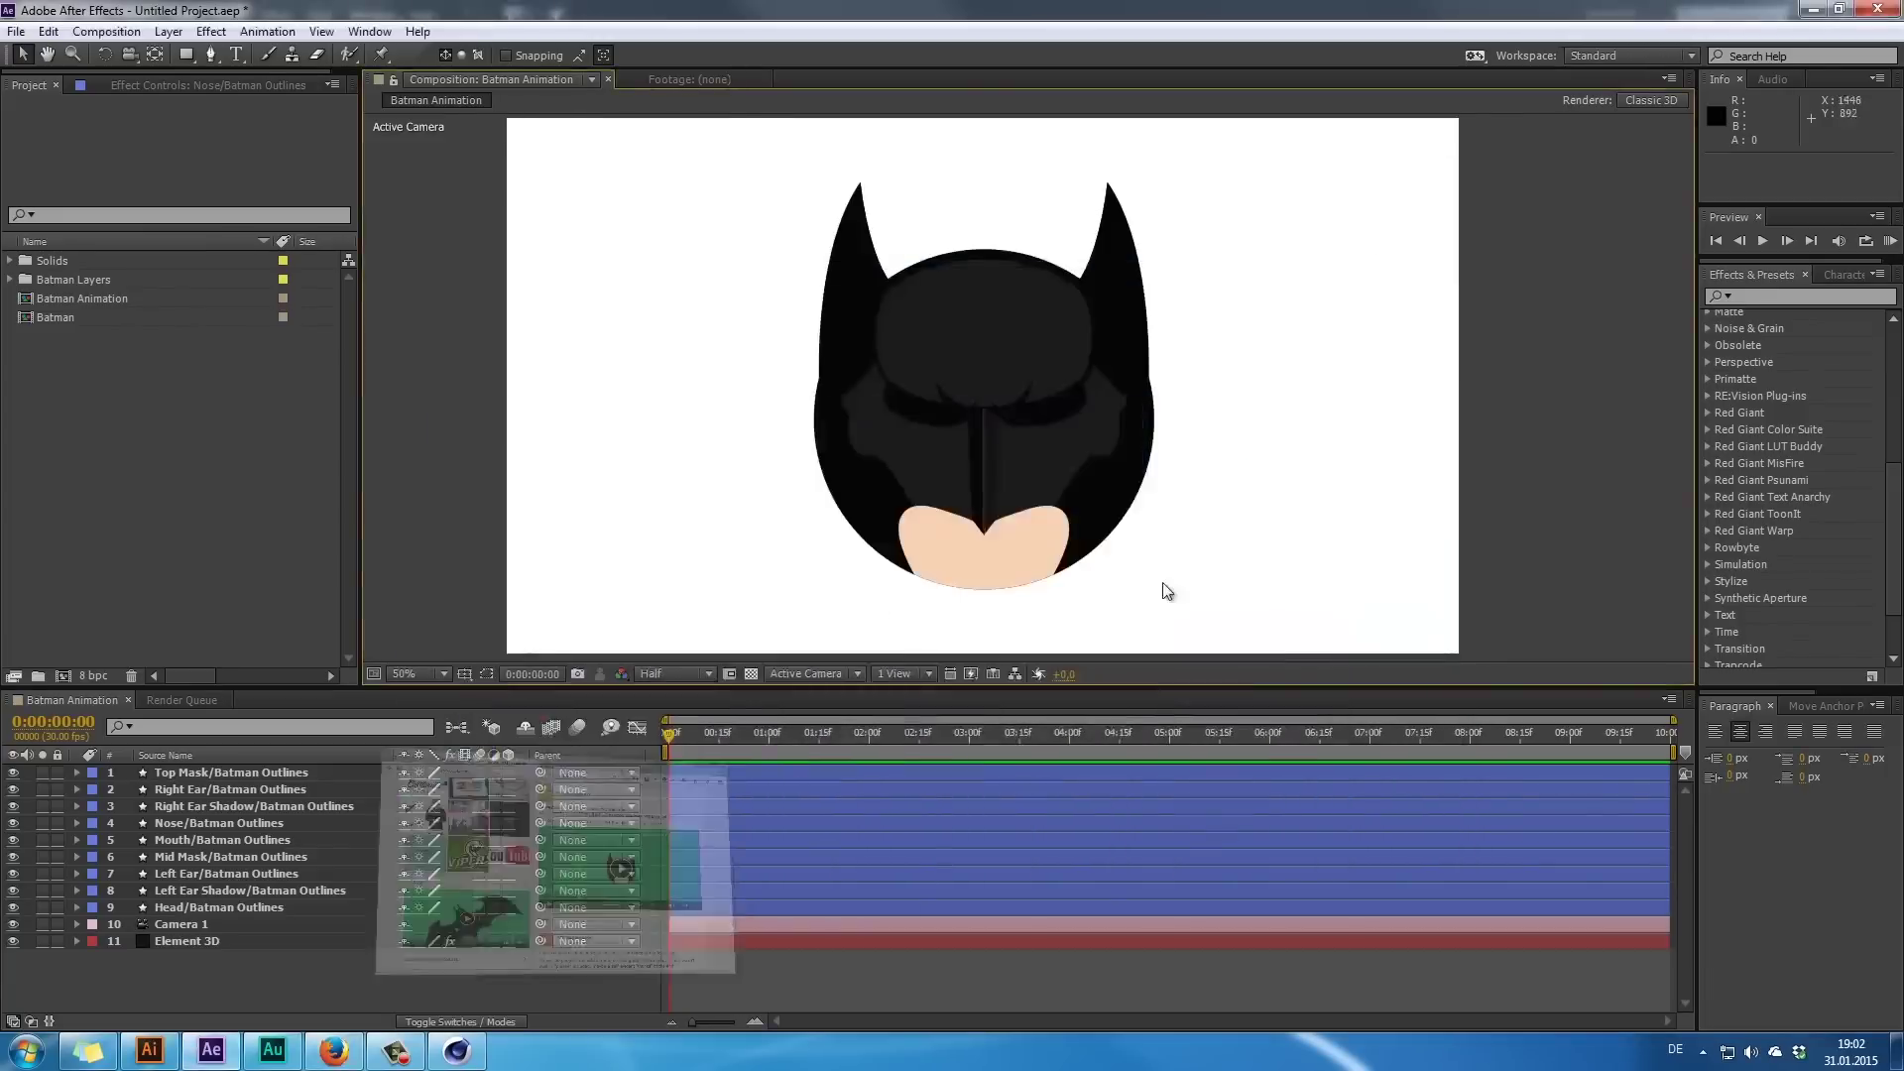
click(1374, 179)
- Enable Position keyframing on the Mouth/Batman Outlines layer at 0:00:00:00
scroll(1013, 458, up, 2)
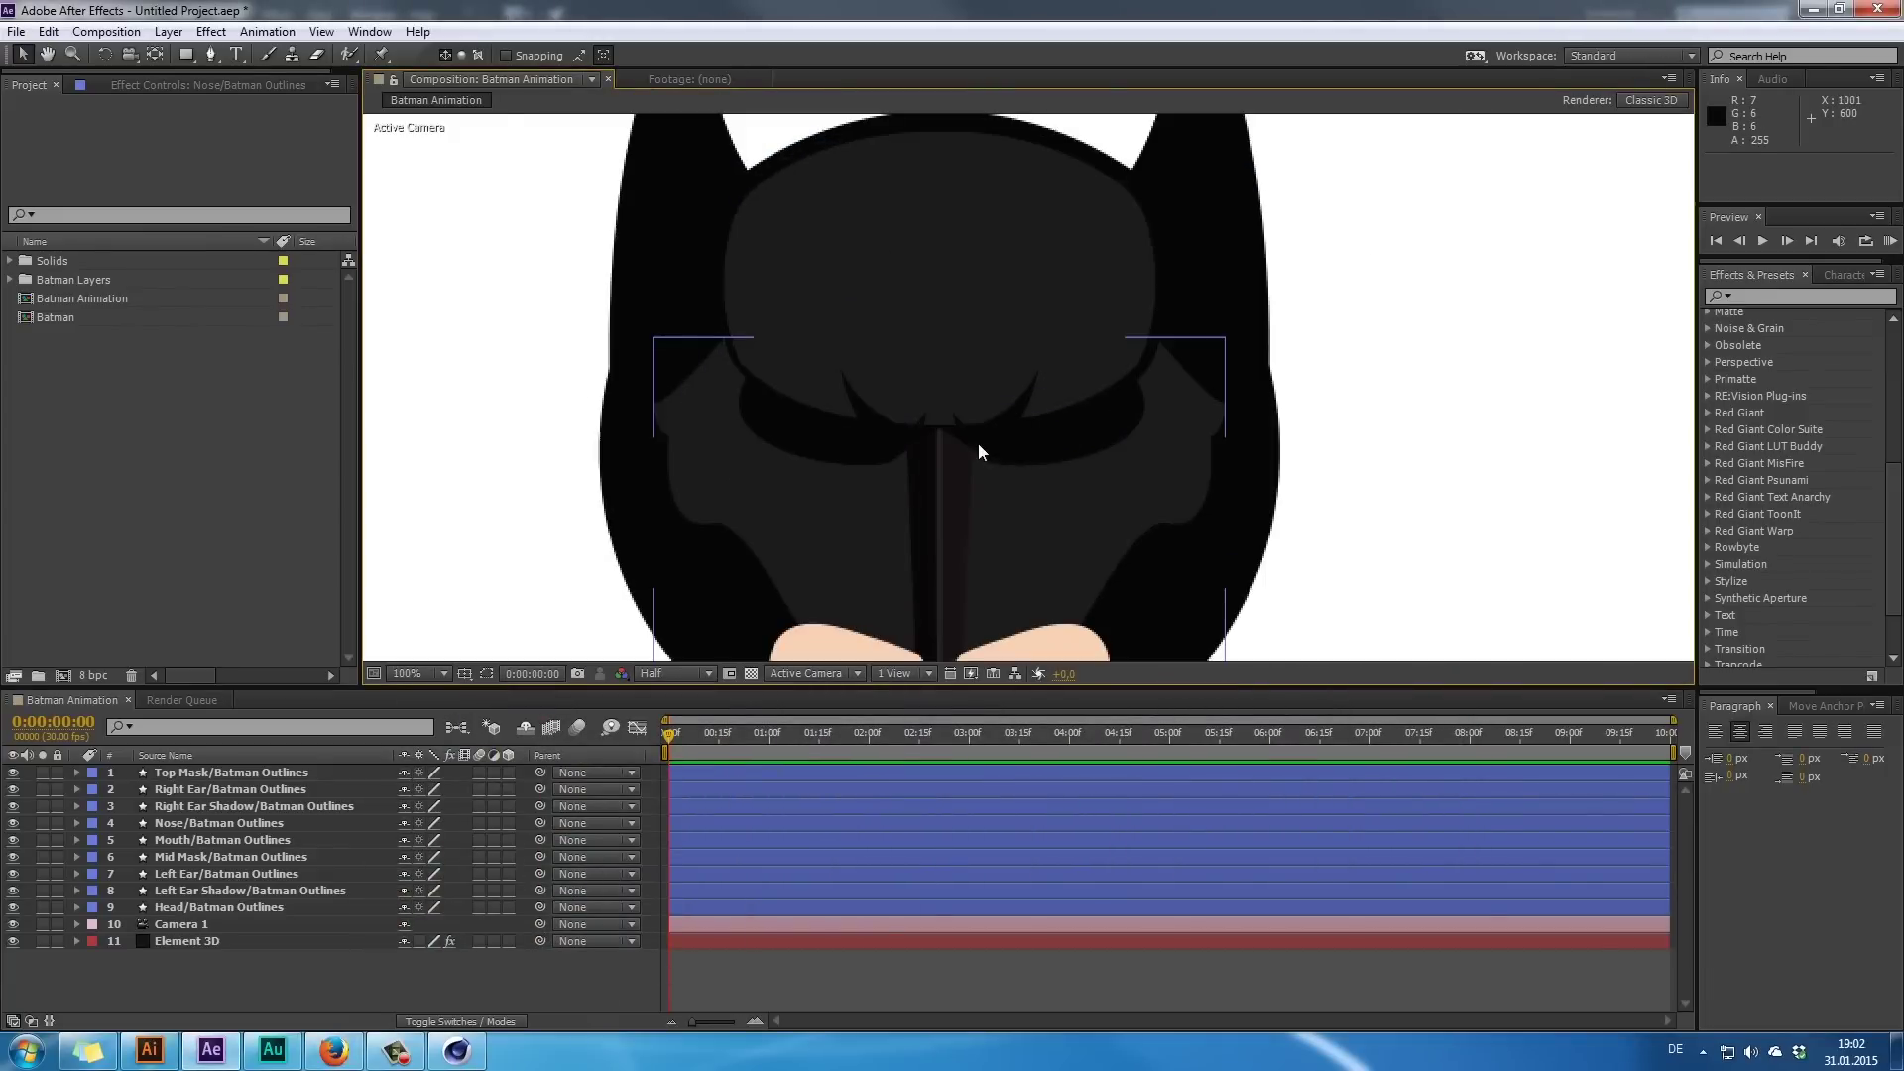
scroll(978, 443, down, 2)
scroll(991, 436, up, 2)
drag(1000, 381, 1023, 243)
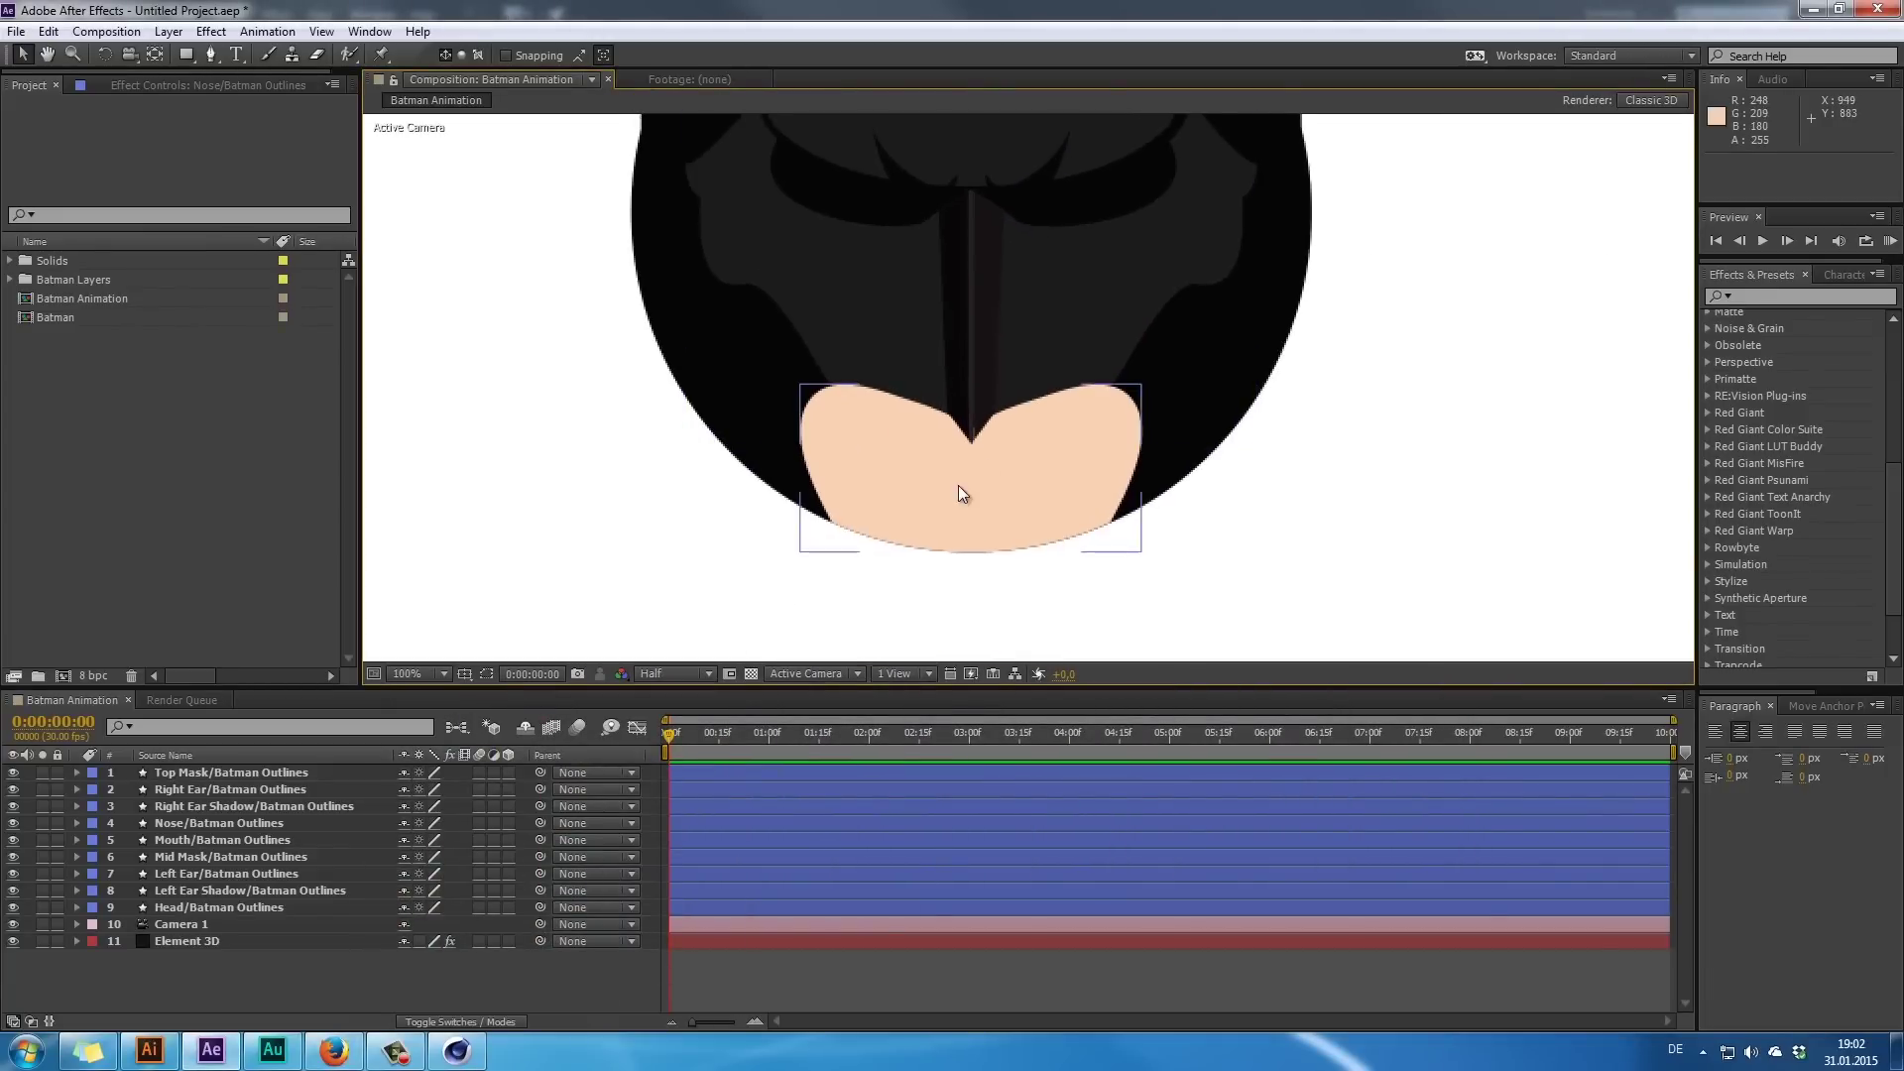
click(202, 909)
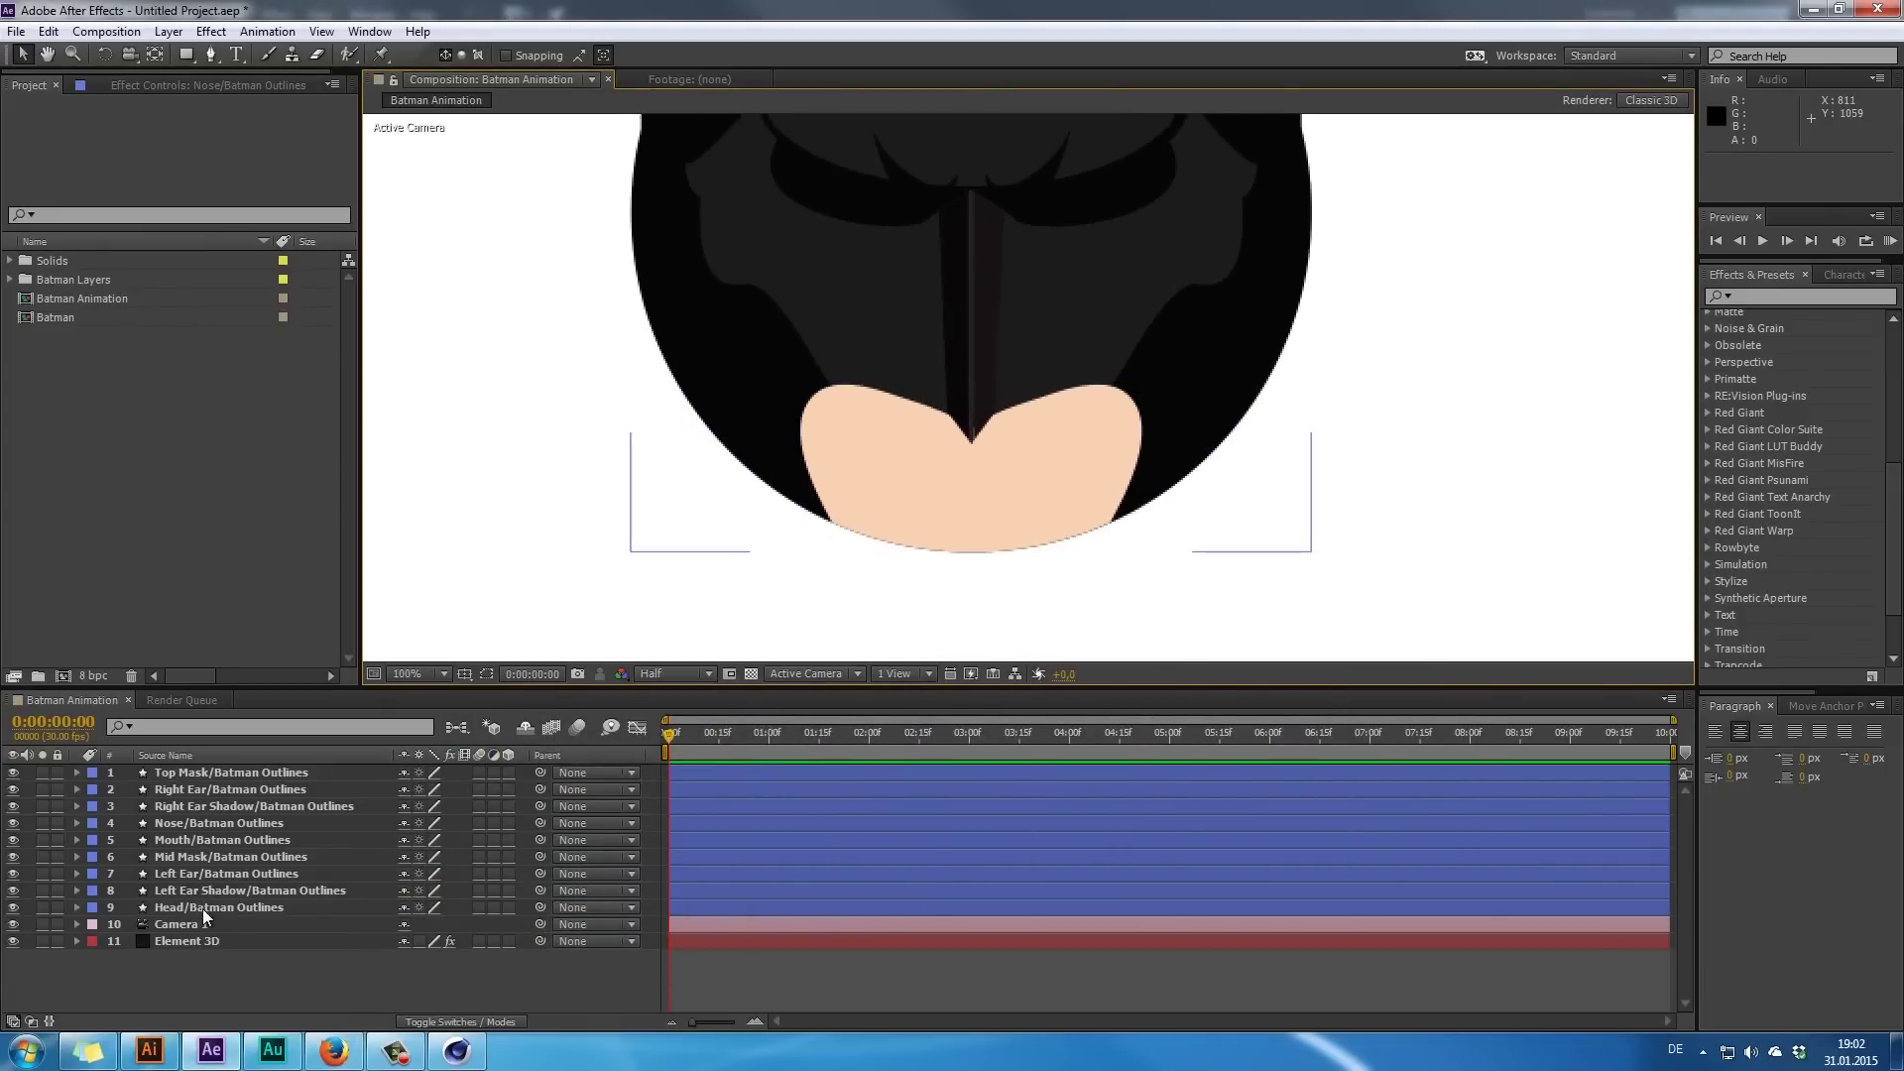
click(201, 891)
click(198, 843)
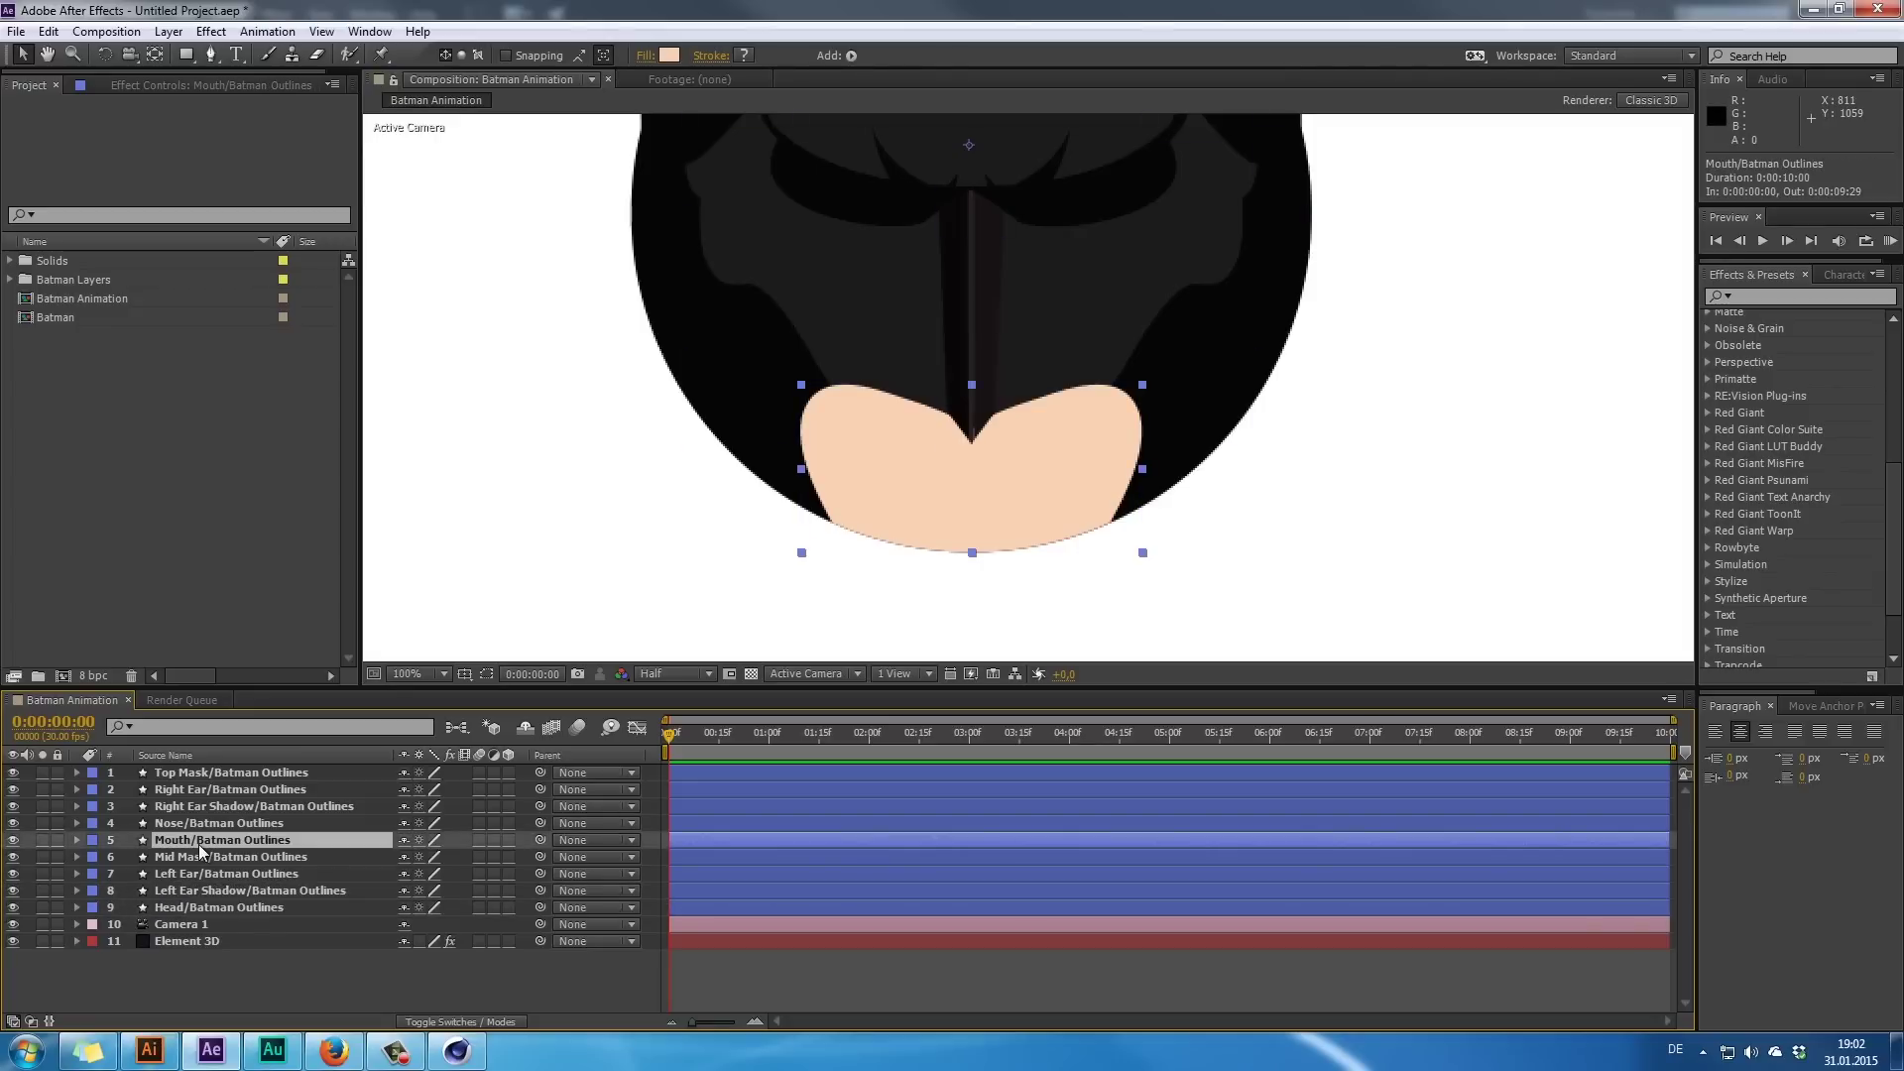
key(p)
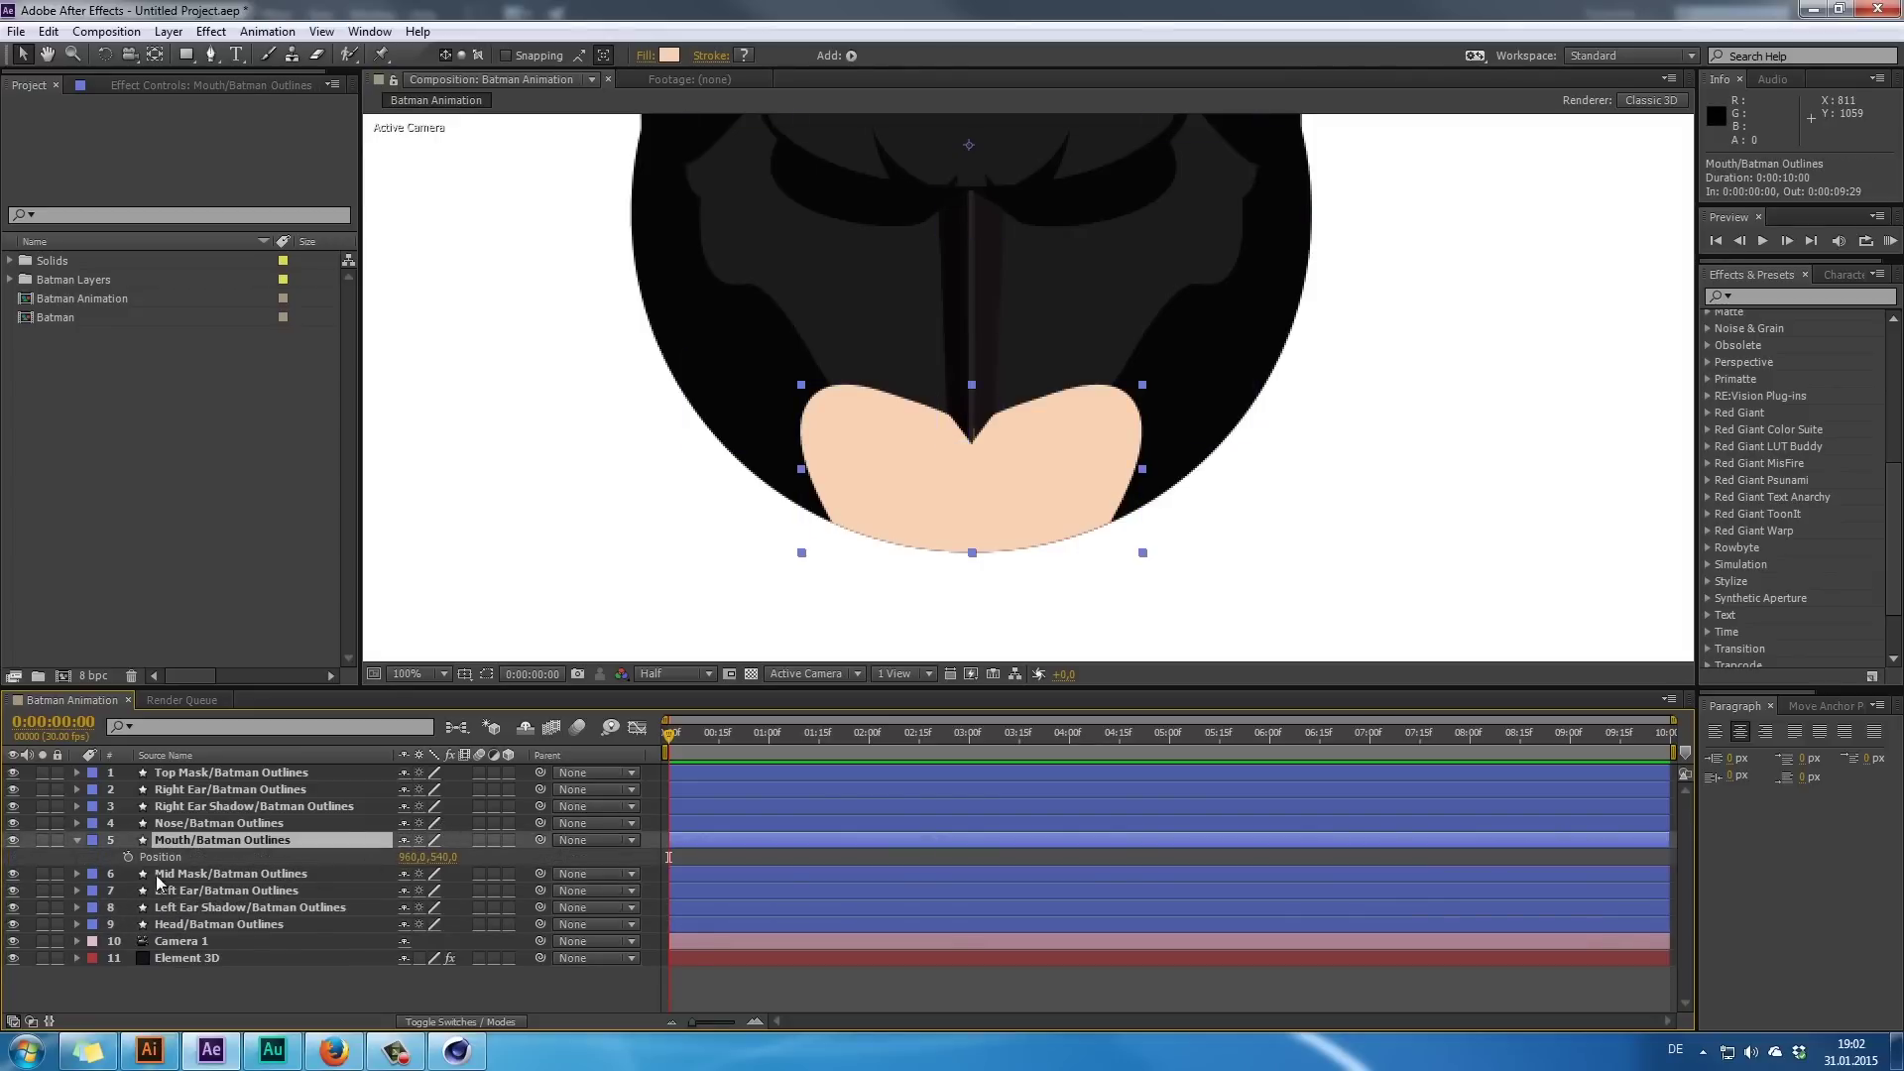
click(128, 857)
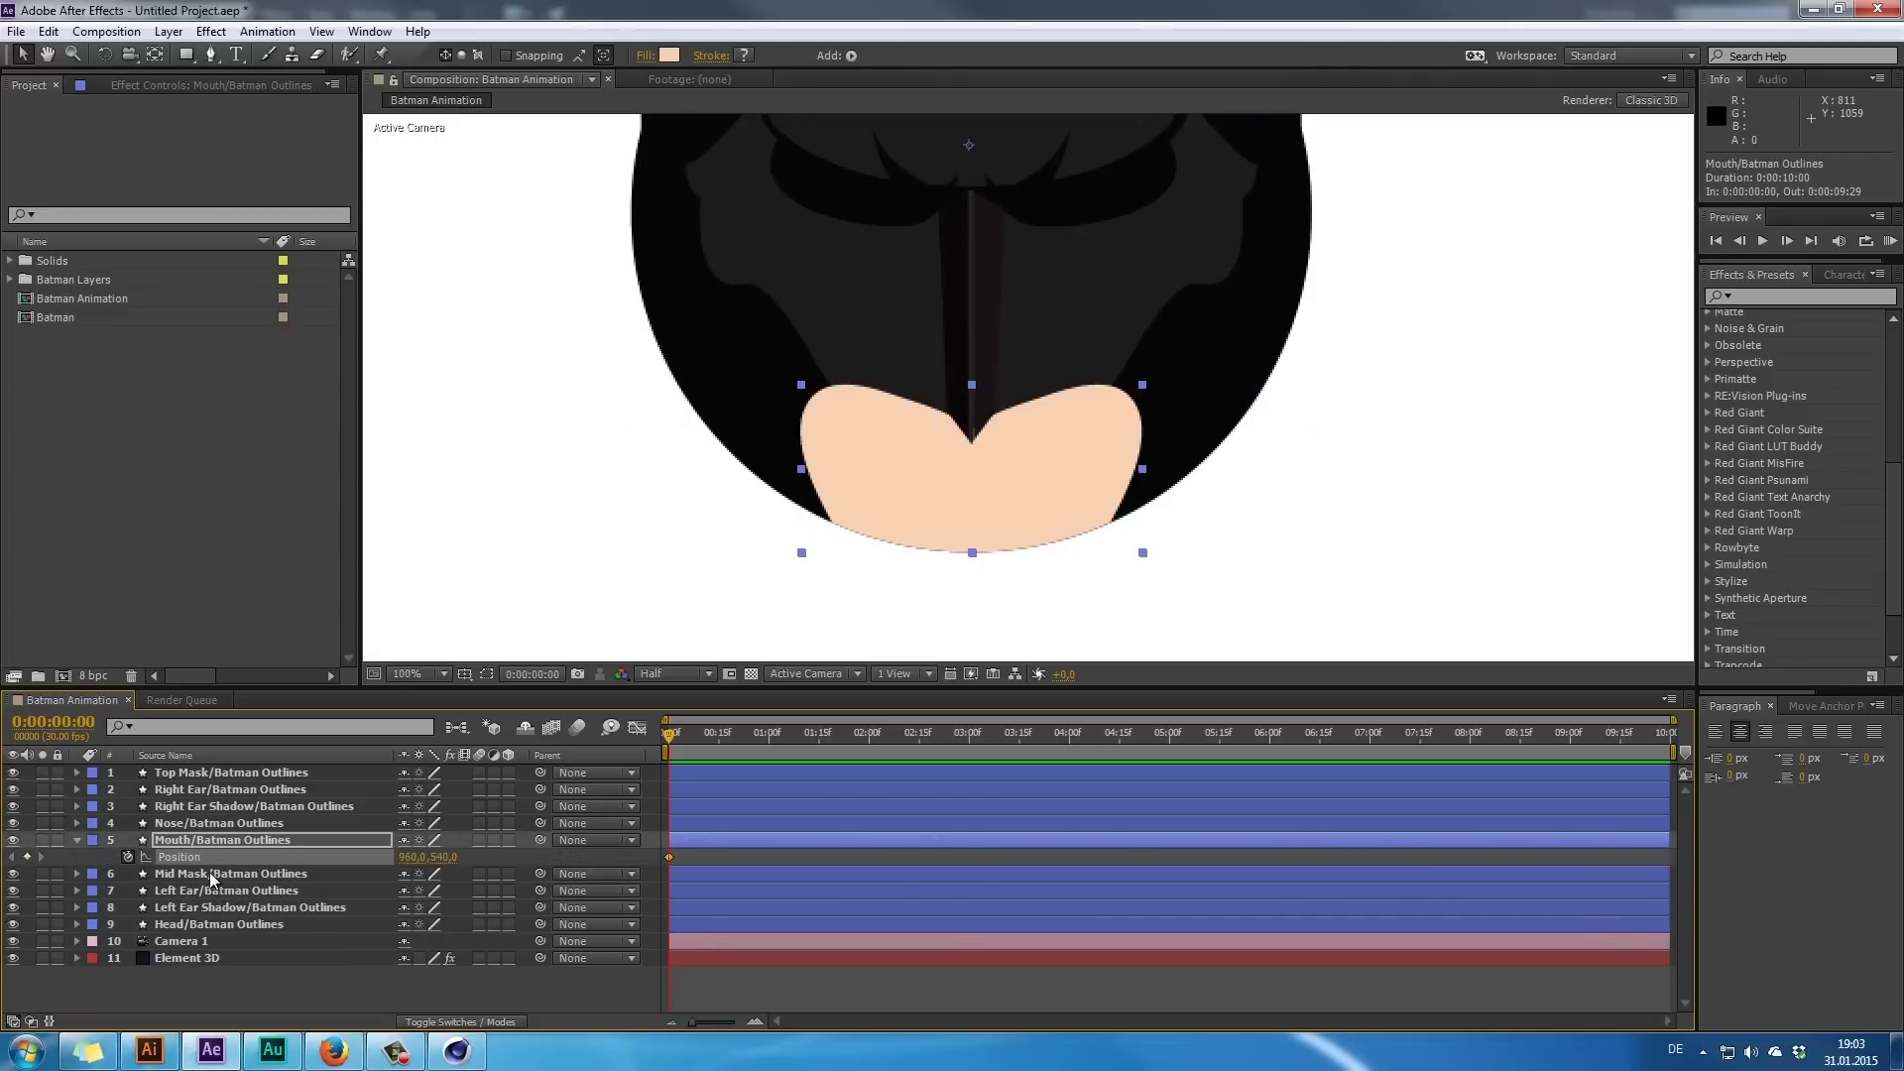
- Try shifting the mouth's vertical position at the first frame and at 0:00:02:03, undo the changes, and return to the start
drag(418, 863, 308, 863)
key(ctrl+z)
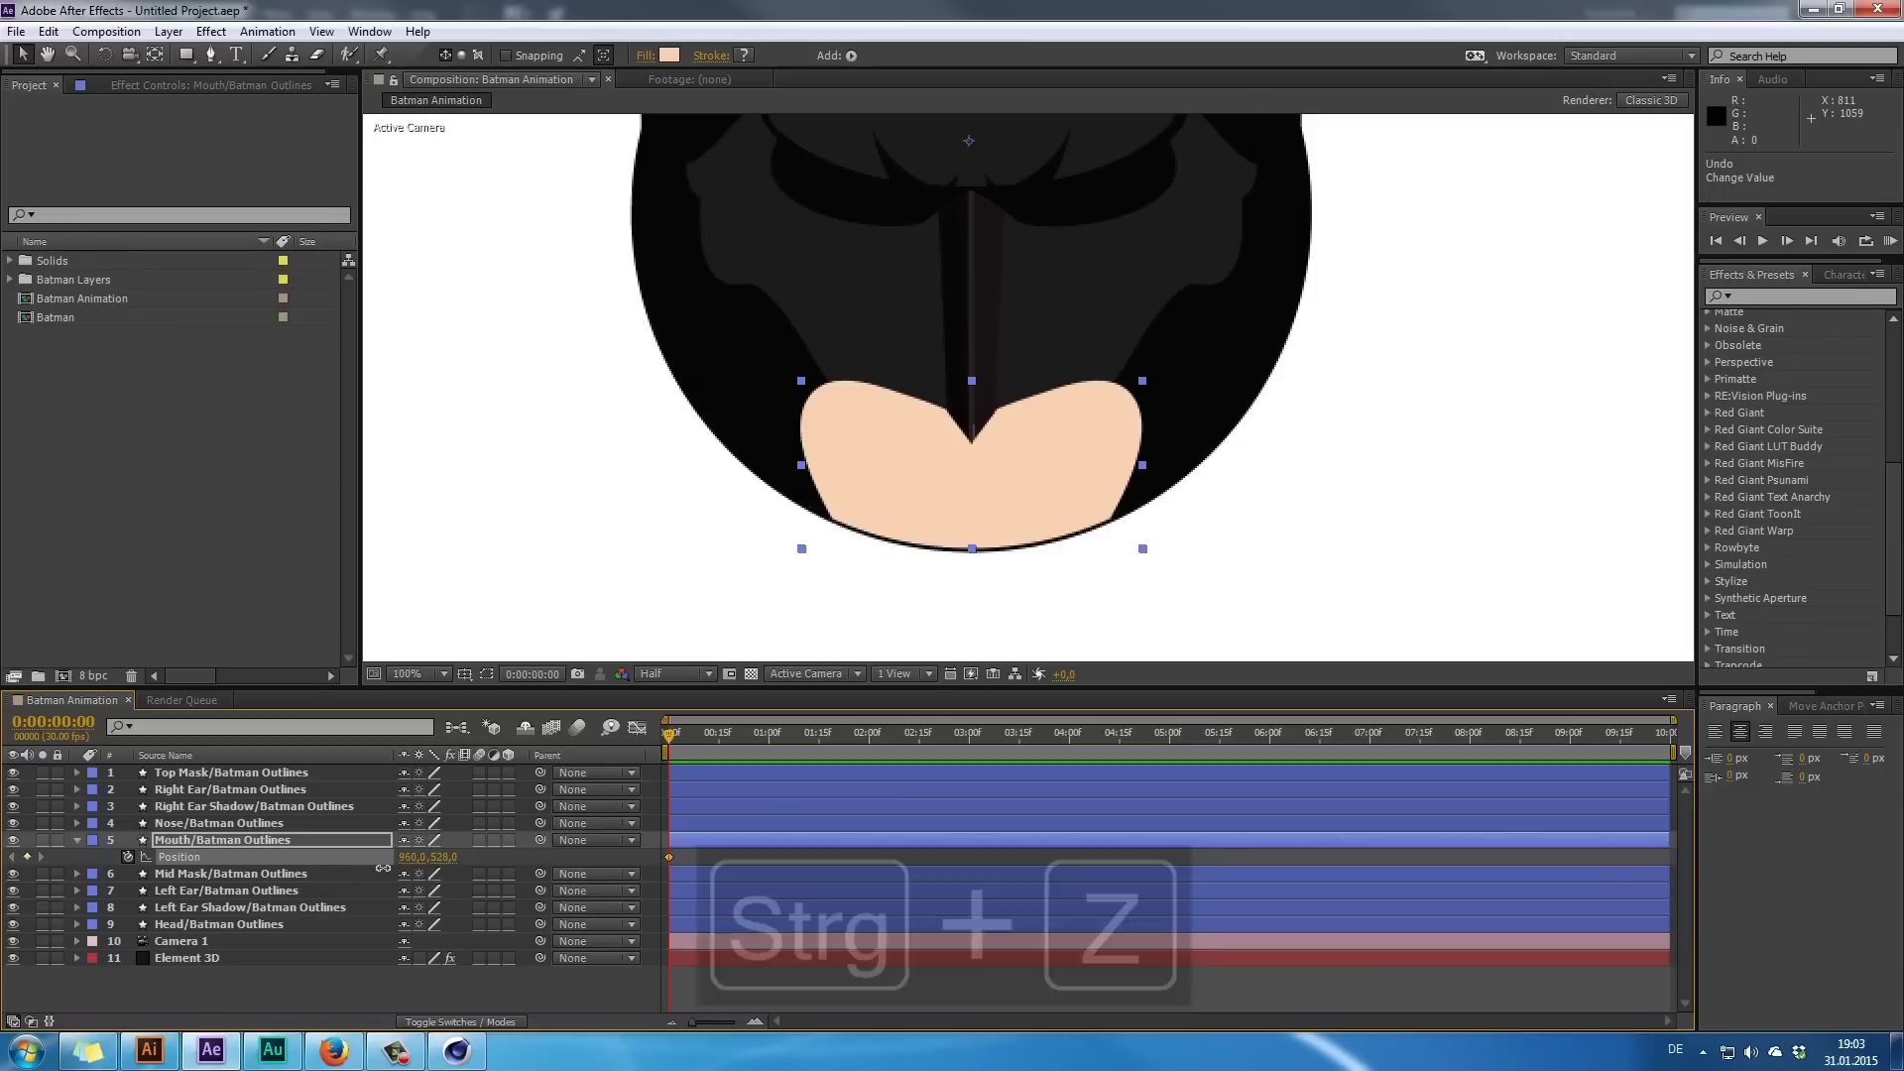
drag(443, 863, 879, 729)
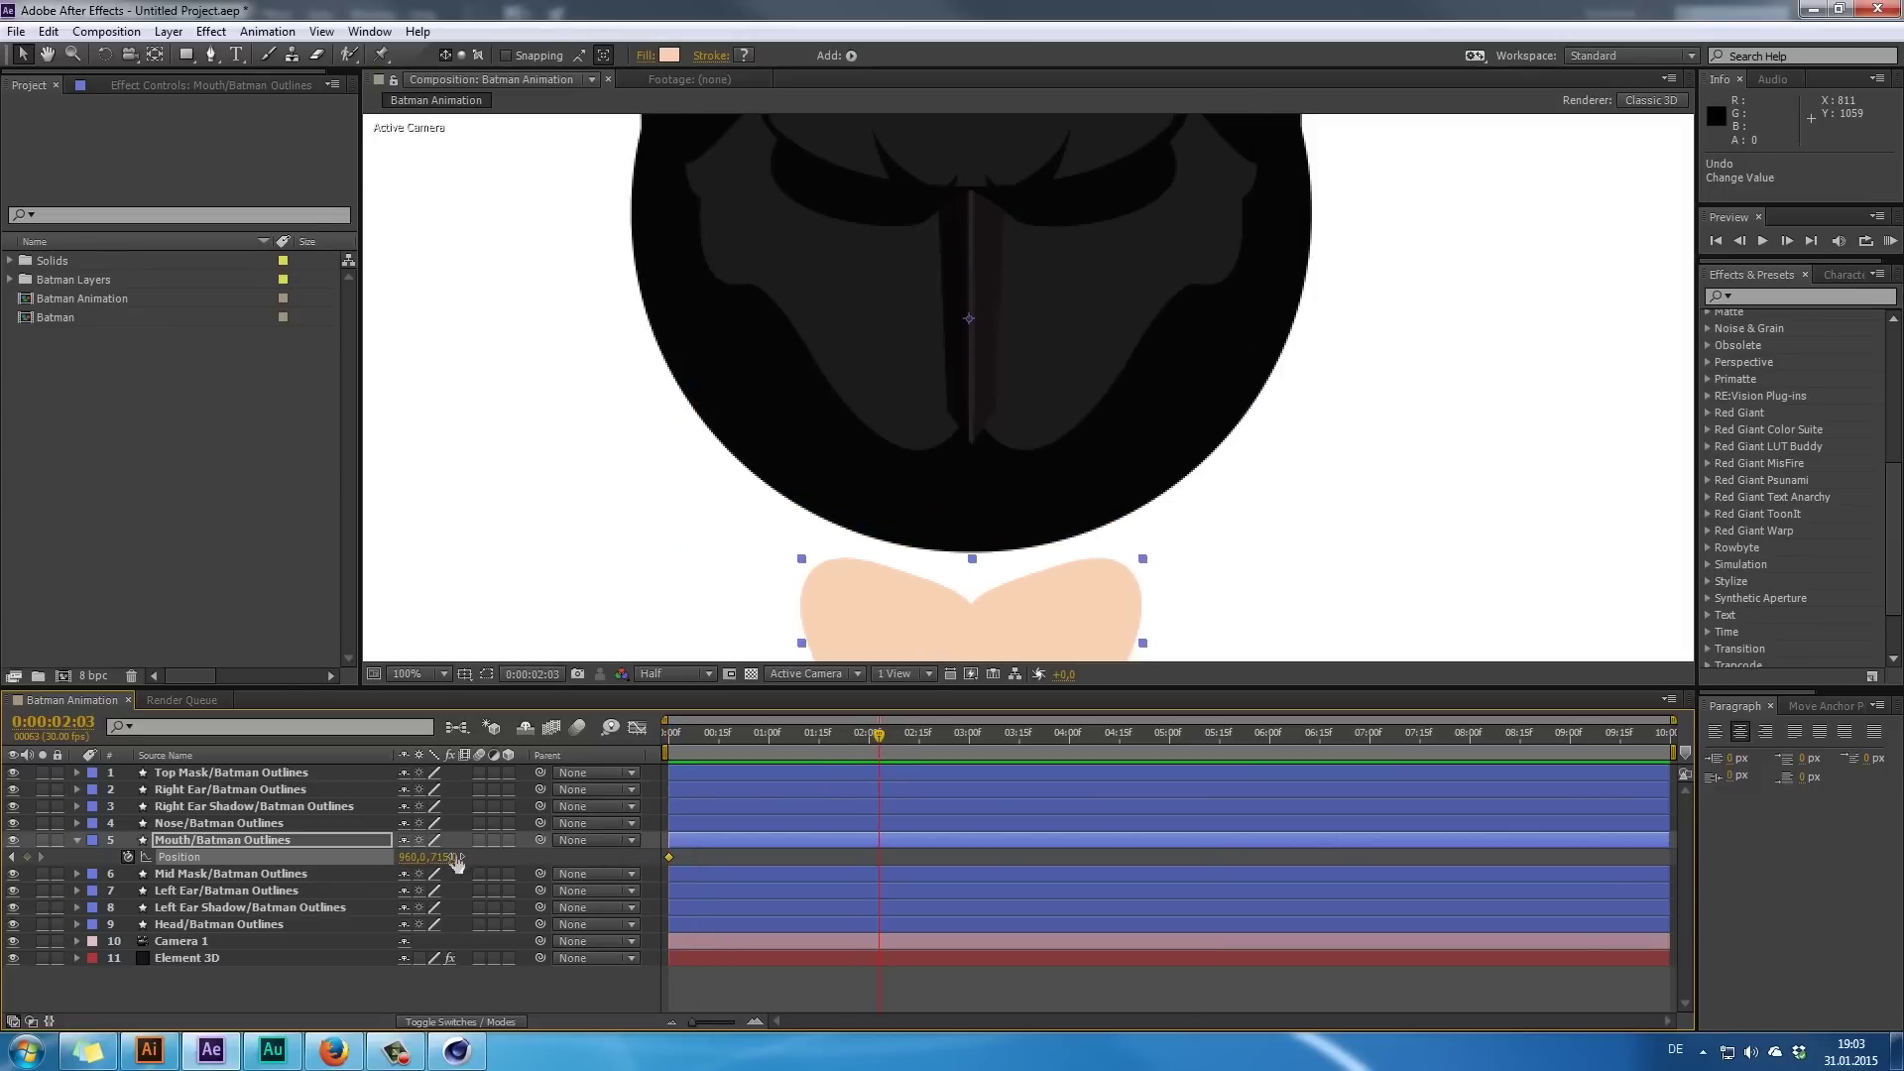
key(ctrl+z)
key(Home)
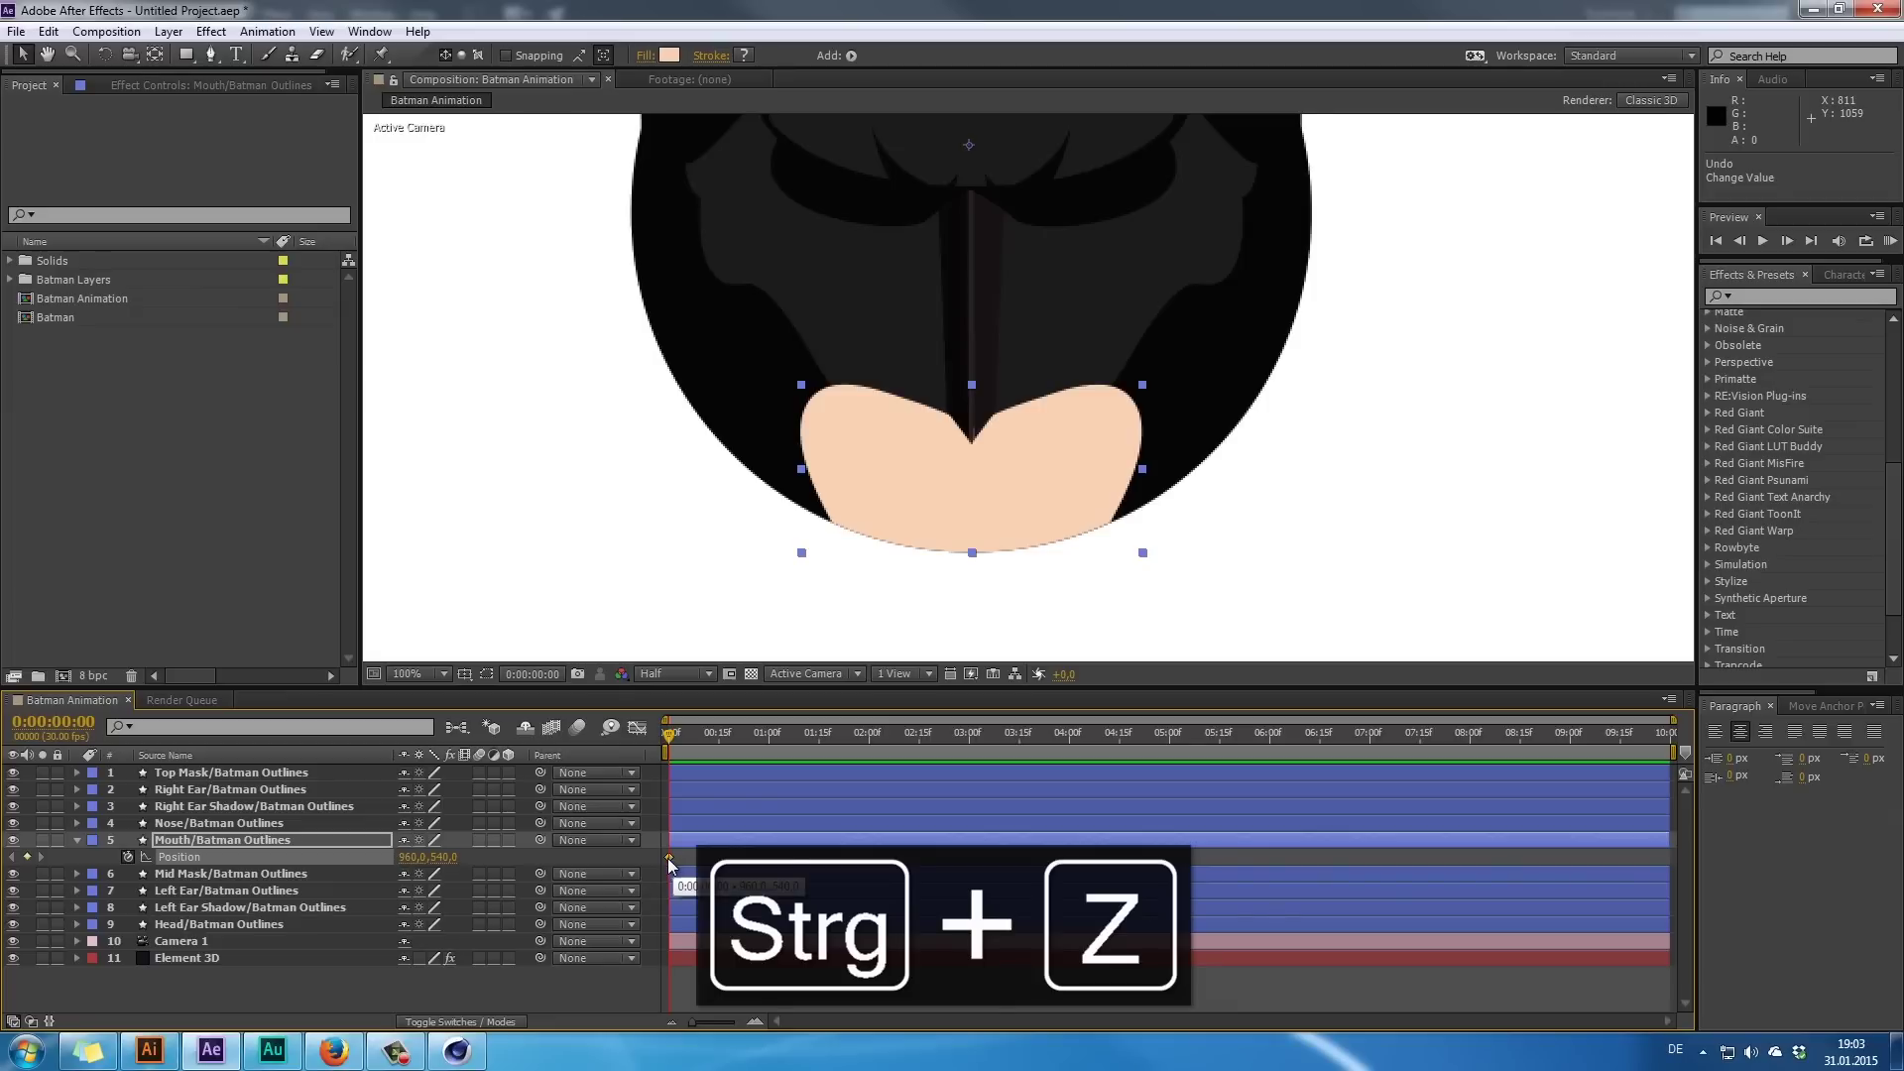
- Keyframe the mouth rising from 960, 712 at 0:00:00:00 to 960, 540 at 0:00:02:04, and check the motion at 0:00:00:27
drag(456, 861, 758, 783)
scroll(1122, 561, down, 2)
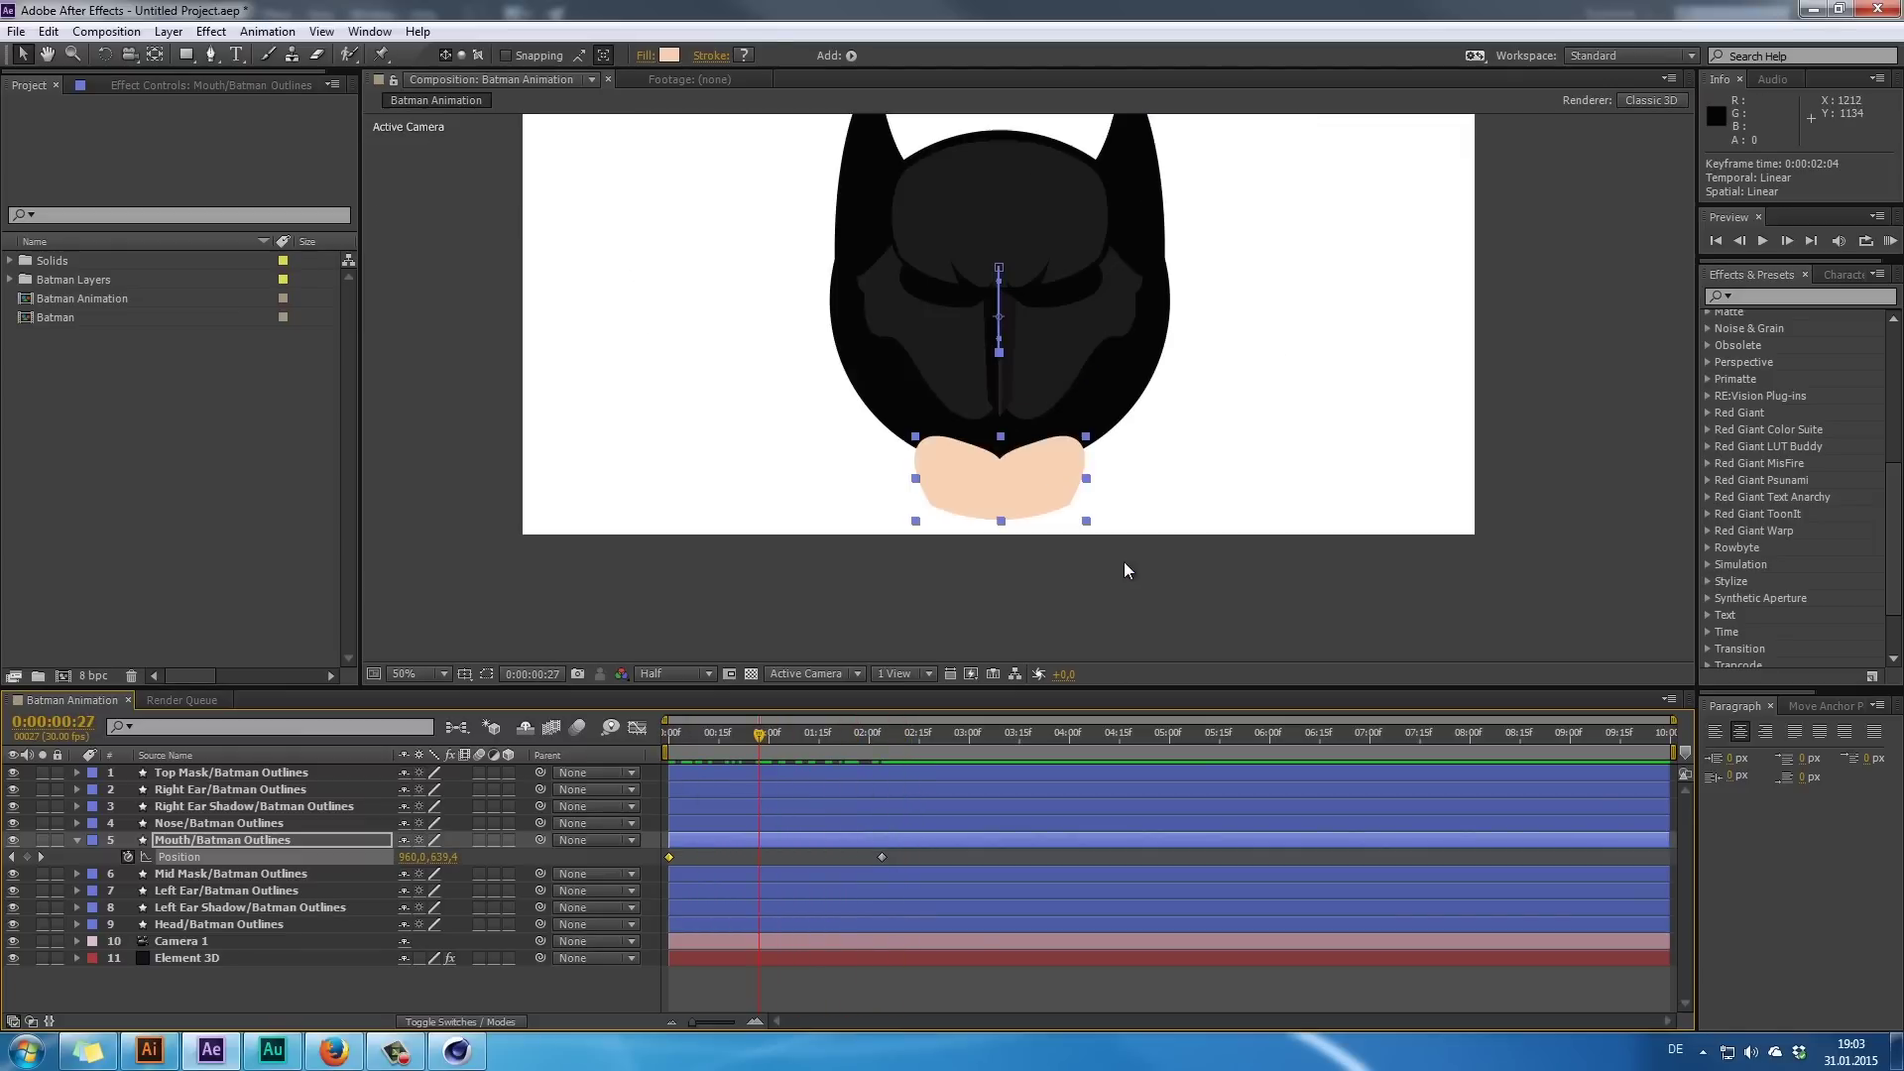
scroll(1001, 464, up, 2)
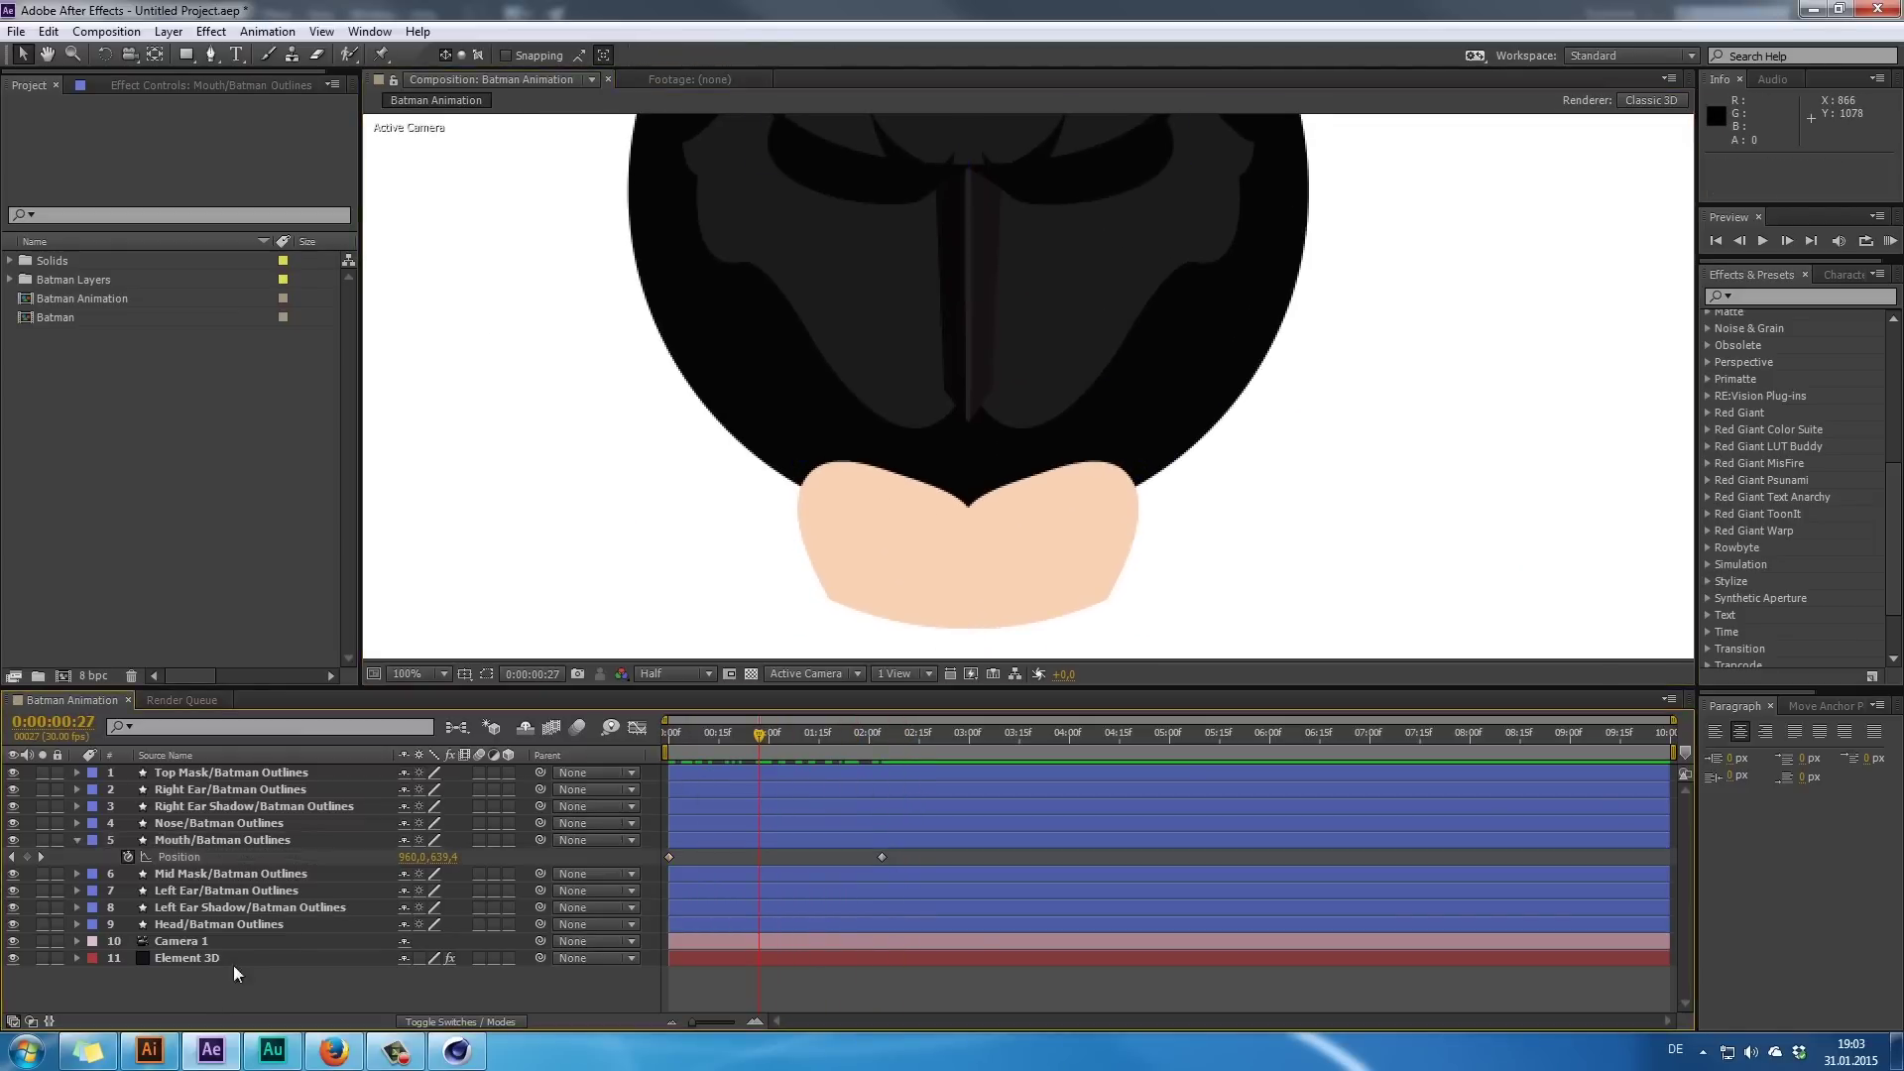
- Duplicate the Head/Batman Outlines layer and place the copy directly above the Mouth/Batman Outlines layer
click(230, 924)
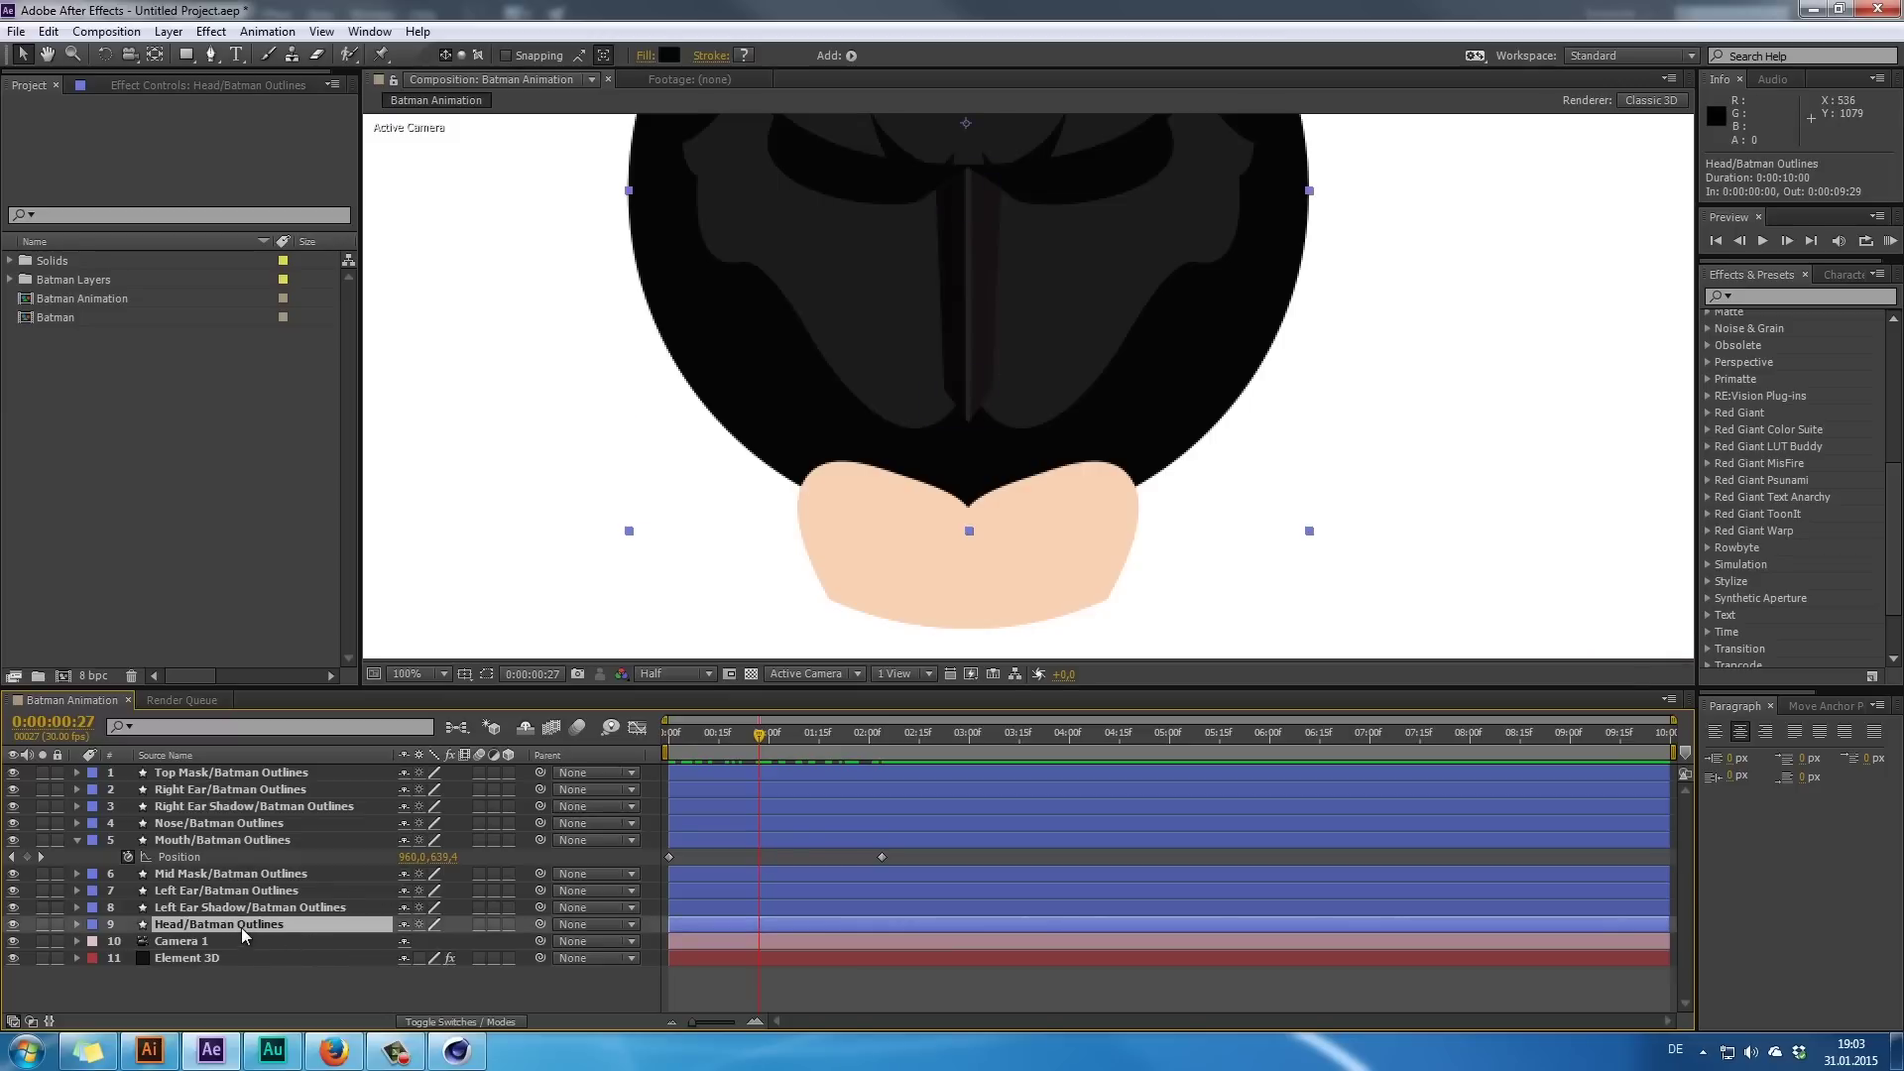
key(ctrl+c)
key(ctrl+v)
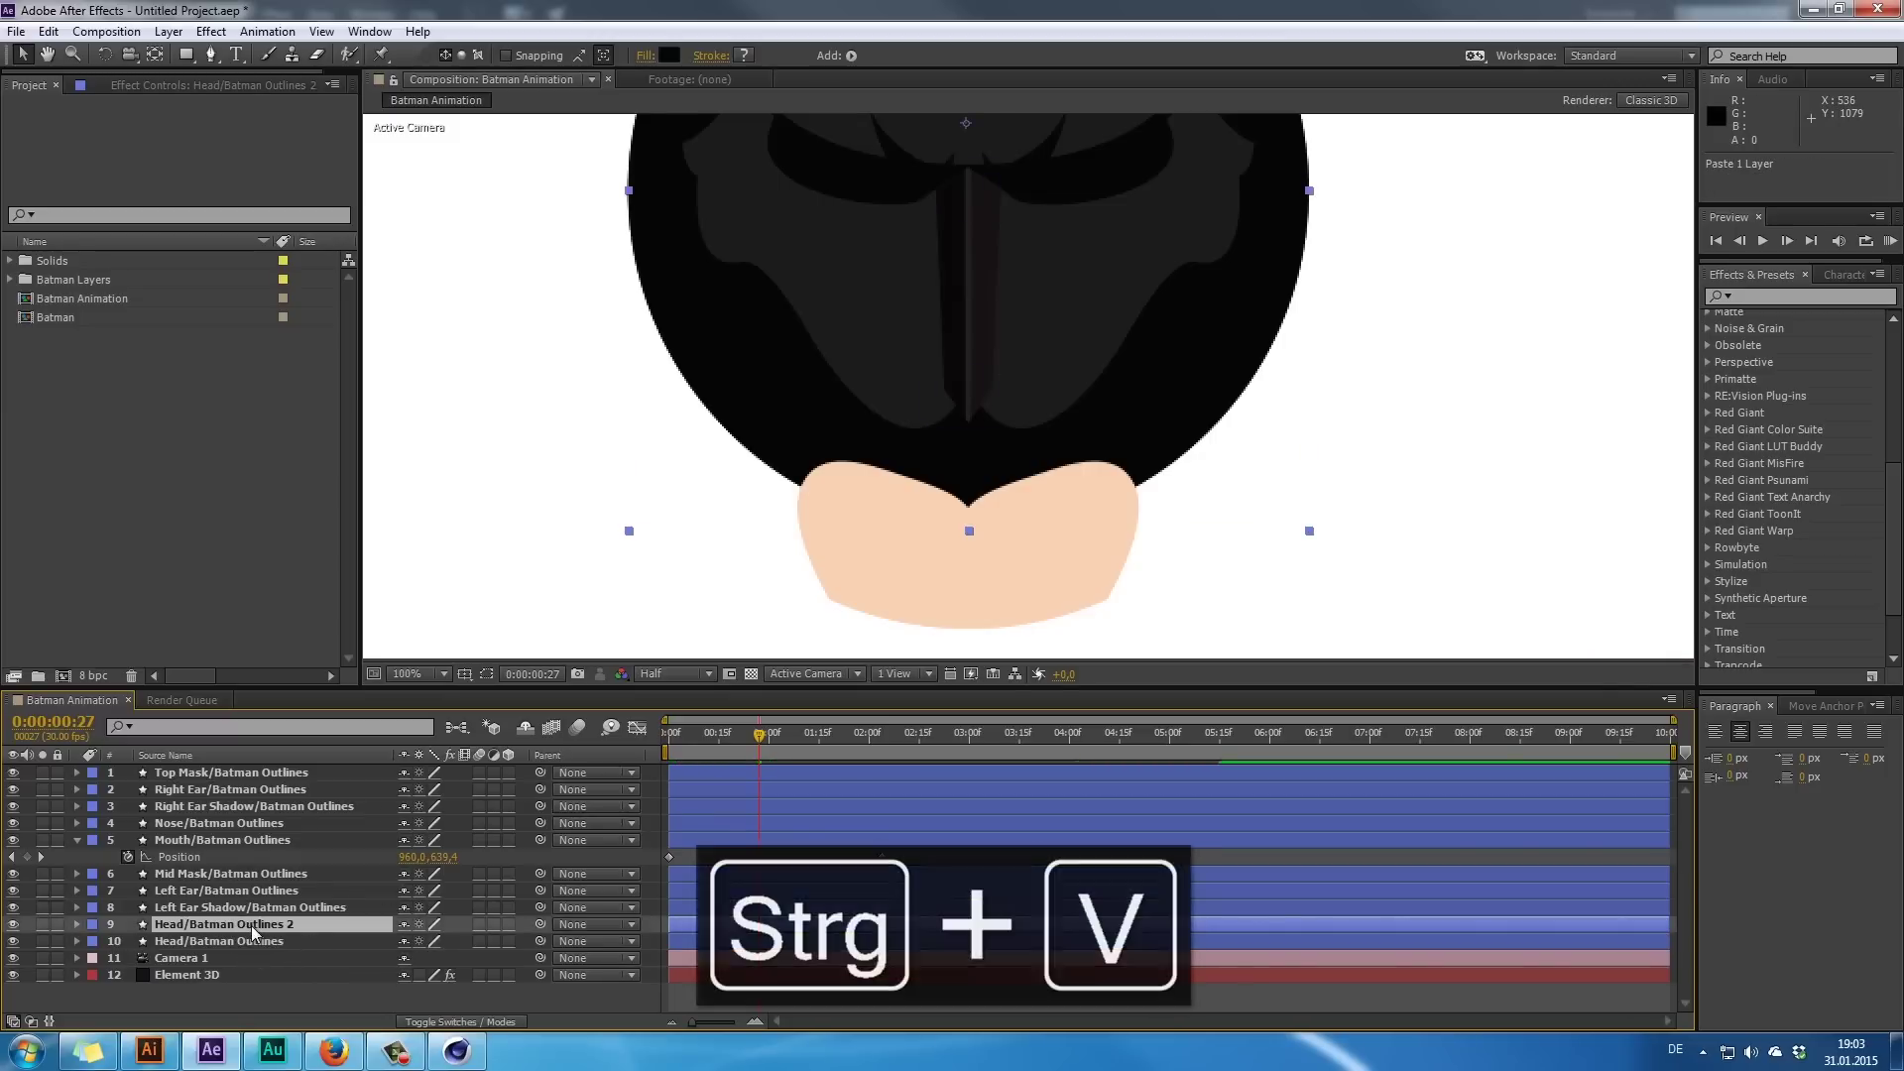
drag(252, 925, 258, 837)
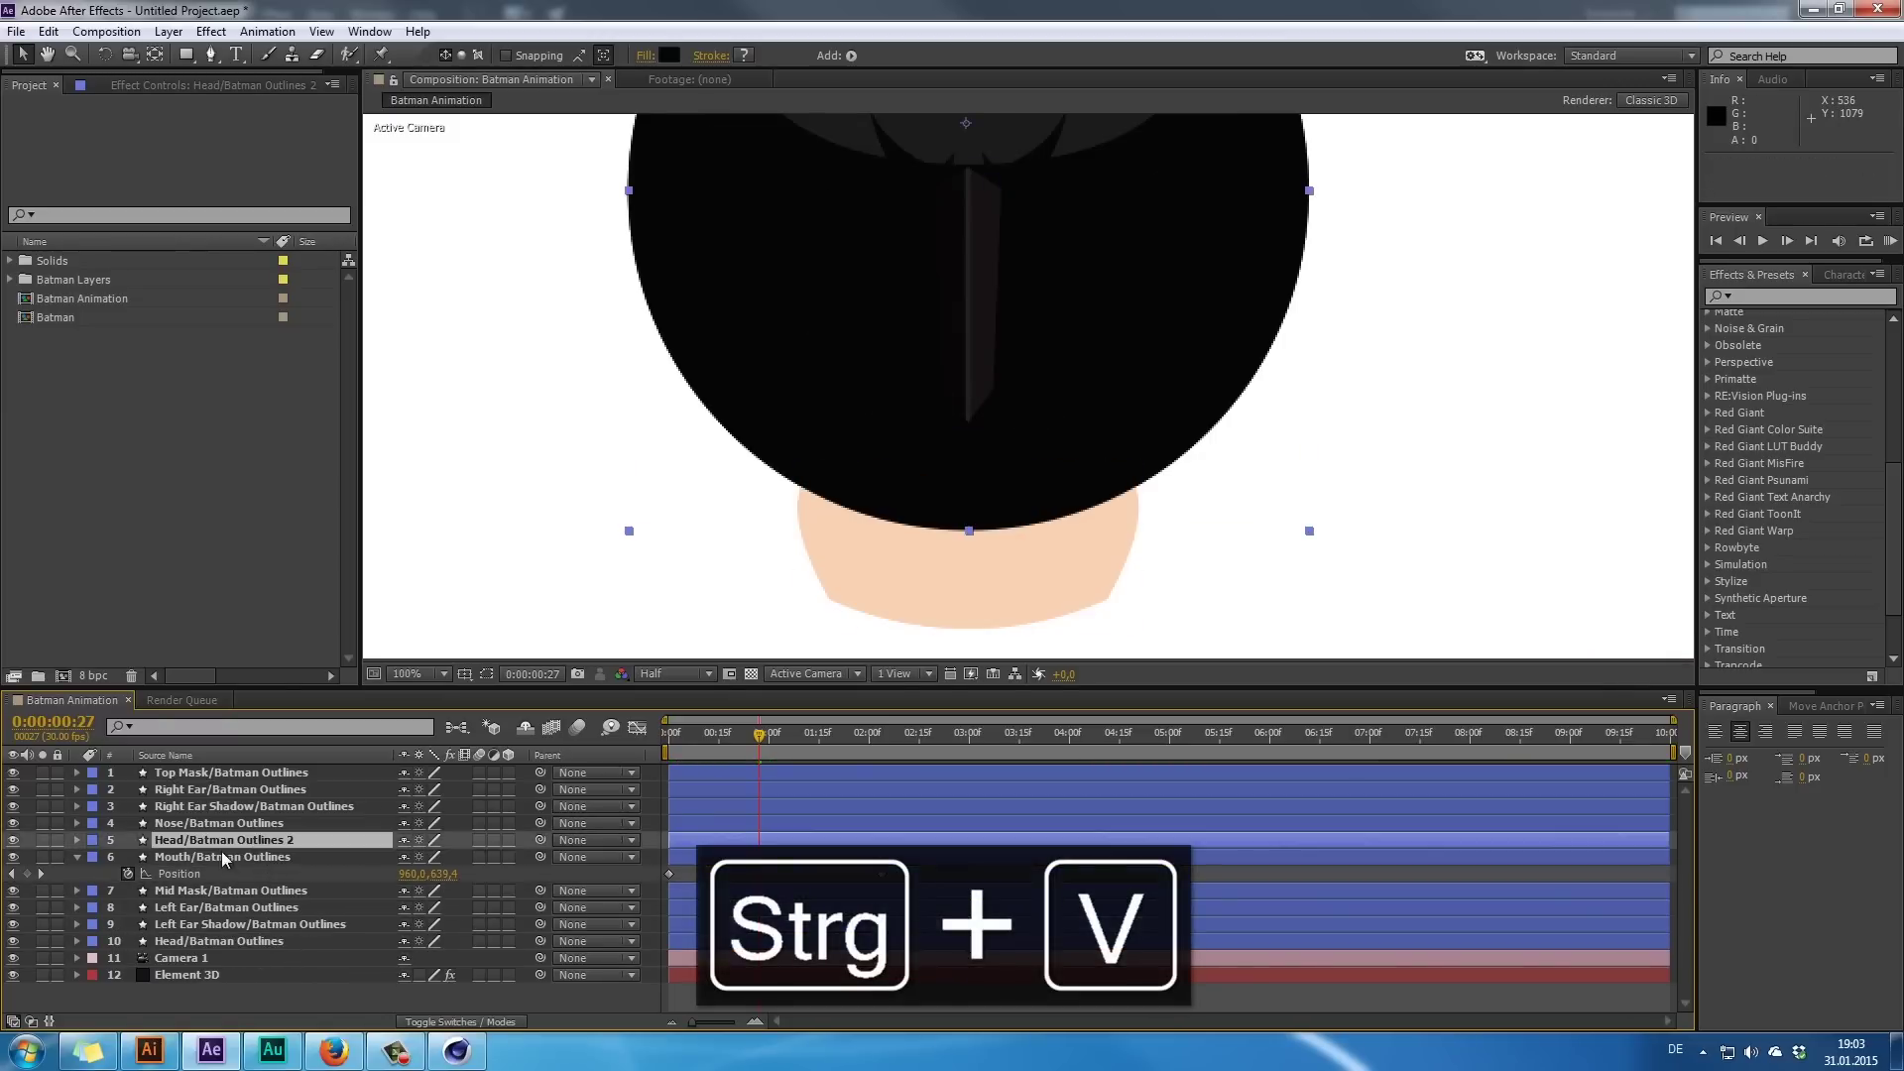
- Set the mouth layer's track matte to Alpha Matte "Head/Batman Outlines 2" and check the motion up to 0:00:02:06
click(474, 1018)
click(515, 856)
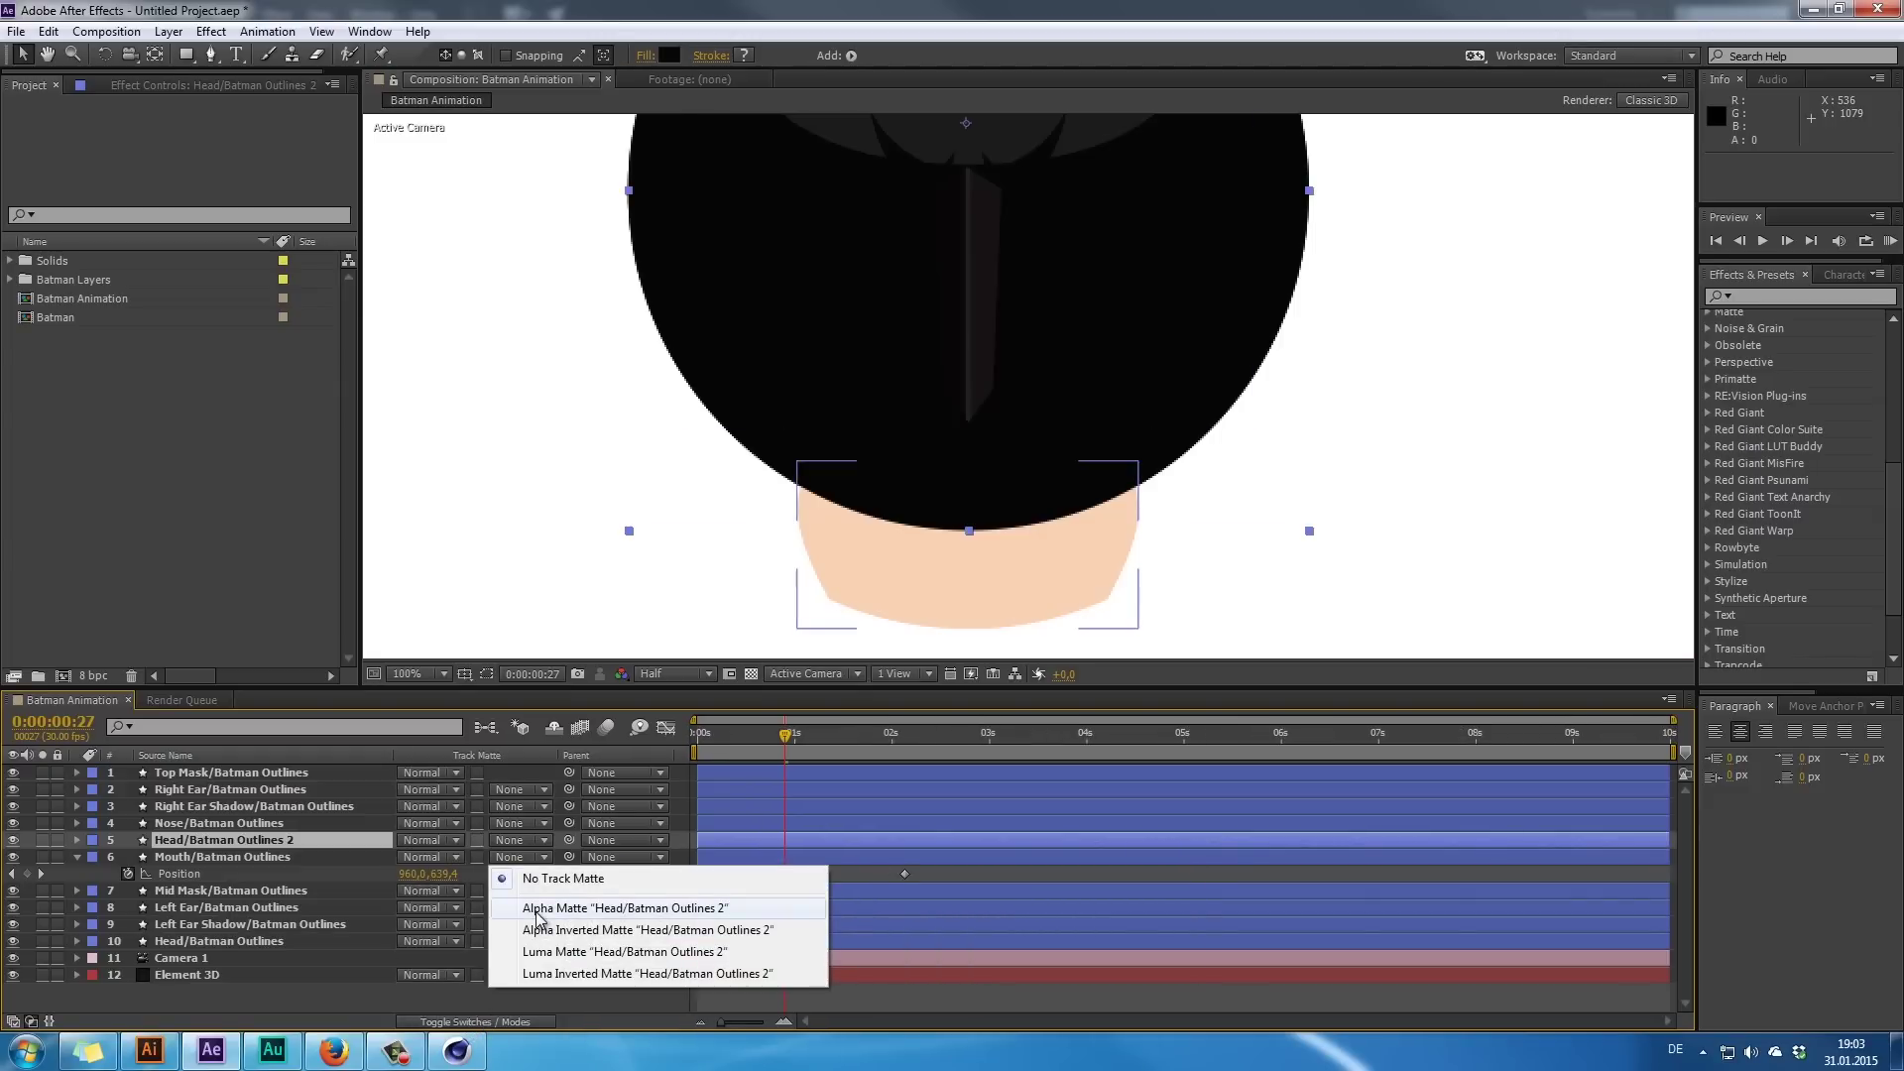
click(569, 909)
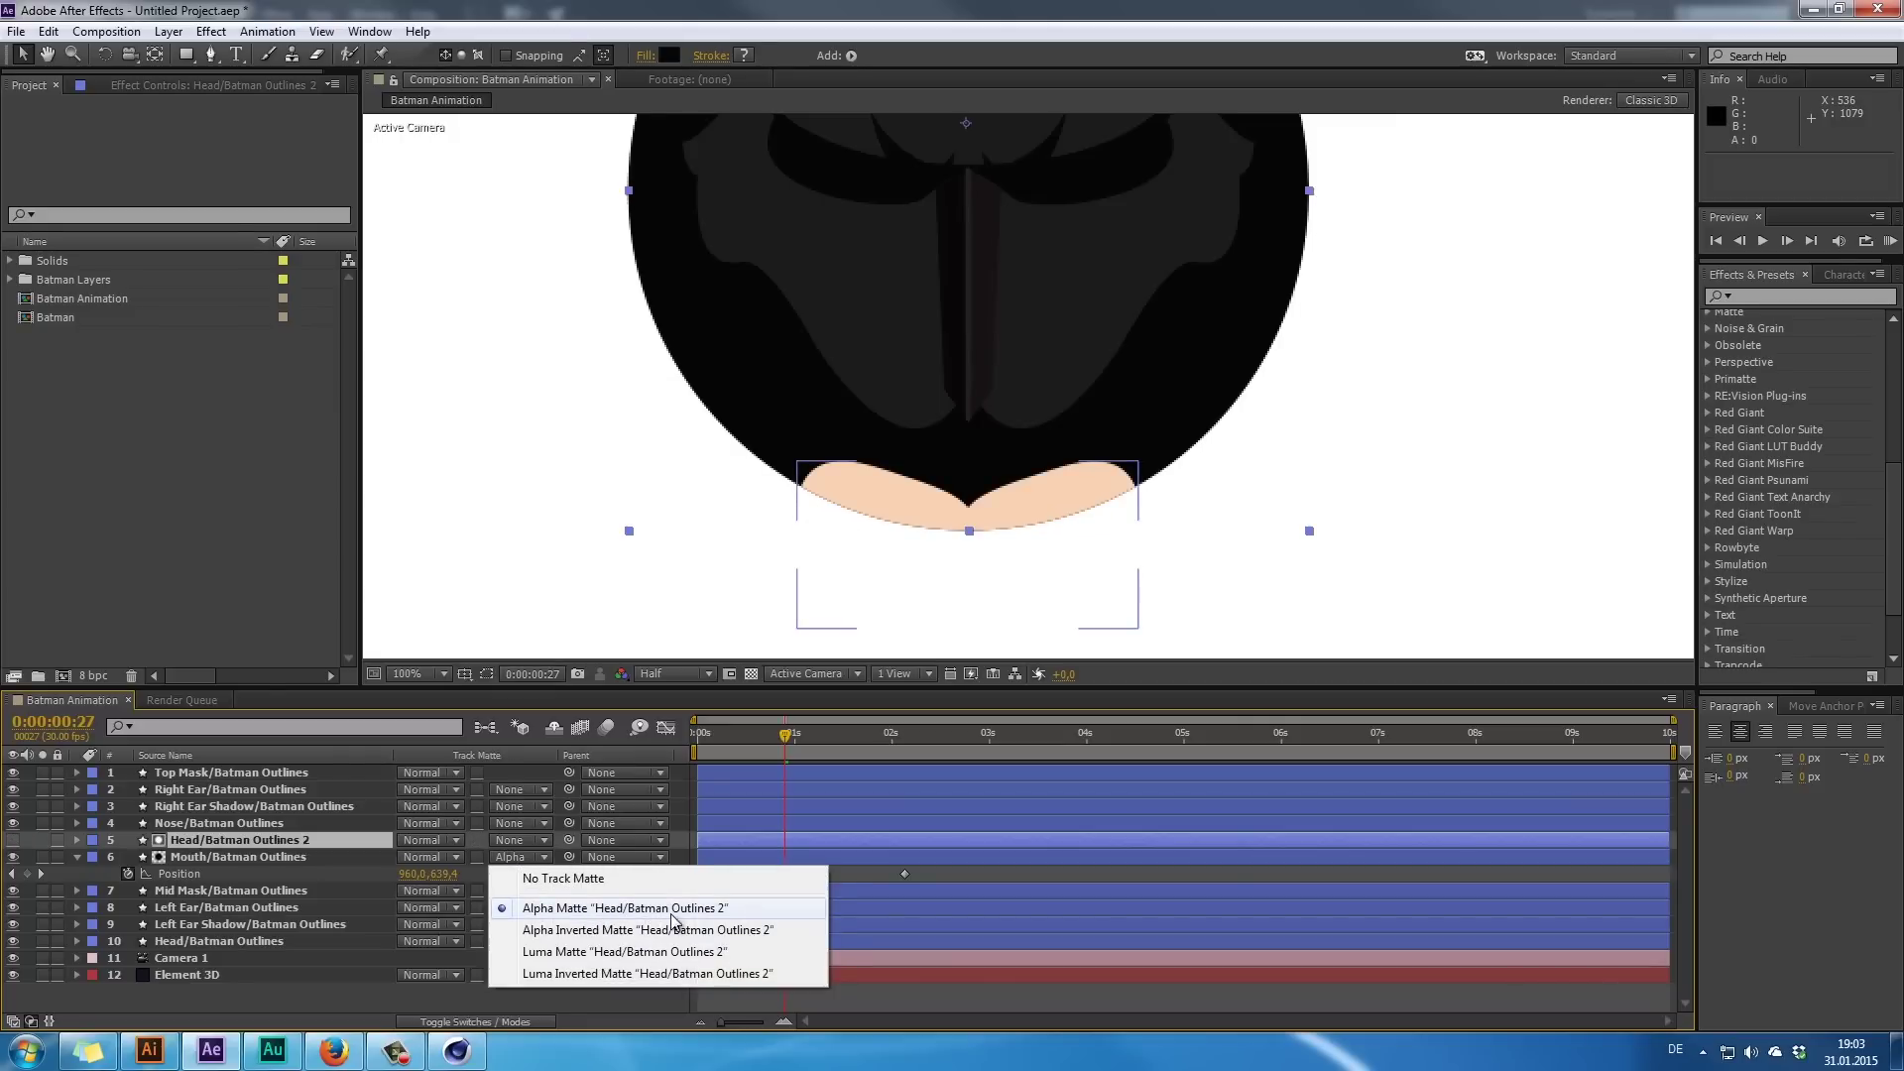
drag(787, 738, 913, 754)
scroll(1056, 581, down, 2)
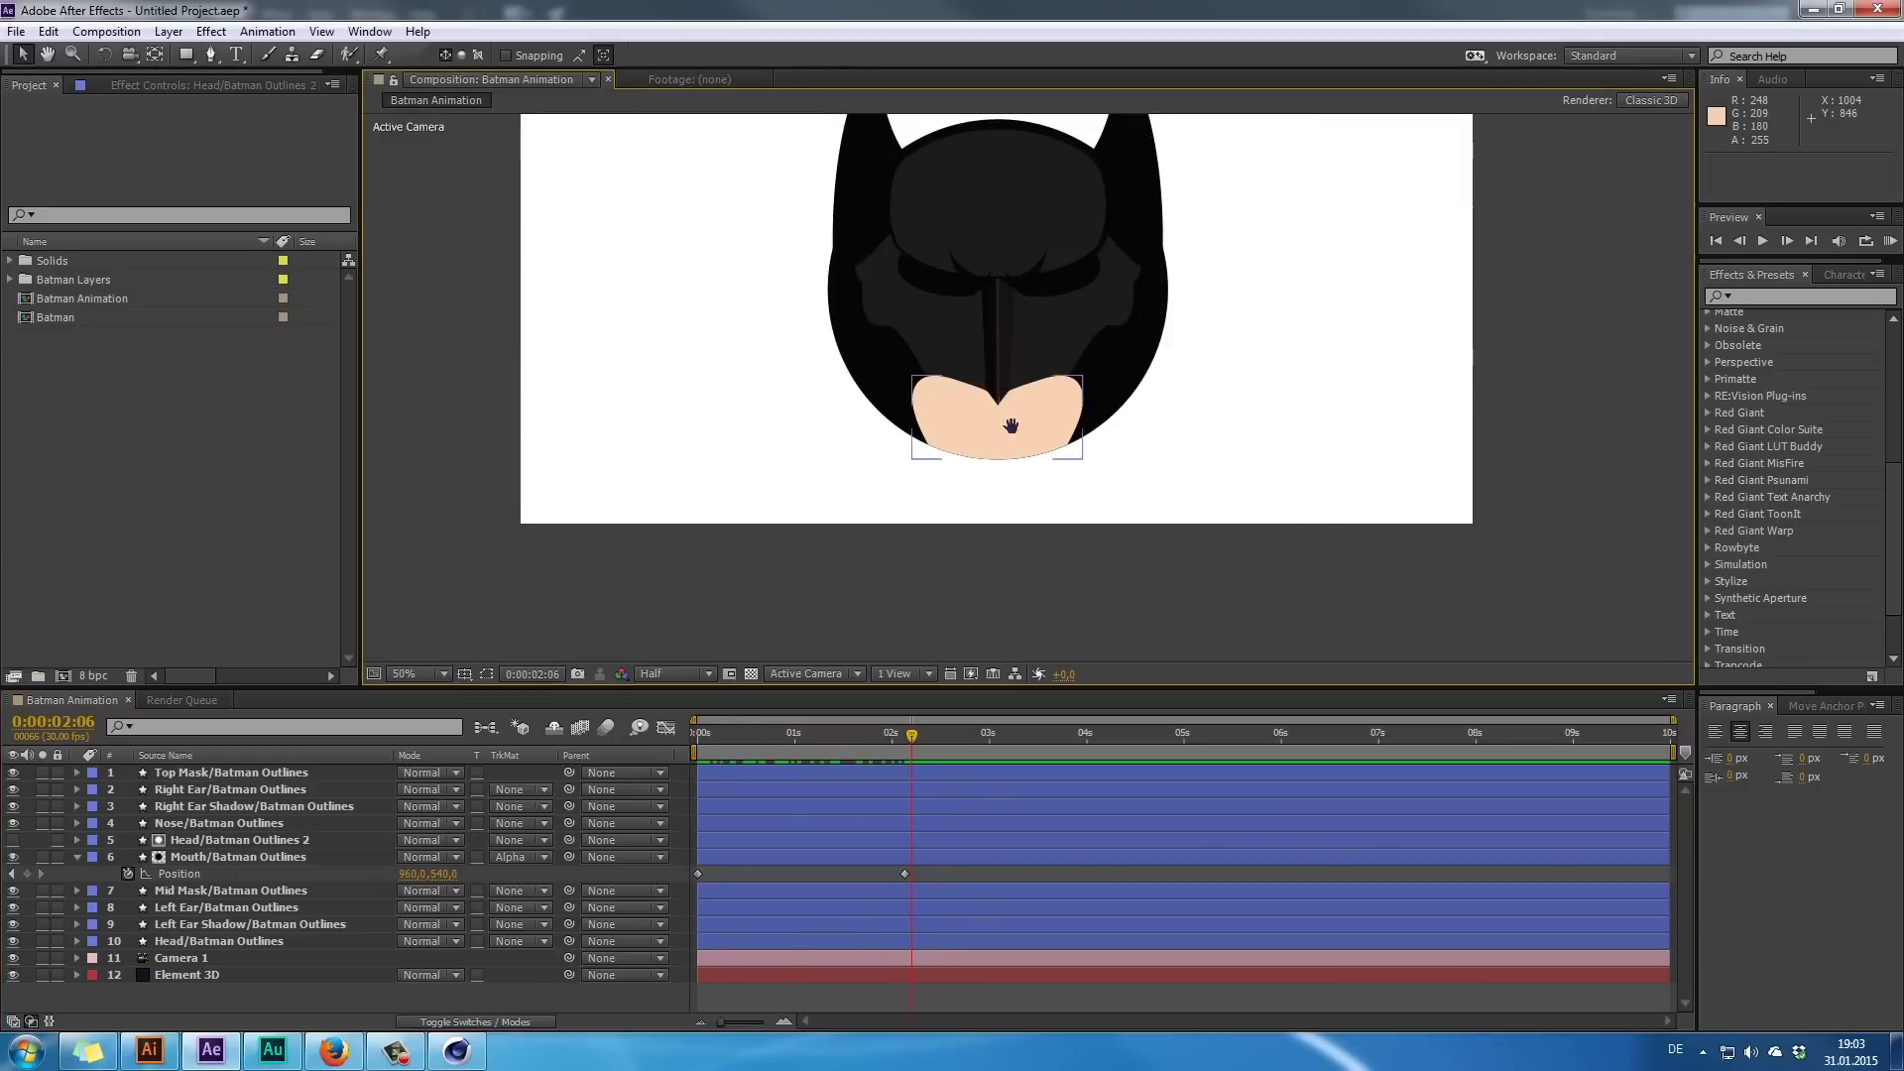
drag(1011, 425, 1005, 529)
- Collapse the mouth layer's Position property and move the current time to 0:00:02:10
click(77, 857)
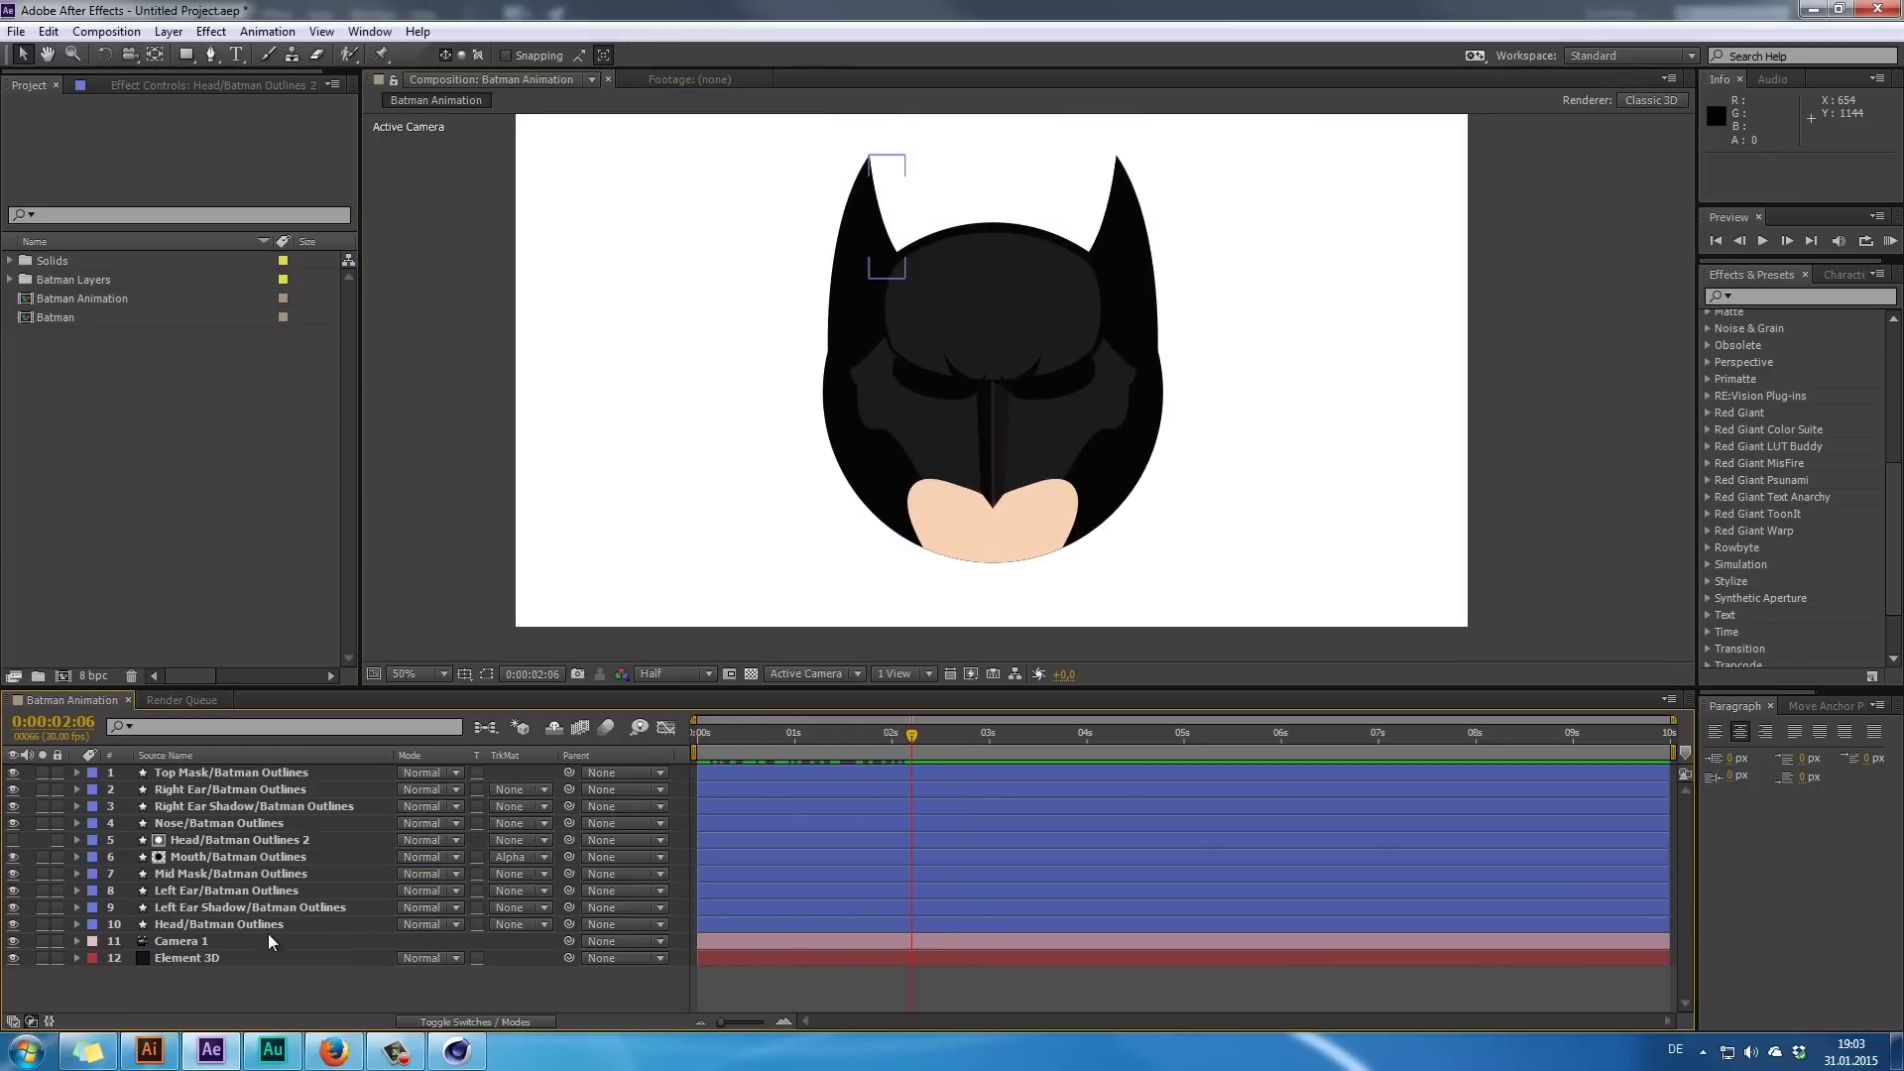
click(323, 995)
mouse_move(910, 736)
mouse_down()
mouse_move(733, 740)
mouse_move(950, 747)
mouse_move(925, 747)
mouse_up()
- Apply Easy Ease to both Position keyframes of the Mouth/Batman Outlines layer
click(208, 840)
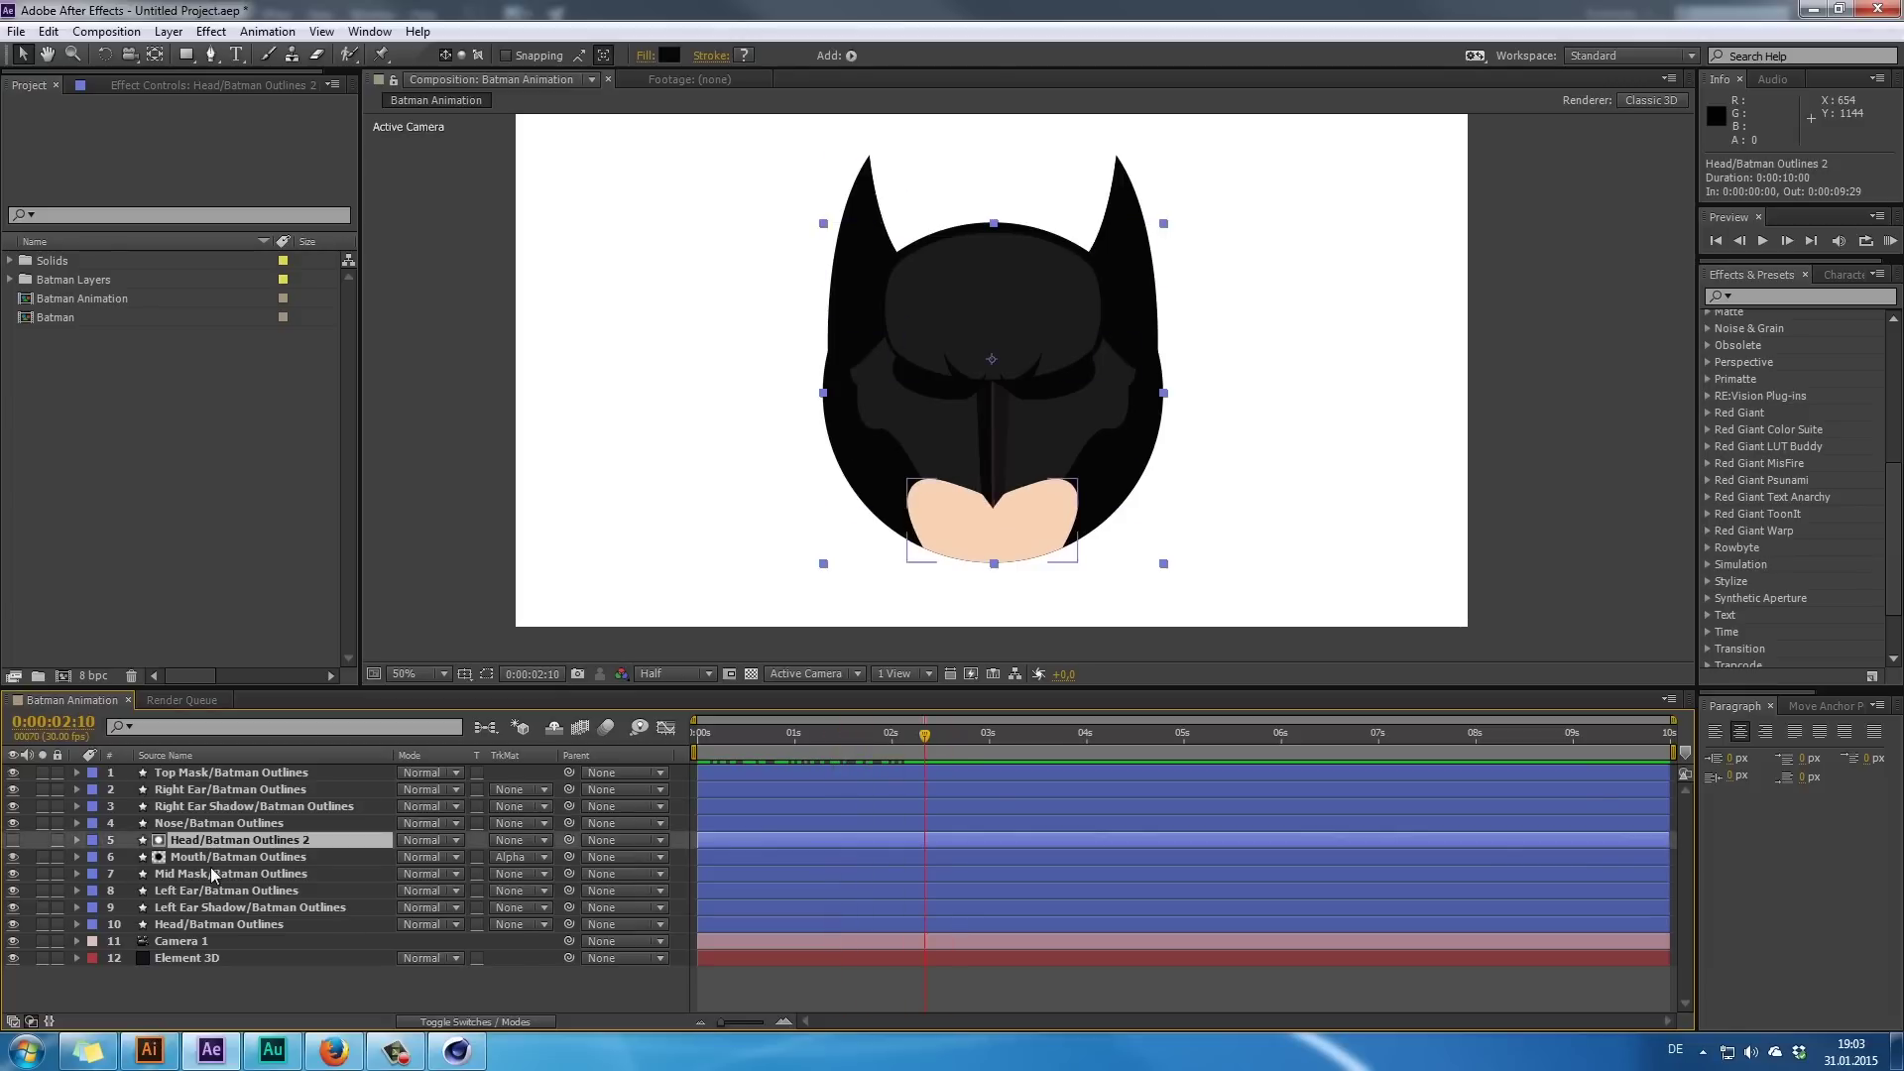
click(218, 856)
key(p)
drag(936, 870, 622, 882)
right_click(697, 876)
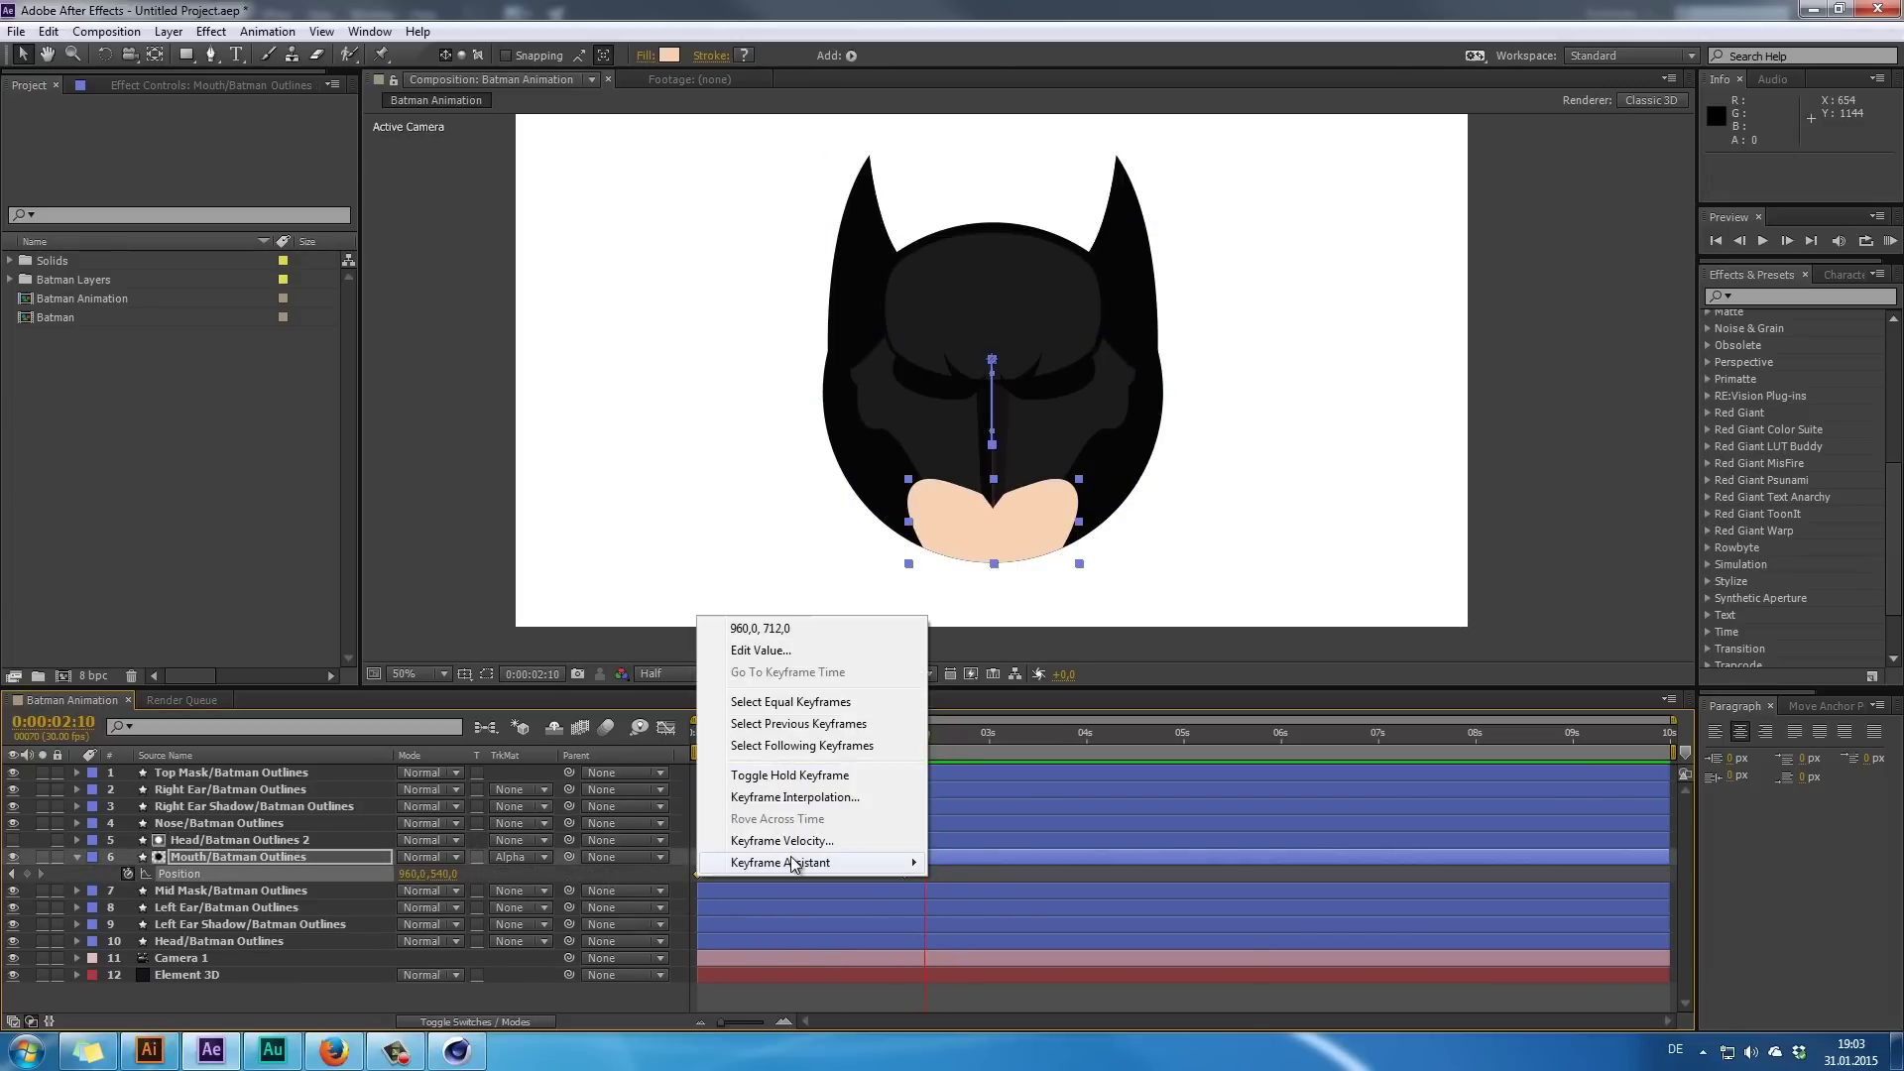
mouse_move(818, 863)
click(1049, 901)
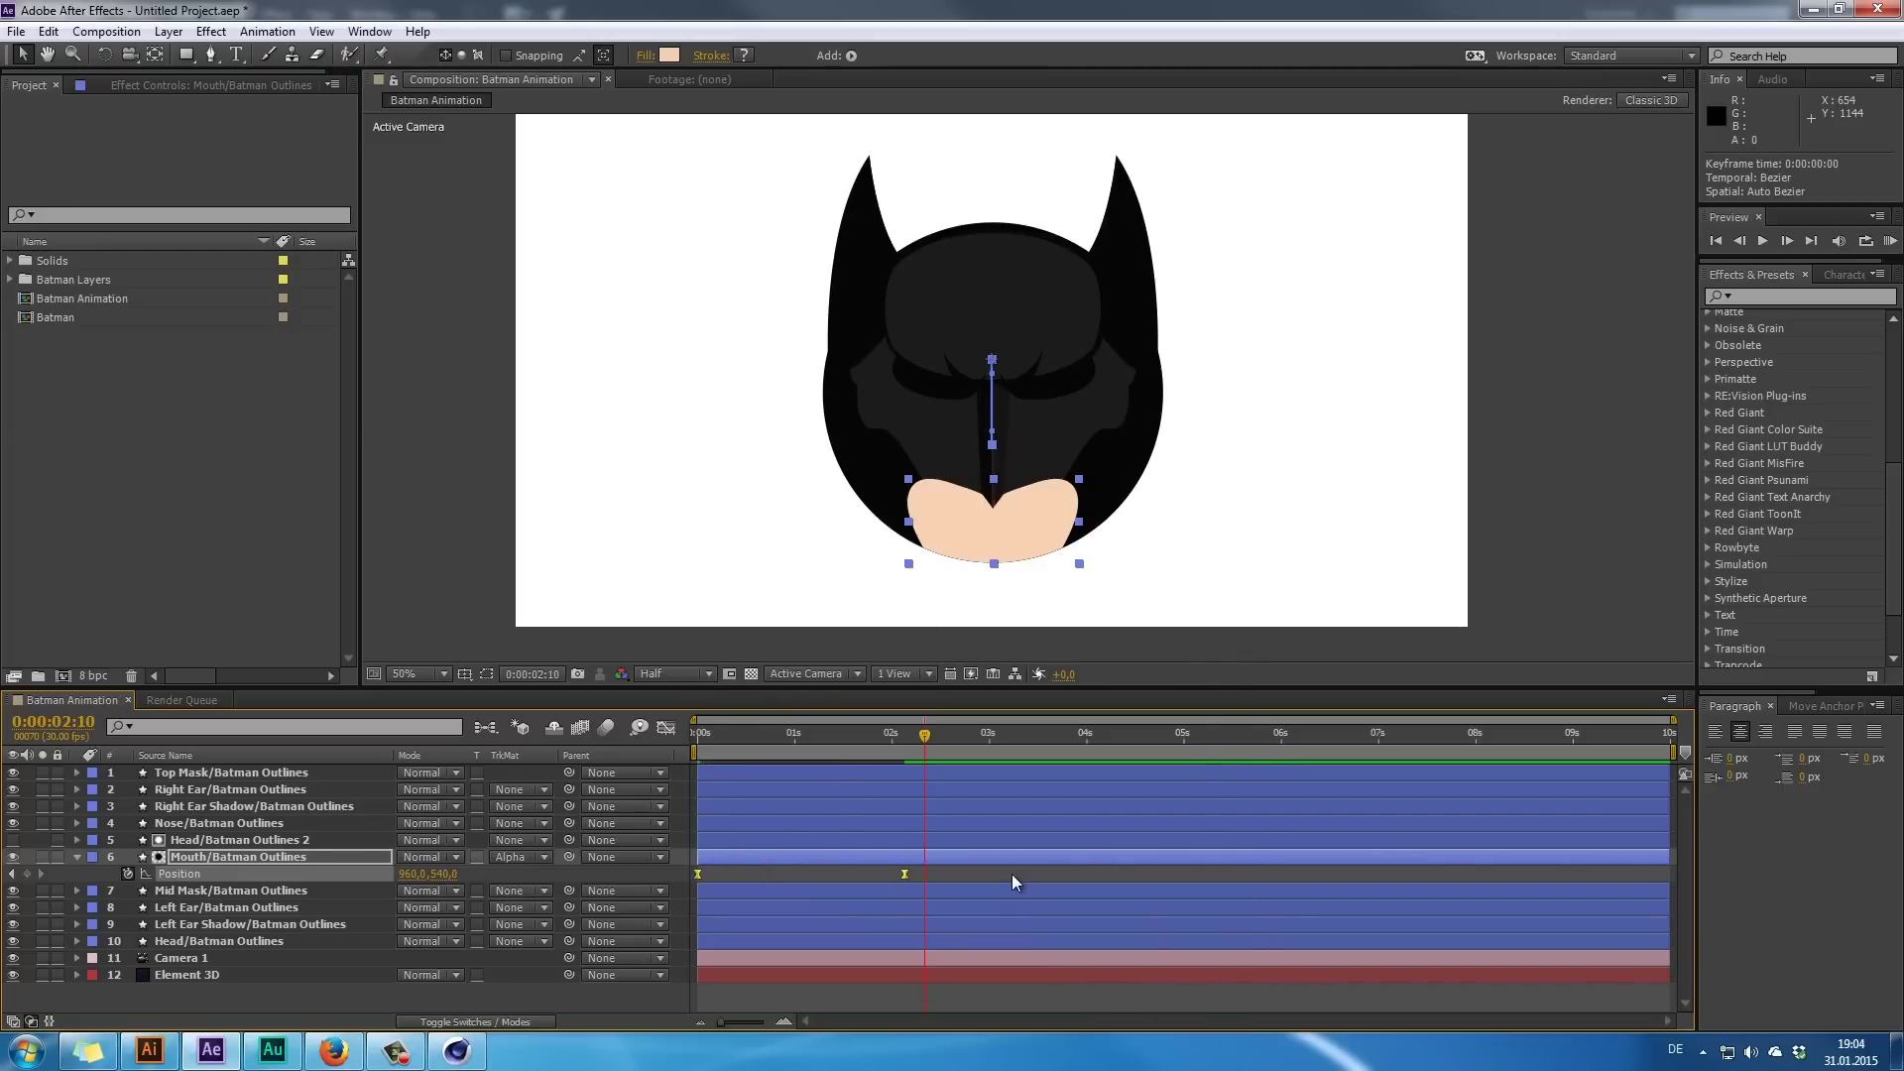
click(1012, 873)
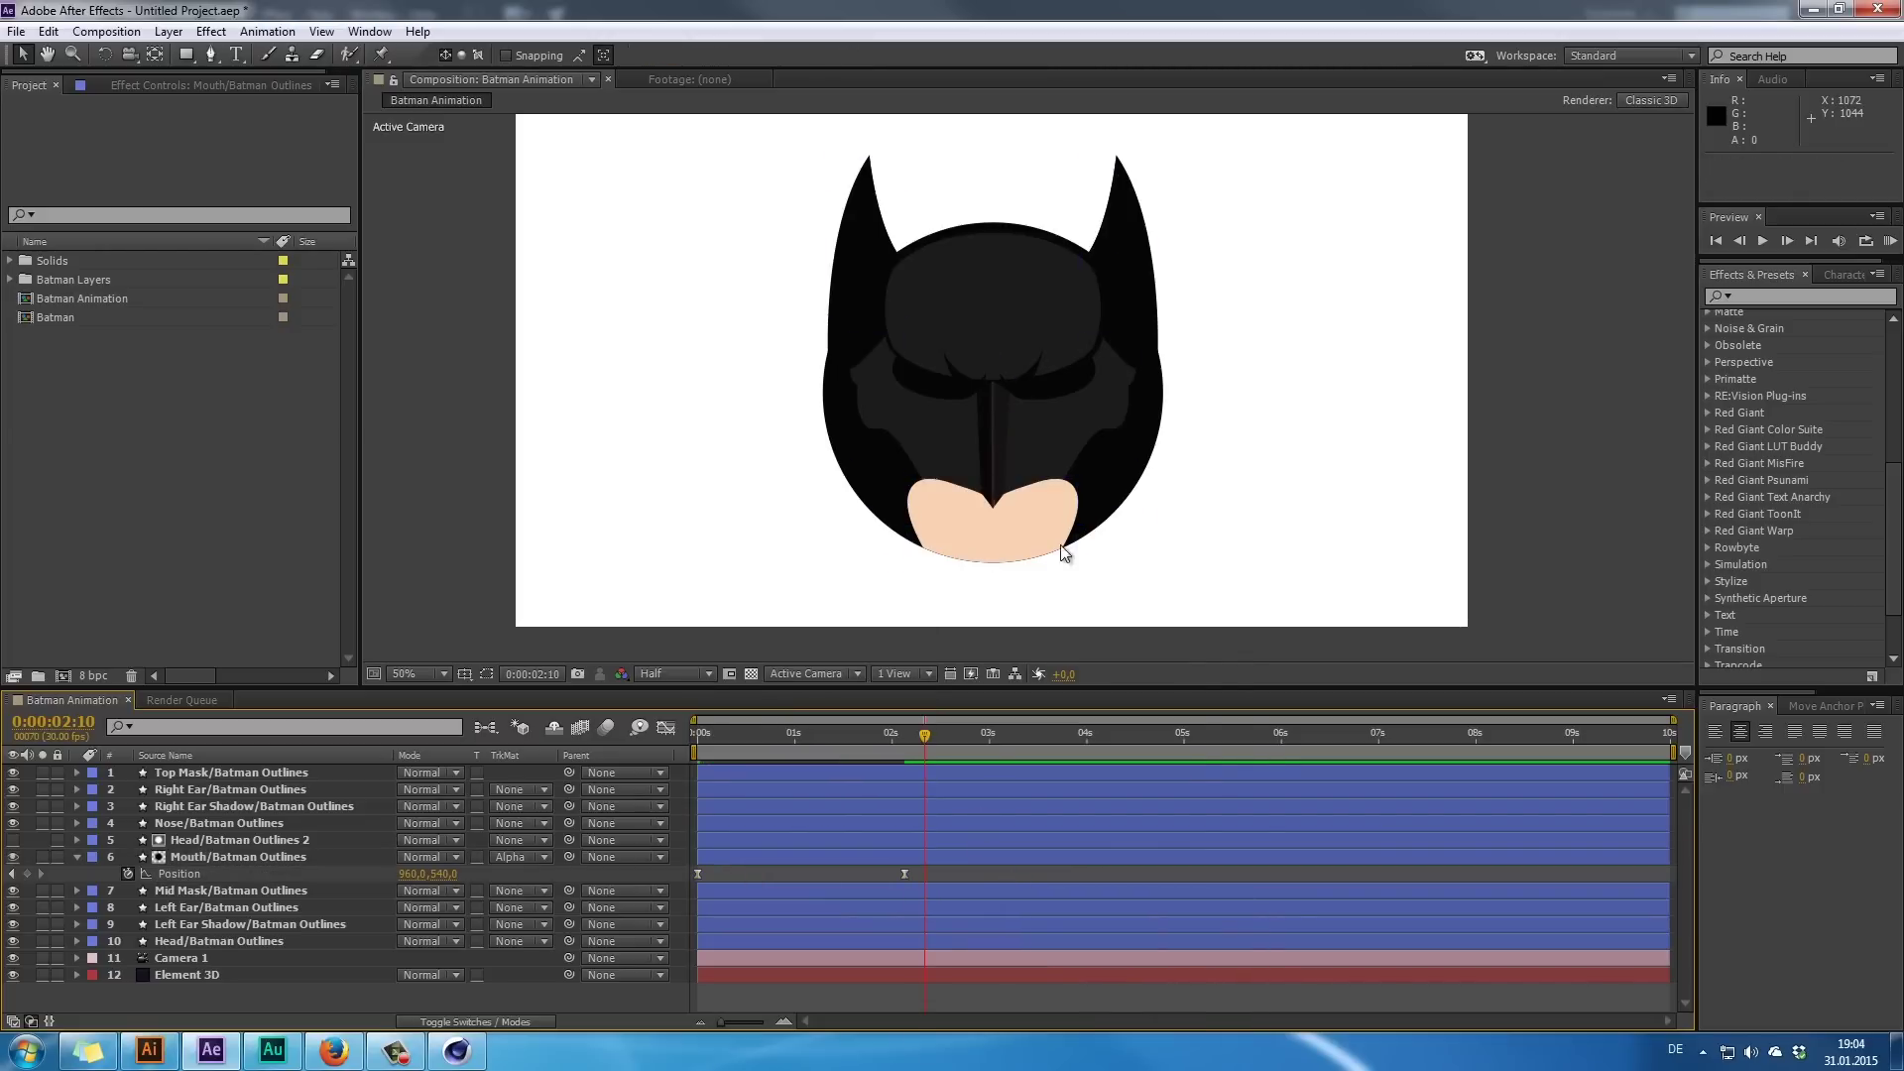
- Collapse the mouth layer's properties and inspect the nose and mid mask area up close
scroll(918, 544, up, 2)
drag(932, 383, 927, 292)
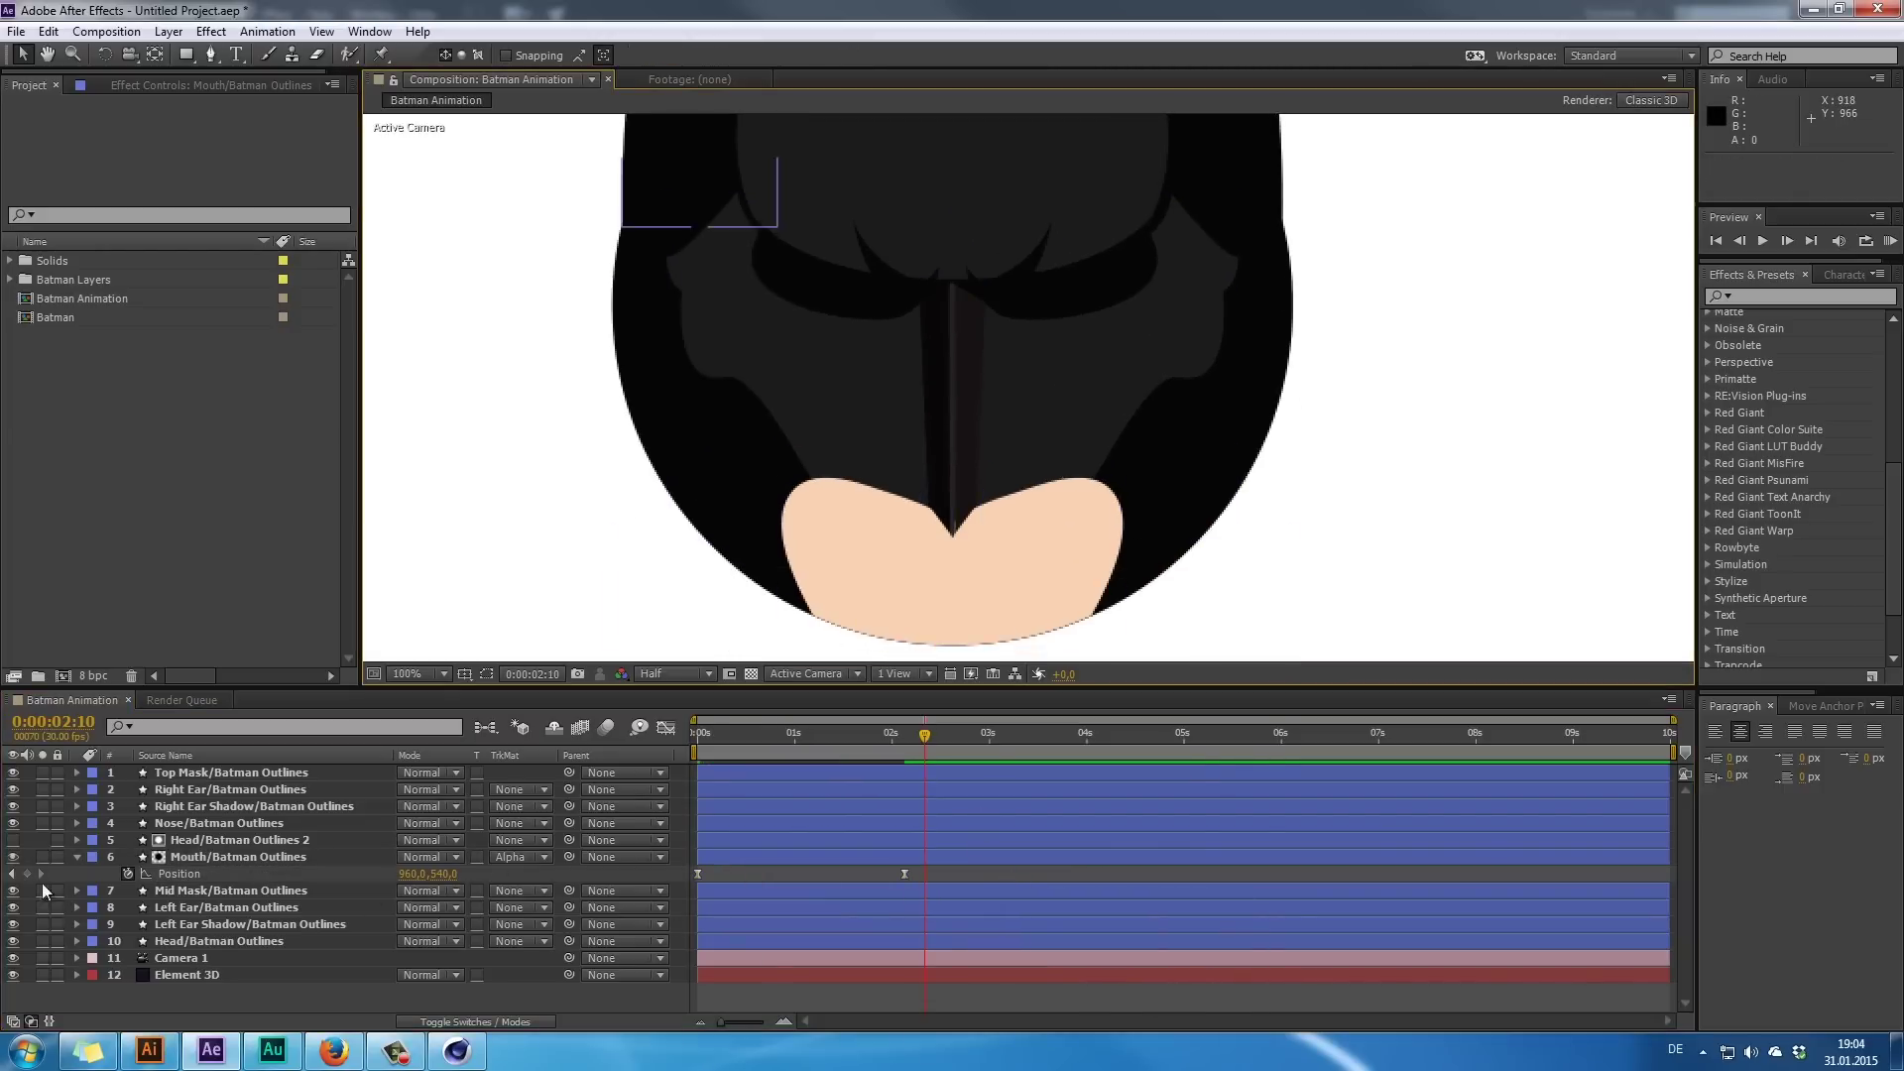
click(78, 857)
drag(937, 523, 924, 638)
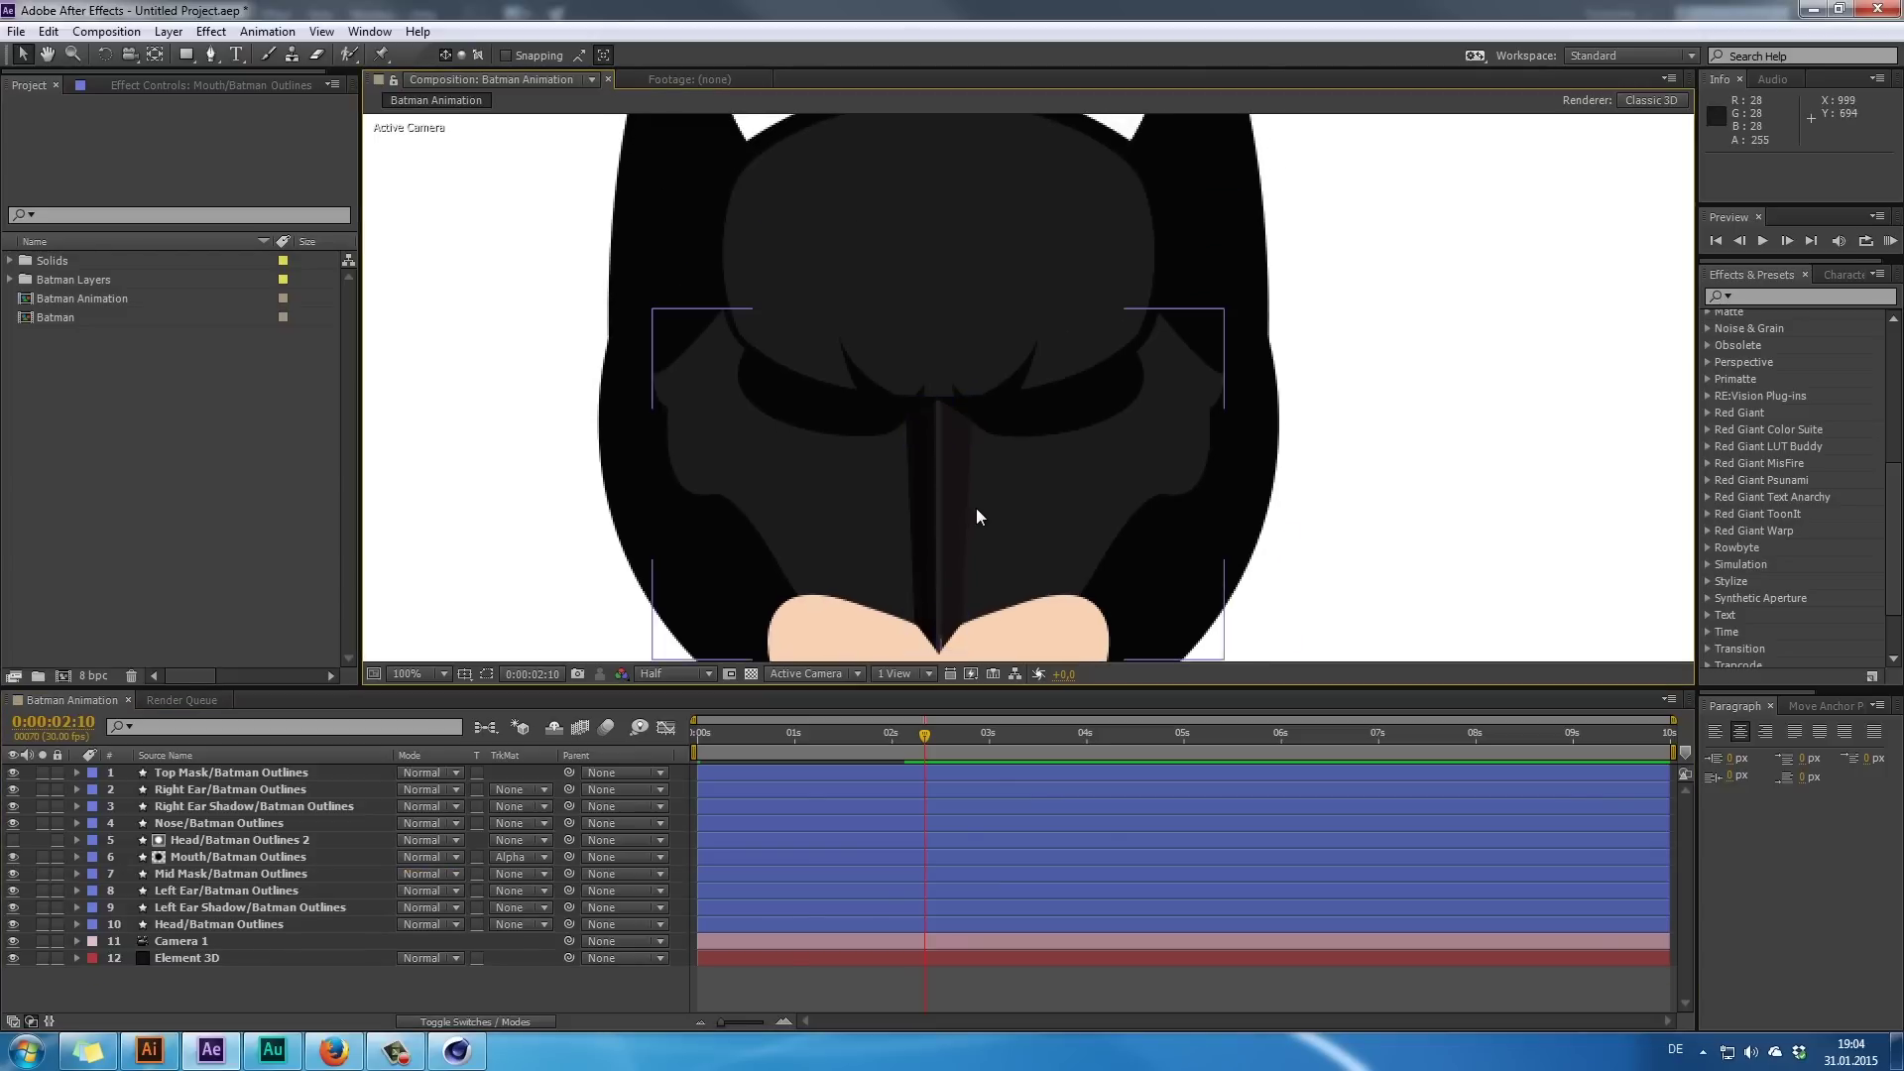
- Keyframe the Mid Mask/Batman Outlines layer's horizontal Scale from 0% at 0:00:00:00 to 100% at 0:00:02:10
click(1109, 484)
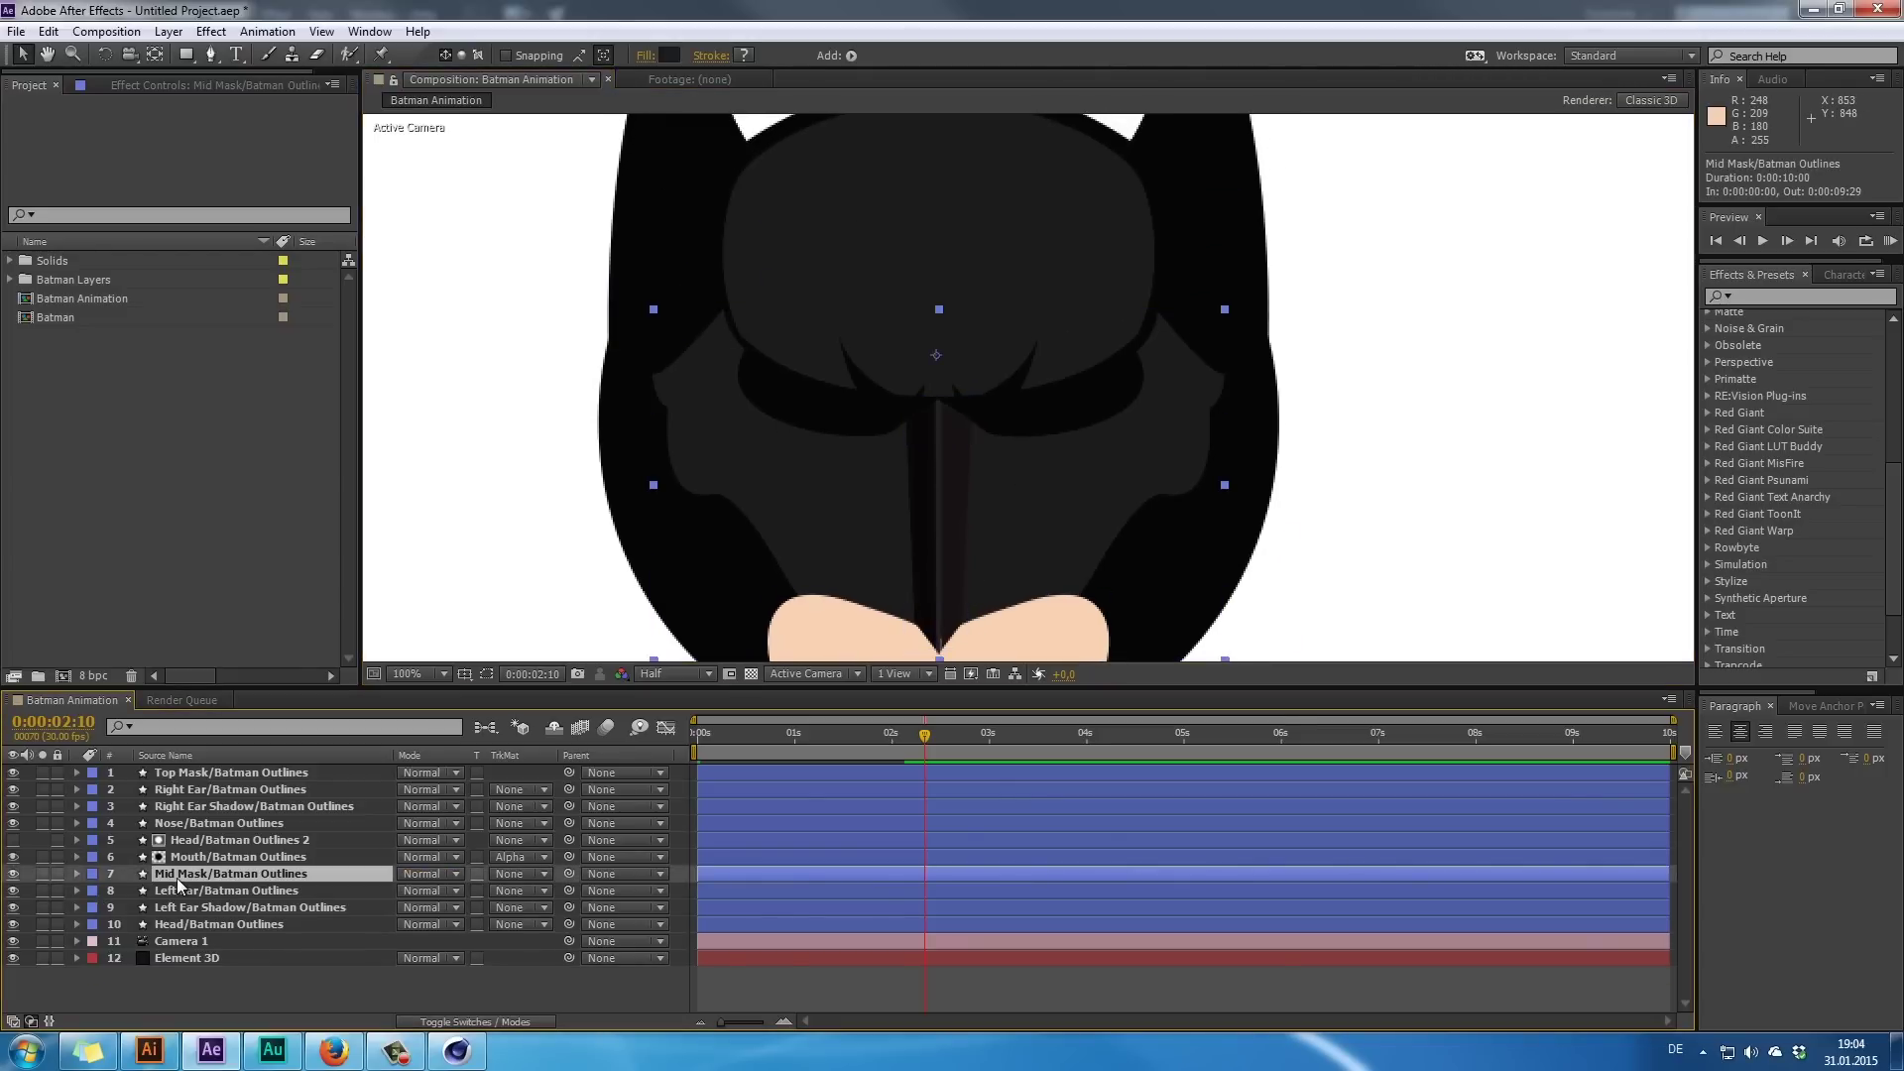
key(t)
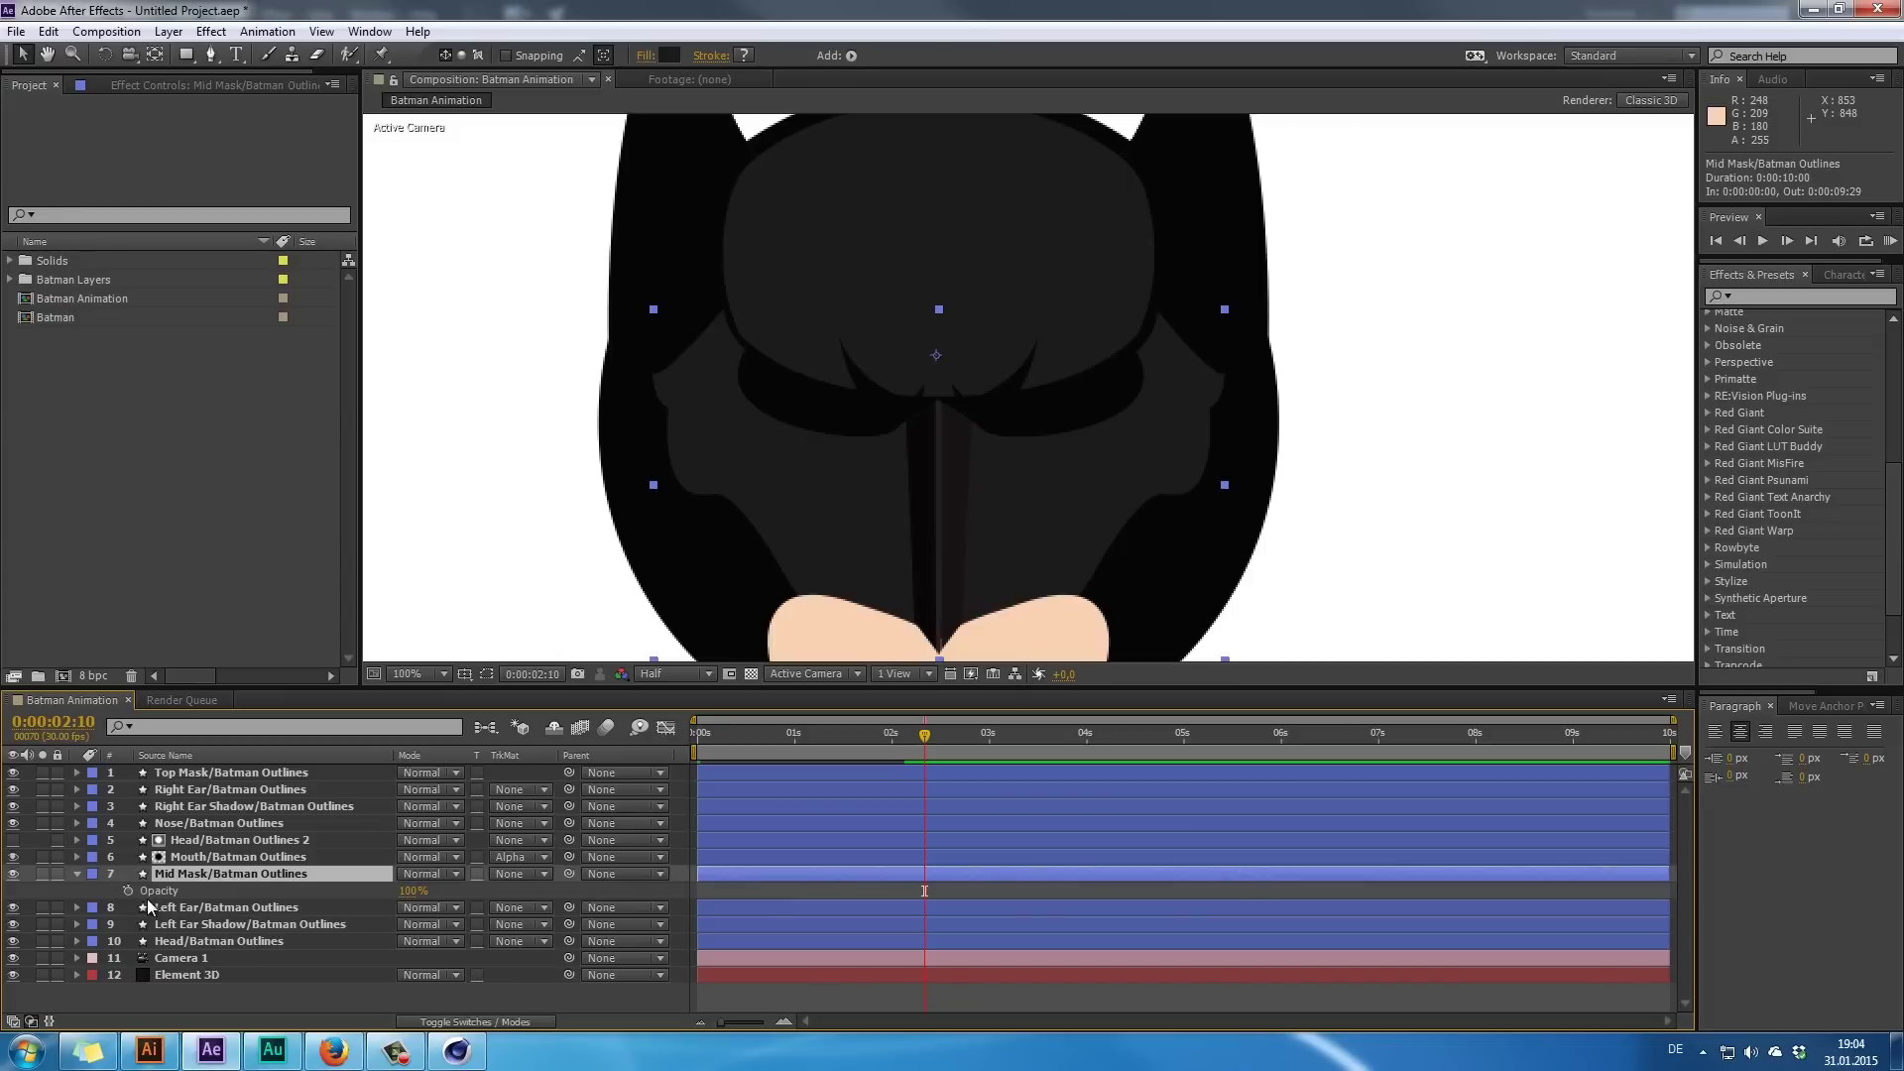
key(s)
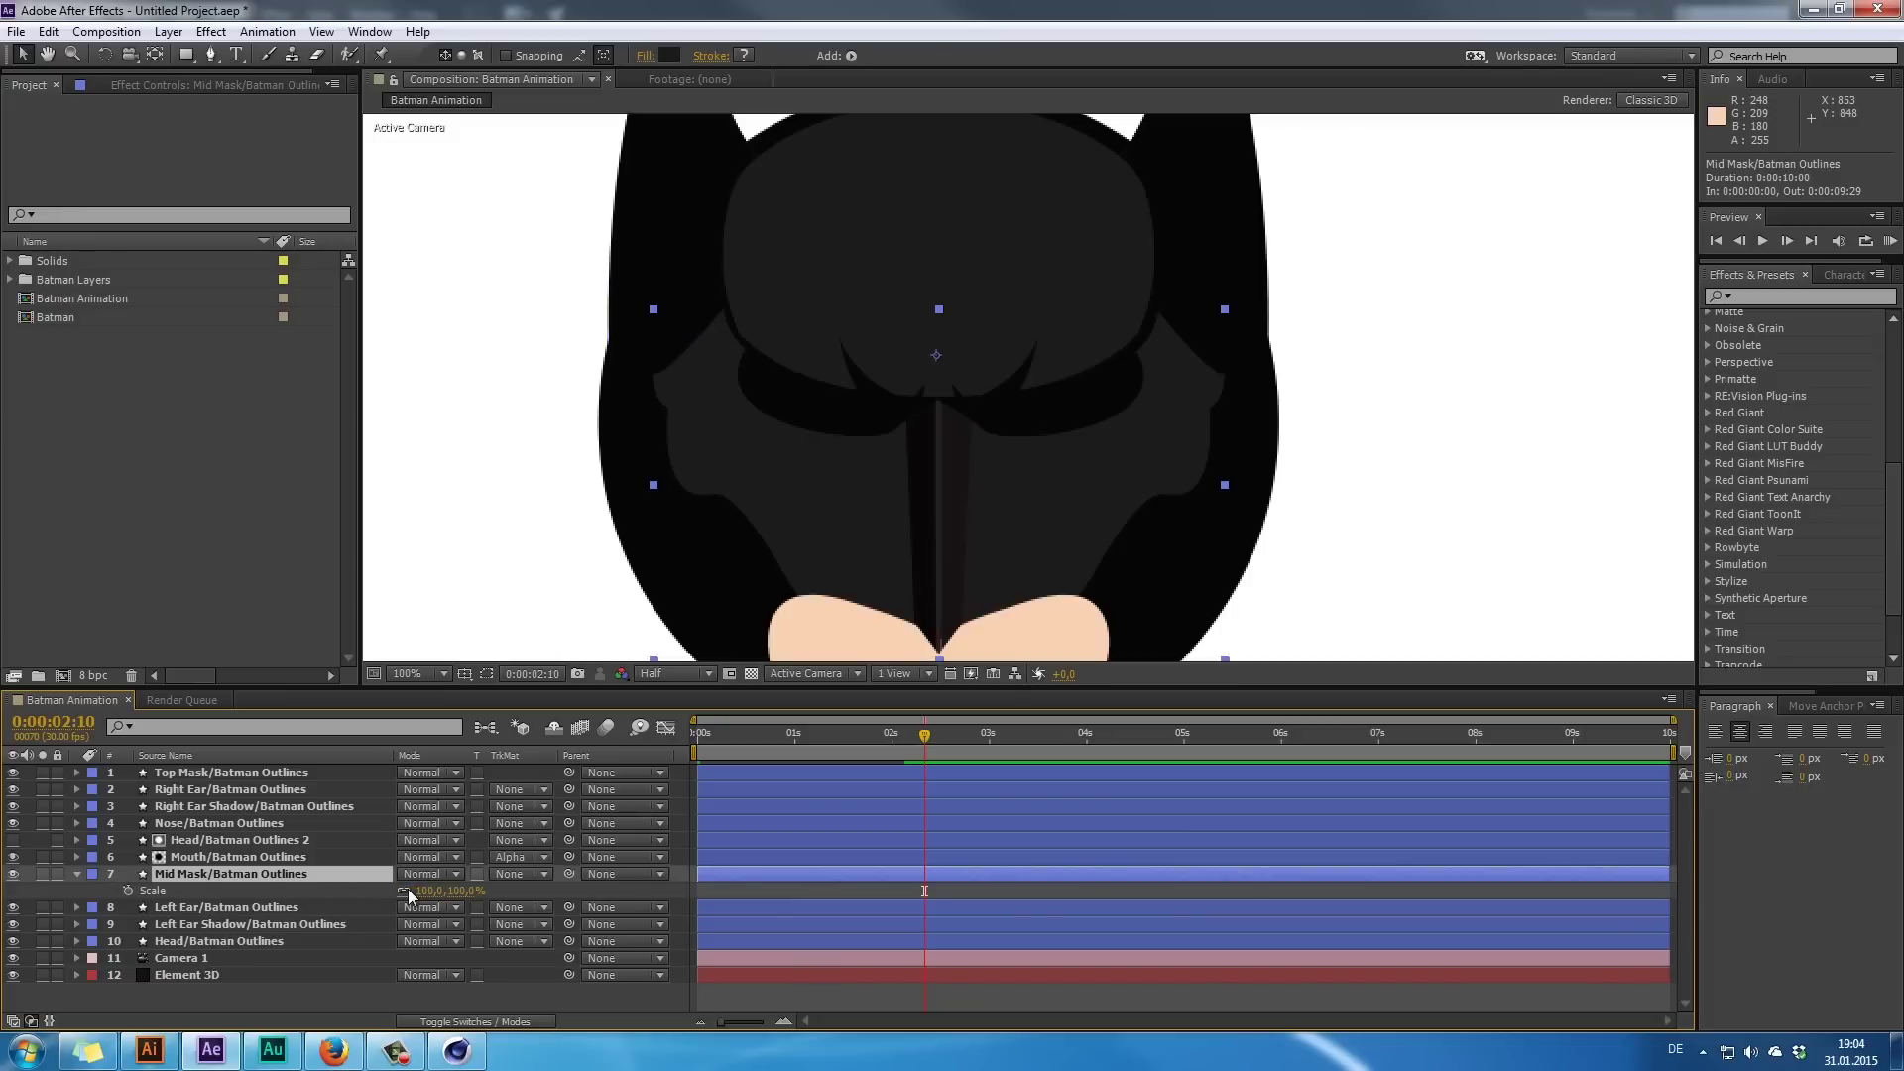
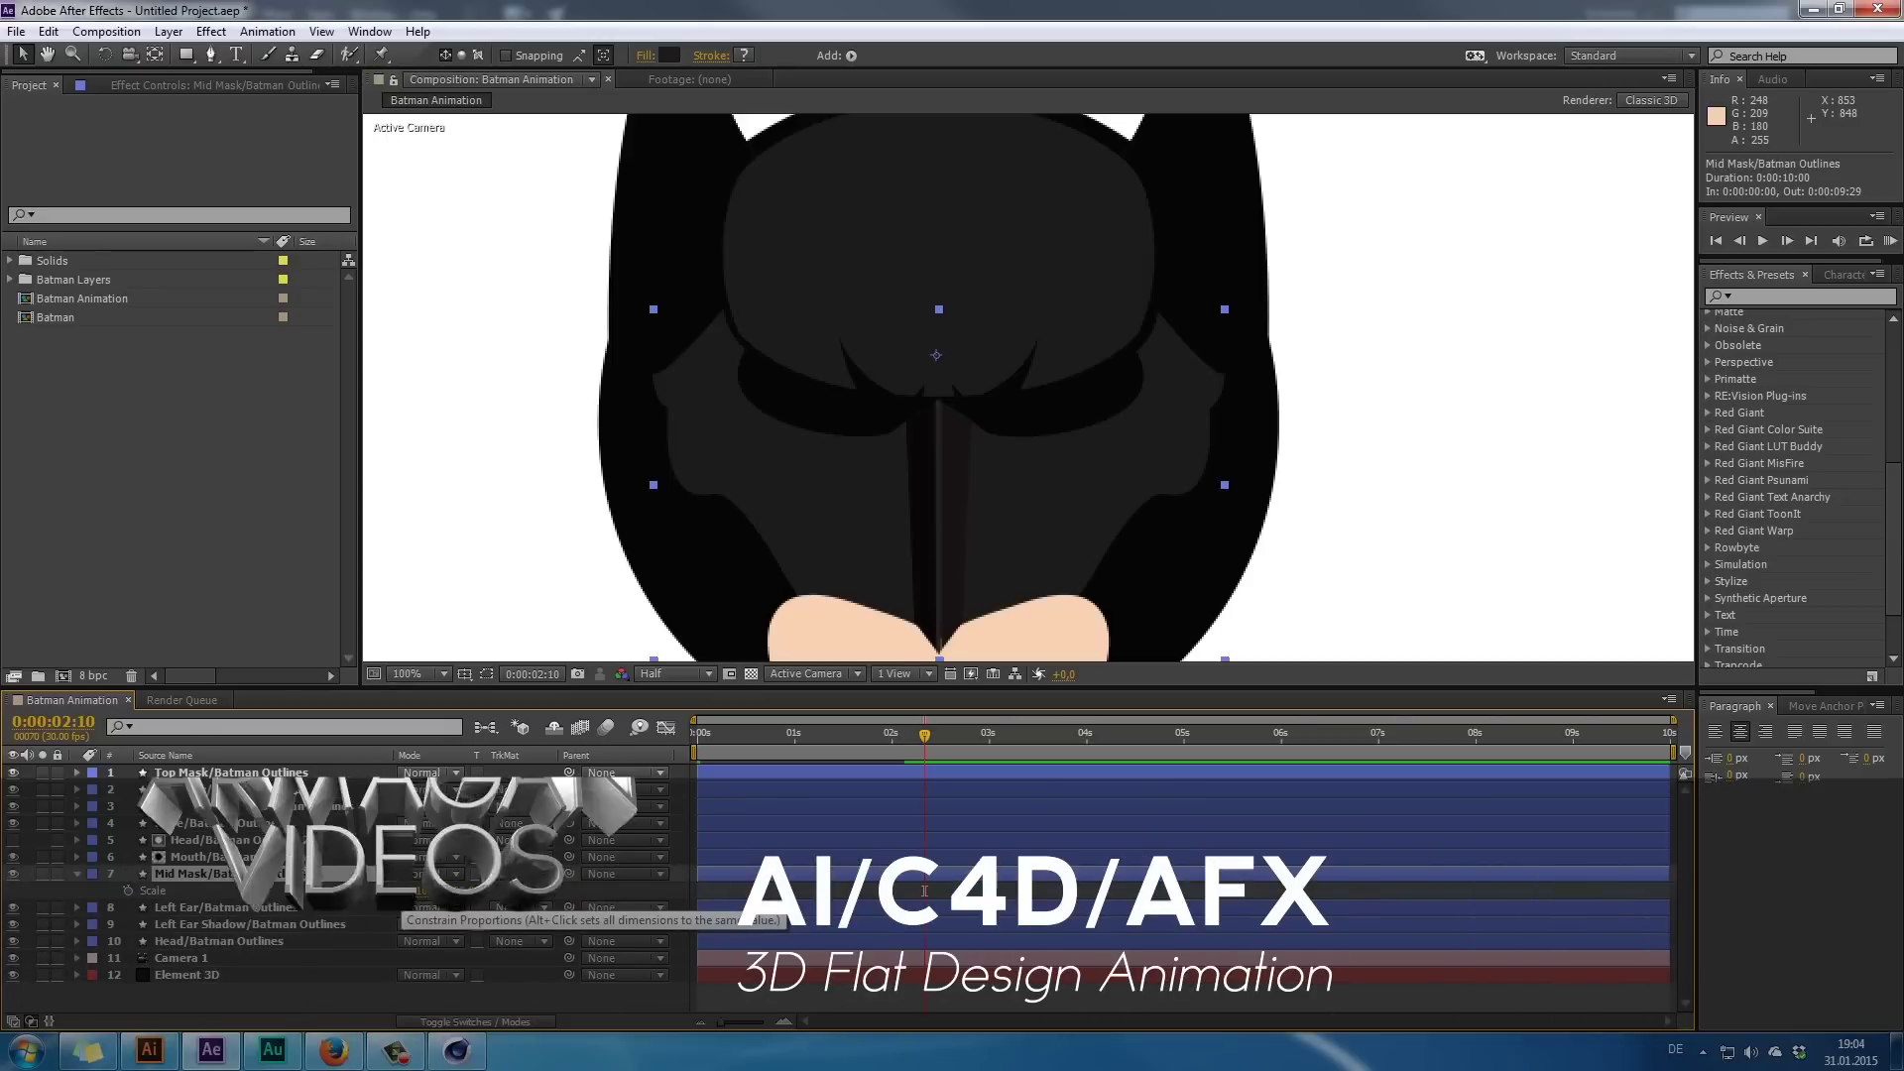
click(130, 891)
drag(902, 737, 684, 738)
drag(427, 892, 362, 893)
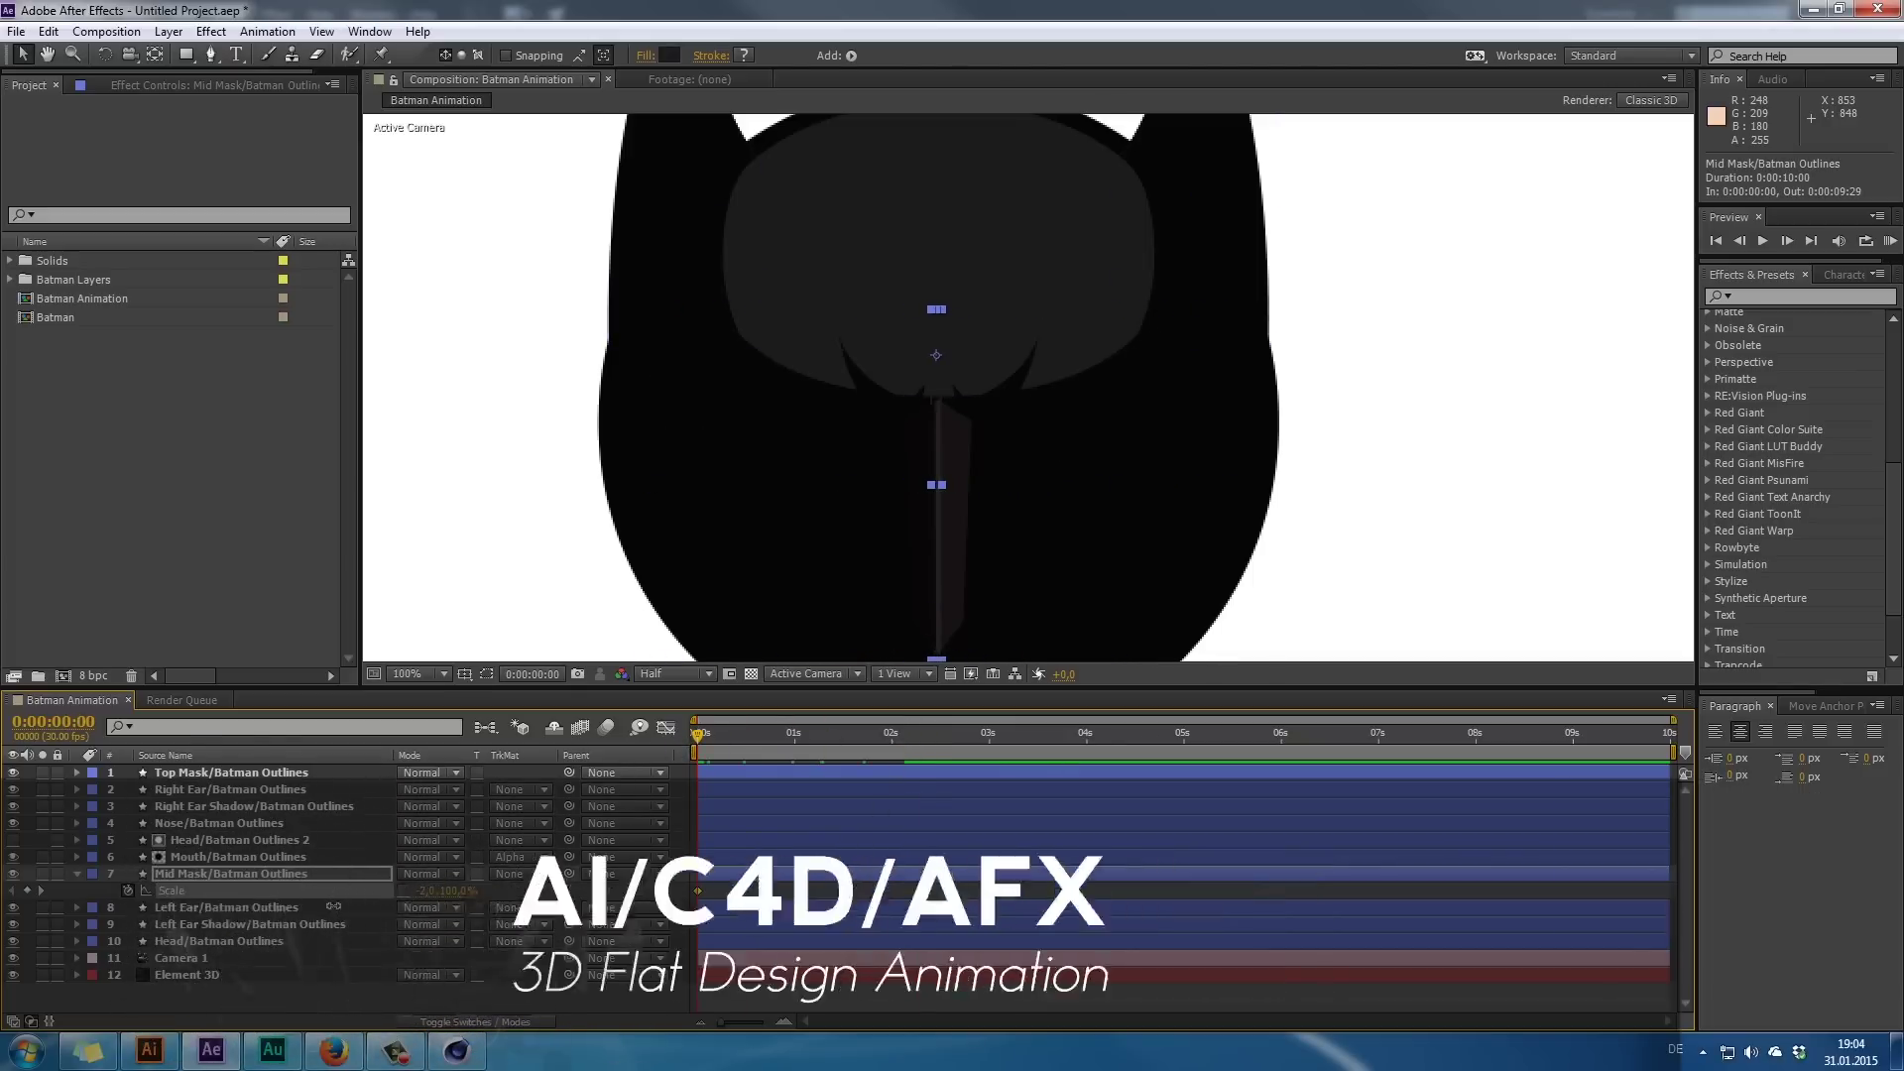
text(0)
key(Return)
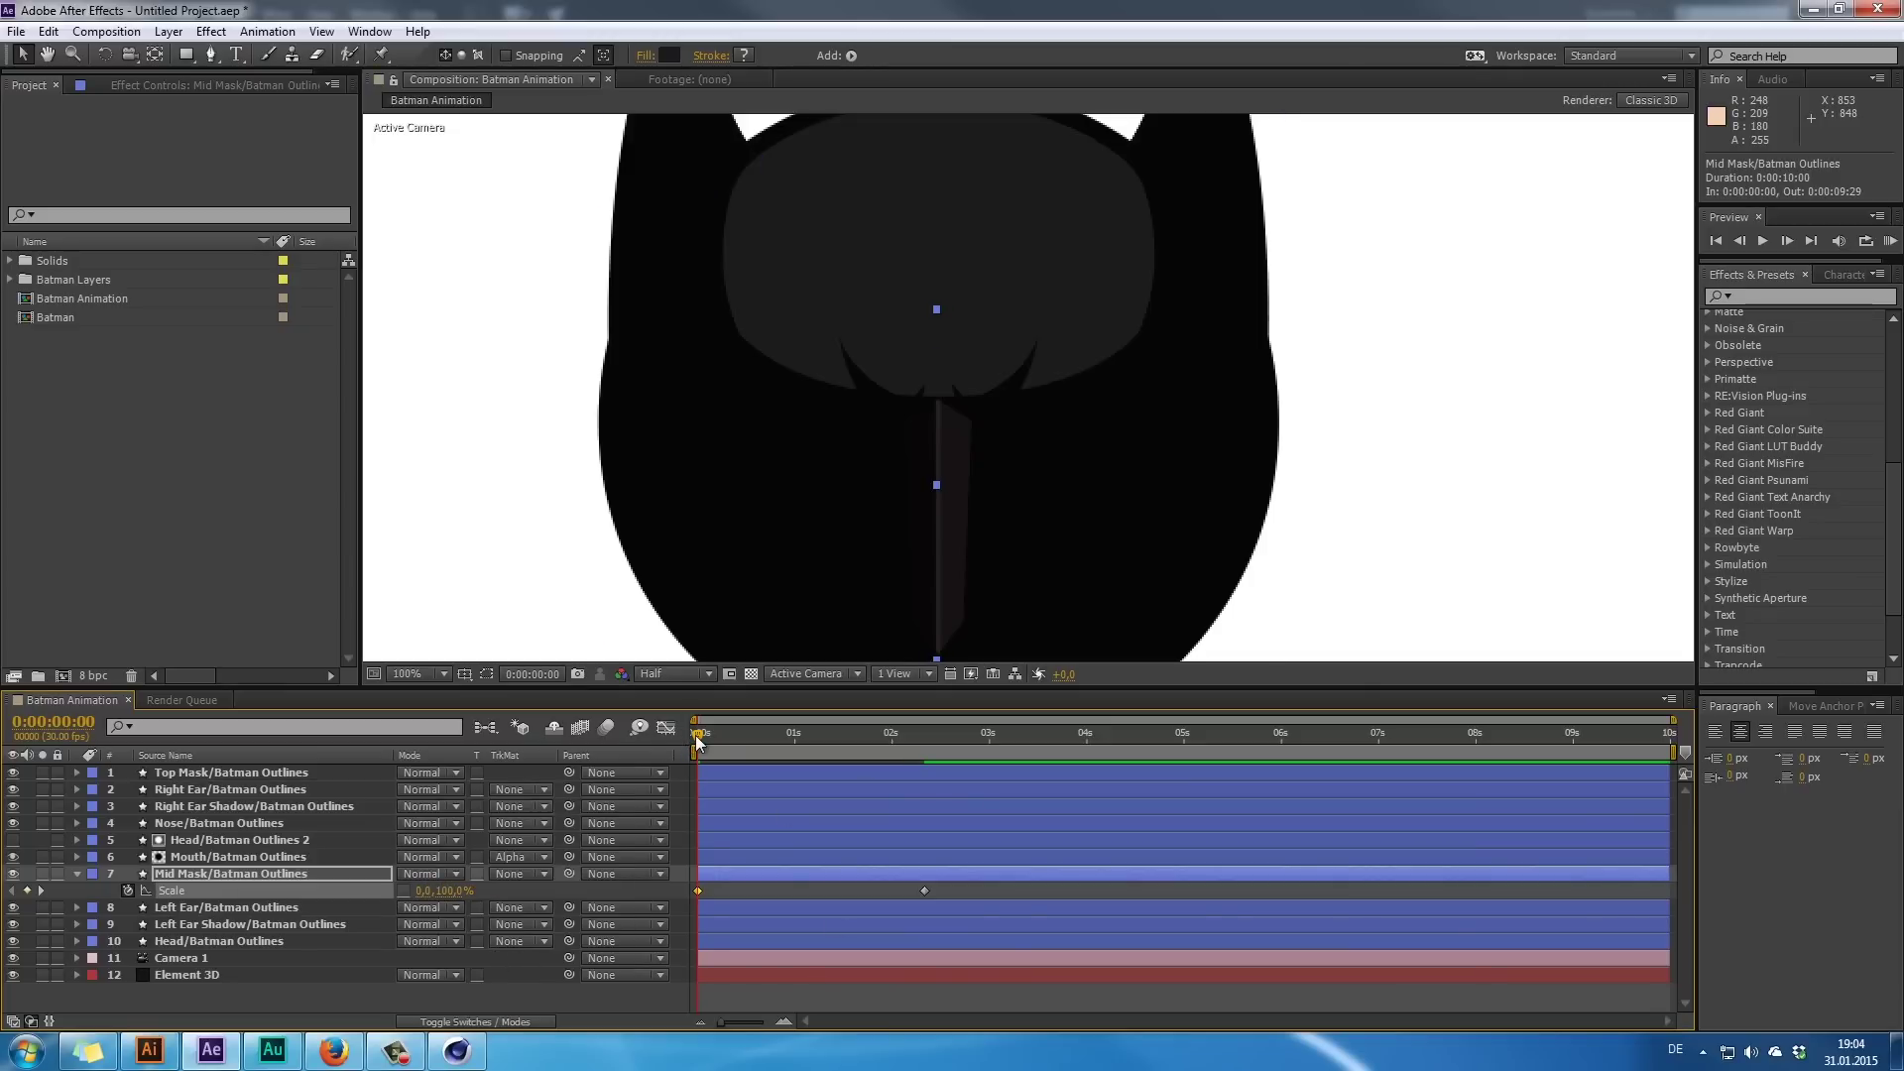
drag(697, 742, 1005, 779)
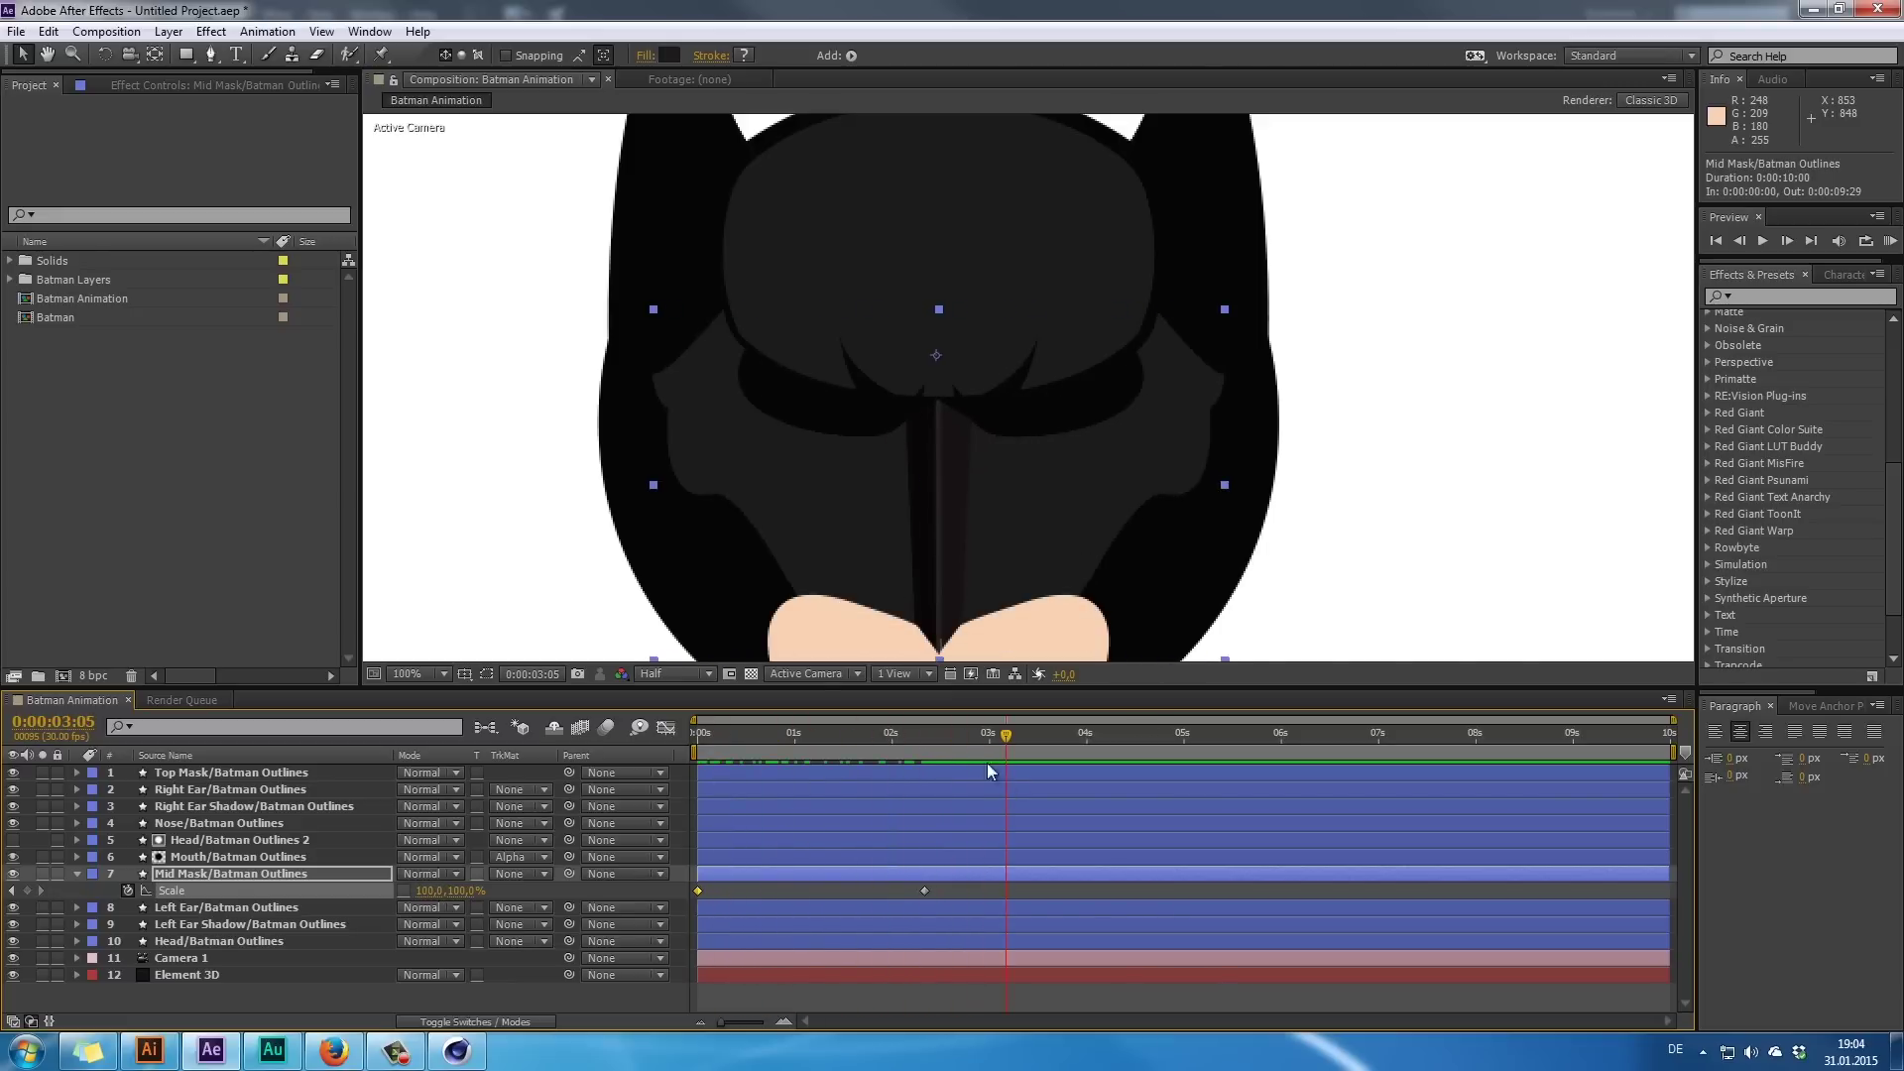
drag(948, 344, 923, 433)
- Switch to Firefox, play the start of the reference Batman video in full screen, and return to After Effects
click(323, 1051)
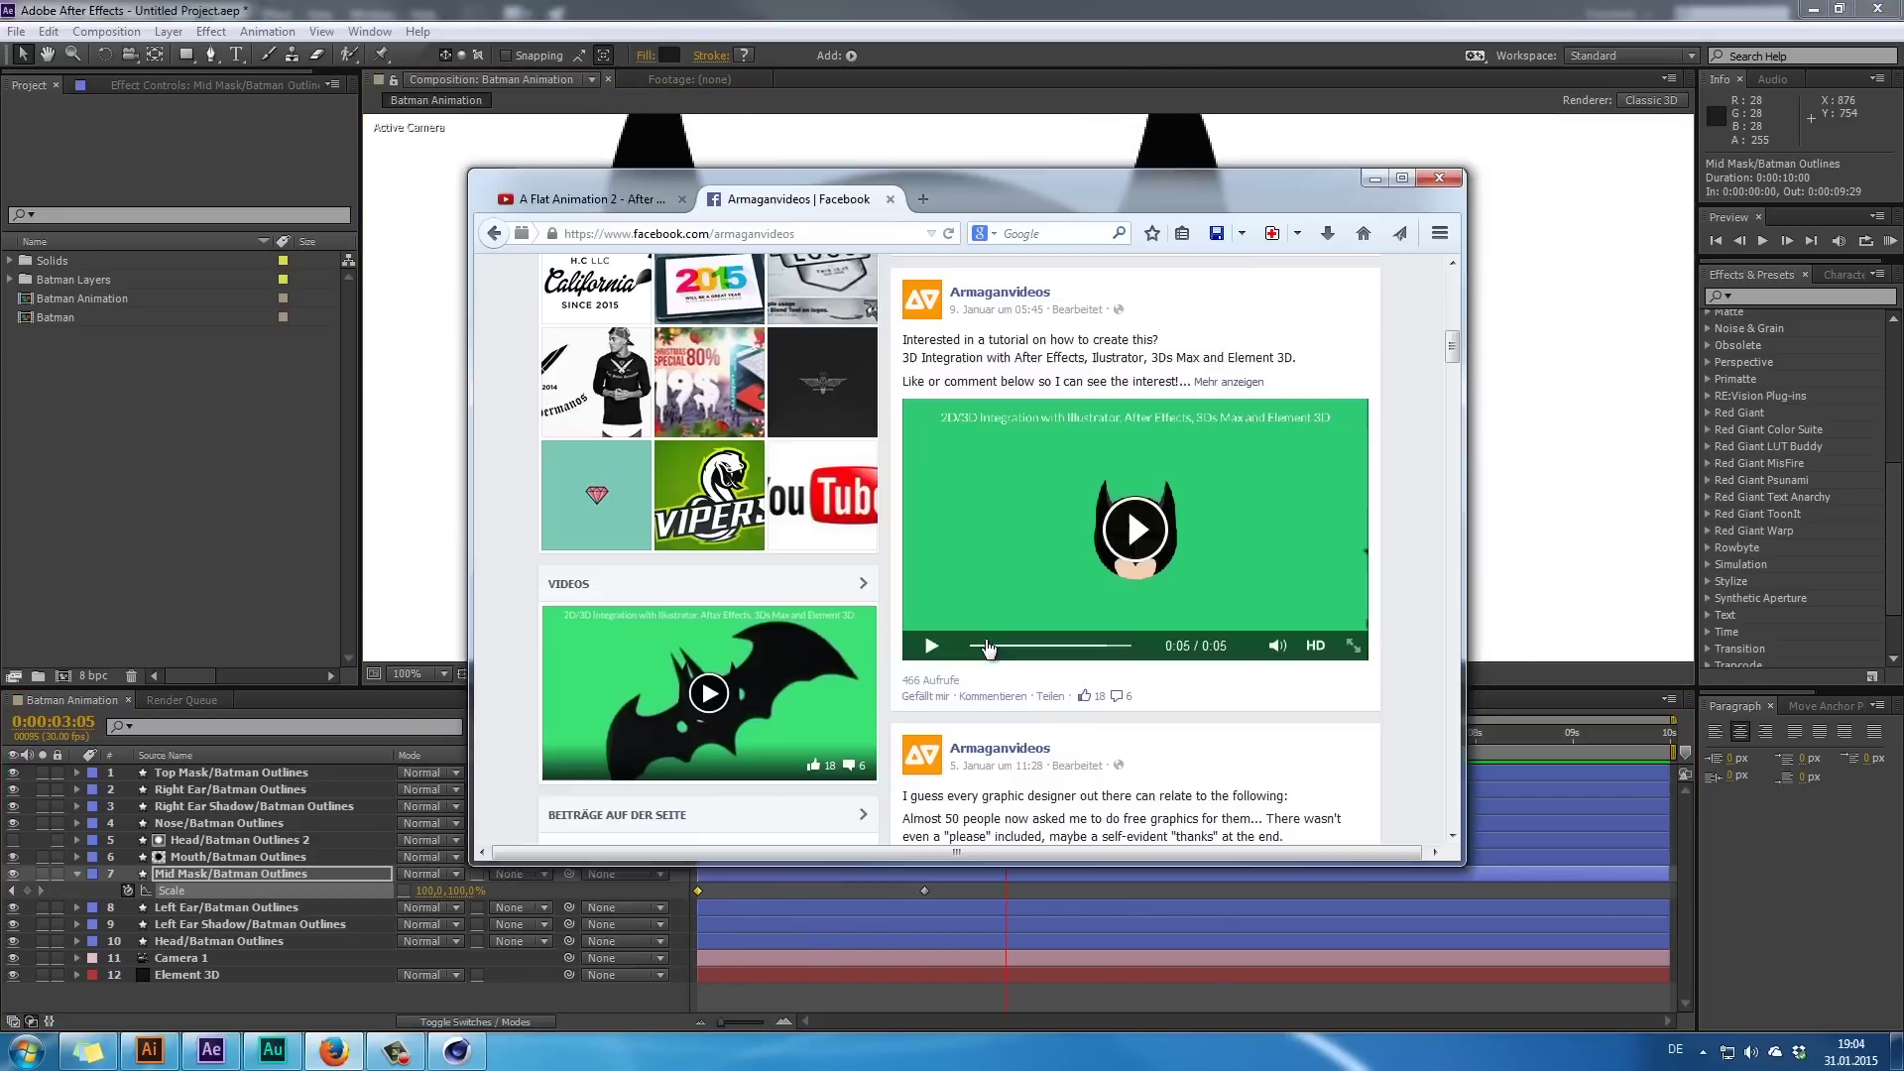
click(1354, 645)
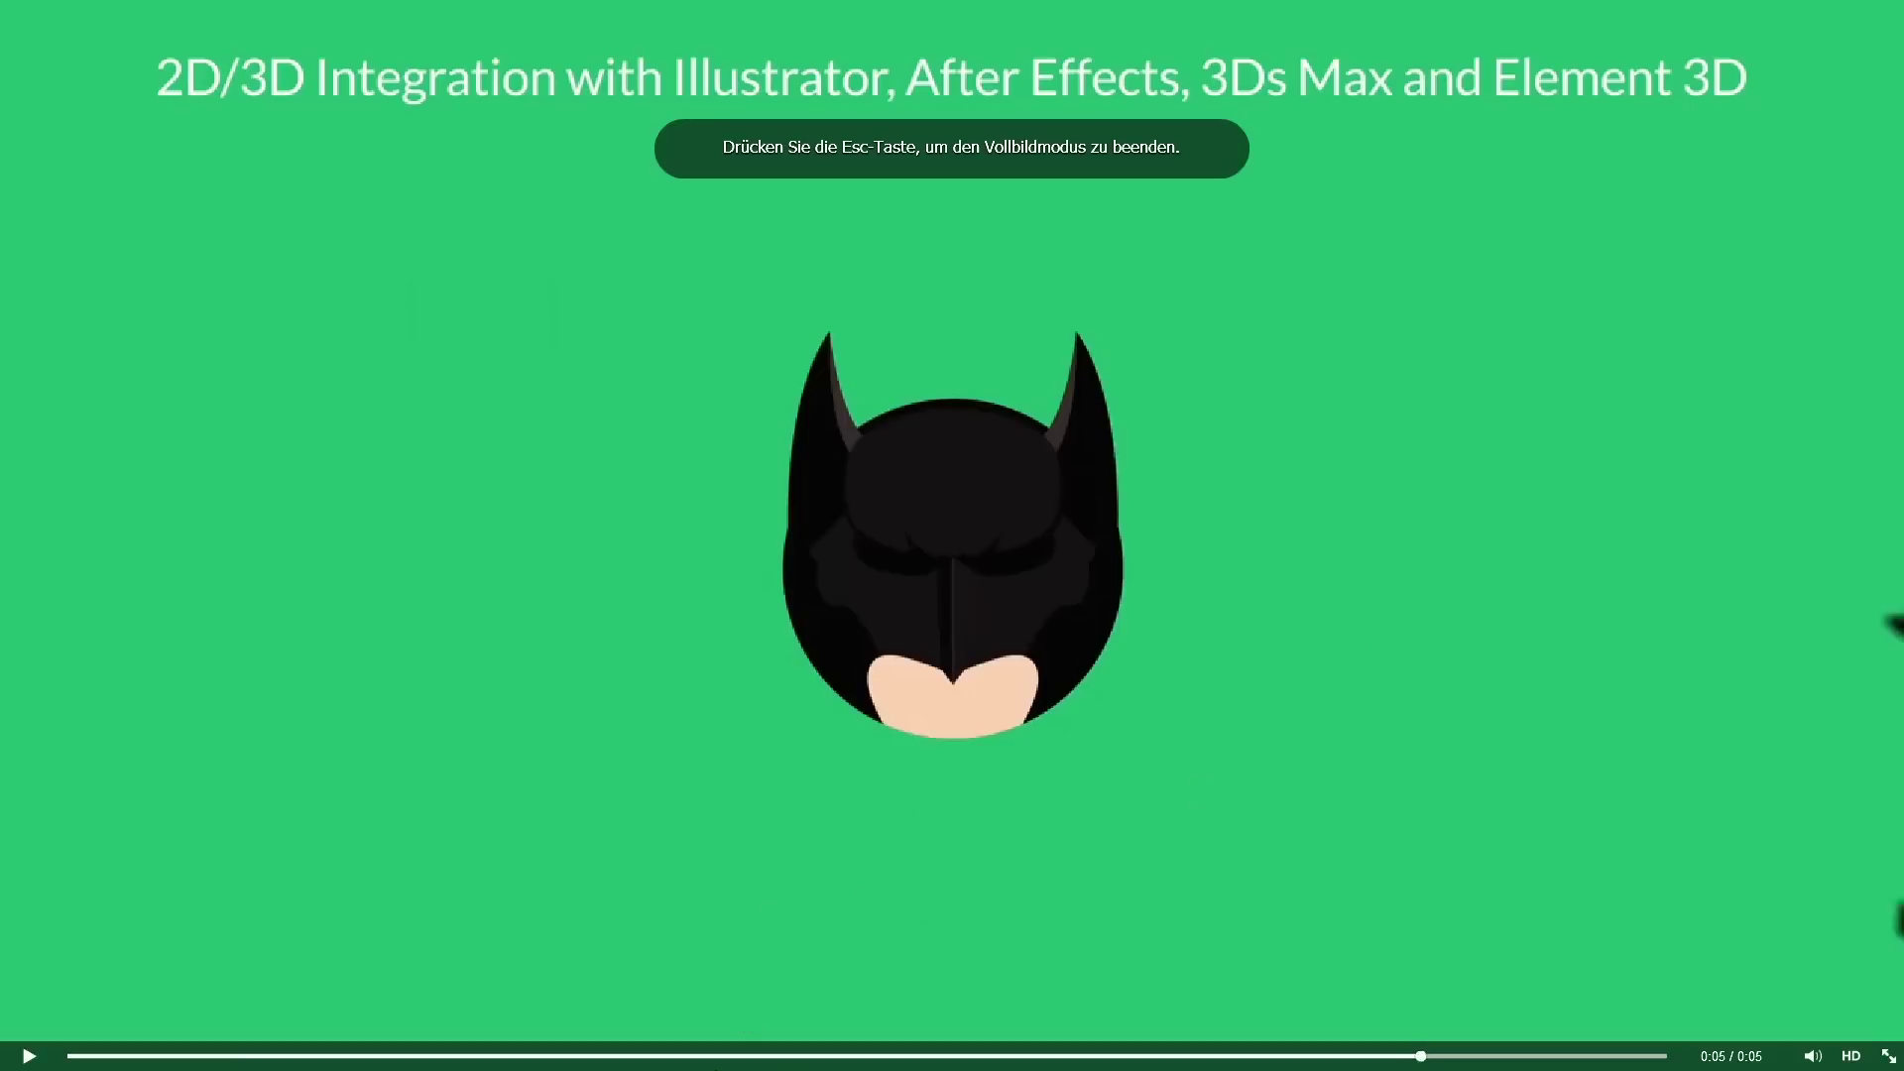
click(703, 1056)
click(569, 1056)
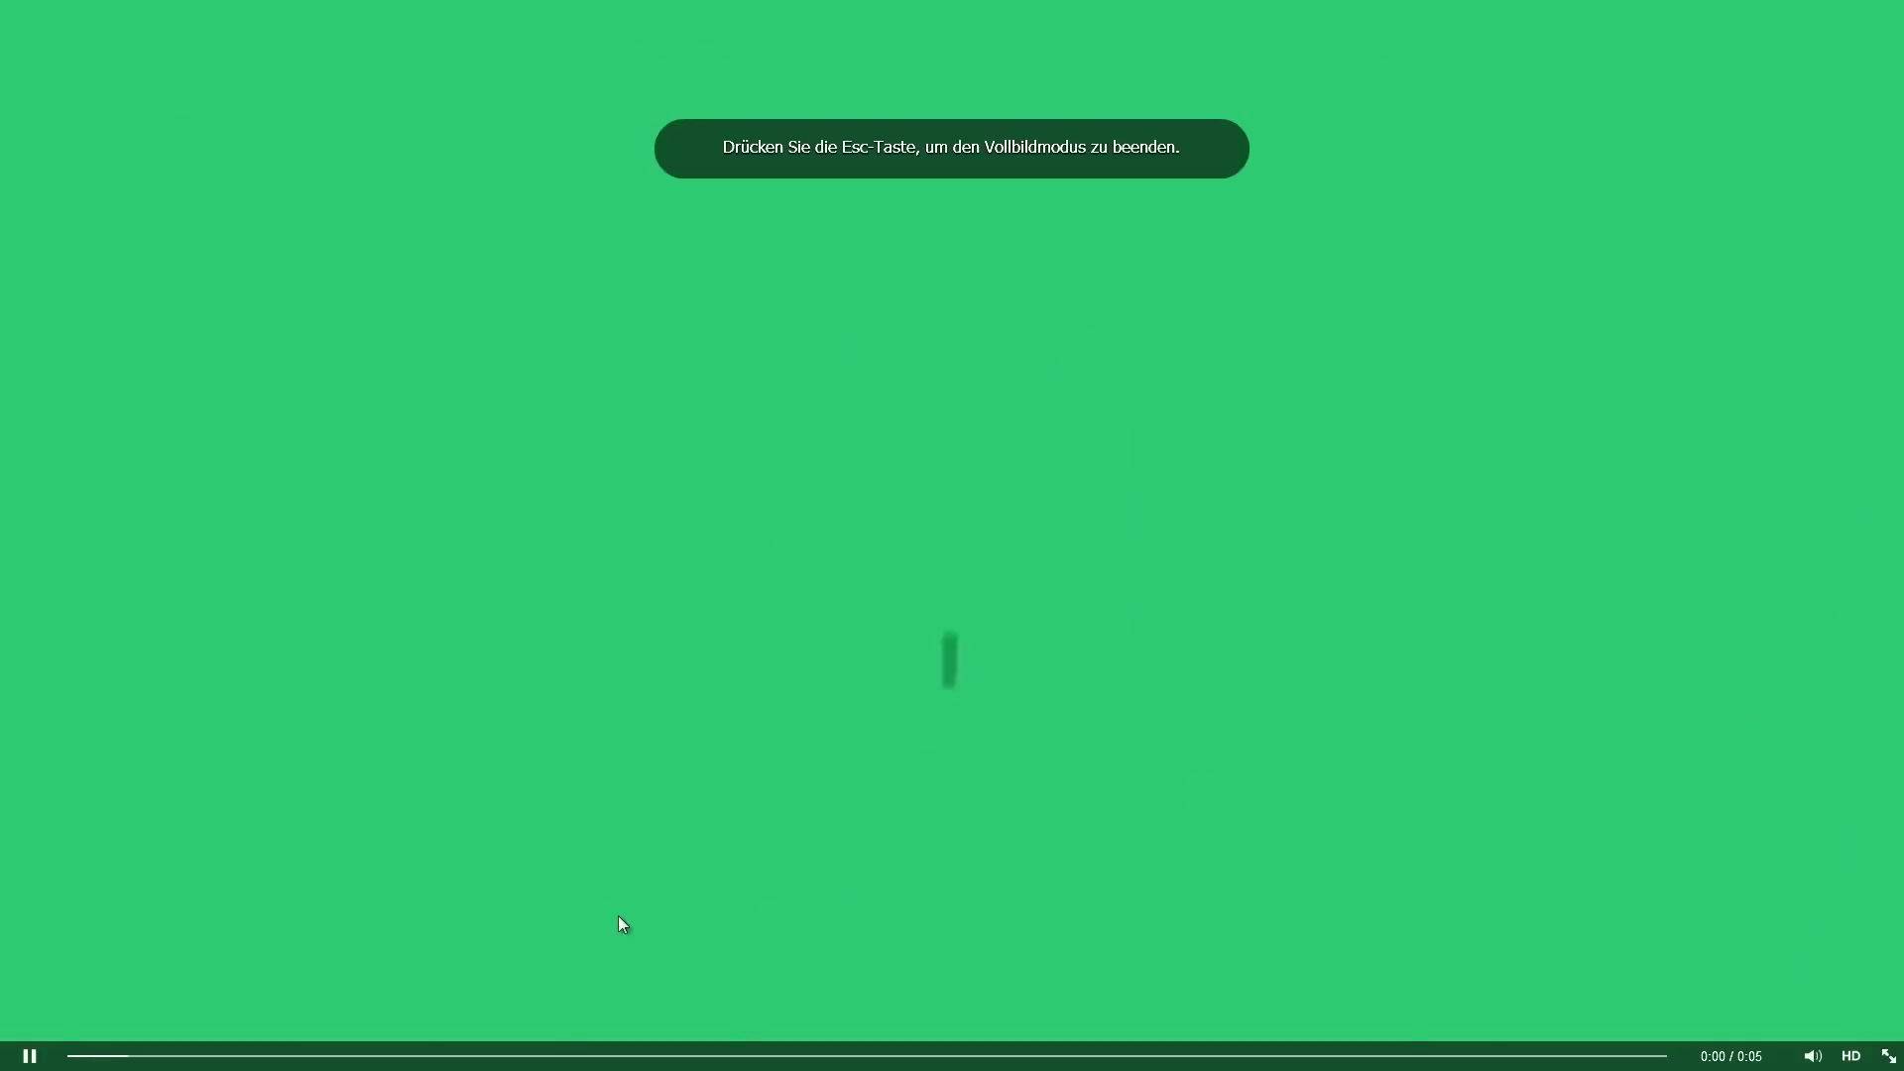
click(943, 547)
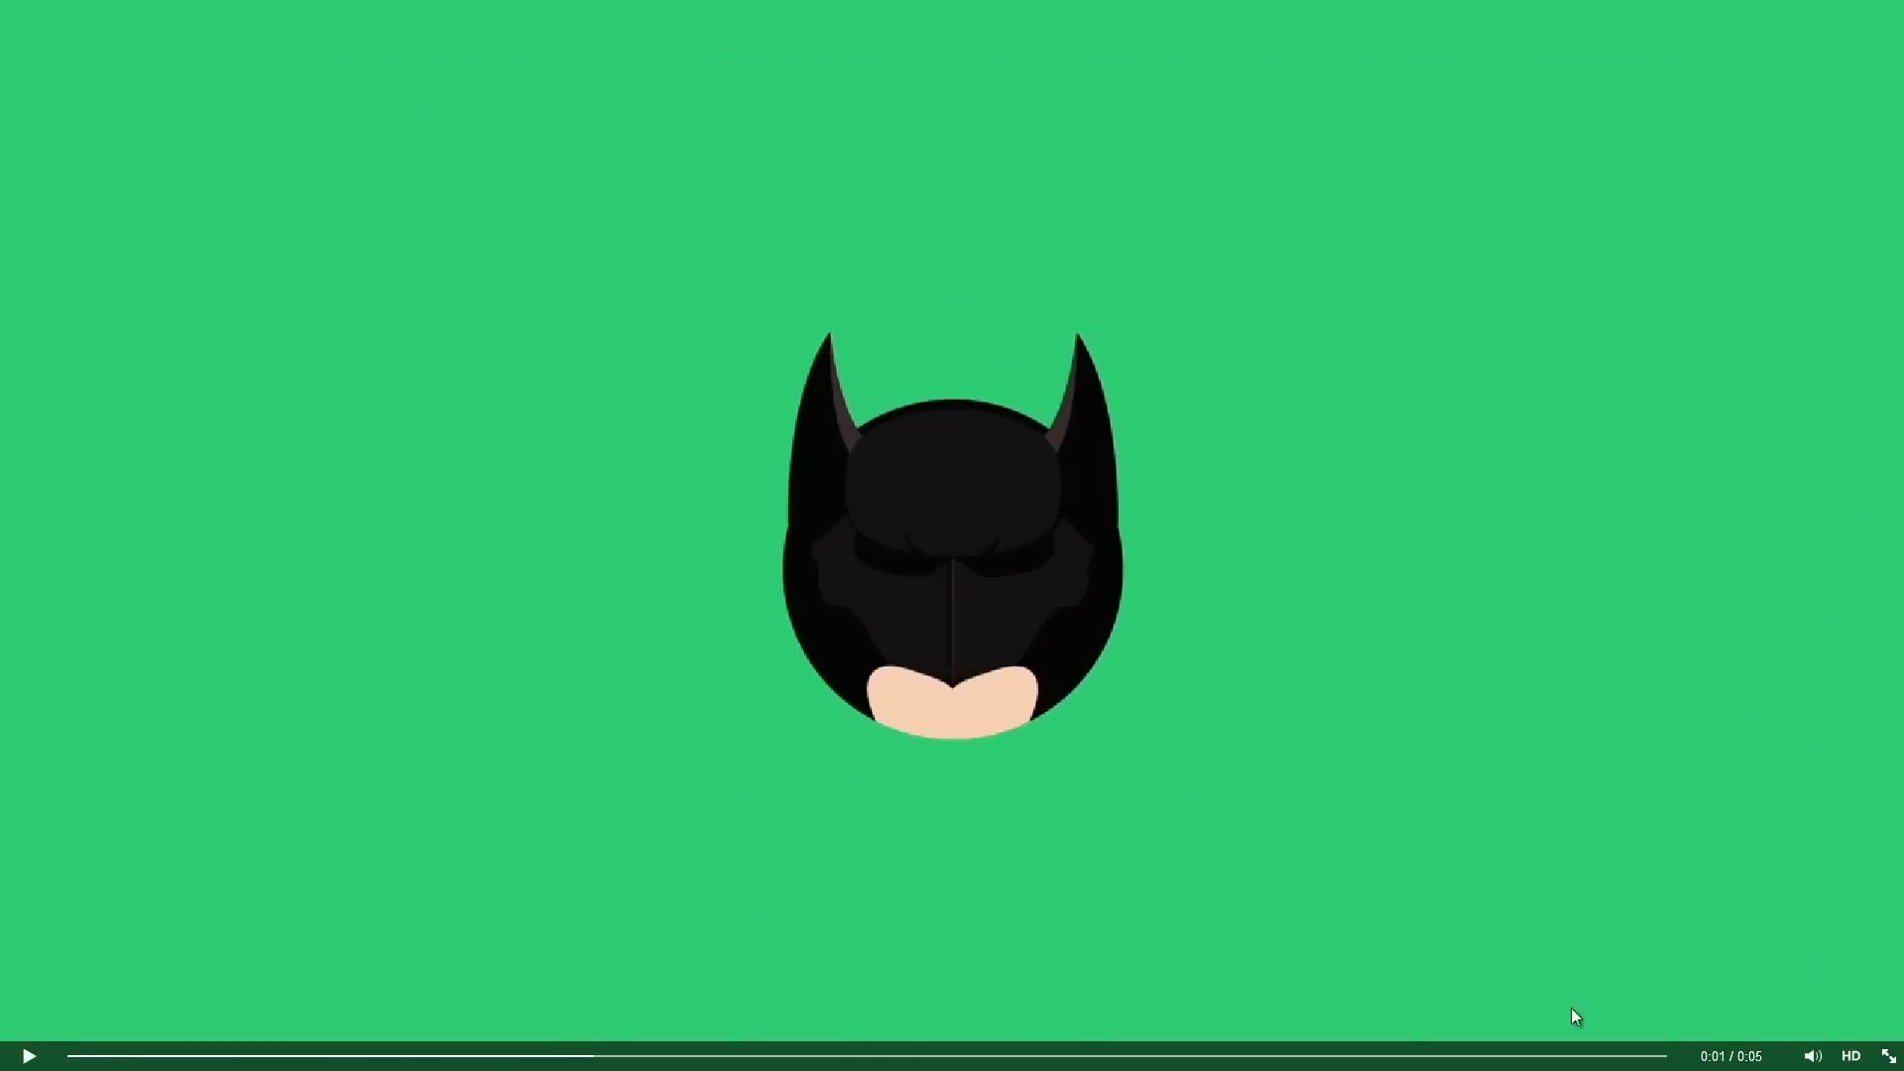
click(1884, 1057)
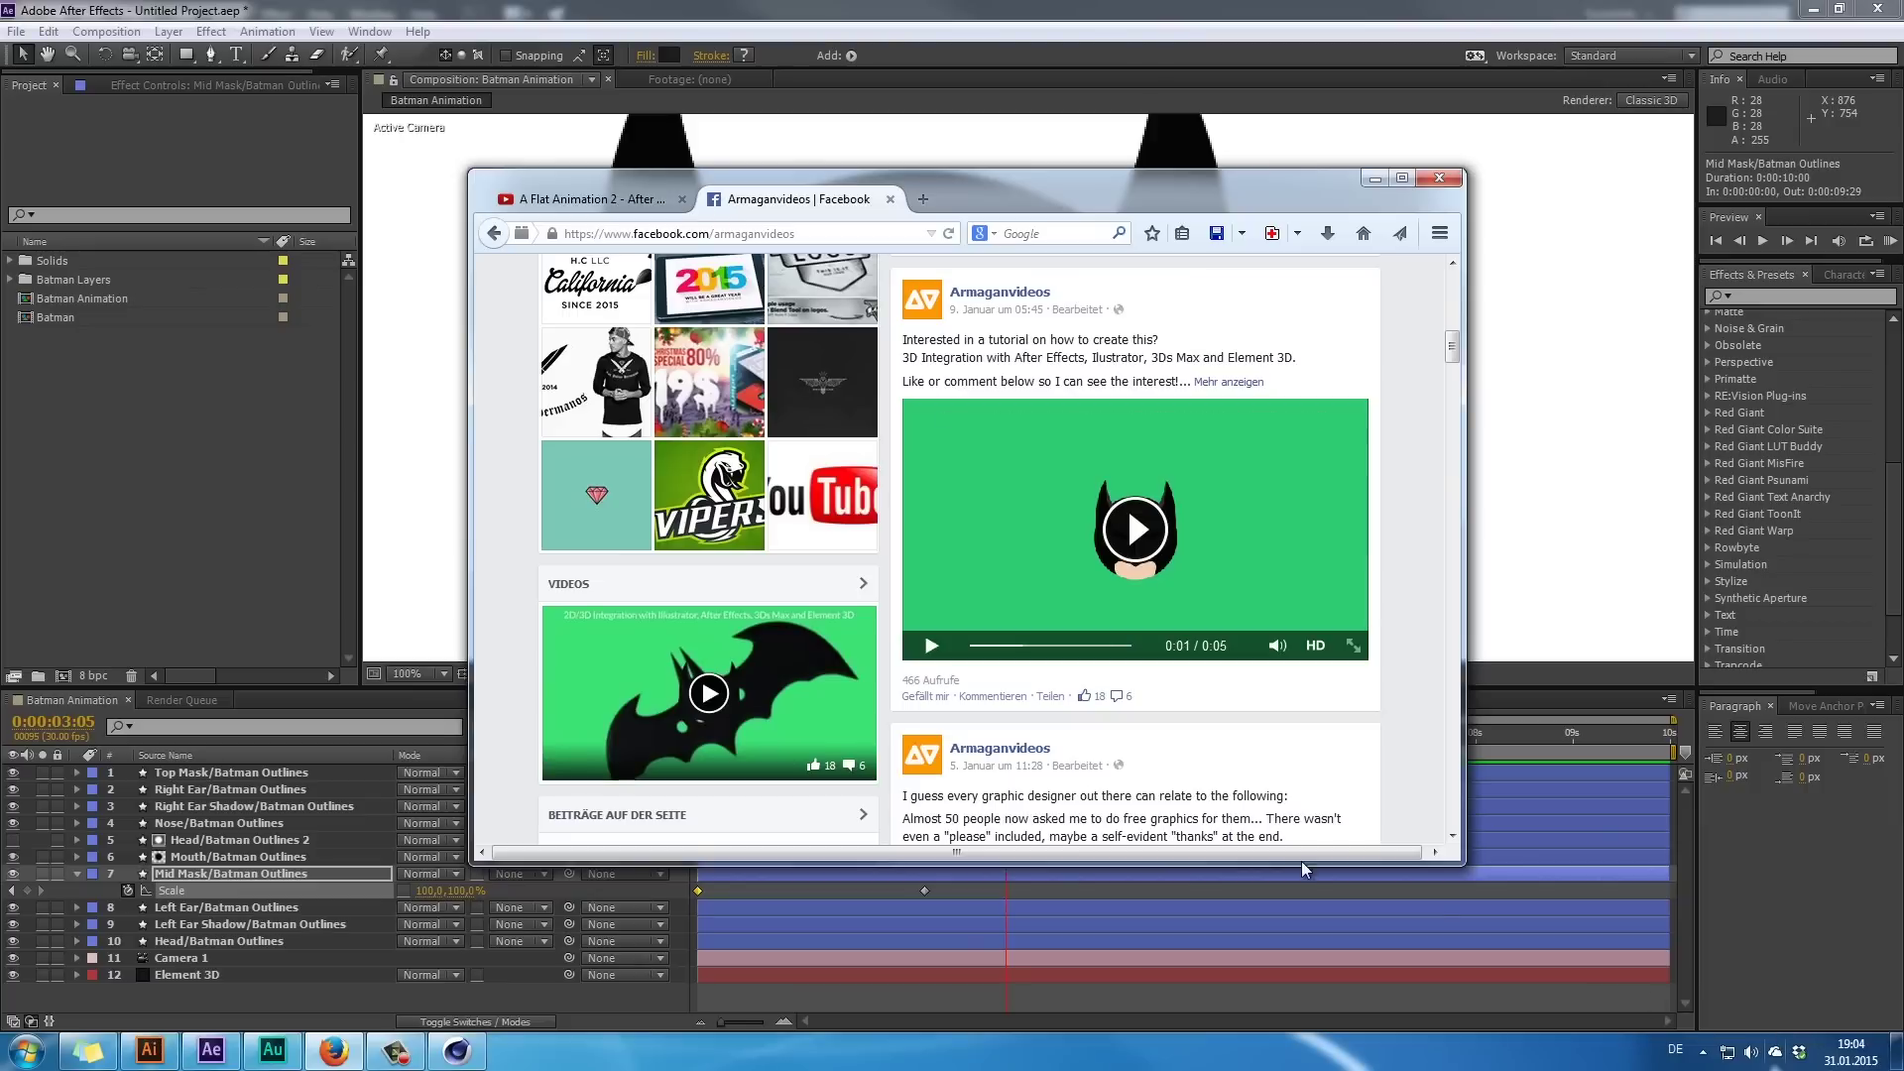
click(1374, 177)
- Keyframe the Top Mask/Batman Outlines layer's uniform Scale from 0% at 0:00:00:00 to 100% at 0:00:02:22
click(847, 312)
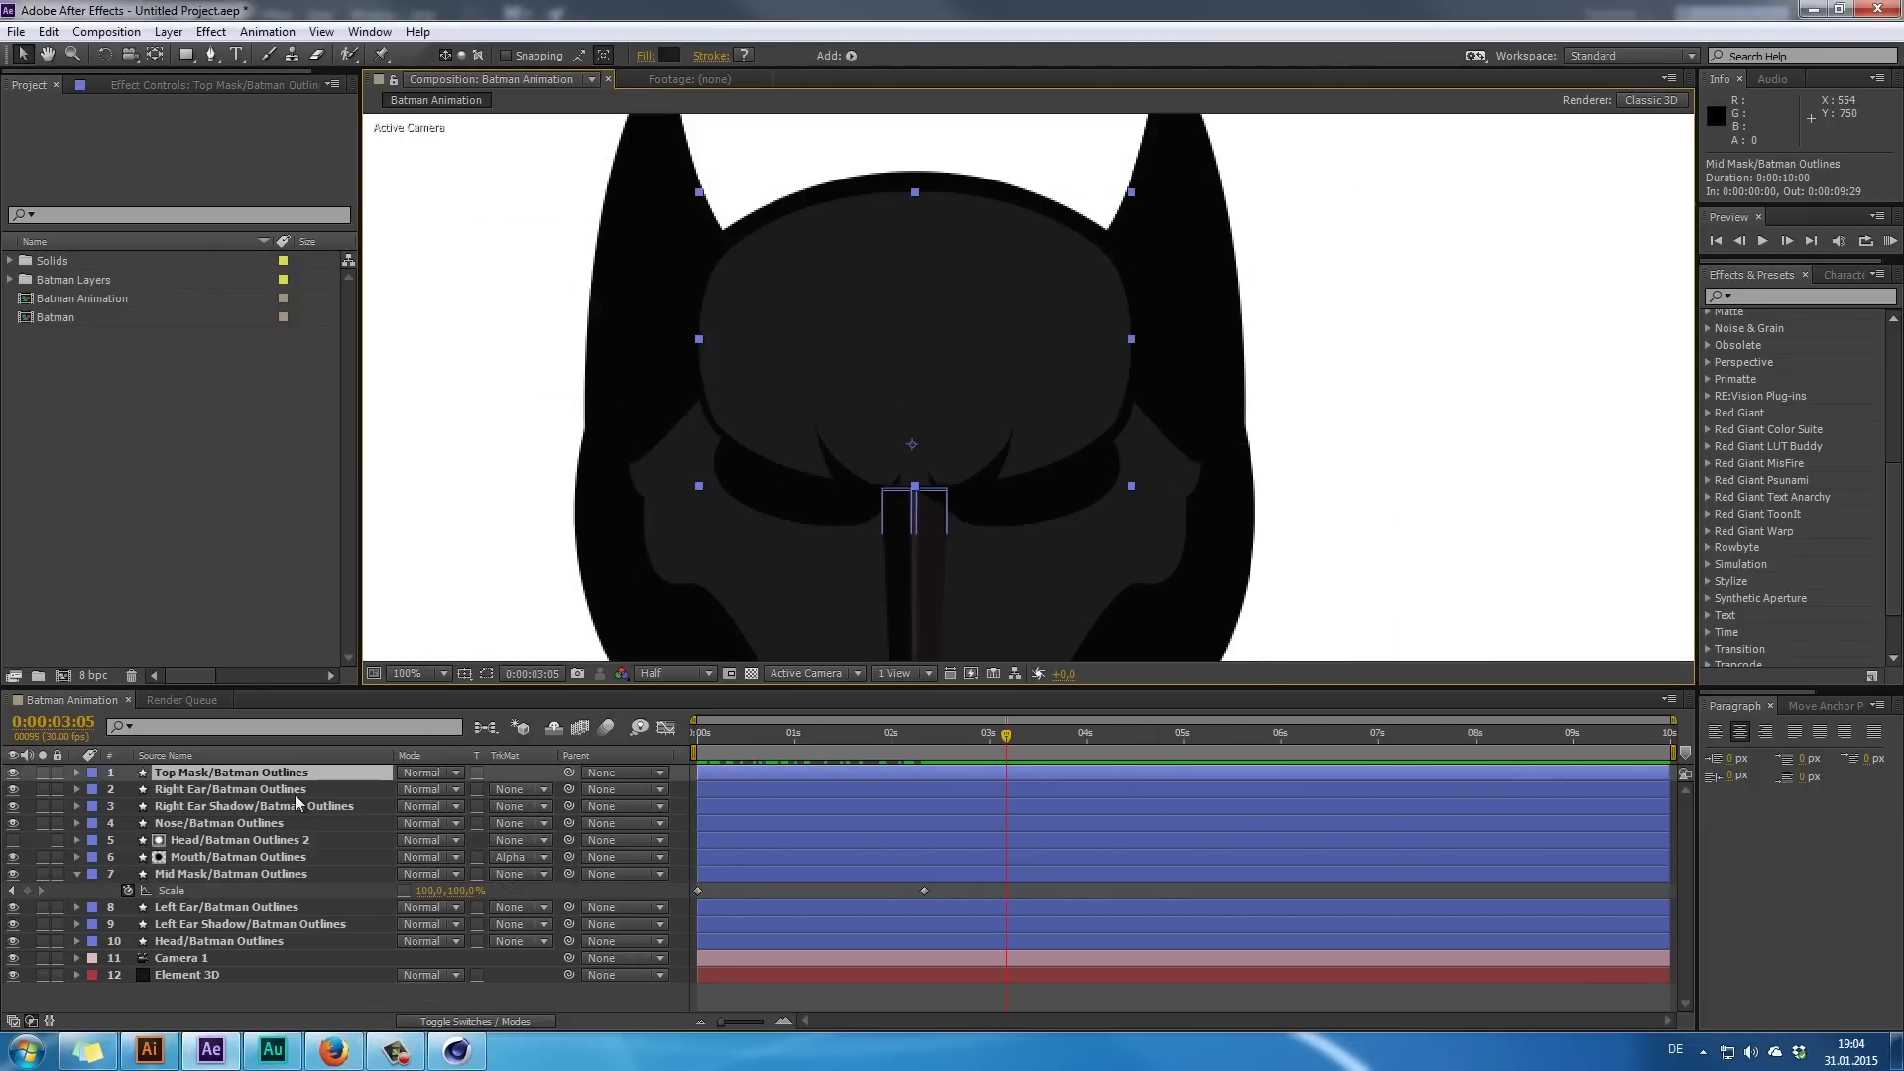
key(s)
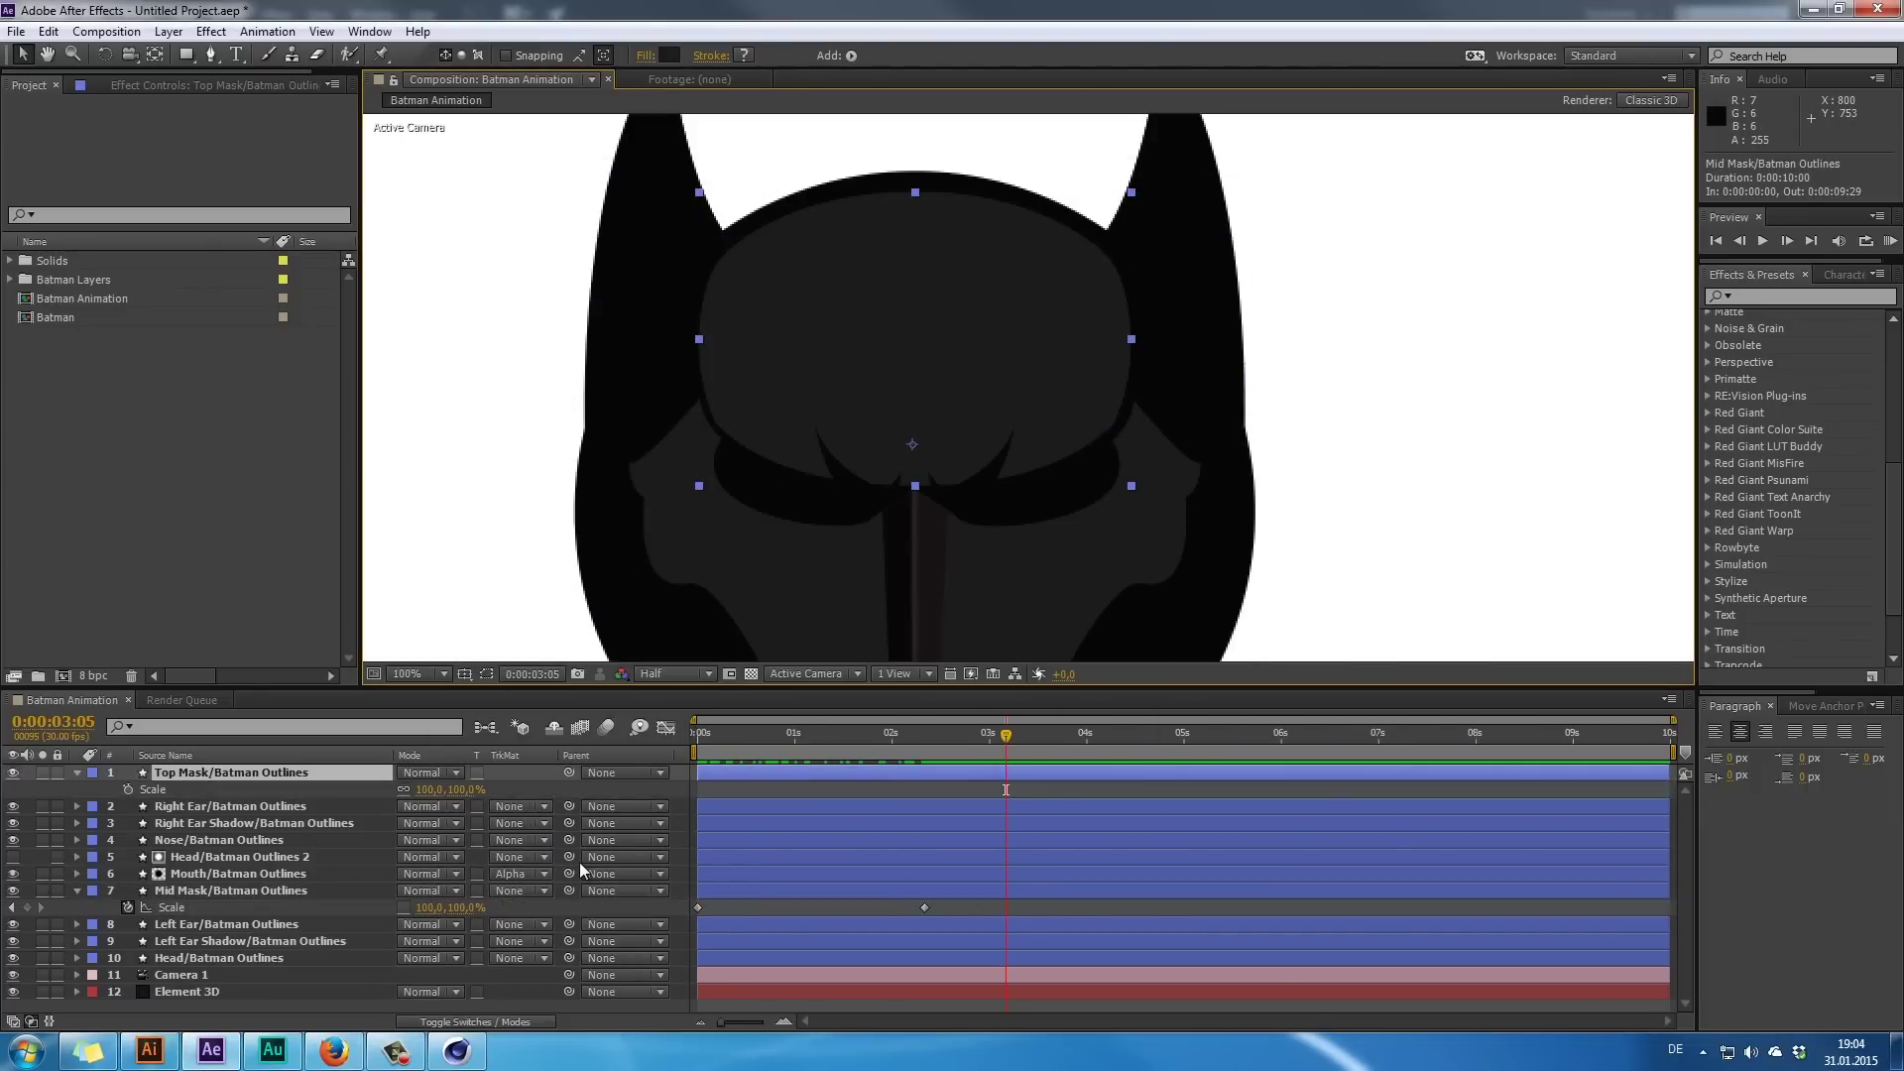
drag(751, 733, 962, 813)
click(127, 790)
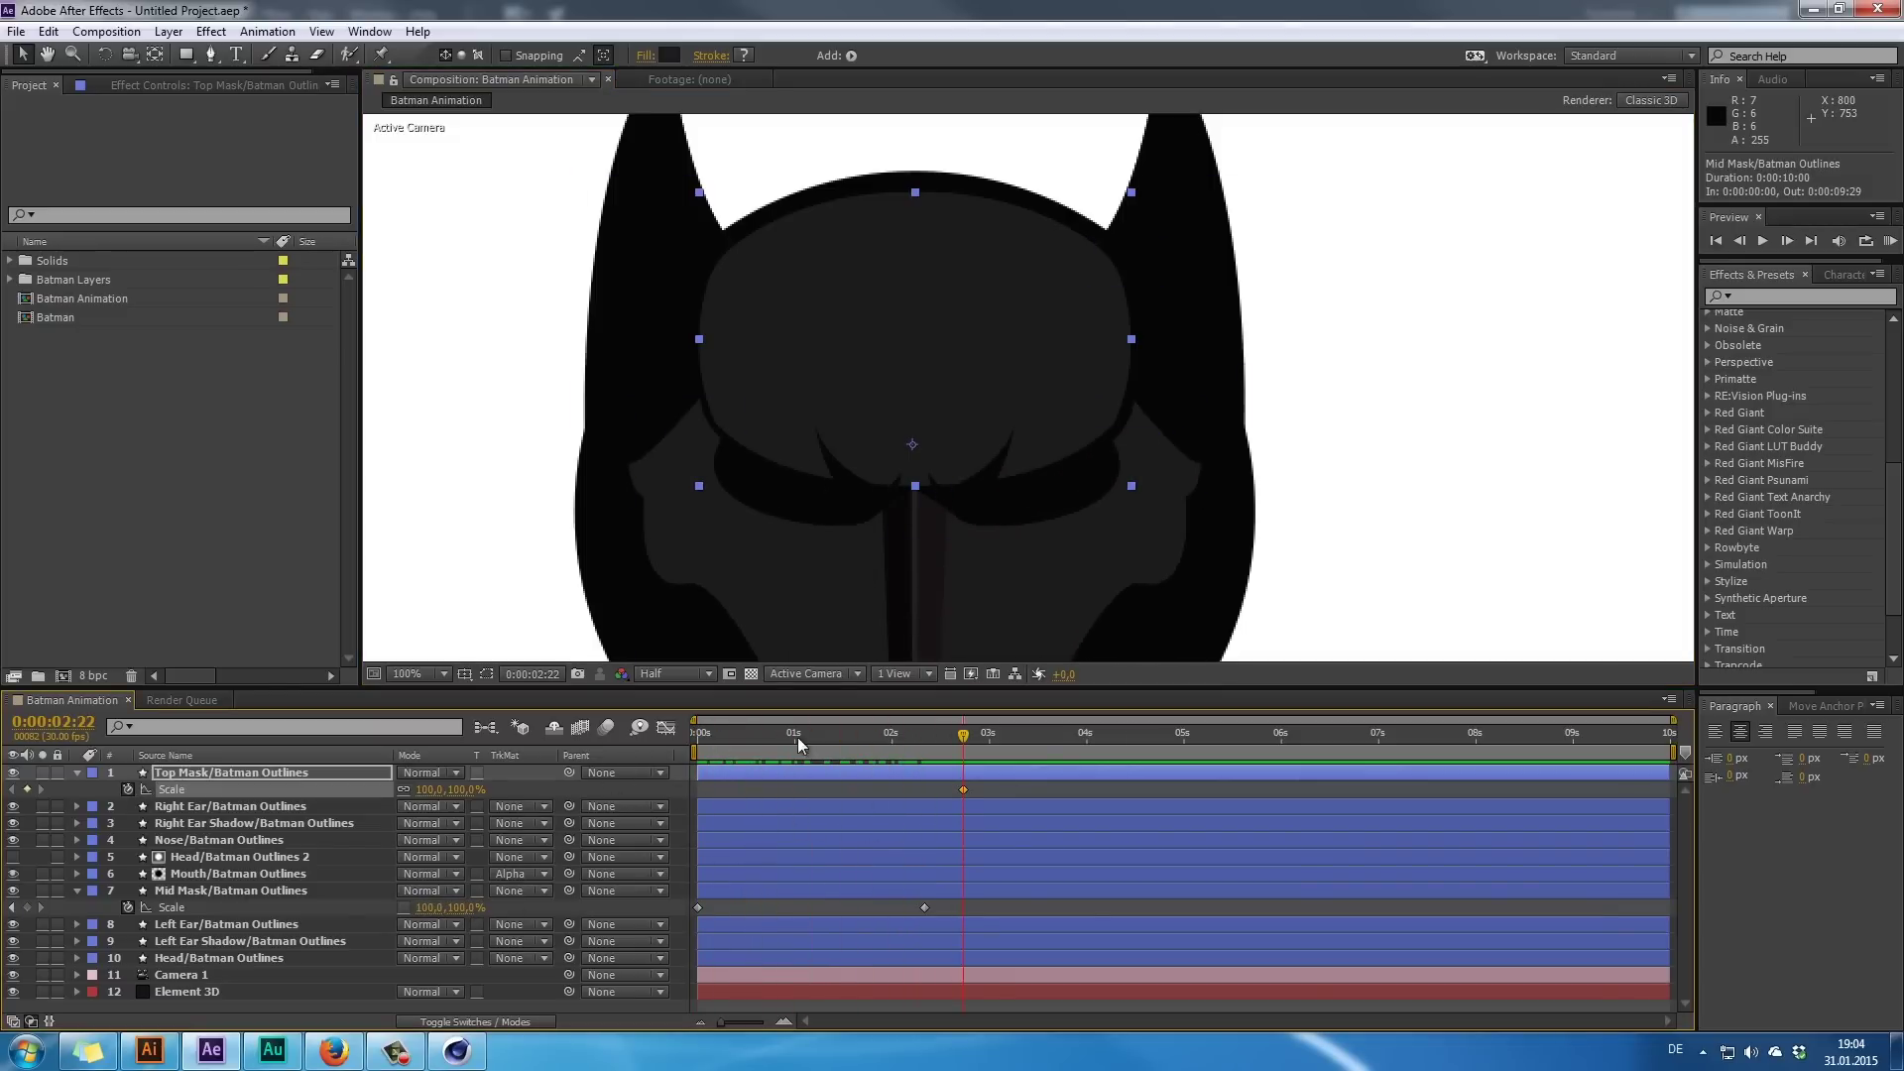
drag(798, 736, 664, 741)
click(455, 789)
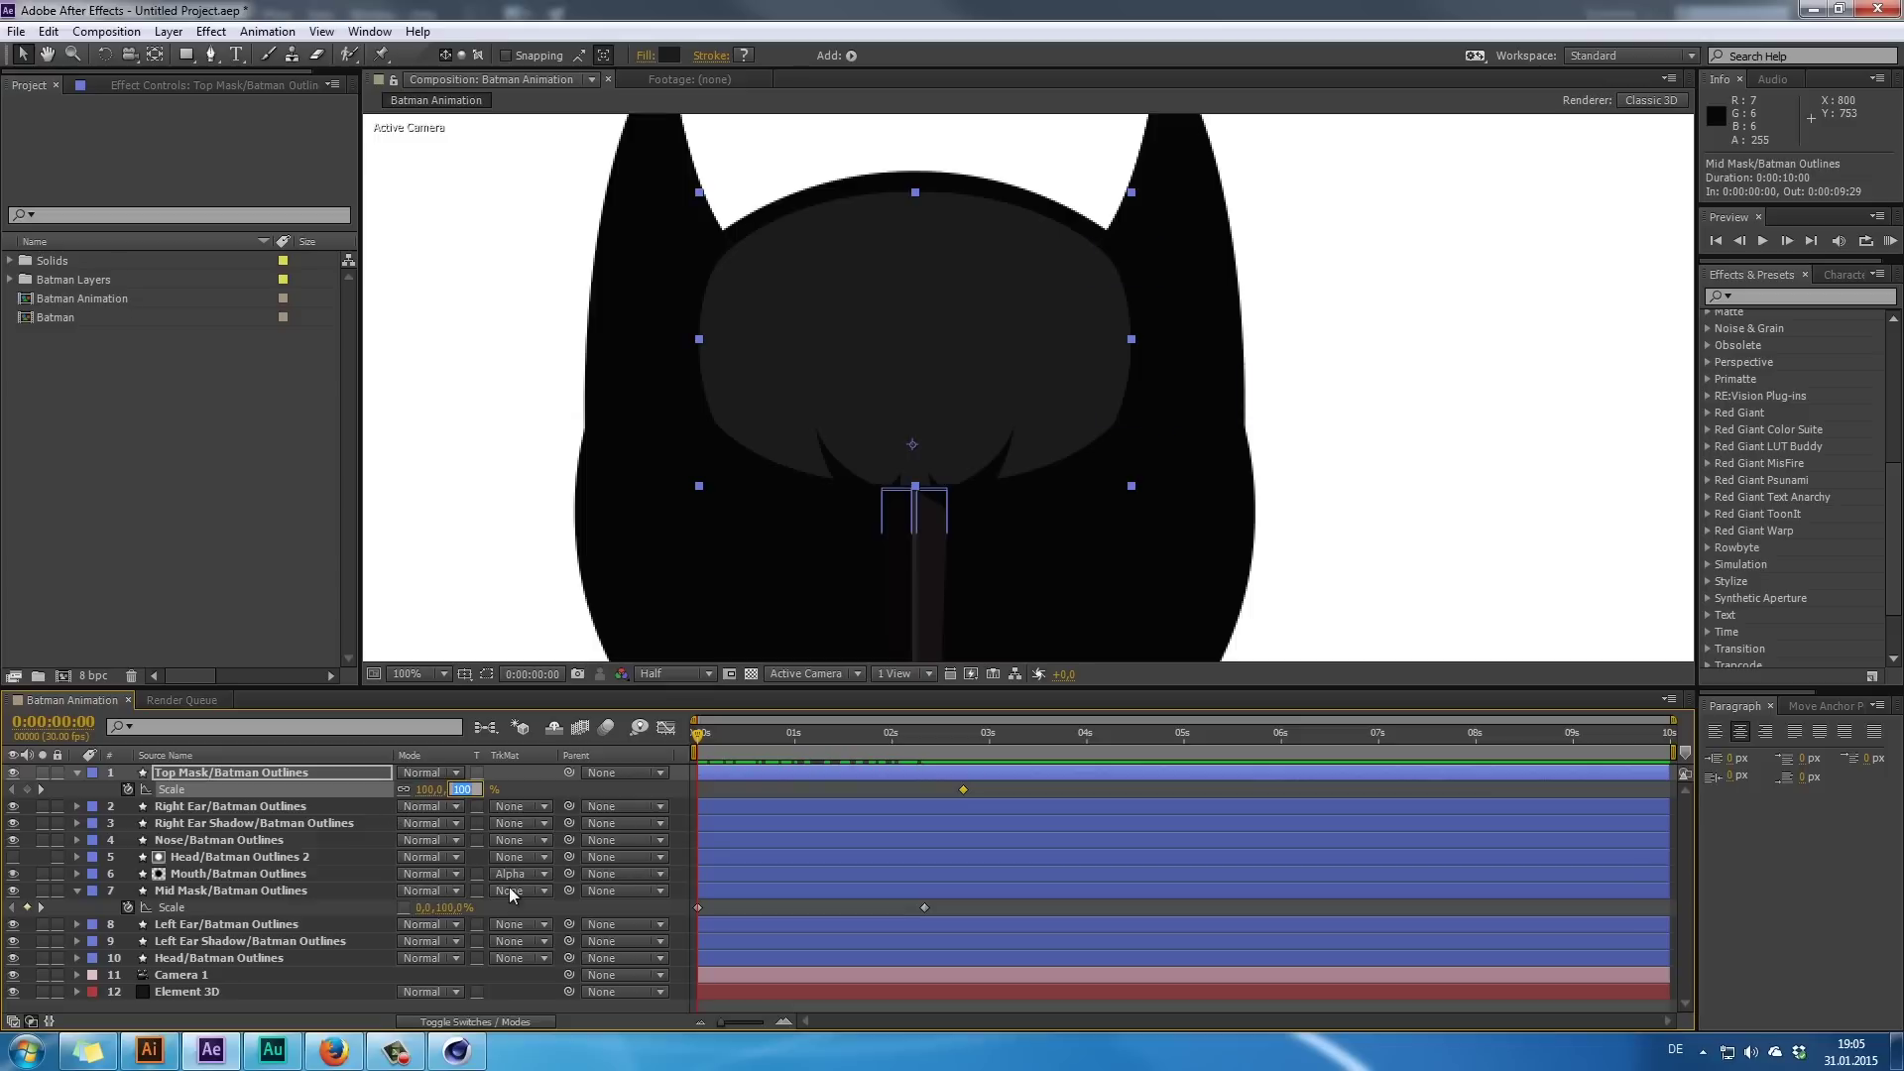
text(0)
key(Return)
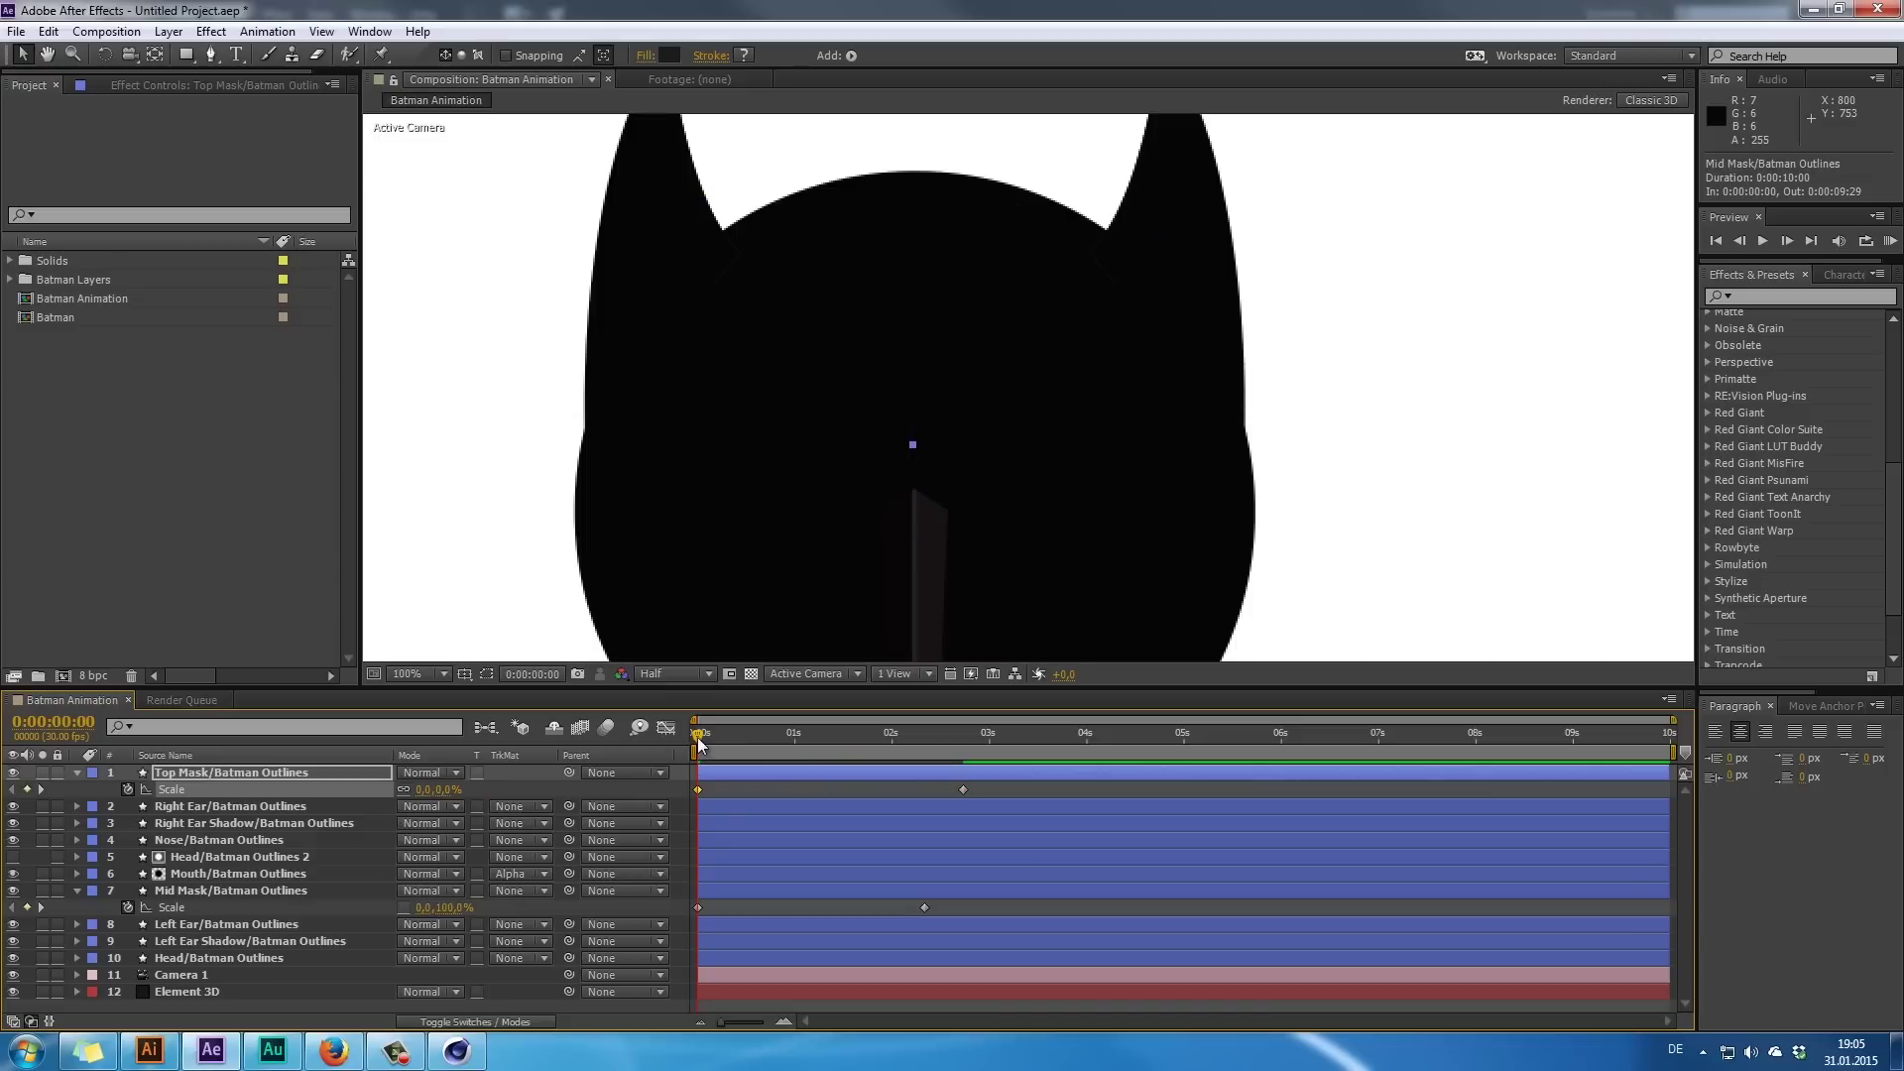
- Try different timings for the Top Mask layer's two Scale keyframes and undo the last keyframe moves
drag(698, 736, 791, 793)
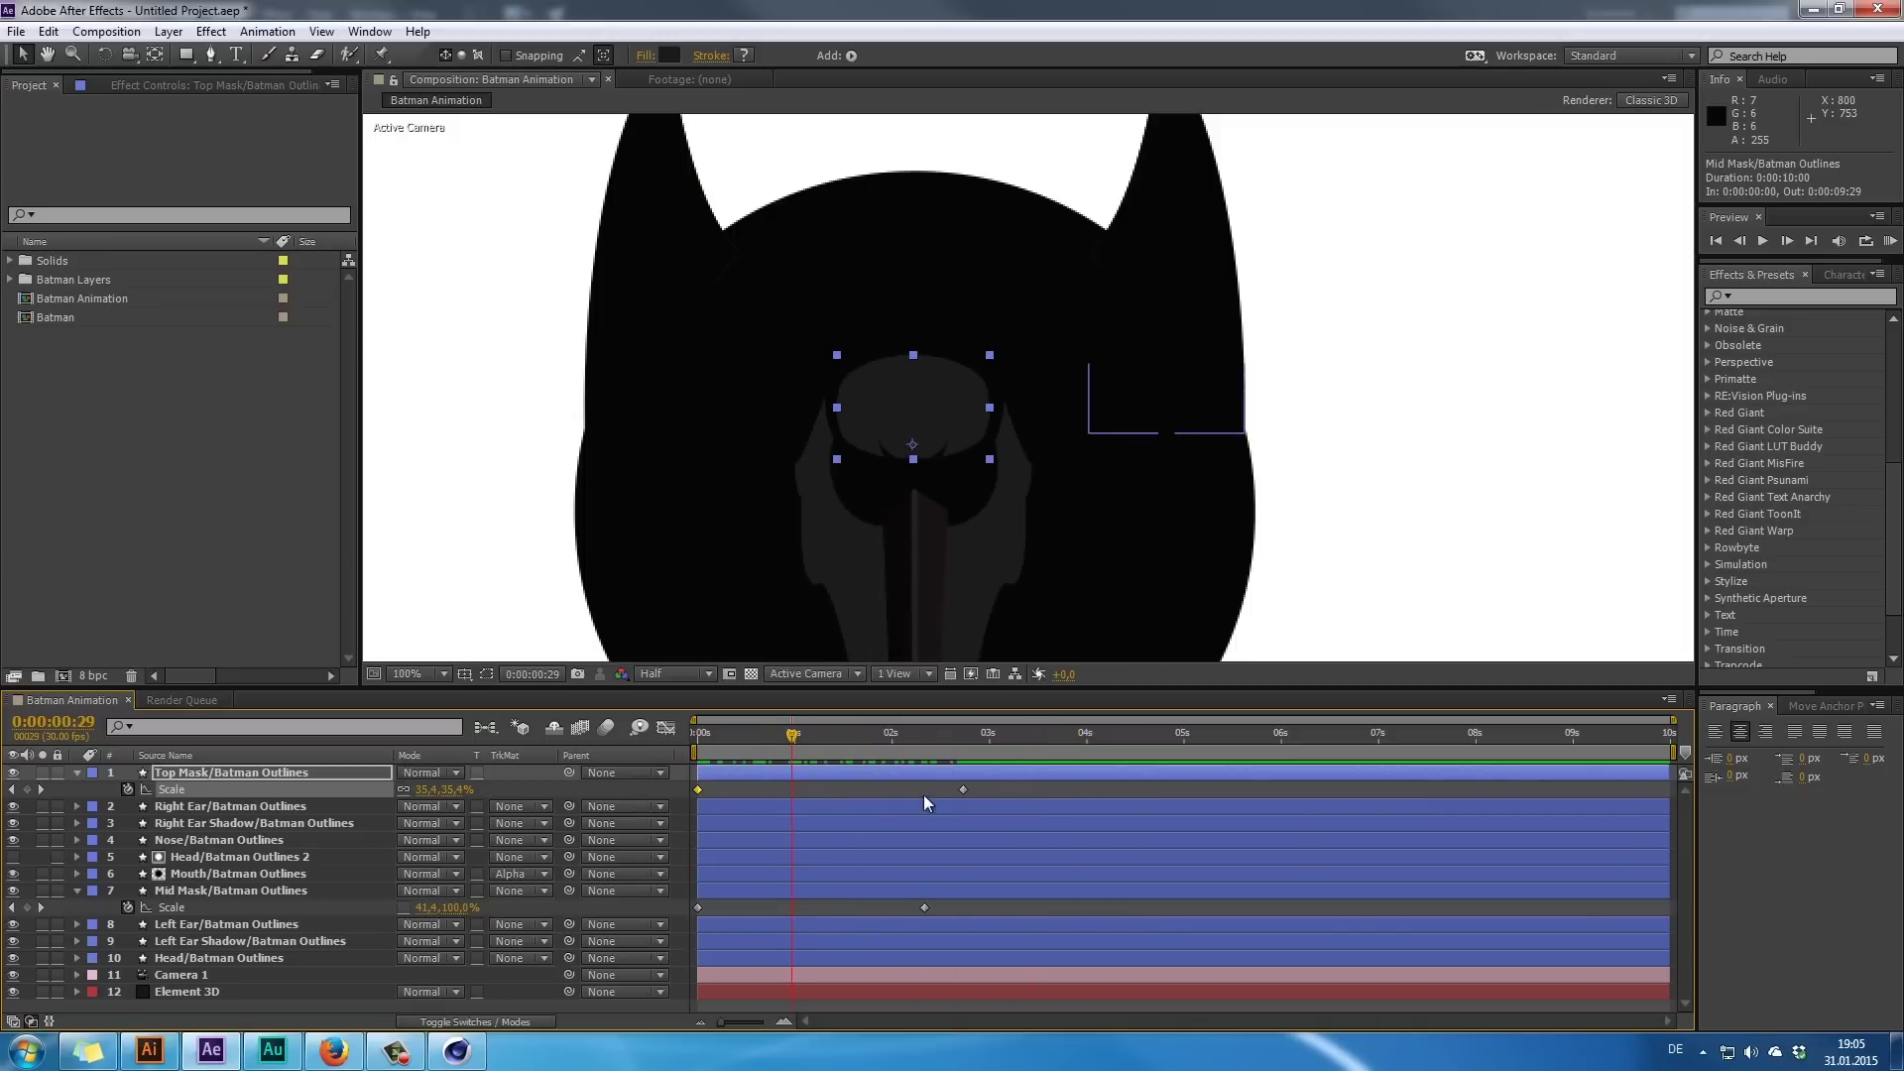
drag(919, 734, 846, 795)
drag(690, 736, 830, 788)
click(706, 739)
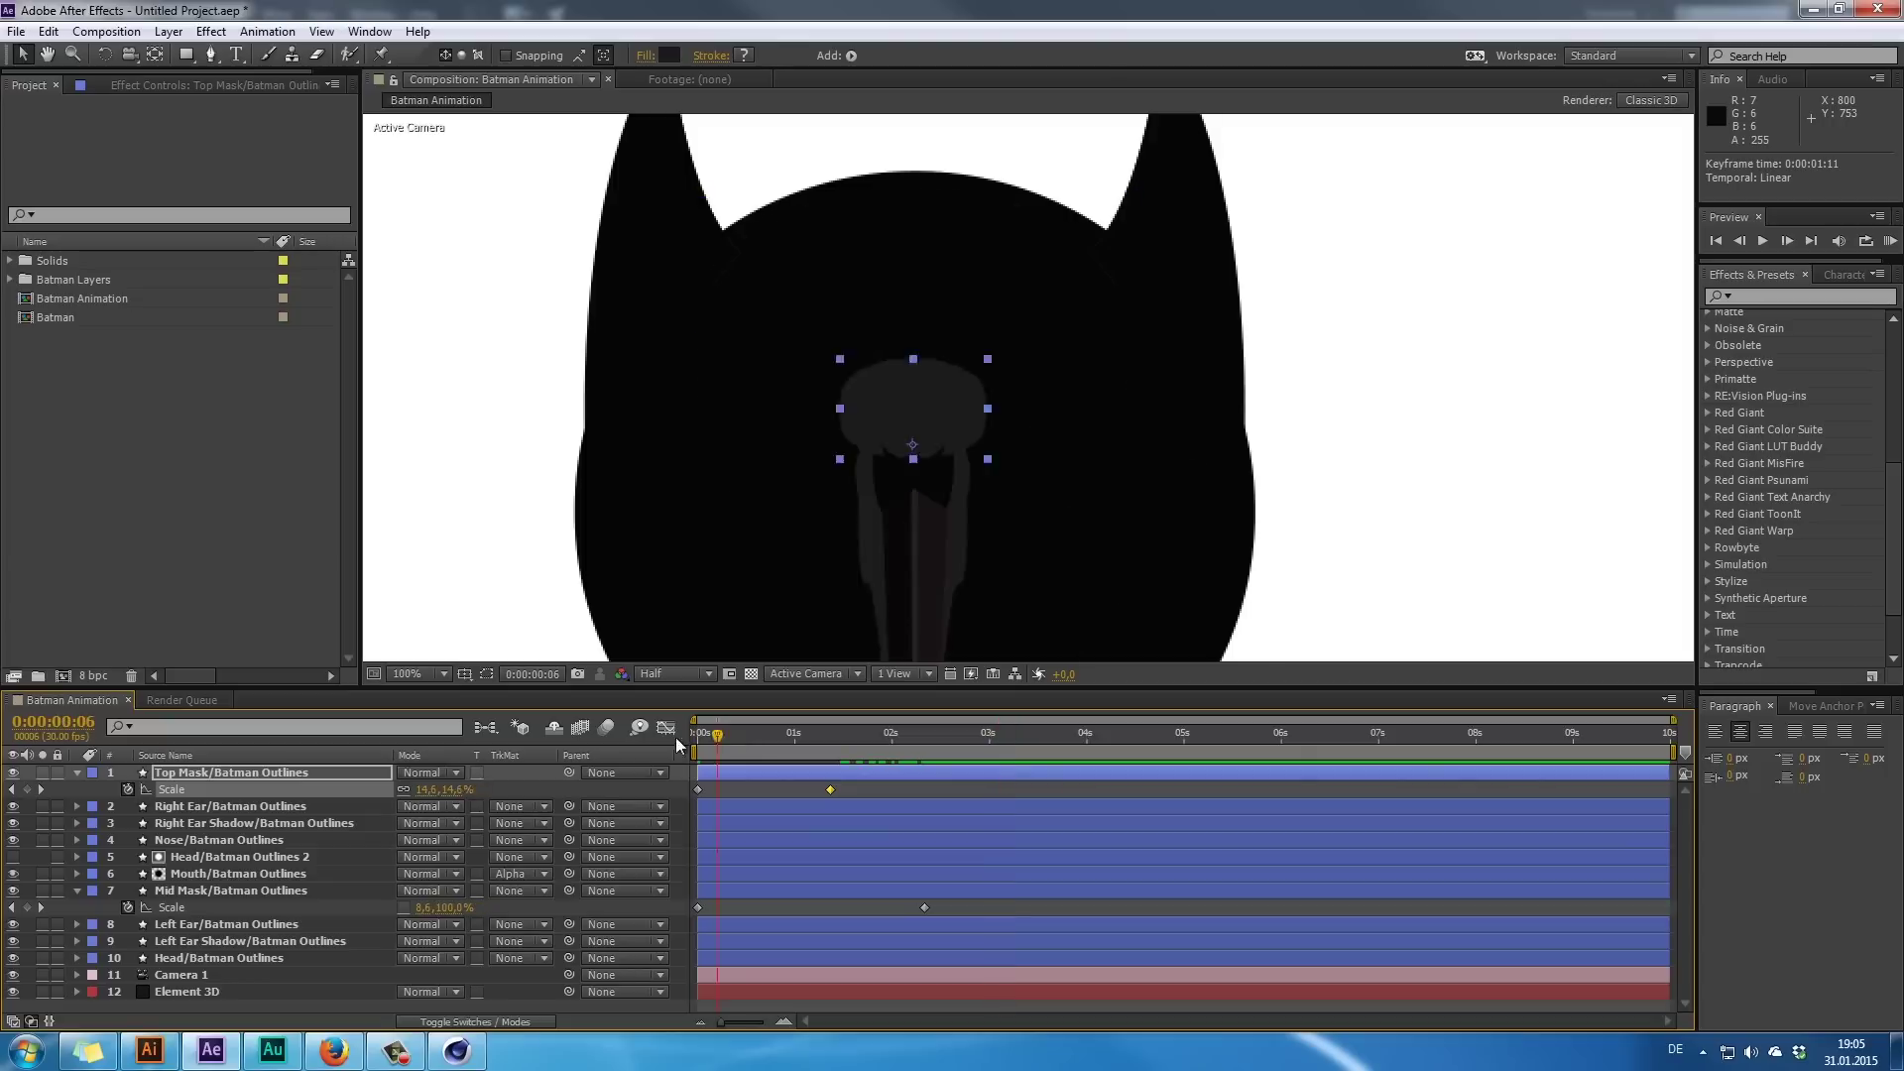
drag(718, 748, 934, 817)
key(ctrl+z)
key(ctrl+z)
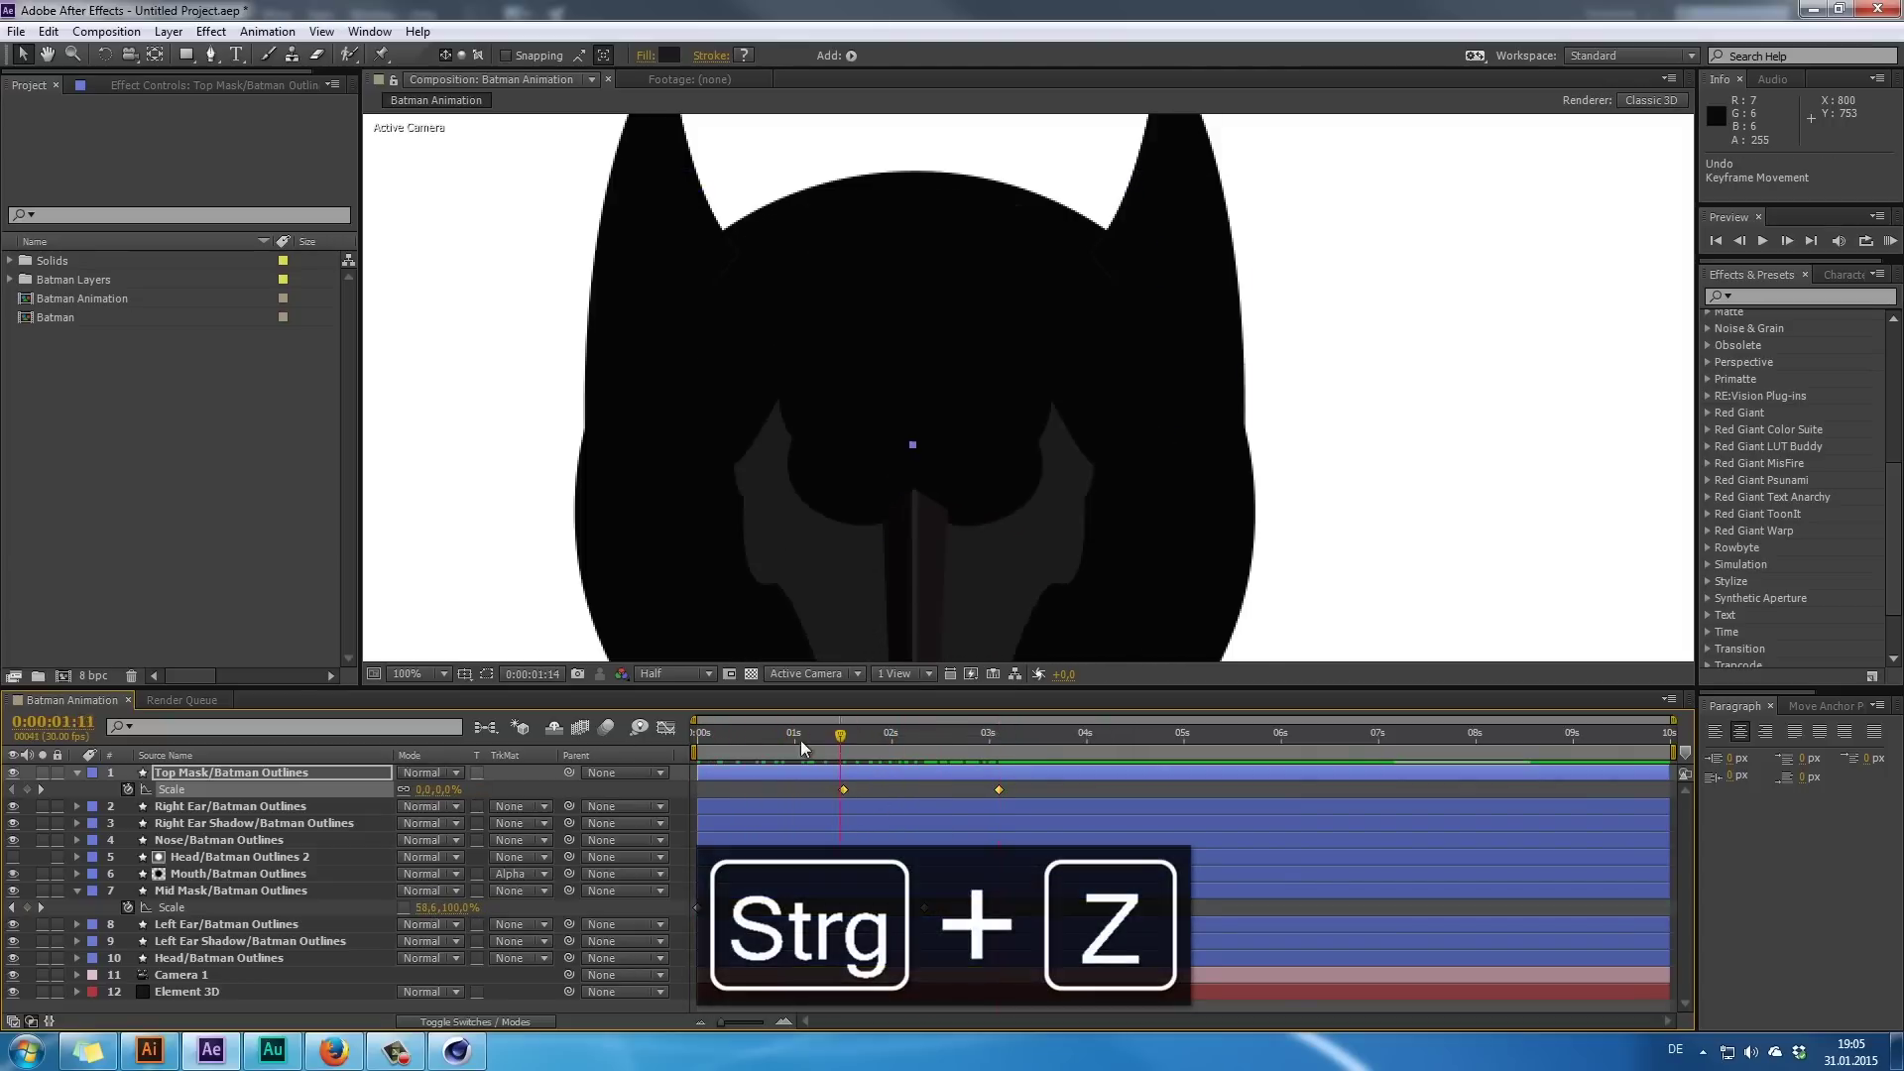
- Check the Top Mask layer's scale-up on the whole head, ending at 0:00:03:05
drag(801, 734, 1031, 783)
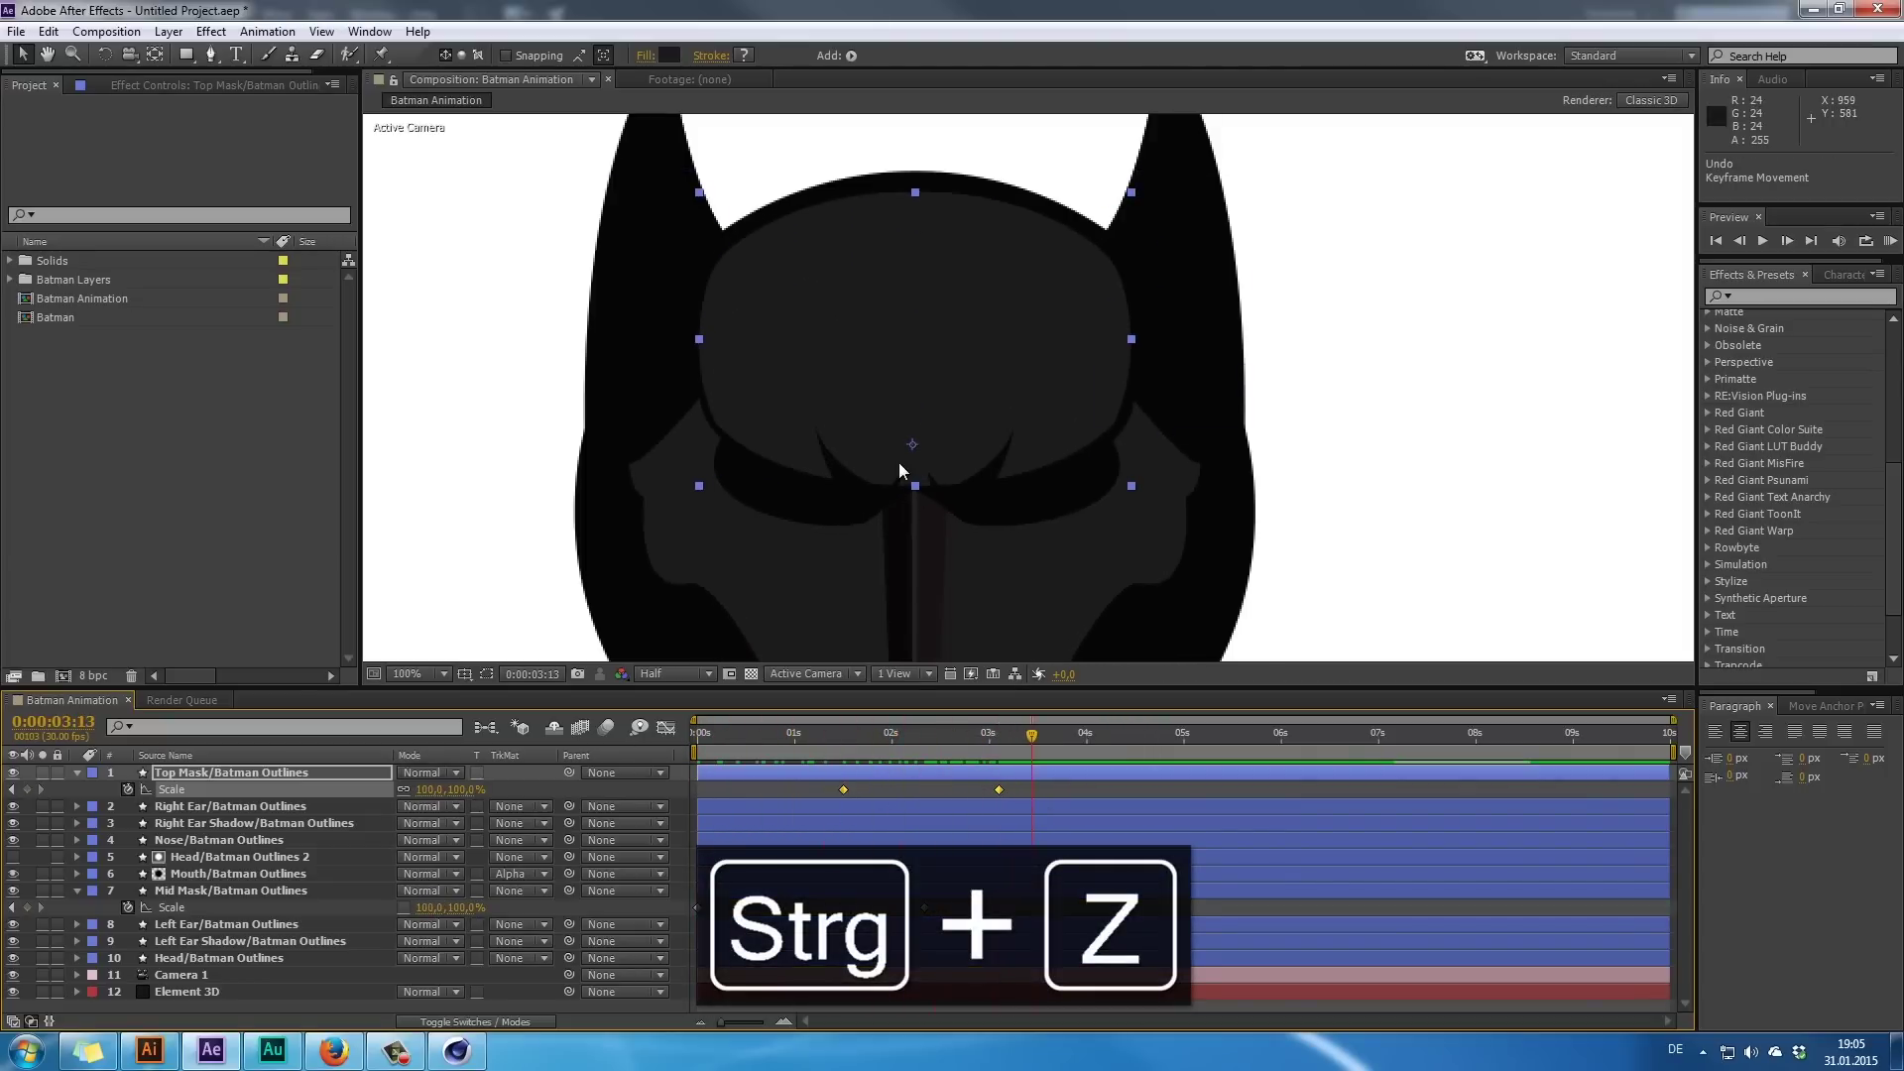
scroll(898, 462, down, 2)
drag(930, 483, 897, 462)
click(1561, 496)
drag(723, 743, 936, 791)
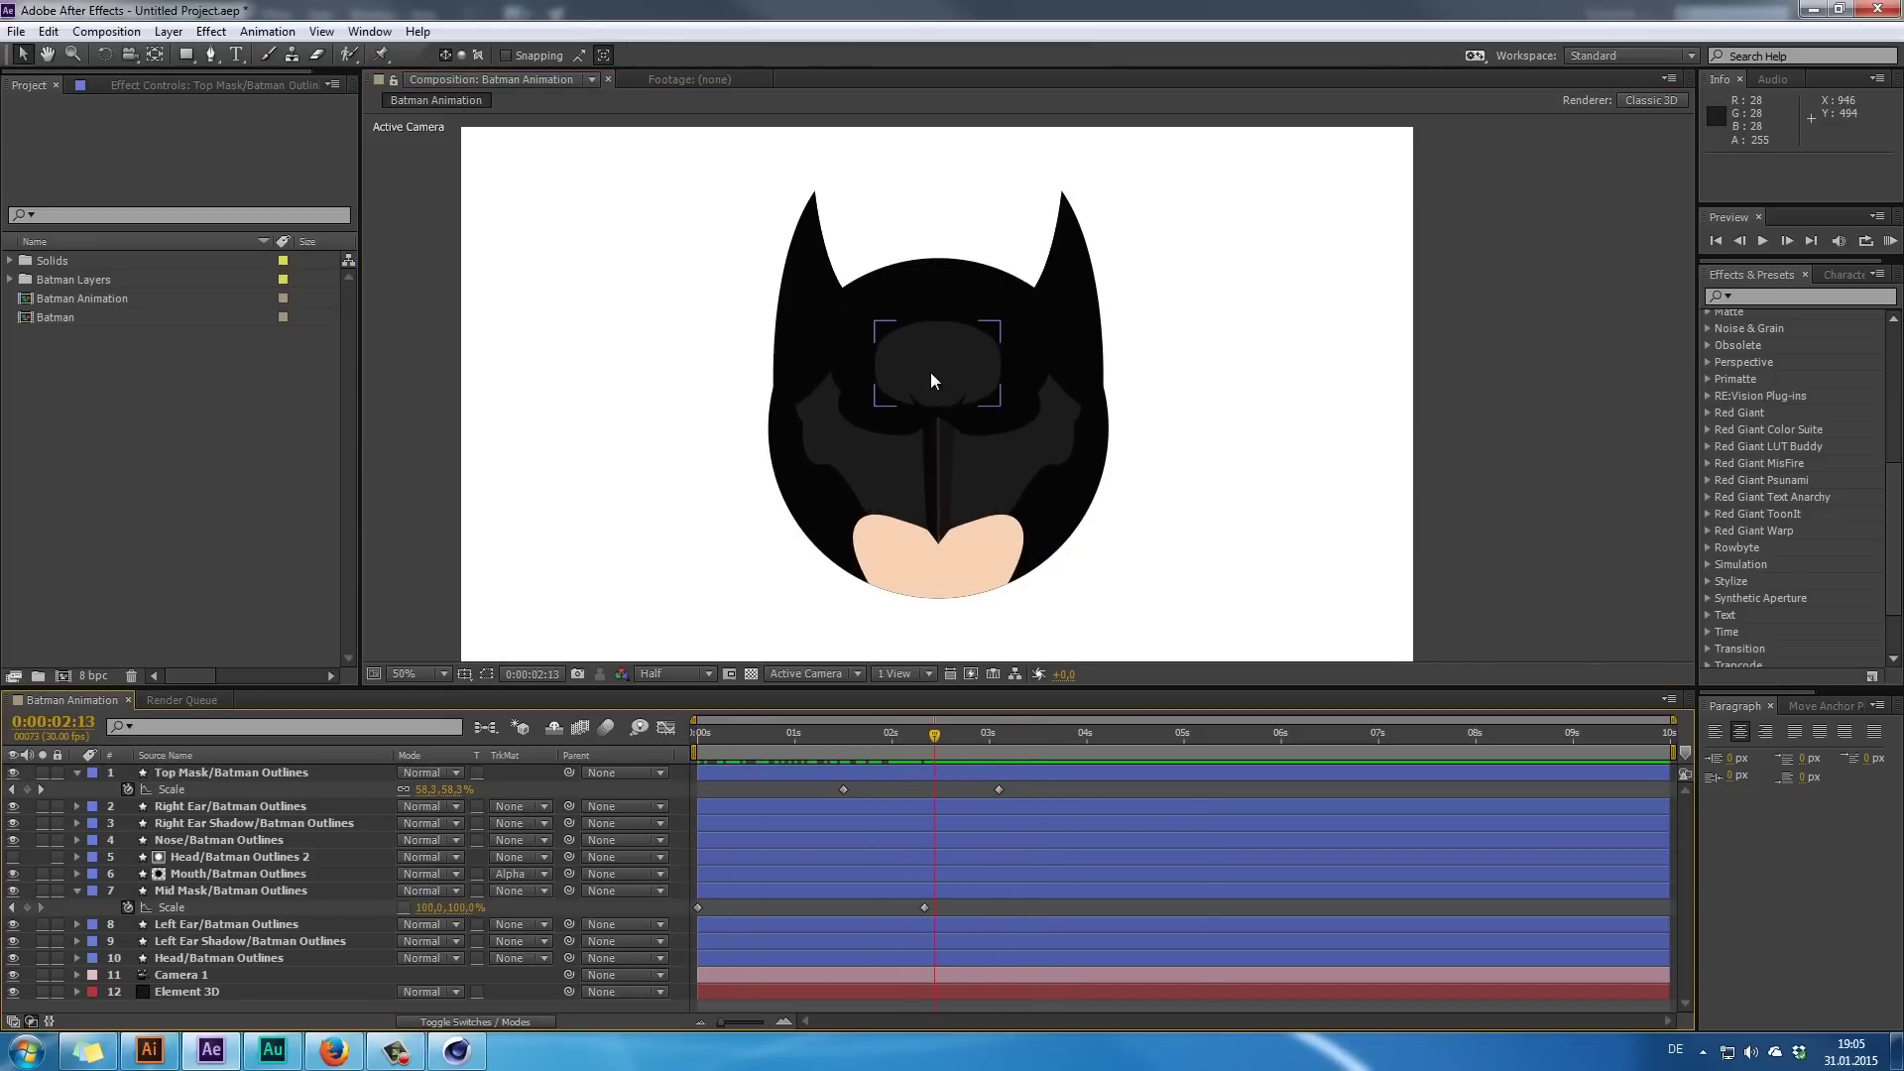
drag(863, 737, 1005, 739)
- Move the Top Mask layer's anchor point up to the center of the forehead shape with the Pan Behind tool
click(277, 779)
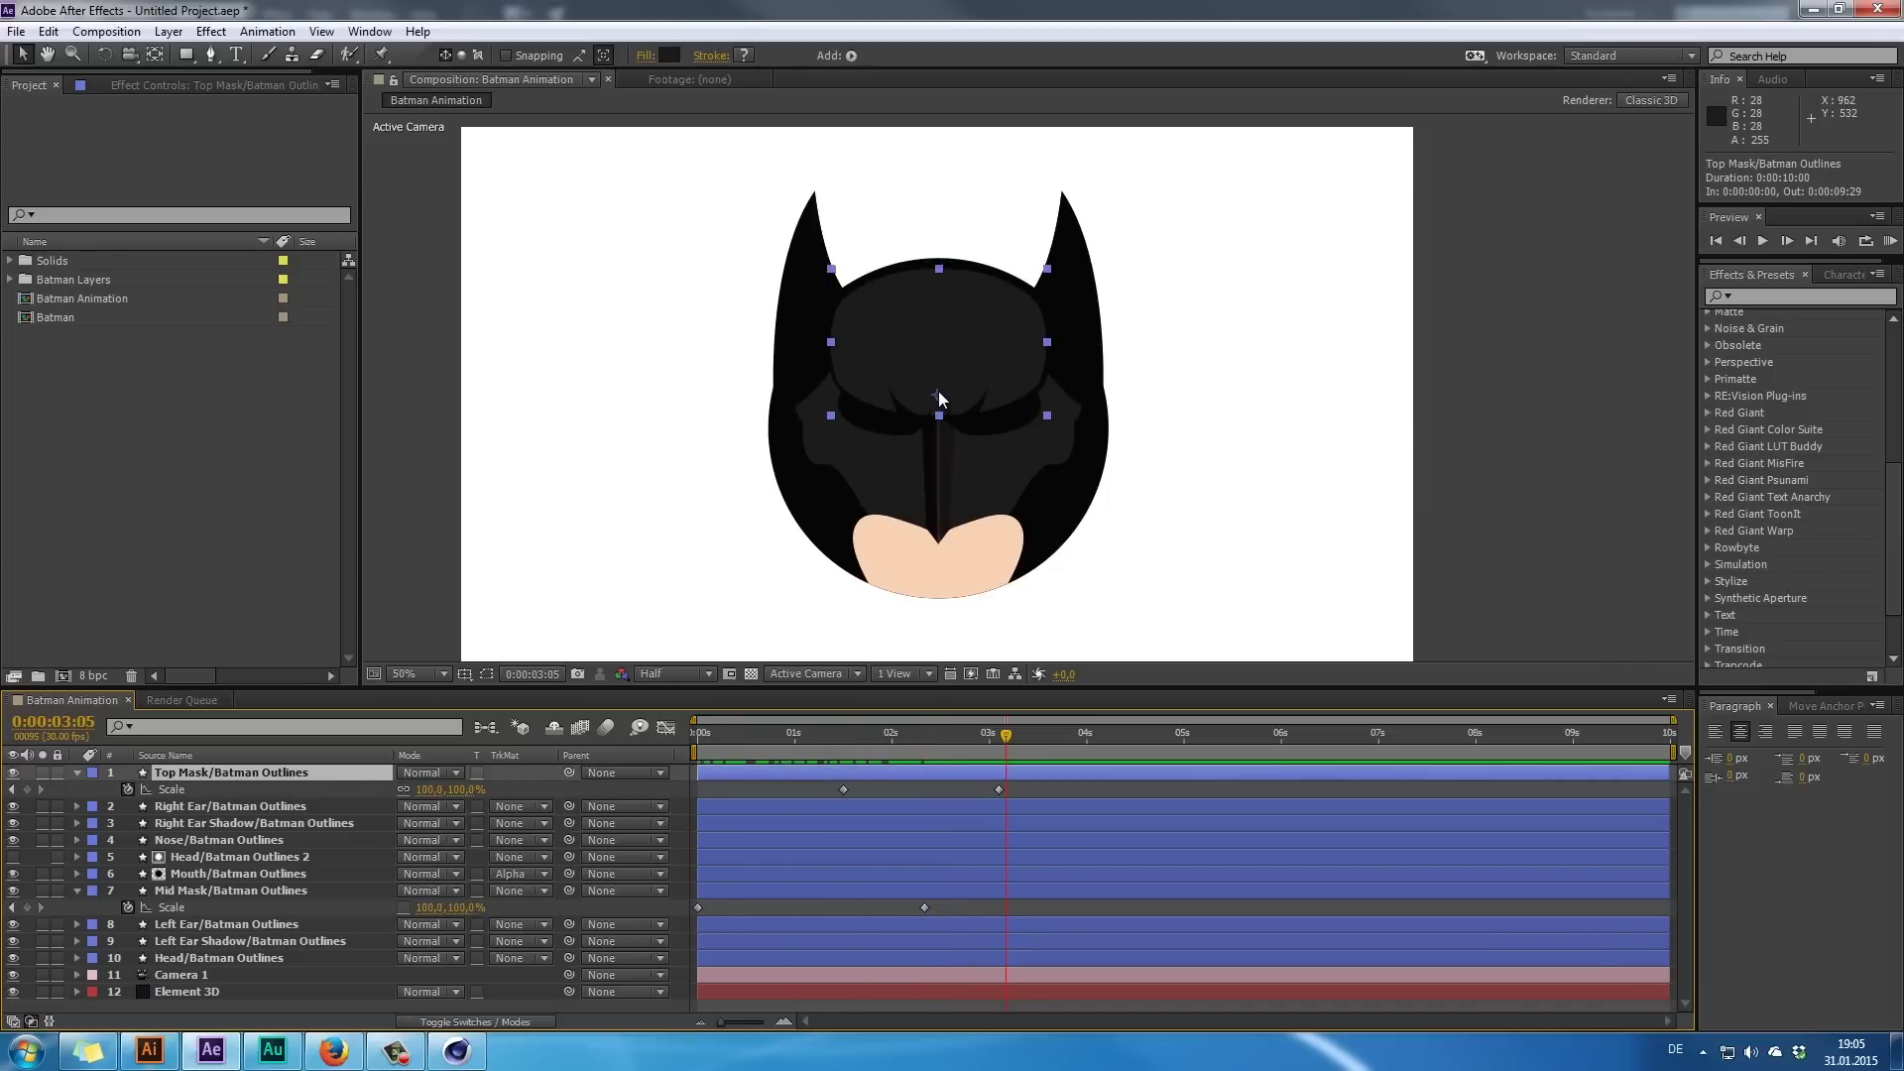
click(1818, 706)
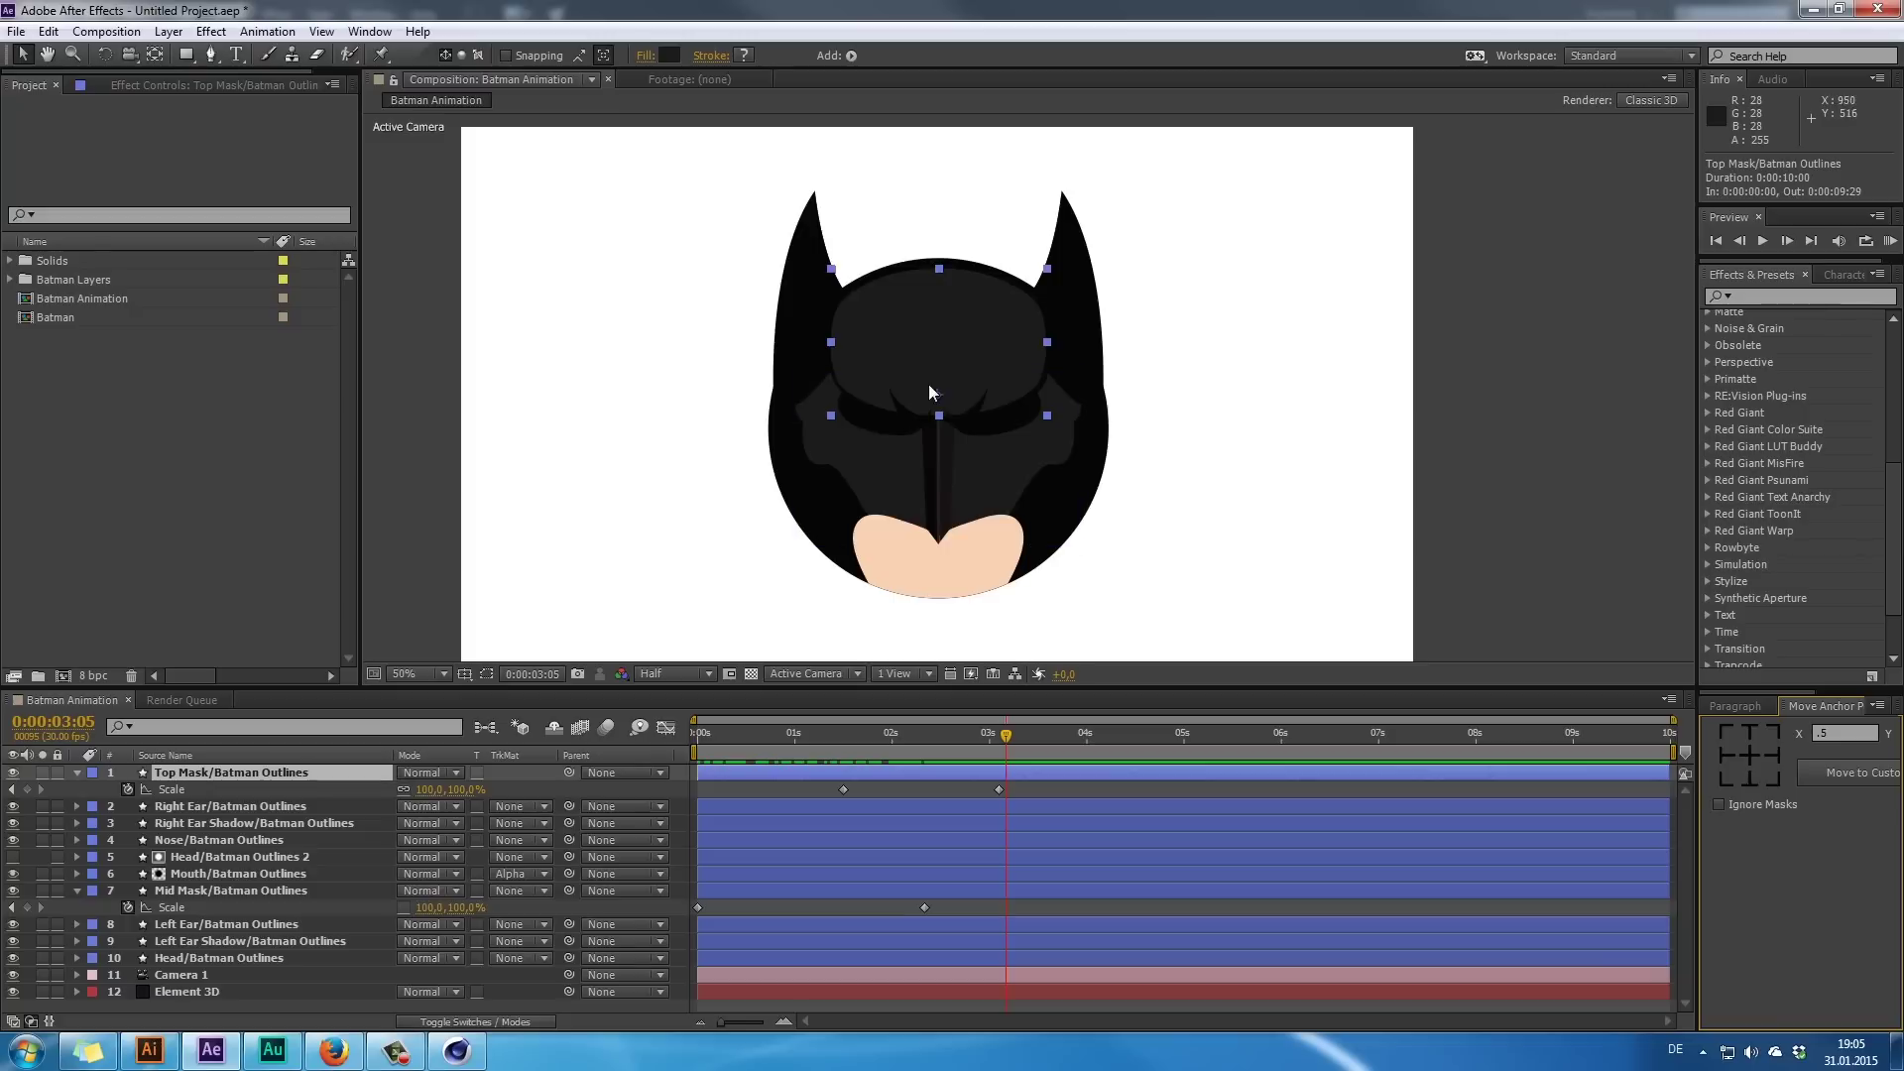
click(161, 56)
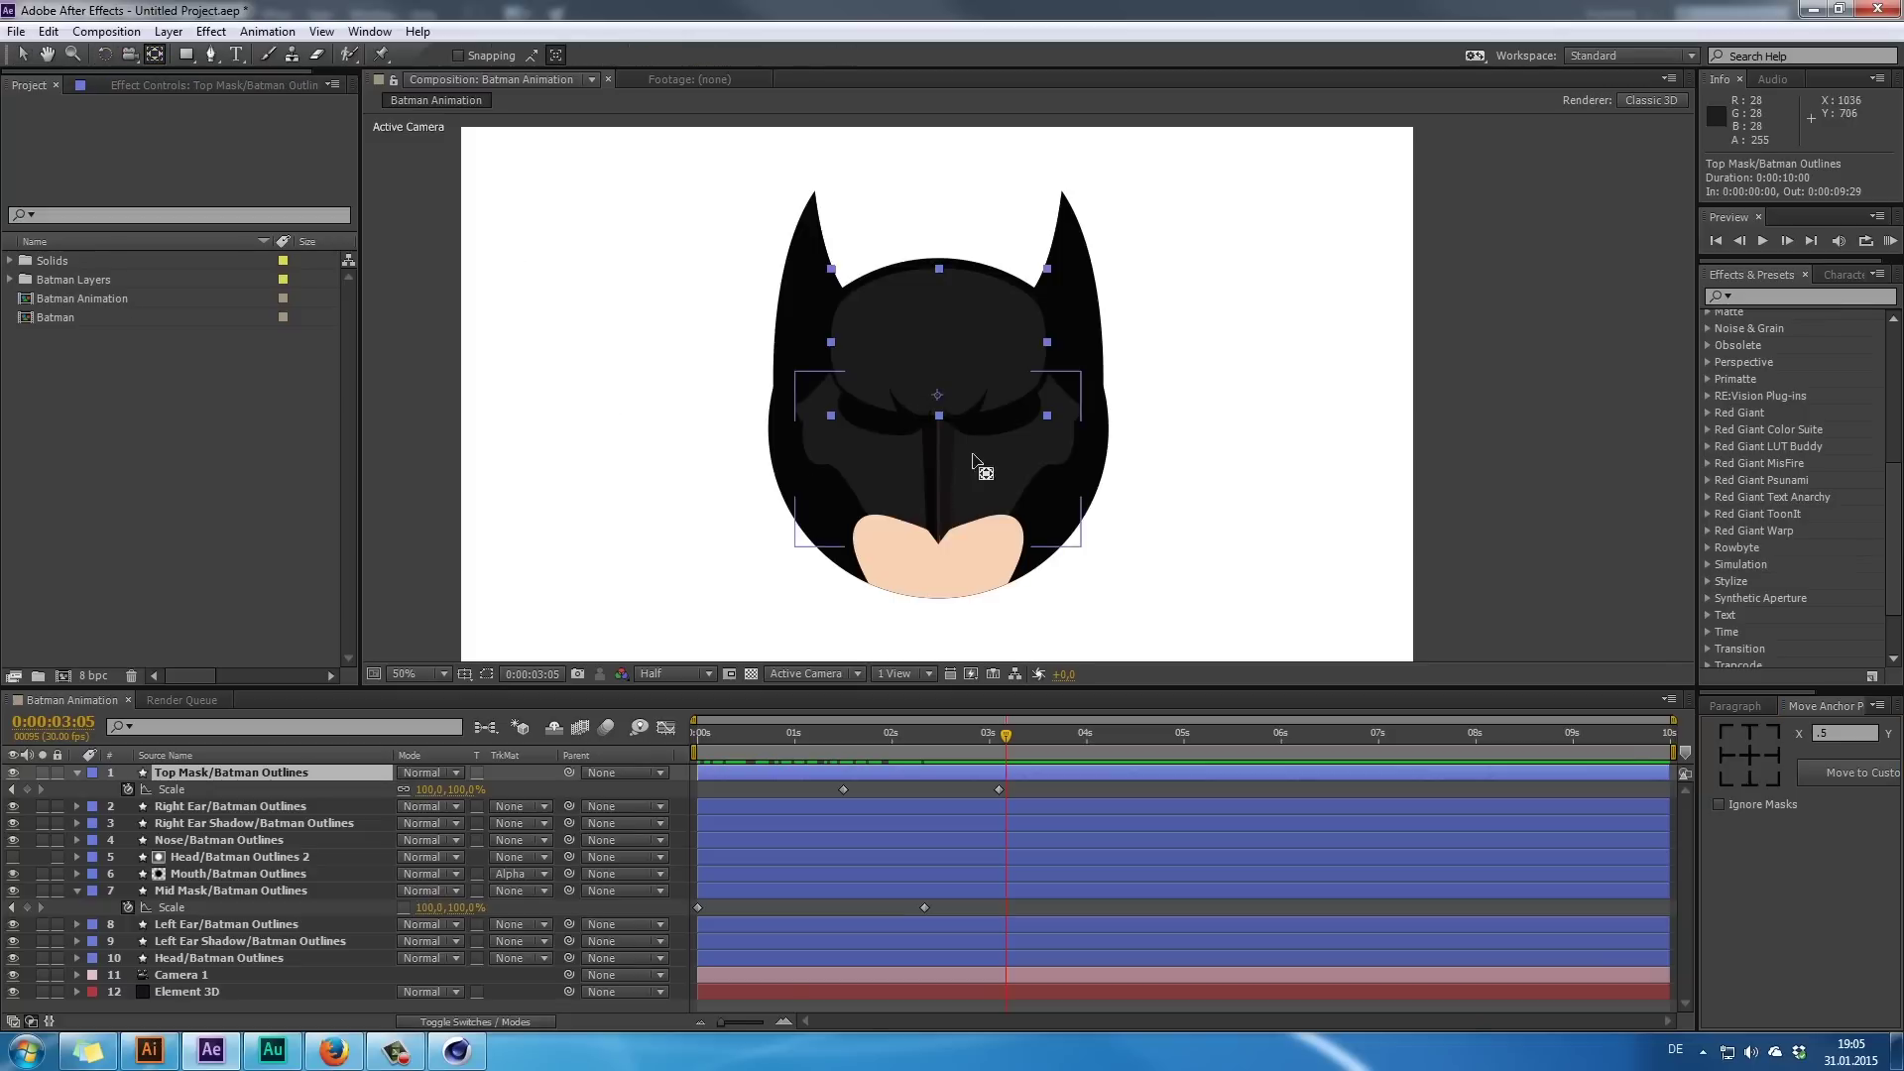
drag(938, 398, 936, 341)
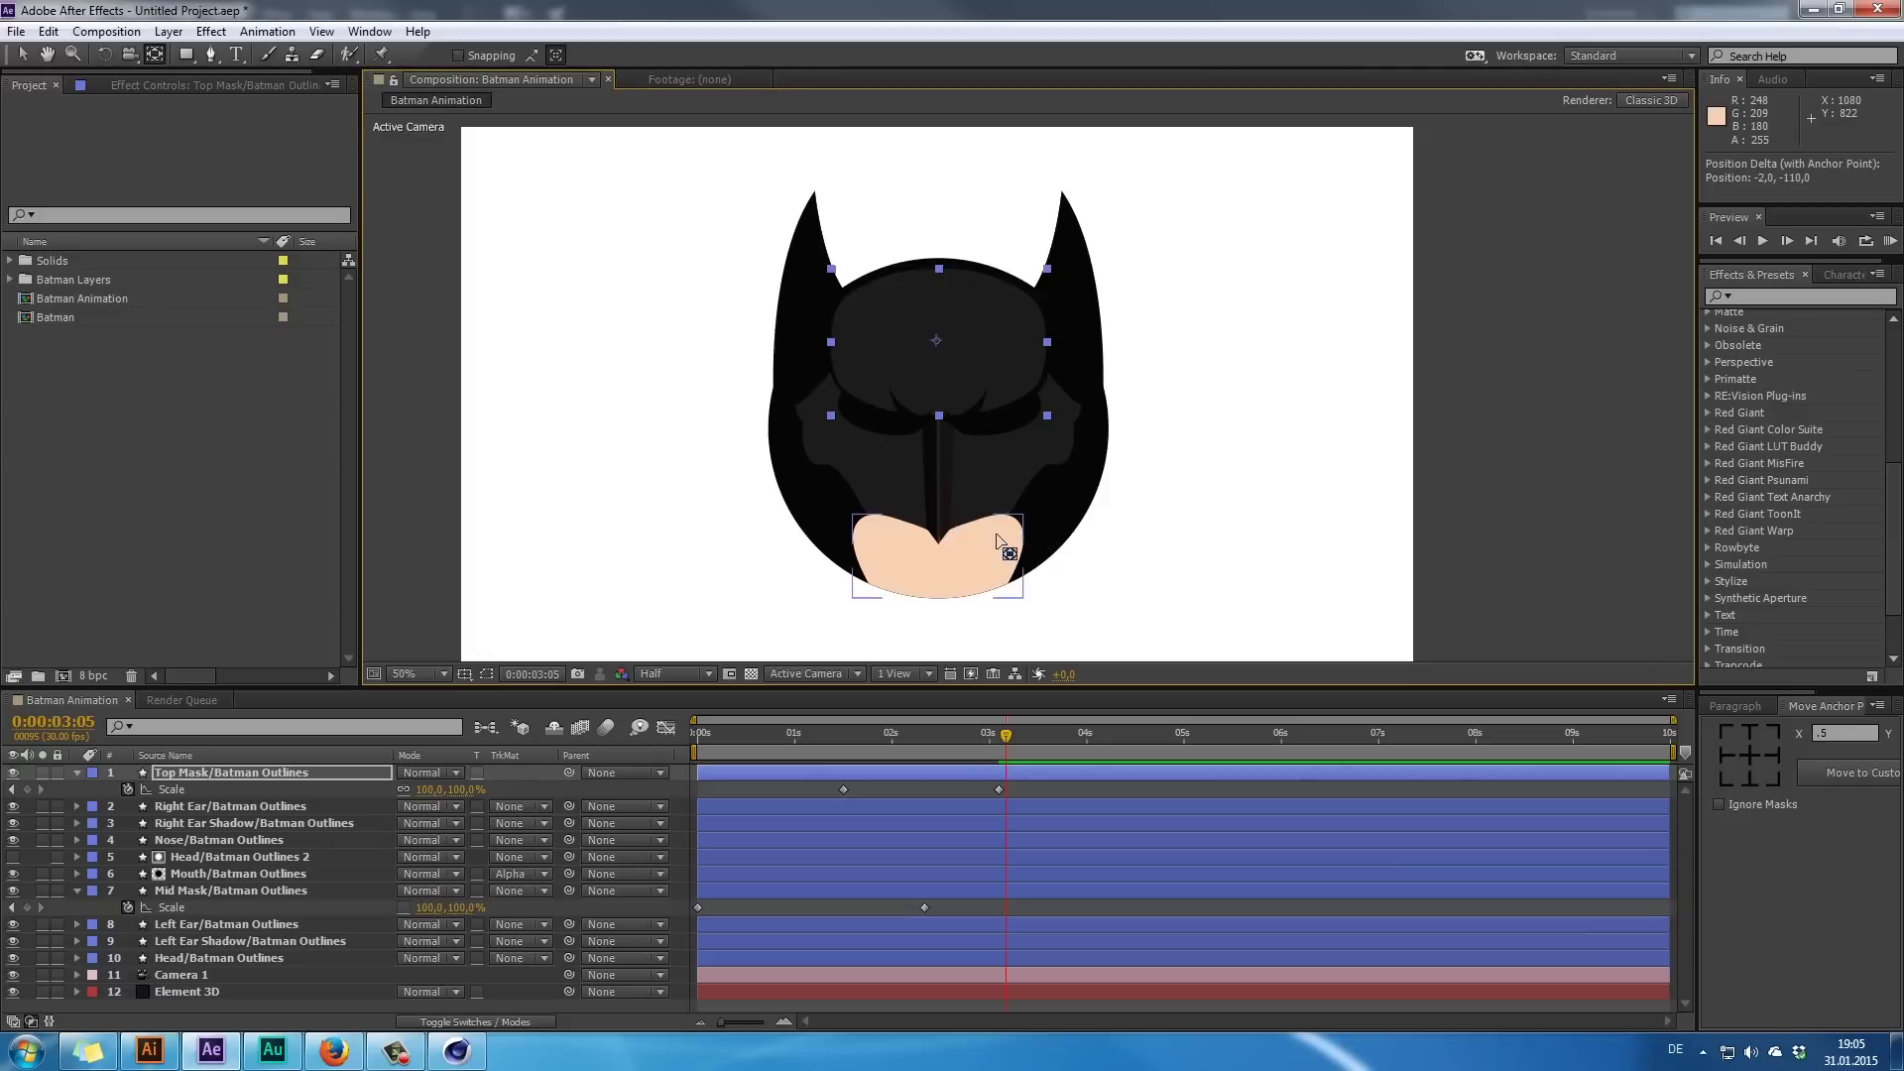
- Collapse the Top Mask layer's properties and check how it scales from its new anchor point up to 0:00:02:11
drag(1002, 741, 699, 767)
key(u)
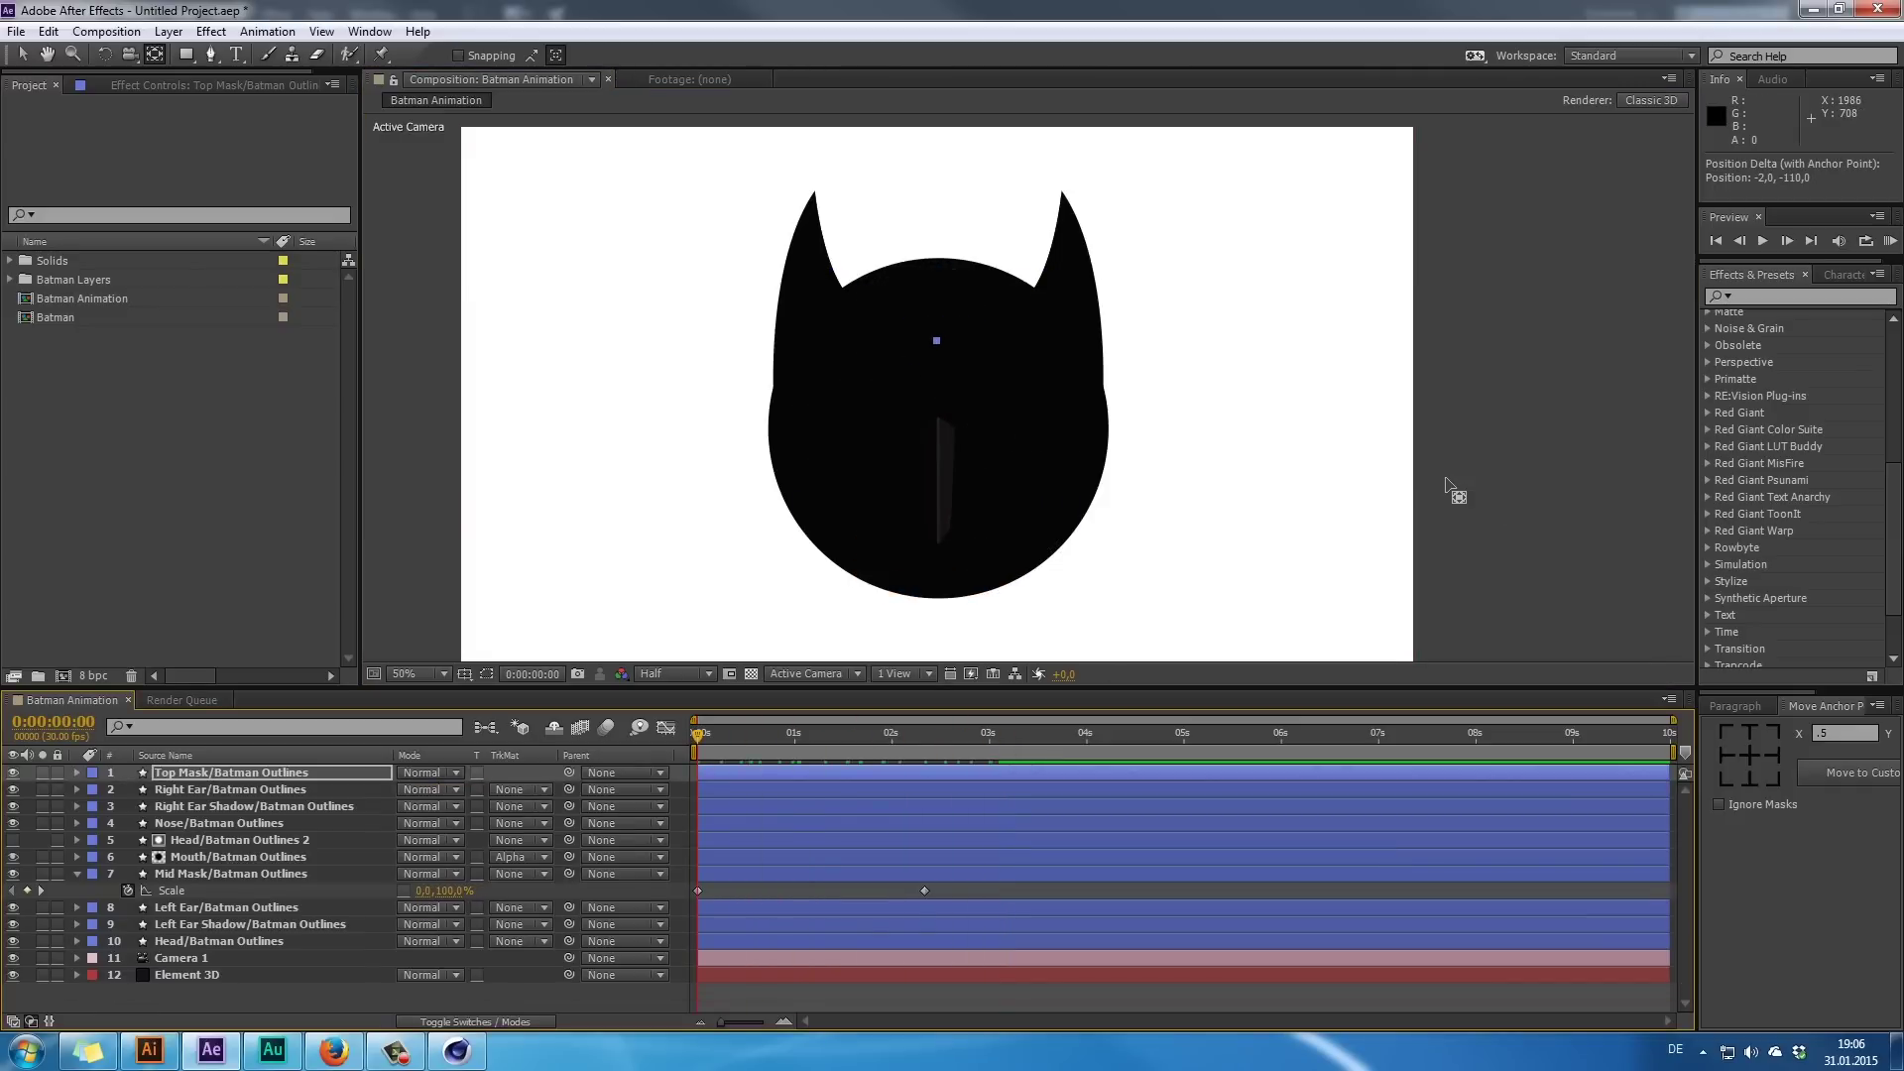
key(v)
click(1444, 486)
drag(763, 737, 924, 751)
scroll(901, 330, up, 2)
drag(968, 396, 1069, 486)
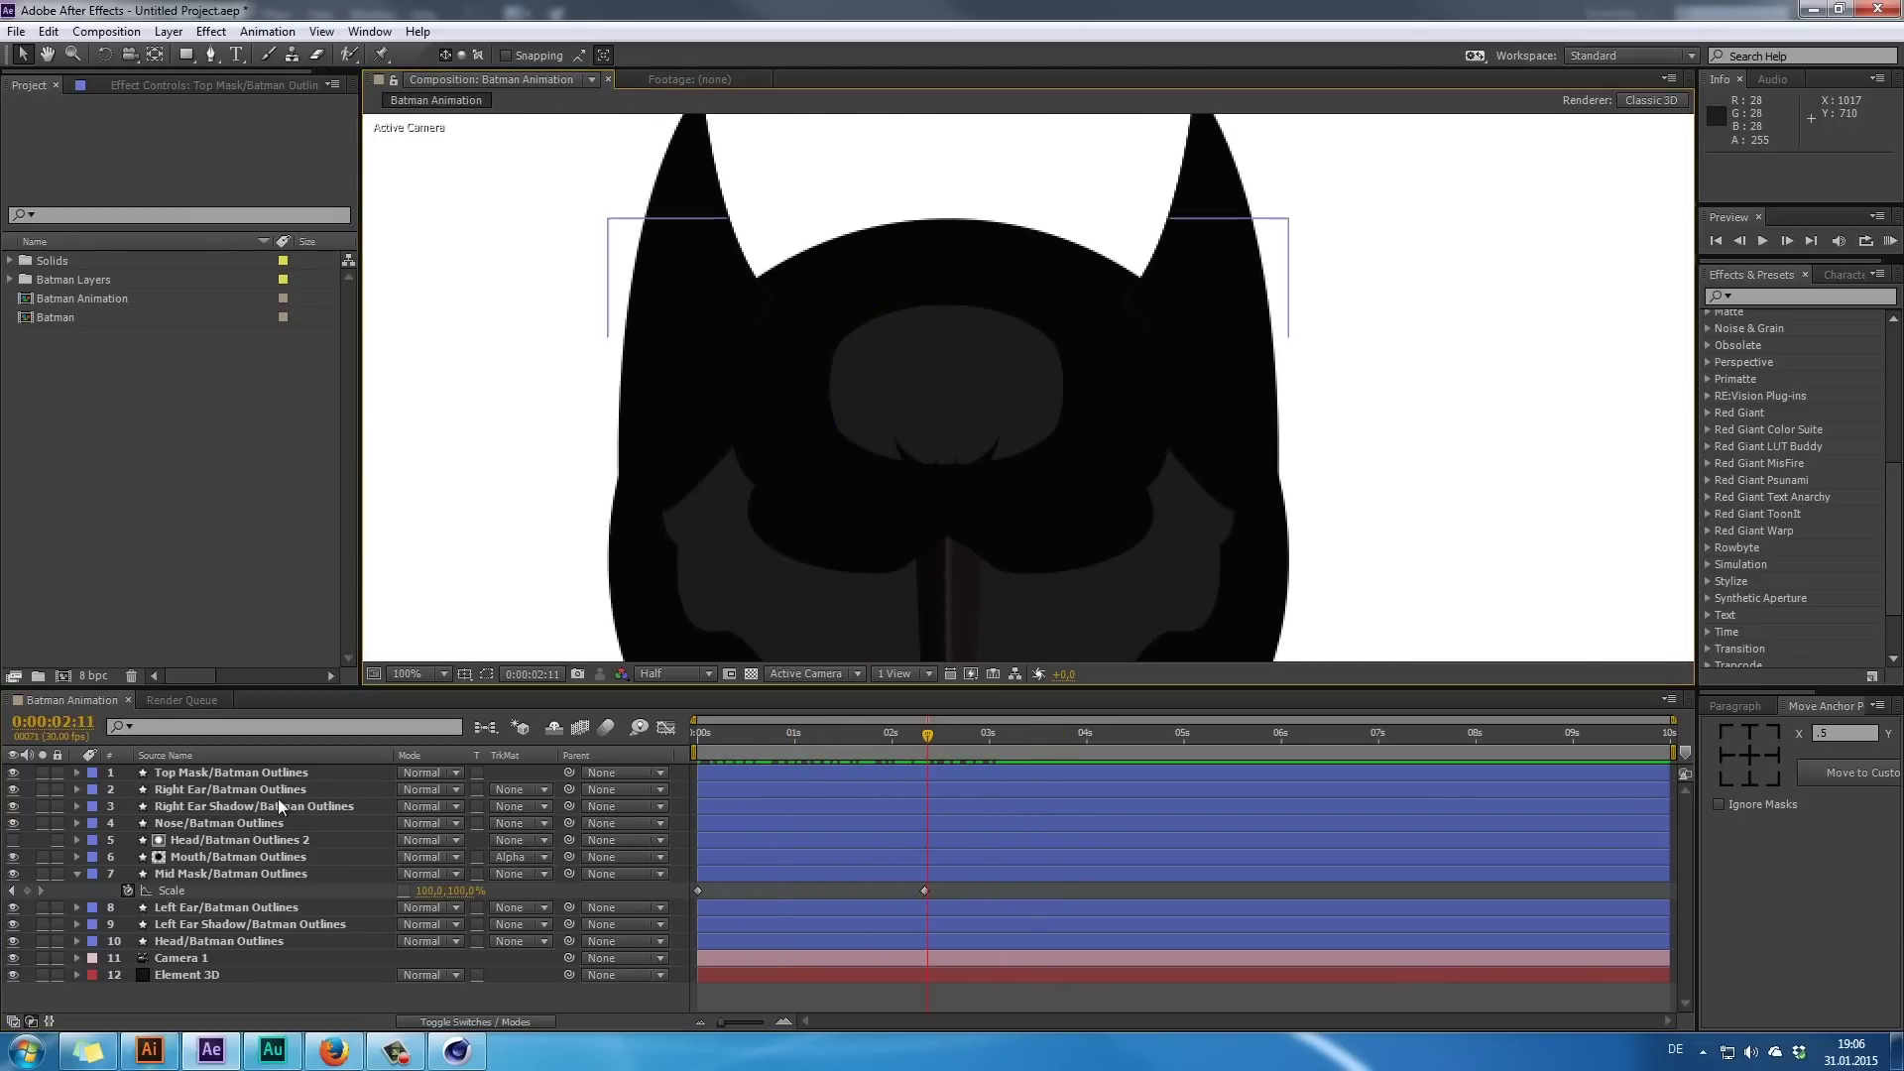
- Delete the Top Mask layer's Scale keyframes and unlink its Scale proportions
click(263, 774)
key(s)
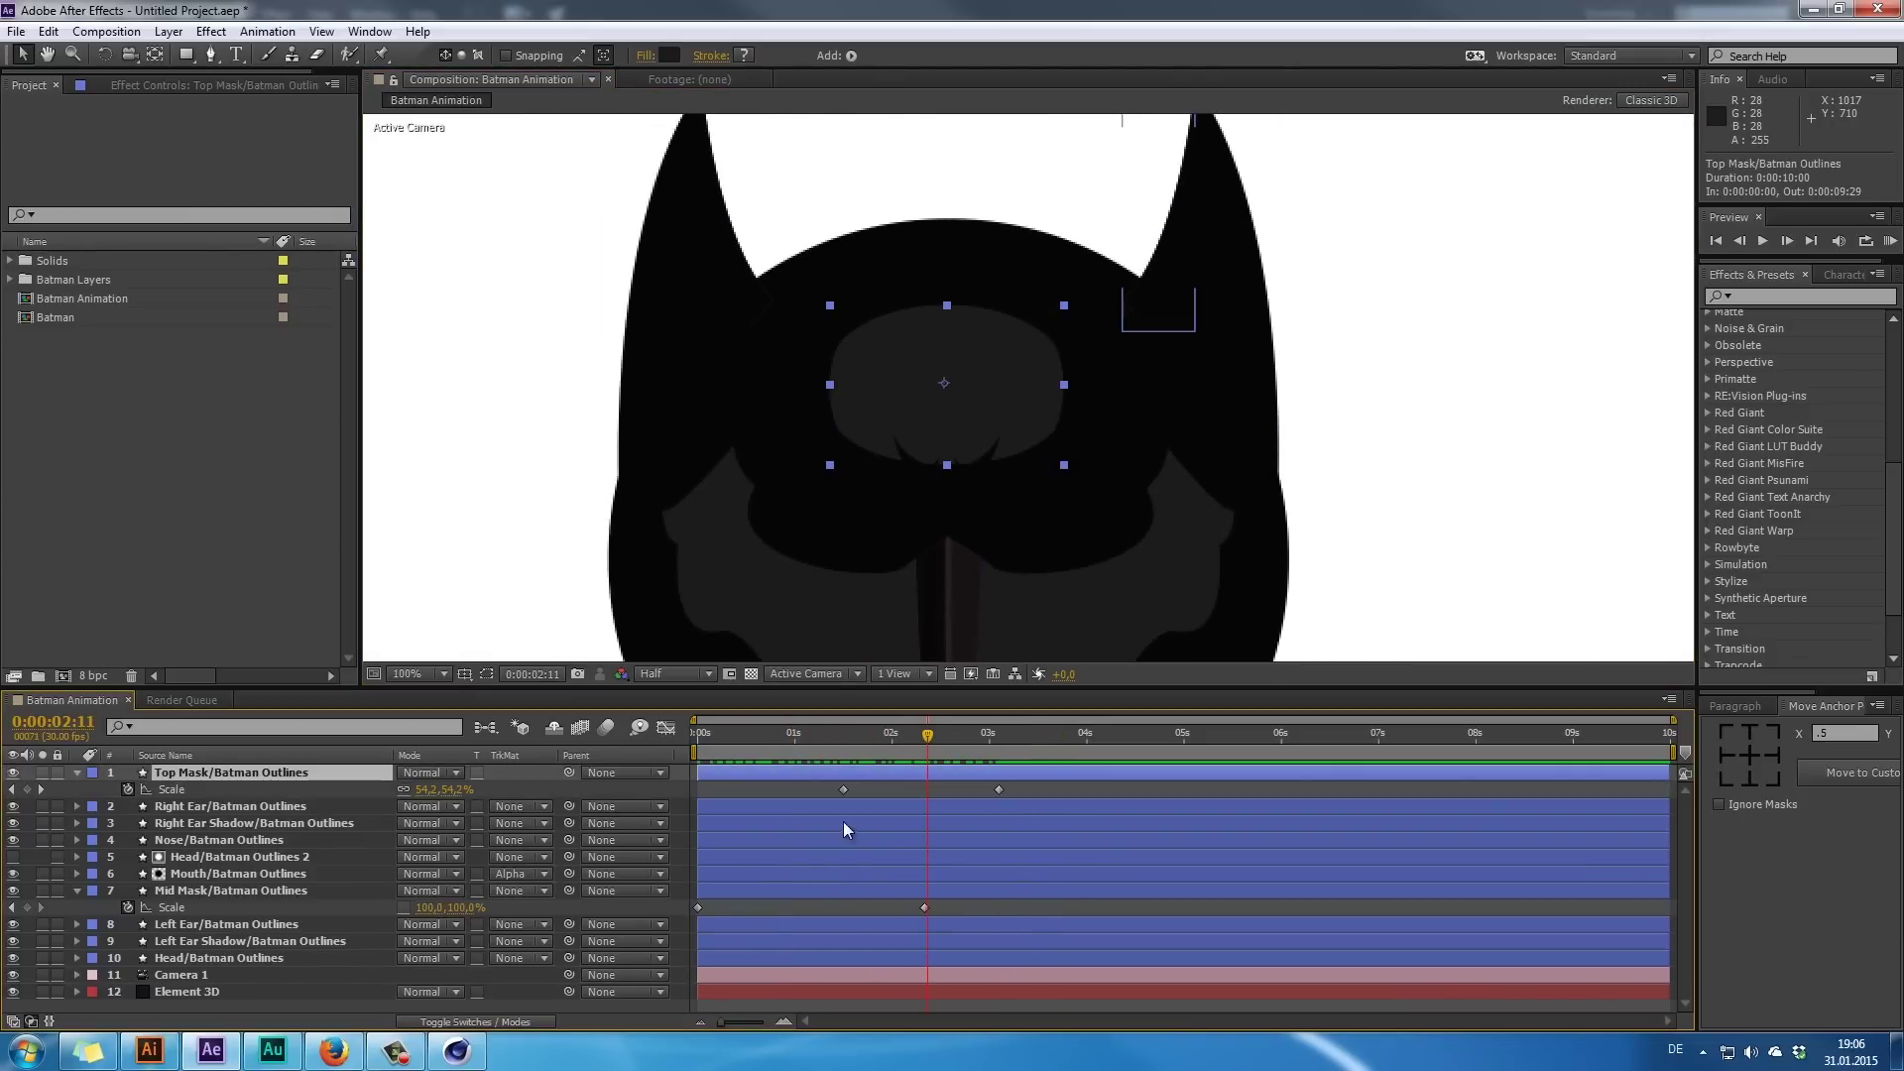
click(847, 730)
click(997, 790)
drag(906, 800, 793, 799)
key(Delete)
- Set the Top Mask layer's horizontal and vertical Scale to 100% each at 0:00:02:25
click(971, 735)
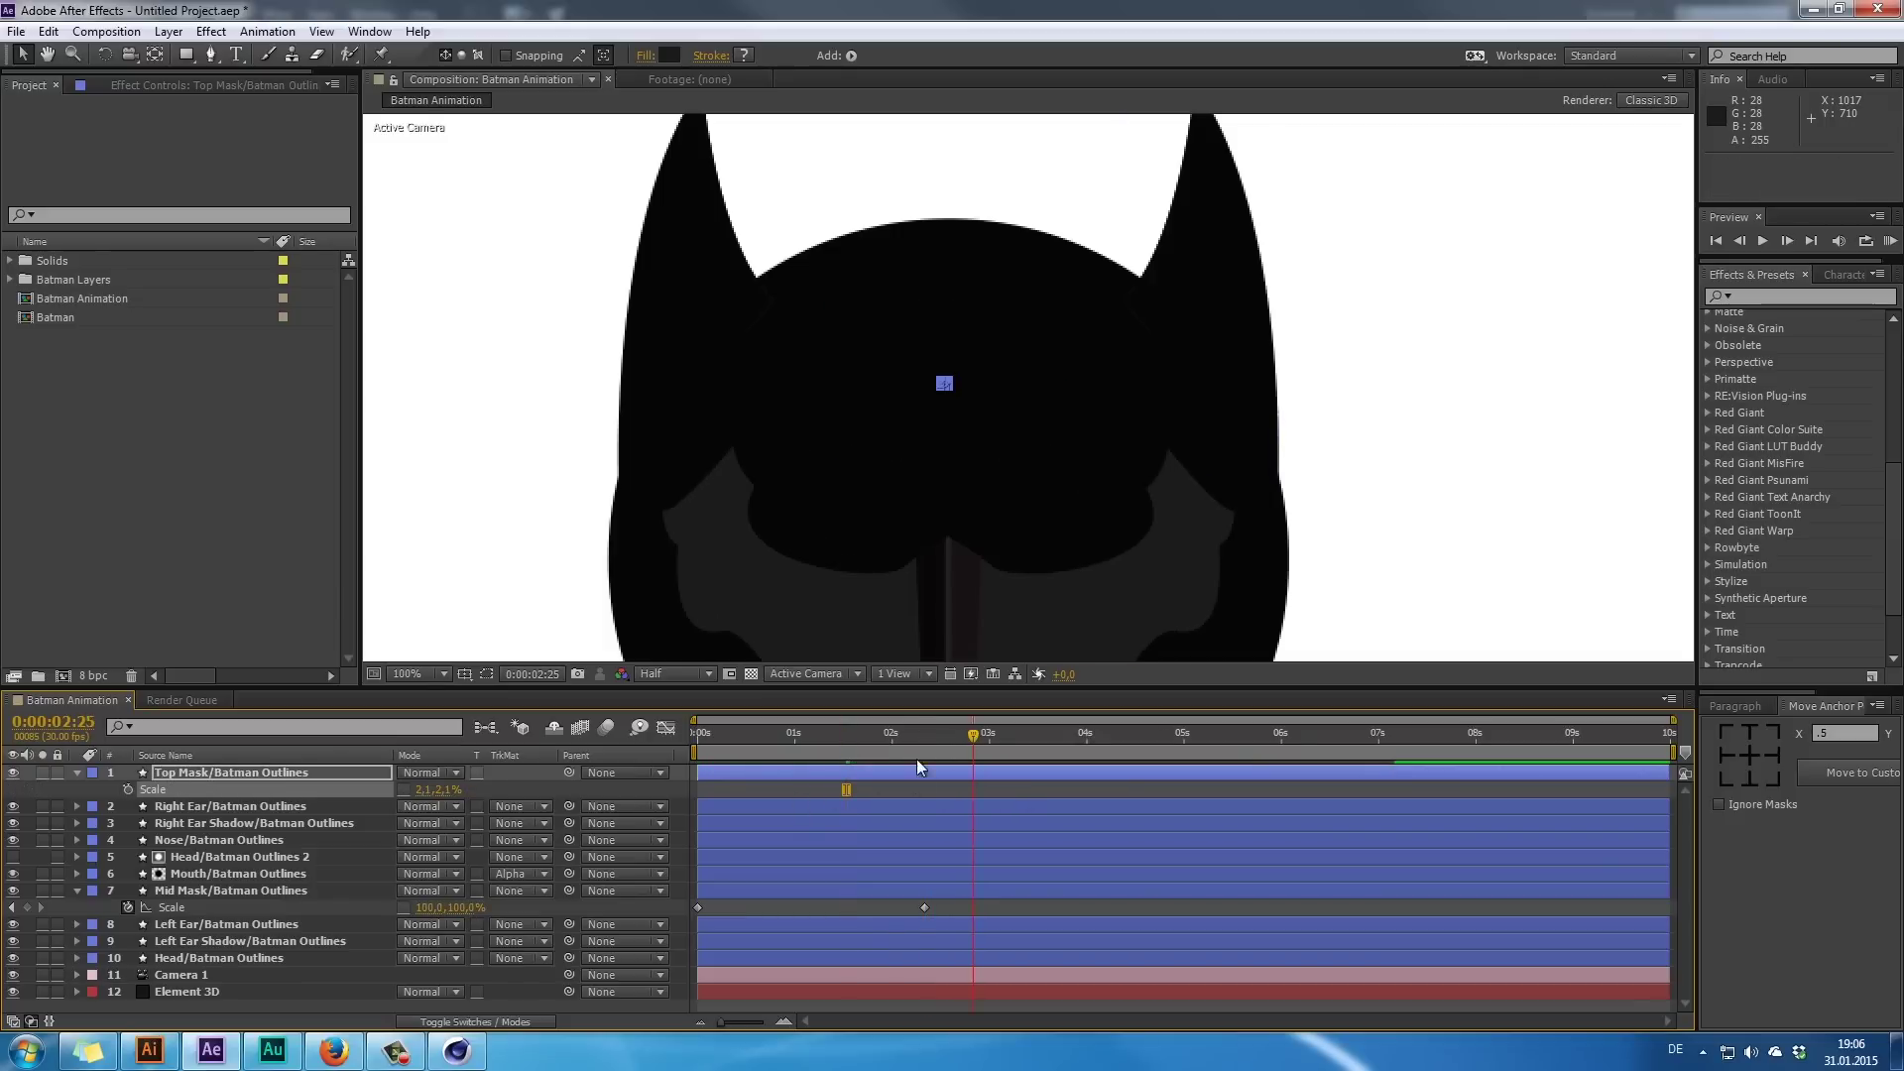
click(453, 790)
text(100)
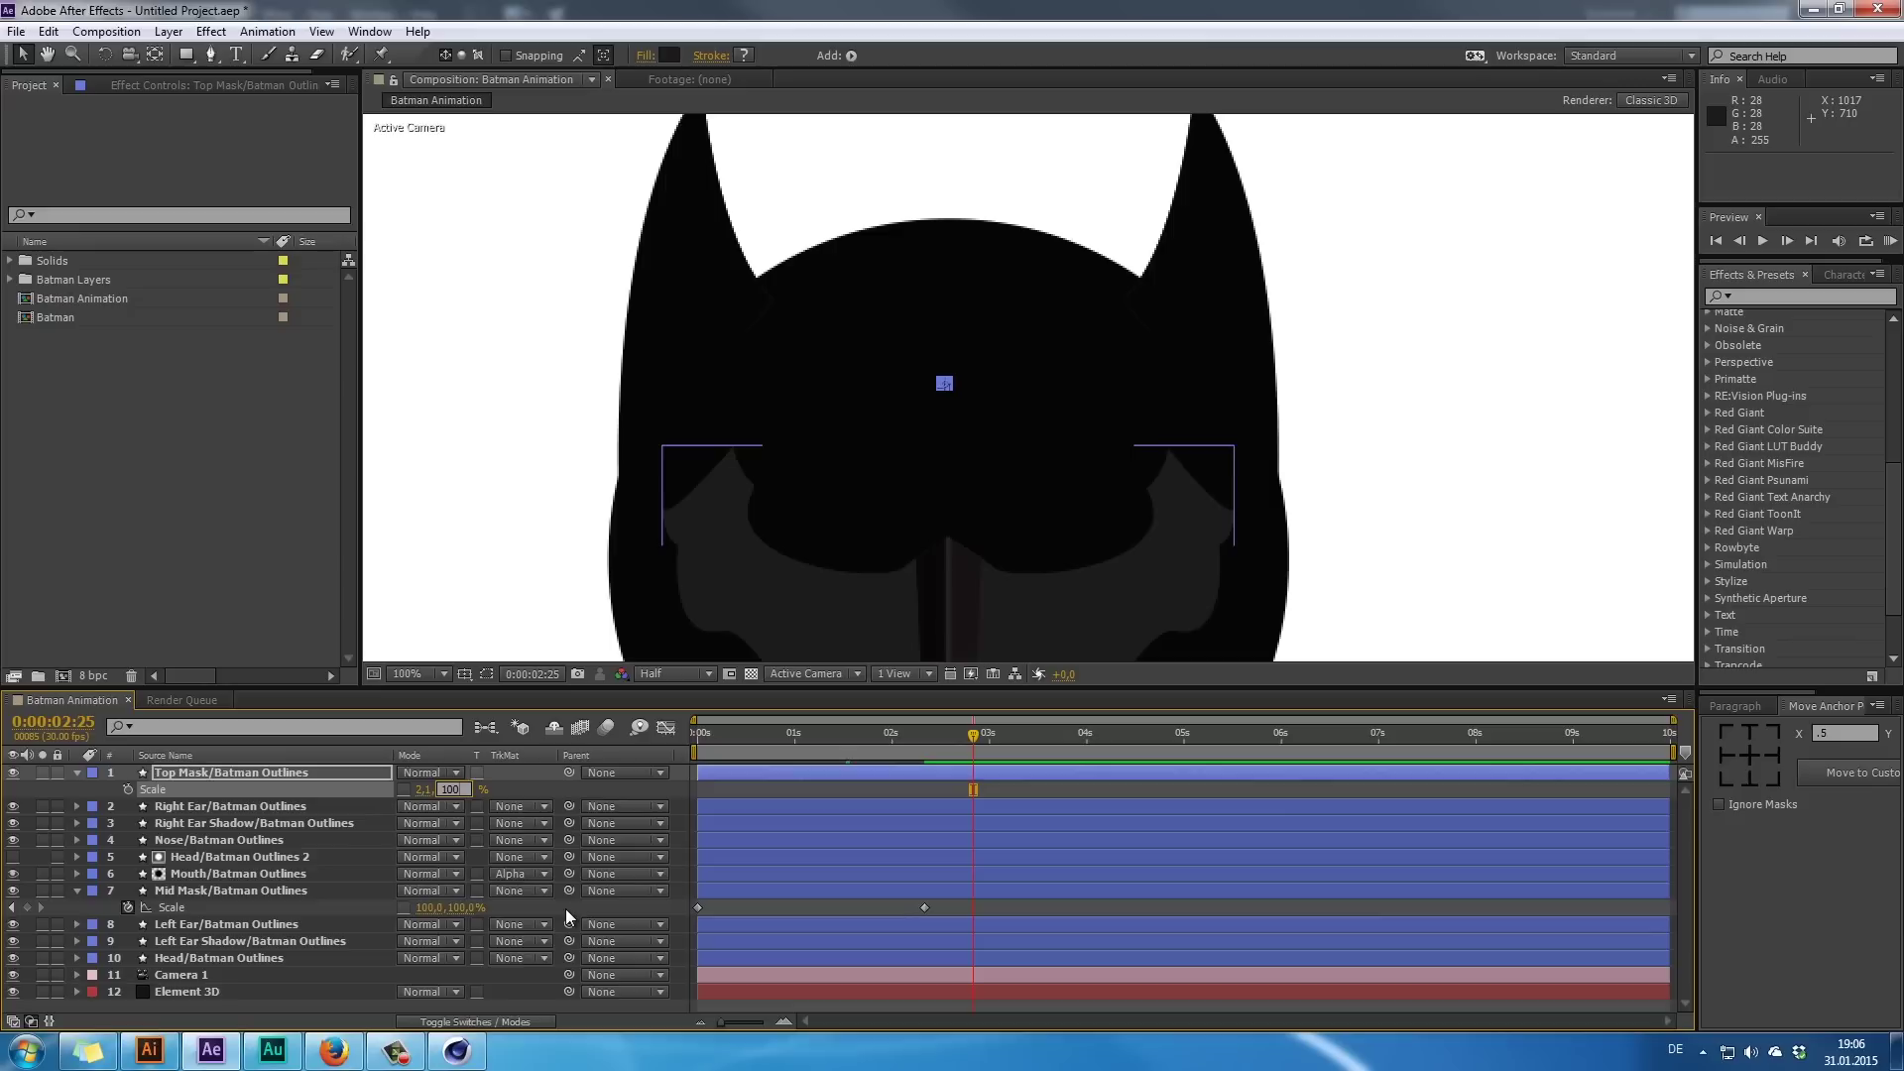
key(Return)
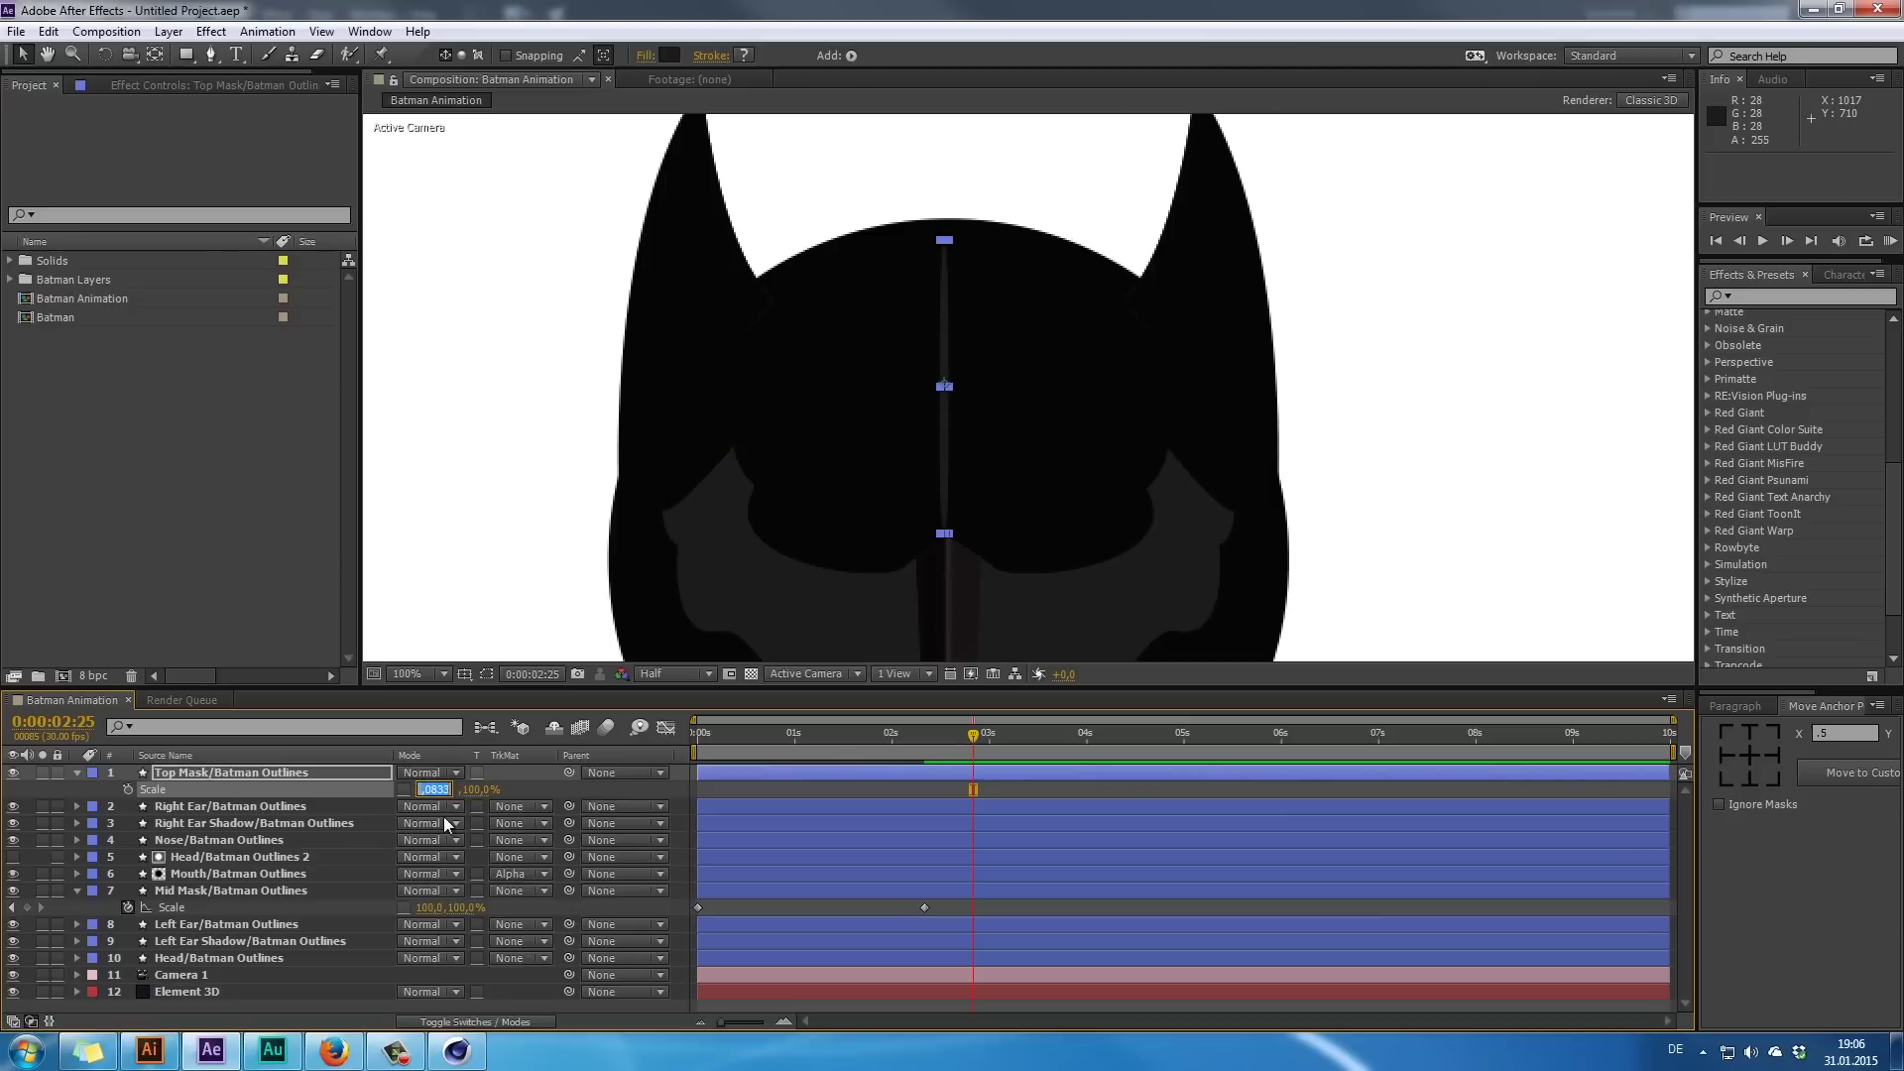
text(100)
key(Return)
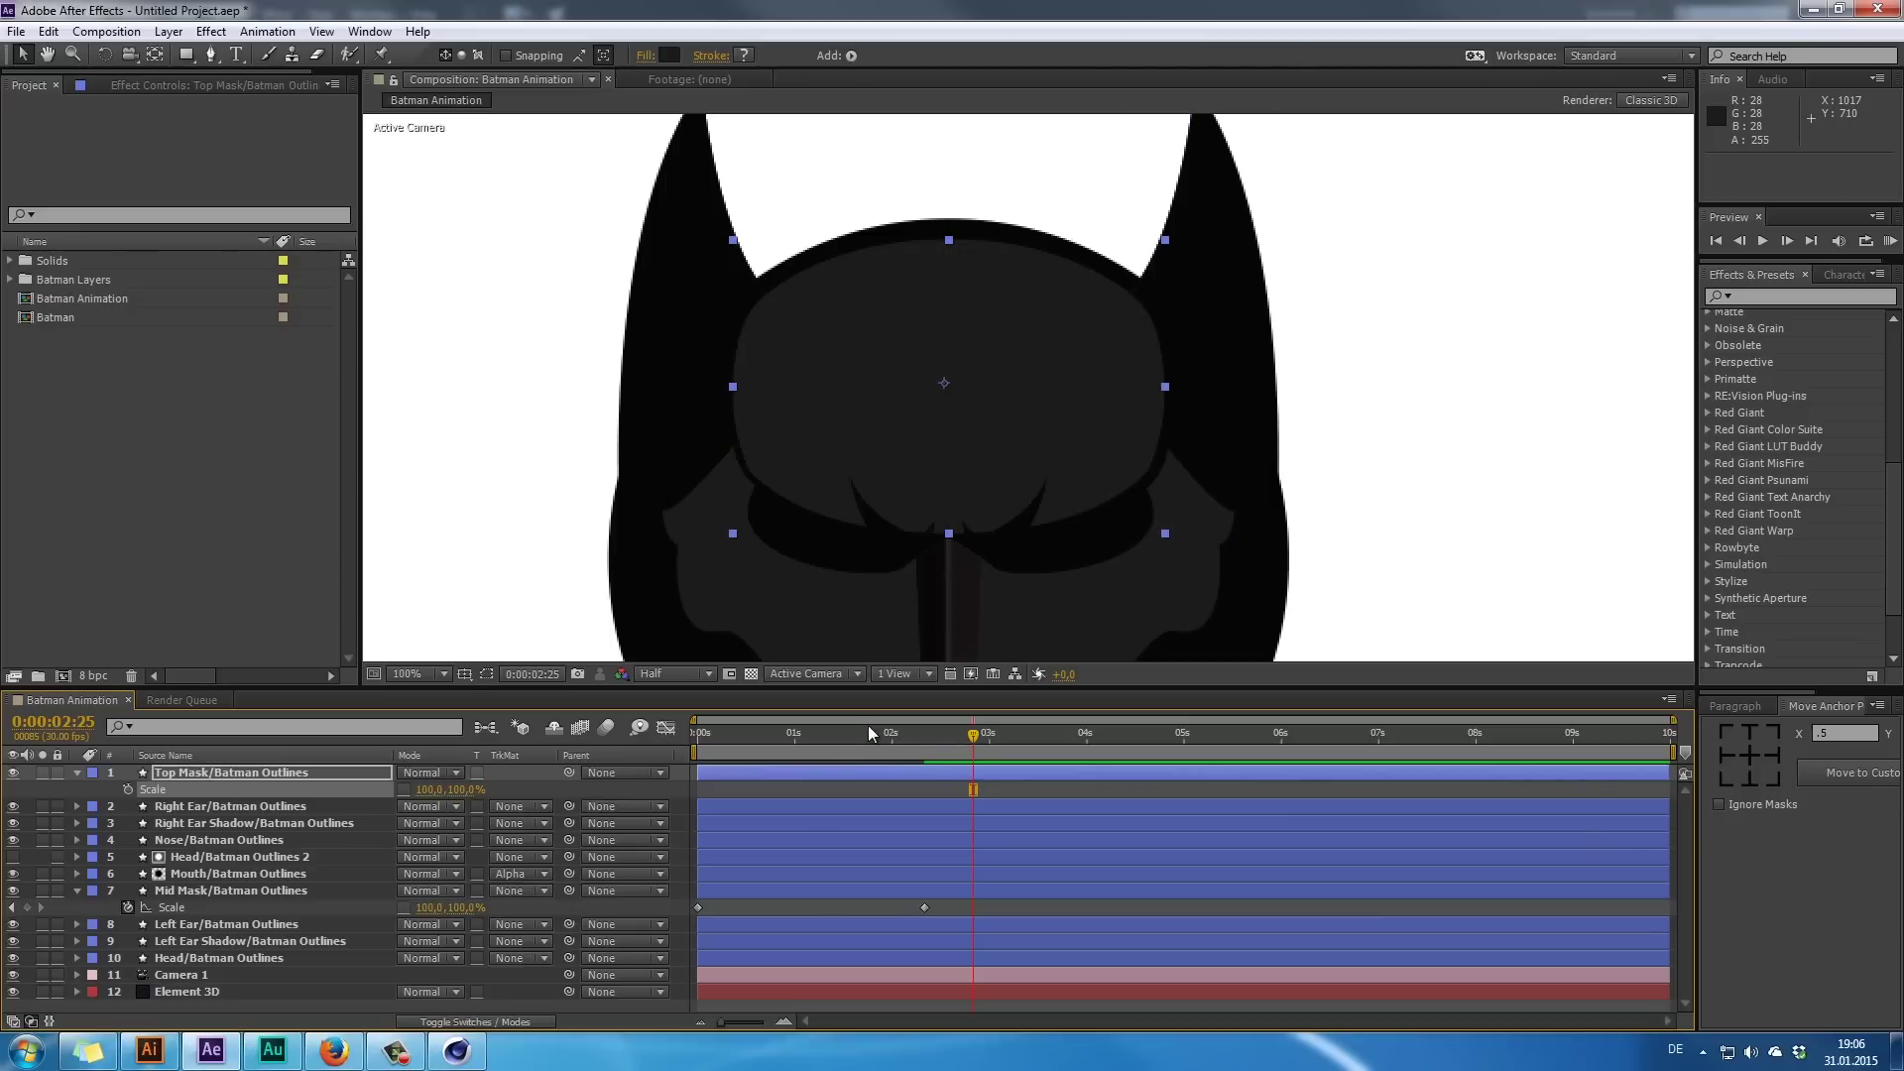
- Keyframe the Top Mask layer's vertical Scale from 0% at 0:00:02:29 to 100% at 0:00:03:19
drag(869, 734, 785, 734)
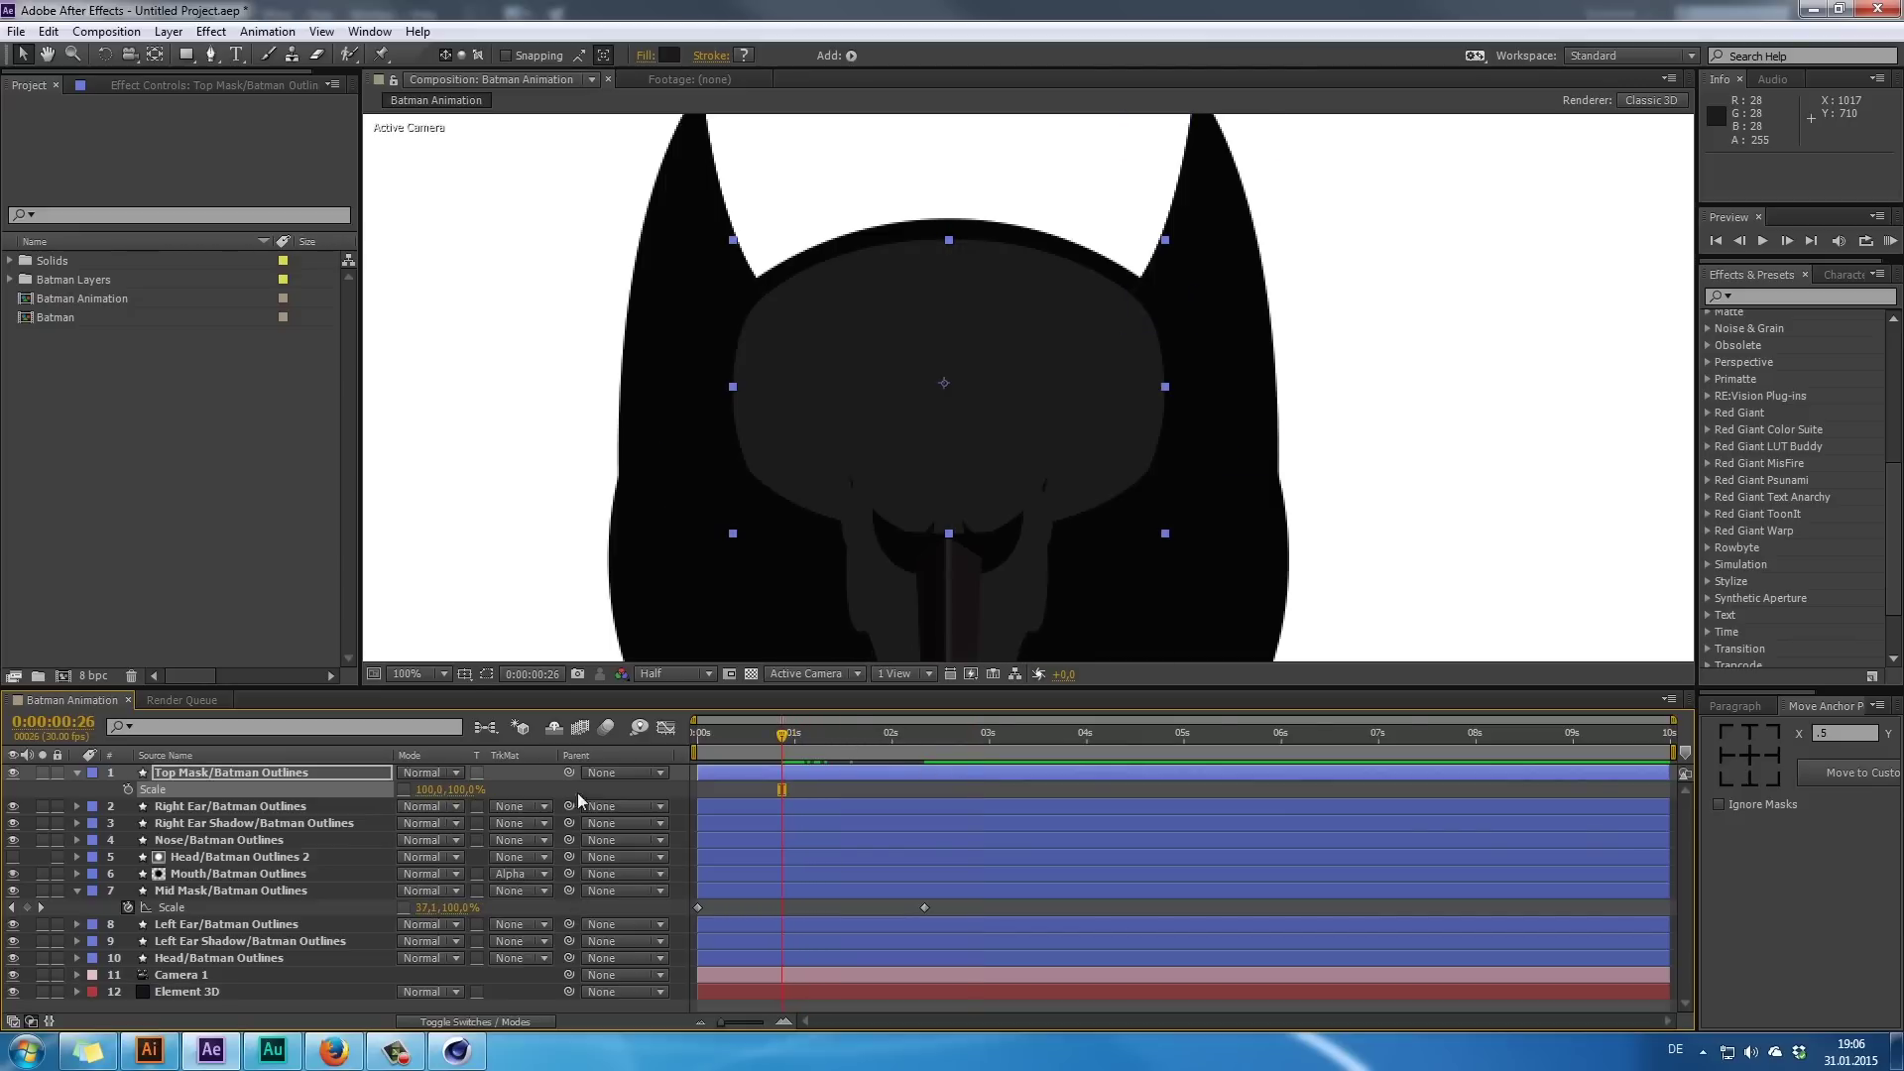
drag(460, 793, 396, 796)
click(464, 791)
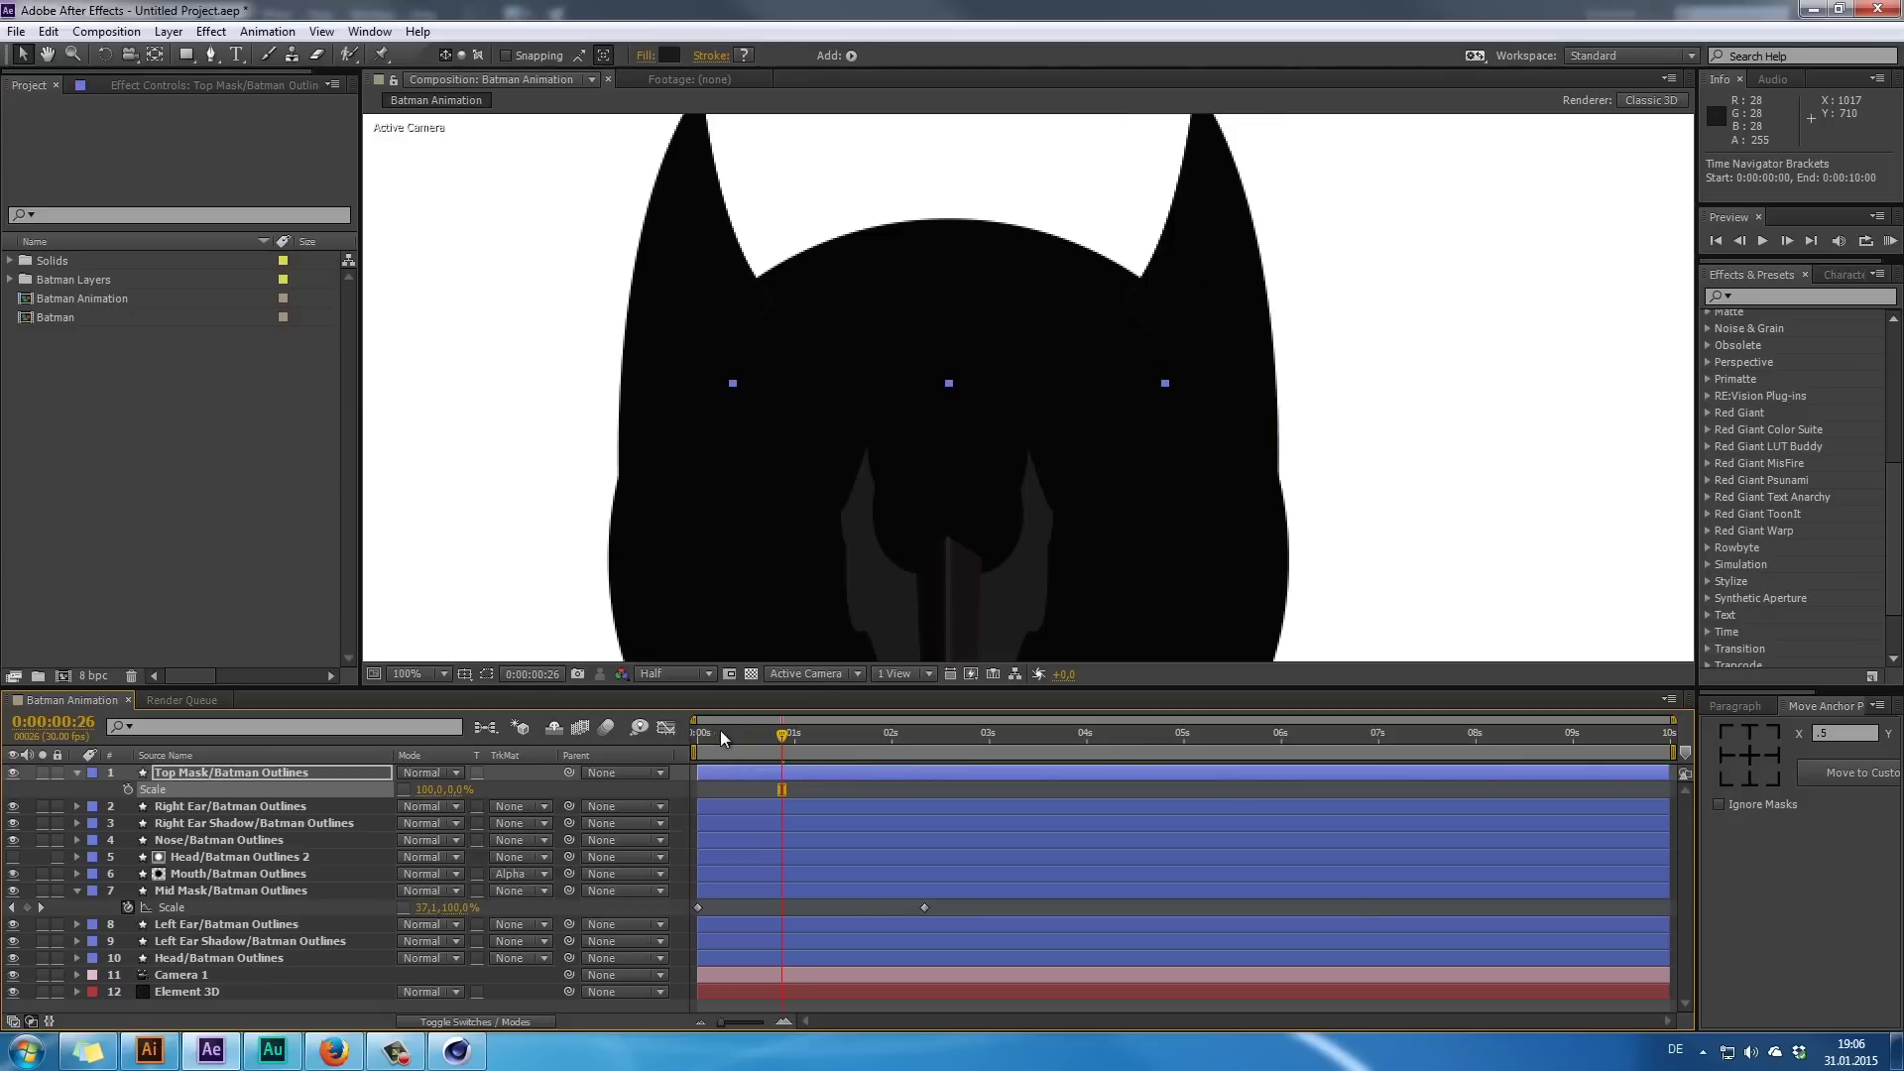
drag(720, 730, 1018, 790)
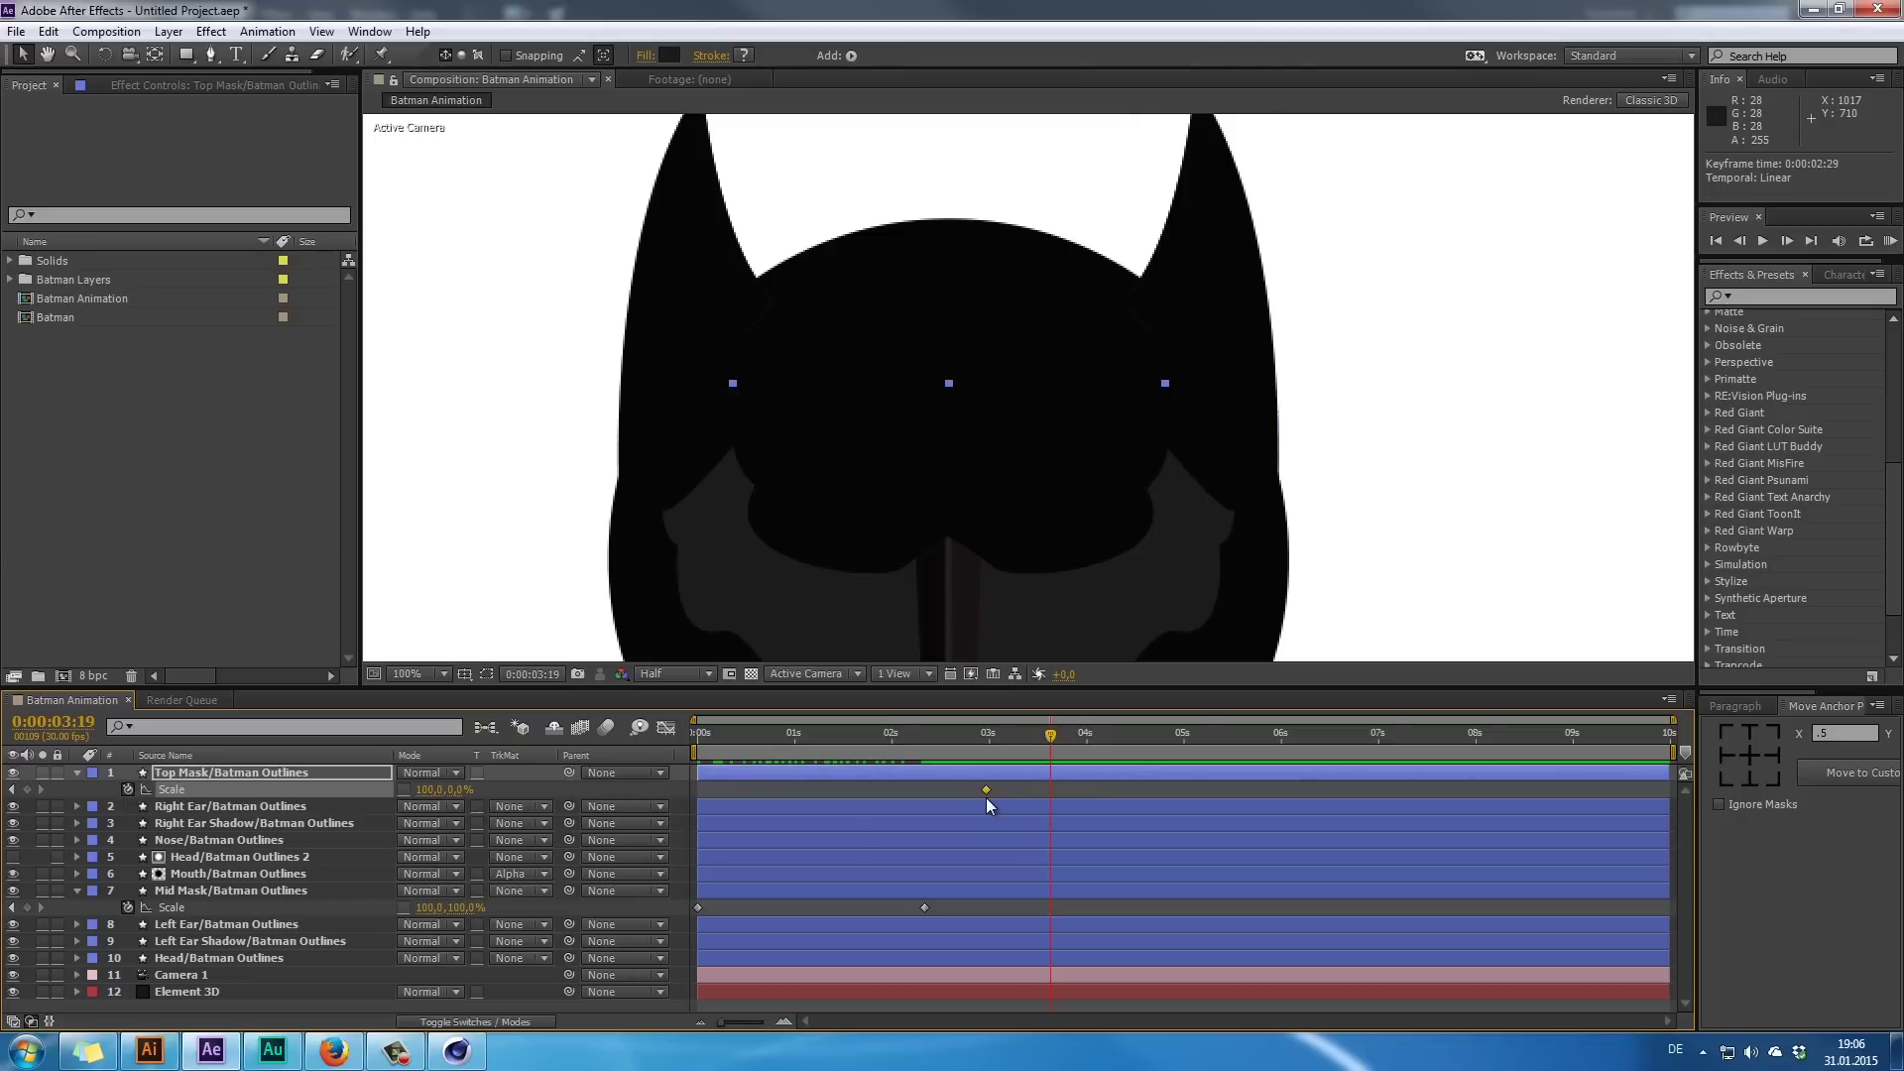
drag(459, 790, 488, 805)
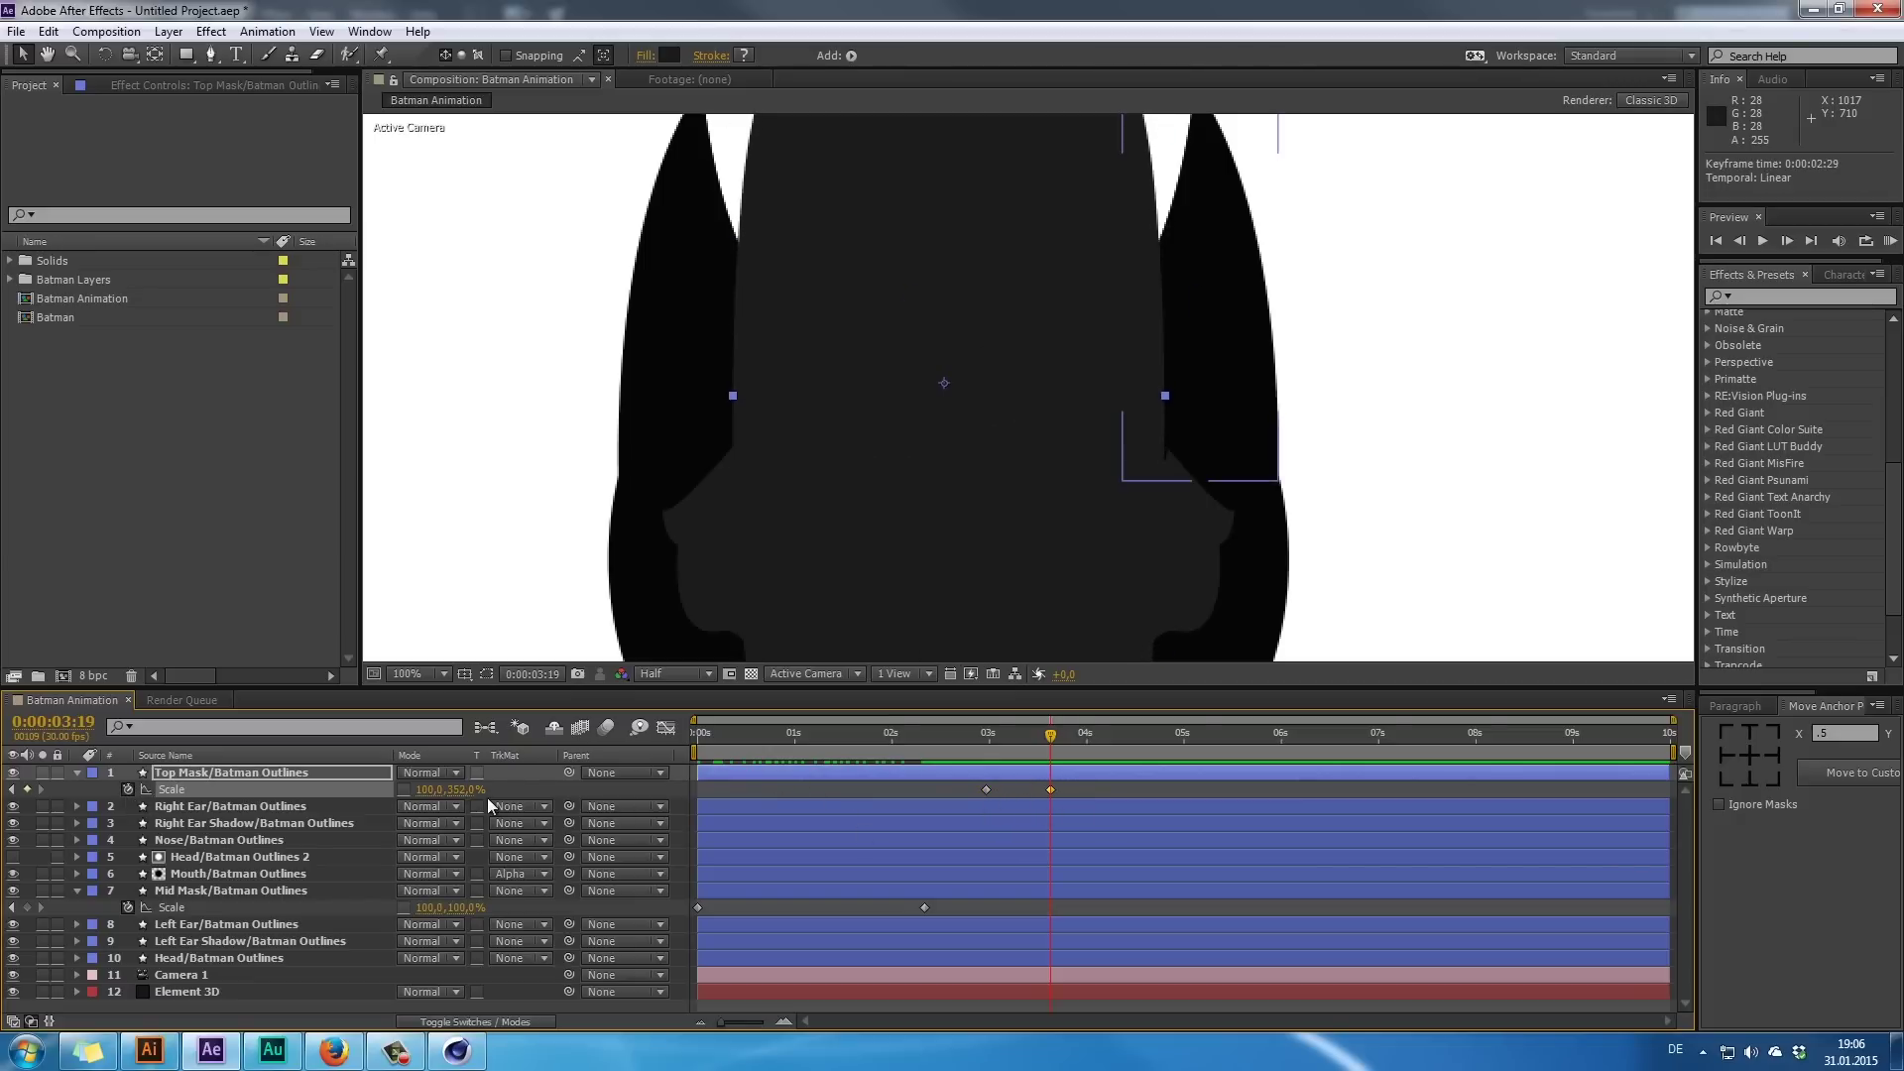
text(0)
key(Return)
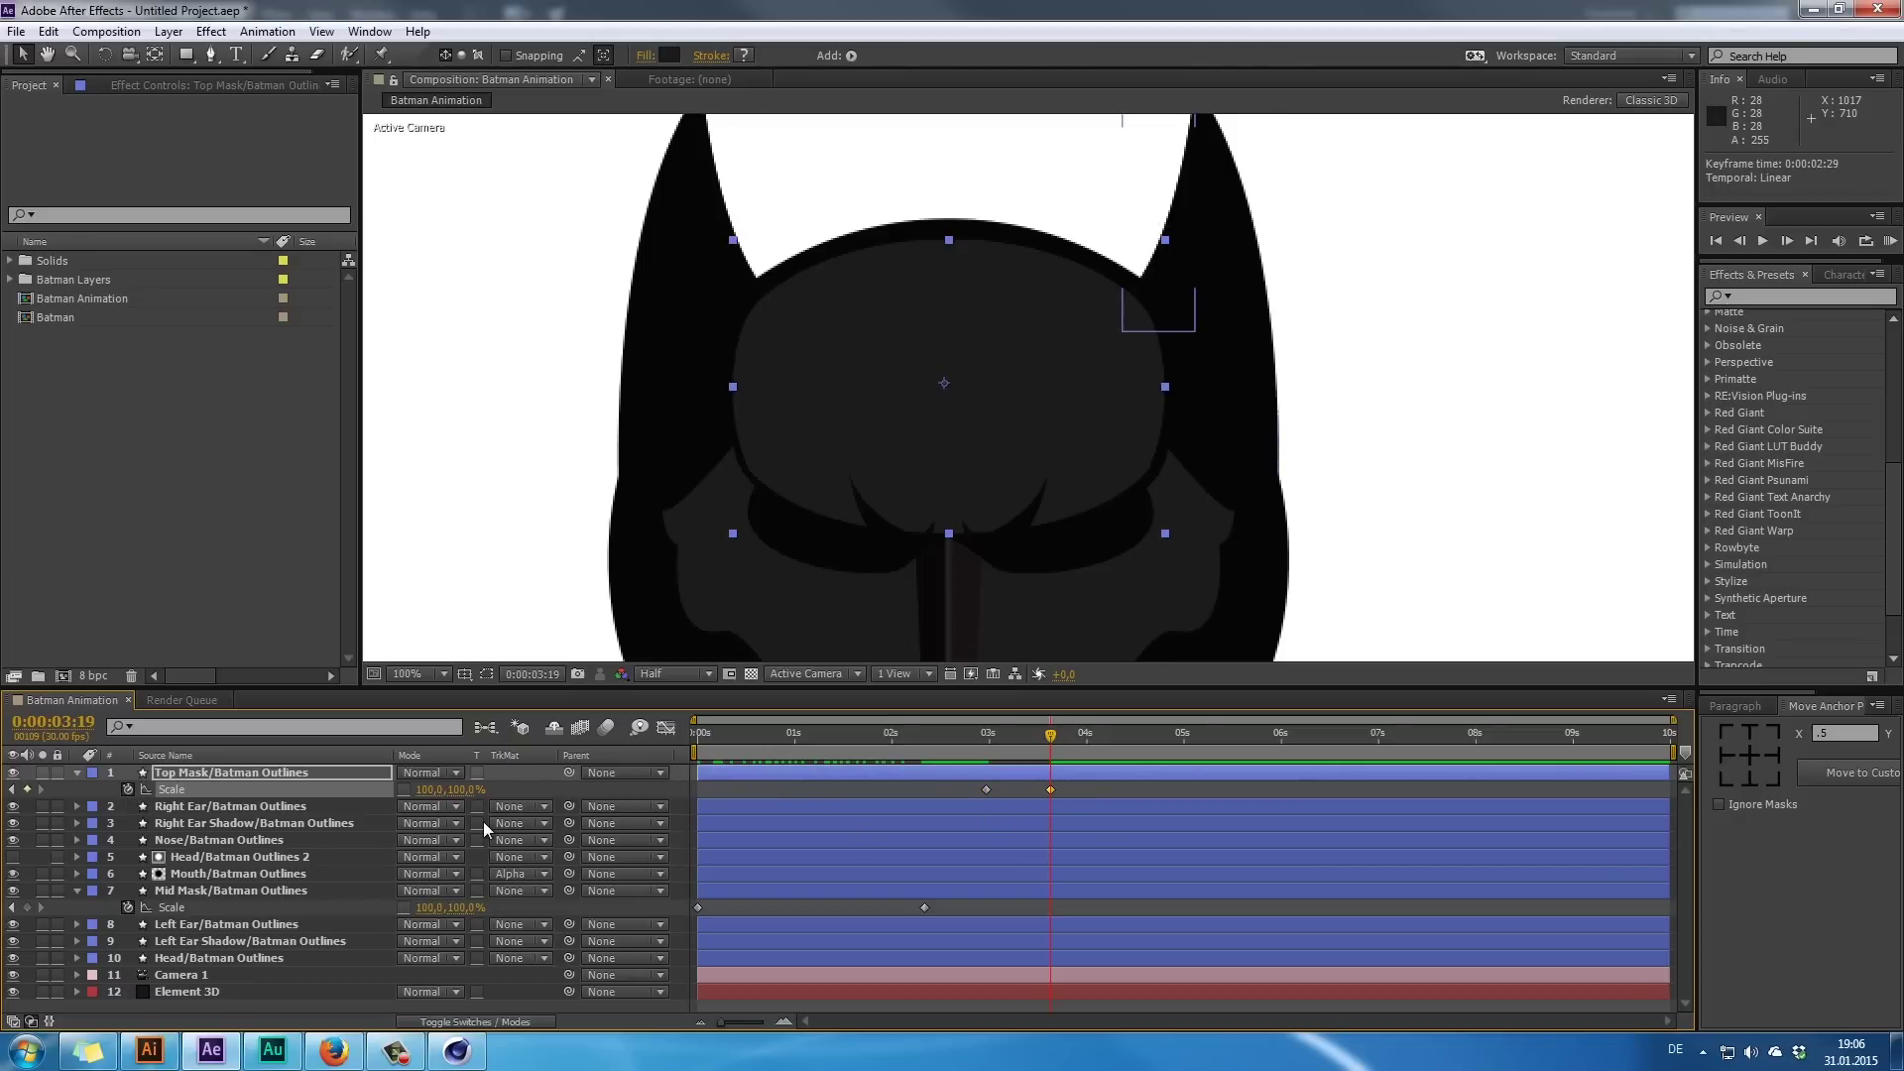
- Move the Top Mask layer's Scale keyframes earlier so that the last one sits at 0:00:02:23
drag(1014, 738, 976, 793)
click(787, 738)
drag(911, 733, 985, 793)
key(comma)
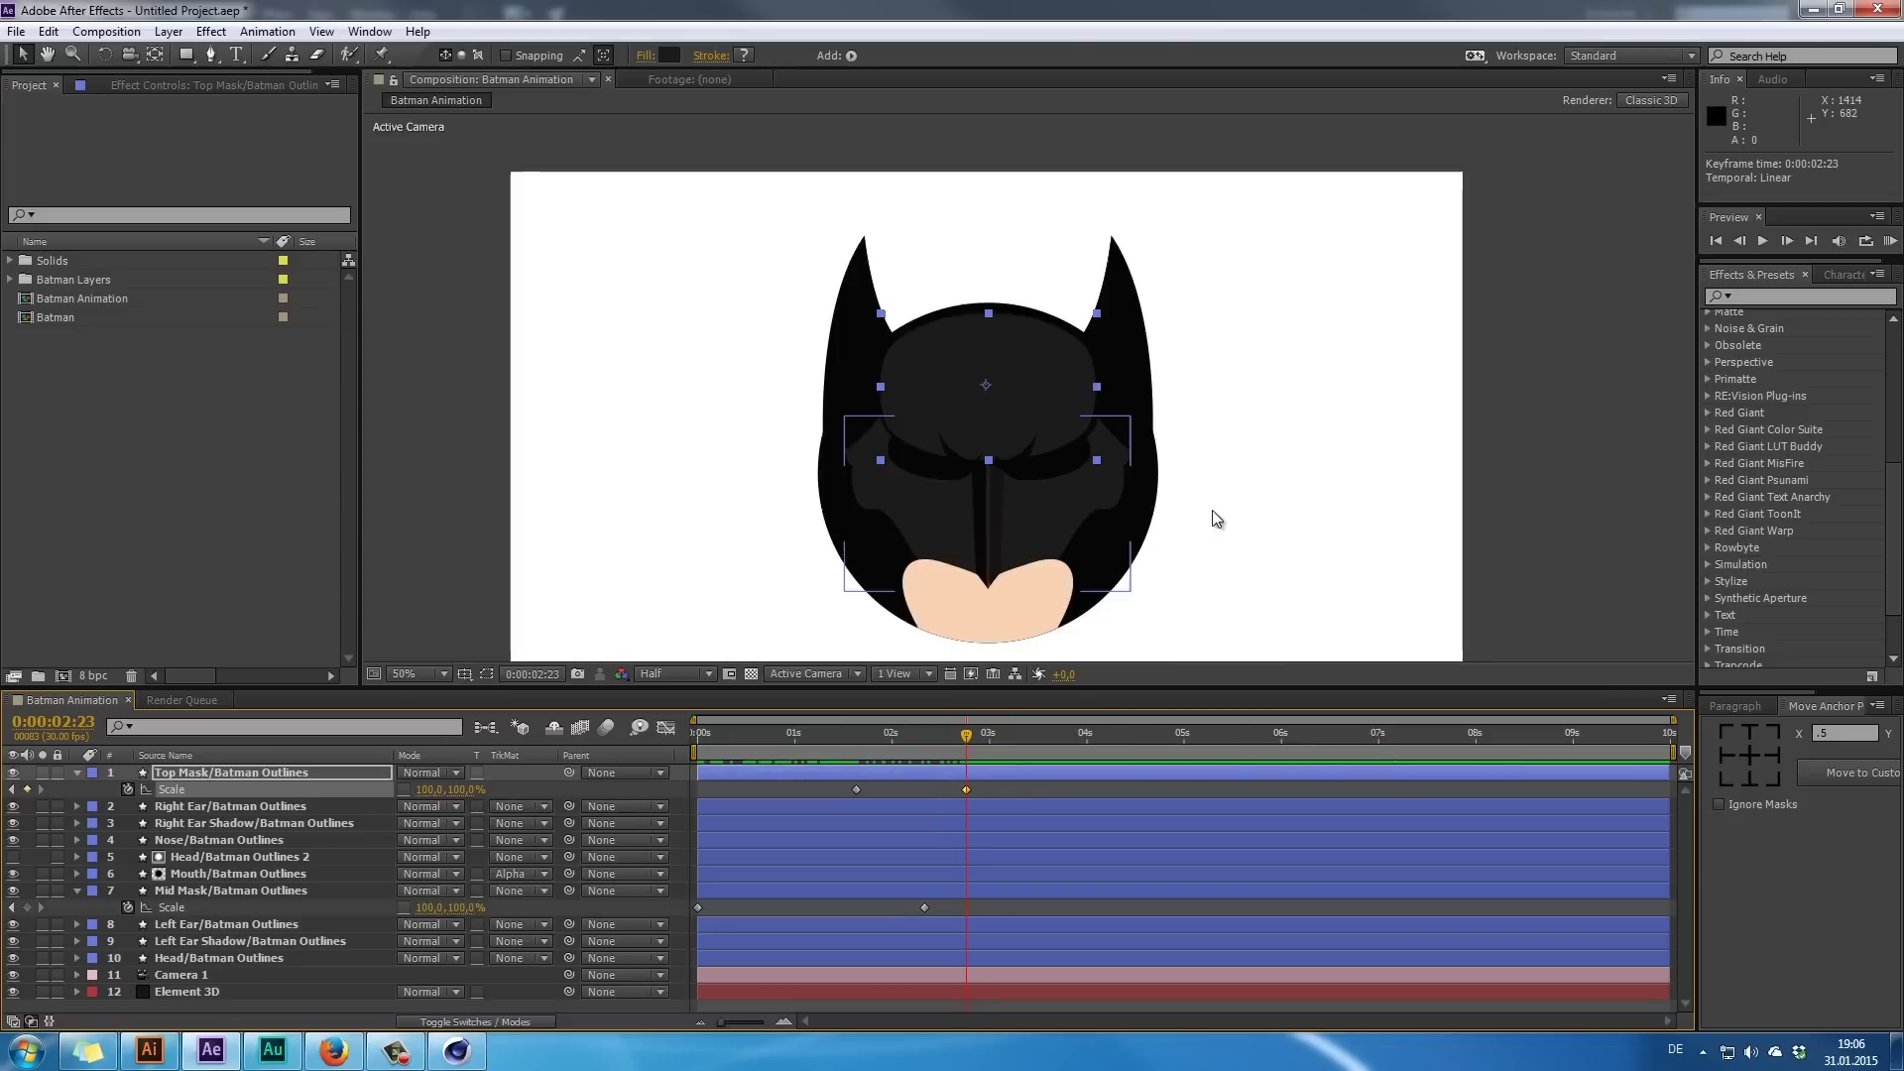
- Preview the current mask scale animation in real time
click(1588, 504)
key(KP_0)
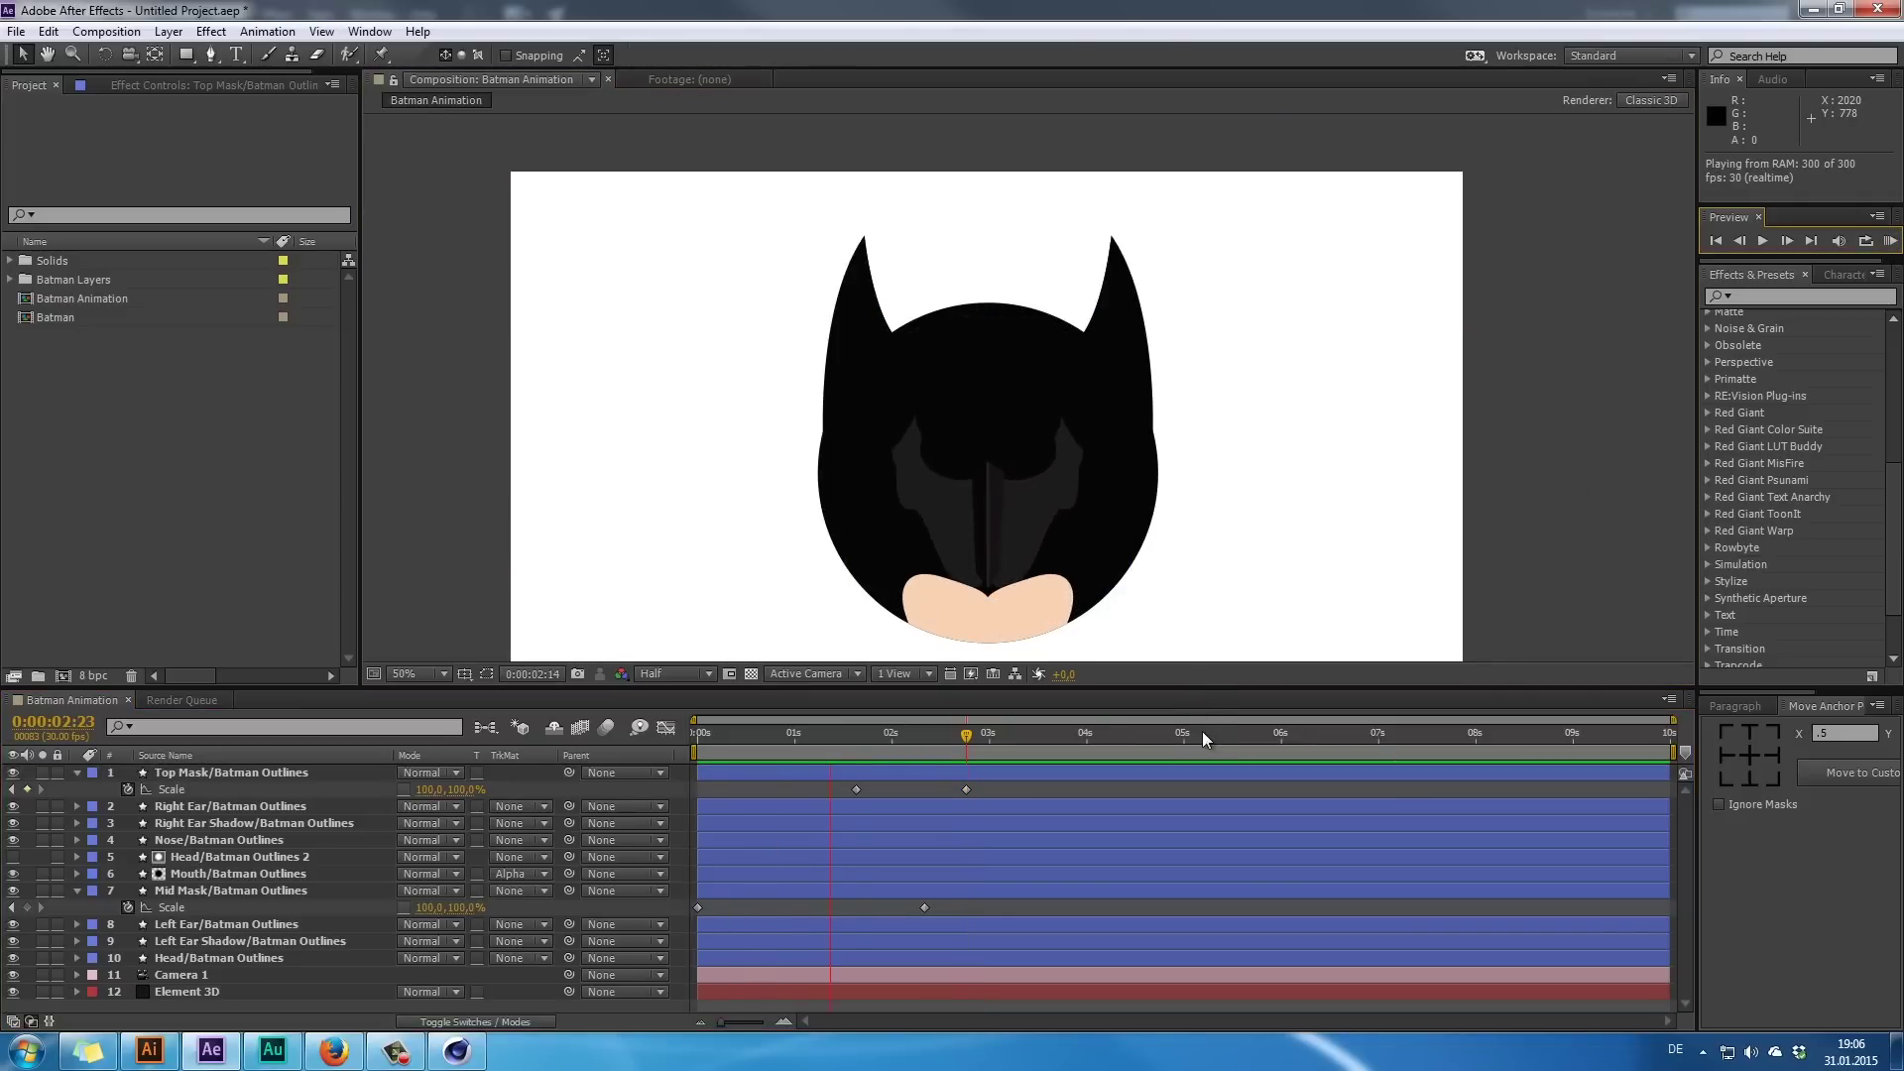
key(space)
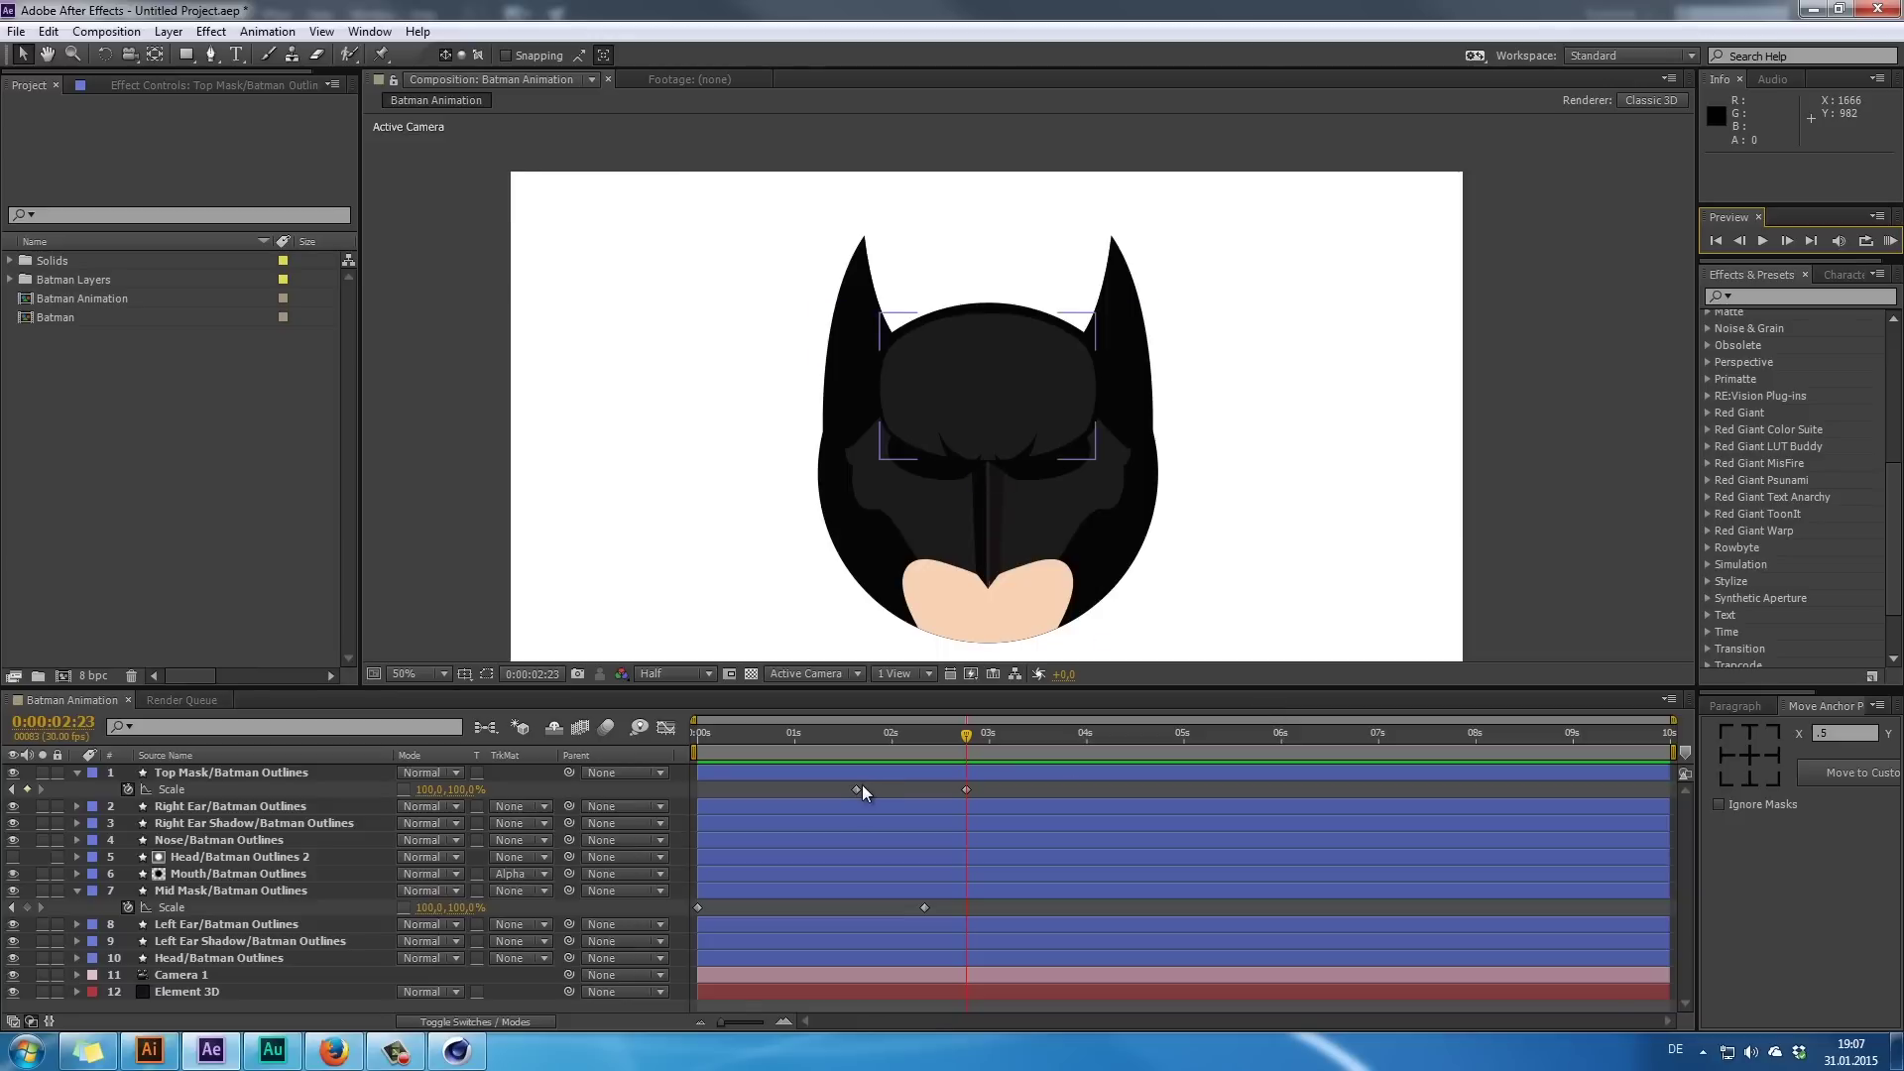
- Pull the Top Mask and Mid Mask Scale keyframes much closer to the start, with Top Mask beginning at 0:00:00:08, and preview the faster timing
drag(999, 906, 829, 790)
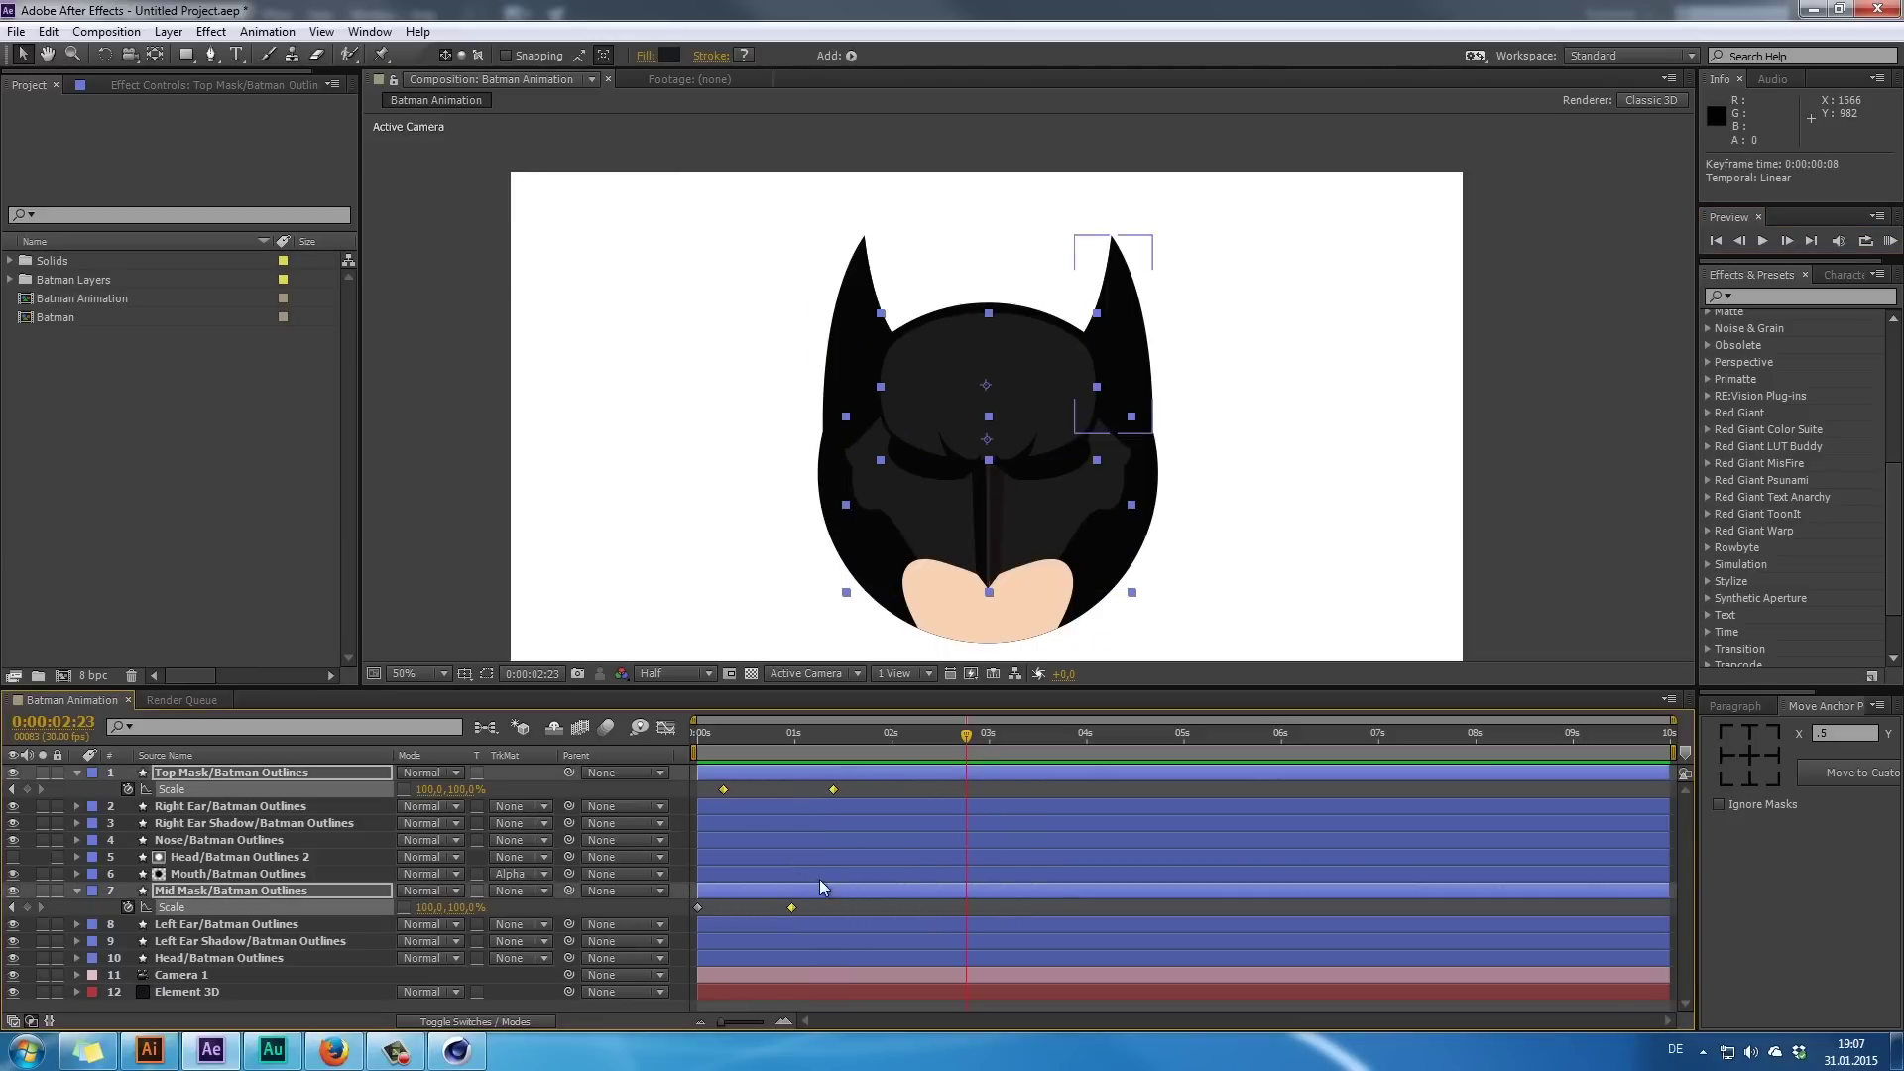
drag(866, 908, 769, 793)
click(1606, 510)
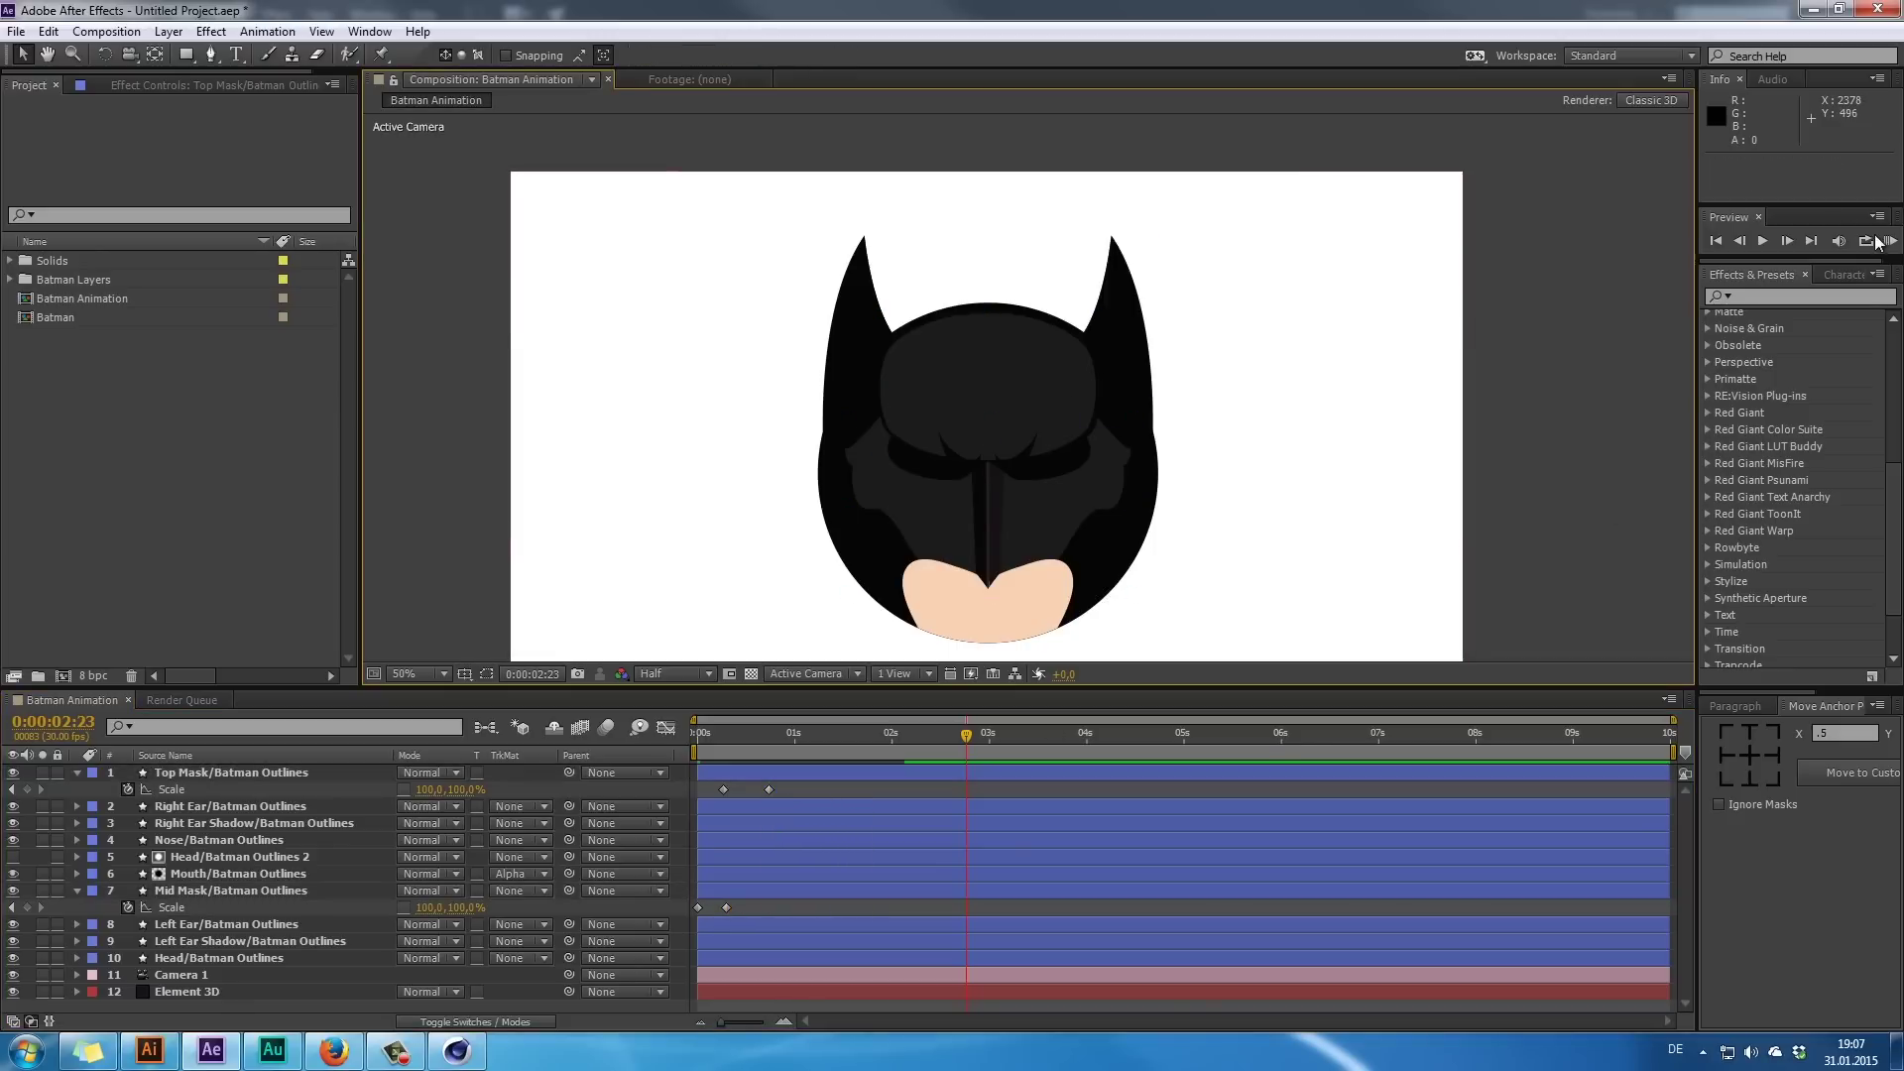
click(1875, 240)
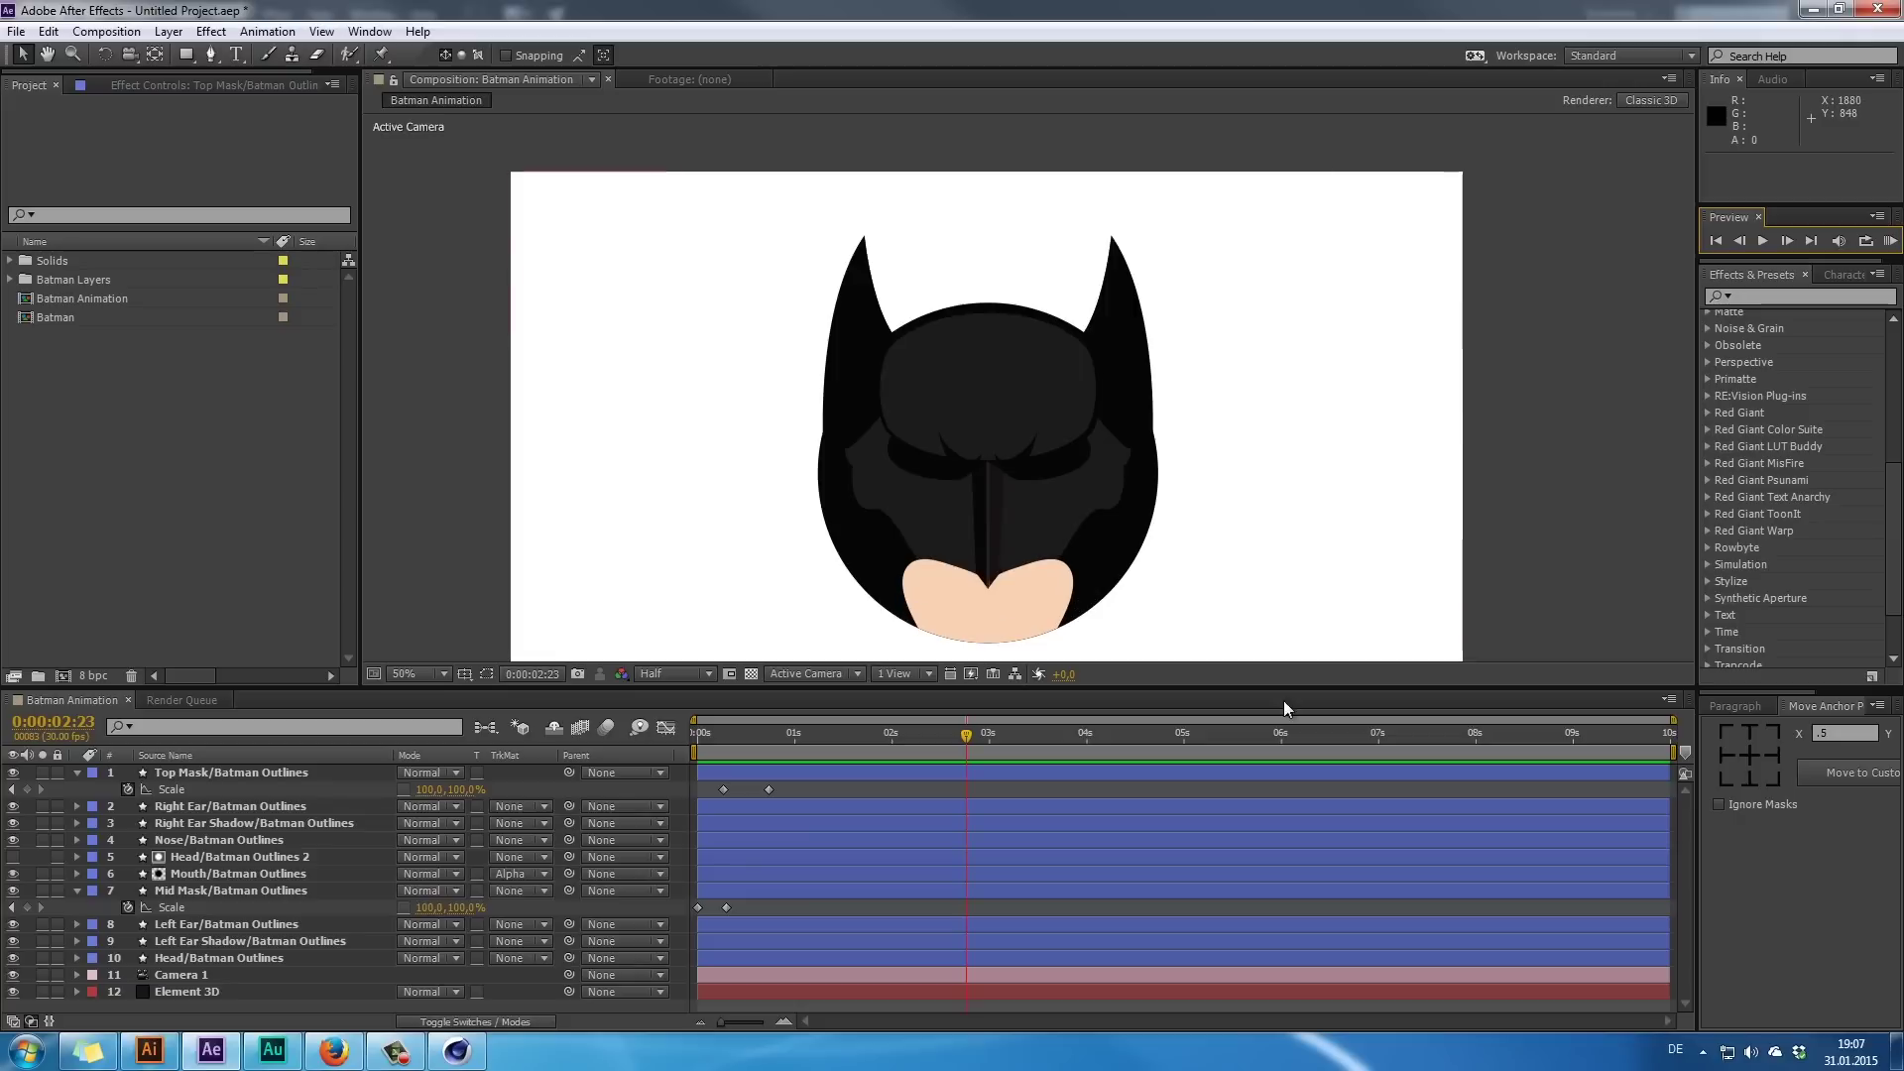
- Tighten the timing further by starting Top Mask's Scale keyframes at 0:00:00:05 and moving Mid Mask's end Scale keyframe slightly earlier
drag(769, 790, 714, 792)
shift+click(723, 790)
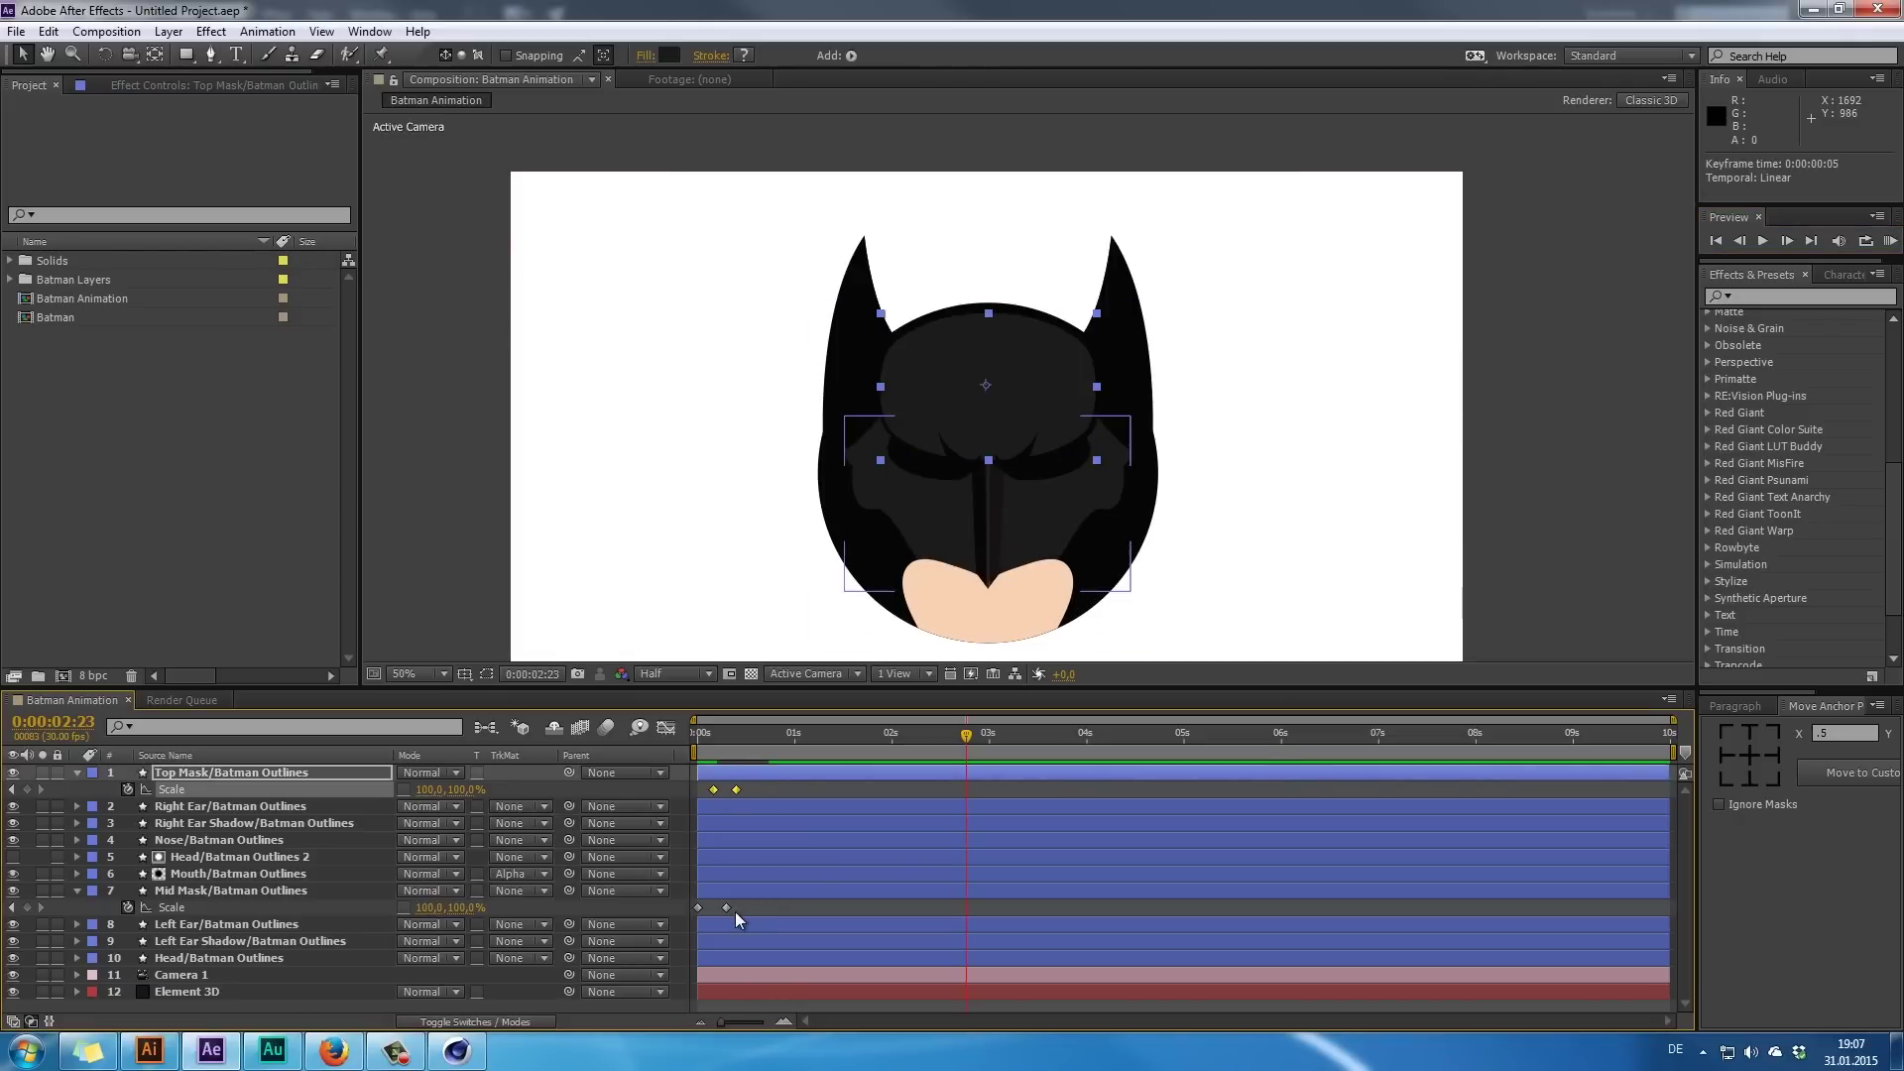
drag(727, 908, 699, 794)
- Apply Easy Ease to all Top Mask and Mid Mask Scale keyframes and preview the animation
right_click(715, 791)
mouse_move(768, 782)
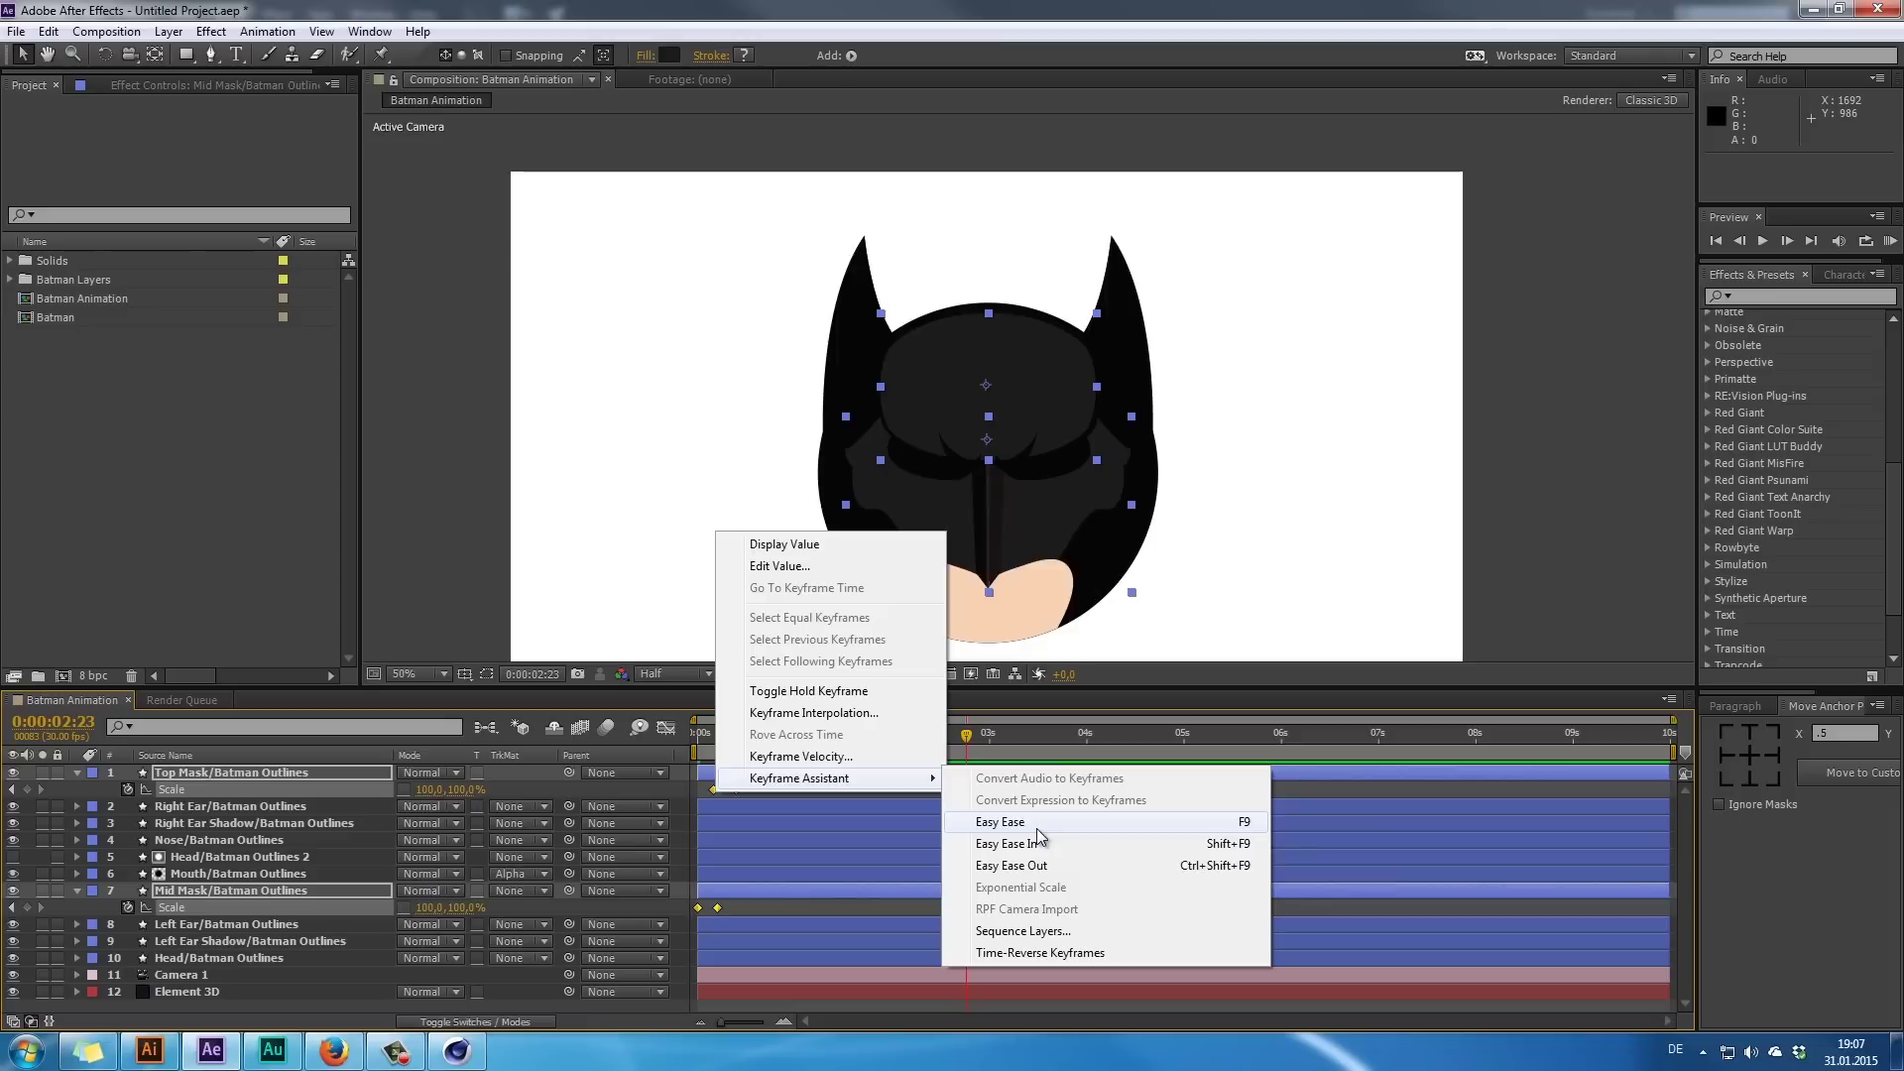
click(1037, 823)
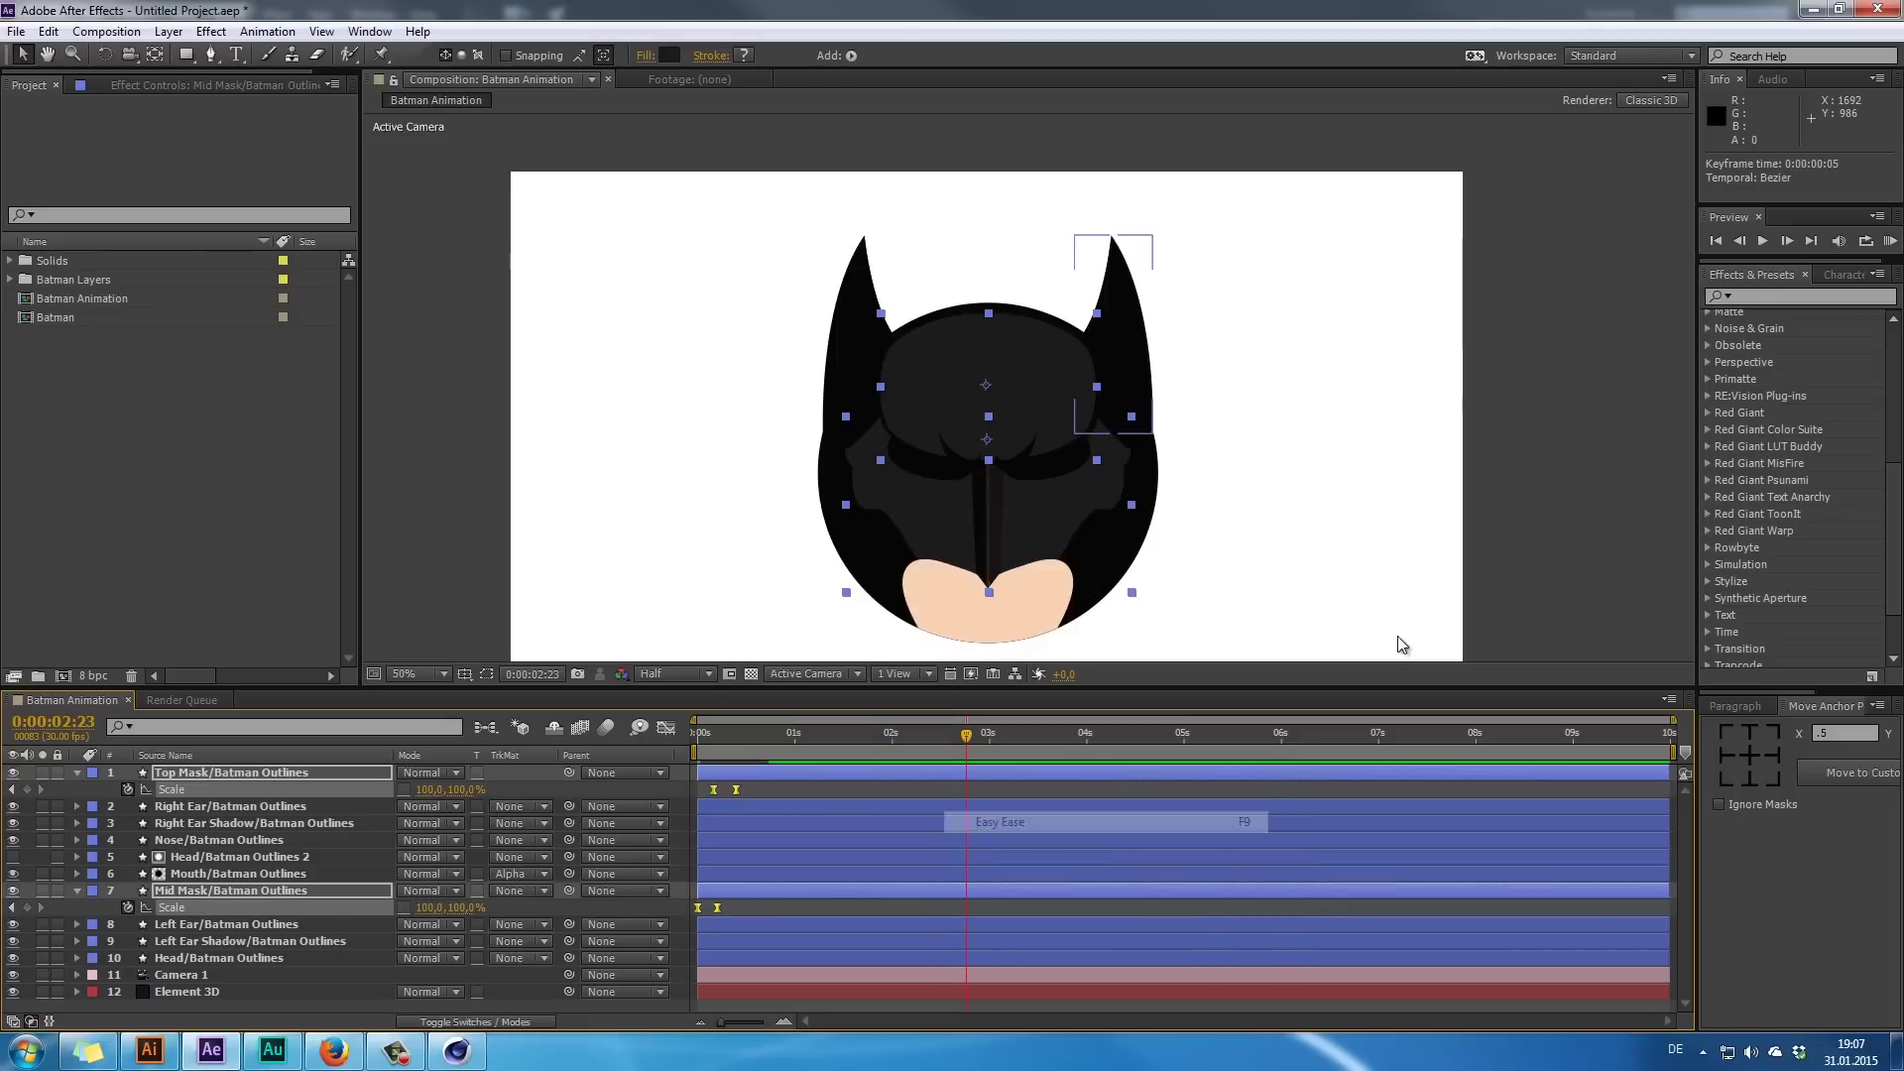
click(1652, 485)
key(KP_0)
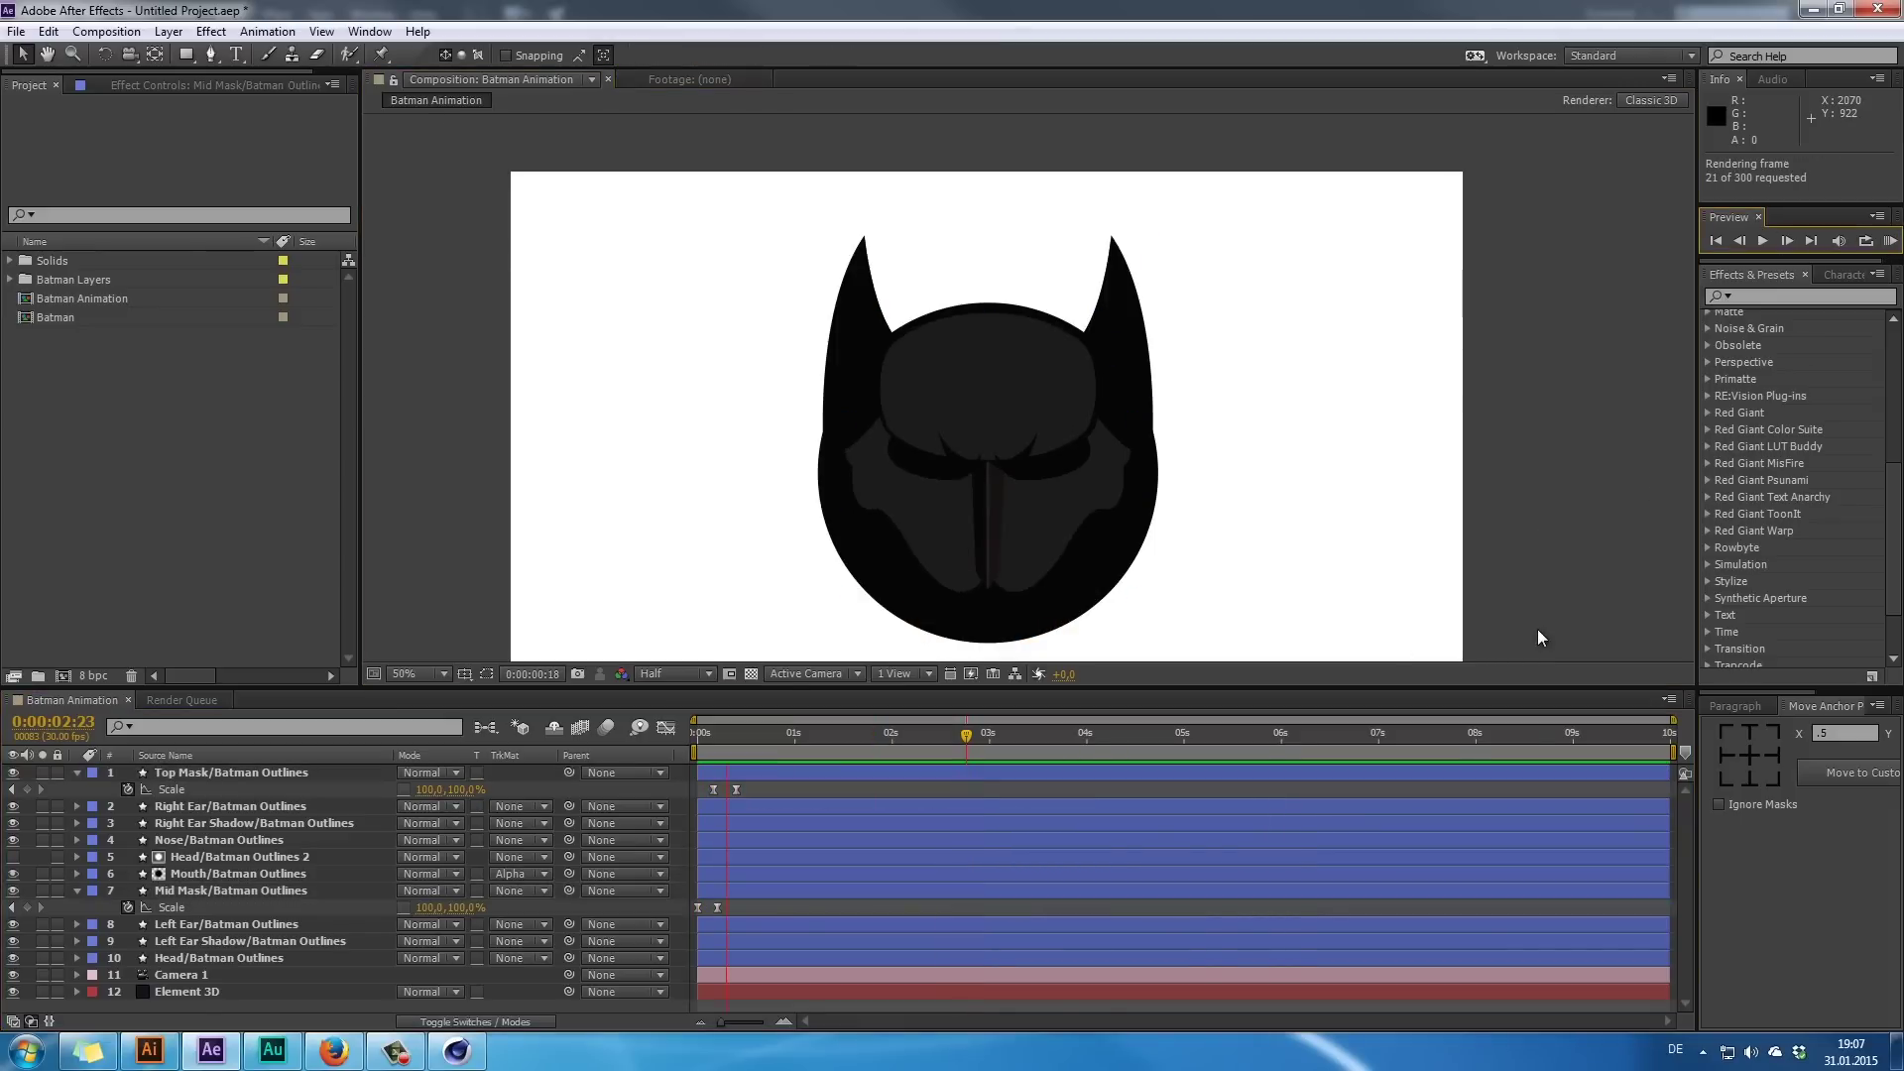
click(1591, 538)
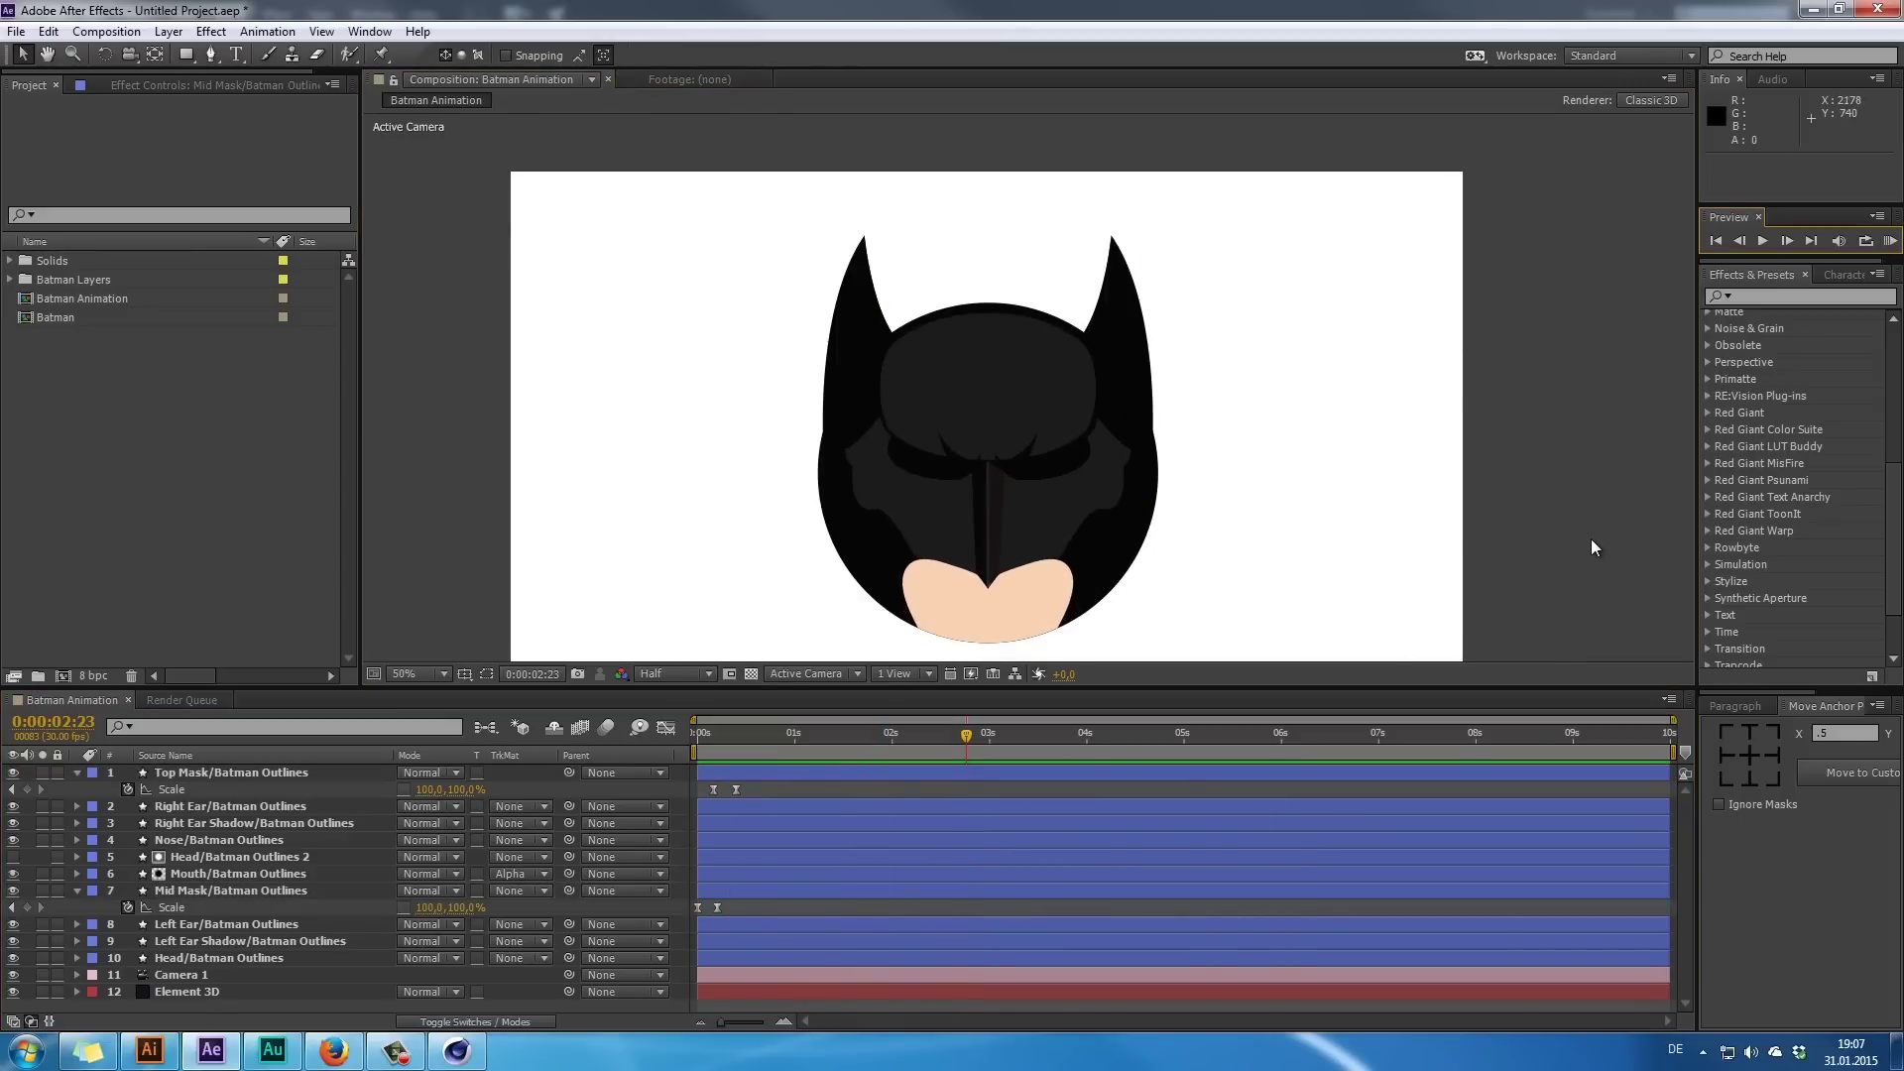
- Lengthen both scale animations by moving Top Mask's end keyframe later and Mid Mask's end keyframe to 0:00:00:11, and scrub through them
drag(738, 790, 756, 789)
drag(712, 907, 735, 906)
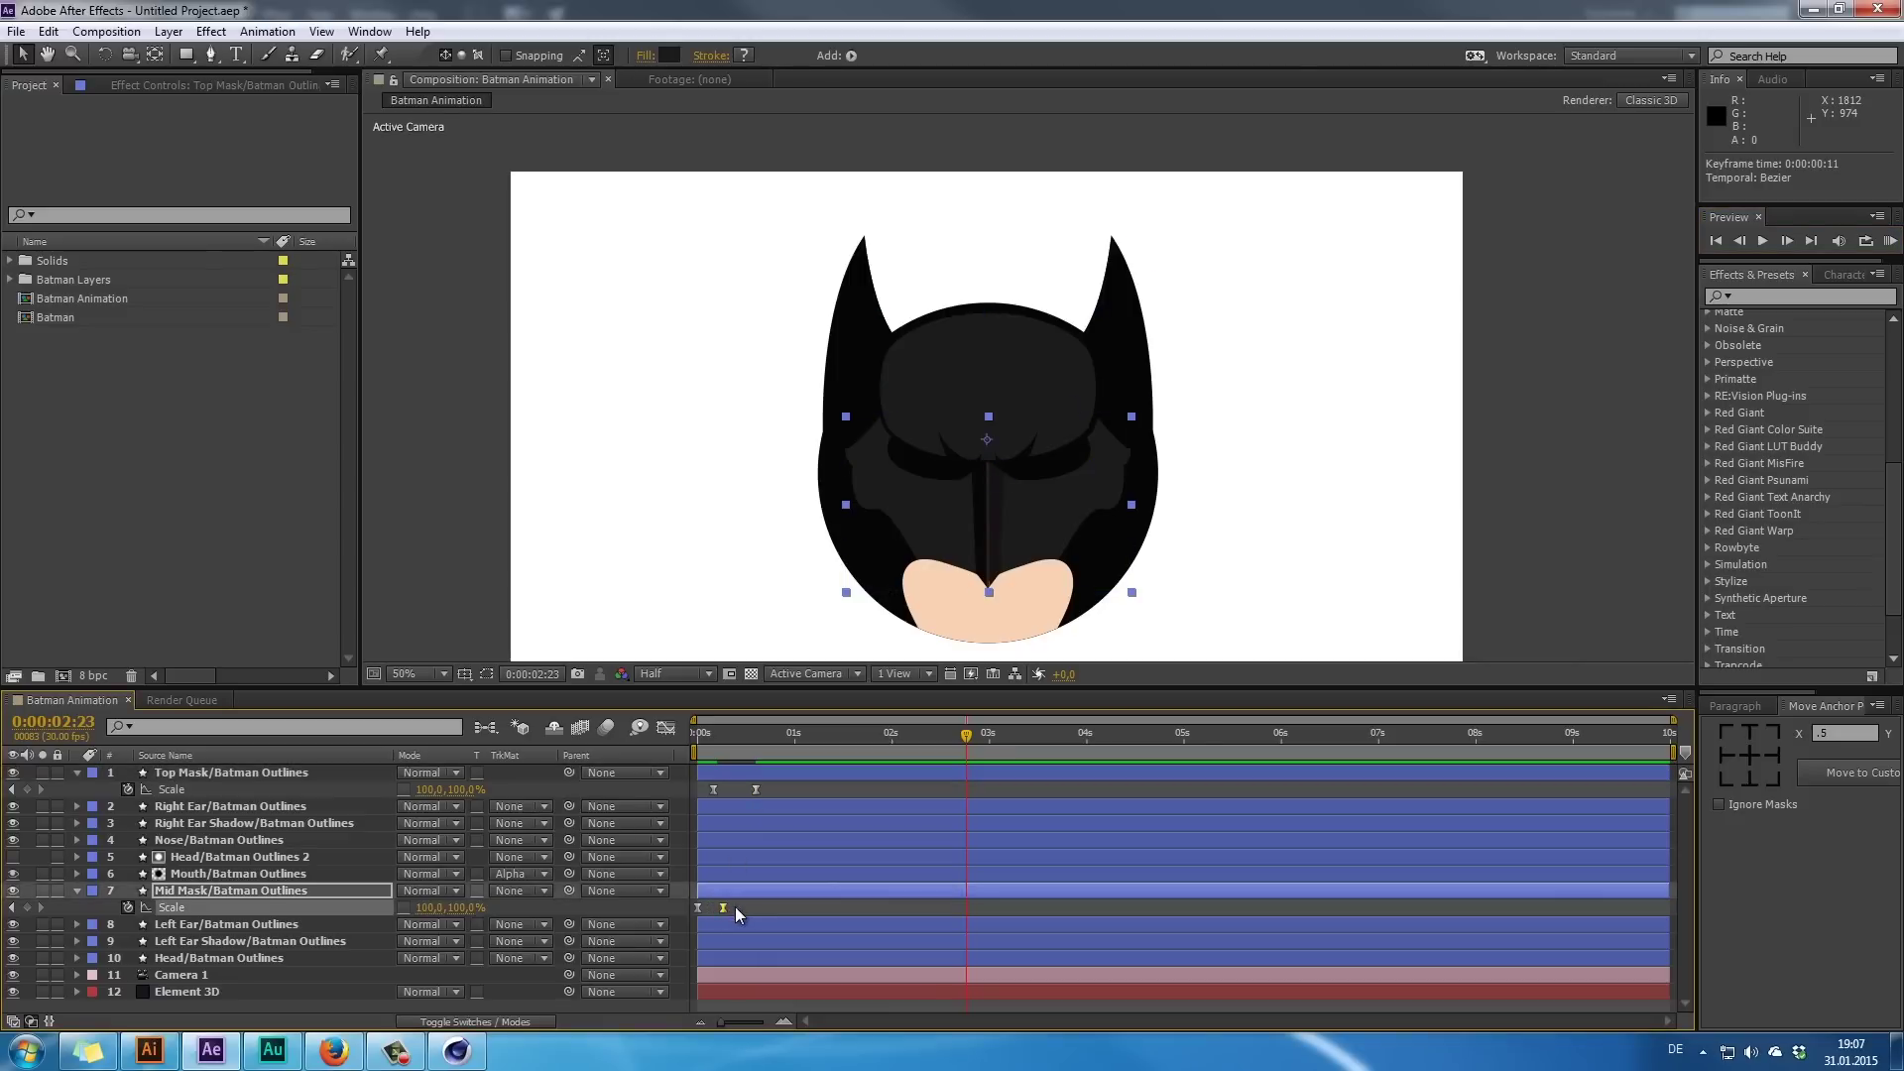
drag(695, 736, 782, 744)
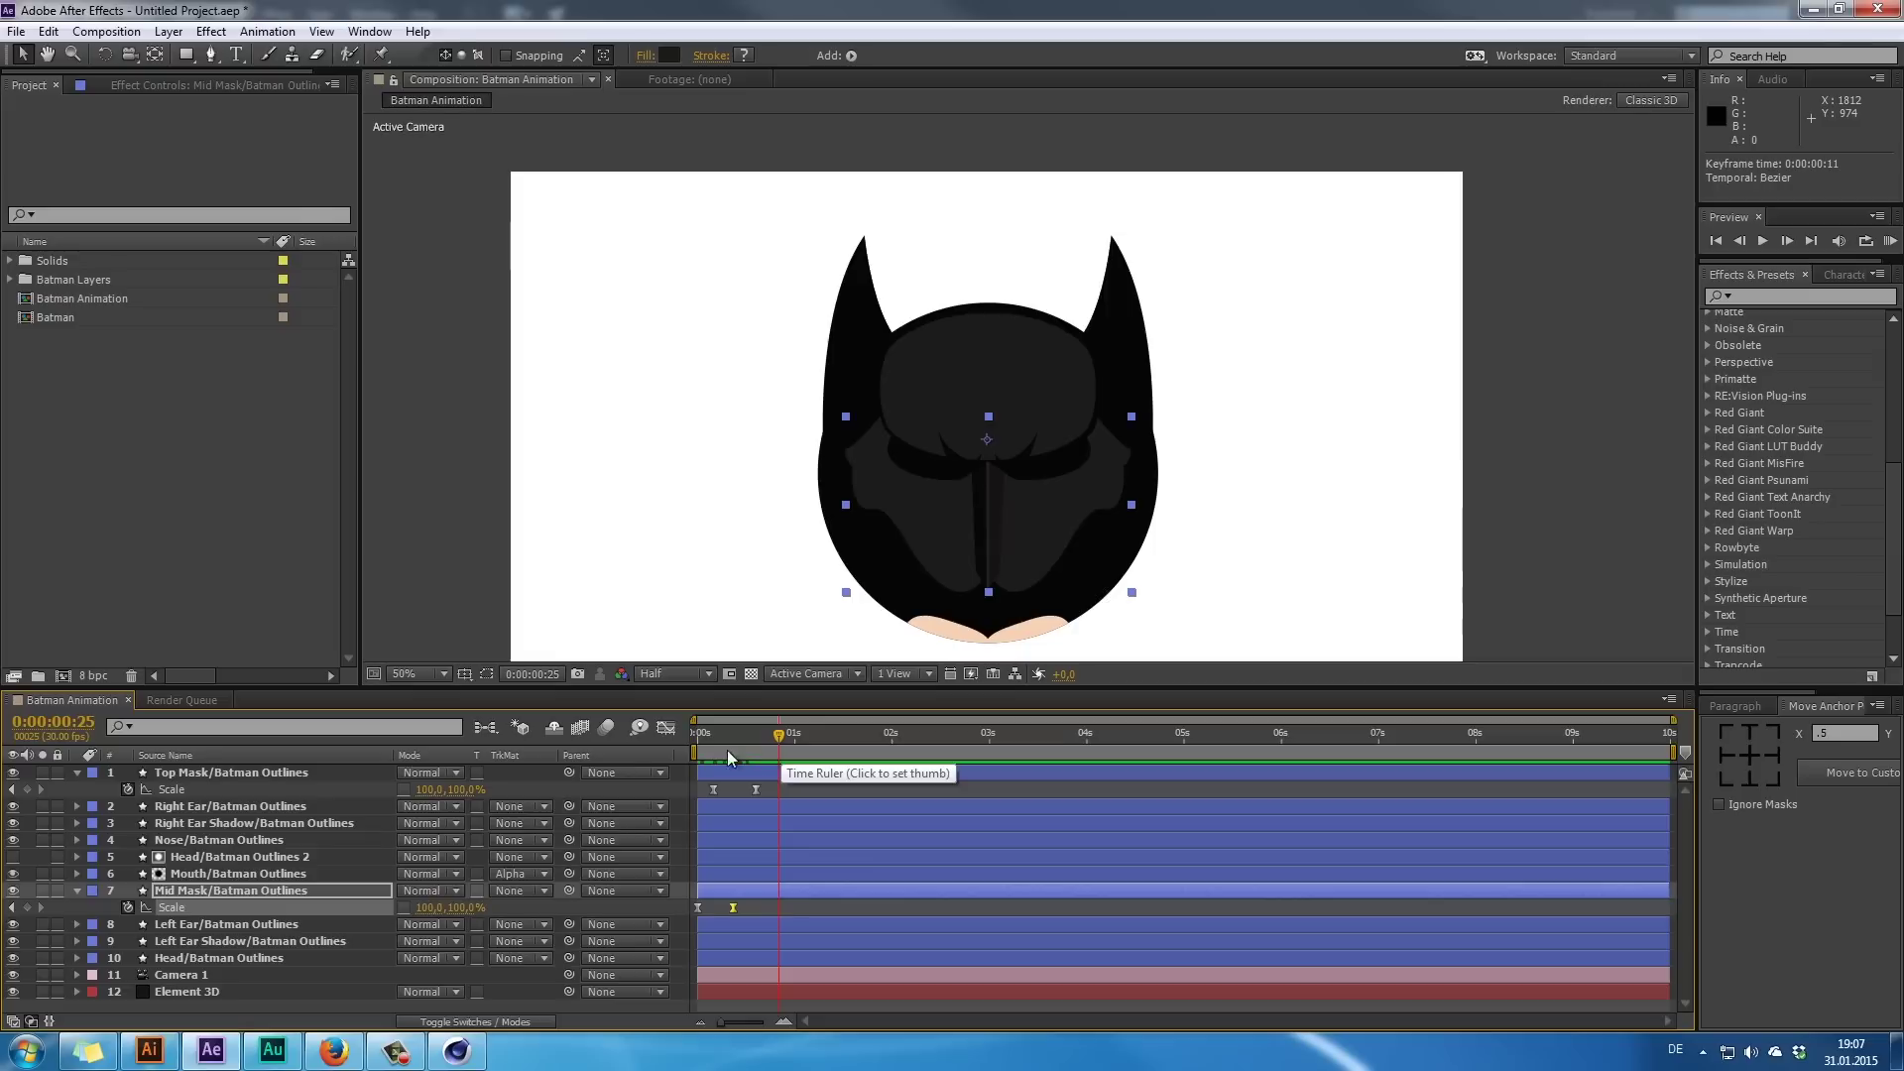
- At 0:00:01:06, collapse the Mid Mask and Top Mask layers, show the Nose layer's Scale property and unlink its width and height
drag(728, 750, 814, 748)
scroll(959, 580, up, 2)
scroll(959, 579, up, 1)
drag(960, 579, 992, 247)
drag(981, 463, 1006, 248)
drag(996, 331, 990, 357)
scroll(991, 357, down, 1)
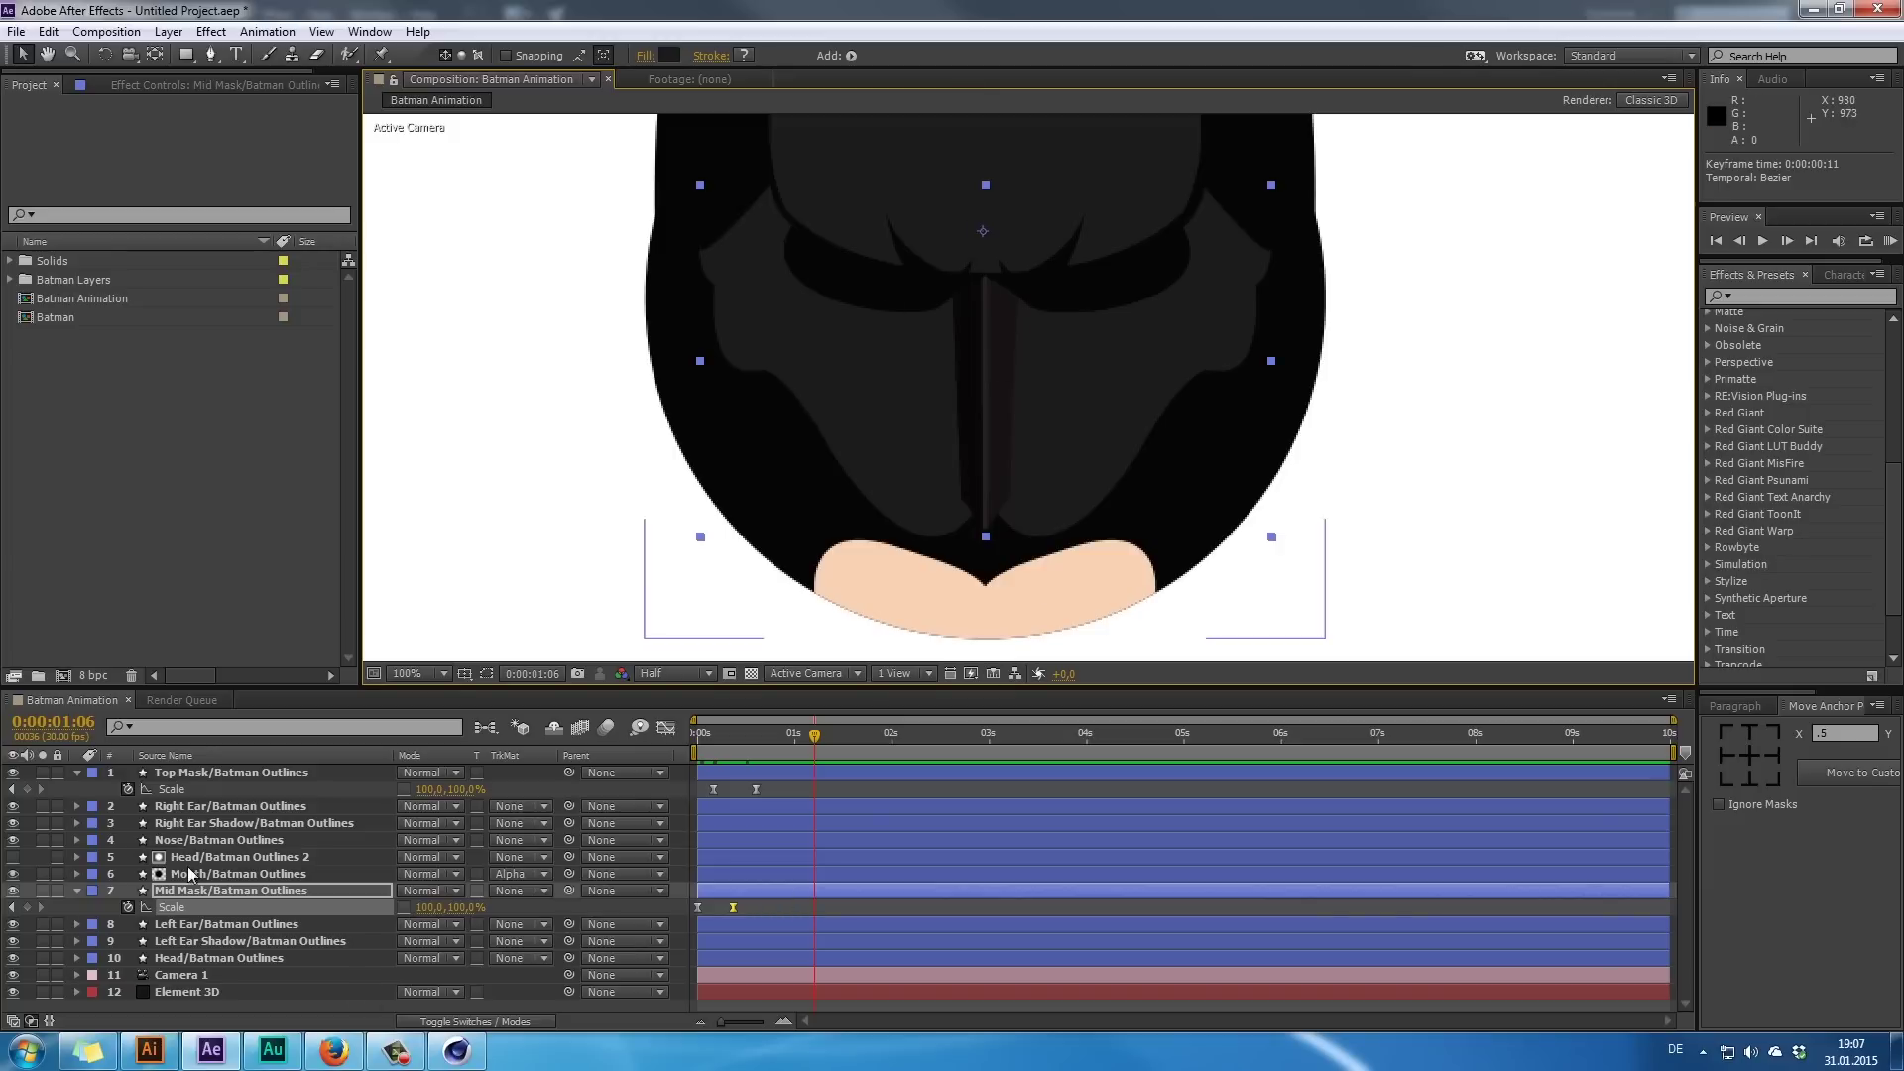
click(76, 891)
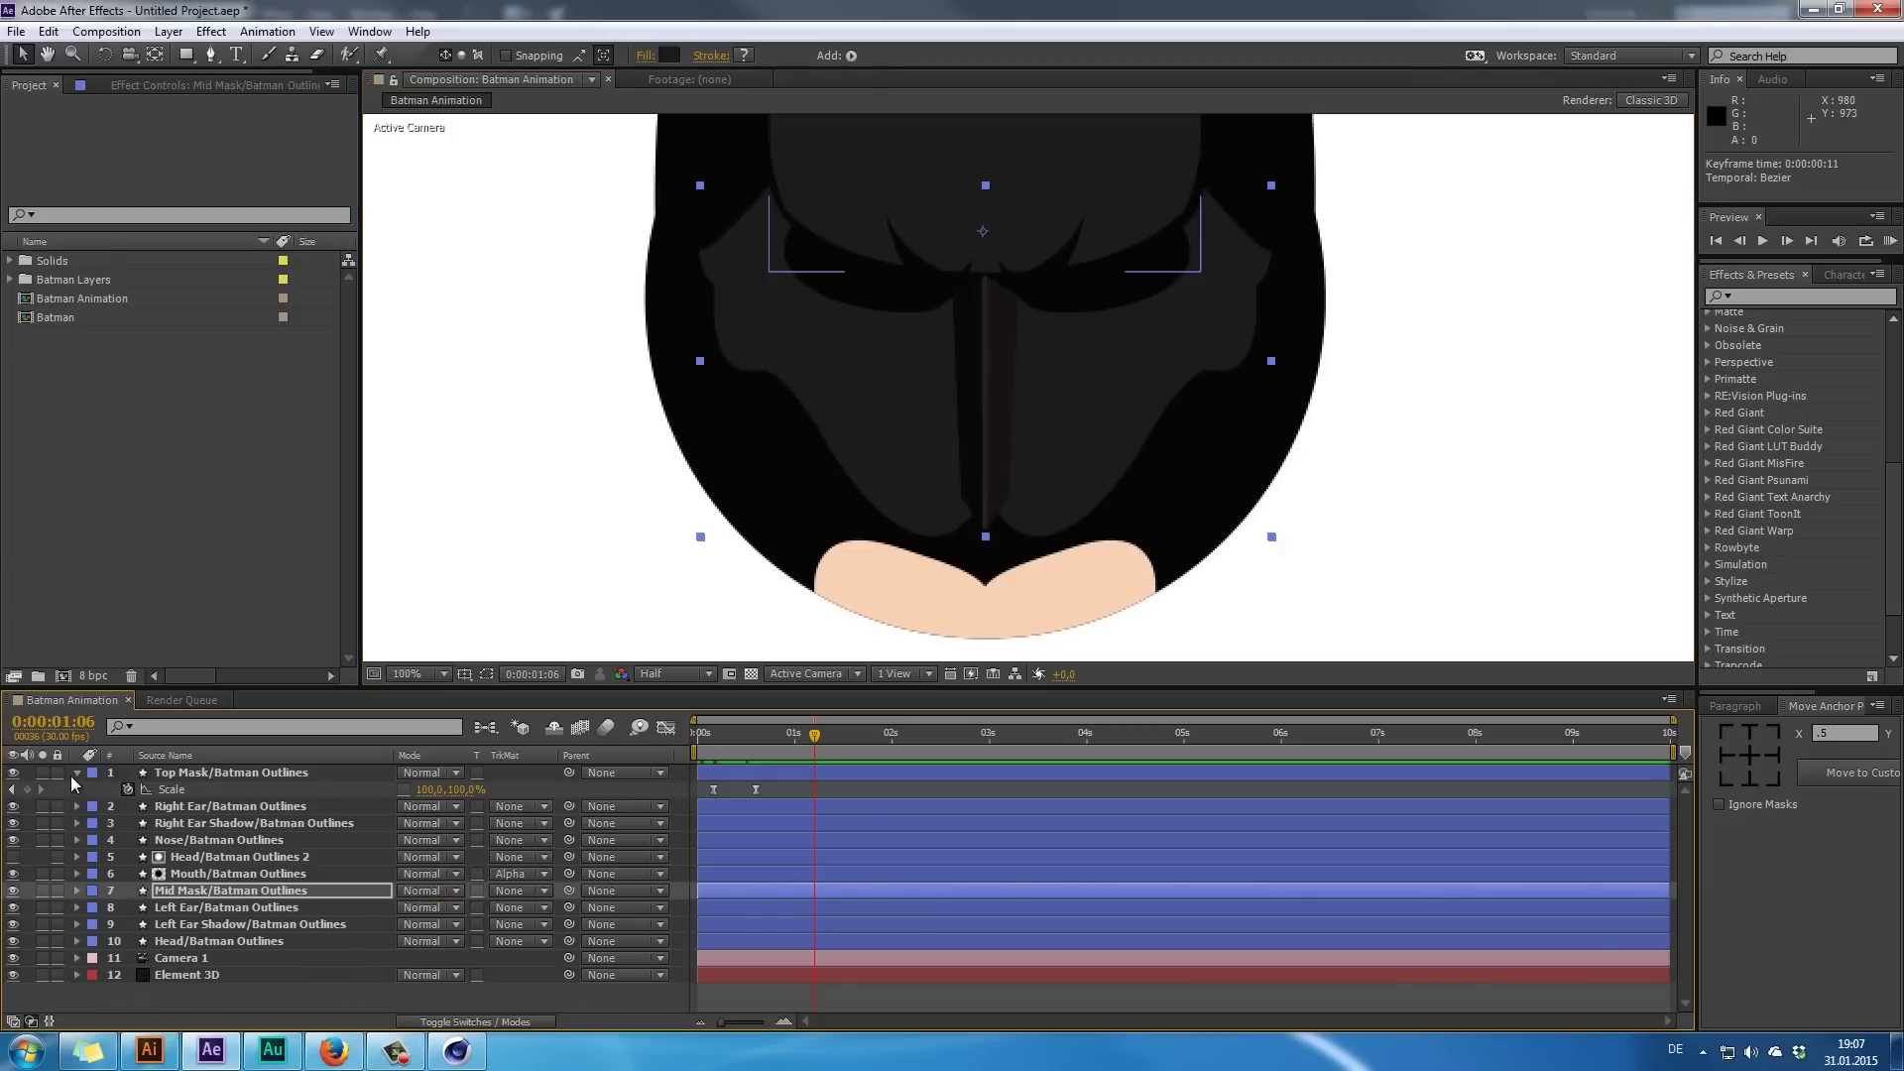
click(75, 773)
click(216, 824)
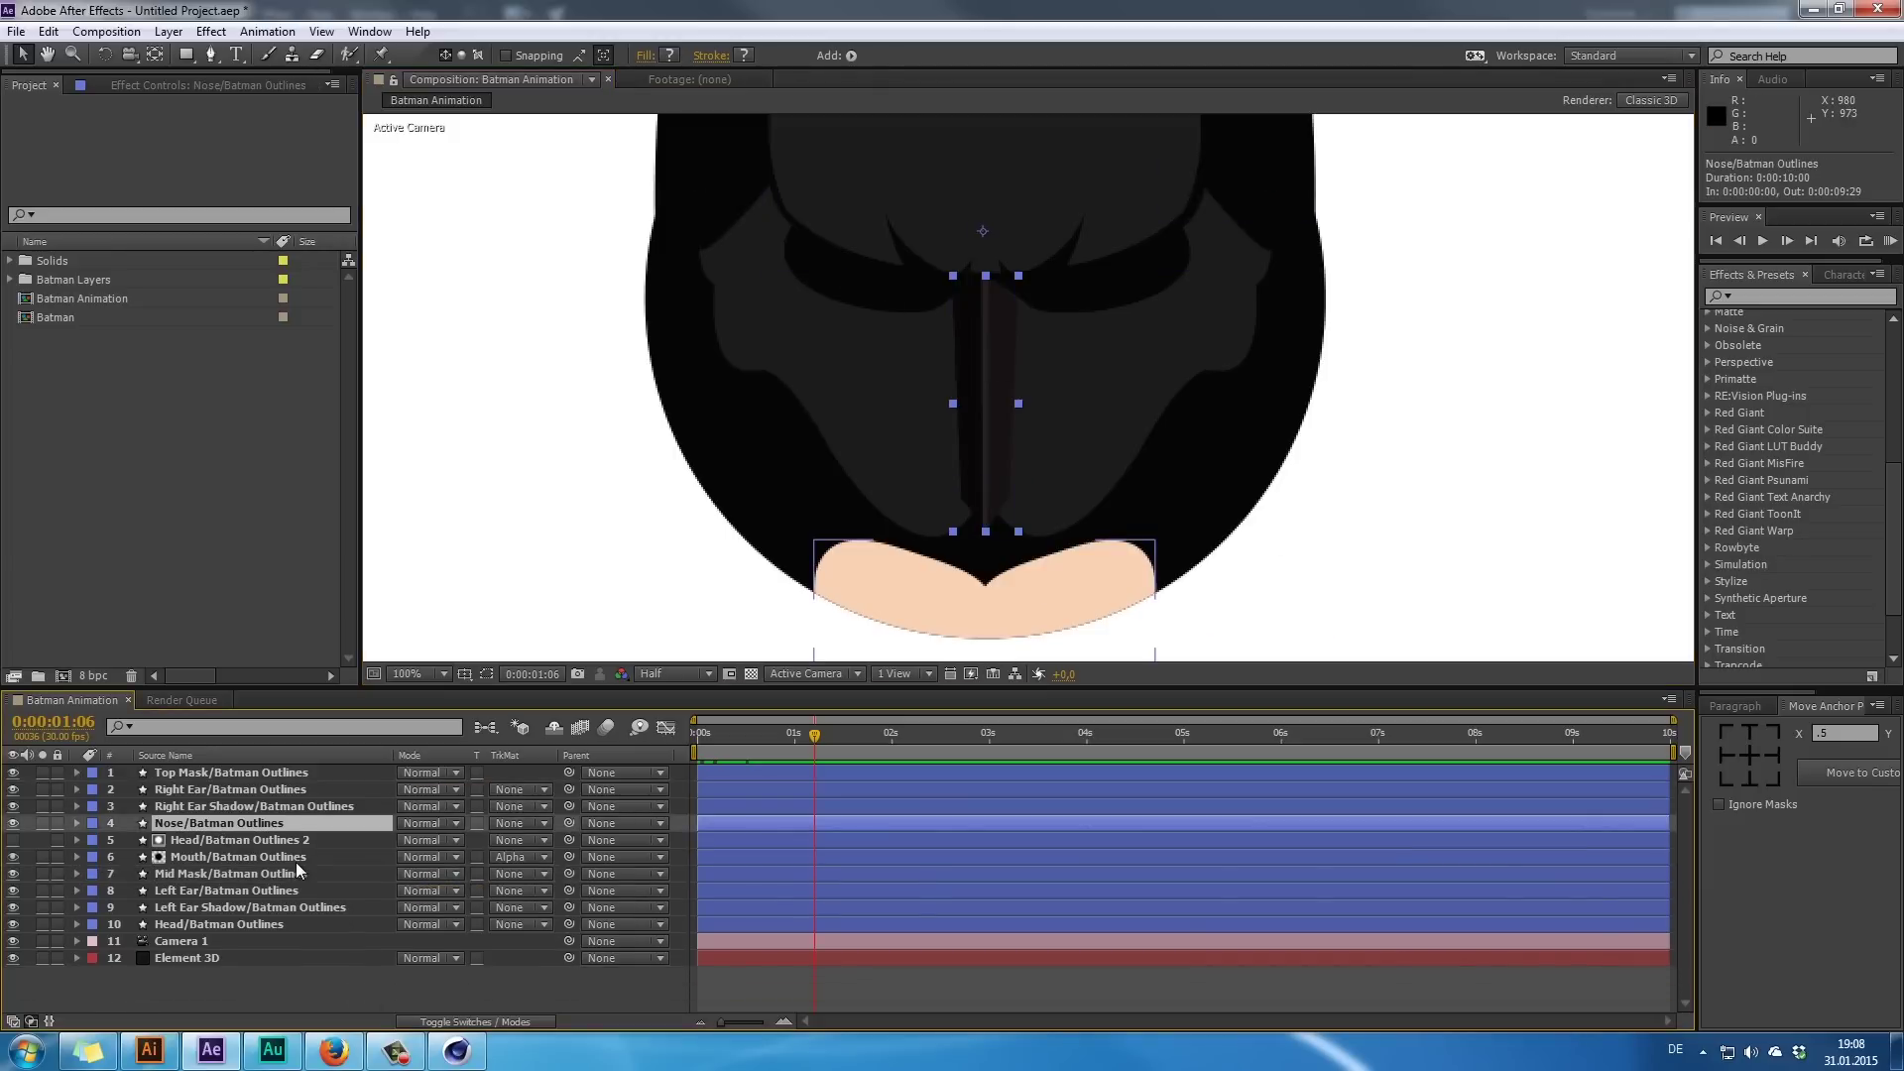
key(s)
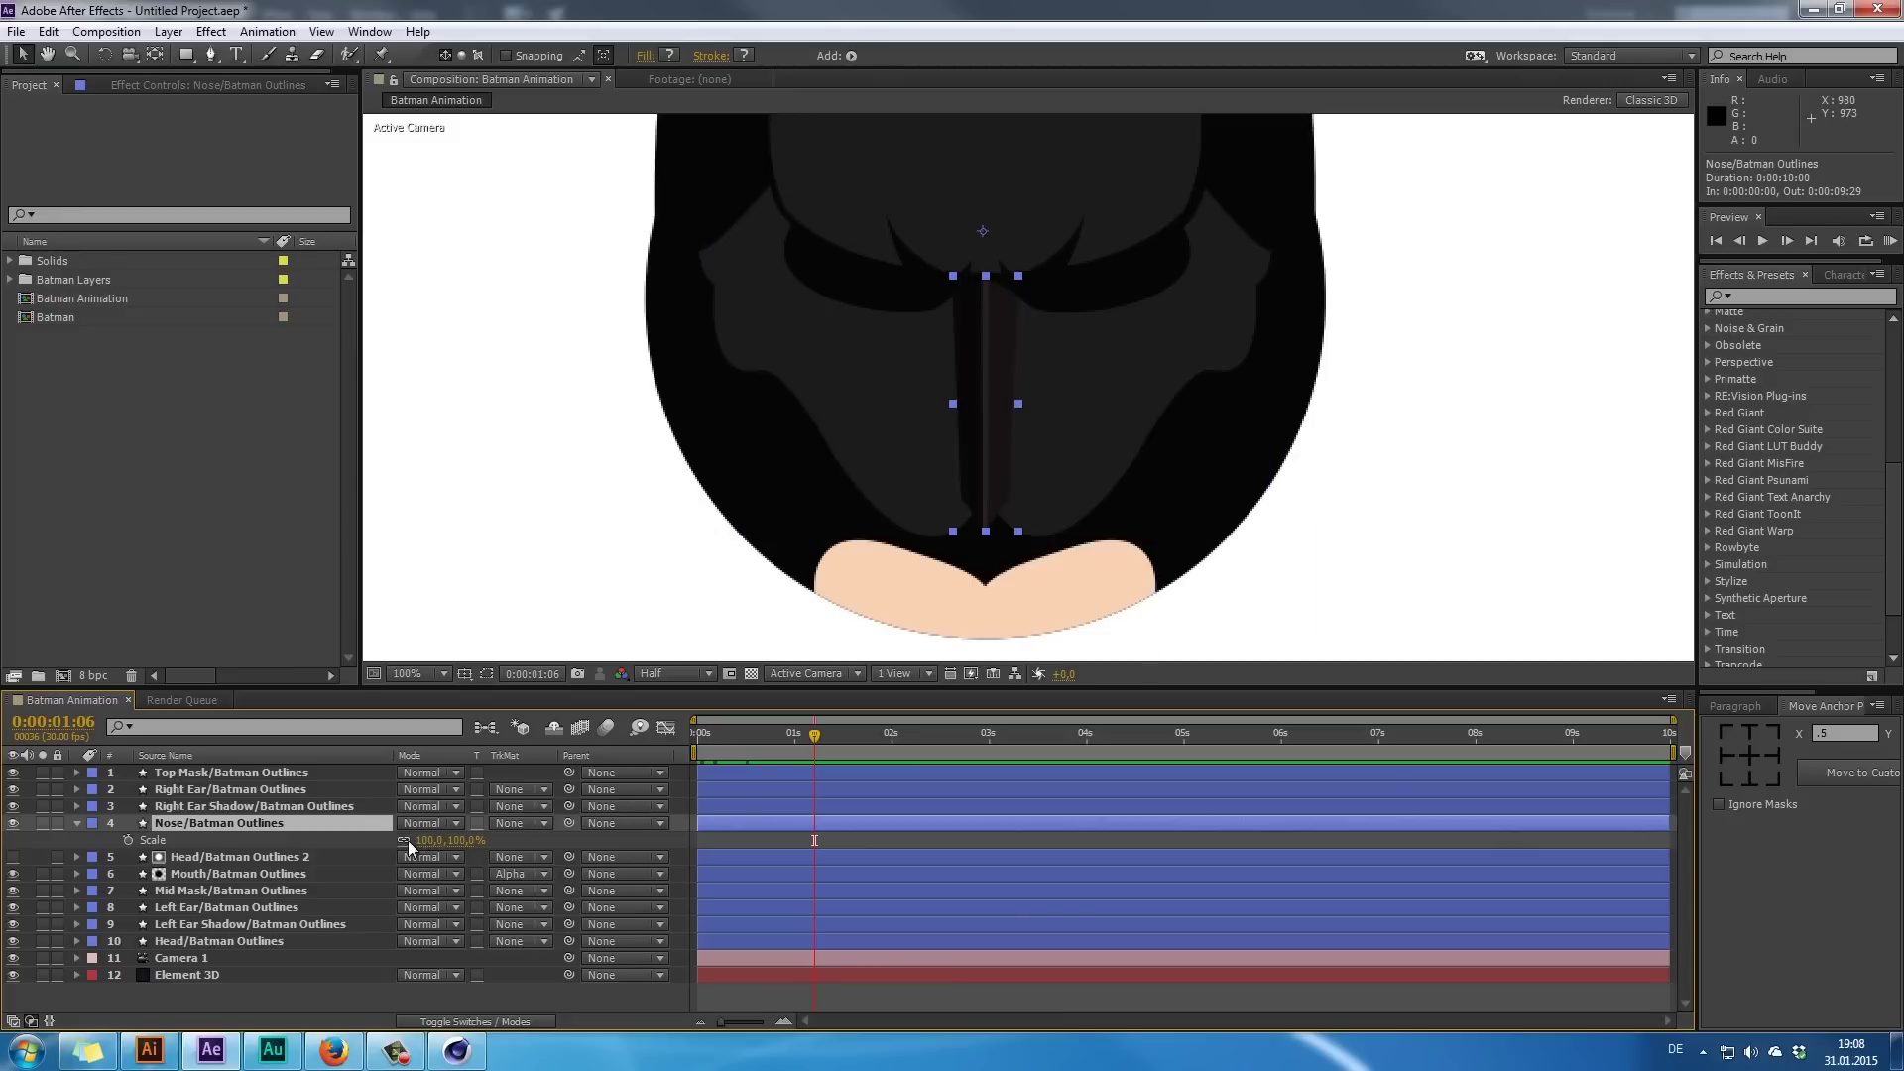
click(406, 840)
mouse_move(461, 840)
mouse_down()
mouse_move(424, 841)
mouse_move(441, 841)
mouse_up()
key(ctrl+z)
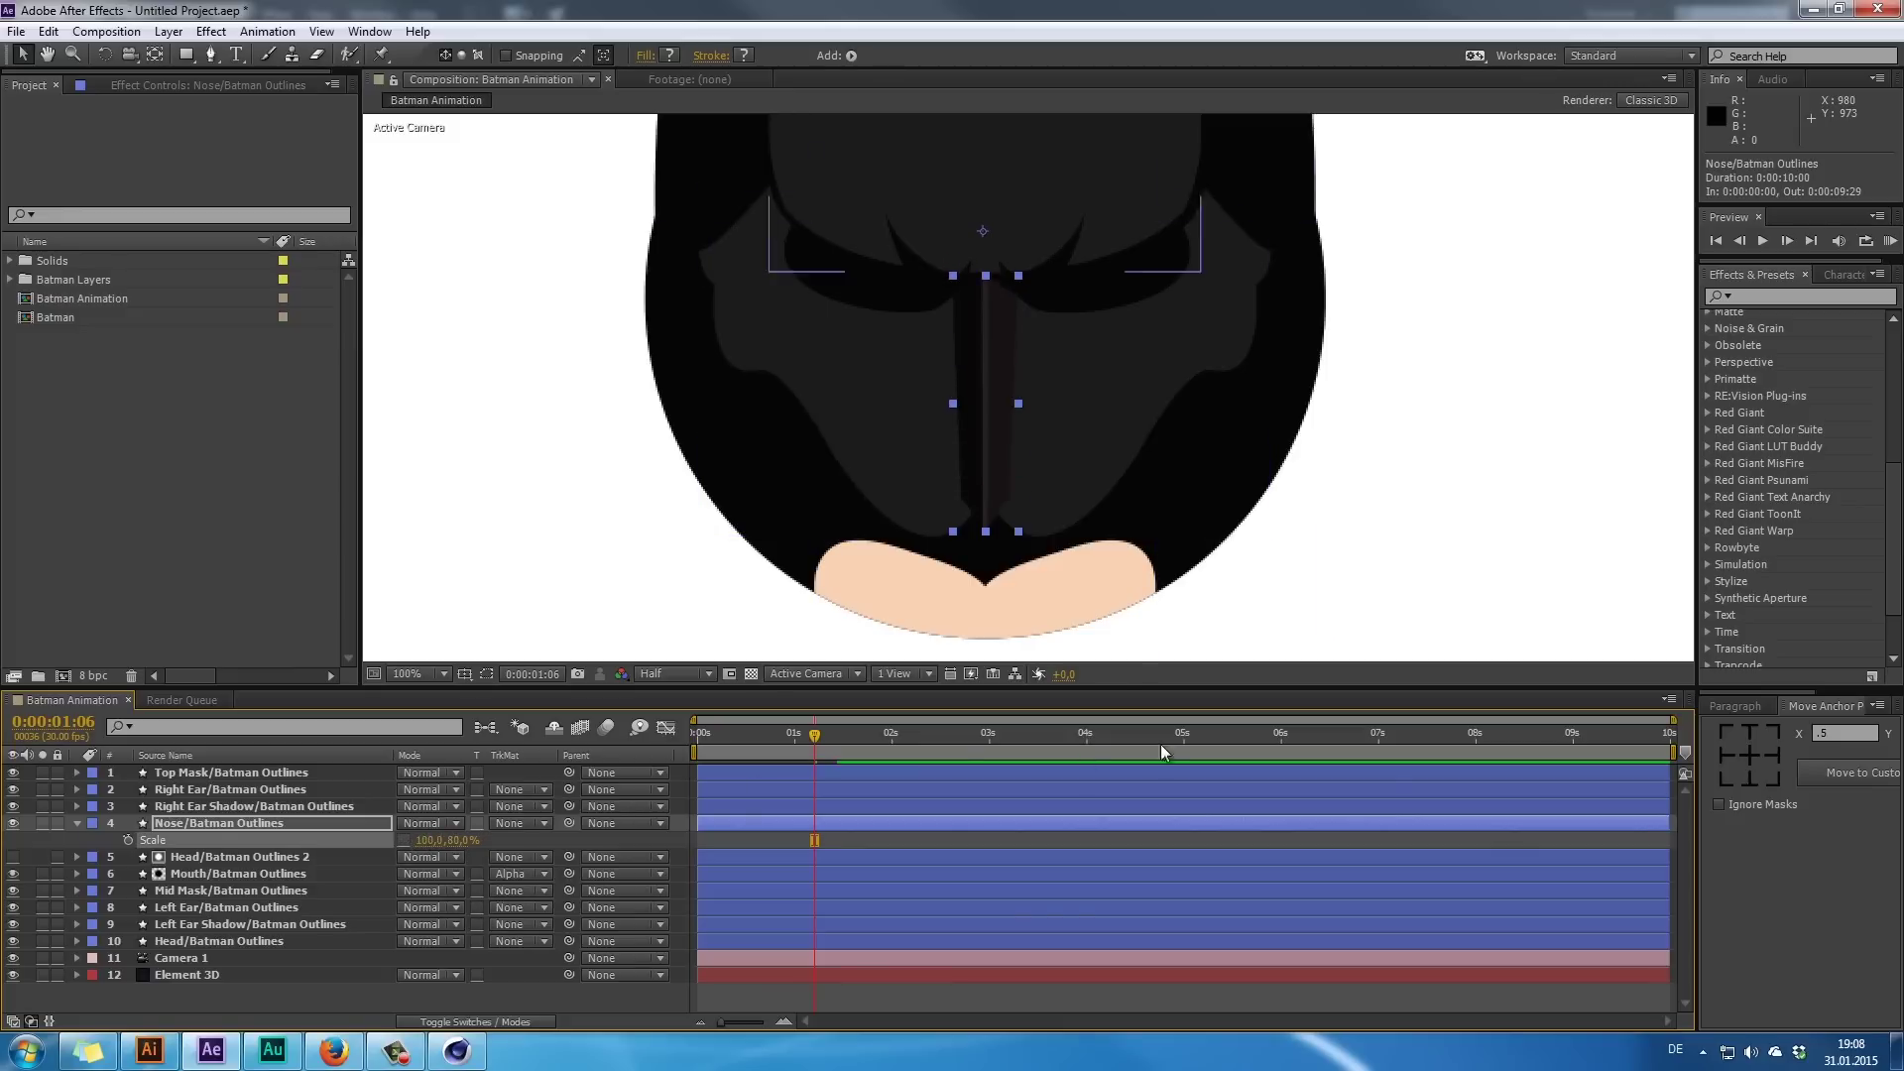
key(ctrl+z)
- Move the Nose layer's anchor point to the bottom centre of the nose with the Pan Behind tool
click(154, 54)
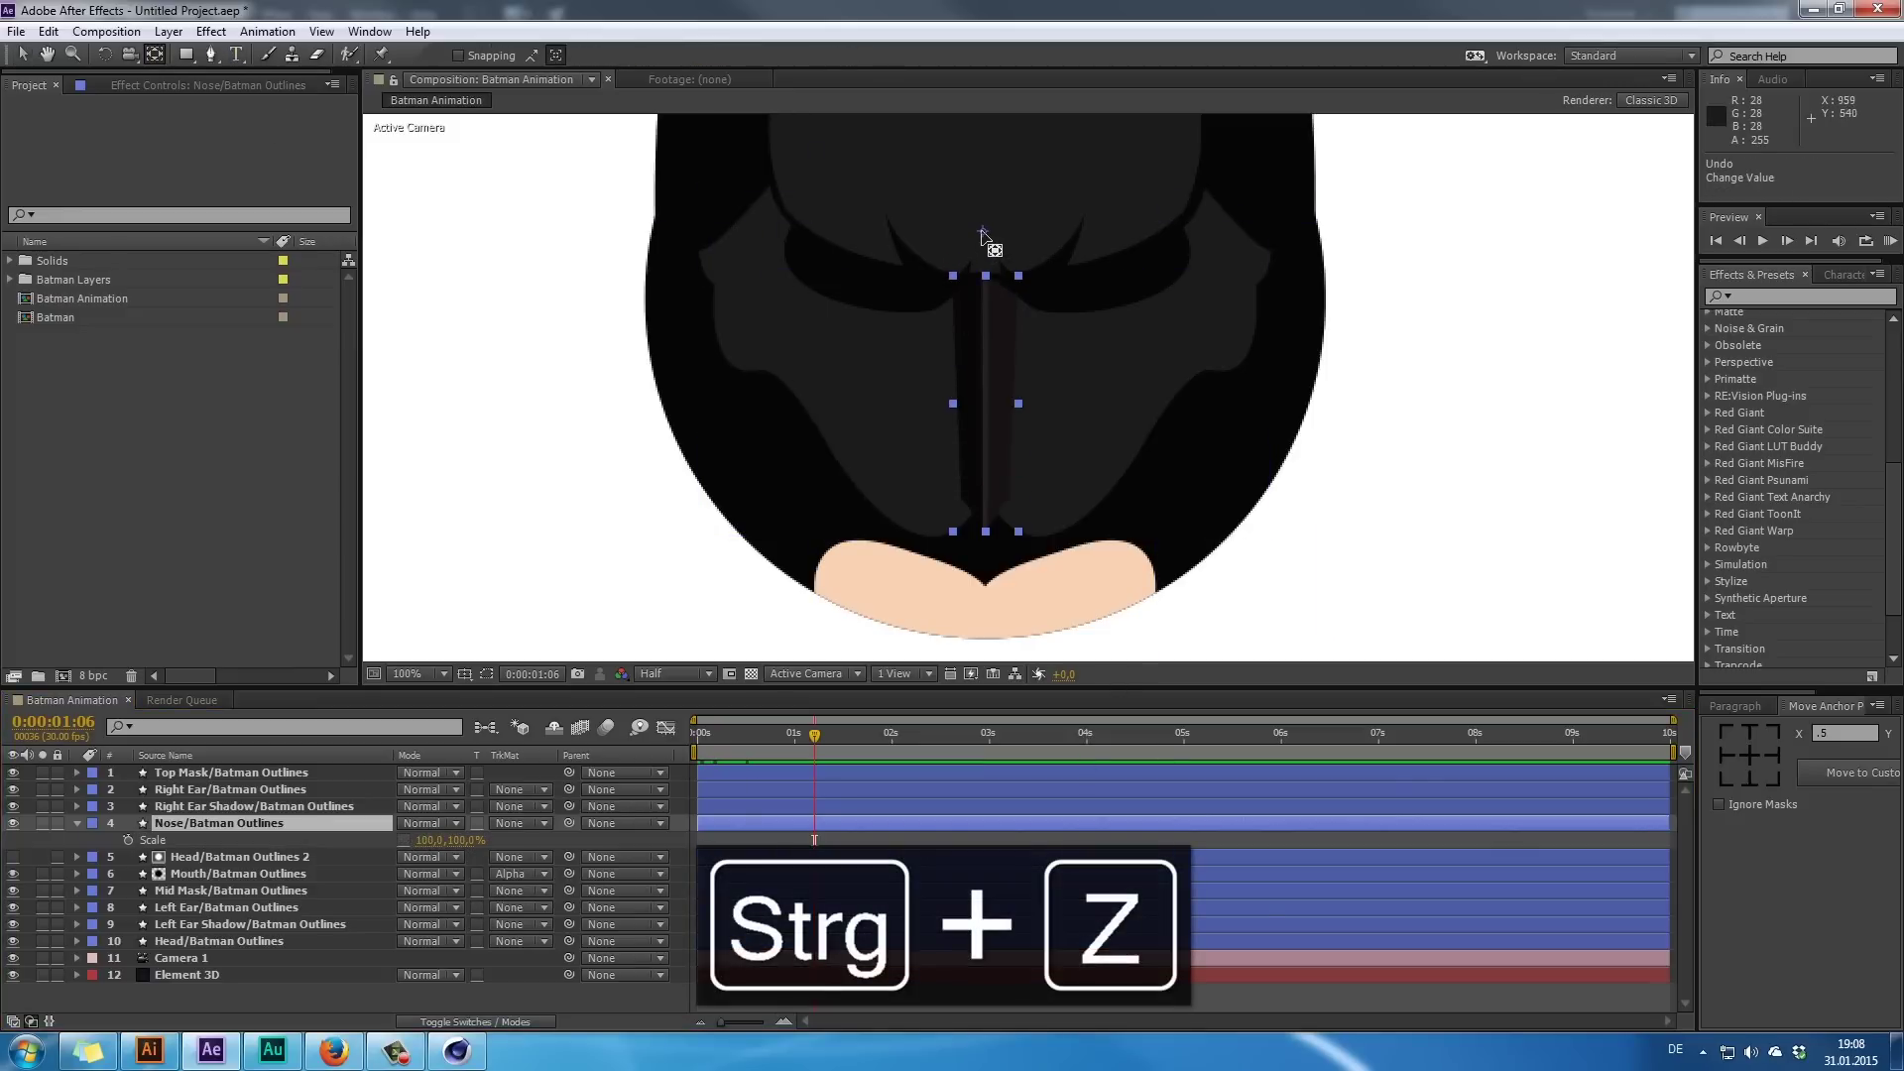
drag(981, 231, 987, 537)
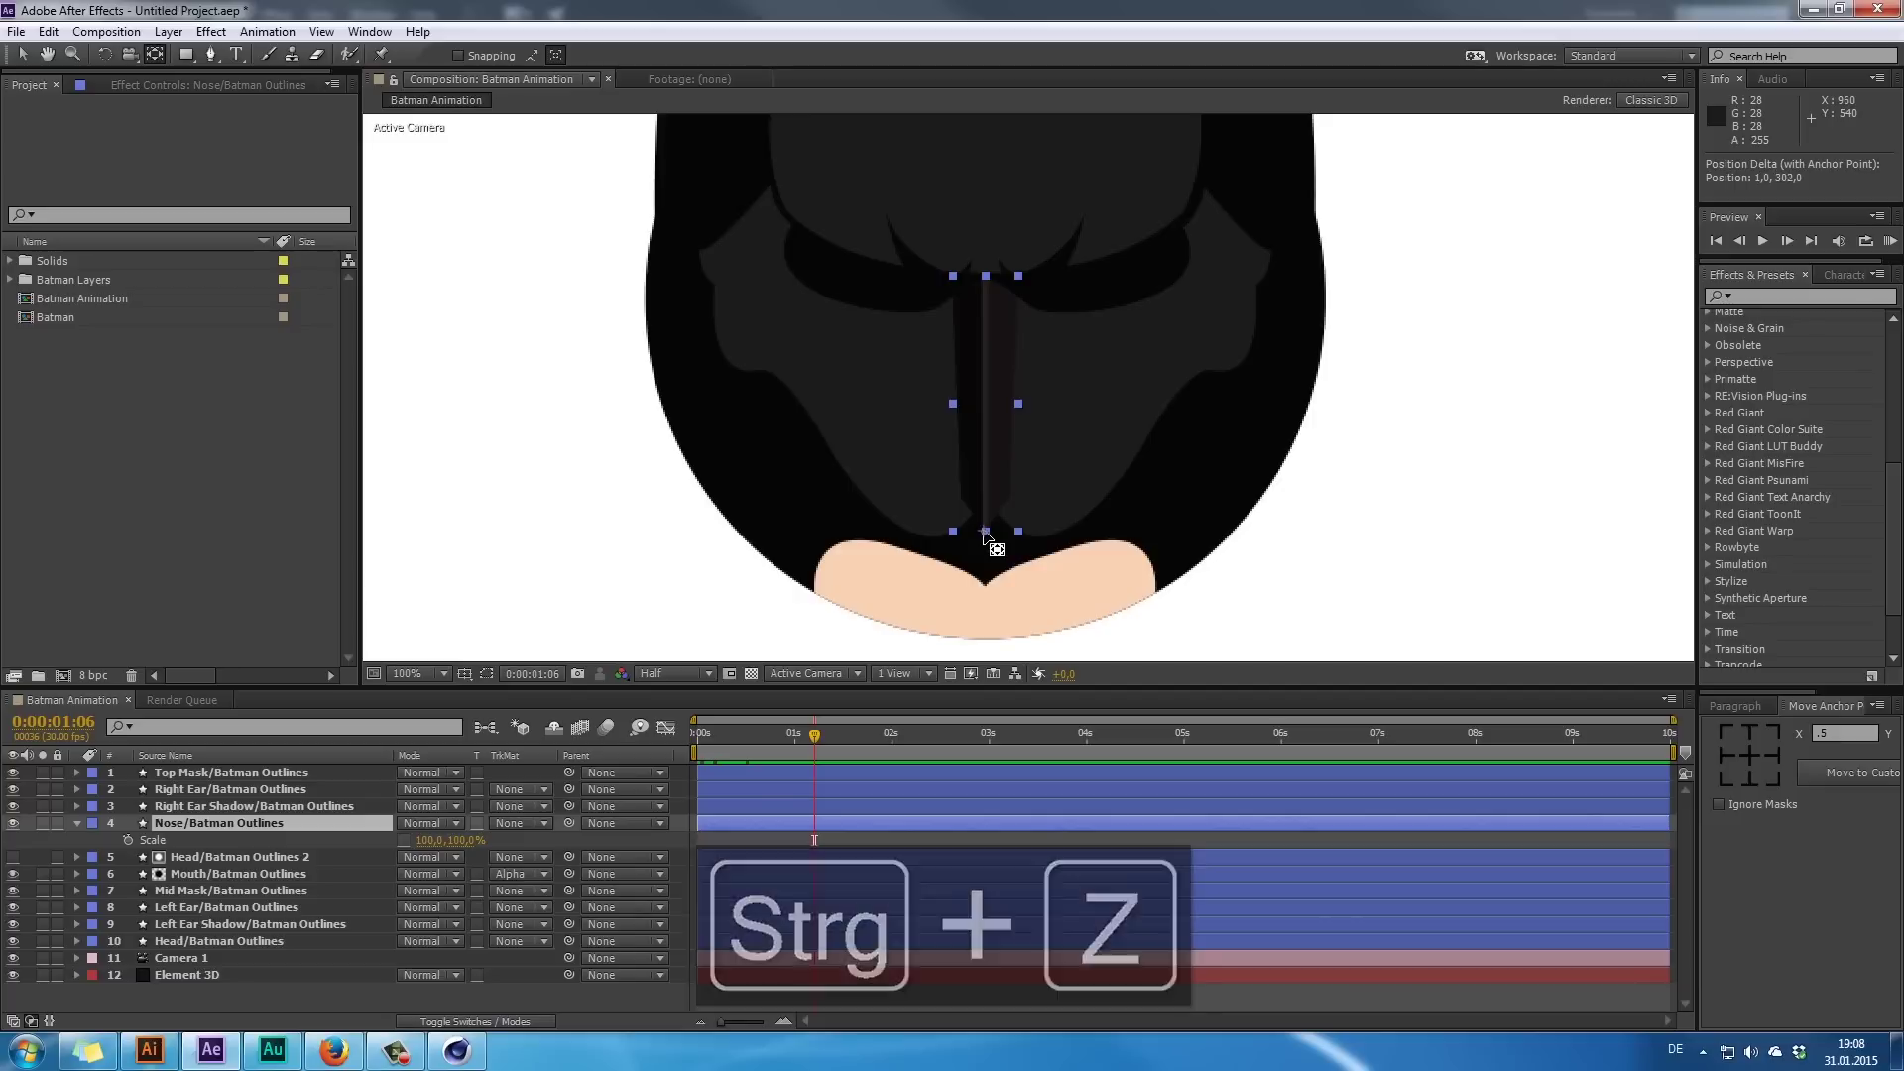
drag(459, 844, 508, 891)
drag(428, 840, 318, 840)
key(ctrl+z)
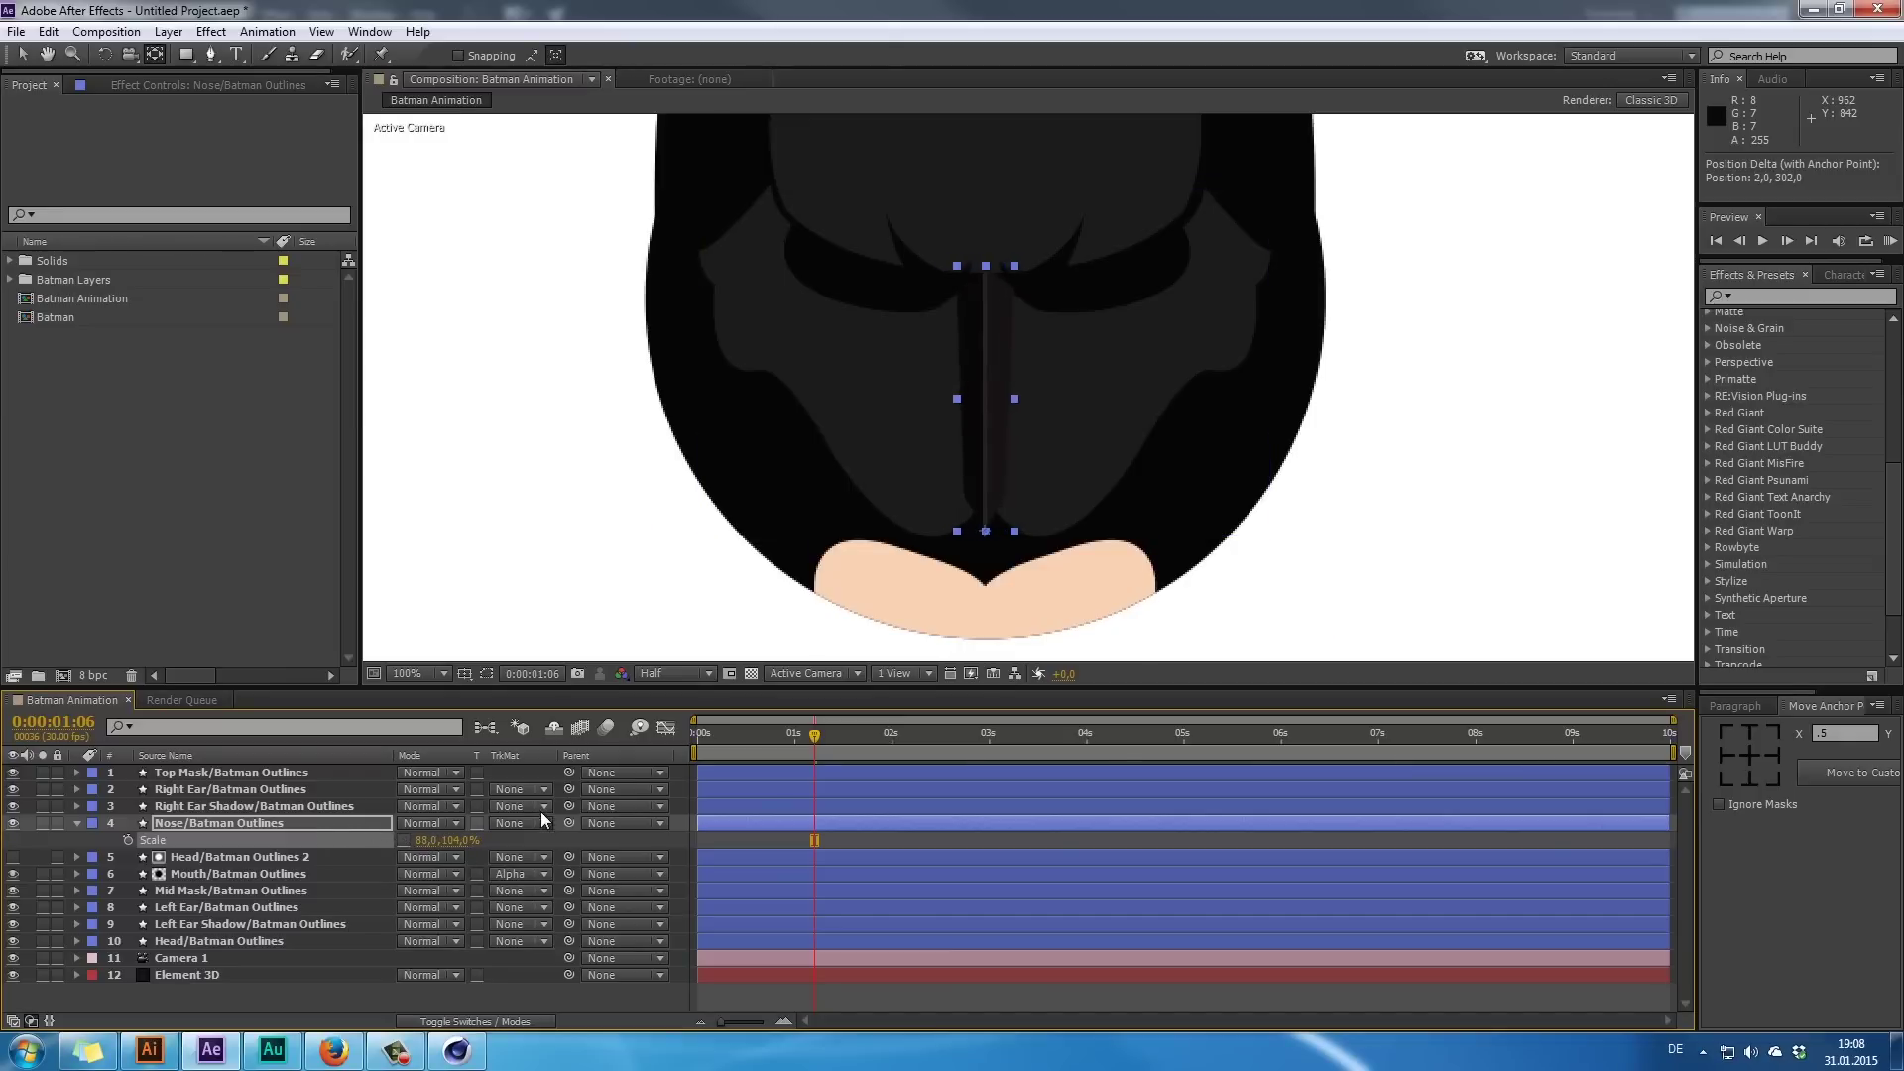
key(ctrl+z)
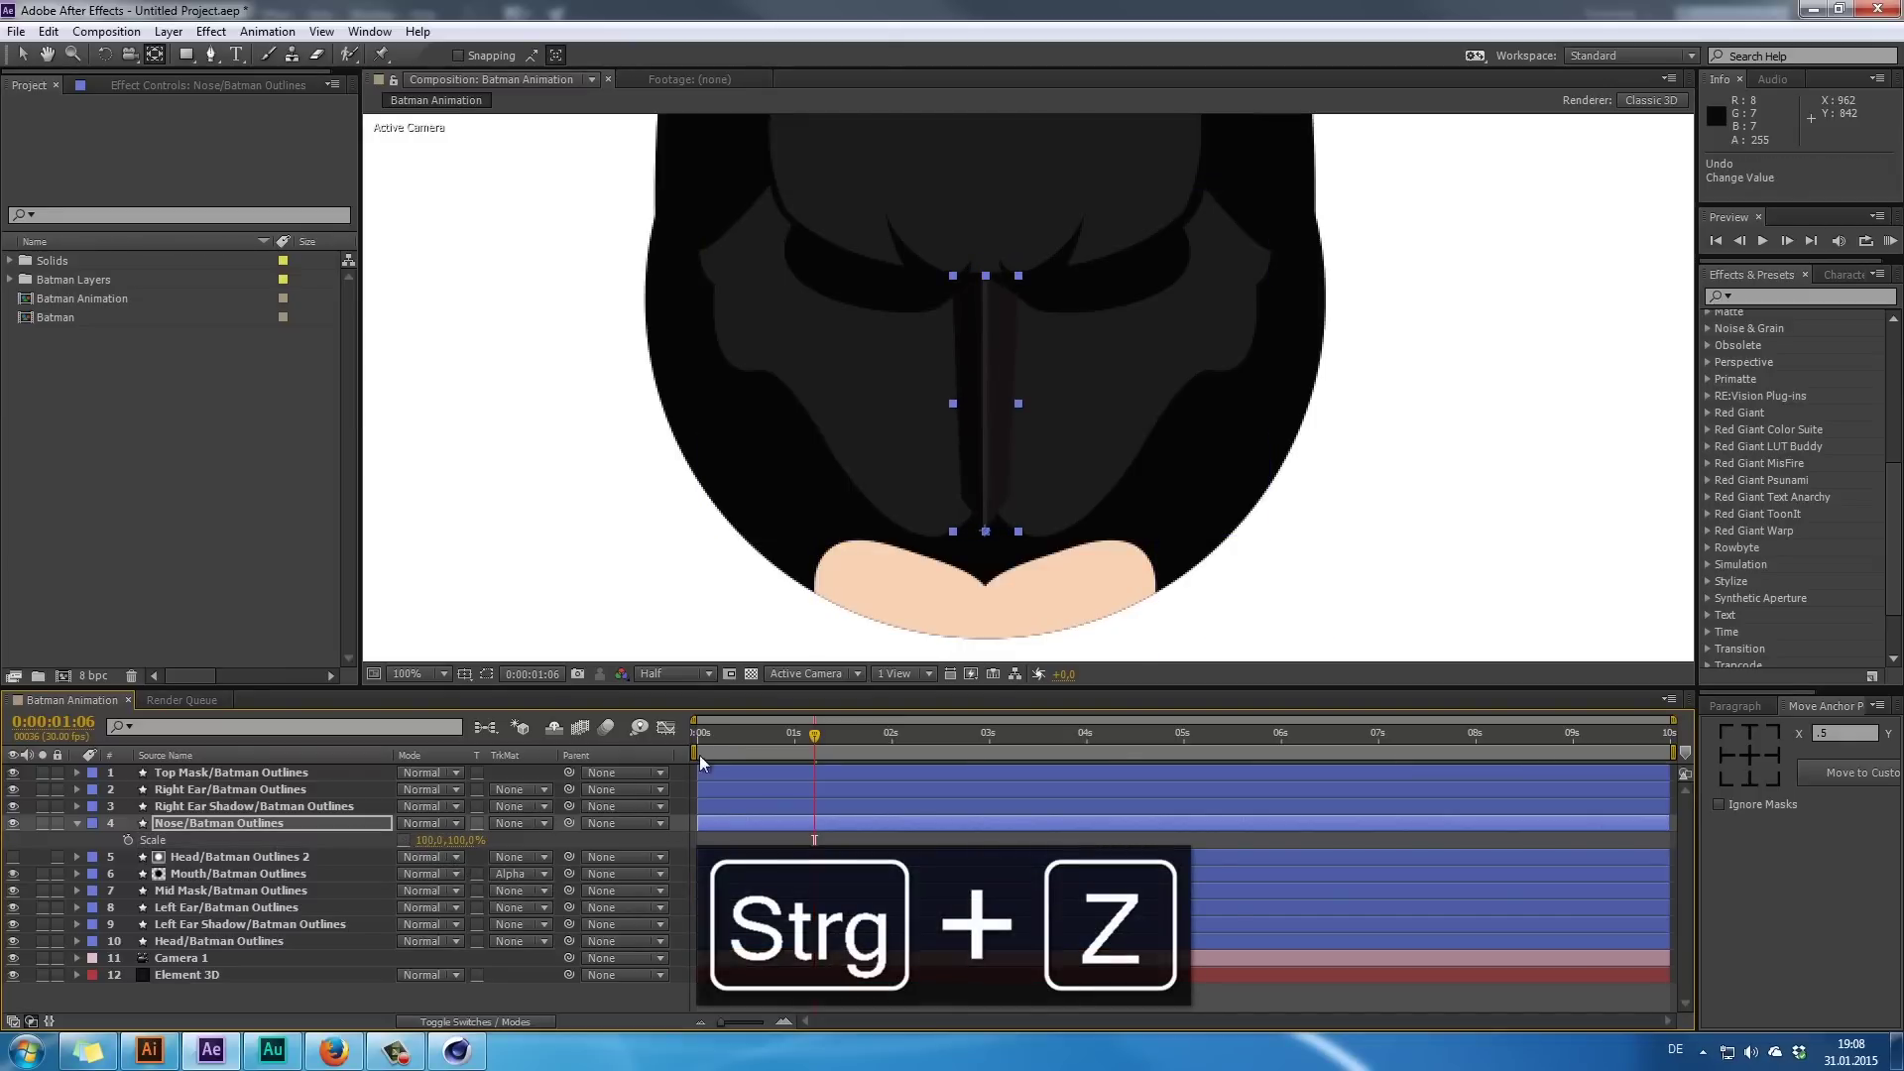
- Keyframe the Nose layer's Scale at full size at 0:00:01:29 and at 0, 0% at 0:00:01:06
click(127, 839)
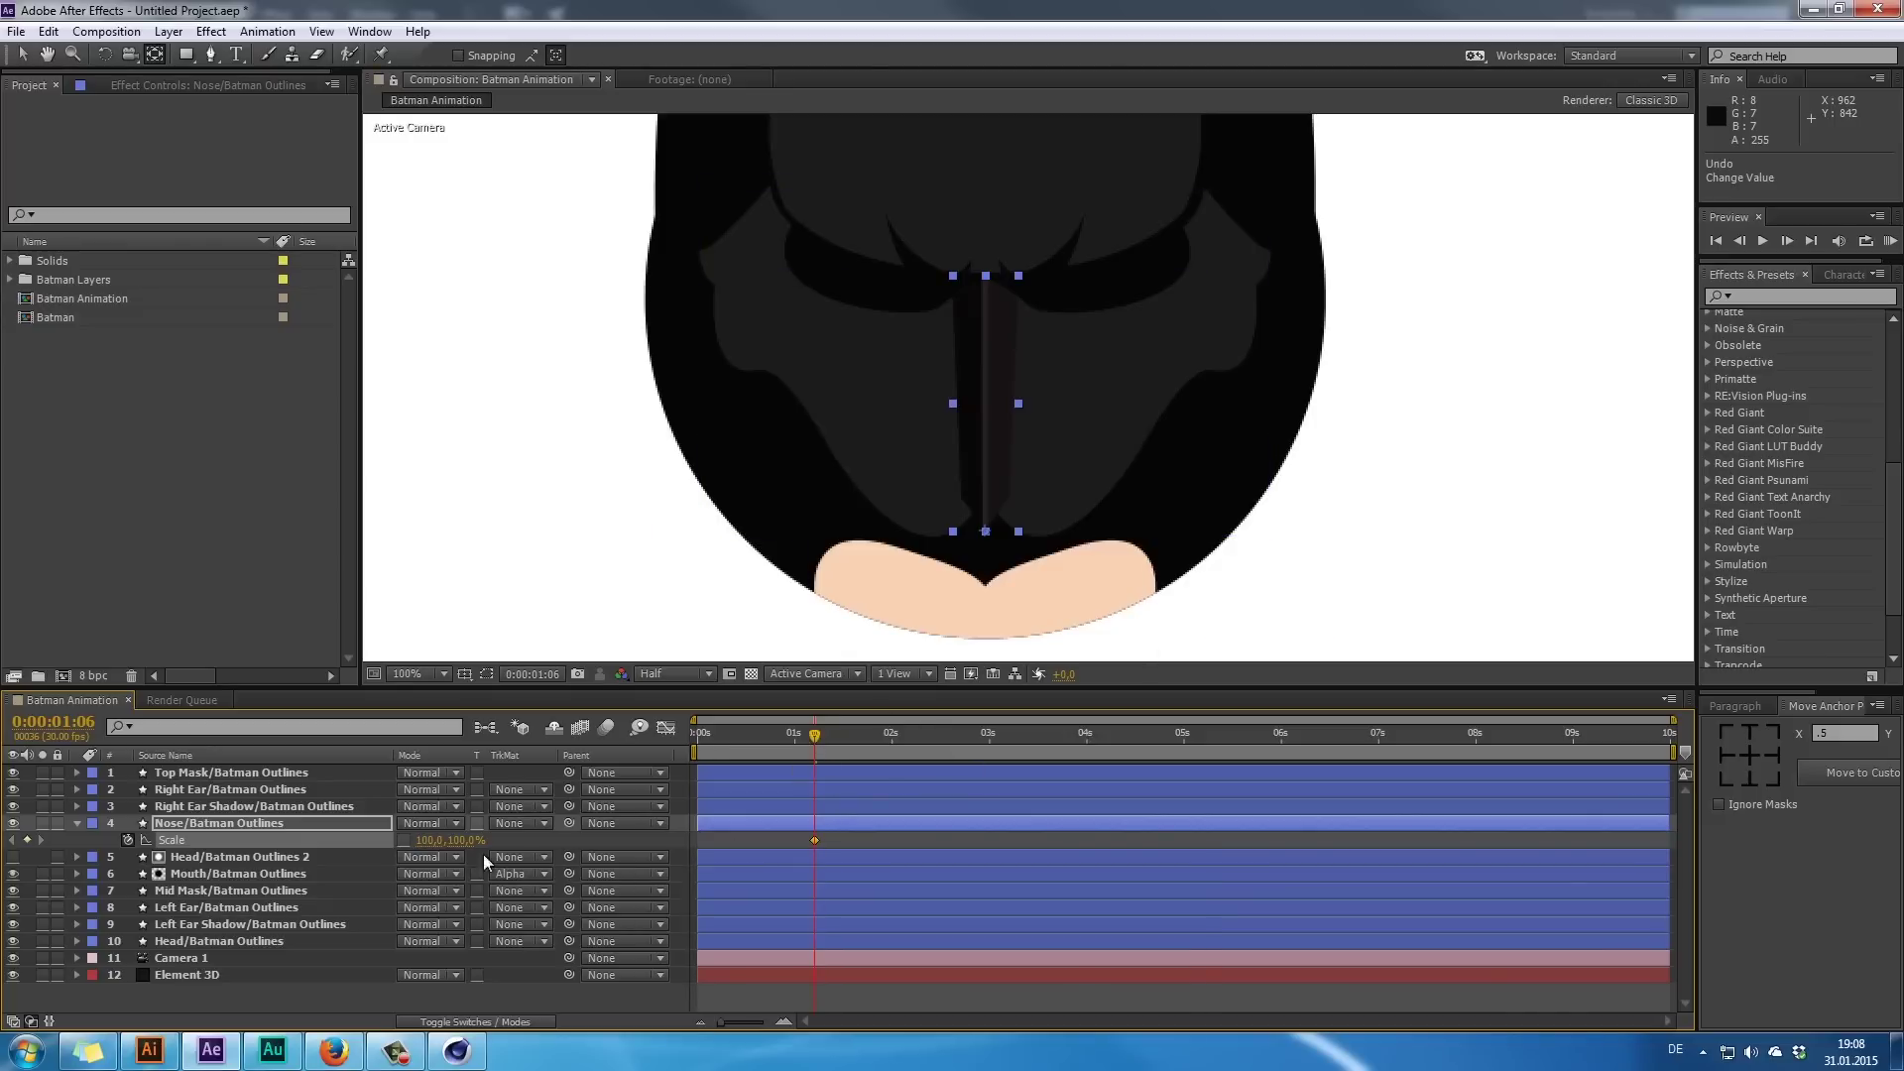
drag(815, 841, 870, 842)
mouse_move(461, 840)
mouse_down()
mouse_move(373, 852)
mouse_move(457, 846)
mouse_up()
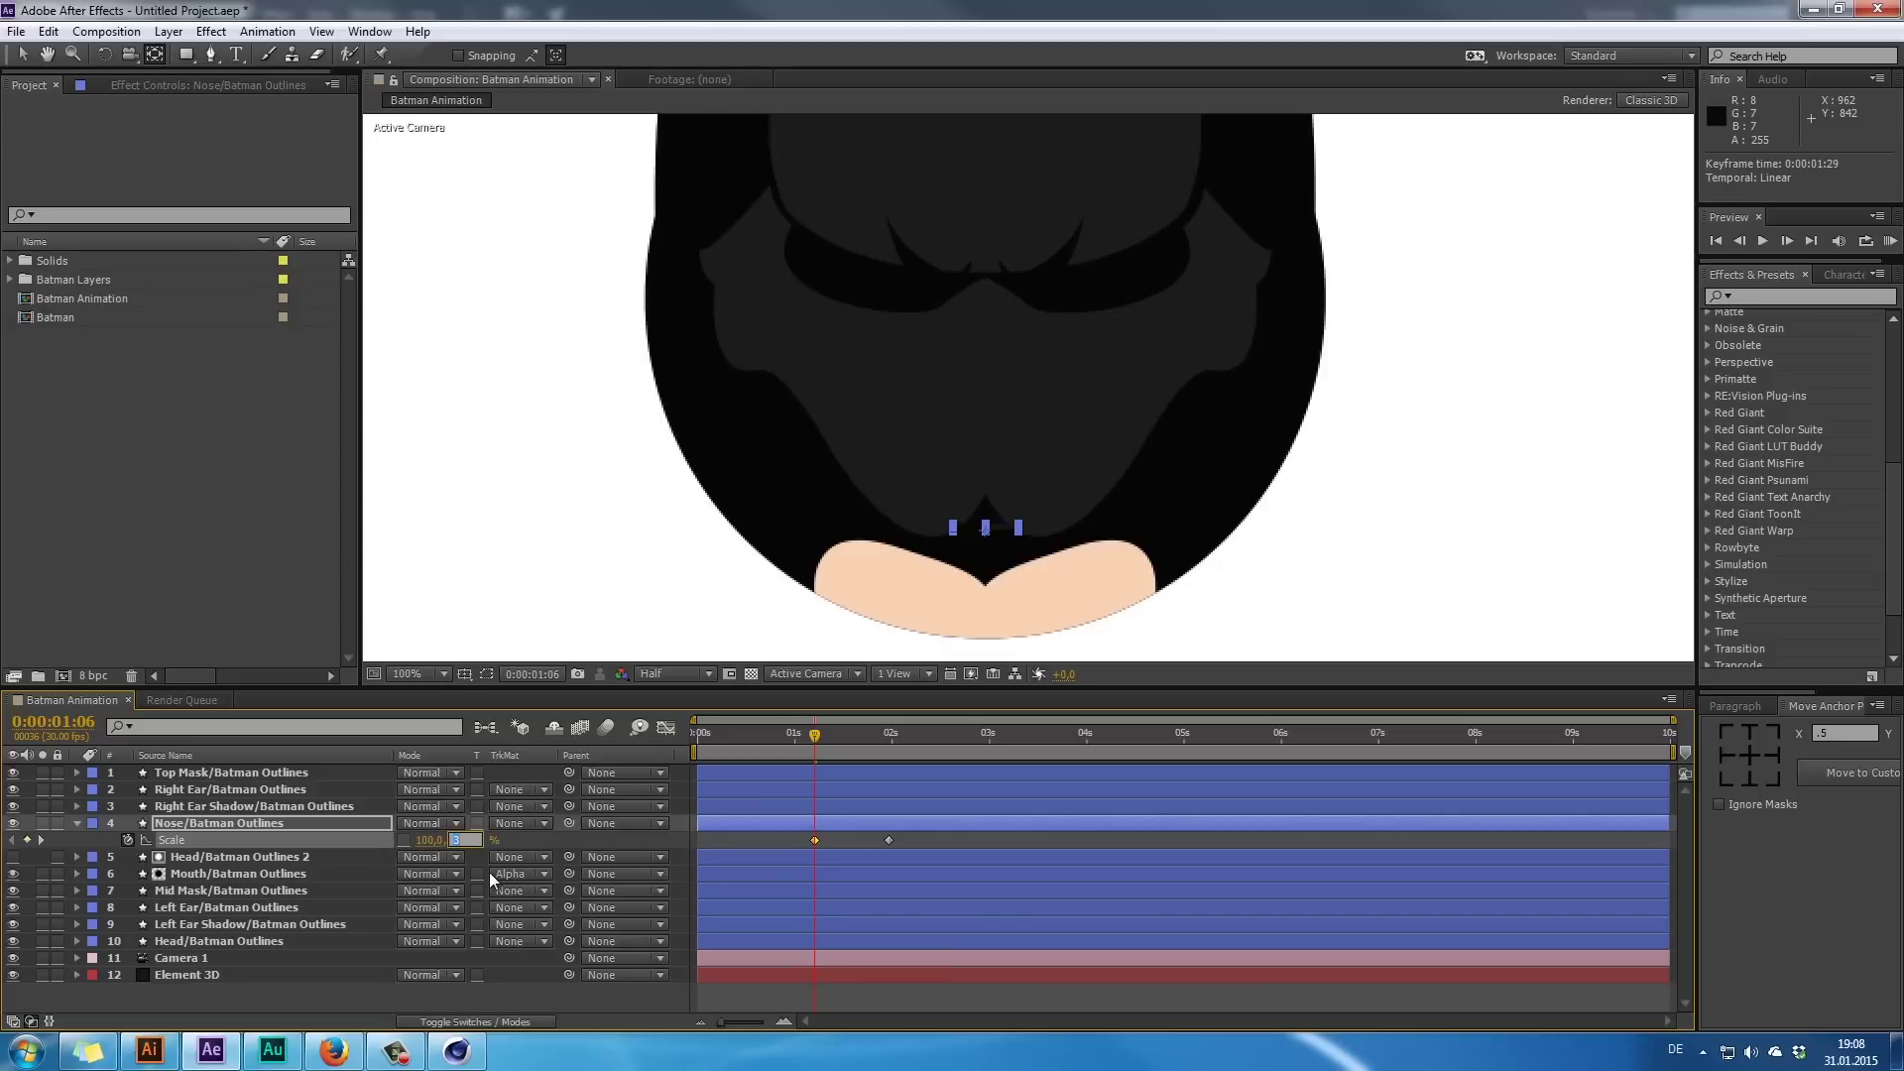
key(Return)
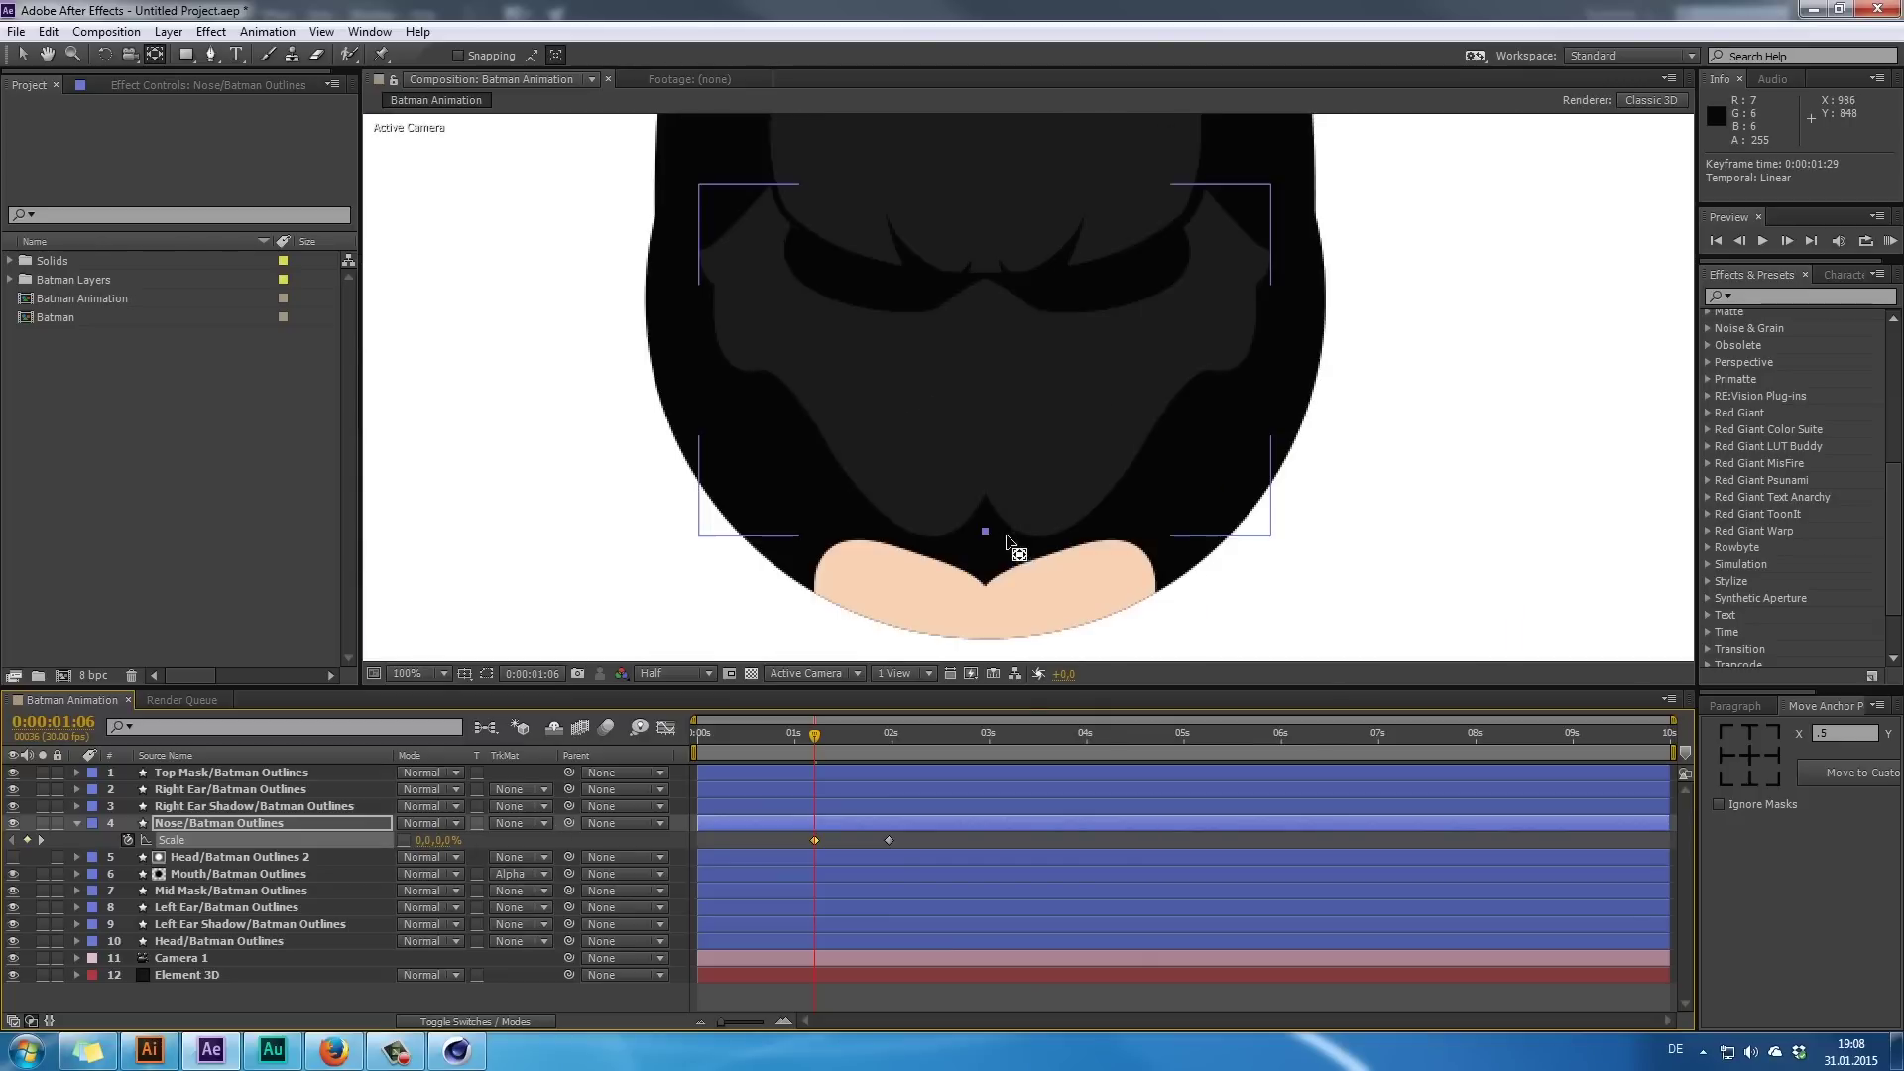
- Add a Nose Scale keyframe at 0:00:01:13 with the width at 2% and the height at 100%
mouse_move(815, 733)
mouse_down()
mouse_move(898, 748)
mouse_move(836, 744)
mouse_up()
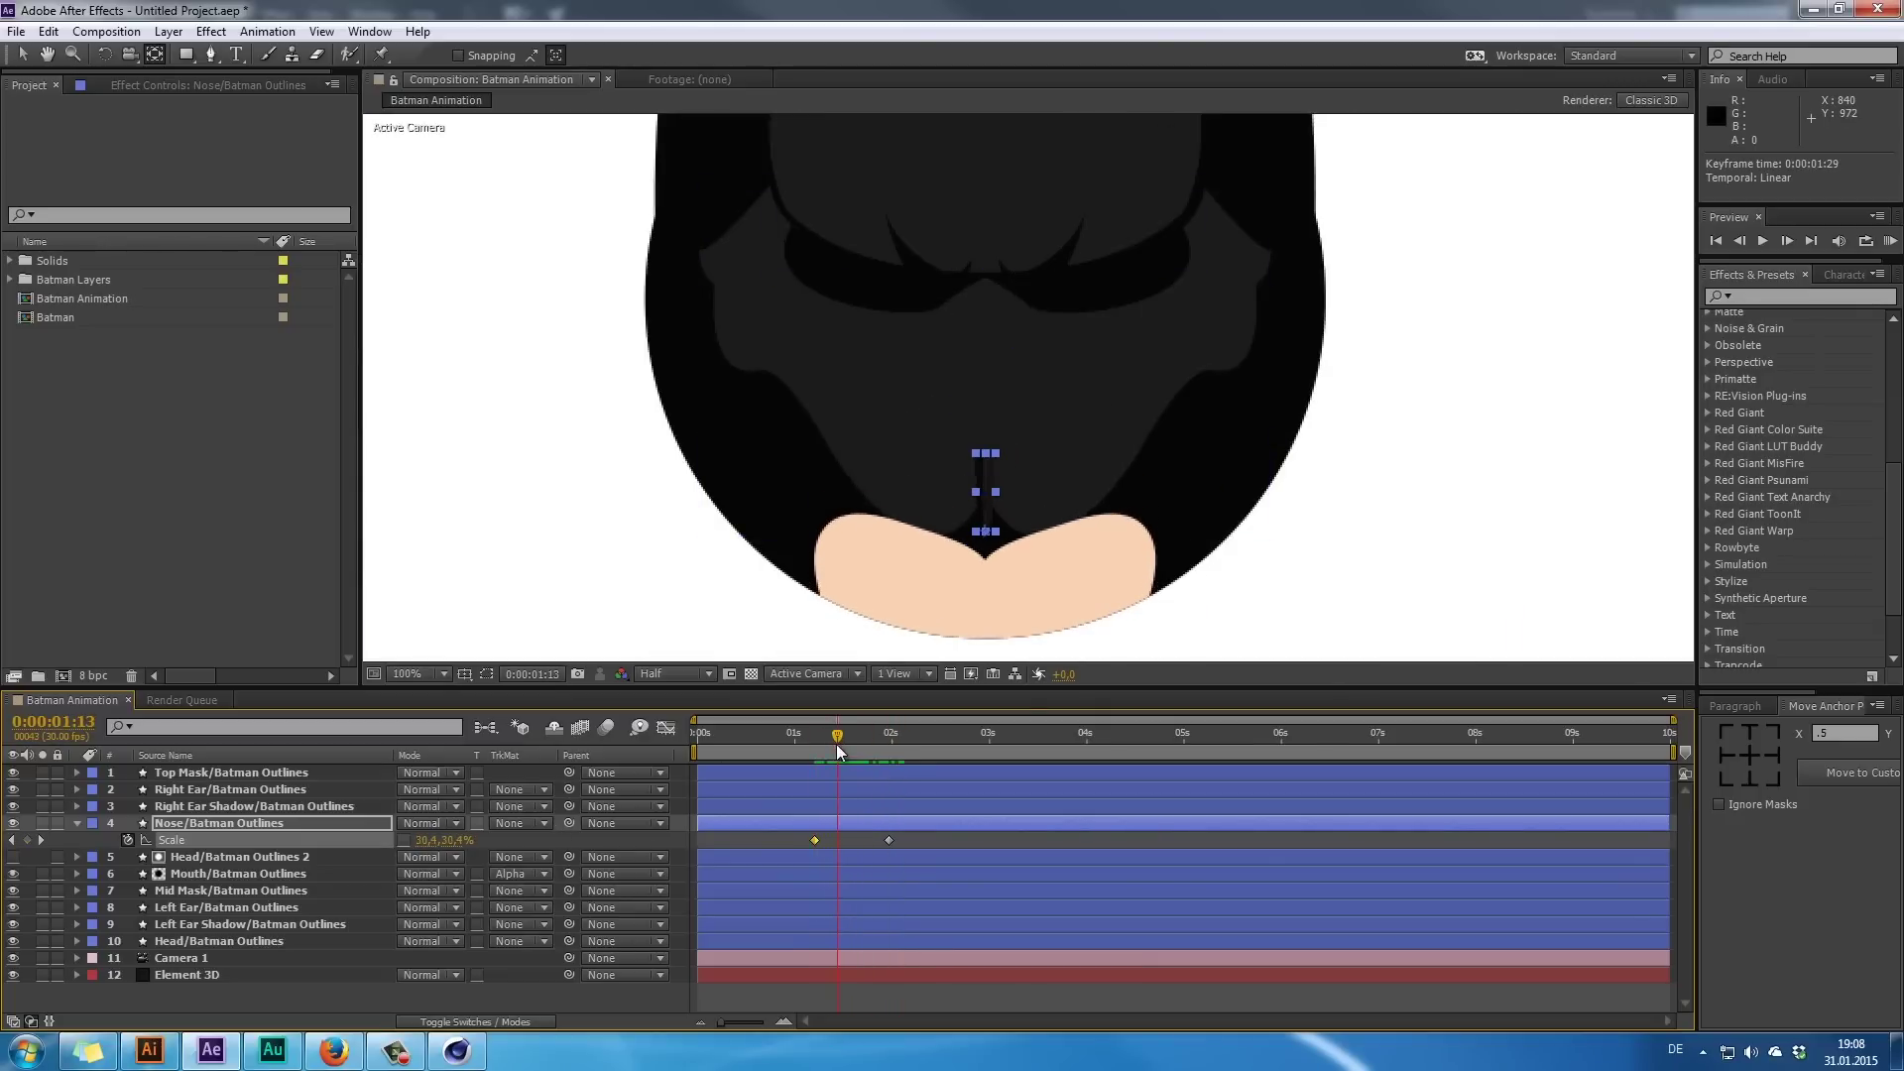
click(424, 839)
text(2)
key(Return)
drag(518, 851, 454, 845)
text(100)
key(Return)
- Delay the Nose layer's last two Scale keyframes, placing the middle one at 0:00:01:24, and scrub through the growth animation
drag(817, 734, 925, 765)
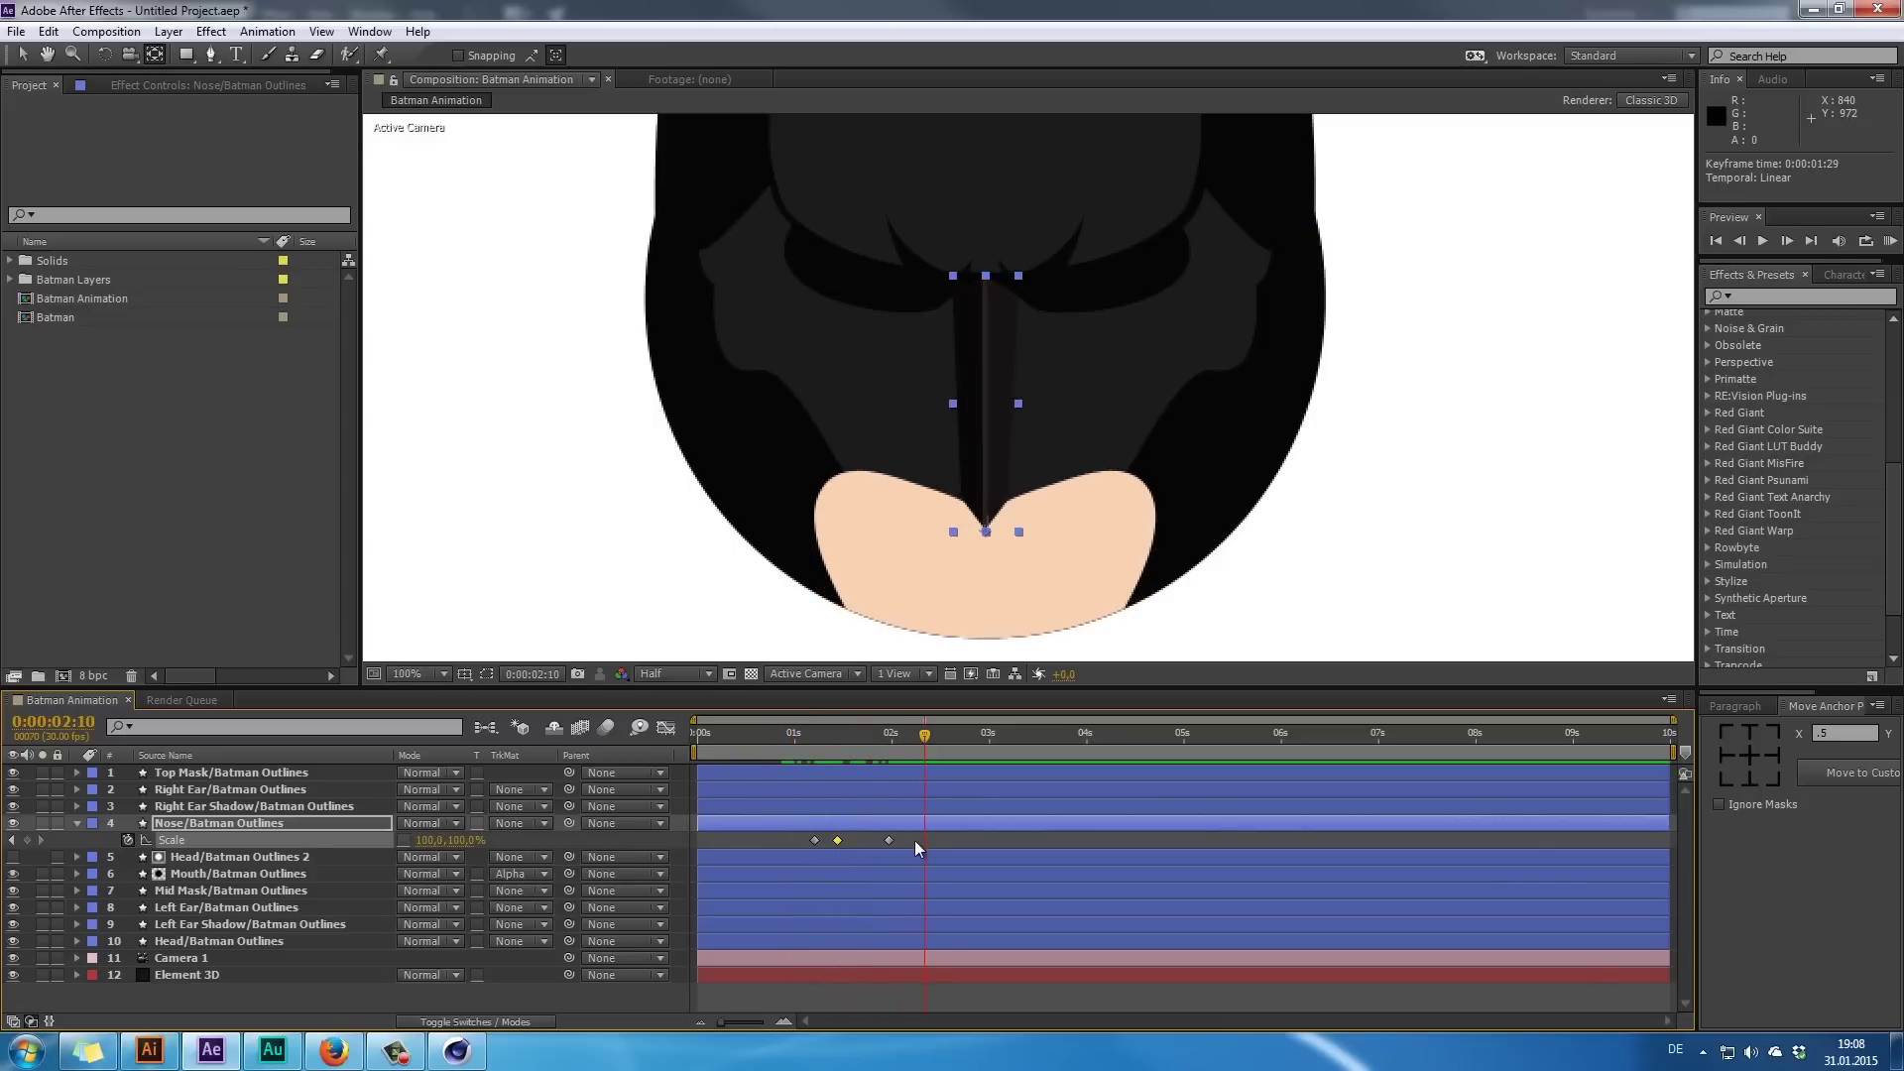
drag(914, 840, 873, 841)
drag(808, 736, 953, 774)
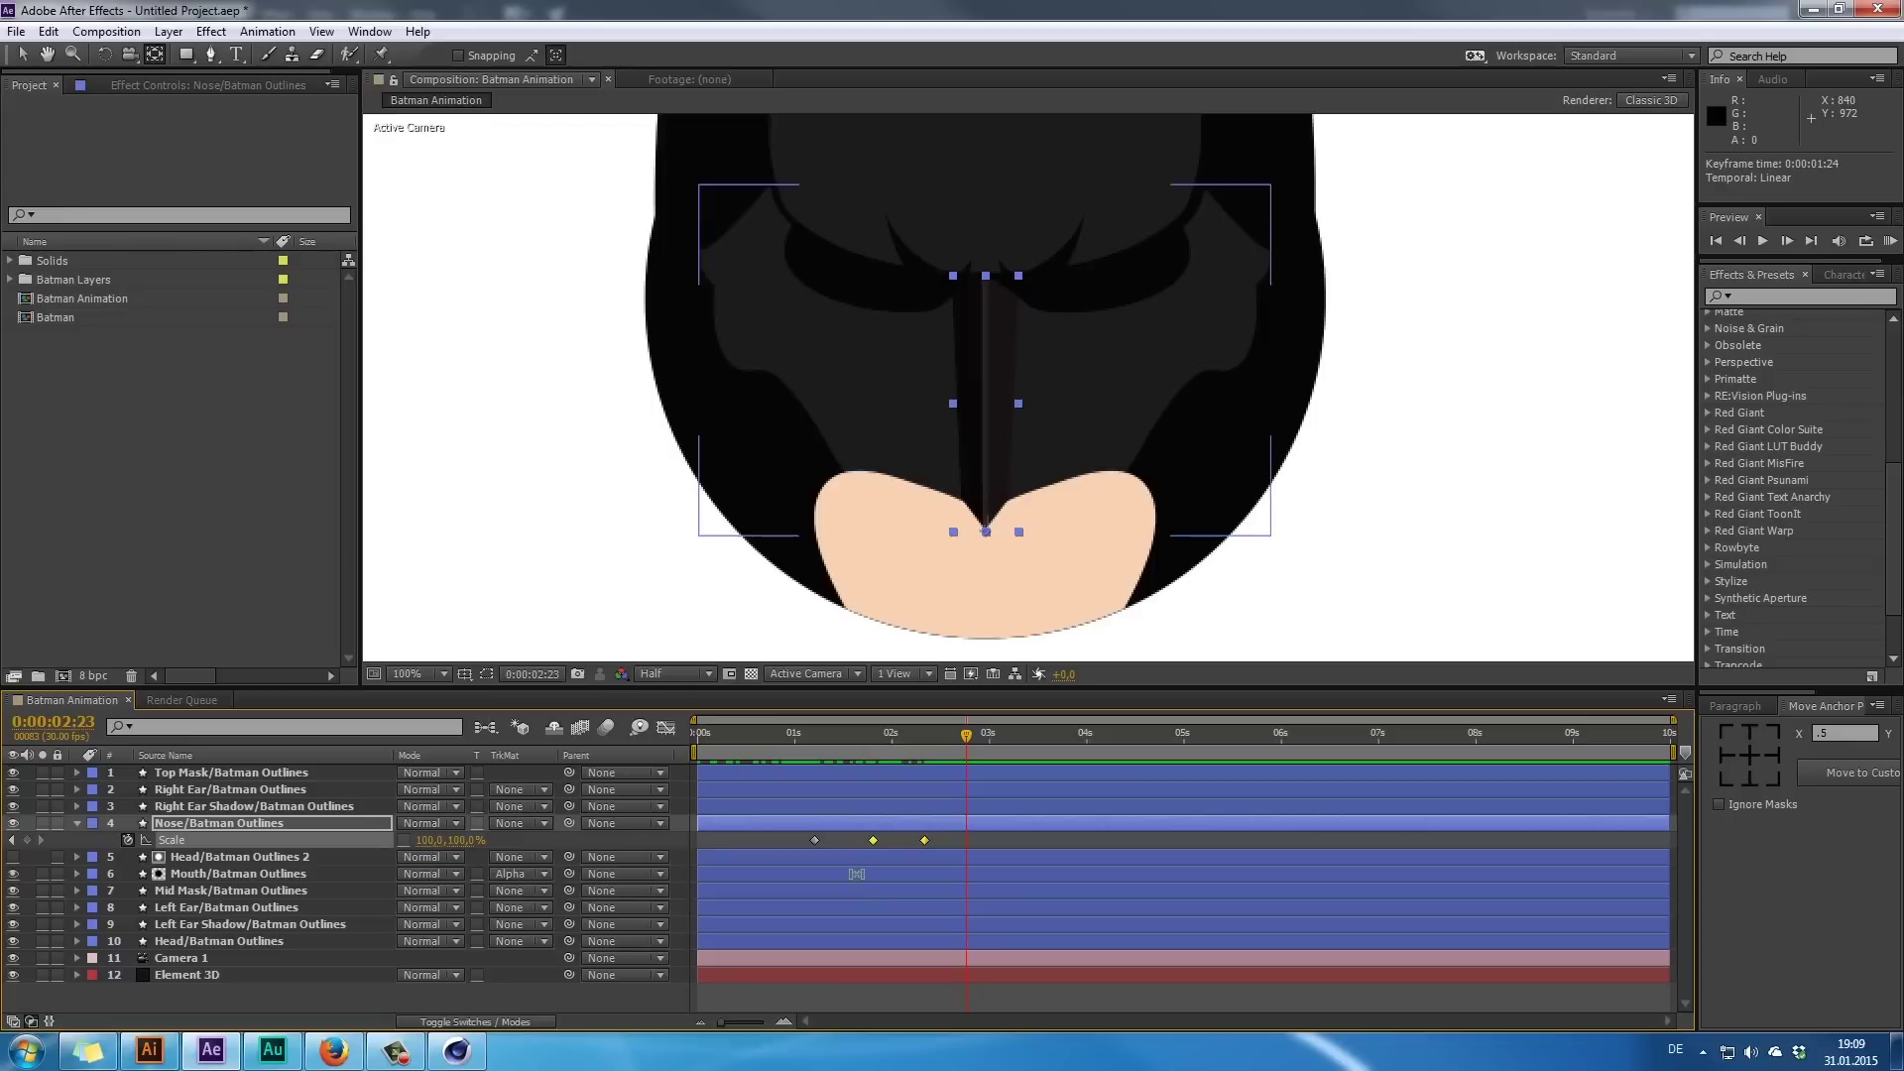
- Switch to the Selection tool, find the Mid Mask layer and show its Scale keyframes
key(v)
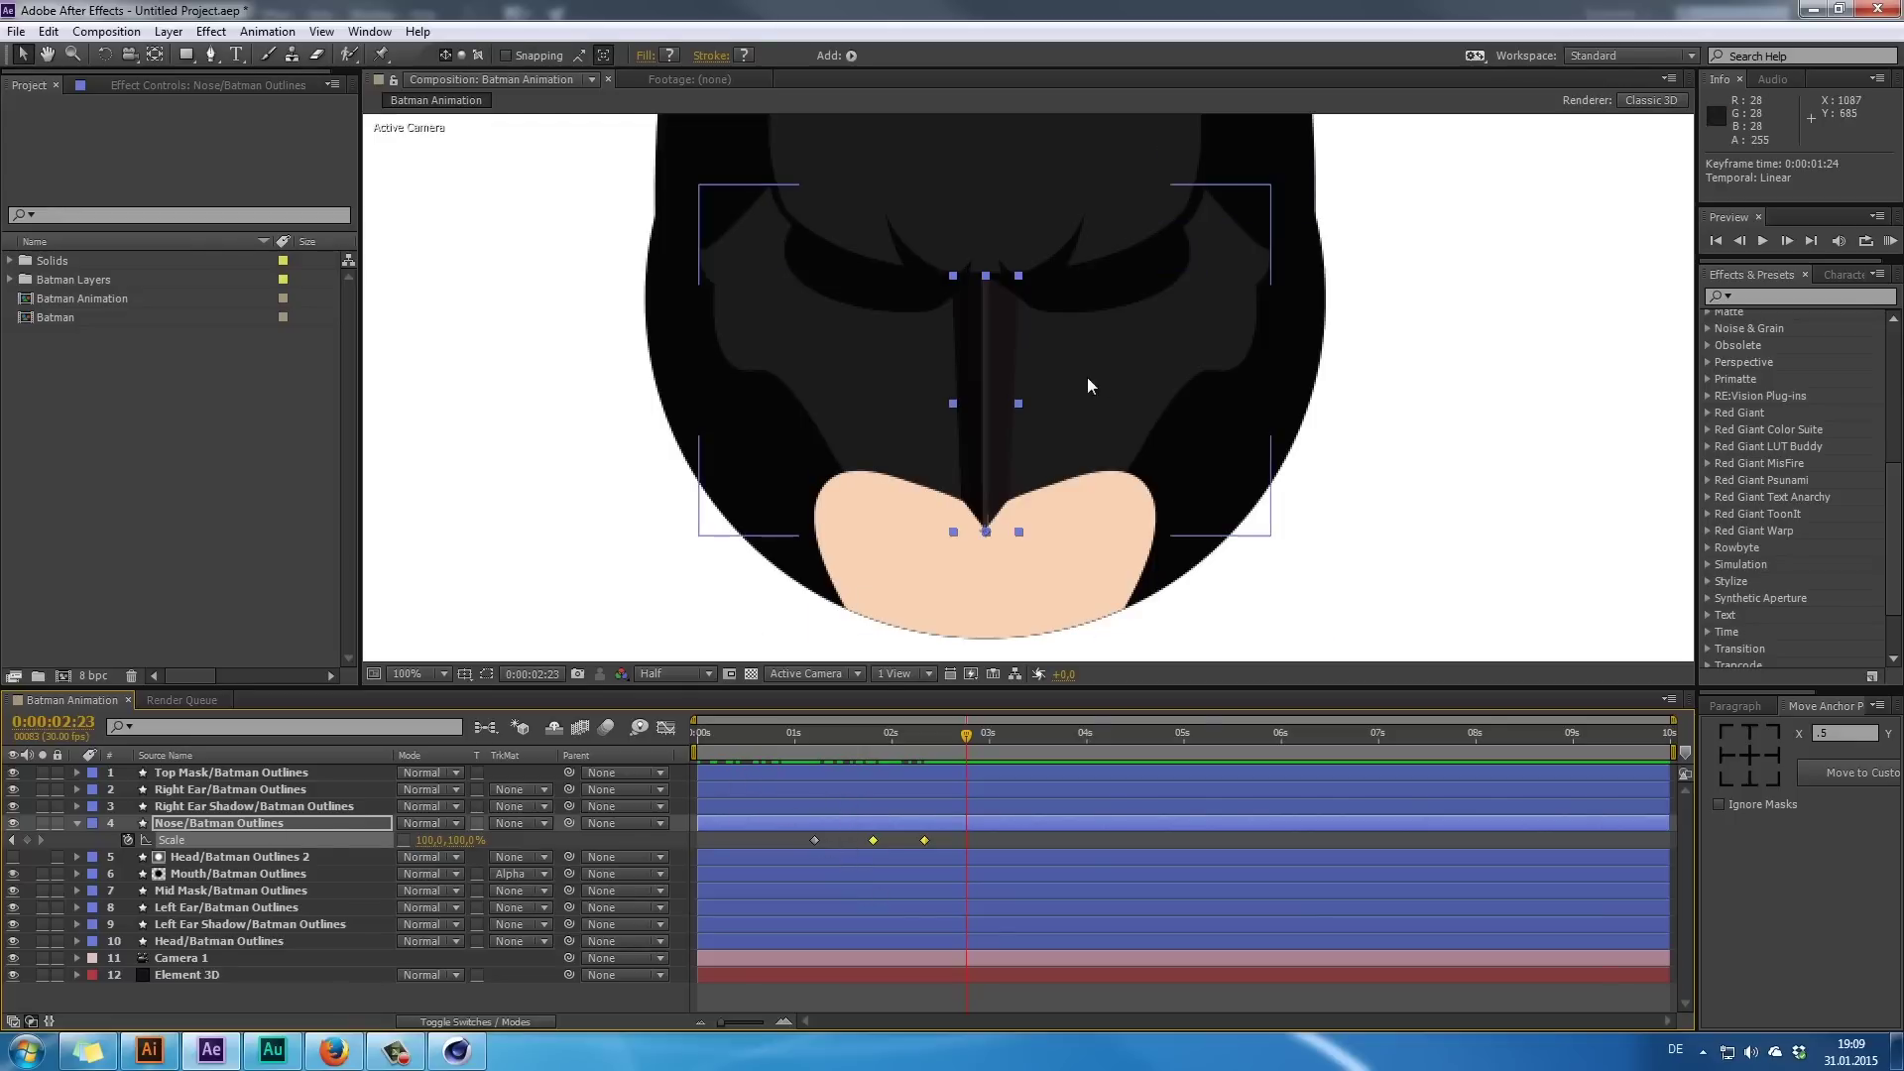
click(204, 772)
click(199, 791)
click(204, 807)
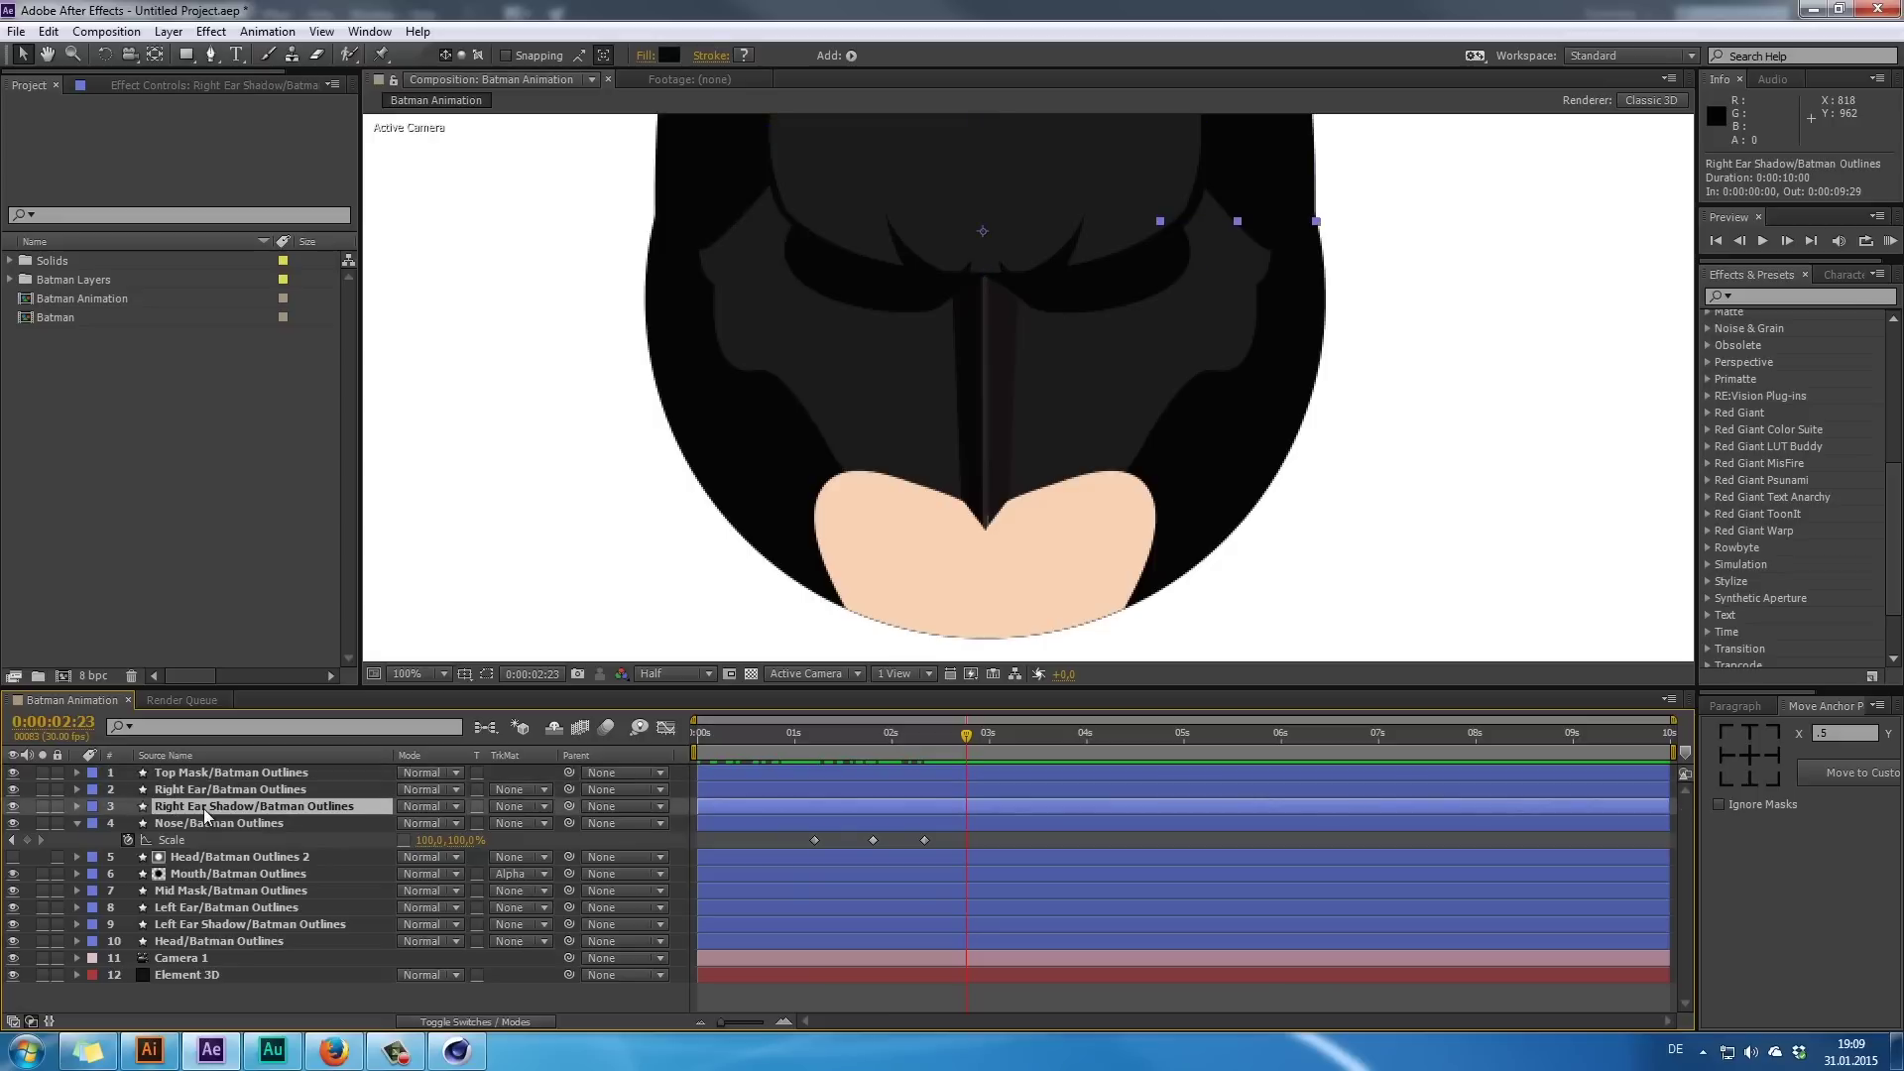
click(212, 892)
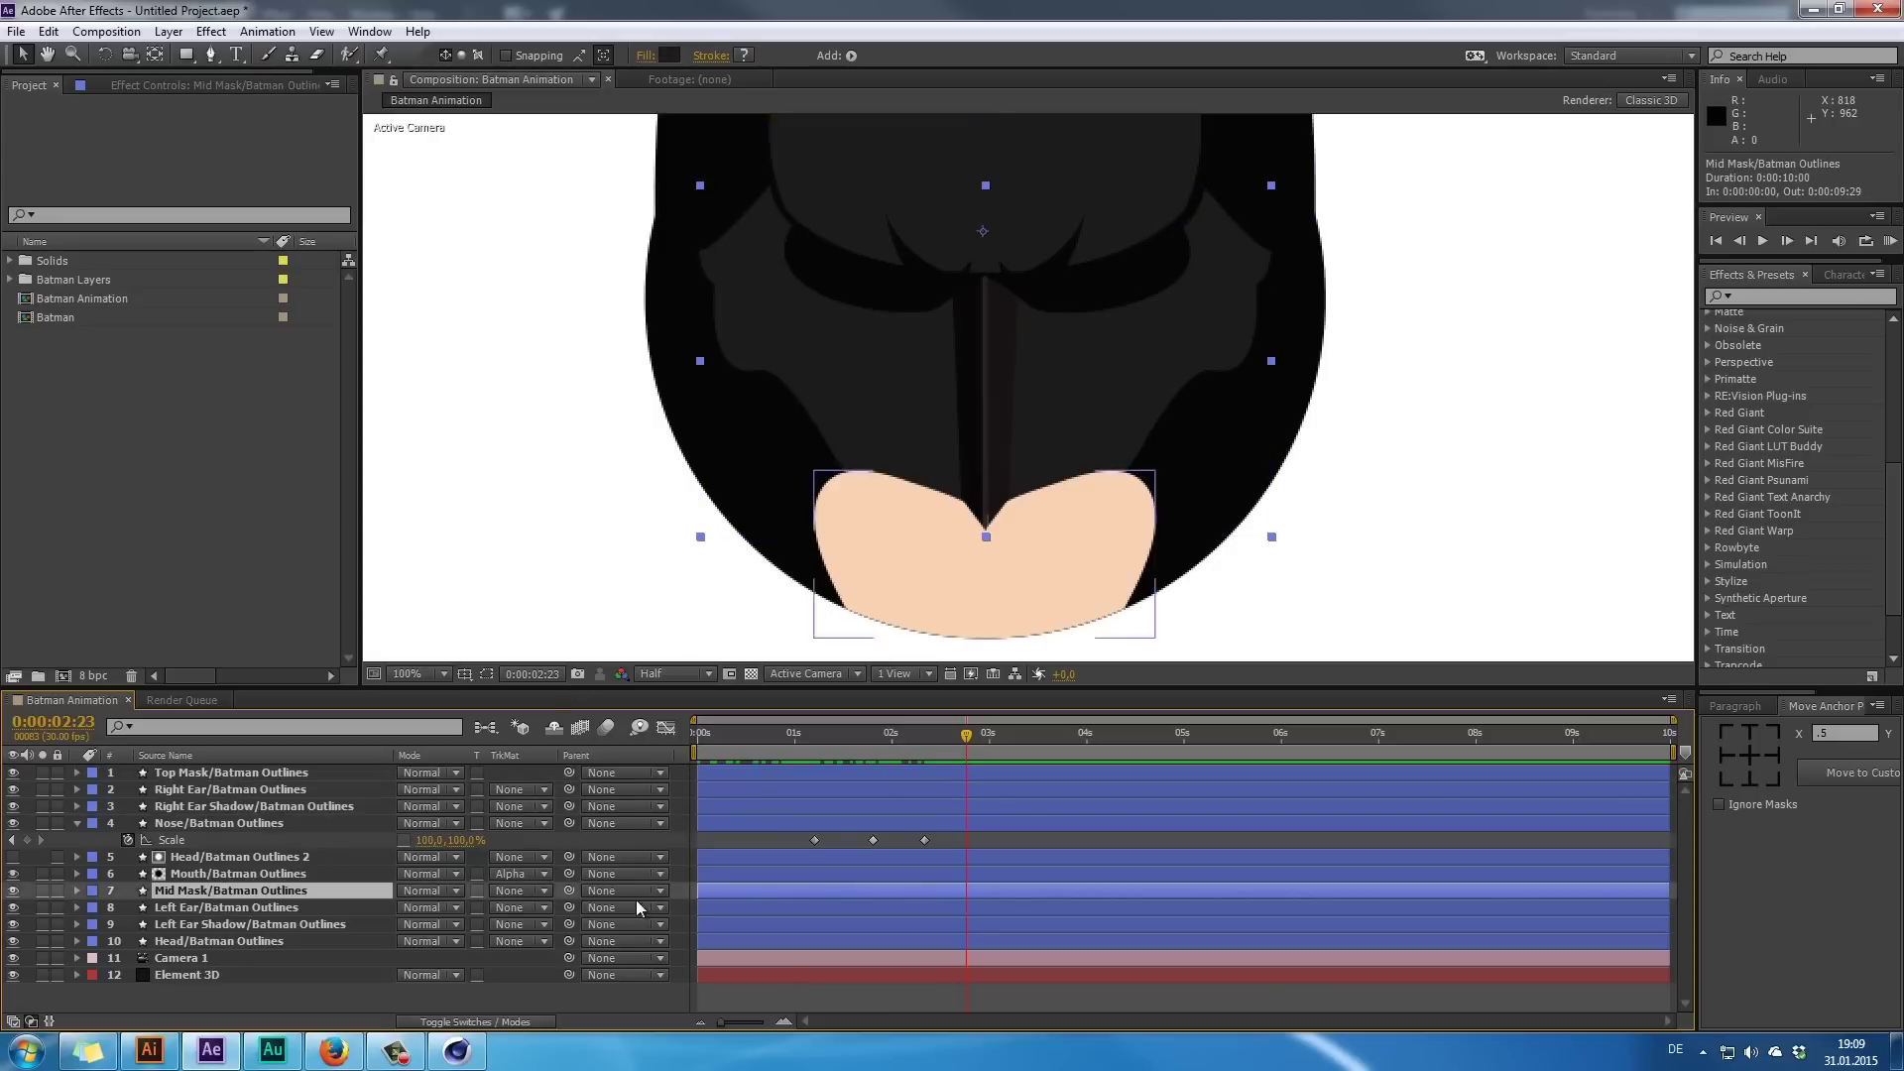
key(s)
- Move the Nose layer's three Scale keyframes close together at the start of the timeline
drag(944, 839, 890, 835)
click(891, 843)
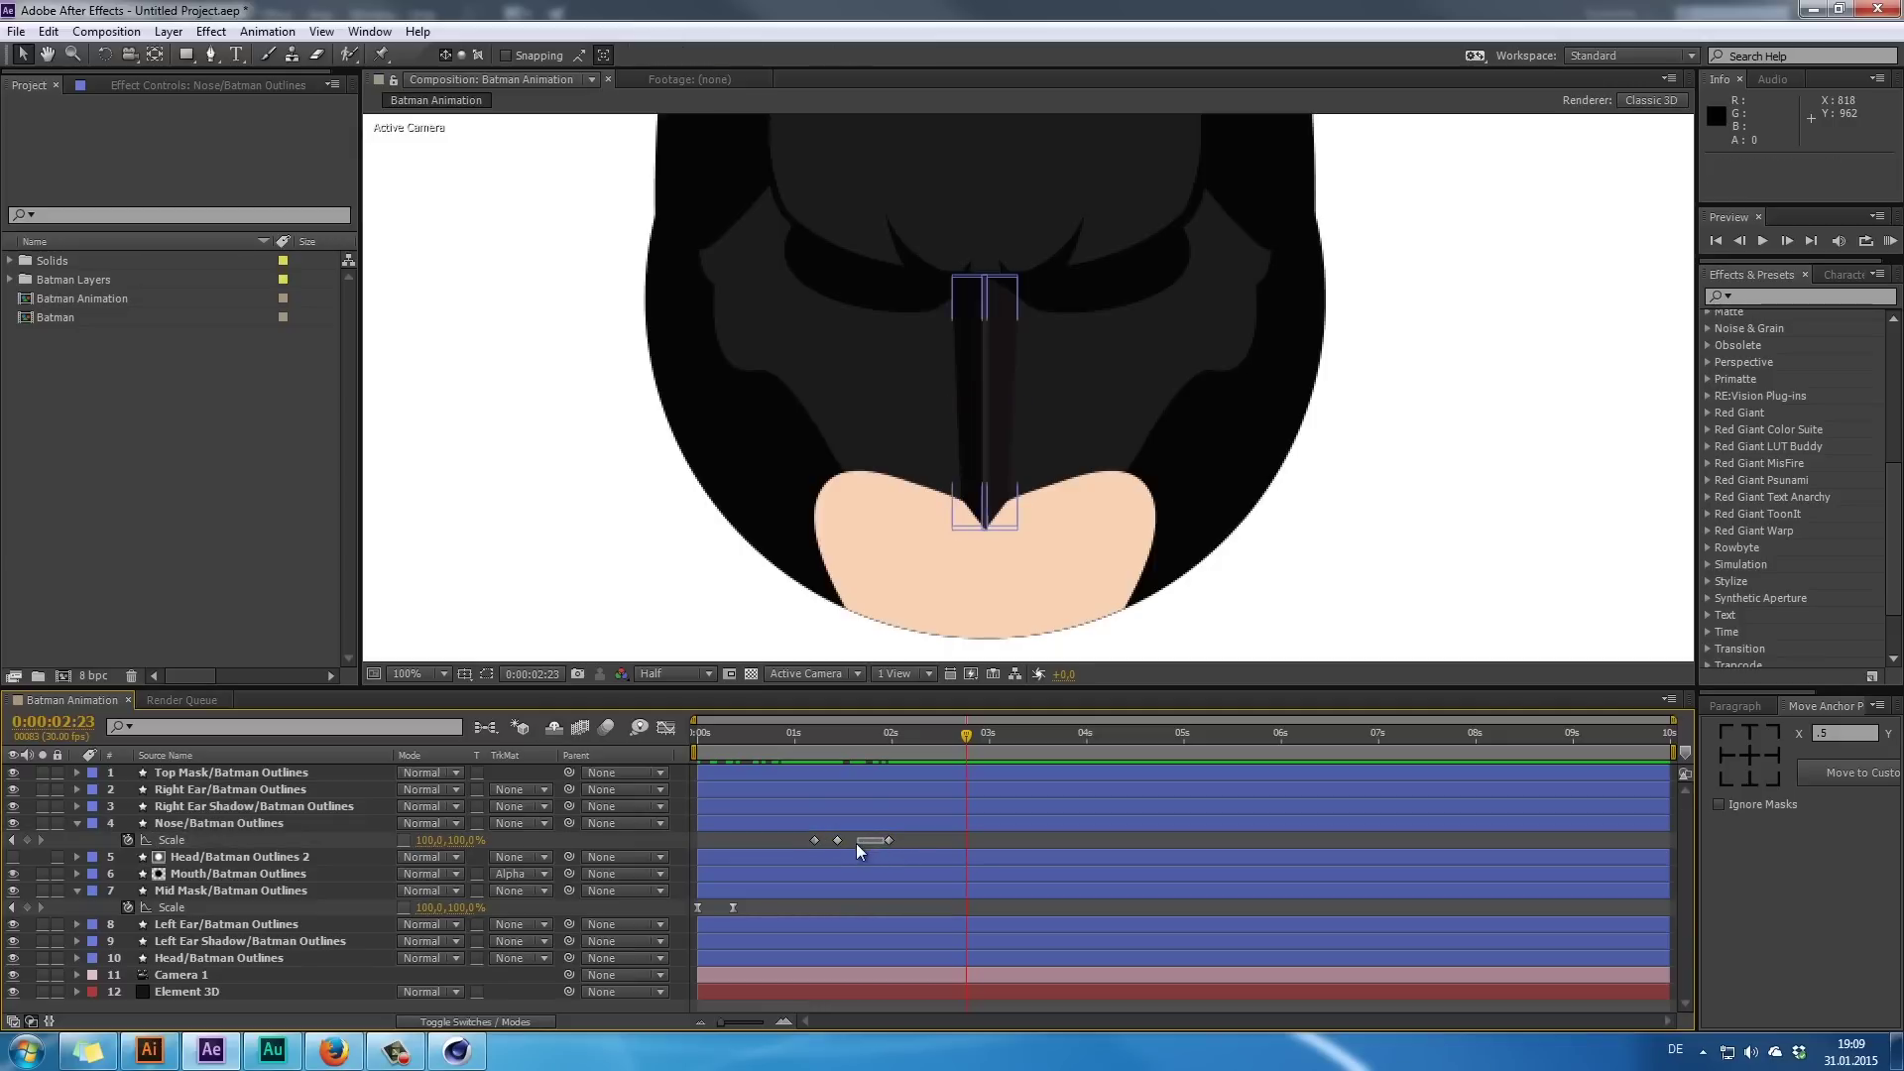
drag(886, 841, 700, 834)
- Delay both Mid Mask Scale keyframes so they follow the nose animation, with the last one at 0:00:00:19
mouse_move(751, 909)
mouse_down()
mouse_move(692, 903)
mouse_move(730, 909)
mouse_up()
drag(714, 742, 753, 757)
drag(765, 902, 760, 900)
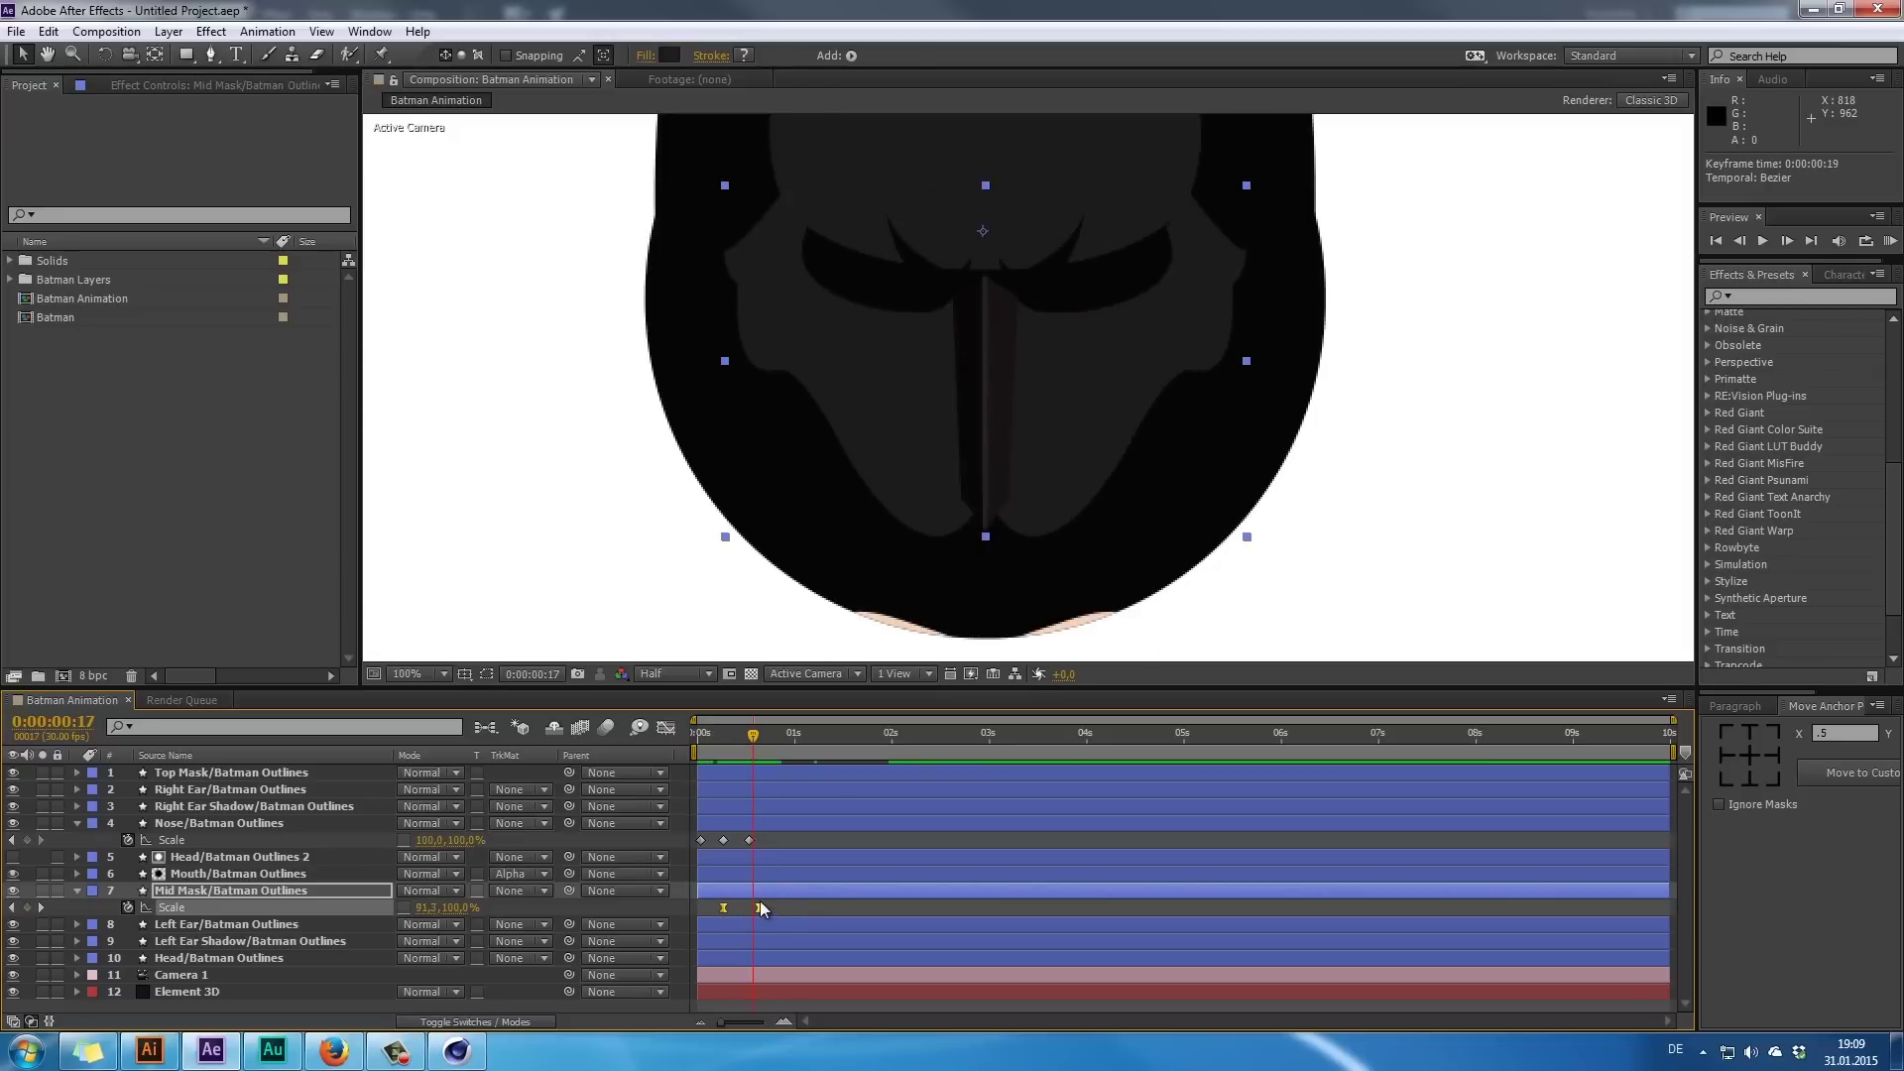
- Examine the nose tip up close and scrub the timeline to check how the nose and Mid Mask scaling line up
drag(765, 746, 873, 748)
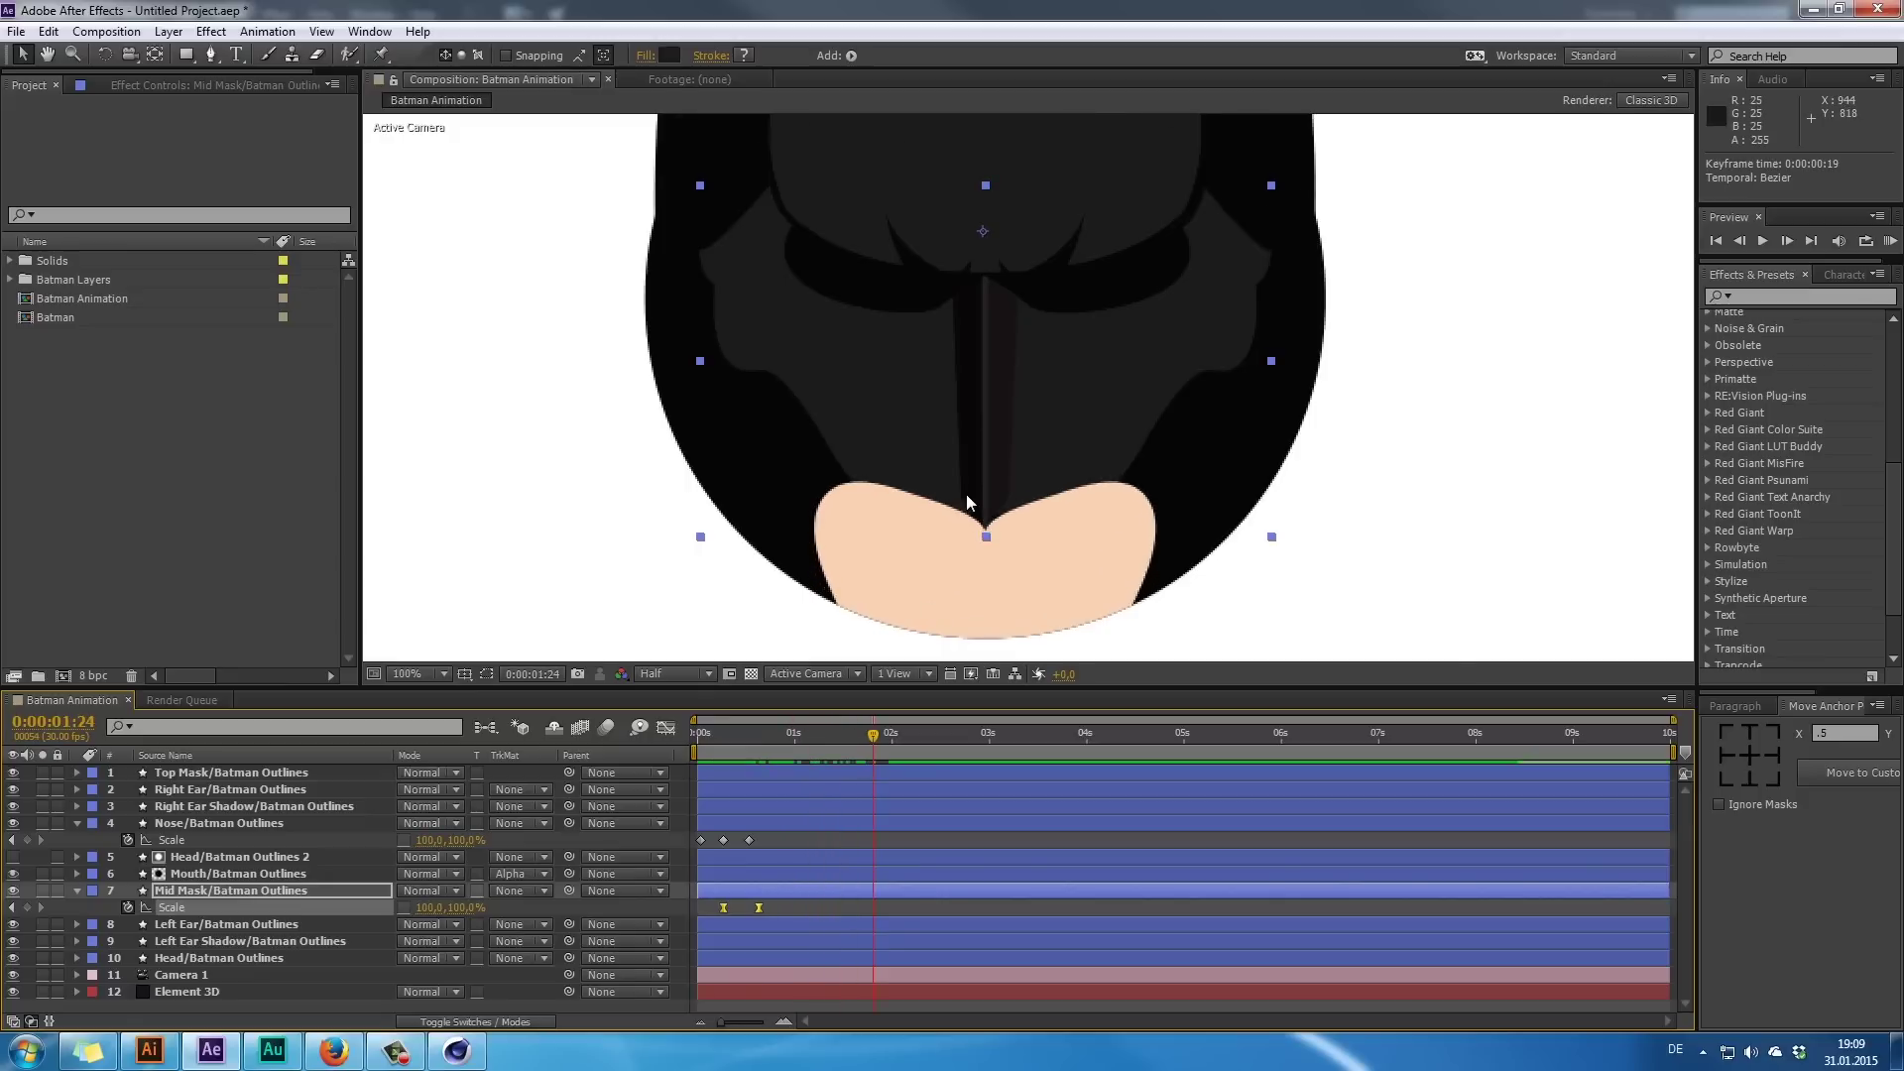
key(period)
click(878, 835)
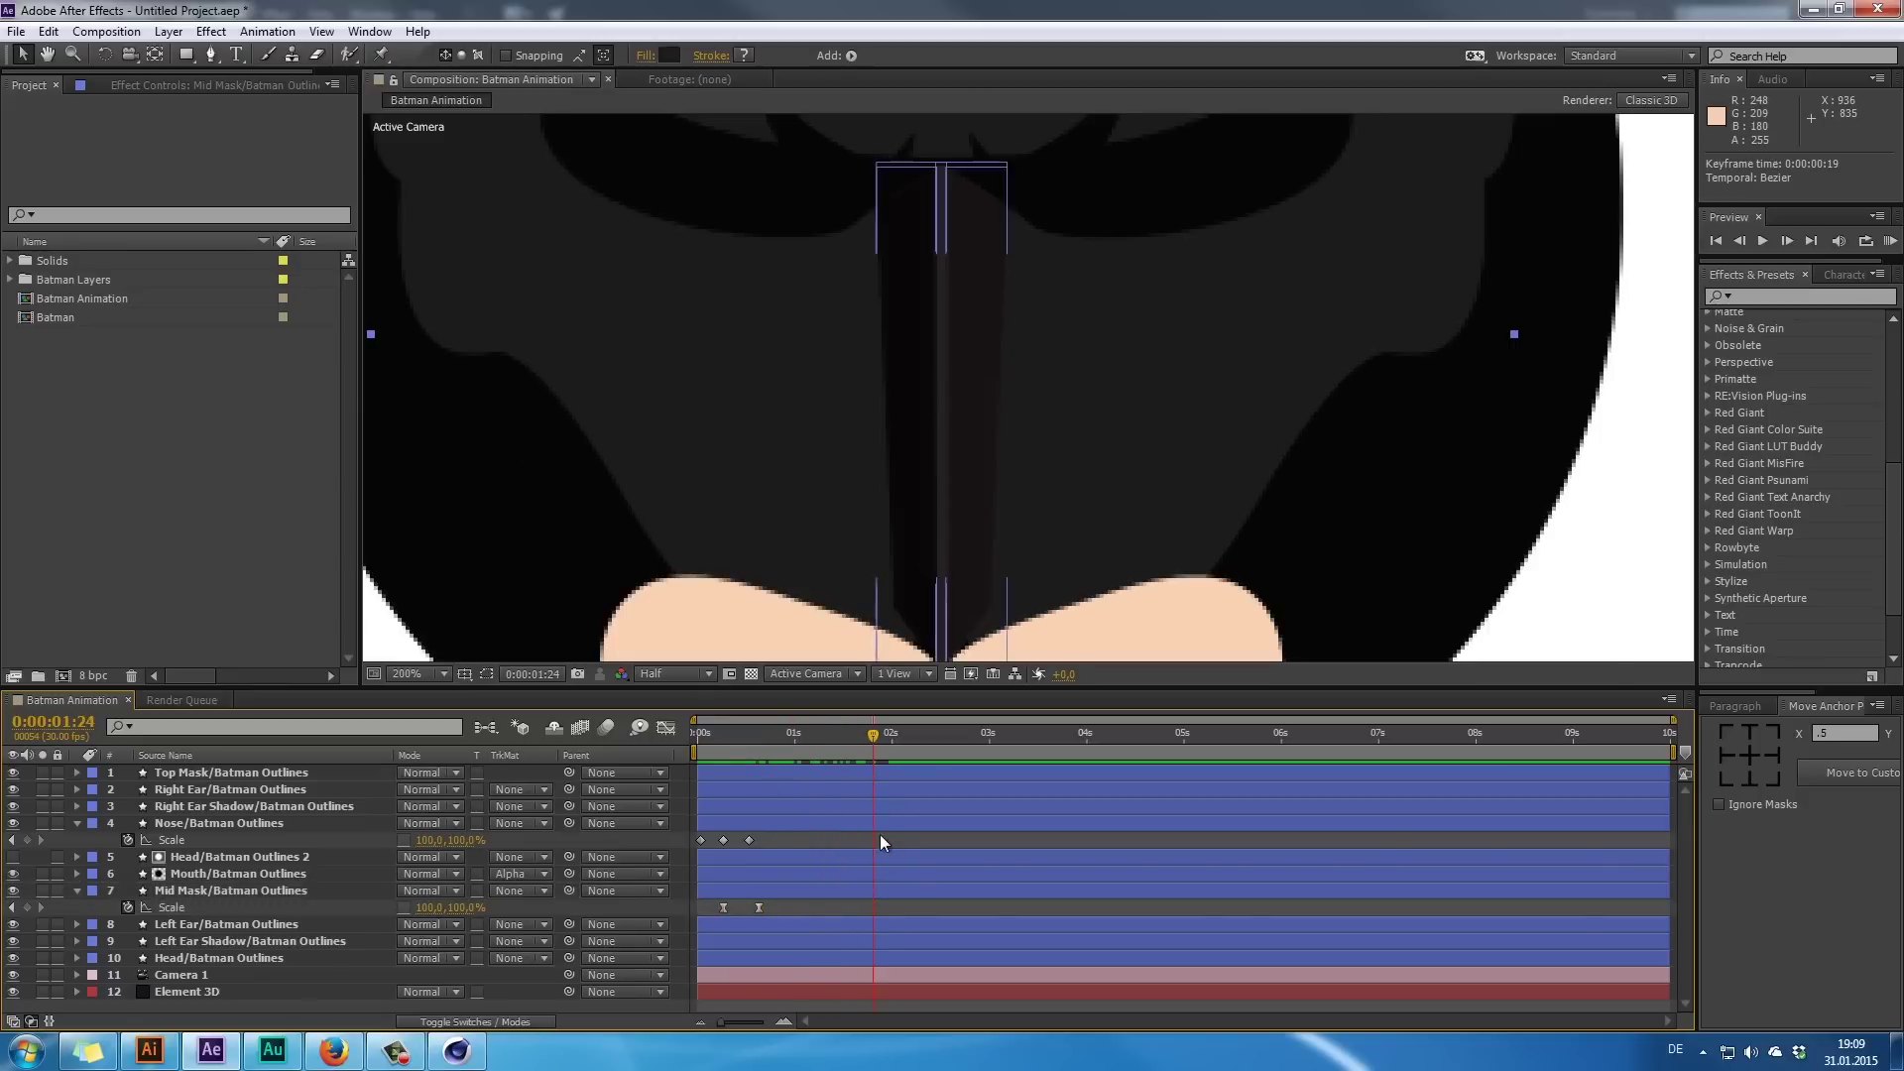
drag(791, 736, 724, 724)
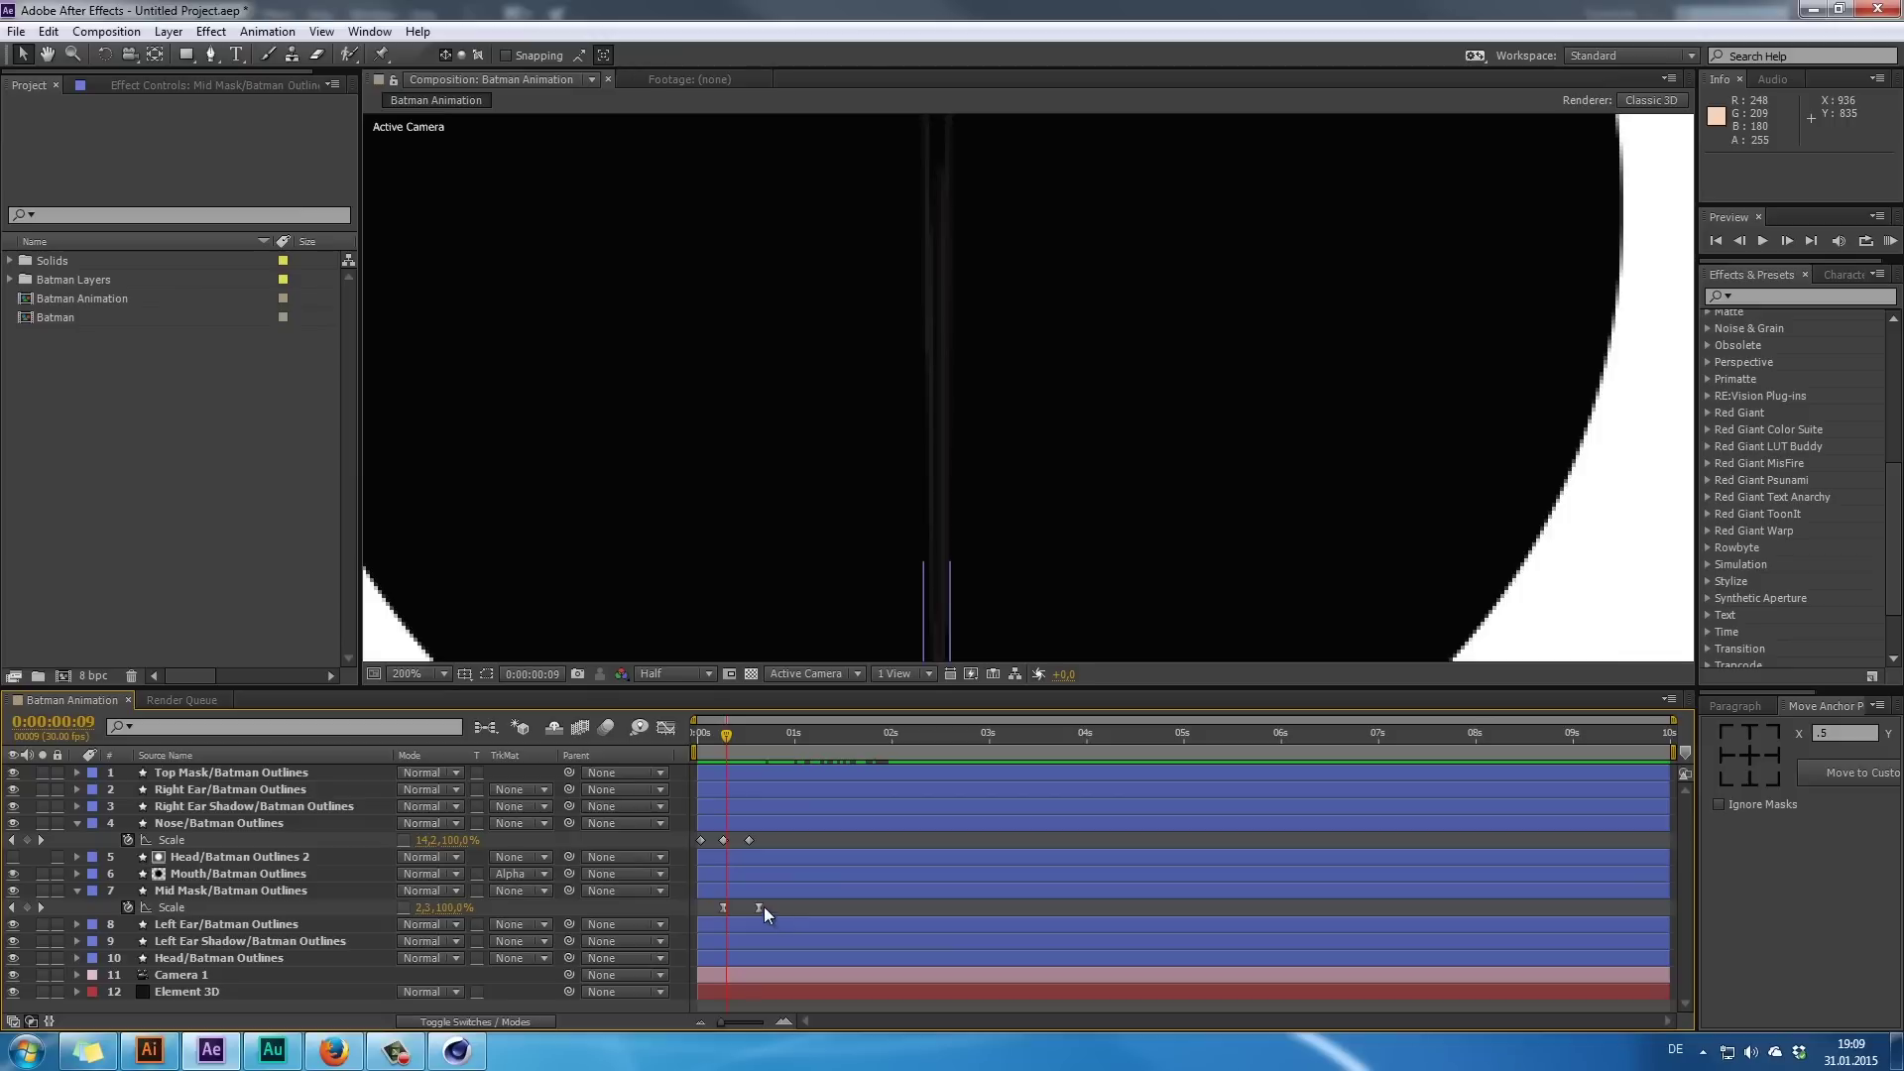
- Move the Nose layer's last two Scale keyframes later and delay both Mid Mask Scale keyframes so they start at 0:00:00:17
mouse_move(715, 841)
mouse_down()
mouse_move(771, 847)
mouse_move(735, 840)
mouse_up()
mouse_move(769, 906)
mouse_down()
mouse_move(717, 902)
mouse_move(746, 912)
mouse_up()
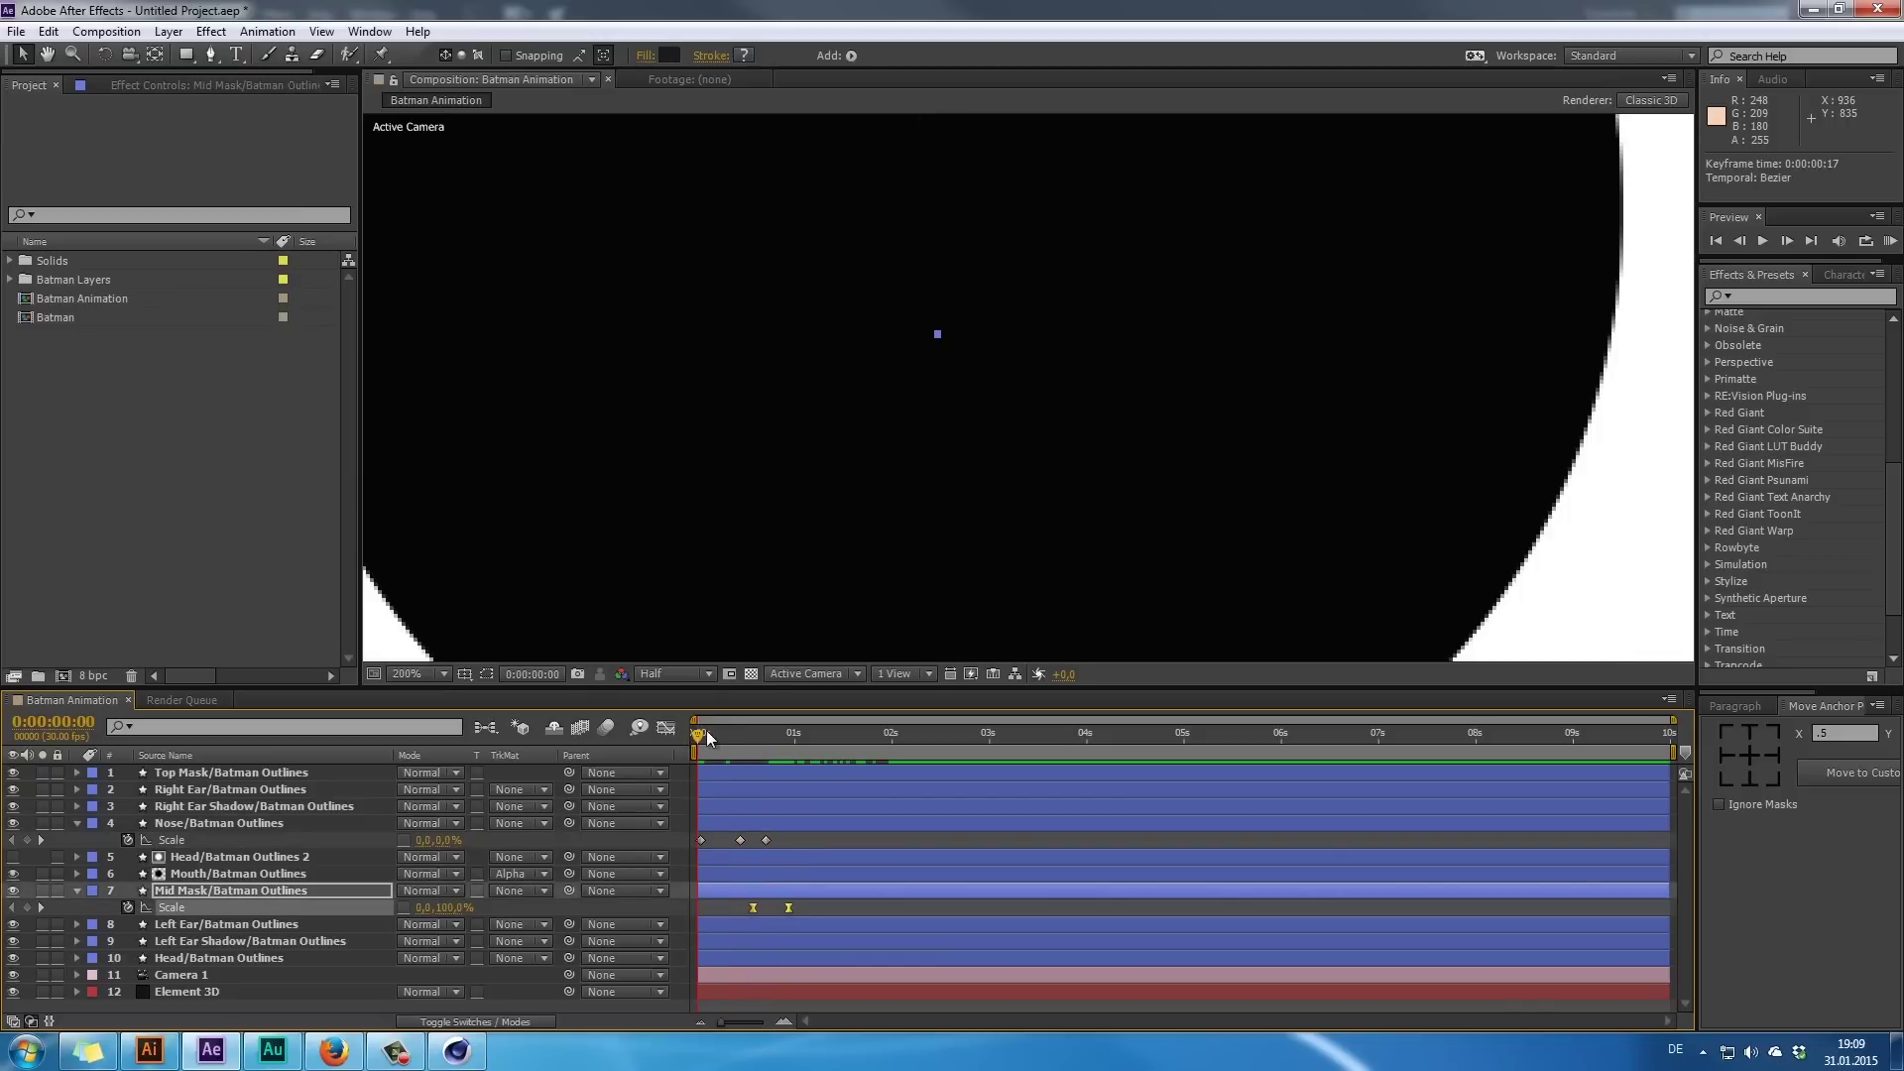
- Set the horizontal scale of the Nose layer's middle keyframe at 0:00:00:13 to 10% and scrub through to check it
mouse_move(734, 736)
mouse_down()
mouse_move(753, 745)
mouse_move(740, 737)
mouse_up()
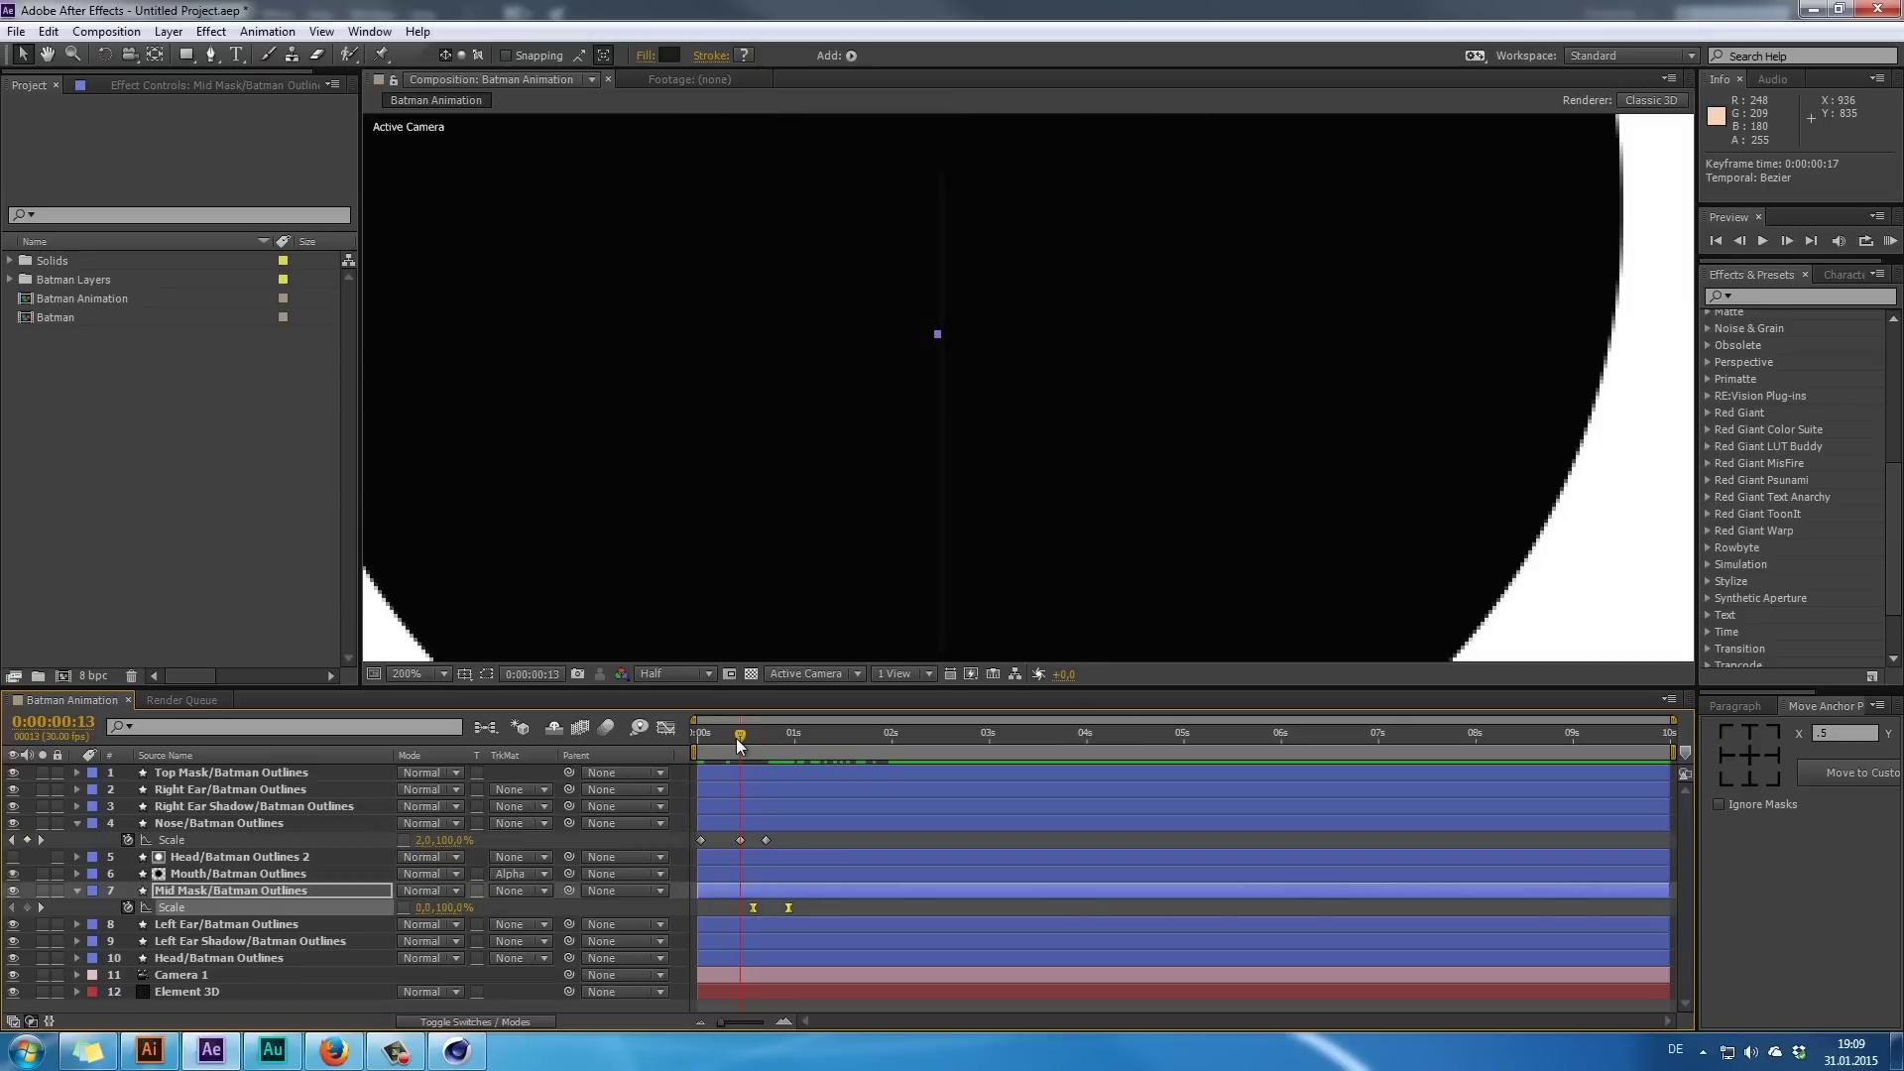
click(740, 840)
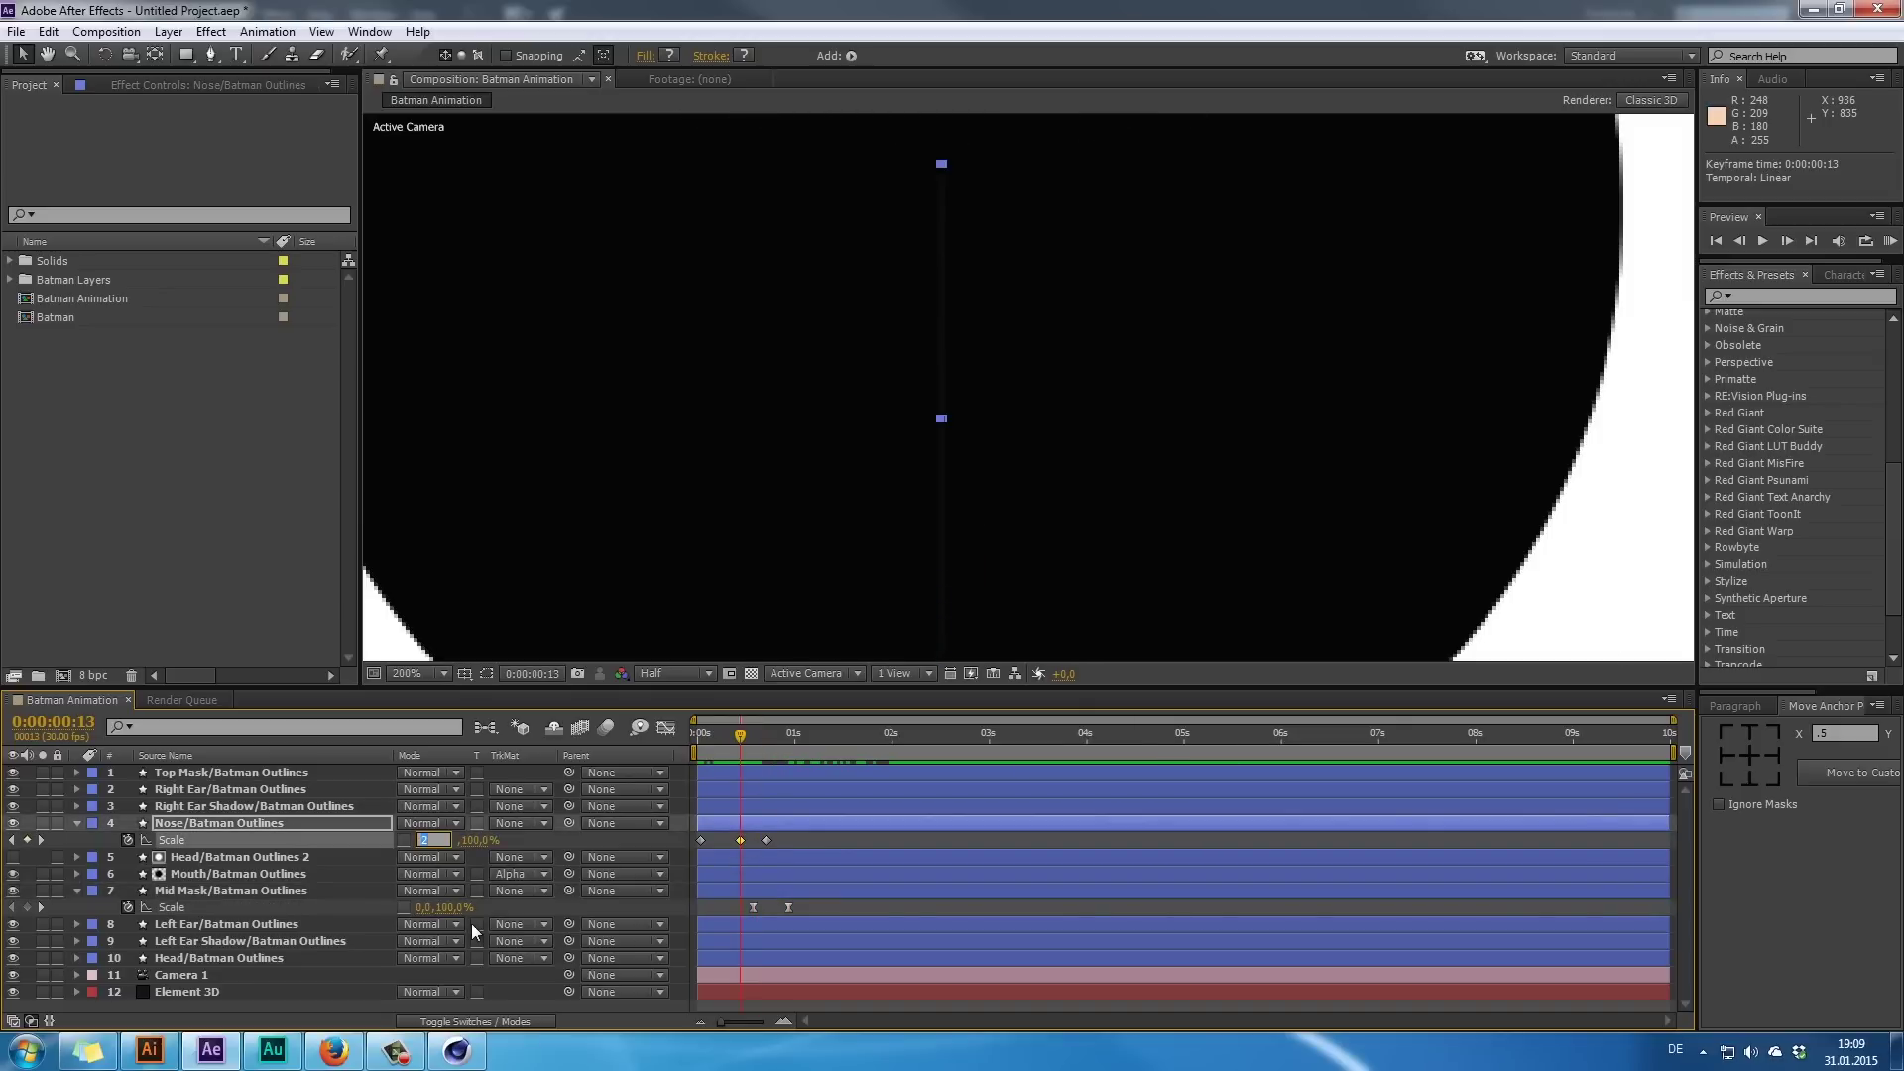
text(4)
key(Return)
text(10)
key(Return)
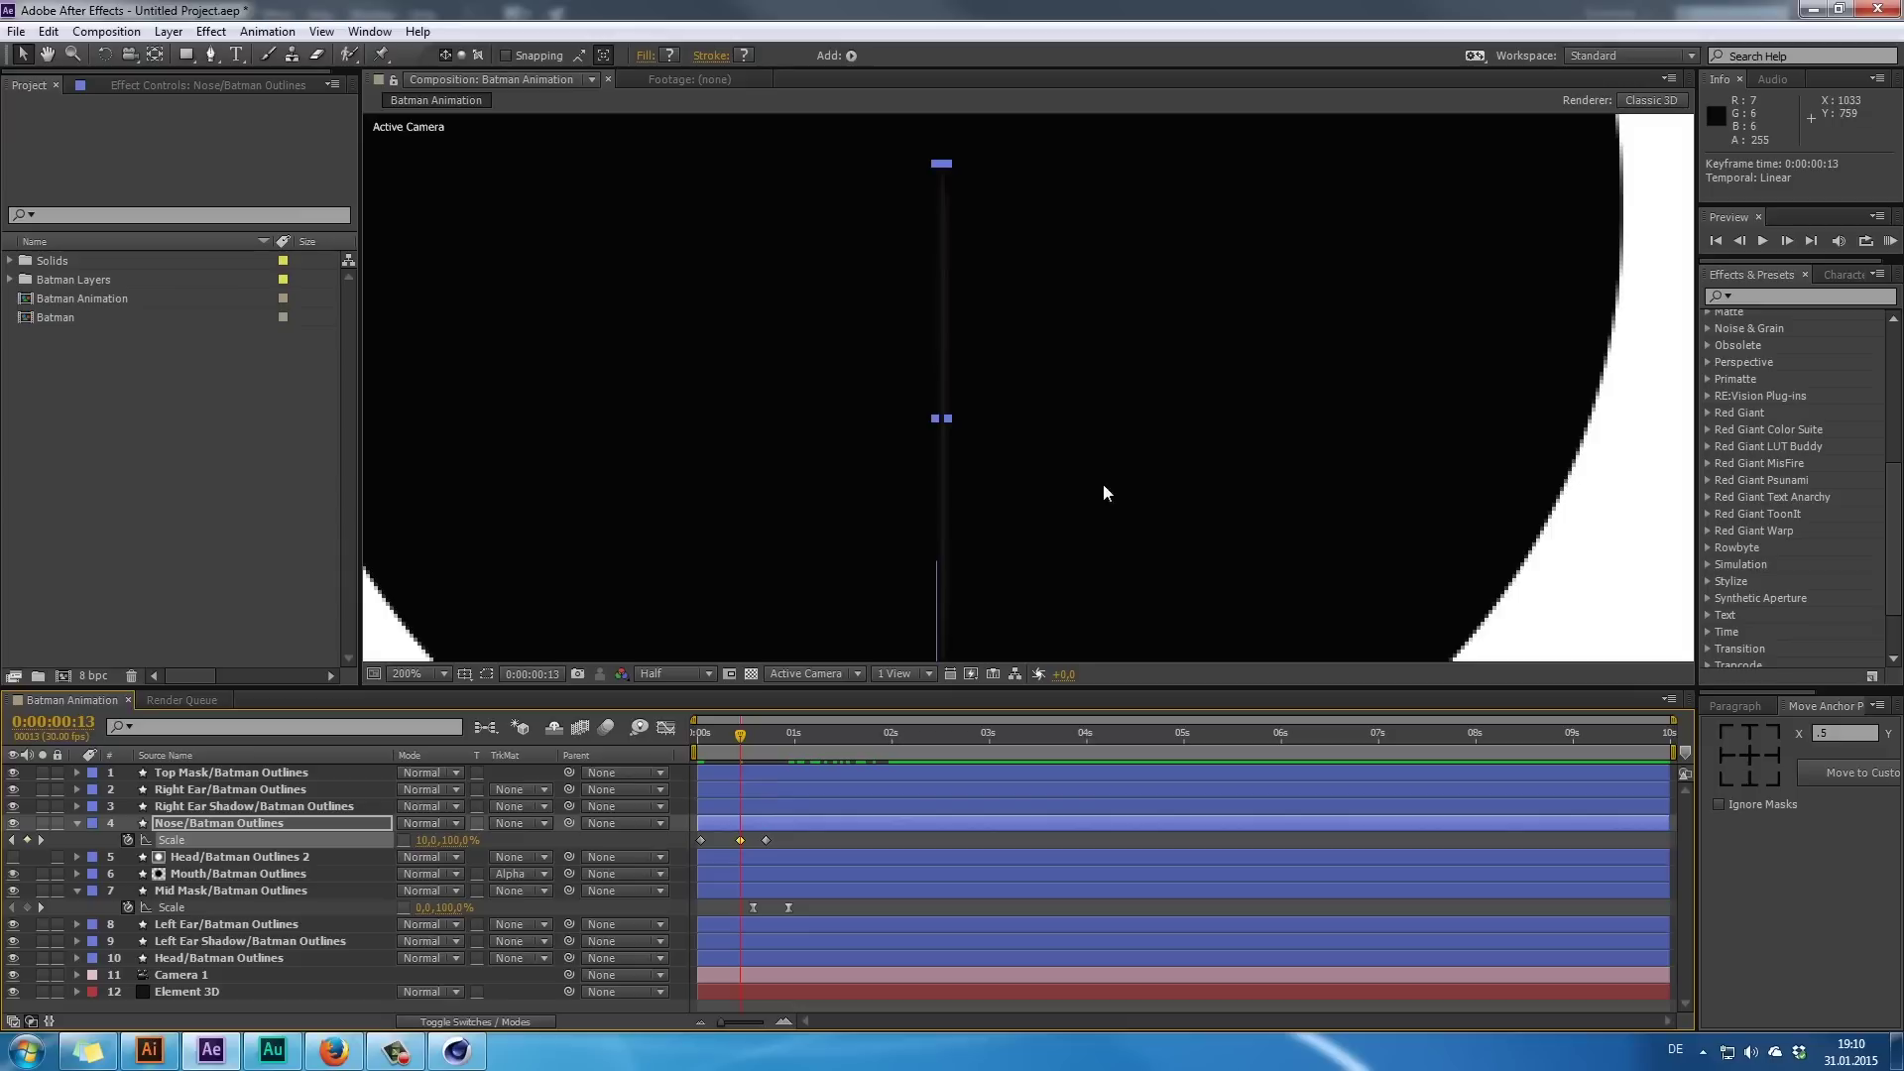
click(815, 842)
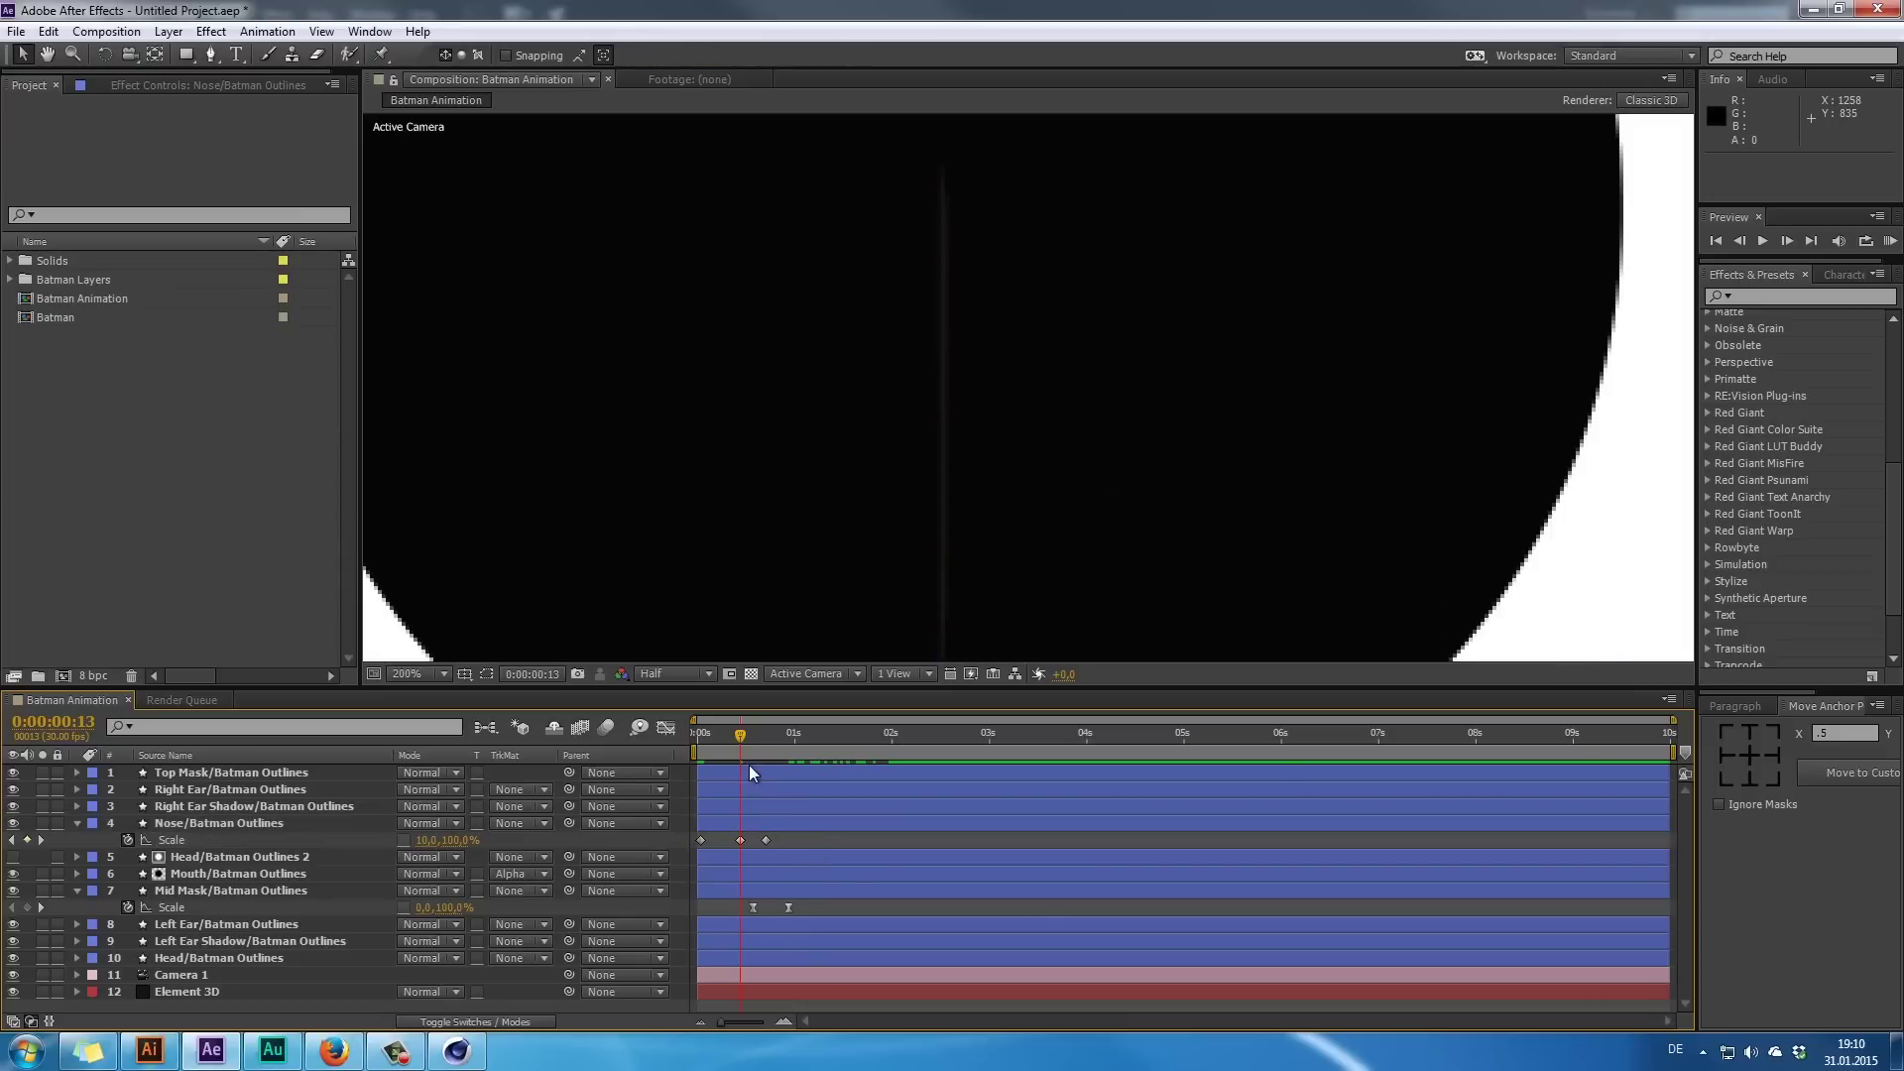
drag(737, 734, 804, 769)
scroll(960, 458, down, 3)
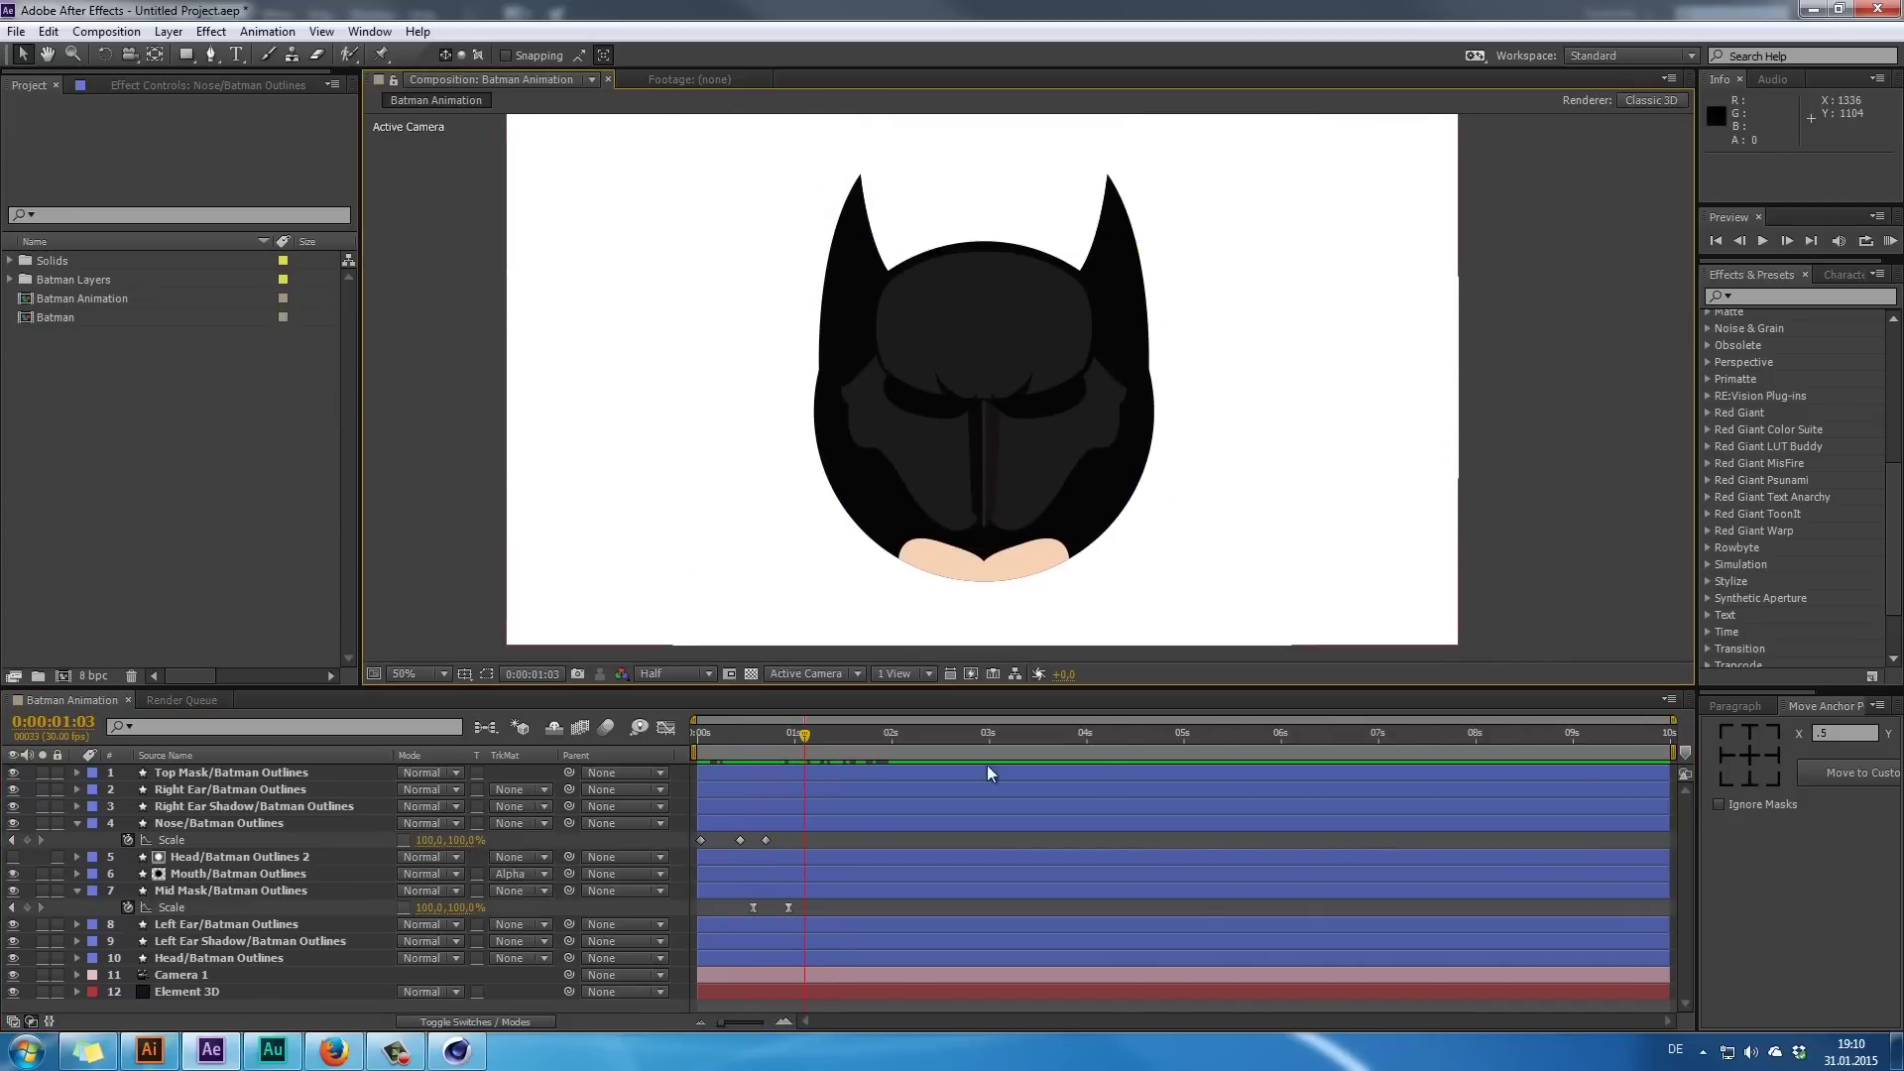
- Show the Mouth layer's Position keyframes and move the last one earlier to 0:00:01:02
drag(817, 730, 927, 733)
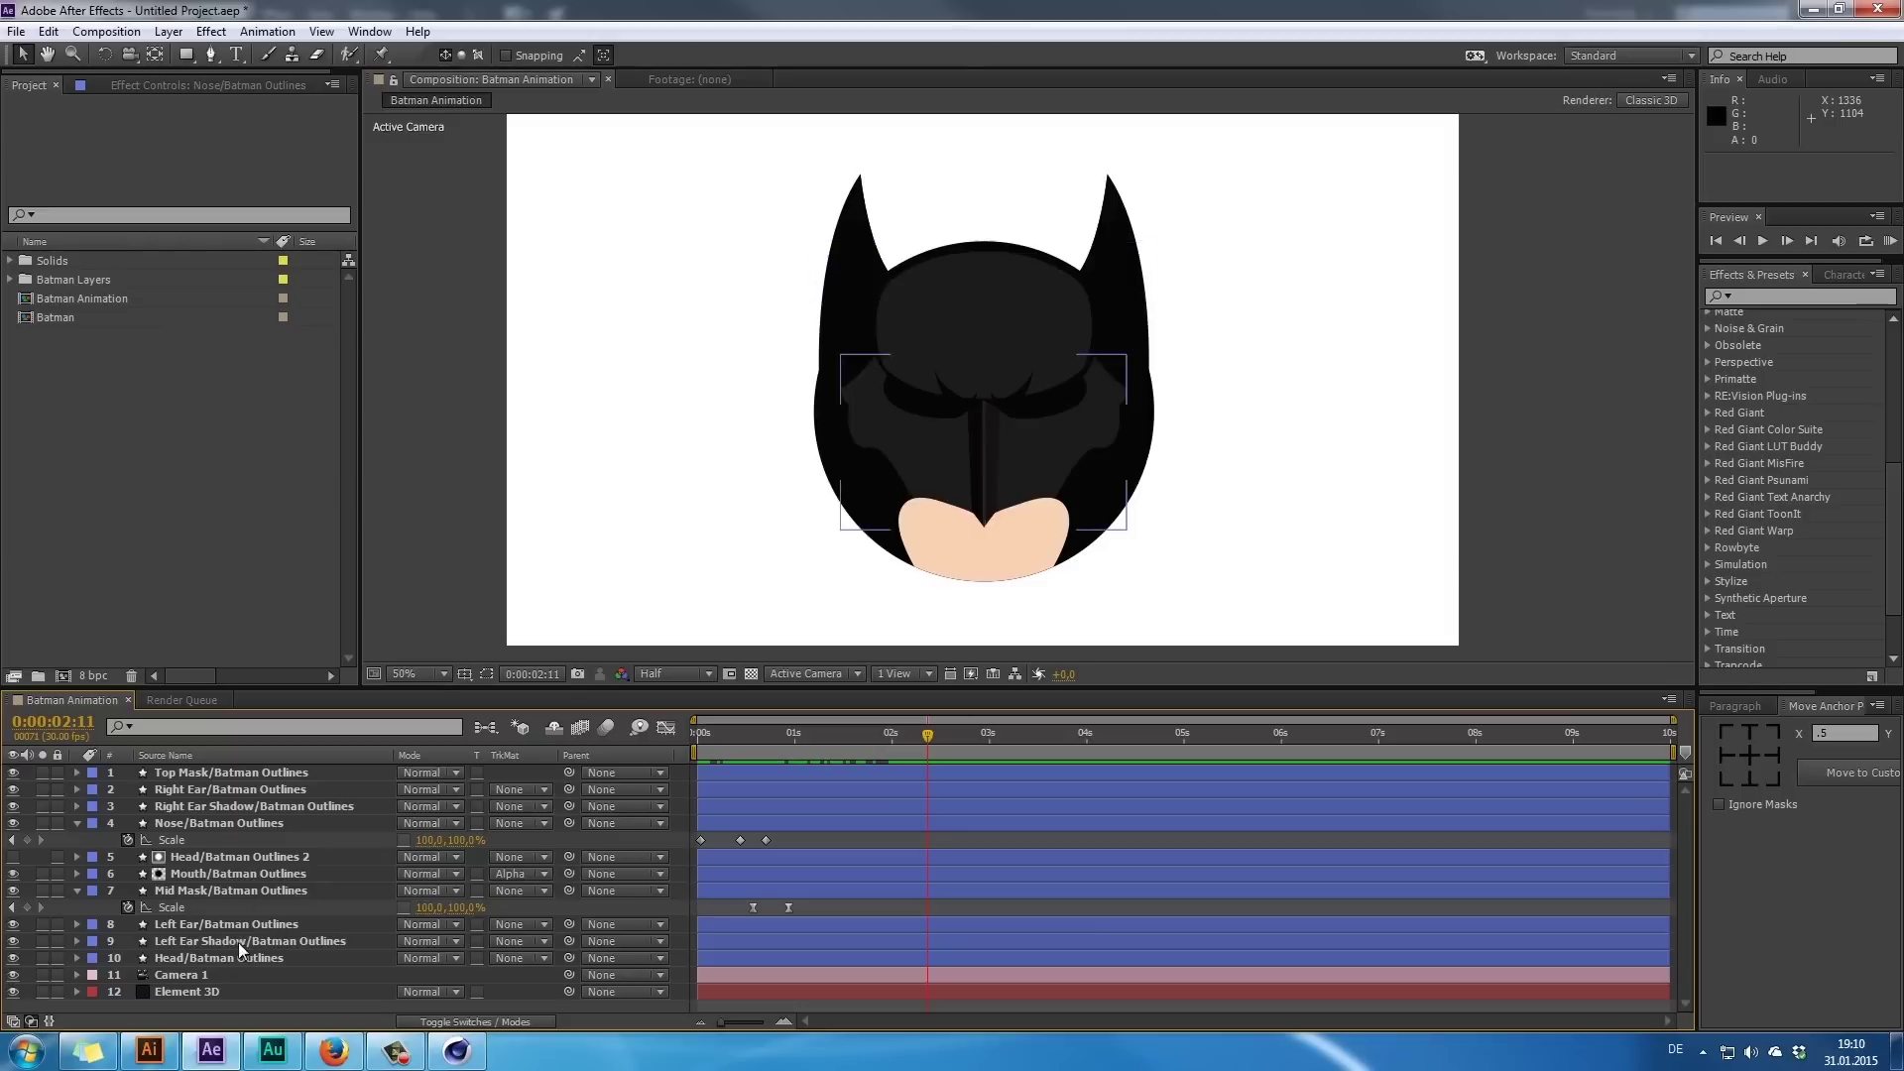
click(230, 957)
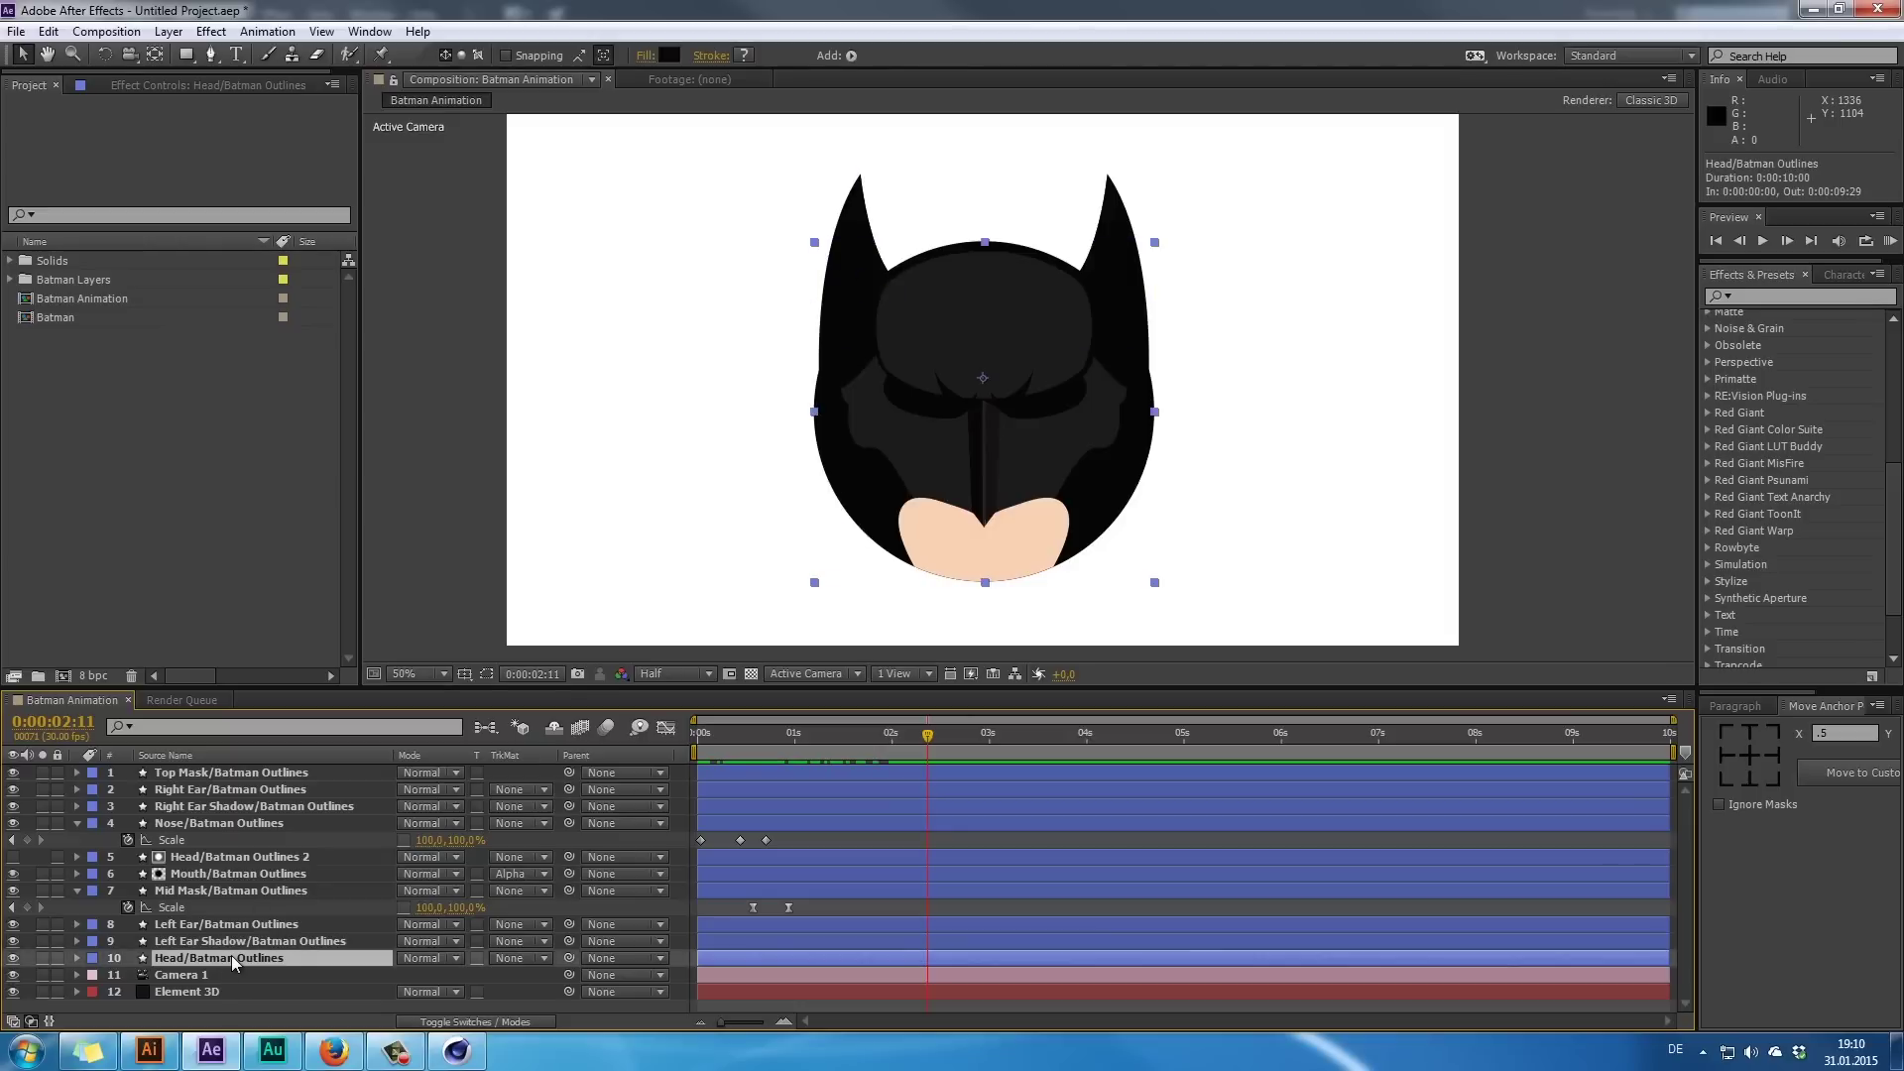
click(210, 875)
key(p)
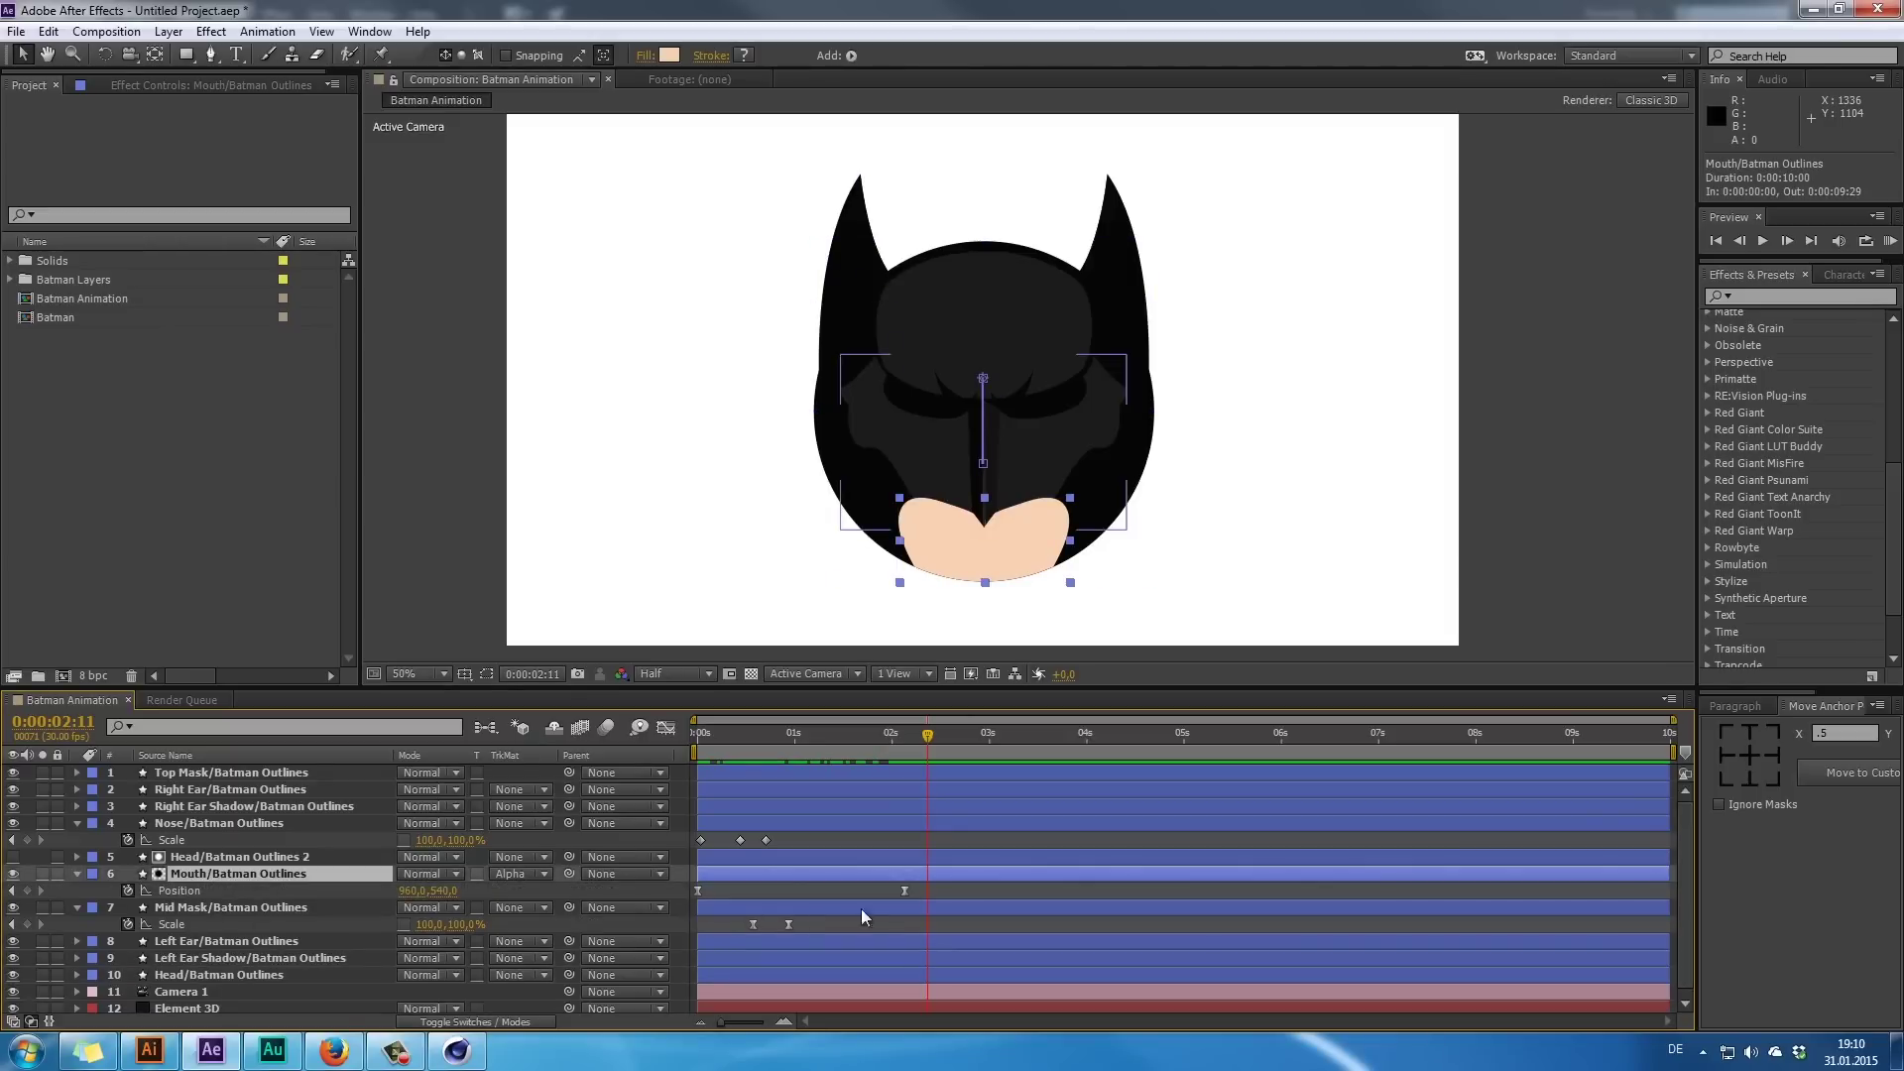
drag(904, 890, 838, 891)
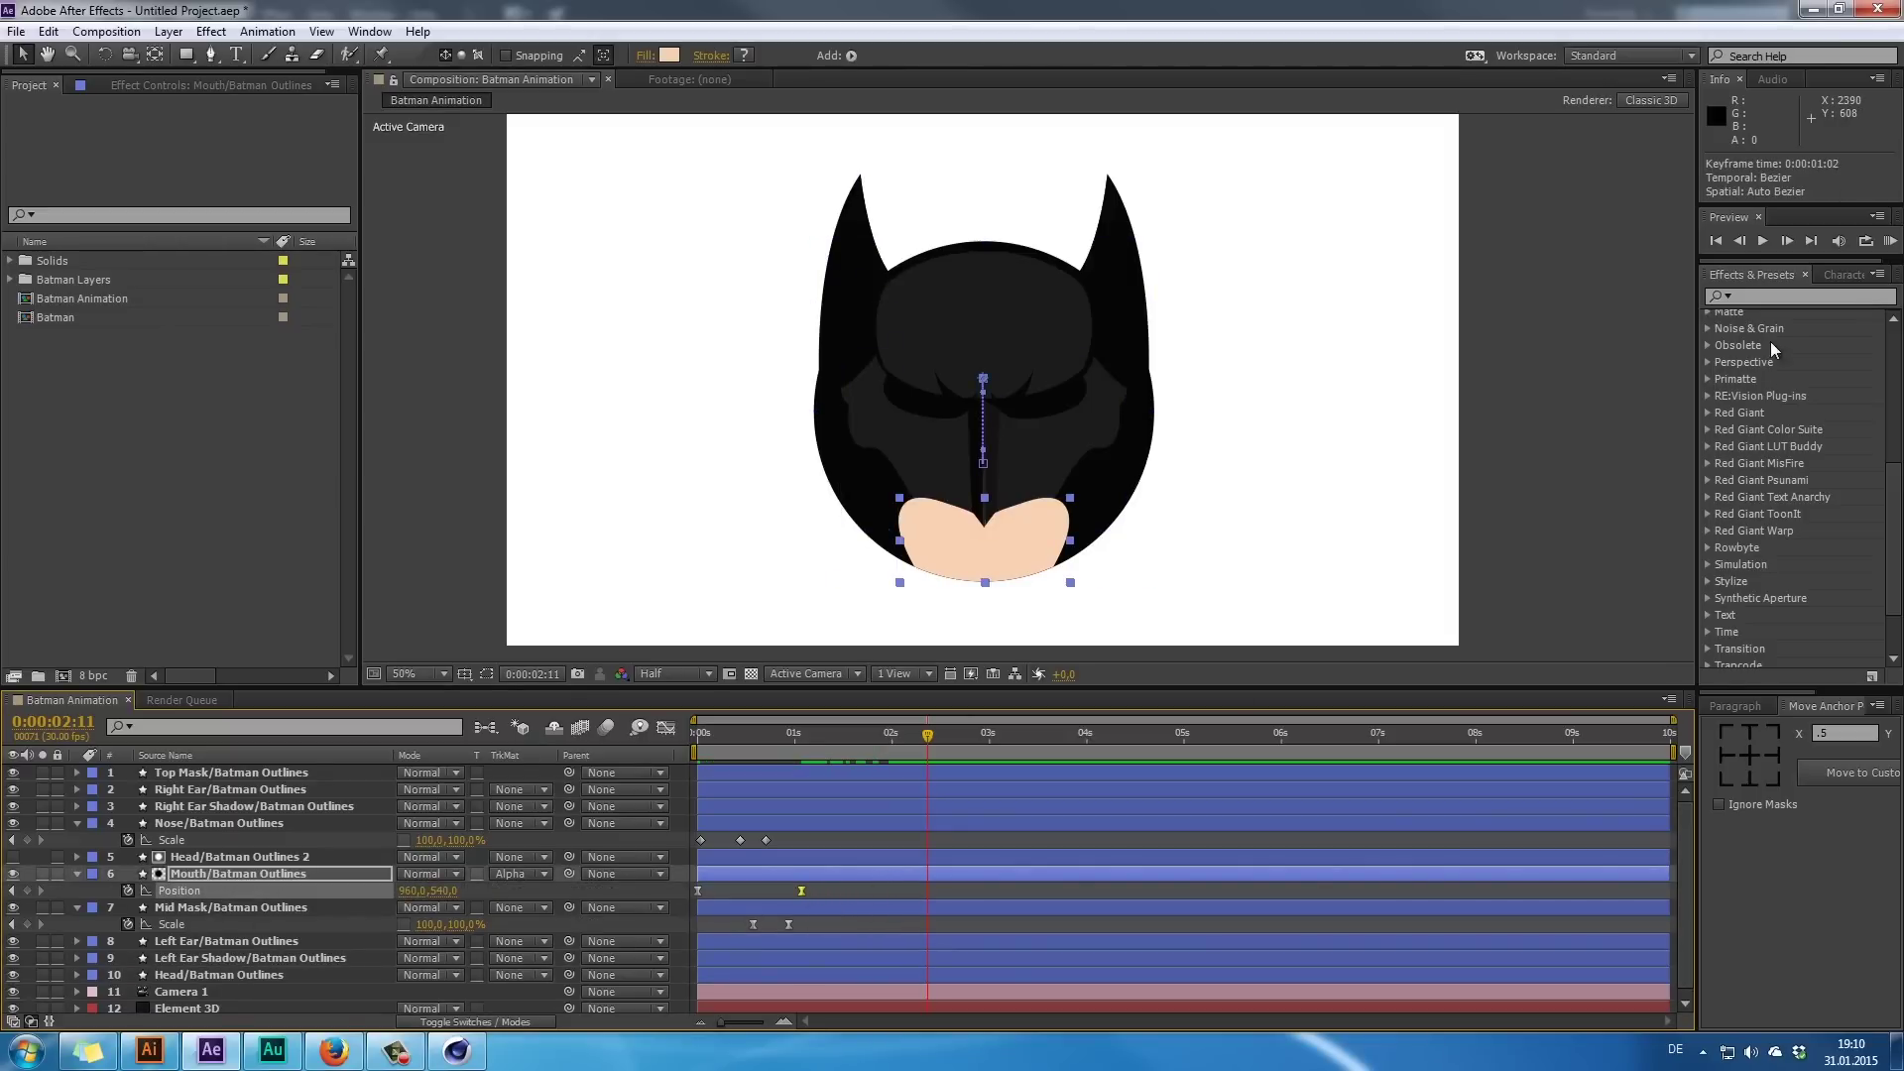
- Play the whole animation as a RAM preview to review the timing of the nose, mask and mouth
click(1663, 324)
click(1890, 241)
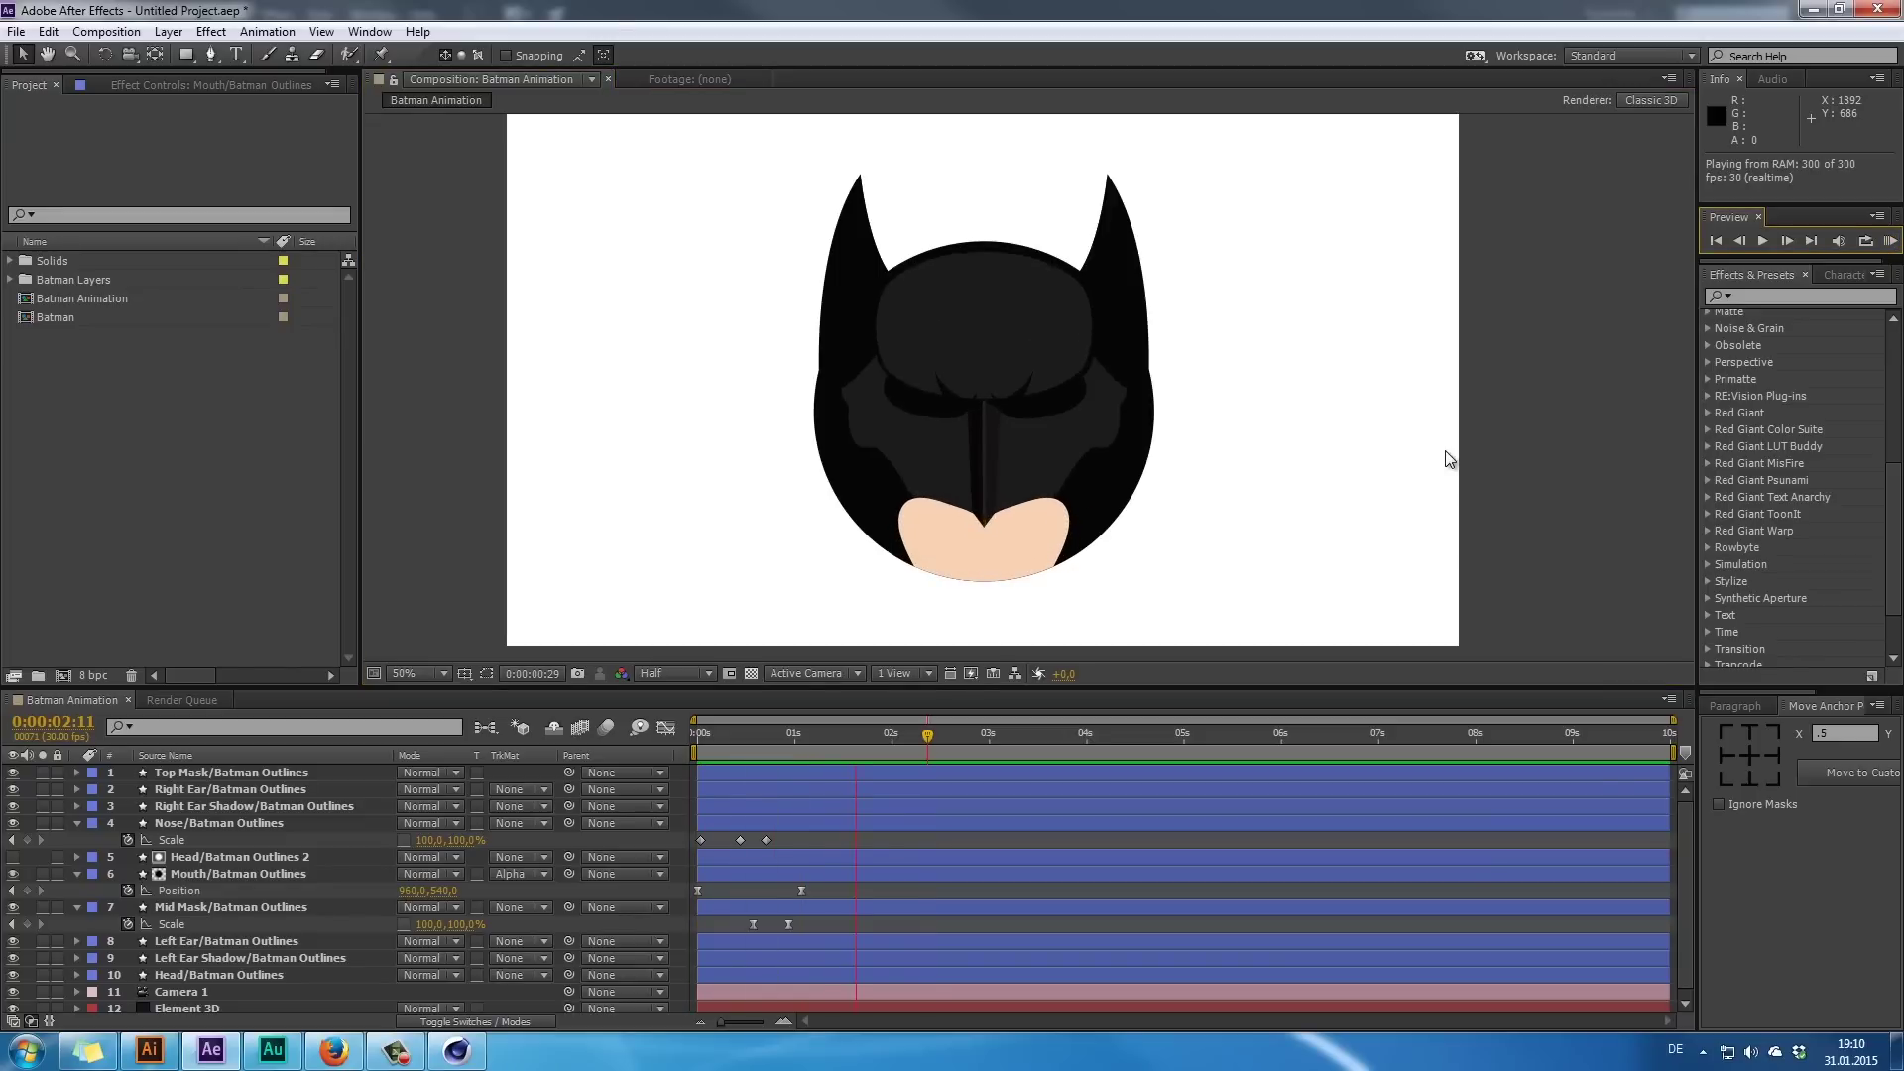
click(1891, 242)
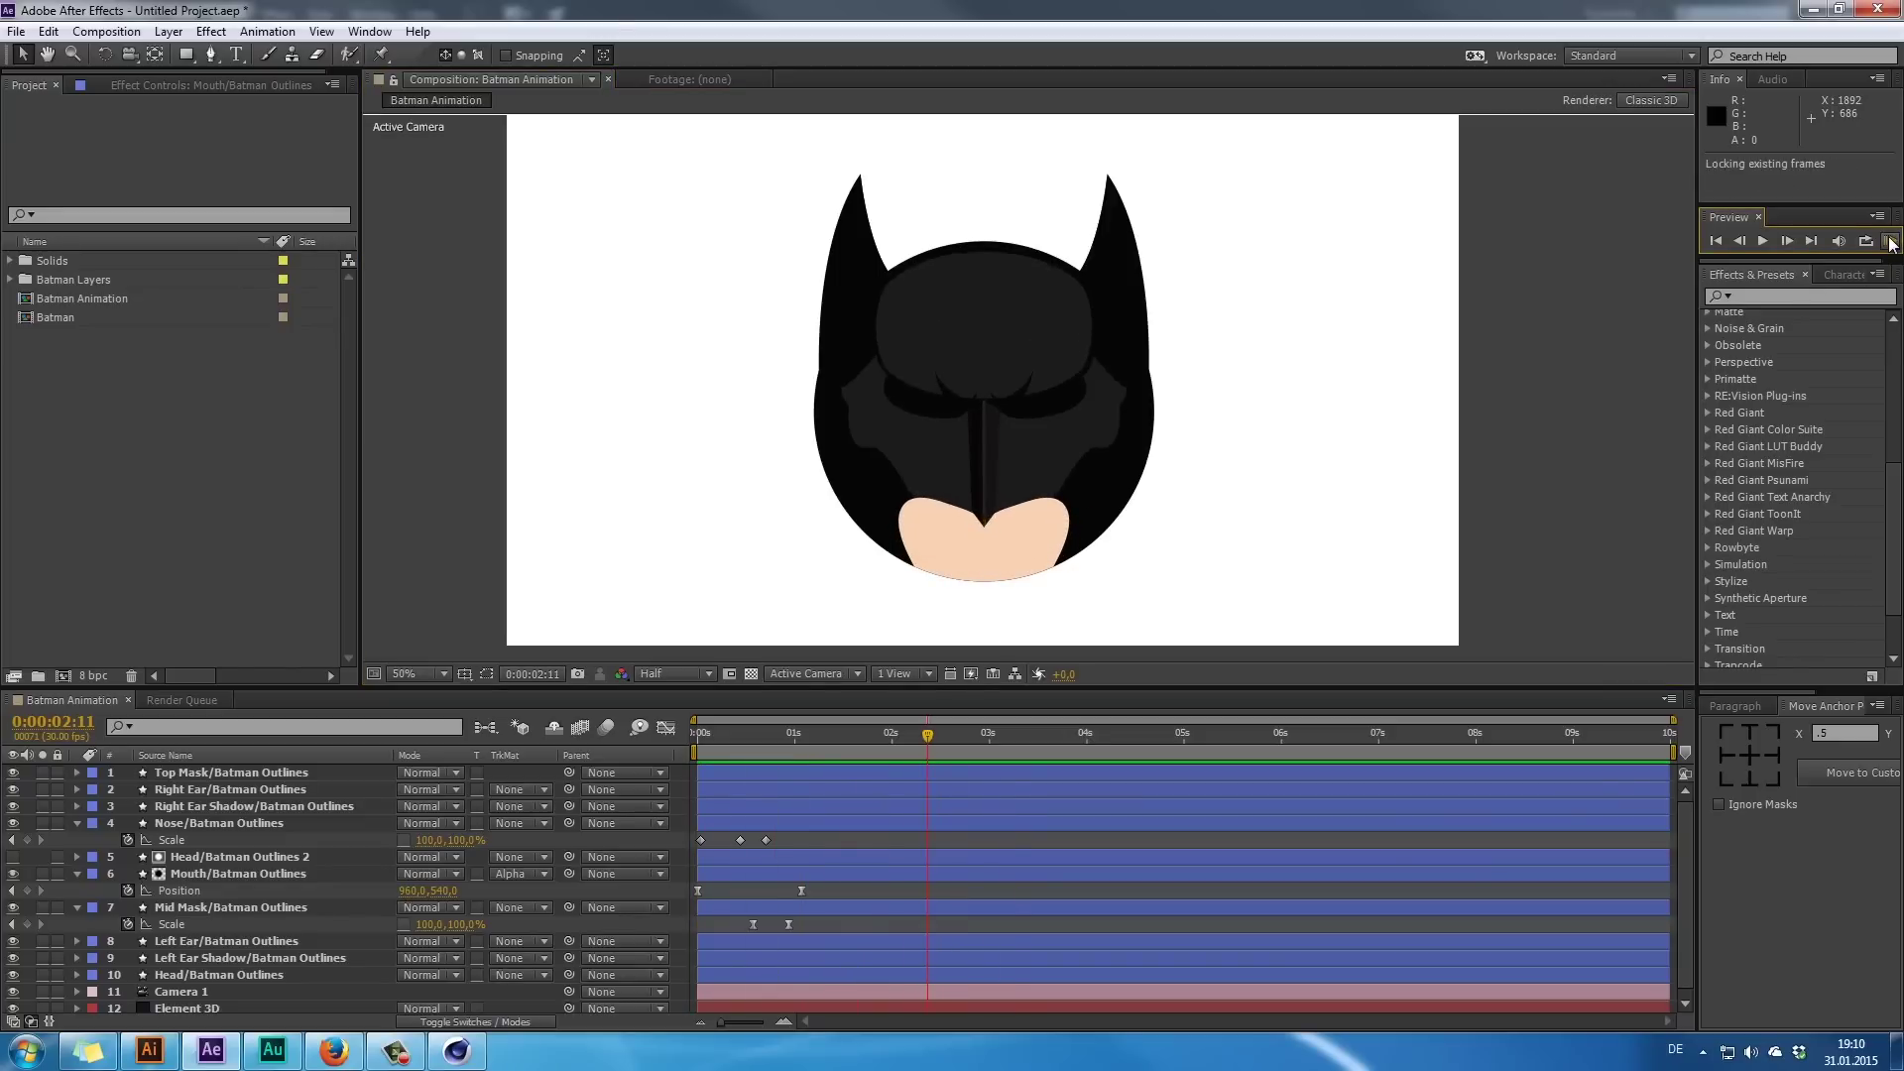
click(1890, 242)
click(1891, 242)
click(1891, 242)
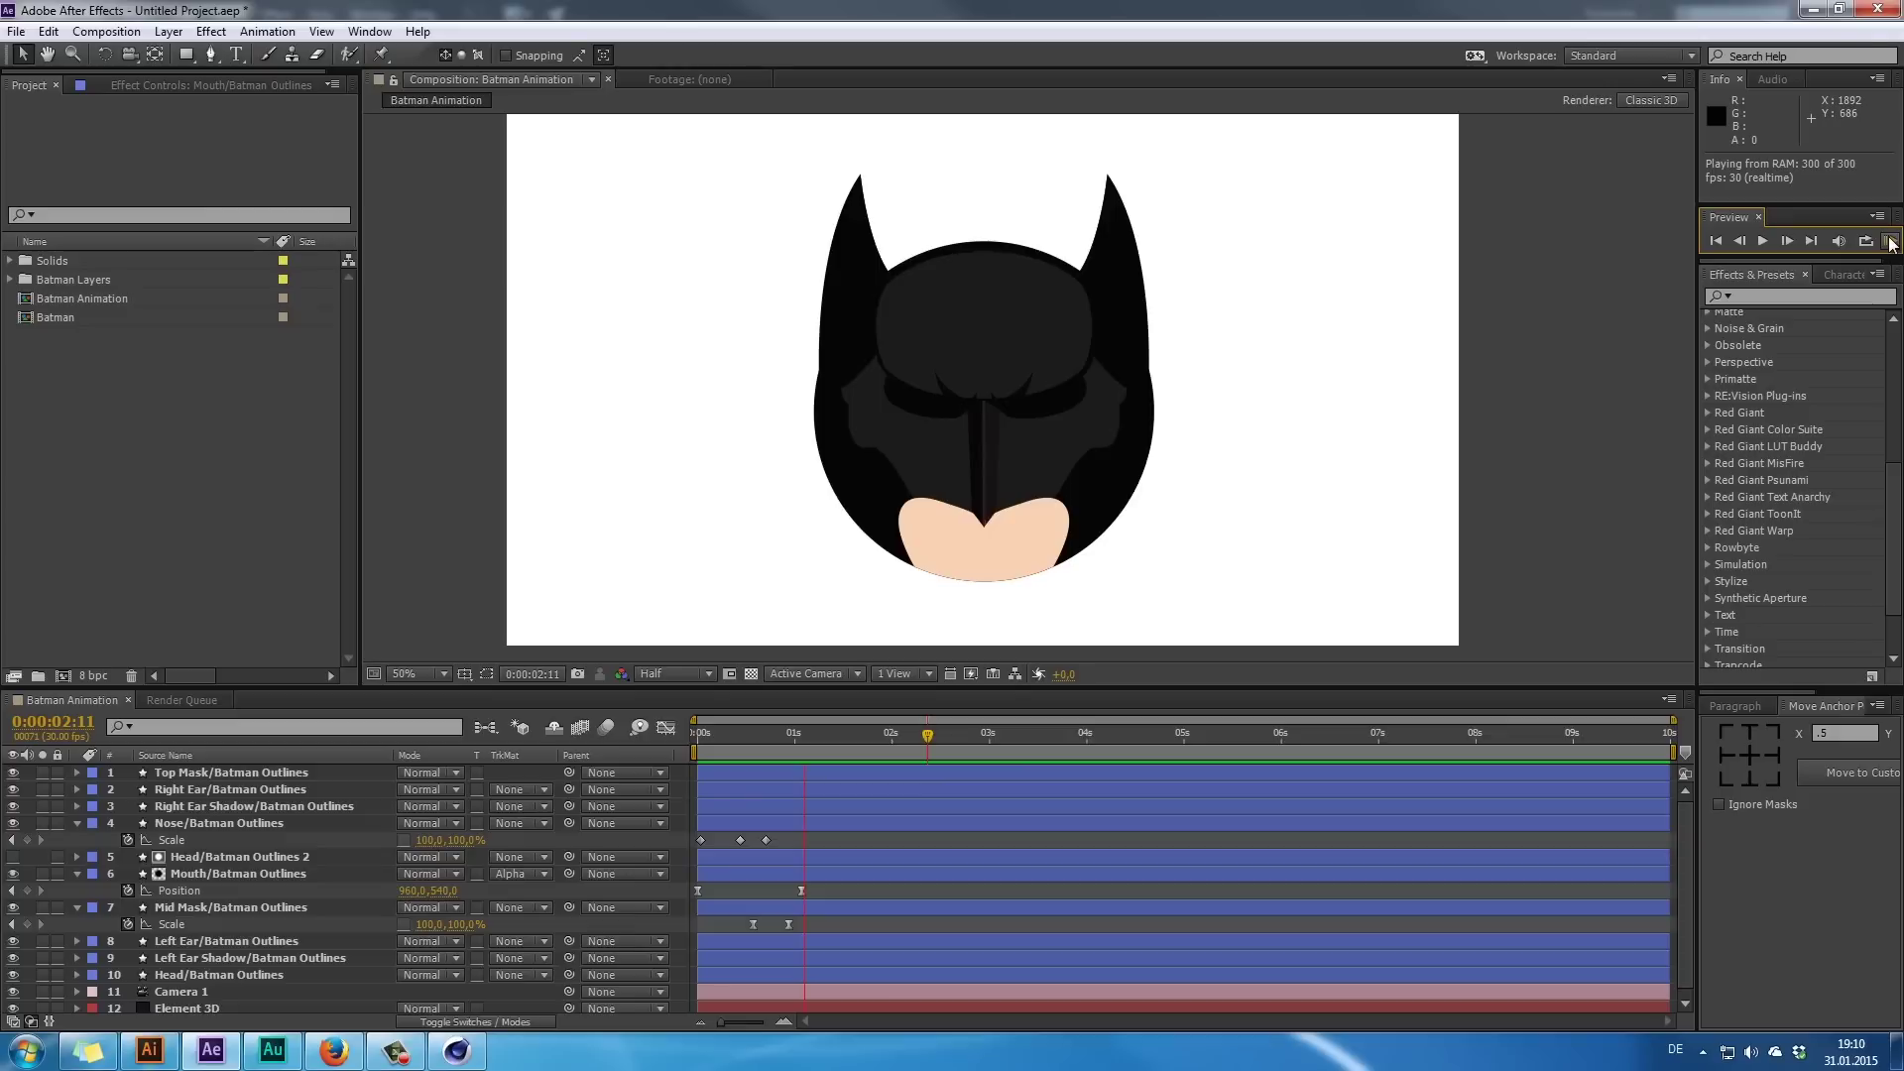
key(space)
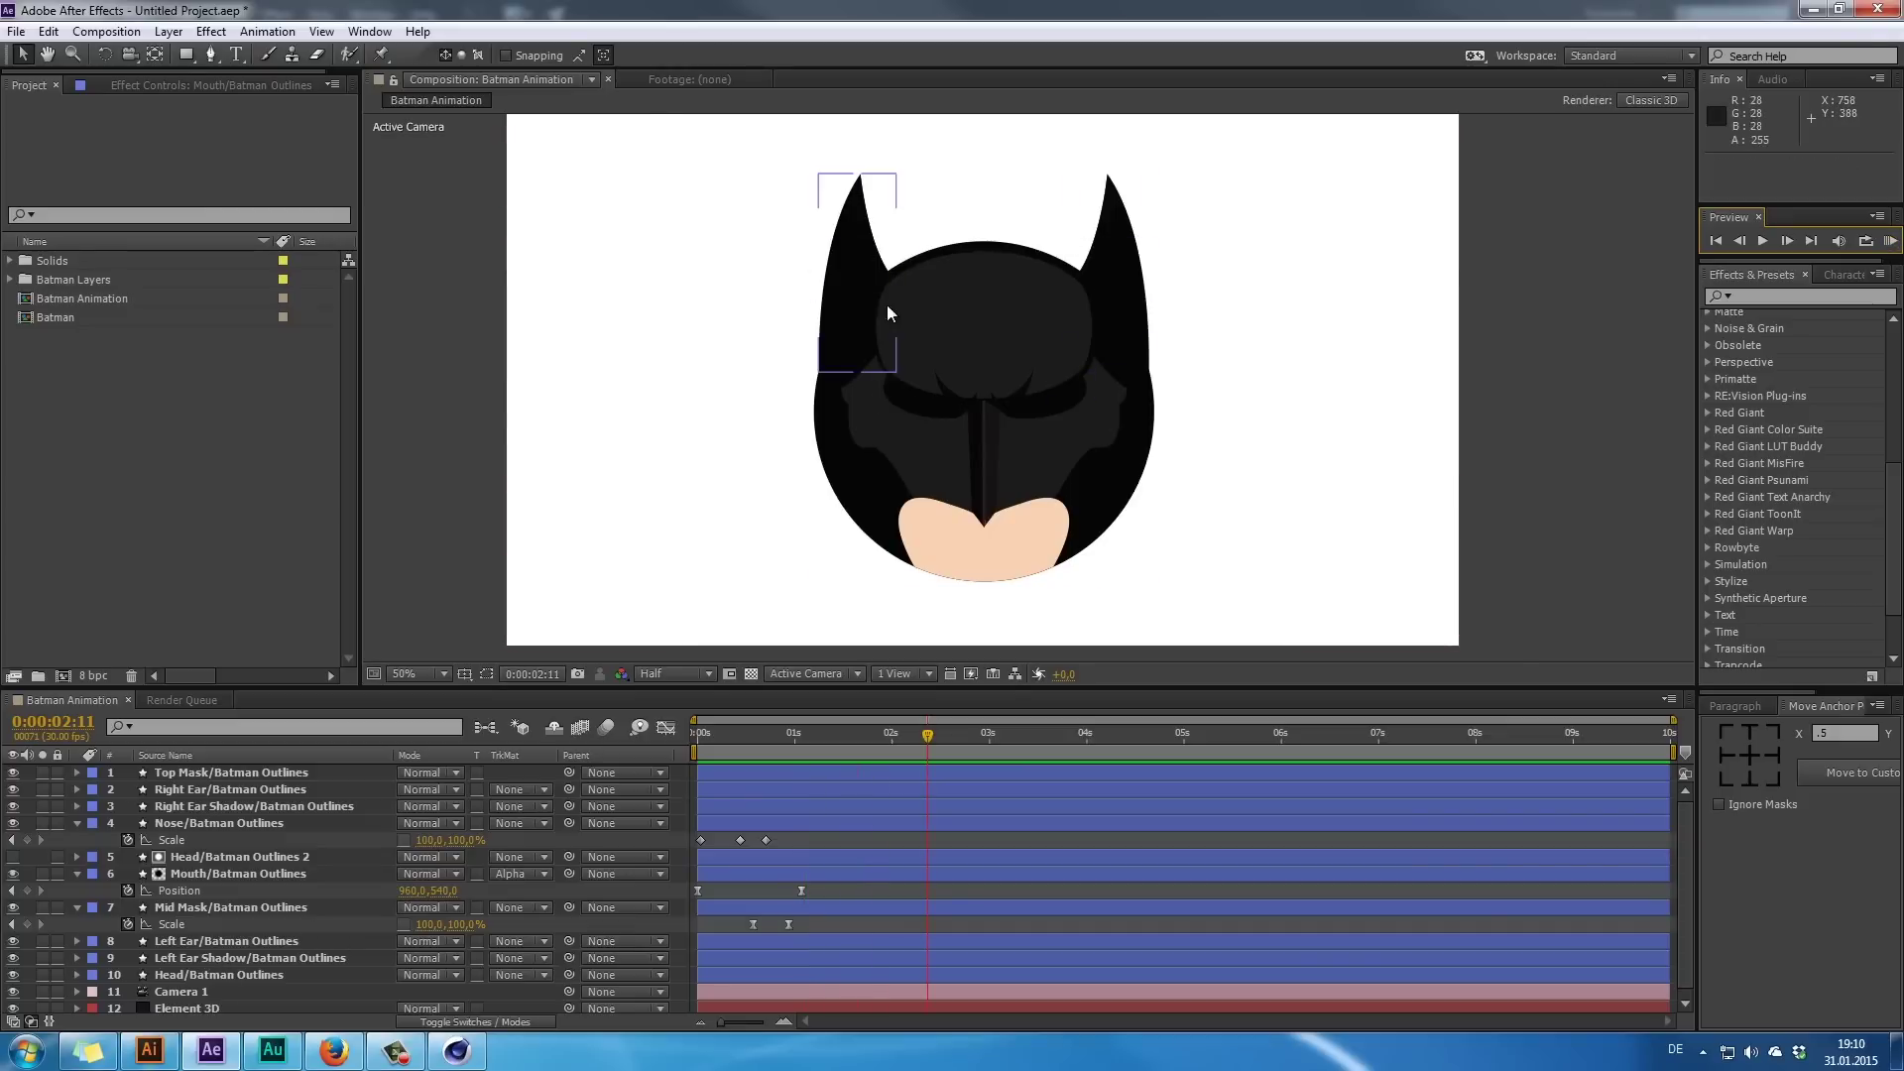
- Collapse the Nose, Mouth and Mid Mask layers so their animated properties are hidden
click(76, 823)
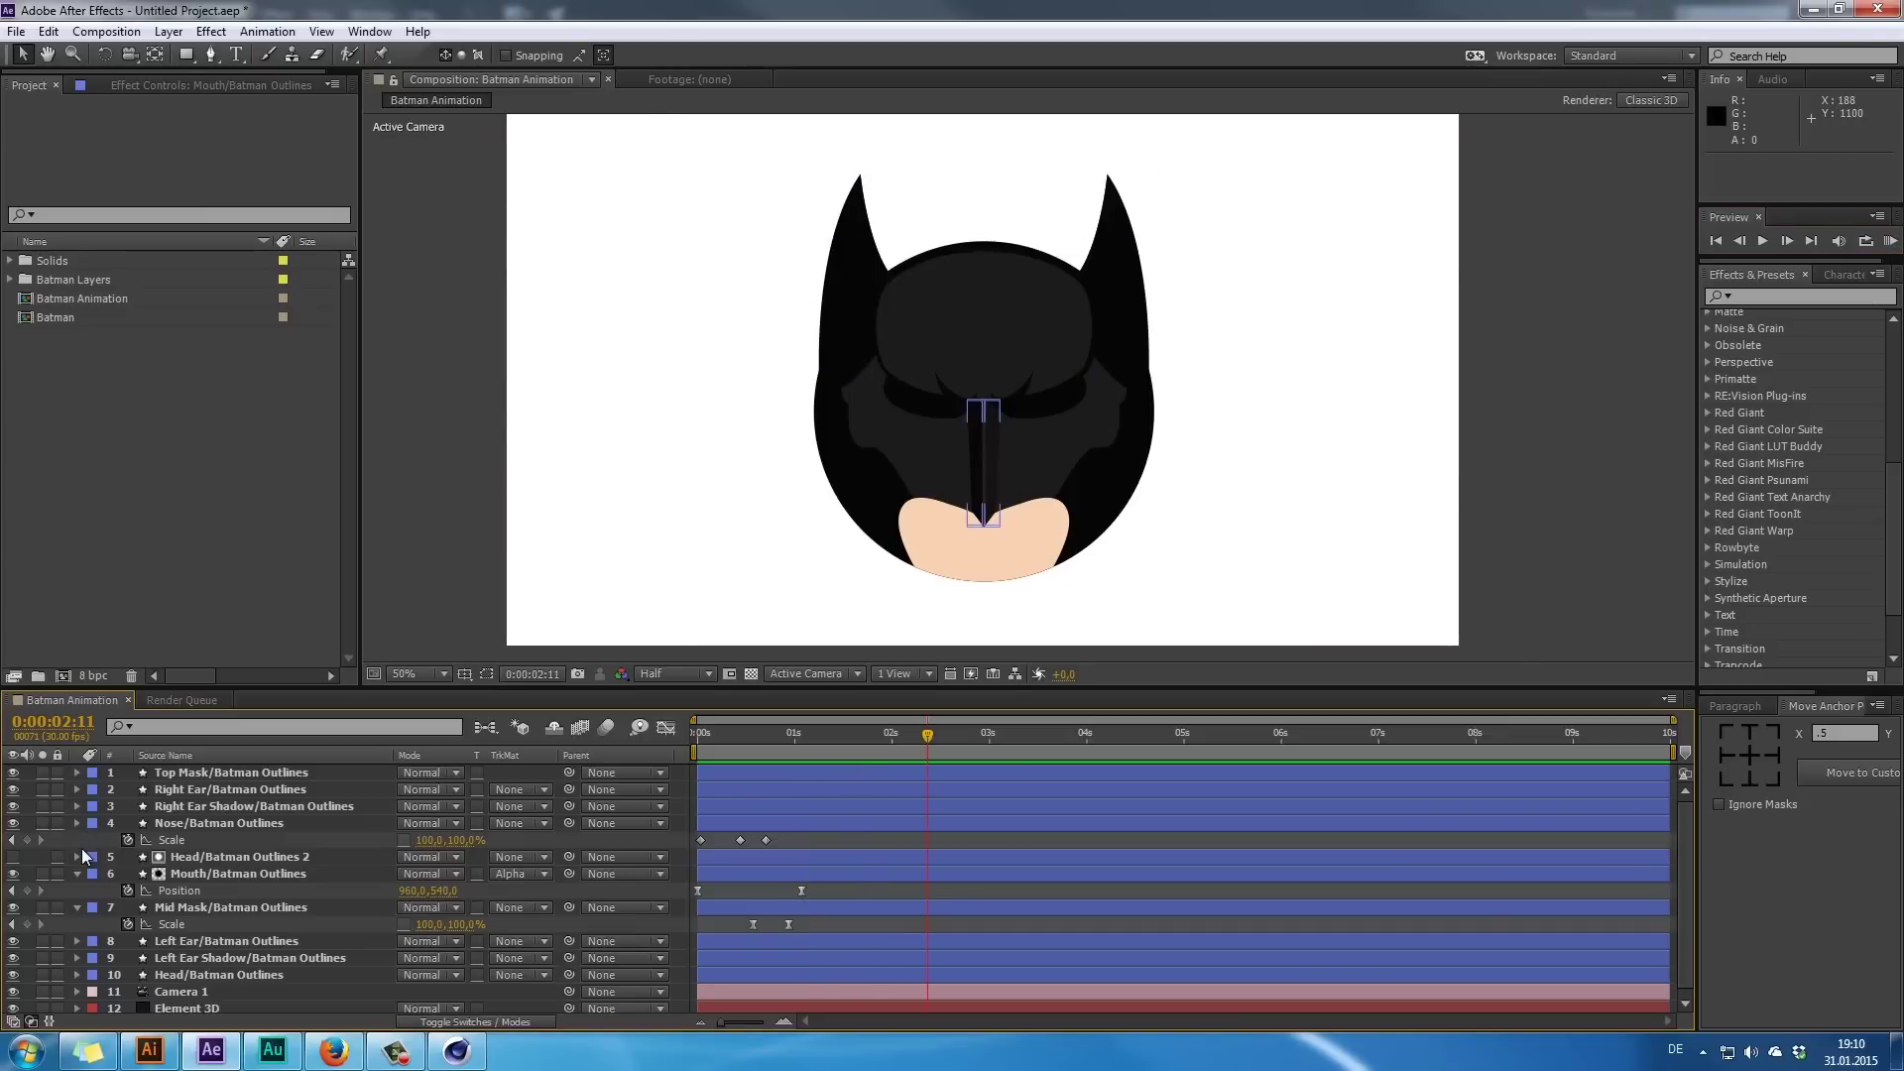
click(78, 856)
click(77, 872)
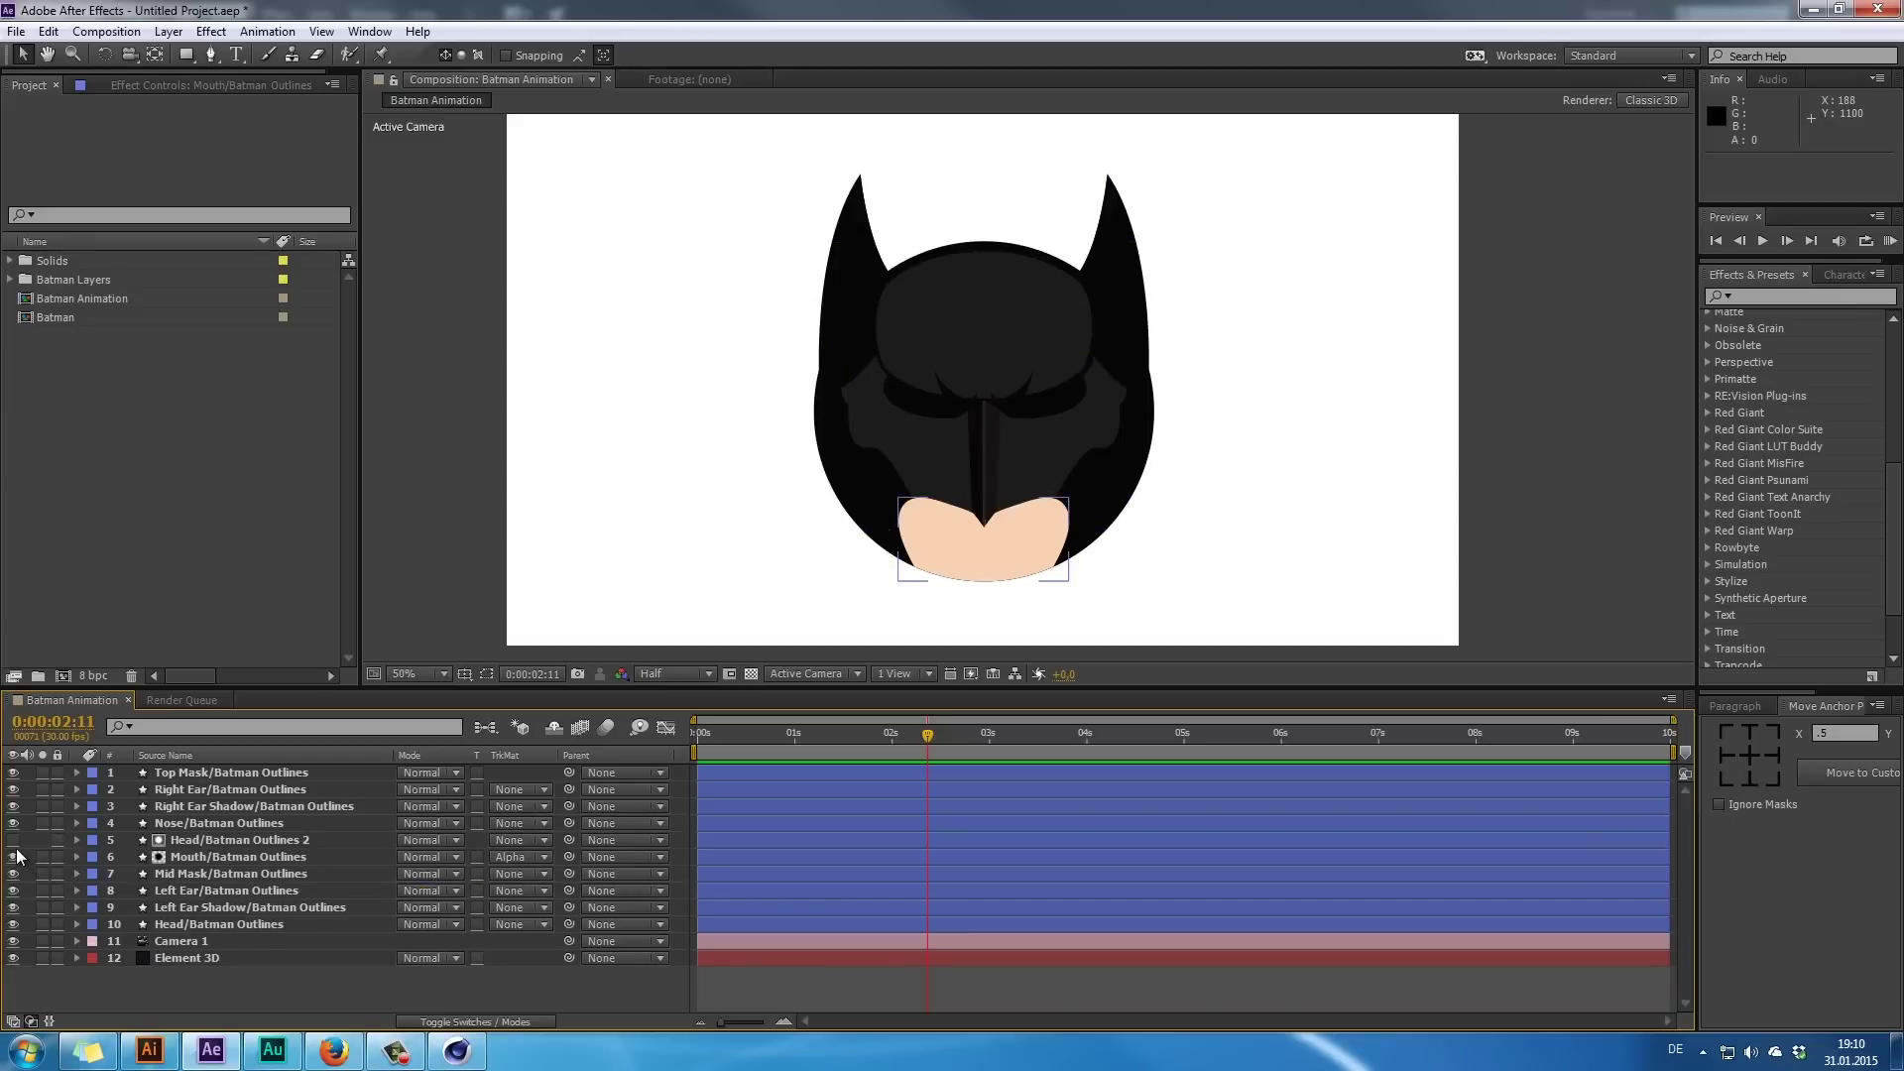
- Place the Right Ear Shadow layer first in the layer stack and the Left Ear Shadow layer directly beneath it, above Top Mask
click(220, 805)
drag(217, 806, 206, 769)
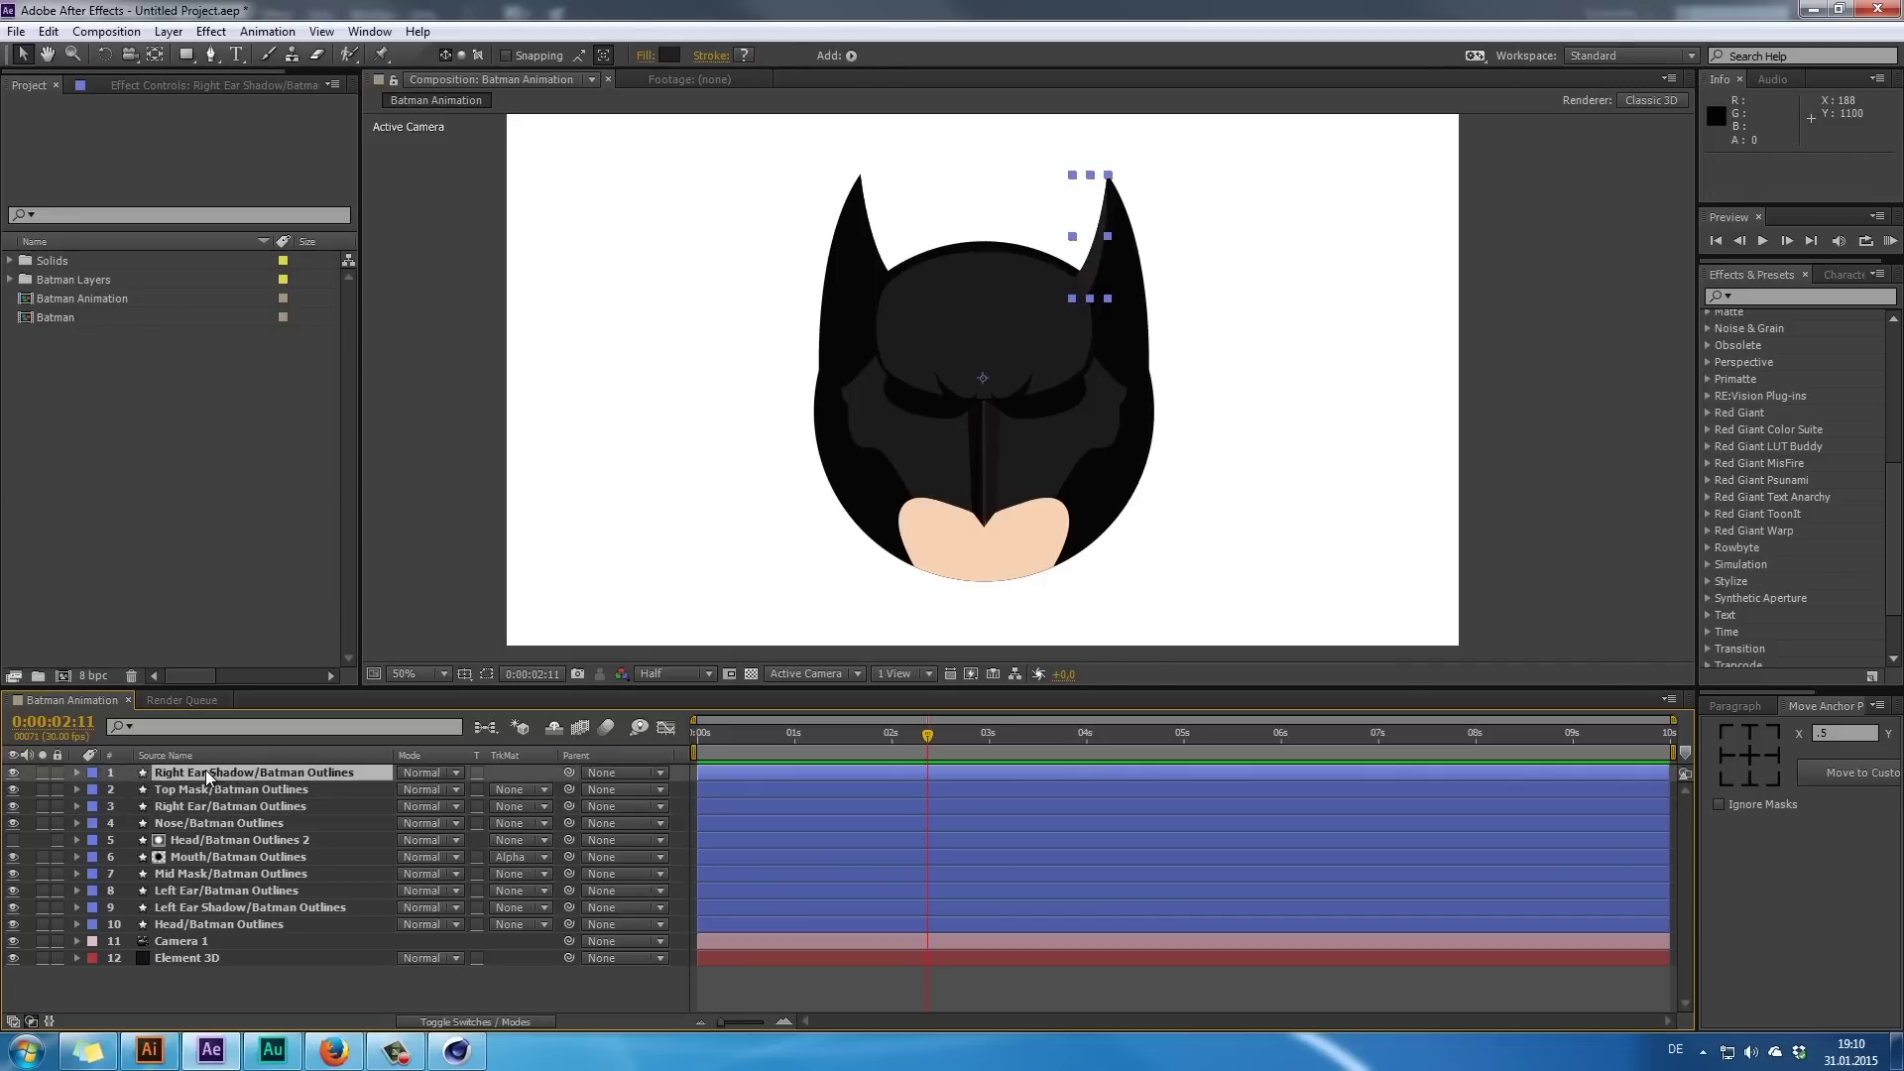
key(period)
scroll(1190, 257, up, 1)
drag(1221, 259, 1015, 632)
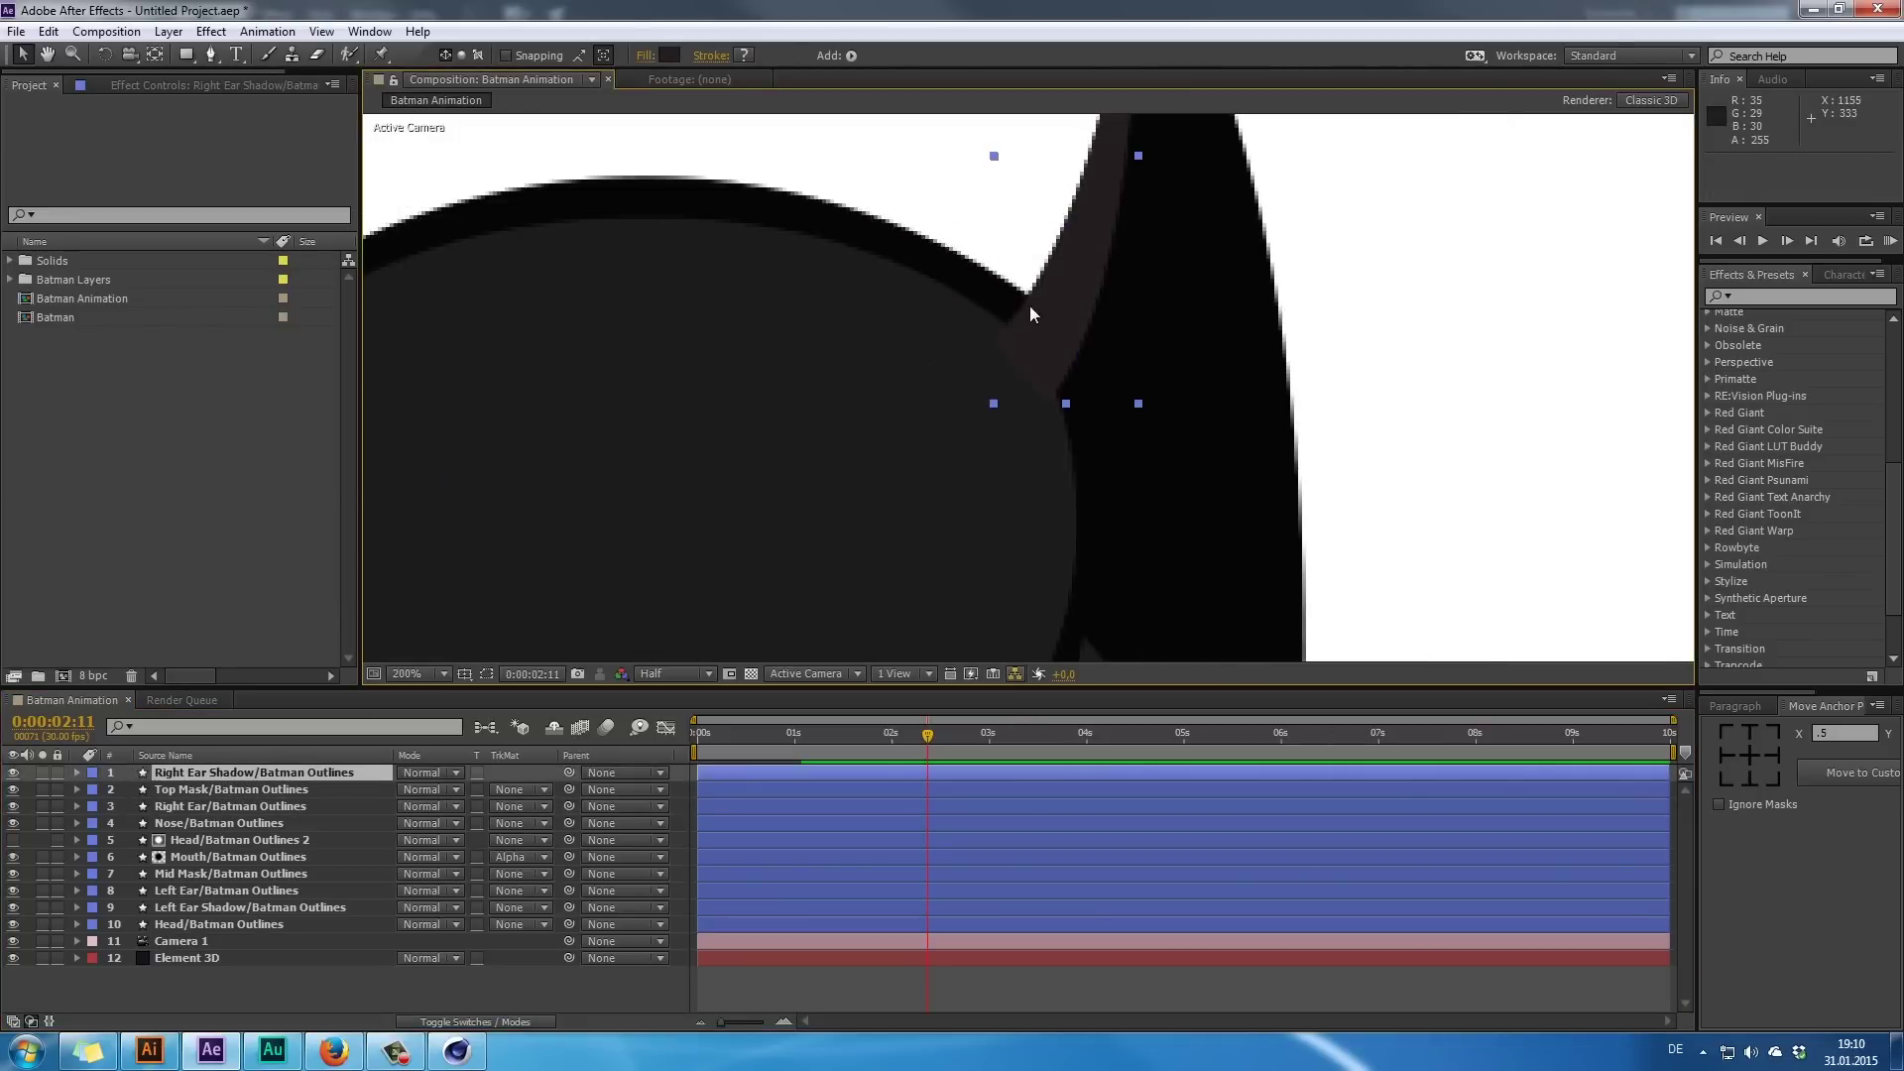
drag(1029, 305, 1026, 475)
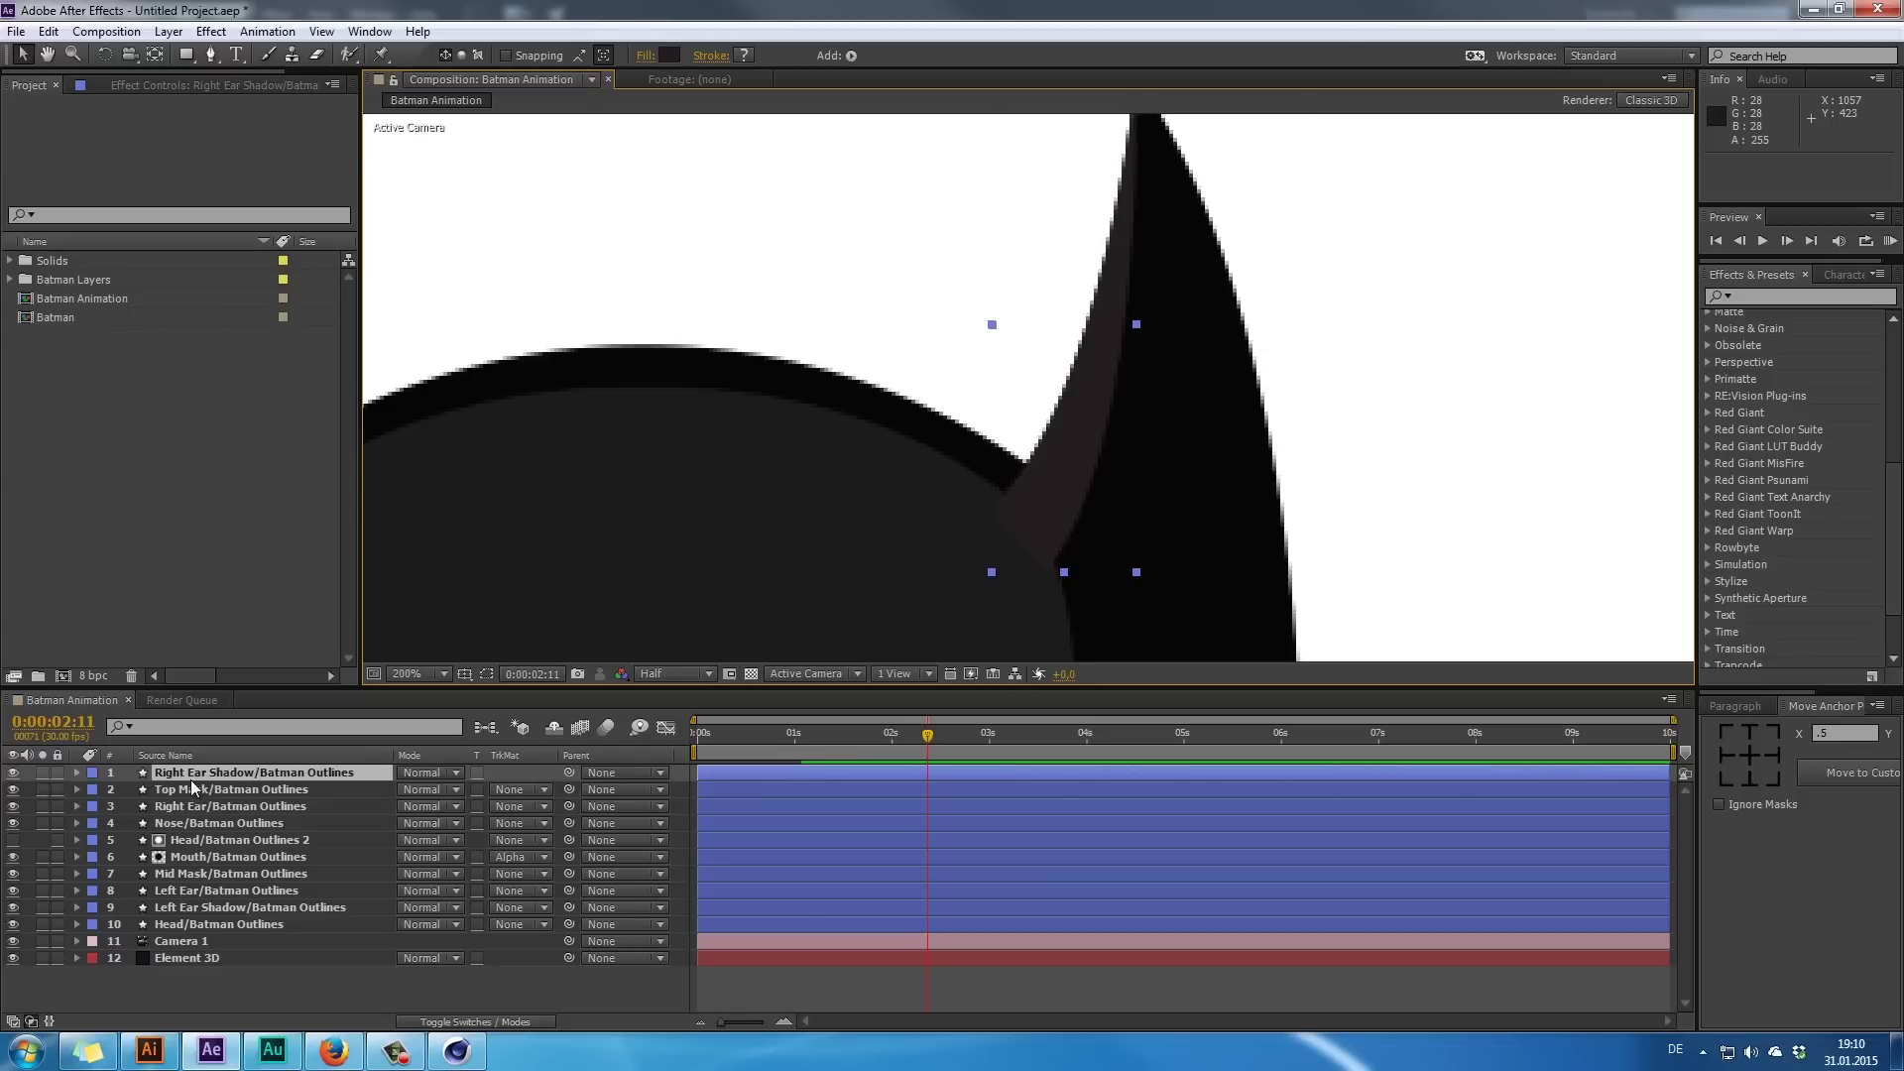
drag(205, 890, 201, 785)
drag(815, 420, 1128, 397)
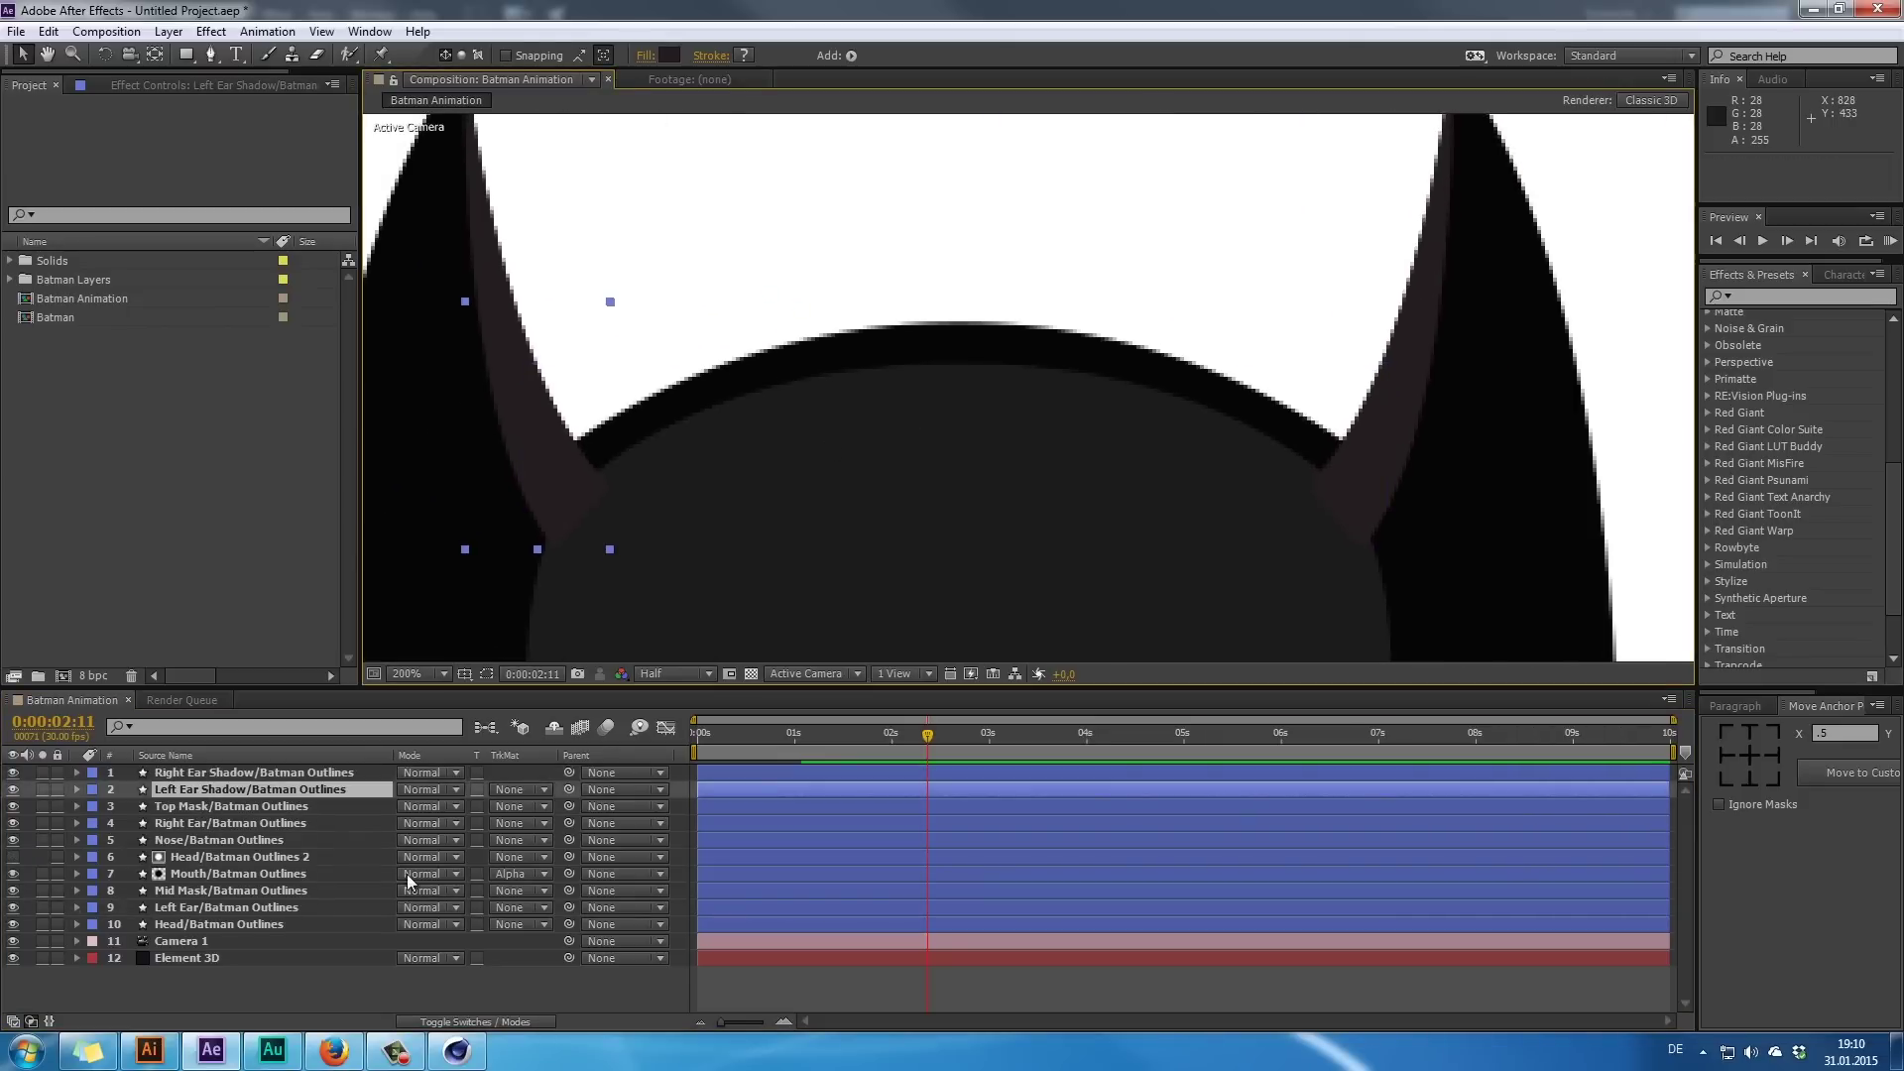
- Expand Group 1 of the Left Ear Shadow layer and sample the forehead mask's dark grey as its fill color
click(76, 790)
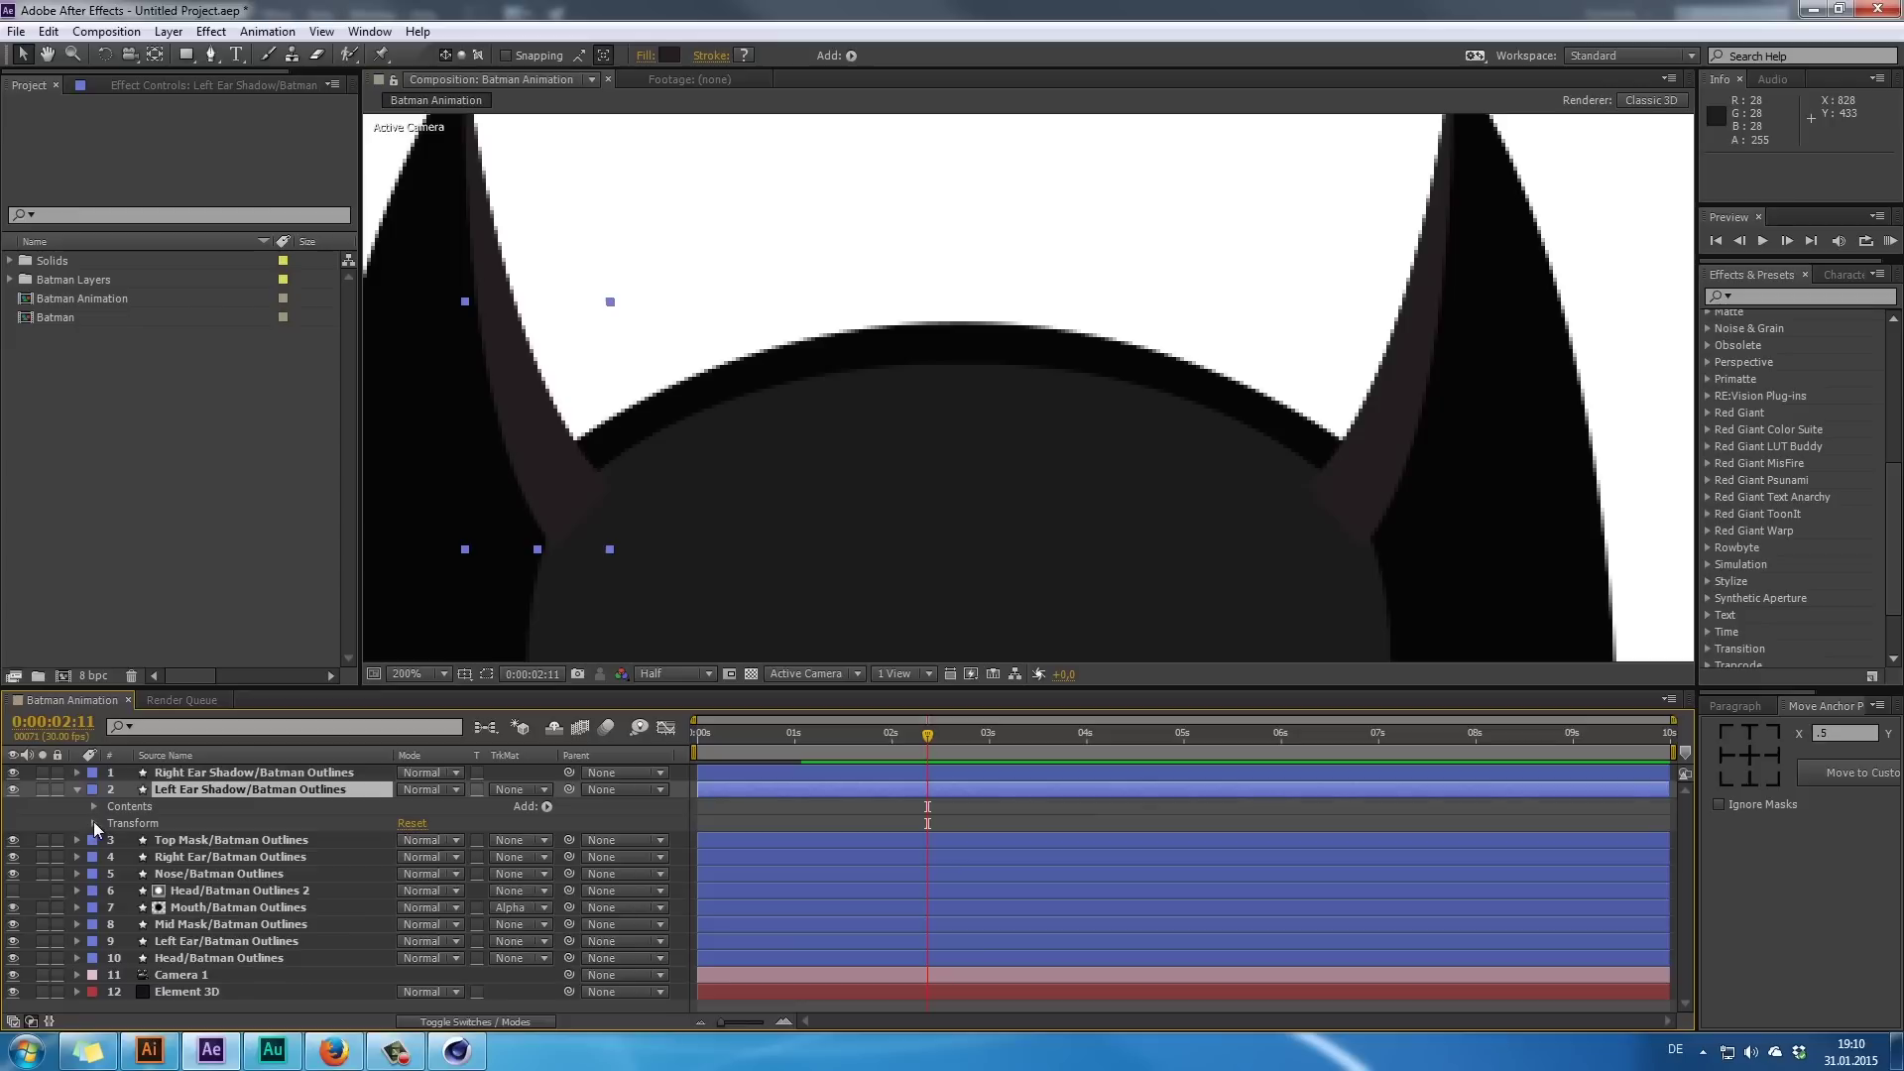
click(94, 823)
click(94, 806)
click(95, 839)
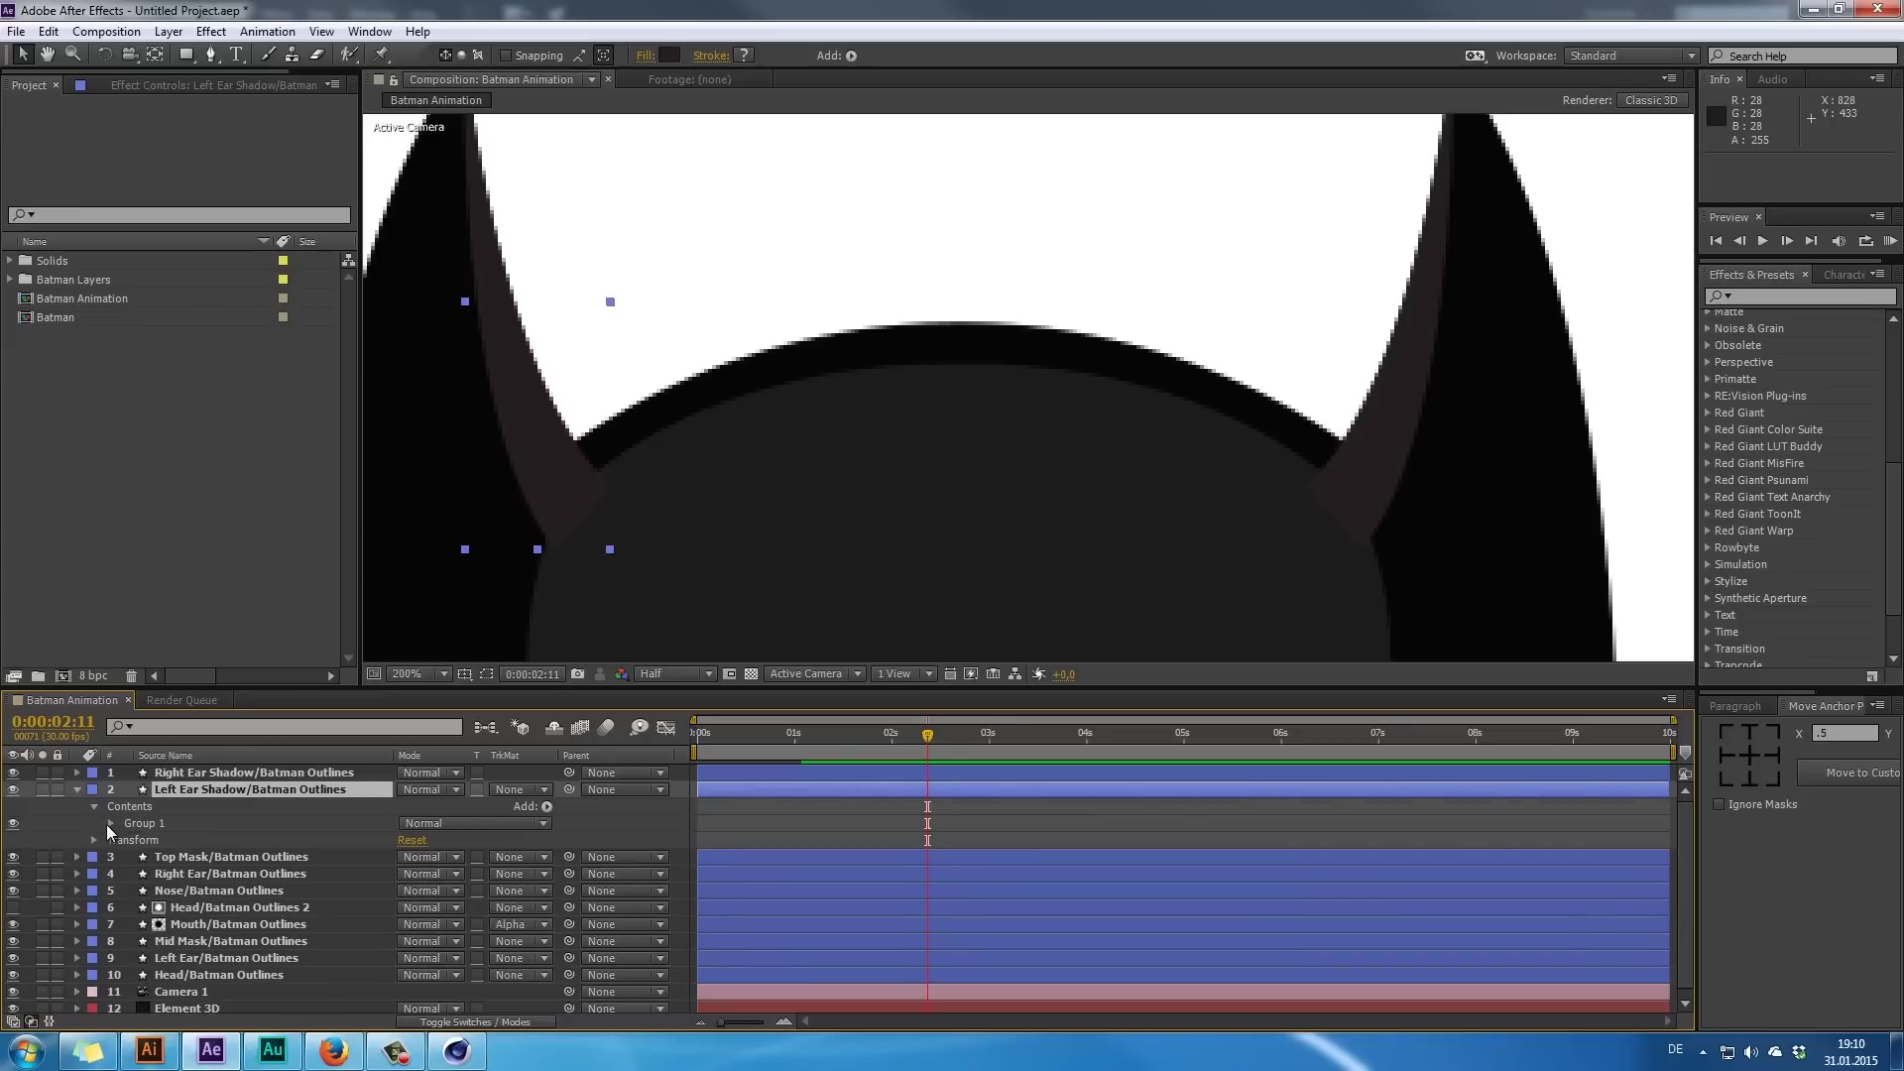
click(110, 823)
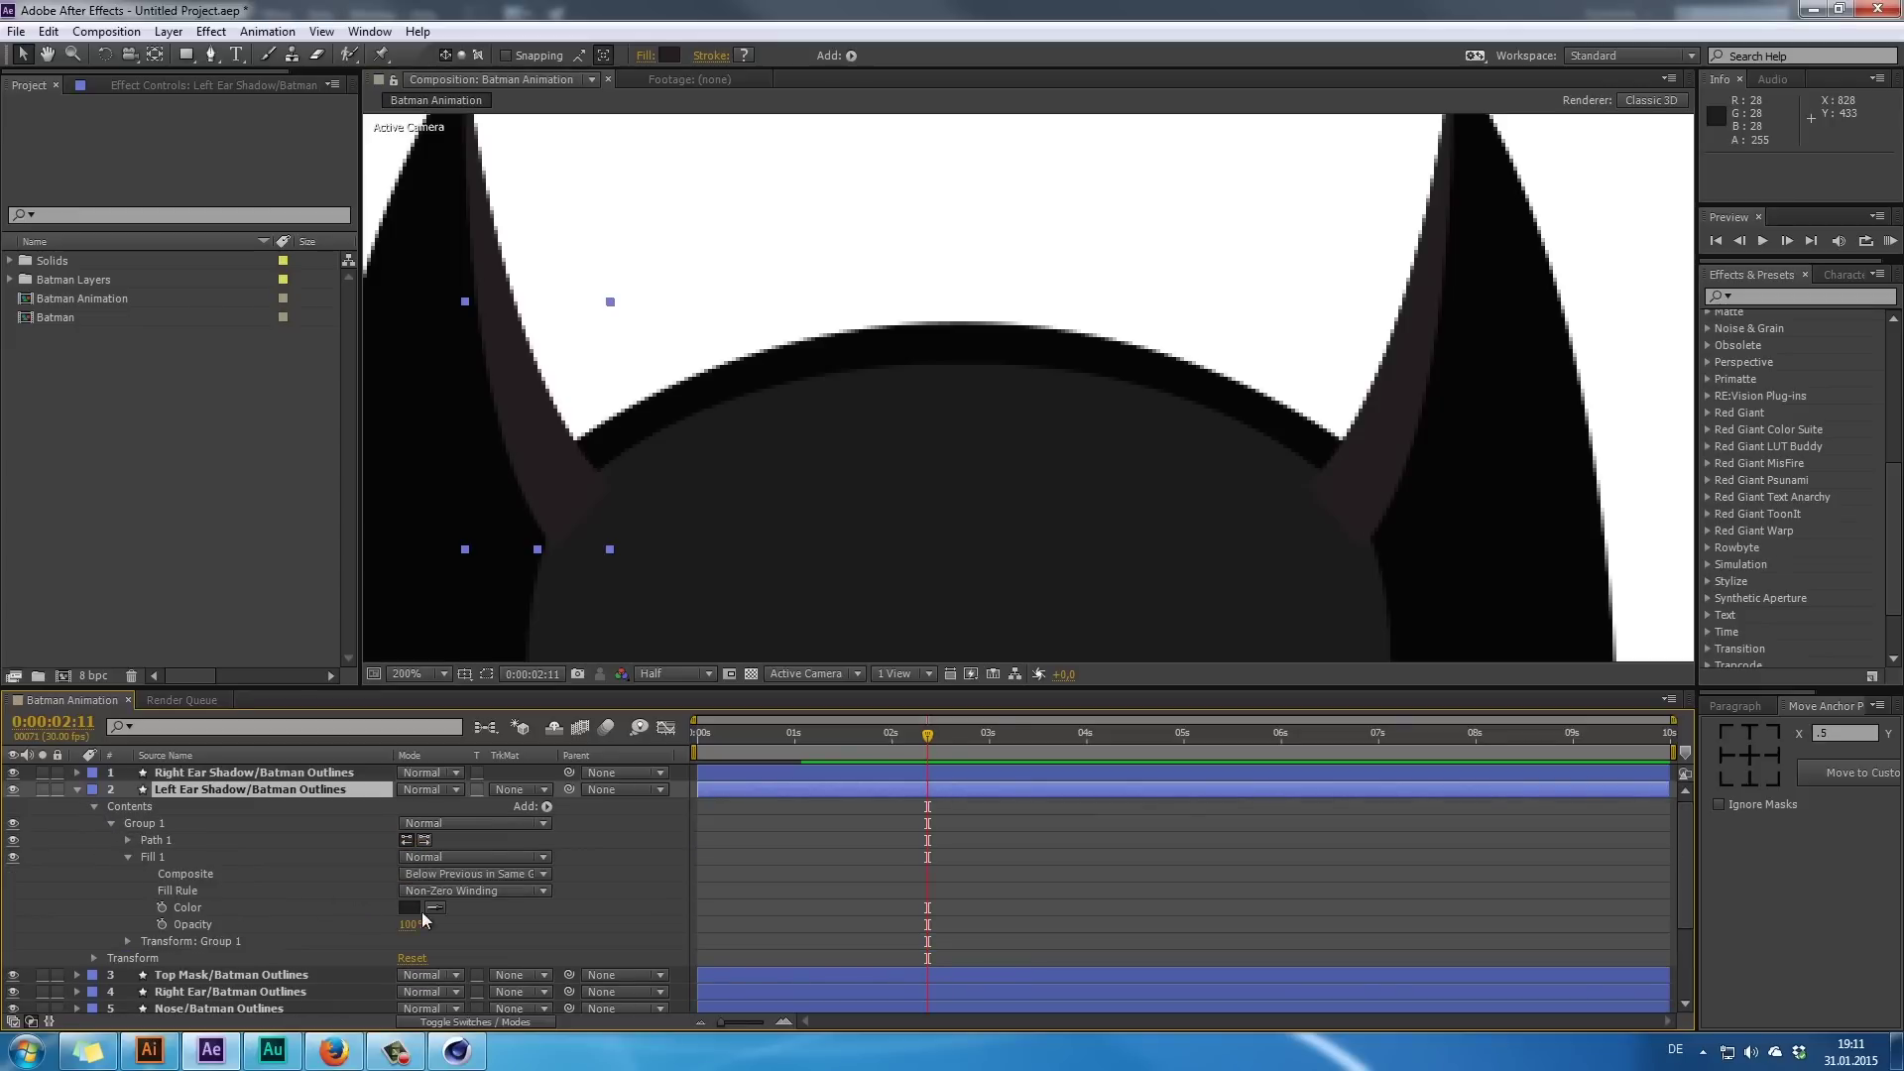
click(752, 499)
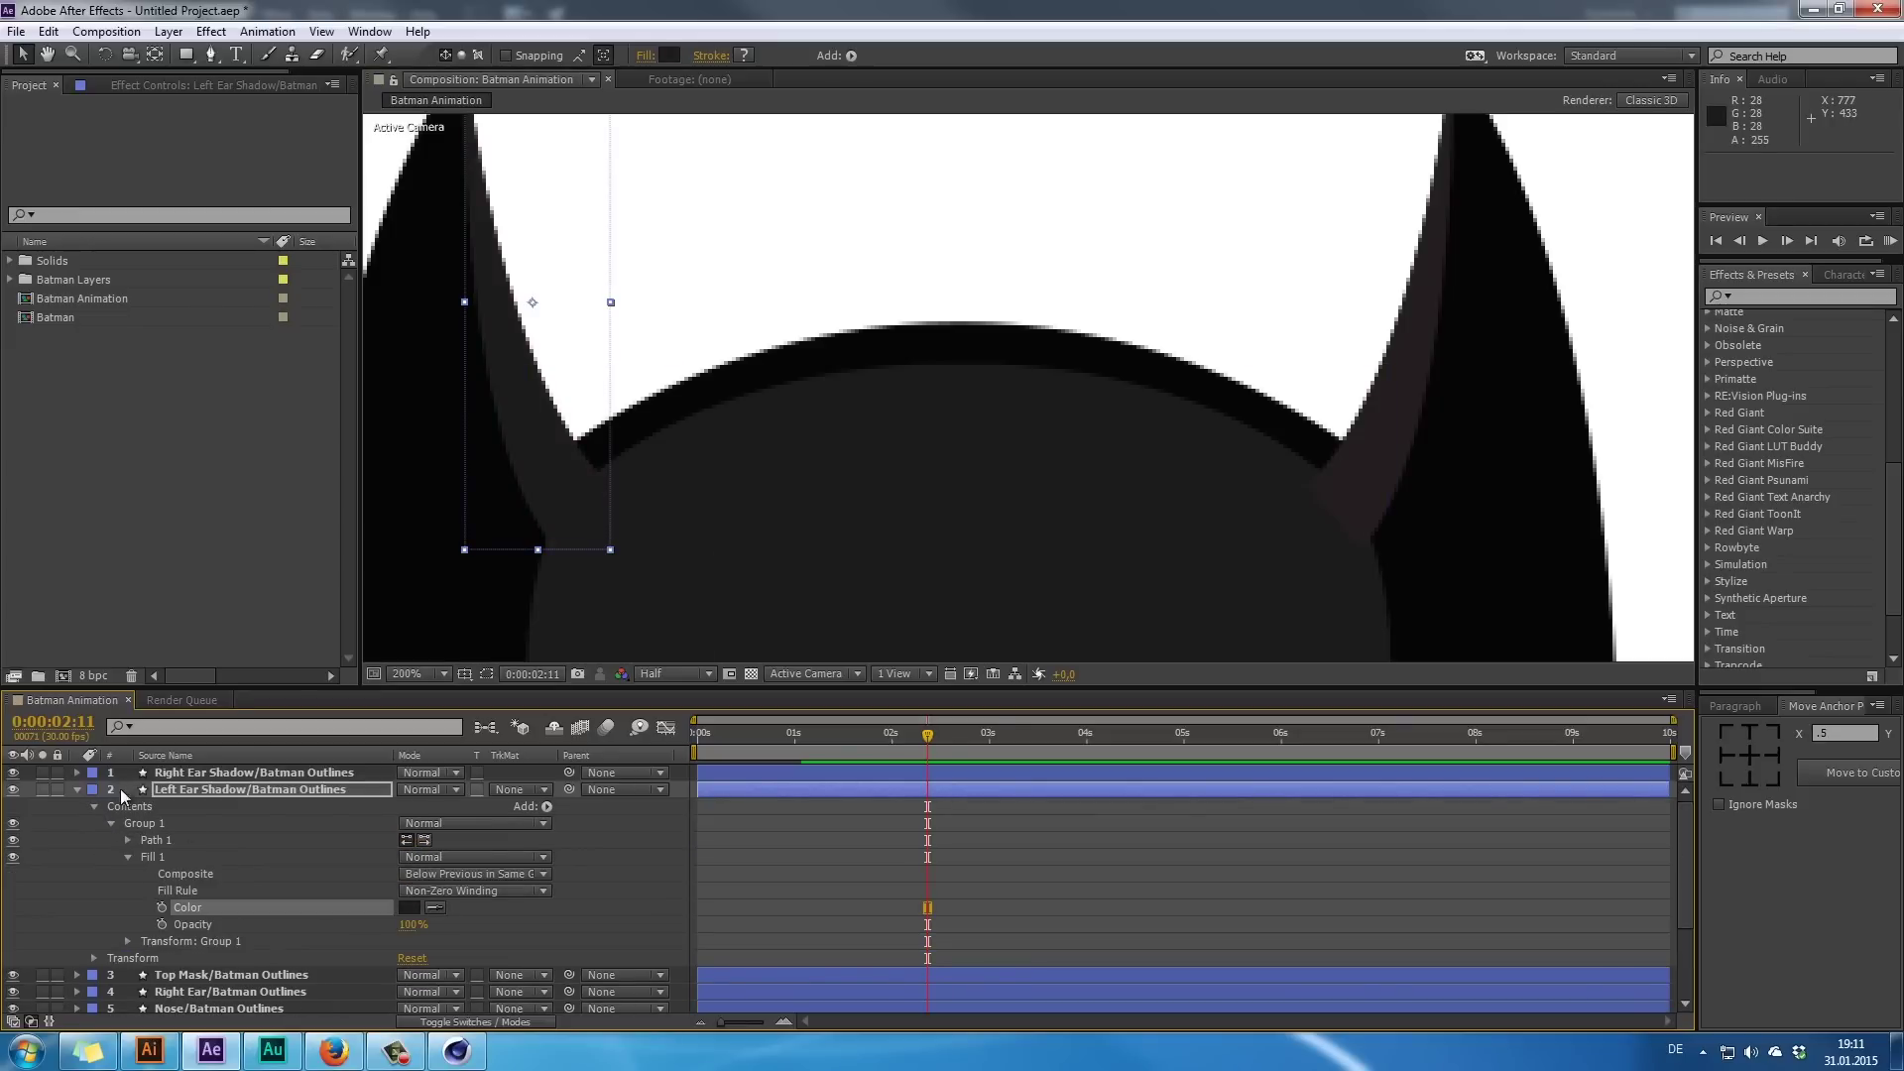
- Collapse the Left Ear Shadow layer and match the Right Ear Shadow's fill color to the forehead mask by sampling it
click(79, 788)
click(77, 771)
click(95, 791)
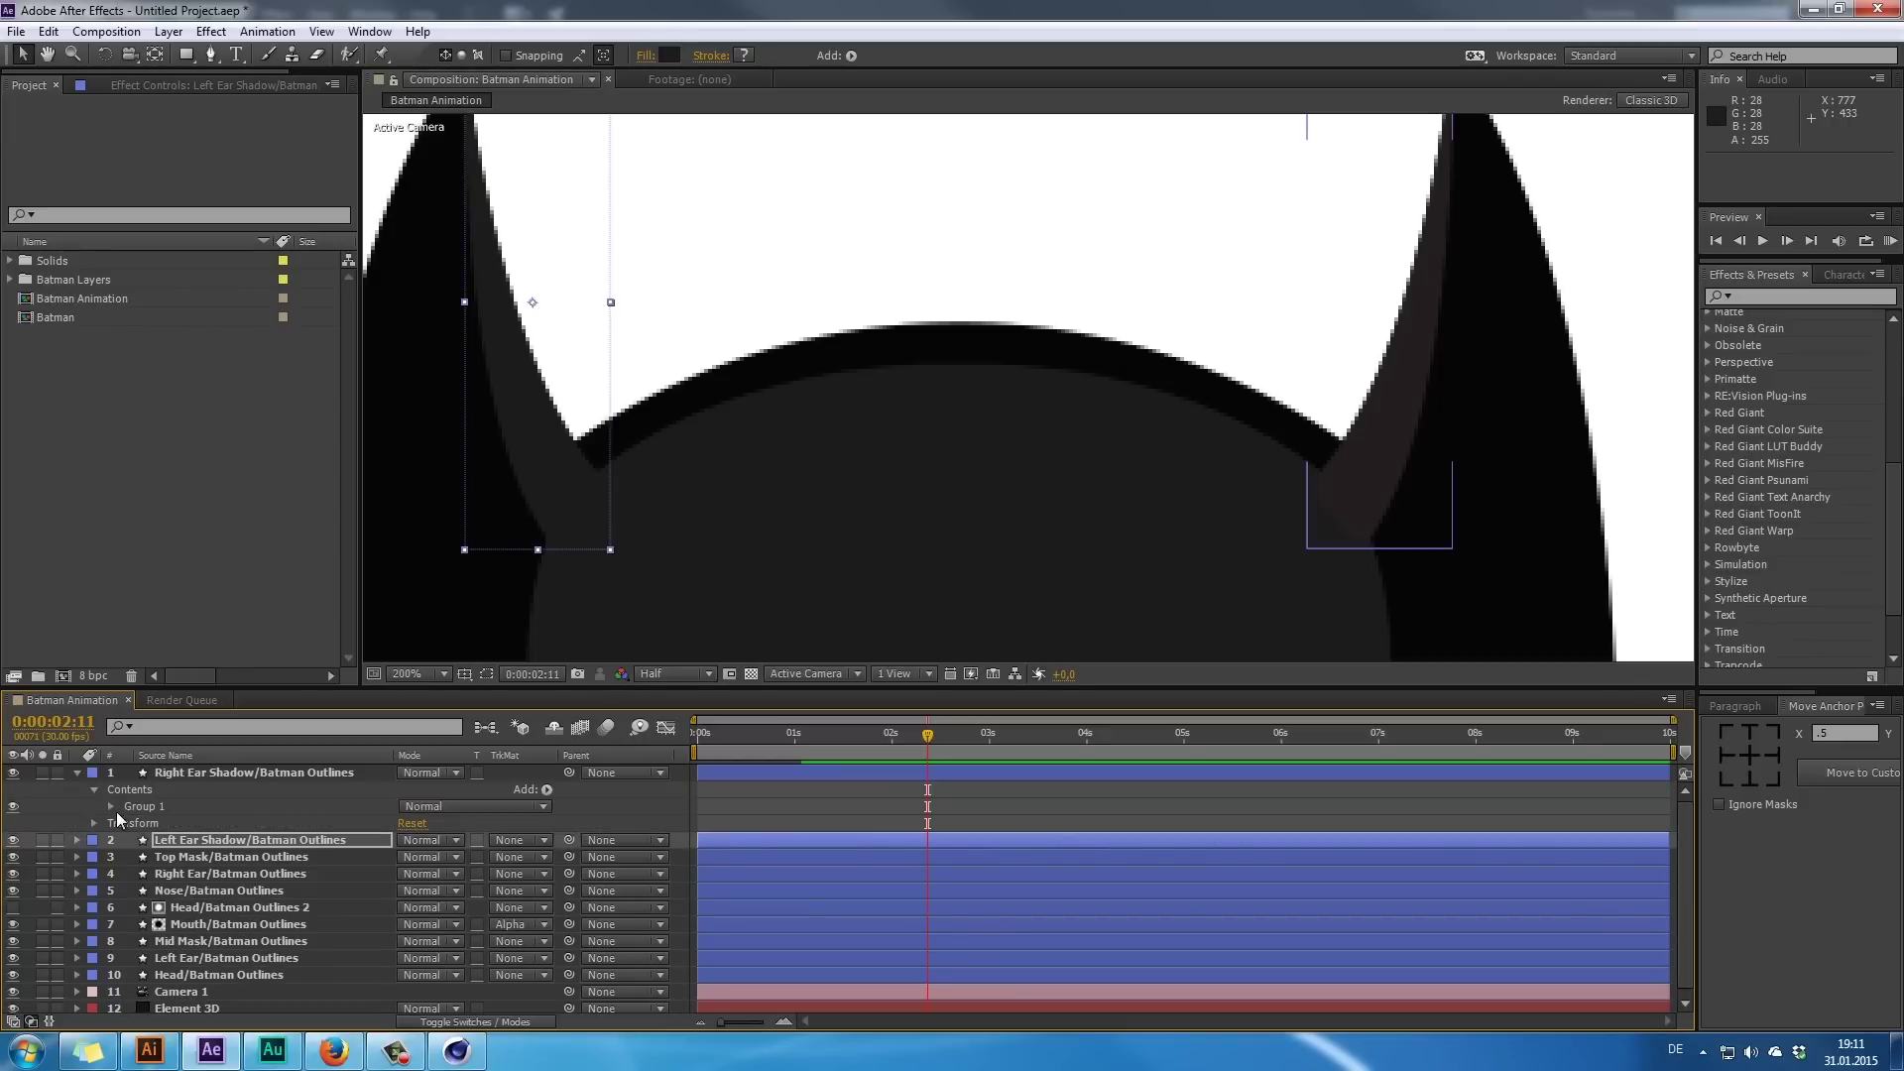
click(113, 808)
click(128, 839)
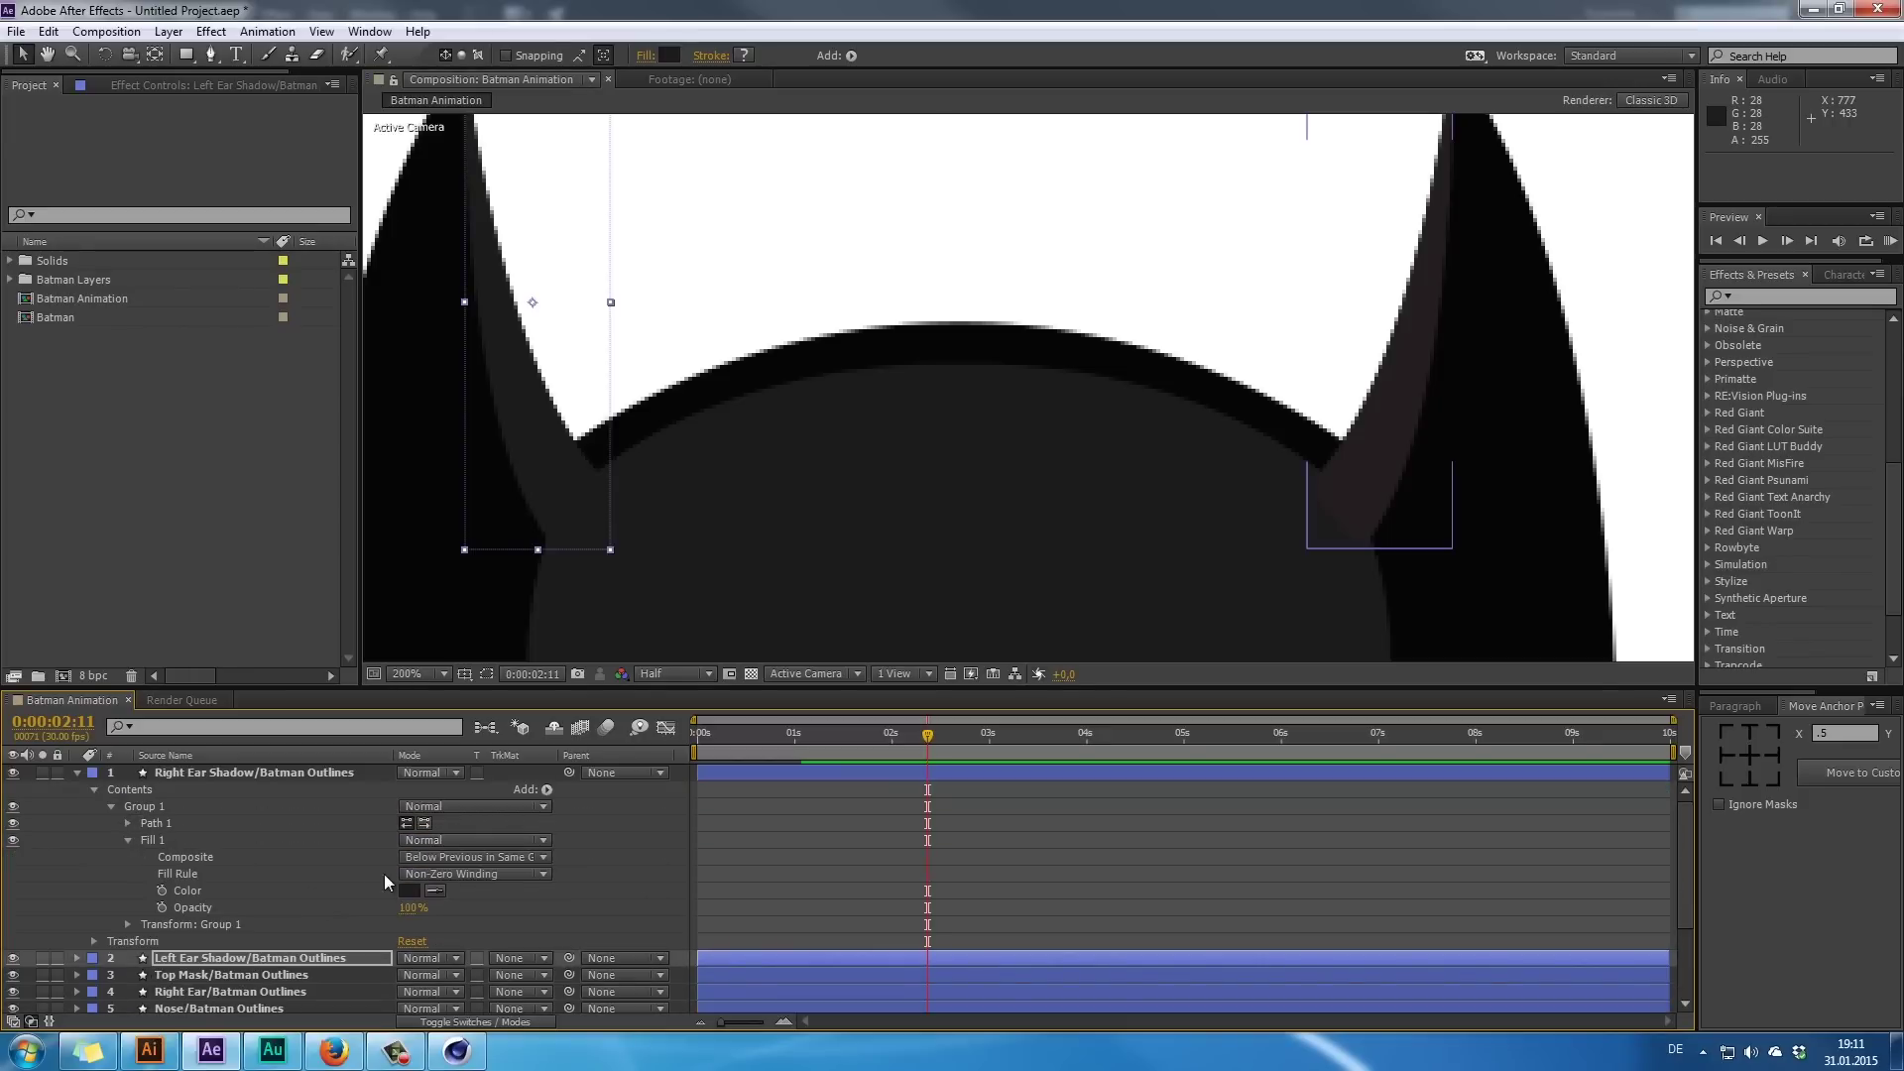
click(839, 521)
scroll(952, 548, down, 2)
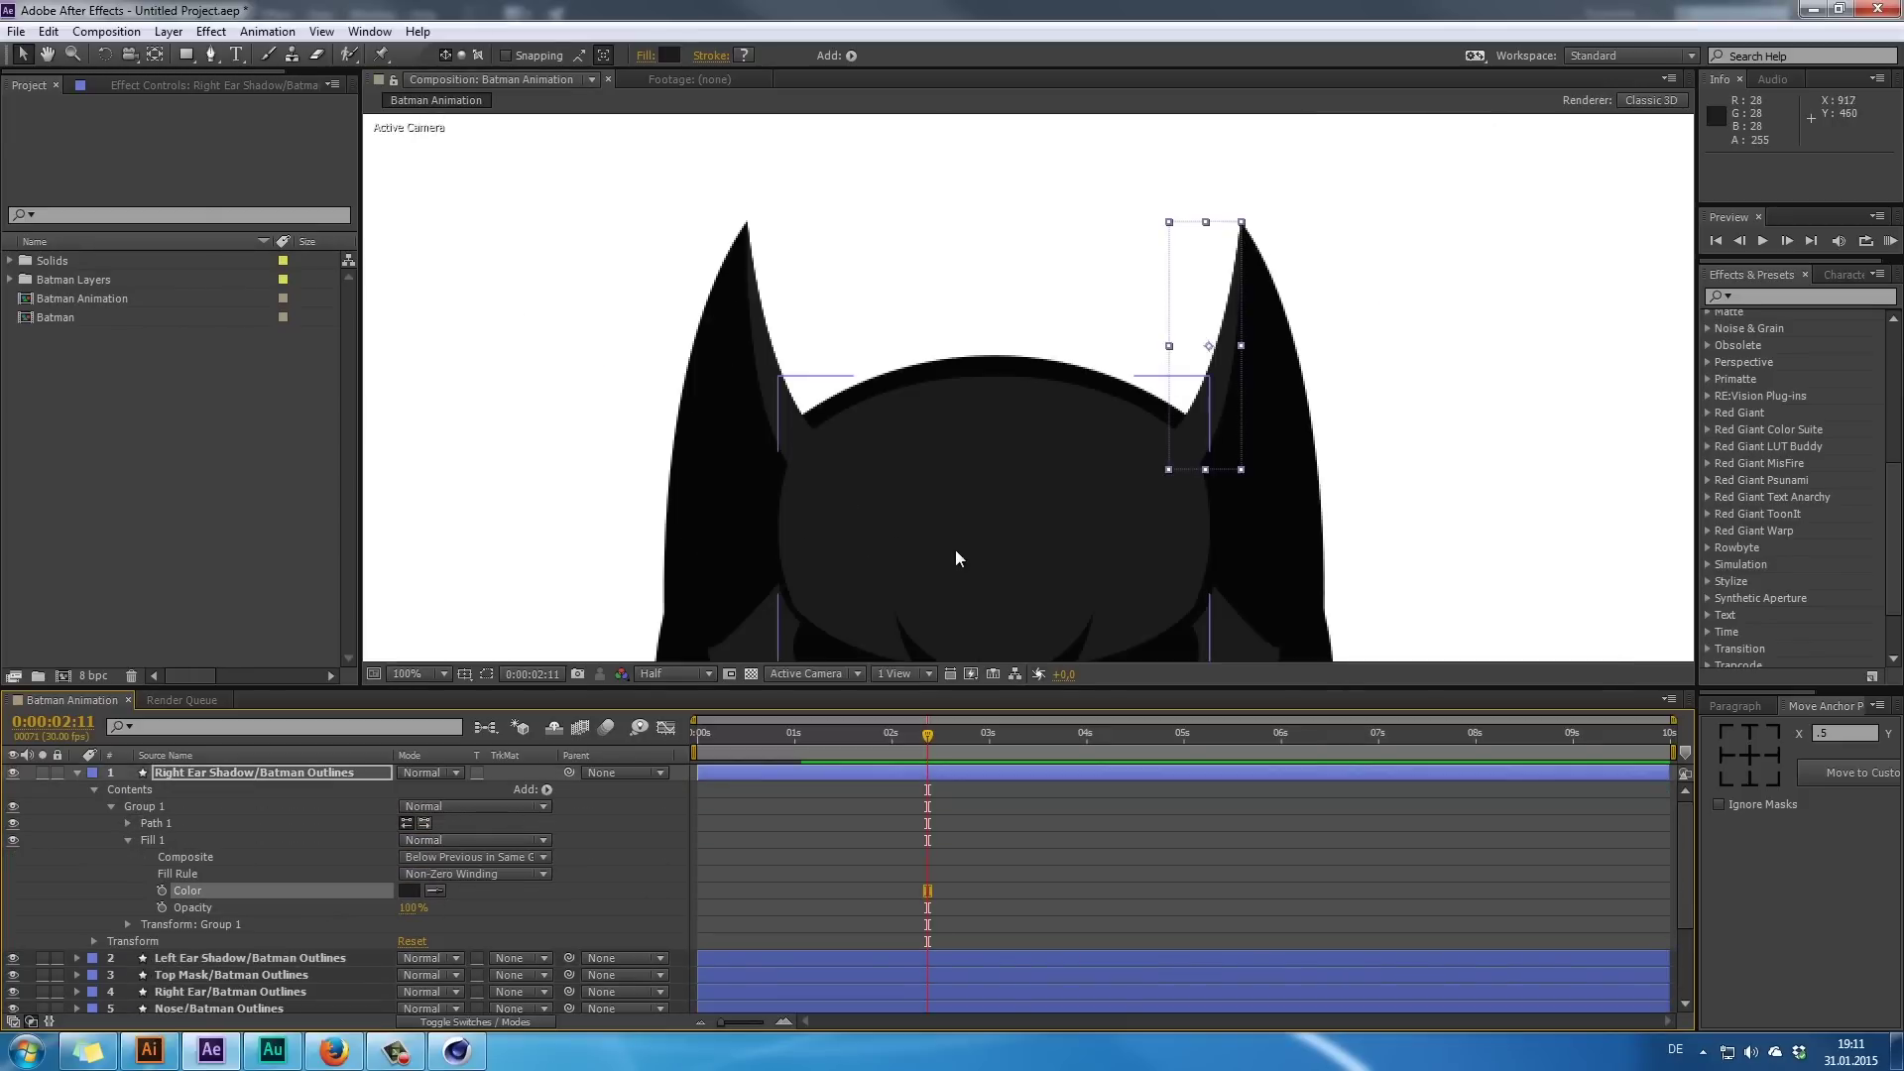
- Deselect the layers and scrub from the start to examine how the ear shadows blend with the scaling top mask
click(1419, 519)
key(period)
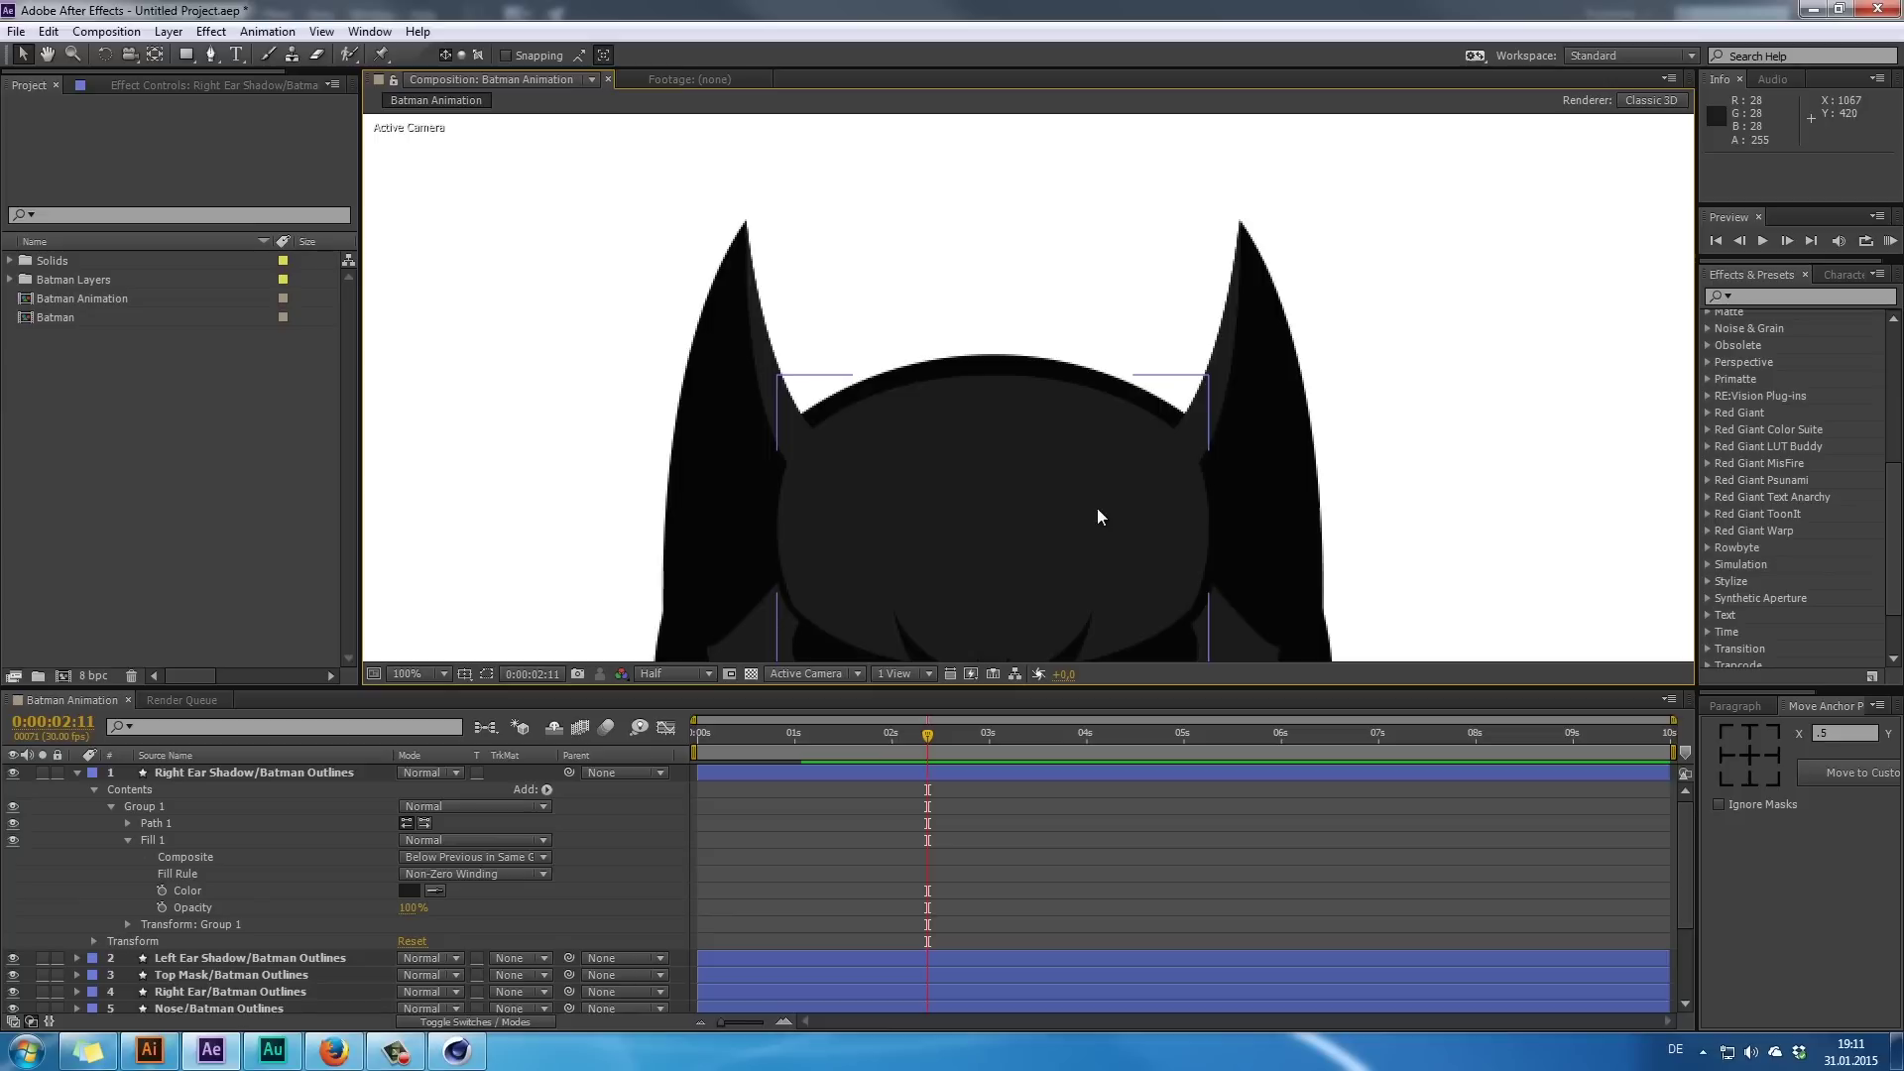
scroll(1031, 456, down, 2)
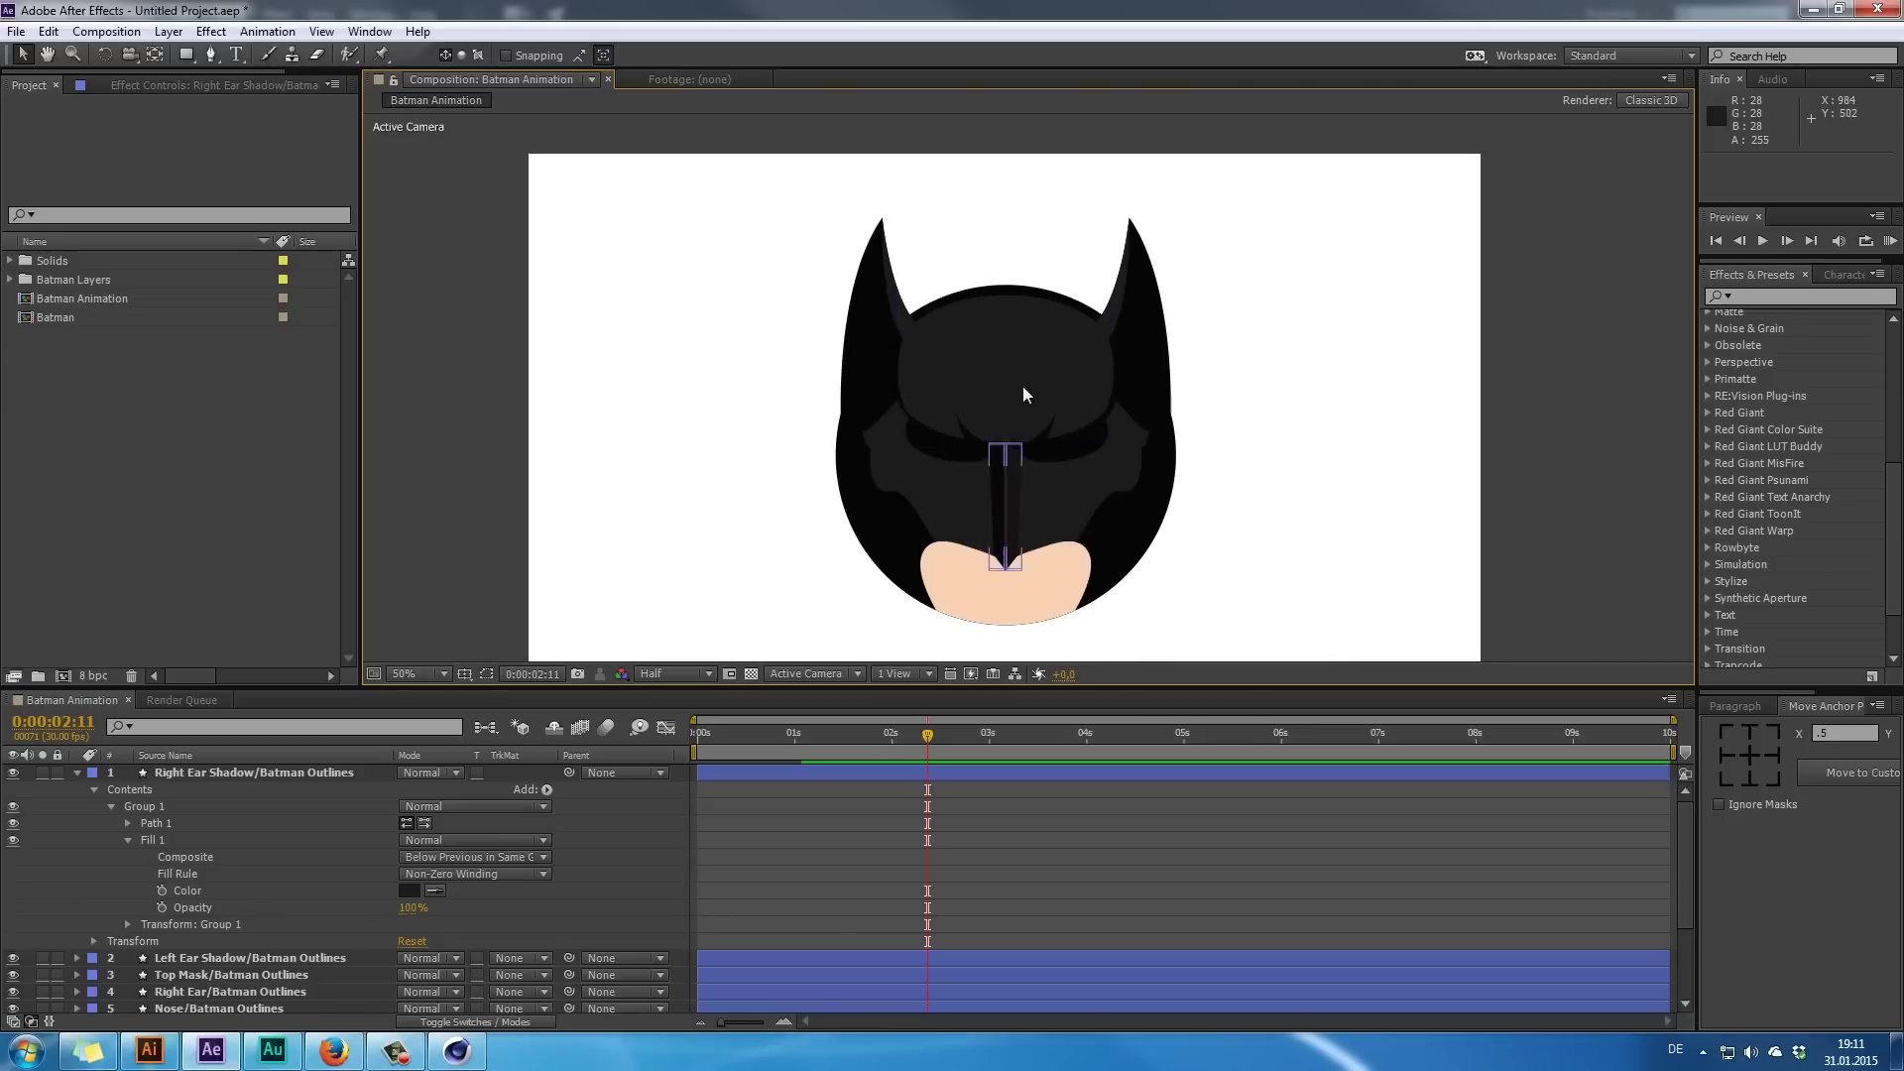
key(Home)
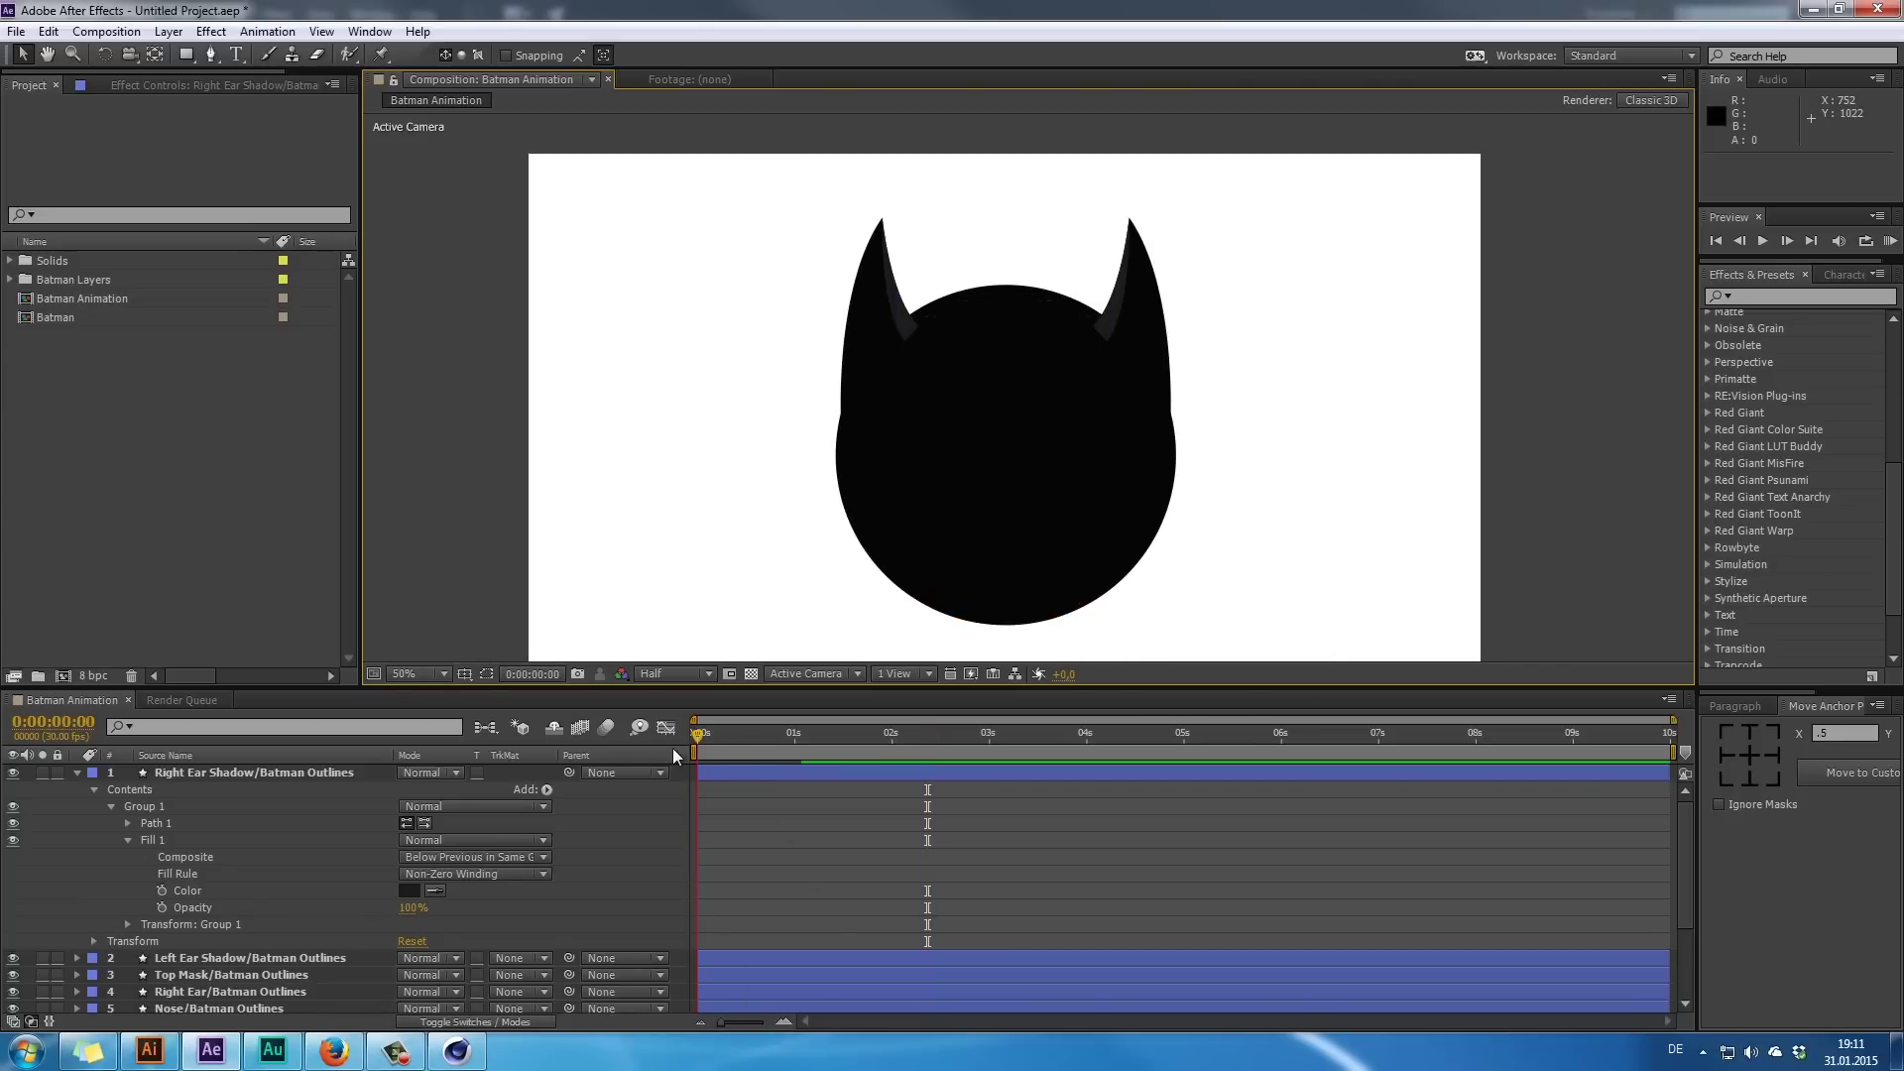
drag(698, 749, 885, 773)
drag(698, 756, 881, 779)
scroll(998, 223, up, 2)
drag(997, 223, 943, 458)
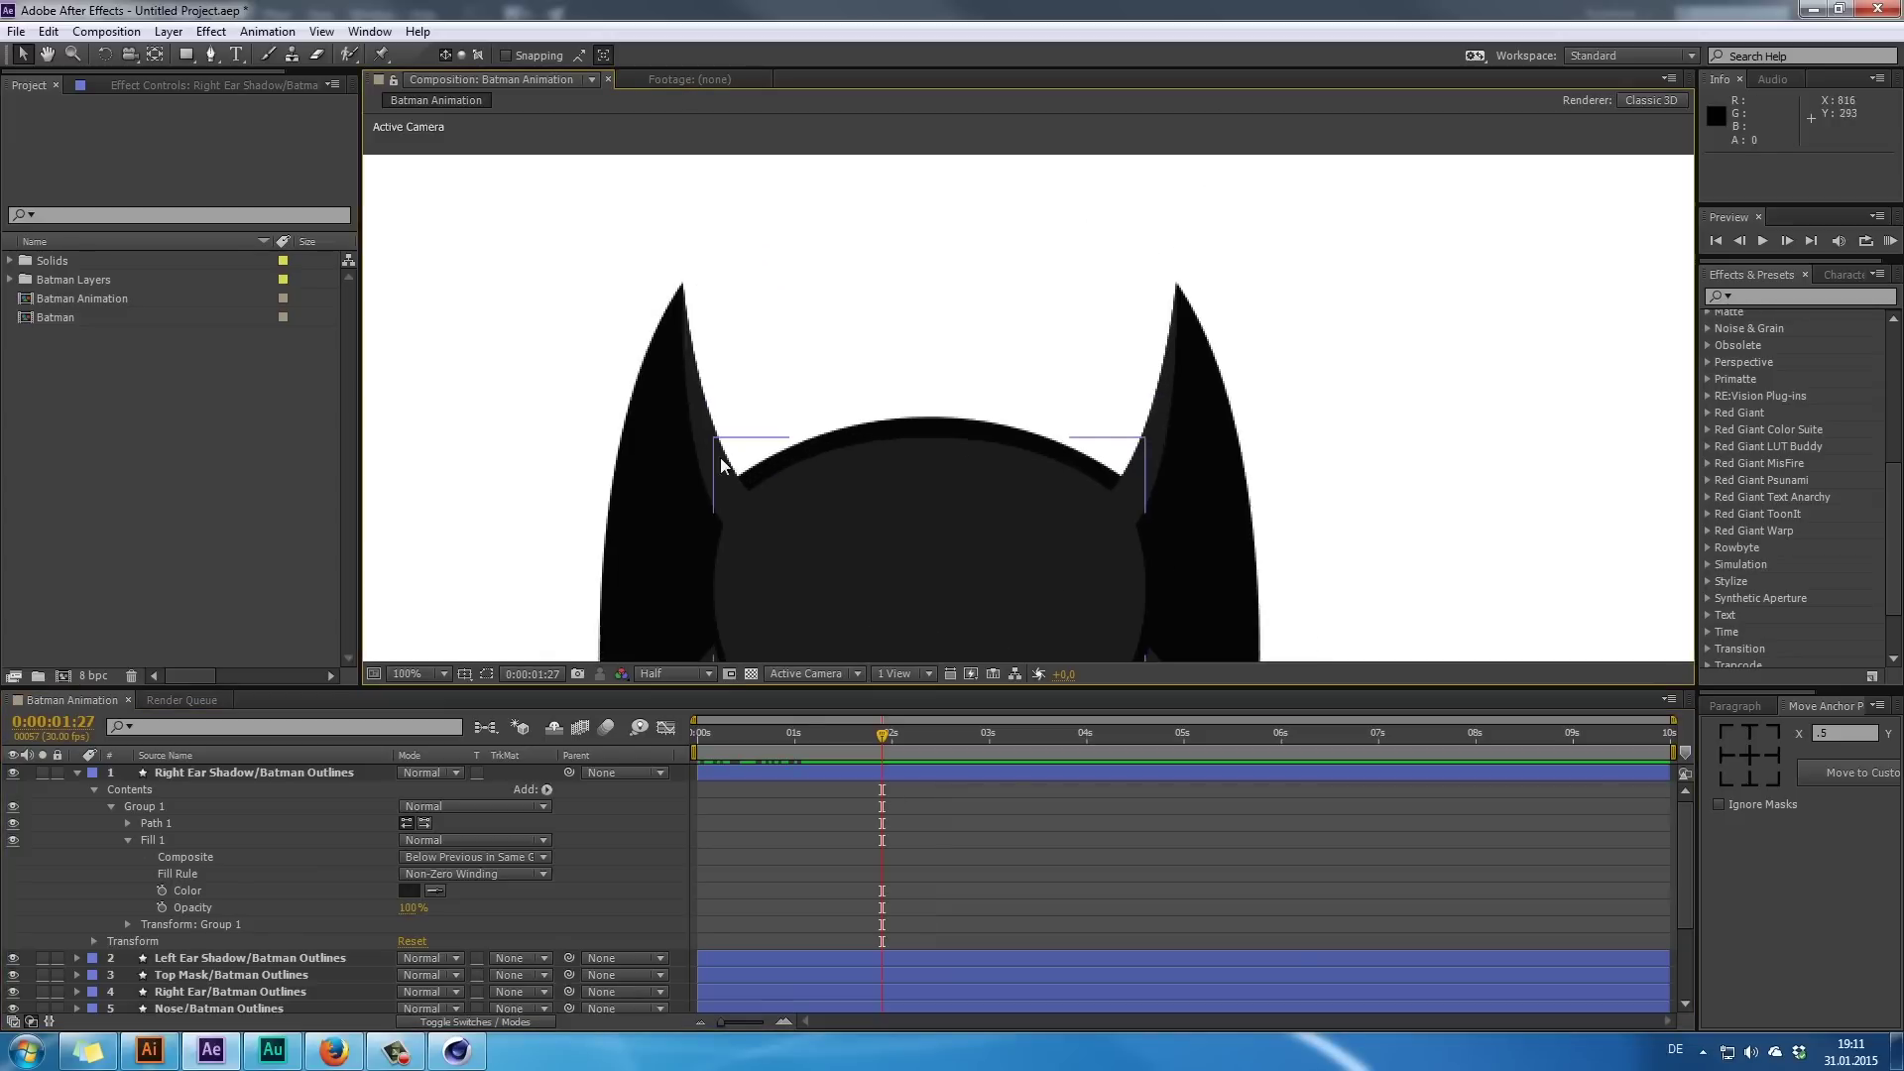
- Animate the Opacity of both ear shadow layers from 0% at 0:00:00:14 to 100% at 0:00:01:27
click(78, 776)
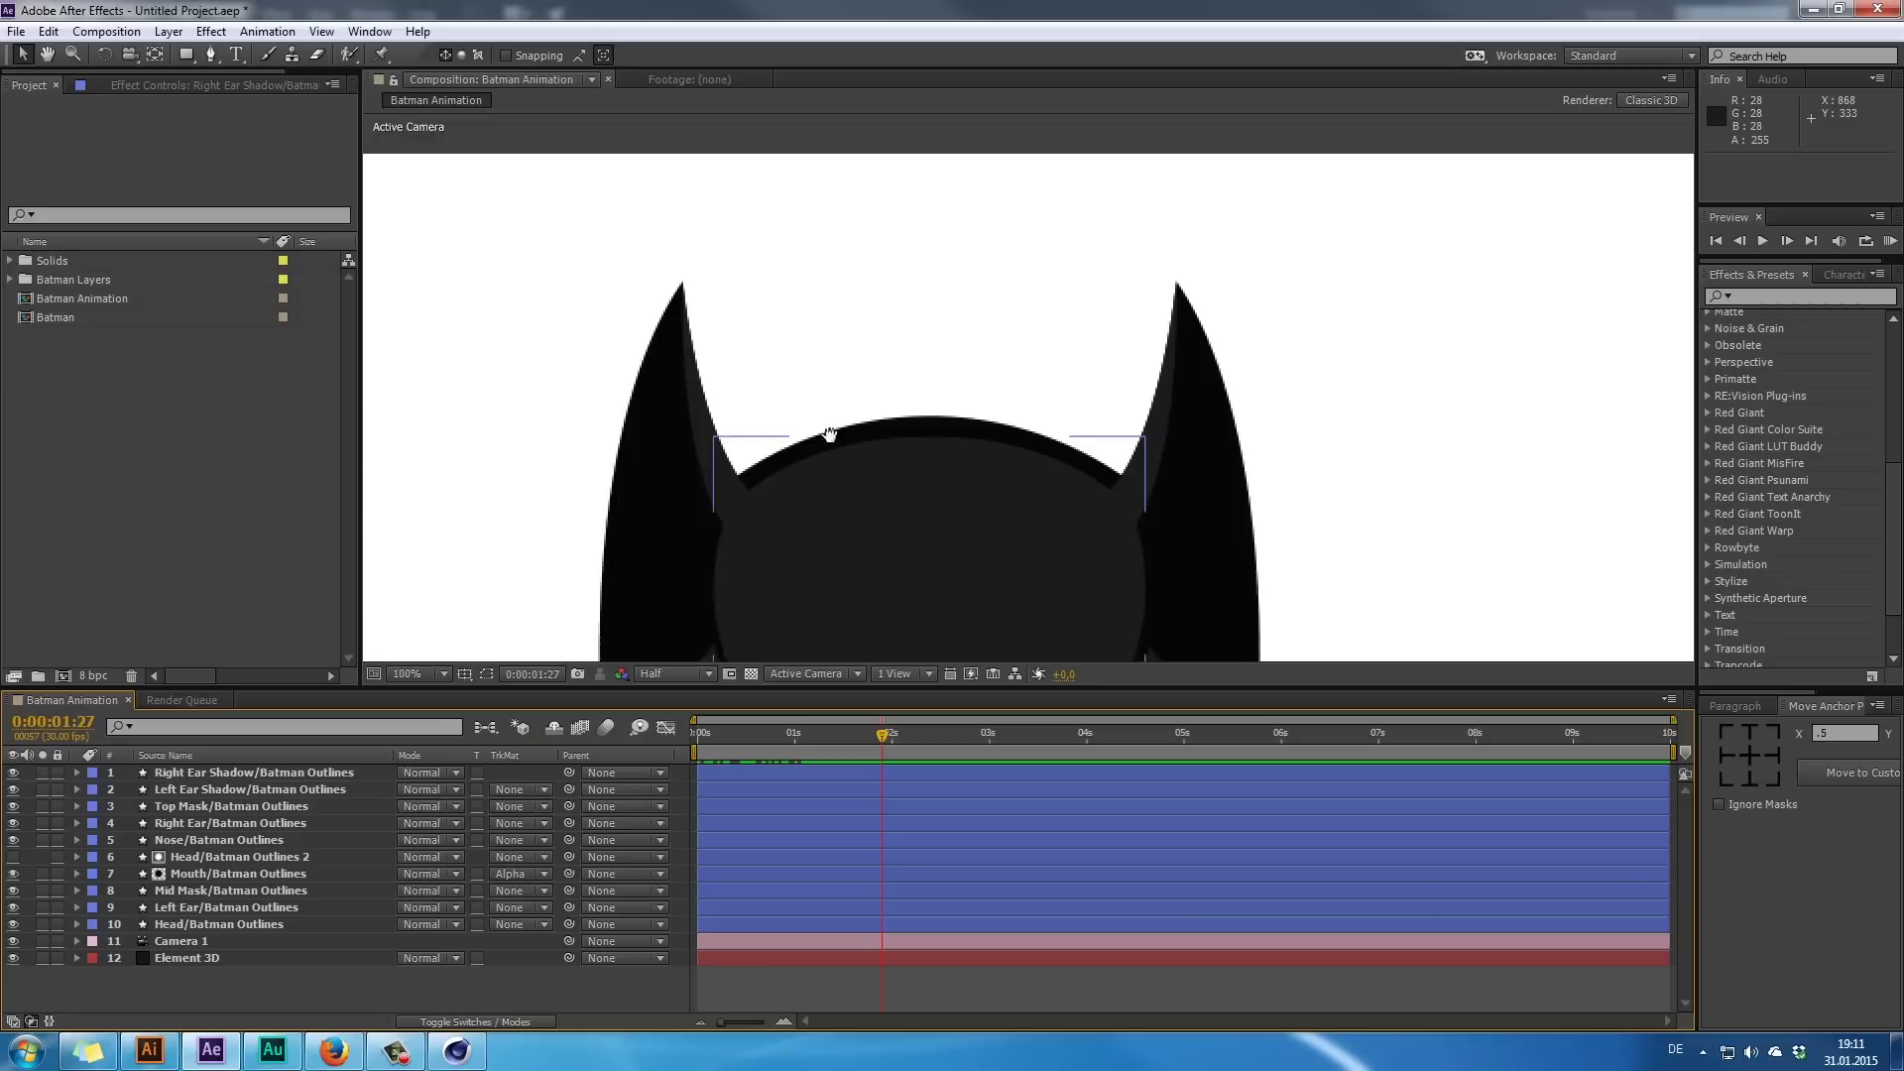
click(232, 775)
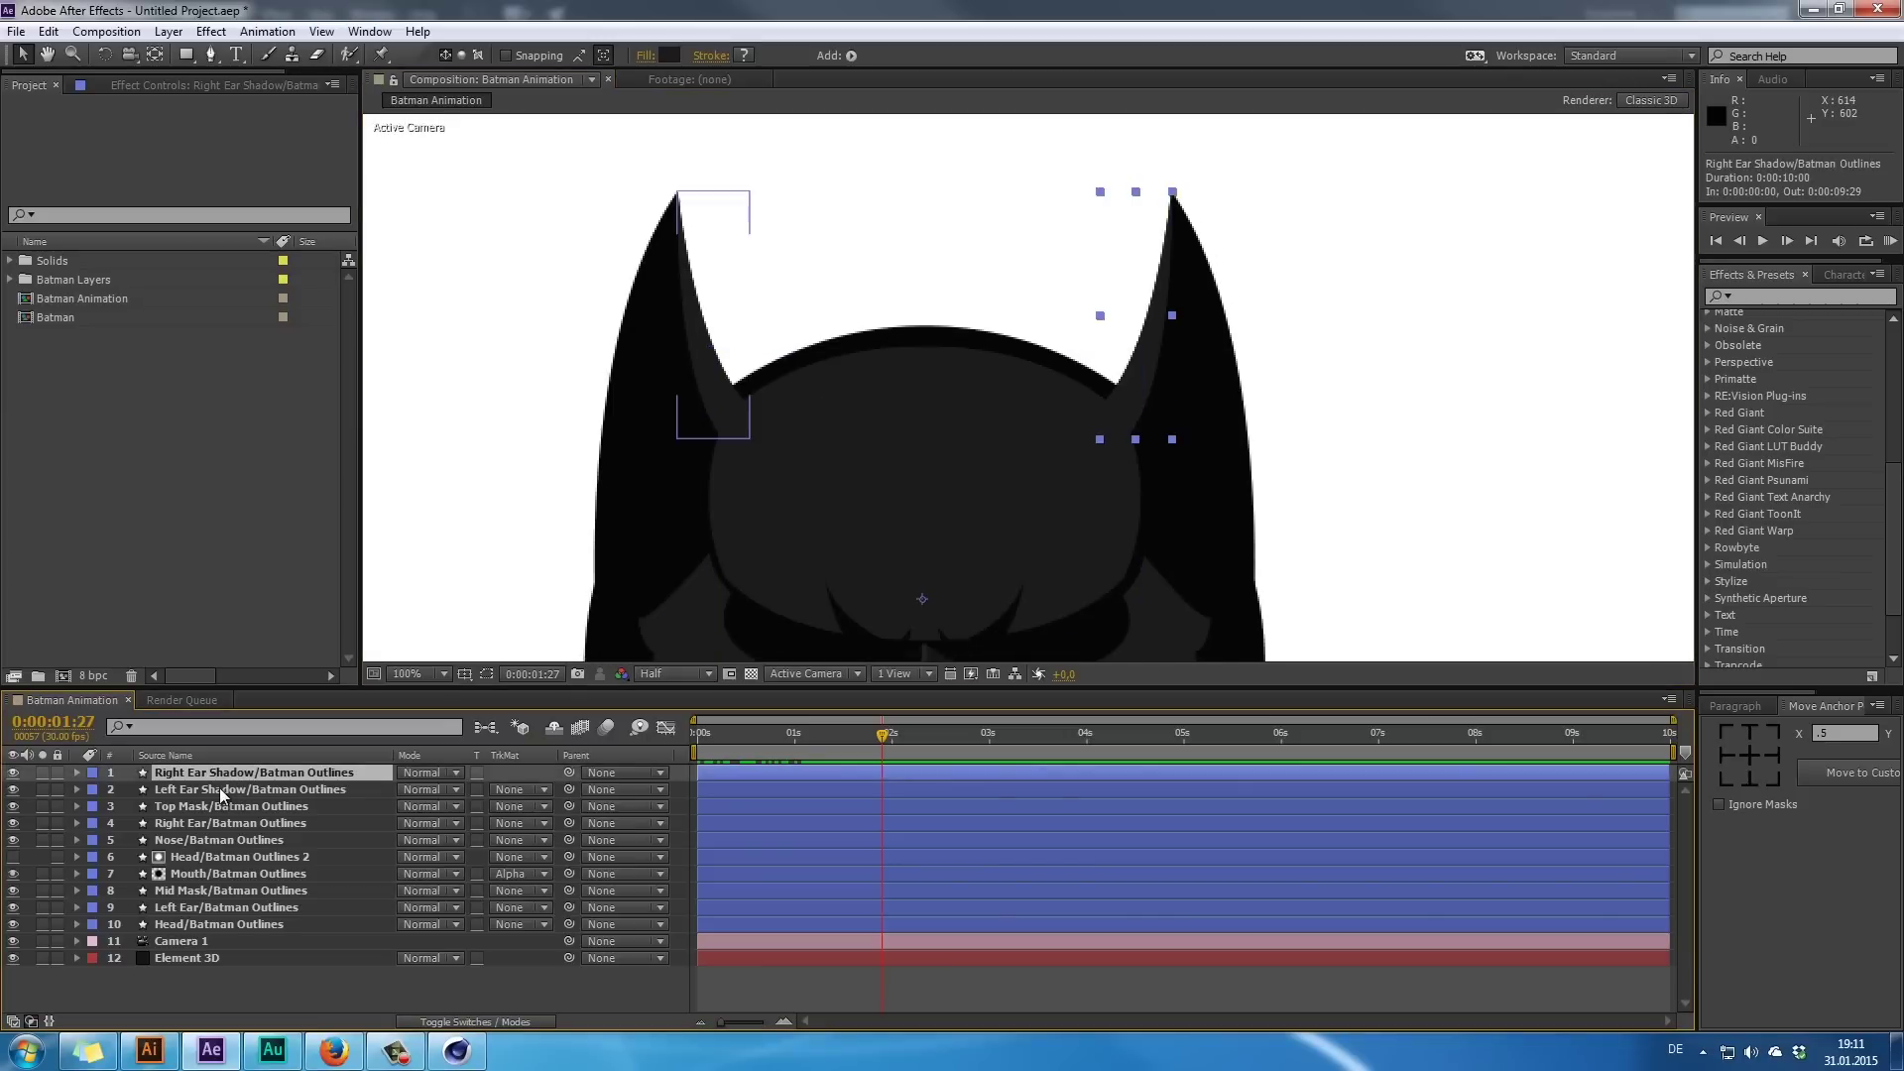
shift+click(218, 787)
key(t)
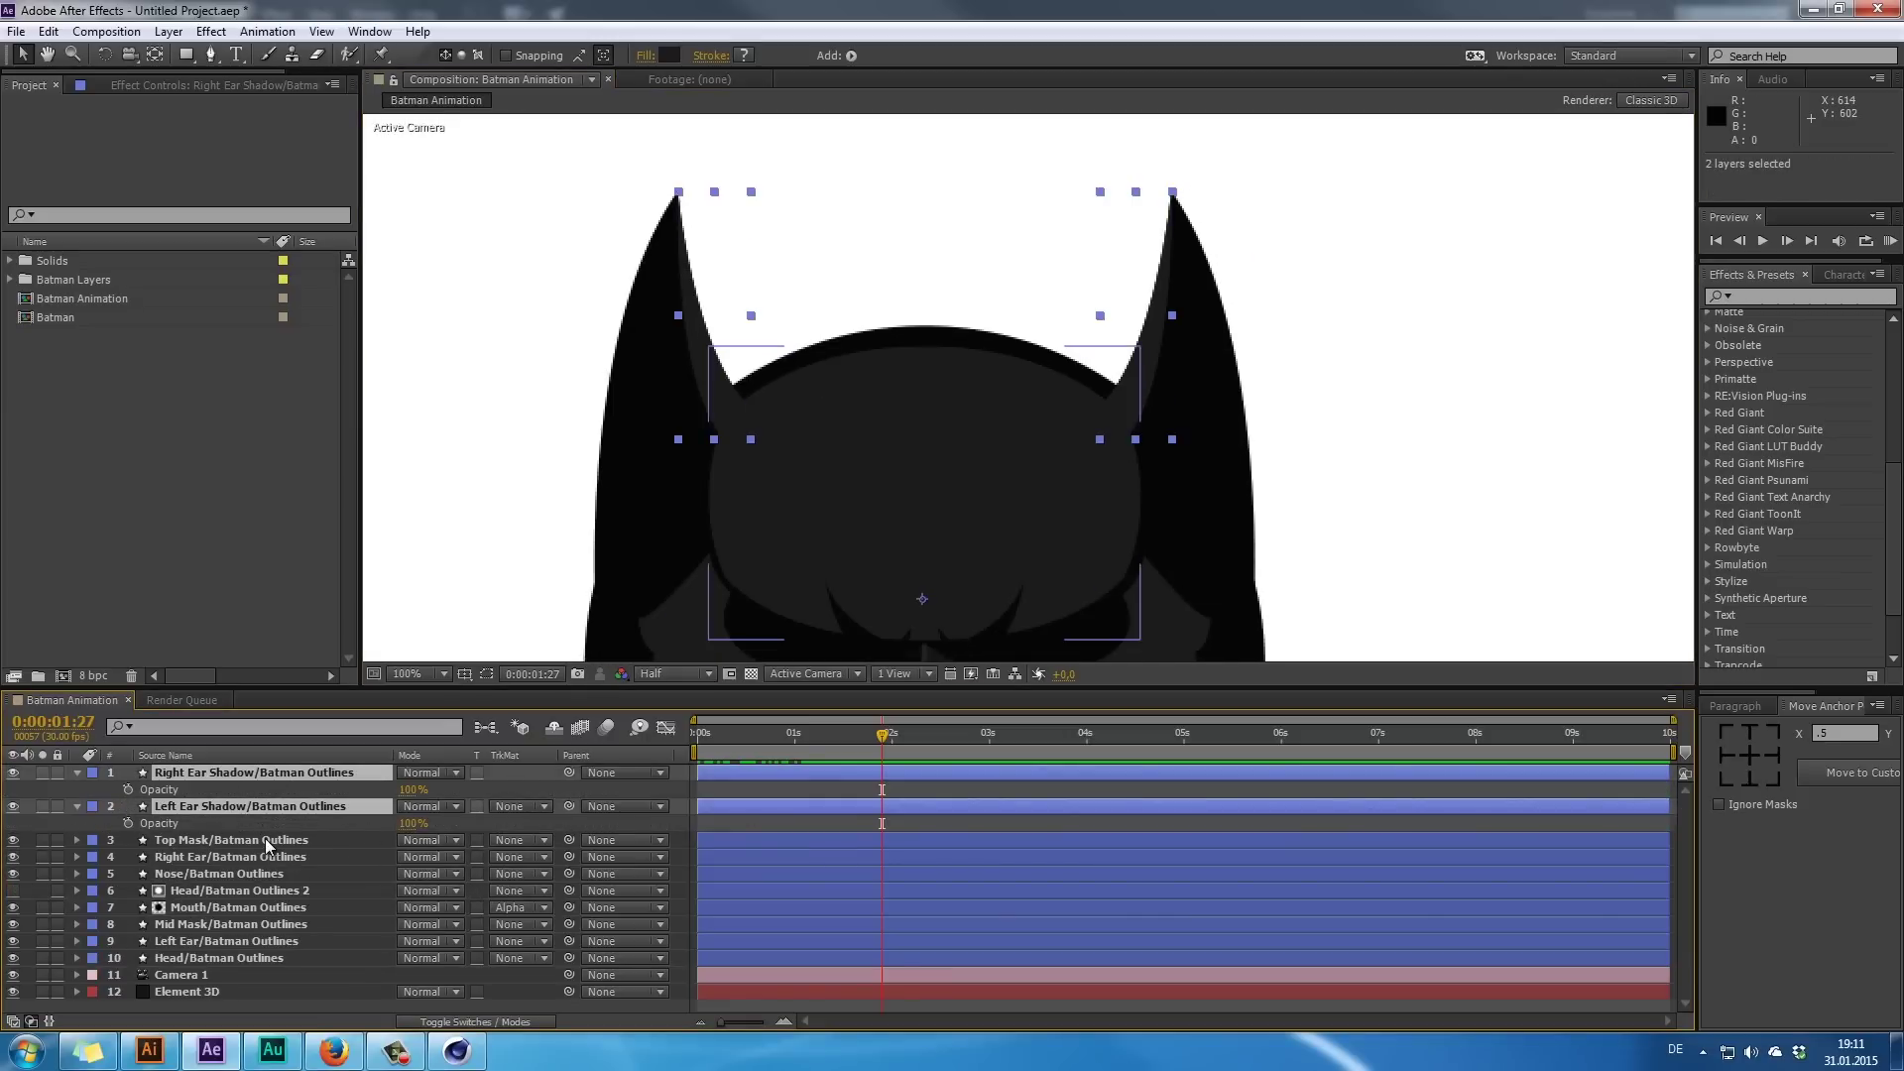
click(128, 789)
drag(795, 741, 745, 749)
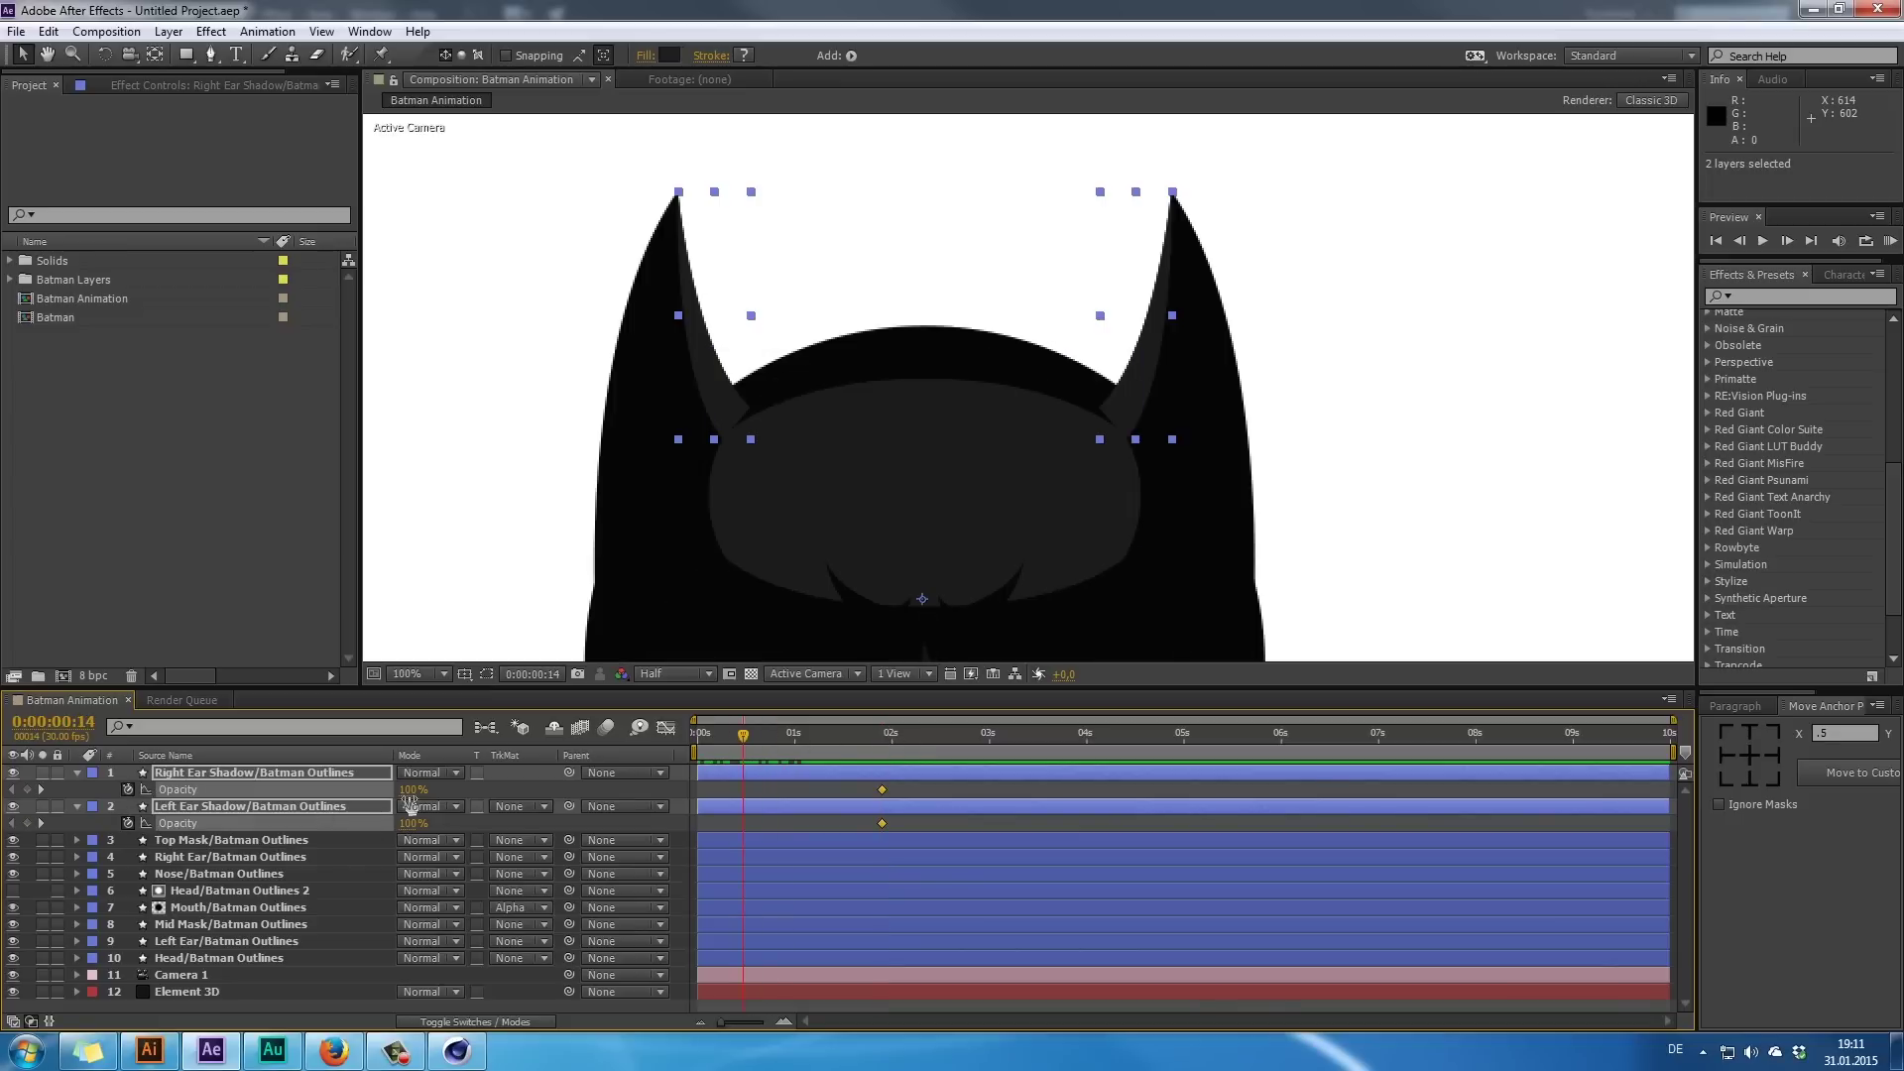
drag(410, 793, 263, 808)
click(837, 790)
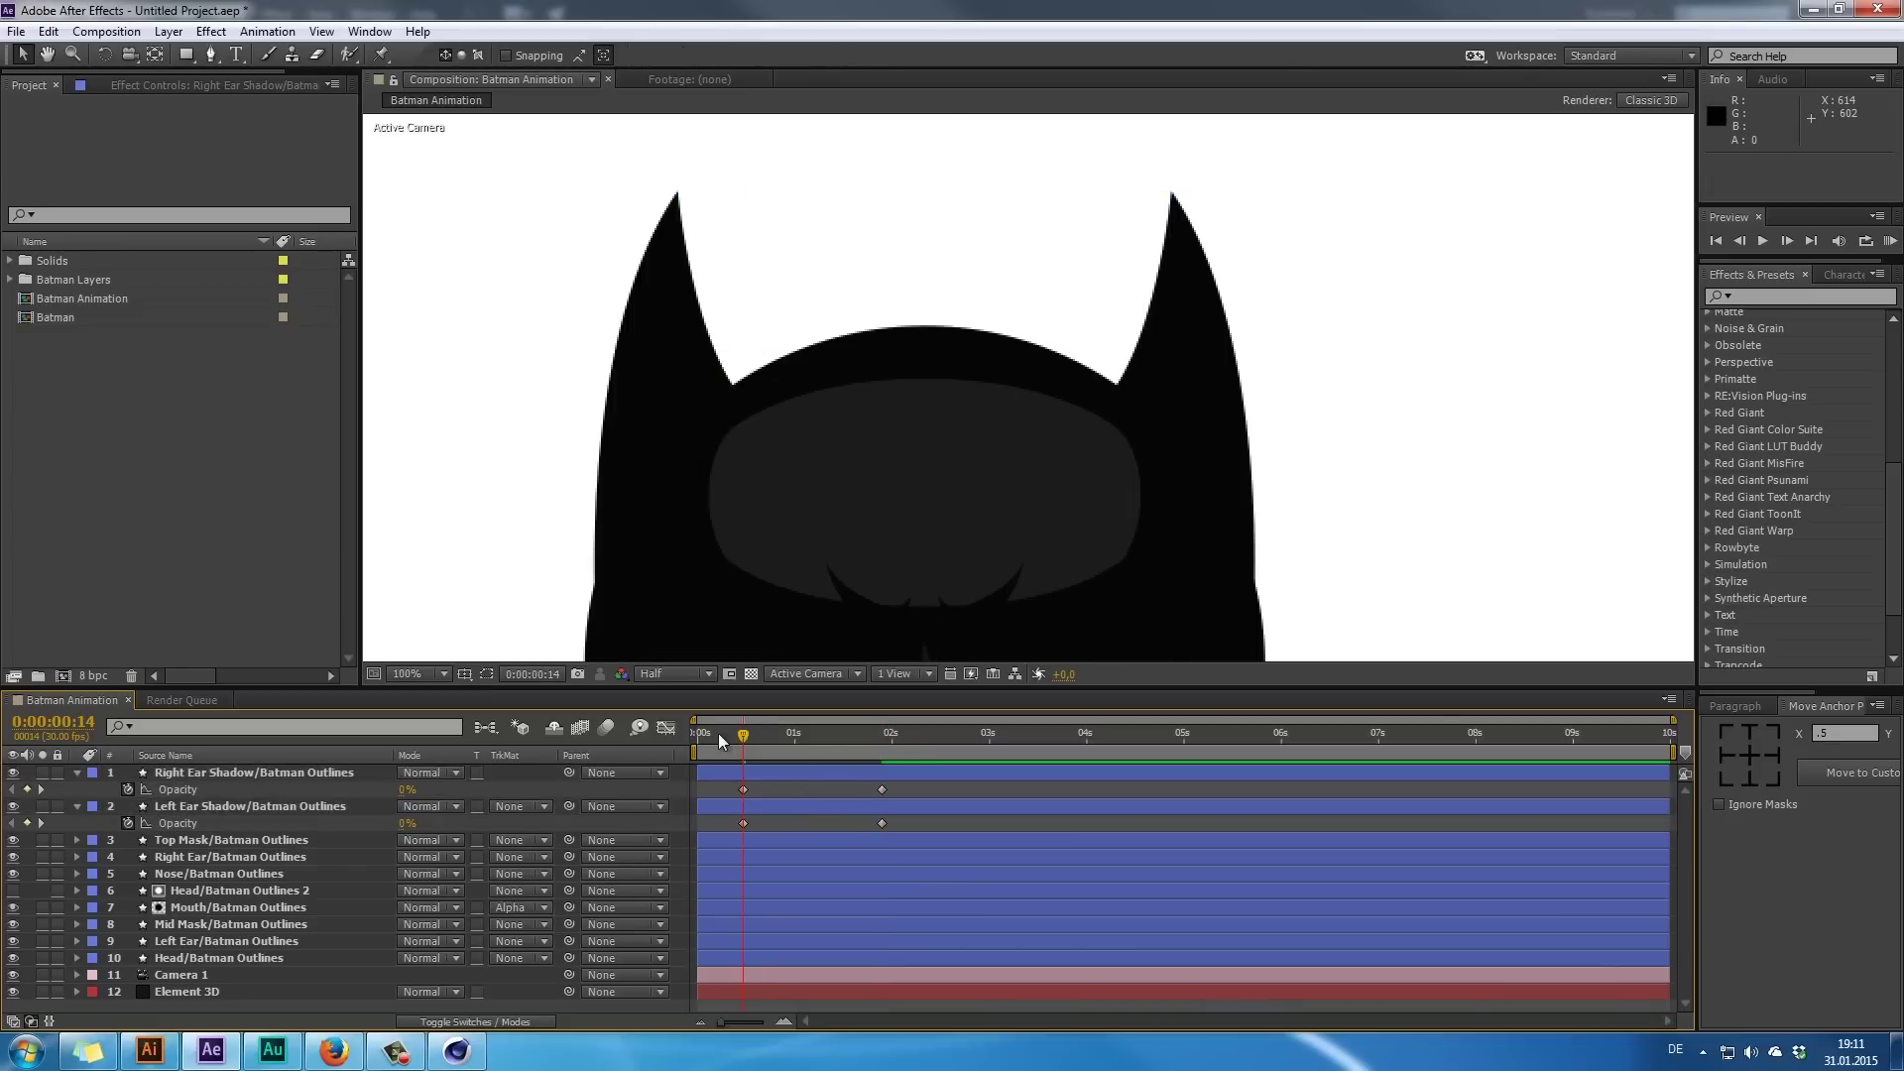
- Move the 100% Opacity keyframes of both ear shadow layers to 0:00:01:04
drag(719, 736, 839, 736)
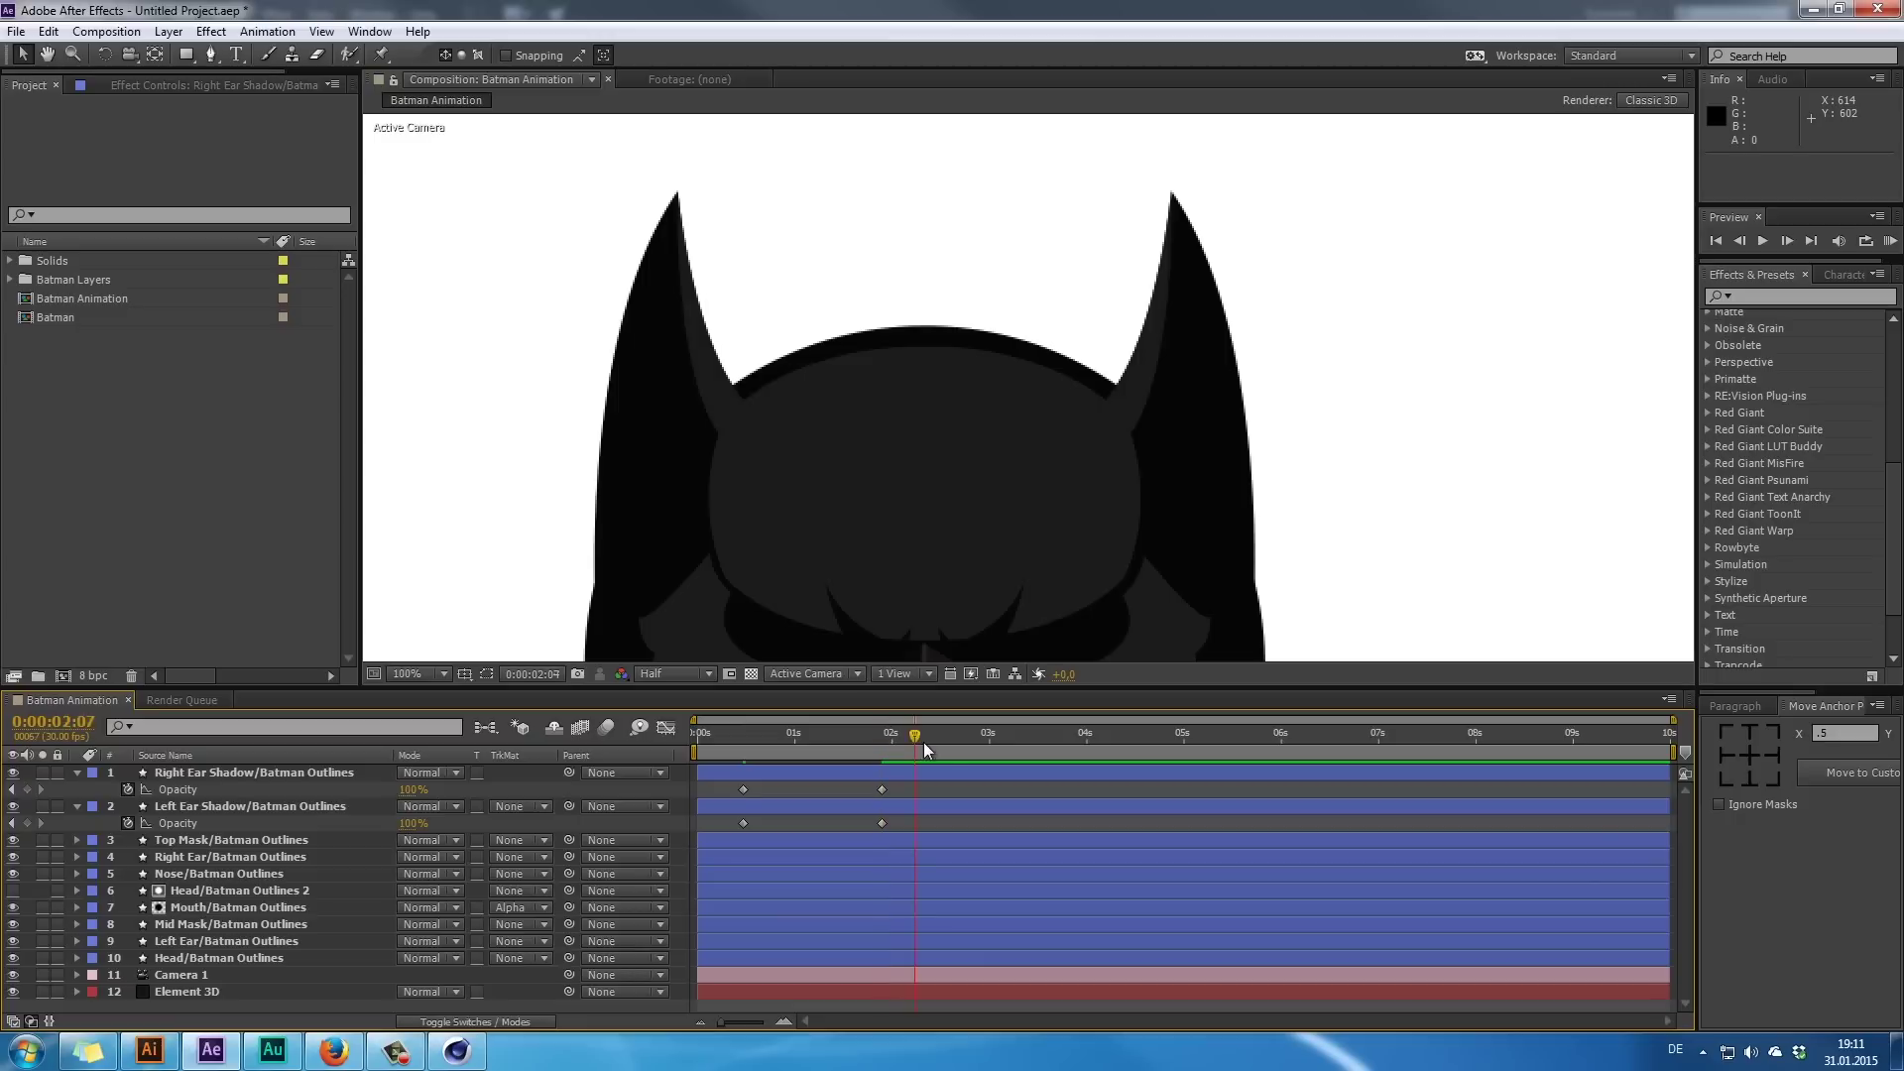
drag(958, 755, 922, 734)
scroll(926, 488, down, 4)
scroll(1079, 470, up, 2)
drag(1076, 383, 1074, 358)
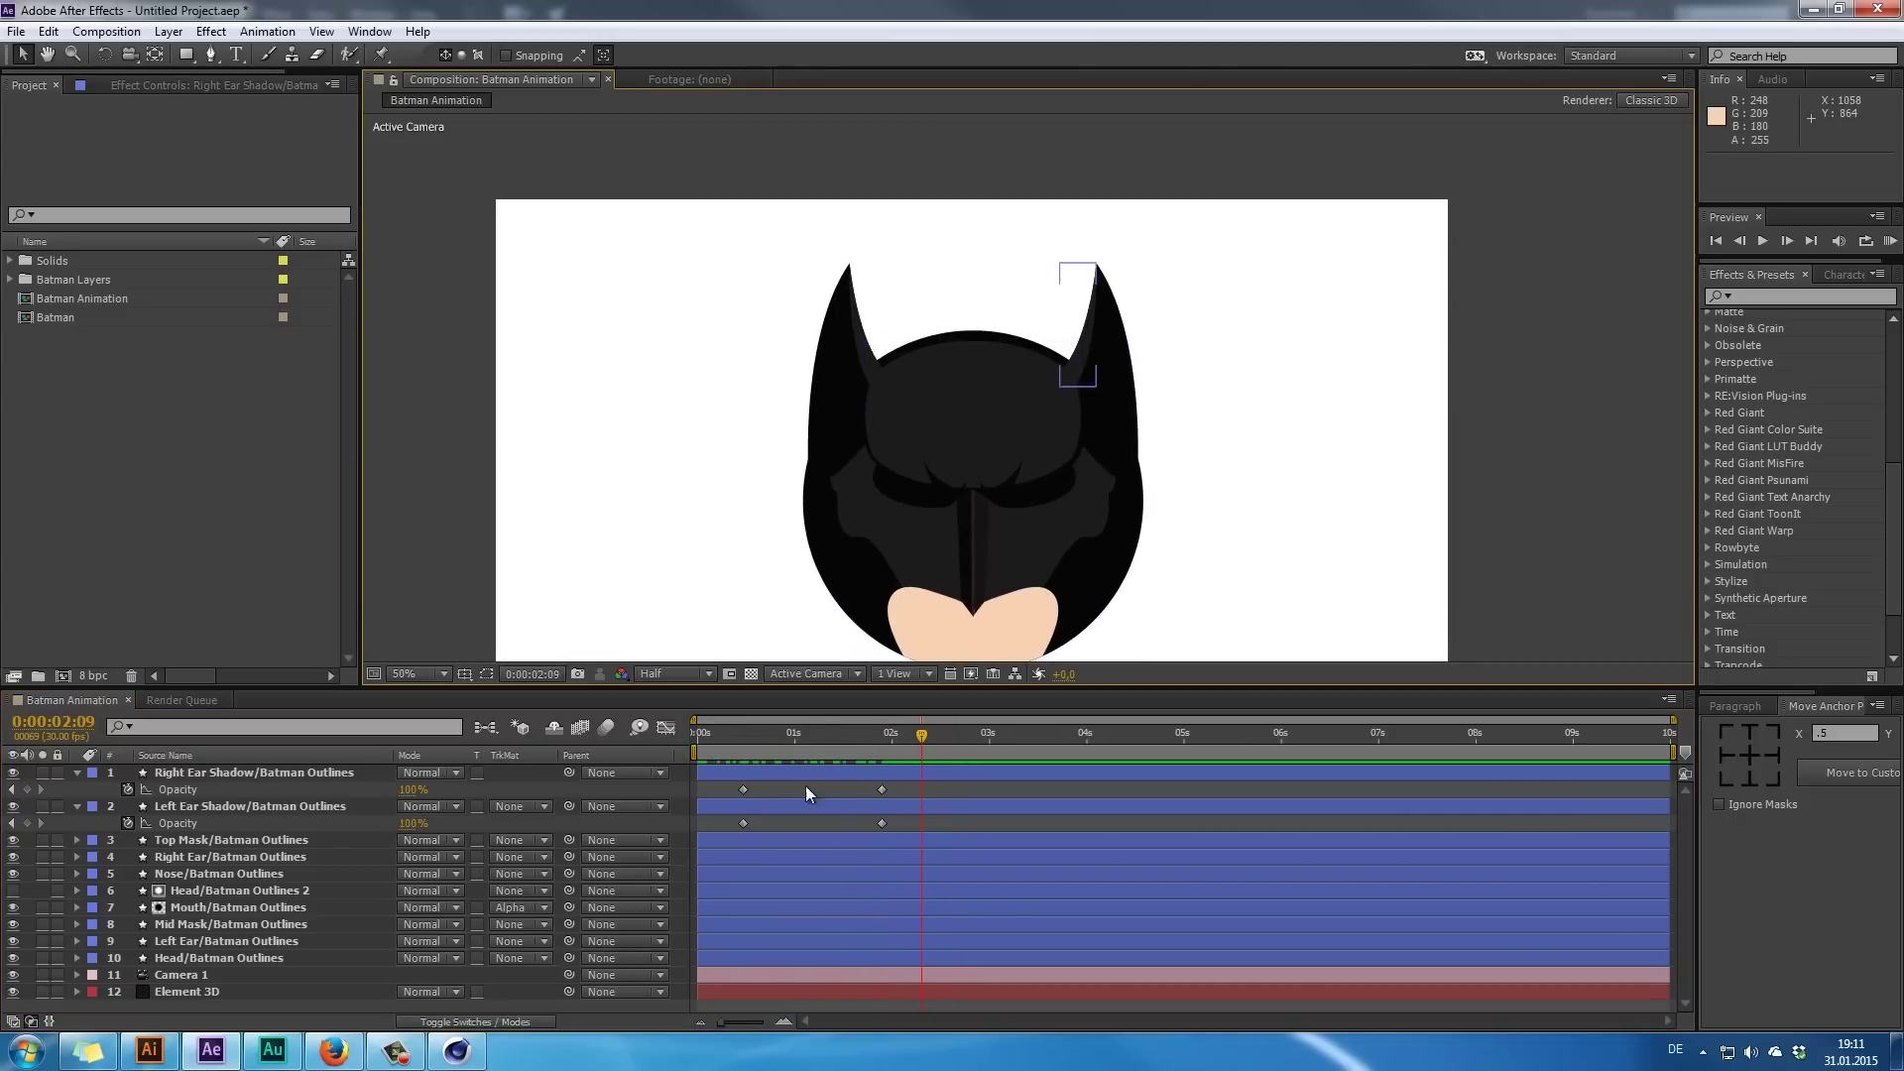
drag(736, 736, 882, 736)
drag(908, 842, 807, 789)
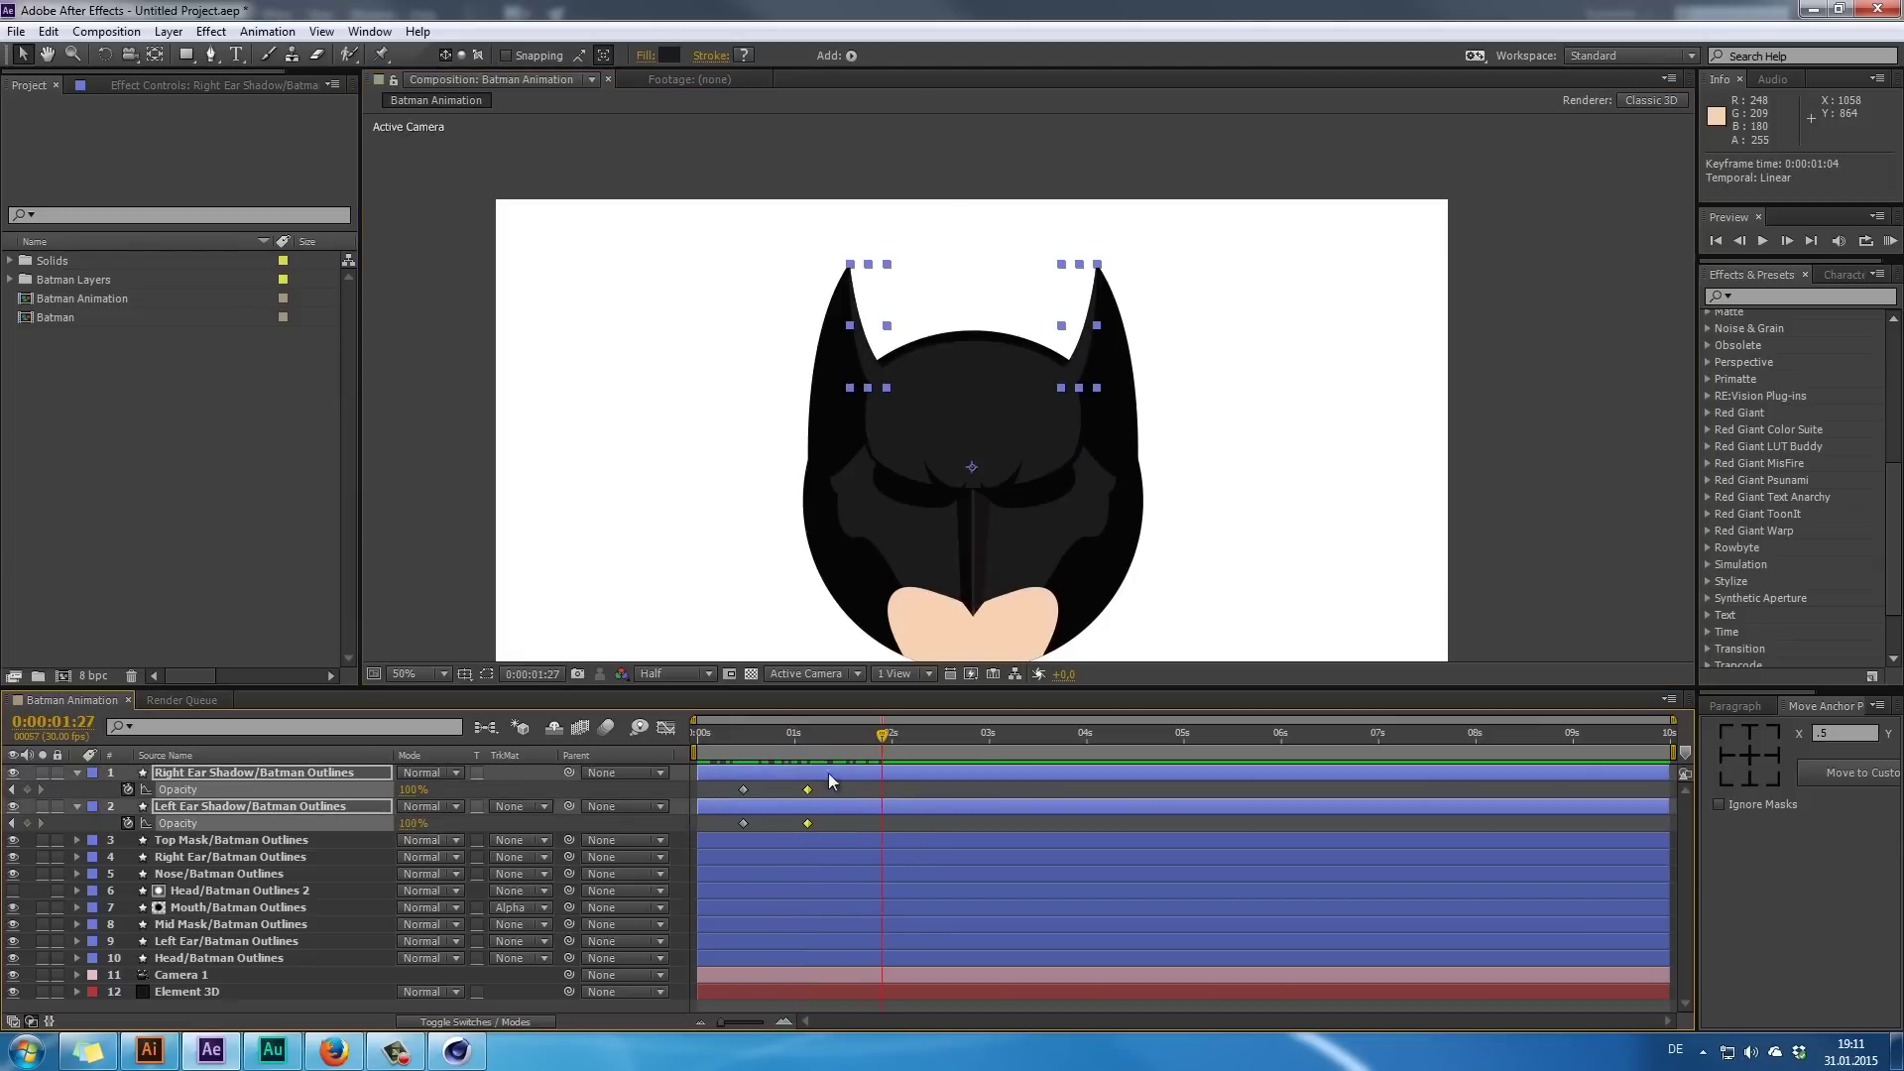
- Deselect the layers and play a RAM preview to check the timing of the head animation
click(1483, 526)
drag(1327, 424, 1348, 351)
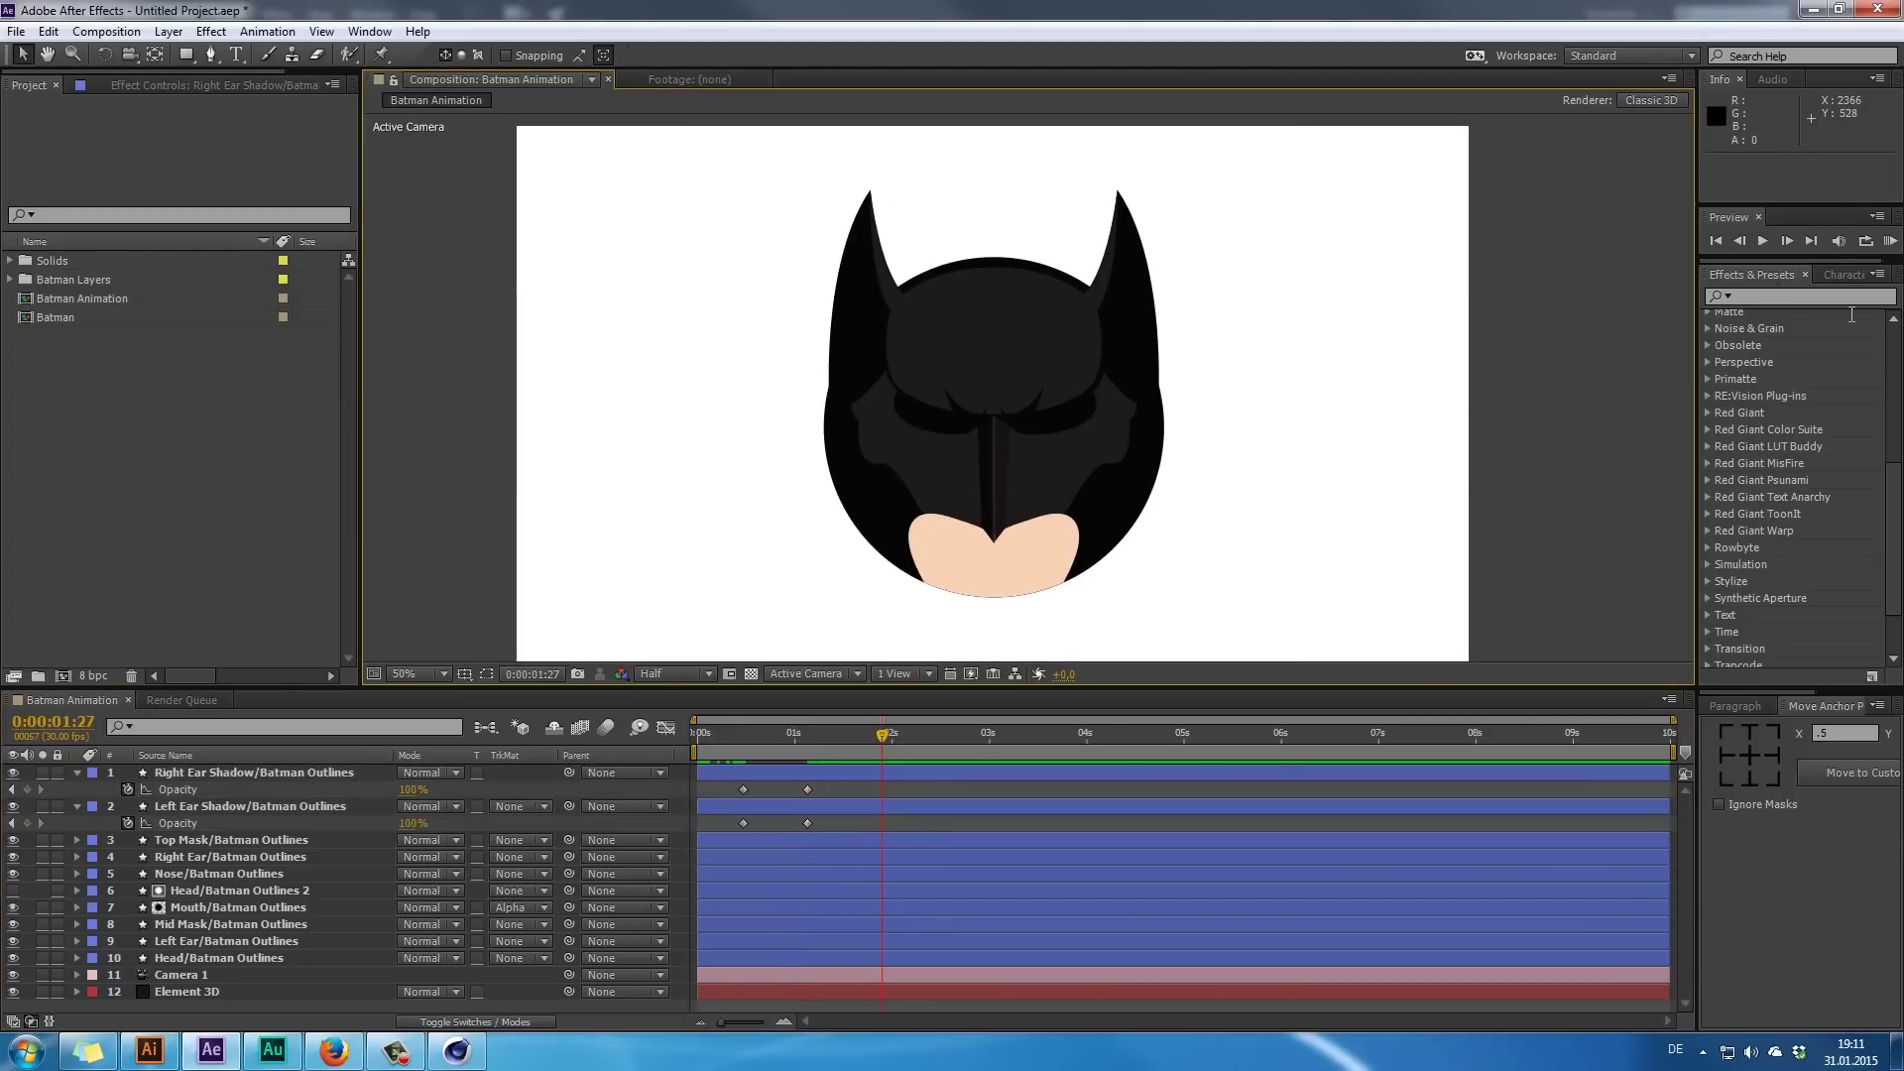
click(1890, 244)
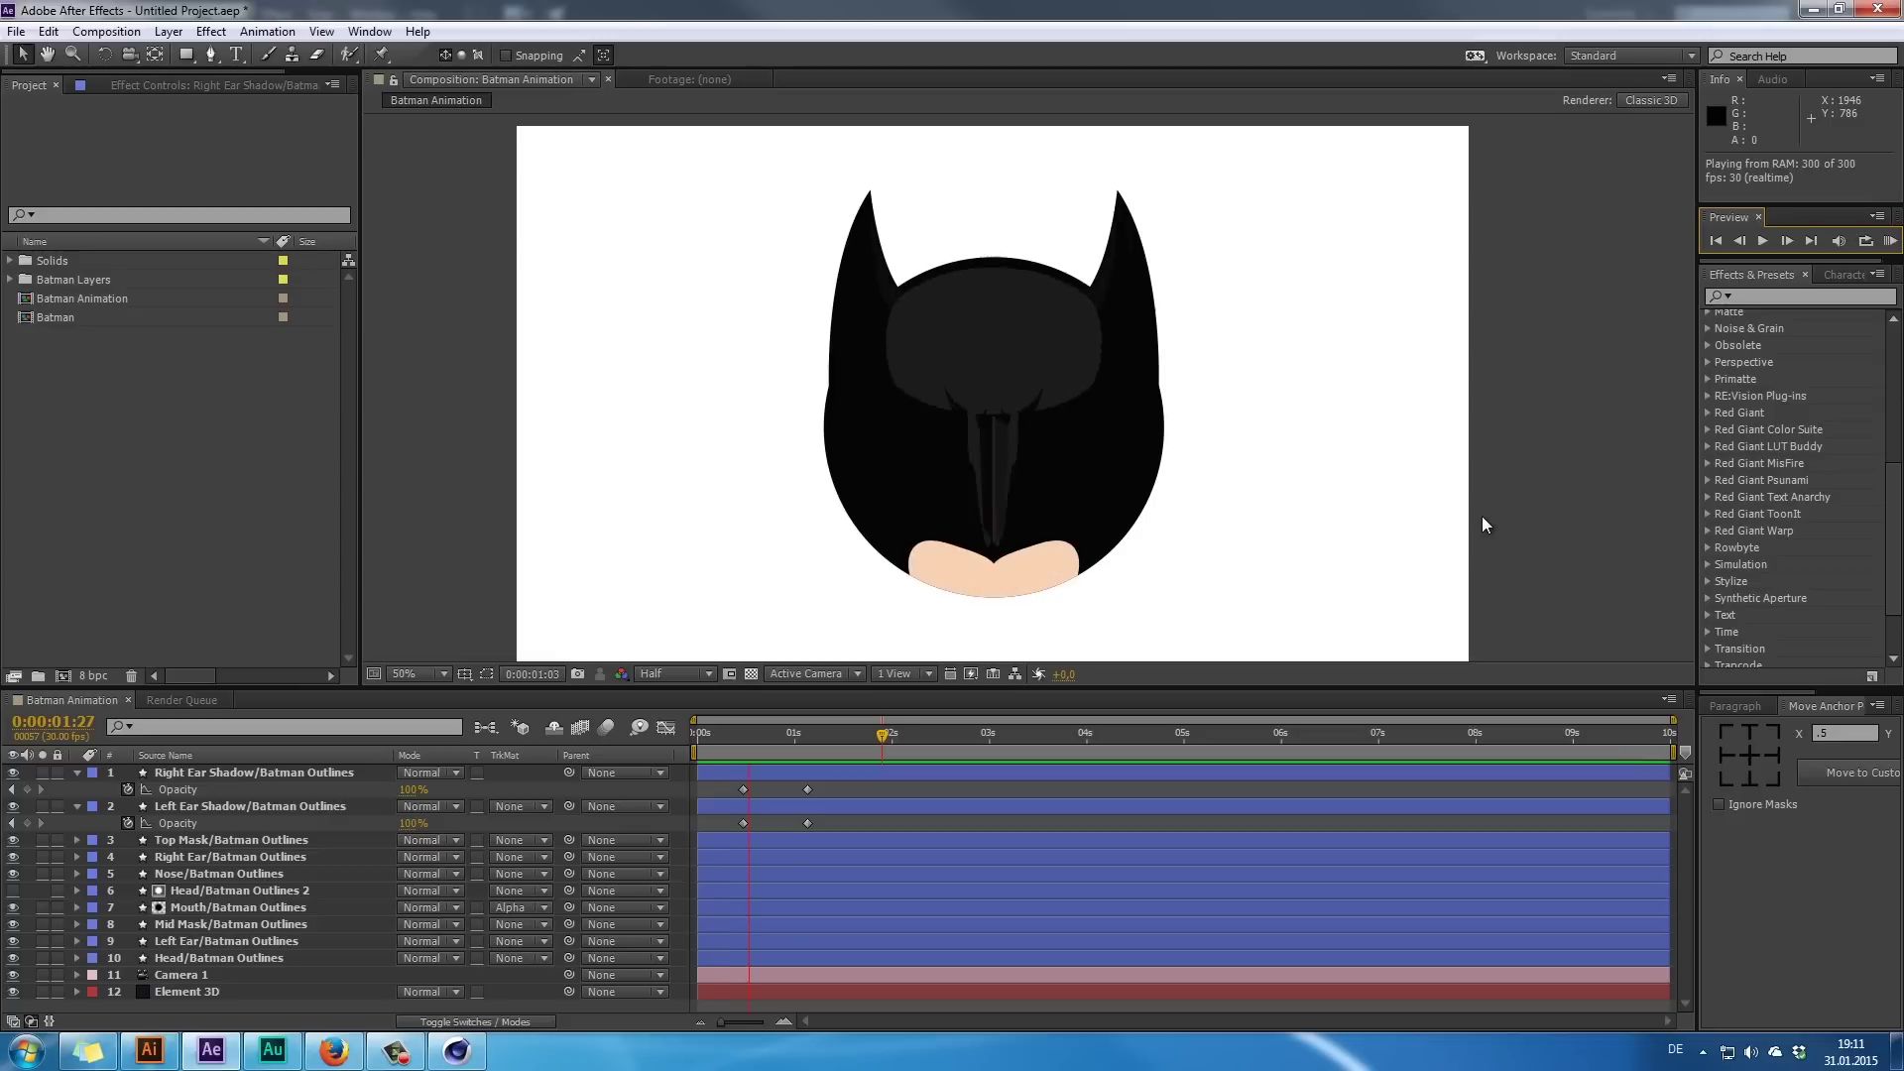
click(1501, 486)
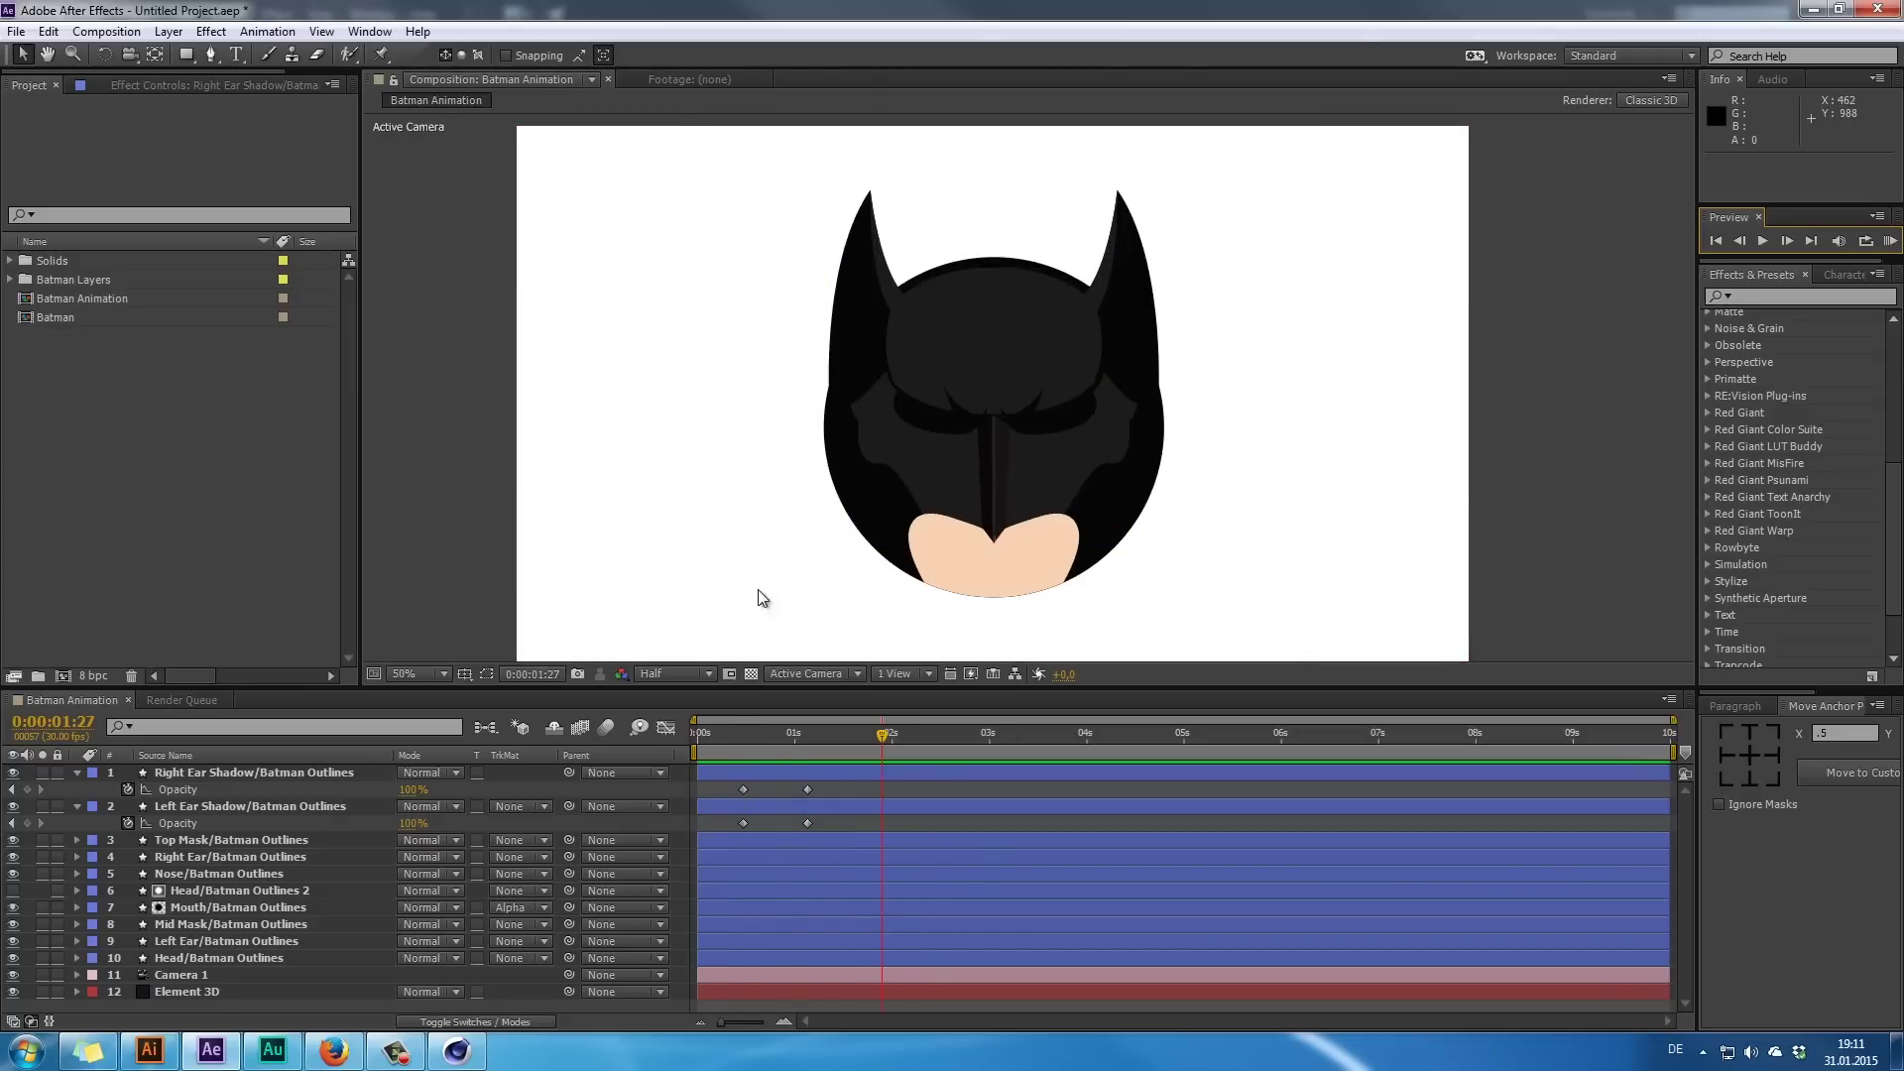
- Switch to Firefox and open flatuicolors.com in a new tab
click(334, 1050)
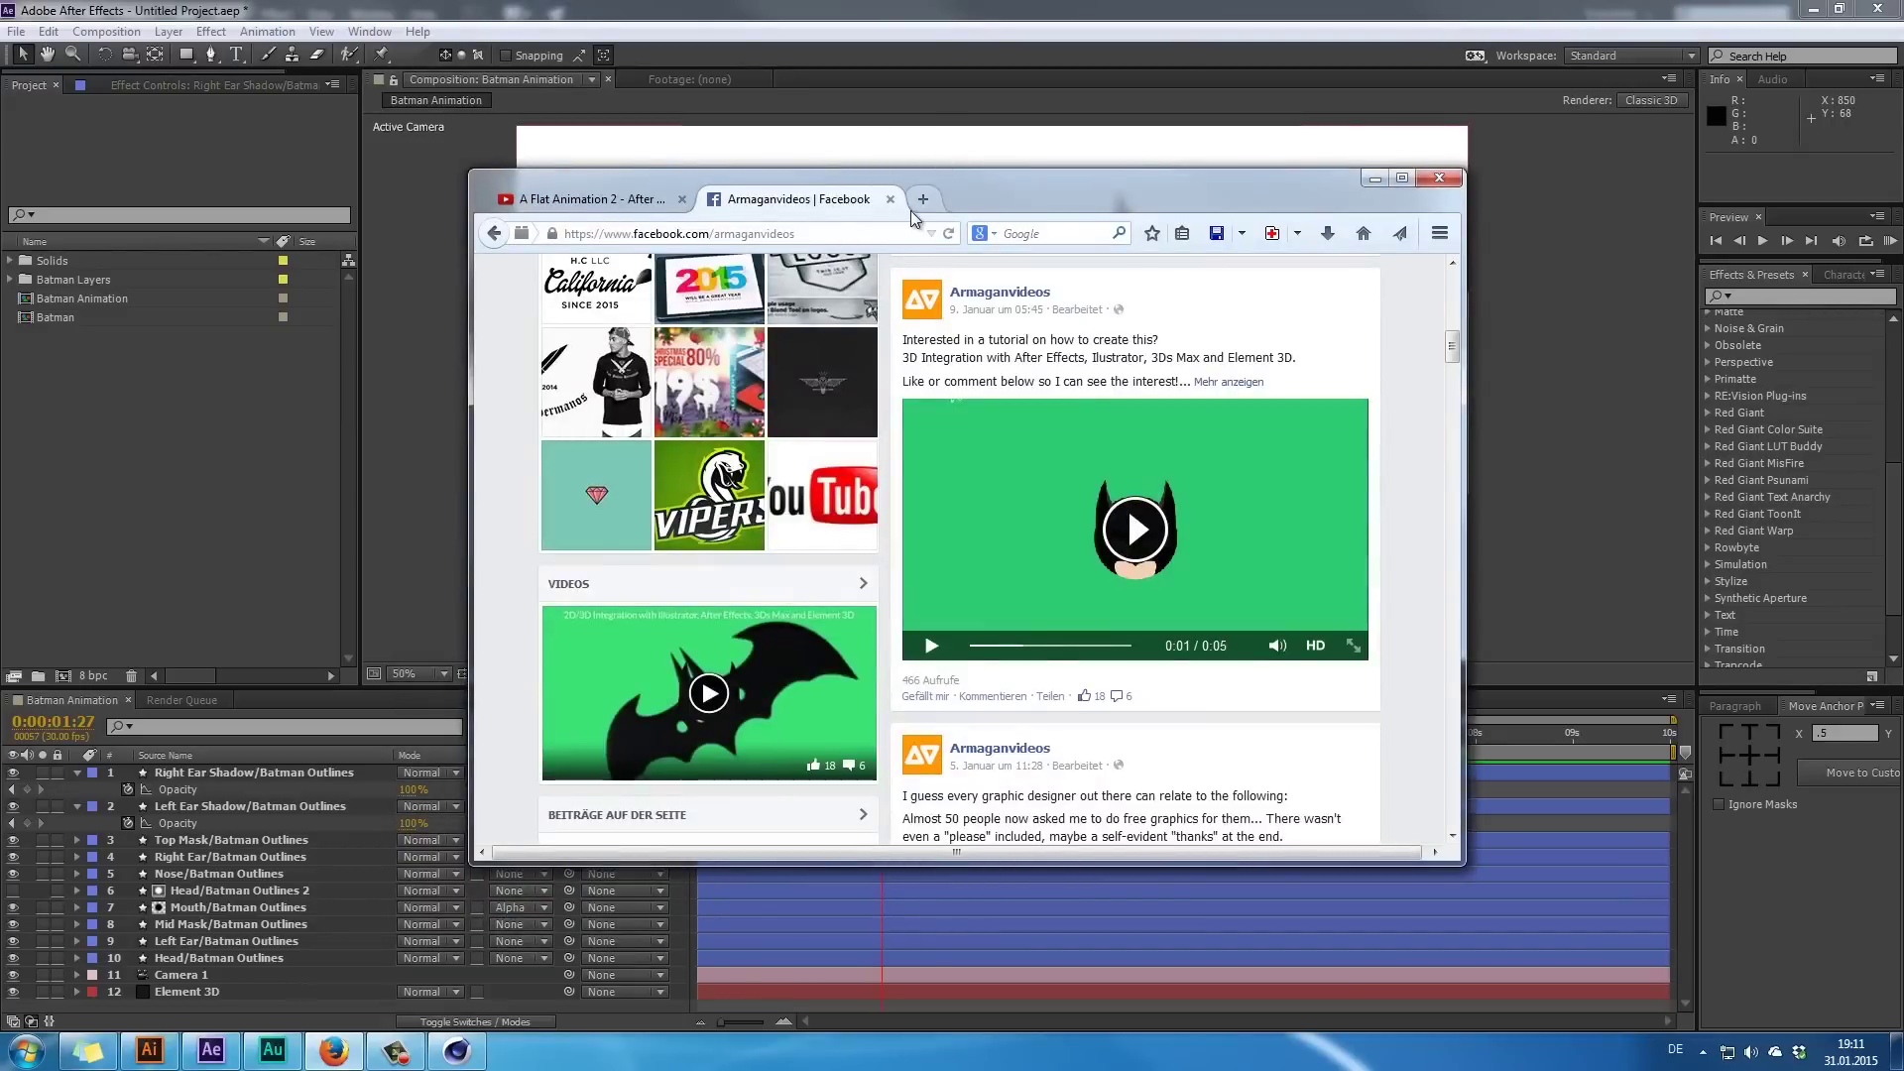
click(918, 202)
text(flat)
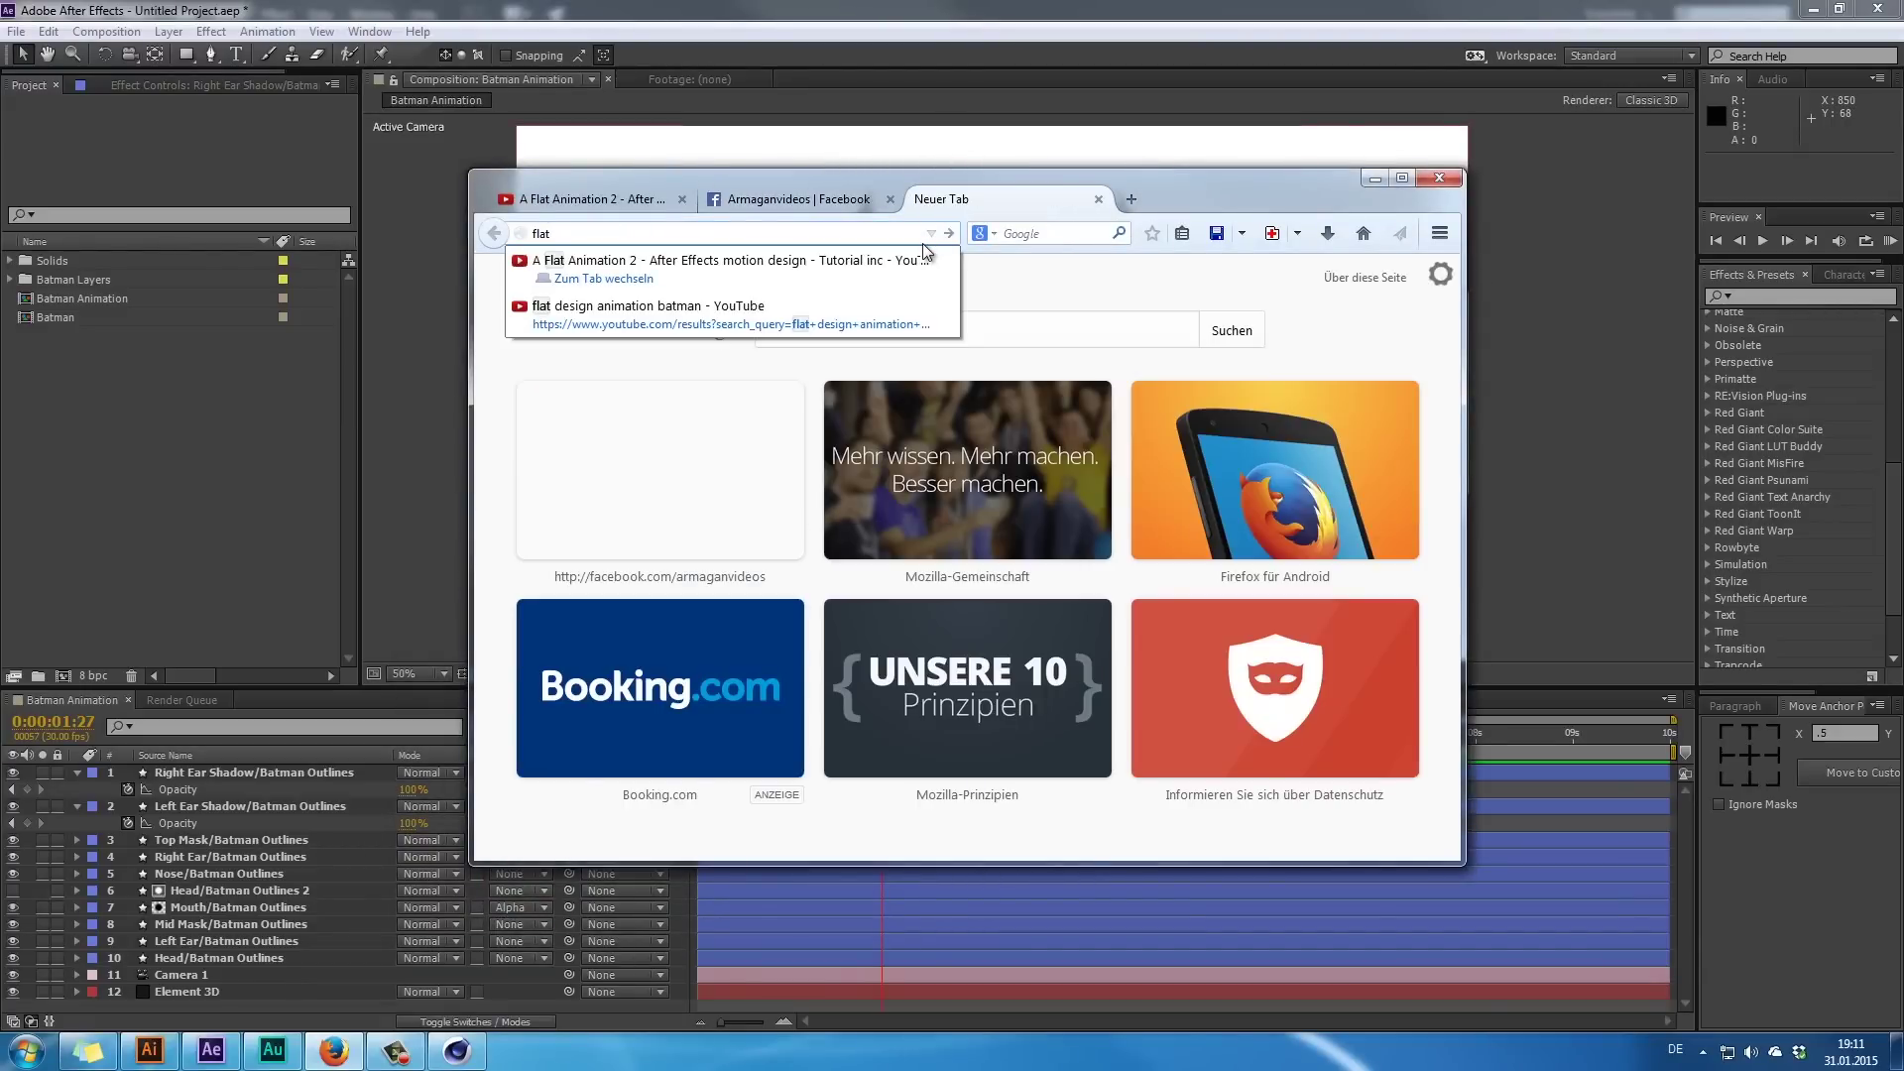
text(uicolors,)
text(c)
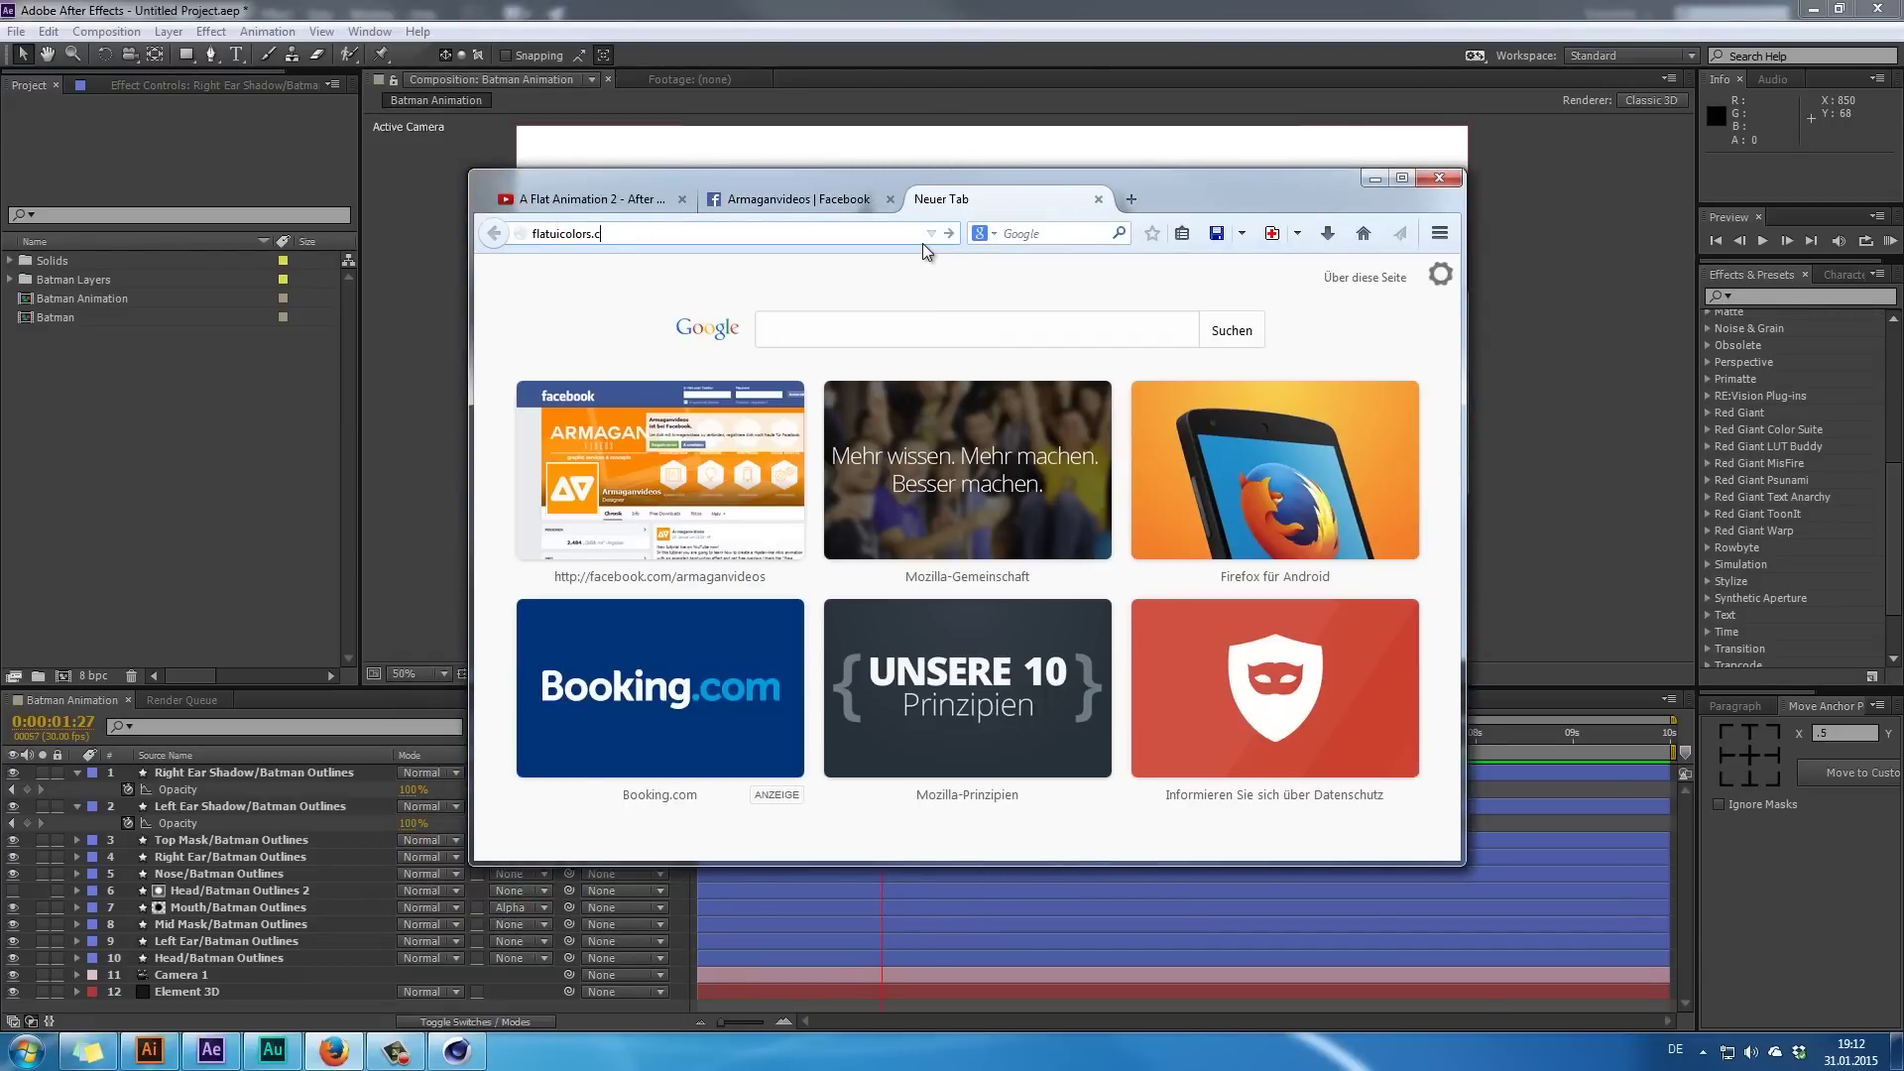
text(om)
key(Return)
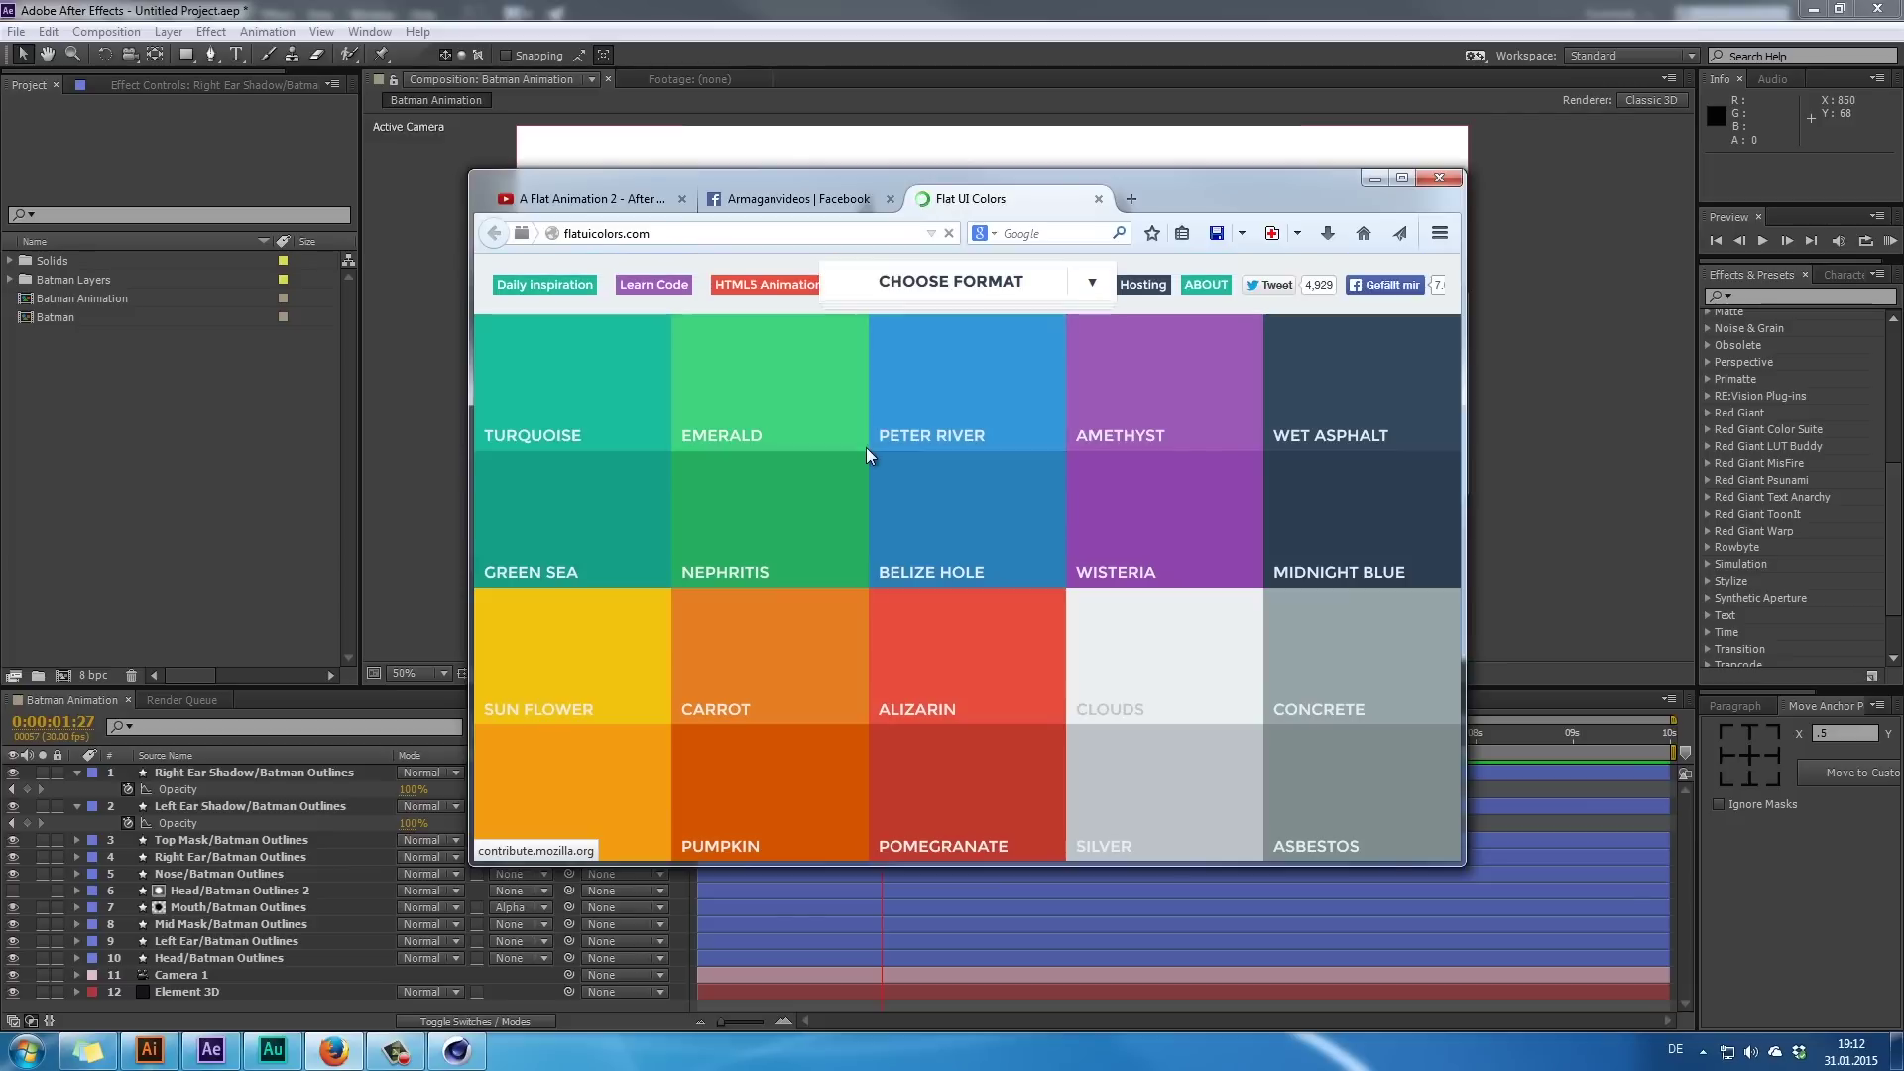
- Copy the hex code 2ecc71 of the Emerald color without its hash sign and return to After Effects
click(742, 347)
click(585, 234)
text(#2ecc71)
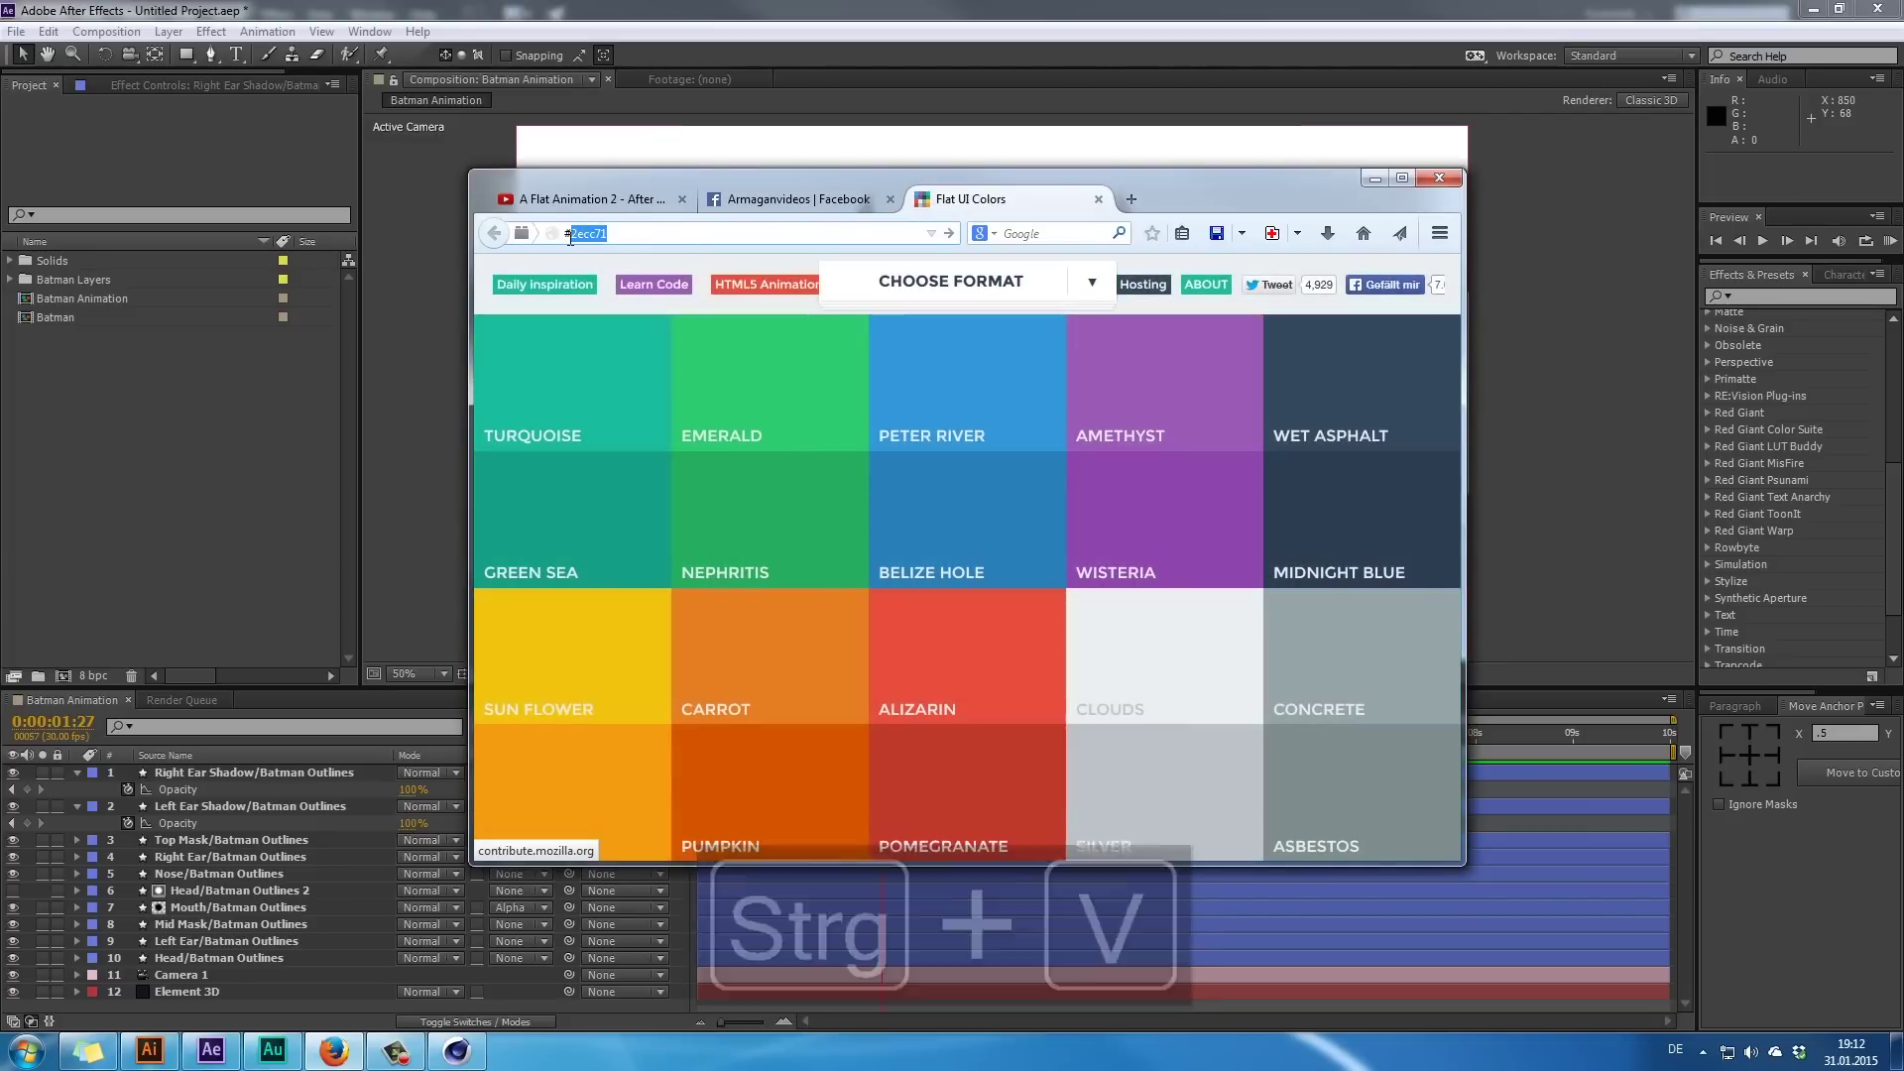
key(ctrl+c)
click(1374, 178)
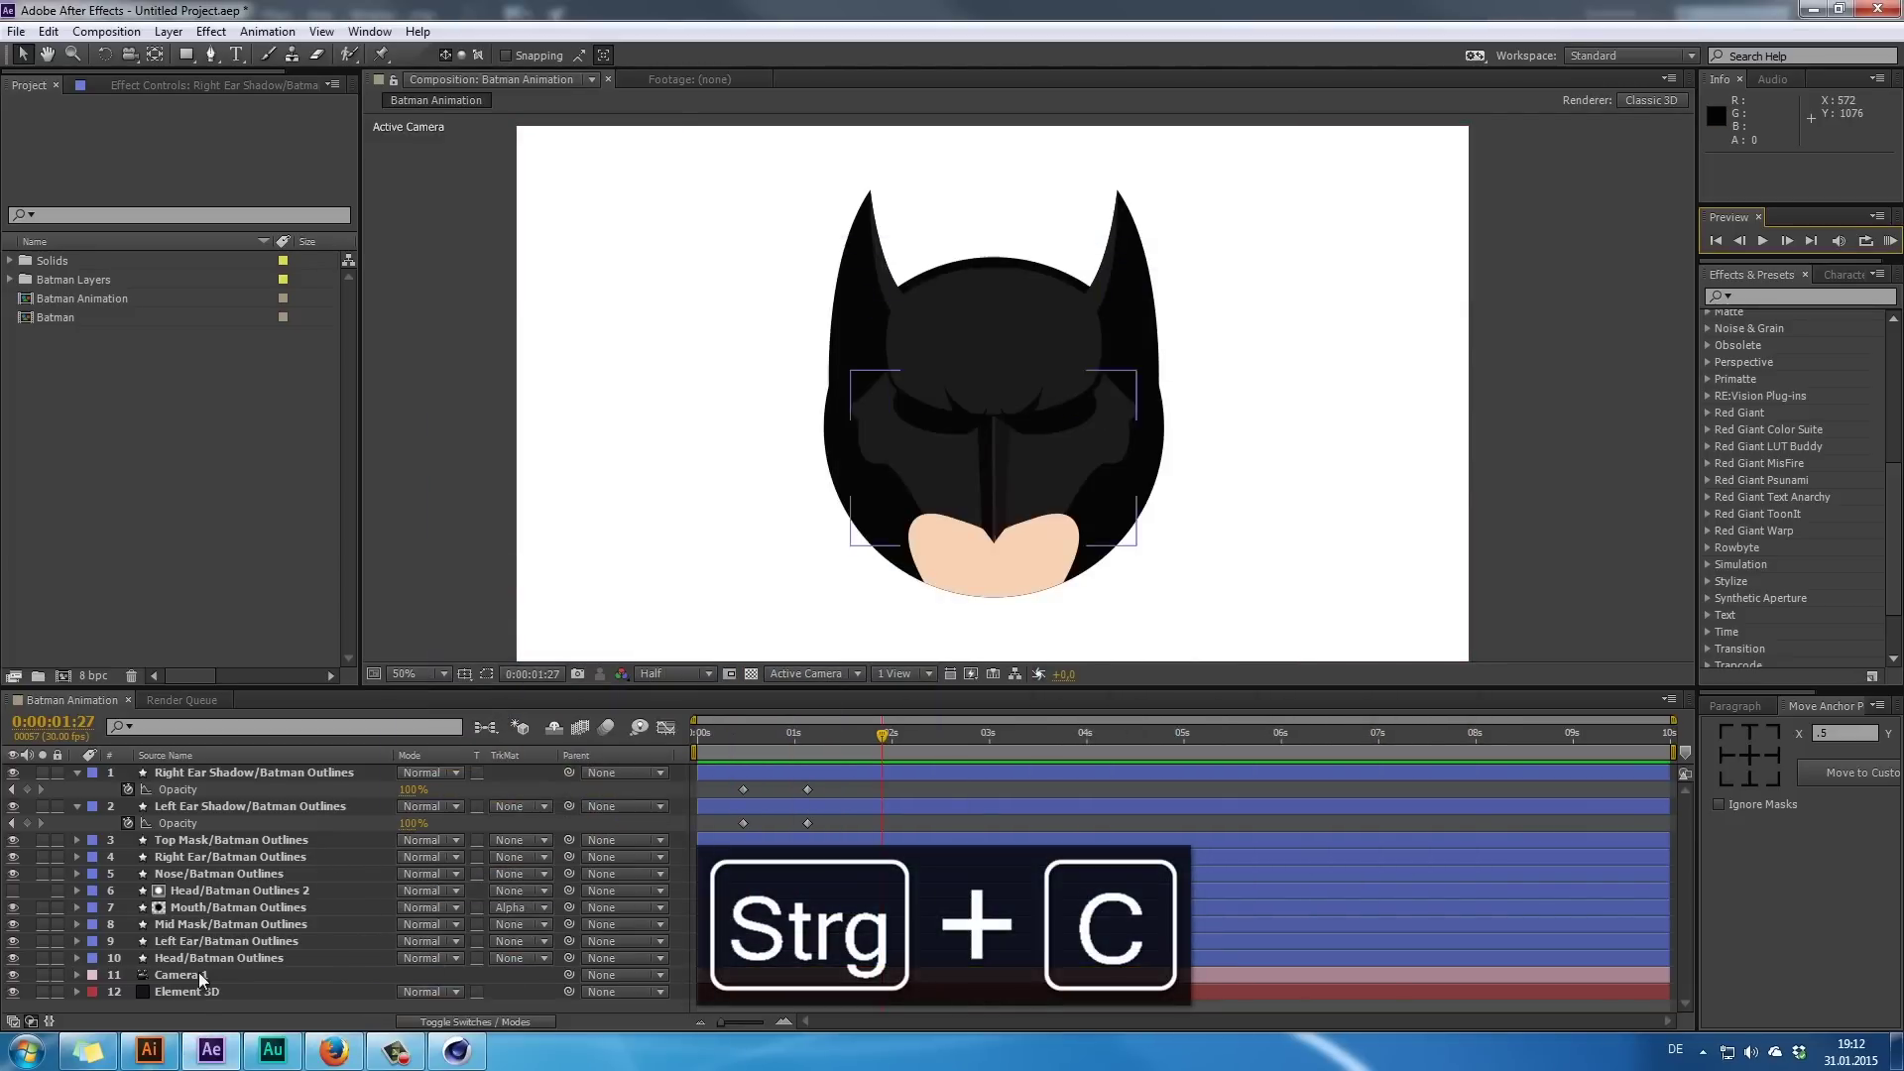
- Create a 1920 x 1080 px solid with color 2ECC71 directly above the Element 3D layer as the background
click(206, 992)
right_click(198, 1008)
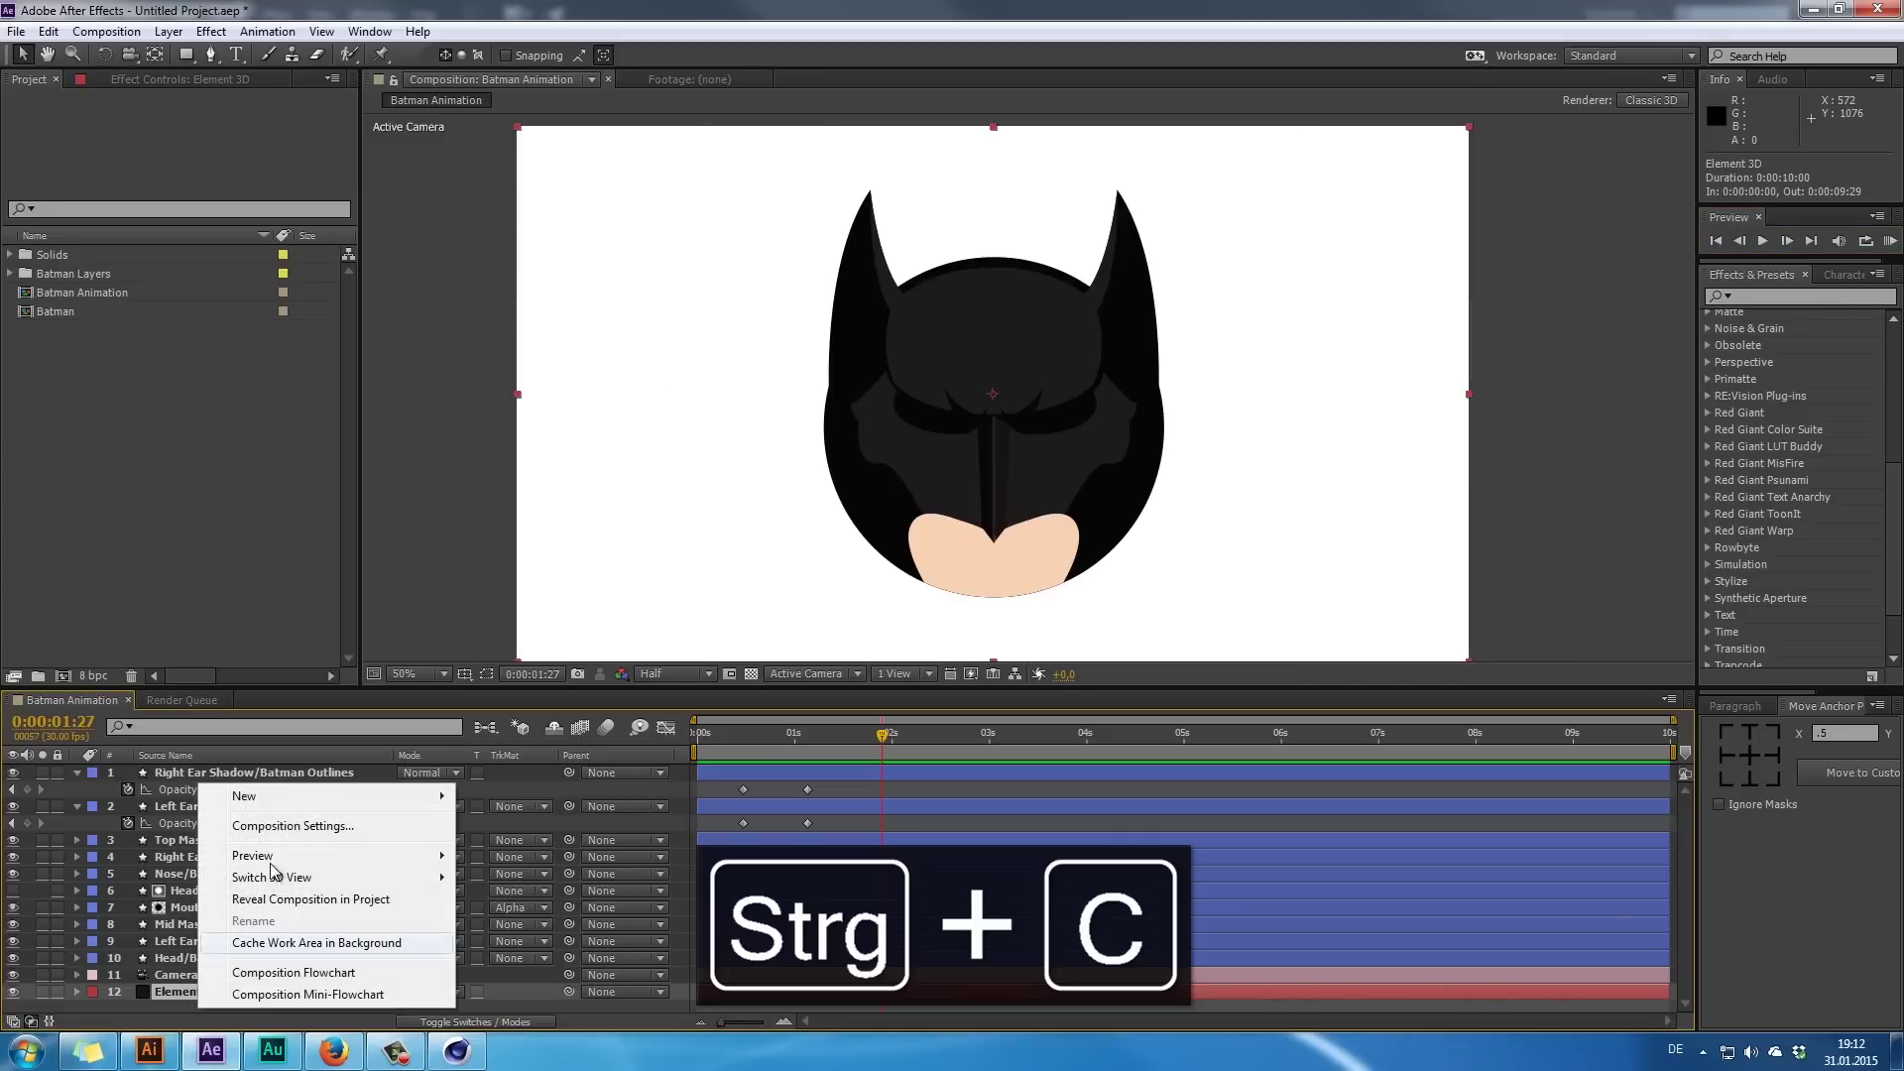
mouse_move(284, 791)
click(537, 853)
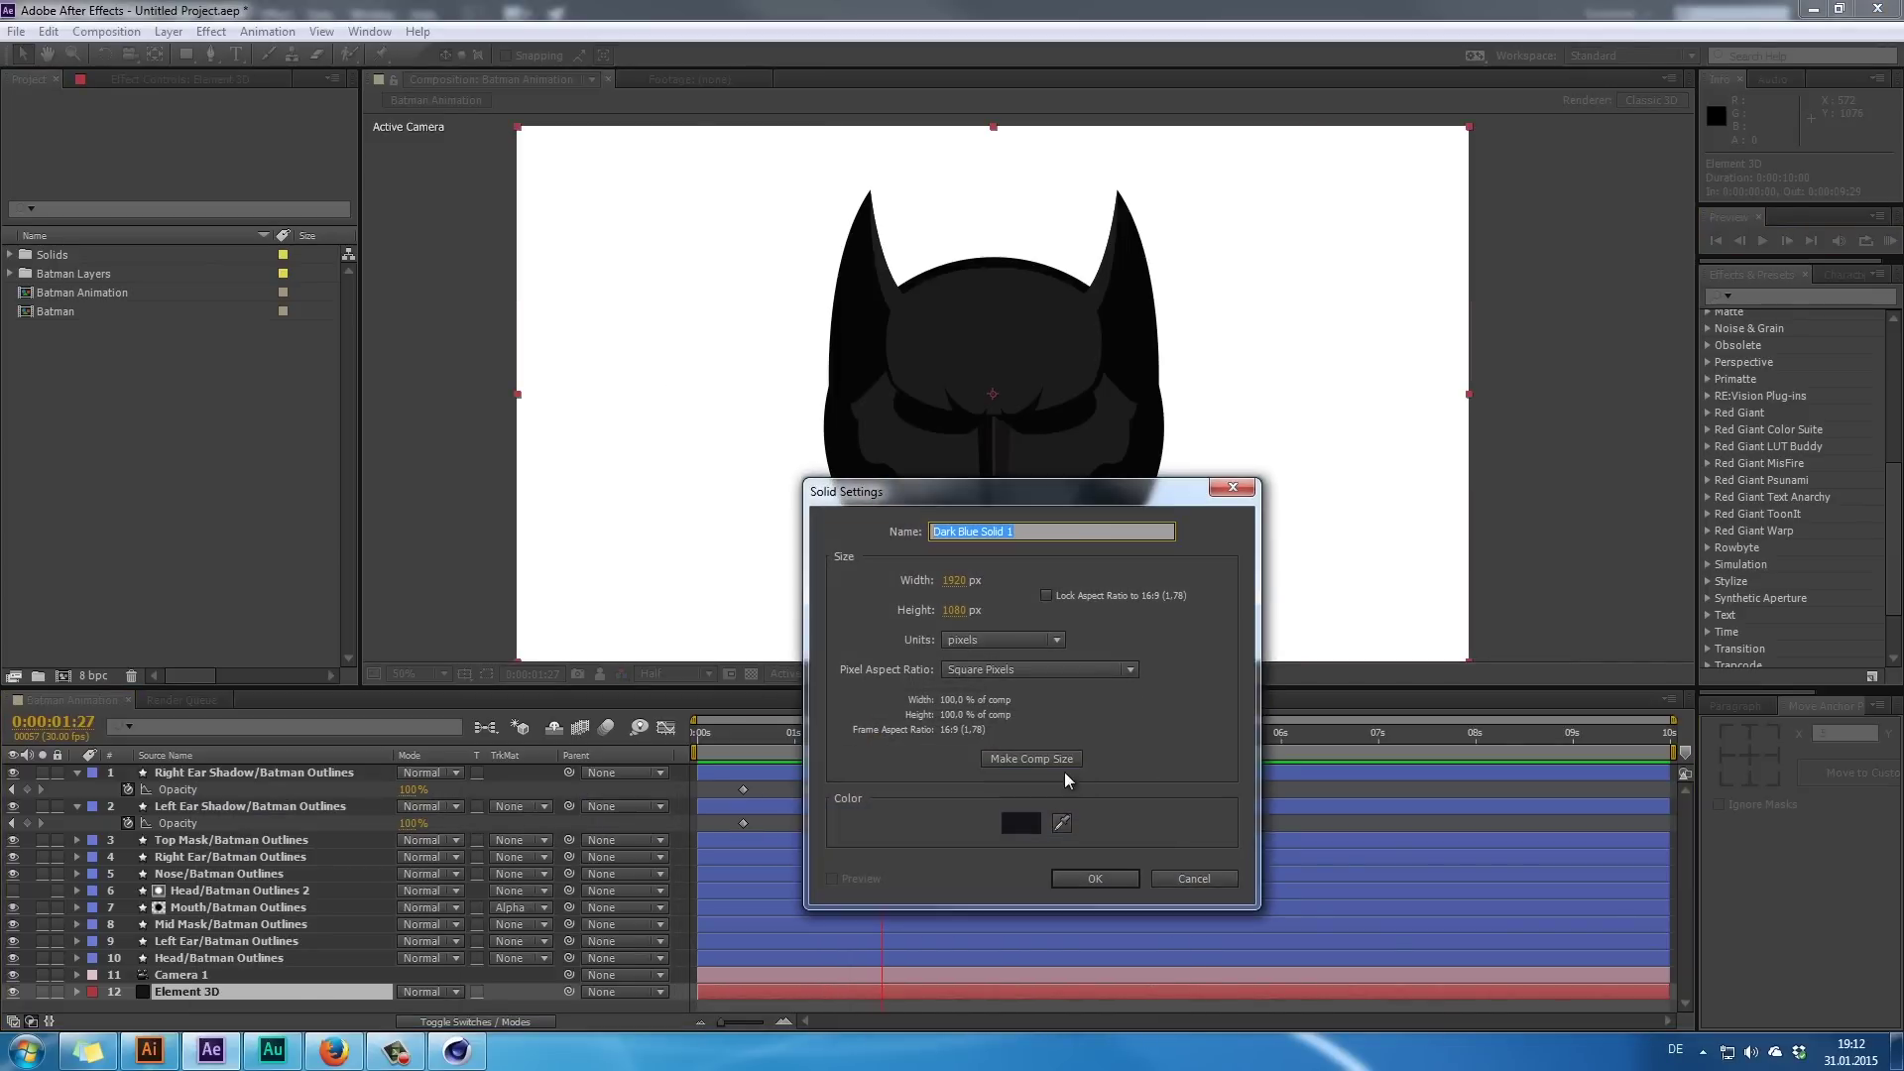
click(1020, 821)
key(ctrl+v)
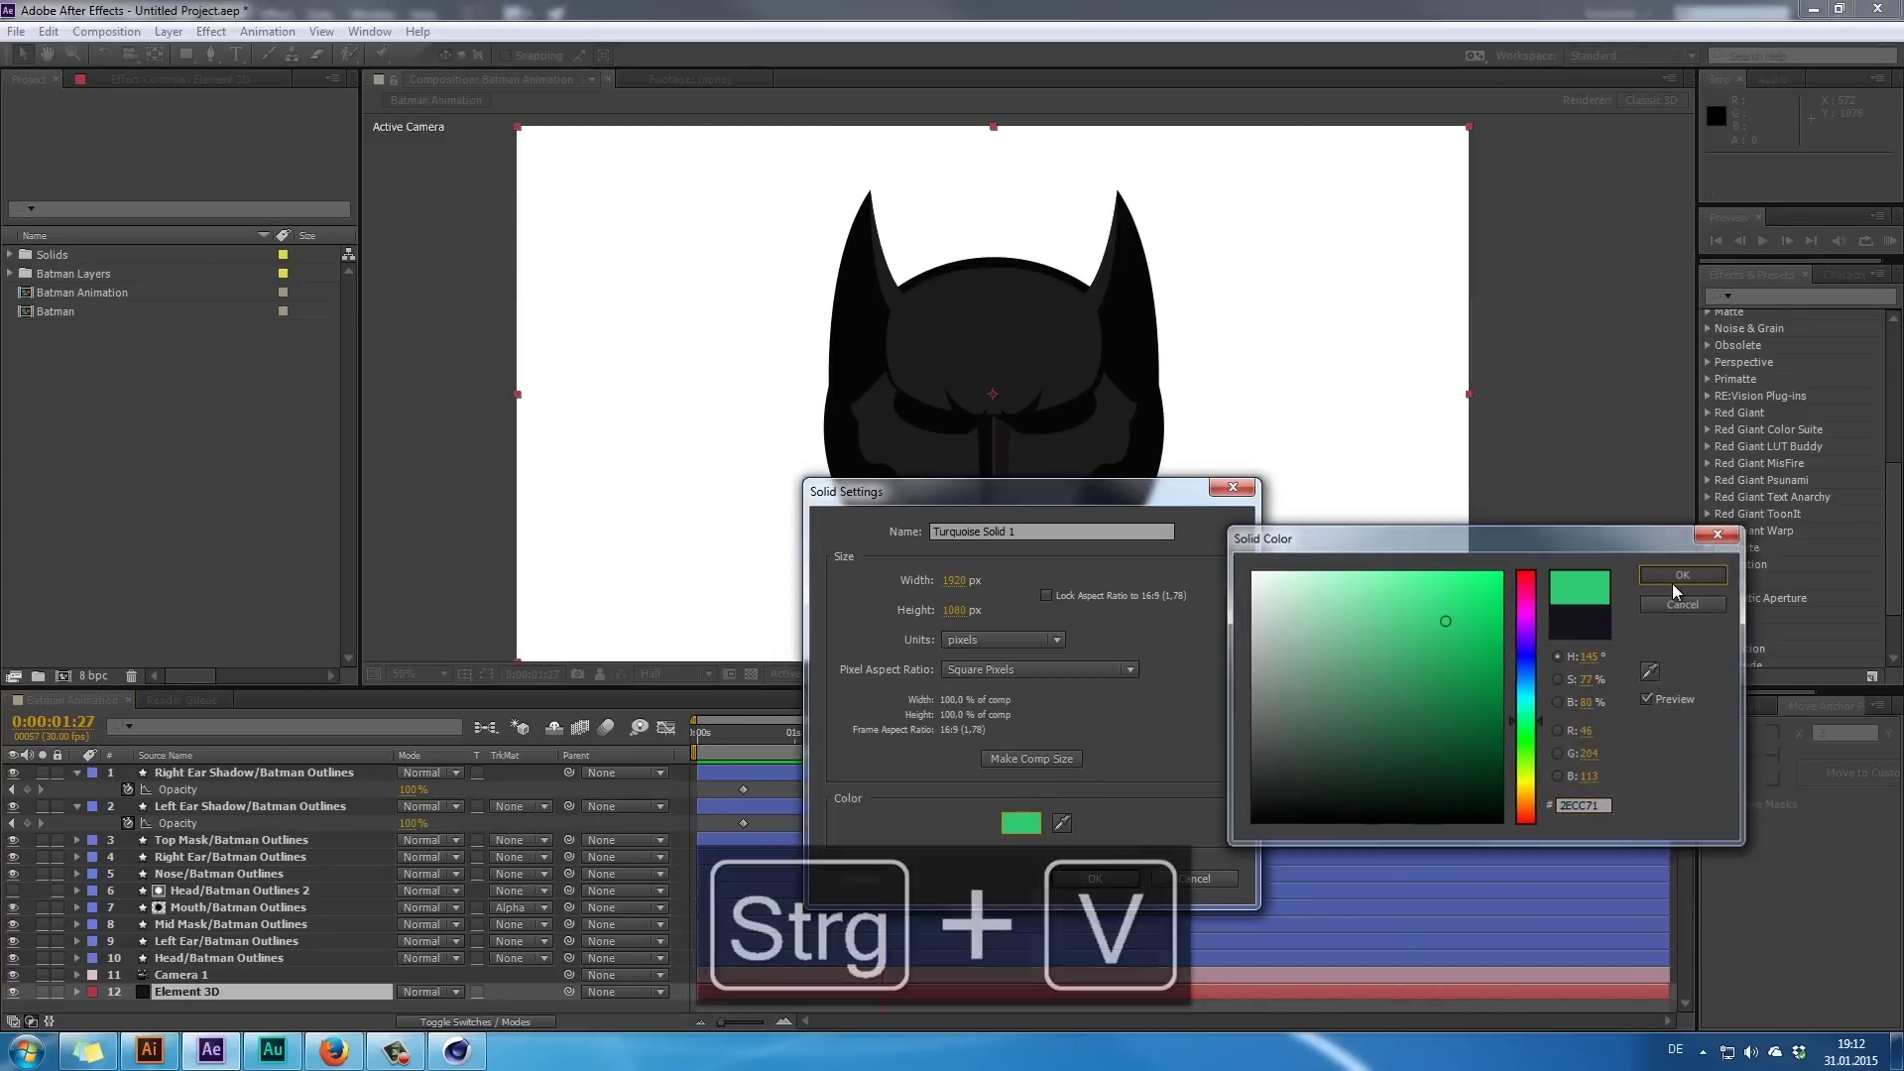
click(1682, 575)
click(1094, 878)
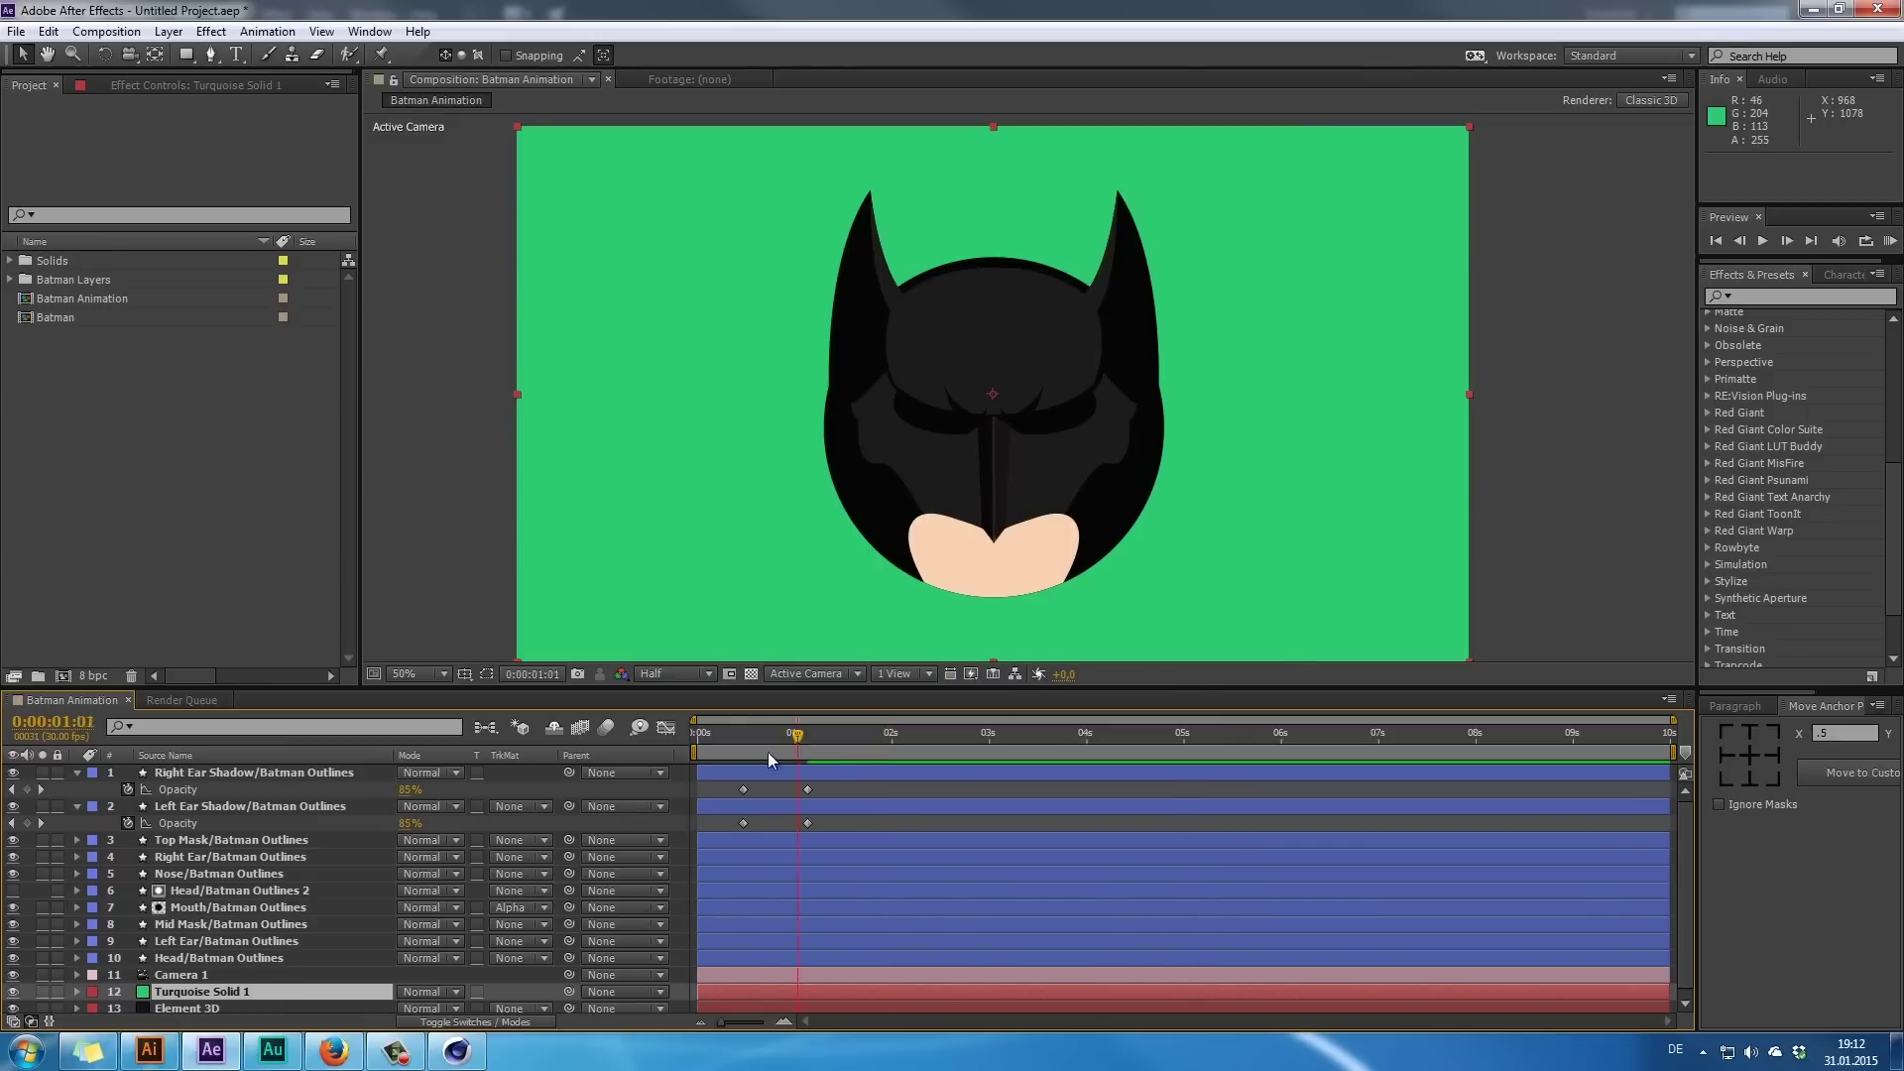
drag(769, 755, 883, 809)
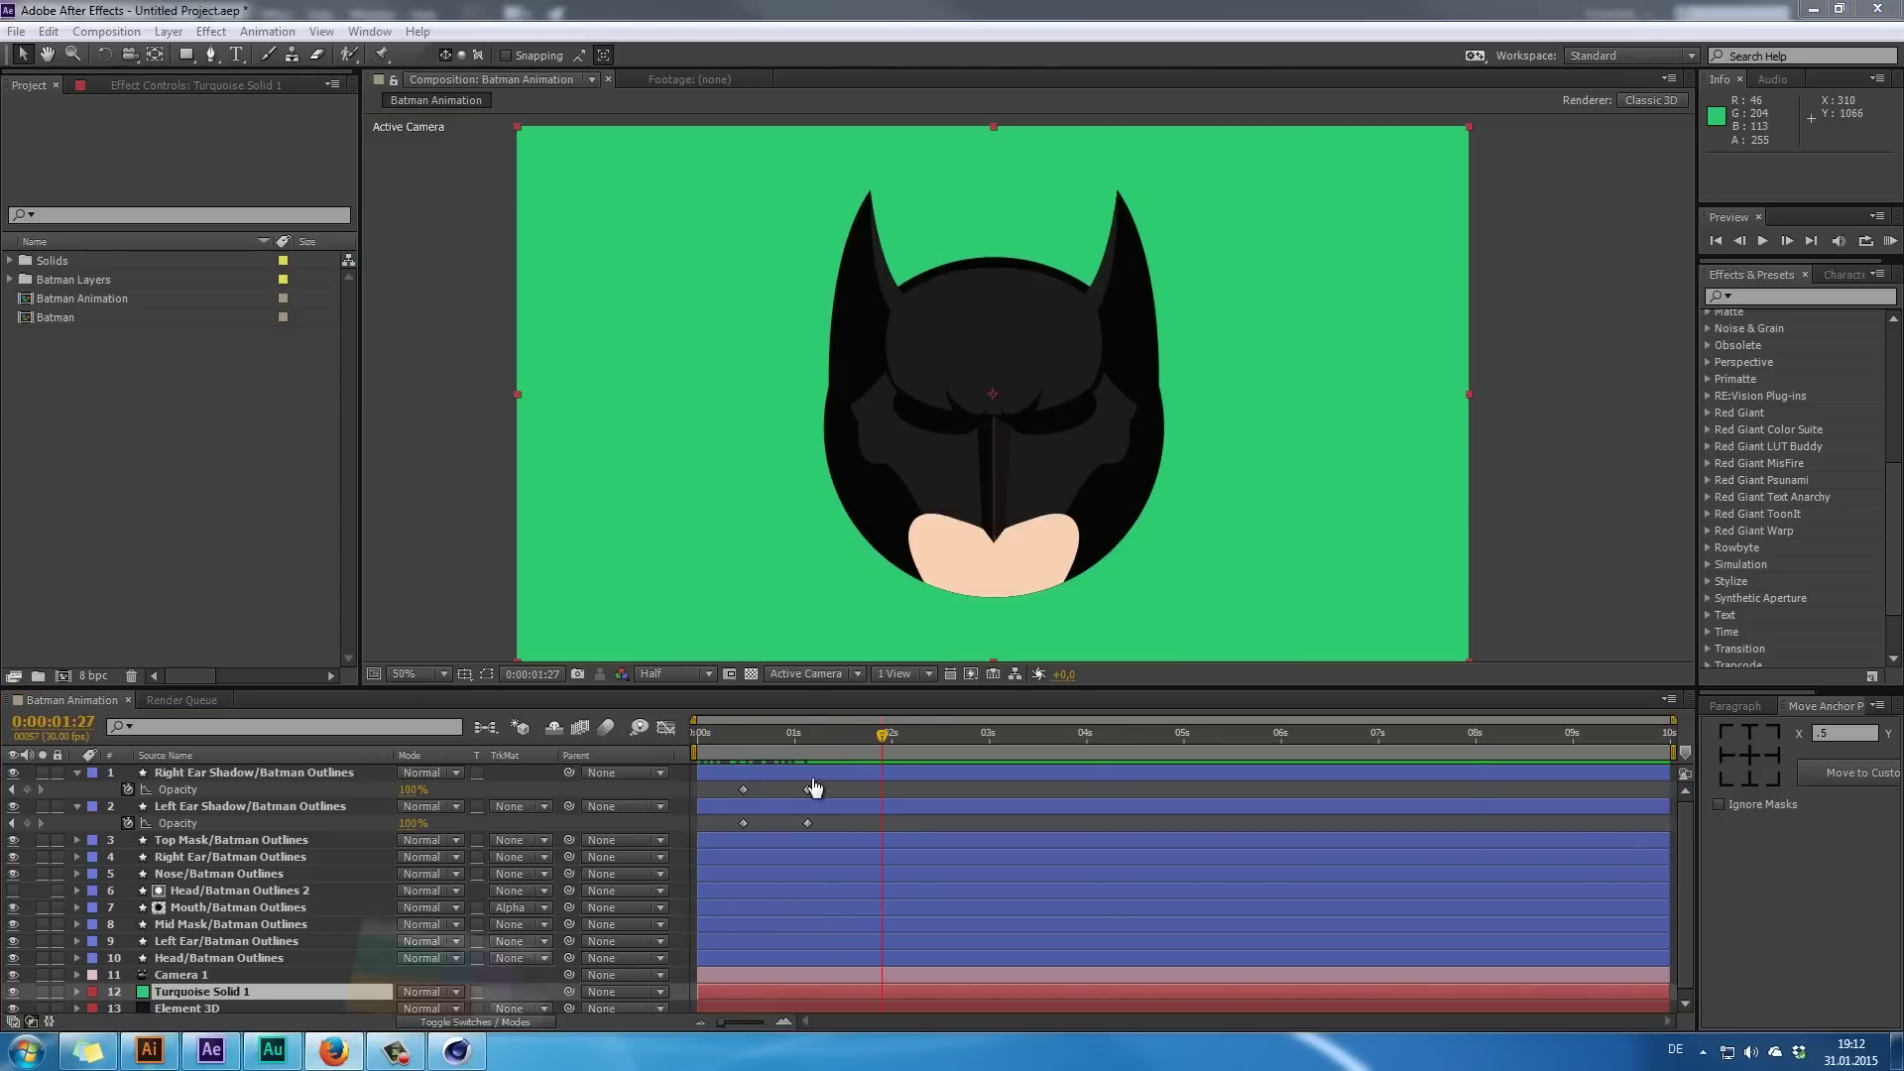
- Switch to Firefox, play the Batman reference video on the Facebook page to examine its intro, and return to After Effects
click(334, 1050)
key(ctrl+shift+Tab)
click(932, 650)
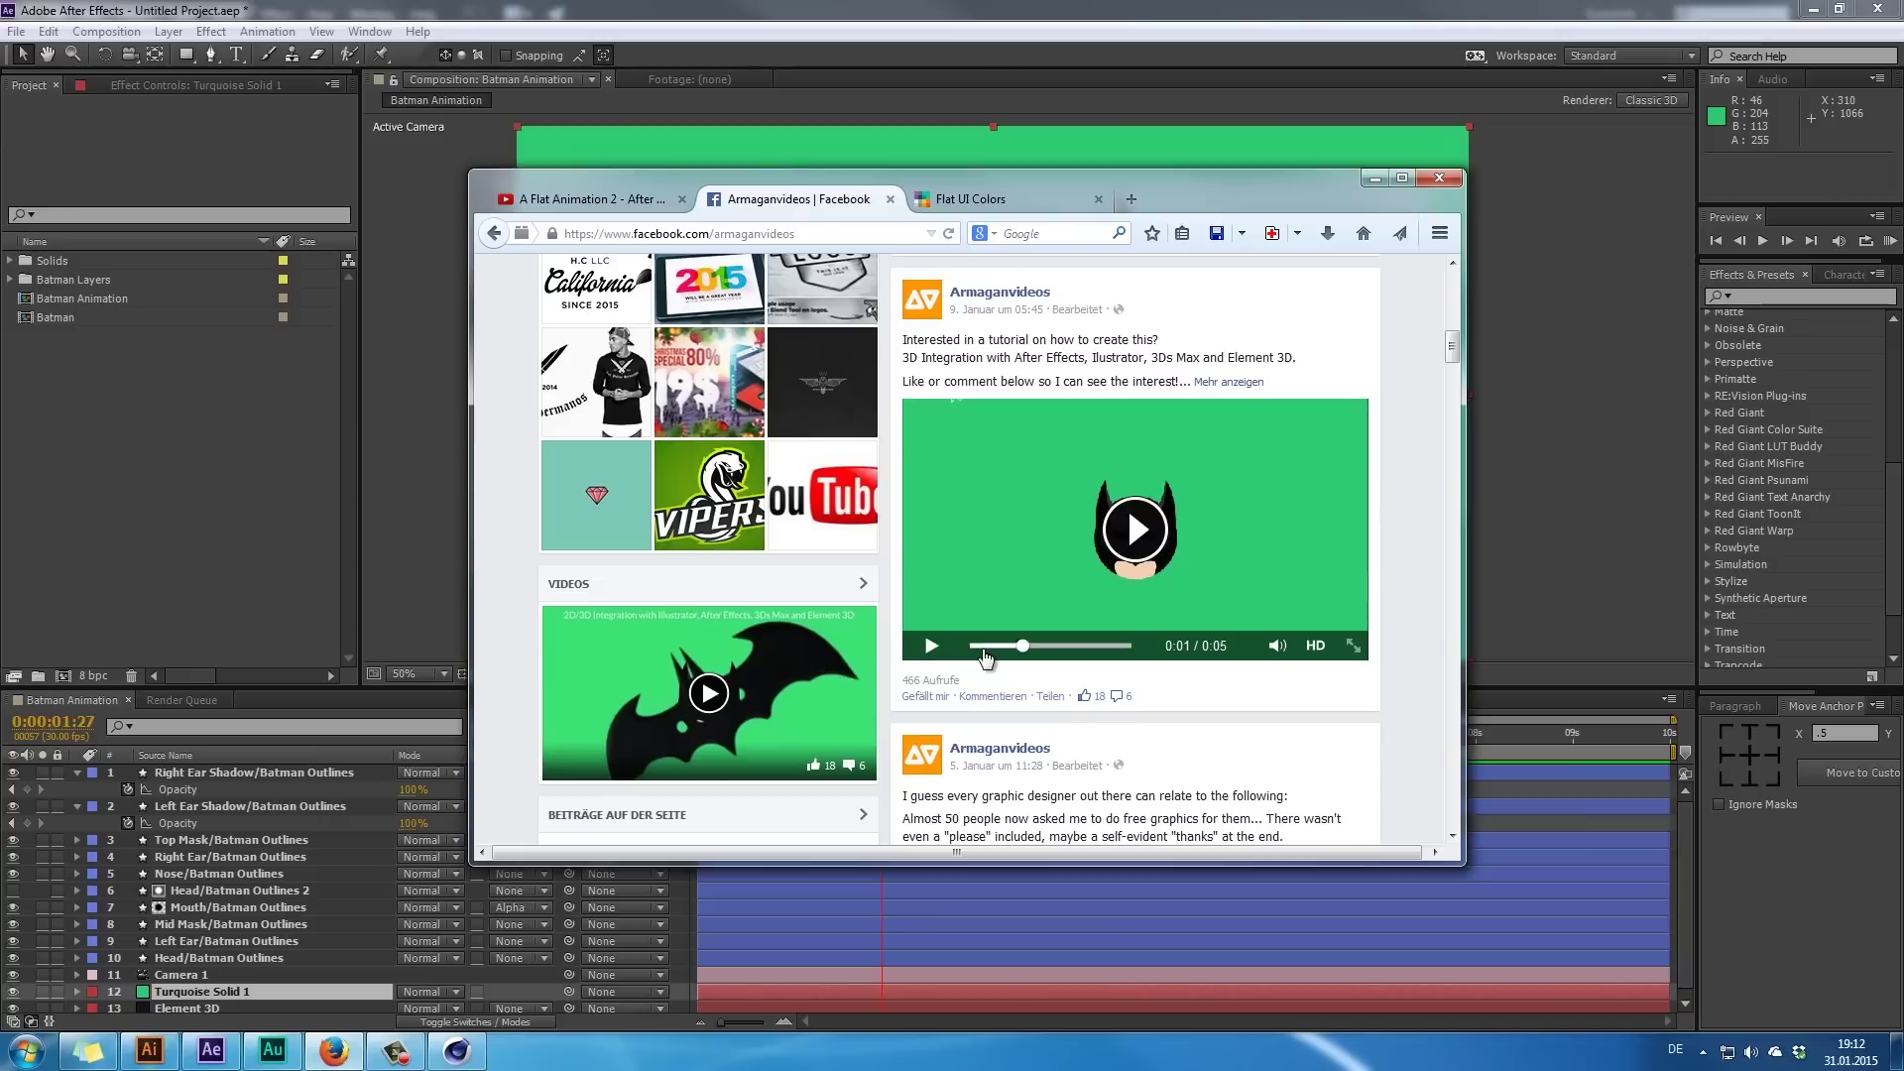
click(932, 650)
click(411, 525)
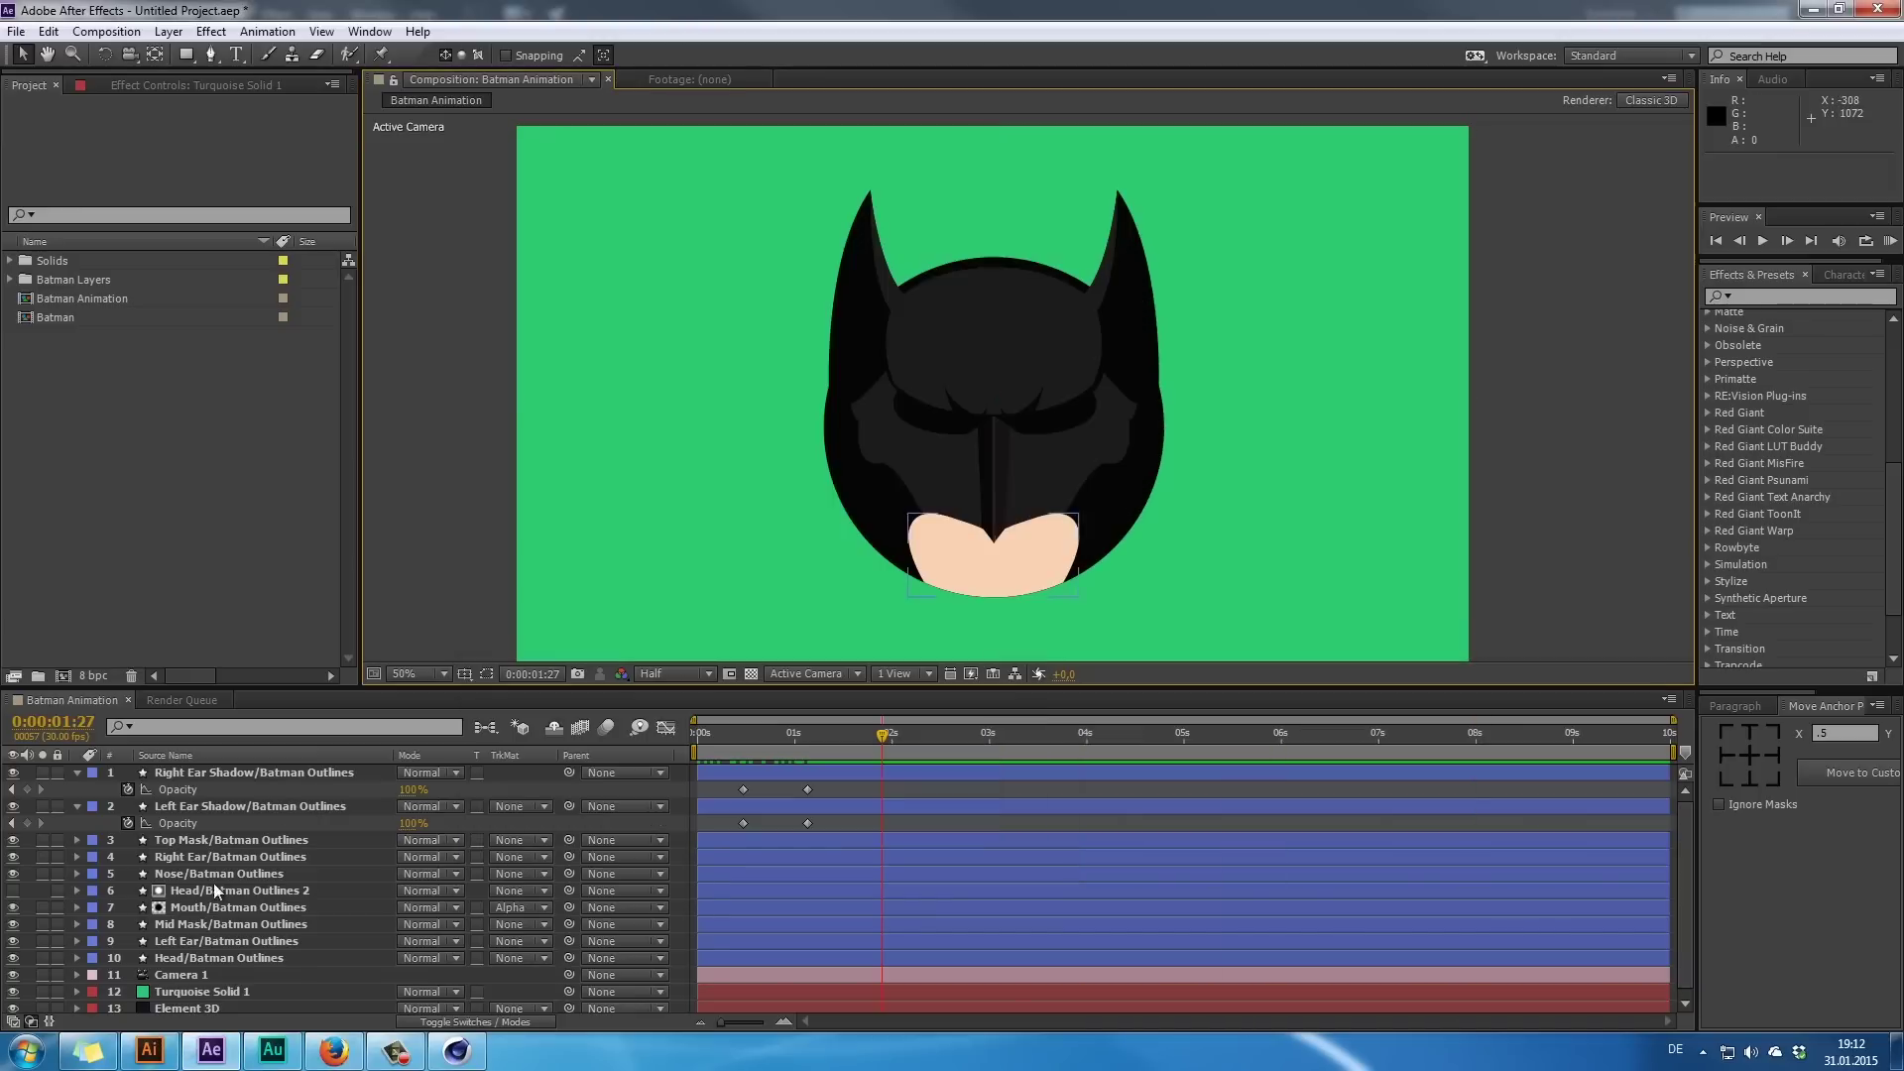
- Pre-compose all ten Batman outline layers into a composition named Batman Animation, moving all attributes into it
click(77, 806)
click(76, 773)
click(180, 776)
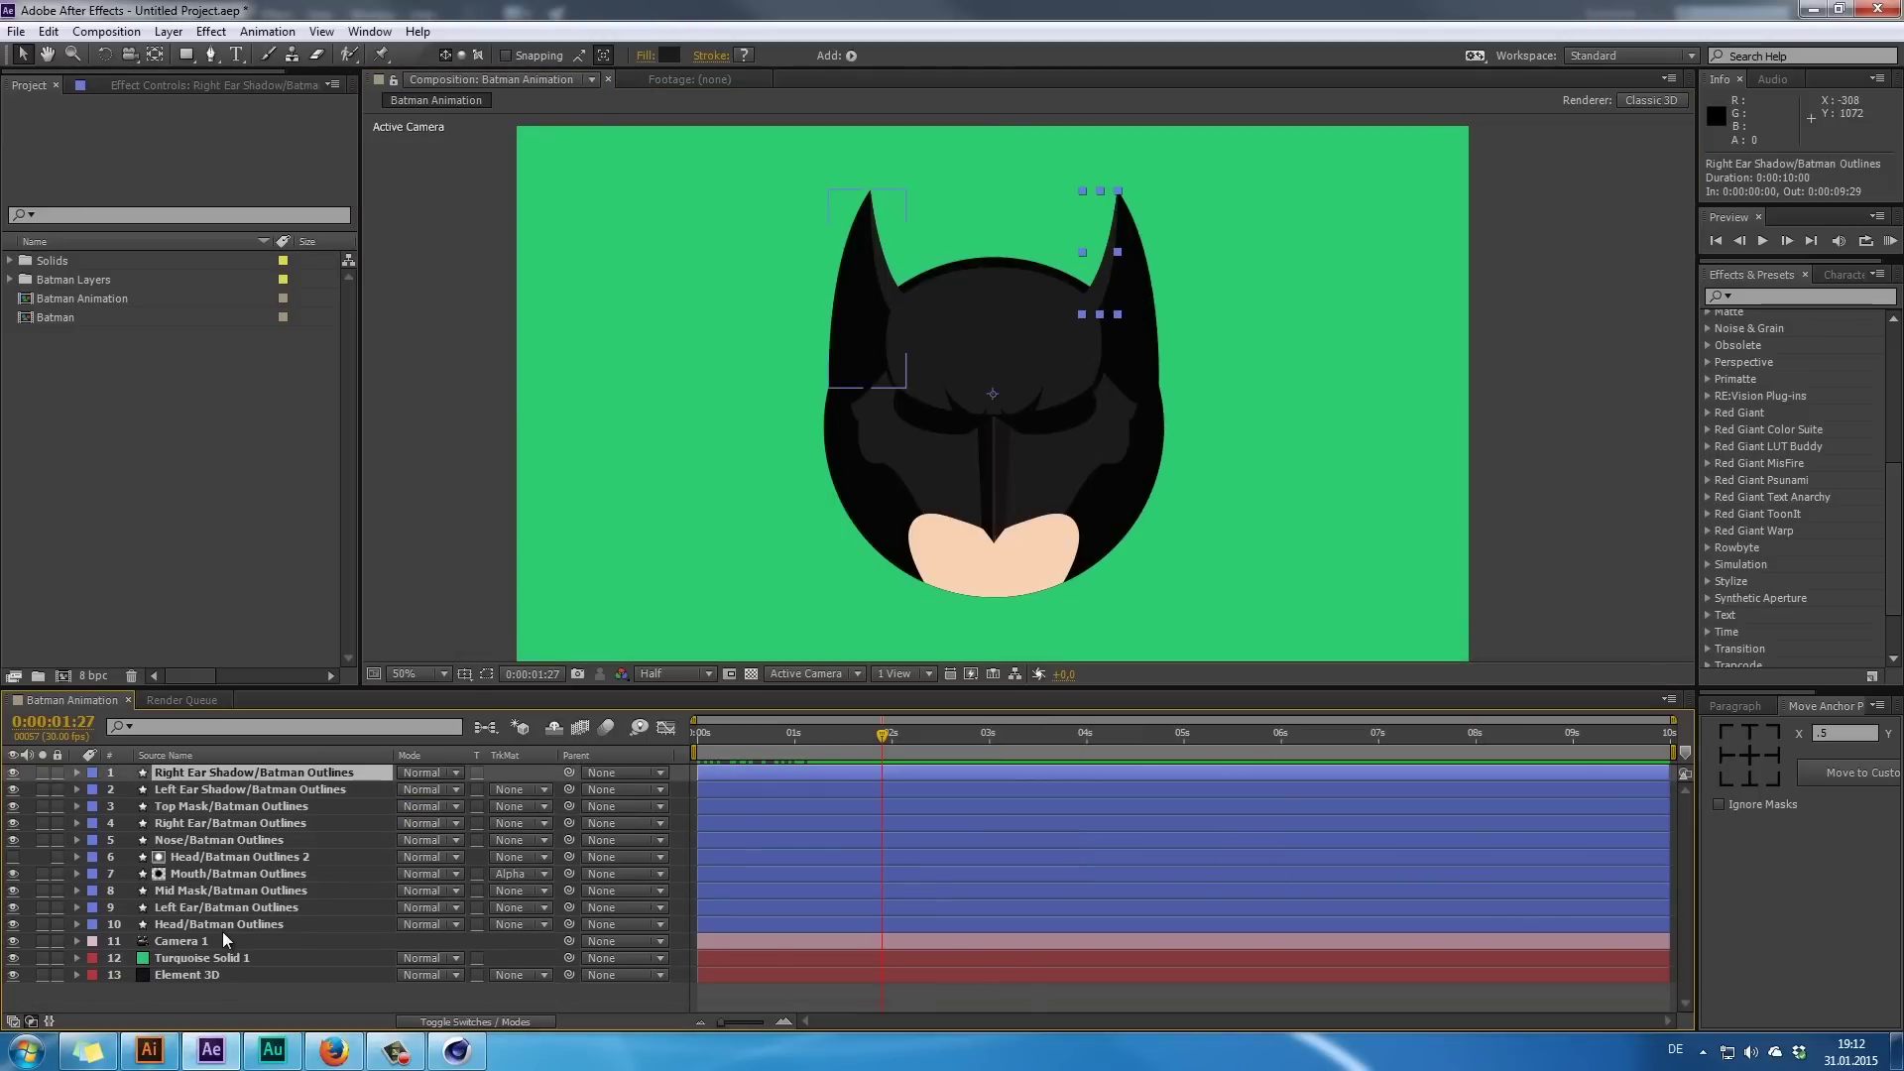
shift+click(218, 914)
right_click(232, 916)
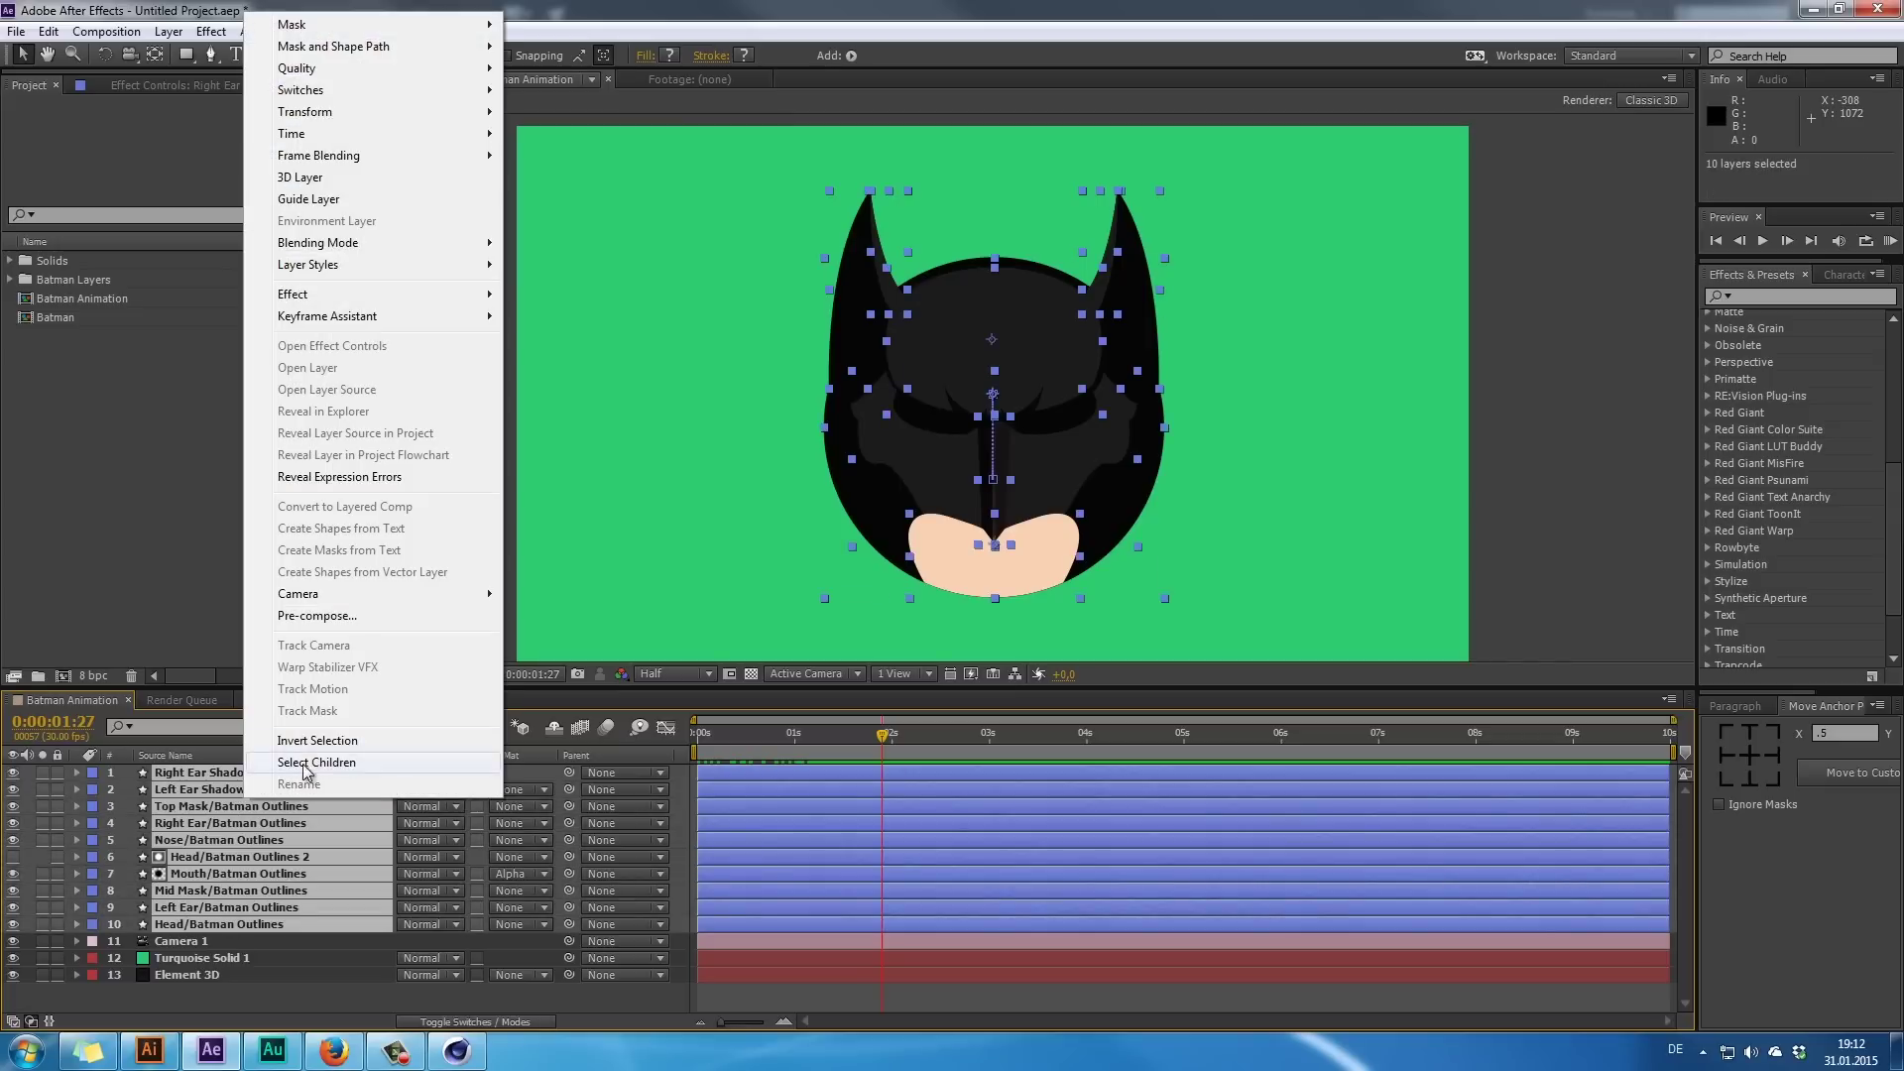
click(325, 617)
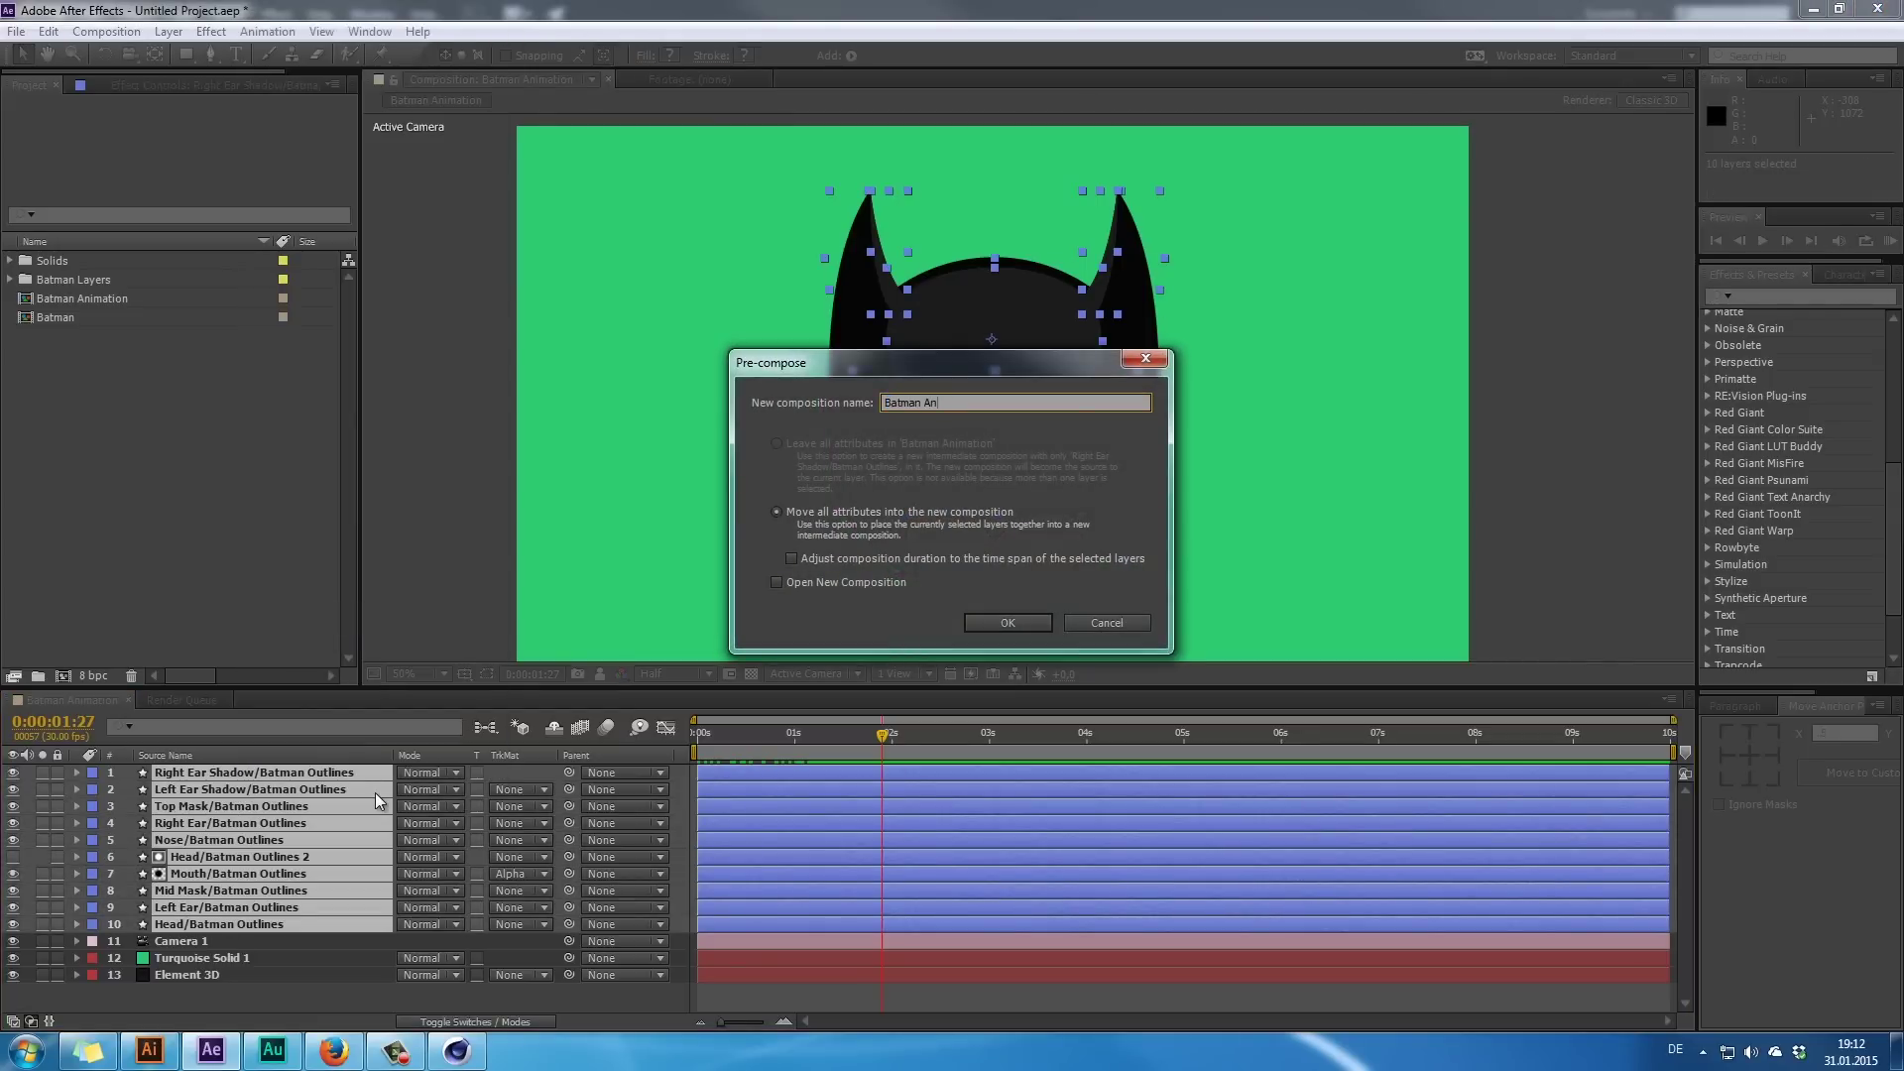
text(Batman Animation)
key(Return)
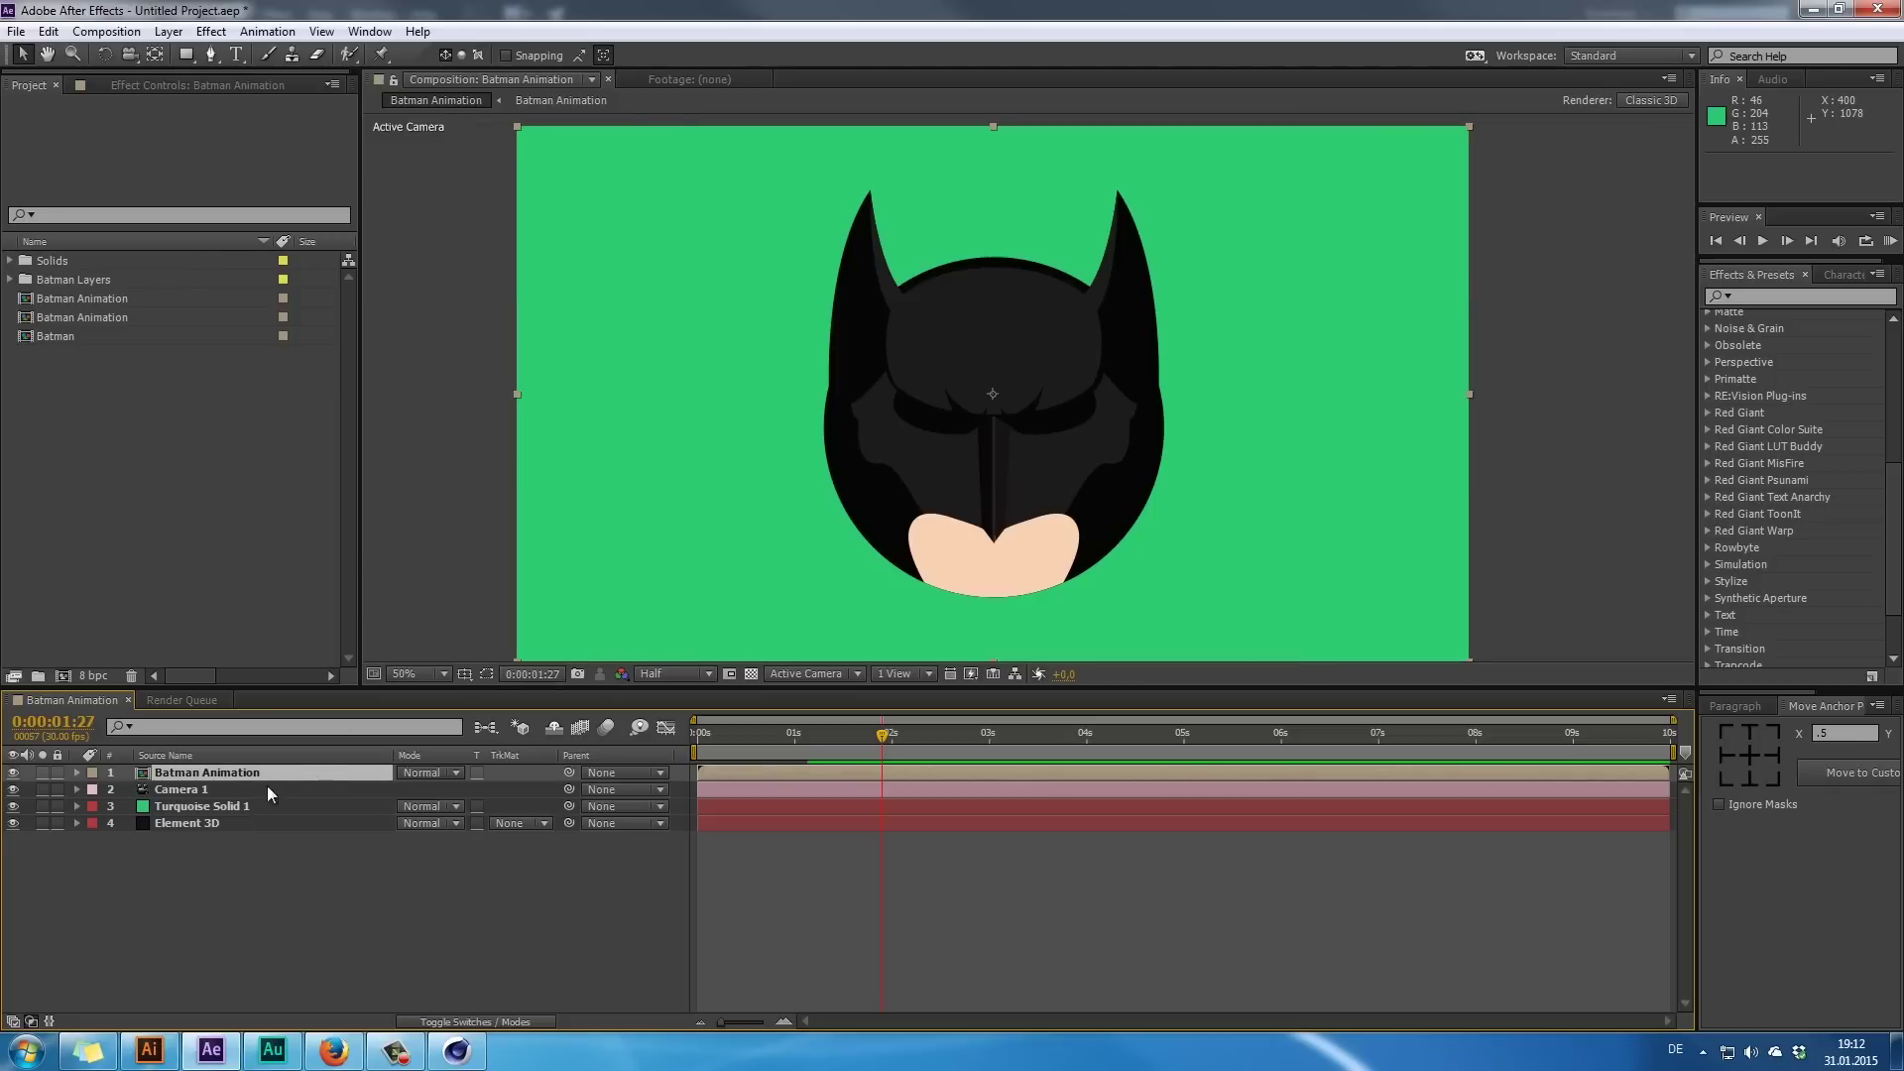
- Animate the Batman Animation layer's Scale from 0% at 0:00:00:09 to 100% at 0:00:01:27
key(t)
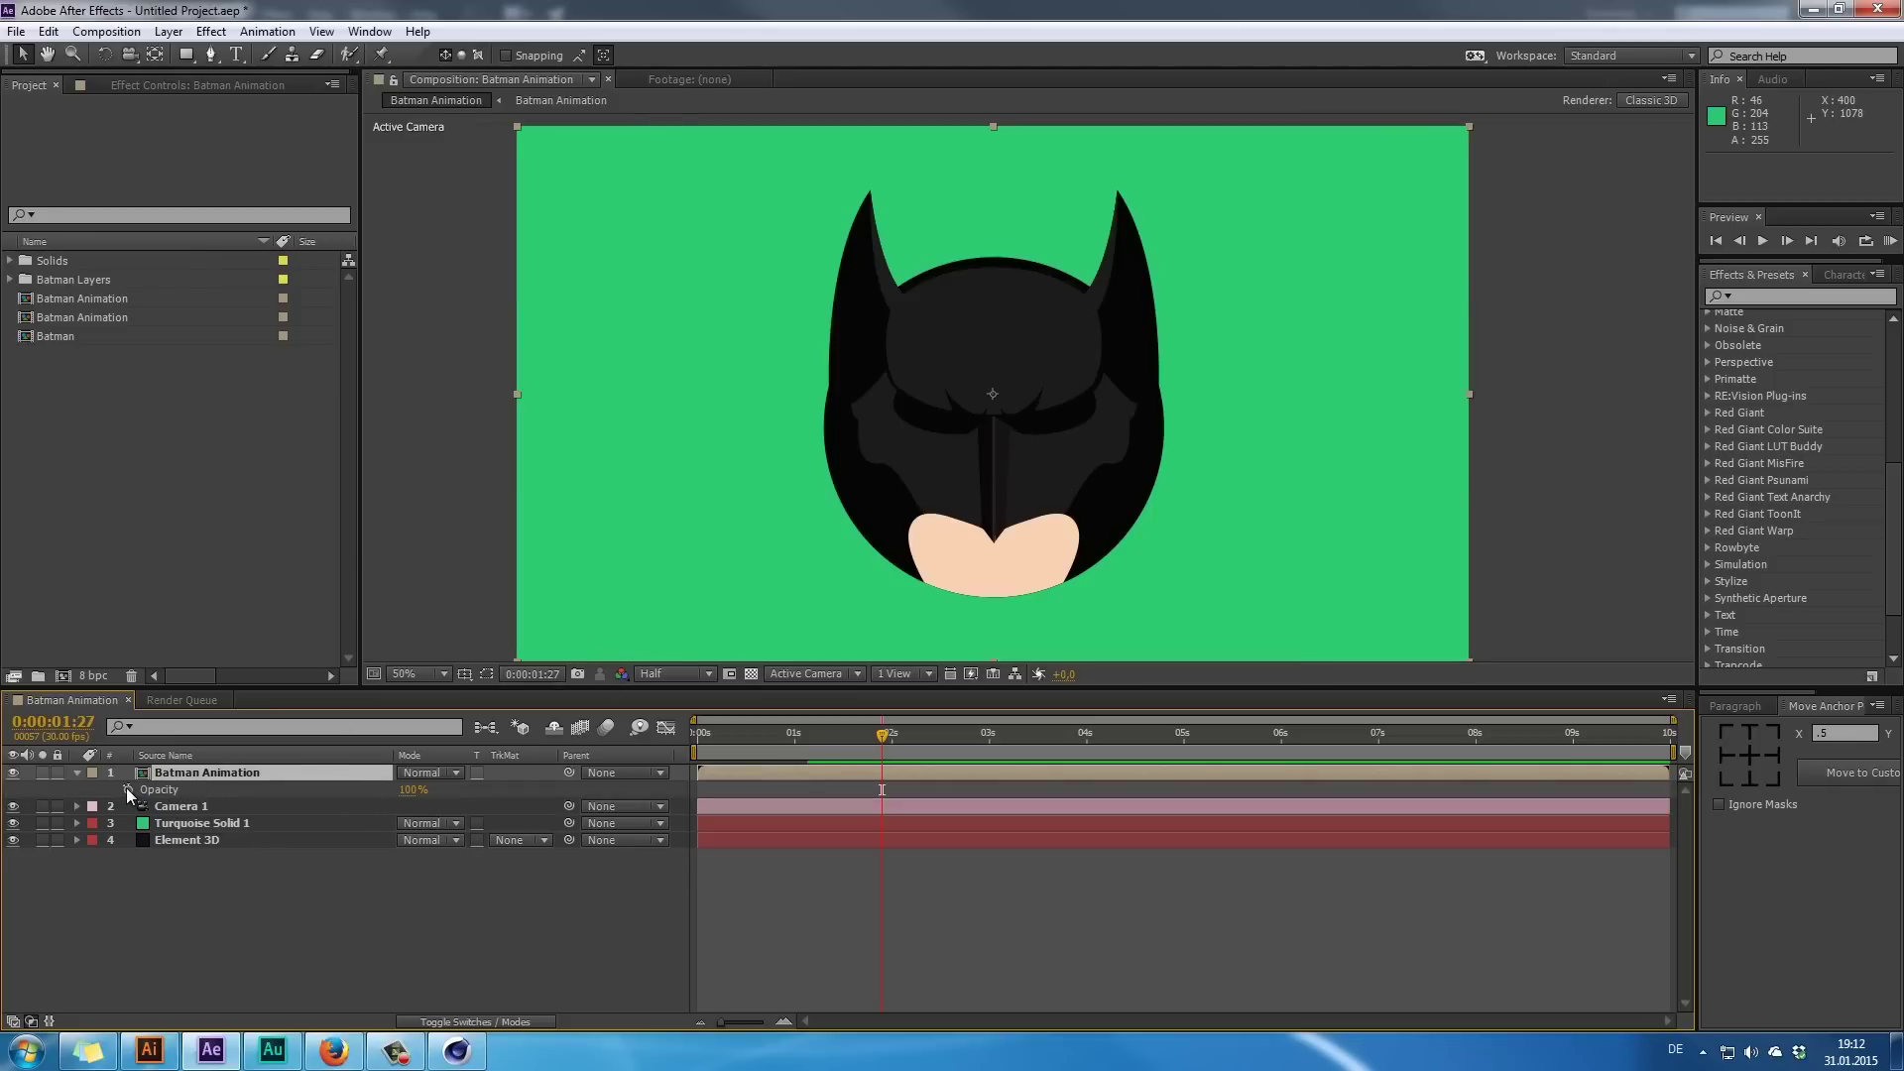
key(s)
click(128, 789)
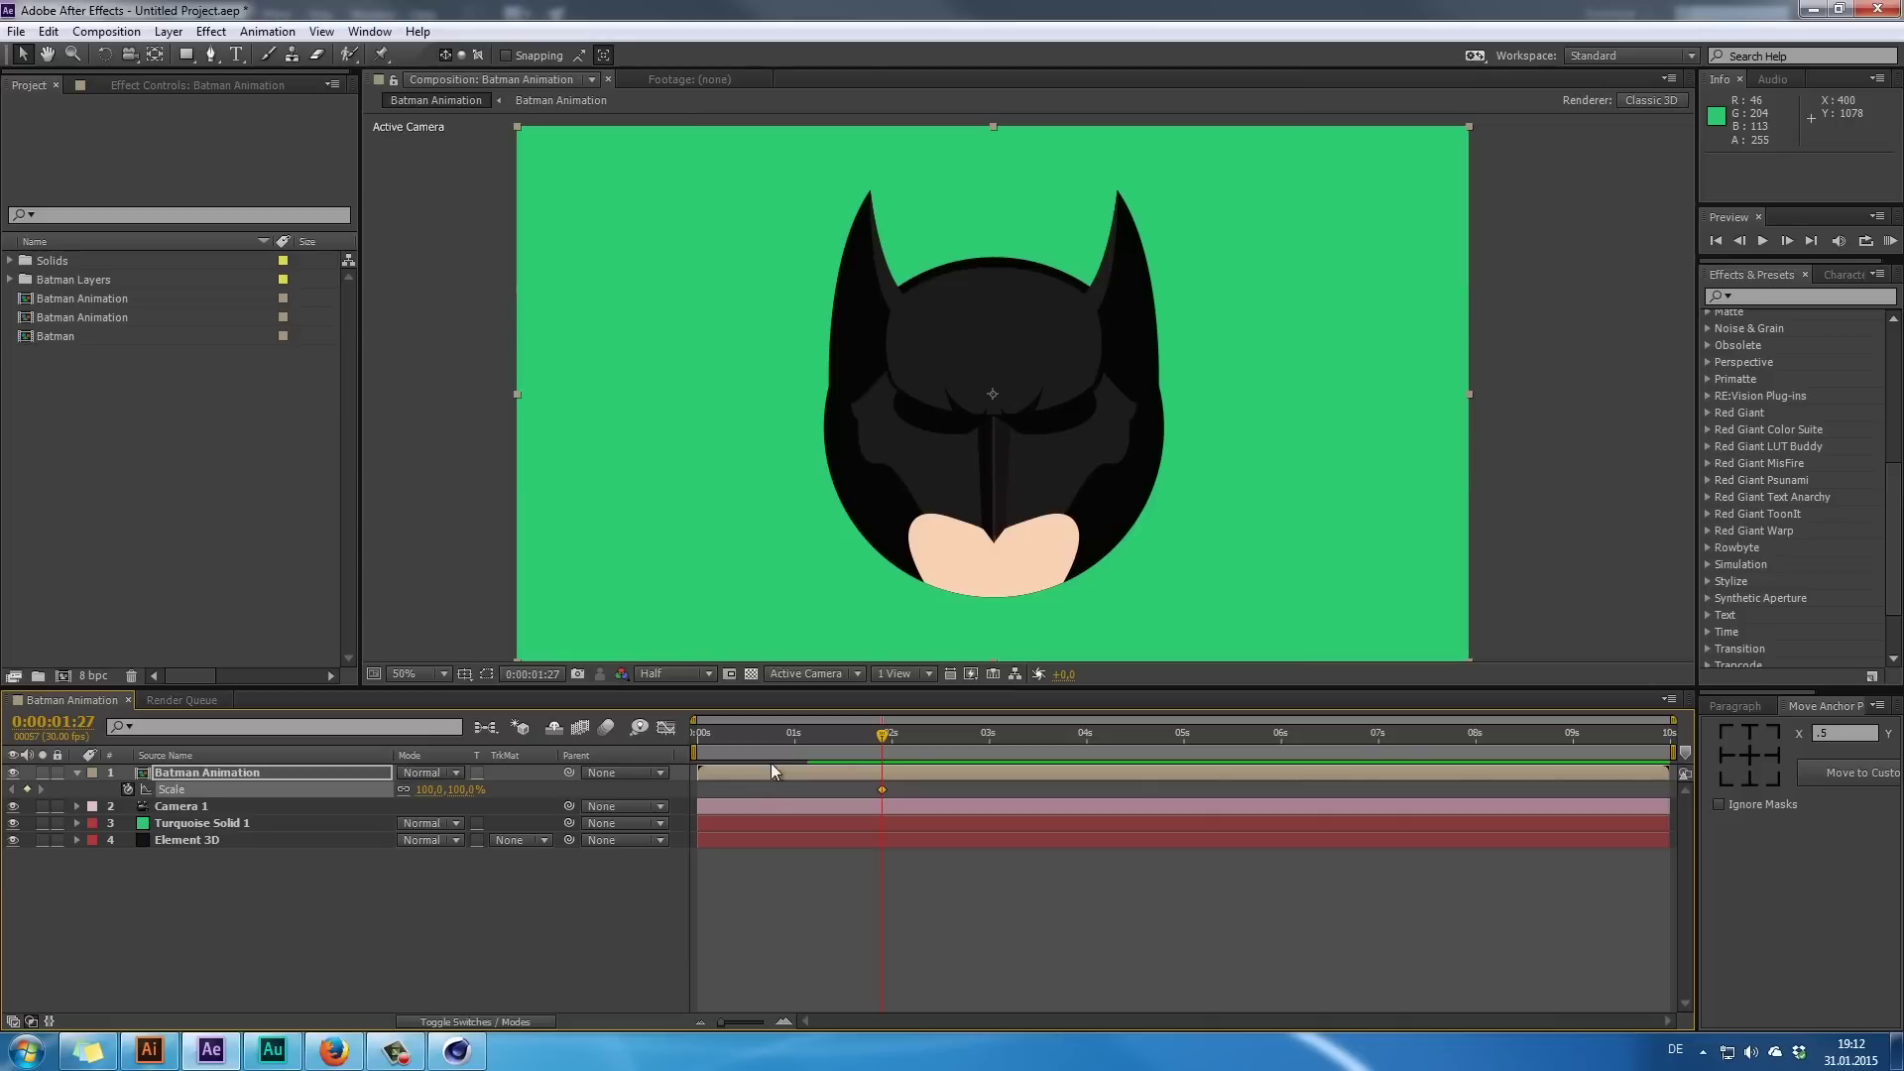
click(761, 742)
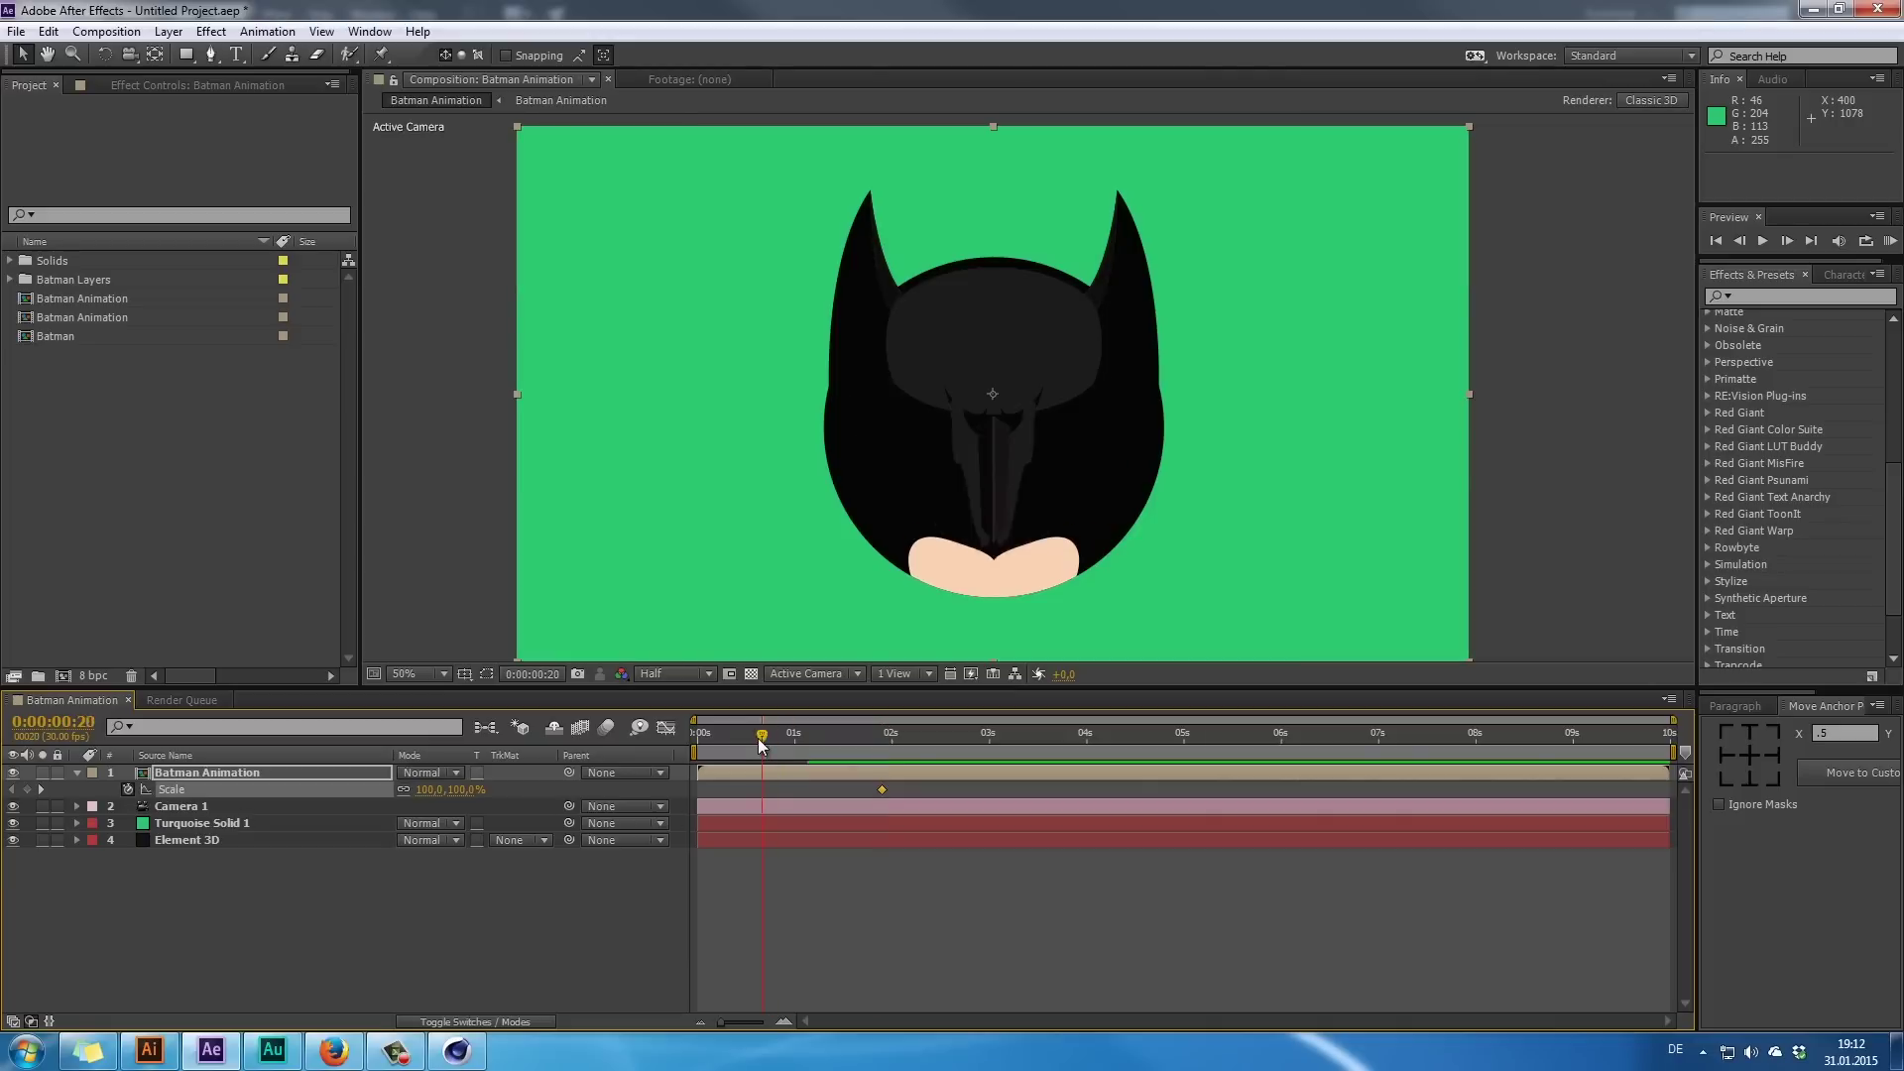
drag(760, 742, 729, 741)
drag(464, 791, 281, 793)
click(465, 792)
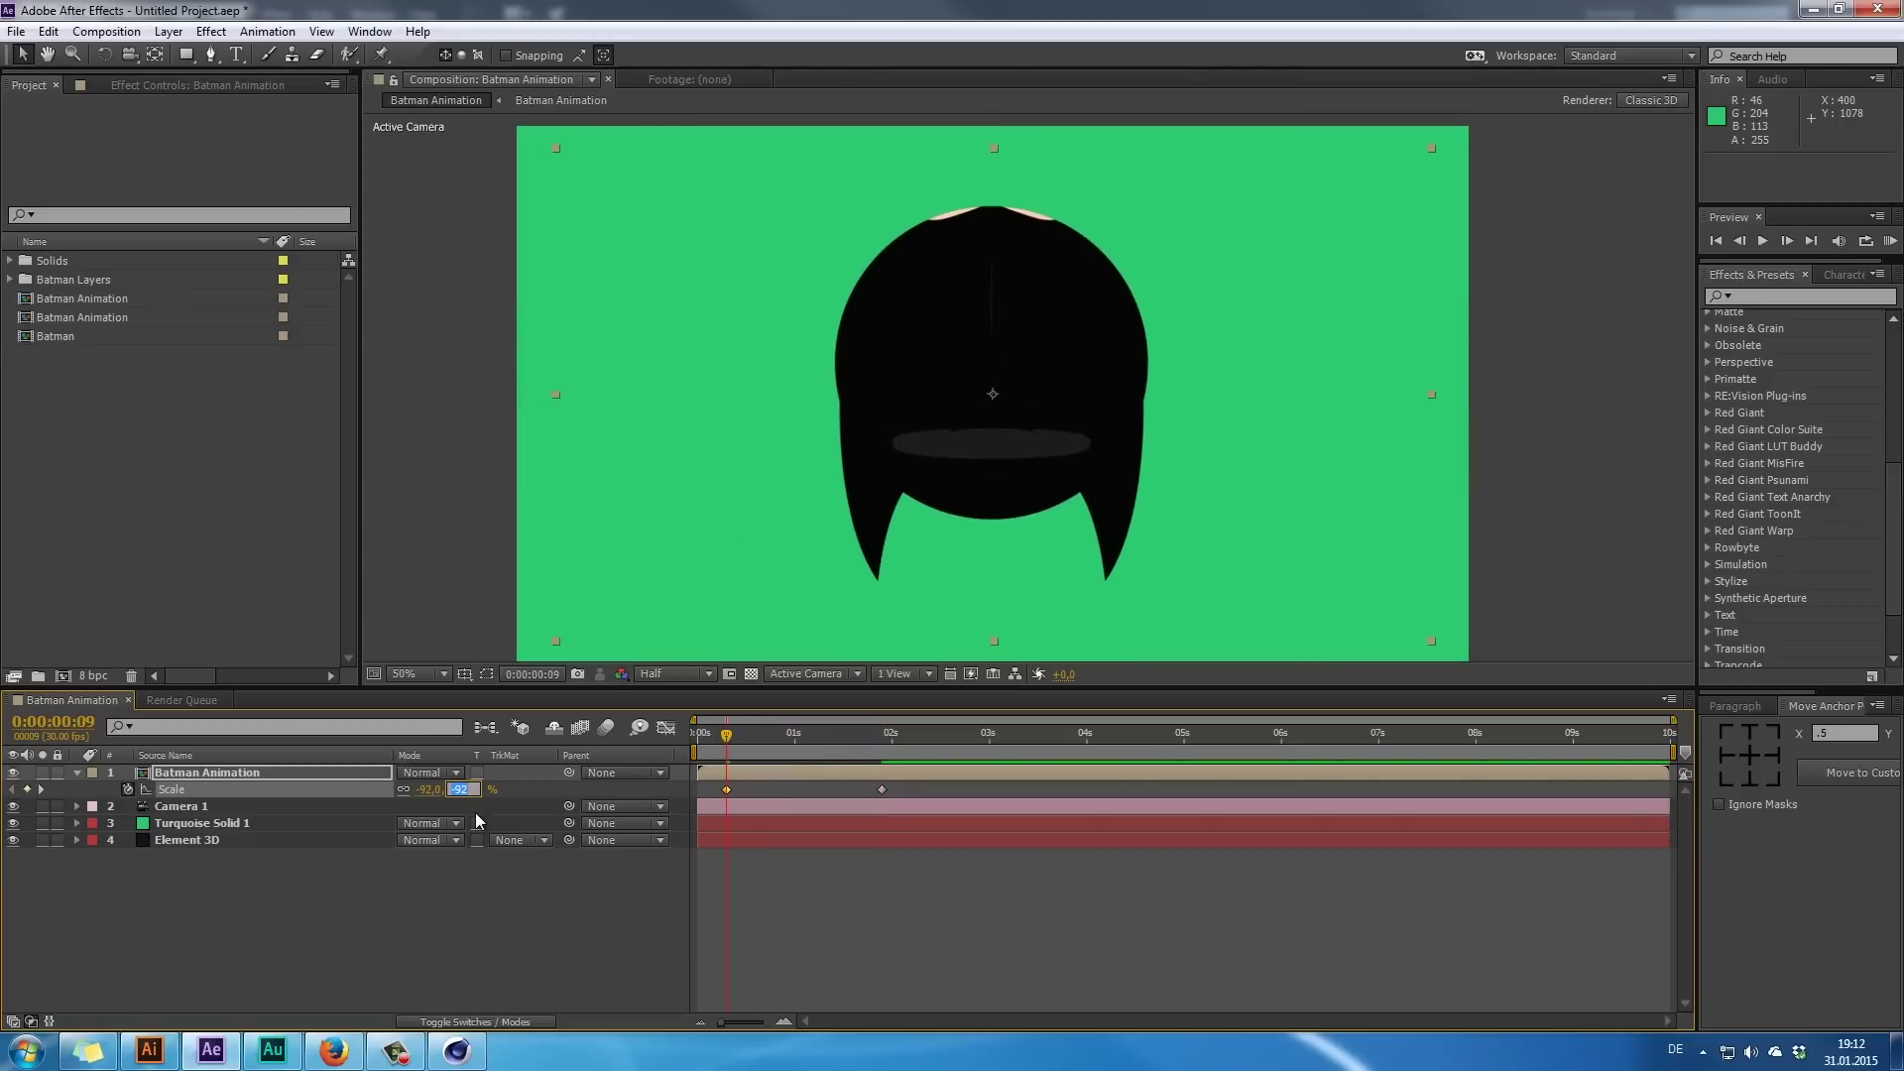
text(0)
key(Return)
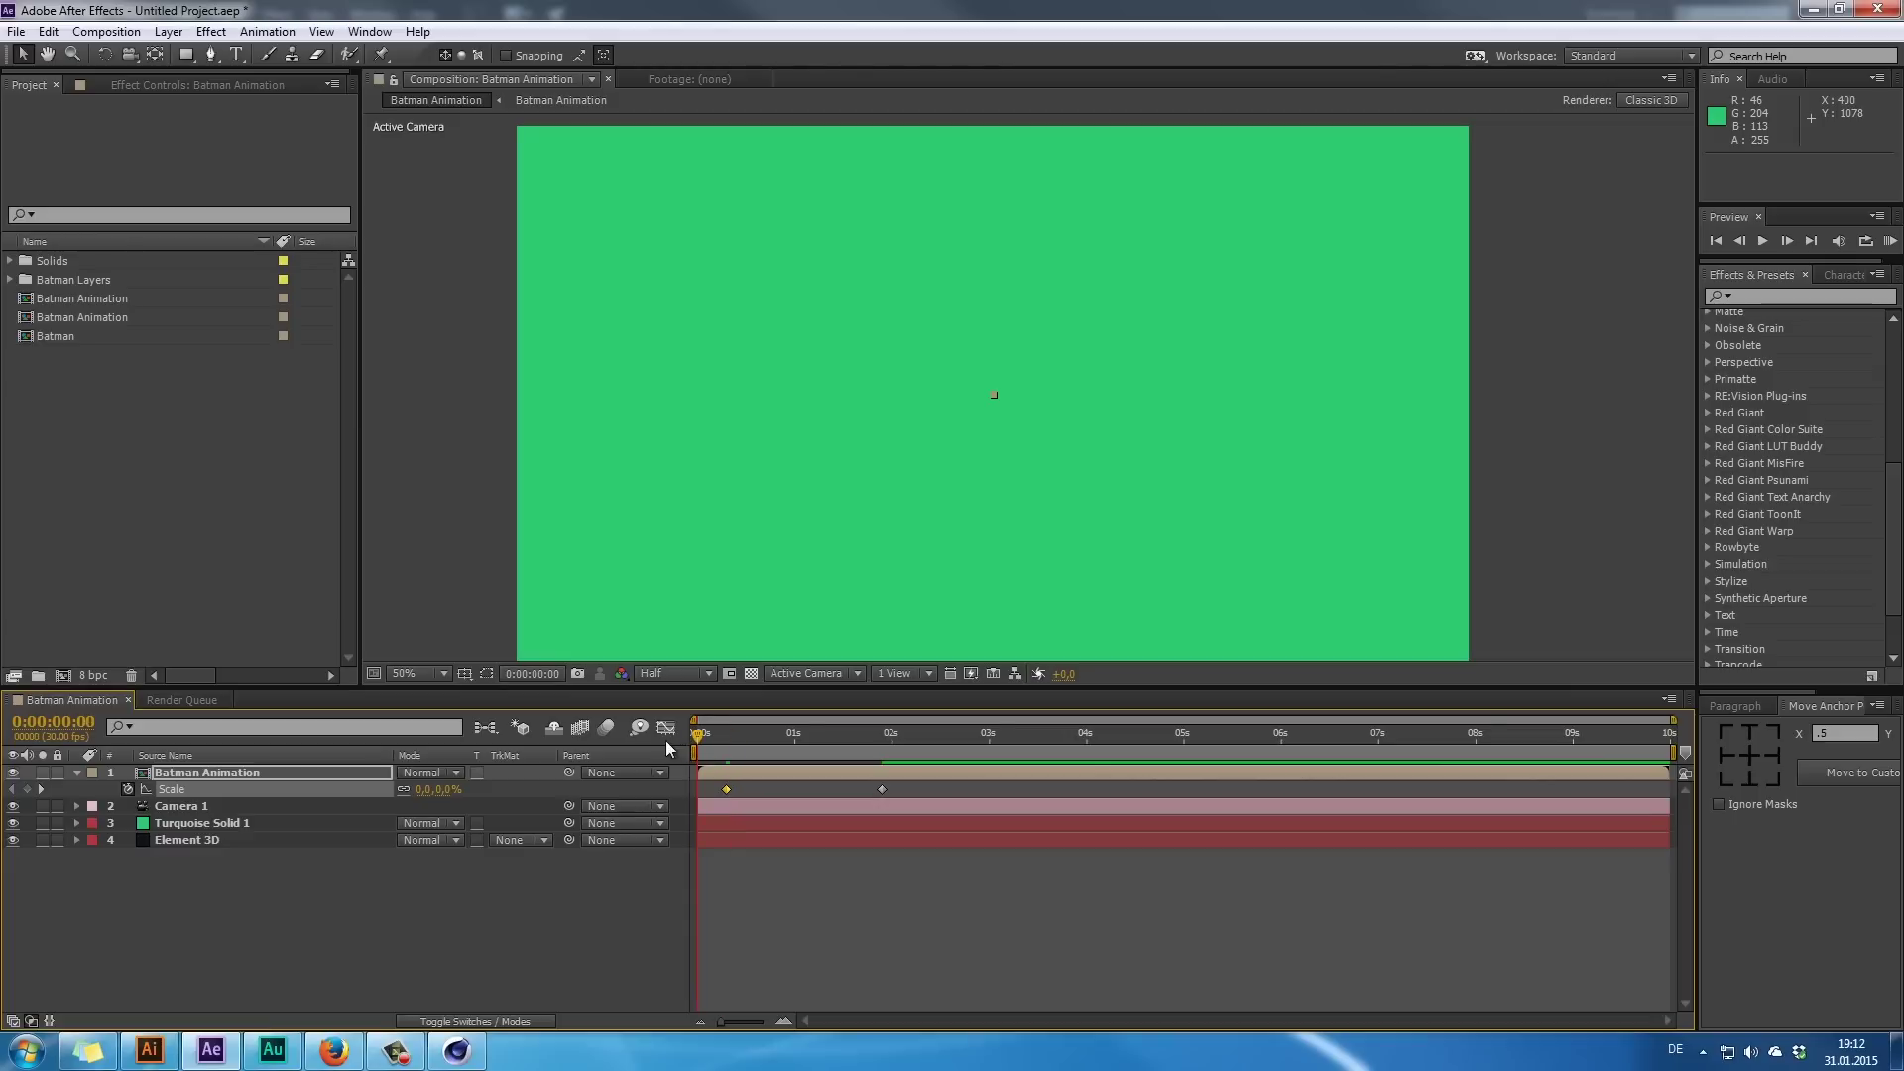
- Keyframe the Batman Animation layer's Position from 960, 712 at 0:00:00:07 to 960, 445 at about 0:00:00:18, with Scale displayed alongside
drag(700, 736, 845, 781)
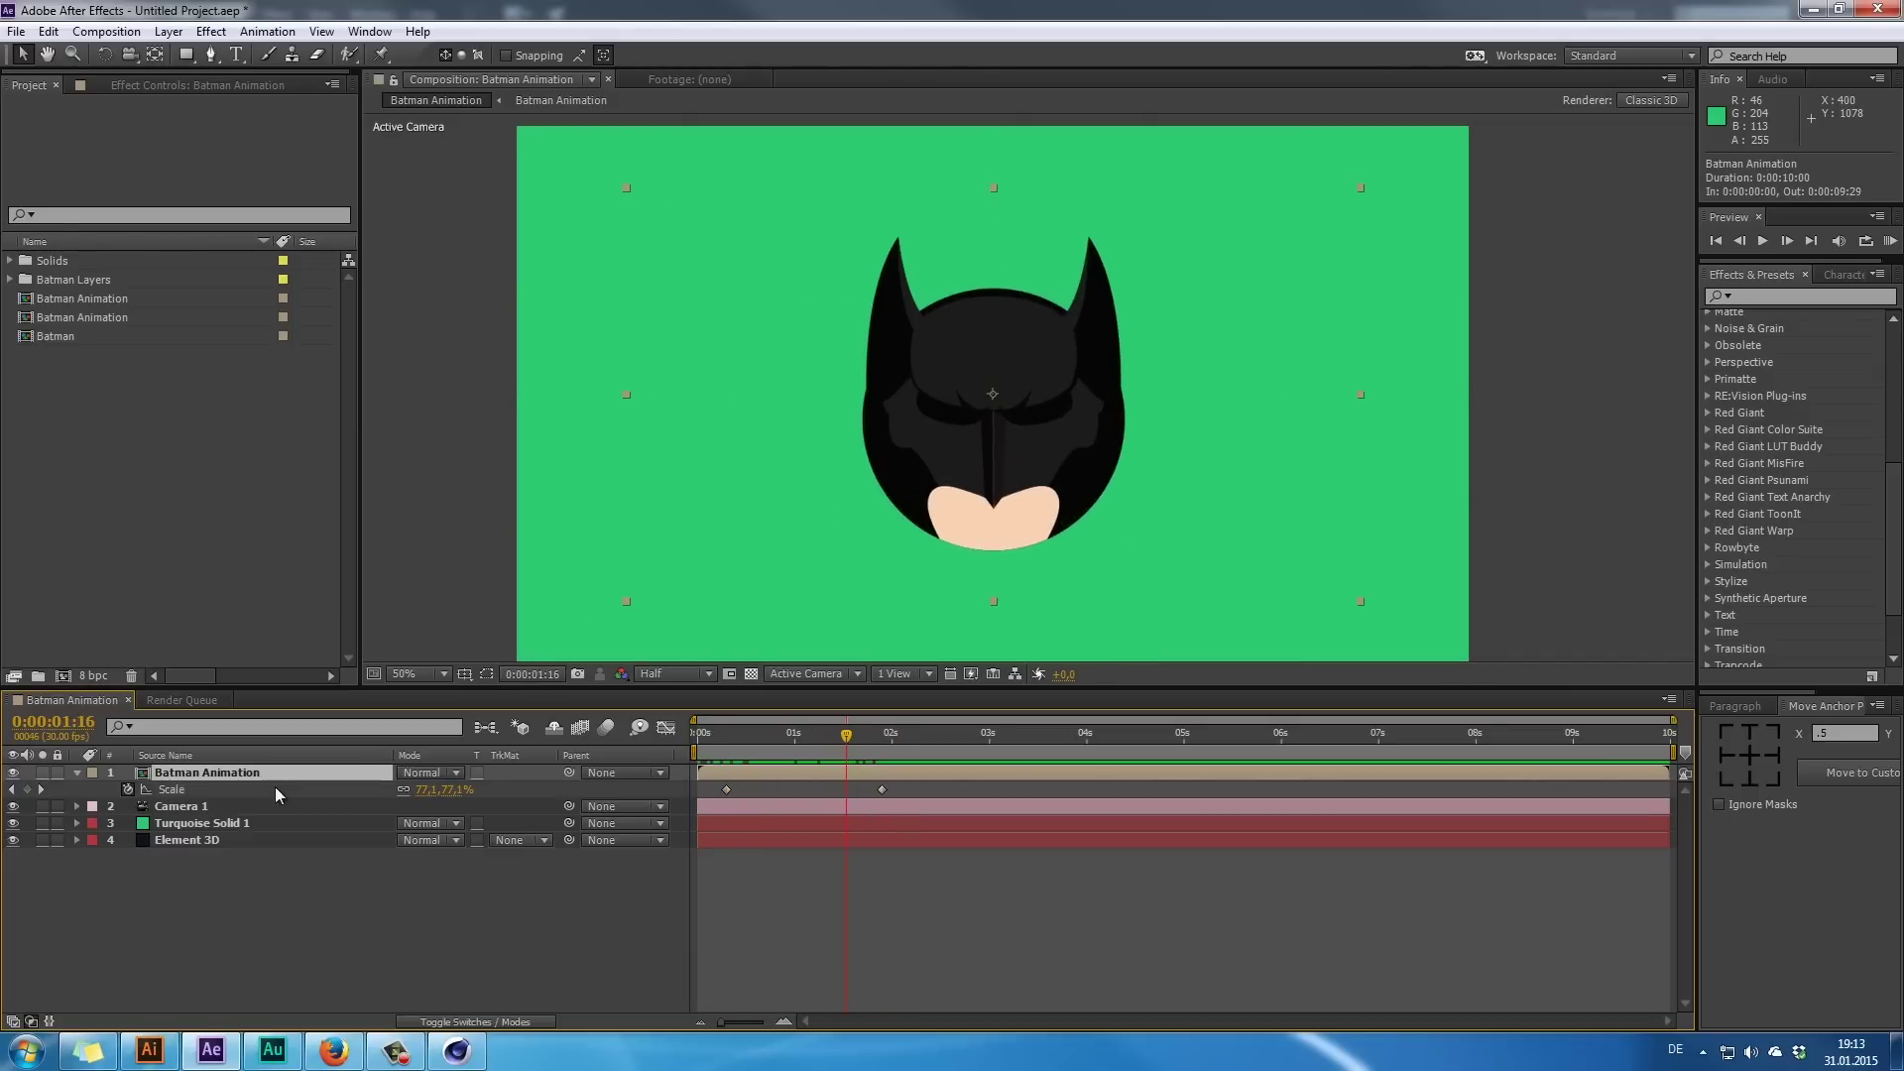
click(128, 789)
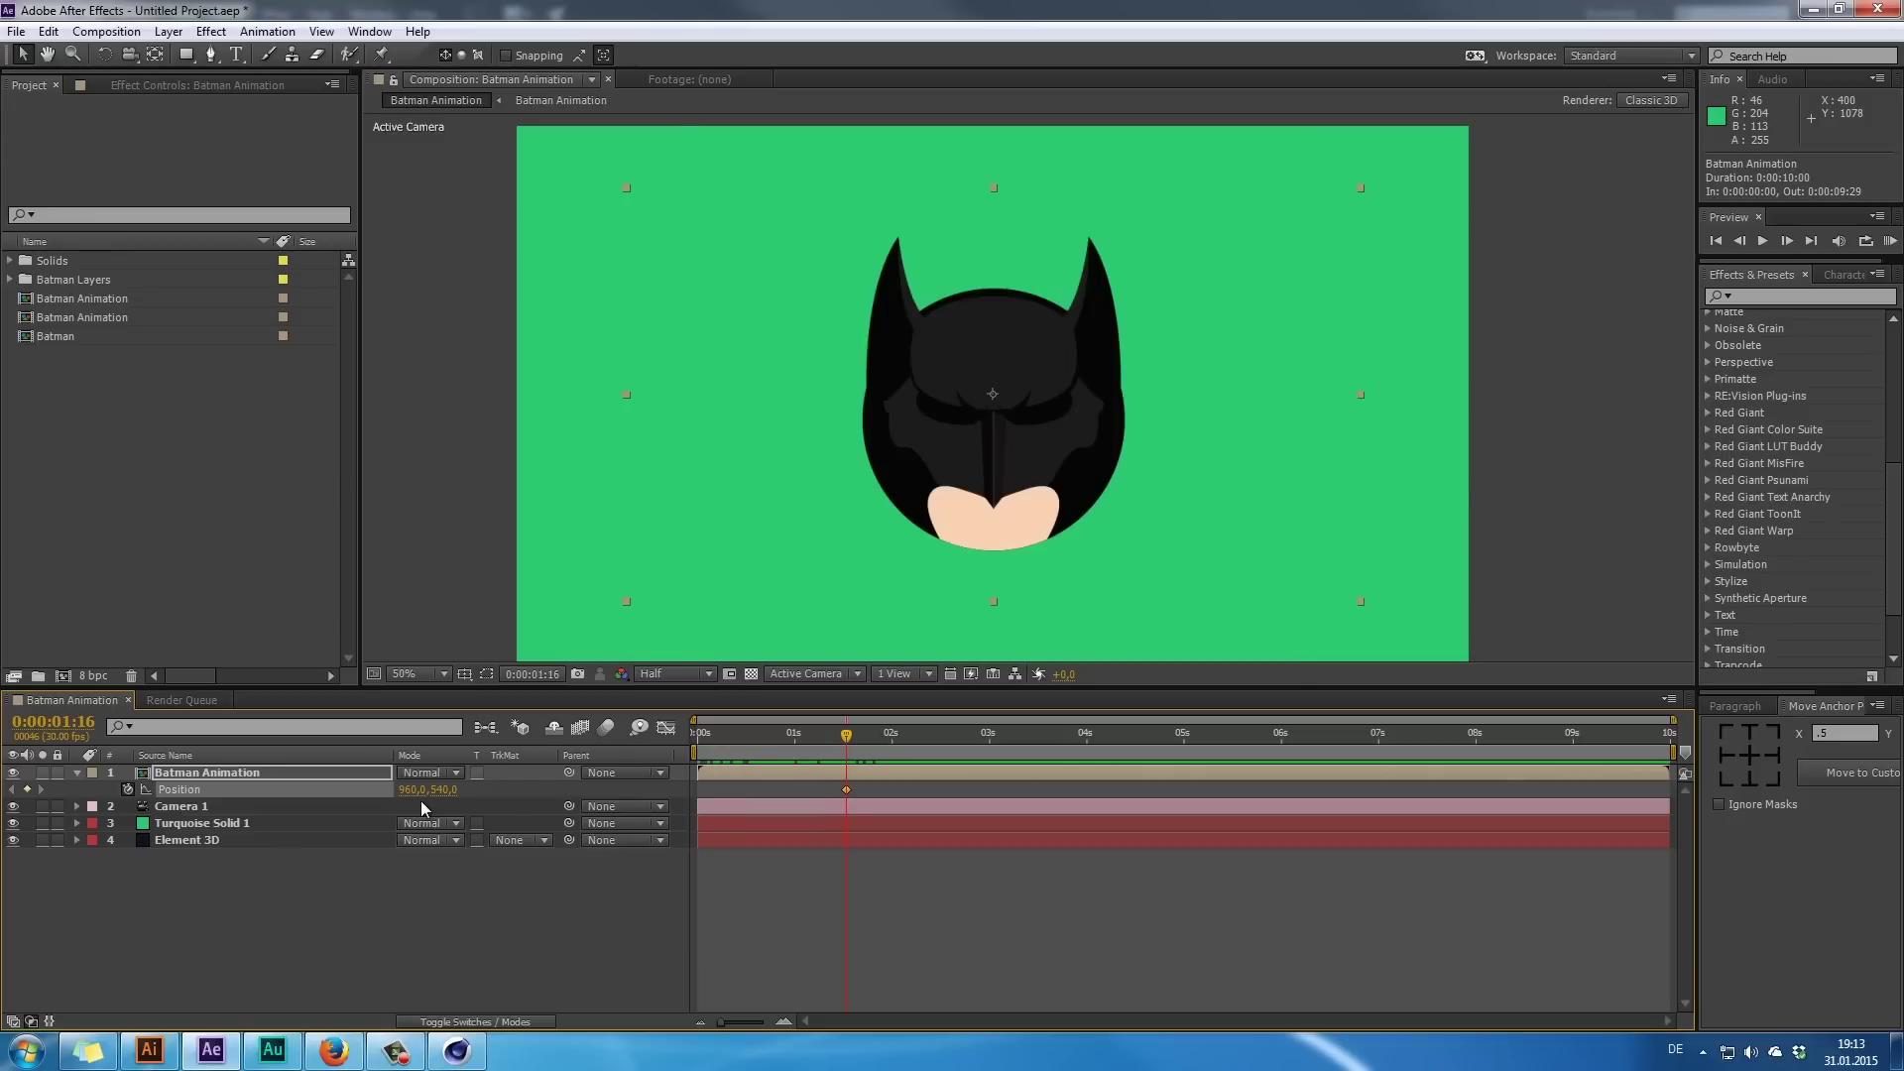
key(s)
key(shift+p)
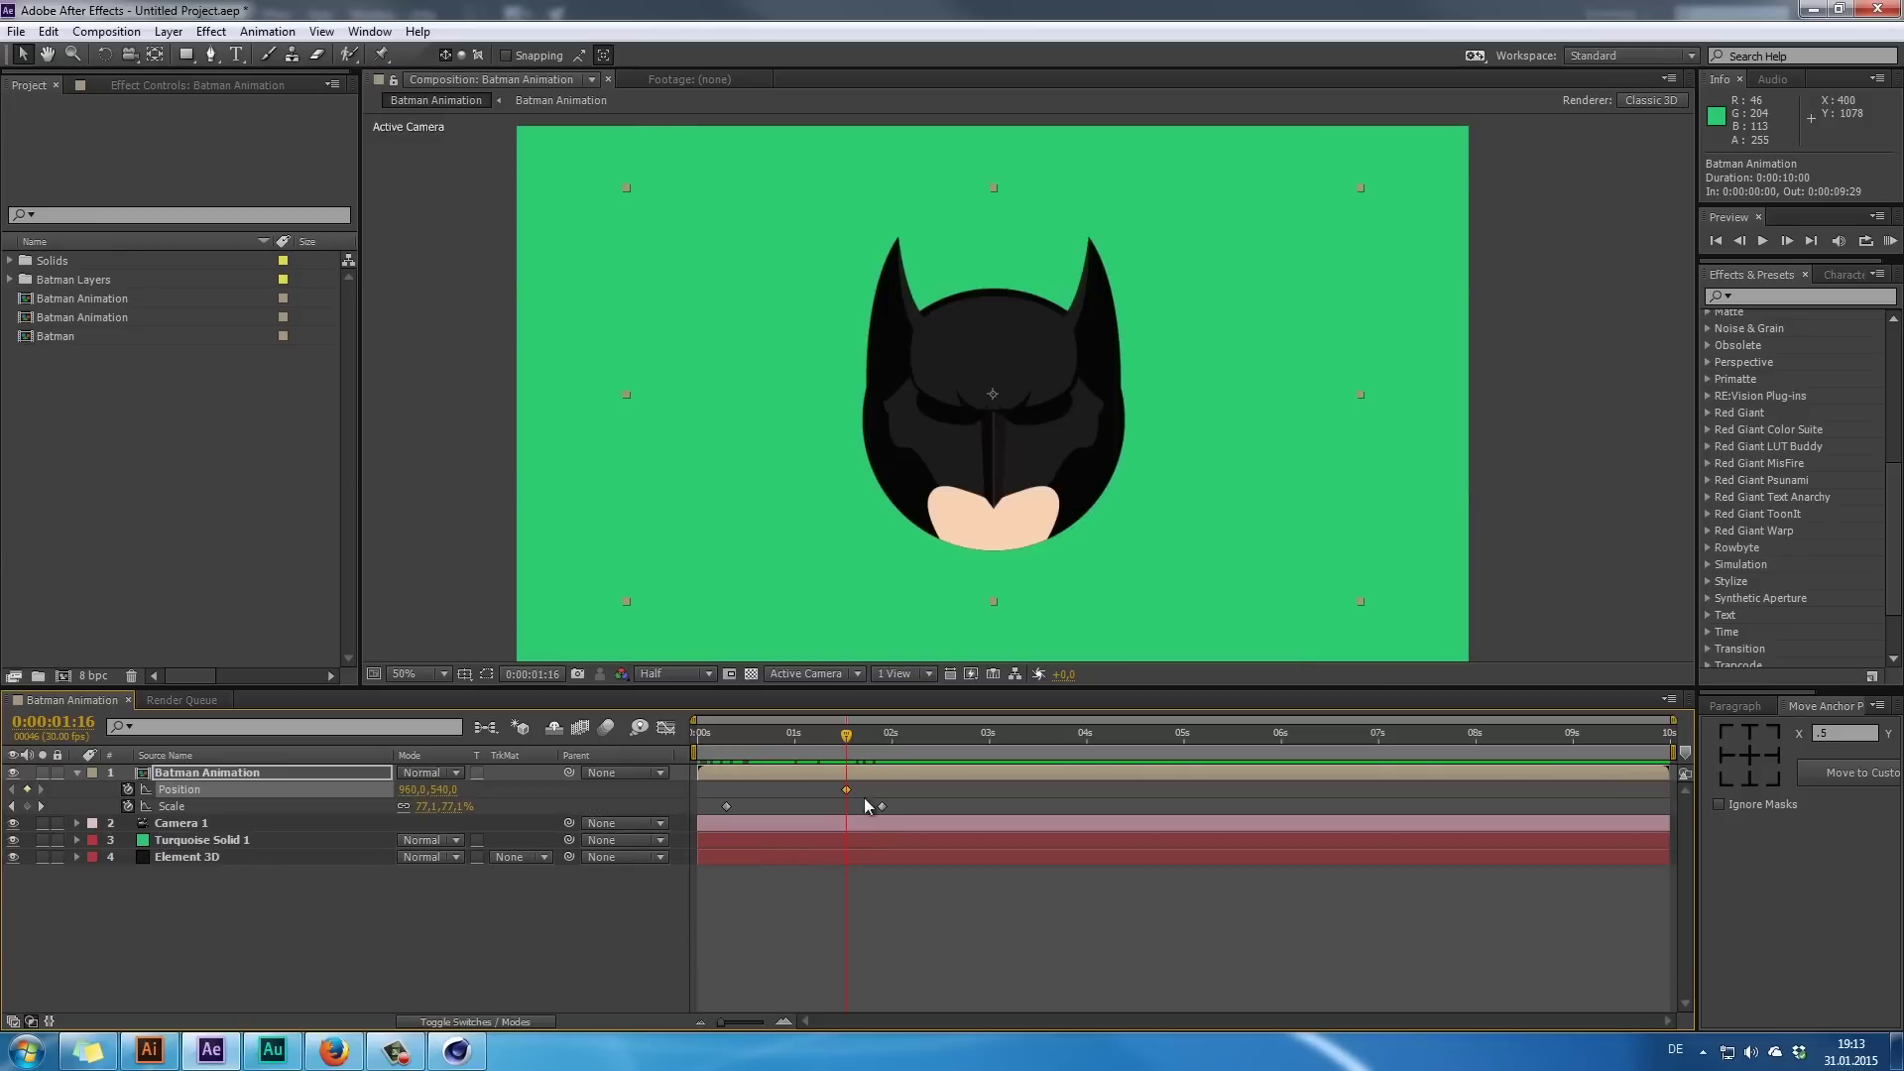
drag(847, 790, 756, 744)
drag(444, 790, 362, 793)
mouse_move(757, 739)
mouse_down()
mouse_move(674, 745)
mouse_move(764, 751)
mouse_move(722, 750)
mouse_up()
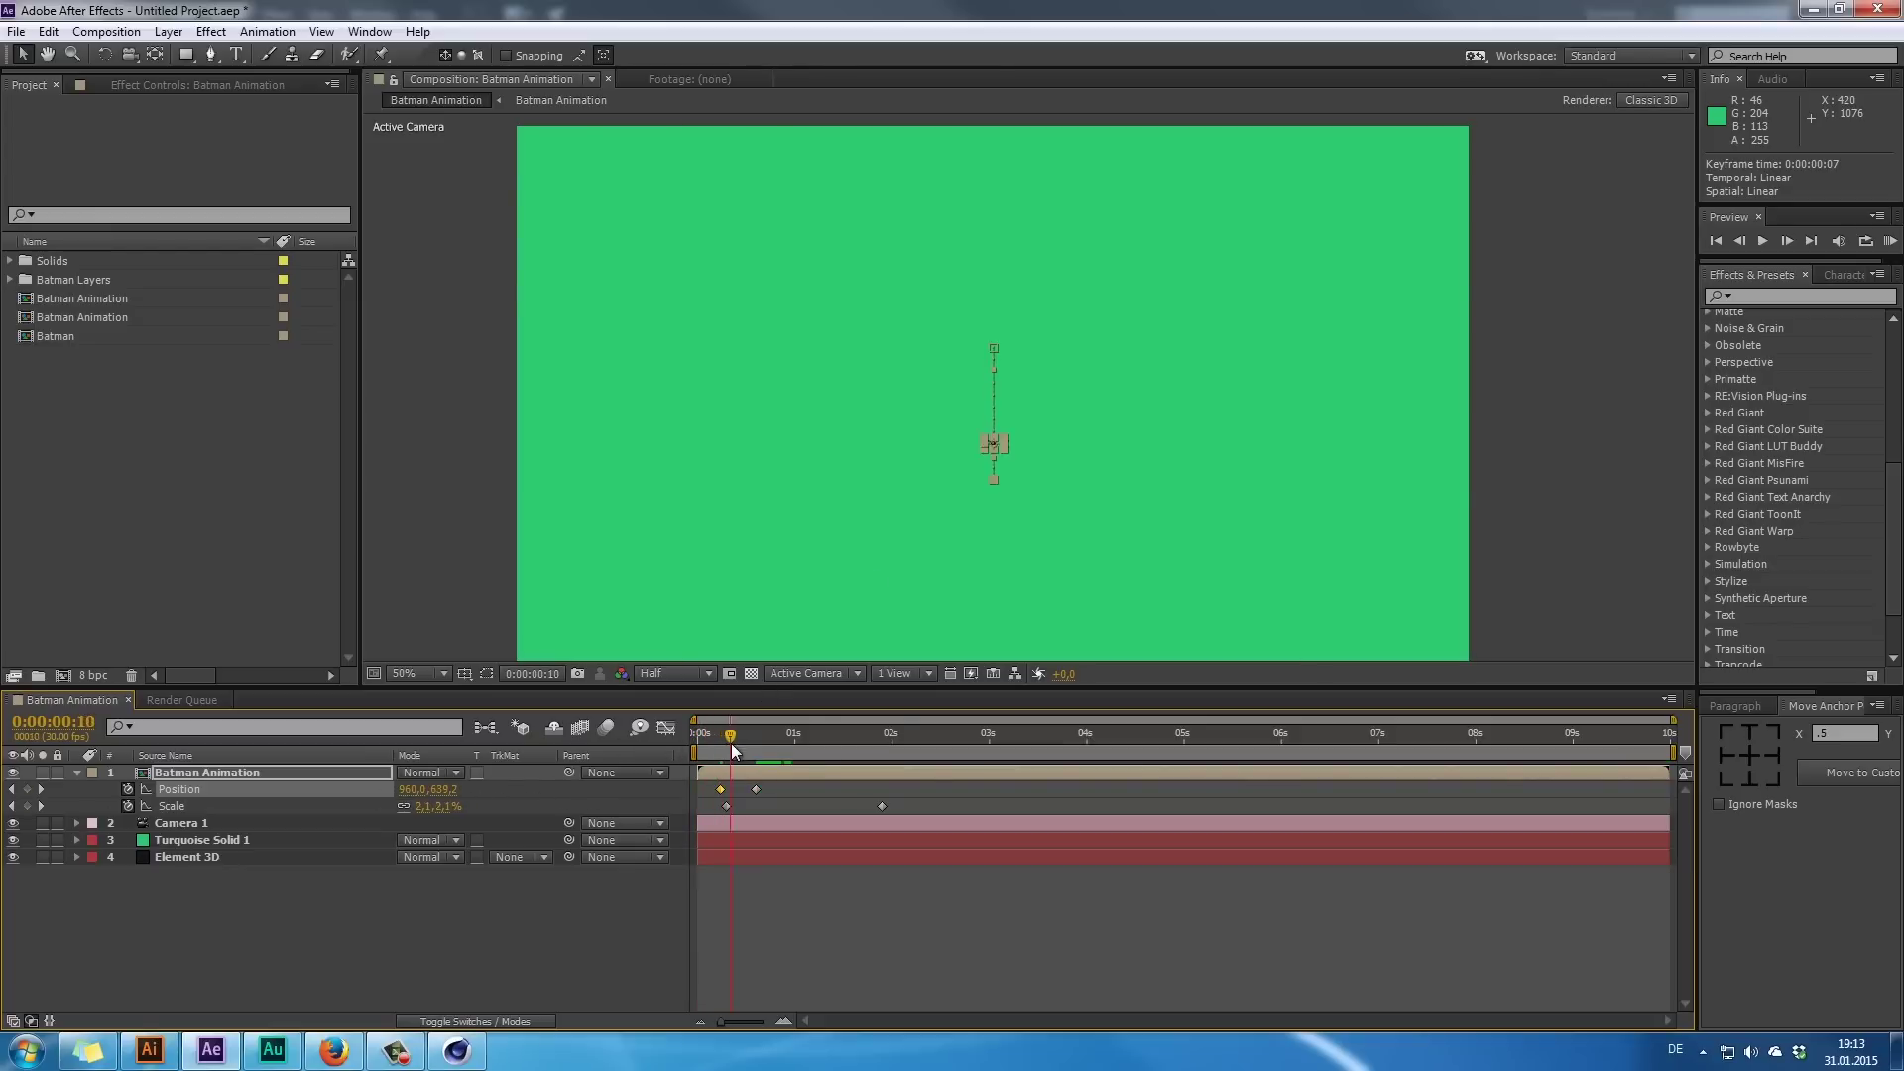
- Add Position keyframes of 960, 517 at 0:00:00:27 and 960, 452 at 0:00:01:08 to the Batman Animation layer
drag(733, 750, 799, 774)
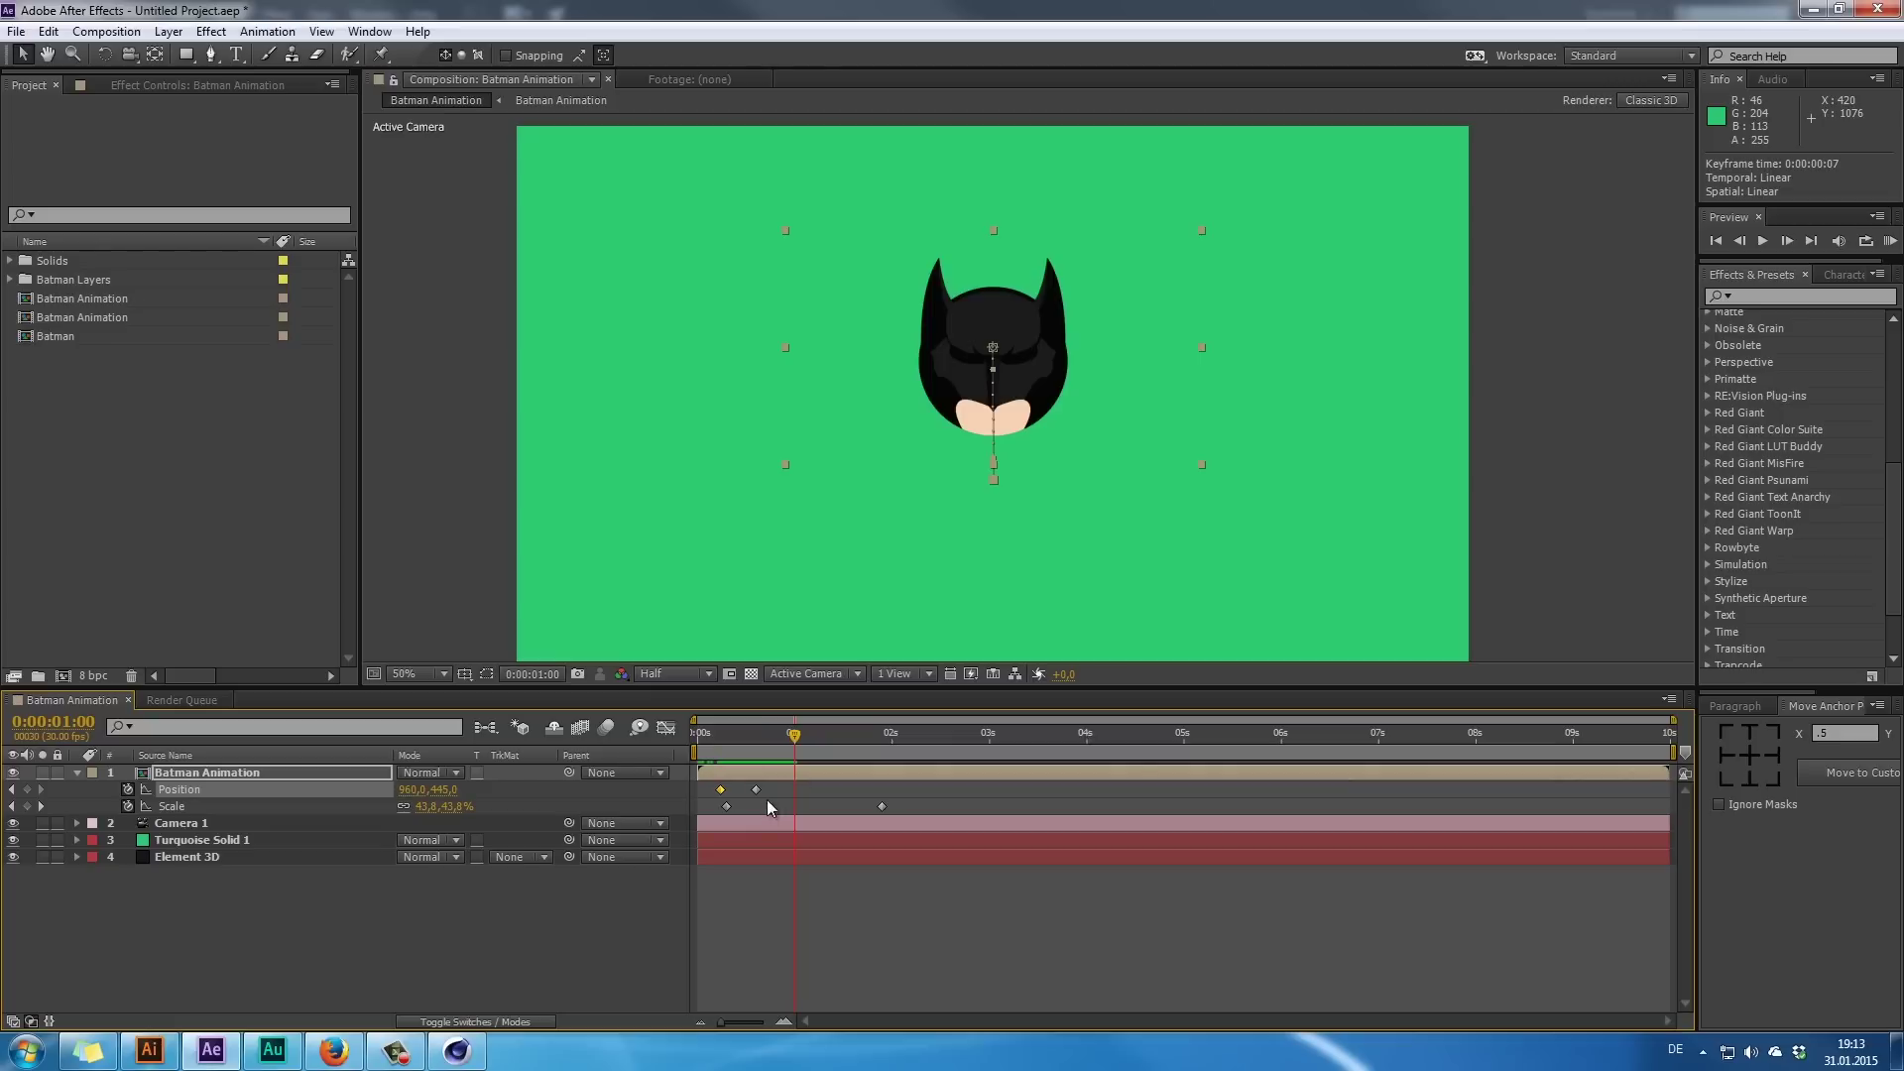
drag(1673, 720, 1175, 773)
drag(773, 746, 666, 761)
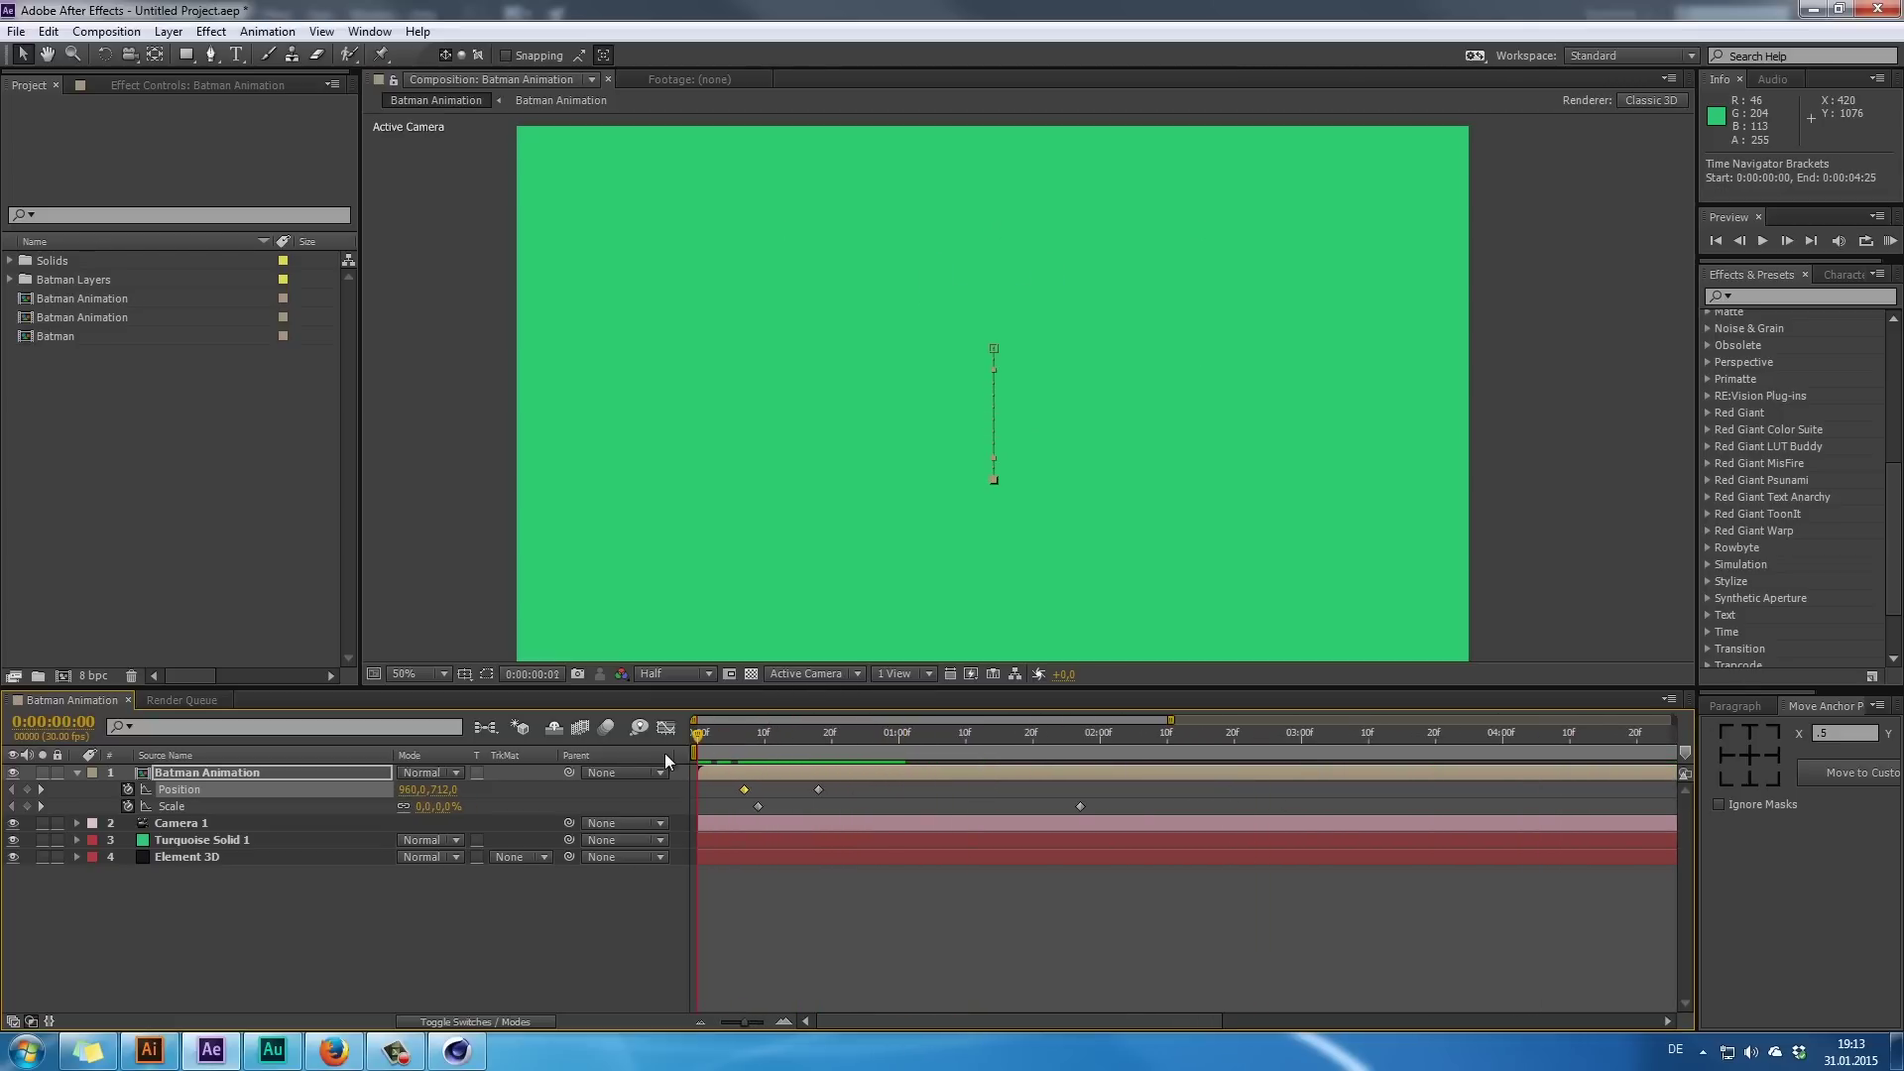
drag(788, 765, 882, 810)
drag(449, 800, 519, 800)
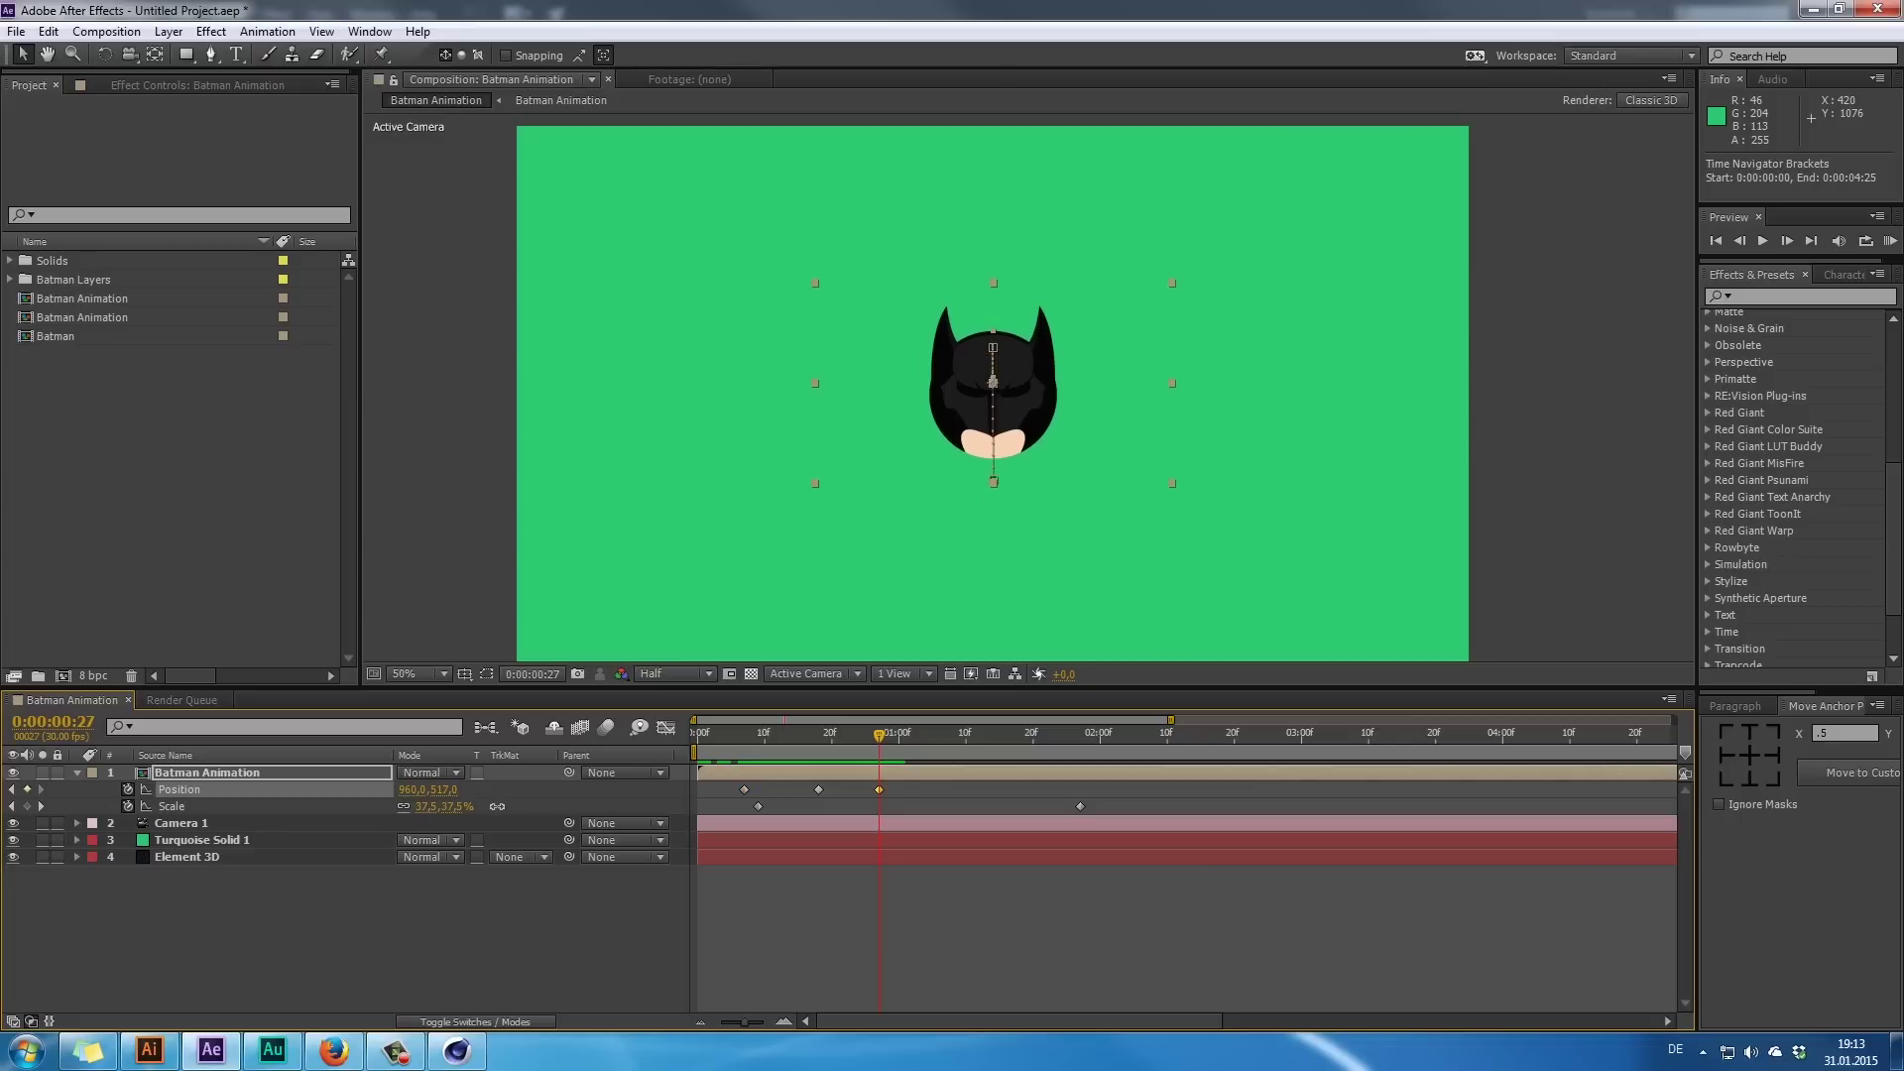
drag(879, 735, 952, 738)
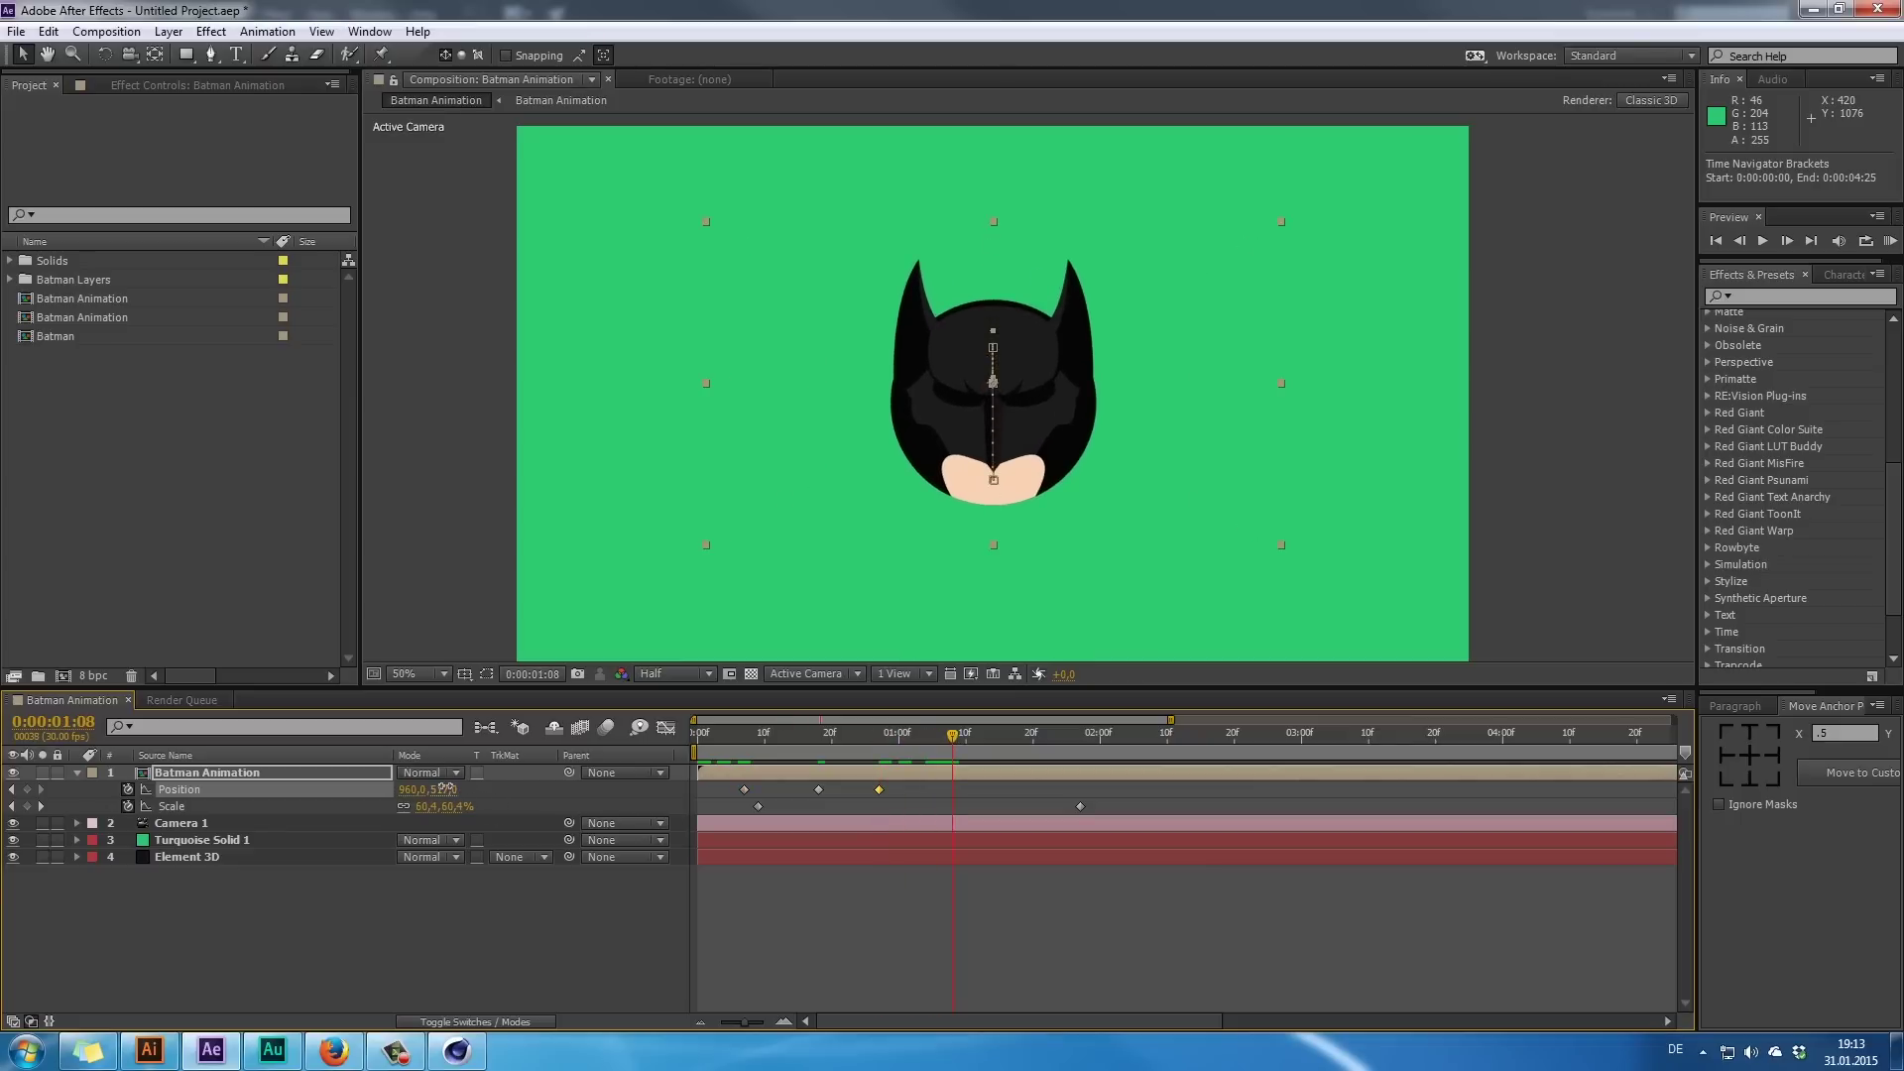
drag(446, 788, 382, 791)
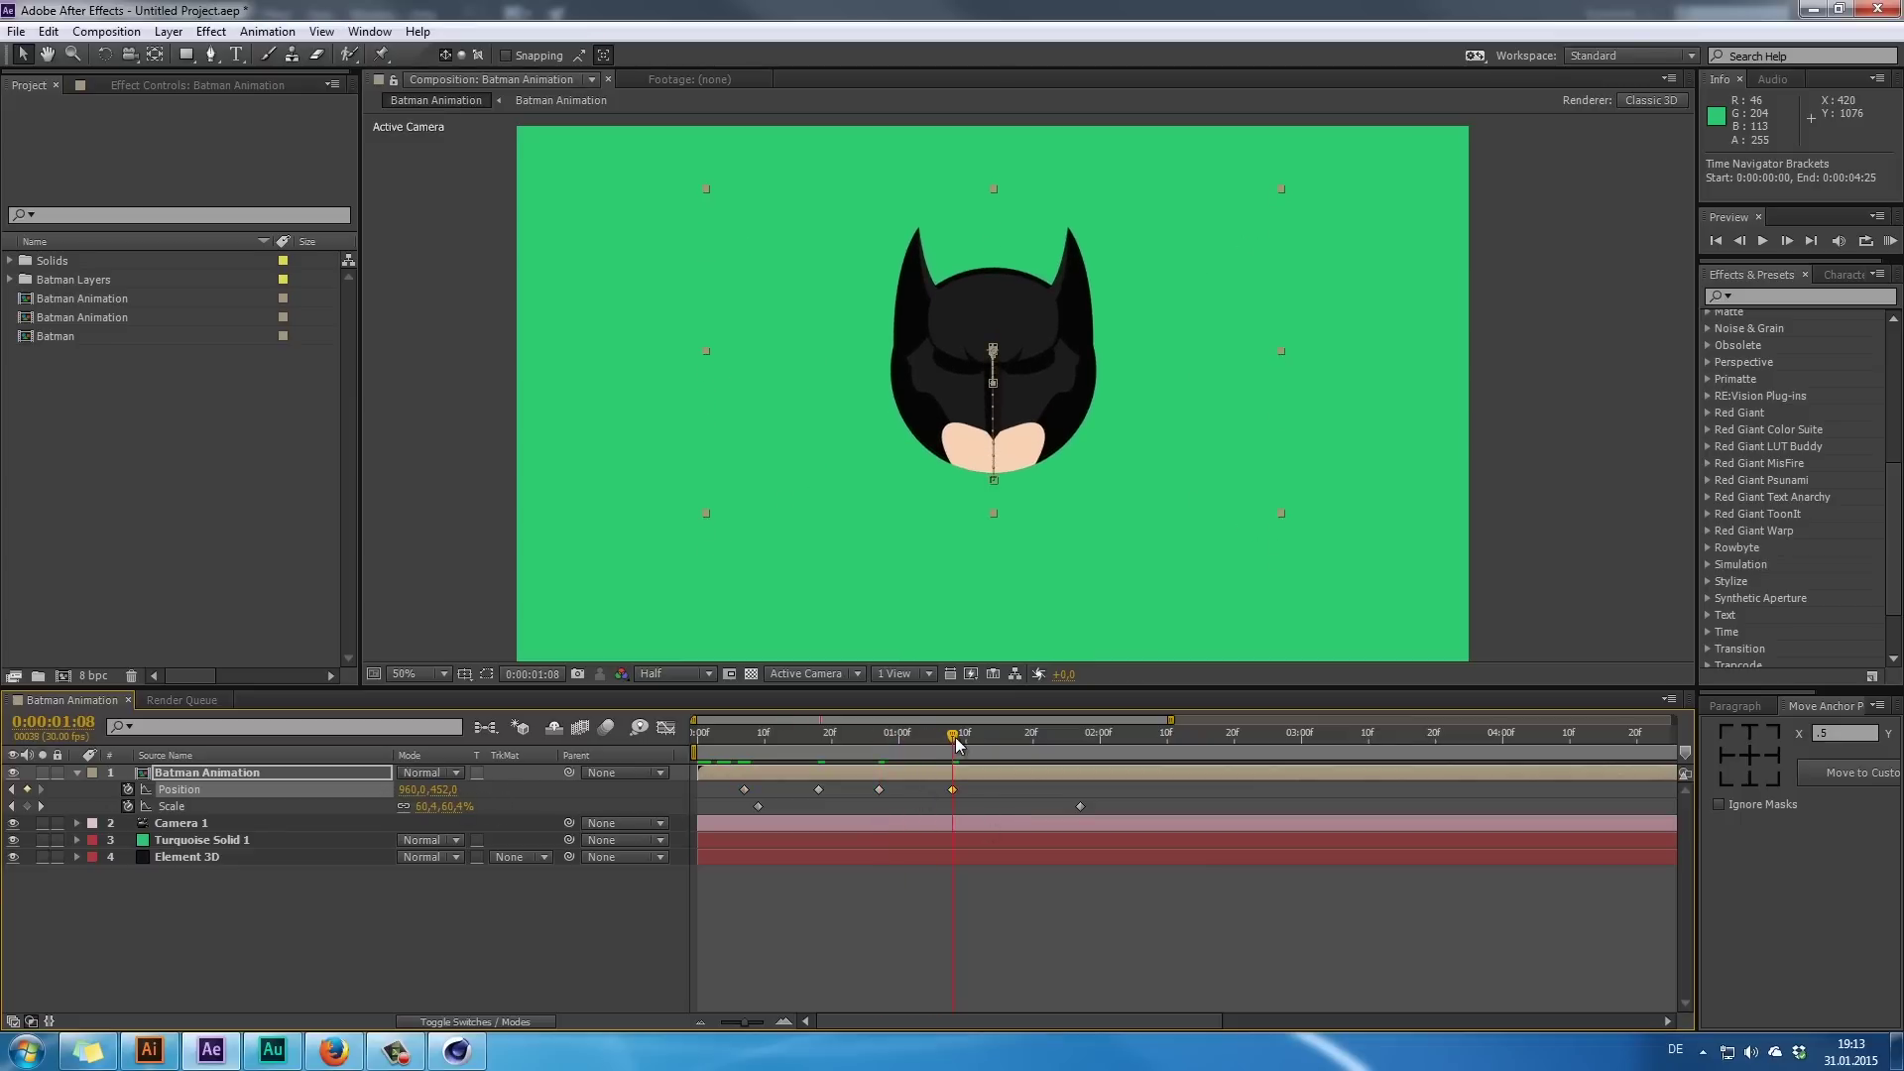
- Add Position keyframes of 960, 587 at about 0:00:01:16 and 960, 522 at 0:00:01:27, and preview the bouncing entrance
drag(957, 743, 1011, 746)
drag(456, 791, 585, 791)
drag(1028, 740, 1083, 739)
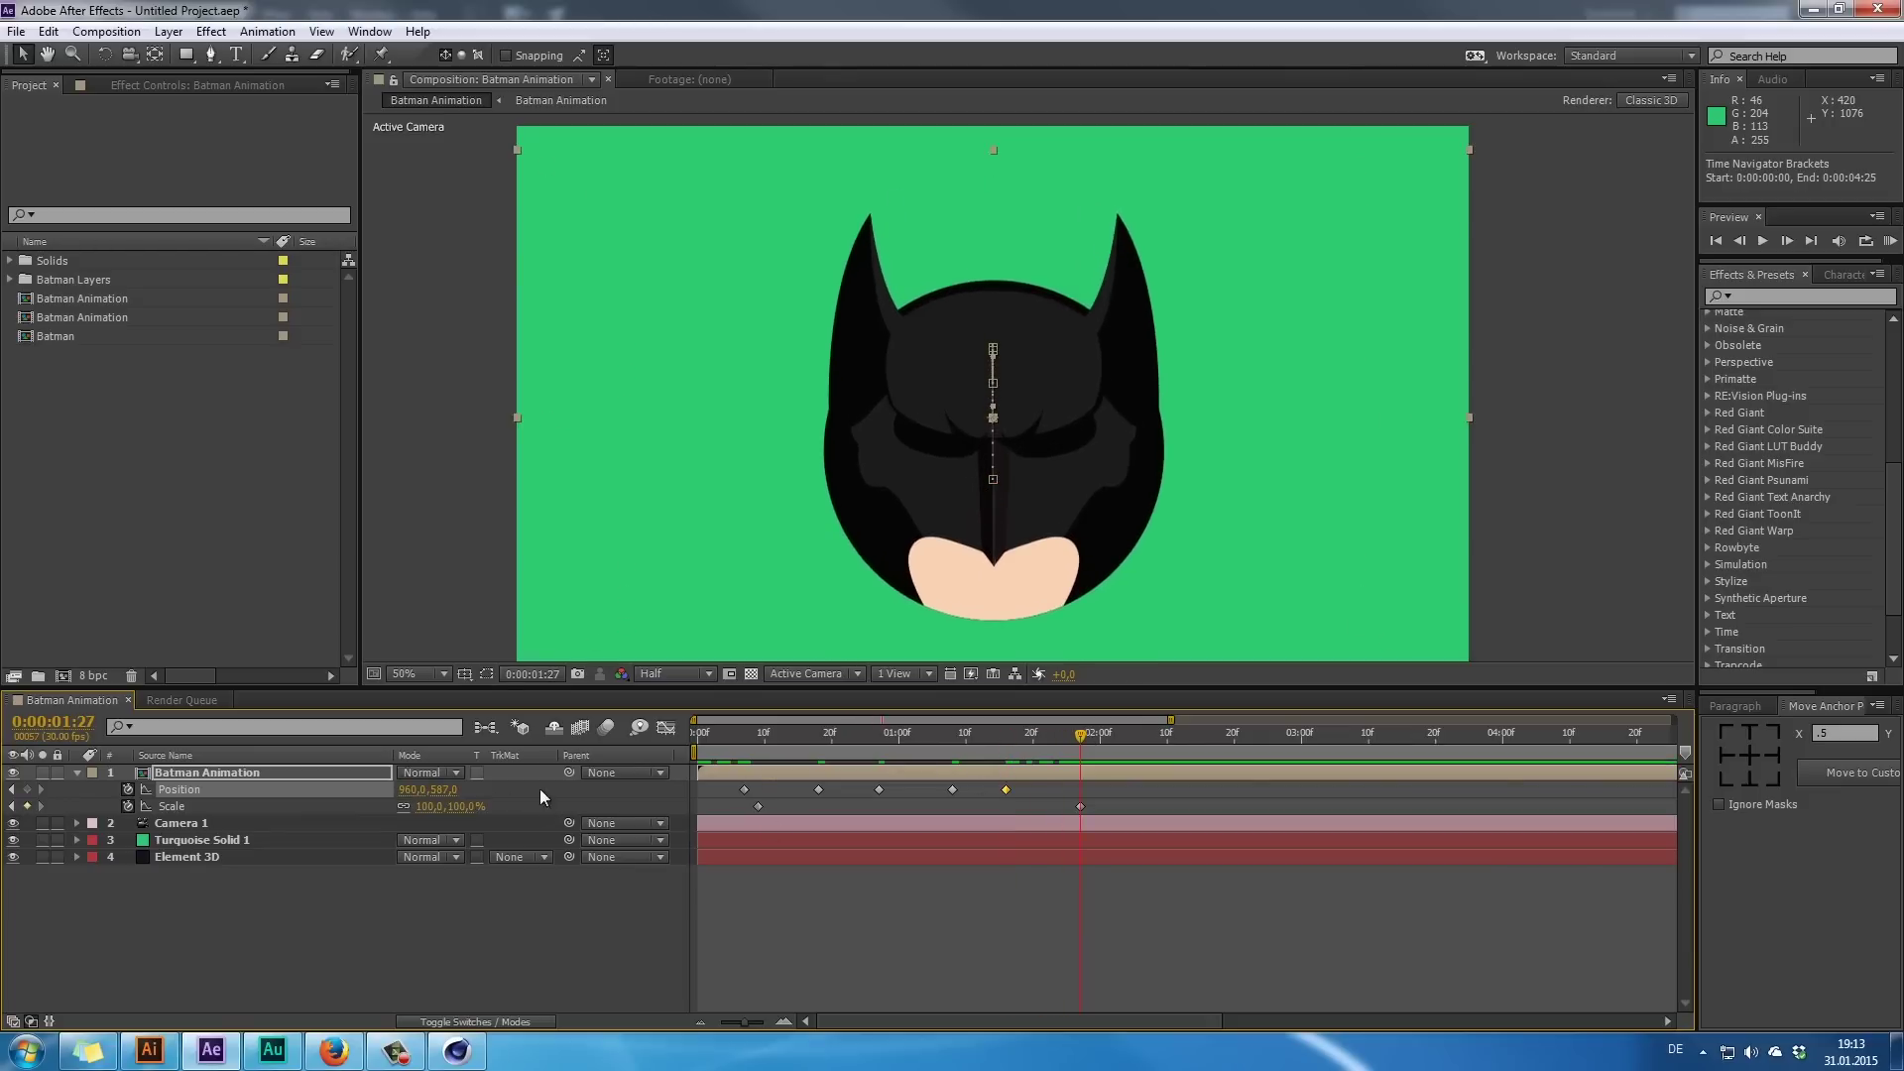
drag(451, 792, 384, 792)
click(1668, 429)
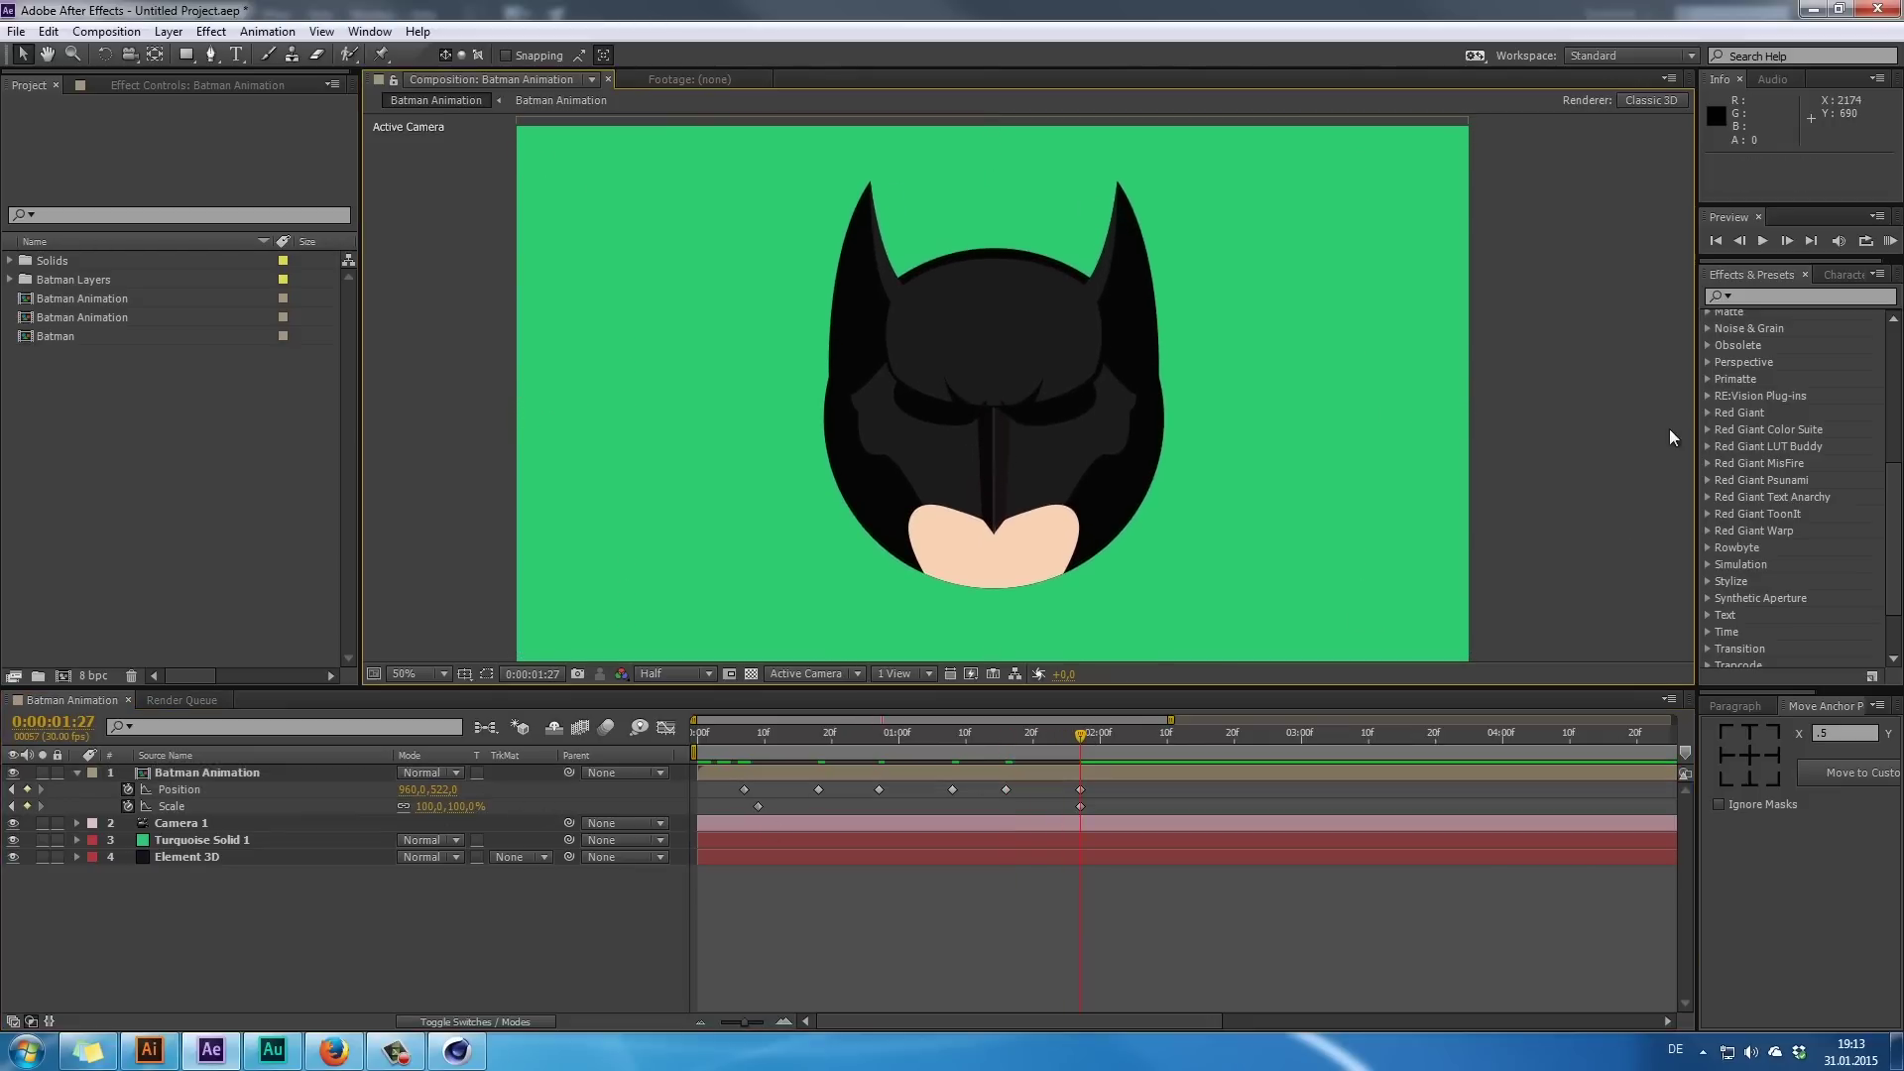
click(1887, 242)
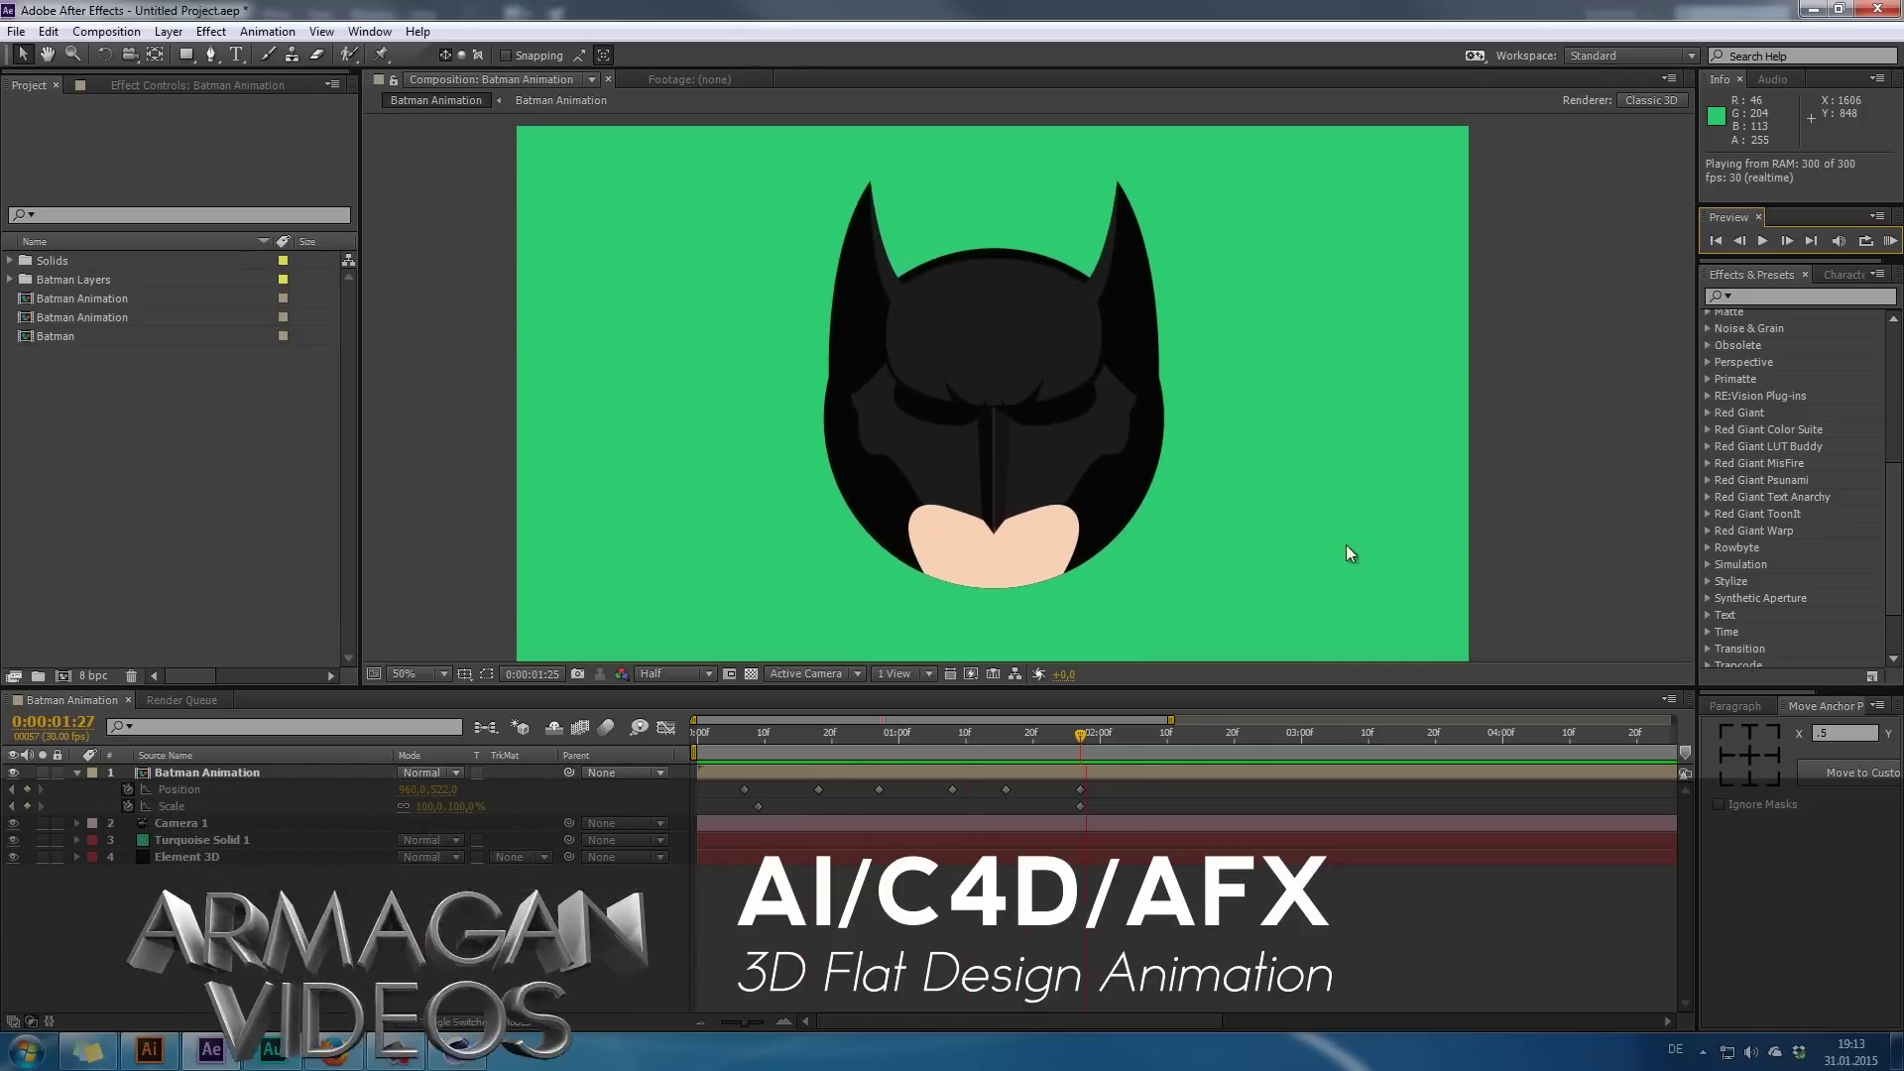
key(space)
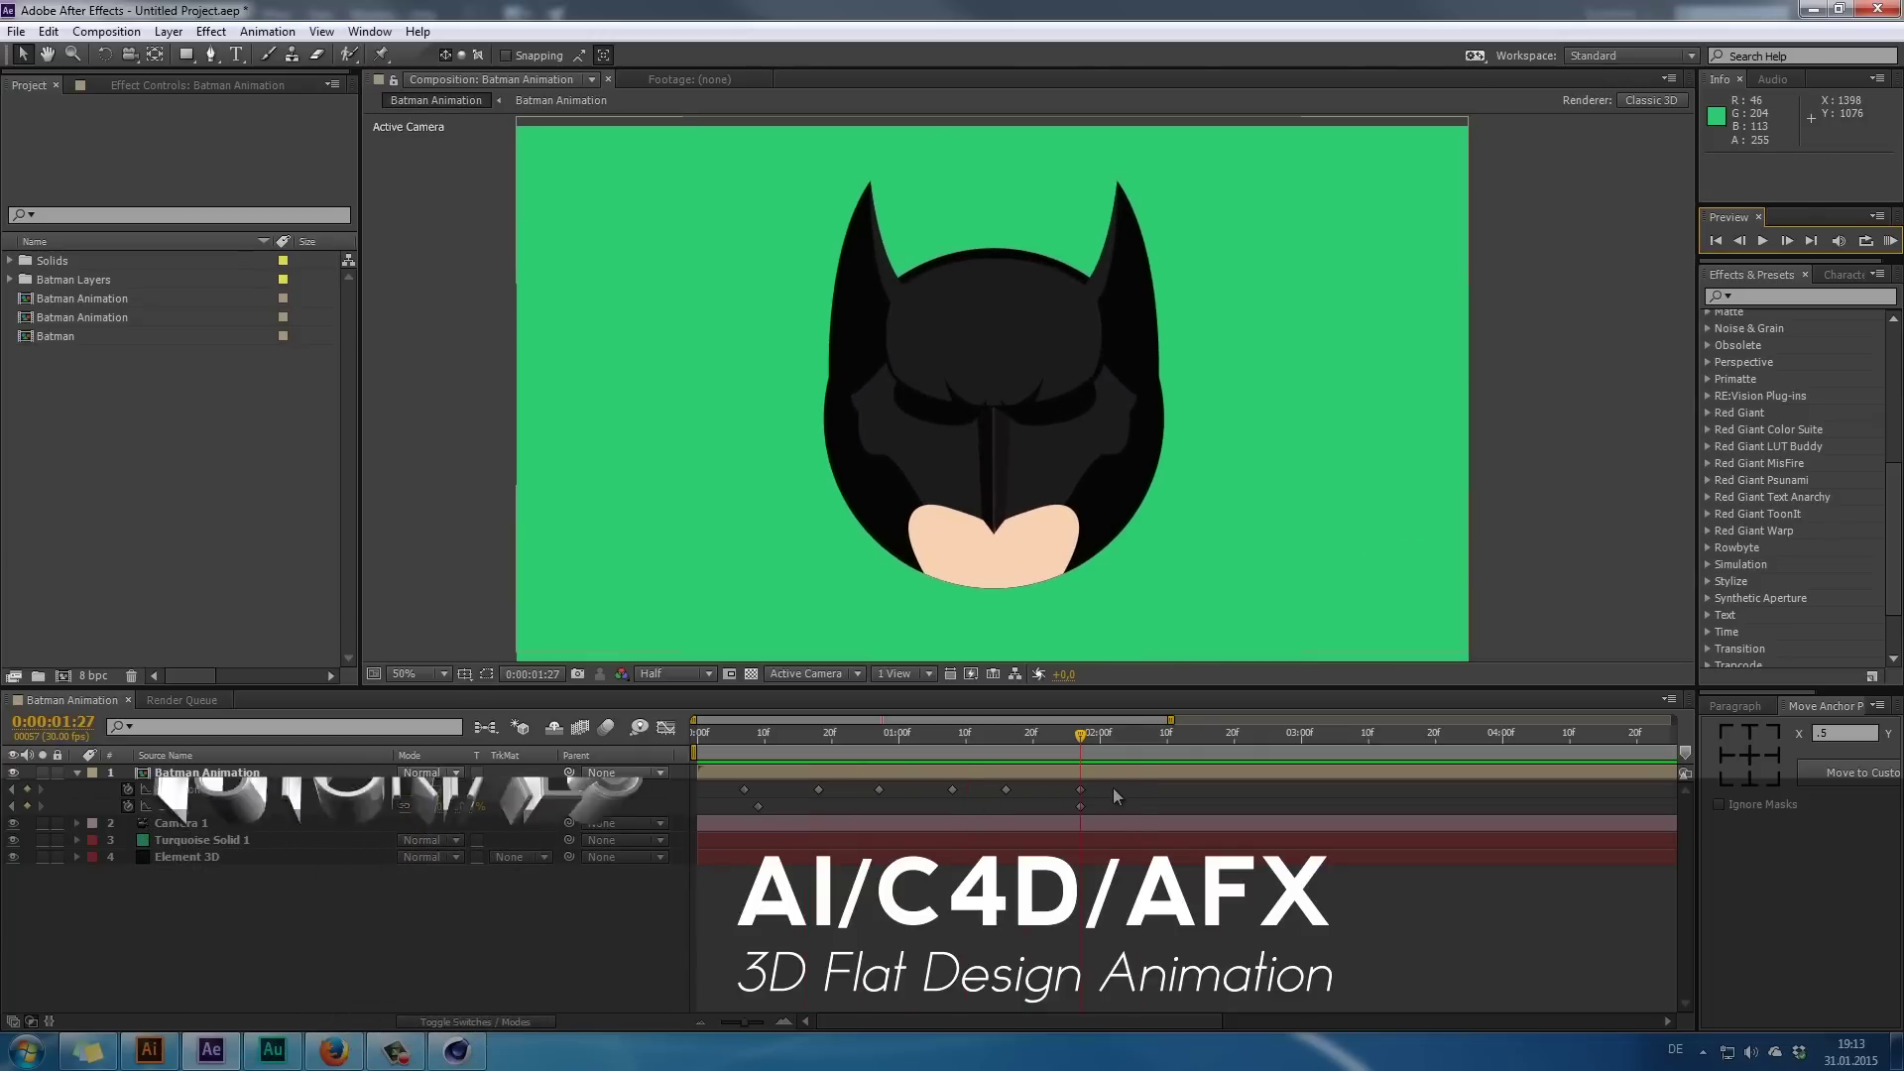
- Apply Easy Ease to all of the Batman Animation layer's Position keyframes and preview the eased motion
drag(1113, 787, 693, 795)
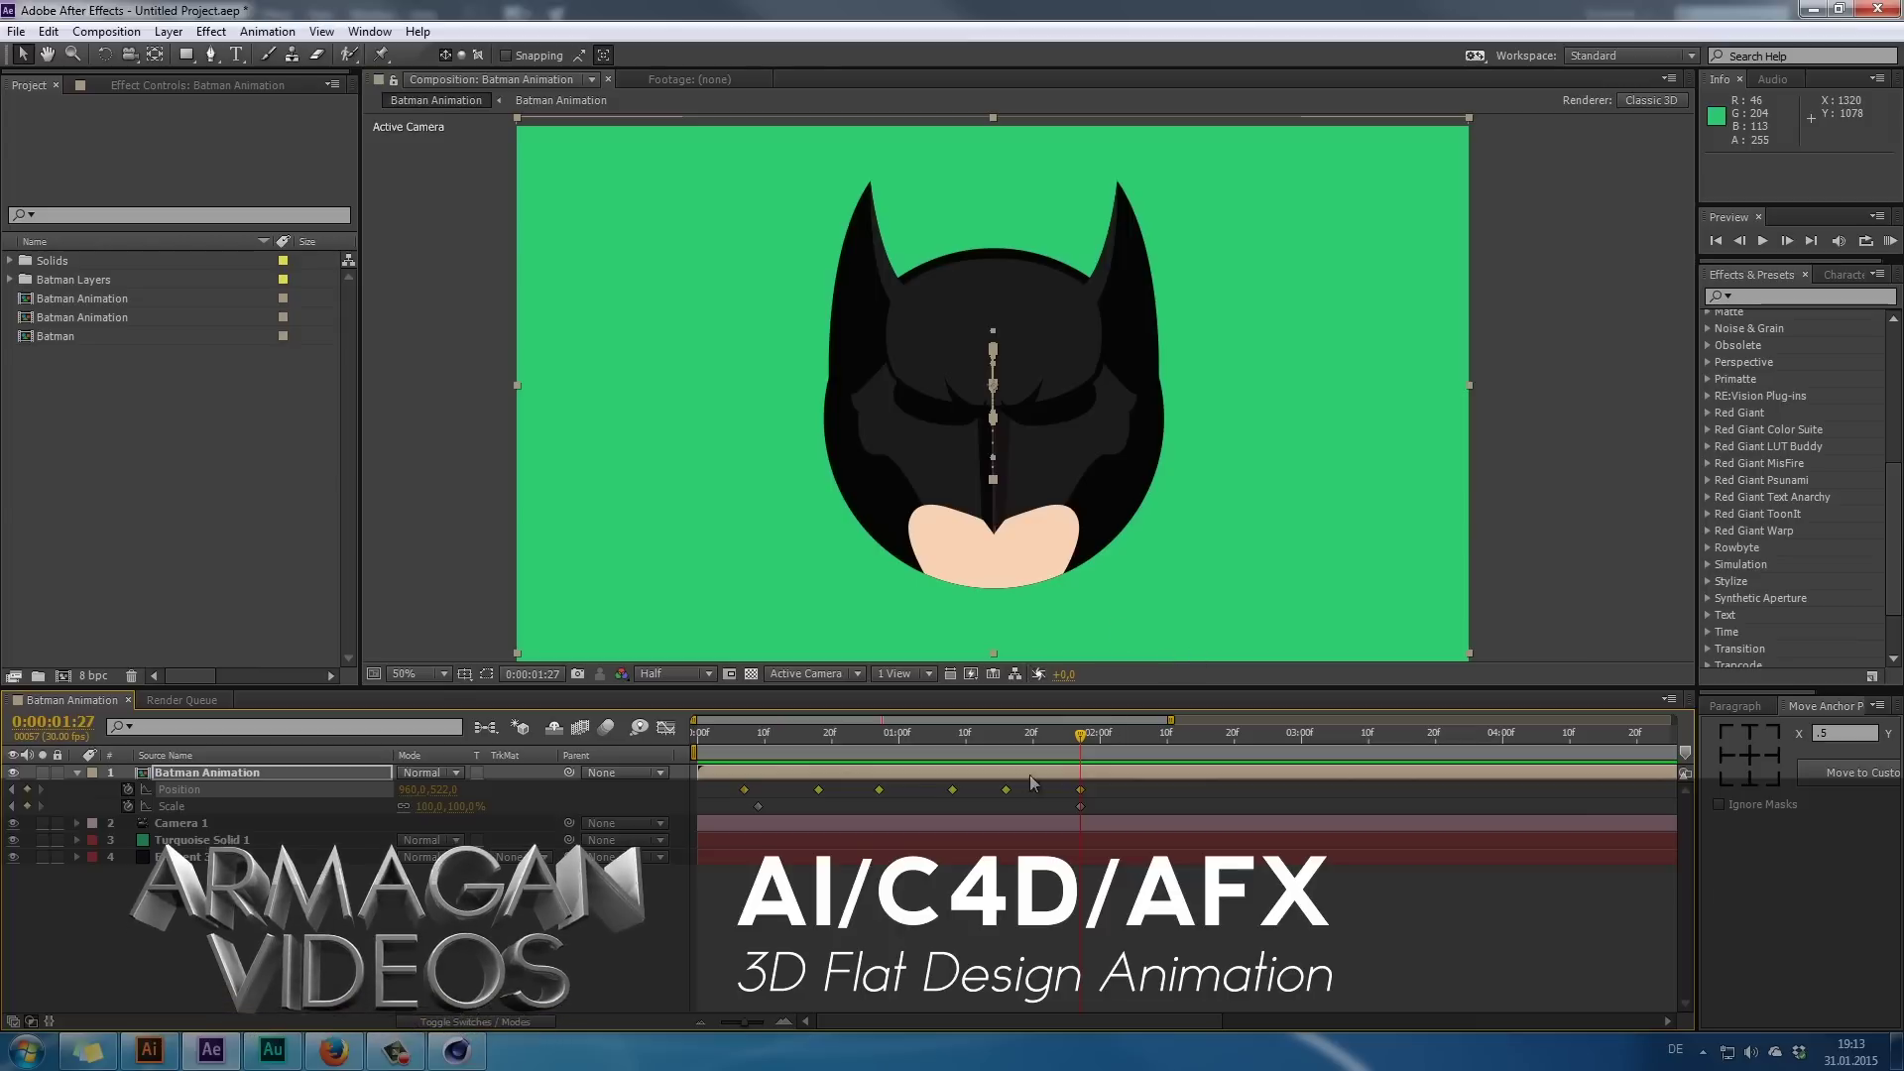
right_click(1080, 789)
mouse_move(1184, 778)
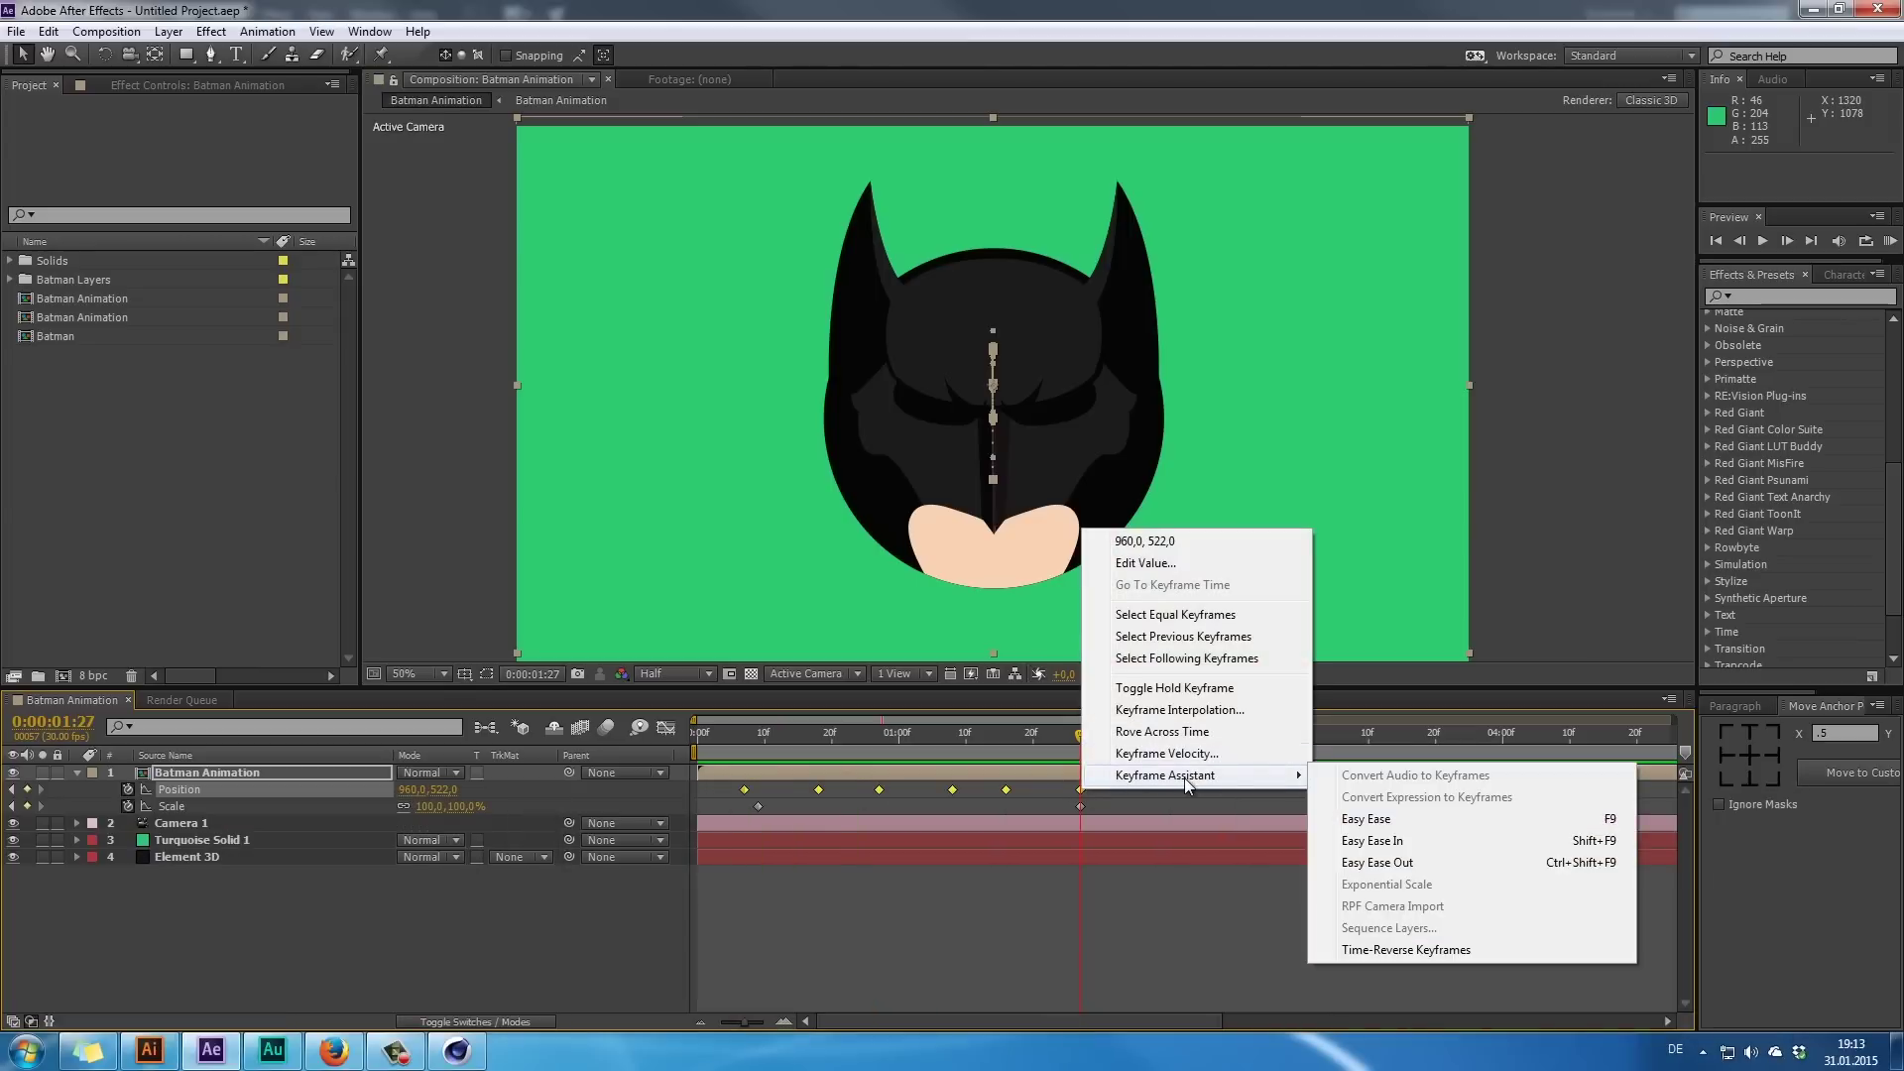
click(1443, 818)
click(1888, 241)
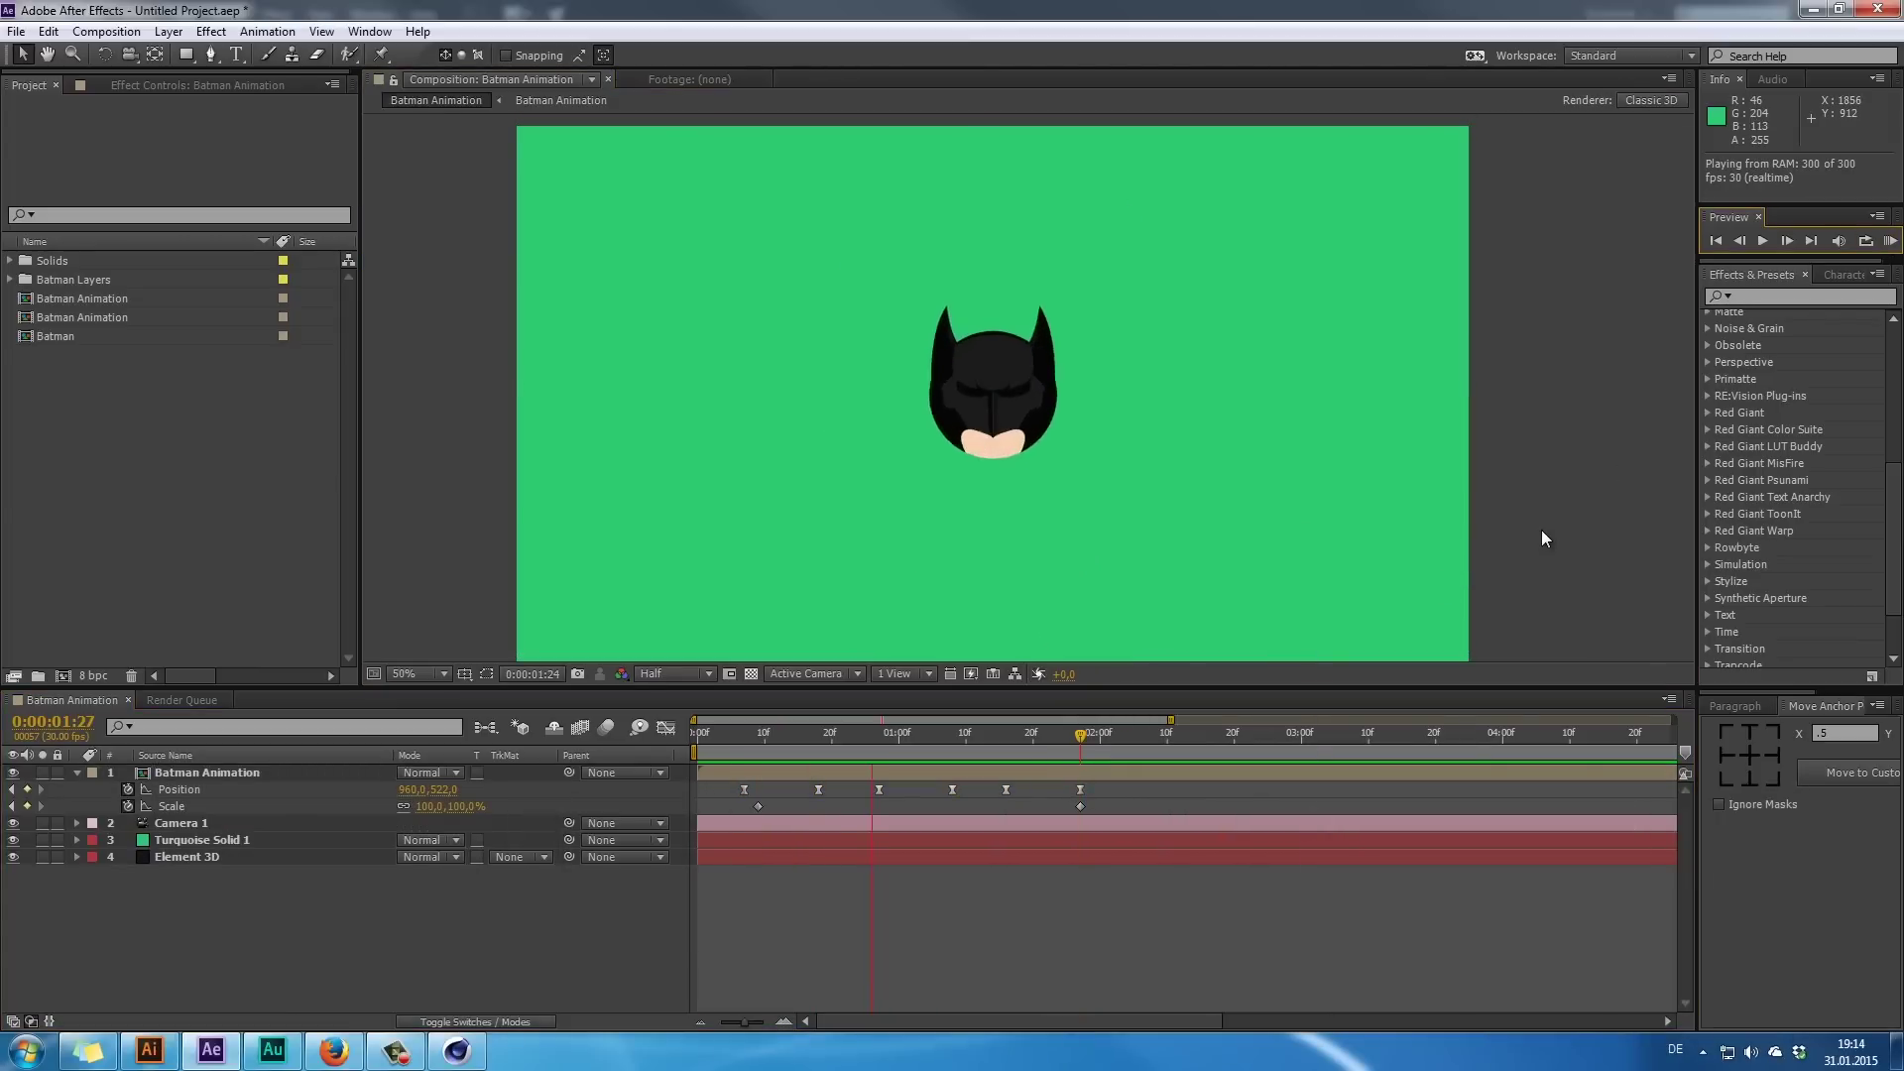
key(space)
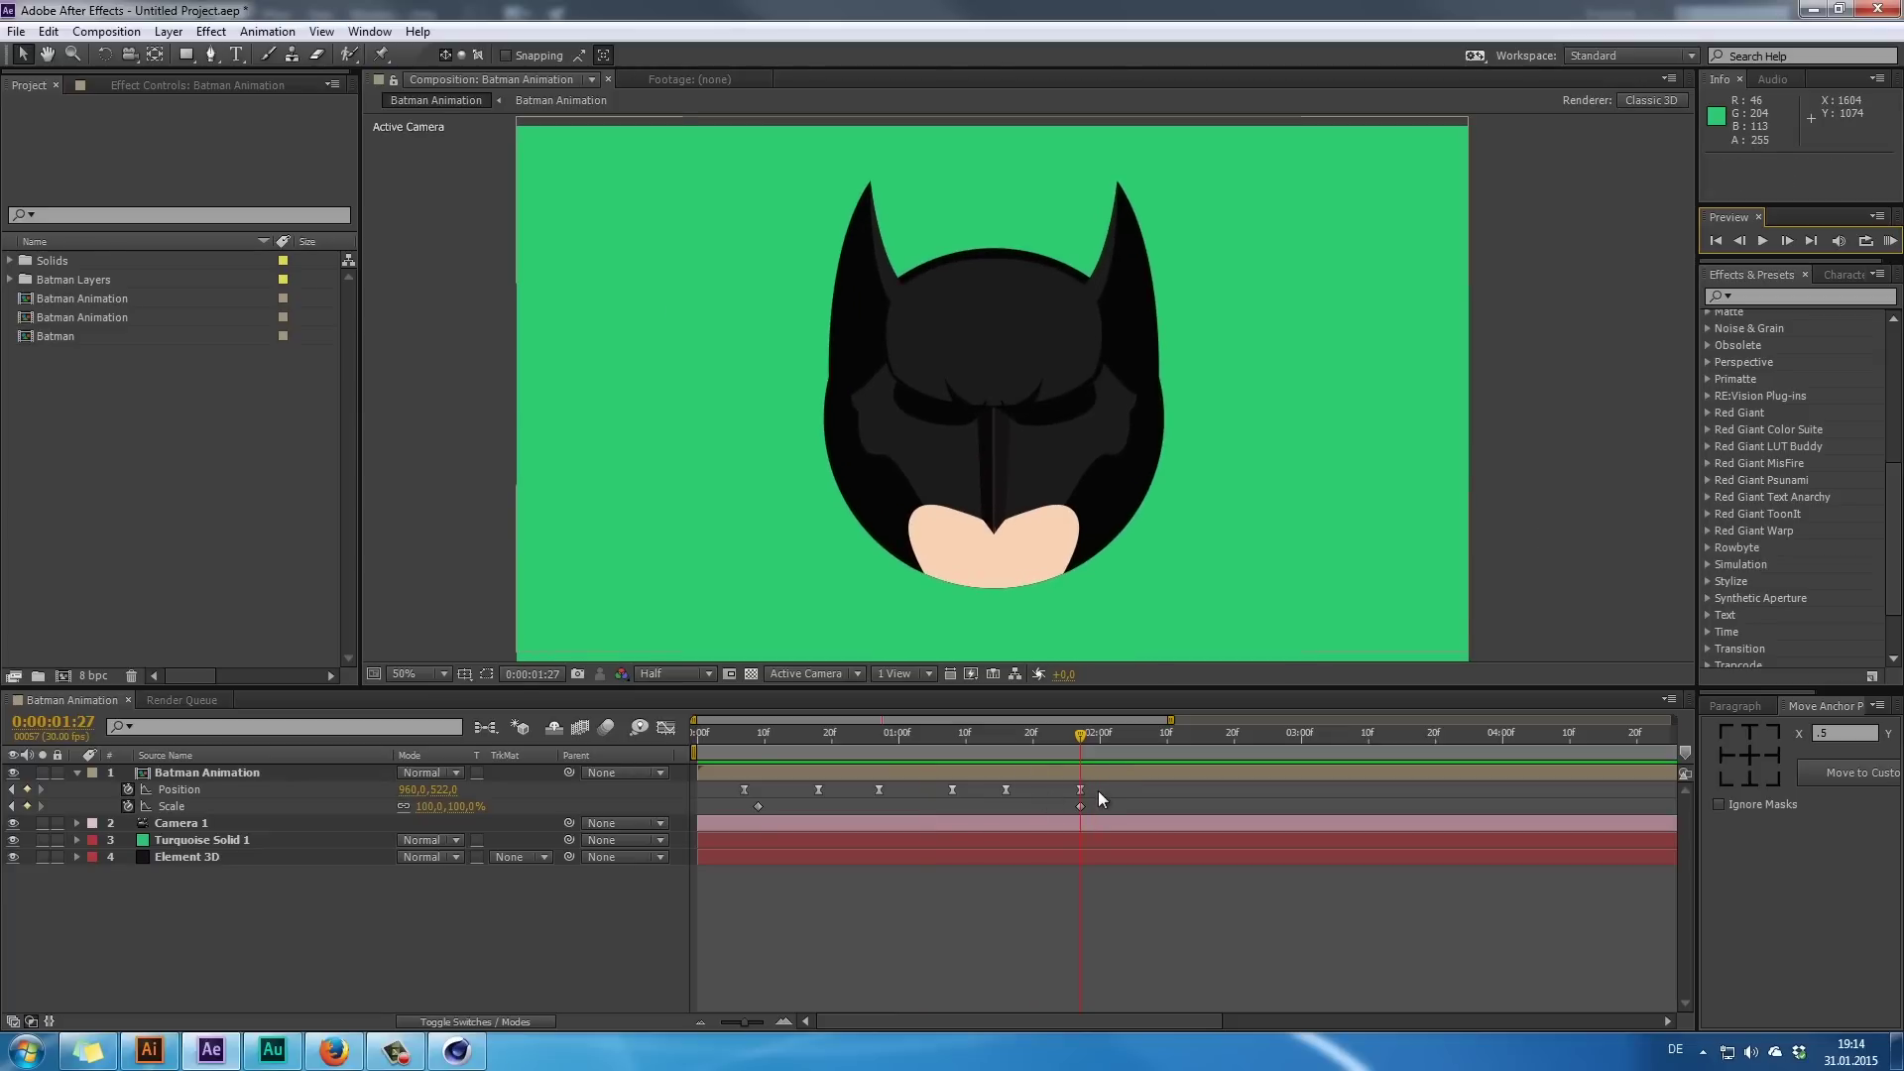
drag(1080, 734, 1085, 787)
drag(754, 778, 741, 778)
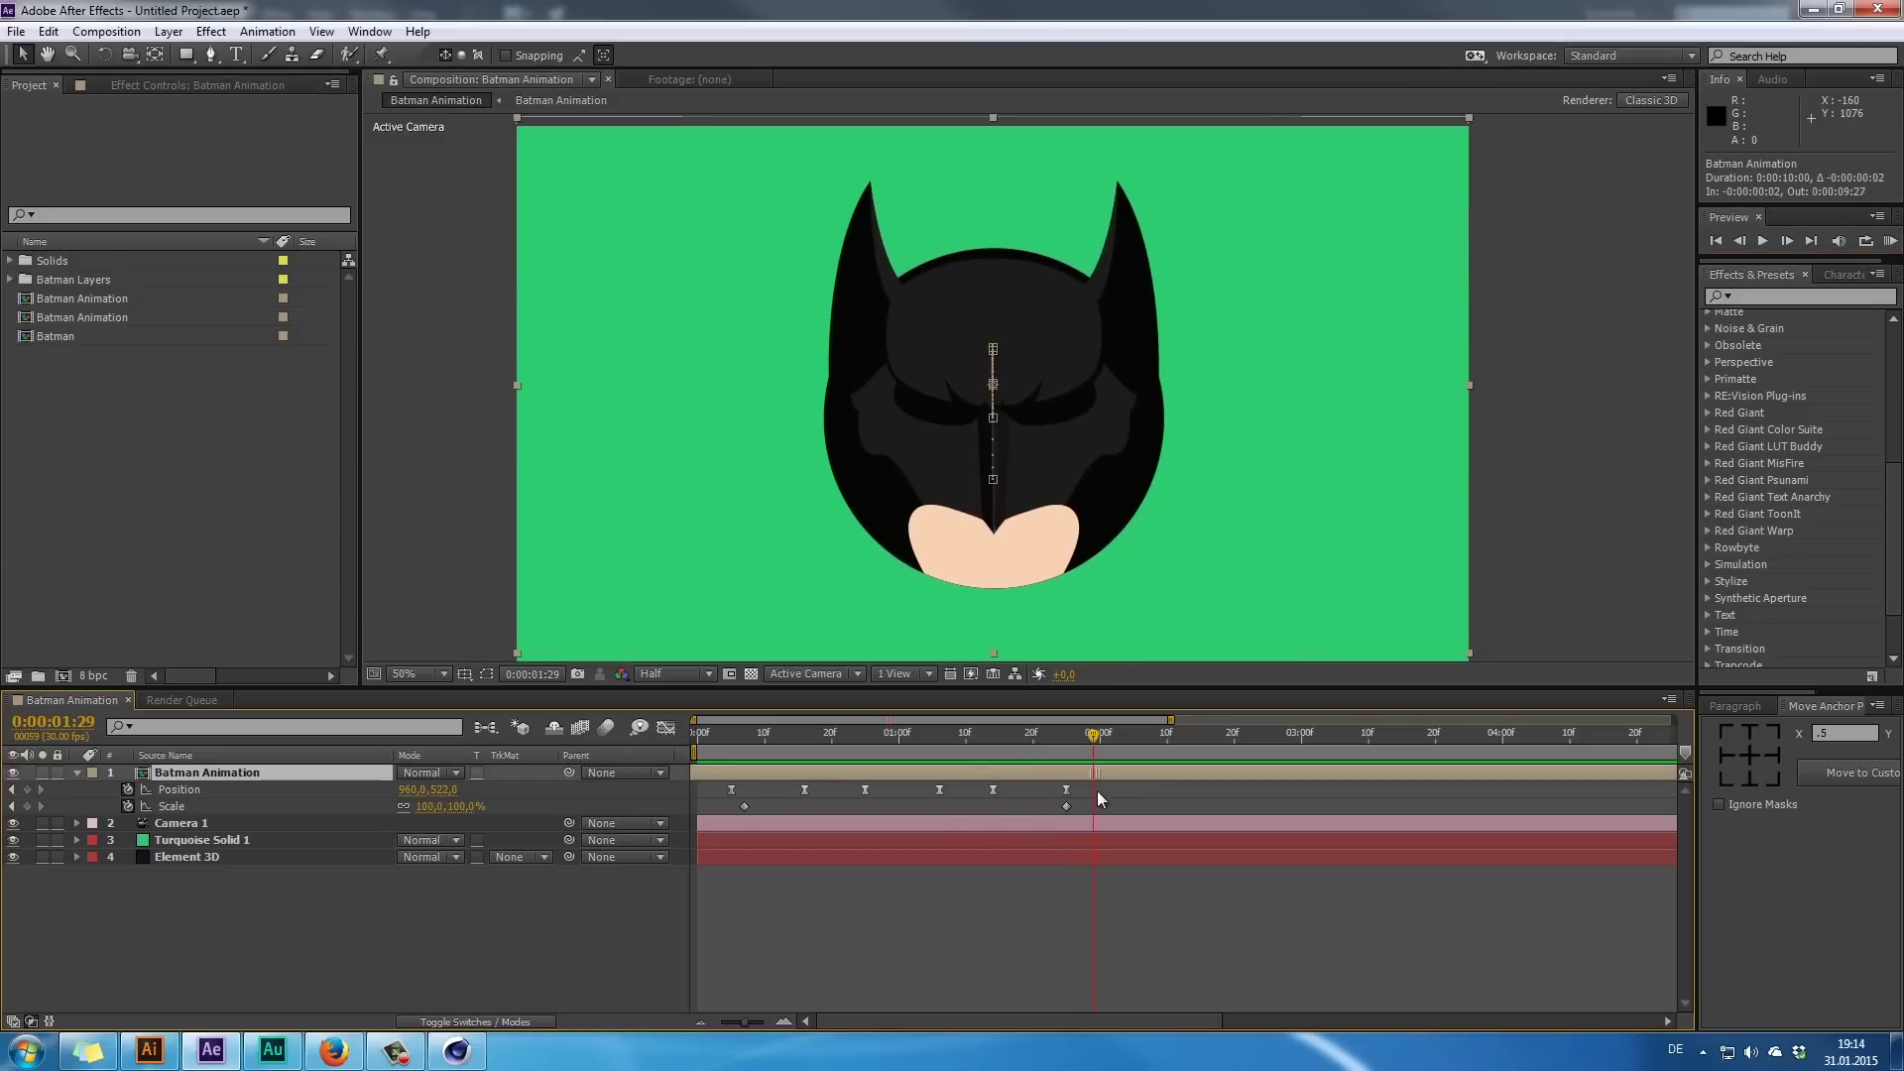
key(ctrl+z)
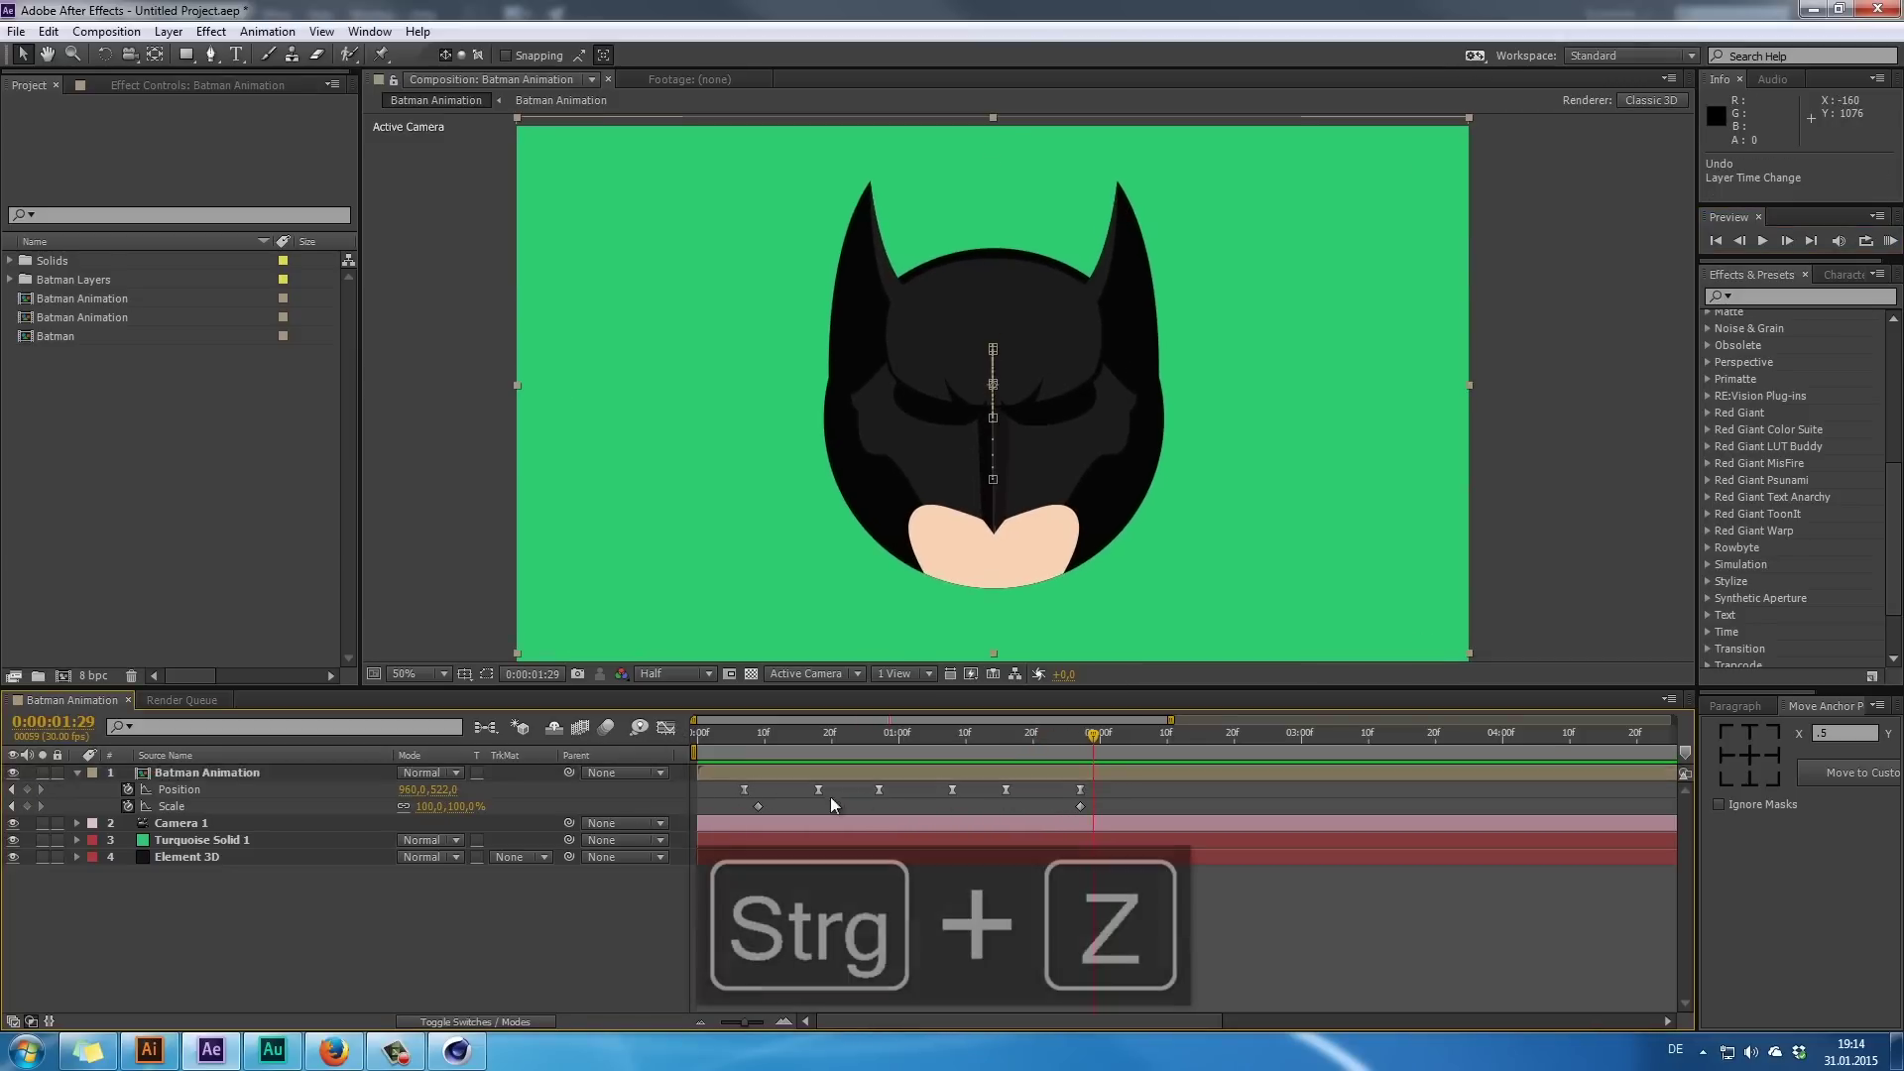
- Try a sharper speed curve for the first Position move in the Graph Editor, preview it, and undo the curve change
key(shift+F3)
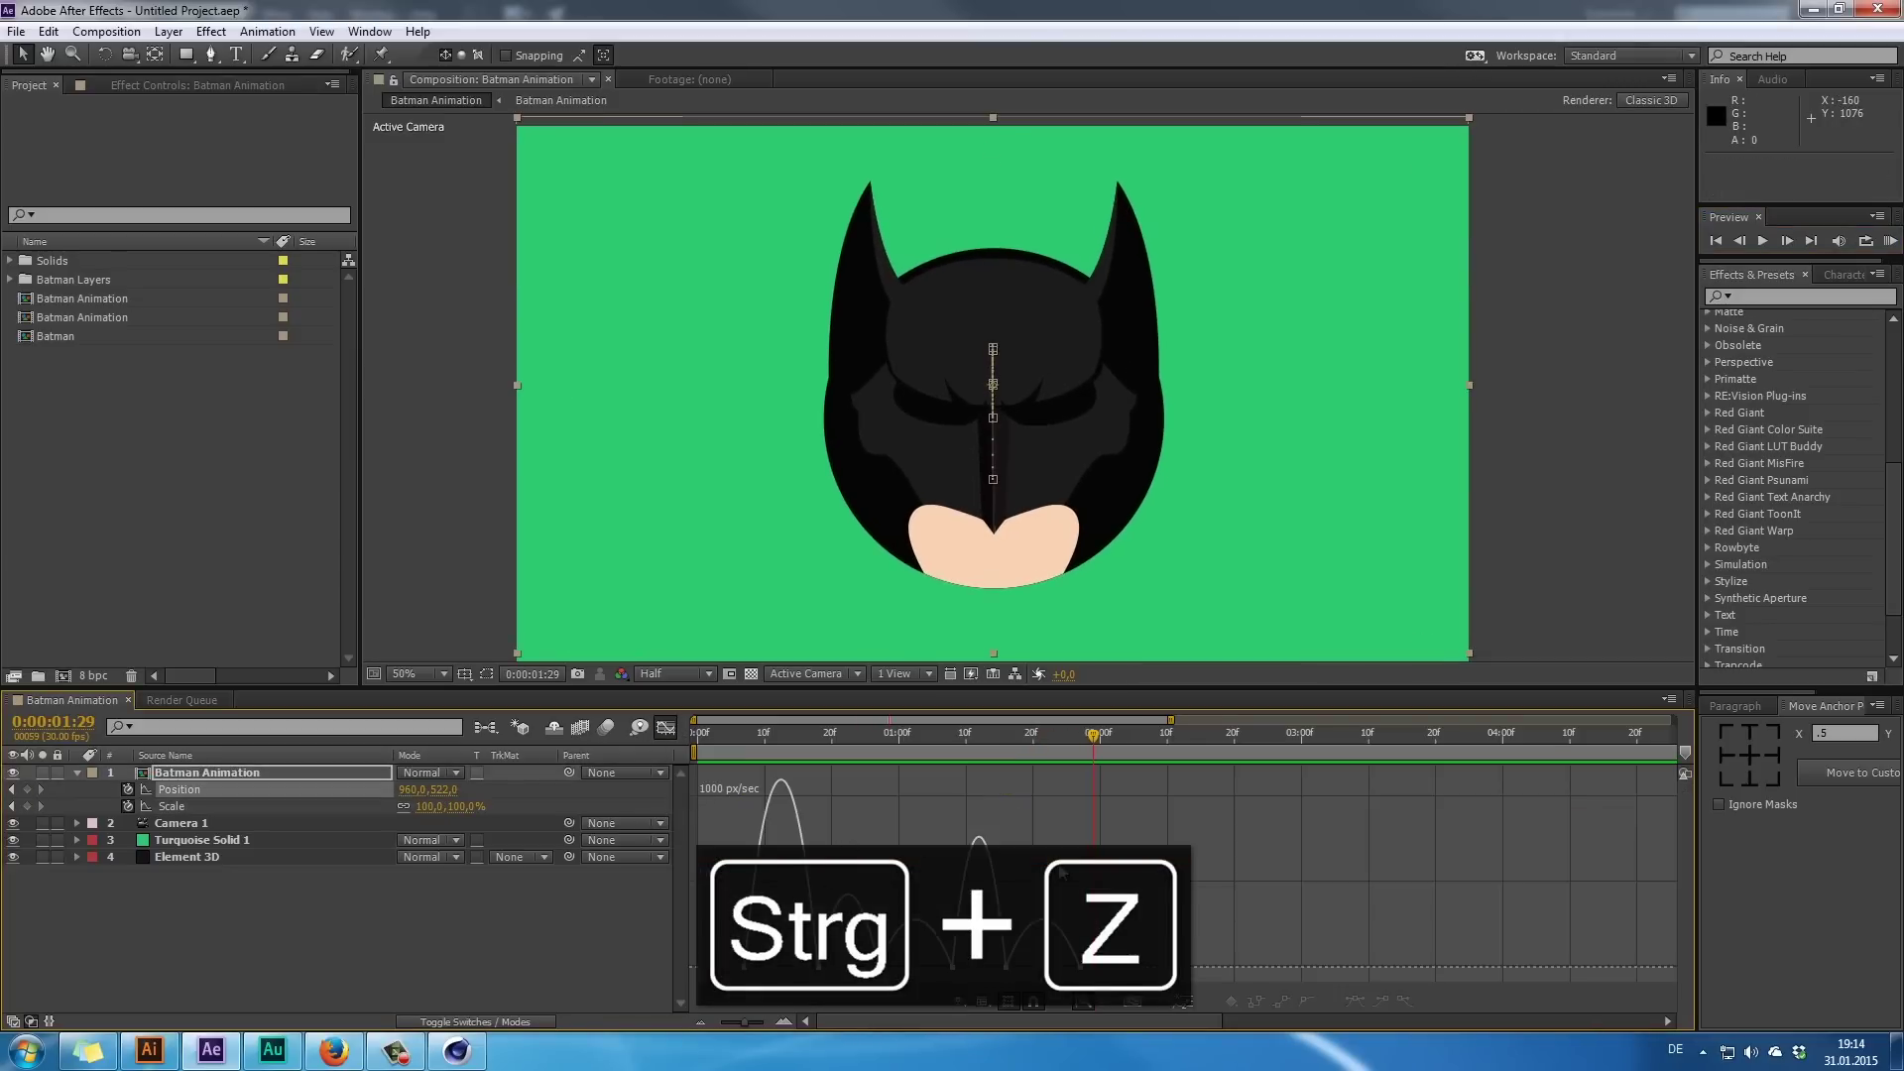
click(777, 787)
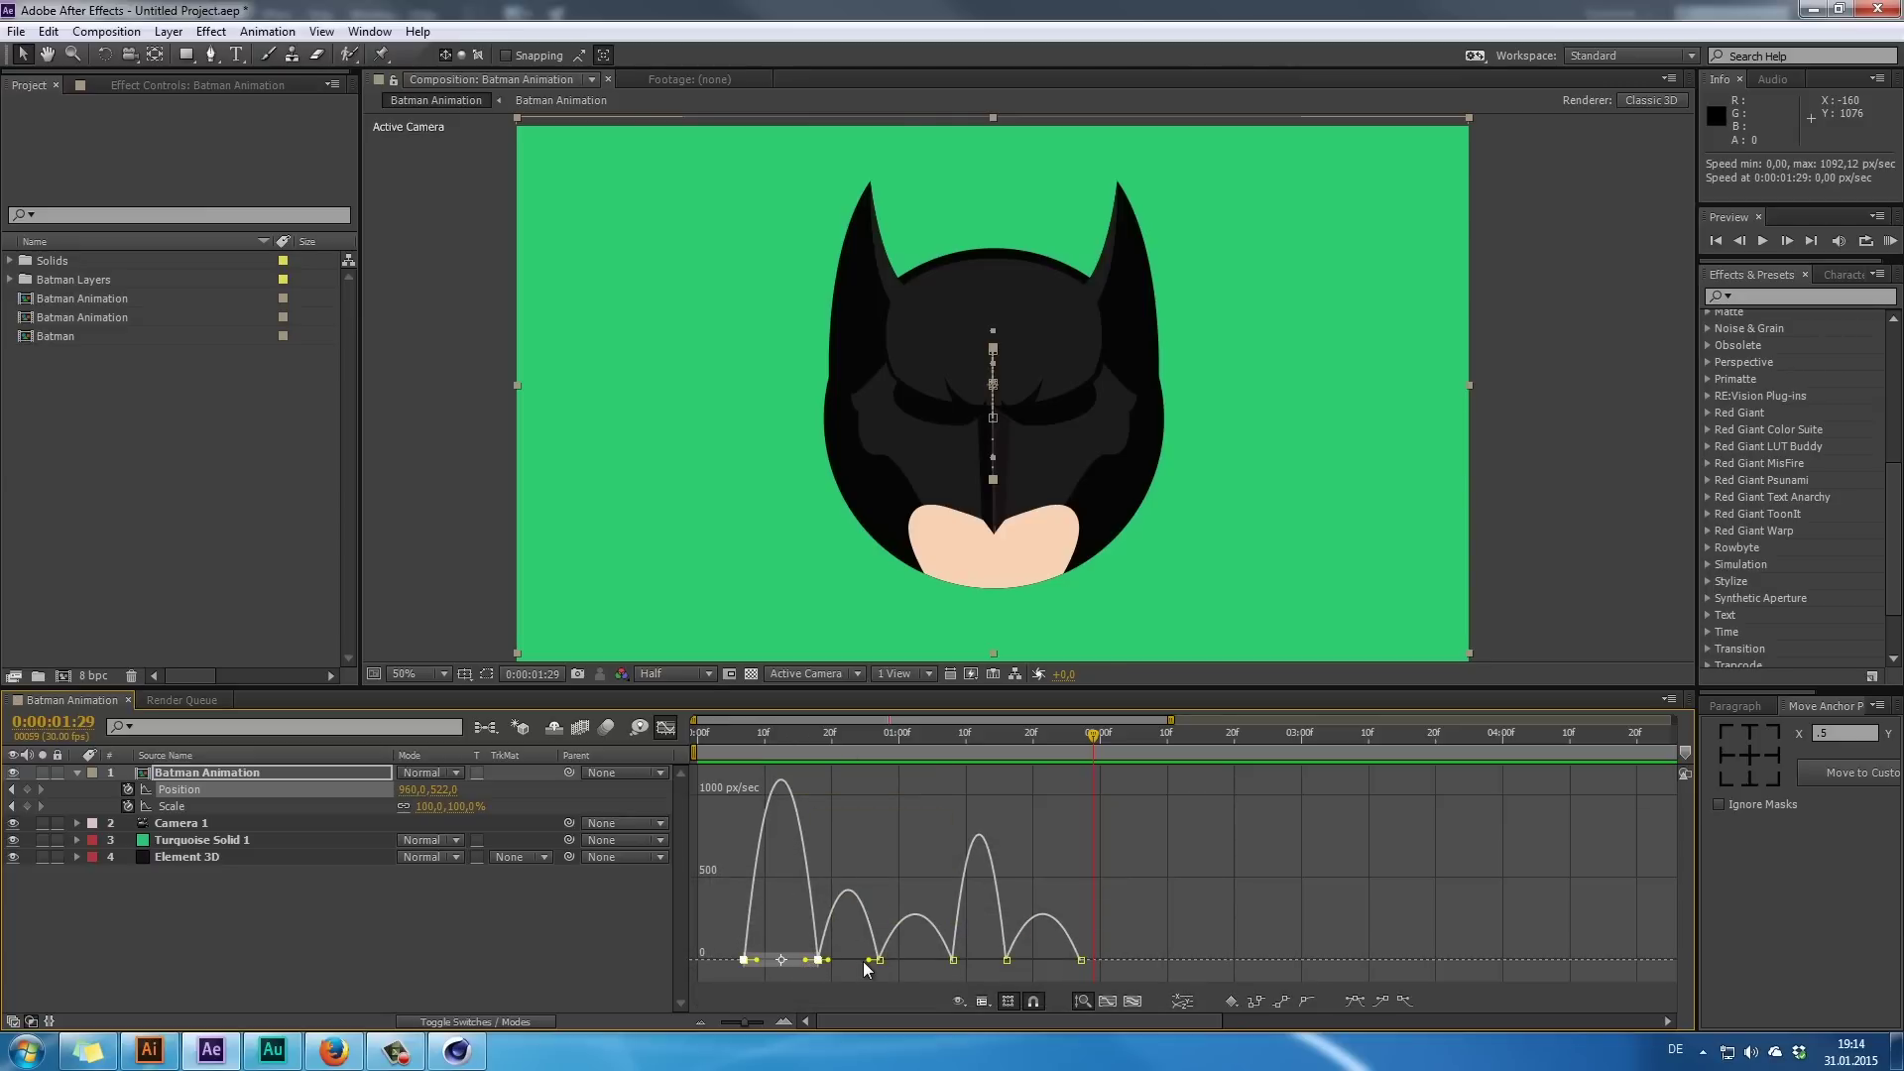
drag(872, 959, 781, 966)
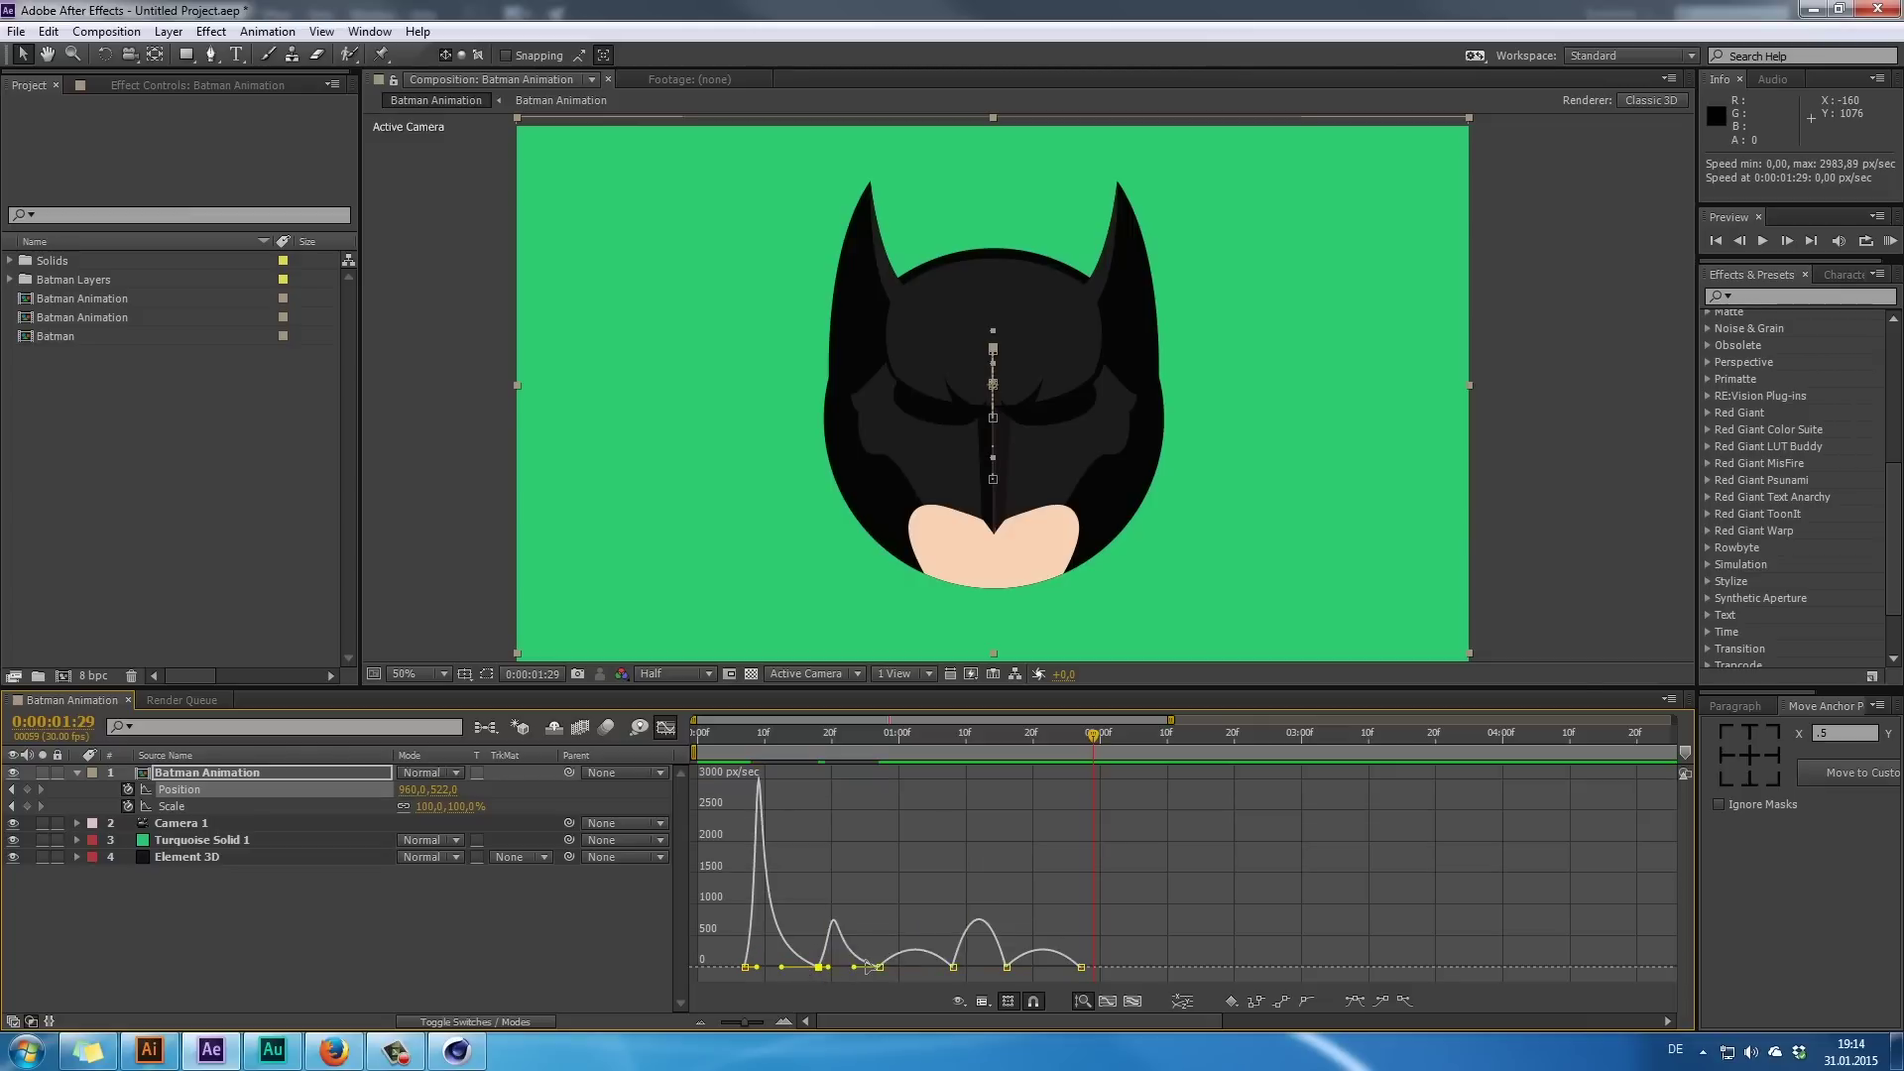
key(space)
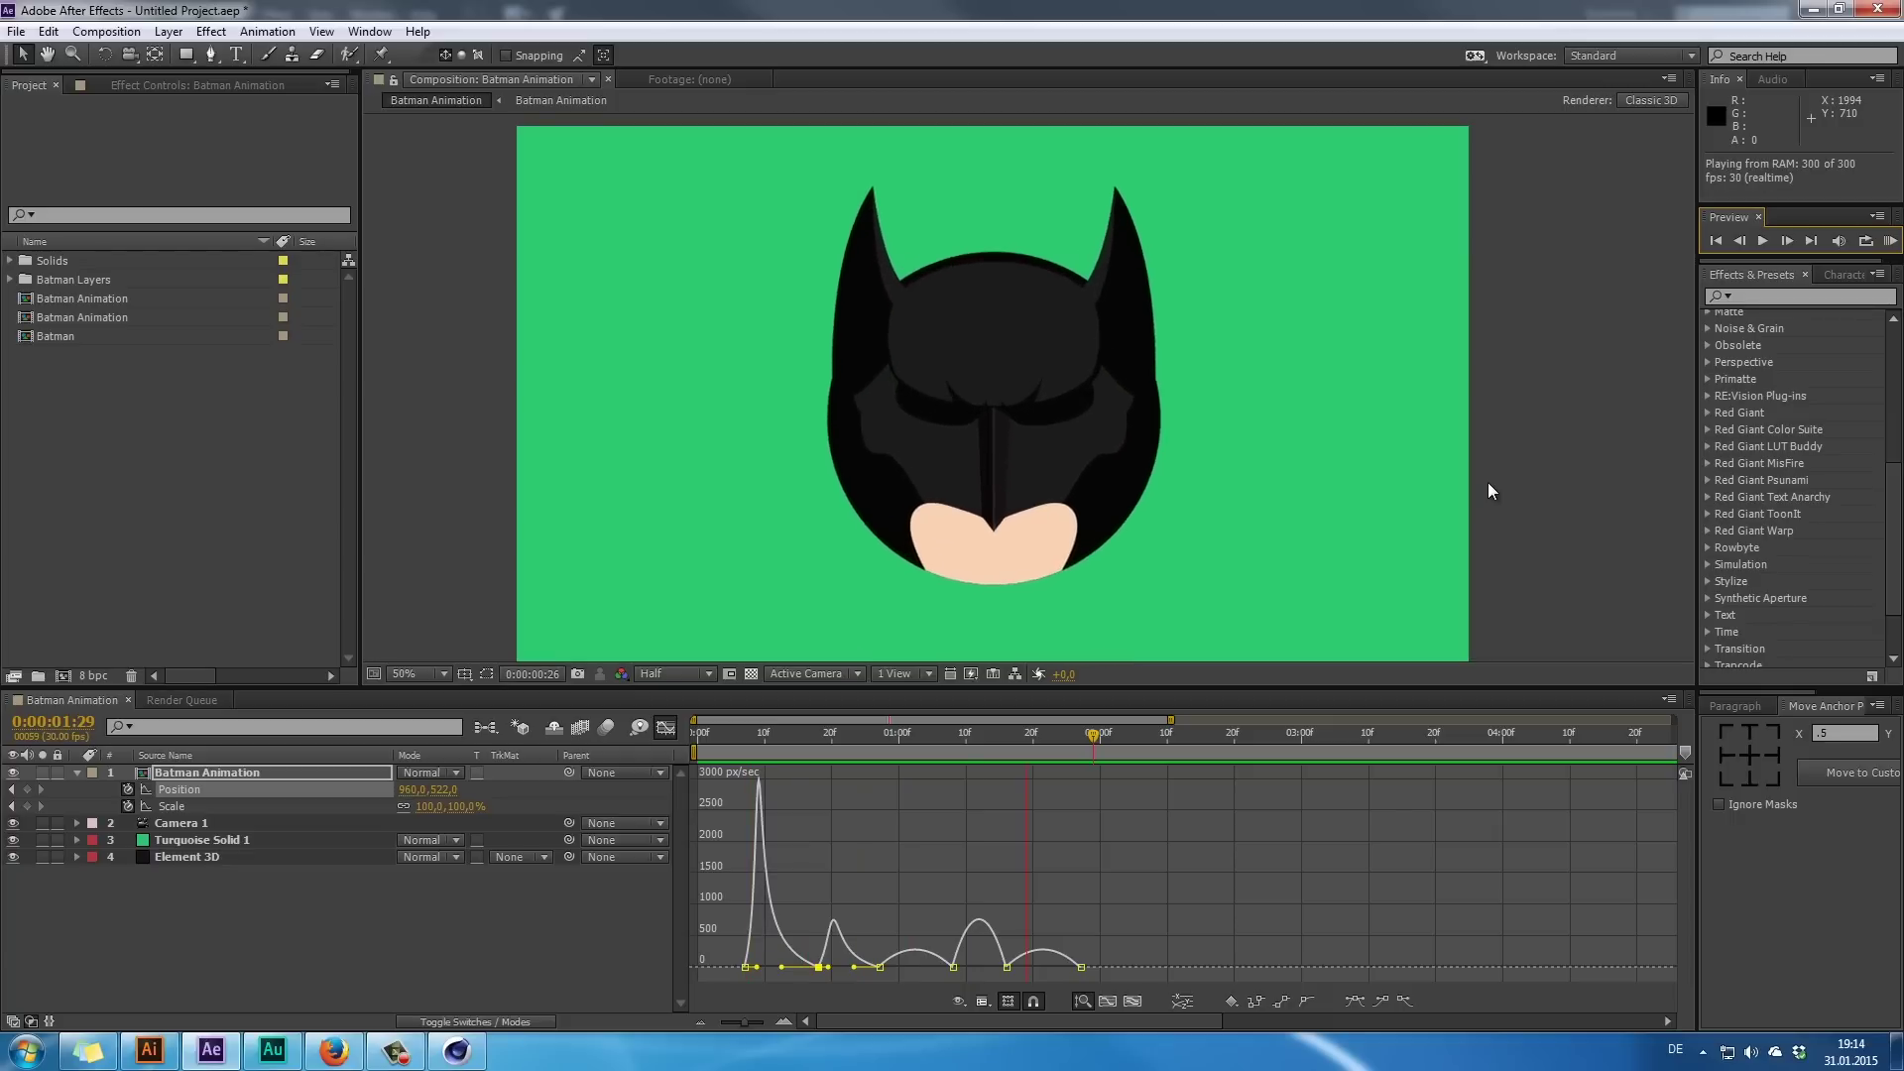
key(space)
key(ctrl+z)
key(ctrl+z)
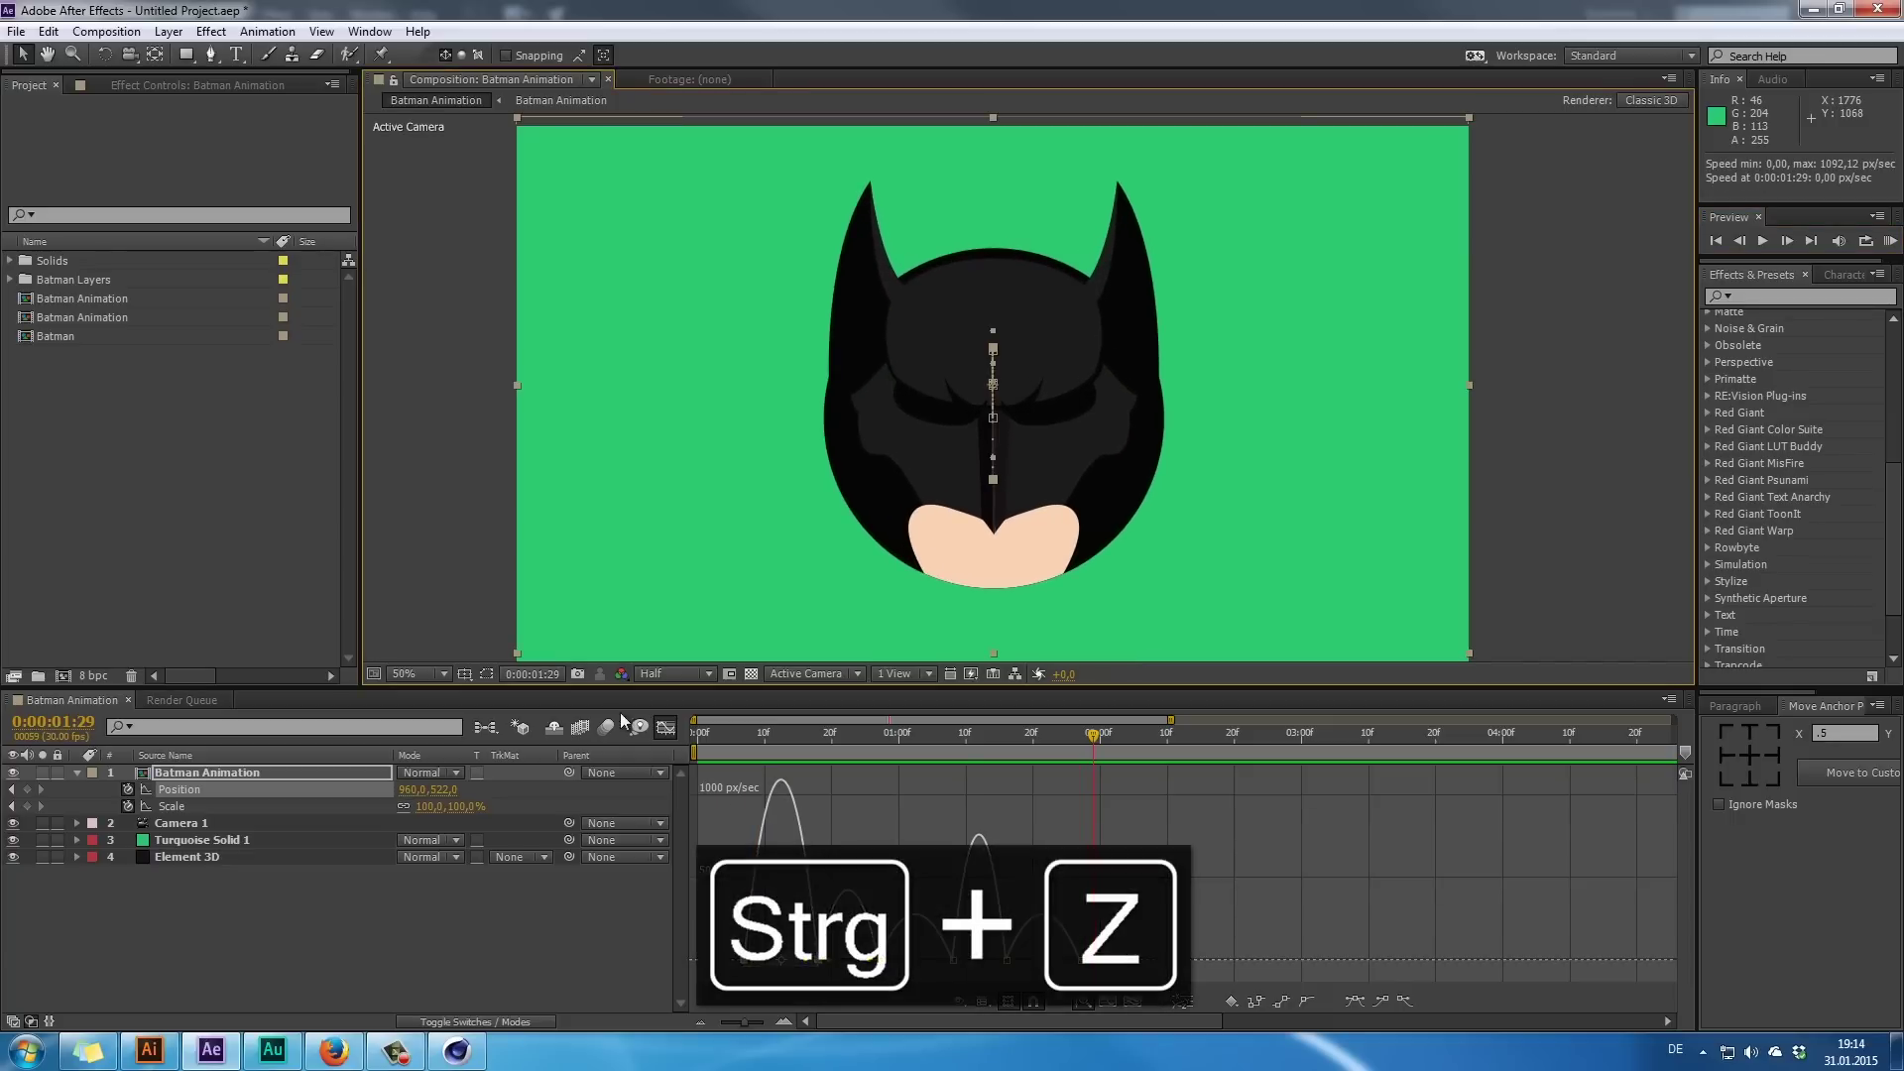
click(665, 727)
- Set the Batman Animation layer's Scale keyframe at 0:00:01:27 to 59% and preview the smaller head's entrance
click(859, 767)
drag(843, 744, 1080, 784)
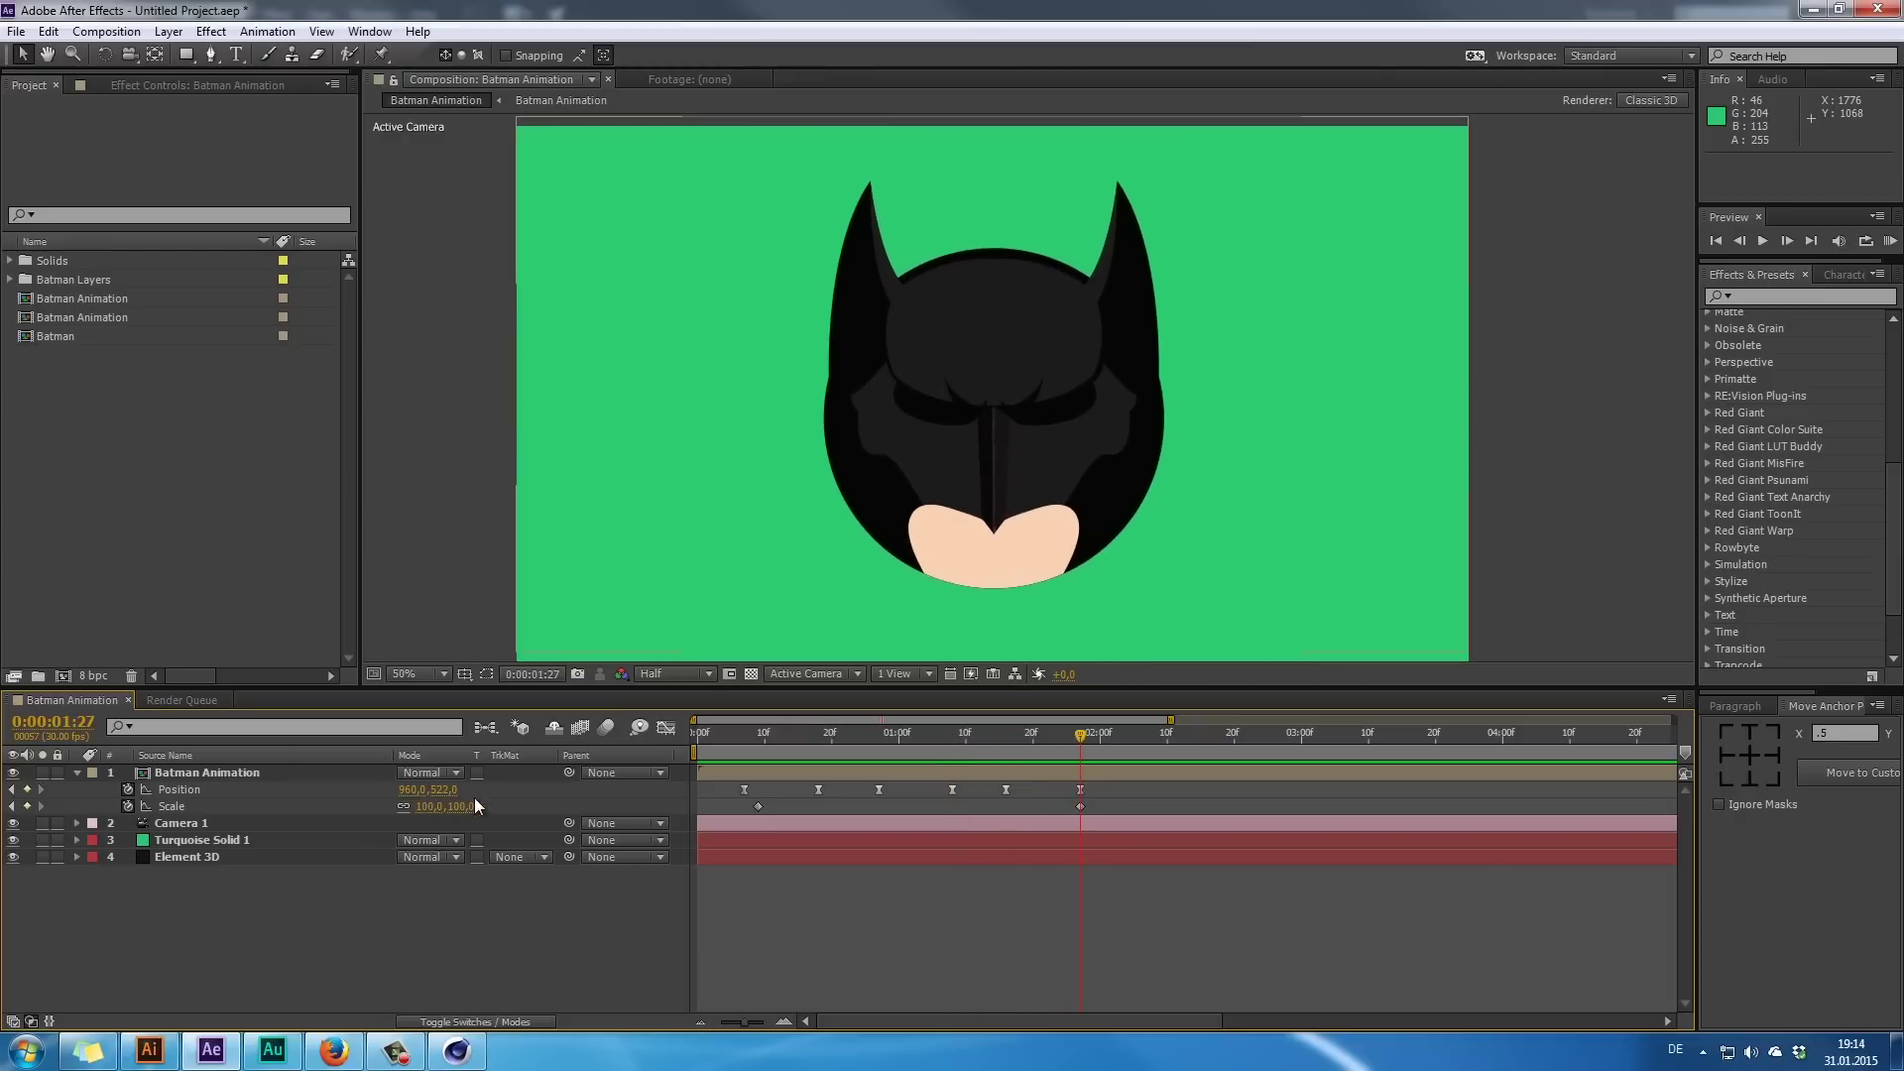
drag(427, 806, 434, 808)
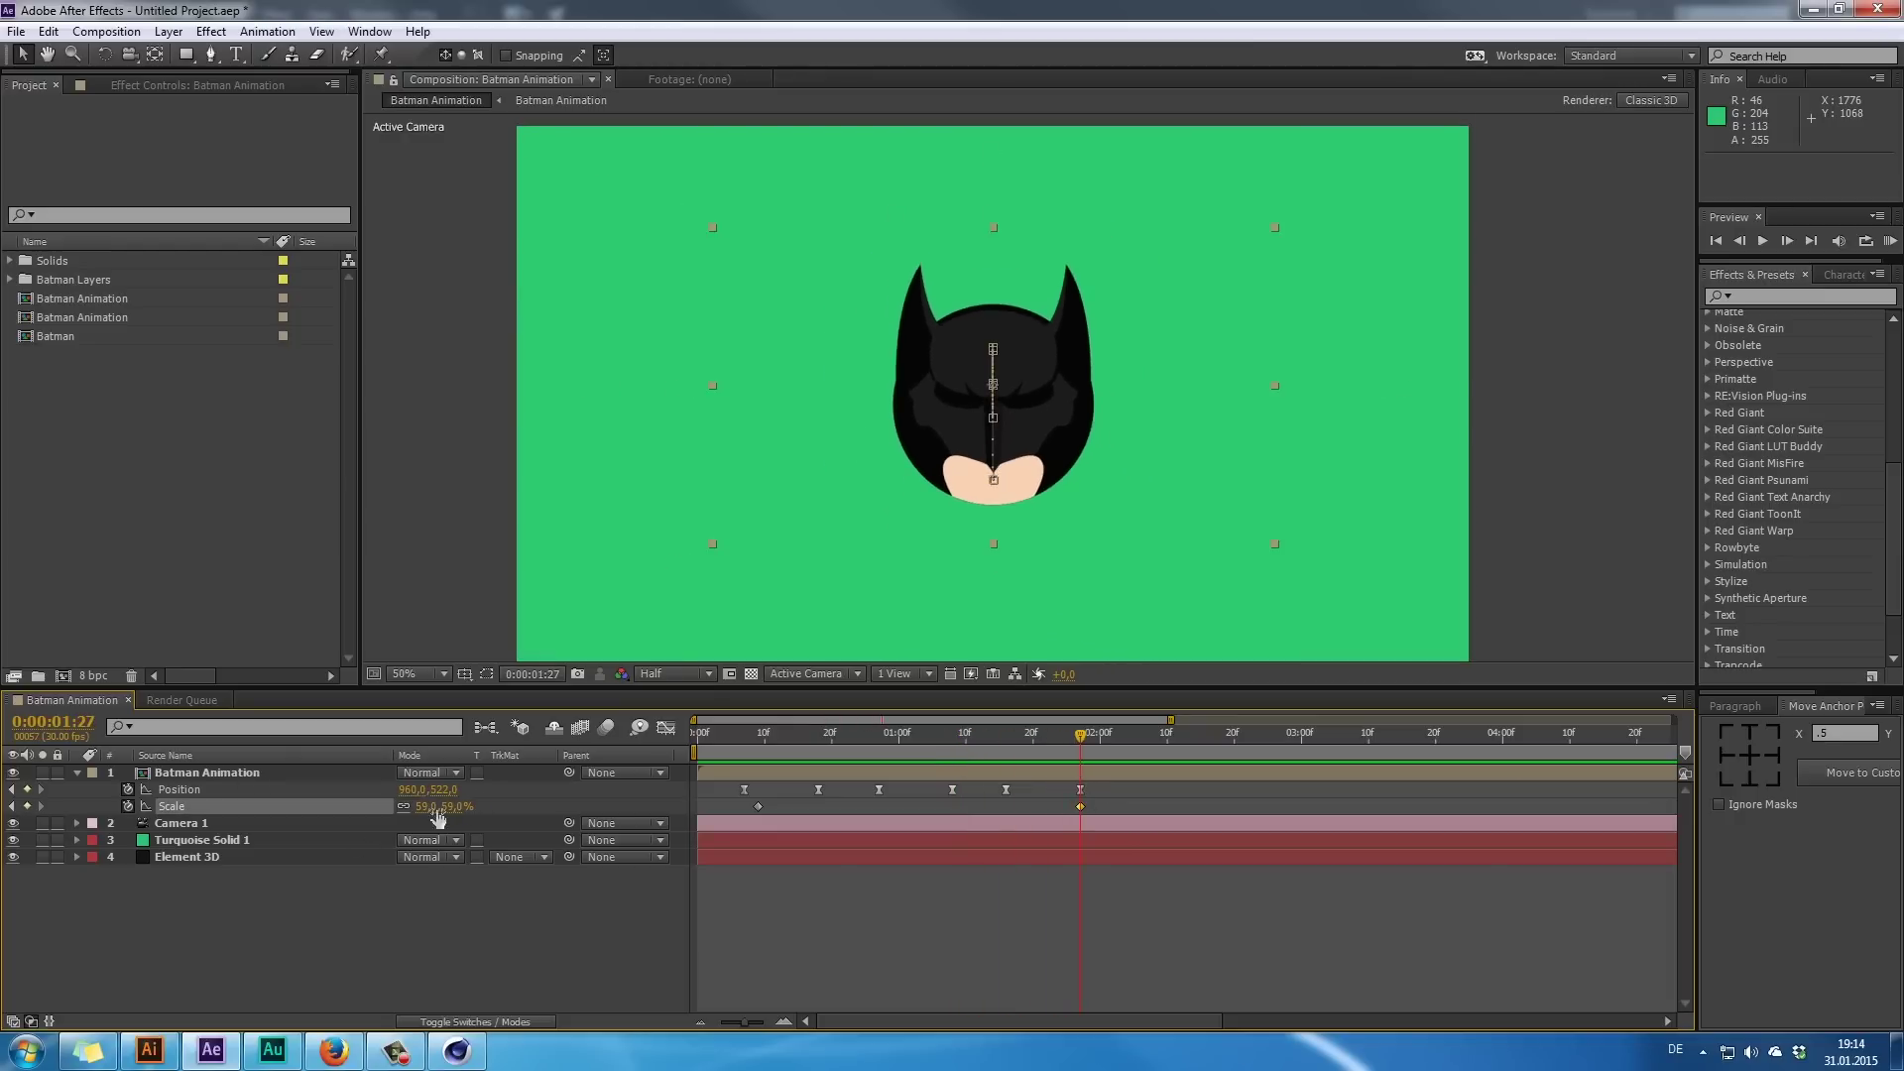
click(1505, 486)
key(comma)
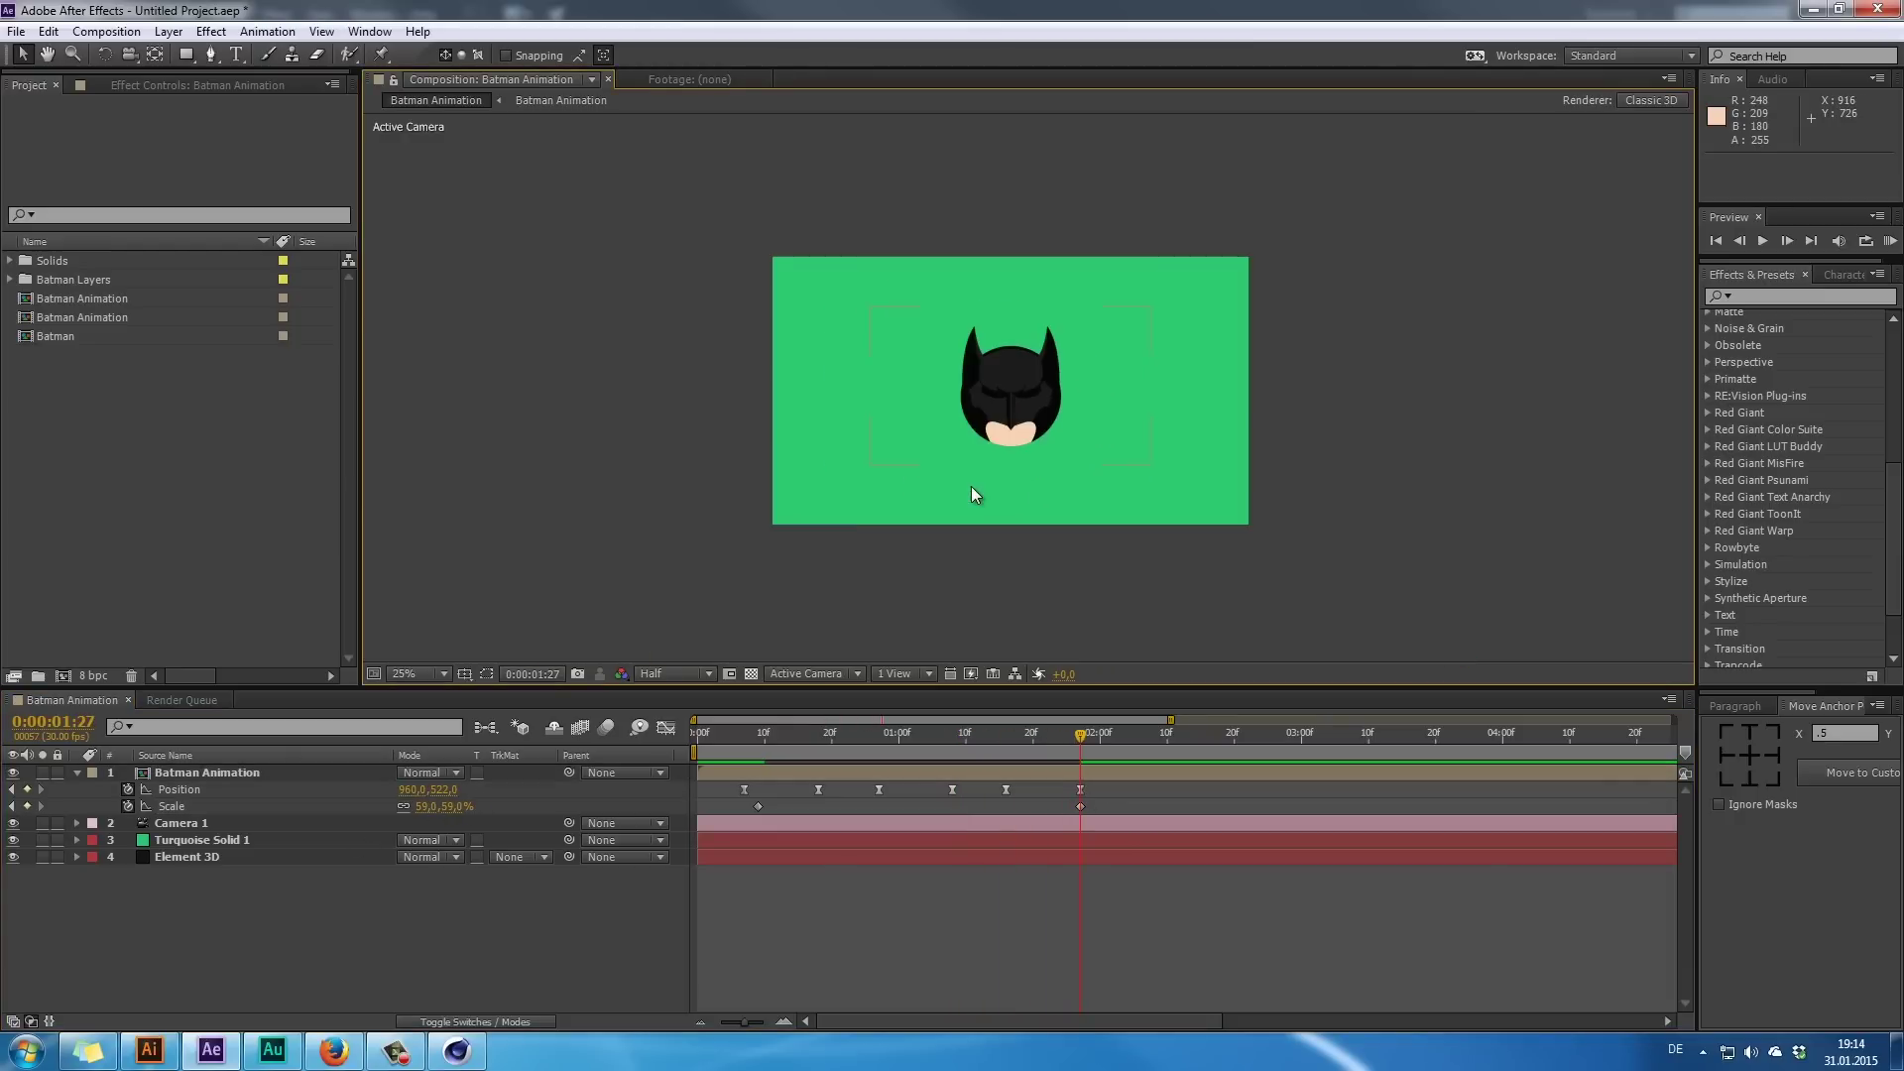
key(period)
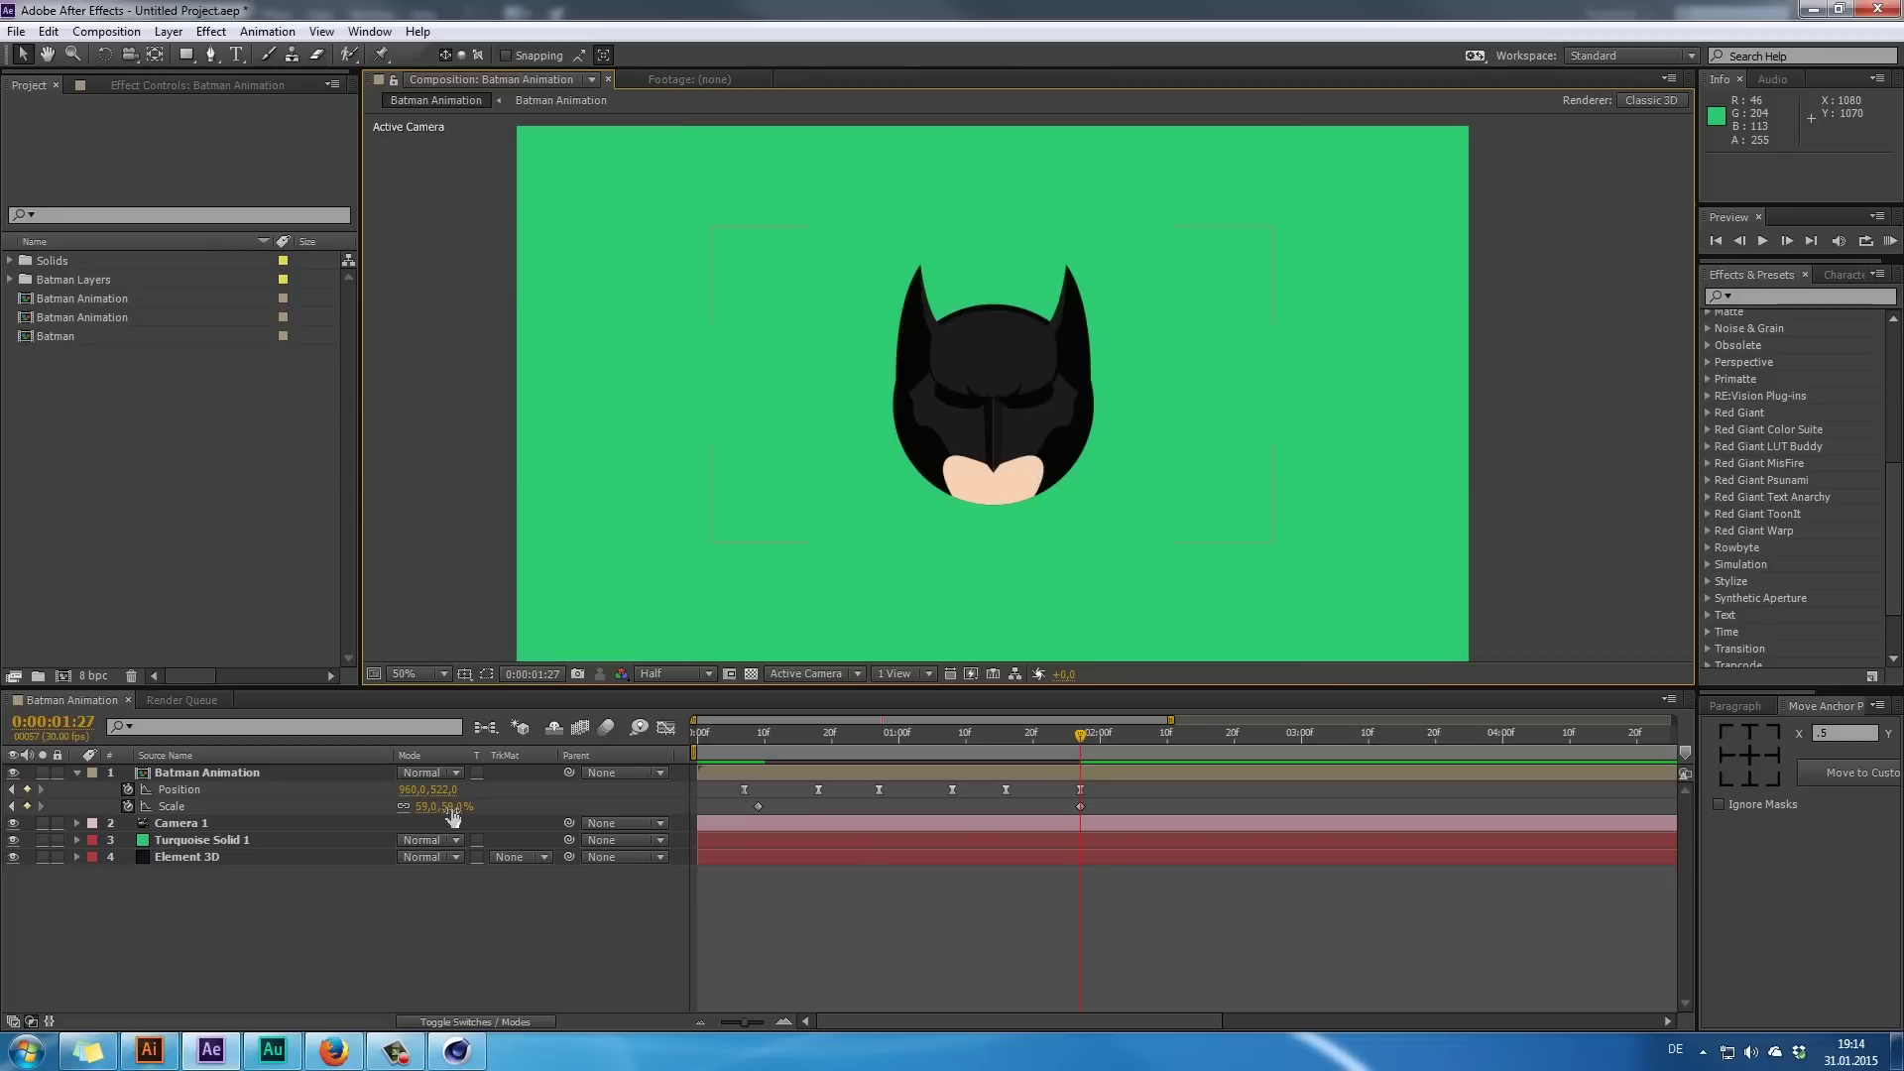
click(1889, 241)
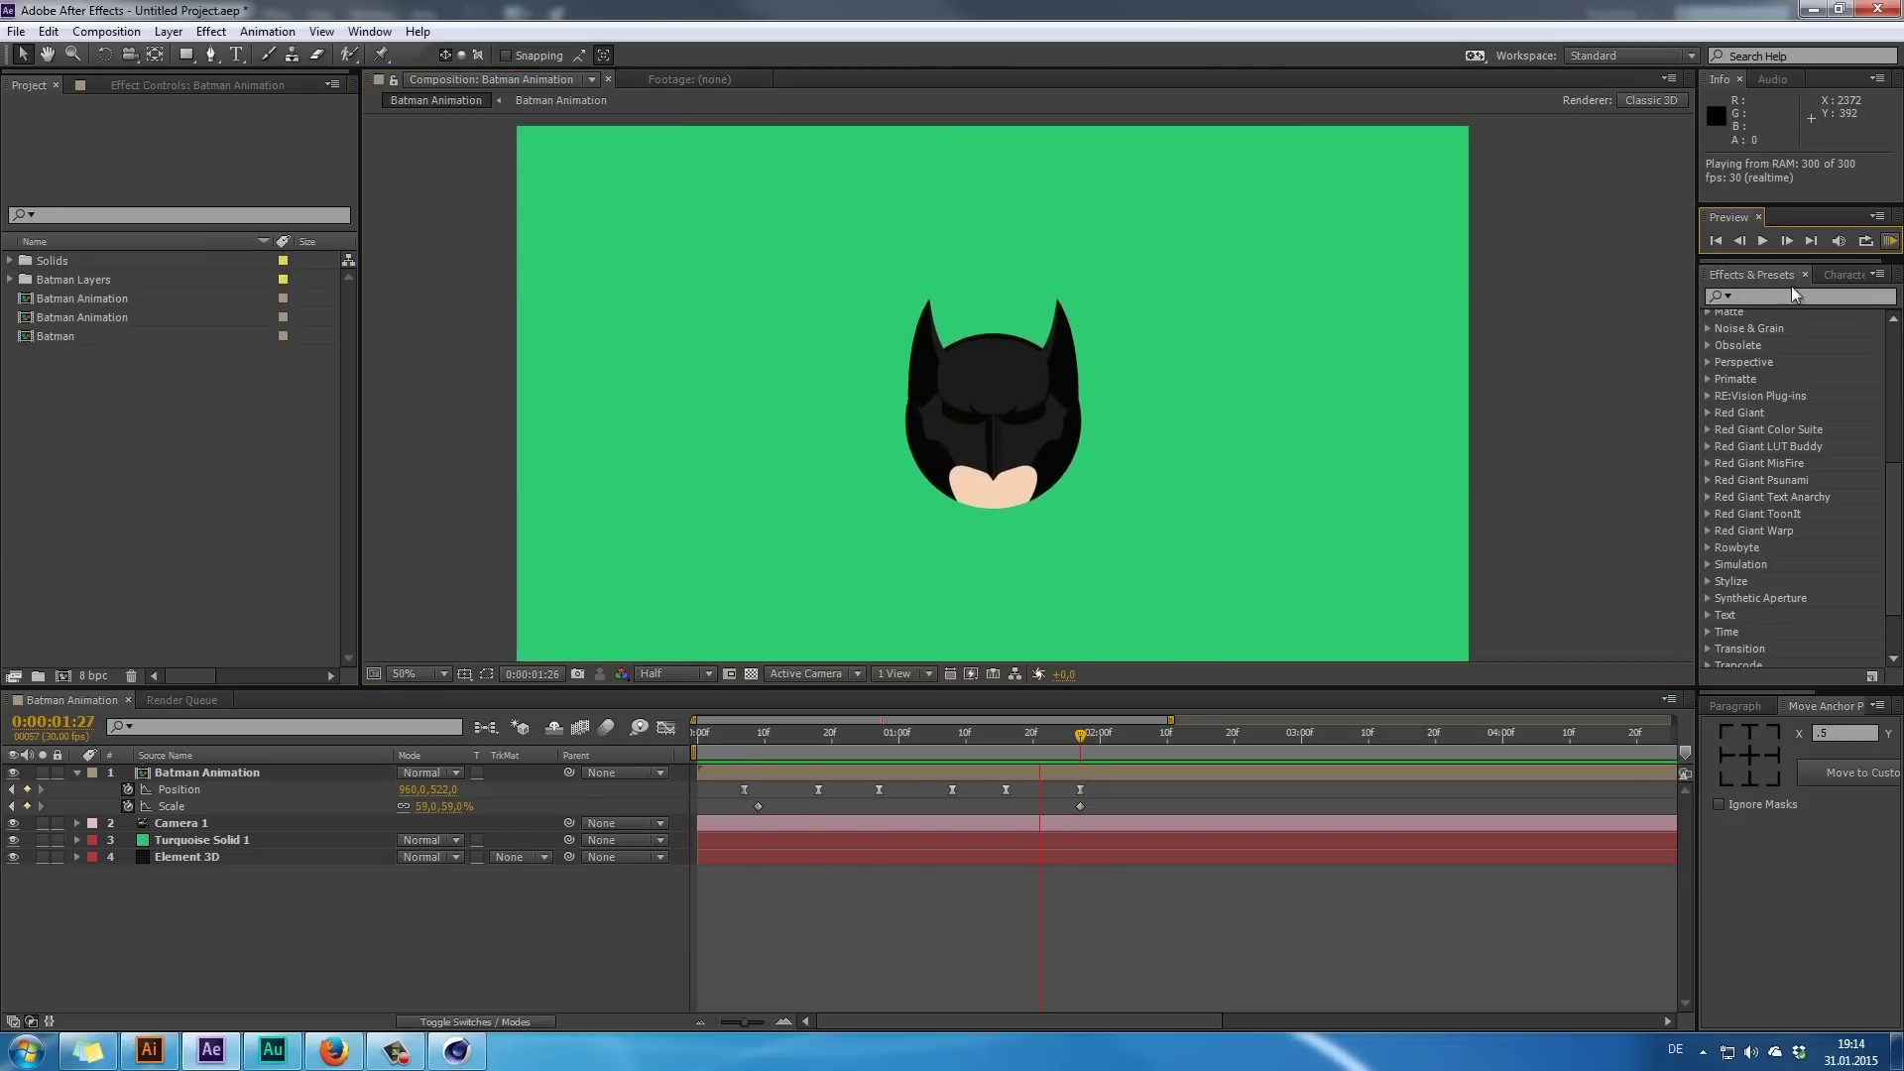
key(space)
- Try removing the Position keyframe at 0:00:00:27, scrub through the motion, and undo the deletion
drag(885, 801, 861, 781)
key(Delete)
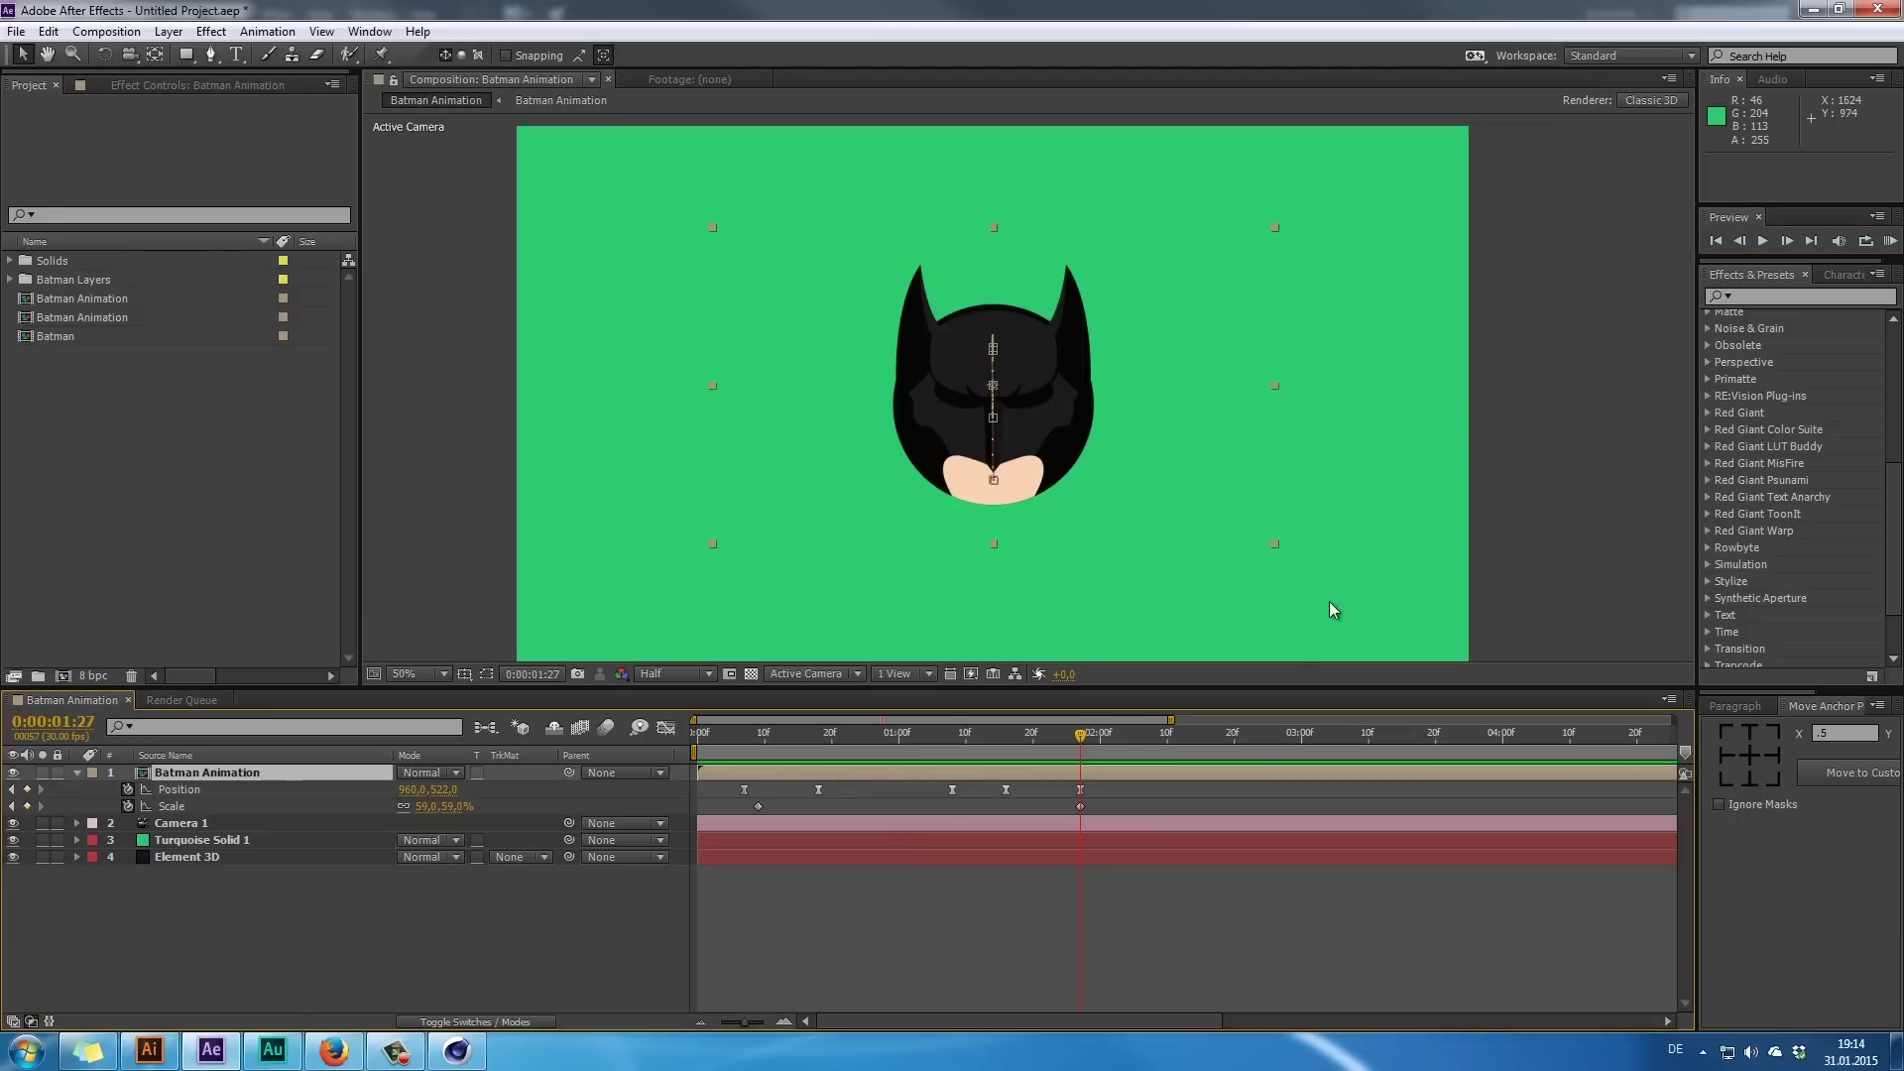
drag(729, 738, 1086, 806)
key(ctrl+z)
key(ctrl+z)
key(ctrl+z)
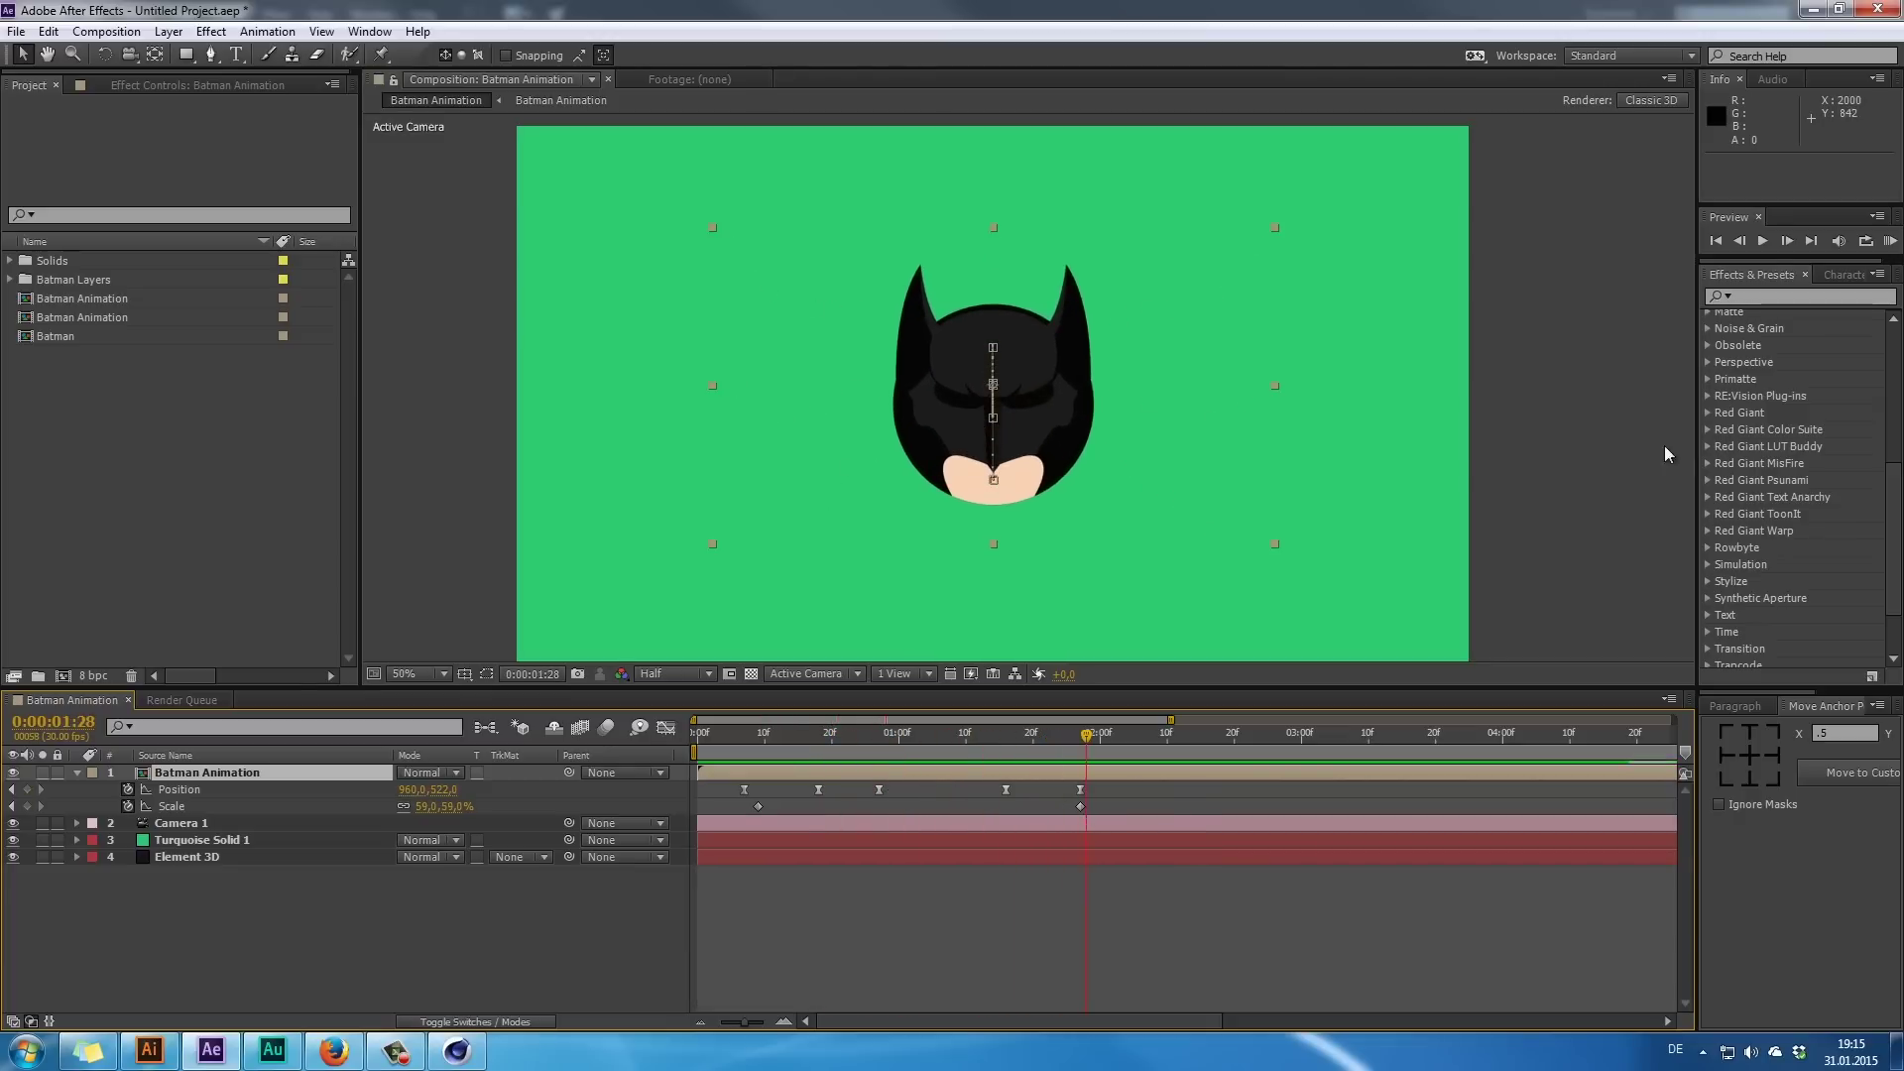
- Preview the entrance without the Position keyframe at 0:00:01:08, undo its deletion, and preview the full motion again
click(1889, 240)
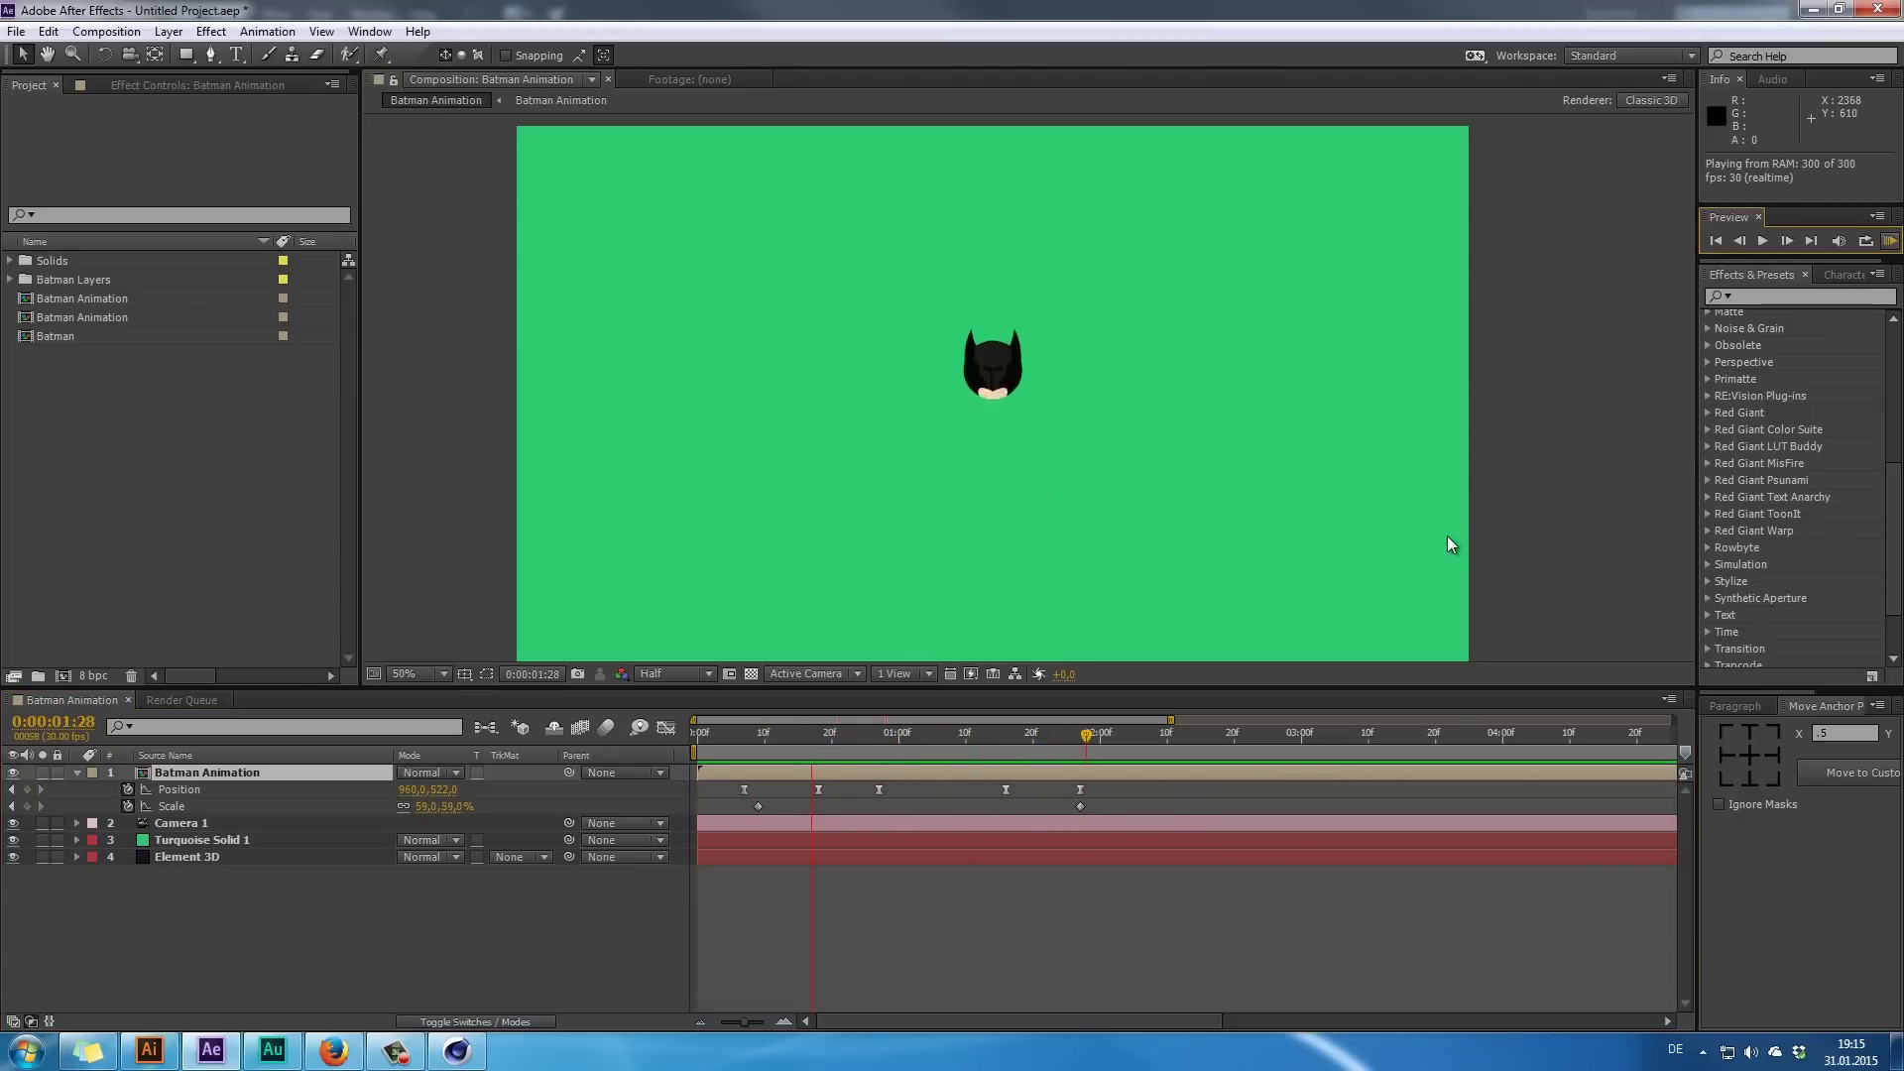
key(space)
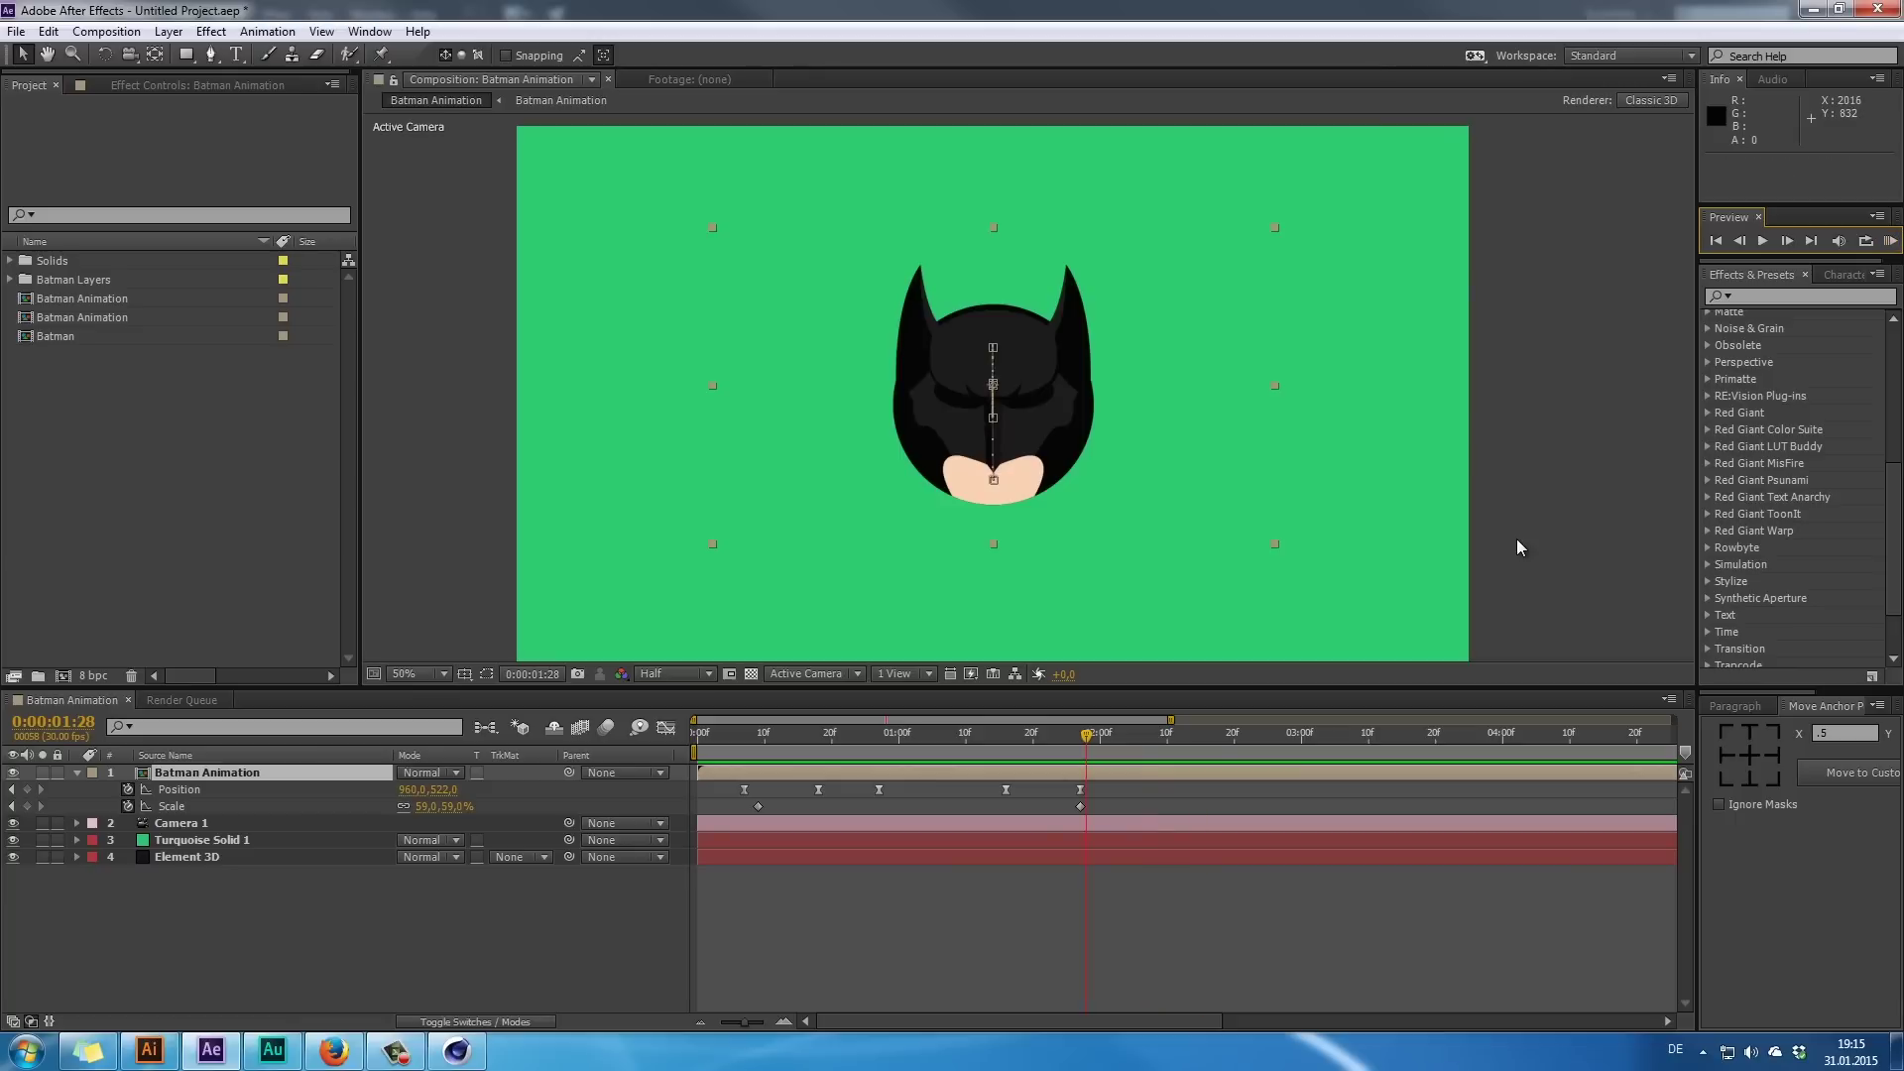
key(ctrl+z)
key(ctrl+z)
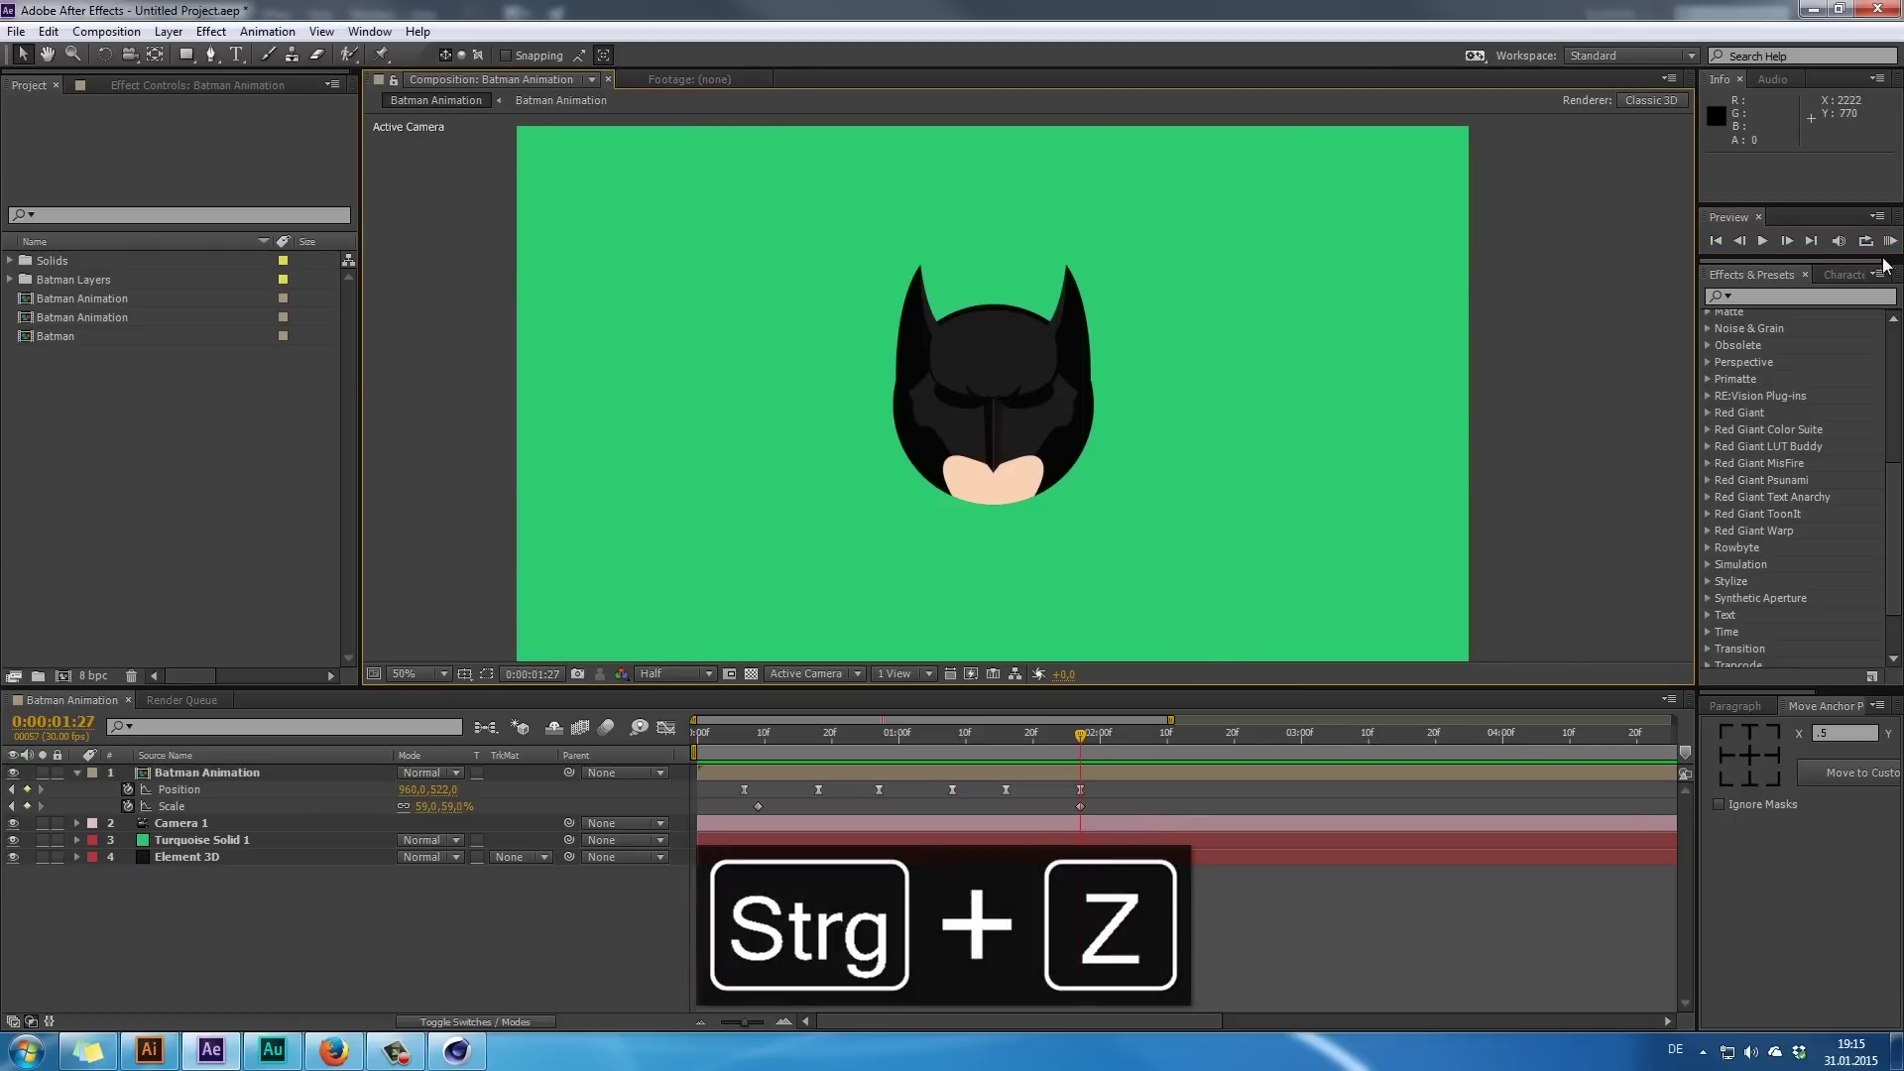
key(KP_0)
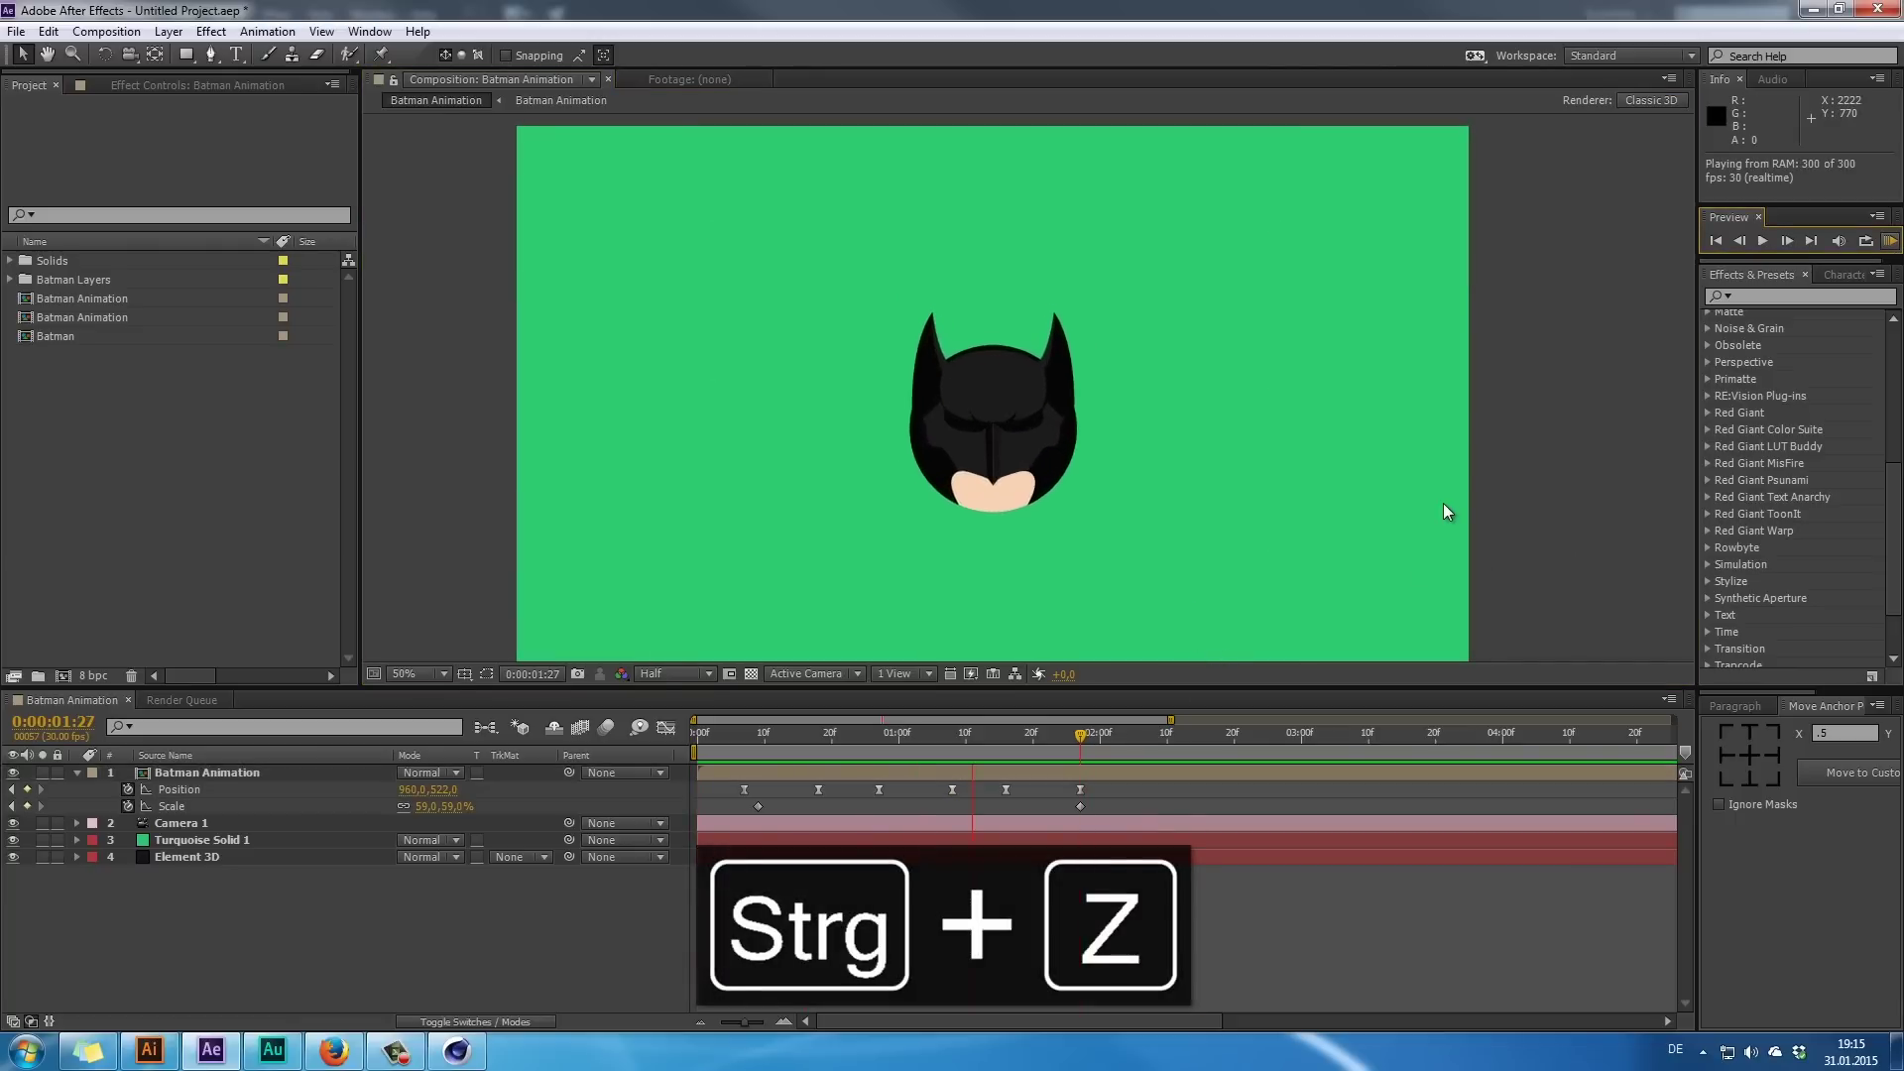
- Tighten the Batman Animation bounce timing, moving the last Position and Scale keyframes to 0:00:01:12, and preview the entrance
key(space)
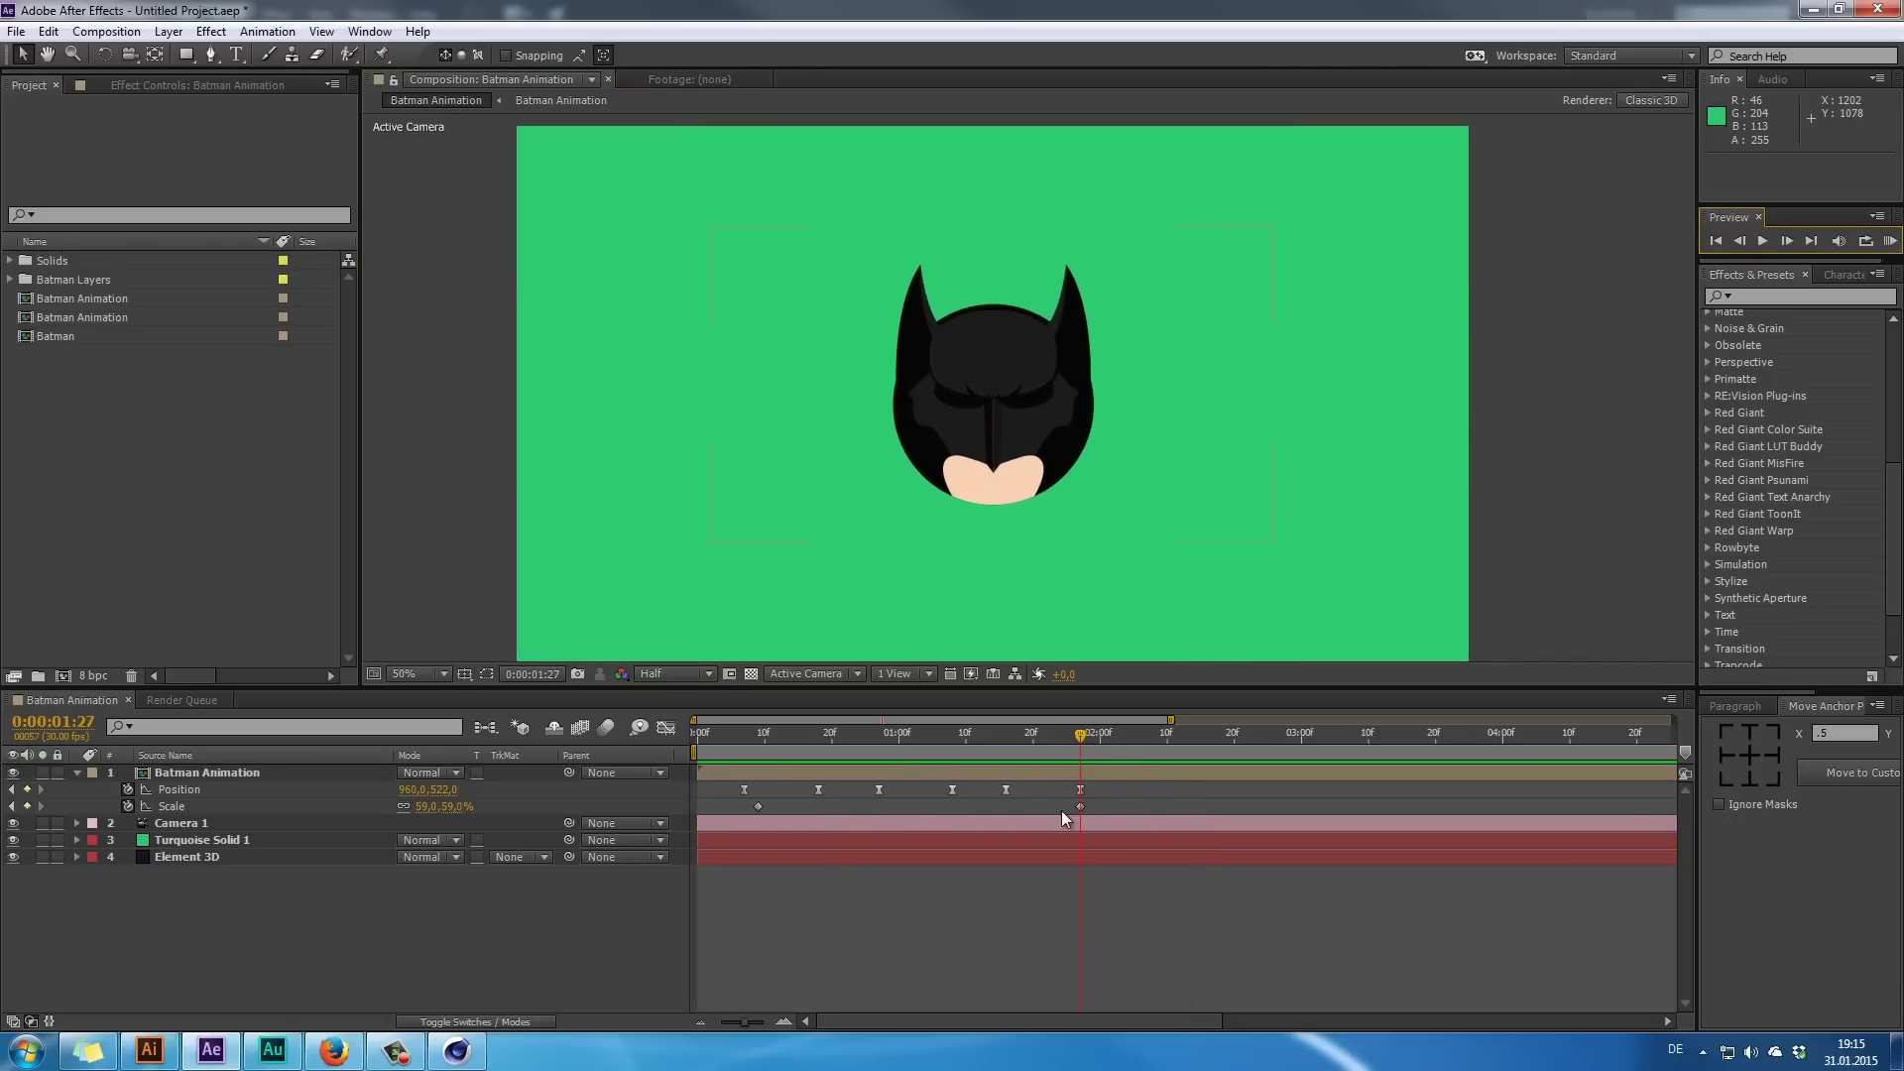
drag(827, 789, 793, 789)
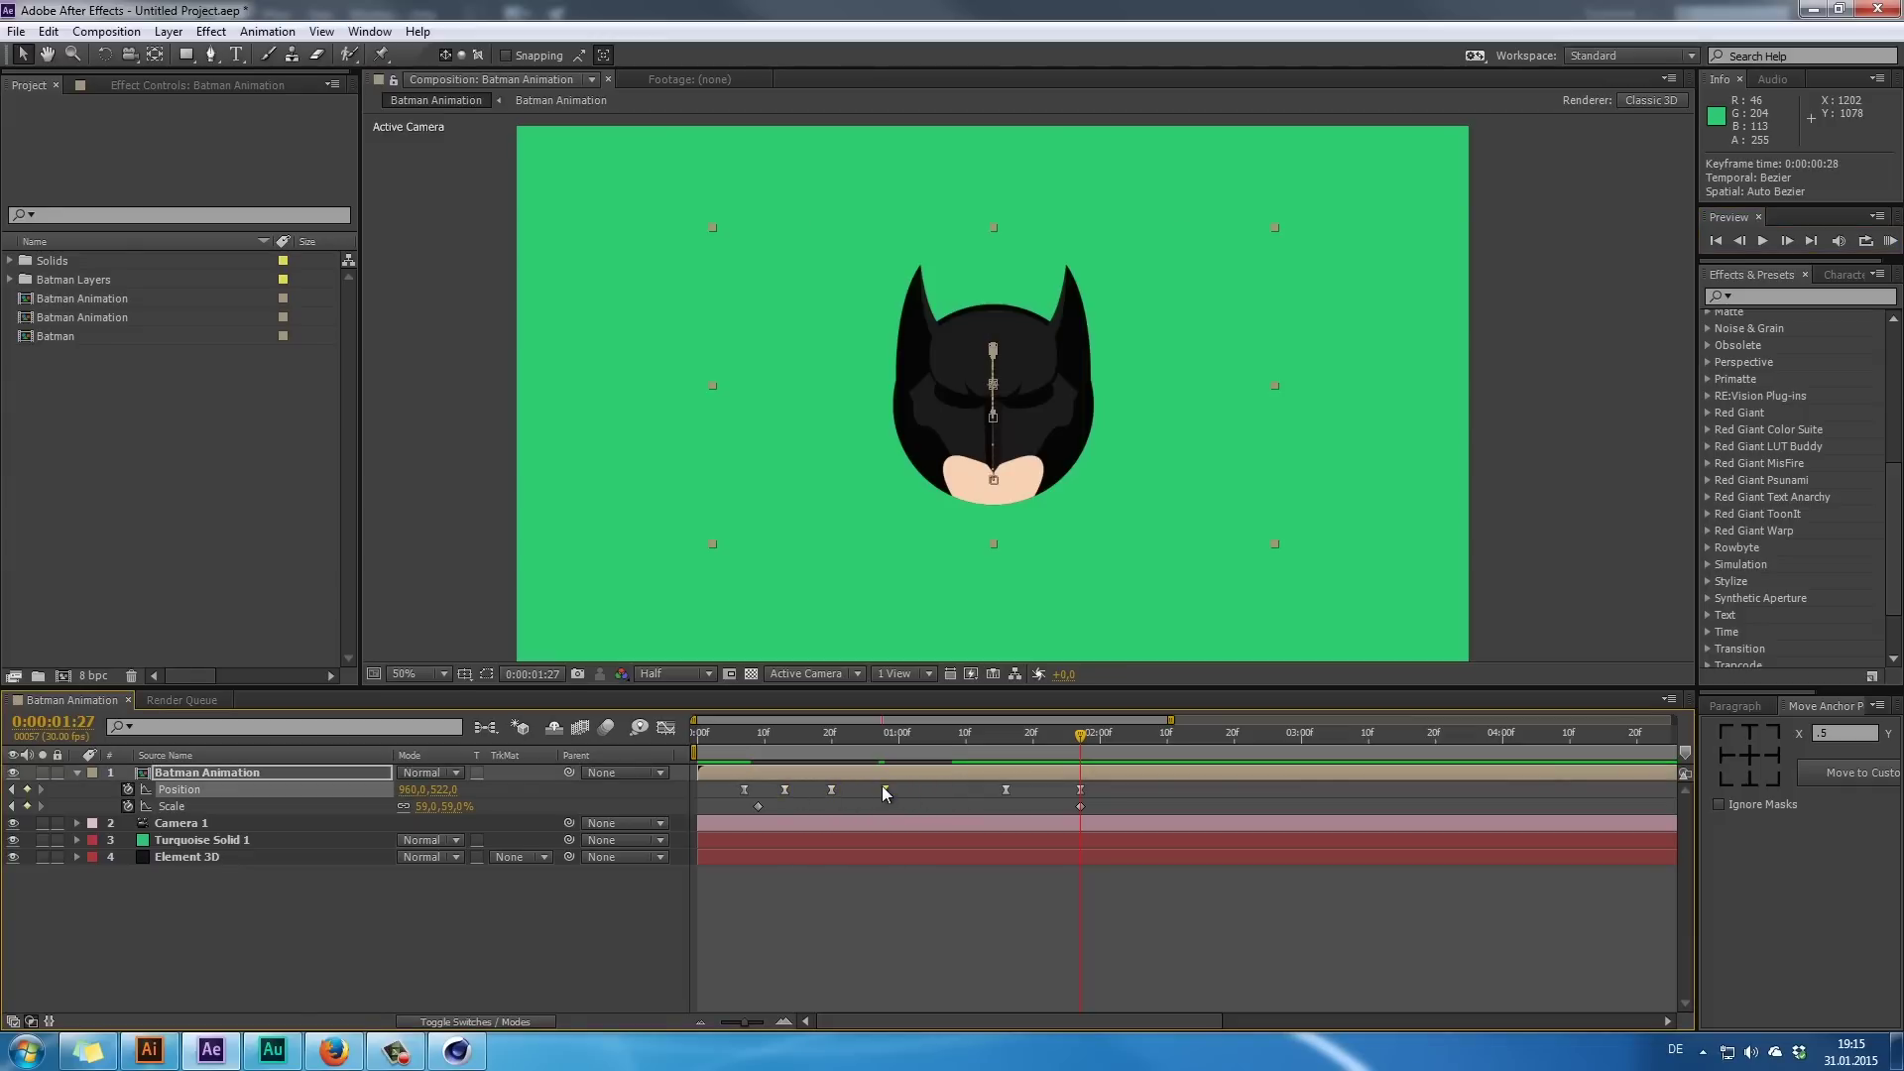
mouse_move(1004, 789)
mouse_down()
mouse_move(926, 790)
mouse_move(992, 808)
mouse_up()
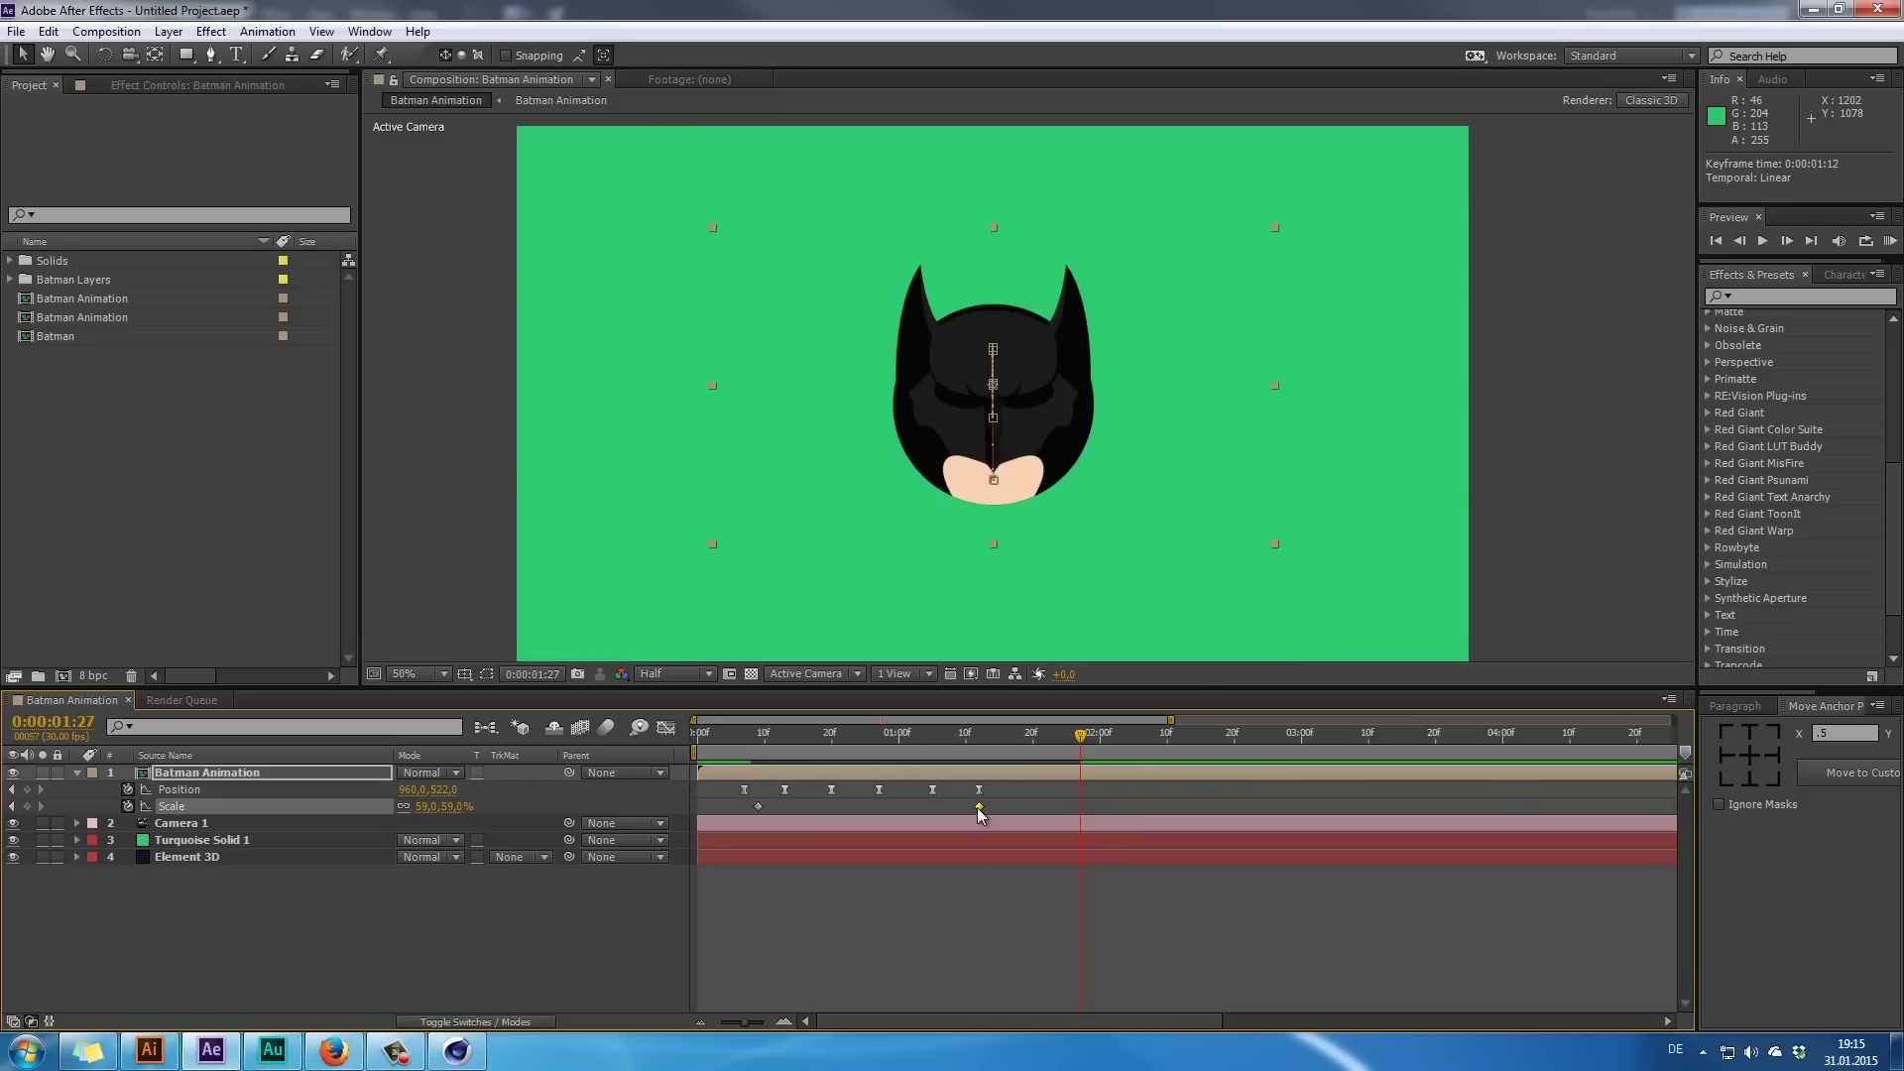
click(1889, 241)
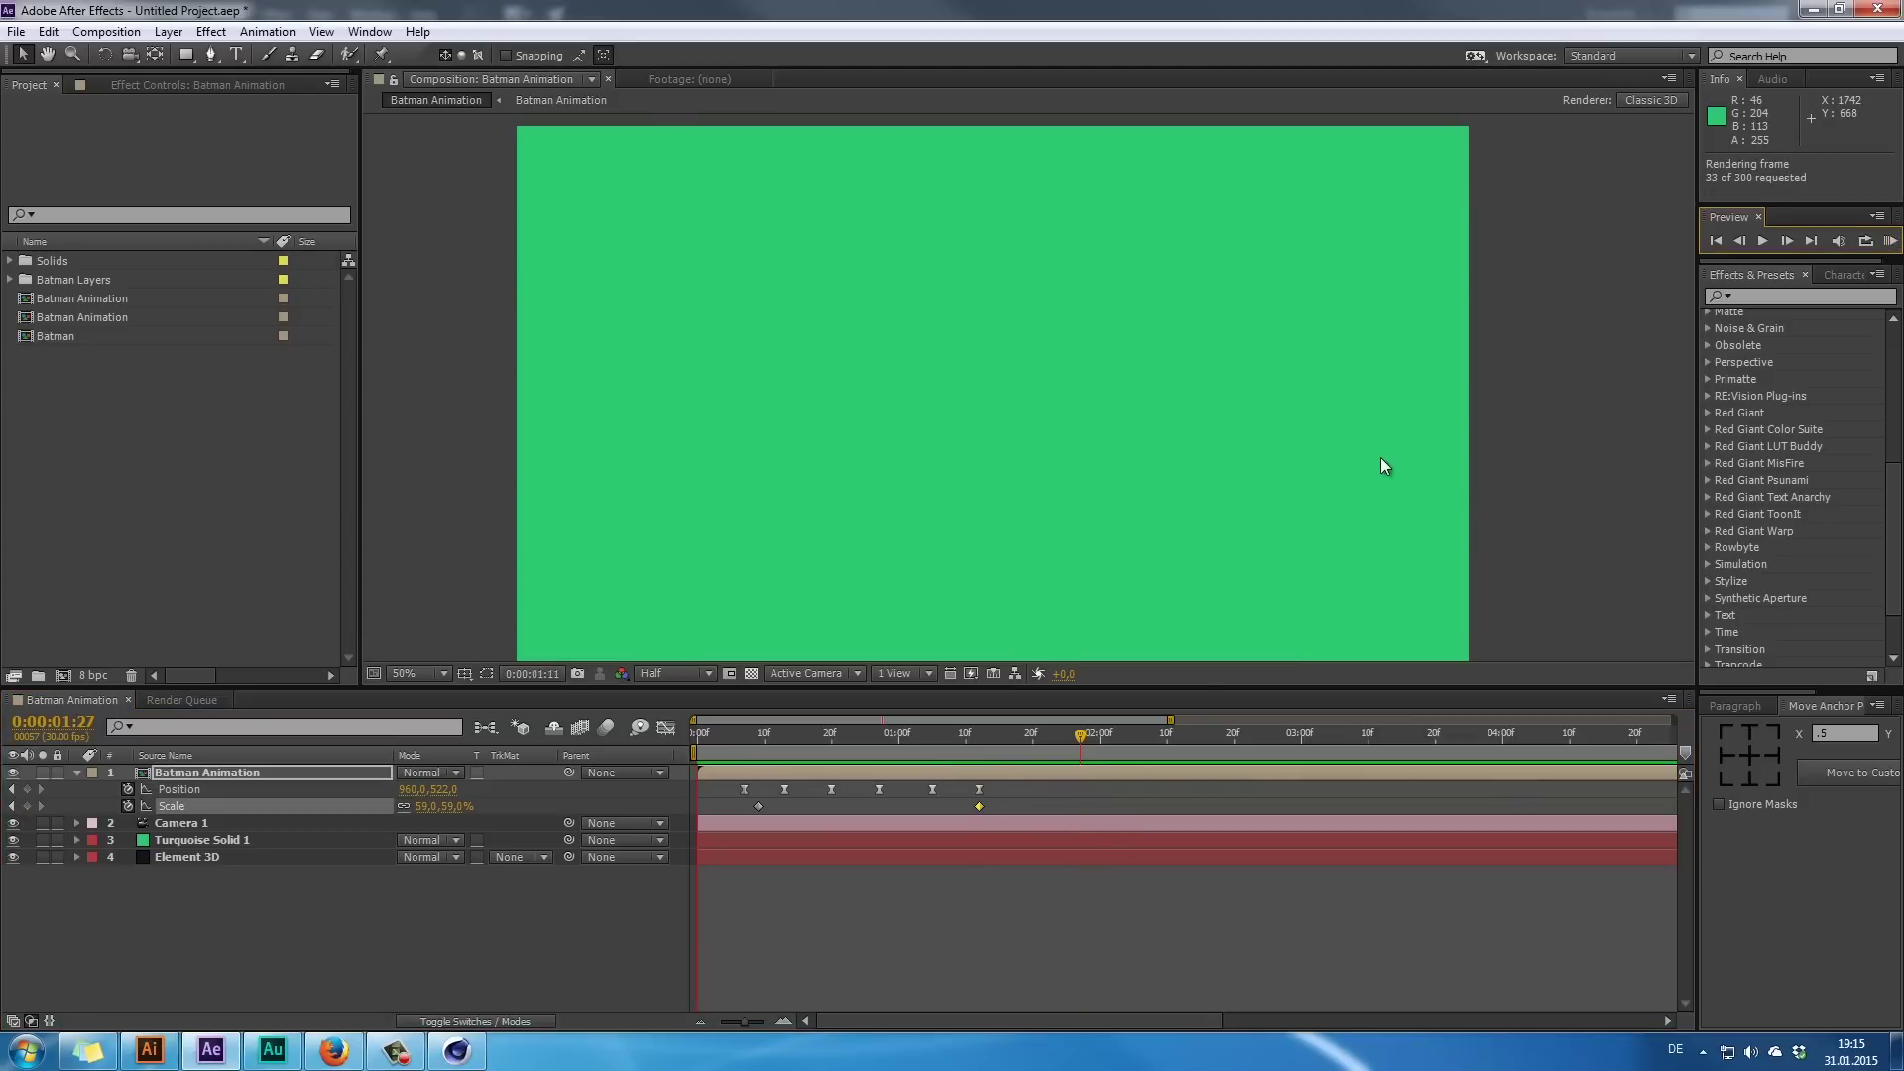
key(space)
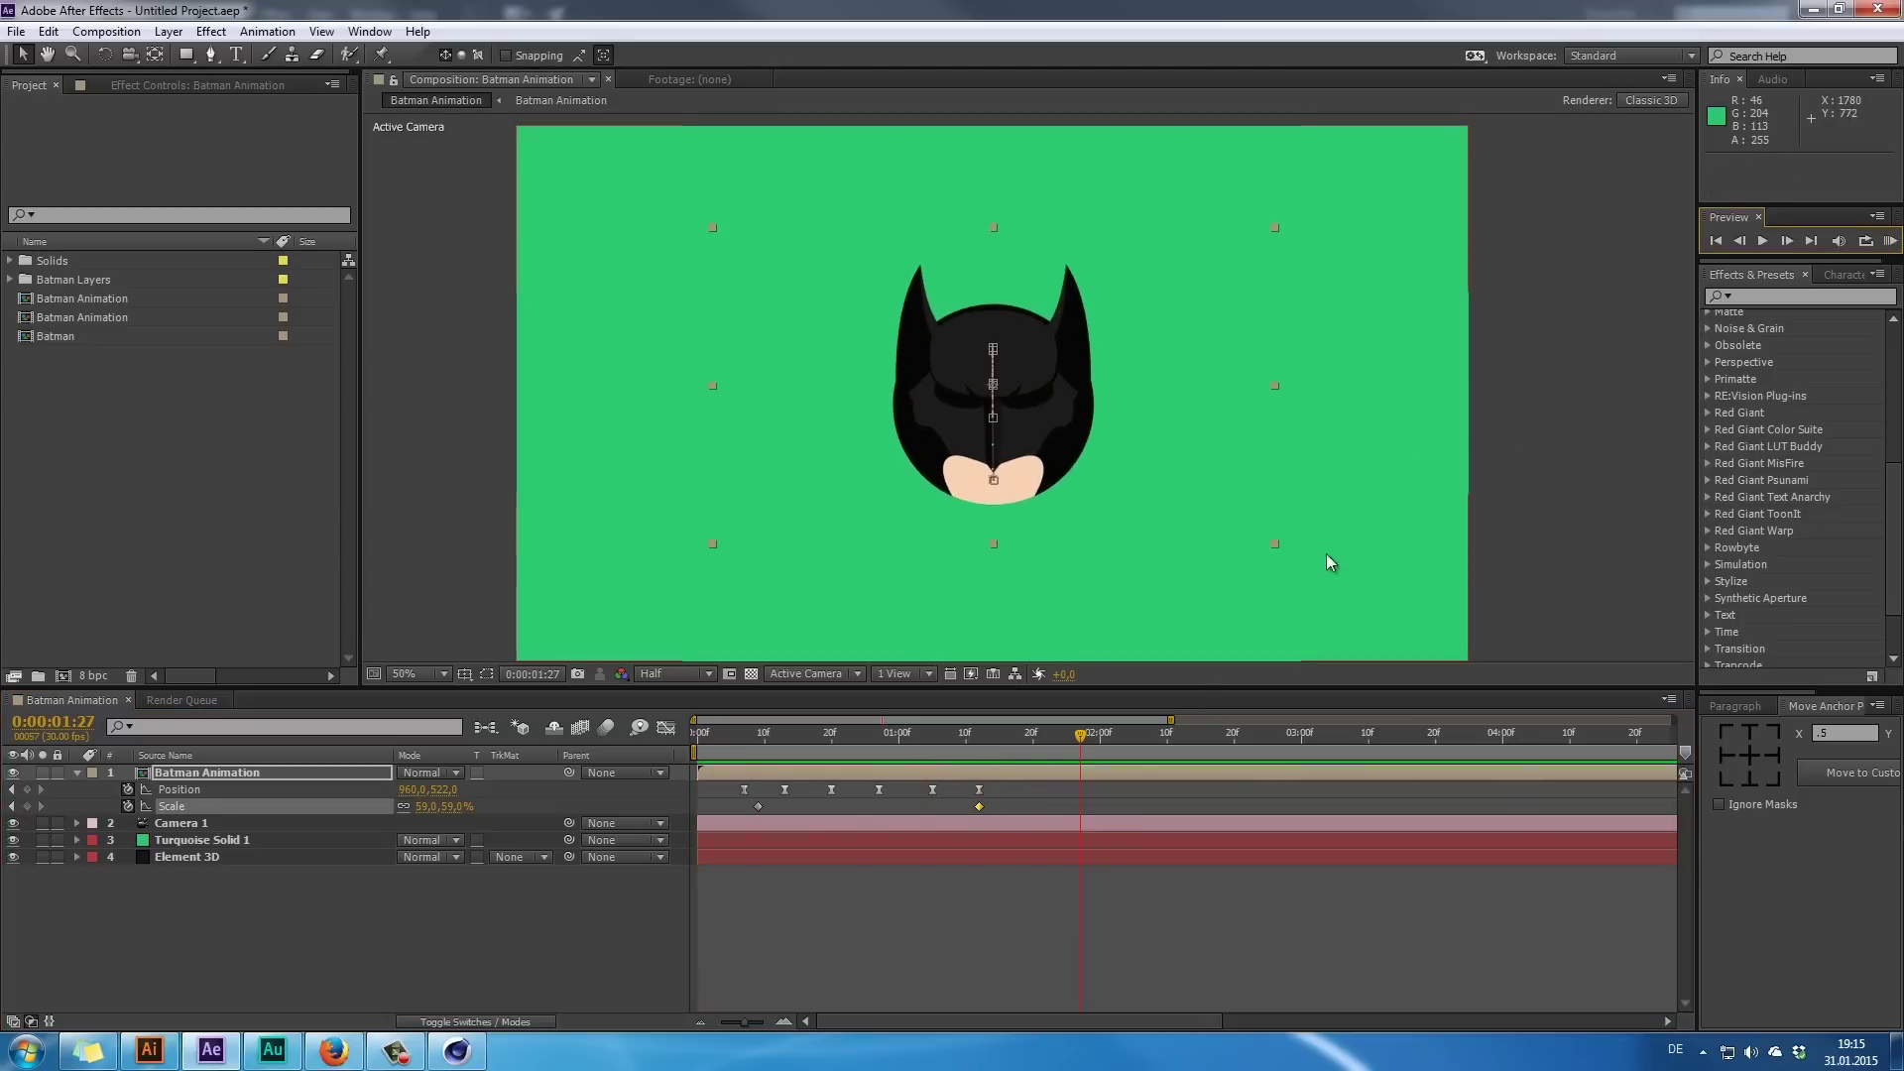
- At 0:00:01:05, move the Element 3D layer above Batman Animation, then try orbiting the camera and undo the orbit
drag(863, 735, 932, 756)
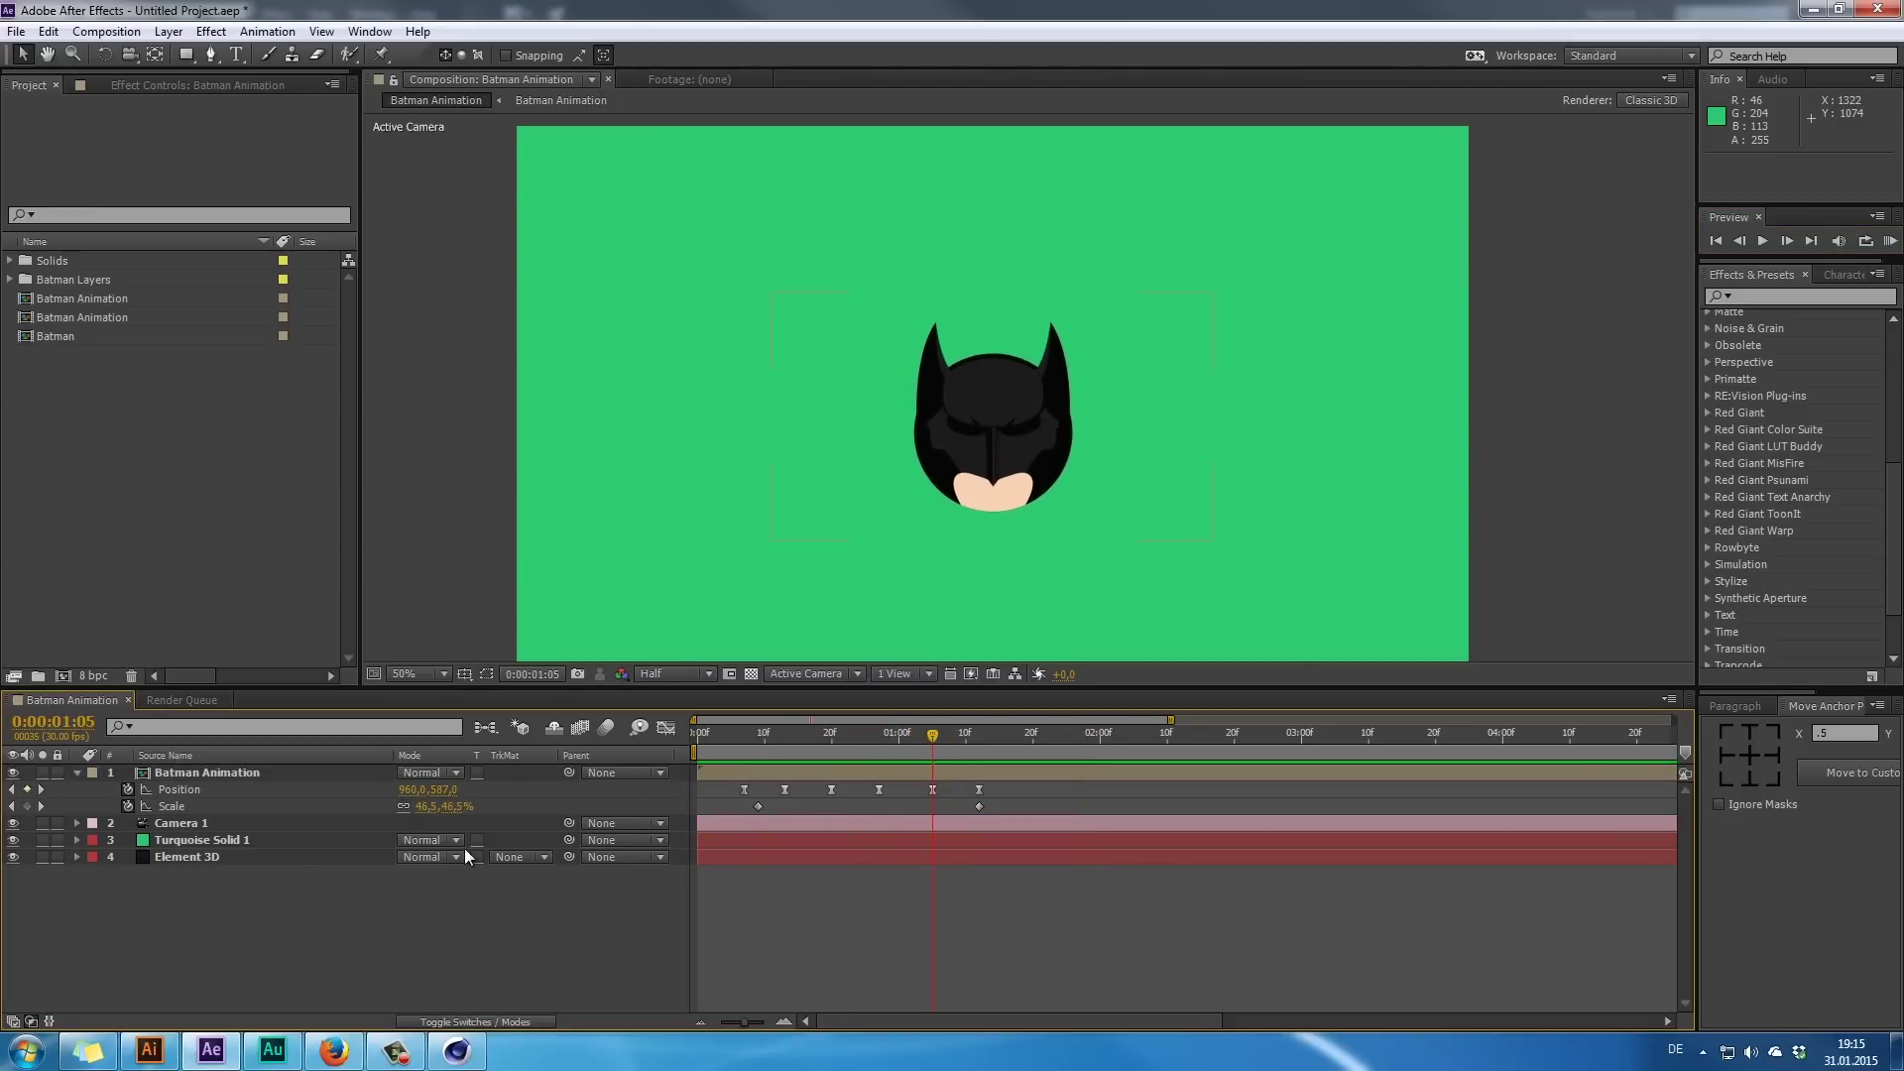
drag(206, 858, 210, 766)
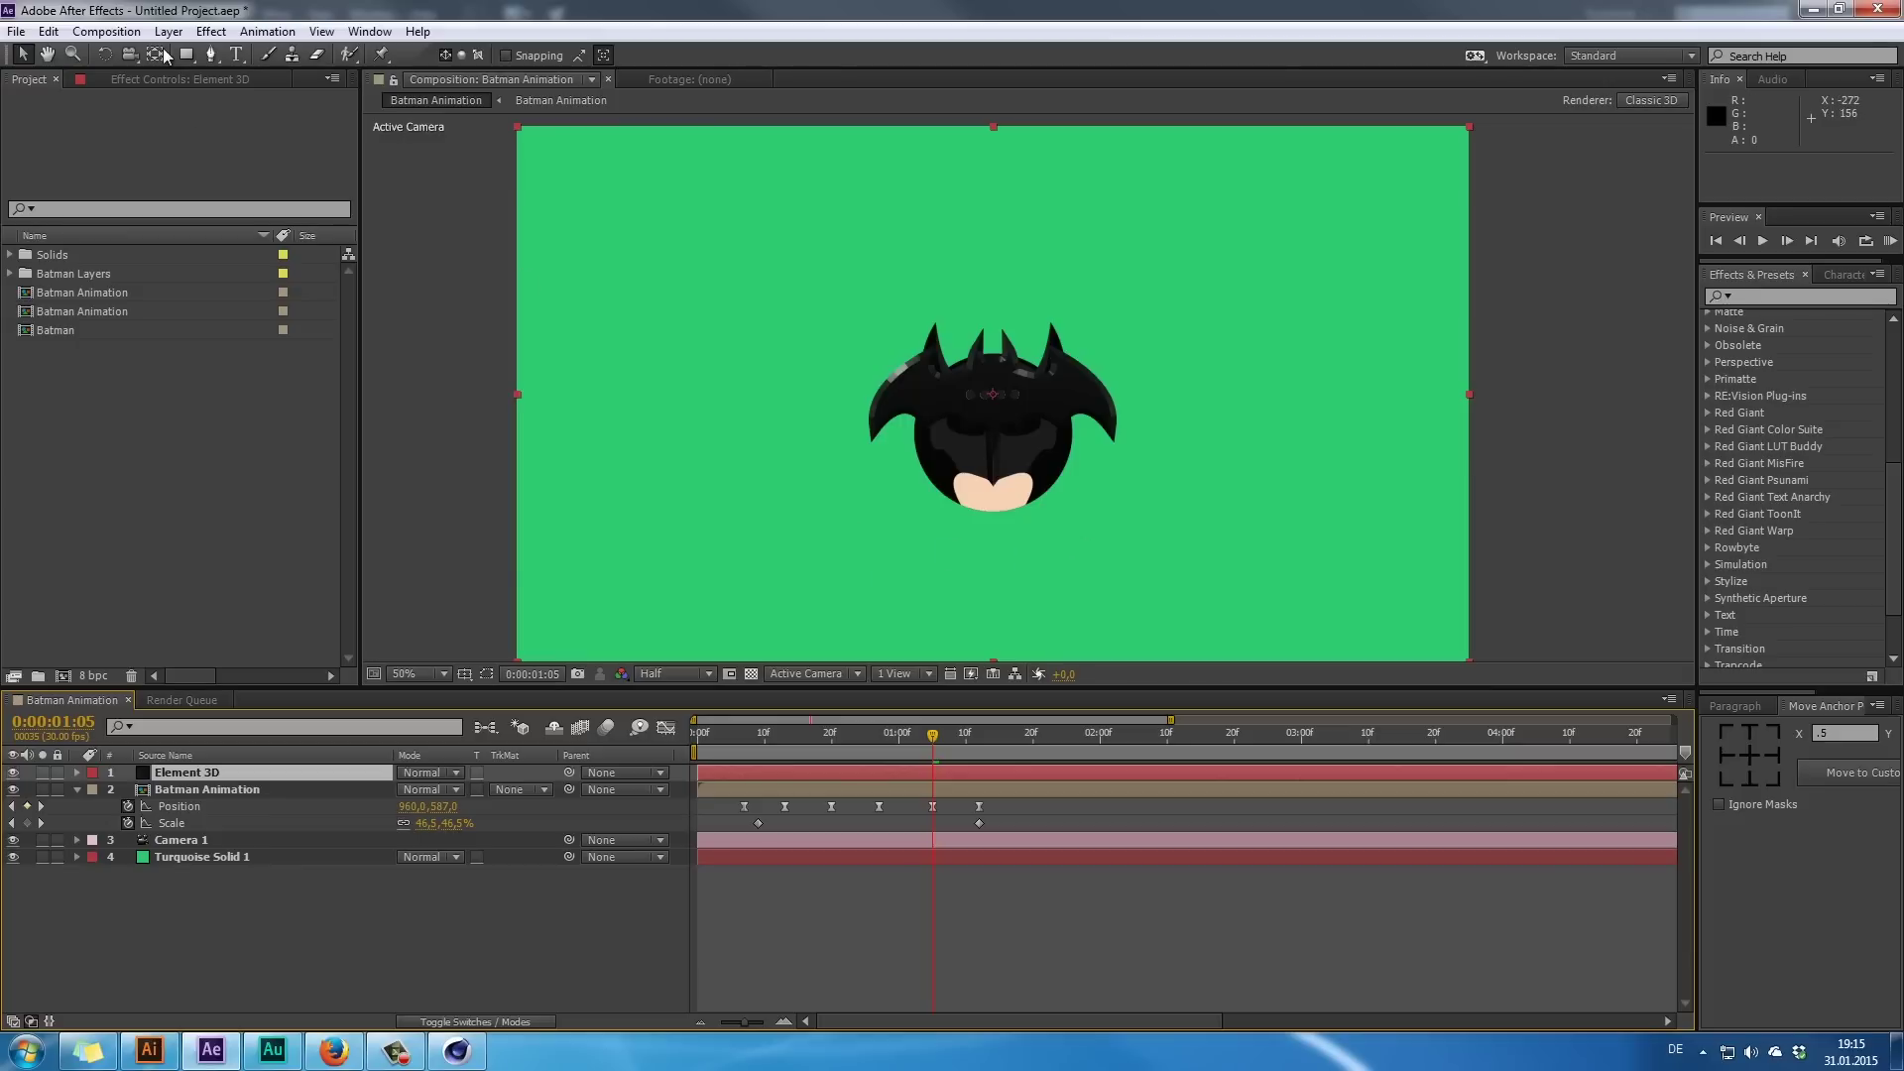
click(128, 56)
mouse_move(994, 437)
mouse_down()
mouse_move(896, 352)
mouse_move(994, 450)
mouse_move(999, 415)
mouse_move(982, 416)
mouse_move(994, 454)
mouse_up()
key(ctrl+z)
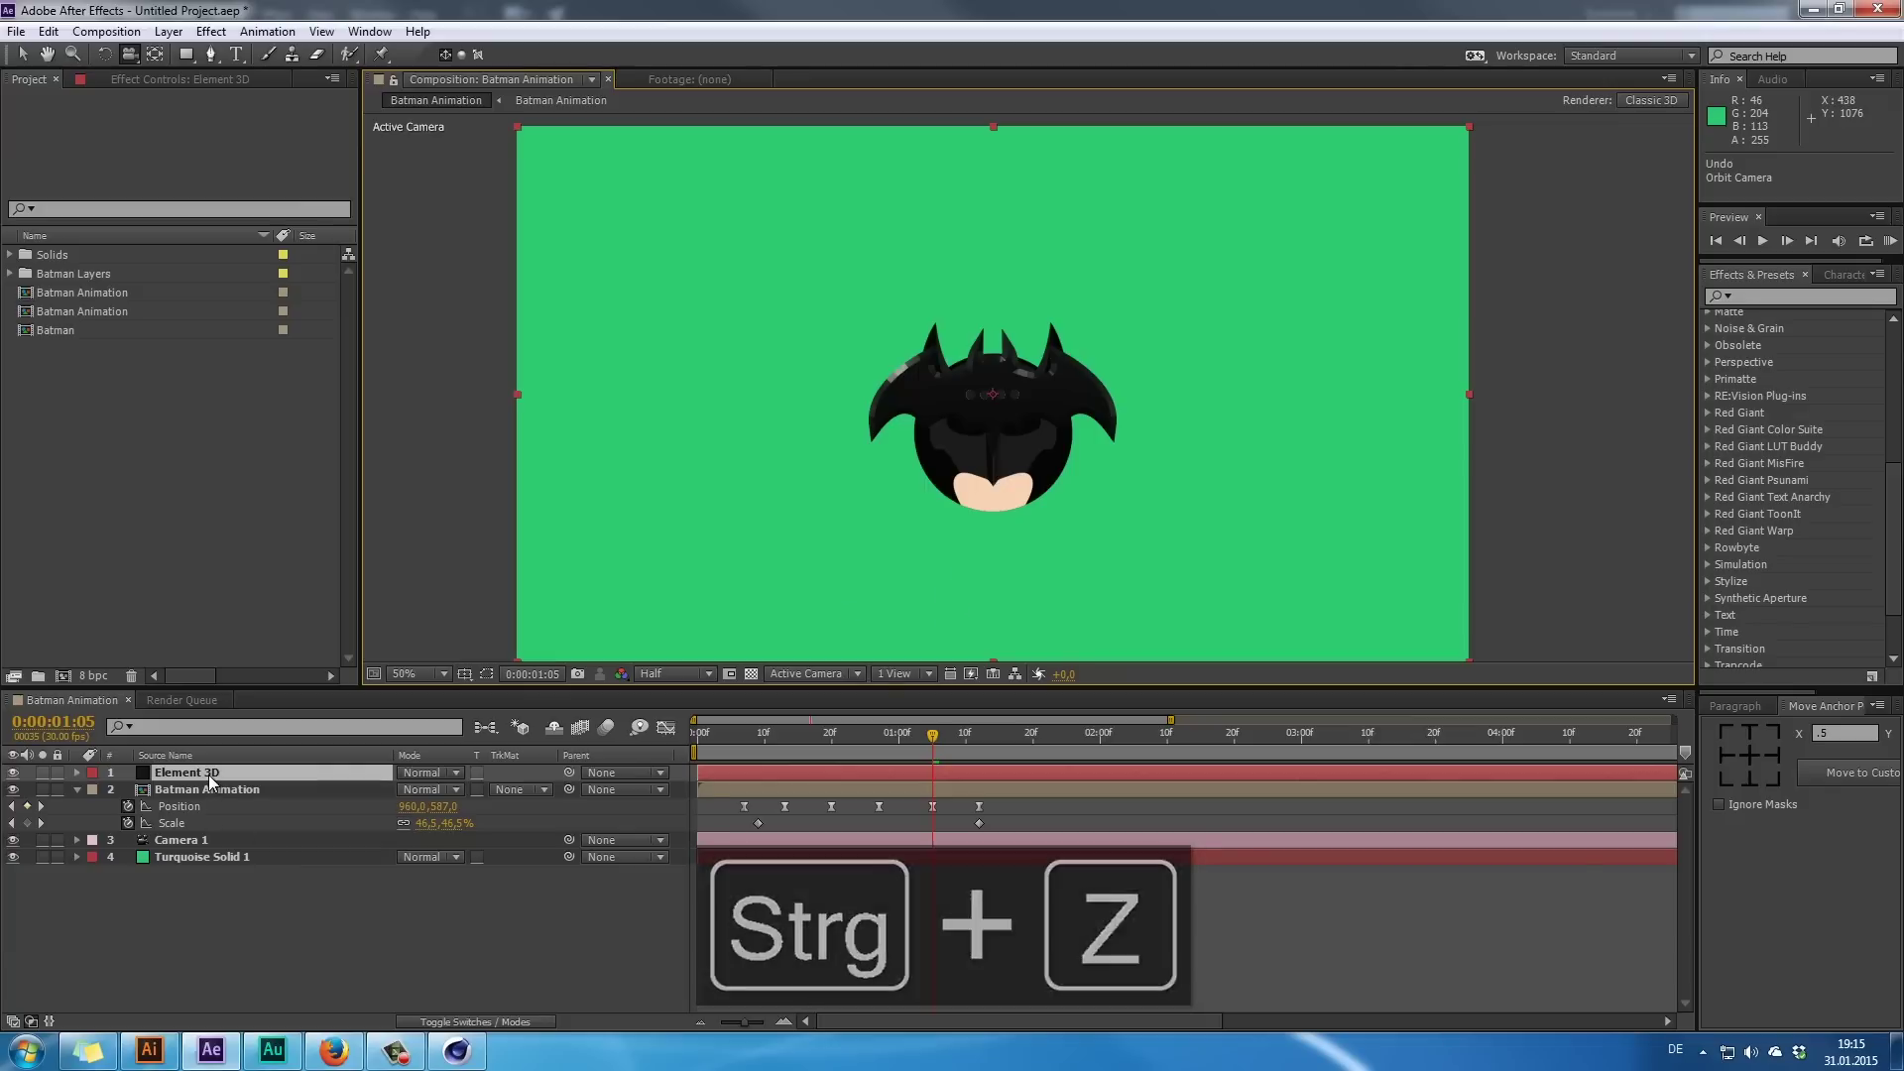
- Move the Element 3D layer directly below Batman Animation and open the Particle Look settings of its Group 1
drag(208, 775, 208, 827)
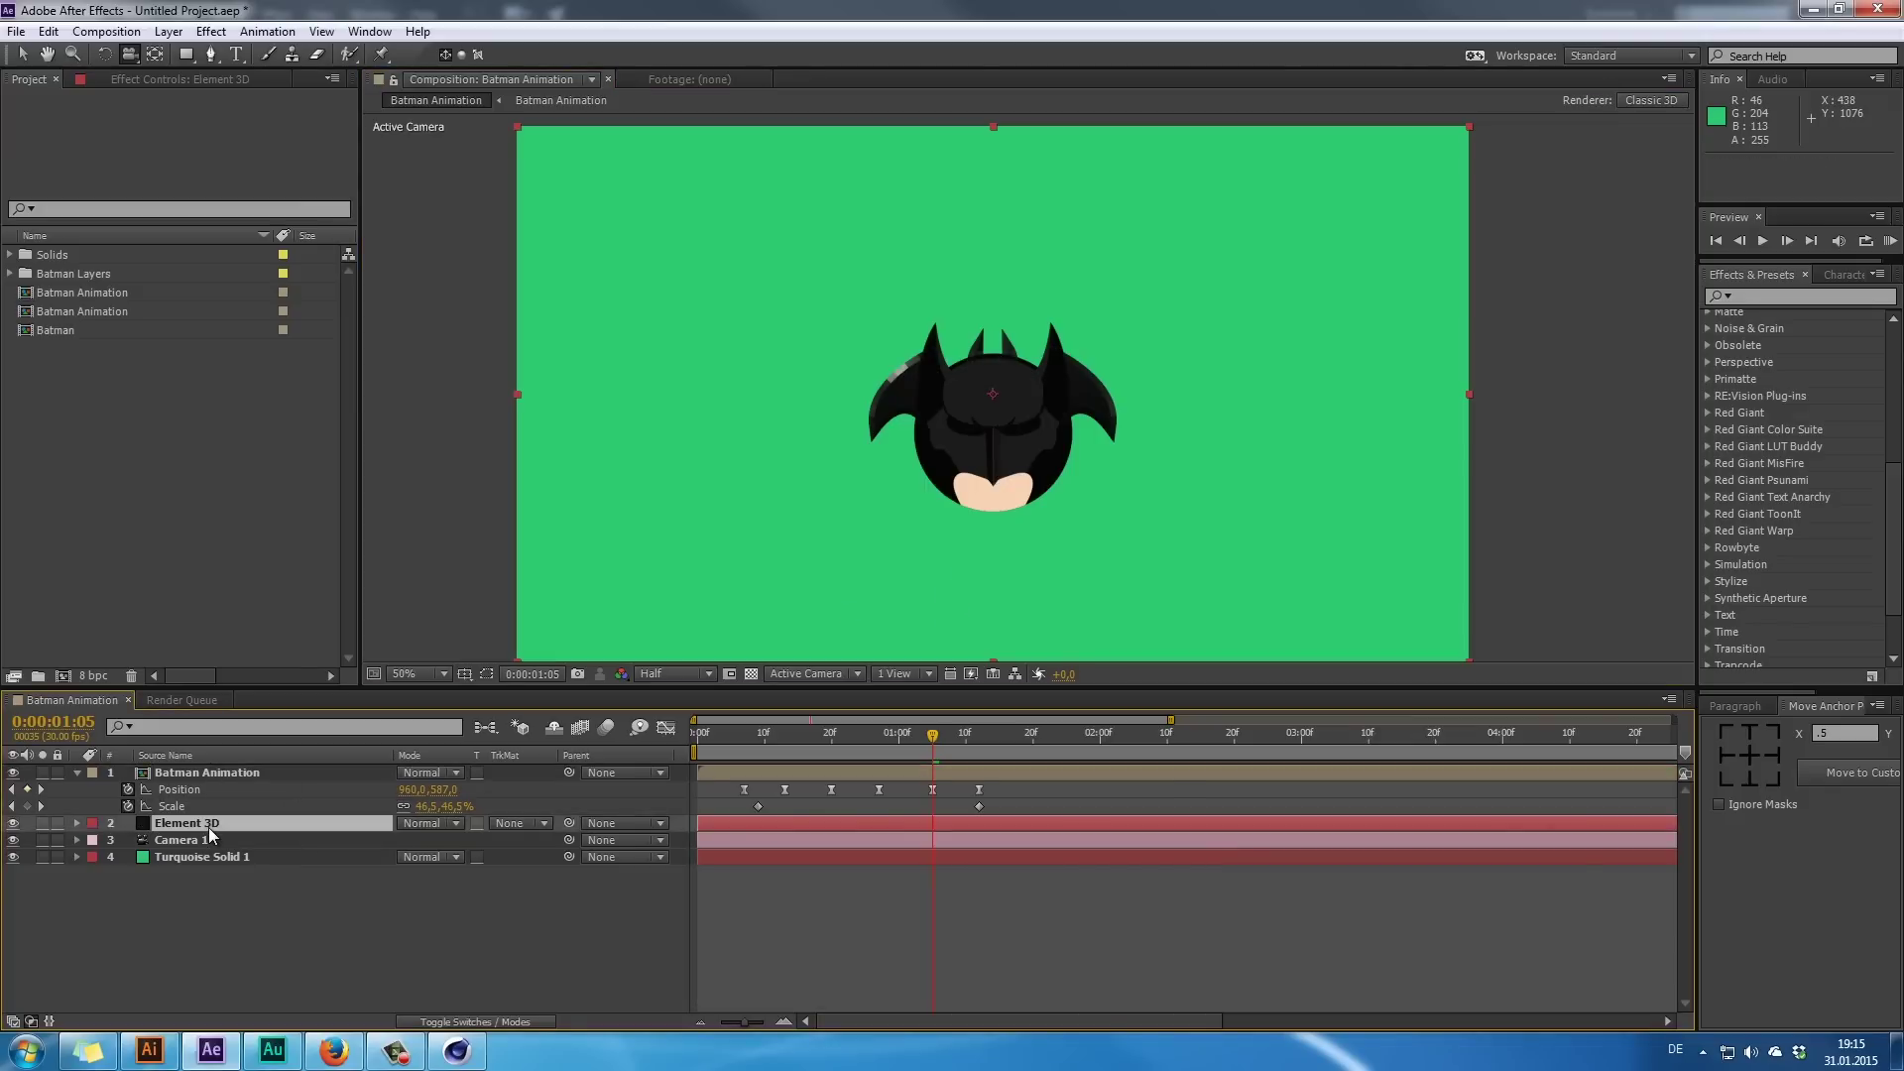
scroll(833, 484, up, 2)
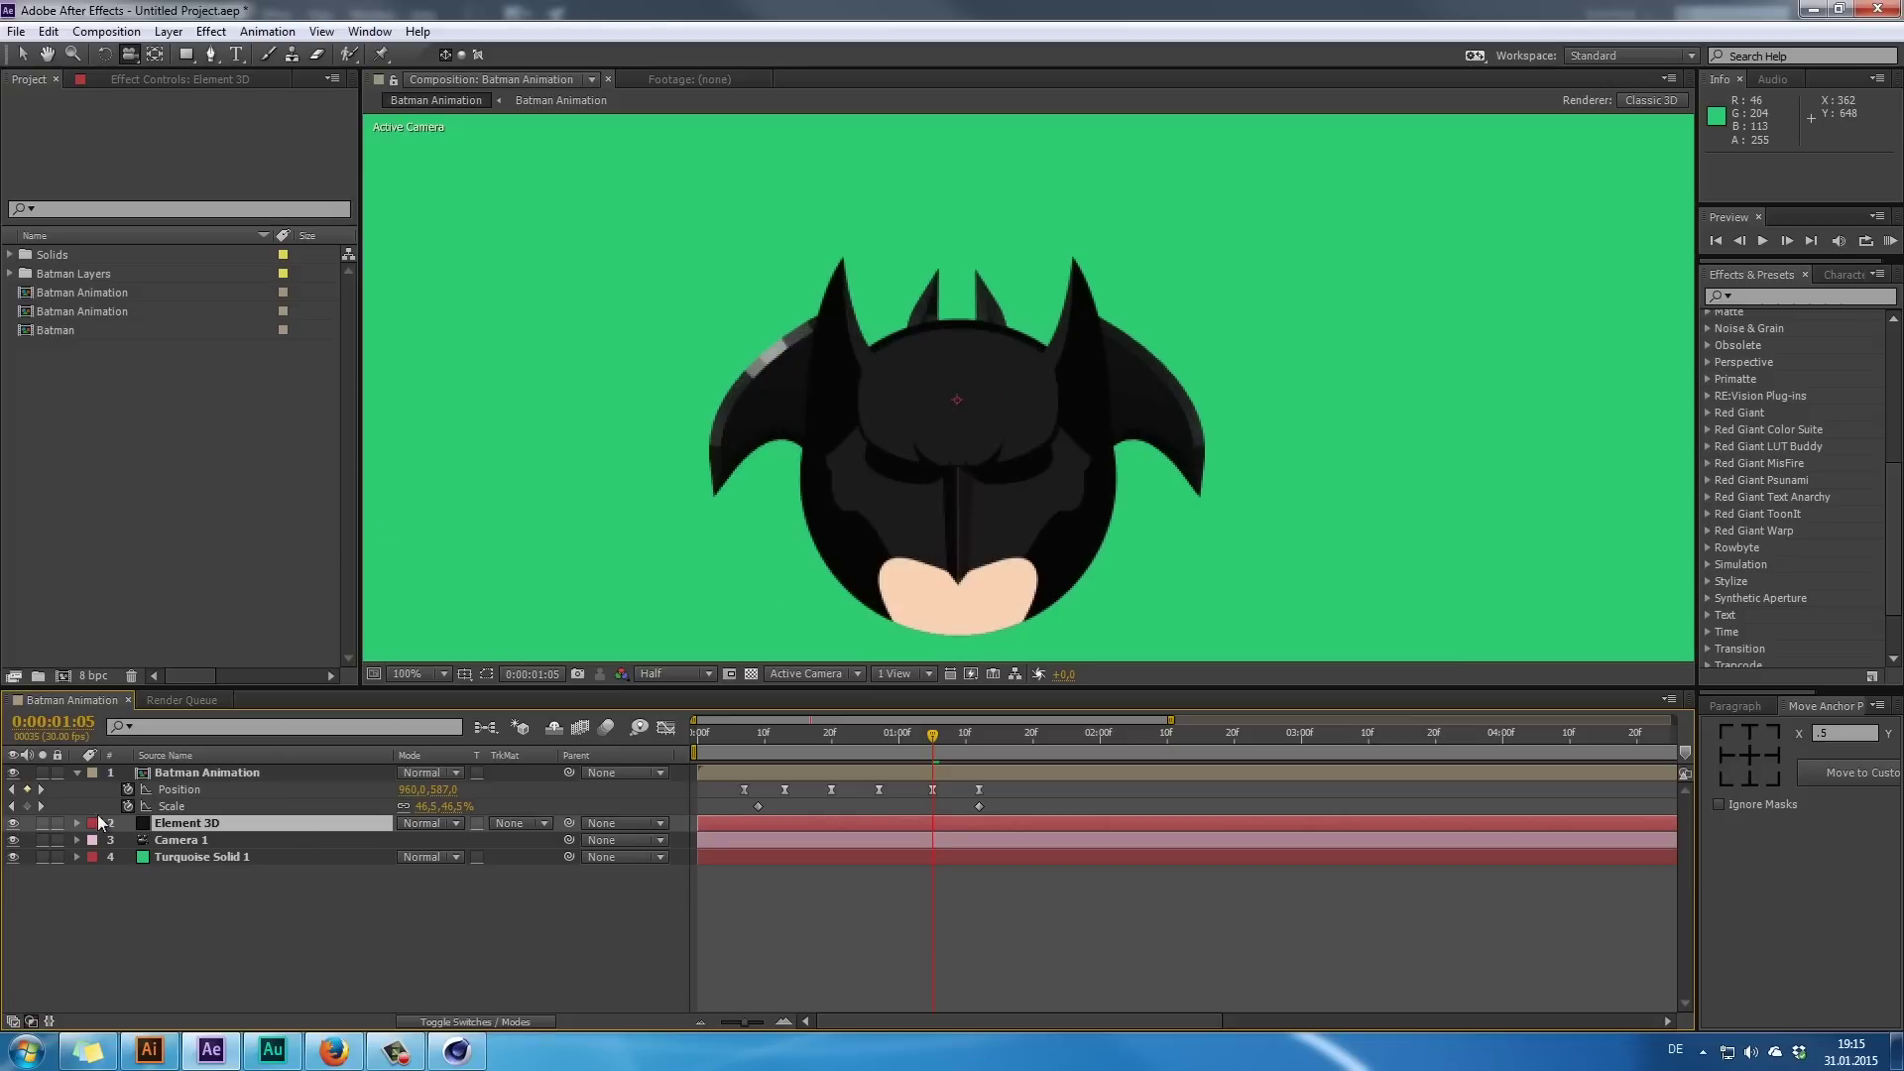
click(194, 79)
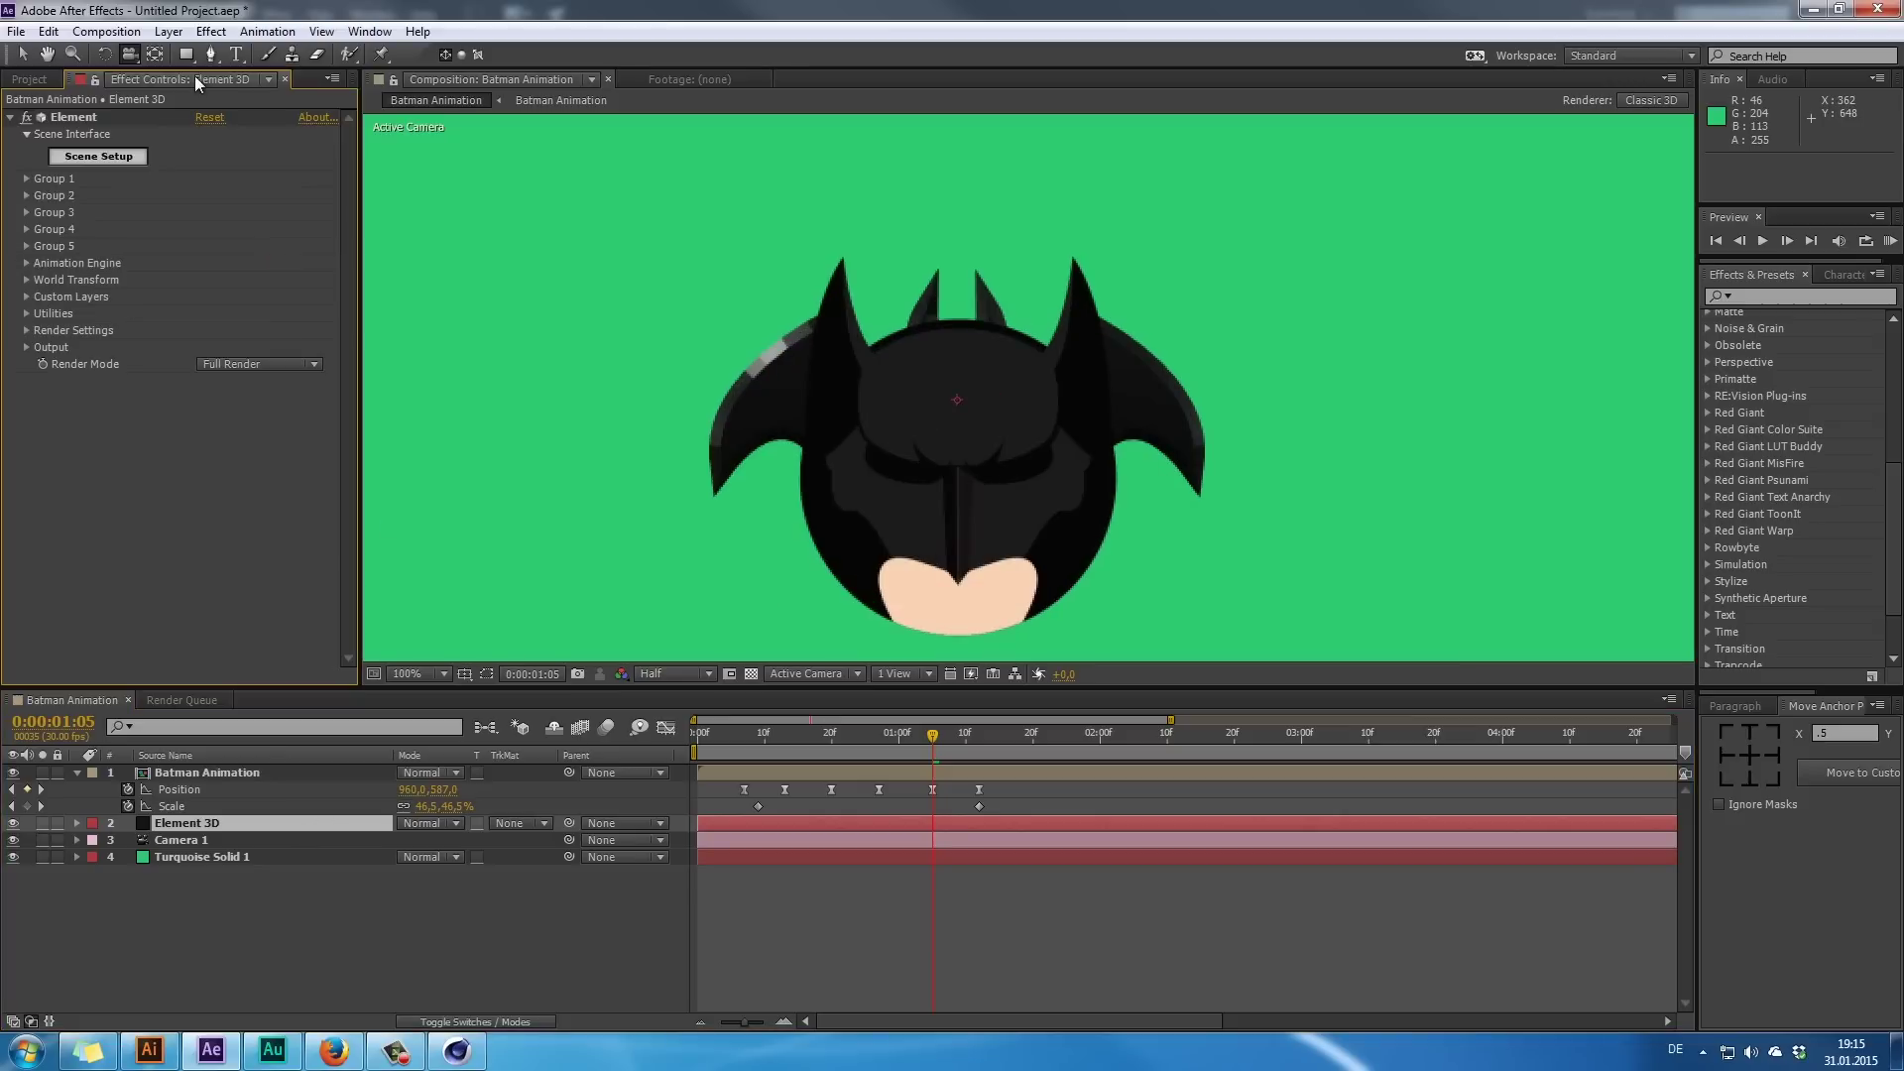
click(27, 179)
click(45, 212)
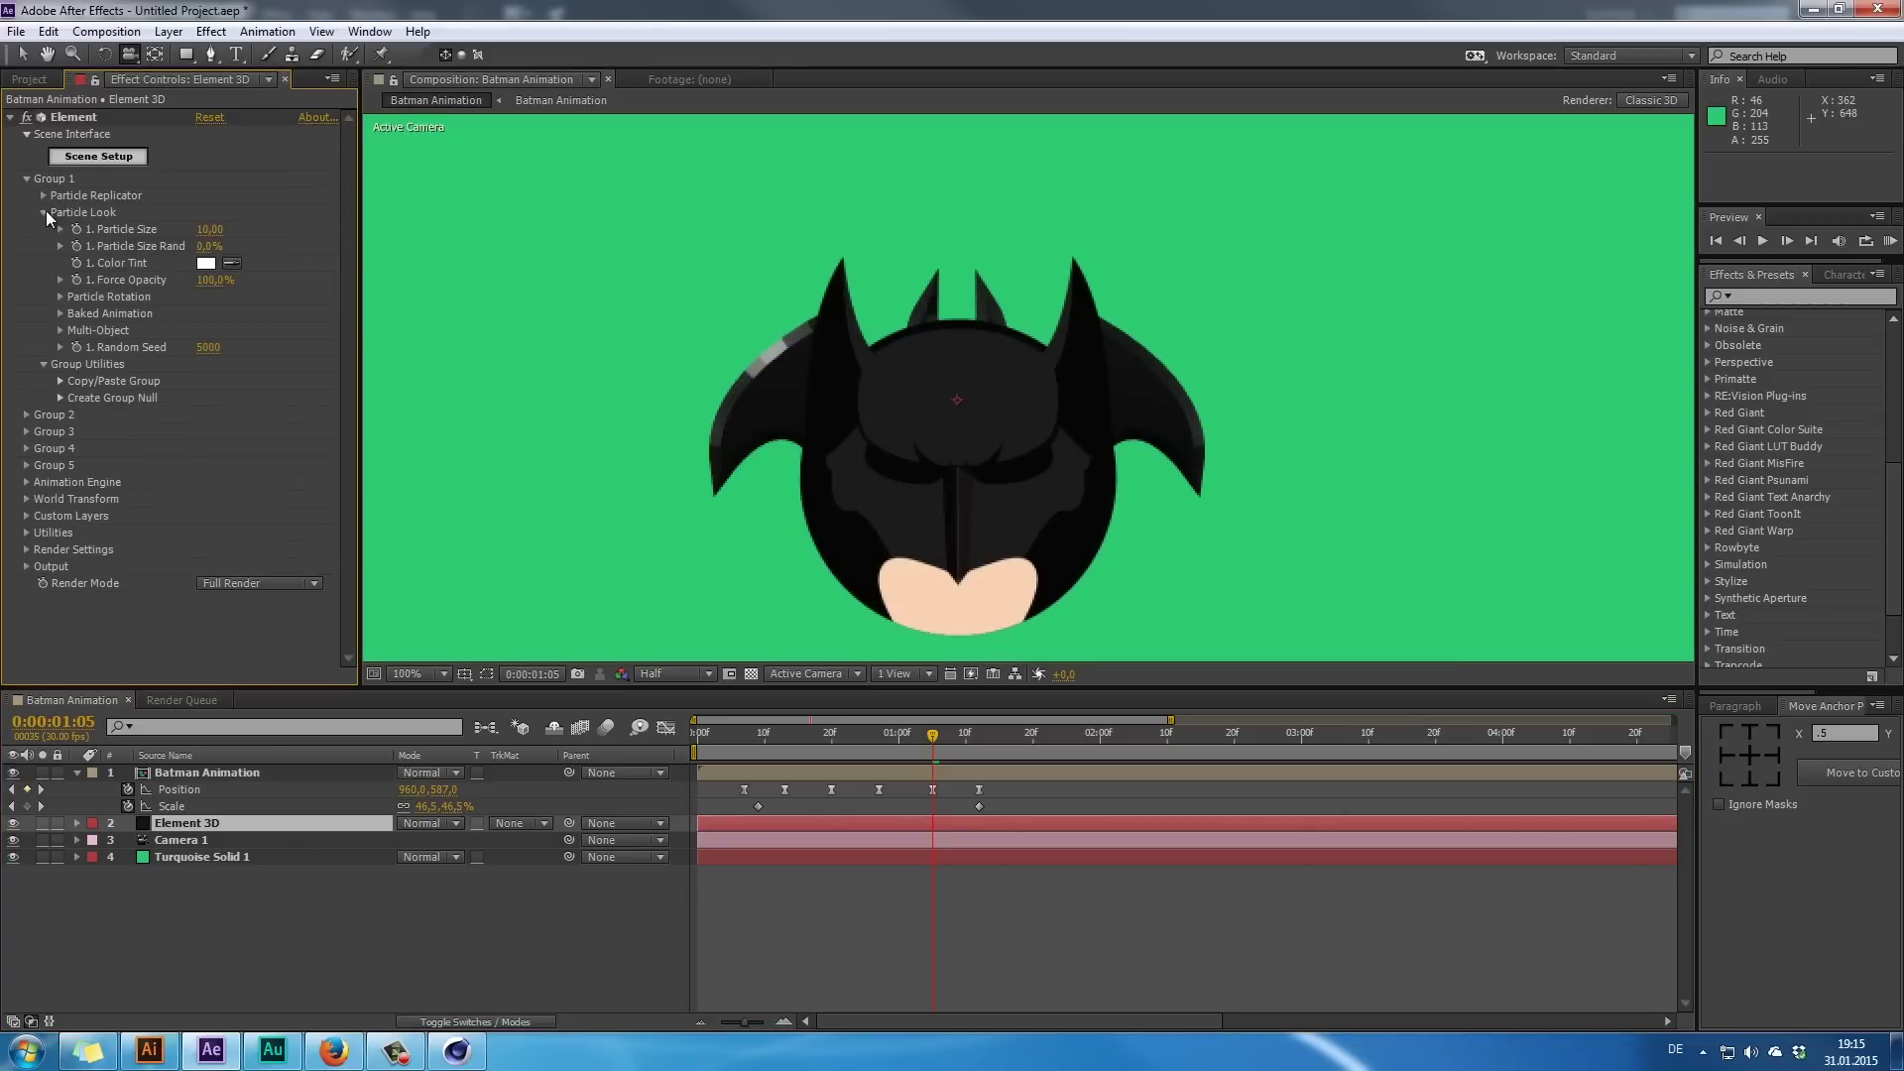
- Try Group 1 Particle Size values of 10.97 and 9.84 to compare the batarang with the Batman head
drag(208, 228, 376, 294)
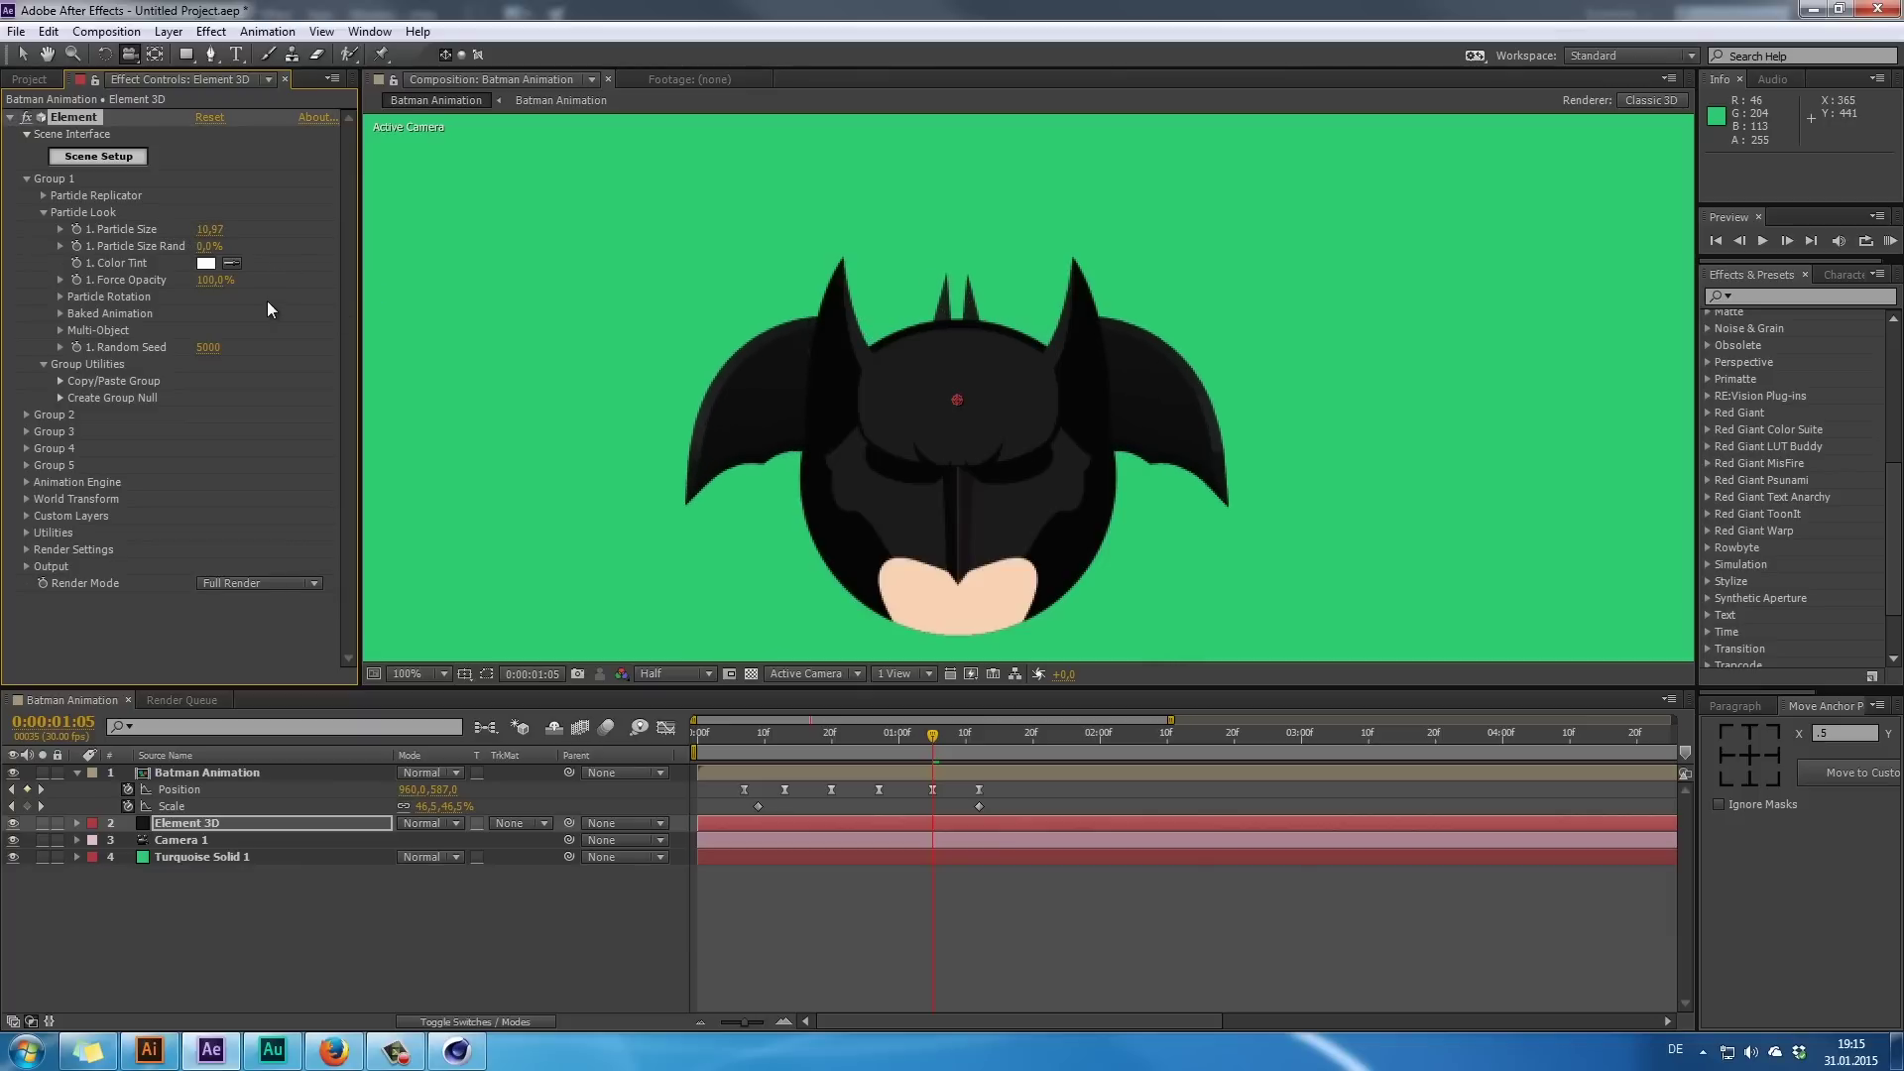
key(ctrl+z)
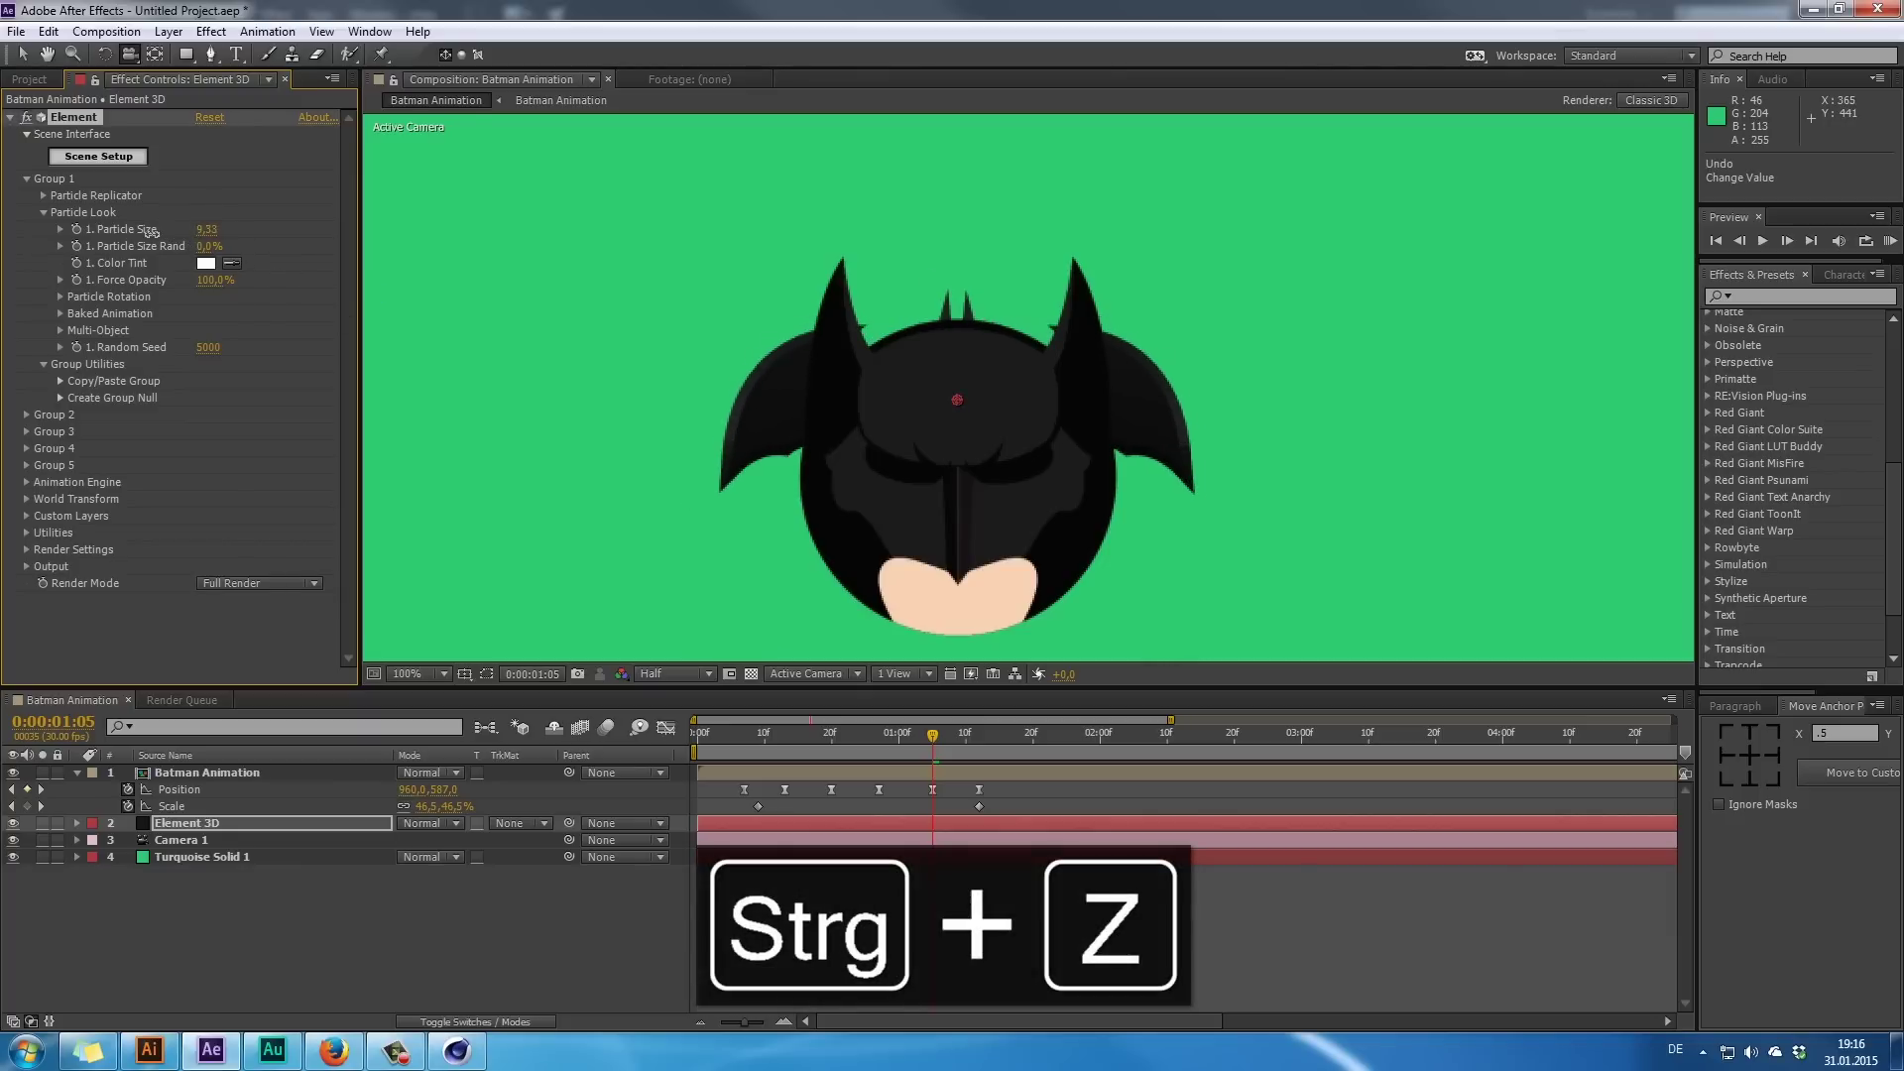
drag(152, 233, 220, 250)
scroll(764, 376, up, 1)
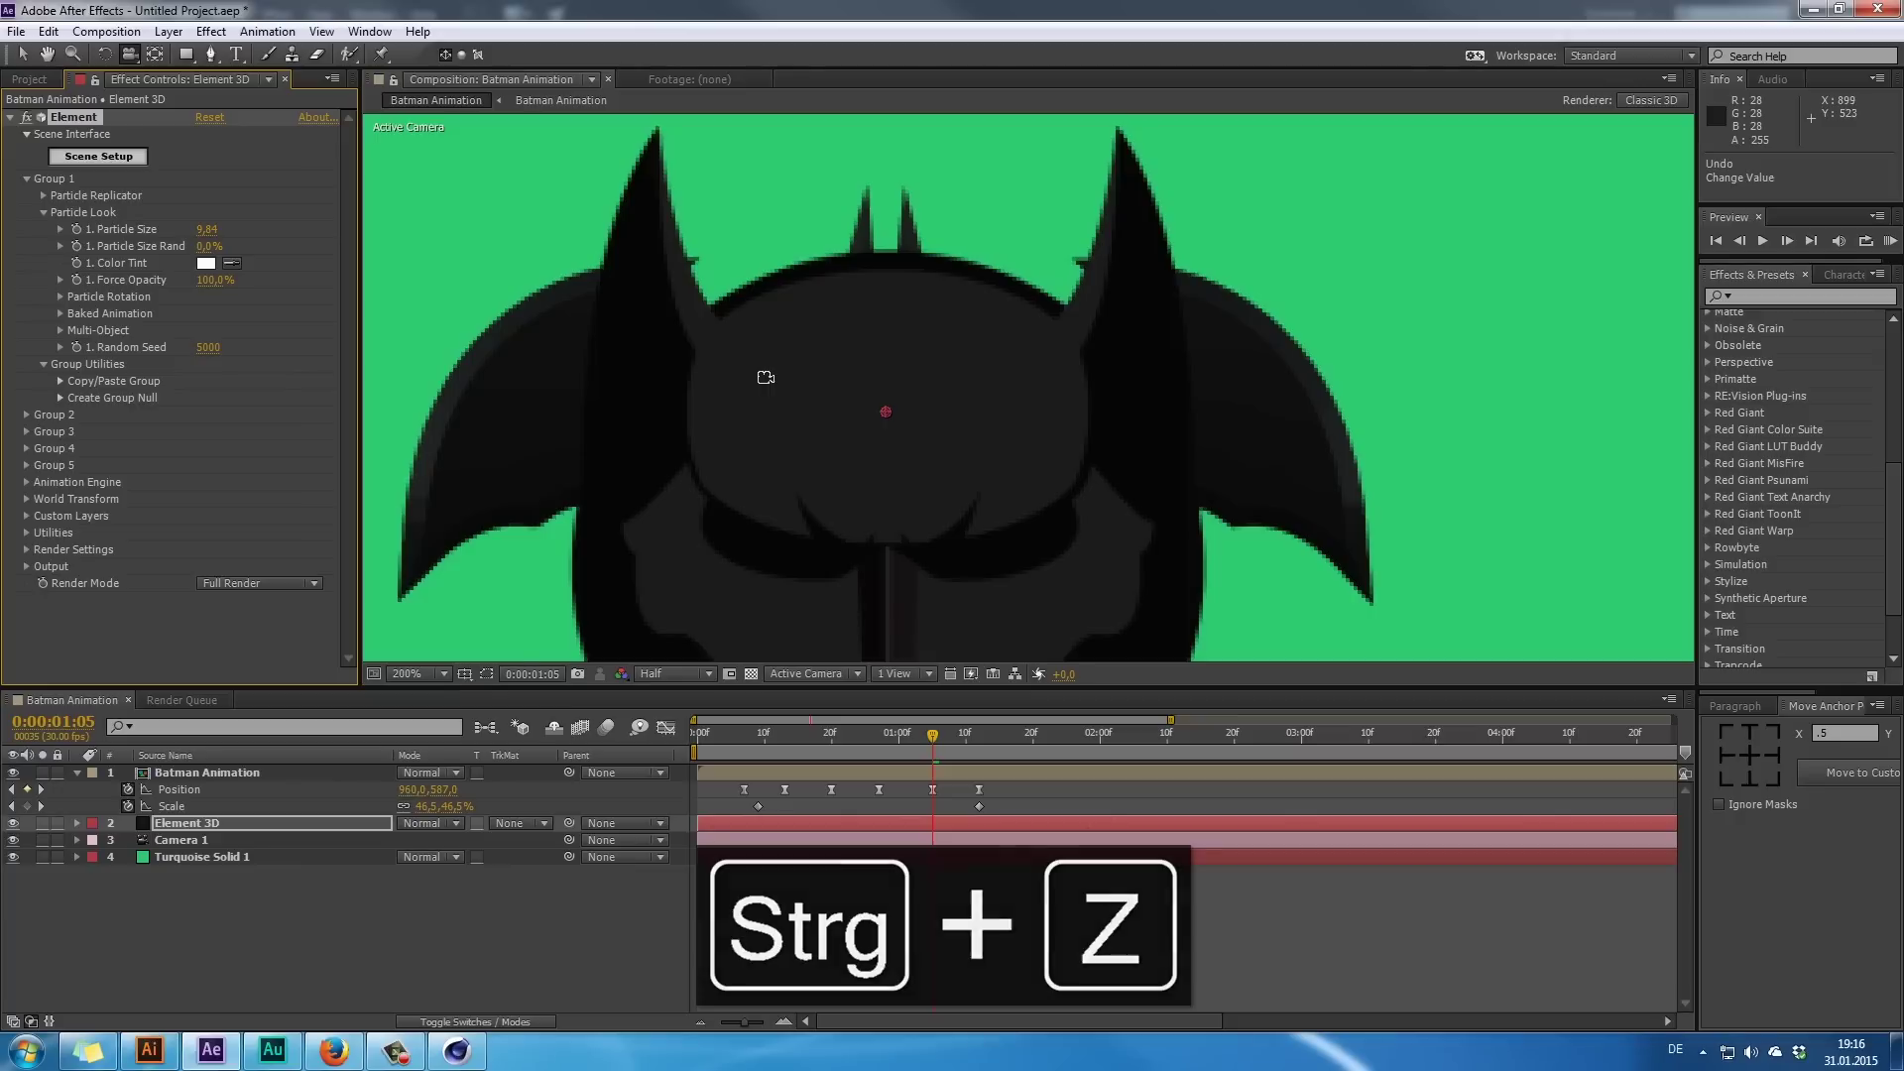
scroll(765, 376, down, 1)
- Move the Element 3D layer back above Batman Animation and set its Group 1 Particle Size to 5.35
drag(254, 823, 238, 765)
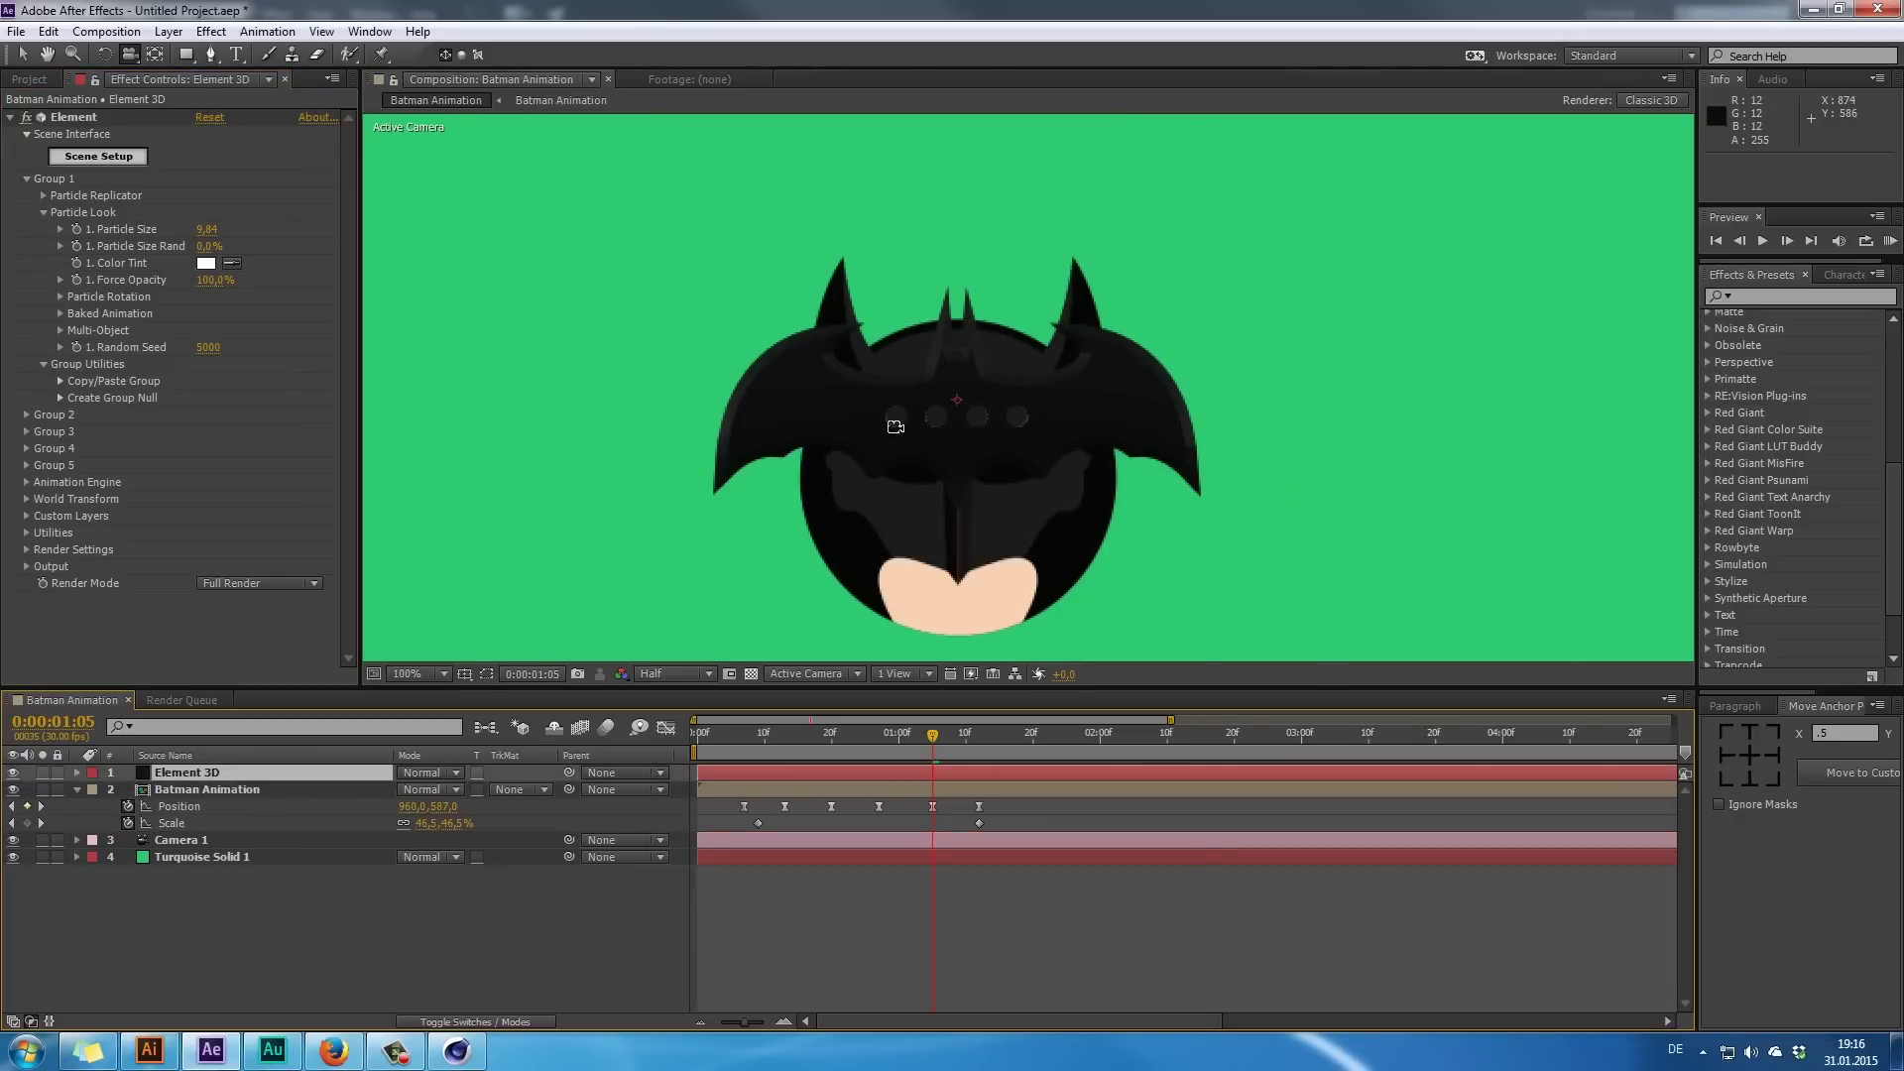
scroll(895, 428, up, 1)
scroll(633, 429, down, 1)
drag(215, 243, 3, 435)
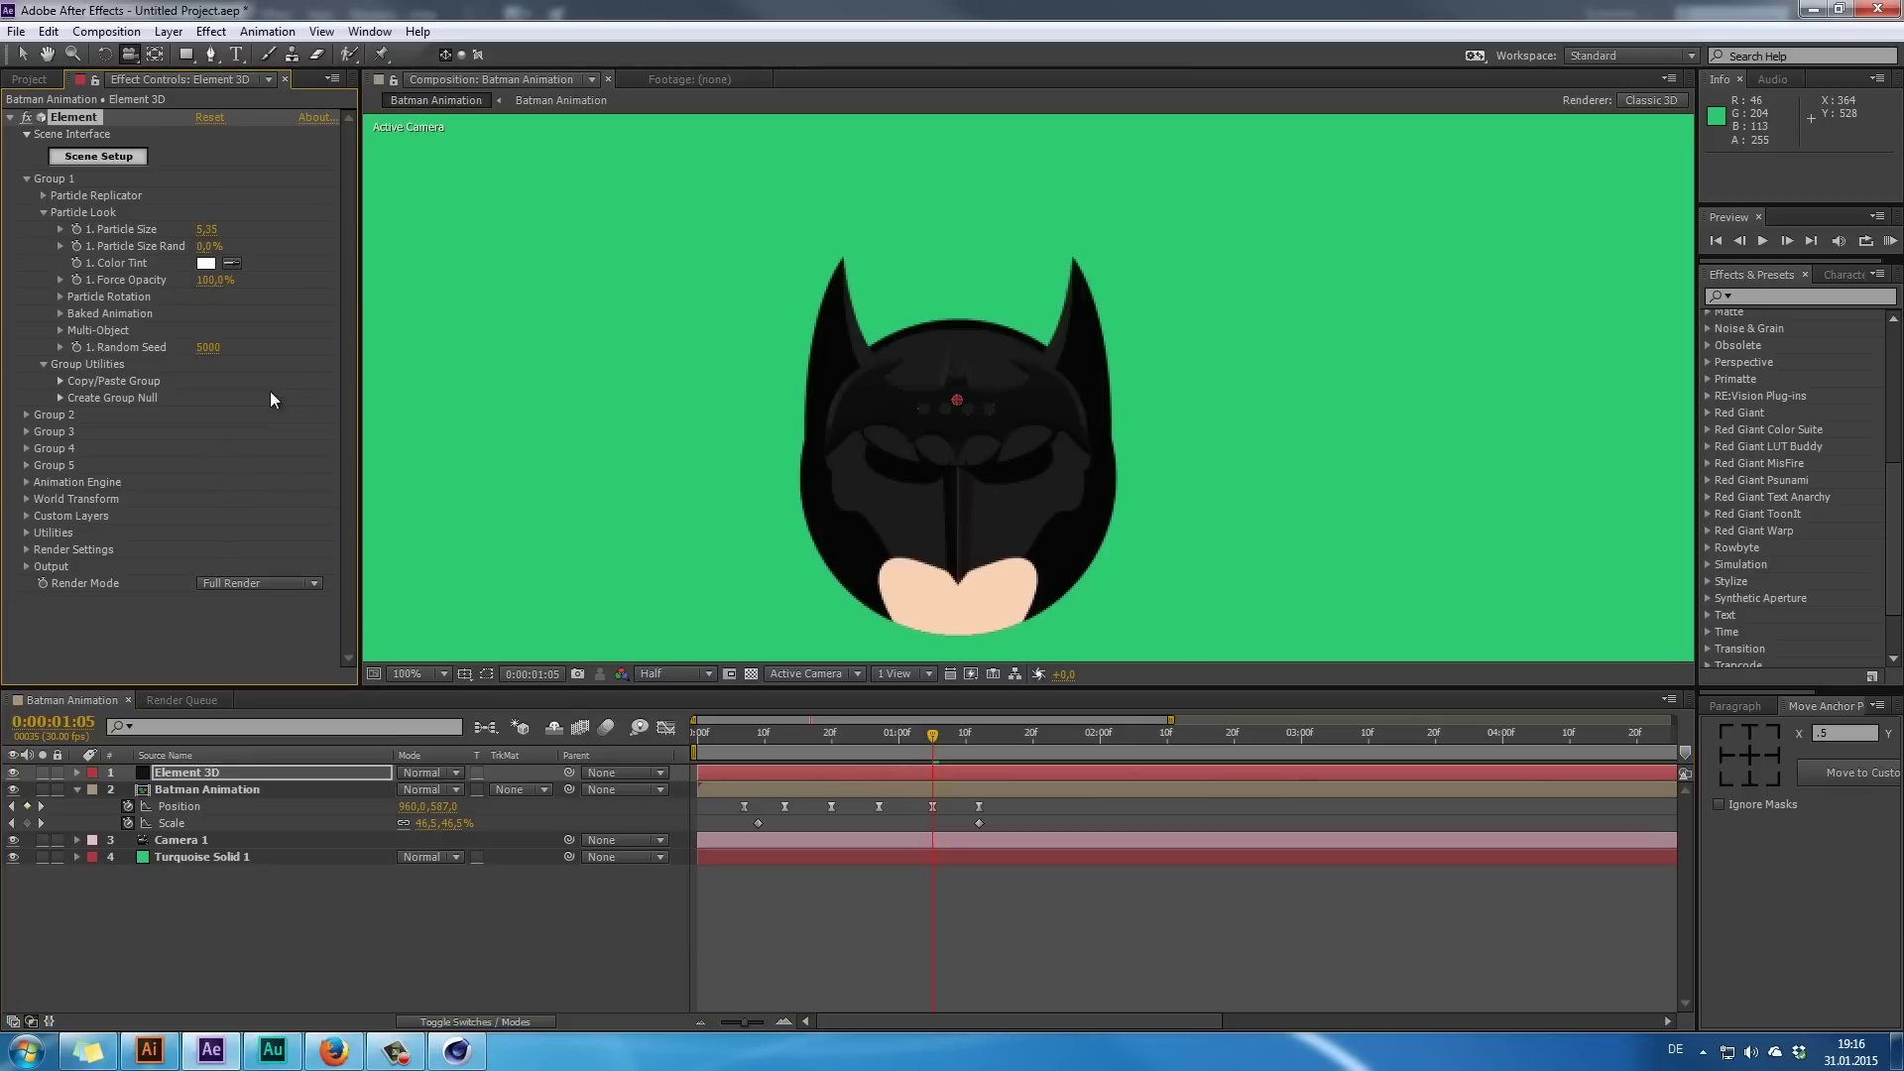
- Lower the batarang on the Batman head by setting Group 1 Position XY to 960, 609 in the Particle Replicator
click(43, 195)
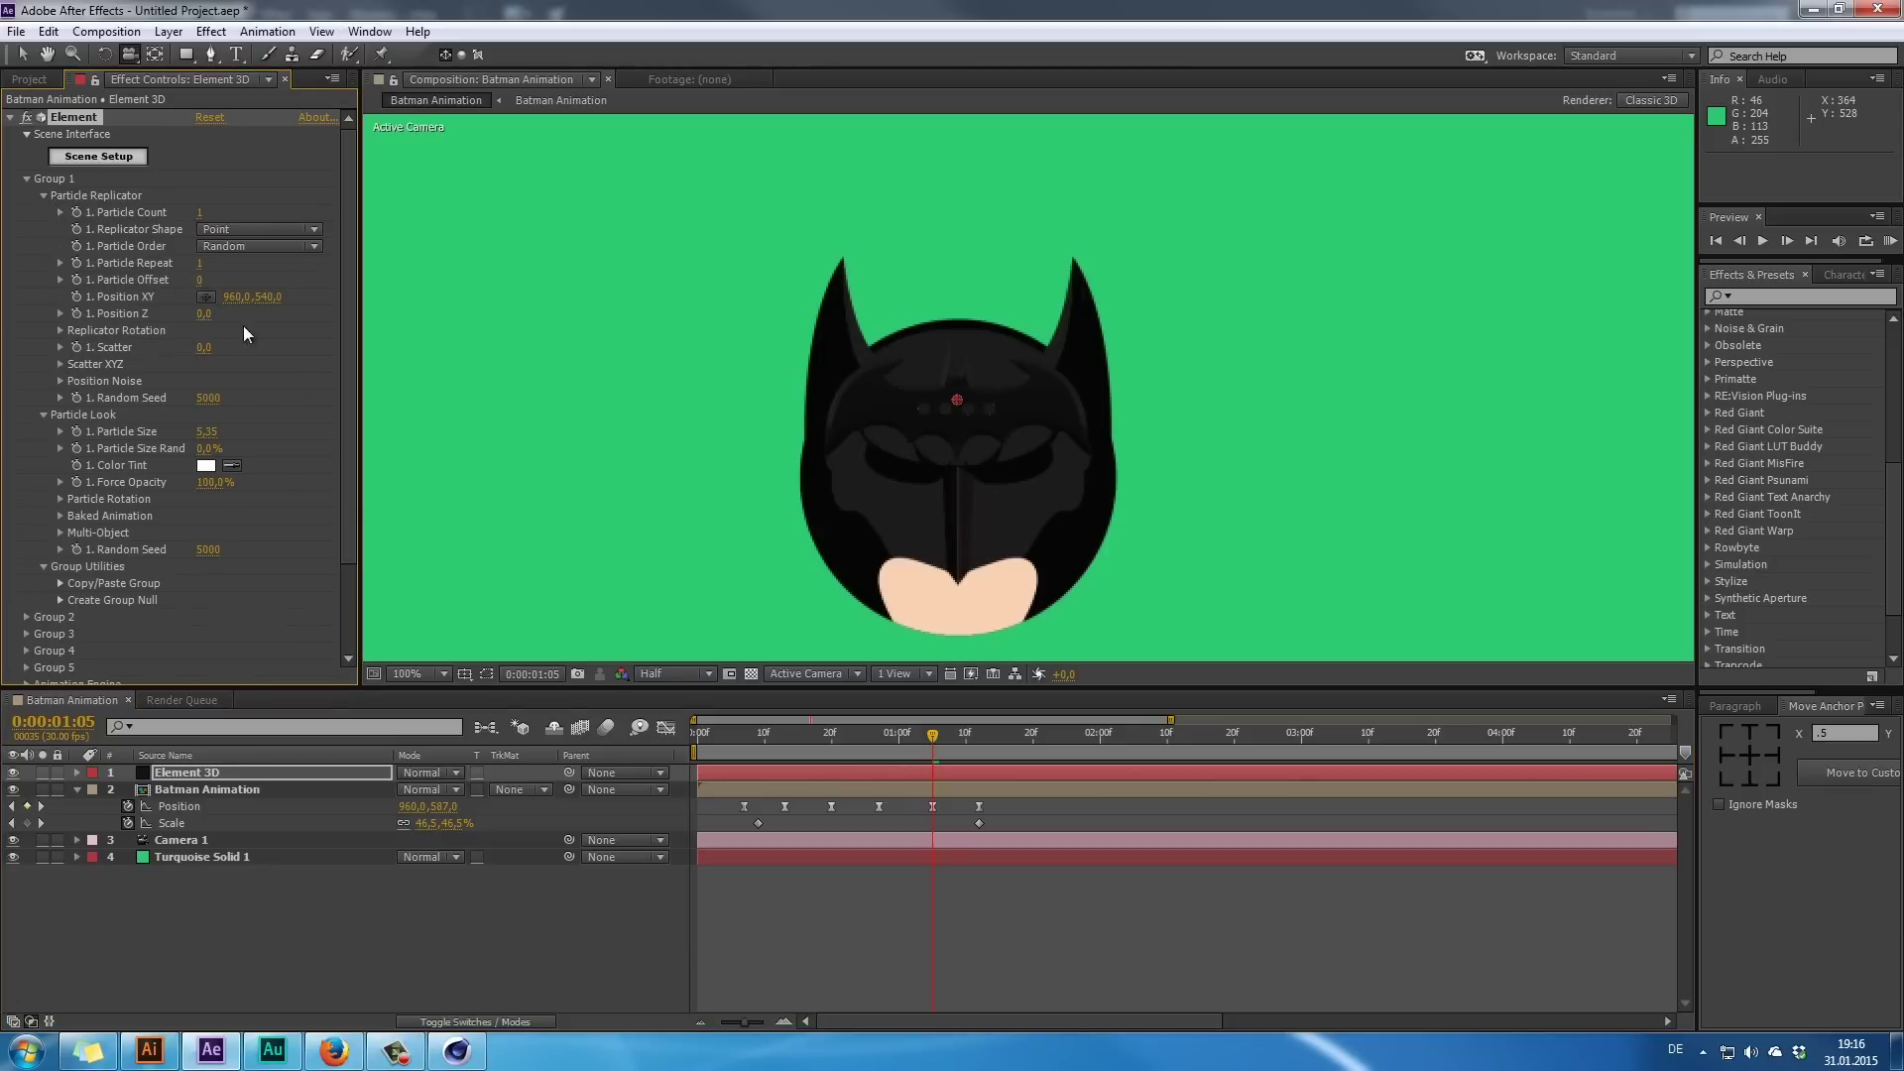
drag(270, 297, 309, 333)
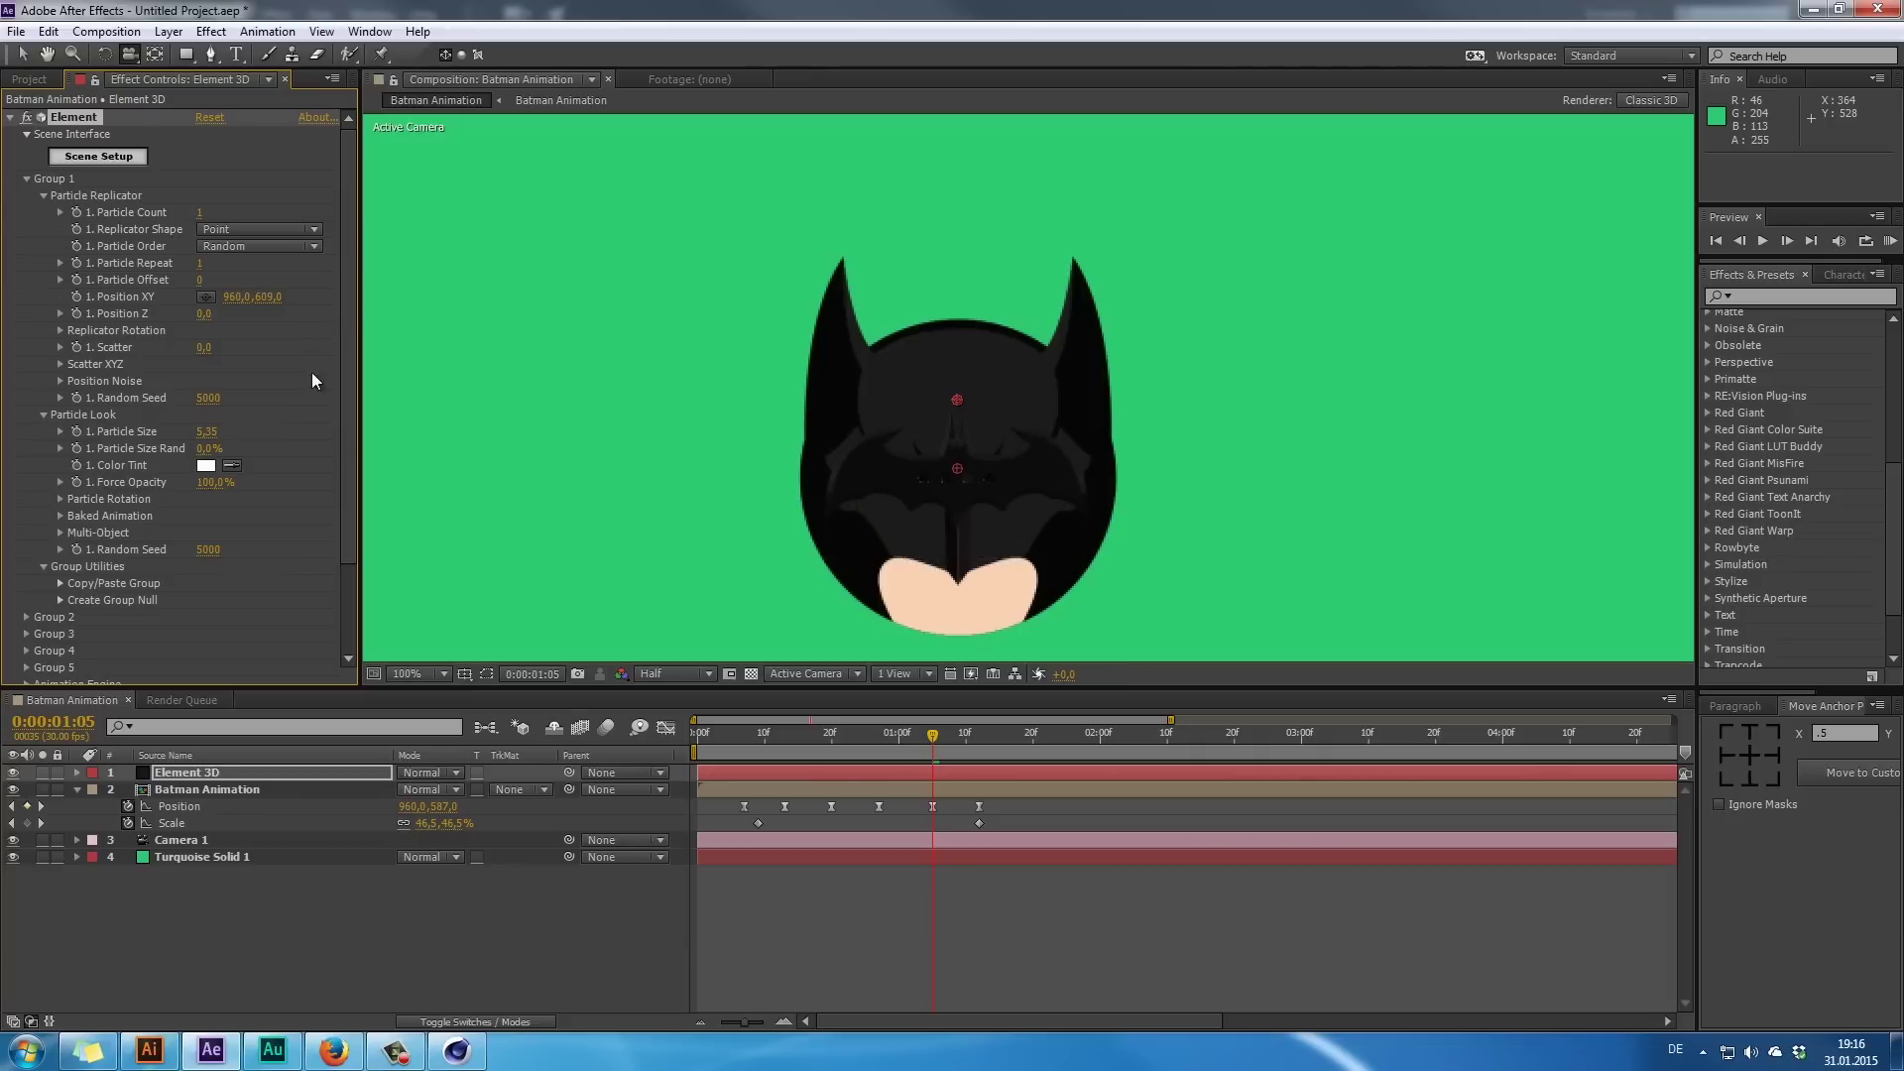
key(comma)
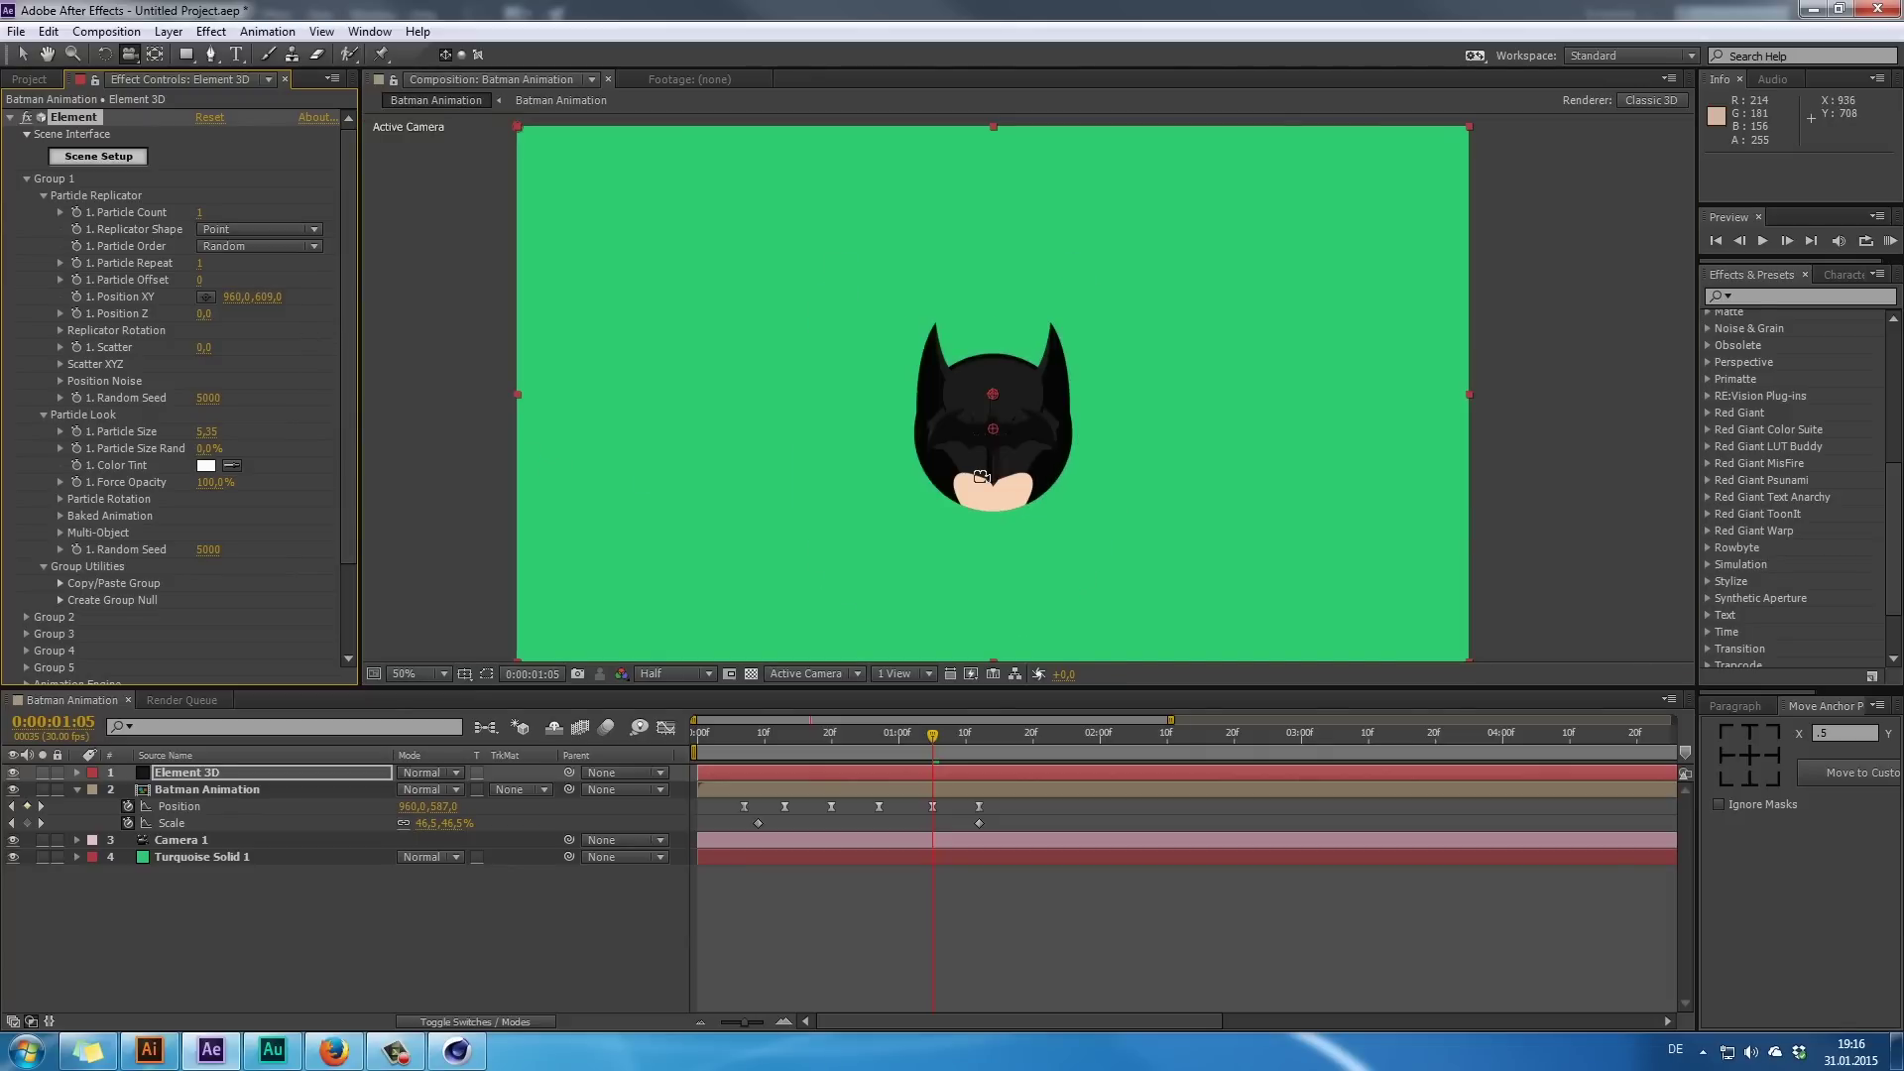
- Try shifting the camera around the Batman head and undo the camera moves
scroll(981, 477, down, 1)
scroll(981, 476, up, 2)
scroll(977, 475, down, 1)
drag(979, 424, 1027, 497)
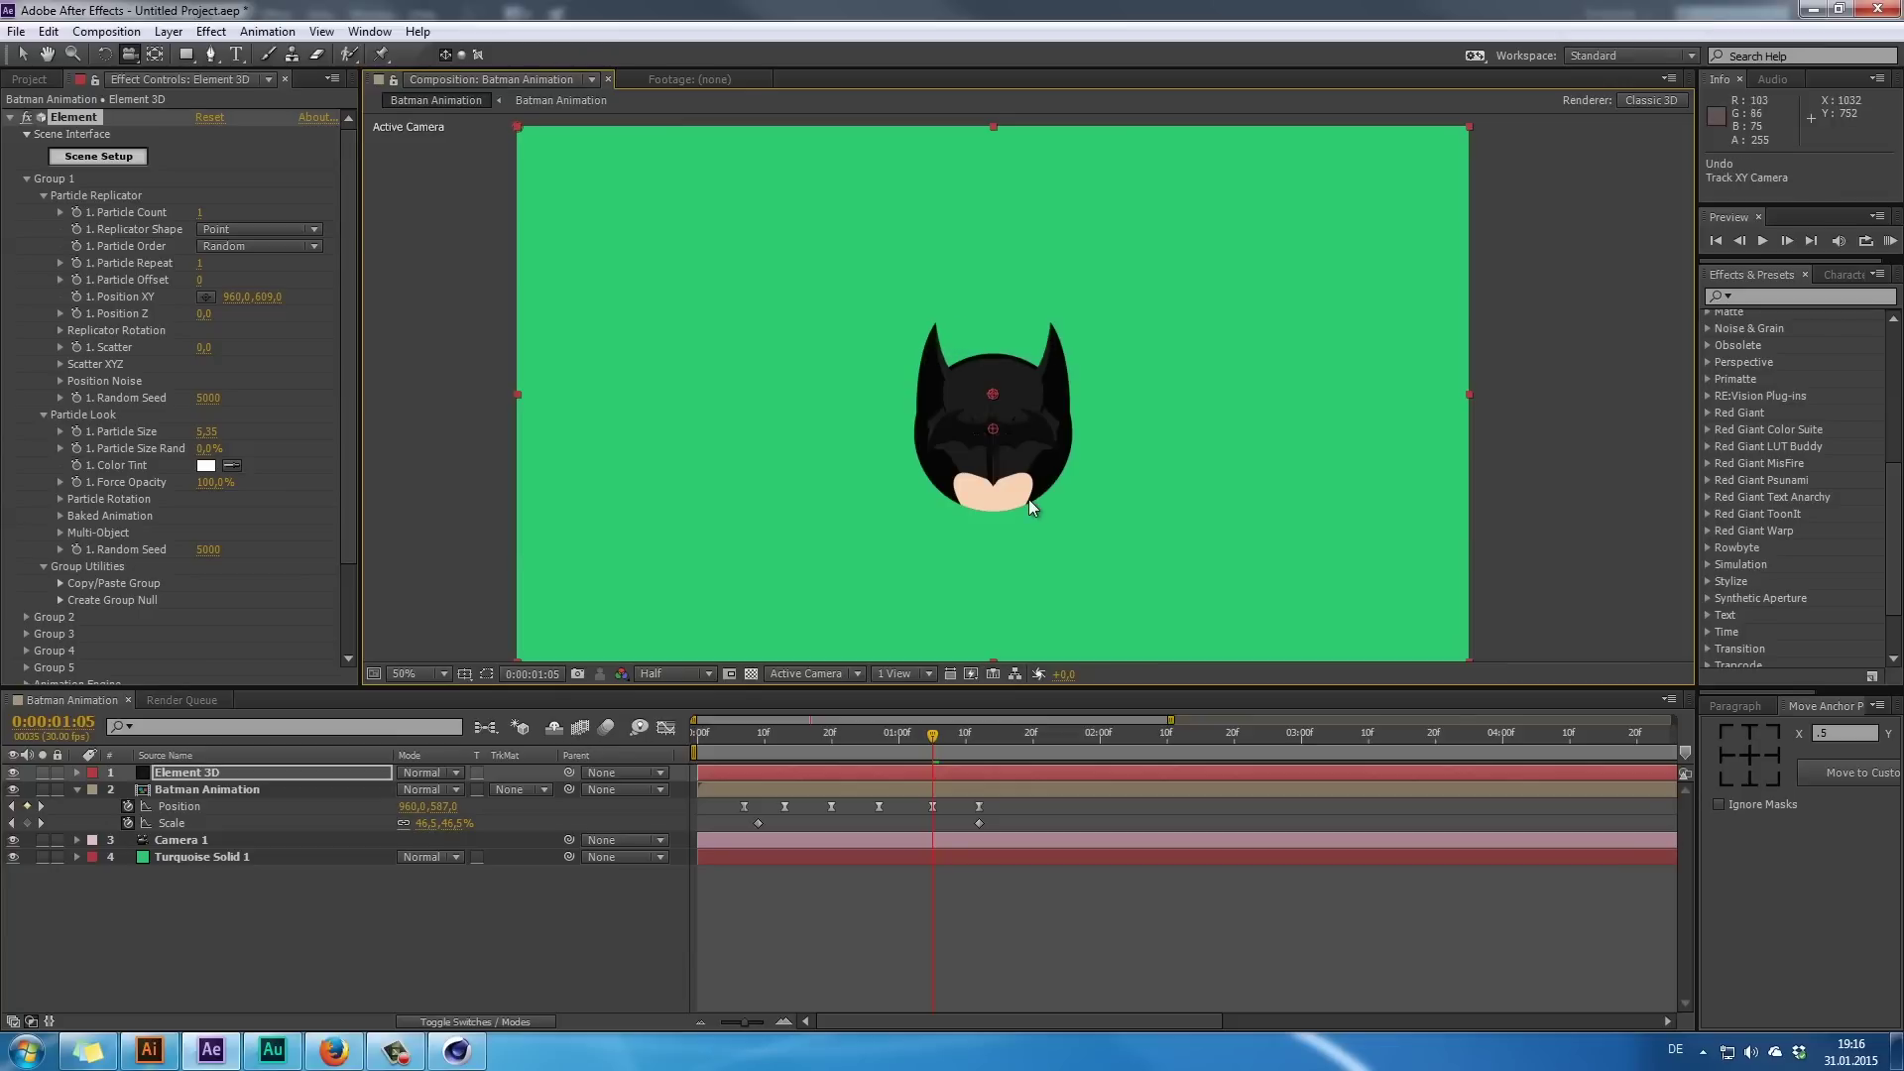
key(ctrl+z)
key(v)
key(ctrl+z)
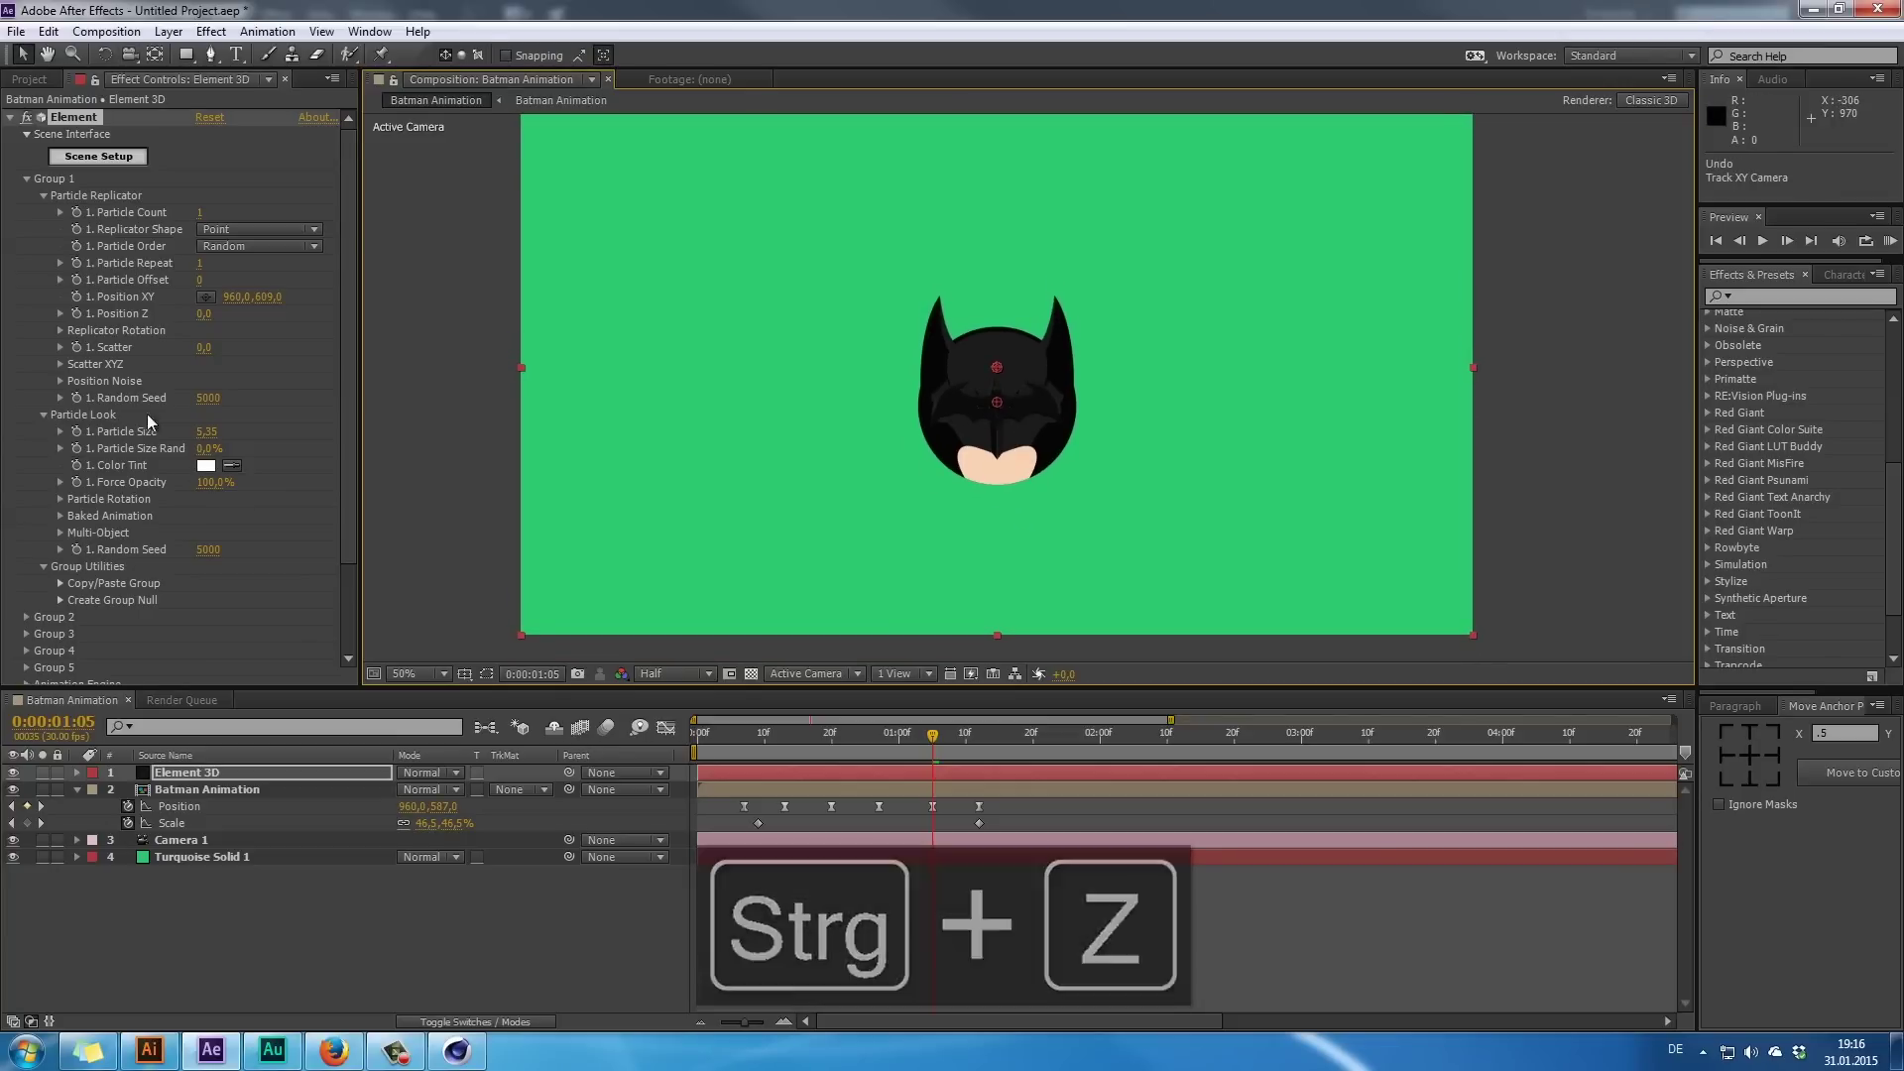
- Enable keyframing at 0:00:01:05 for Group 1 Position XY, Position Z, and the X, Y and Z Replicator Rotation
click(75, 296)
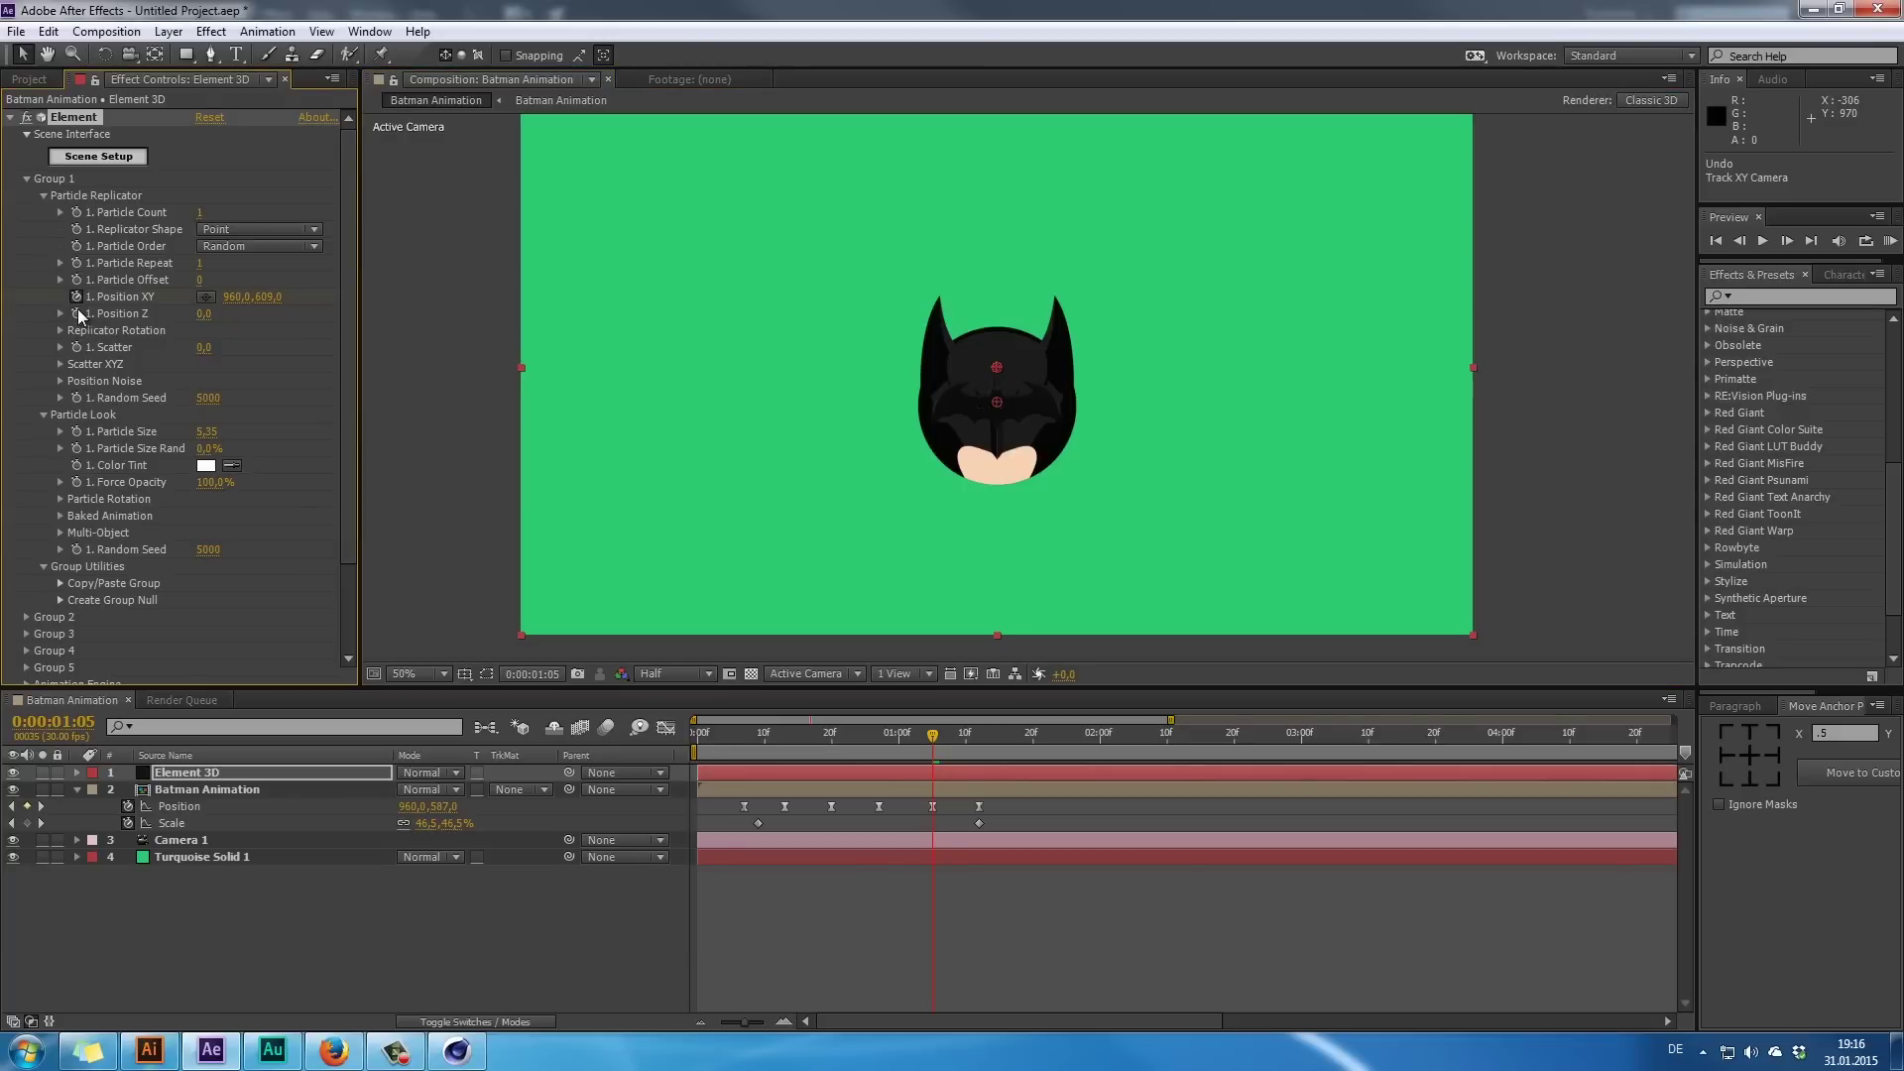
click(76, 313)
click(60, 330)
click(94, 347)
click(93, 364)
click(93, 380)
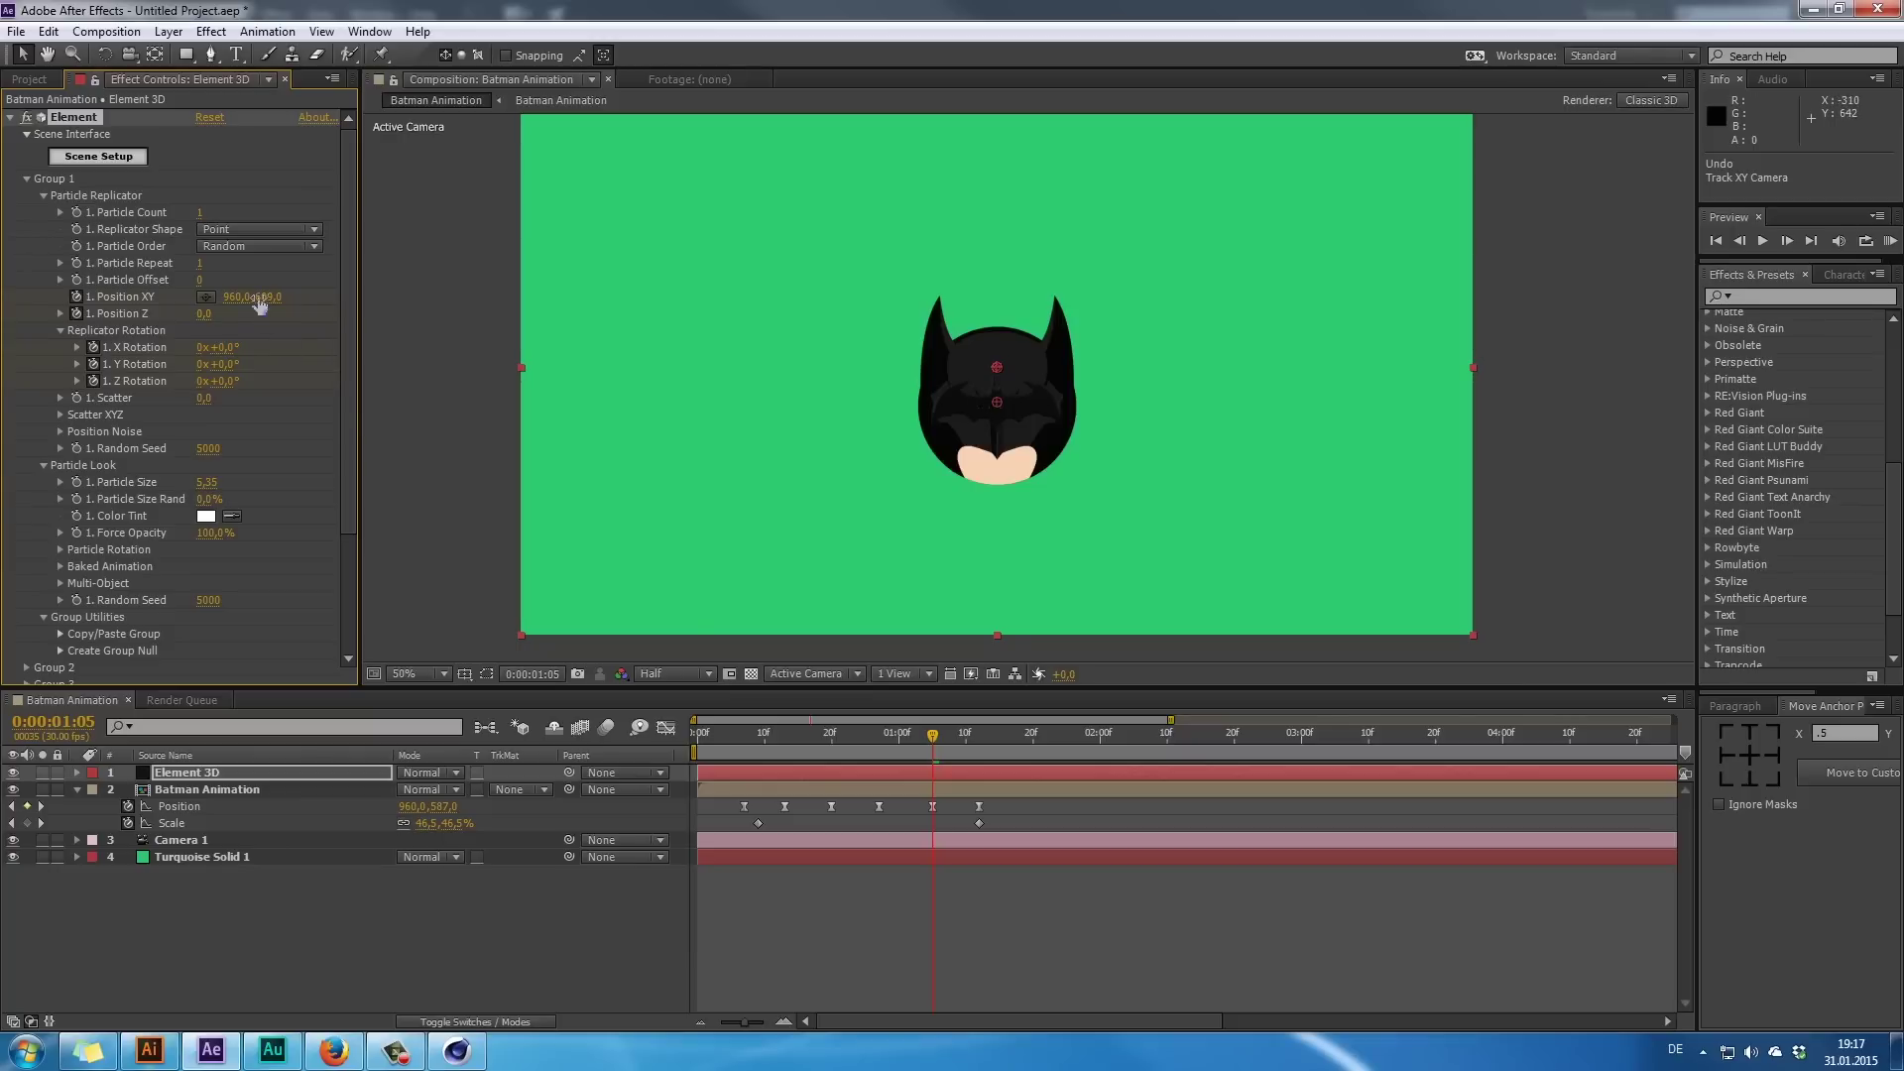
- Reveal the Element 3D layer's keyframes and move all five to 0:00:01:11
click(171, 773)
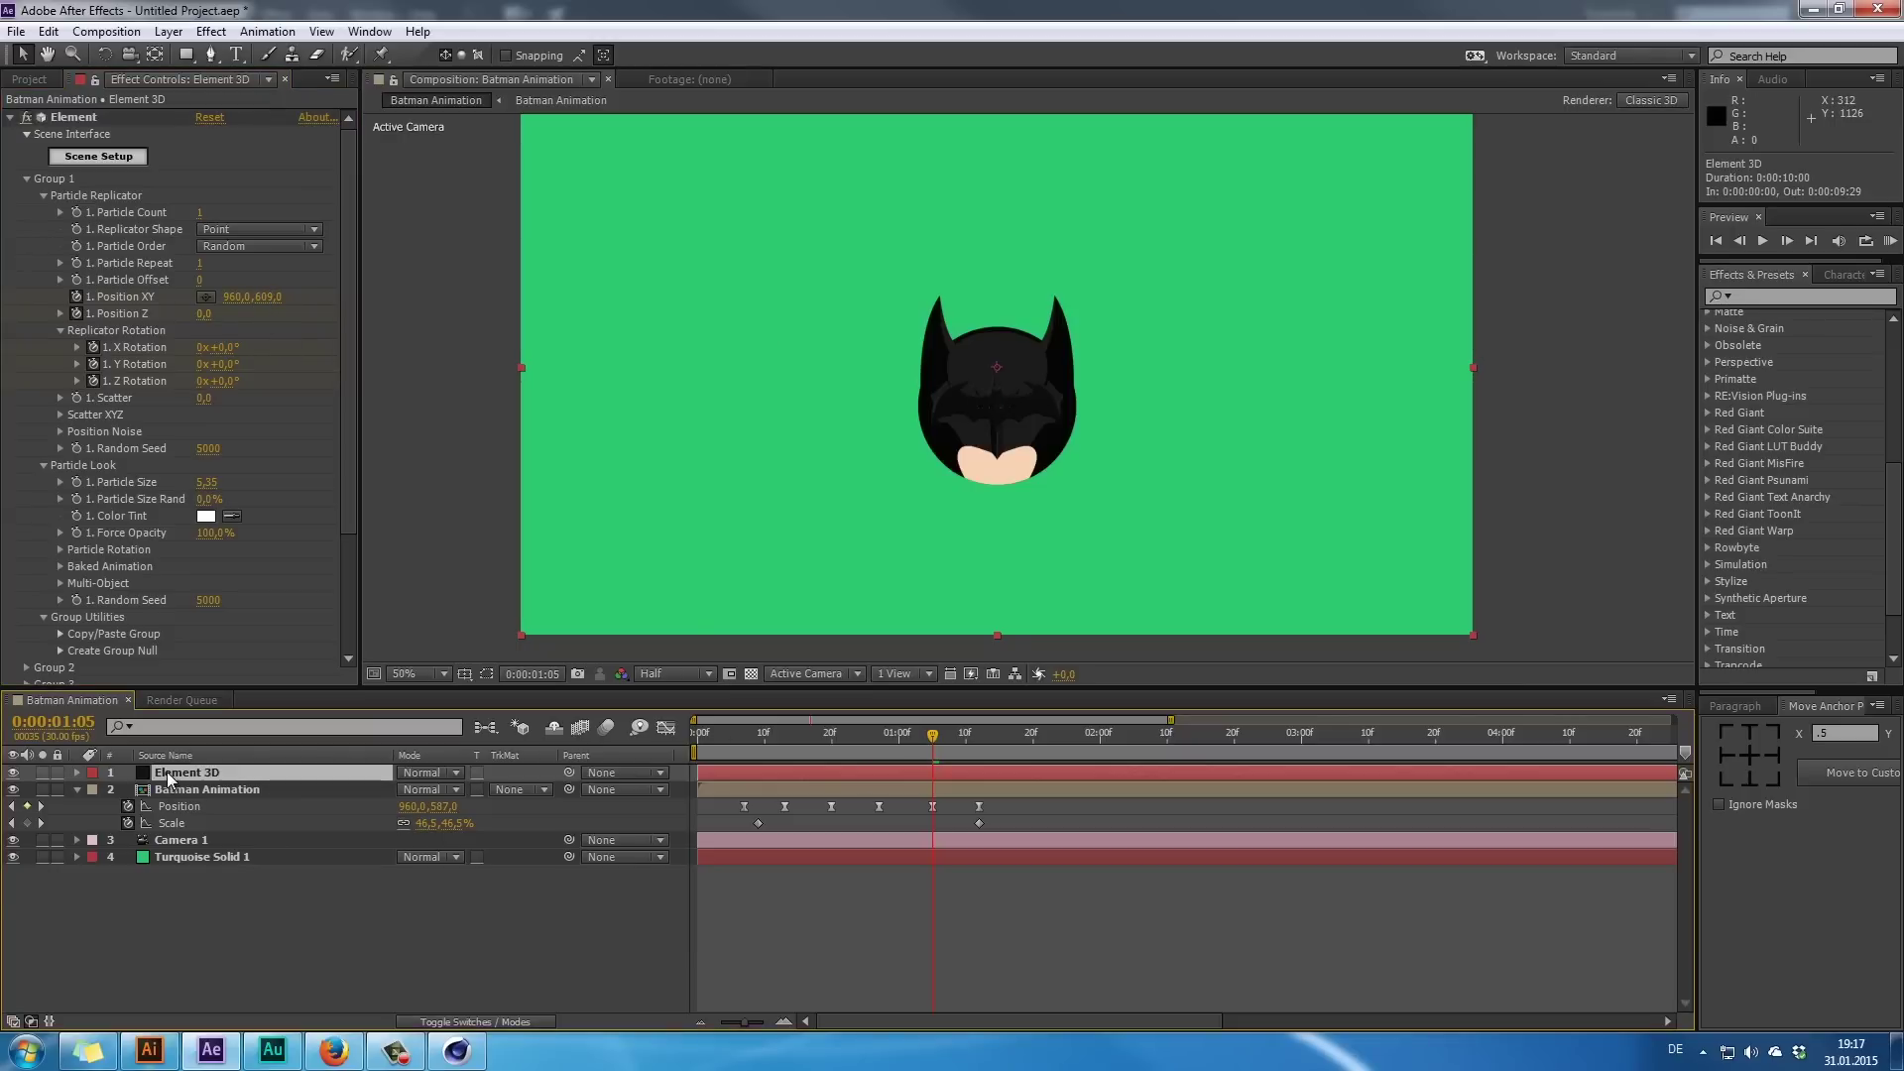
key(u)
drag(959, 879, 969, 816)
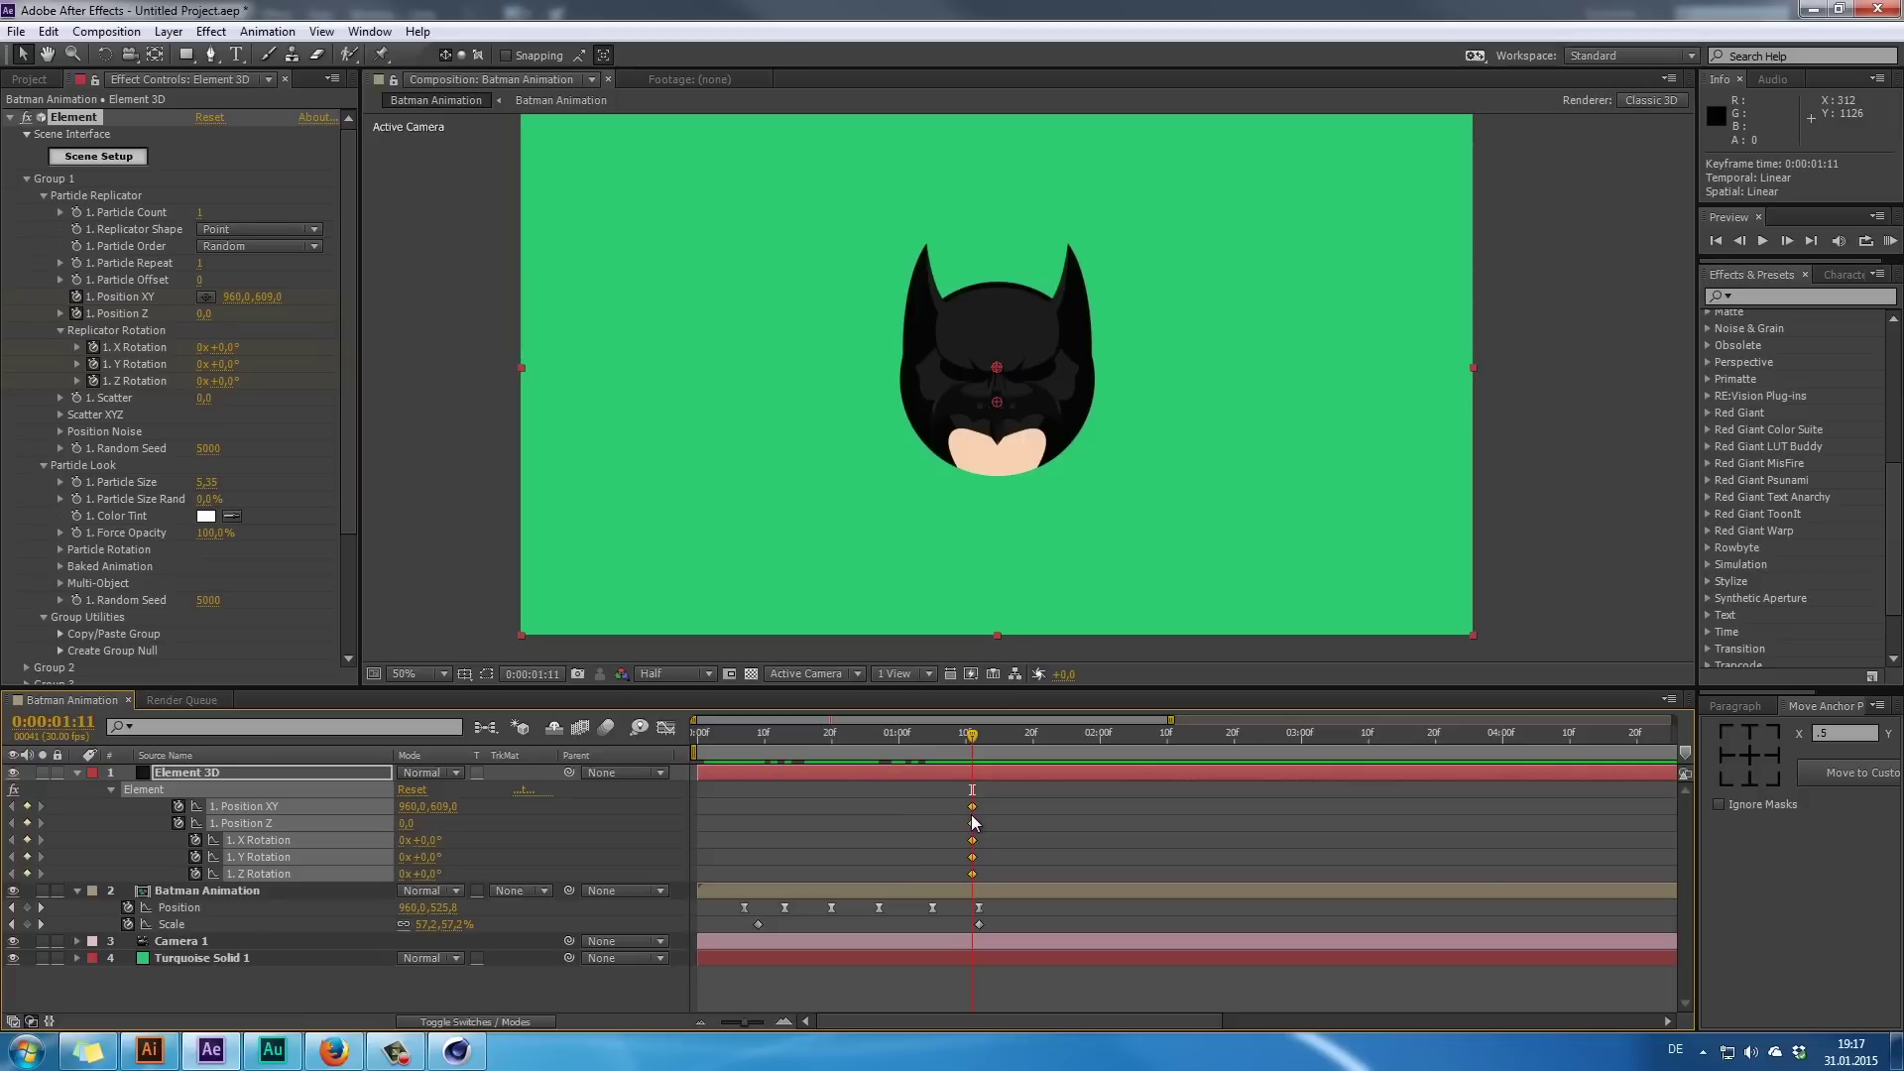
- At 0:00:01:23, keyframe the batarang's Position XY at 613, 609, X Rotation at -9° and Y Rotation at -82°
drag(972, 741, 1053, 752)
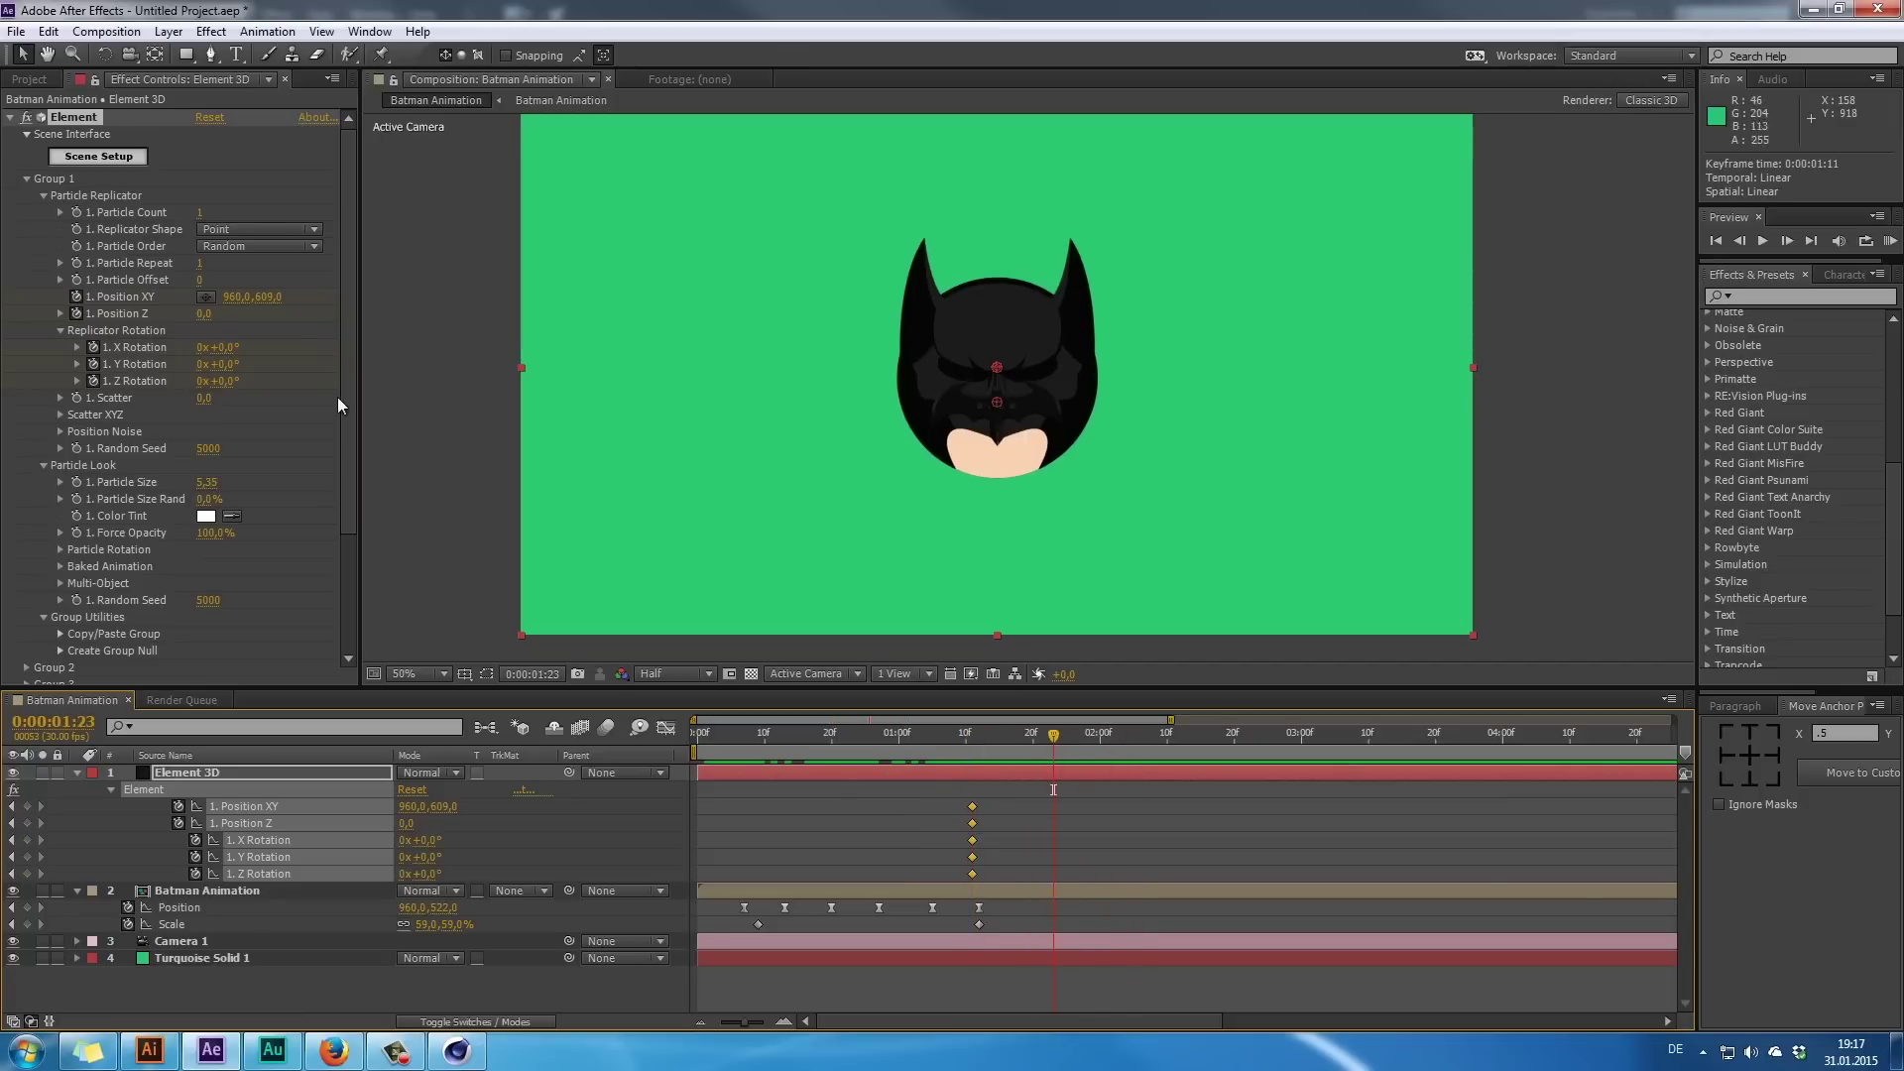
drag(238, 296, 8, 406)
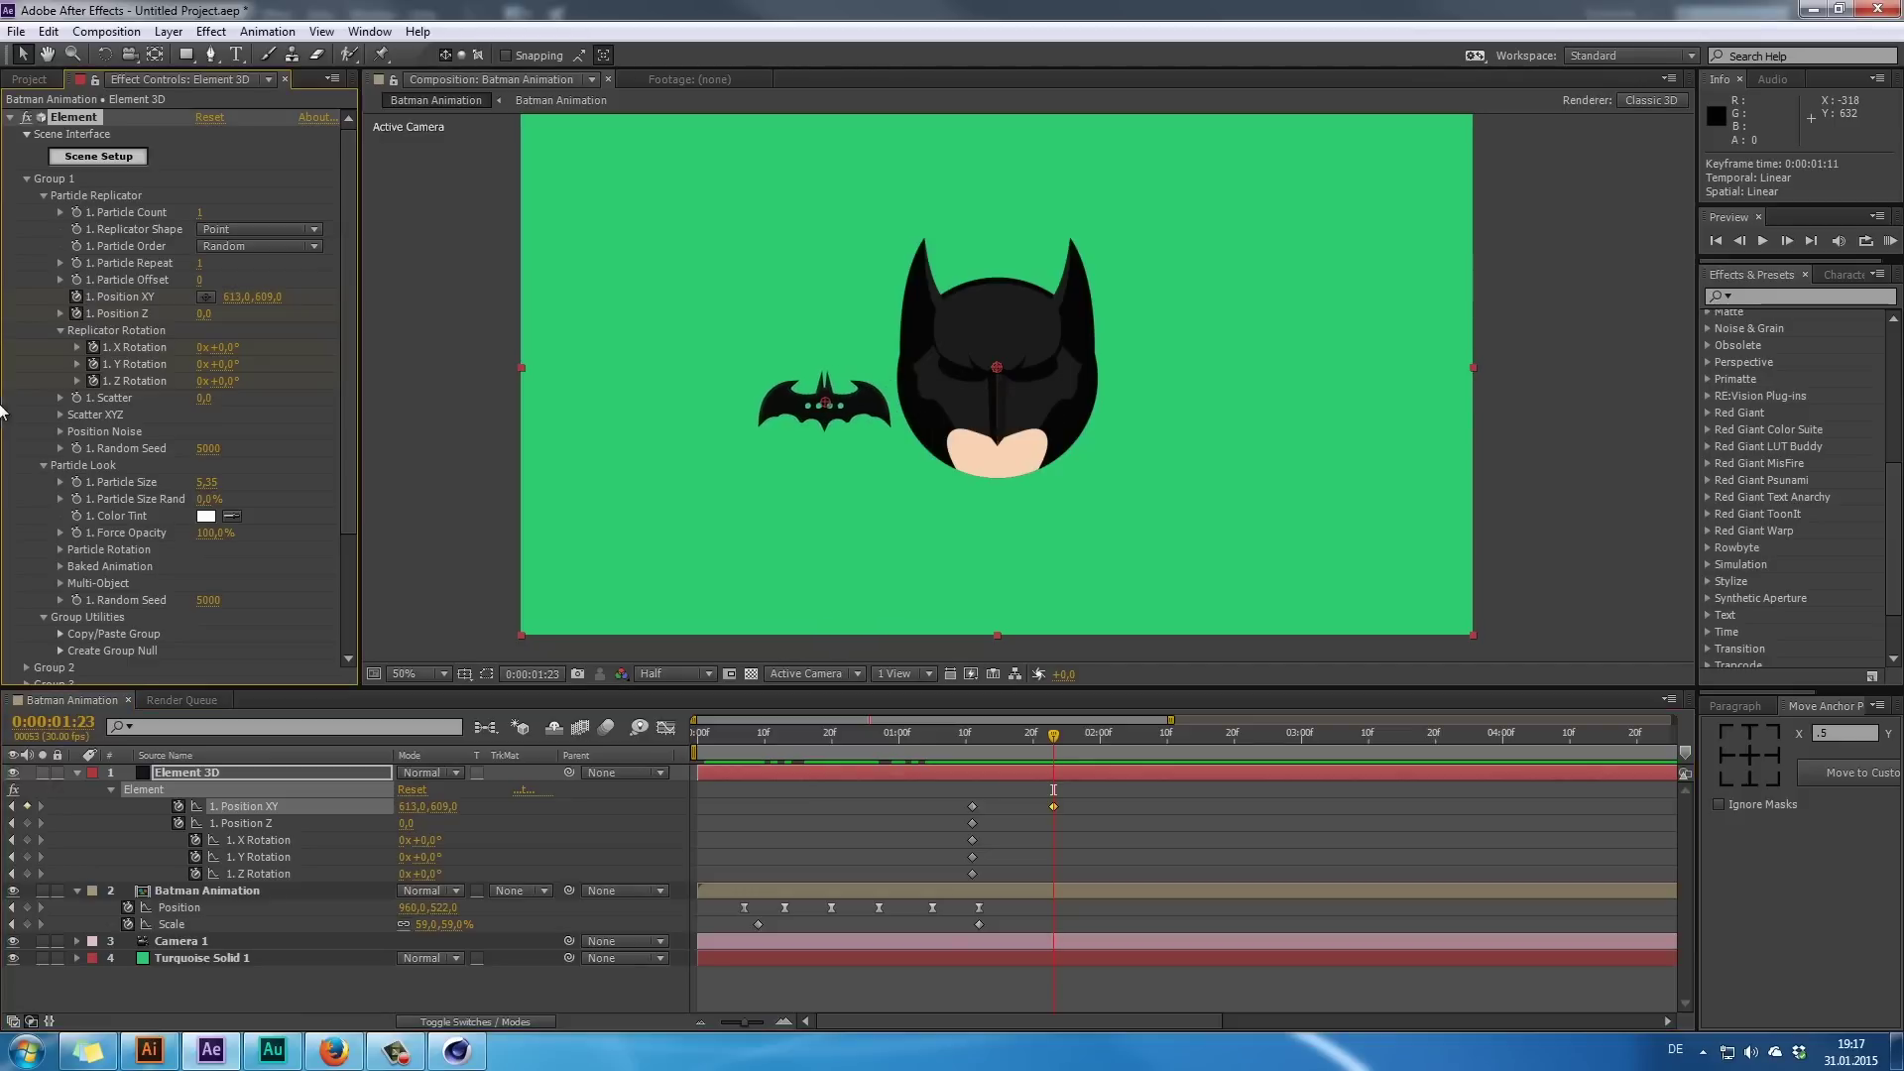
scroll(793, 412, up, 3)
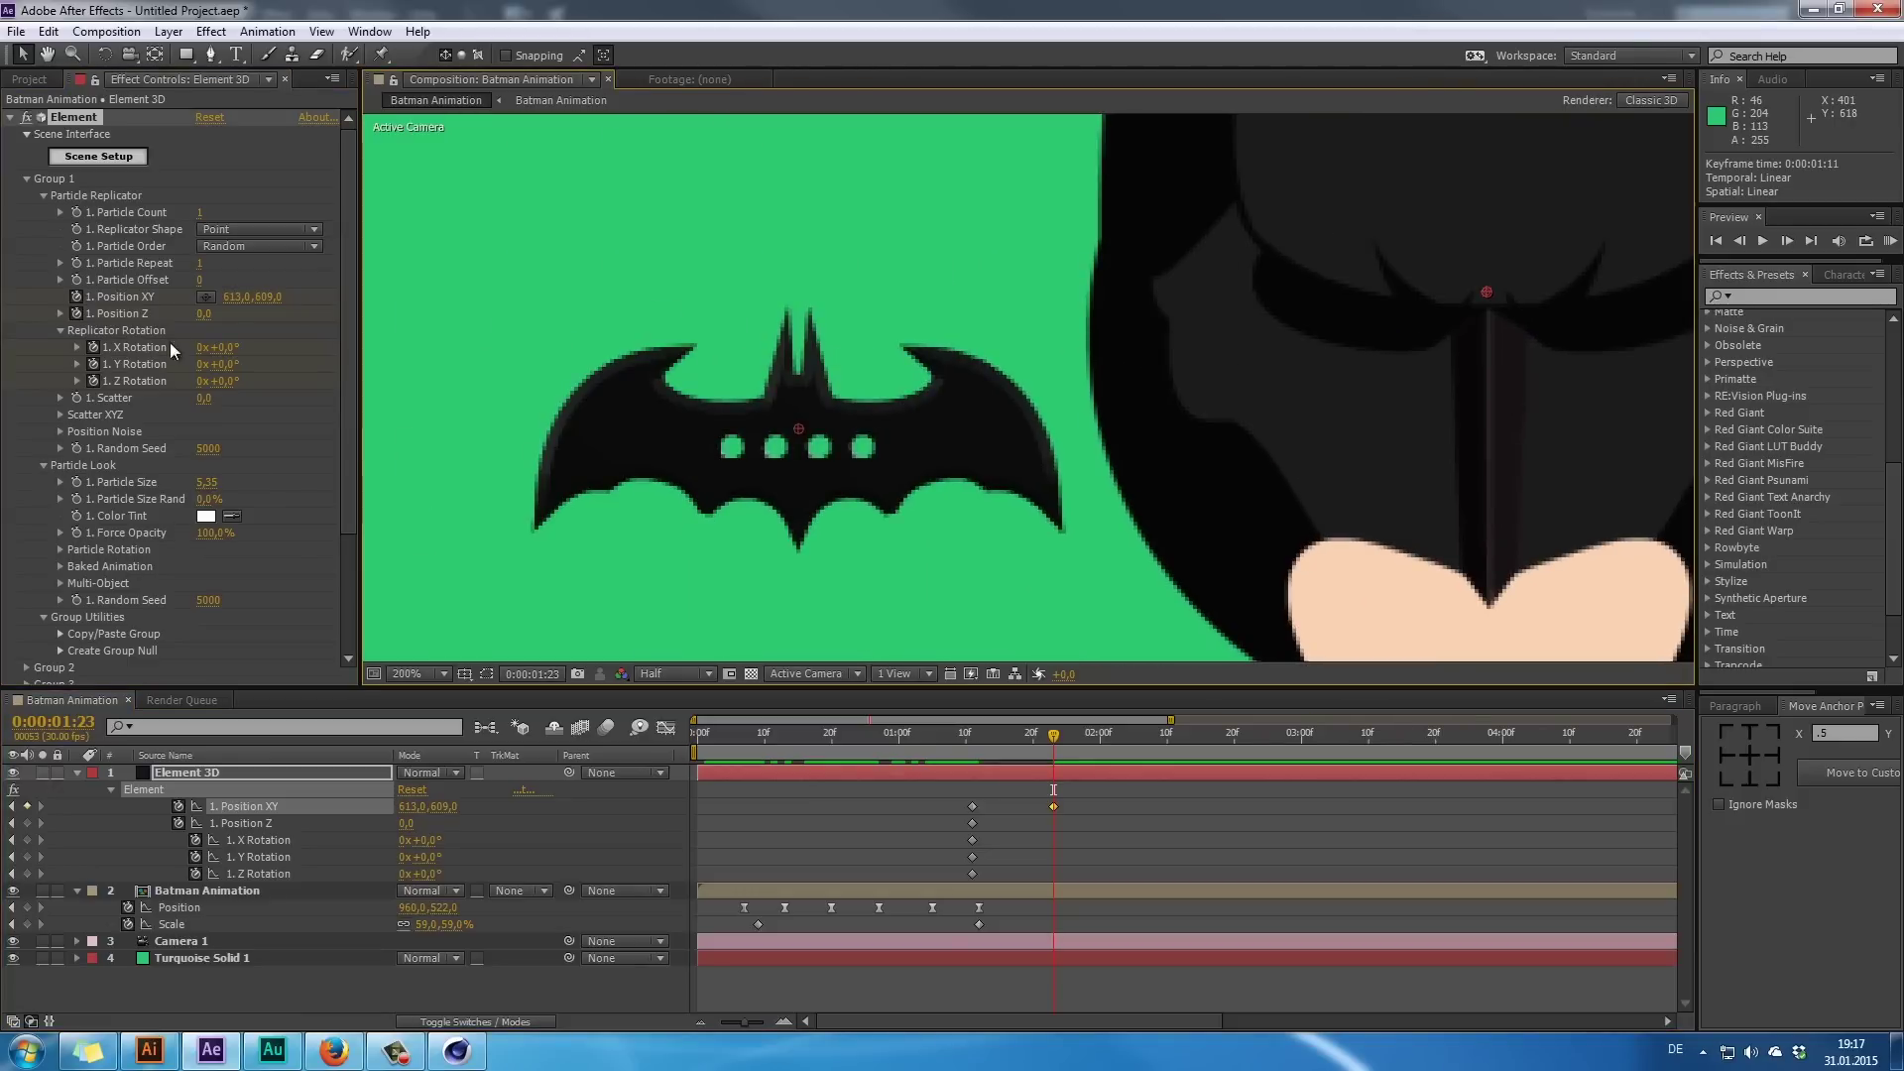
drag(218, 347, 156, 366)
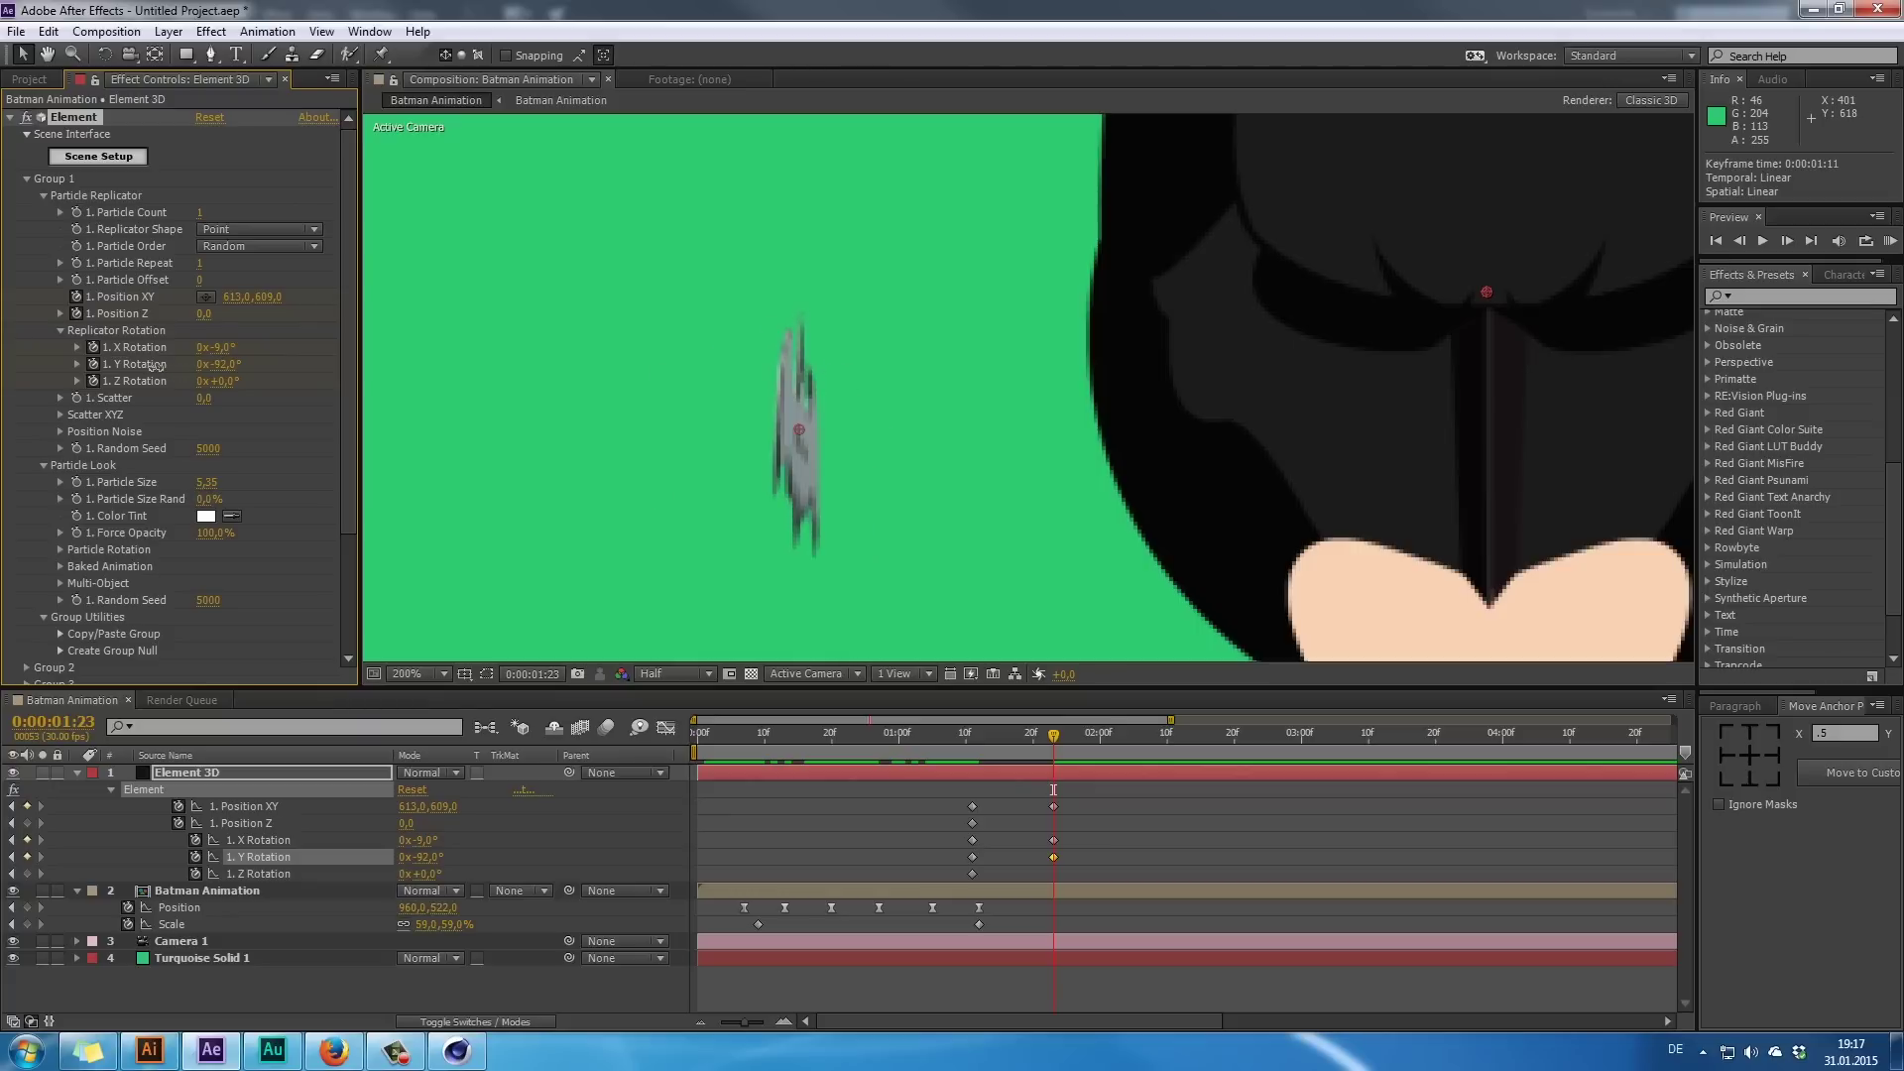
drag(154, 364, 159, 366)
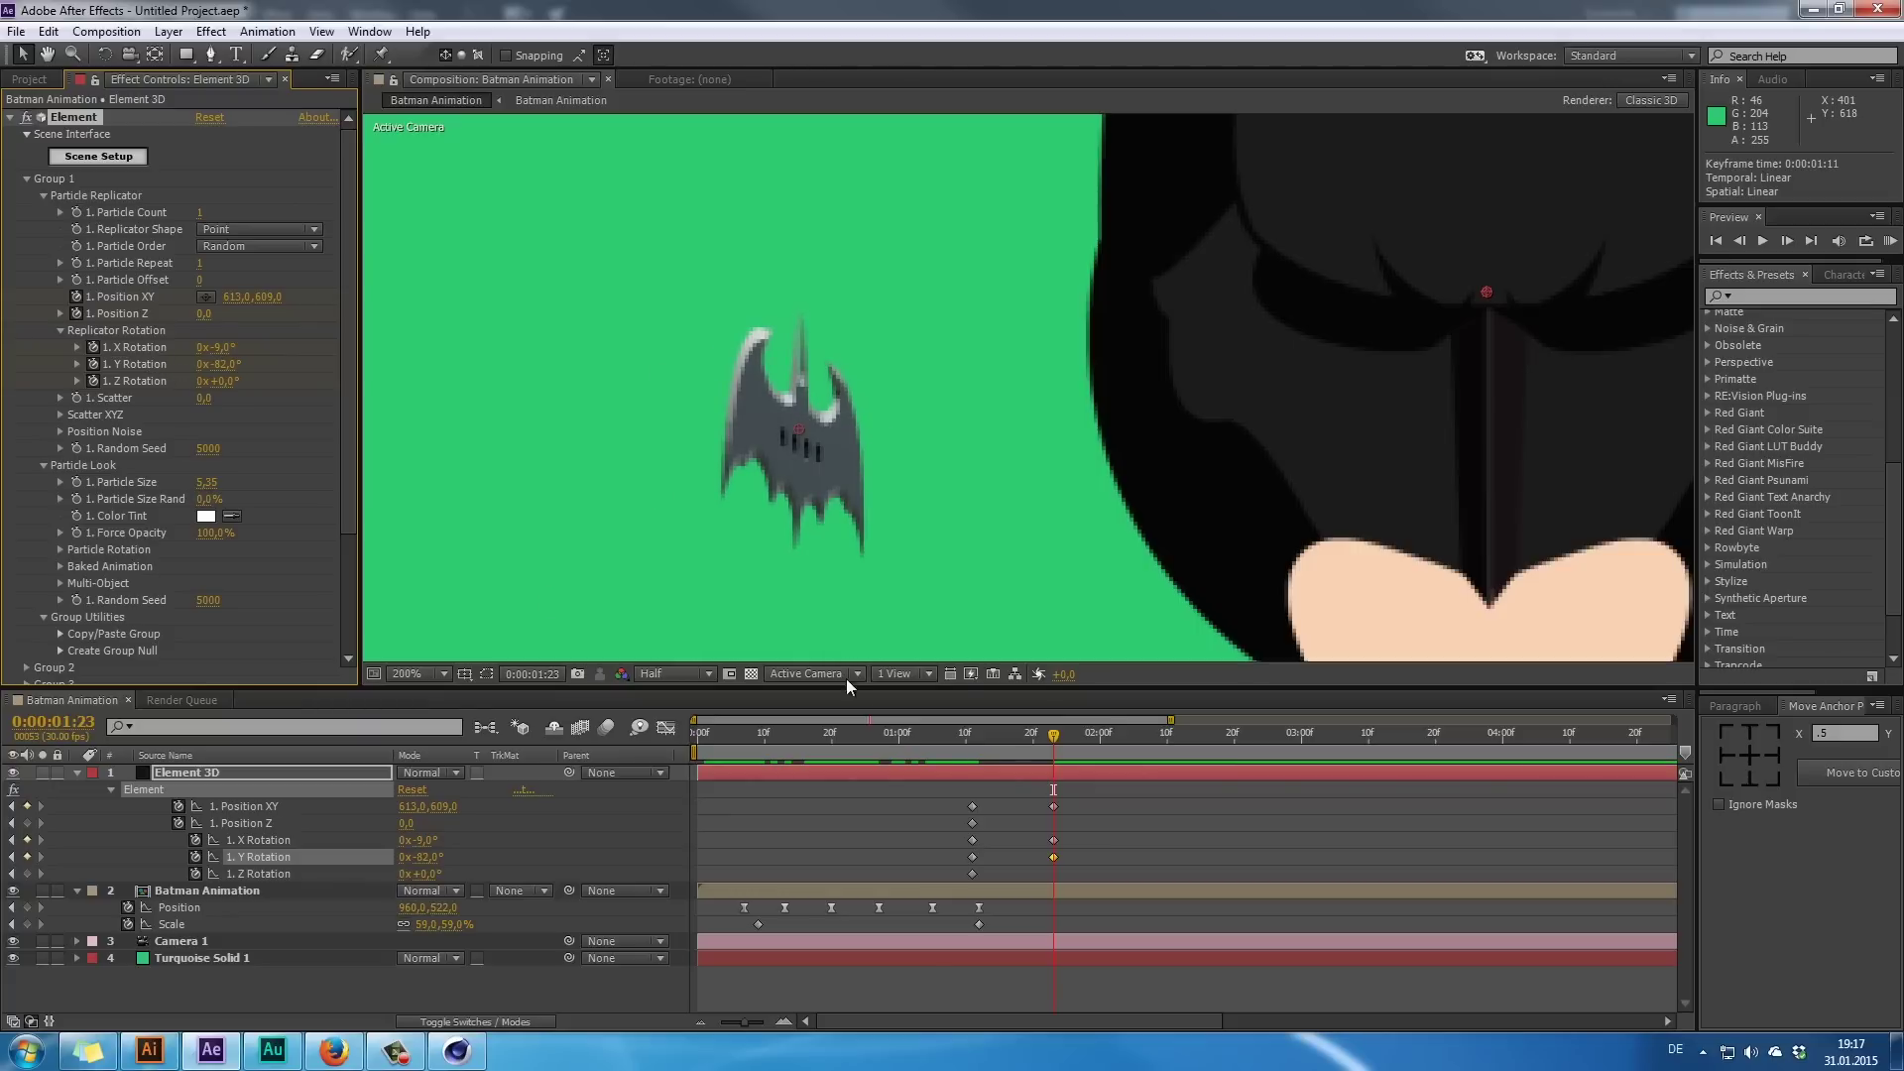
- At 0:00:02:00, try another Y Rotation value, undo it, and keyframe the batarang's X Rotation at -136°
drag(979, 746, 1101, 765)
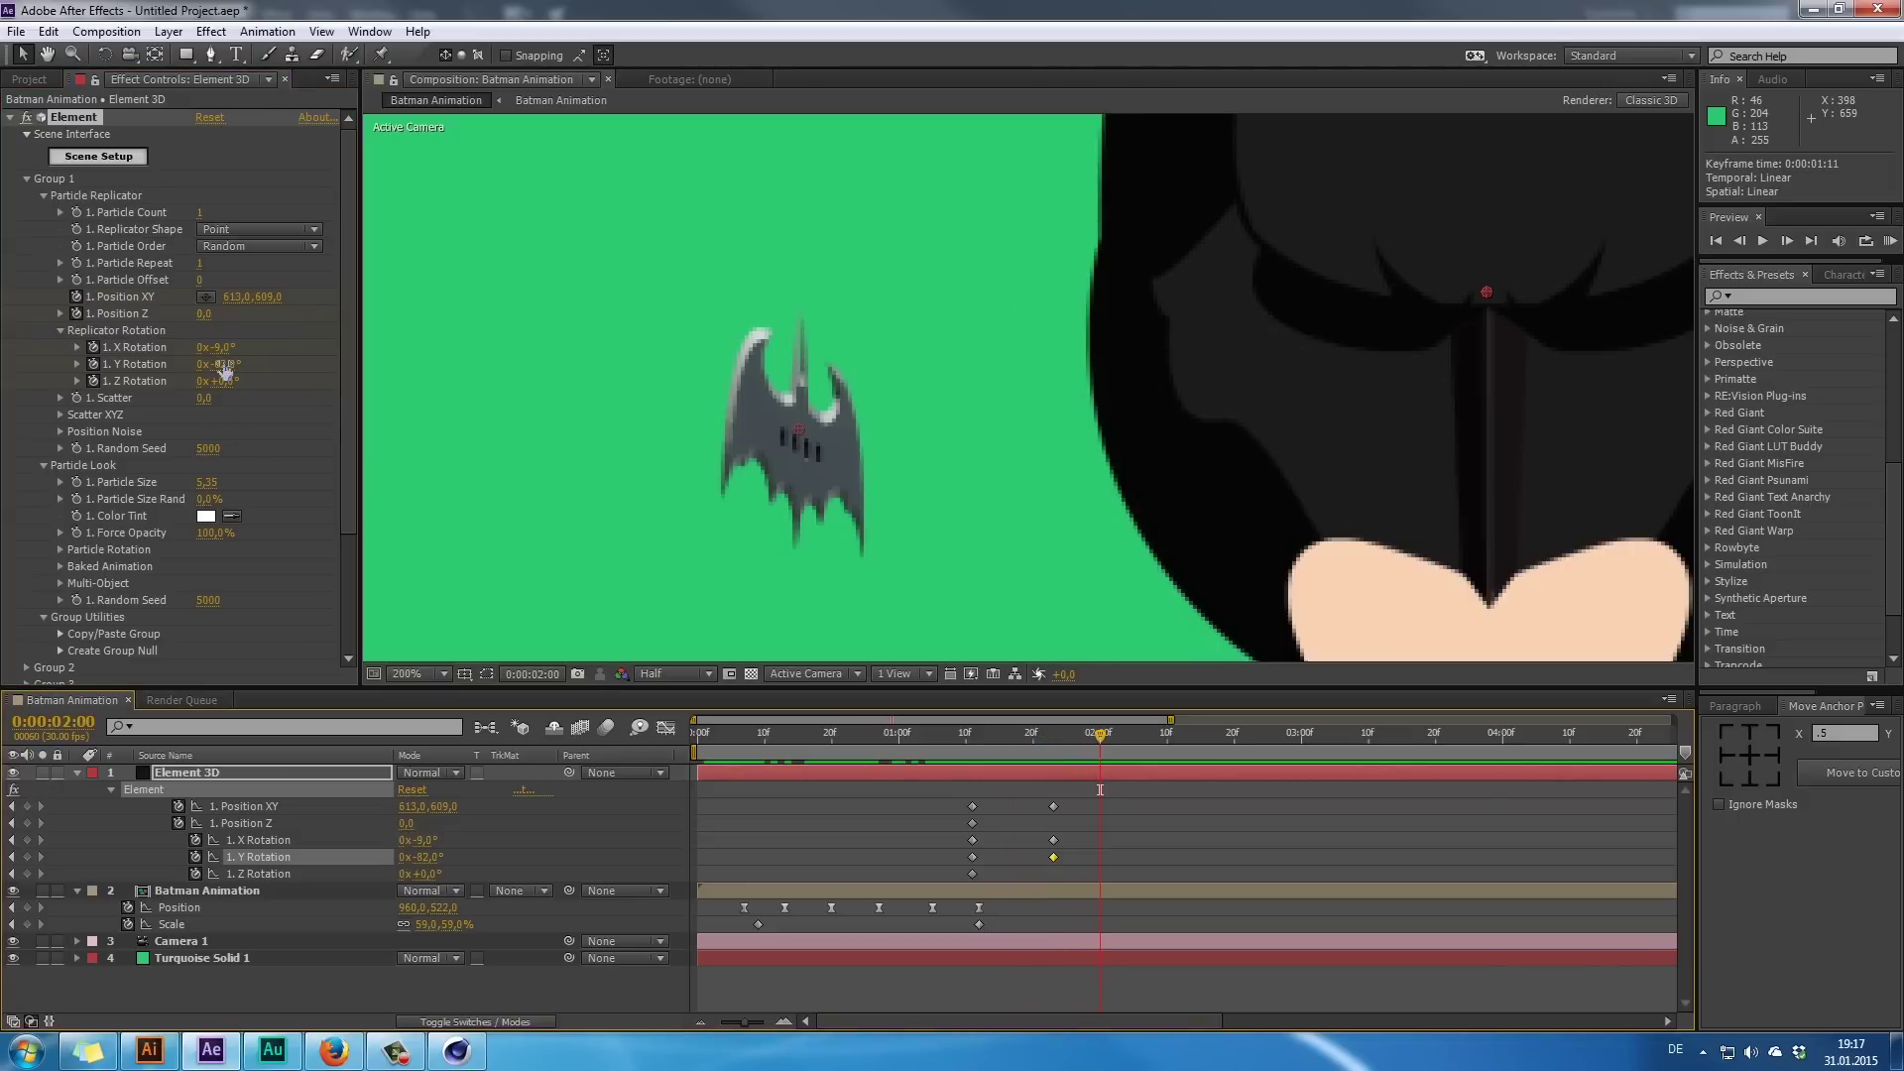
drag(224, 364, 252, 369)
key(ctrl+z)
key(ctrl+z)
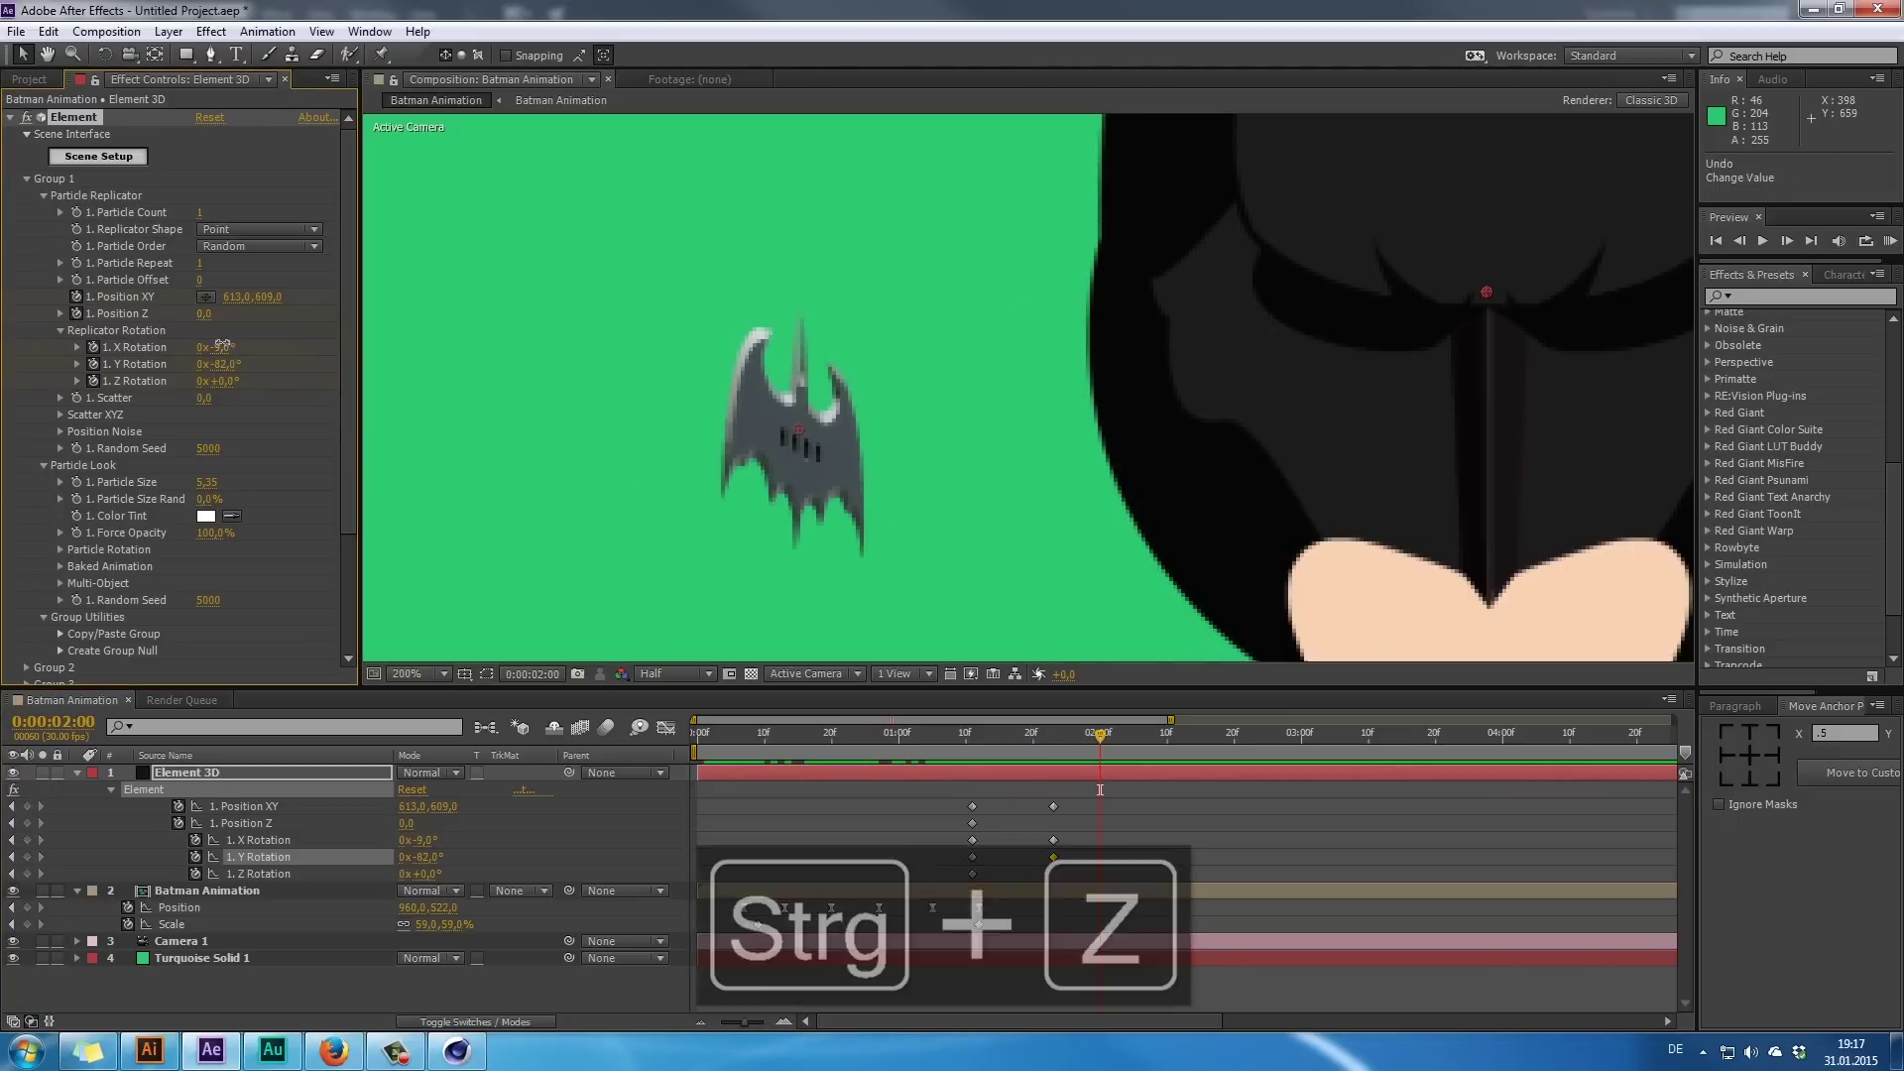
key(ctrl+z)
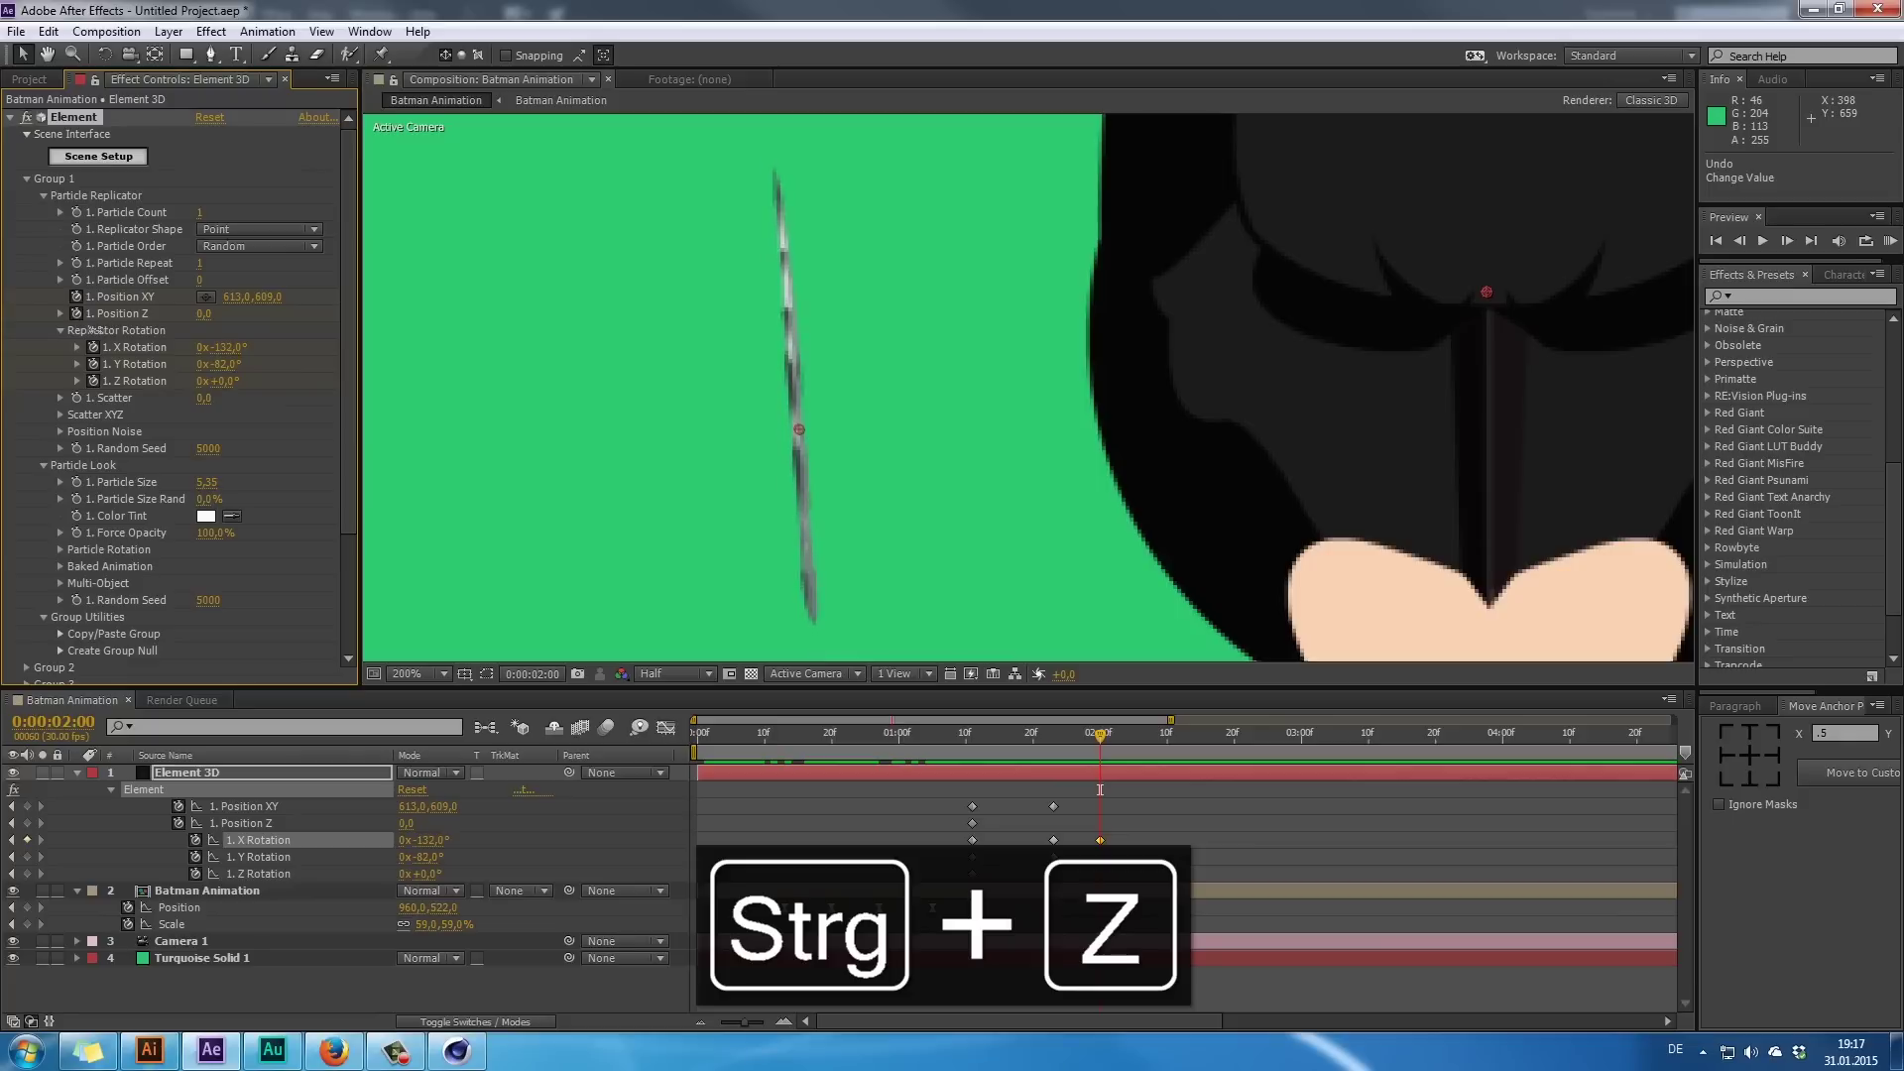
key(ctrl+z)
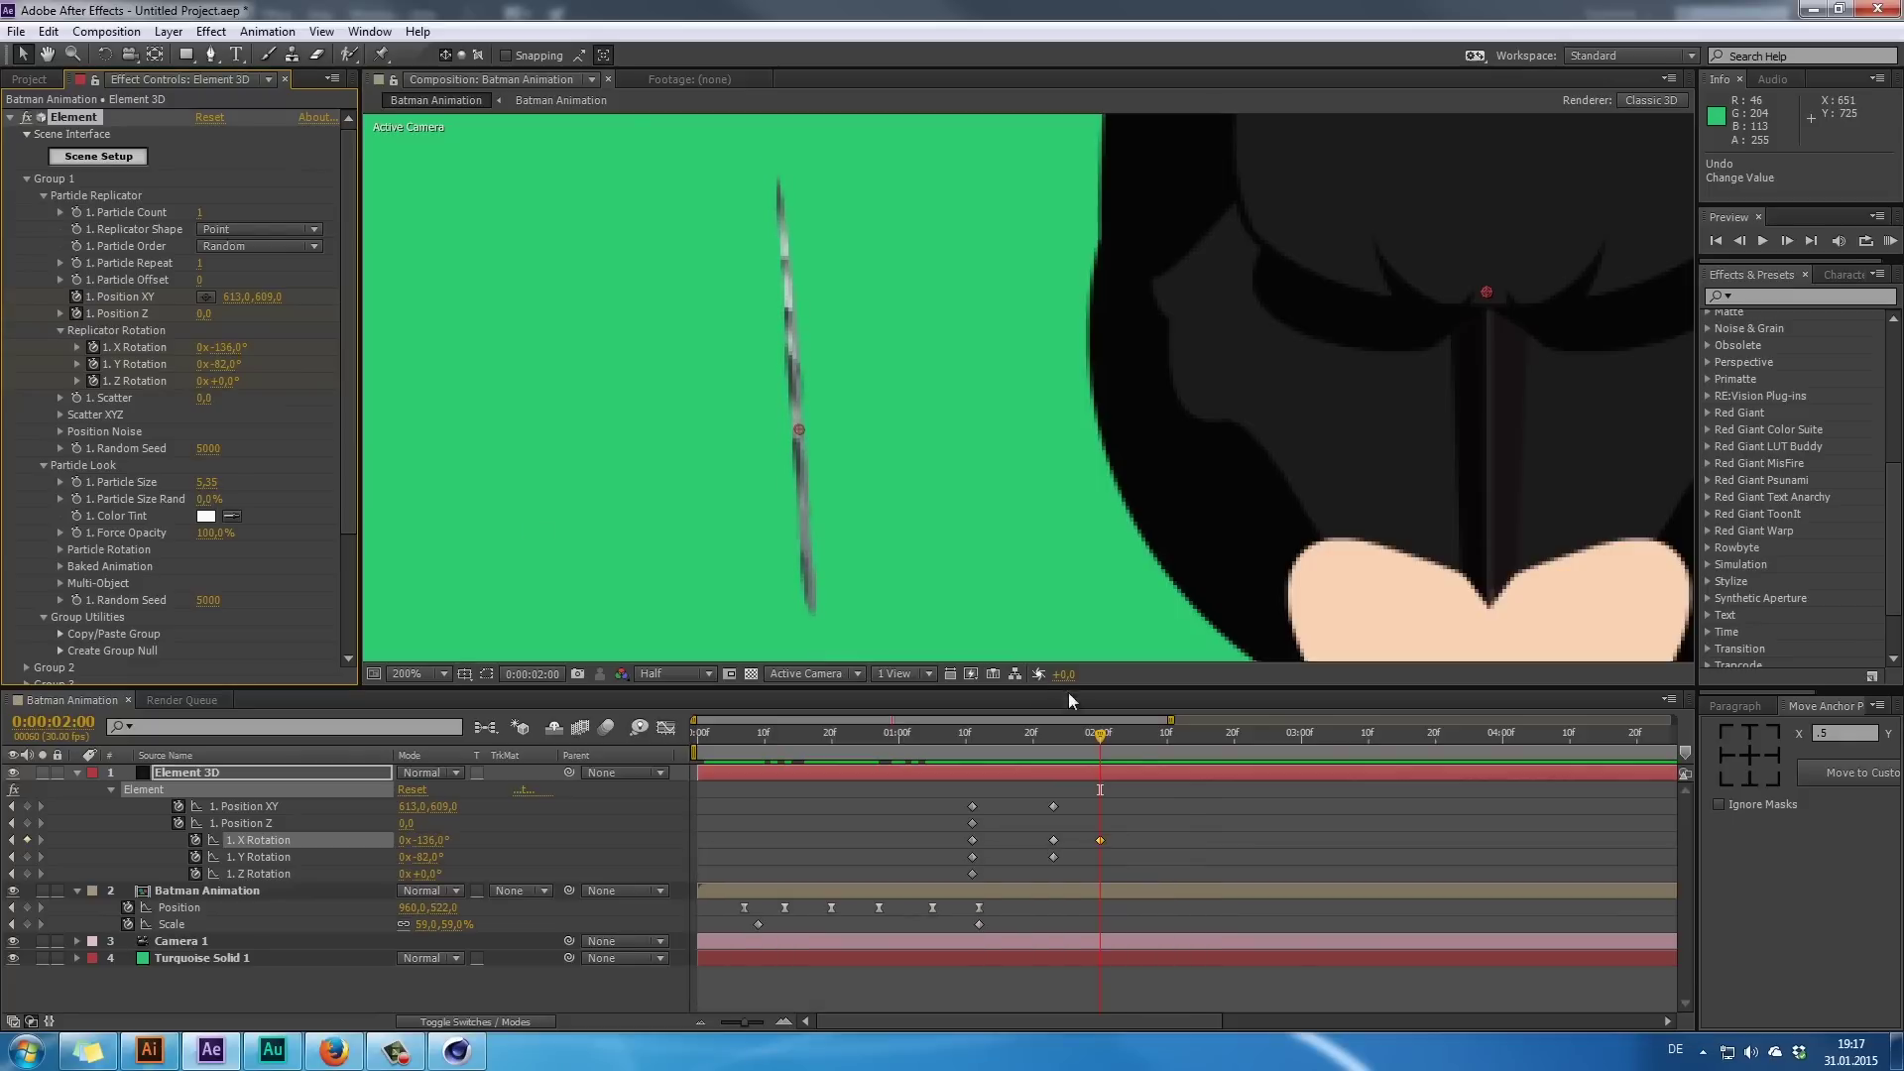
- At 0:00:02:29, keyframe the batarang's X Rotation at 1x+357°
click(1294, 734)
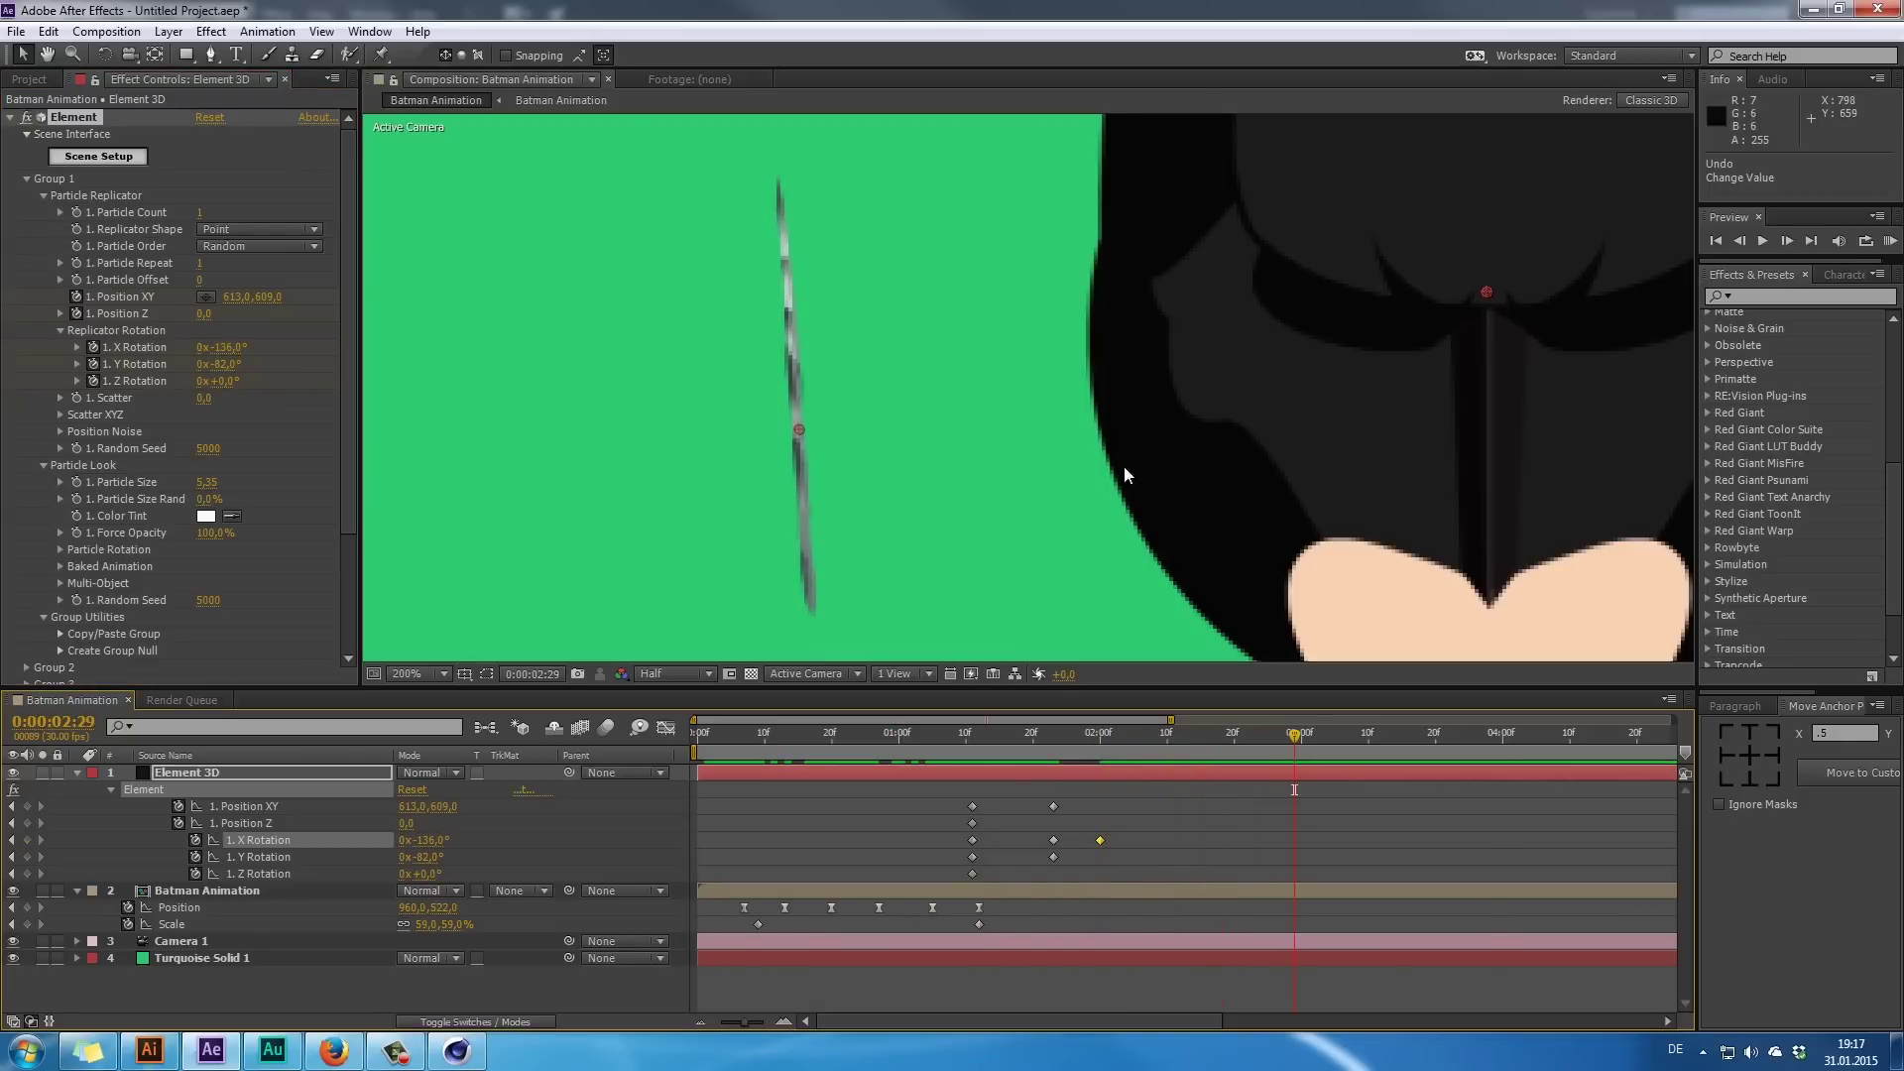
scroll(1092, 456, down, 4)
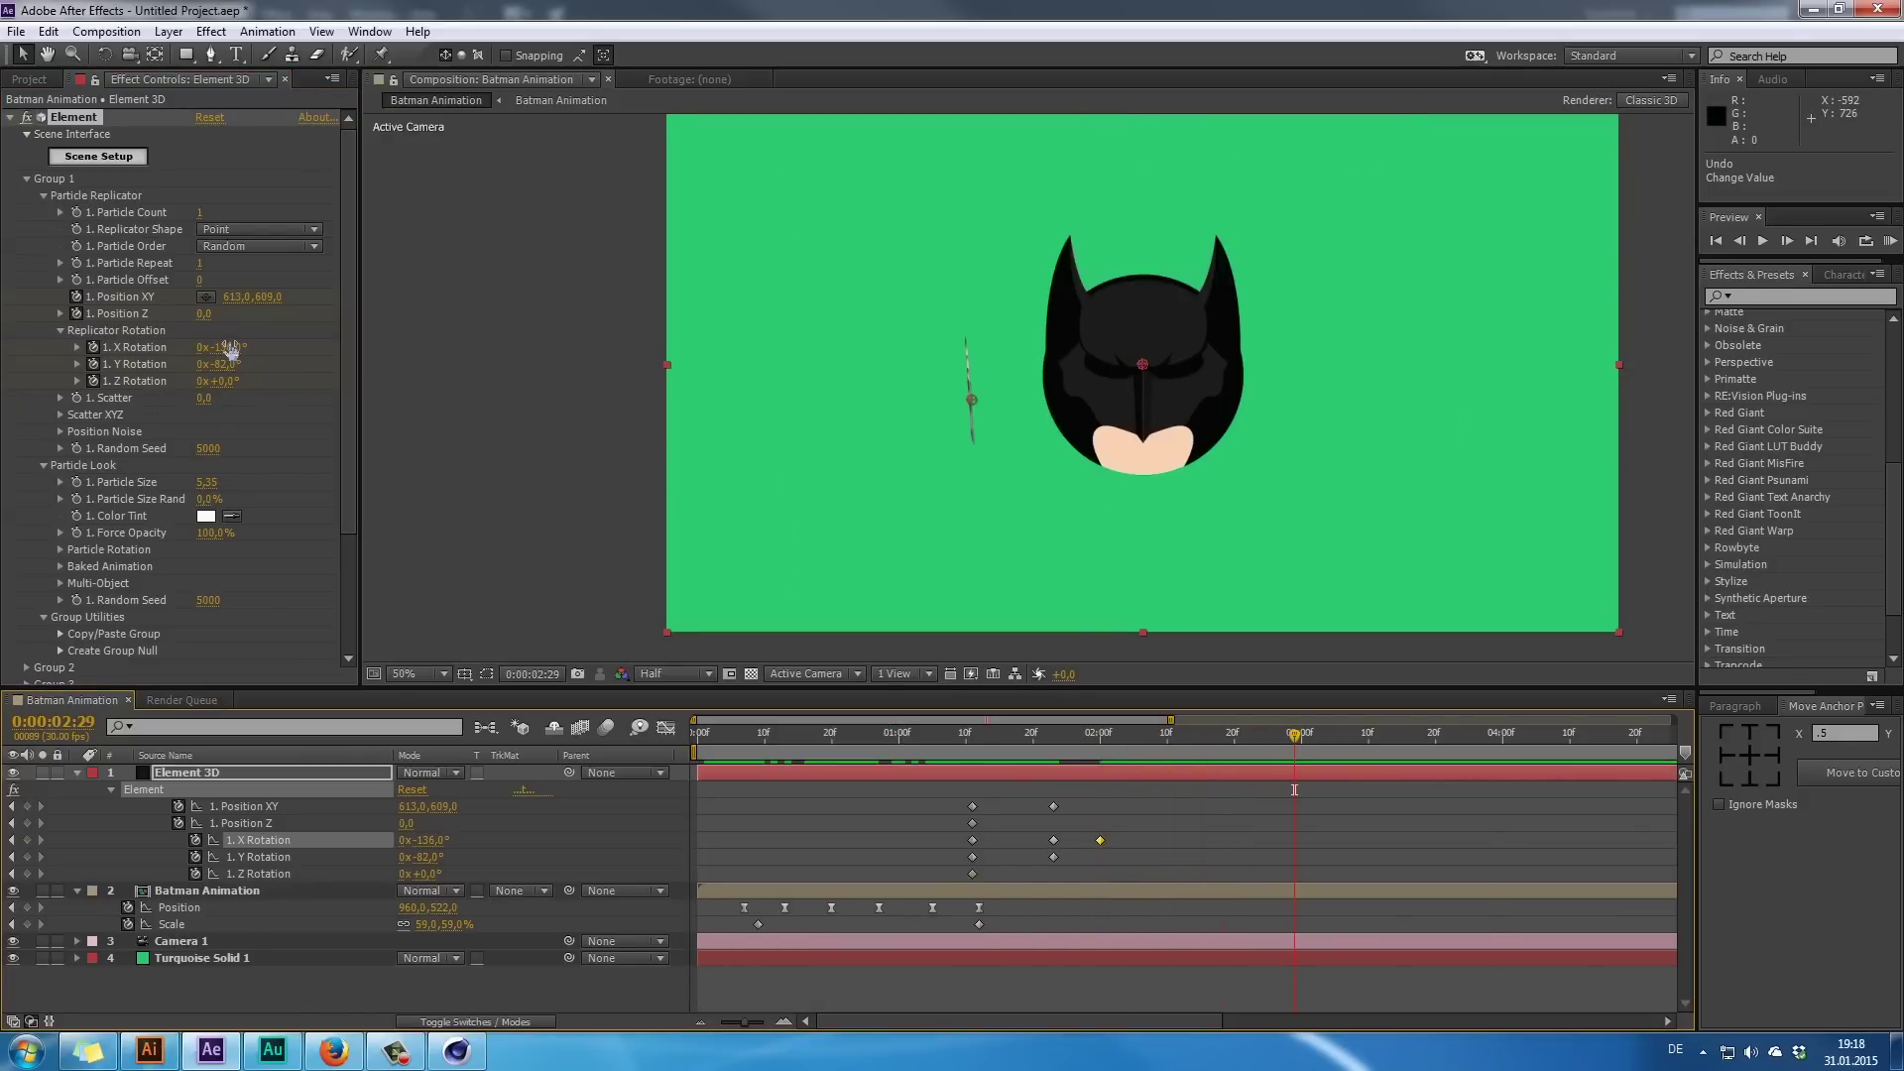
drag(281, 352, 535, 382)
drag(760, 400, 949, 391)
mouse_move(1070, 367)
mouse_down()
mouse_move(1127, 363)
mouse_move(1079, 370)
mouse_move(1104, 368)
mouse_up()
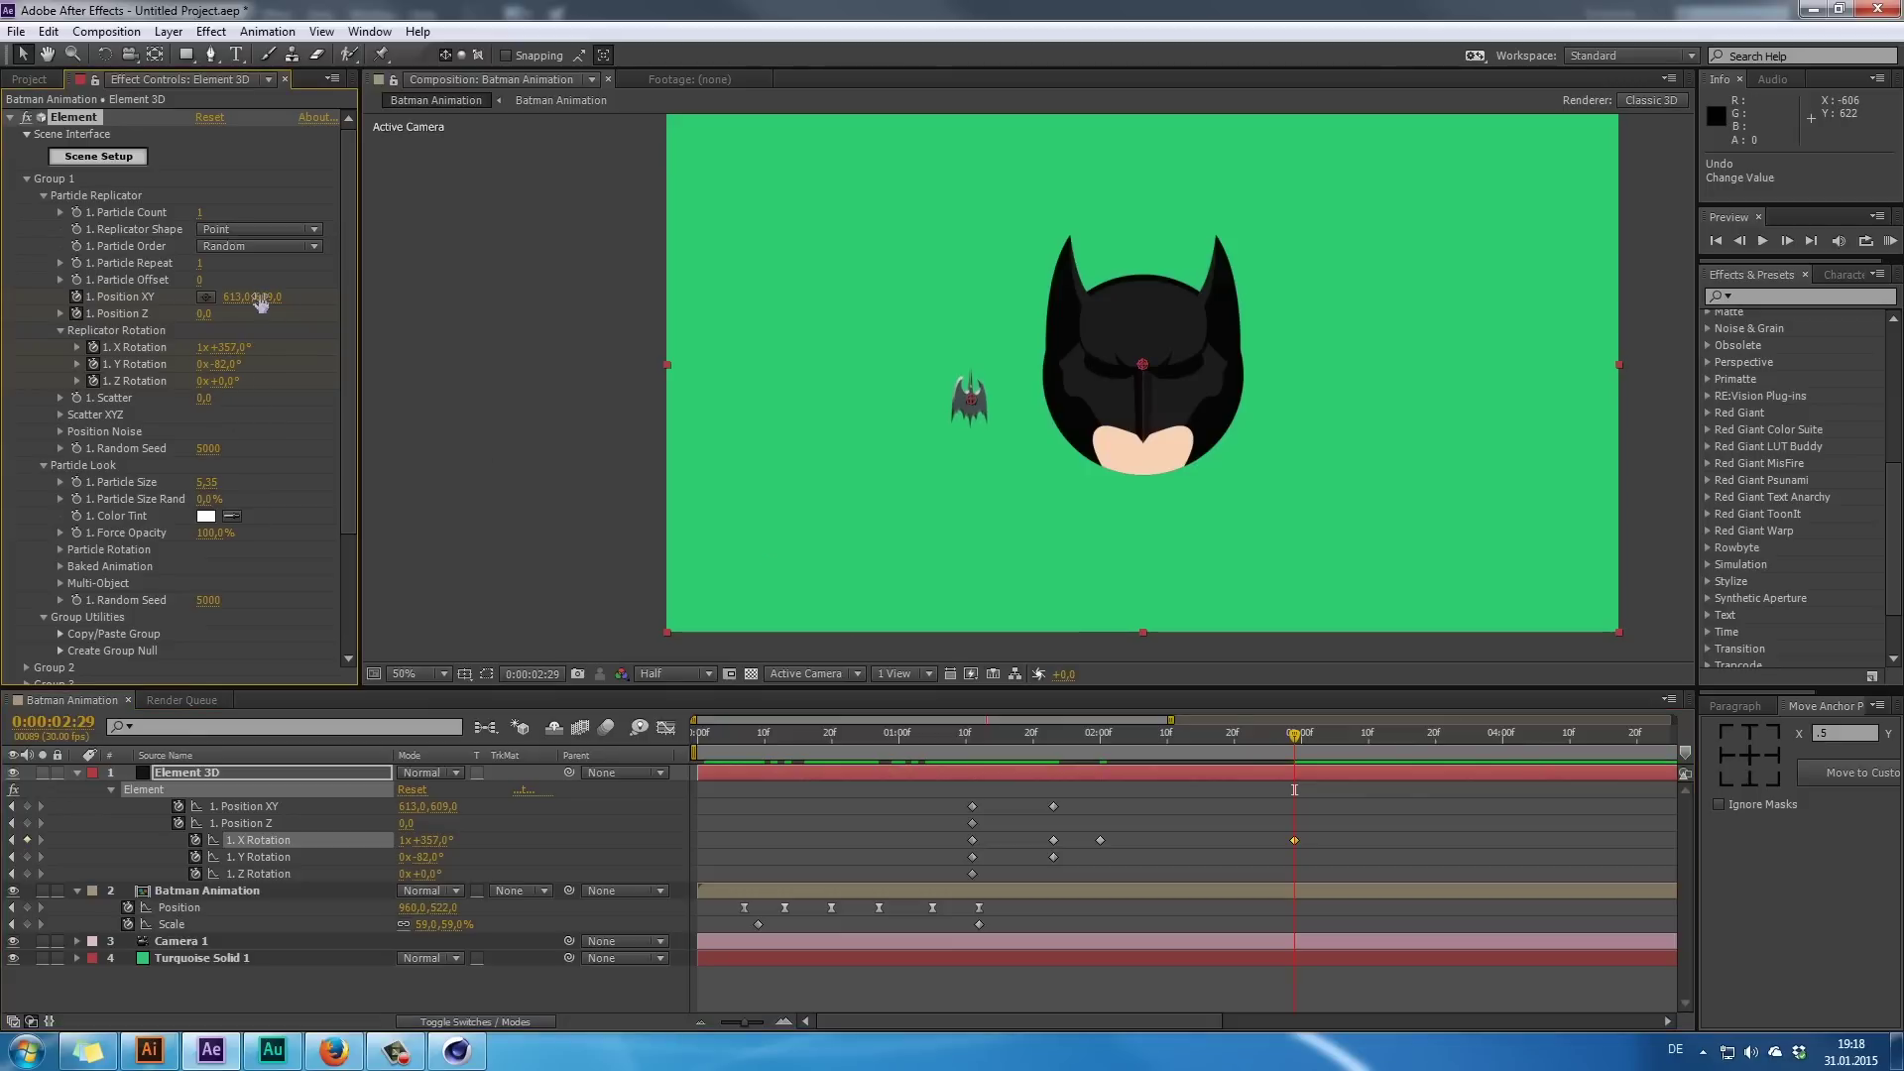
- Keyframe the batarang's Position Z at -1770 and its Position XY at 779, 547 at 0:00:02:29
drag(204, 313, 101, 378)
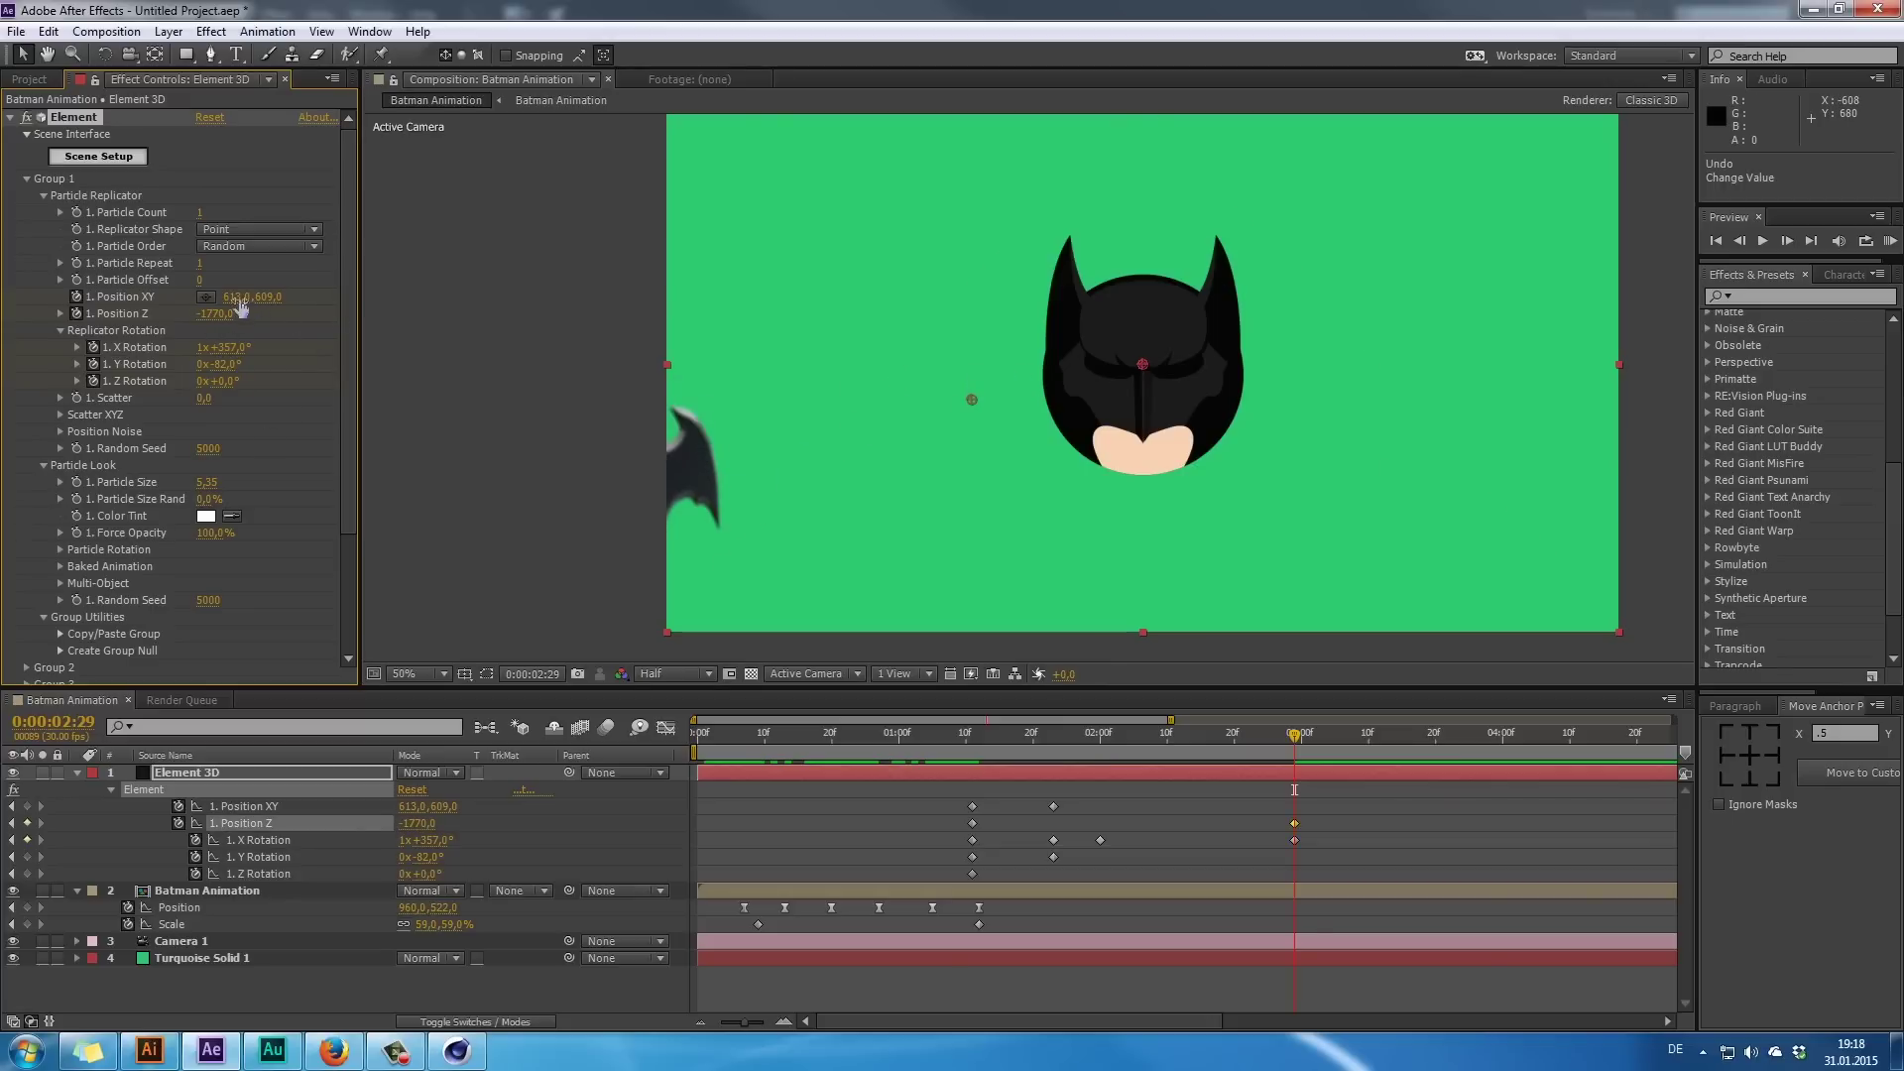
drag(240, 308, 422, 323)
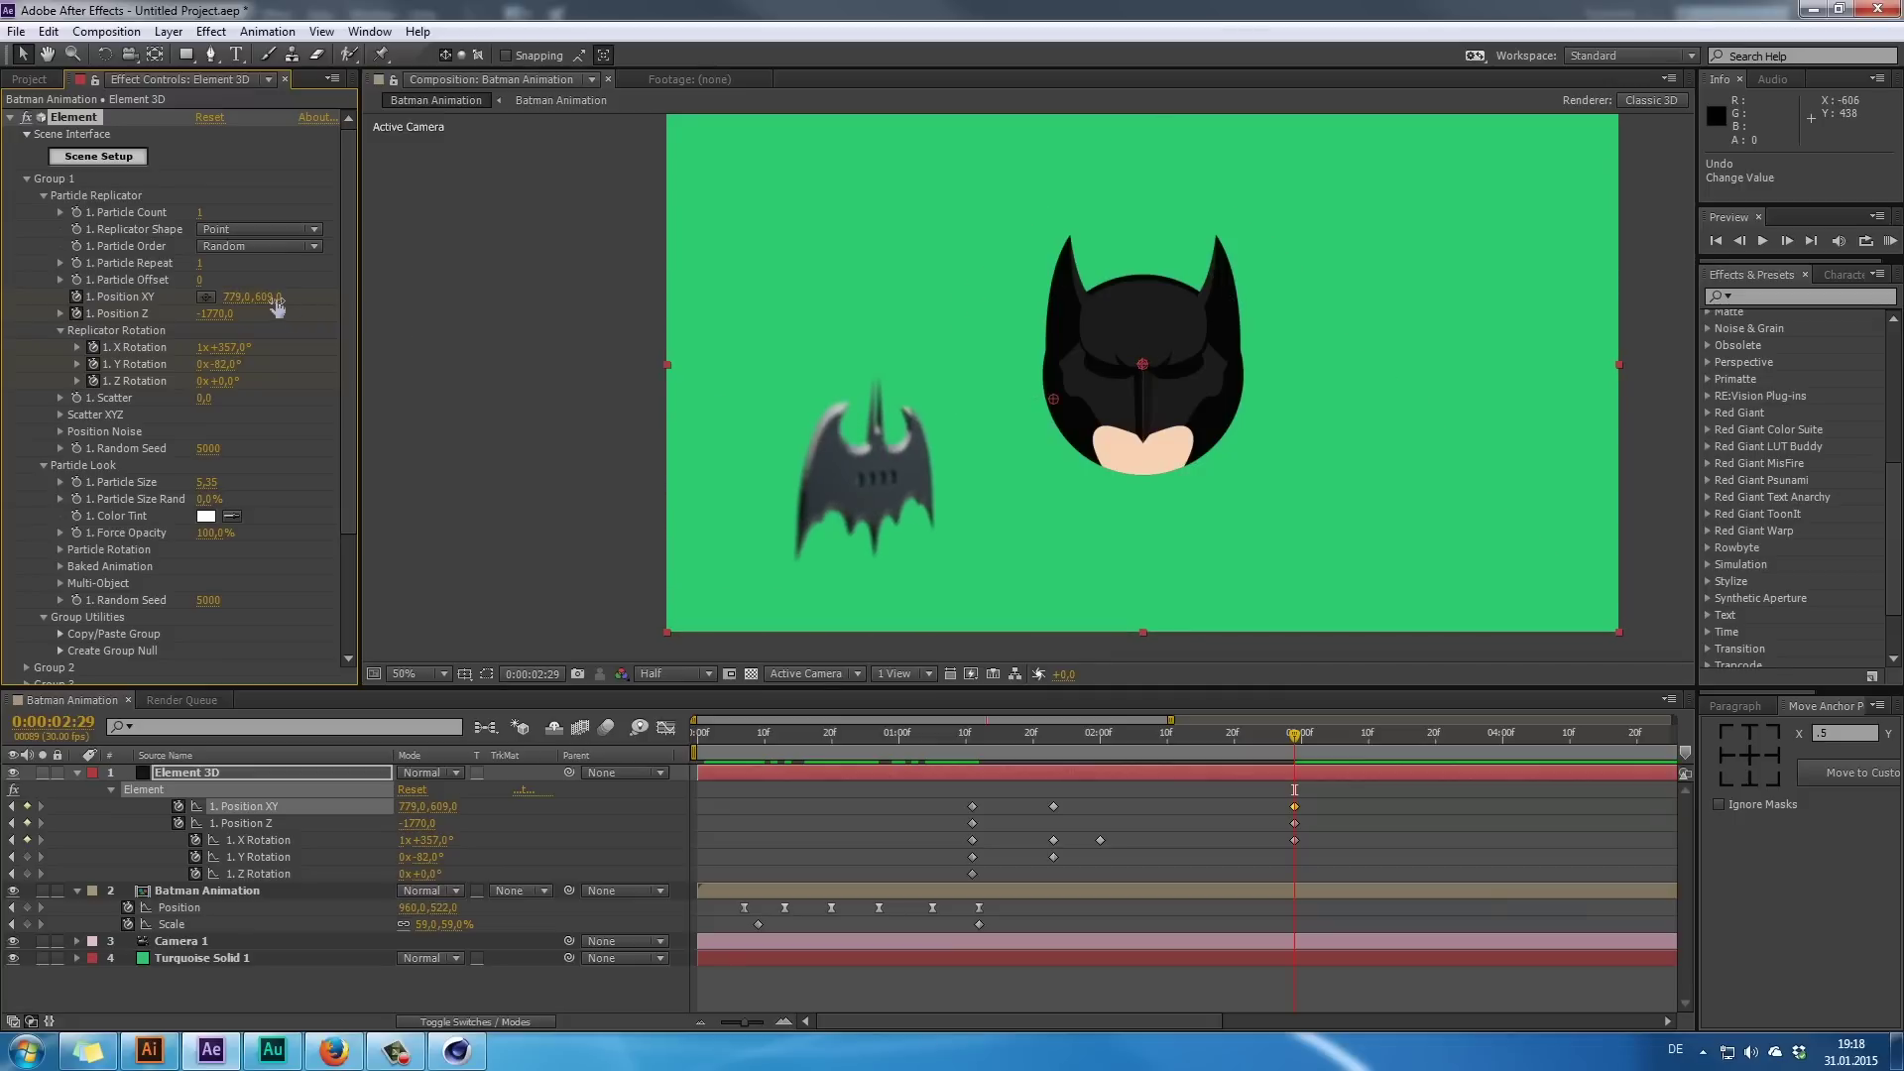
drag(275, 308, 363, 397)
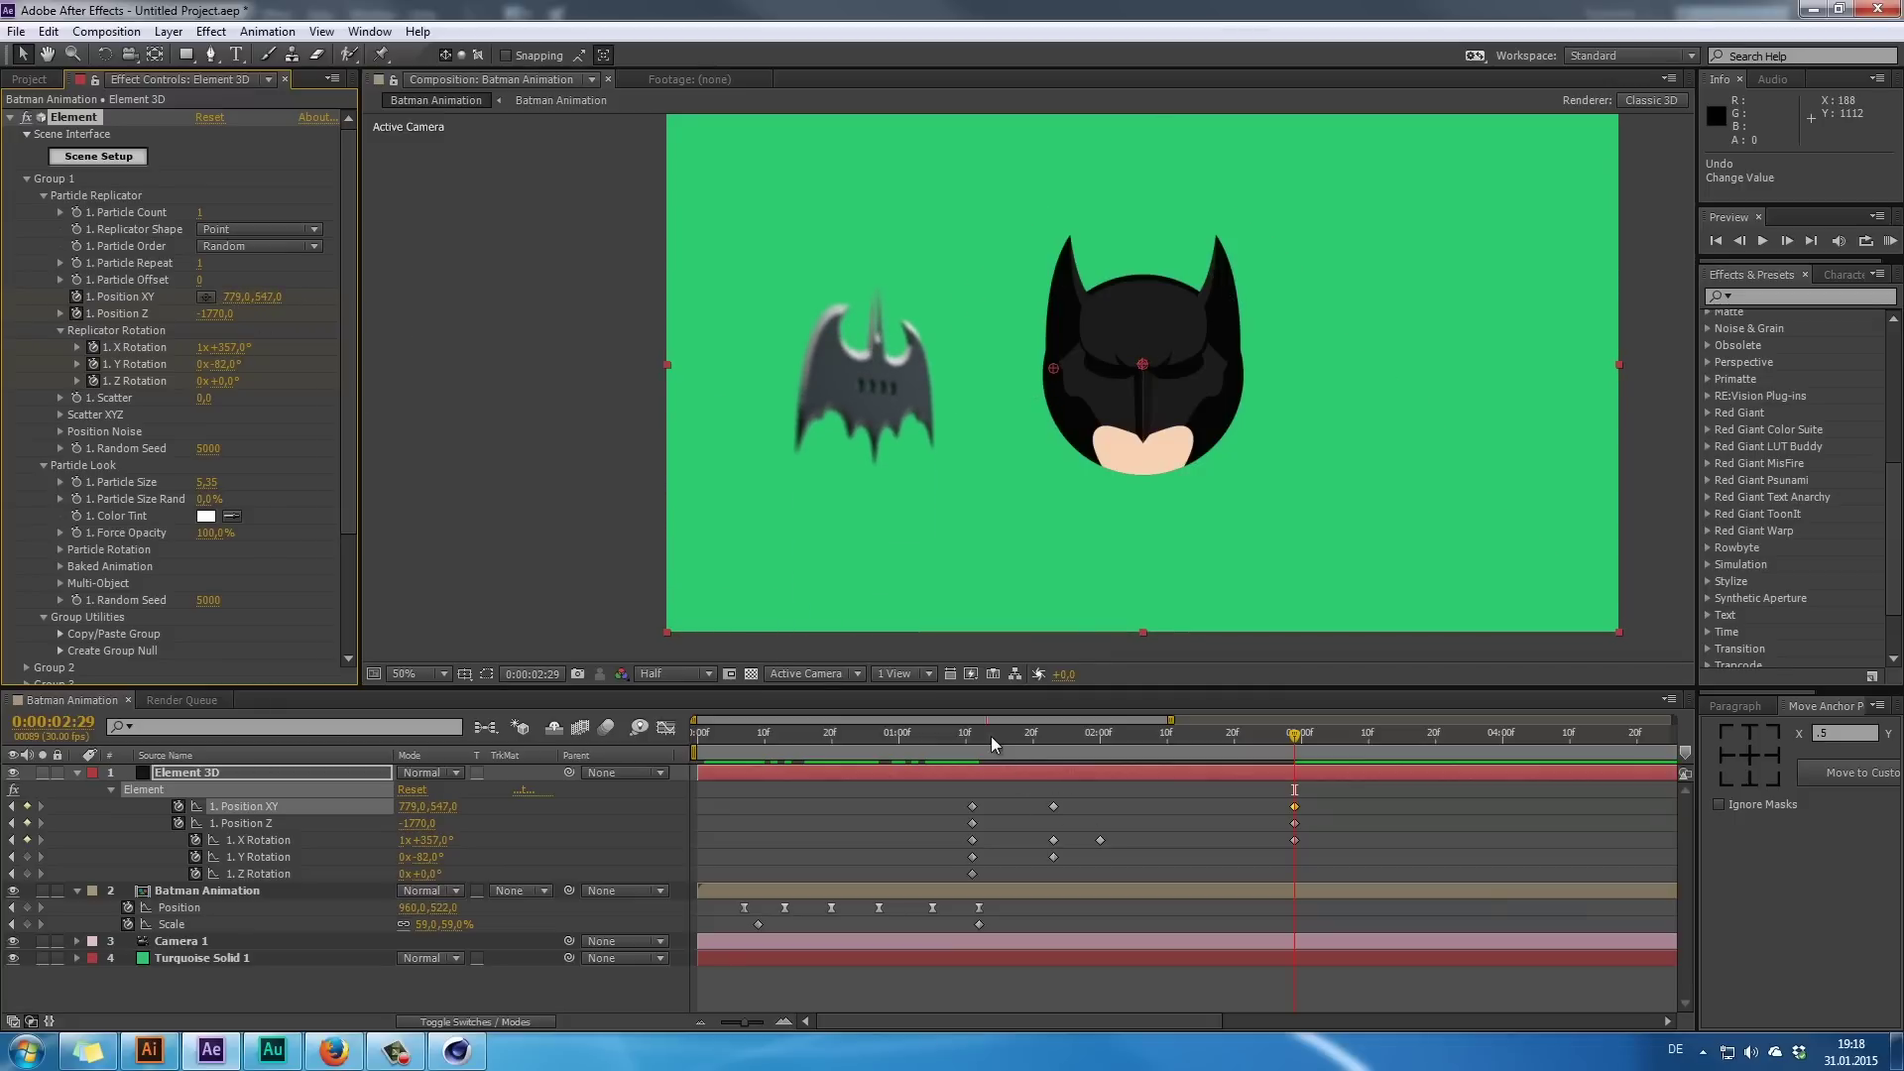
- Trim the start of the Element 3D layer to its first keyframes at 0:00:01:11
drag(990, 736, 973, 827)
drag(699, 772, 972, 772)
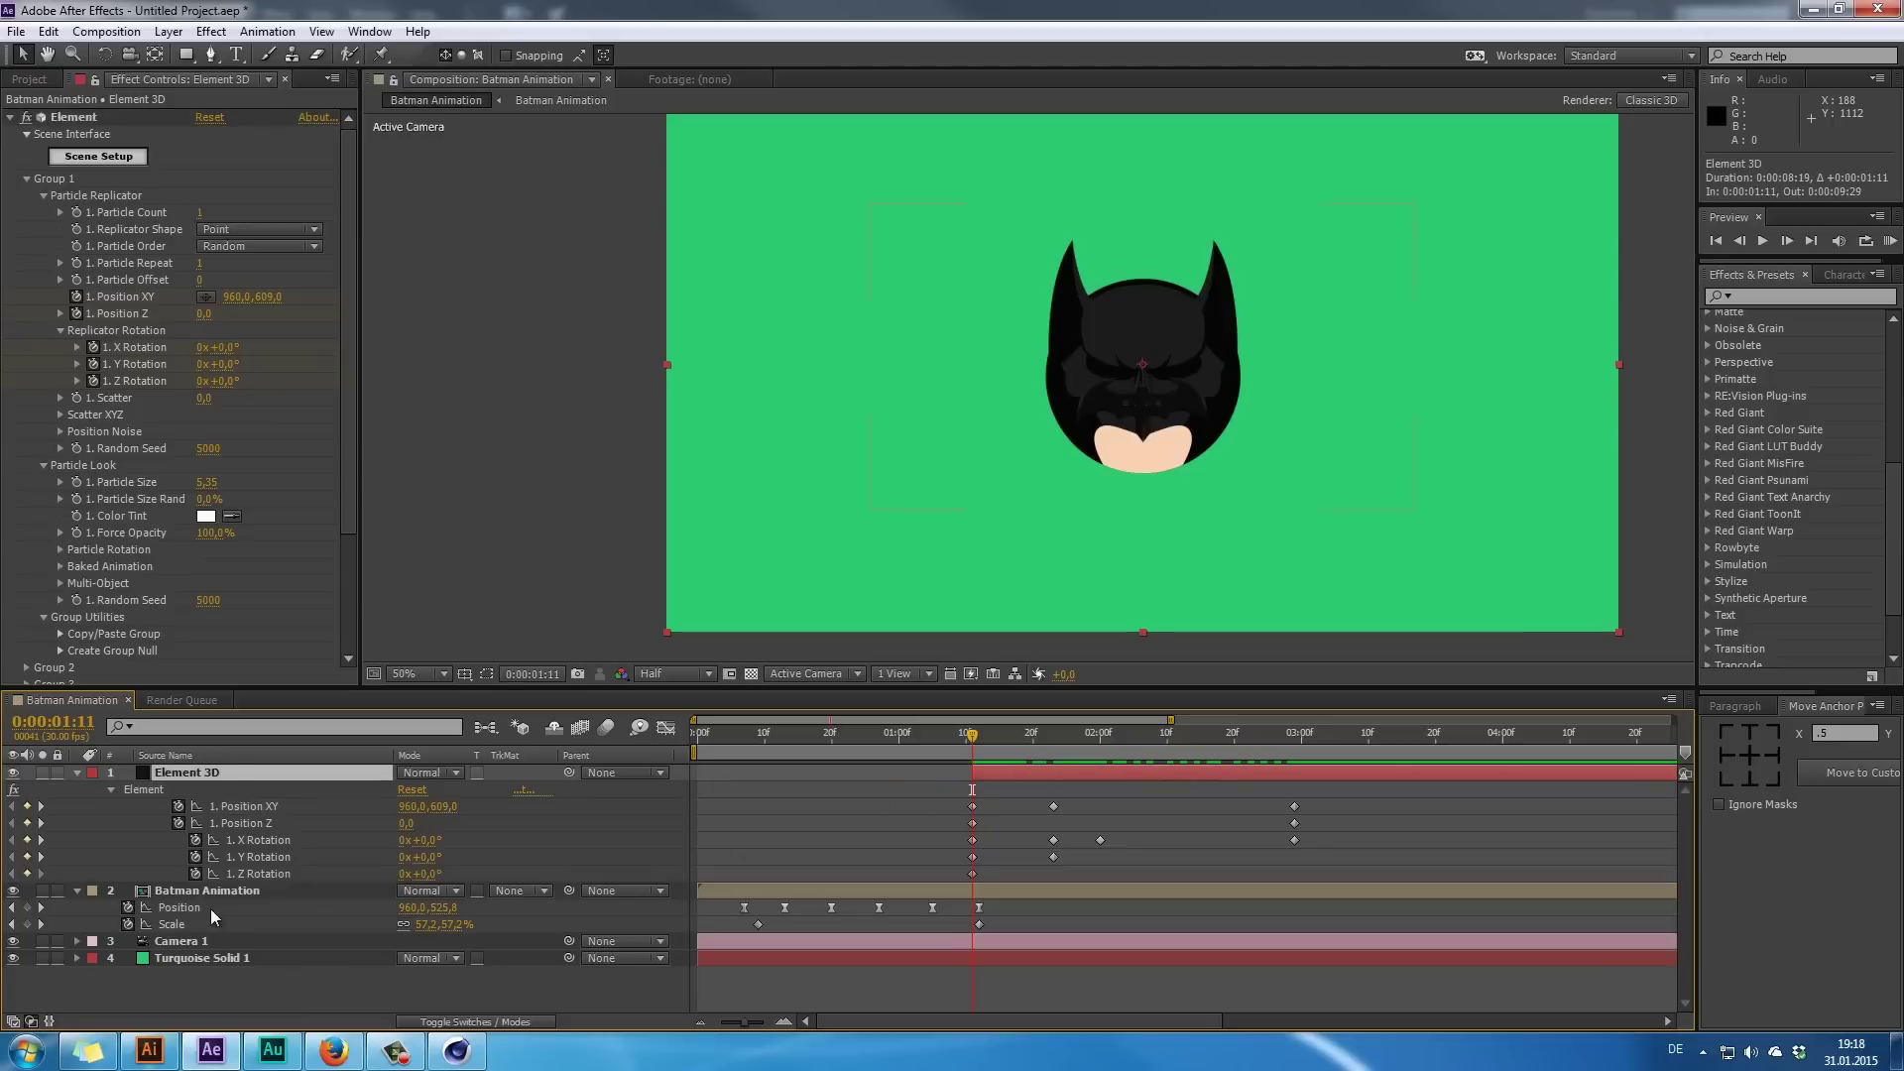
- Turn off Depth of Field in Camera 1's camera options and collapse the layer's properties
click(217, 942)
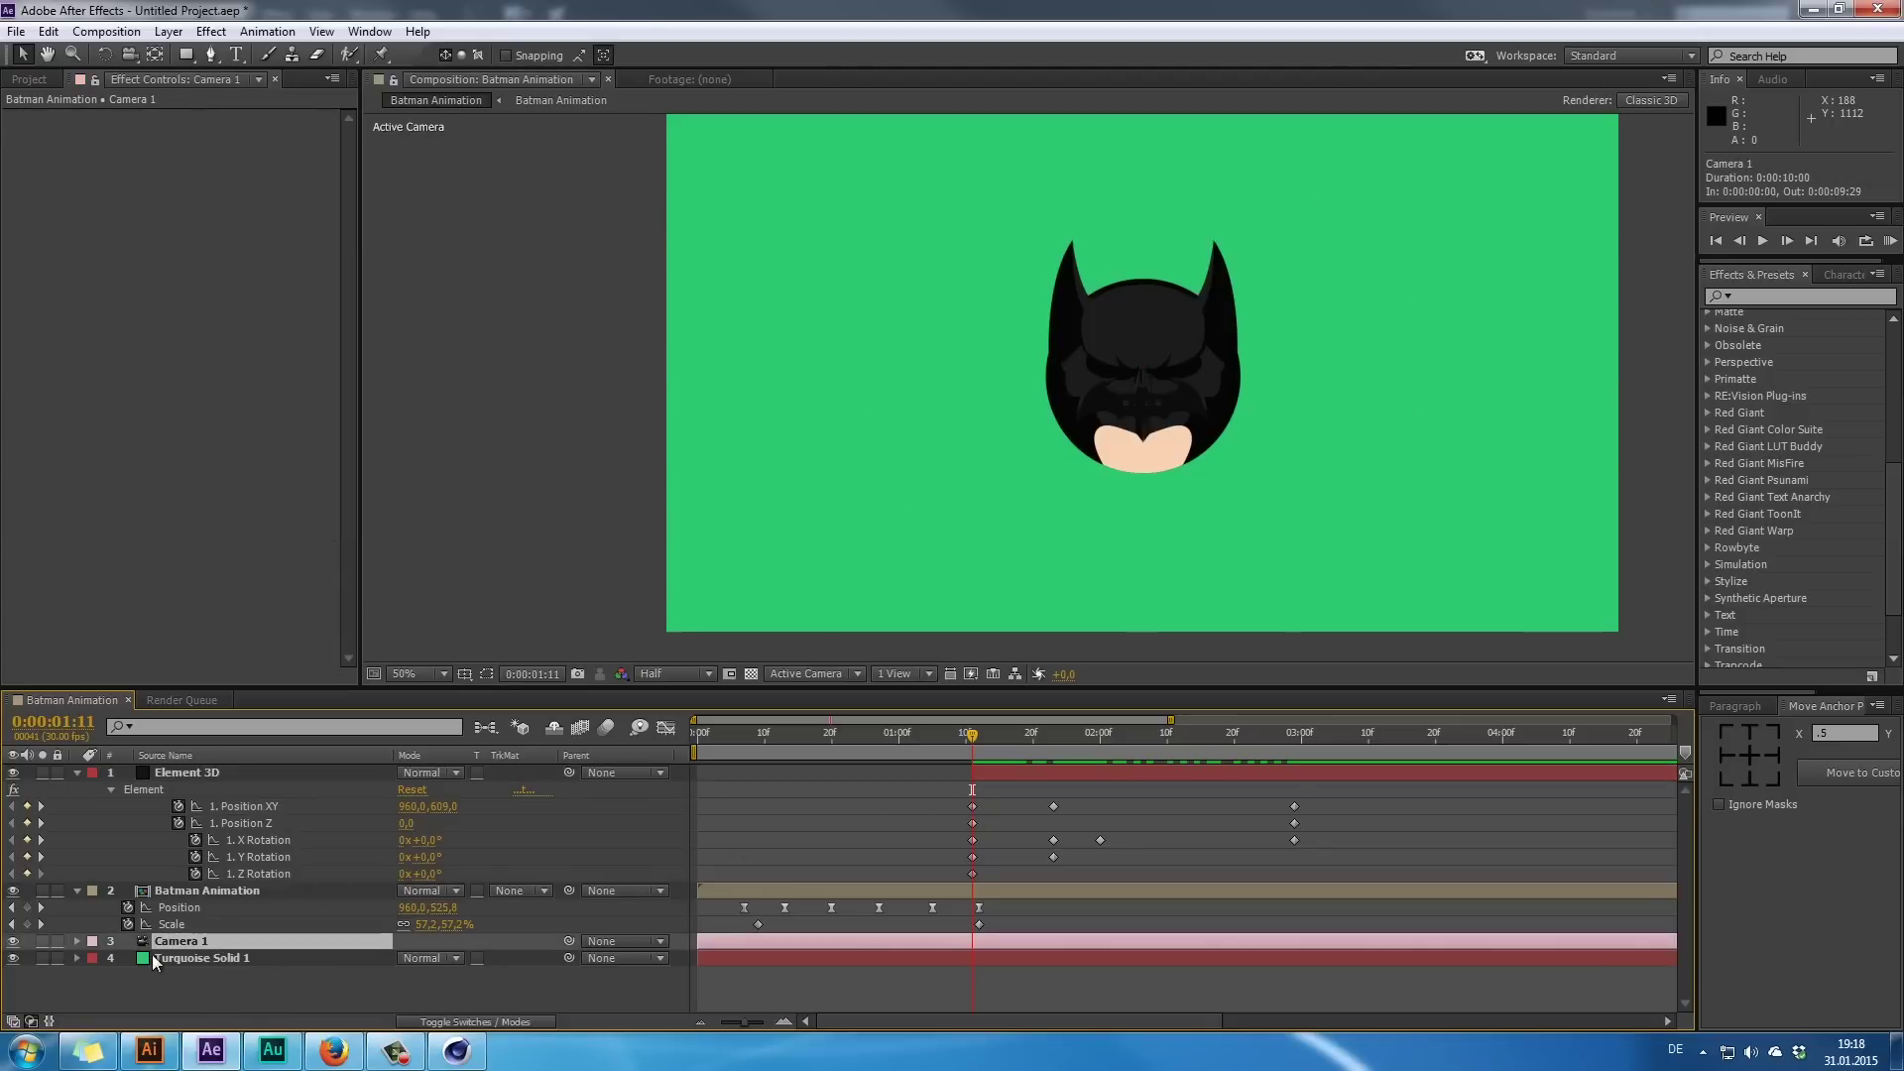
click(77, 941)
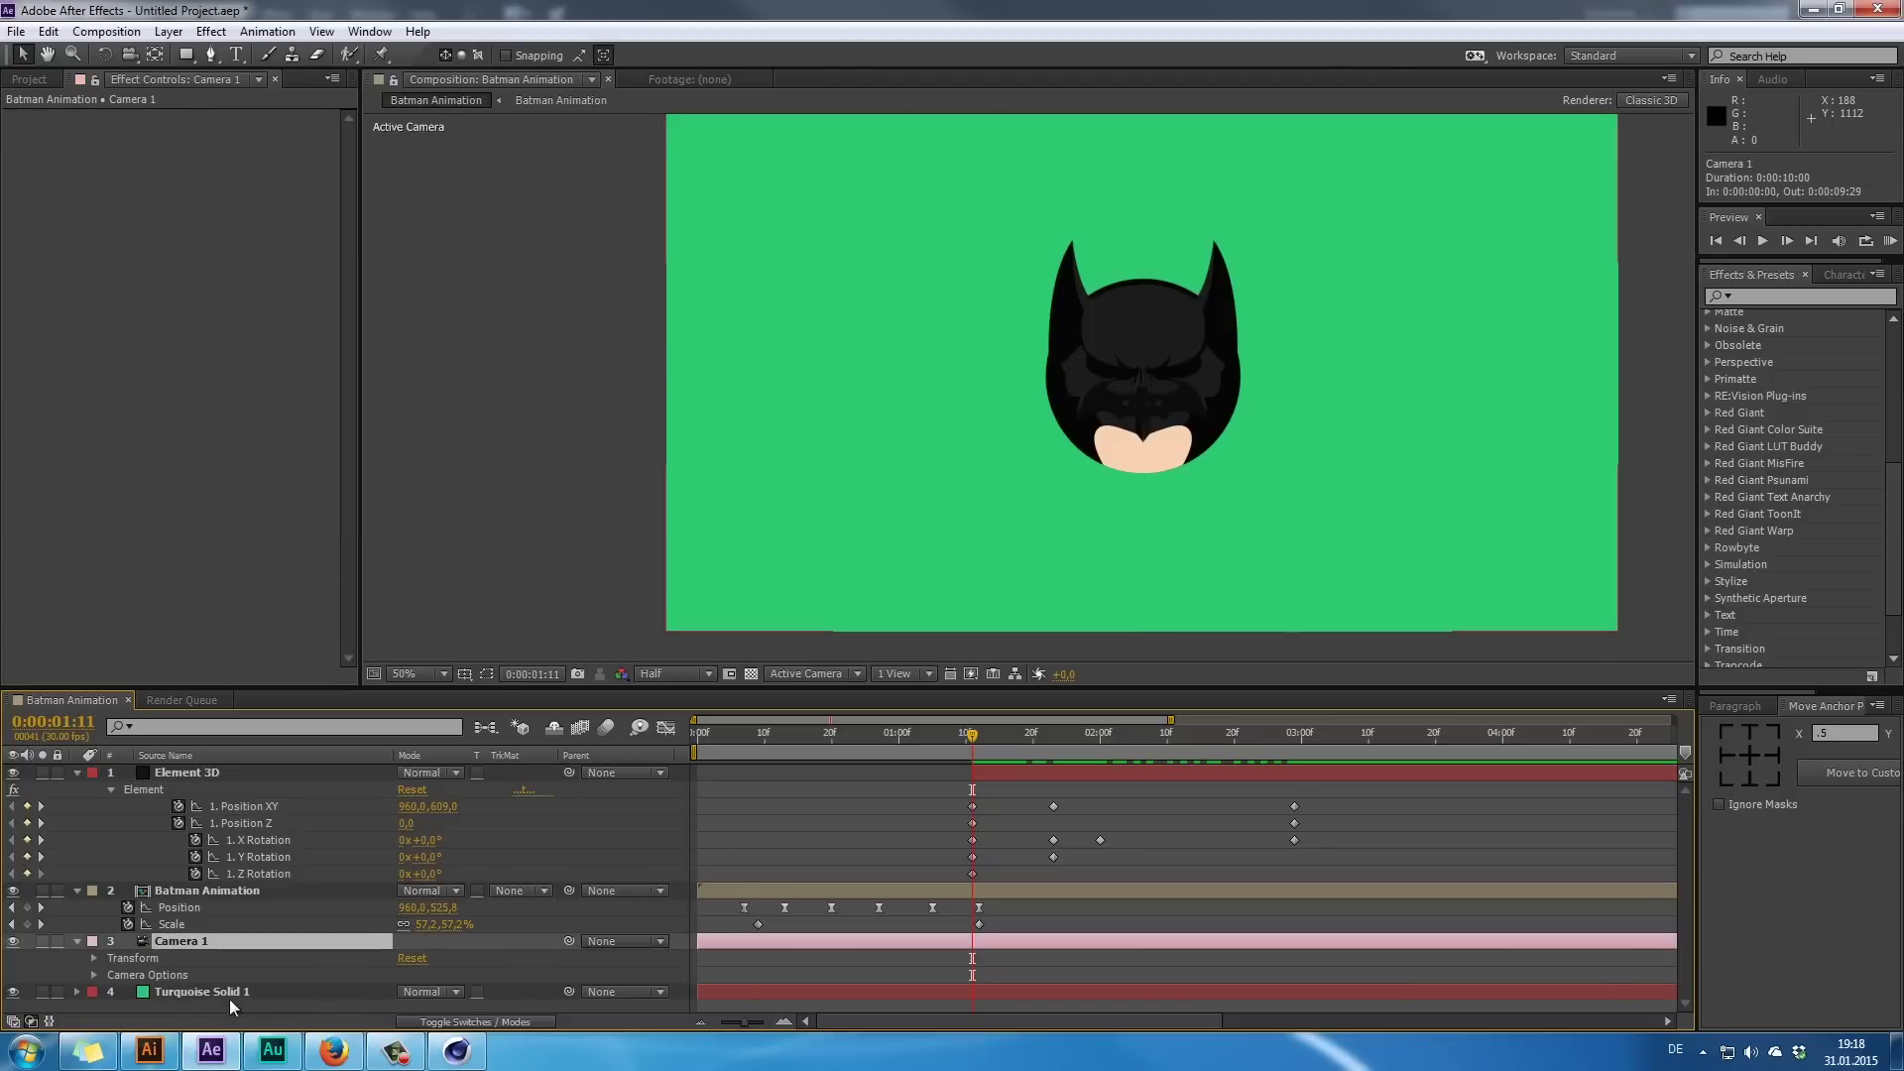
click(93, 958)
click(94, 978)
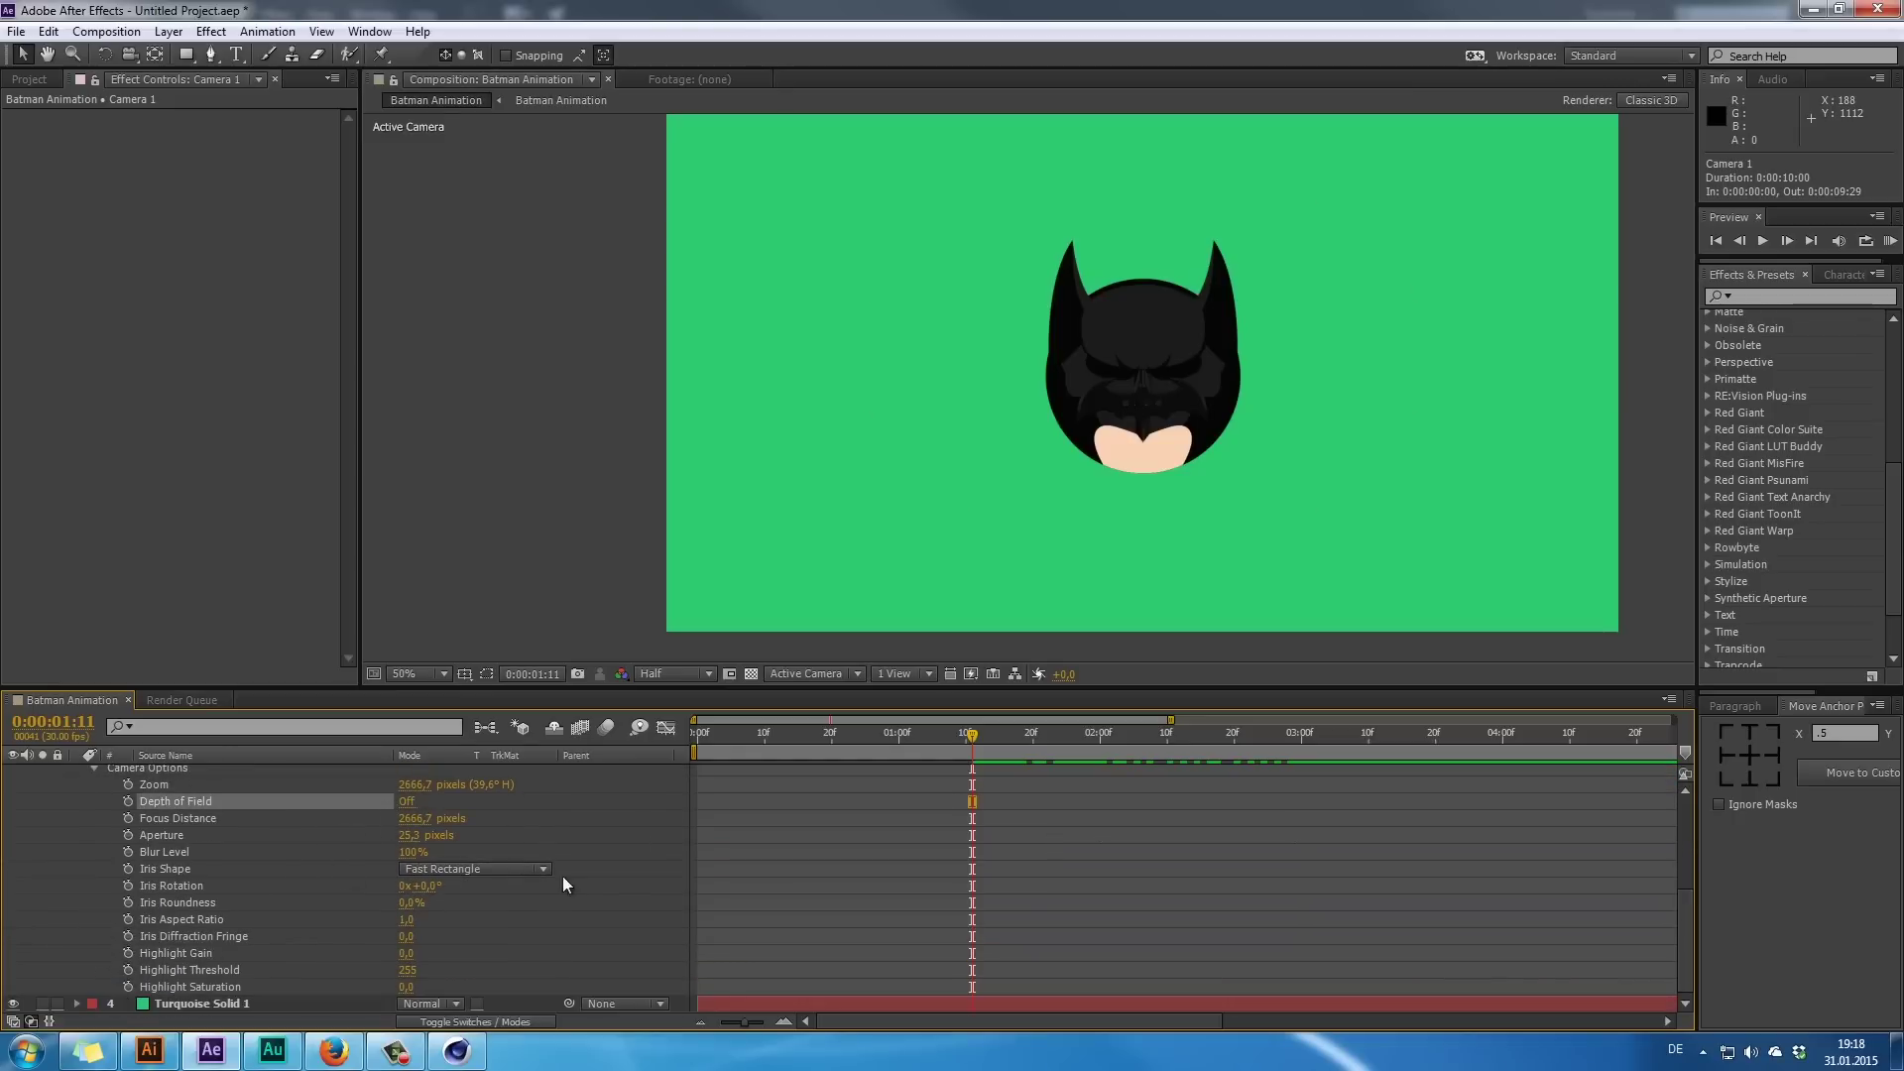
scroll(562, 876, up, 5)
click(81, 955)
click(424, 973)
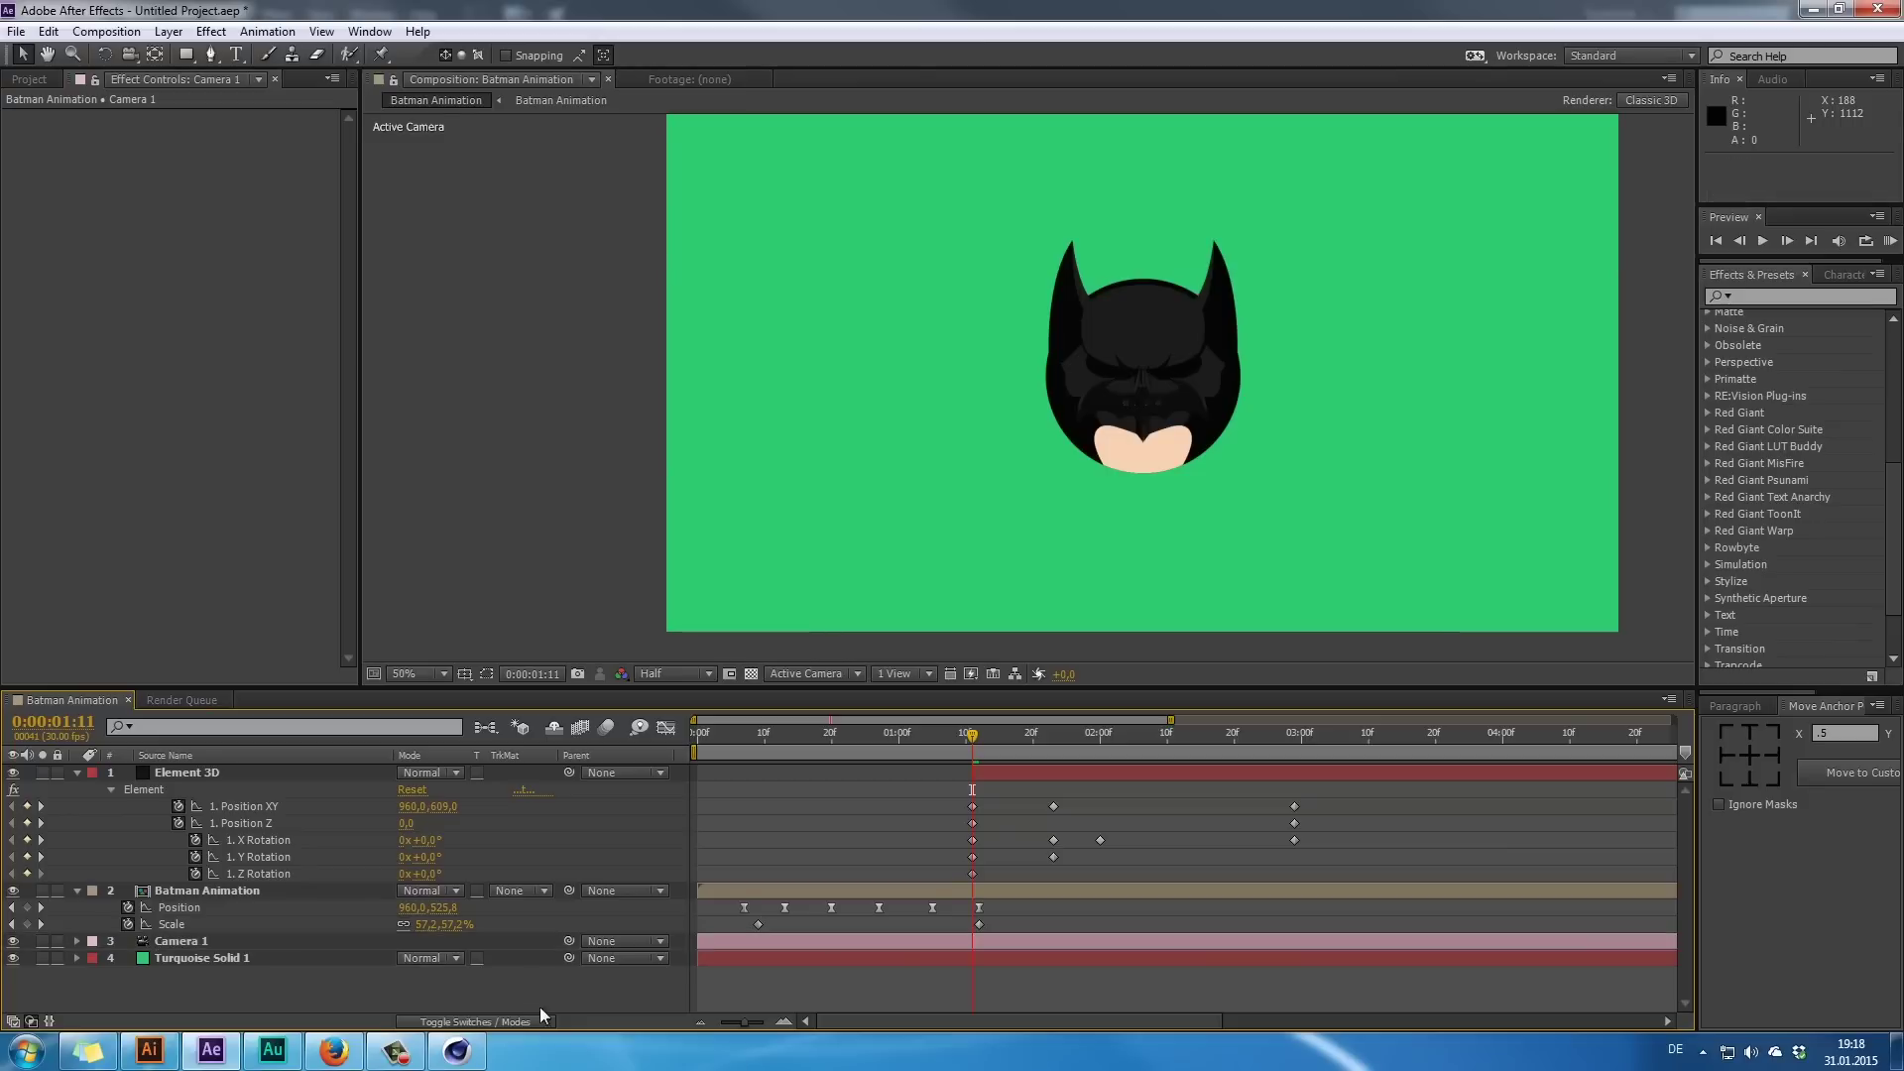
- Scrub through the batarang's flight up to 0:00:03:12 and inspect how it renders
drag(931, 742, 1381, 872)
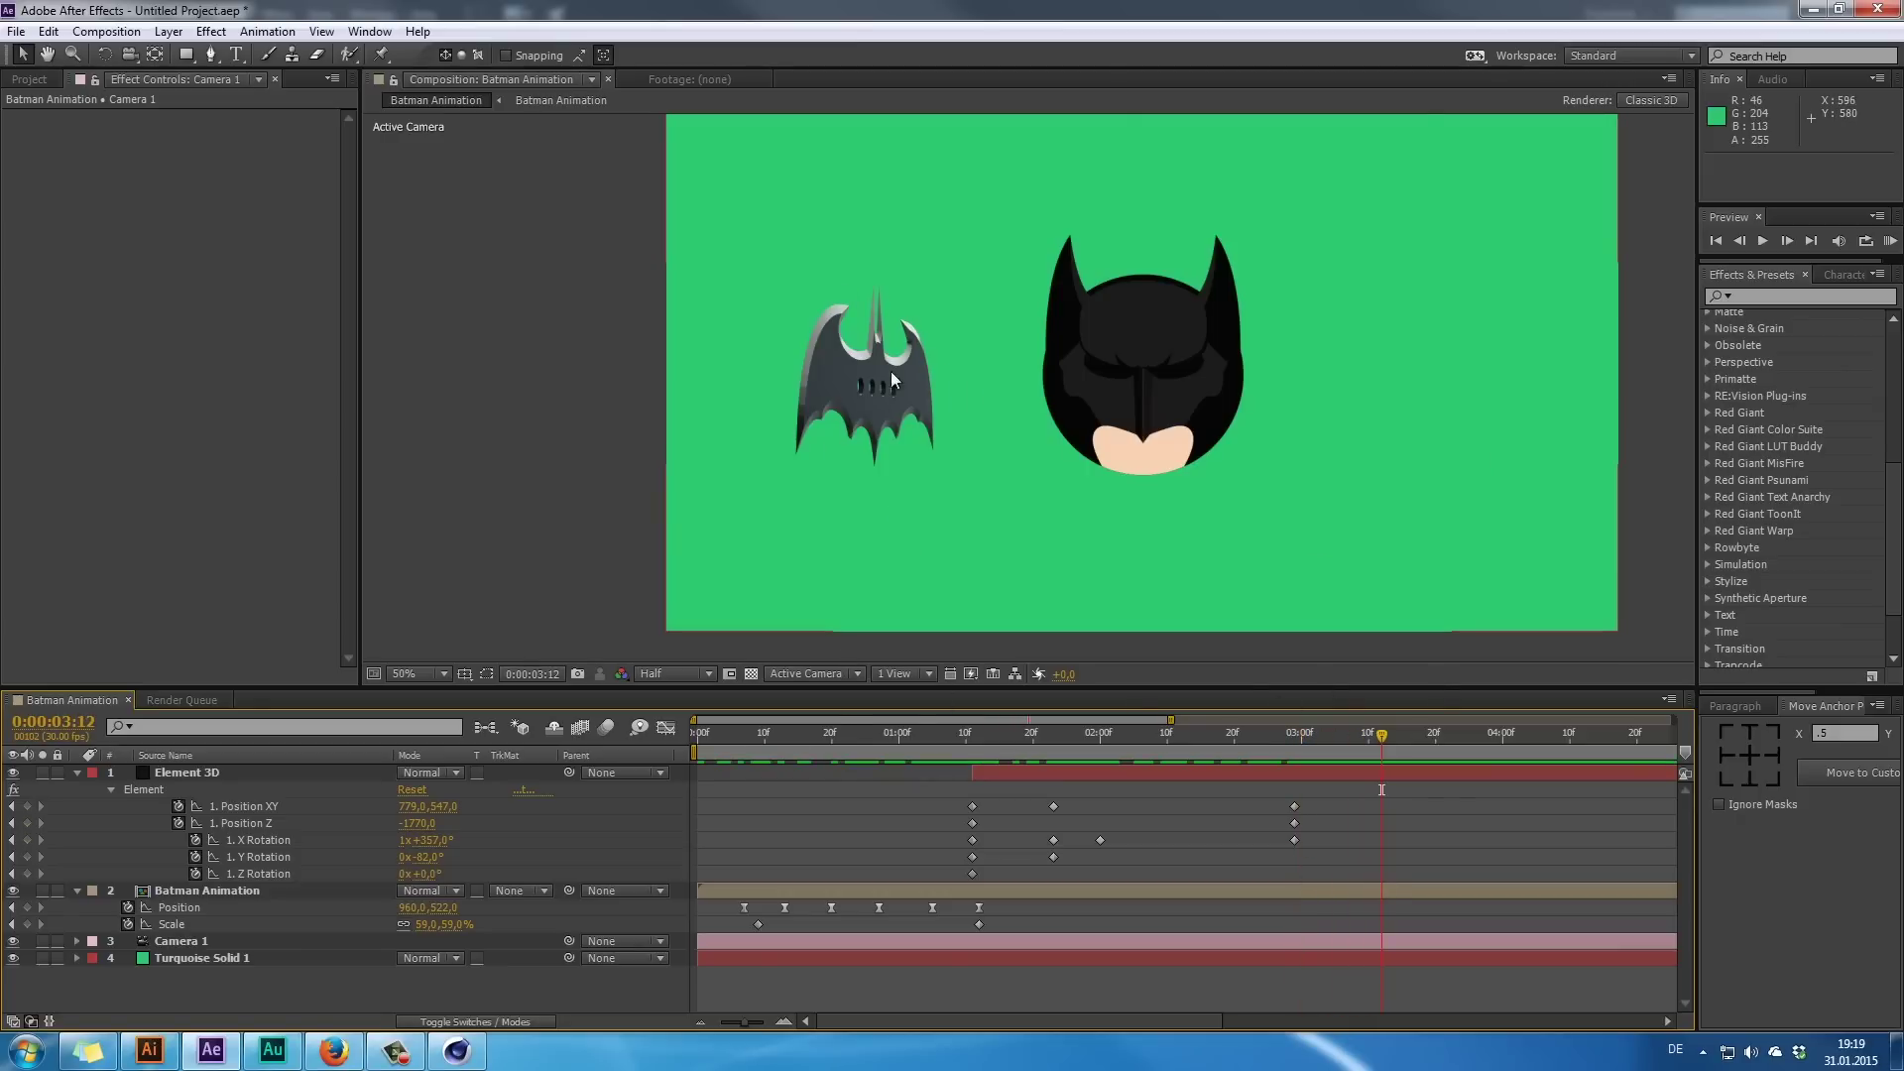
scroll(889, 370, up, 1)
scroll(831, 362, down, 1)
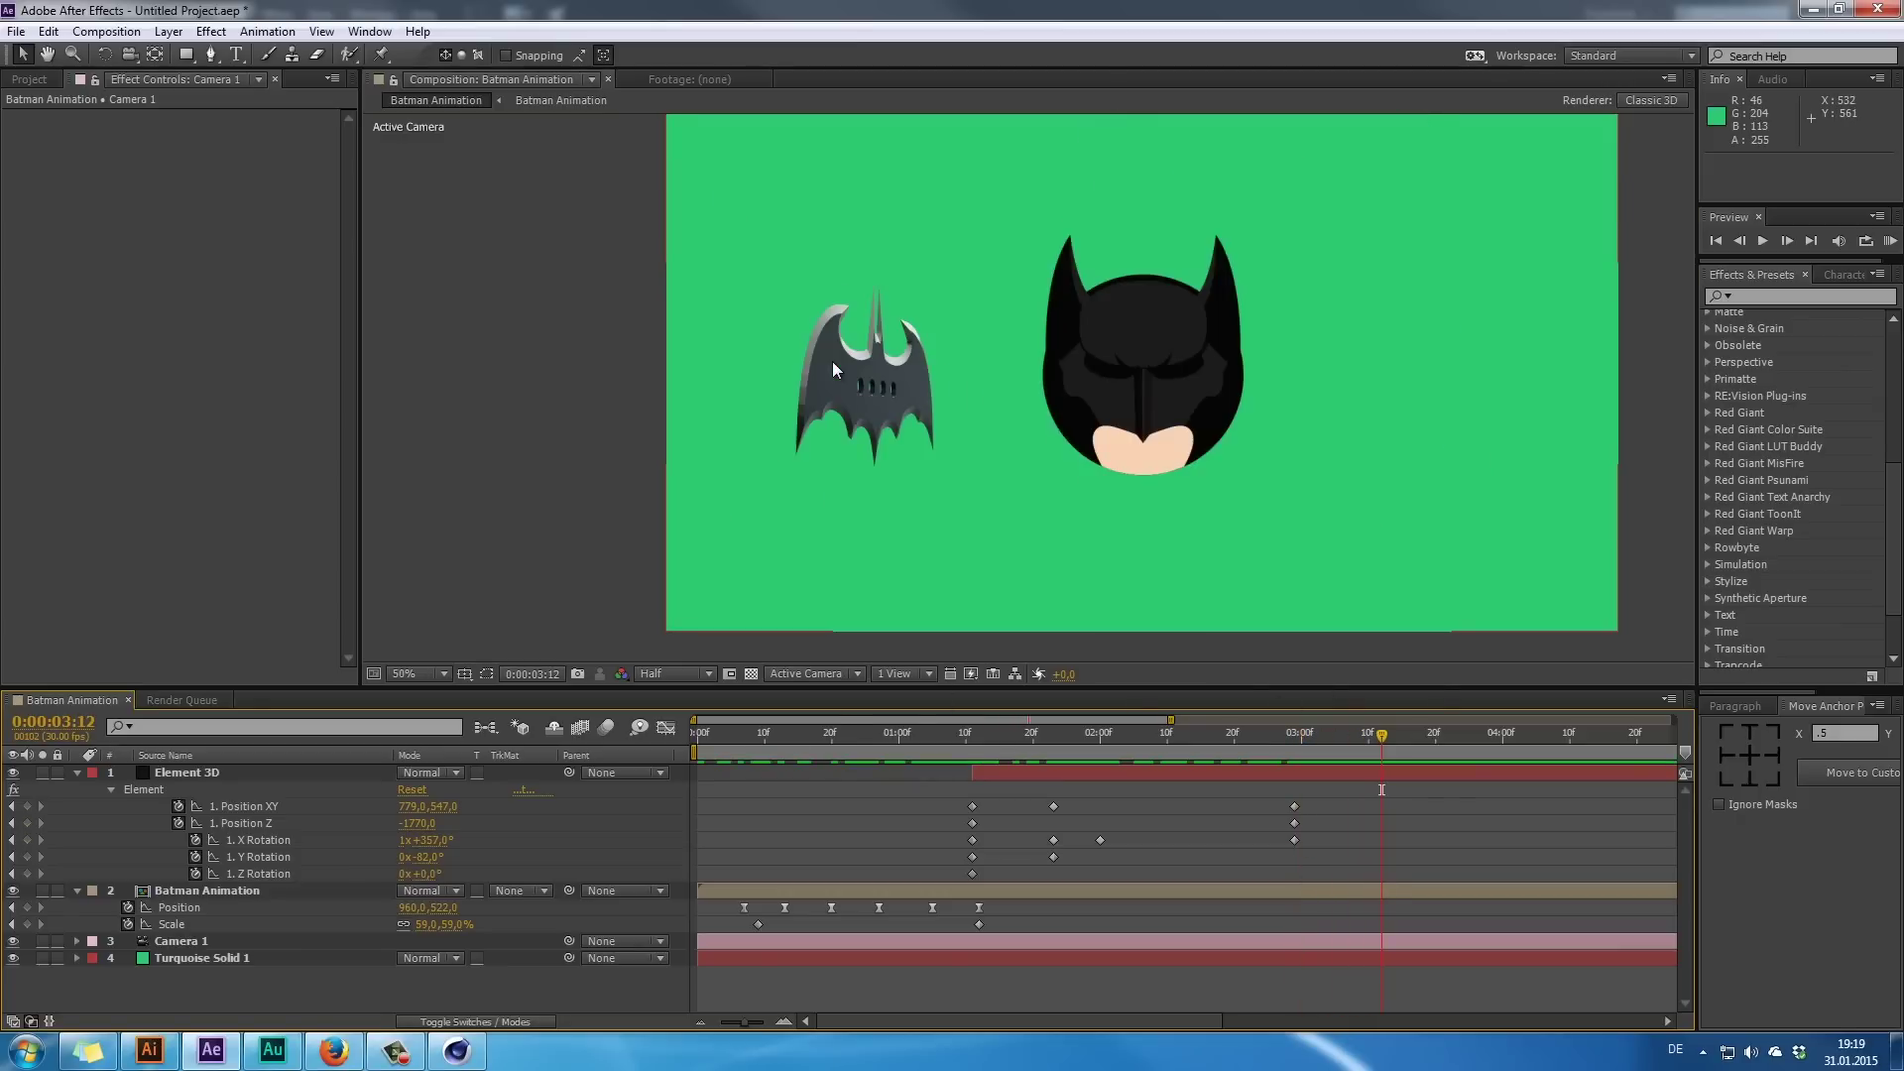
- Examine the environment Override Layer choices in the Element 3D layer's render settings
click(260, 775)
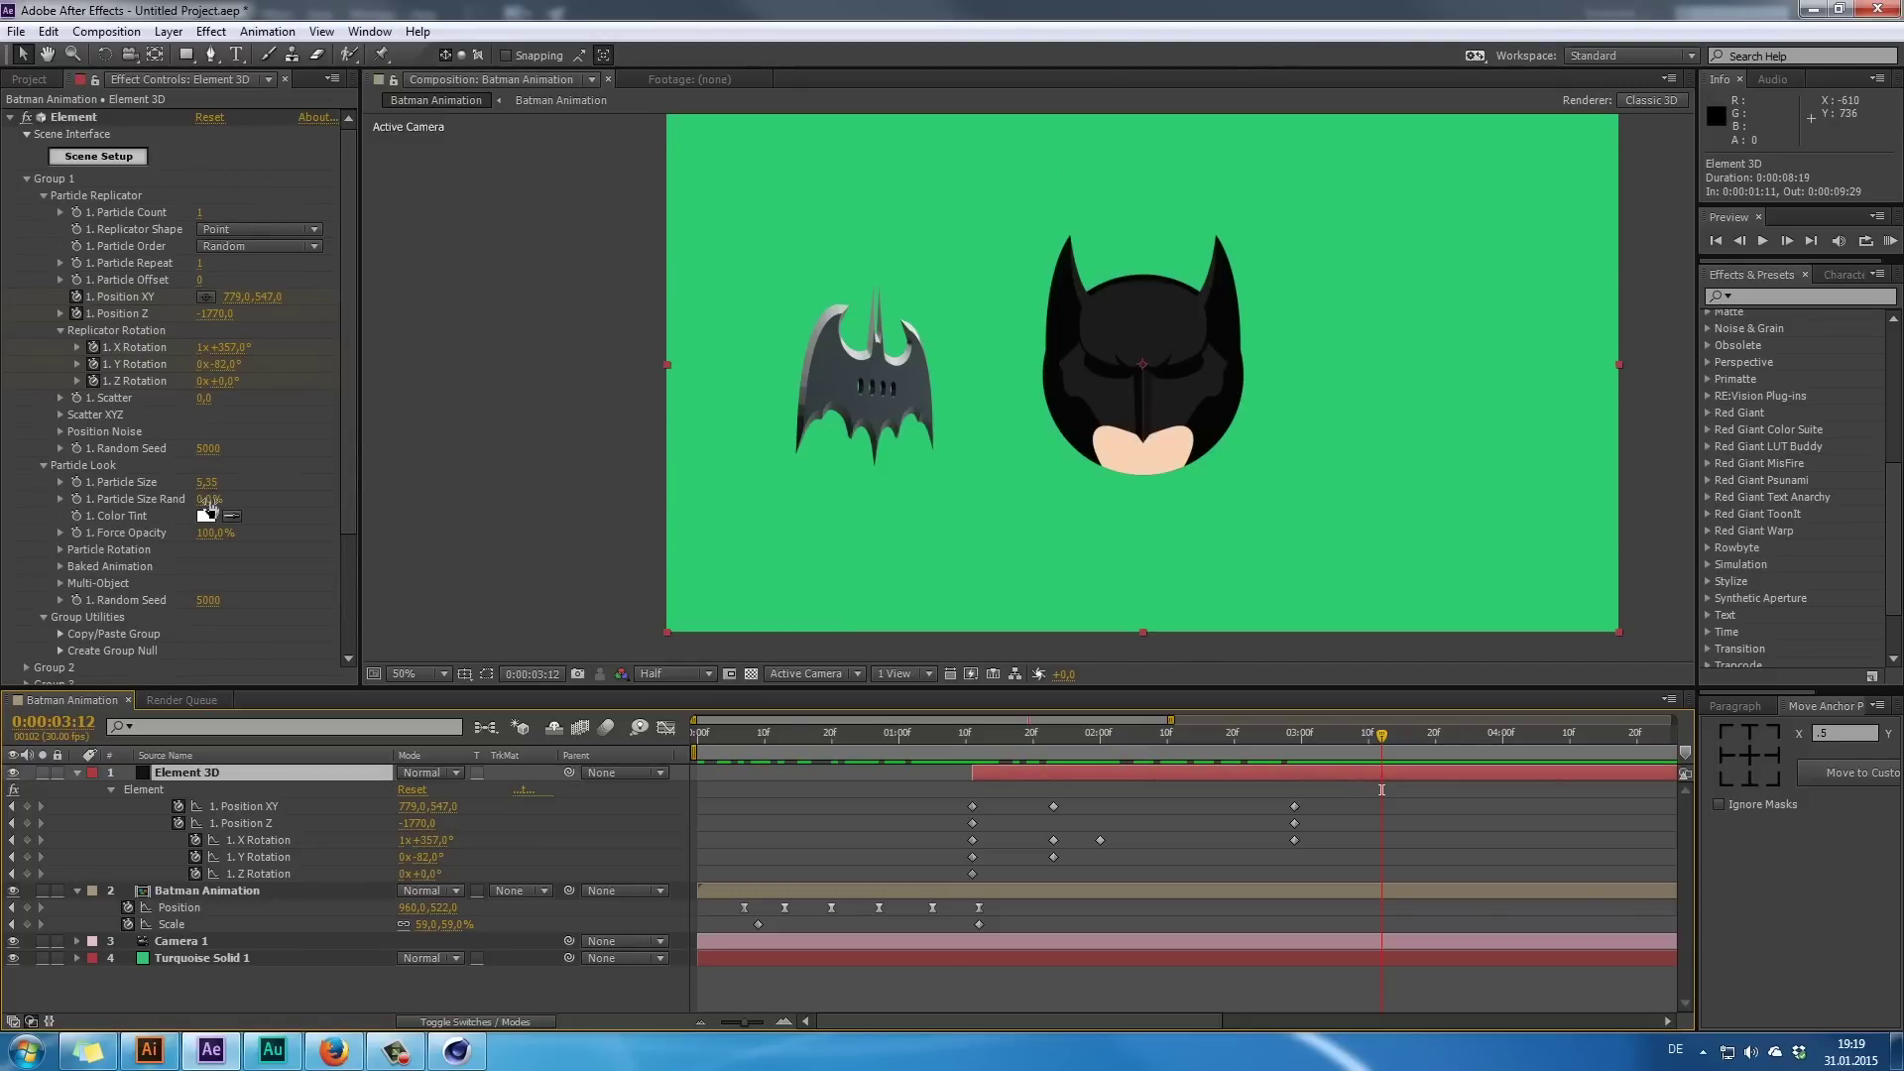
scroll(109, 639, down, 3)
click(26, 640)
scroll(103, 587, down, 2)
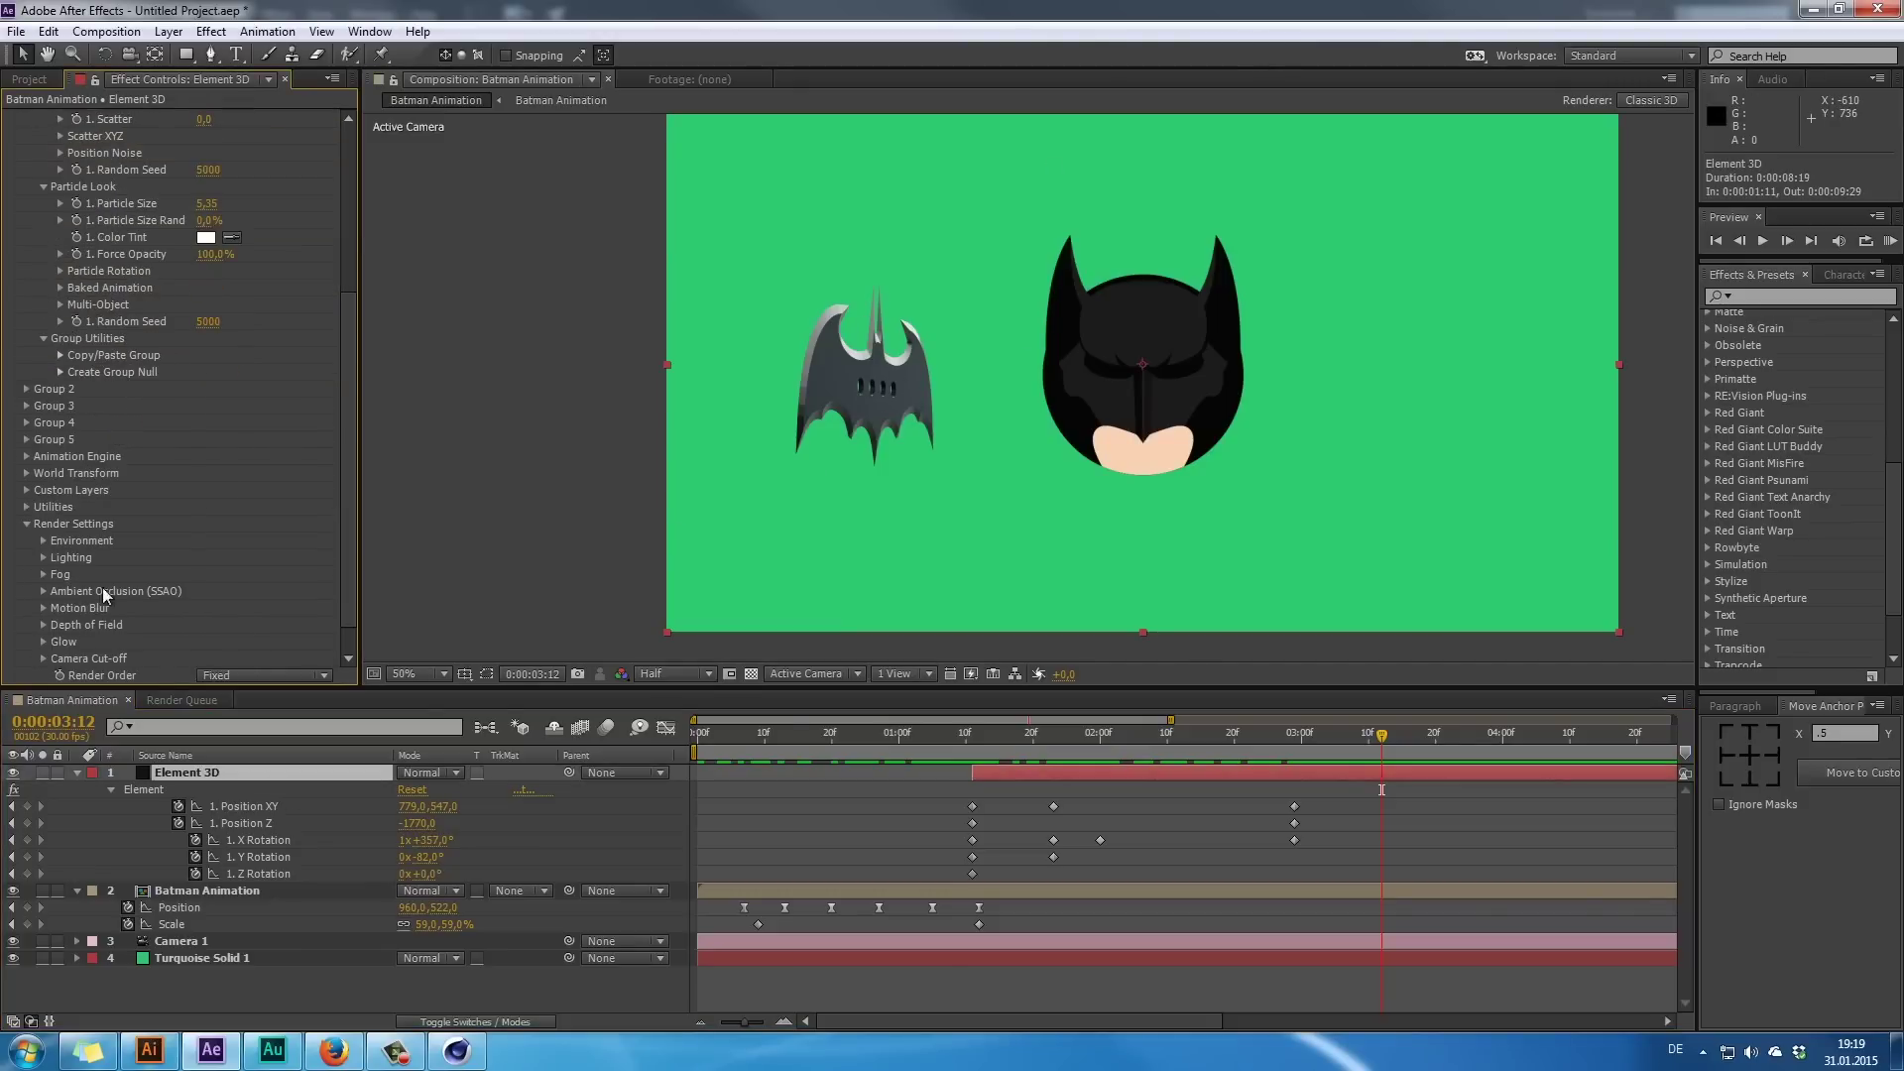
click(44, 540)
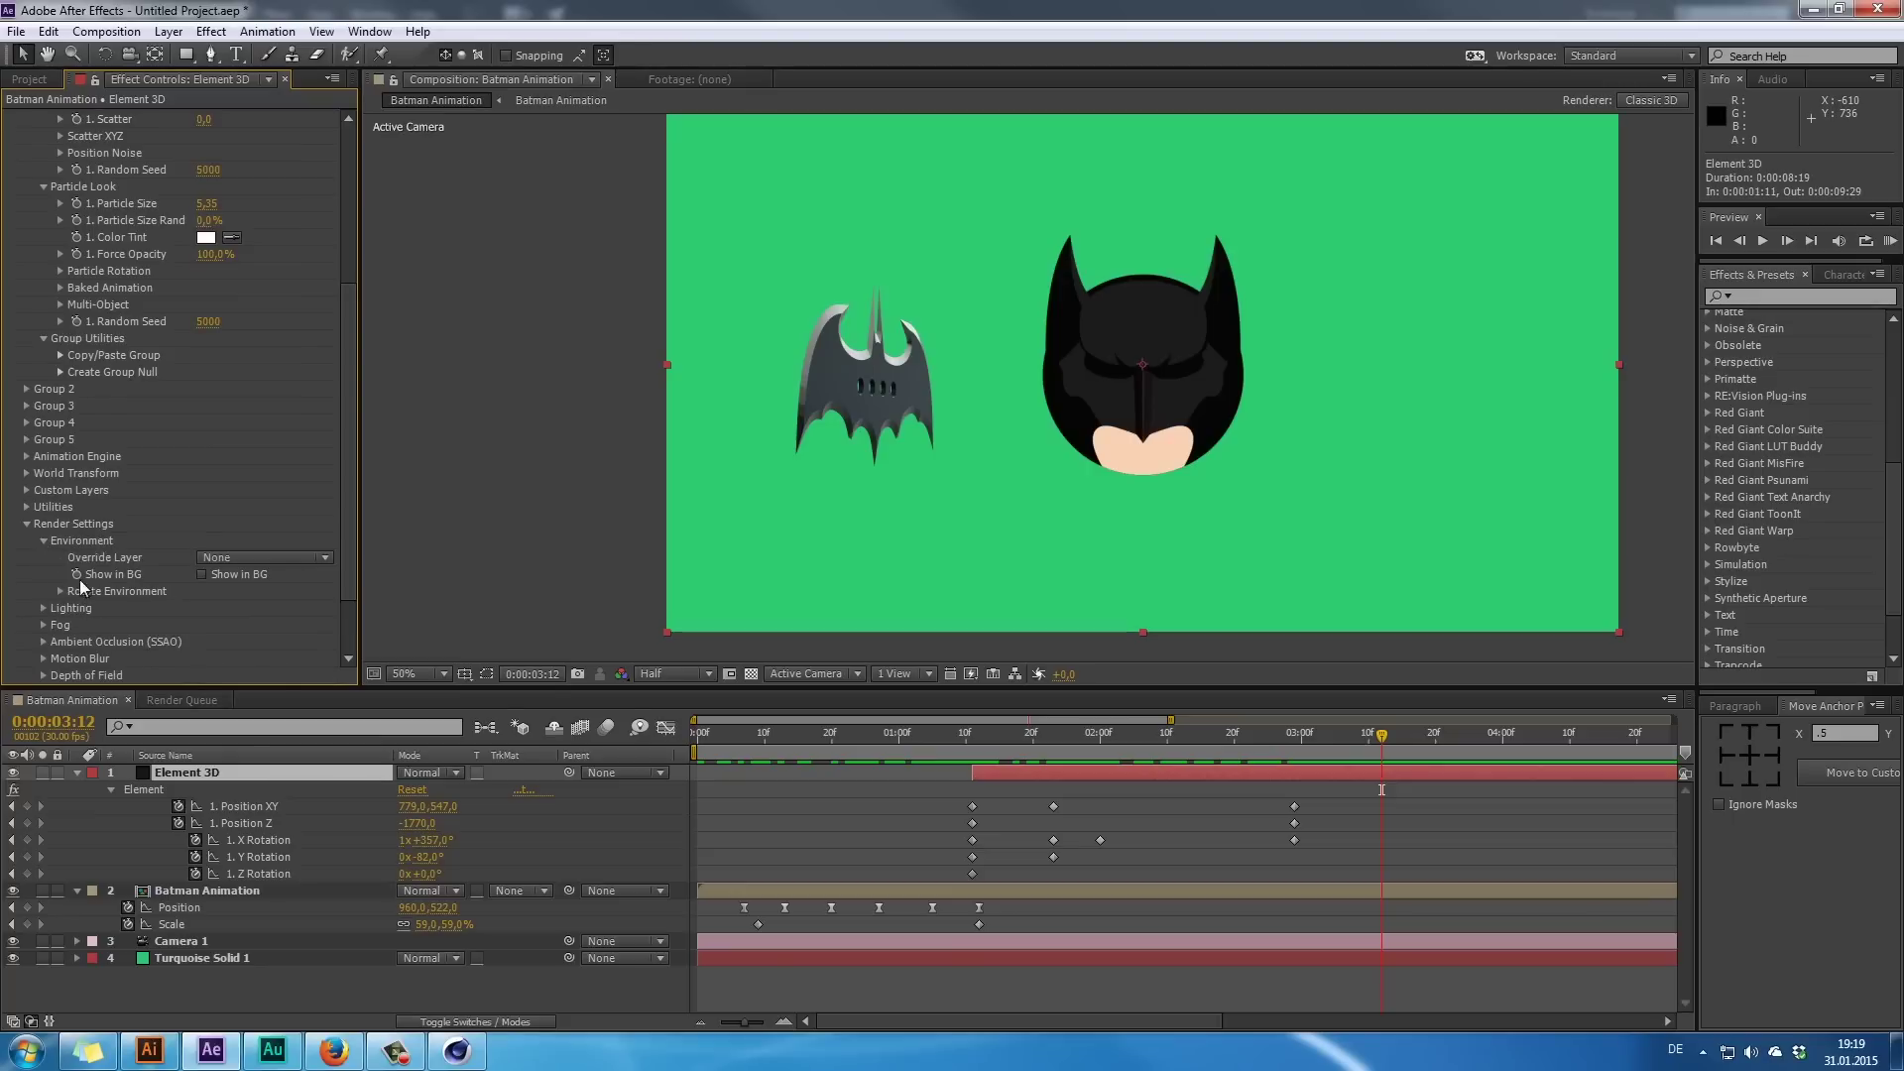
click(255, 562)
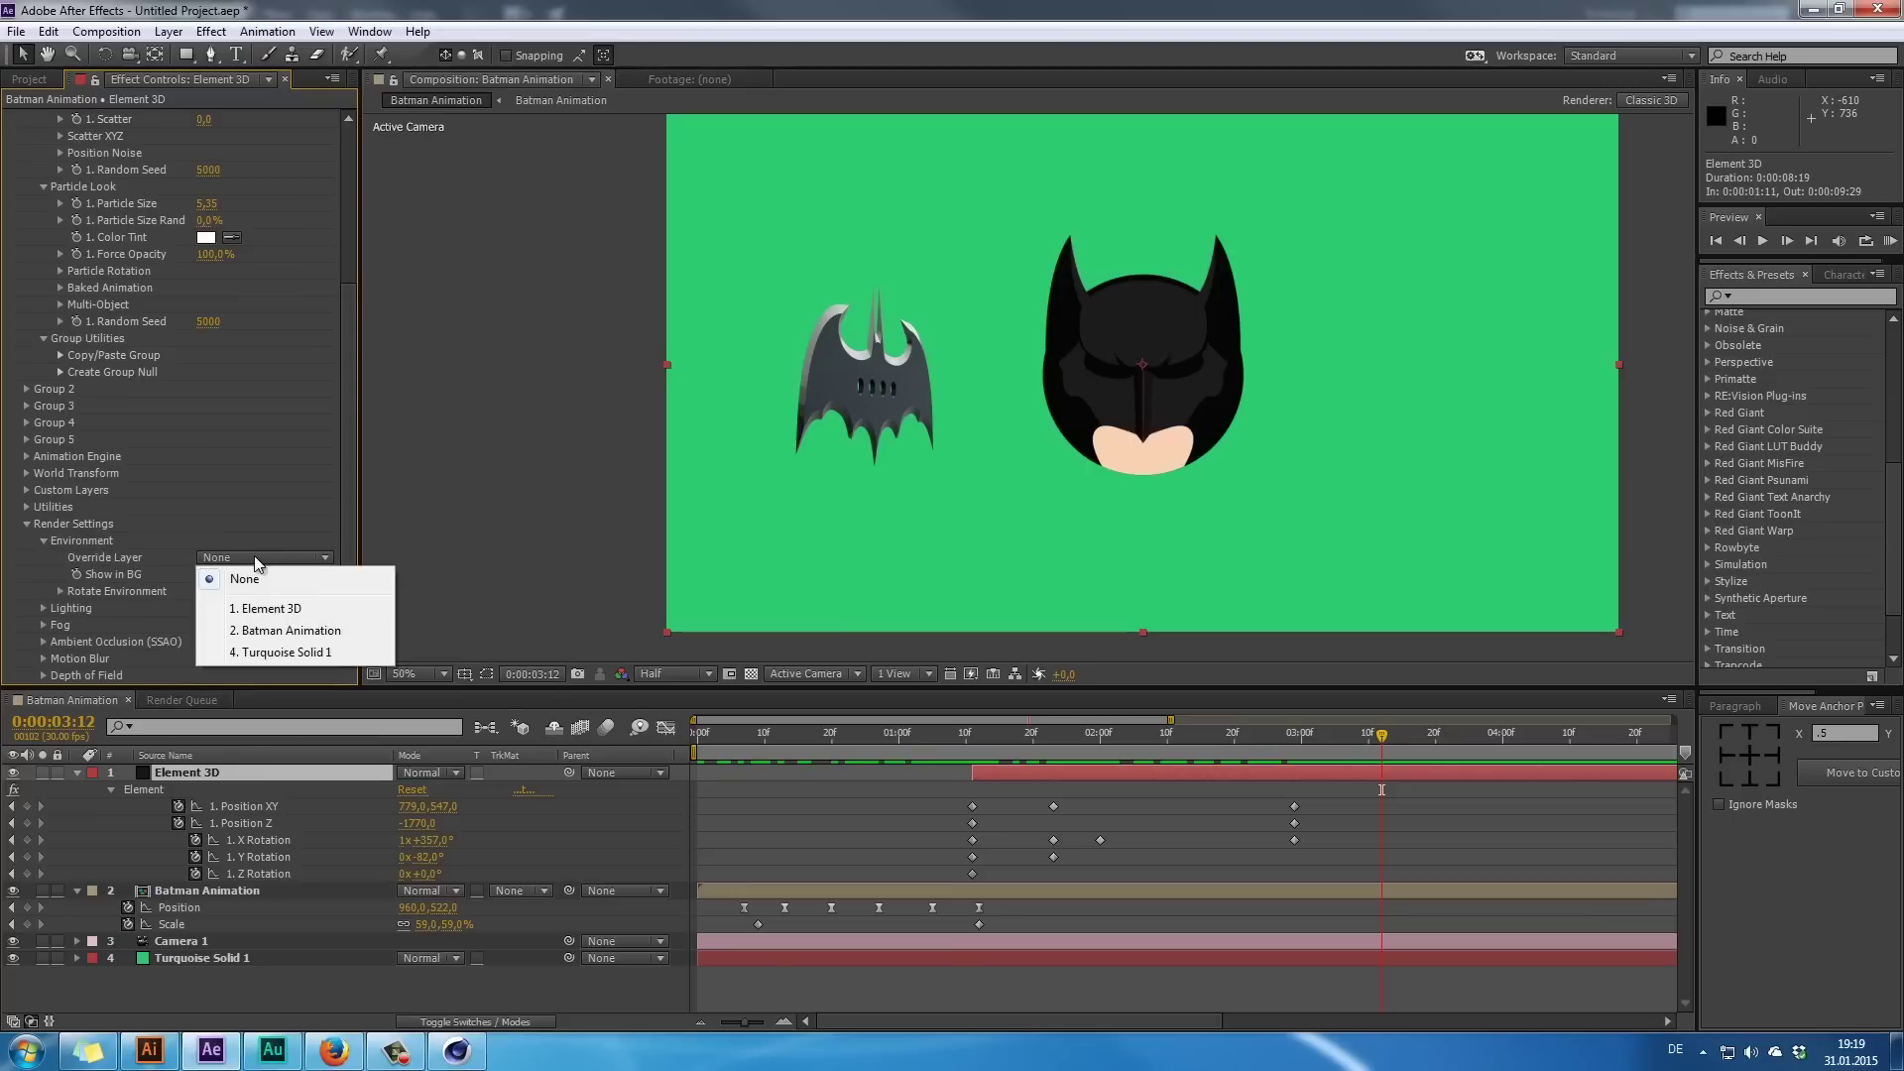
click(44, 539)
click(43, 538)
- Try the Dramatic and 360 presets for Element's Add Lighting setting and settle on Dark
click(45, 559)
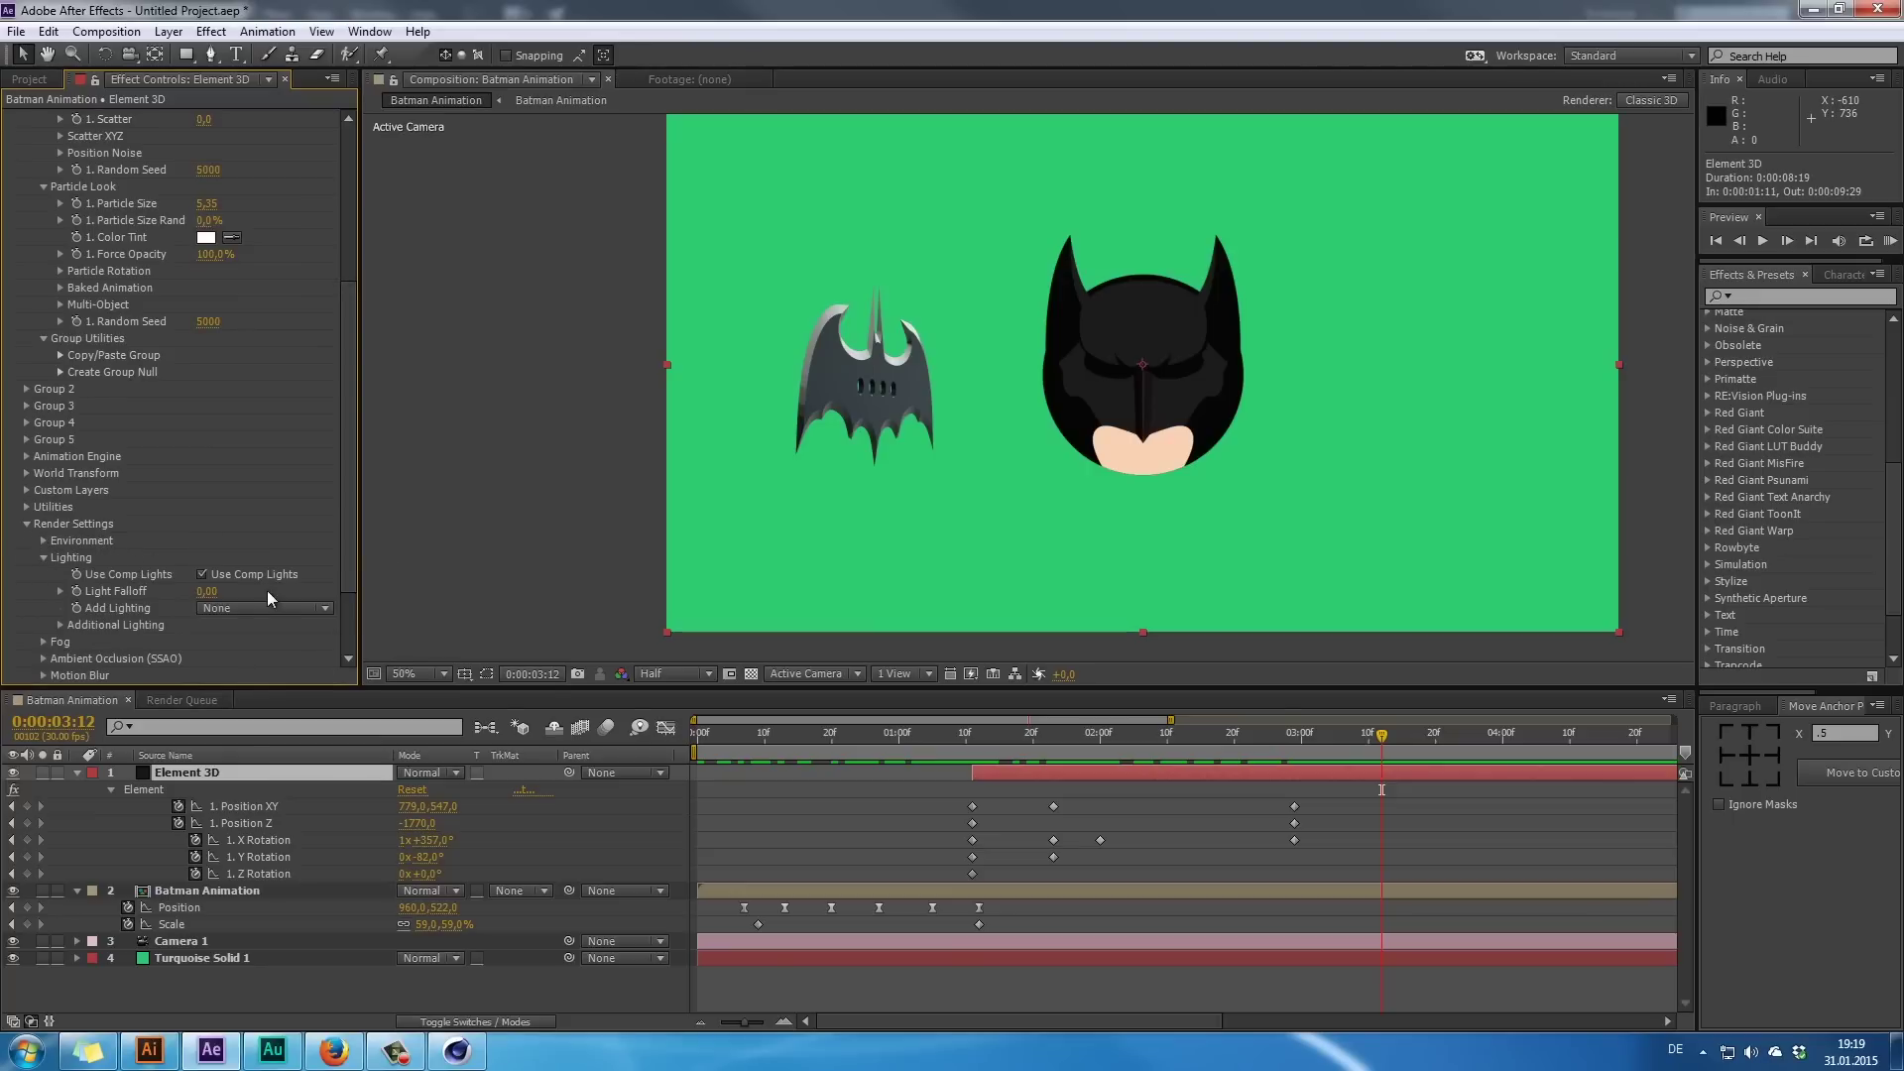
click(270, 605)
click(281, 681)
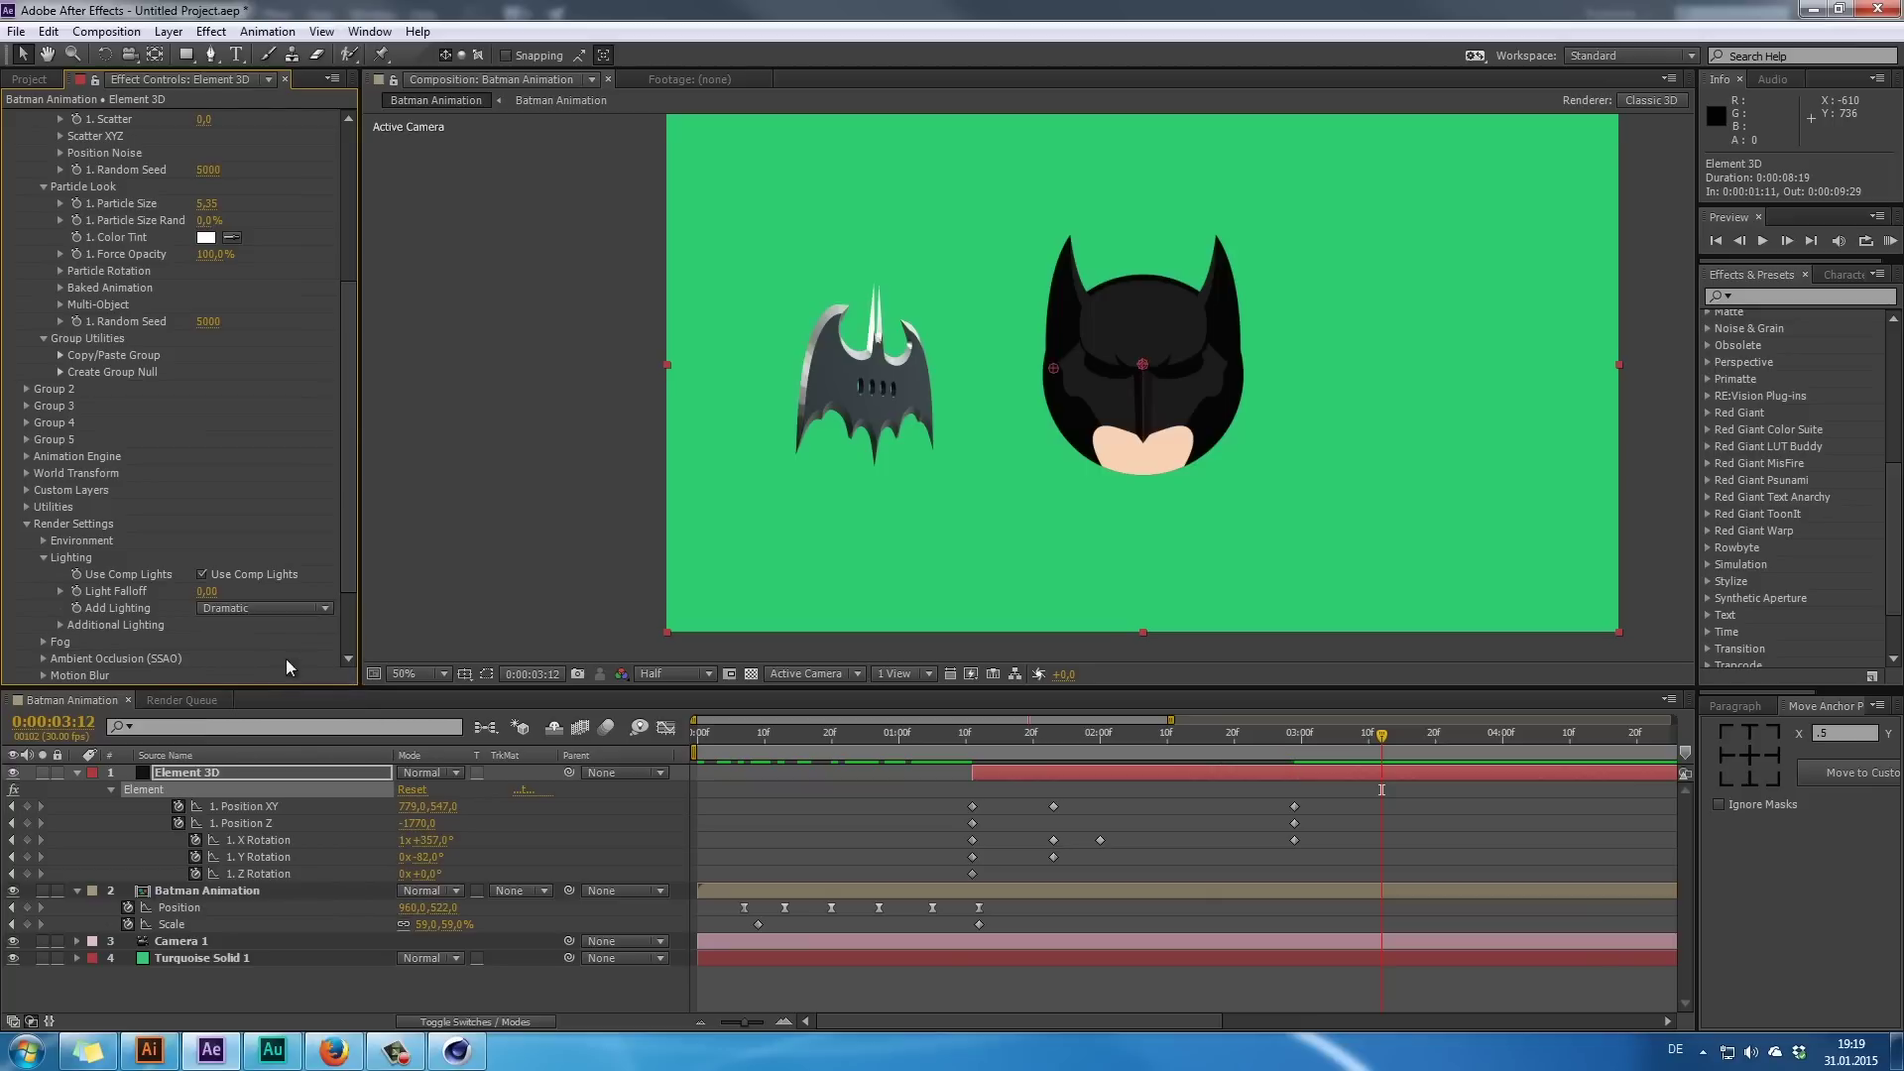
click(246, 609)
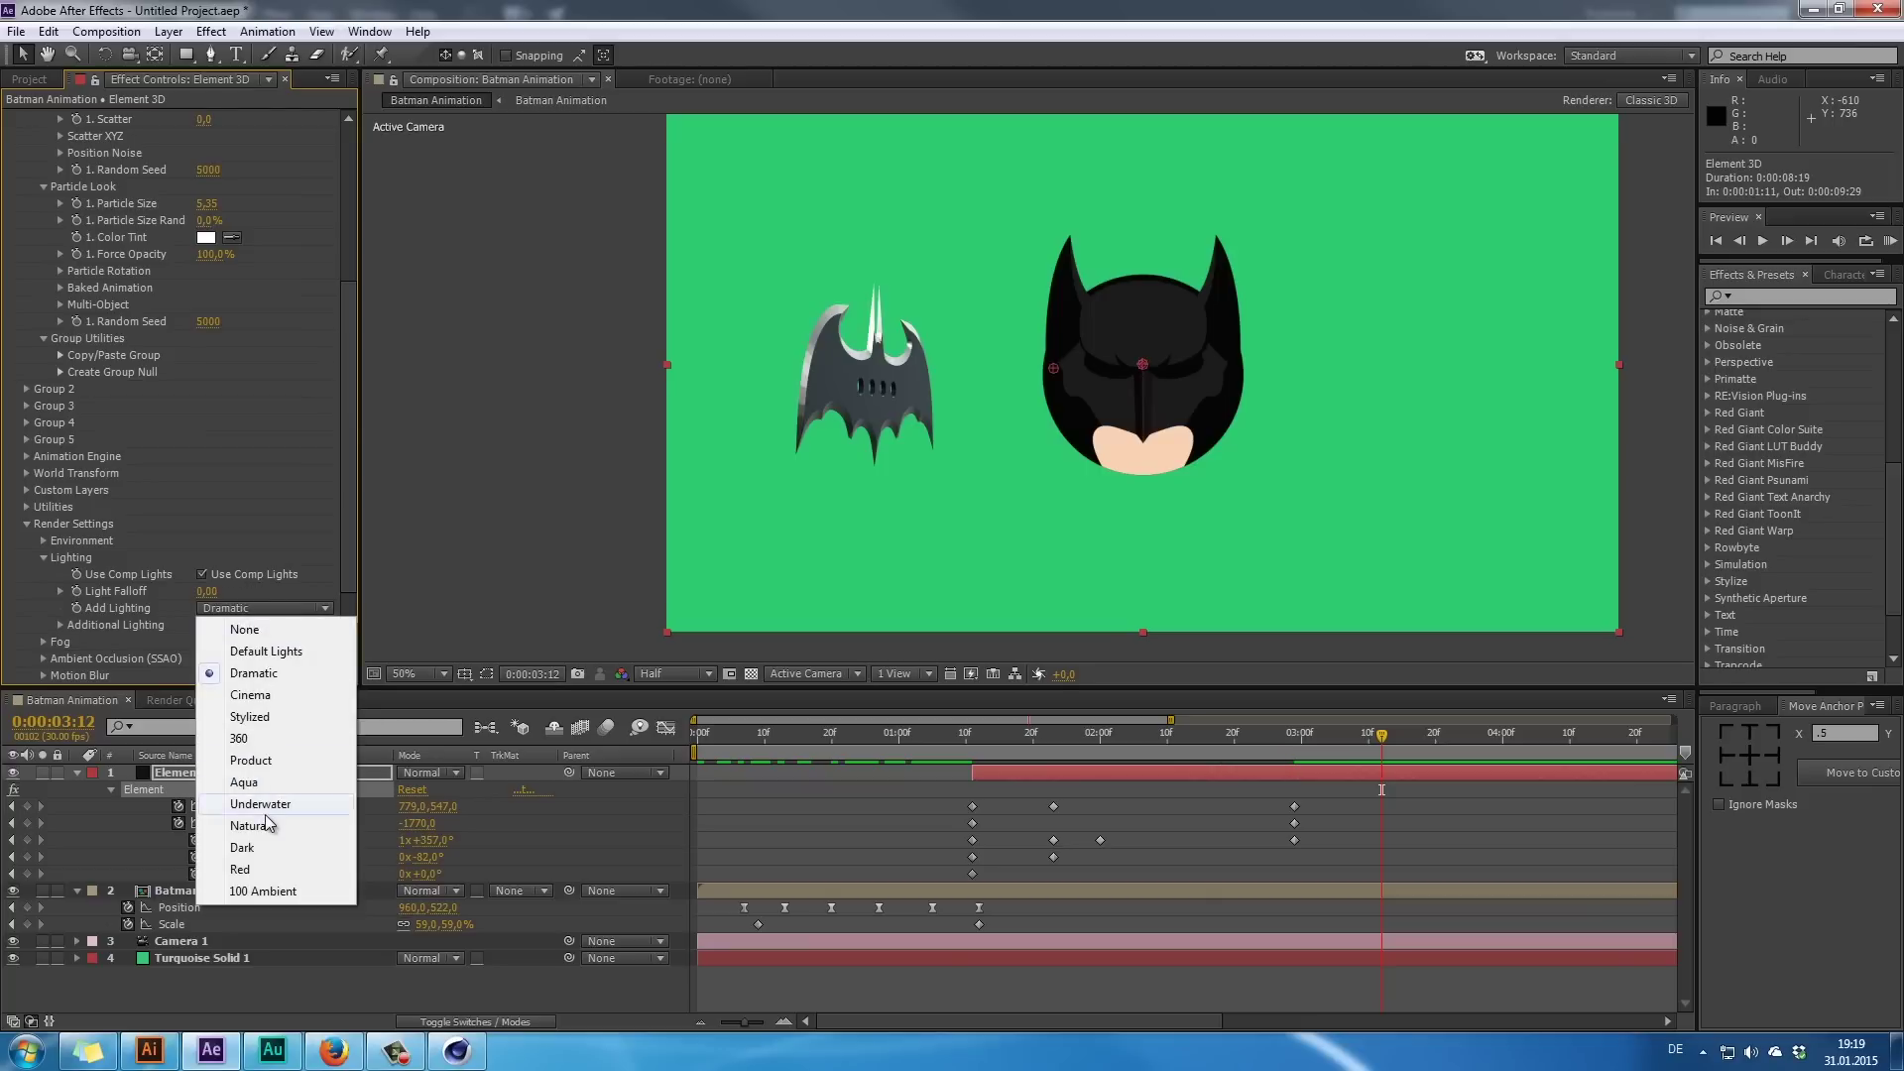
click(270, 848)
click(283, 607)
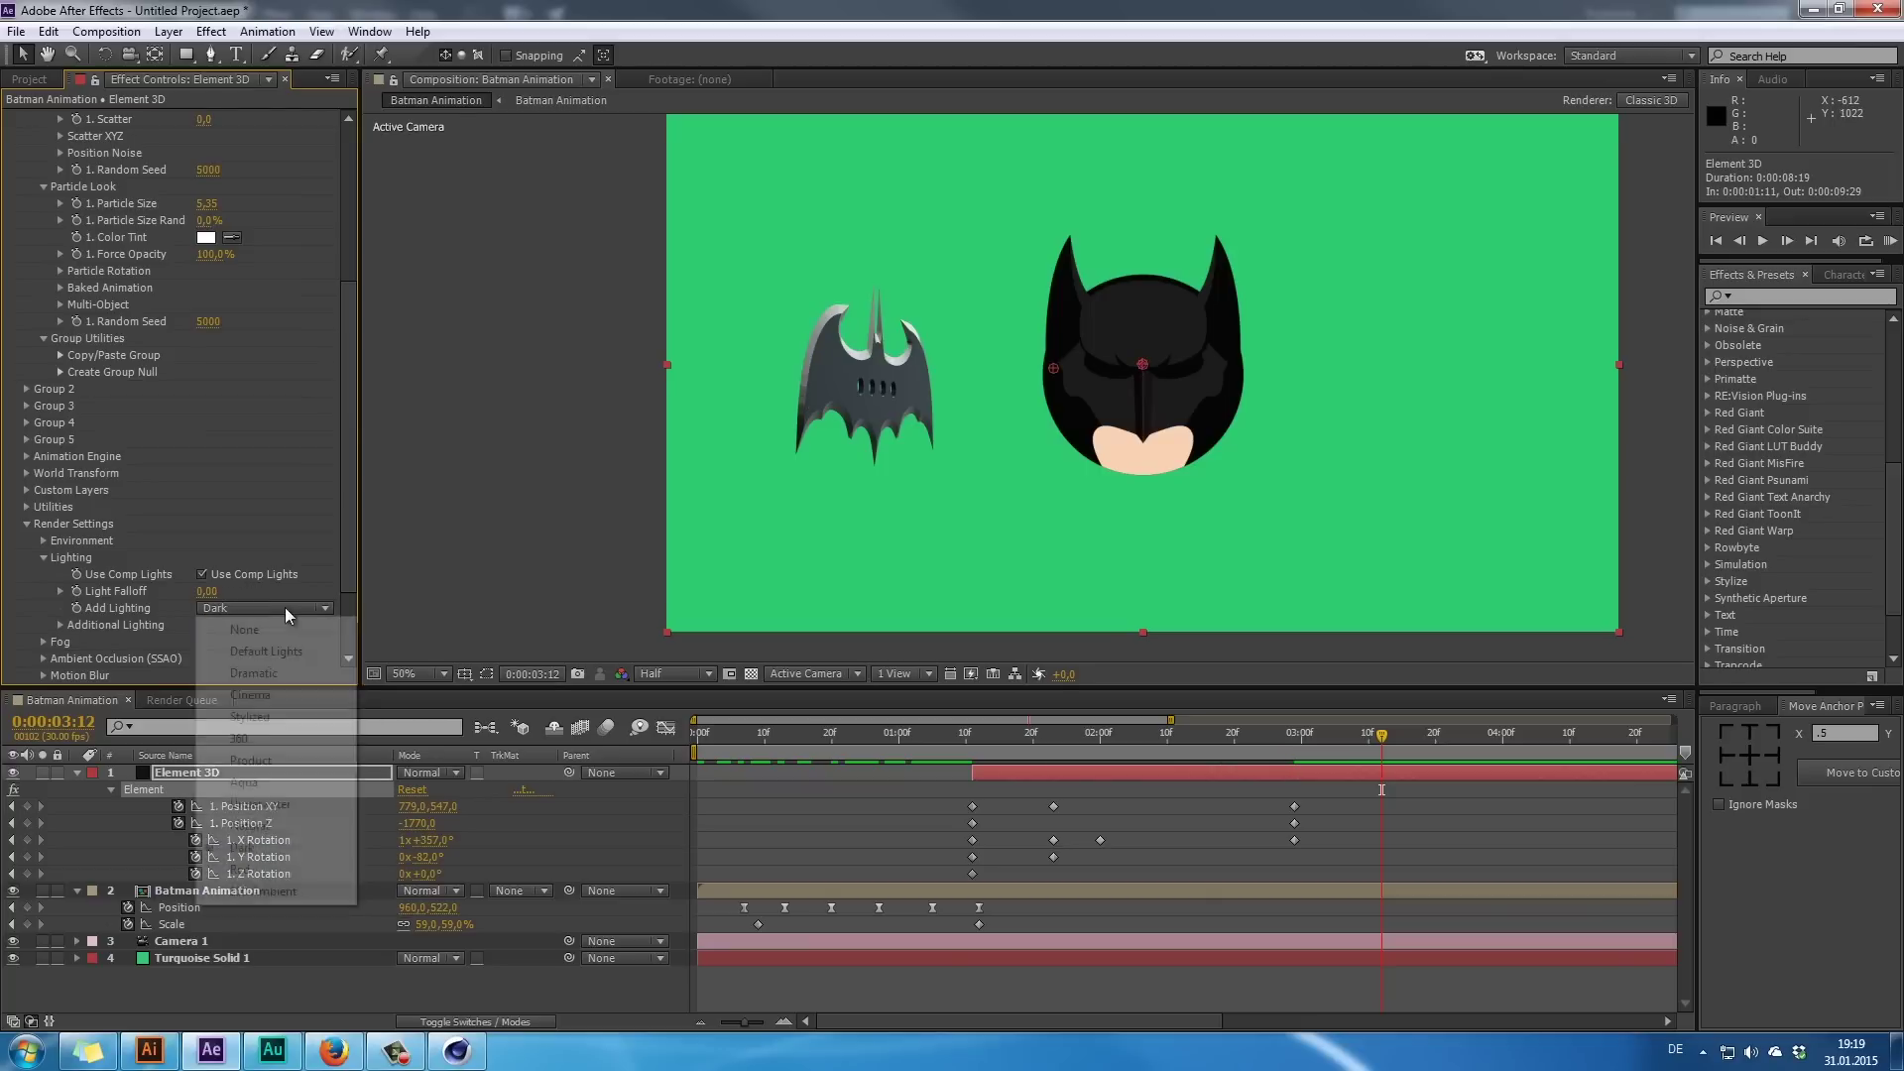
click(270, 675)
click(278, 610)
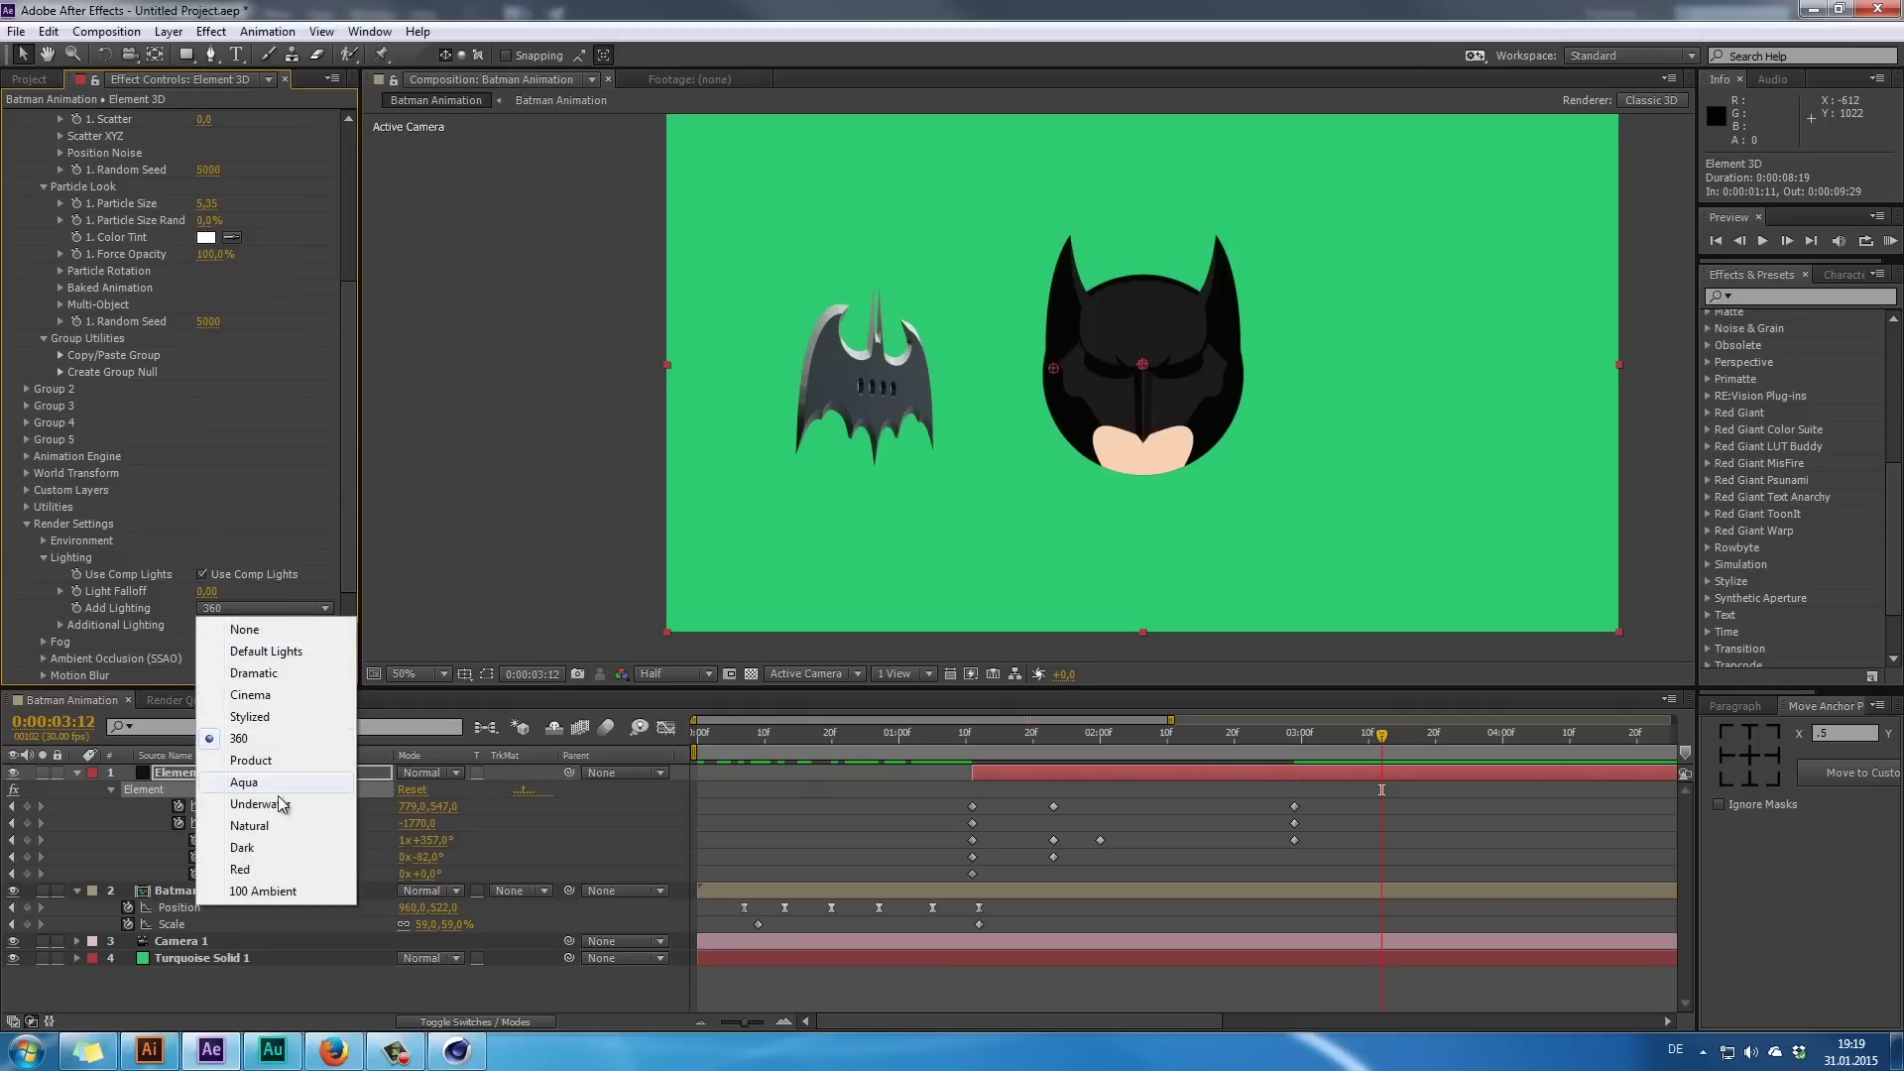
click(281, 848)
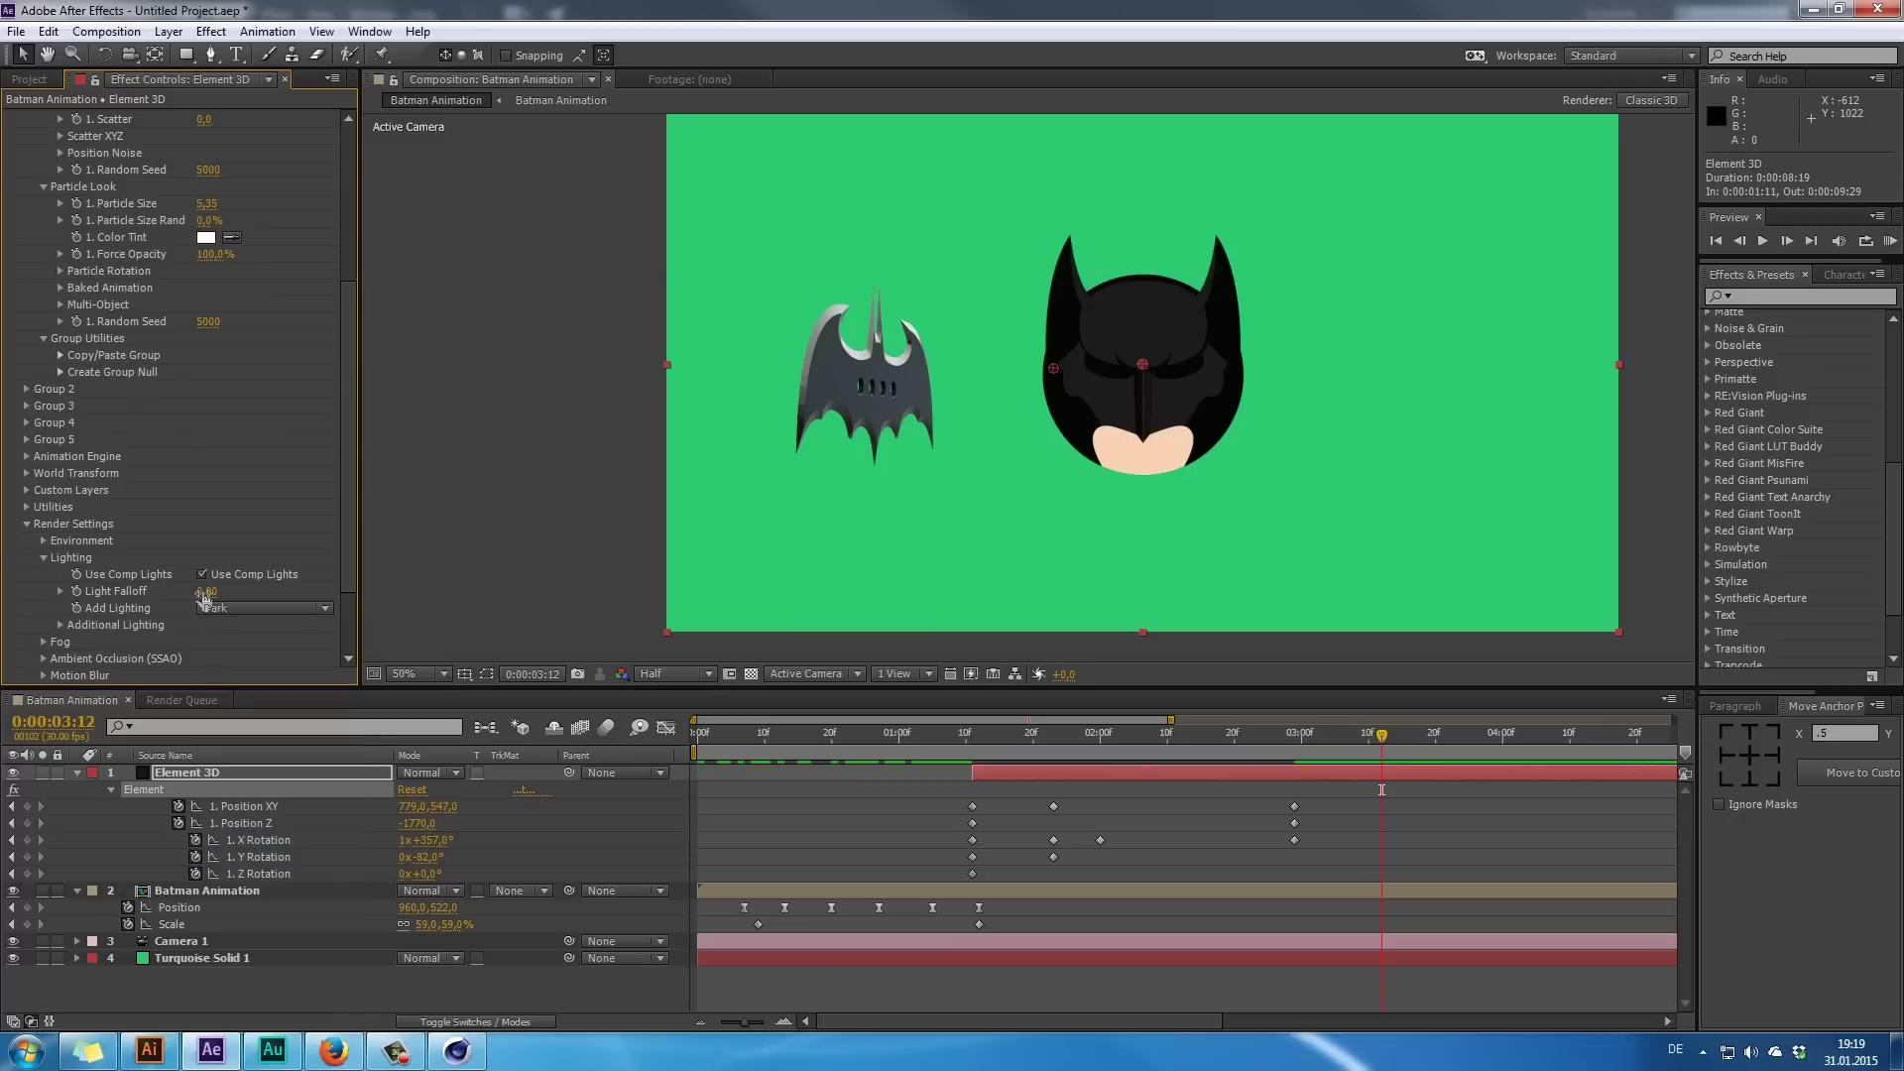
- Set the Brightness Multiplier of Element's additional lighting to 0%
drag(206, 591, 282, 615)
scroll(204, 615, down, 1)
click(60, 580)
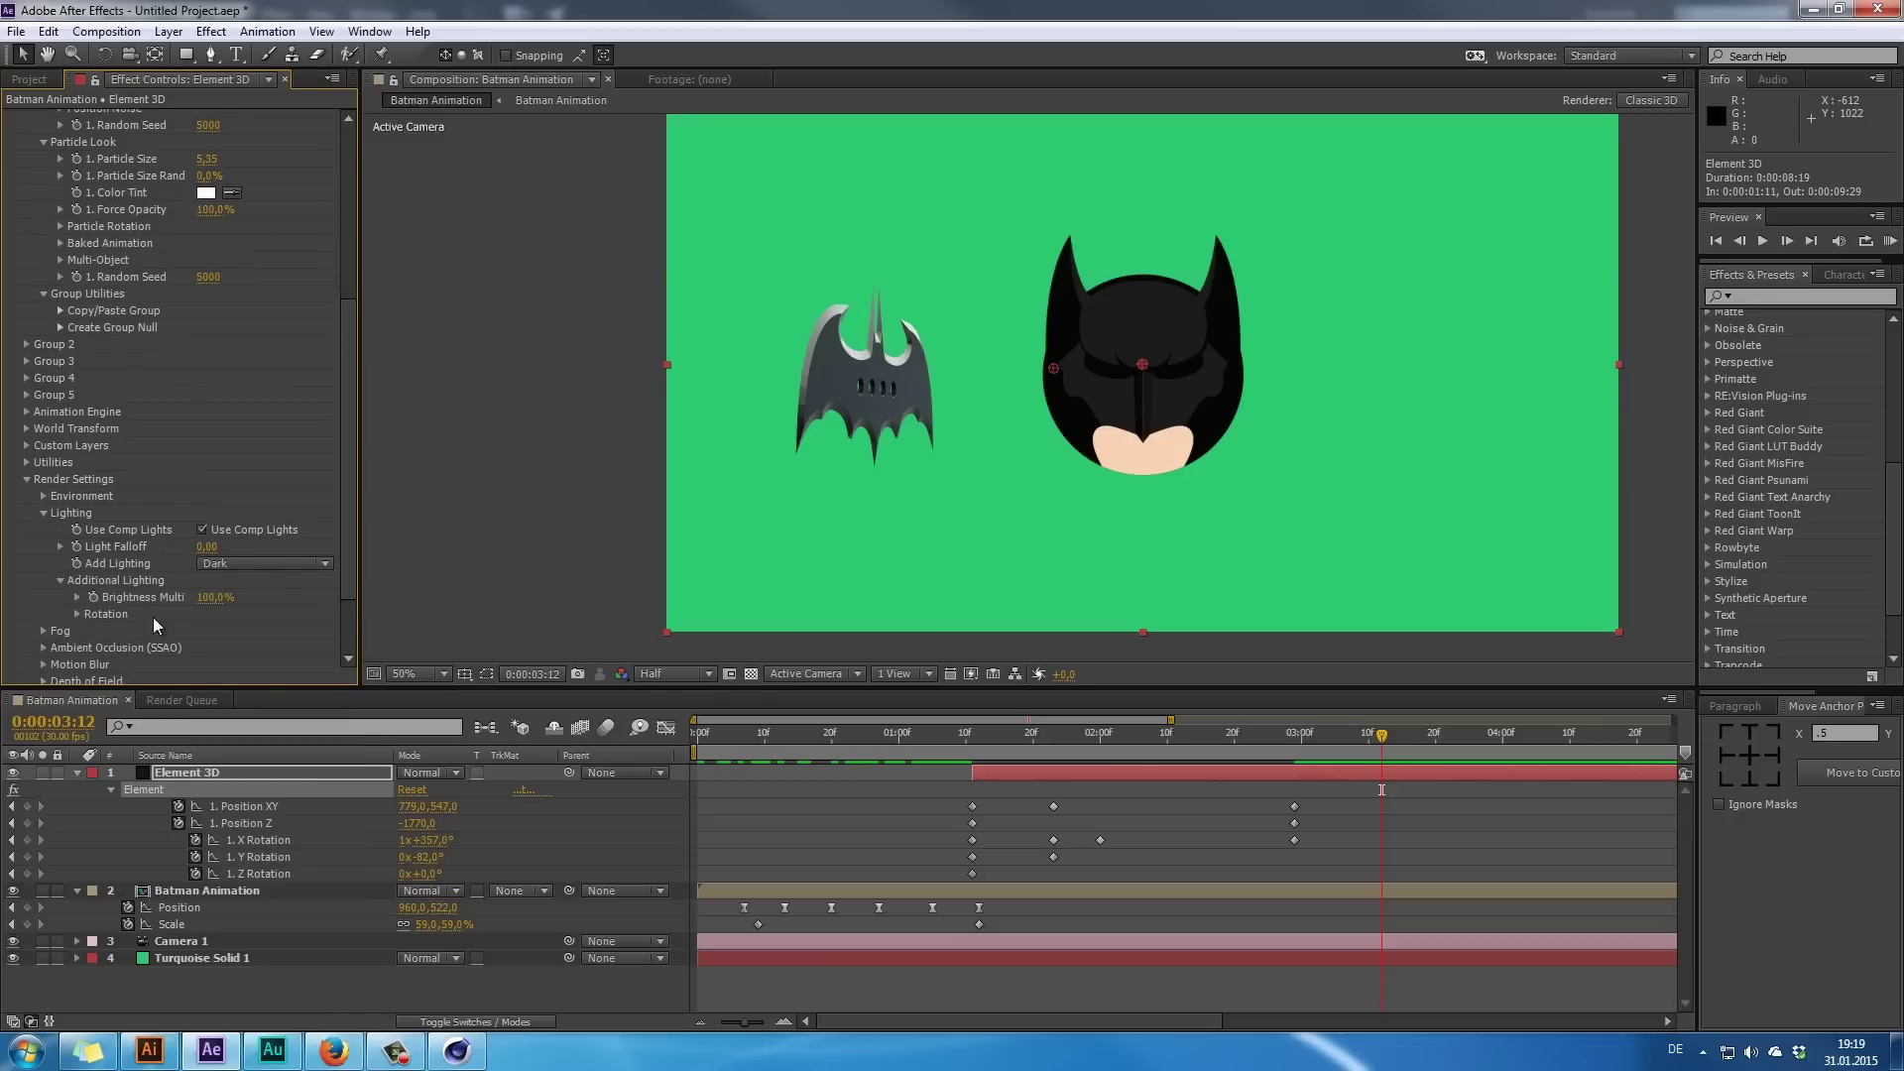
click(210, 600)
text(0)
key(Return)
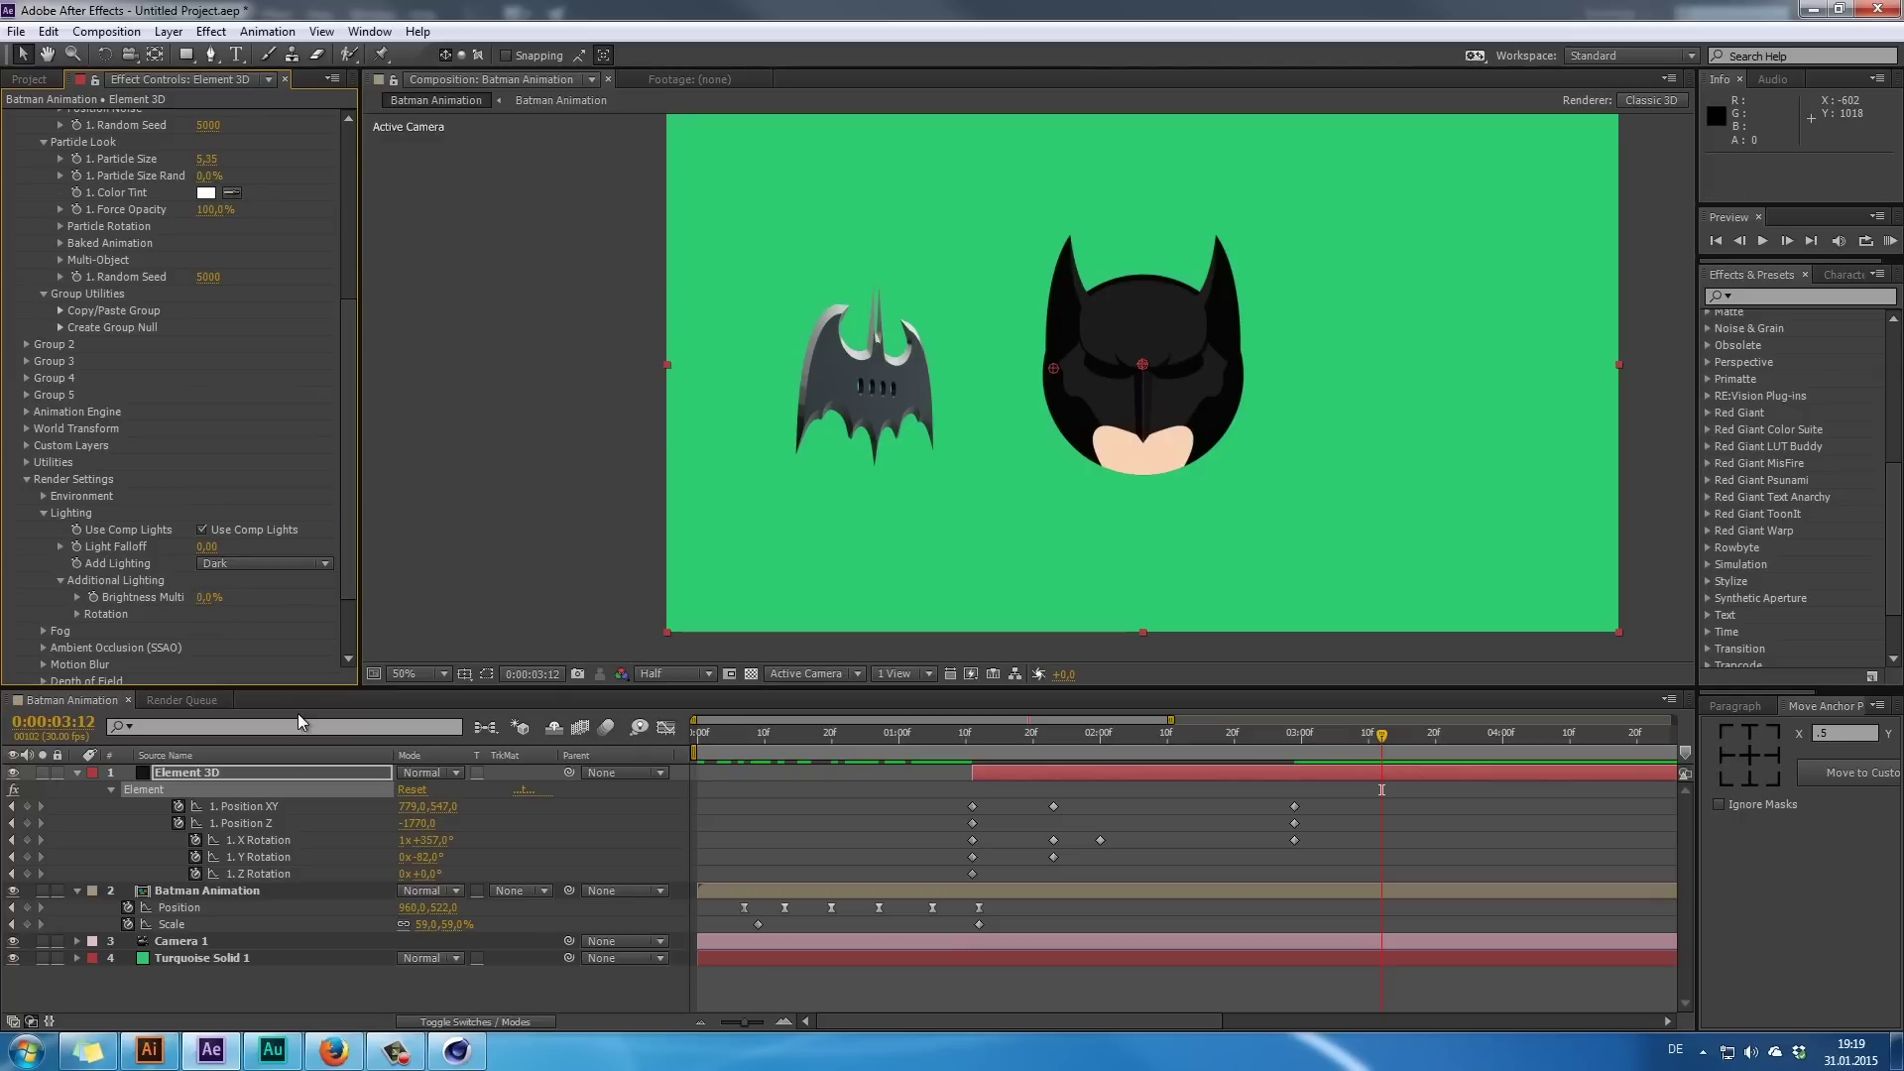
- Try another X rotation for the additional lighting, undo it, and collapse the render settings
click(79, 613)
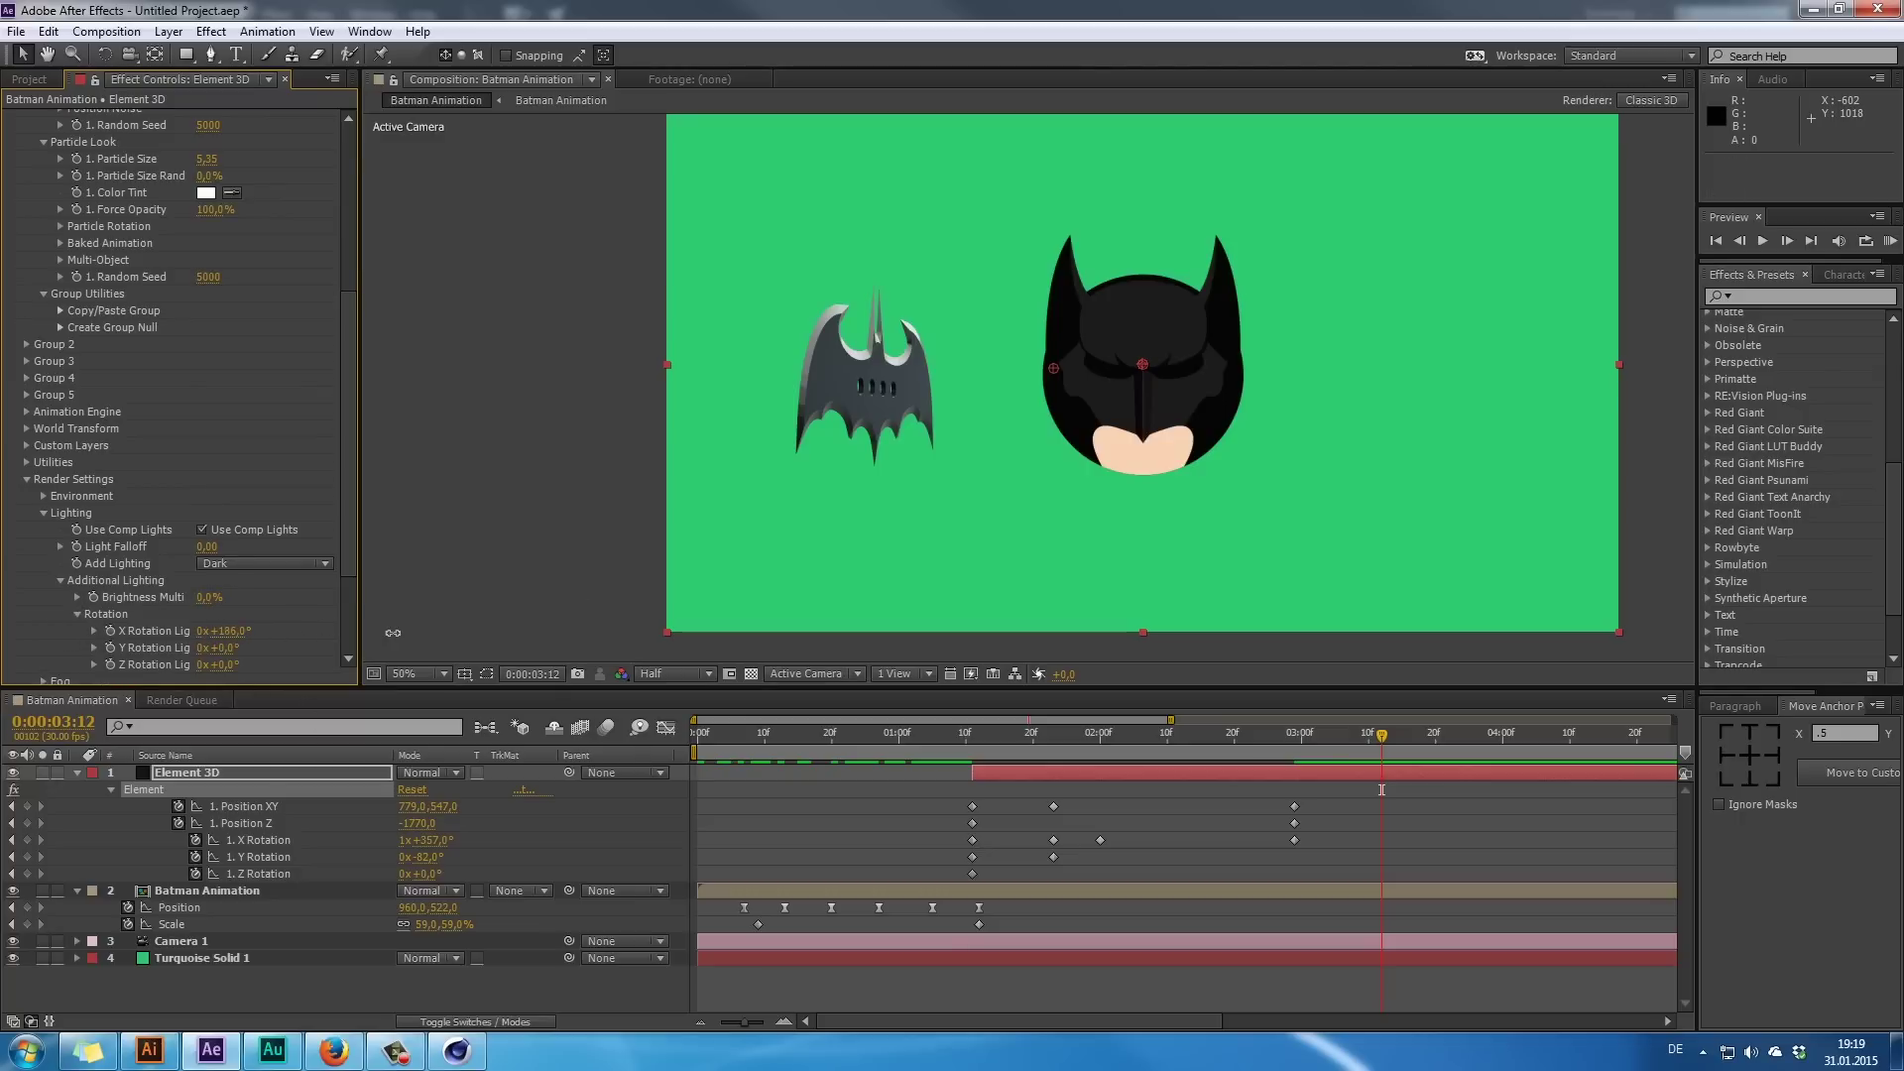
key(ctrl+z)
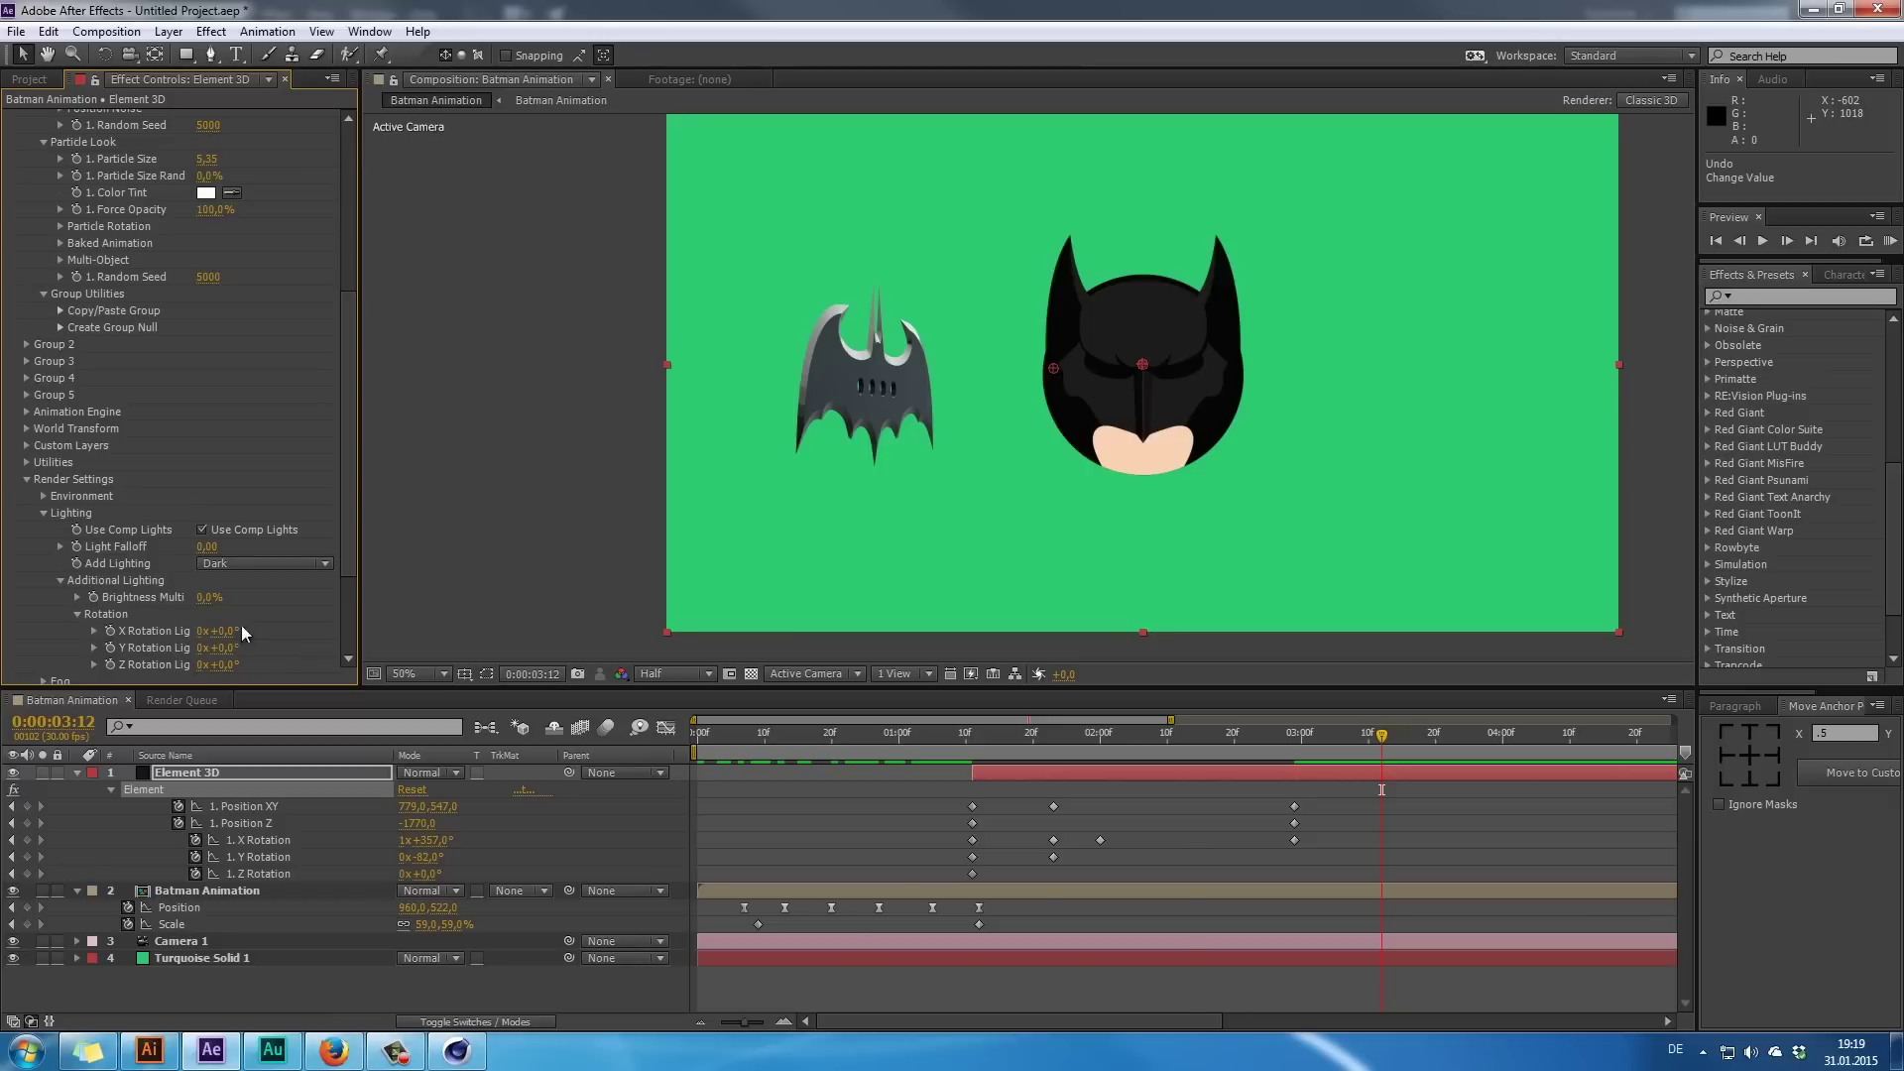
click(43, 512)
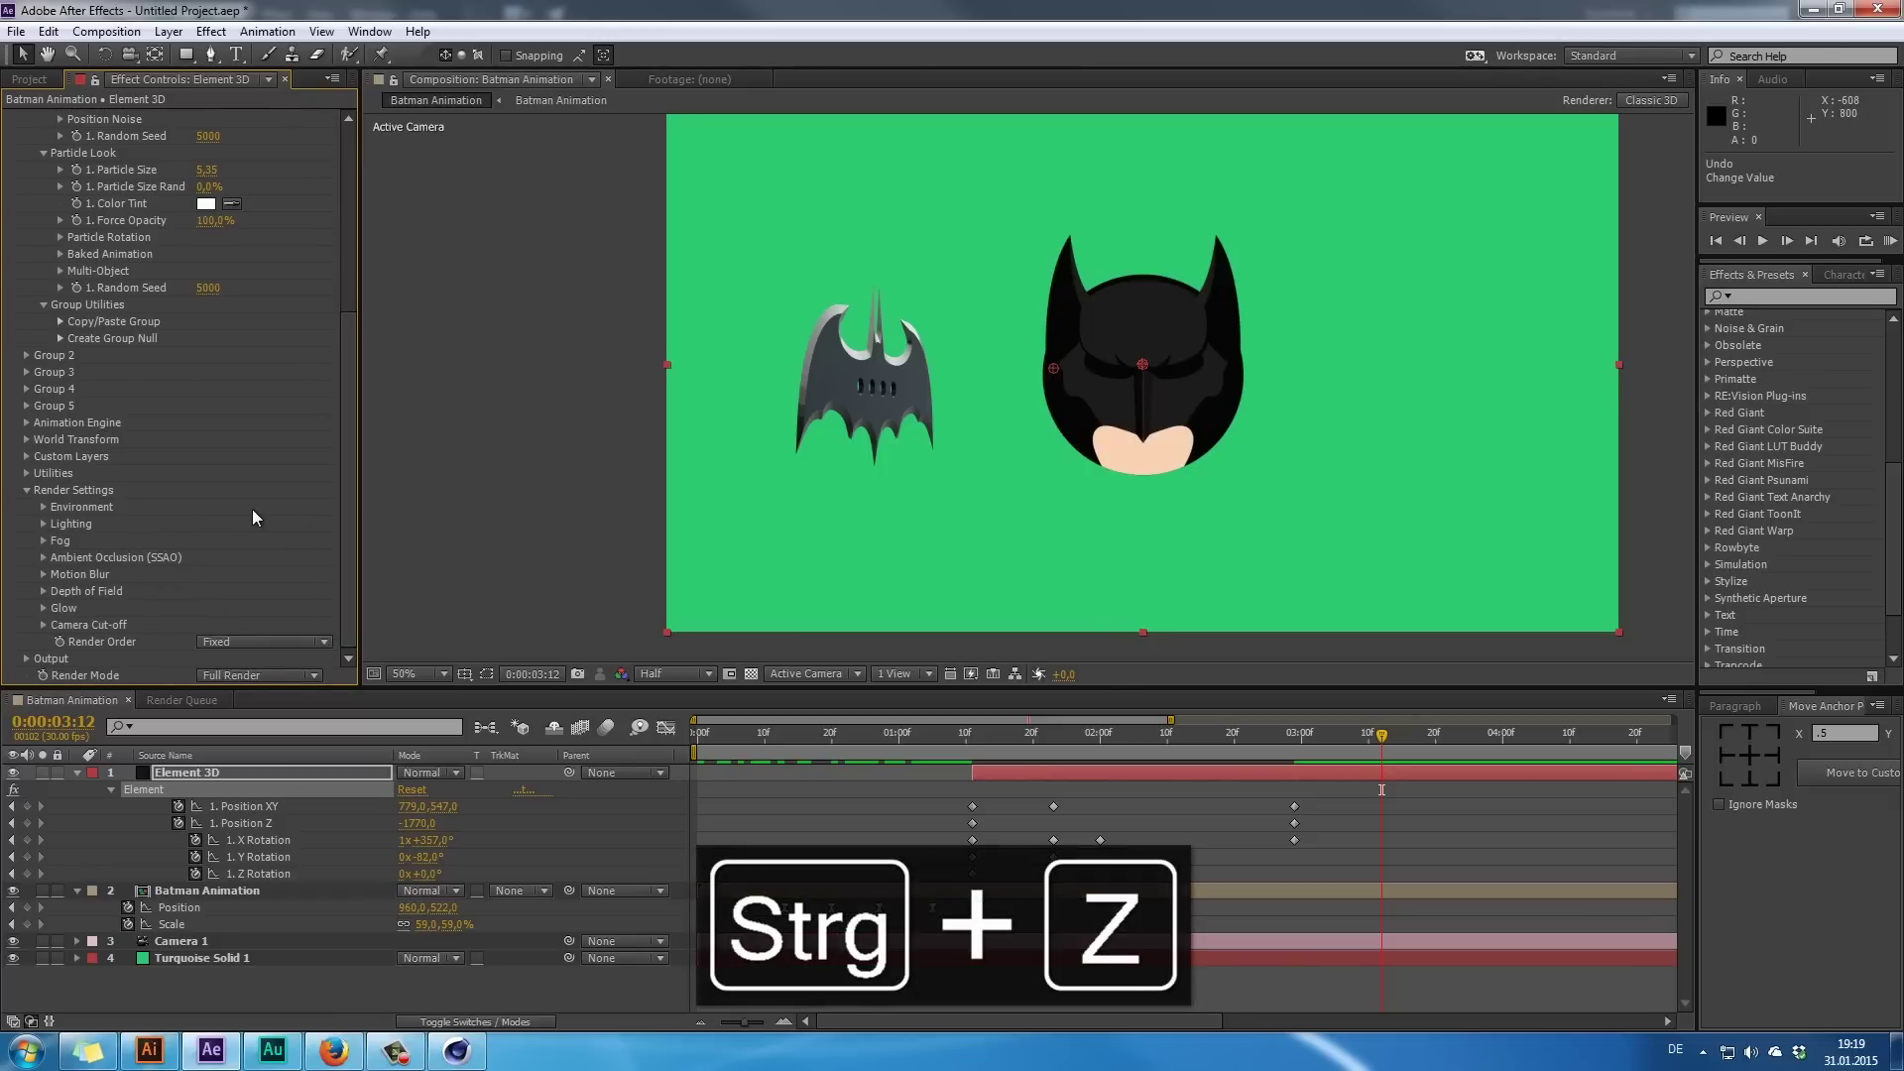
click(24, 490)
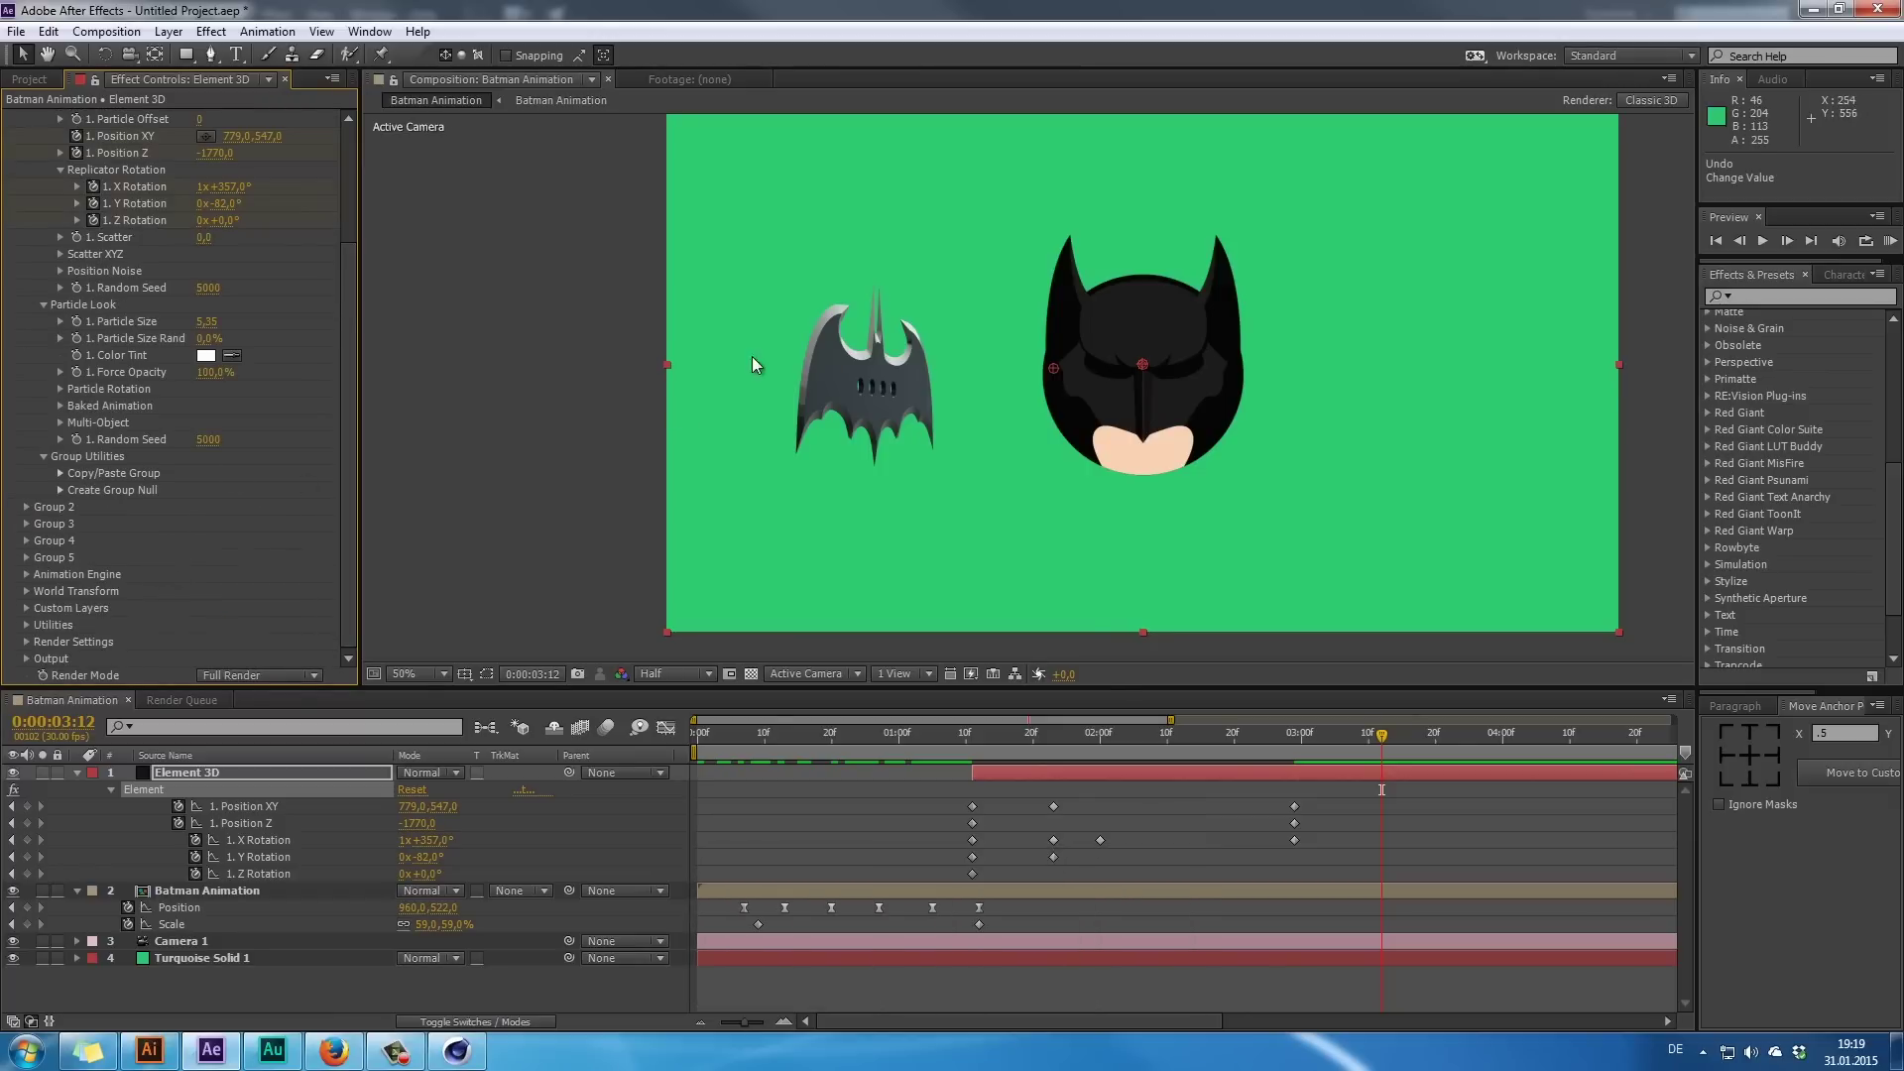
scroll(156, 324, up, 3)
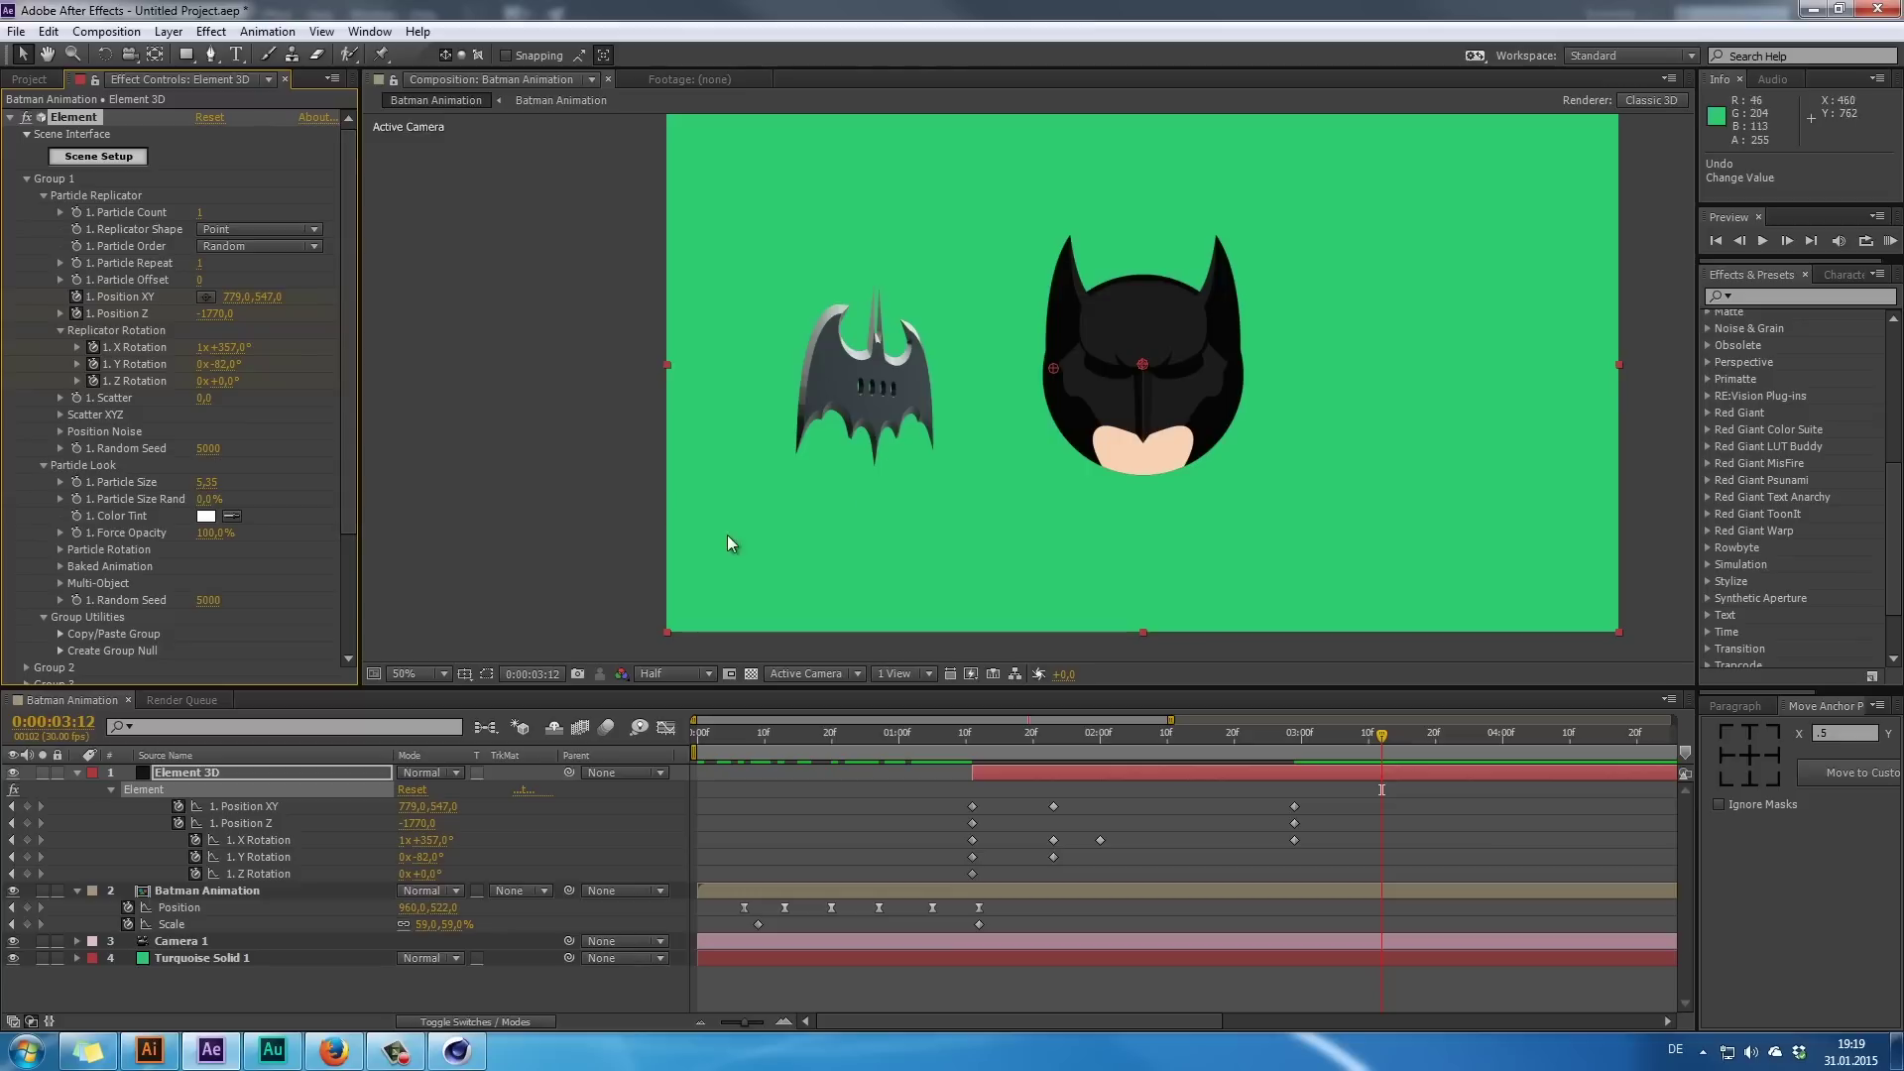
- At 0:00:03:09, keyframe the batarang's Position XY at 935, 547, Position Z at -2270, X Rotation at 1x+351° and Y Rotation at -148°
click(60, 330)
click(60, 330)
drag(883, 744, 1362, 858)
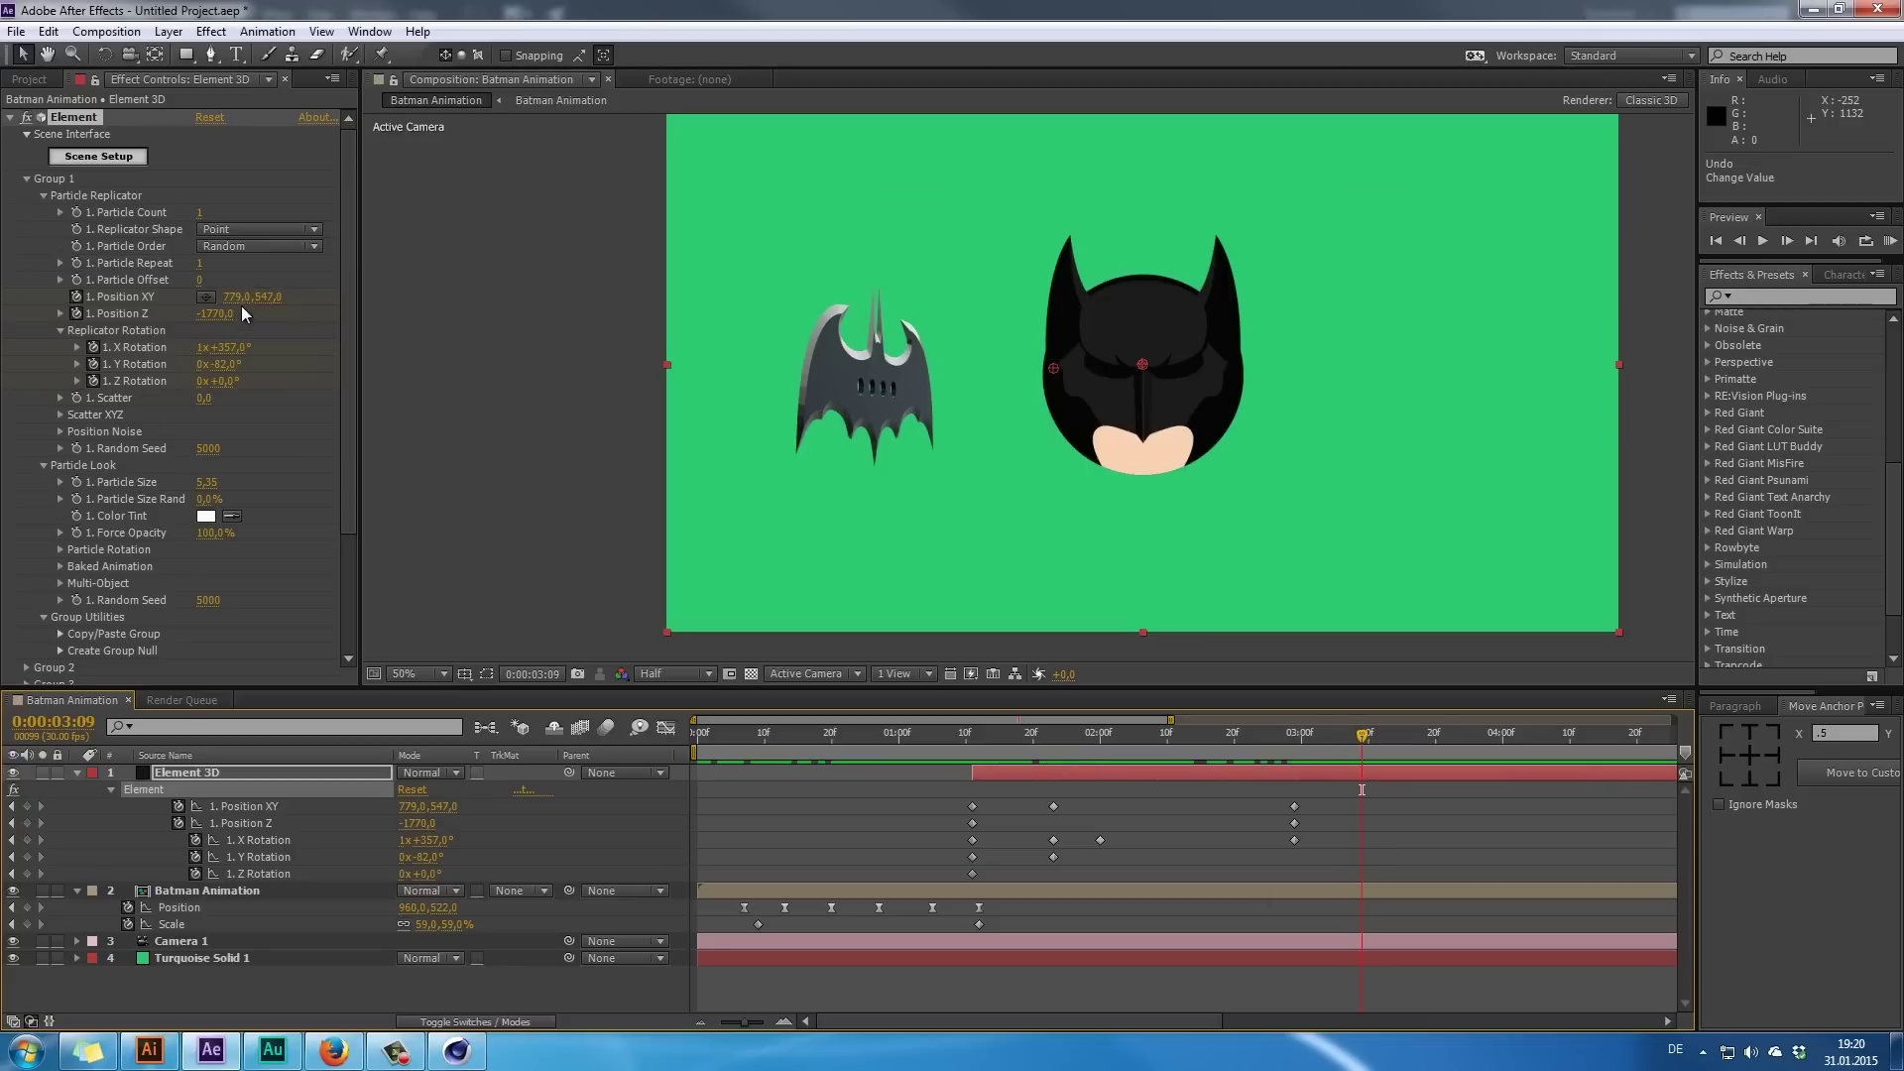
drag(236, 357, 177, 363)
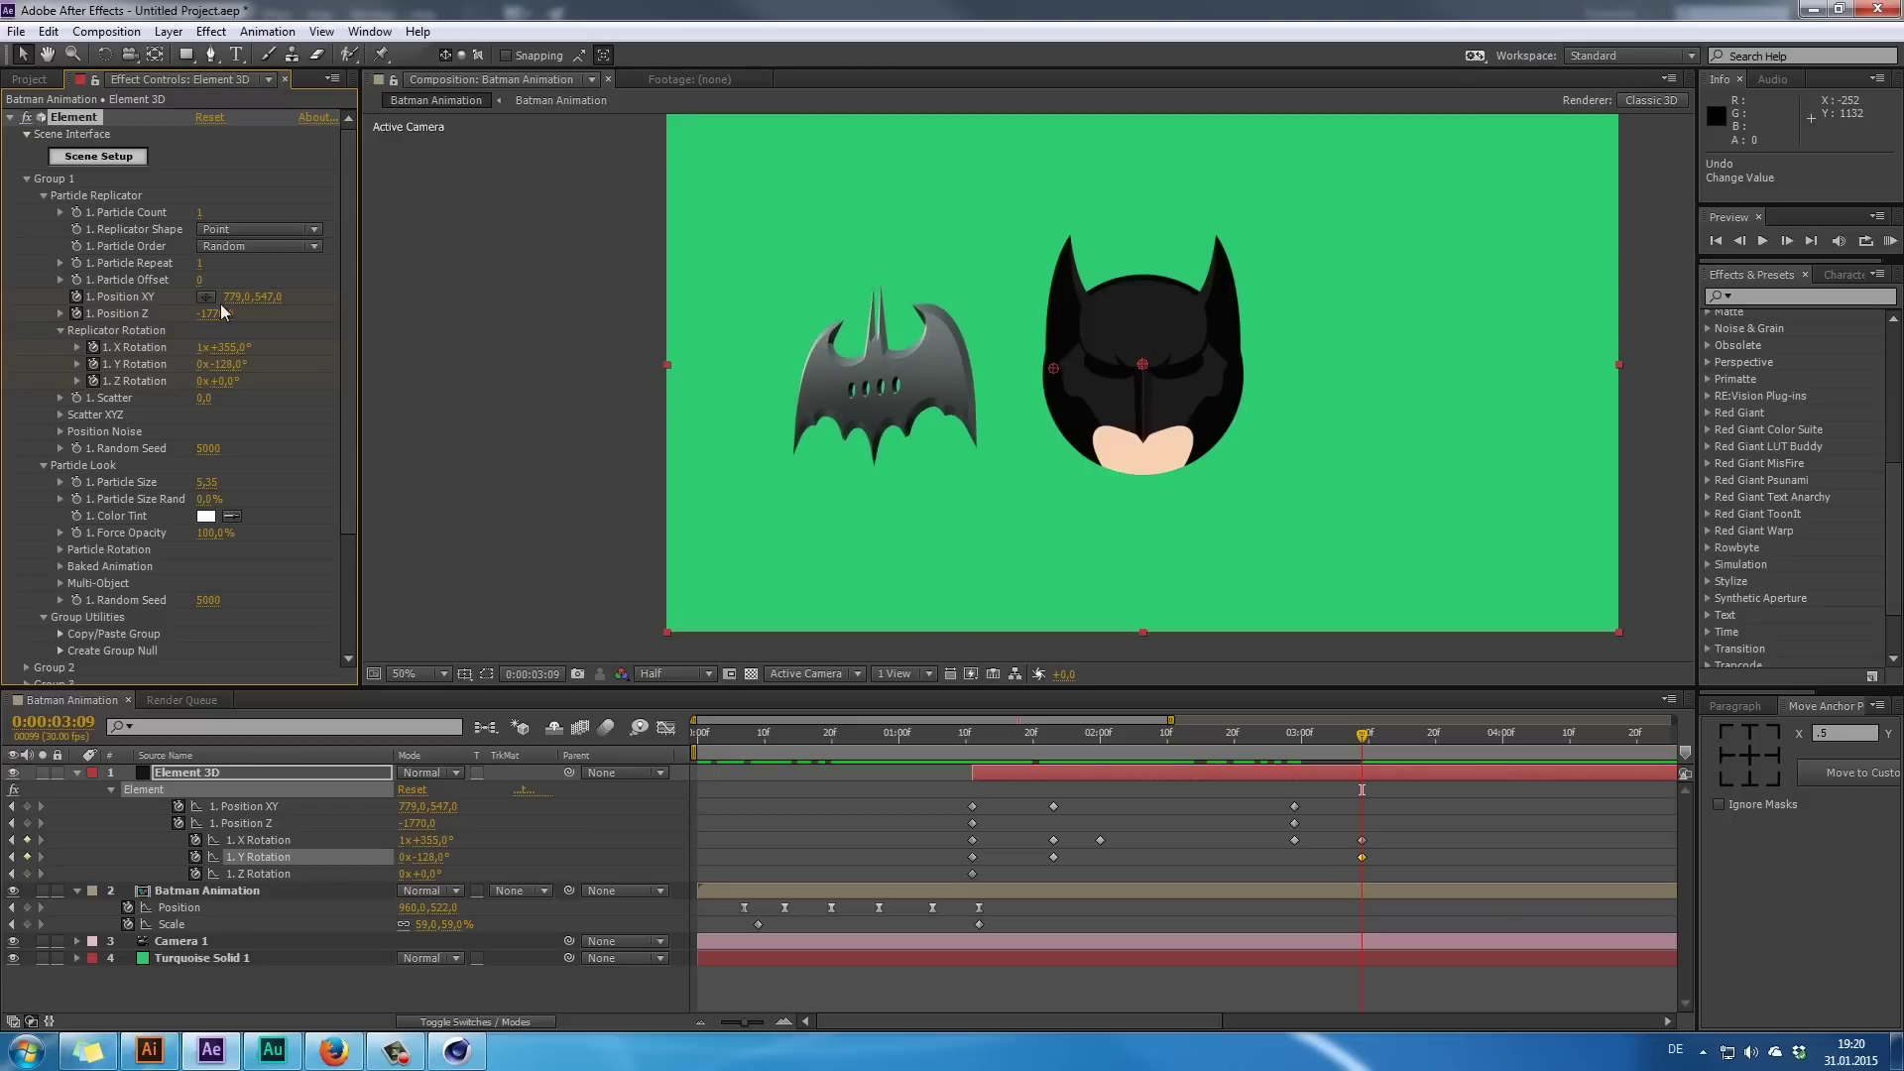
drag(234, 297, 327, 298)
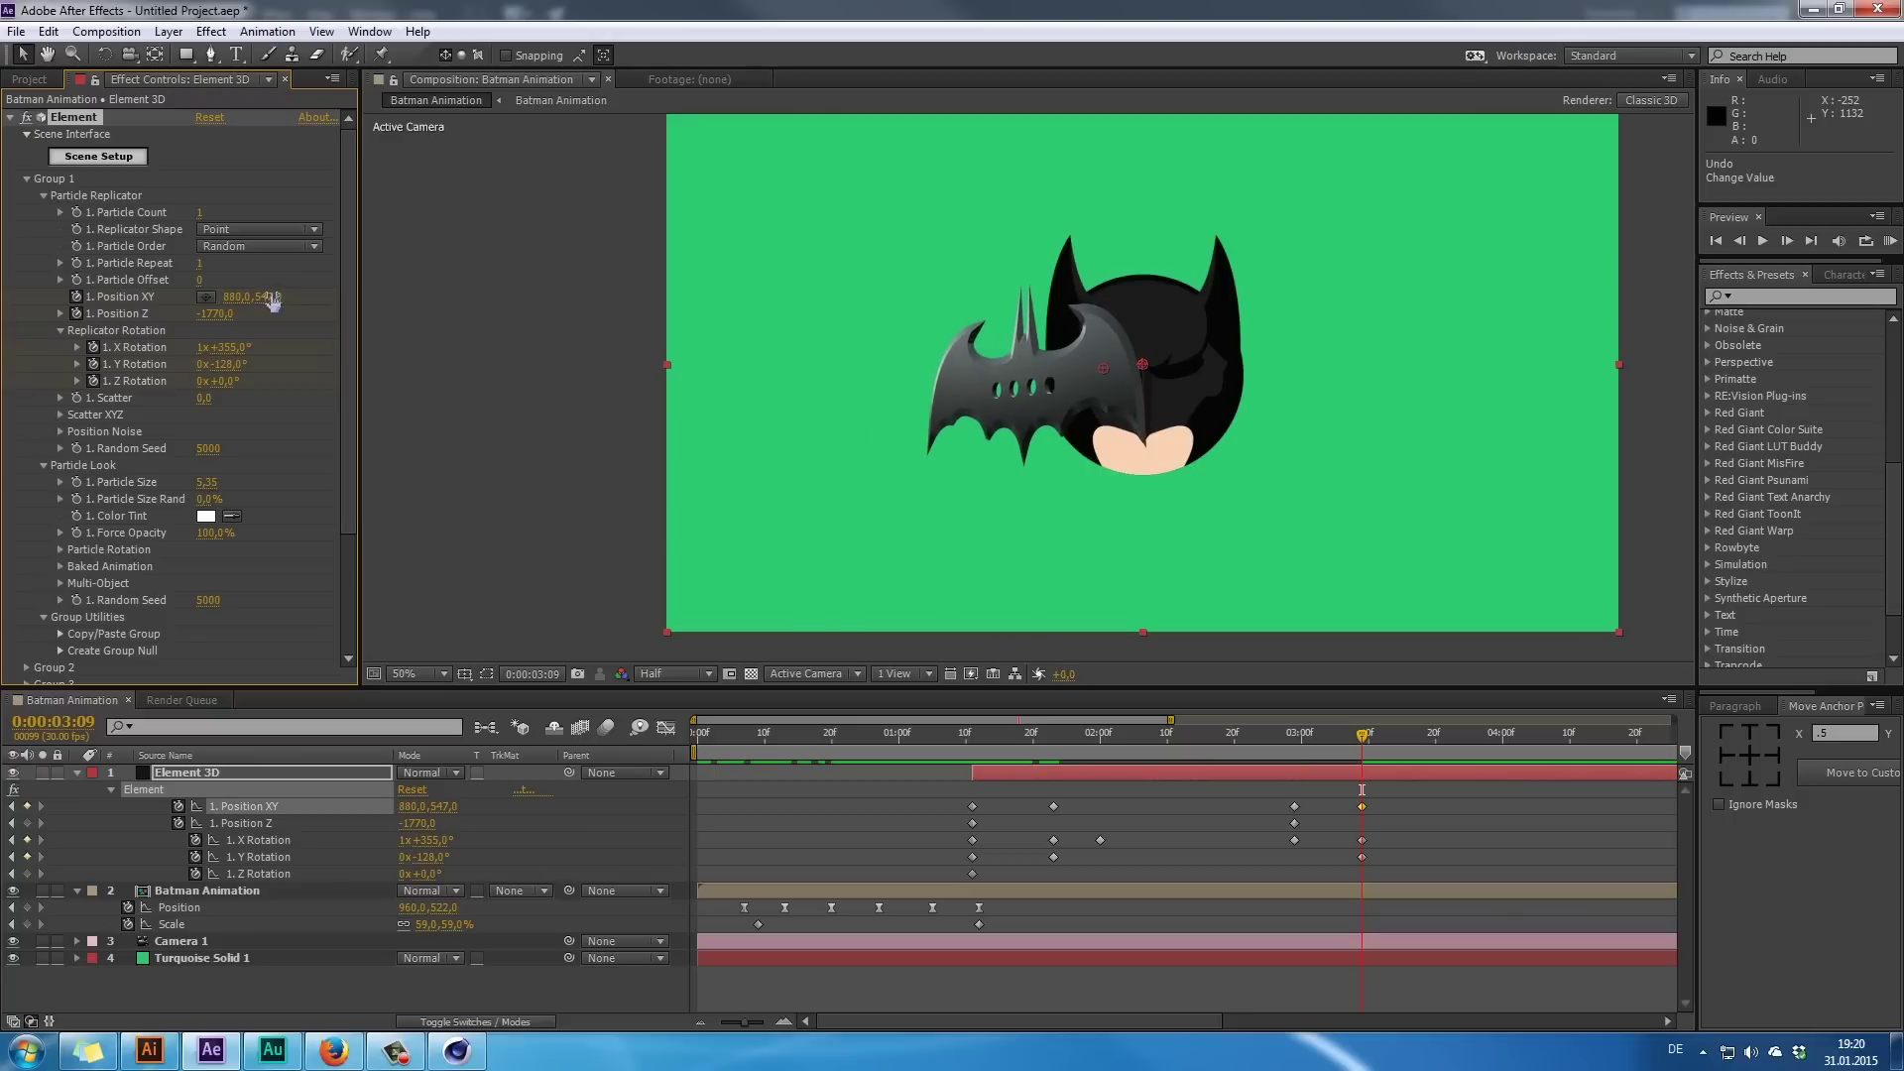
drag(219, 317, 211, 370)
drag(236, 296, 215, 363)
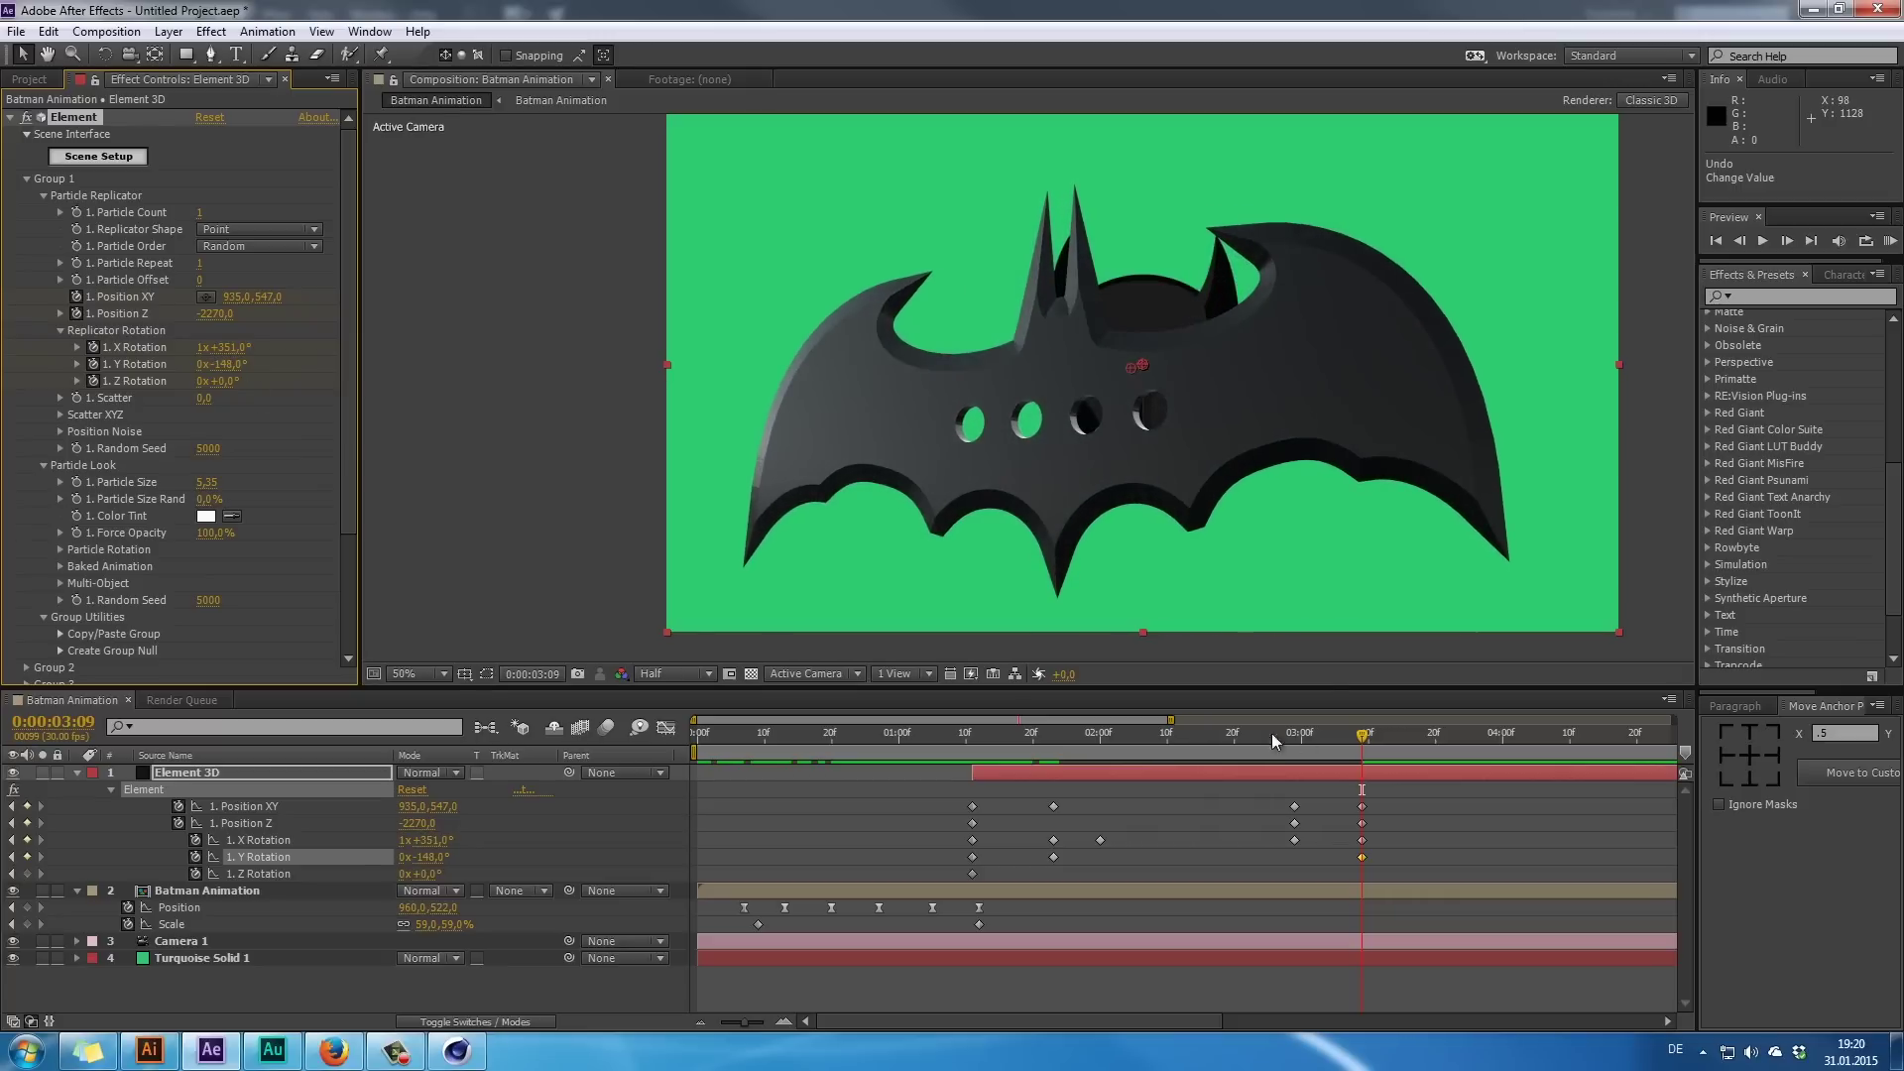
drag(1284, 728, 1364, 836)
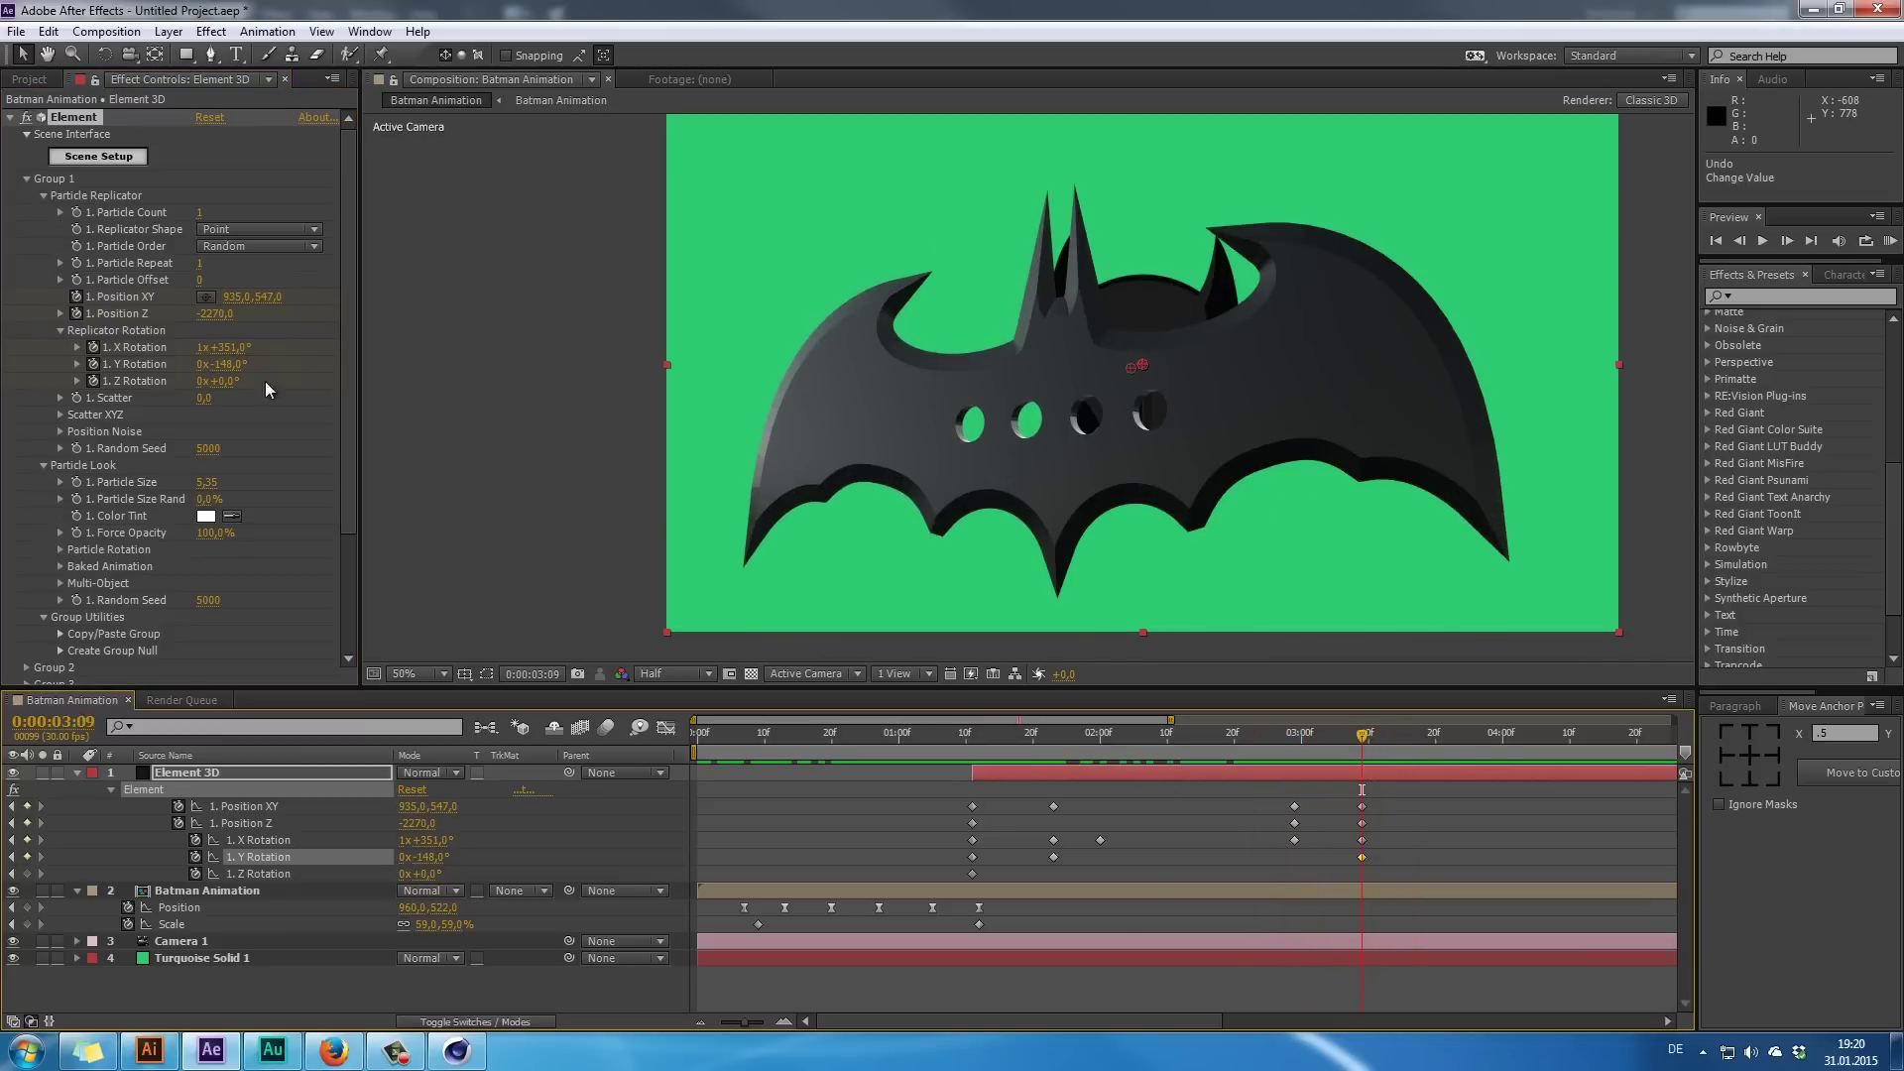
- Set the batarang's X Rotation to 2x+352° at 0:00:03:09, and keyframe Position XY 1307, 547, Position Z -2180 and X Rotation 3x+86° at 0:00:03:25
drag(236, 347, 670, 410)
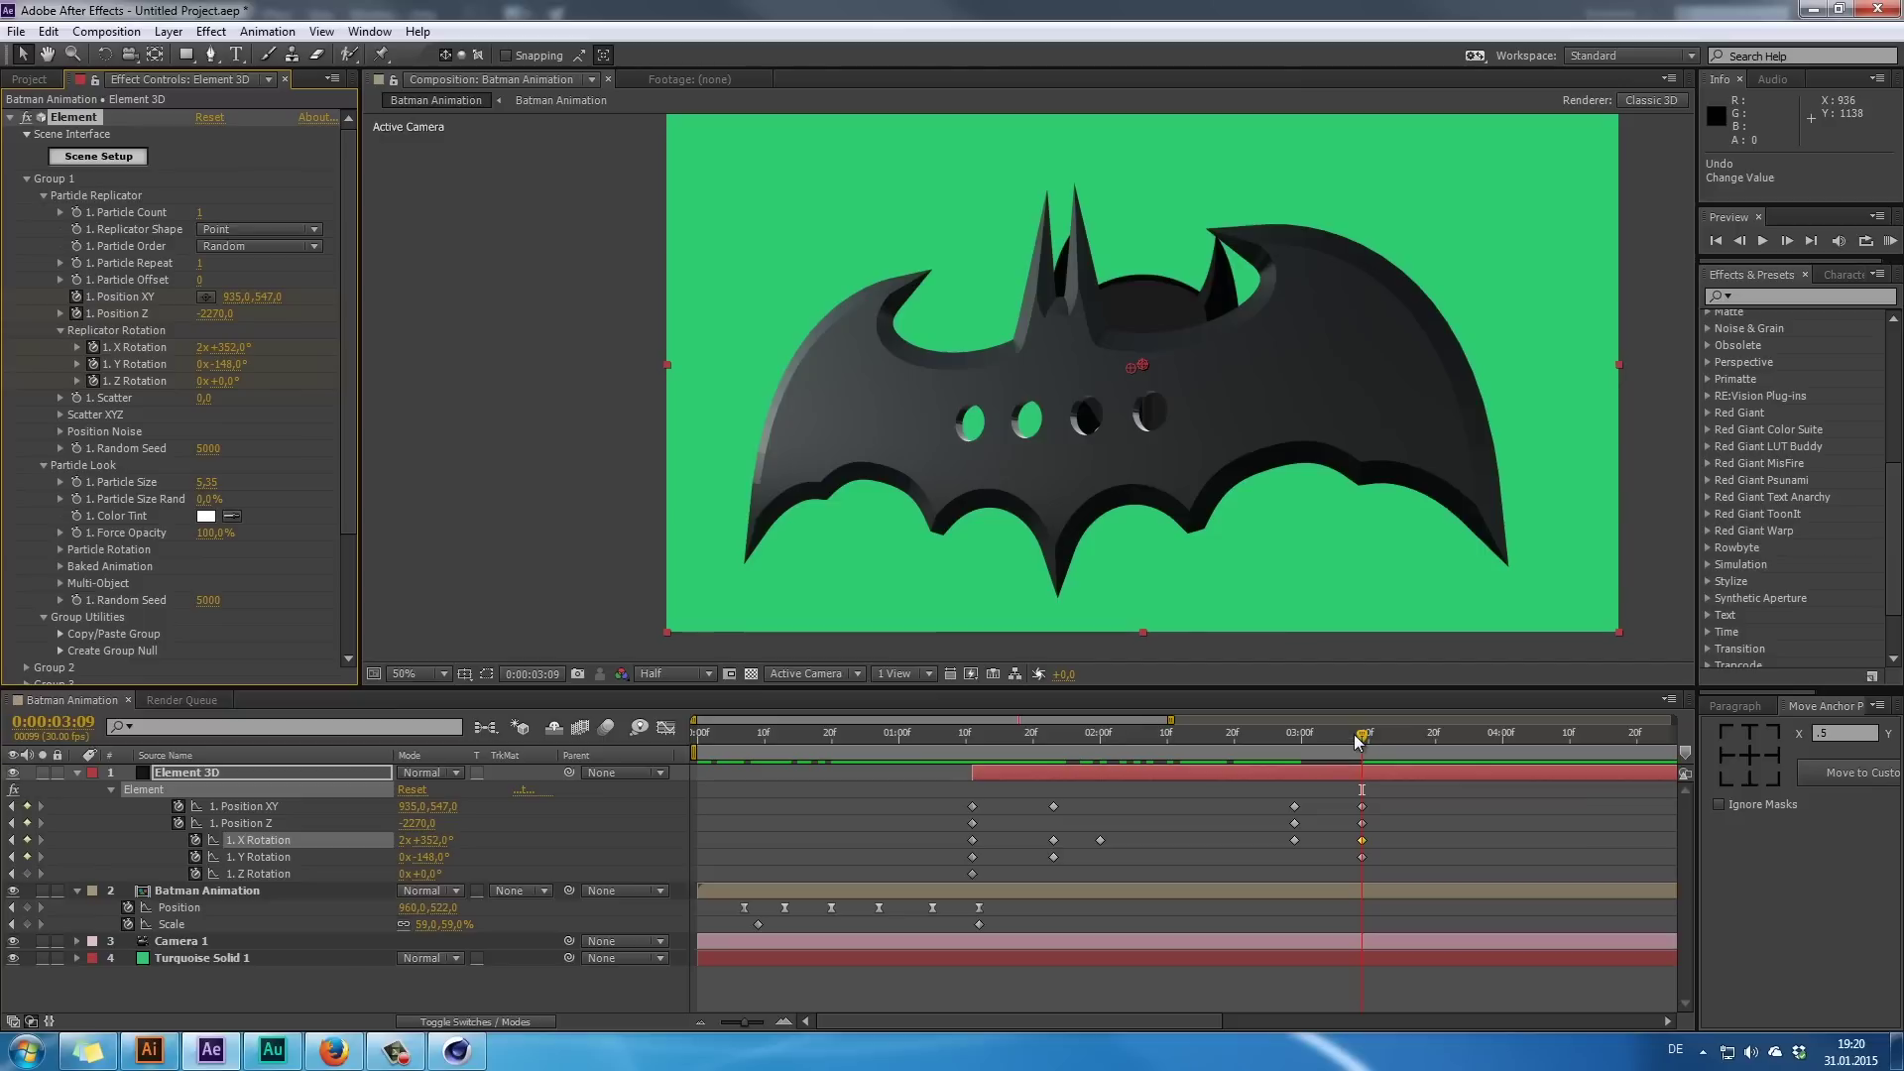
drag(1361, 734, 1372, 842)
key(Page_Up)
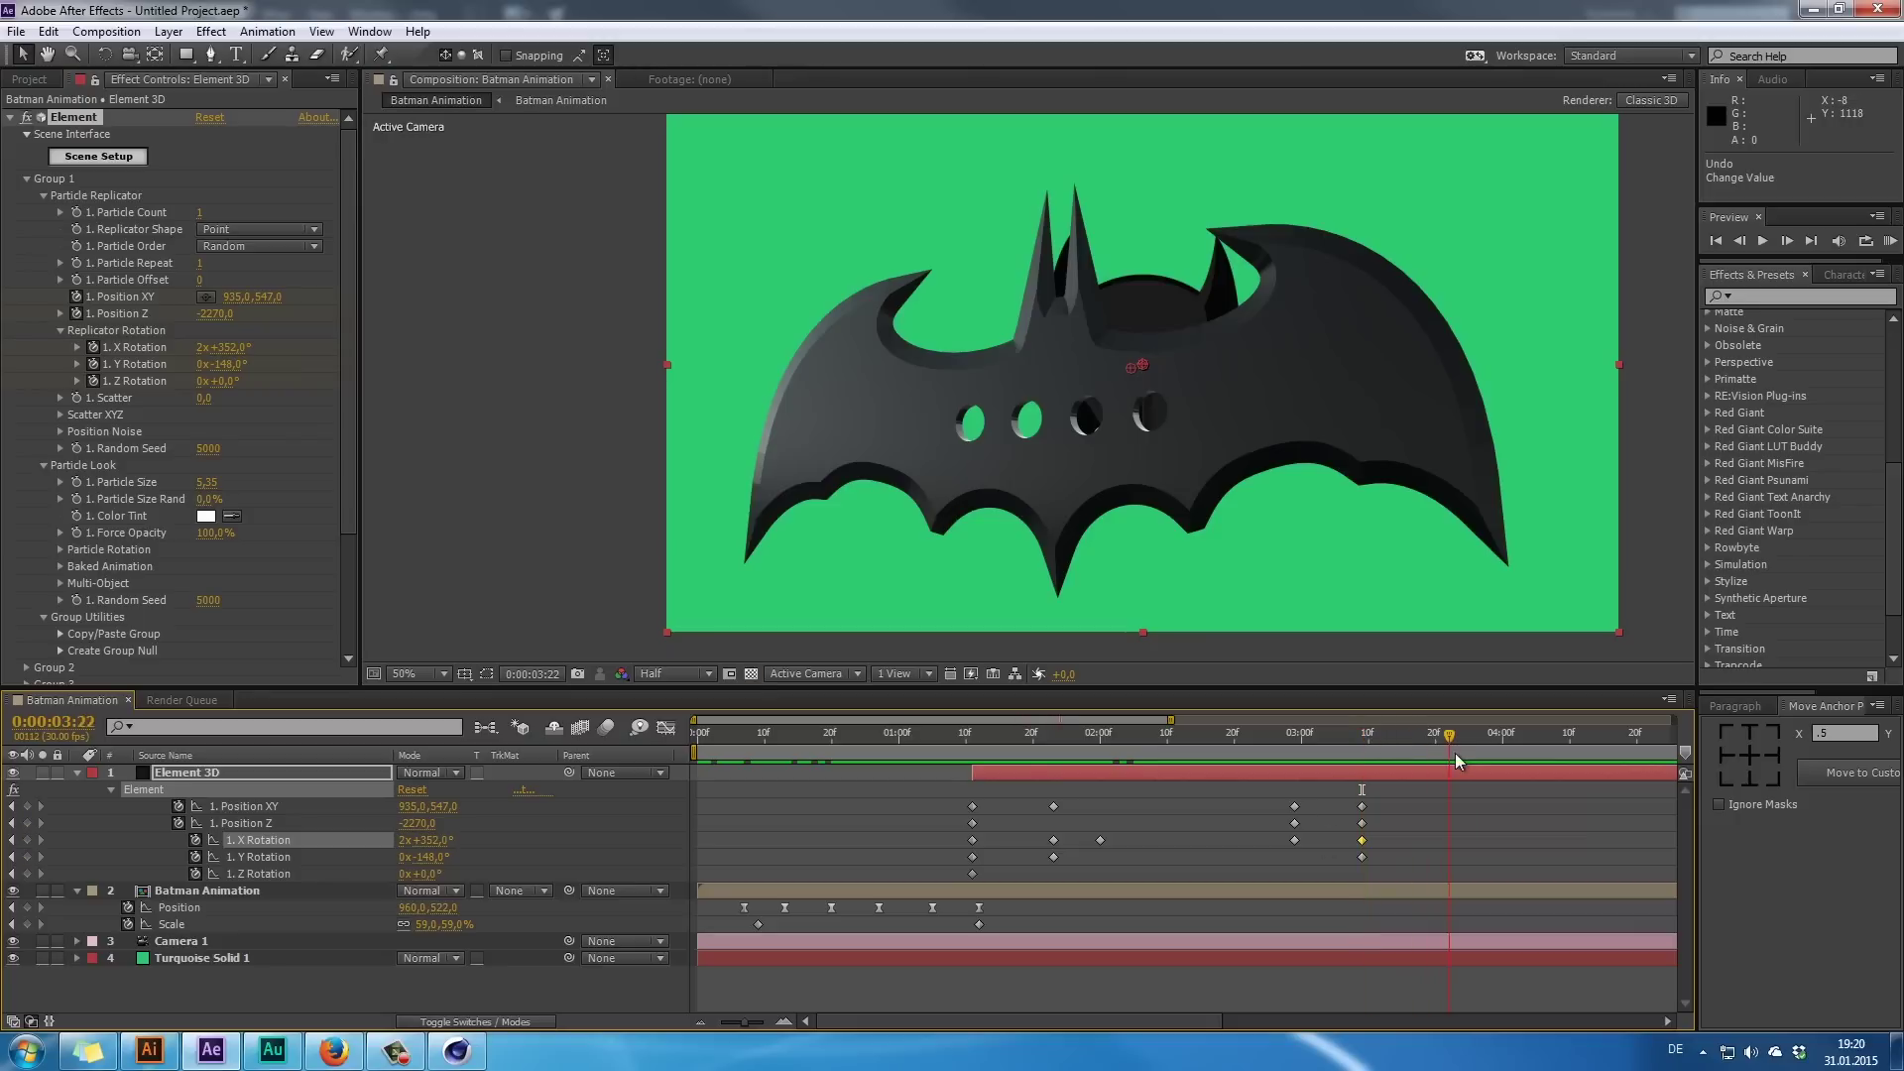
drag(203, 322, 258, 314)
key(ctrl+z)
key(ctrl+z)
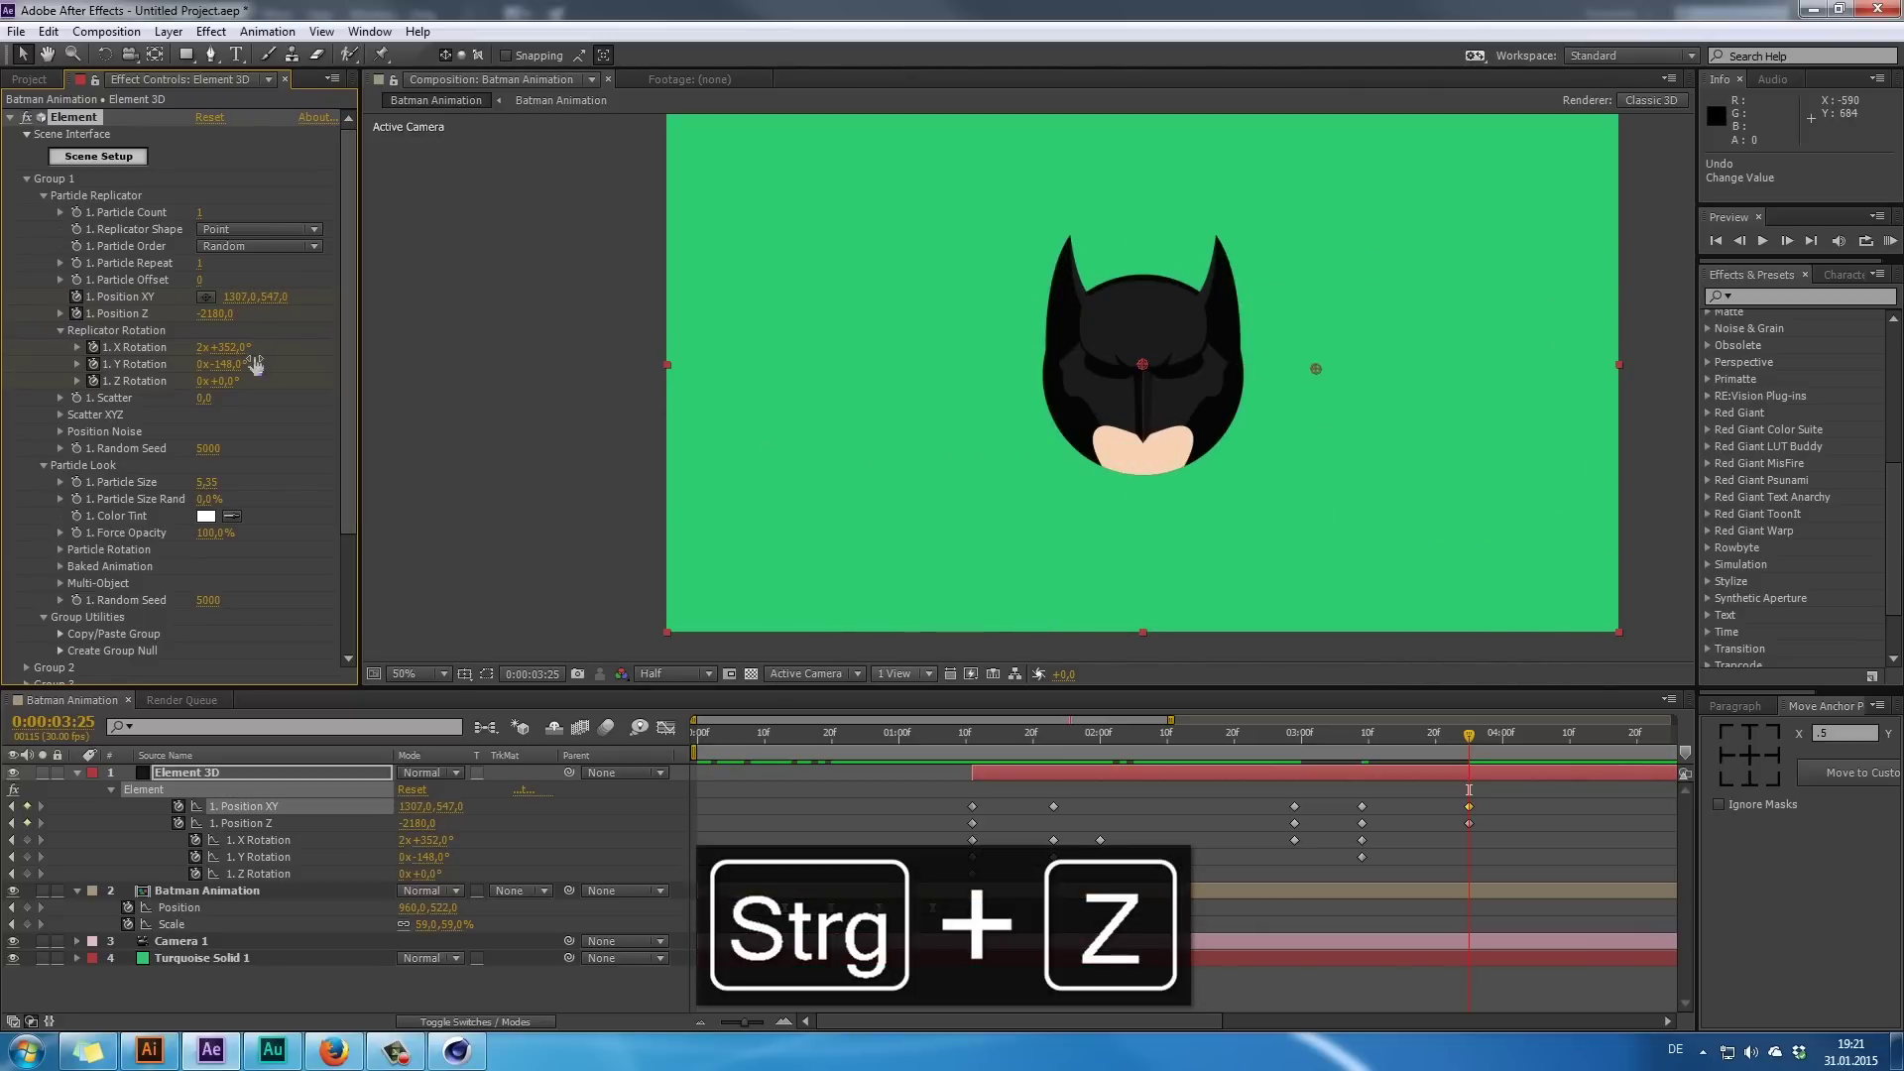
drag(247, 348, 303, 358)
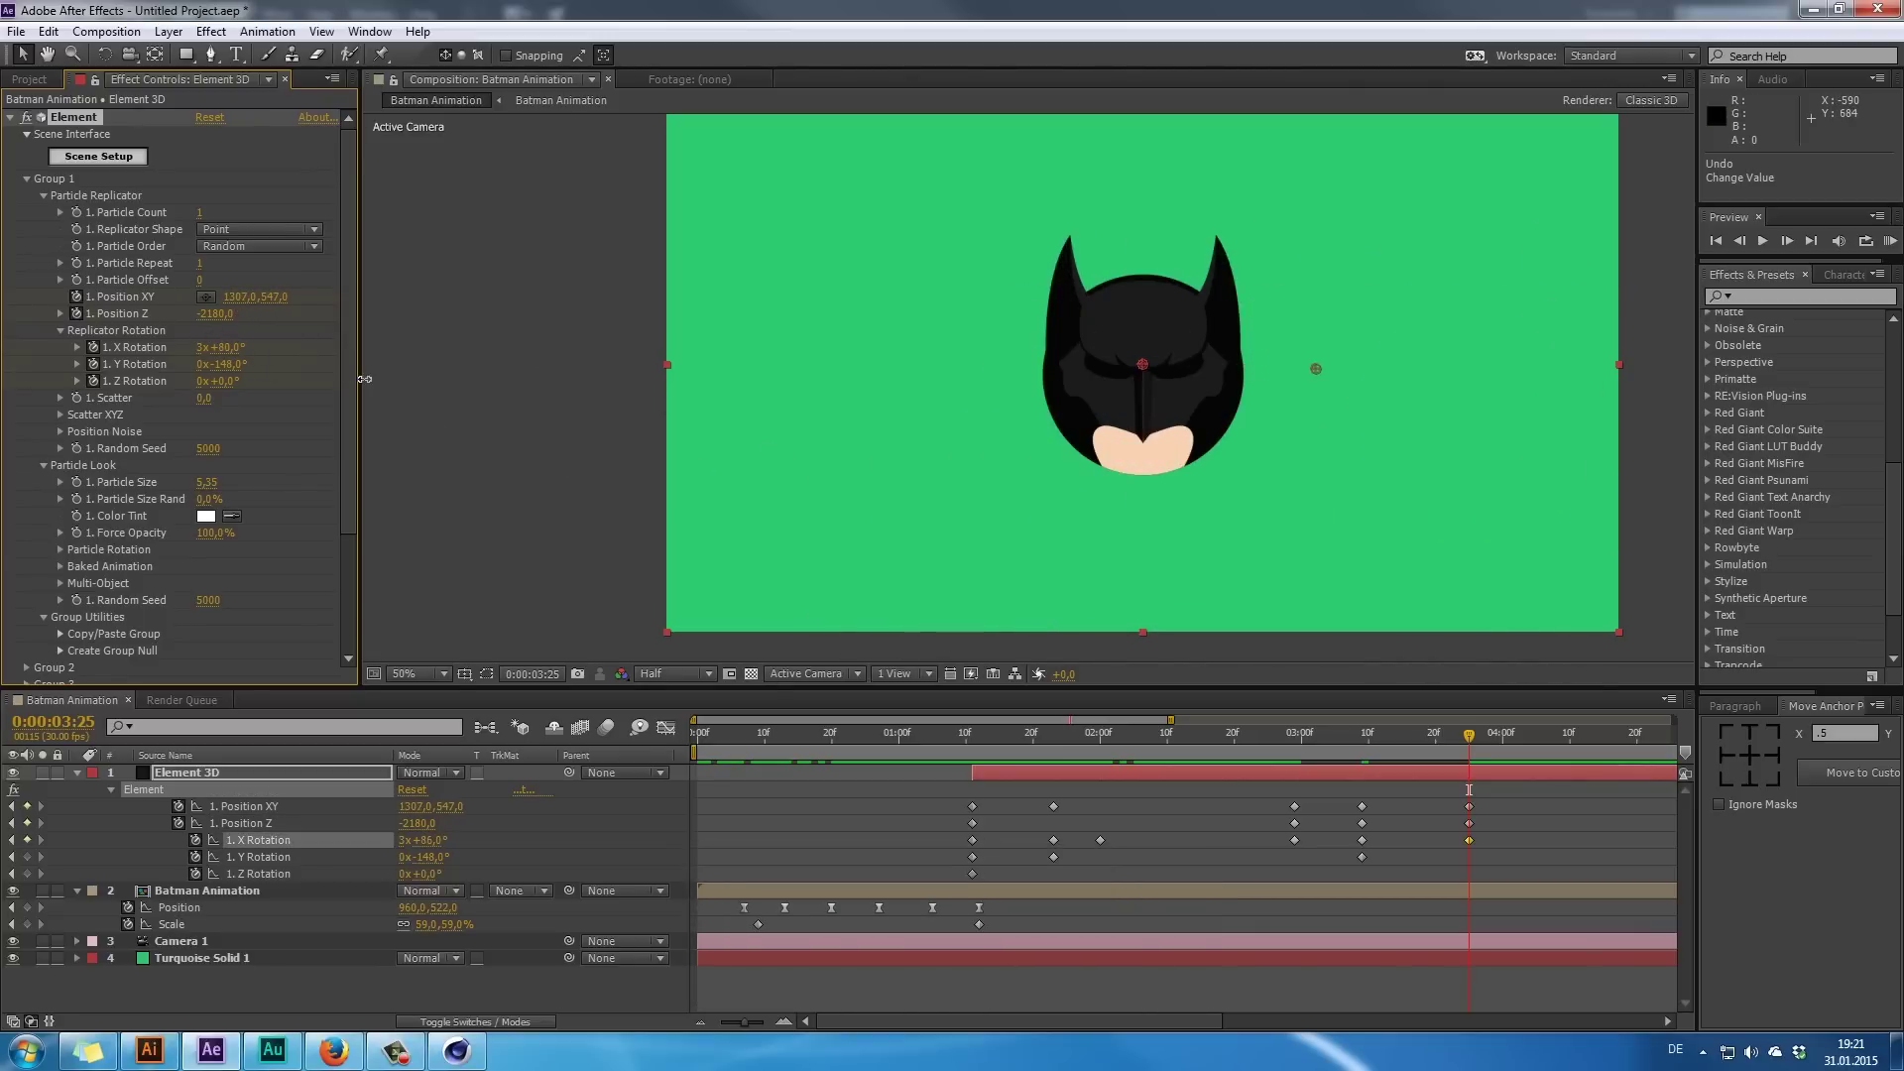
- Try an extra X Rotation keyframe for the batarang at 0:00:03:15 and delete it
drag(1473, 739, 1406, 859)
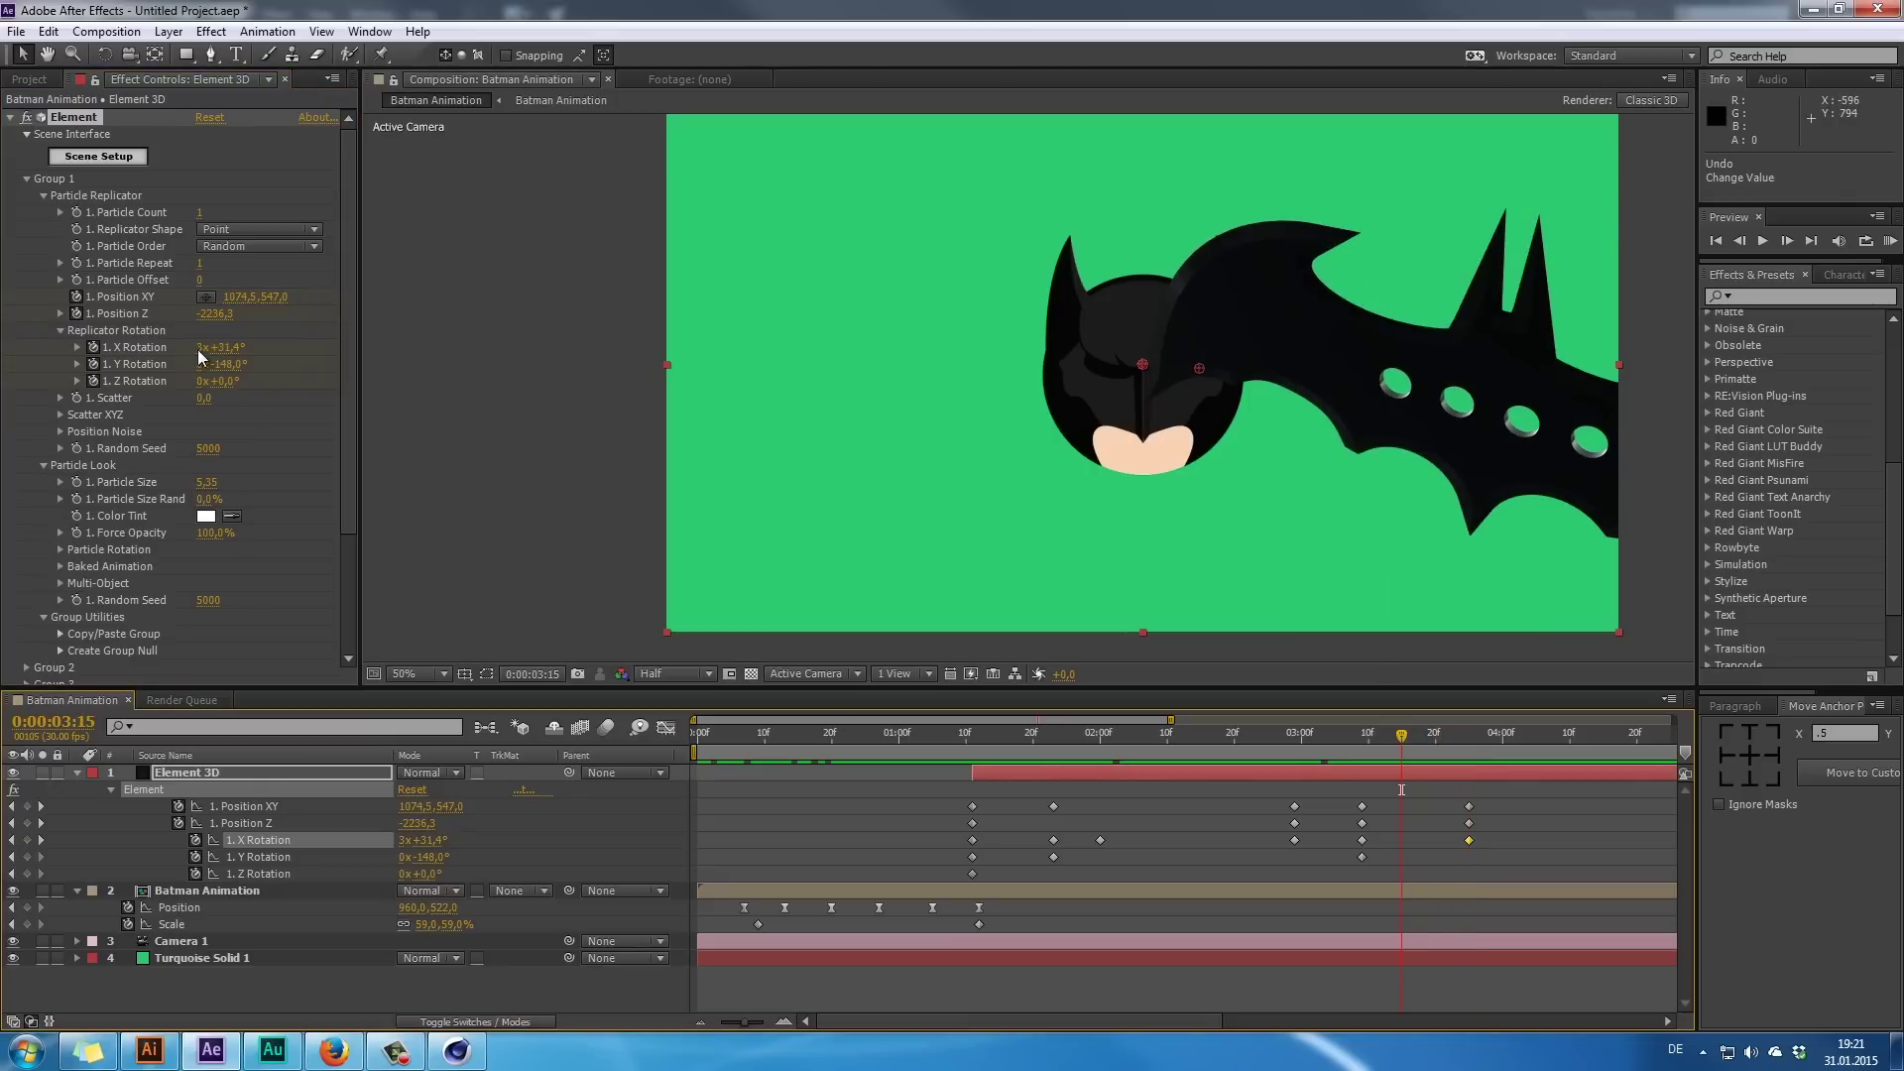
drag(239, 355, 663, 478)
drag(1329, 735, 1469, 833)
key(Delete)
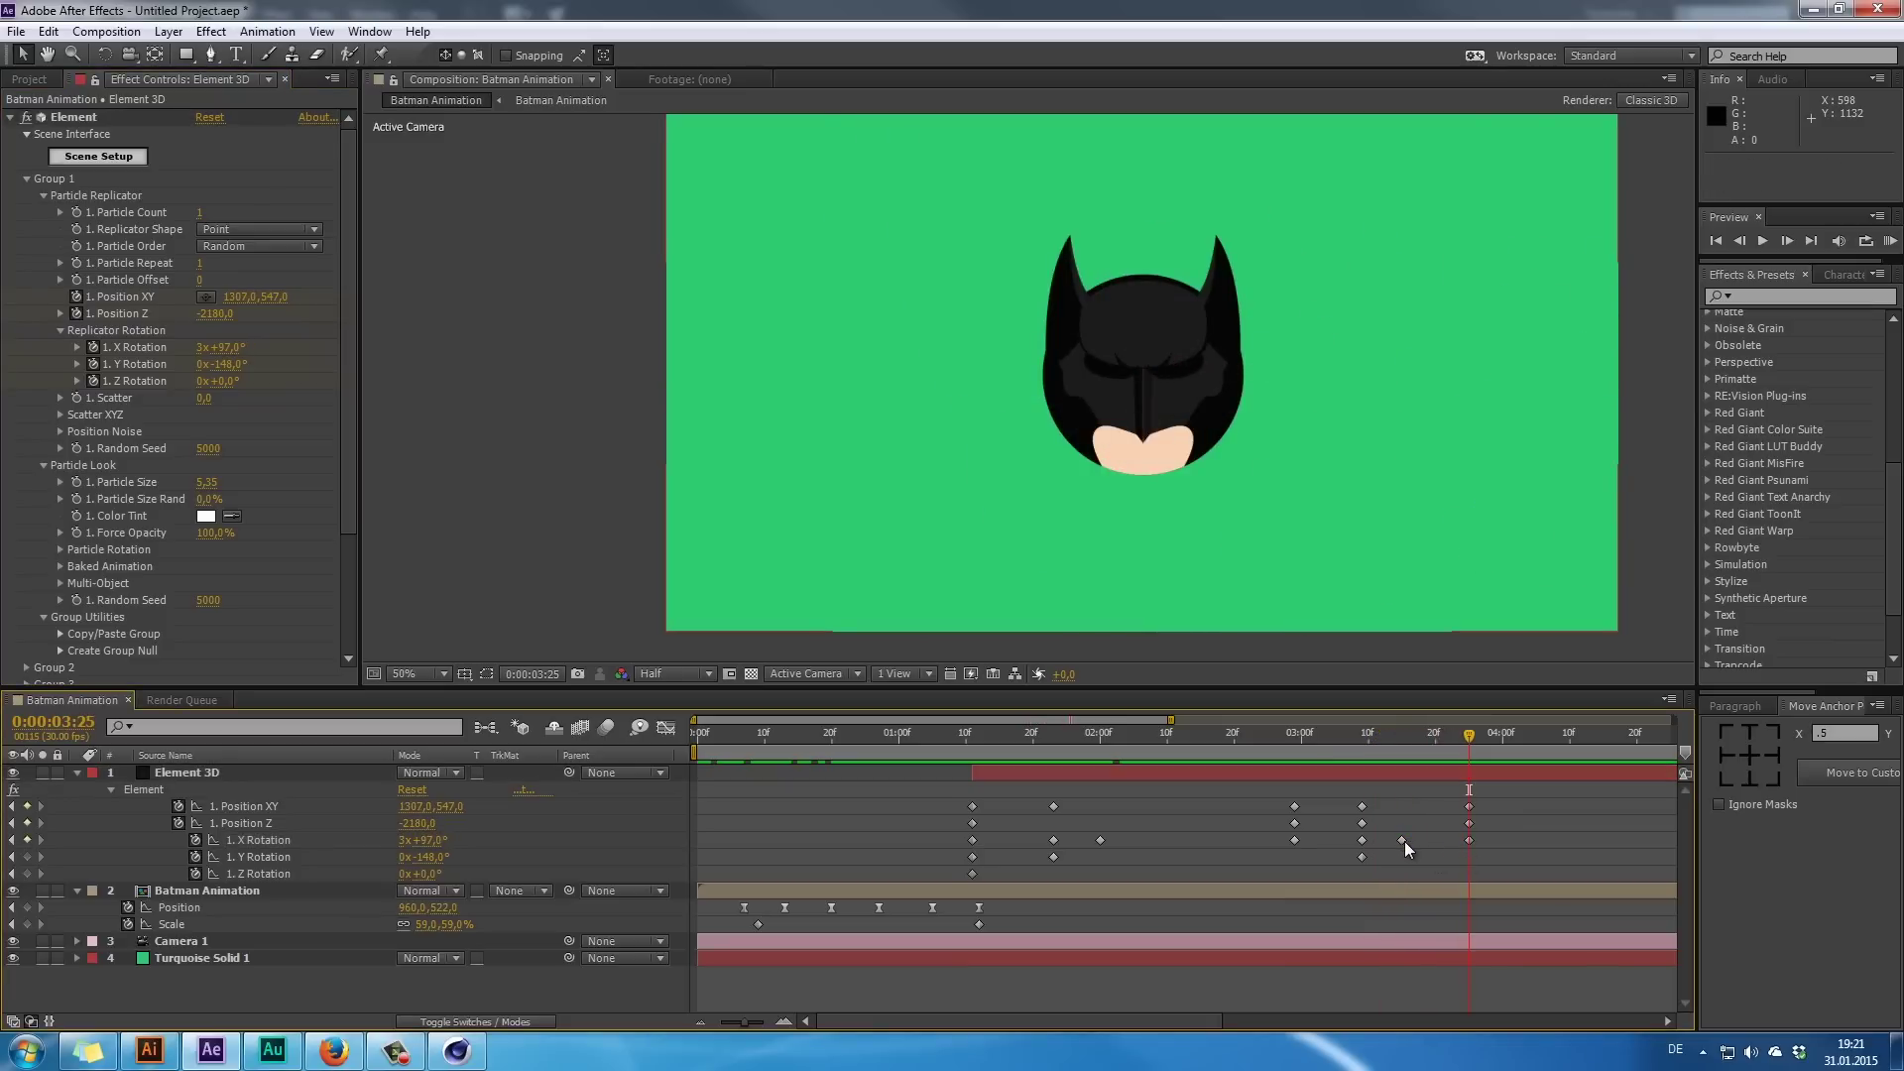
- Set the batarang's X Rotation at 0:00:03:25 to 3x+357° and scrub through the animation to check the spin
click(1470, 840)
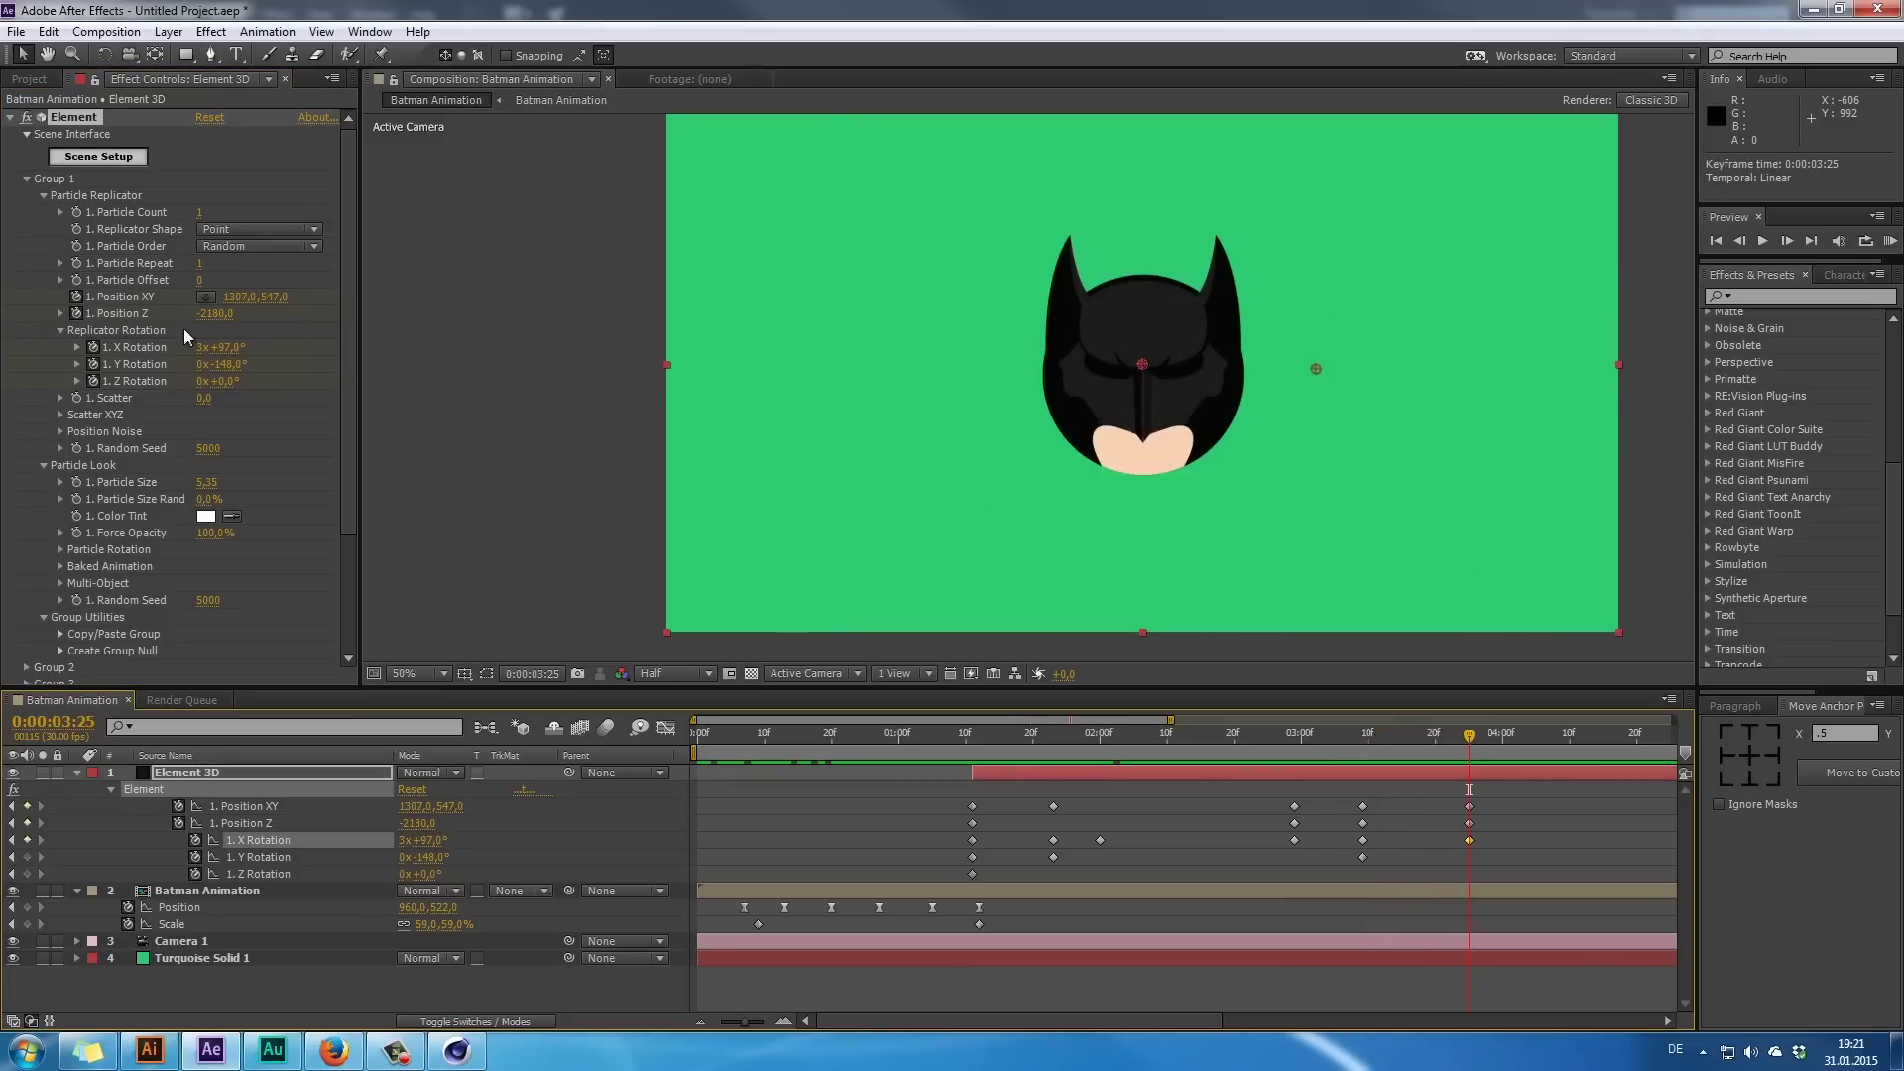
drag(228, 343, 332, 354)
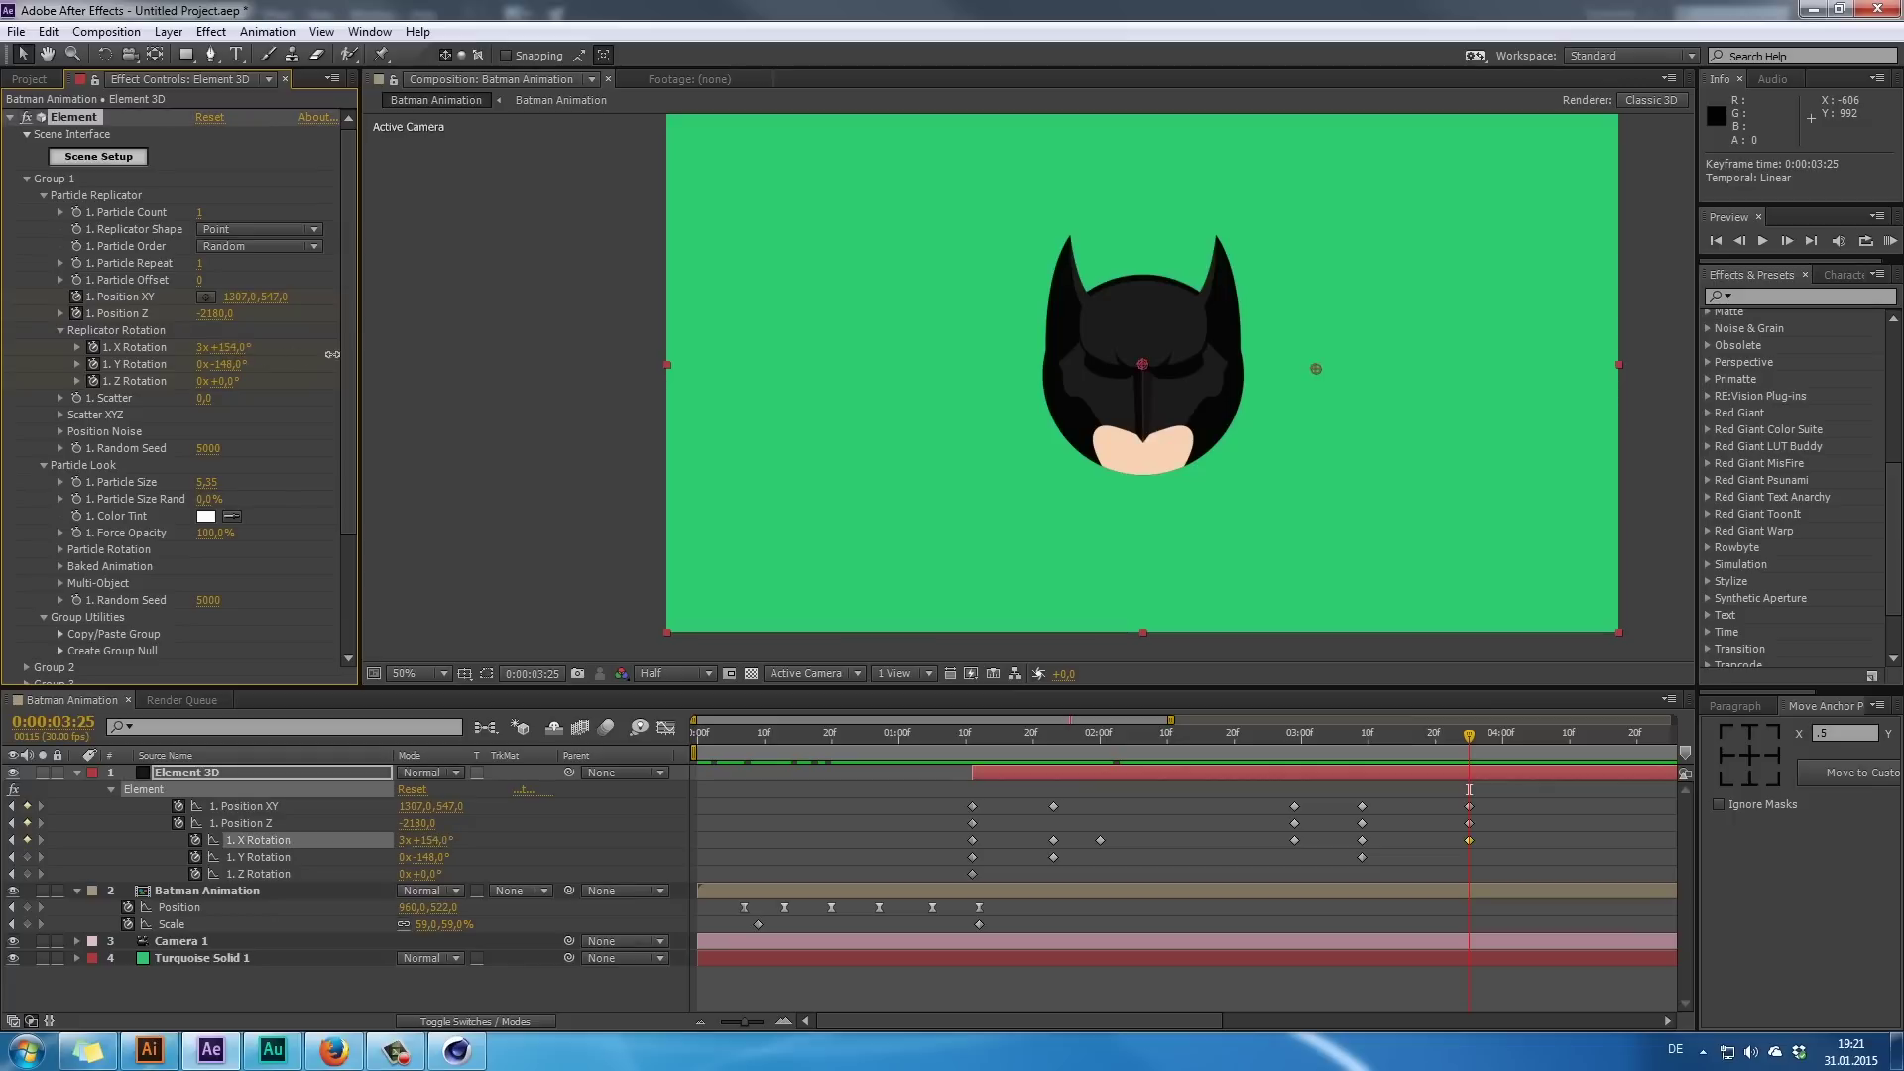
drag(1166, 737, 607, 720)
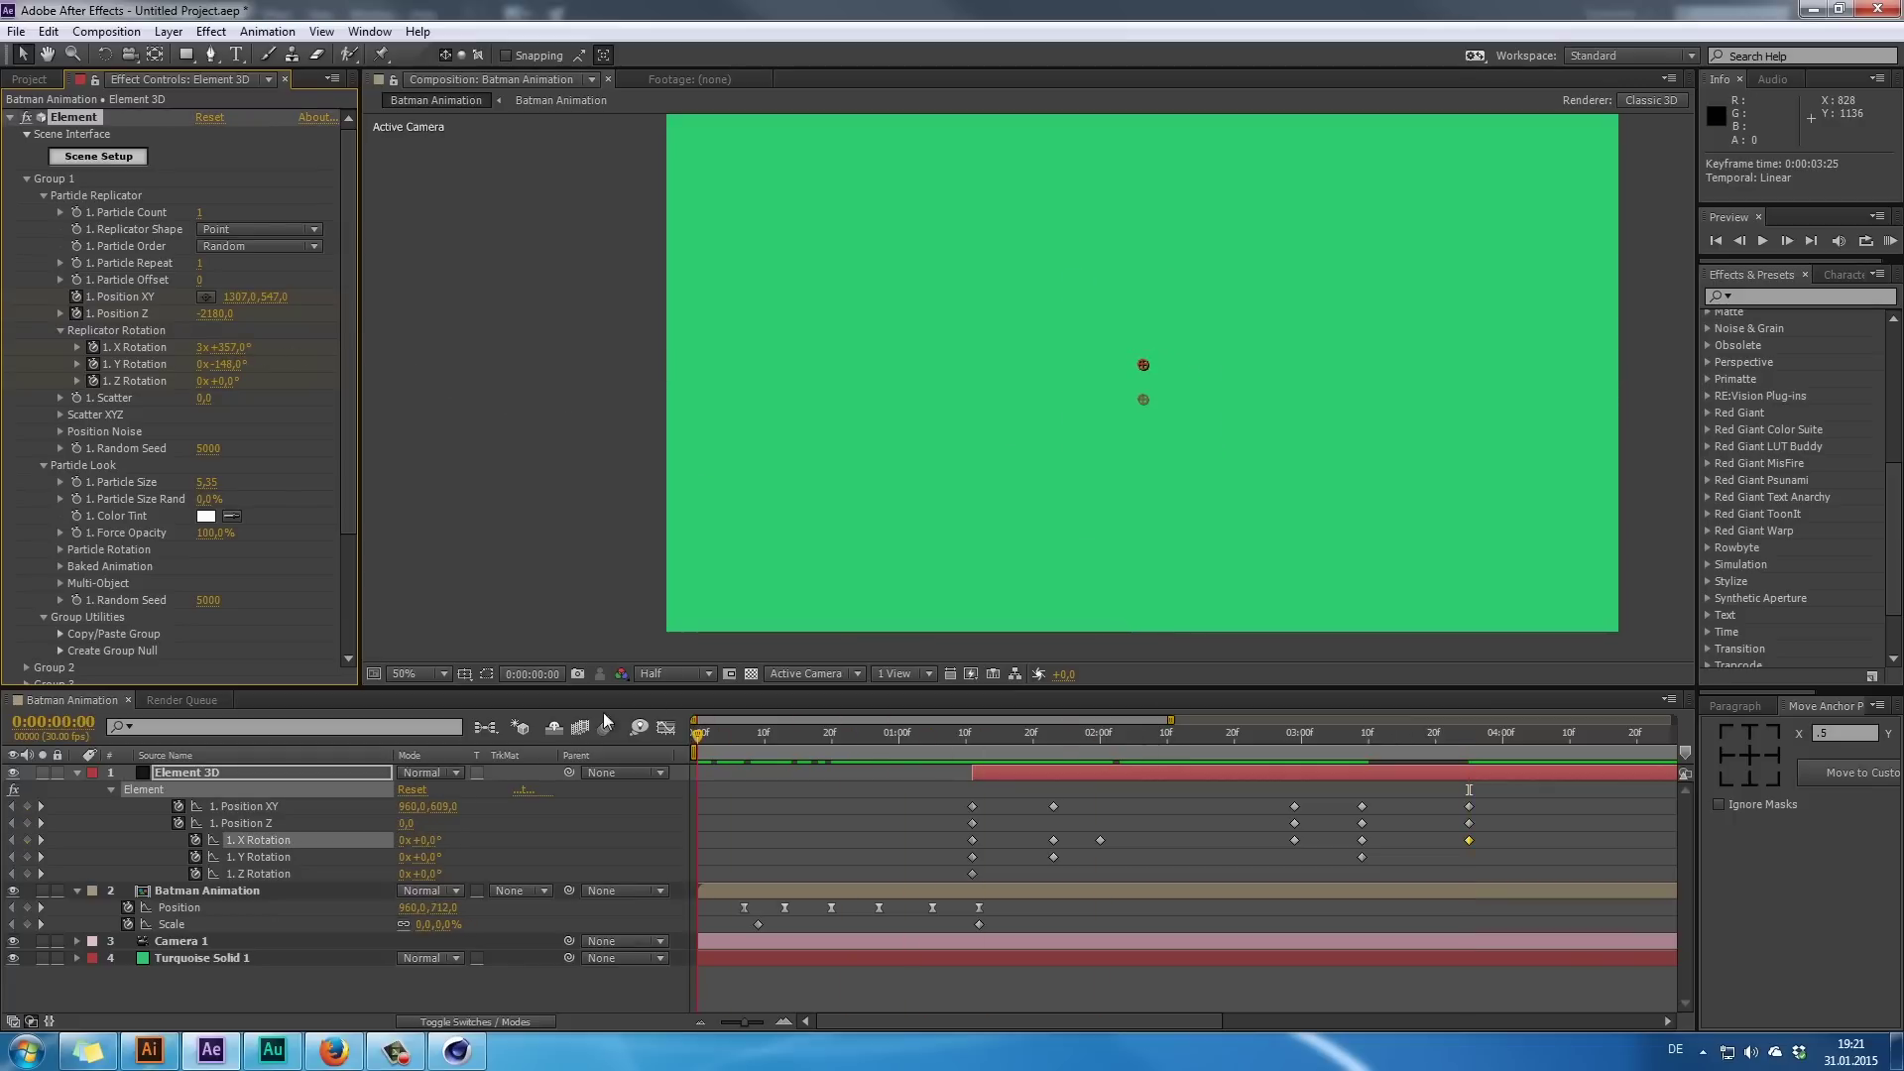
drag(779, 736, 1360, 848)
click(788, 794)
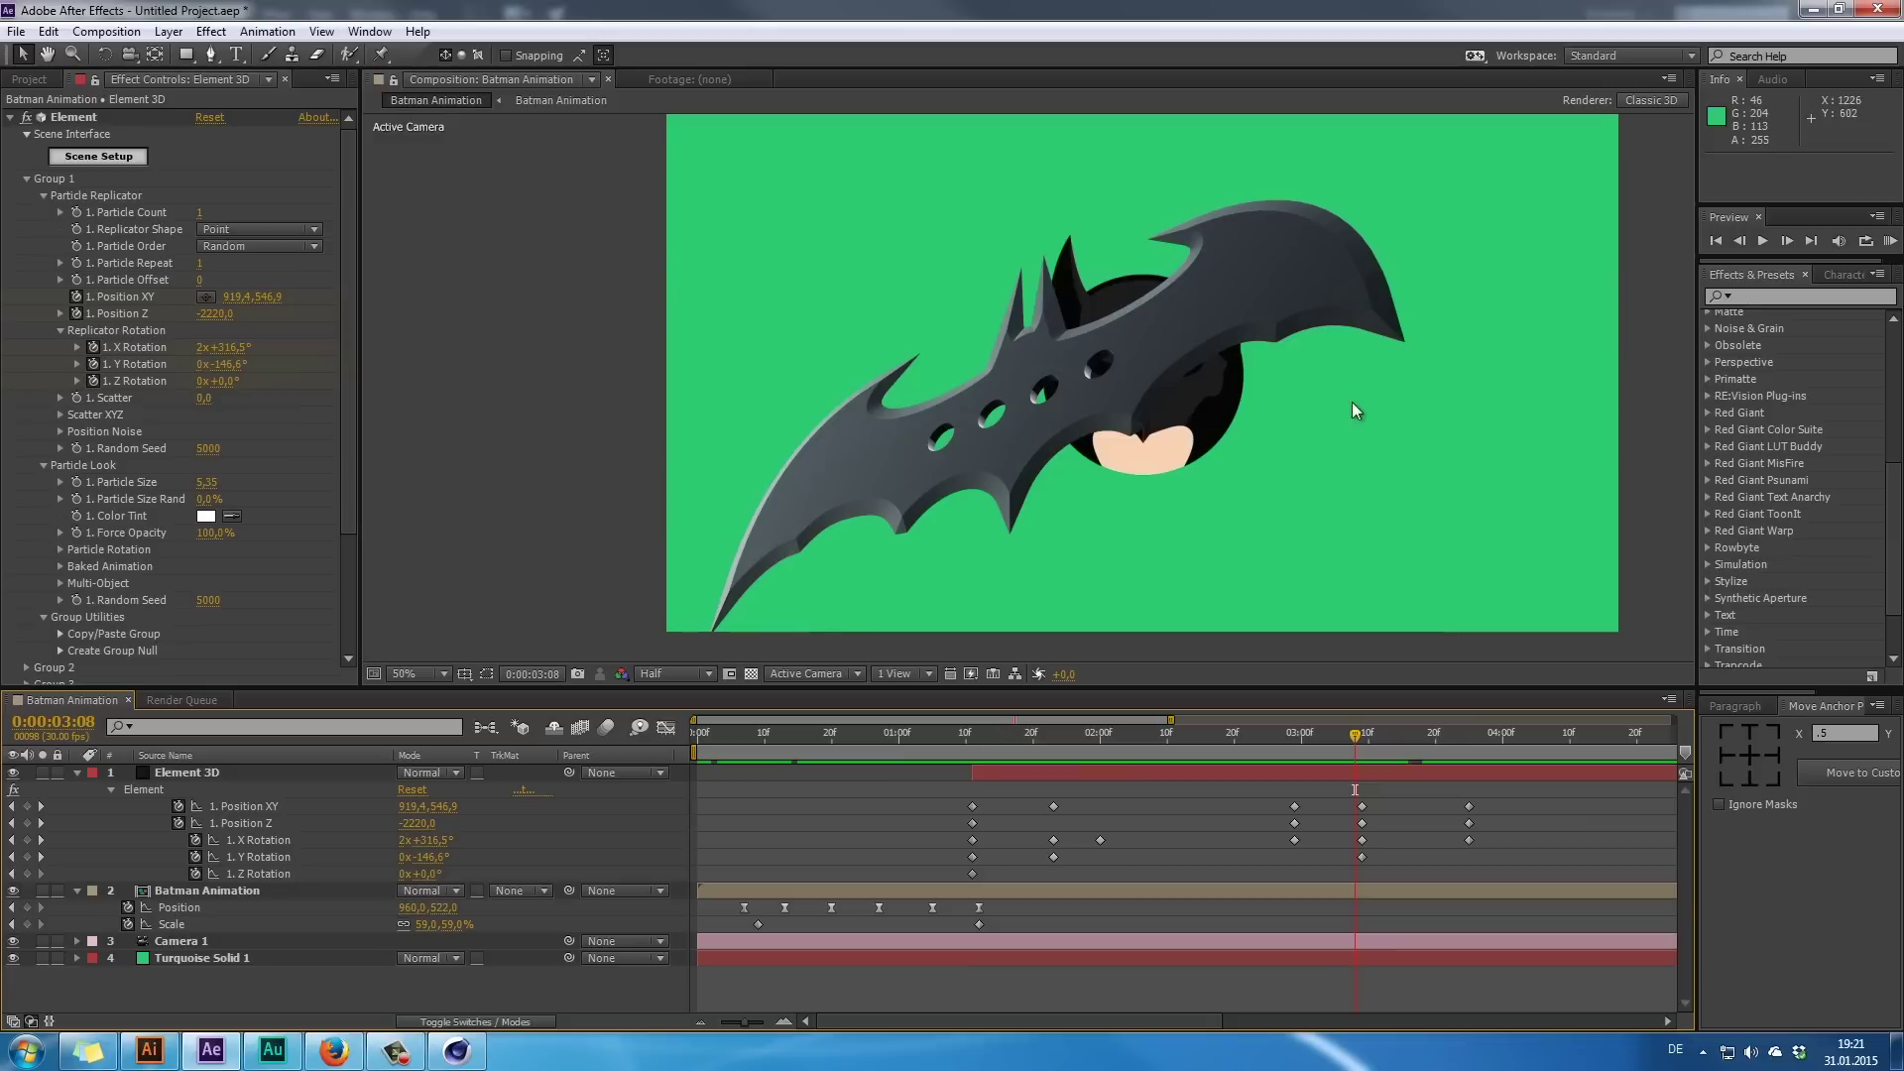
drag(1324, 724, 1365, 782)
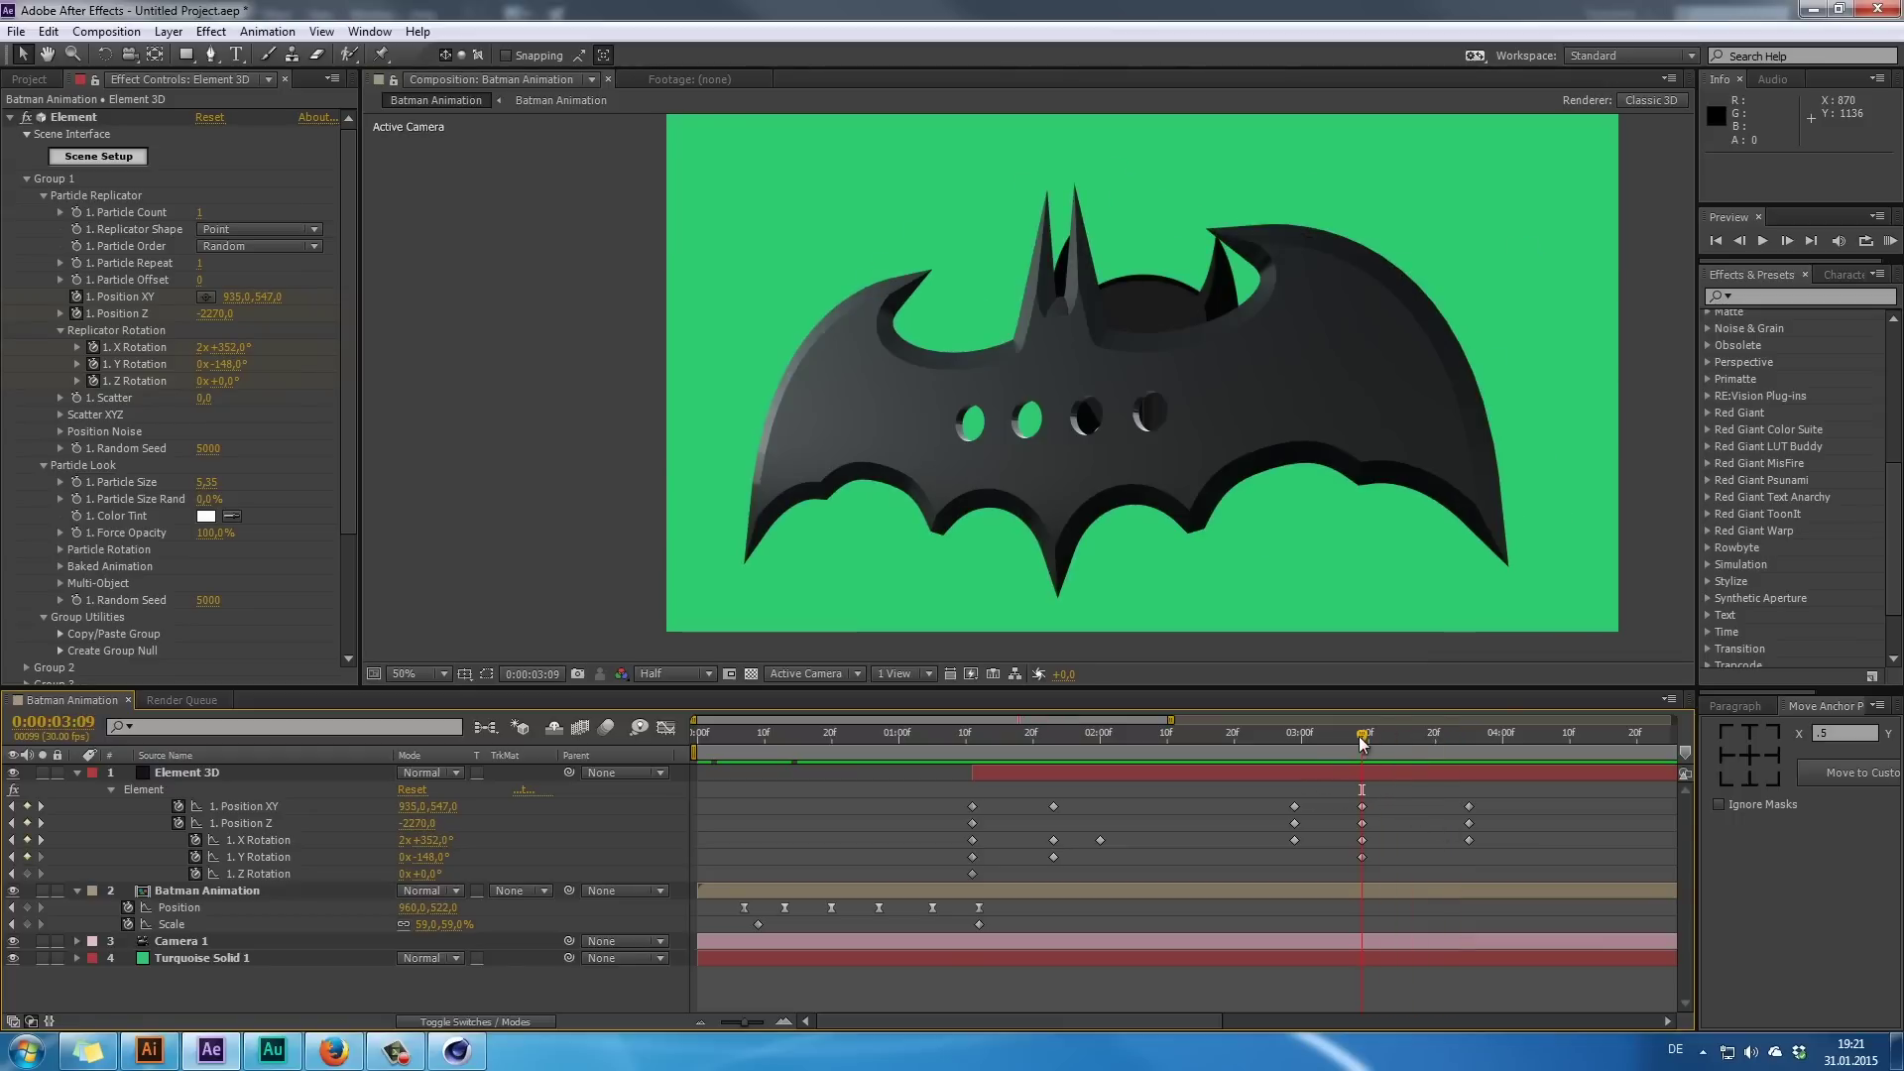
- Try a different X Rotation for the batarang at 0:00:03:09 and undo it
mouse_move(1363, 744)
mouse_down()
mouse_move(1397, 745)
mouse_move(1362, 746)
mouse_up()
drag(234, 355, 274, 364)
key(ctrl+z)
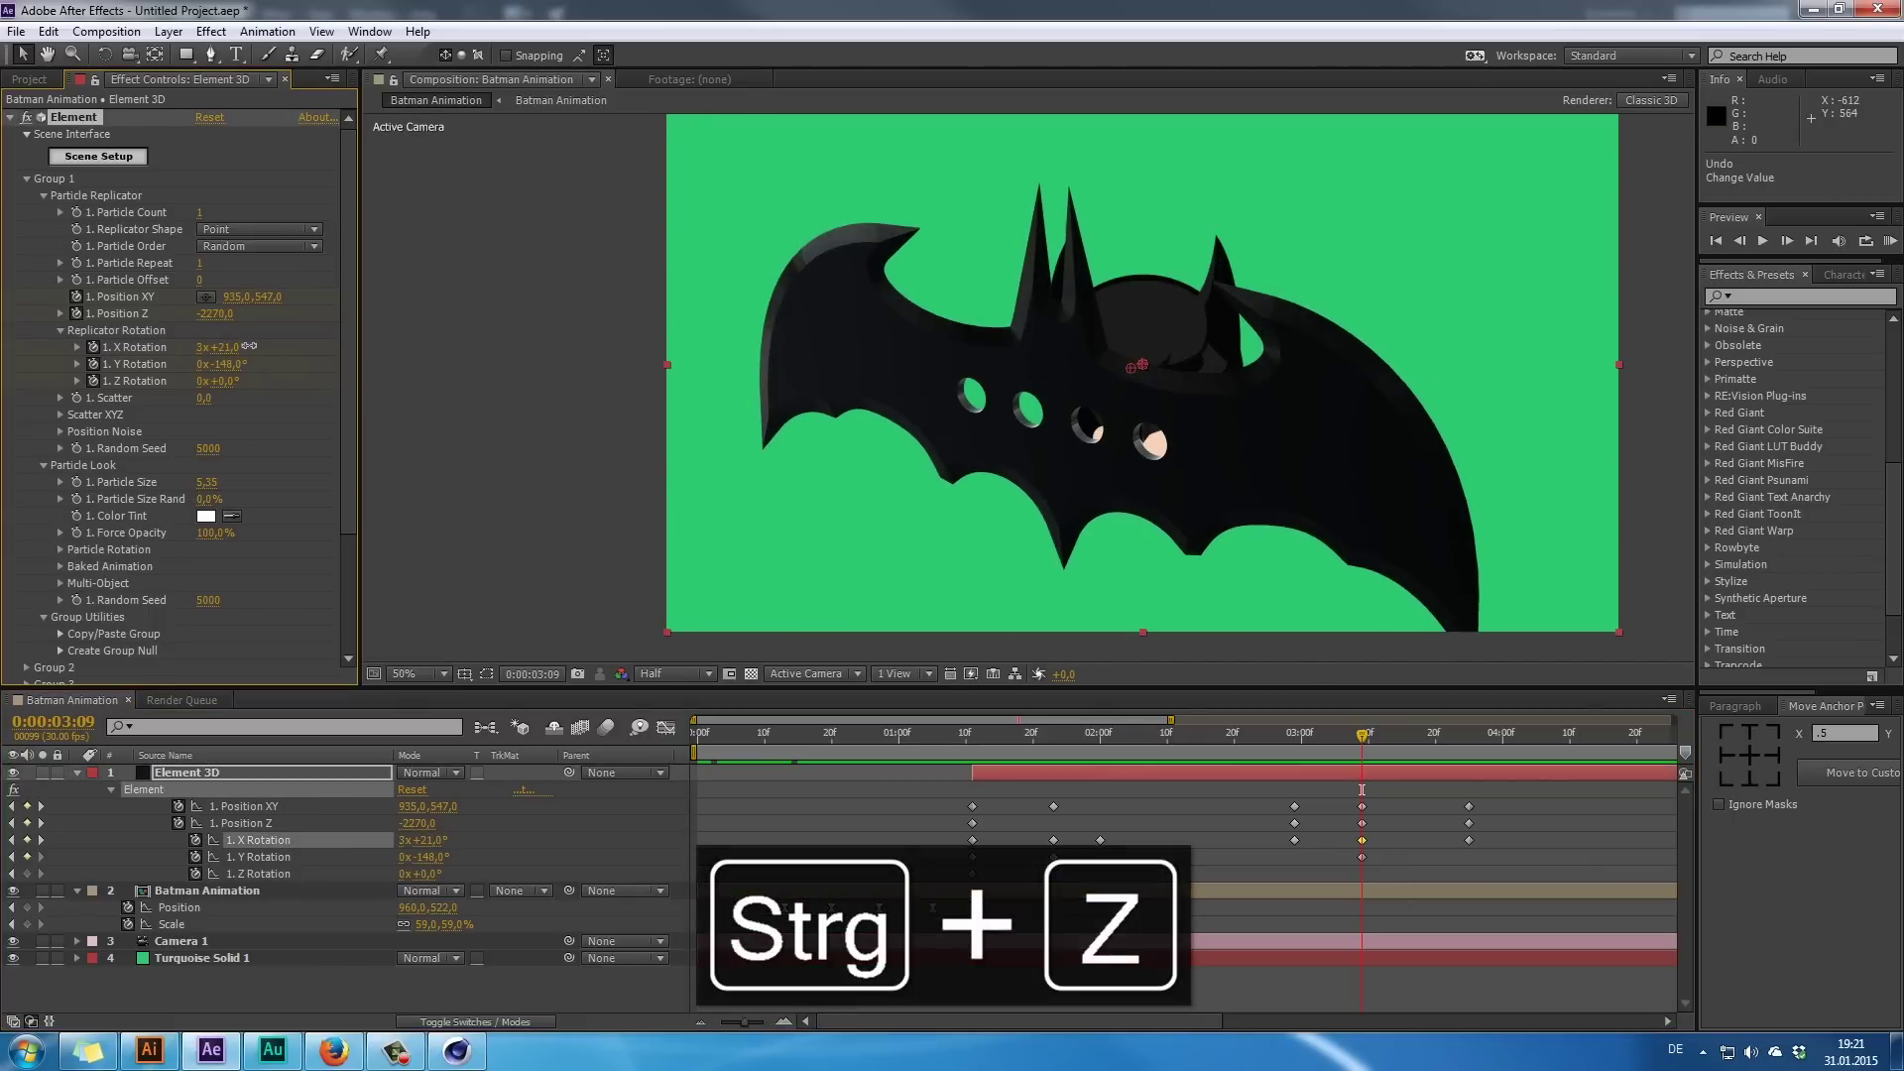
mouse_move(1363, 741)
mouse_down()
mouse_move(1297, 730)
mouse_move(1377, 759)
mouse_up()
key(ctrl+z)
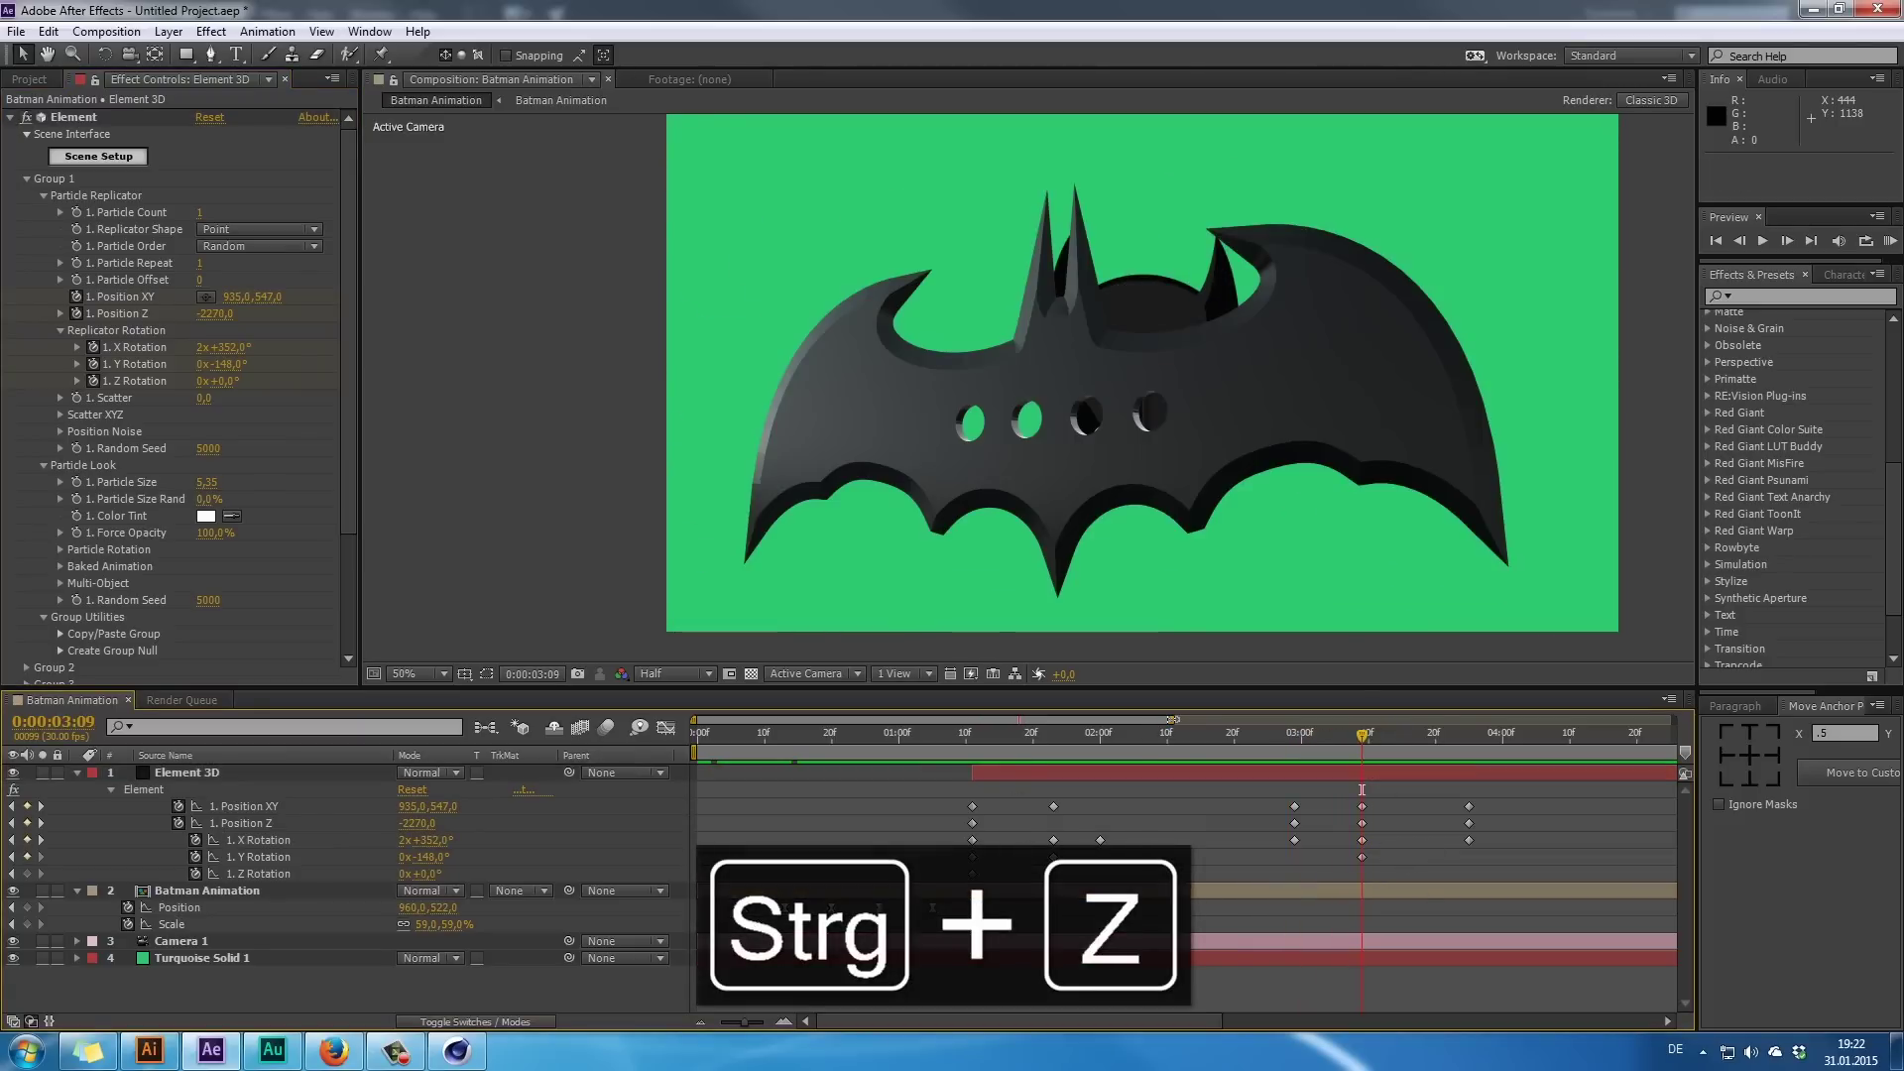
- Show a longer range of the timeline, preview the animation, and inspect the batarang's exit around 0:00:03:14
drag(1172, 718, 1214, 744)
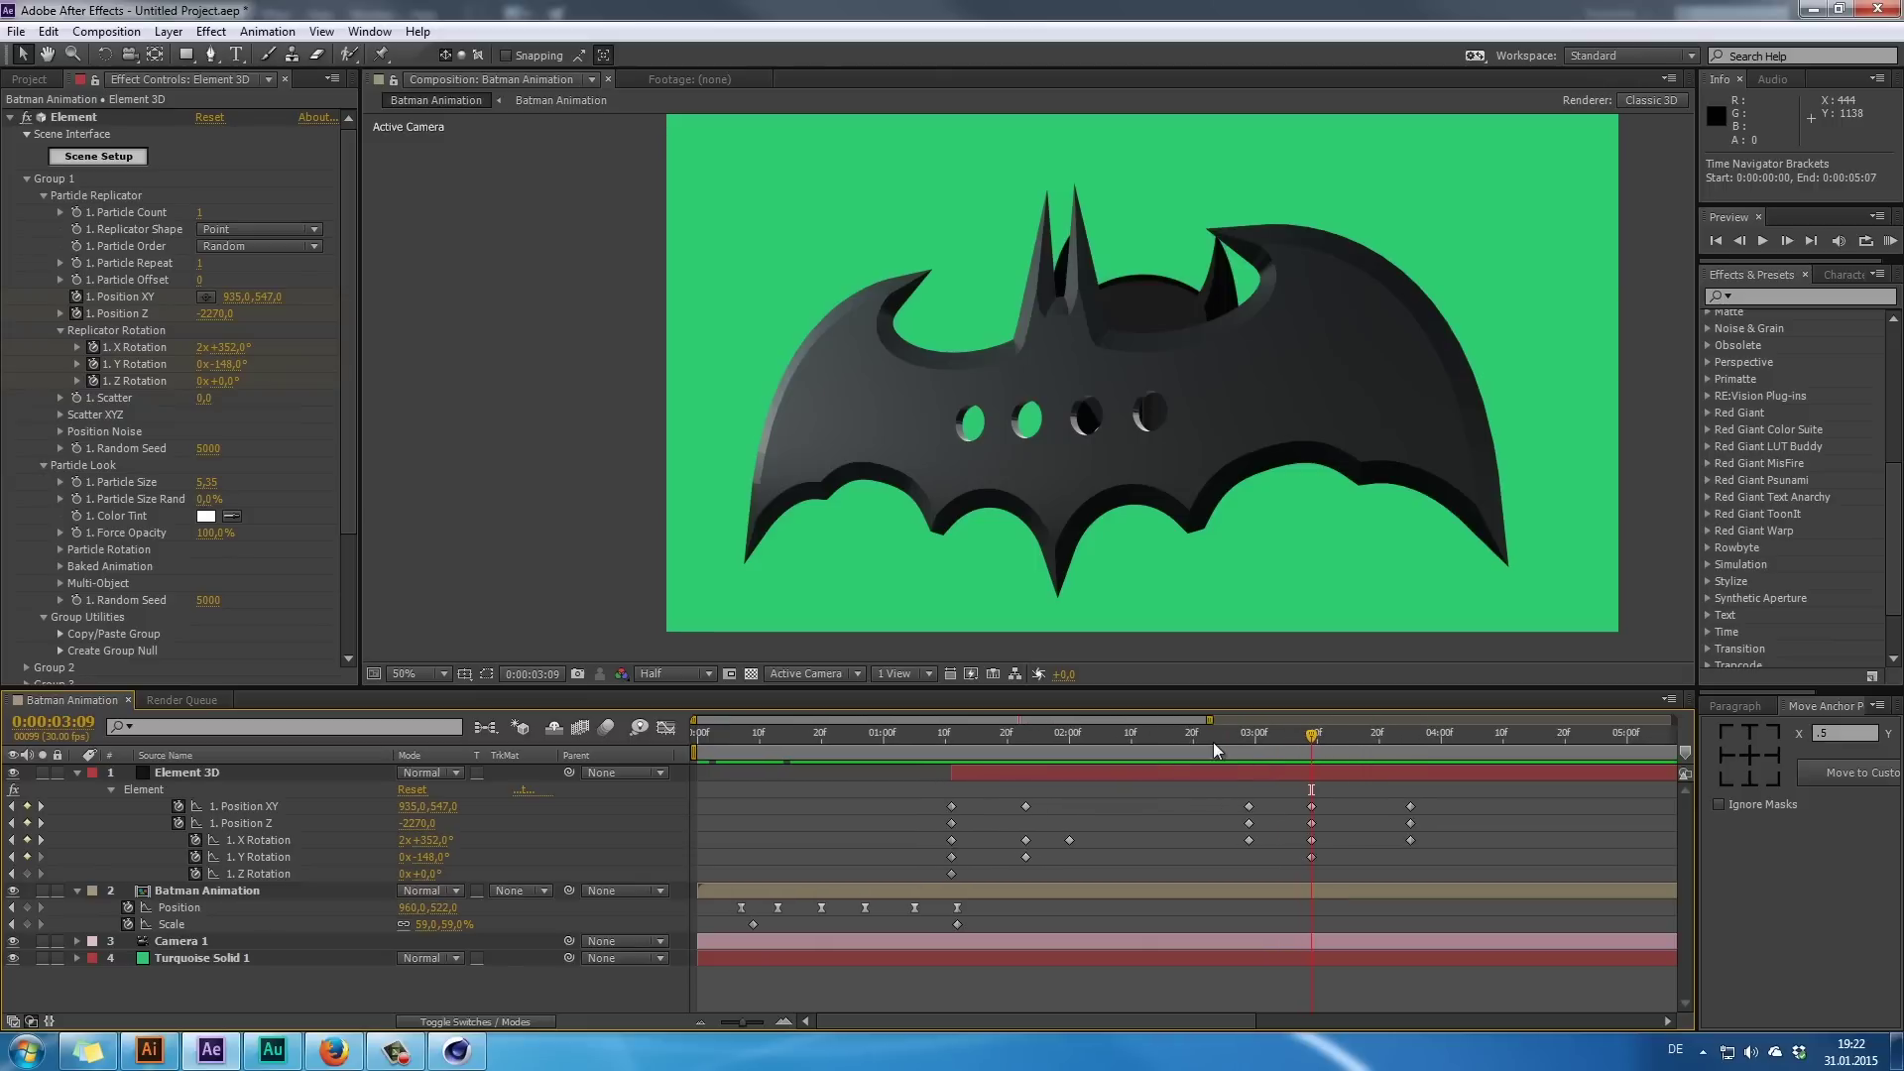
drag(1093, 736, 846, 789)
click(1889, 240)
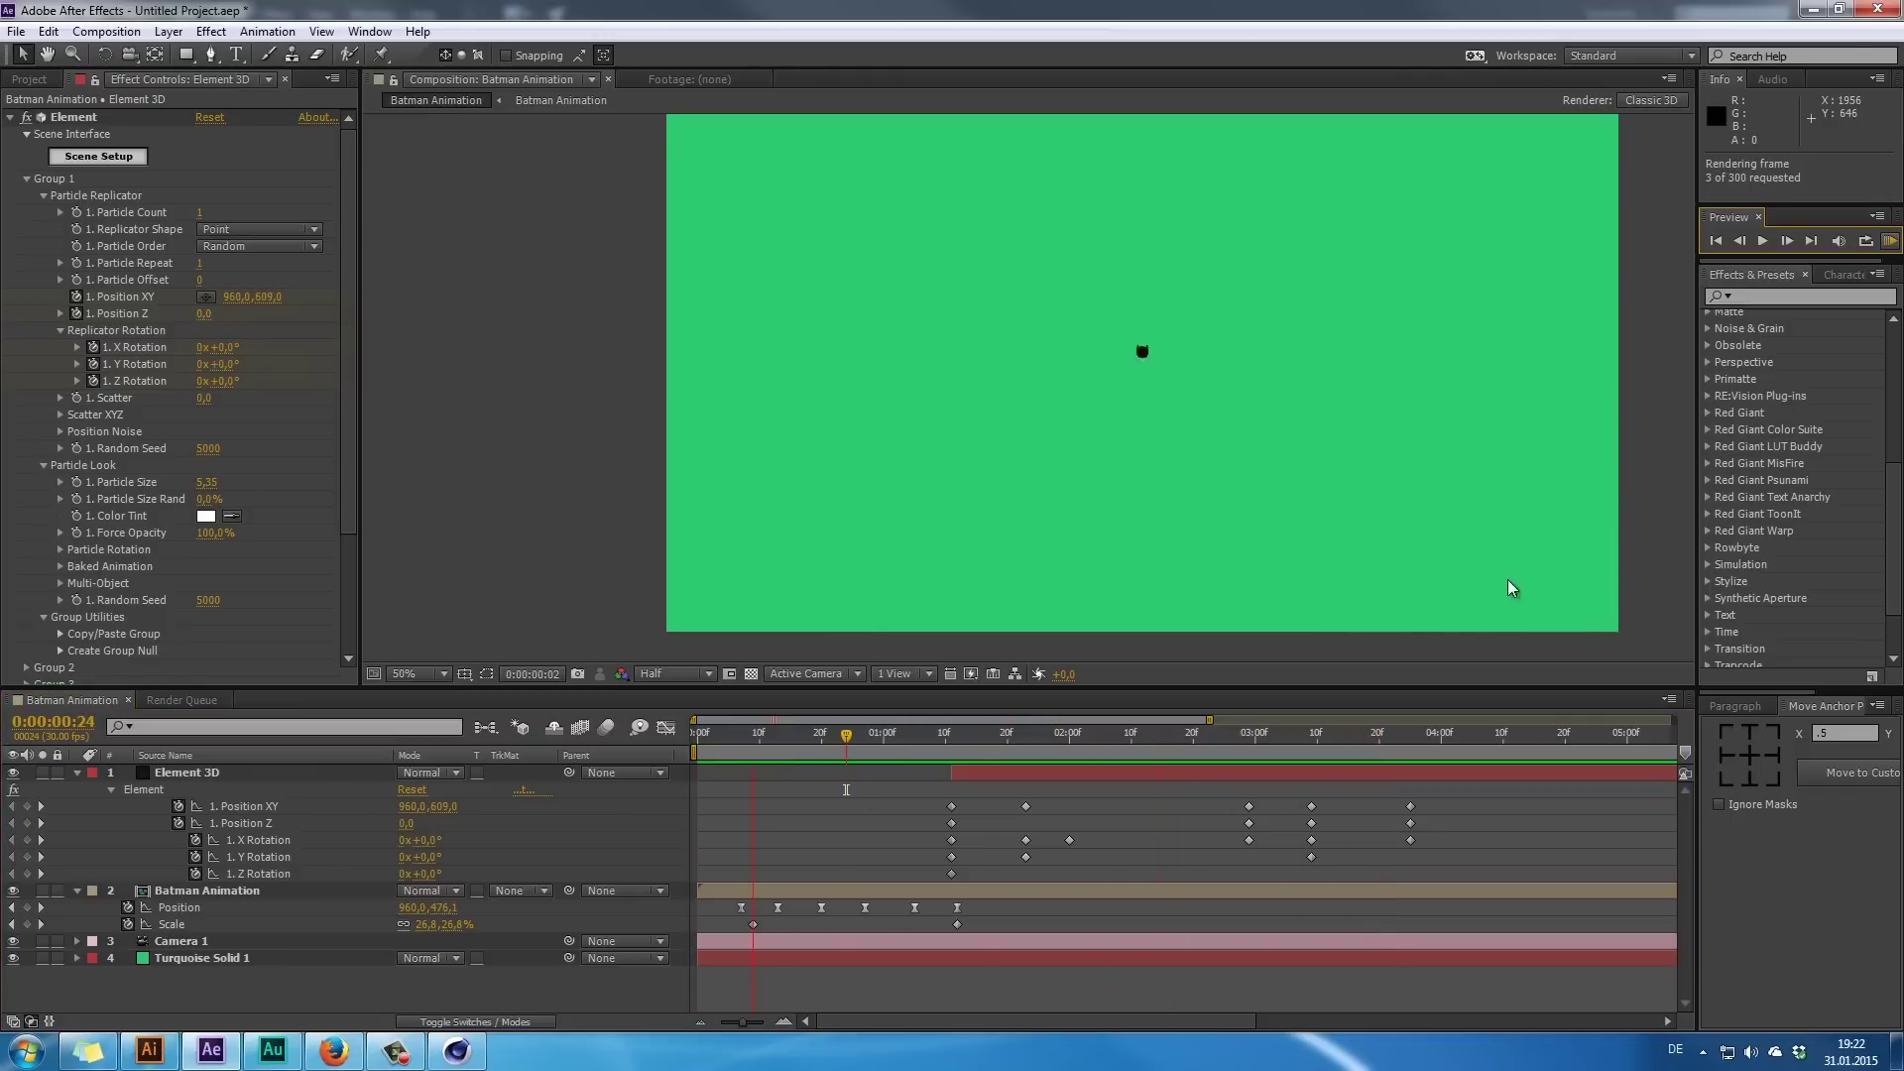
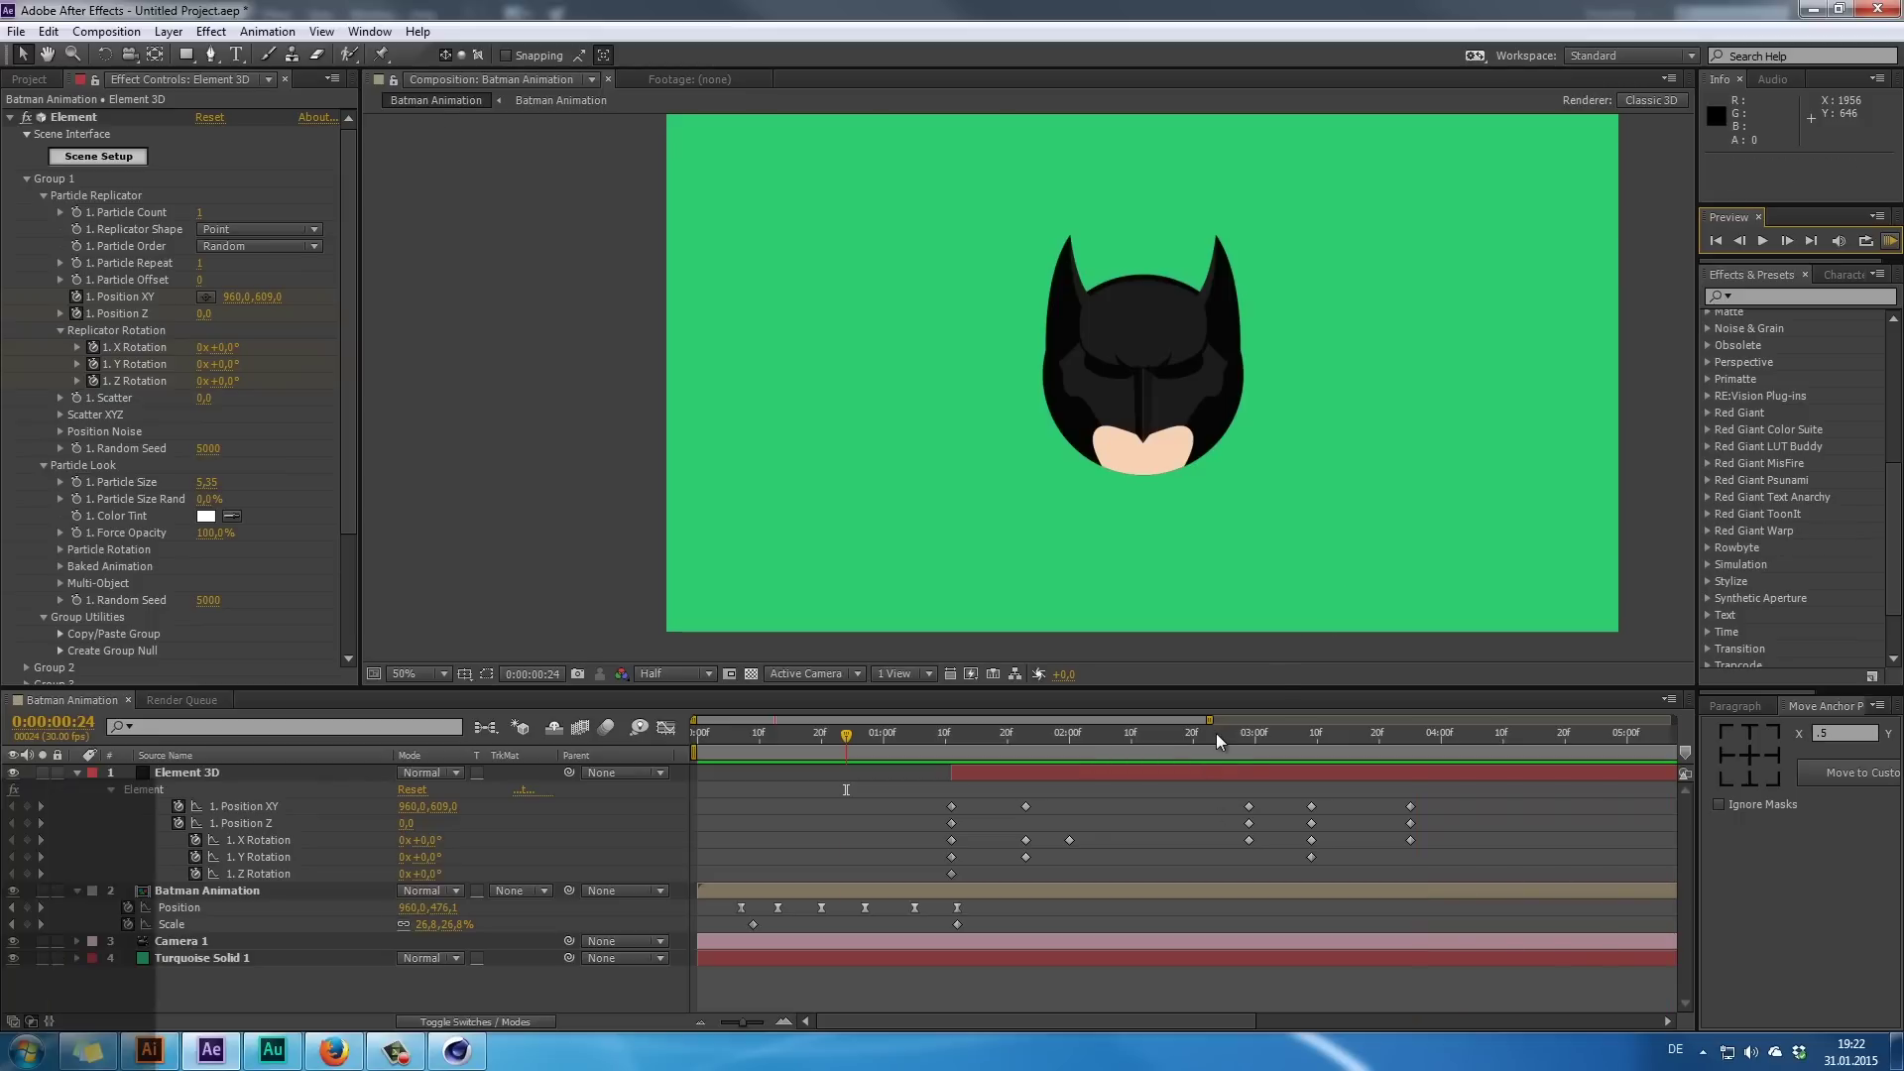
drag(1216, 733, 1346, 831)
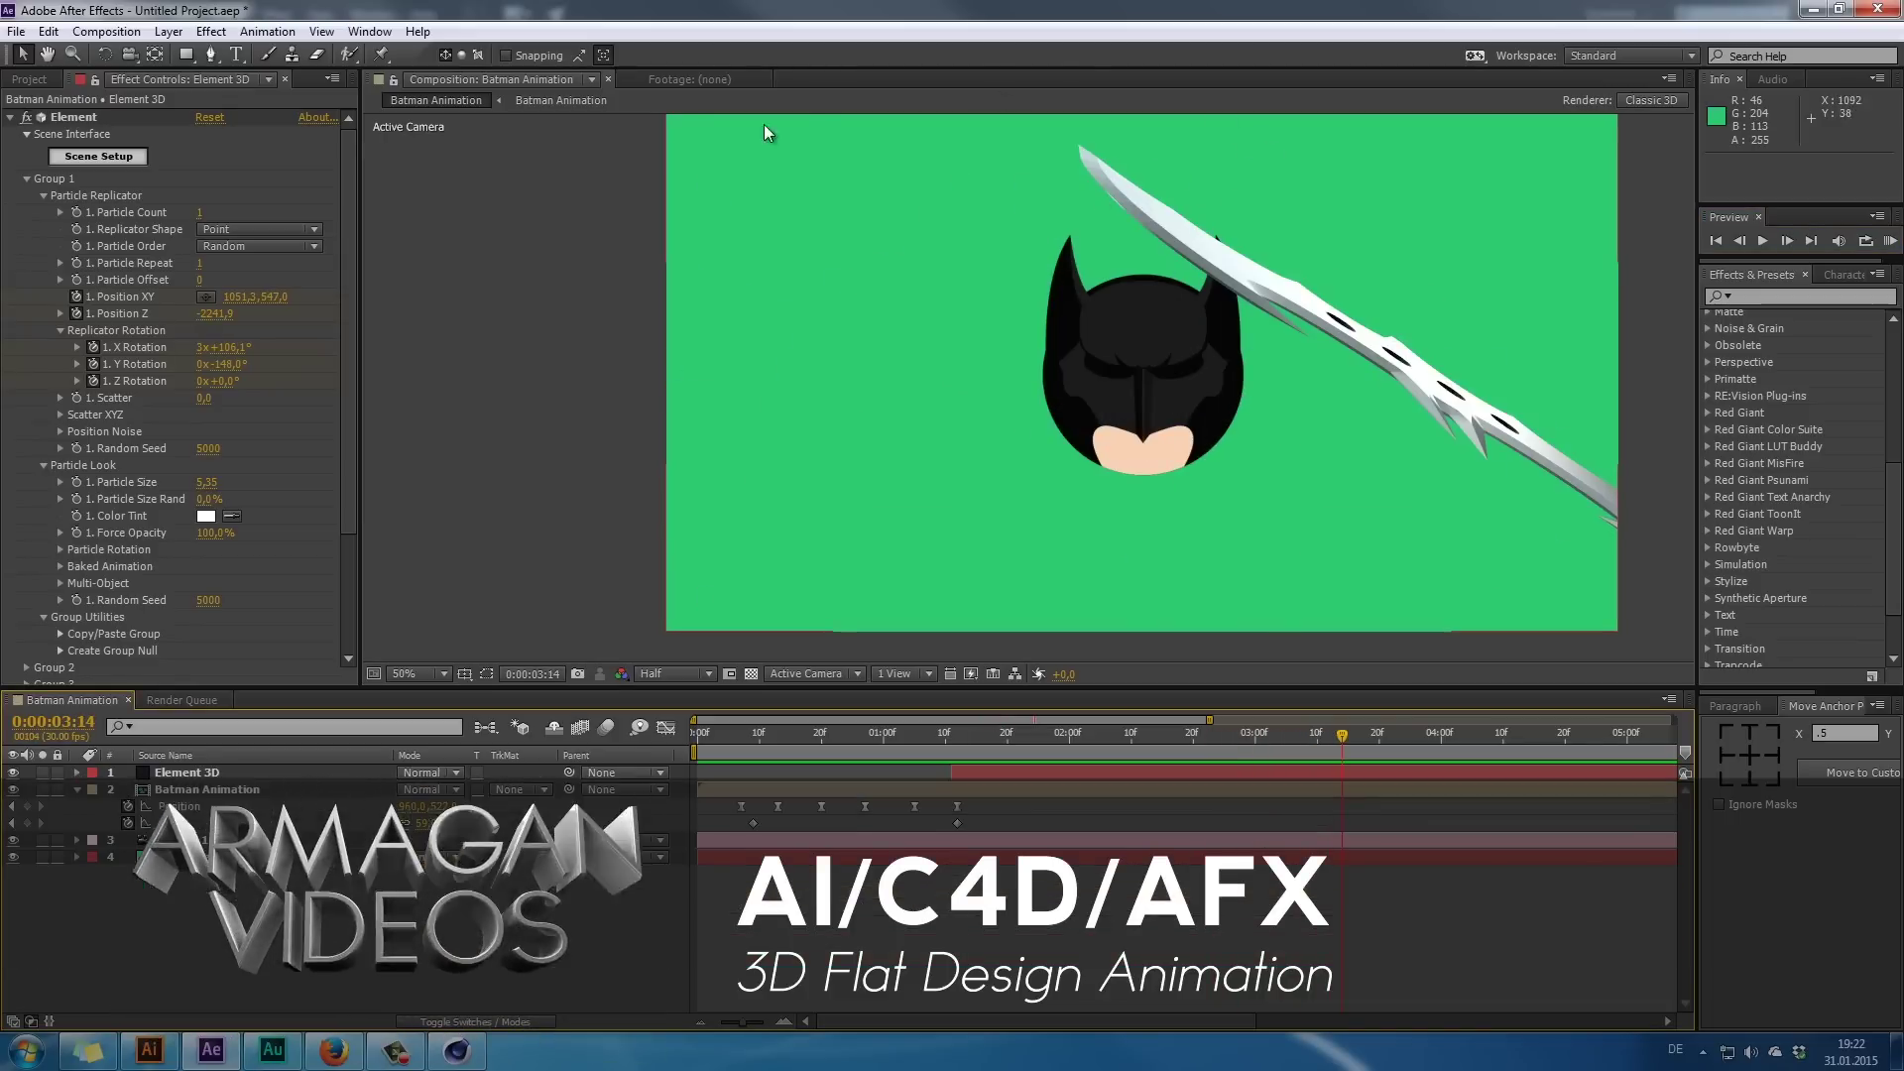
- Create a text layer reading "3D Flat Design Animation Tutorial"
right_click(332, 895)
mouse_move(397, 686)
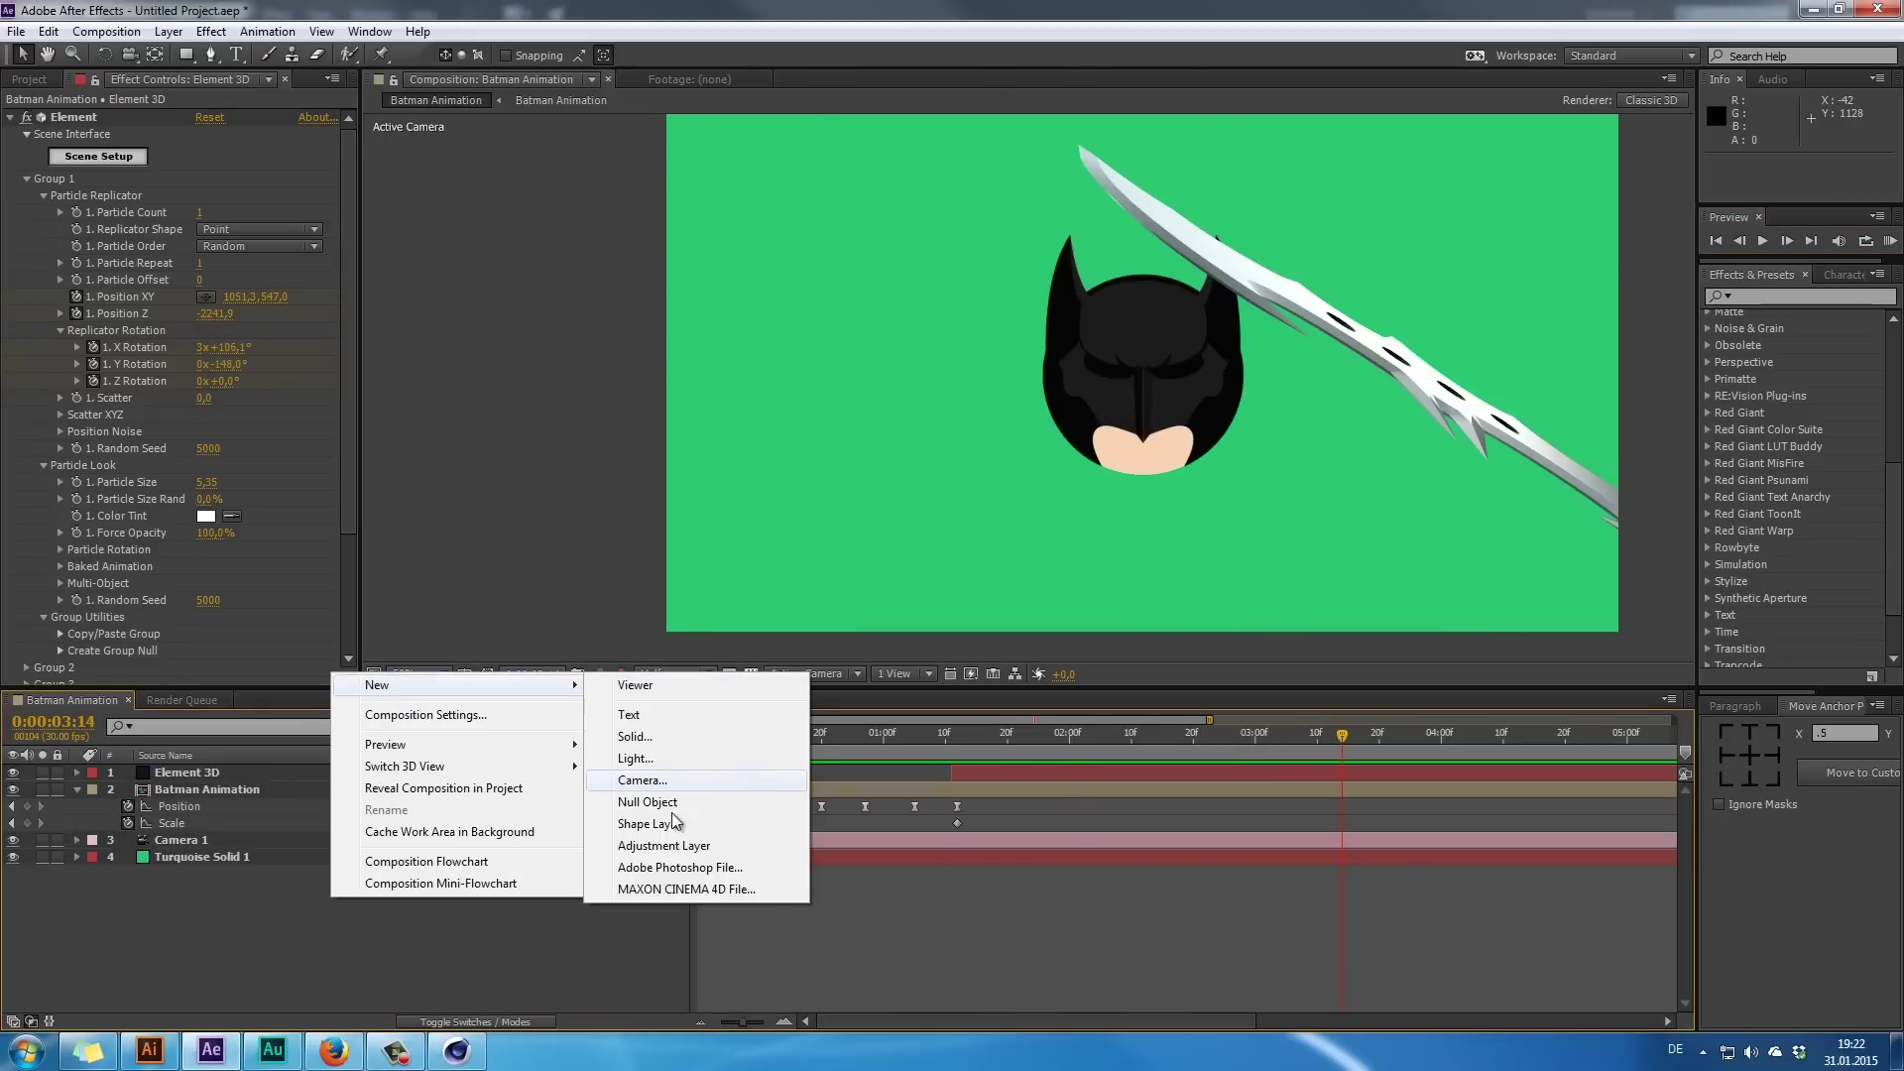
click(669, 716)
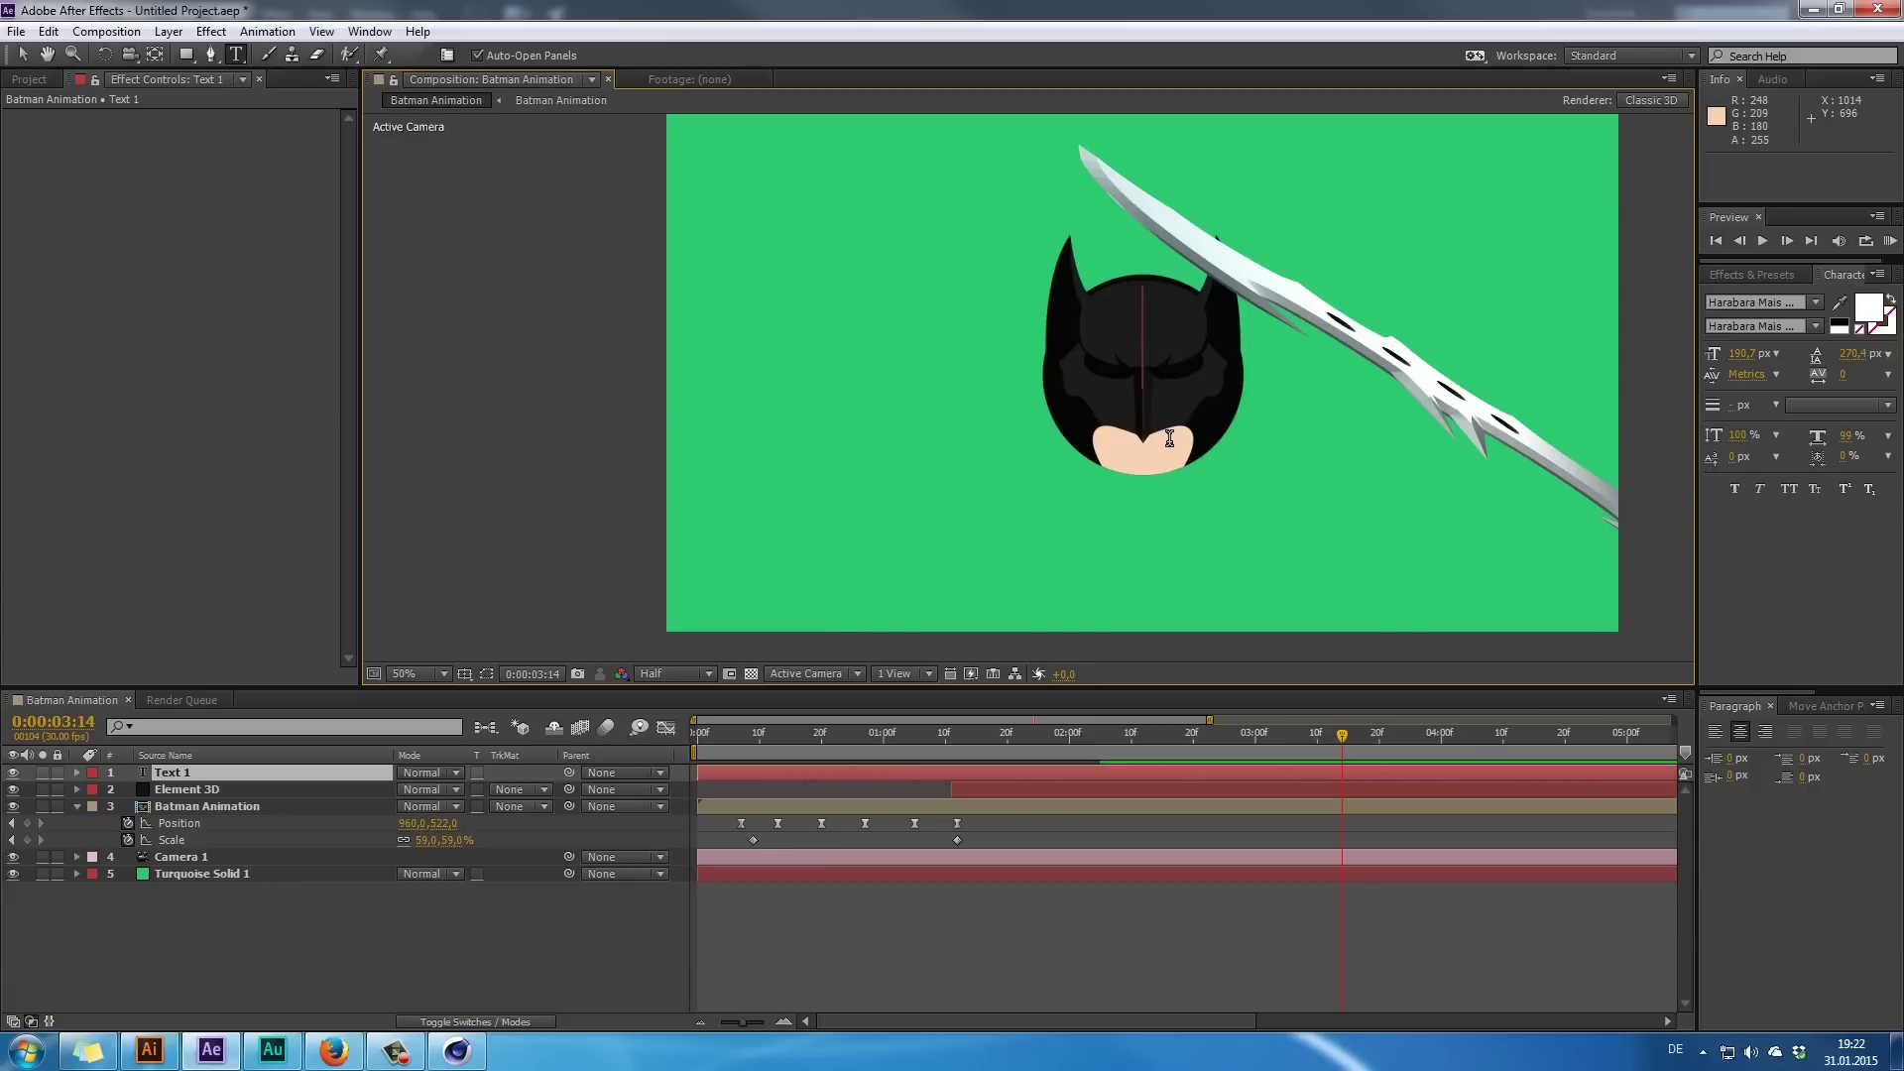
text(3D)
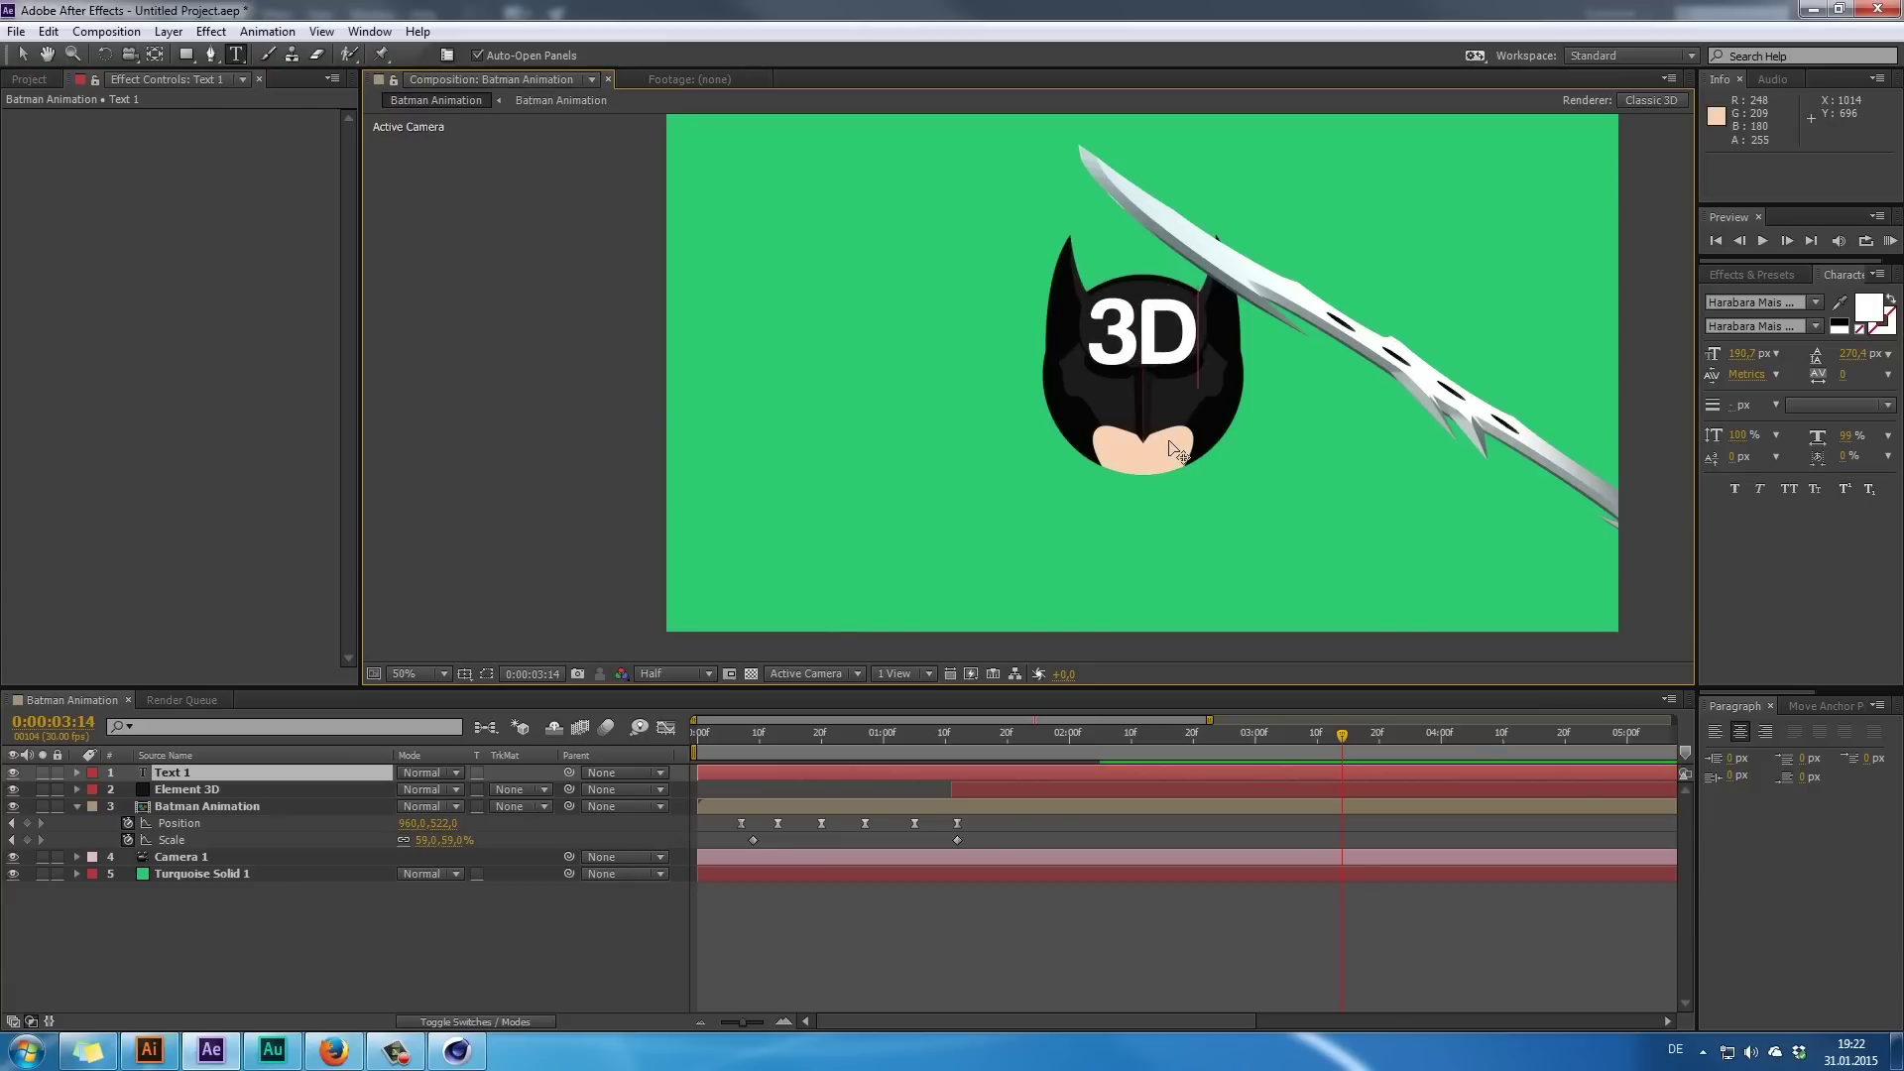
text( Flat Design)
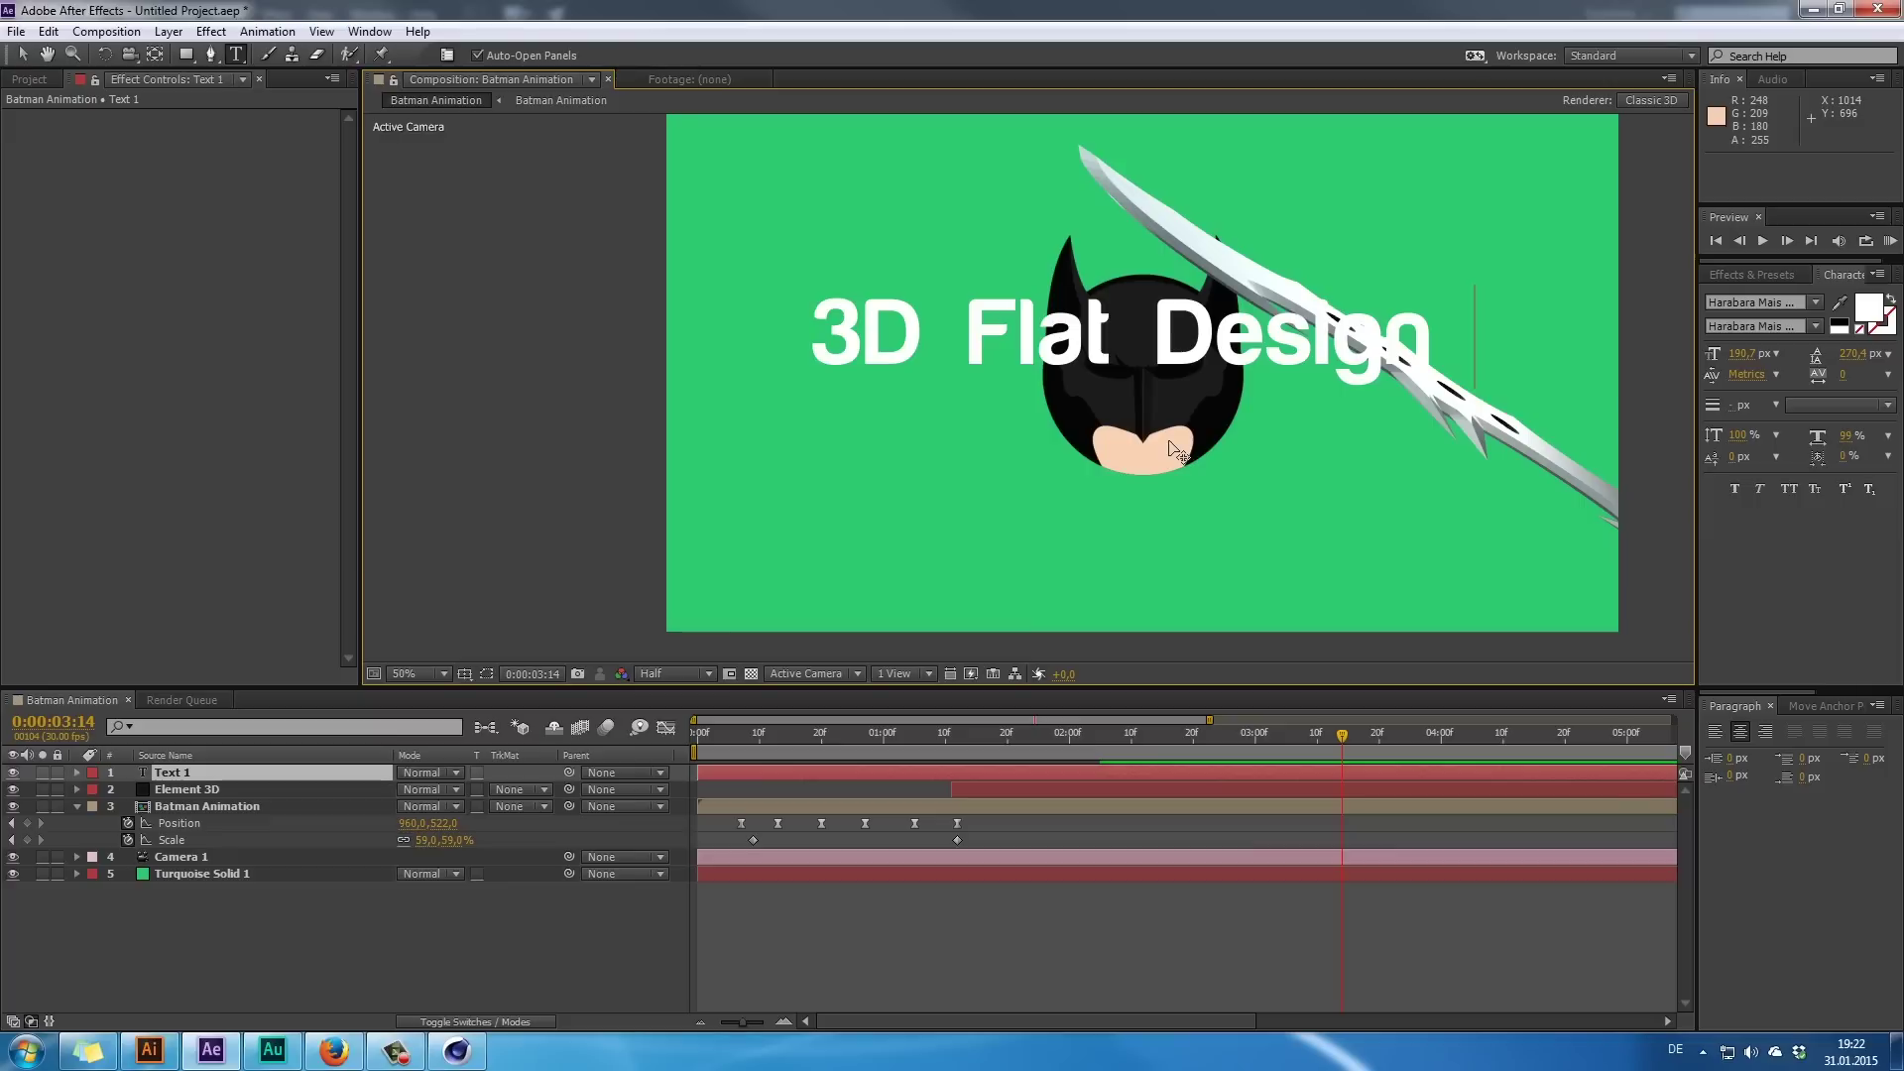
text( Anim)
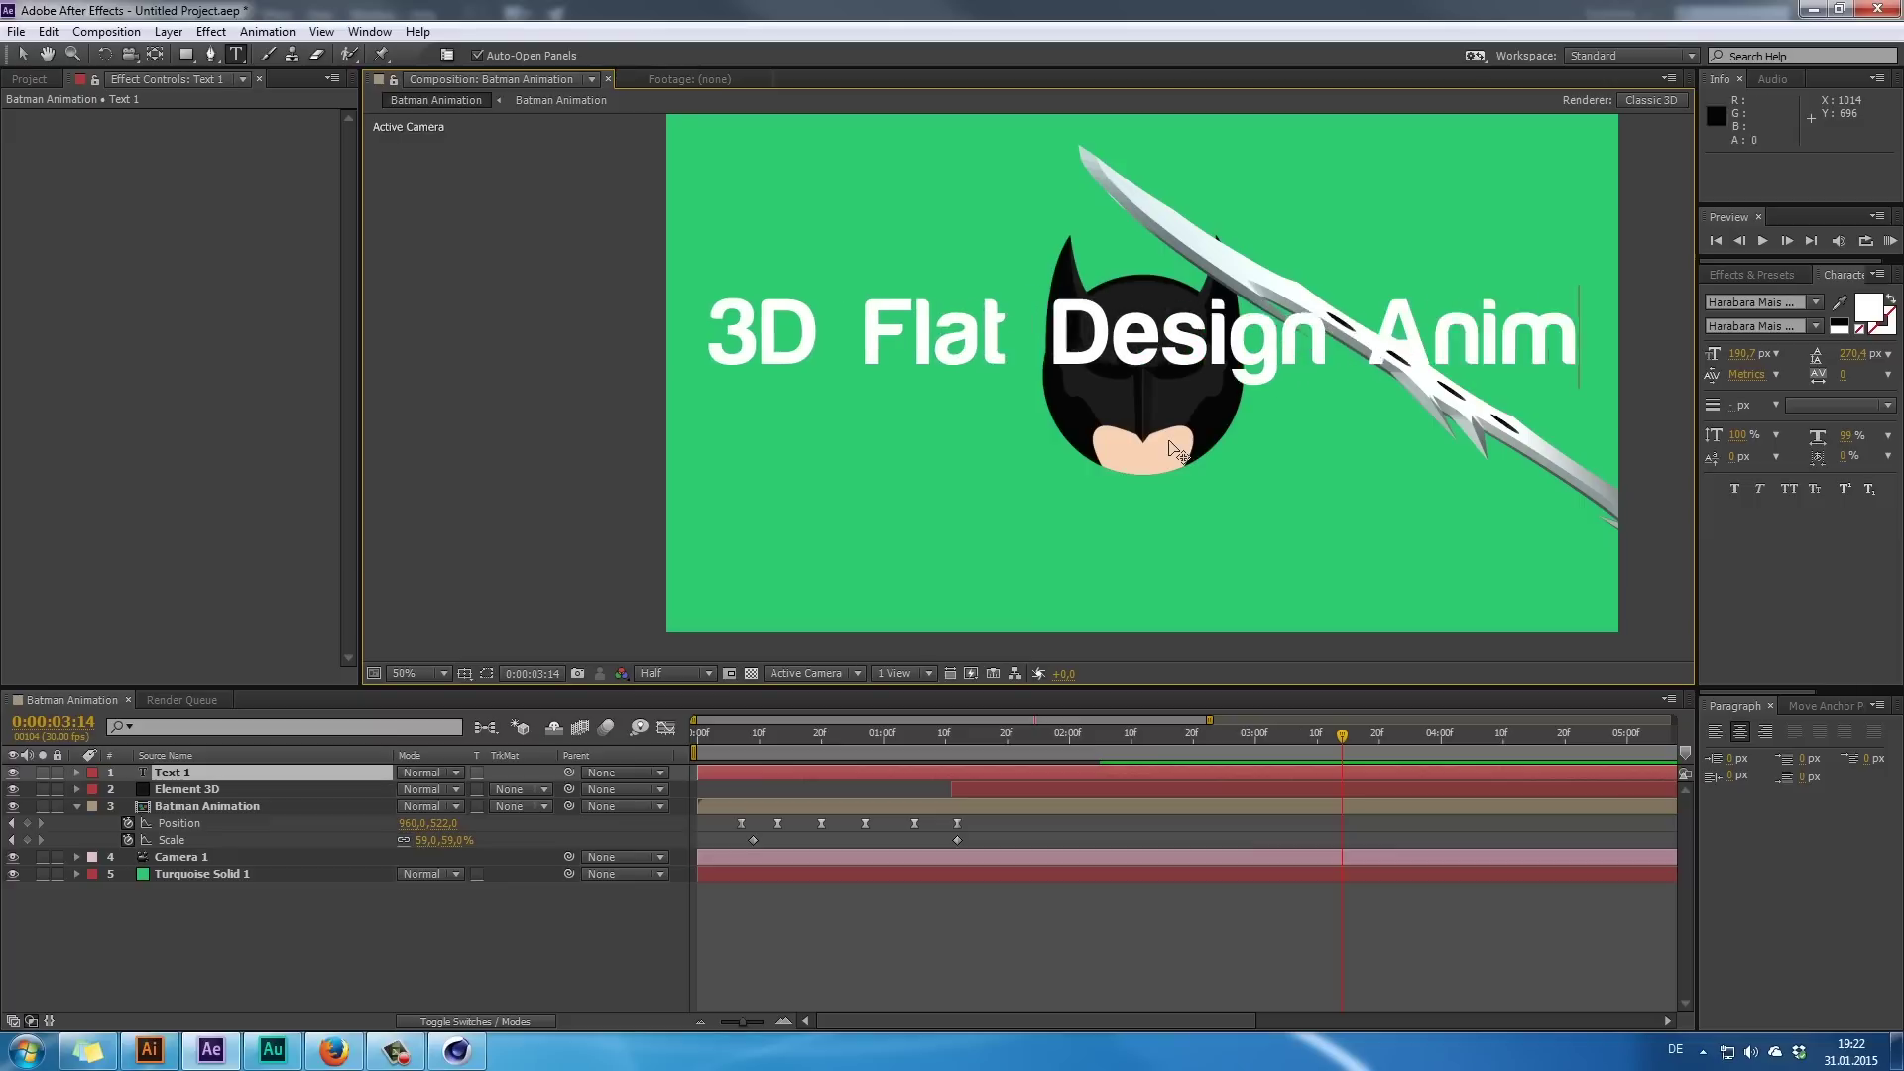
text(ation Tu)
- Set the whole title text to a leading of 167 px and a font size of 60 px
key(ctrl+a)
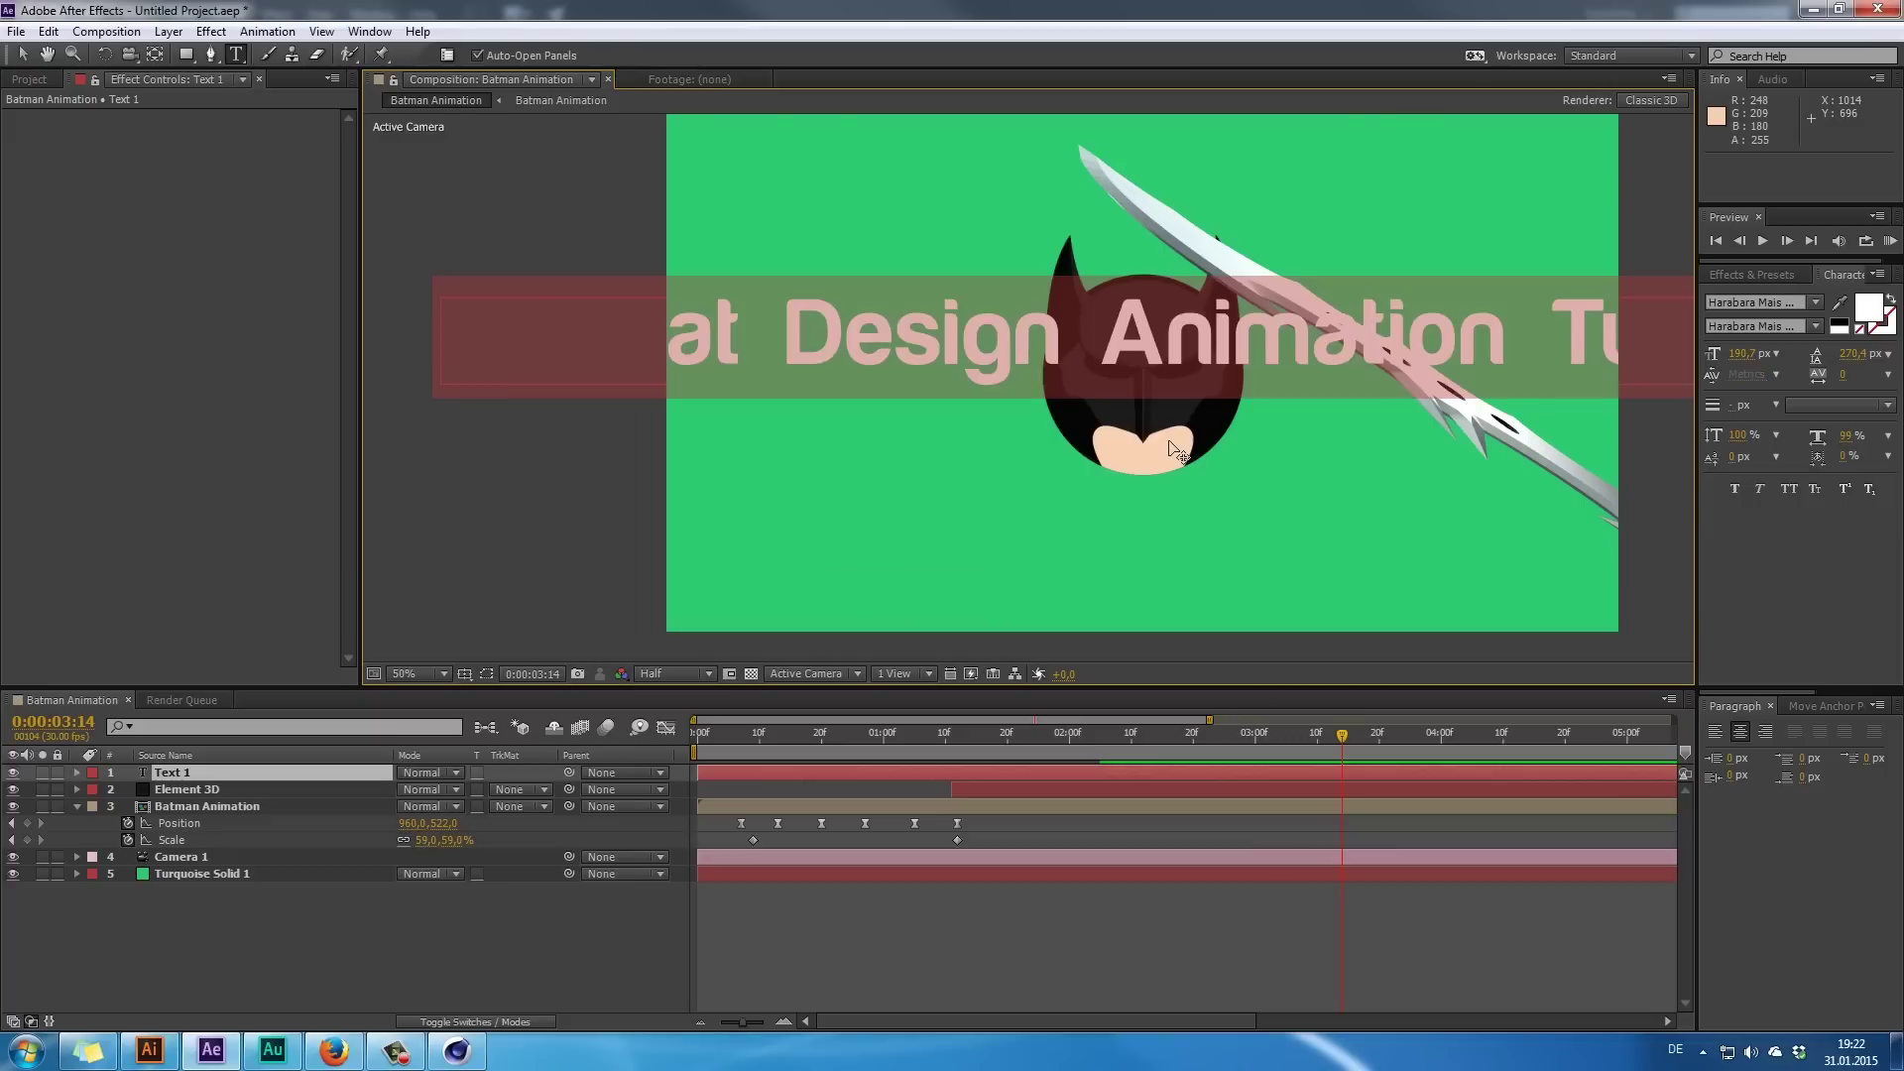
click(1849, 355)
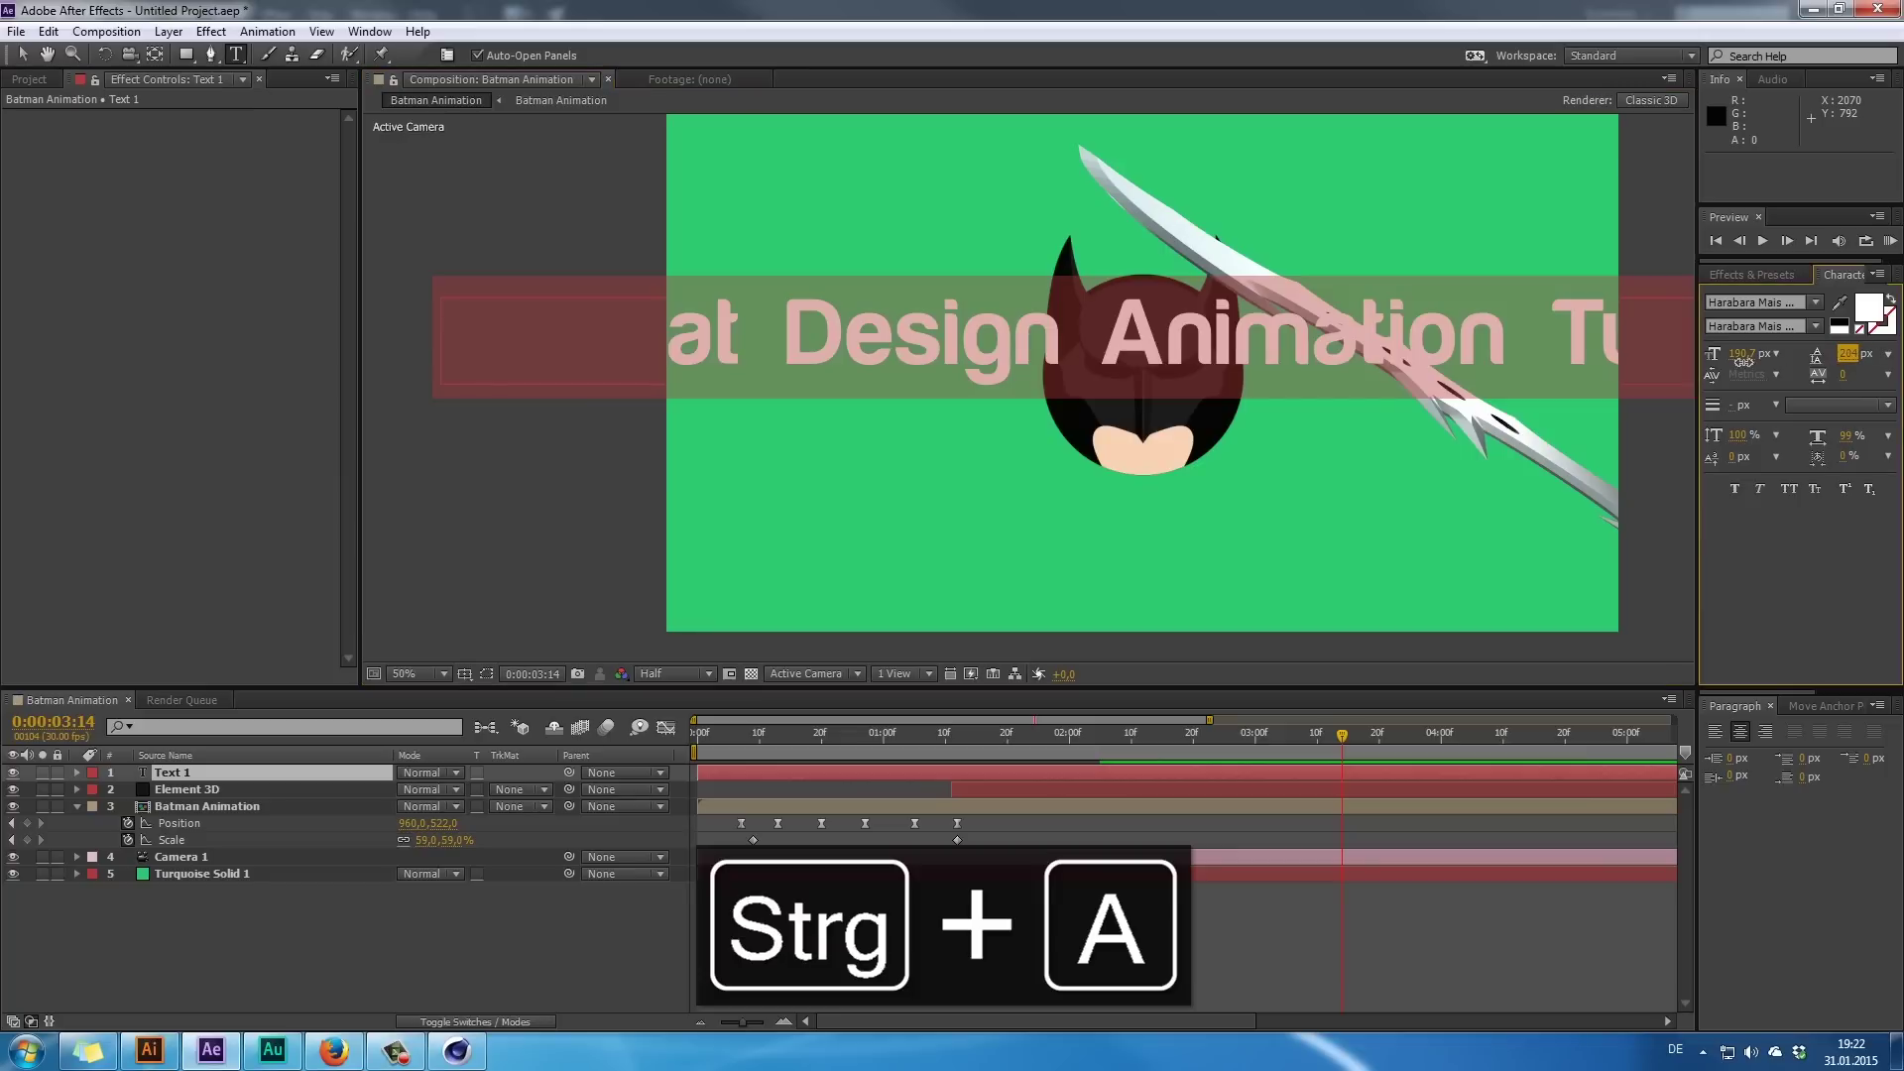
text(60)
key(Return)
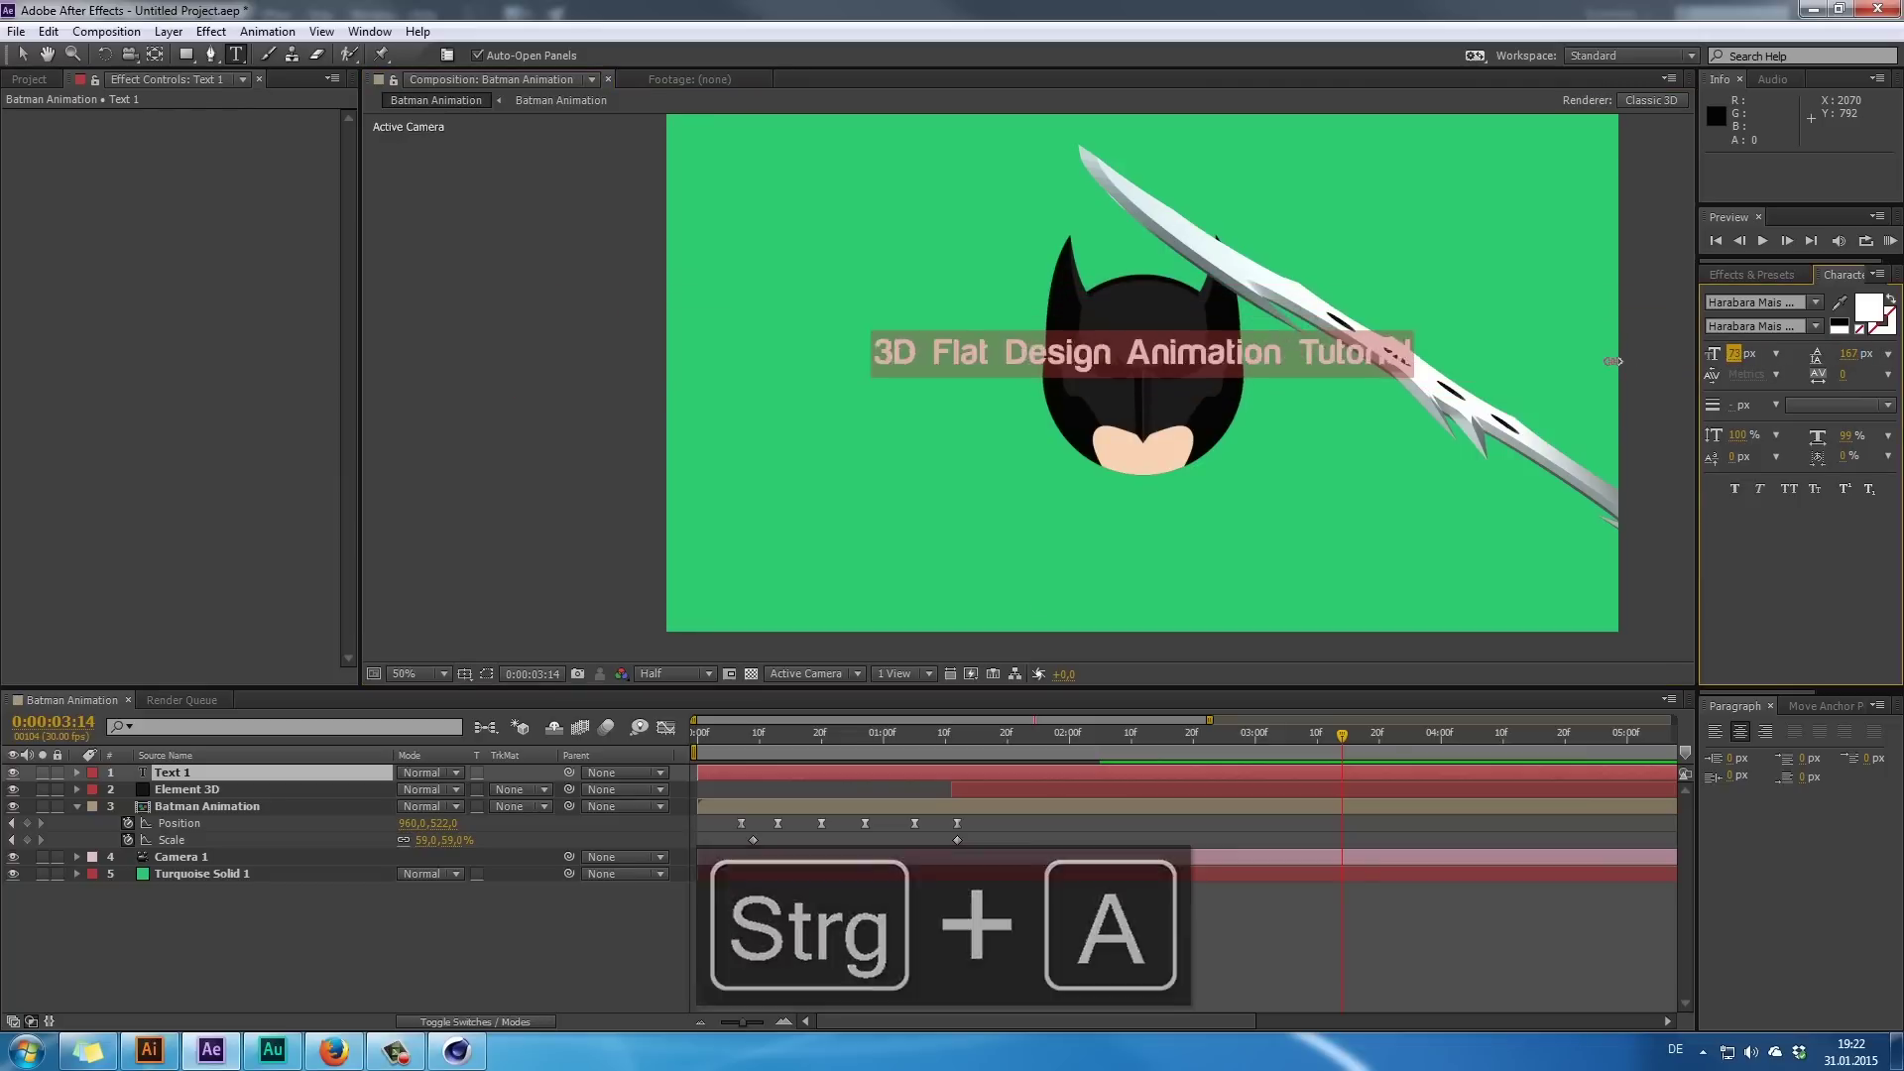
click(1745, 299)
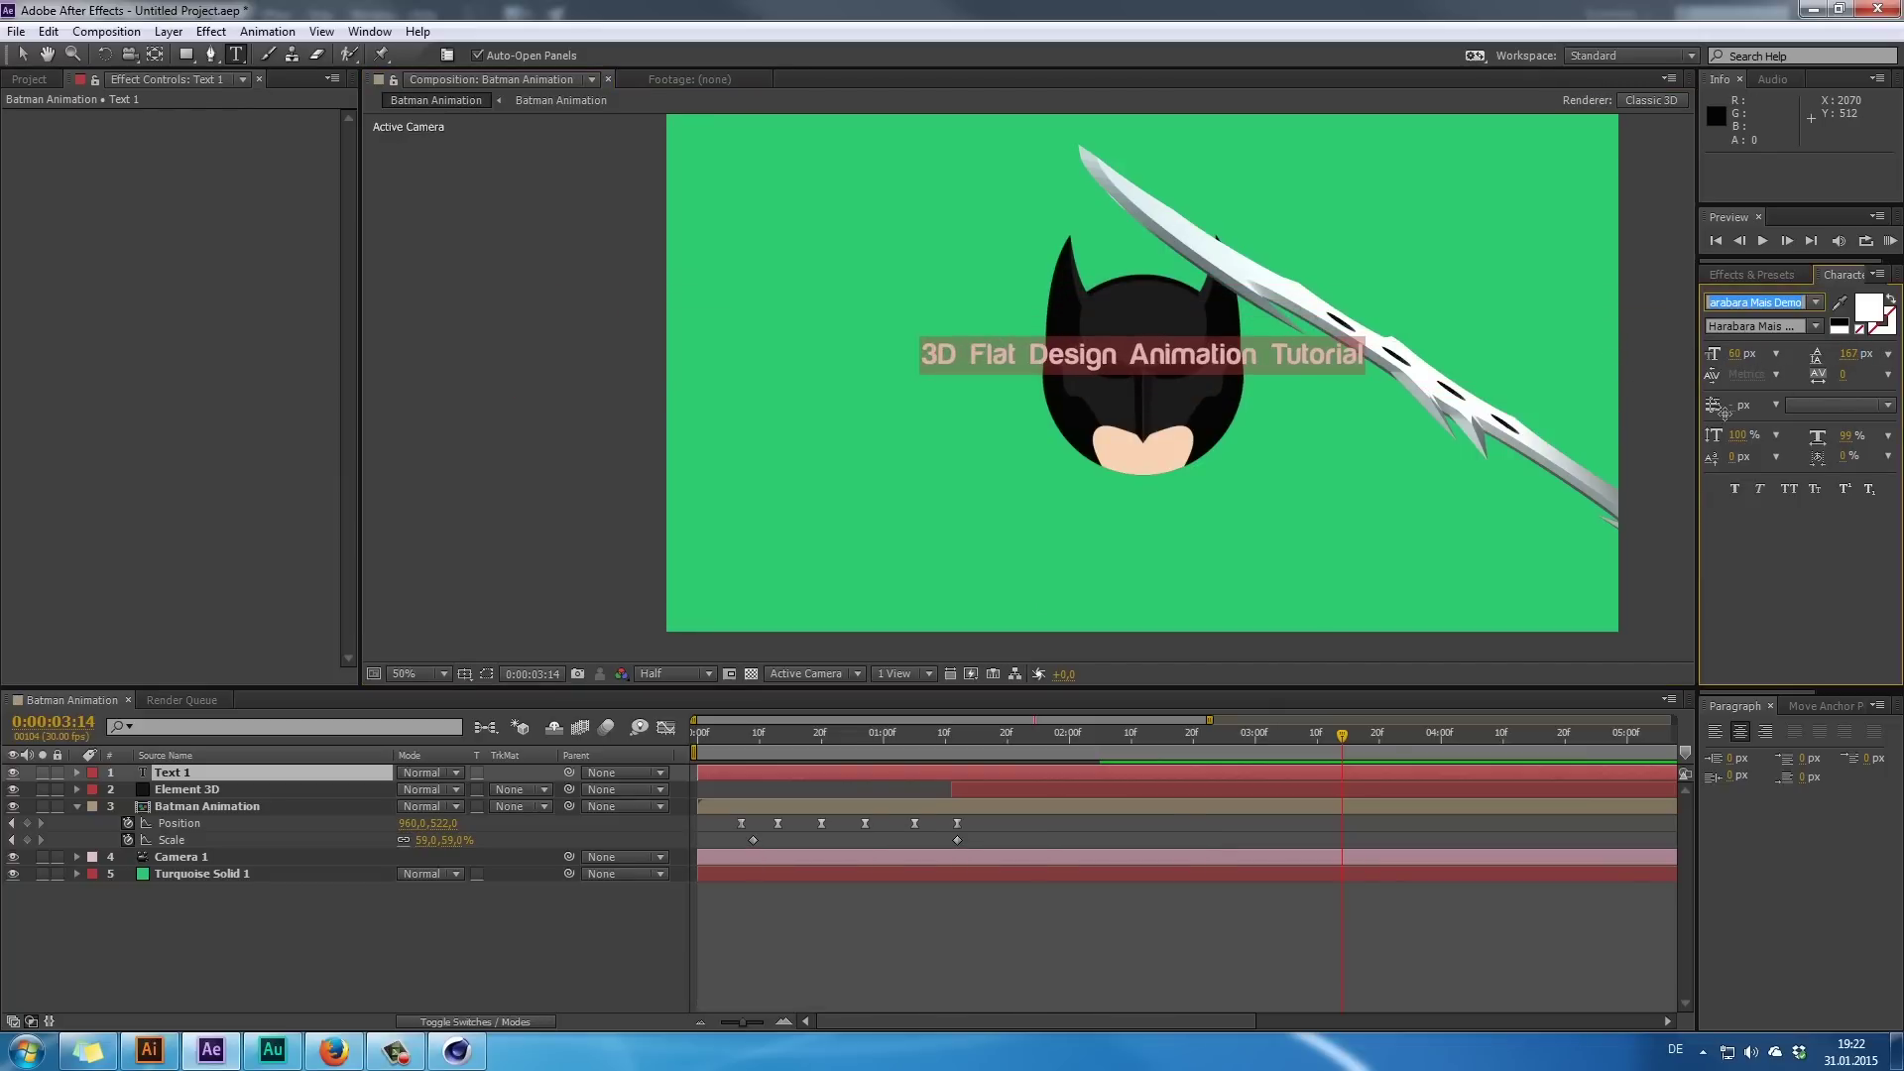
click(1219, 350)
click(22, 54)
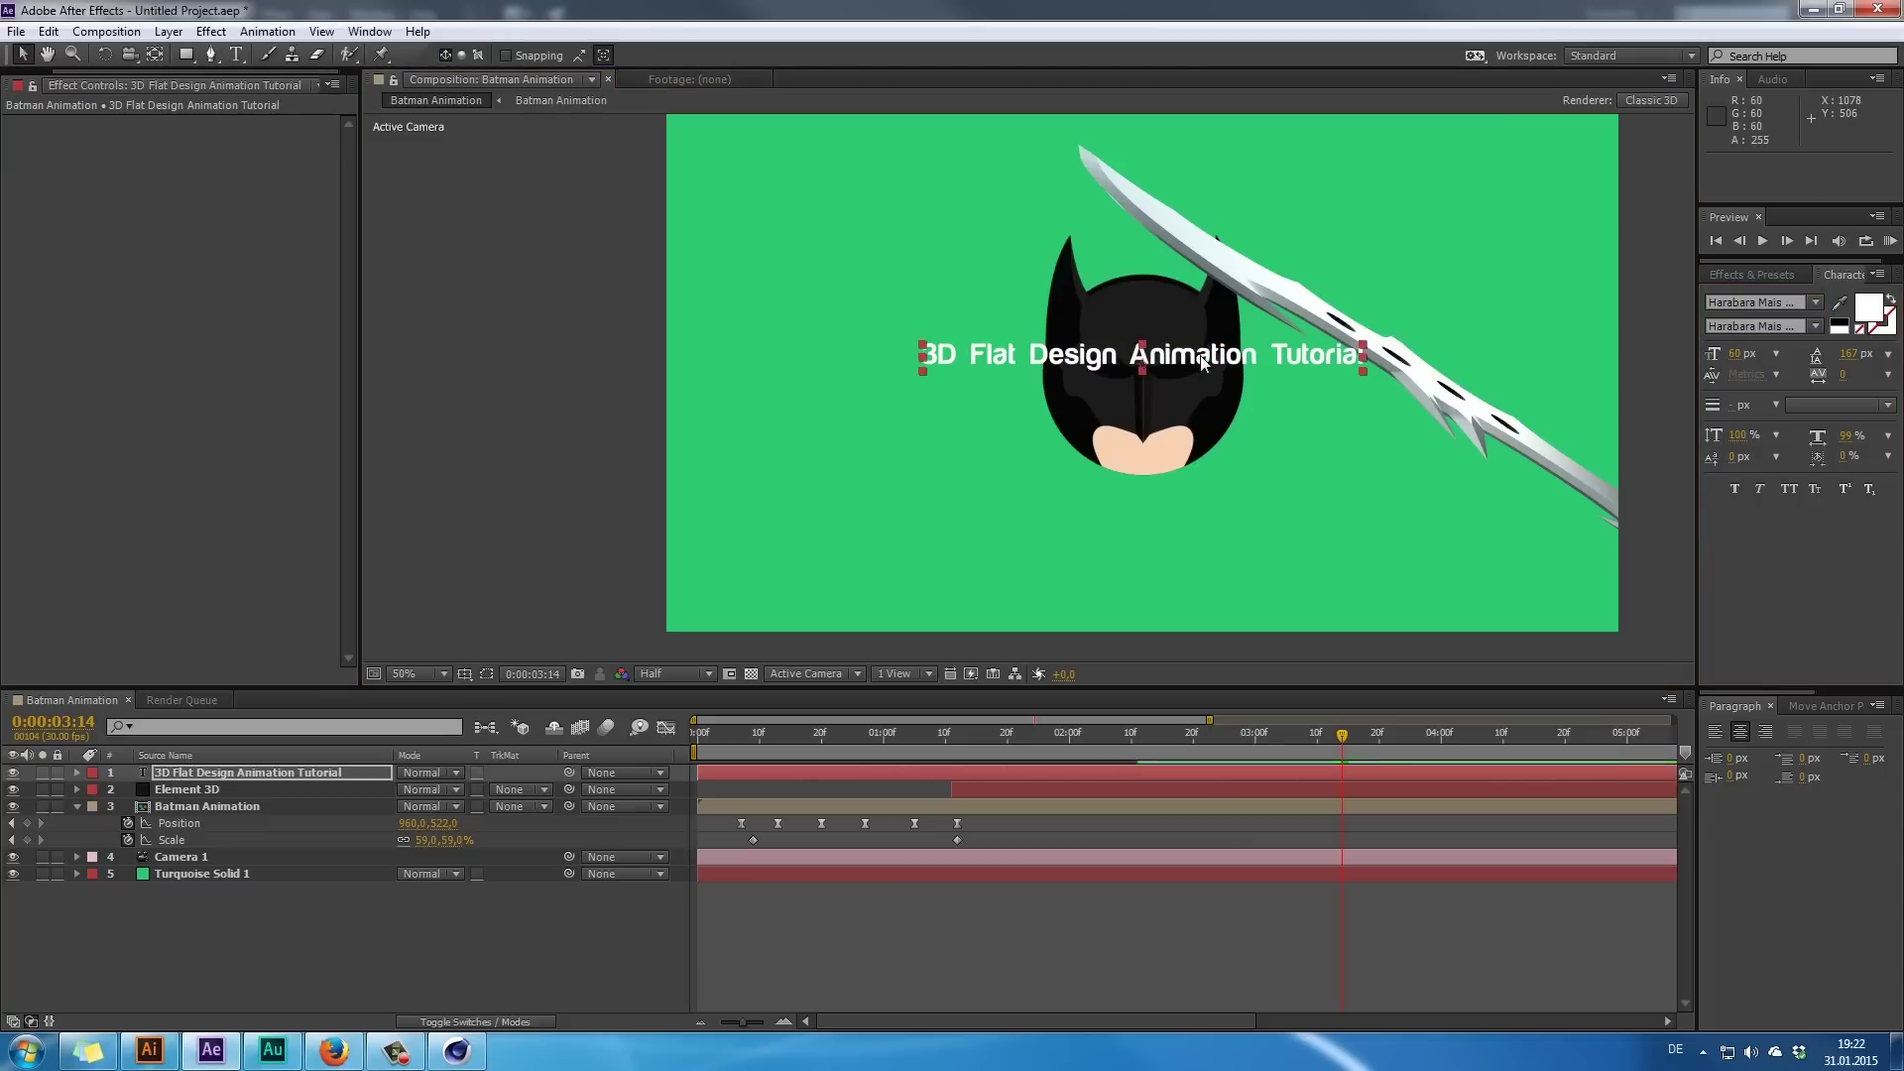
- Move the title above the Batman head to Position 960, 104, checking its placement against the animation at 0:00:02:20
drag(1228, 356, 1225, 146)
drag(1247, 727, 1192, 731)
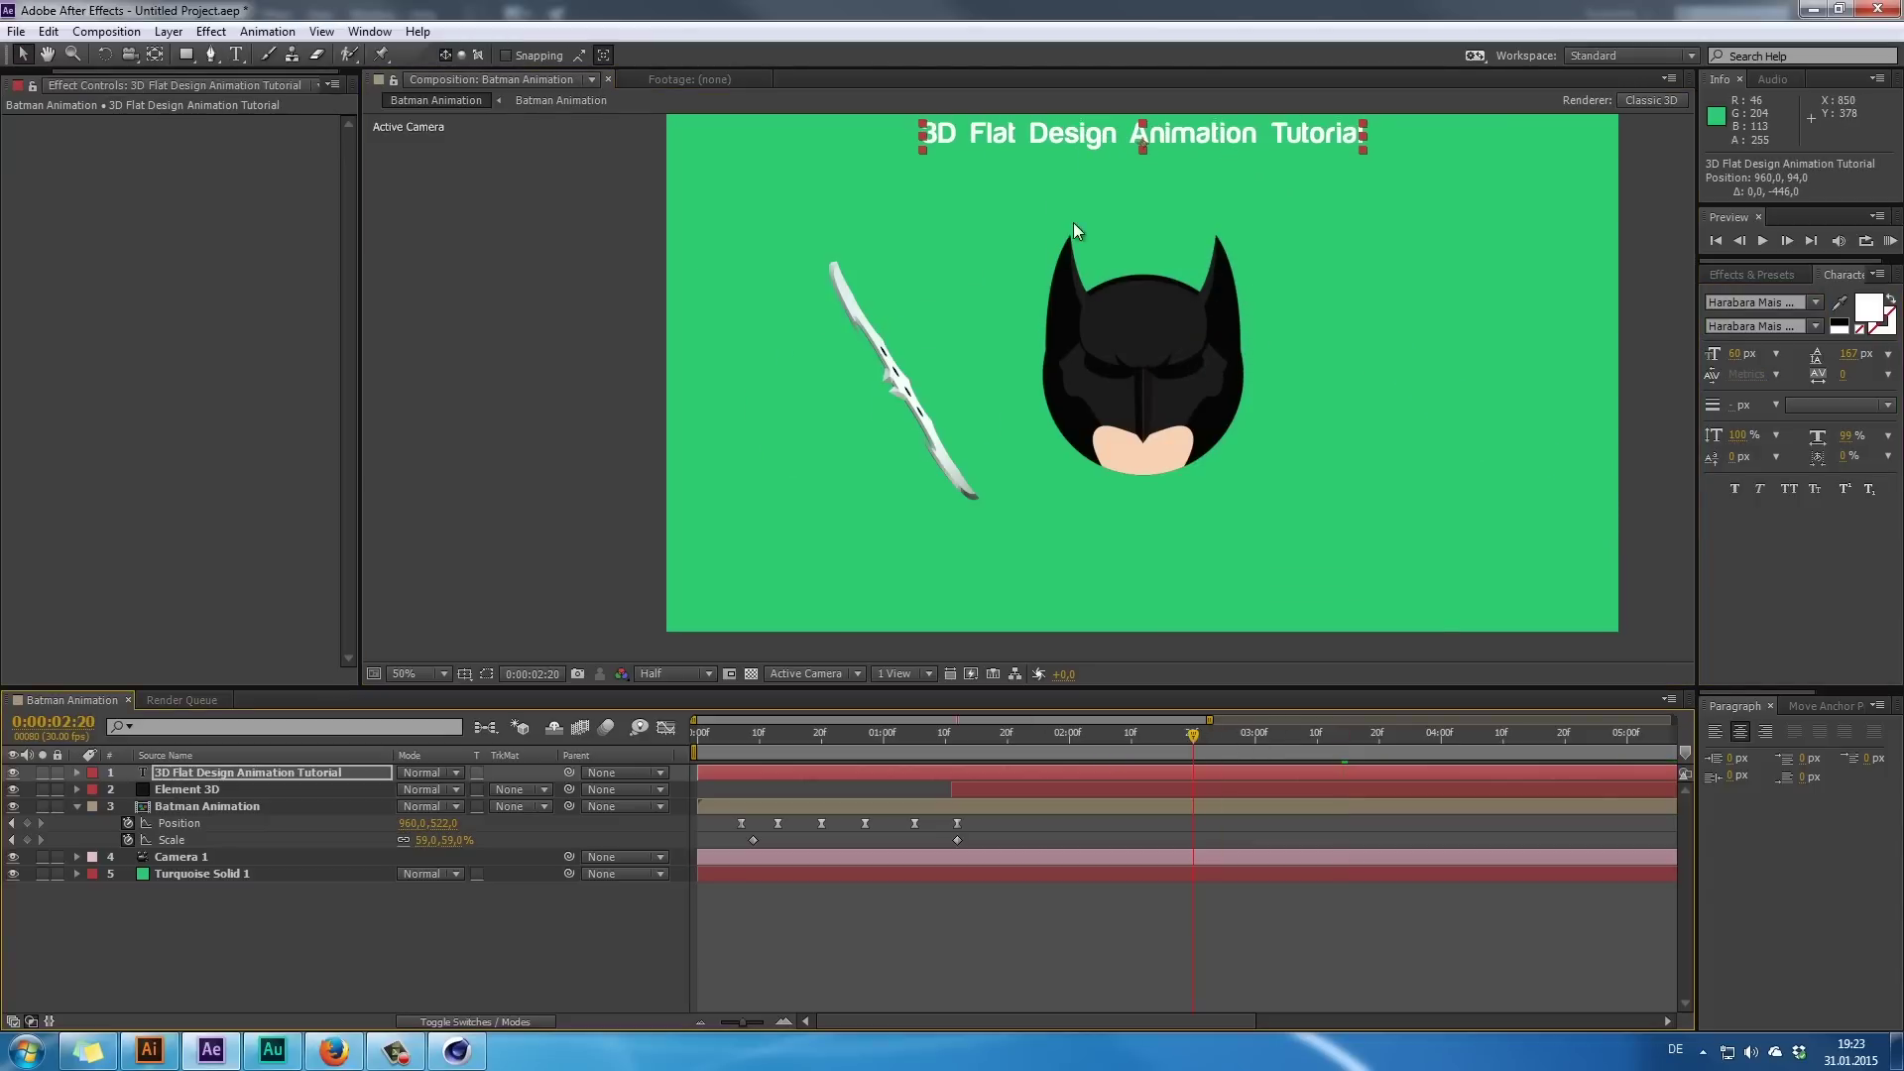
drag(1091, 139, 1091, 145)
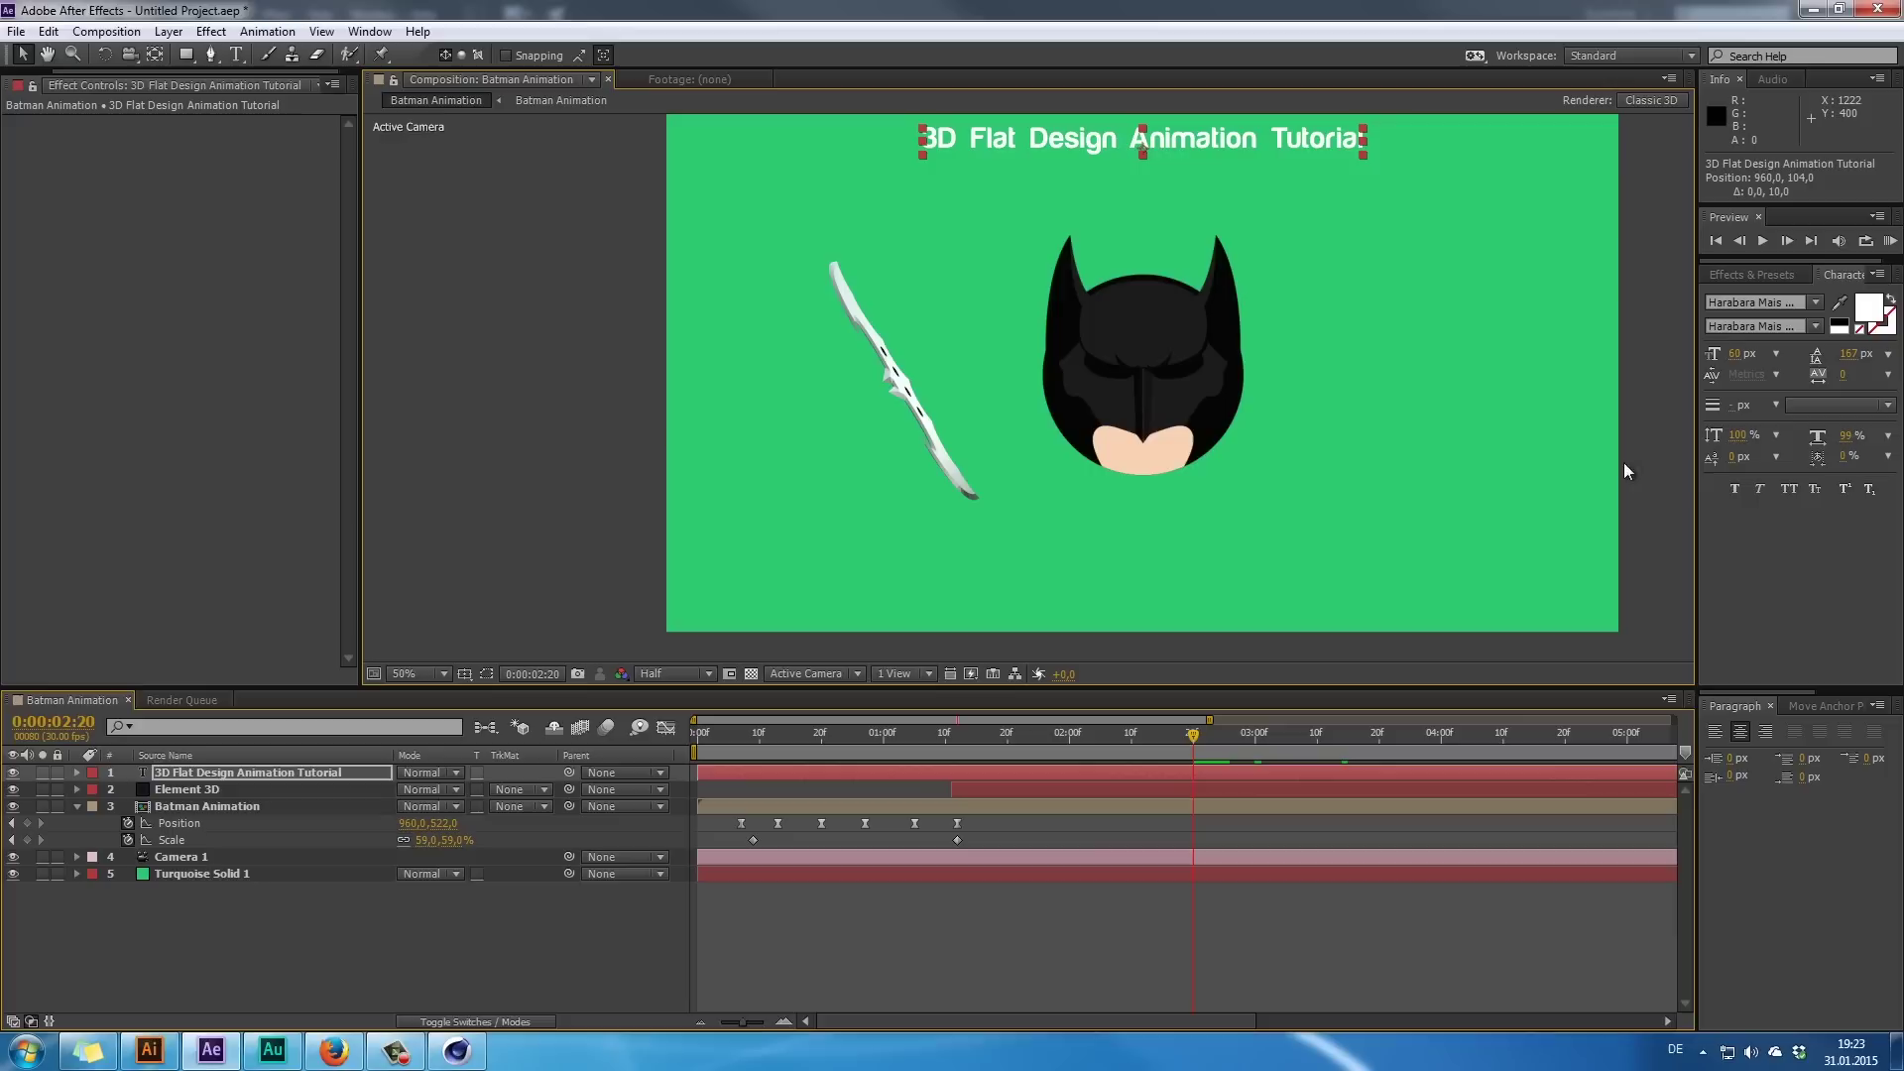
- Apply the Decoder Fade In preset from the Animate In text presets to the title layer at 0:00:02:06
click(1750, 274)
scroll(1715, 348, up, 6)
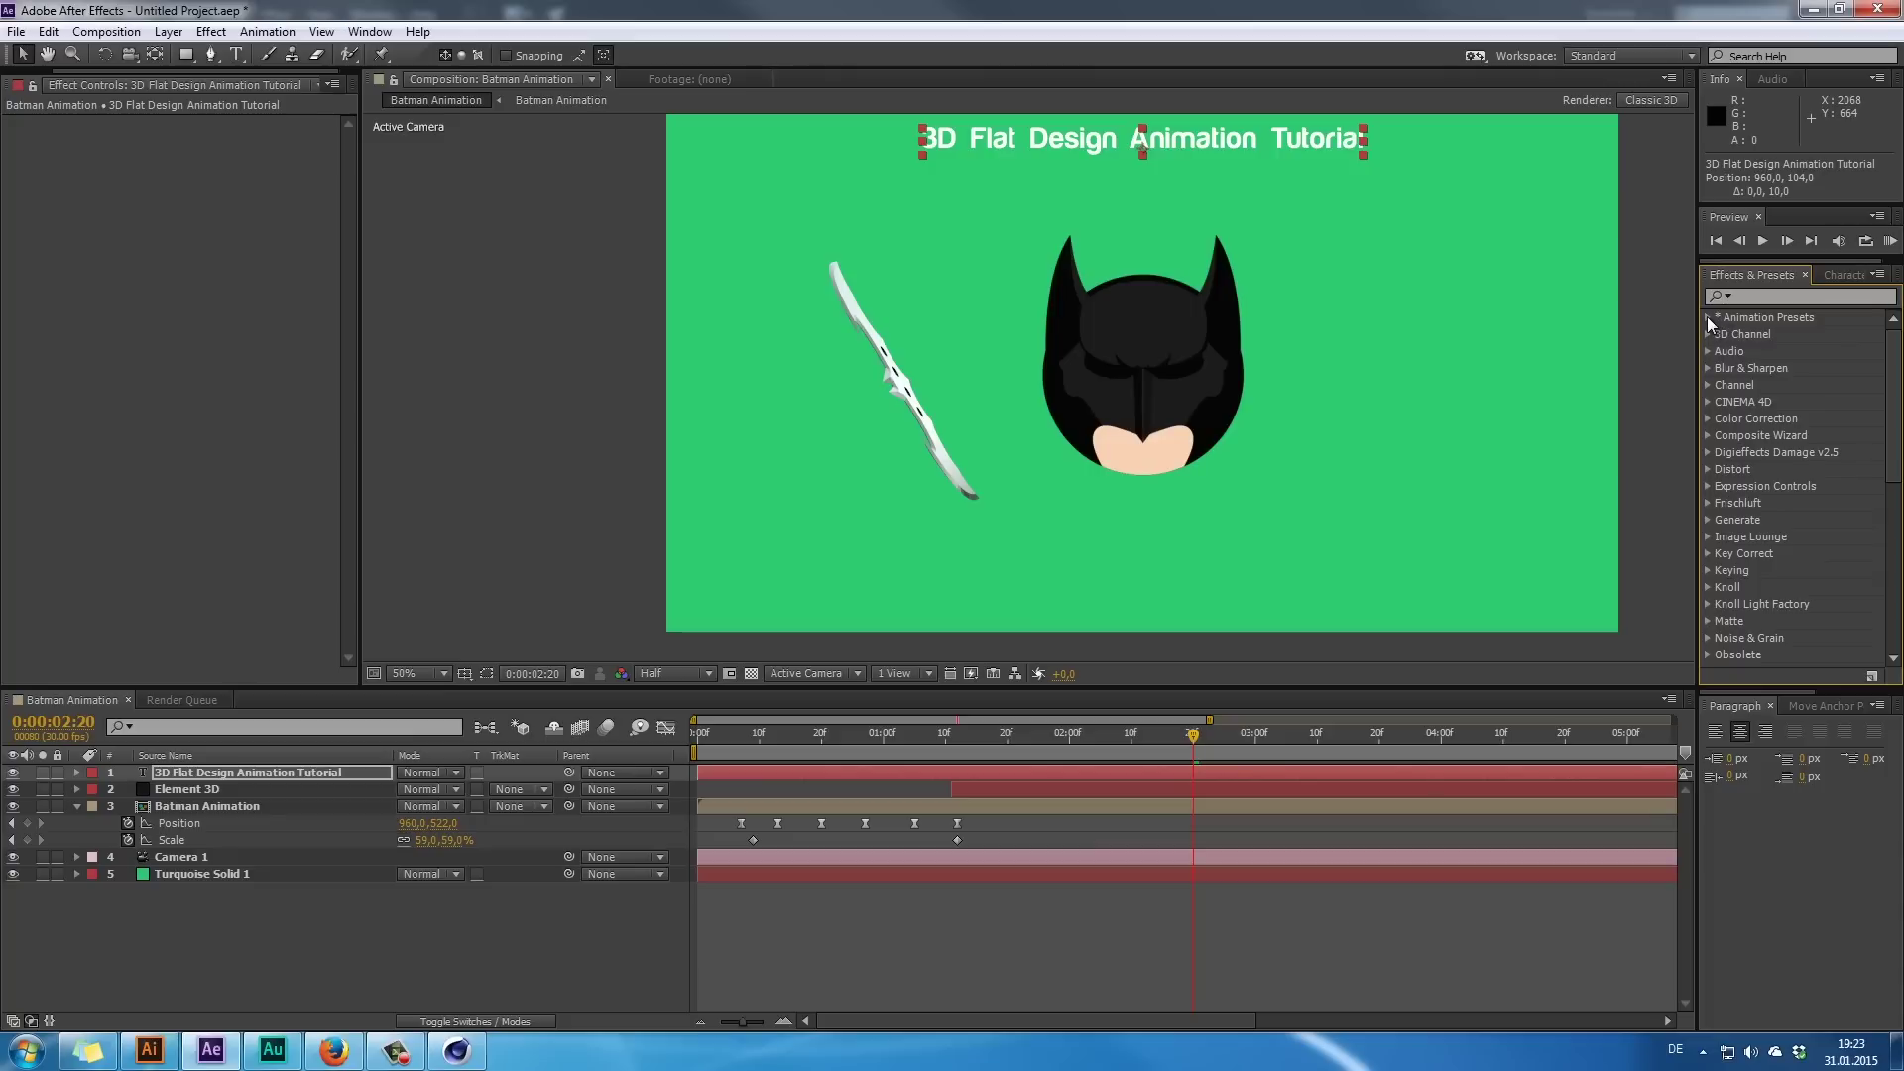
click(1706, 317)
click(1725, 334)
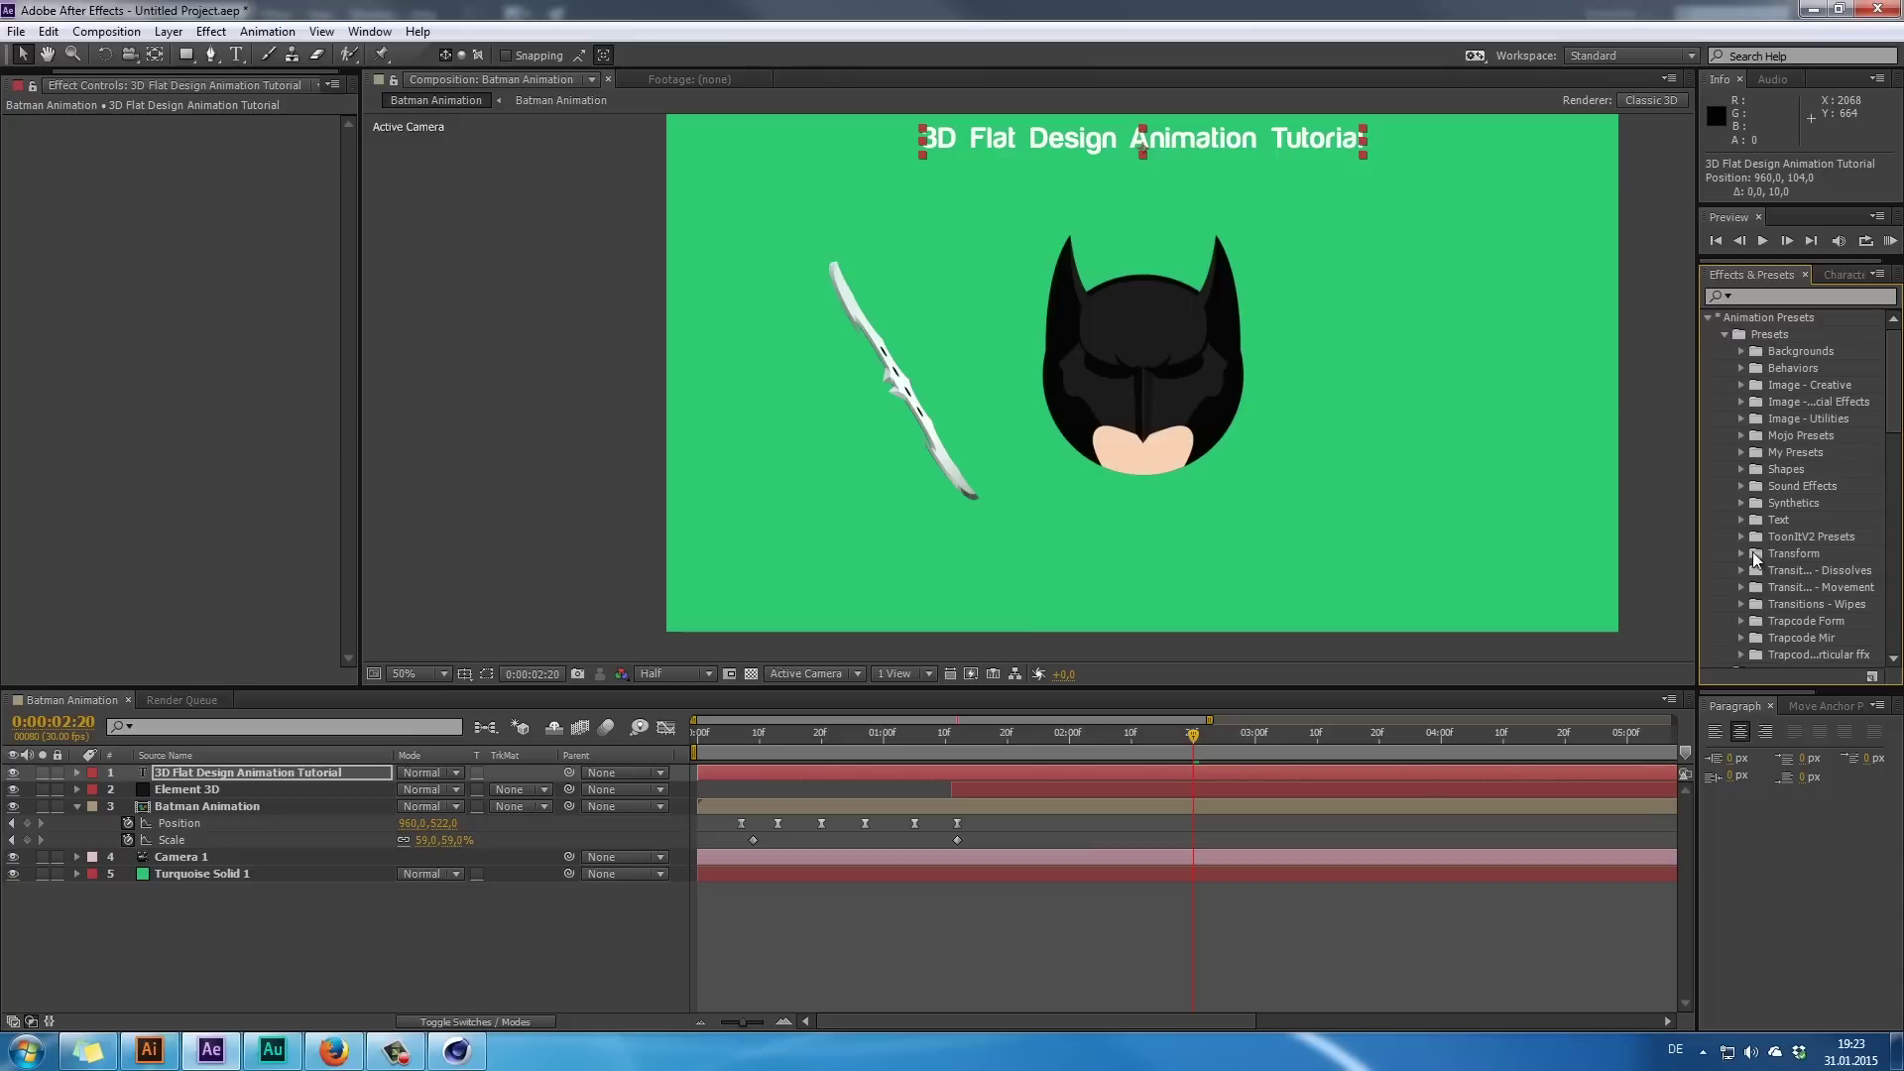
click(1740, 520)
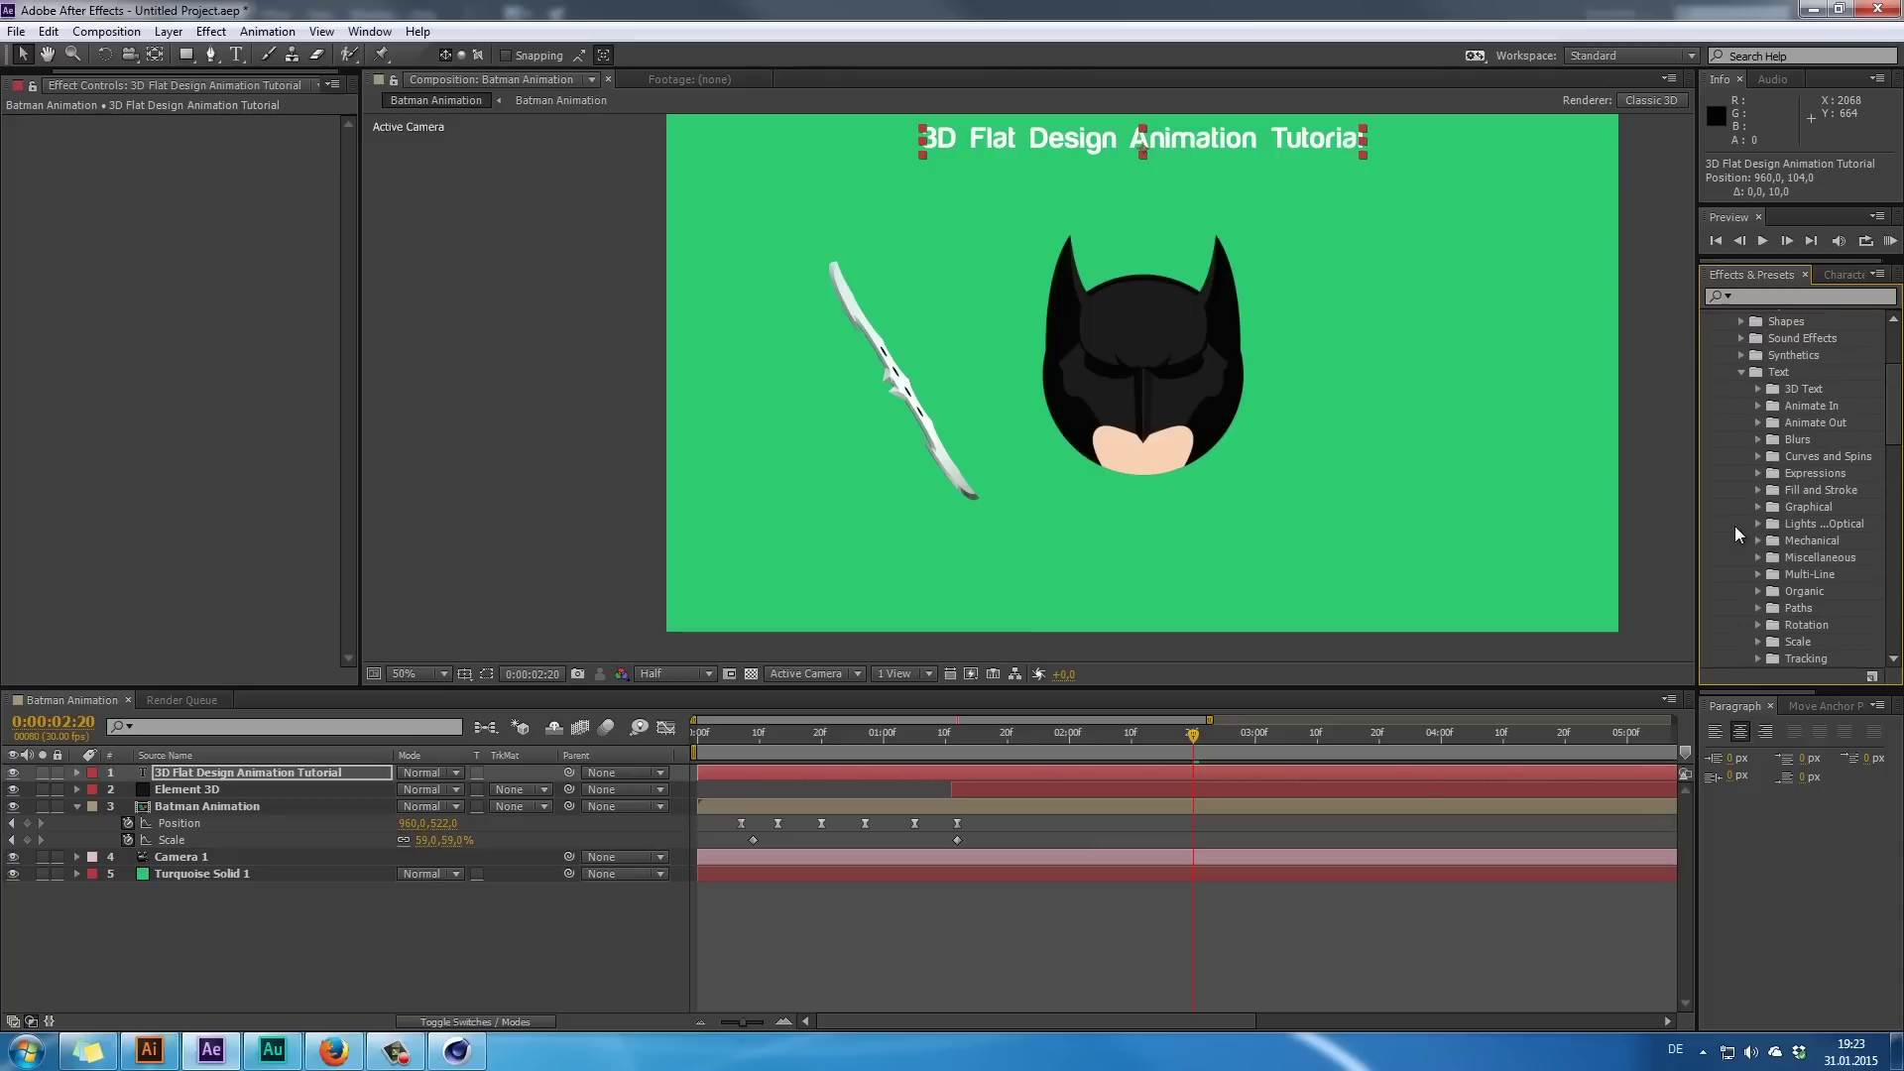
click(1755, 403)
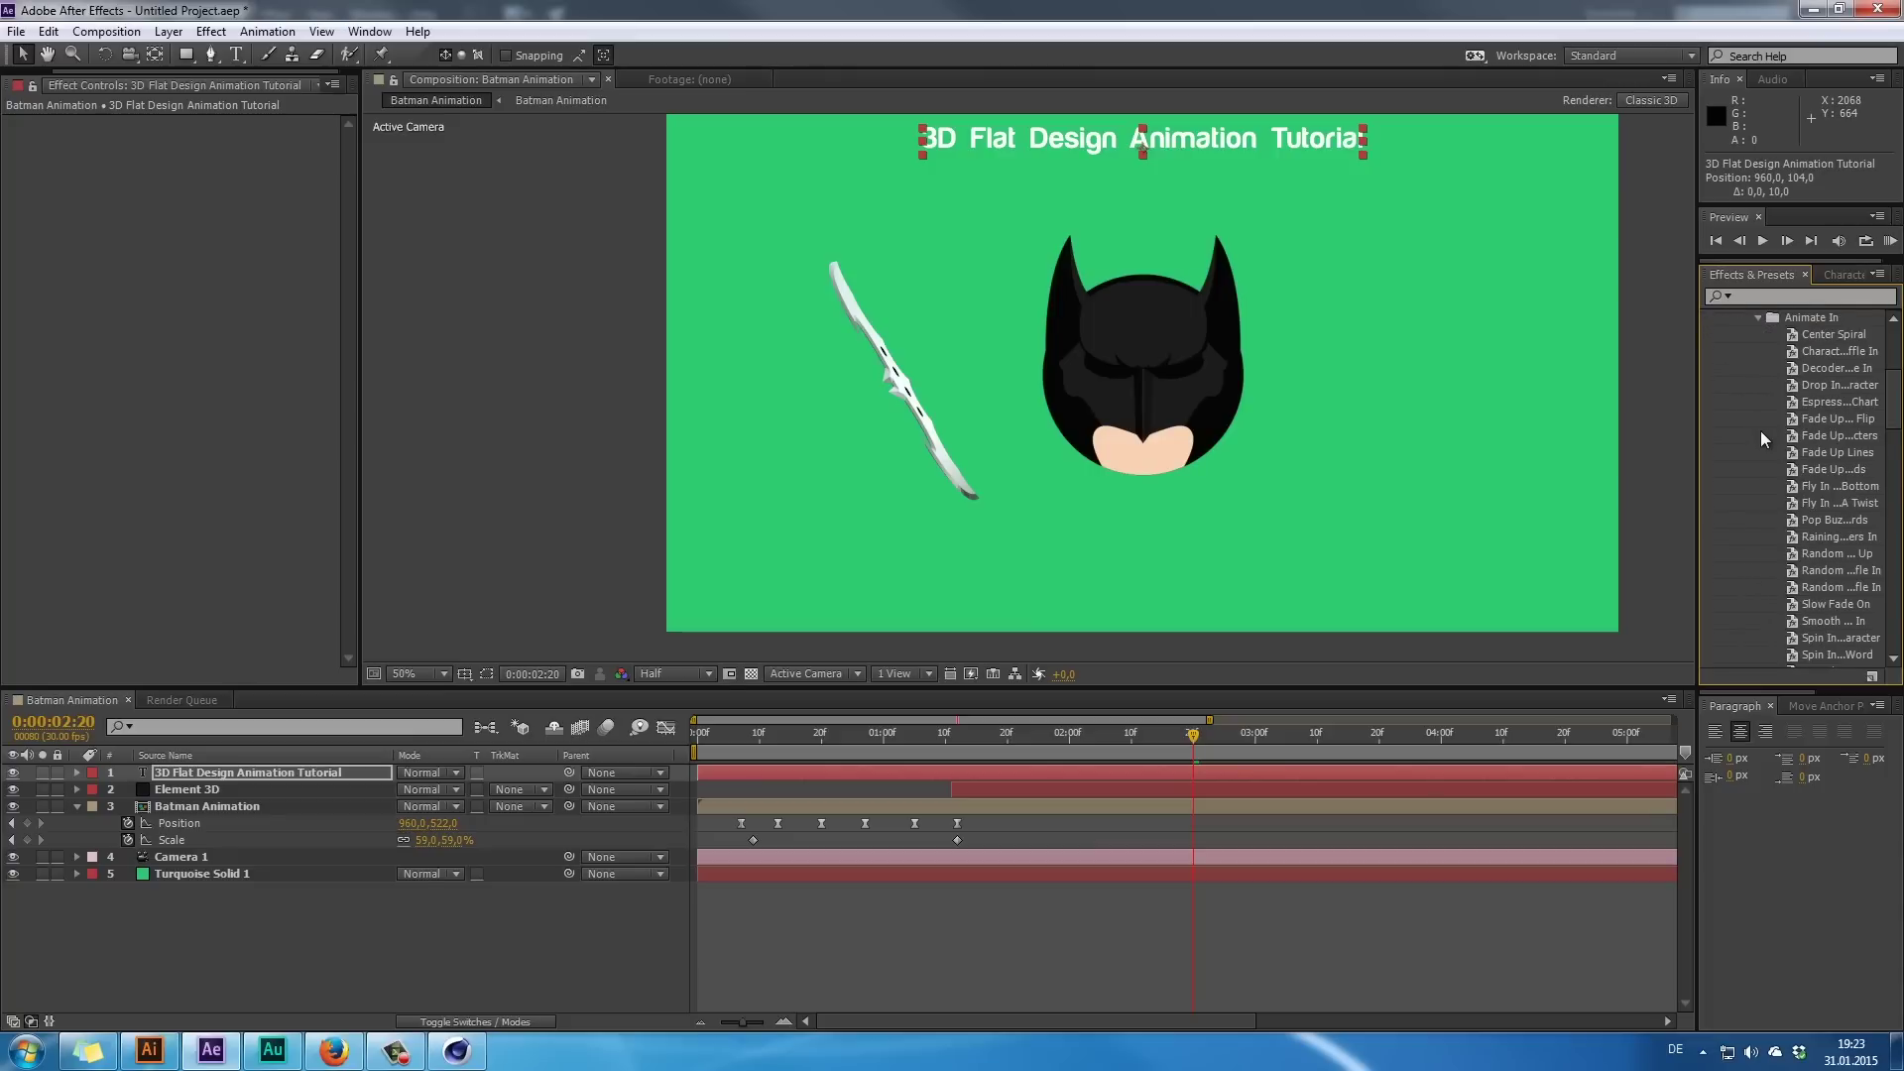
double_click(1833, 368)
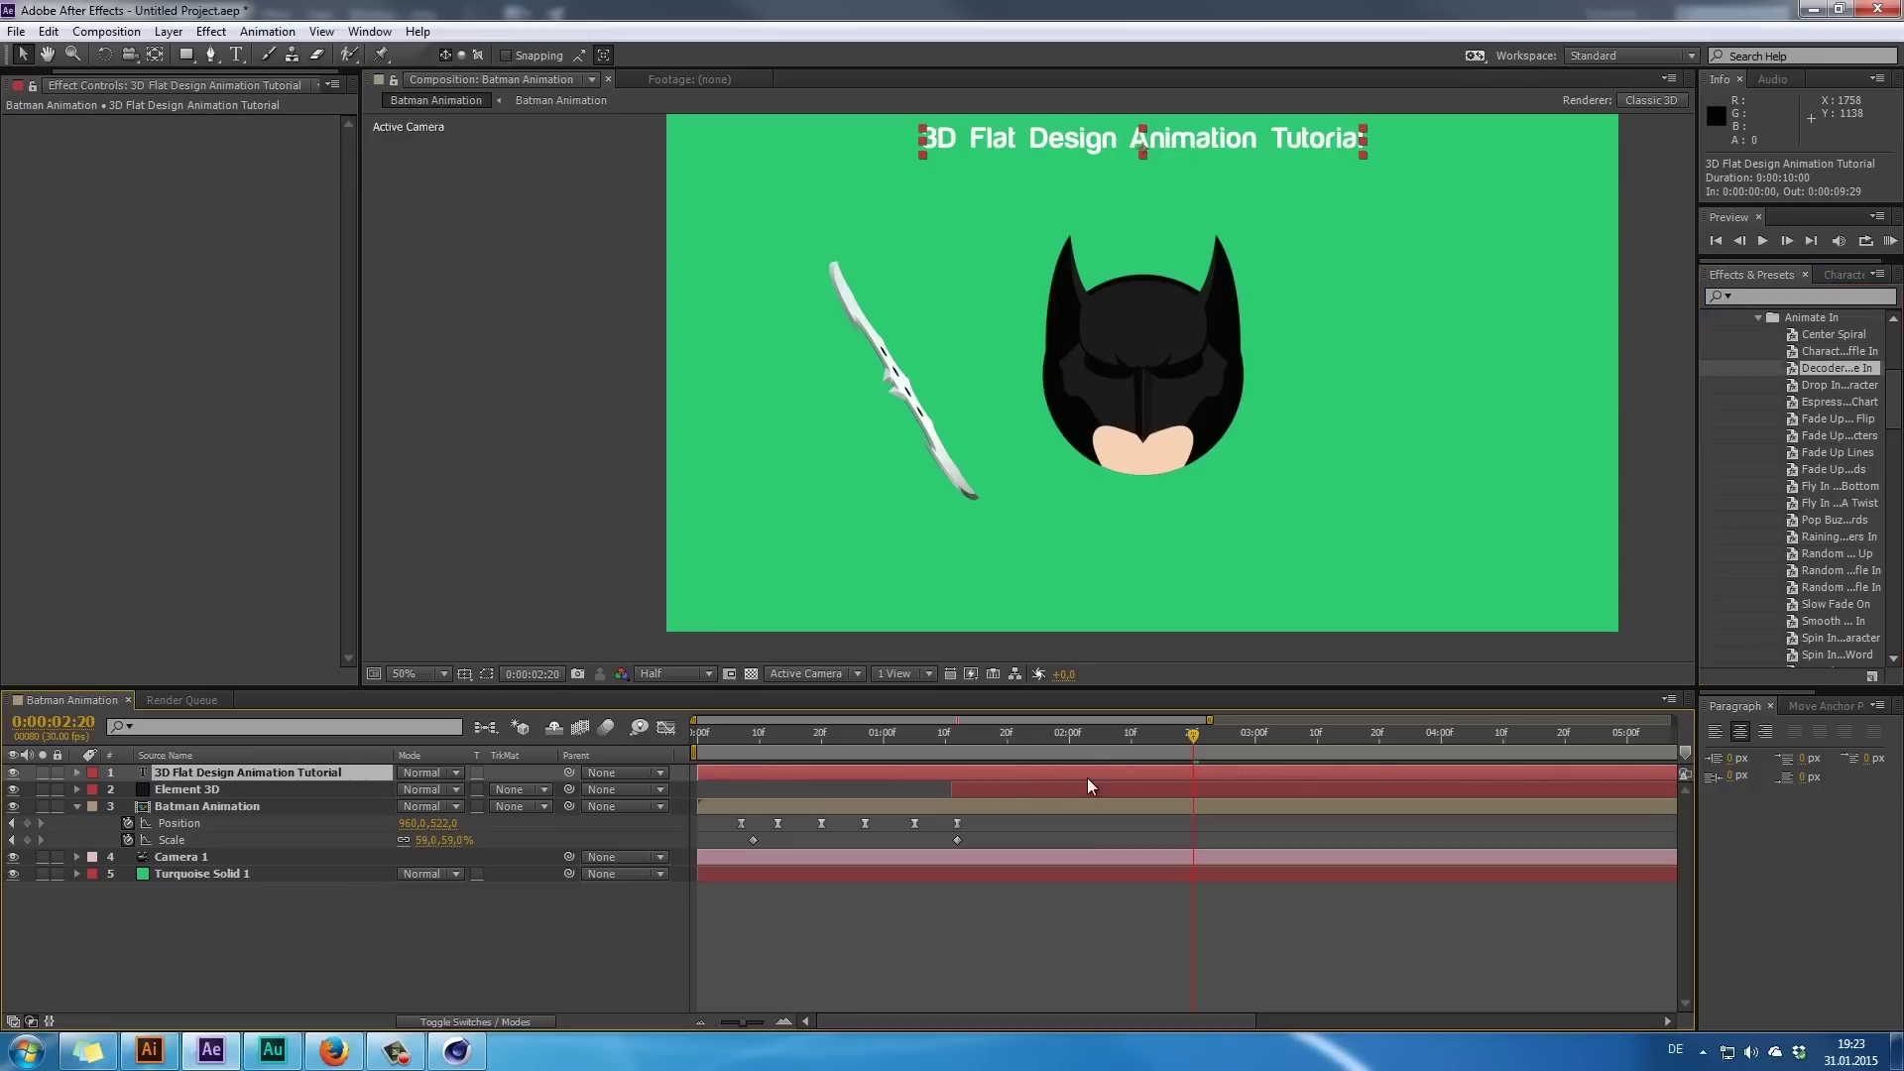
drag(1193, 738, 1104, 788)
drag(1830, 369, 1071, 140)
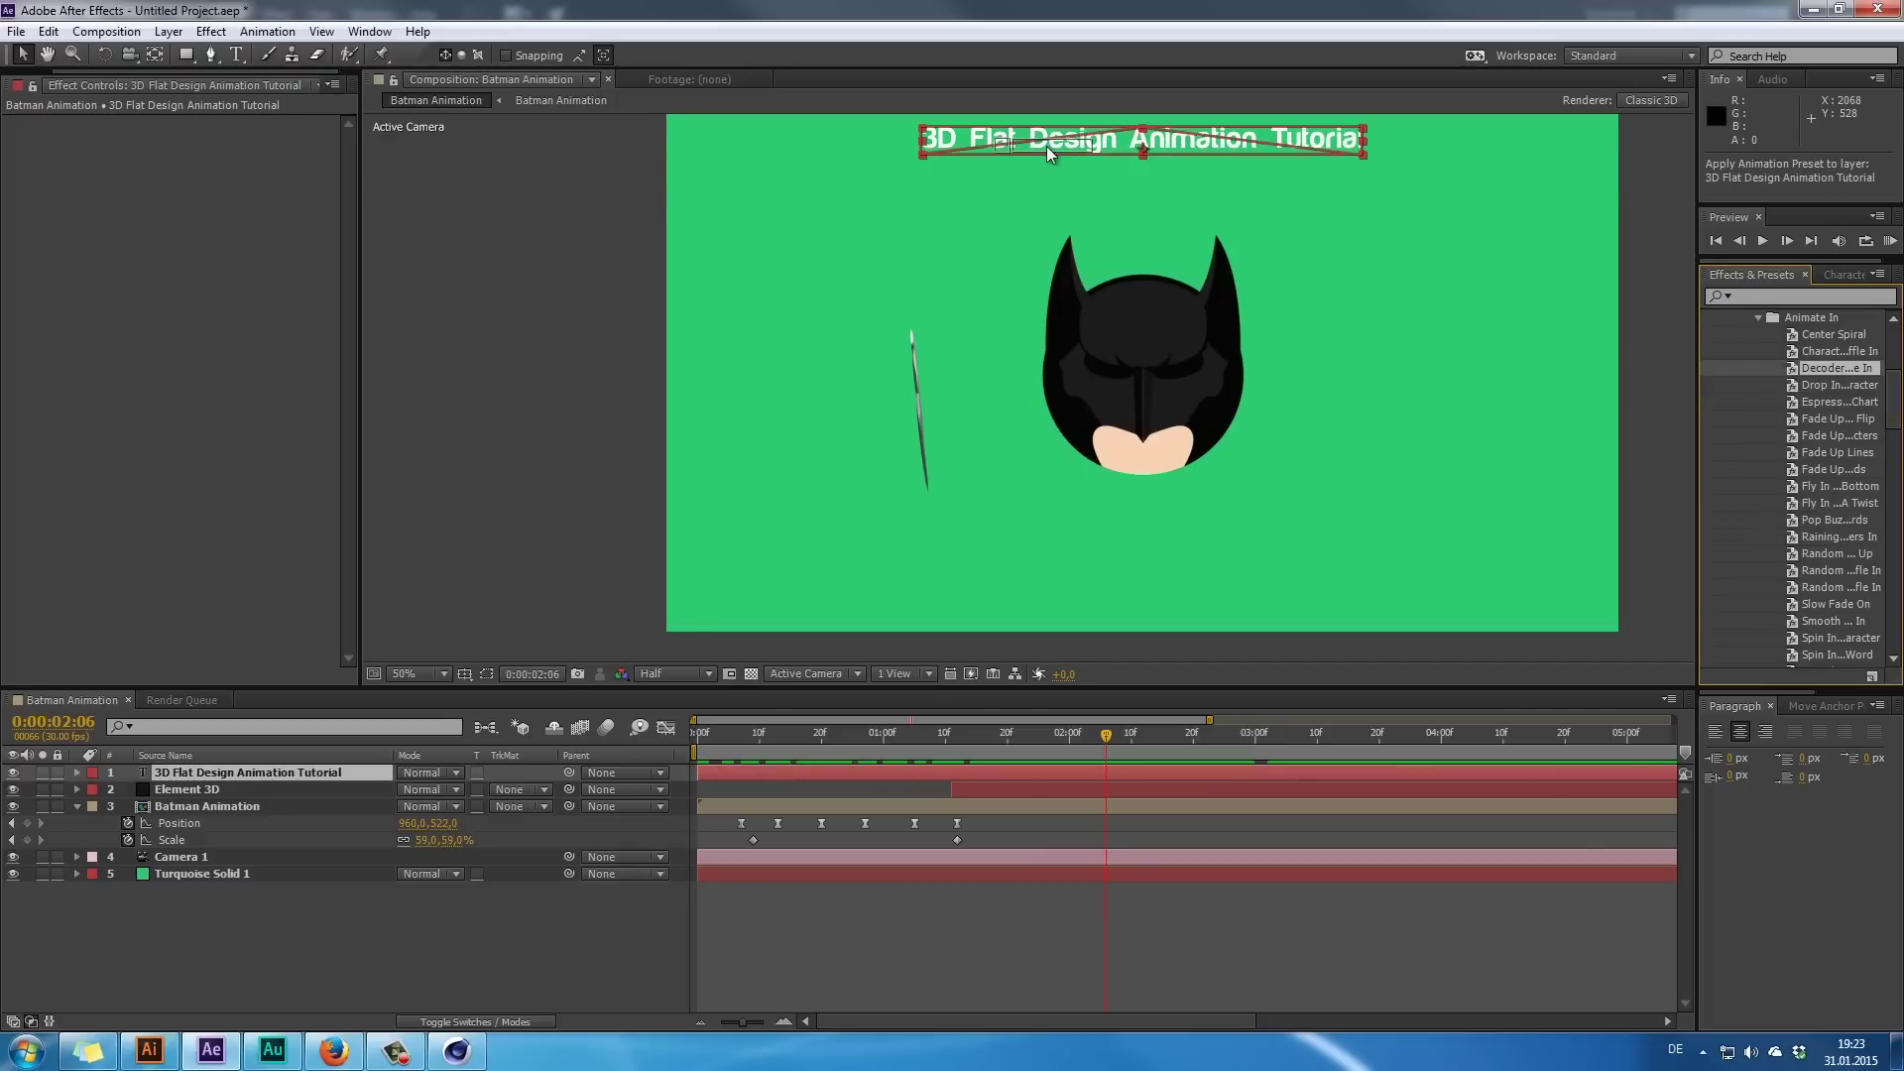
- Check the title's Decoder Fade In animation up to 0:00:05:01 and undo the preset
drag(1045, 146, 1045, 146)
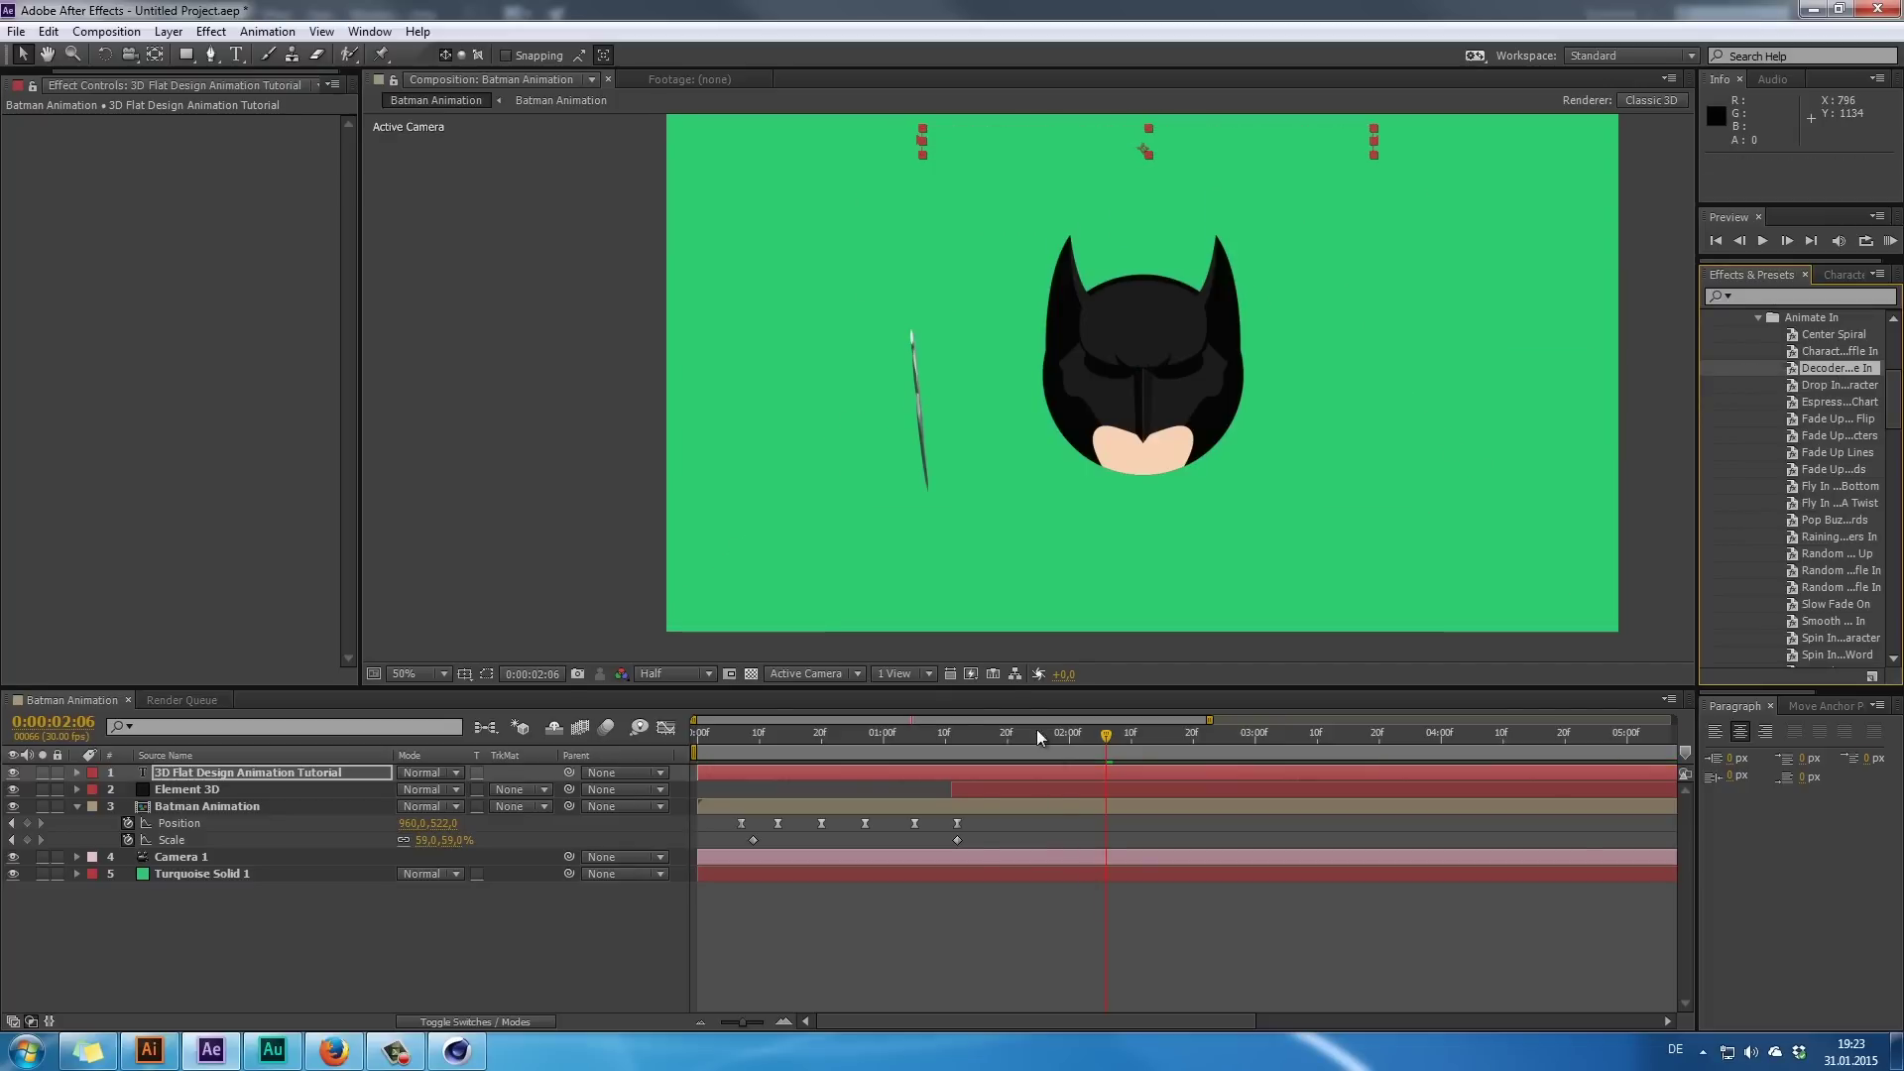
drag(1038, 729, 1502, 829)
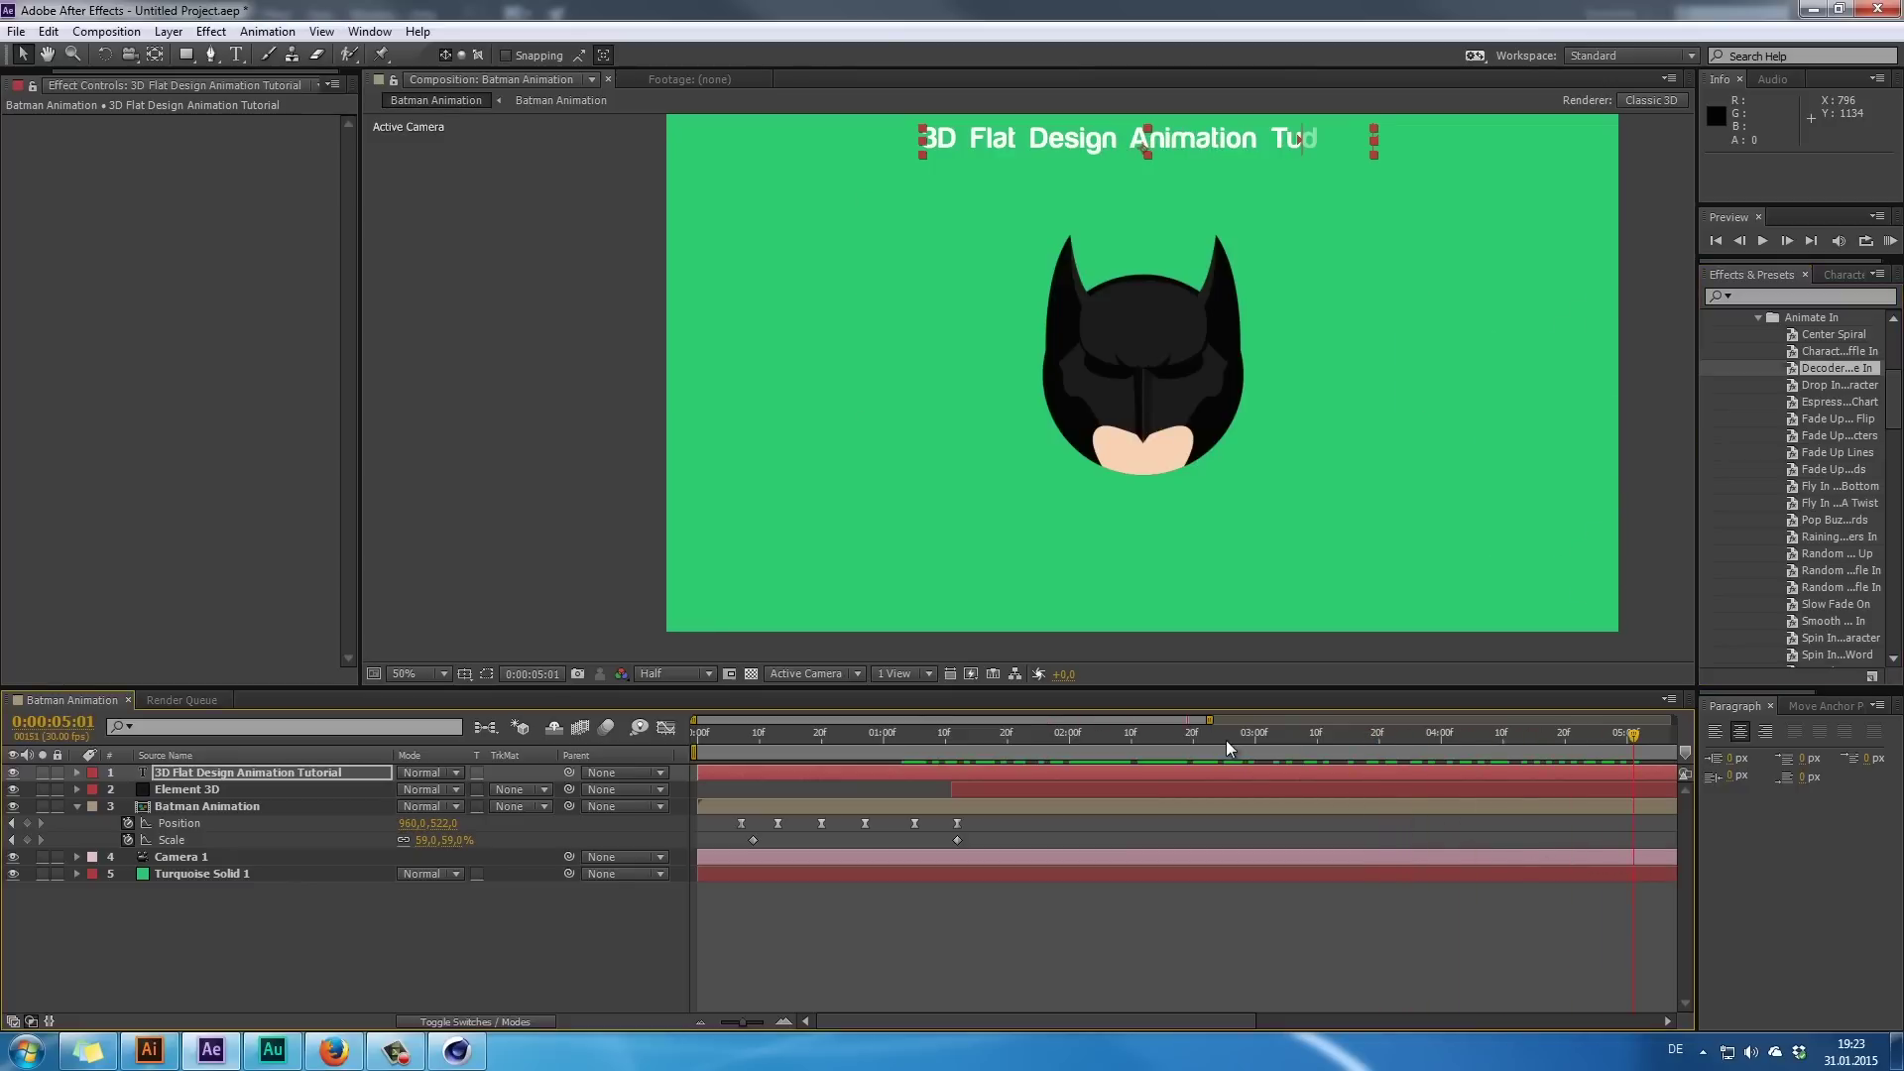
key(ctrl+z)
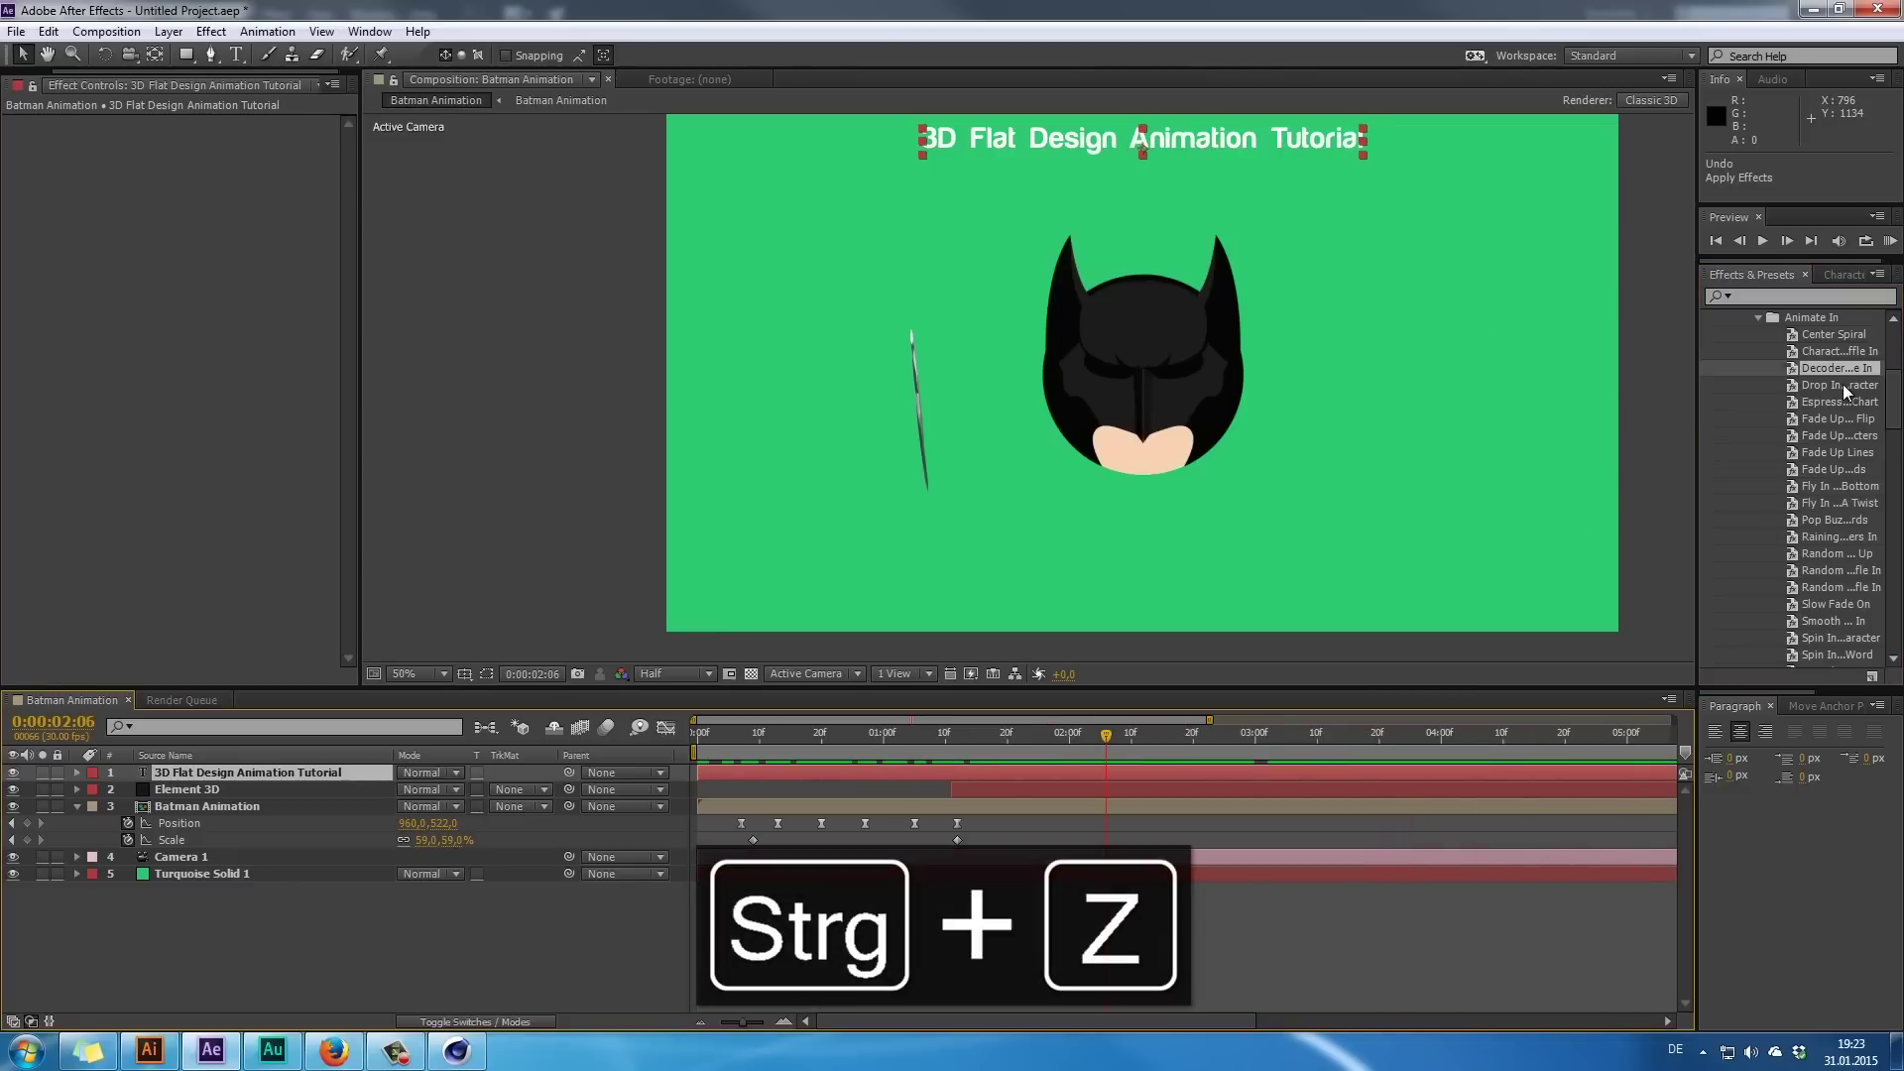
- Apply the Drop In By Character preset to the title layer at 0:00:02:06 and preview the whole animation
double_click(1842, 384)
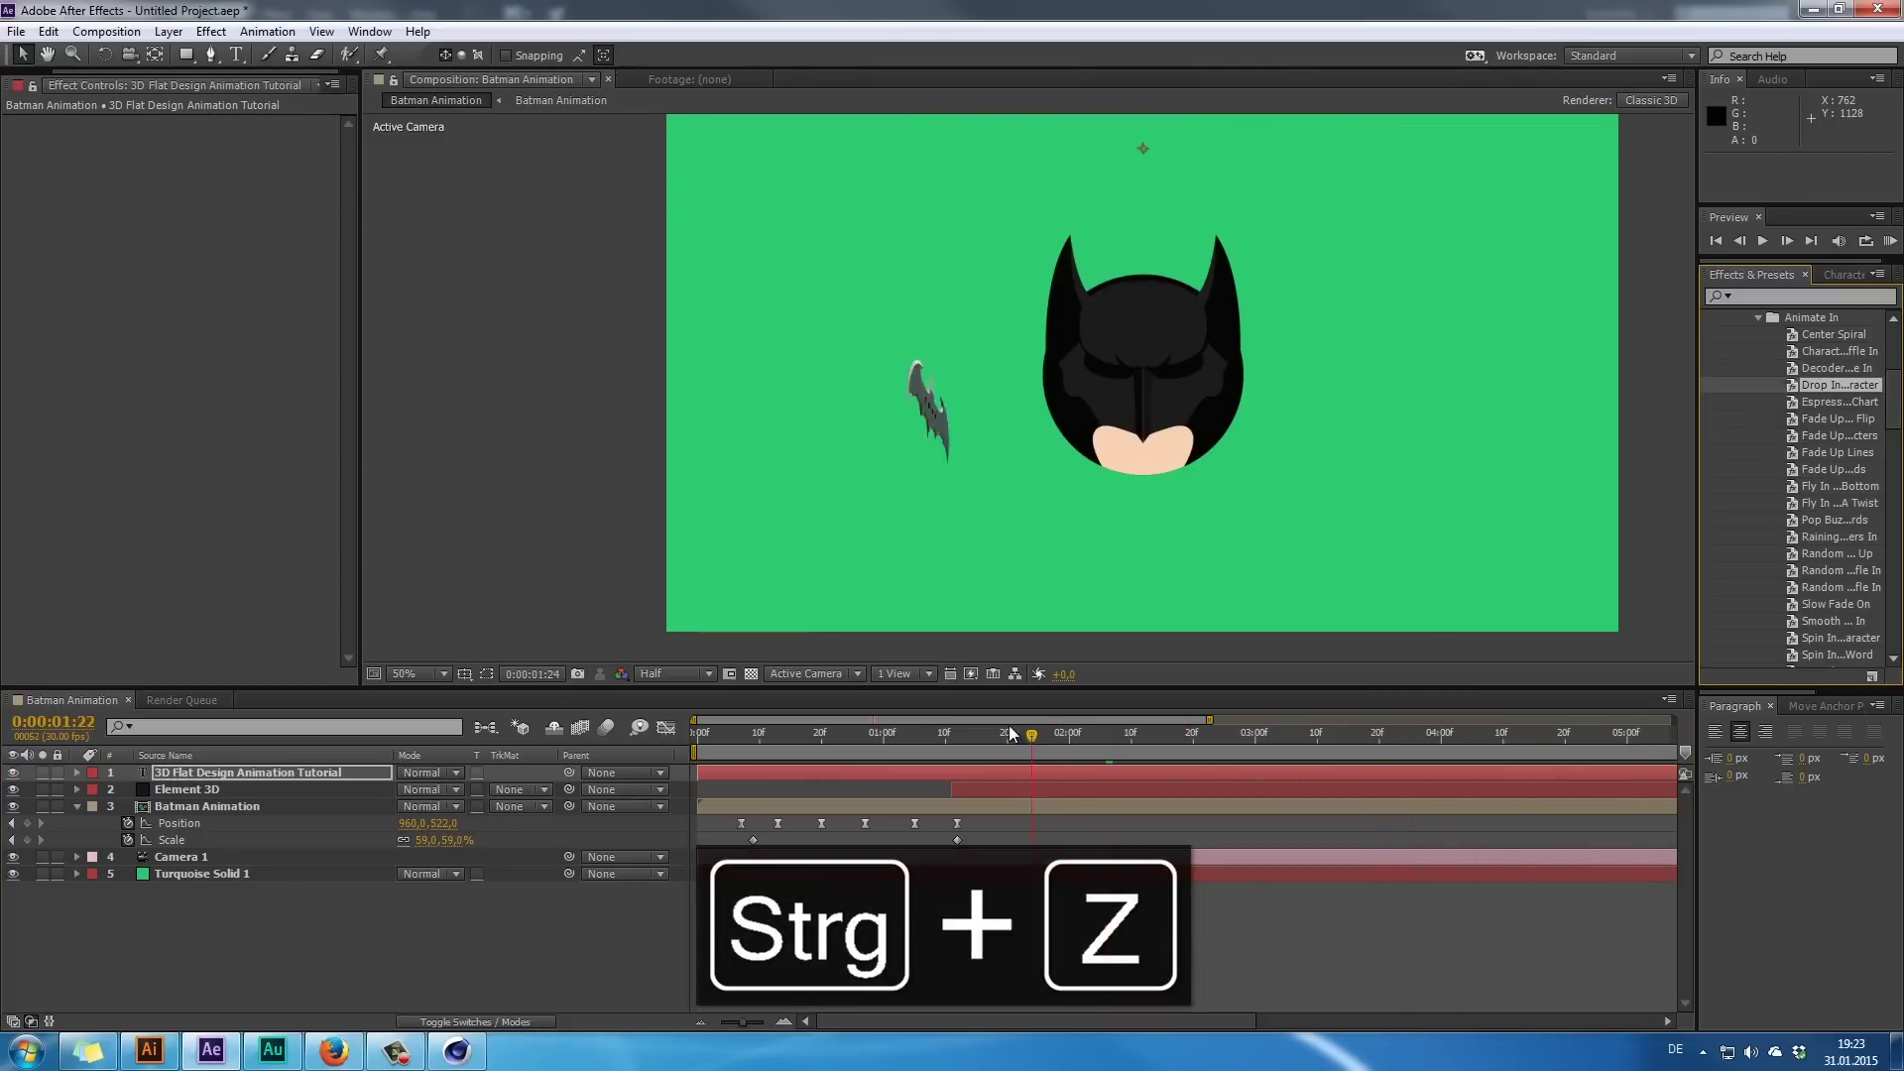
drag(1105, 739, 1623, 805)
click(1685, 478)
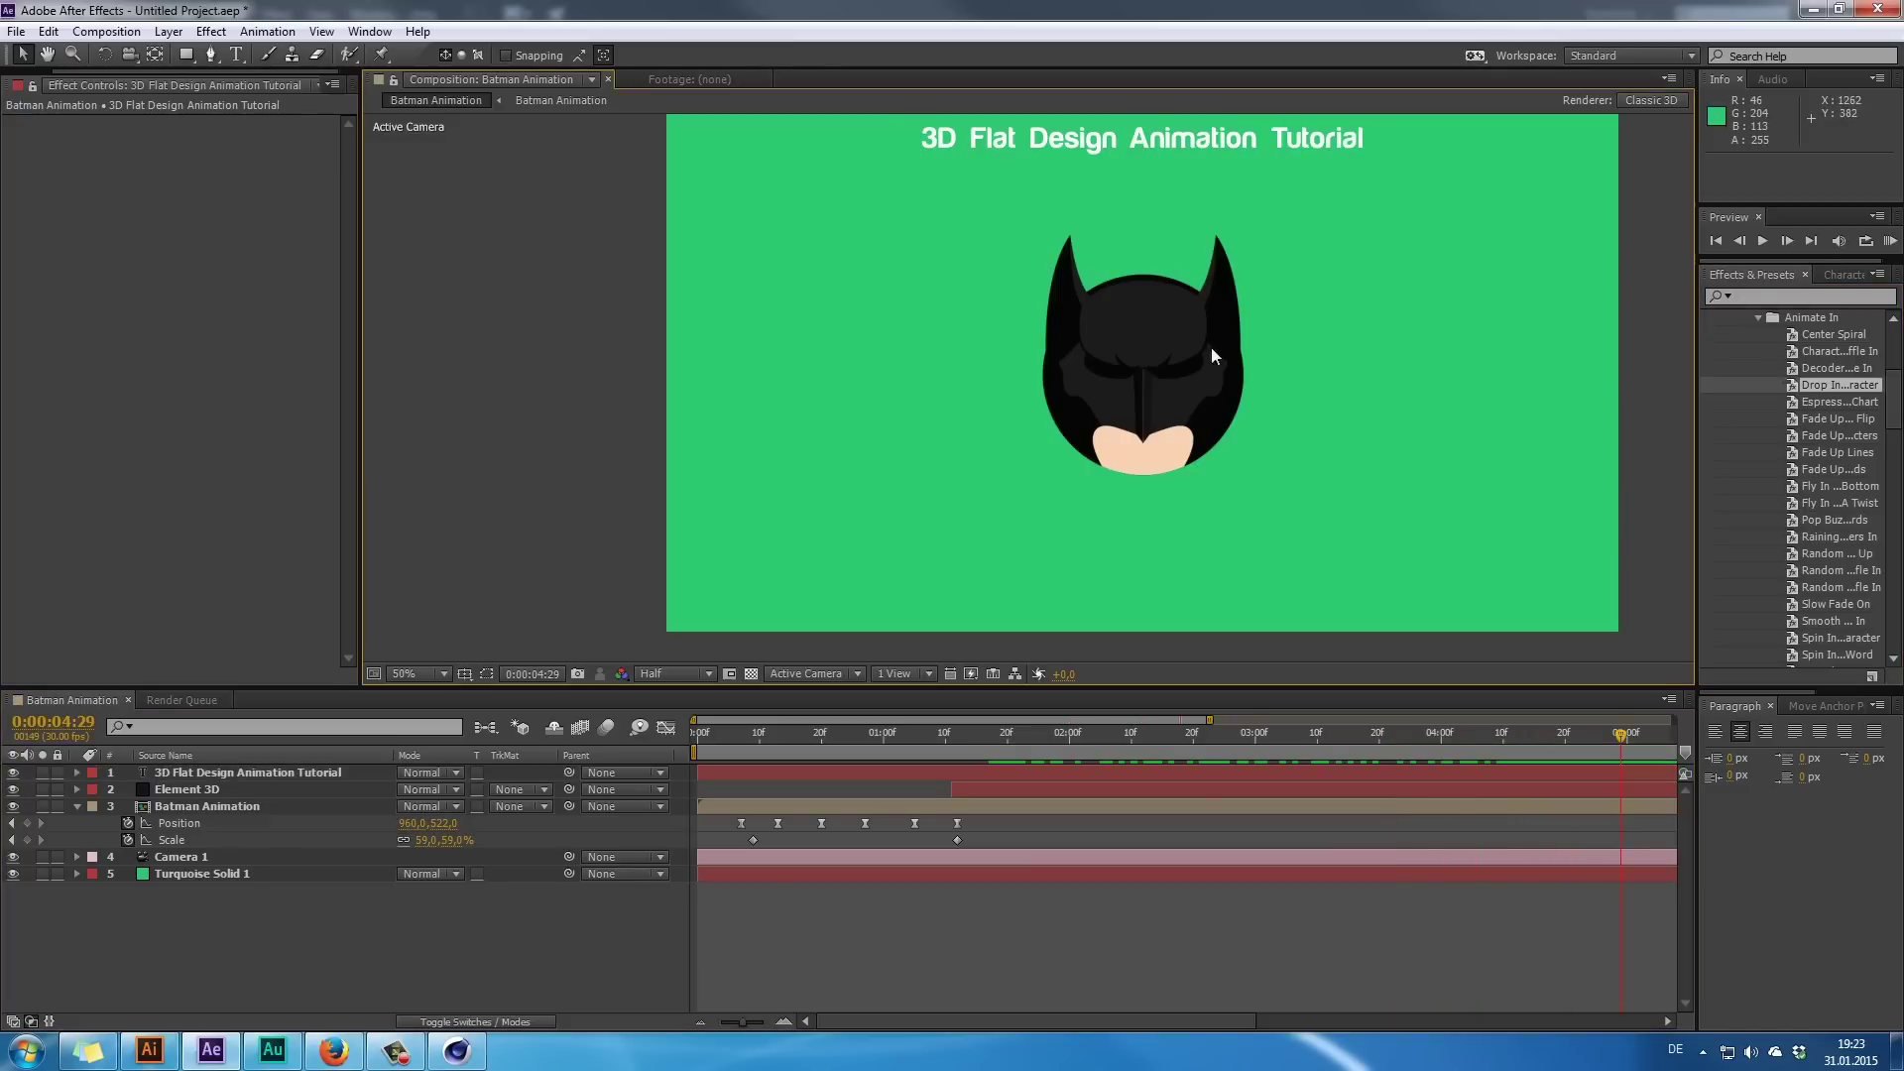
click(1889, 240)
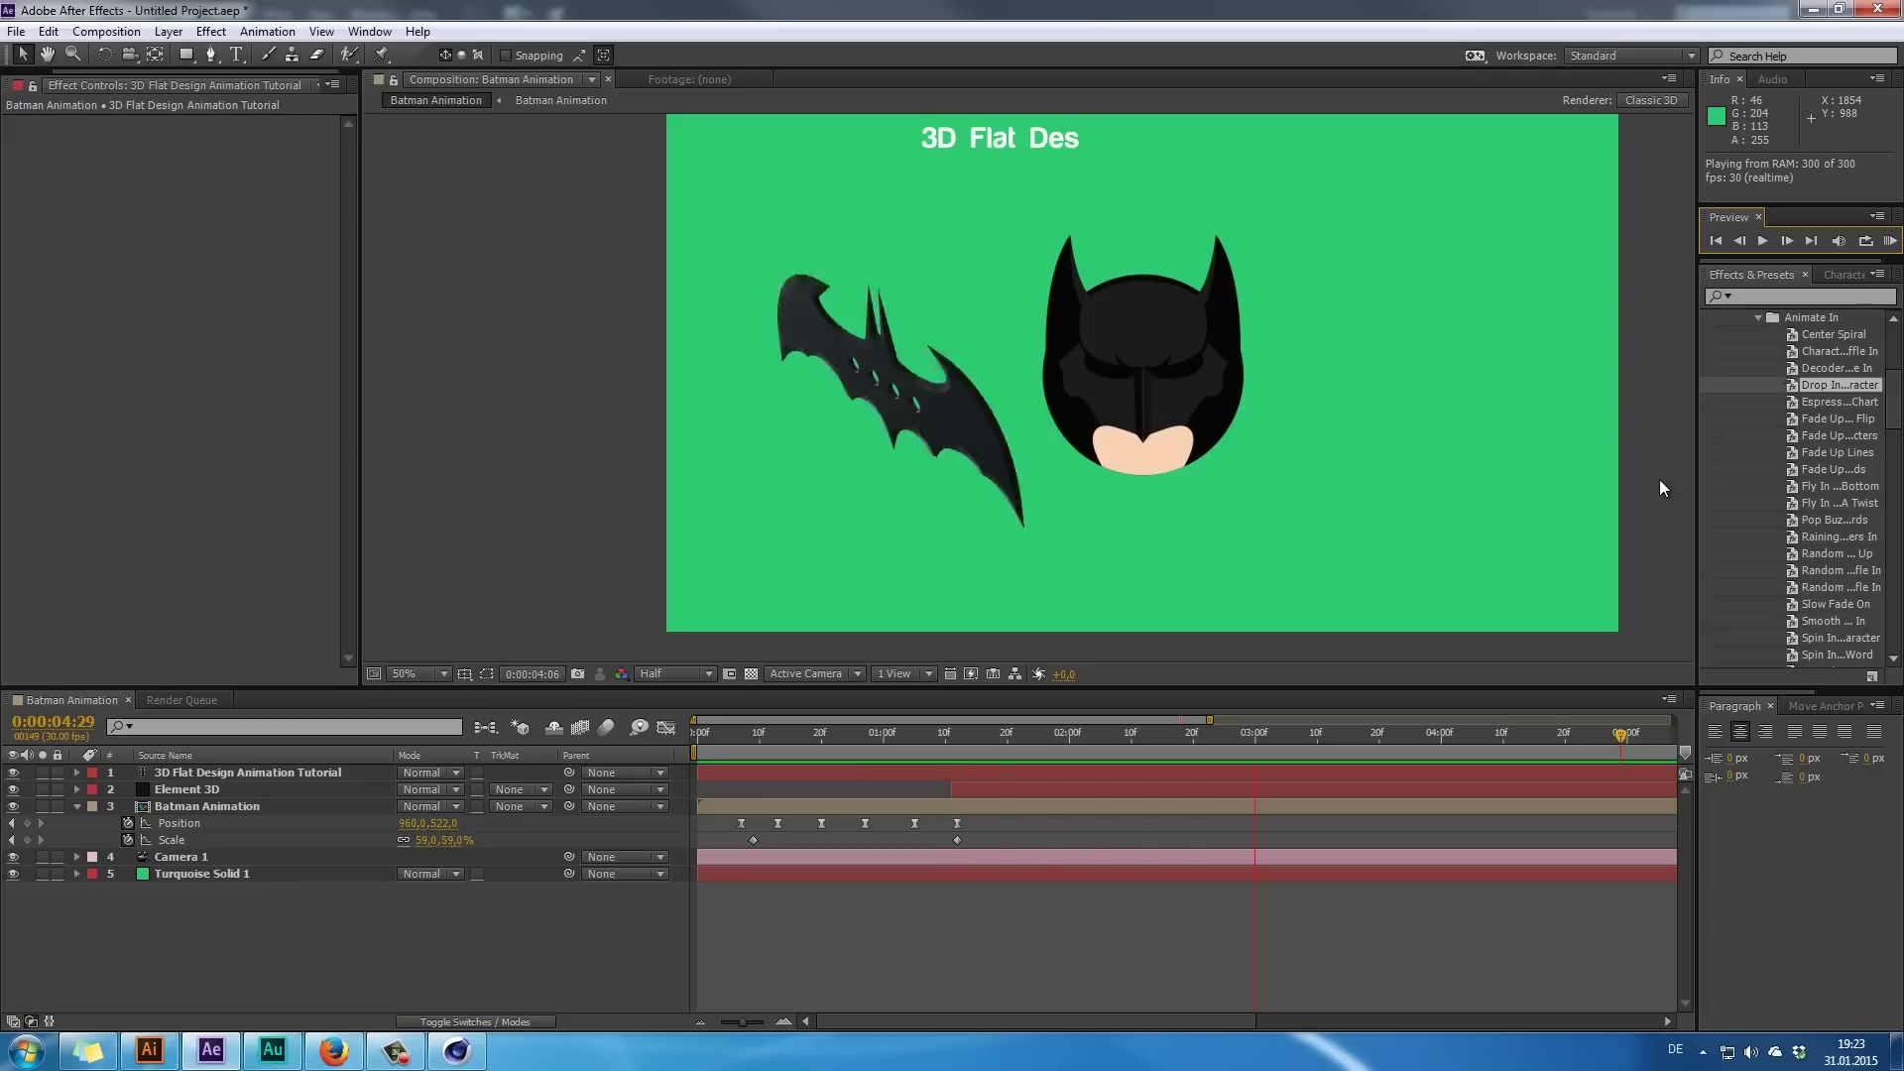
key(space)
- Turn on Depth of Field in the camera options of Camera 1 and check the batarang's blur between 0:00:03:08 and 0:00:01:12
drag(1027, 733, 1305, 764)
click(204, 789)
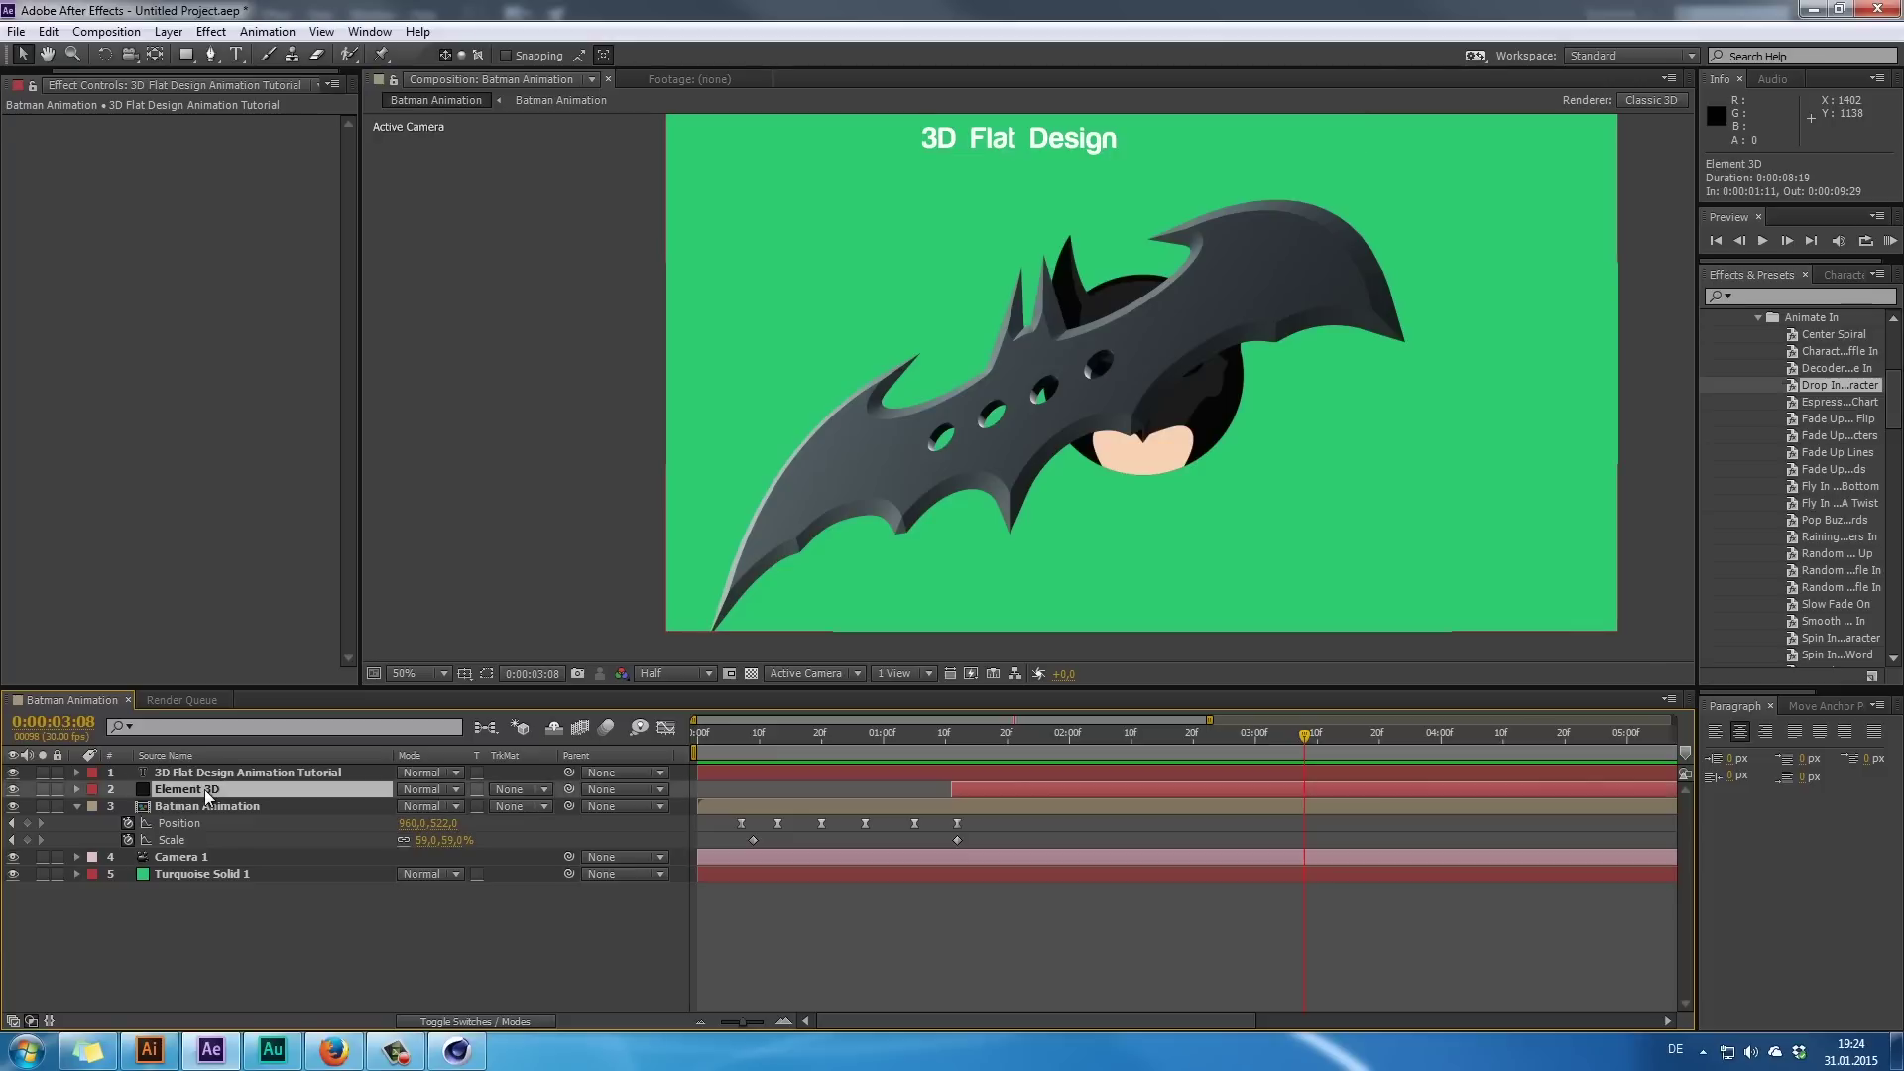
click(201, 777)
click(189, 859)
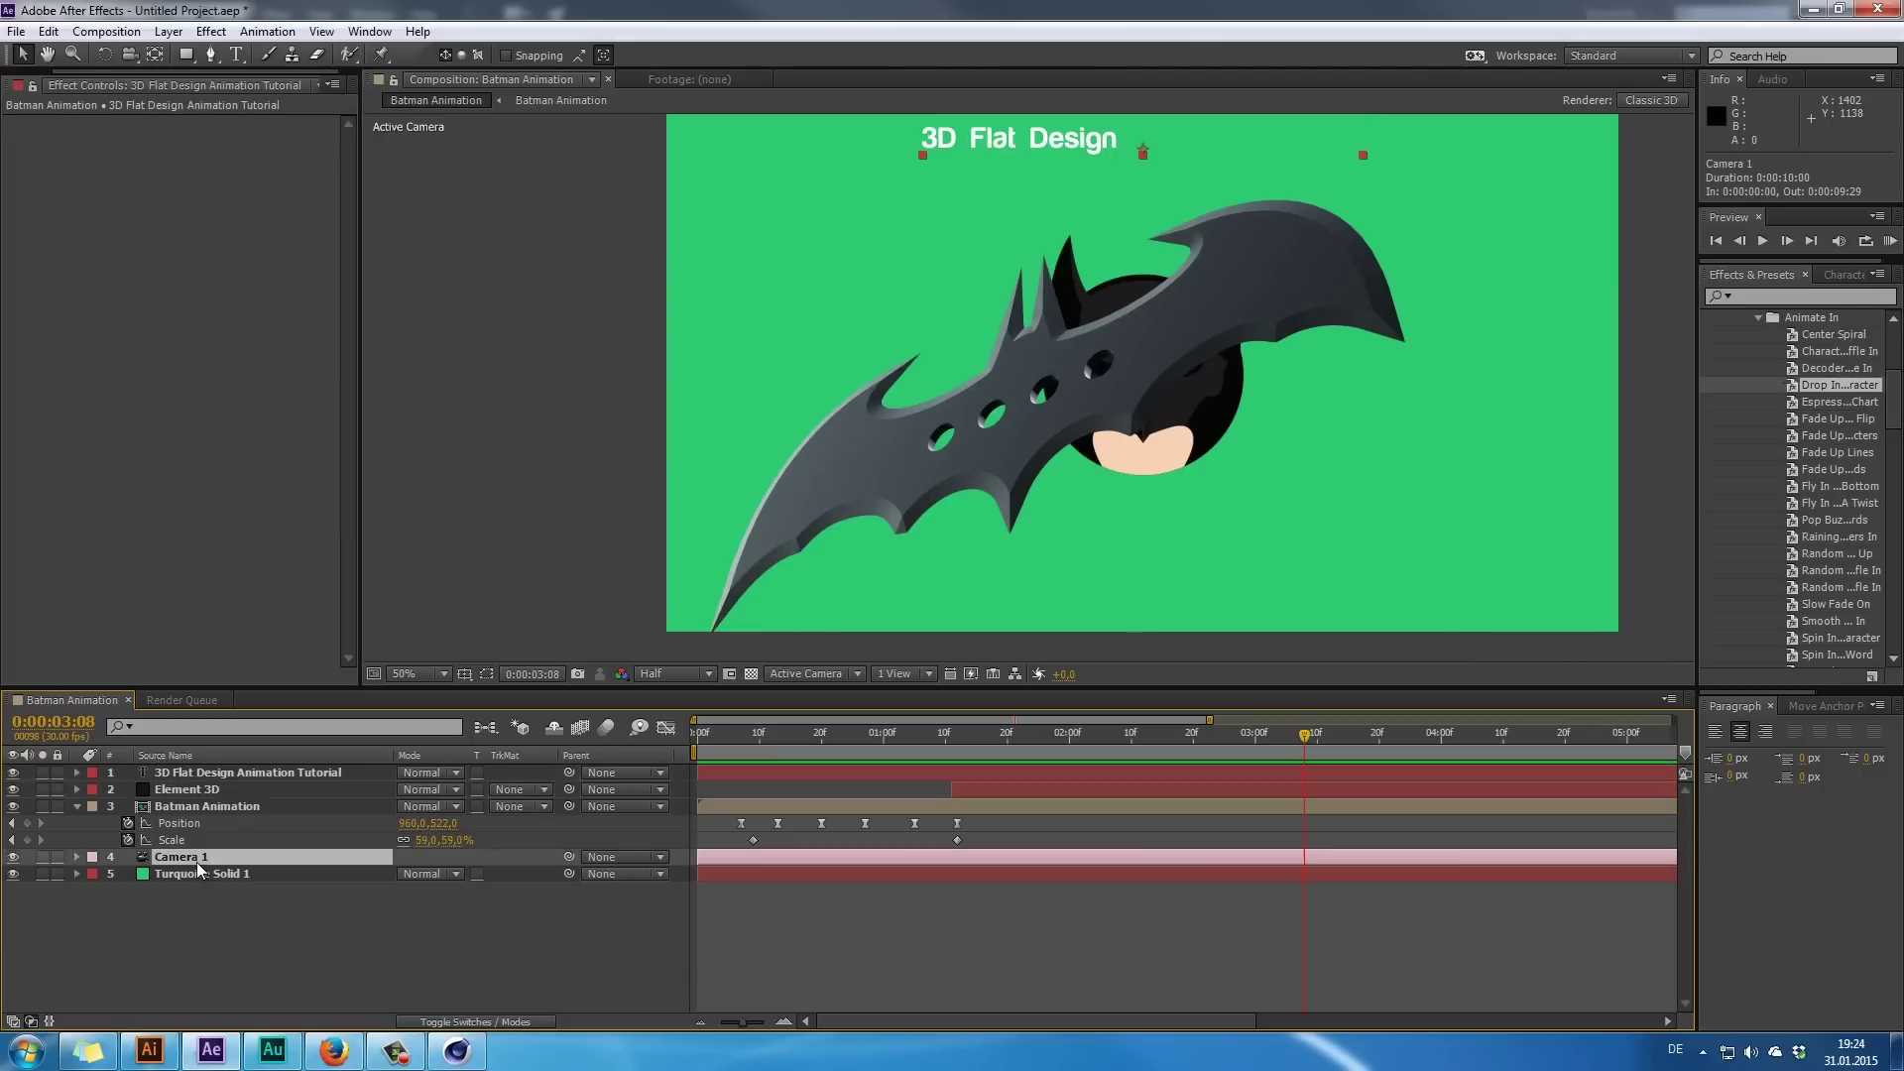
click(77, 857)
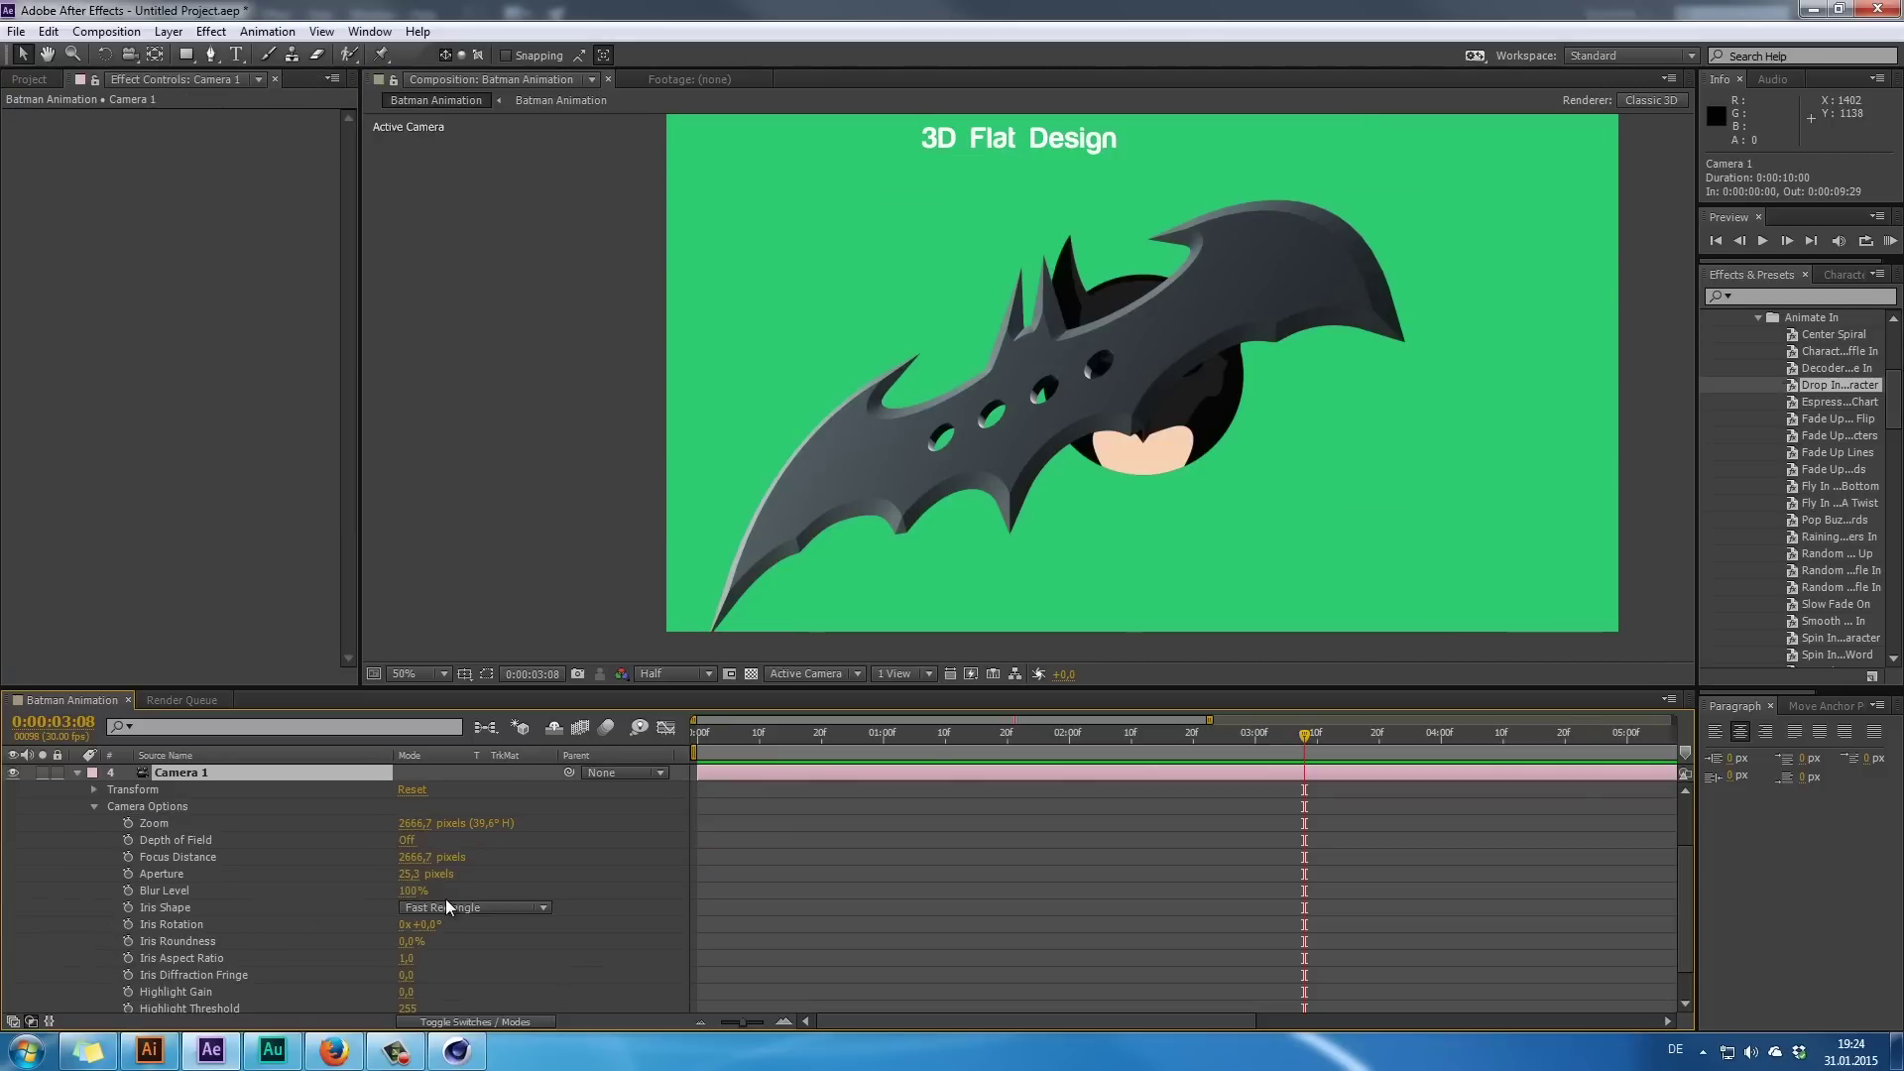
click(405, 841)
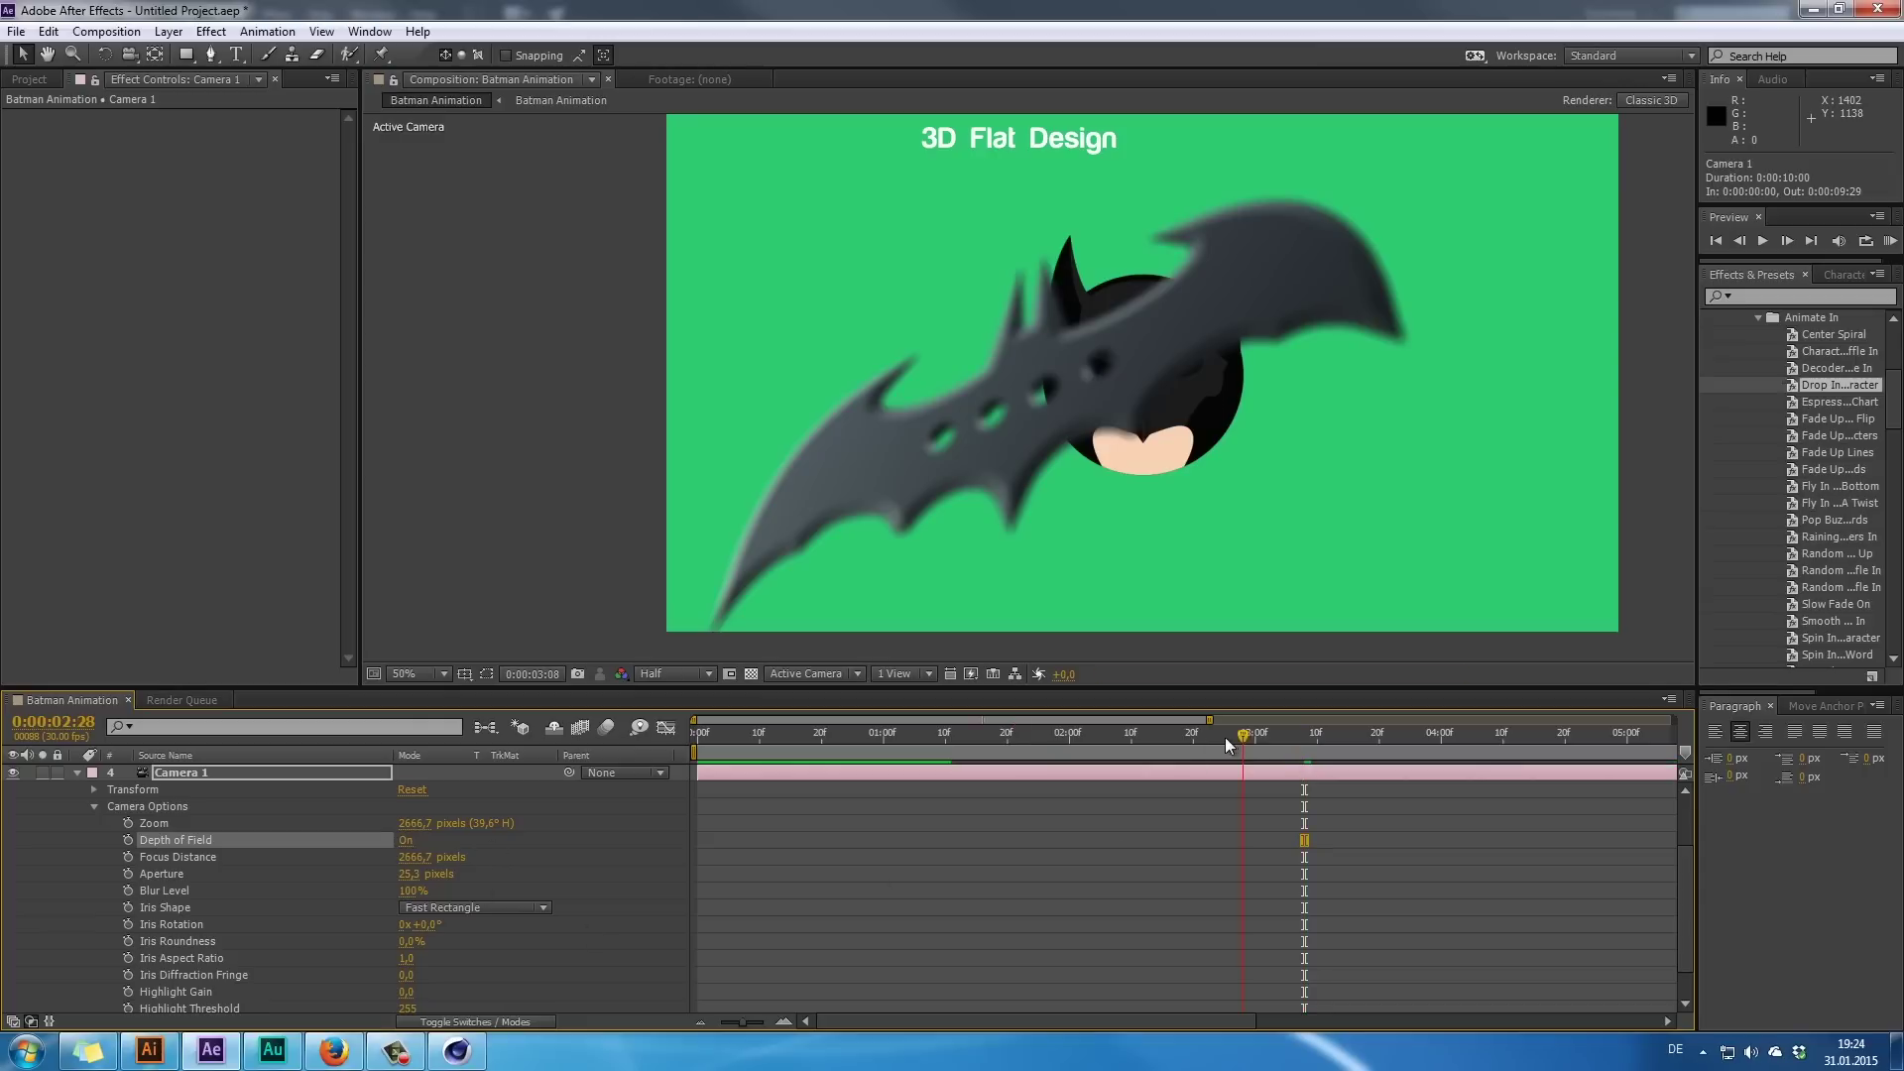
drag(1226, 744, 959, 758)
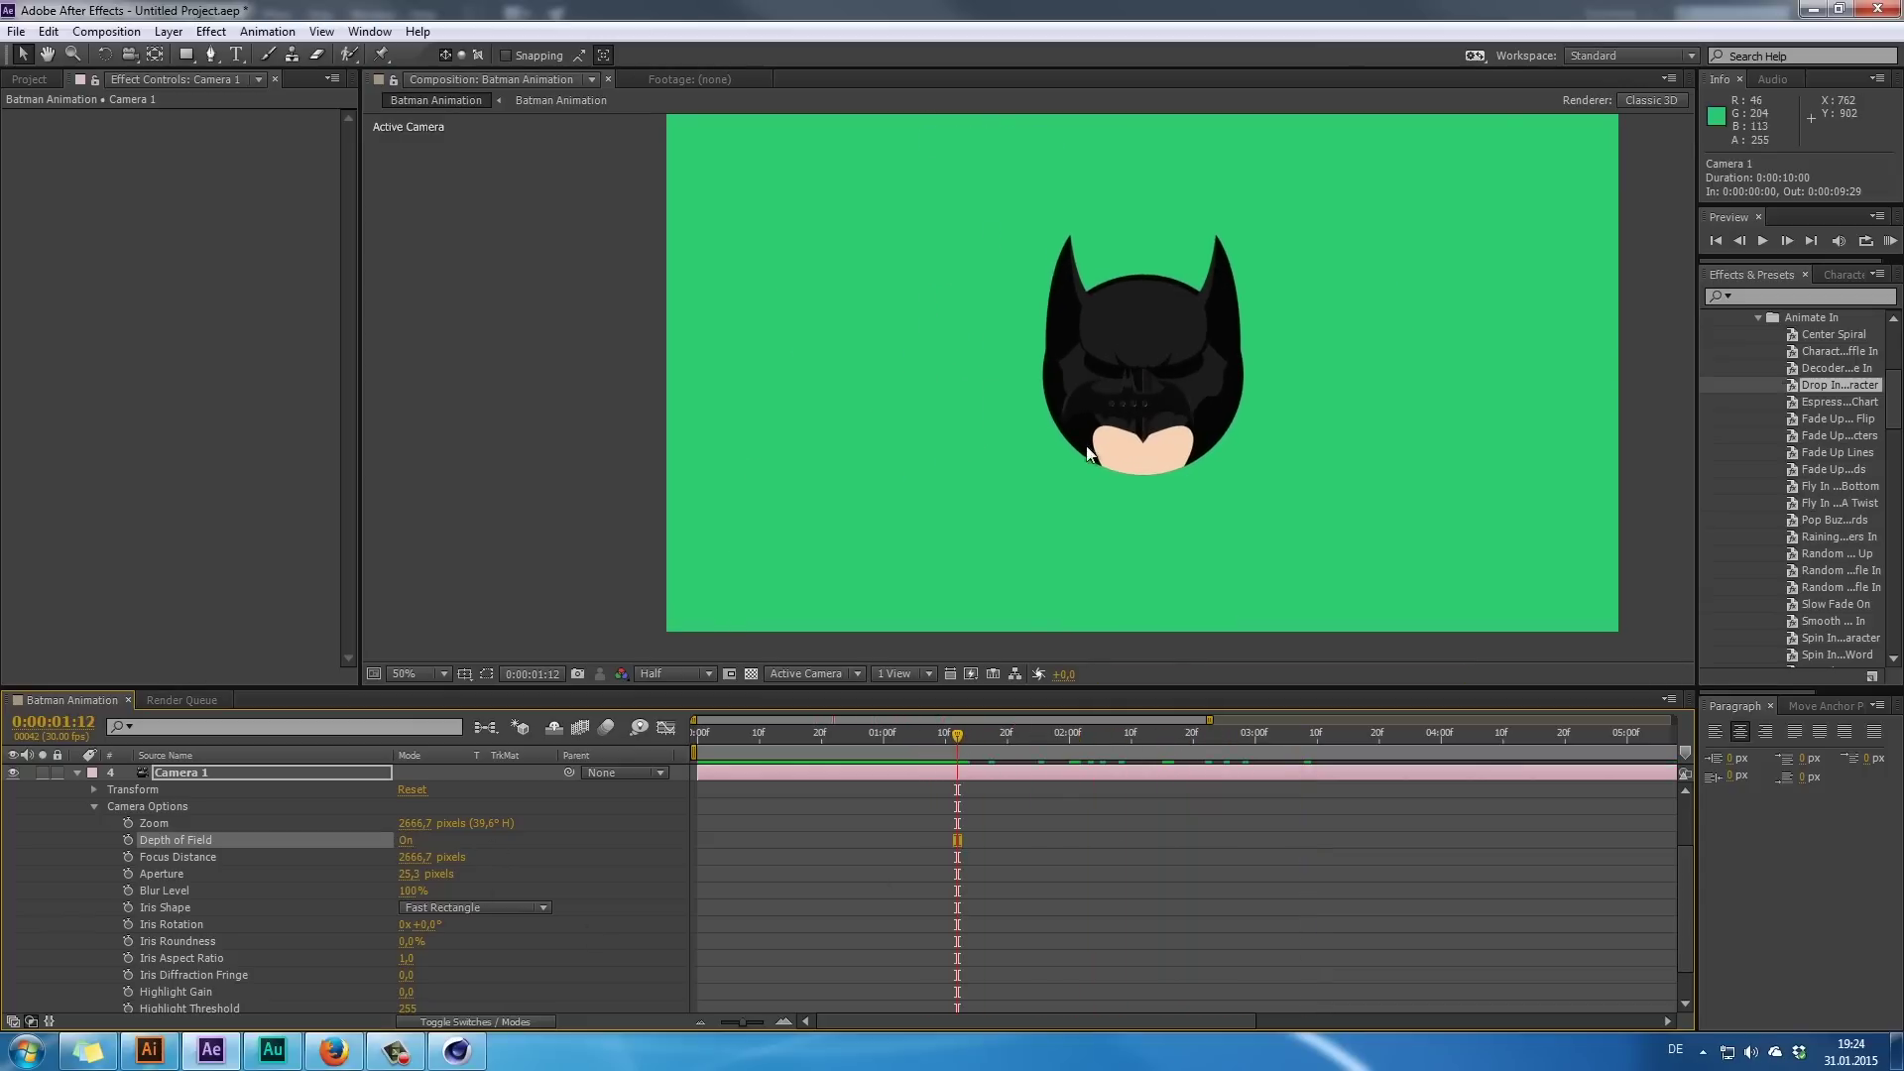
click(76, 774)
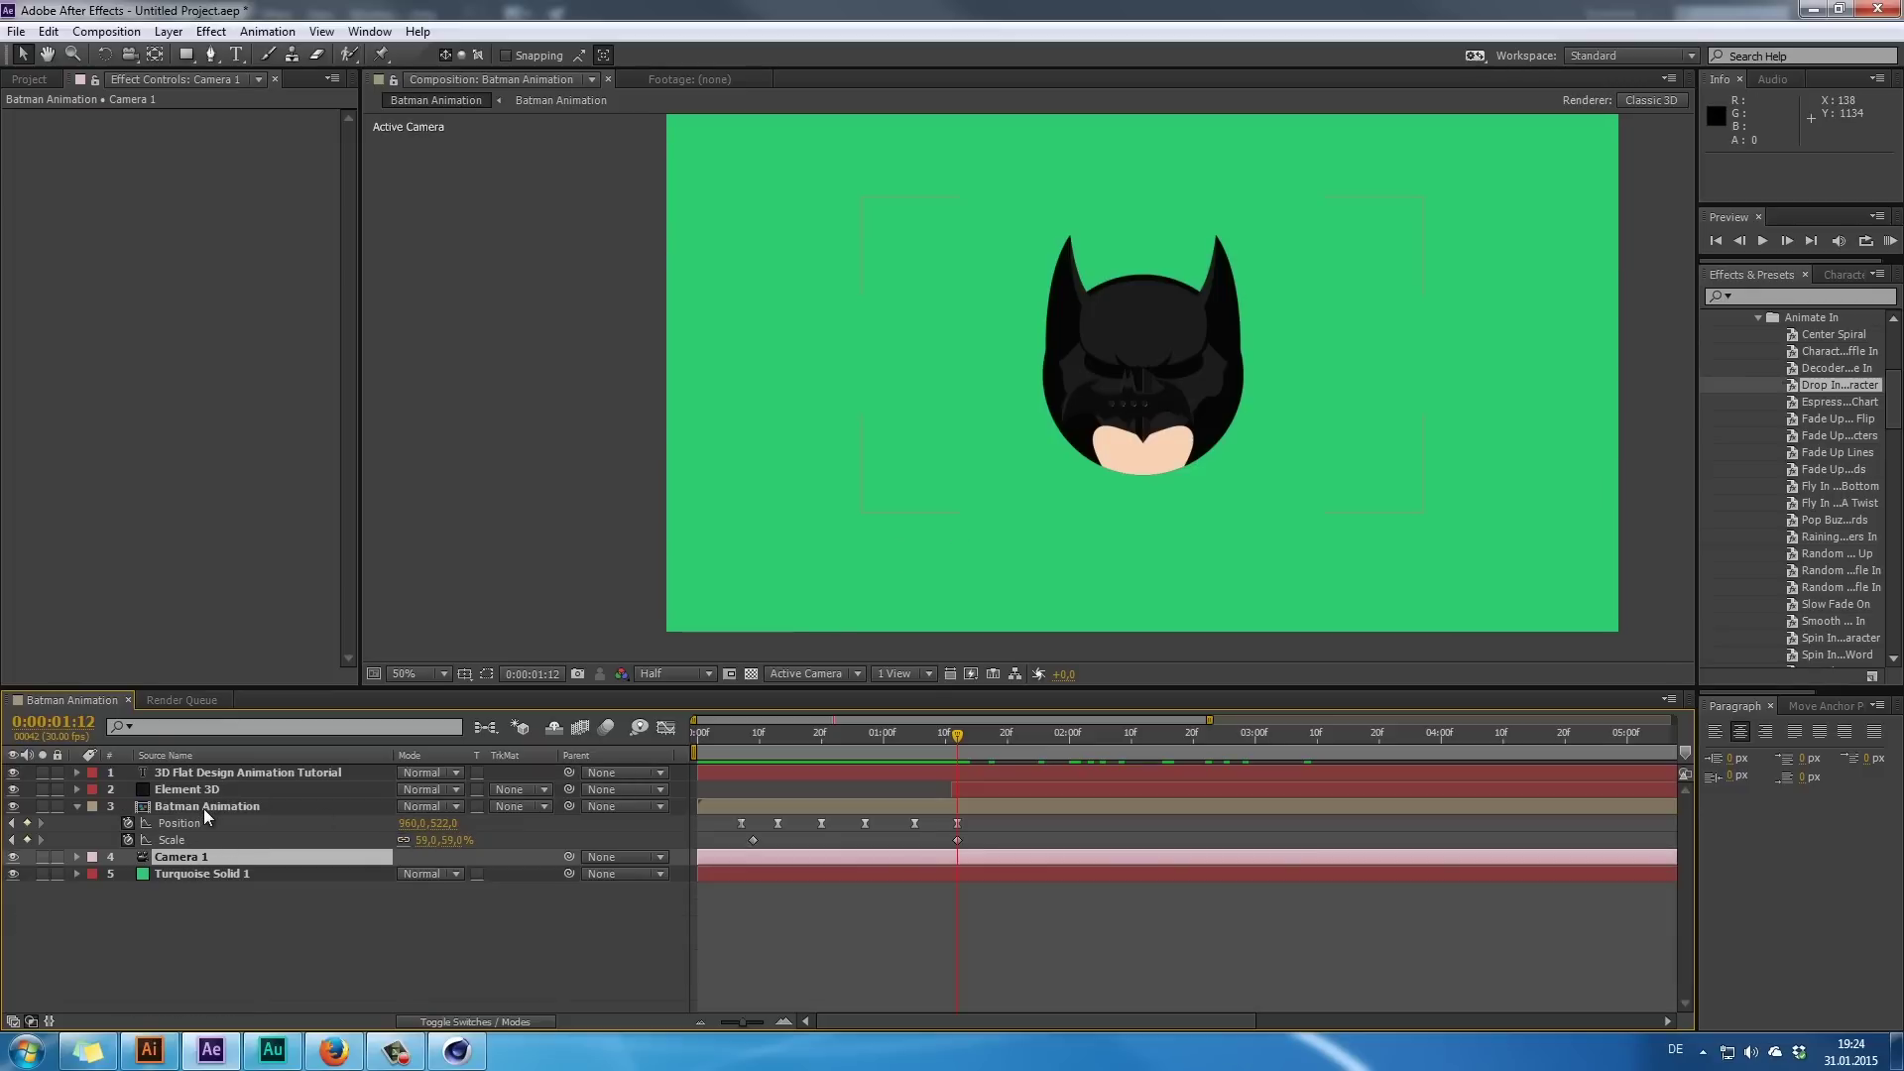
- Try the Element 3D layer beneath the Batman Animation layer, check it at 0:00:03:08, and return it above that layer
drag(216, 788, 204, 844)
drag(930, 735, 1299, 797)
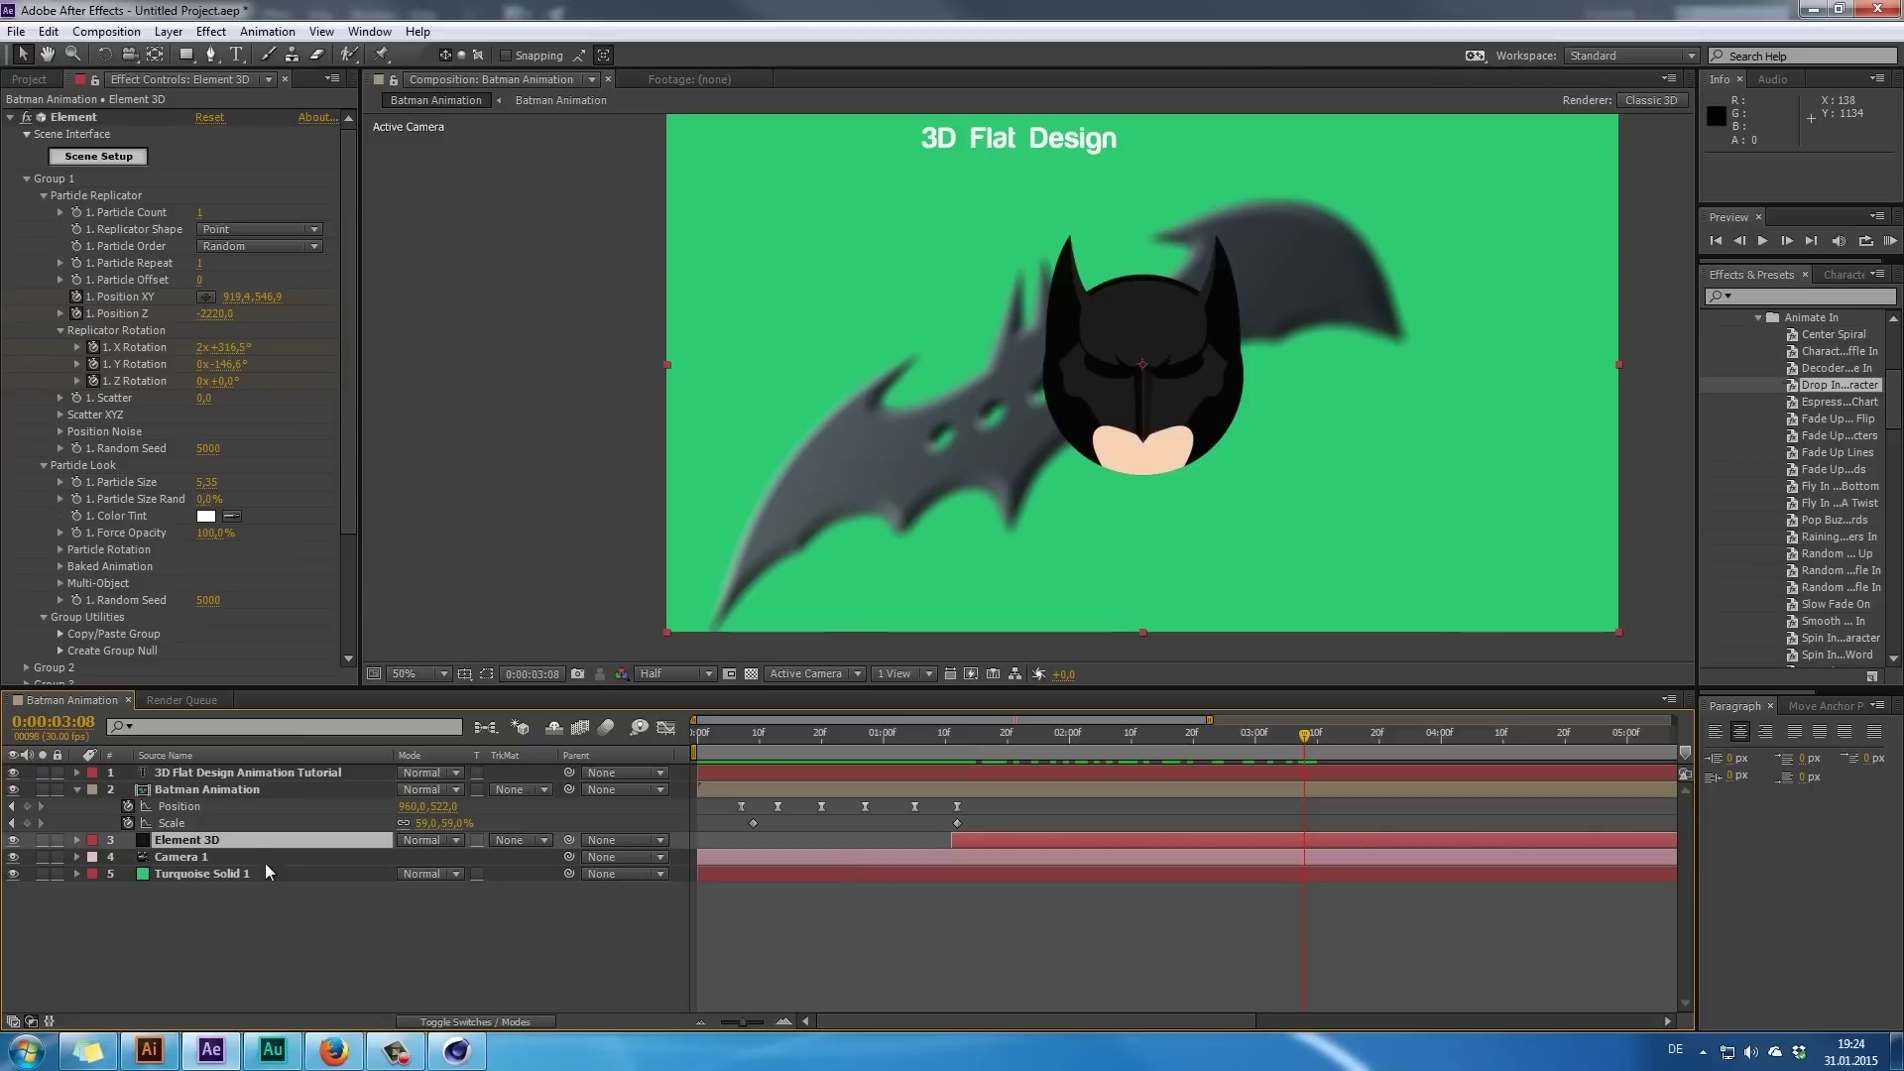
click(217, 790)
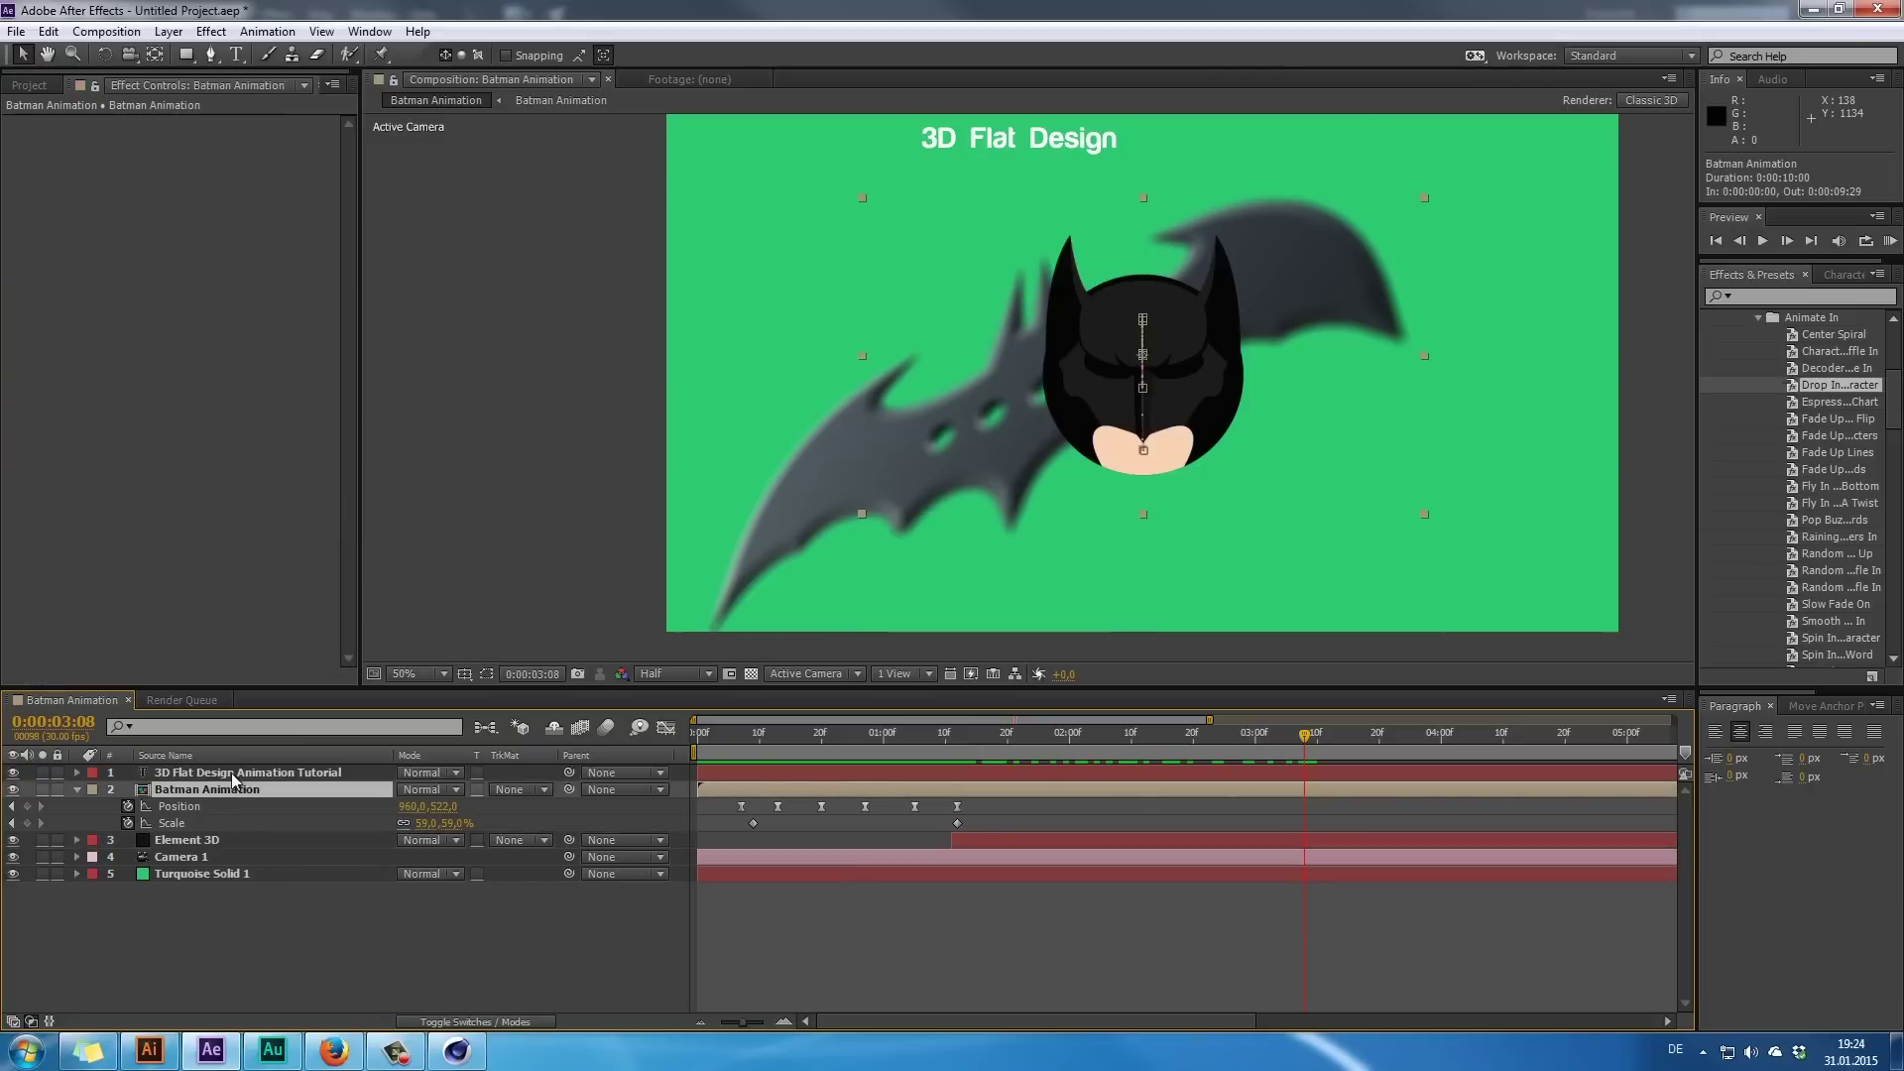
drag(224, 845, 236, 790)
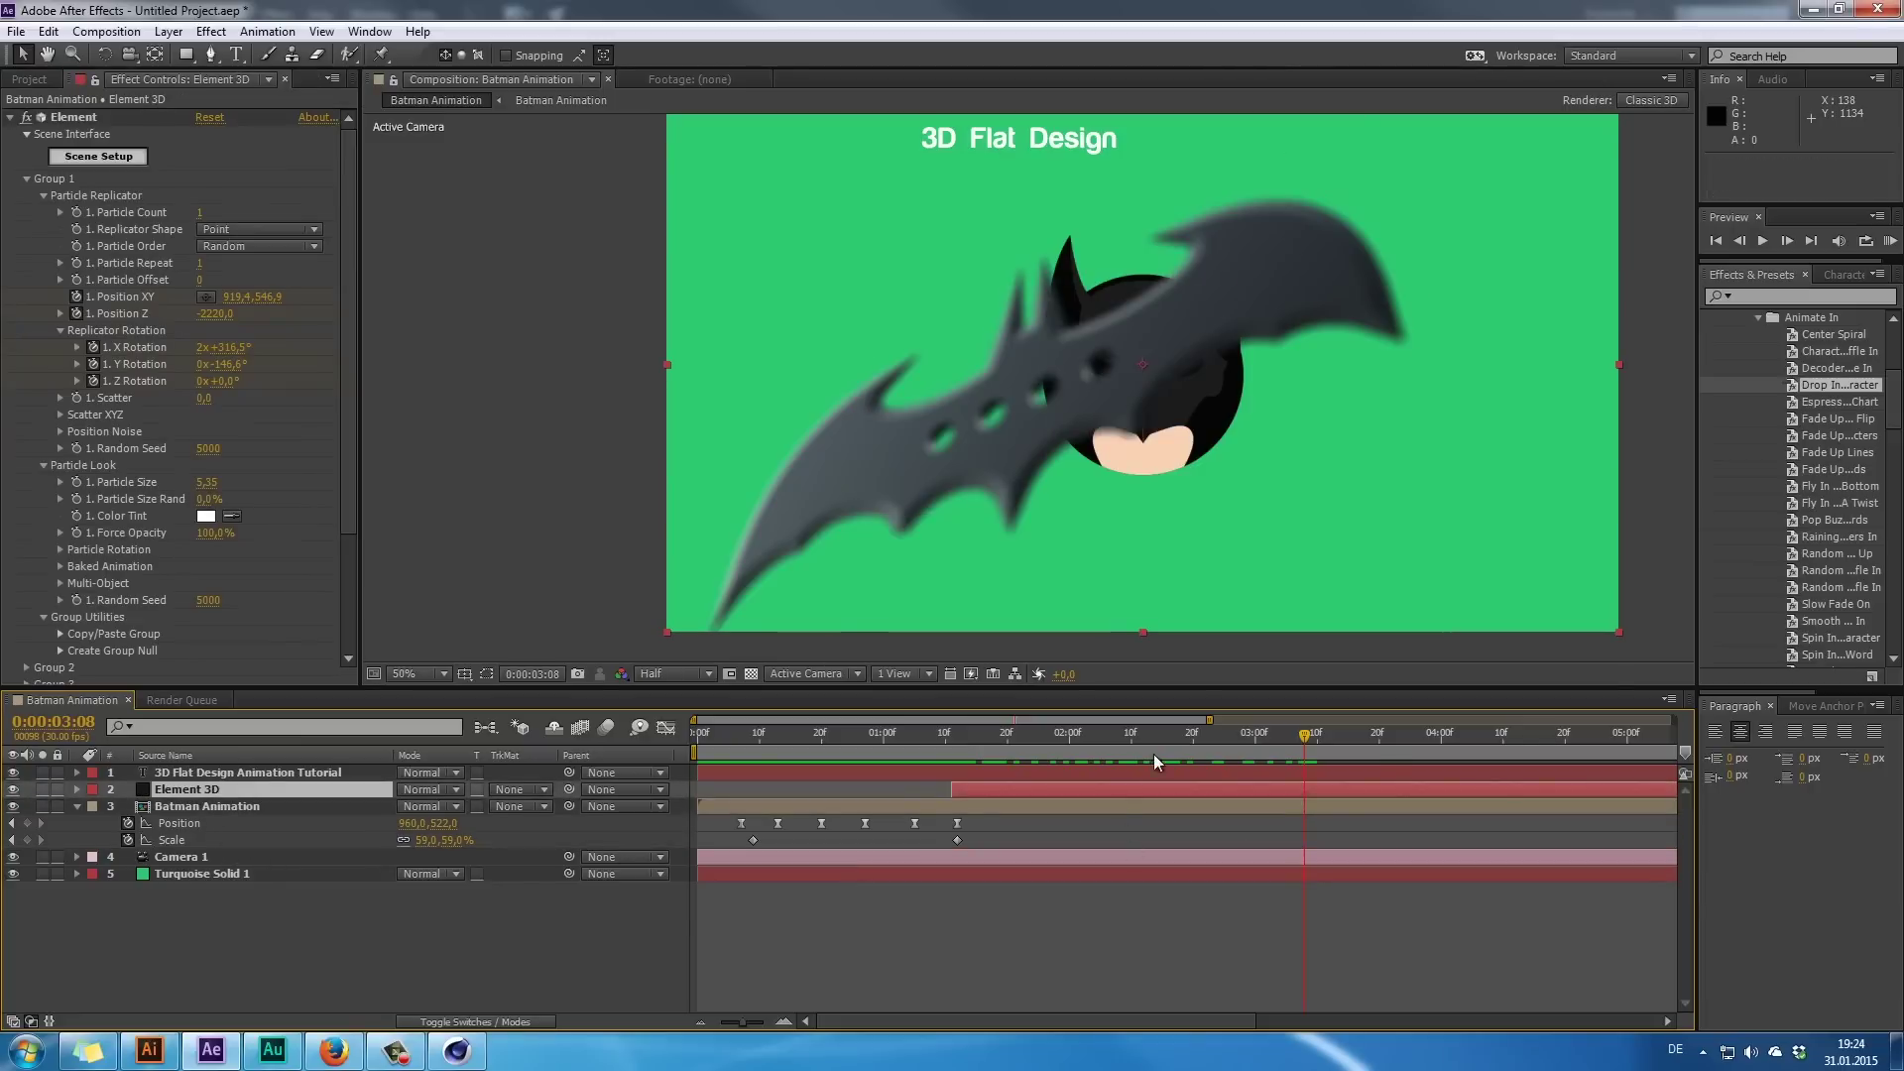
- Draw a black-filled ellipse from the centre of the Batman head, covering the face at 0:00:01:15, as a new shape layer
drag(1081, 731, 950, 722)
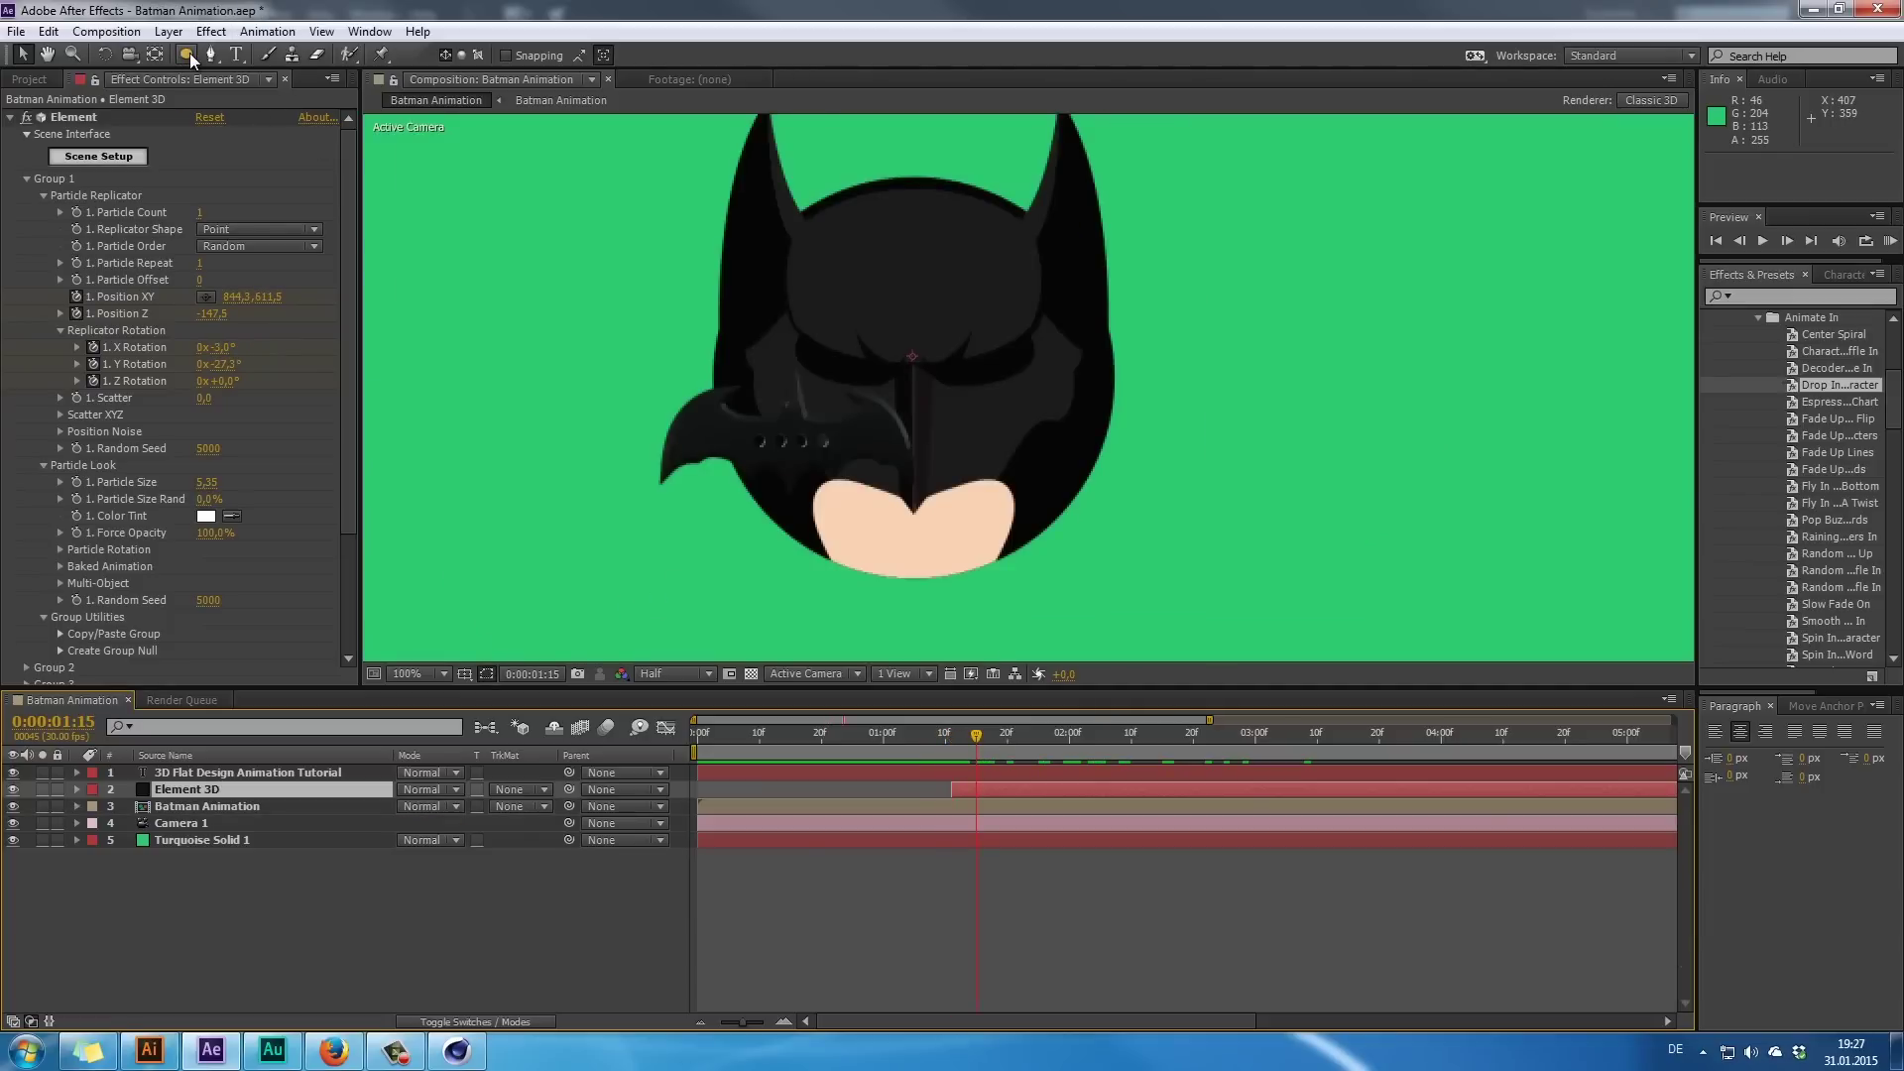
click(188, 53)
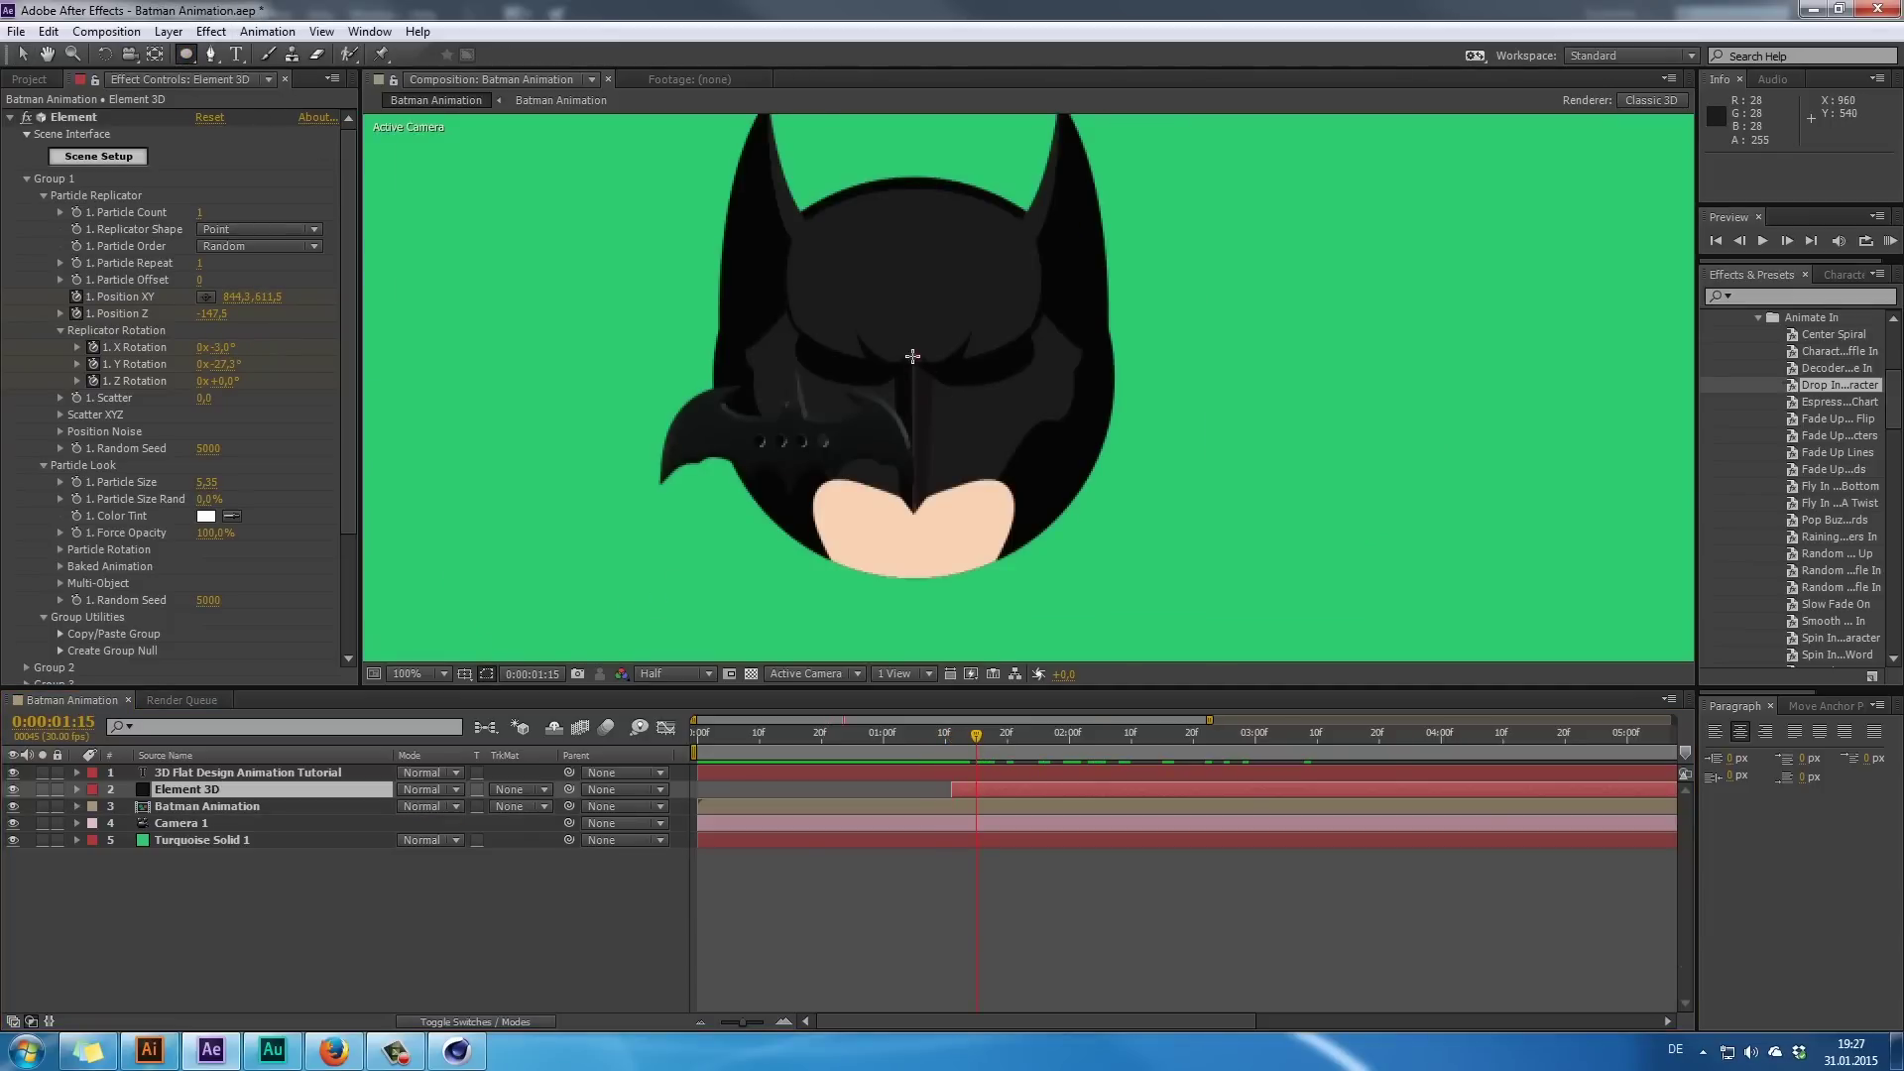
click(450, 912)
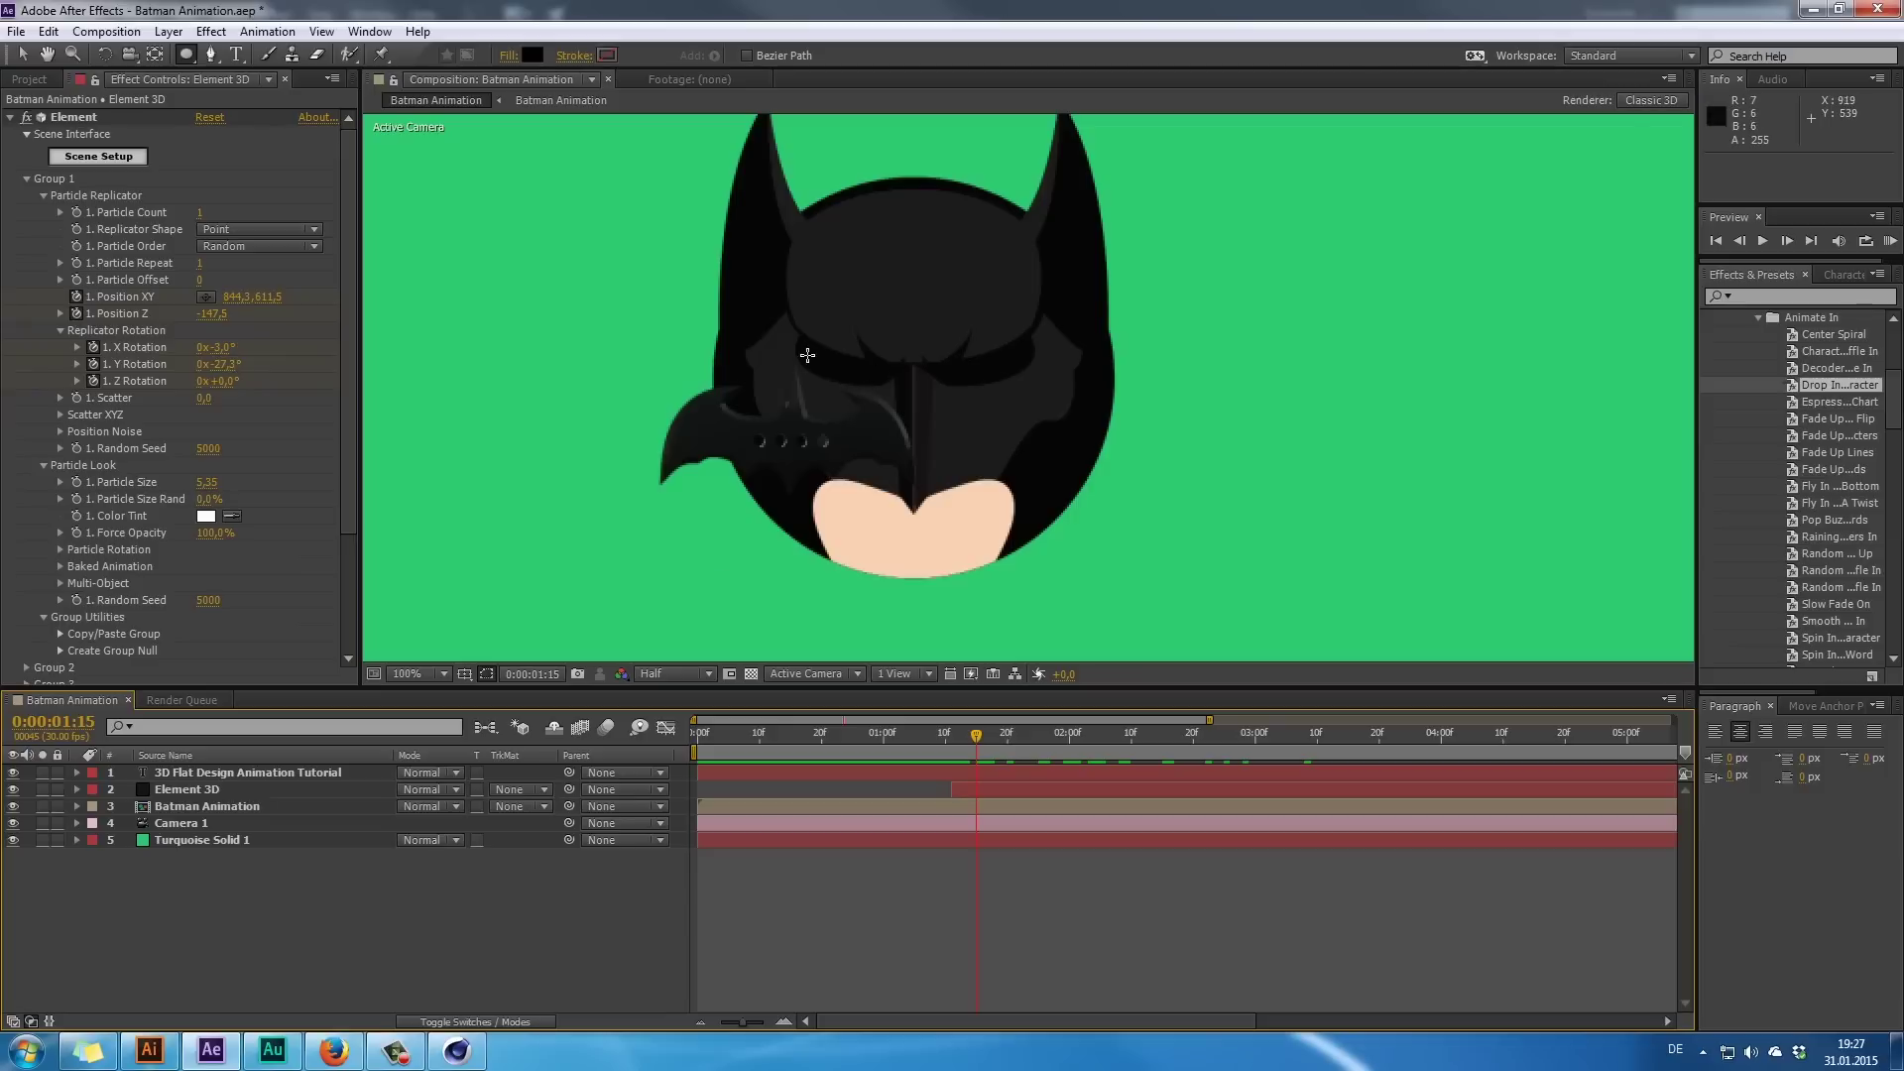
mouse_move(911, 358)
mouse_down()
mouse_move(964, 454)
mouse_move(1122, 582)
mouse_up()
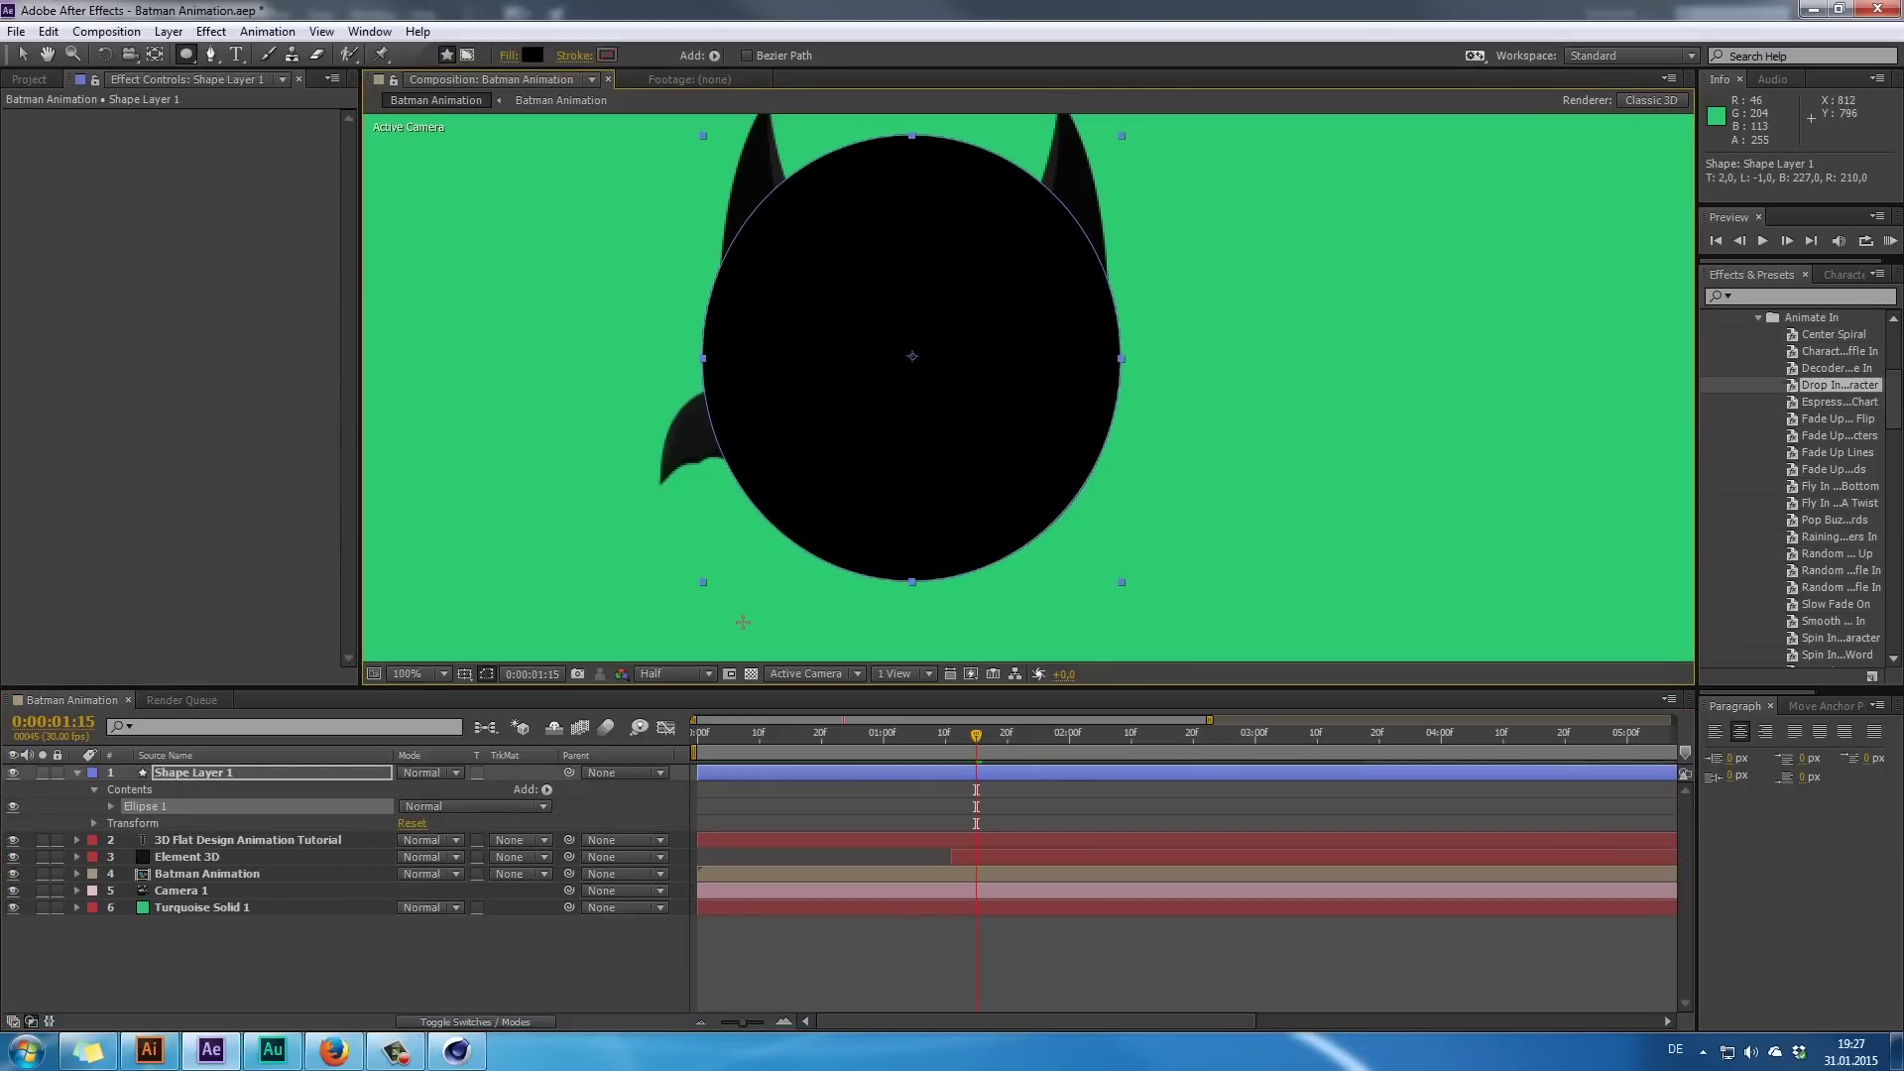
key(v)
- Rename the ellipse's shape layer as "Alpha Matte for Element 3D"
click(183, 773)
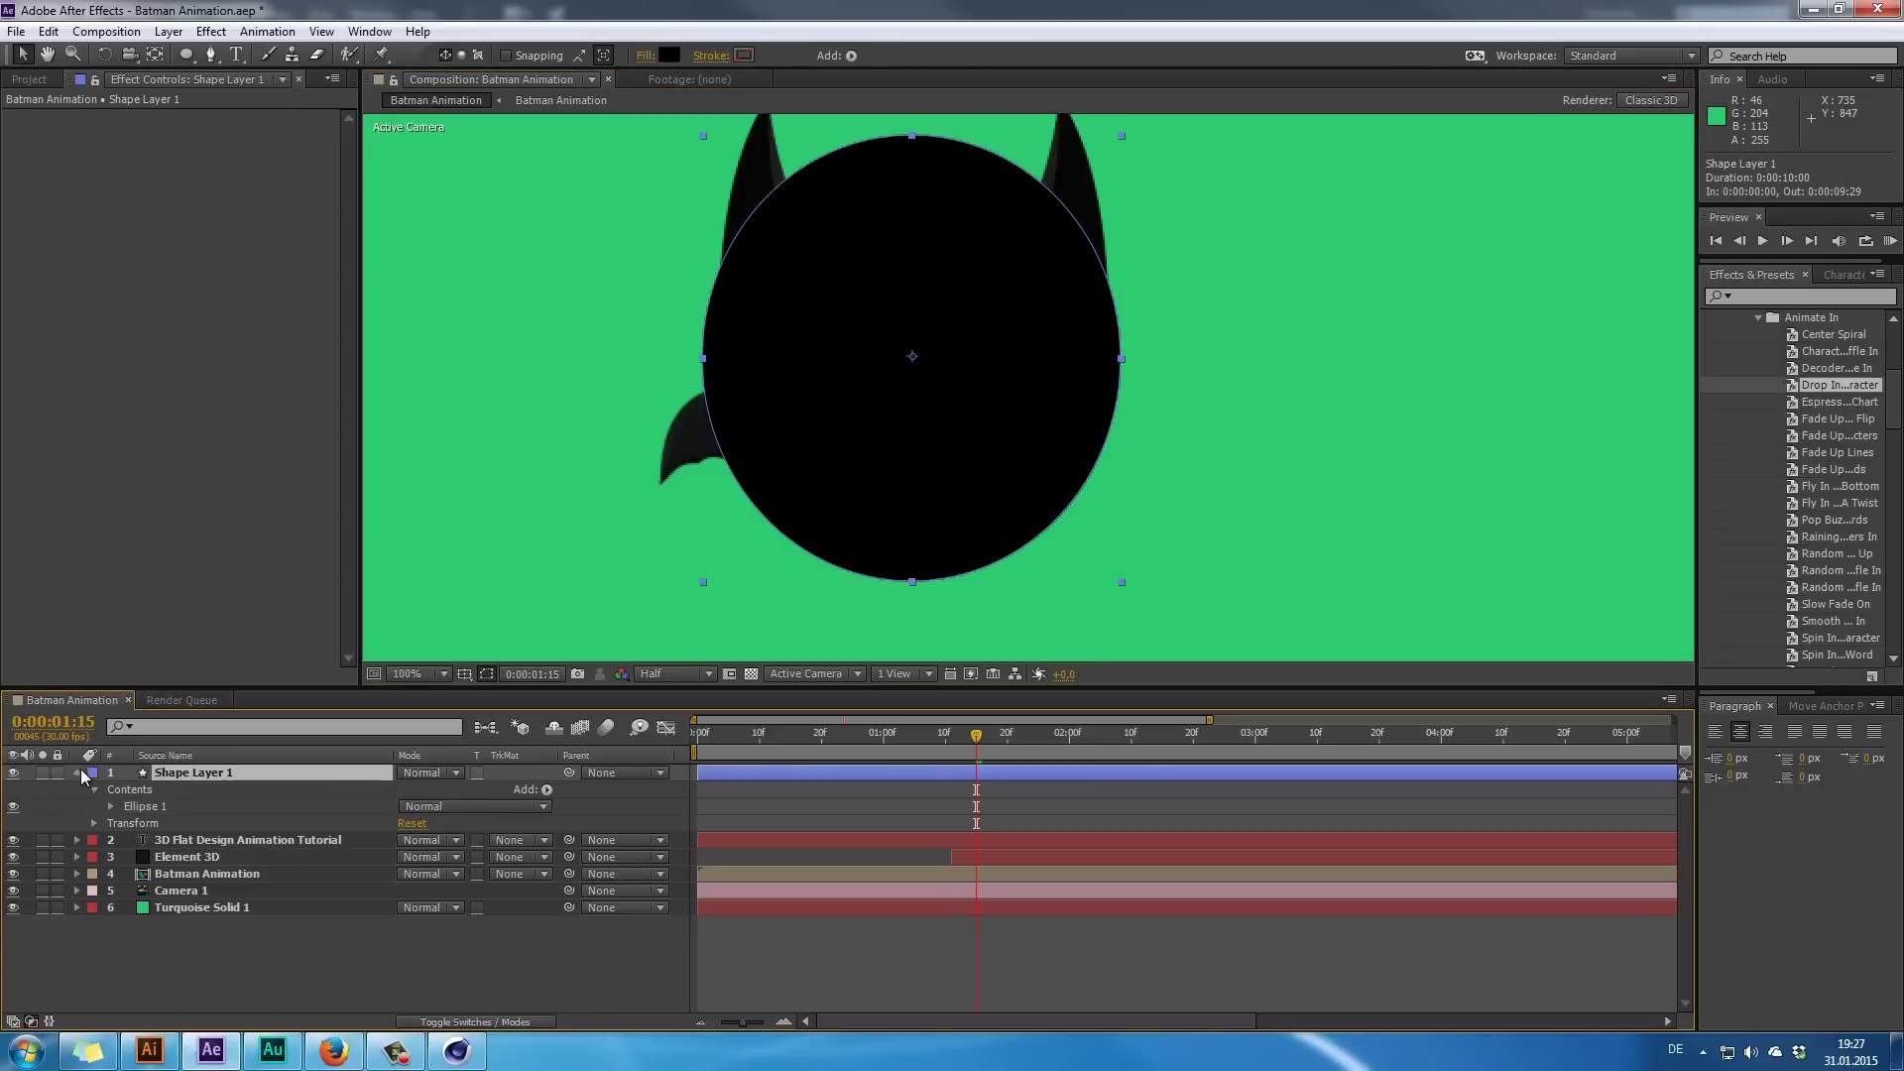
click(77, 772)
right_click(216, 774)
click(298, 1017)
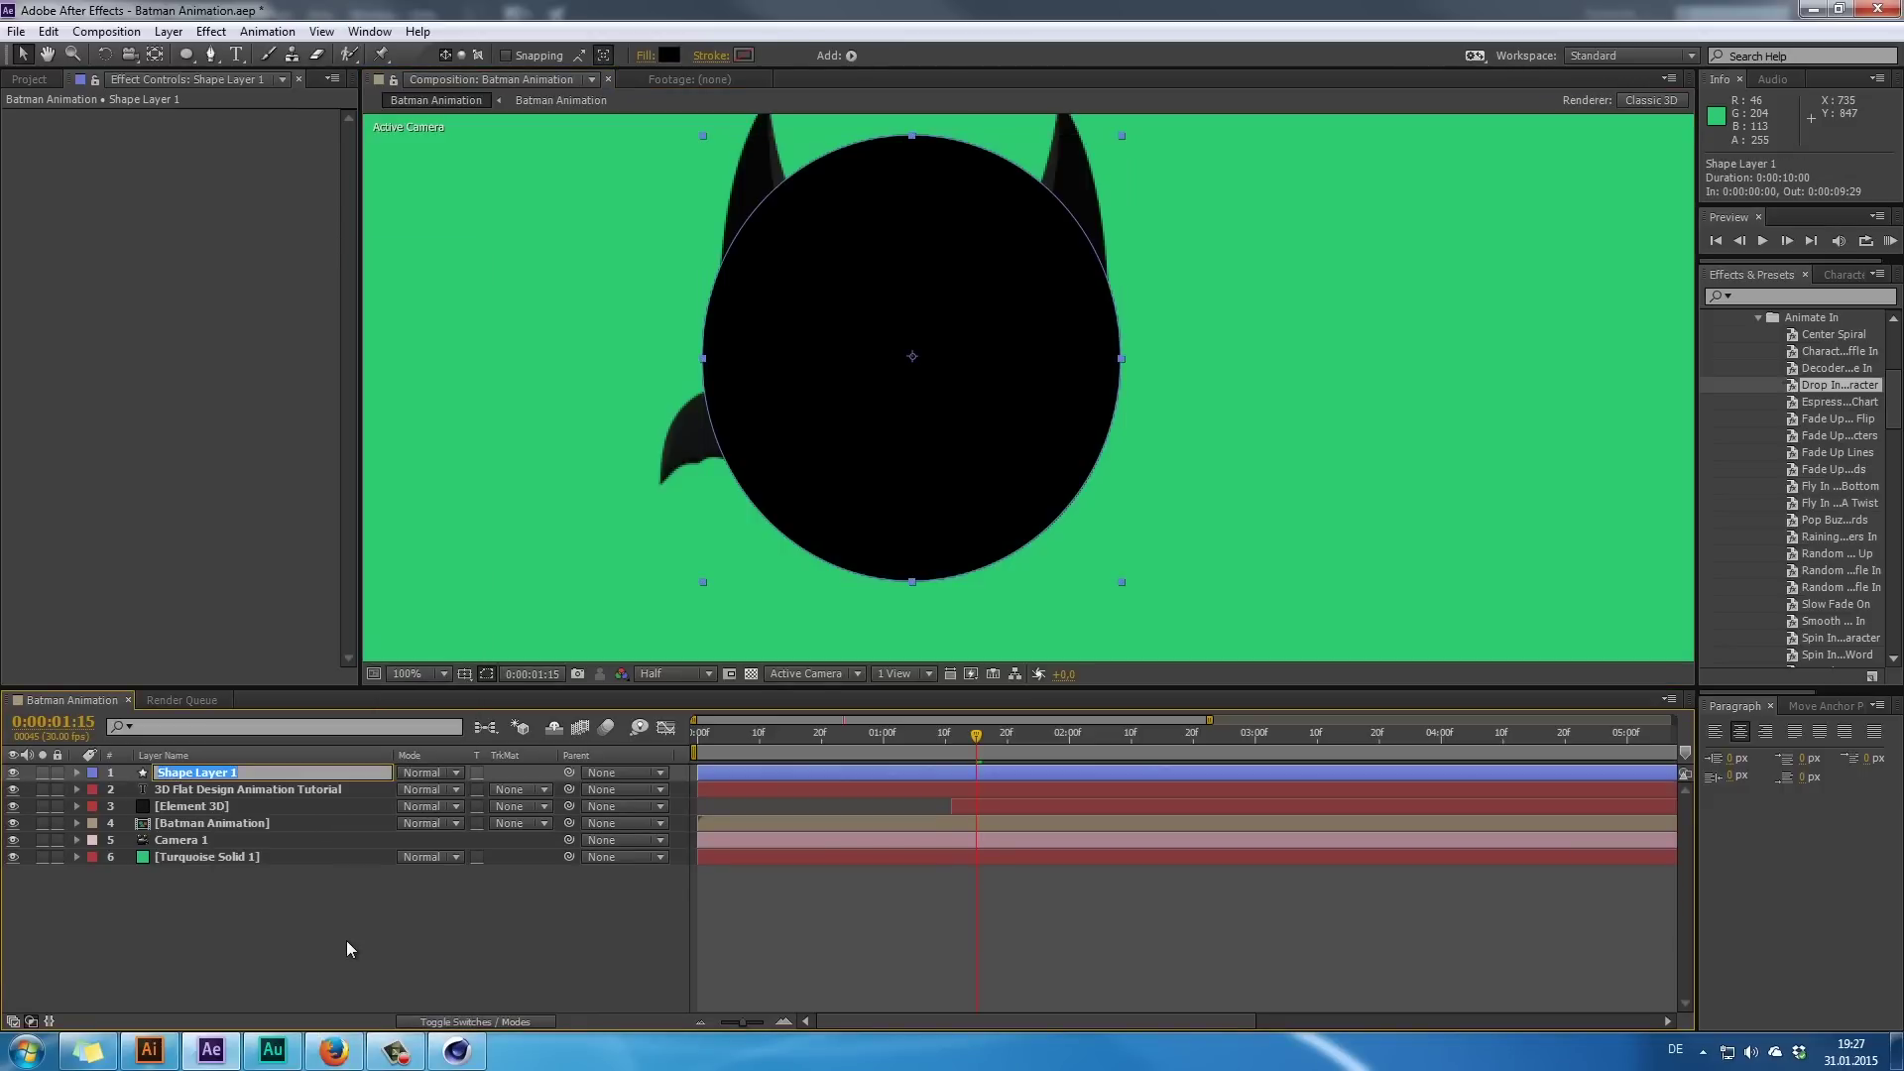
text(Alpha Matte for Element 3D)
key(Return)
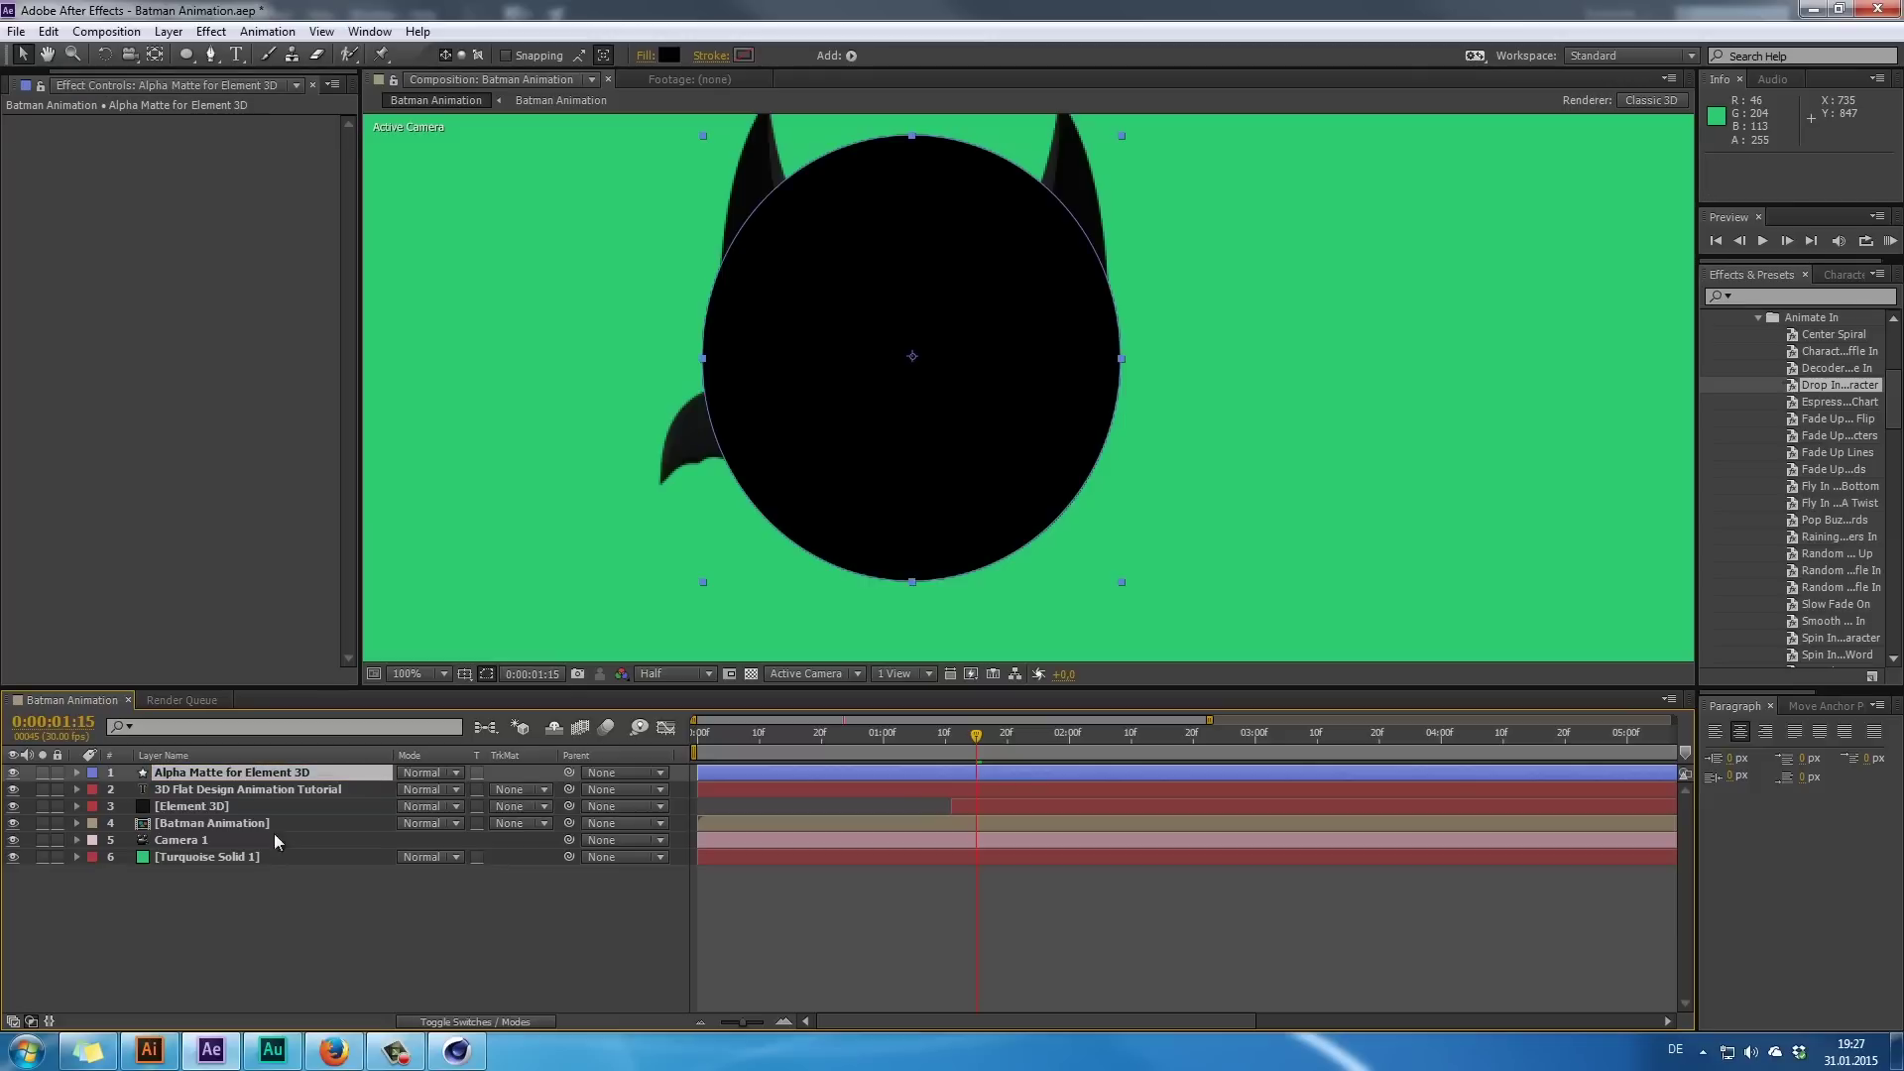
- Place the matte layer directly above Element 3D and set Element 3D's track matte to Alpha Inverted Matte
drag(230, 773, 281, 788)
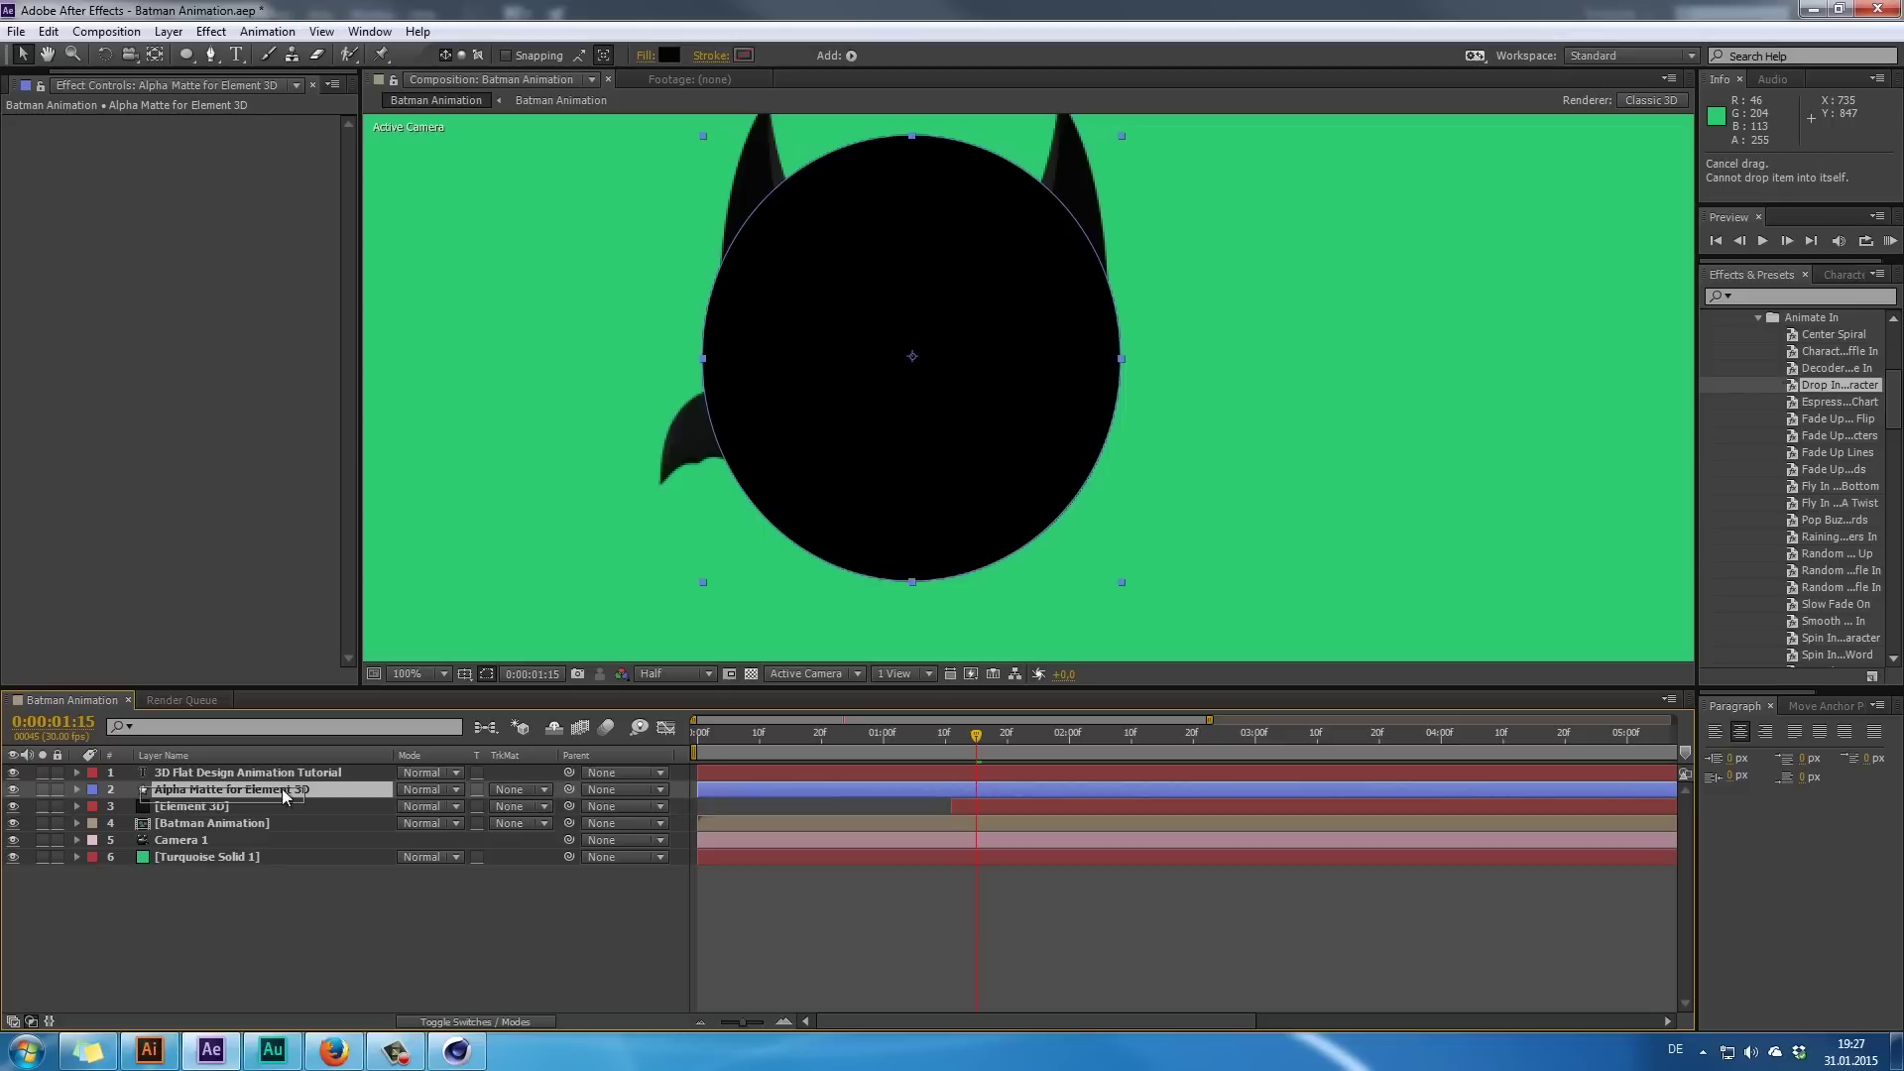
click(538, 813)
click(579, 857)
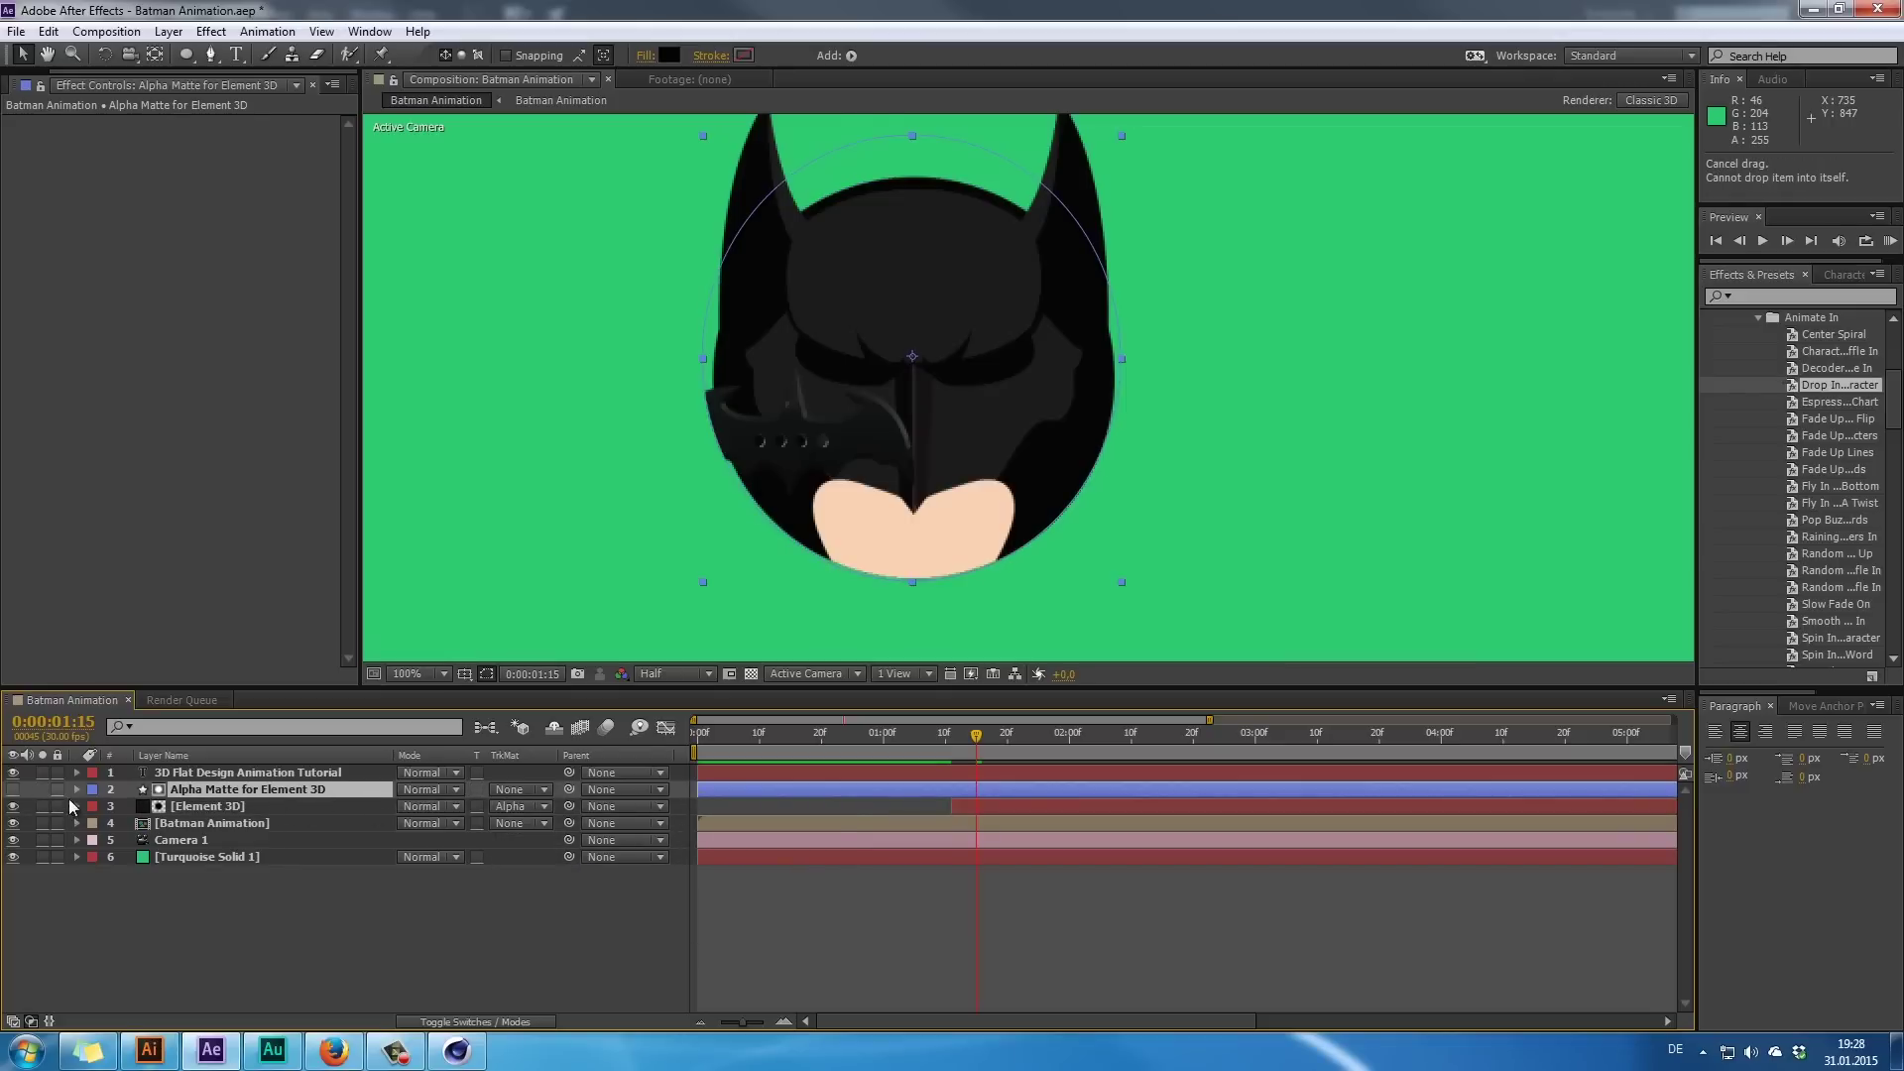
click(519, 806)
click(571, 881)
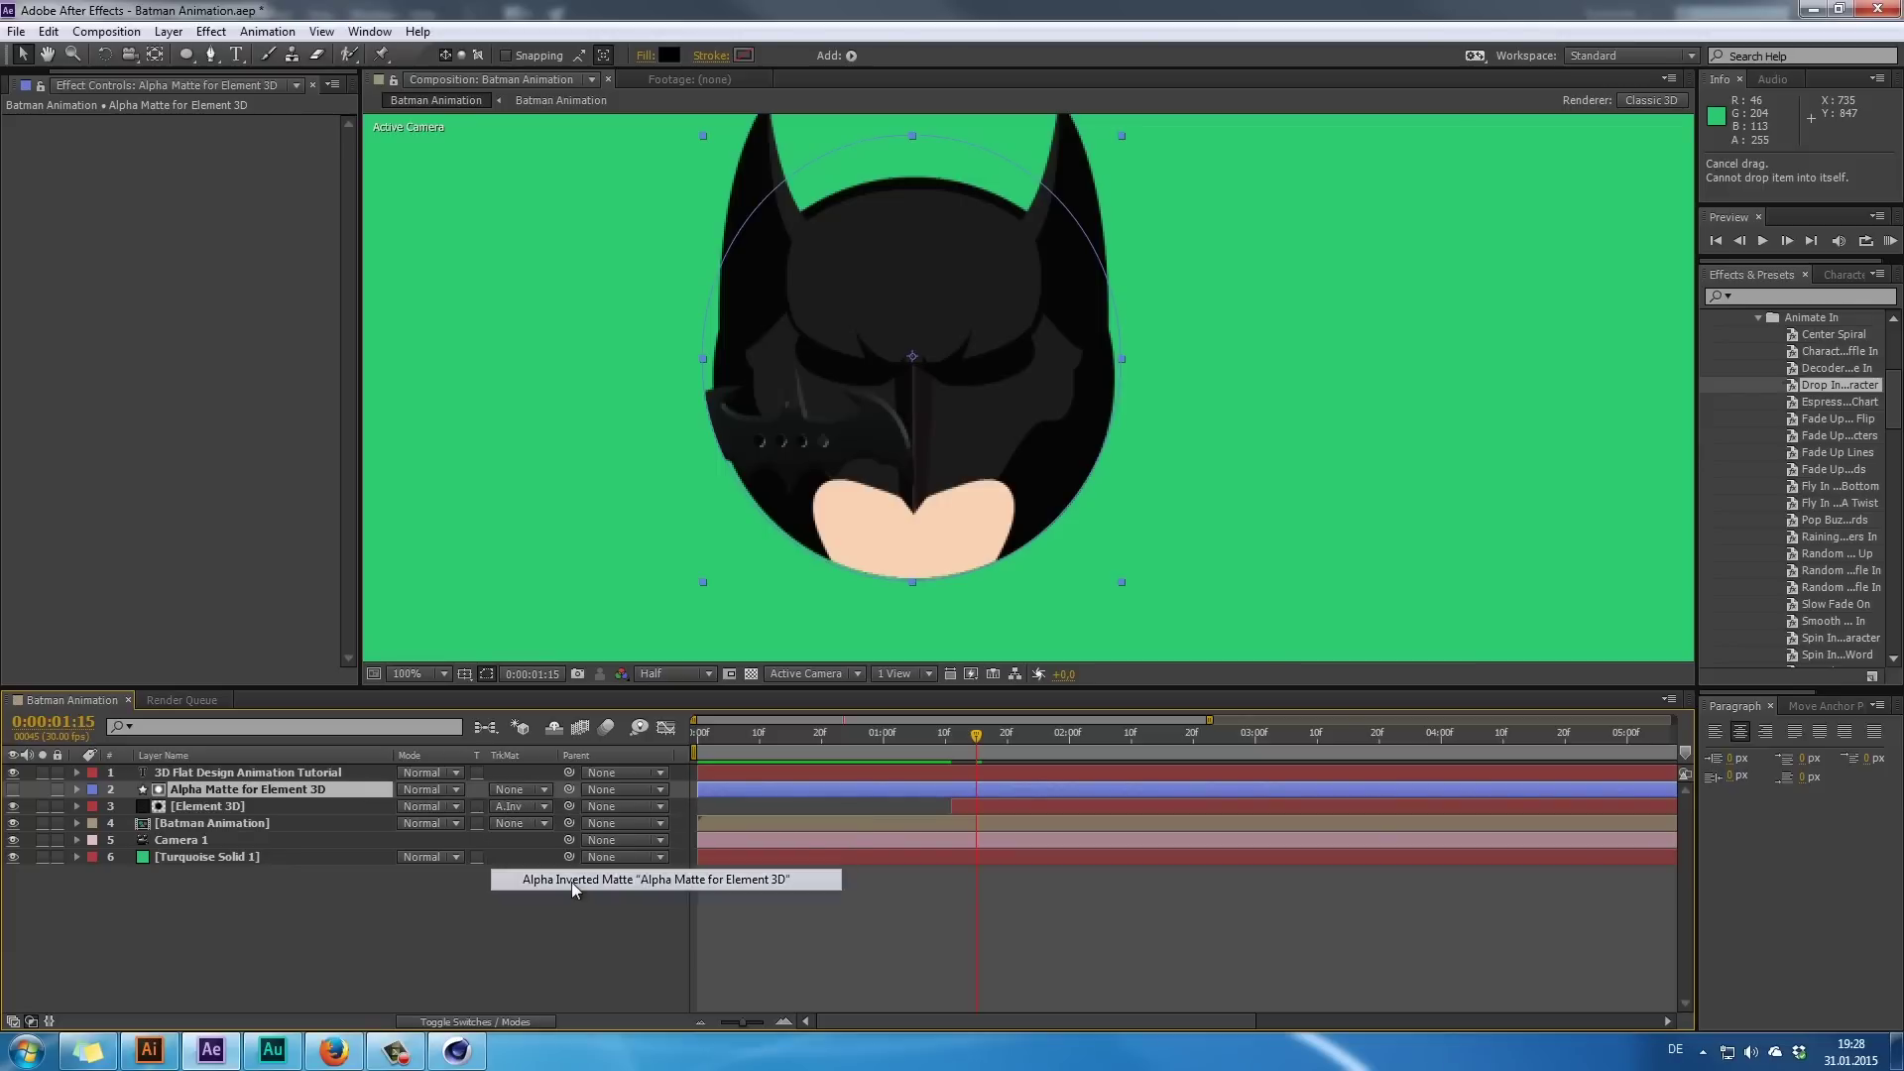
- Narrow the matte ellipse to a scale of 95%, 100% so its sides match the edges of the Batman head
key(period)
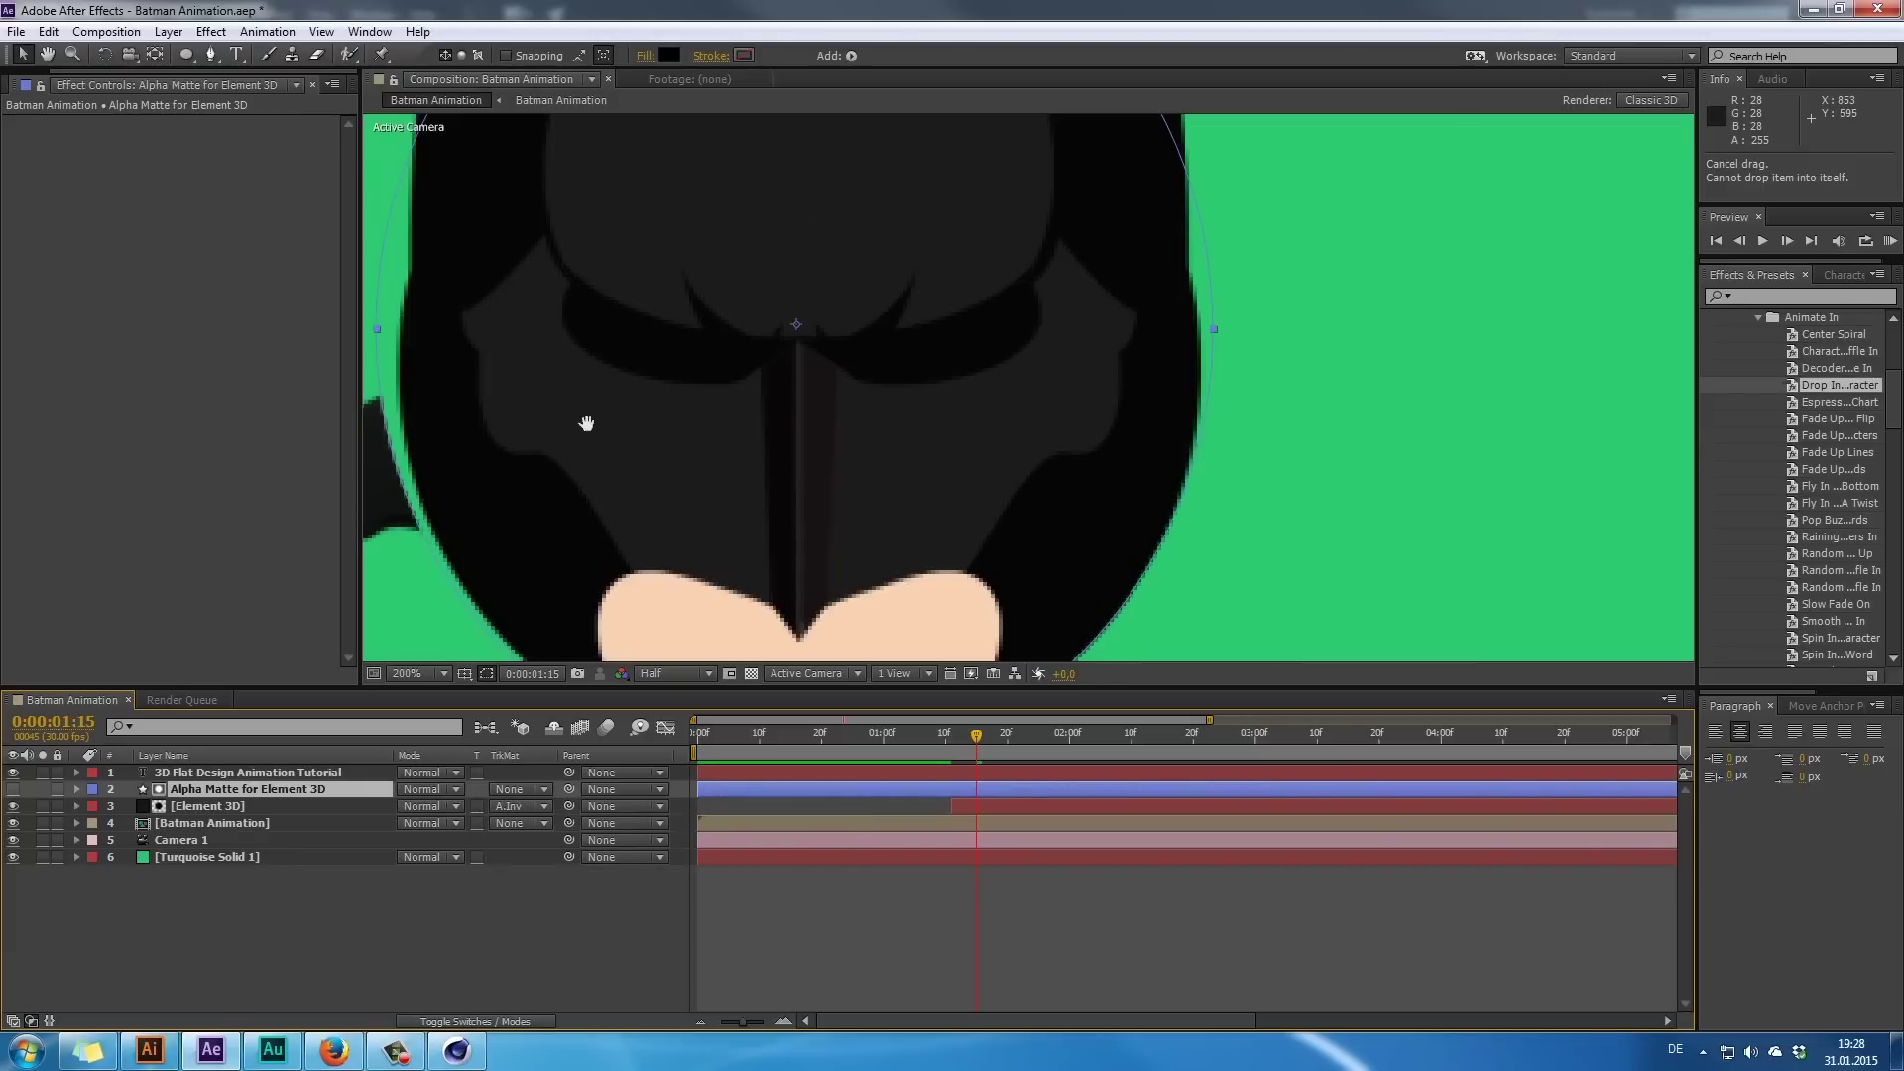
drag(586, 423, 855, 371)
scroll(654, 391, up, 1)
drag(662, 401, 1159, 503)
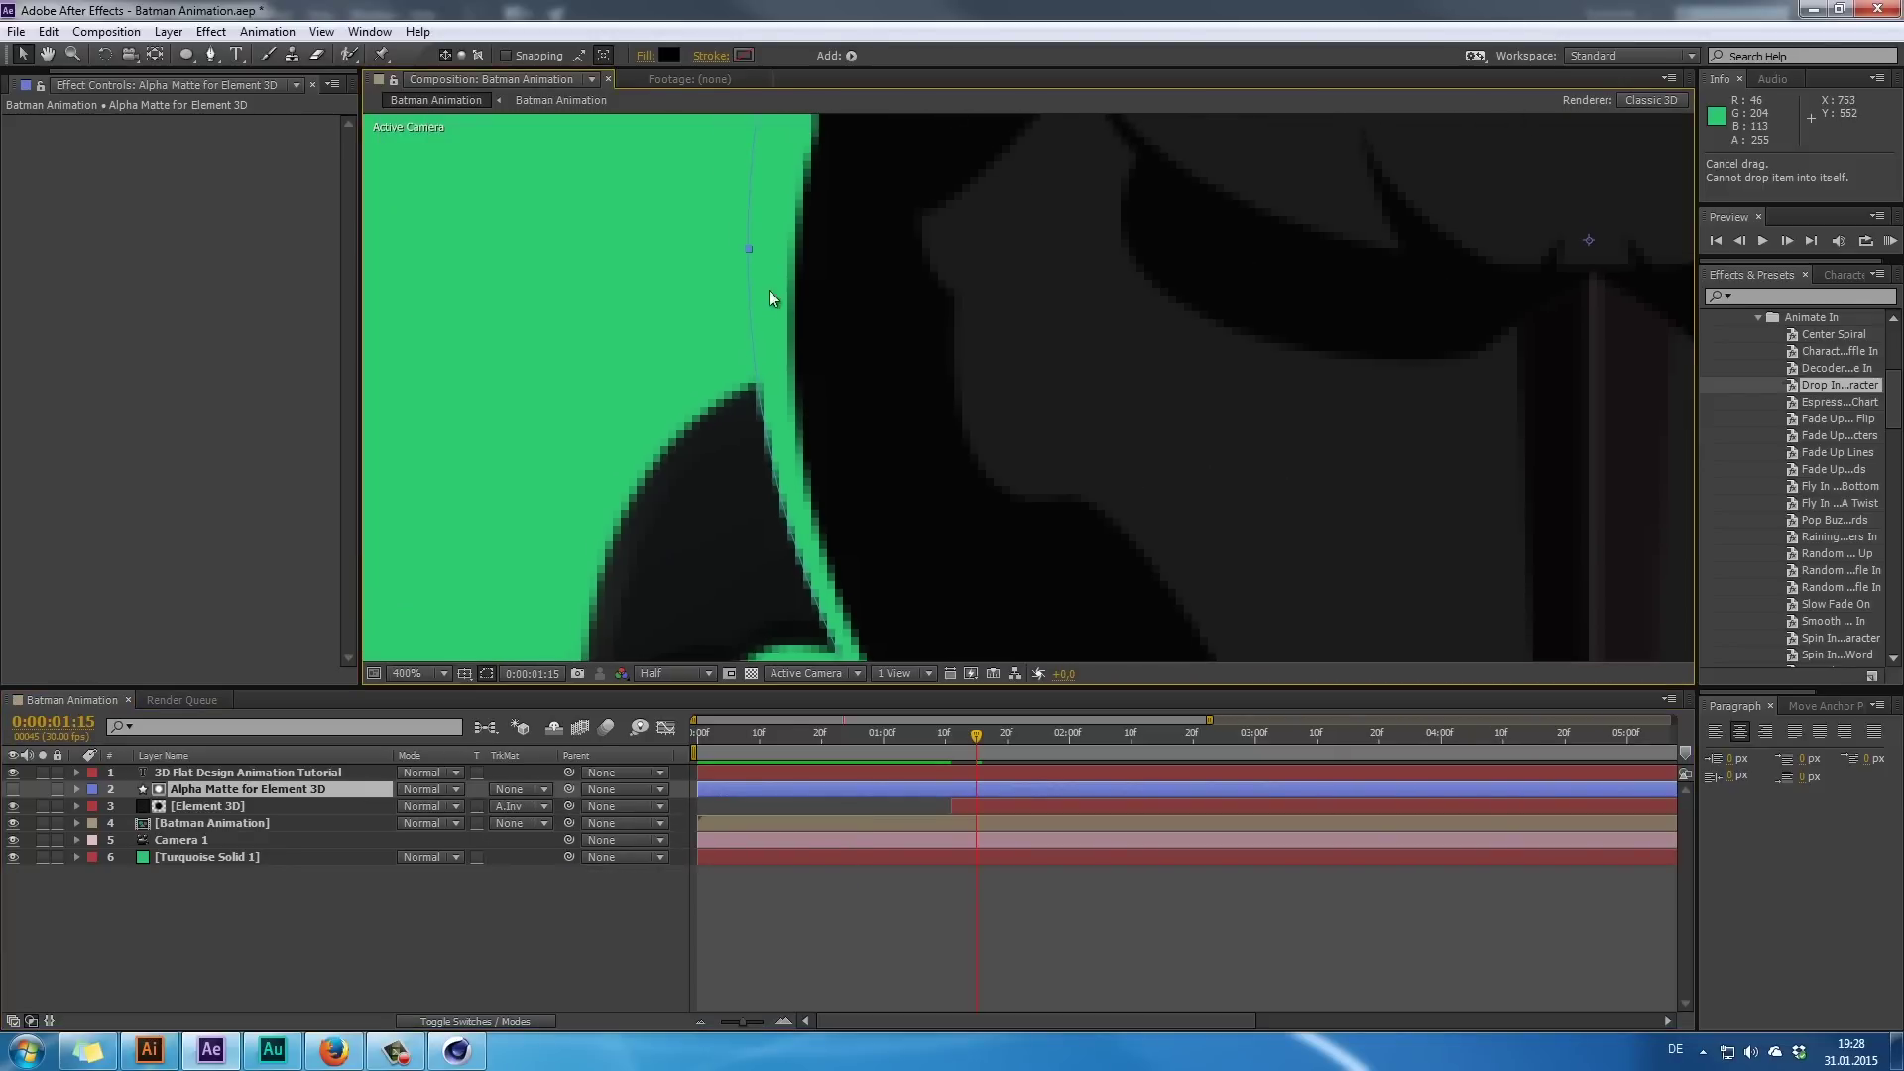
drag(751, 248, 793, 246)
key(comma)
scroll(1081, 426, down, 1)
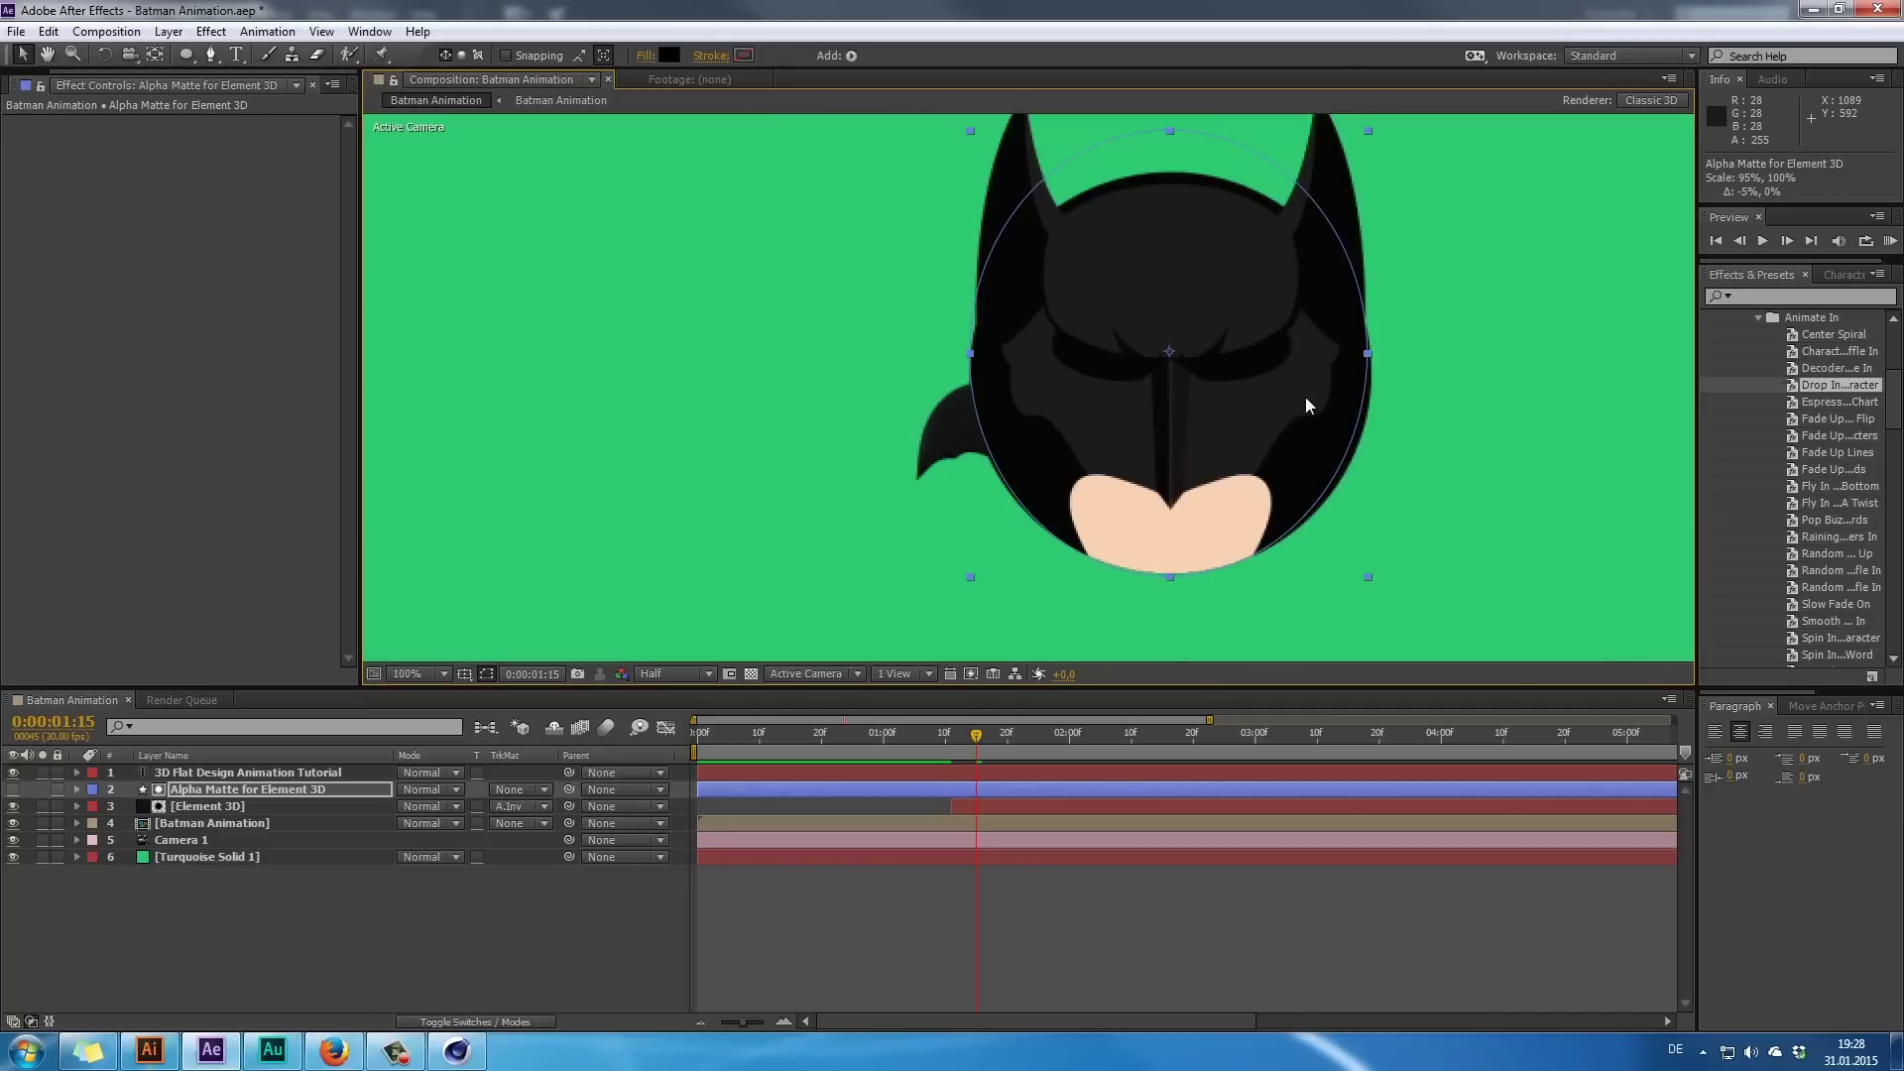
drag(1285, 384, 1184, 383)
scroll(1190, 417, down, 1)
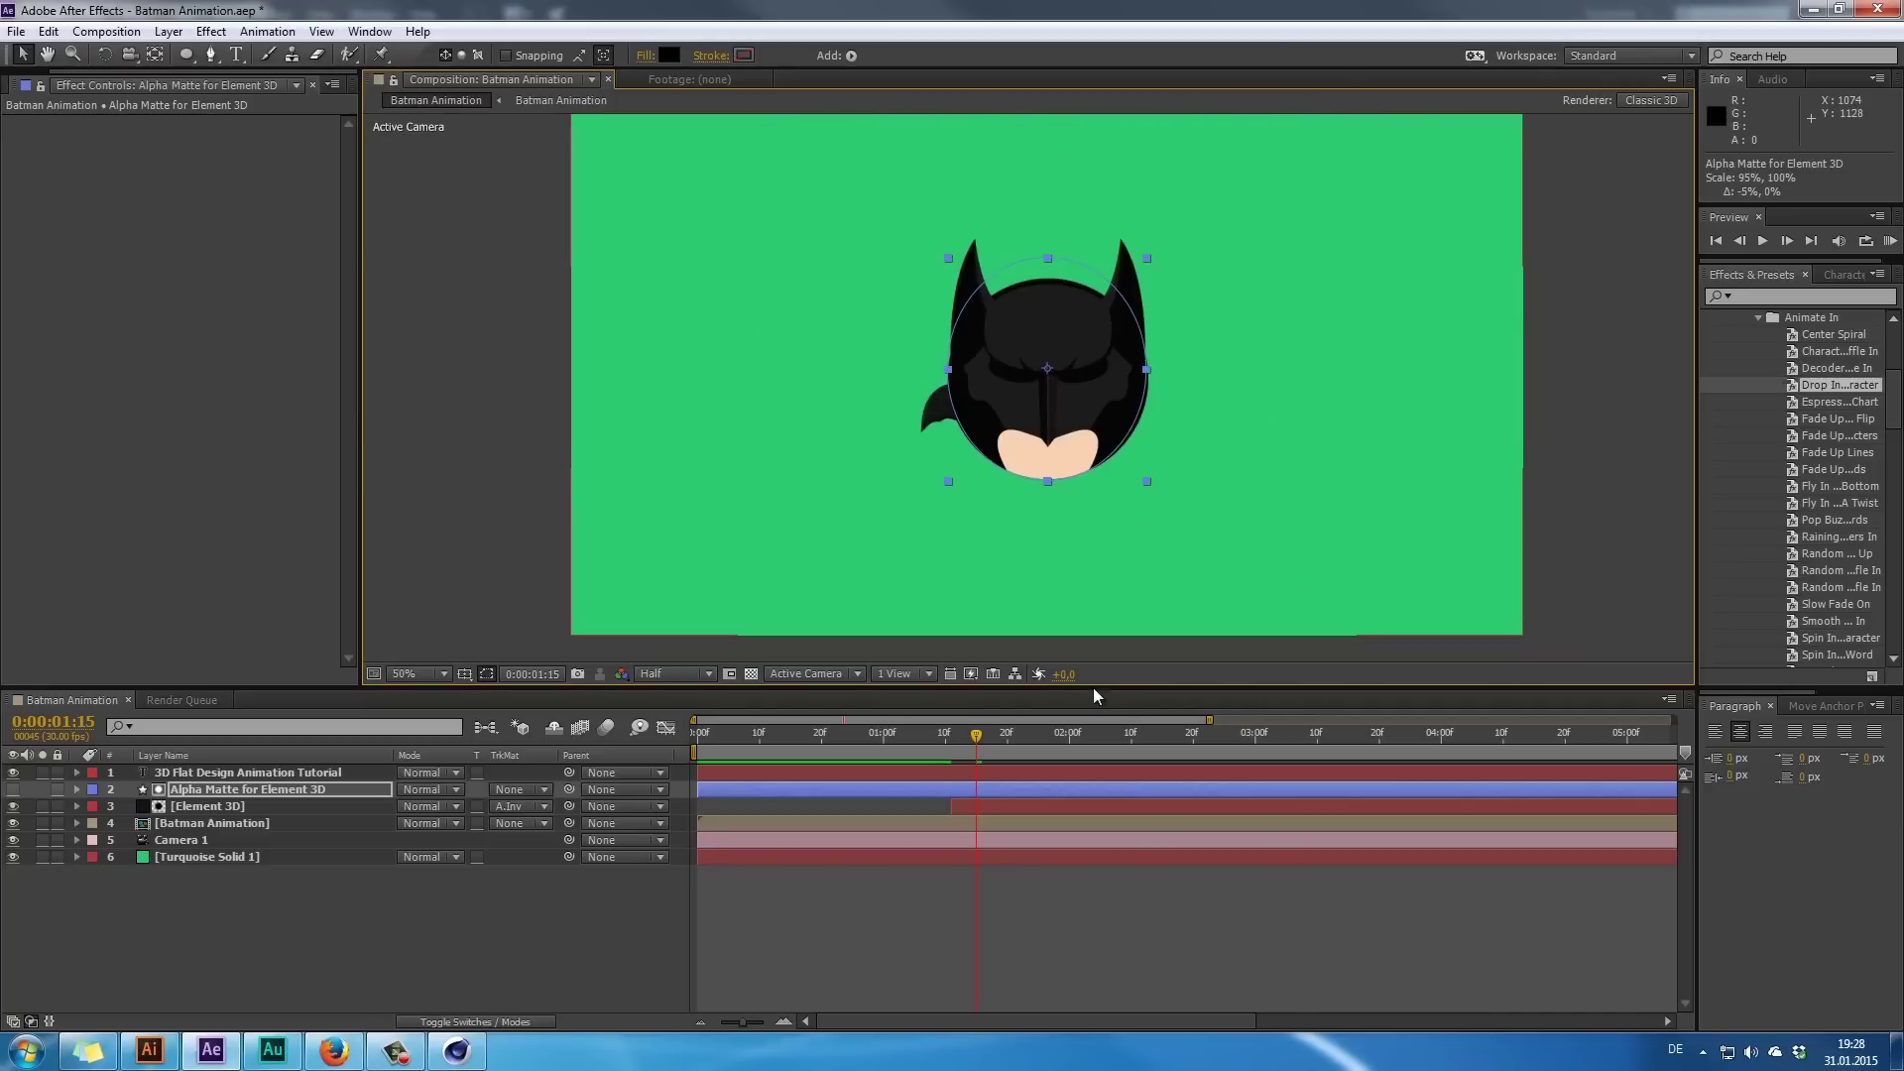
- Check the matte's effect up to 0:00:03:12, show the full 10-second timeline, and trim the matte layer's end to 0:00:02:12
click(1051, 918)
drag(970, 733, 1329, 818)
click(223, 786)
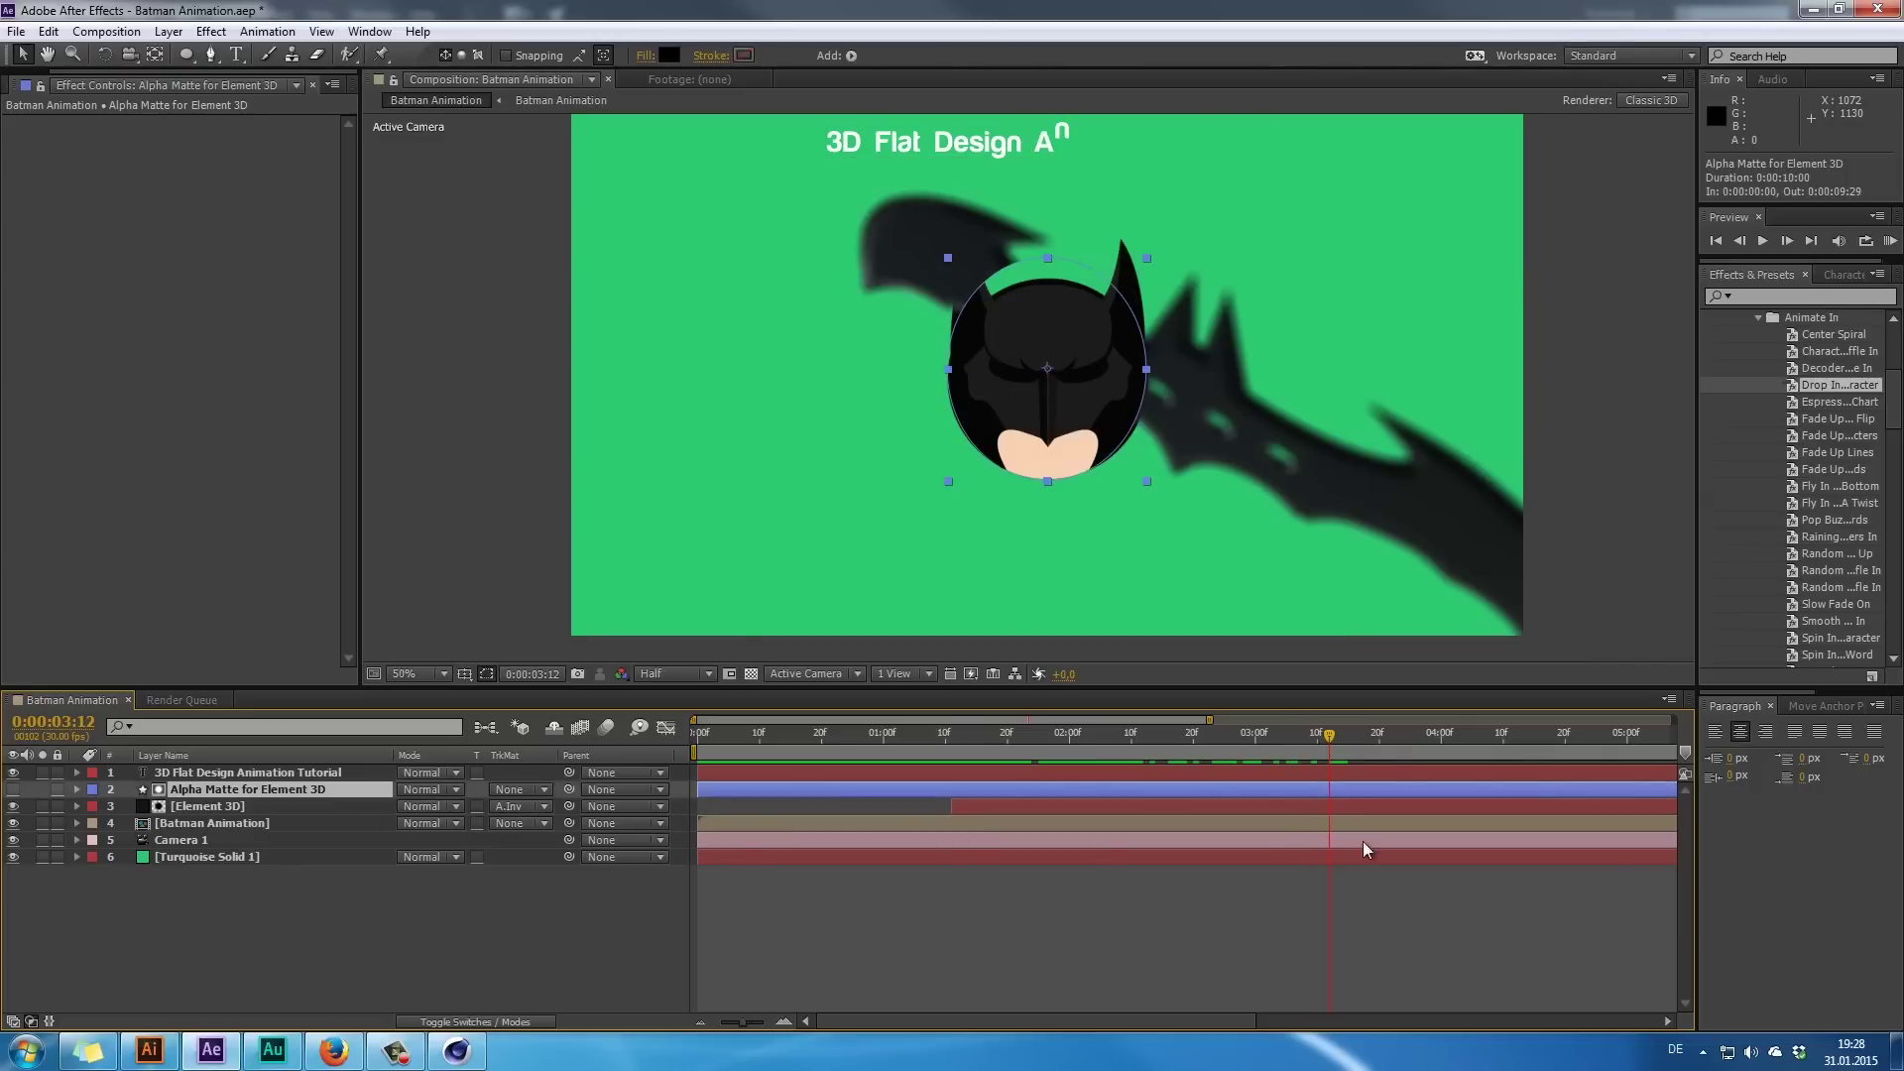
drag(1208, 721, 1792, 766)
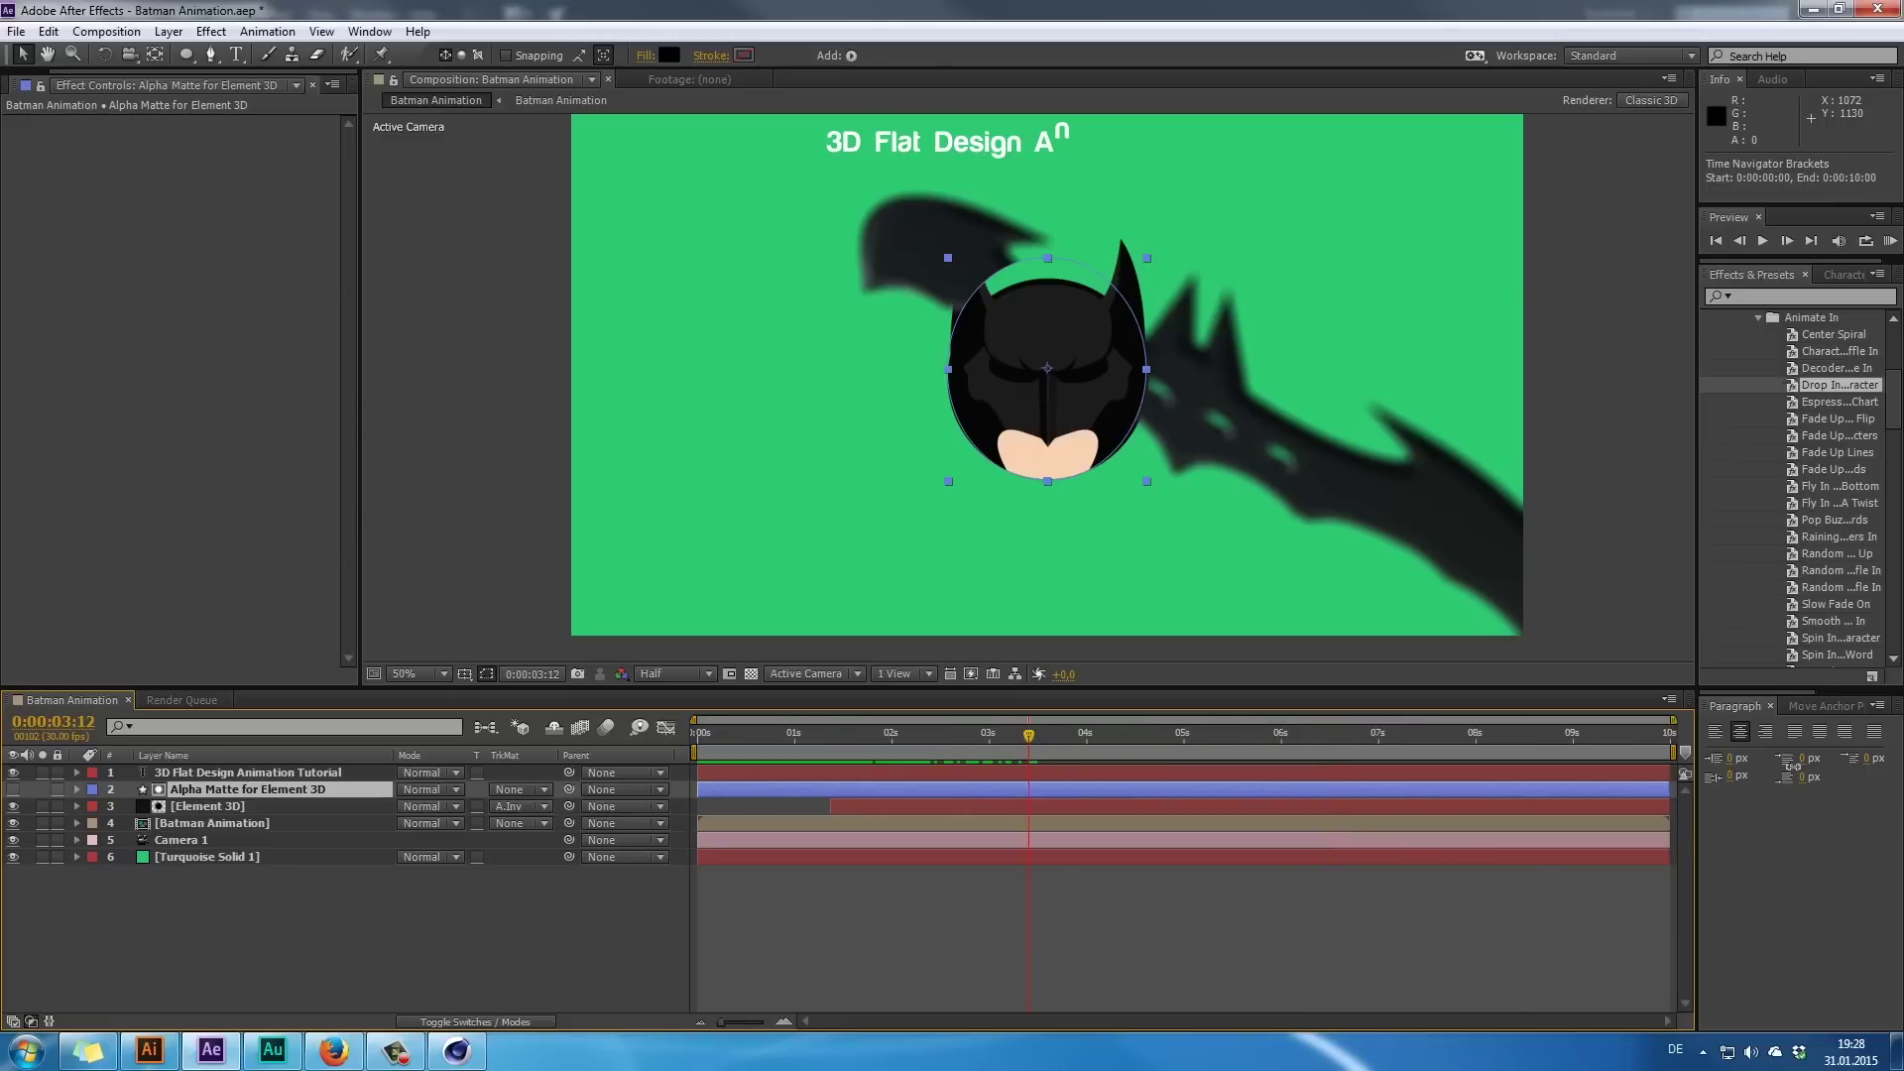
drag(1666, 788, 1087, 820)
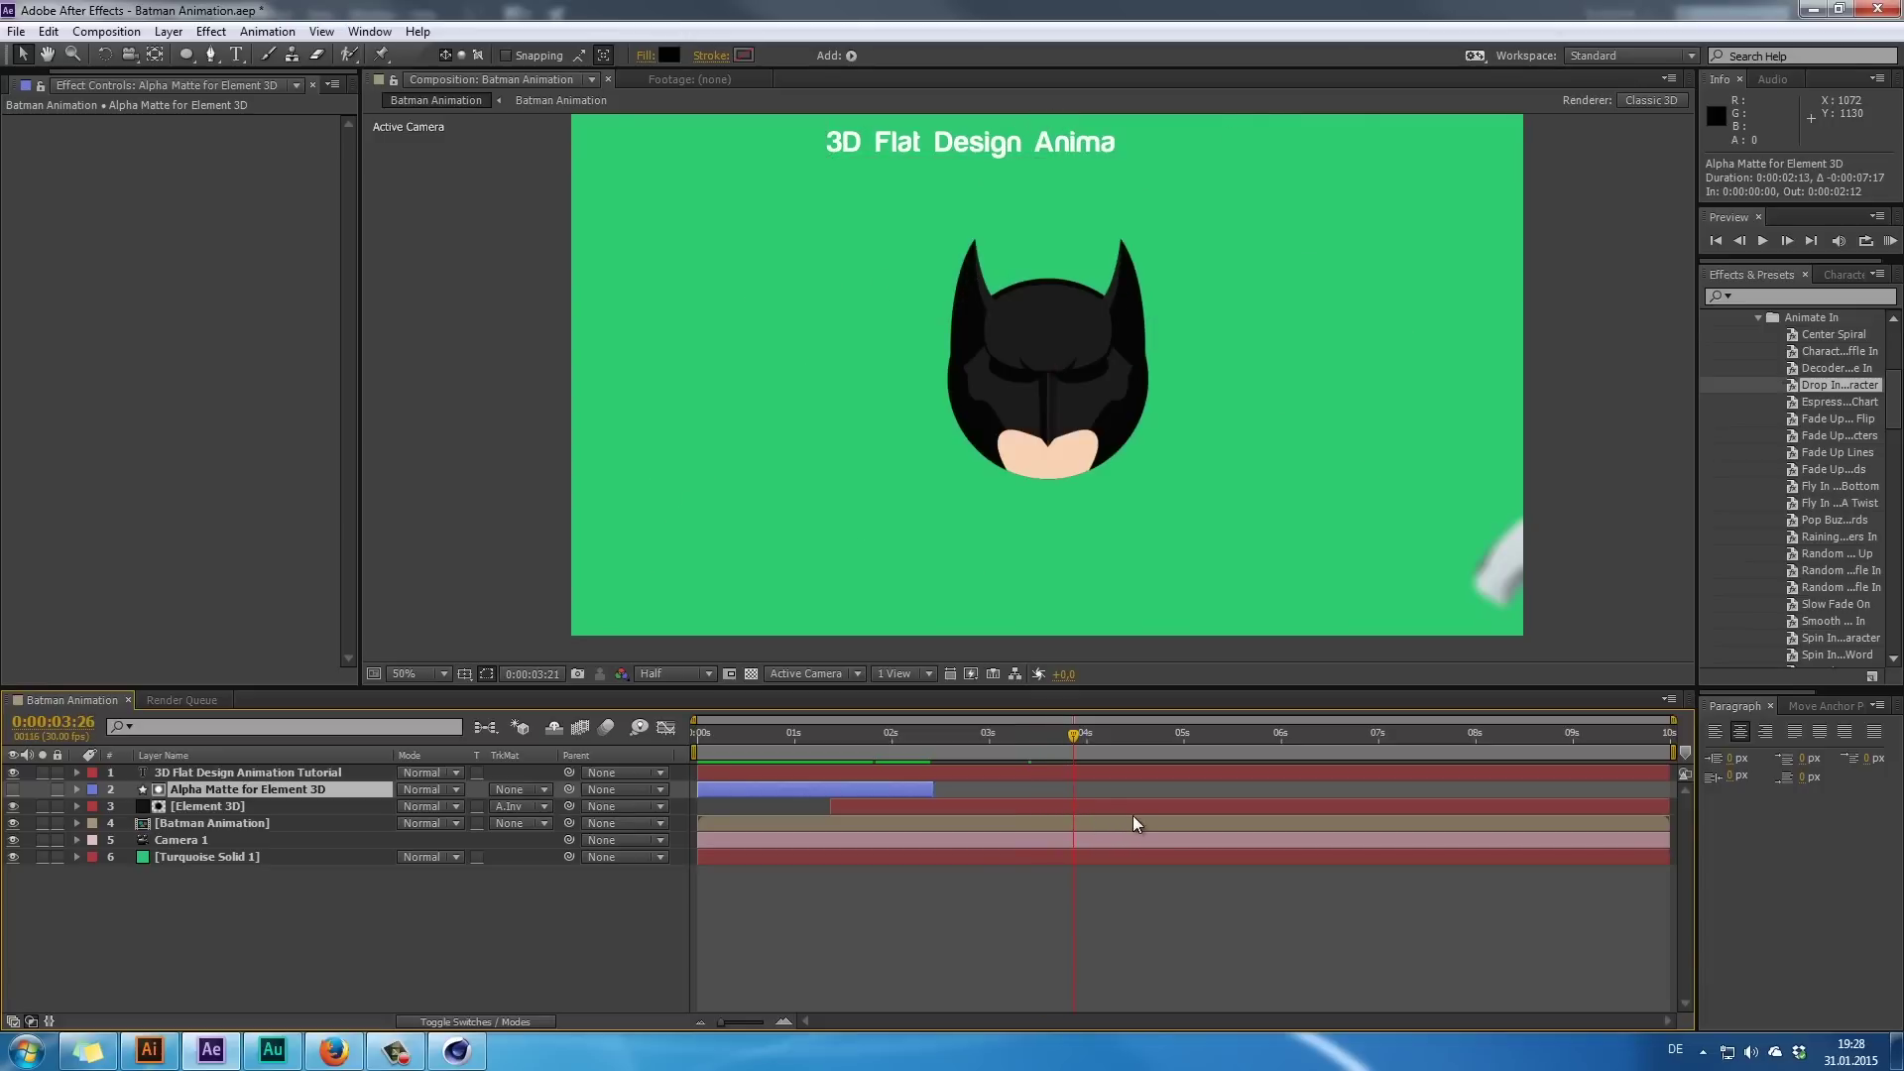
- Play a RAM preview of the whole composition and select the Element 3D layer
key(KP_0)
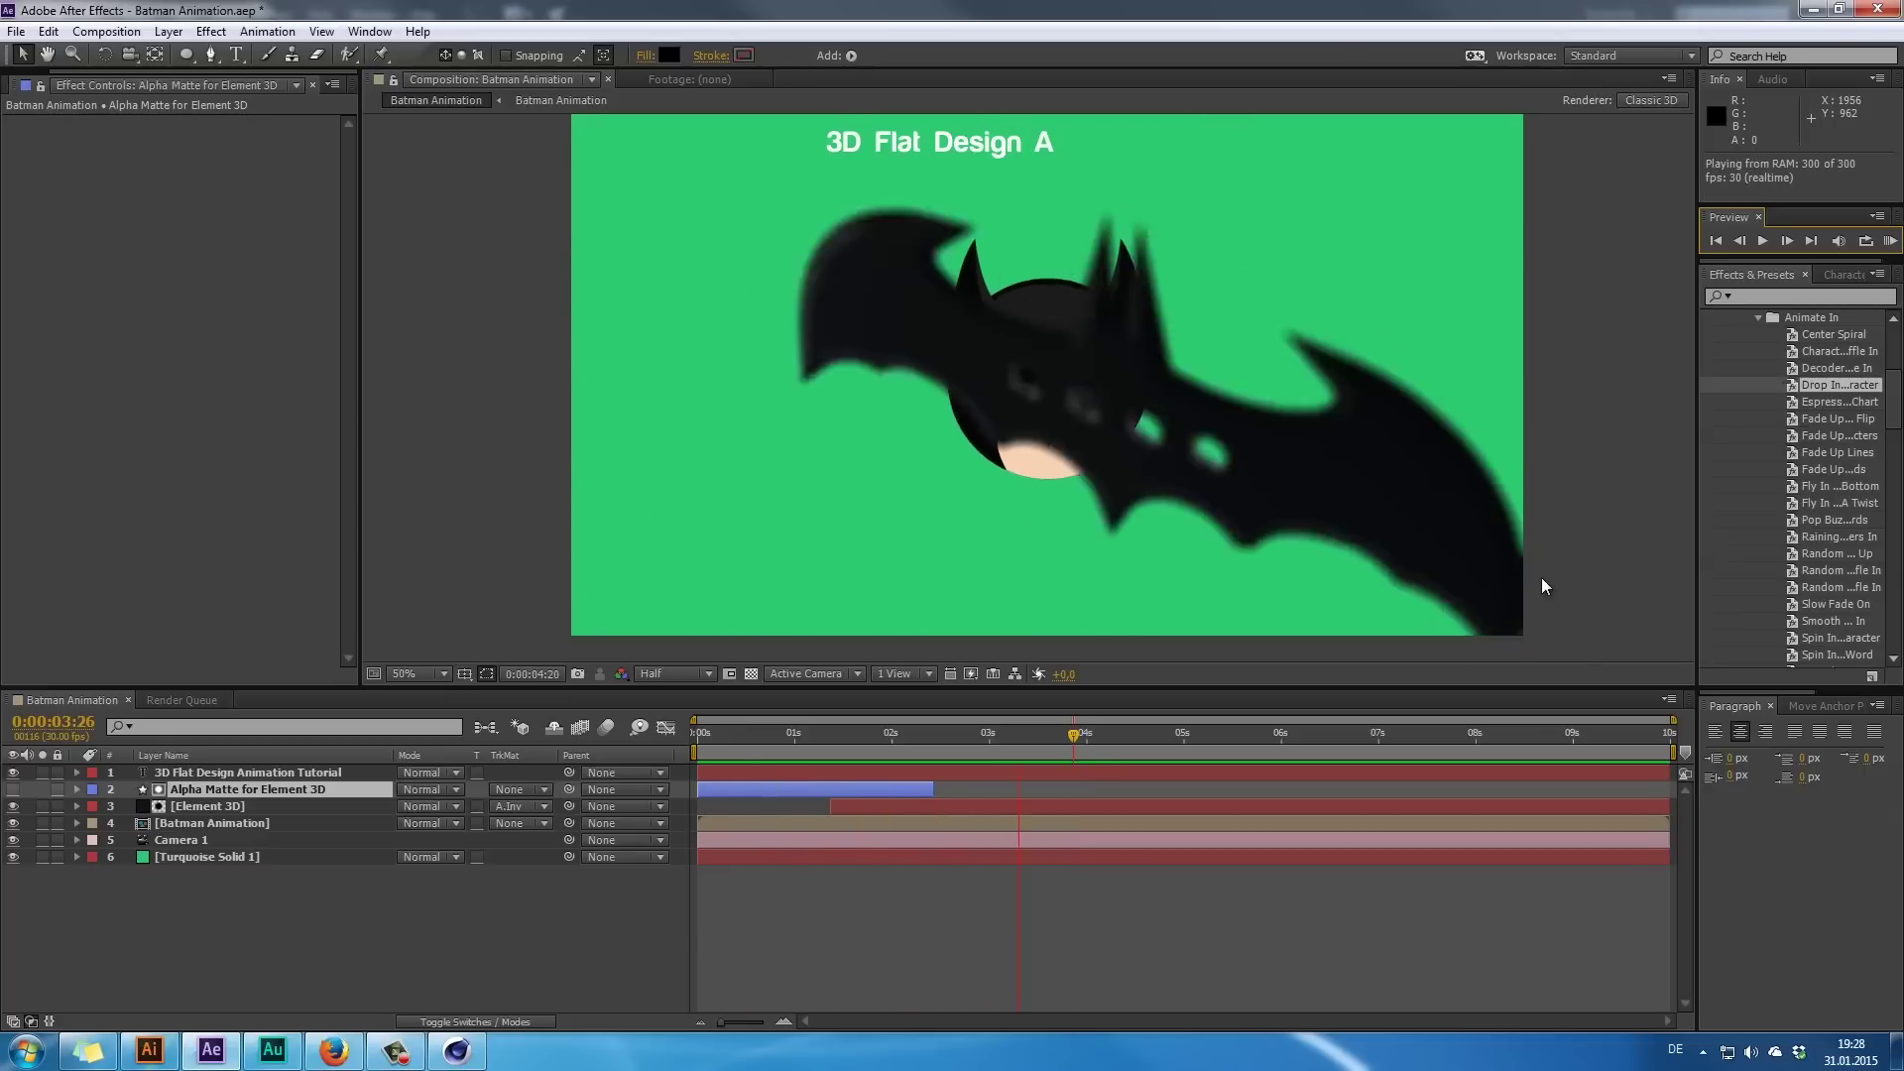
key(space)
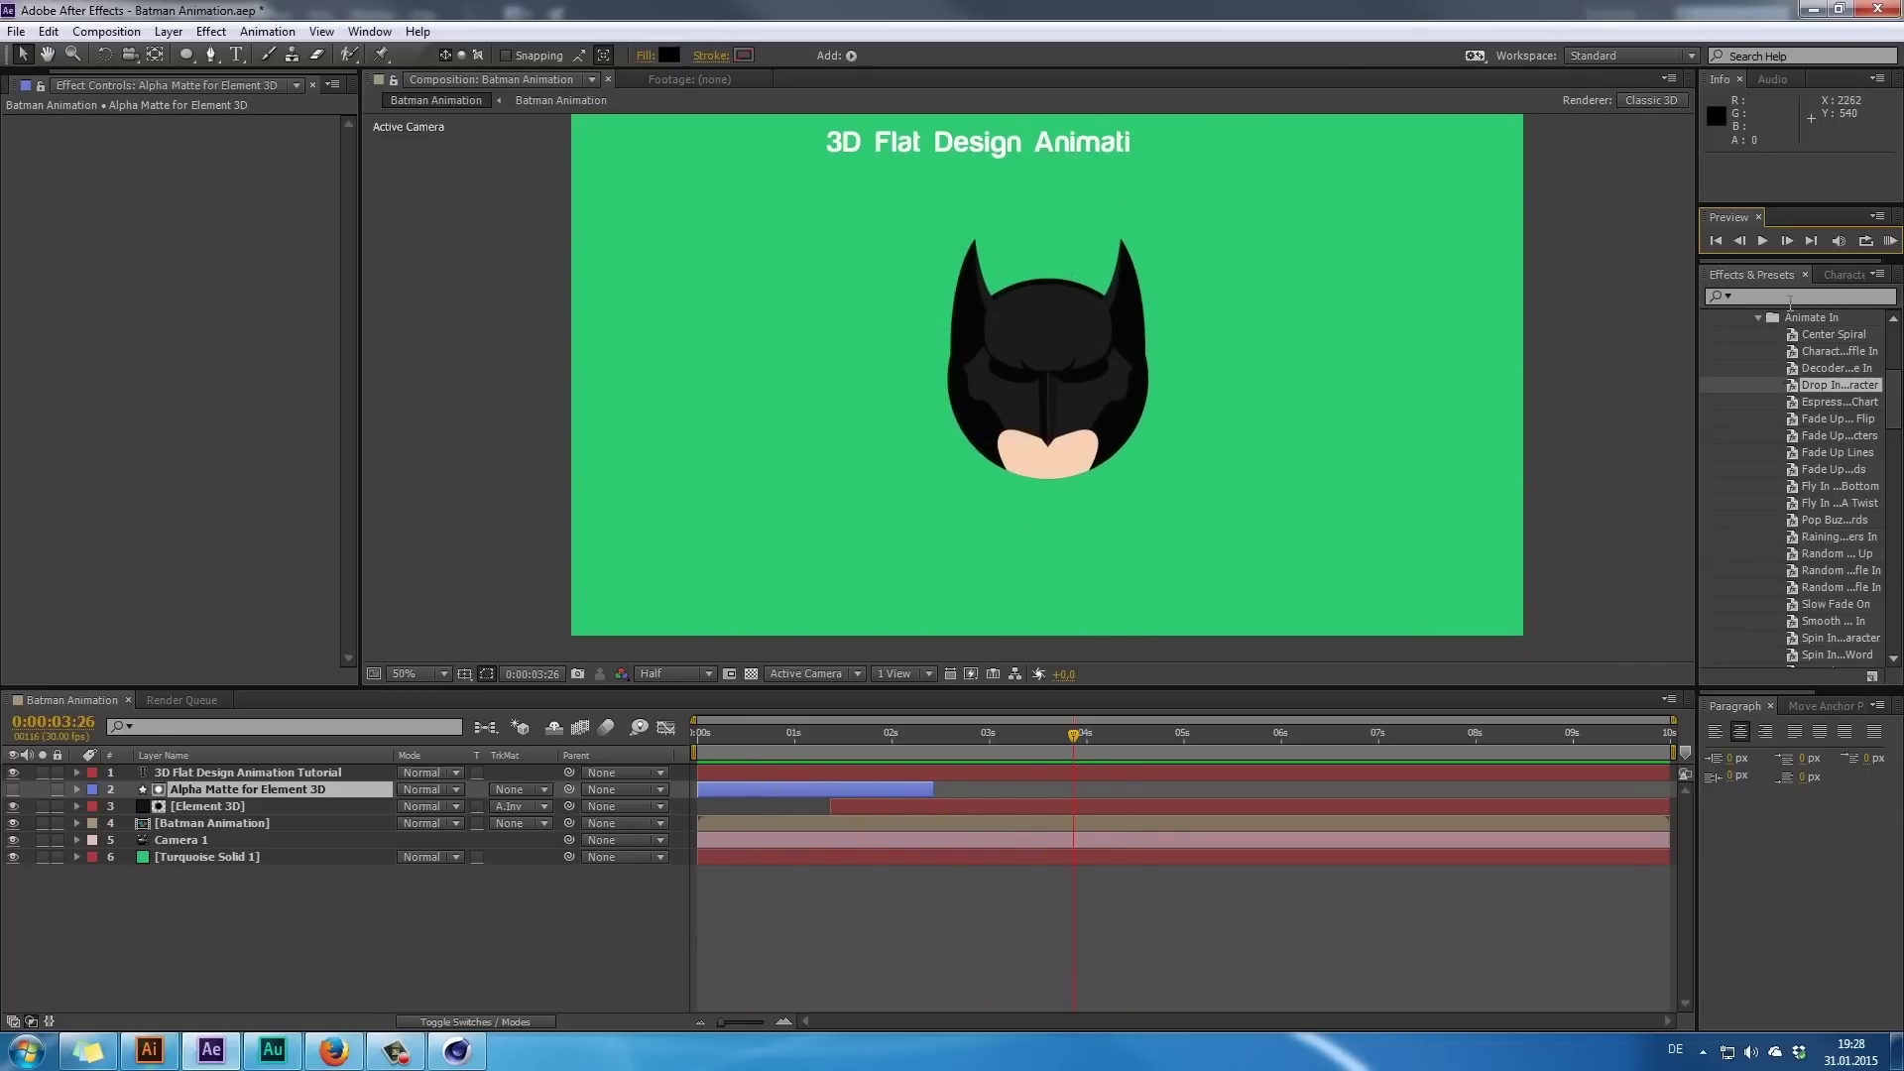
click(210, 806)
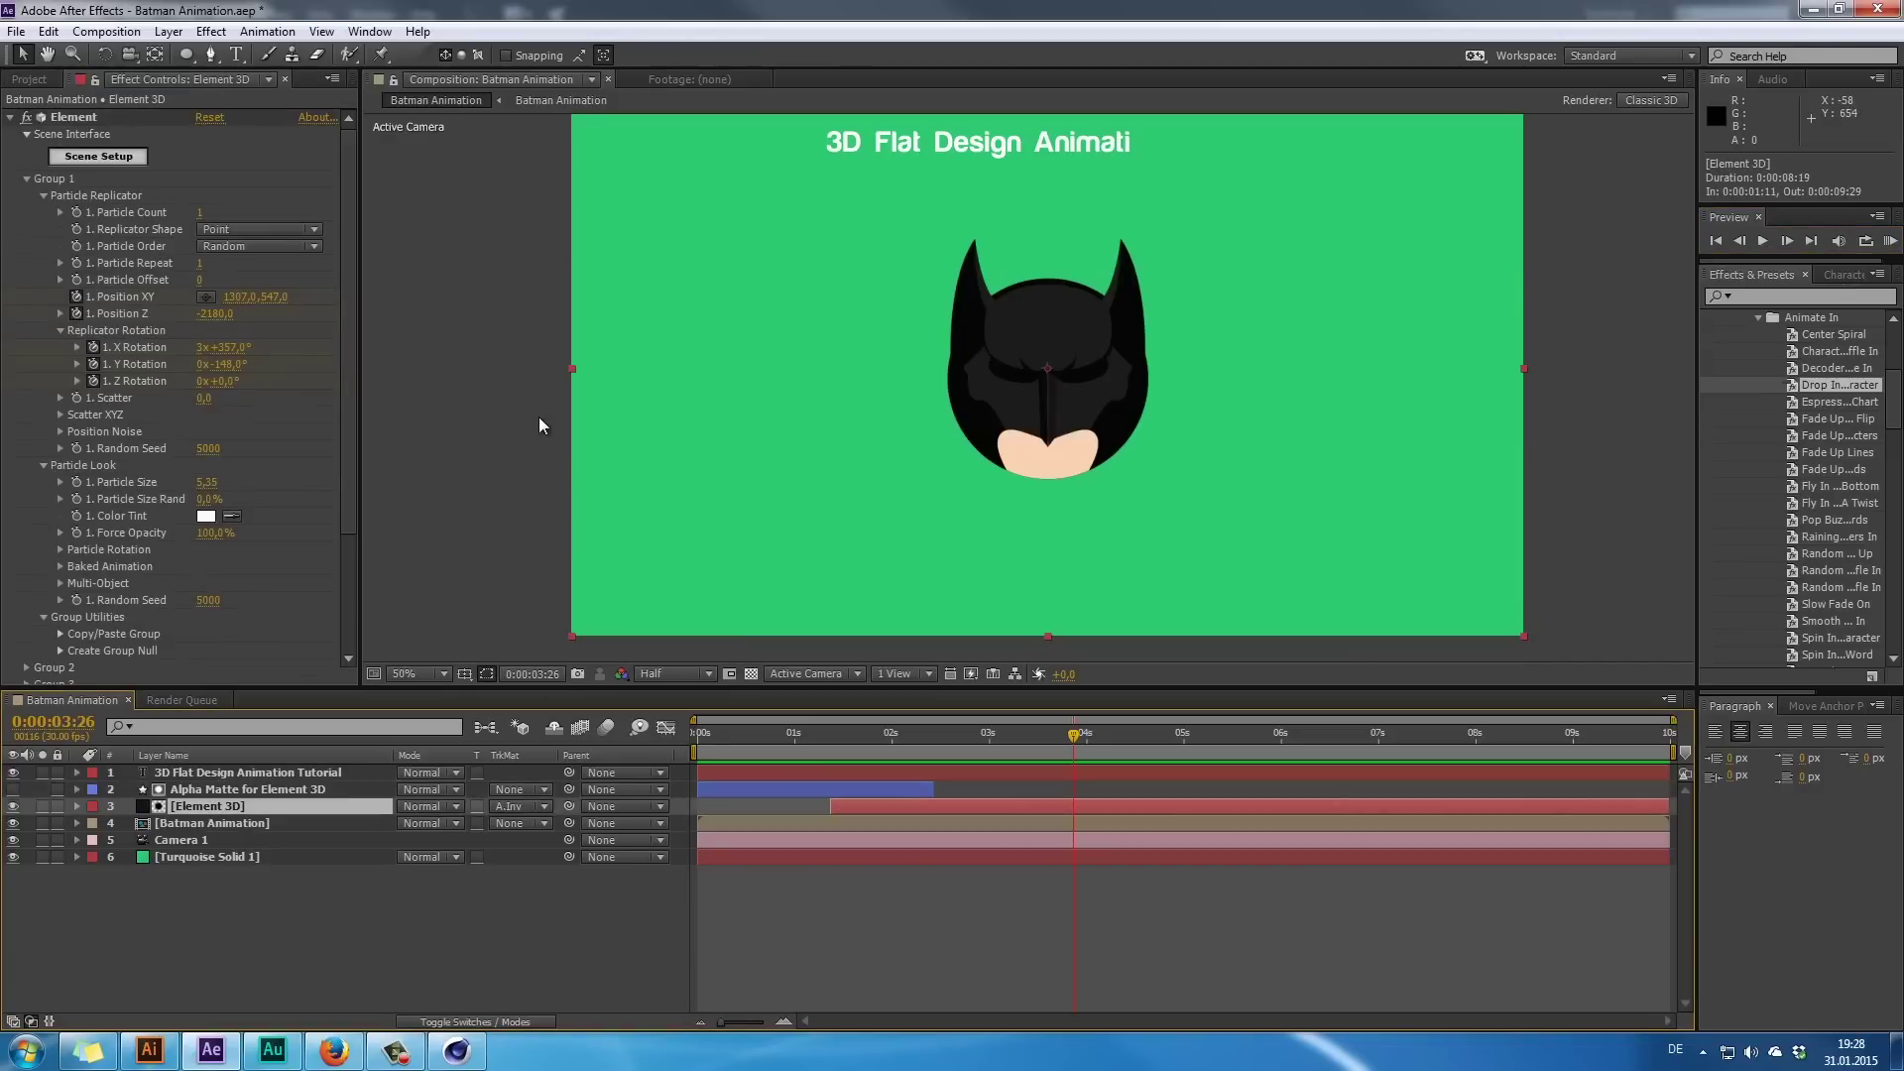
- Apply Brightness & Contrast to the Element 3D layer with brightness -42 and contrast 31, and check the darkened batarang around 0:00:03:08
drag(857, 734, 982, 783)
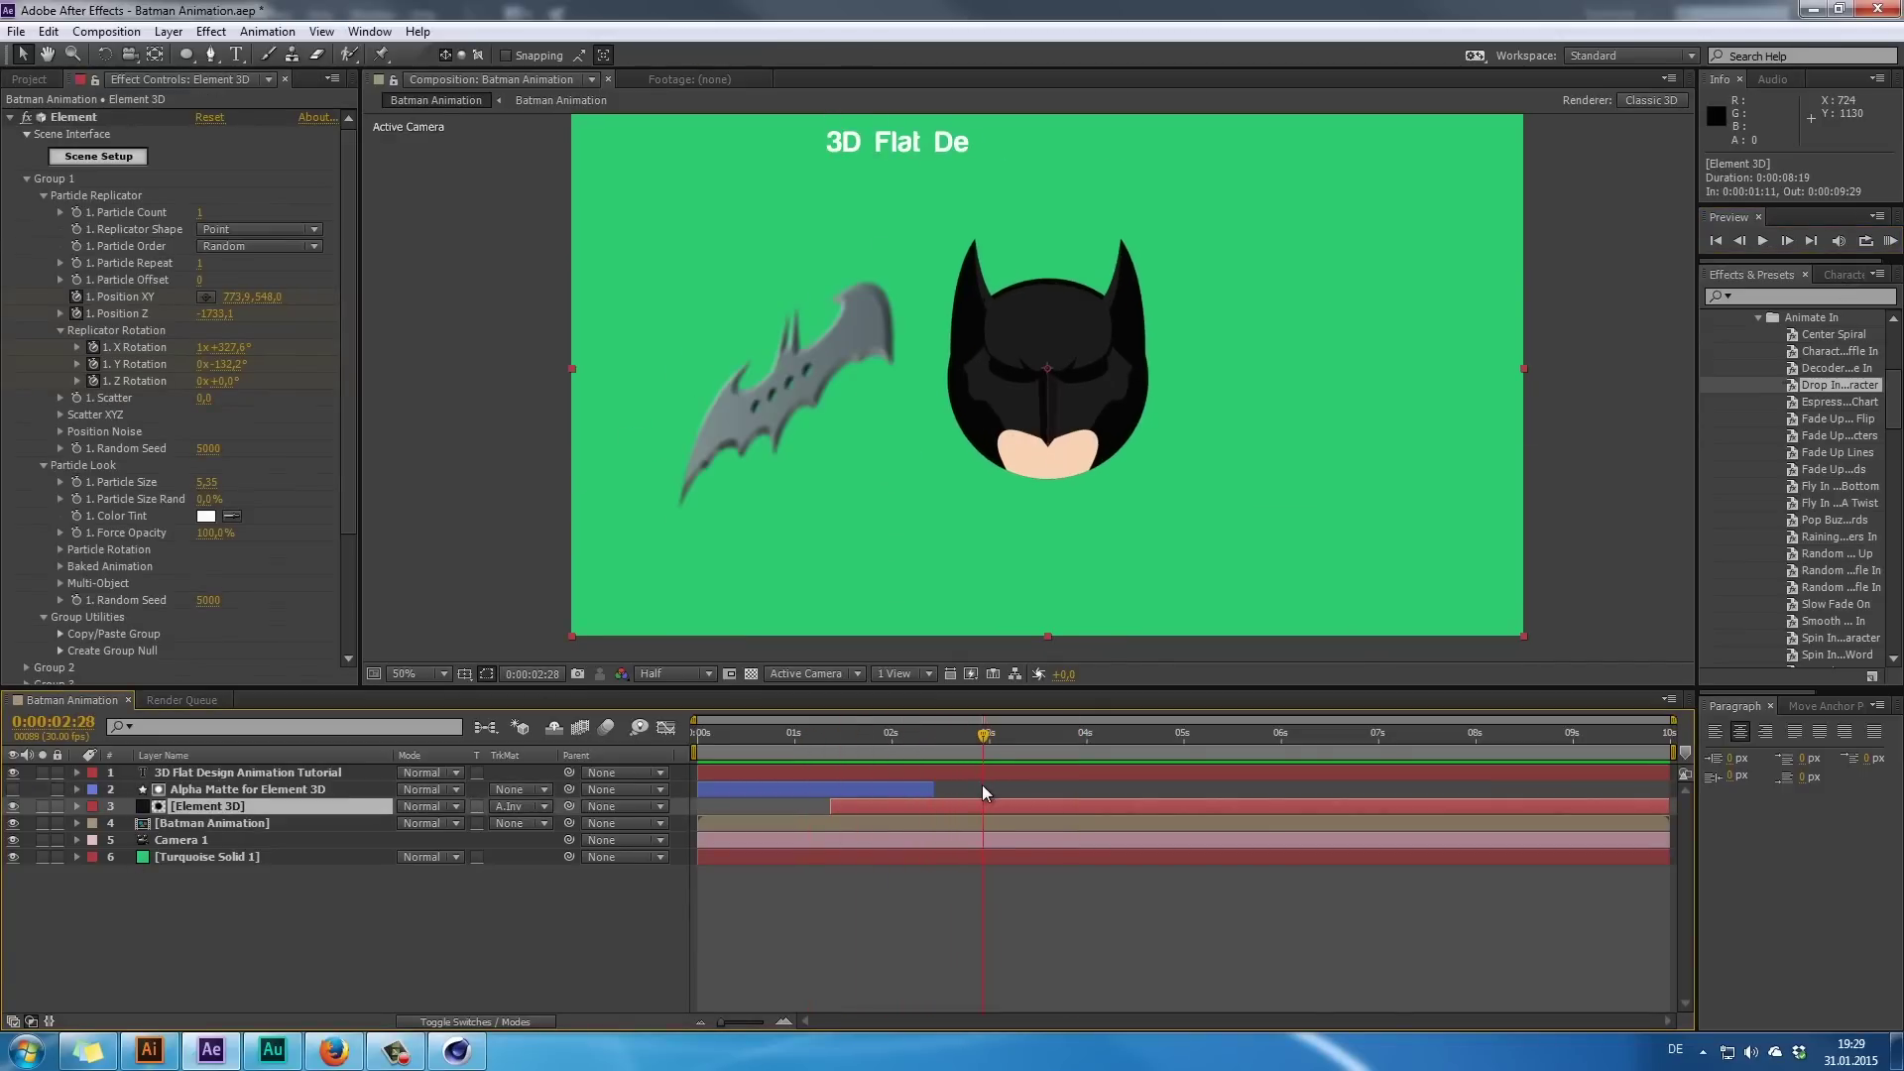
click(1770, 297)
text(brigh)
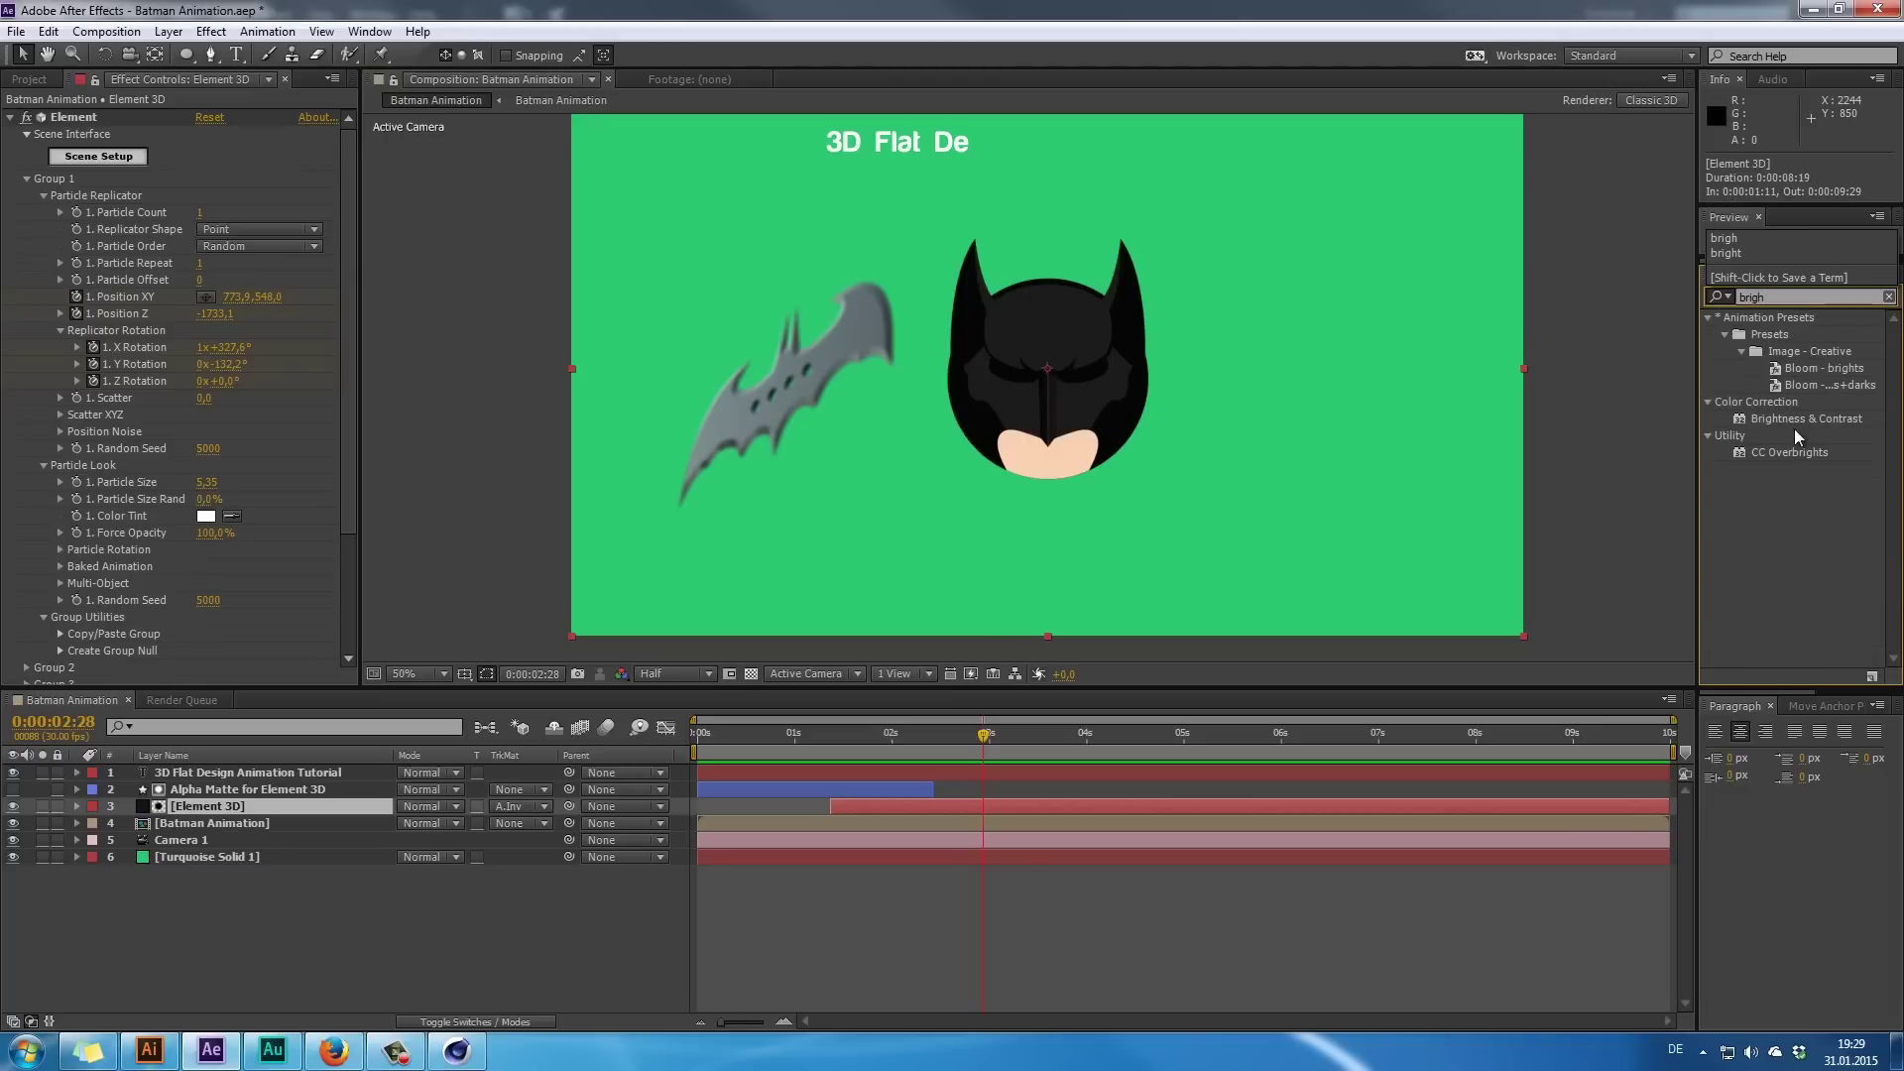
drag(1797, 418, 157, 117)
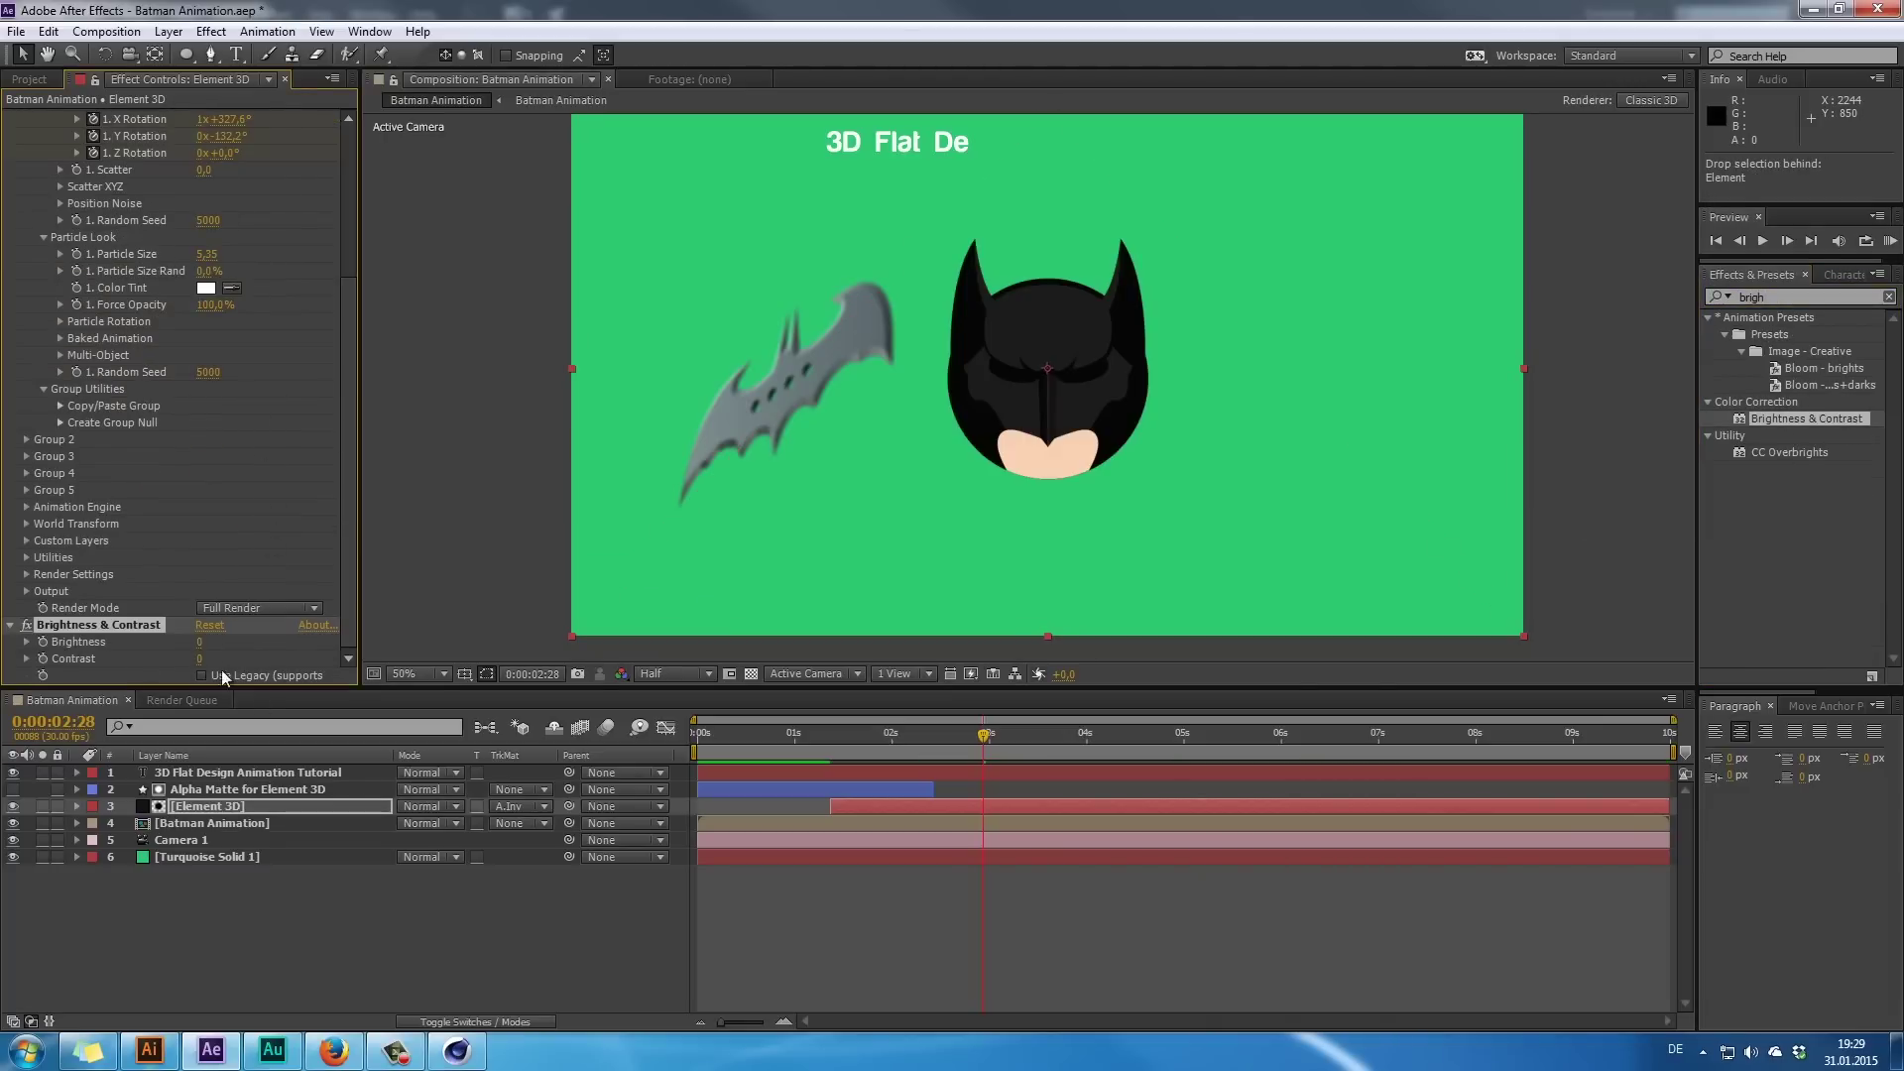
drag(200, 658, 156, 643)
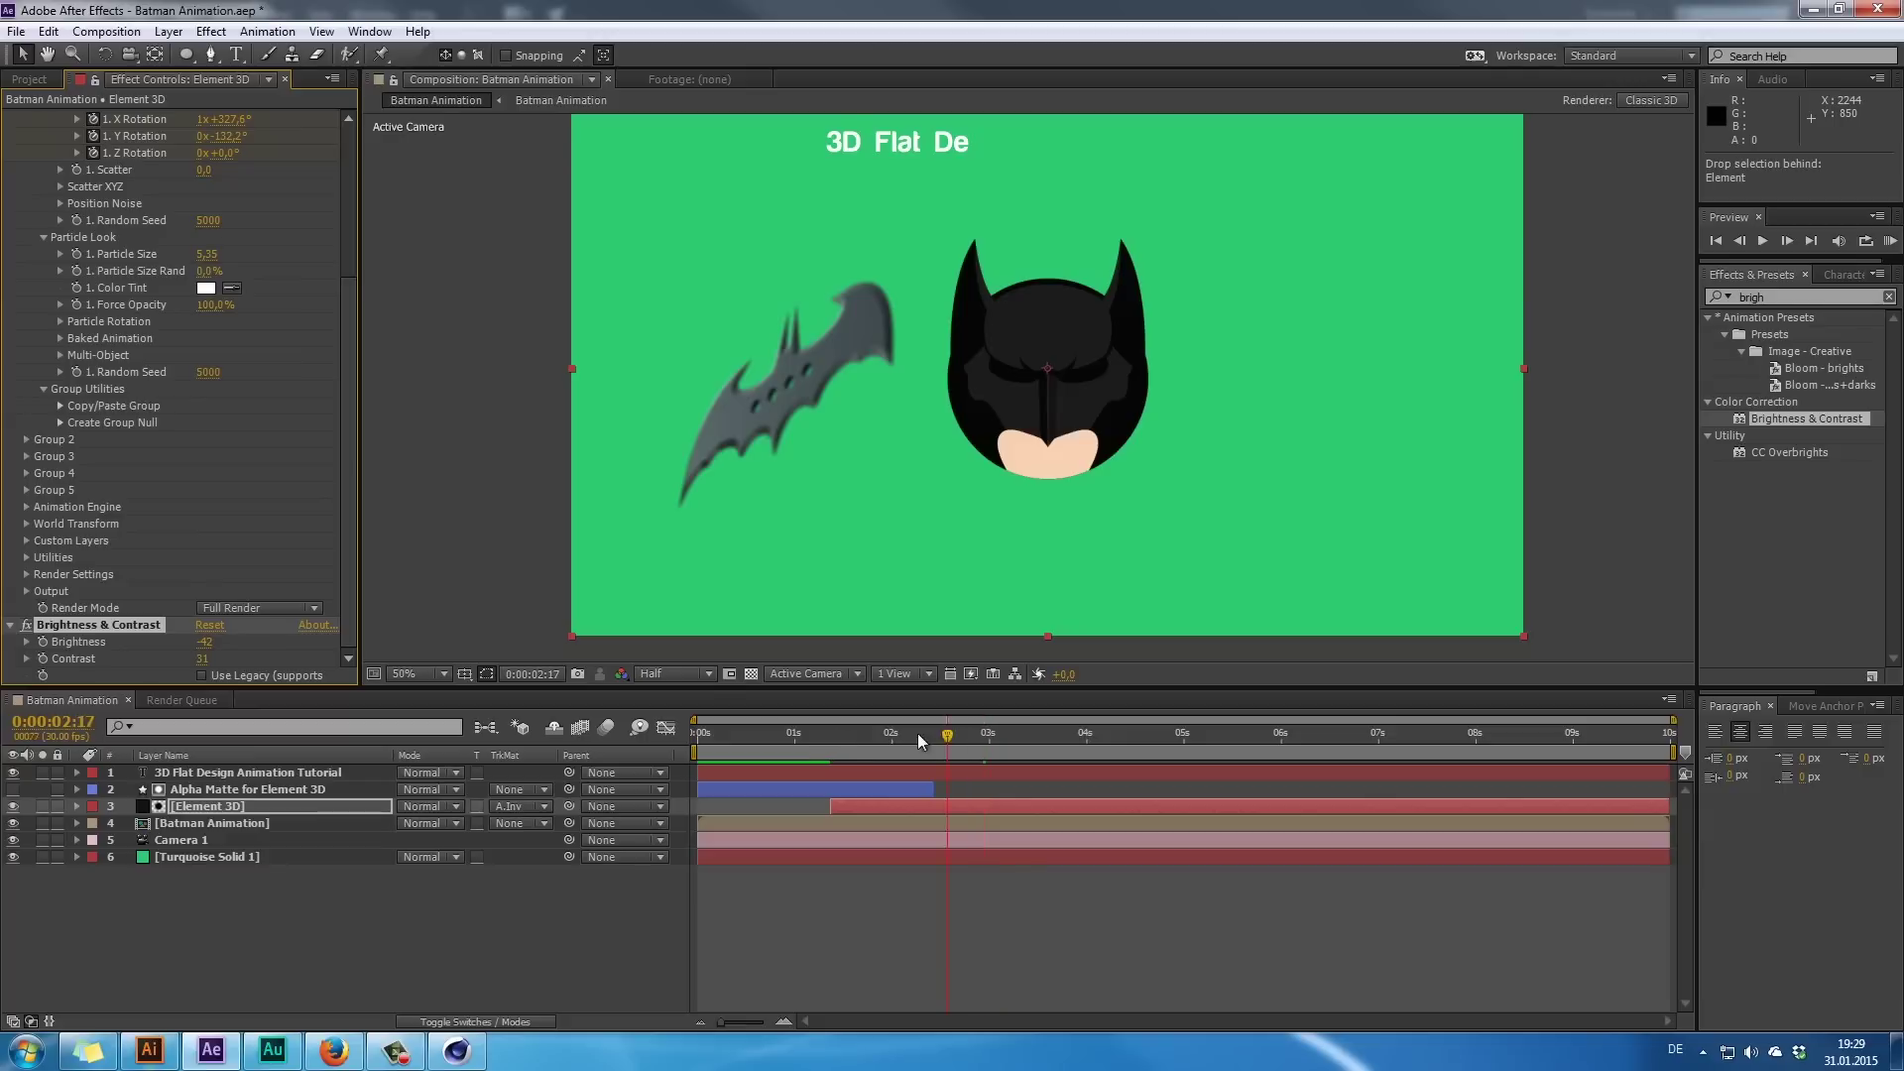
drag(918, 734, 1016, 793)
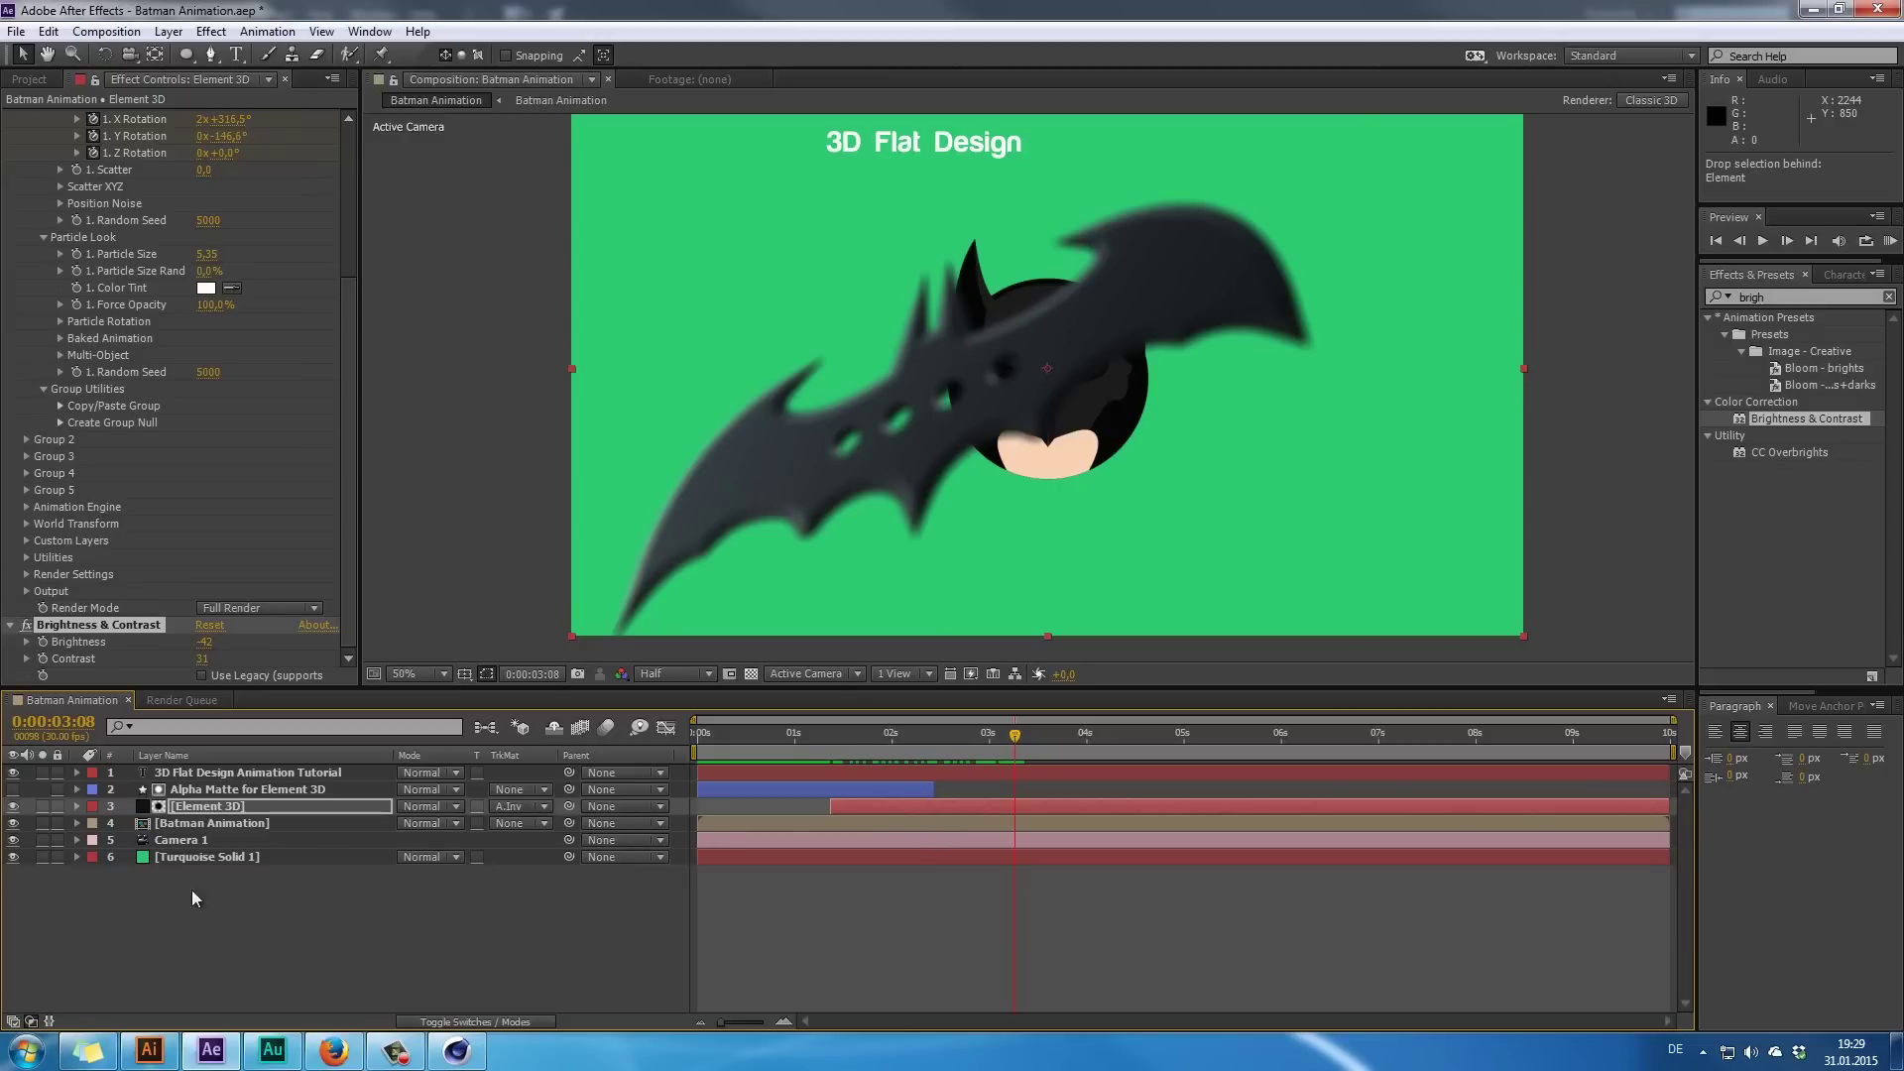
- In Camera 1's camera options, try a Blur Level of 50% and settle on 65%
click(181, 844)
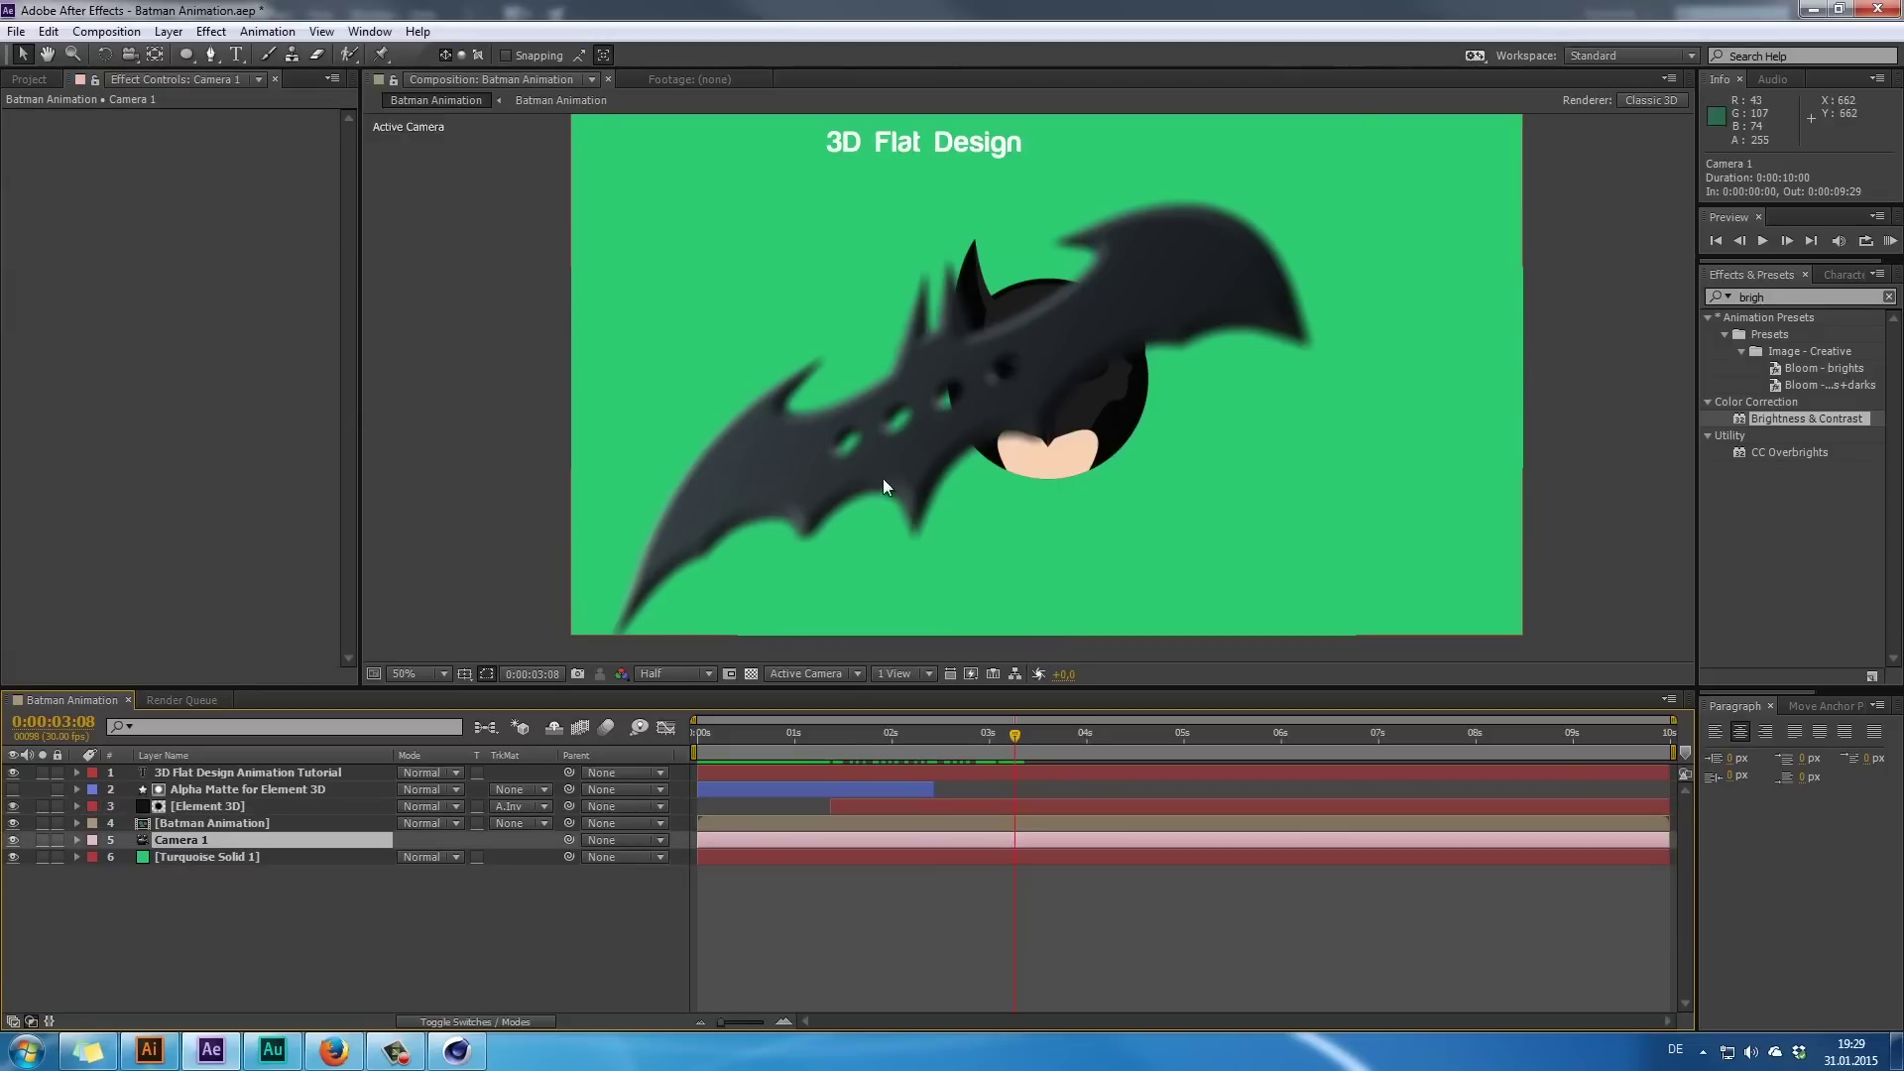
click(76, 840)
click(94, 874)
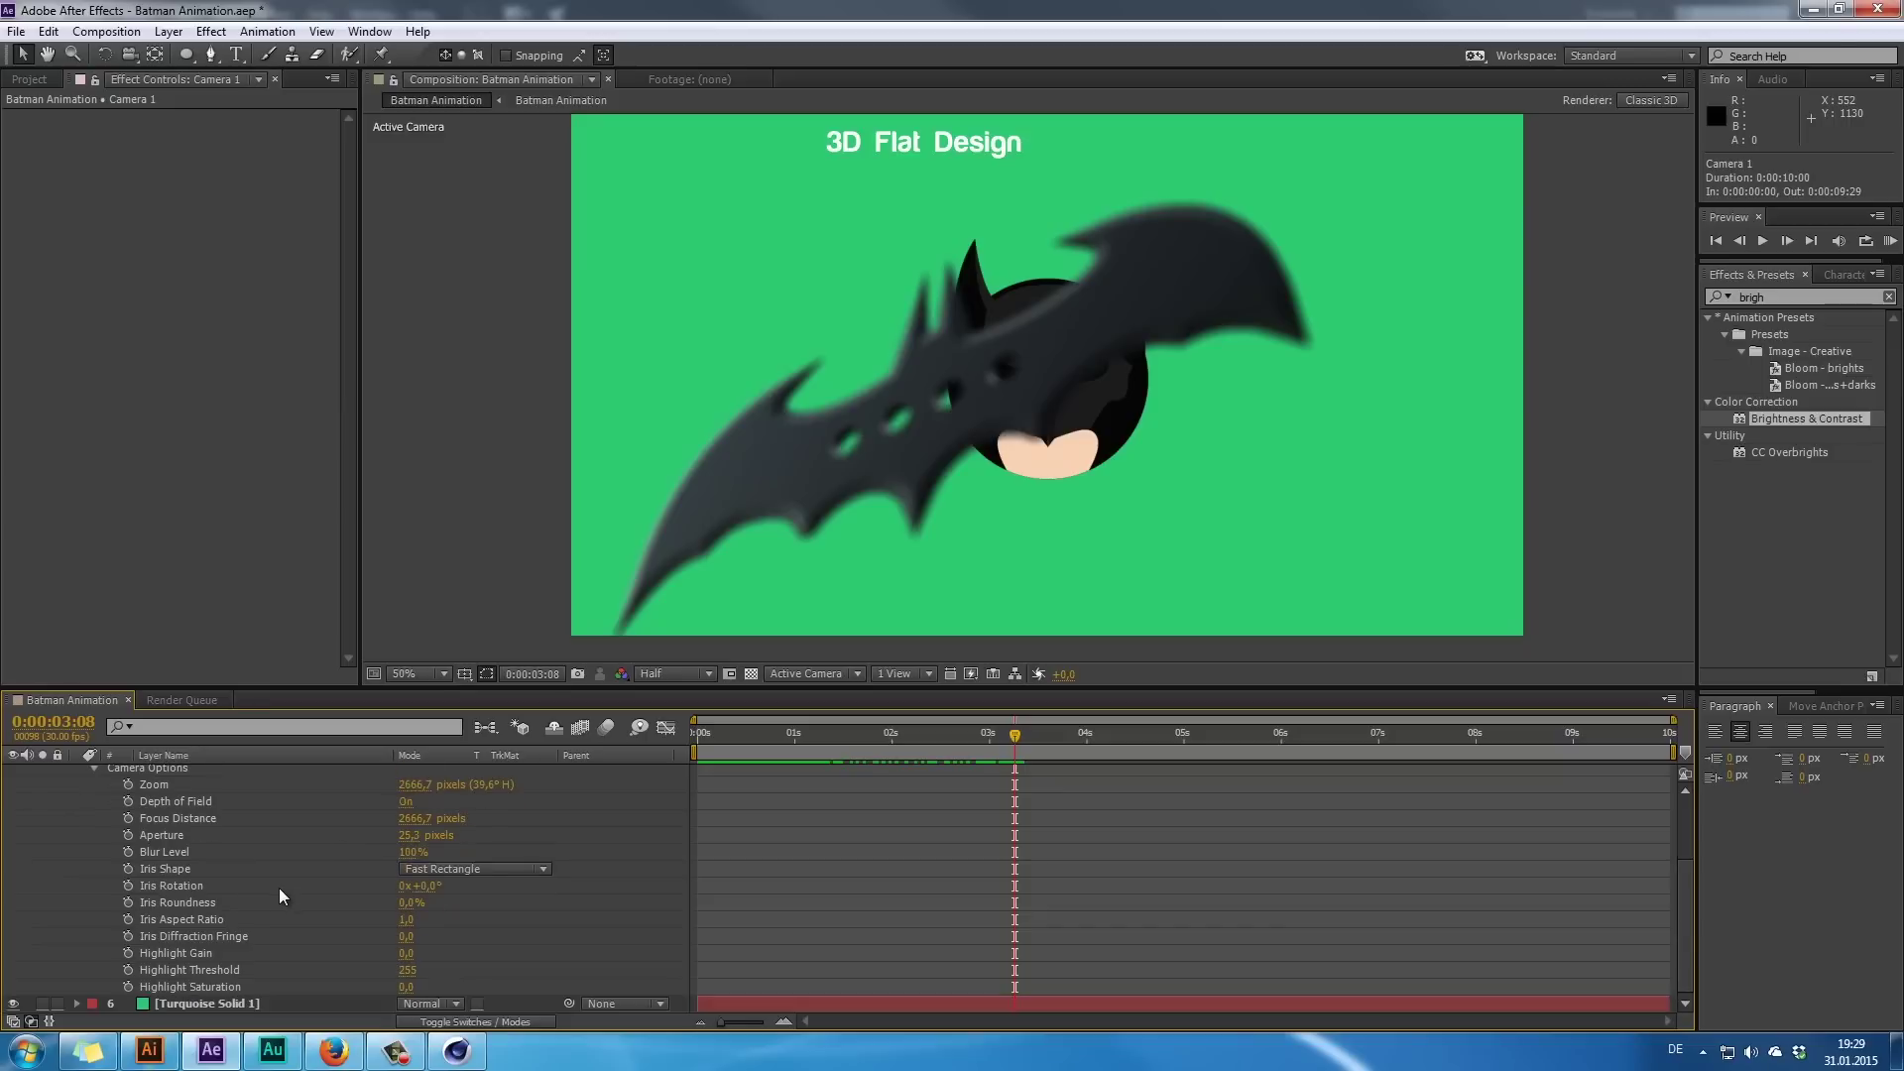
click(217, 850)
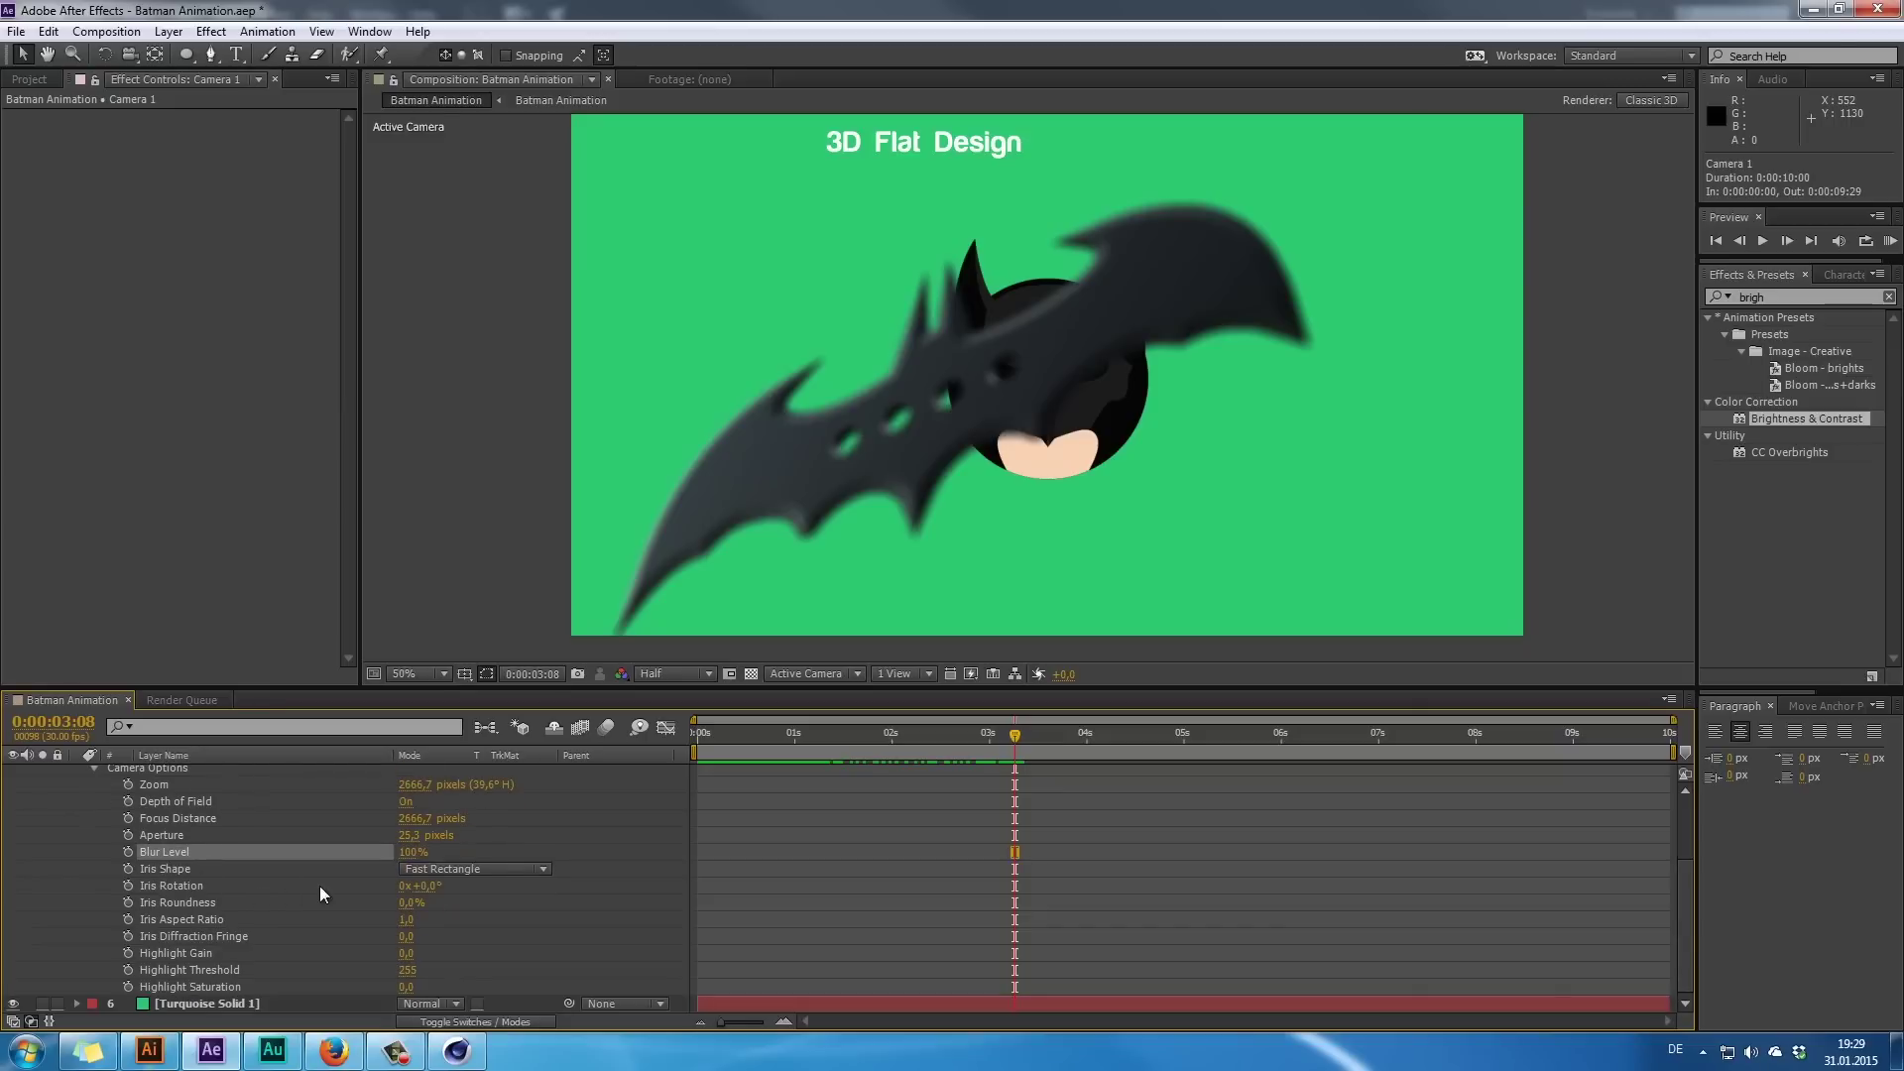
click(407, 852)
text(50)
key(Return)
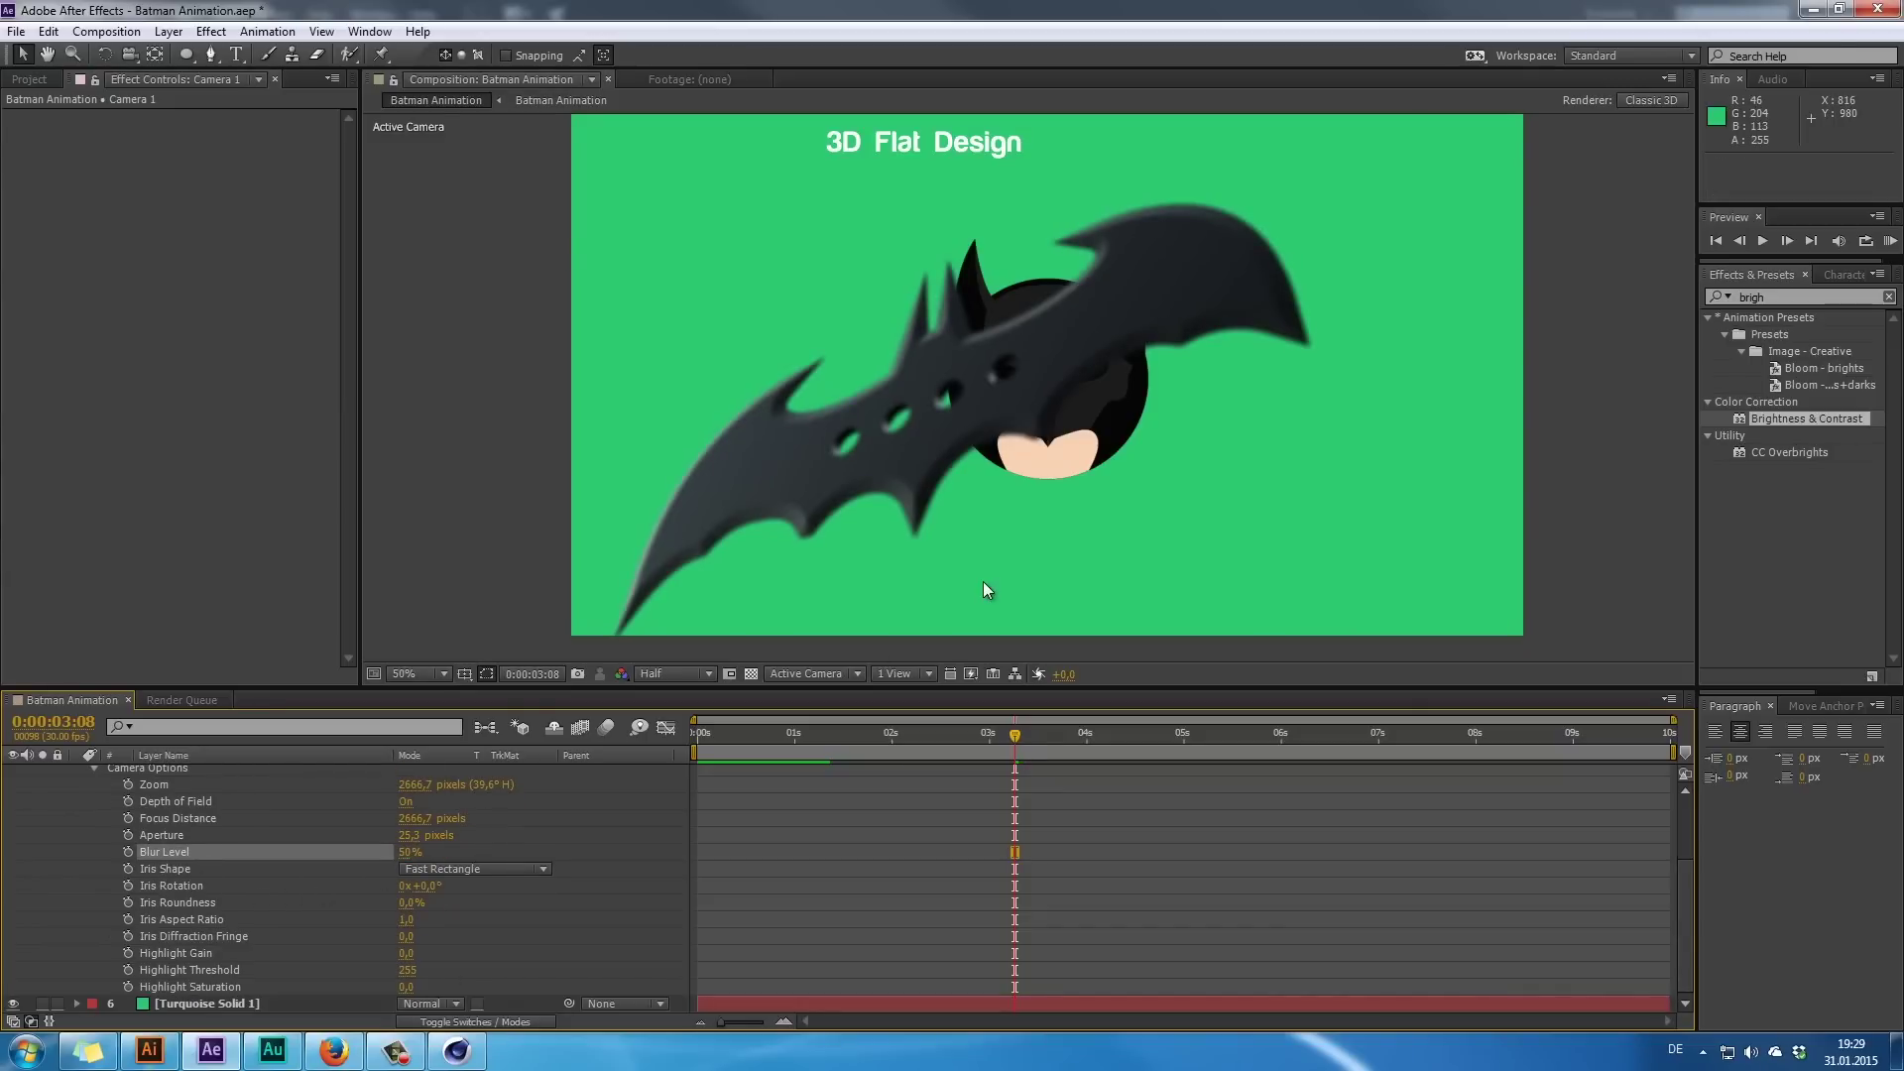
click(408, 853)
text(65)
key(Return)
click(1646, 412)
- Examine the batarang's blur and rotation along its flight up to 0:00:02:23
drag(916, 747, 966, 775)
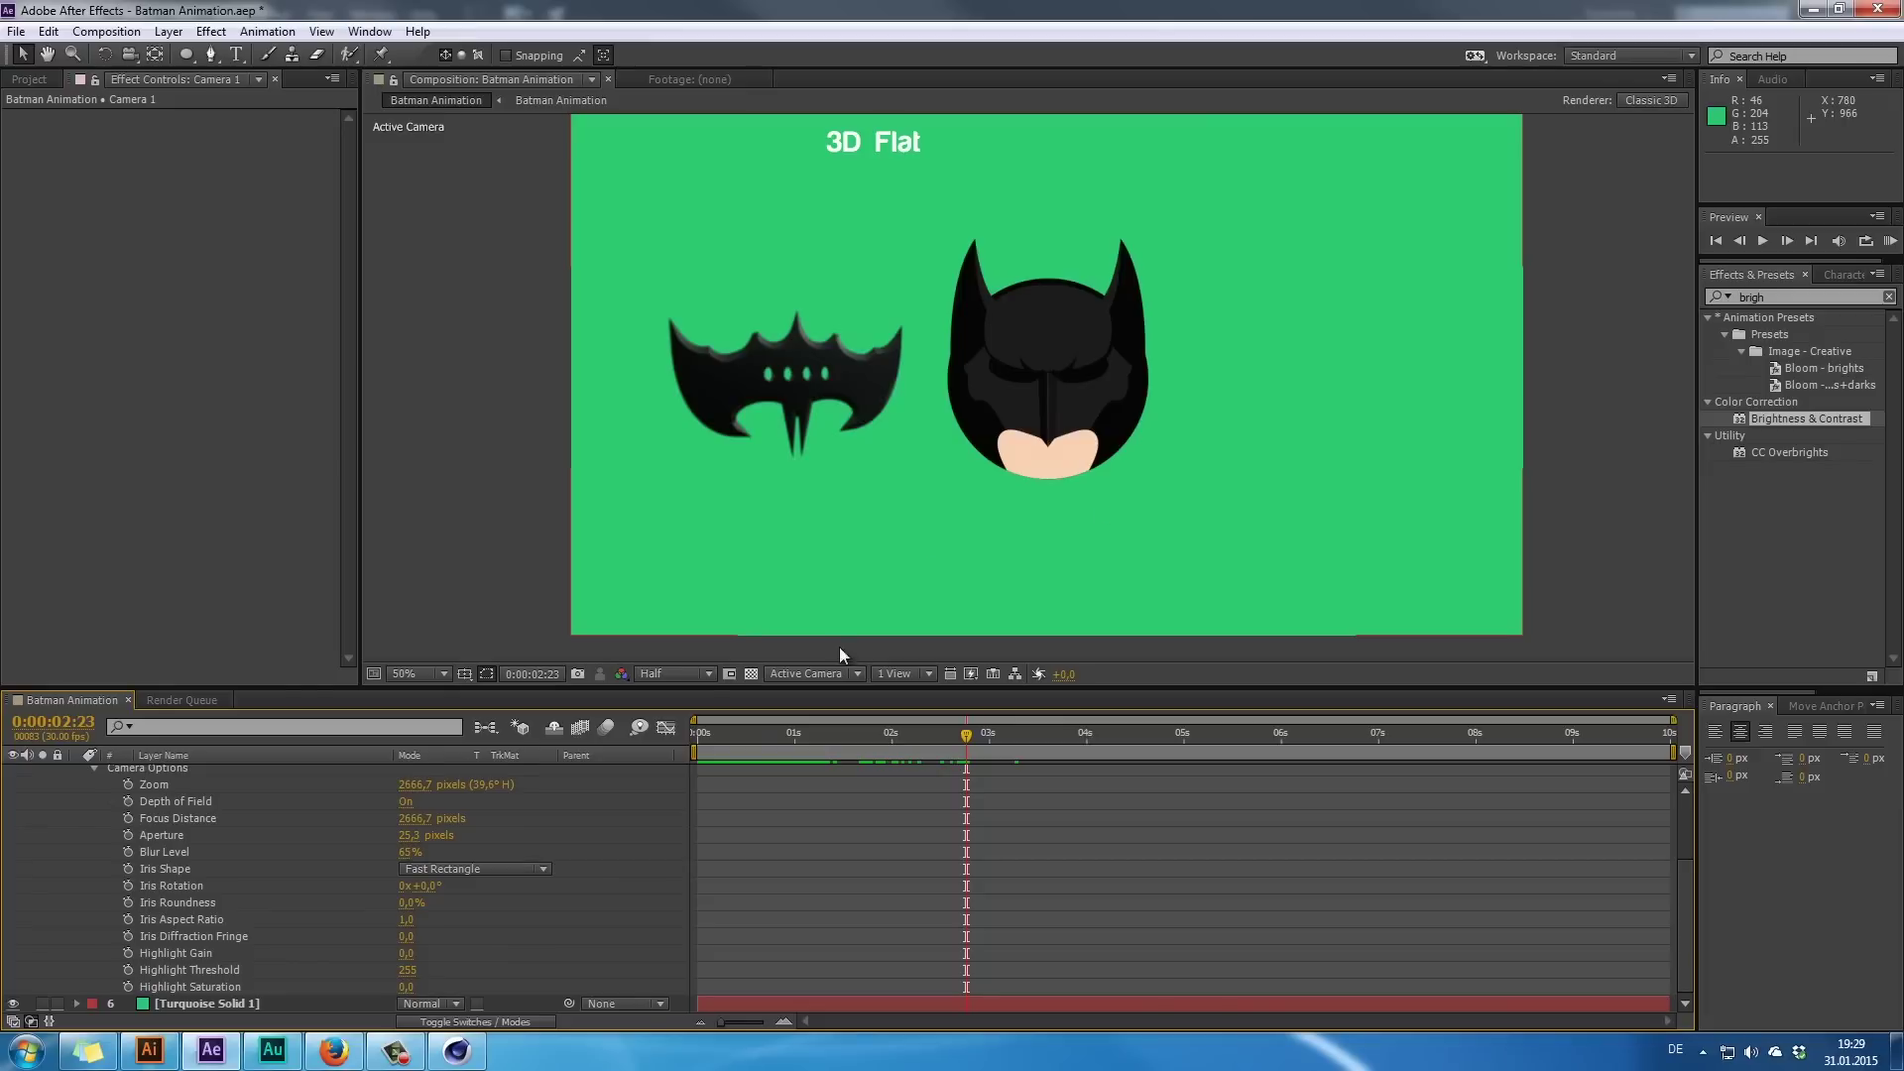
drag(763, 738, 921, 766)
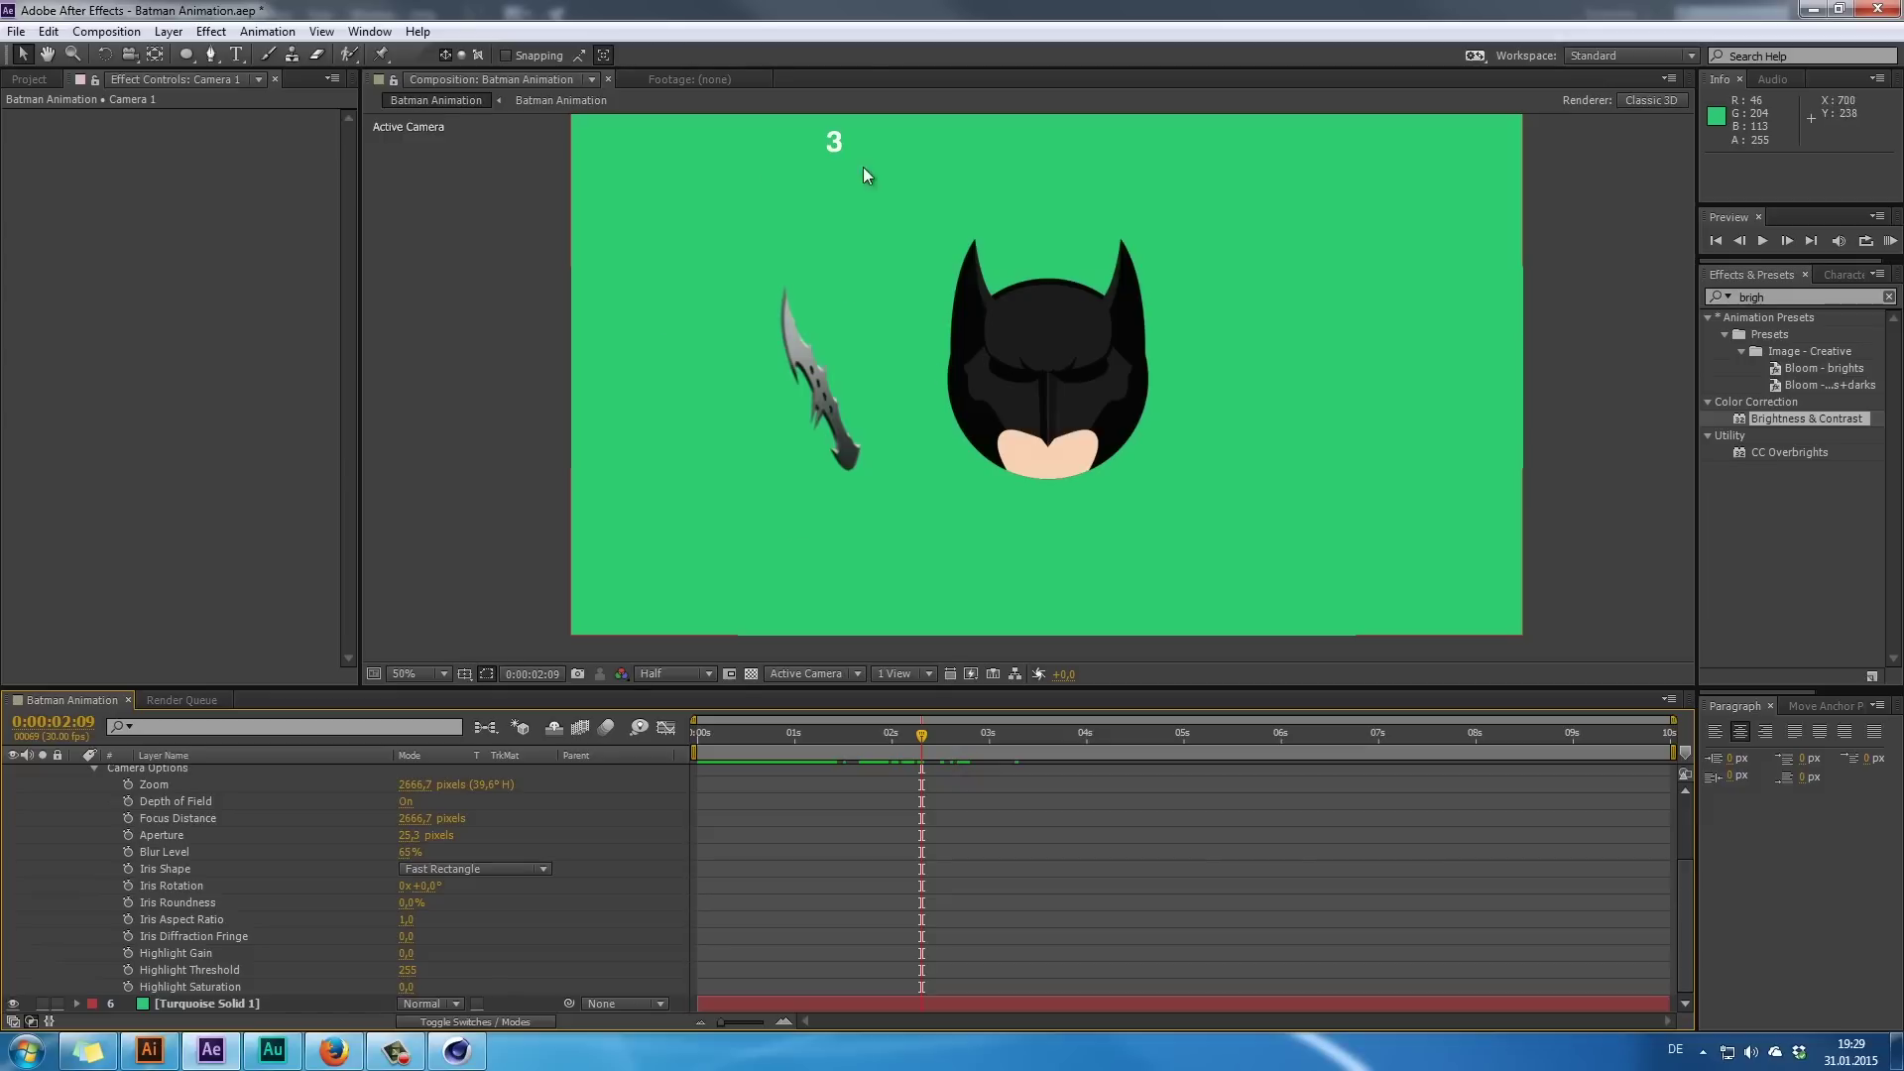
drag(925, 739, 956, 736)
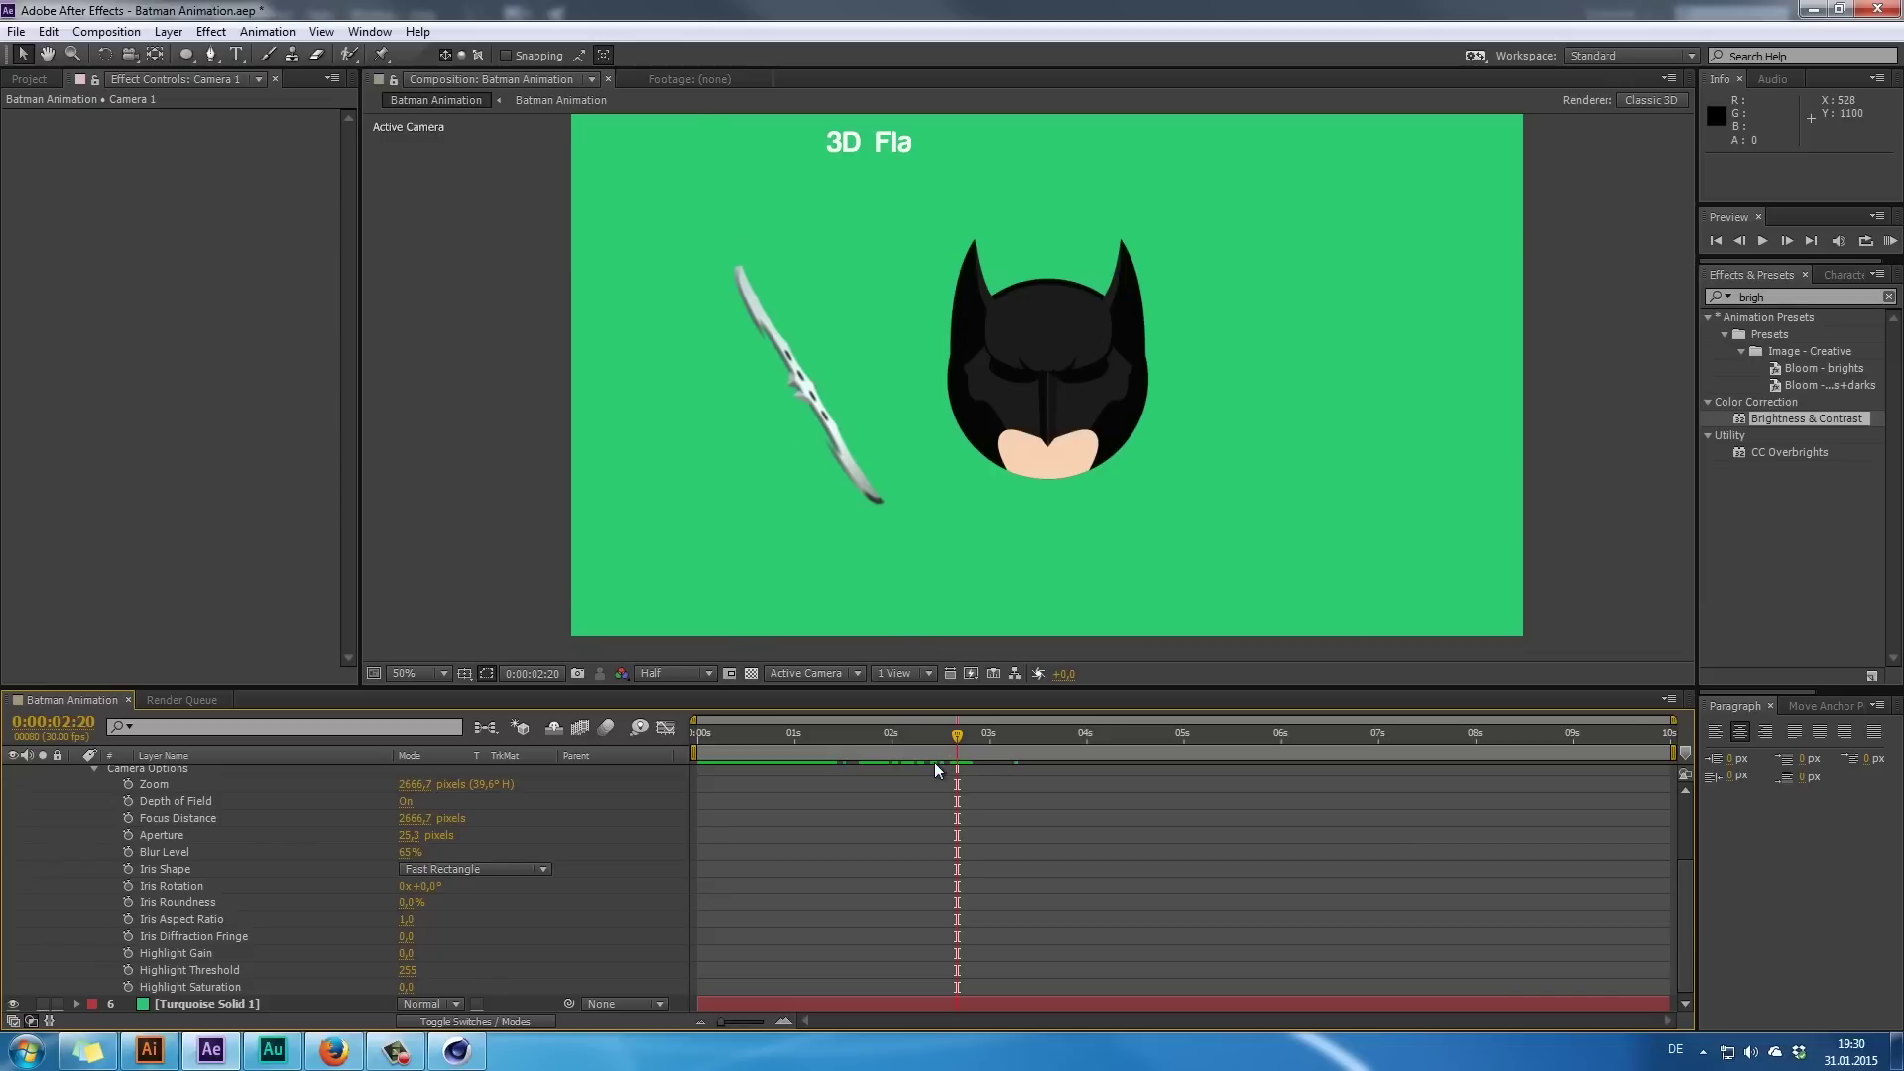
- Collapse Camera 1, reveal Element 3D's keyframed properties, and adjust the batarang's Y Rotation with a keyframe at 0:00:02:20
scroll(146, 884, up, 3)
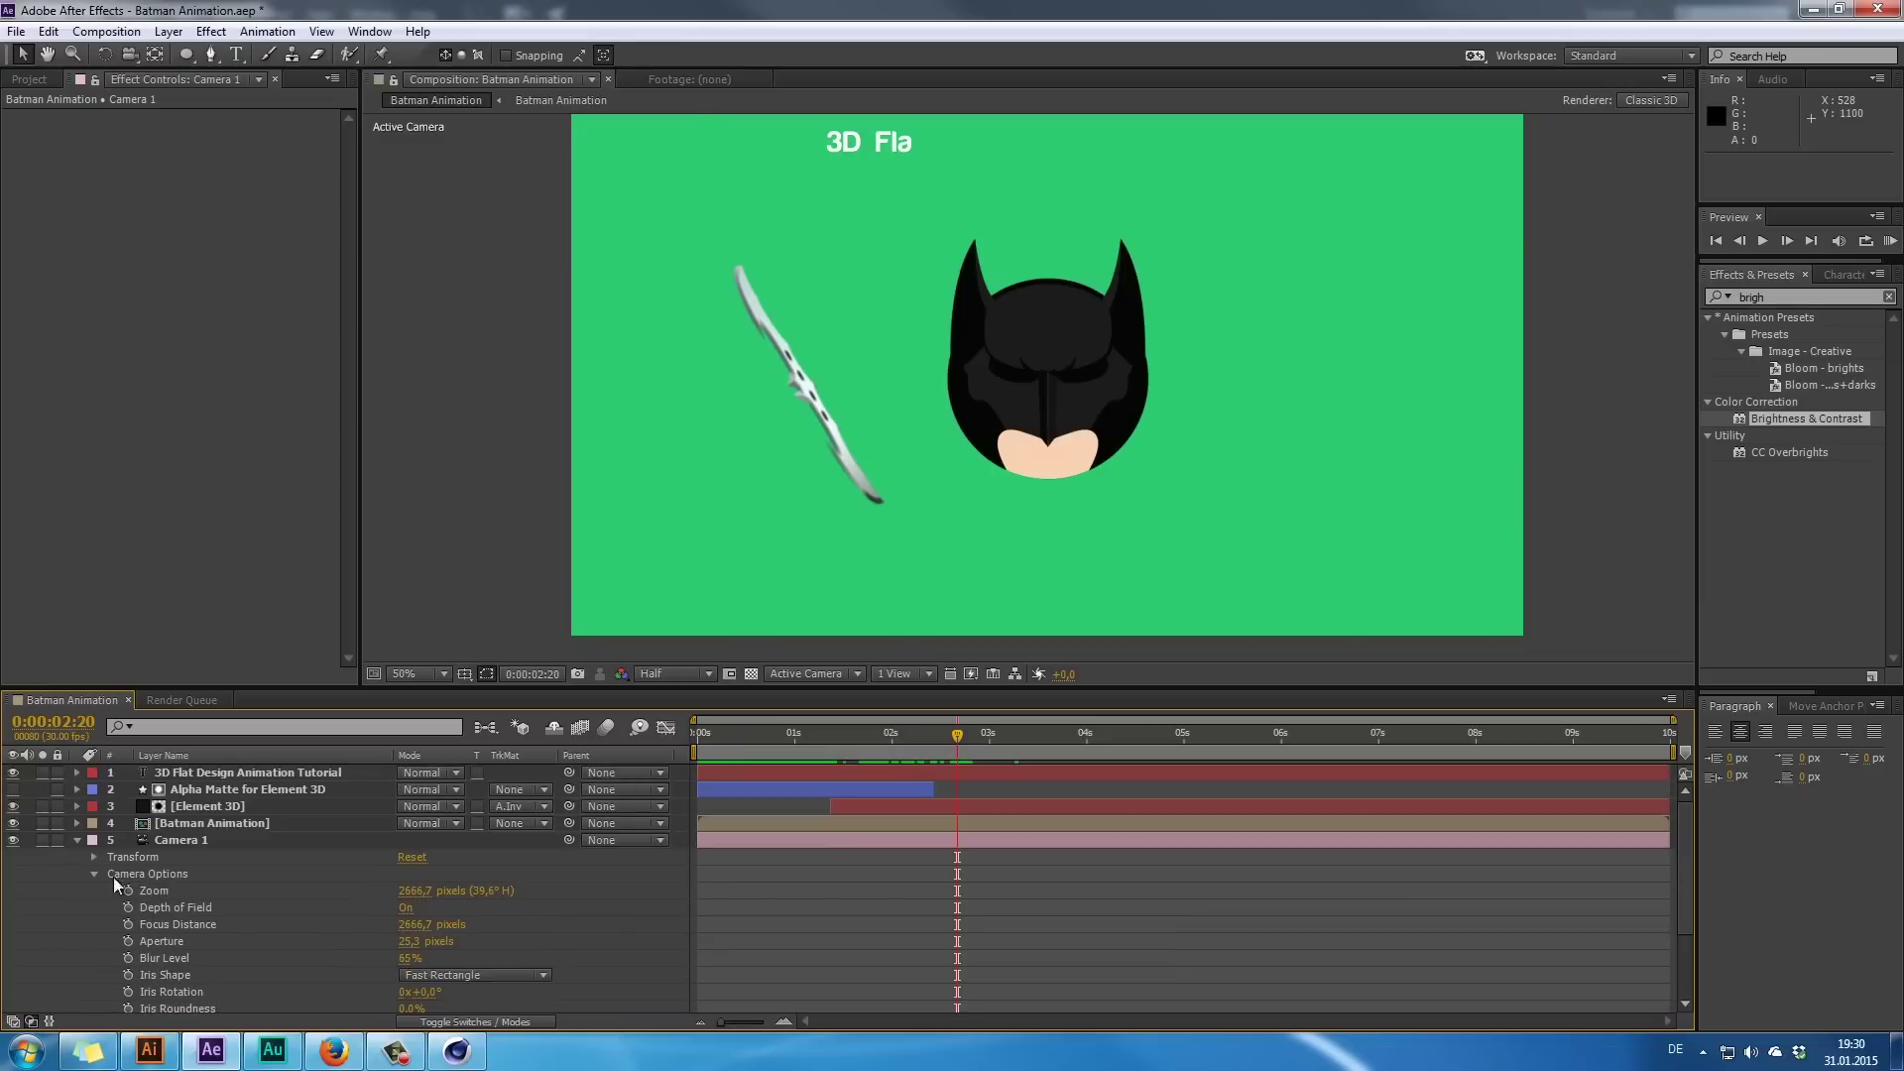
click(77, 840)
click(203, 840)
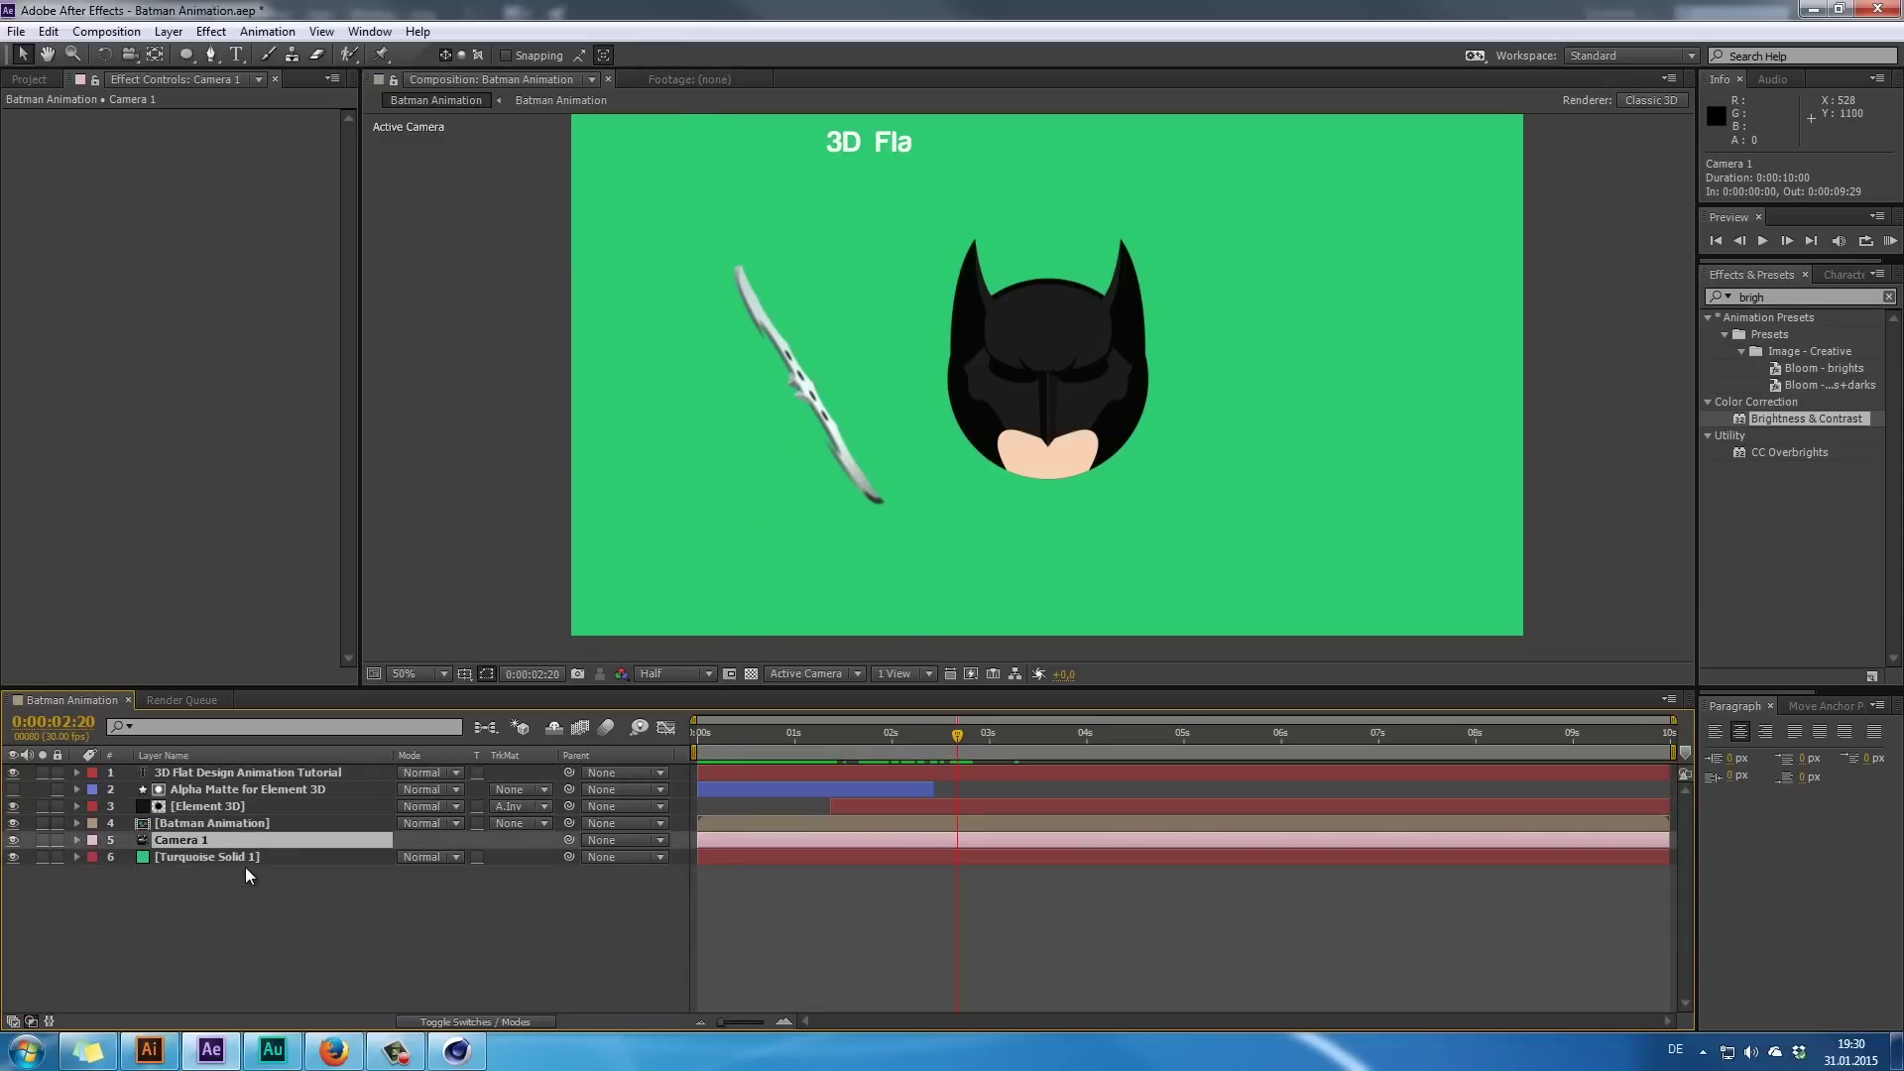
click(217, 805)
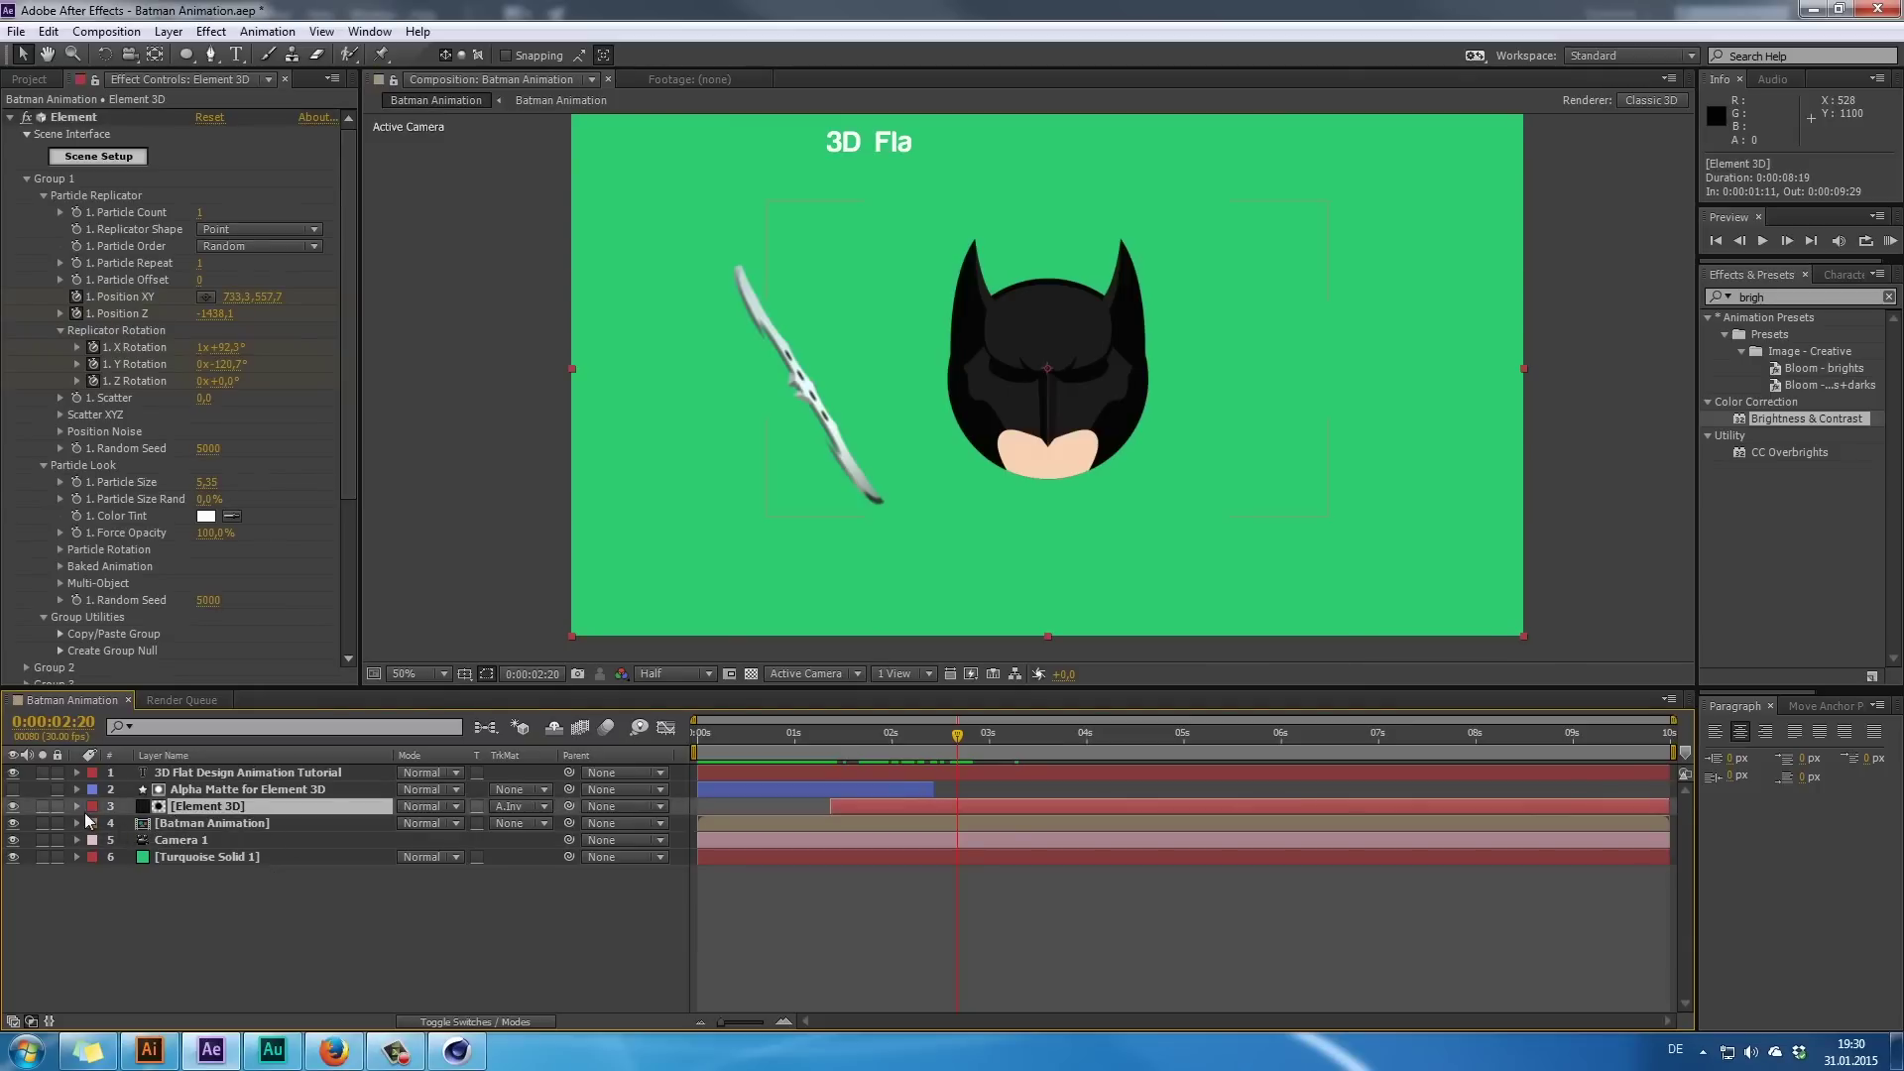
key(u)
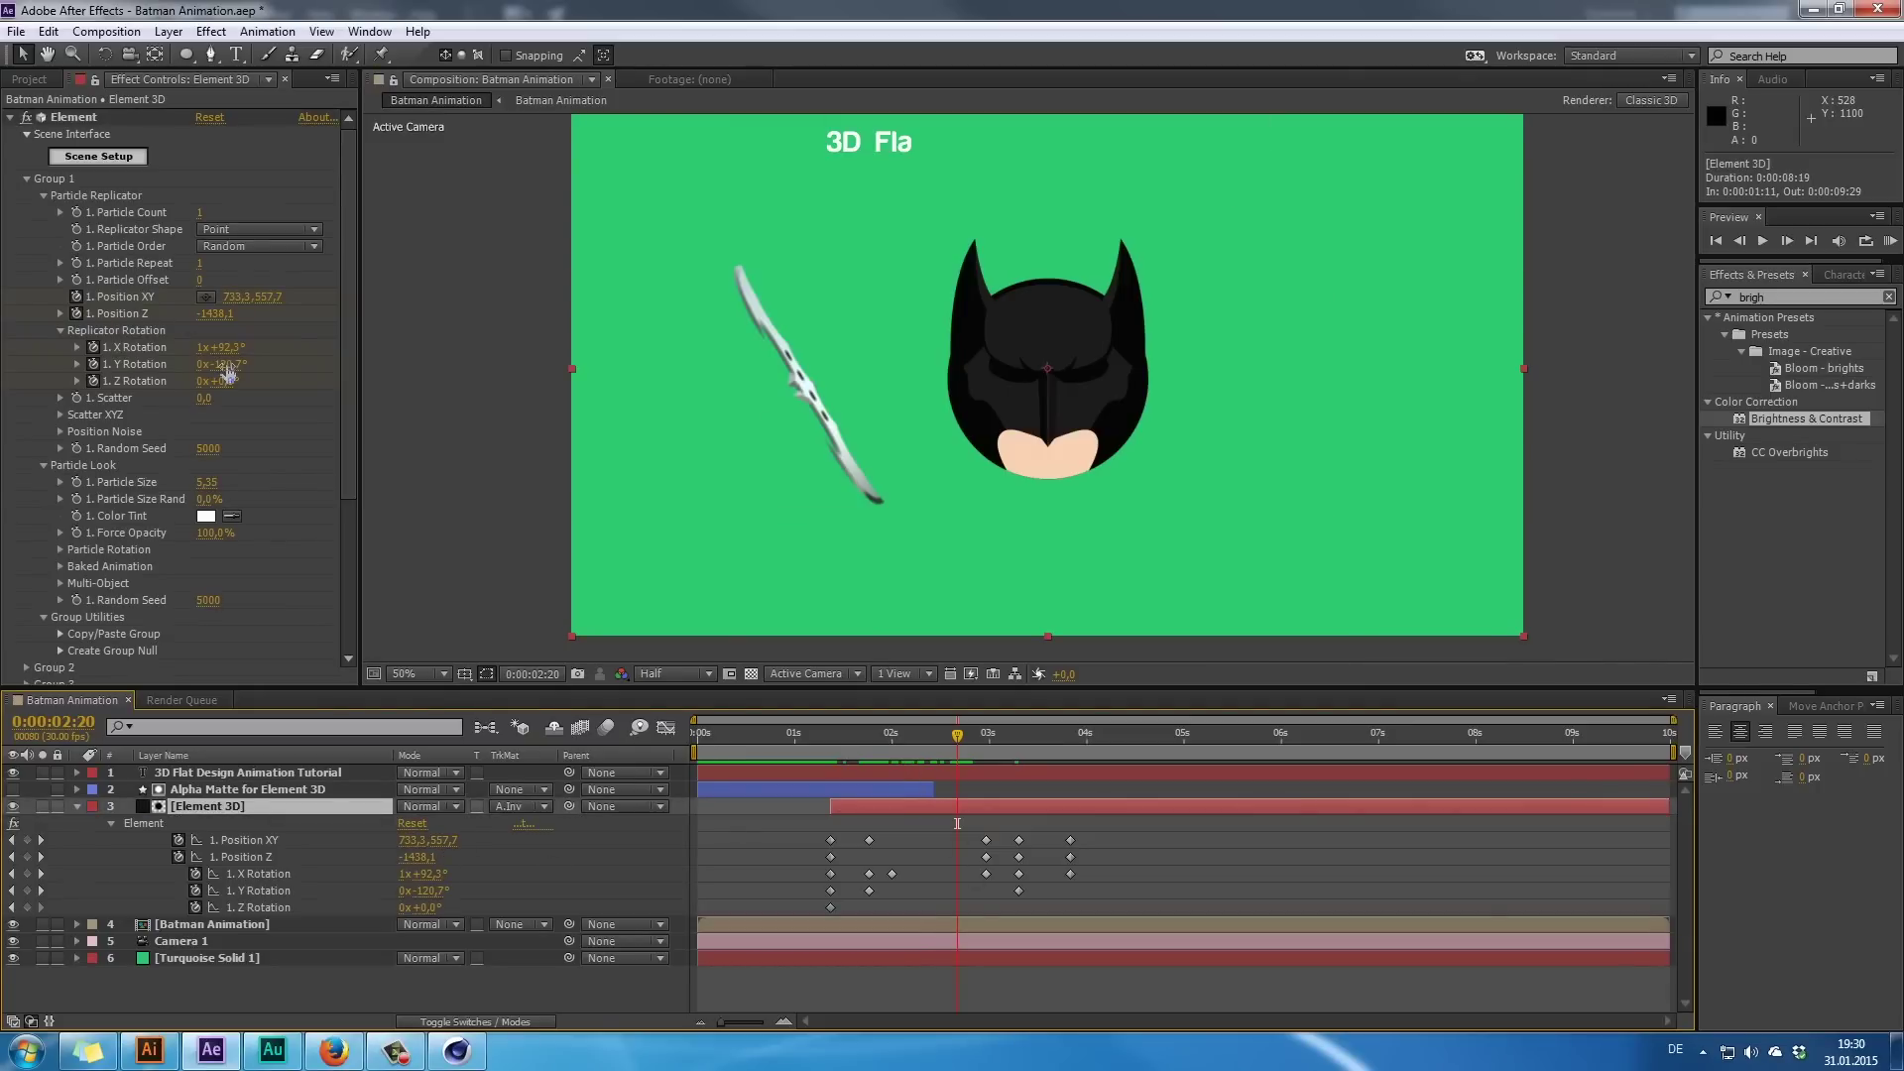
drag(228, 372, 266, 372)
- Keyframe the batarang's X Rotation at 3x+8.4° at 0:00:03:12, undoing the excess rotation changes
drag(959, 738, 1031, 787)
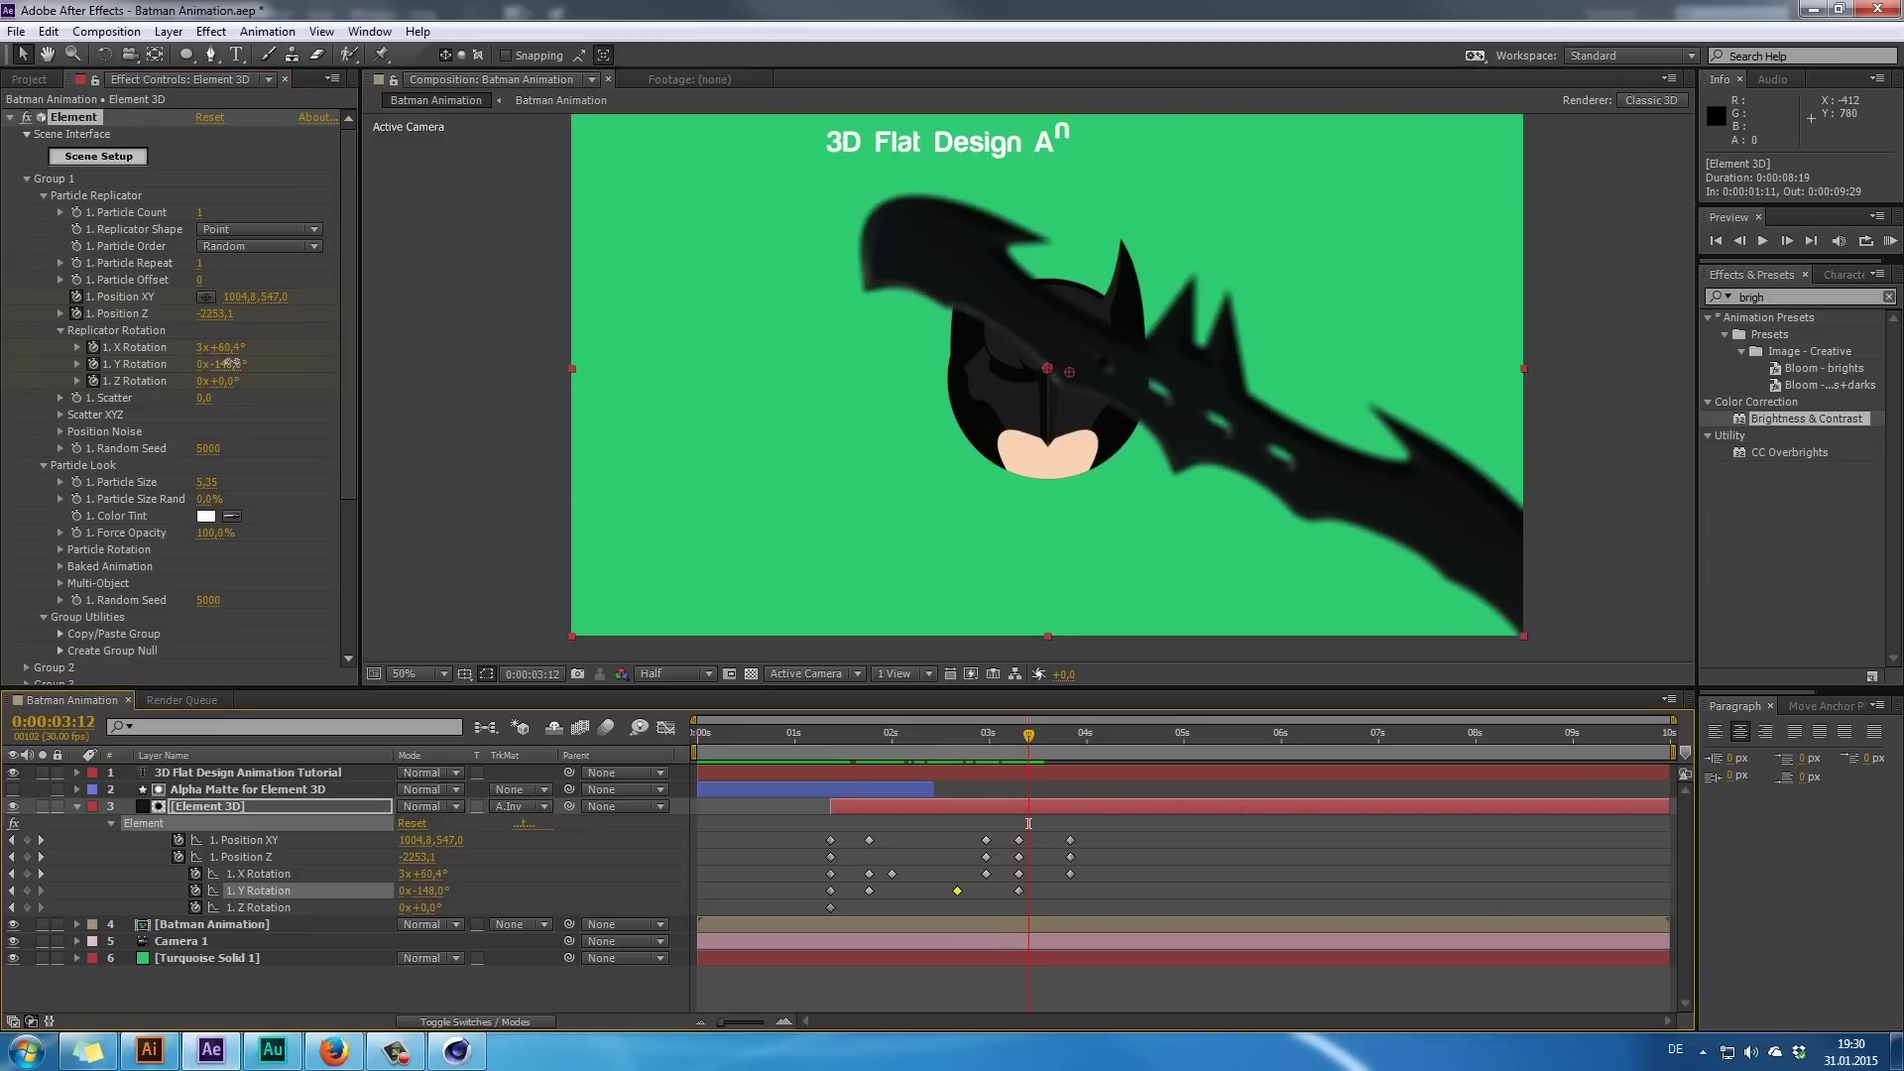
drag(228, 364, 184, 353)
key(ctrl+z)
key(ctrl+z)
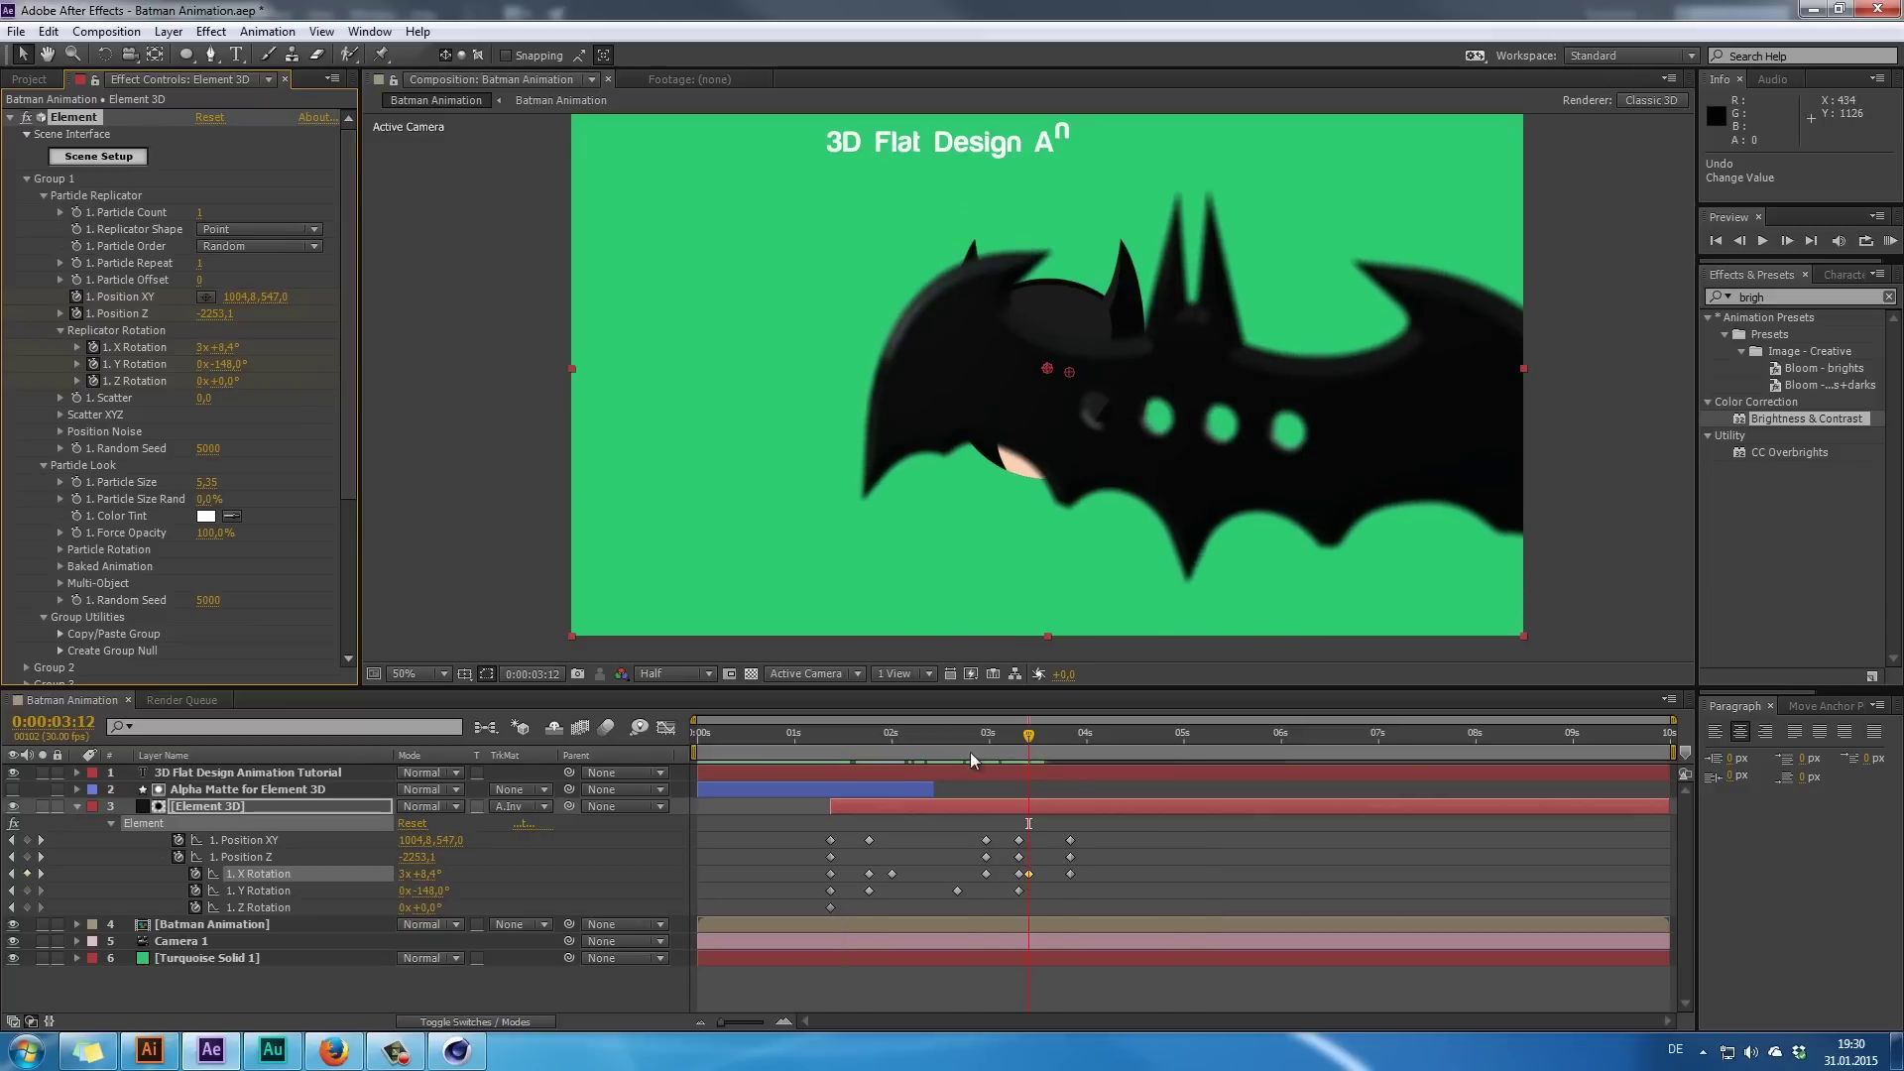
- Review the animation from the start to 0:00:03:29, checking how the batarang turns as it passes the camera
drag(1028, 735, 1065, 788)
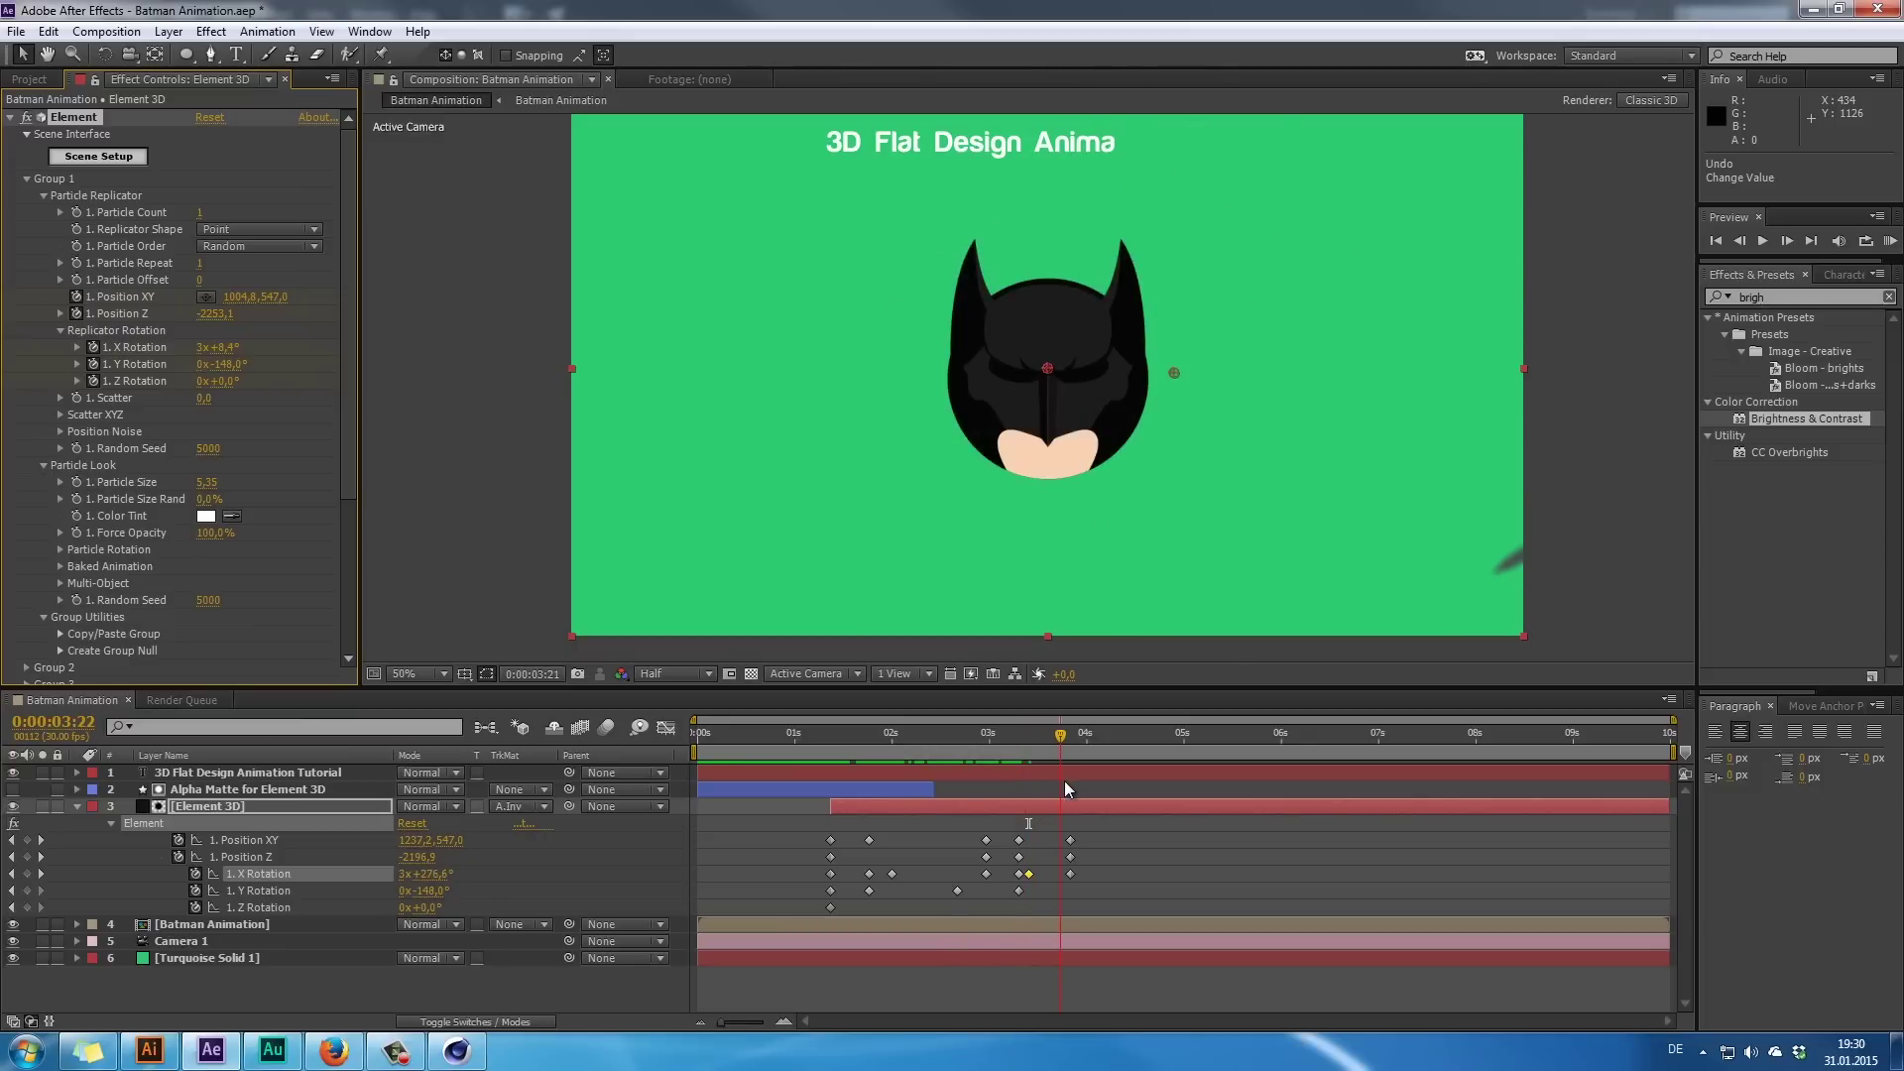
click(1649, 420)
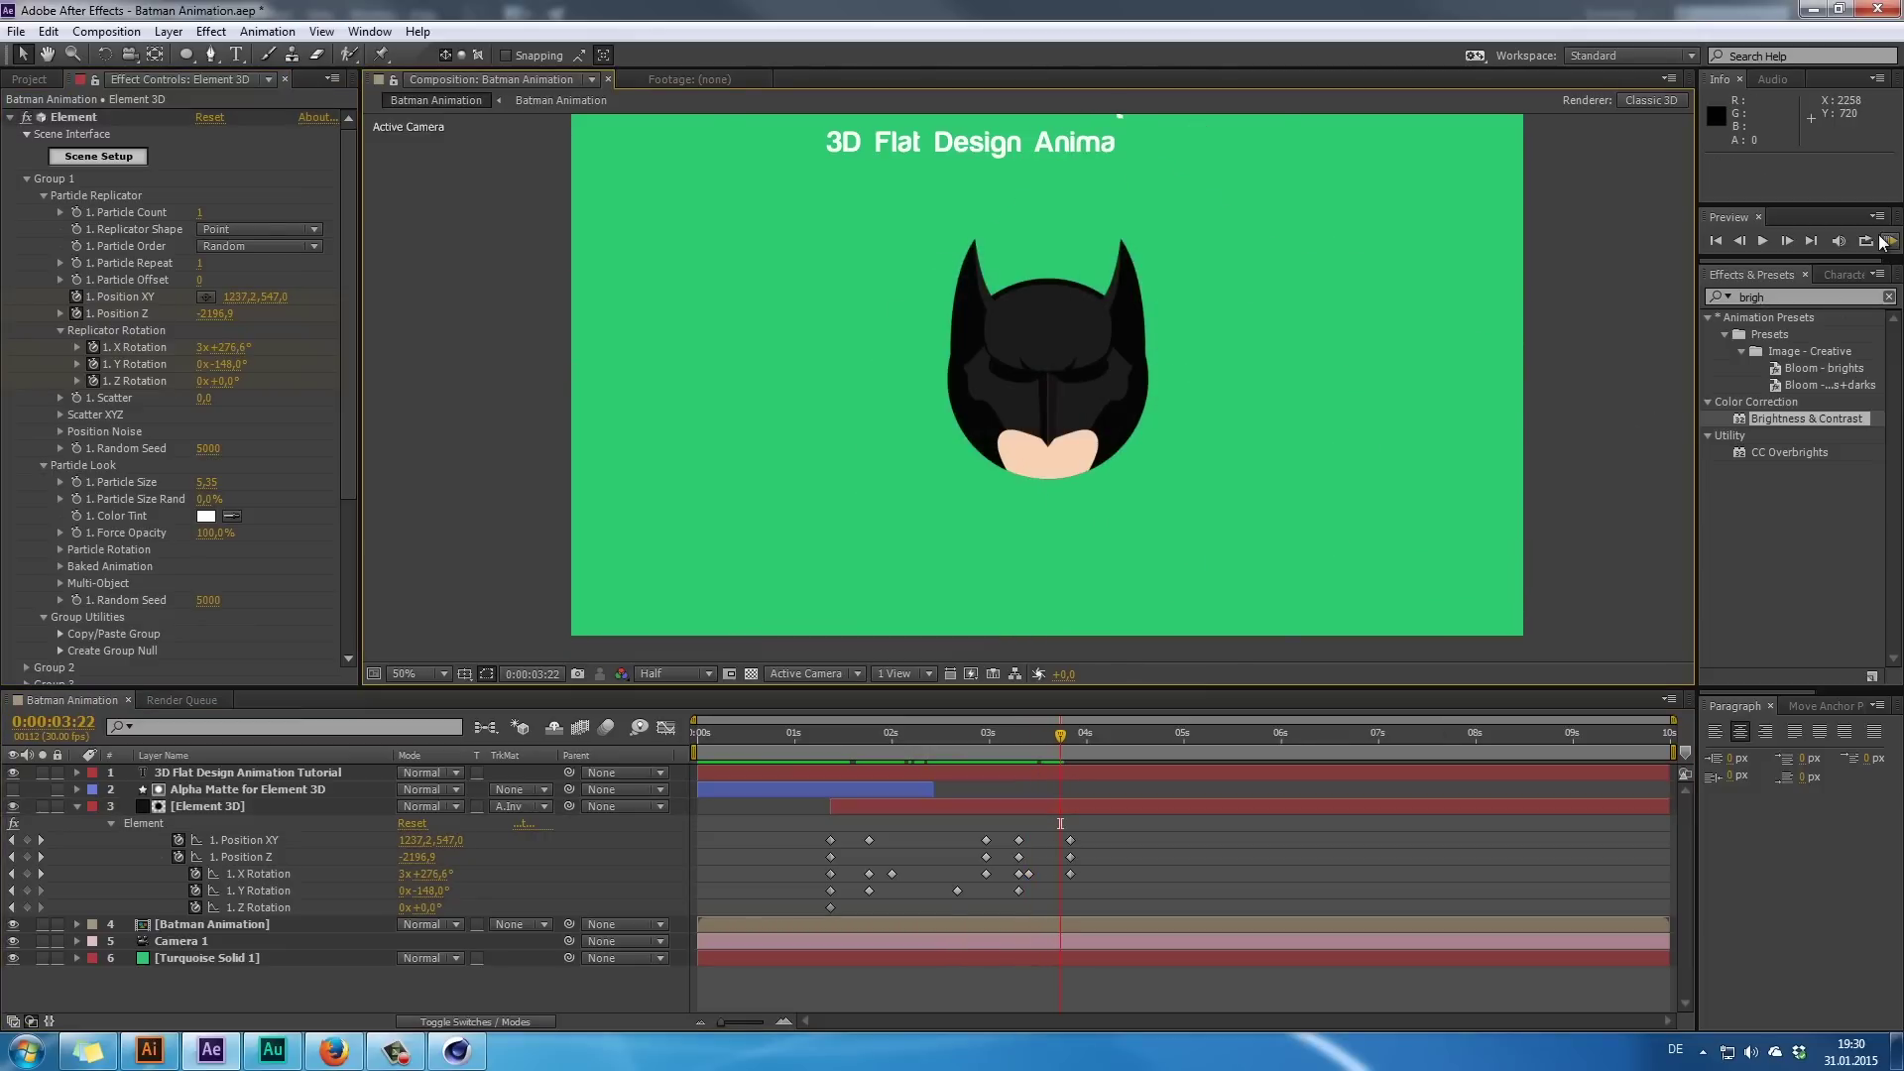
key(Home)
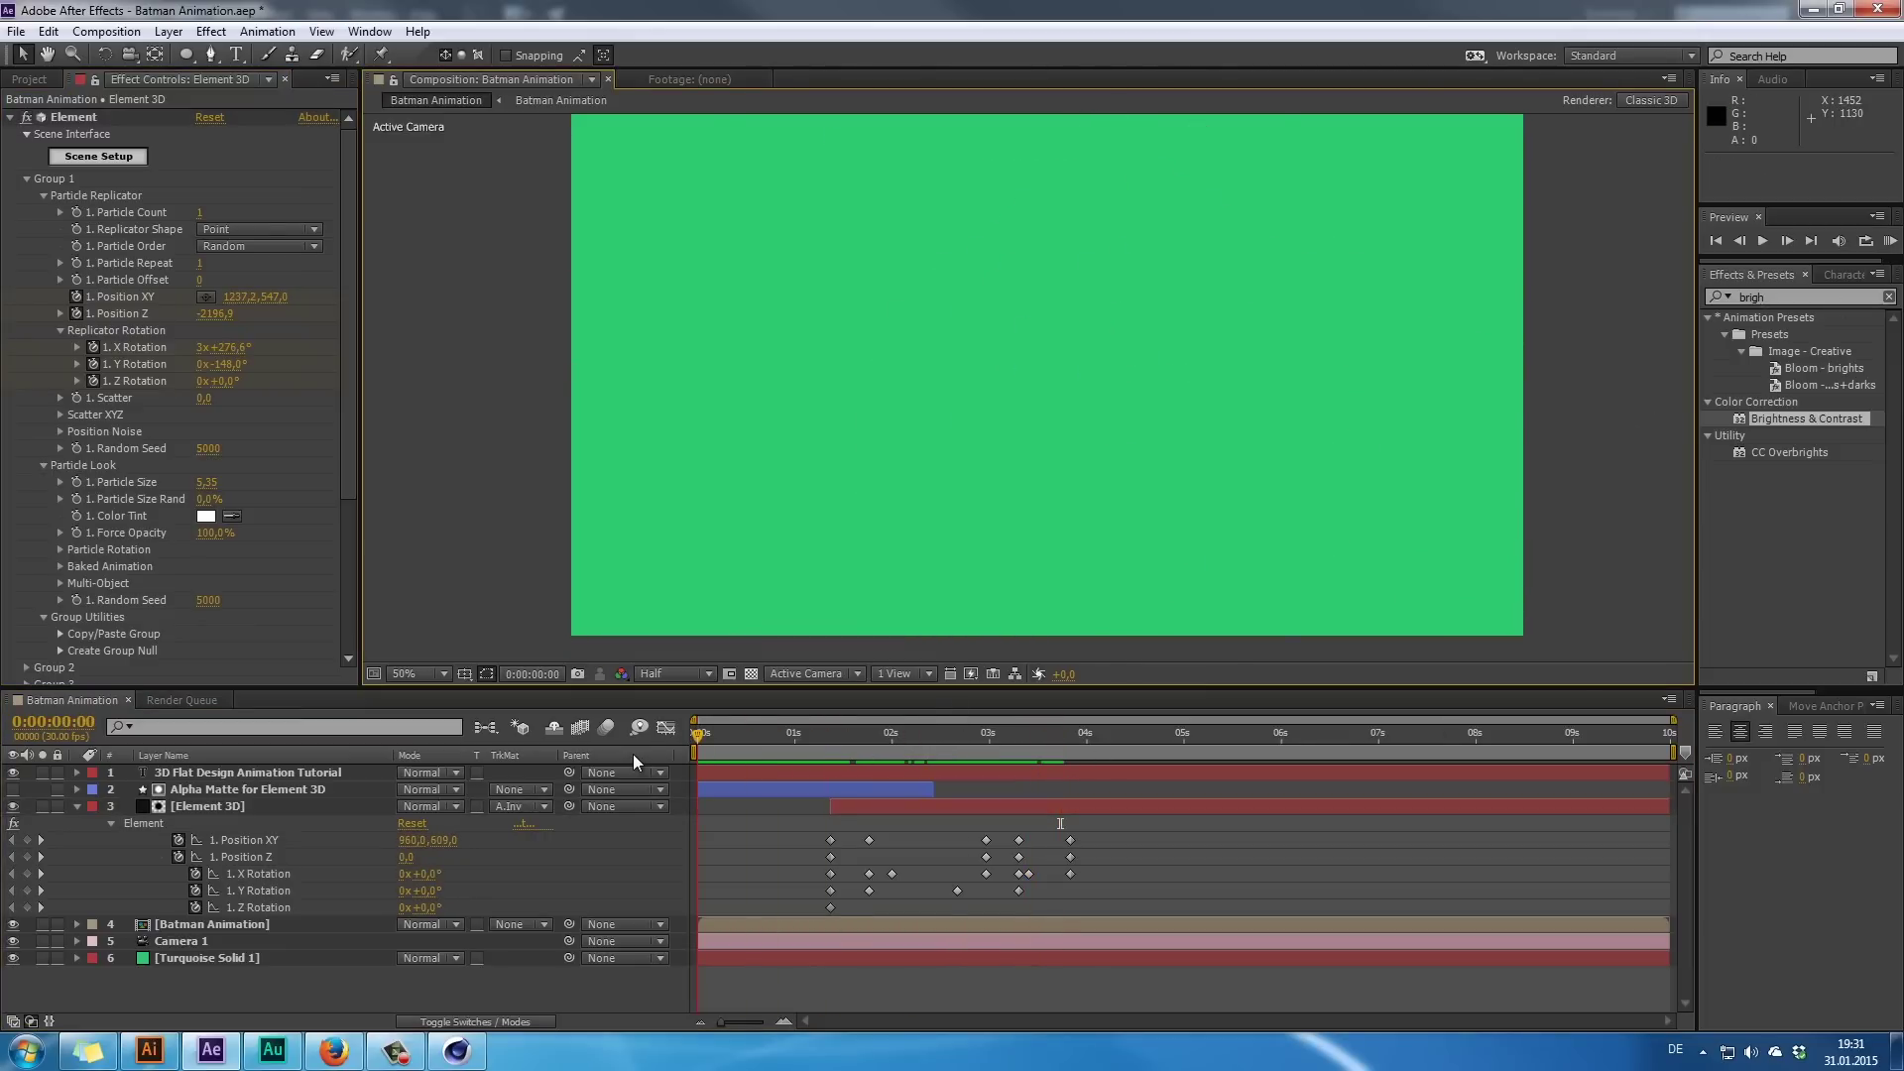
click(632, 754)
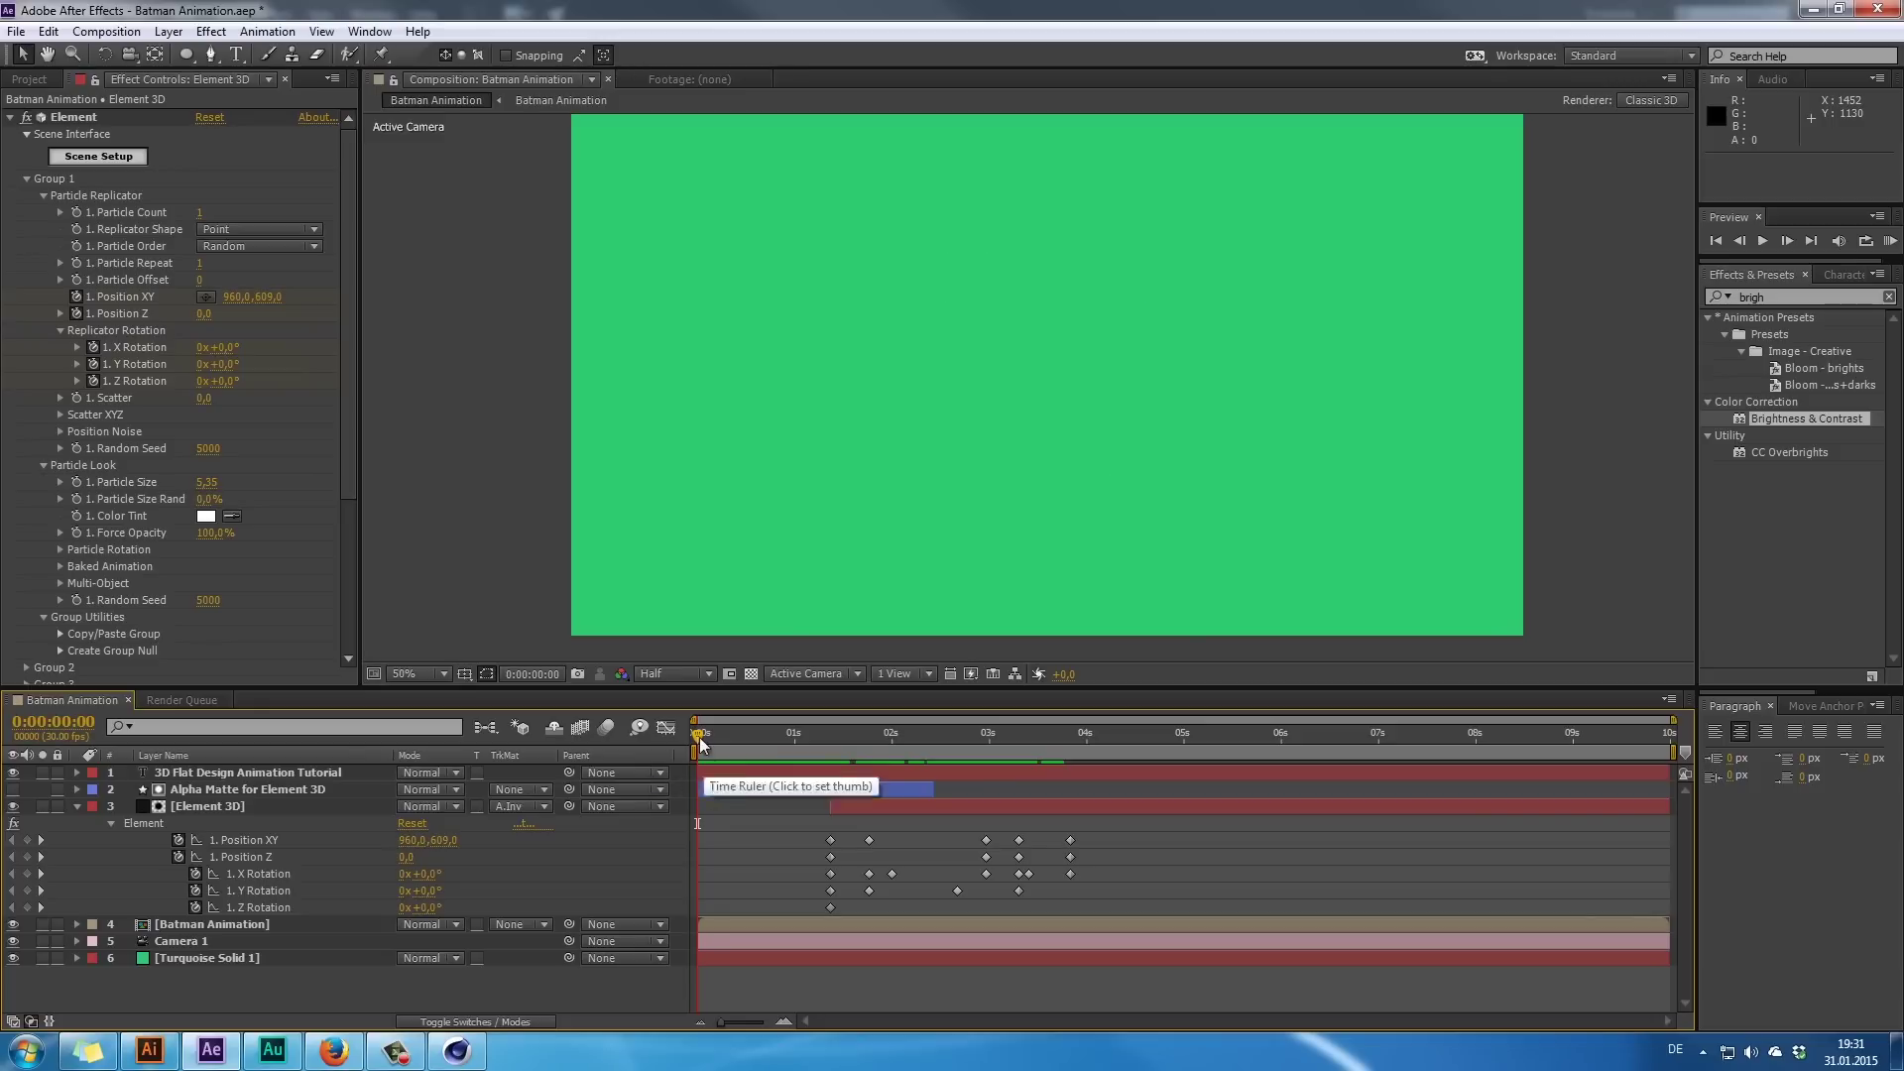
drag(699, 736, 1082, 833)
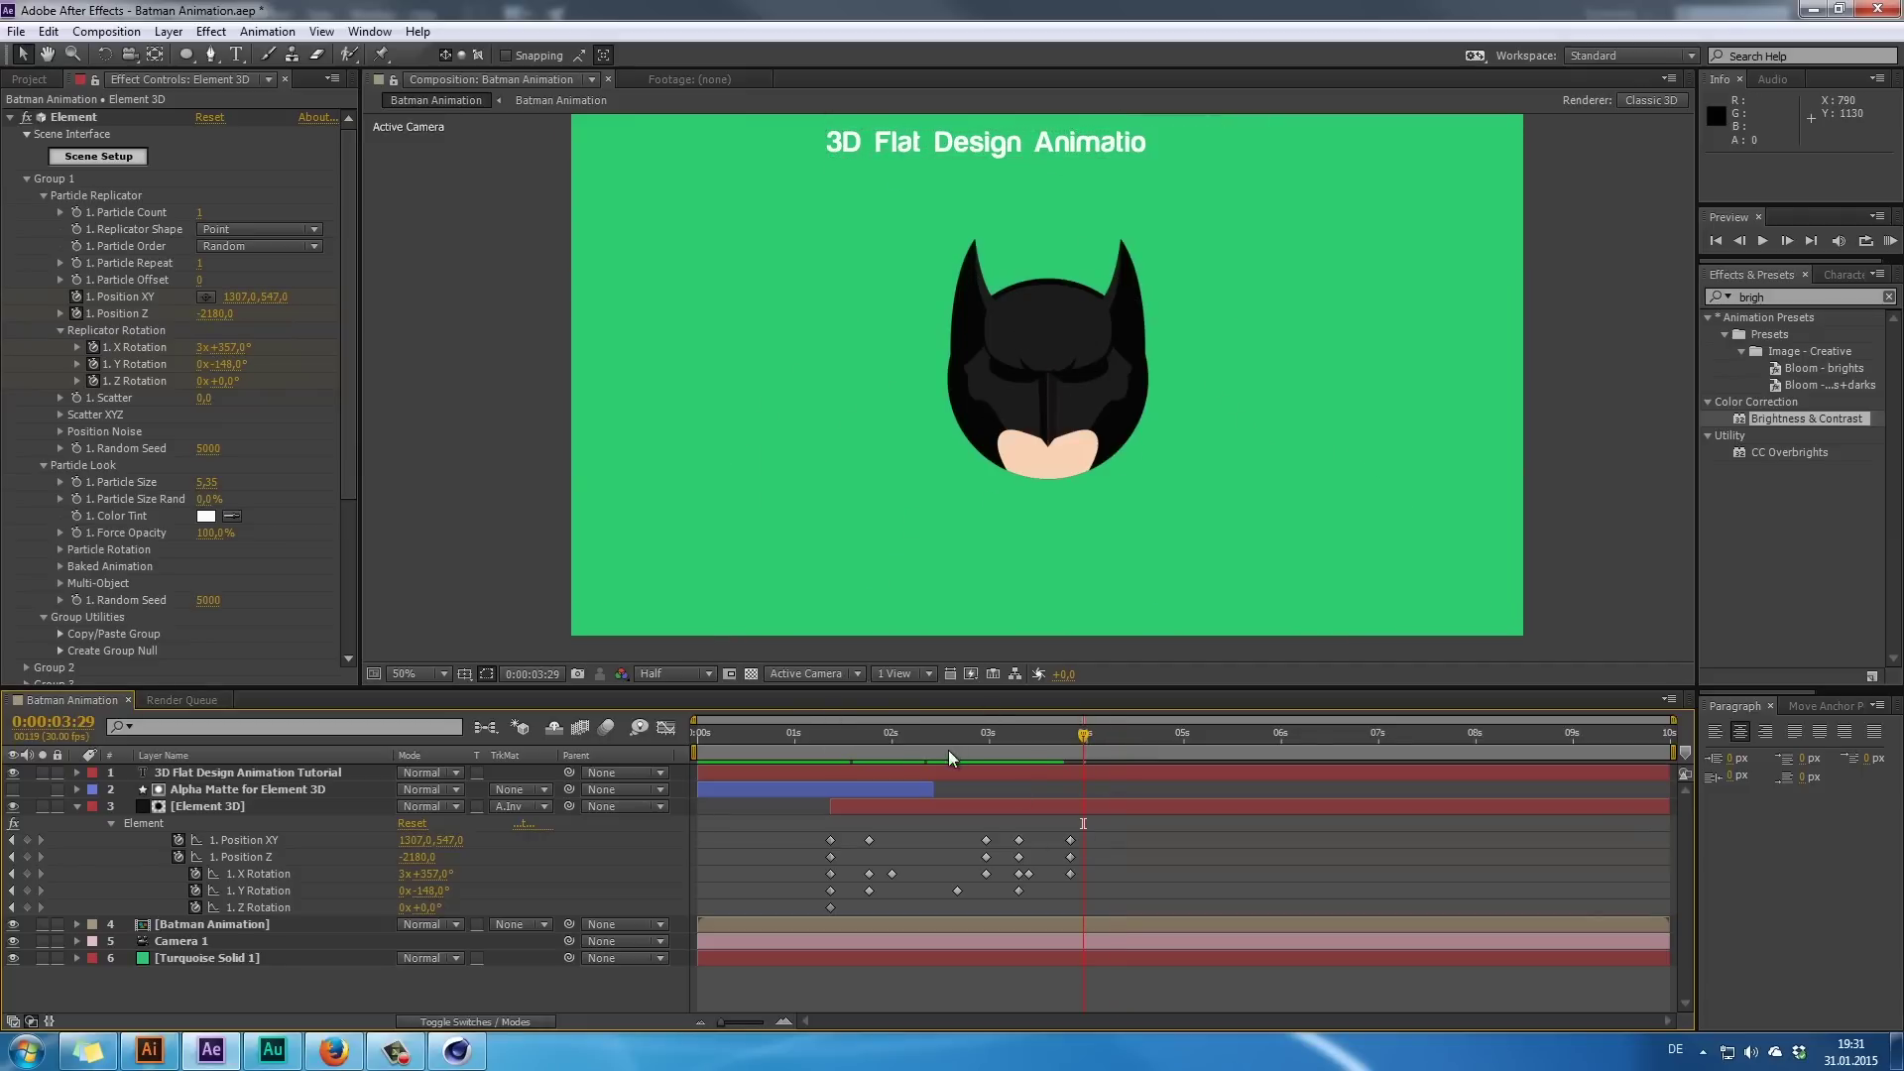
drag(892, 733, 1019, 743)
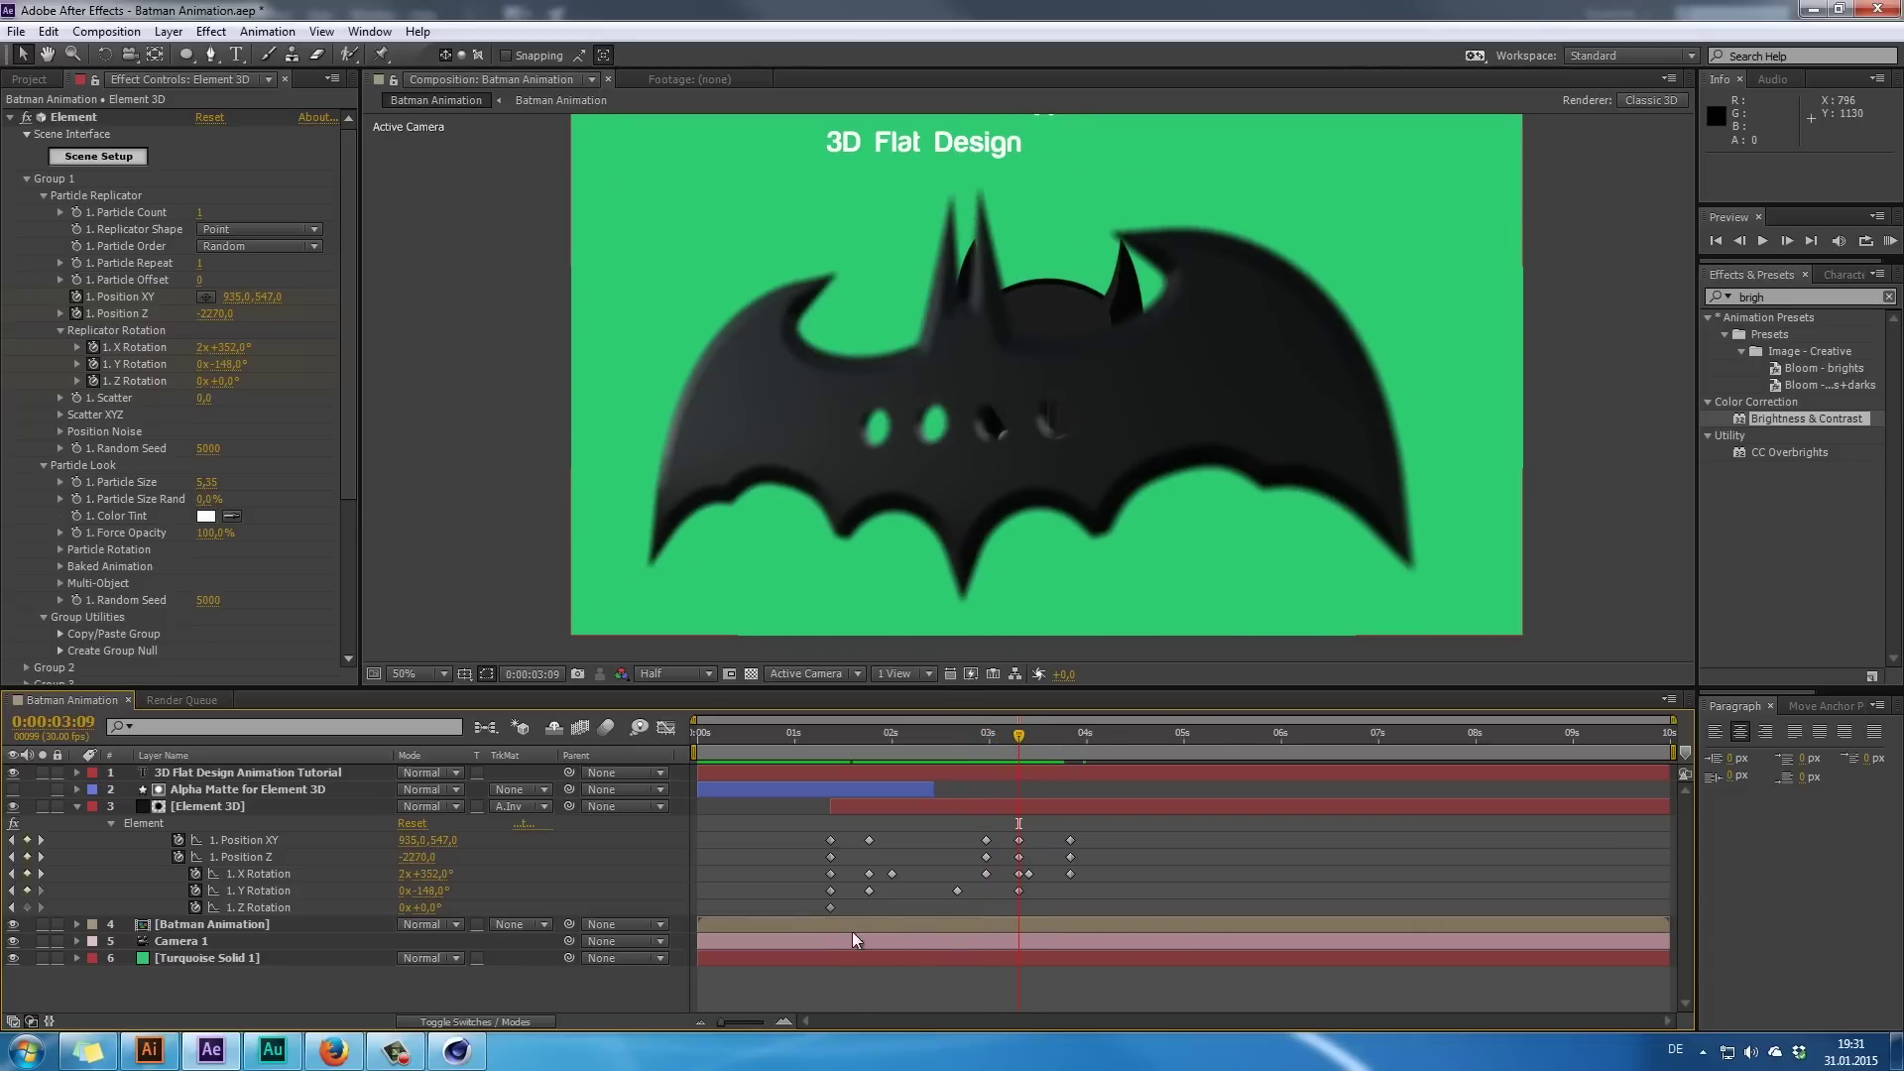
- Collapse Element 3D's properties and create a new adjustment layer above all the others
click(78, 806)
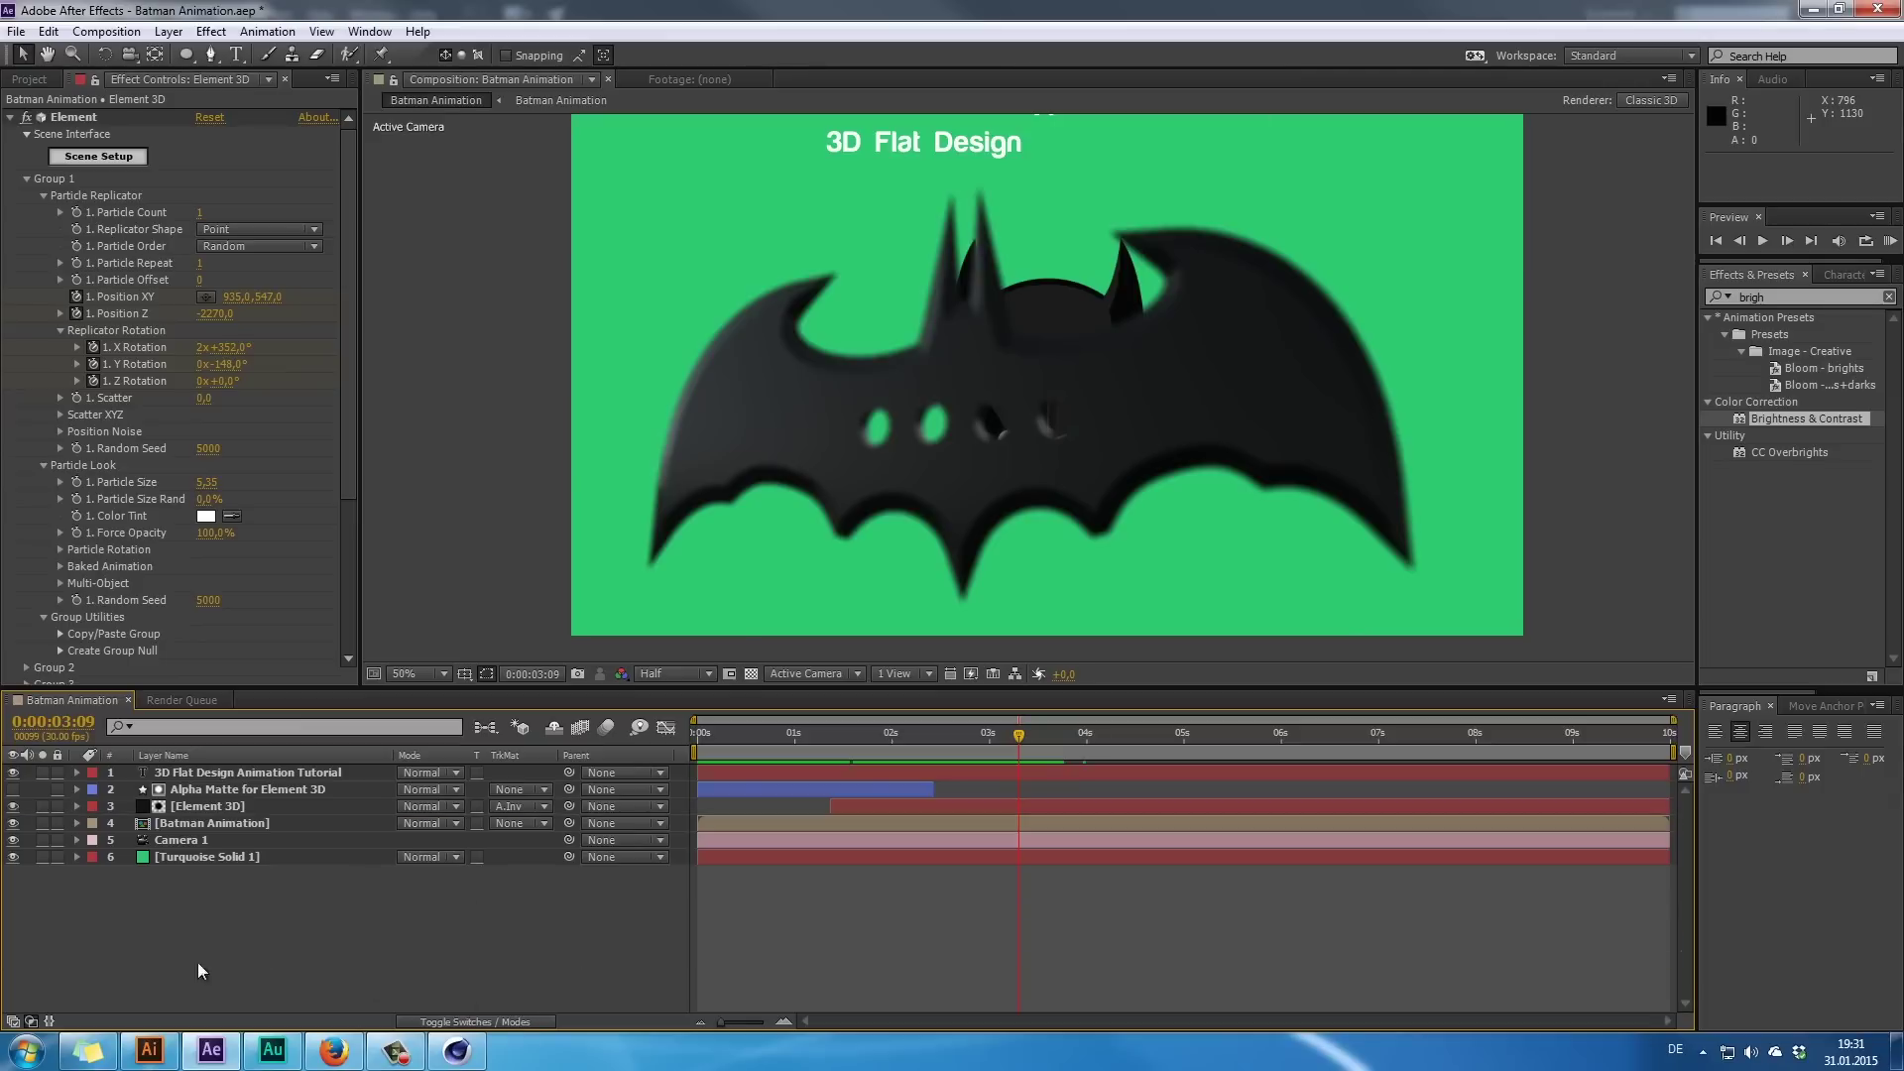
right_click(441, 925)
mouse_move(510, 713)
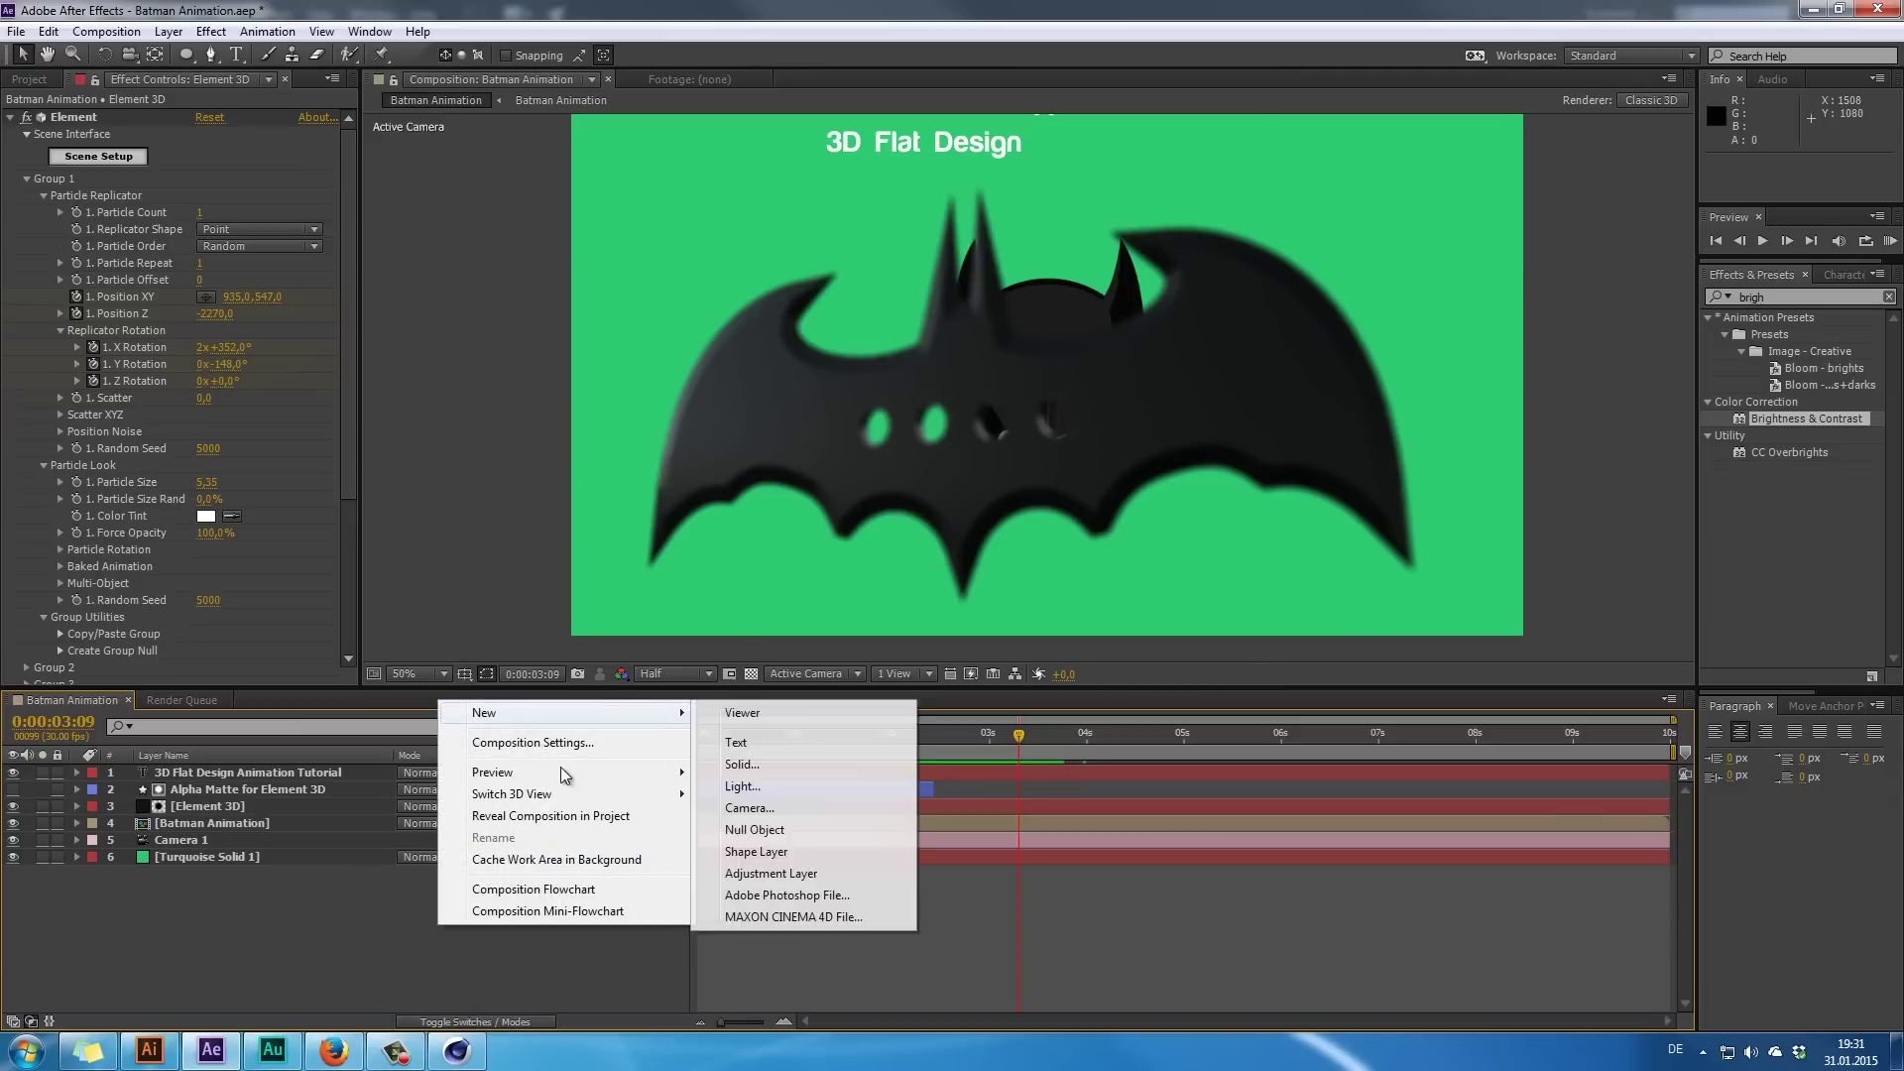
click(783, 873)
- Search the effects for "pixel" and "force" to find the Pixel Motion Blur and CC Force Motion Blur effects
key(ctrl+5)
text(p)
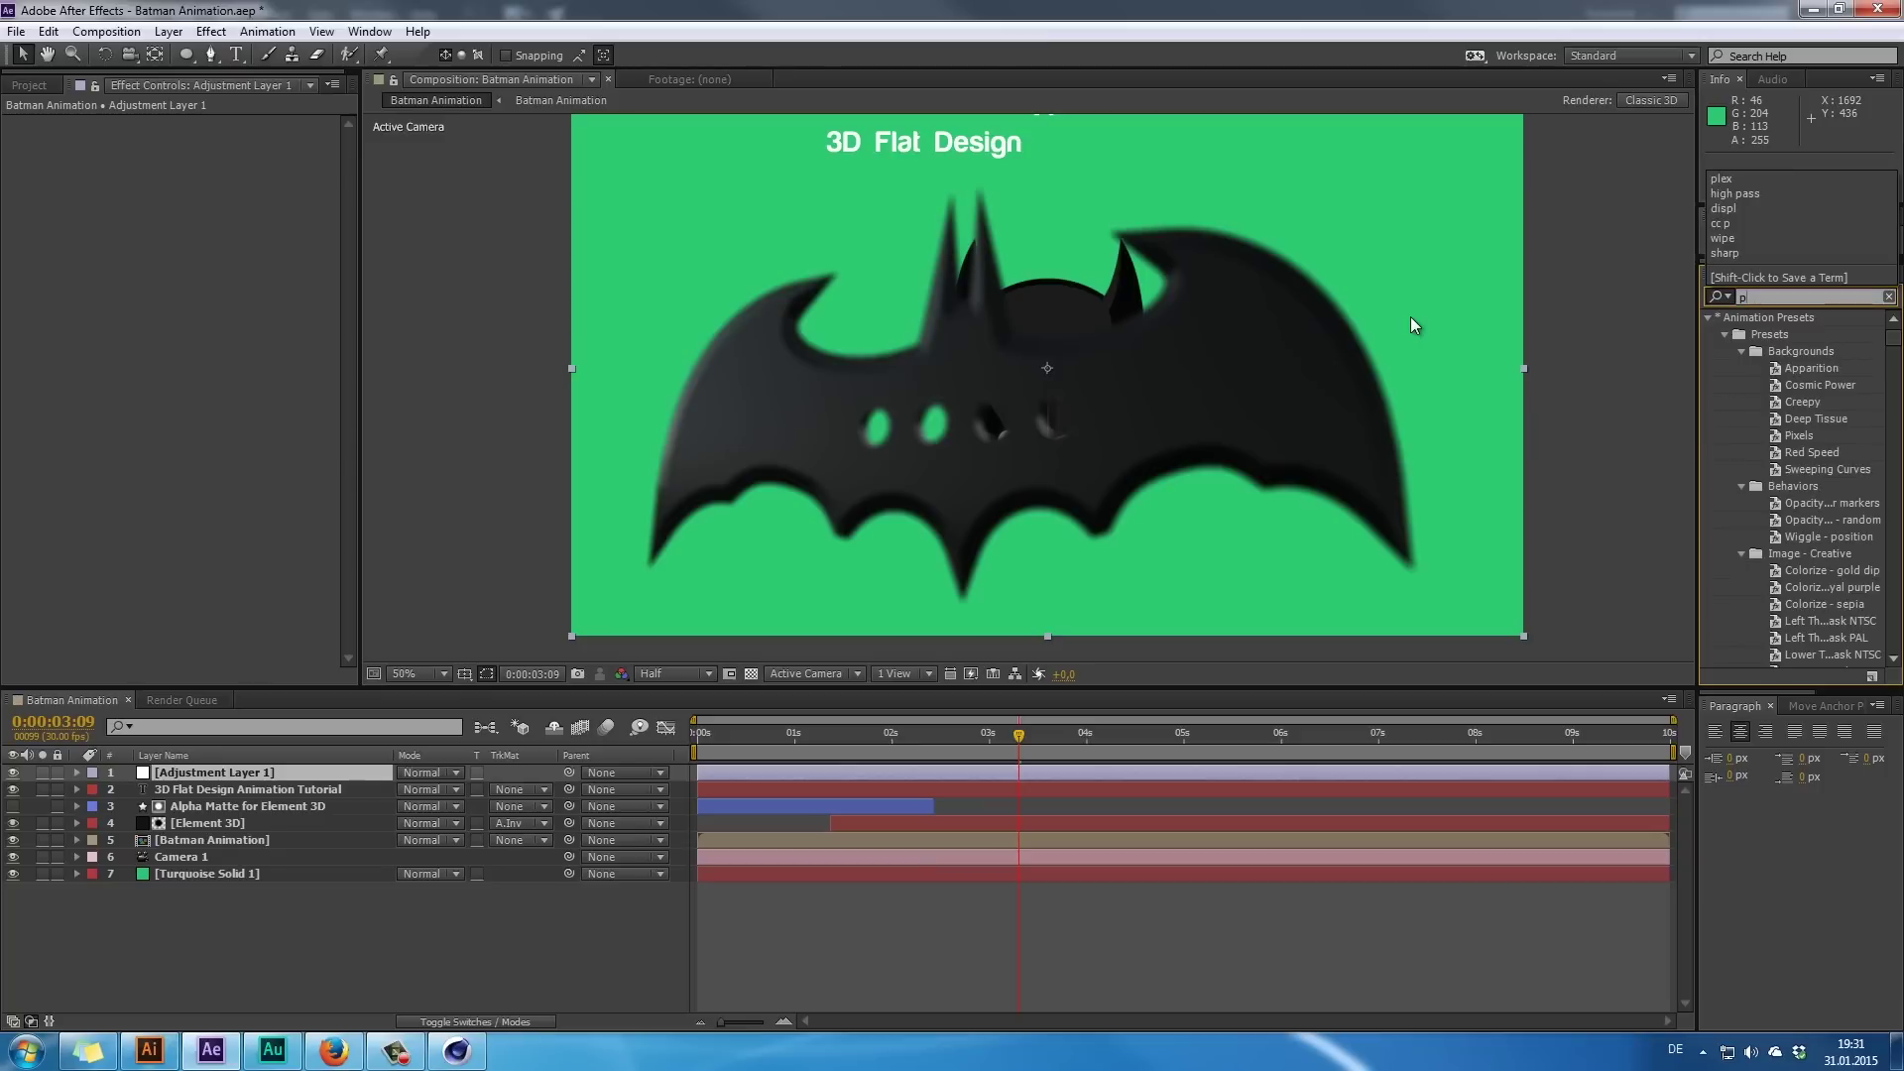
text(ixel)
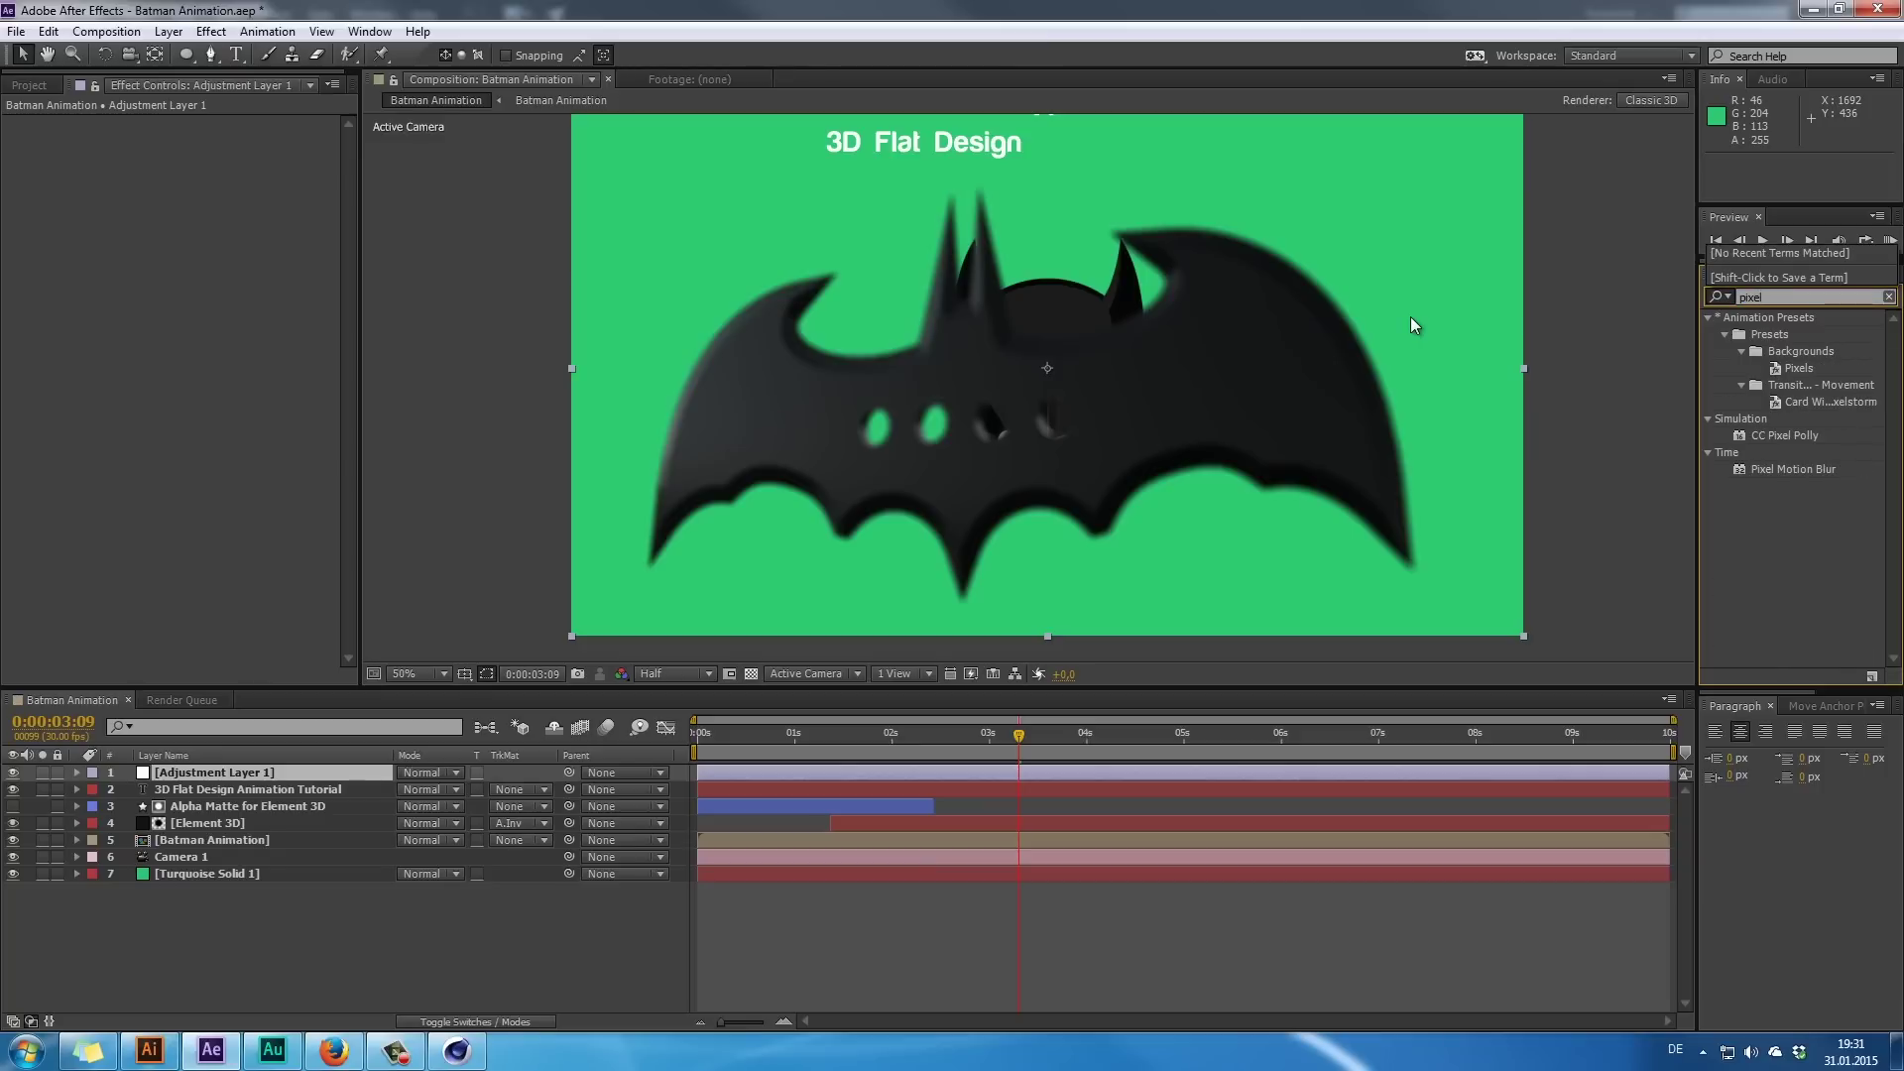
click(1803, 468)
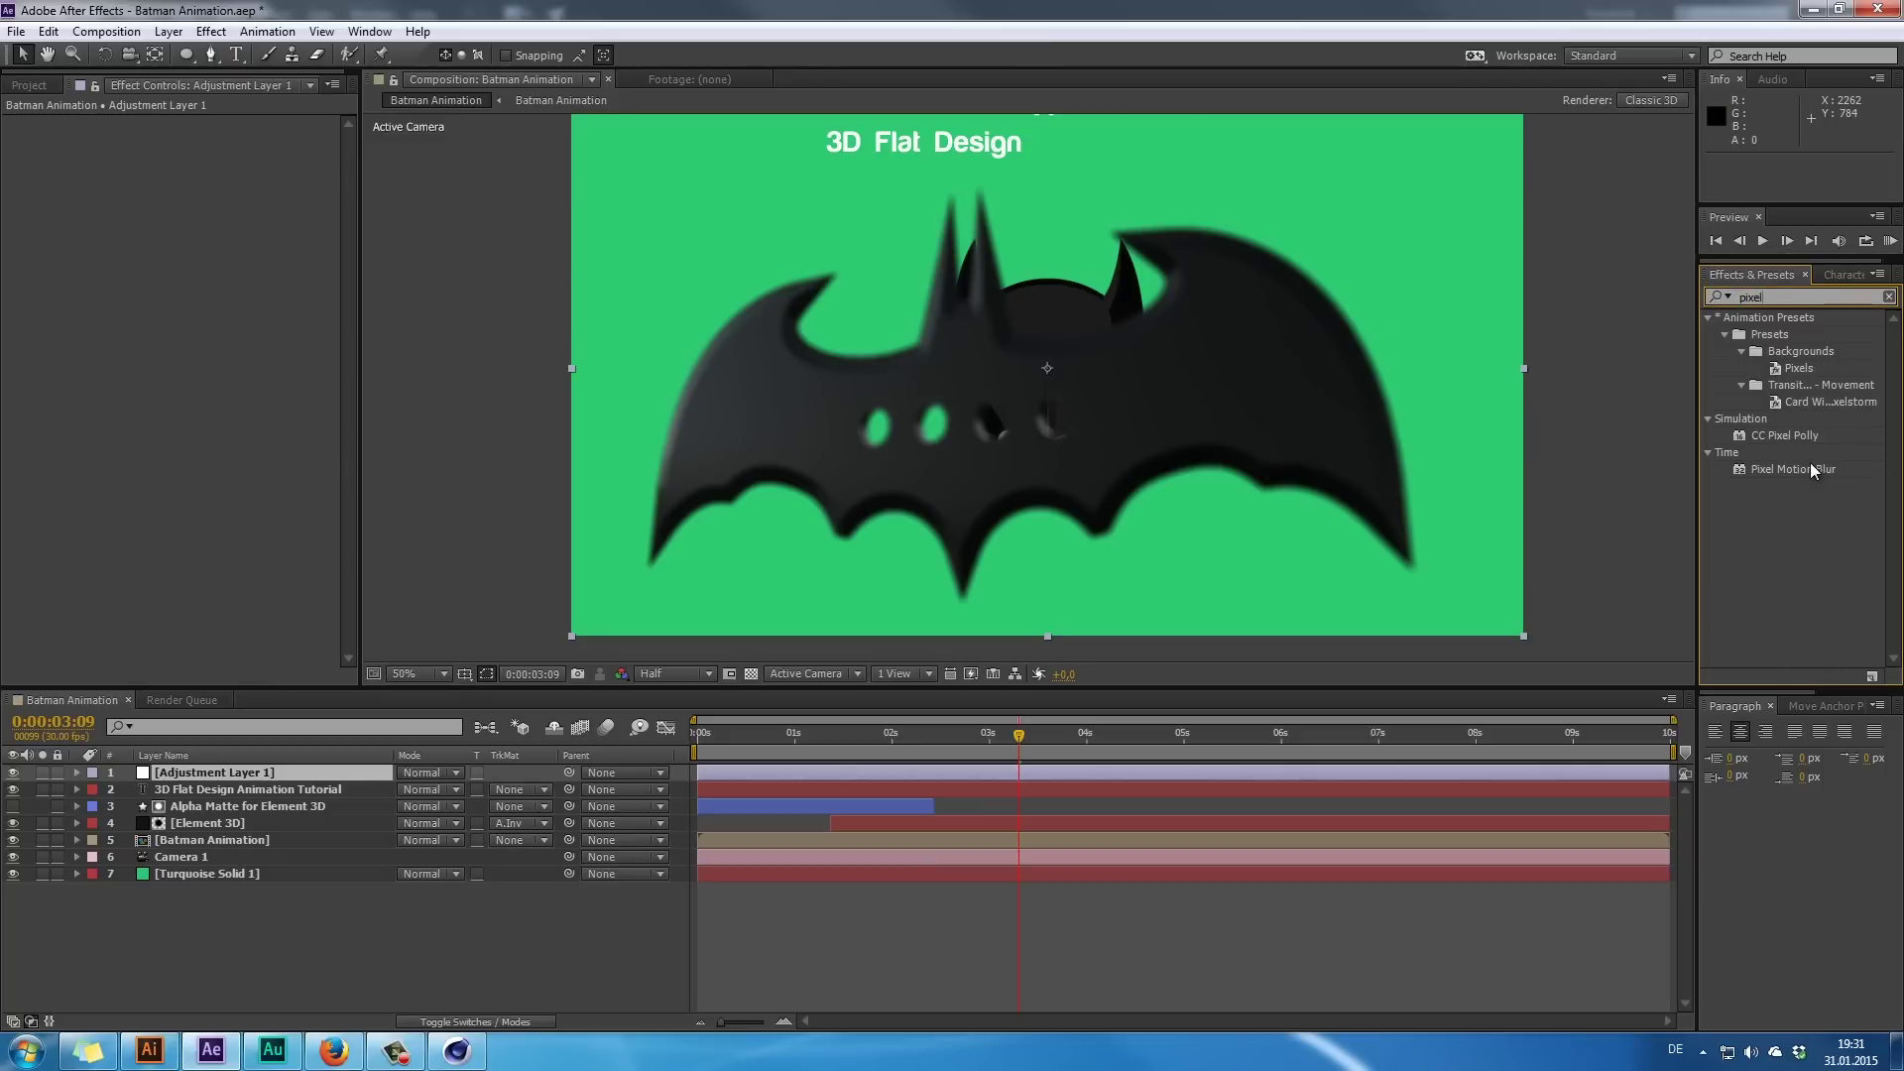
double_click(1792, 298)
text(force)
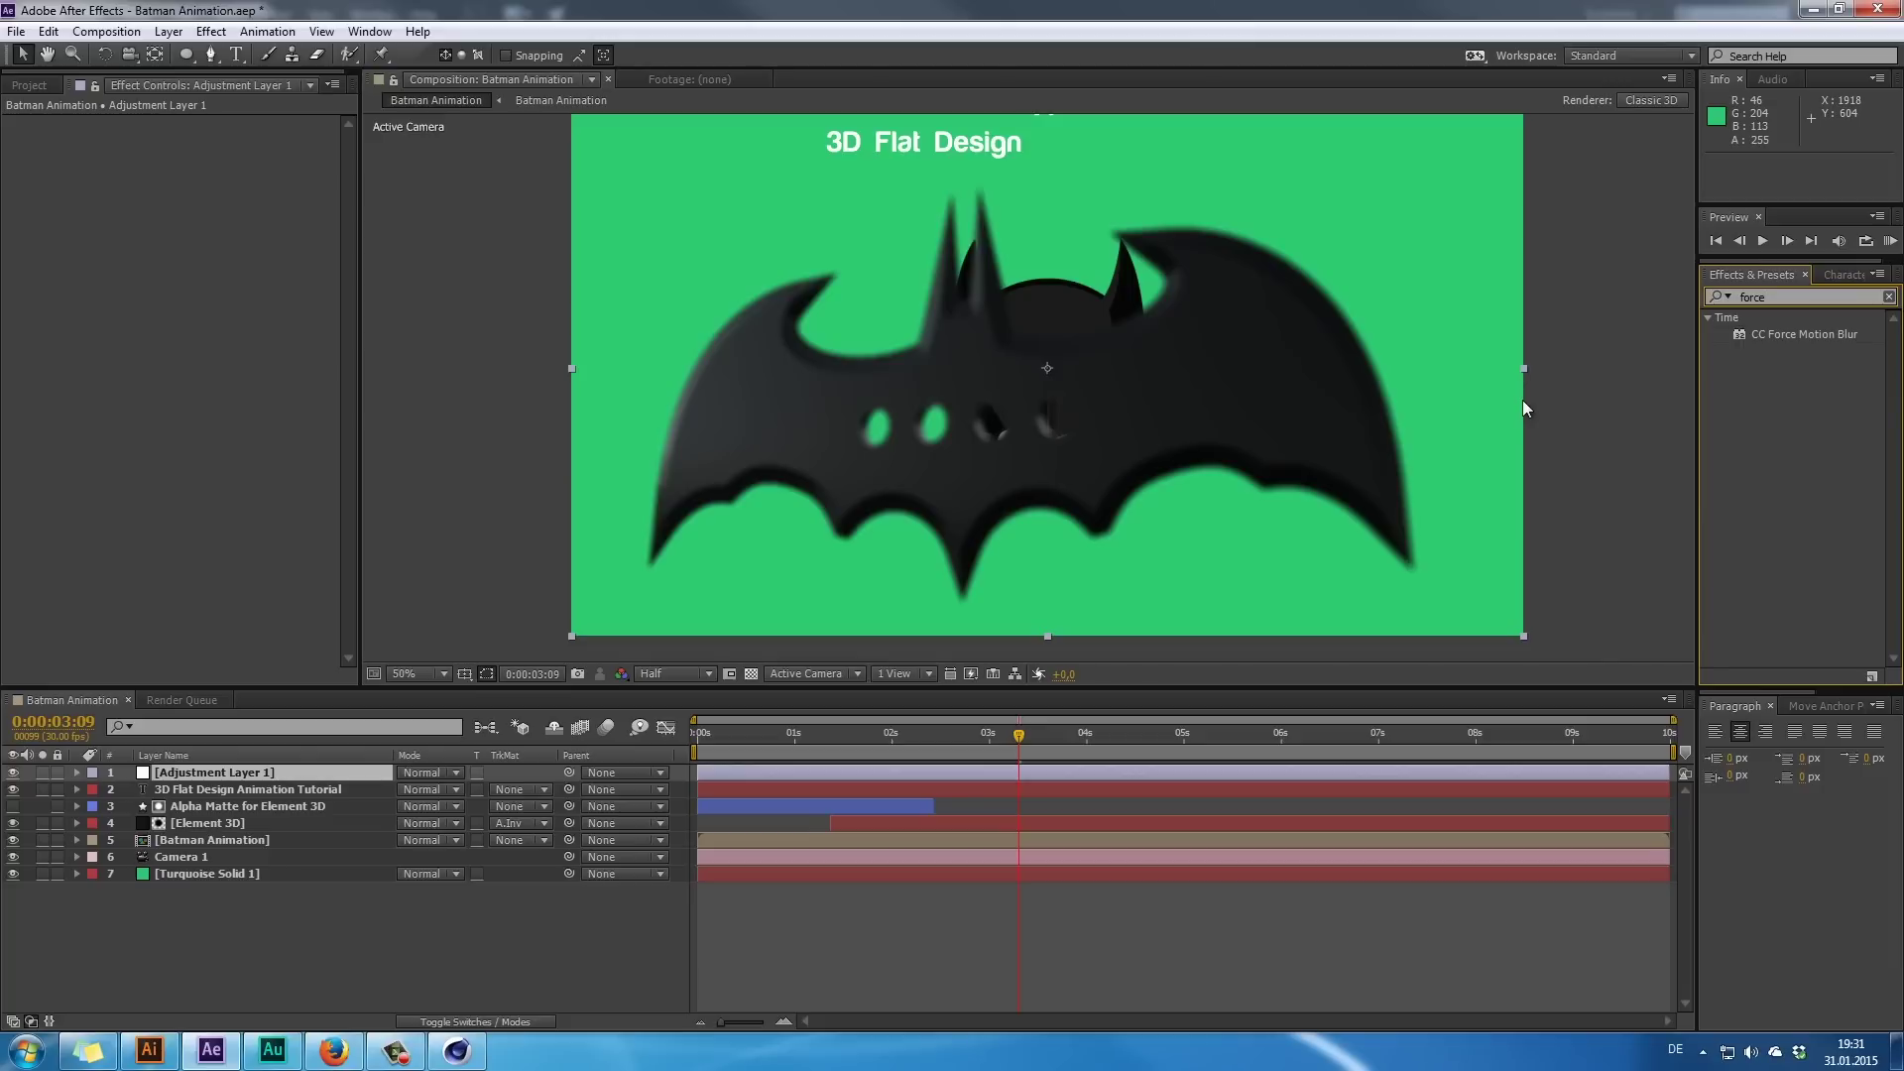
click(255, 265)
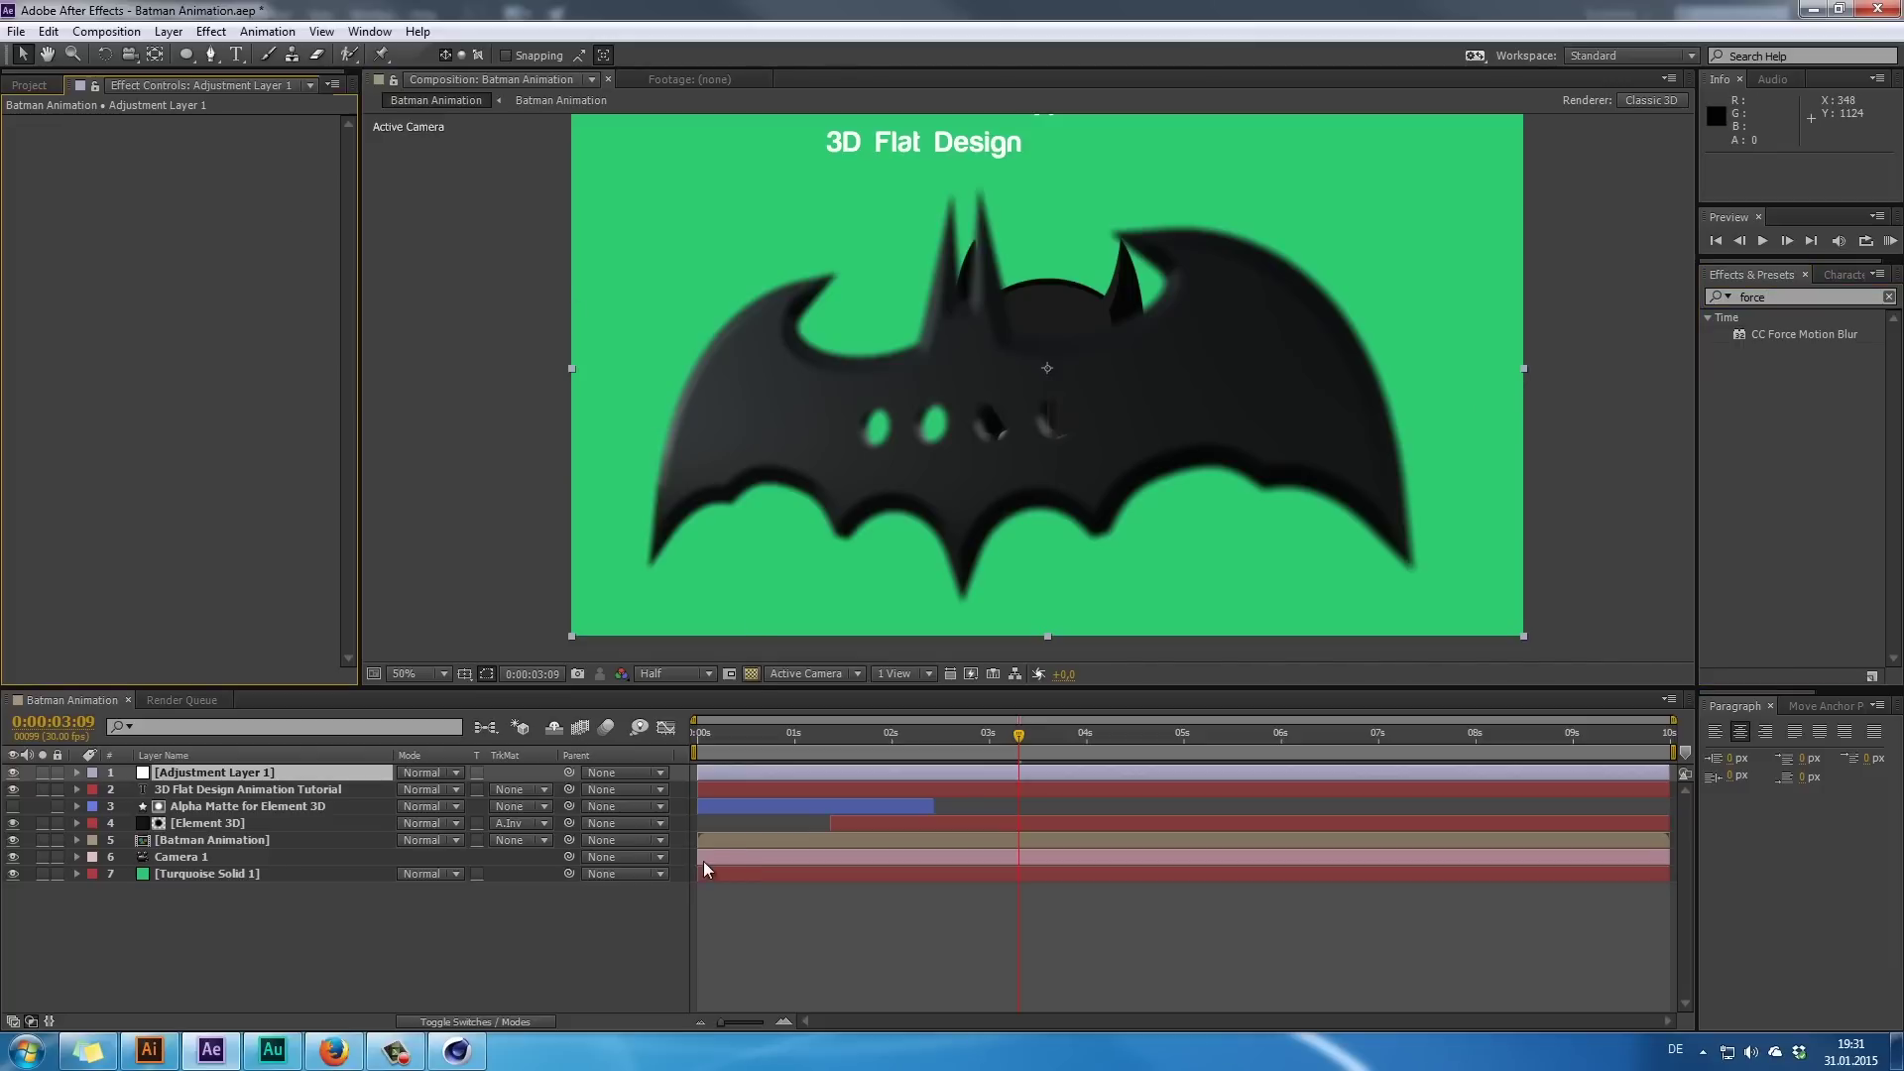
click(620, 991)
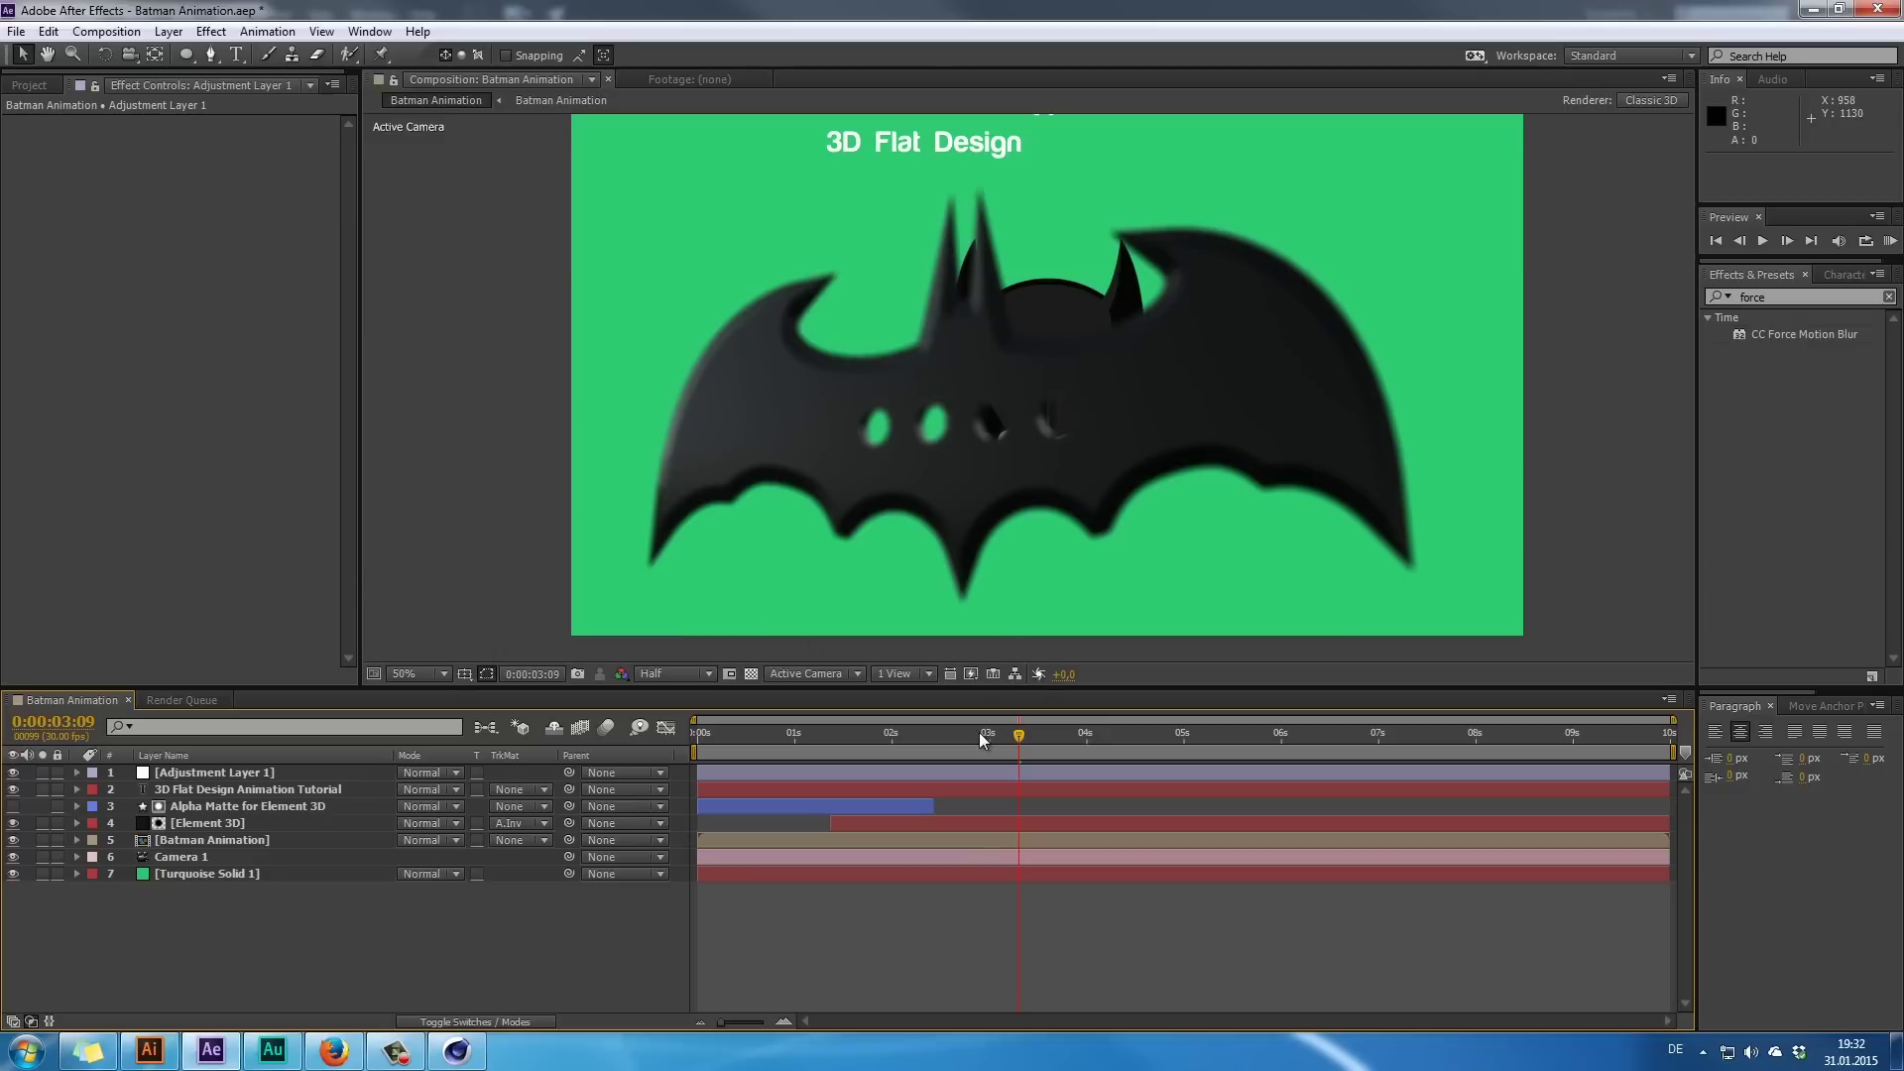
- Select the Element 3D layer and review the batarang's flight and the finished title up to 0:00:08:21
drag(979, 734, 930, 735)
click(236, 823)
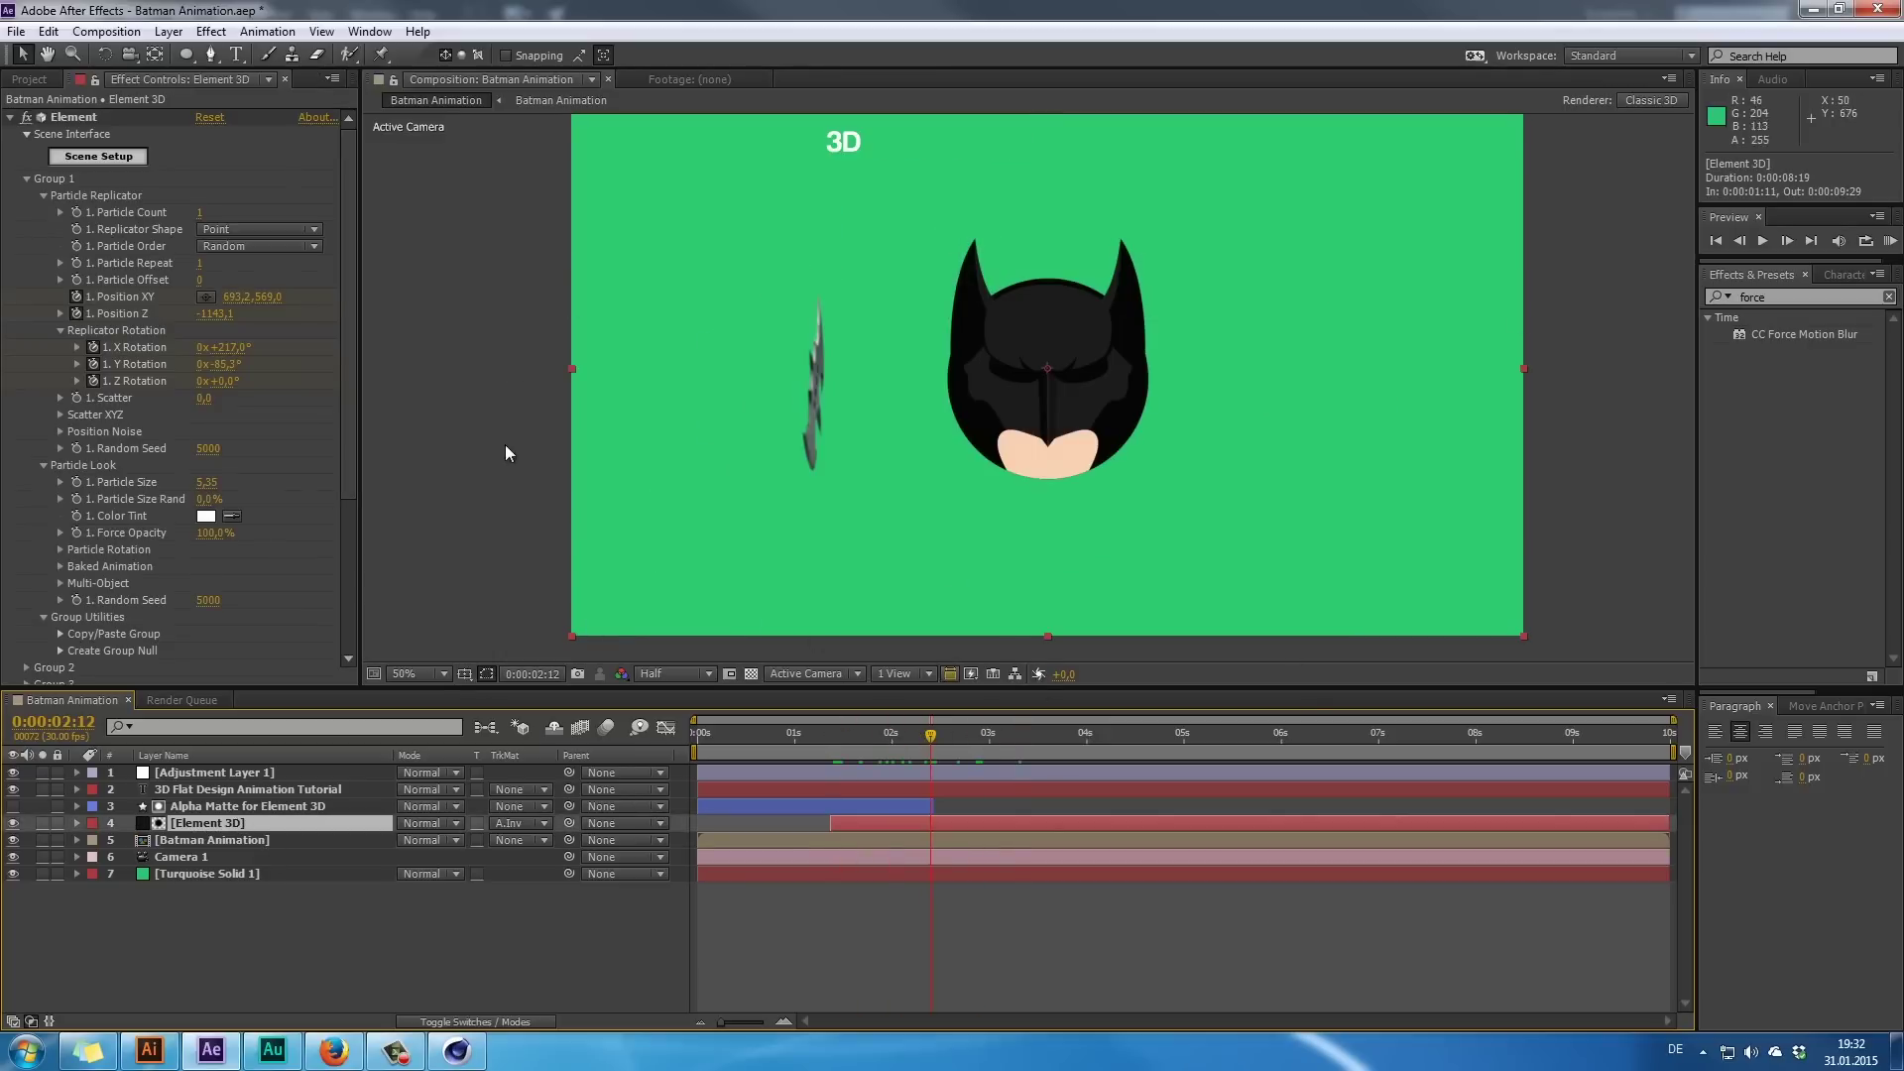
drag(821, 735, 1012, 781)
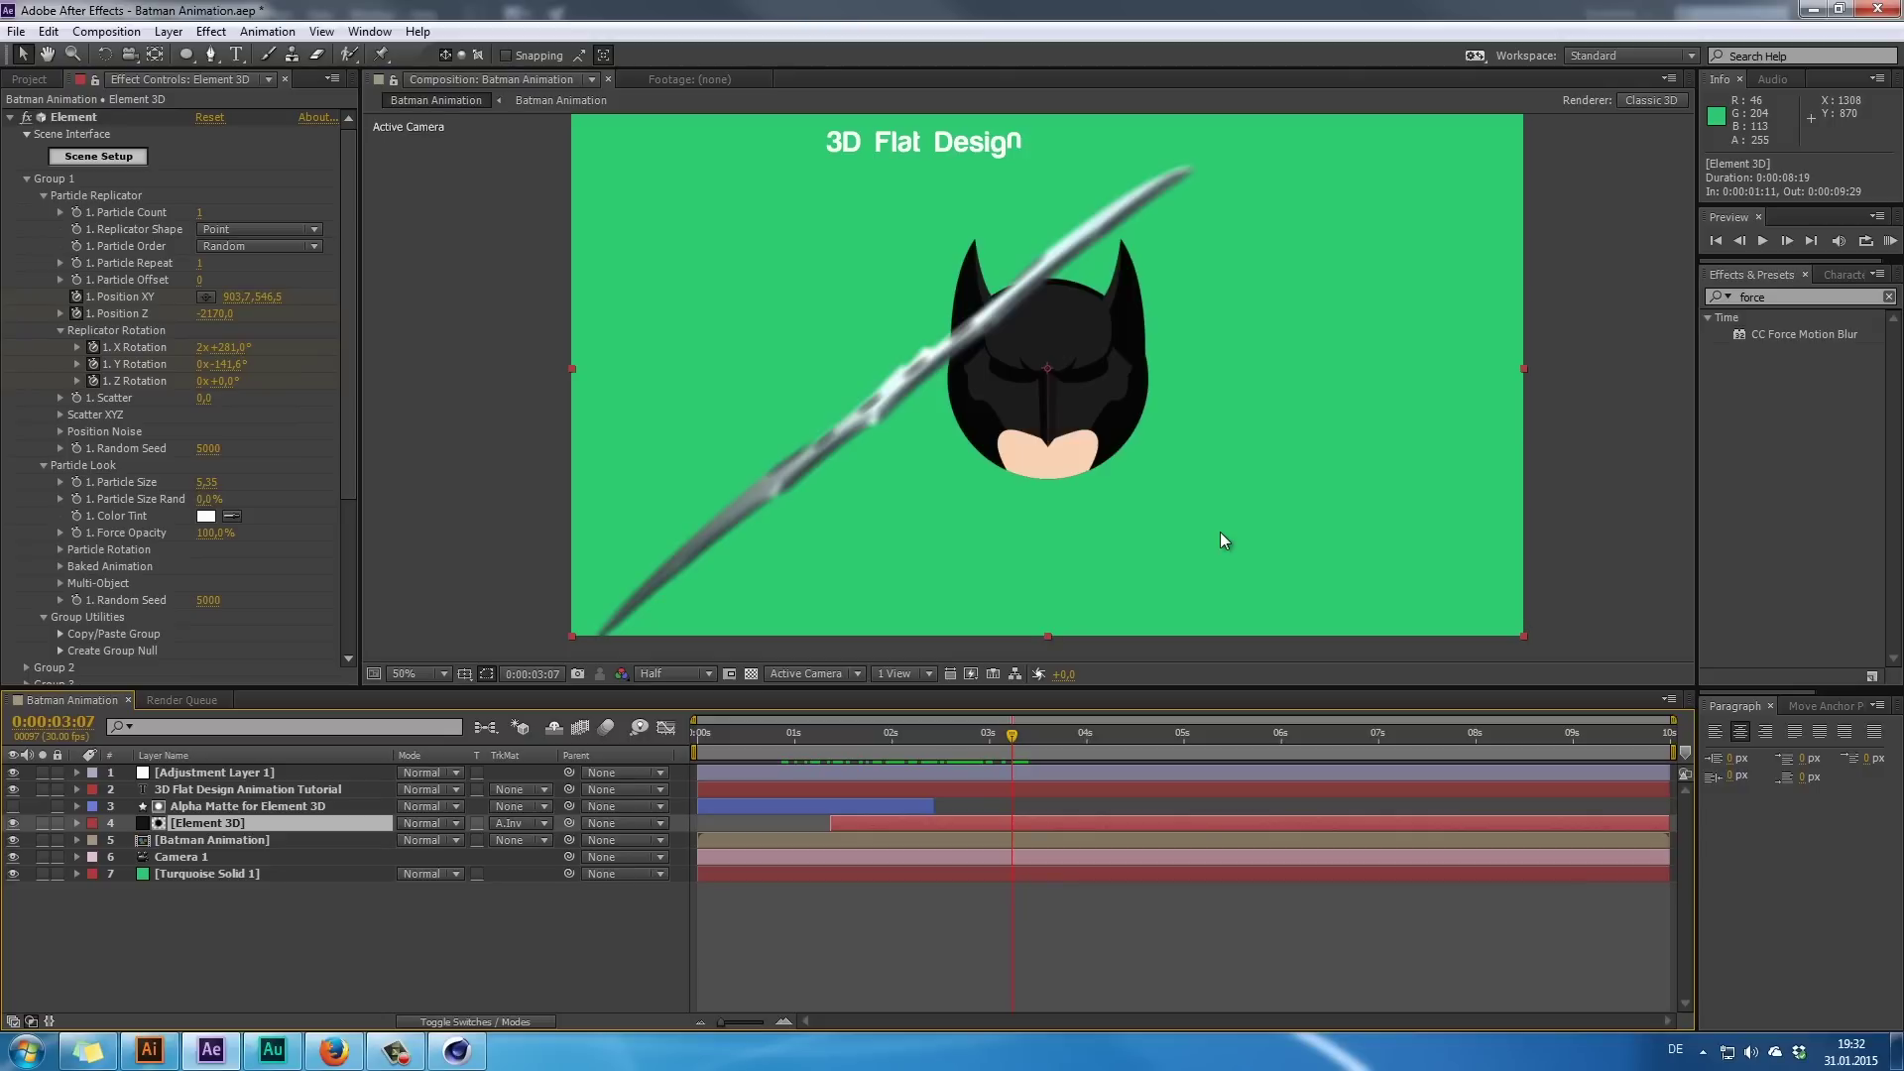
drag(854, 738, 1051, 783)
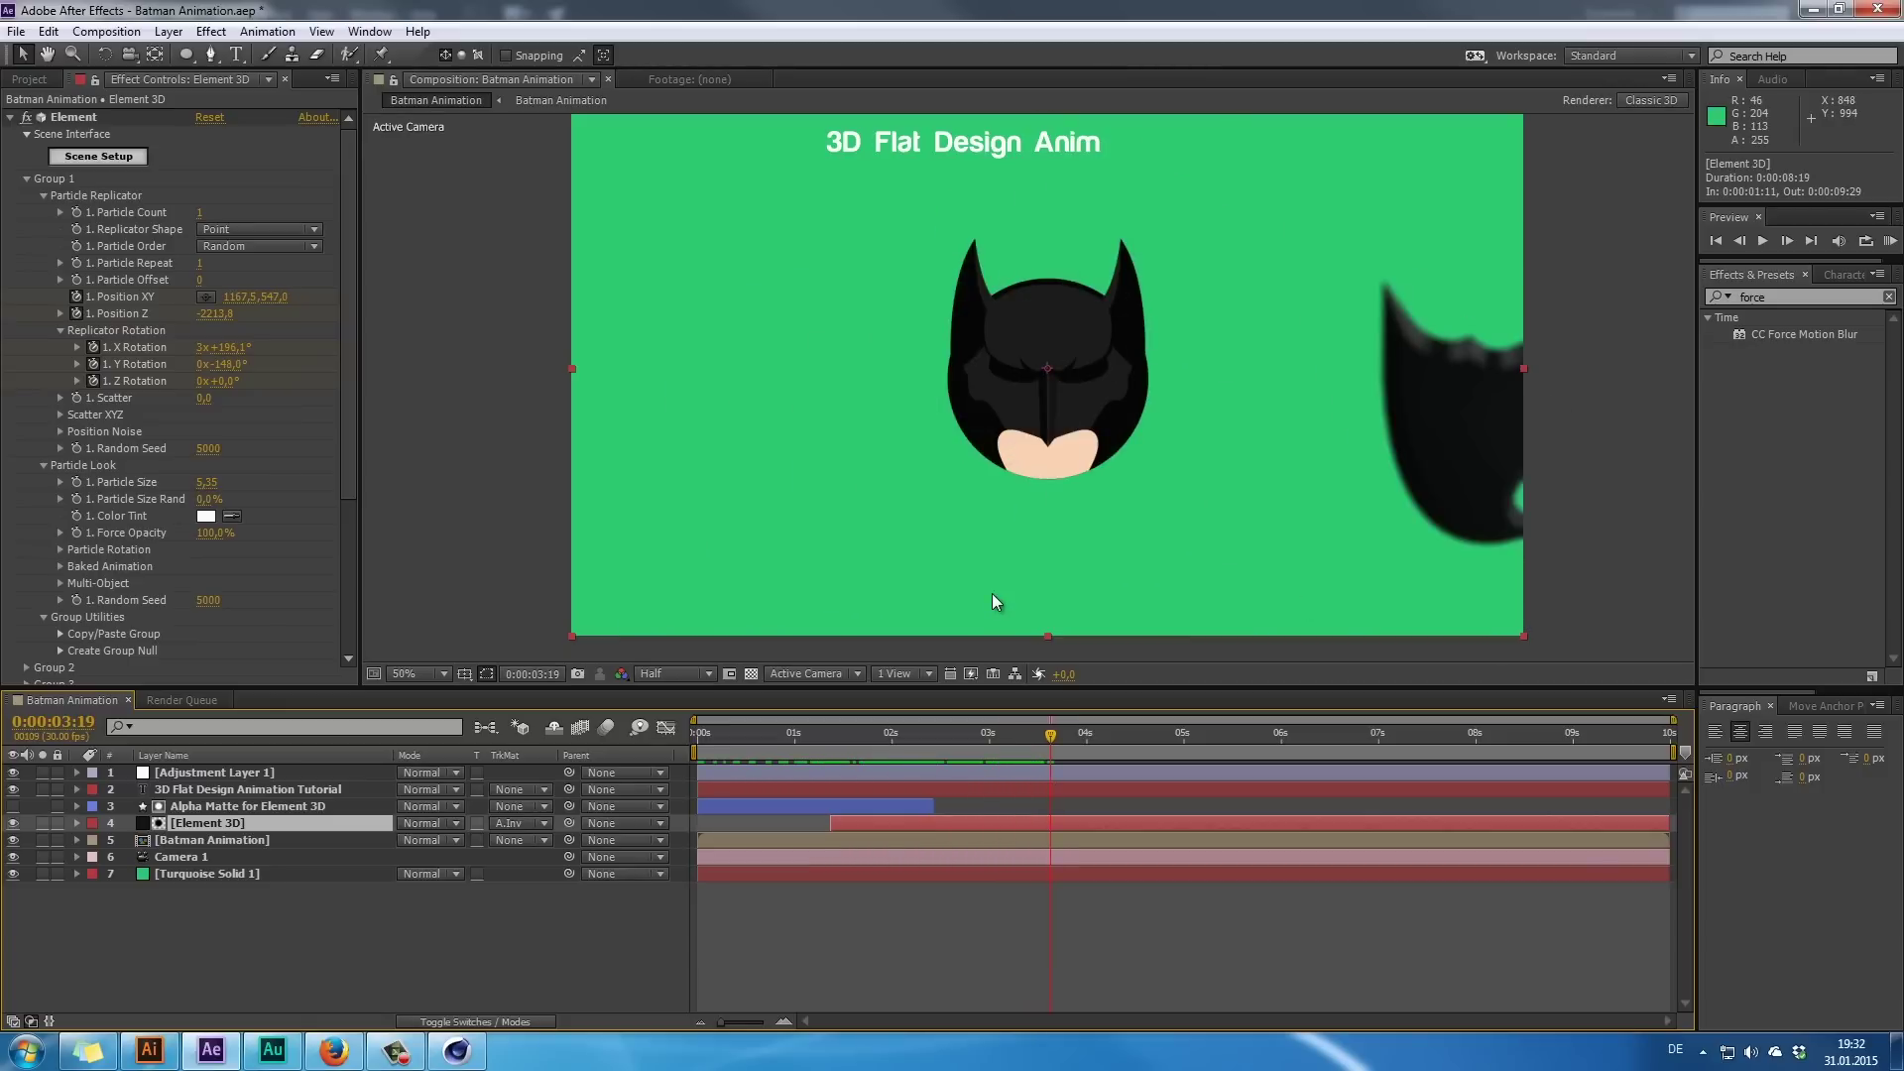
mouse_move(954, 741)
mouse_down()
mouse_move(908, 738)
mouse_move(987, 748)
mouse_up()
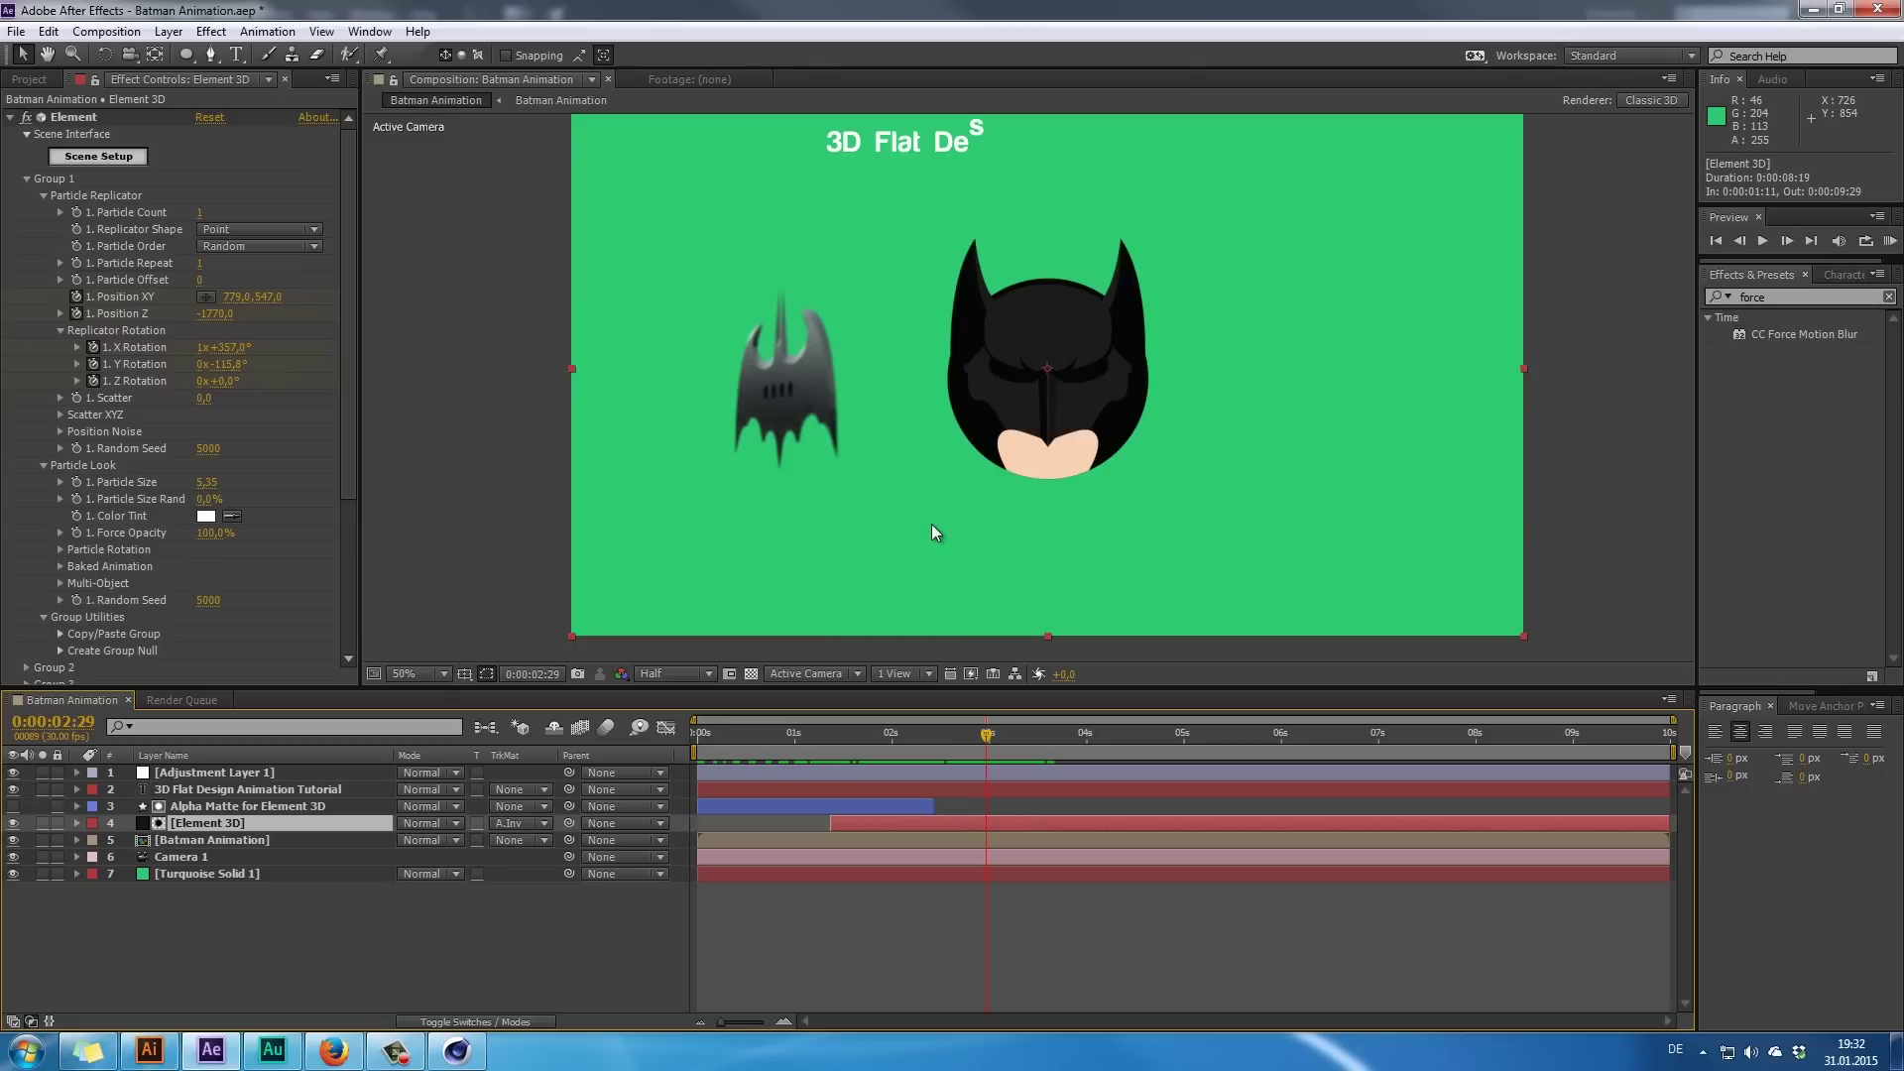
drag(1300, 734, 1544, 746)
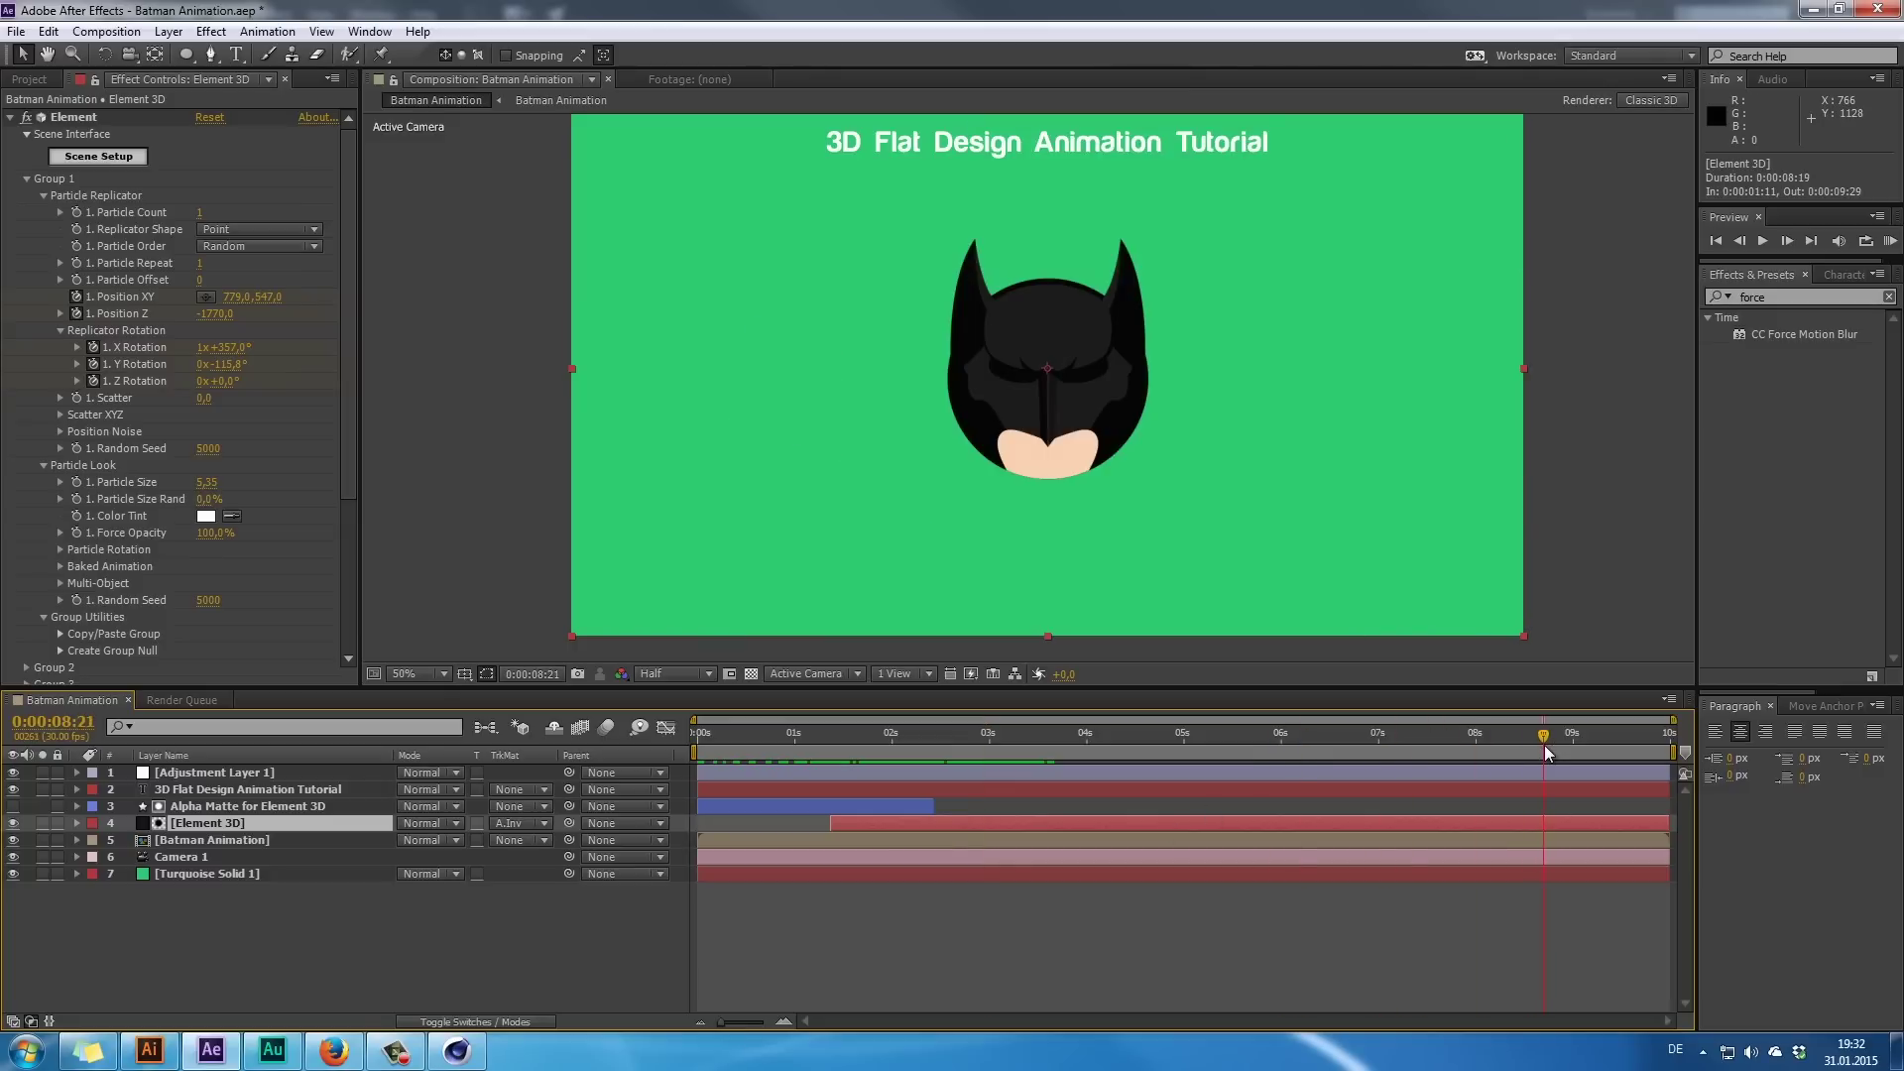